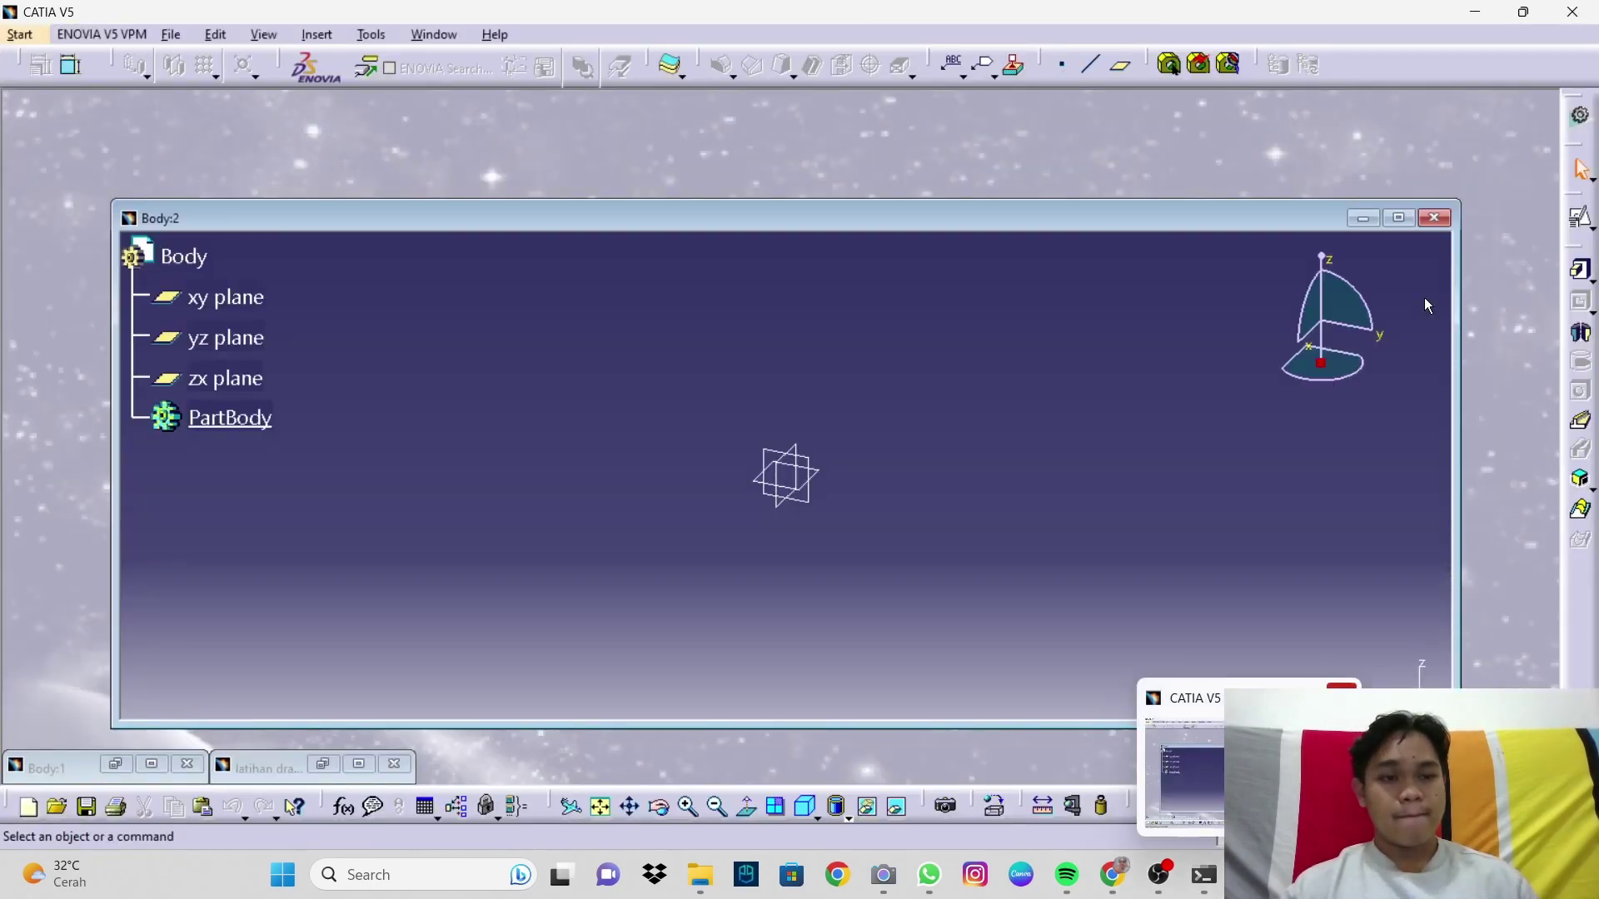
Step: Maximize the Body:2 window and open a positioned sketch on the xy plane
left_click(1399, 218)
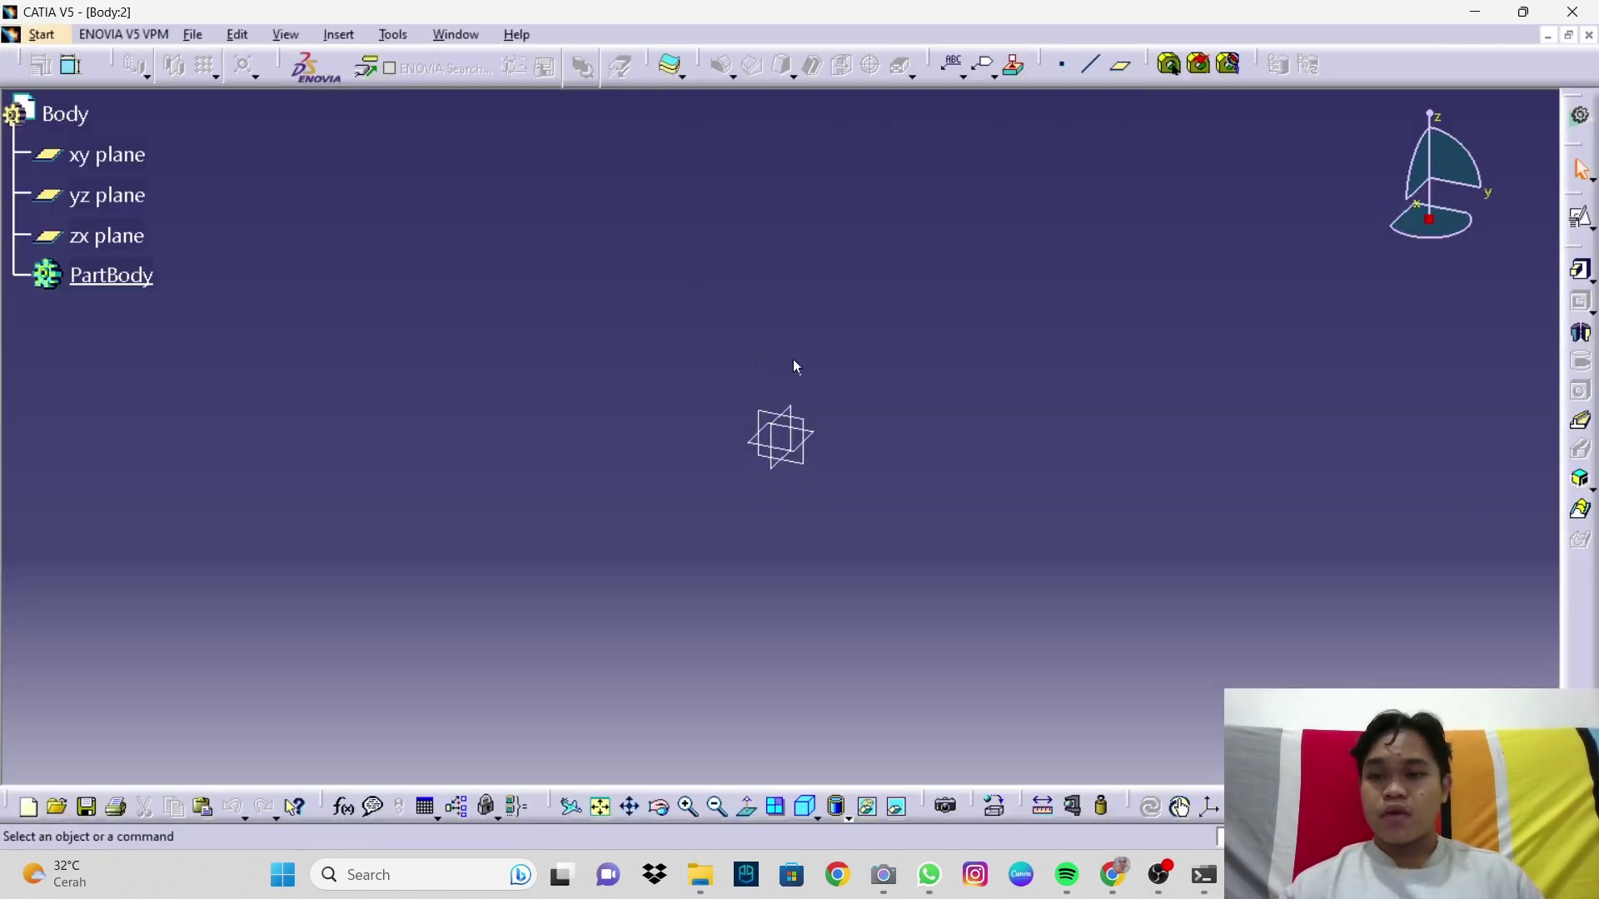
left_click(1581, 229)
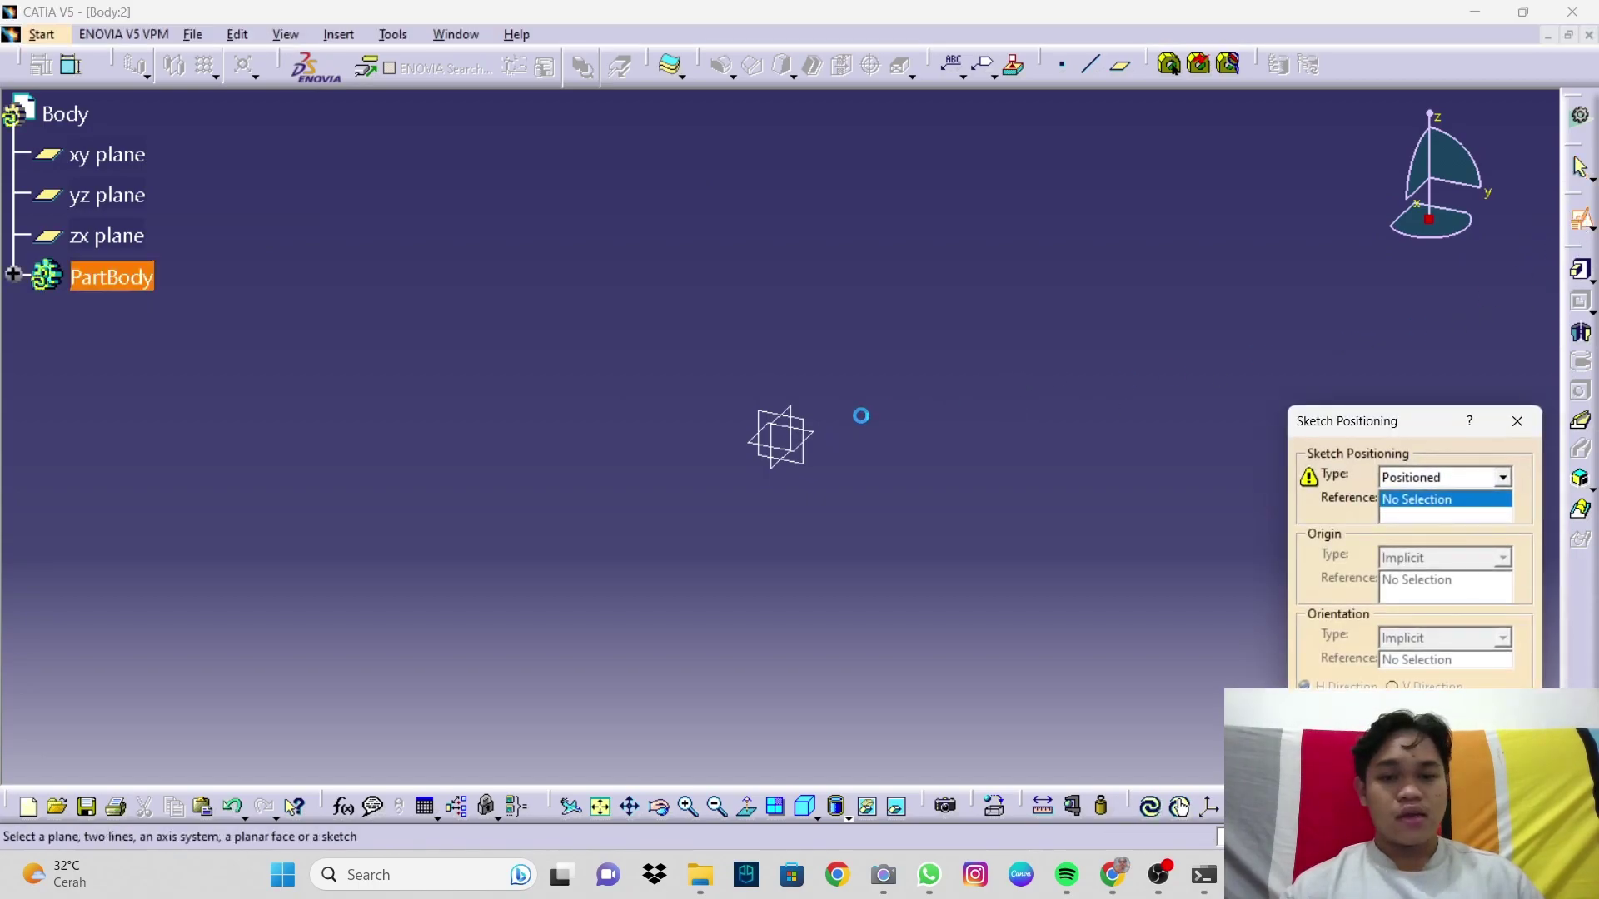
left_click(824, 440)
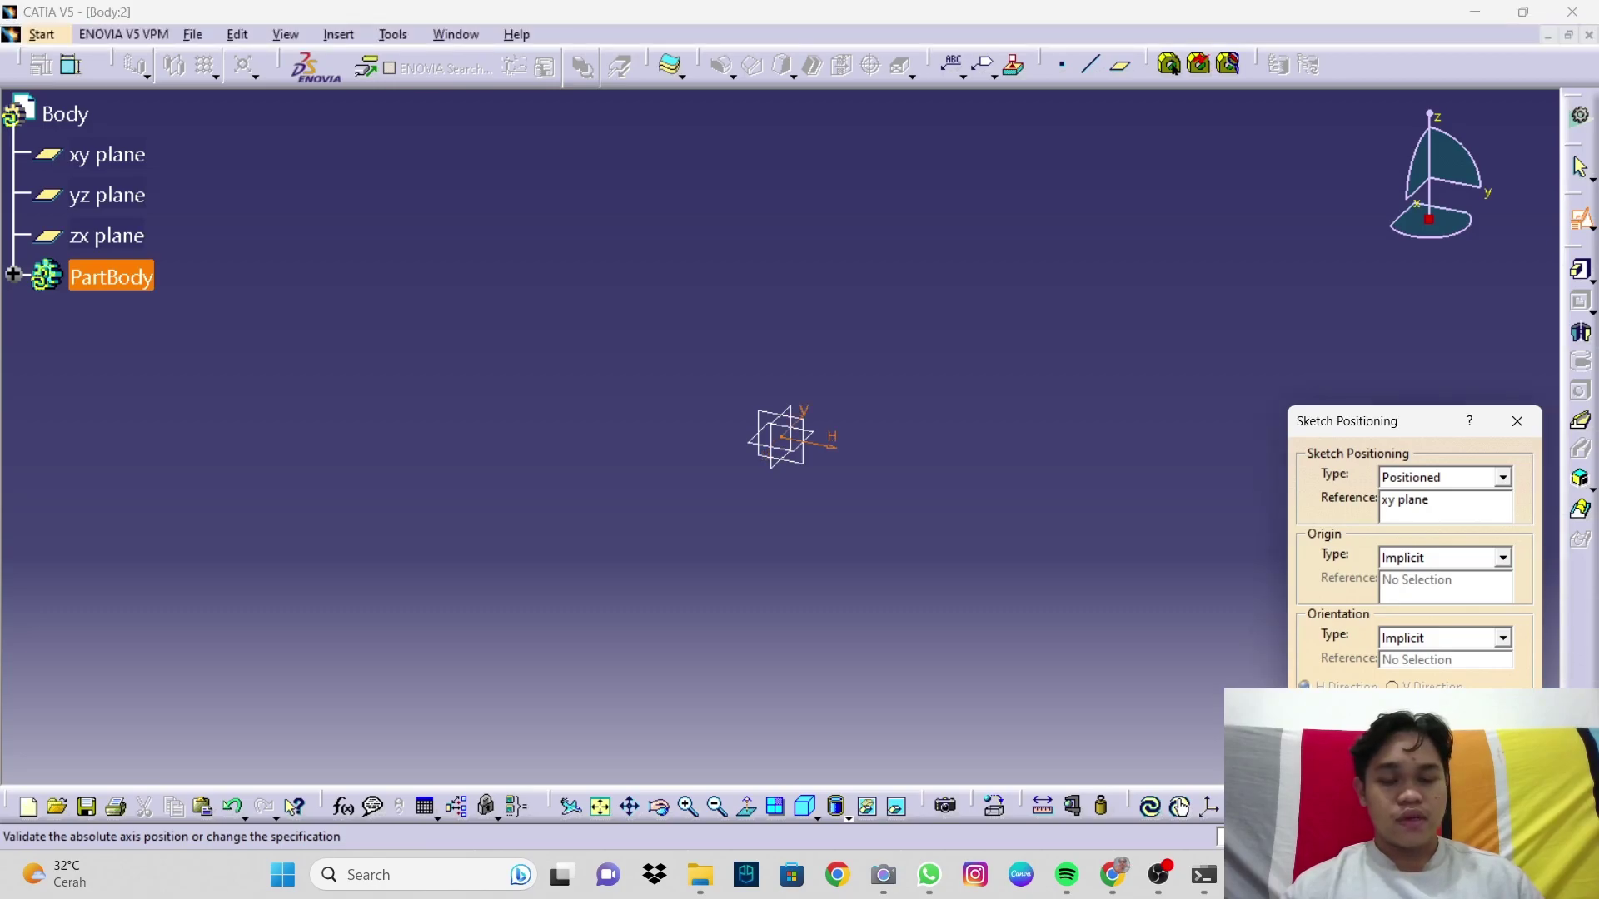
left_click(1416, 774)
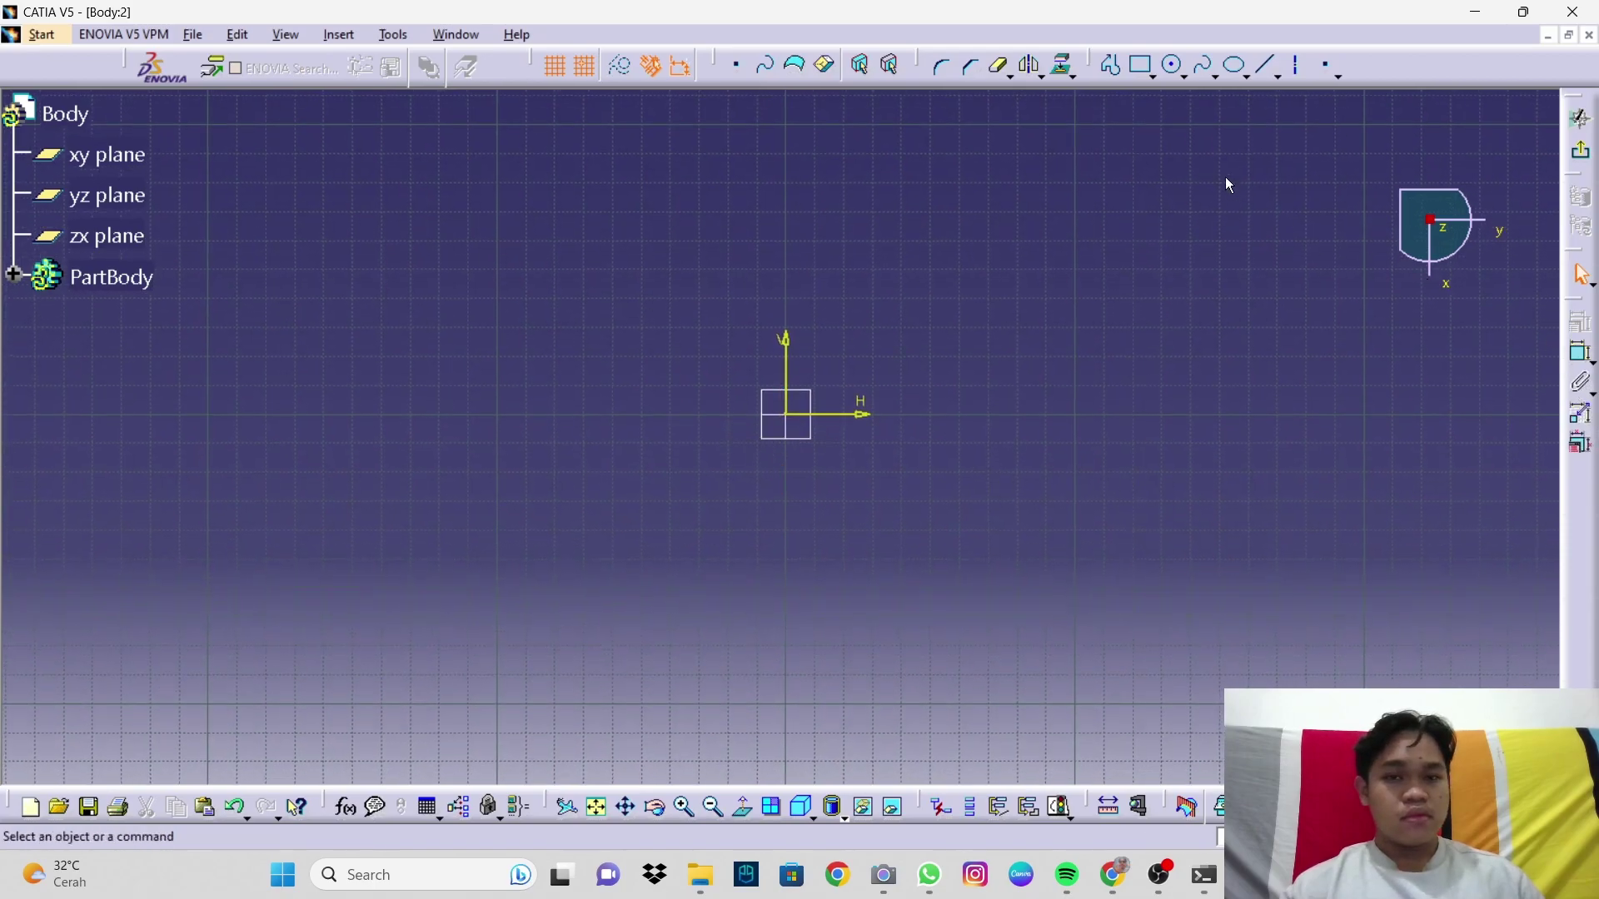
Step: Draw two circles centred on the sketch origin, a small inner and a larger outer one
left_click(1175, 67)
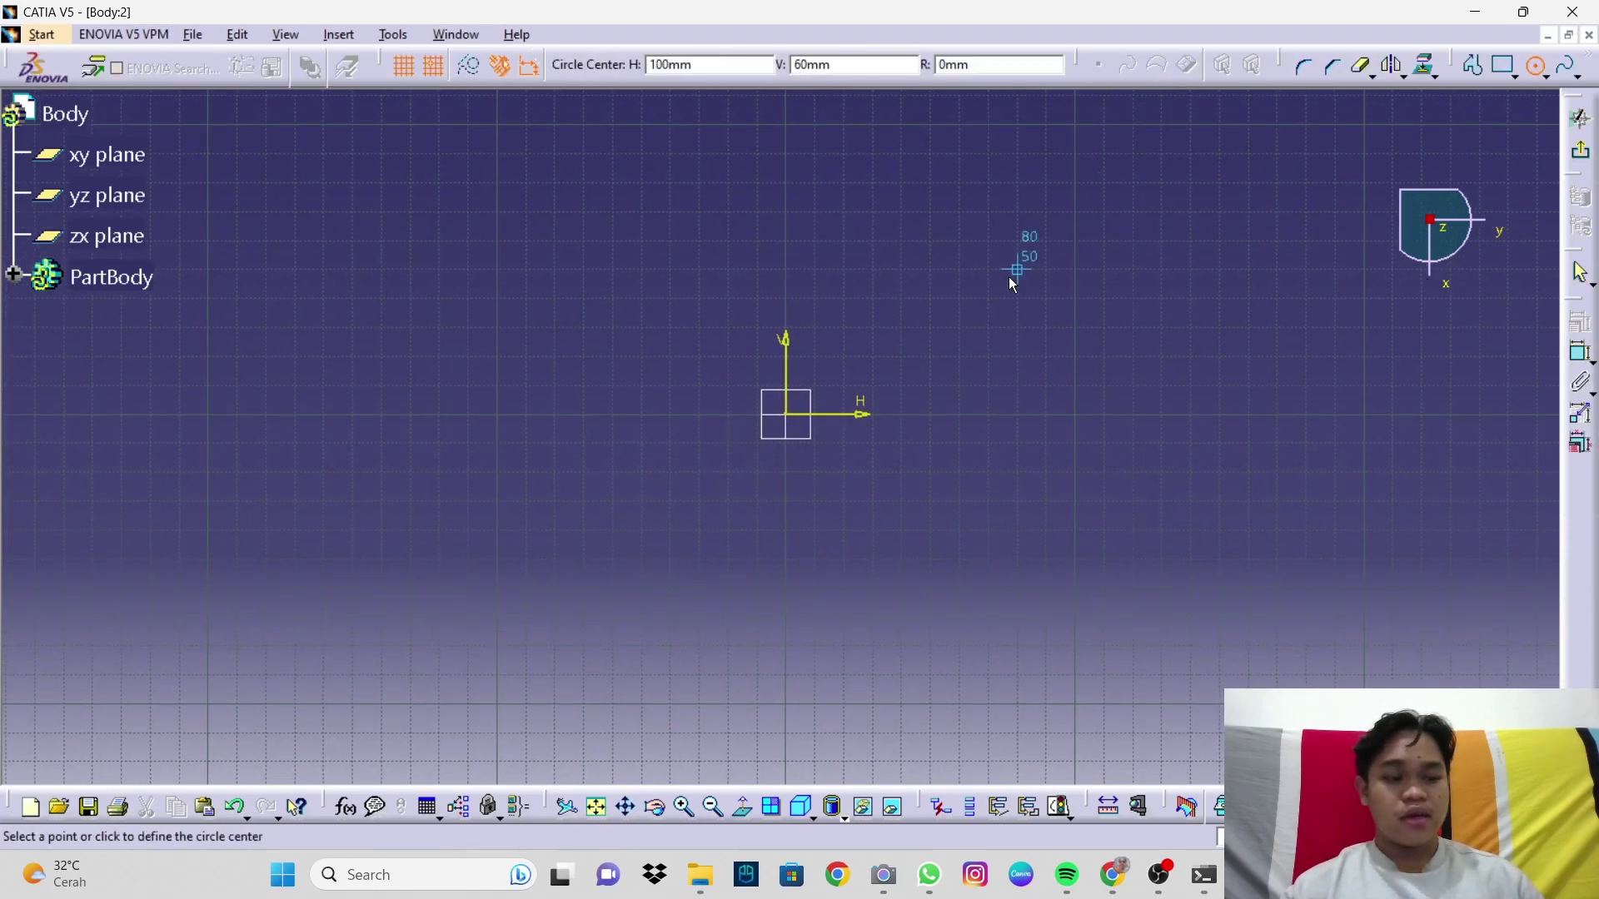
left_click(787, 415)
left_click(881, 417)
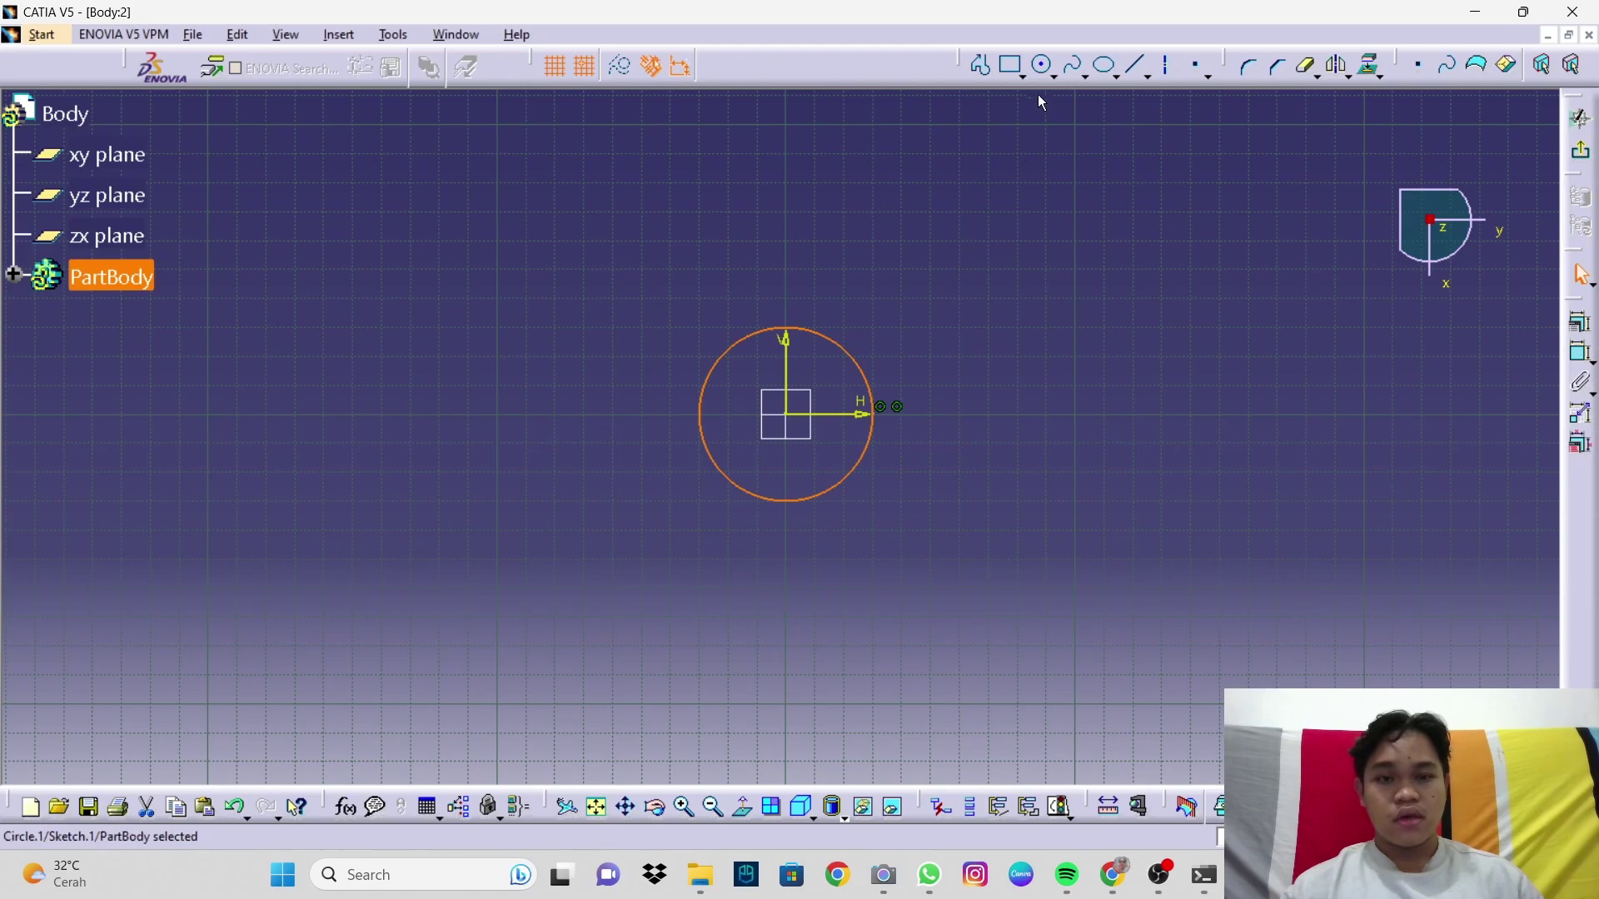
left_click(1039, 65)
left_click(788, 414)
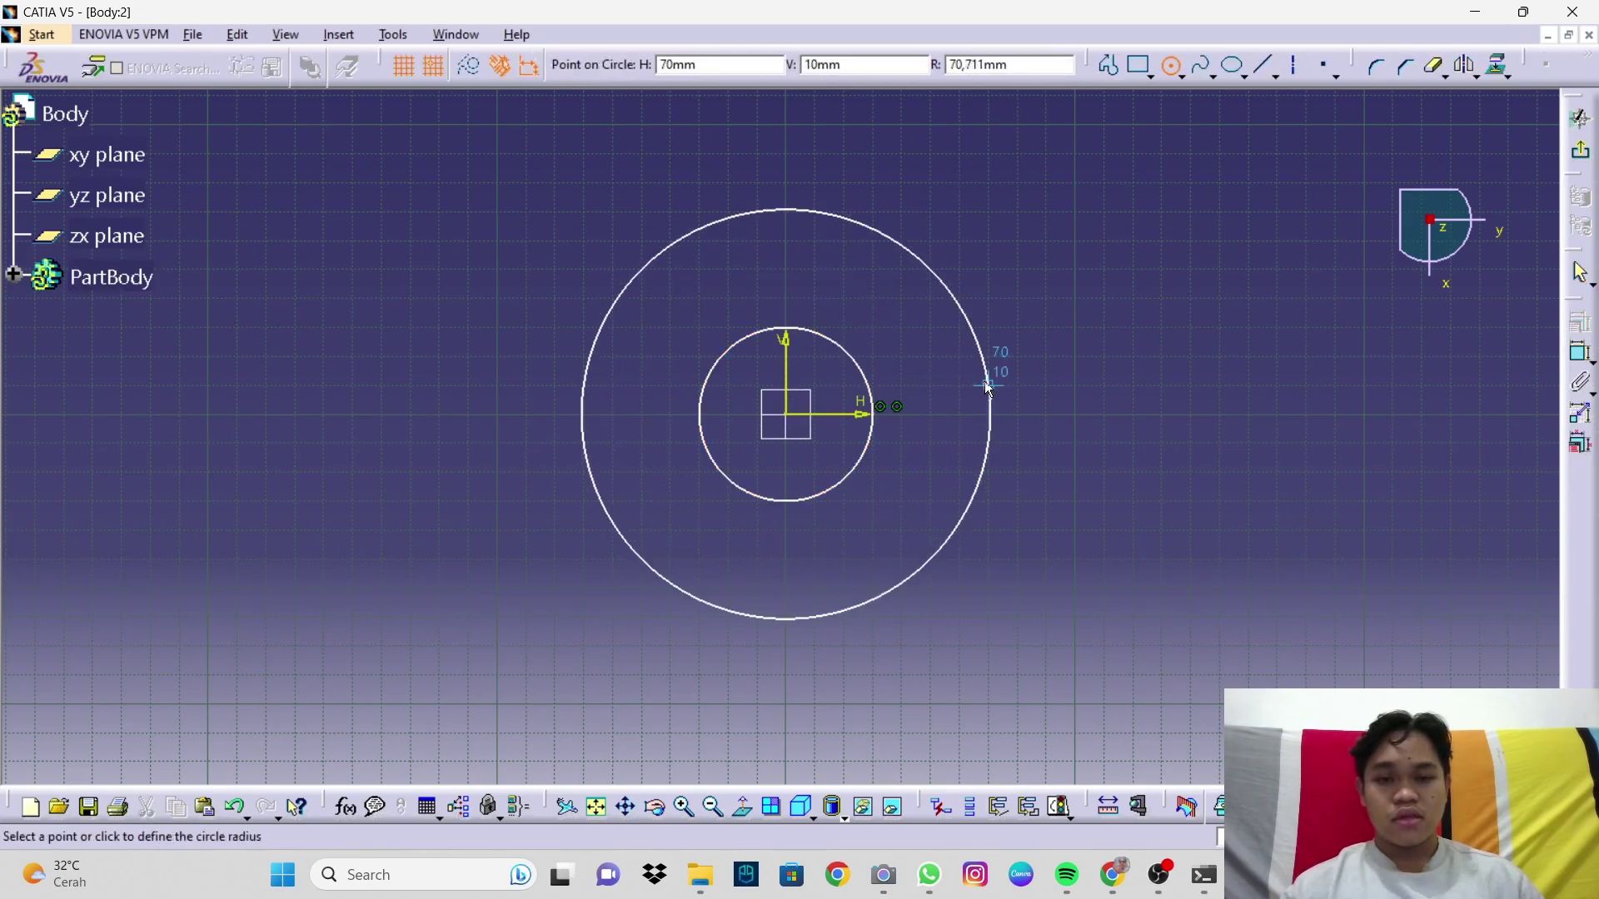
left_click(984, 380)
left_click(1237, 395)
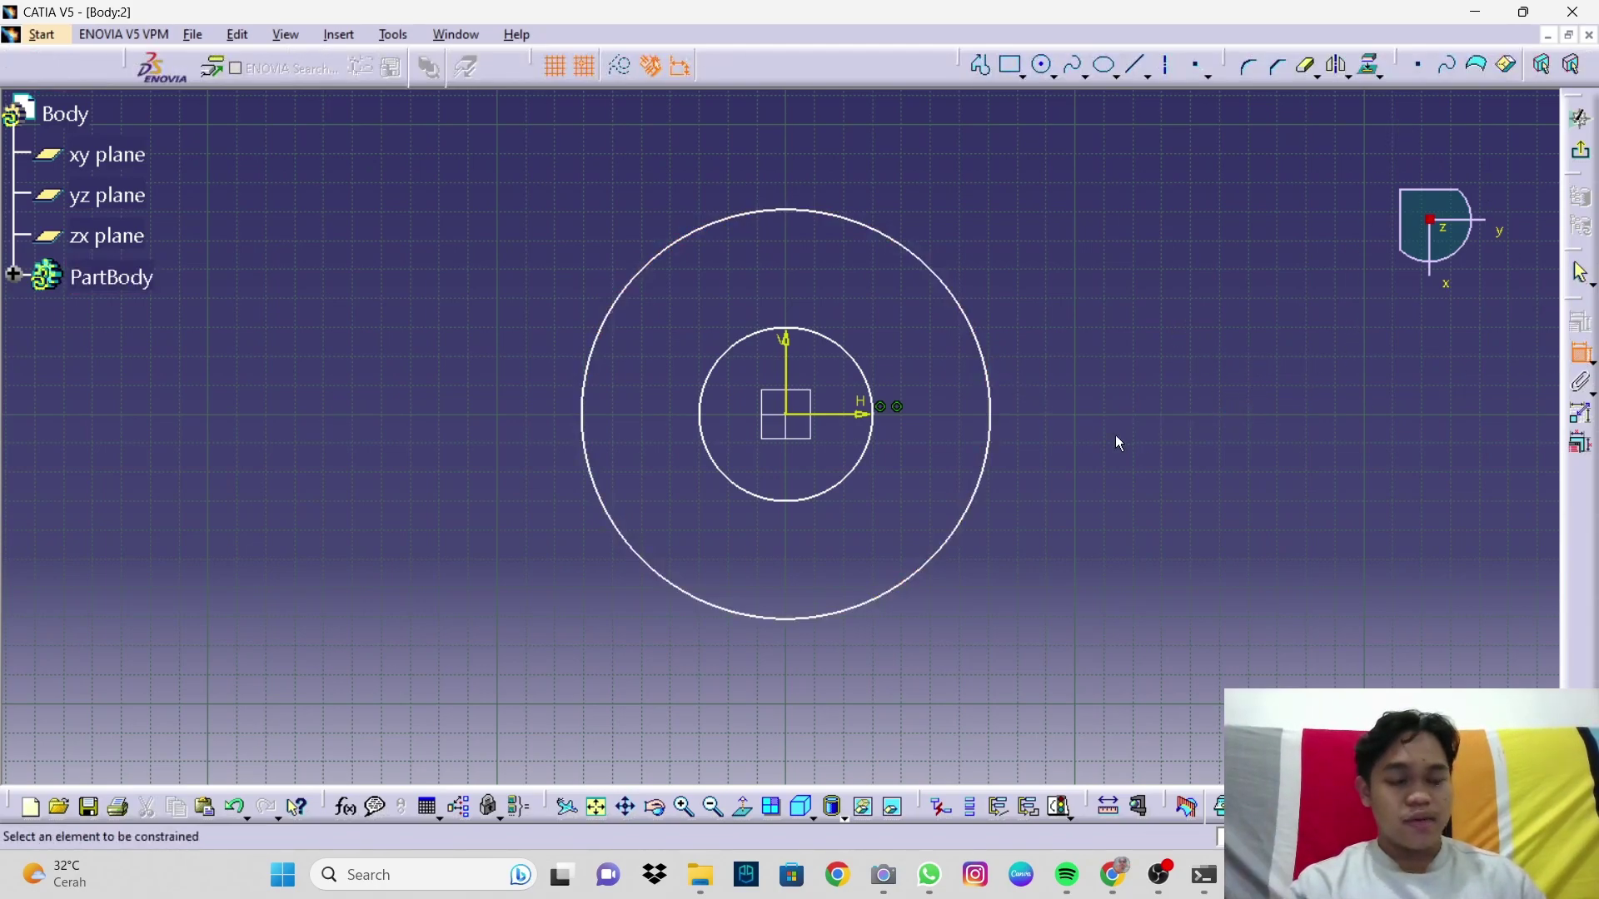
Step: Dimension the outer circle and set its diameter to 280
left_click(1582, 354)
left_click(989, 357)
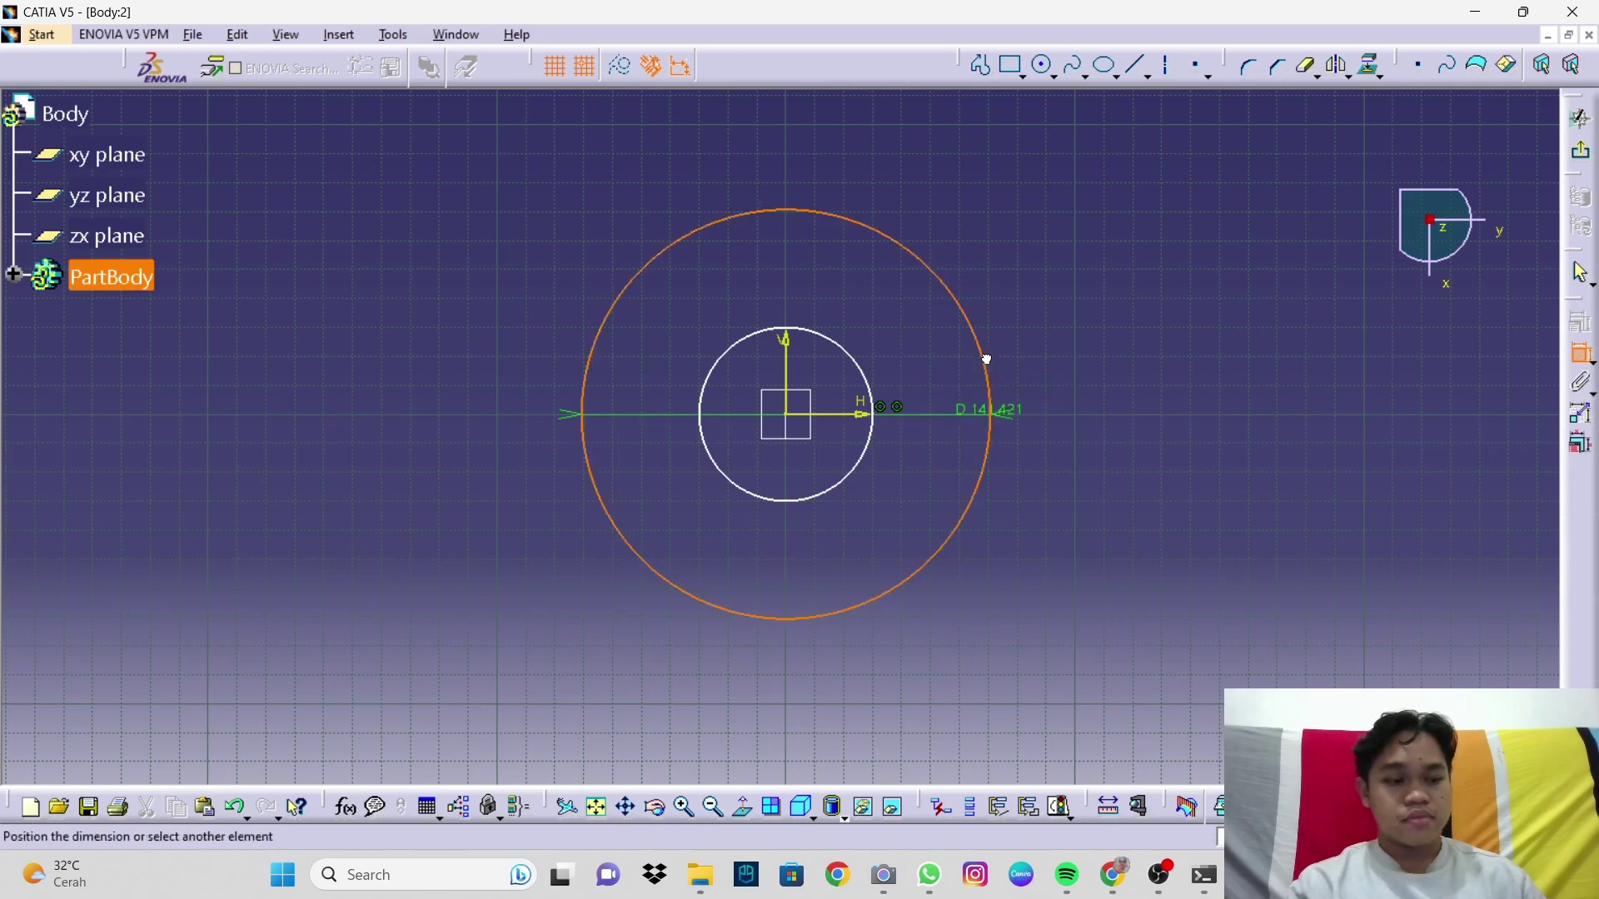
left_click(1179, 294)
double_click(1177, 286)
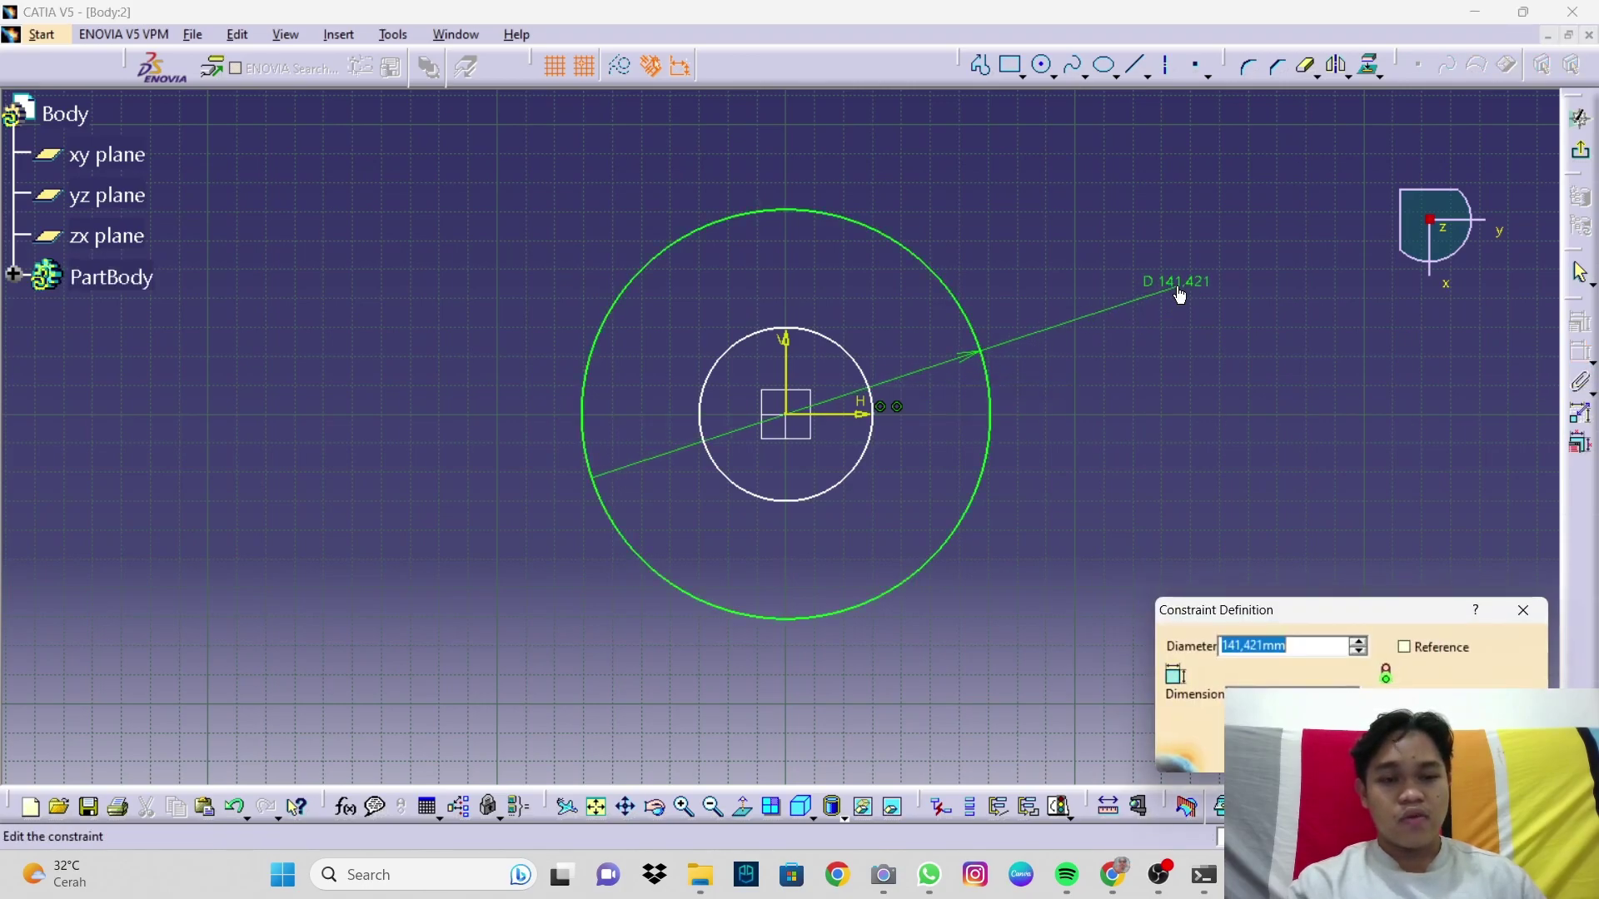
type("28")
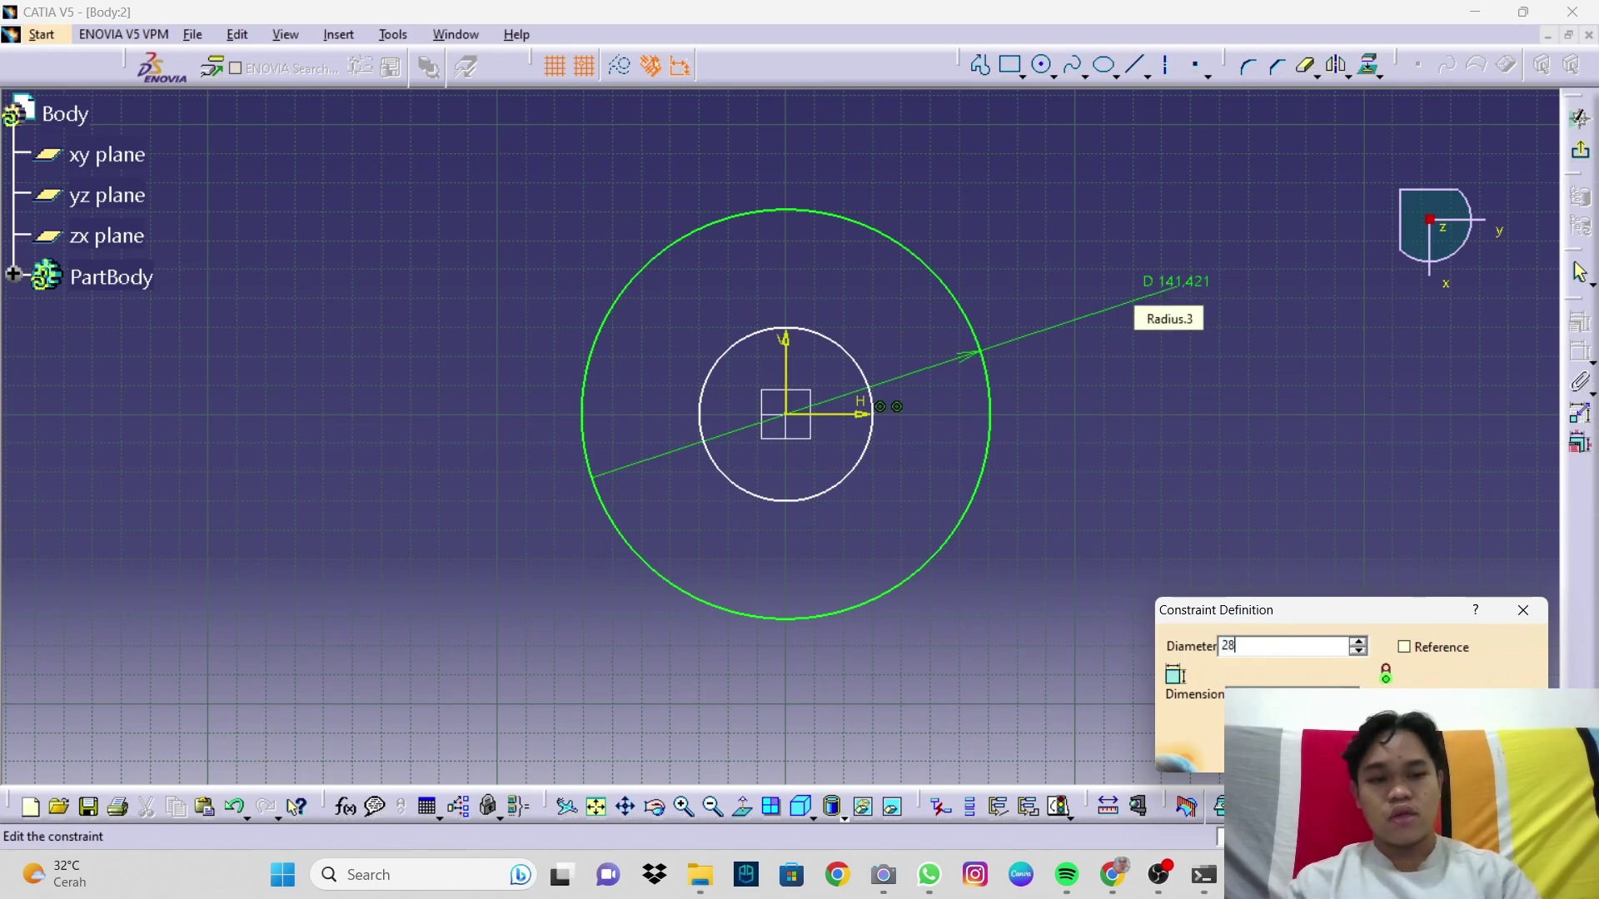
key("Return")
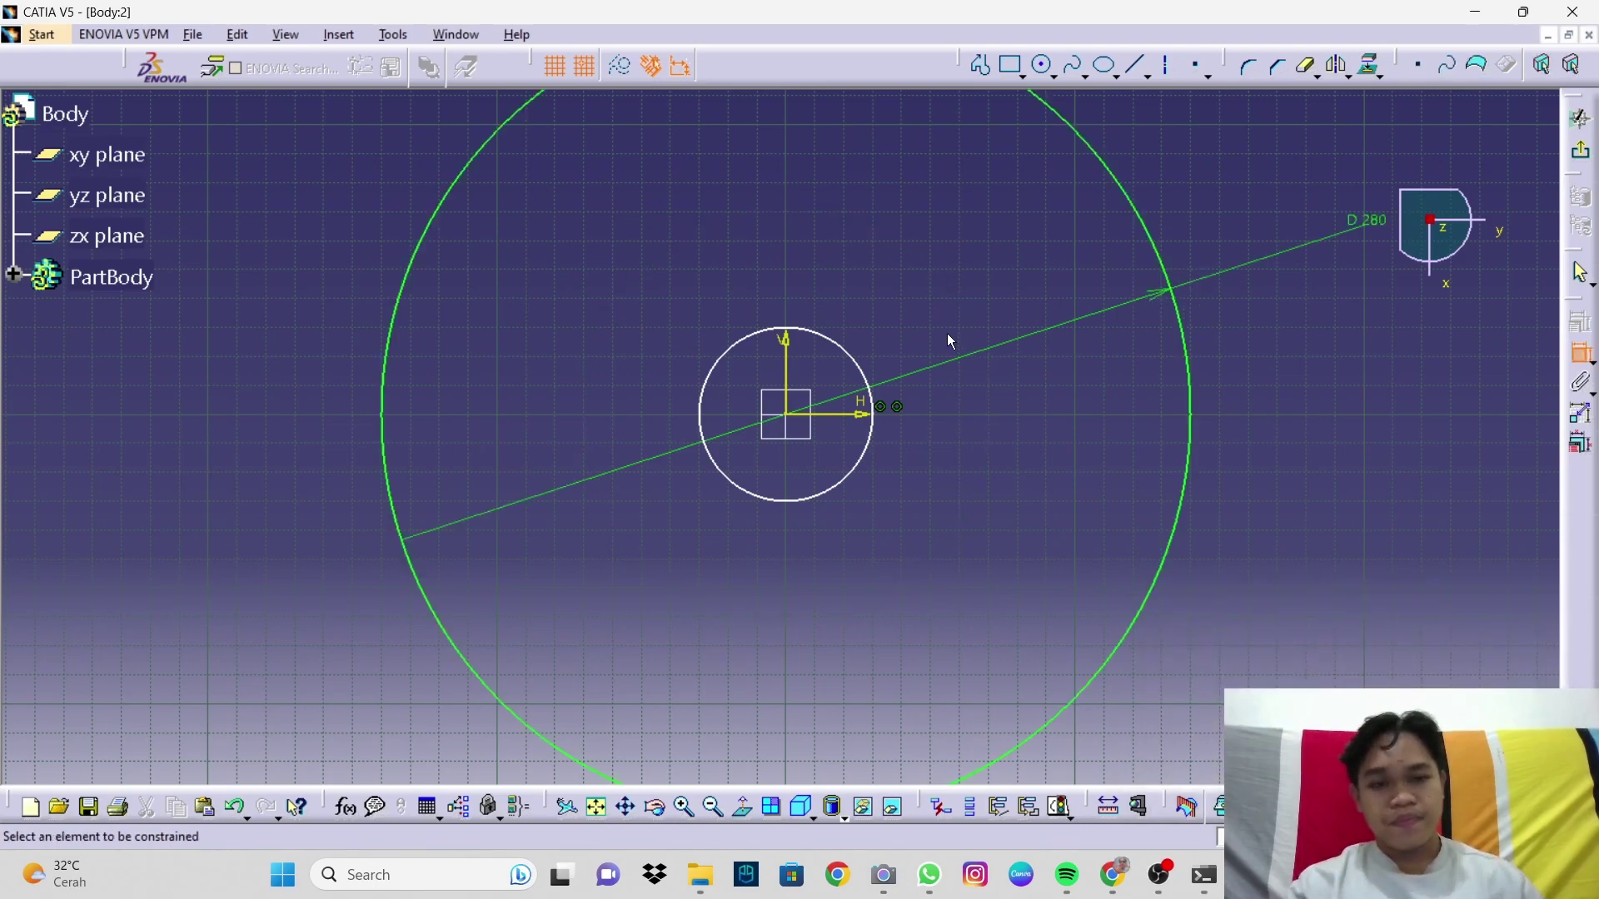
scroll(900, 419, "up", 1)
middle_click_drag(900, 419, 942, 503)
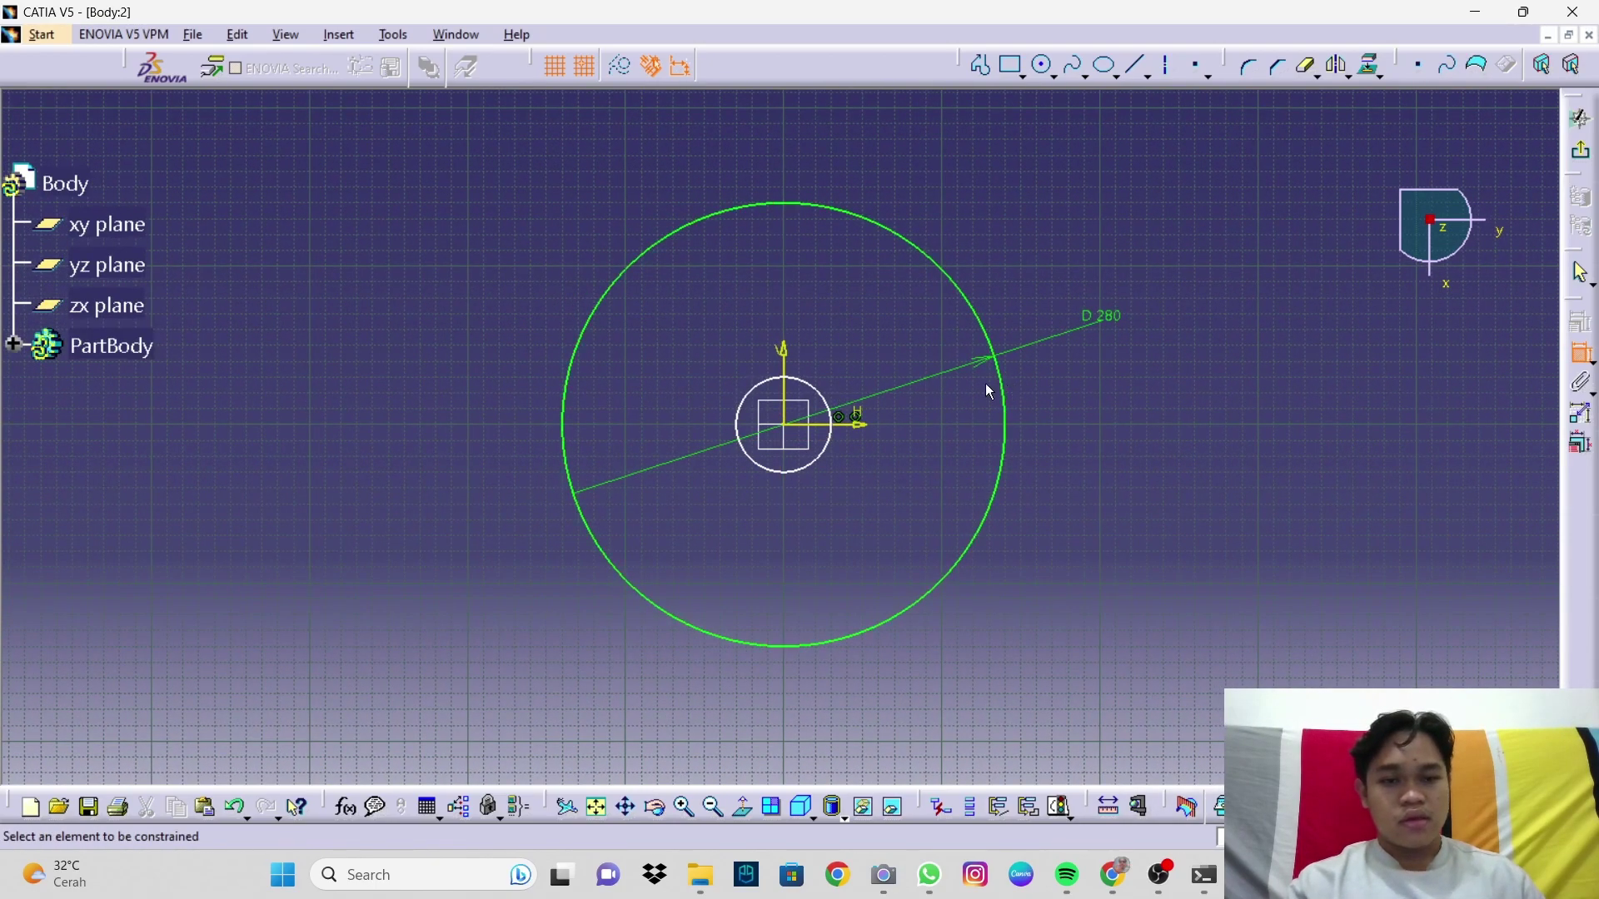
Step: Dimension the inner circle and set its diameter to 194
left_click(816, 394)
left_click(1087, 483)
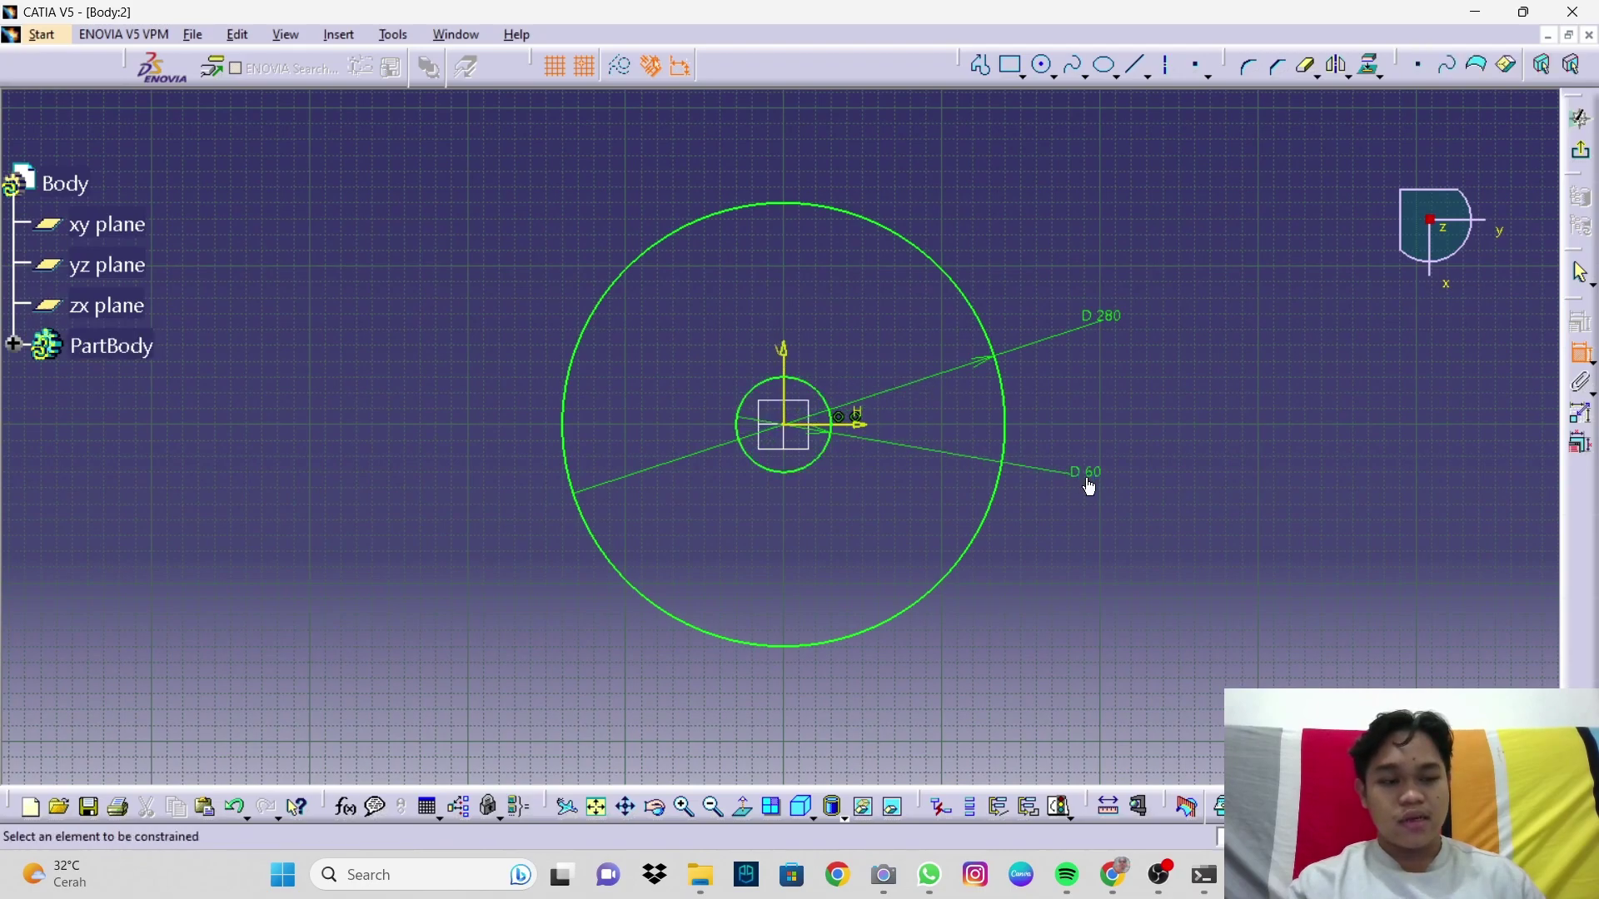
double_click(1088, 483)
type("194")
key("Return")
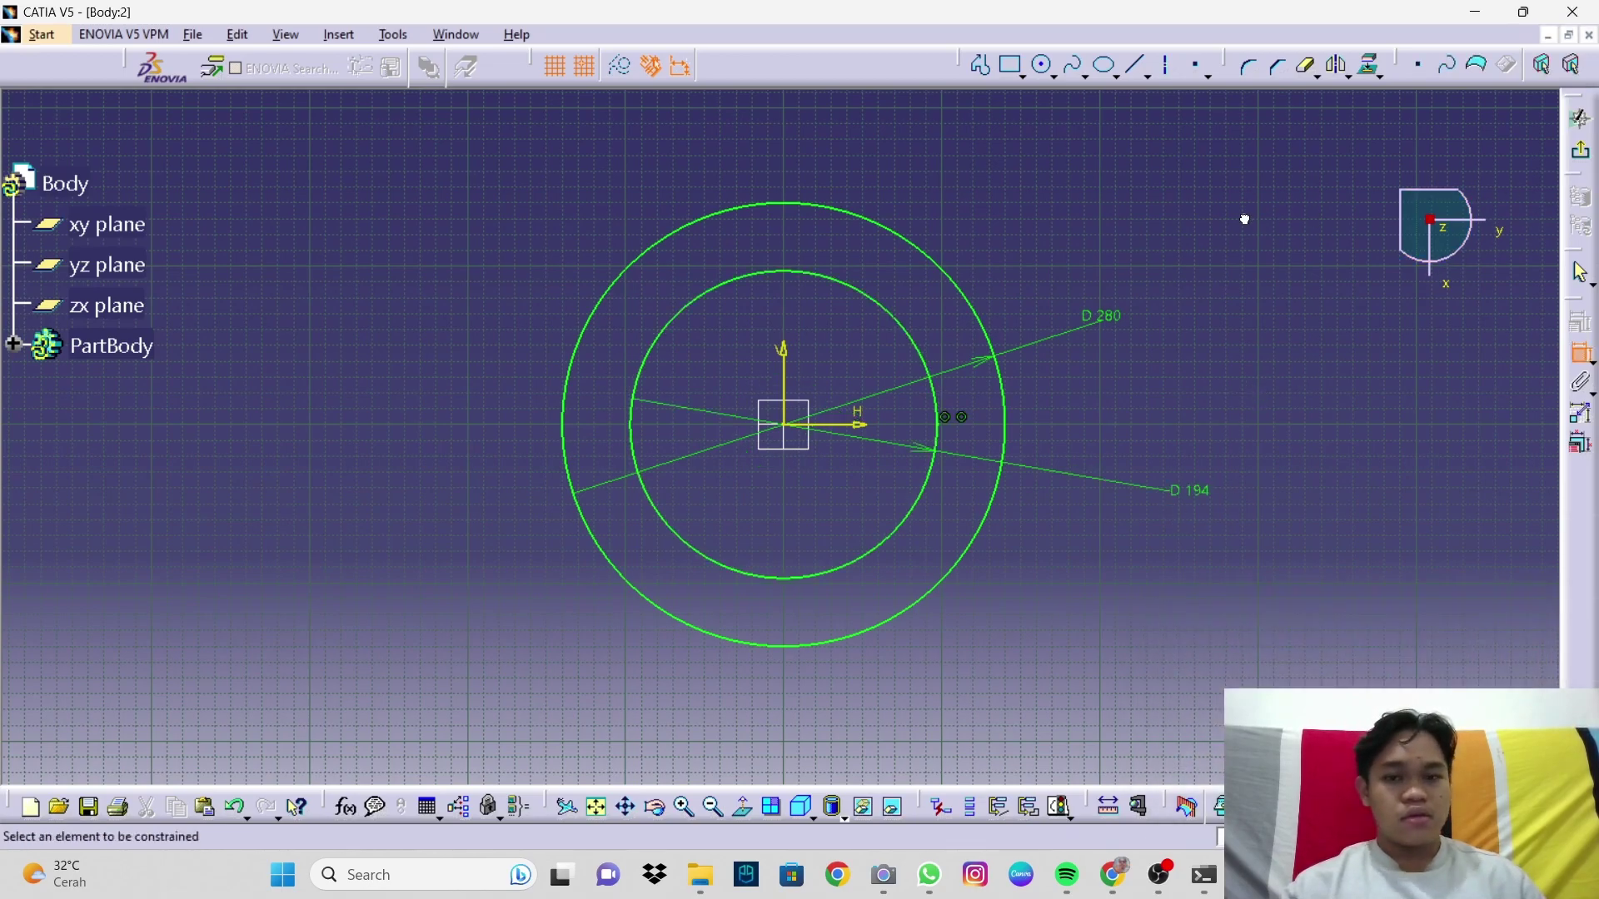
Step: Exit the sketcher and pad the two-circle Sketch.1 to a length of 225
left_click(1582, 156)
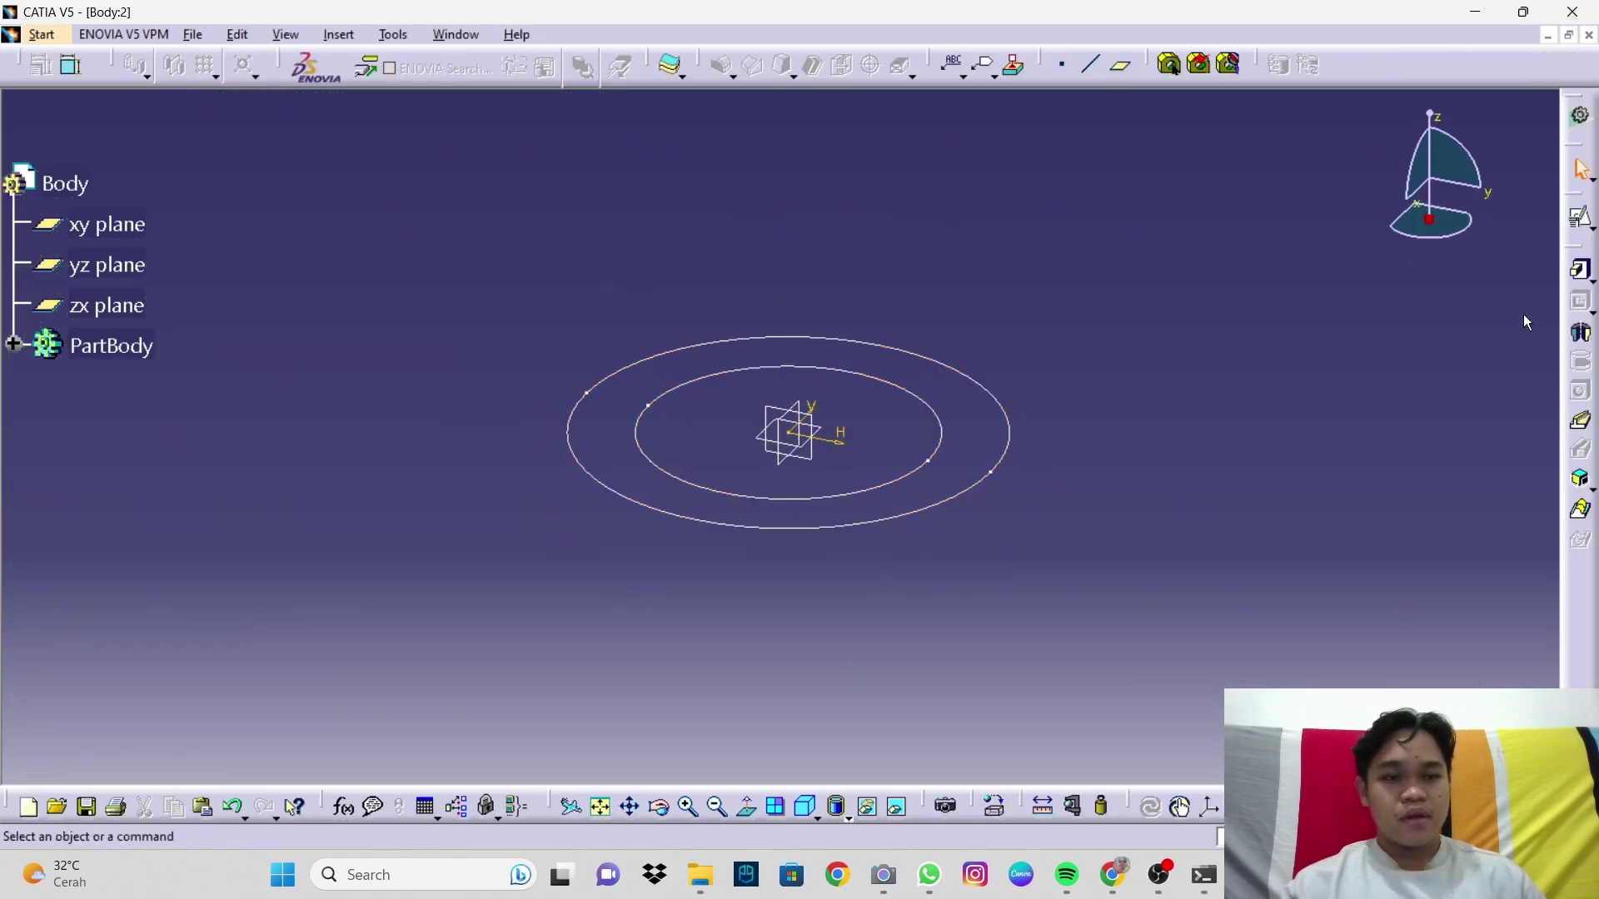
left_click(1580, 271)
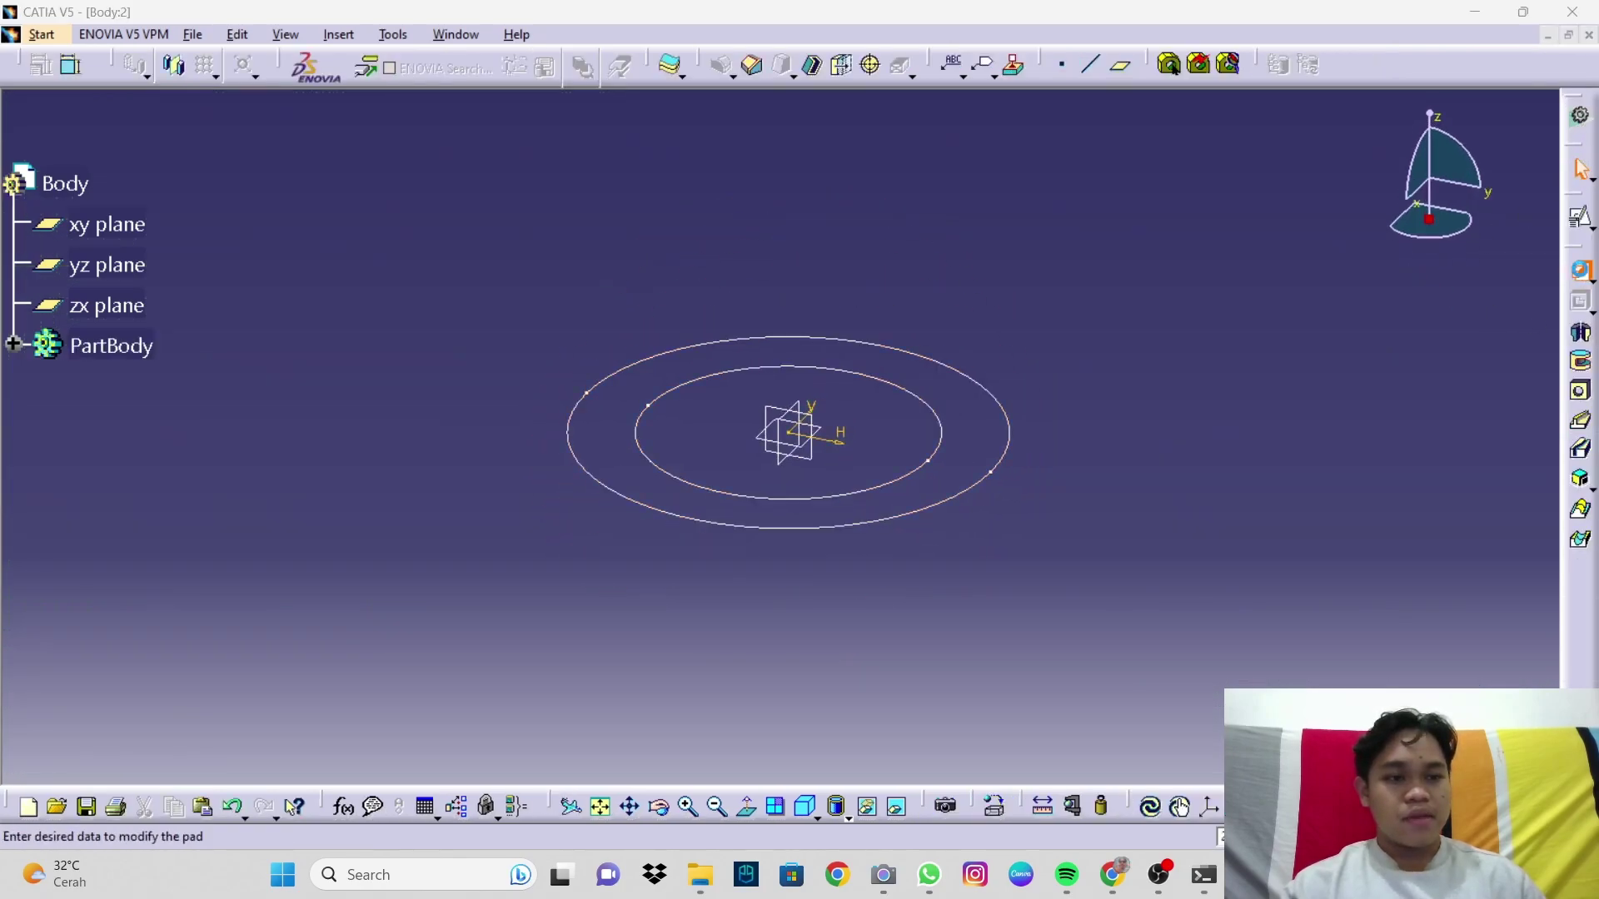
left_click(1011, 431)
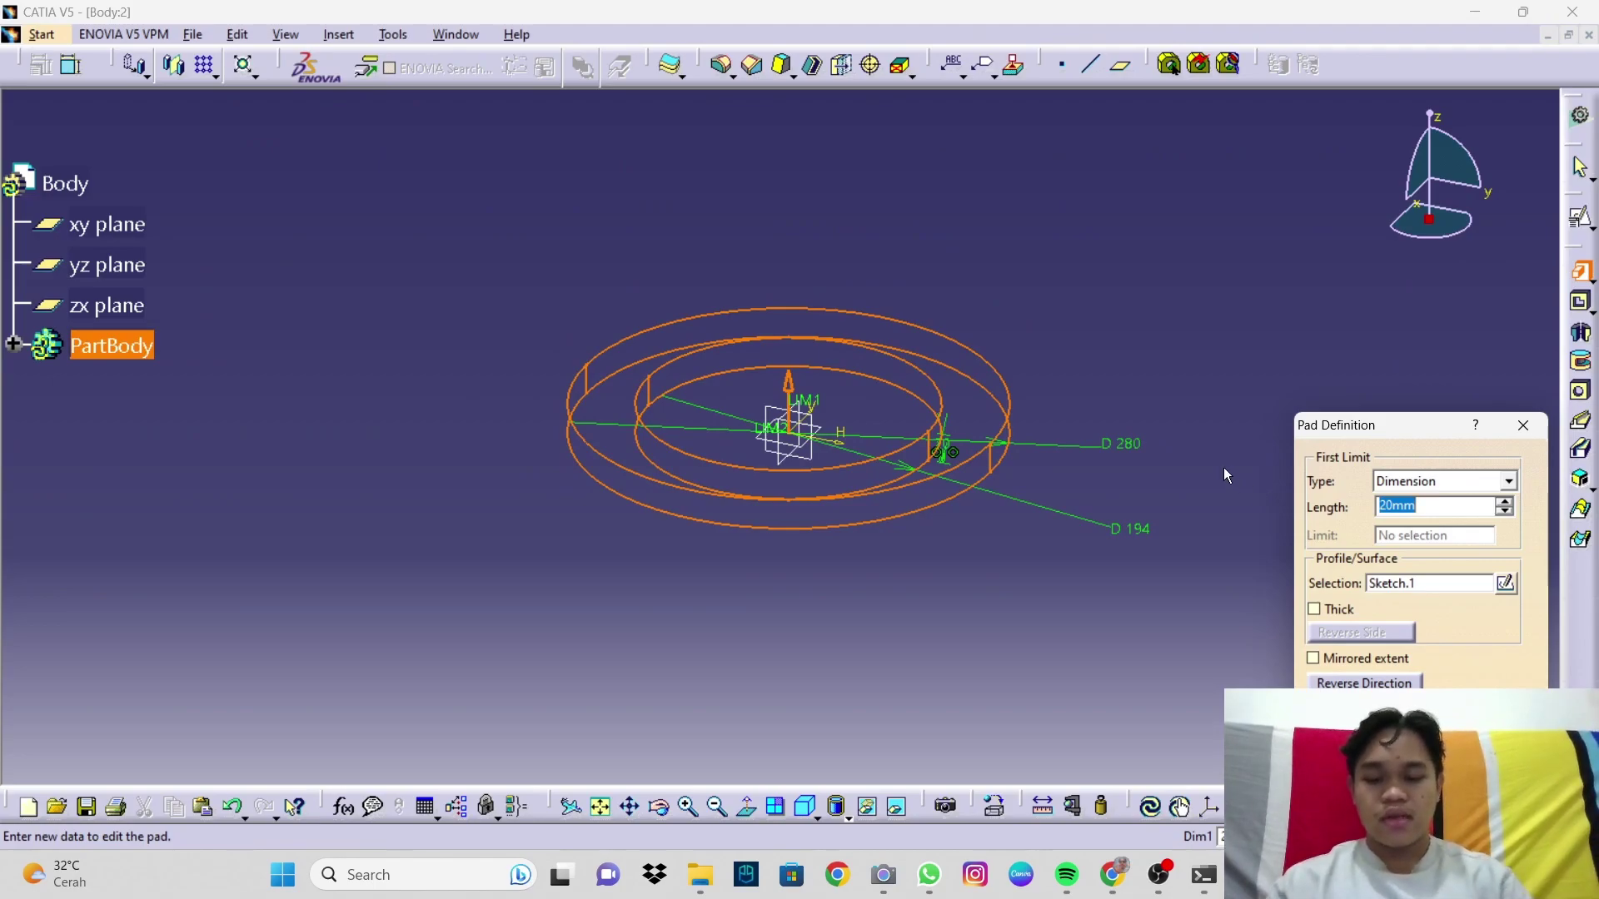
type("225/2")
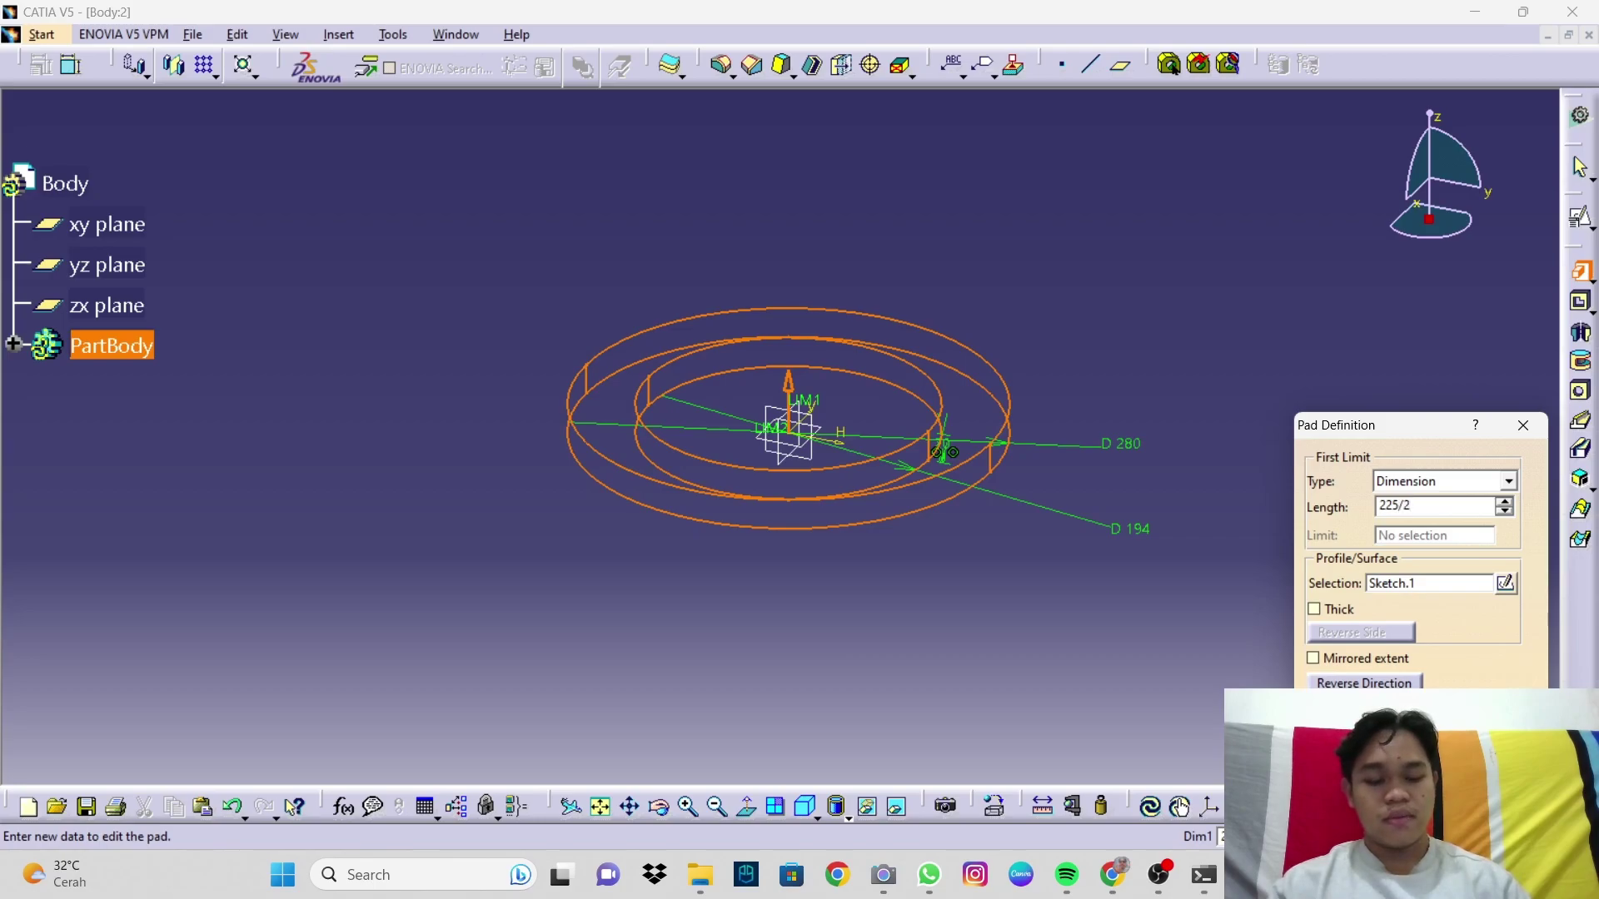
key("Return")
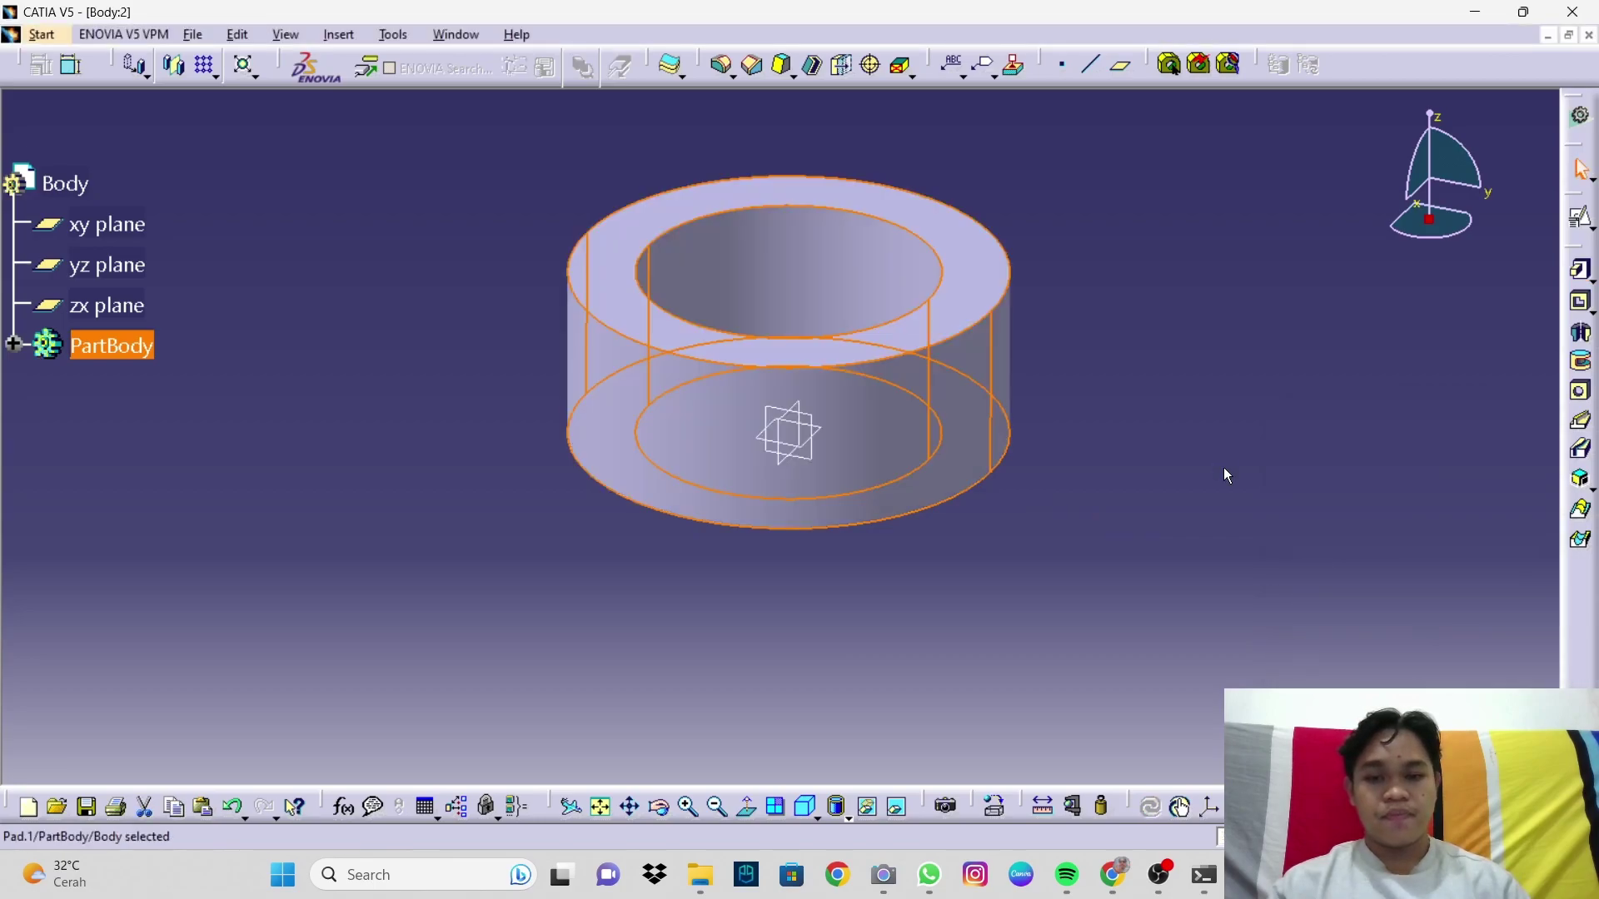
Step: Create a positioned sketch on the ring's top face
left_click(1160, 359)
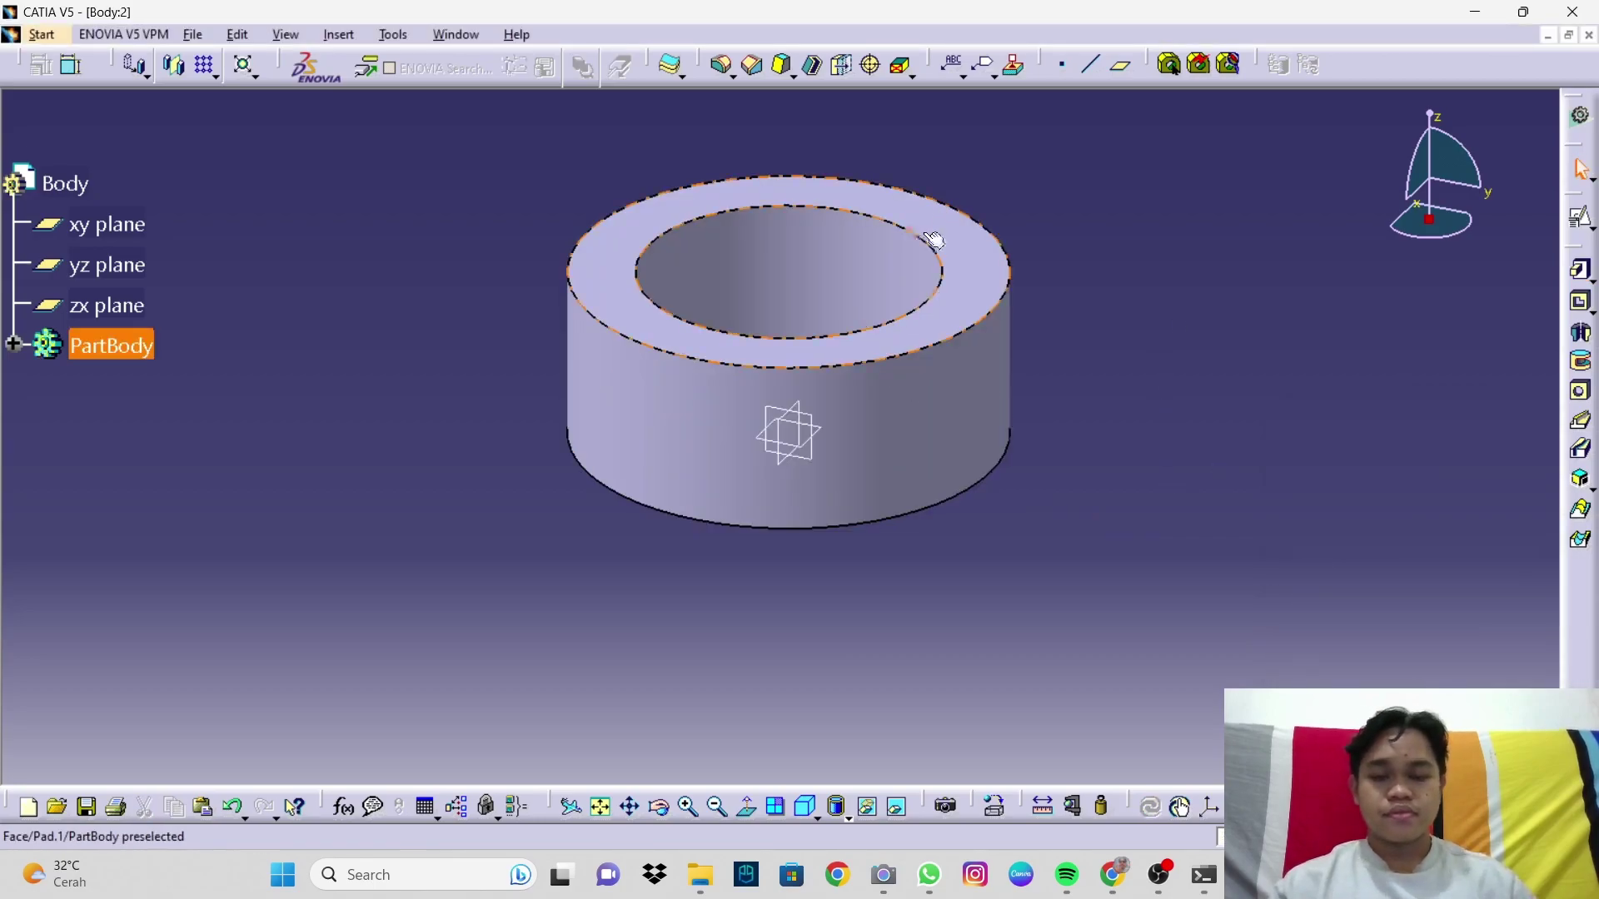
left_click(986, 260)
left_click(1579, 218)
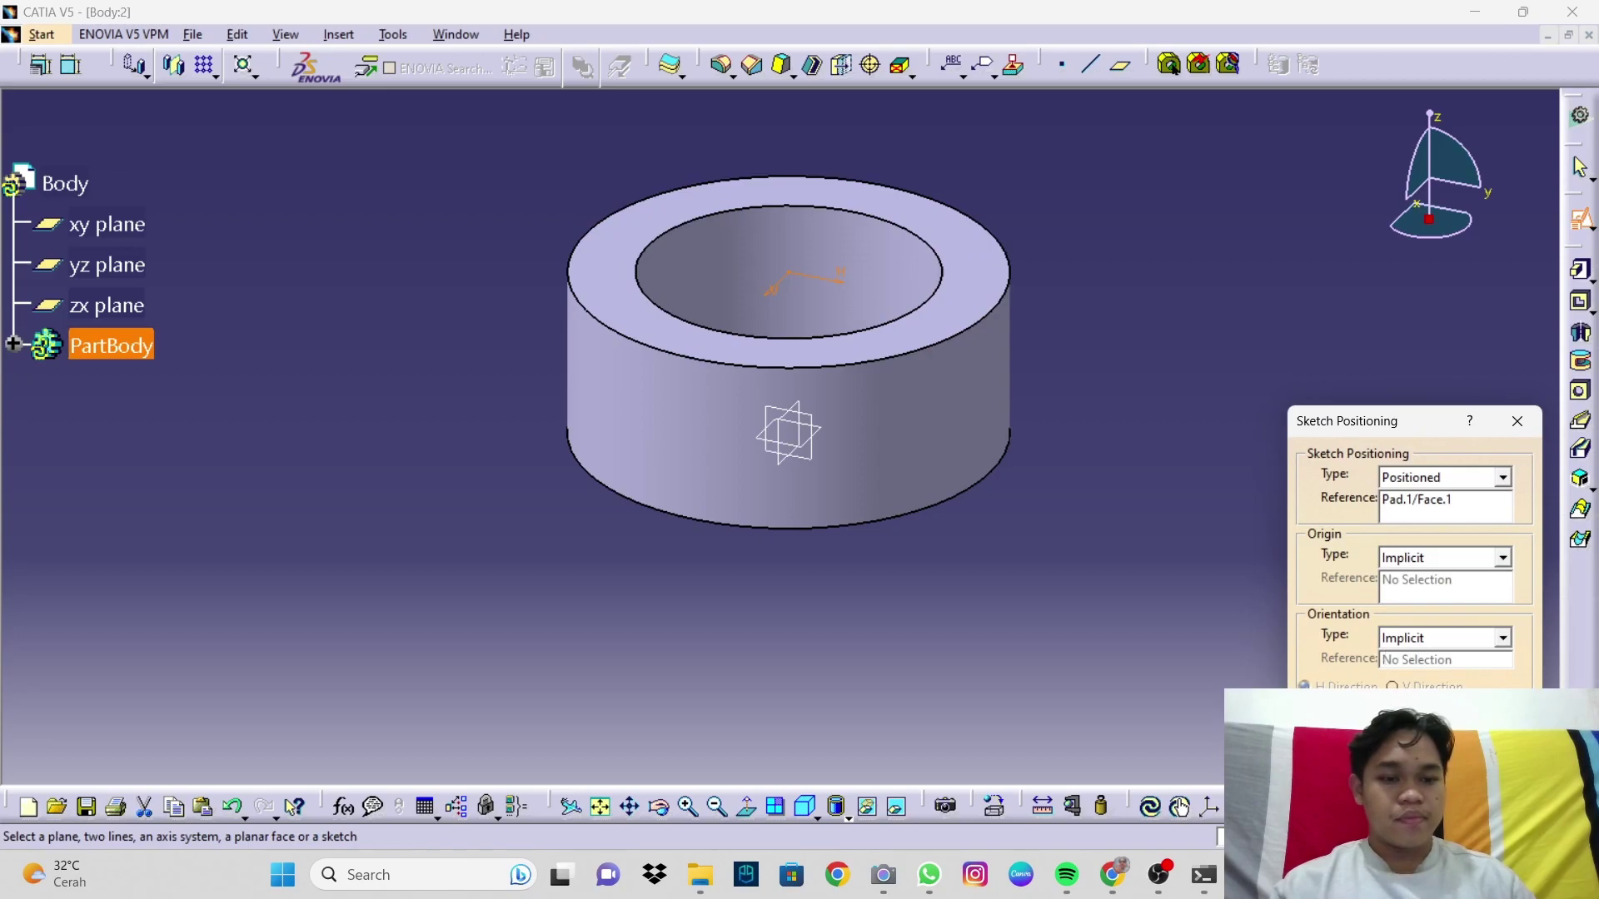
left_click(1419, 762)
mouse_move(812, 104)
middle_mouse_down()
mouse_move(963, 391)
mouse_move(1039, 613)
mouse_move(925, 506)
mouse_move(849, 569)
middle_mouse_up()
Step: Draw an open profile: vertical line from (-20,150) to (-20,180), tangent semicircular arc, matching right leg
left_click(980, 65)
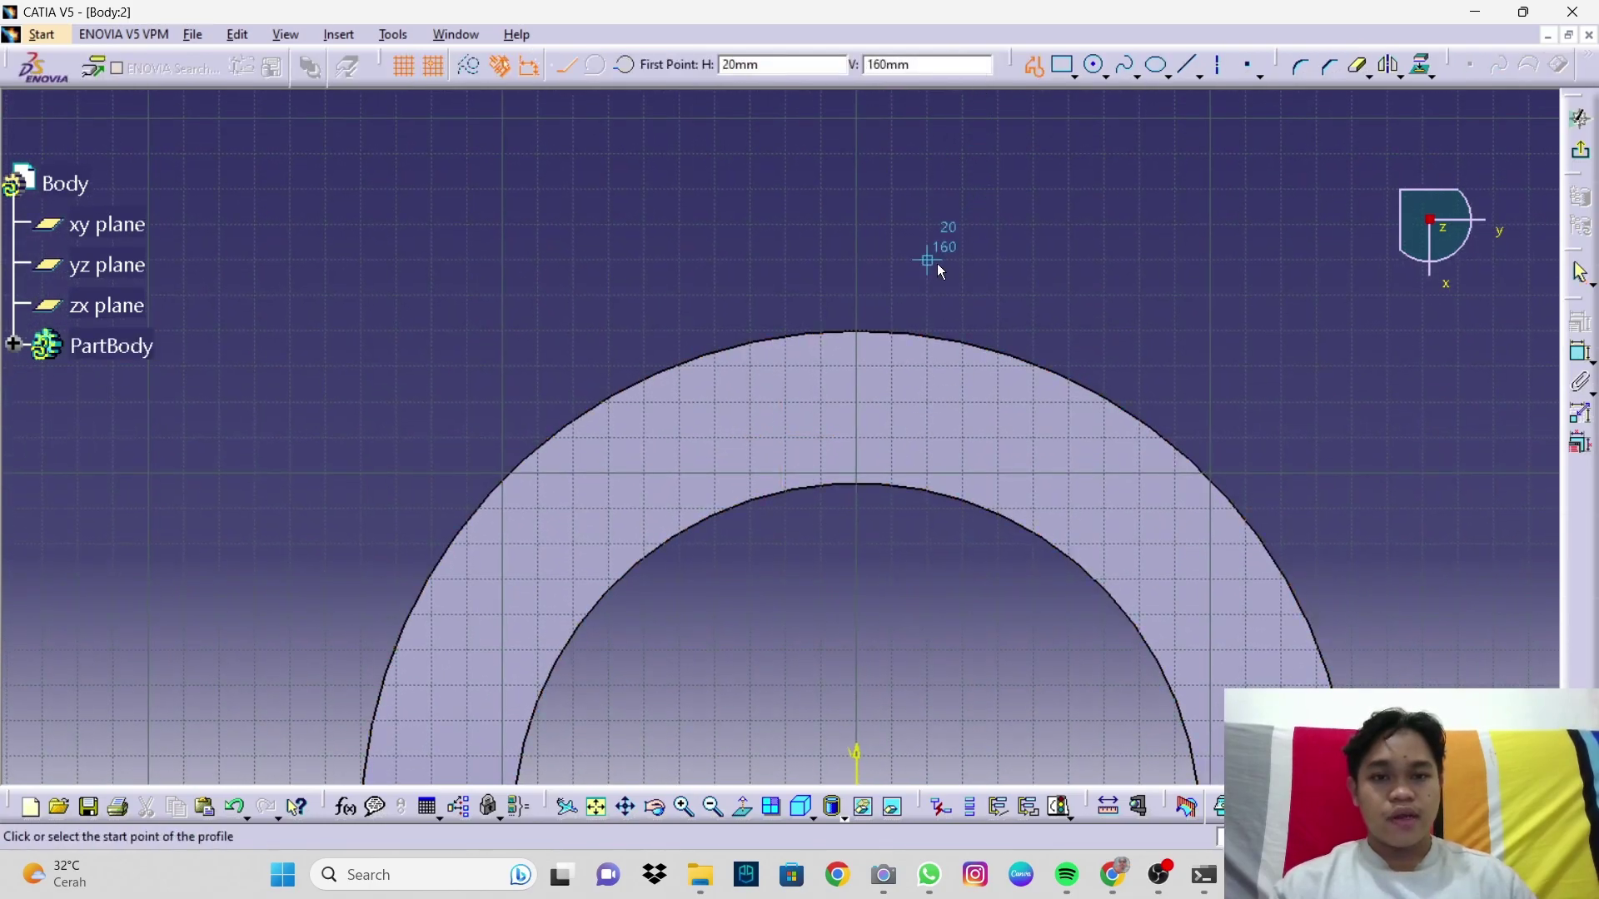
middle_click_drag(937, 263, 916, 398)
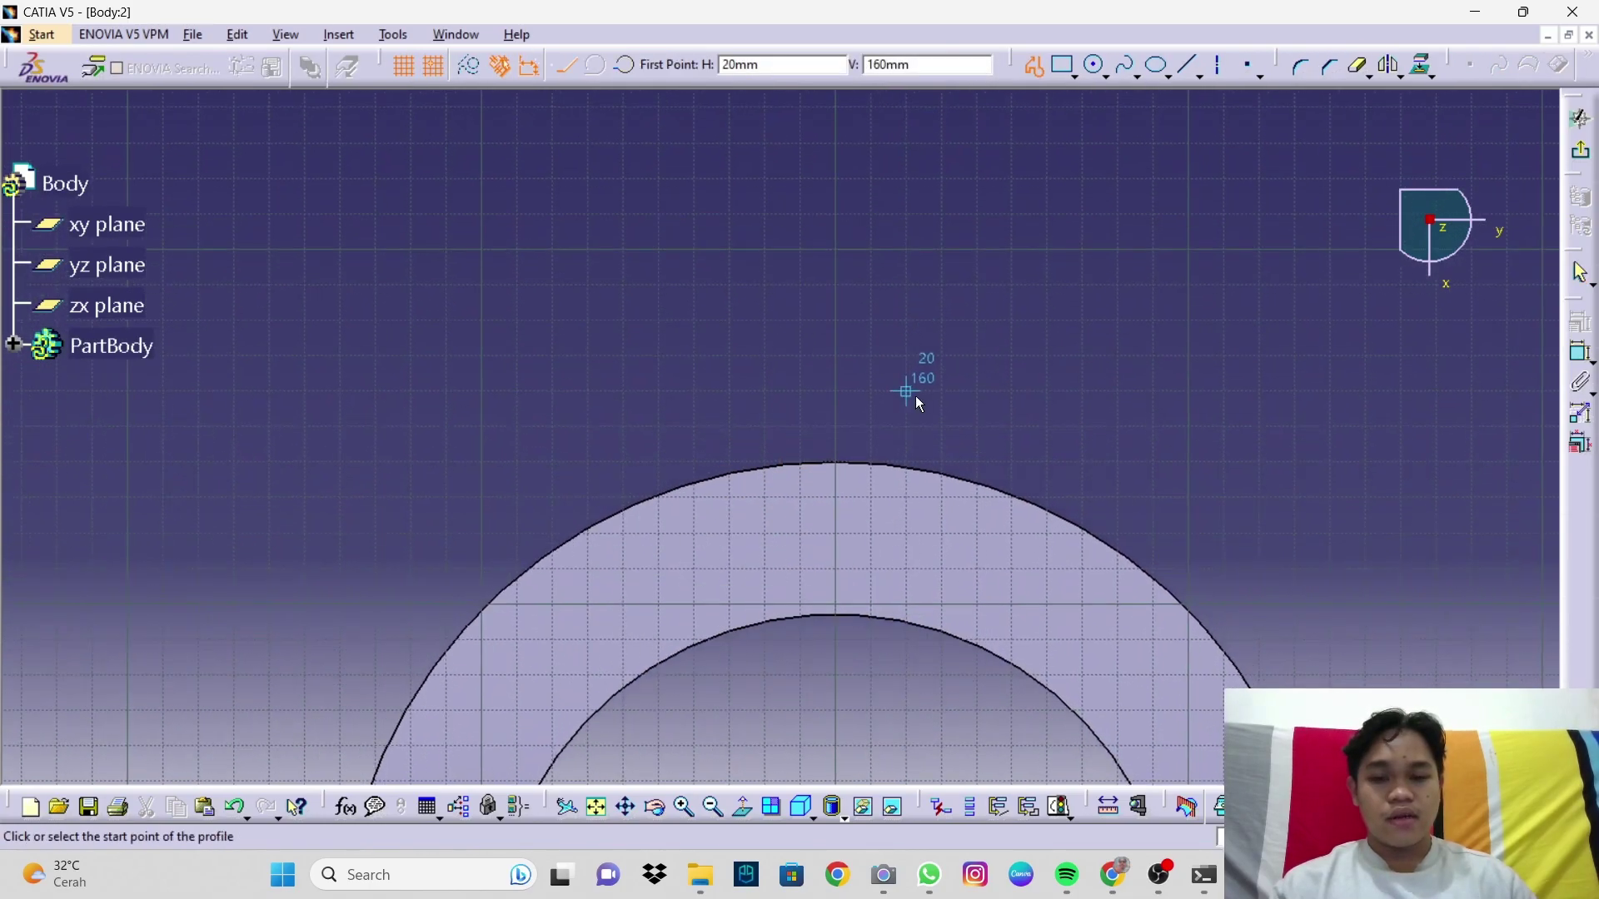
left_click(767, 426)
left_click(768, 326)
left_click(597, 66)
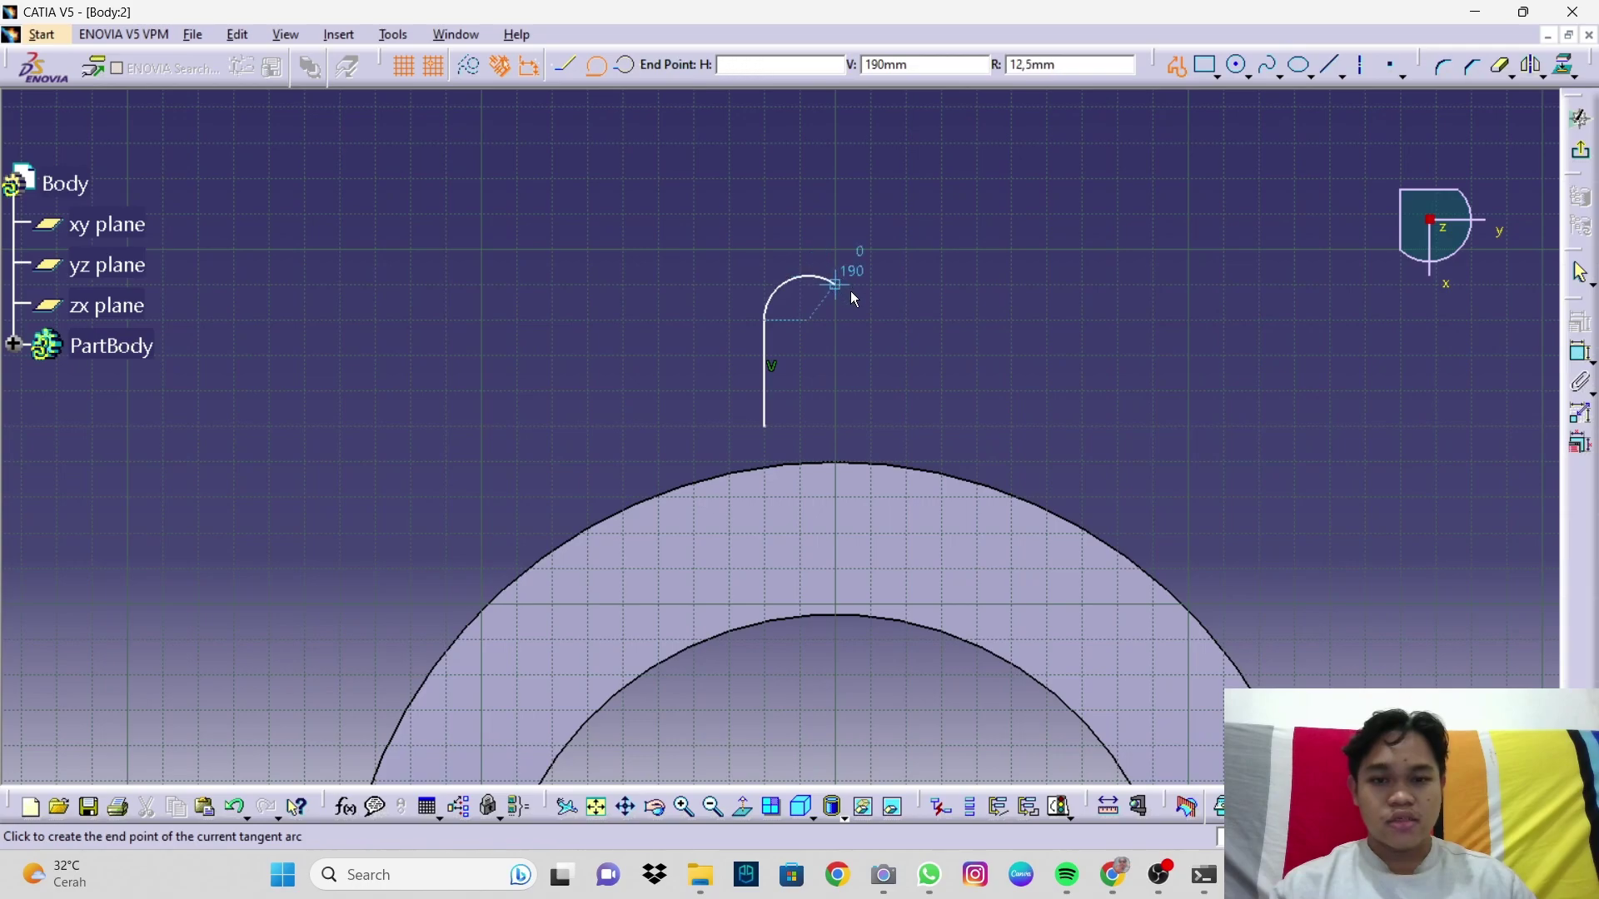
left_click(893, 319)
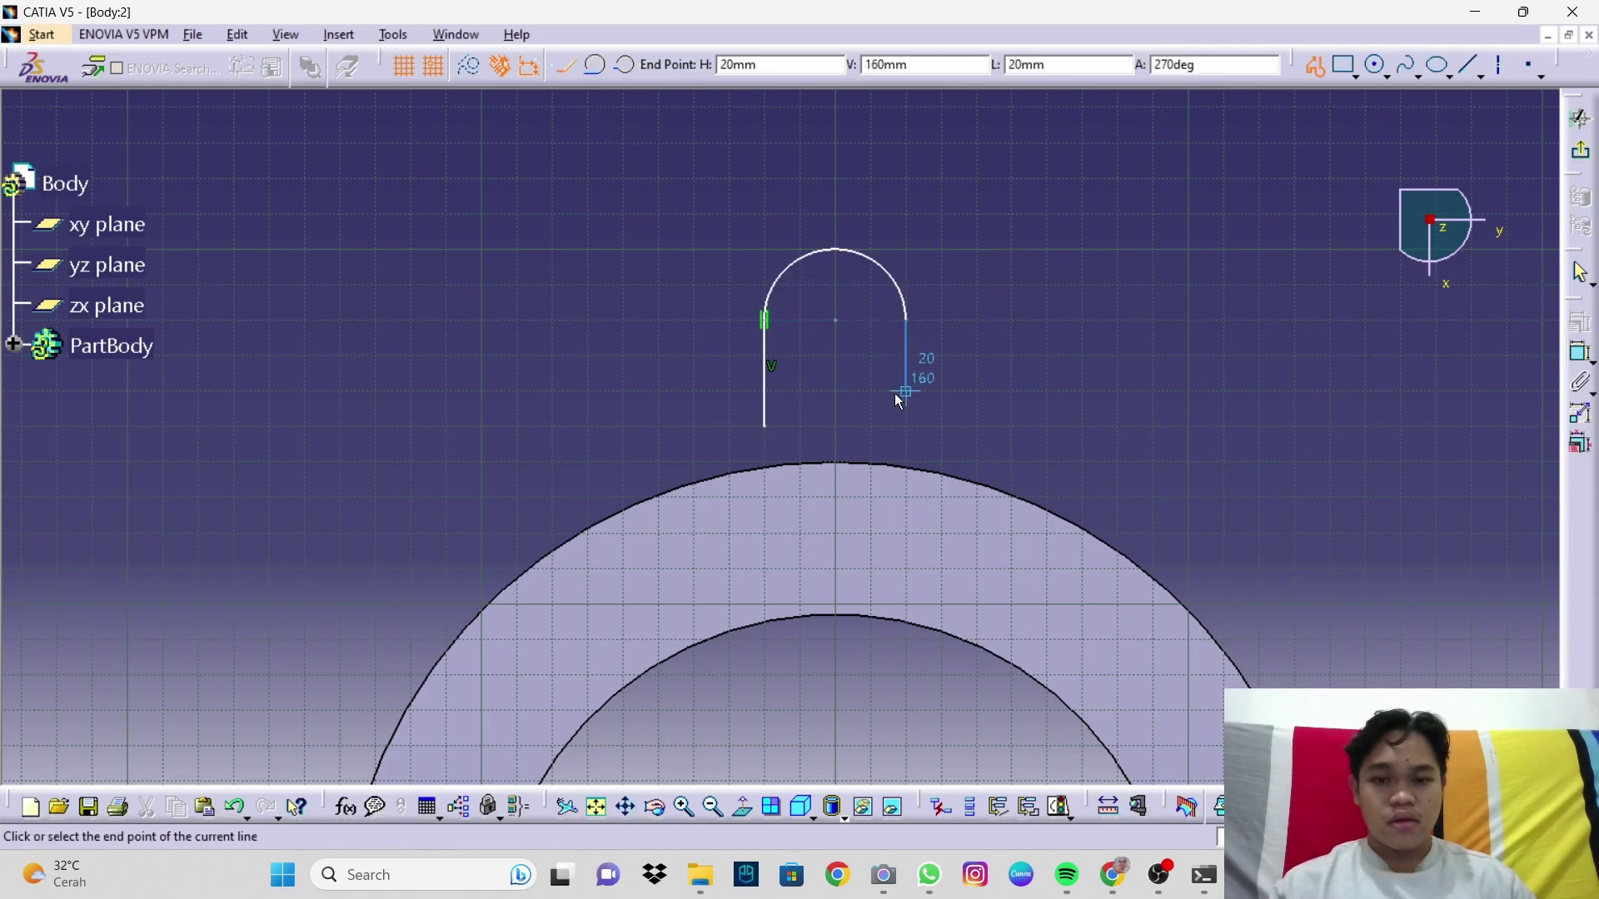
left_click(910, 425)
right_click(948, 400)
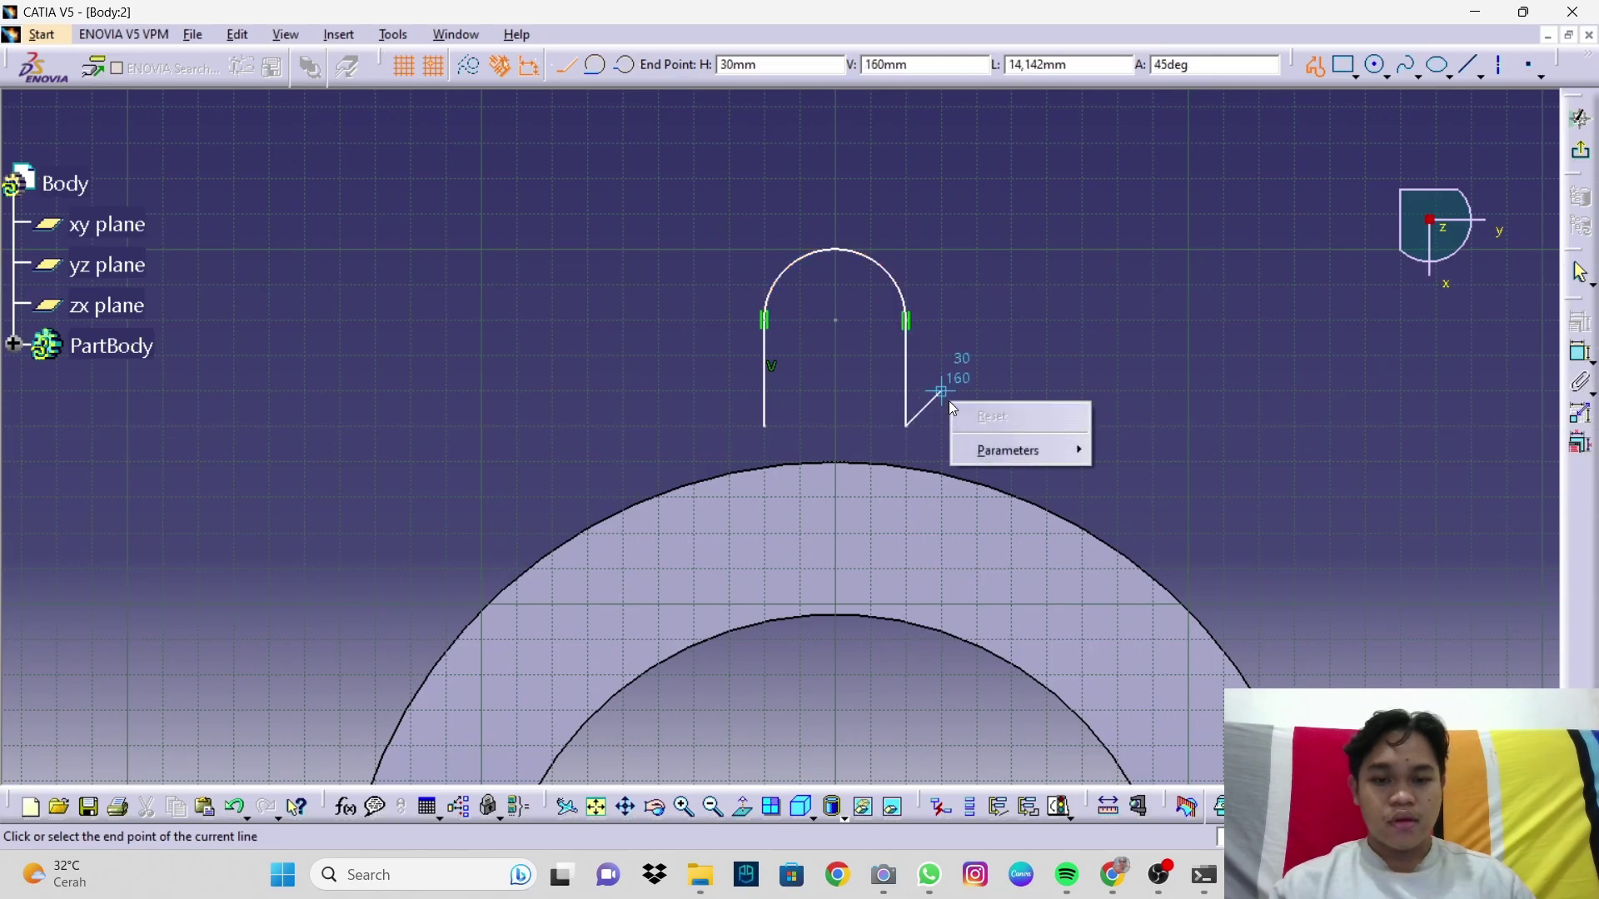
left_click(981, 436)
key("Escape")
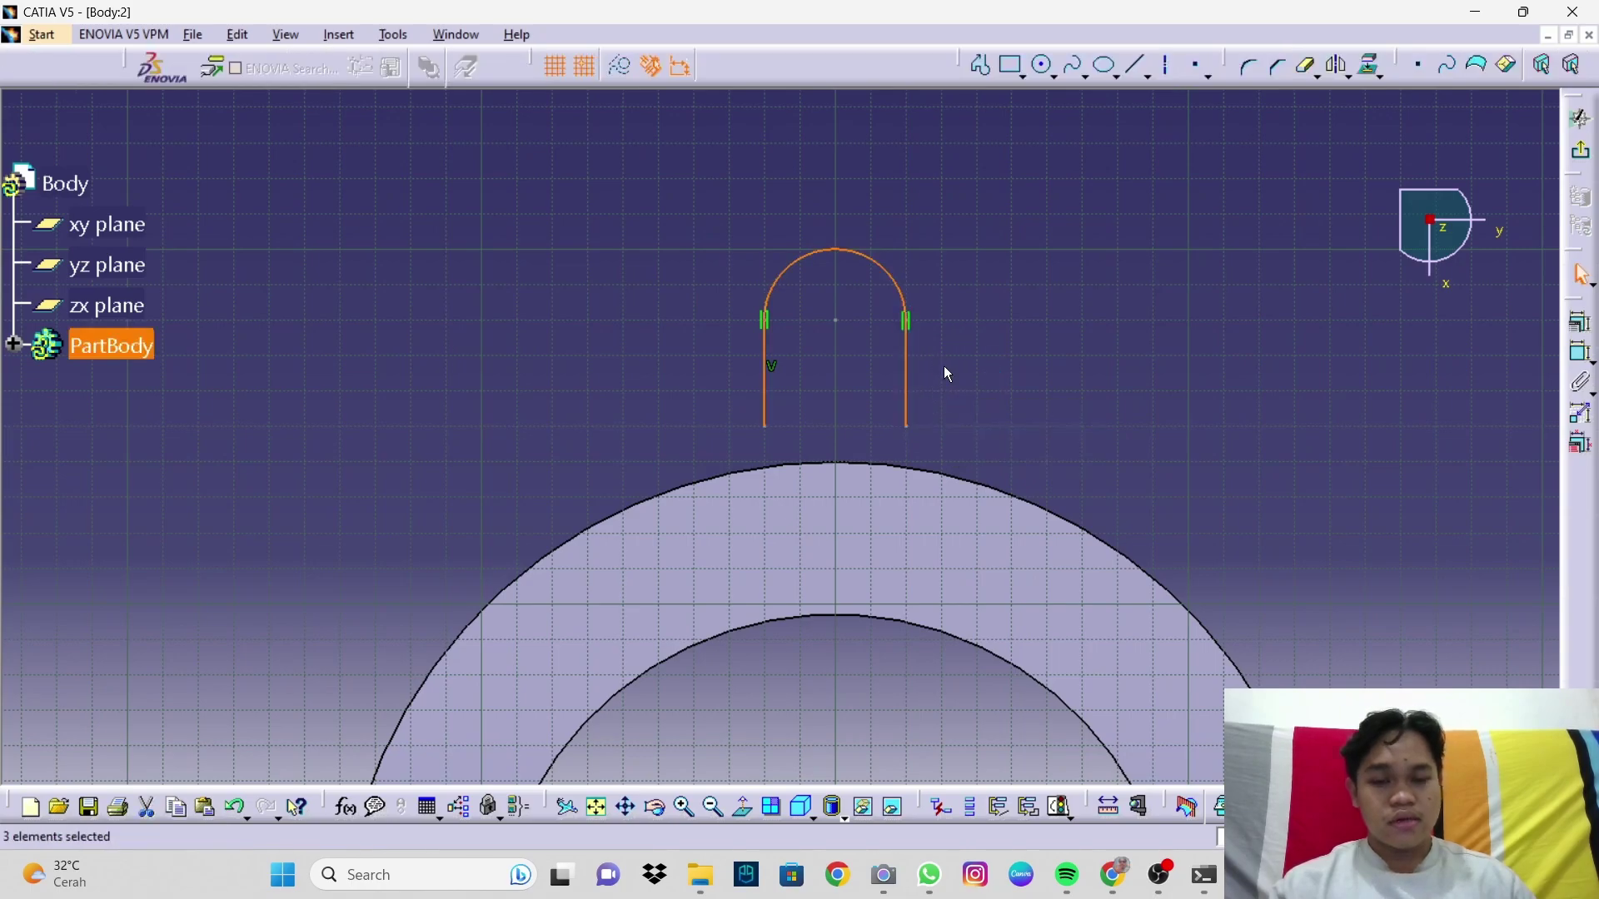
Step: Project the pad's outer circular edge into the sketch
left_click(1581, 355)
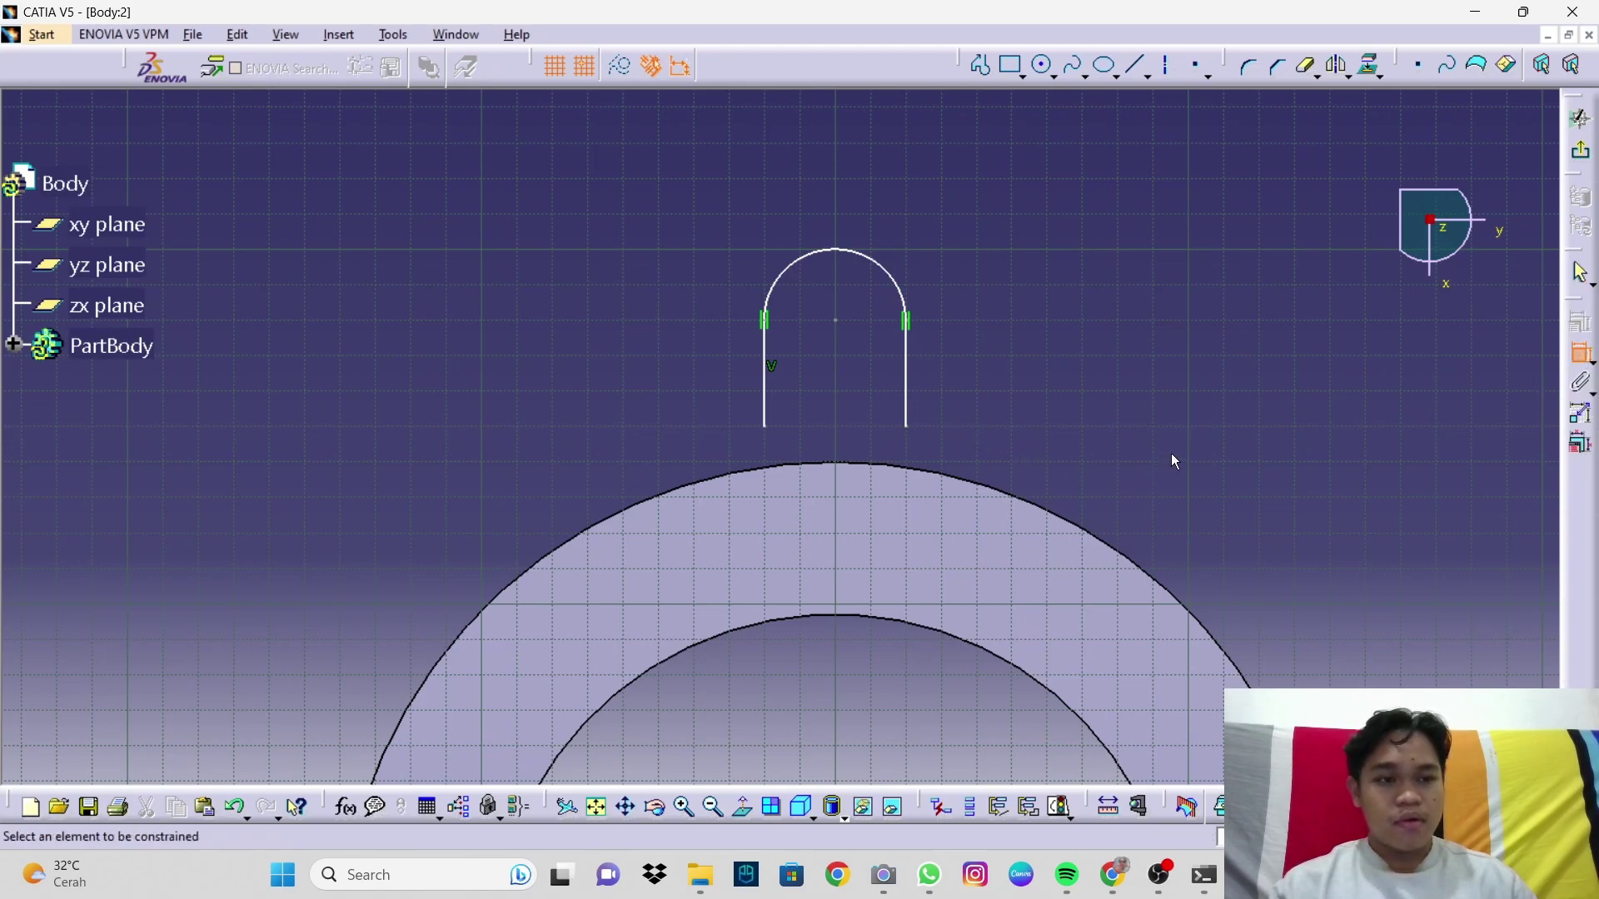
left_click(1373, 67)
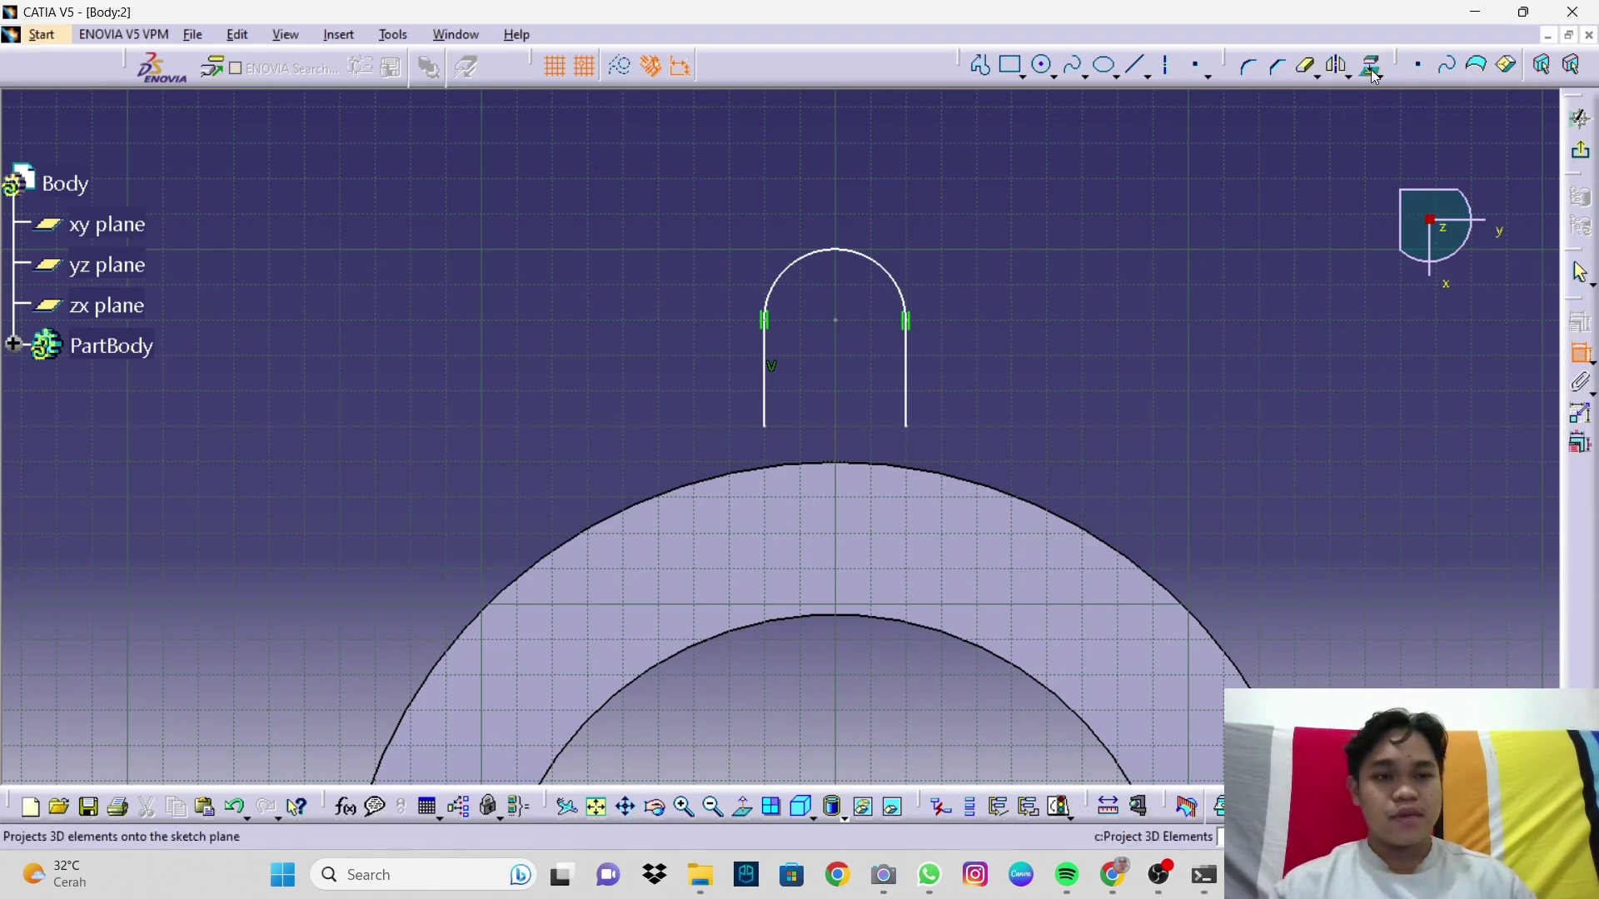
left_click(1026, 498)
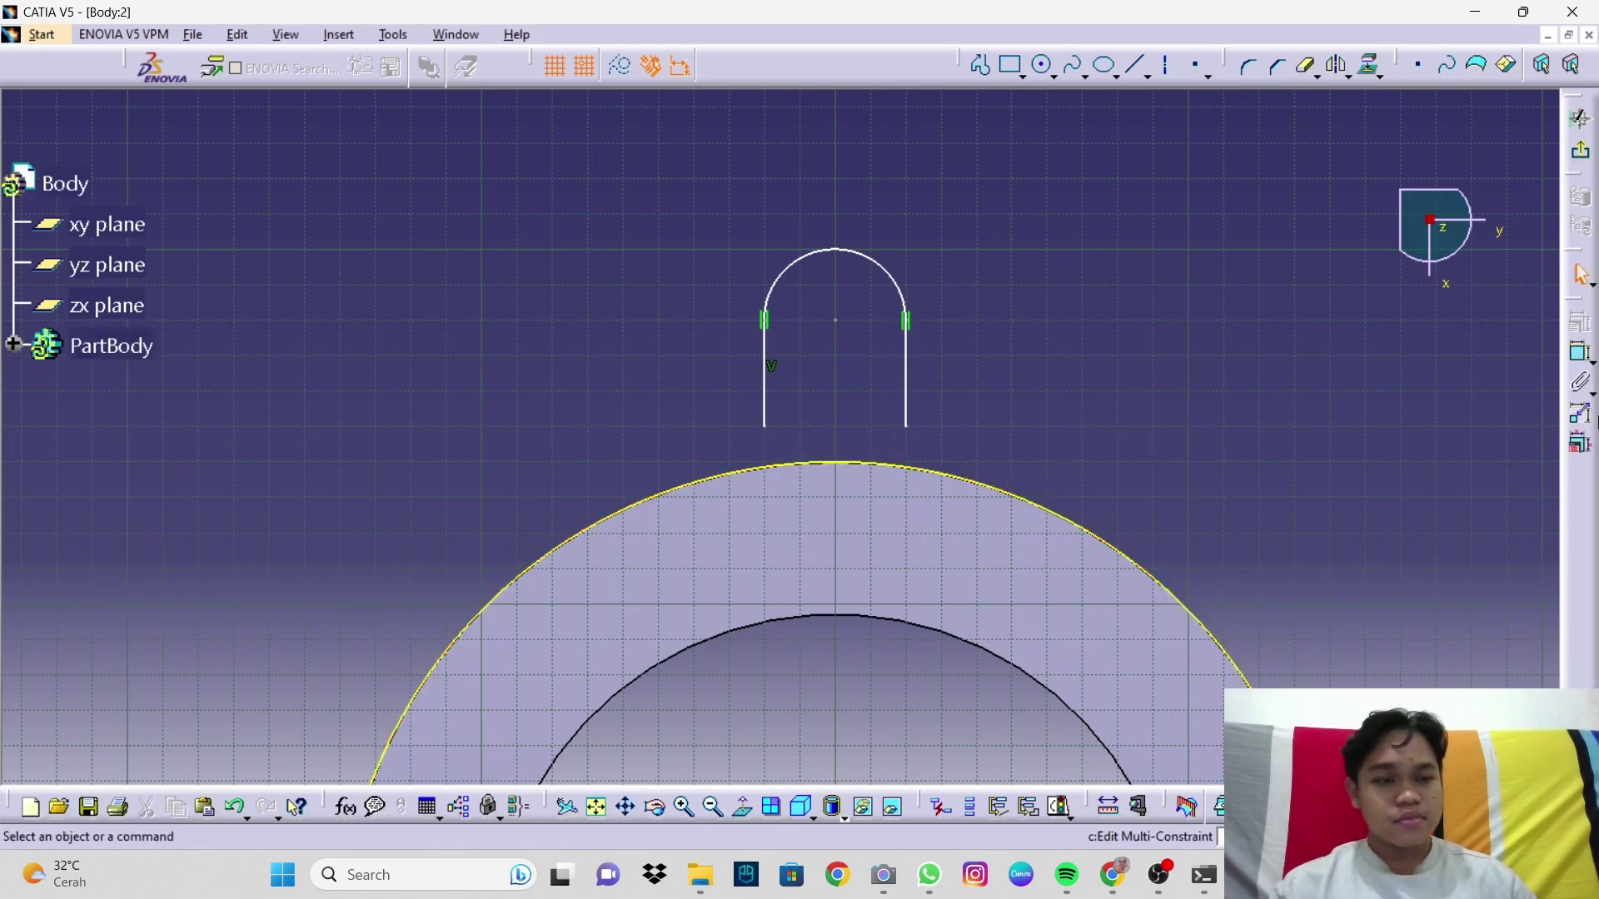
Step: Make the lower ends of both slot legs coincident with the projected outer arc
left_click(1580, 358)
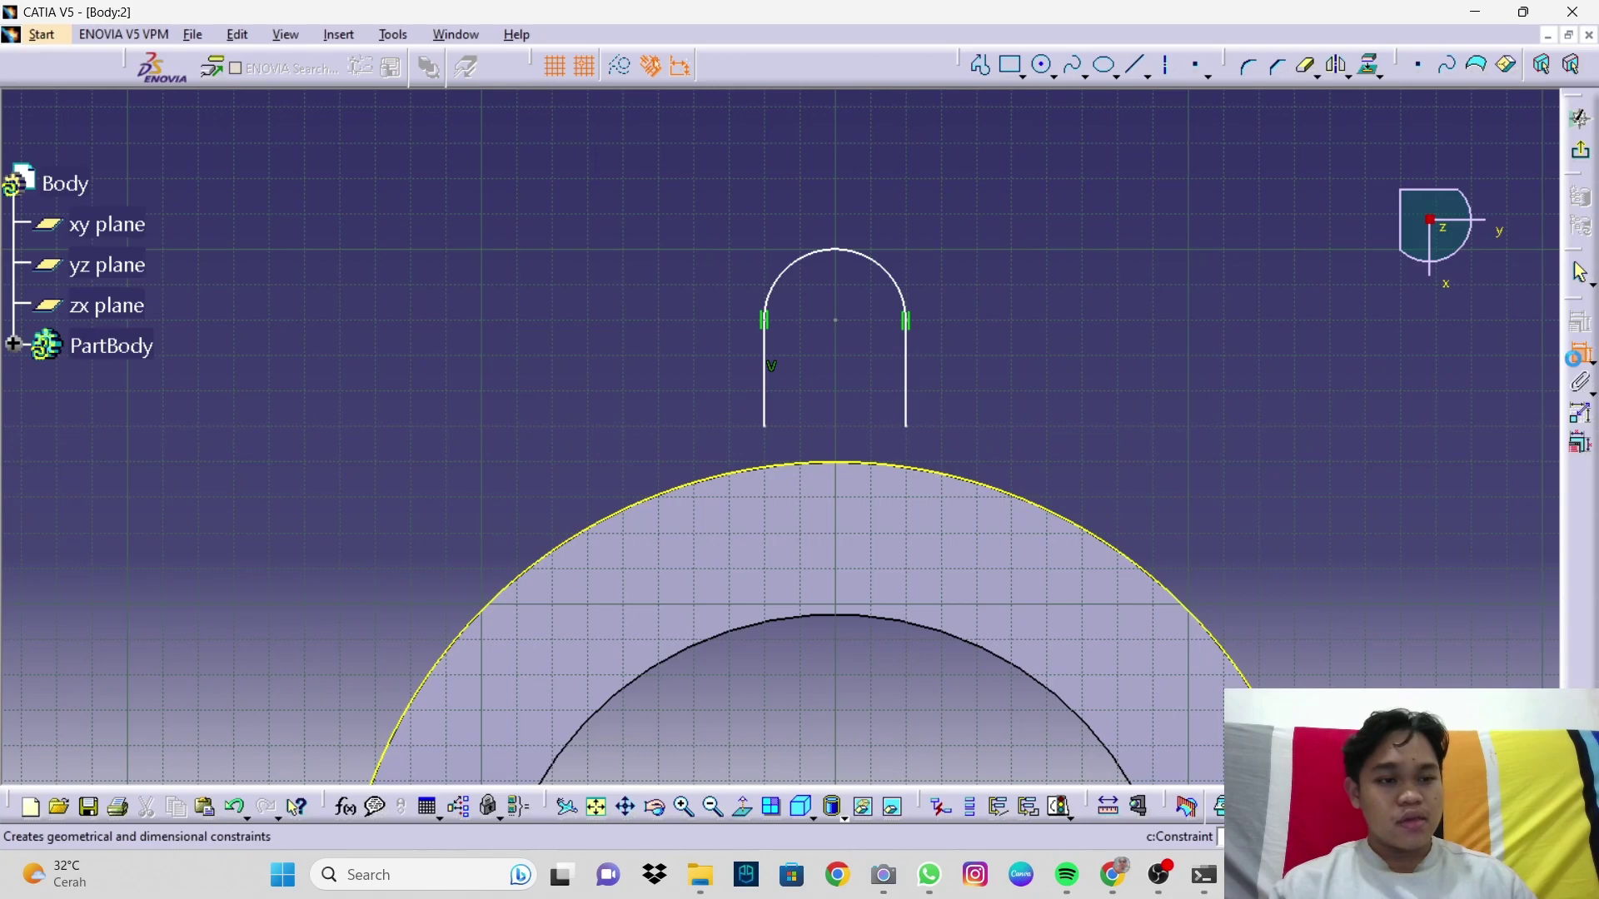
left_click(909, 428)
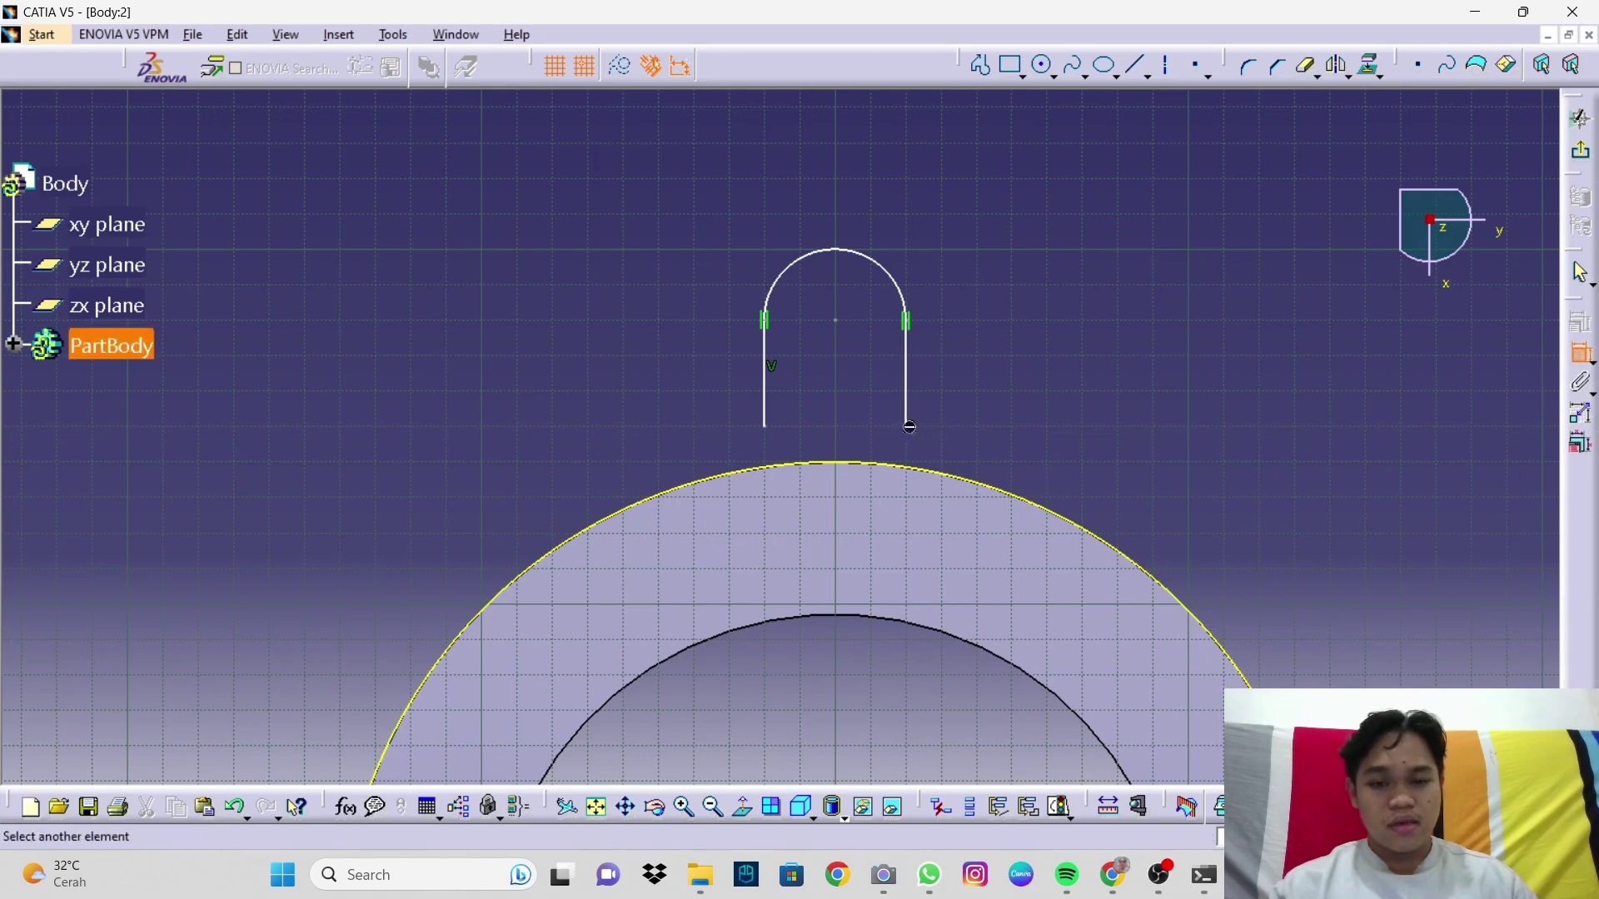
left_click(925, 465)
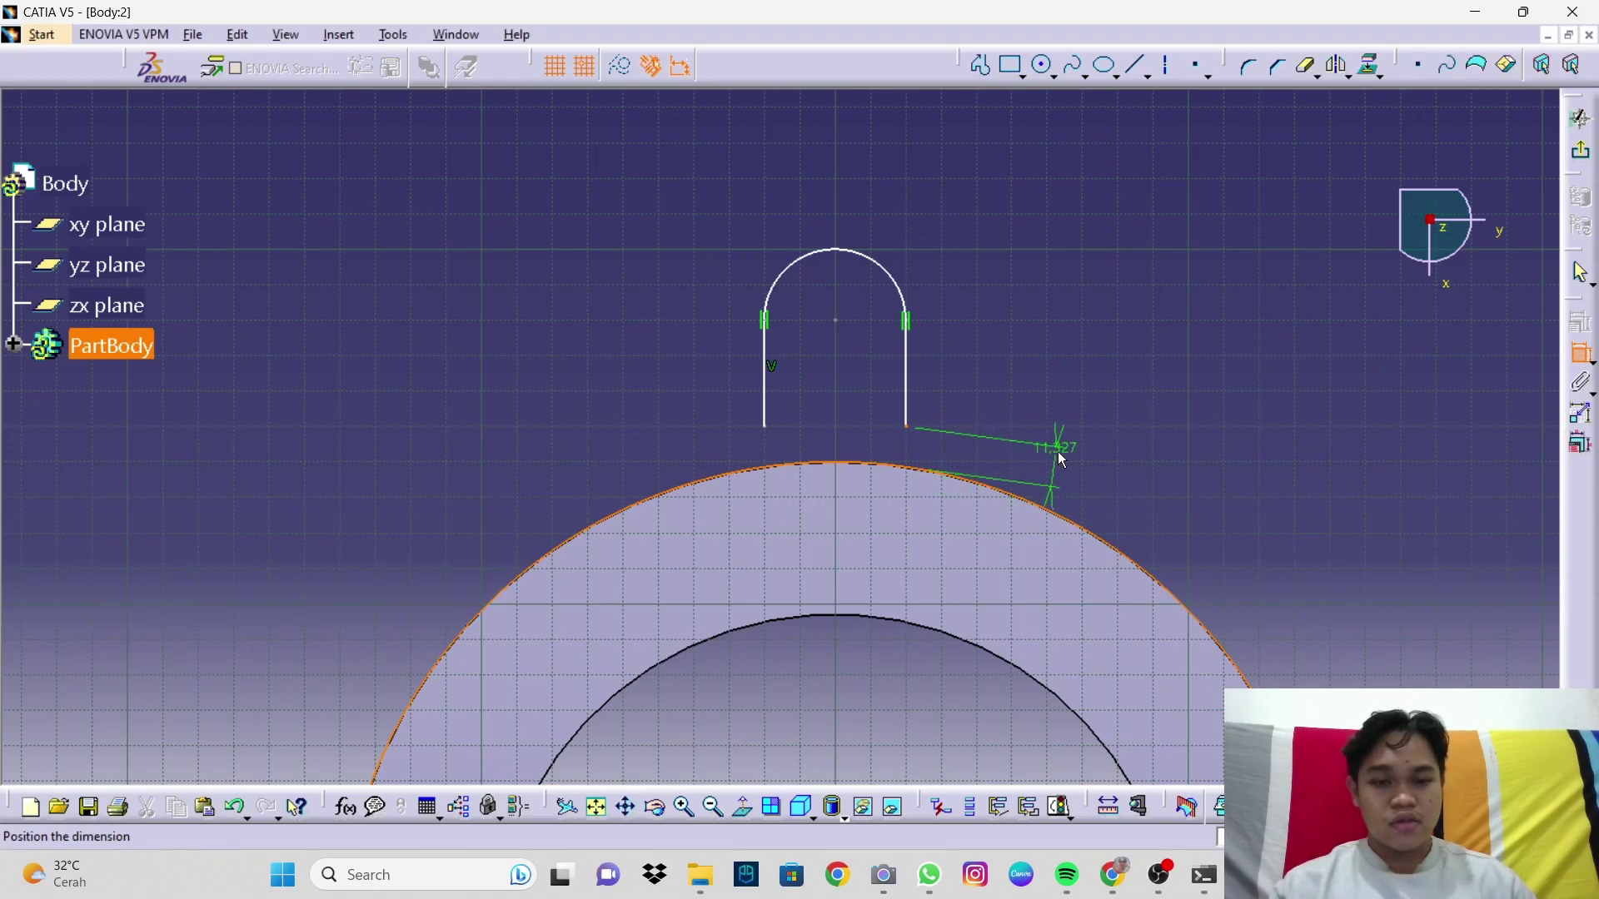
right_click(1062, 458)
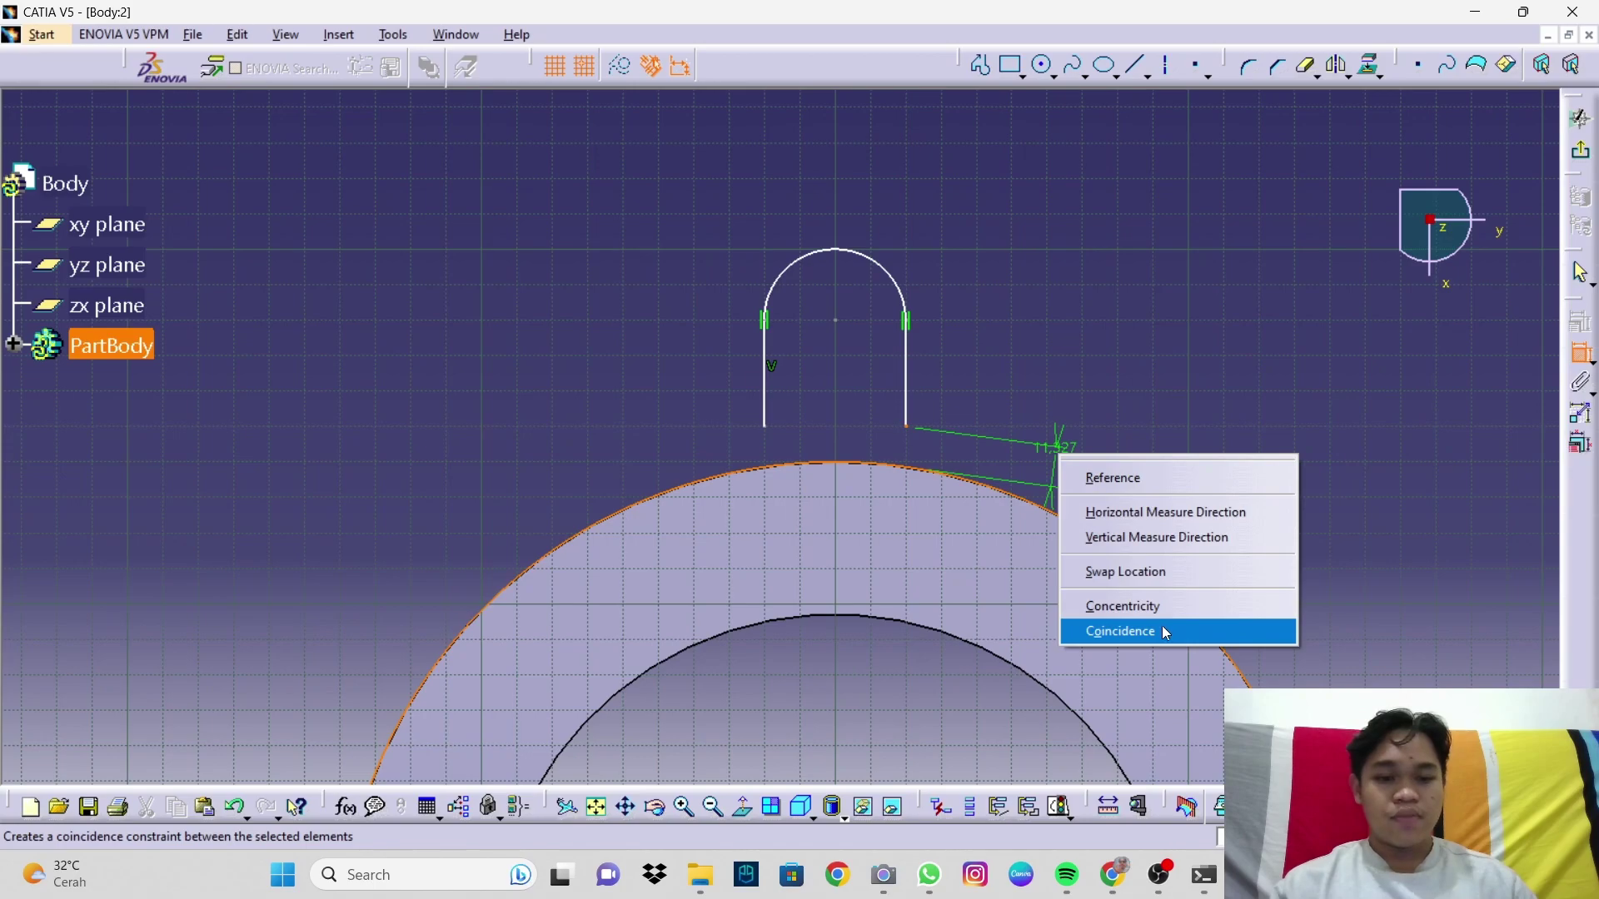
left_click(1162, 631)
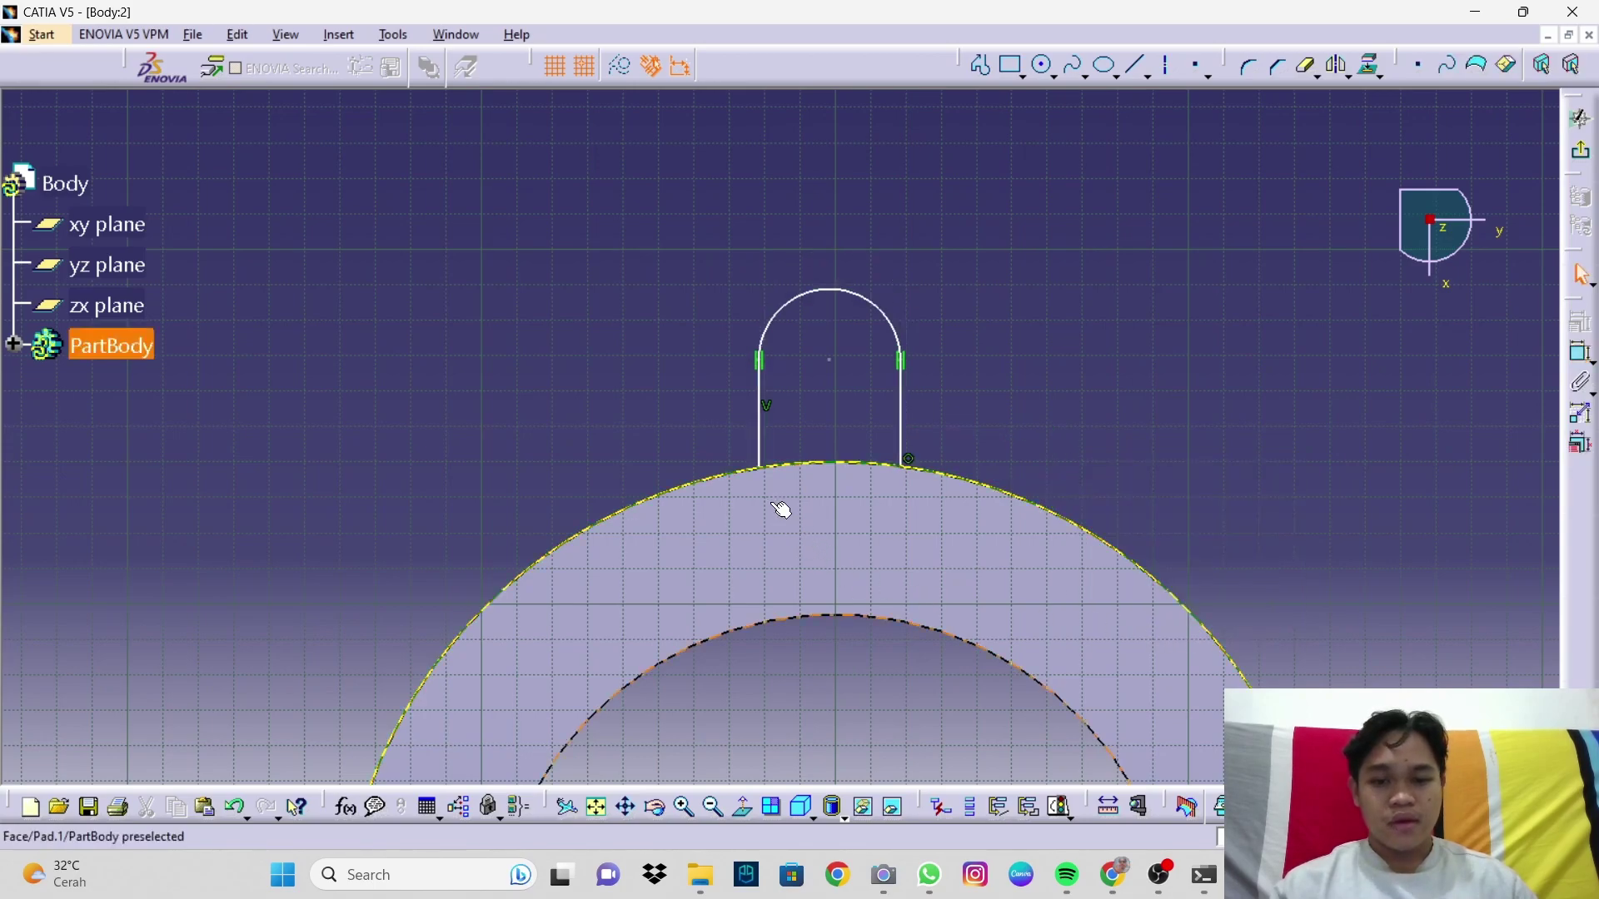
left_click(803, 464)
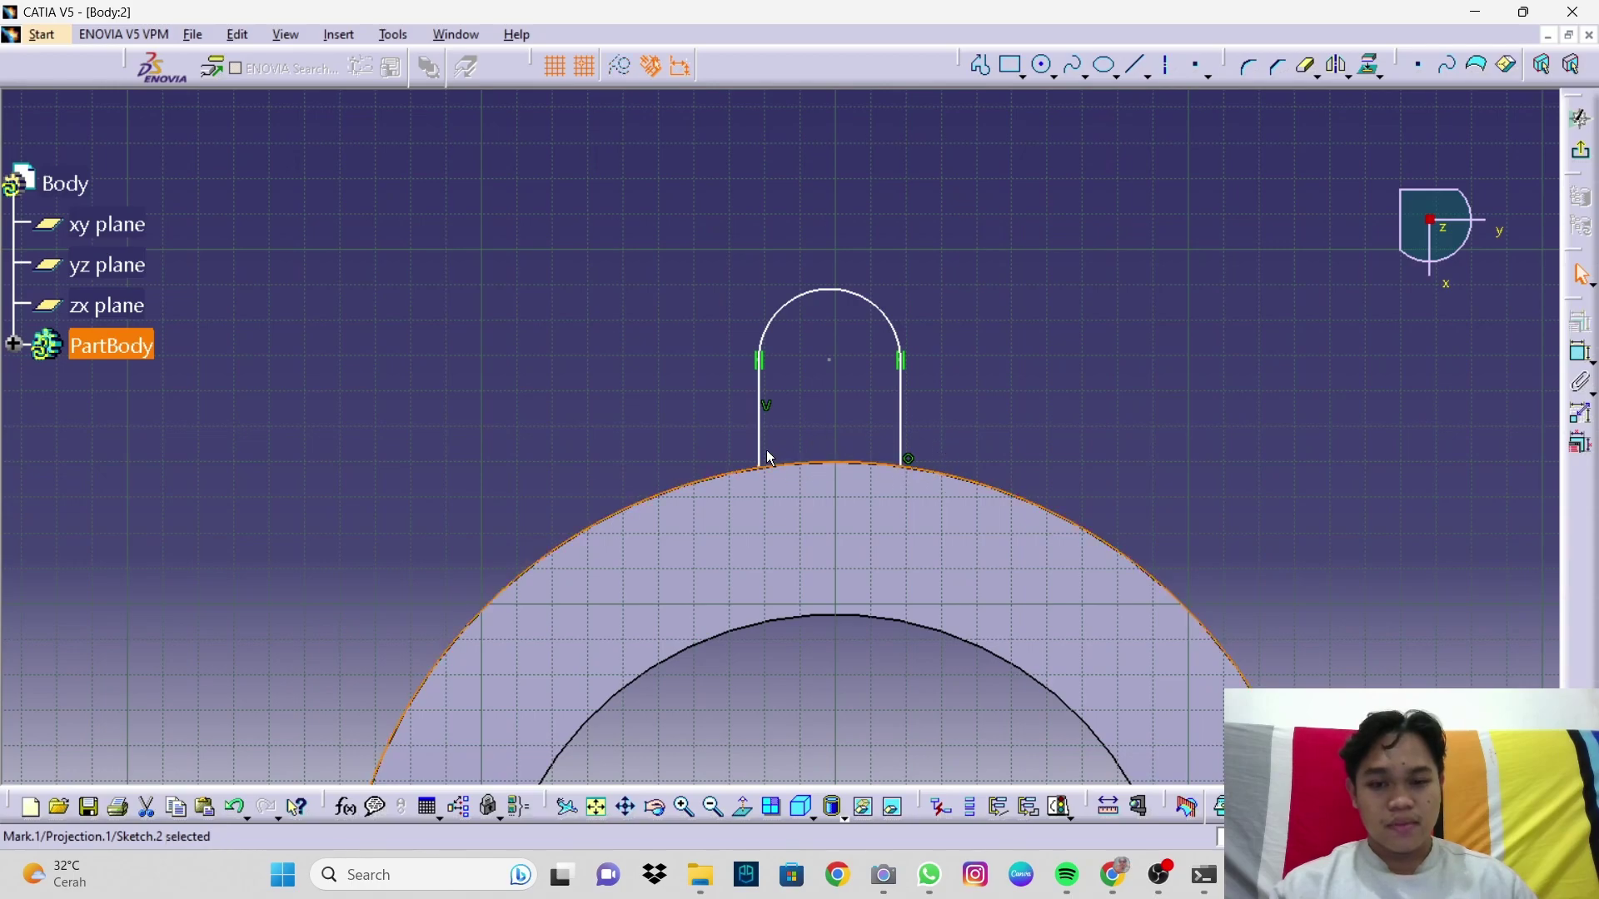
left_click(1581, 353)
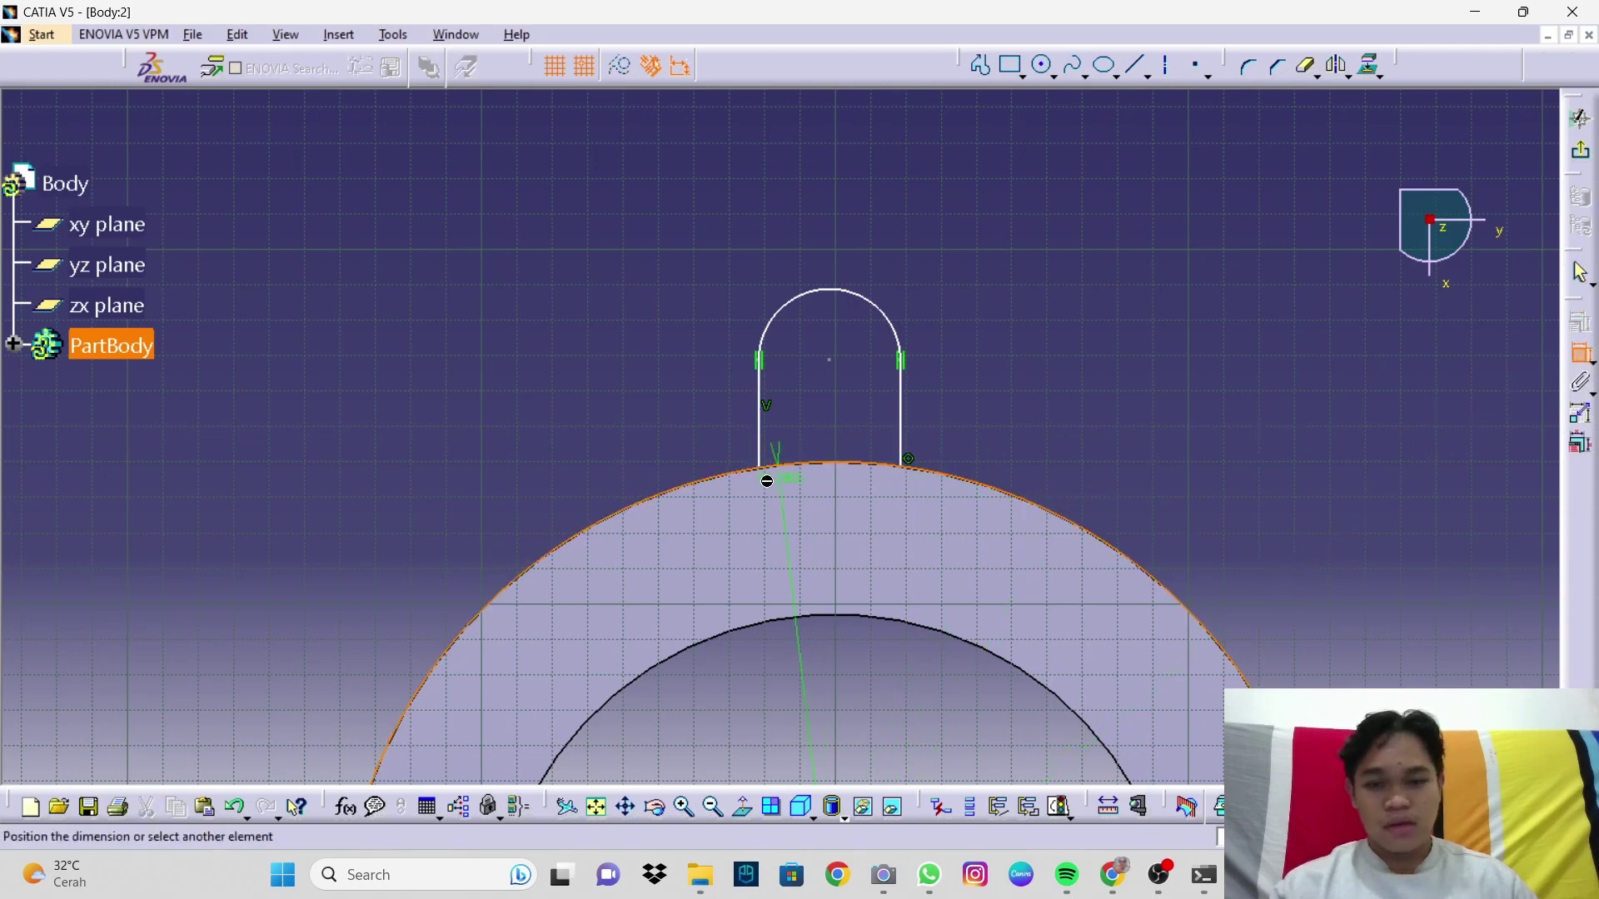
key("Escape")
left_click(1580, 358)
left_click(763, 466)
left_click(780, 466)
right_click(994, 441)
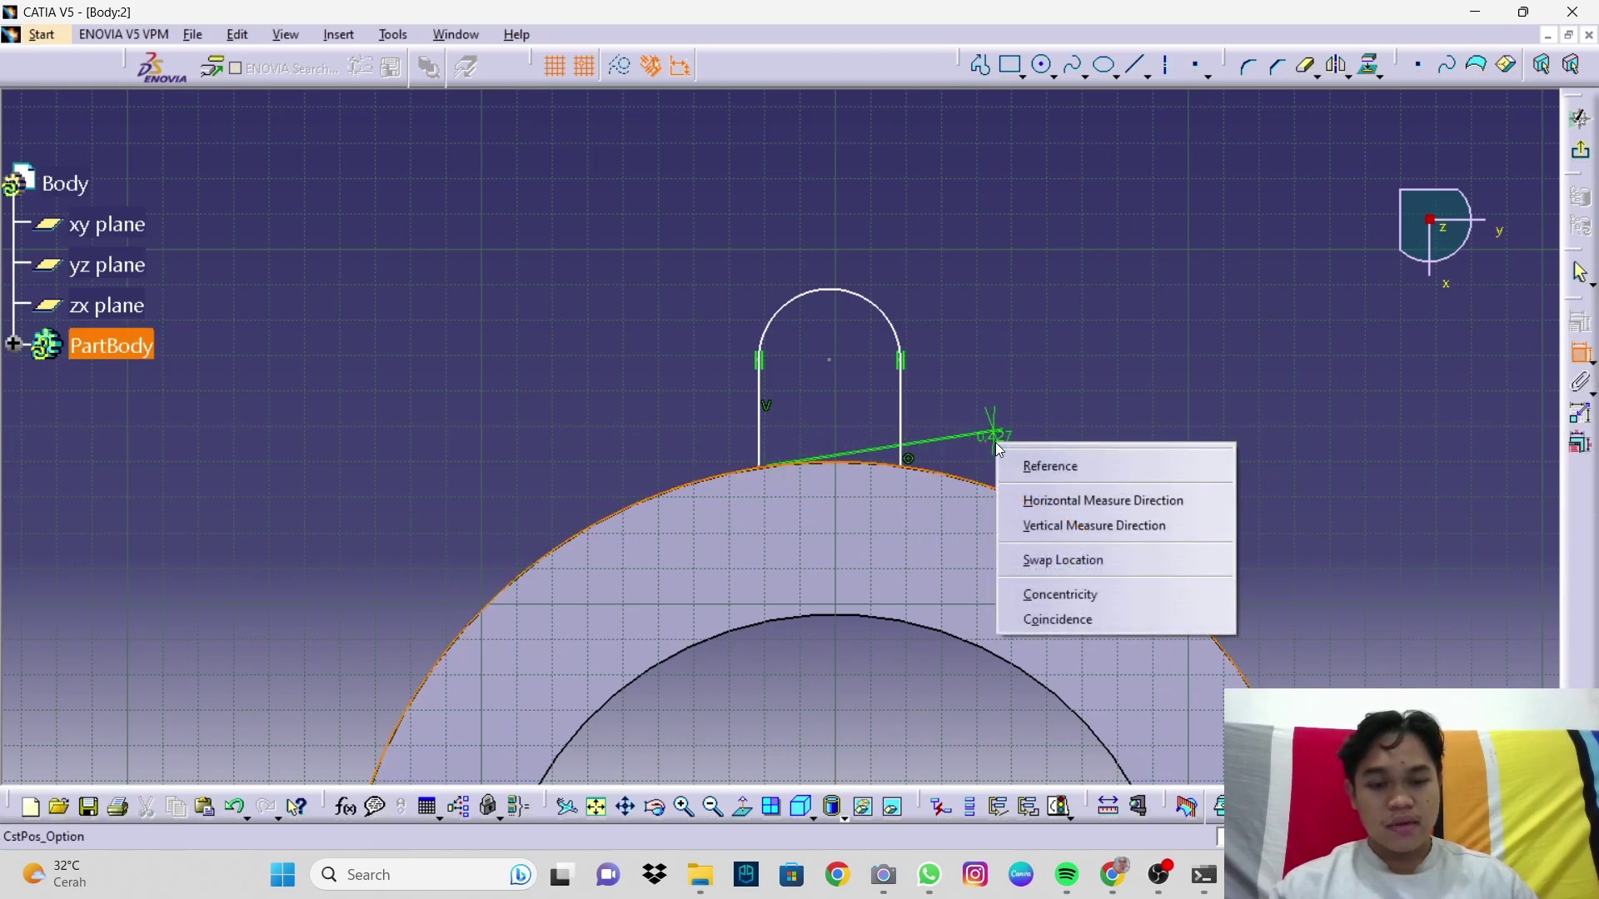
left_click(1104, 618)
Step: Constrain the top arc's centre to lie on the vertical V axis
middle_click_drag(1027, 493, 991, 323)
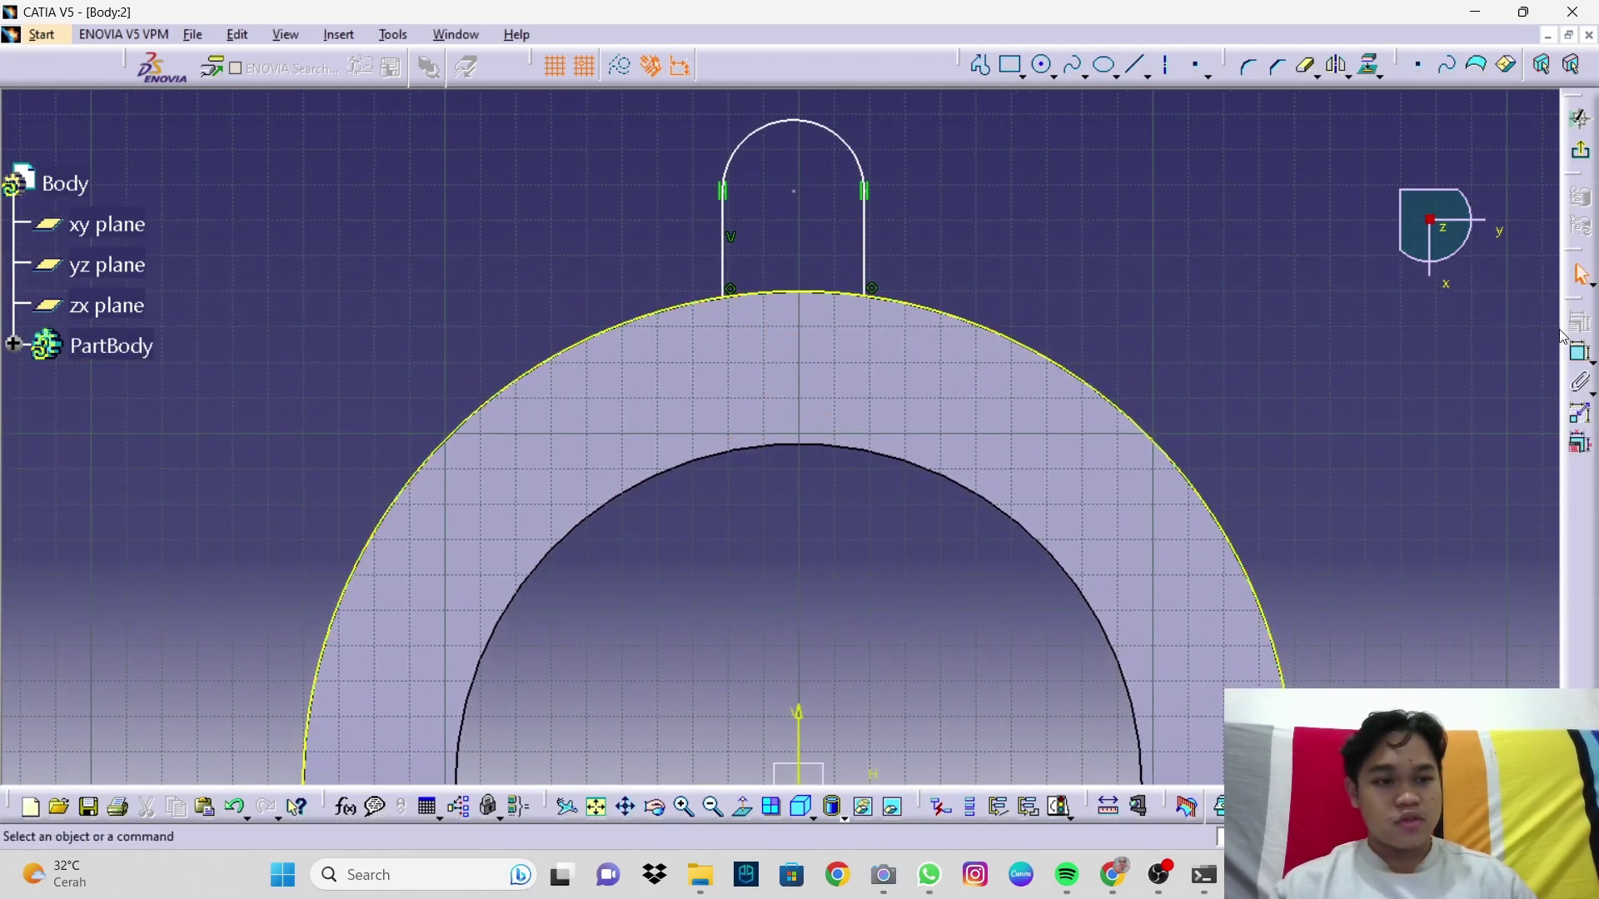
left_click(1580, 356)
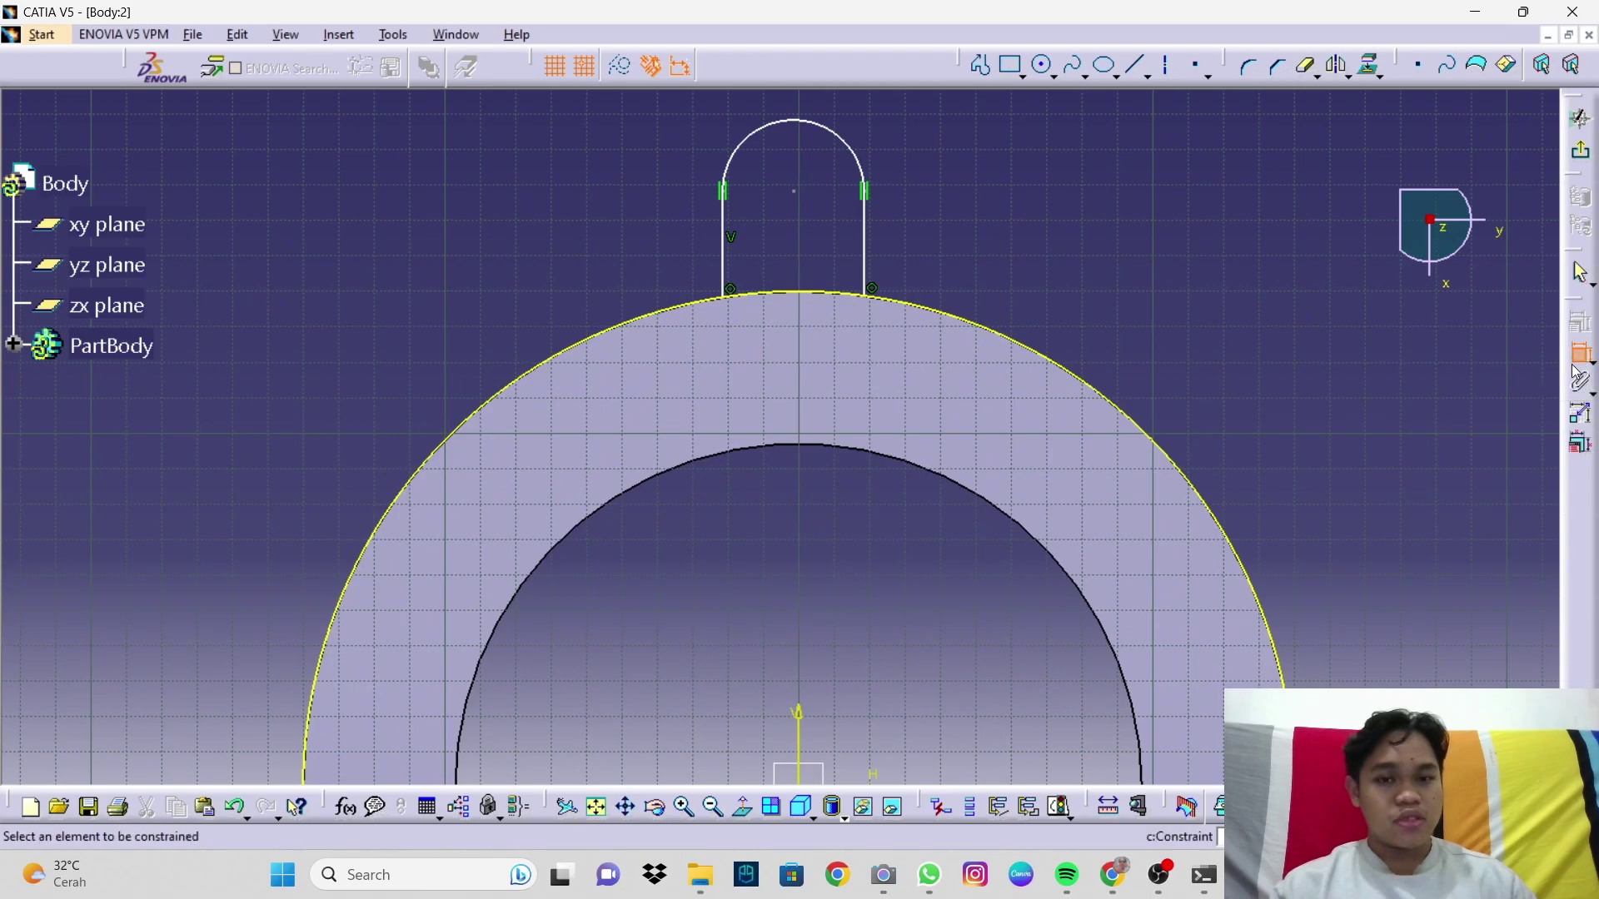
left_click(794, 193)
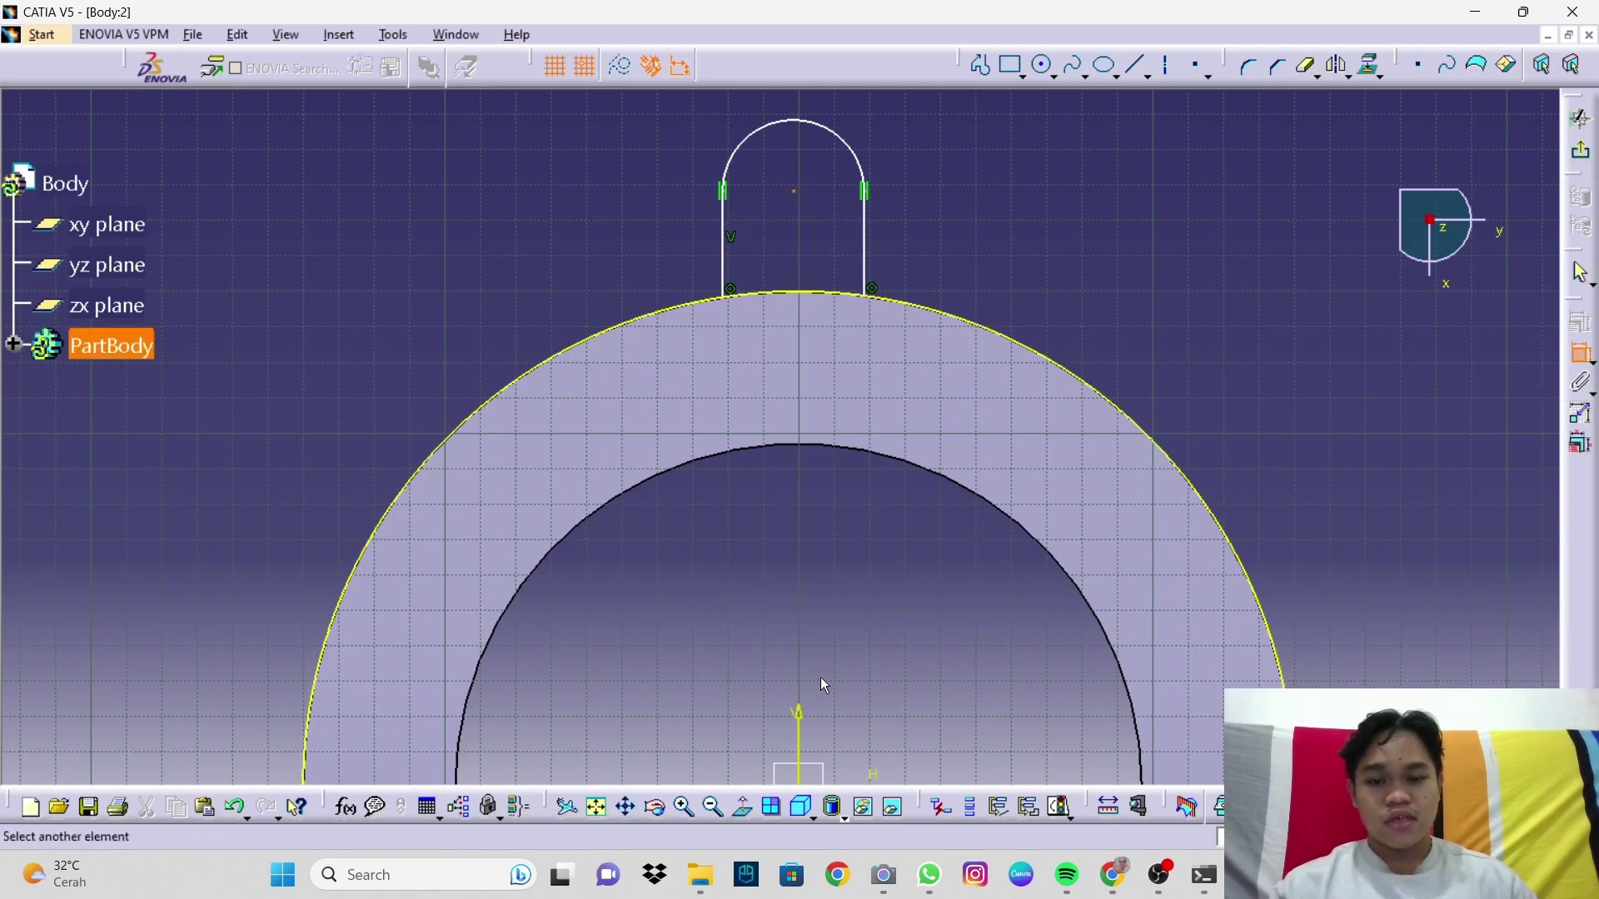
left_click(801, 721)
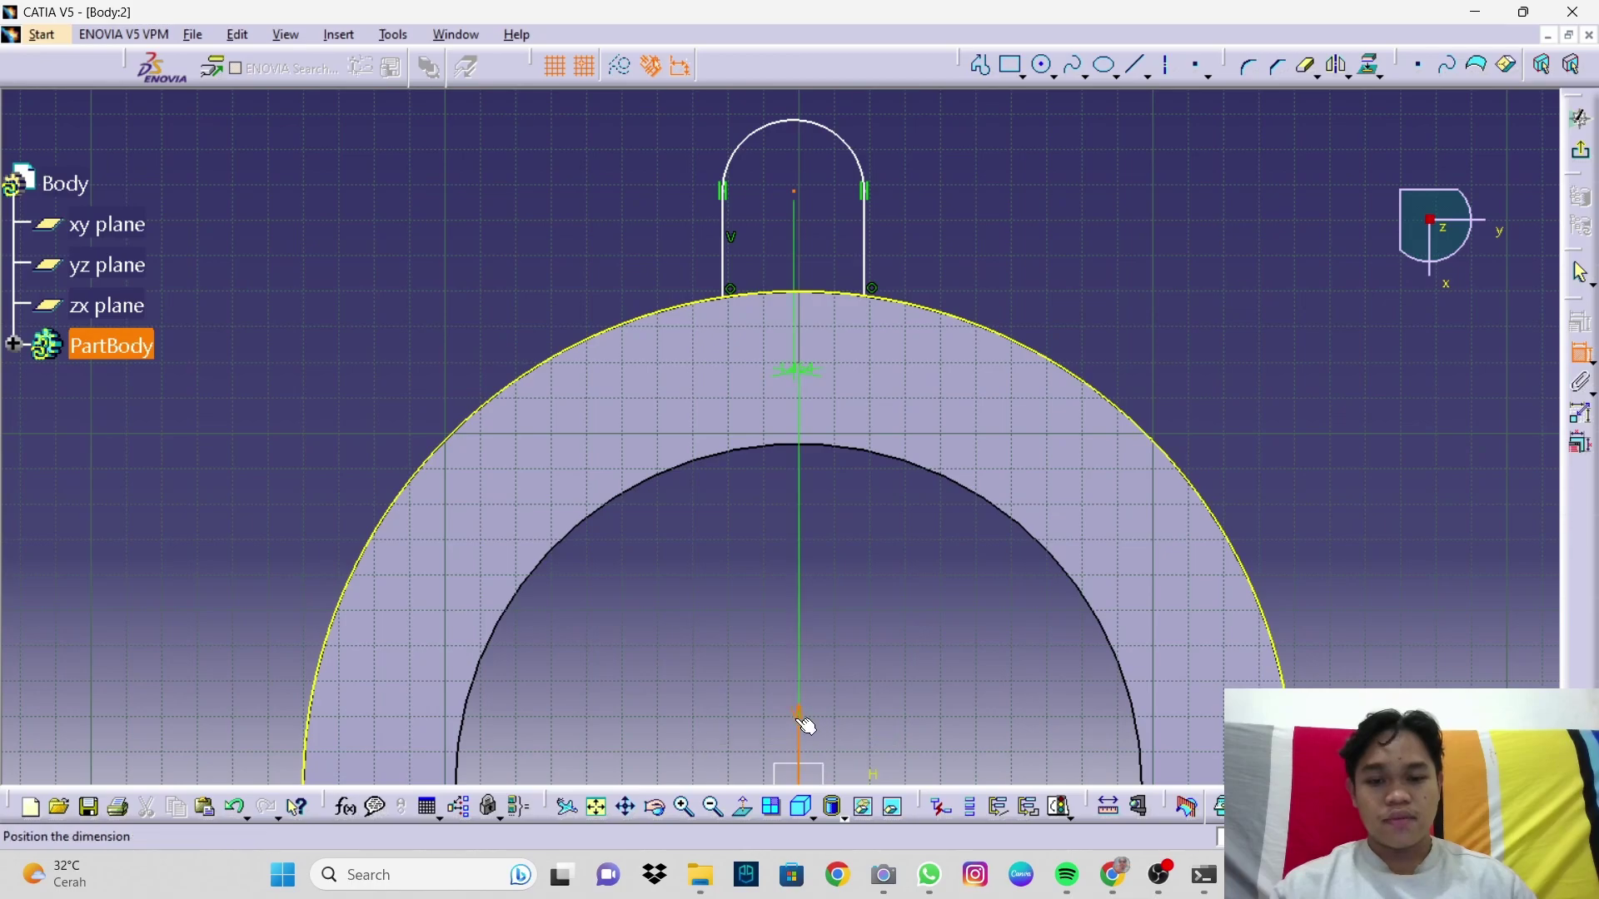
right_click(1040, 273)
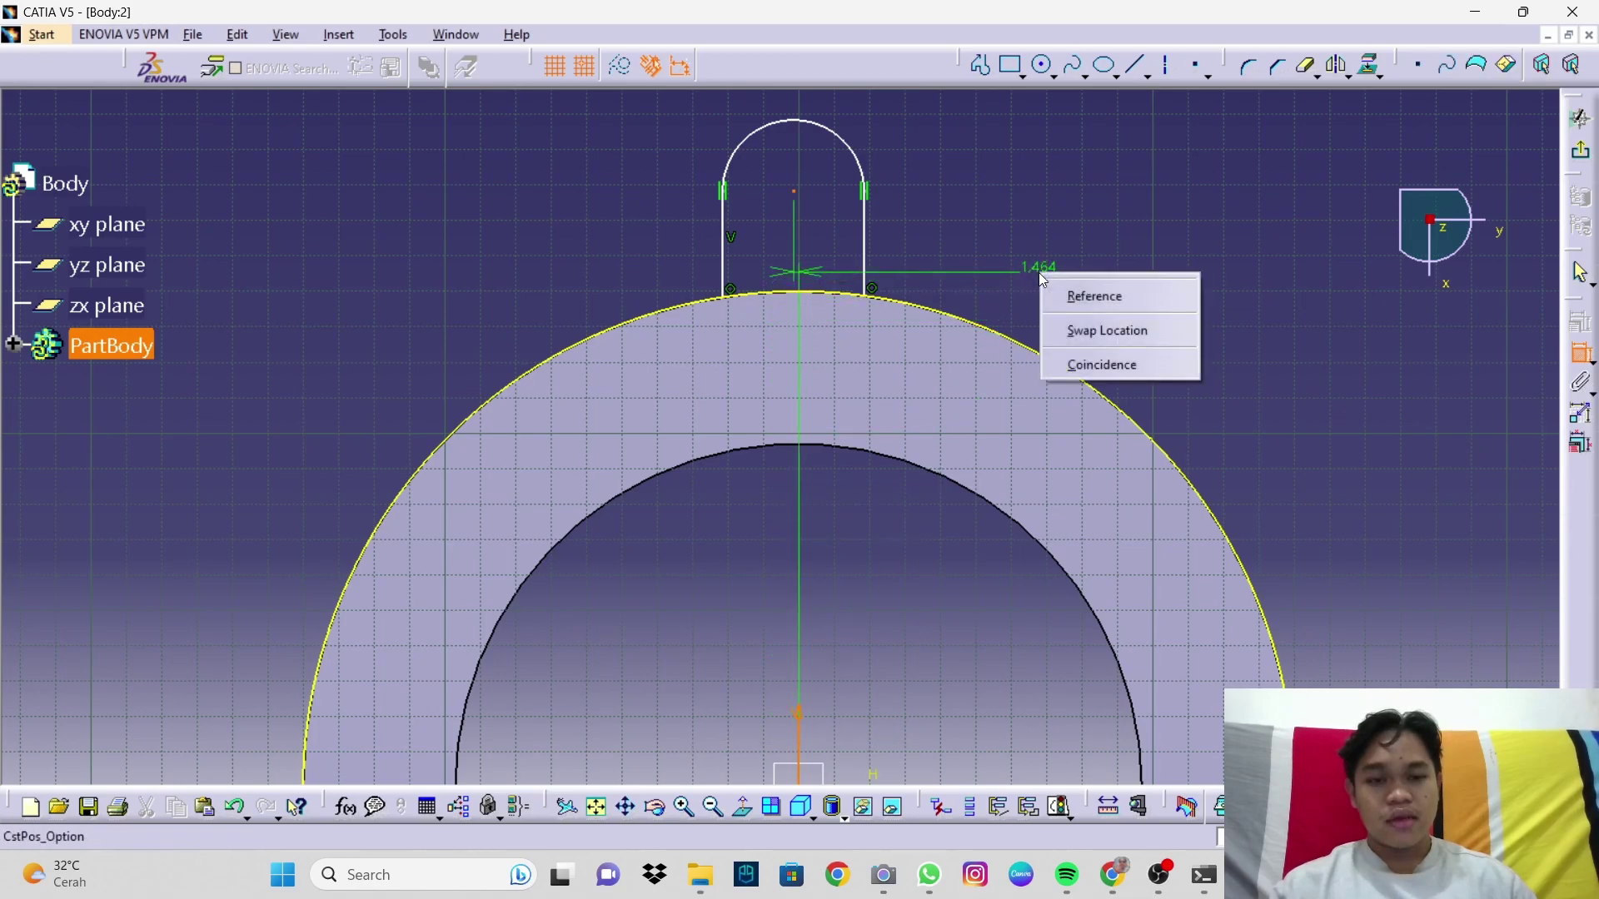
left_click(1098, 367)
Step: Dimension the top arc's radius and set it to 50
mouse_move(1033, 321)
middle_mouse_down()
mouse_move(1047, 432)
mouse_move(1039, 417)
middle_mouse_up()
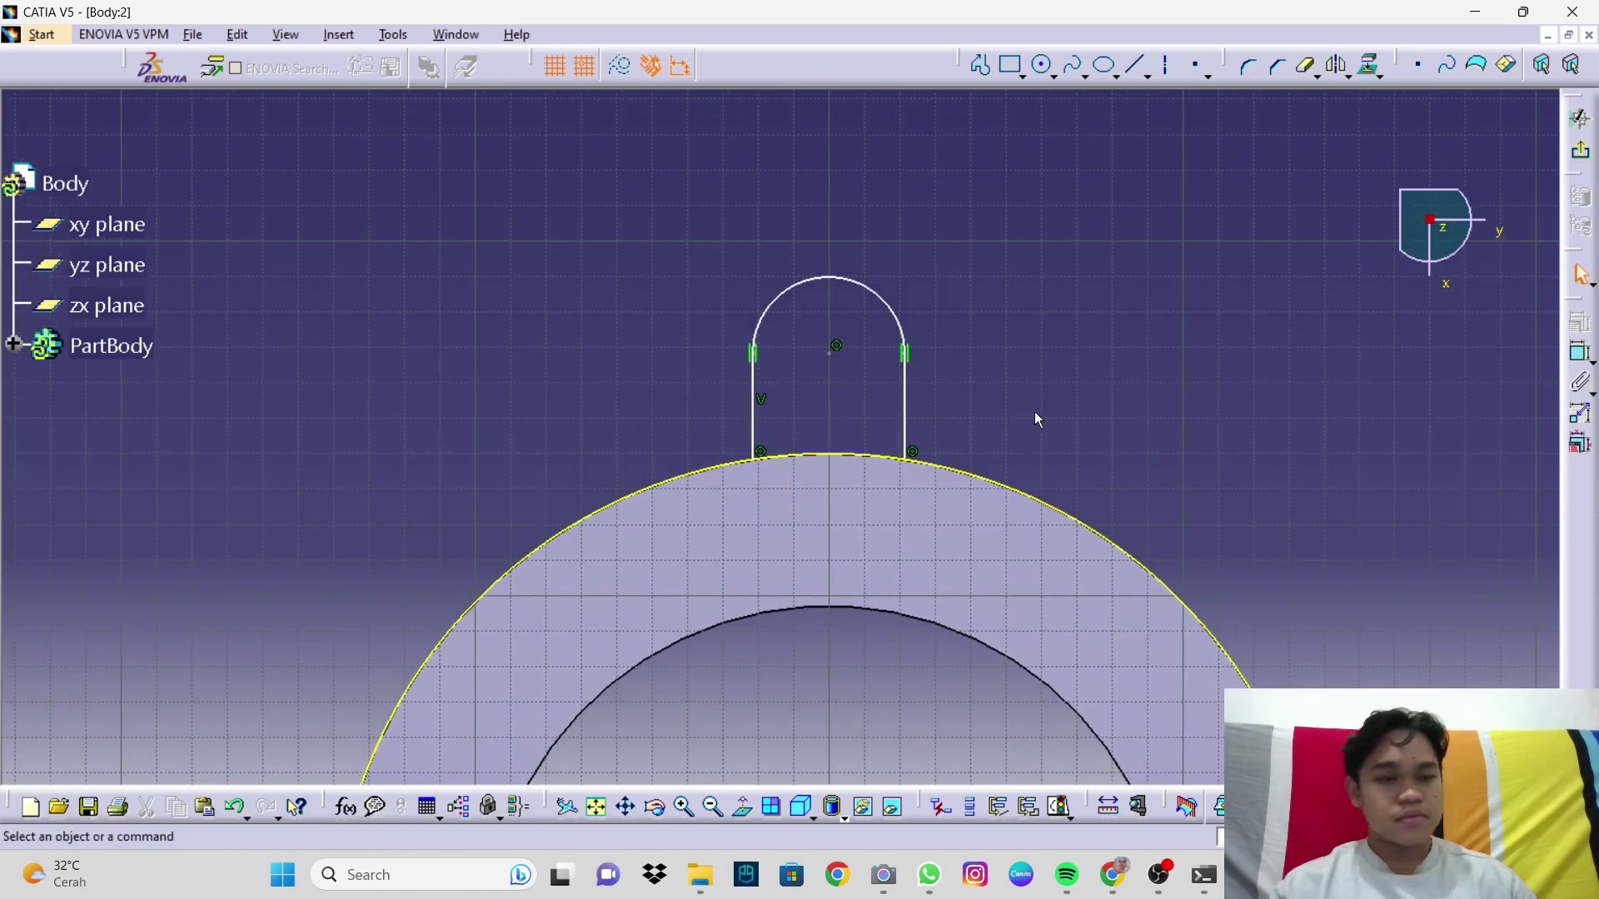
left_click(1579, 356)
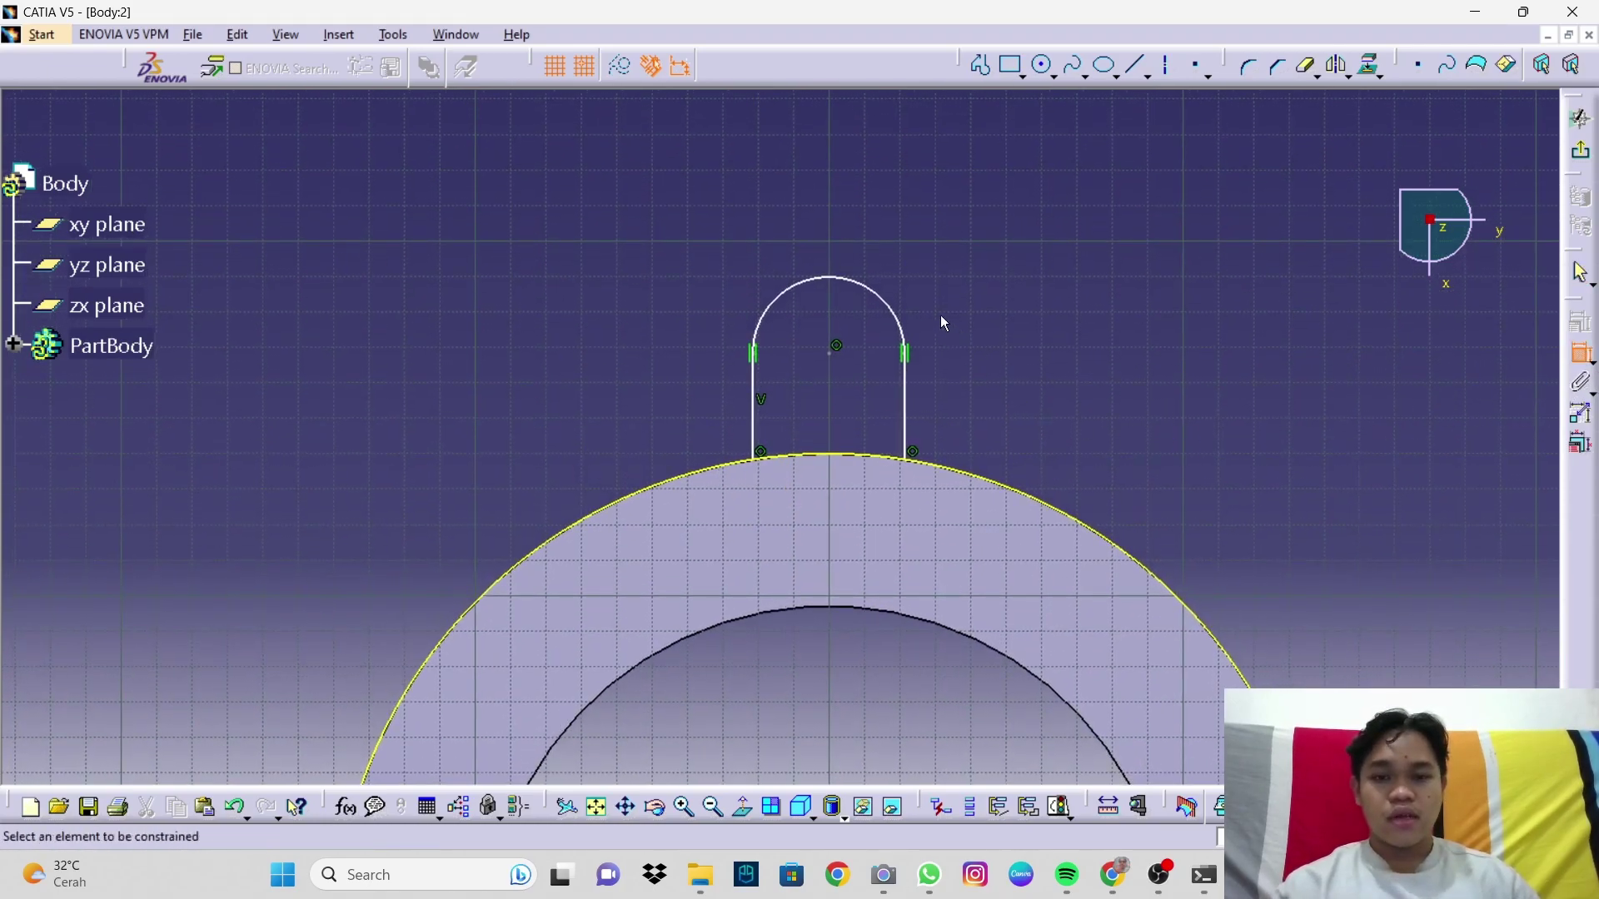
left_click(887, 305)
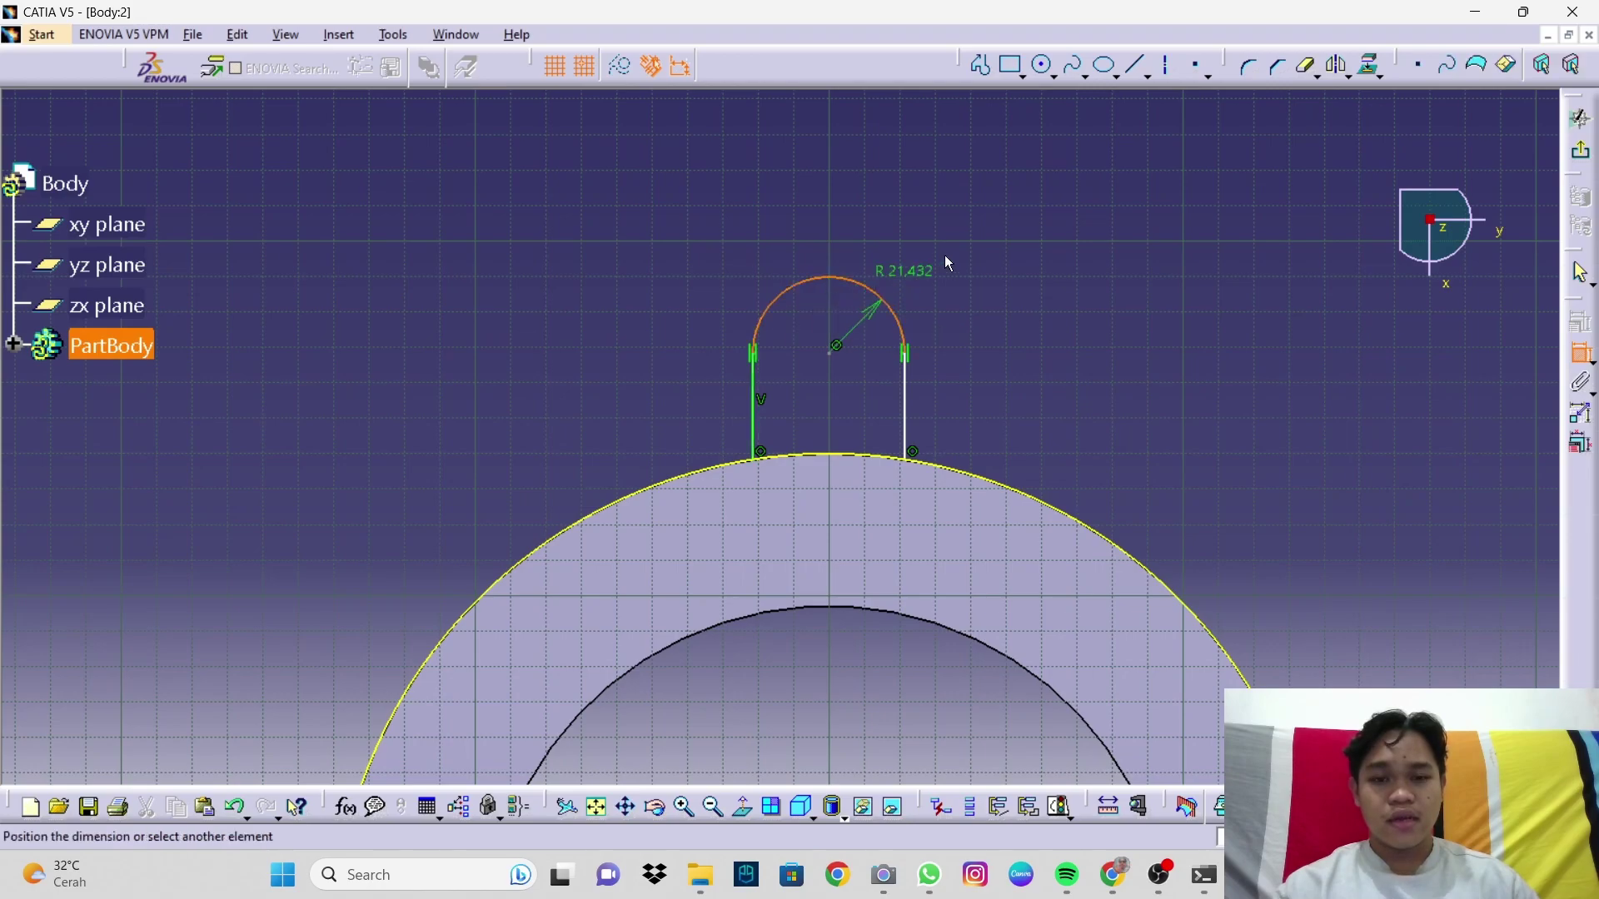
left_click(1028, 221)
double_click(1011, 230)
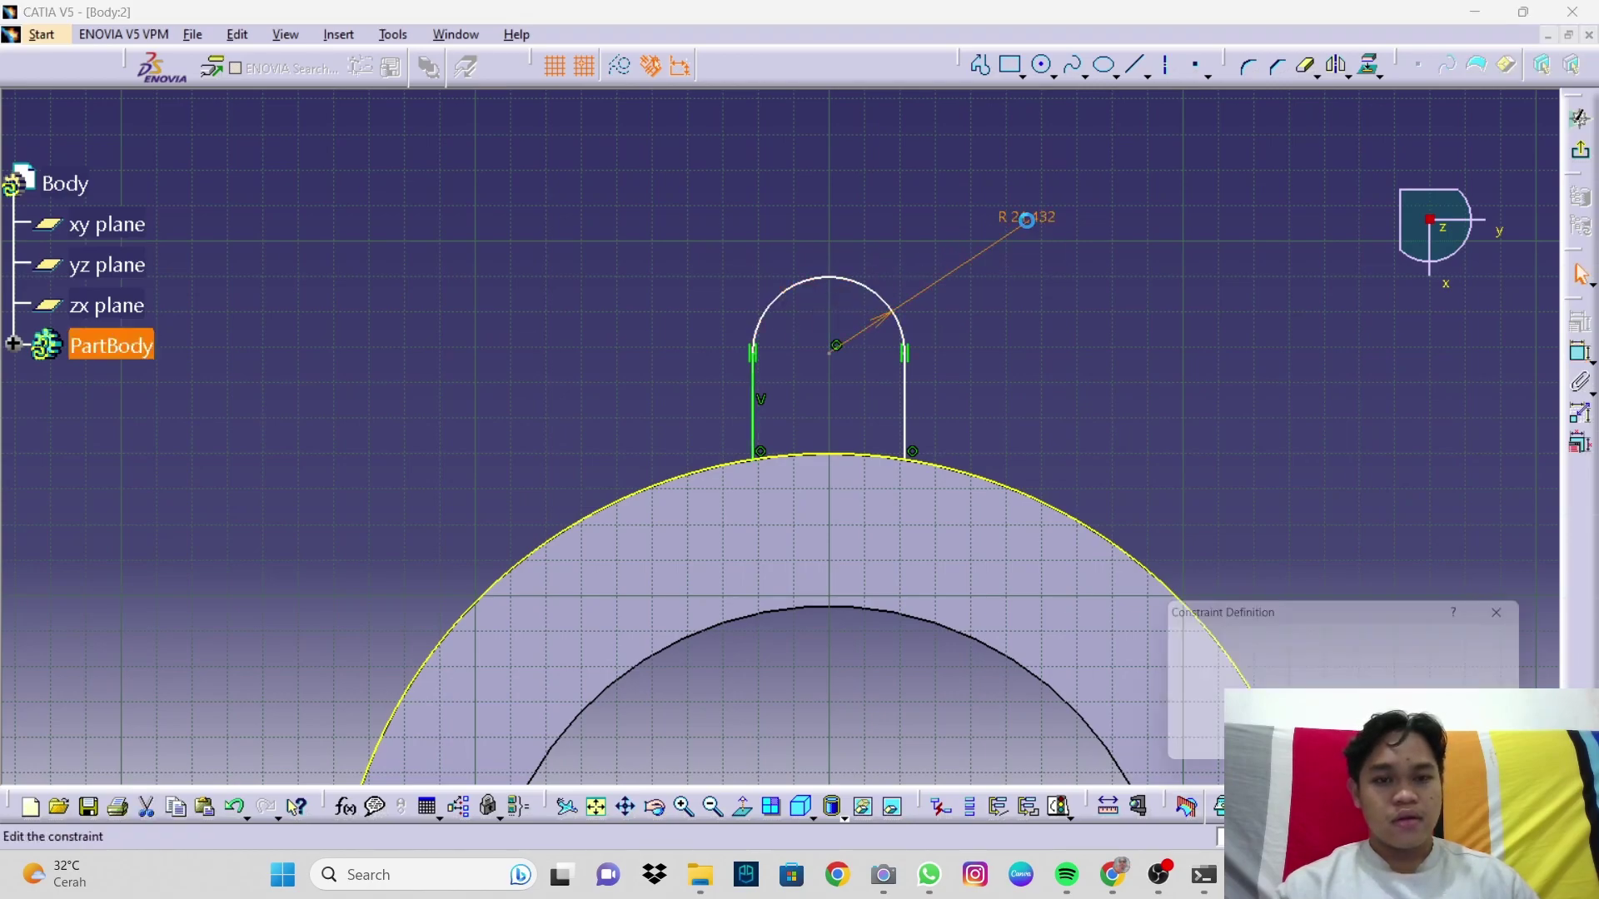
type("50")
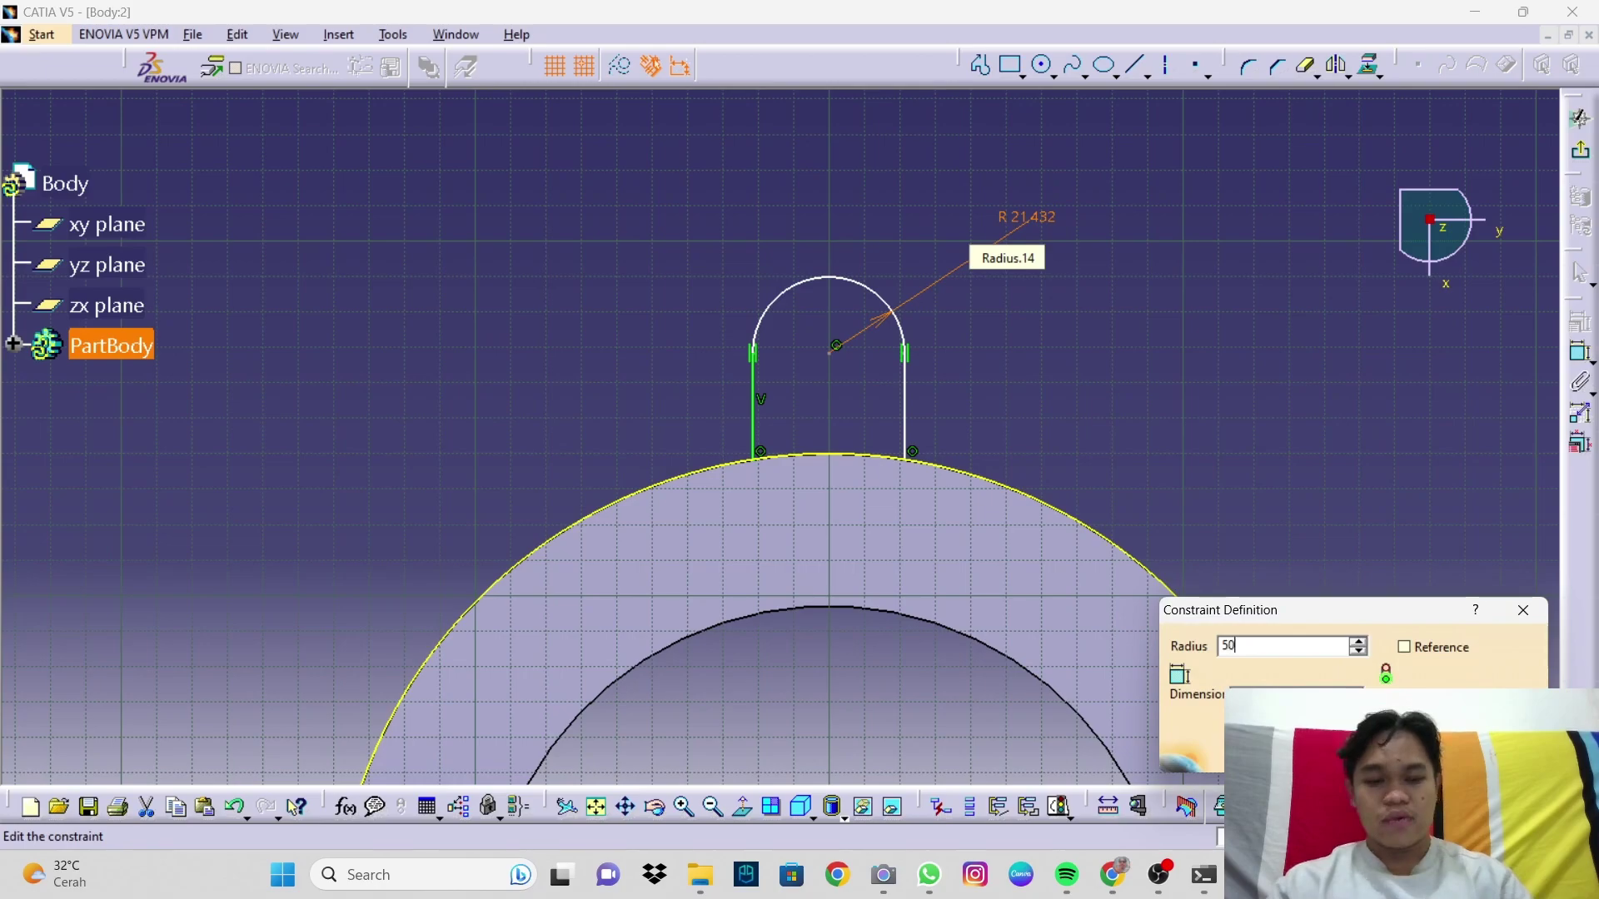
key("Return")
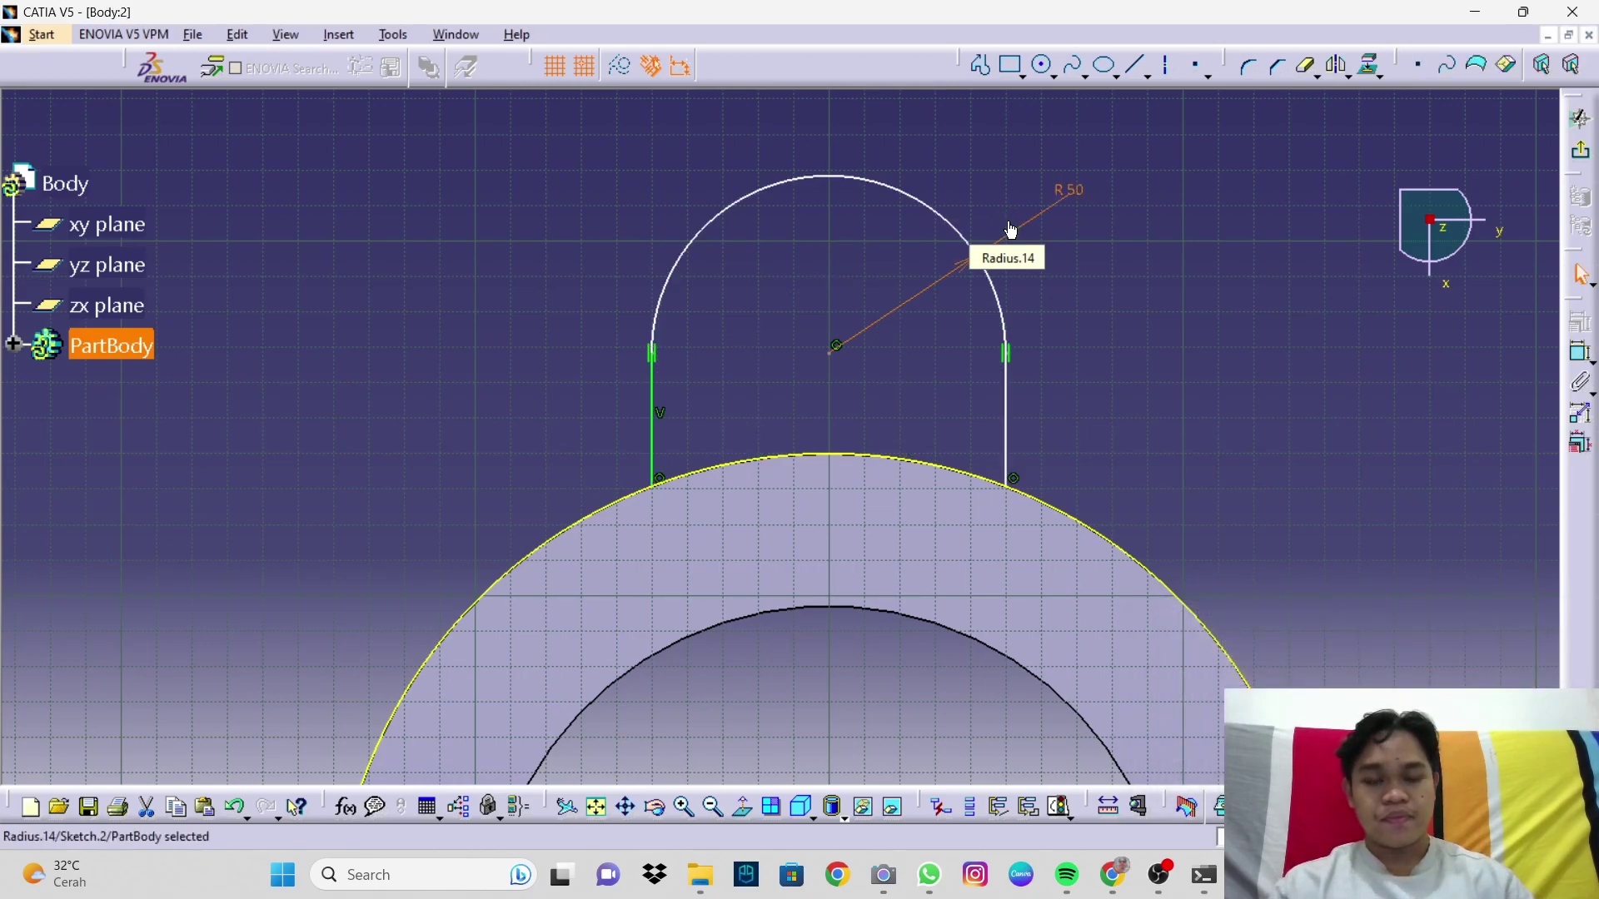
left_click(1088, 303)
left_click(1044, 66)
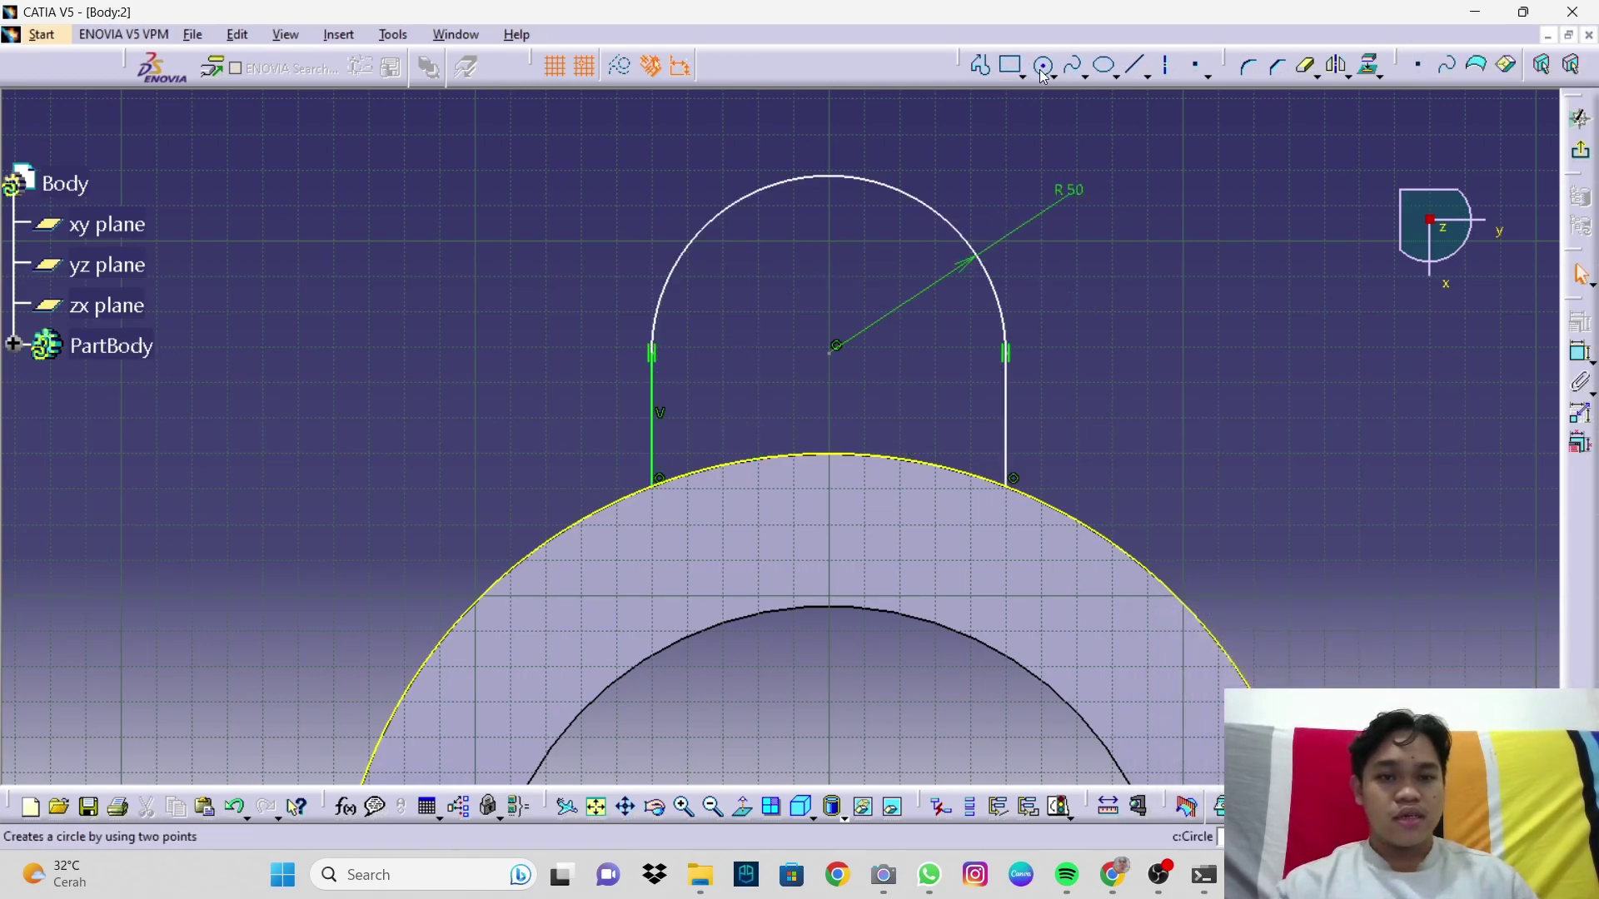
Step: Draw a circle at the arch's centre and constrain its diameter to 47
left_click(836, 346)
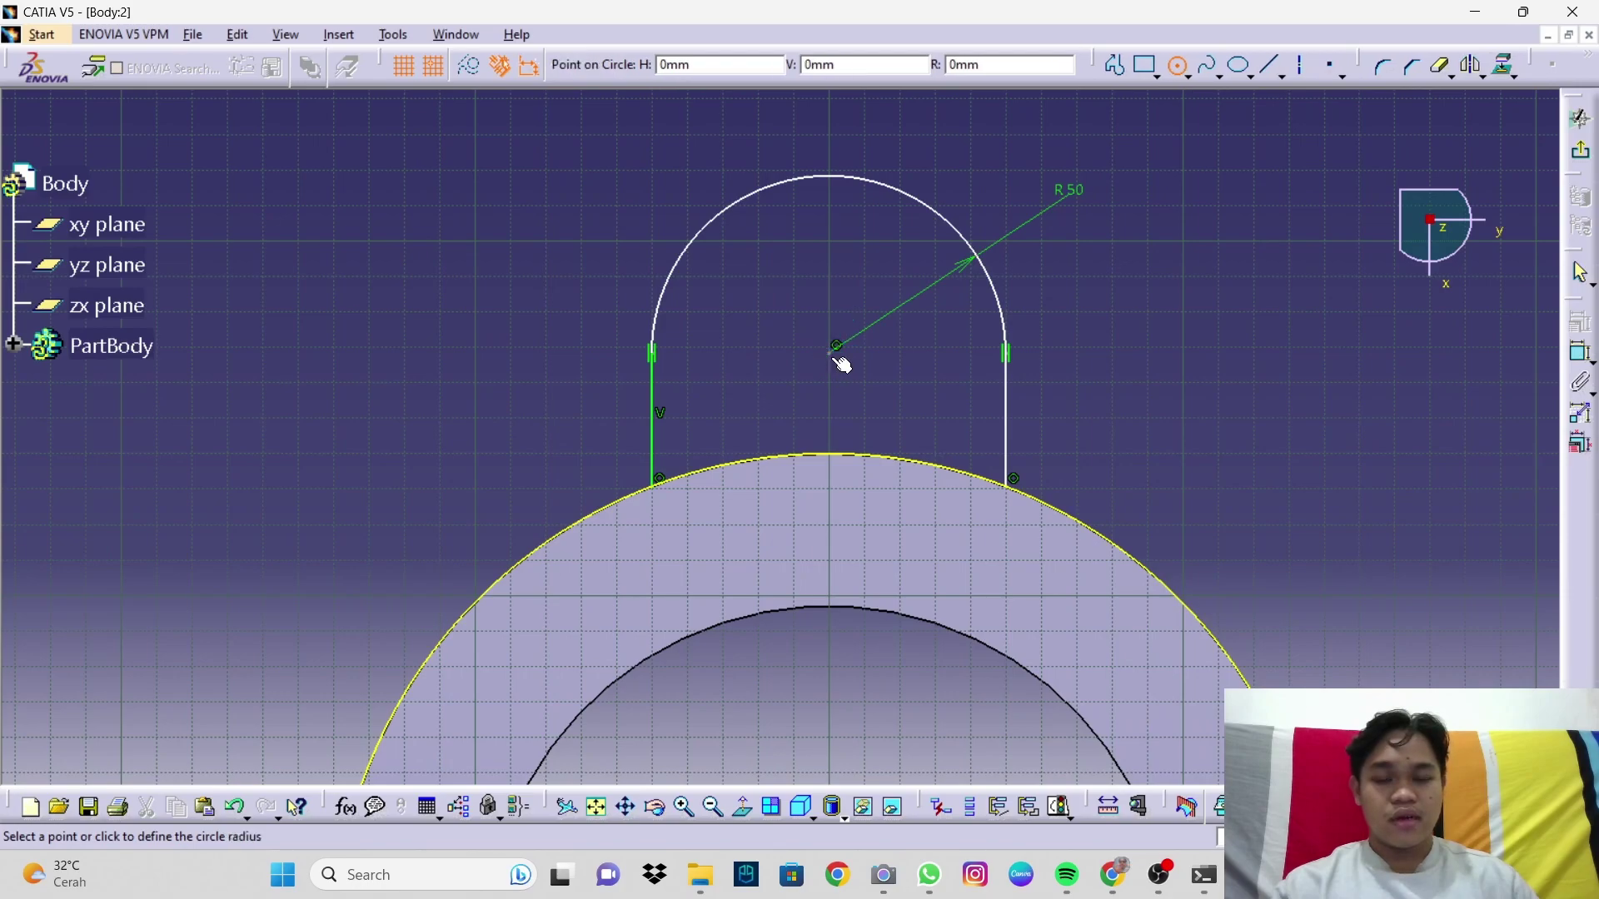
left_click(912, 347)
left_click(1579, 356)
left_click(909, 236)
double_click(908, 234)
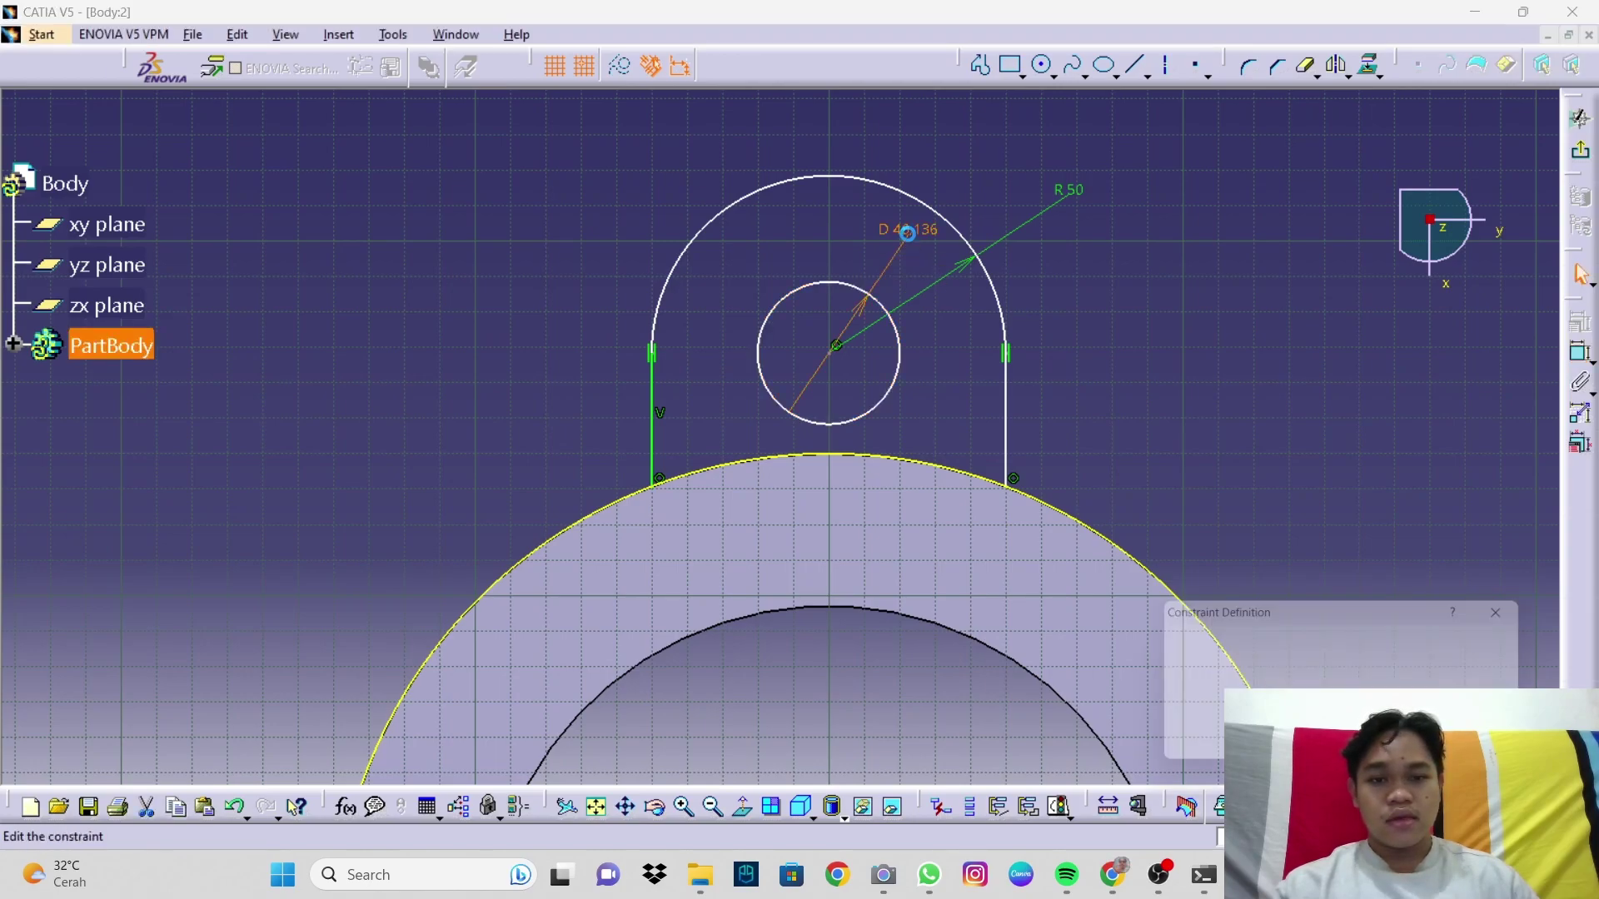
type("47")
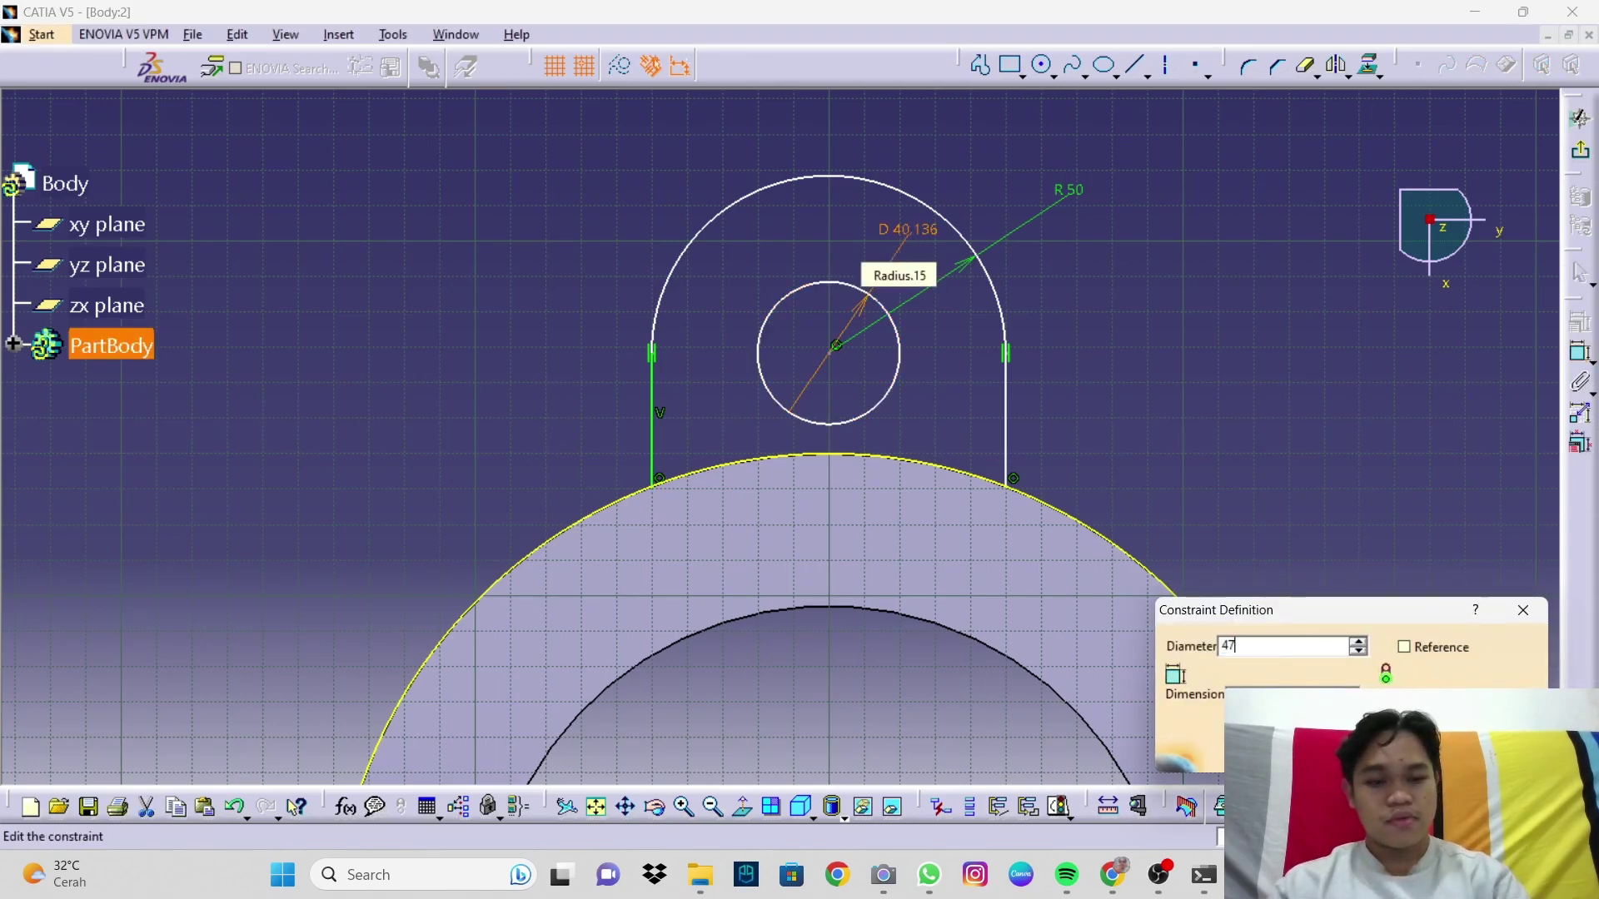
key("Return")
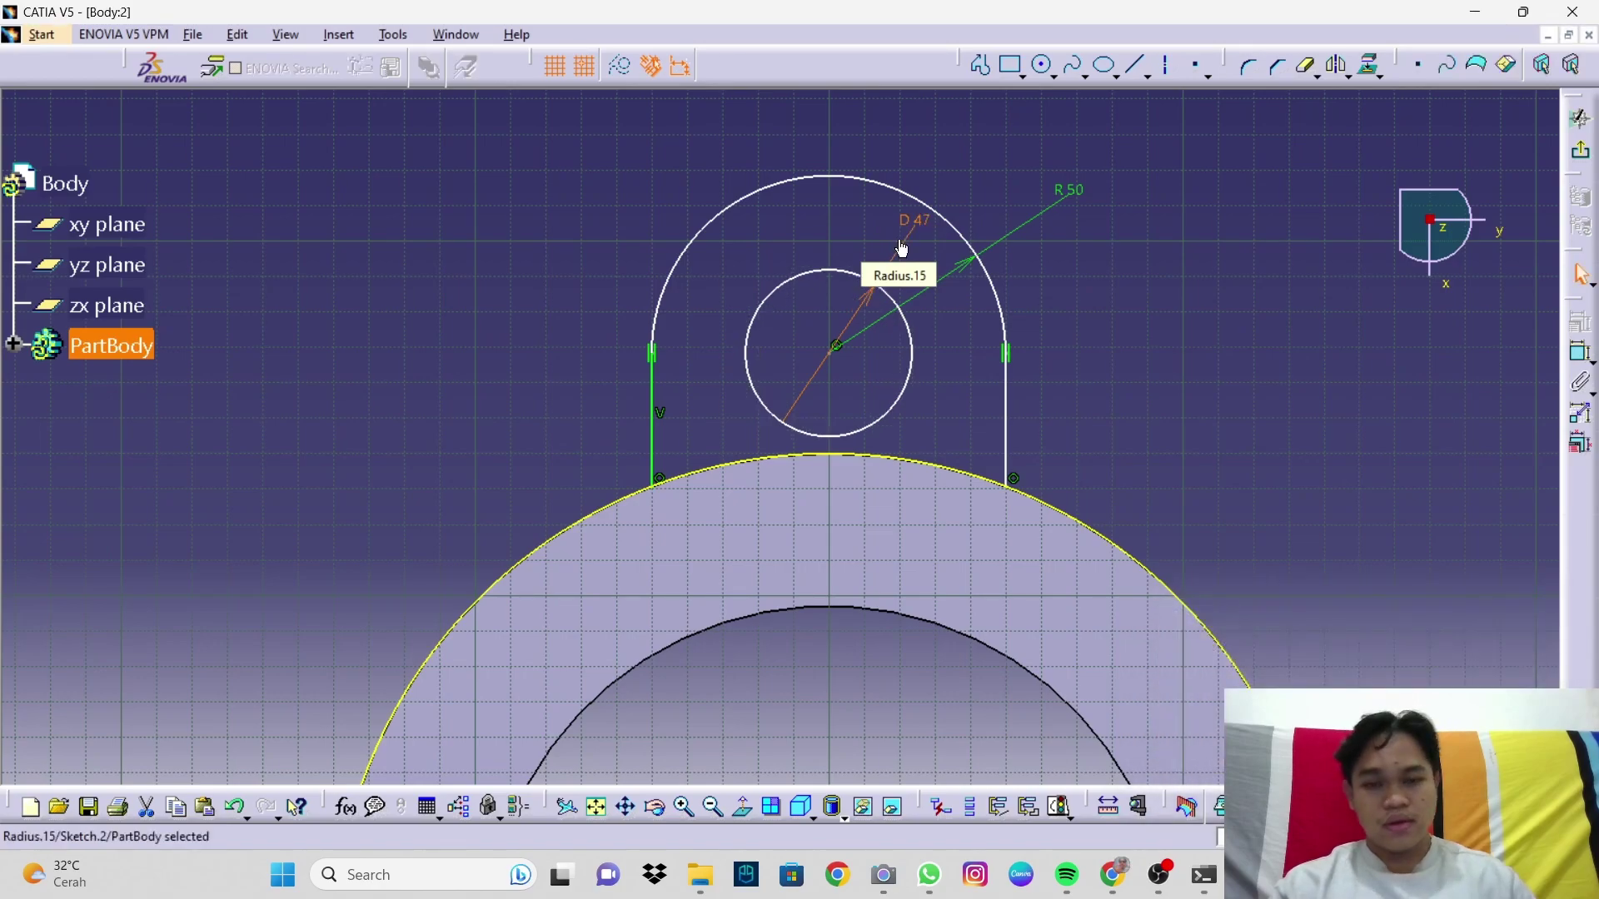
left_click(1306, 201)
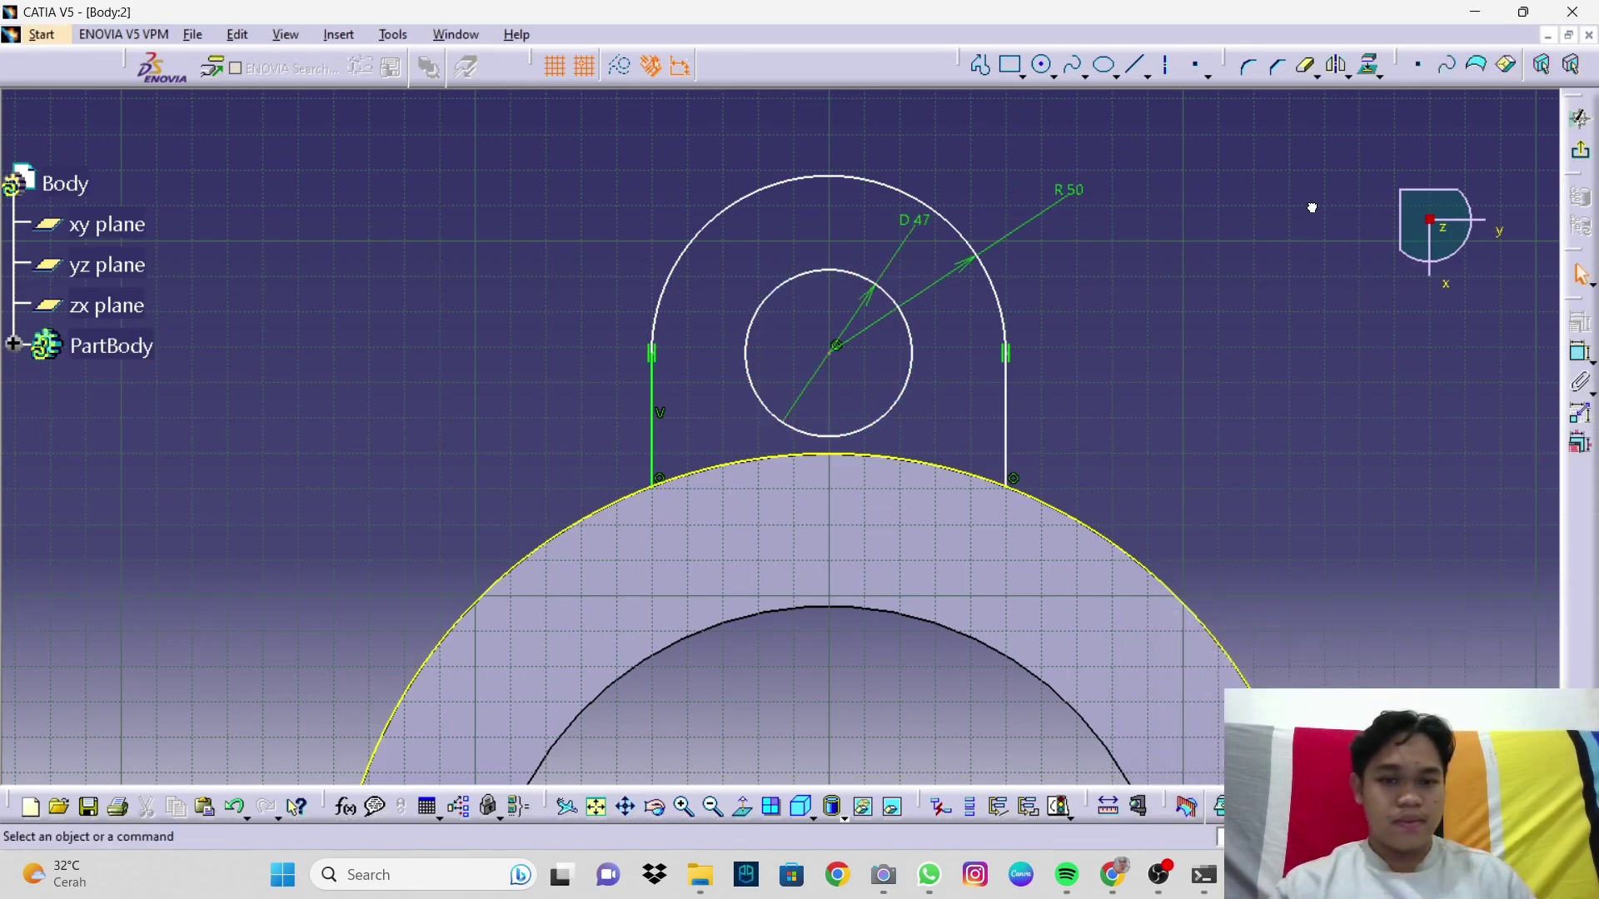
left_click(1581, 155)
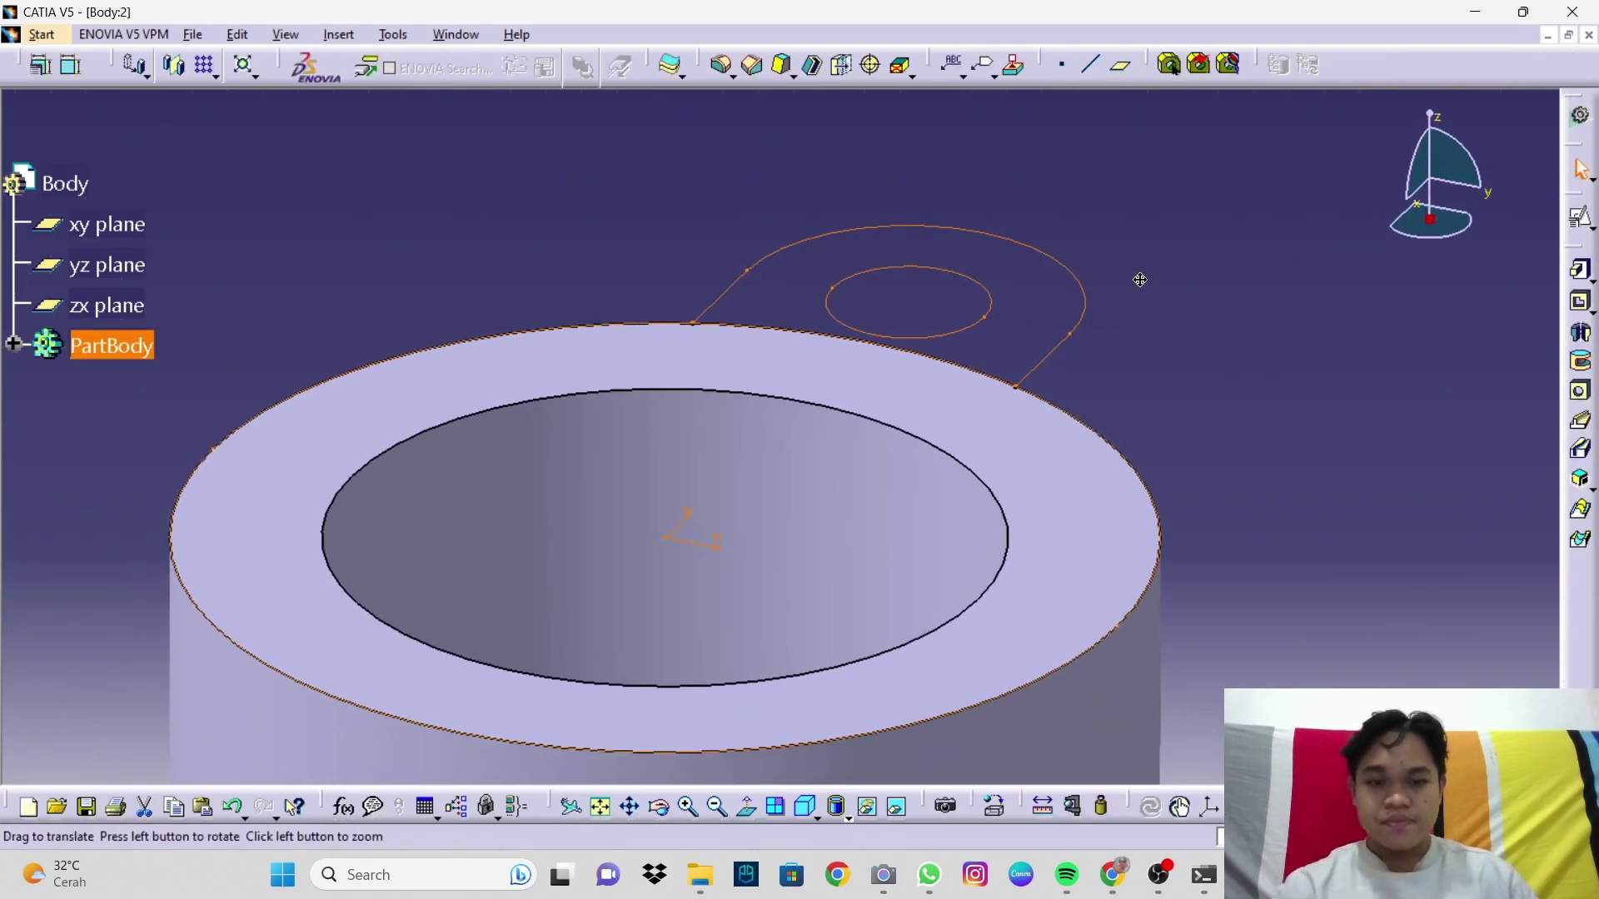
middle_click_drag(1115, 371, 1129, 287)
left_click(1260, 339)
middle_click_drag(1260, 339, 1289, 409)
middle_click_drag(1089, 339, 1115, 355)
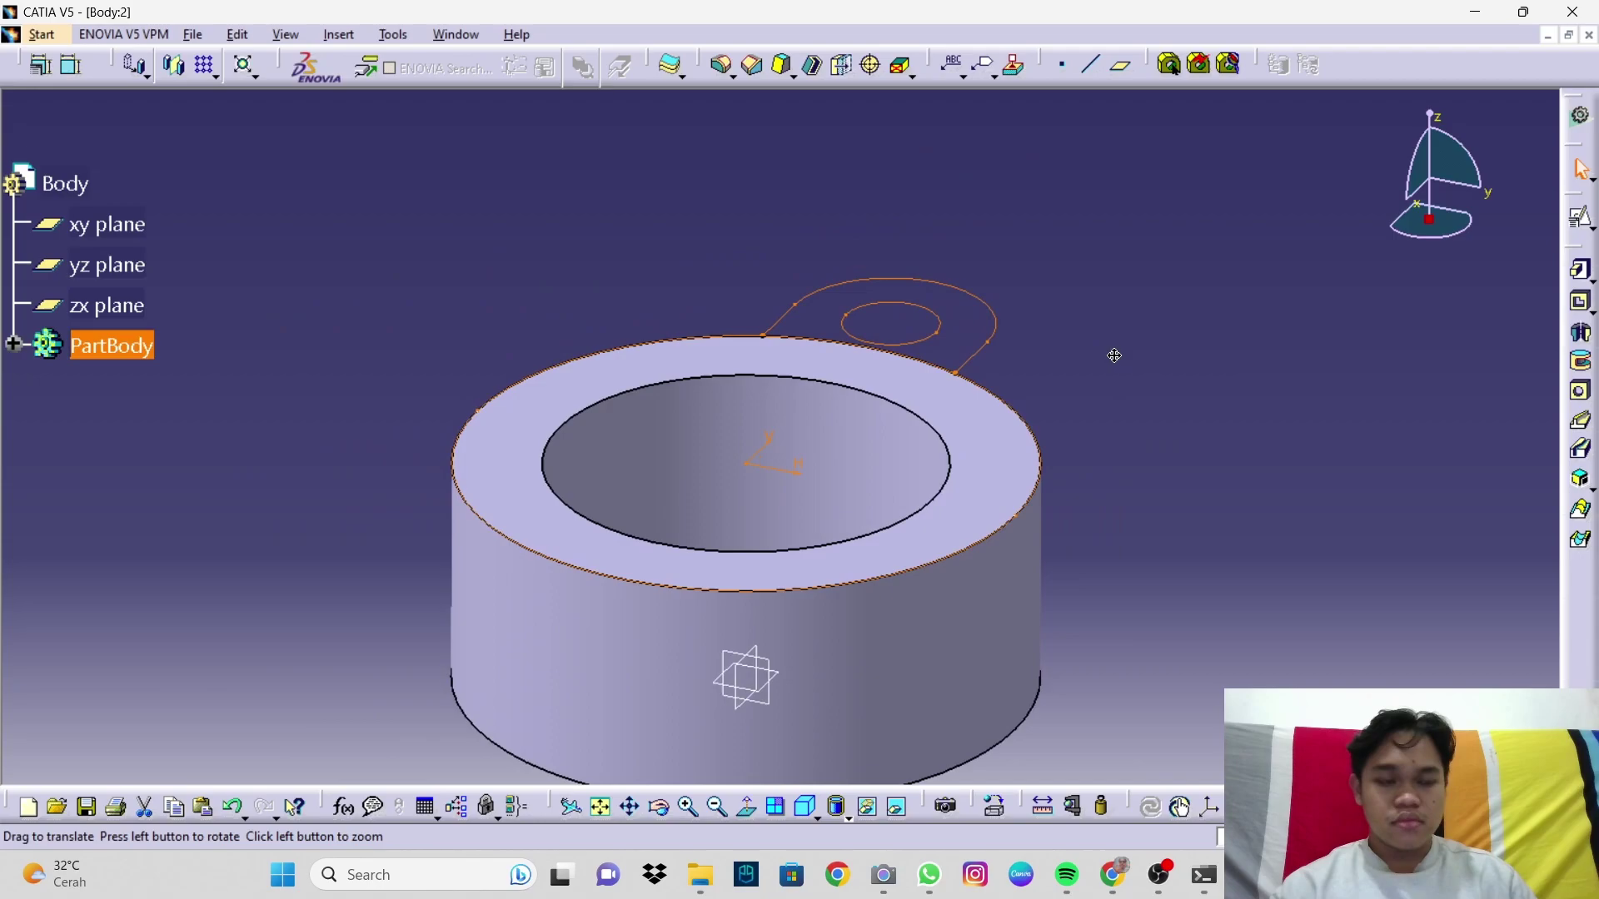
left_click(1581, 271)
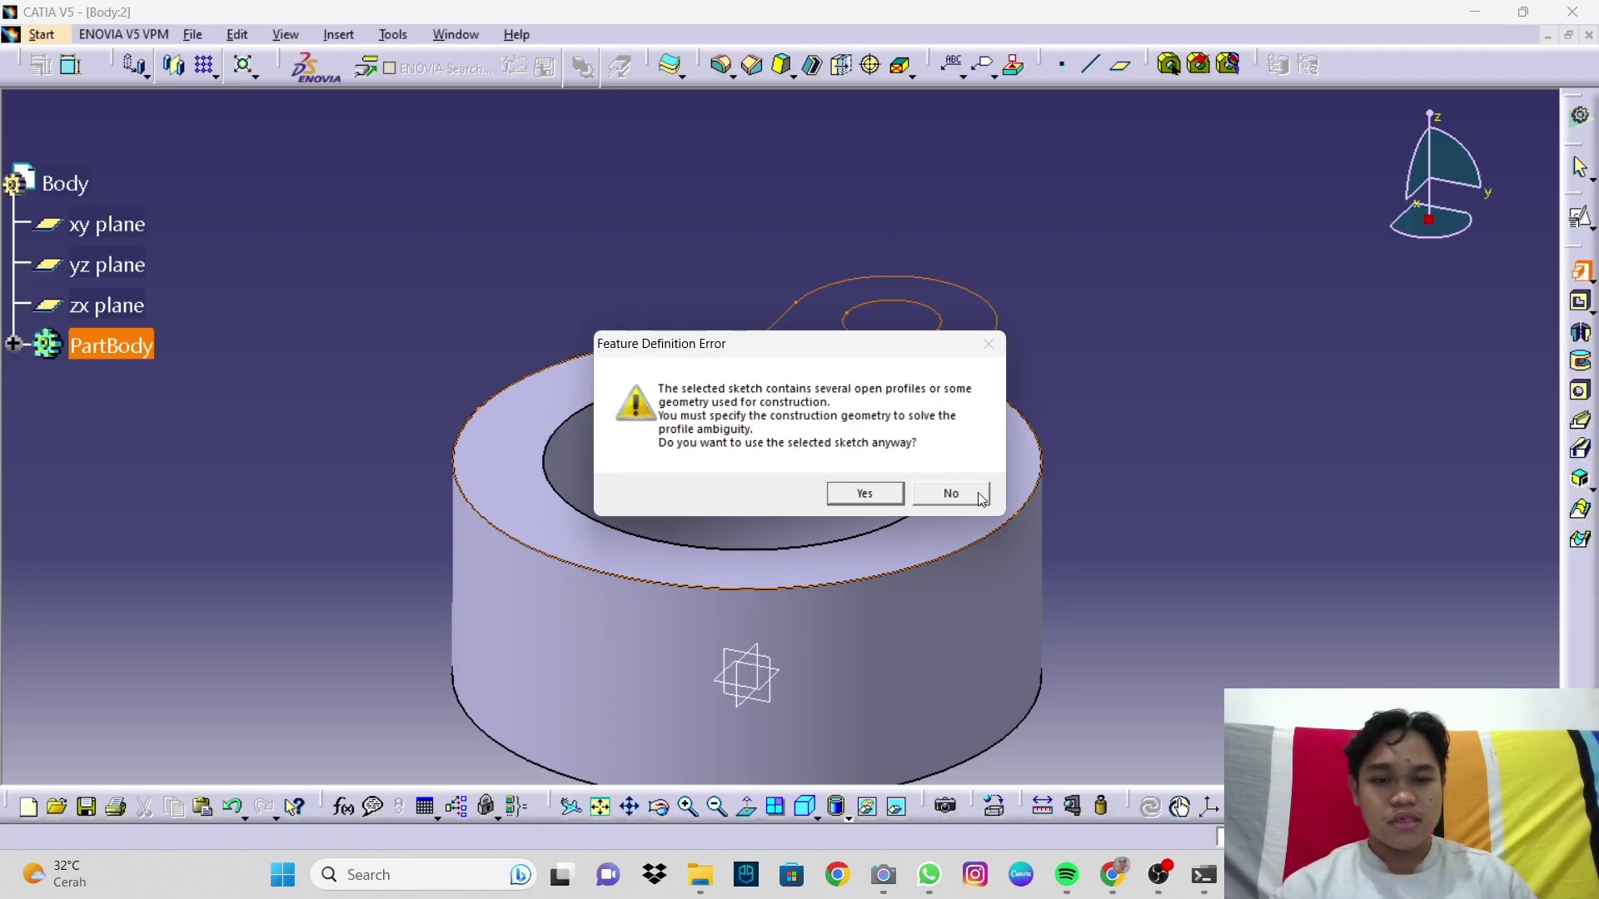
left_click(952, 494)
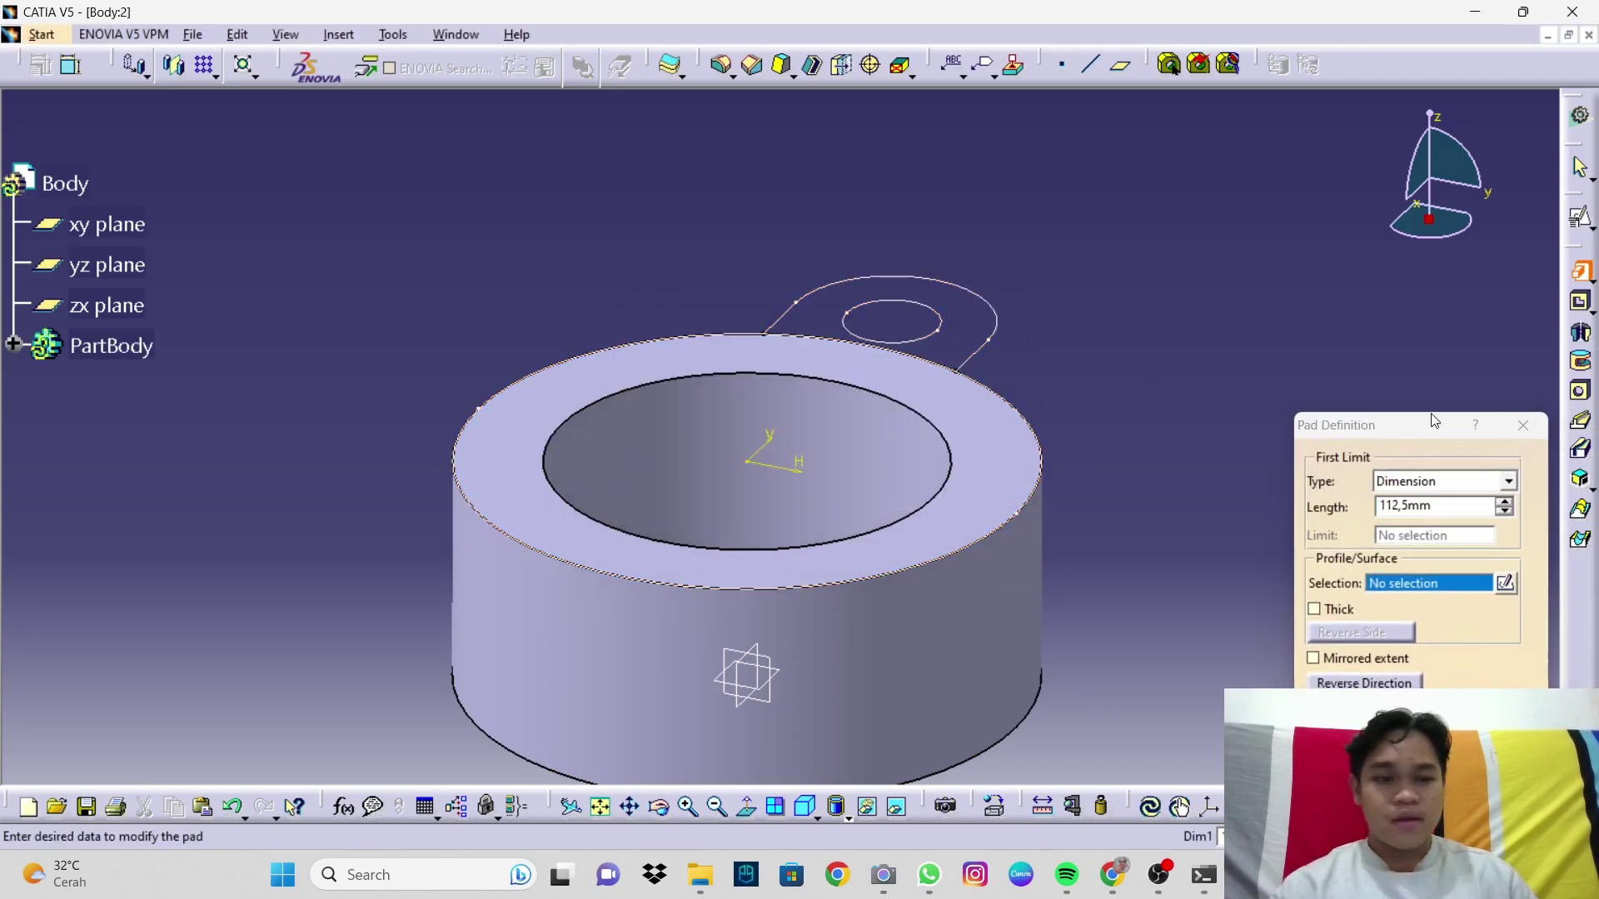
left_click(1534, 427)
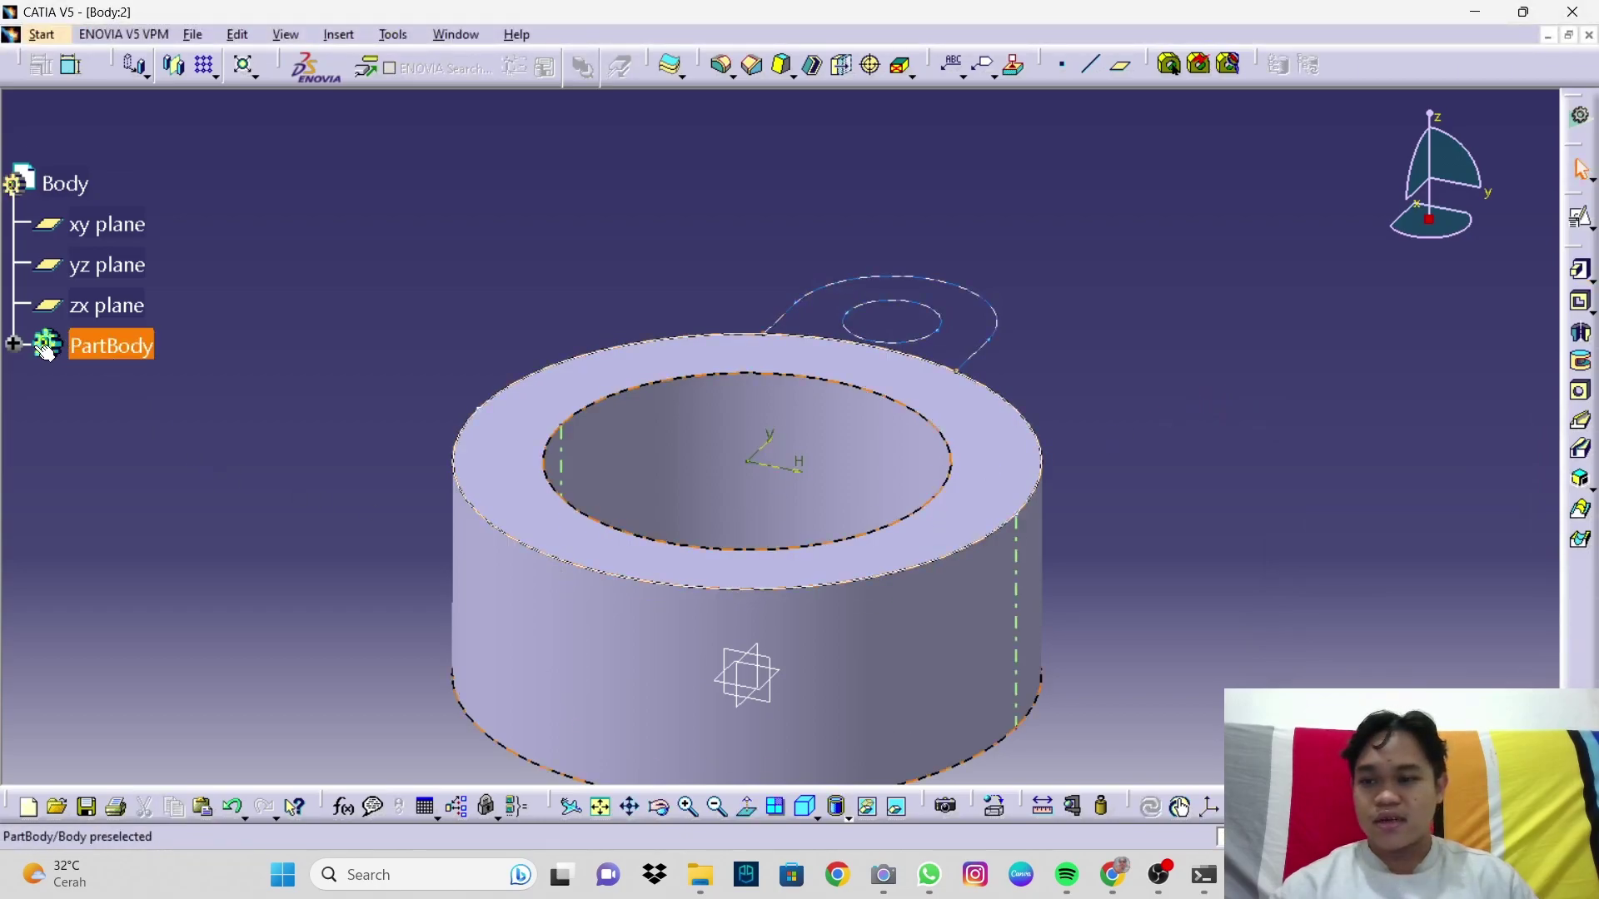
Step: Reopen Sketch.2 and trim the projected outer circle to the short arc between the lug legs
left_click(14, 344)
double_click(163, 476)
mouse_move(642, 442)
middle_mouse_down()
mouse_move(628, 457)
mouse_move(666, 468)
mouse_move(685, 425)
middle_mouse_up()
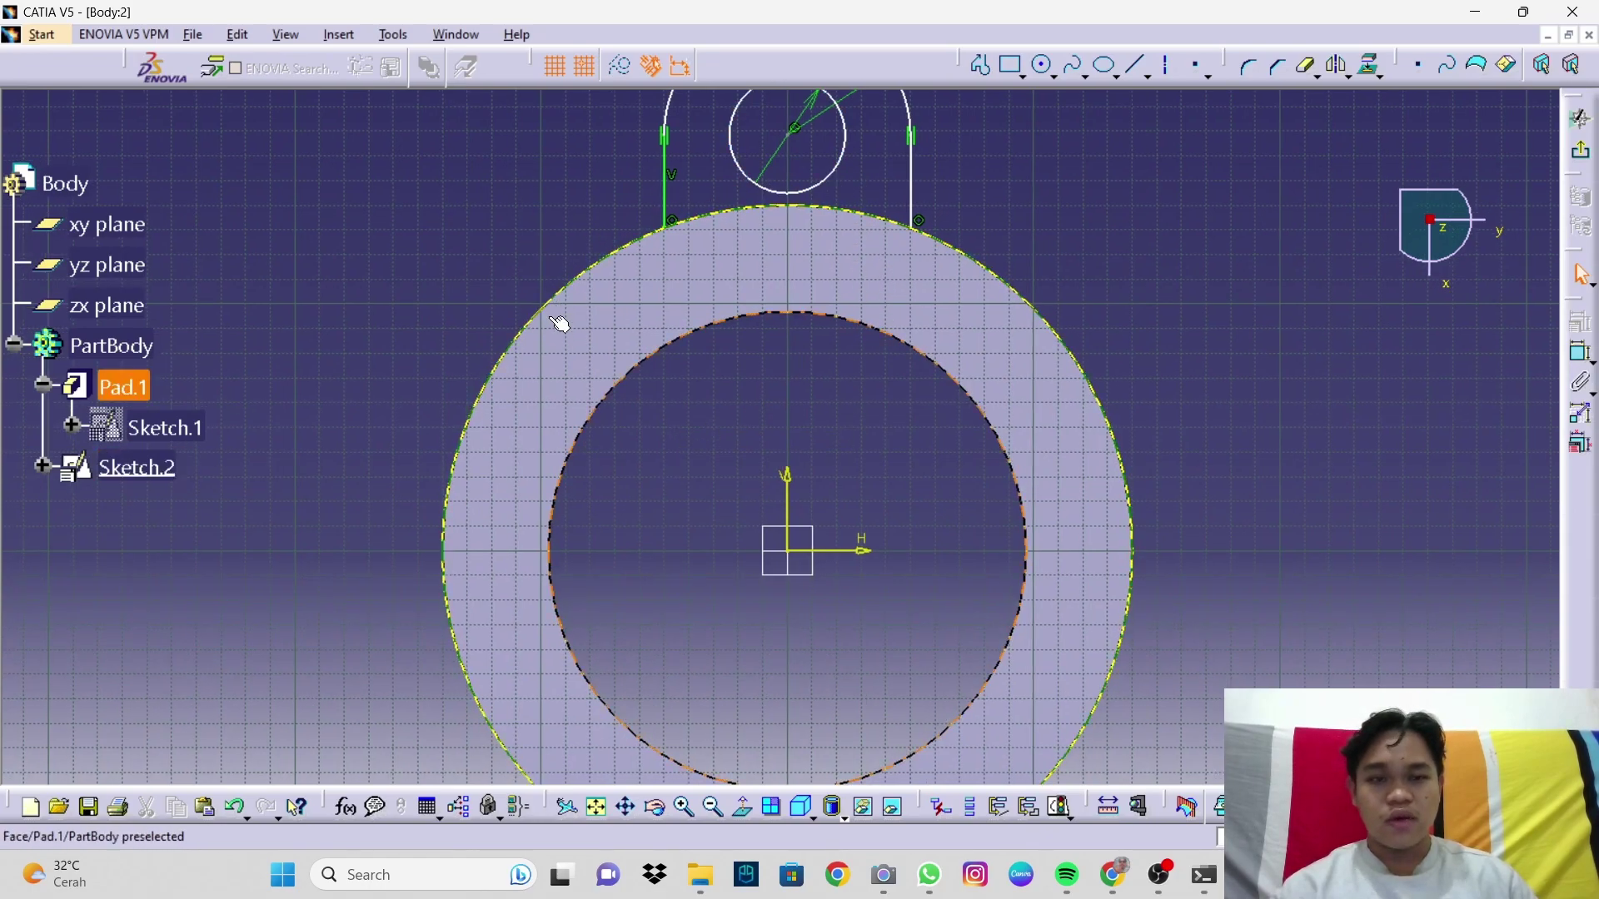
middle_click_drag(1025, 236, 1038, 283)
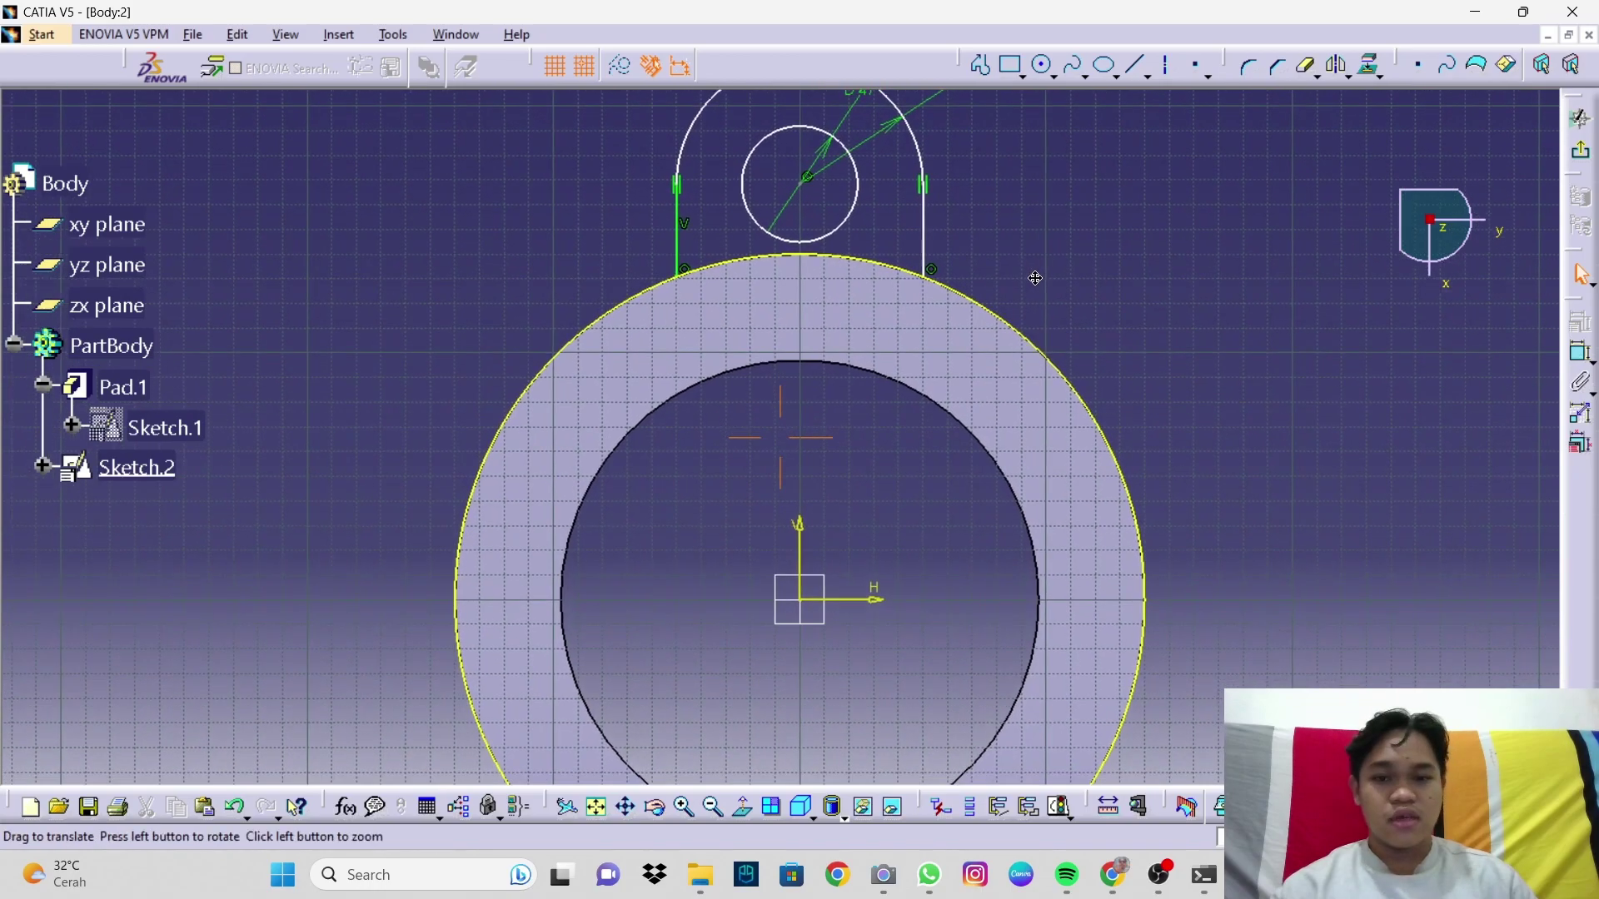
left_click(1305, 72)
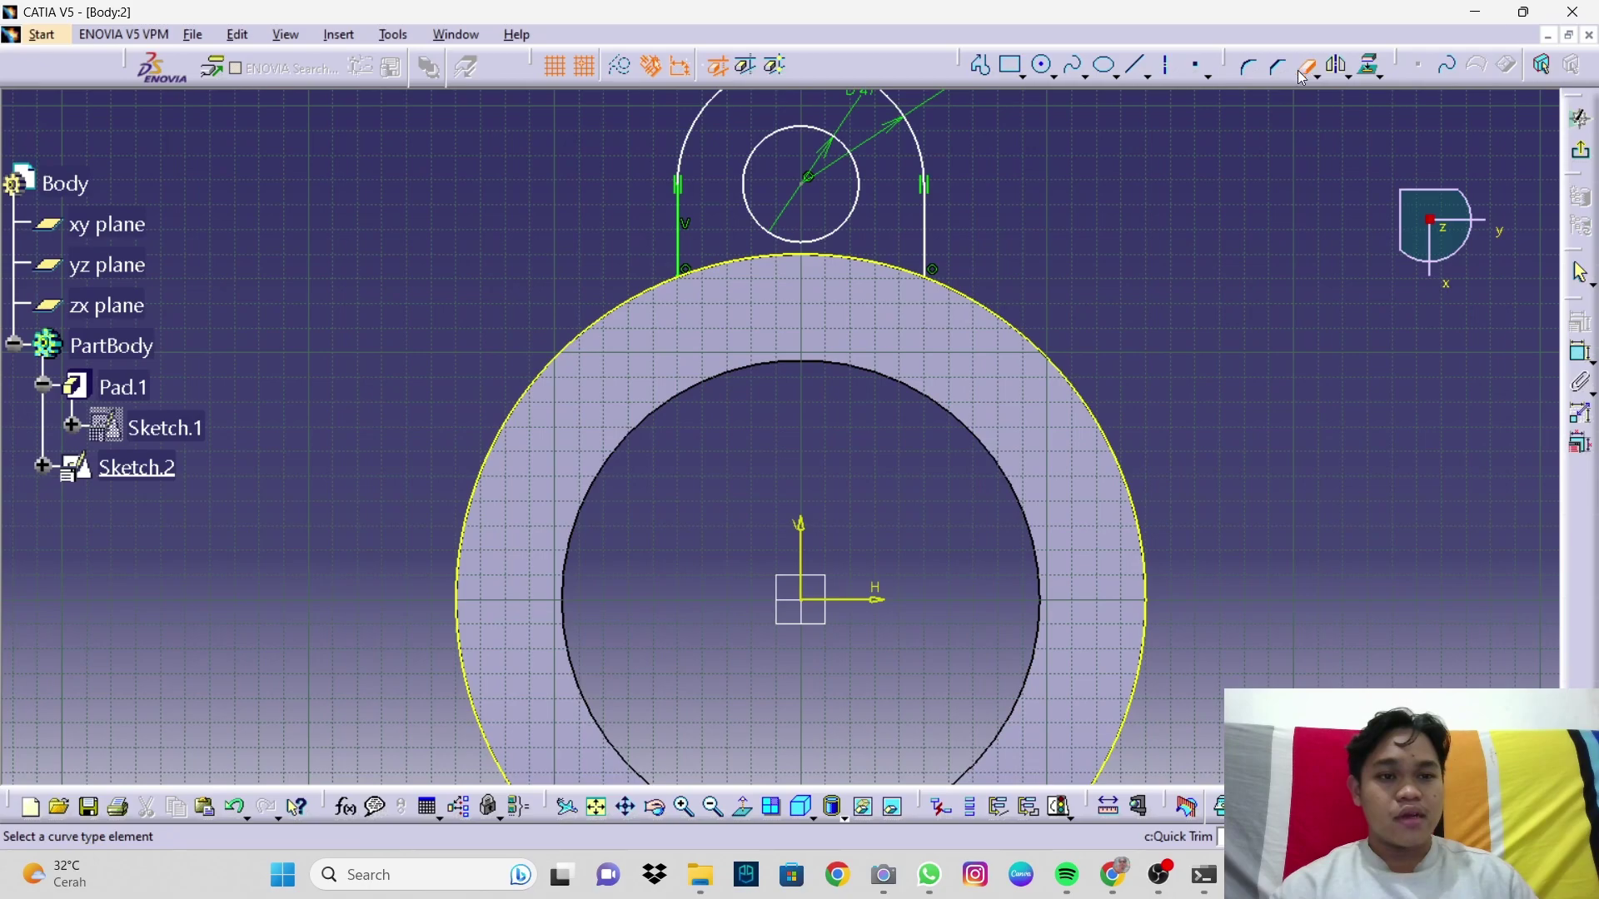
left_click(1025, 332)
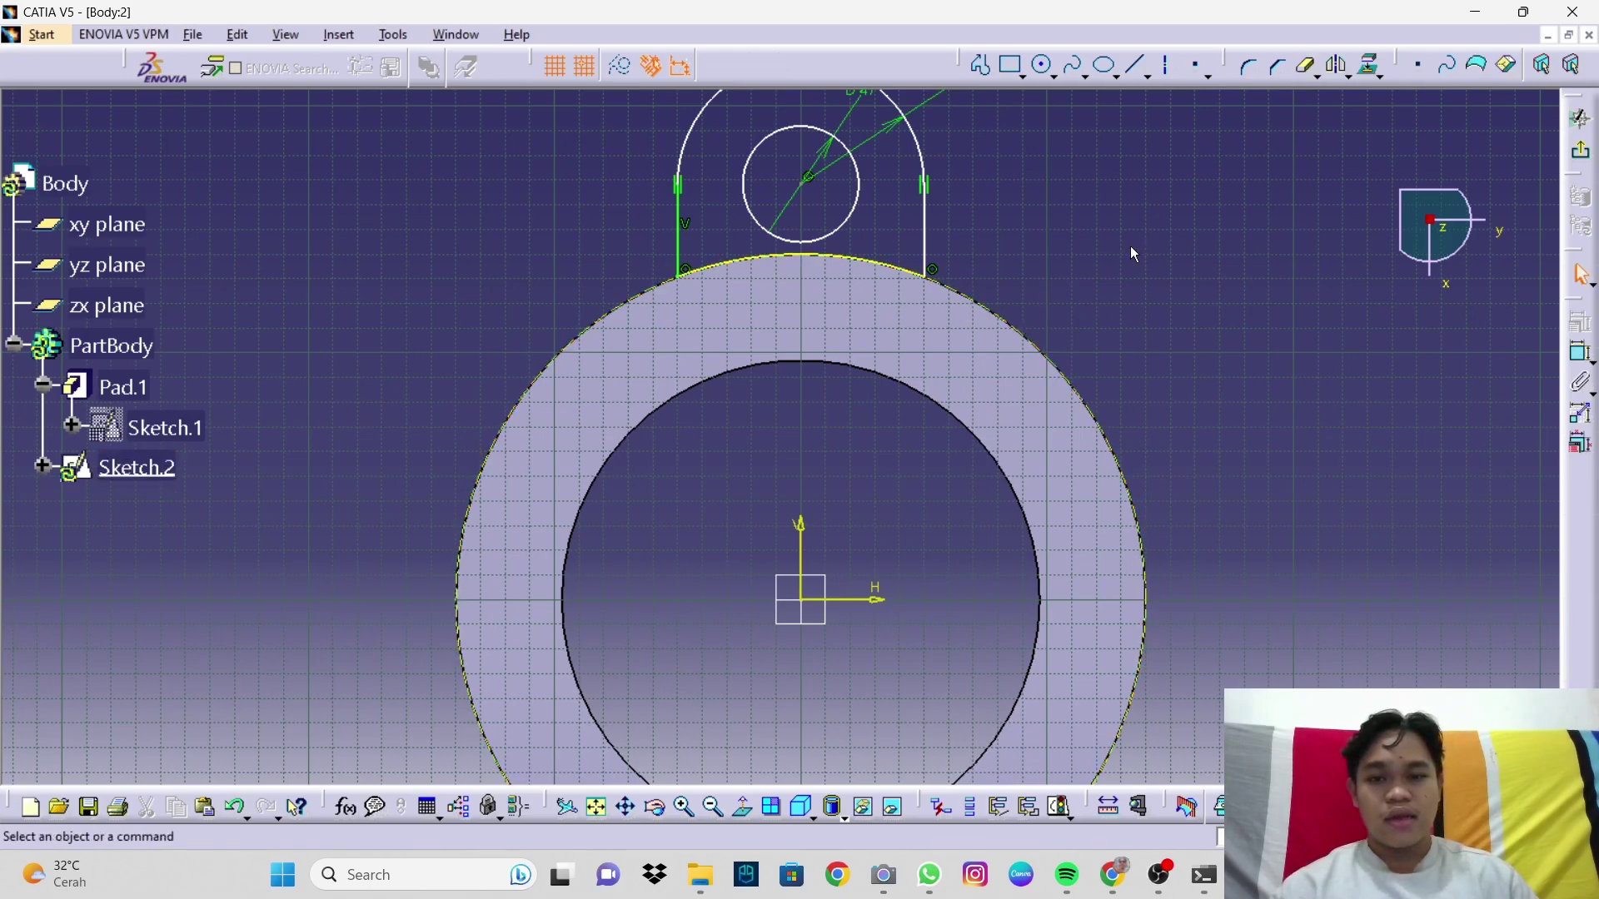
middle_click_drag(983, 261, 1018, 387)
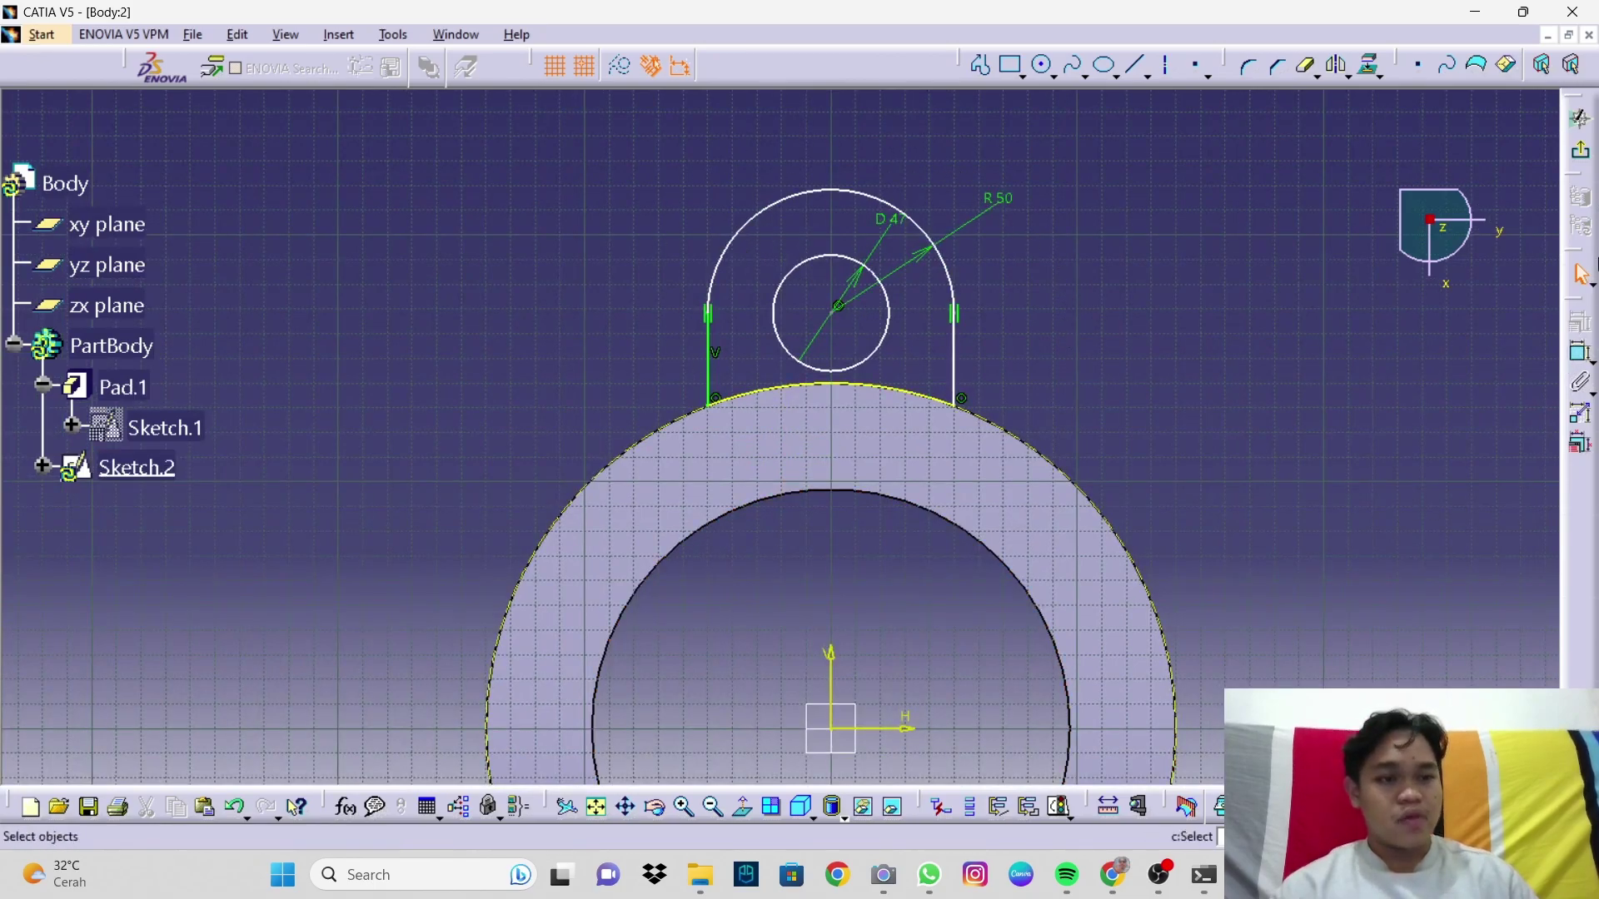
Step: Exit the sketcher and pad Sketch.2 32 mm in the reversed, downward direction
left_click(1585, 160)
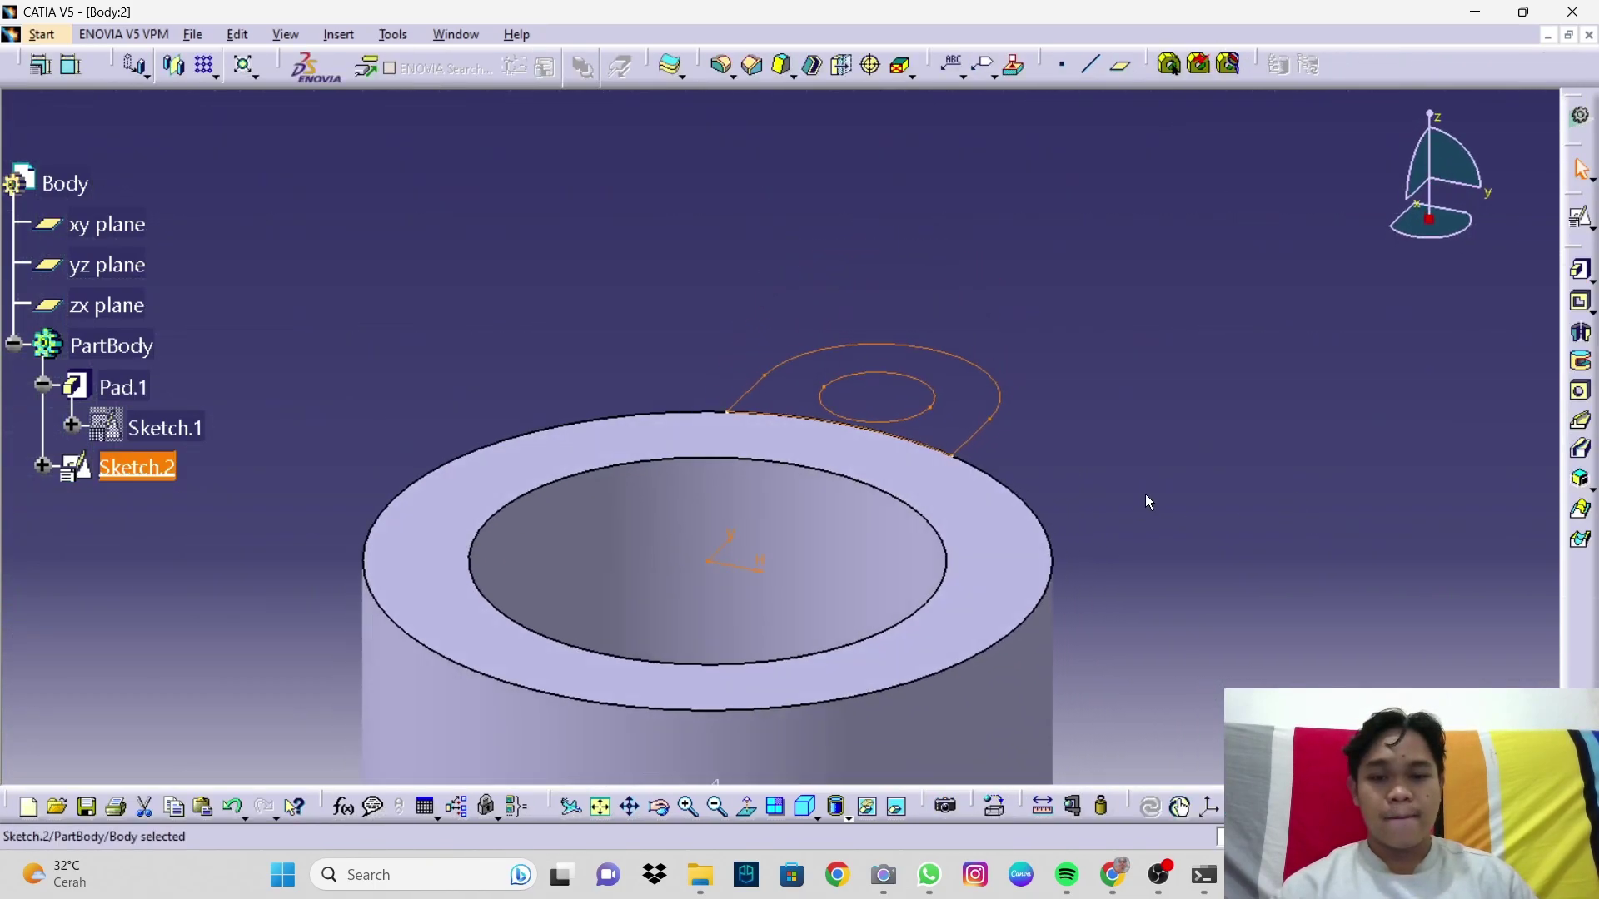
left_click(1581, 271)
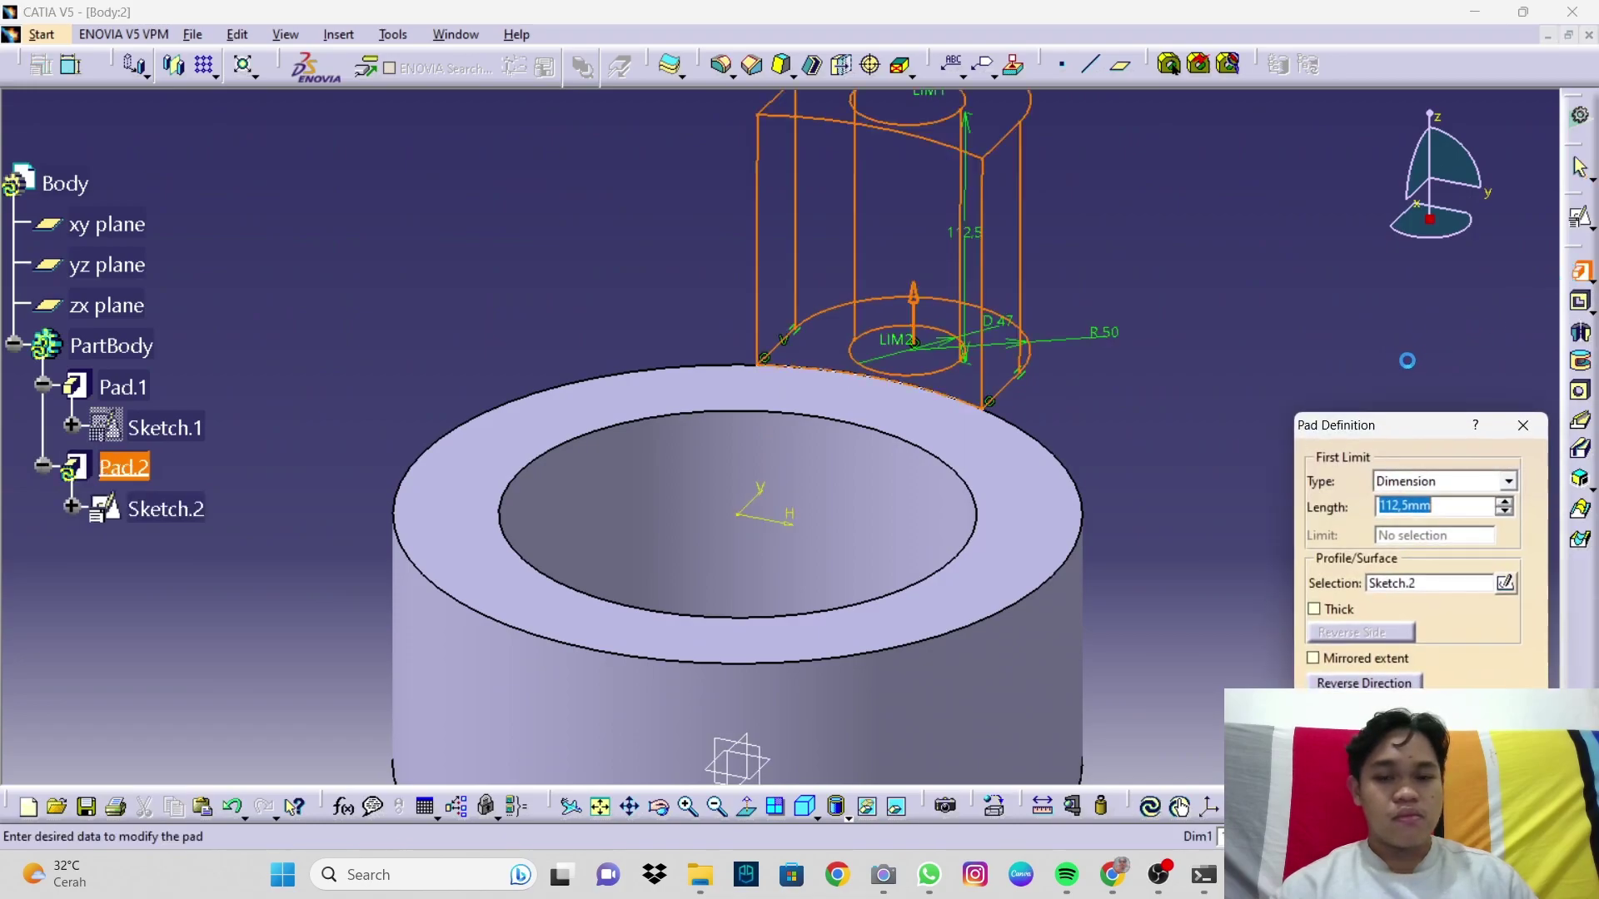
mouse_move(1154, 347)
middle_mouse_down()
mouse_move(1141, 392)
mouse_move(1116, 392)
mouse_move(1128, 422)
mouse_move(1146, 353)
middle_mouse_up()
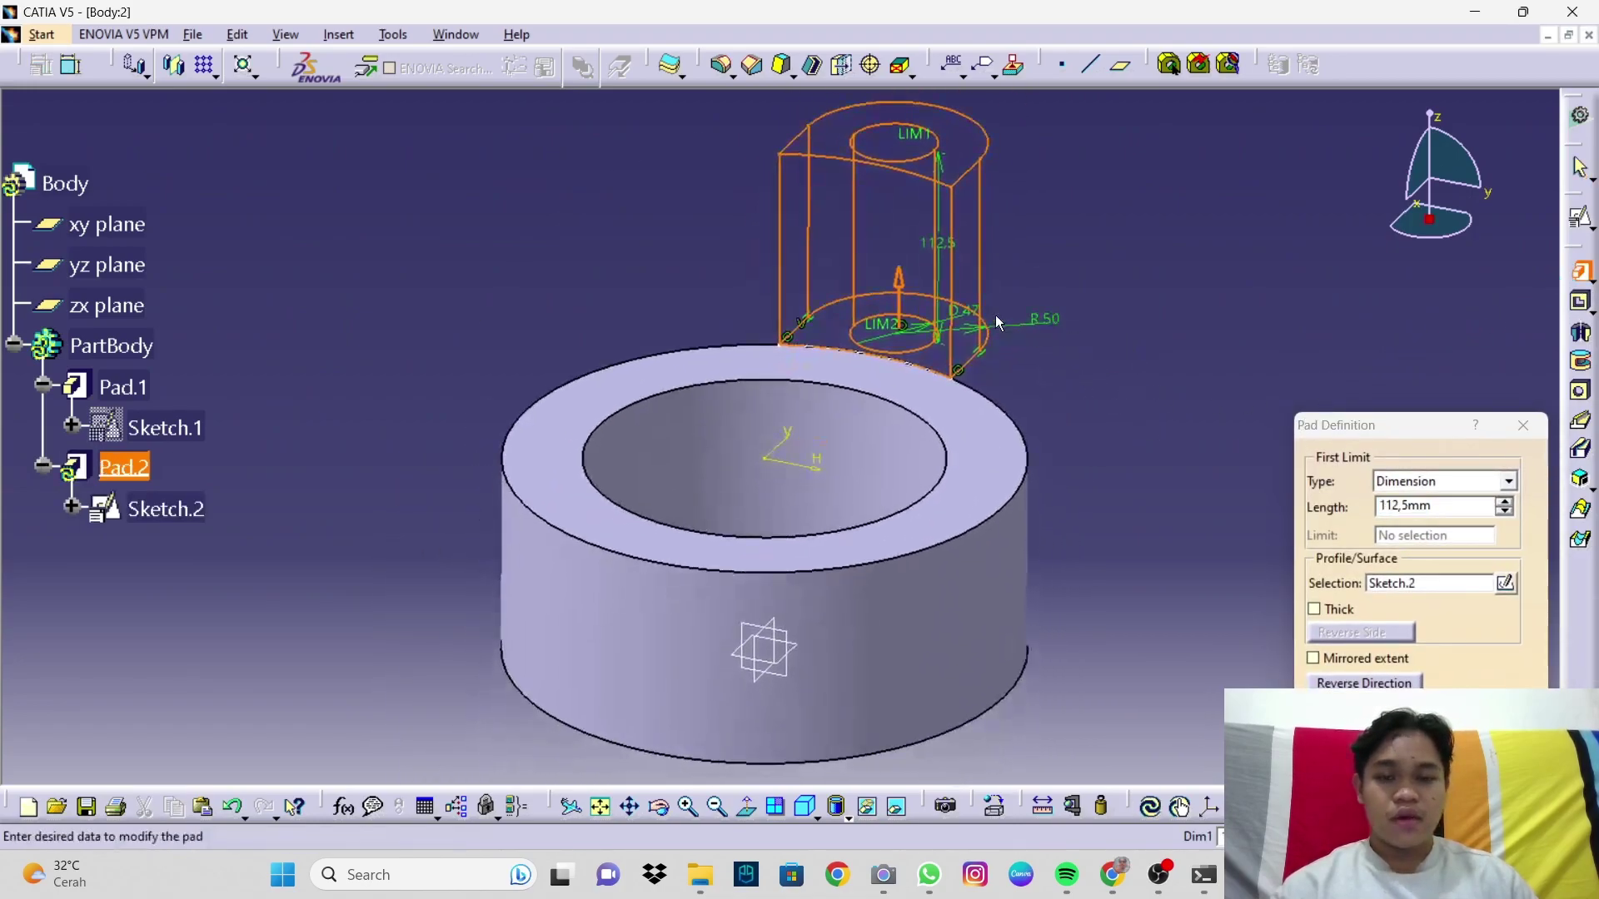
left_click(898, 280)
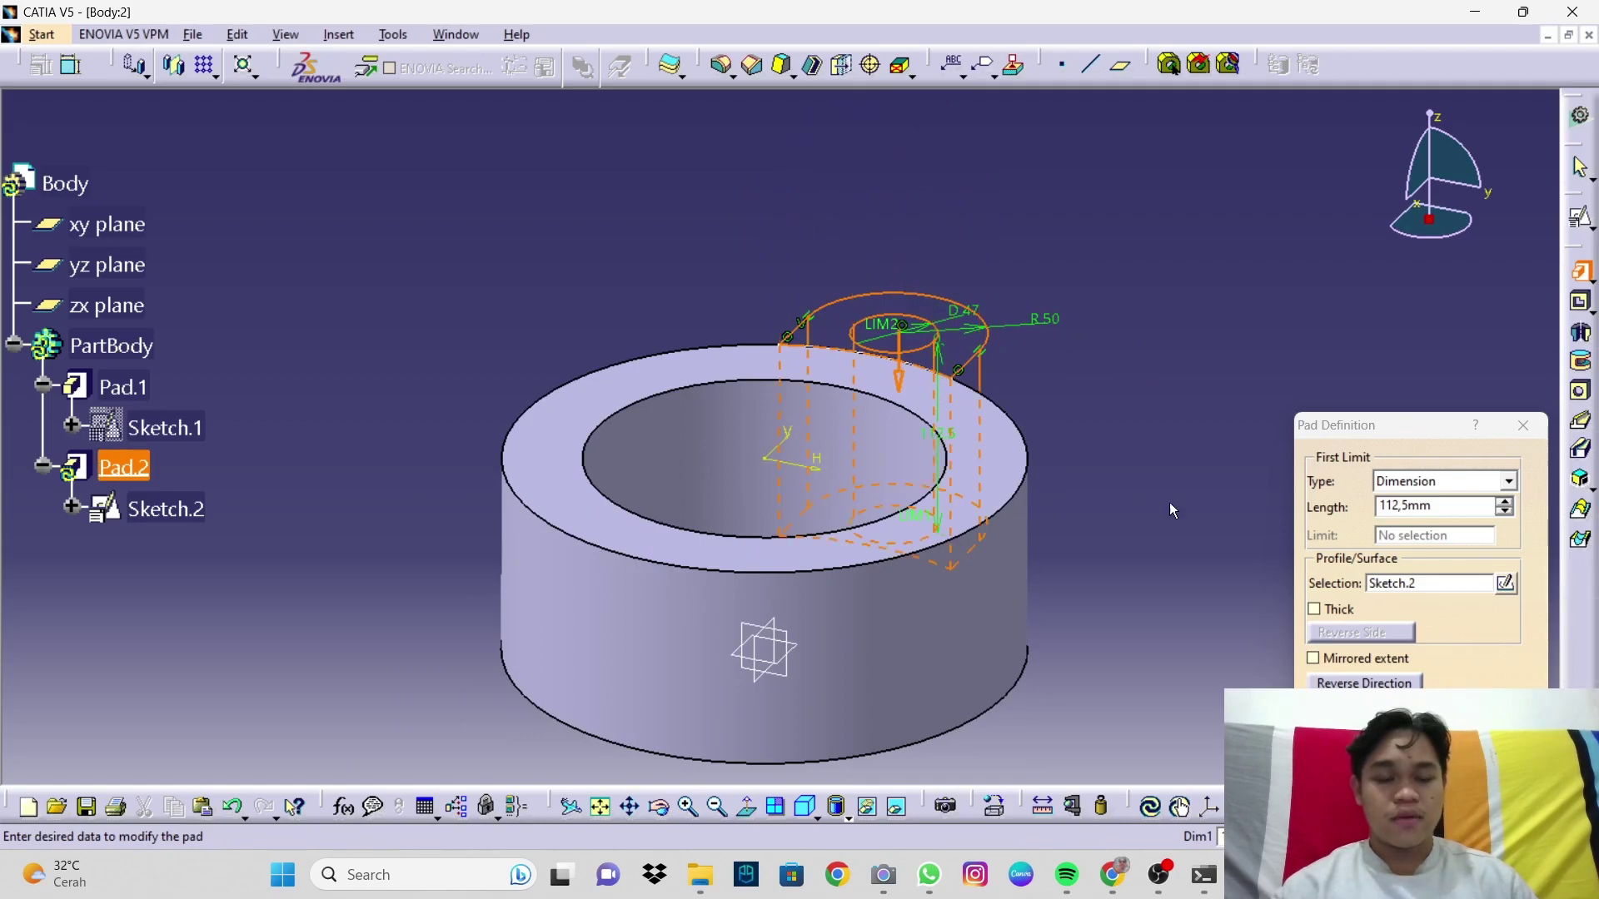
left_click_drag(1426, 515, 1306, 530)
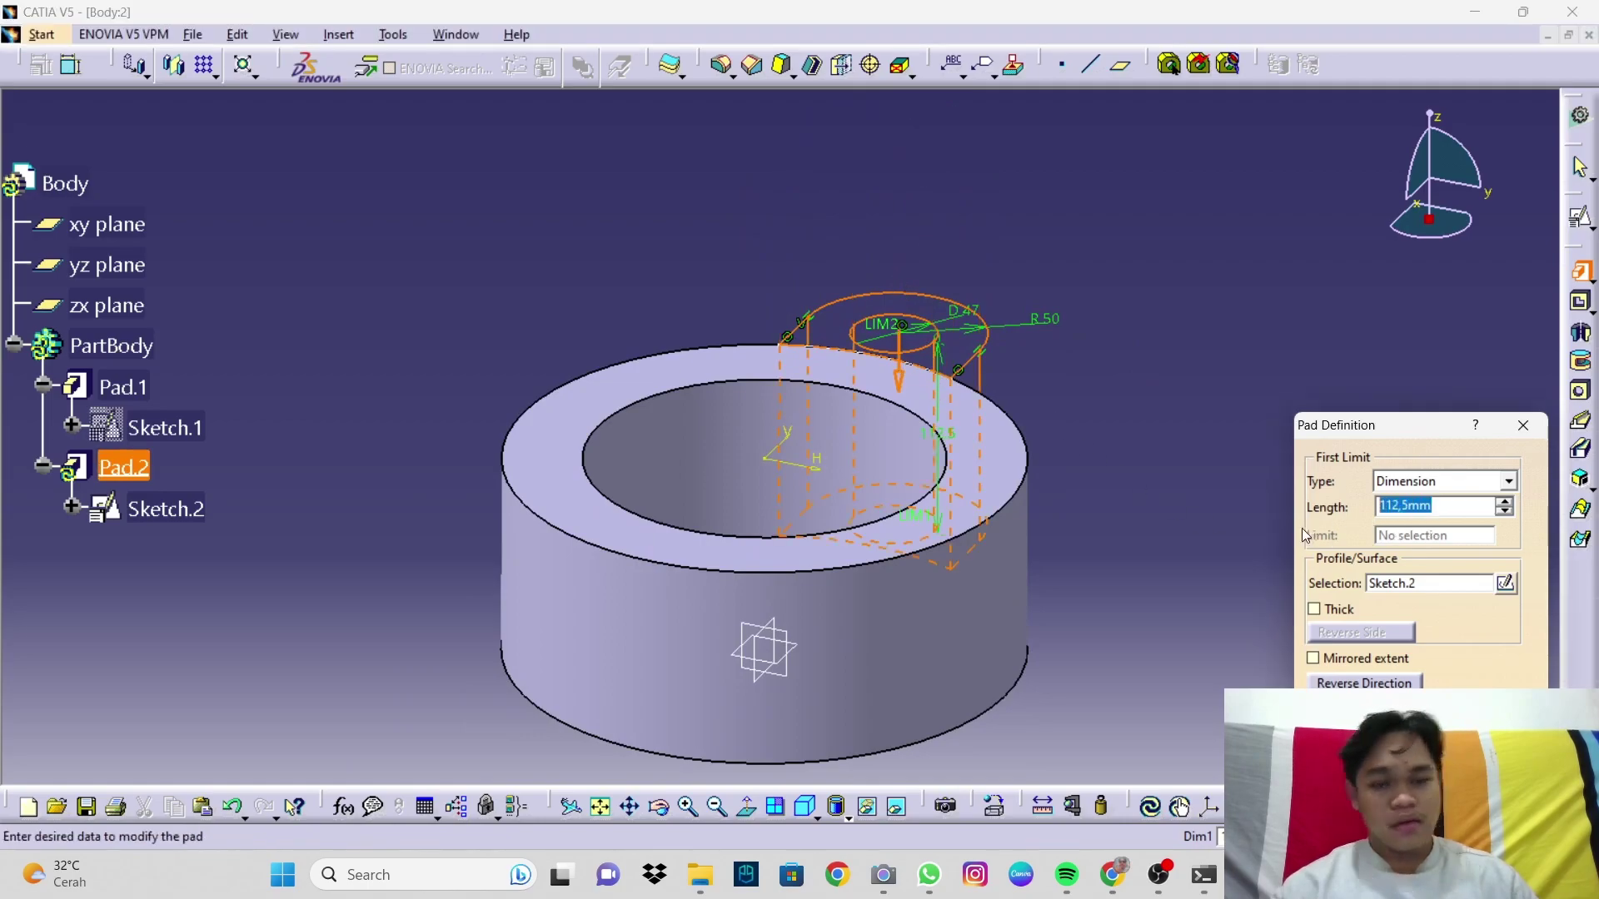
type("332")
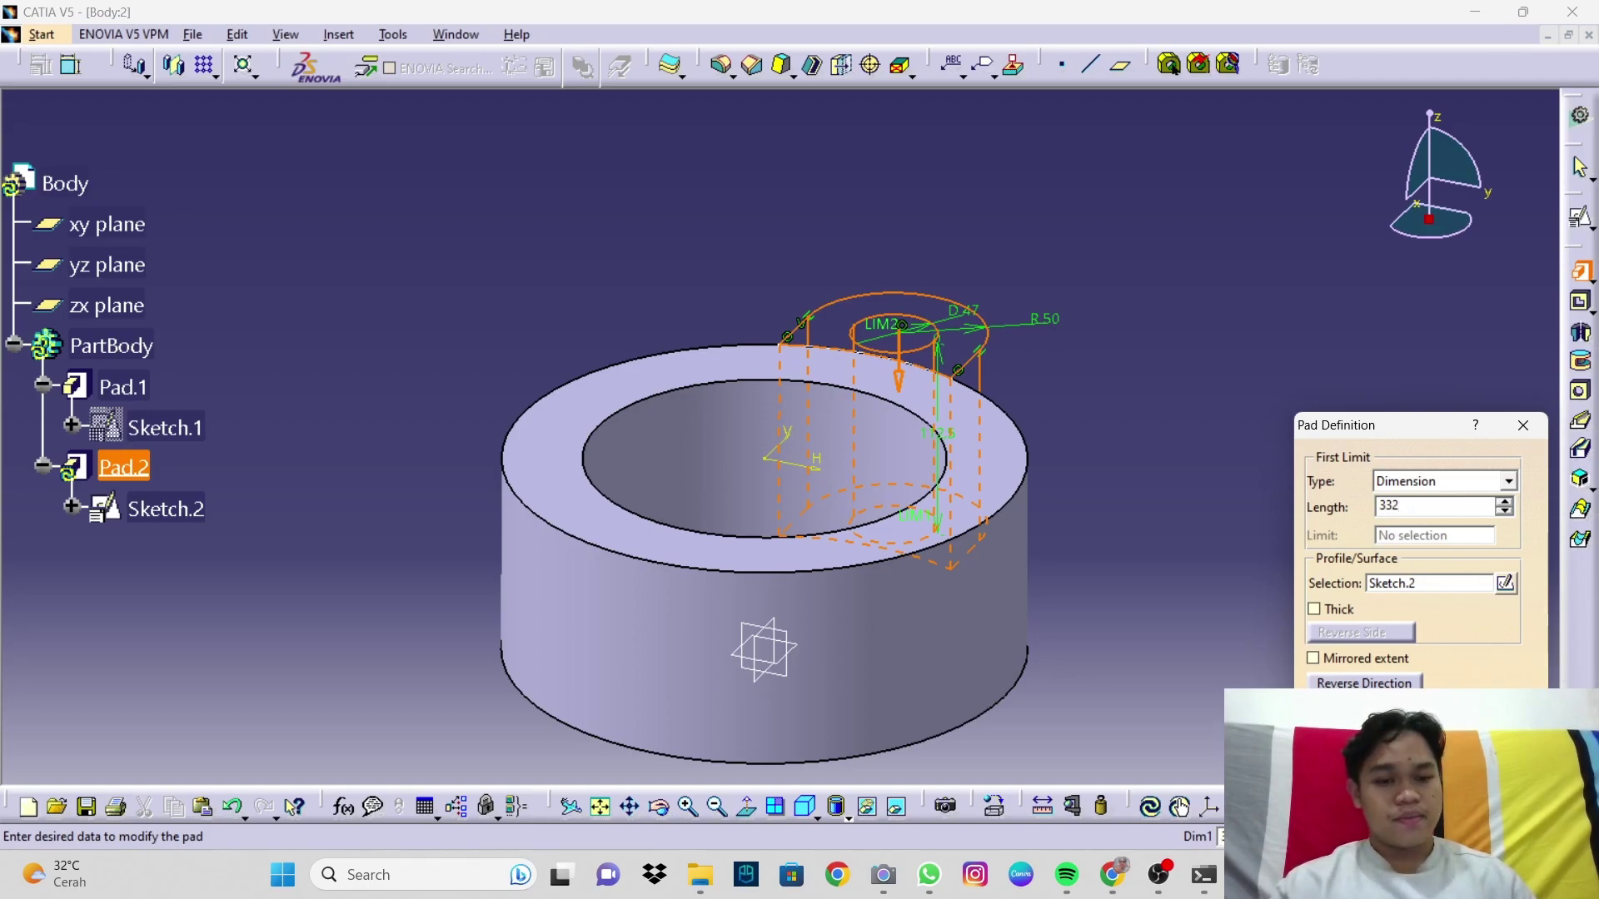
key("Return")
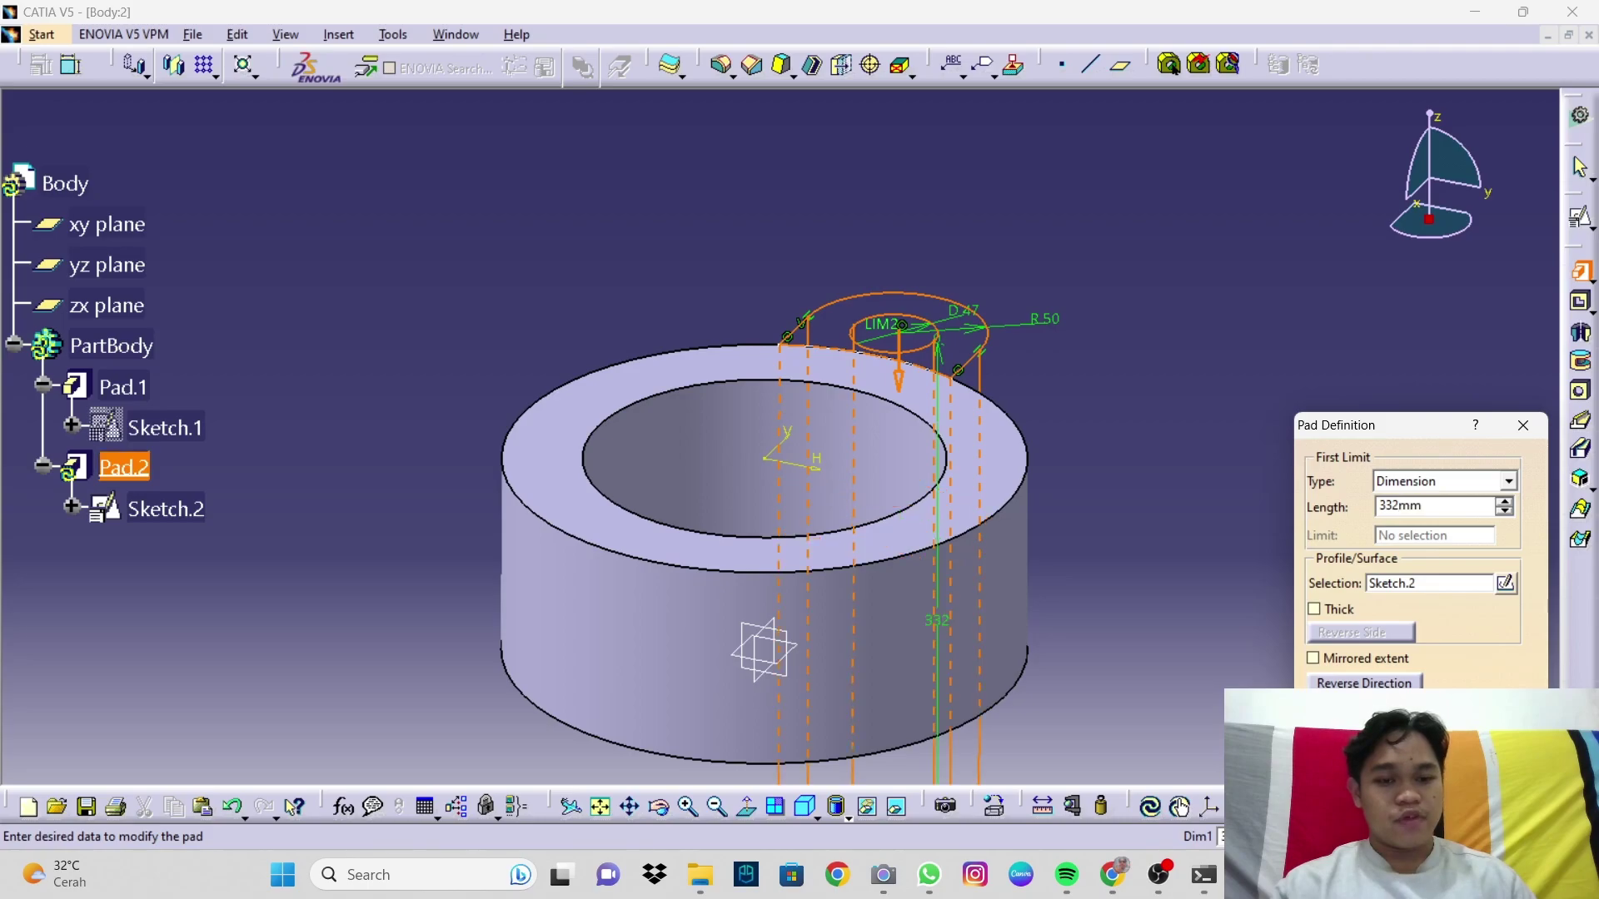
left_click_drag(1424, 507, 1386, 527)
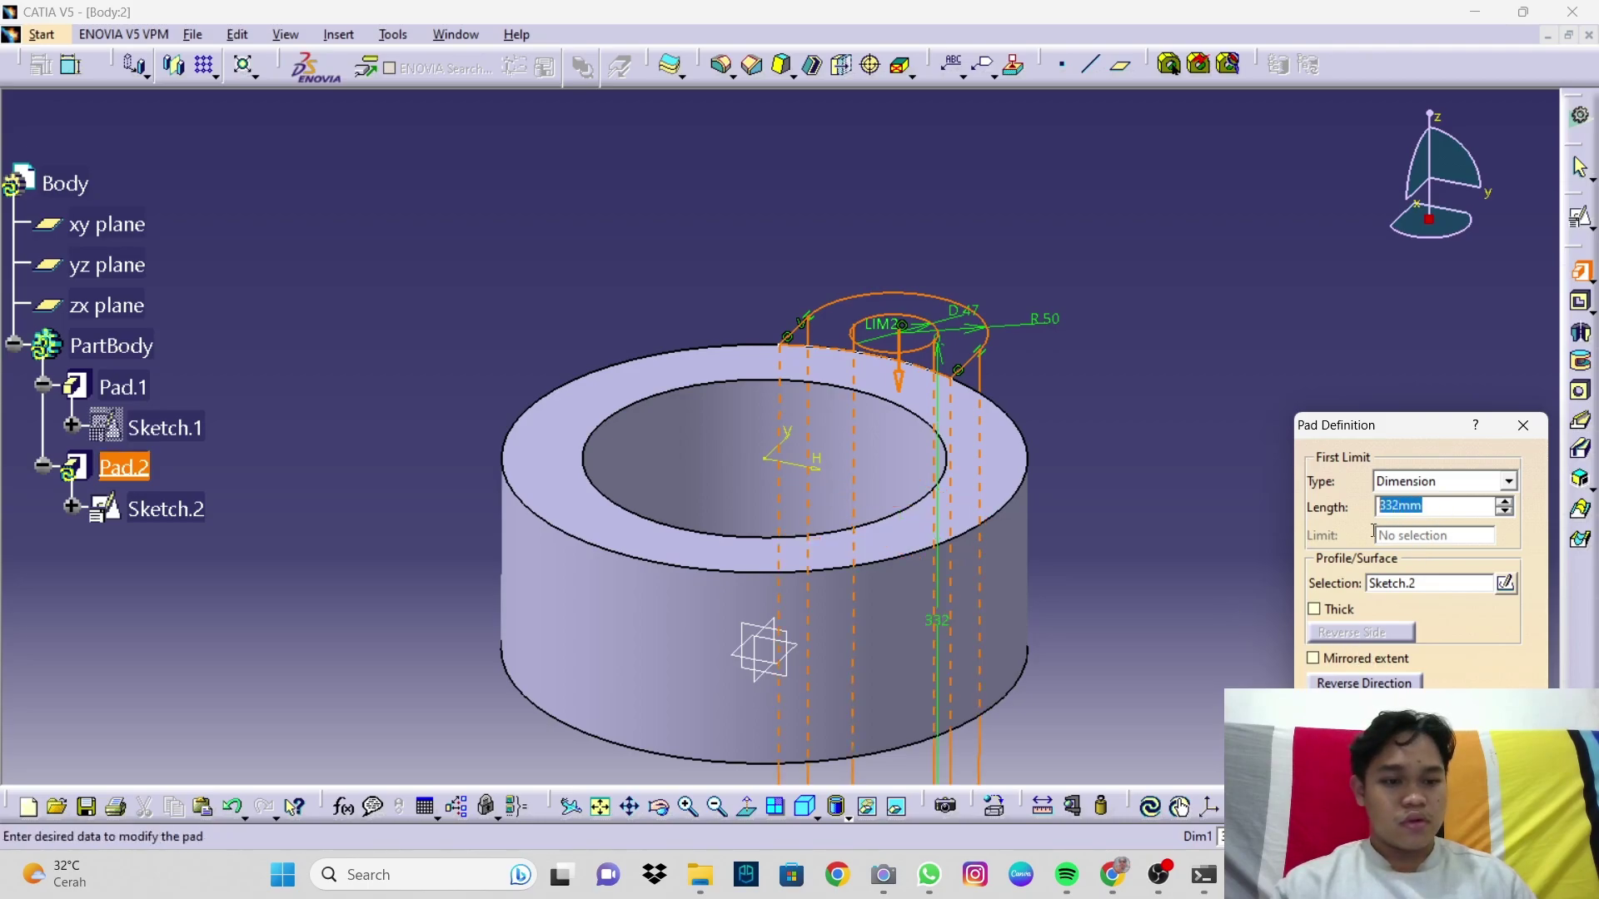
type("32")
key("Return")
middle_click_drag(1123, 480, 1077, 497)
key("Return")
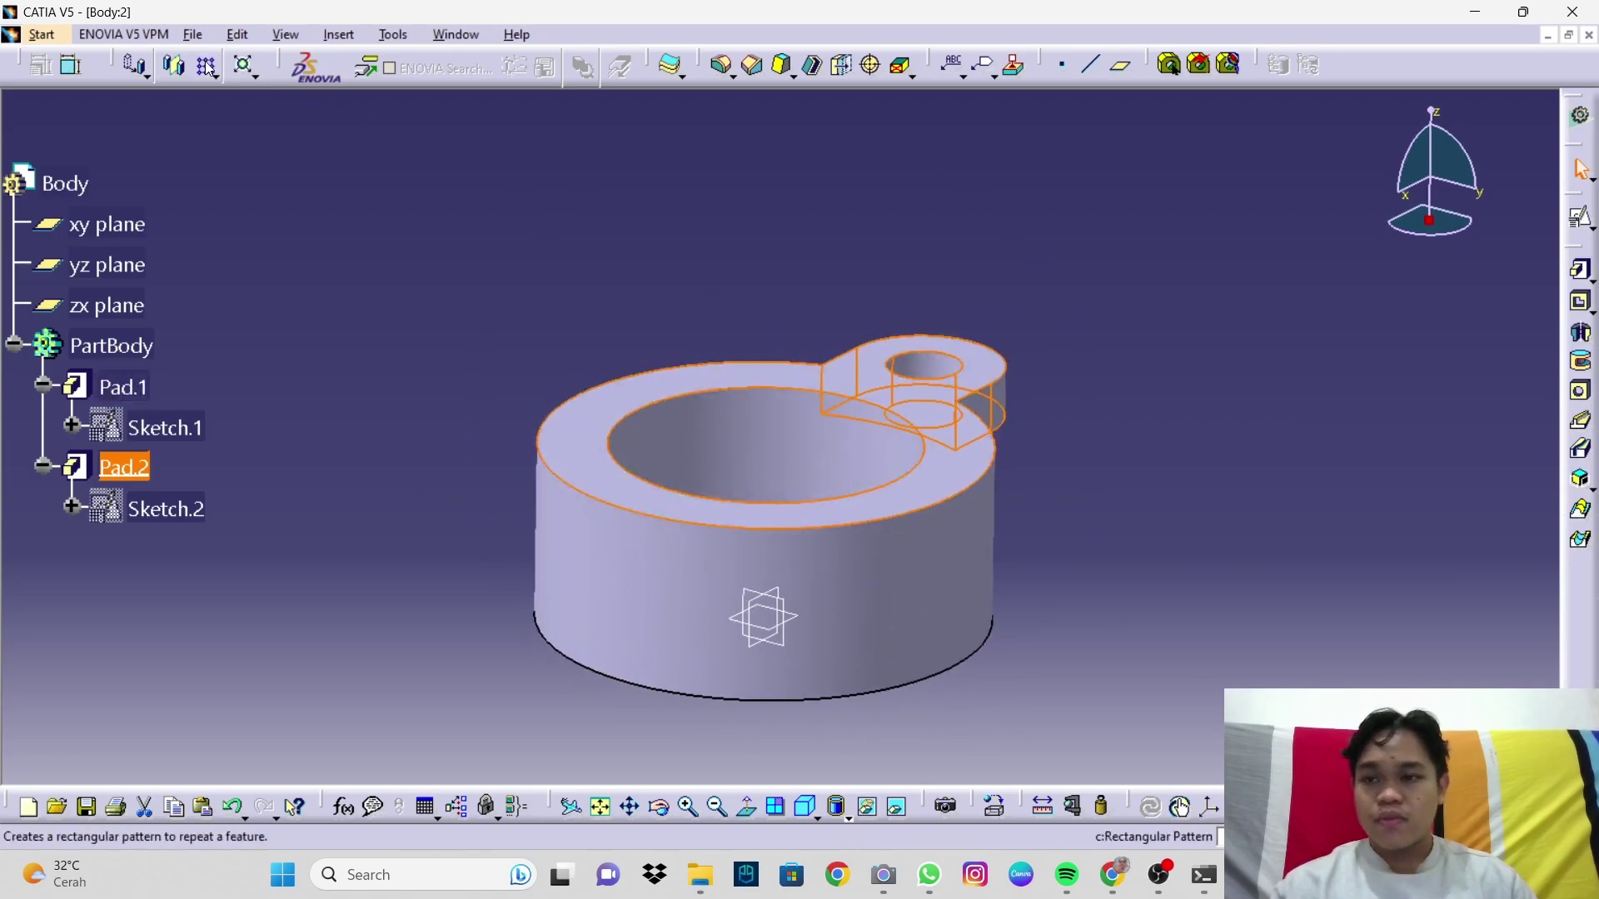
Step: Circular-pattern the lug pad around Pad.1's axis: 3 instances at 120° spacing
left_click(206, 65)
left_click(1524, 385)
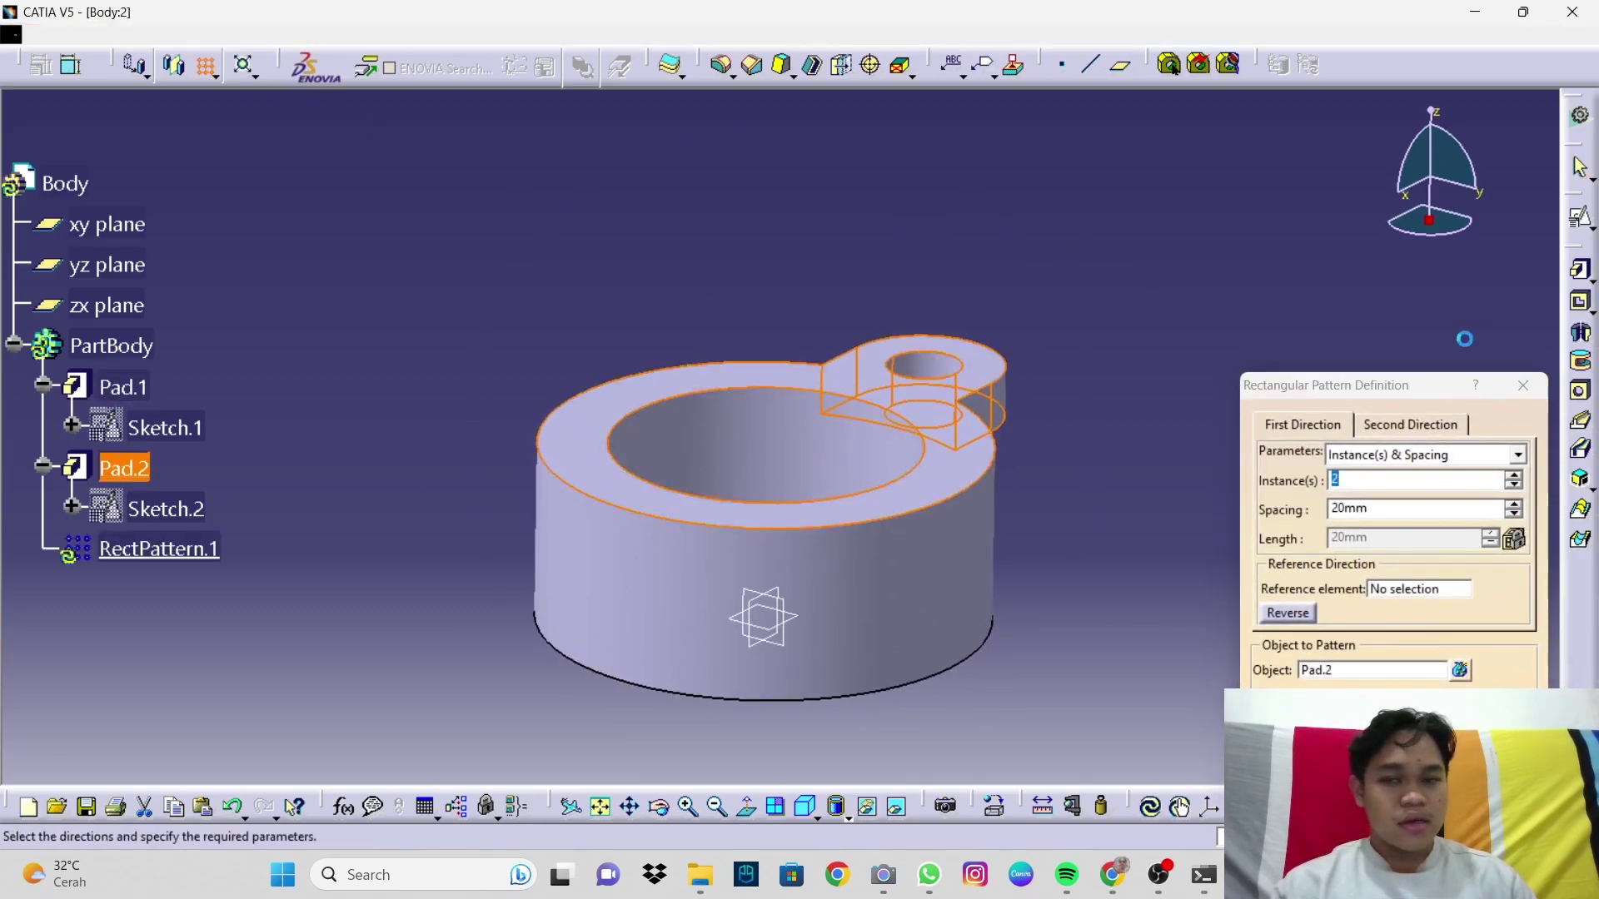
left_click(219, 76)
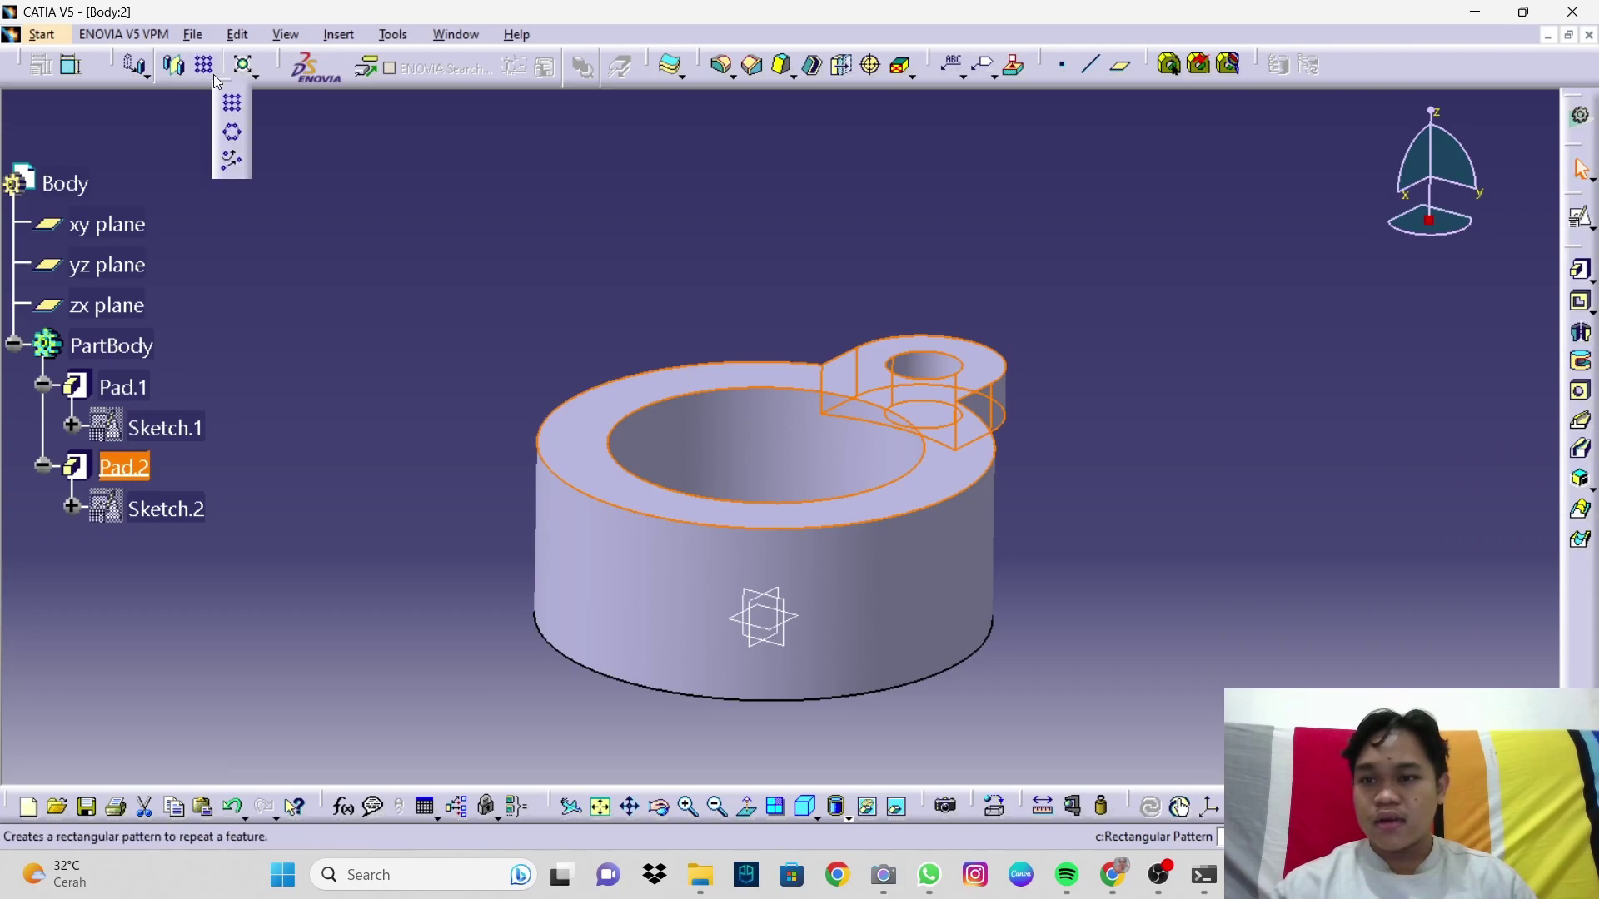
left_click(235, 131)
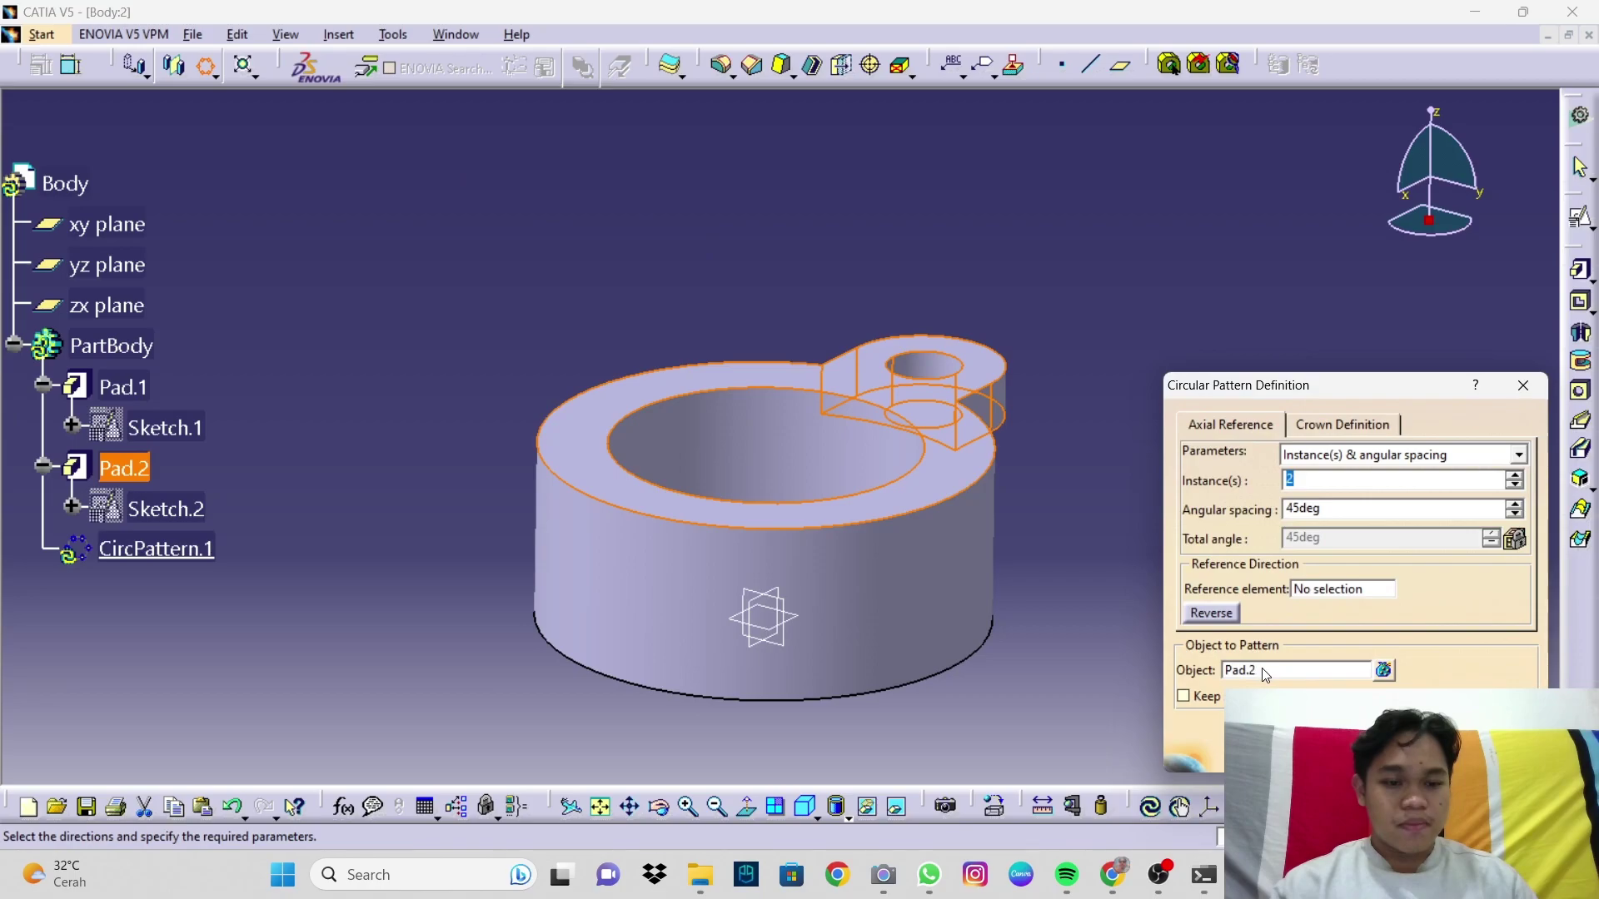
left_click(1347, 589)
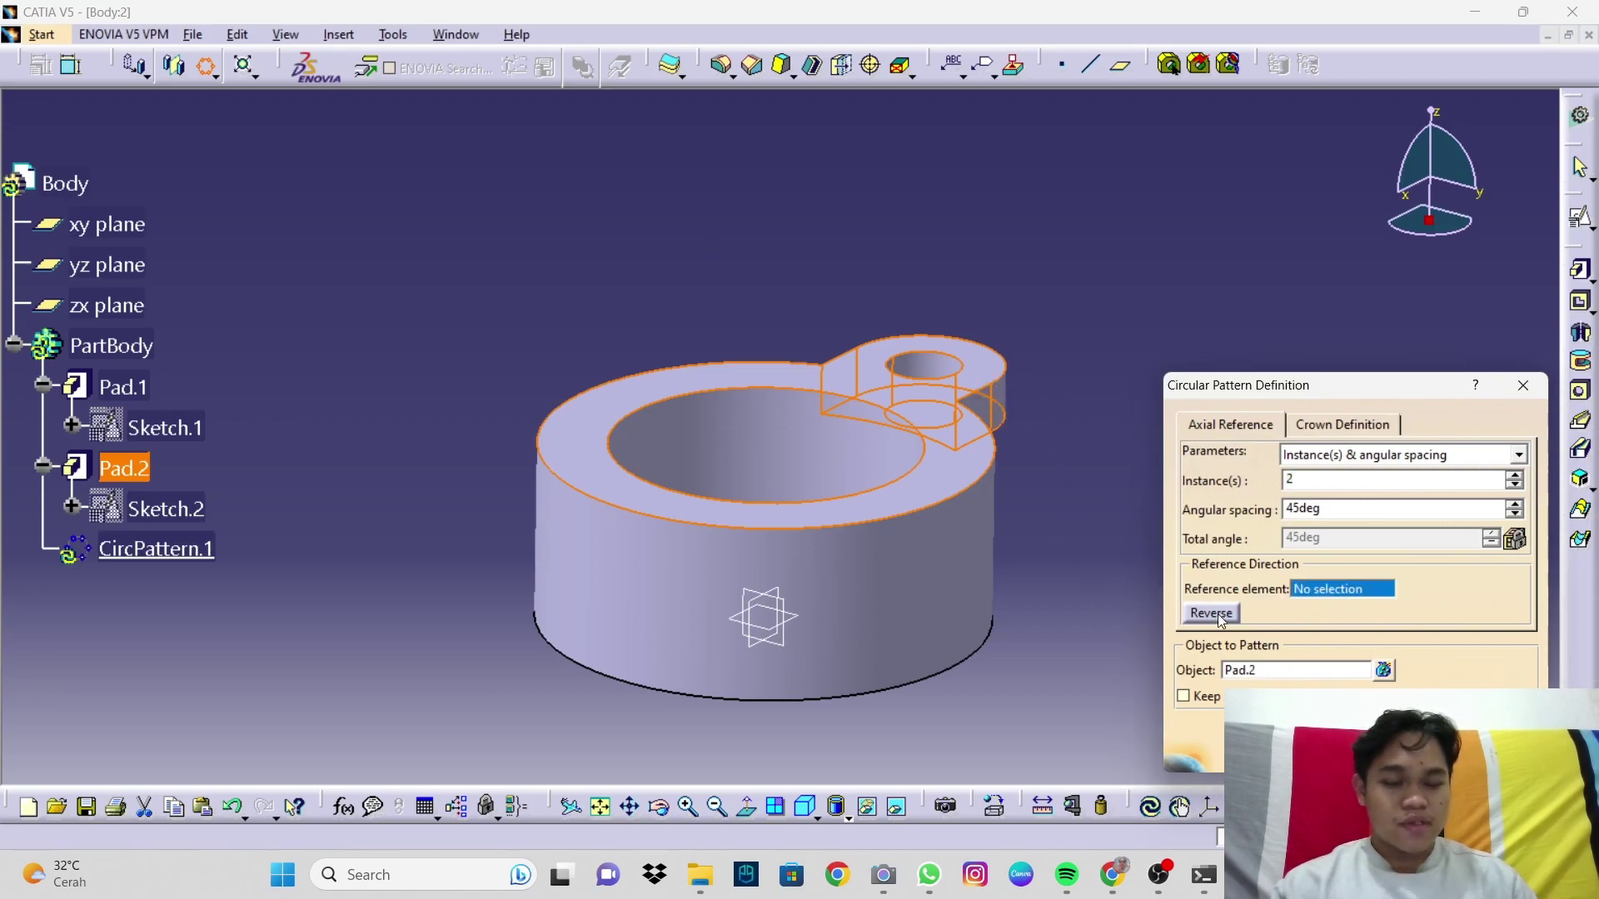
left_click(991, 496)
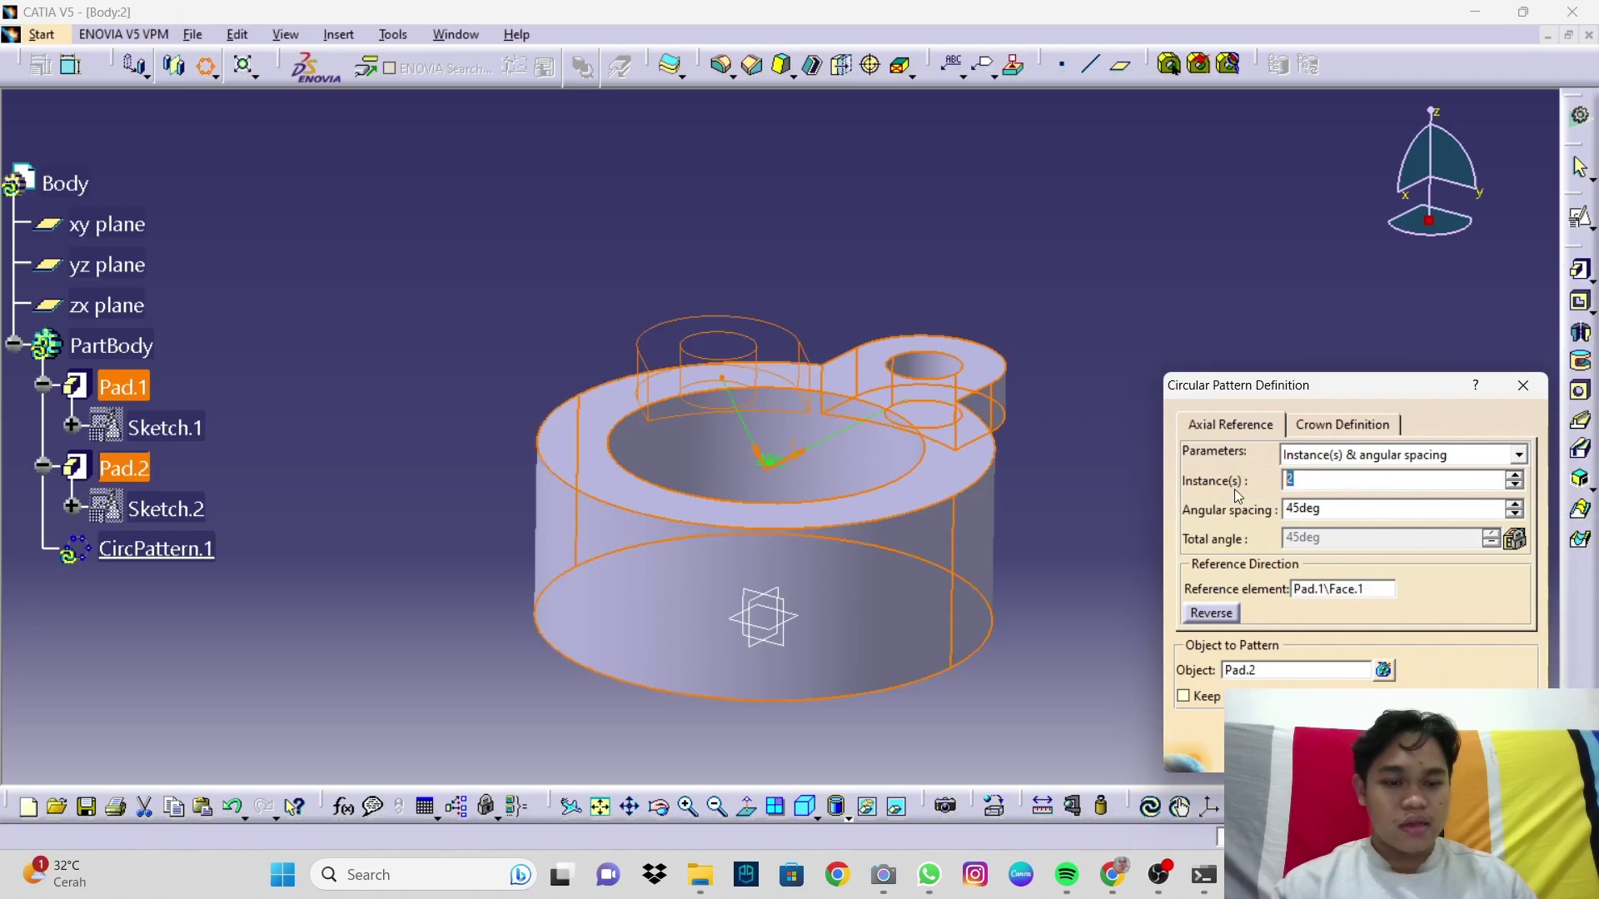
left_click(1339, 511)
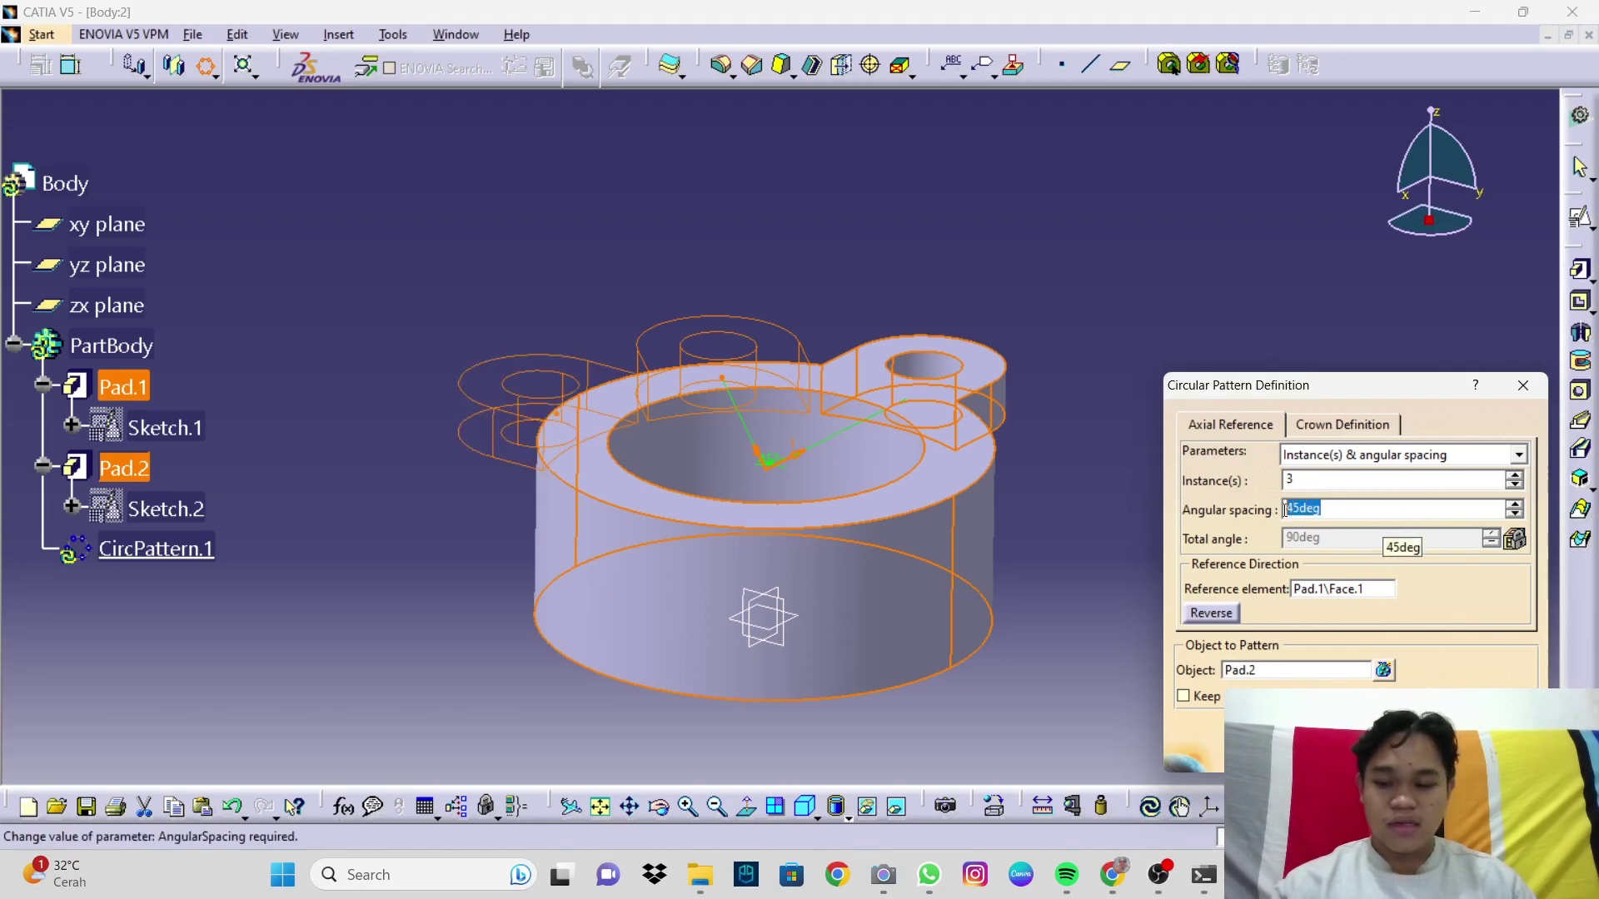
type("120")
key("Return")
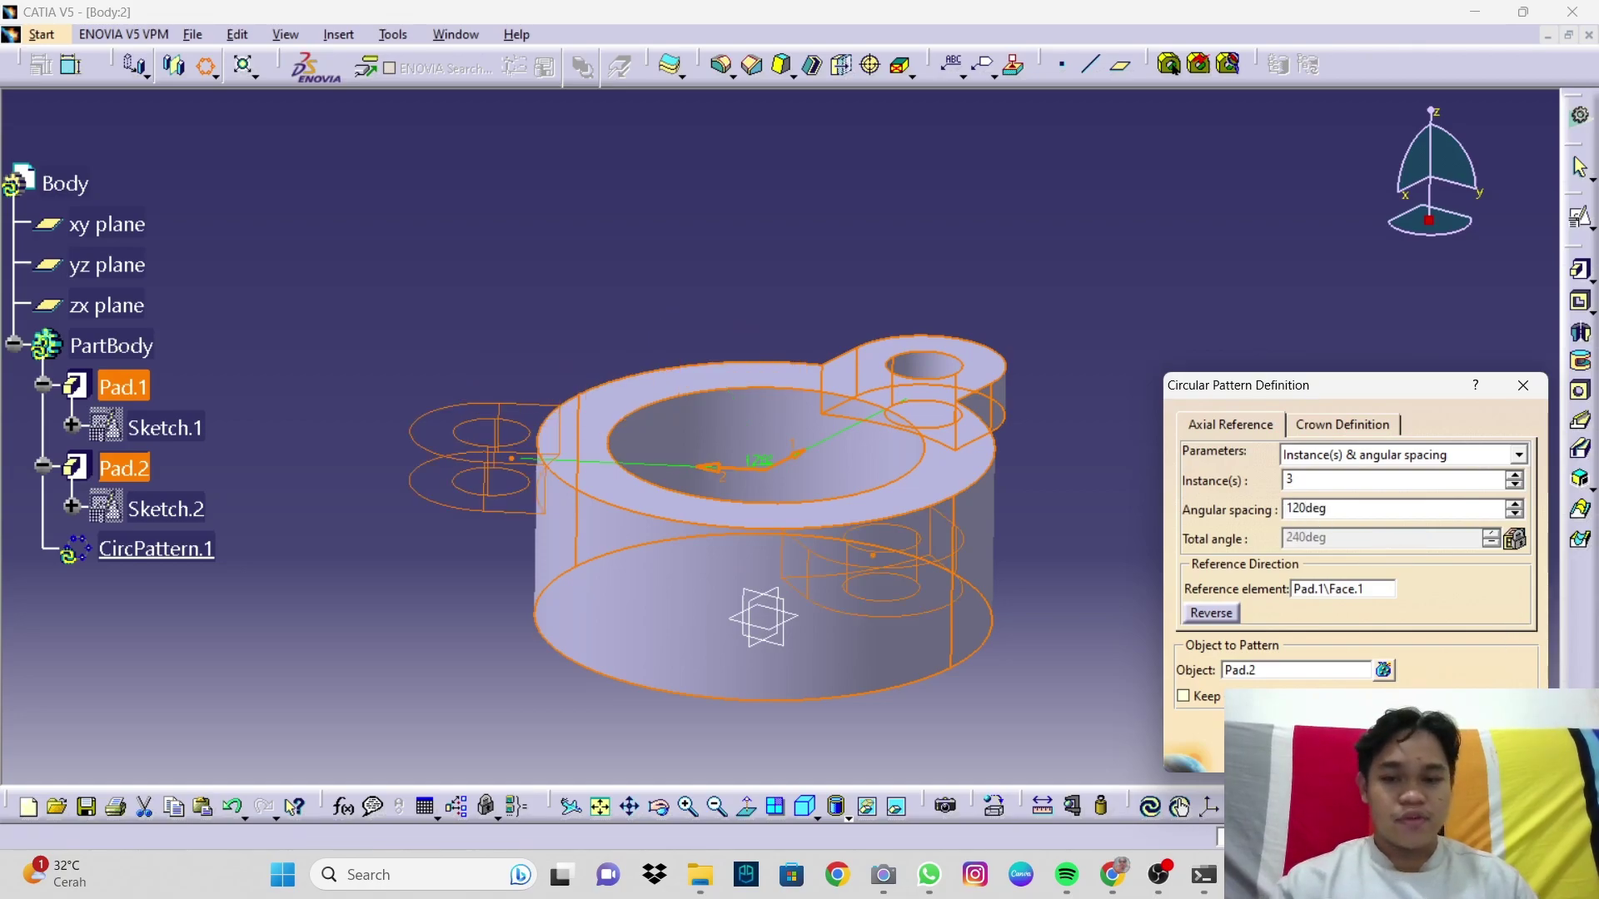
middle_click_drag(960, 503, 935, 475)
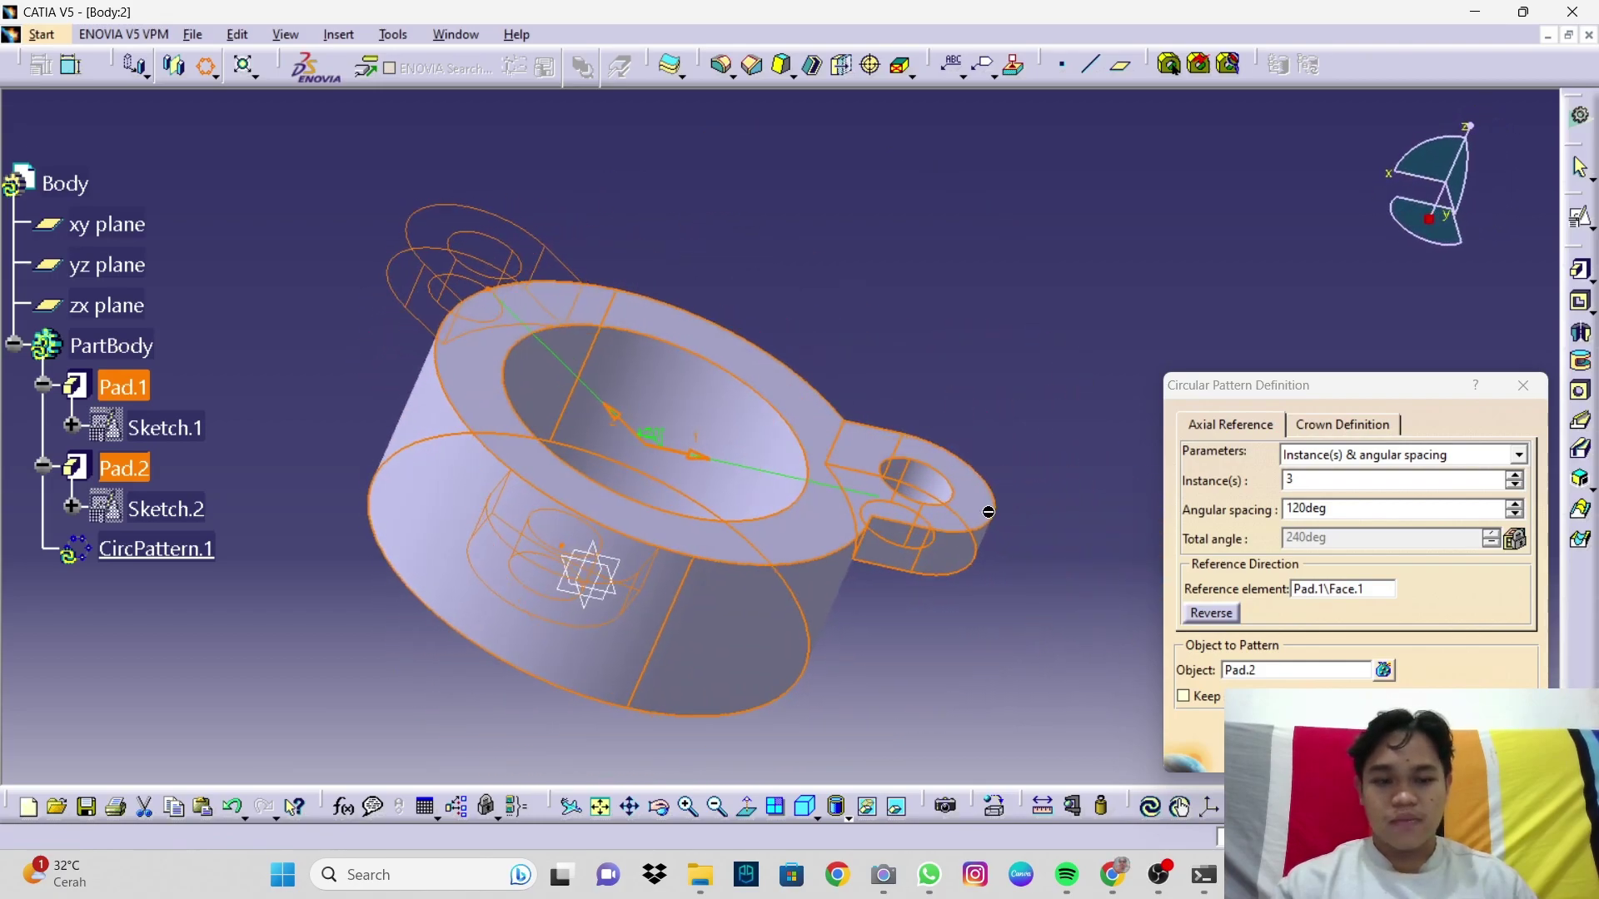
left_click(1351, 751)
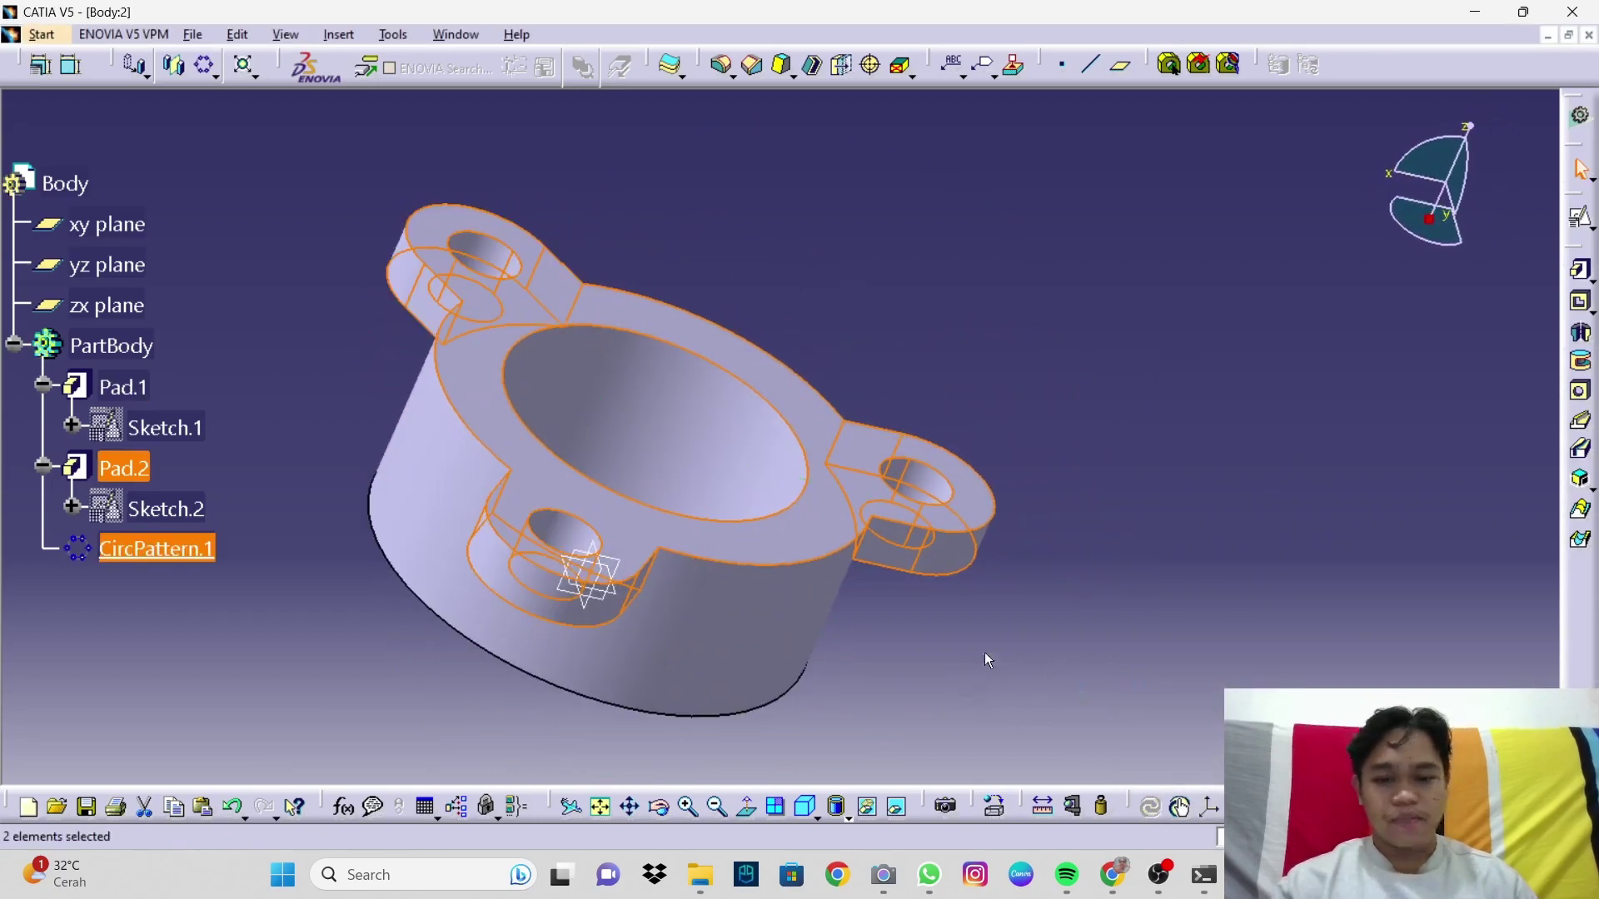
Step: Return to isometric view and orbit to inspect the three-lug flange's underside
left_click(805, 816)
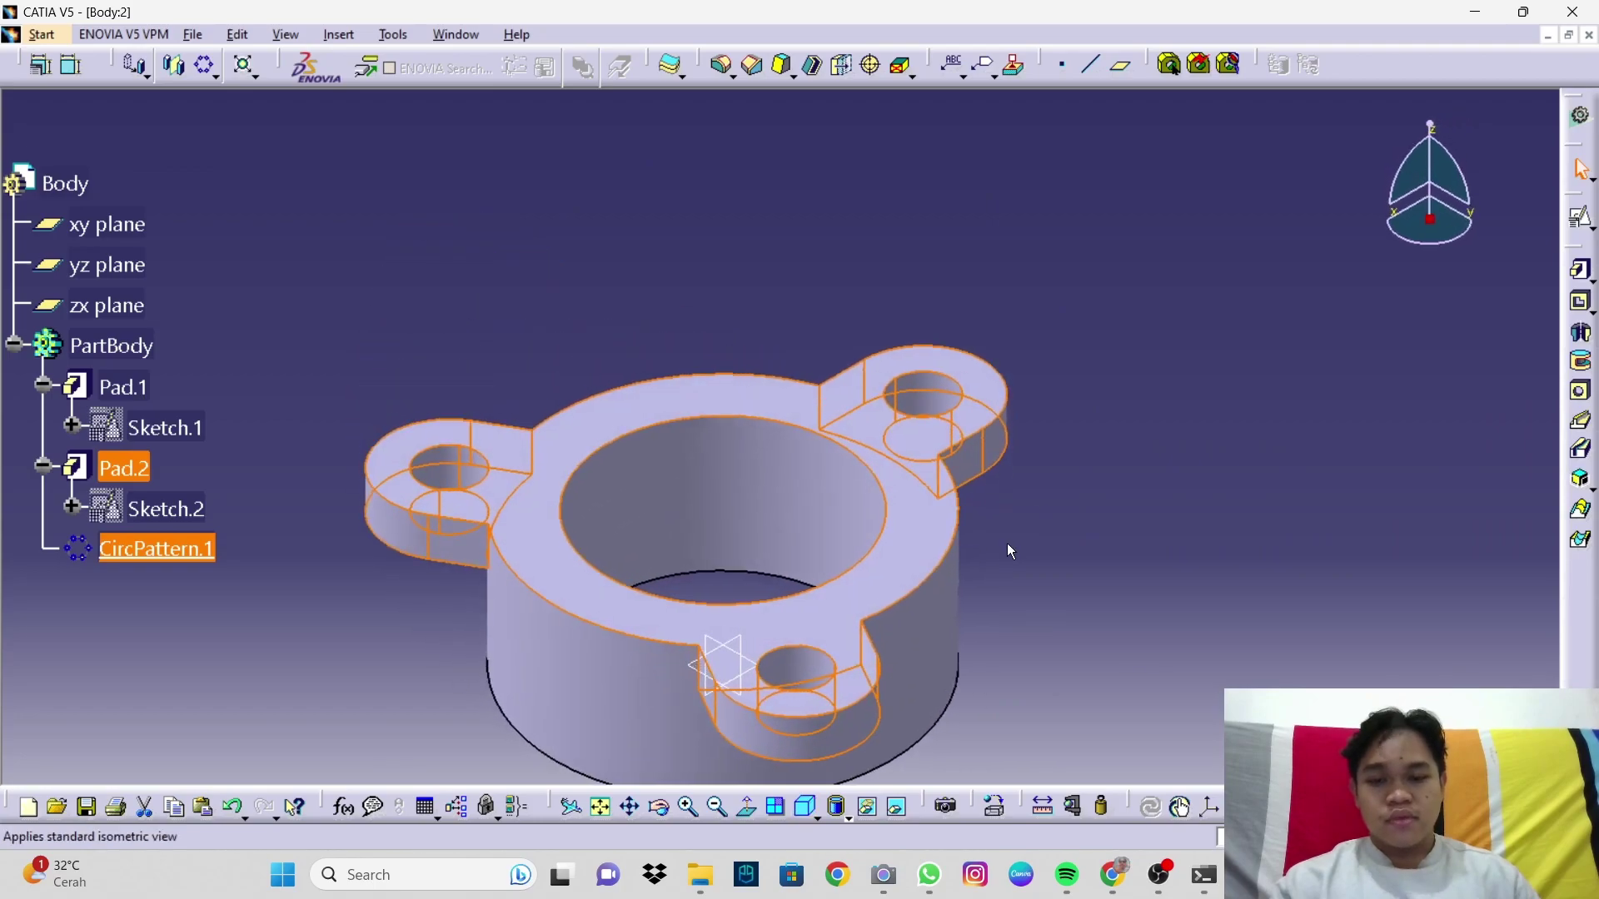
middle_click_drag(1121, 304, 977, 473)
left_click(1072, 448)
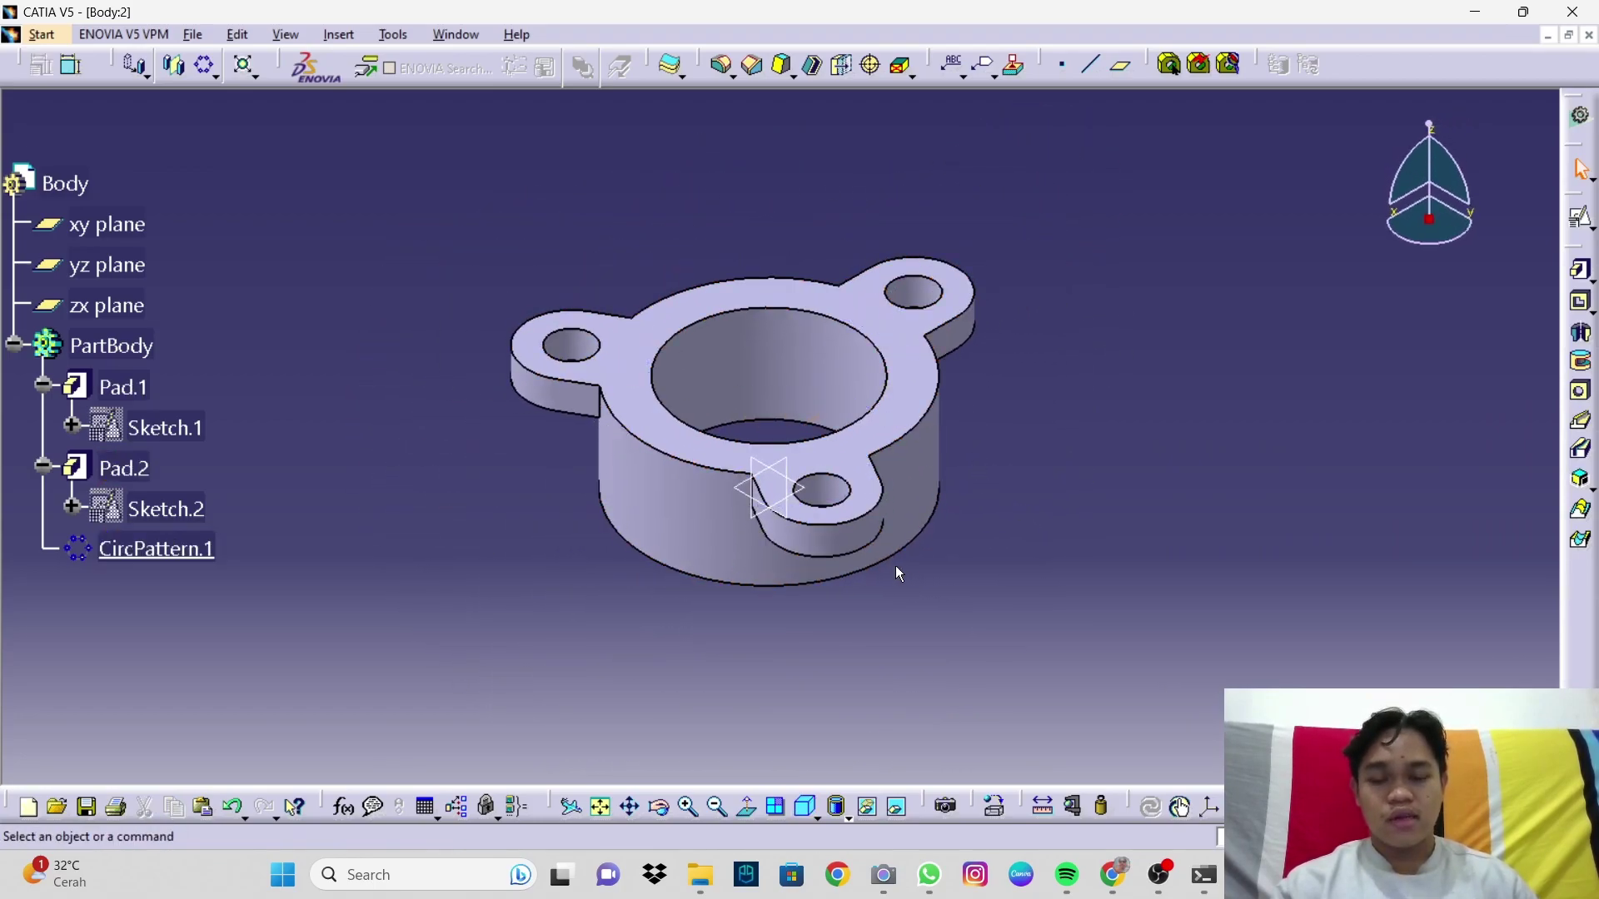
middle_click_drag(910, 579, 780, 217)
middle_click_drag(770, 326, 721, 397)
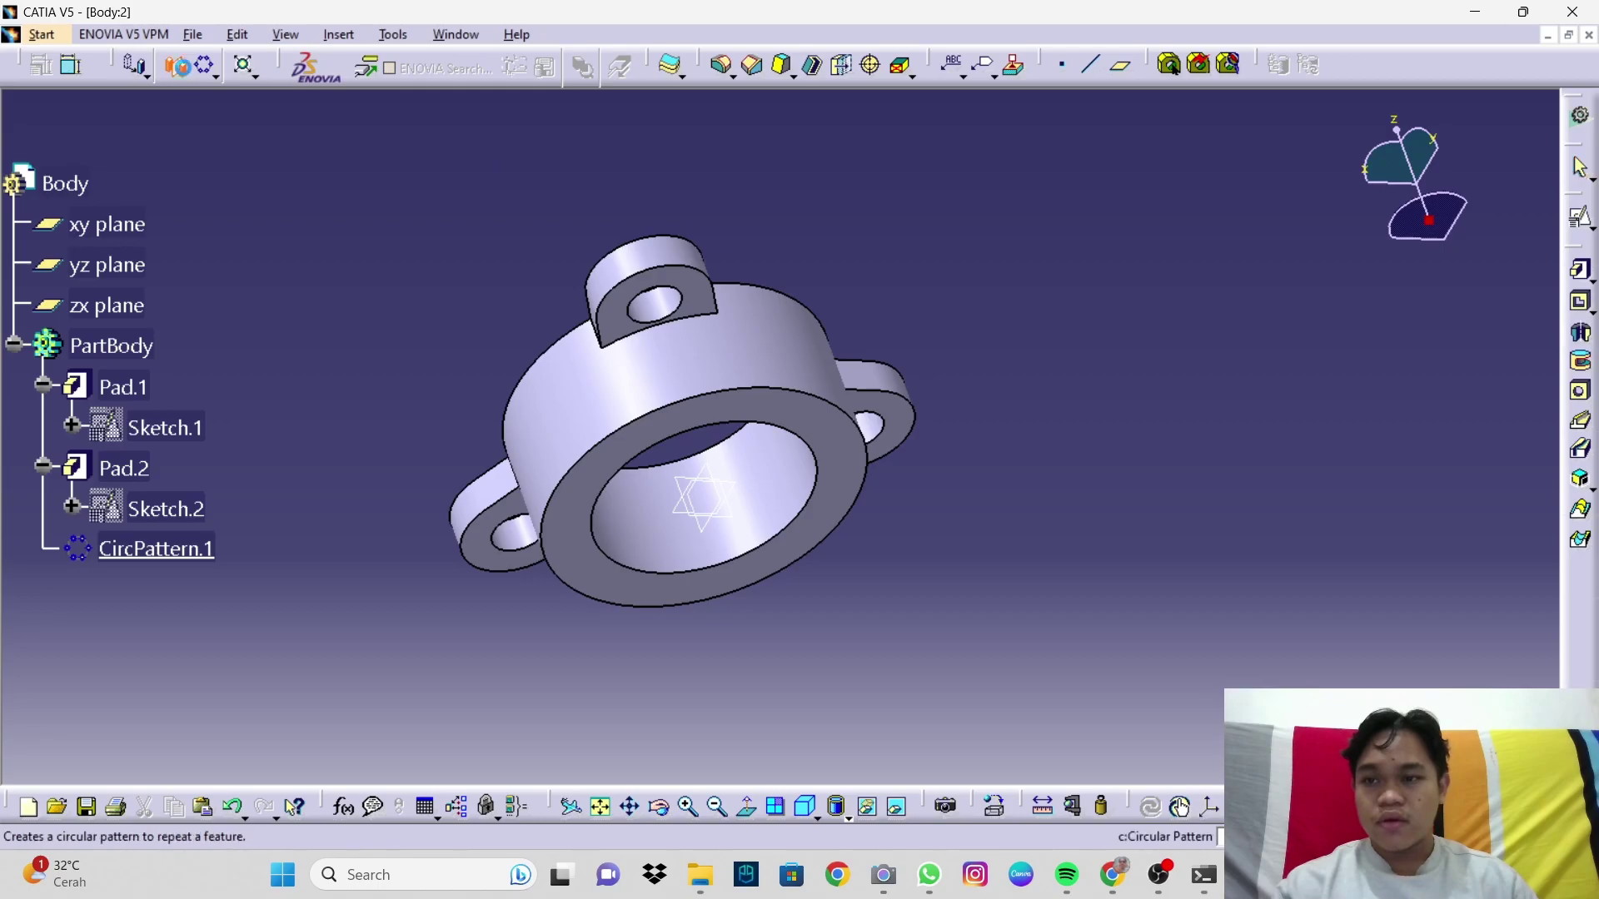
Step: Mirror the three-lug flange across Pad.1's end face and return to isometric view
left_click(796, 437)
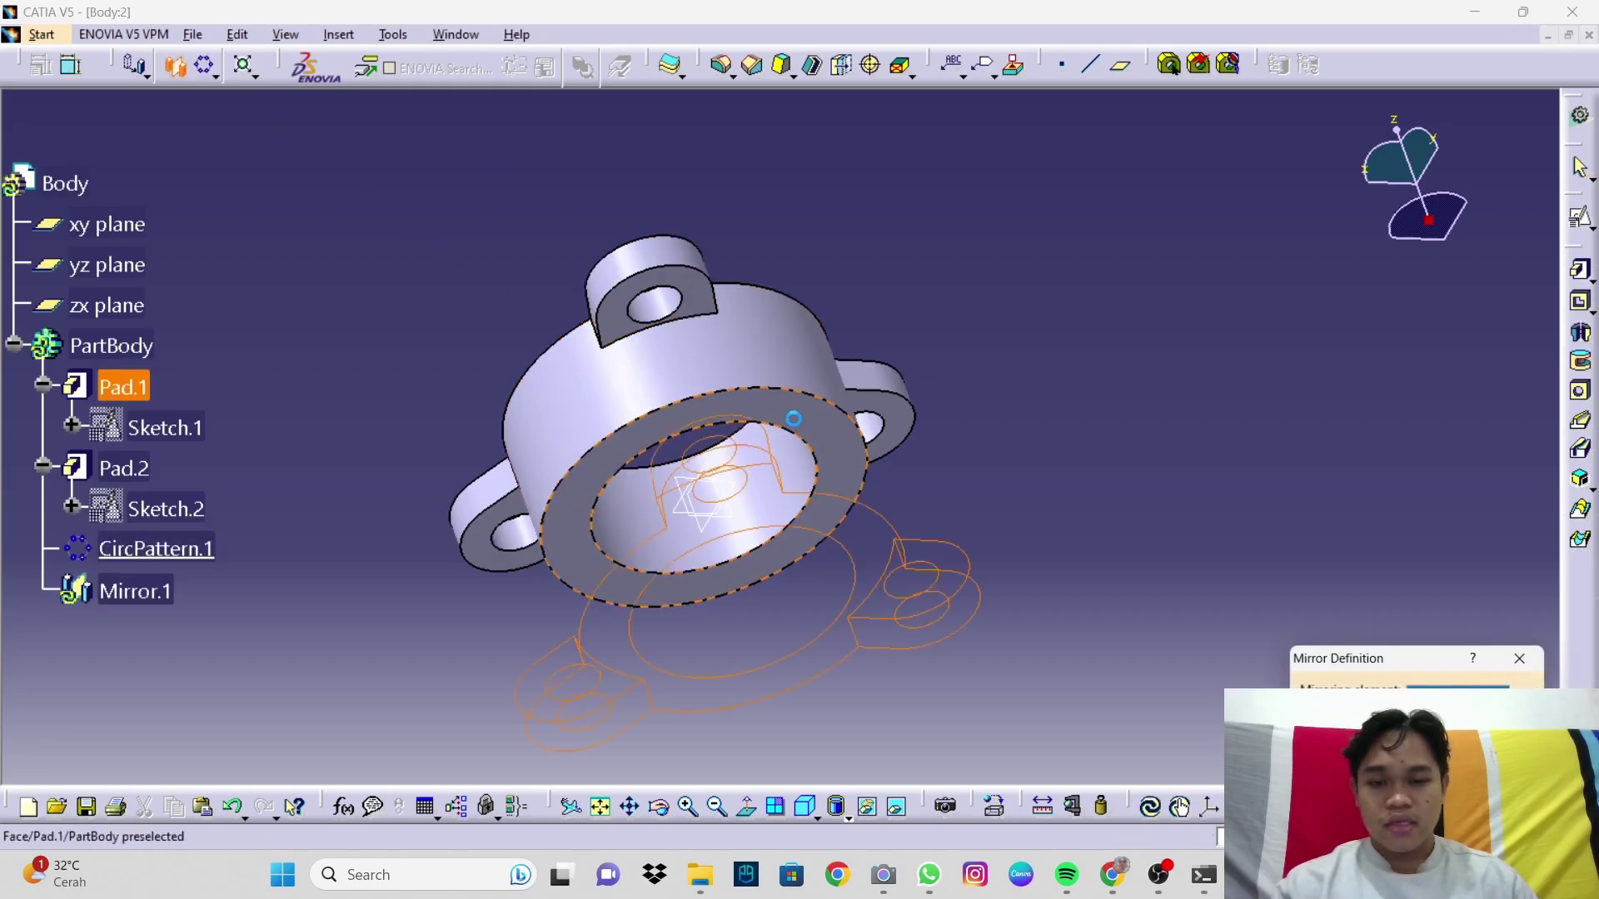
middle_click_drag(812, 441, 795, 575)
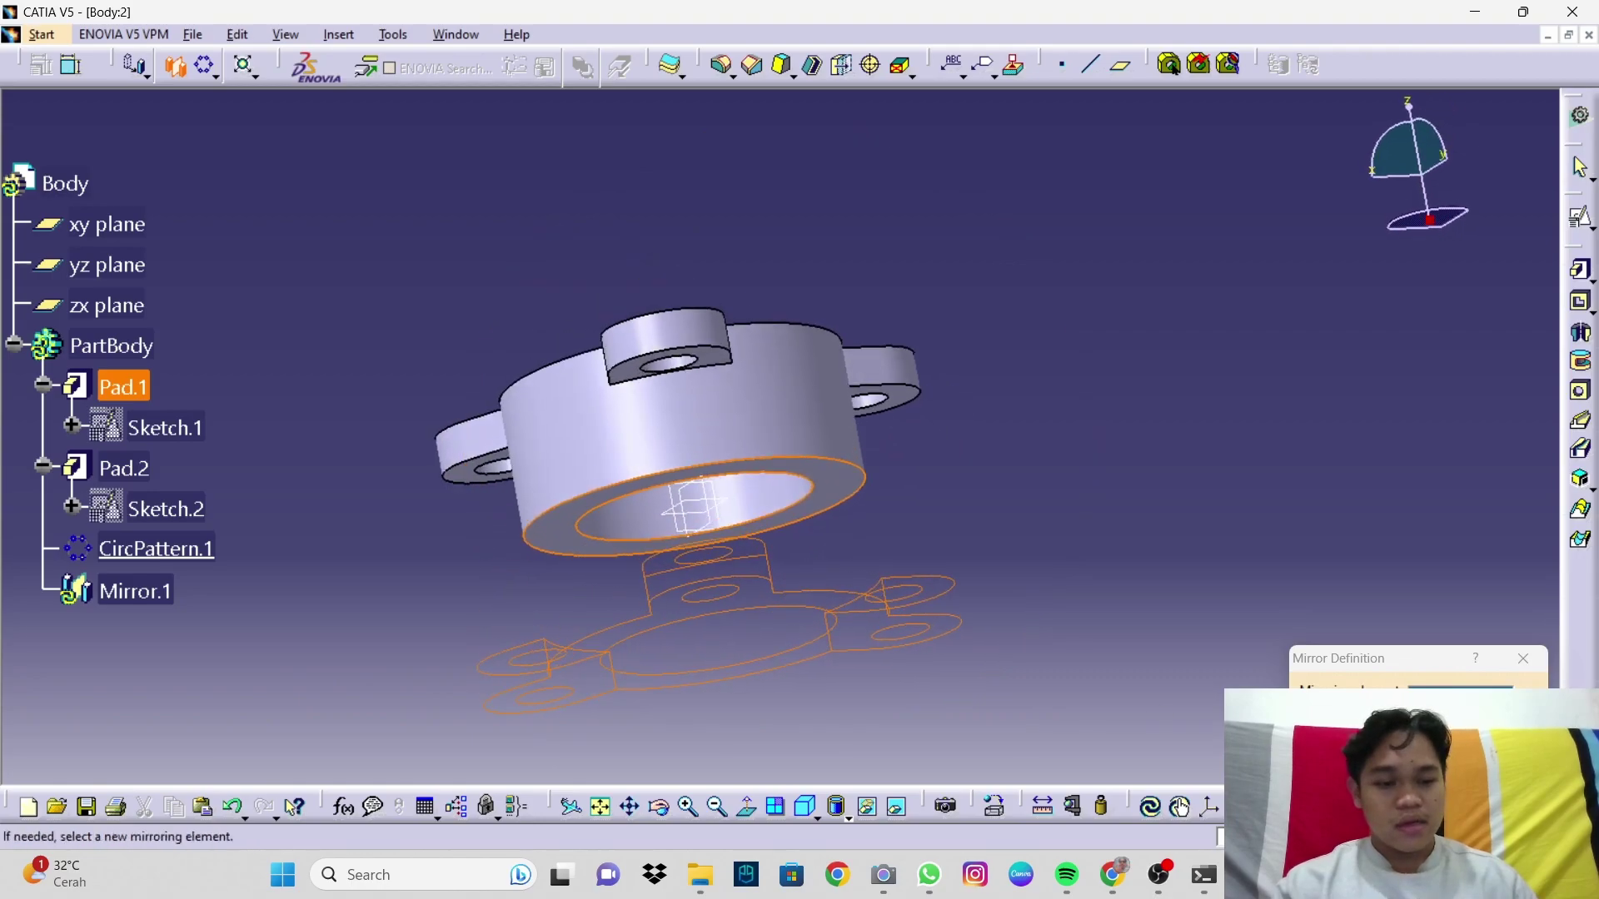
left_click(1413, 747)
middle_click_drag(699, 491, 825, 618)
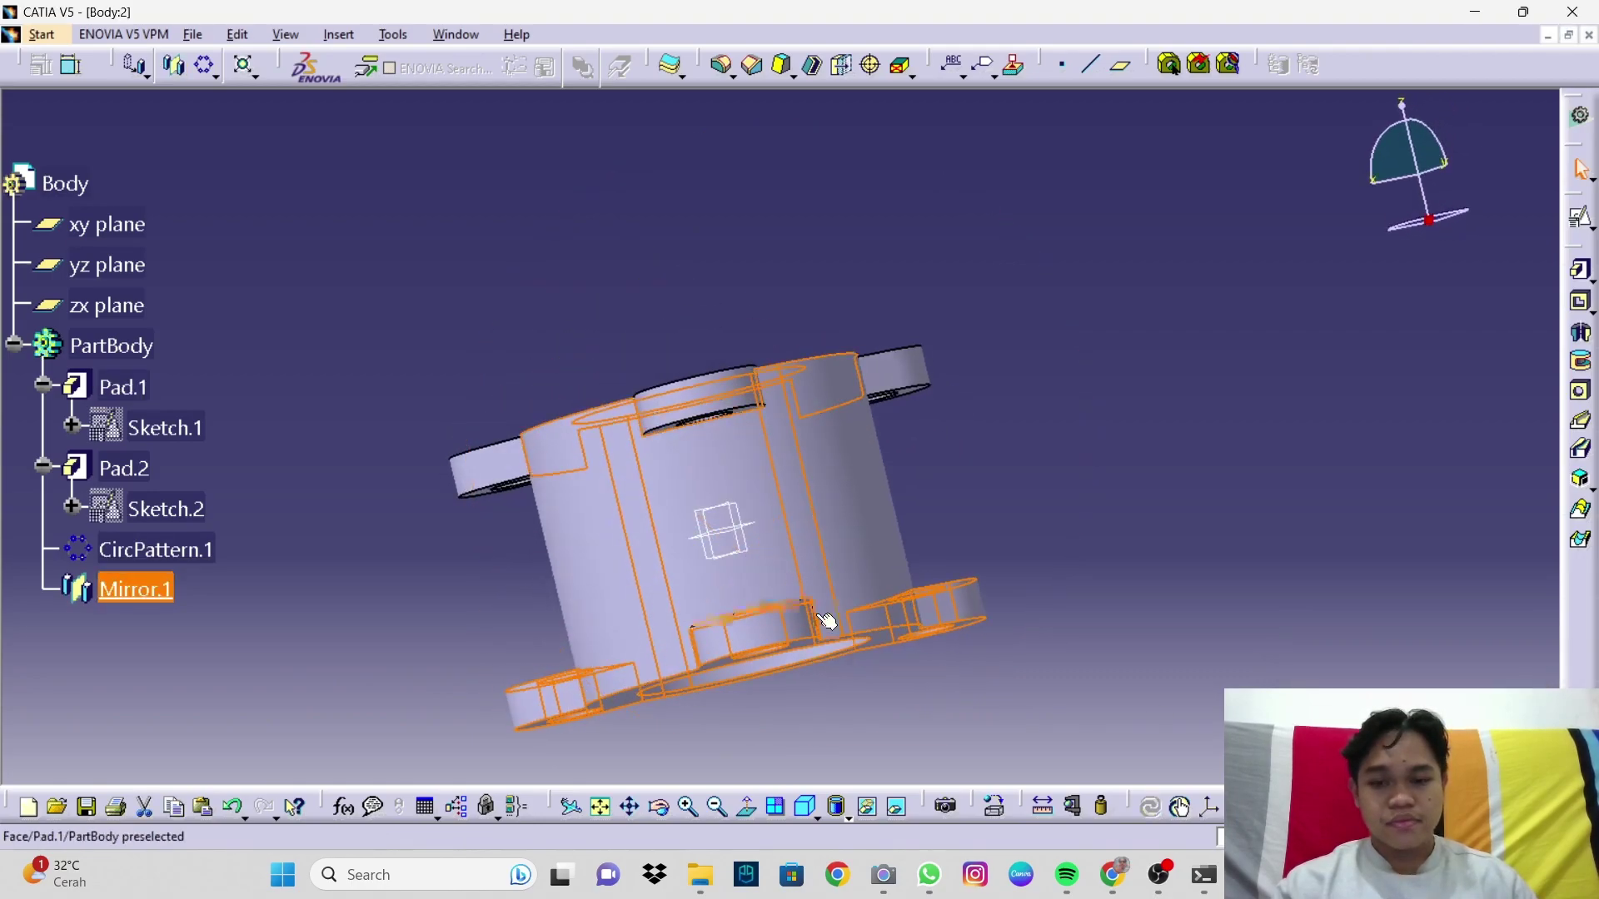
left_click(806, 812)
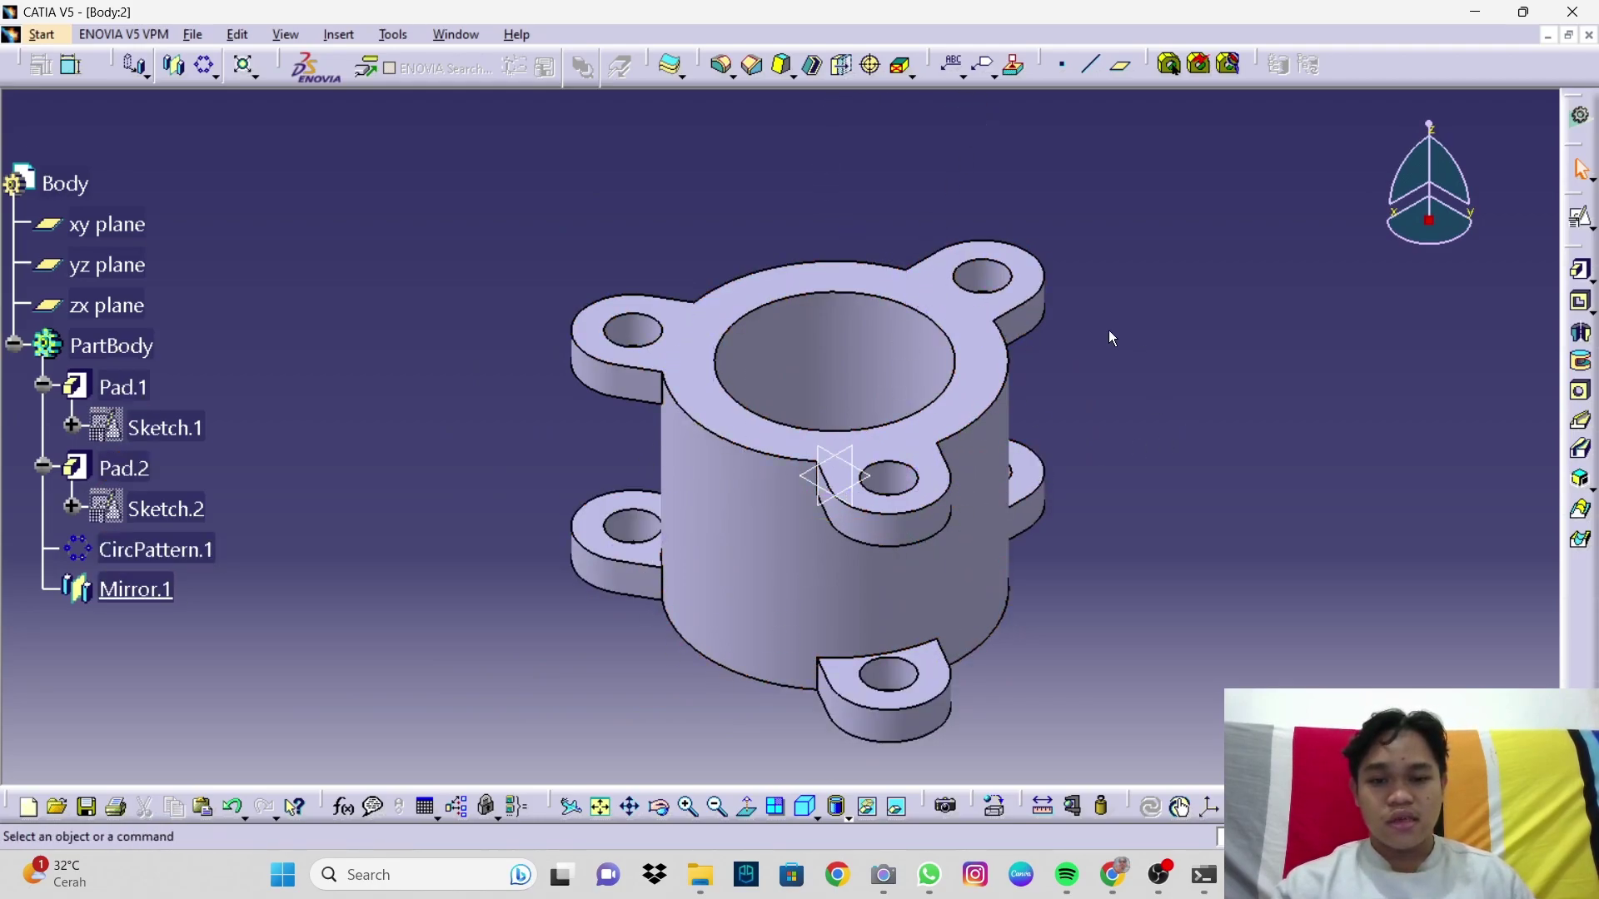
Step: Create Plane.1 offset 160 mm from the yz plane
left_click(1125, 70)
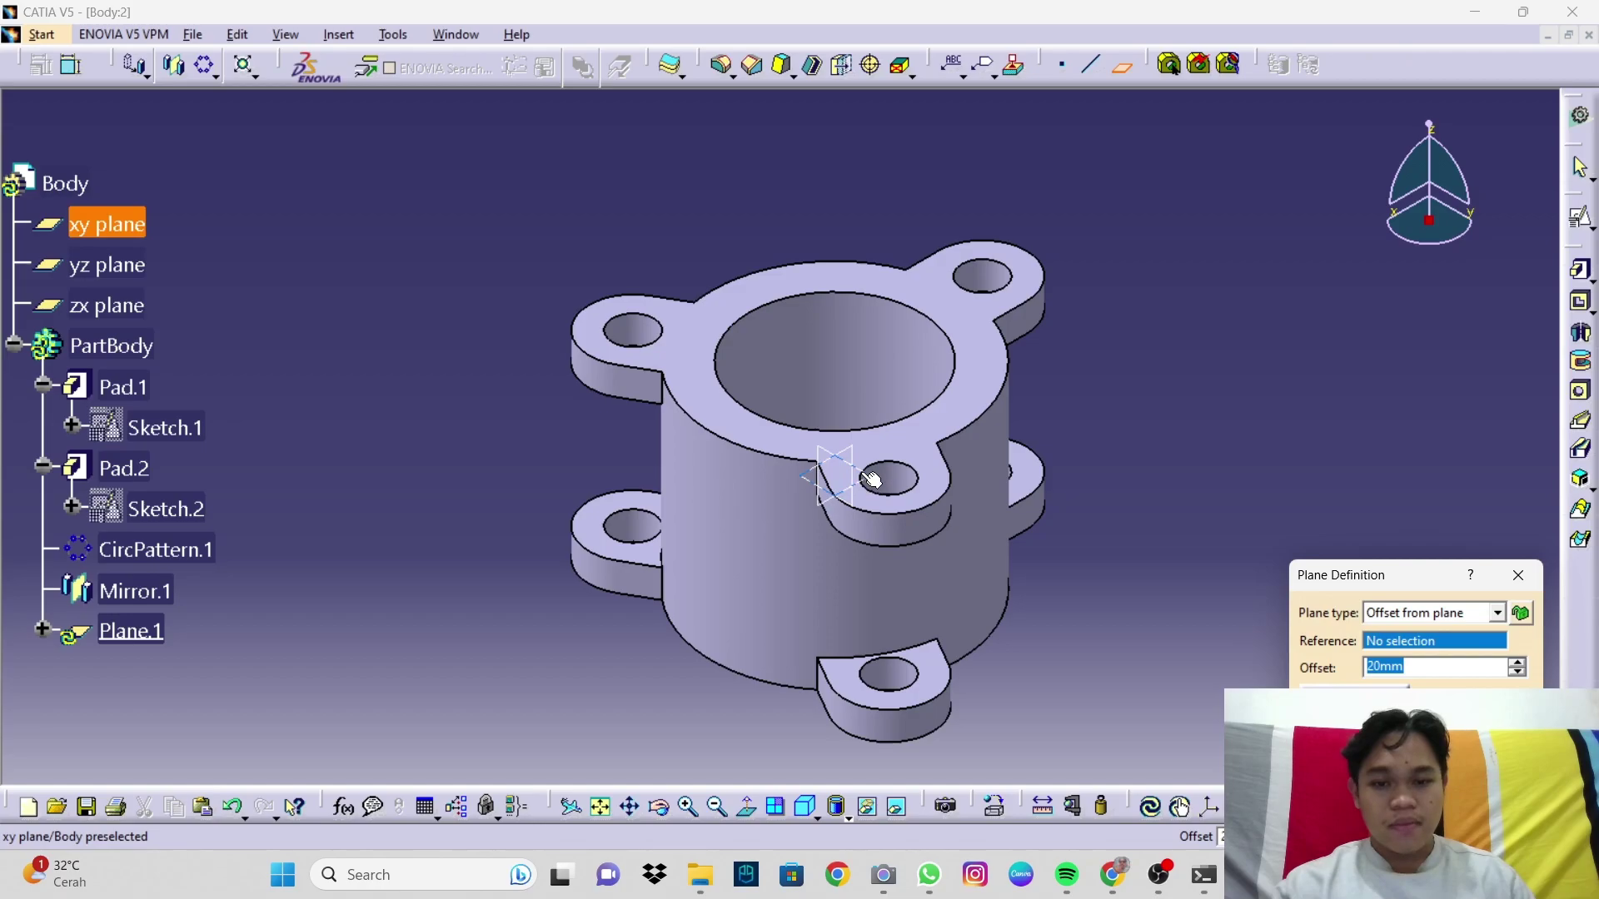
left_click(823, 452)
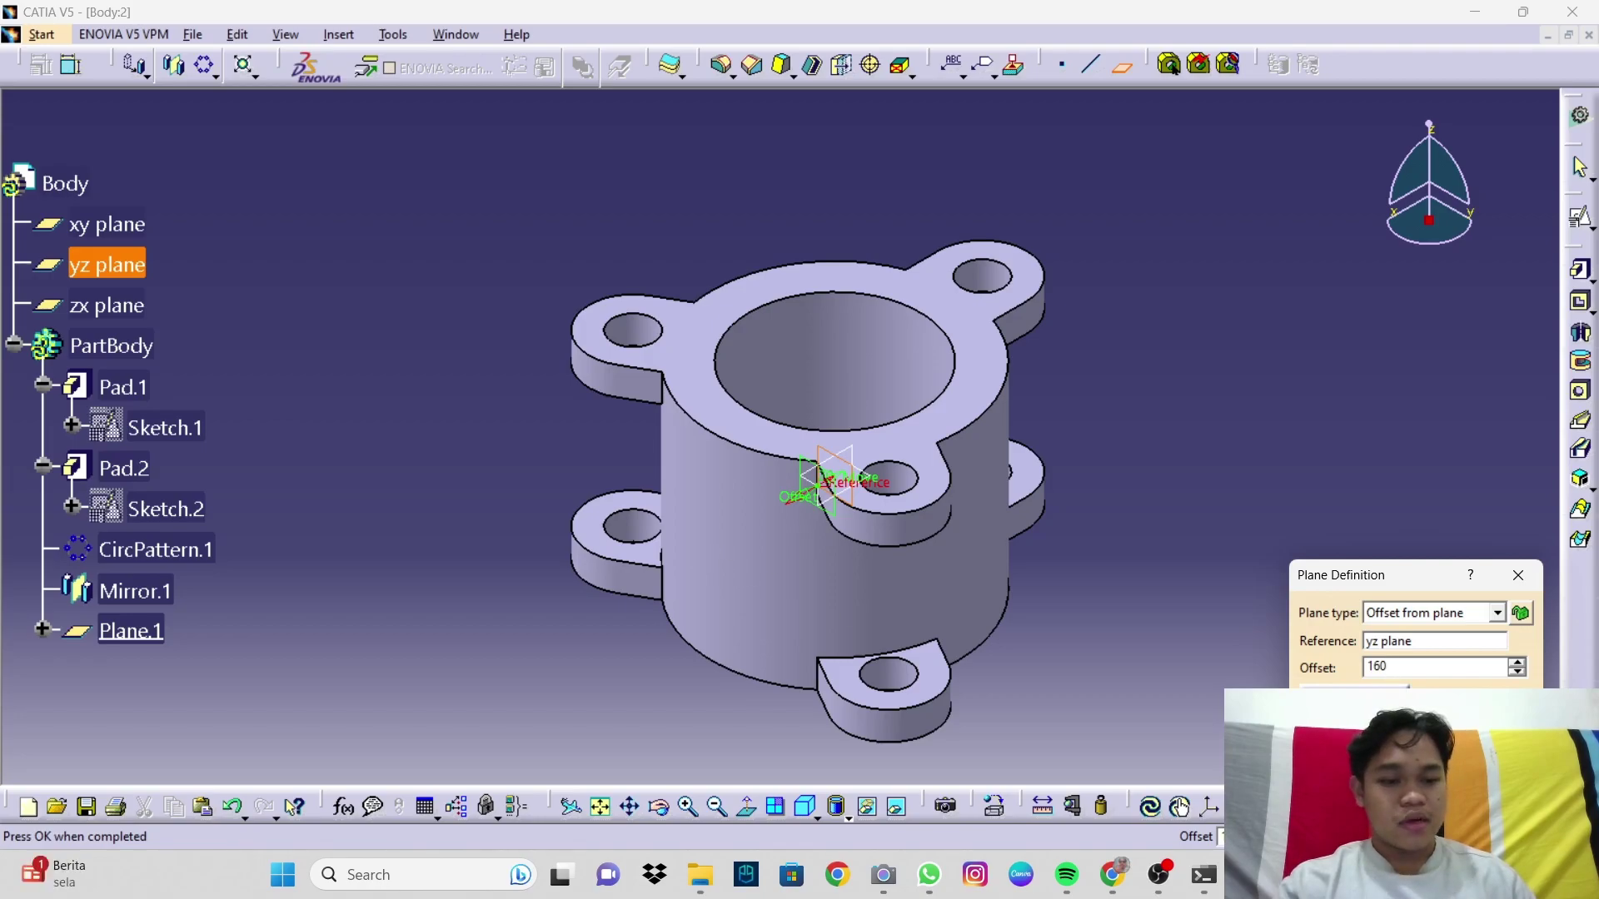
key("Return")
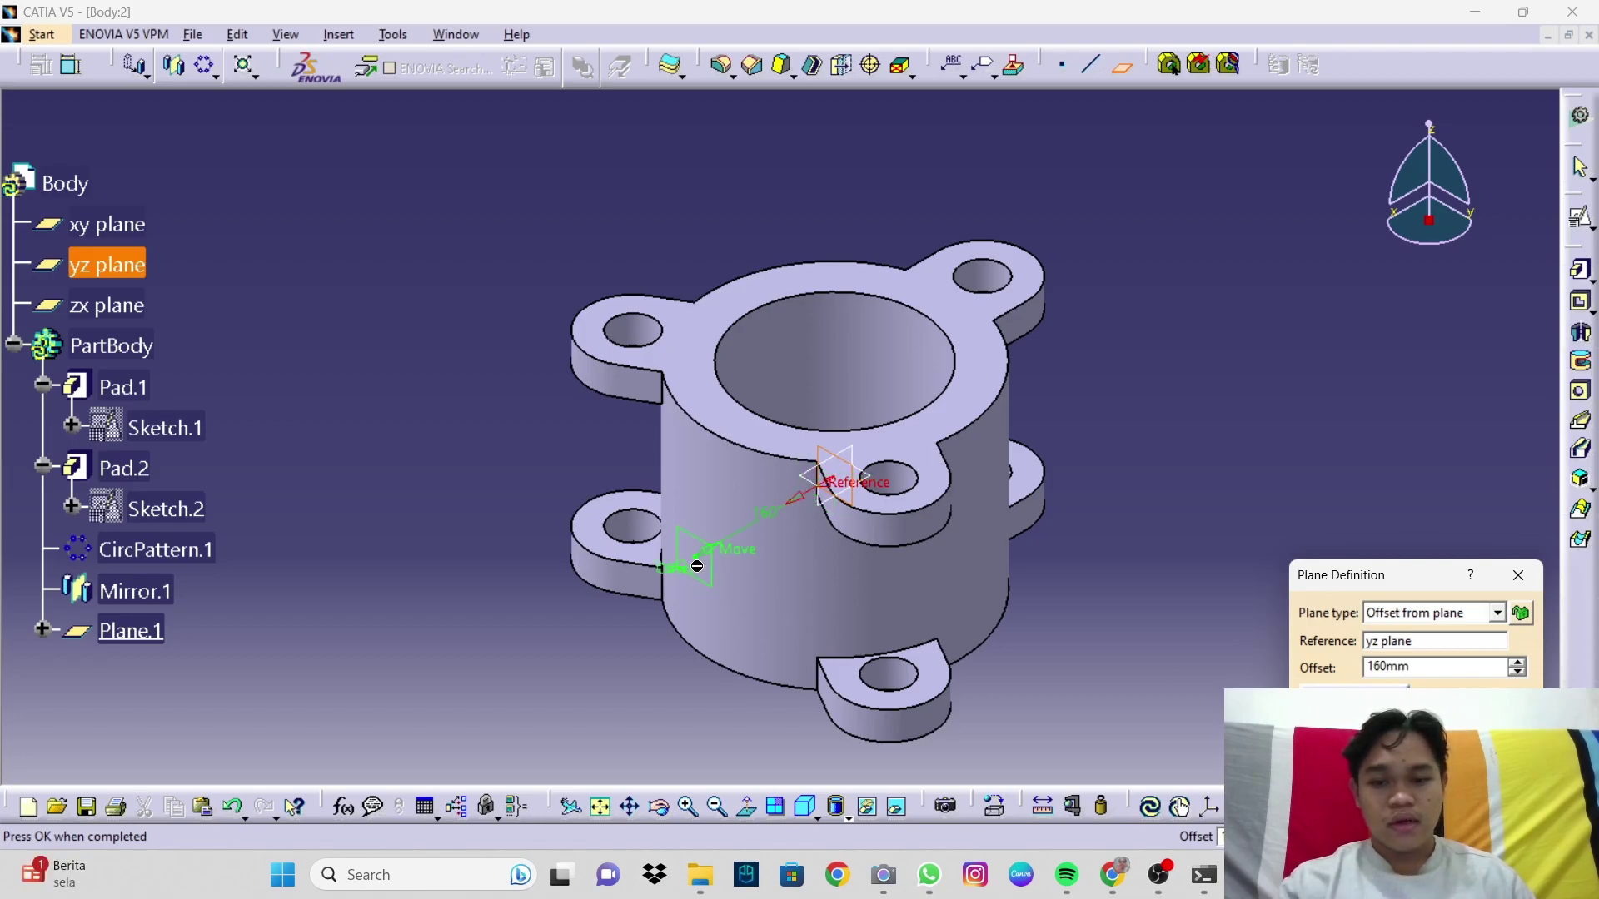
left_click(1343, 753)
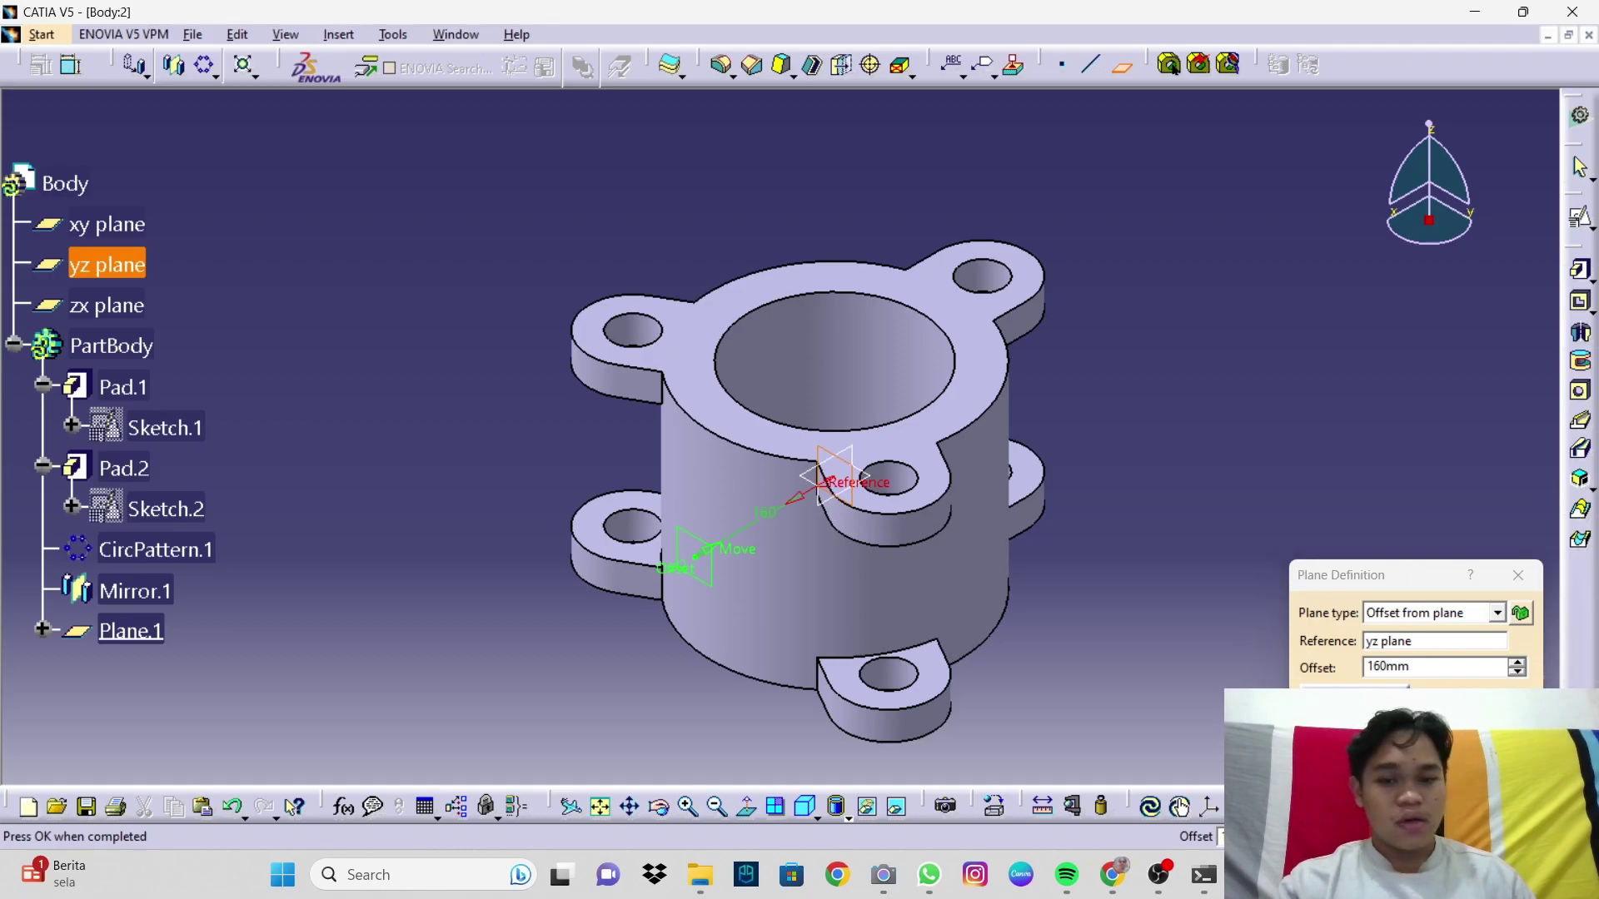
Step: Define Plane.2 offset 325 mm from Plane.1 in the reversed direction
left_click(1120, 70)
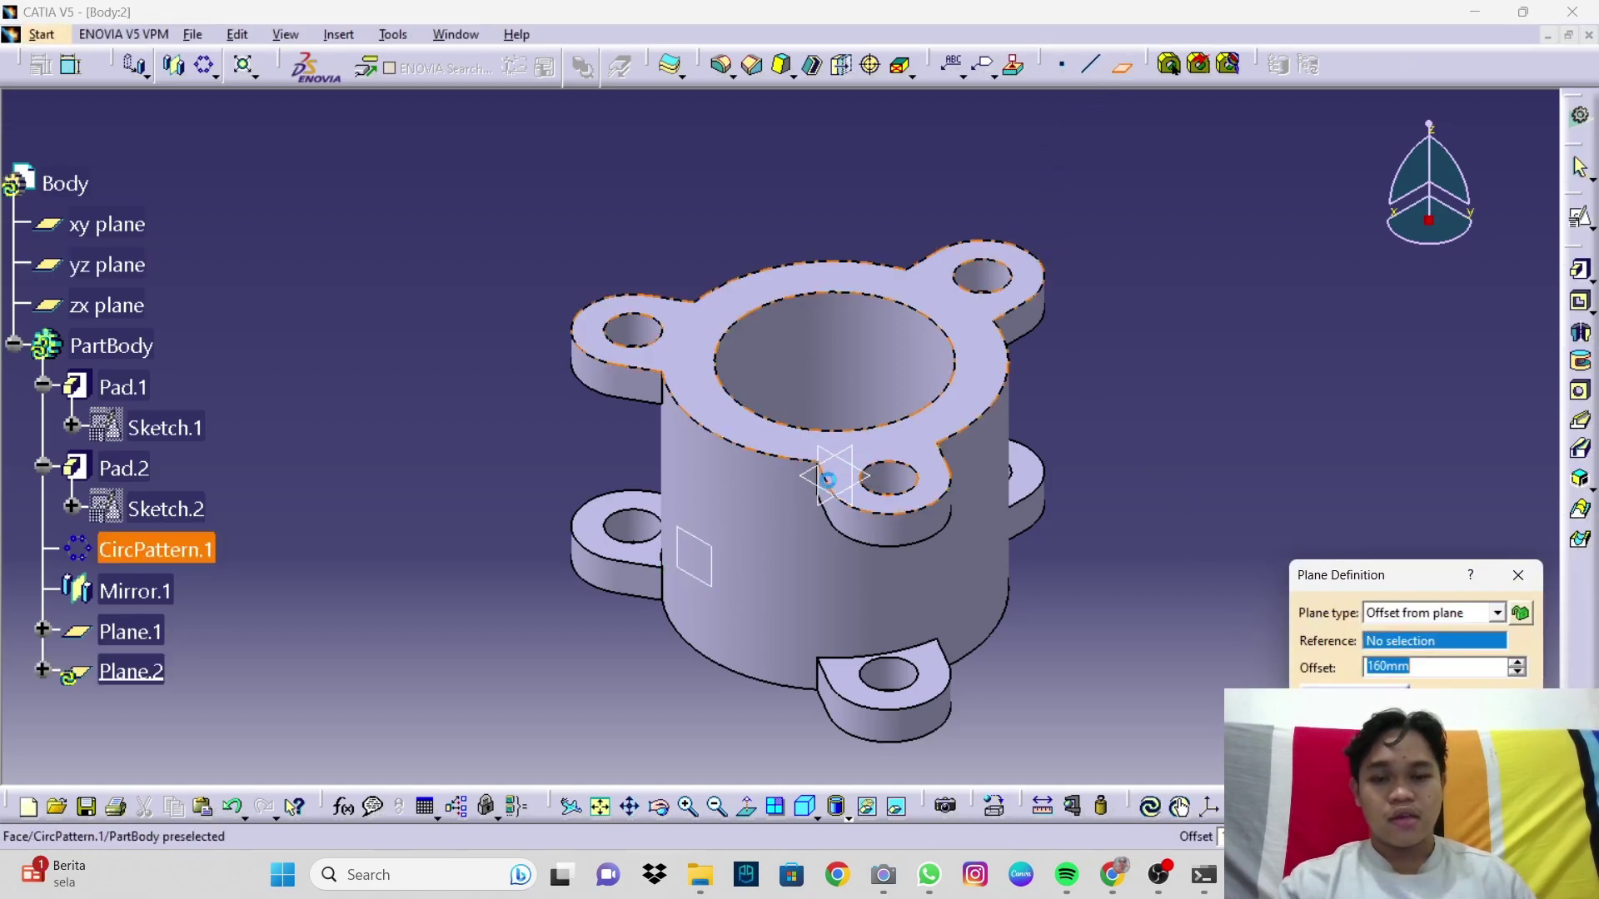
left_click(707, 557)
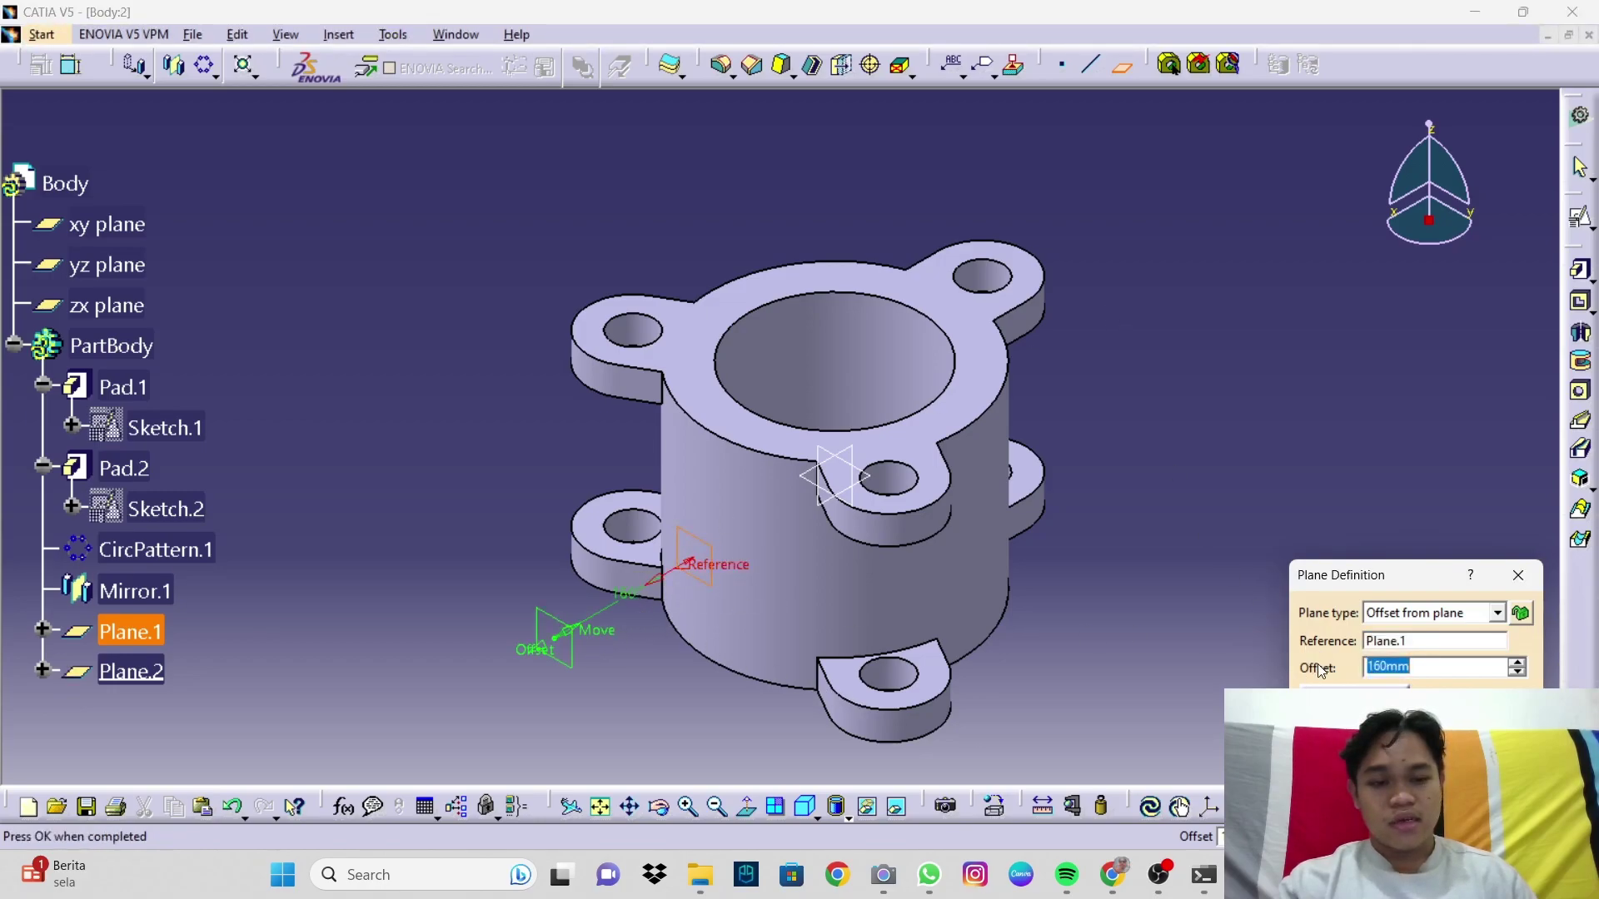
left_click(1331, 685)
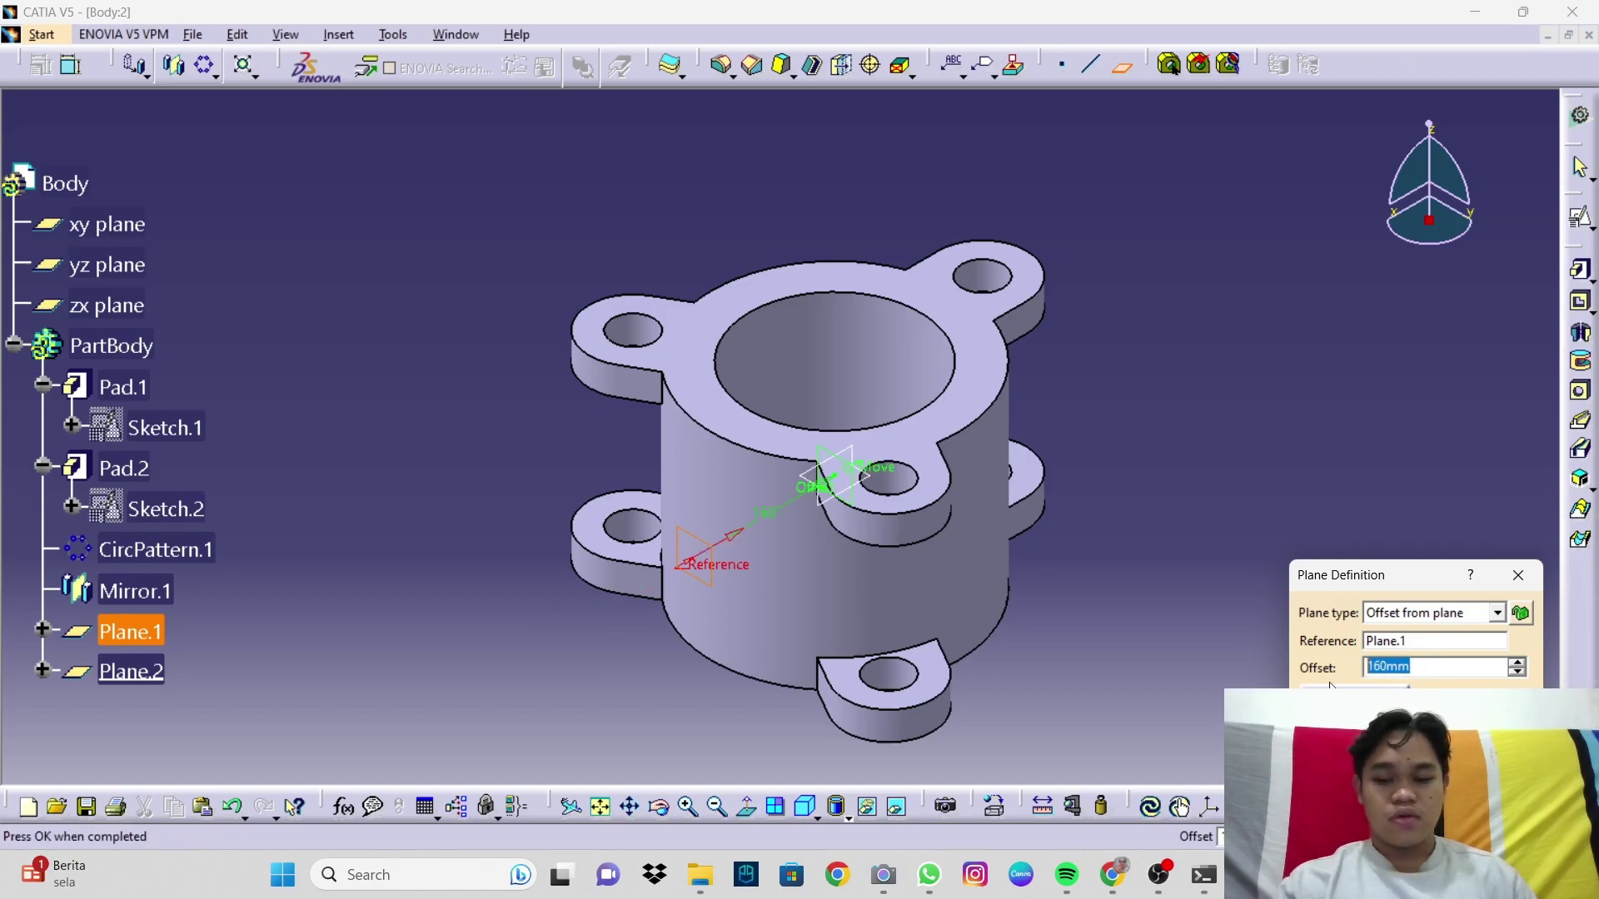
type("325")
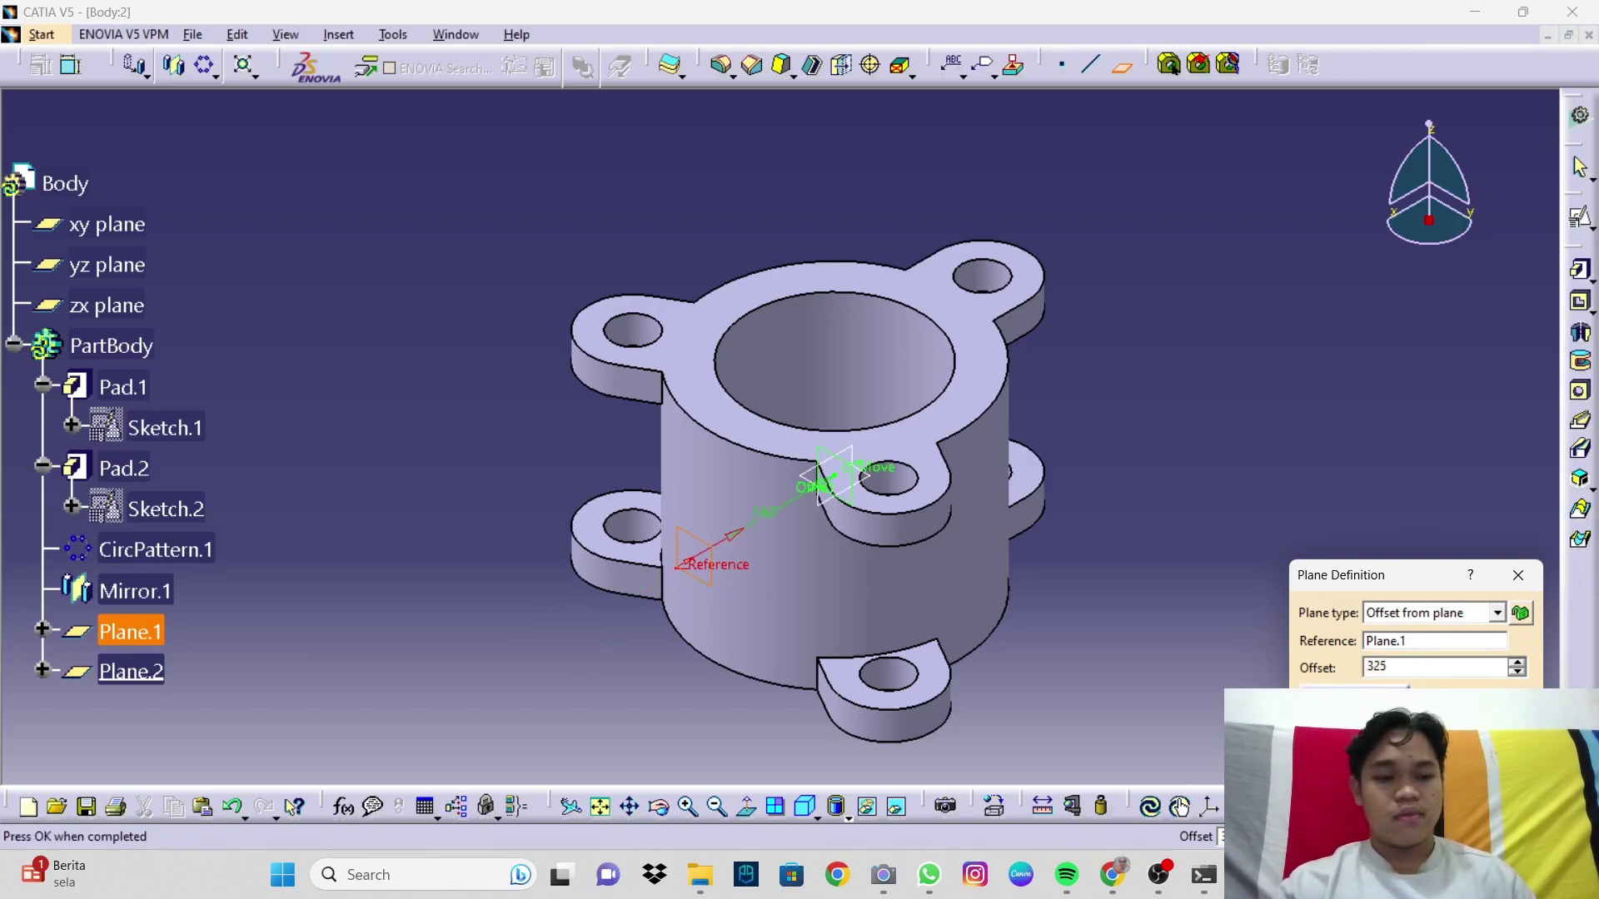
key("Return")
middle_click_drag(1049, 641, 881, 598)
Step: Finish Plane.2 and place a positioned sketch on it with reversed horizontal direction
left_click(1366, 753)
middle_click_drag(871, 464, 769, 464)
left_click(1030, 438)
left_click(1578, 268)
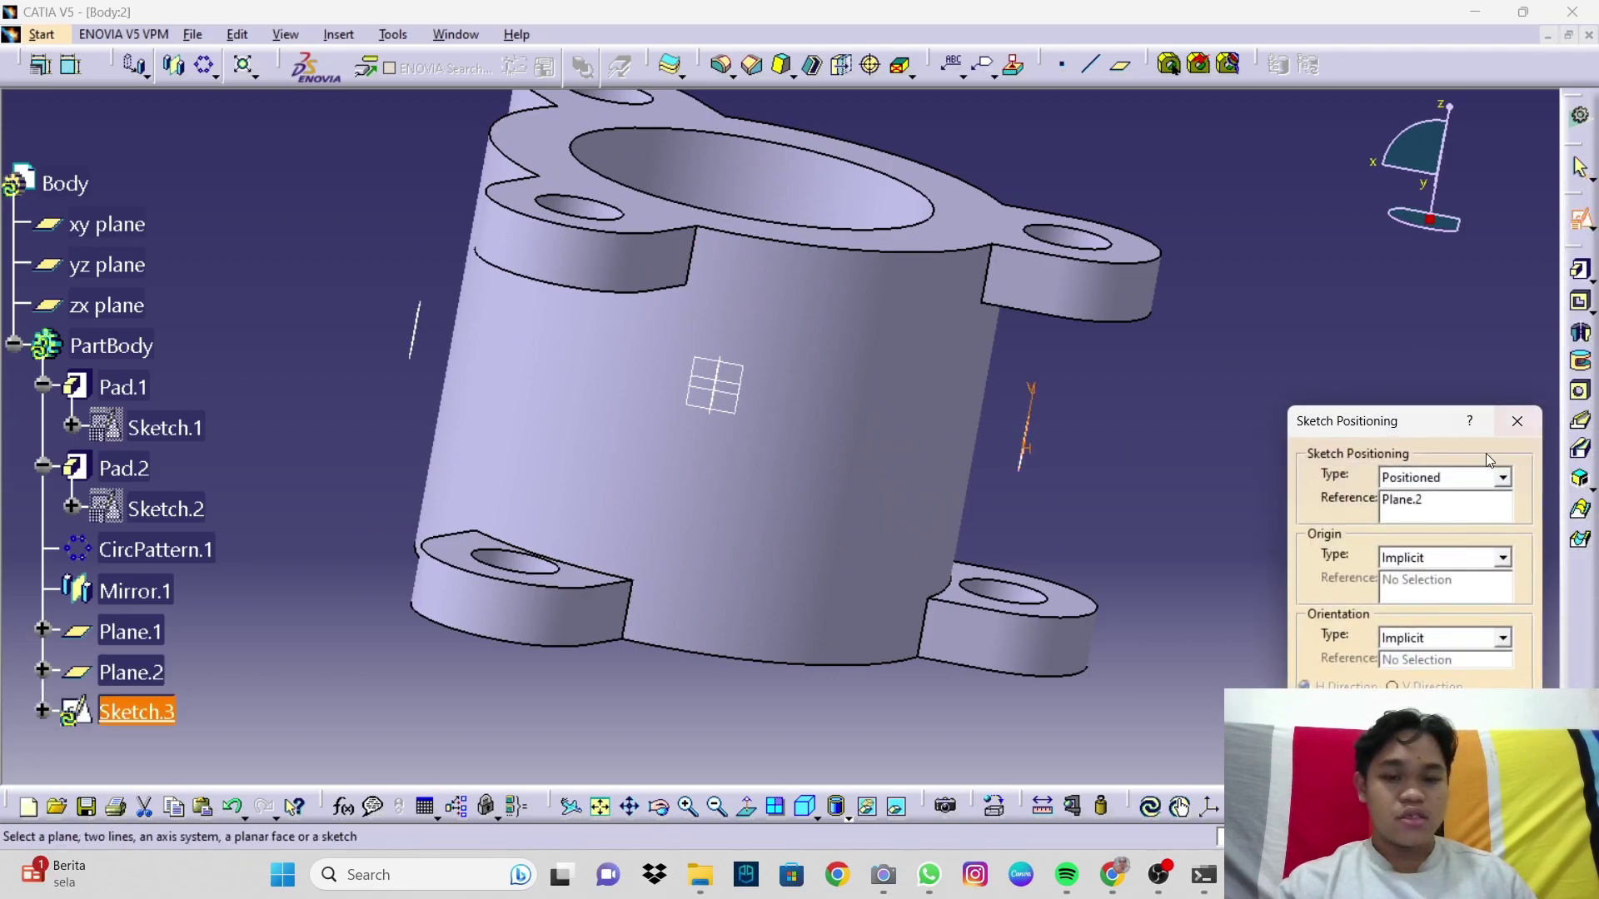
middle_click_drag(616, 437, 623, 439)
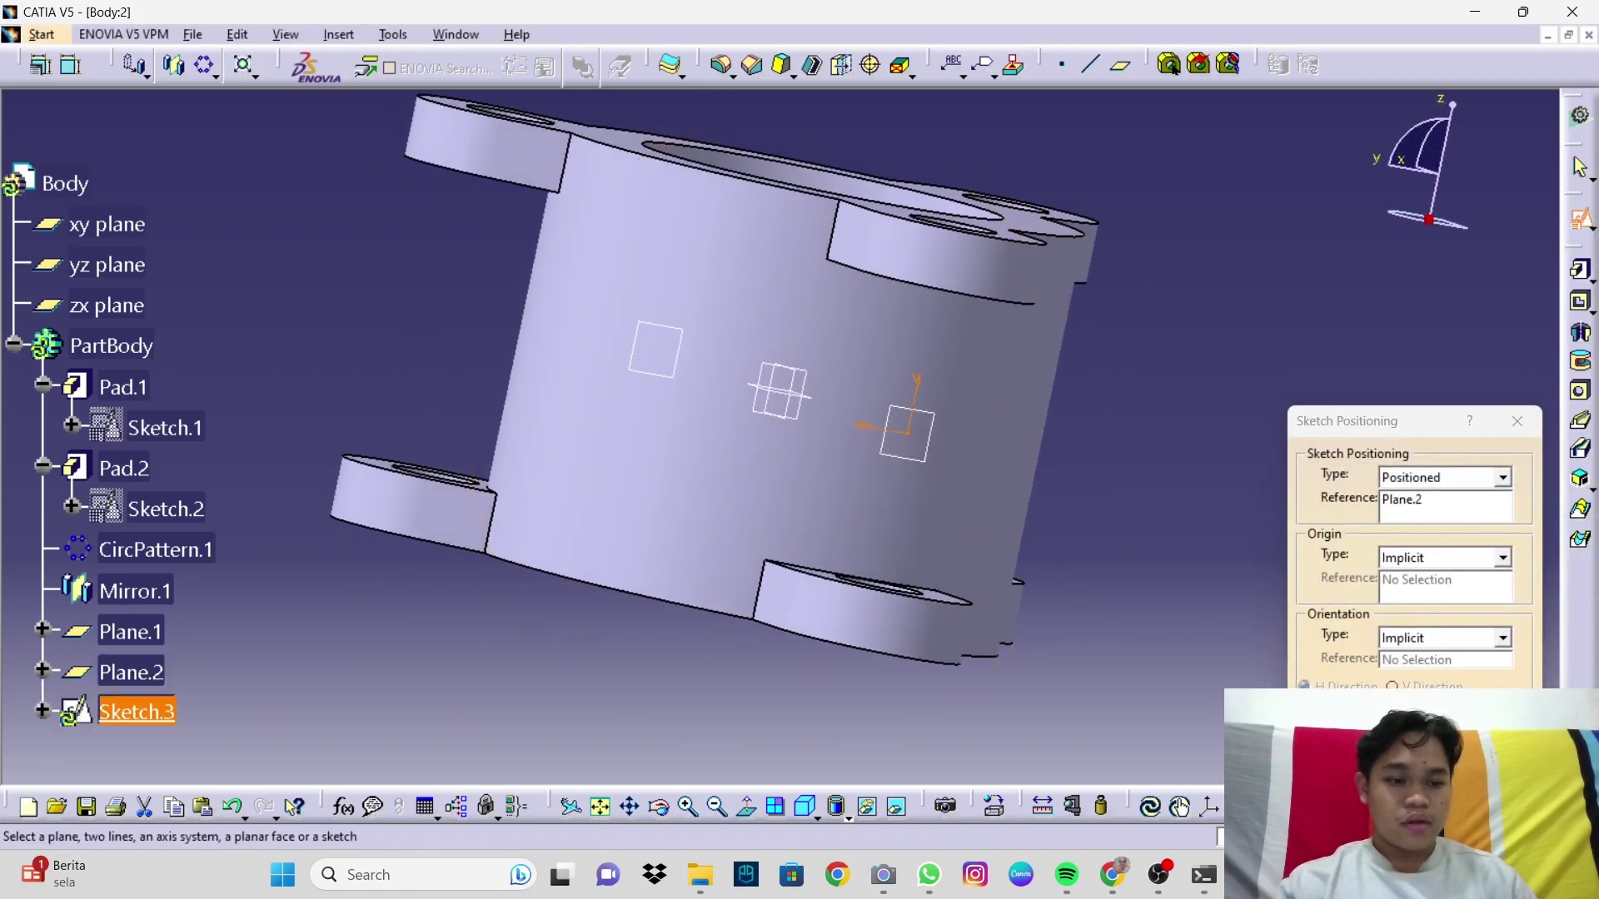
left_click(1305, 707)
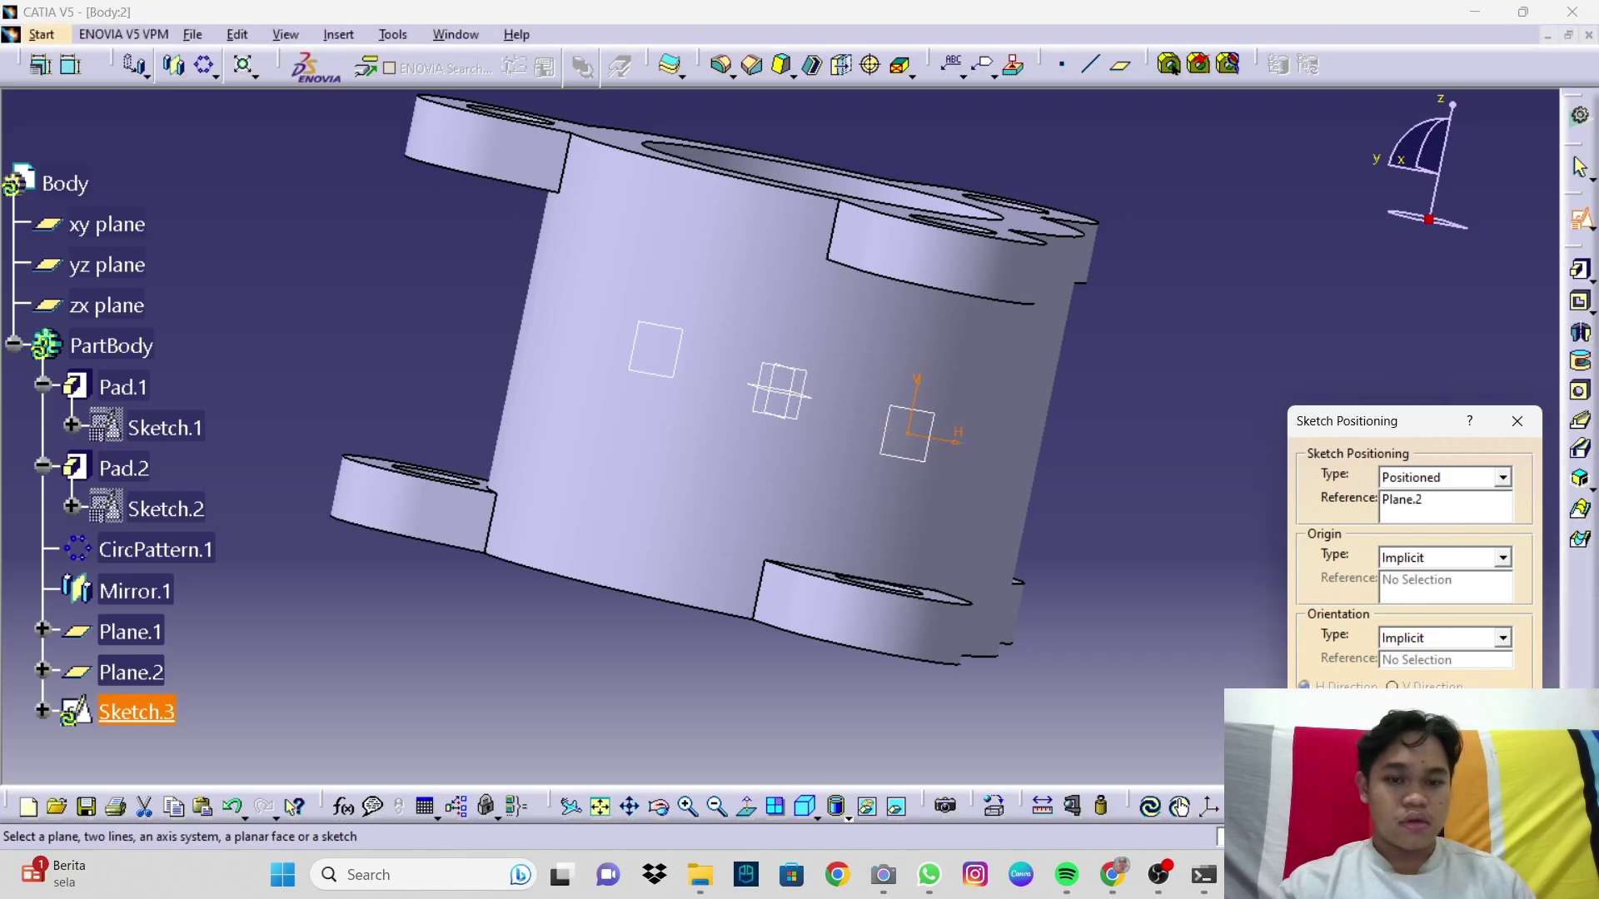
left_click(1416, 779)
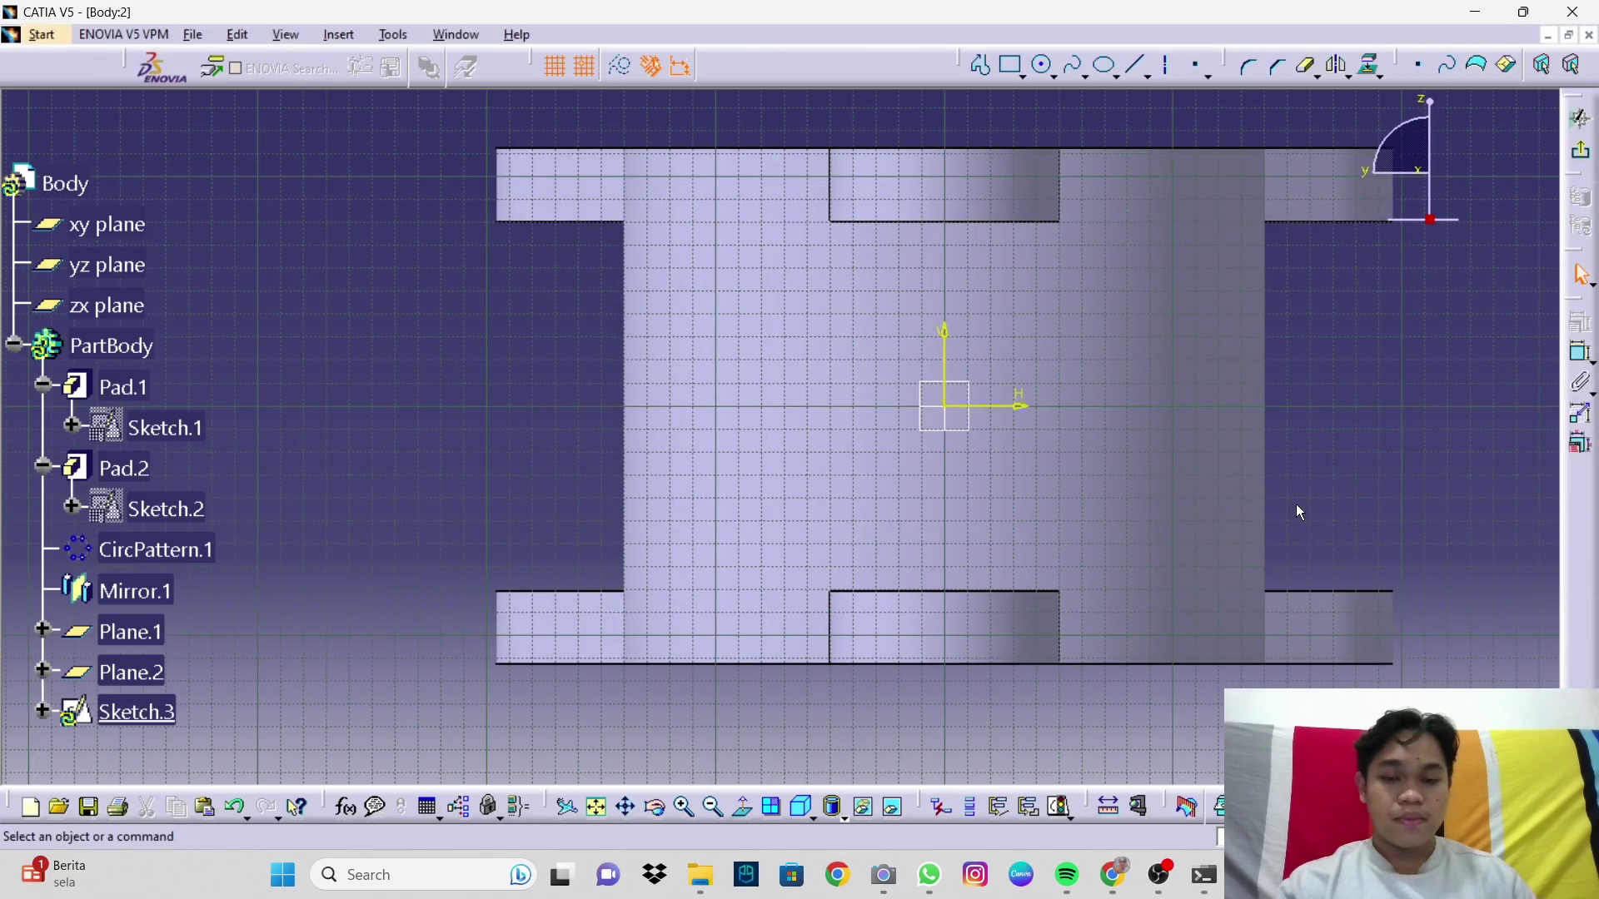
middle_click_drag(1282, 492, 1108, 518)
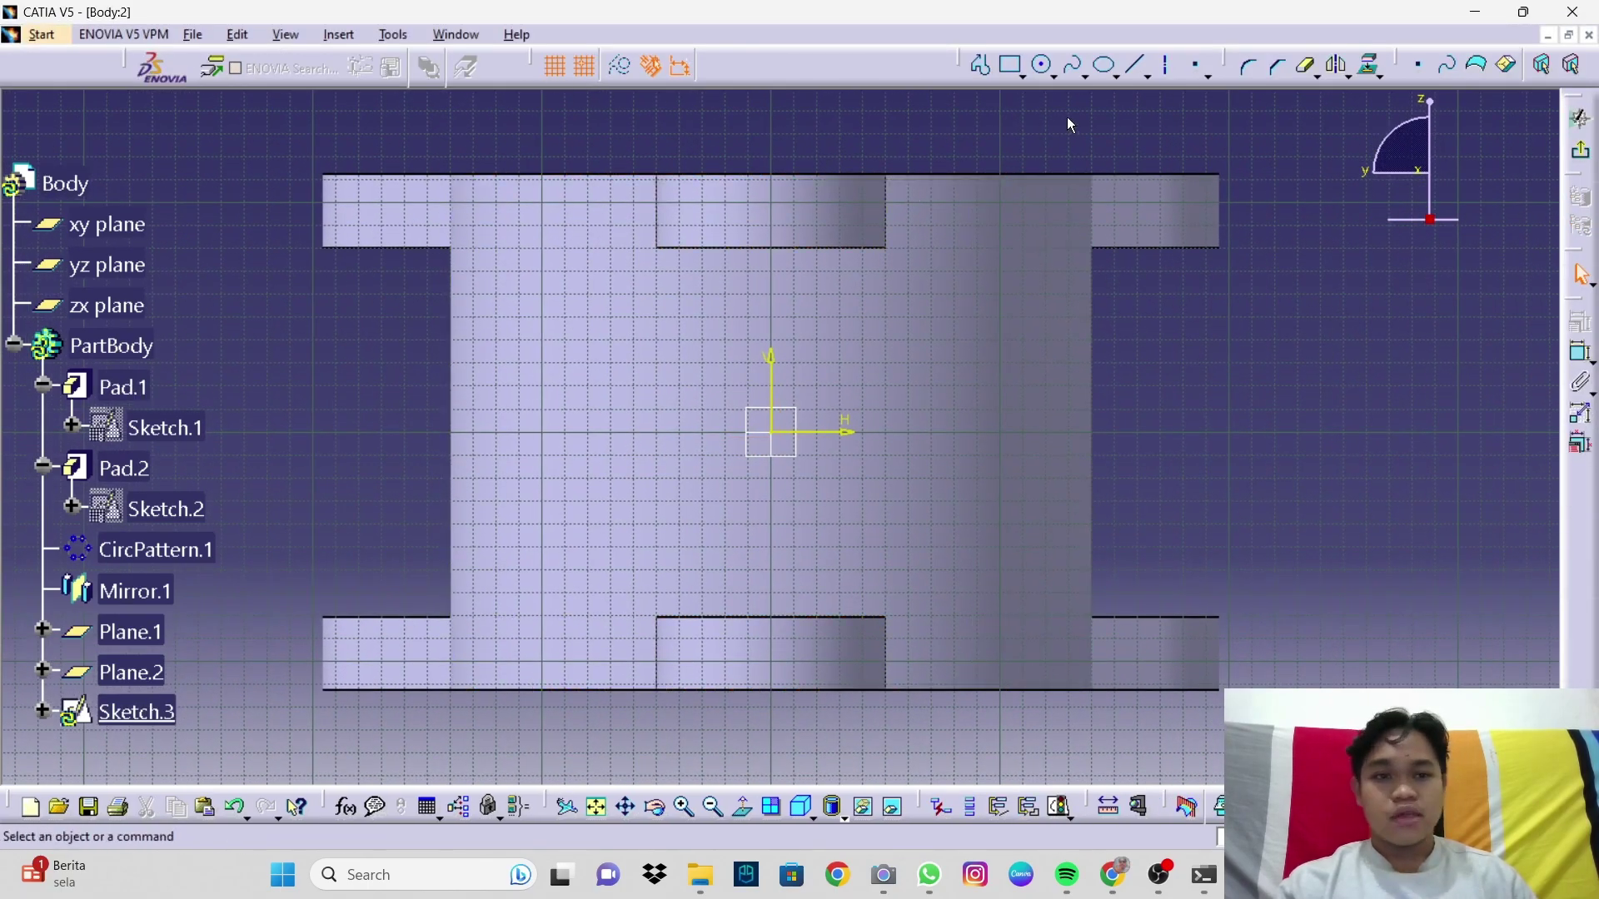
Step: Draw a circle centred on the sketch origin
left_click(1045, 66)
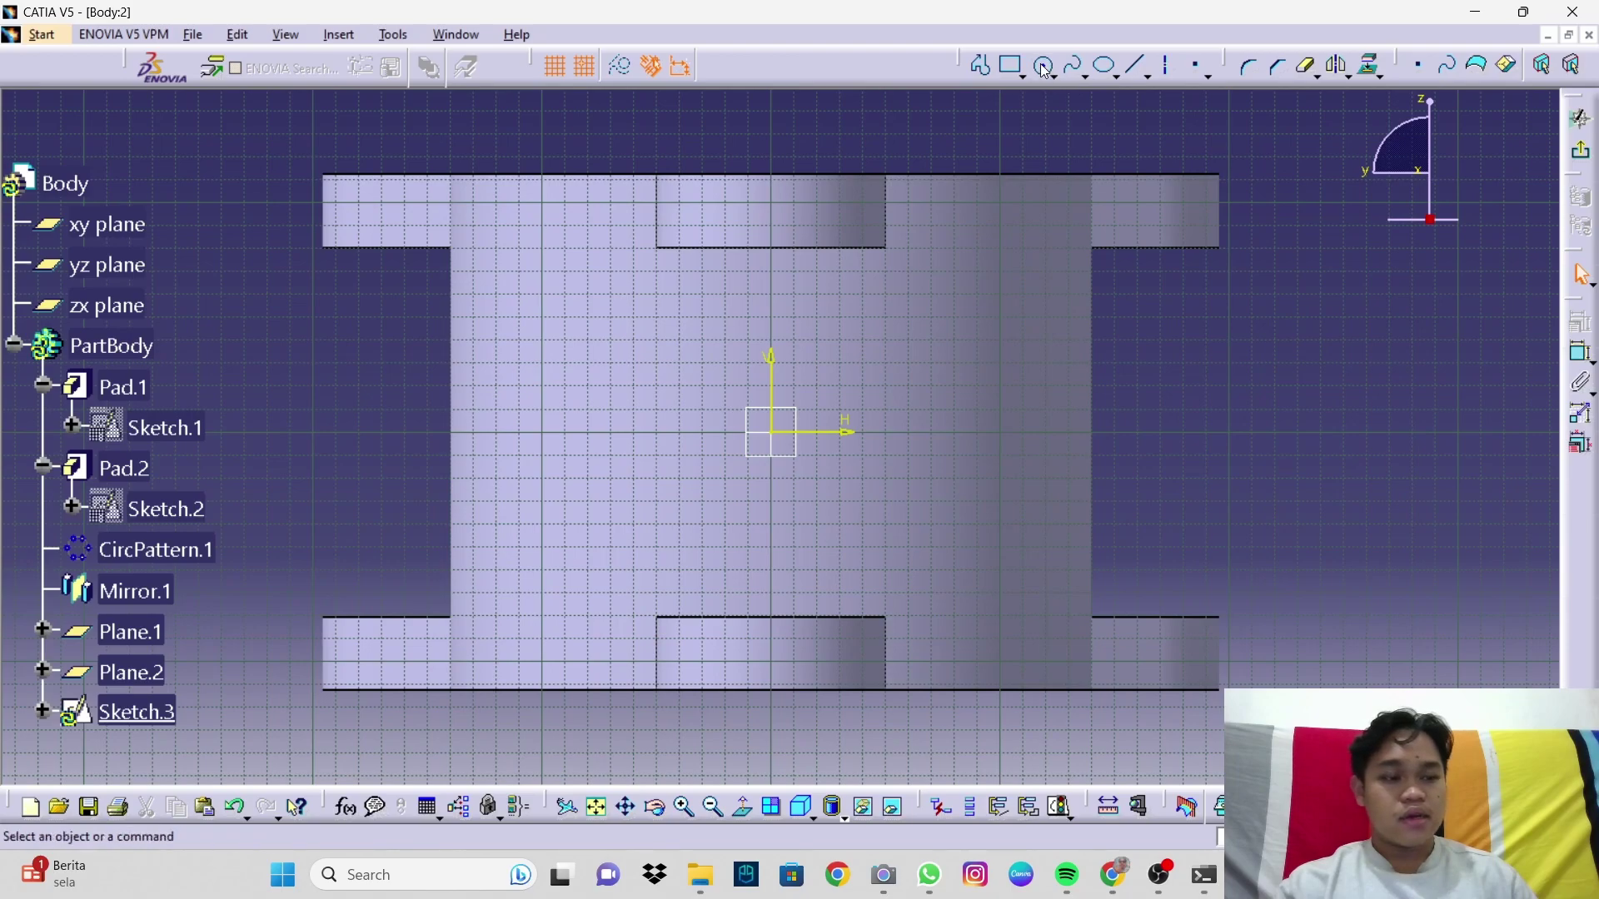
left_click(774, 435)
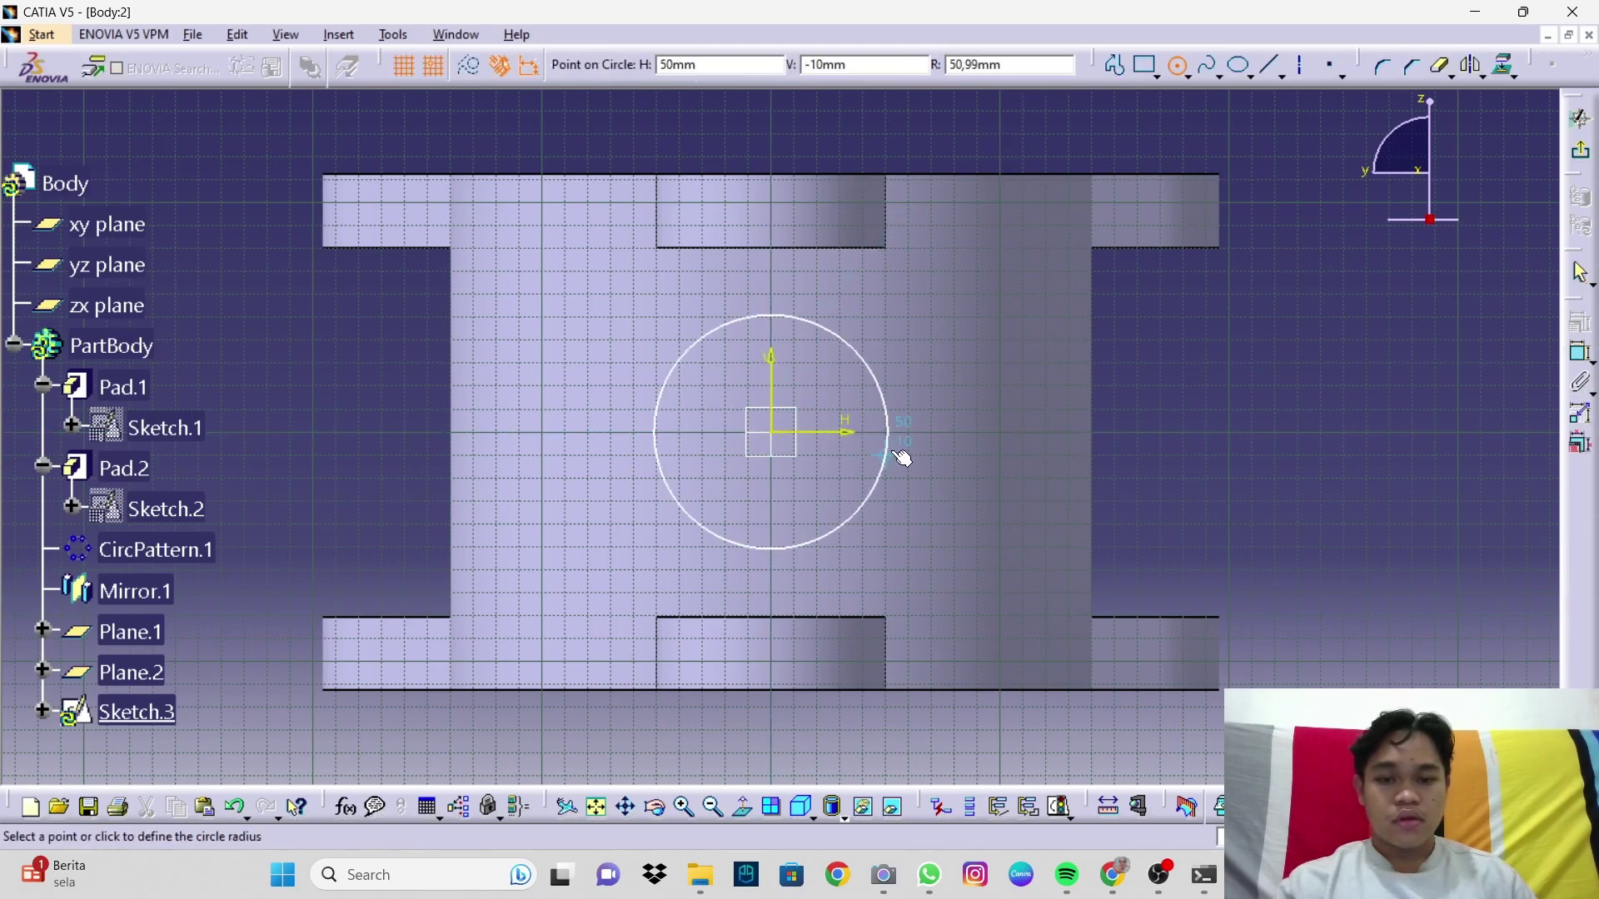
left_click(908, 457)
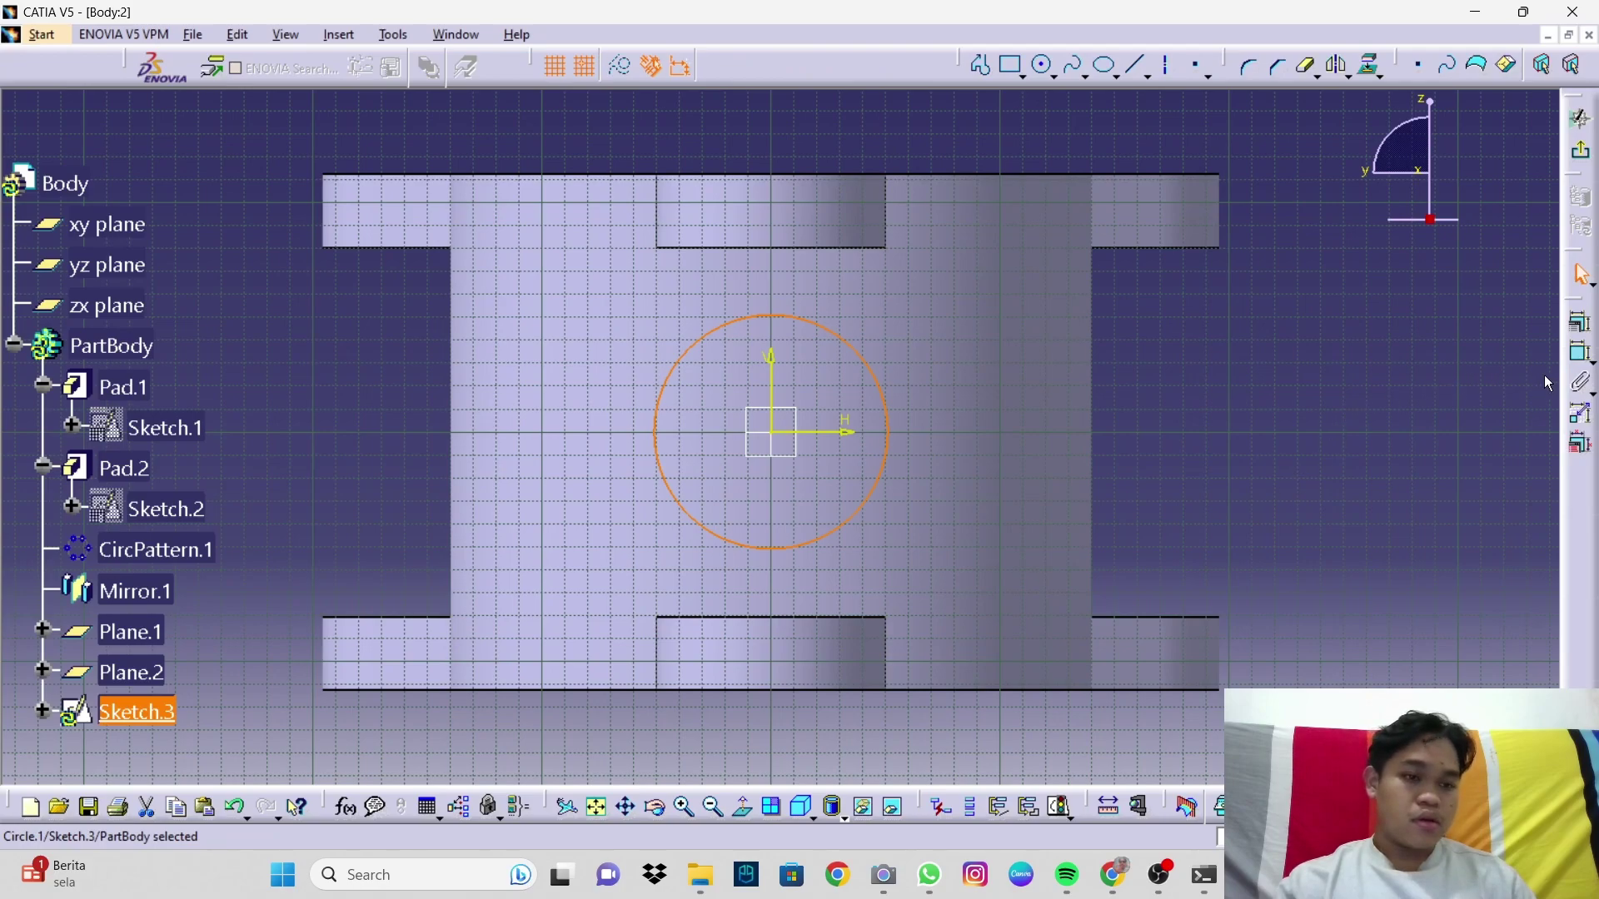
left_click(1581, 351)
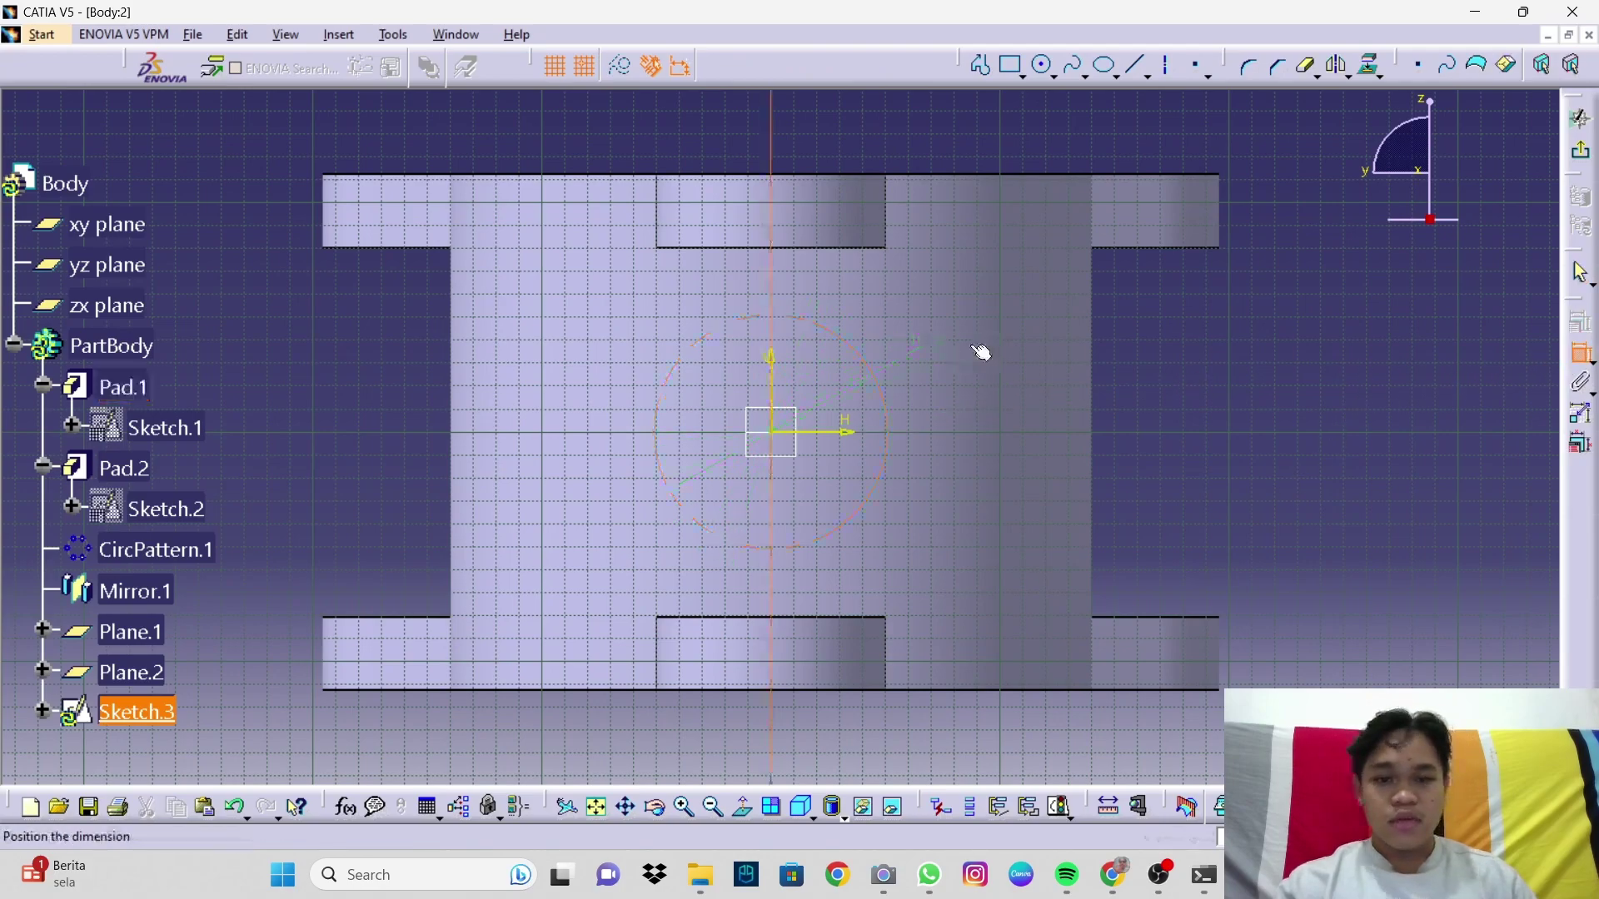
key("Escape")
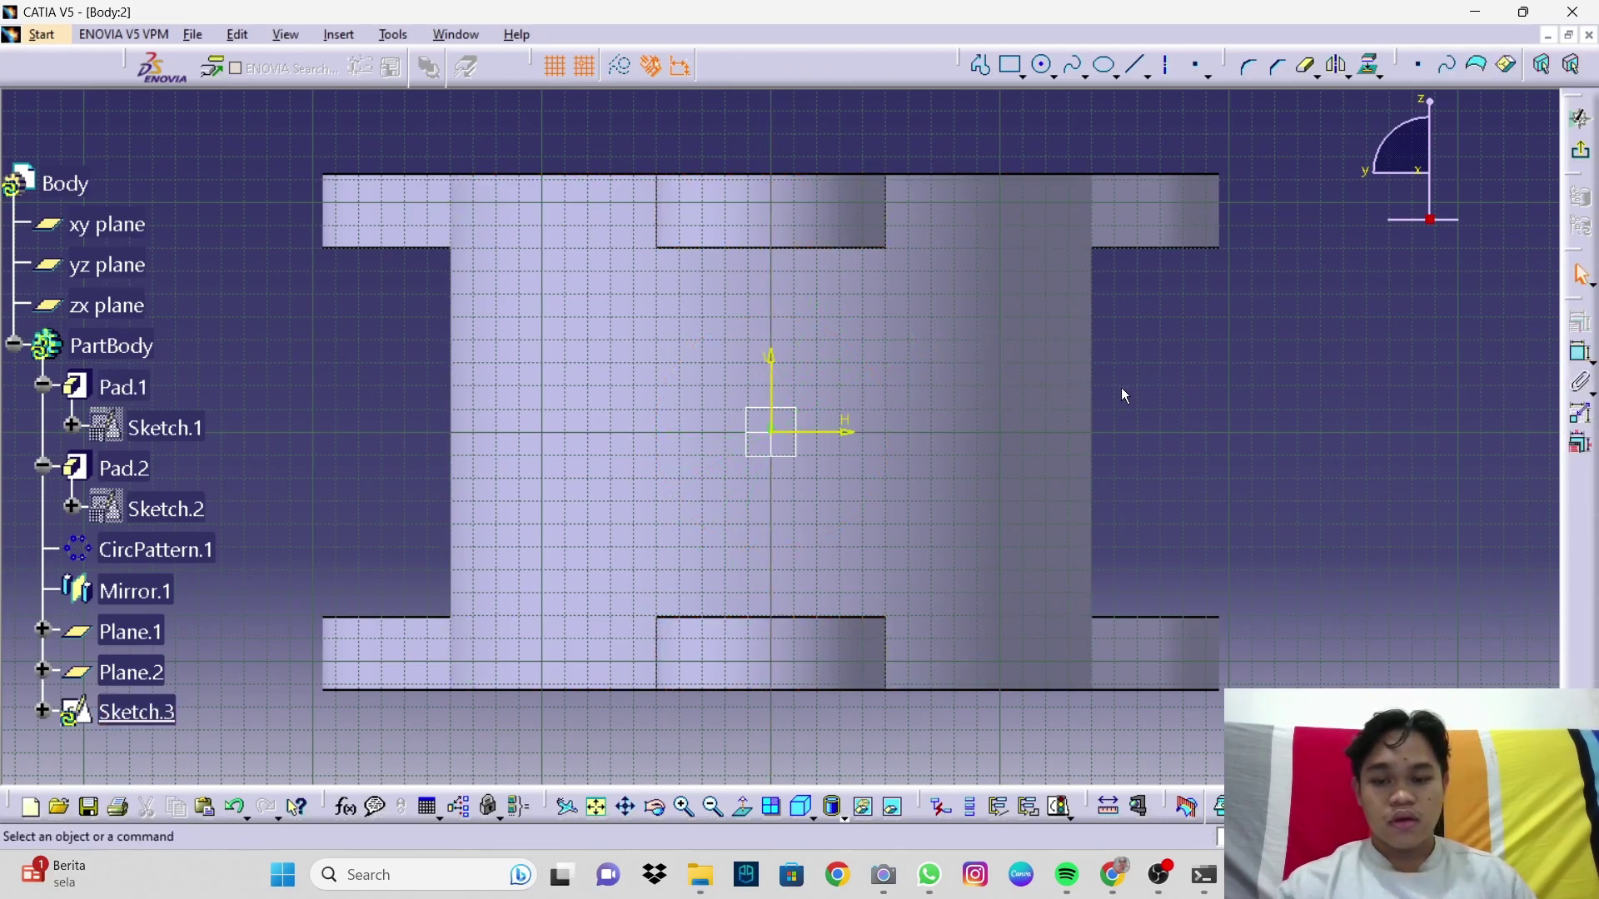
key("ctrl+z")
left_click(1176, 373)
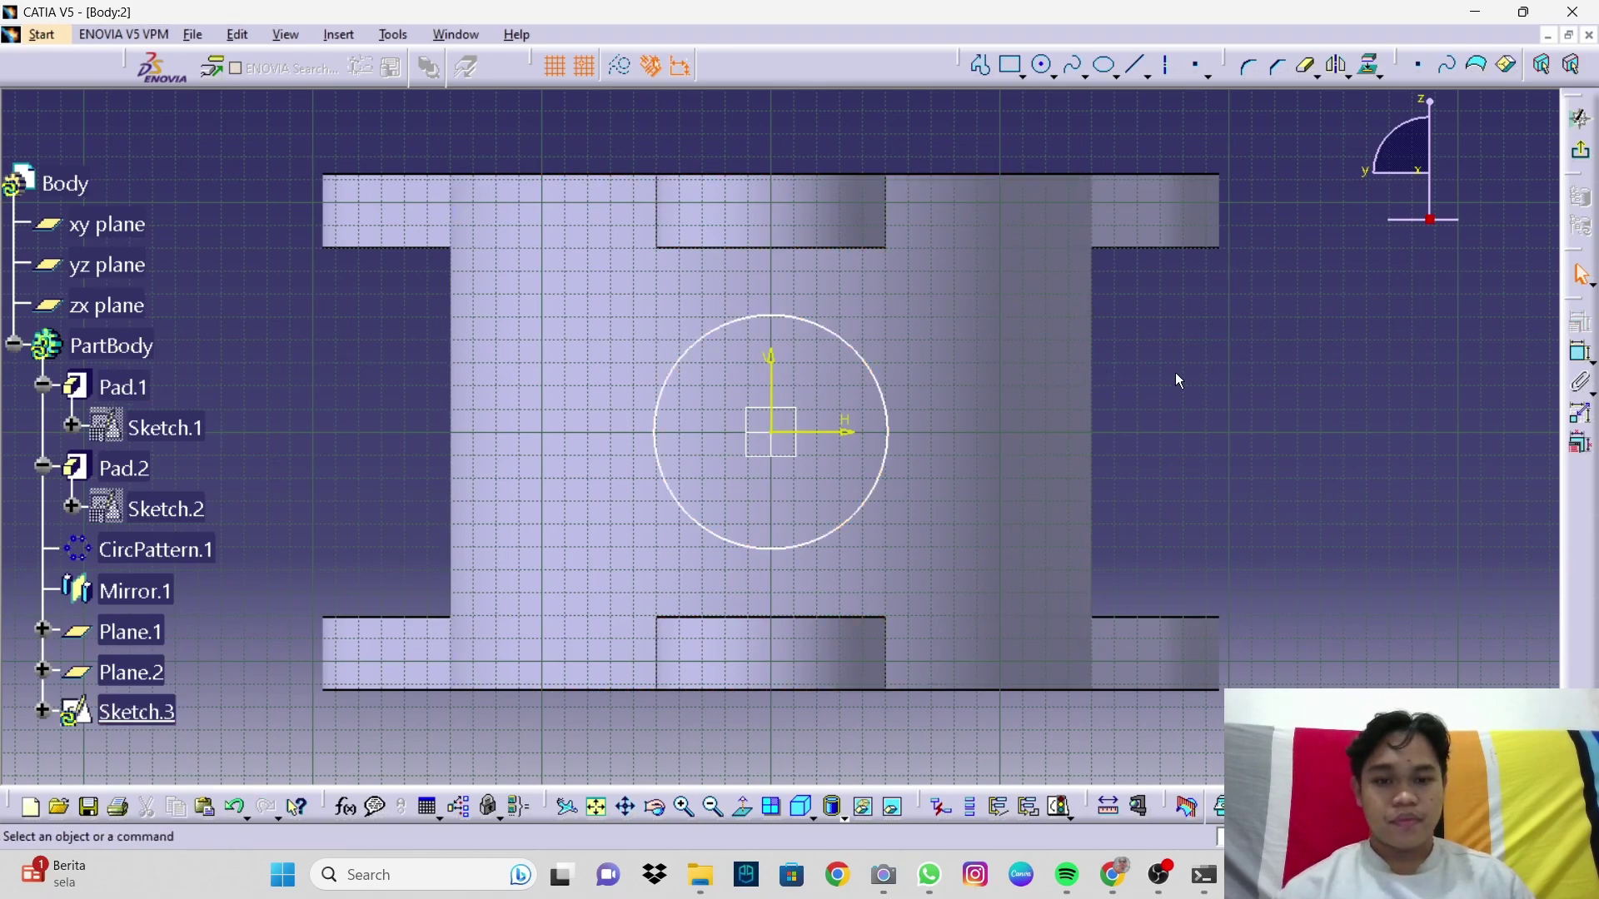
Step: Add a radius dimension to the circle, replacing the initial 50.99 one
left_click(1580, 351)
left_click(871, 373)
left_click(1001, 334)
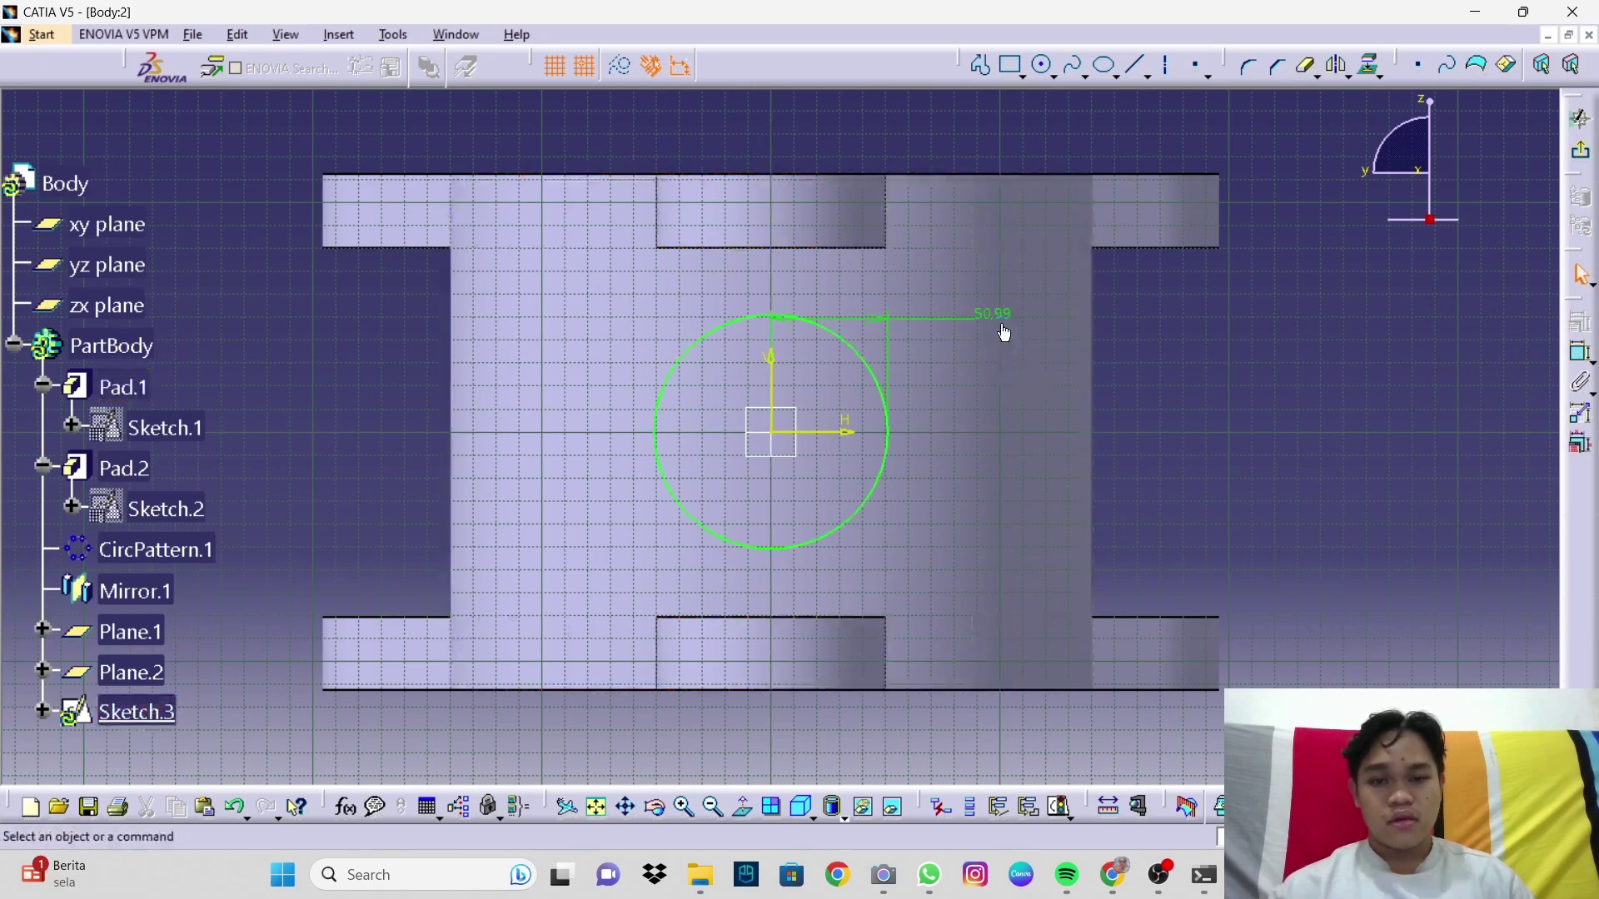
left_click(1004, 329)
key("Delete")
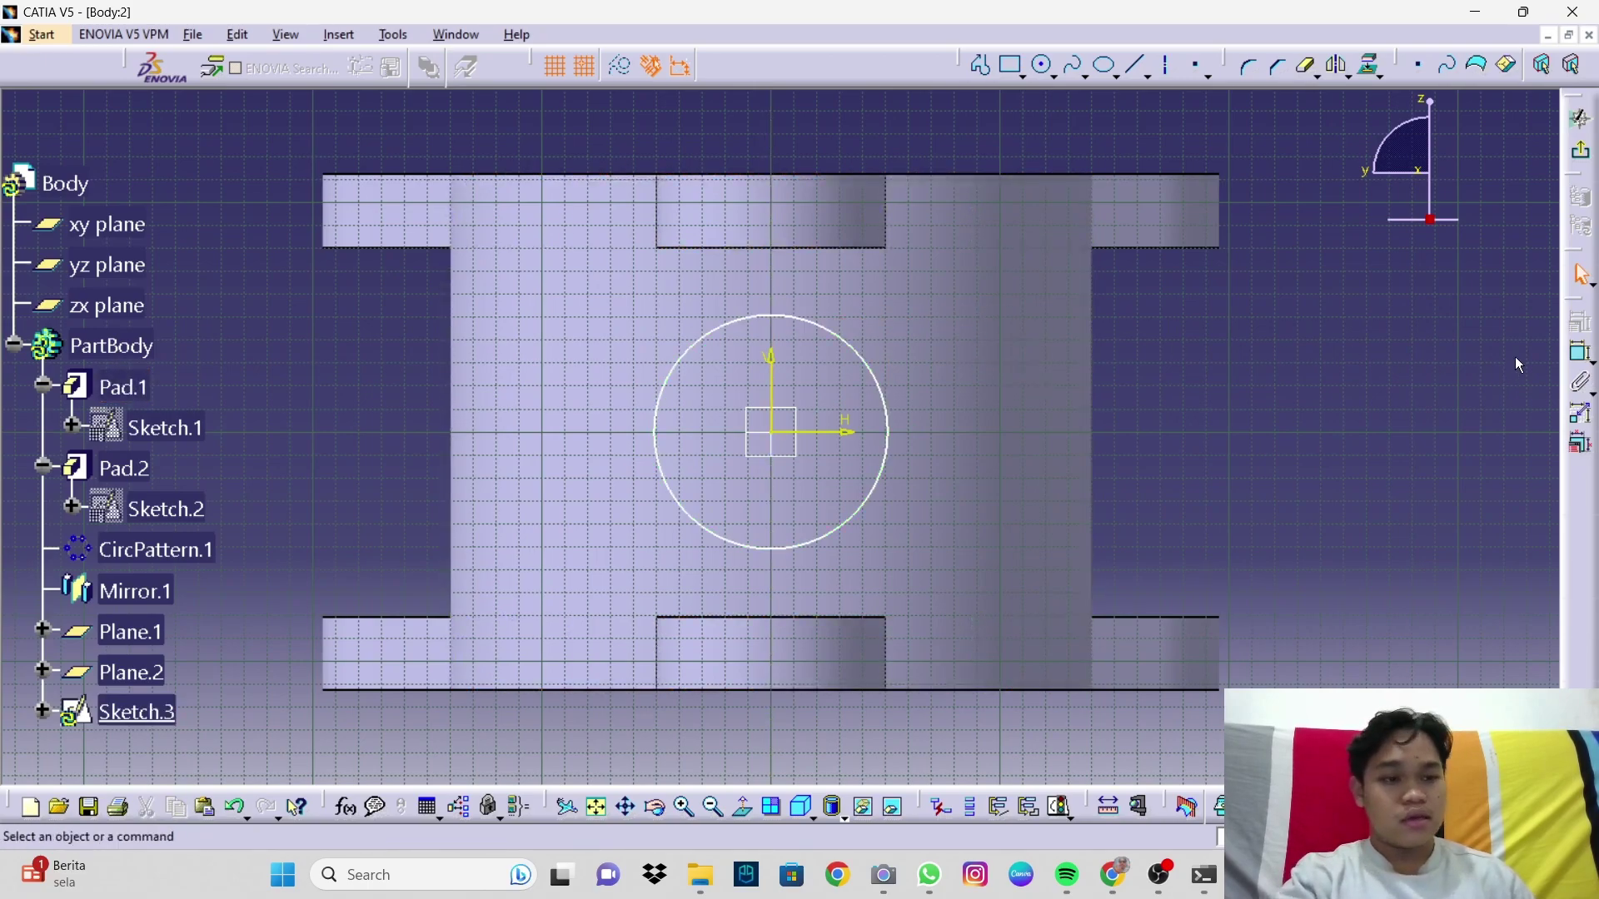
left_click(870, 361)
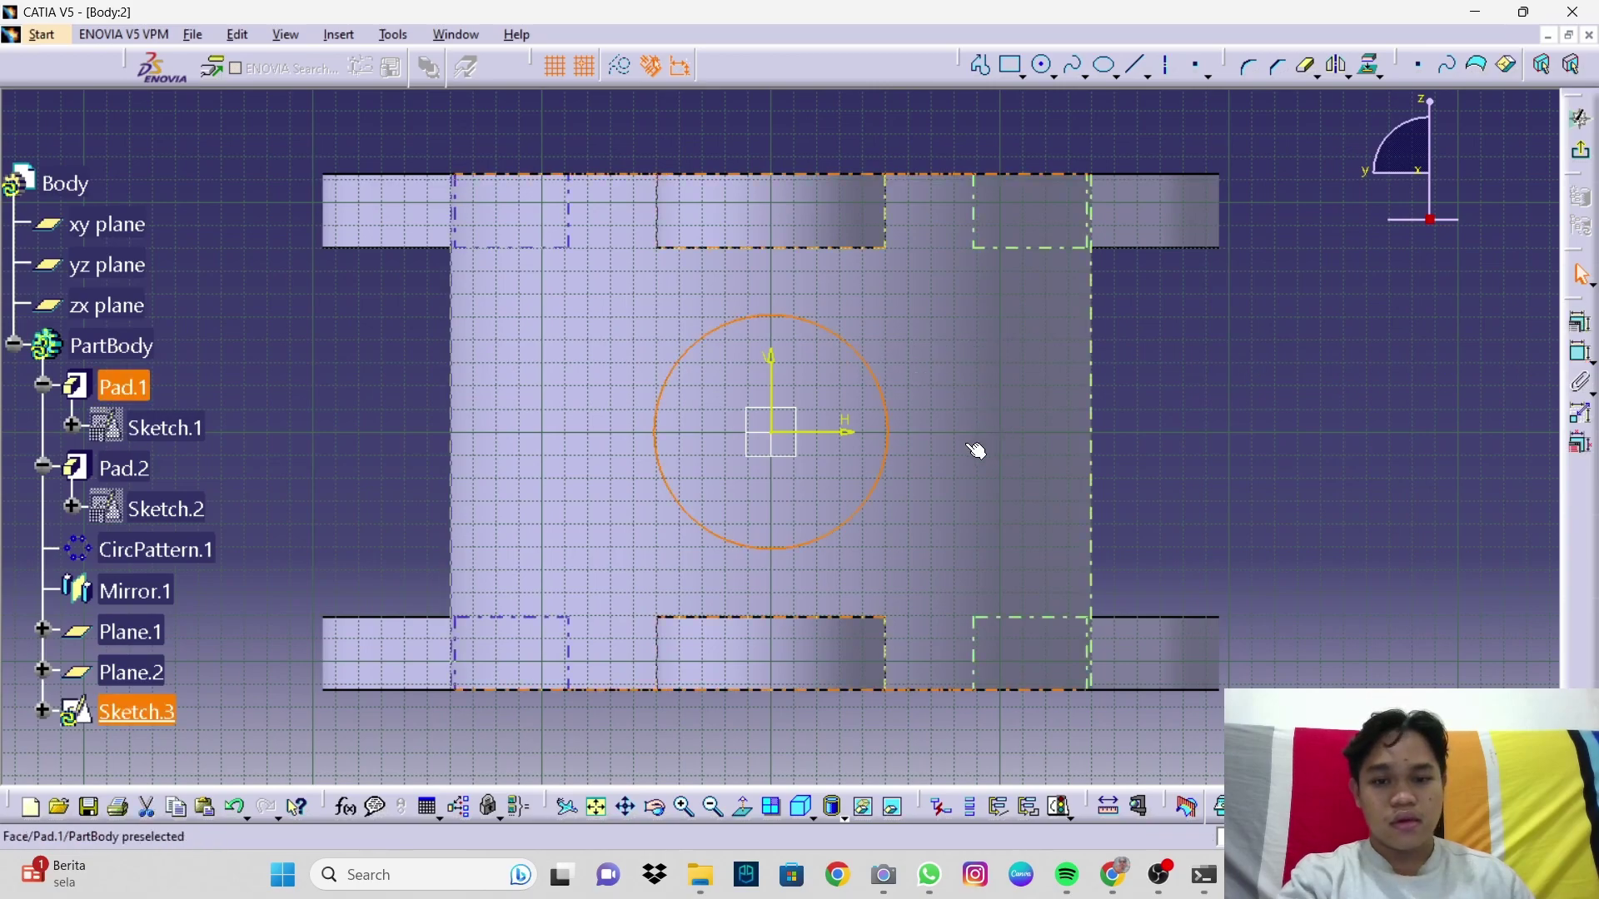
left_click(1582, 355)
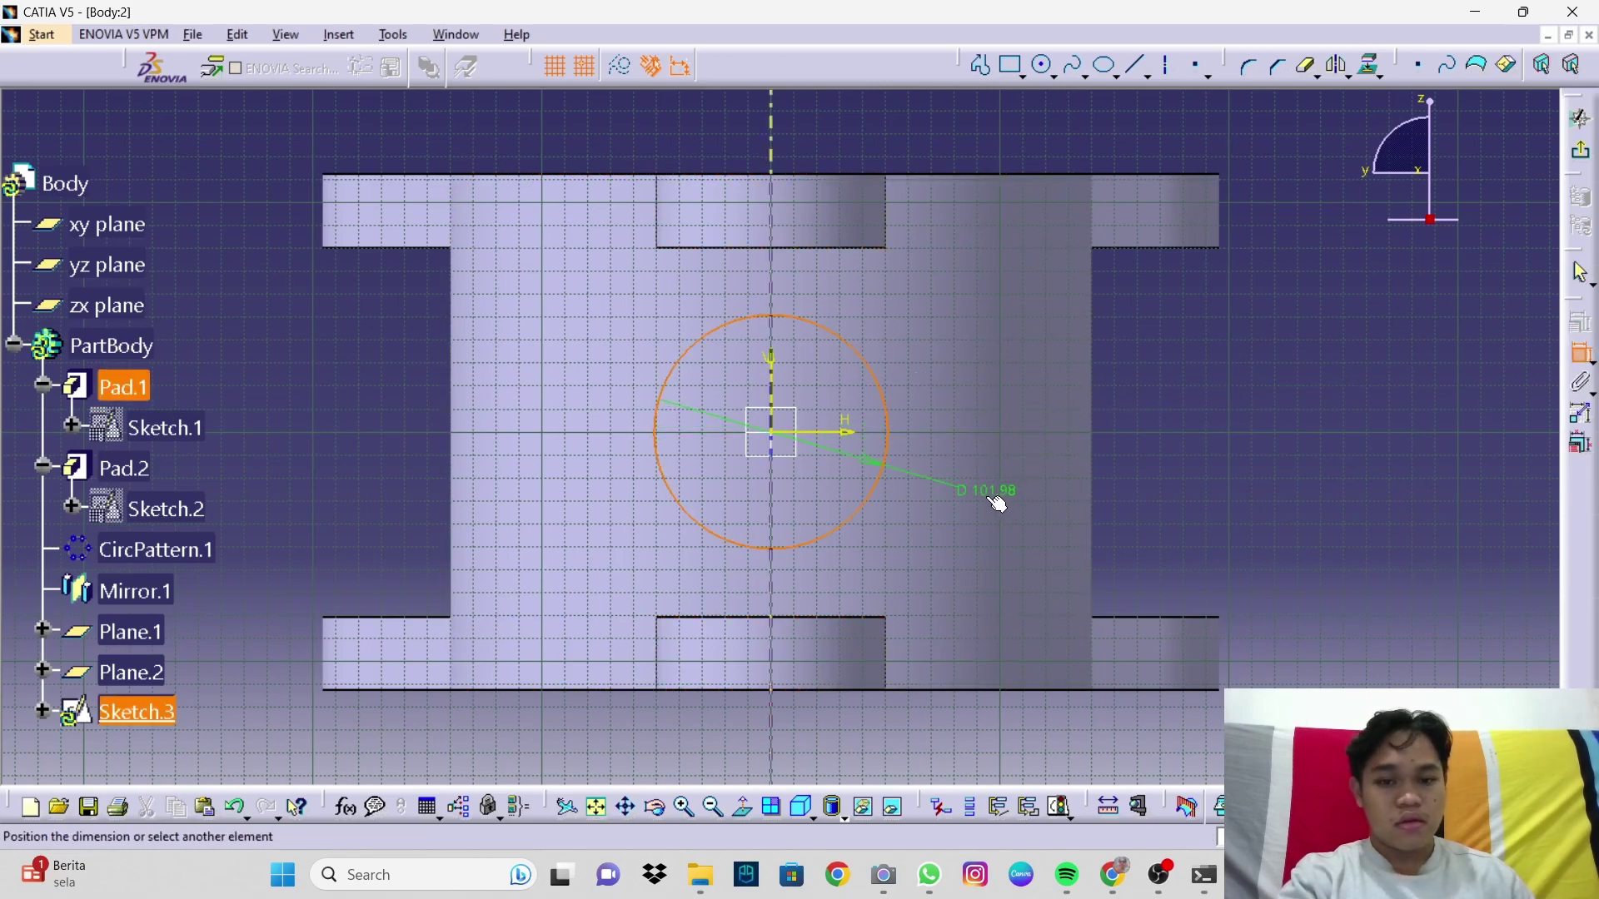
left_click(997, 503)
Step: Set the circle radius to 75/2 (37.5 mm) and exit the sketch
double_click(995, 494)
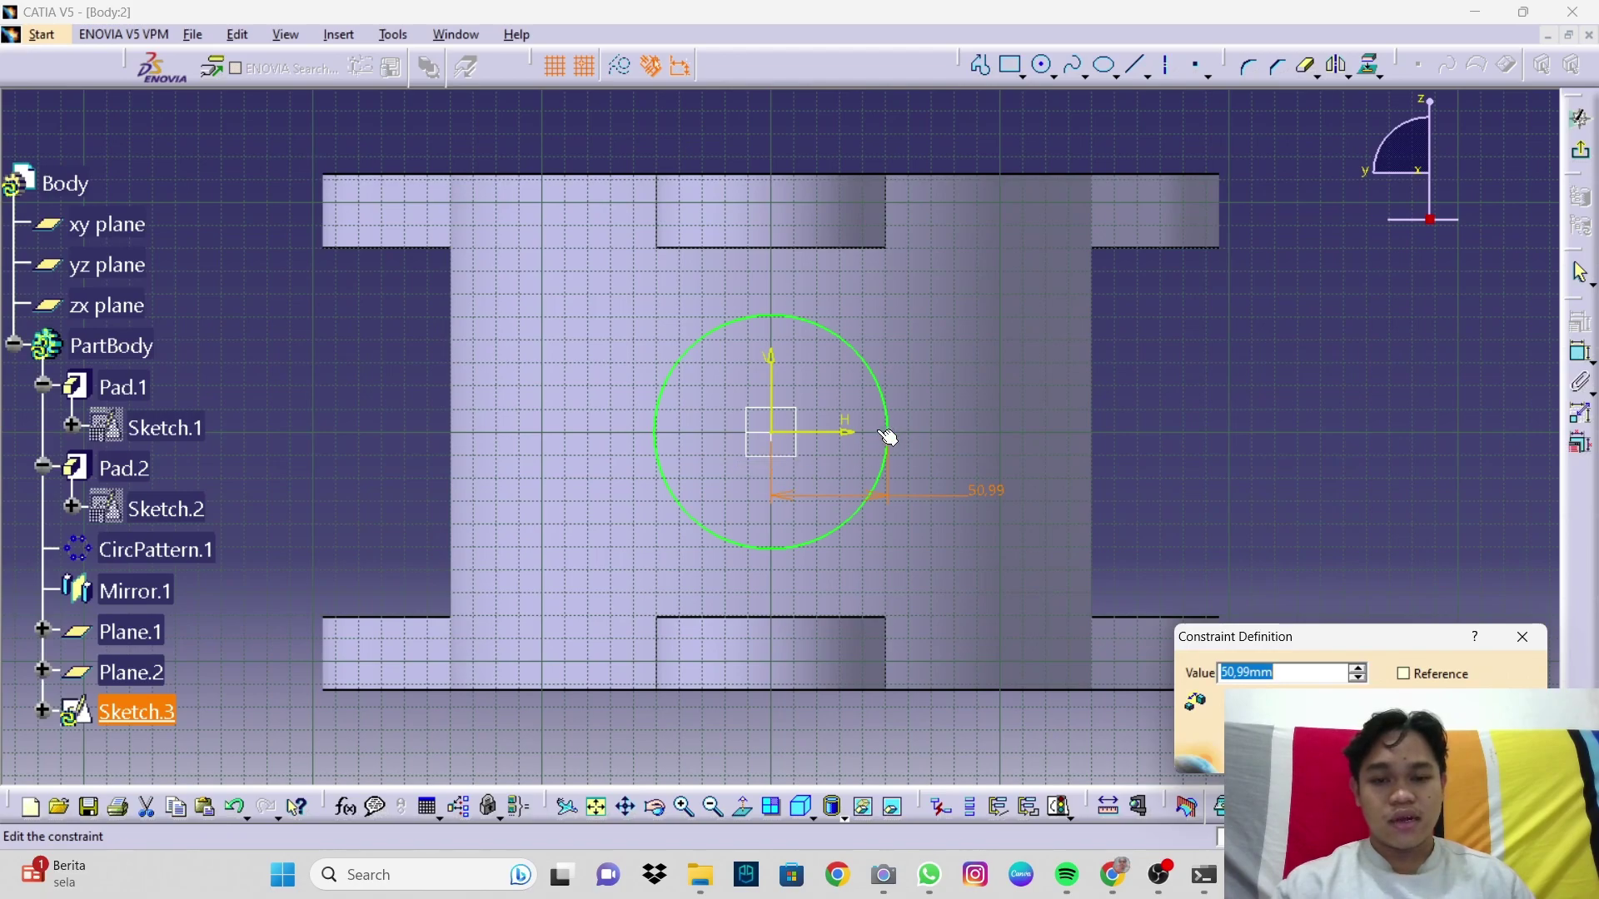
type("75/2")
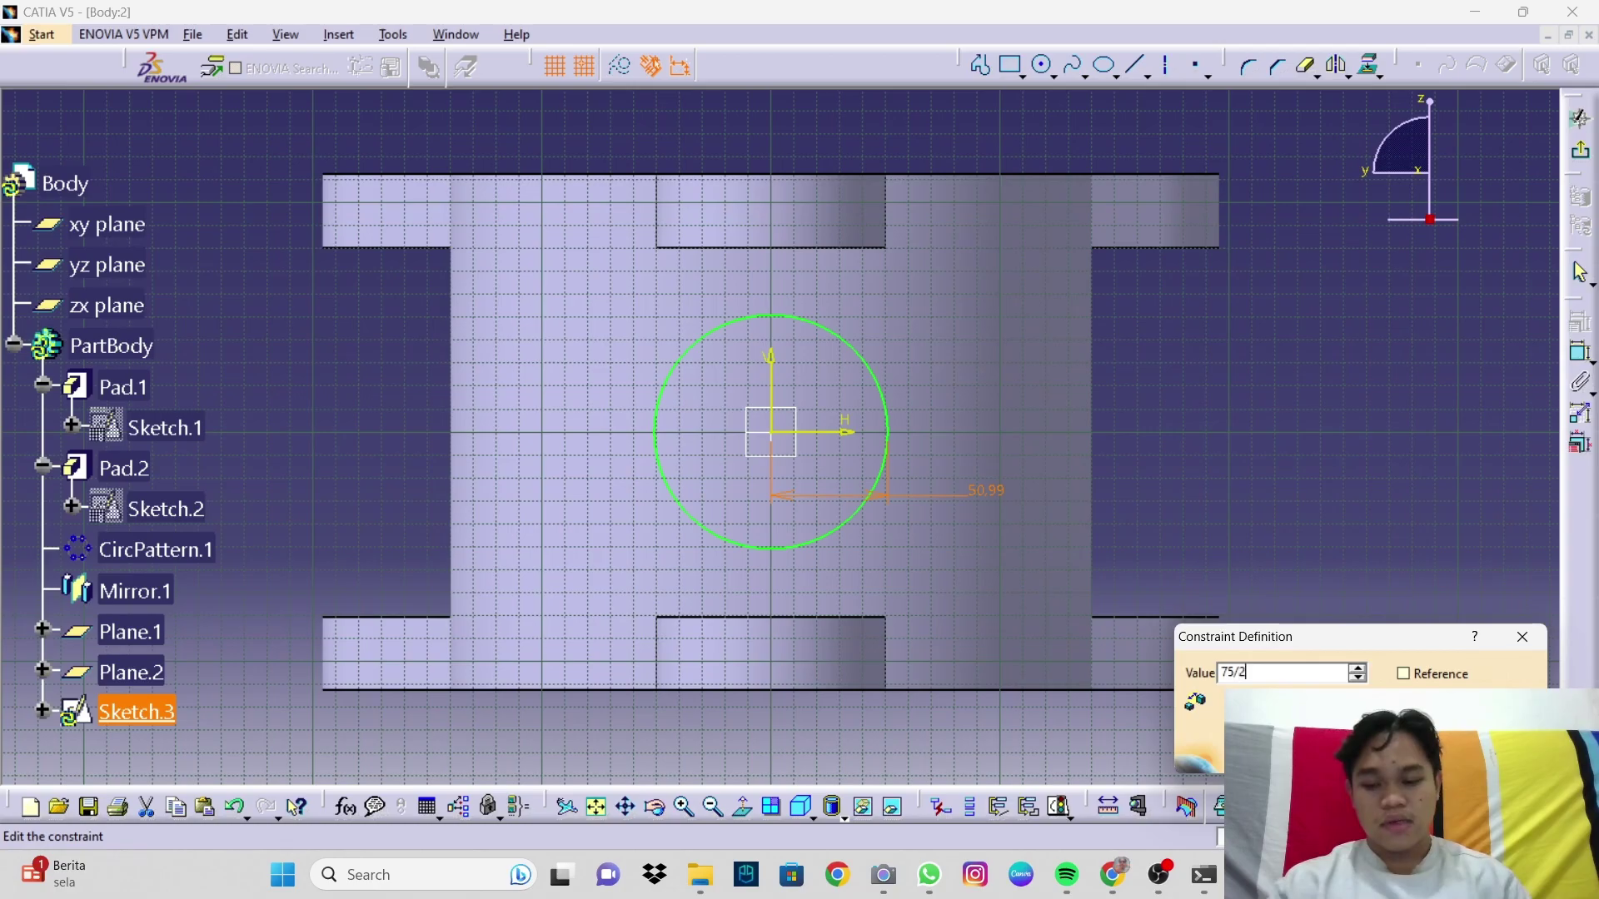
key("Return")
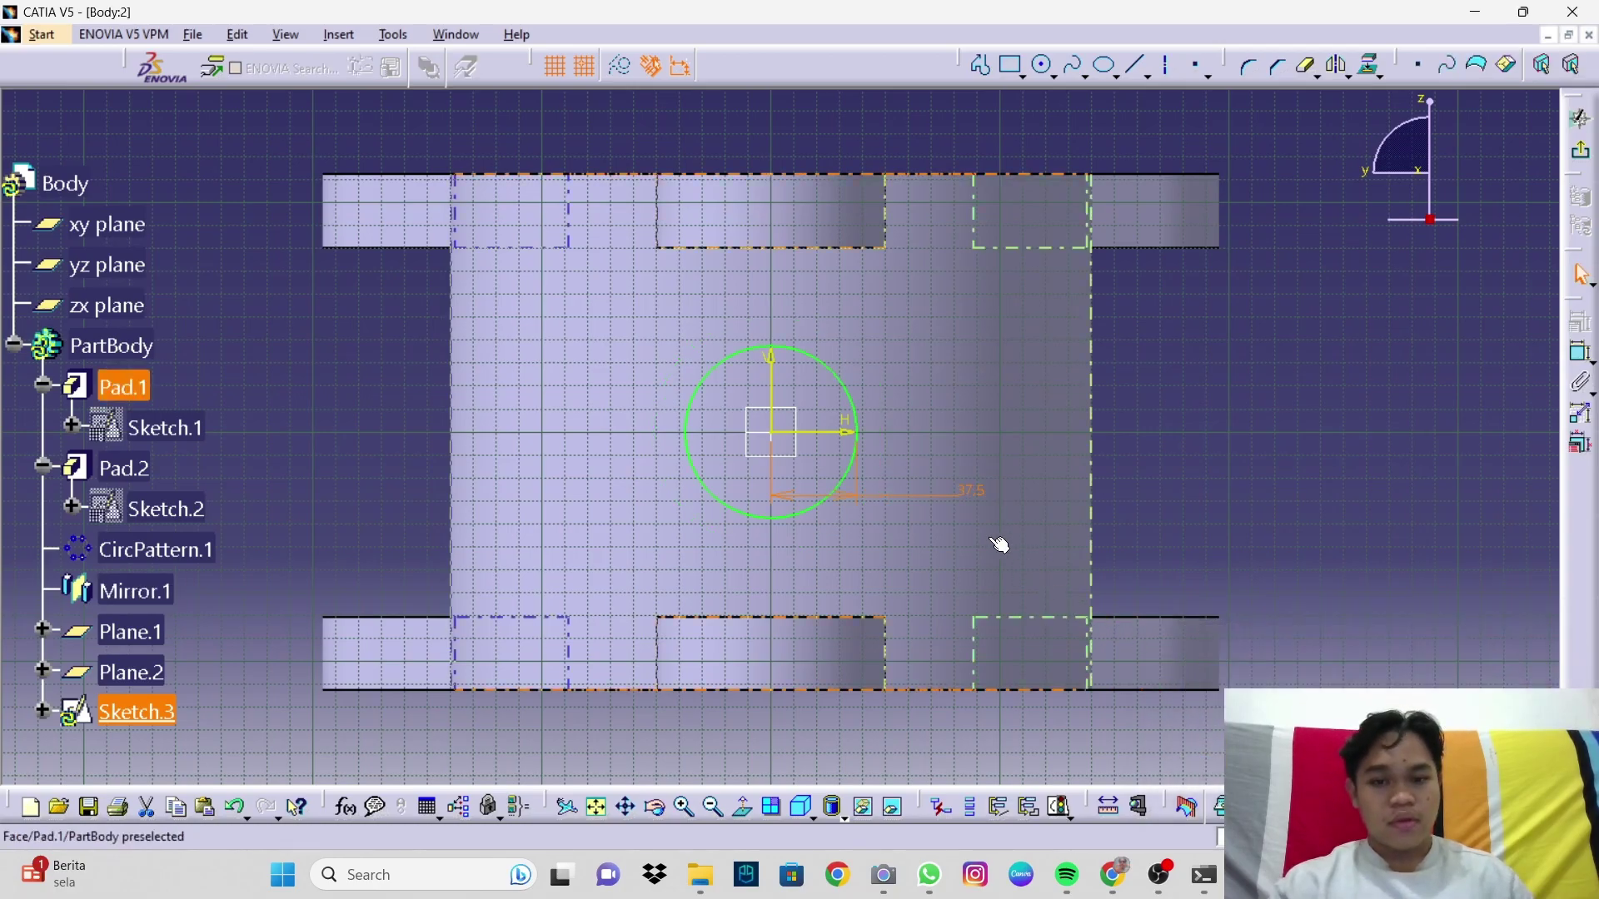
mouse_move(963, 492)
middle_mouse_down()
mouse_move(807, 542)
mouse_move(896, 530)
mouse_move(760, 553)
mouse_move(835, 553)
middle_mouse_up()
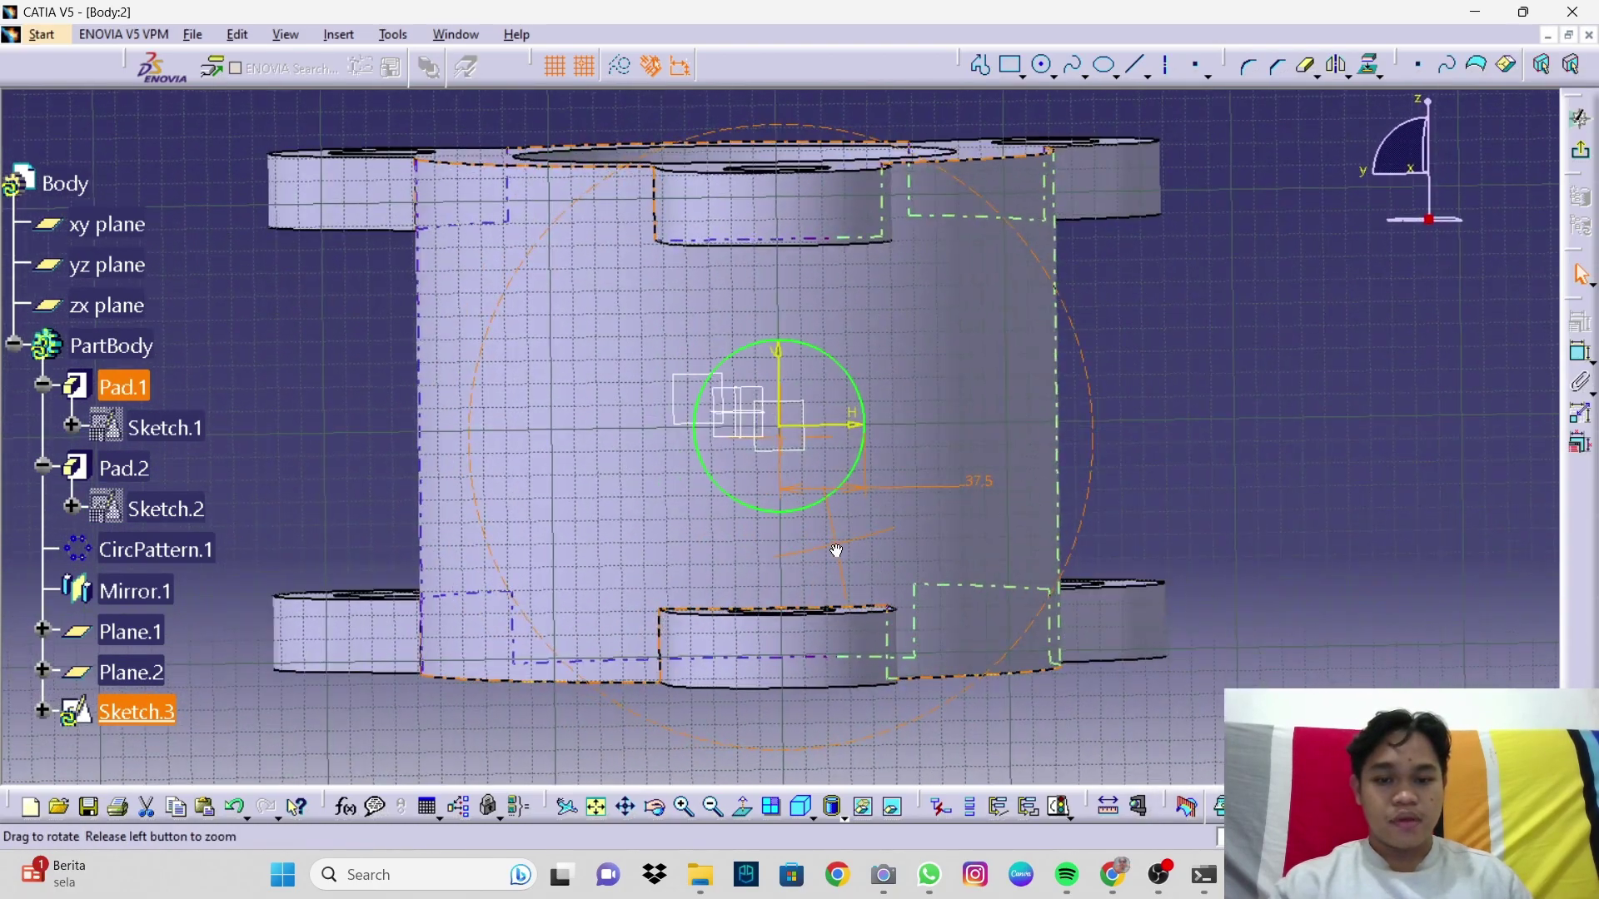
left_click(1581, 150)
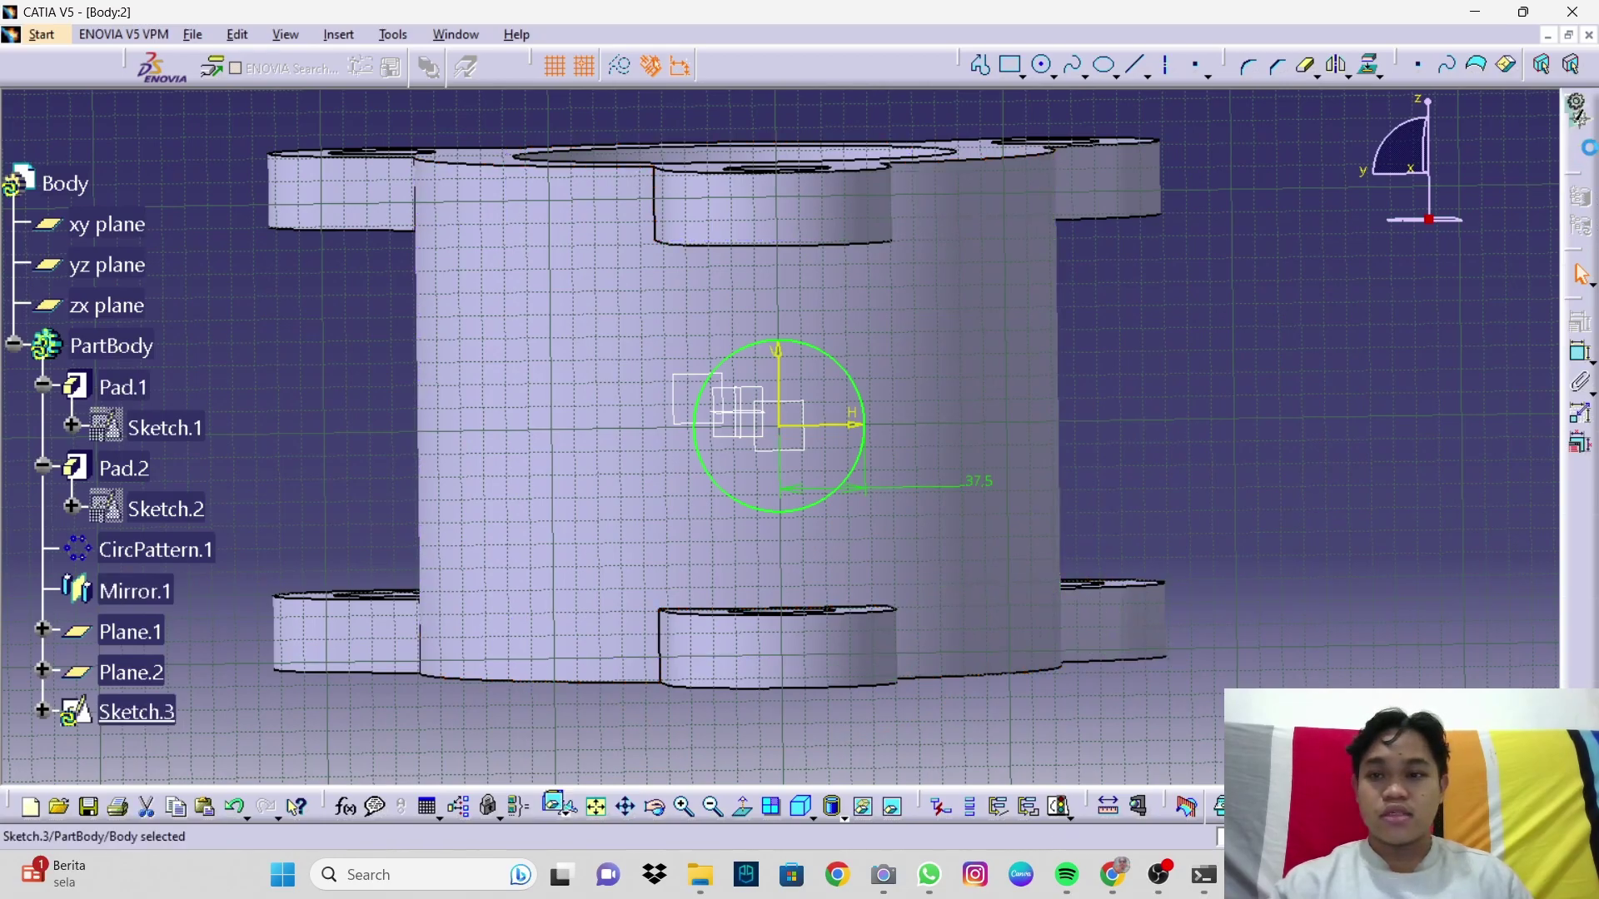
Step: Pad Sketch.3's circle with the Up to next limit to form Pad.3
mouse_move(674, 619)
middle_mouse_down()
mouse_move(582, 603)
mouse_move(814, 646)
mouse_move(850, 630)
mouse_move(983, 385)
middle_mouse_up()
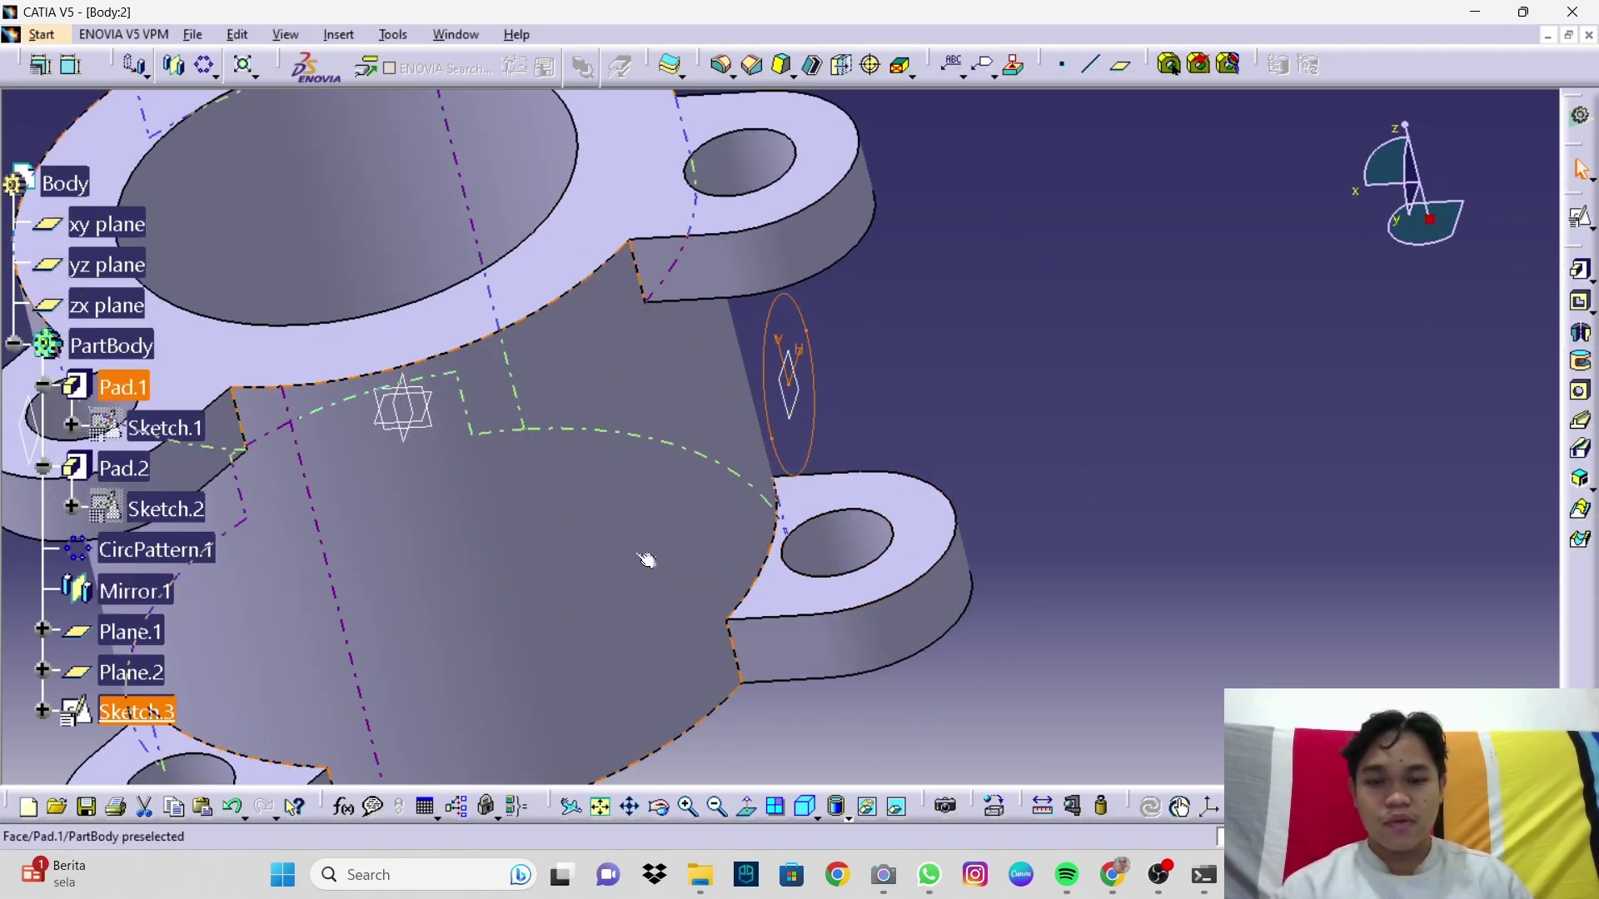
left_click(1580, 270)
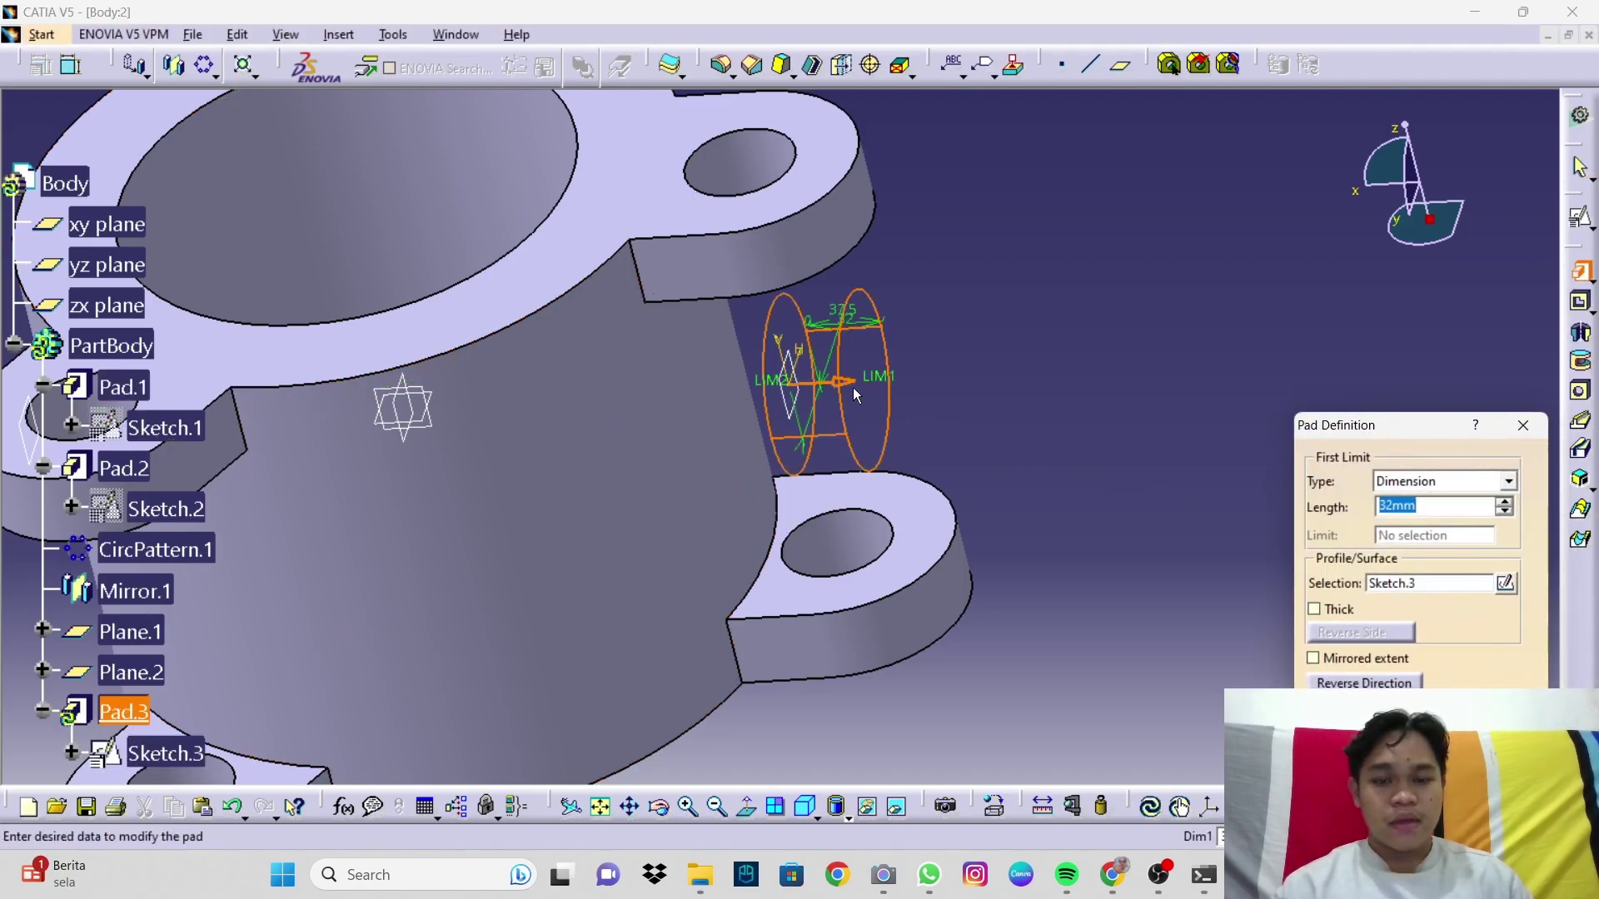
left_click(1416, 488)
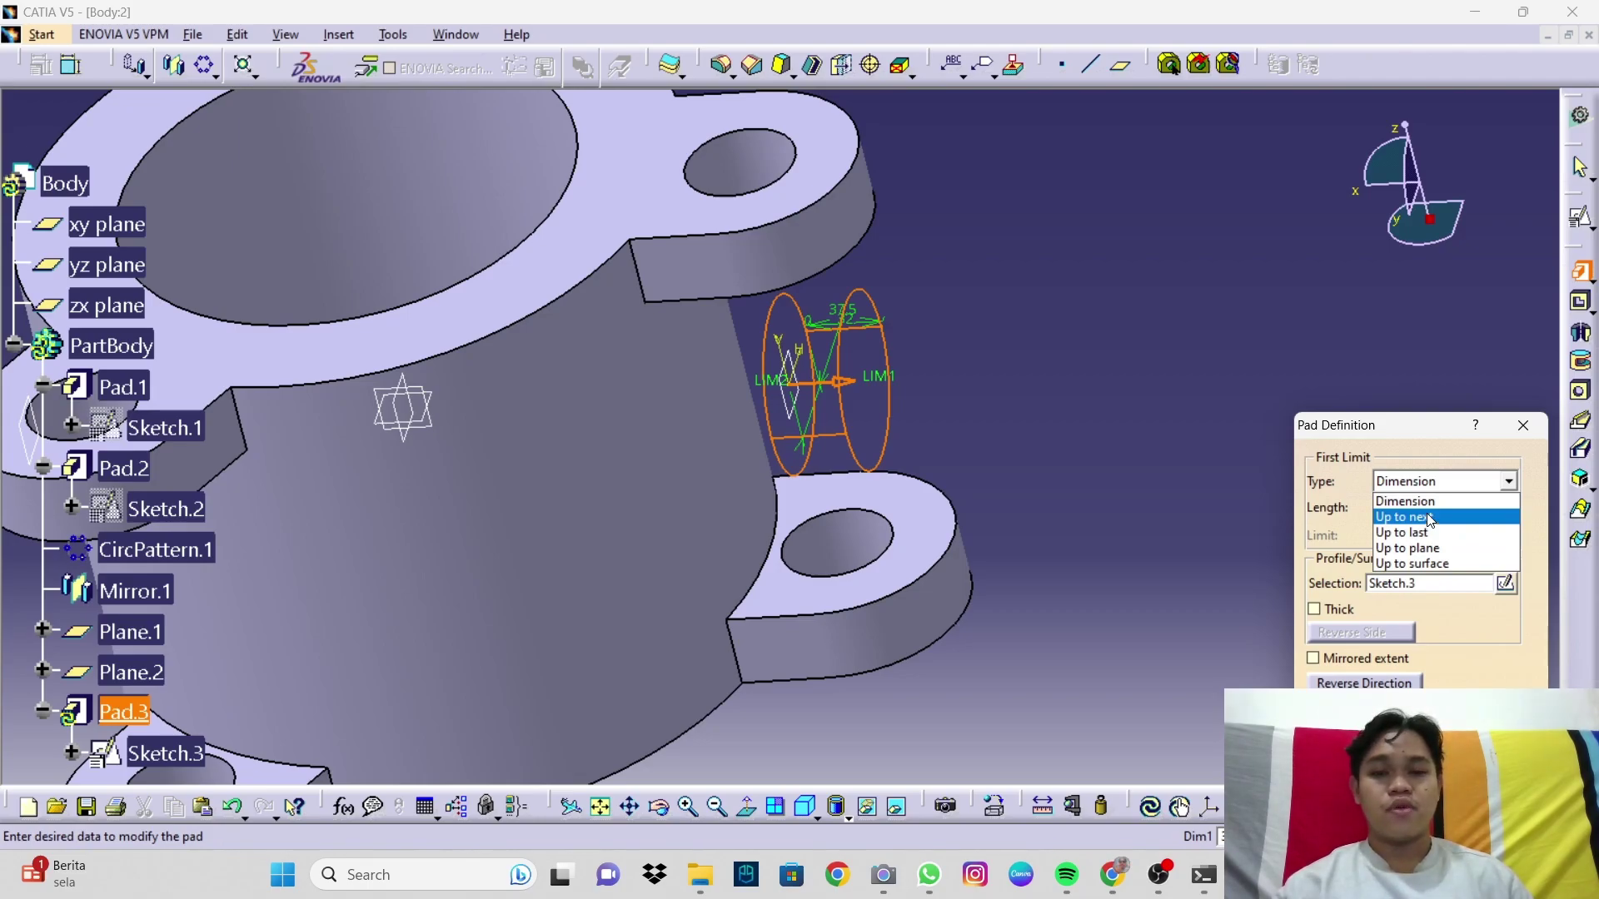
left_click(1429, 518)
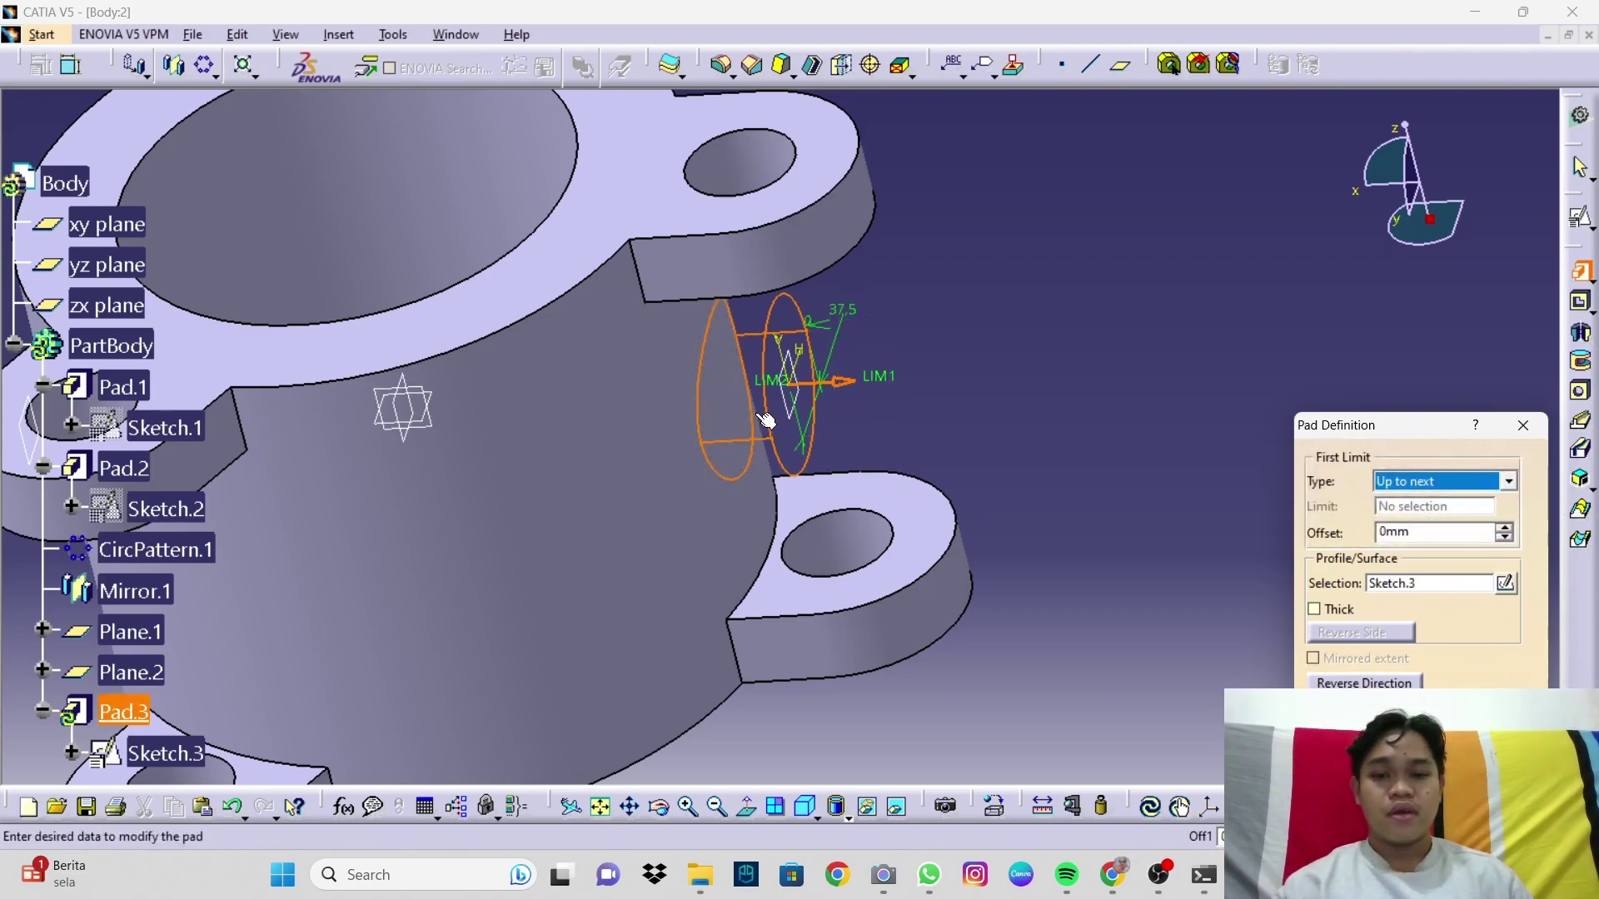
middle_click_drag(957, 542, 853, 573)
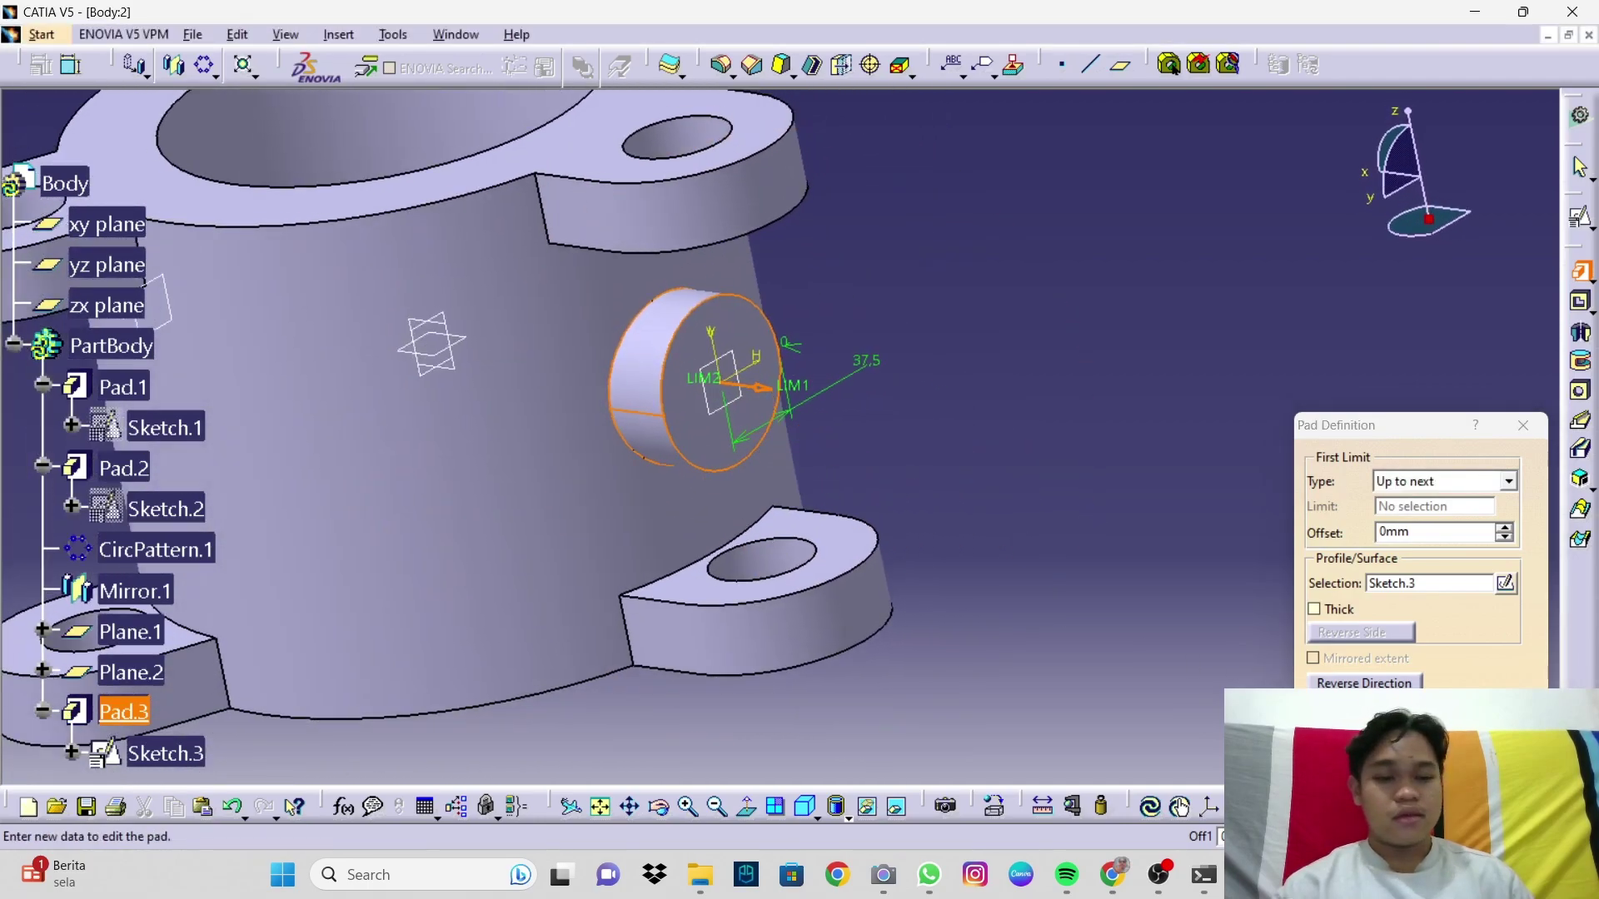
left_click(1433, 787)
mouse_move(992, 653)
middle_mouse_down()
mouse_move(898, 503)
mouse_move(837, 497)
mouse_move(935, 467)
mouse_move(950, 483)
middle_mouse_up()
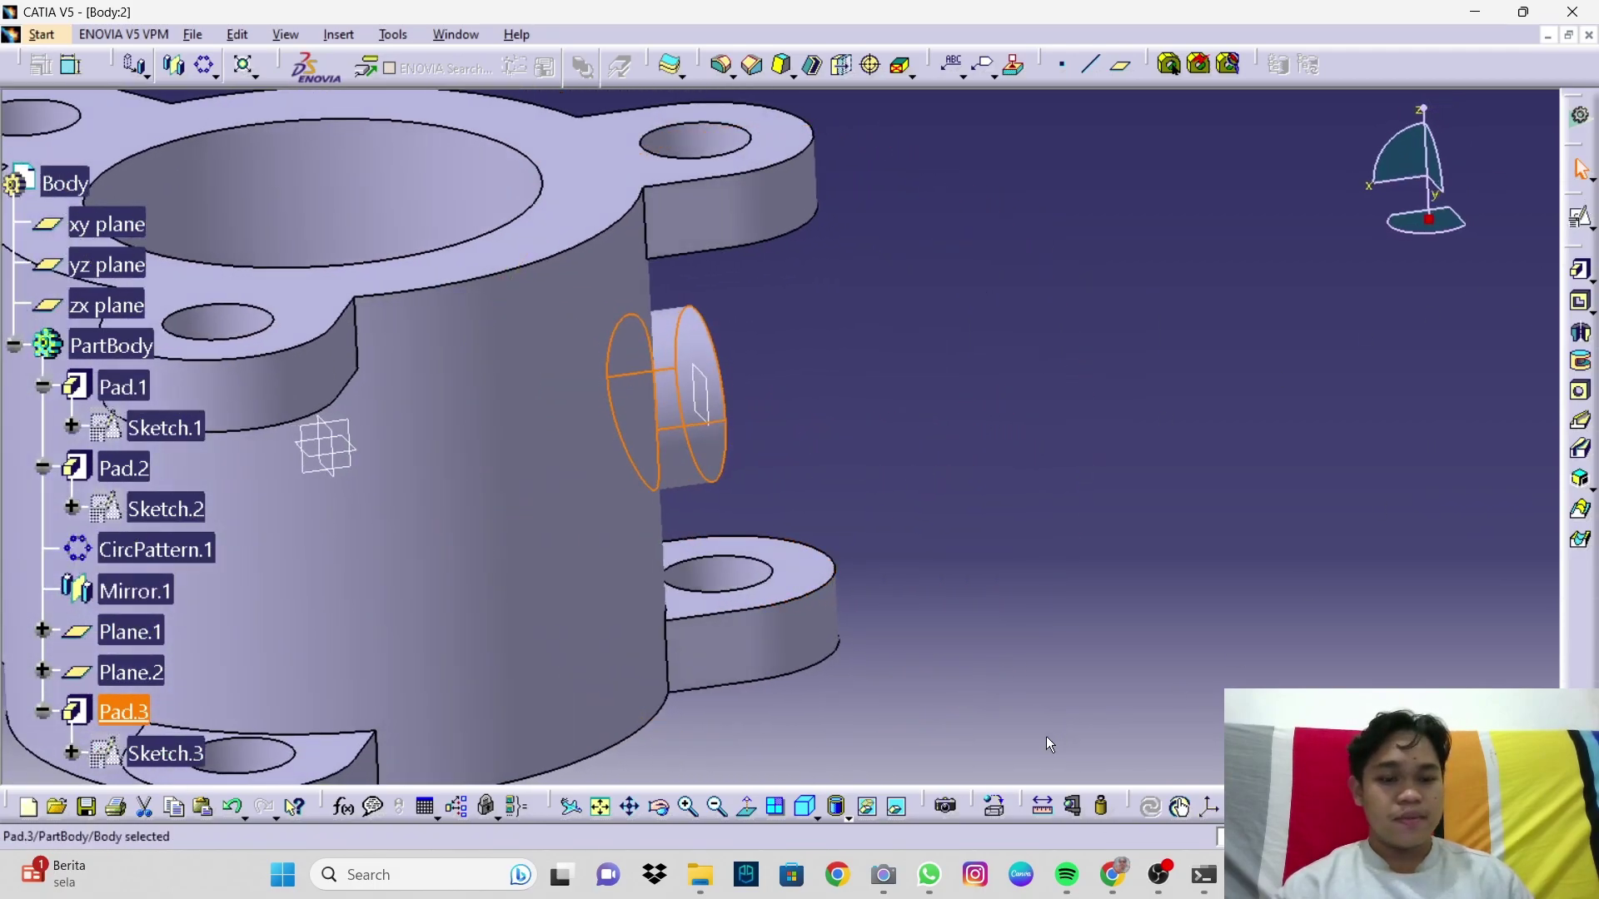
Step: Return to isometric view and start a positioned sketch on Plane.1
left_click(822, 795)
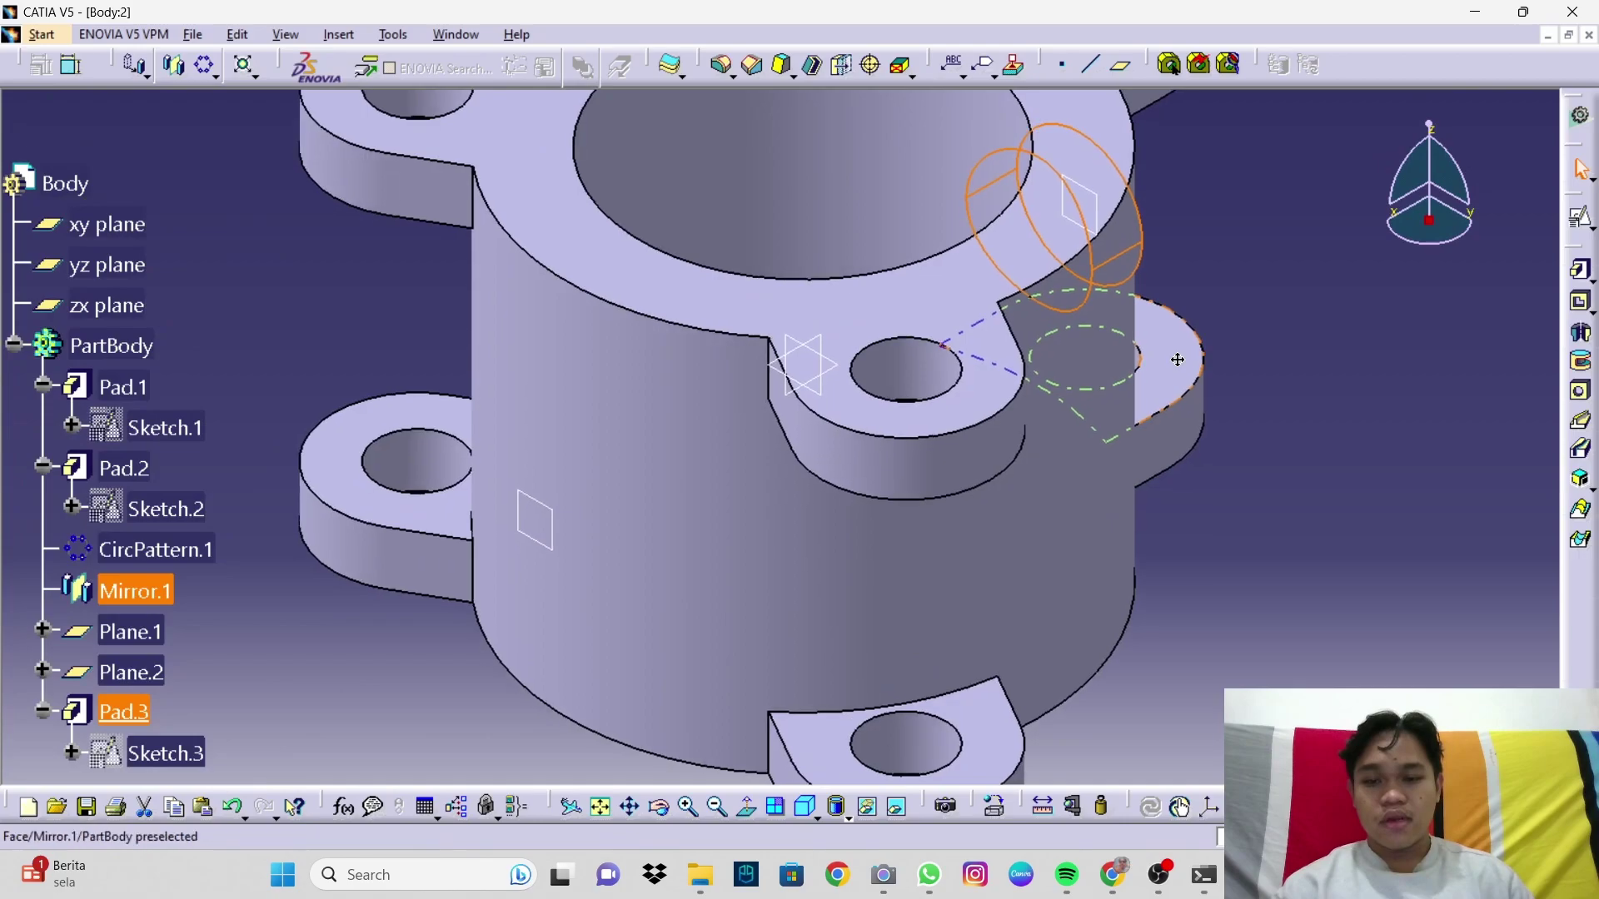
middle_click_drag(1177, 360, 1214, 453)
middle_click_drag(1027, 480, 1141, 489)
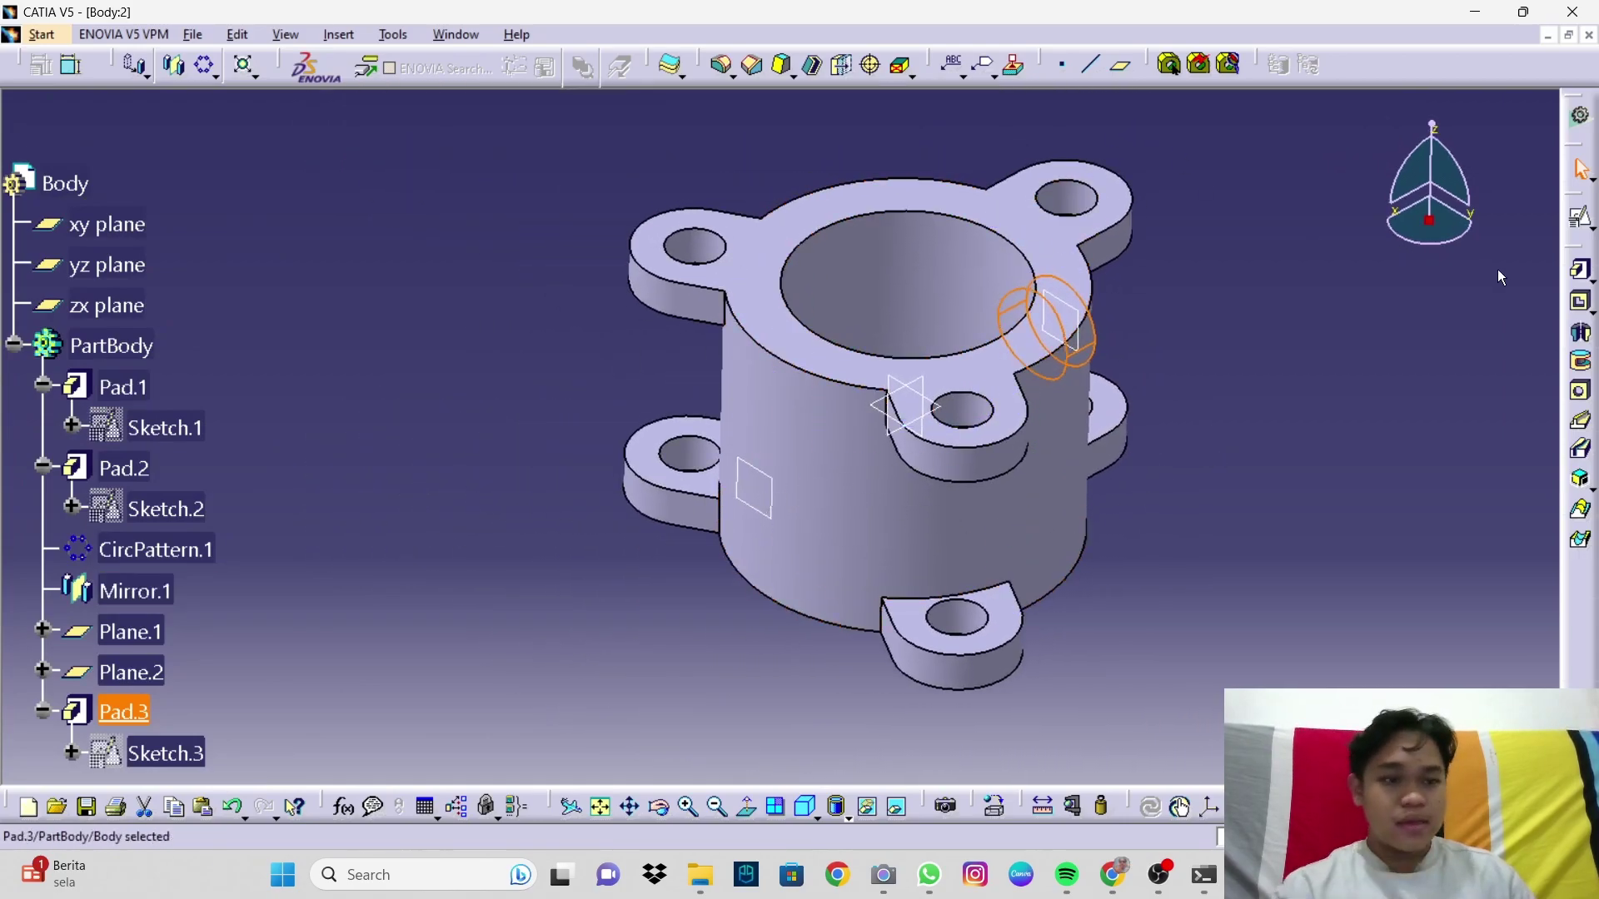
left_click(1581, 218)
left_click(757, 483)
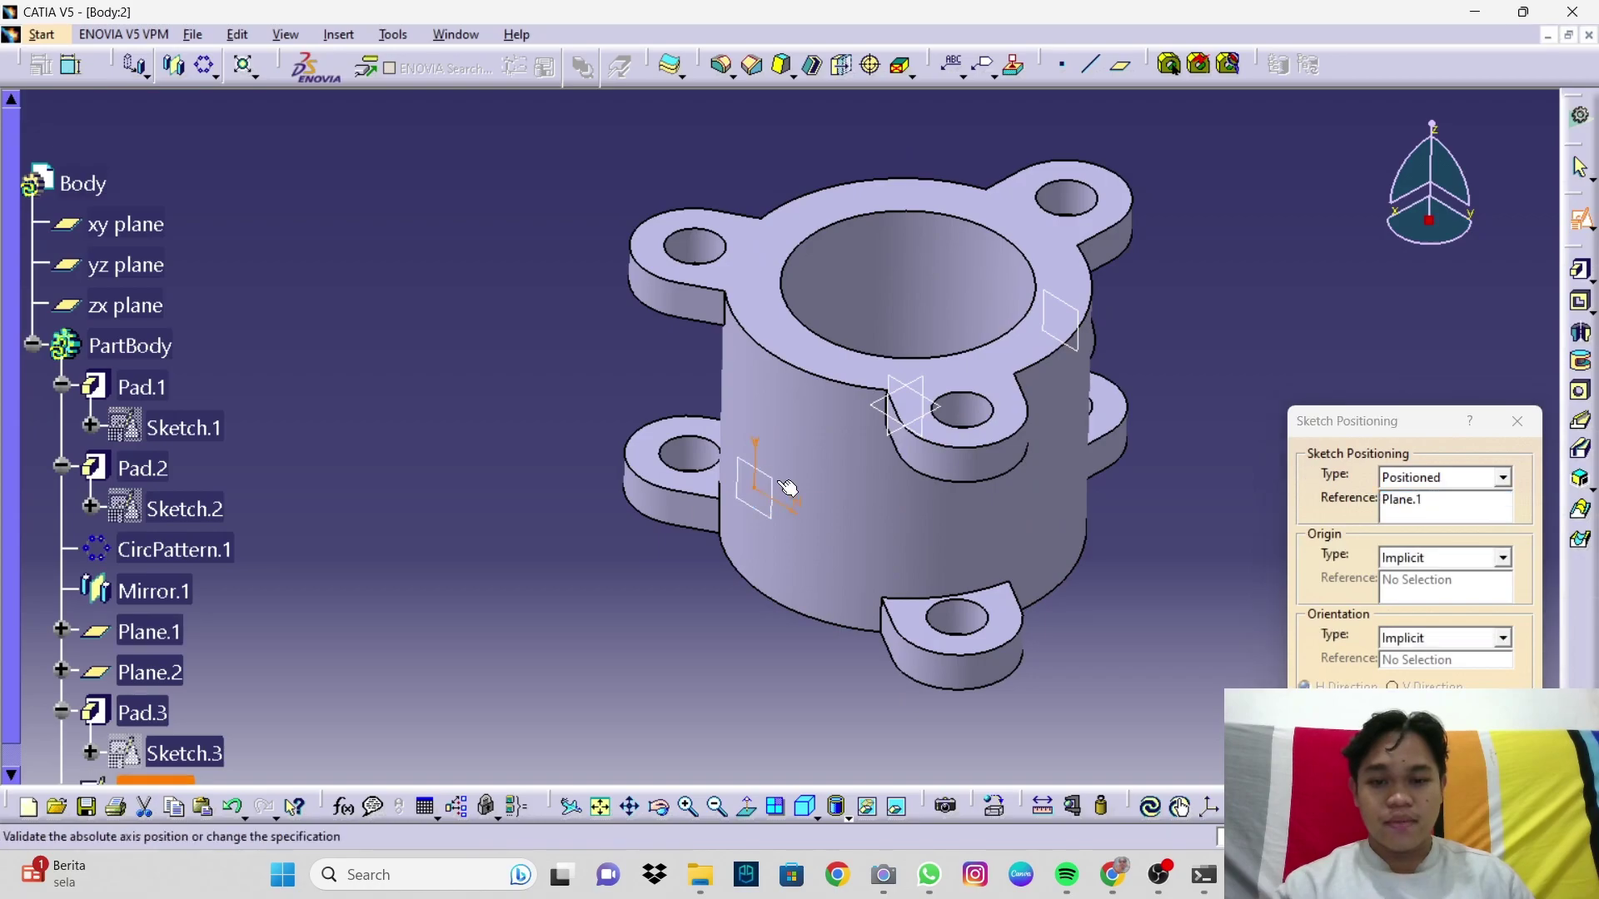
Step: Enter the sketch on Plane.1 and draw a circle centred on the origin
left_click(1437, 771)
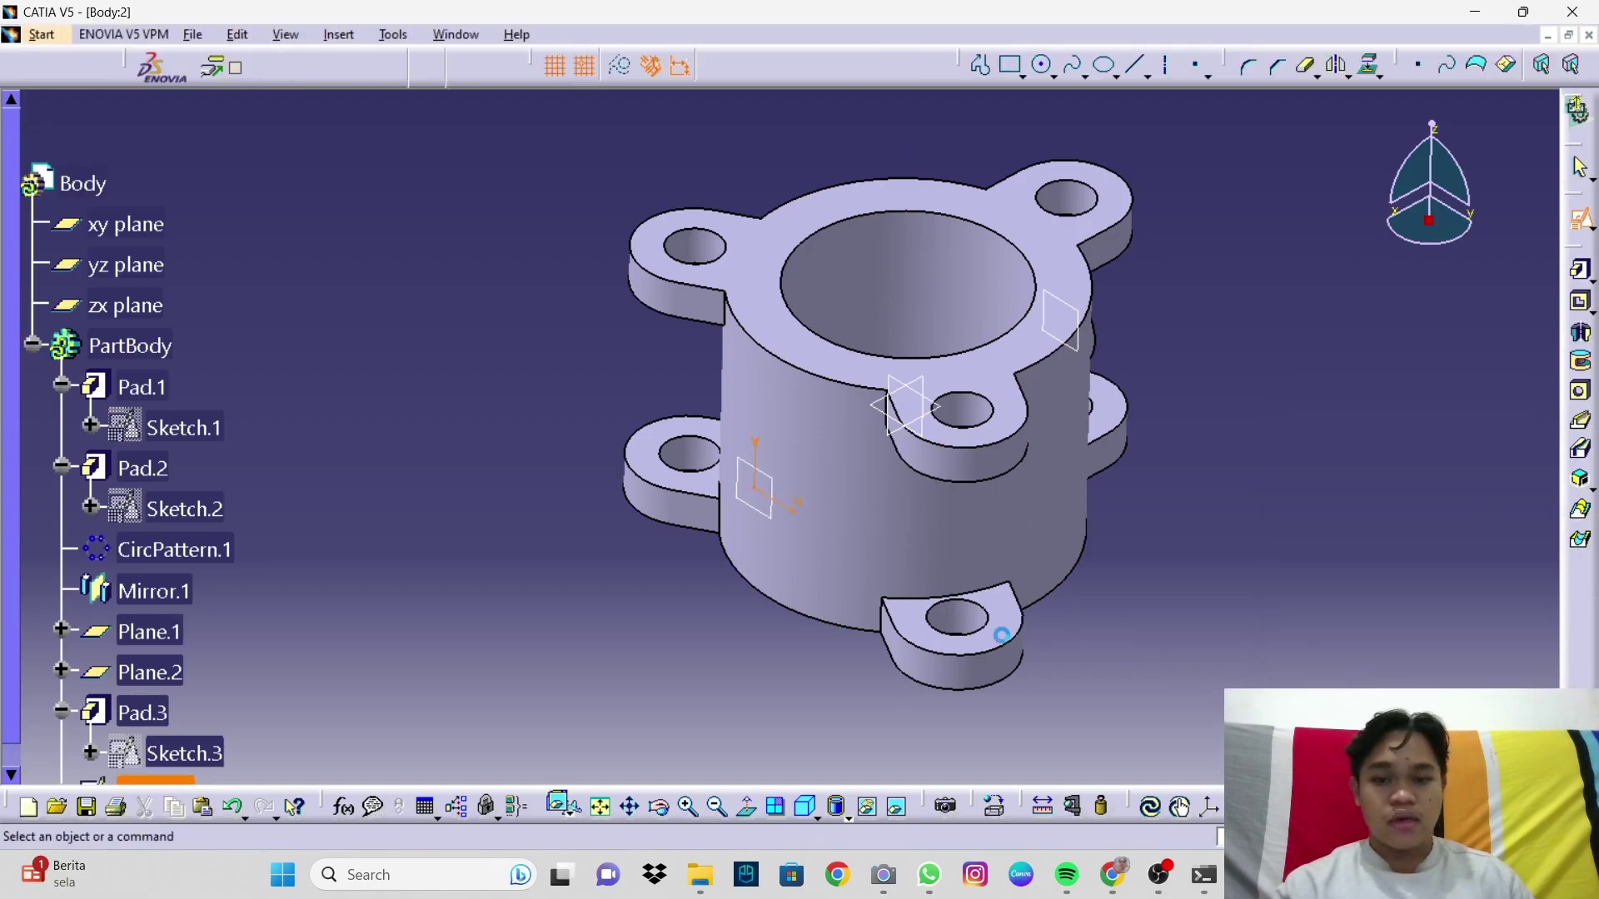
middle_click_drag(851, 593, 942, 479)
left_click(1291, 154)
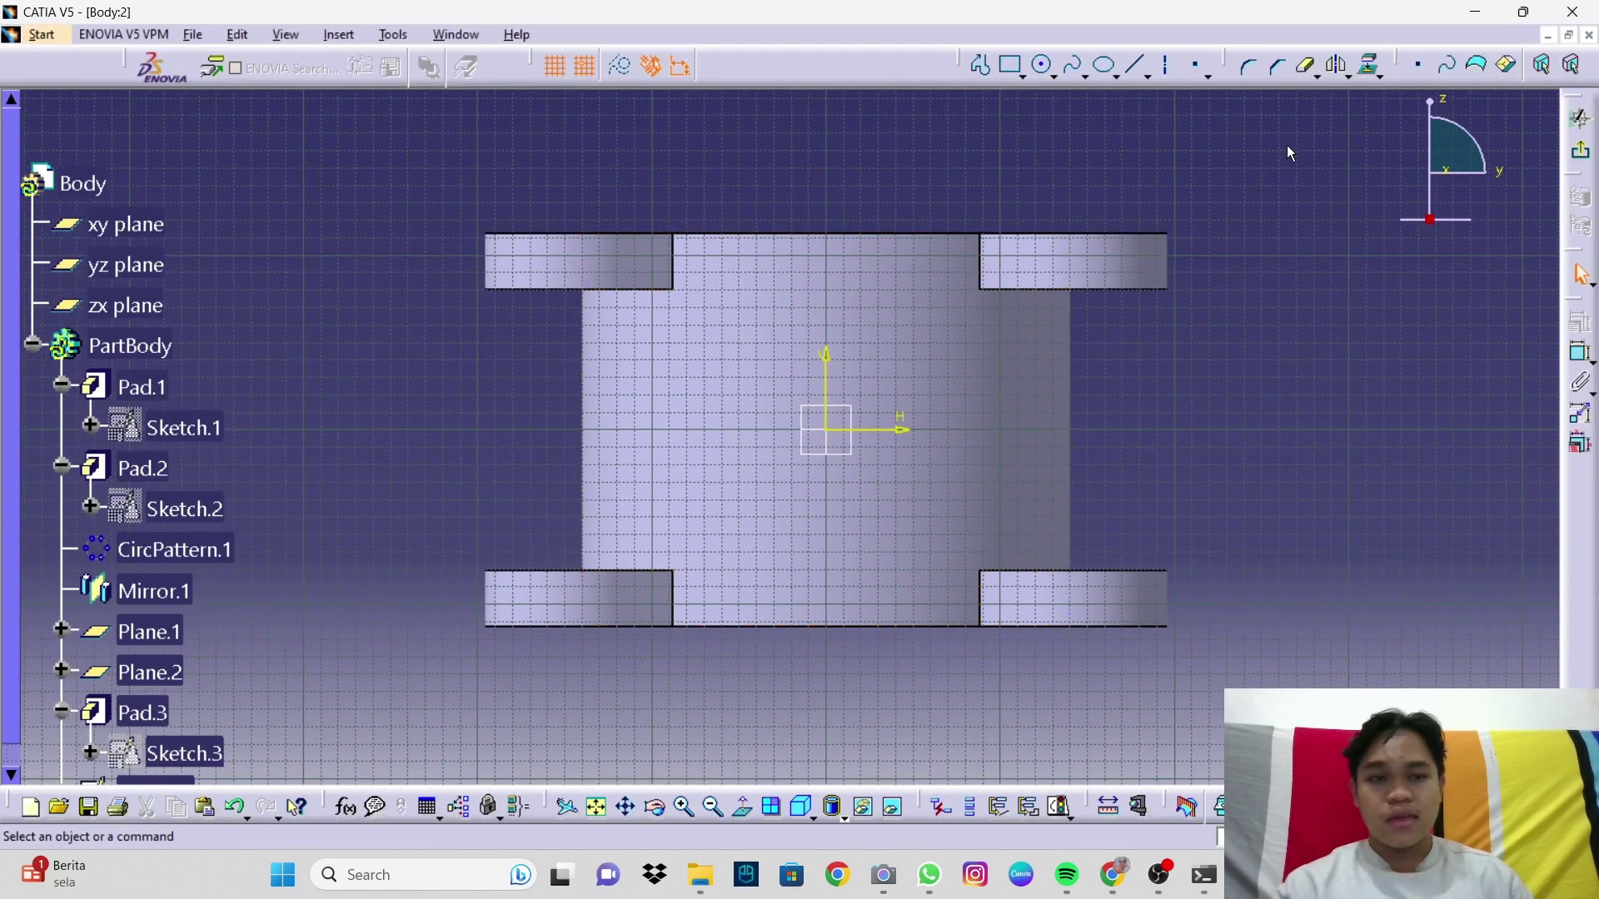
left_click(1043, 69)
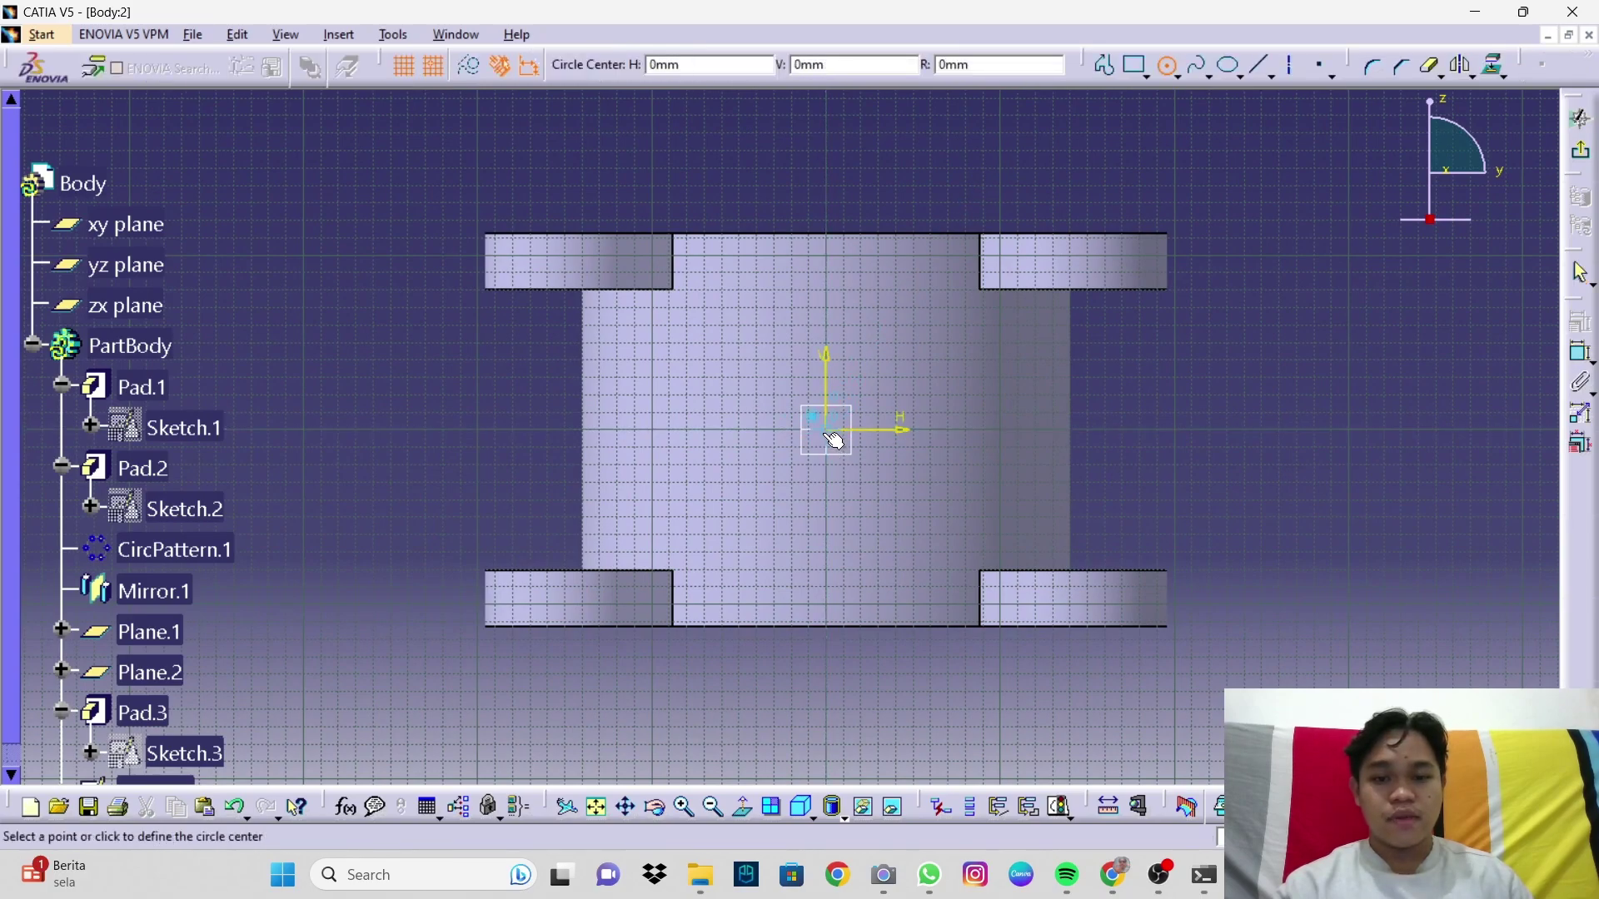
left_click(827, 433)
left_click(985, 477)
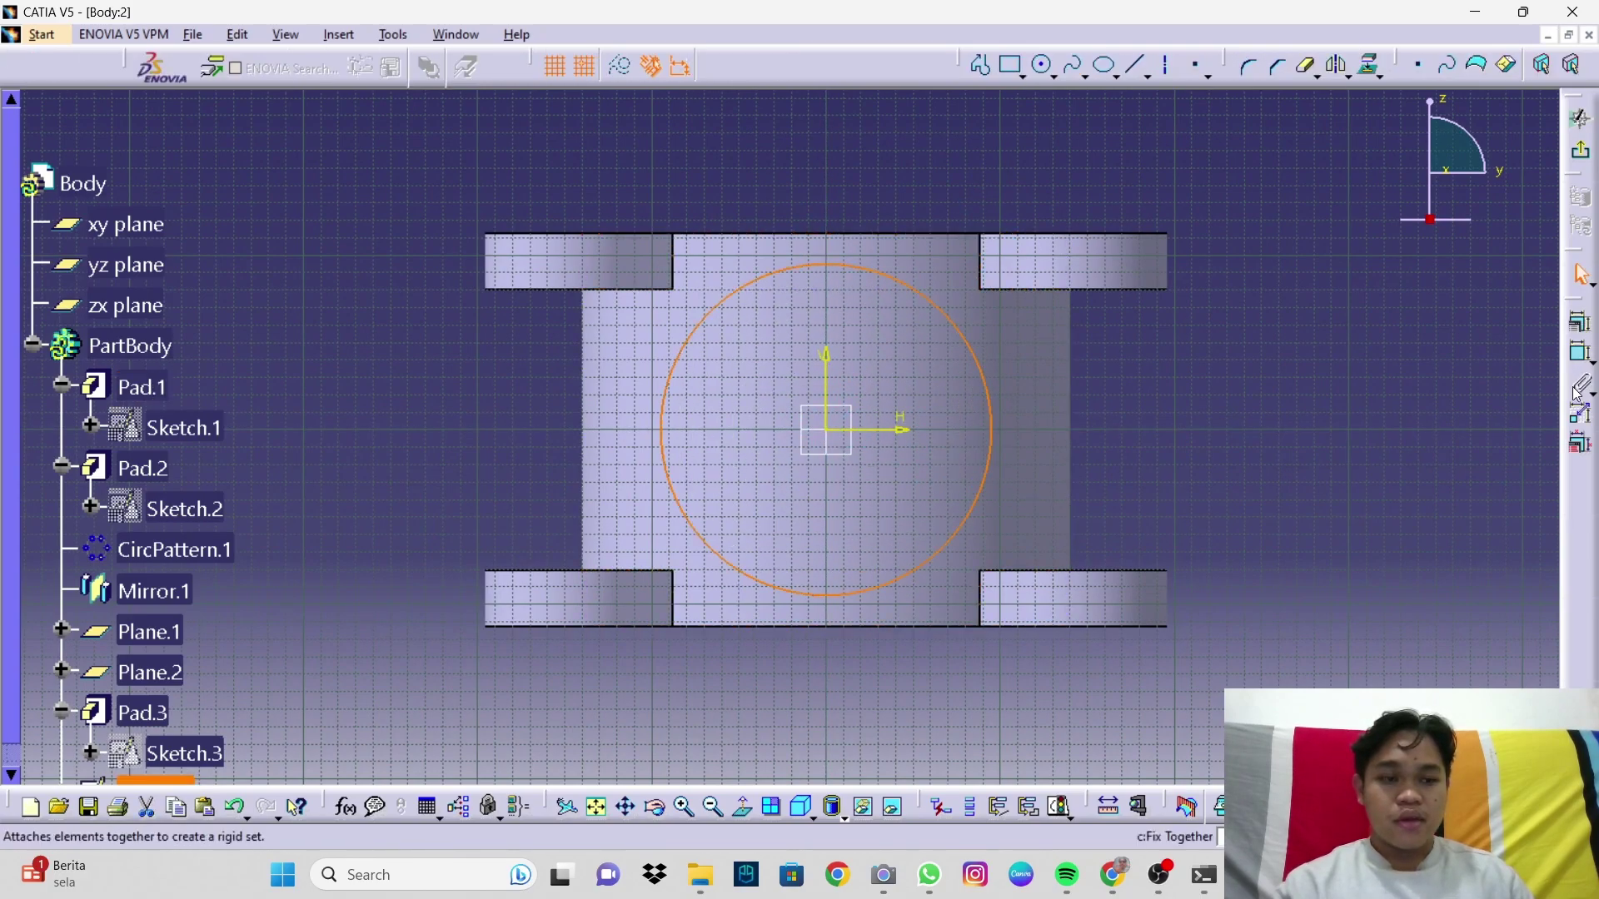
Step: Add a dimension to the new circle
left_click(1579, 354)
left_click(1030, 336)
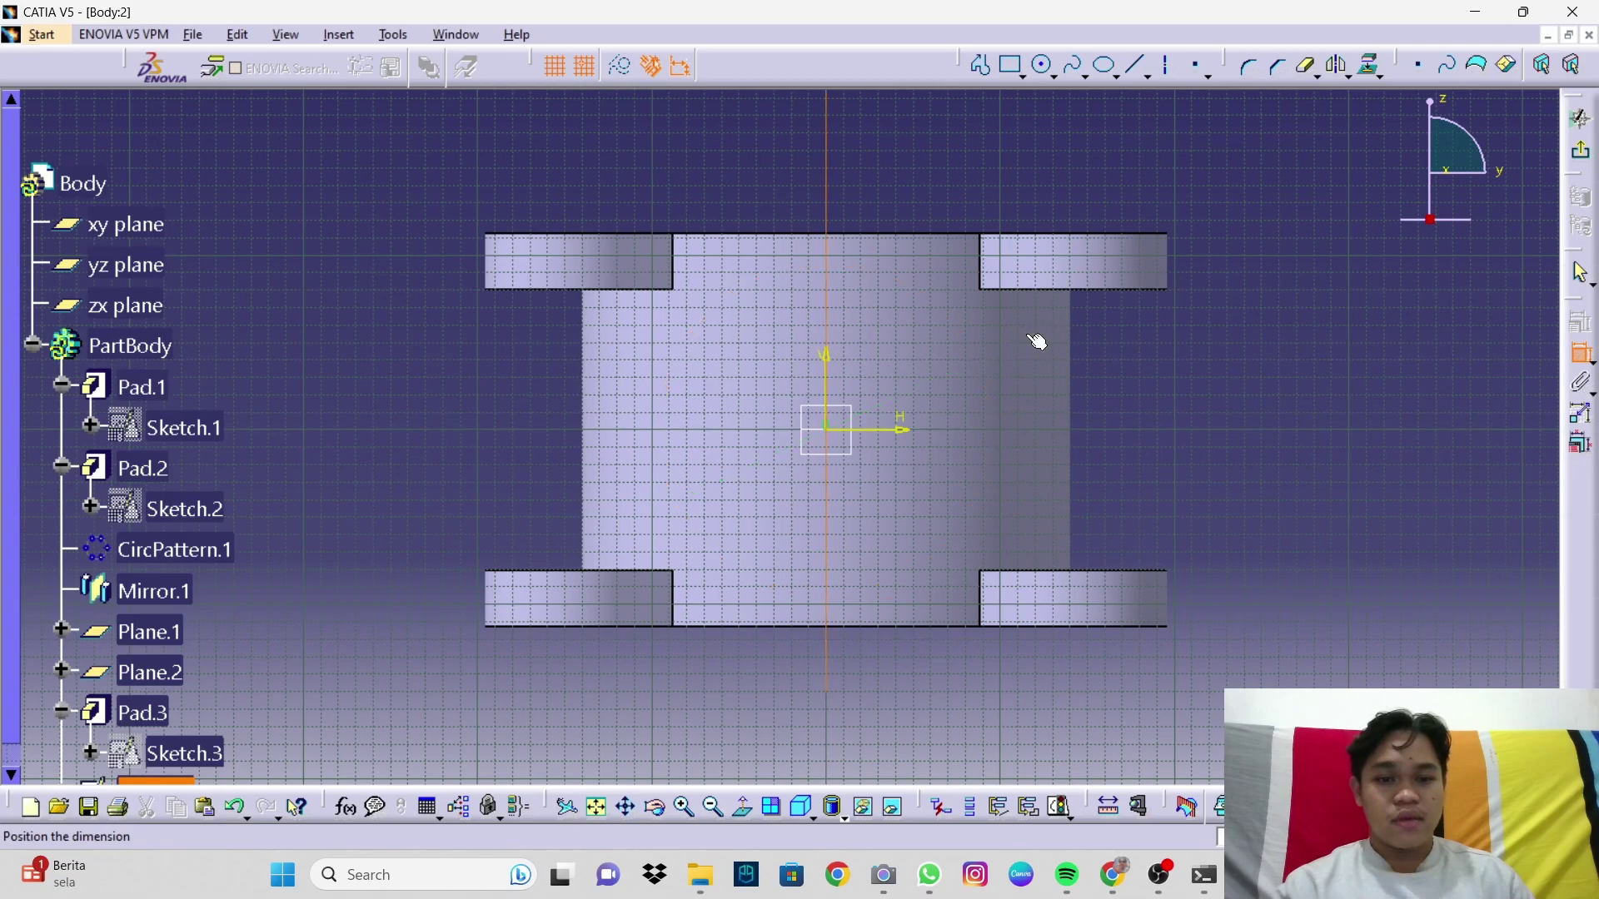
key("Escape")
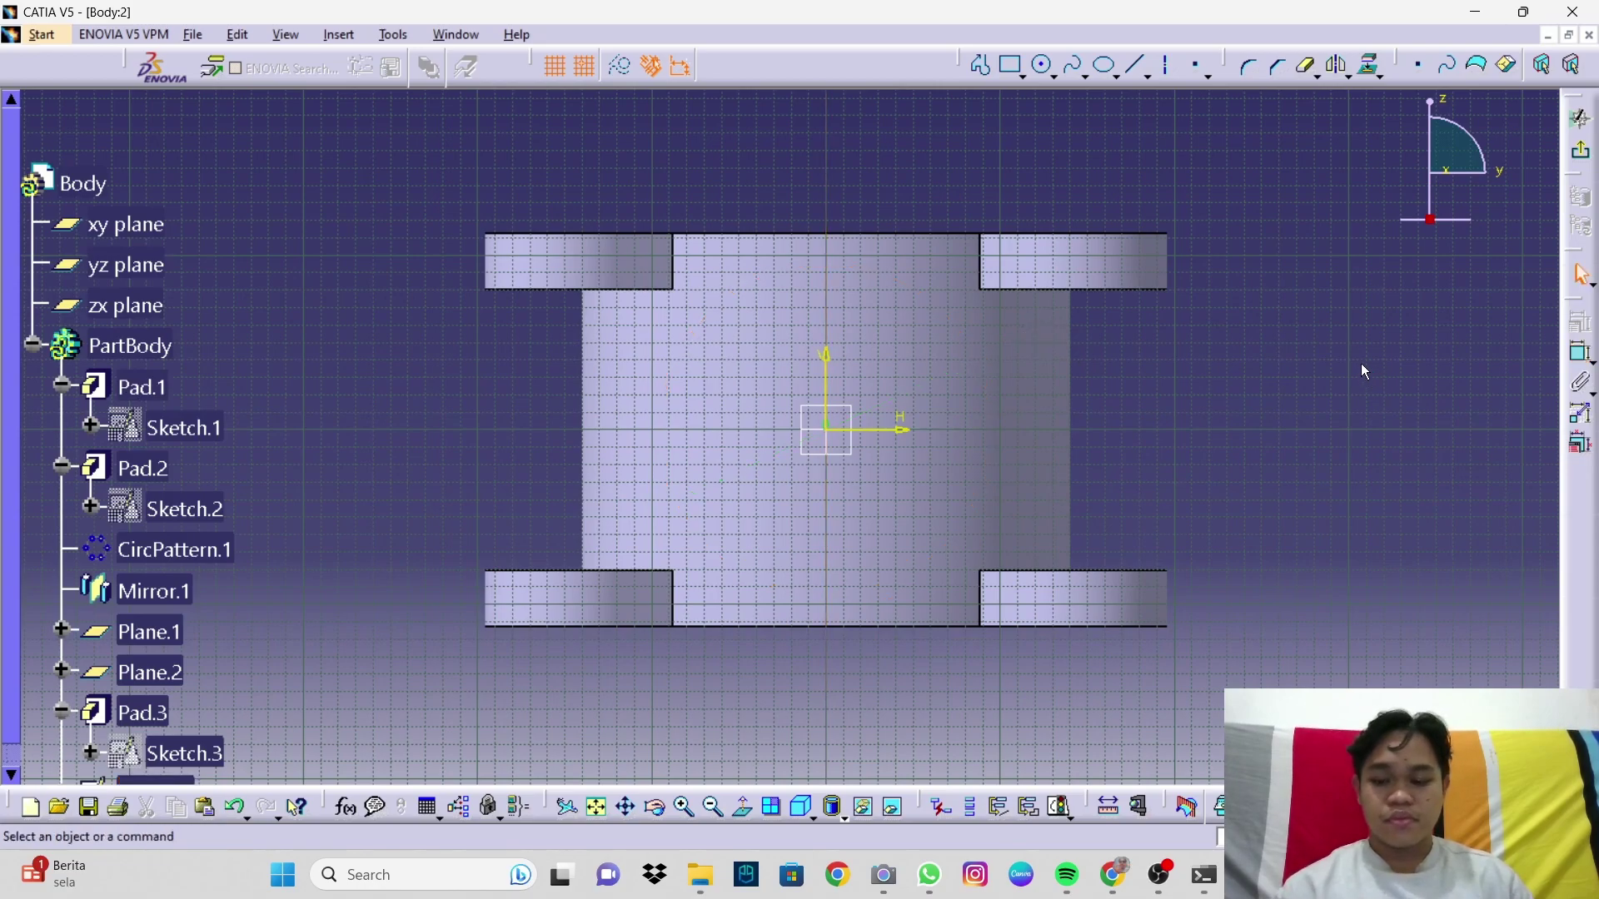
left_click(1579, 354)
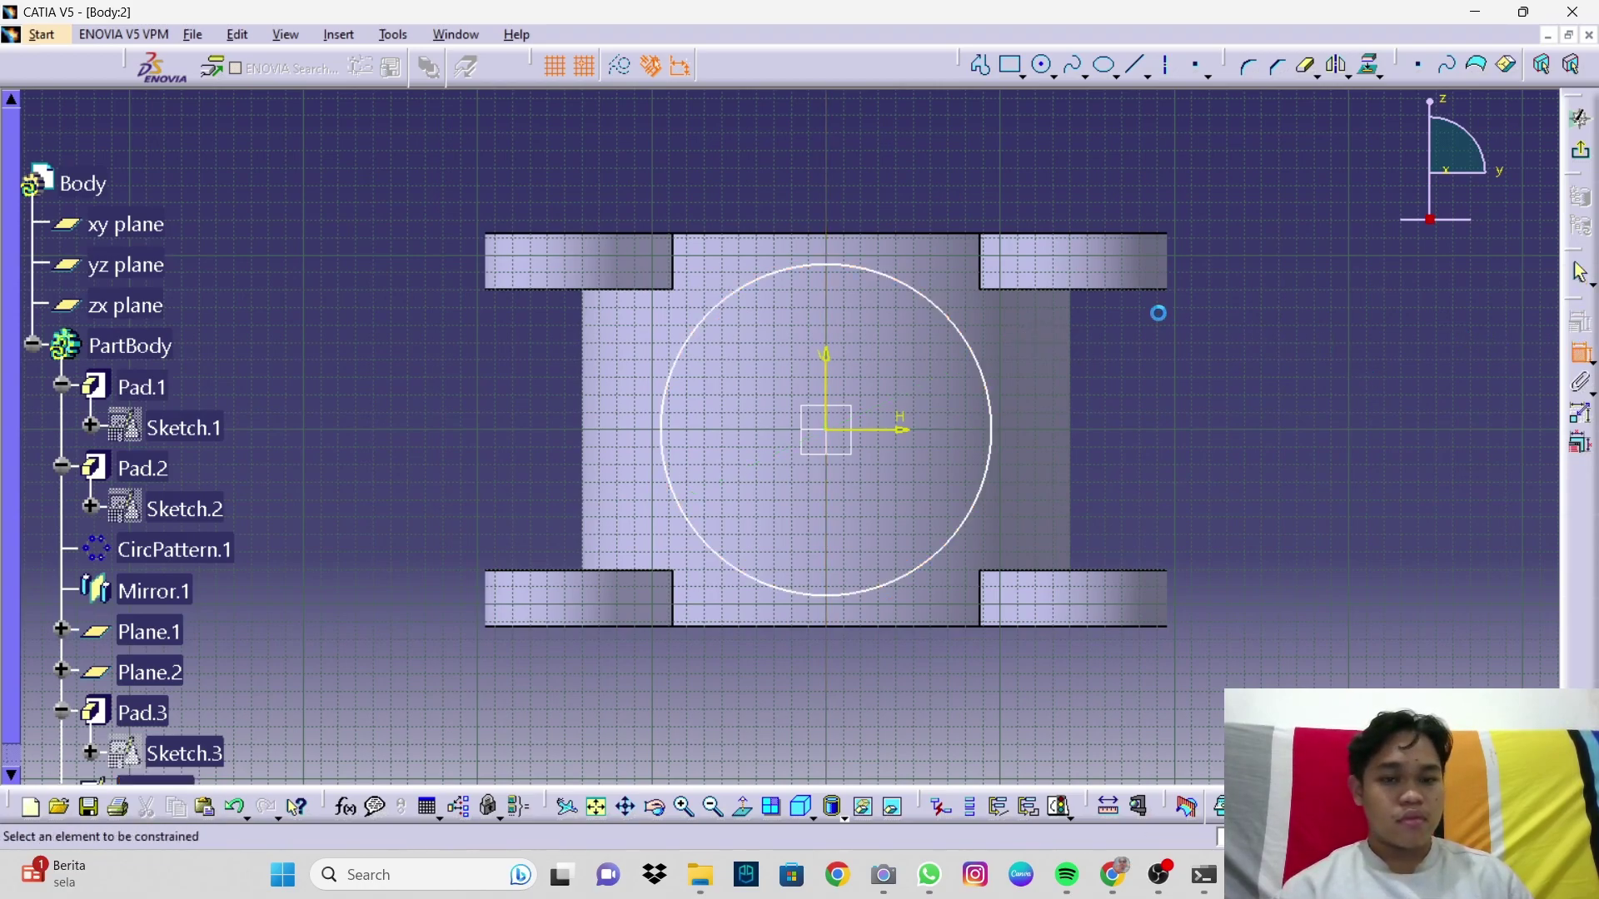
left_click(976, 360)
left_click(1056, 365)
Step: Set the circle's dimension to 100 and exit the sketch
double_click(1042, 343)
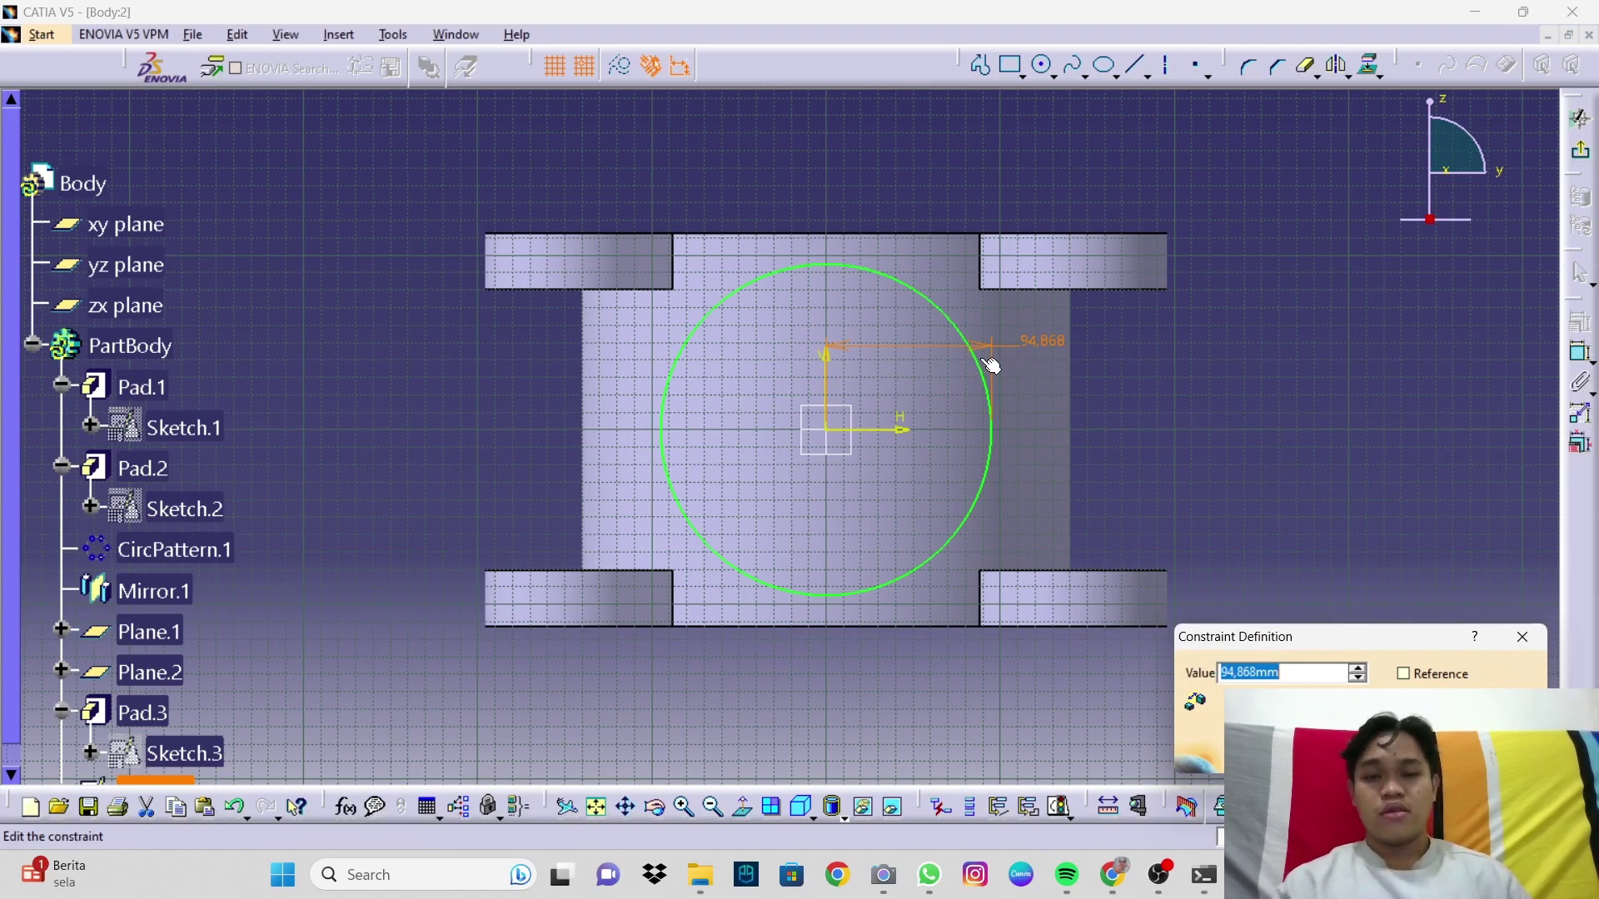
type("100")
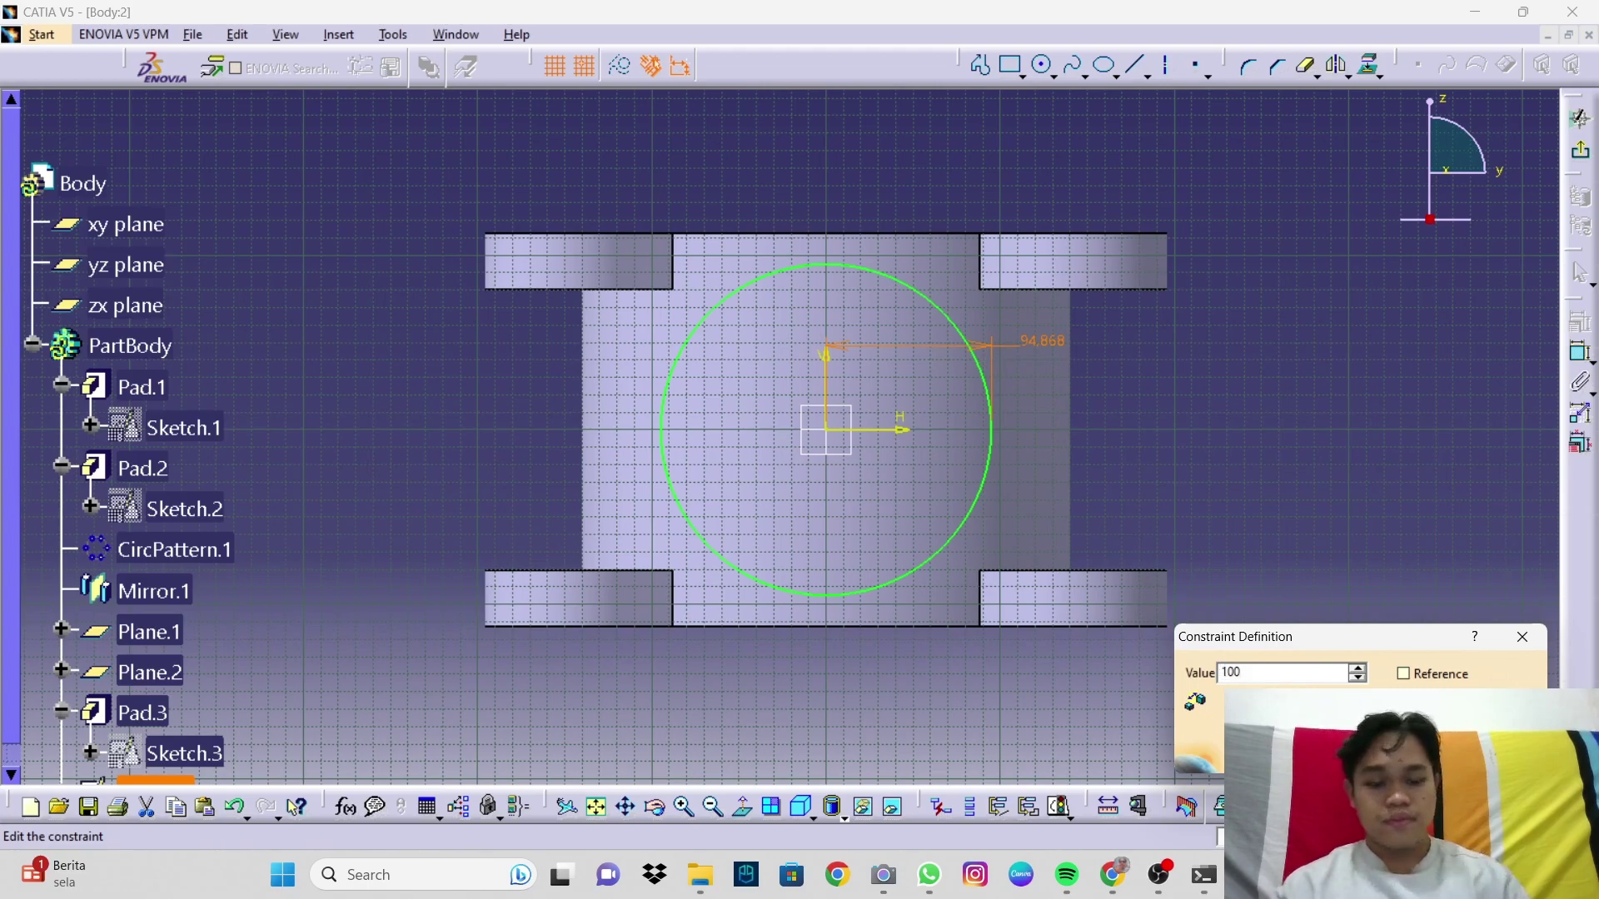
key("Return")
left_click(1421, 436)
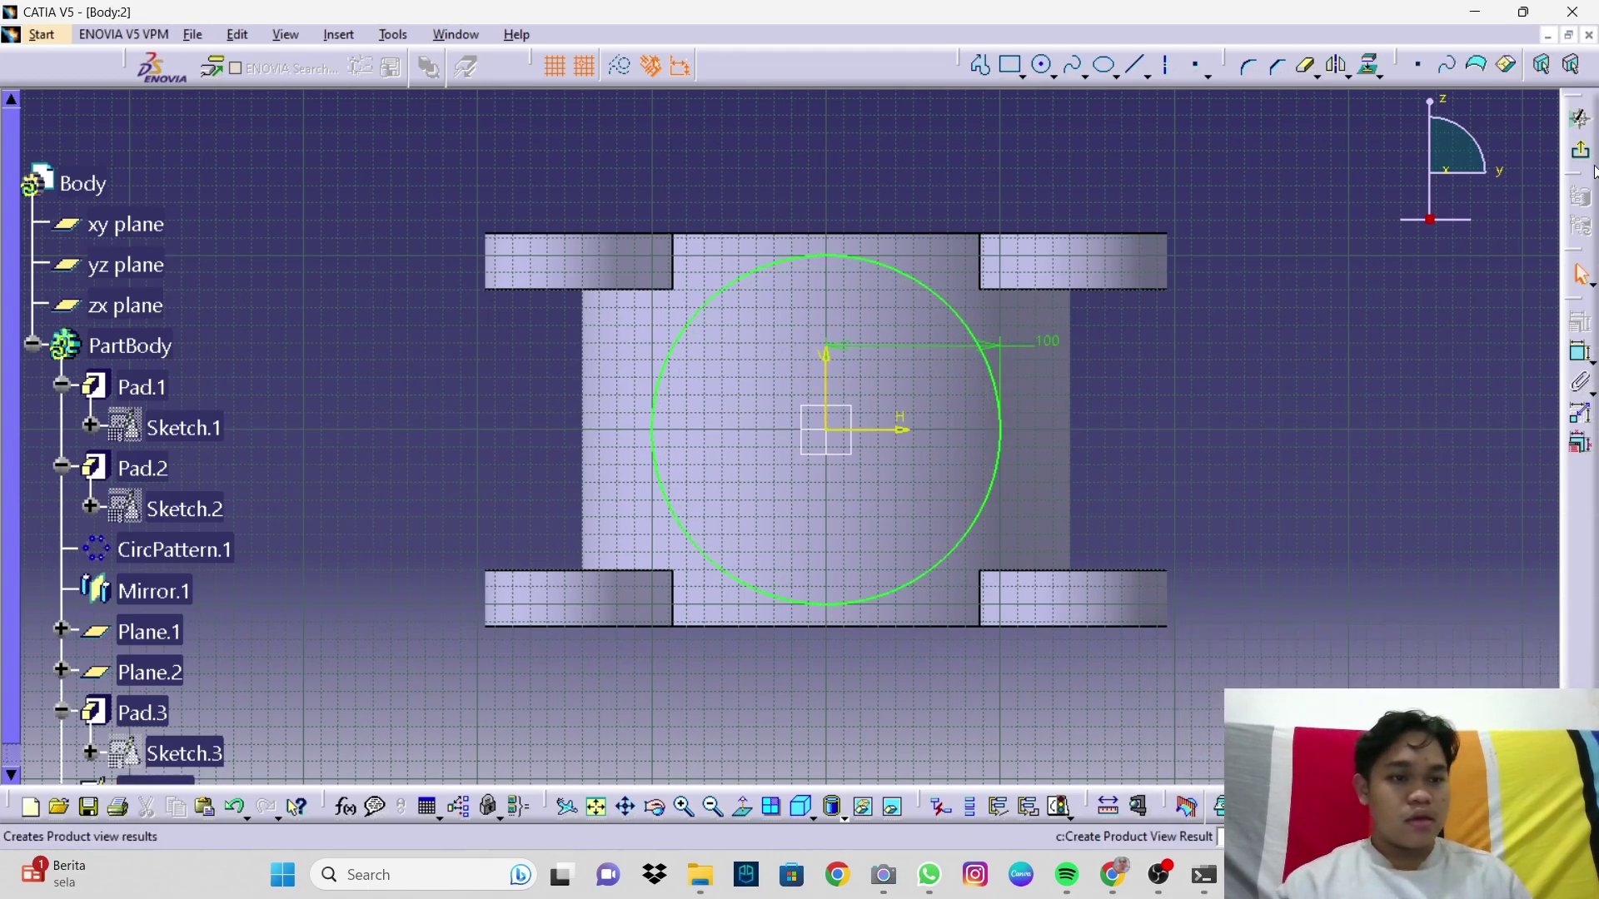
left_click(1581, 152)
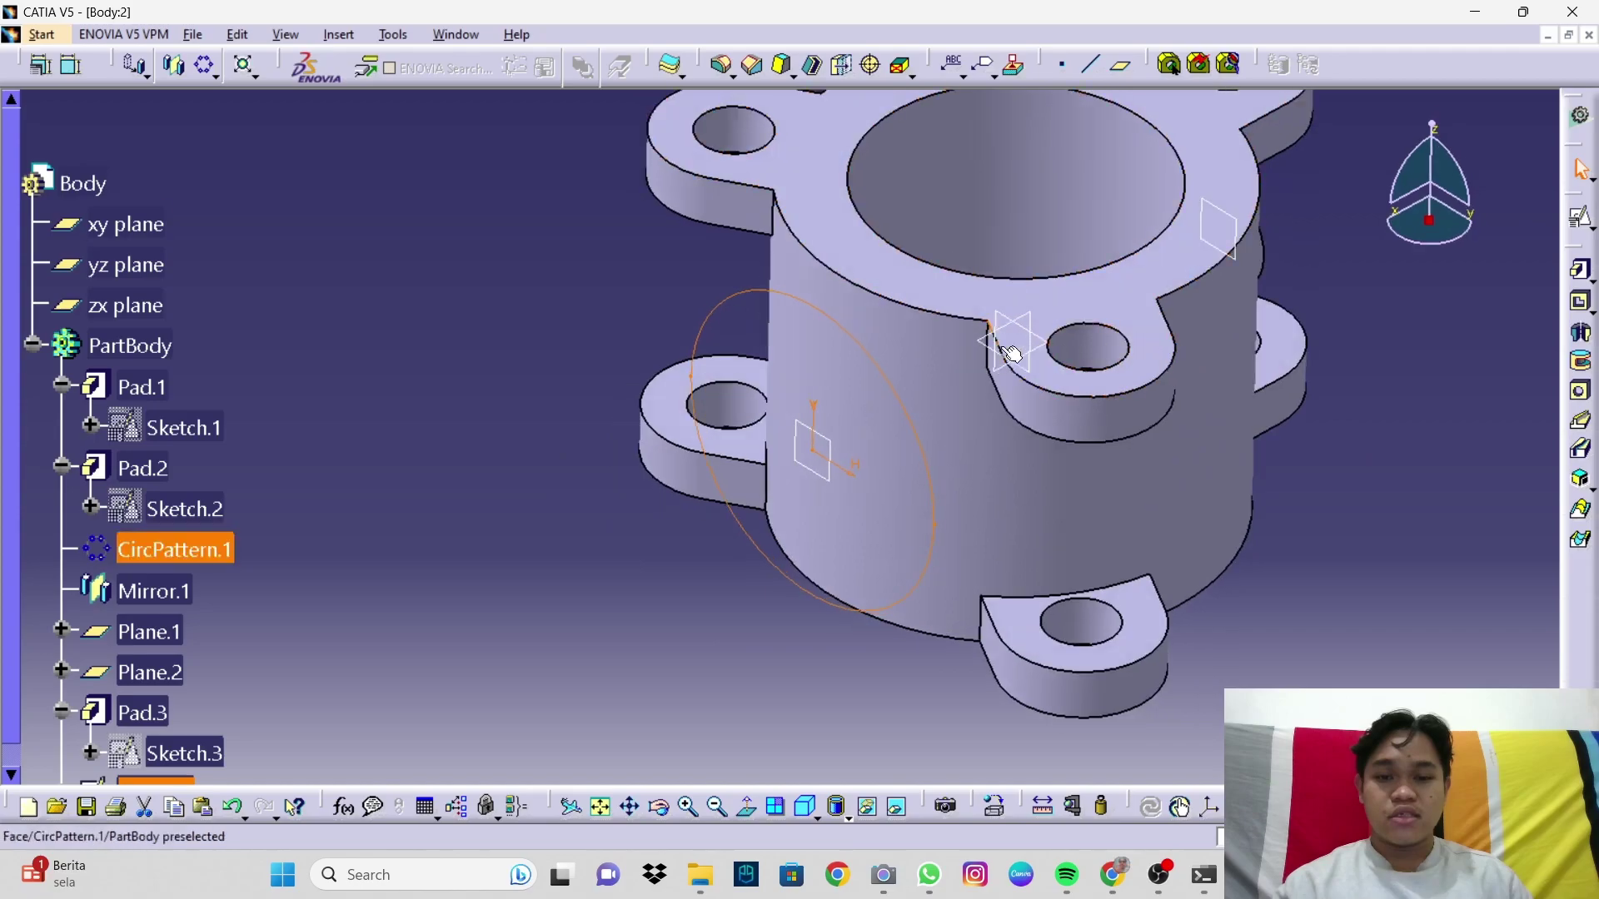
Step: Pad Sketch.4's circle up to the next face, creating Pad.4
middle_click_drag(985, 468, 862, 404)
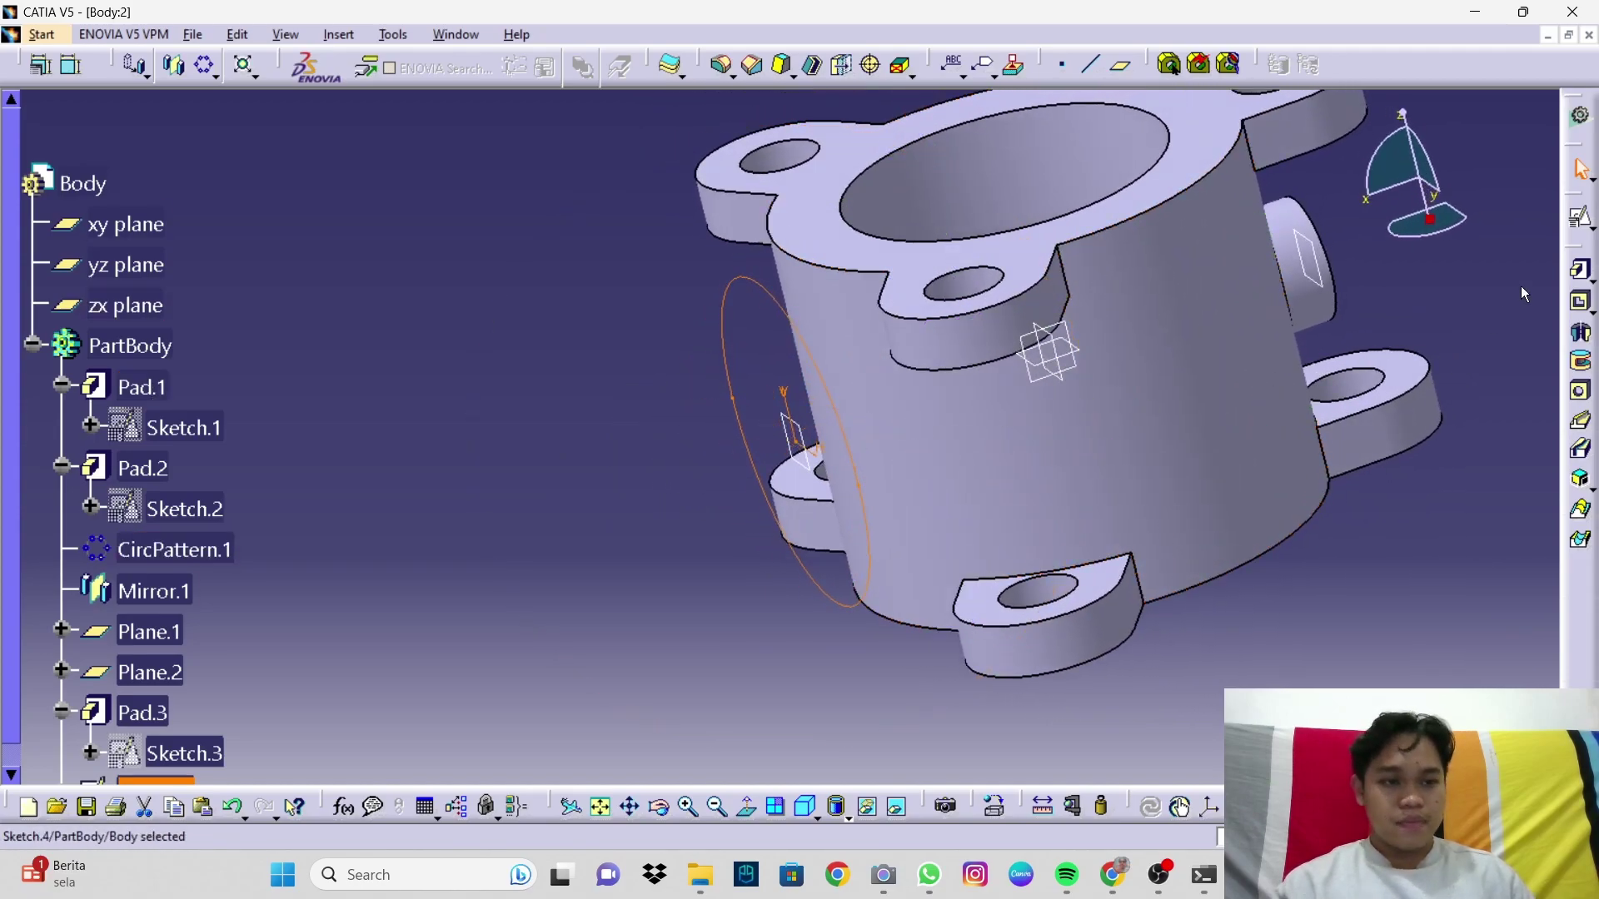
left_click(1581, 270)
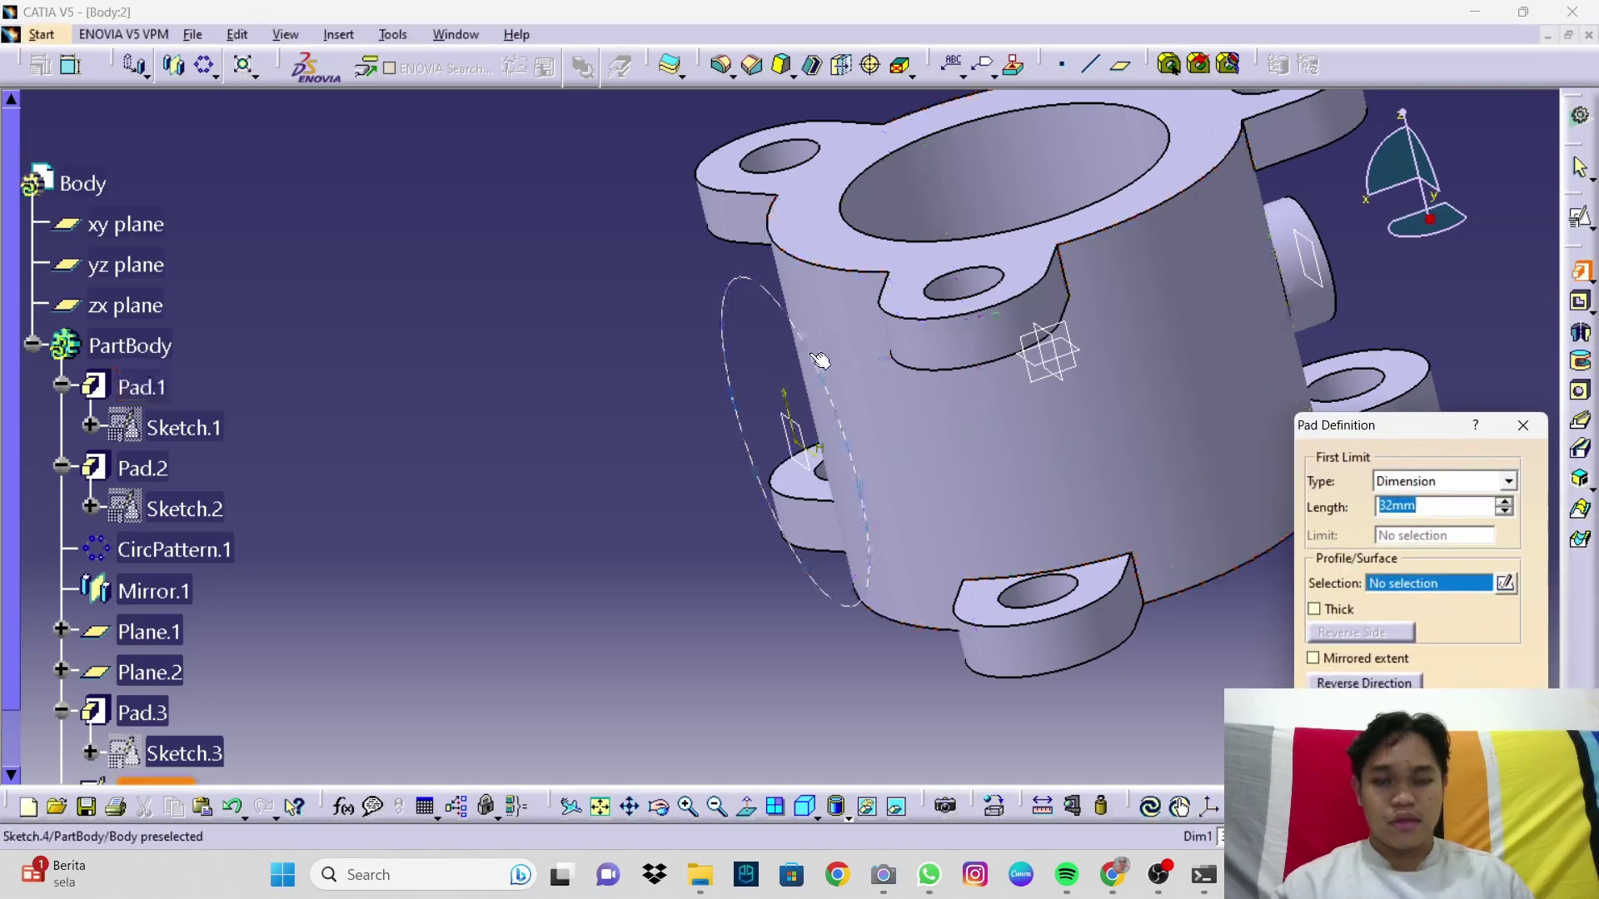
left_click(764, 287)
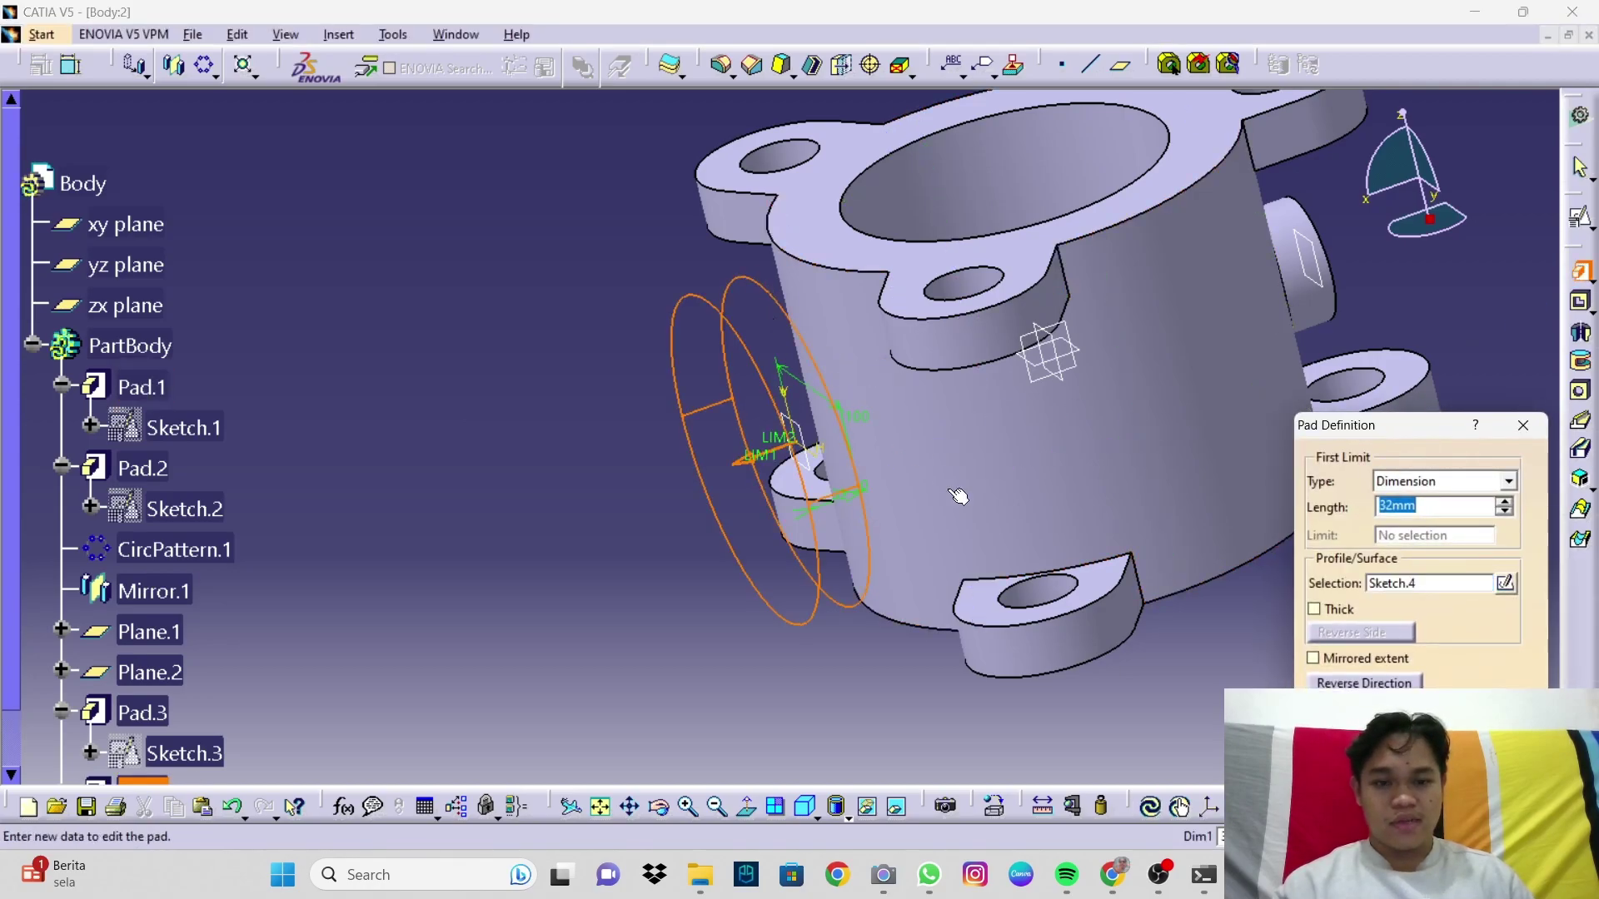
left_click(1387, 488)
left_click(1408, 517)
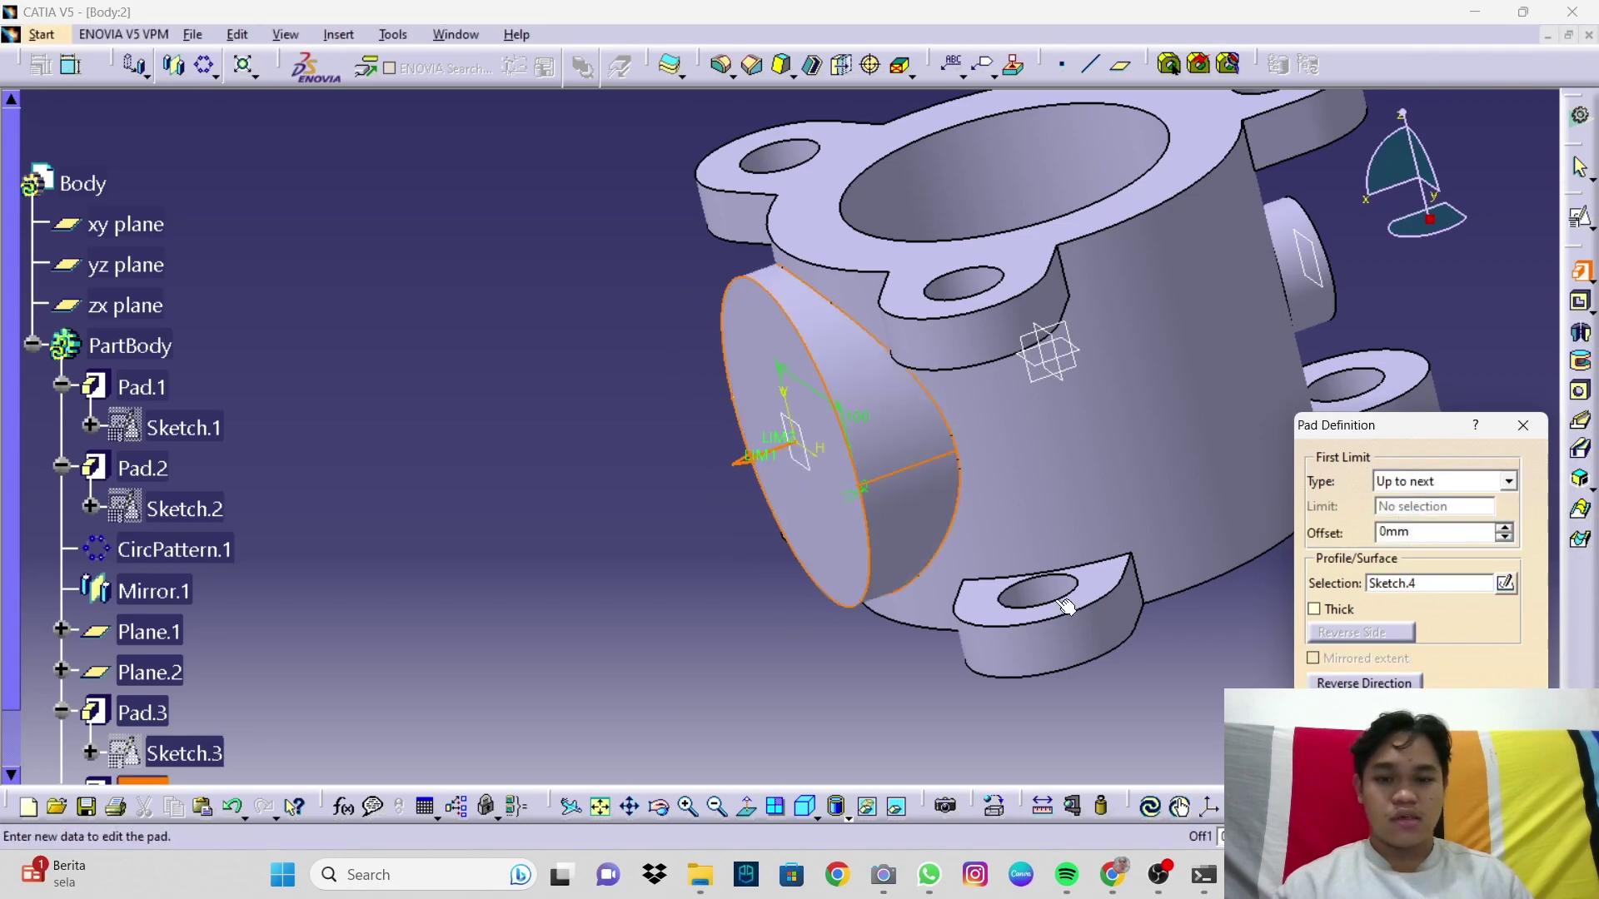
left_click(1378, 737)
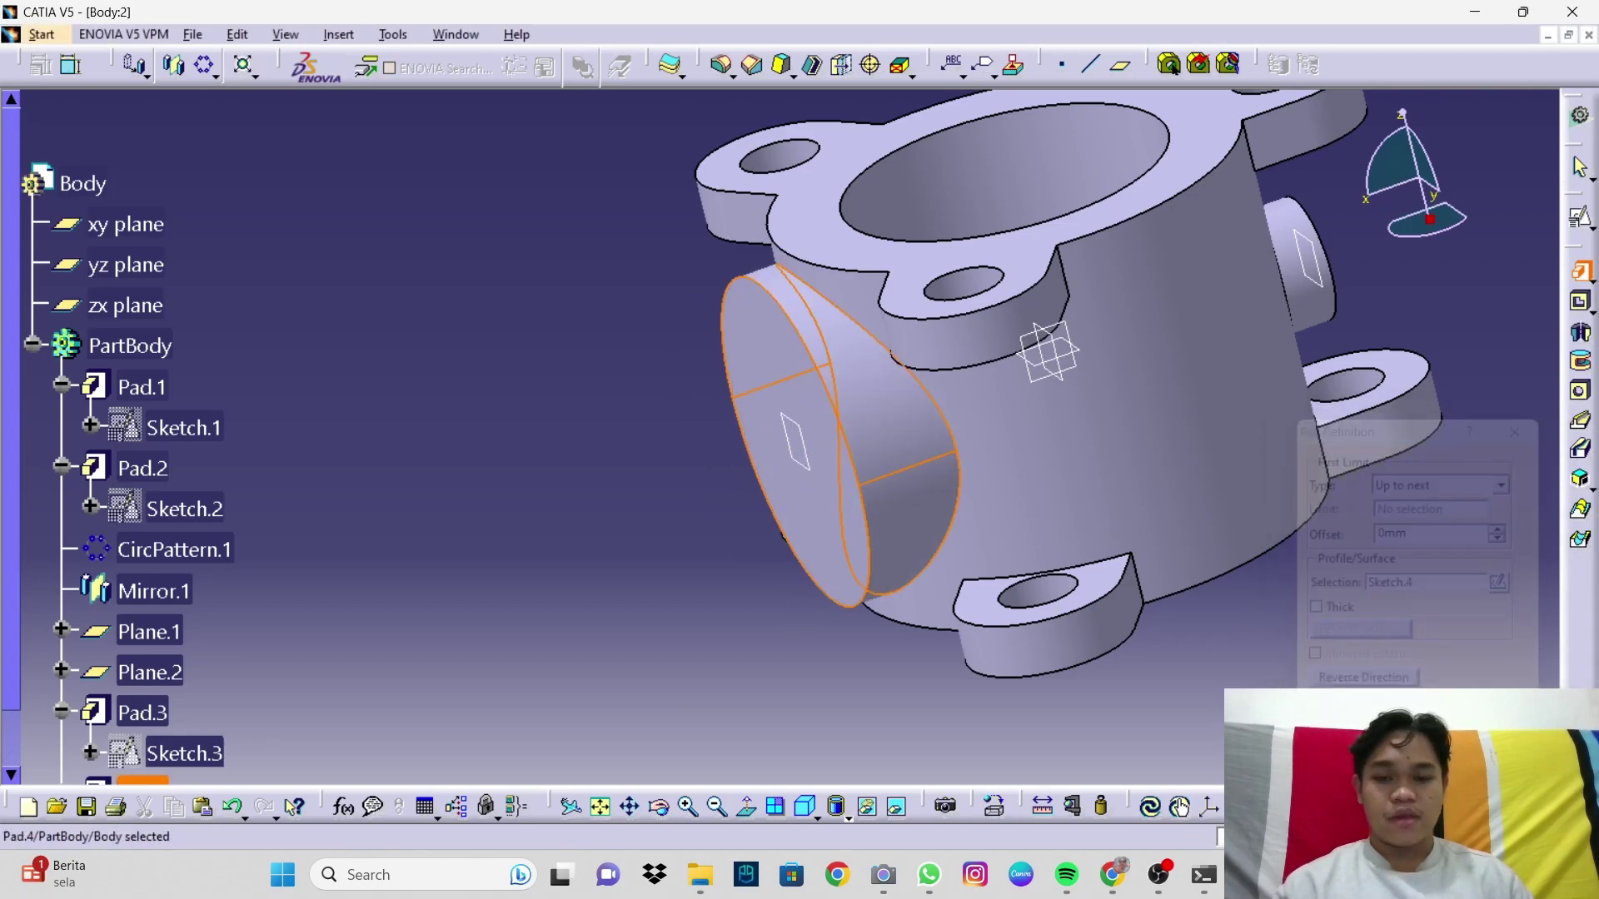
Step: Clear the selection and show the part in standard isometric view
middle_click_drag(979, 508, 1406, 467)
left_click(1406, 467)
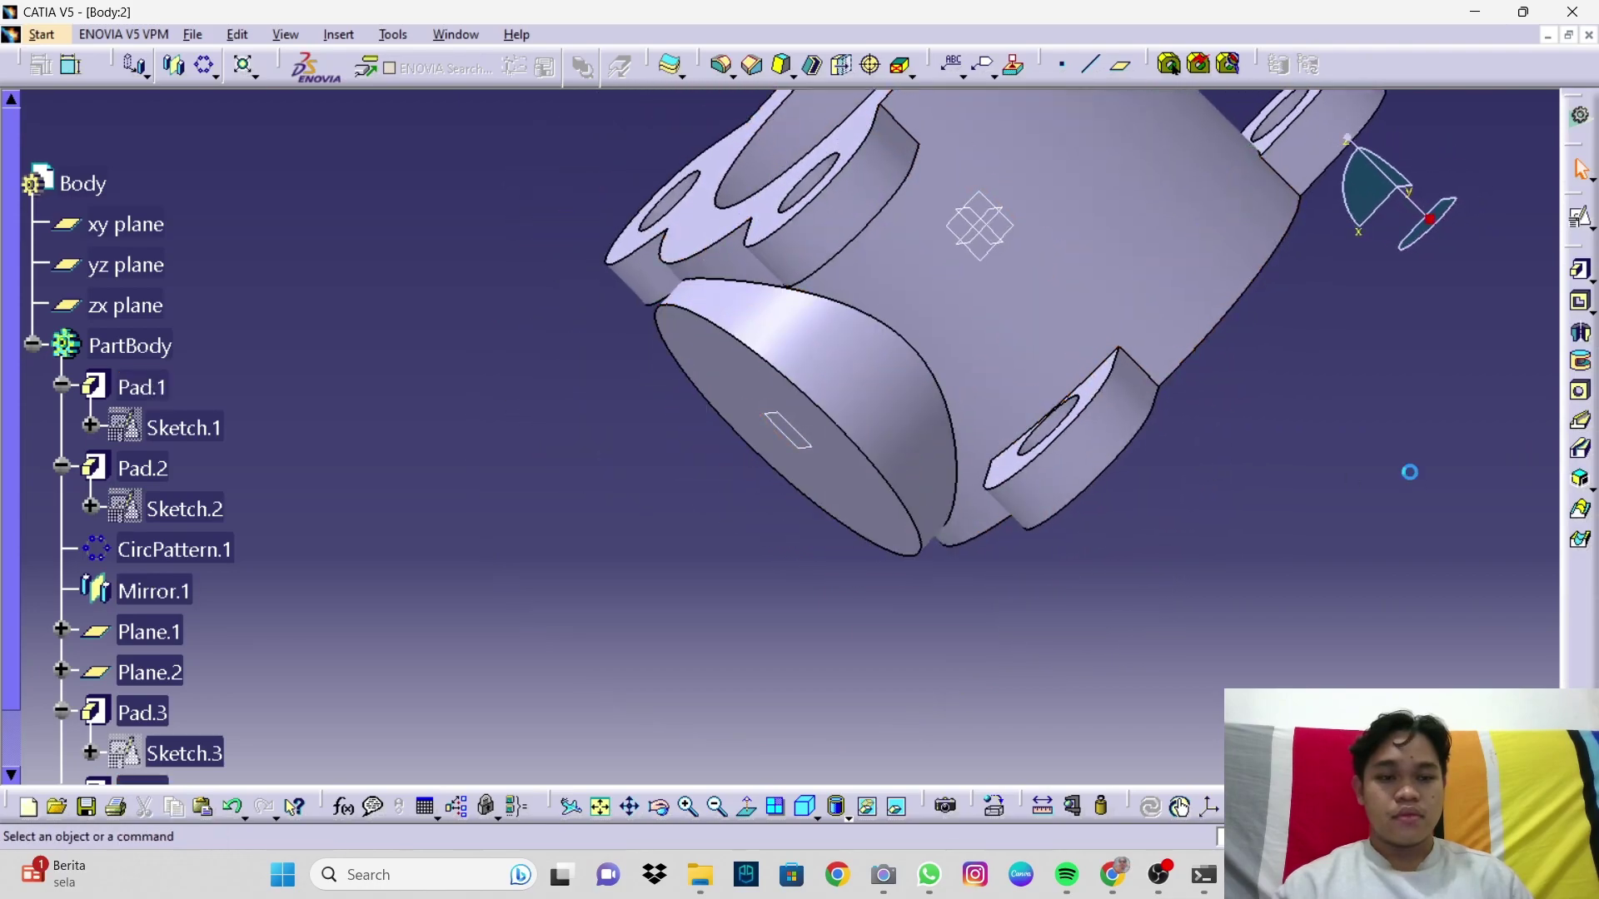
left_click(808, 812)
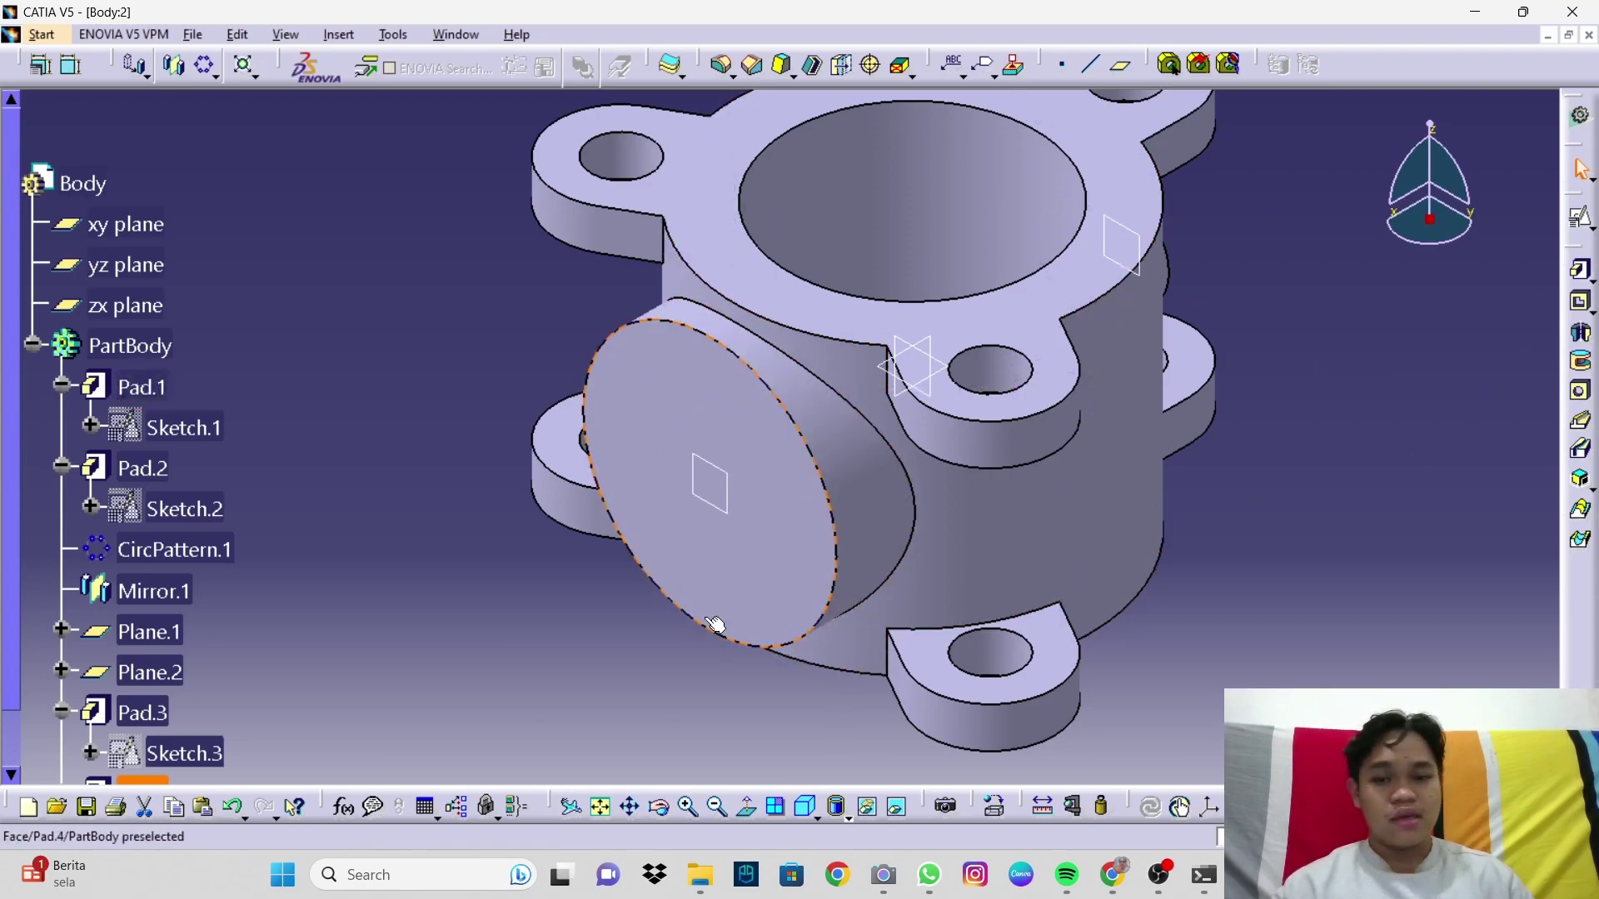
Step: Start a positioned sketch on the boss's round end face
left_click(700, 585)
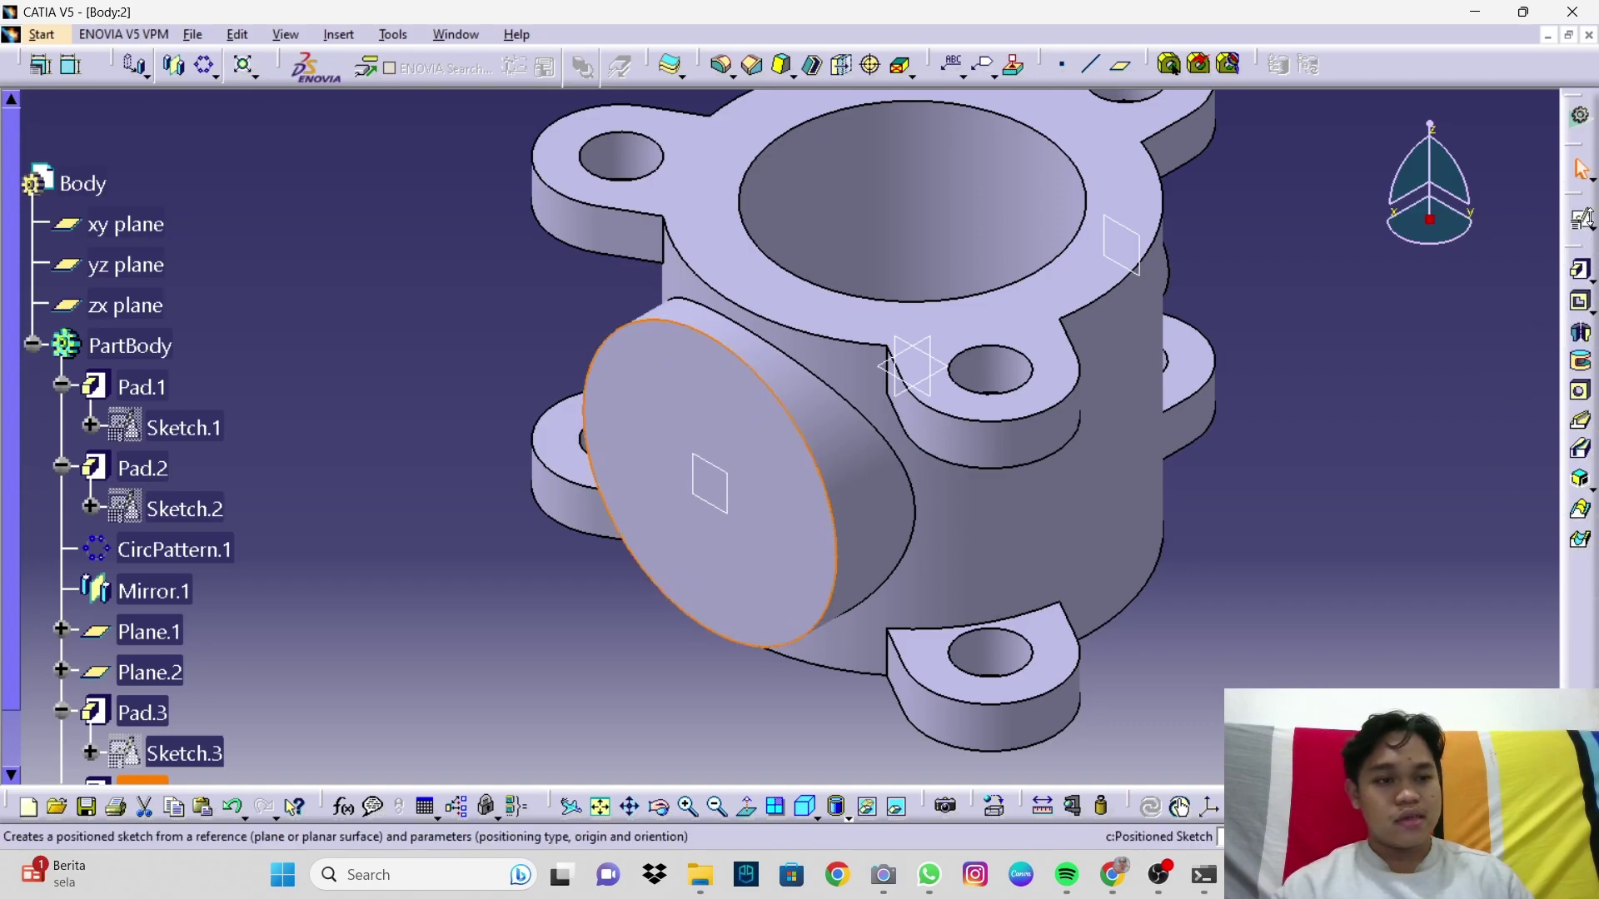
left_click(1583, 219)
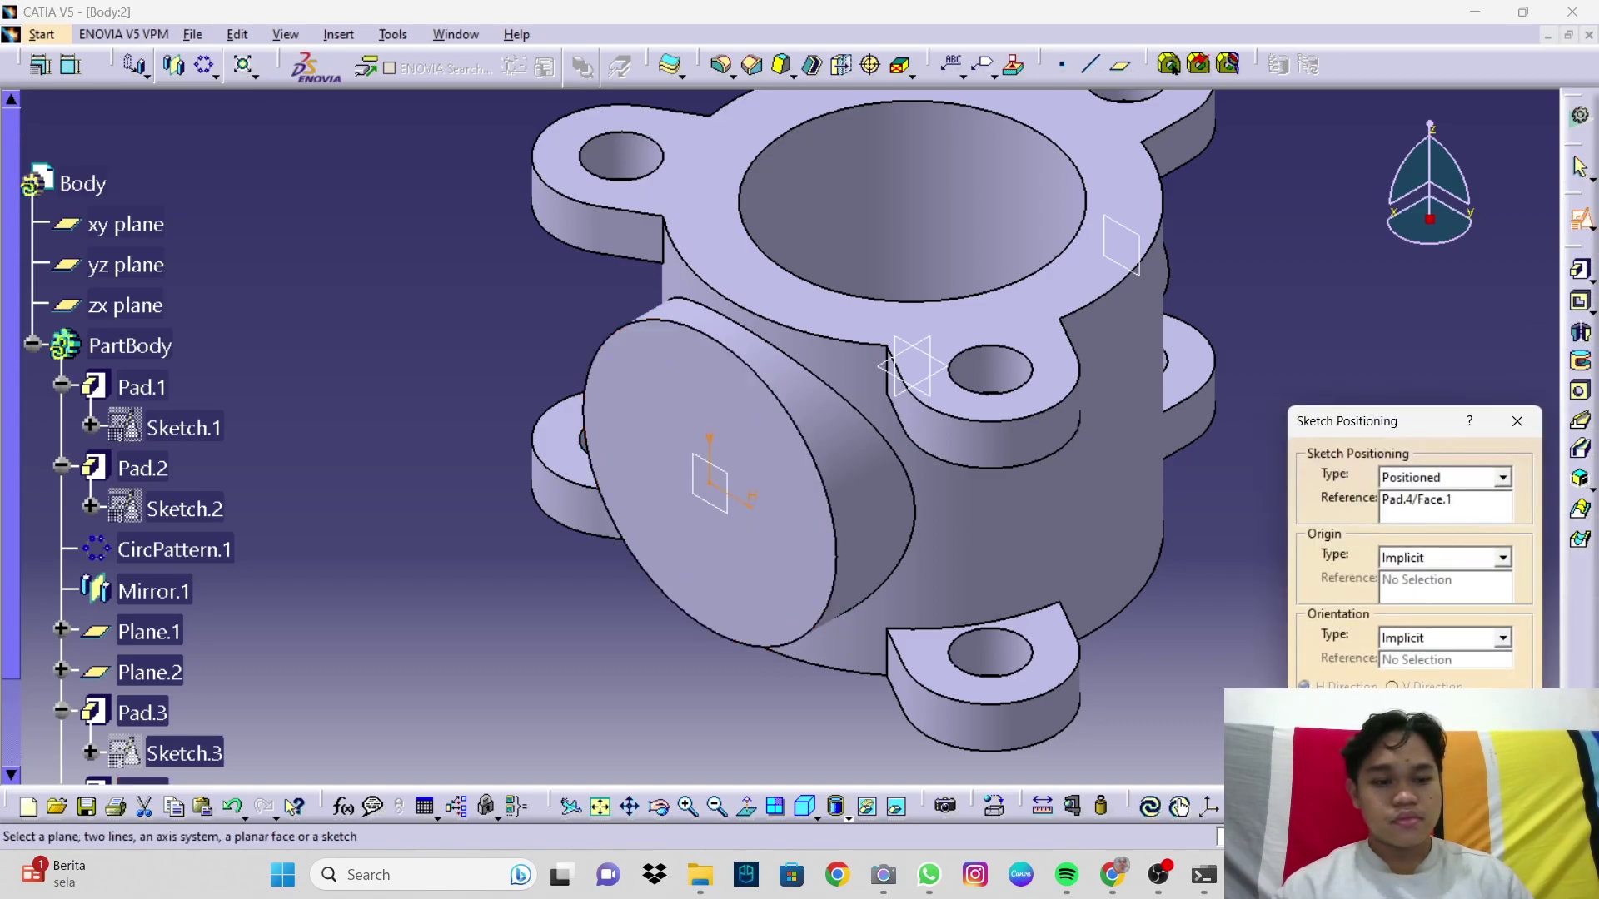
left_click(1425, 782)
mouse_move(900, 637)
middle_mouse_down()
mouse_move(1111, 587)
mouse_move(1106, 574)
middle_mouse_up()
mouse_move(938, 520)
middle_mouse_down()
mouse_move(907, 442)
mouse_move(821, 346)
middle_mouse_up()
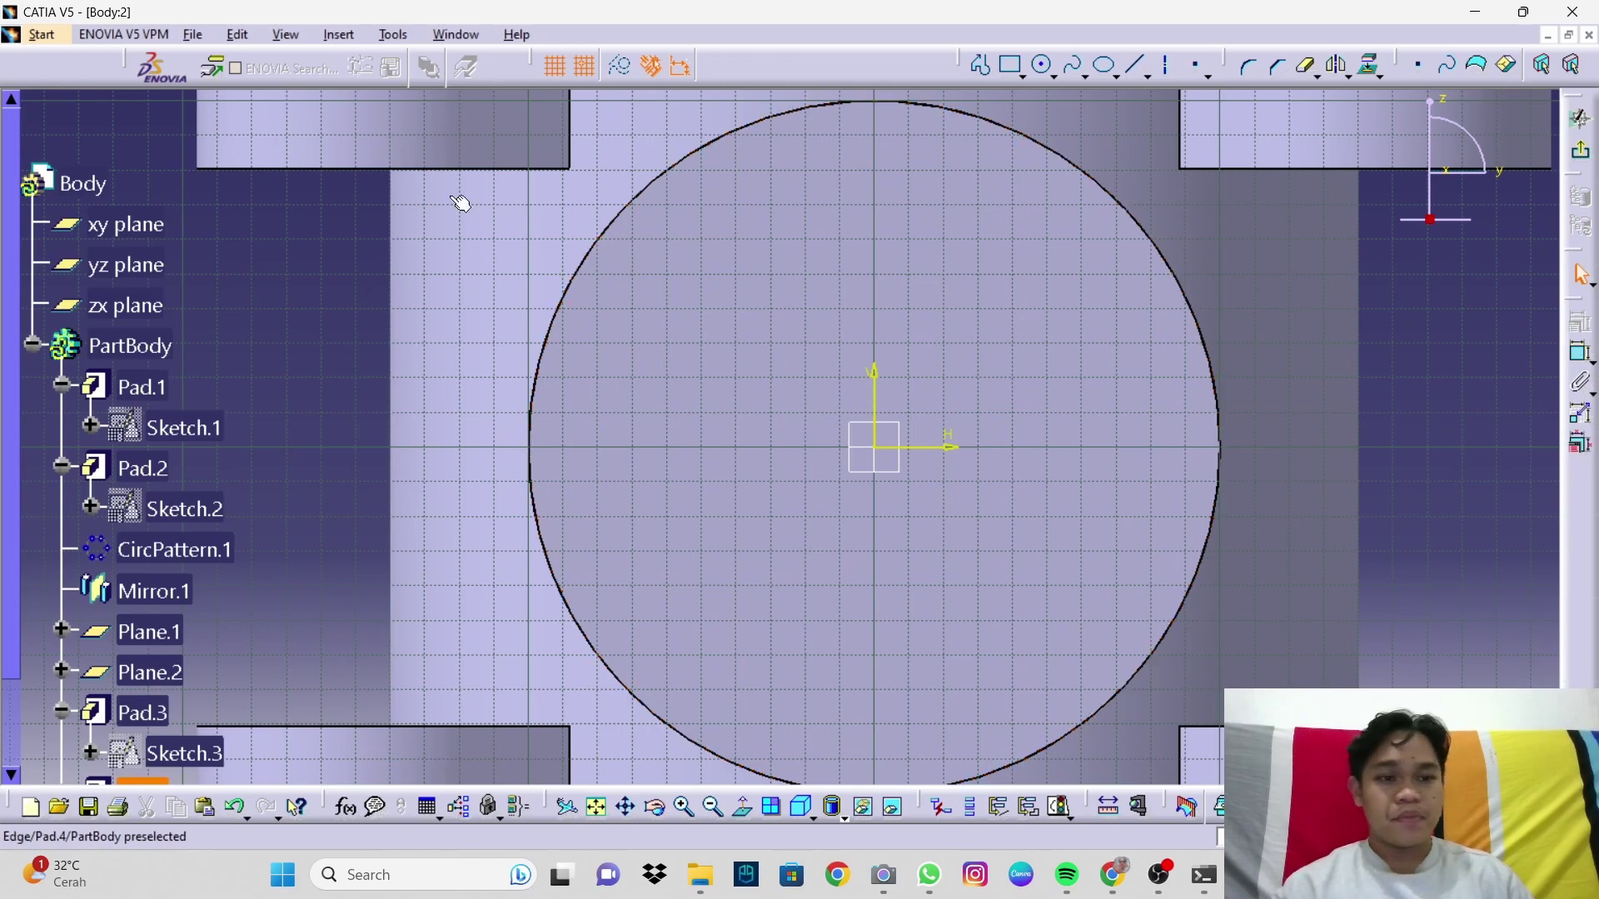
Step: Draw a small circle near the top and set its diameter to 20
left_click(1043, 65)
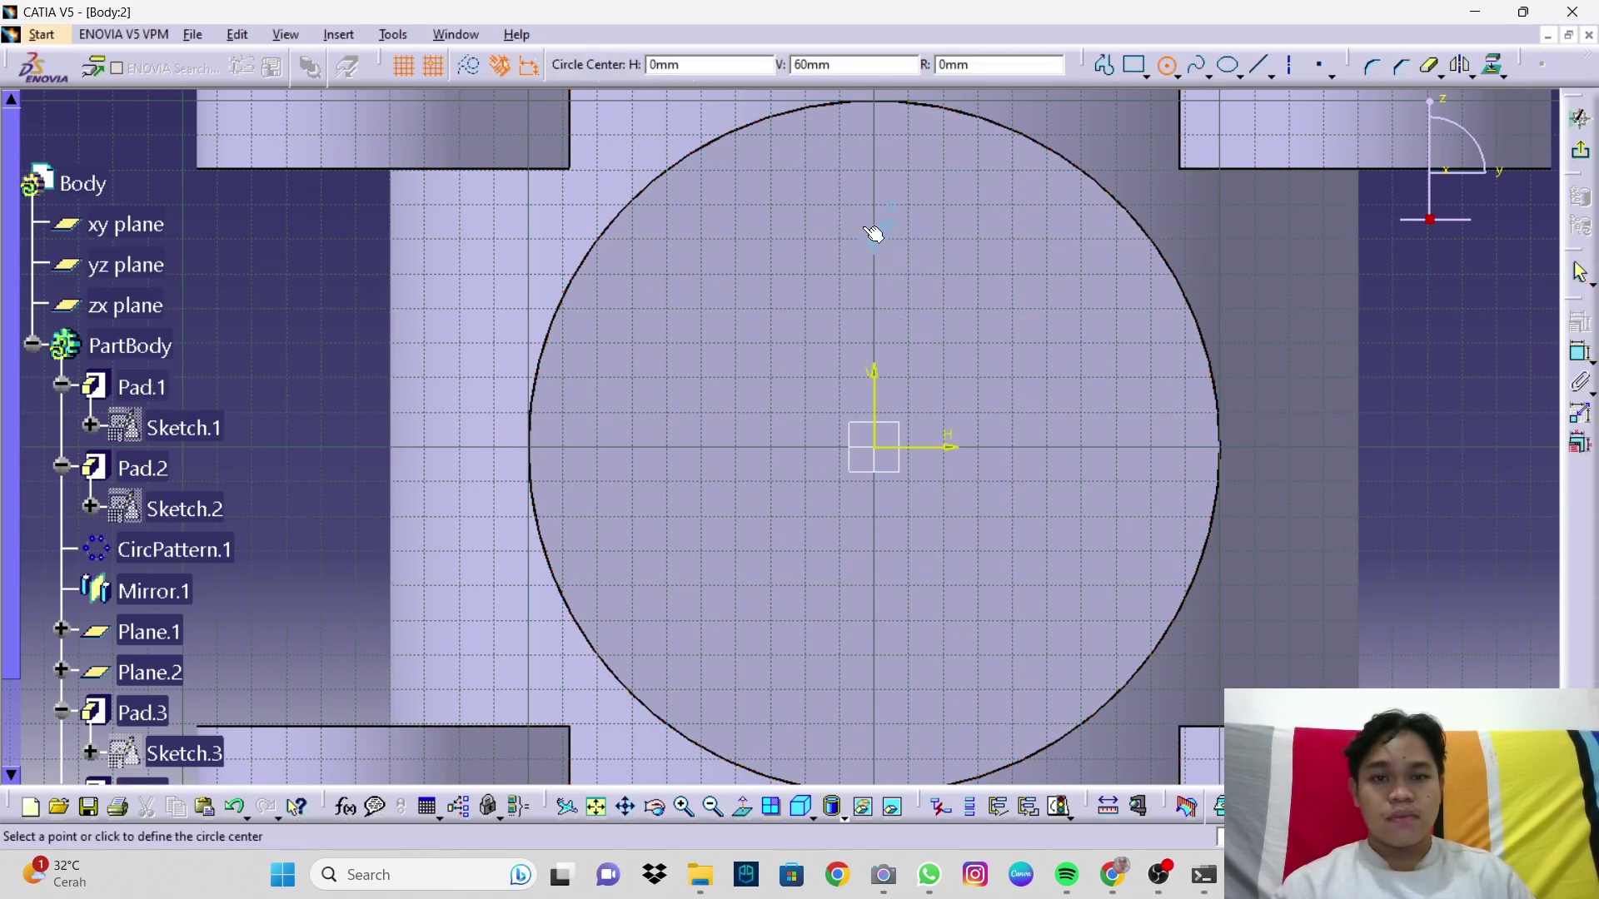
left_click(875, 170)
left_click(908, 186)
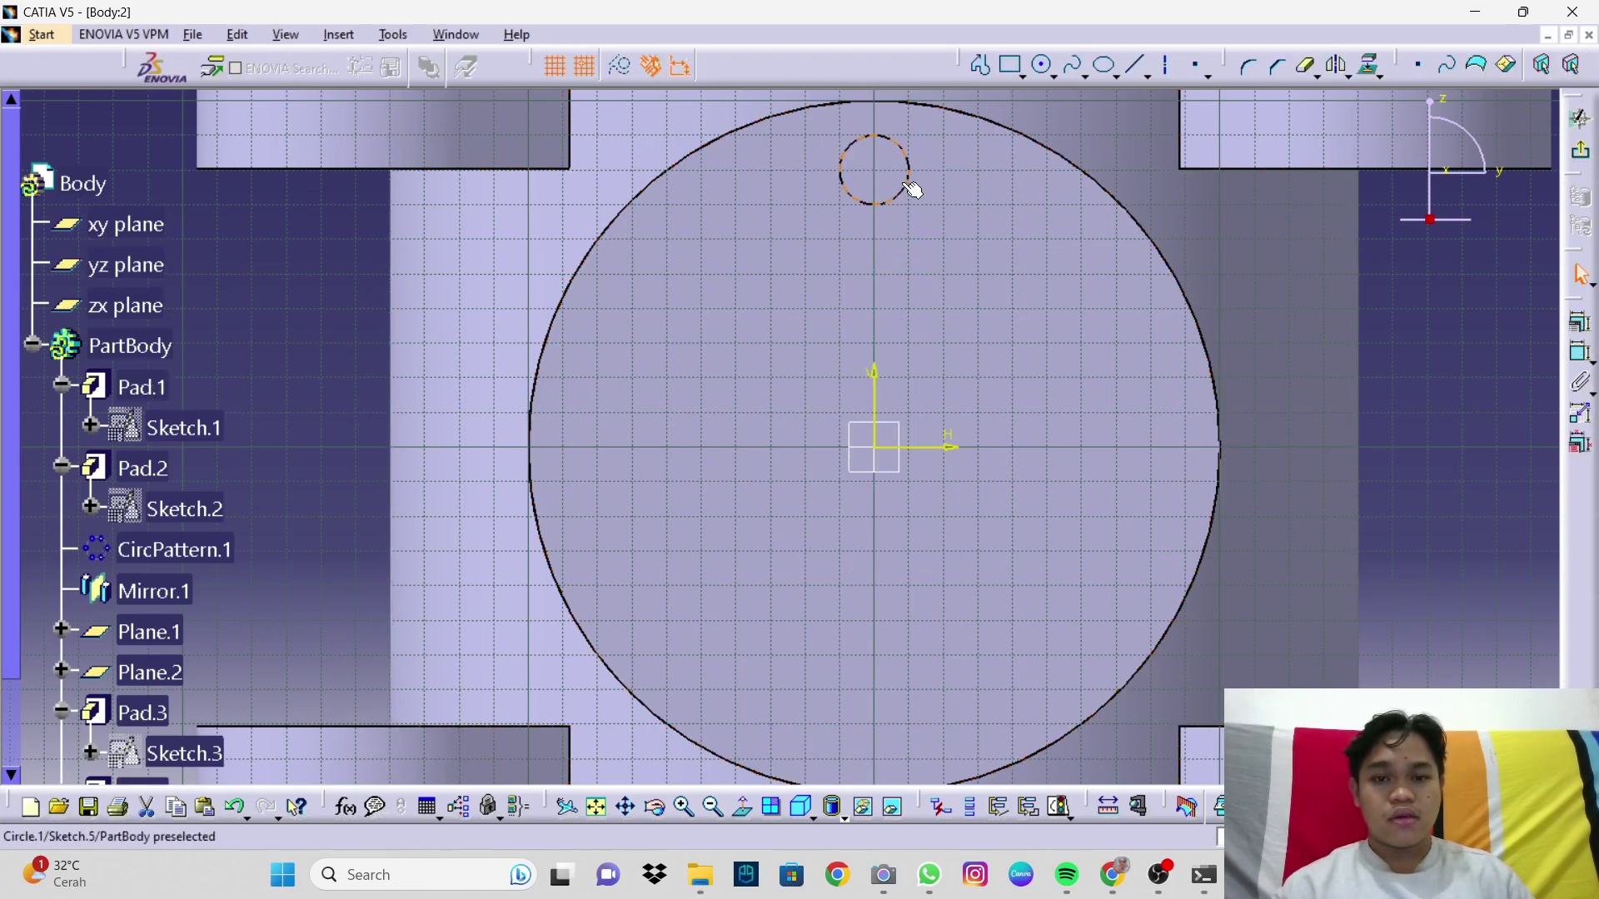
left_click(1580, 351)
left_click(970, 200)
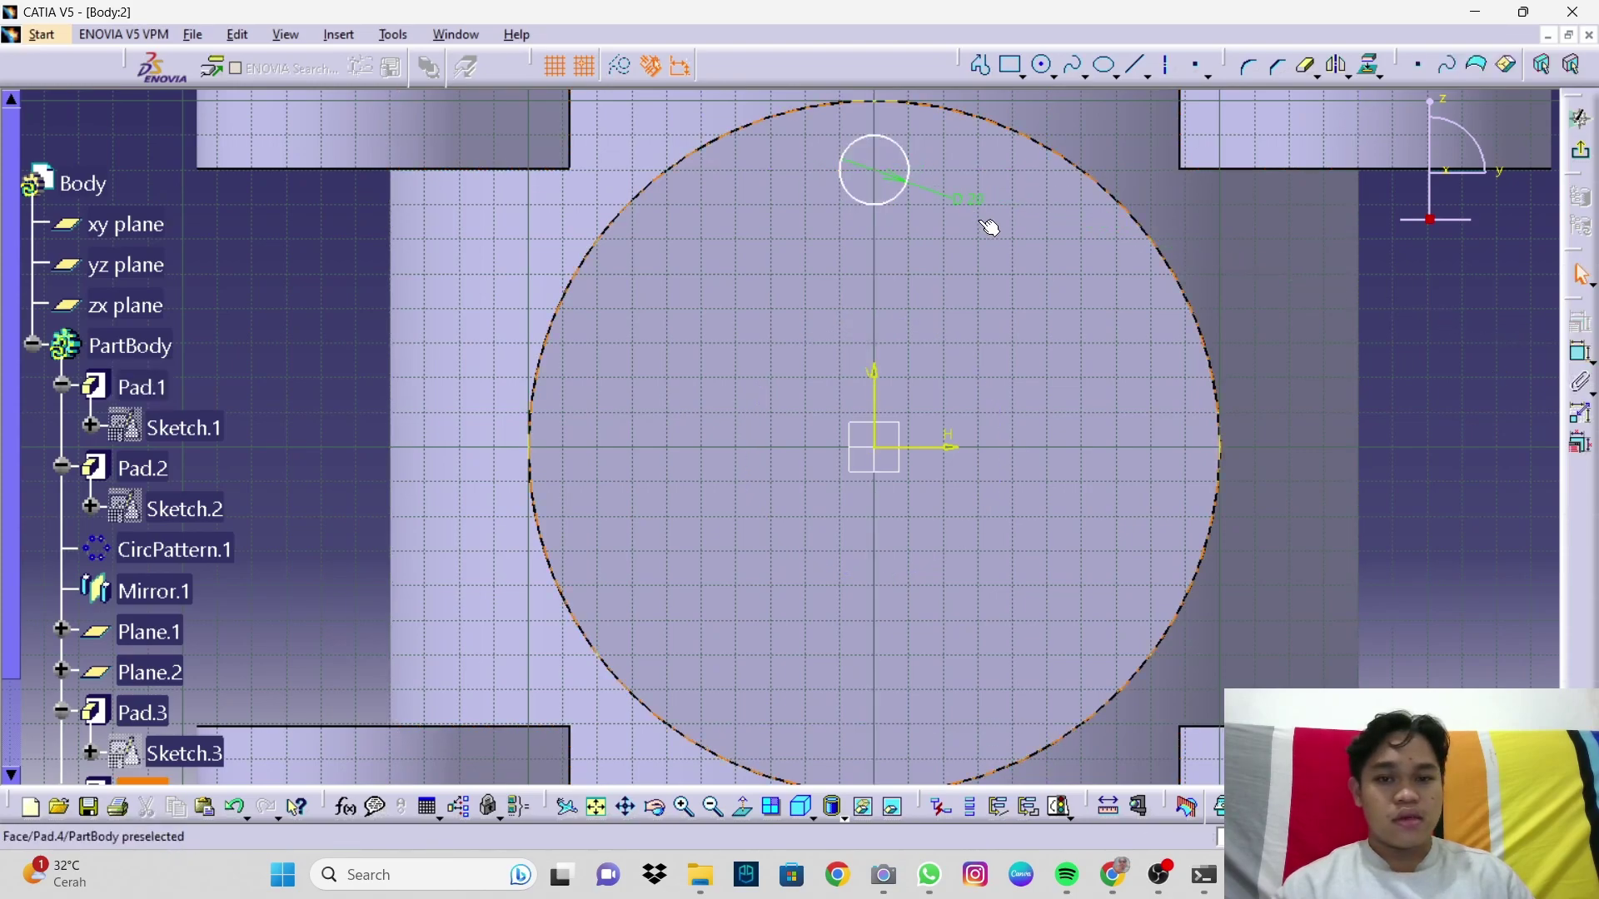
double_click(966, 198)
type("20,3mm")
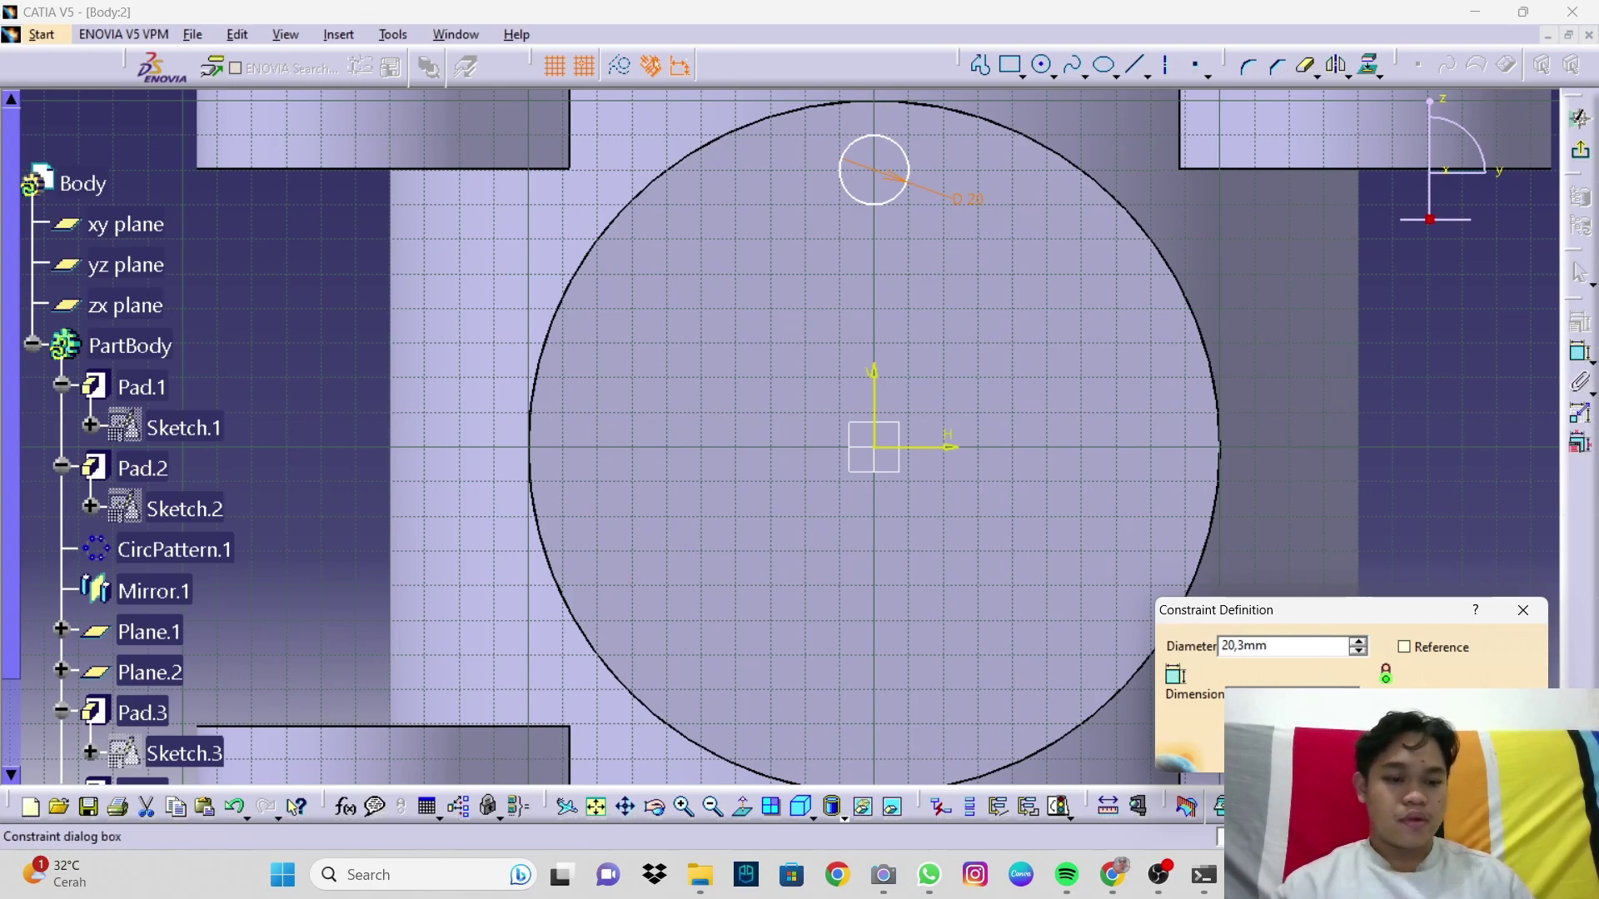
key("Return")
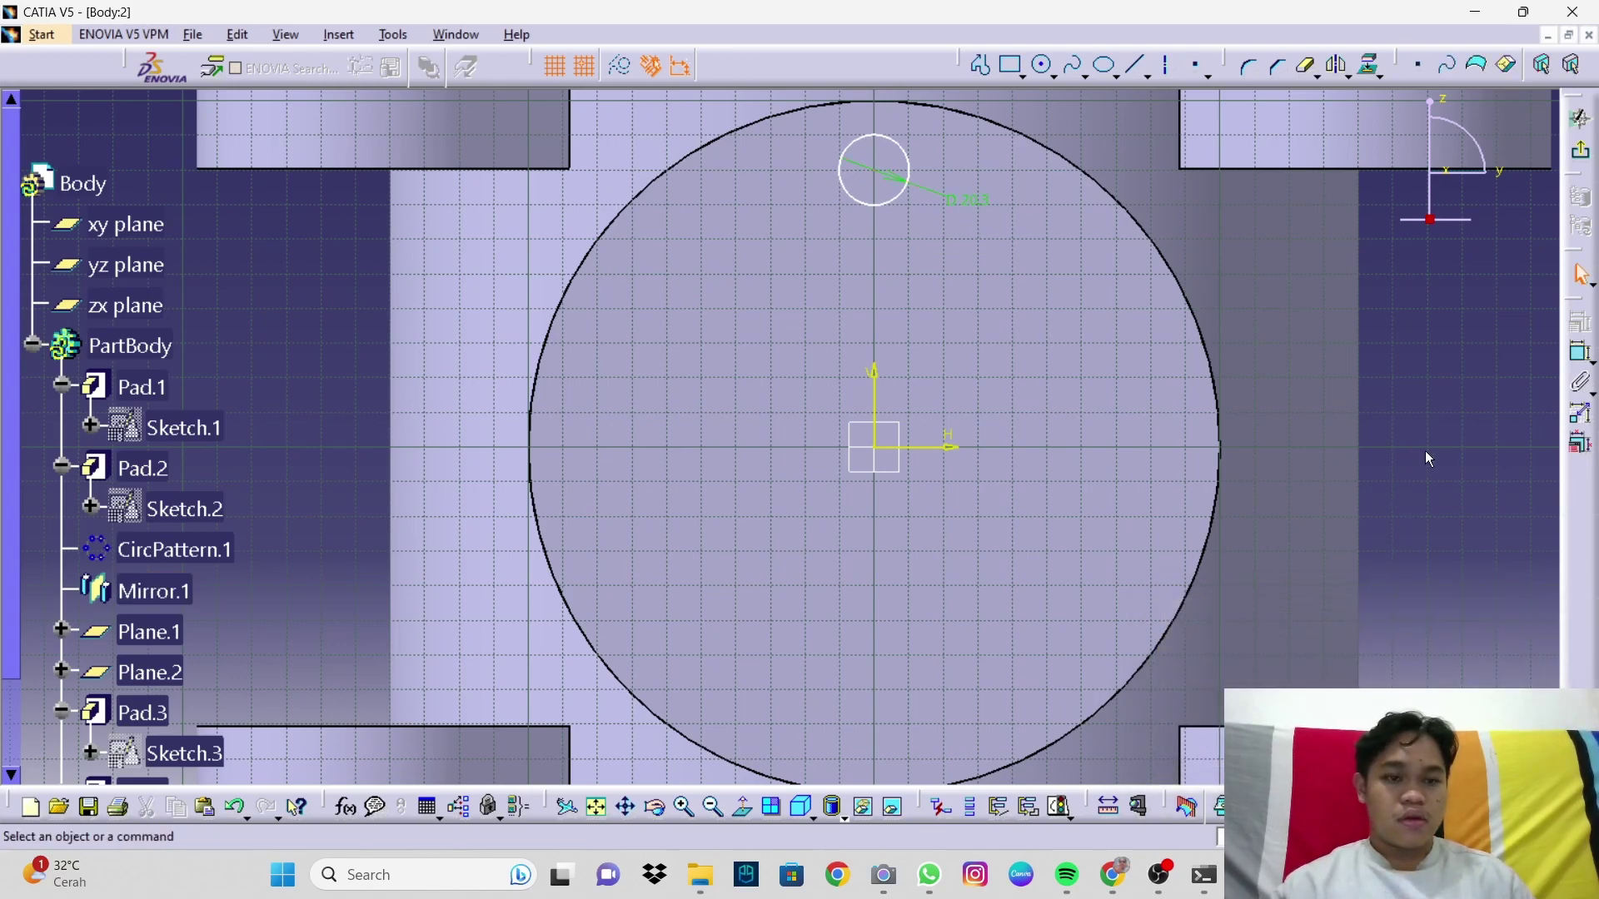
Step: Constrain the circle centre 75 mm from the horizontal axis and exit the sketch
left_click(884, 178)
left_click(941, 447)
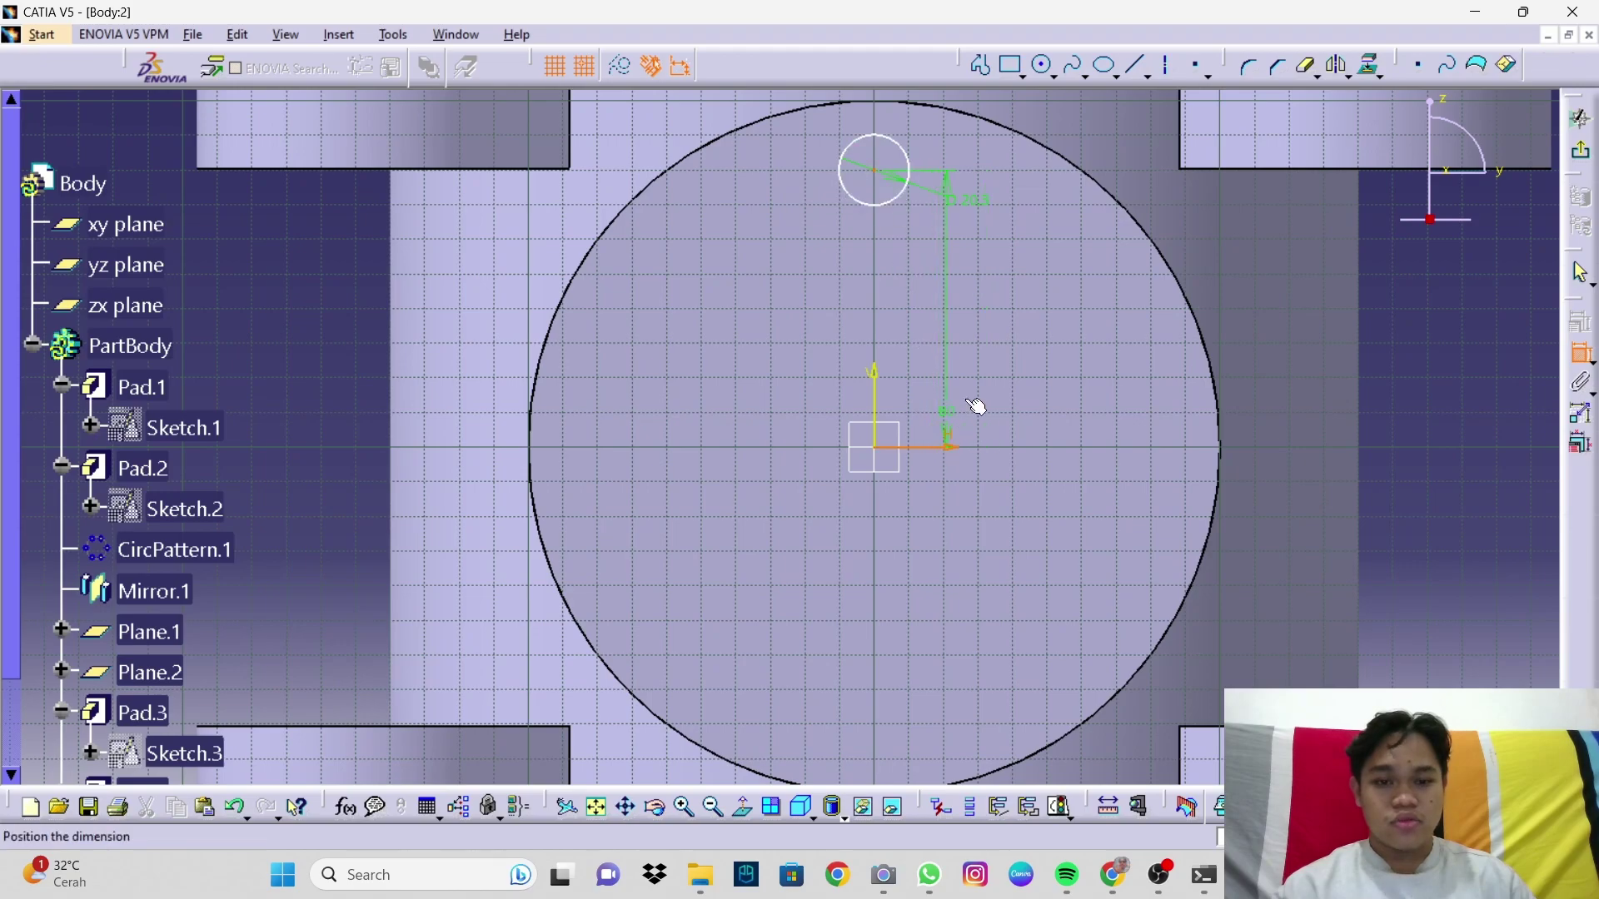
left_click(1106, 321)
double_click(1098, 310)
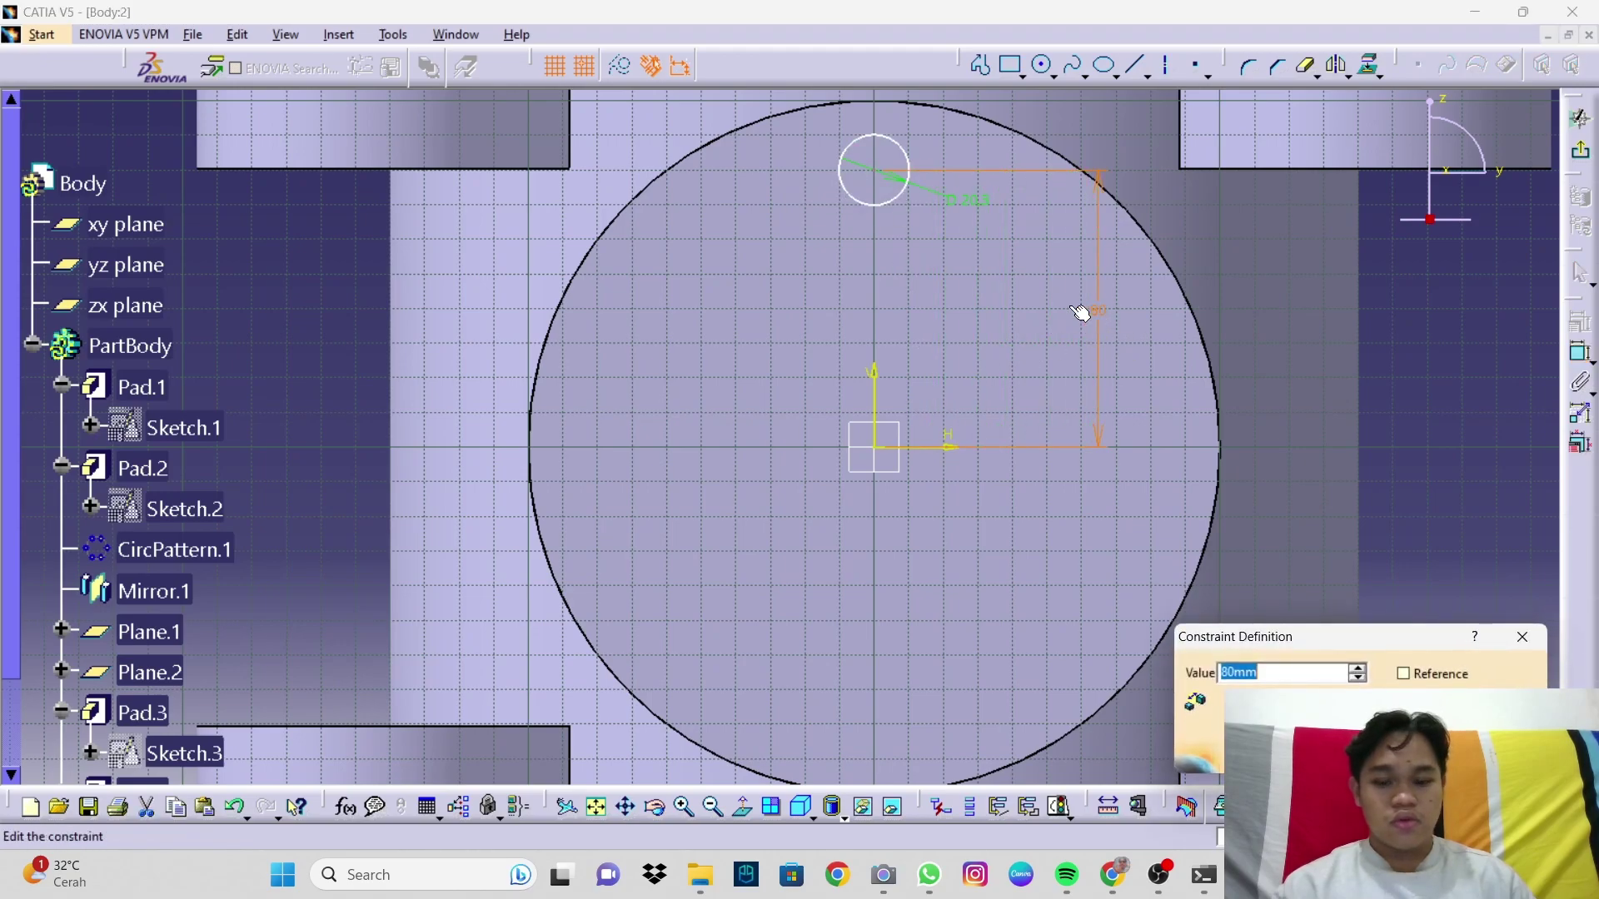
type("75")
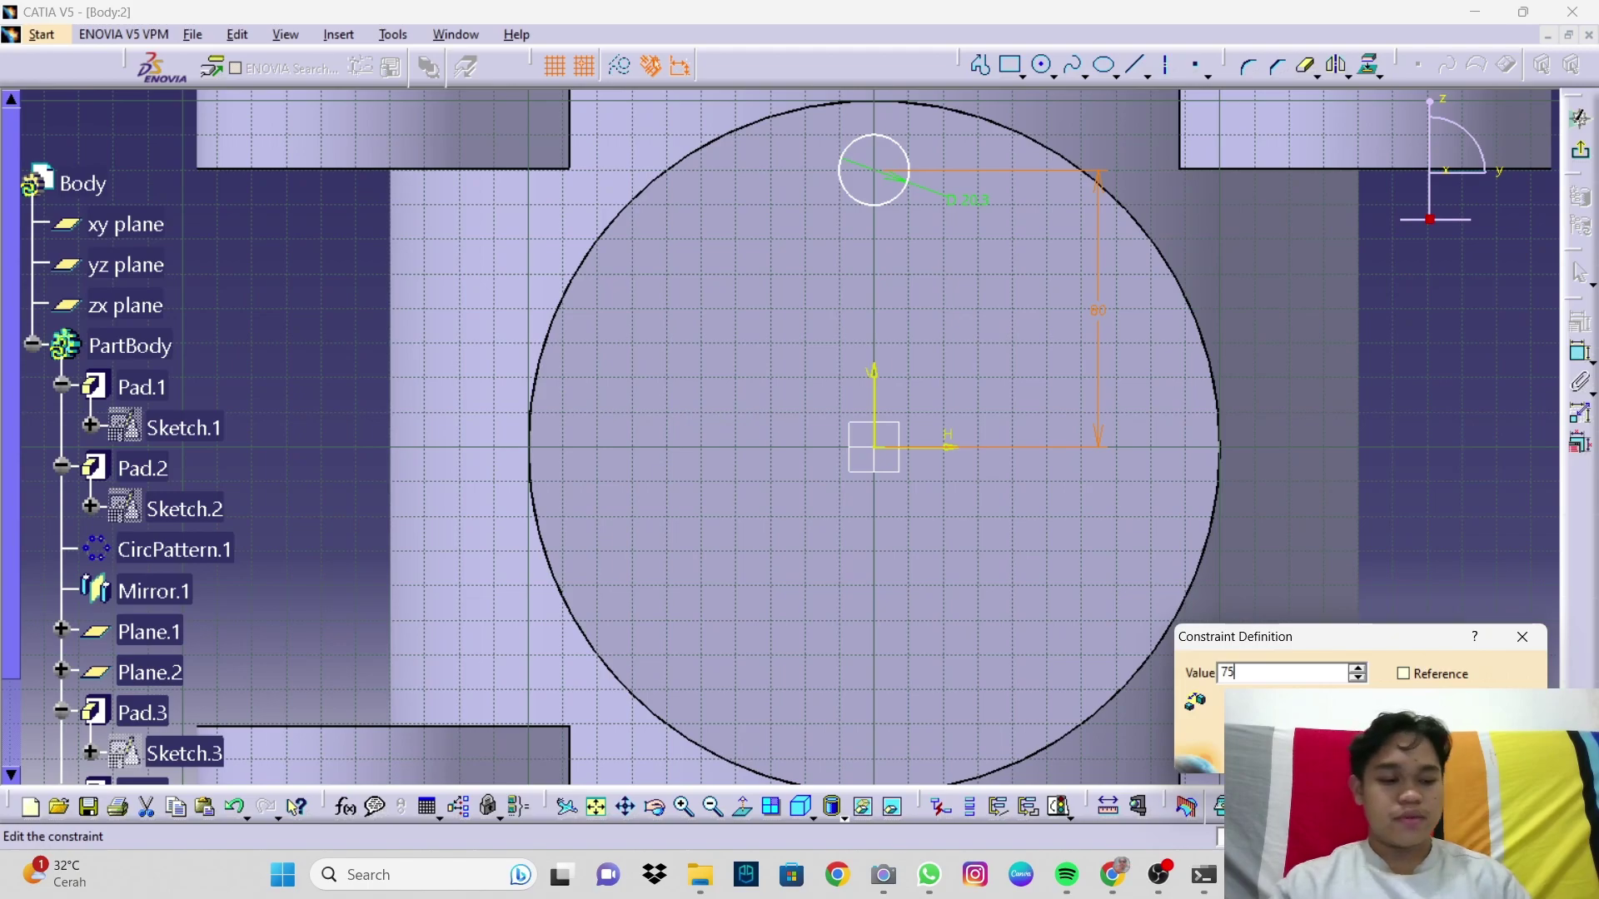
key("Return")
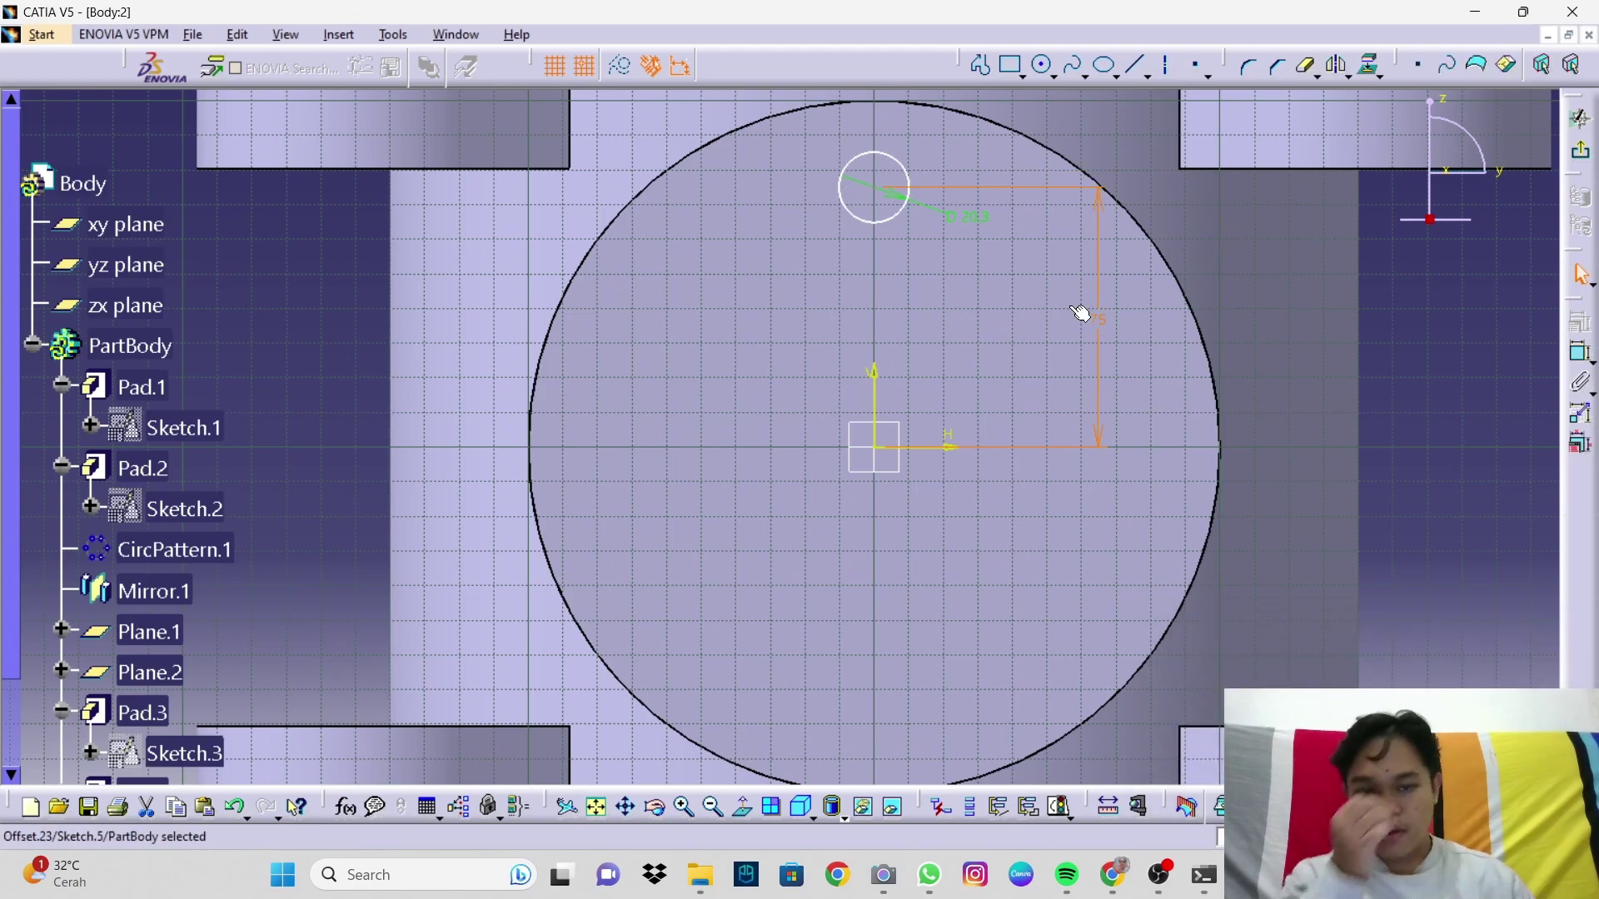
left_click(1436, 433)
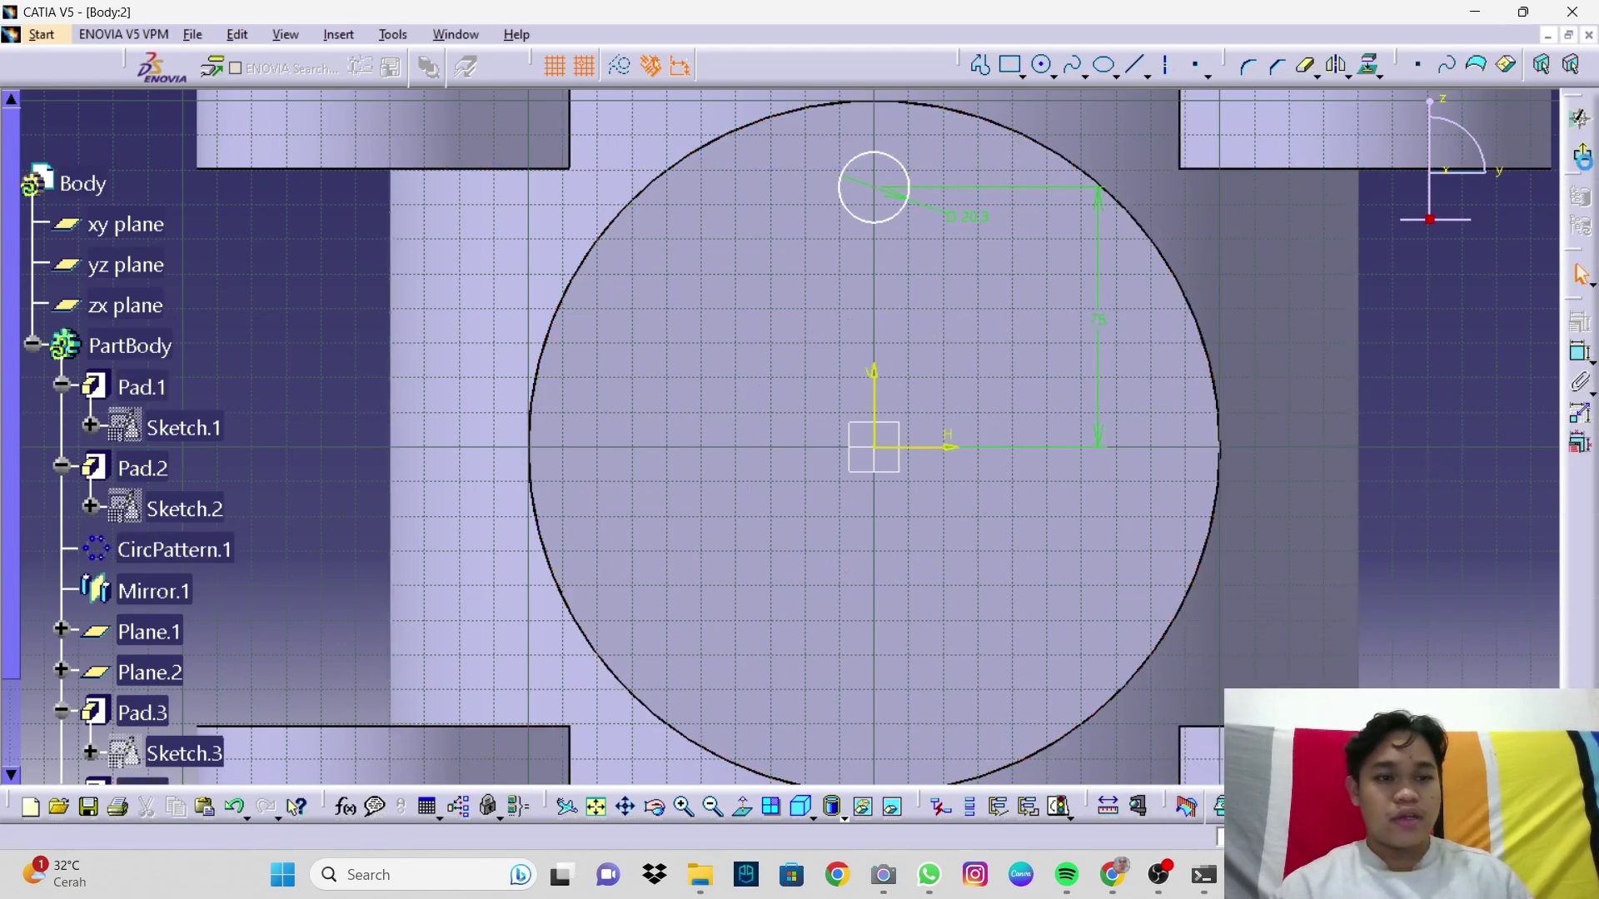
left_click(1581, 156)
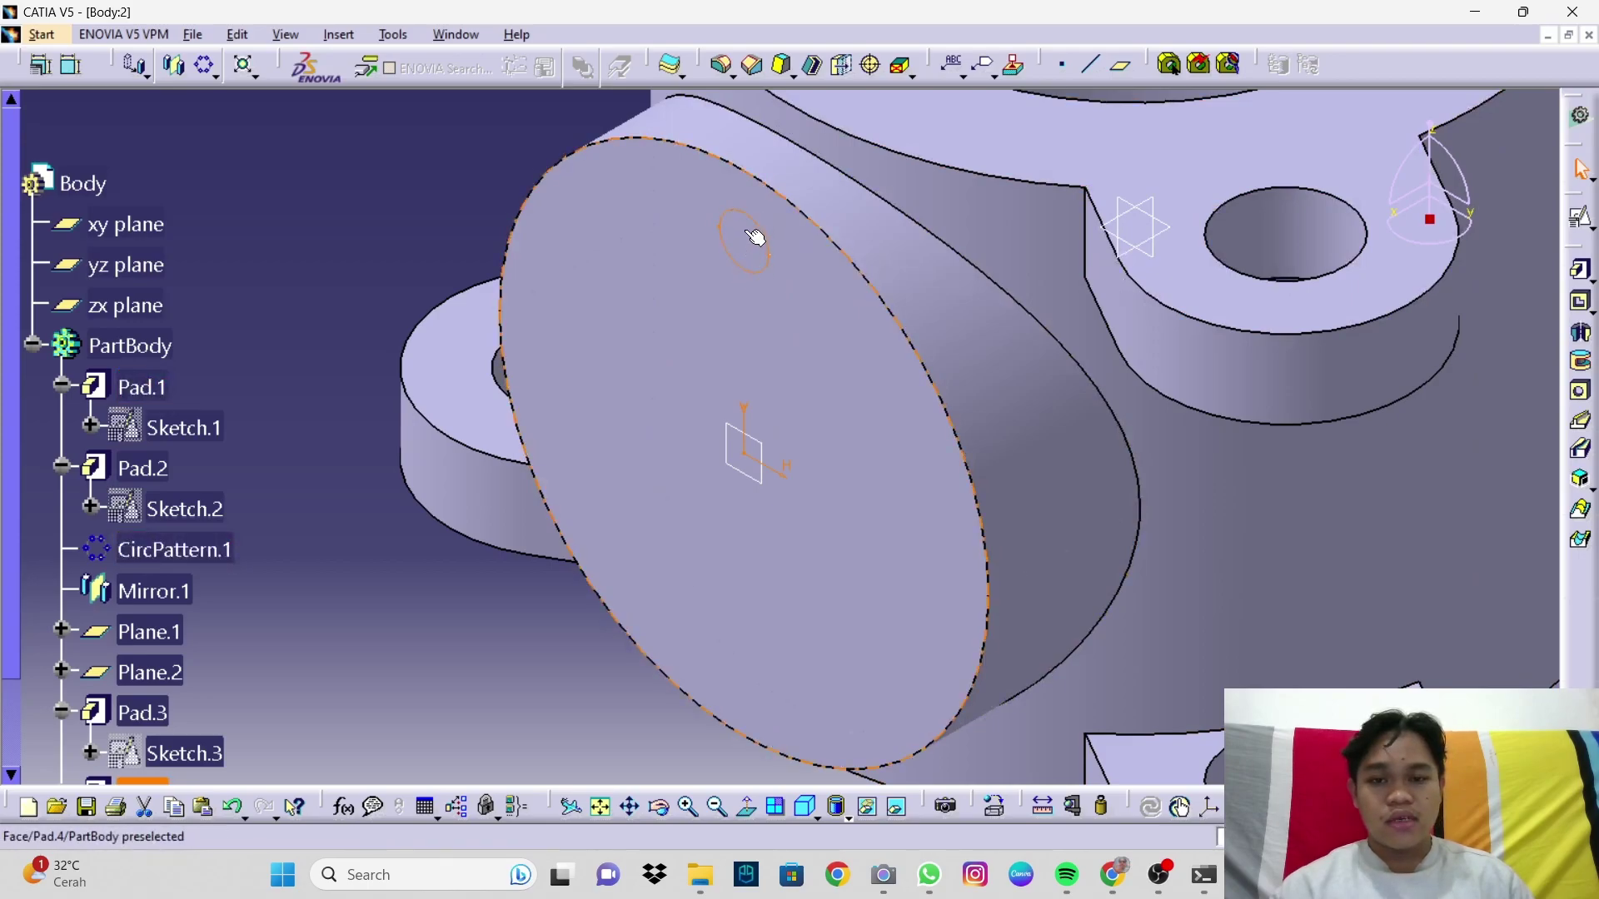
Step: Pocket Sketch.5's small circle 32 mm deep into the boss face
left_click(1583, 306)
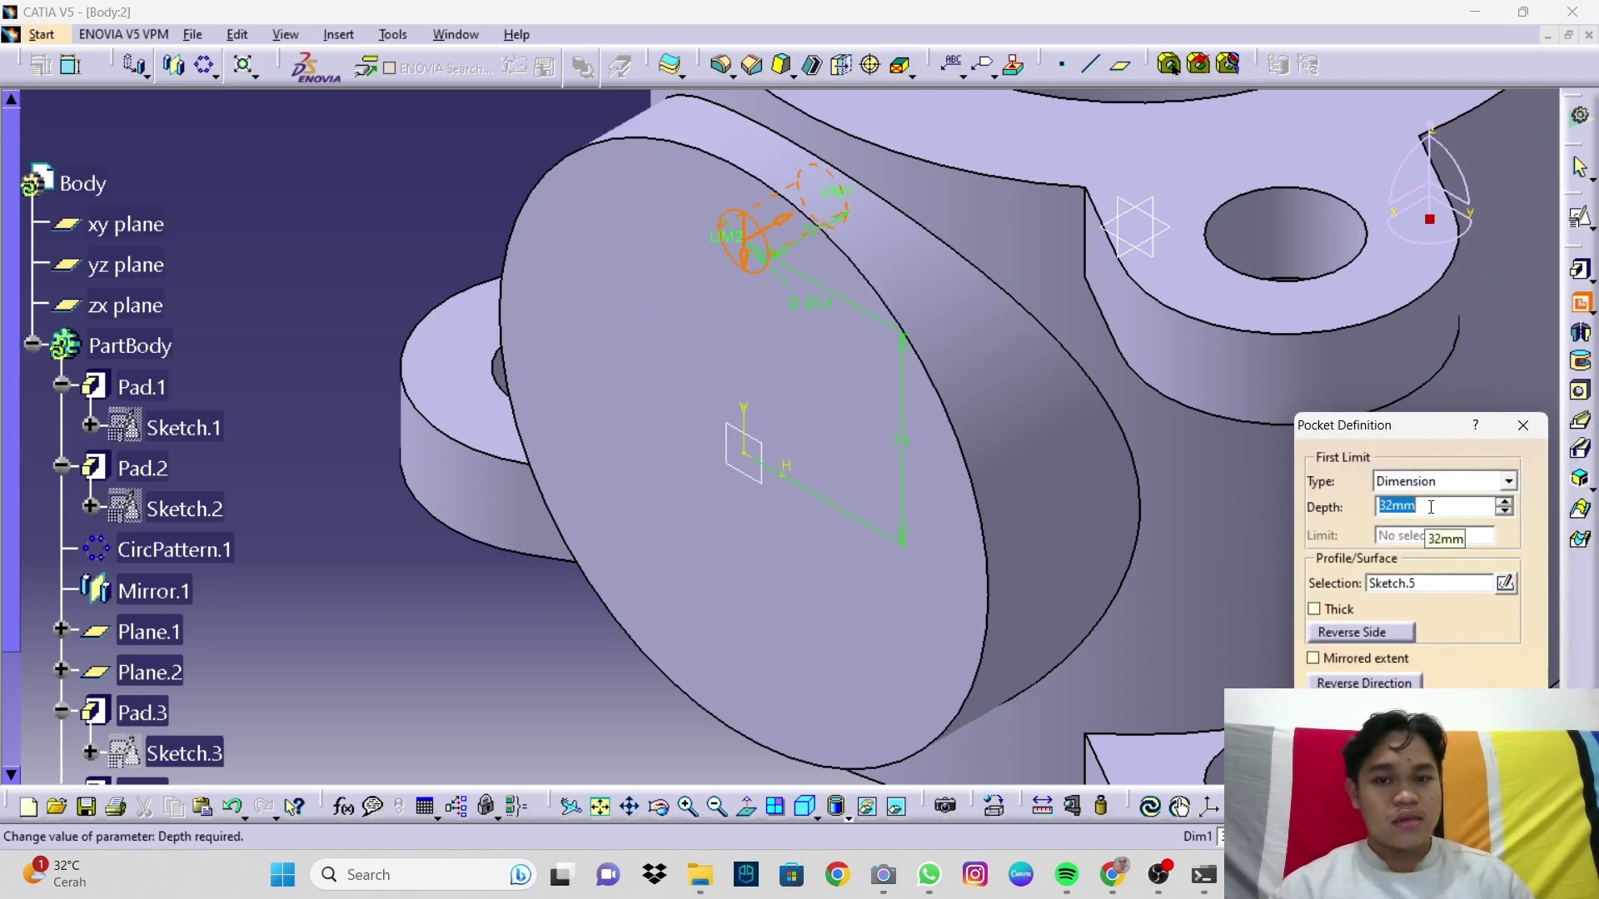
middle_click_drag(1136, 504, 1211, 561)
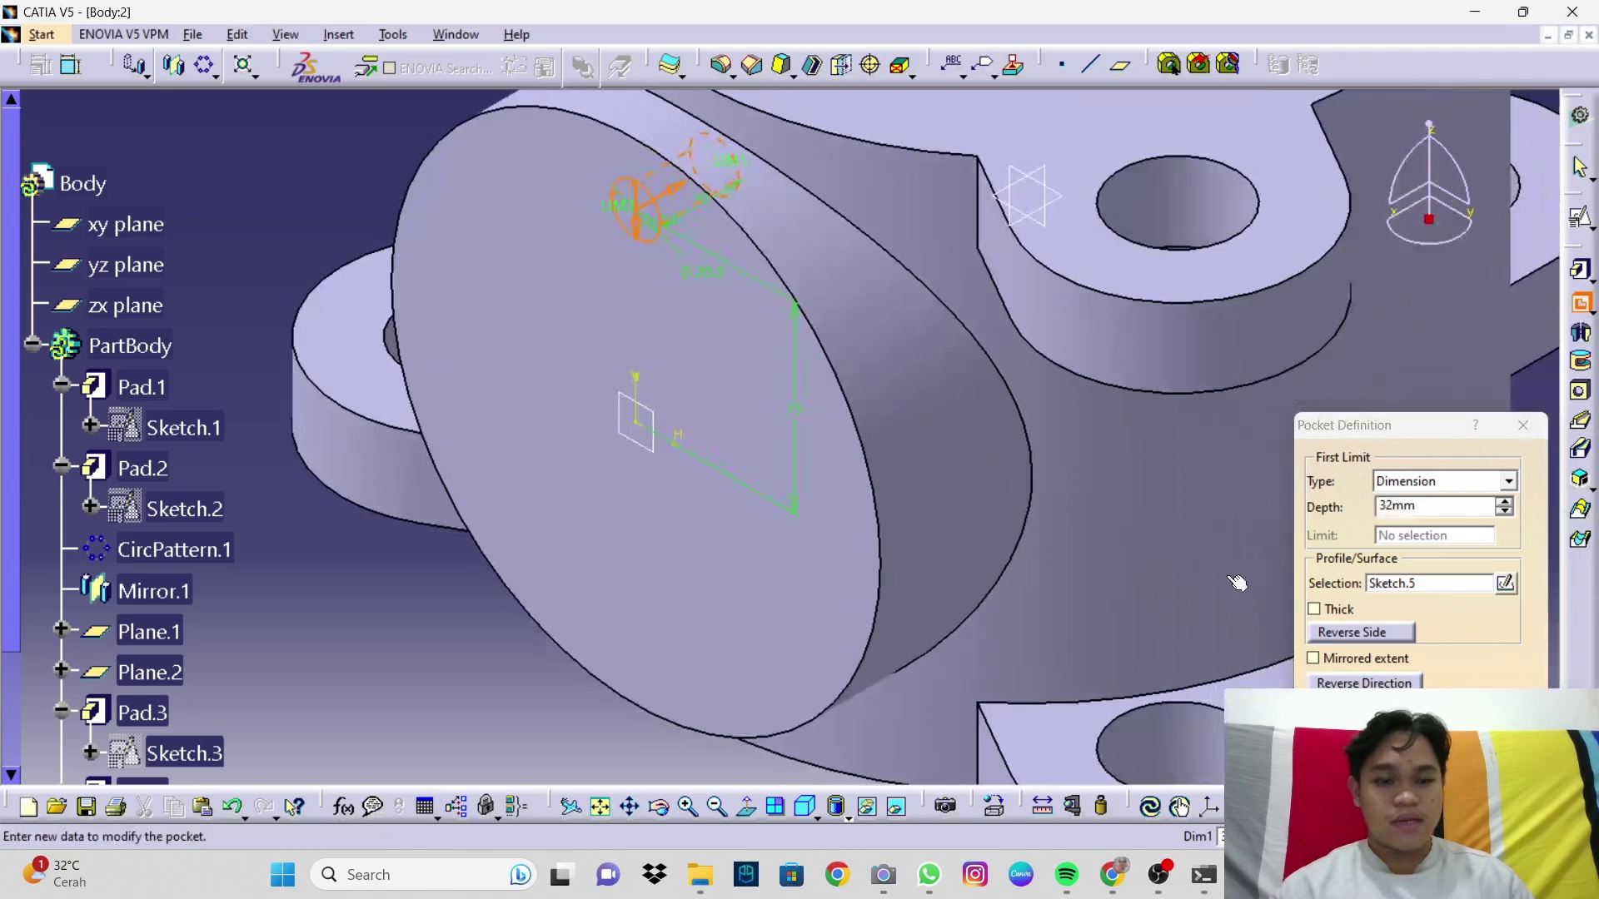
left_click(1400, 718)
middle_click_drag(1000, 546, 1096, 375)
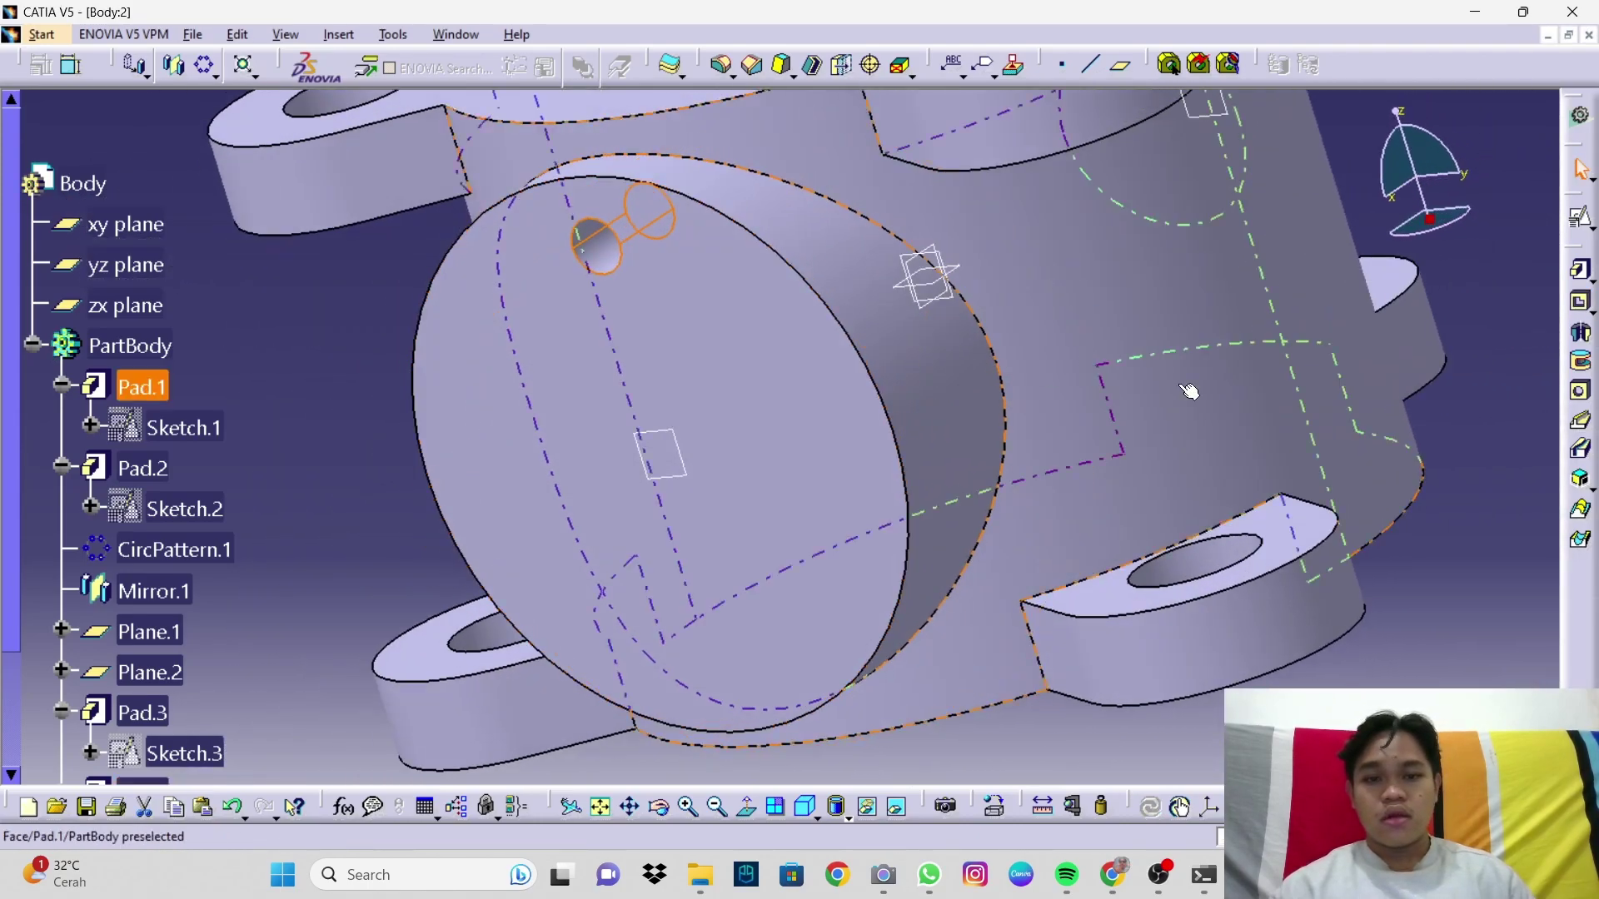
middle_click_drag(1467, 464, 1077, 464)
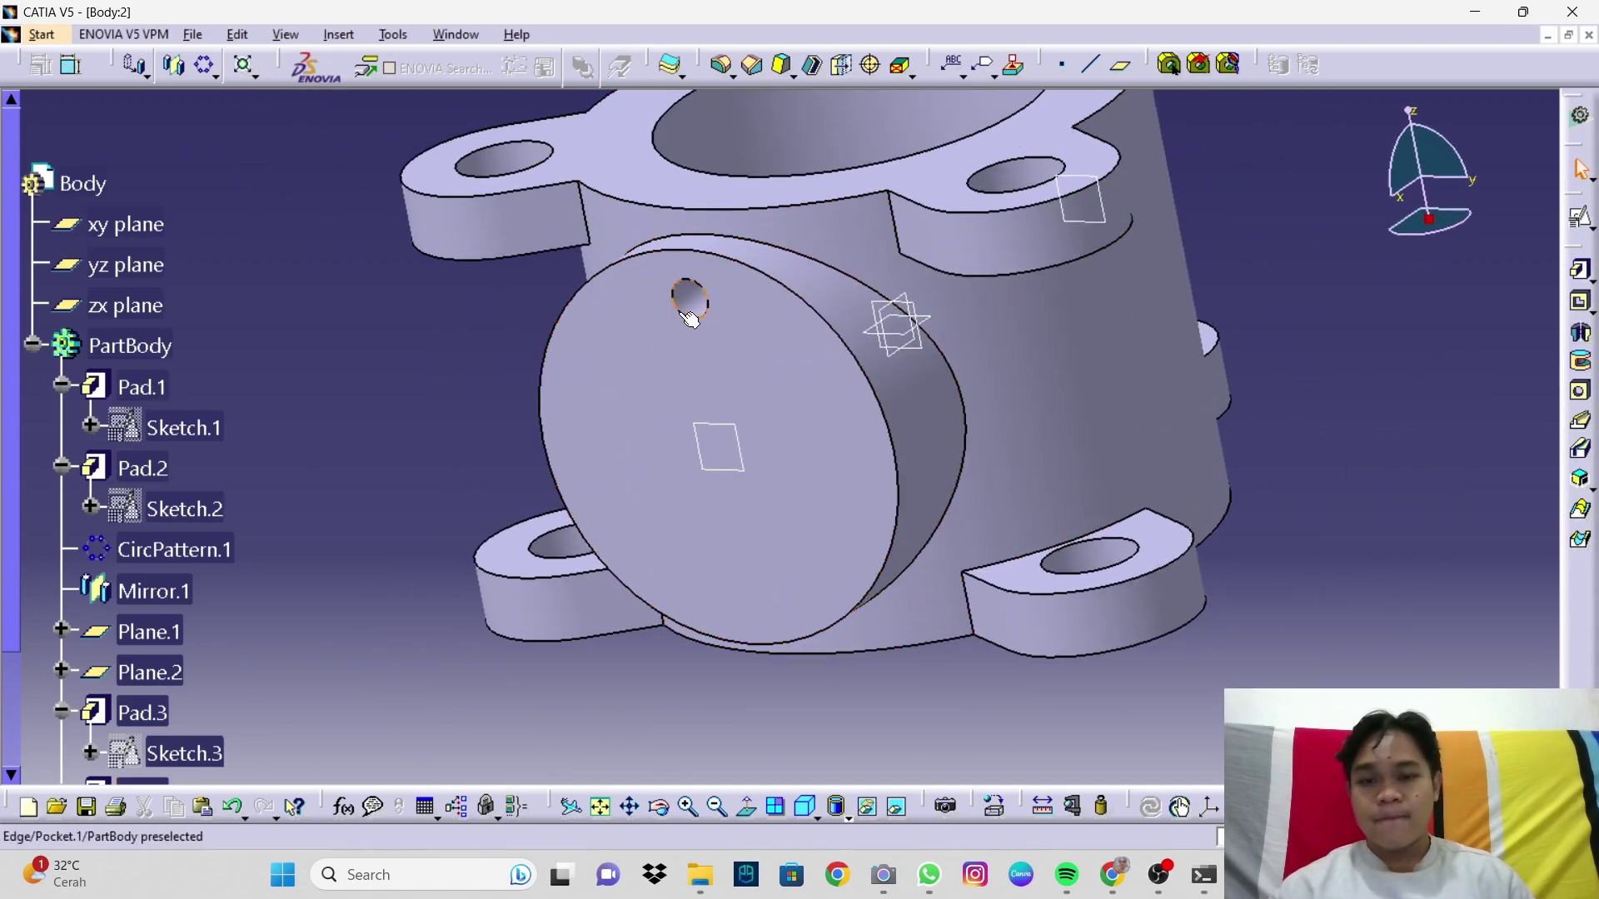
Step: Circular-pattern Pocket.1 around the boss's cylindrical face: 3 instances at 120deg spacing
left_click(208, 70)
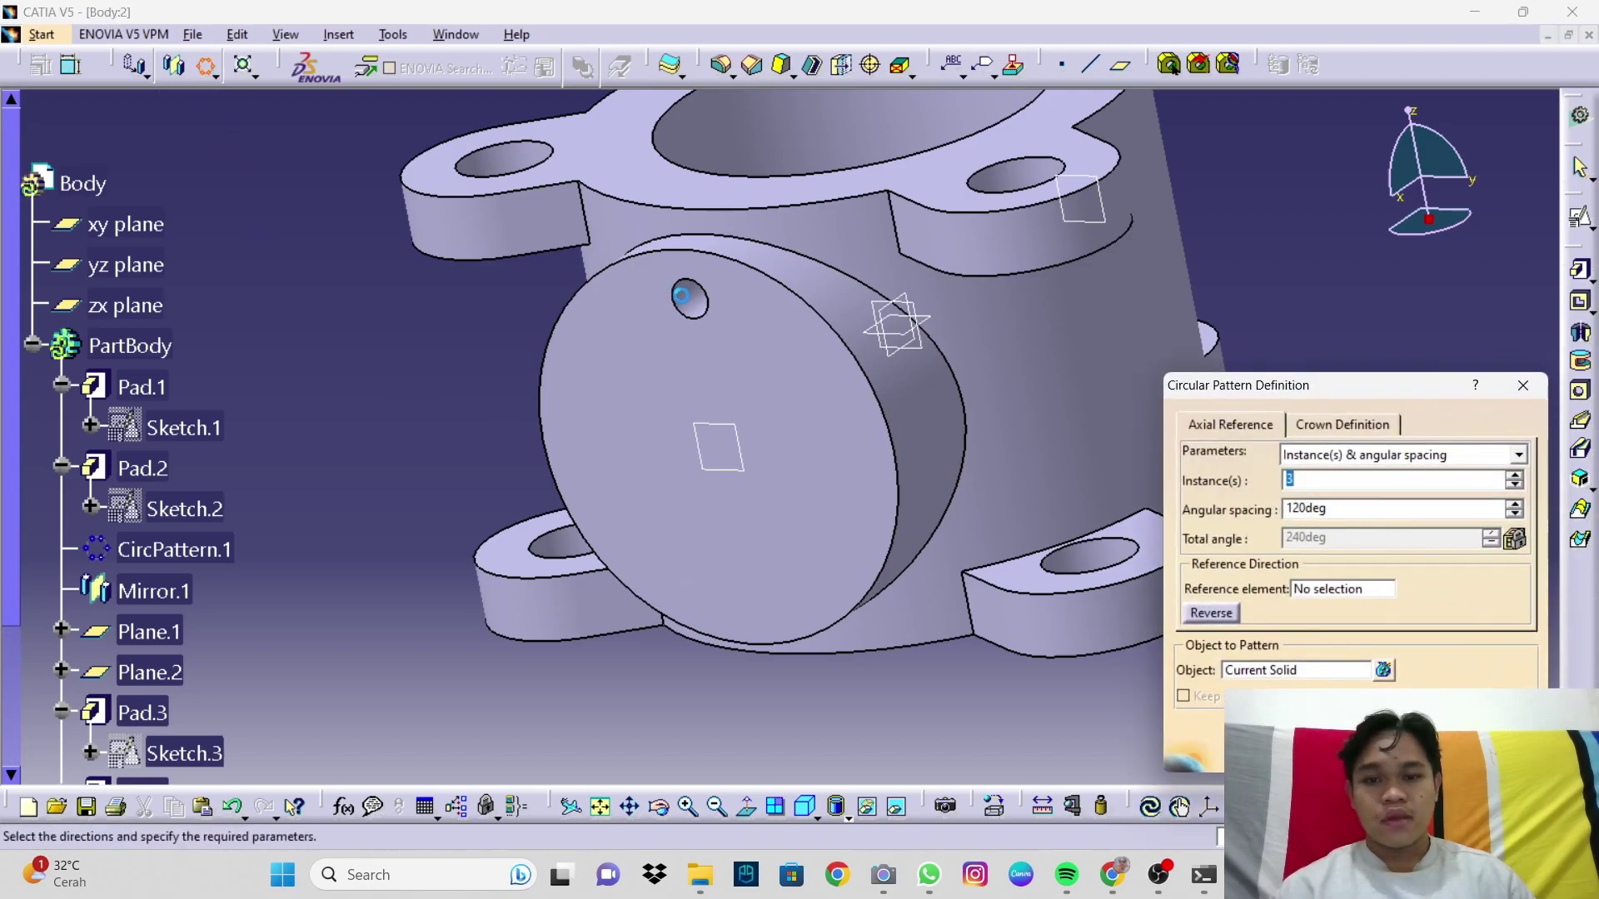
left_click(1293, 674)
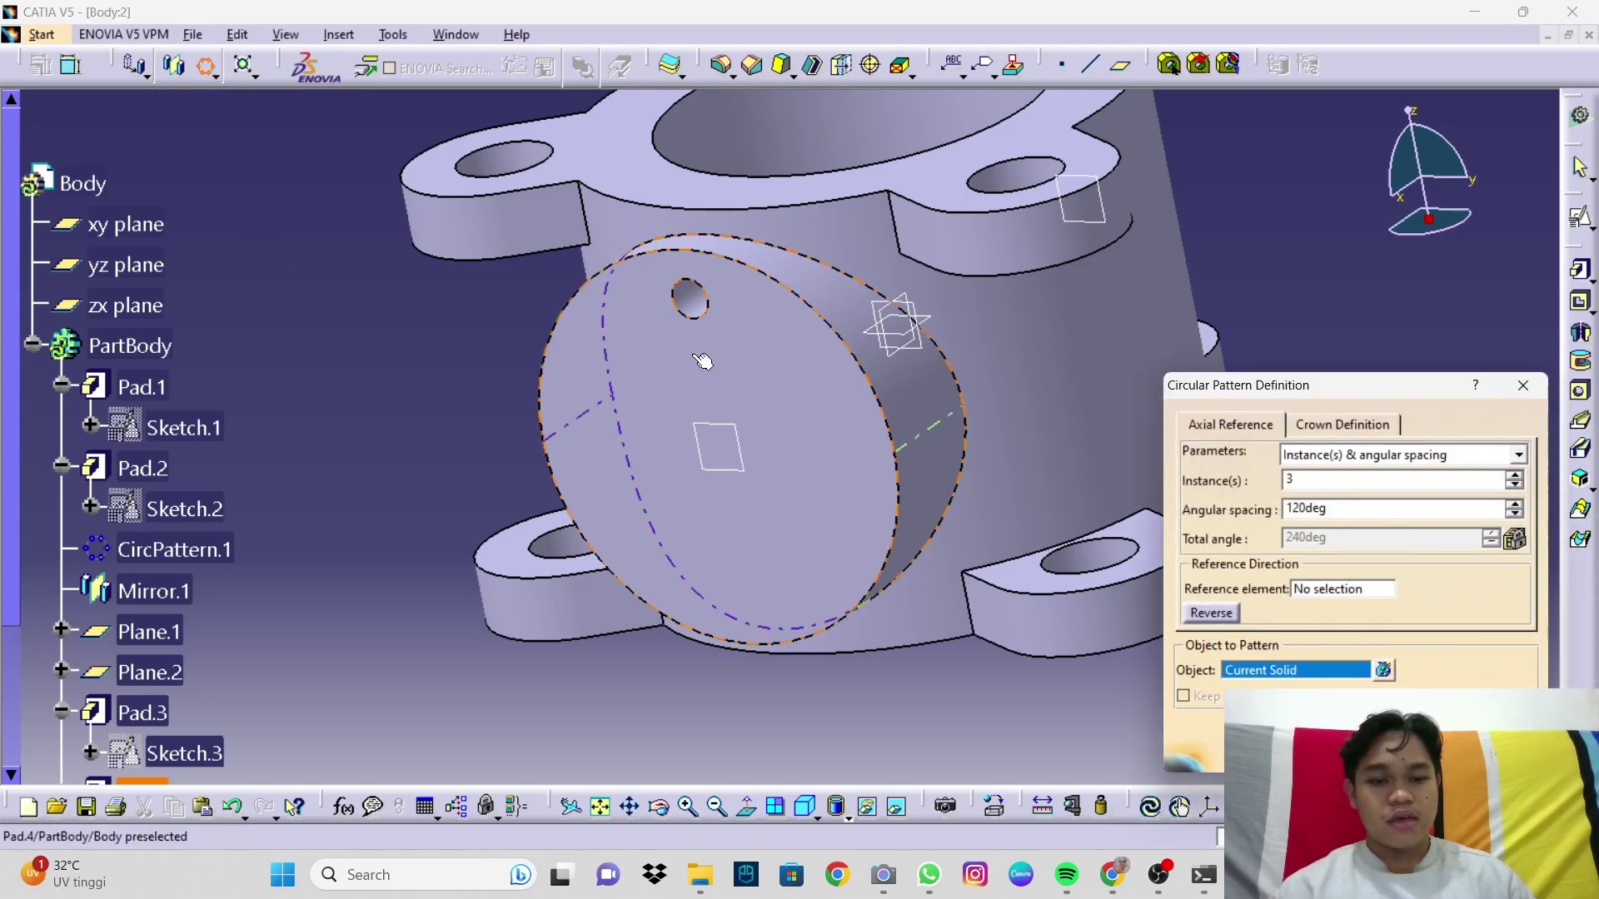
left_click(696, 298)
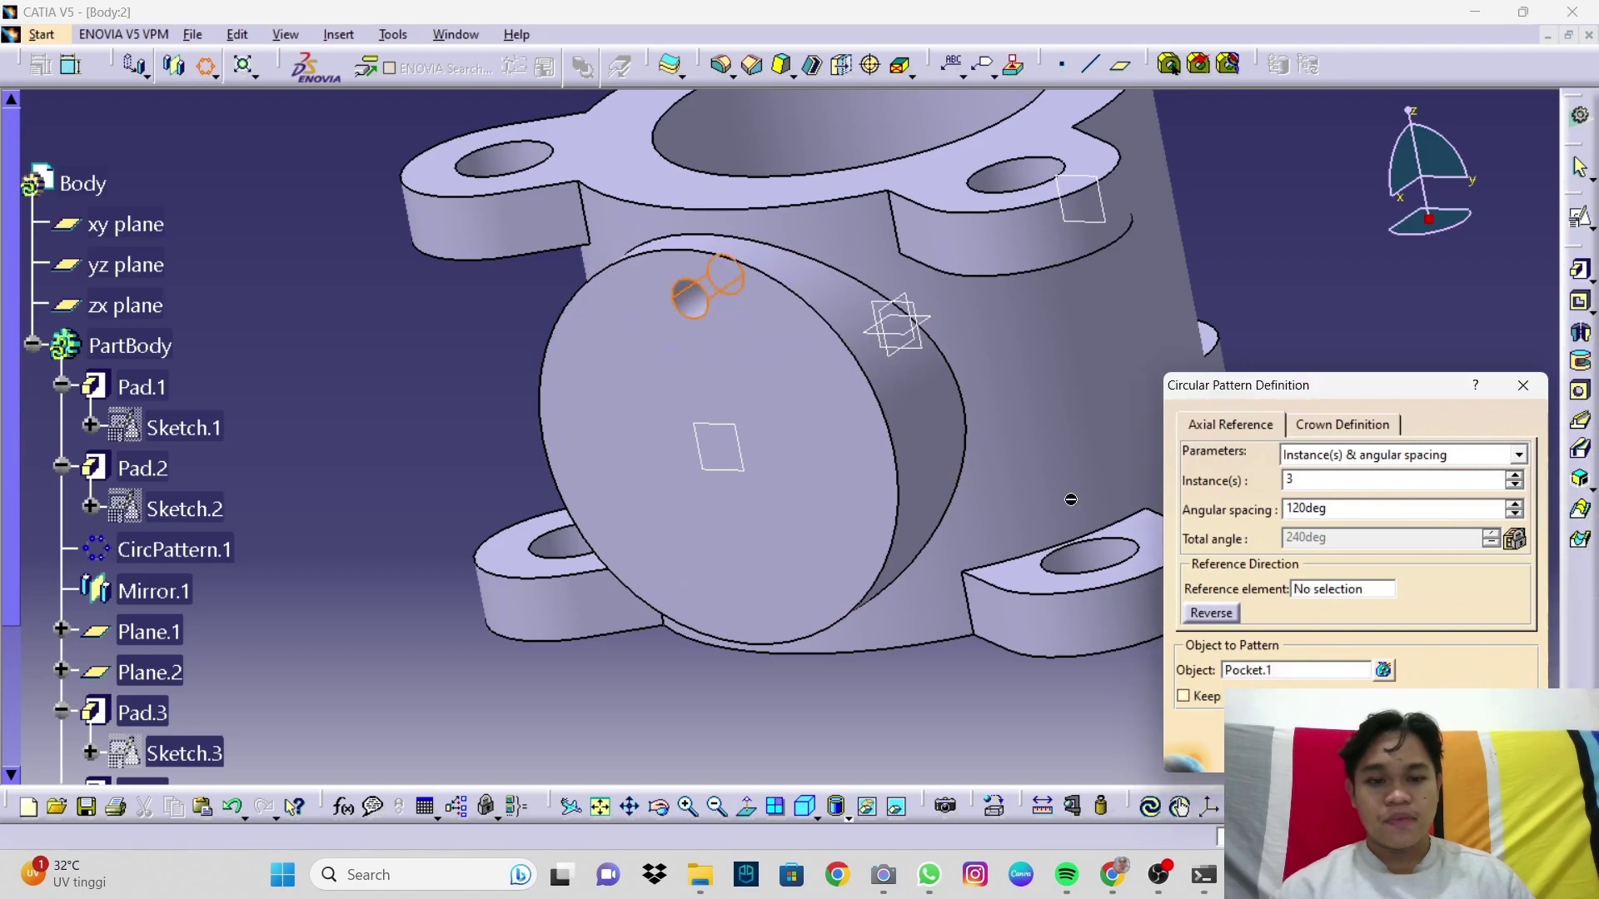
left_click(1331, 591)
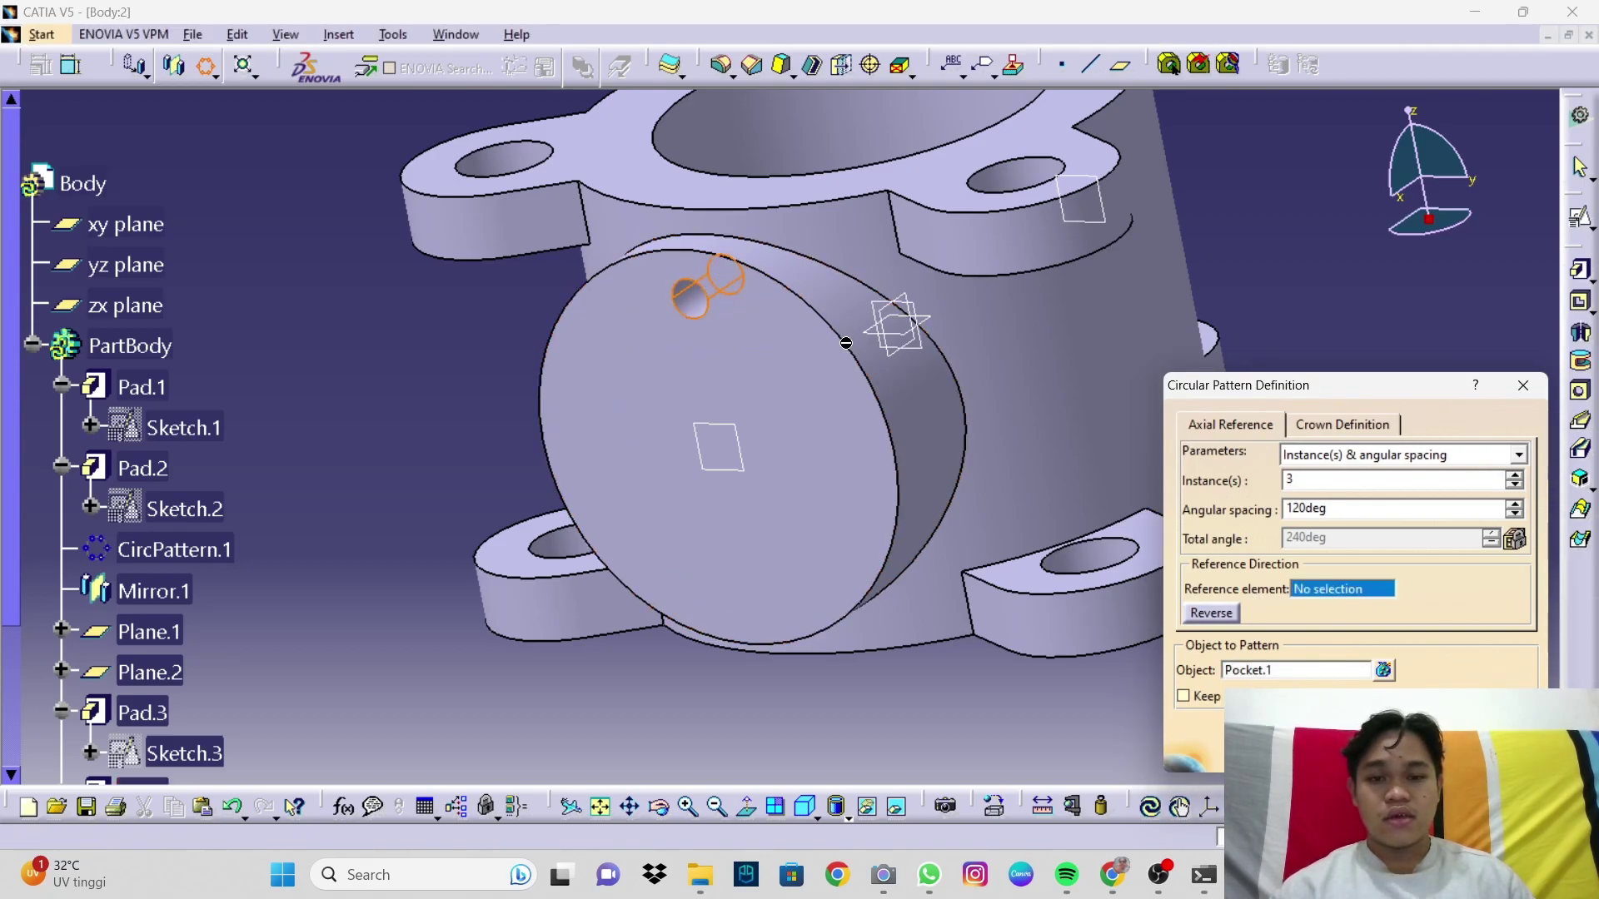
left_click(863, 347)
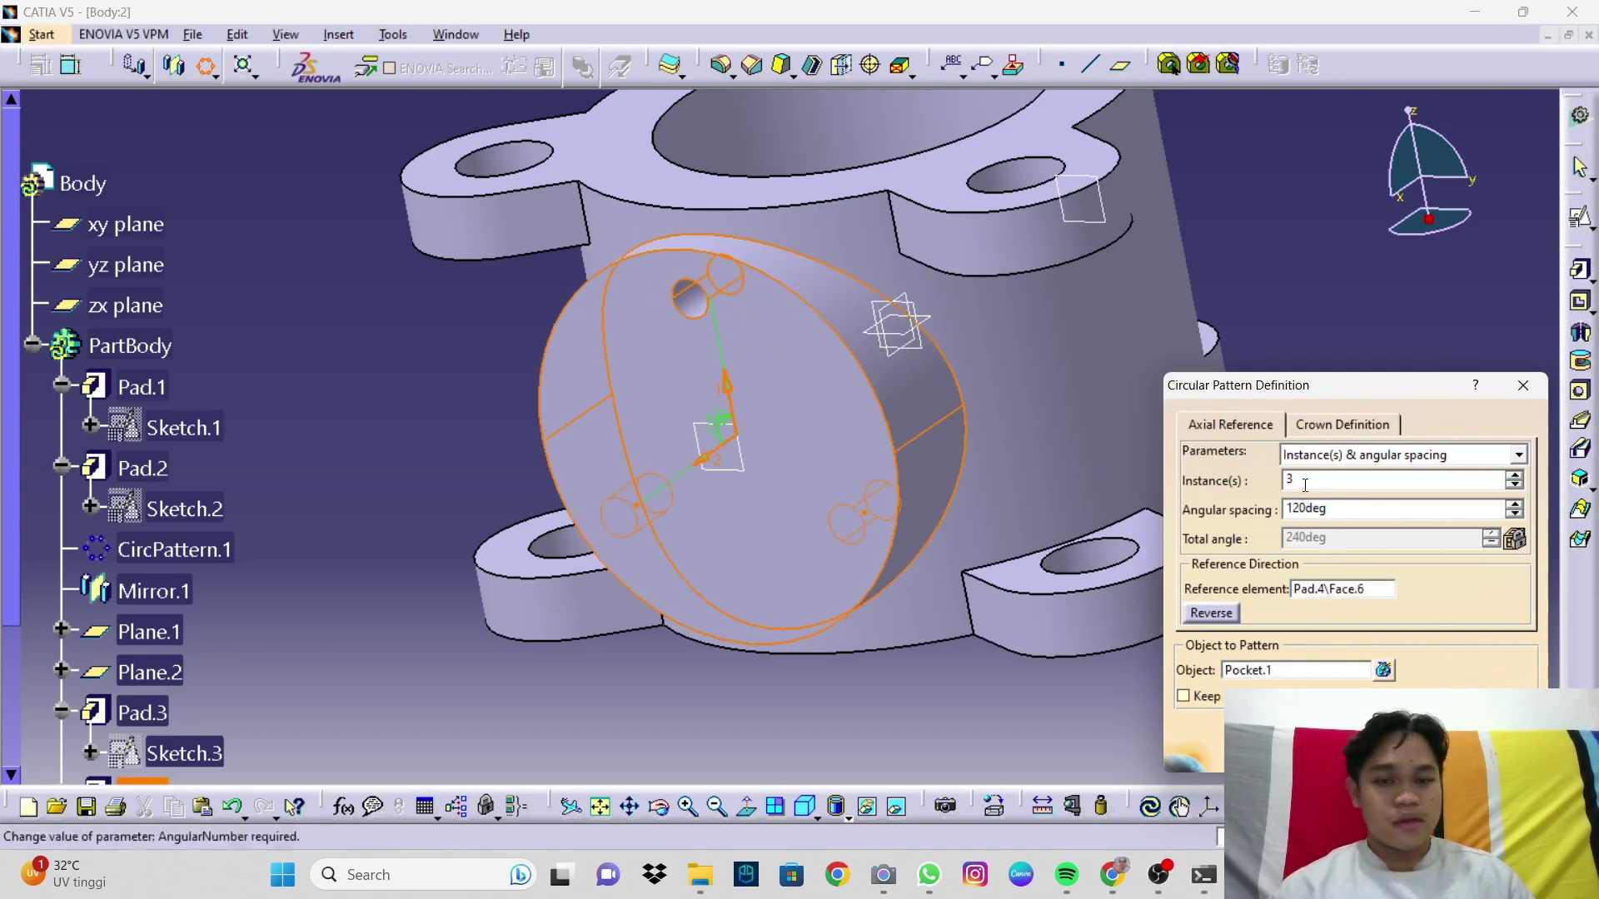
double_click(1273, 483)
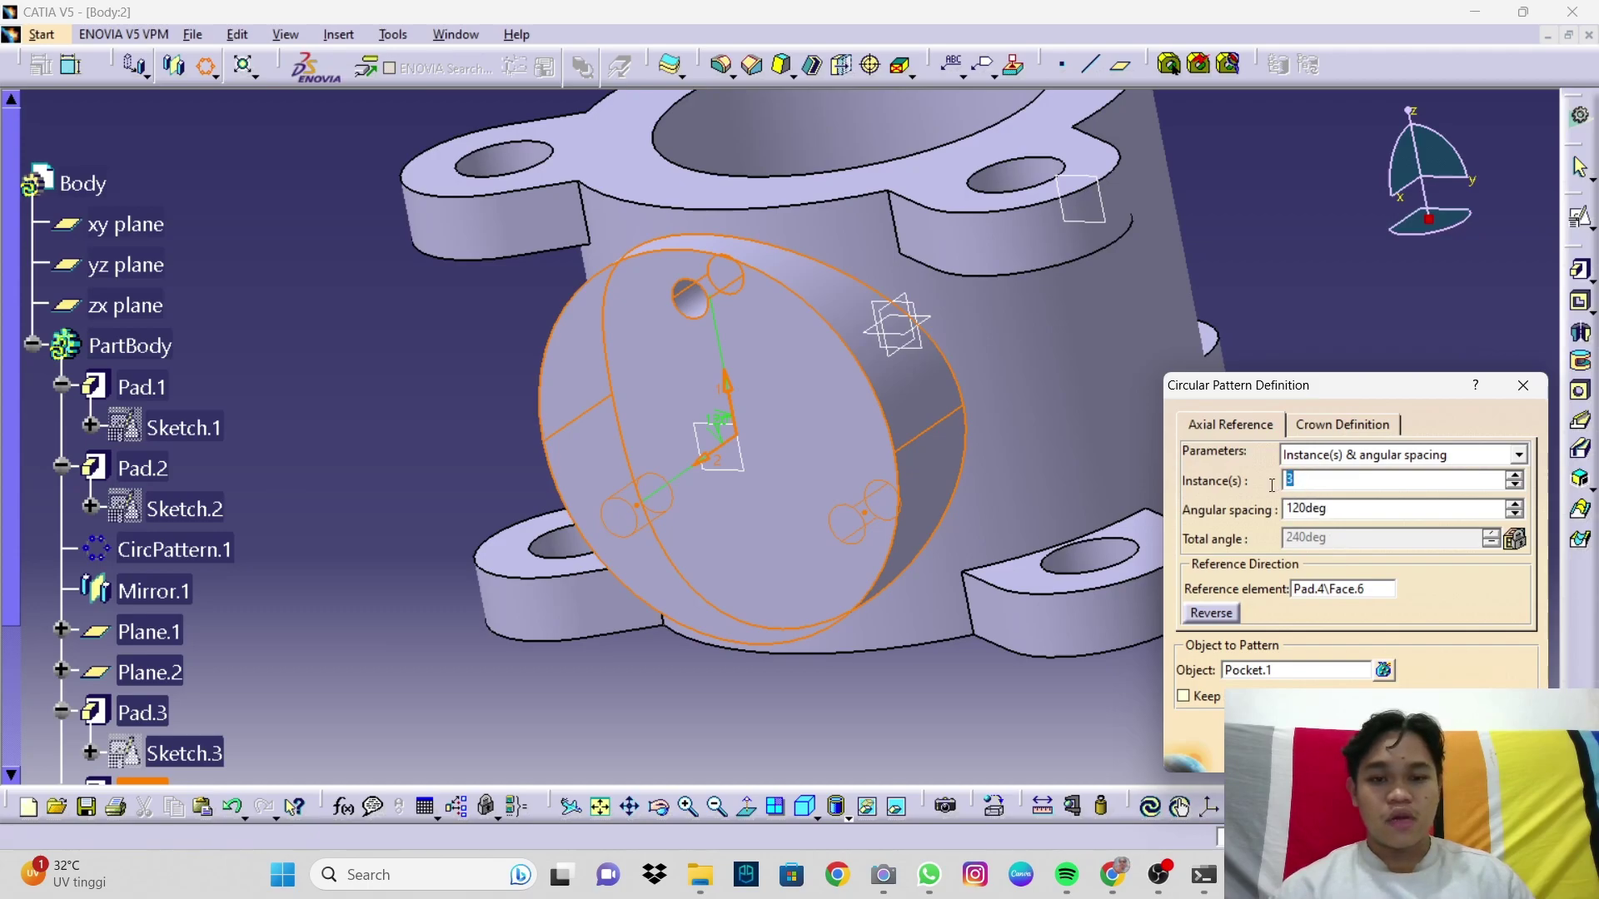
double_click(1341, 511)
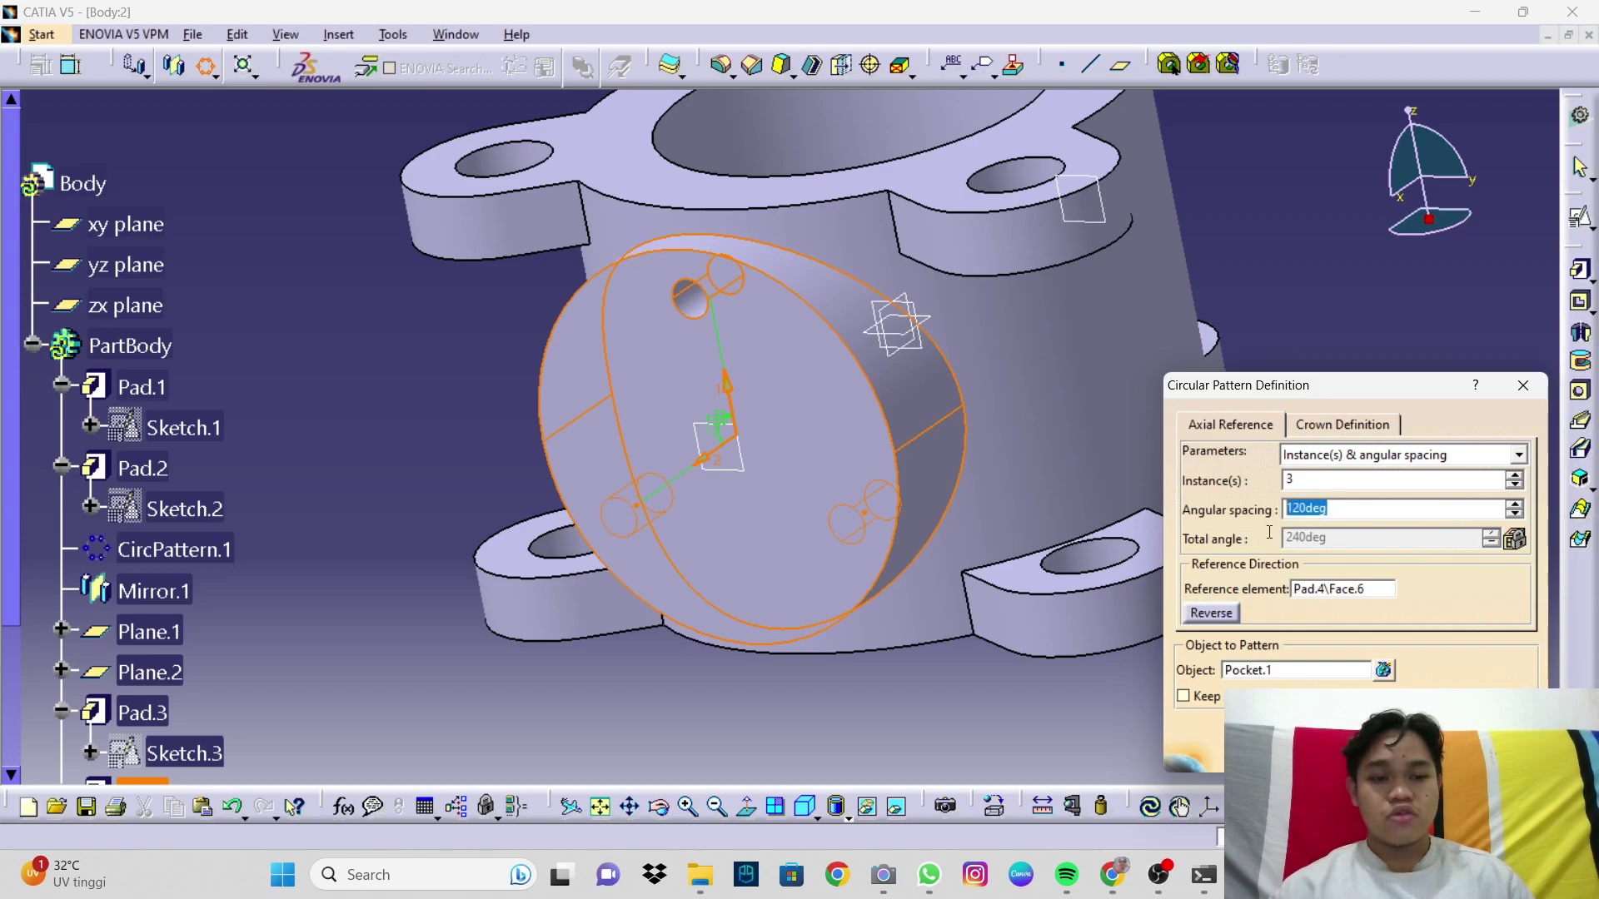
key("Return")
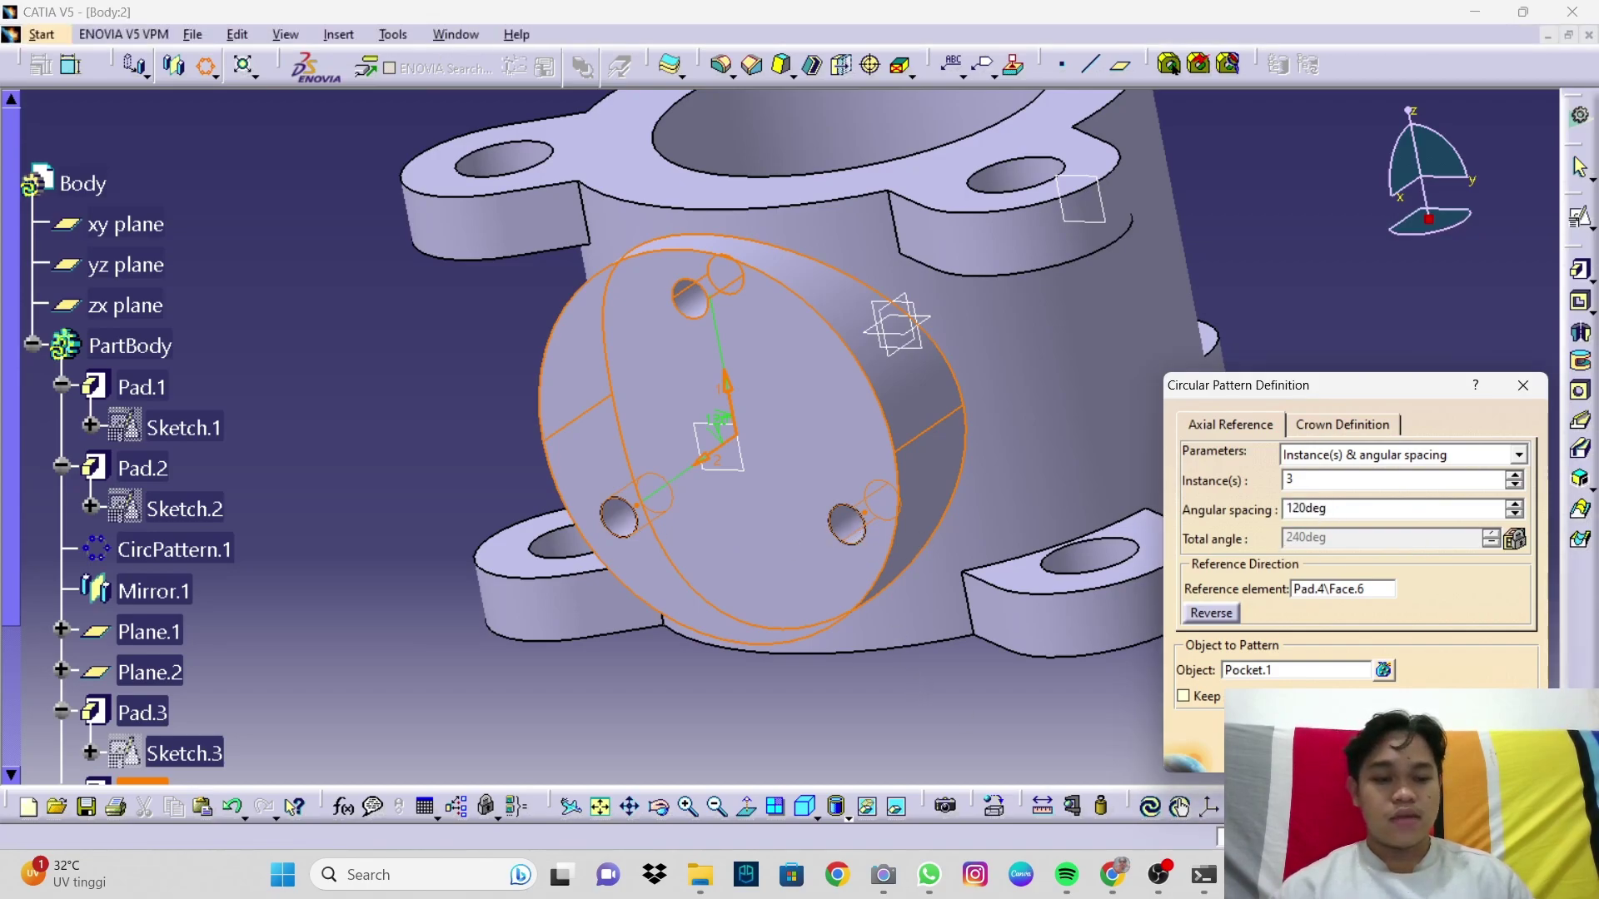
left_click(1332, 751)
middle_click_drag(1004, 361, 668, 443)
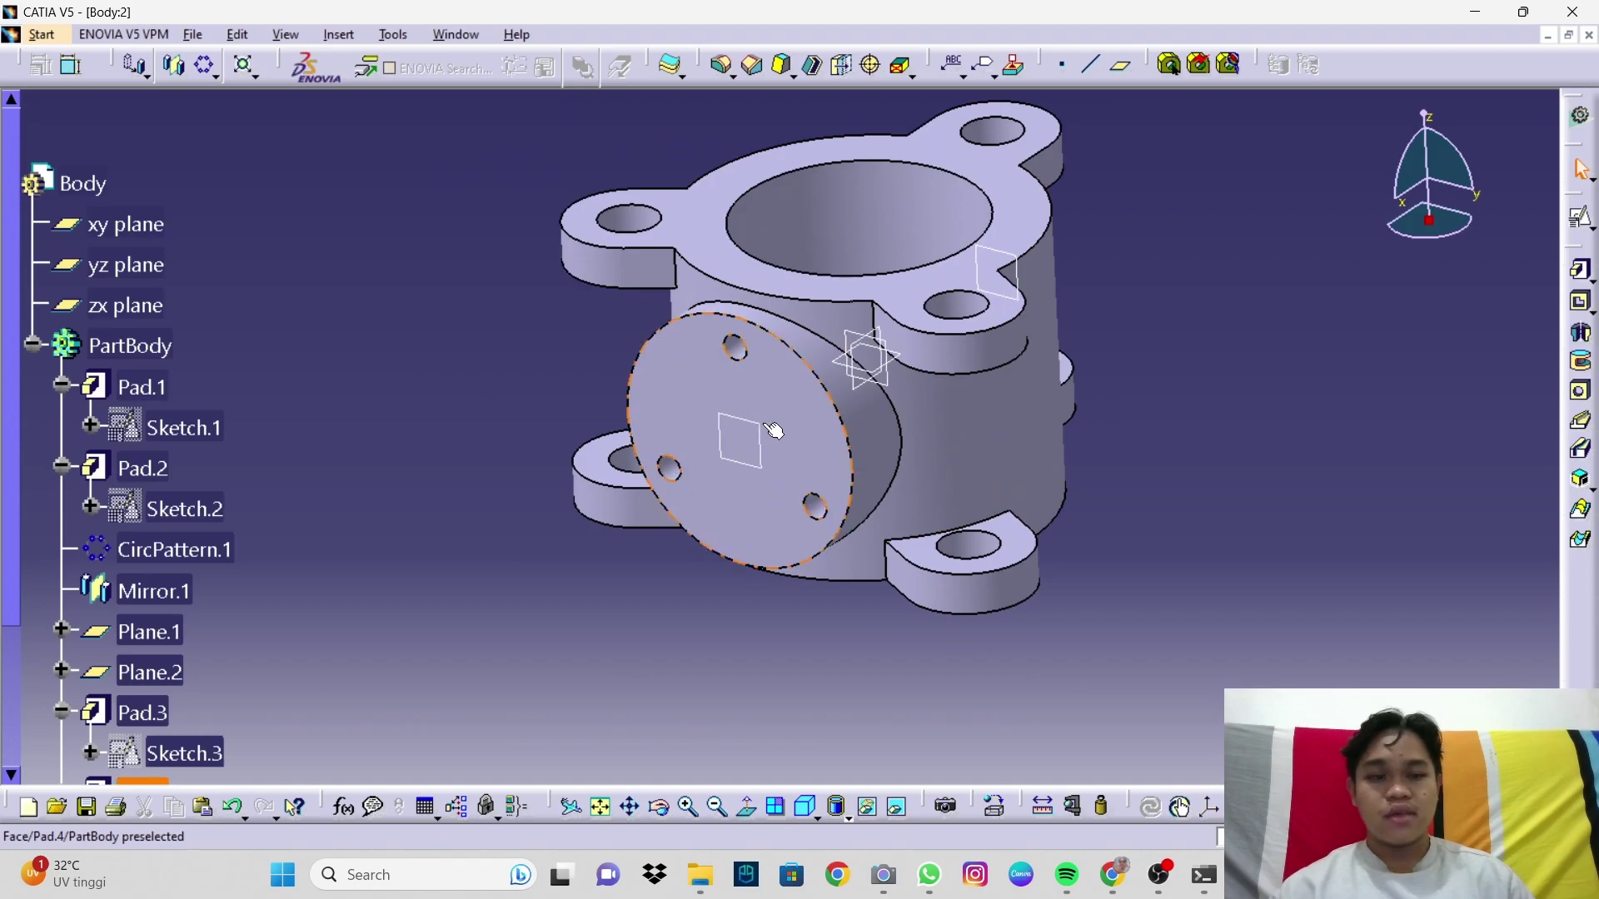
Step: Start a hole centred on the boss's circular edge, on its end face
left_click(1585, 397)
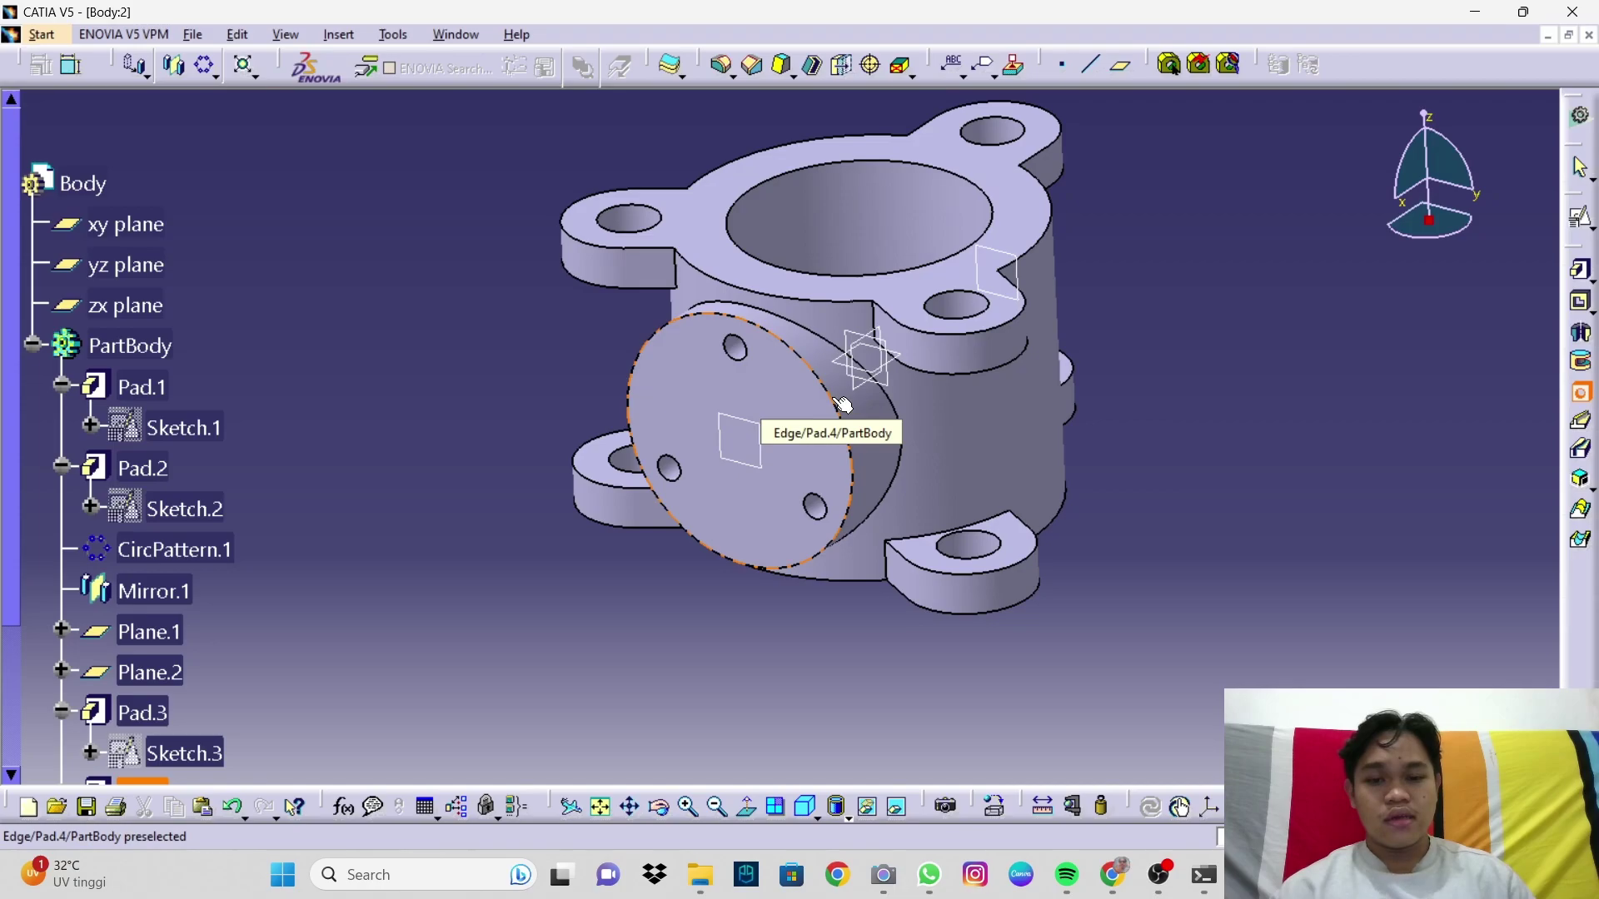
left_click(836, 402)
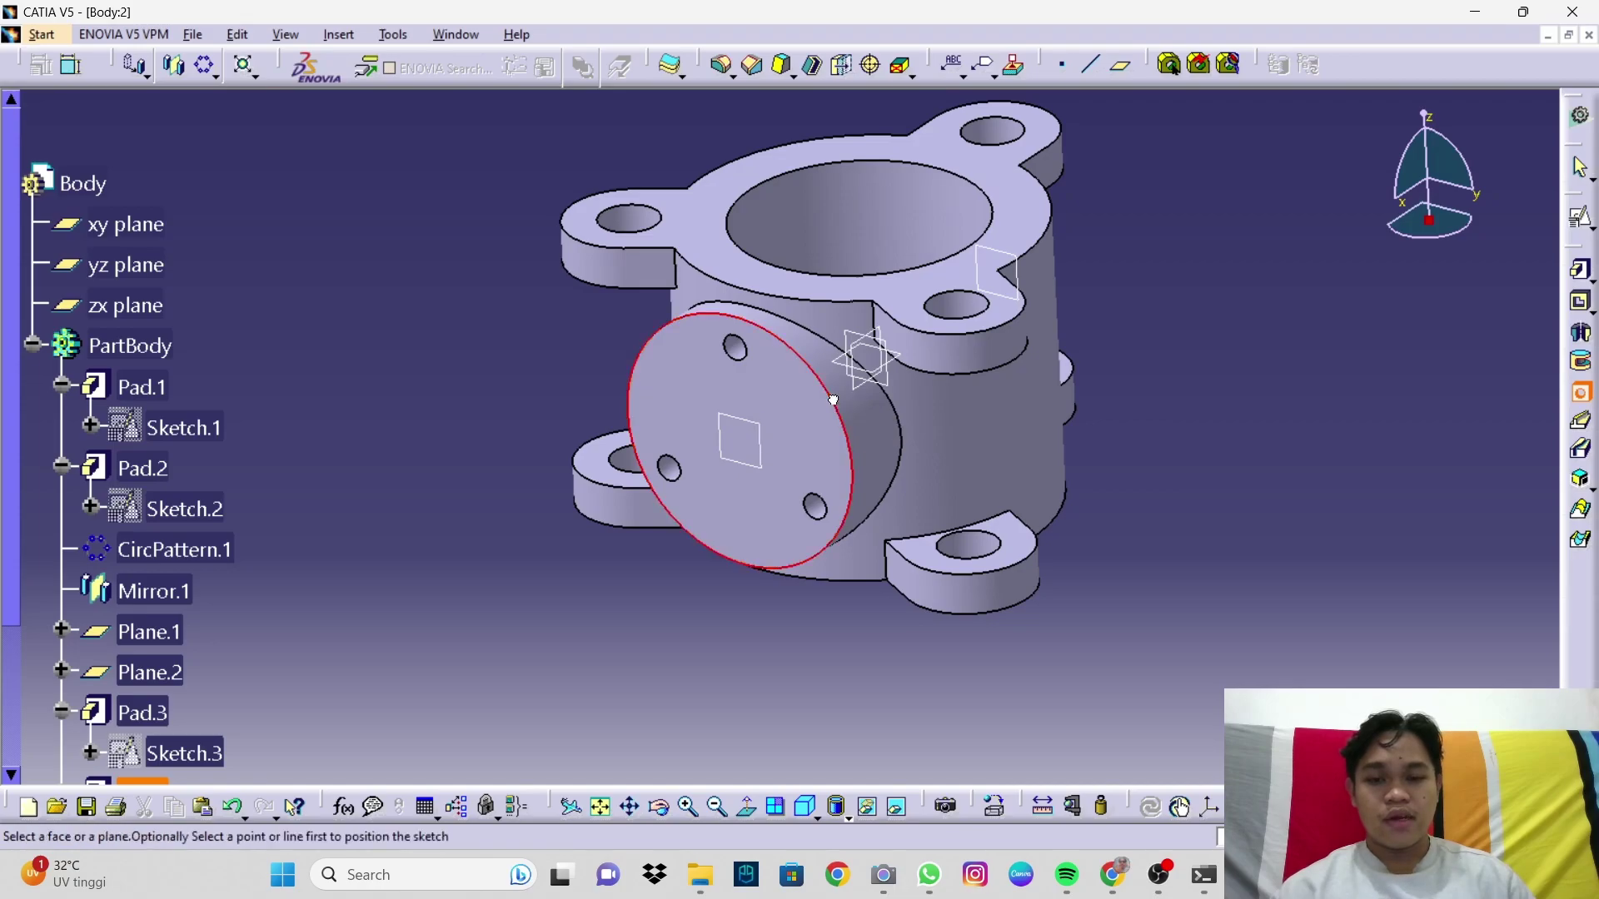
left_click(795, 421)
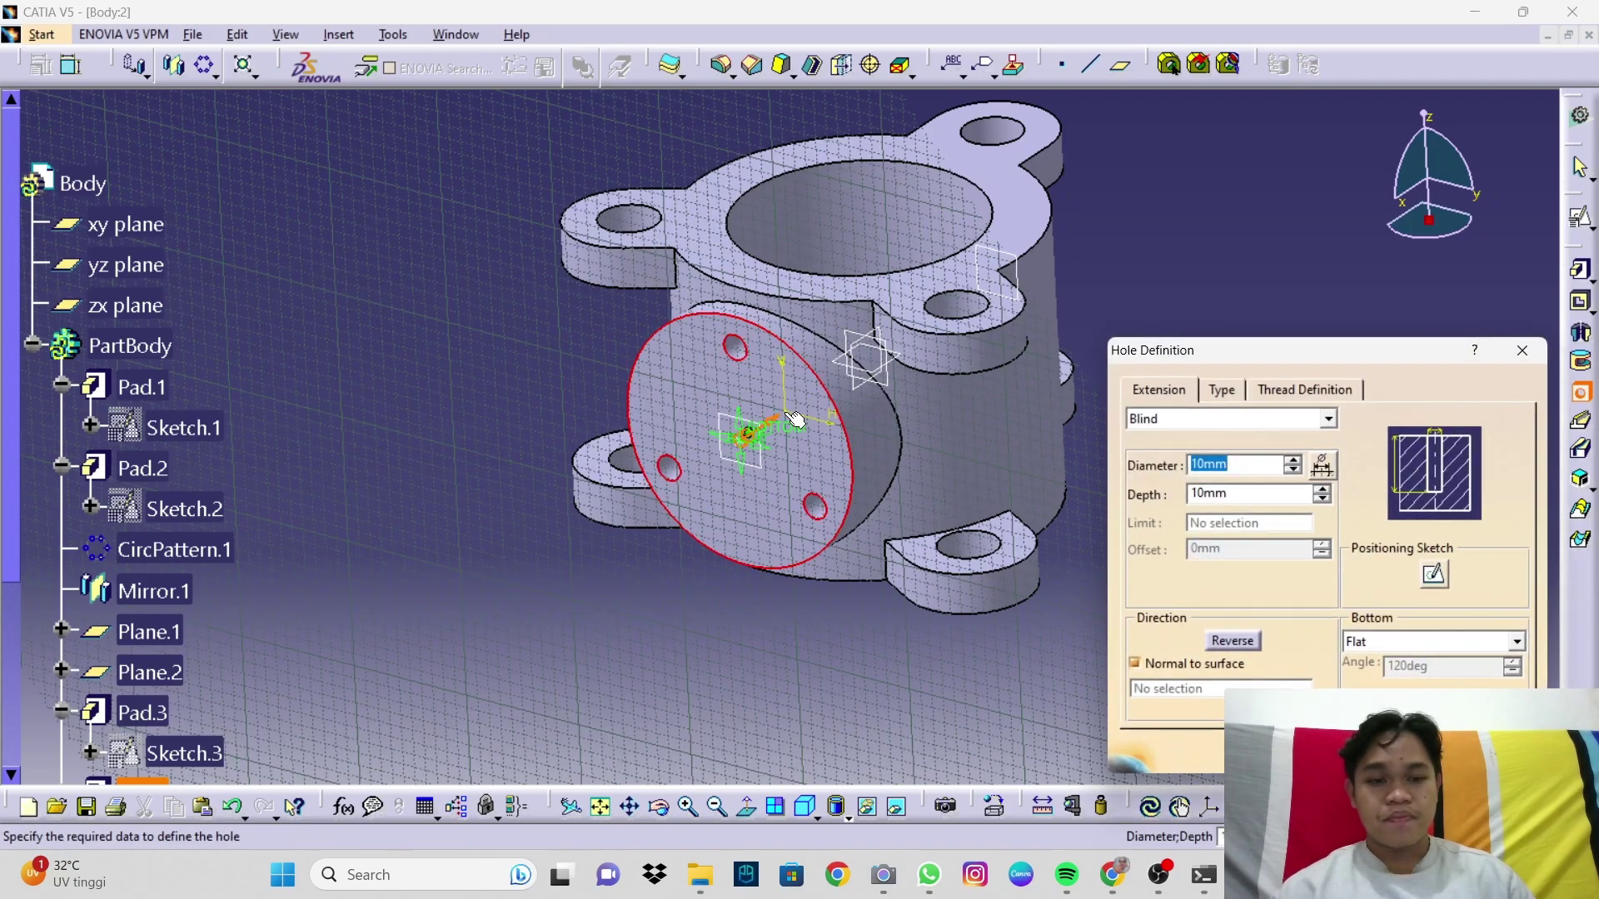
middle_click_drag(961, 473, 900, 504)
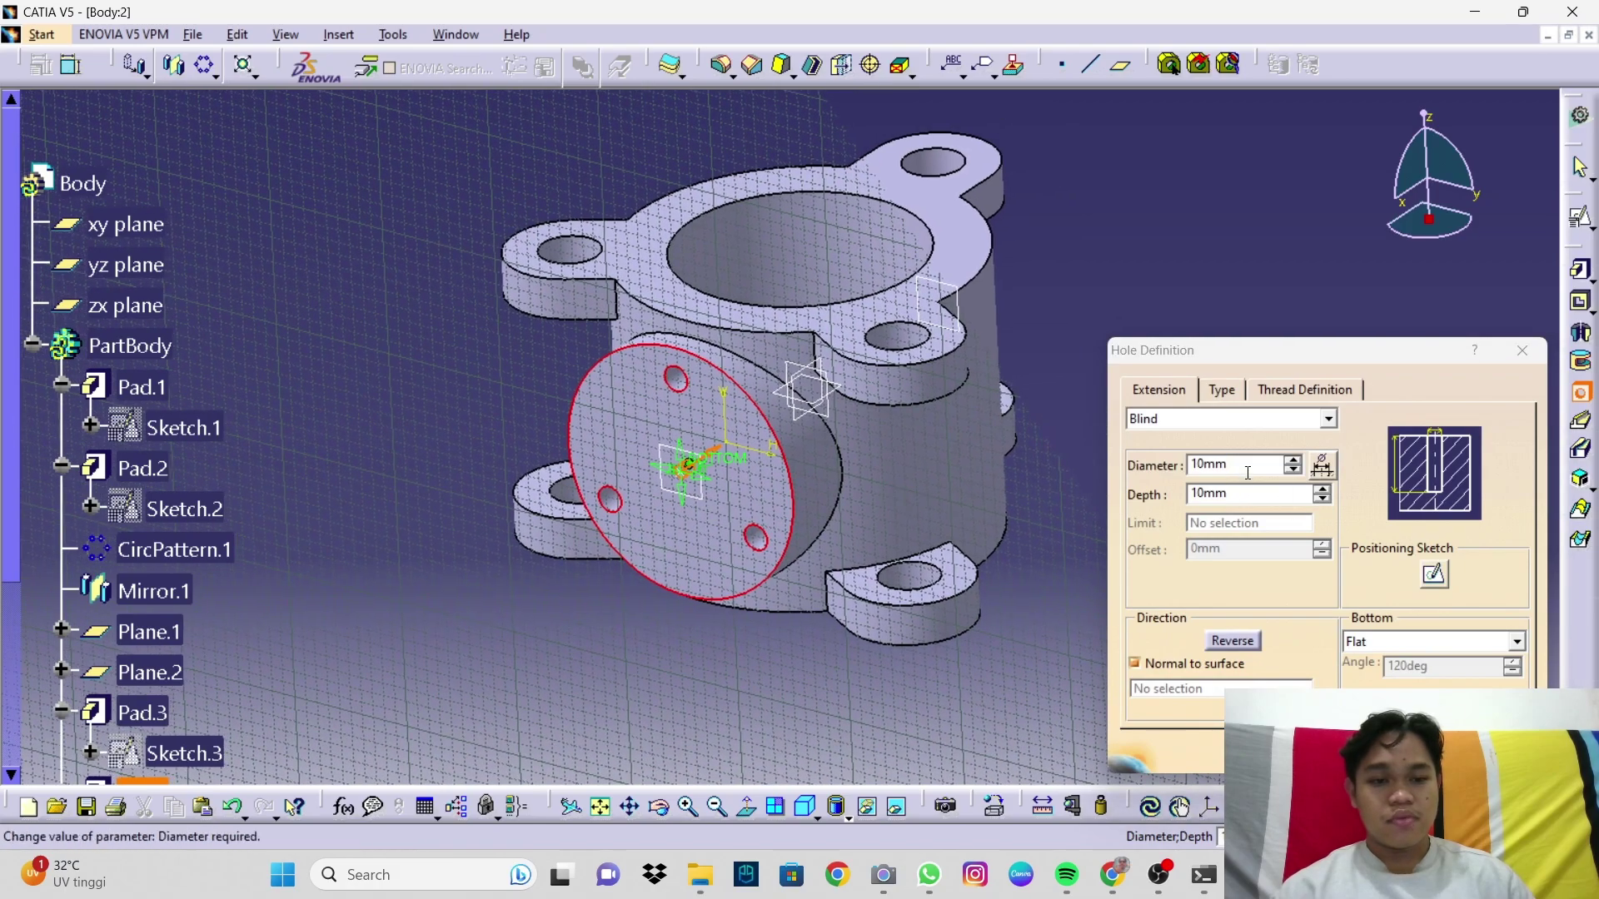
Step: Set the hole diameter to 56.2 mm and depth to 310 mm
left_click_drag(1244, 468, 1158, 460)
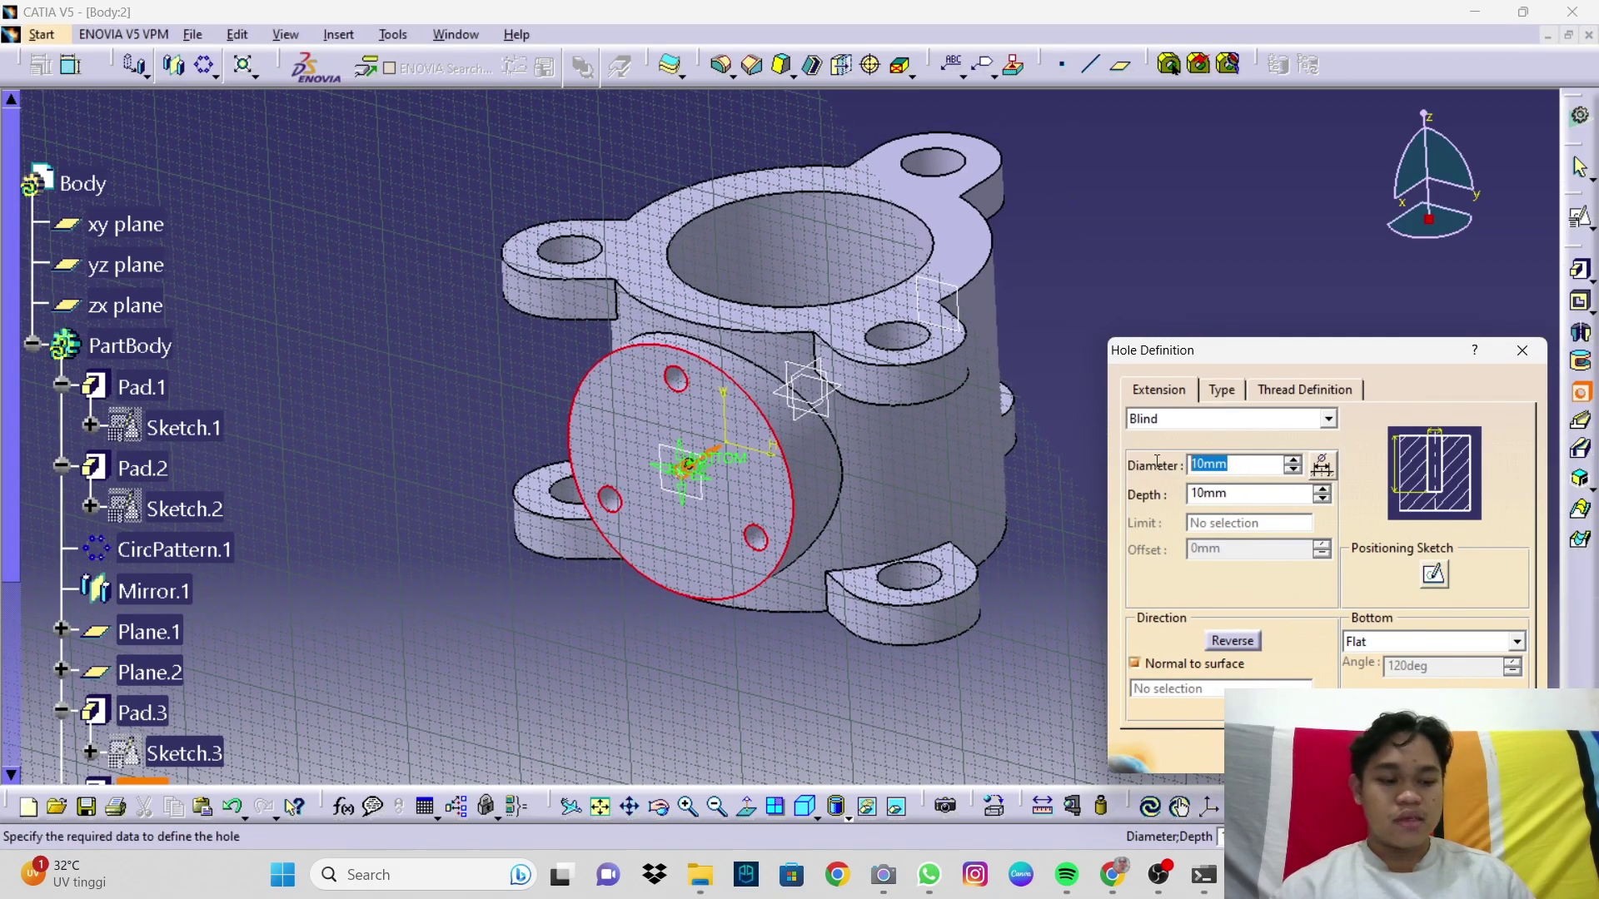
type("56.2")
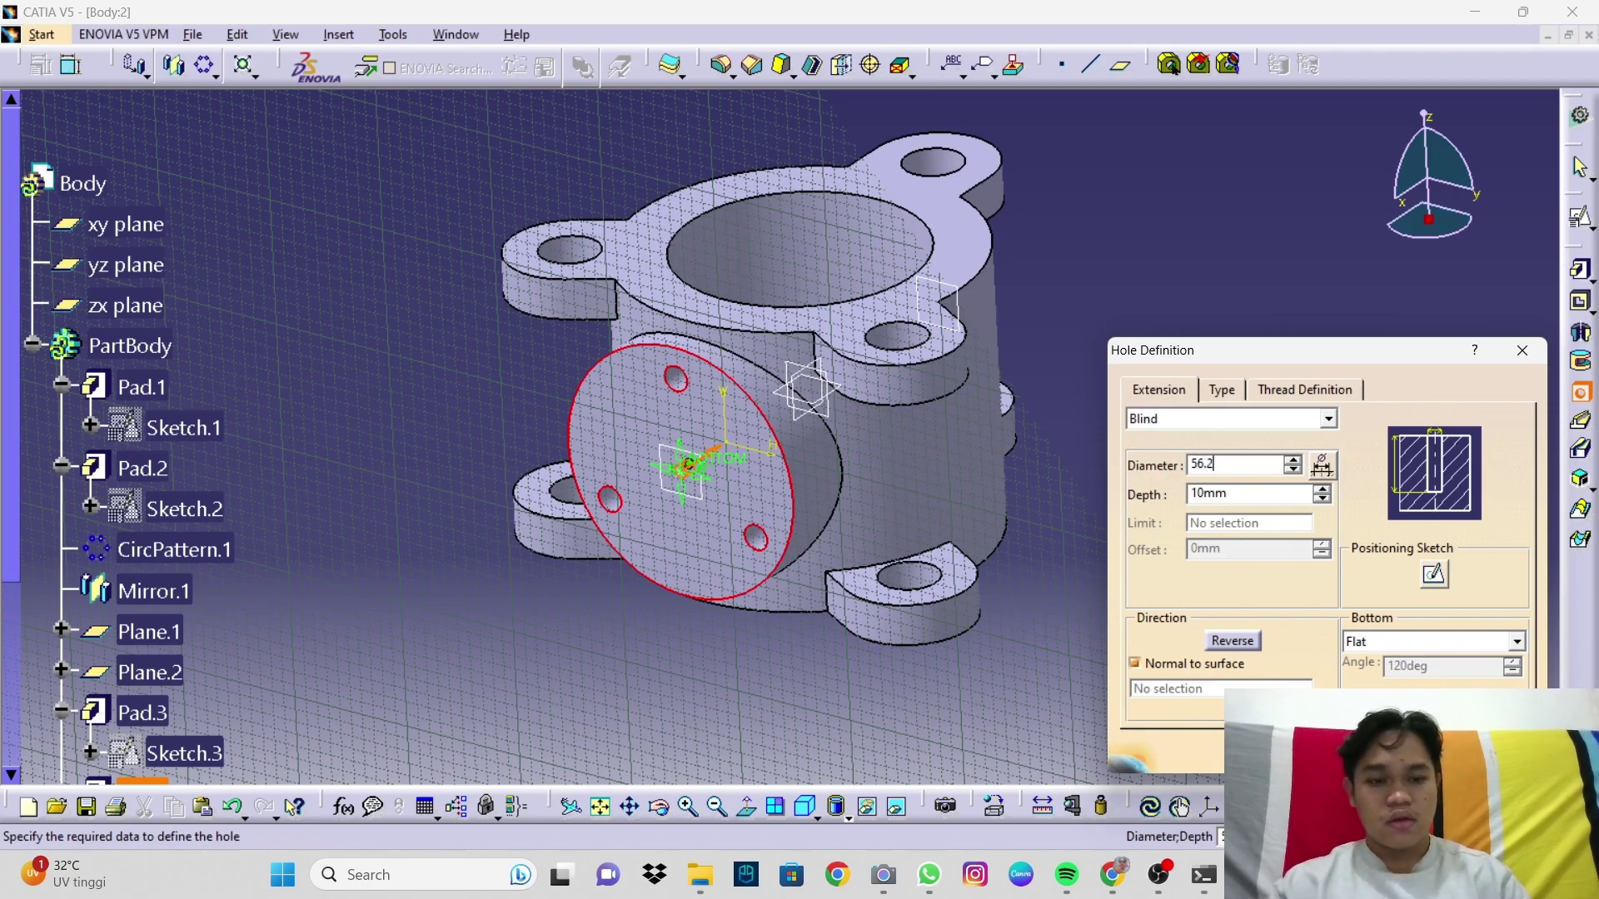
left_click(1246, 494)
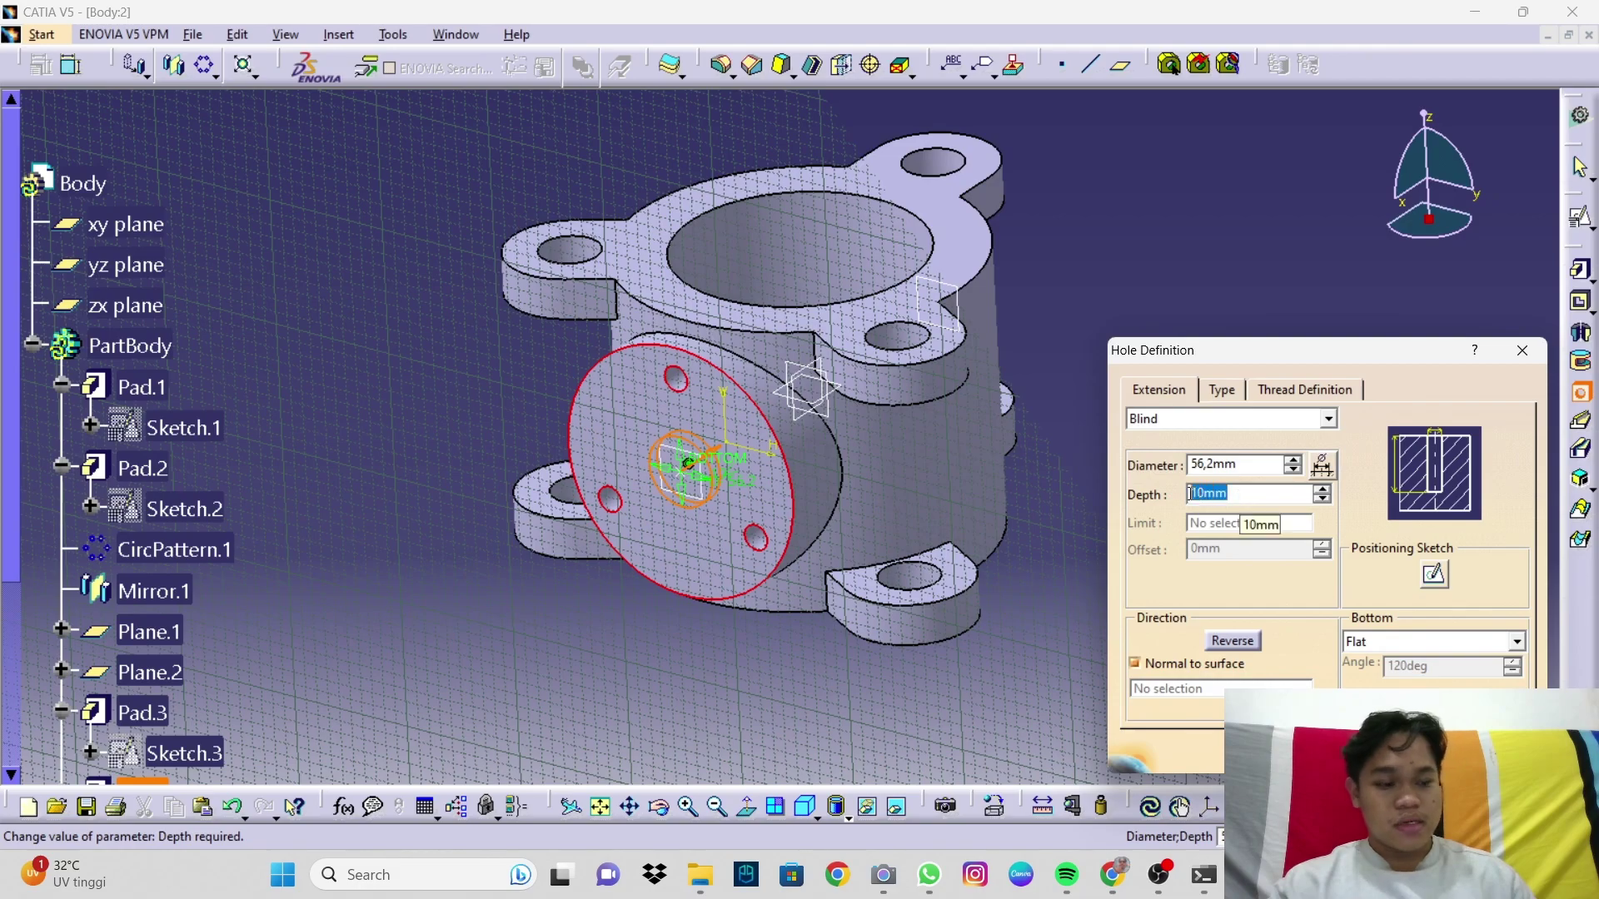
type("310")
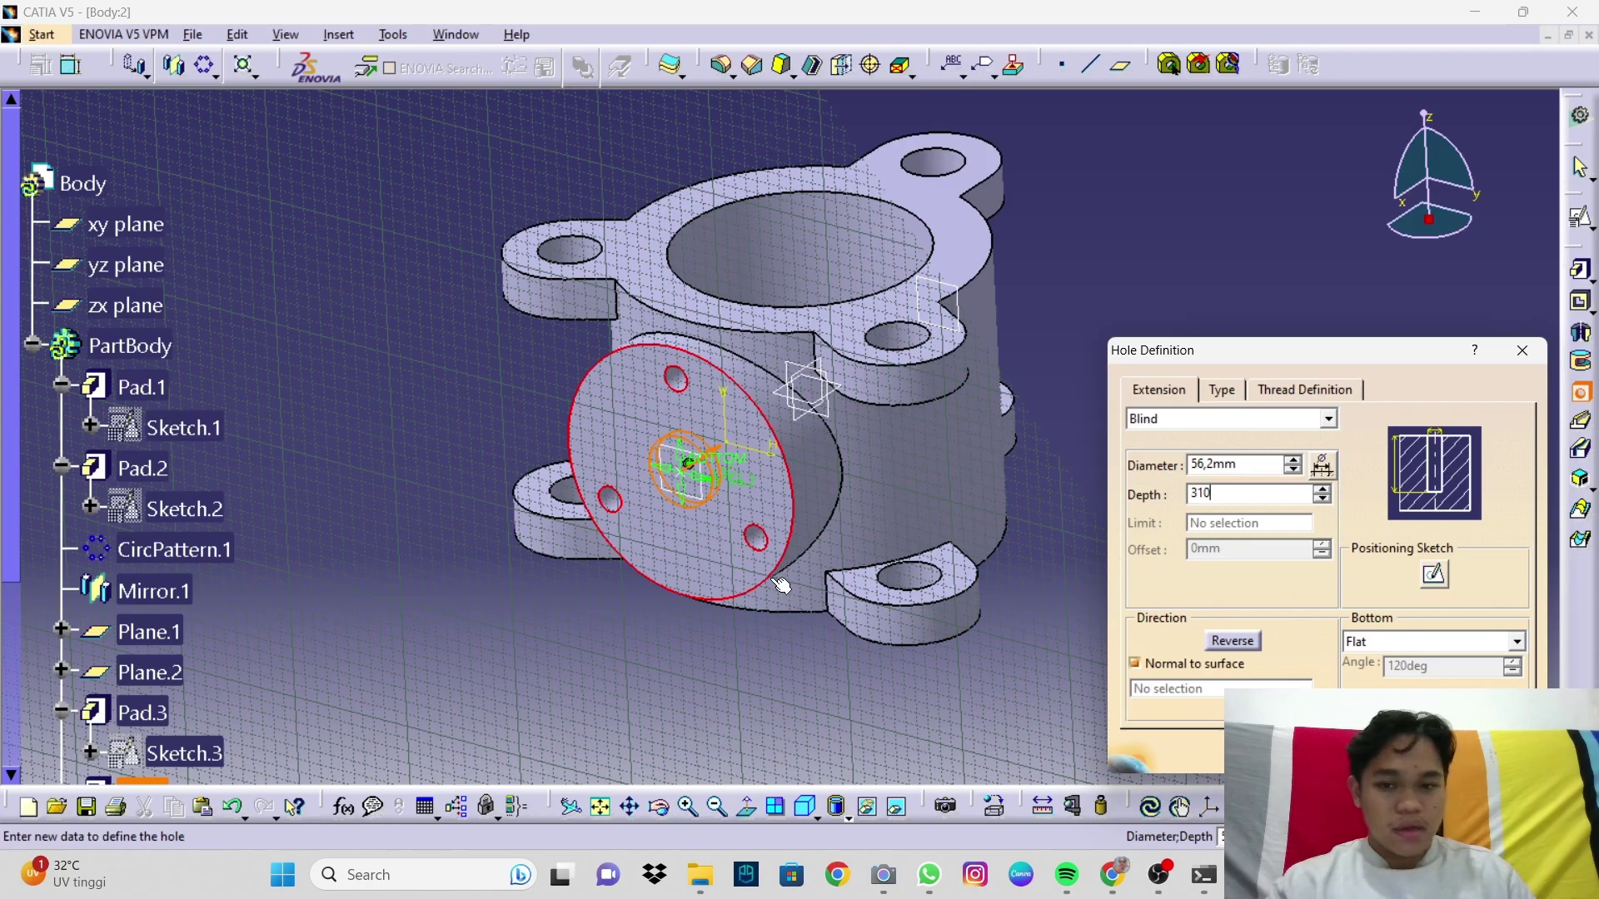
key("Return")
middle_click_drag(794, 588, 592, 483, "ctrl")
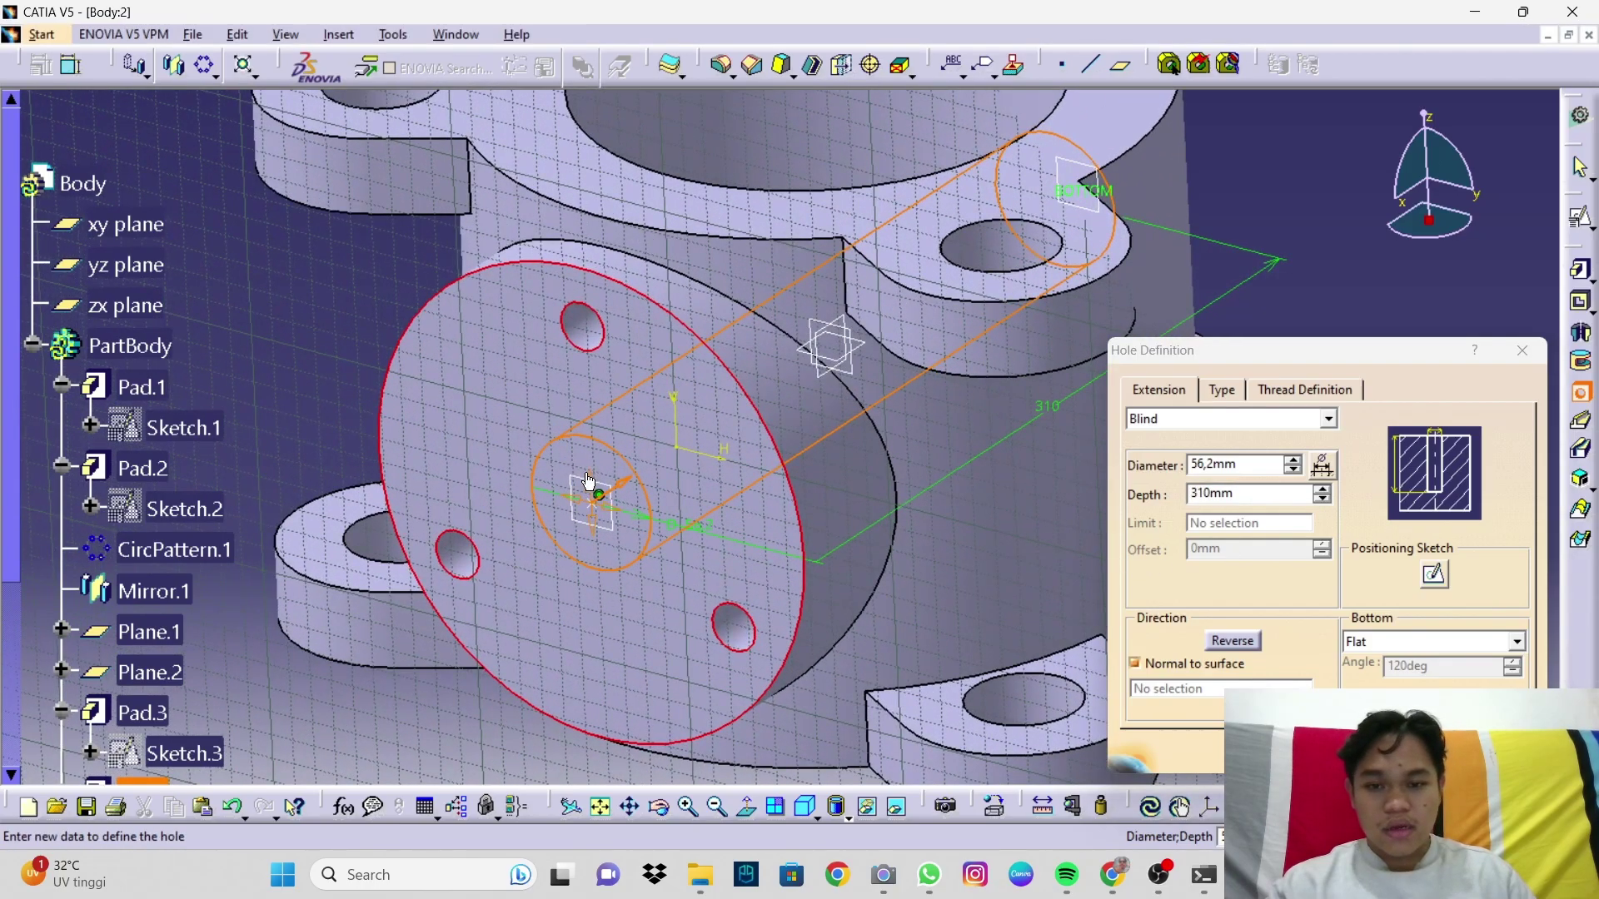
left_click(1233, 394)
Step: Make the hole counterbored, 100 mm diameter and 25 mm deep, and create Hole.1
left_click(1233, 420)
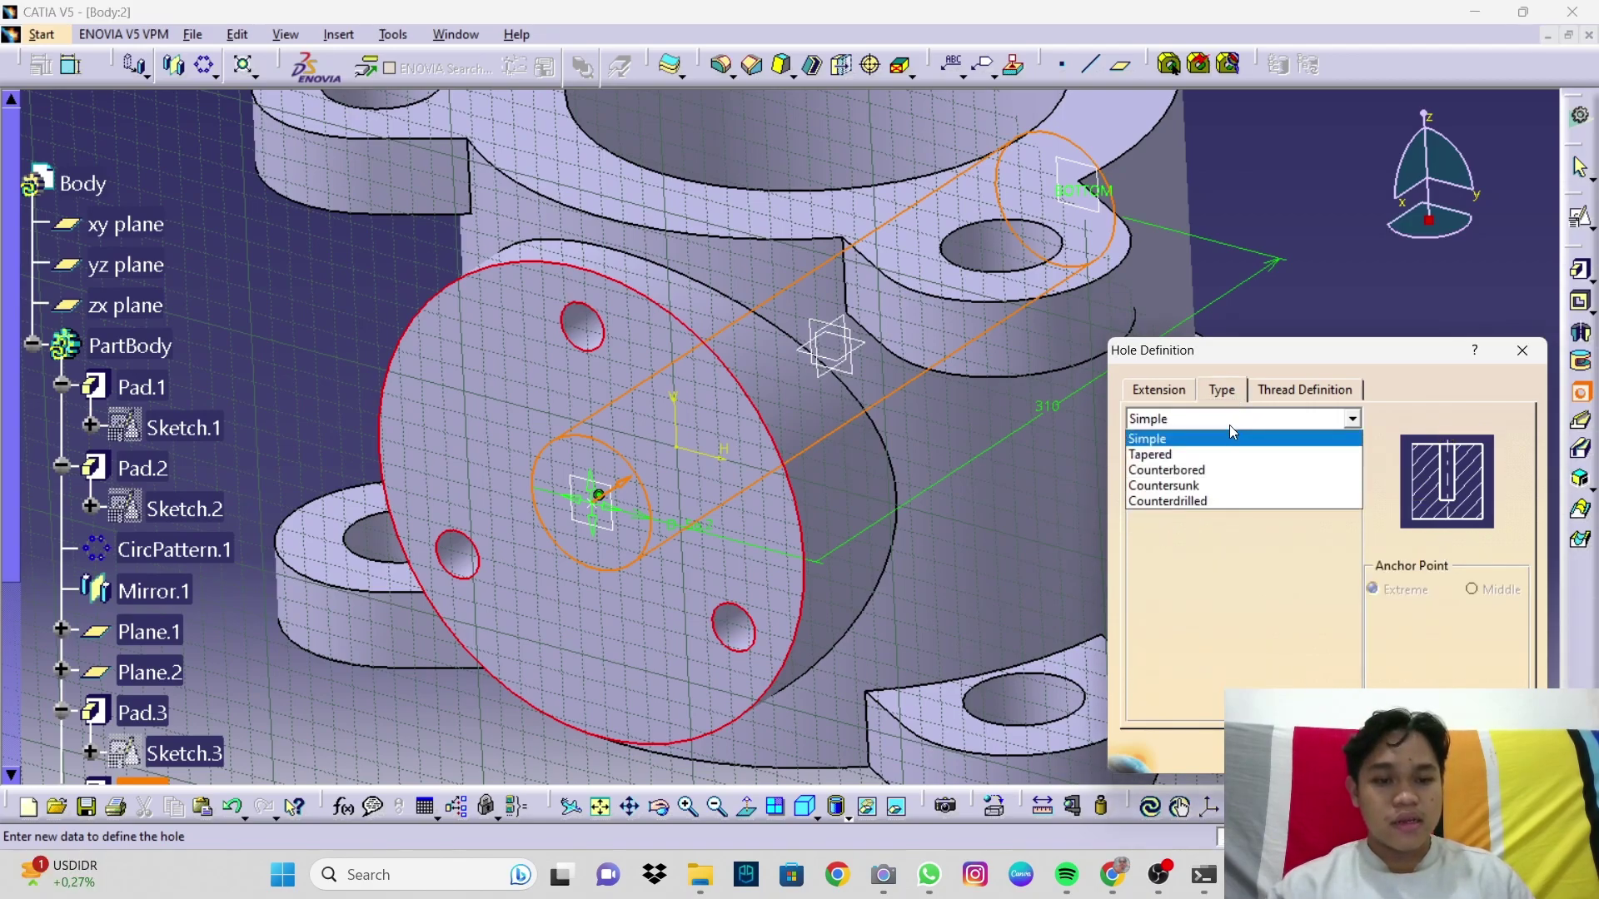
left_click(1207, 471)
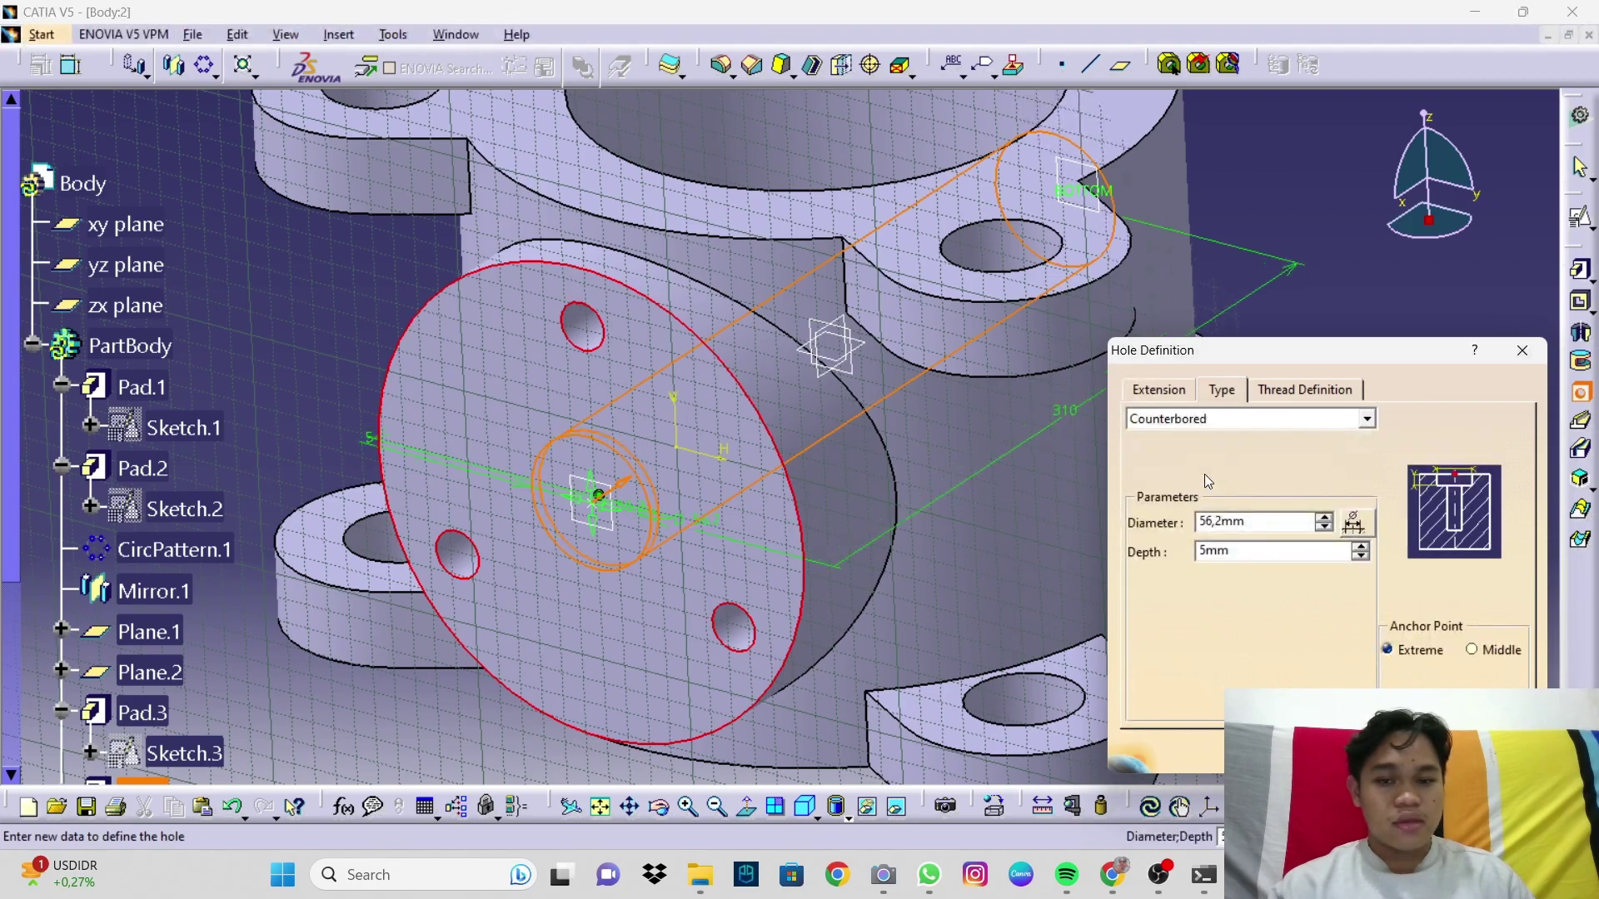
left_click_drag(1262, 525, 1191, 529)
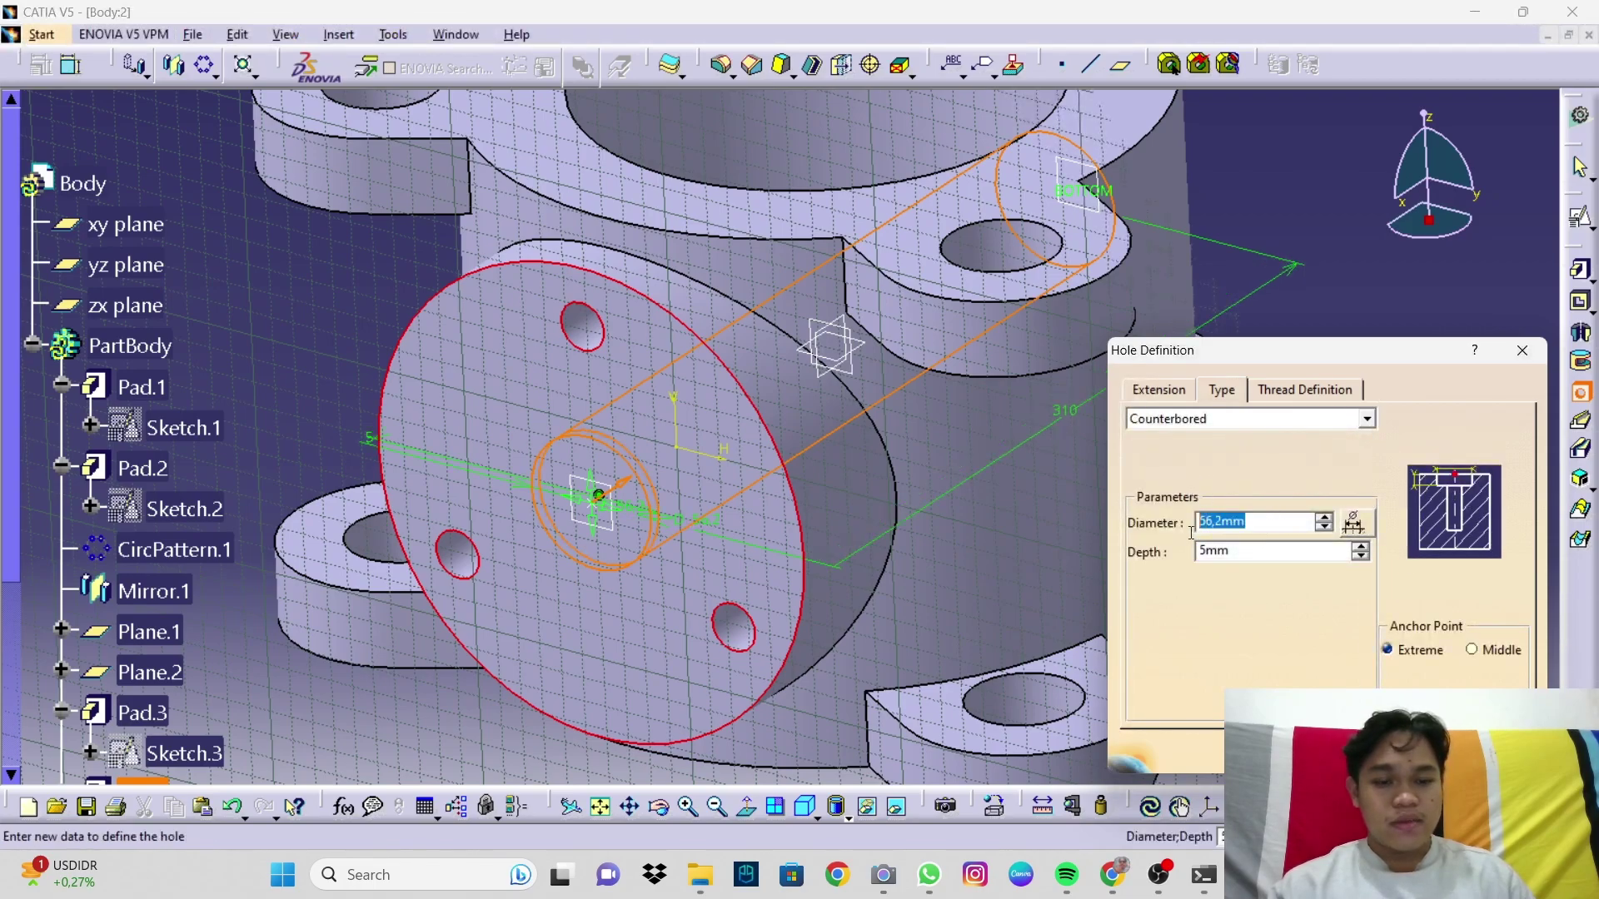
type("100")
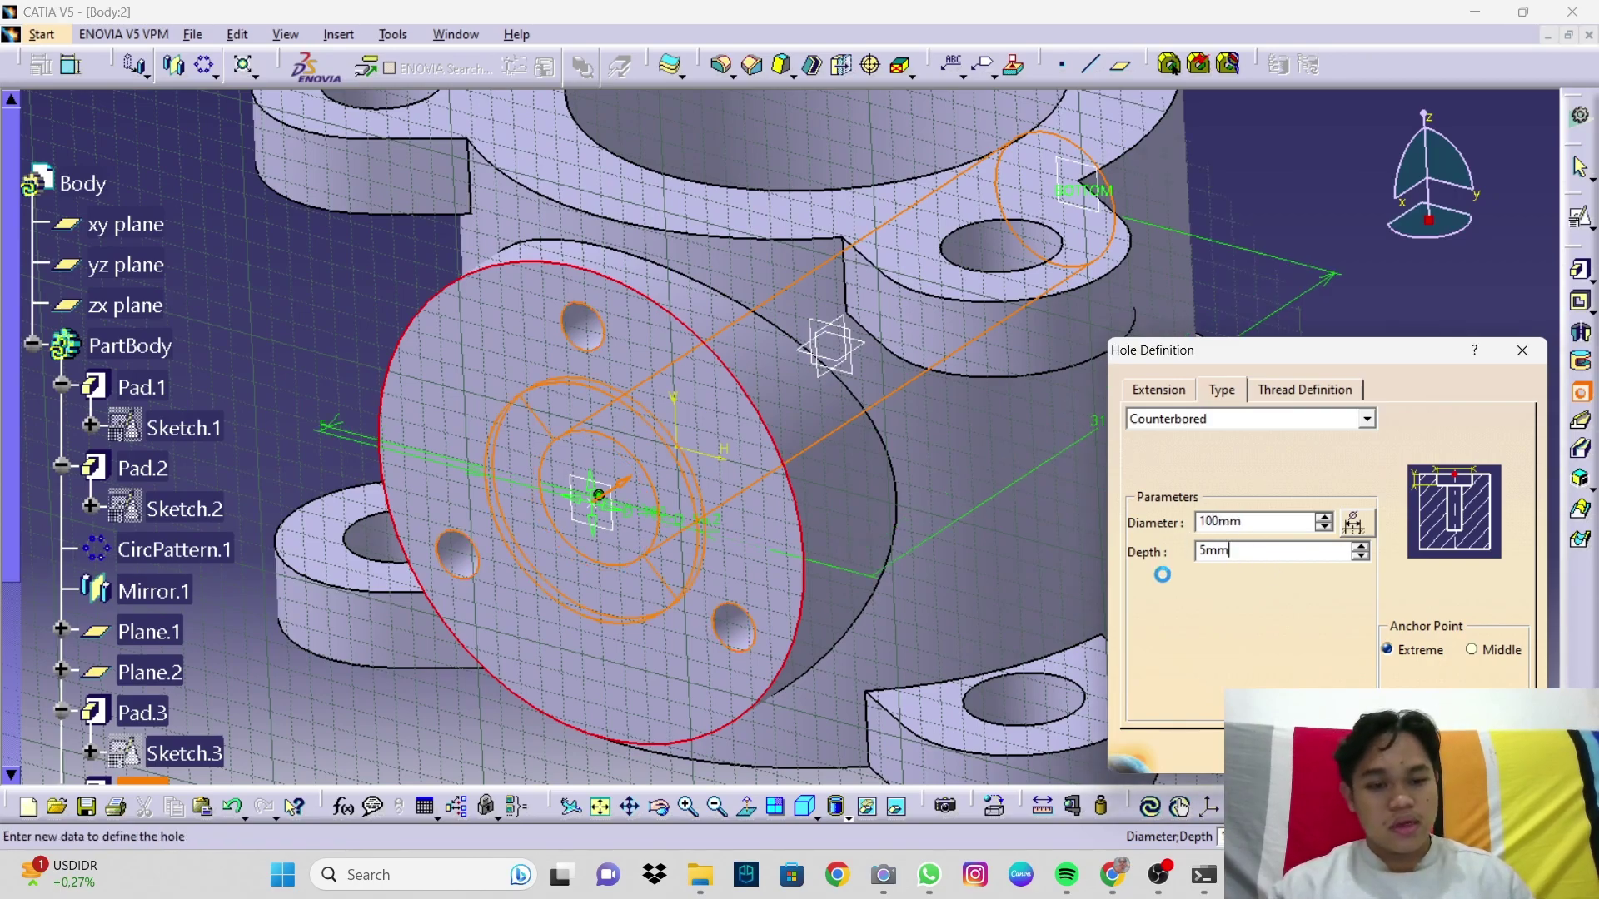
left_click_drag(1236, 550, 1199, 552)
type("25")
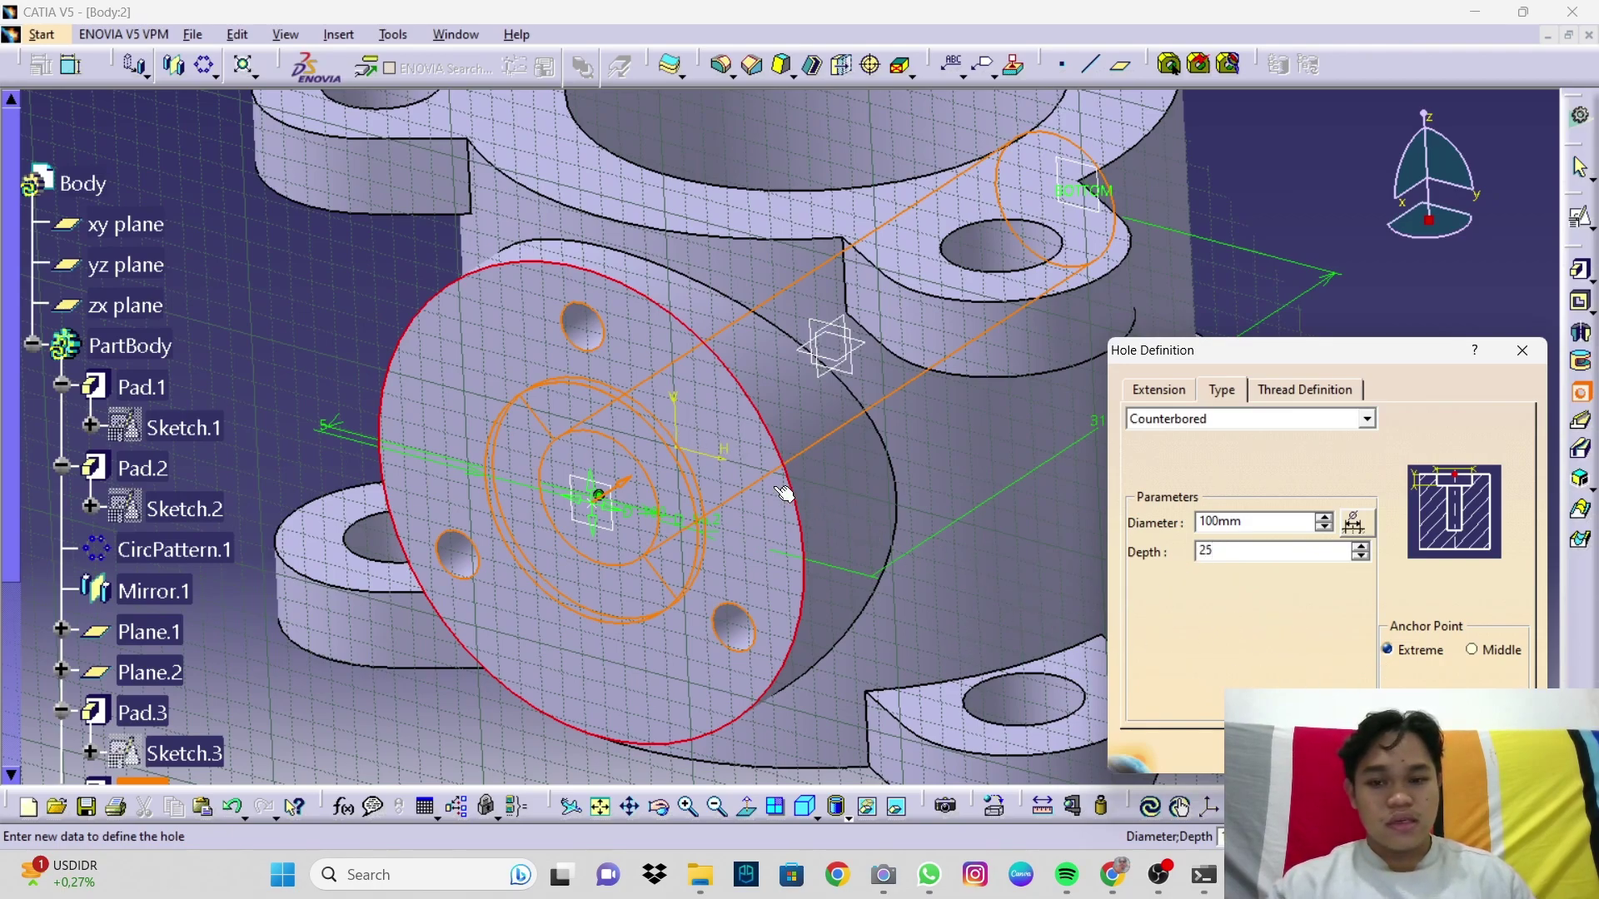
left_click(1156, 399)
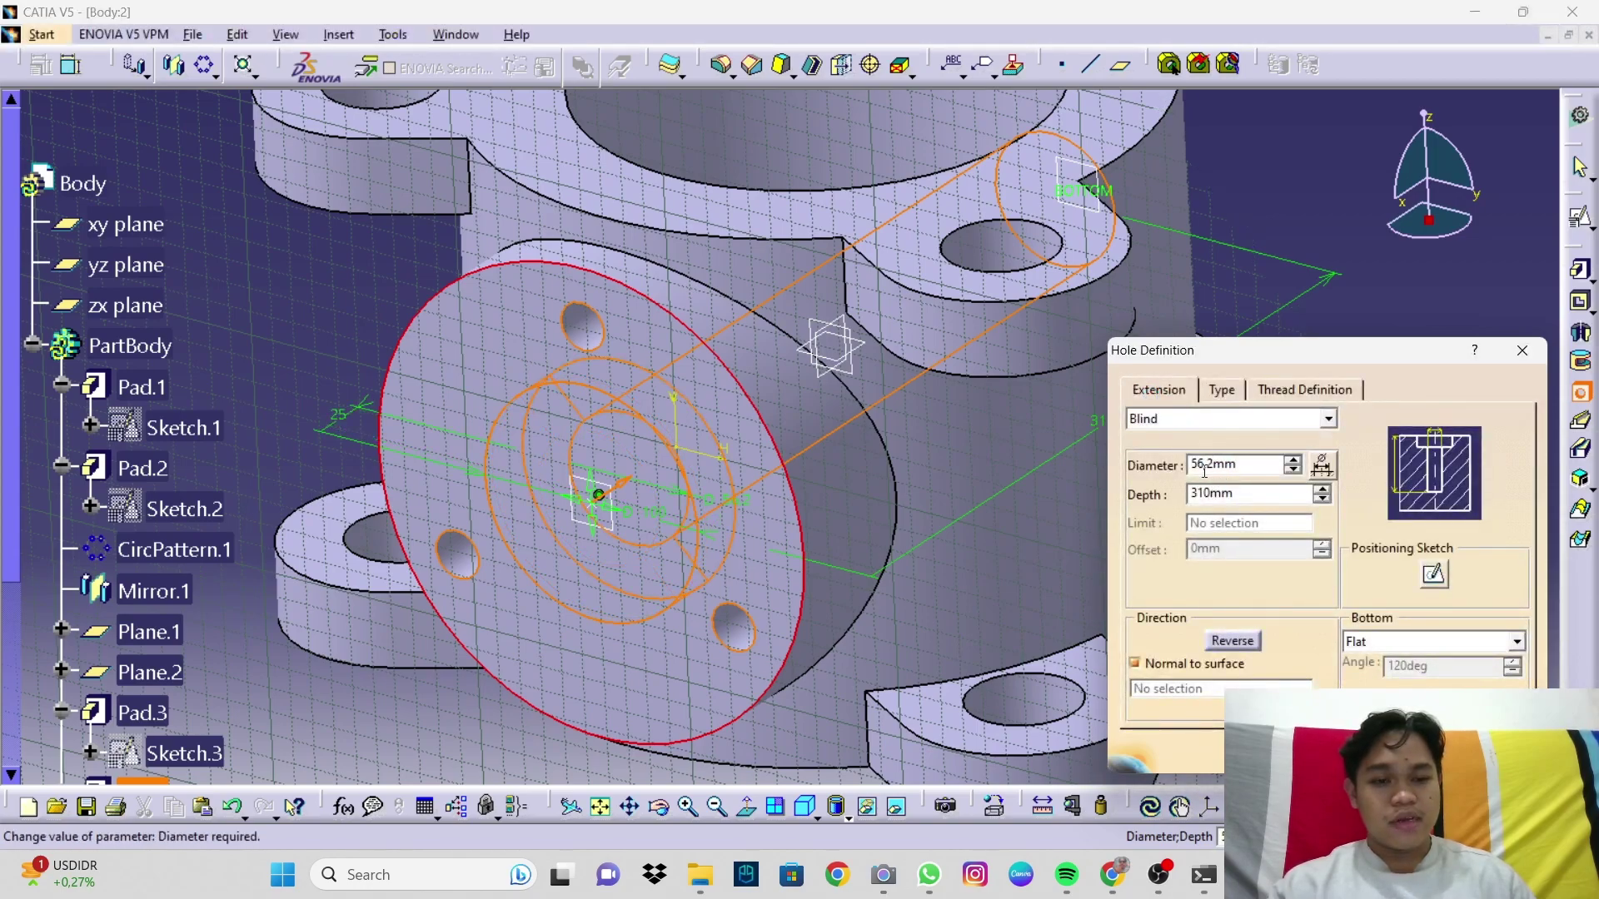
left_click(1221, 393)
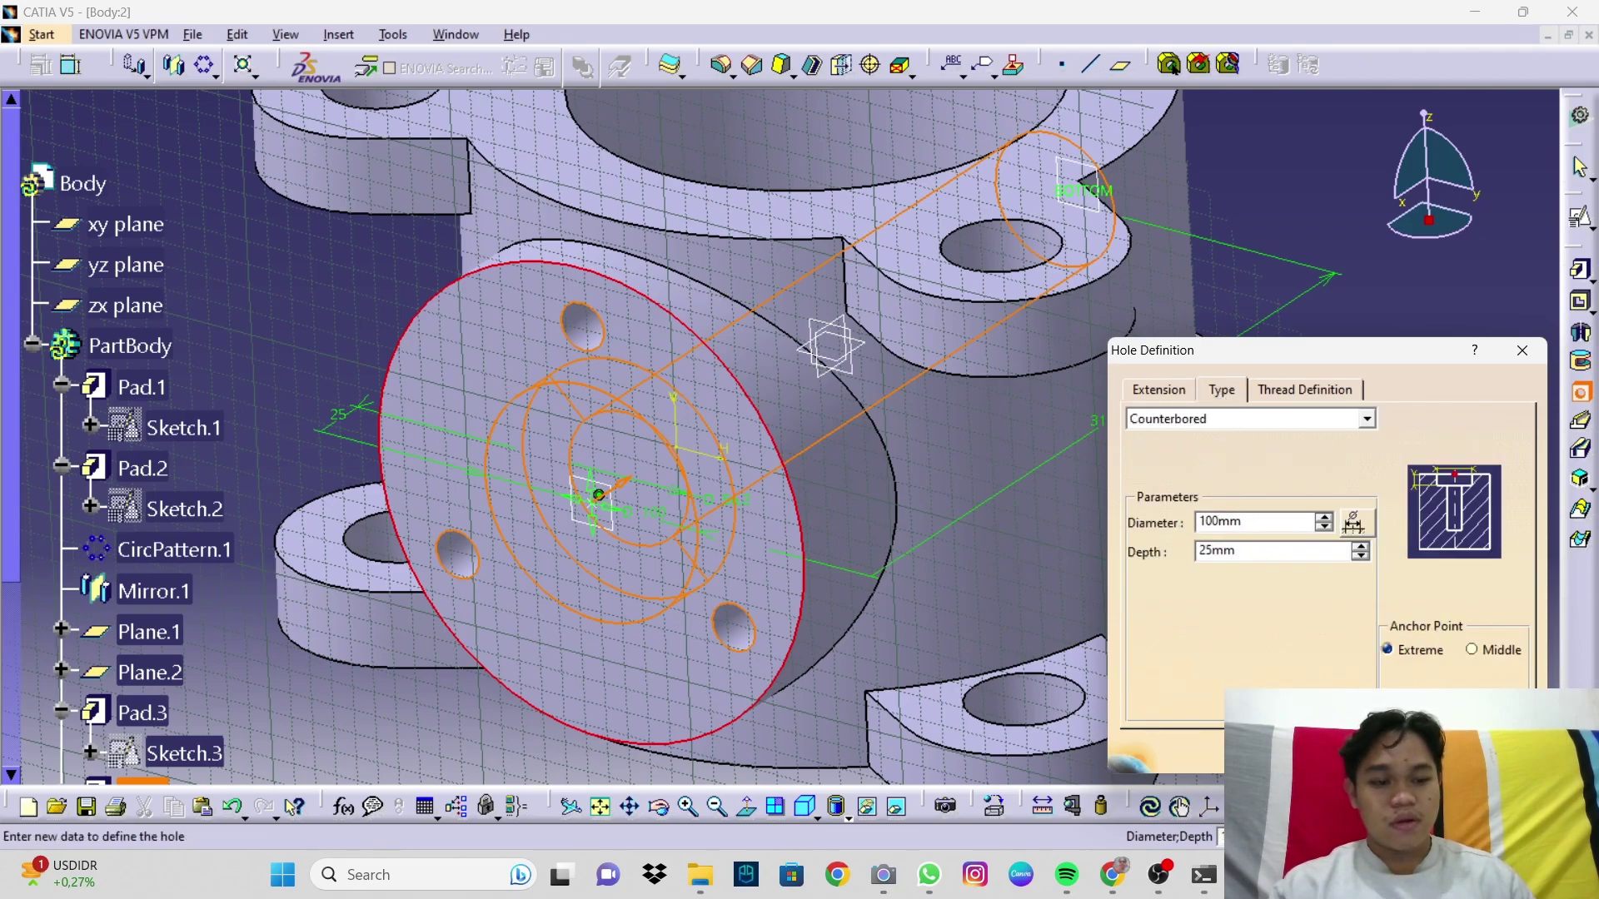
left_click(1497, 751)
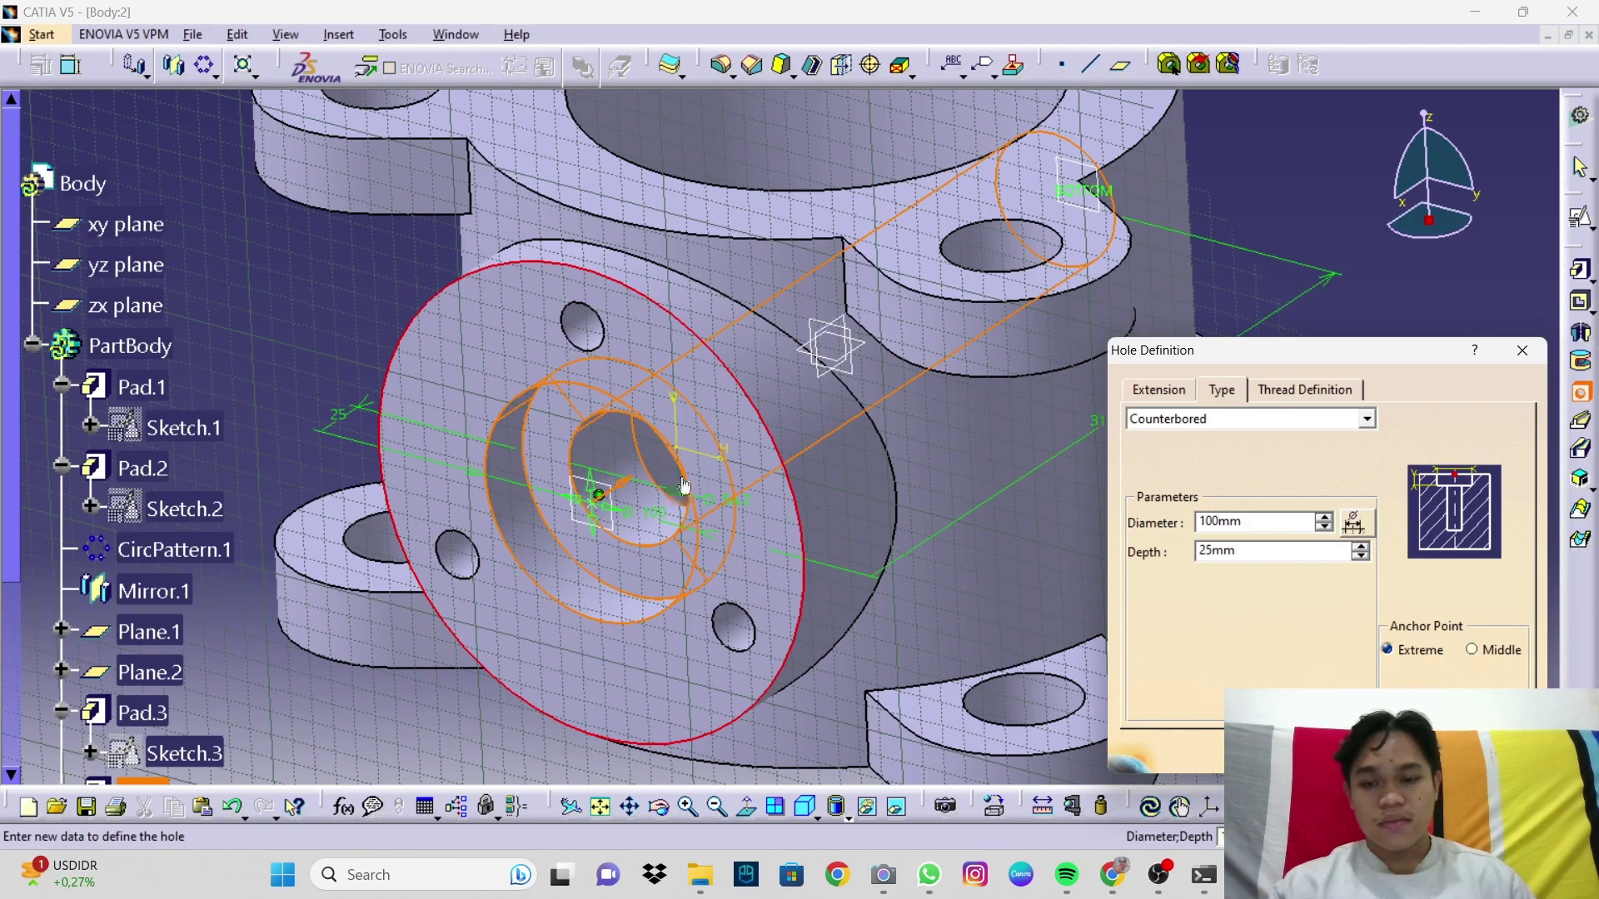
left_click(1351, 751)
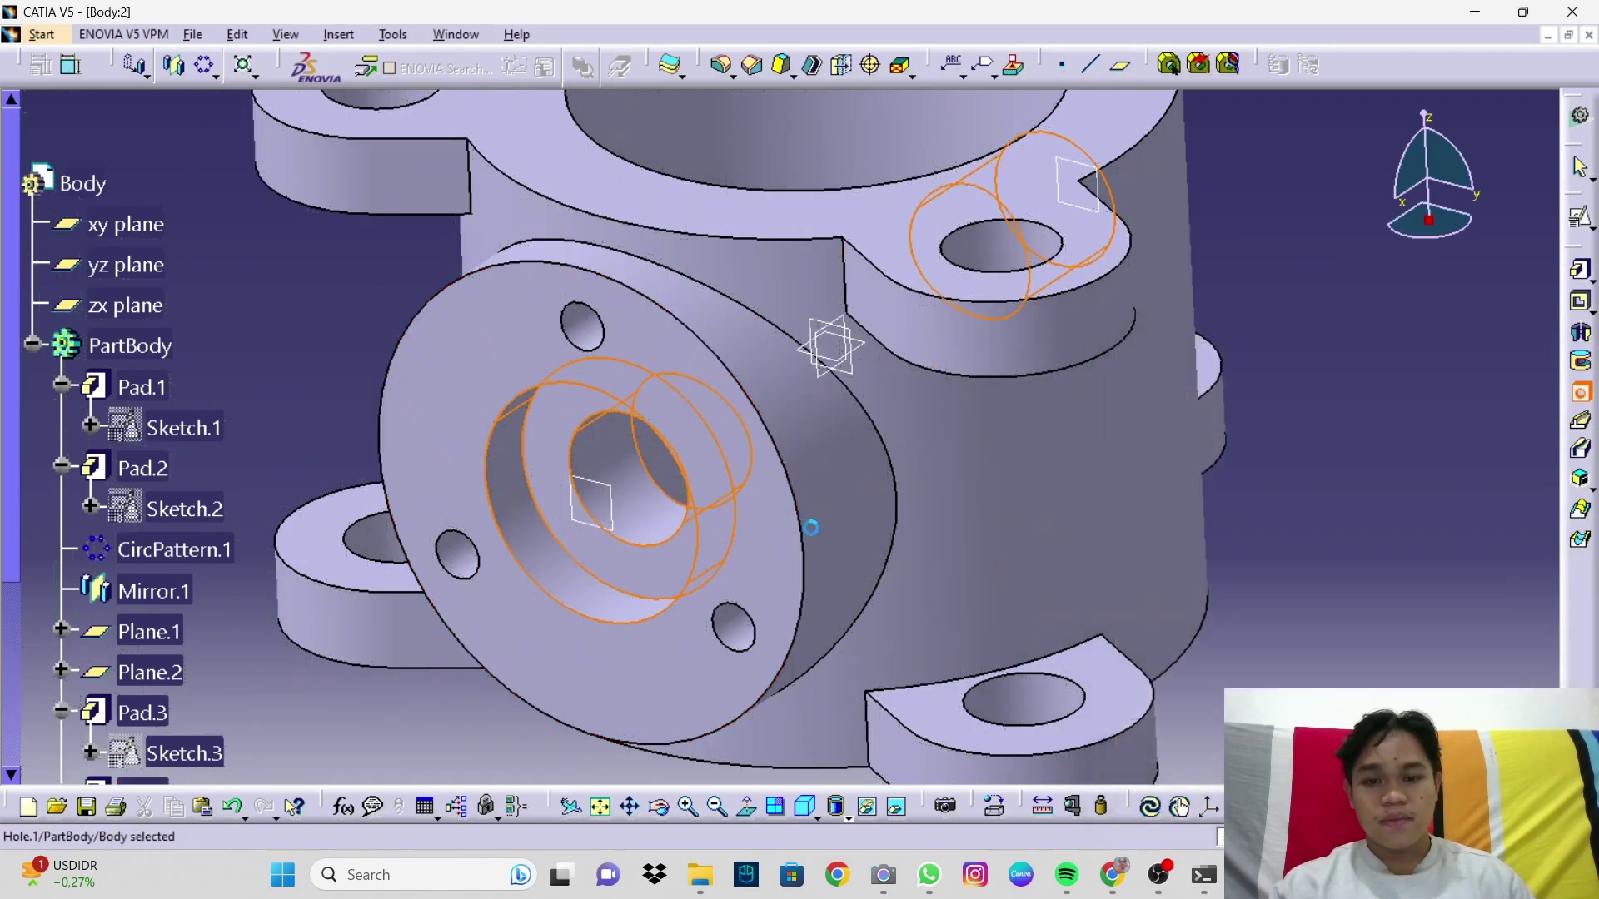
Step: Rotate the Body model to inspect the hole, then apply the standard isometric view
middle_click_drag(760, 564, 624, 428)
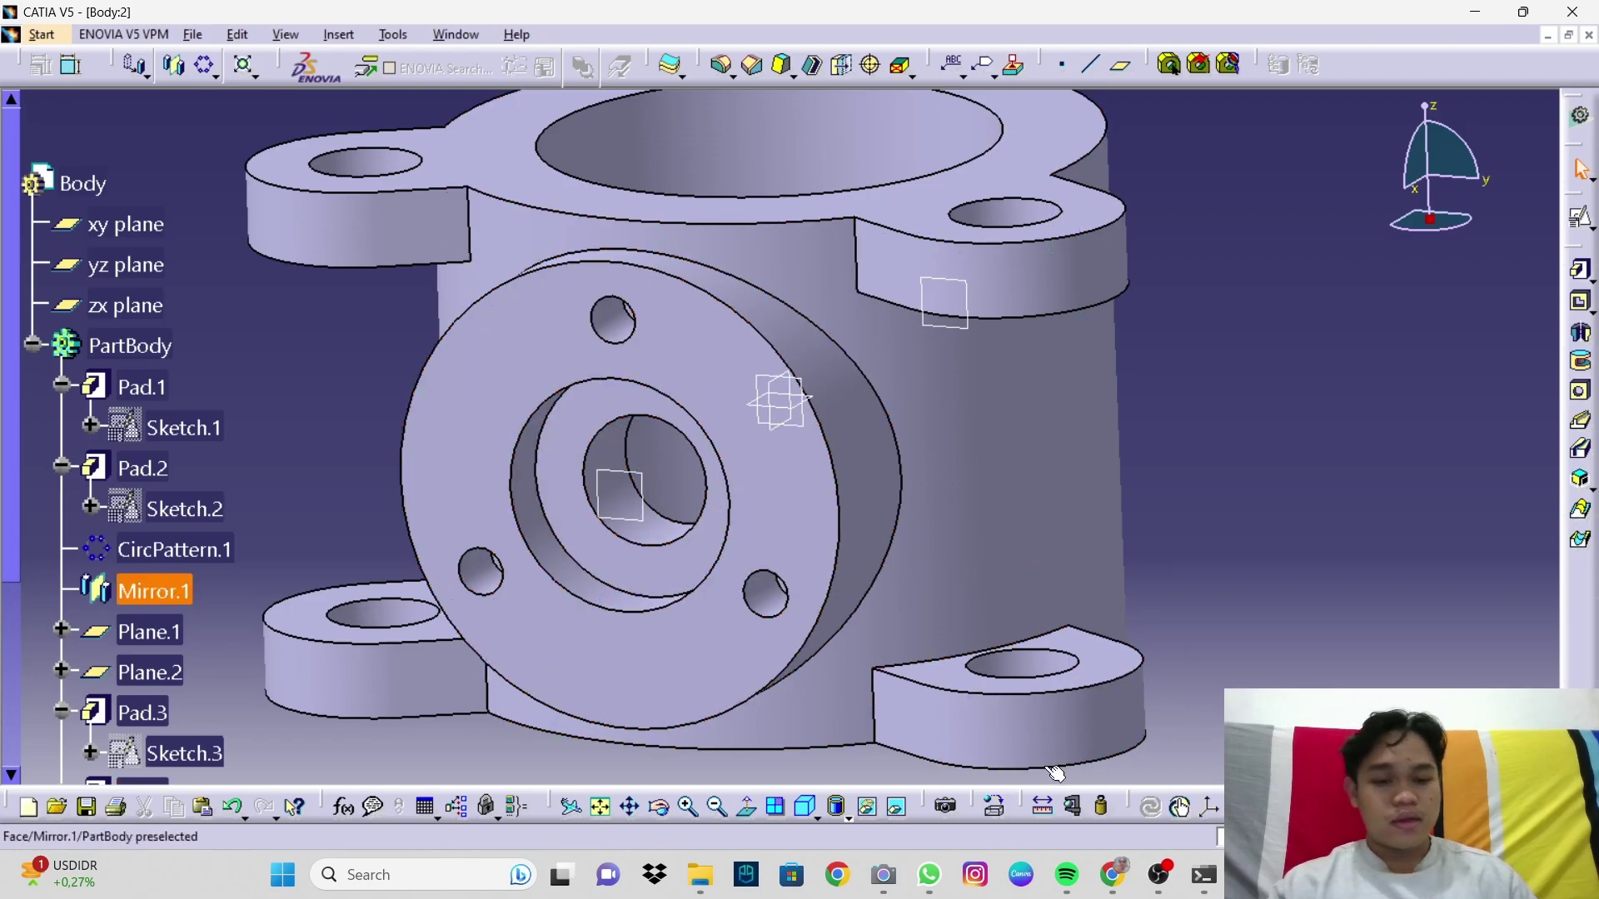
left_click(834, 804)
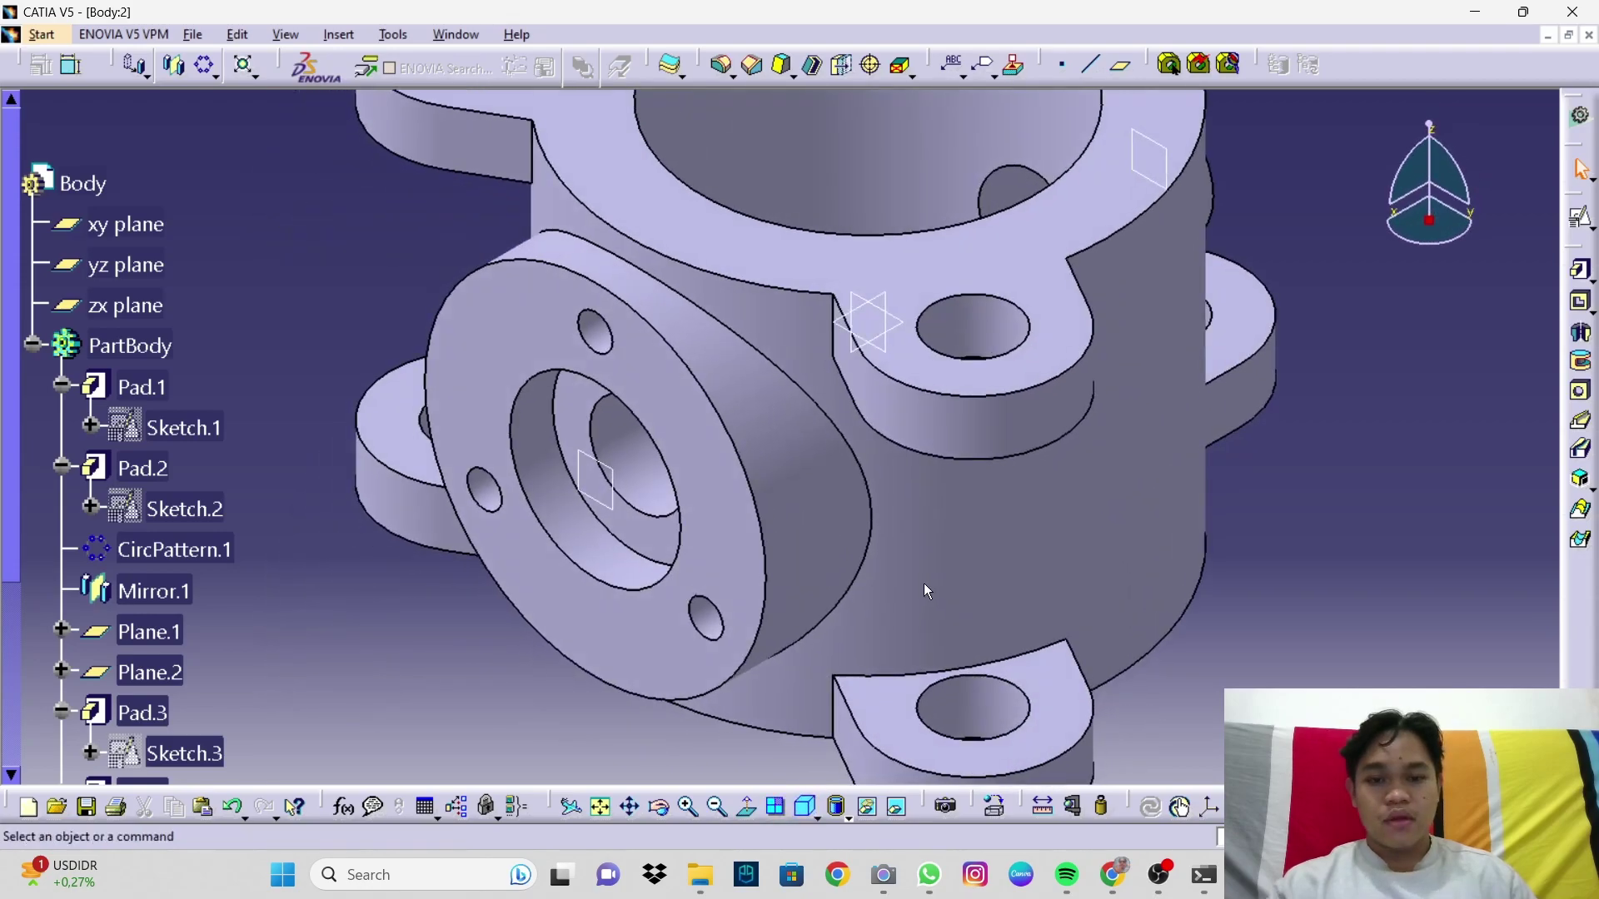
mouse_move(922, 585)
middle_mouse_down()
mouse_move(941, 658)
mouse_move(936, 607)
middle_mouse_up()
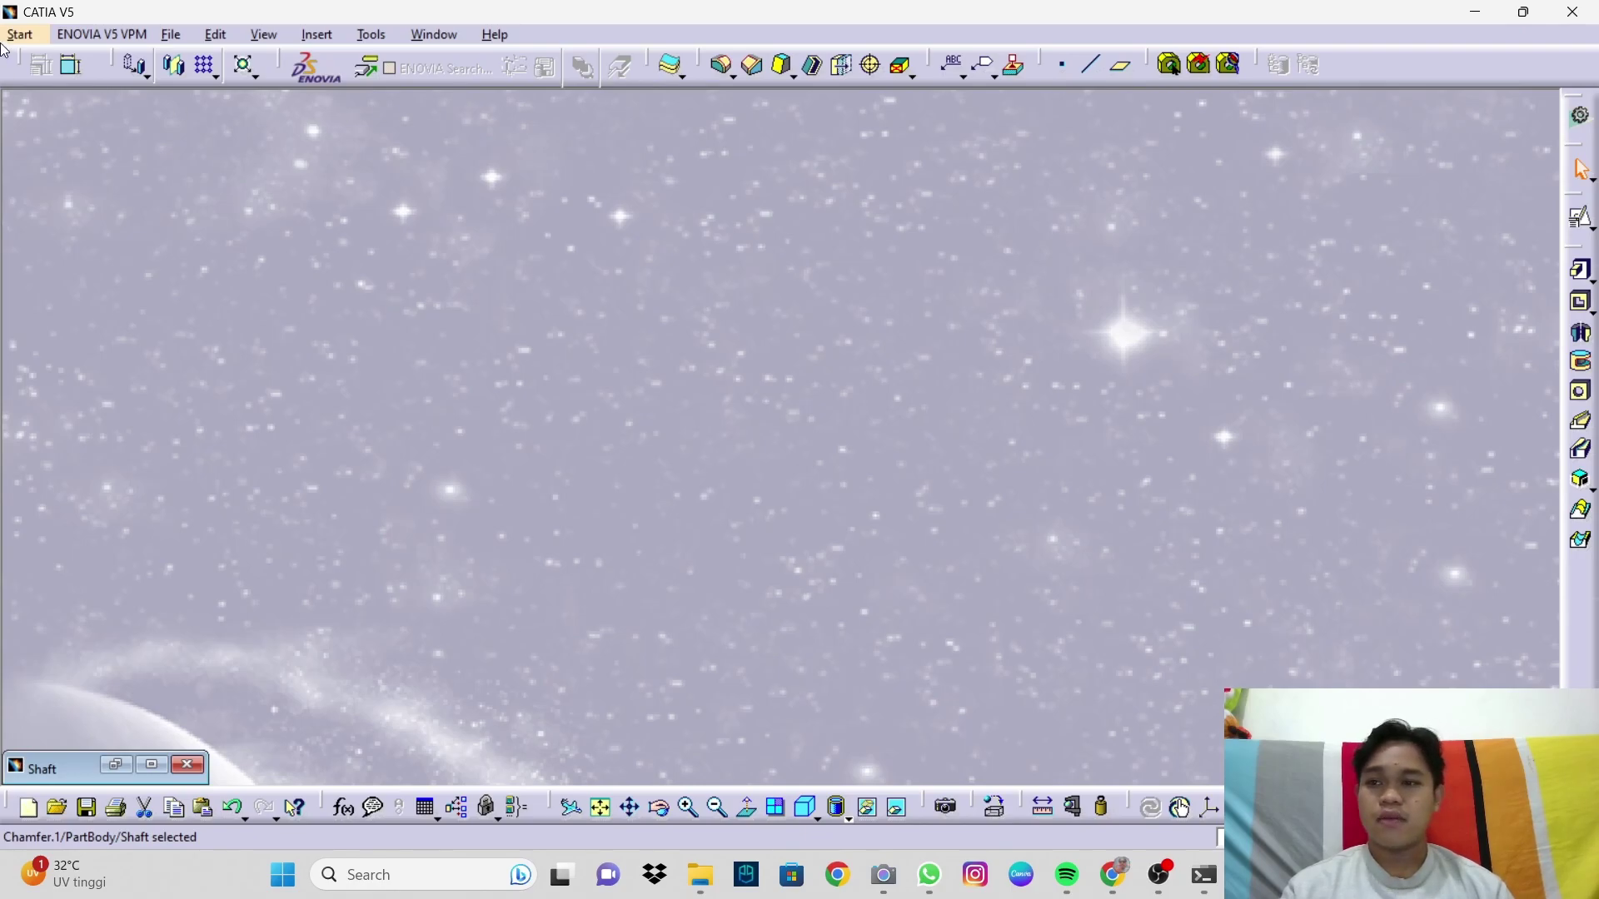
Step: Create a new Part Design part from the Start menu named 'Shaft'
left_click(43, 32)
mouse_move(74, 76)
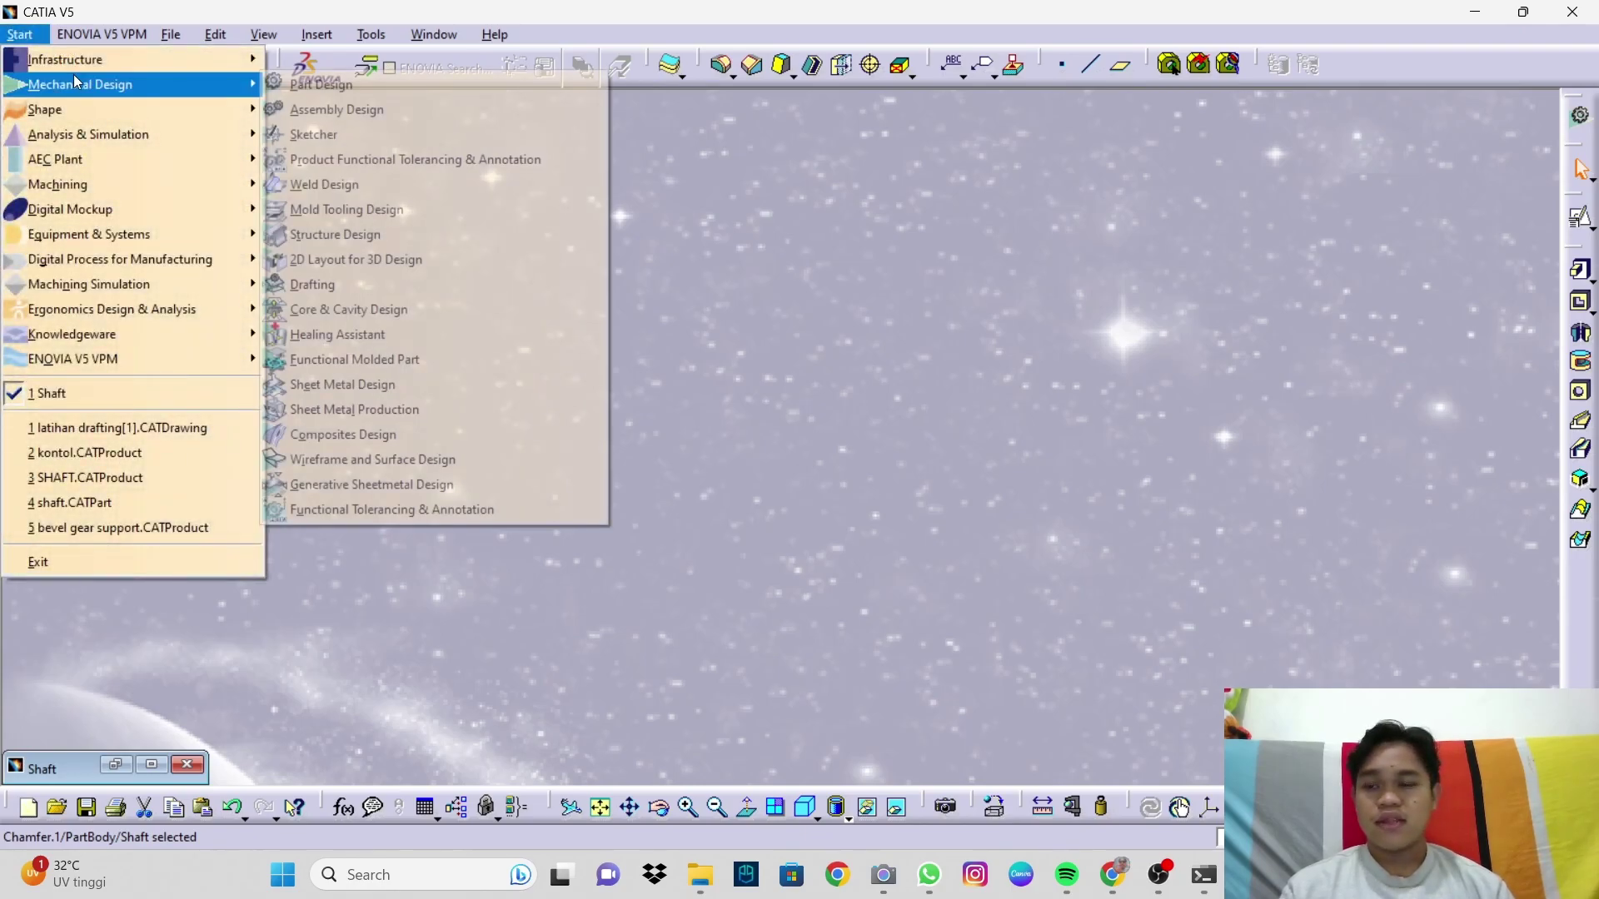
left_click(268, 82)
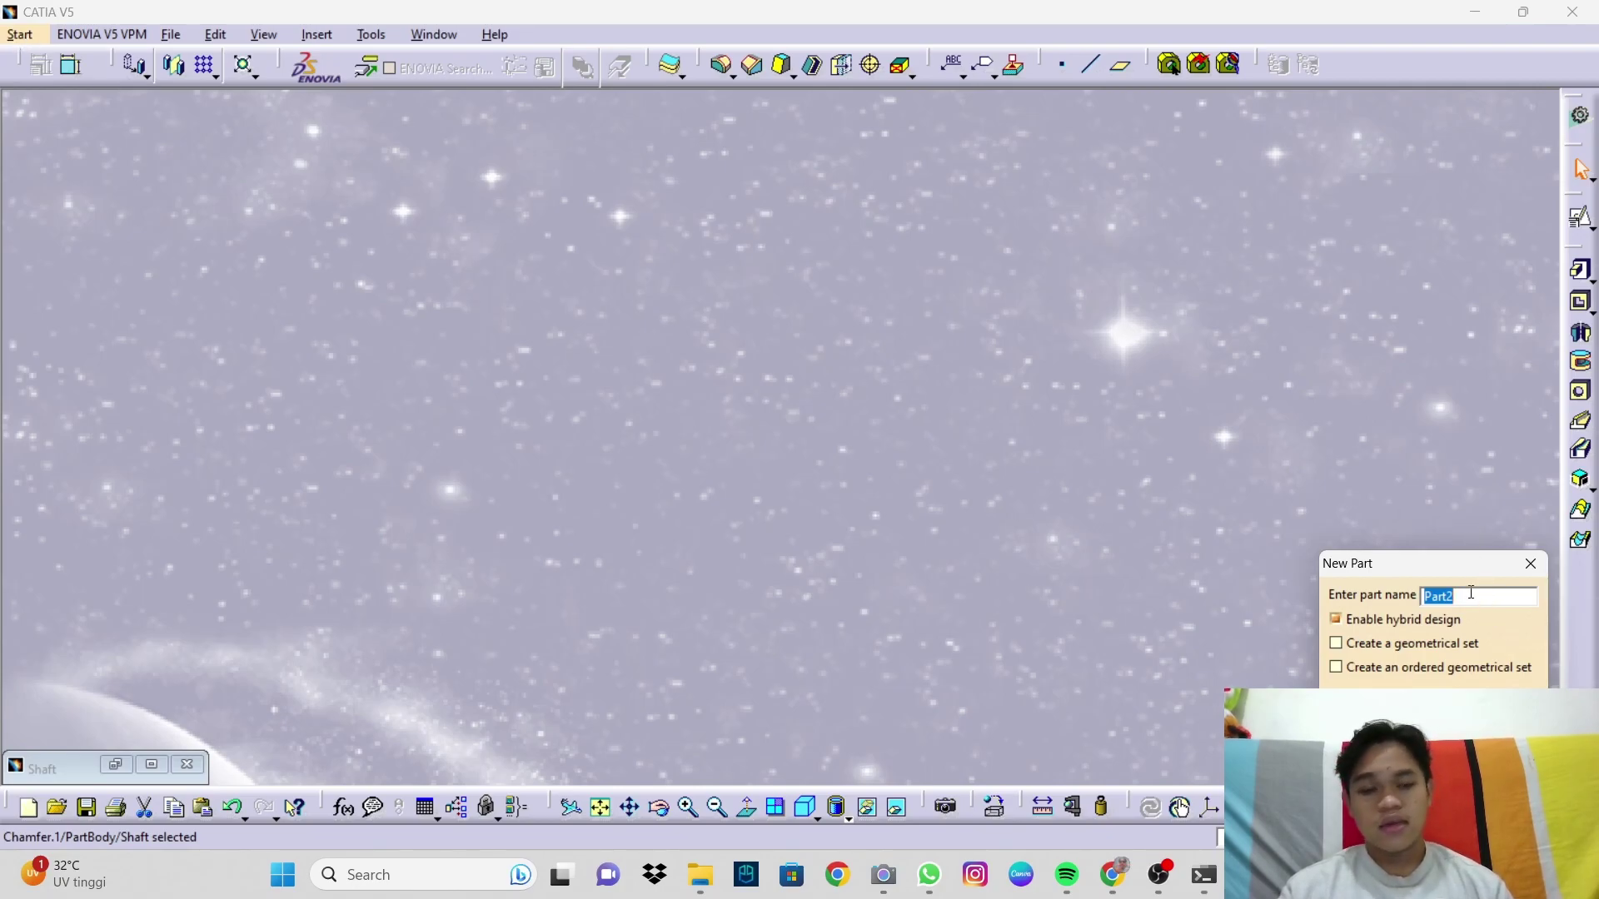
type("Saf")
key("BackSpace")
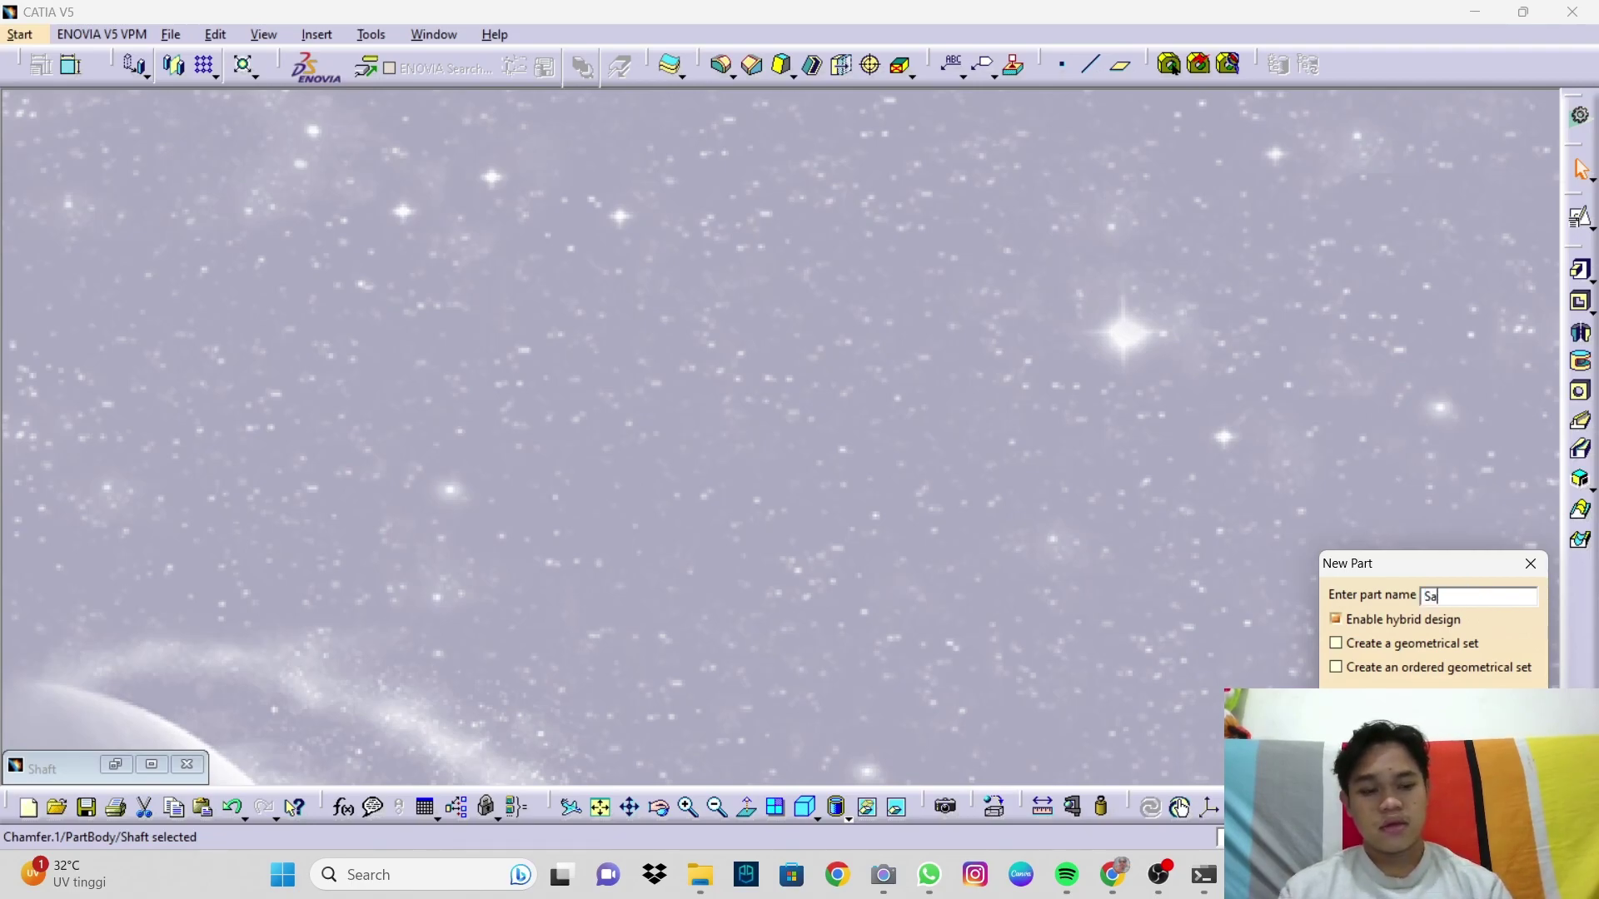
type("ft")
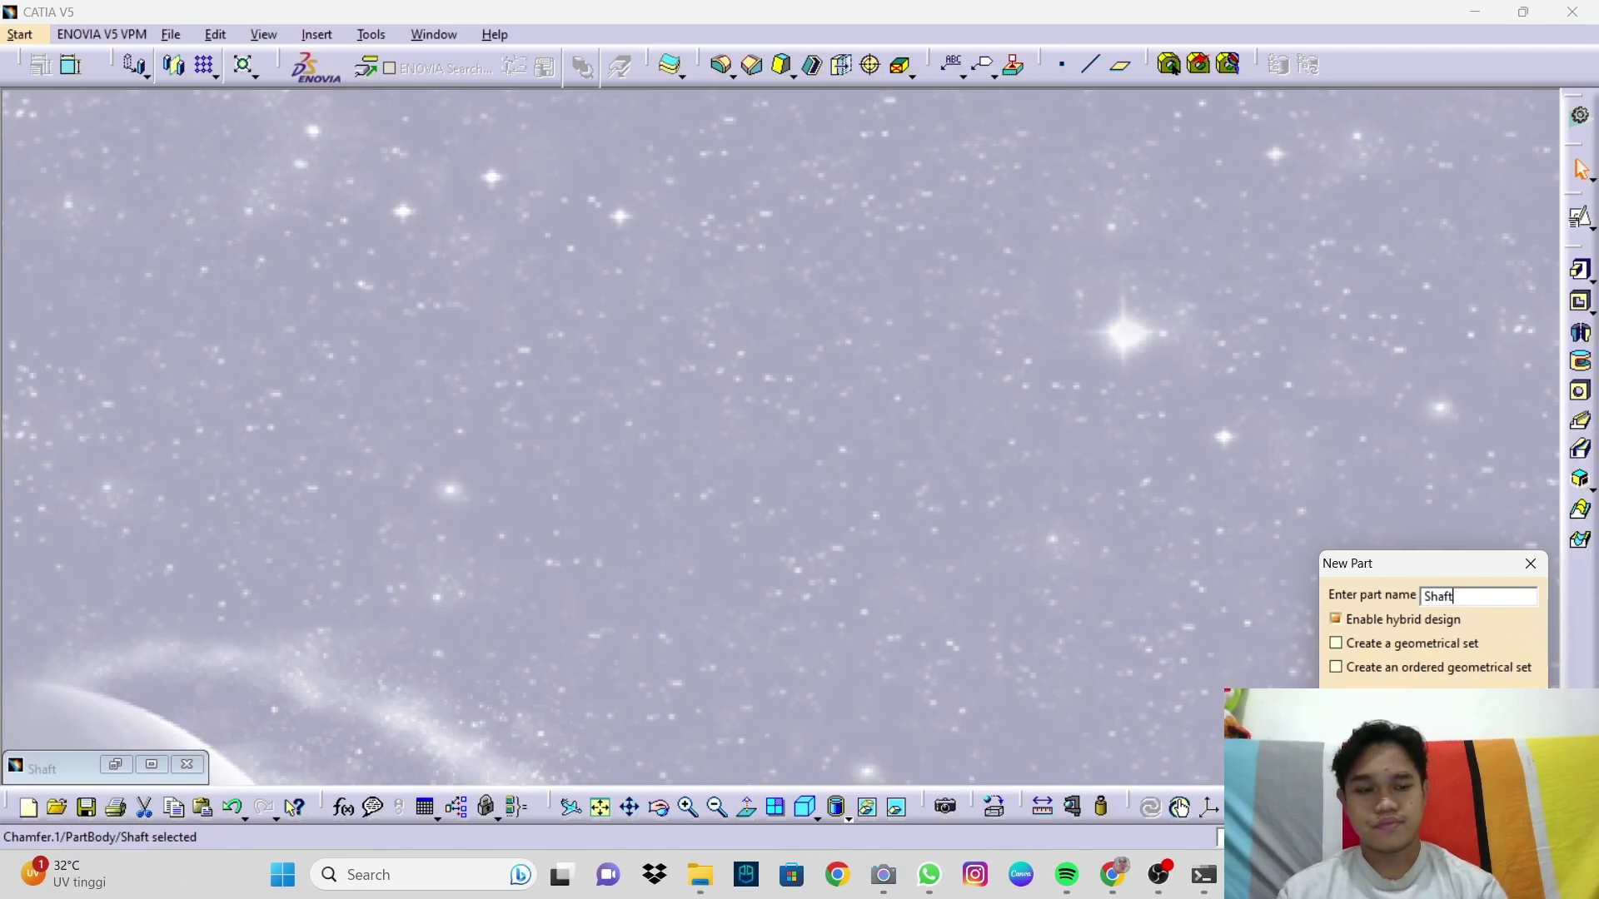
key("Return")
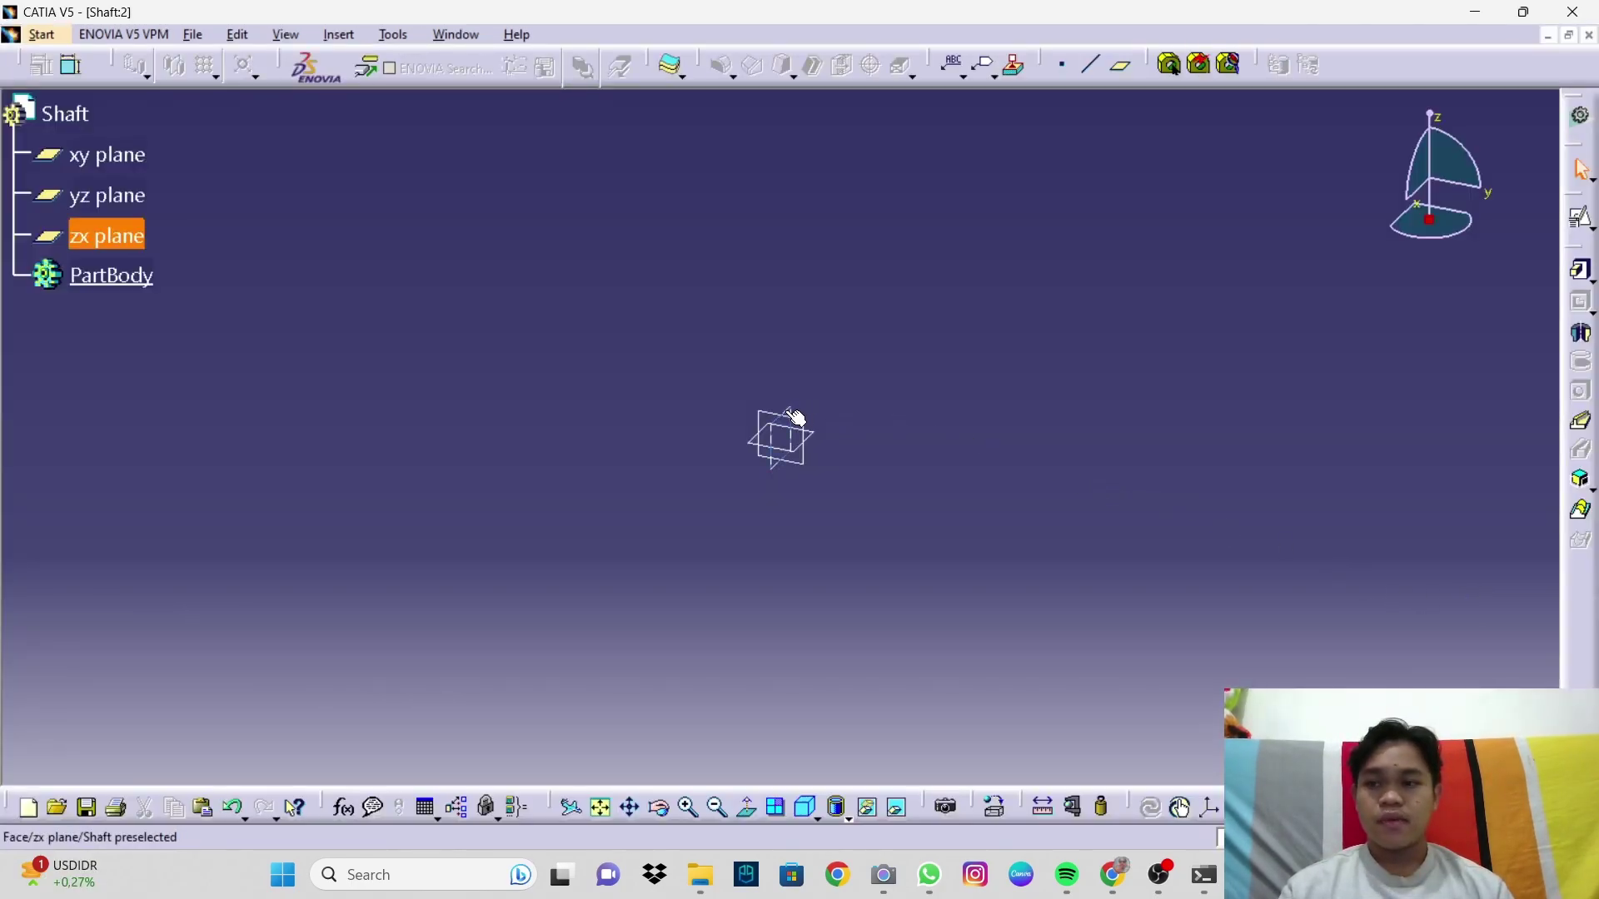
Step: Create a positioned sketch on the zx plane and enter the Sketcher
left_click(1586, 223)
left_click(1571, 248)
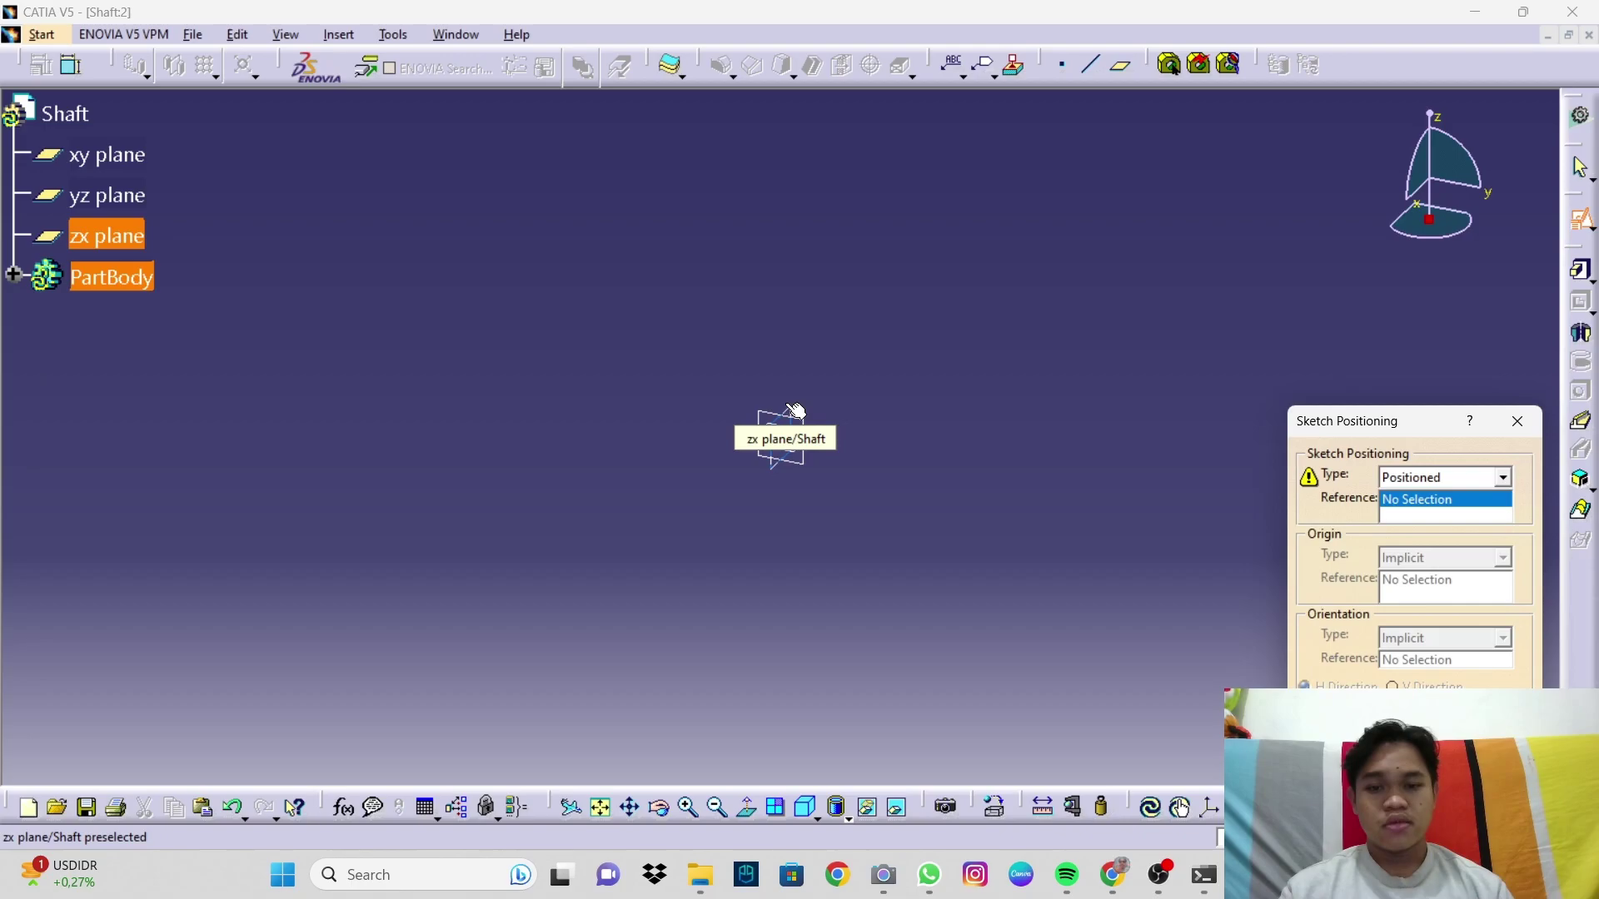
left_click(796, 410)
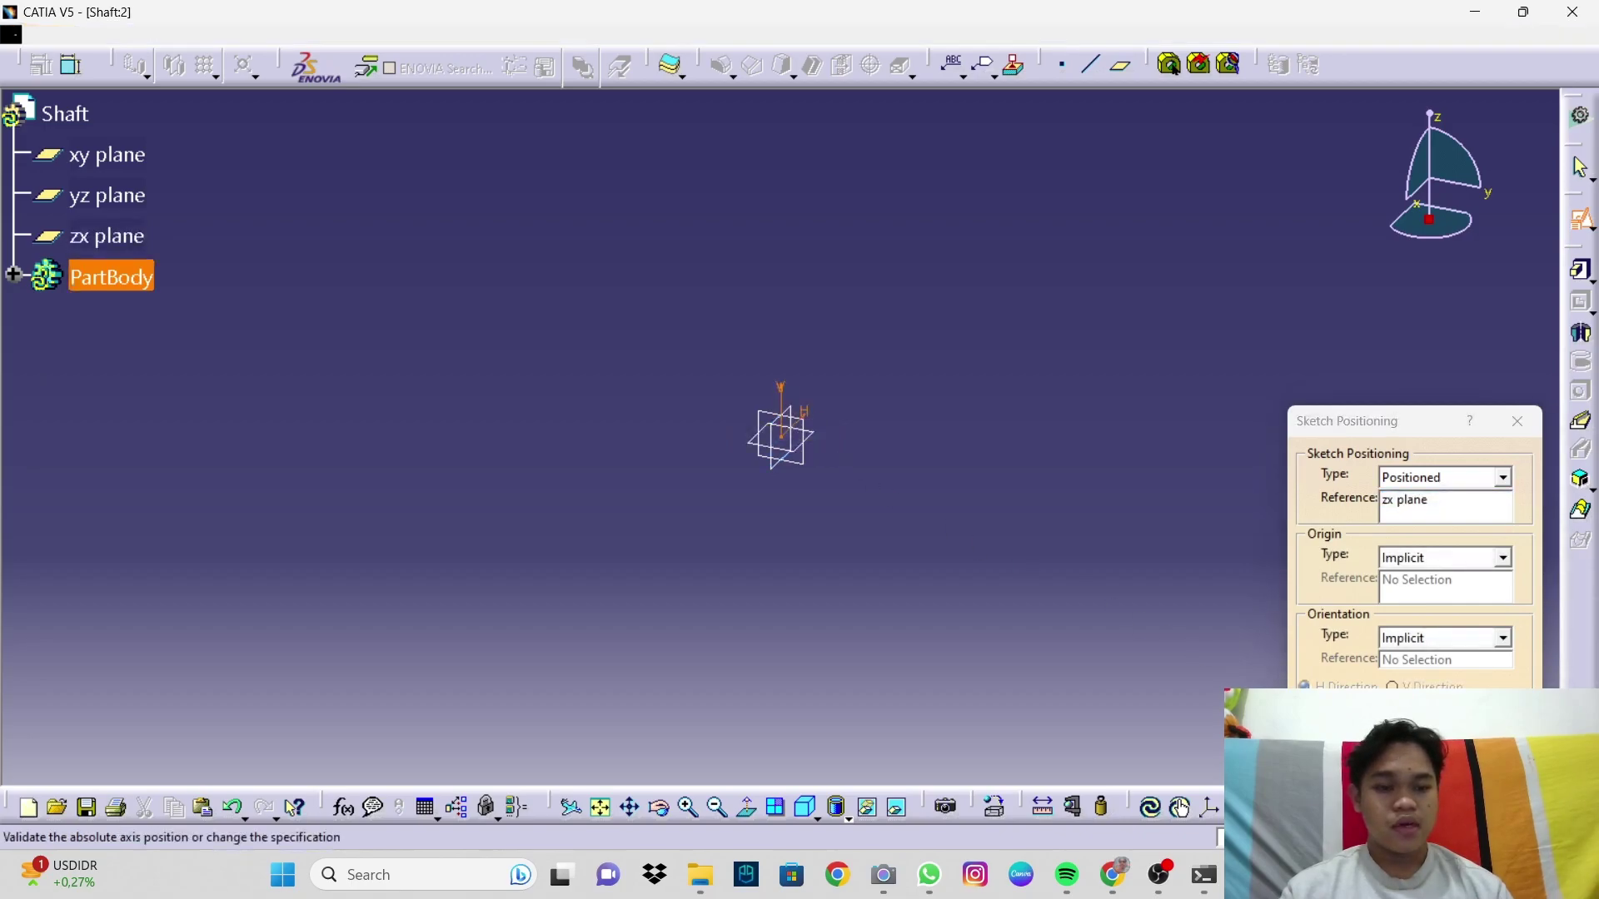
key("Return")
mouse_move(1127, 522)
middle_mouse_down()
mouse_move(935, 528)
mouse_move(885, 514)
mouse_move(830, 447)
mouse_move(826, 527)
middle_mouse_up()
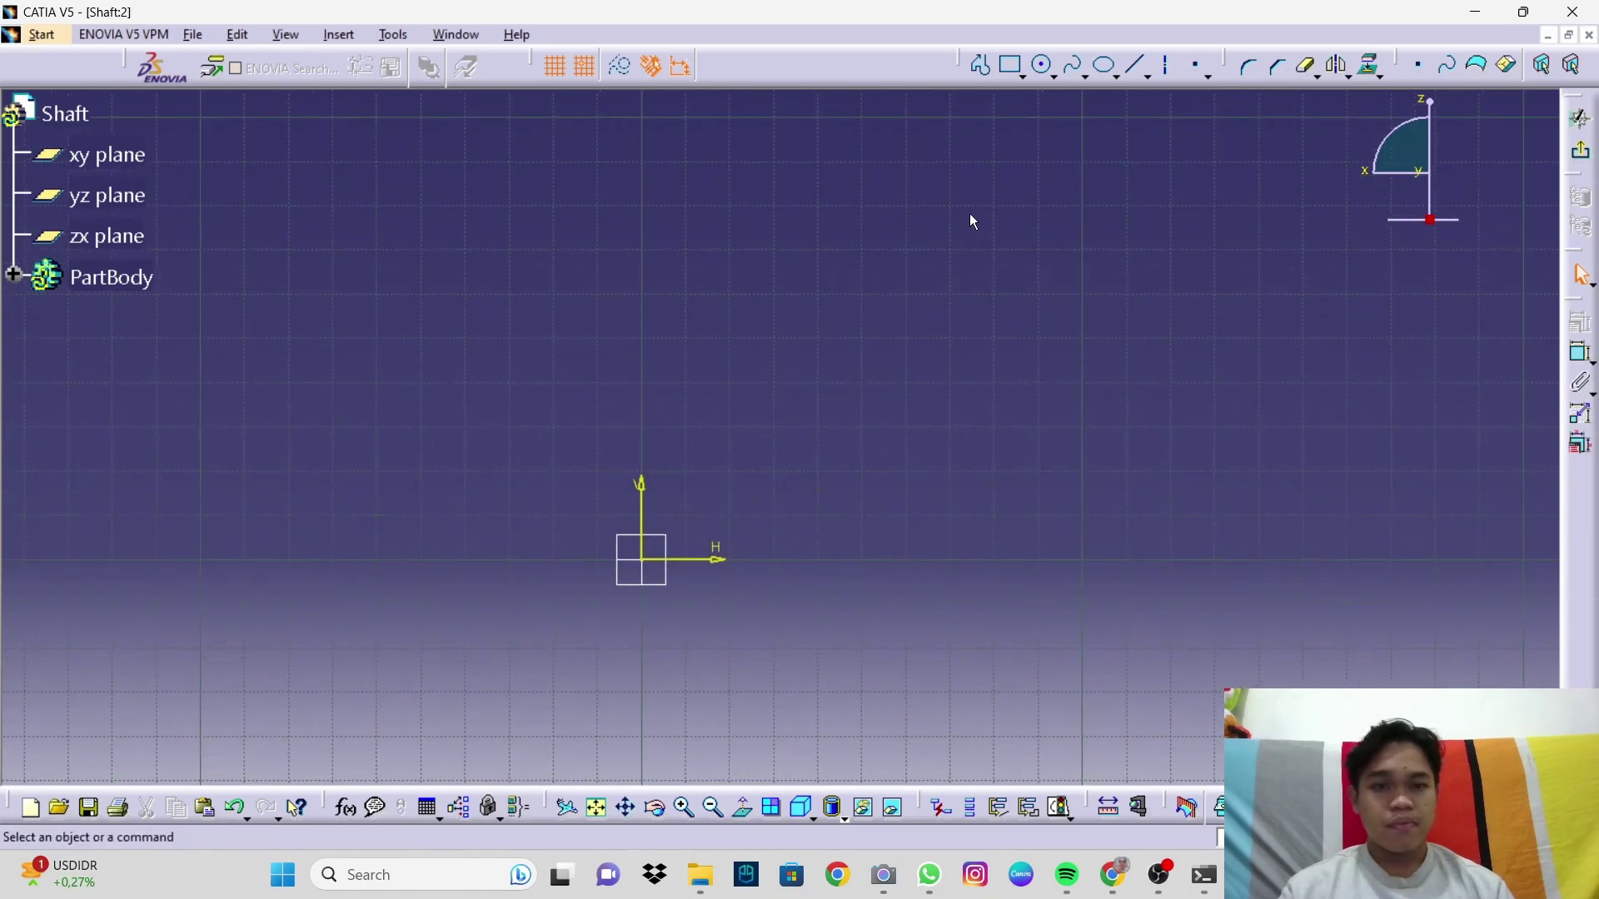
Step: Draw the first stepped profile lines from the origin, cancelling the unwanted arc
left_click(981, 66)
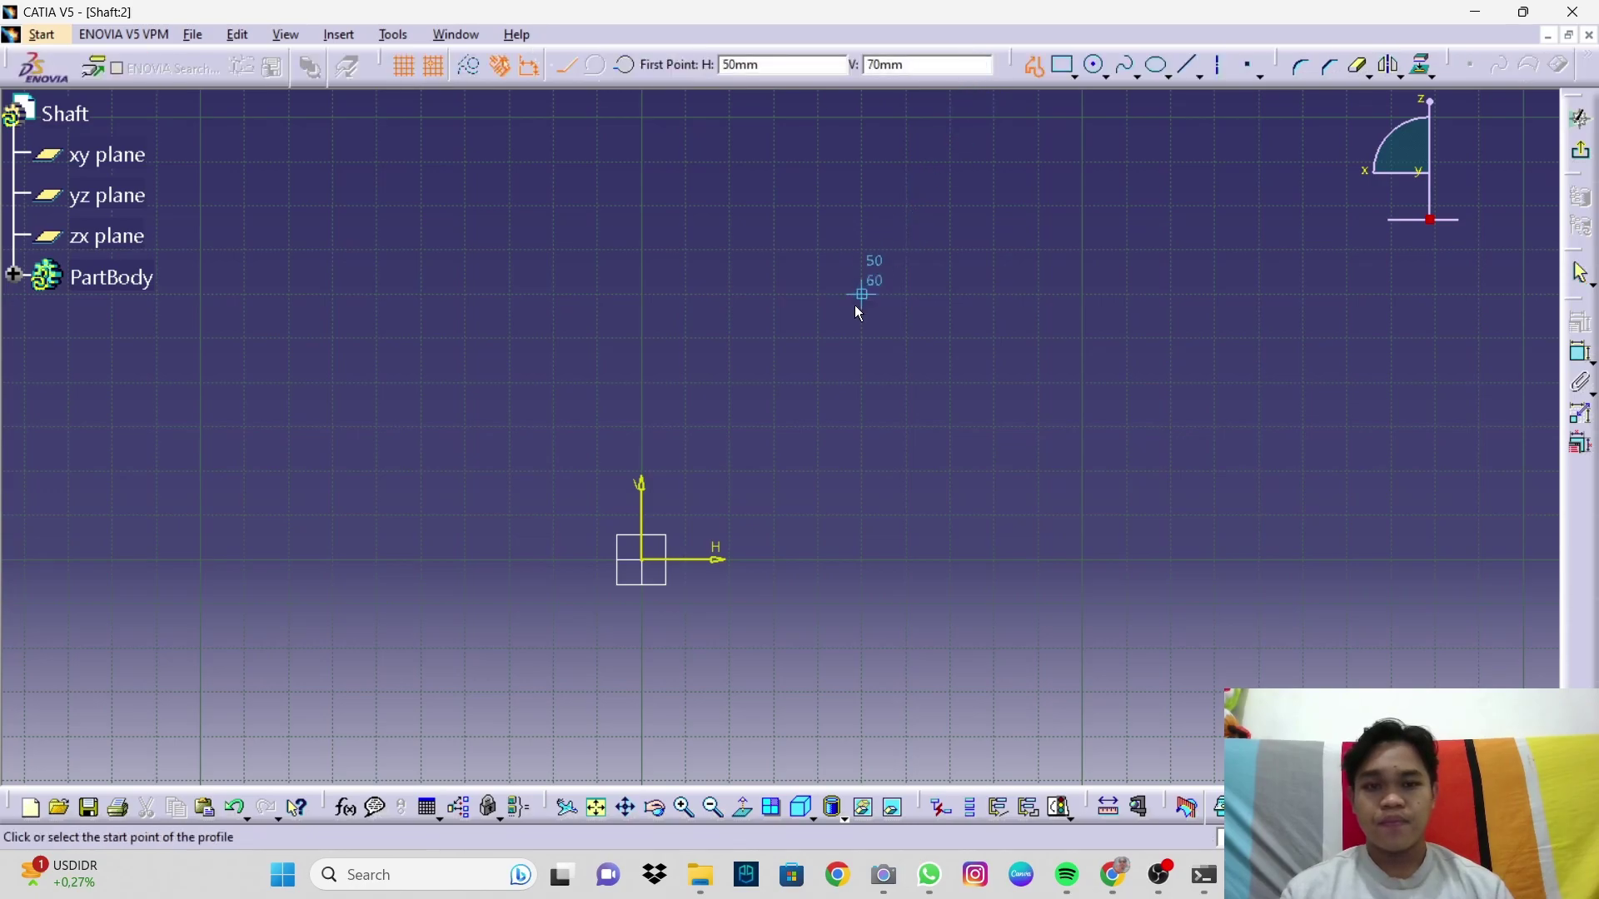
left_click(661, 563)
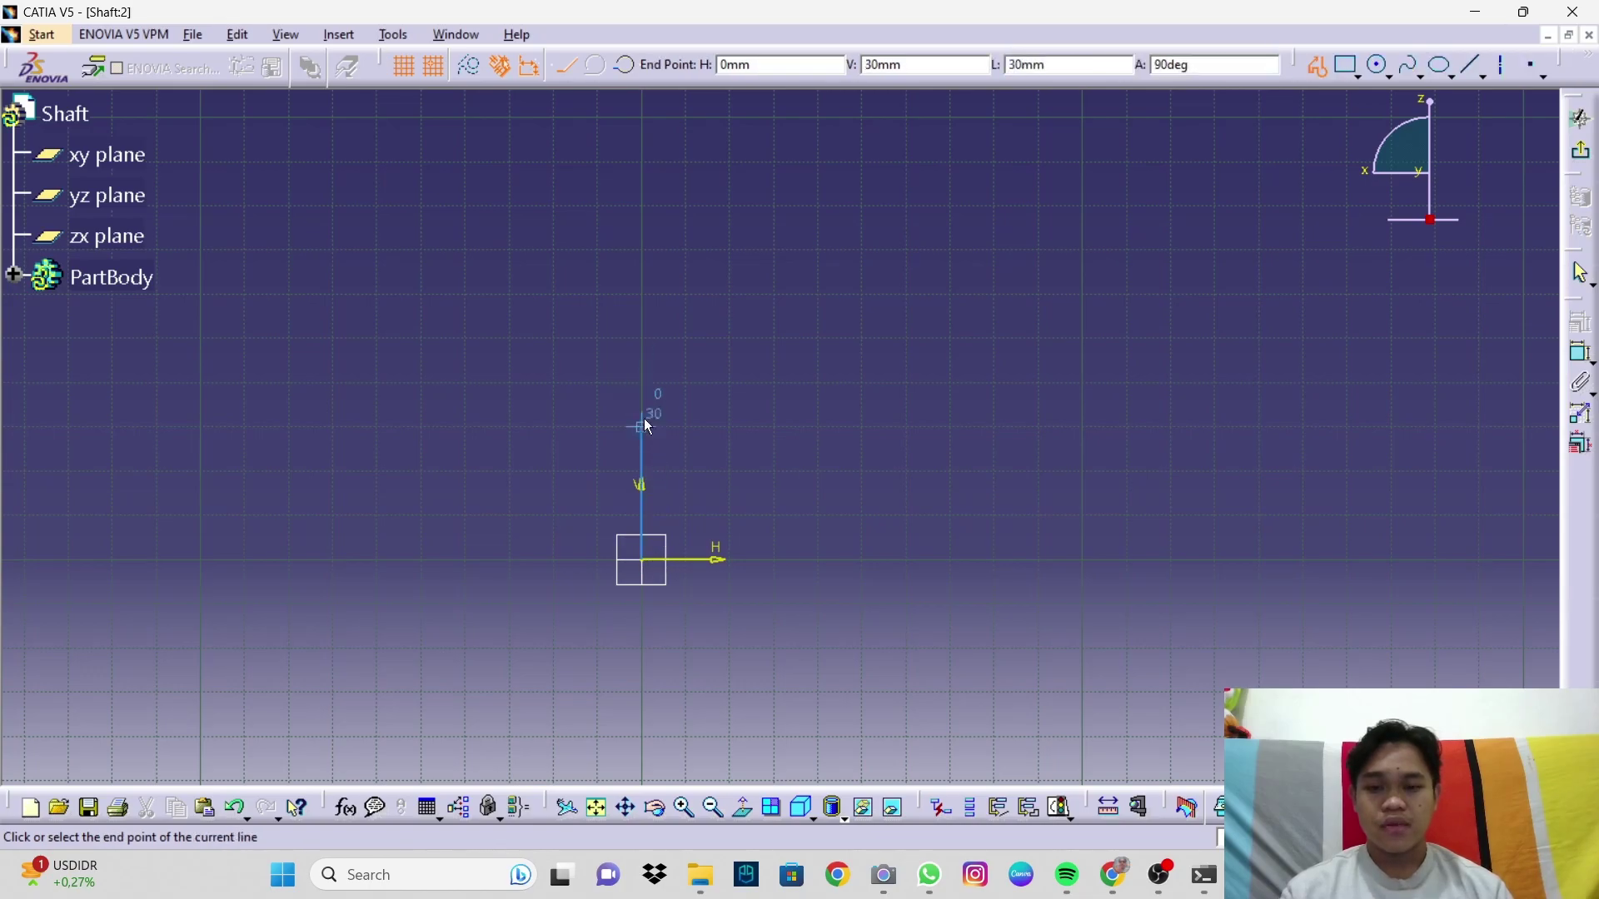
left_click(641, 428)
left_click(730, 428)
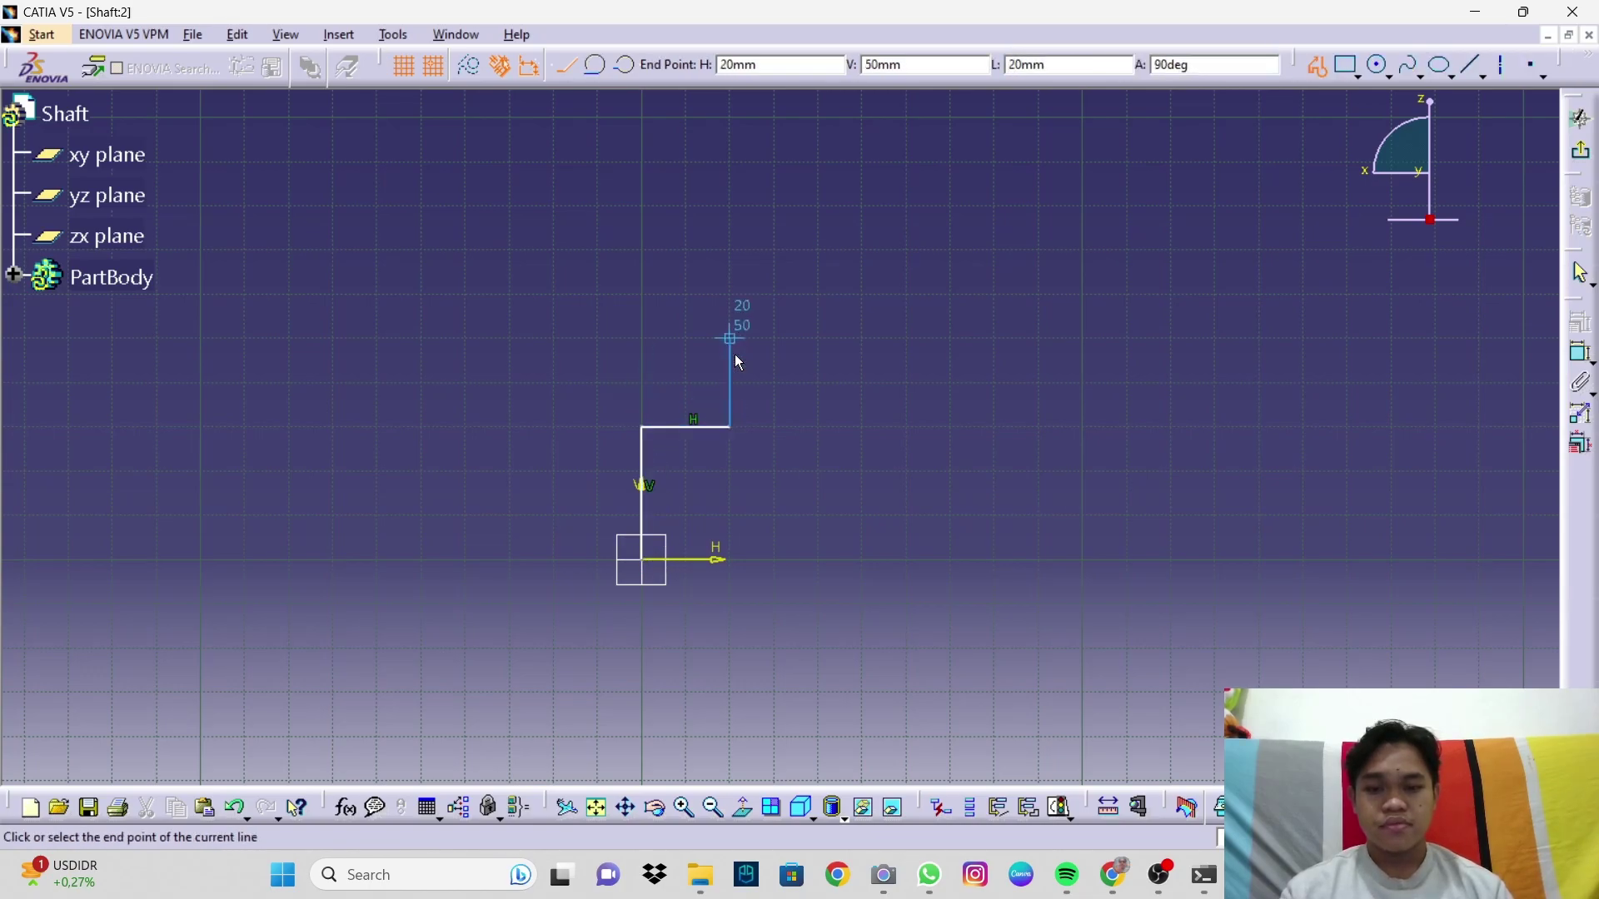
left_click(730, 339)
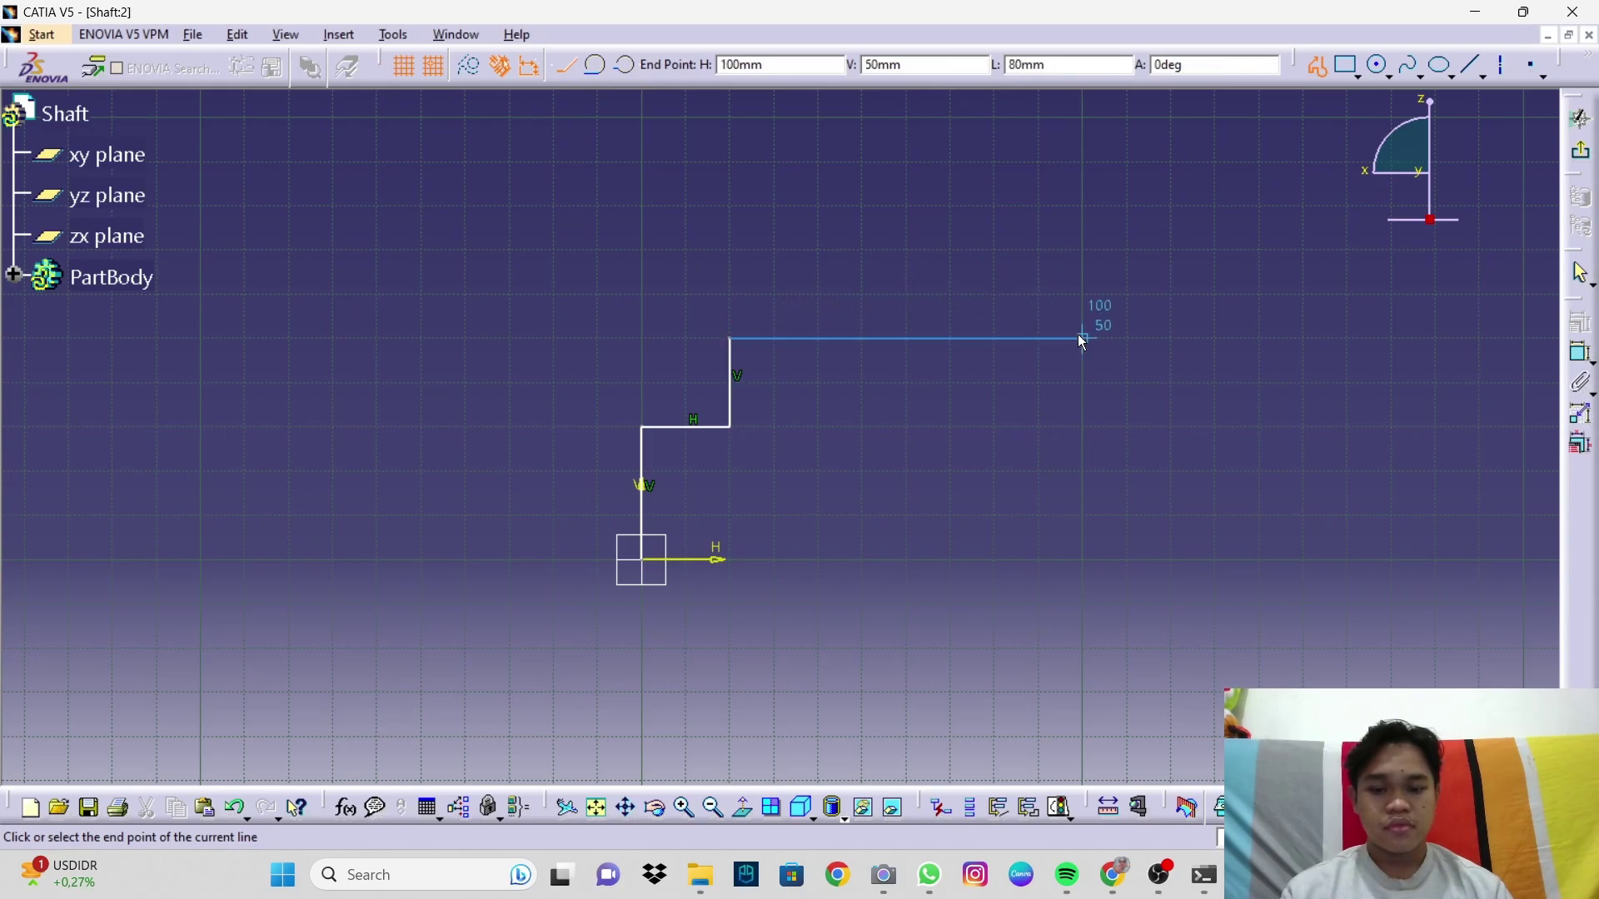
left_click_drag(1214, 339, 1215, 312)
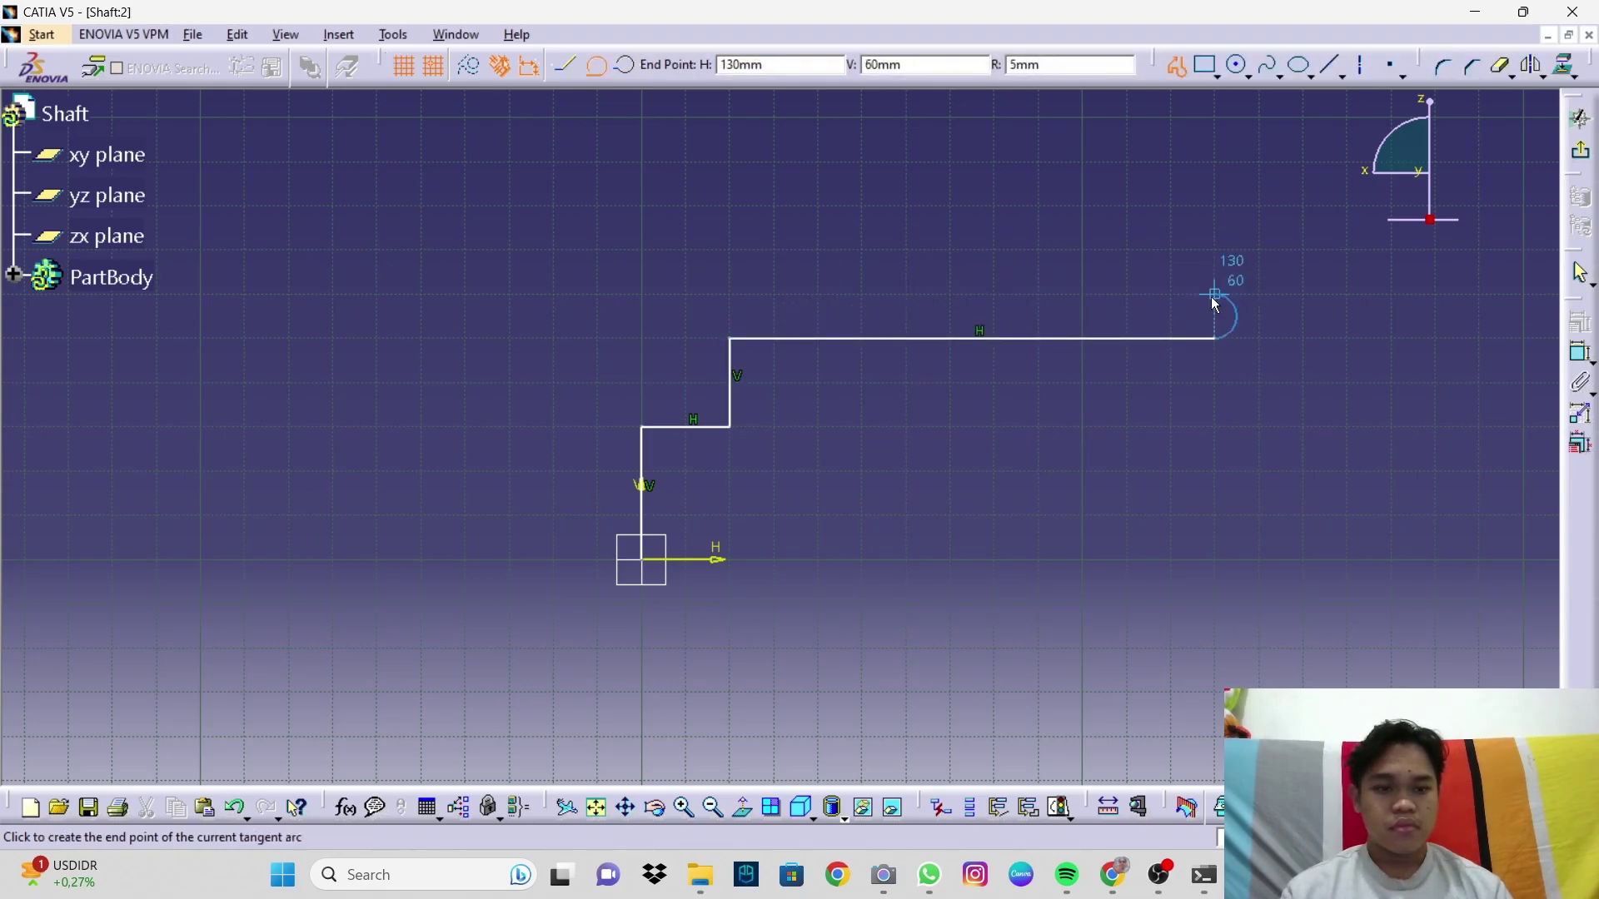
key("Escape")
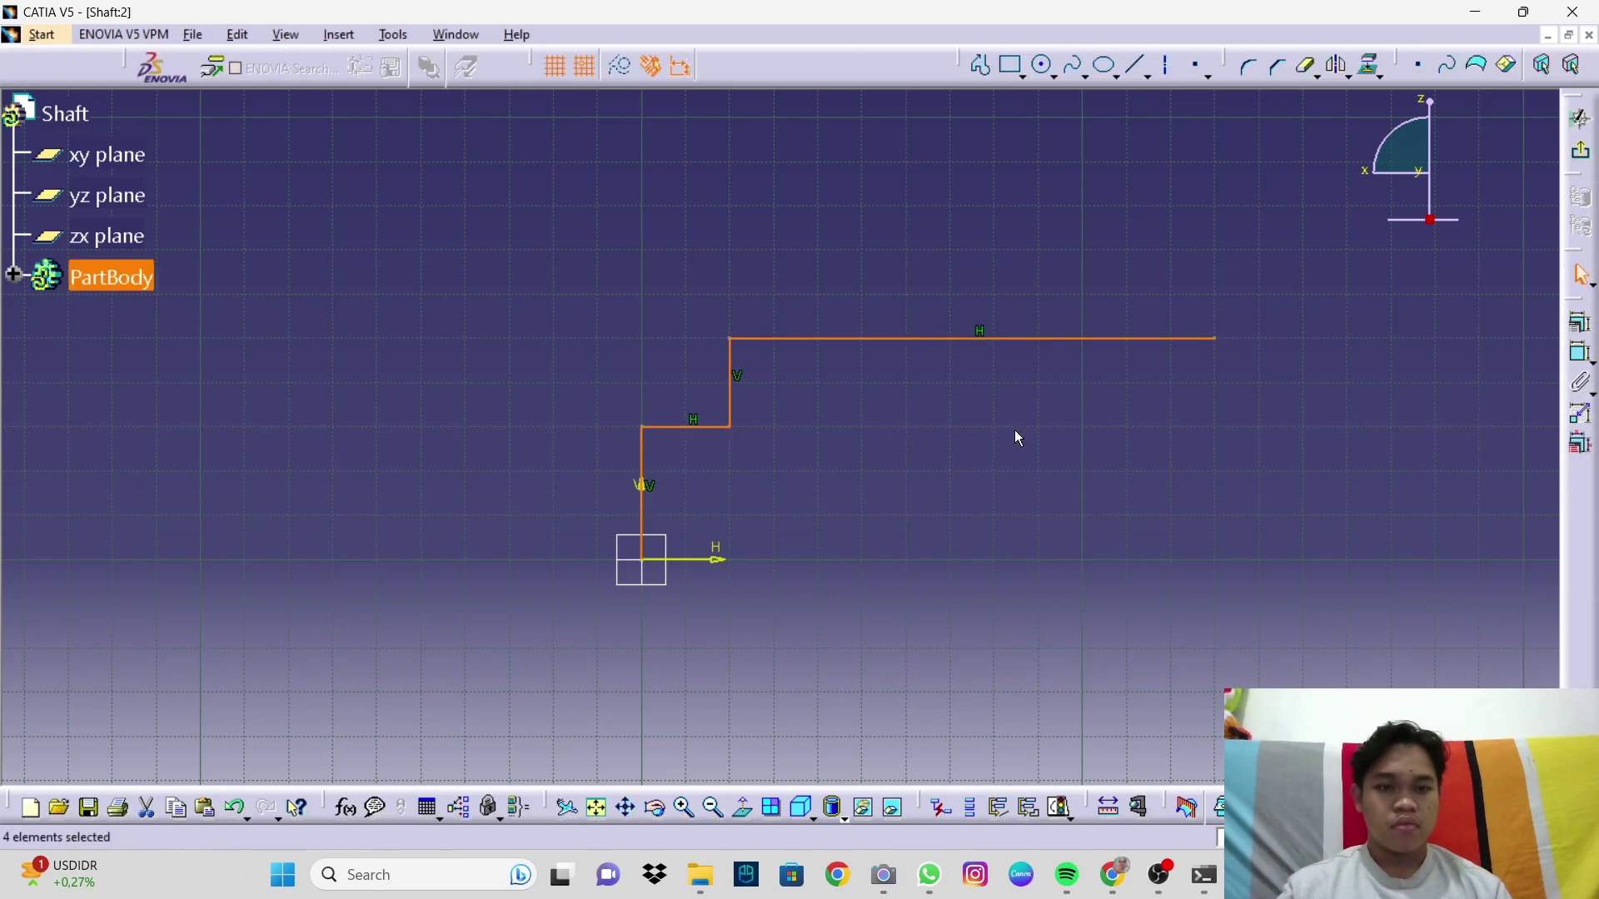
Step: Continue the profile up over the raised collar and back down to the axis
left_click(980, 65)
left_click(1214, 339)
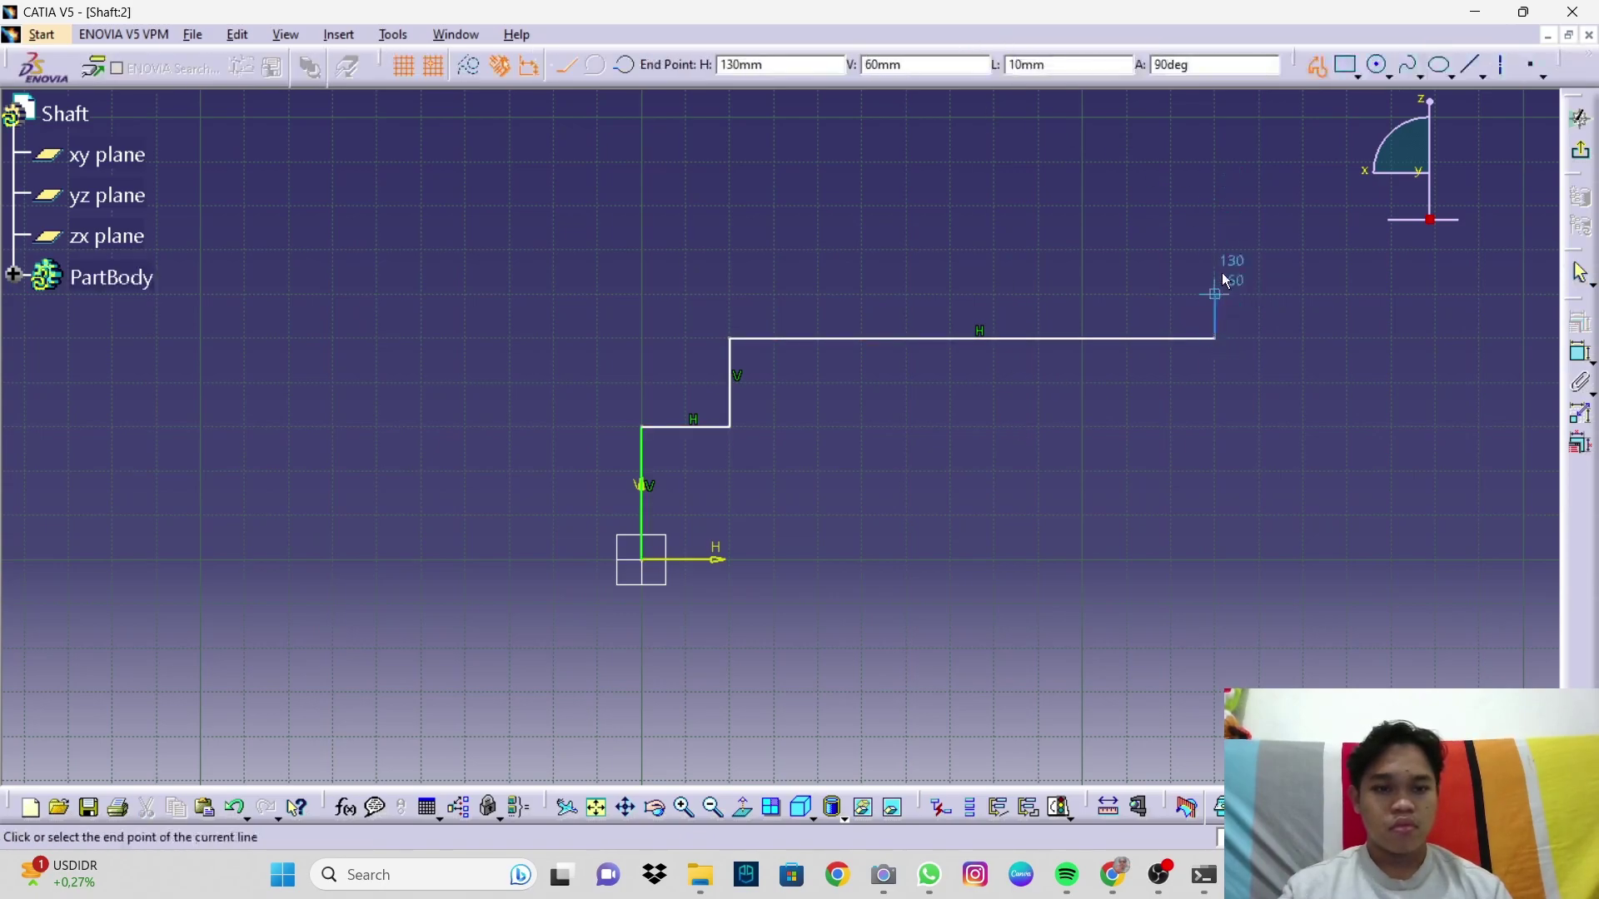
left_click(1214, 249)
left_click(1350, 248)
middle_click_drag(1358, 334, 1374, 393)
left_click(1442, 378)
left_click(1449, 504)
key("Escape")
Step: Draw the closing base line along the H axis back to the origin
left_click(1287, 466)
mouse_move(848, 498)
middle_mouse_down()
mouse_move(942, 538)
mouse_move(703, 557)
mouse_move(638, 512)
middle_mouse_up()
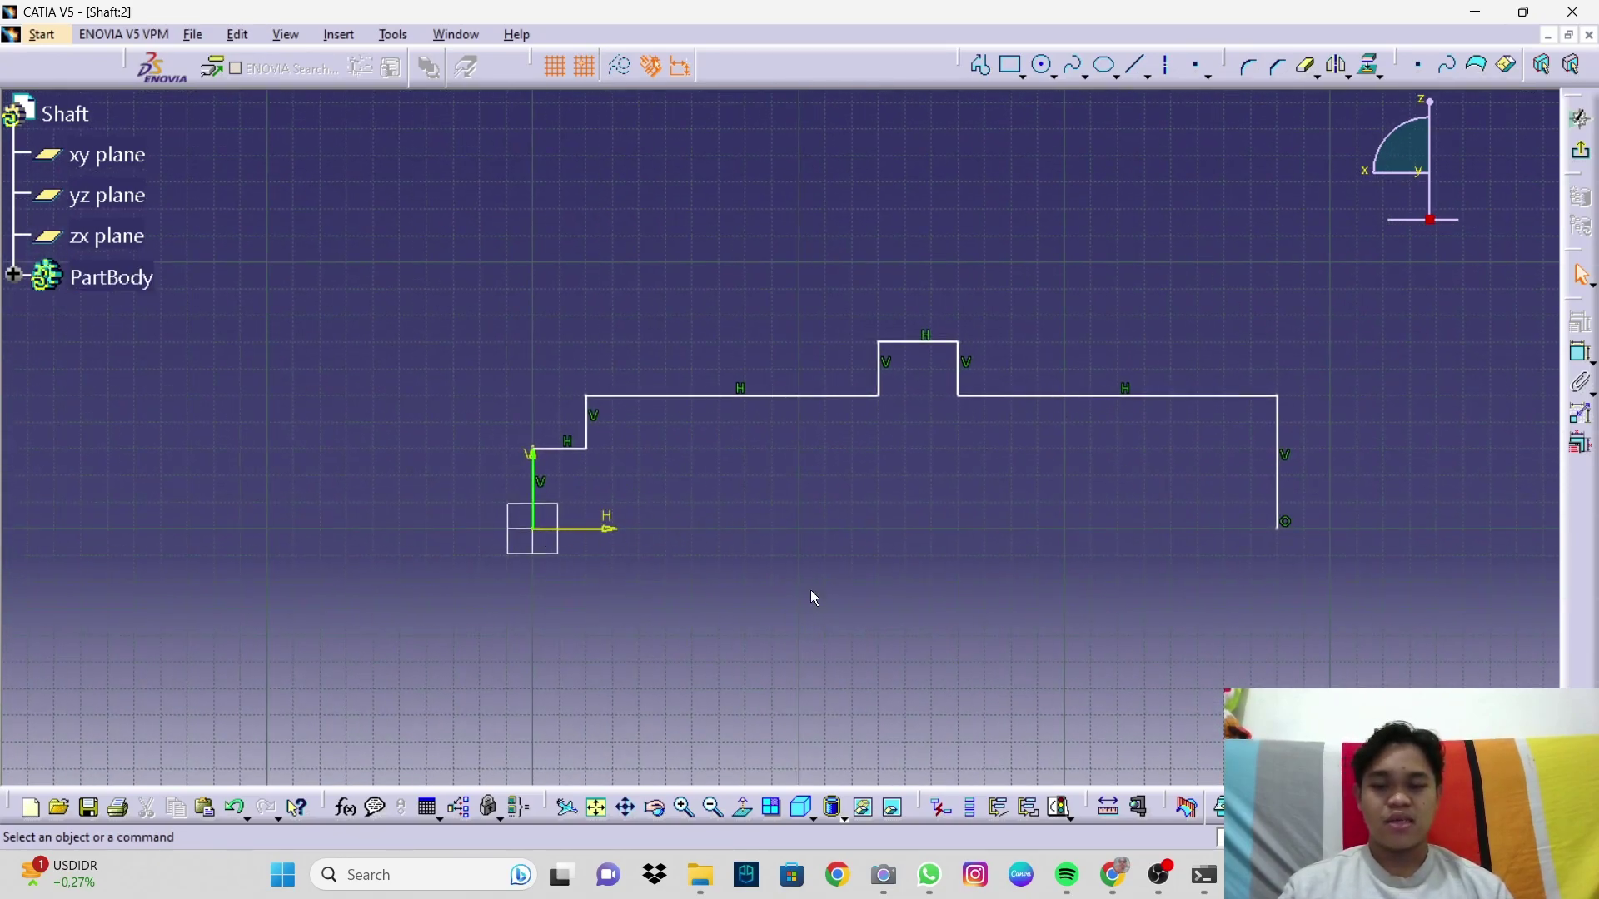
middle_click_drag(496, 558, 578, 539)
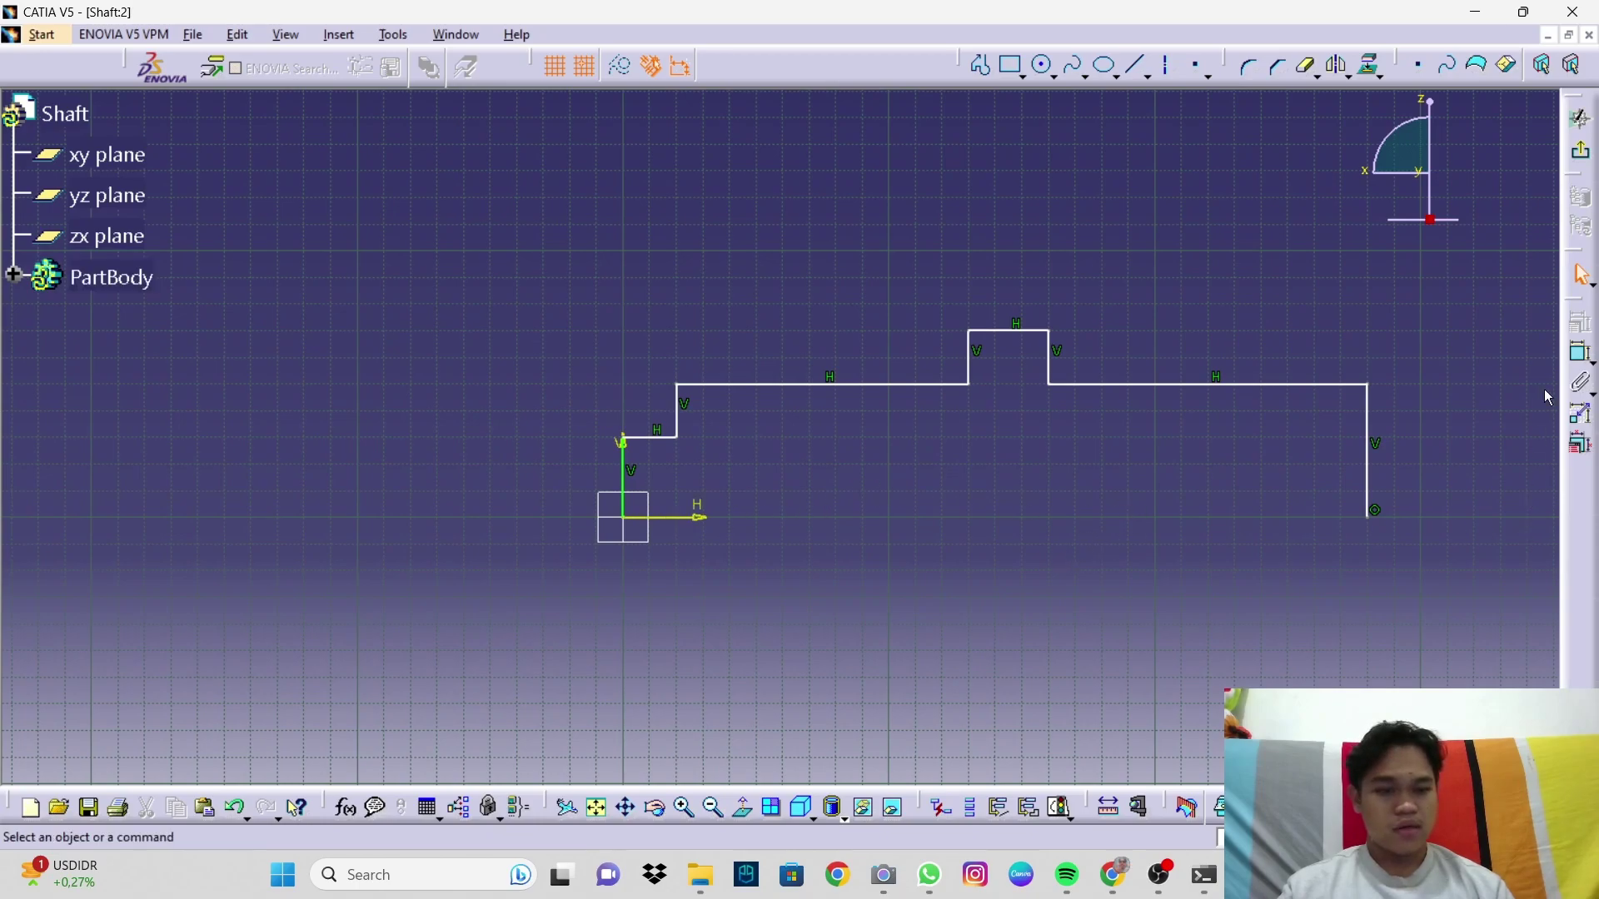
left_click(981, 65)
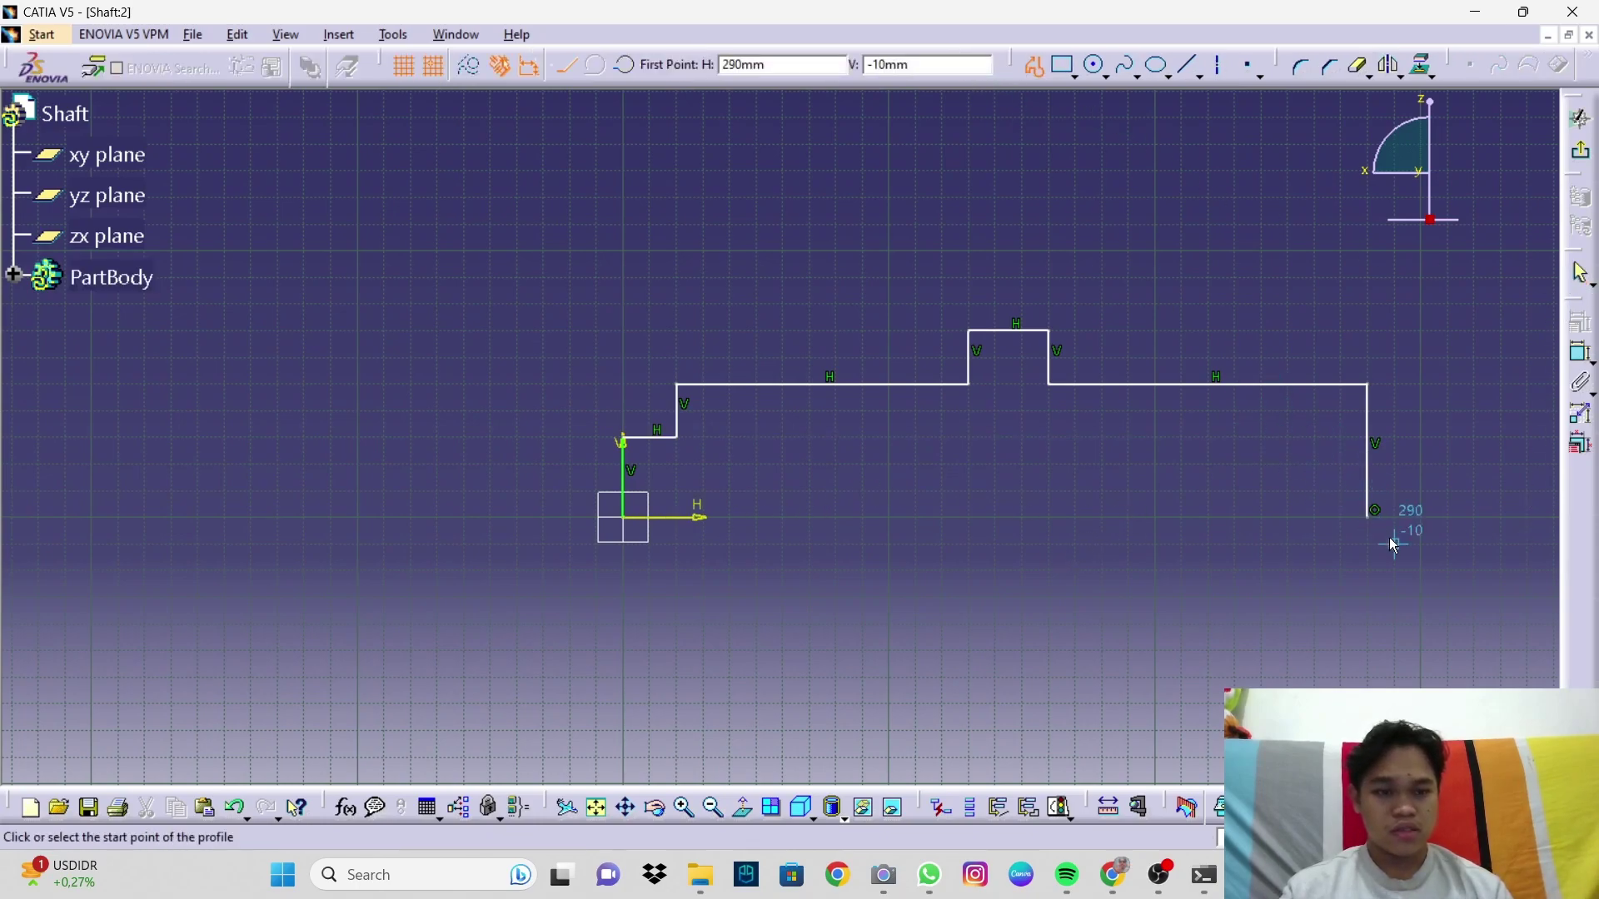
left_click(1375, 510)
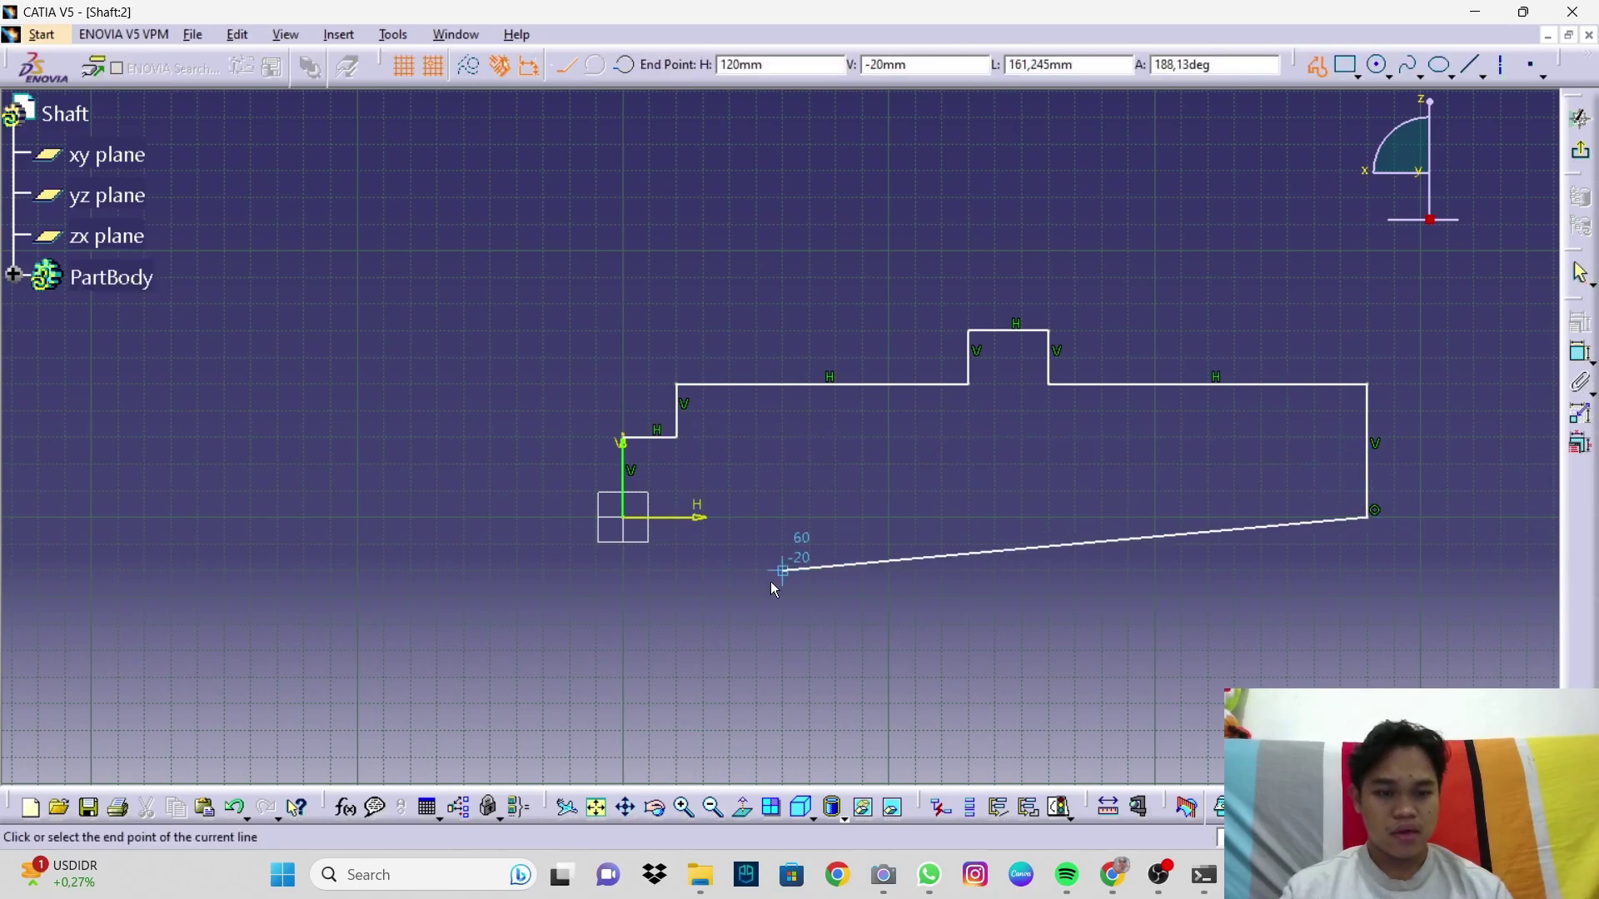
left_click(625, 518)
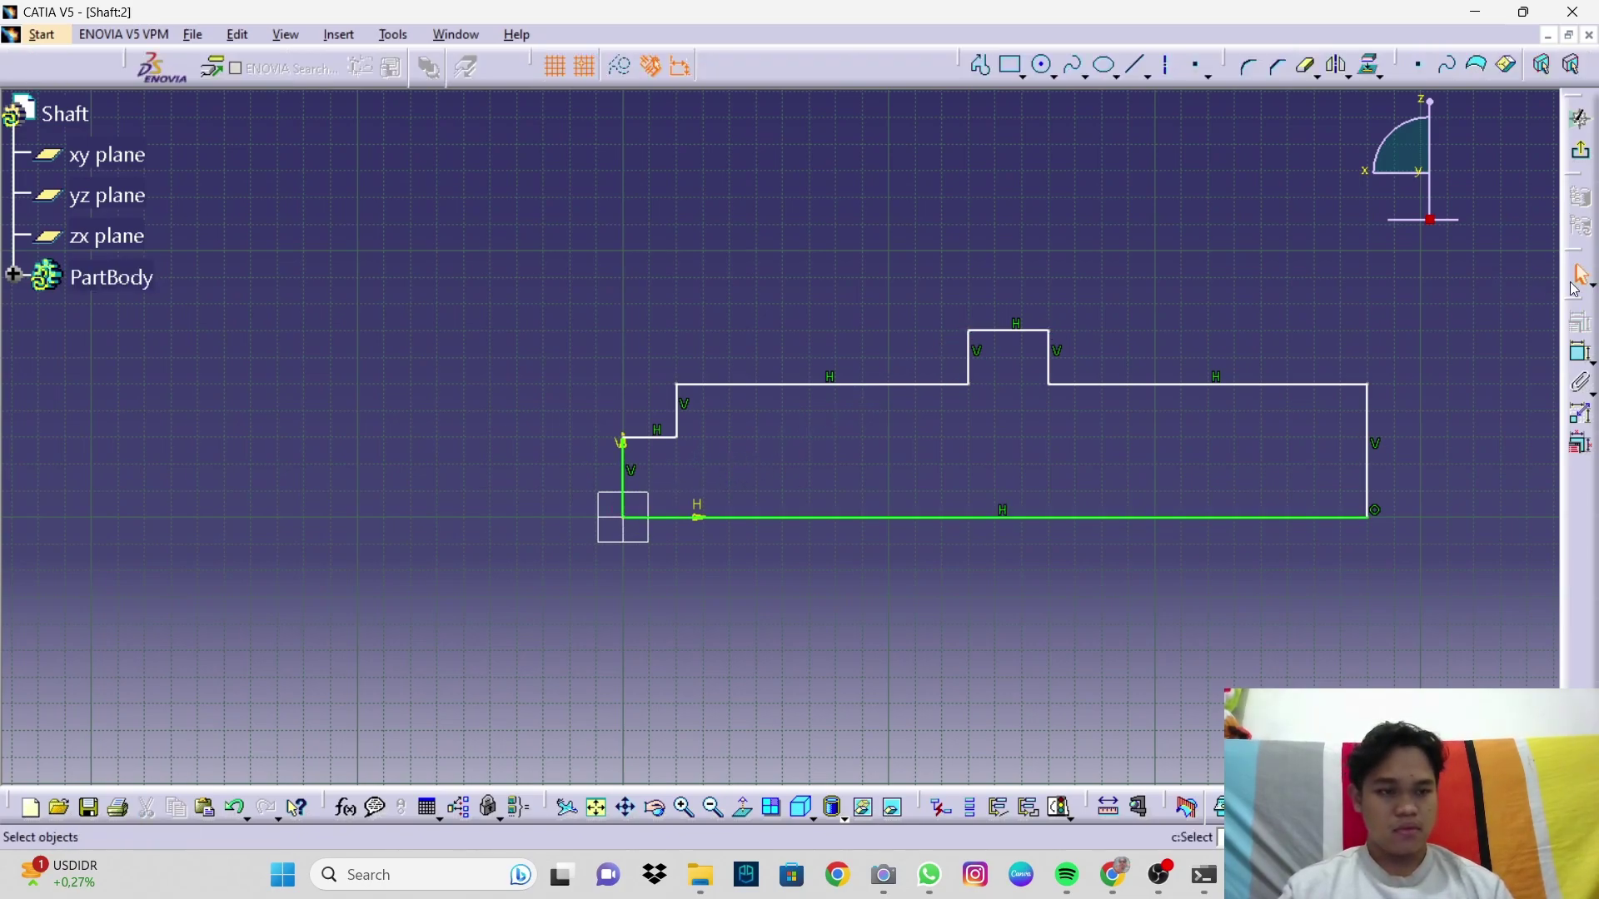
Step: Dimension the first step's height from the axis and set it to 18.75
left_click(1581, 352)
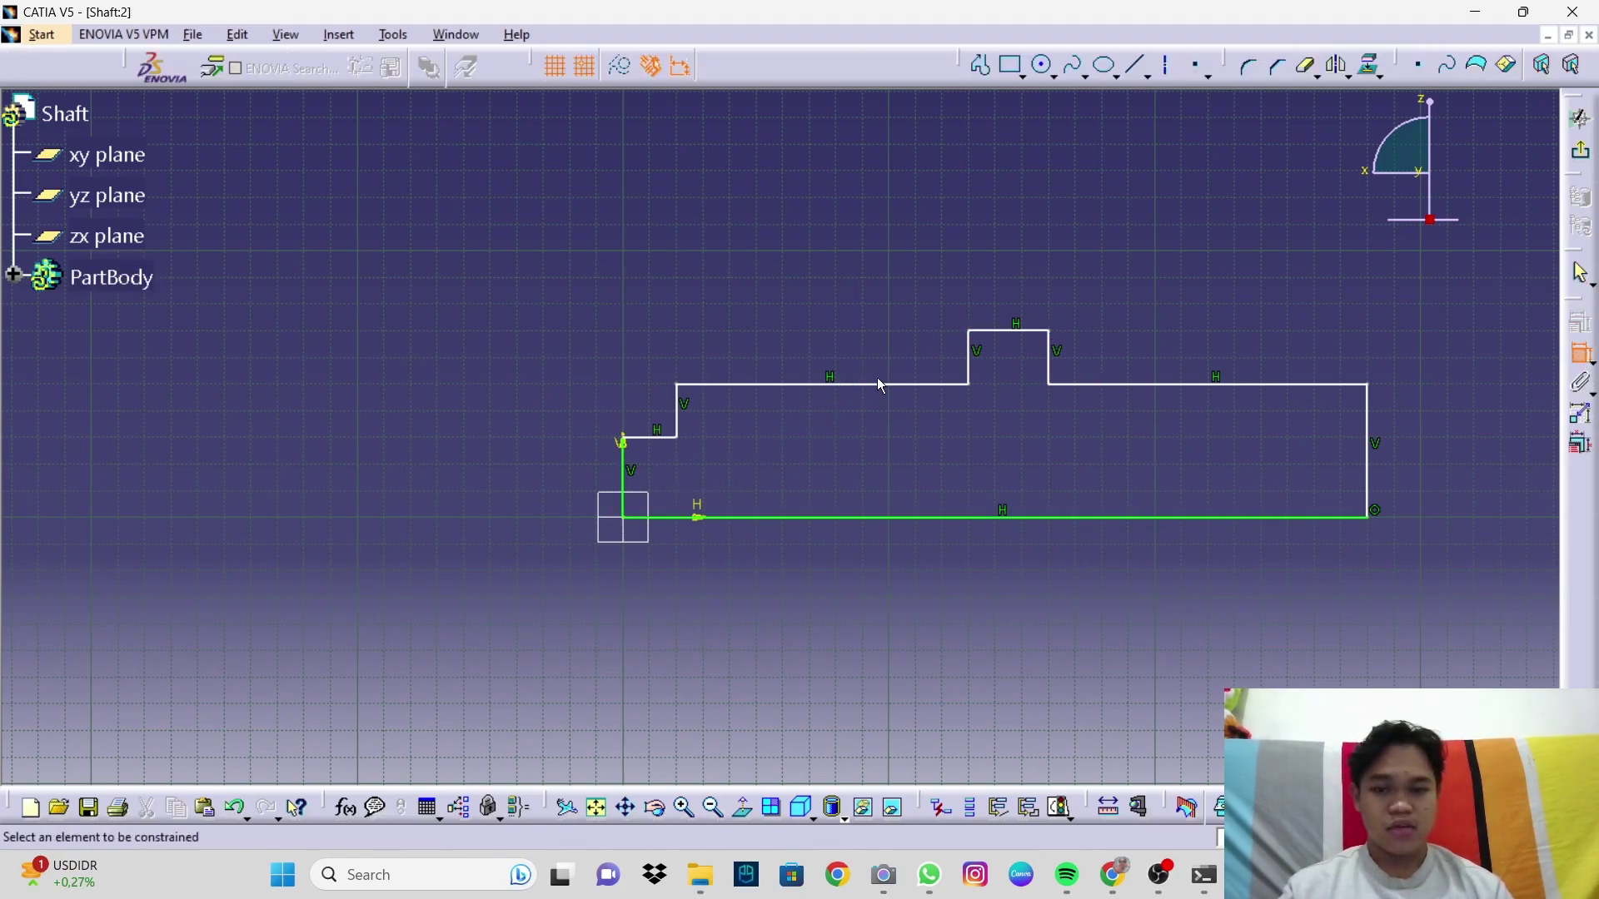
middle_click_drag(855, 385, 1037, 514)
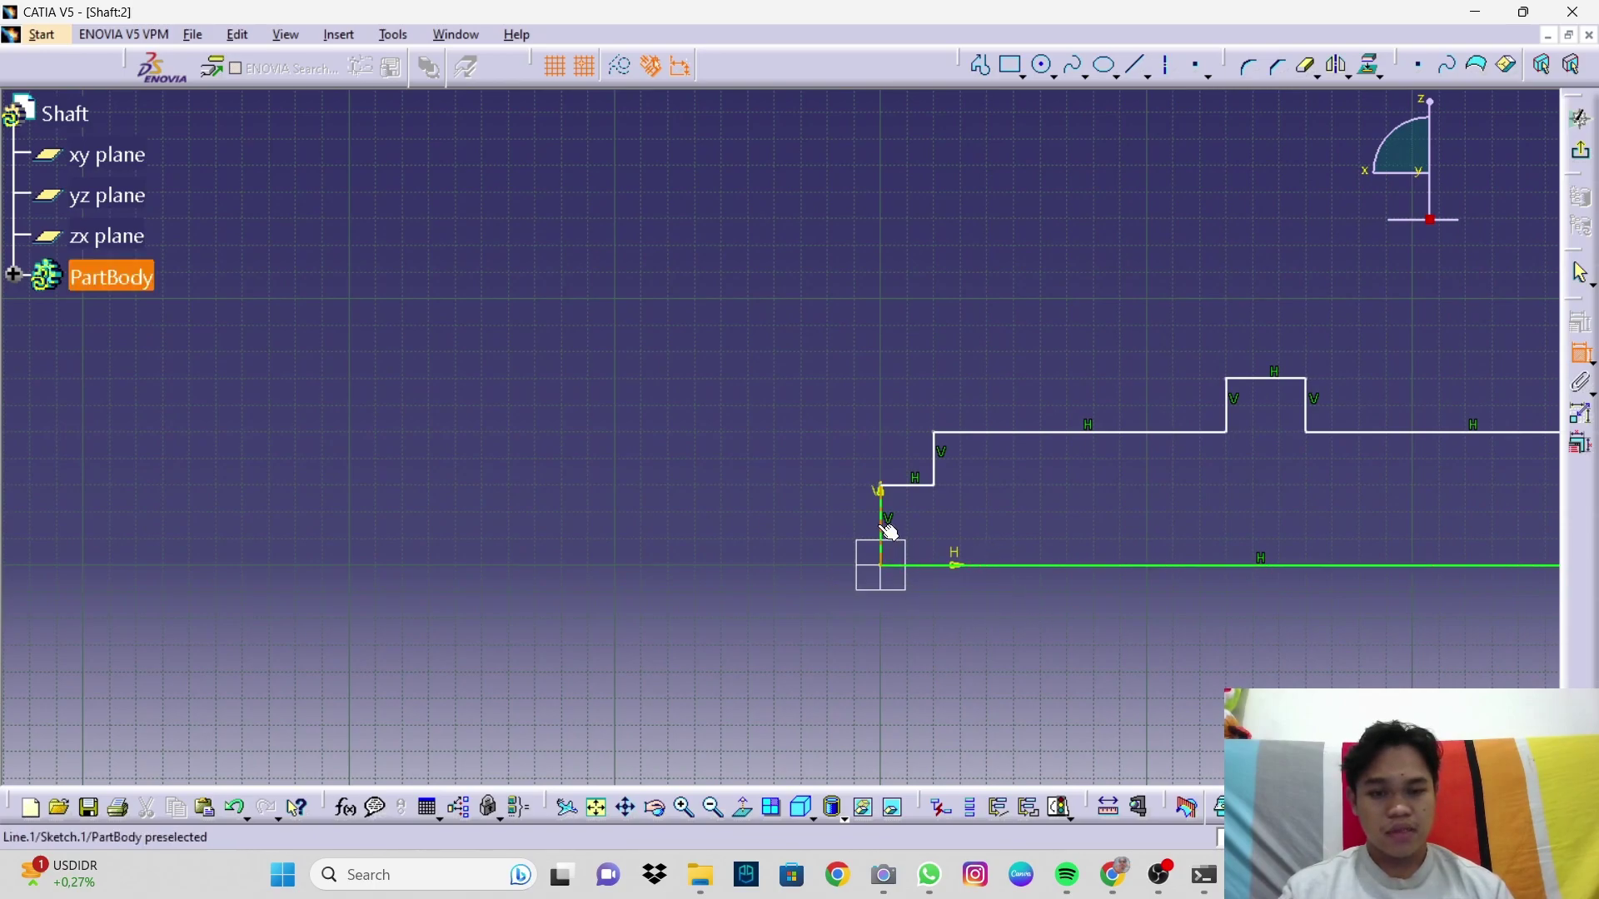
left_click(921, 566)
left_click(918, 486)
left_click(802, 524)
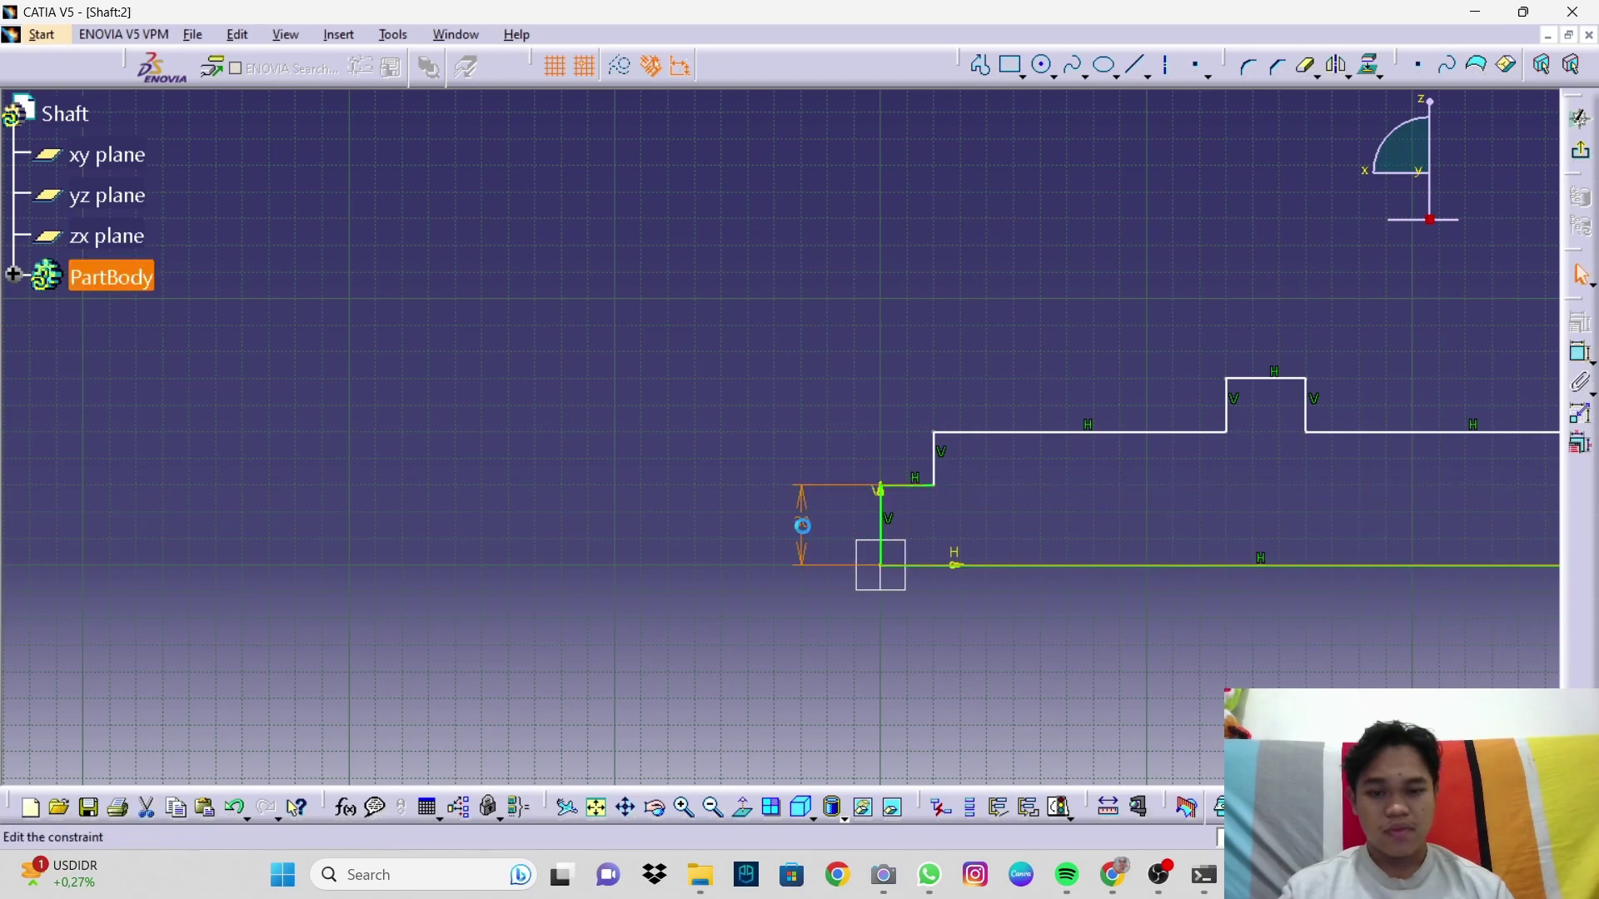
double_click(802, 524)
type("18.75")
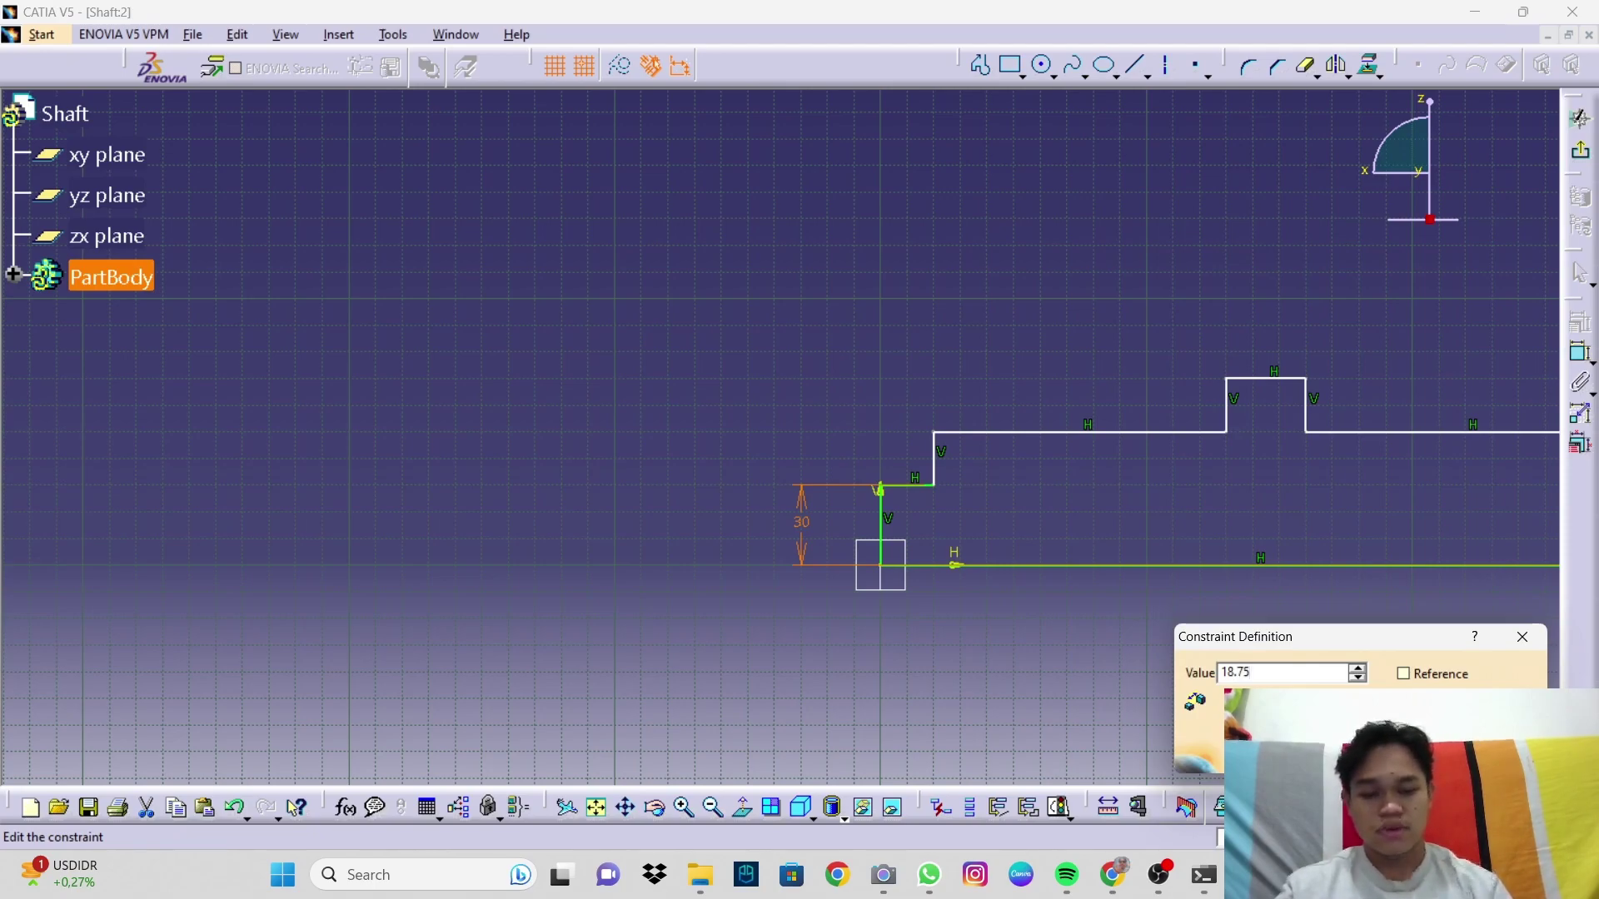
key("Return")
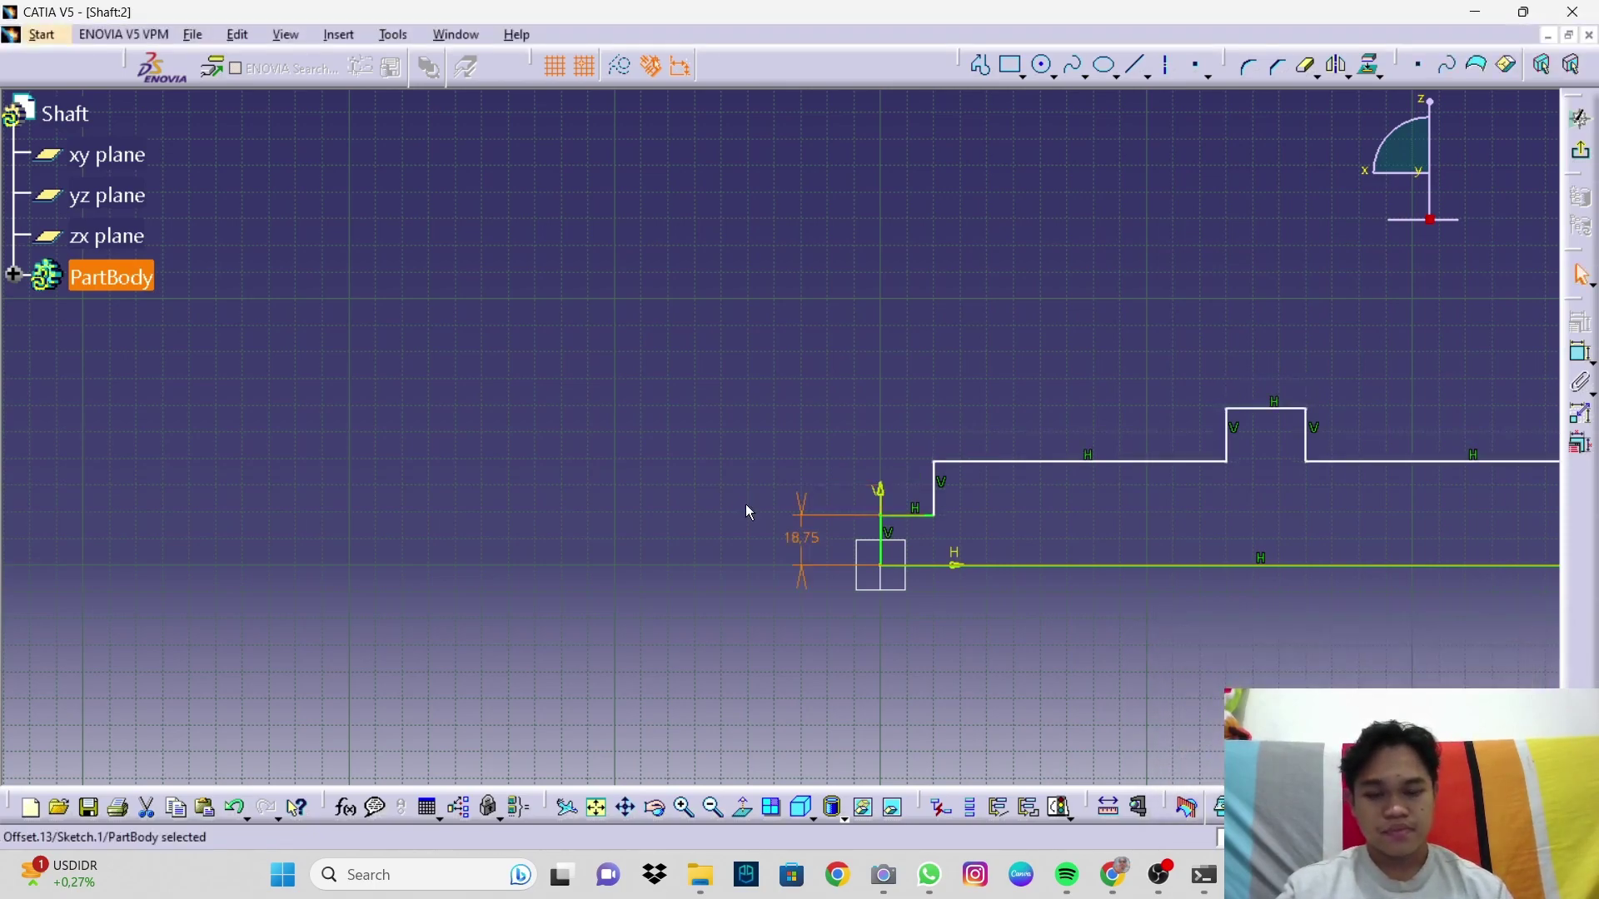
Step: Dimension the second step's height from the axis and set it to 28
left_click(1581, 353)
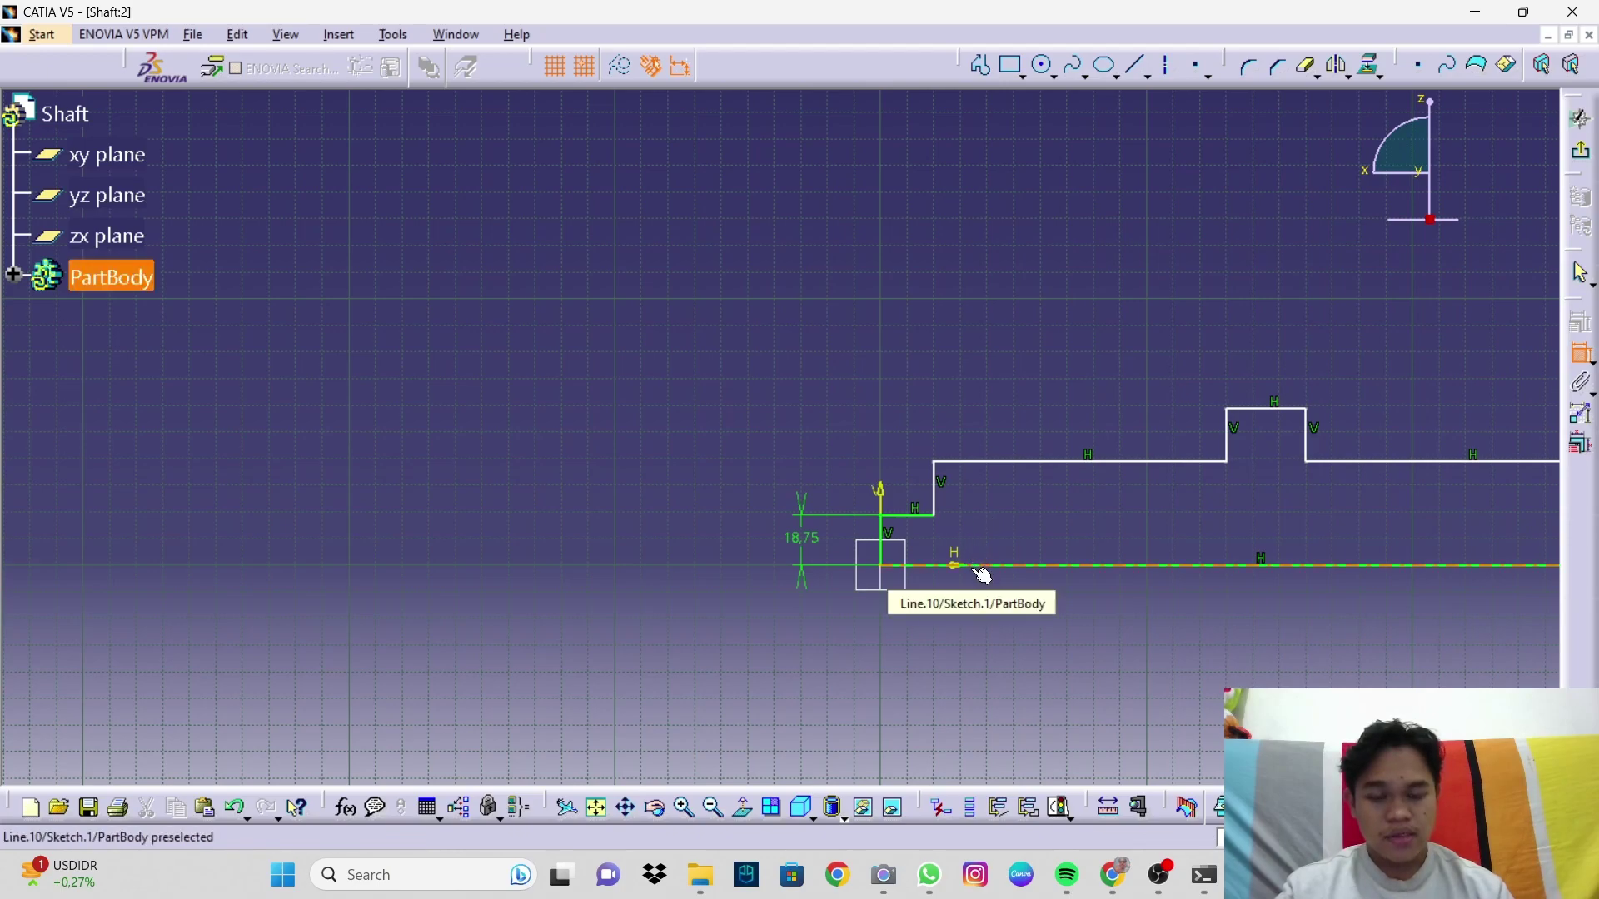
left_click(982, 567)
left_click(989, 462)
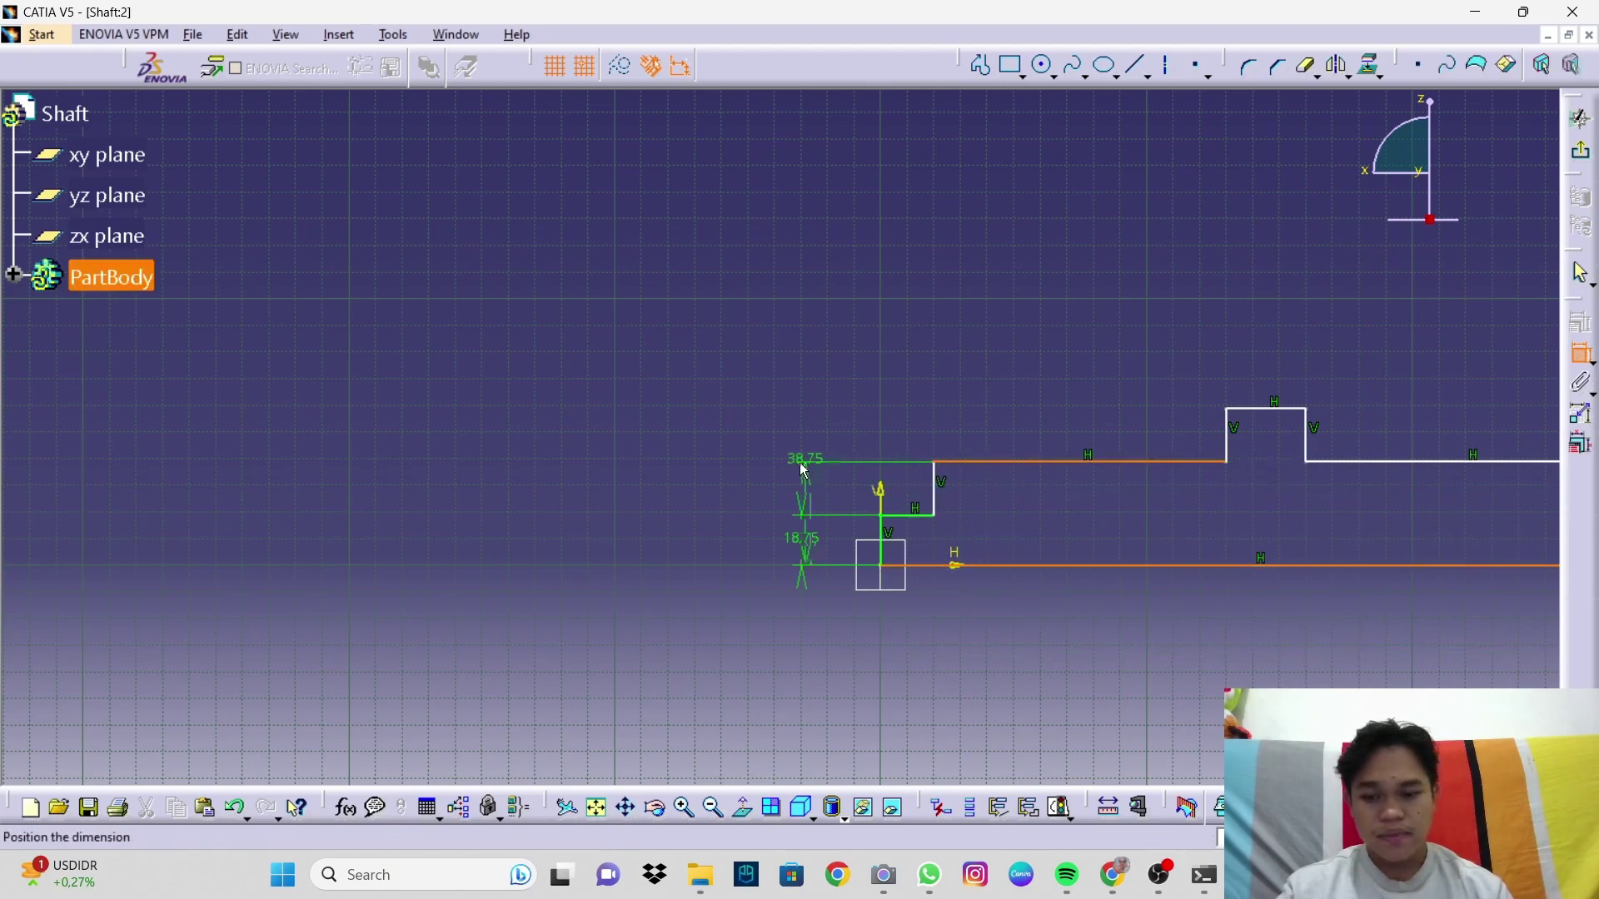
left_click(750, 473)
double_click(747, 477)
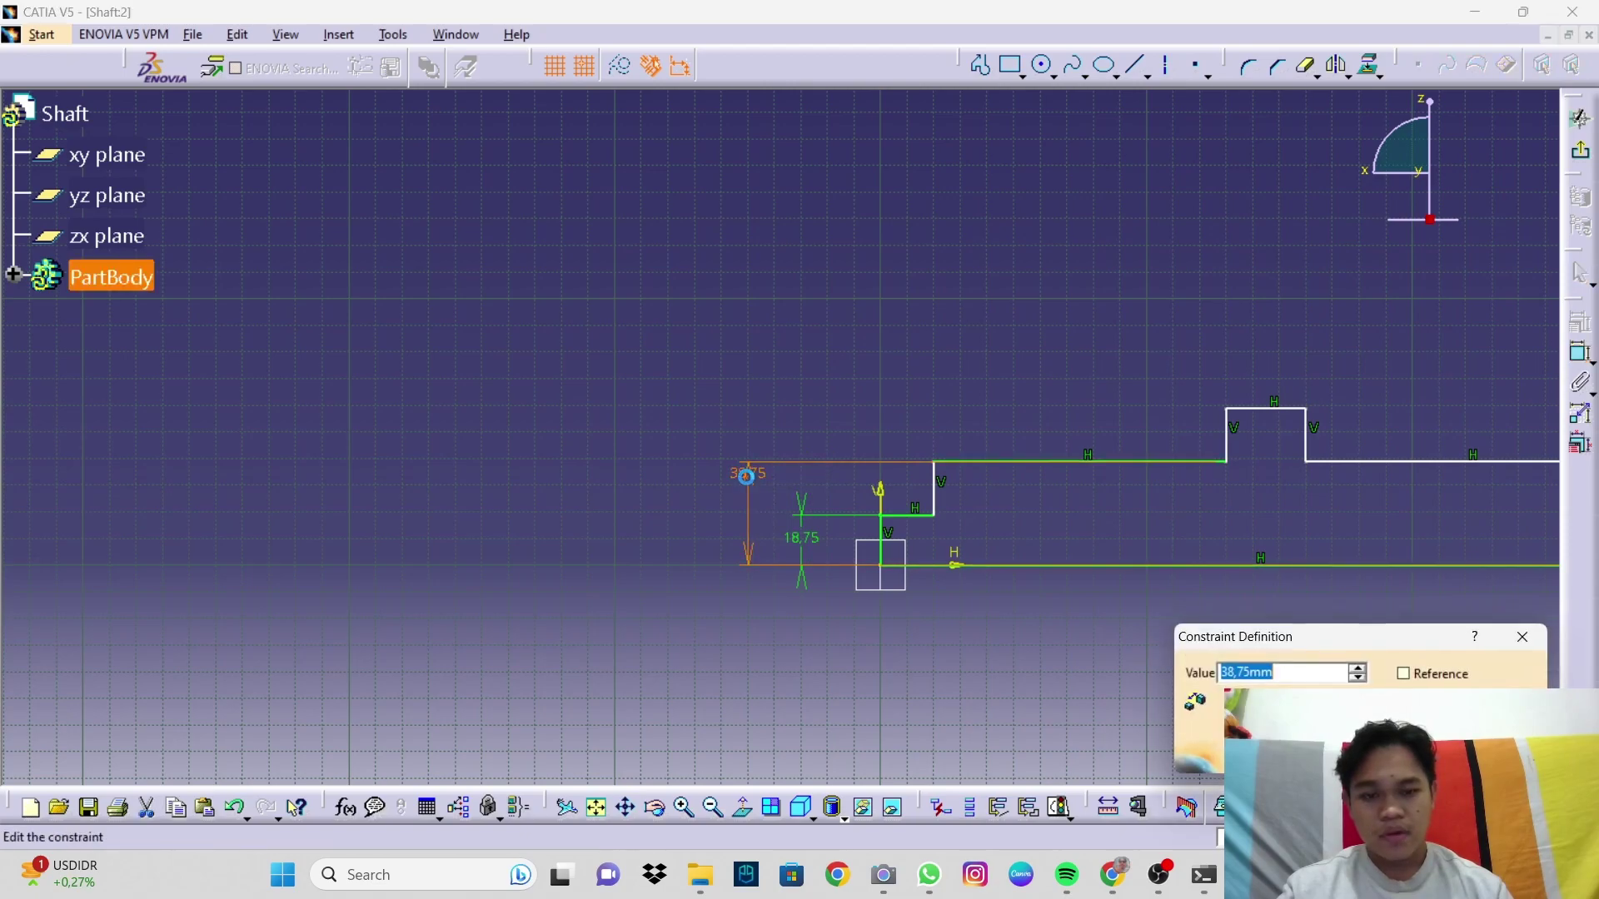
type("28")
key("Return")
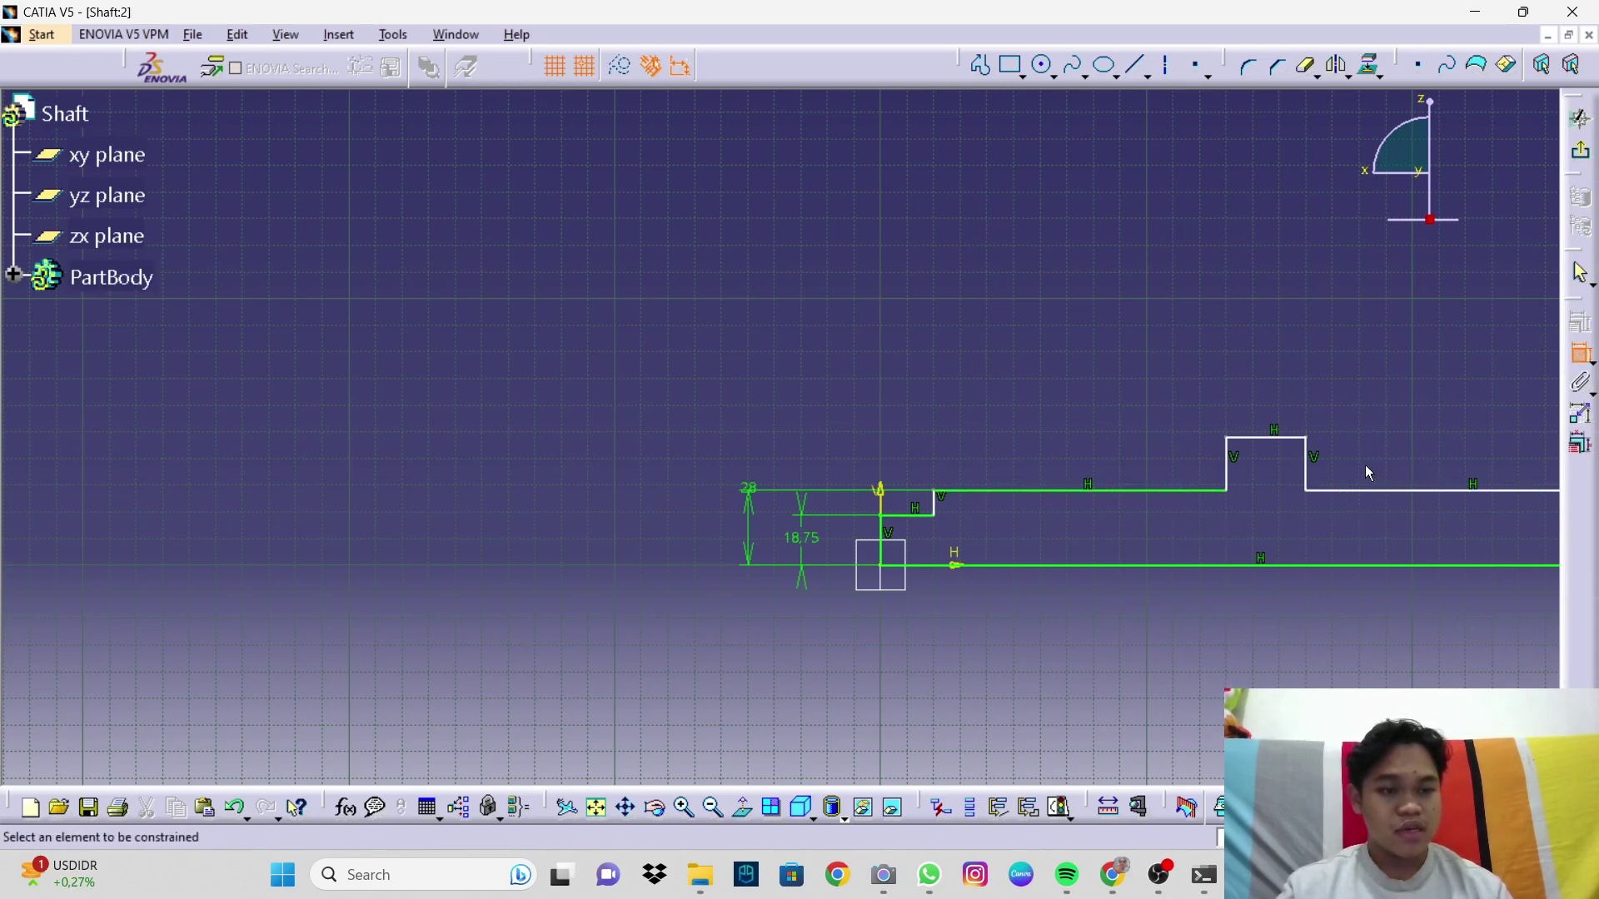
Step: Make the lines on either side of the raised collar coincident
left_click(1334, 493)
left_click(1205, 498)
right_click(1139, 555)
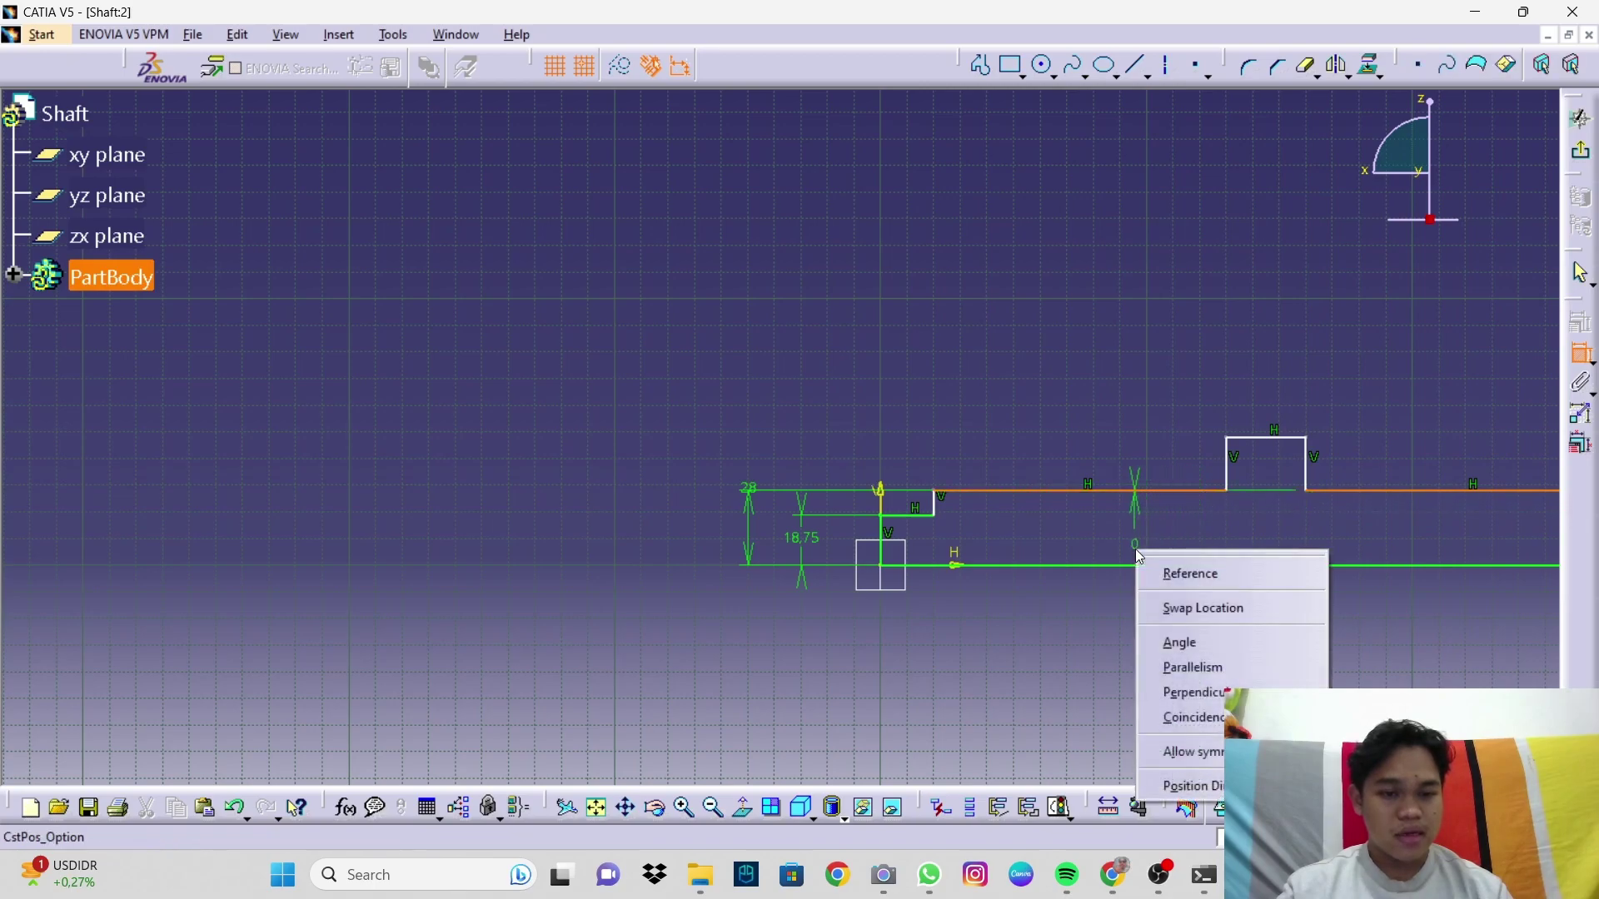
left_click(1197, 716)
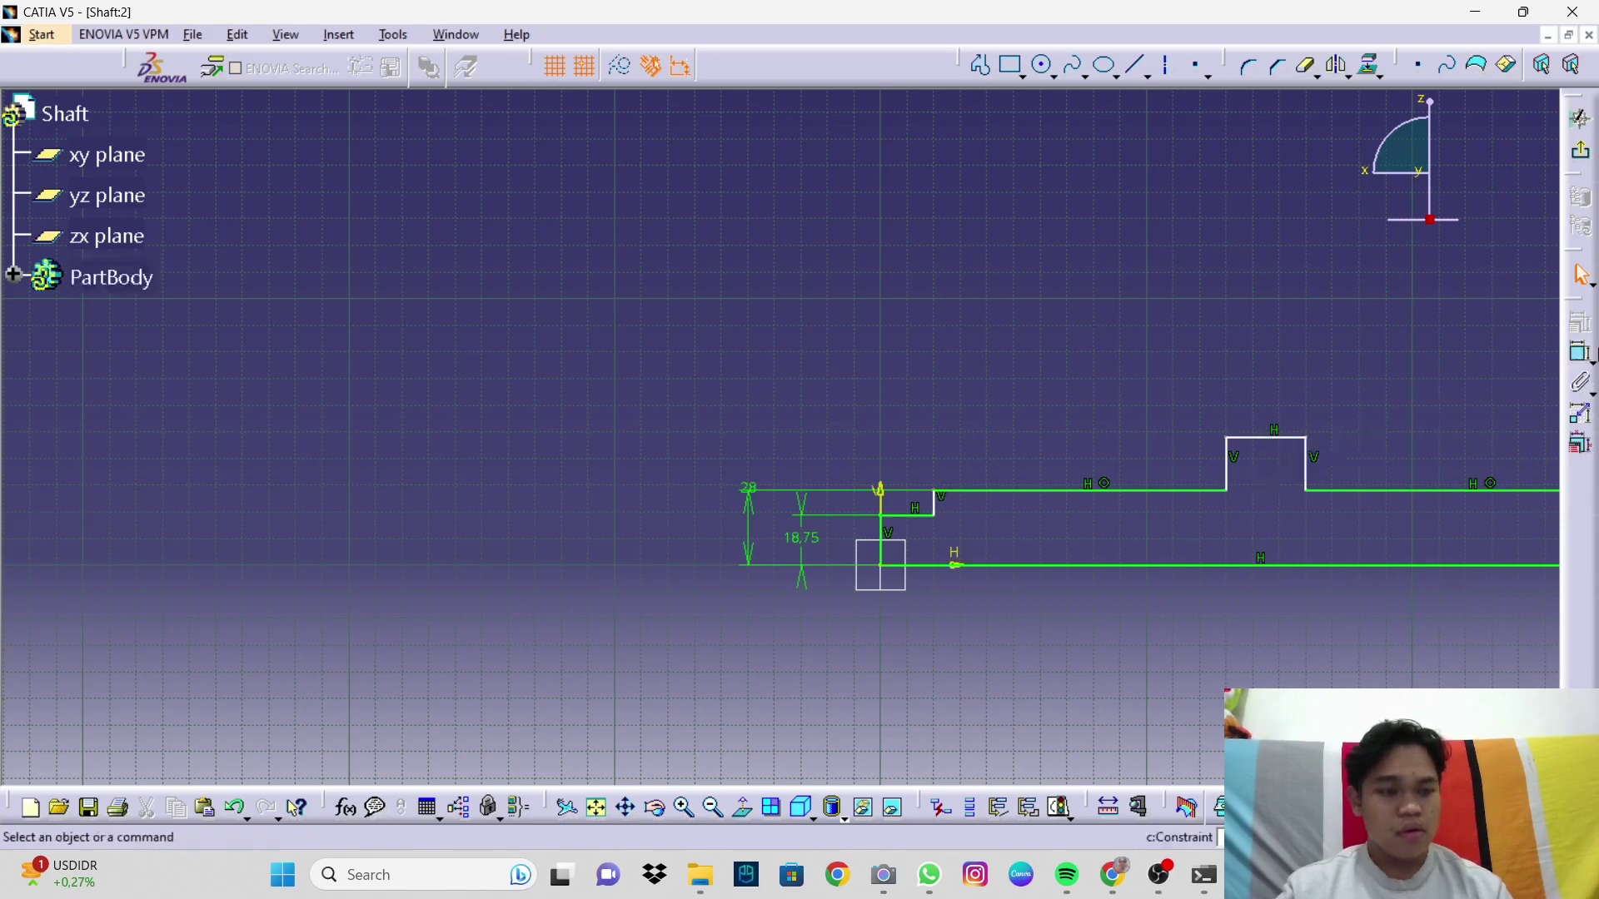
Step: Dimension the raised collar's height from the axis as 43.6
left_click(1583, 359)
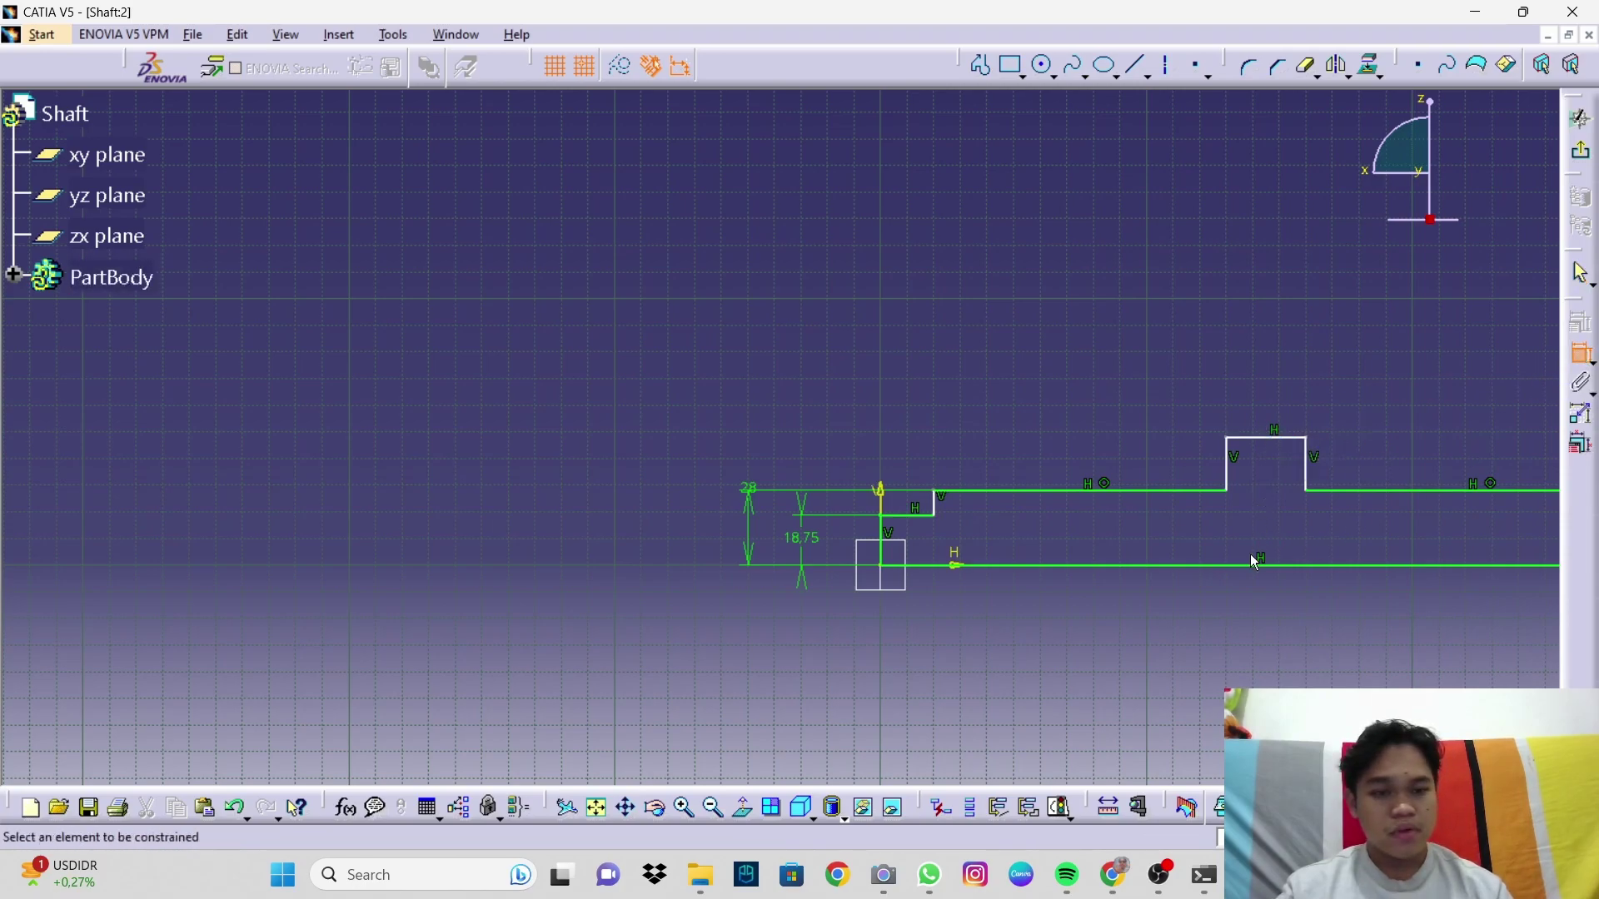
left_click(1249, 566)
left_click(1250, 438)
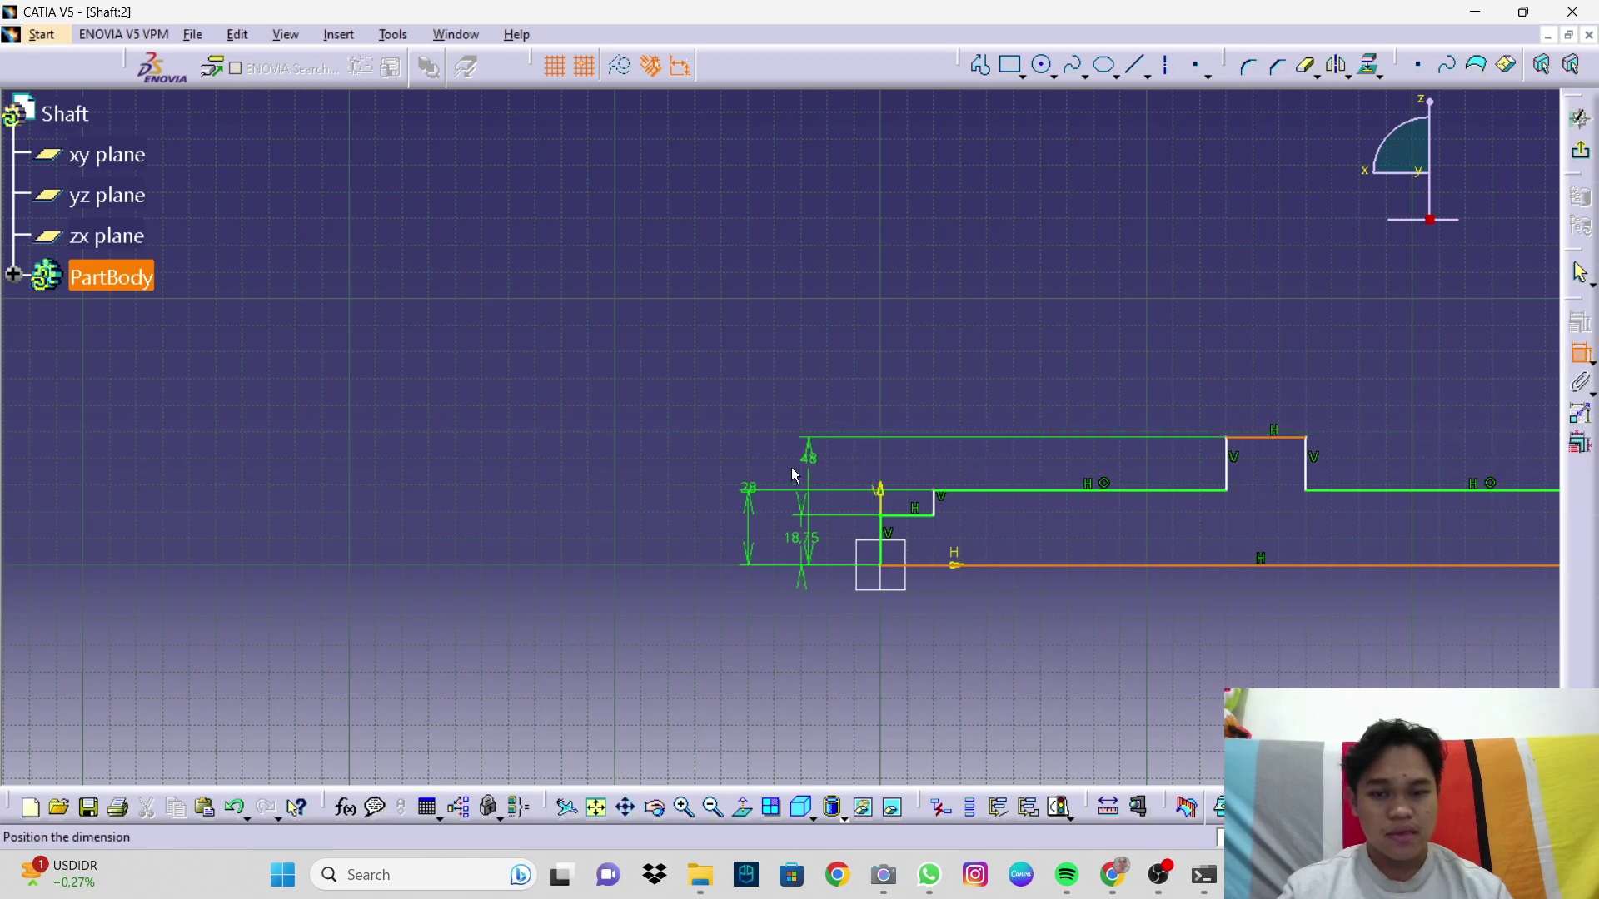
left_click(691, 473)
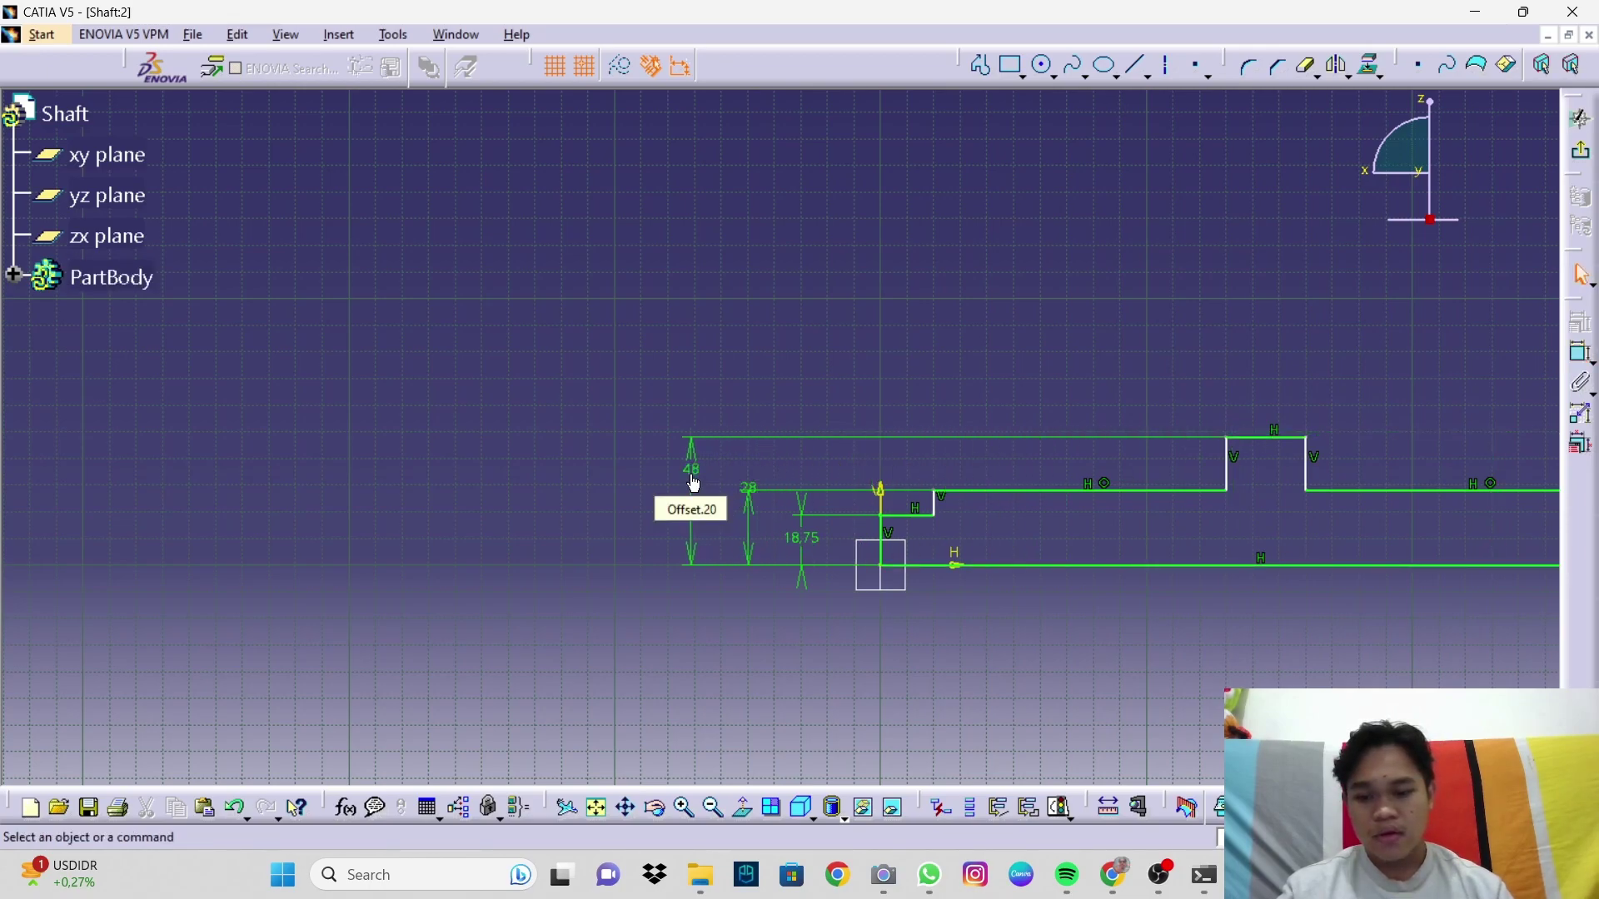
double_click(692, 479)
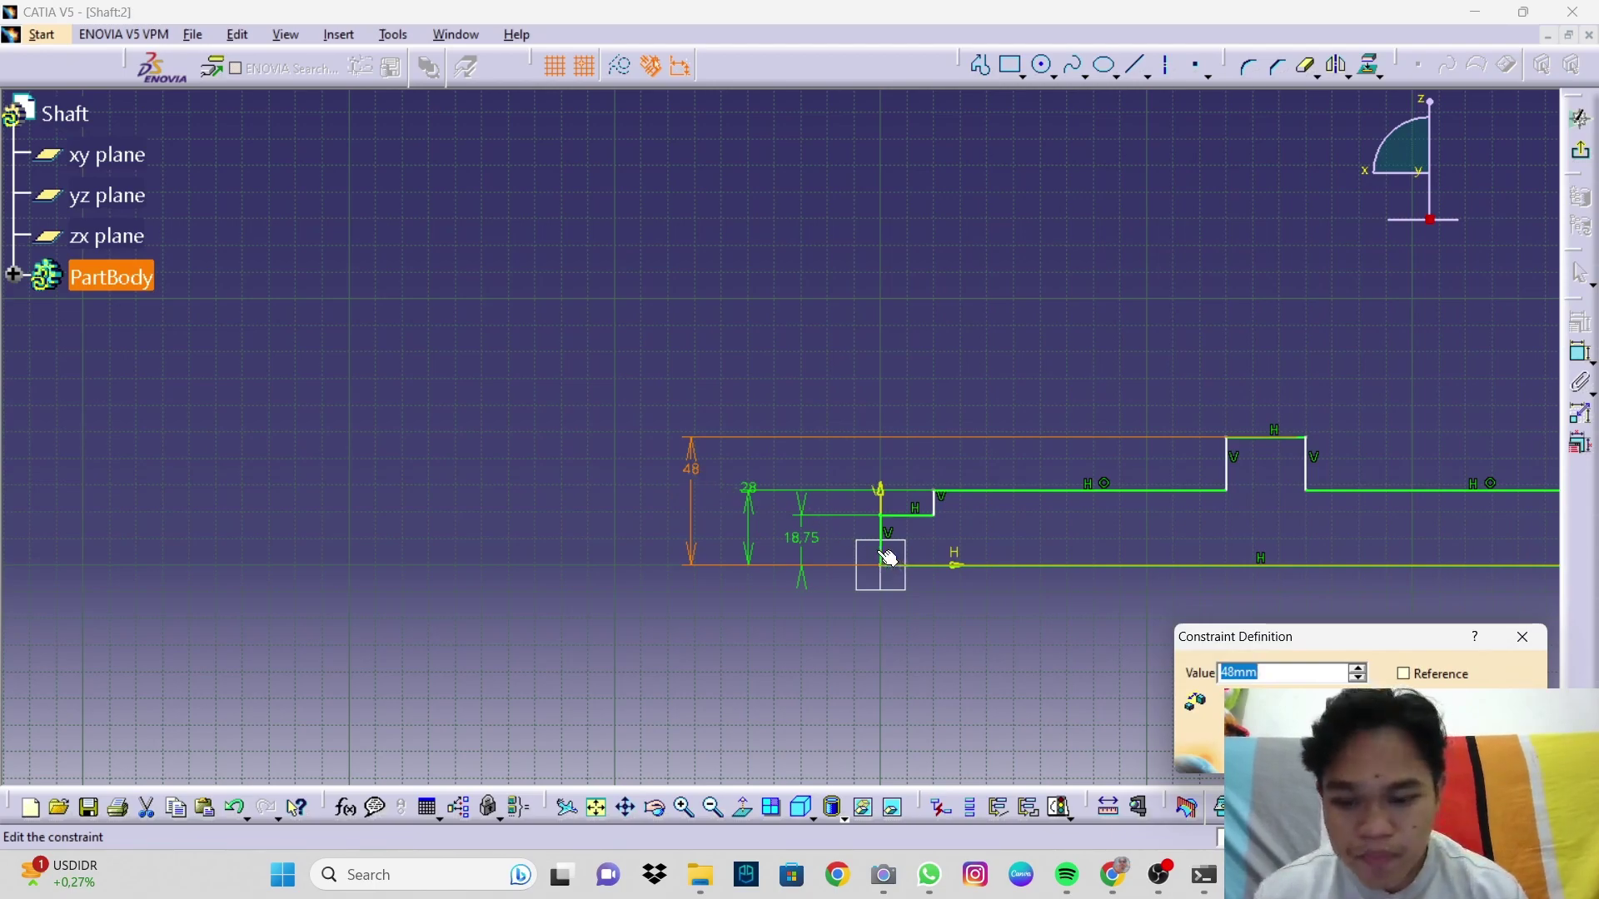
type("43.6")
key("Return")
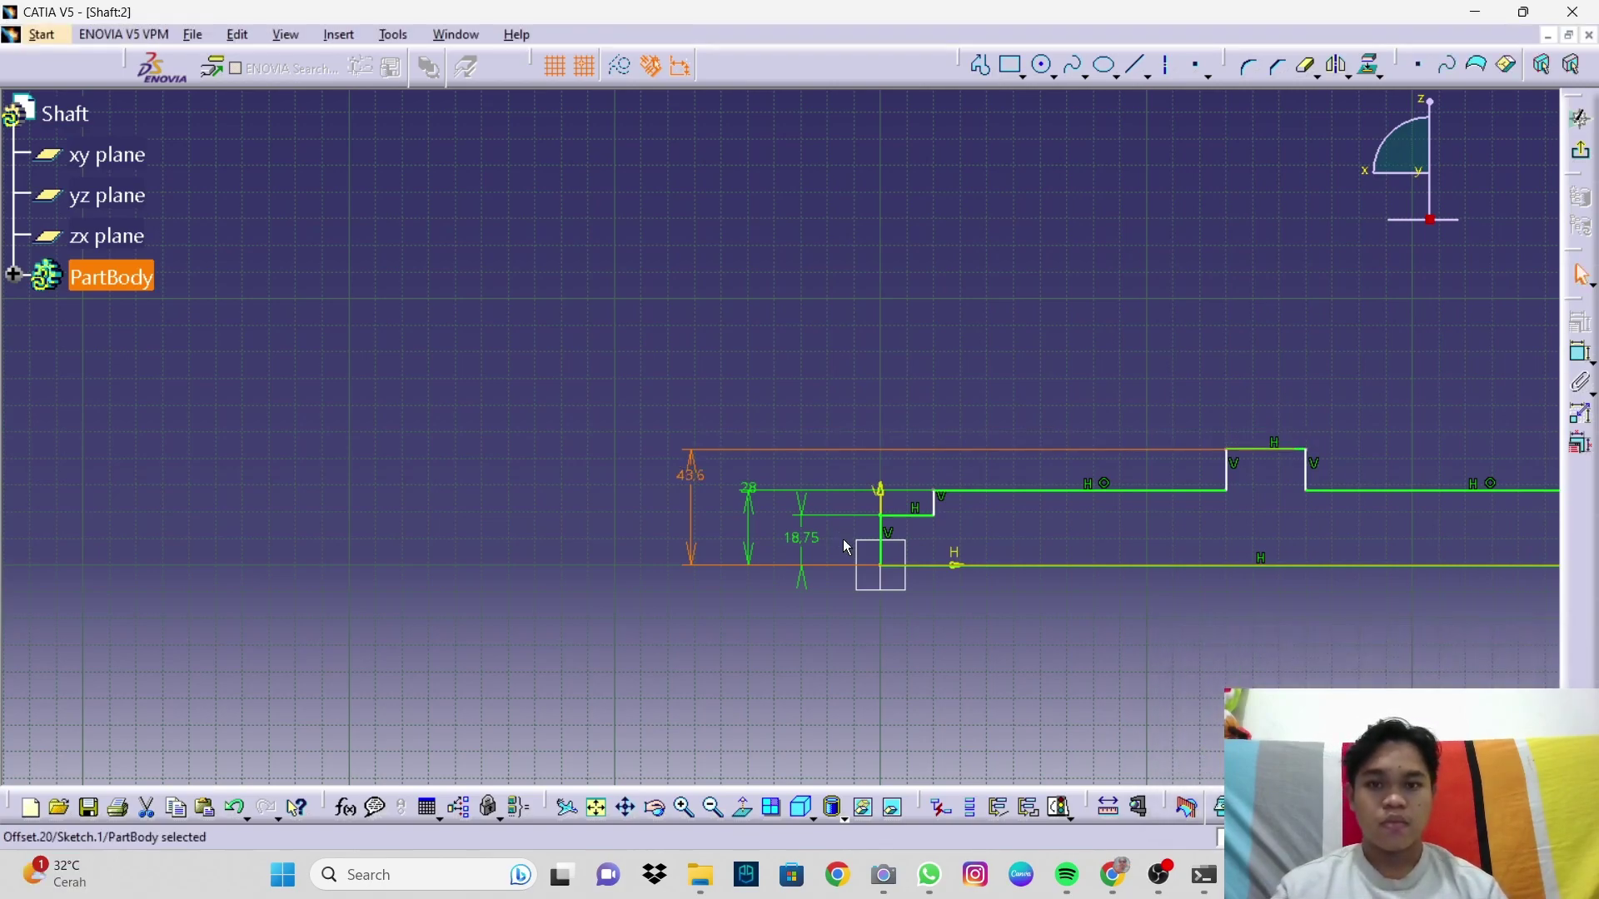
Step: Dimension the first step's length and set it to 28.9
left_click(1197, 349)
mouse_move(869, 704)
middle_mouse_down()
mouse_move(882, 572)
mouse_move(860, 555)
middle_mouse_up()
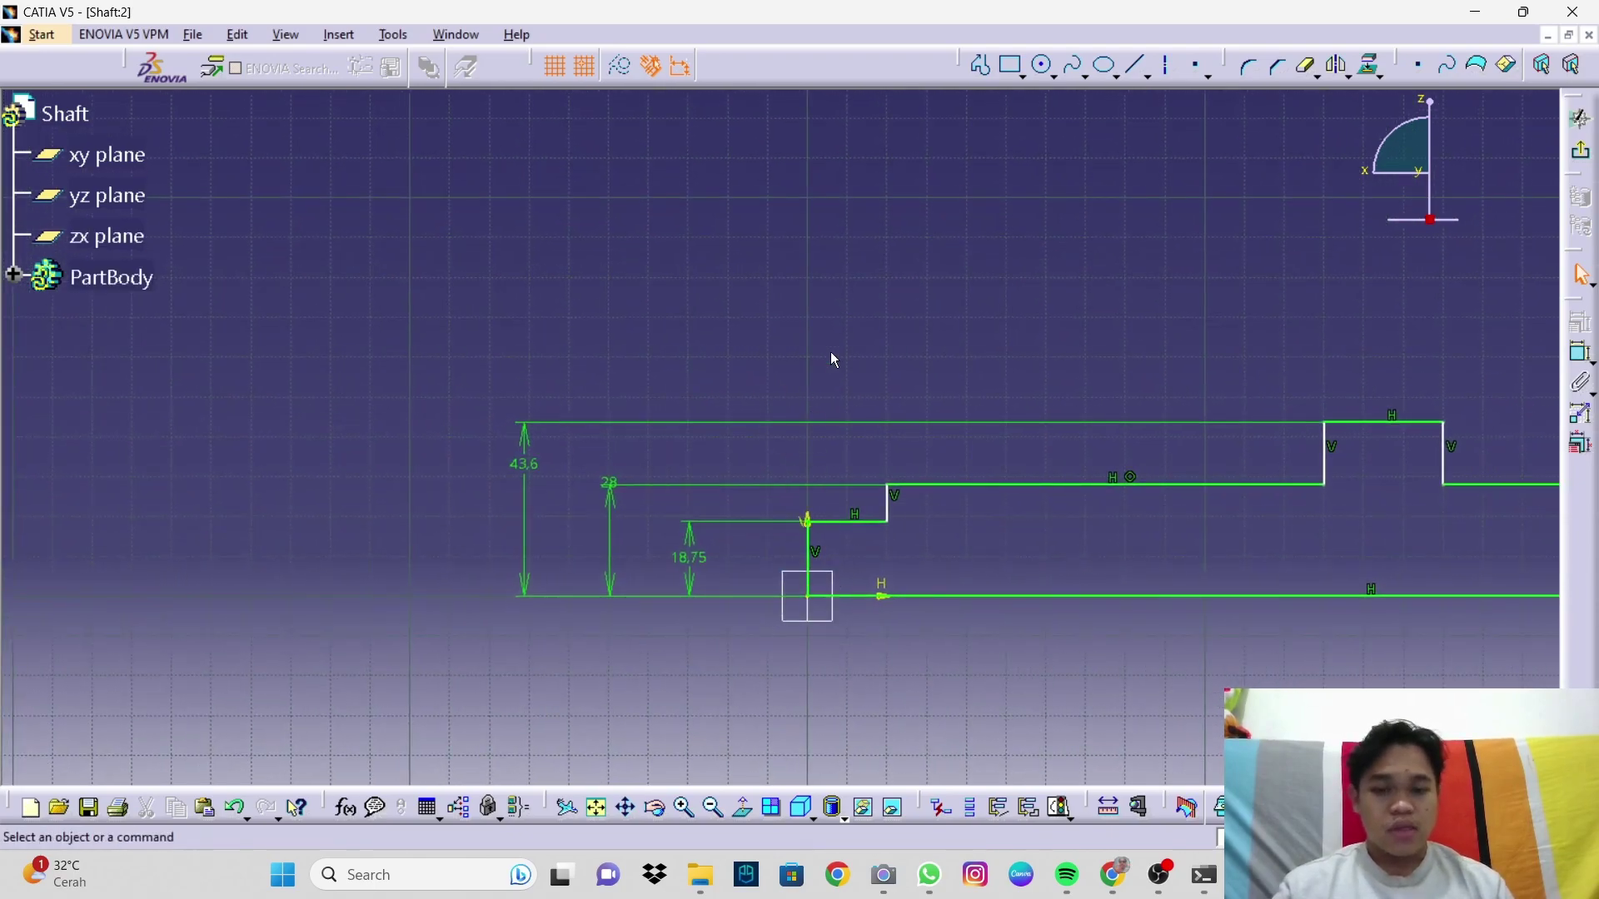
left_click(1581, 354)
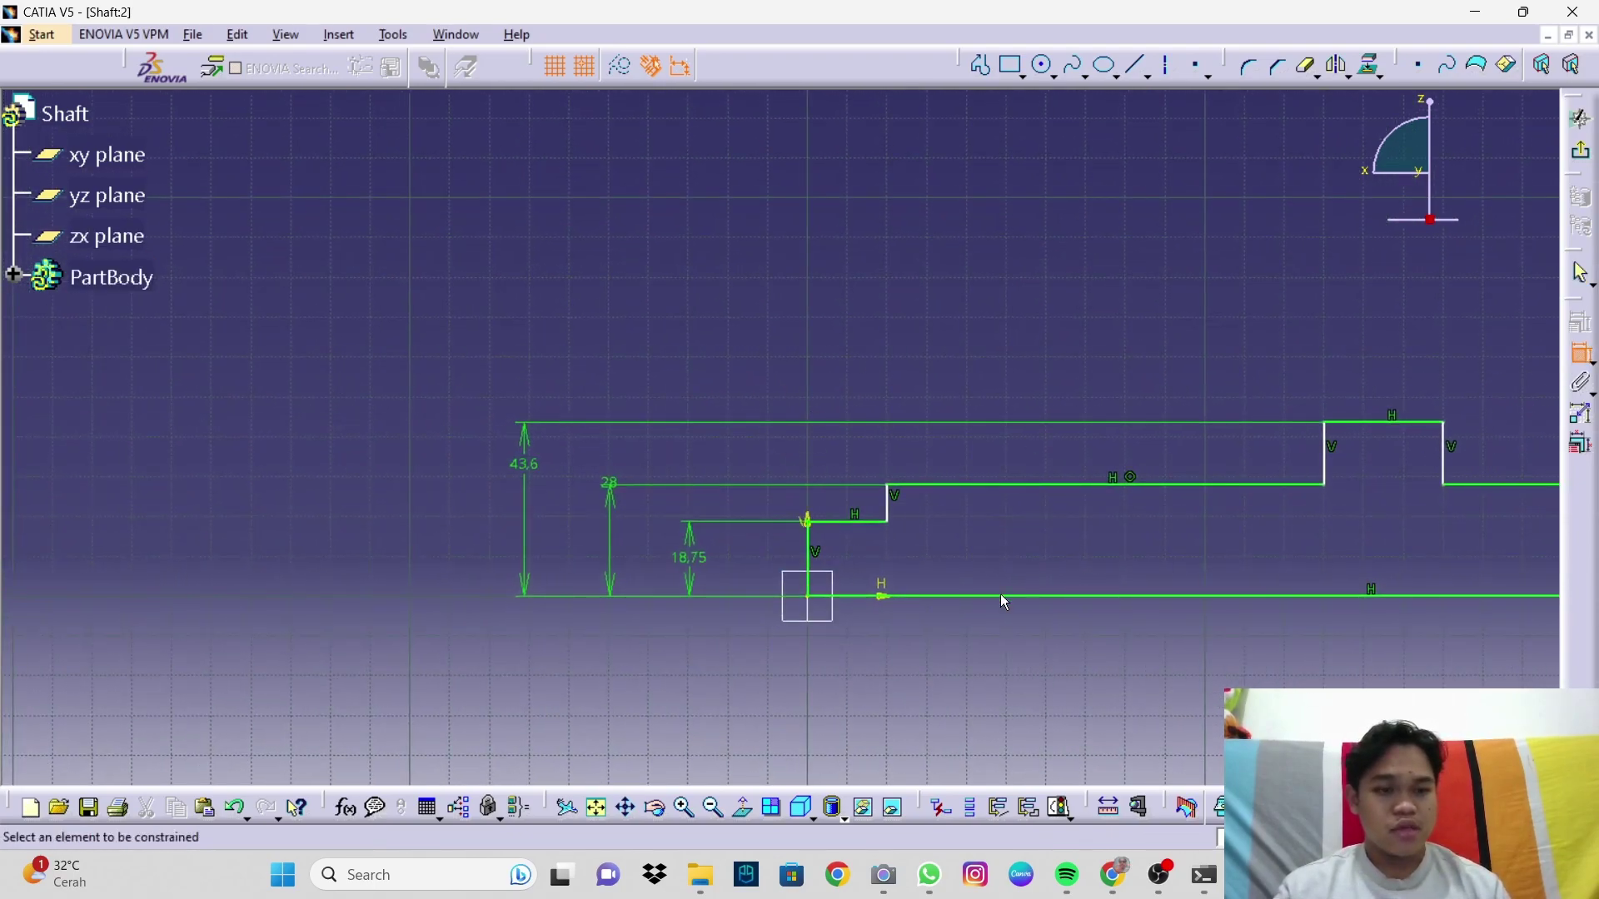
left_click(815, 543)
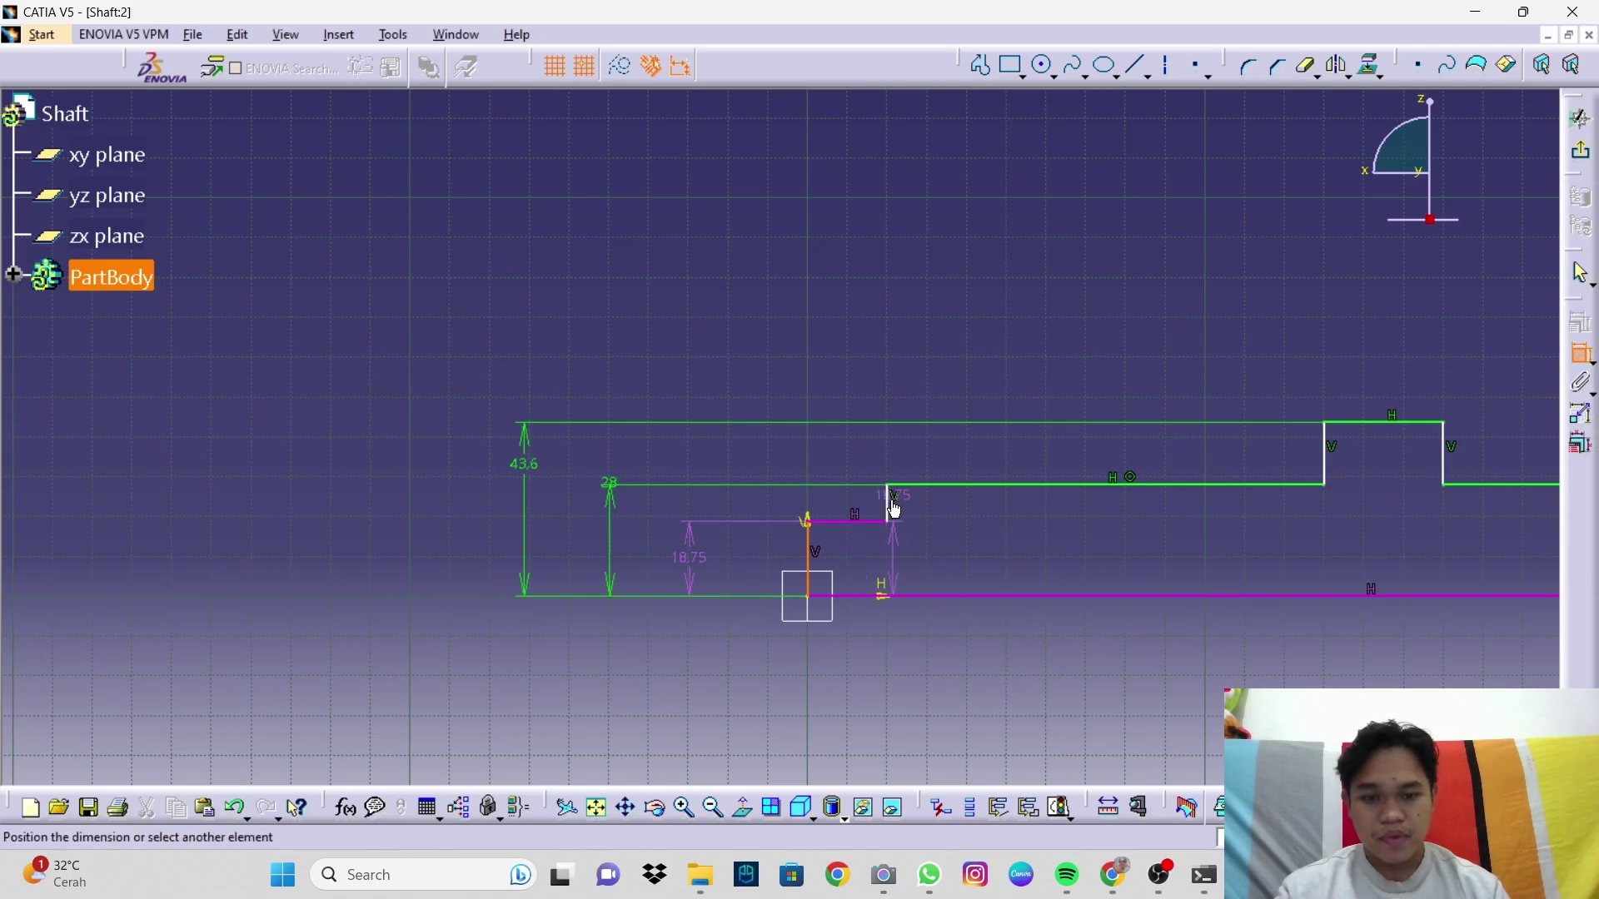
left_click(890, 500)
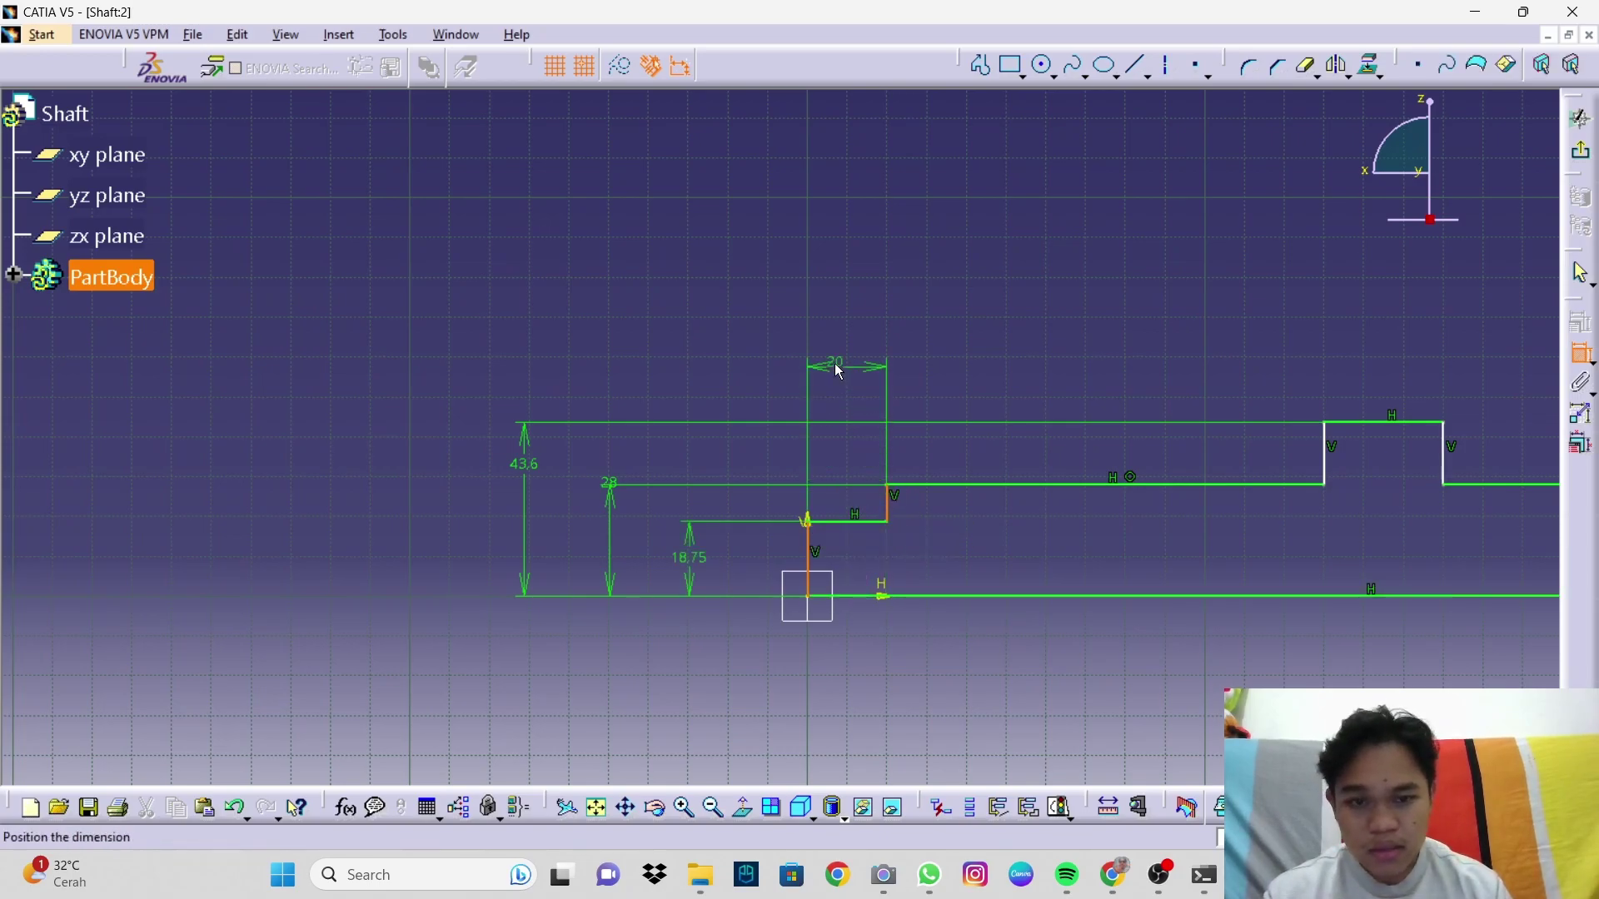
left_click(838, 368)
double_click(838, 372)
type("28.9")
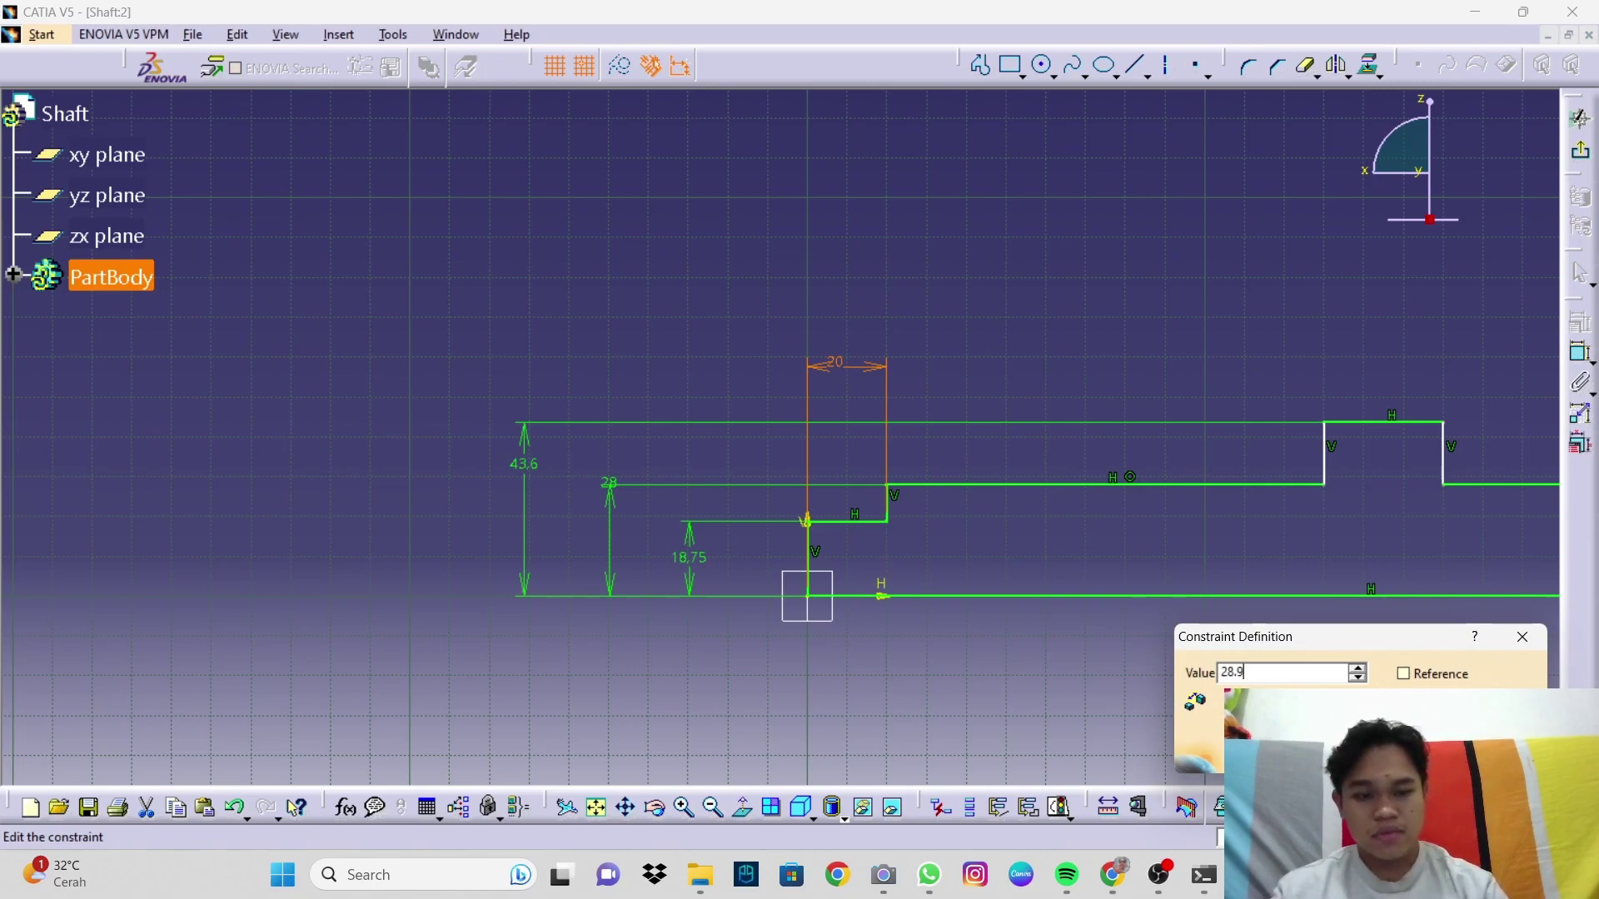
key("Return")
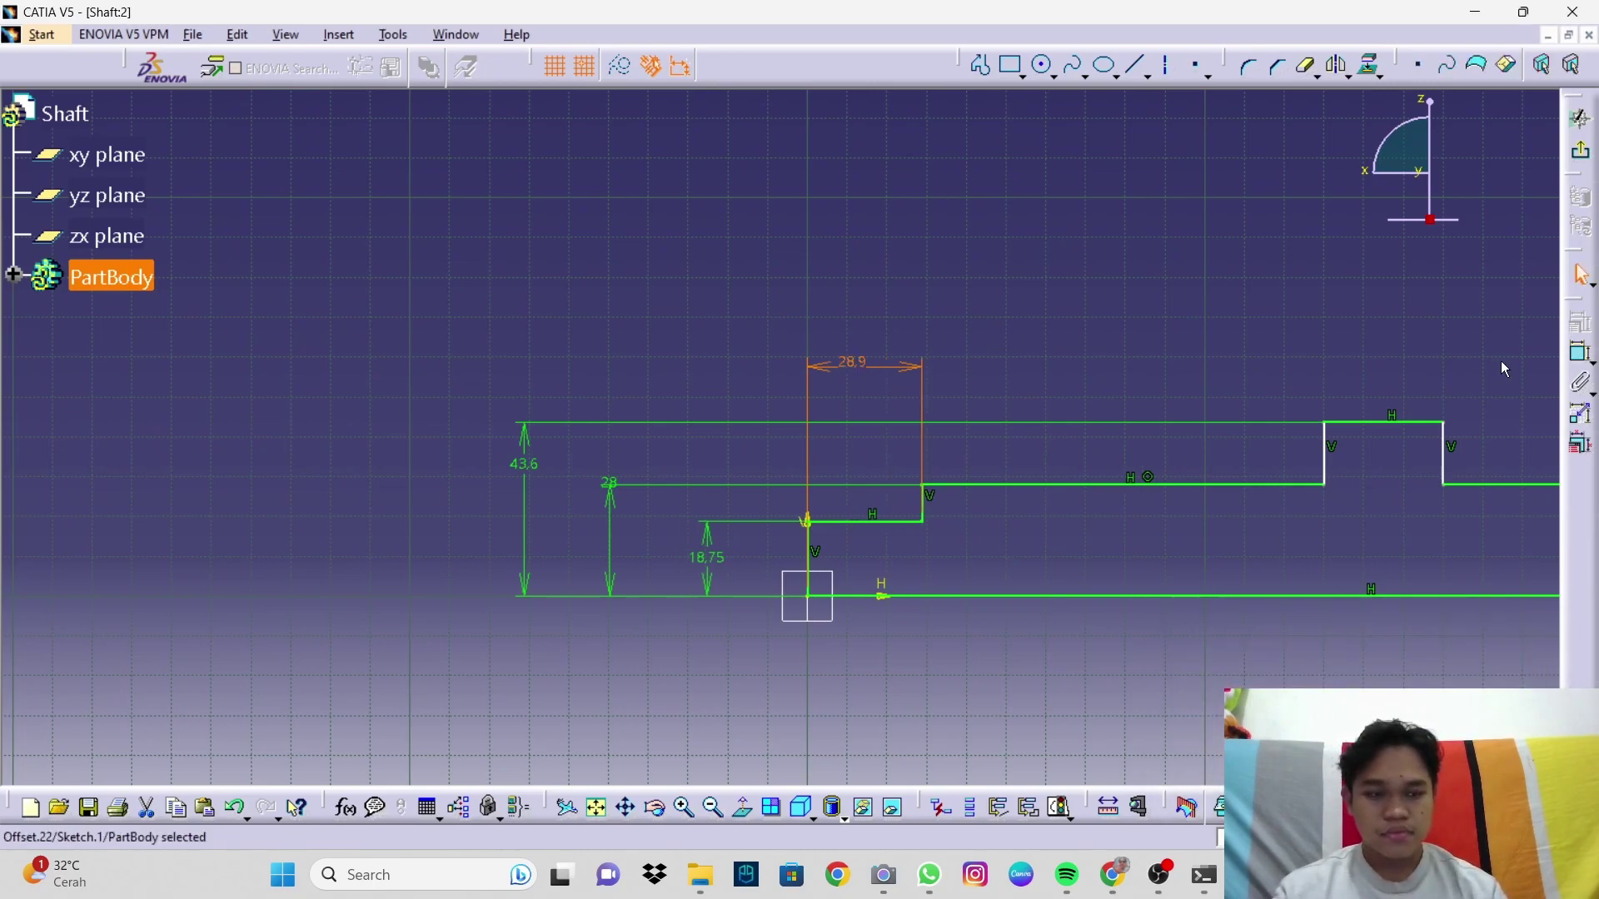
Step: Dimension the next step's length, changing 101.1 to 89.8
left_click(1582, 354)
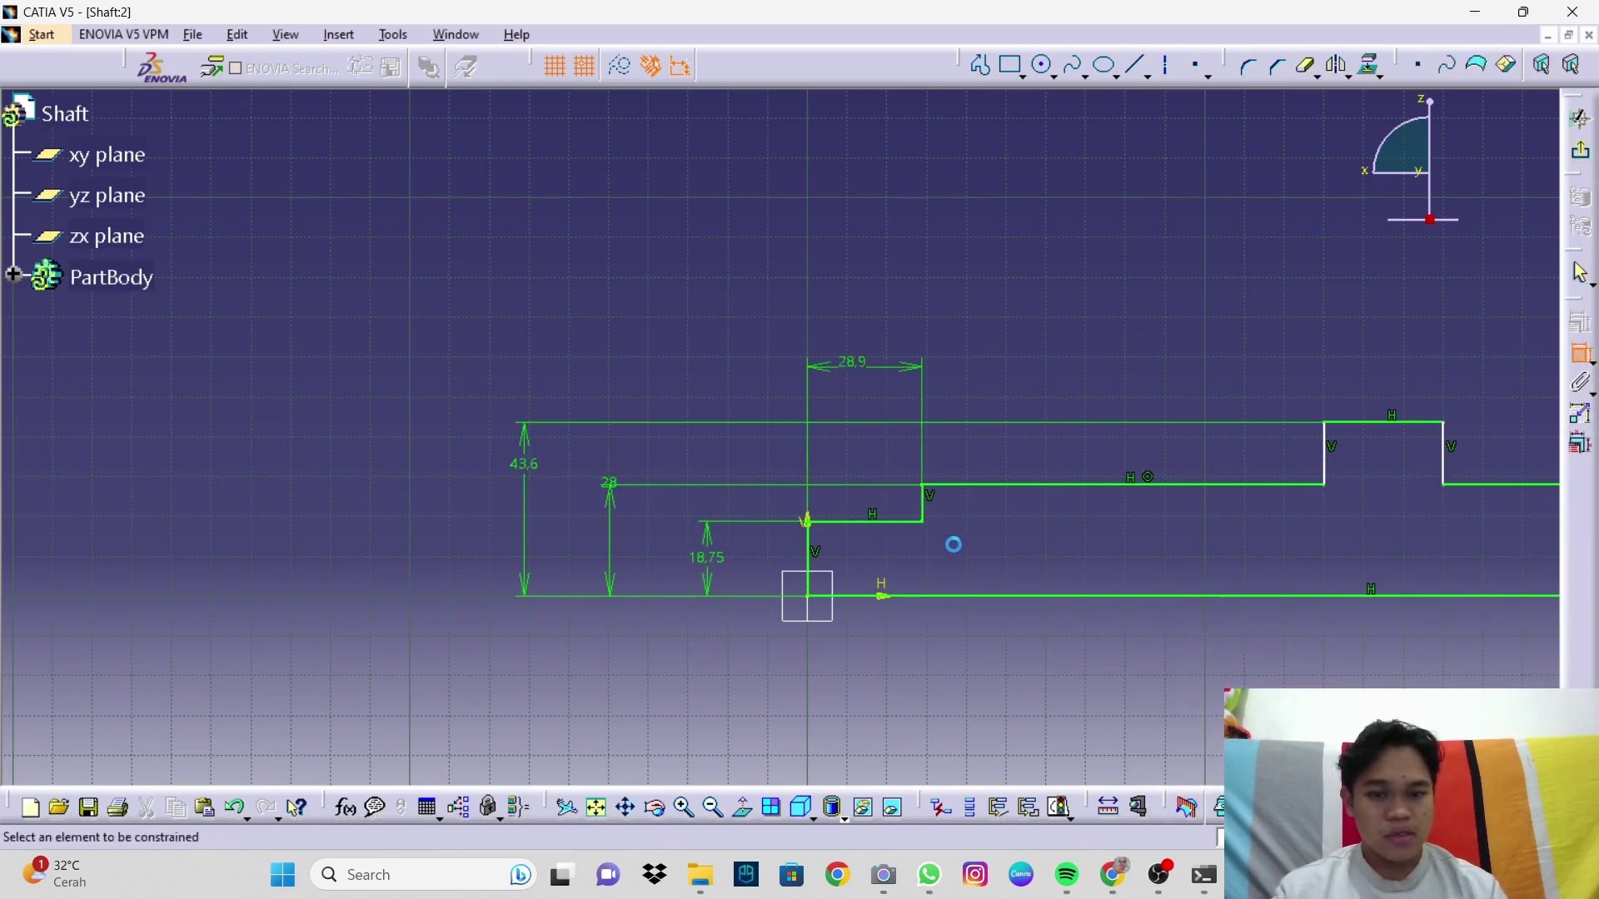
left_click(925, 502)
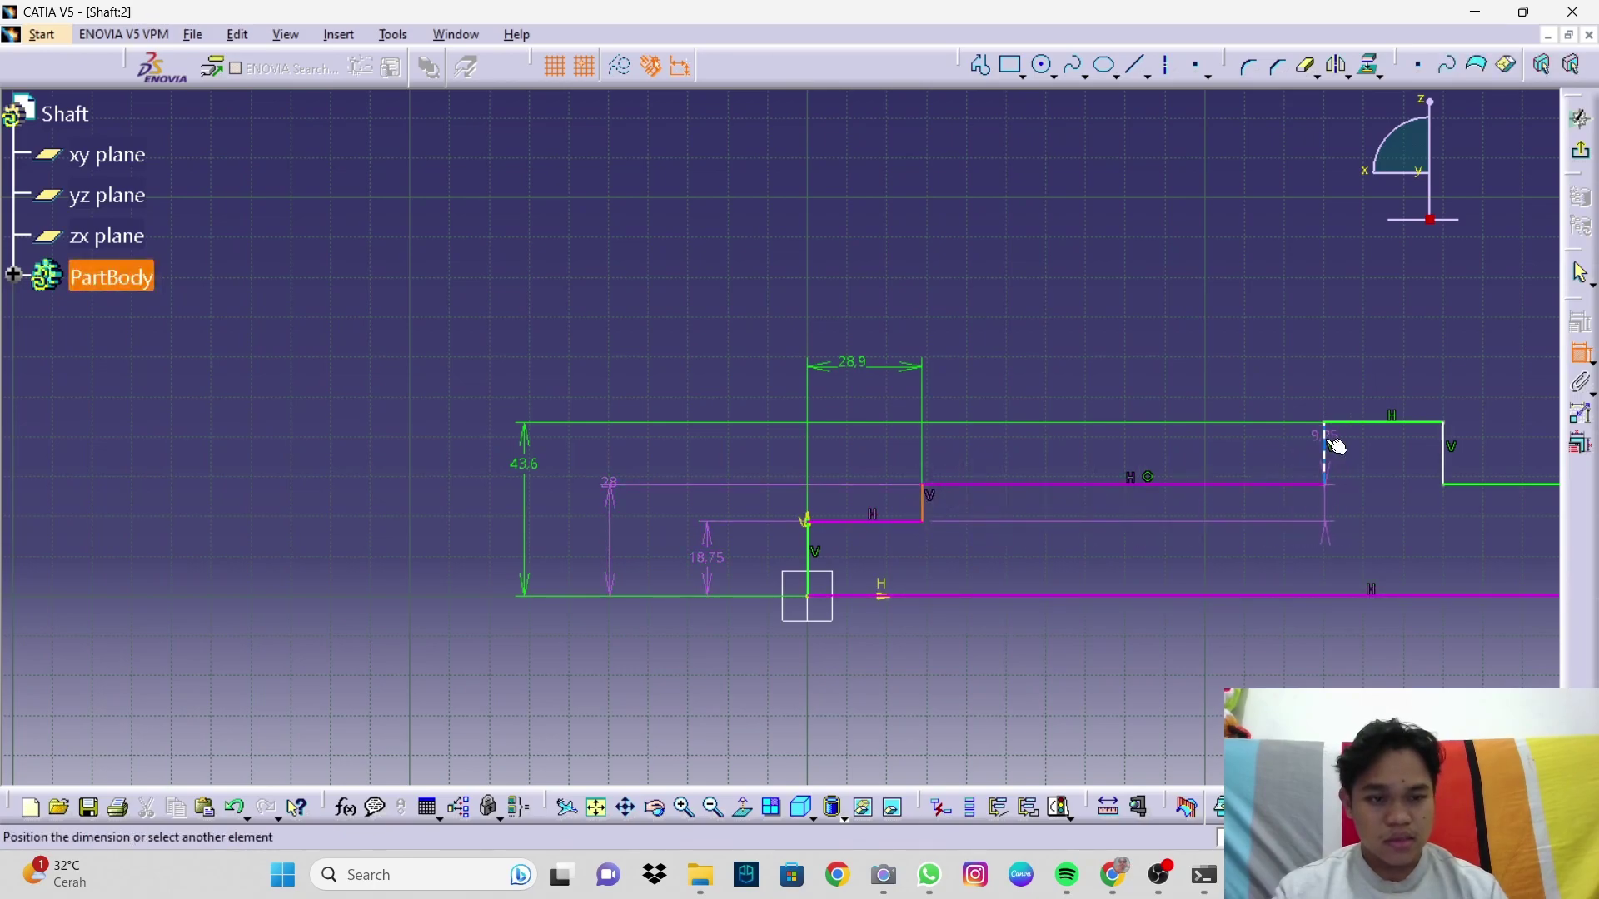
left_click(1327, 446)
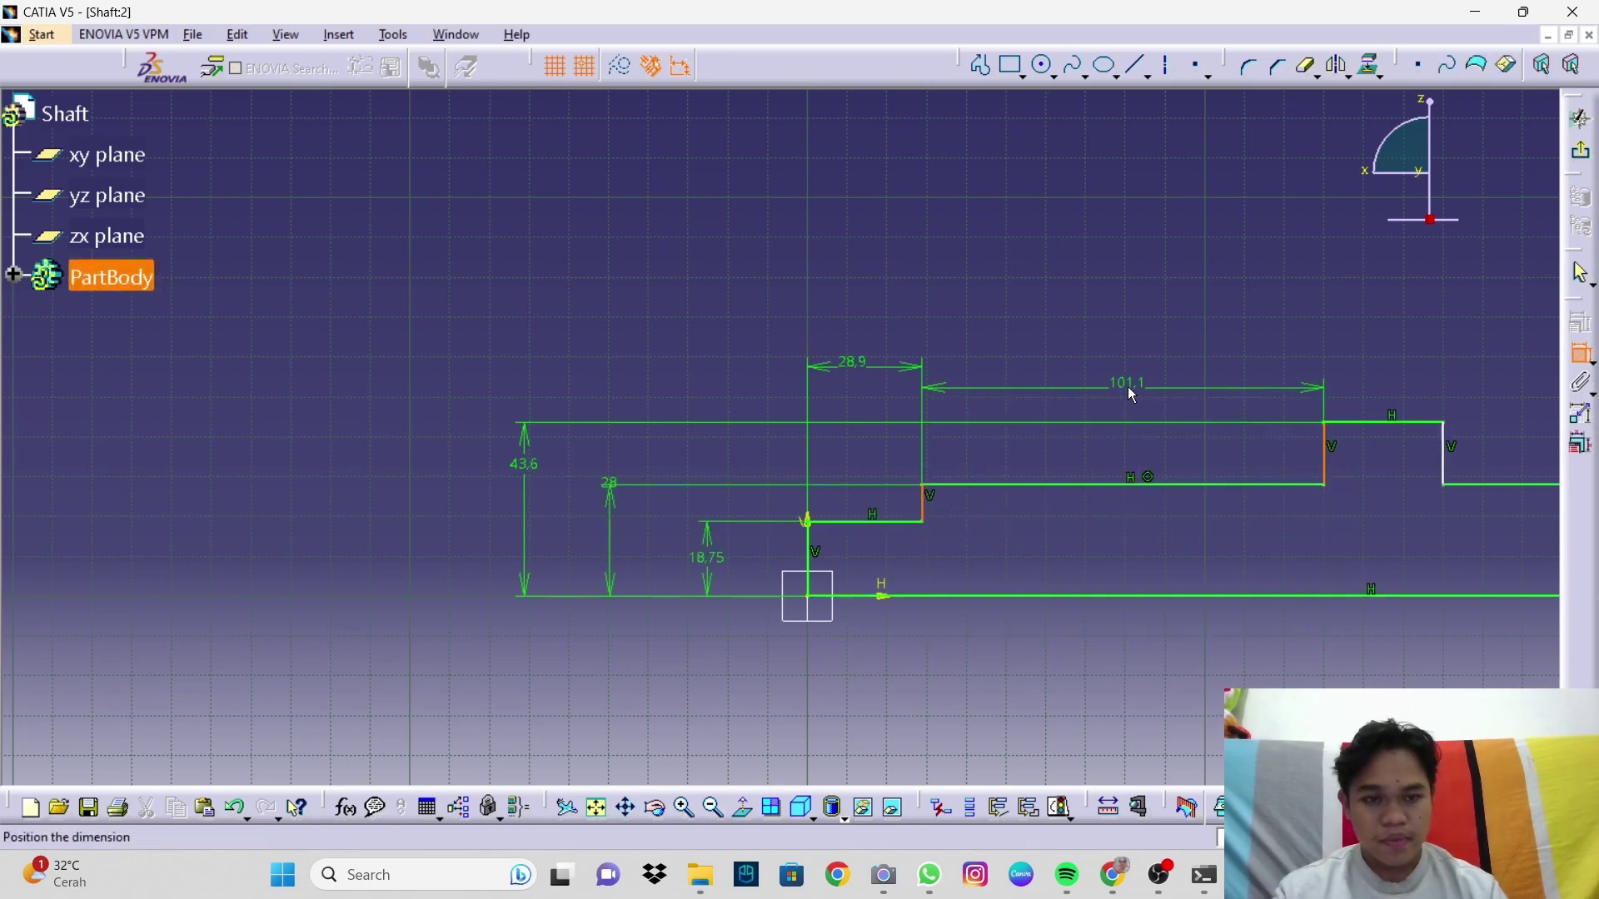
left_click(1131, 390)
double_click(1130, 396)
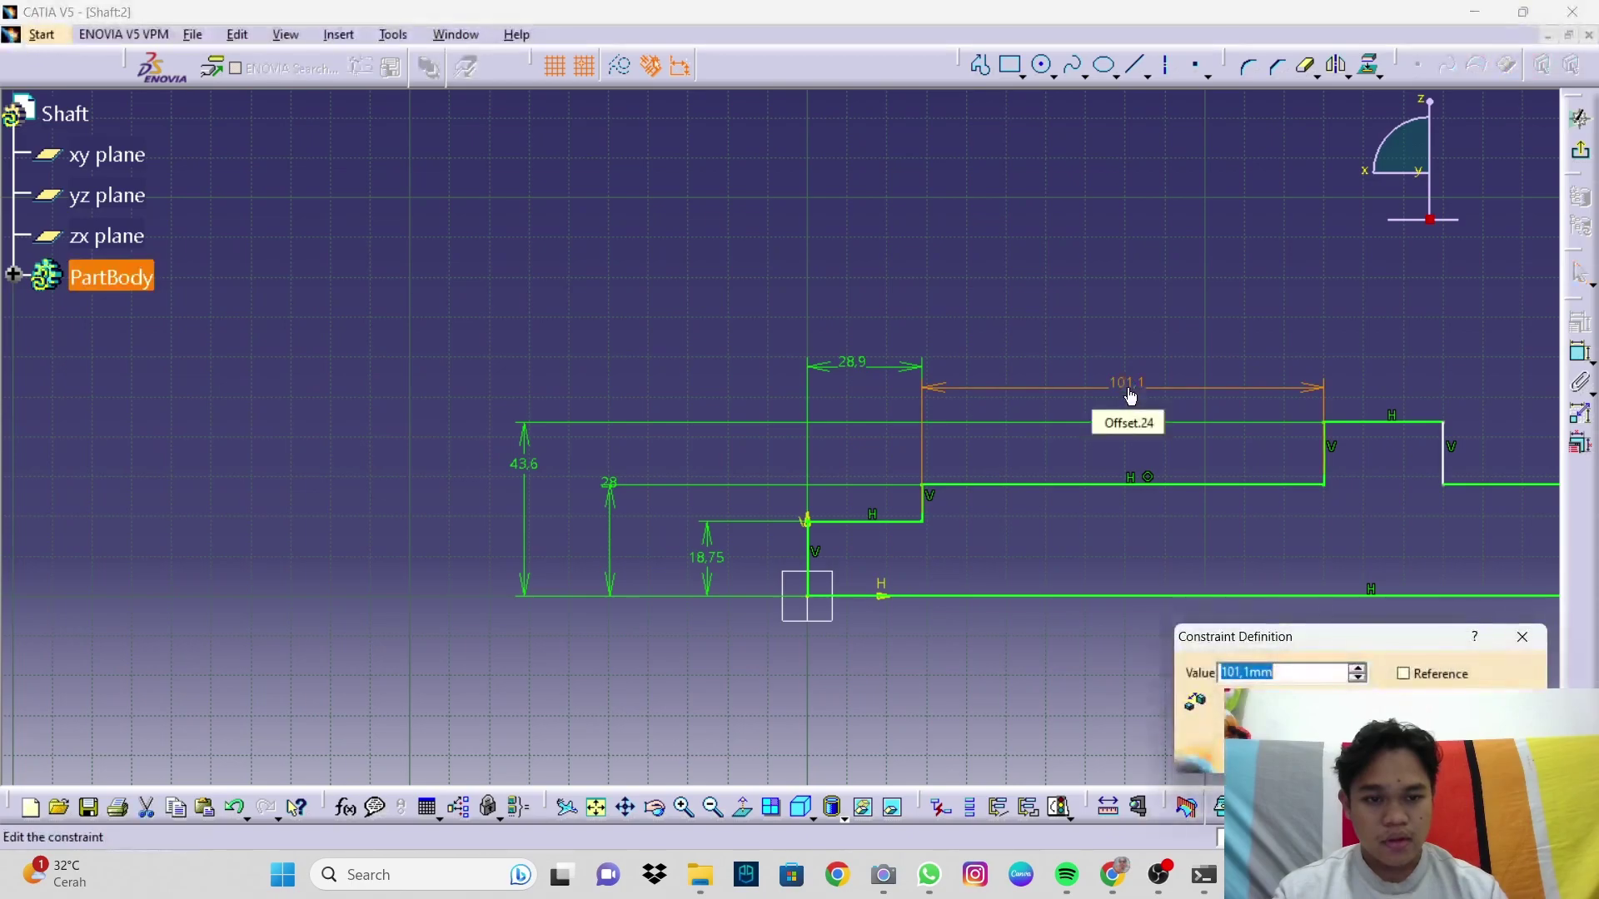
type("89.8")
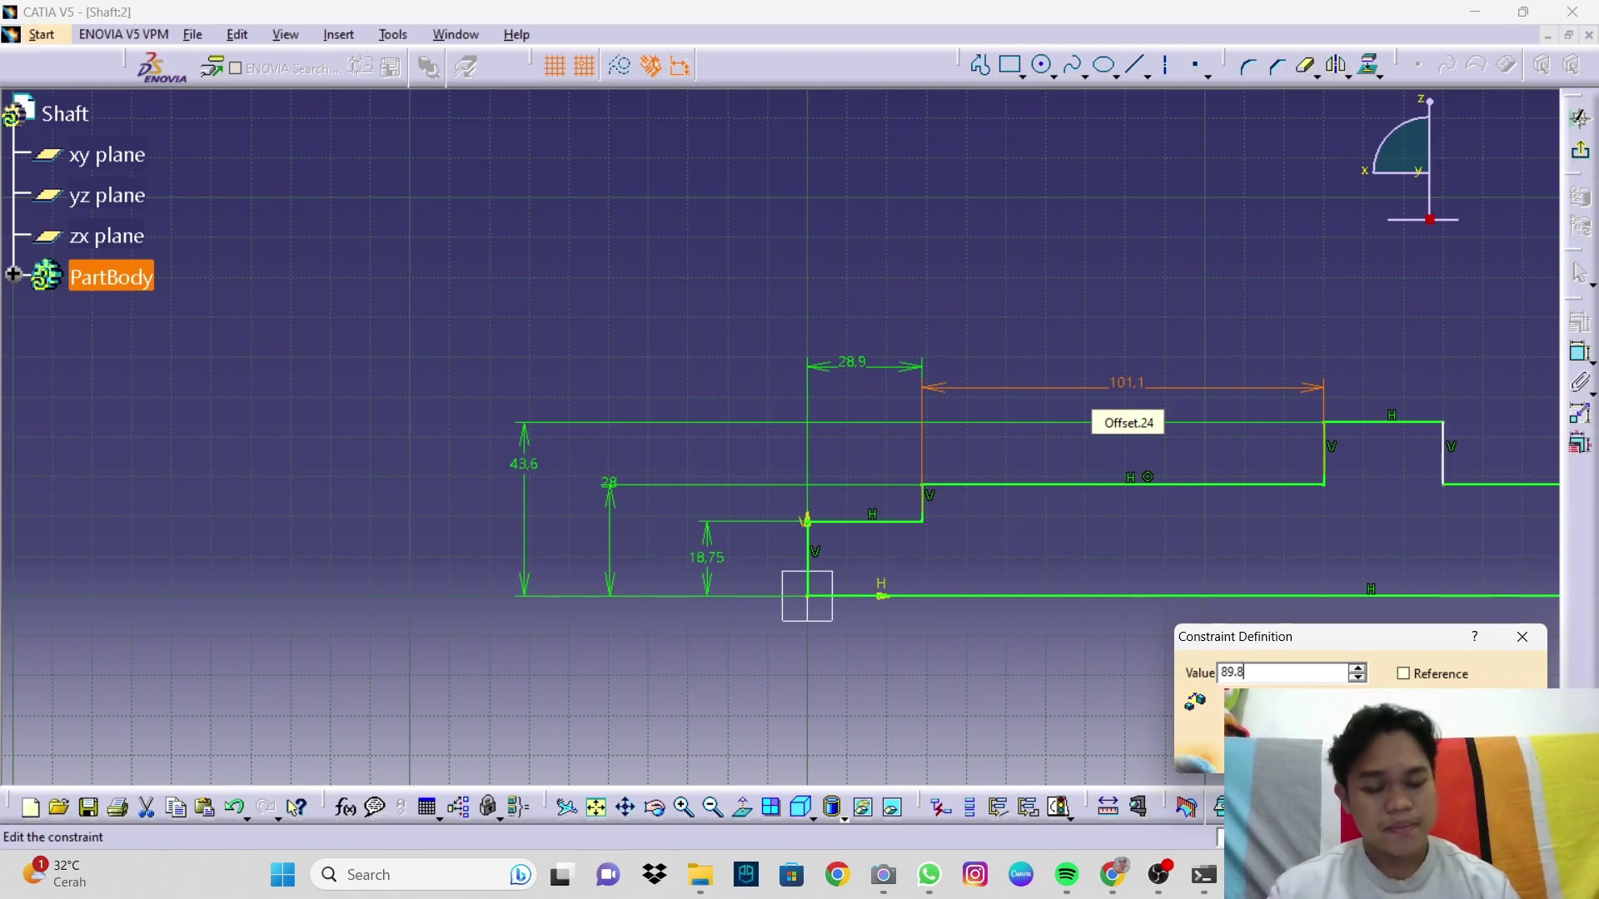
key("Return")
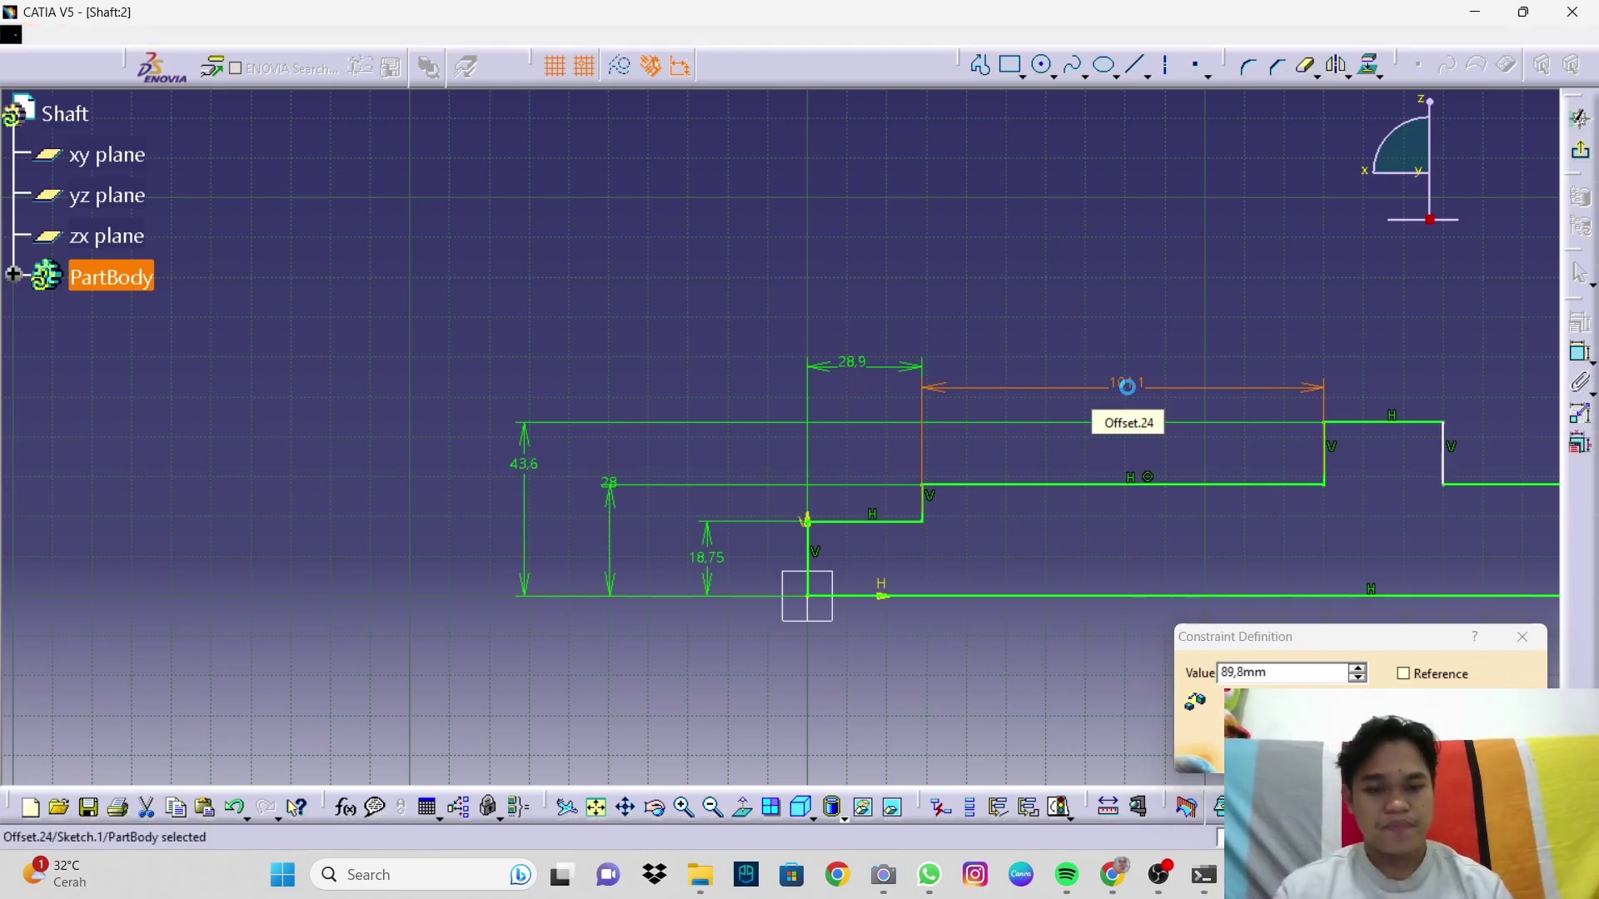
Step: Dimension the raised collar's width, changing 41.3 to 24
middle_click_drag(1241, 503, 896, 559)
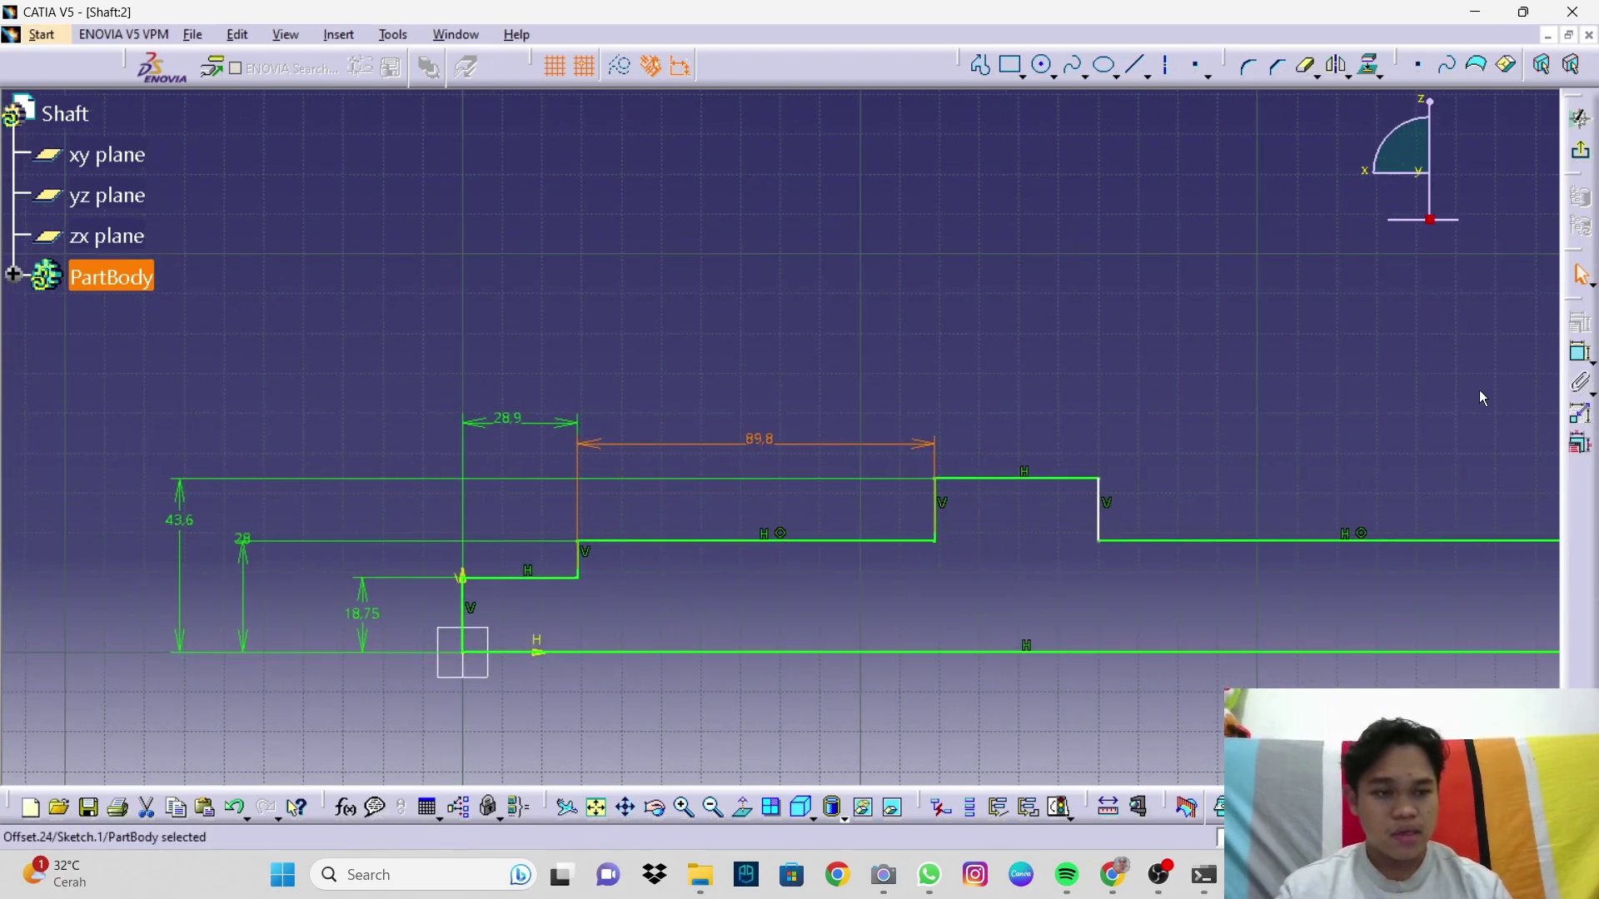
left_click(1580, 354)
left_click(931, 495)
left_click(1098, 498)
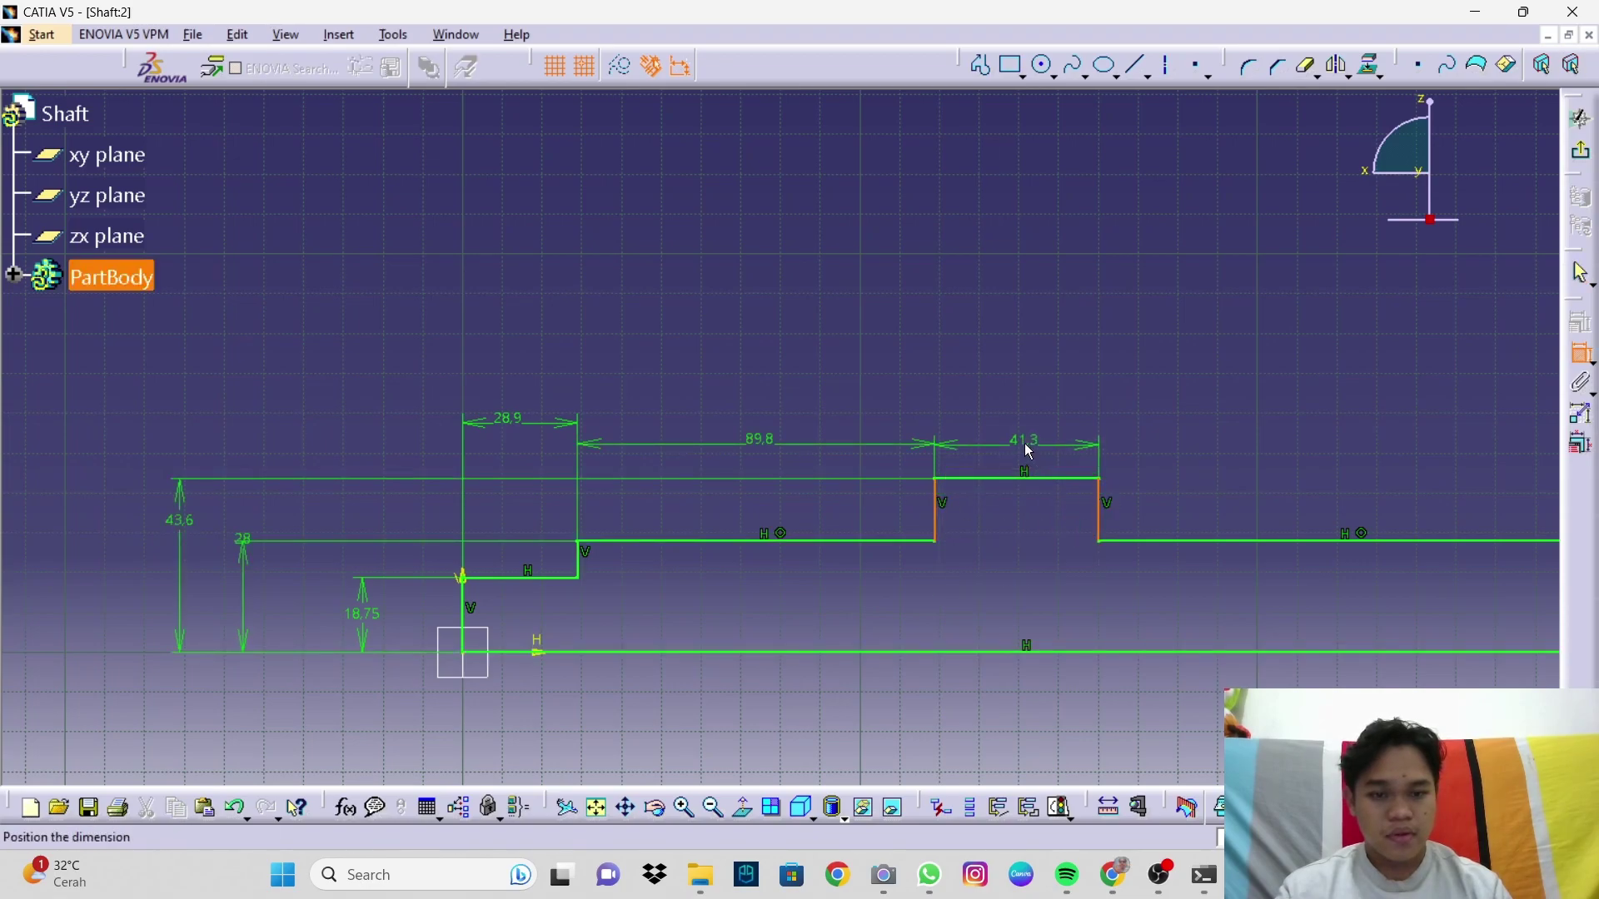
left_click(1029, 452)
double_click(989, 443)
type("24")
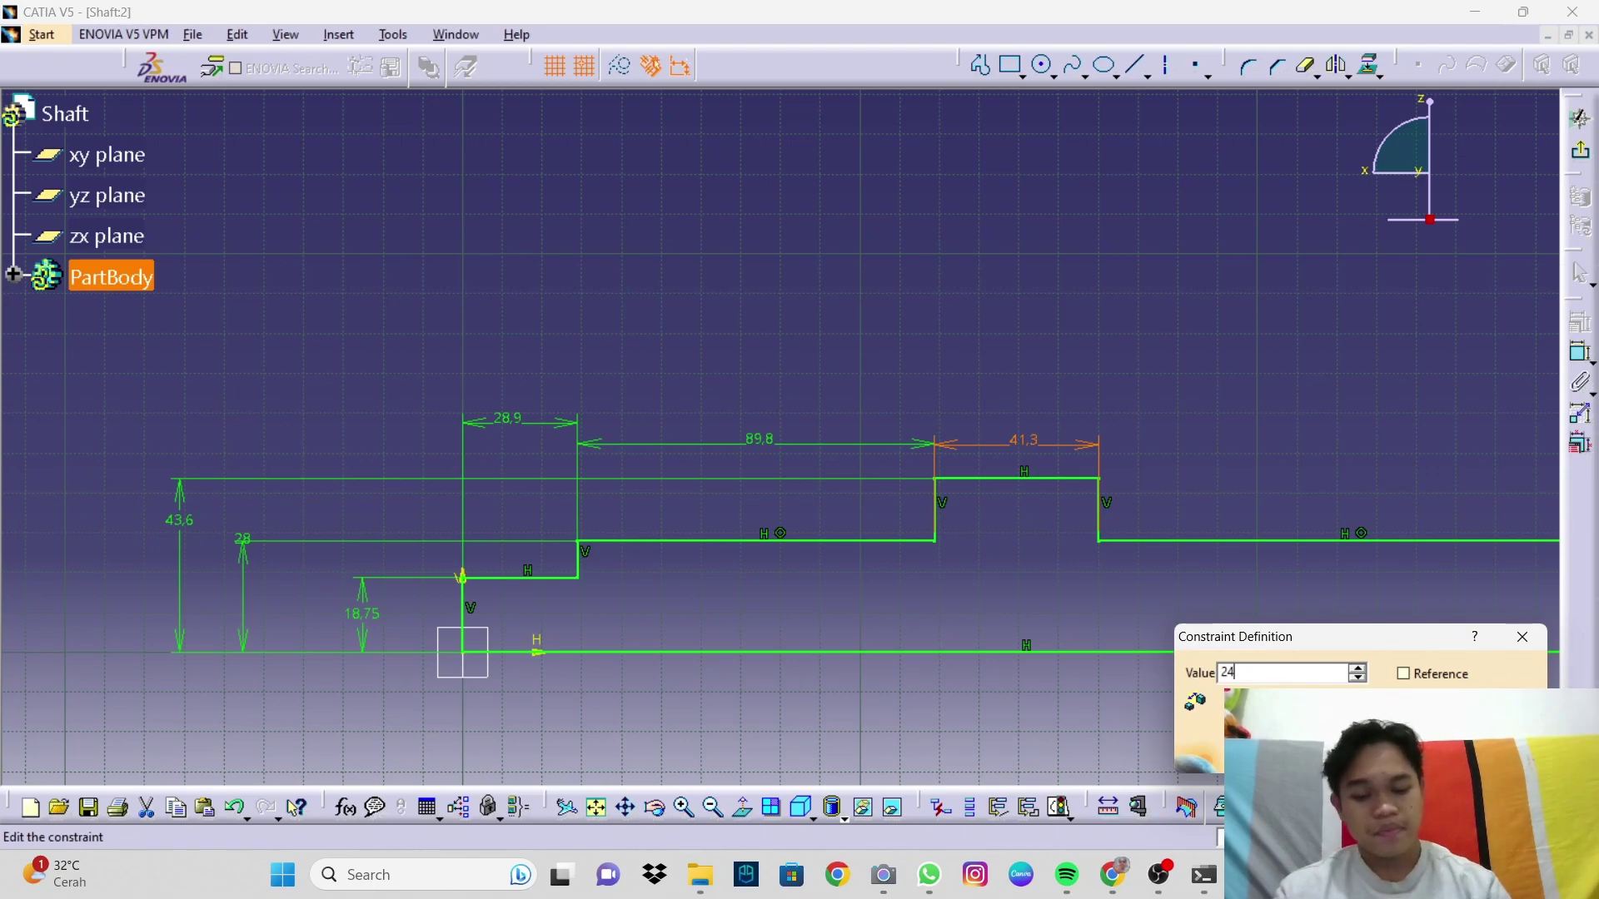
key("Return")
Step: Dimension the last section from the collar to the right end as 247.1
mouse_move(1239, 549)
middle_mouse_down()
mouse_move(710, 554)
mouse_move(702, 571)
middle_mouse_up()
left_click(806, 544)
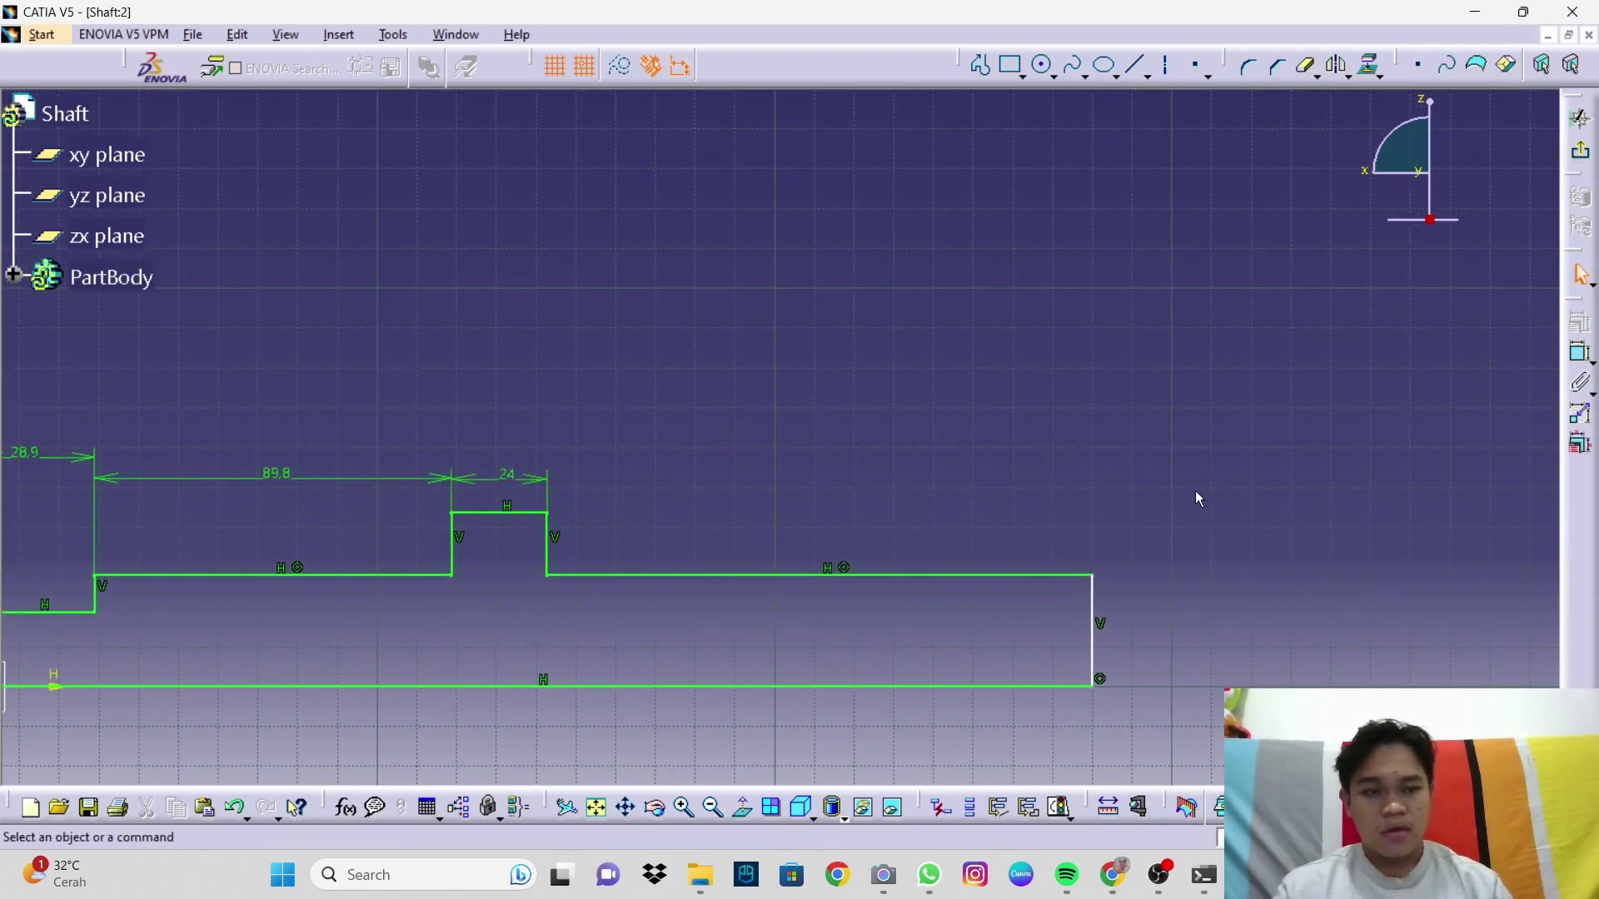
left_click(1587, 357)
left_click(549, 542)
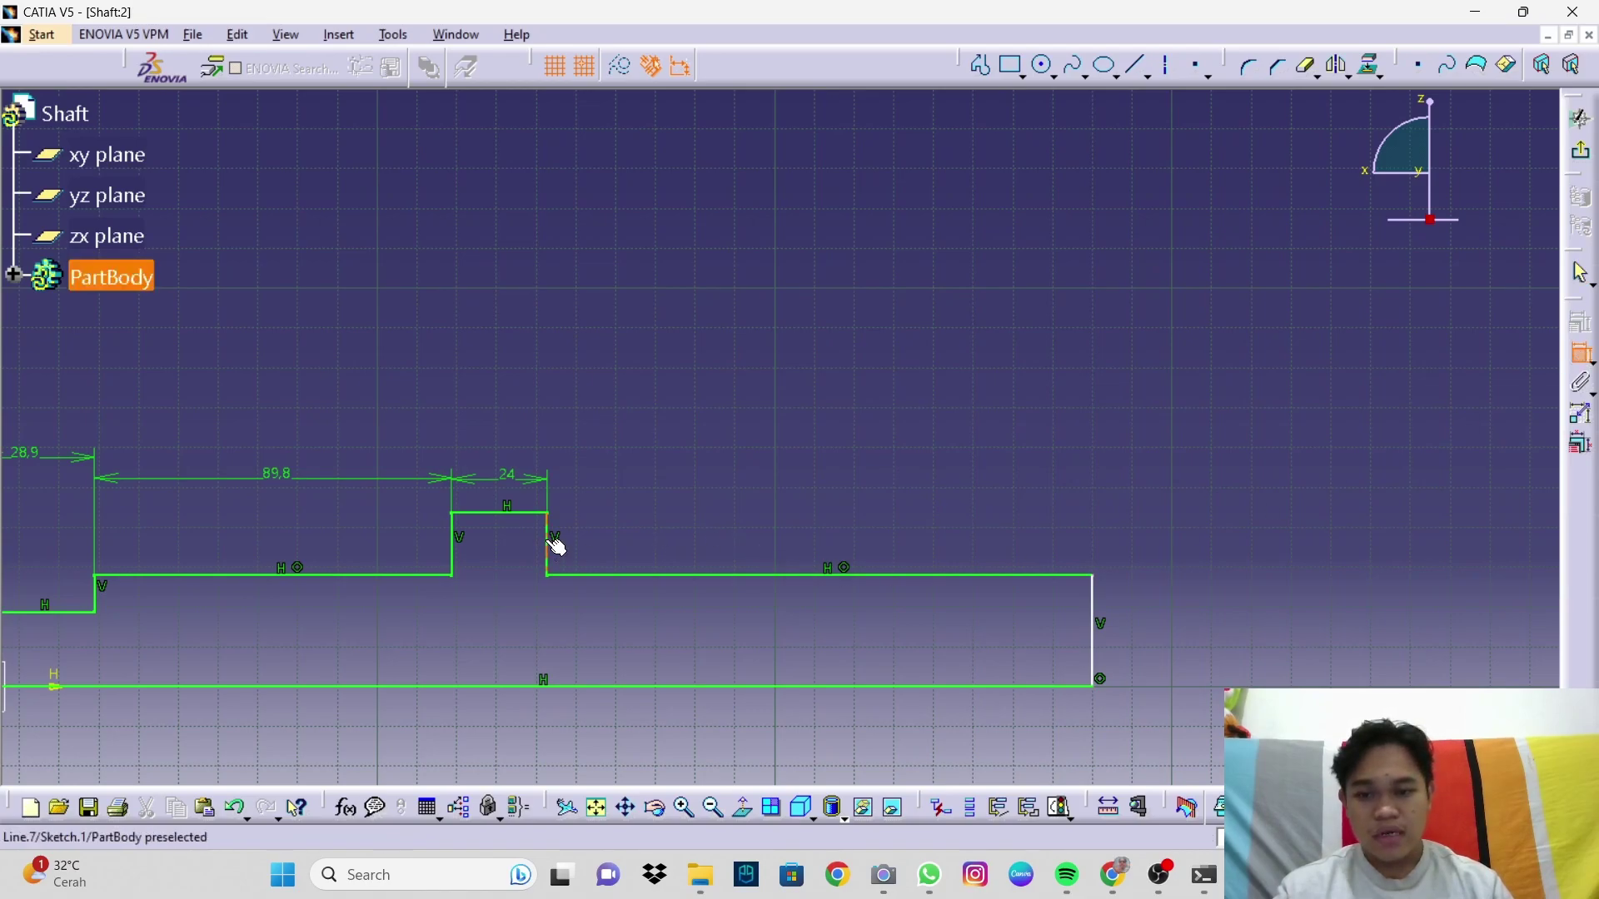
left_click(1096, 628)
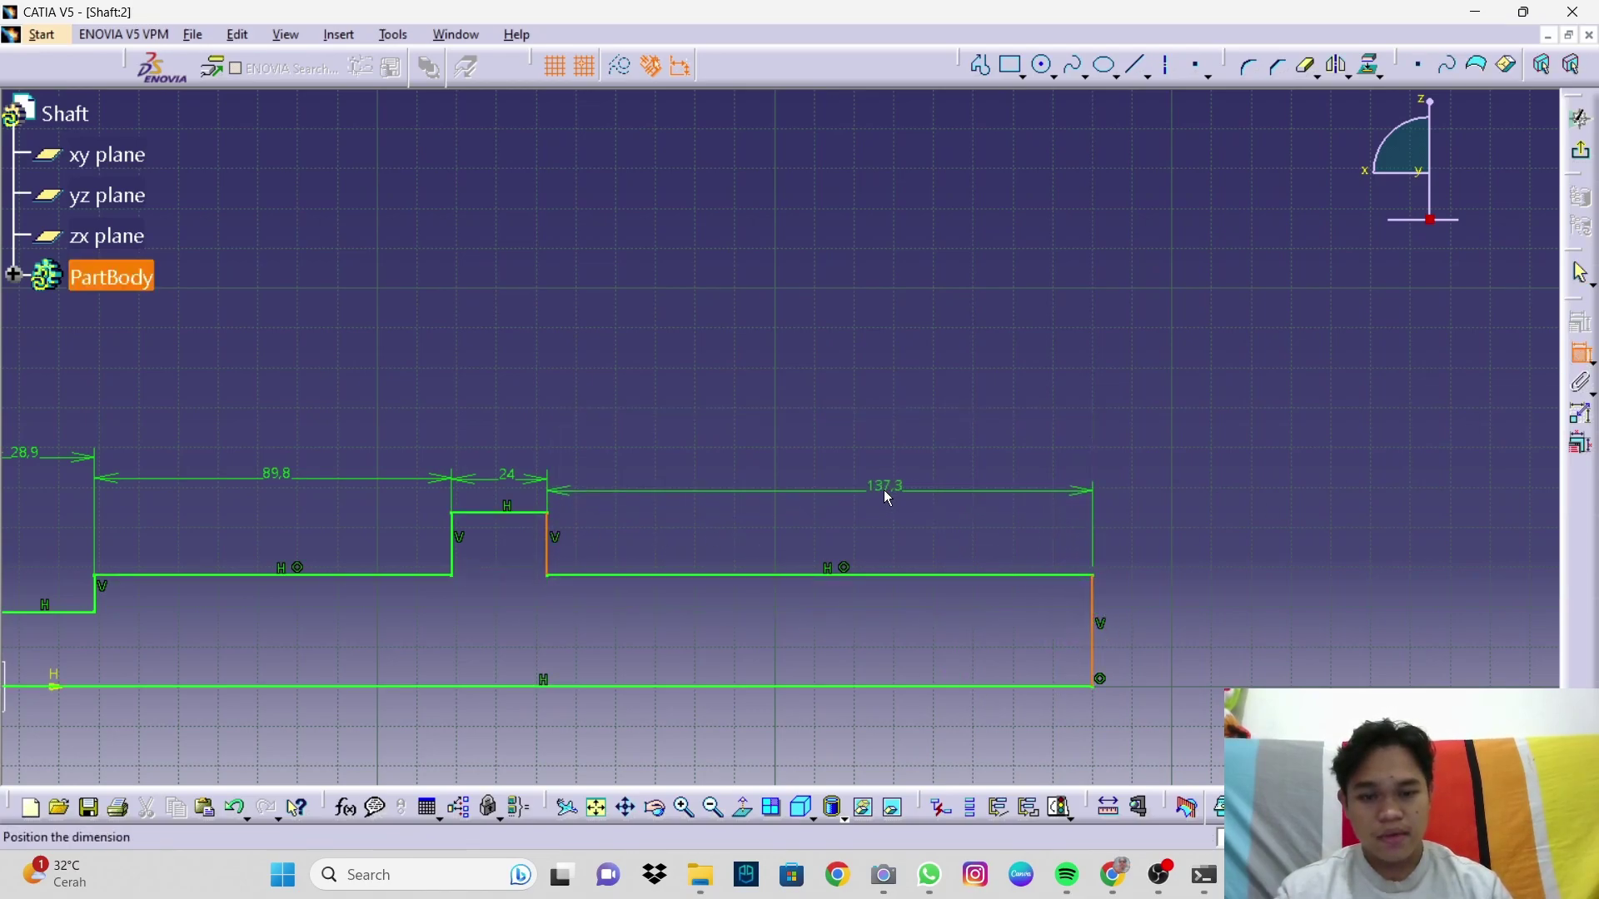
left_click(866, 481)
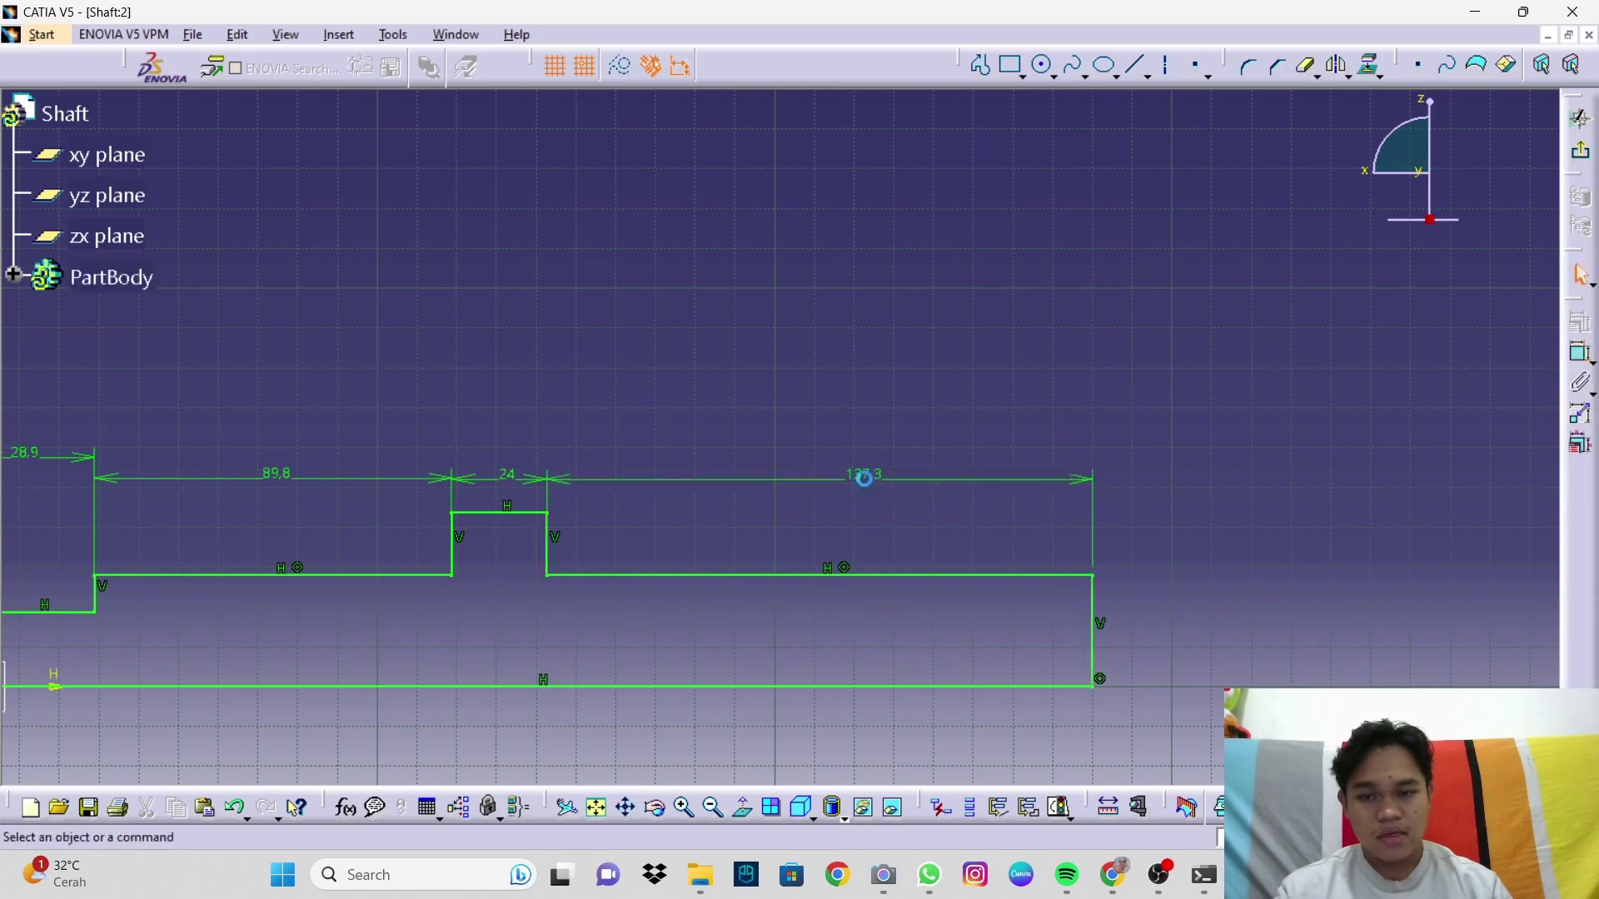
double_click(868, 488)
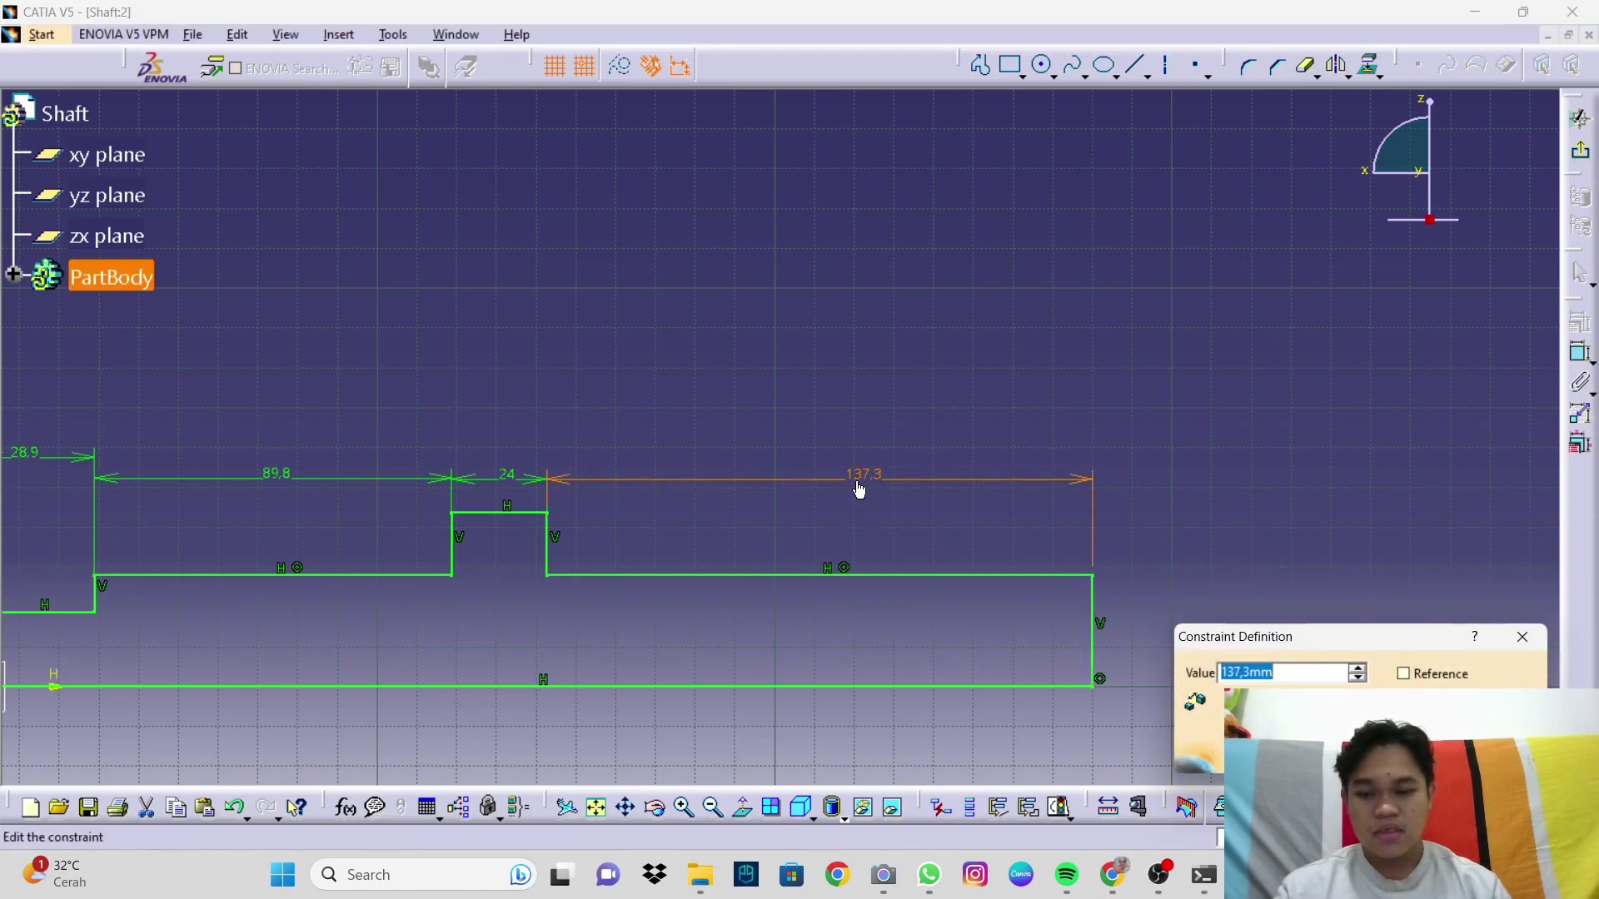
type("24")
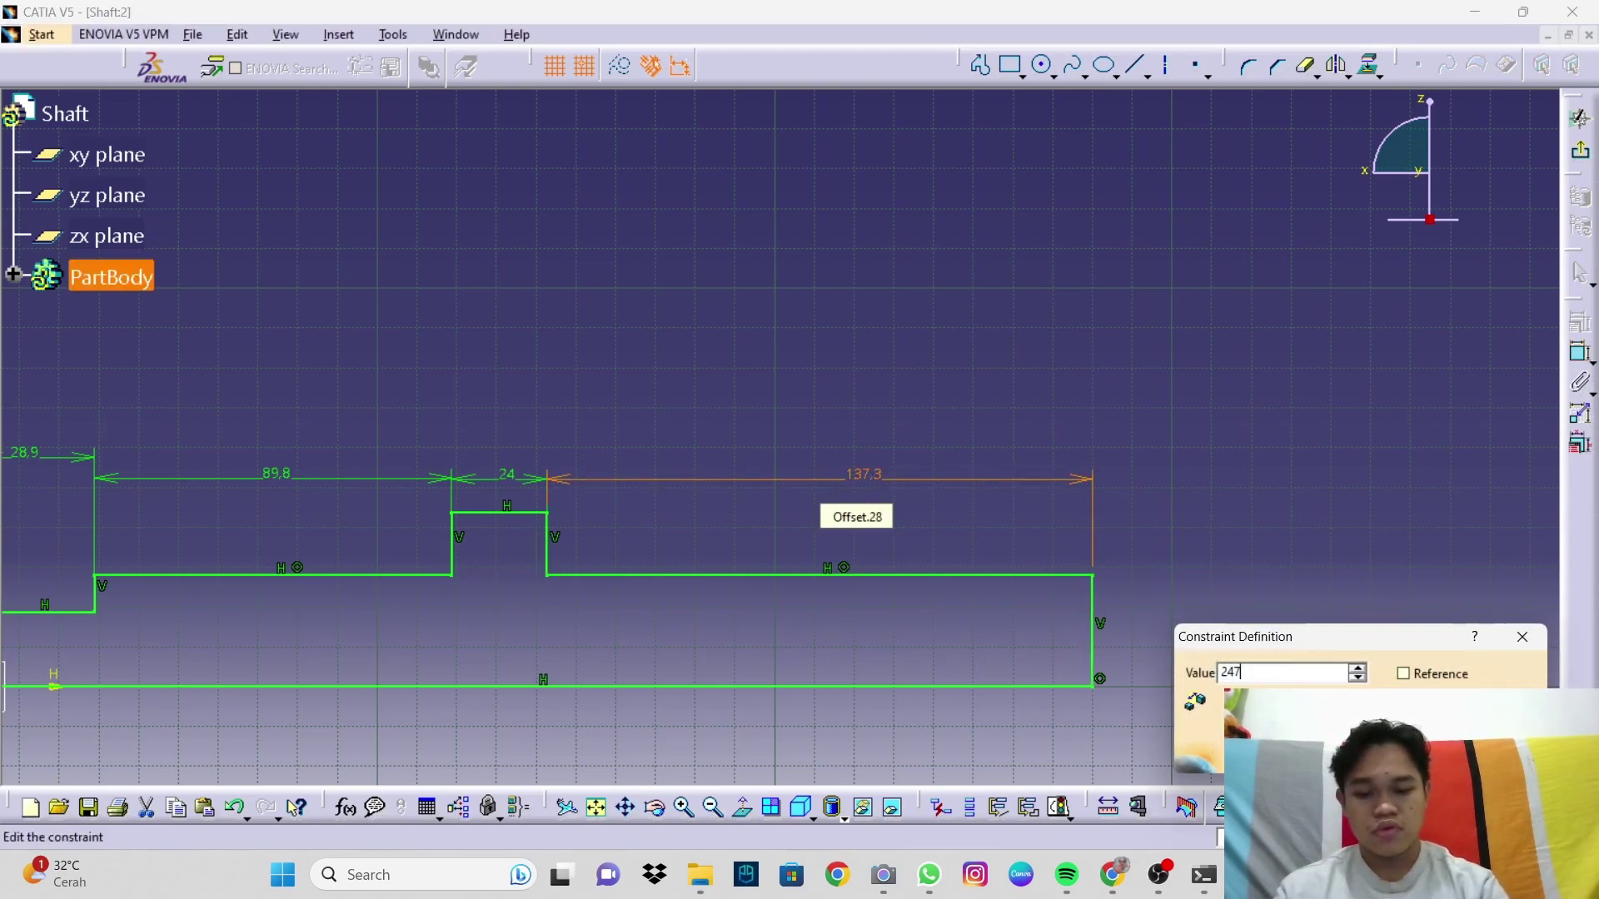
key("Return")
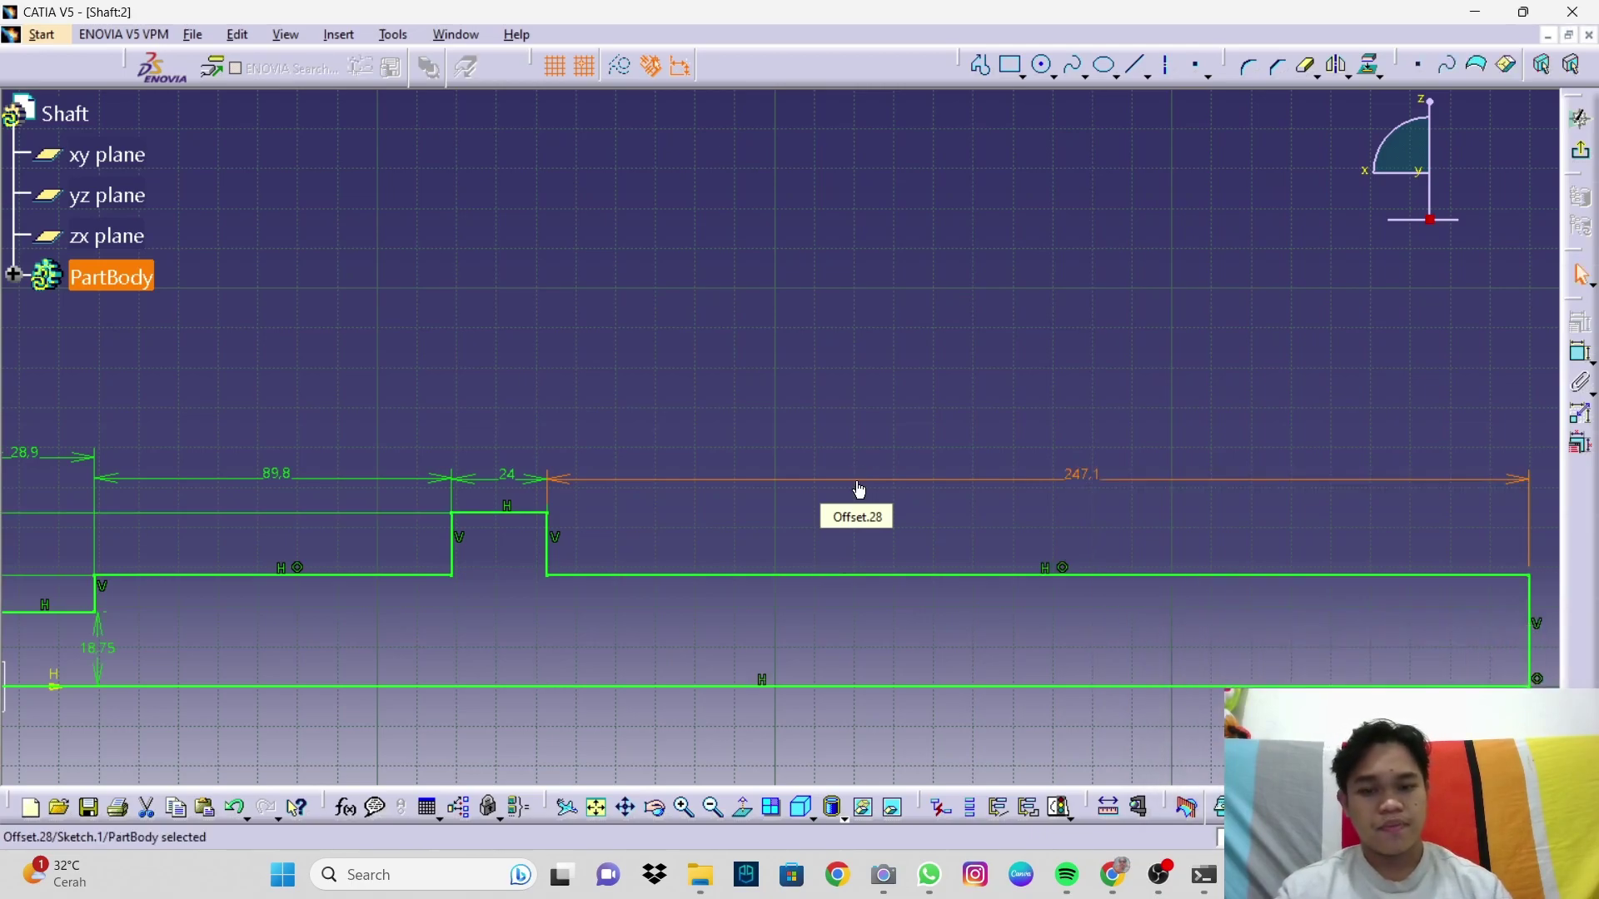
middle_click_drag(851, 508, 914, 580)
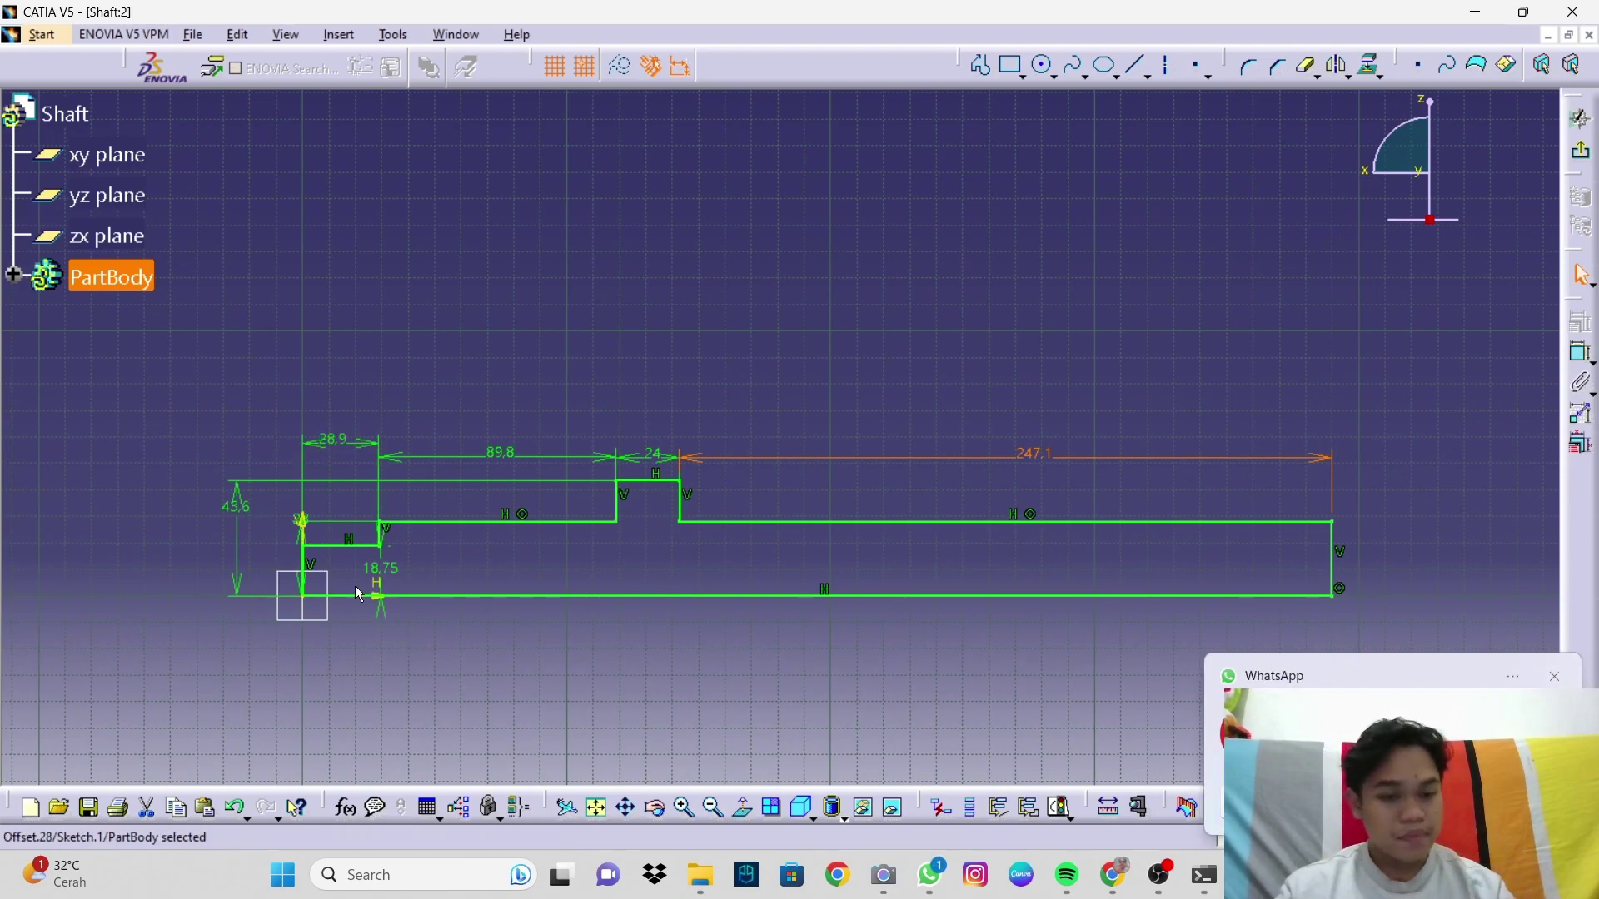
Step: Dismiss the notification, exit the Sketcher, and start the Shaft tool on Sketch.1
left_click(1554, 677)
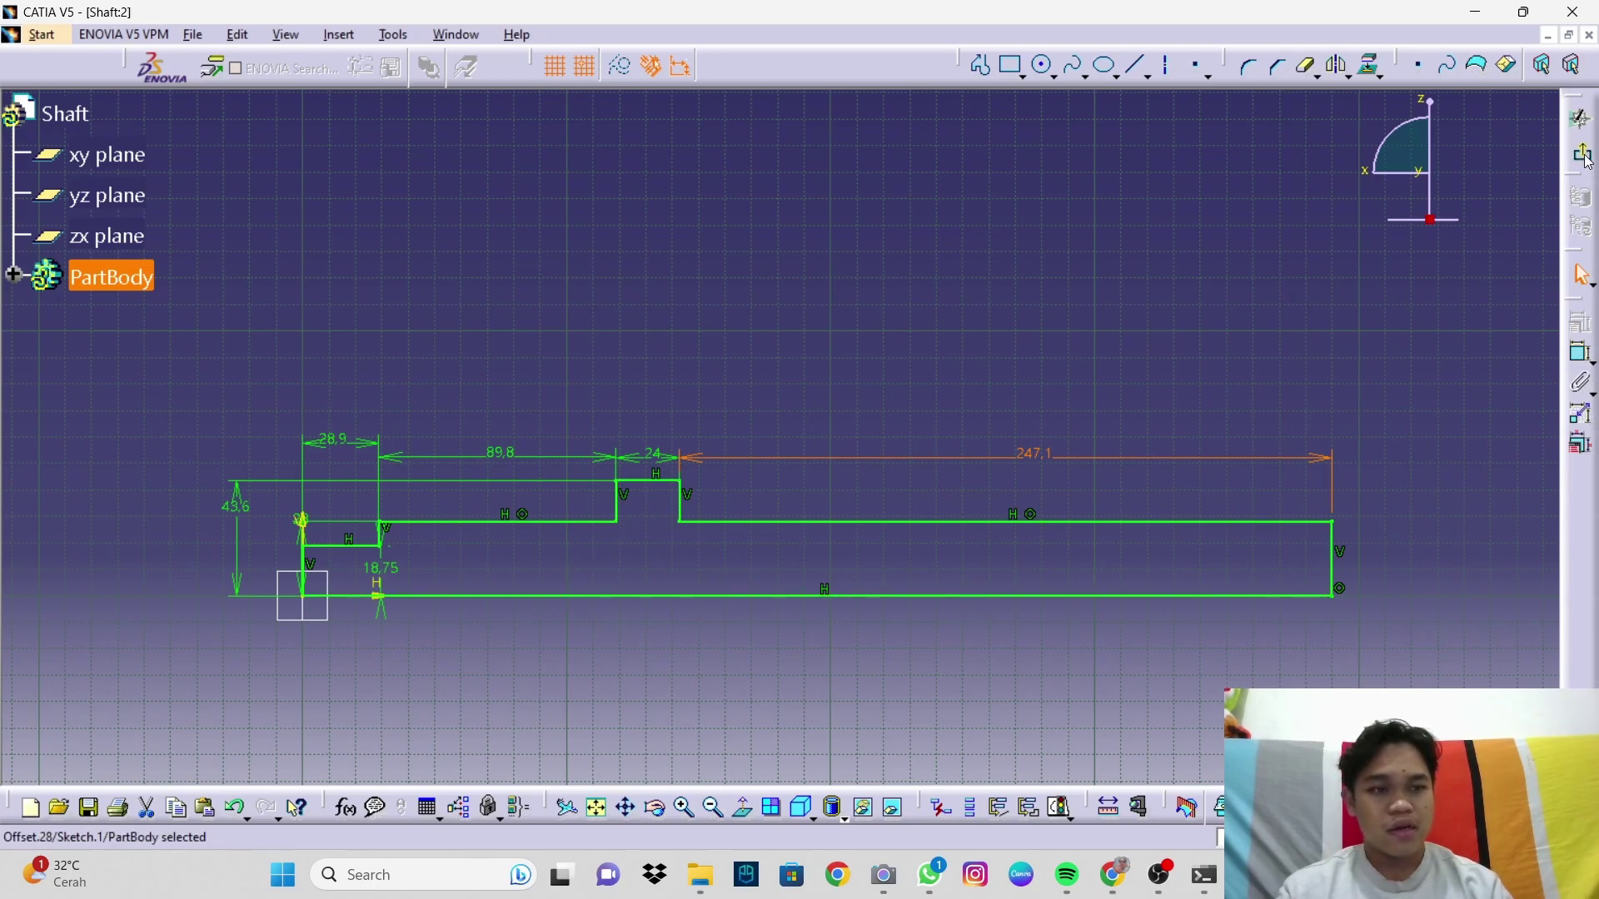
left_click(1581, 119)
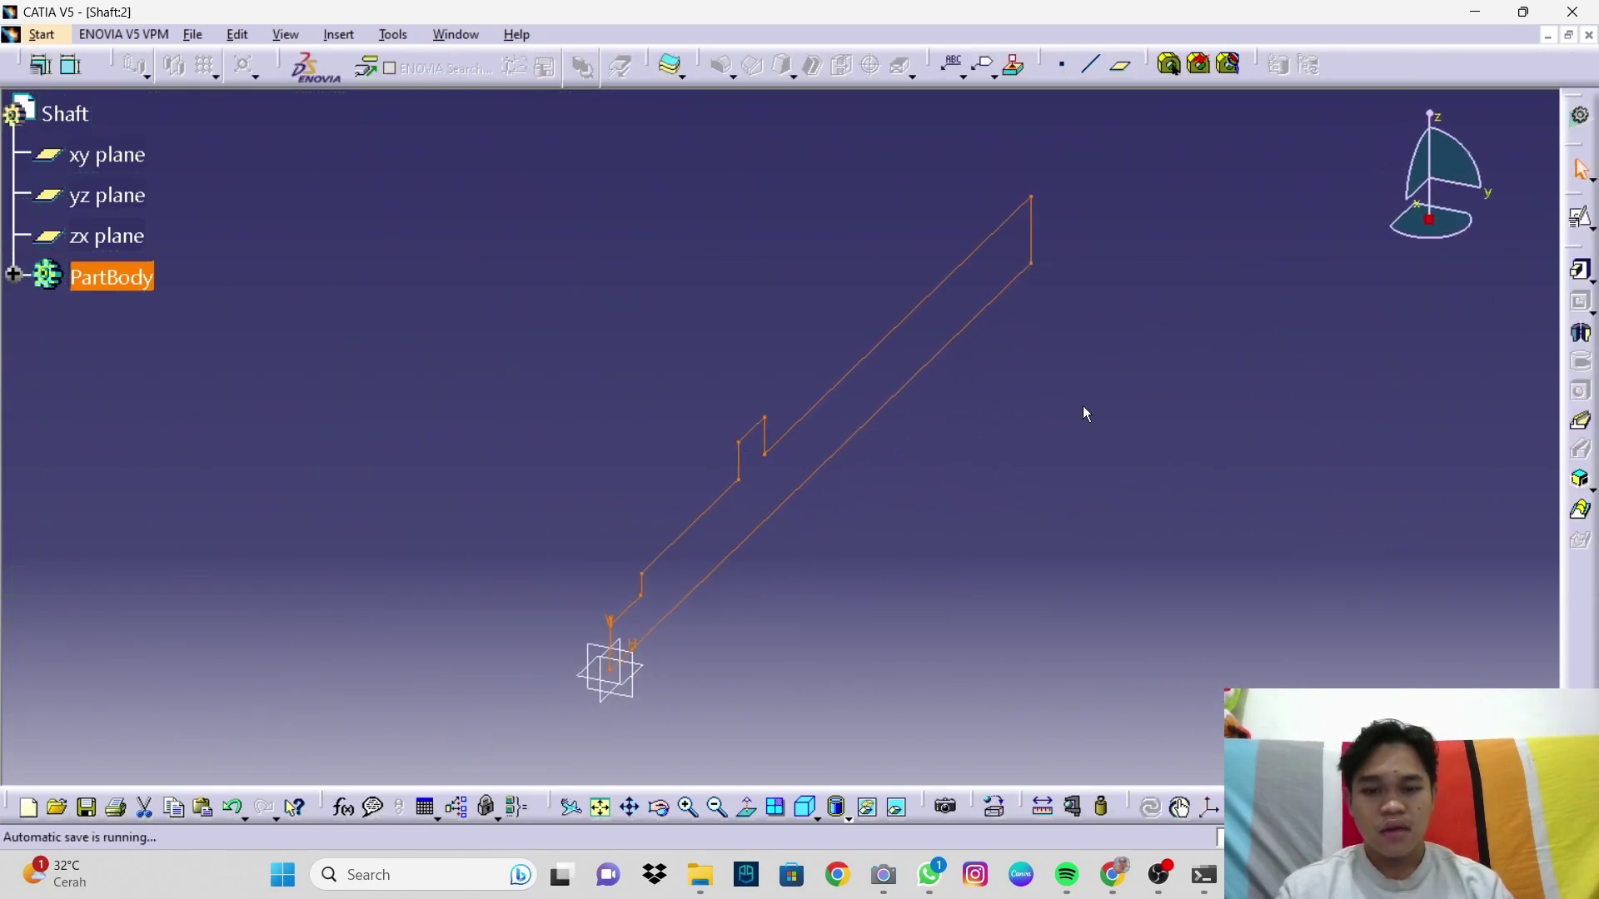
left_click(1583, 336)
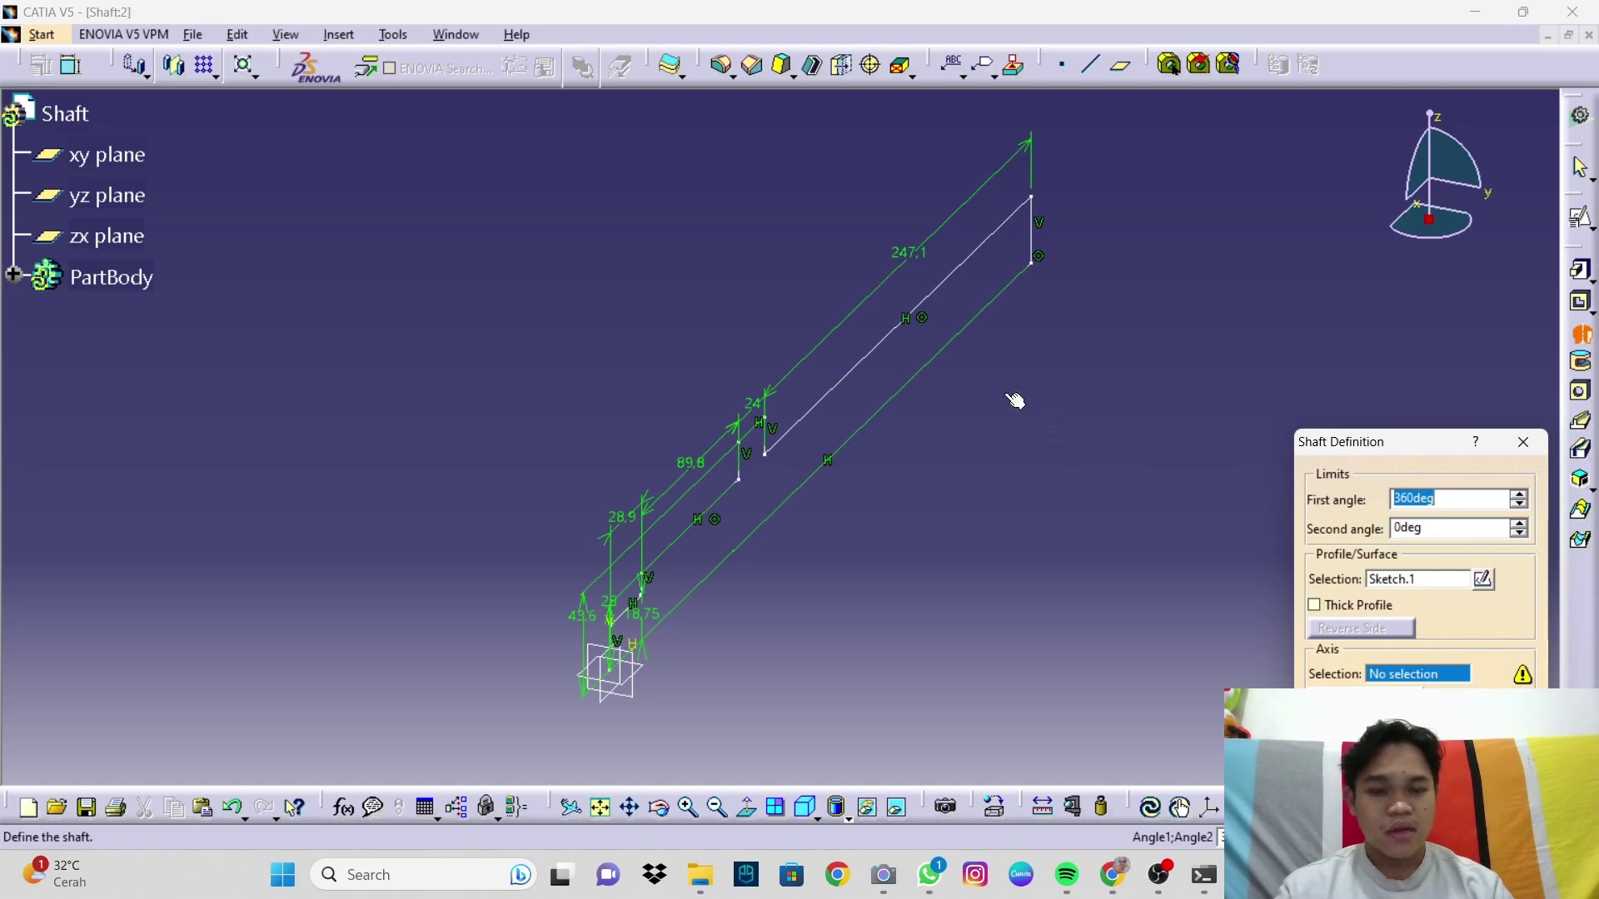
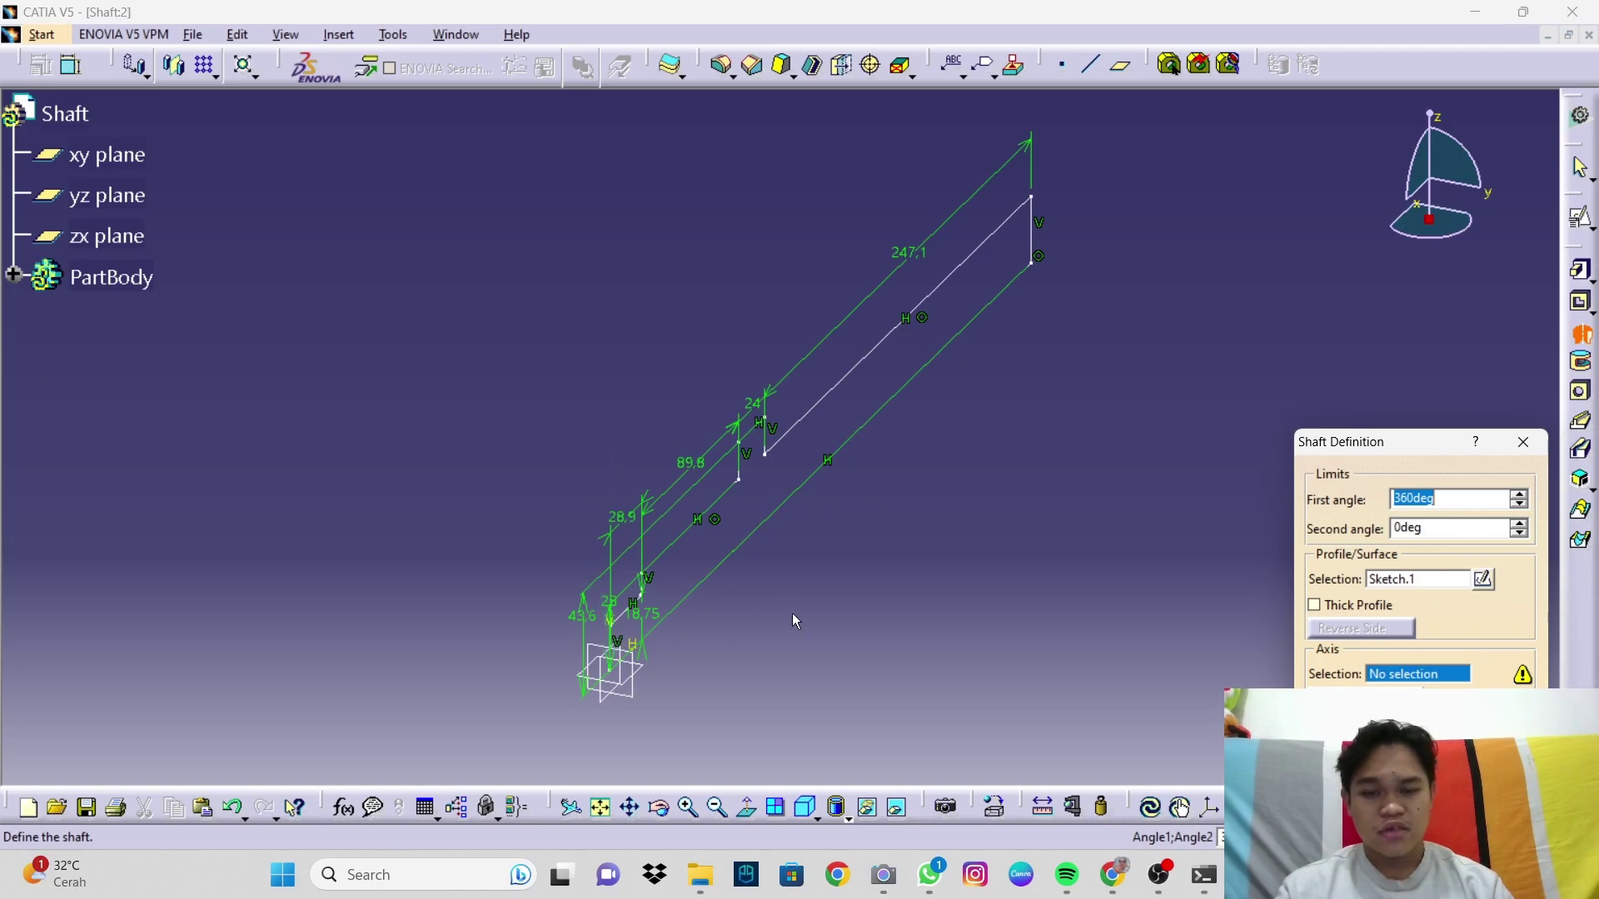
Step: Revolve Sketch.1 a full 360° about its edge into a solid stepped shaft with collar
left_click(827, 483)
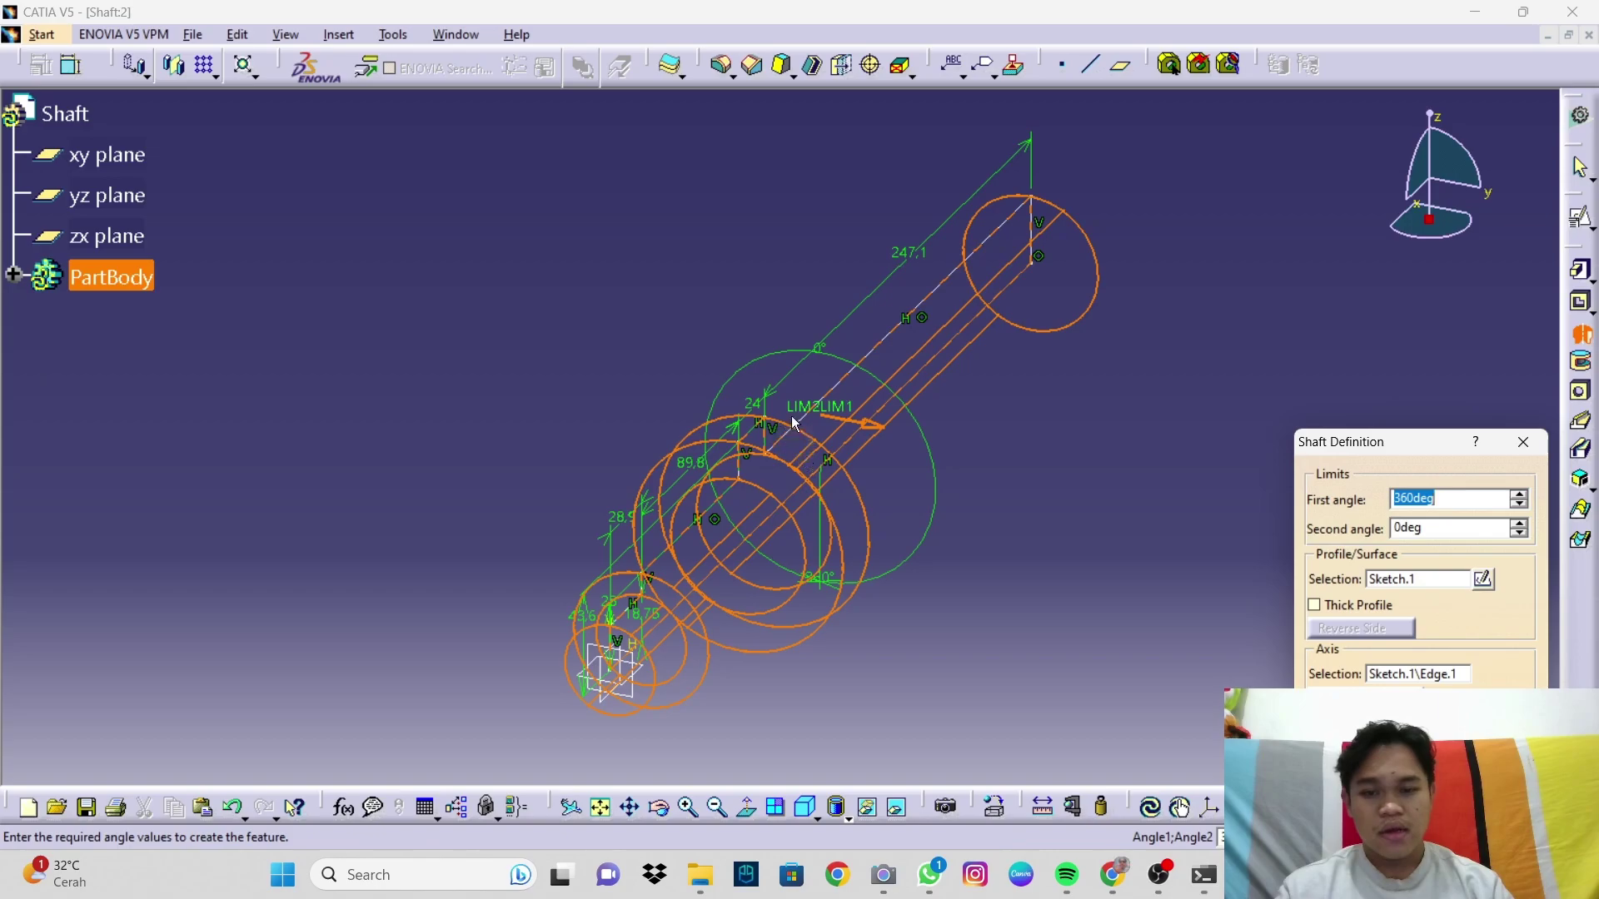
middle_click_drag(777, 621, 770, 549)
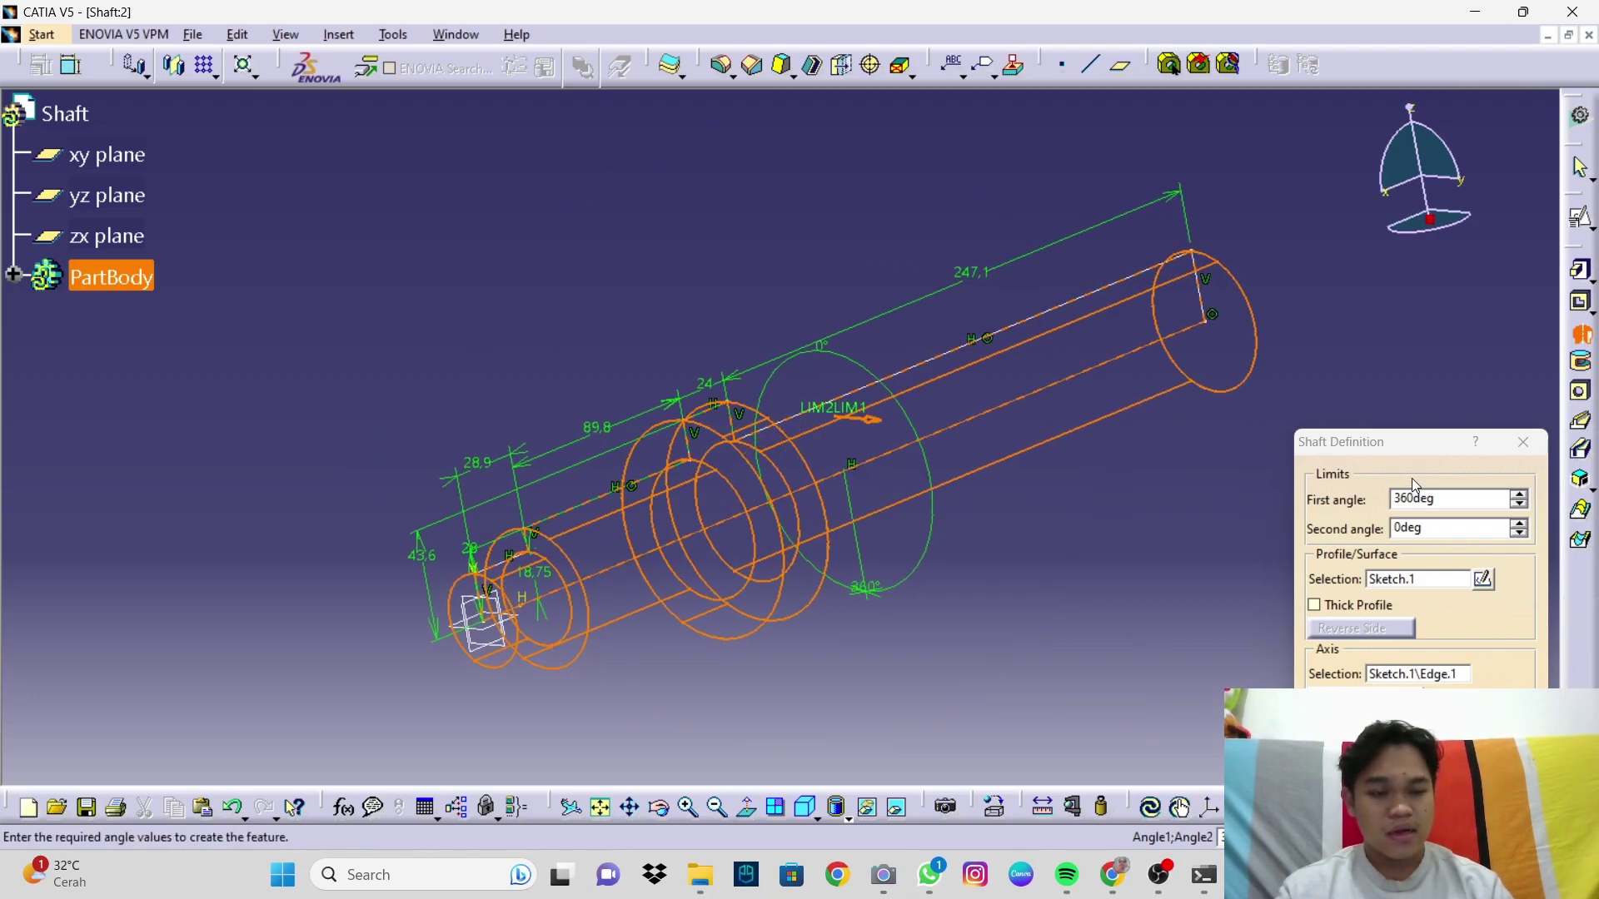
left_click_drag(1415, 442, 1421, 265)
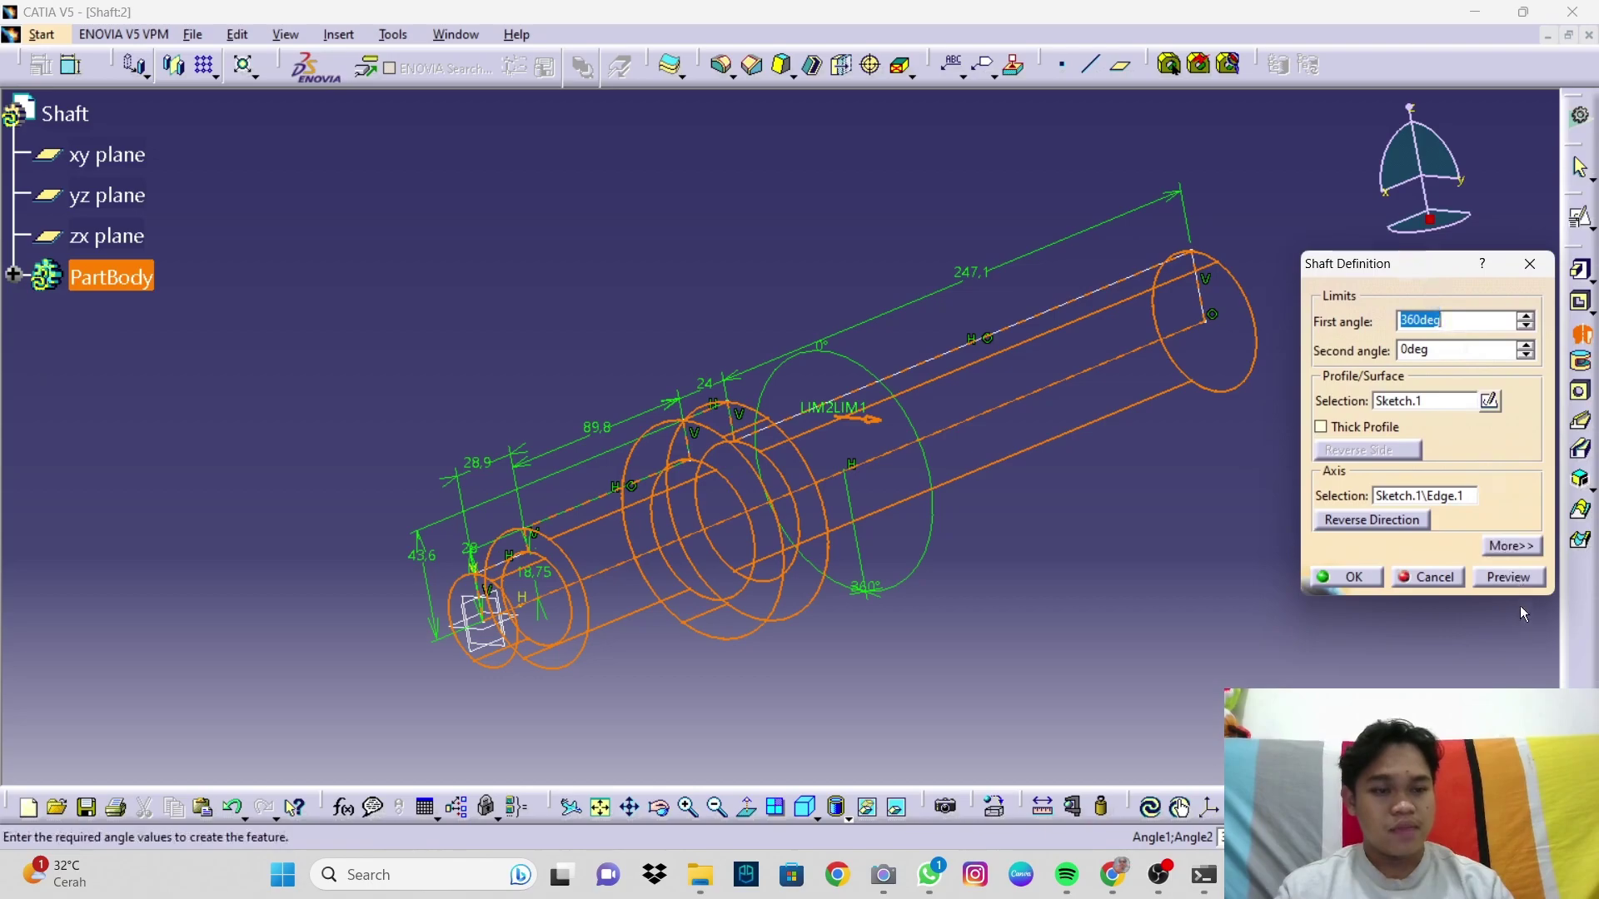
left_click(1510, 577)
mouse_move(966, 617)
middle_mouse_down()
mouse_move(846, 678)
mouse_move(938, 642)
mouse_move(867, 663)
middle_mouse_up()
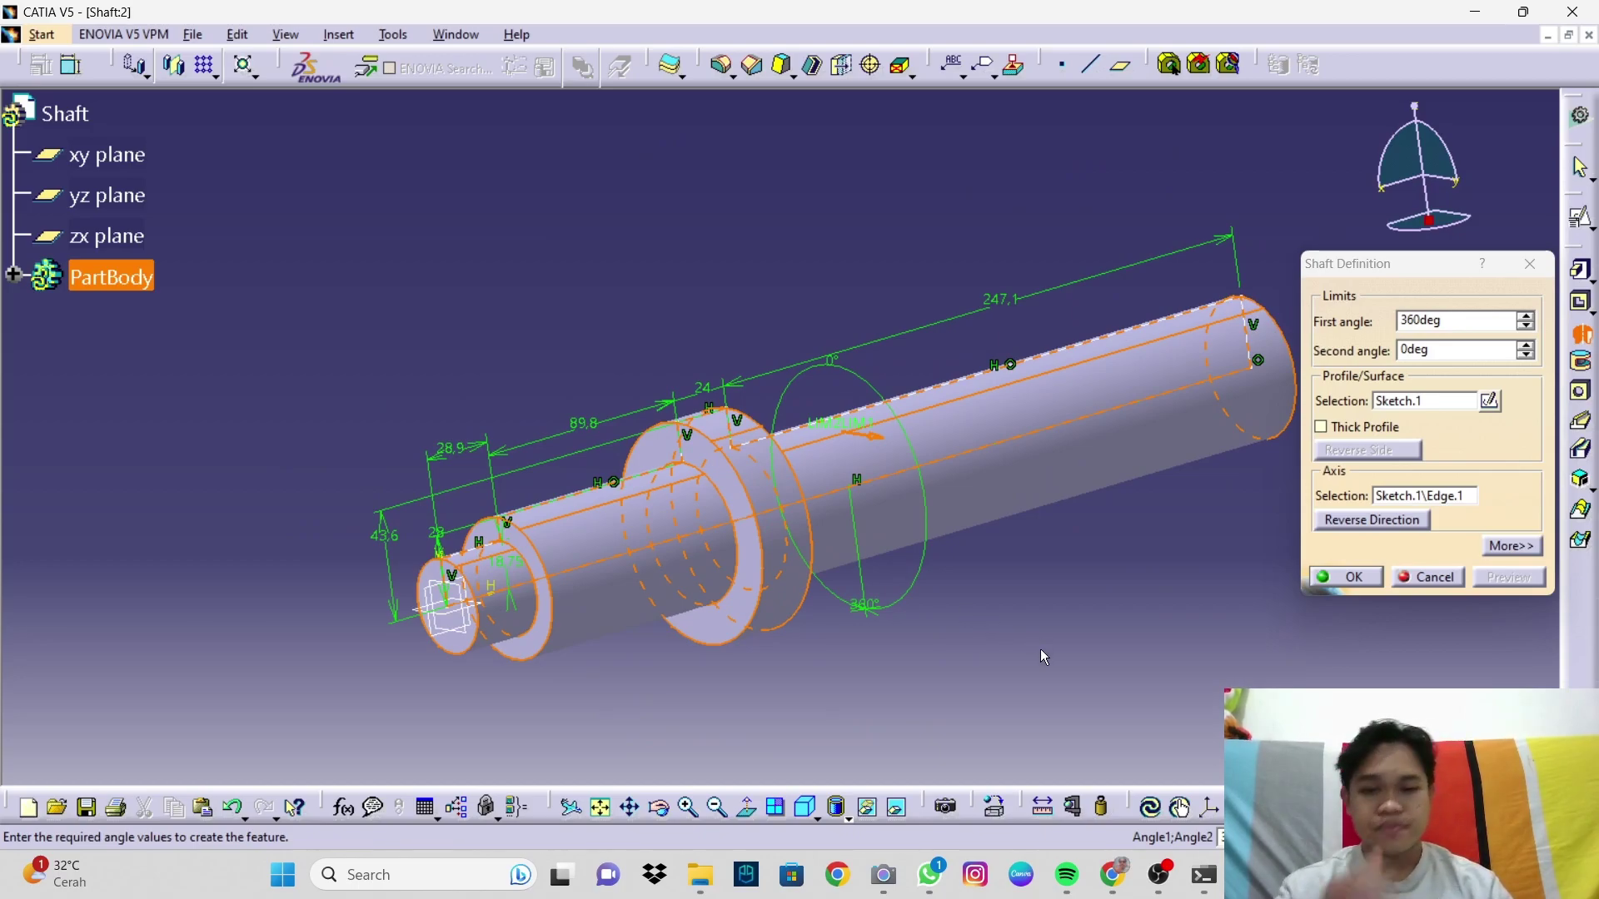
left_click(1341, 577)
middle_click_drag(925, 612, 931, 689)
left_click(939, 639)
middle_click_drag(910, 578, 889, 628)
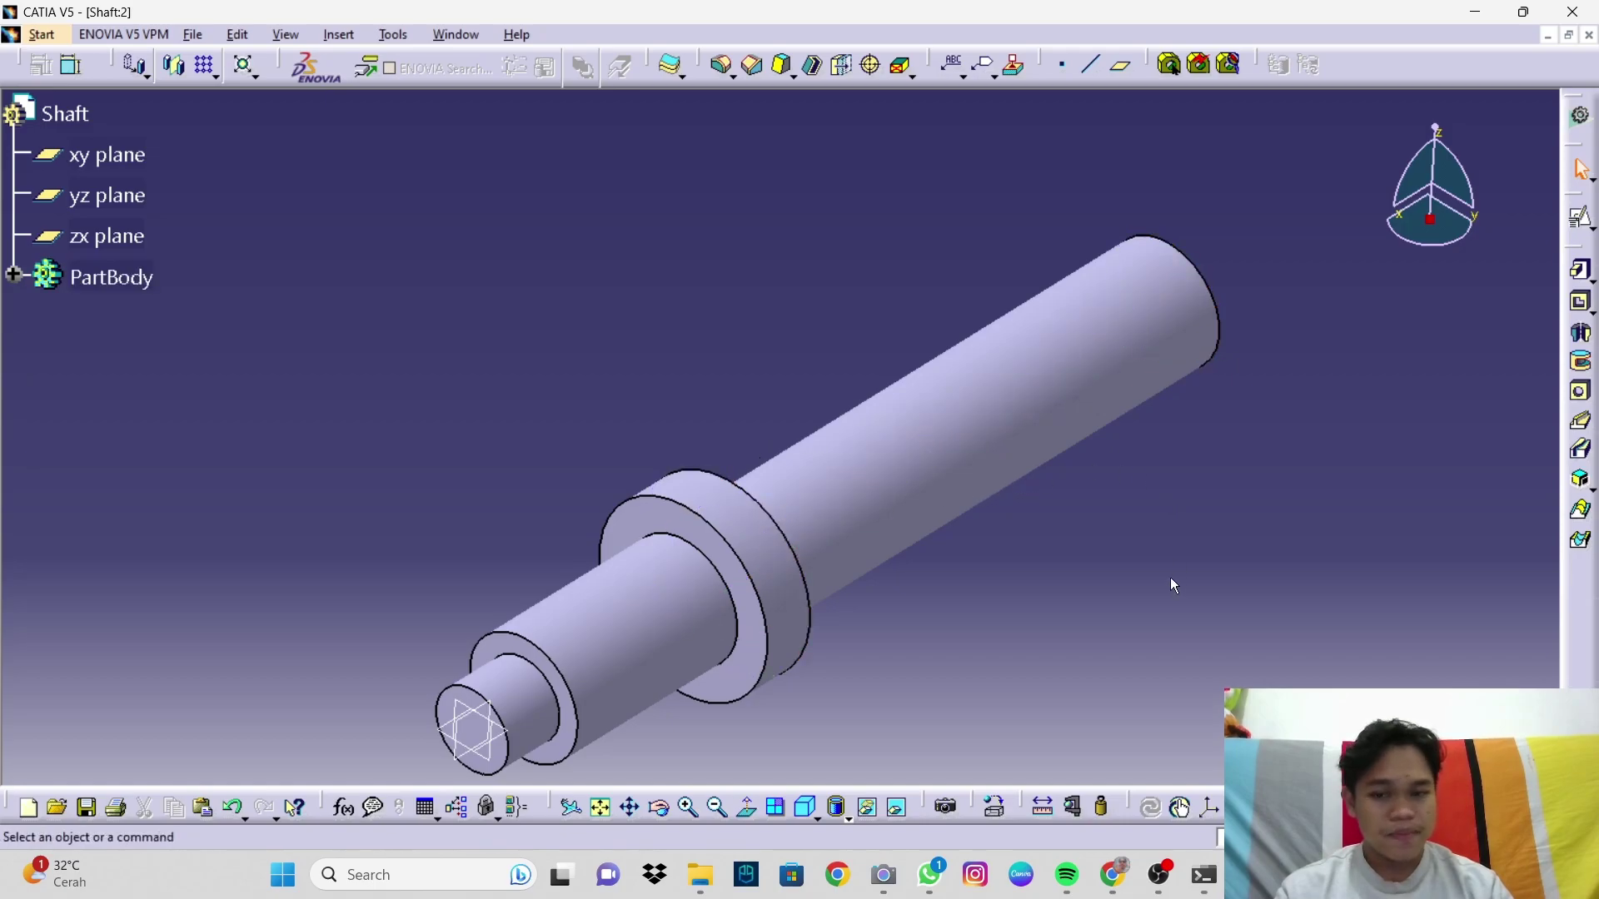
Step: Start a positioned sketch on the zx plane
left_click(490, 715)
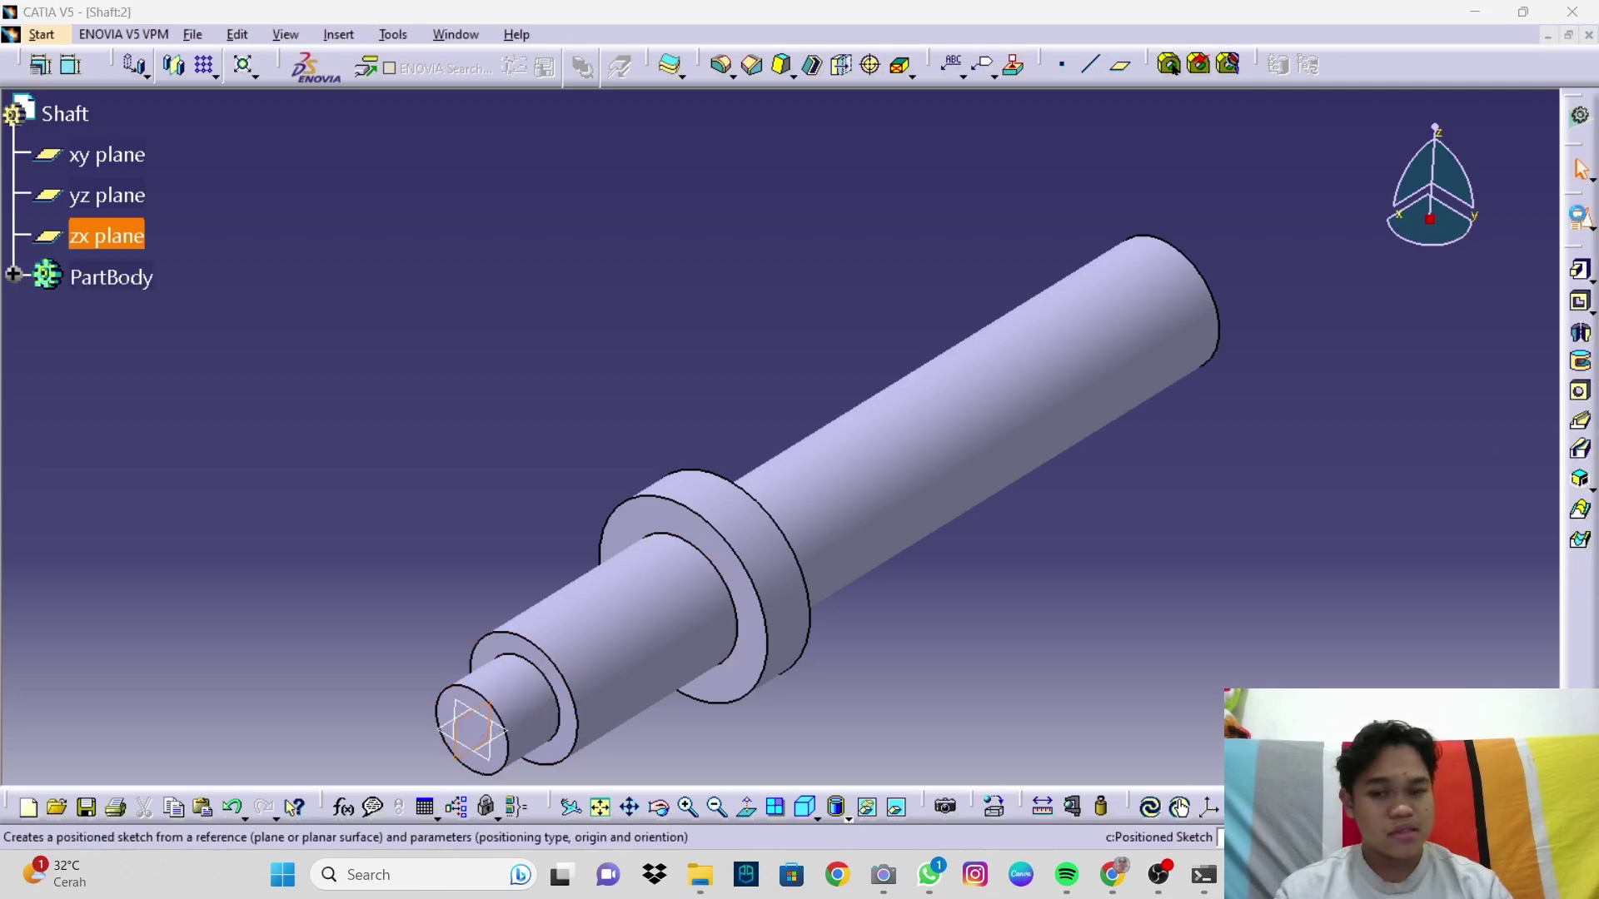
left_click(1581, 218)
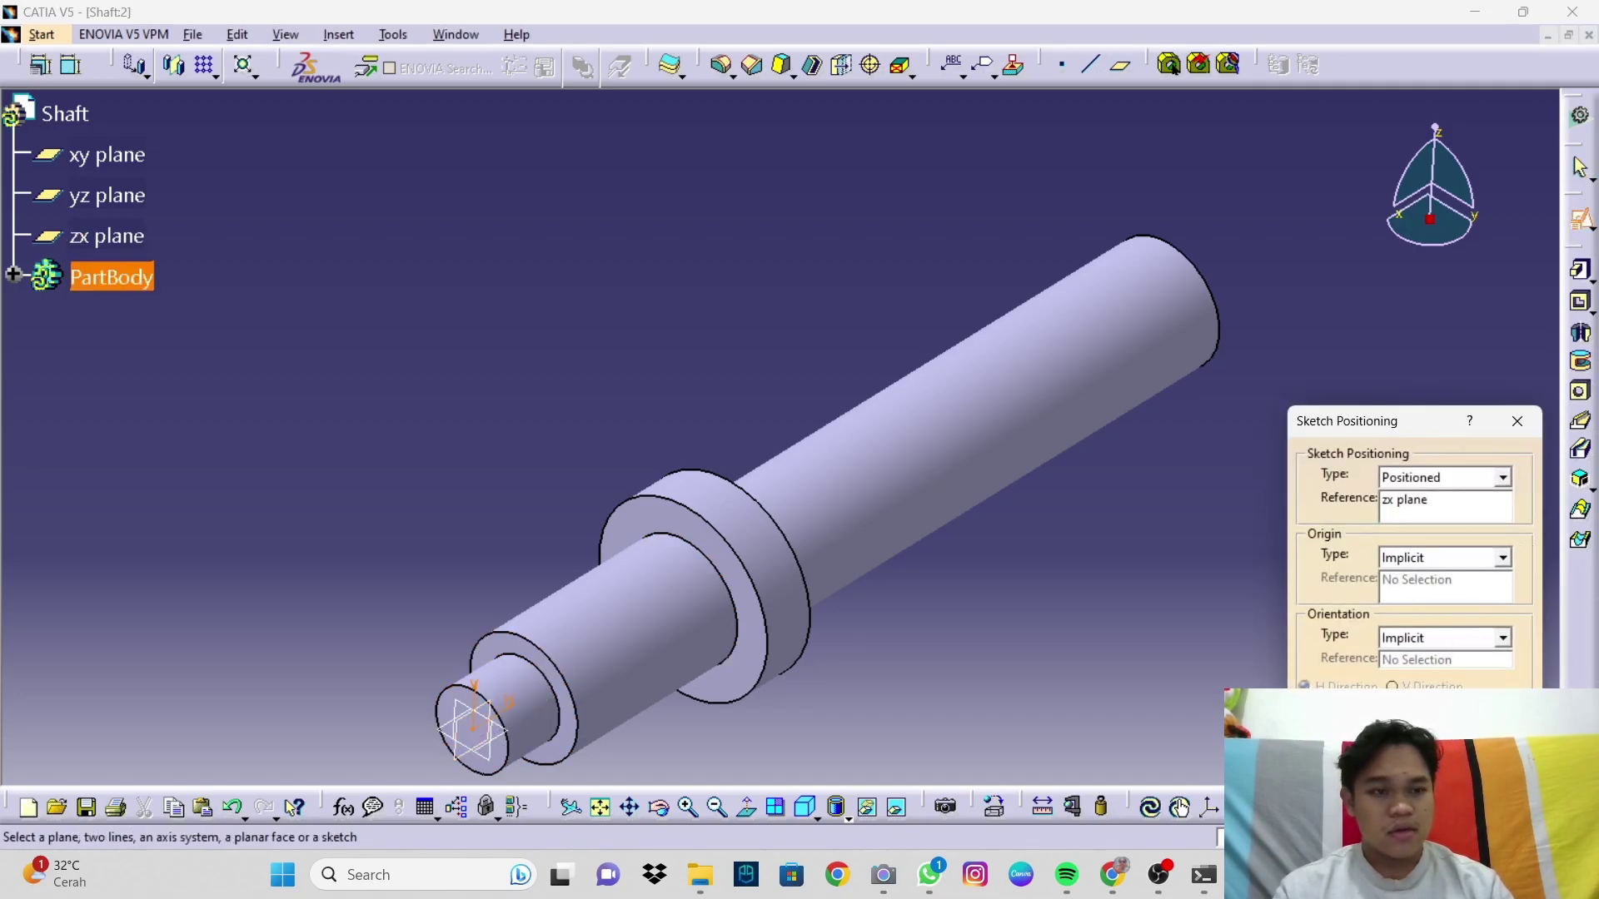
key("Return")
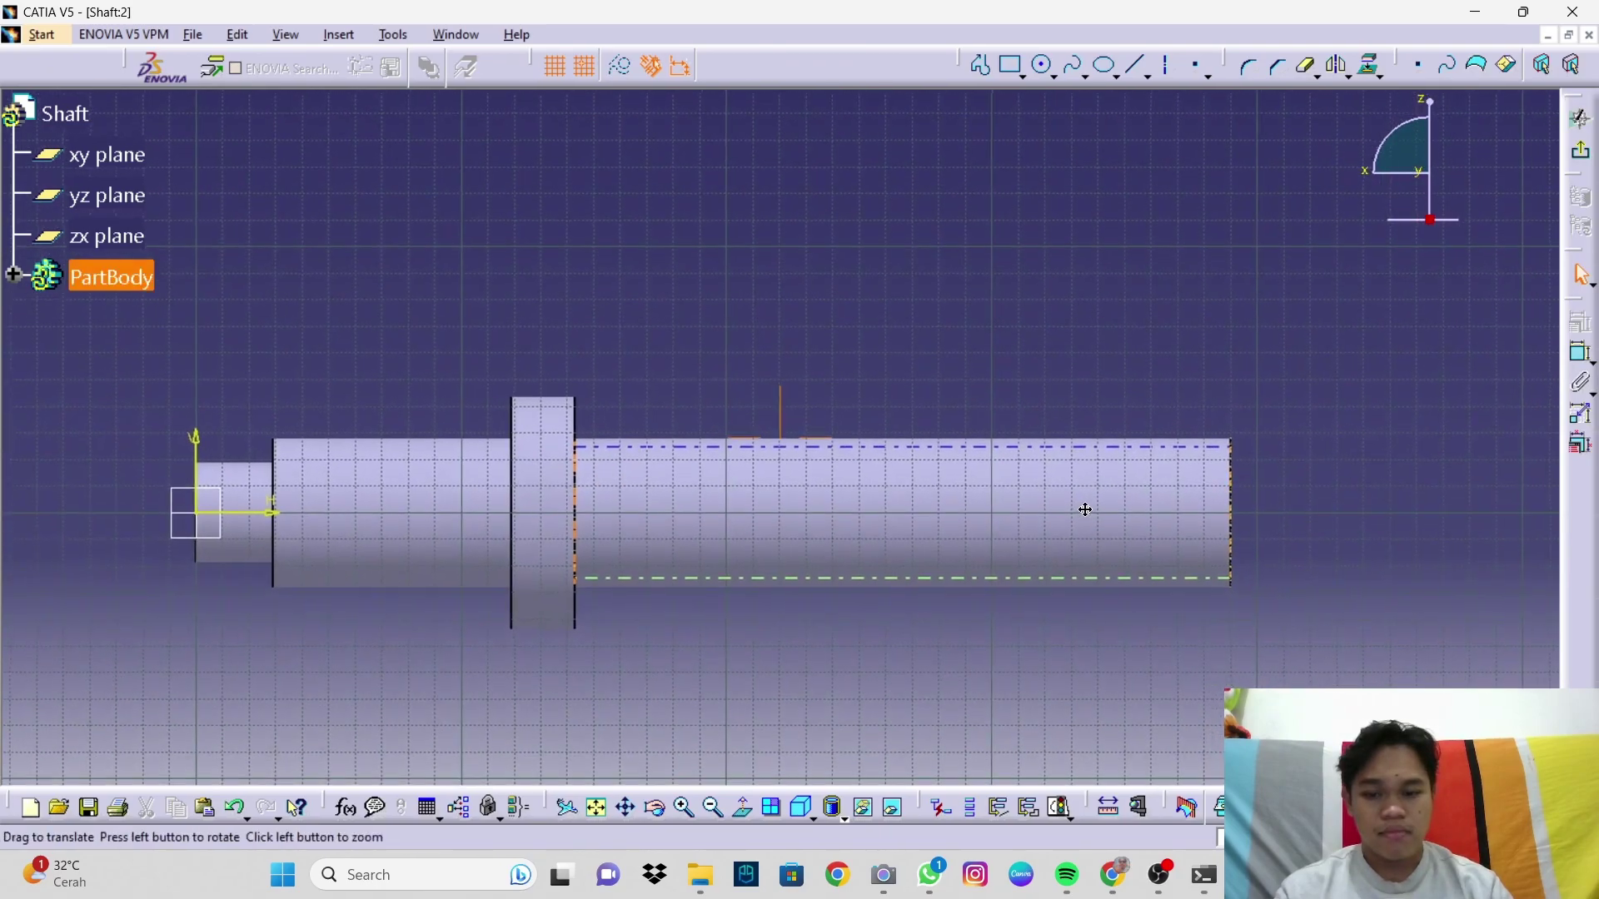
Step: Draw a rectangle over the shaft's long right section
left_click(1012, 65)
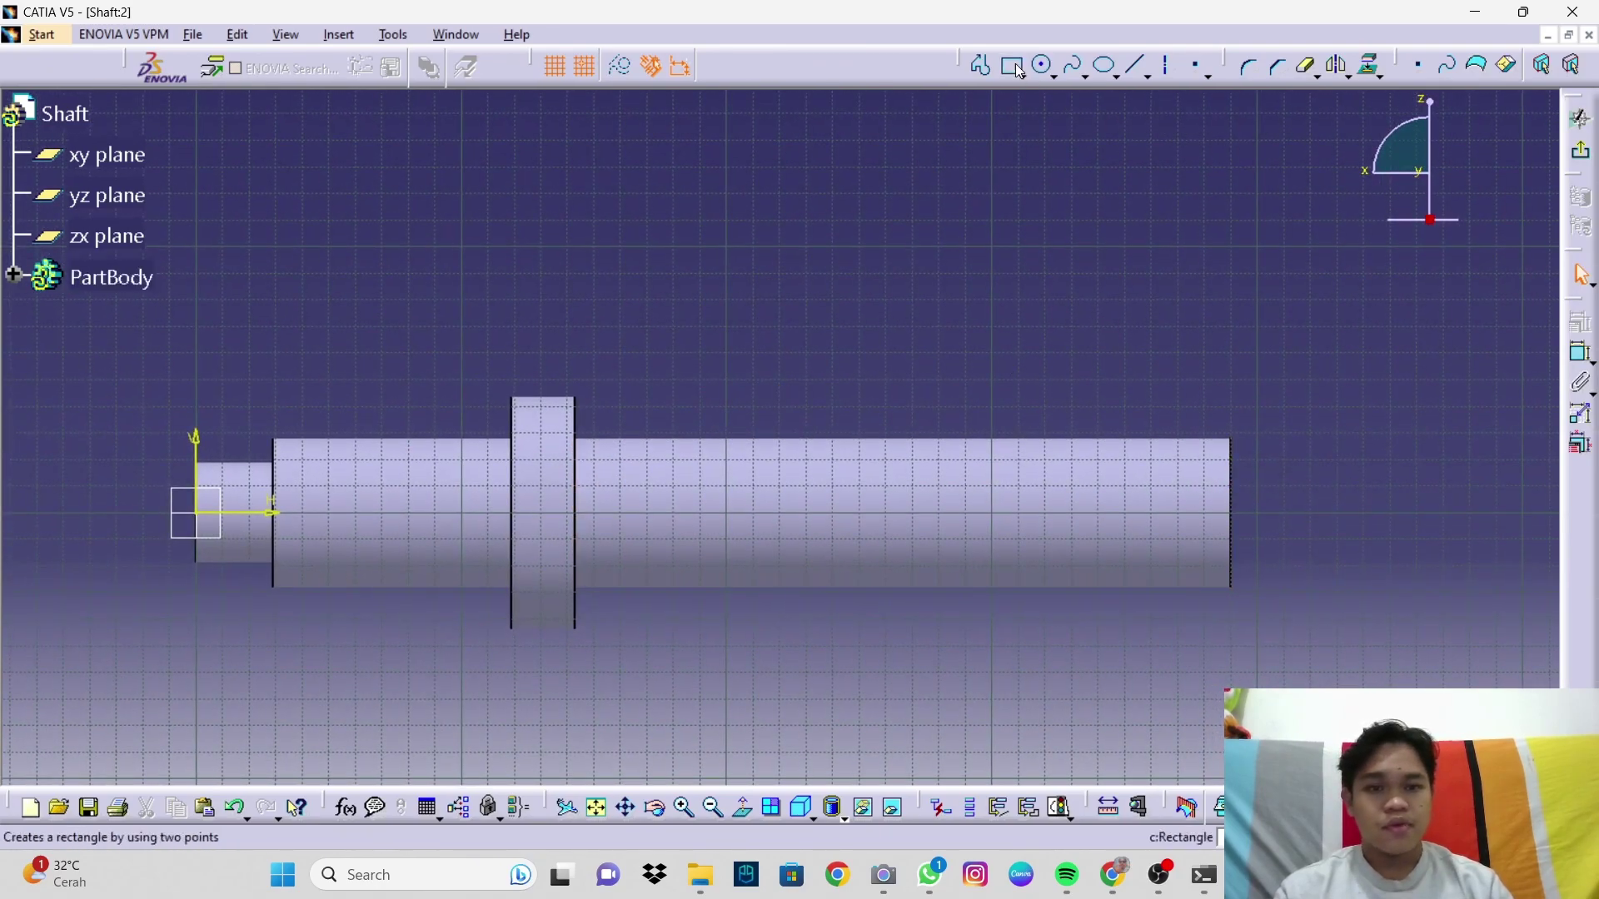
left_click(646, 407)
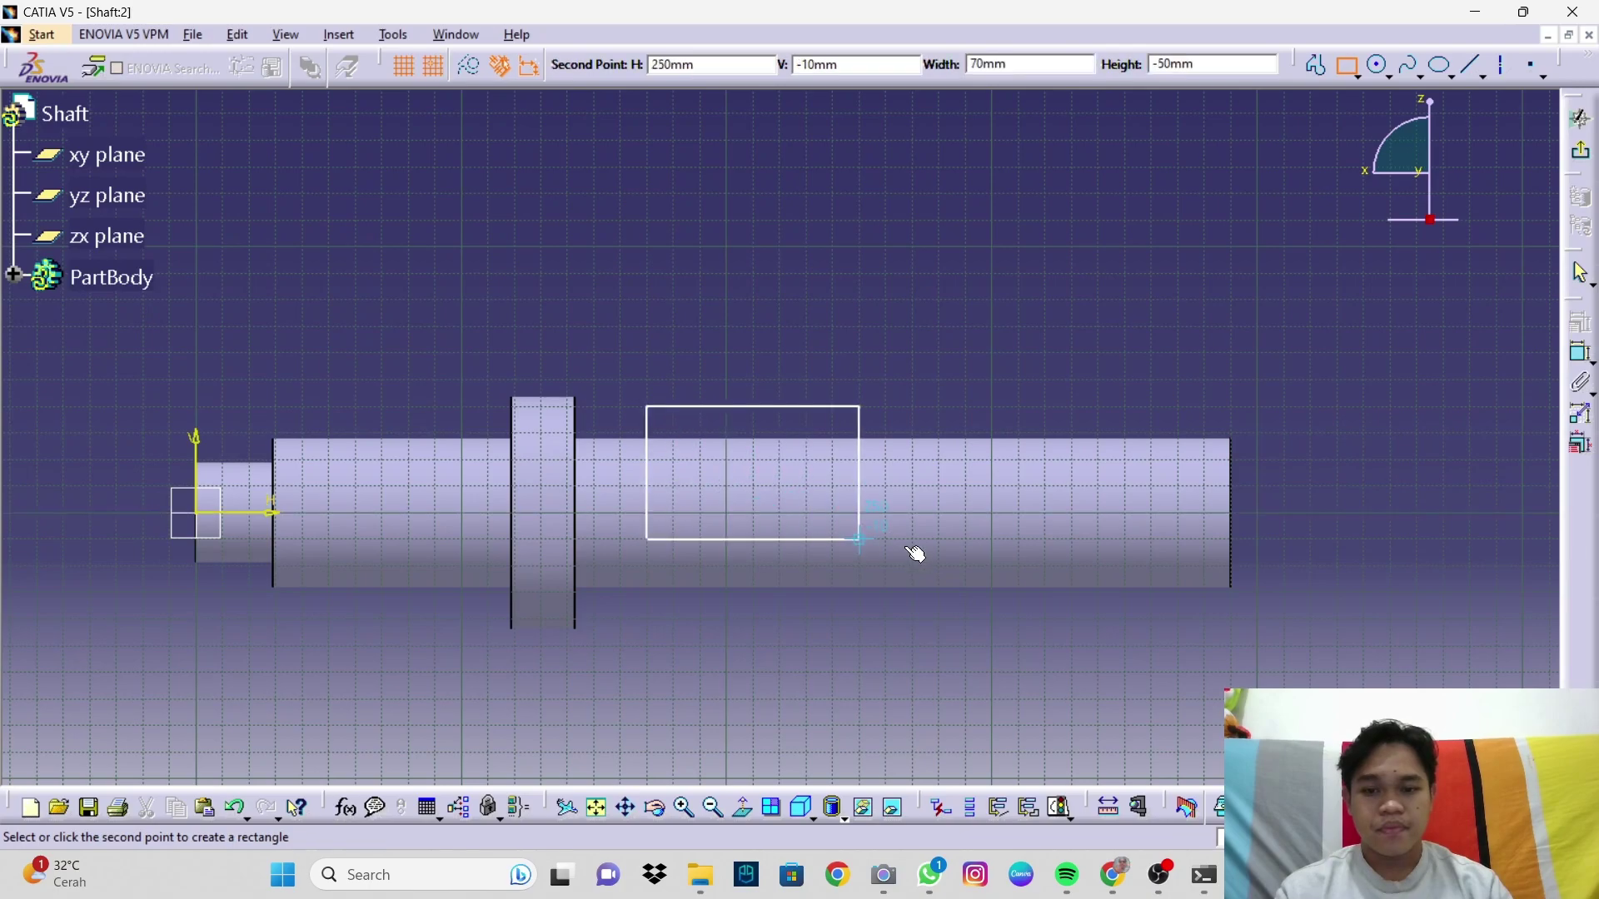
left_click(1191, 566)
left_click(1241, 404)
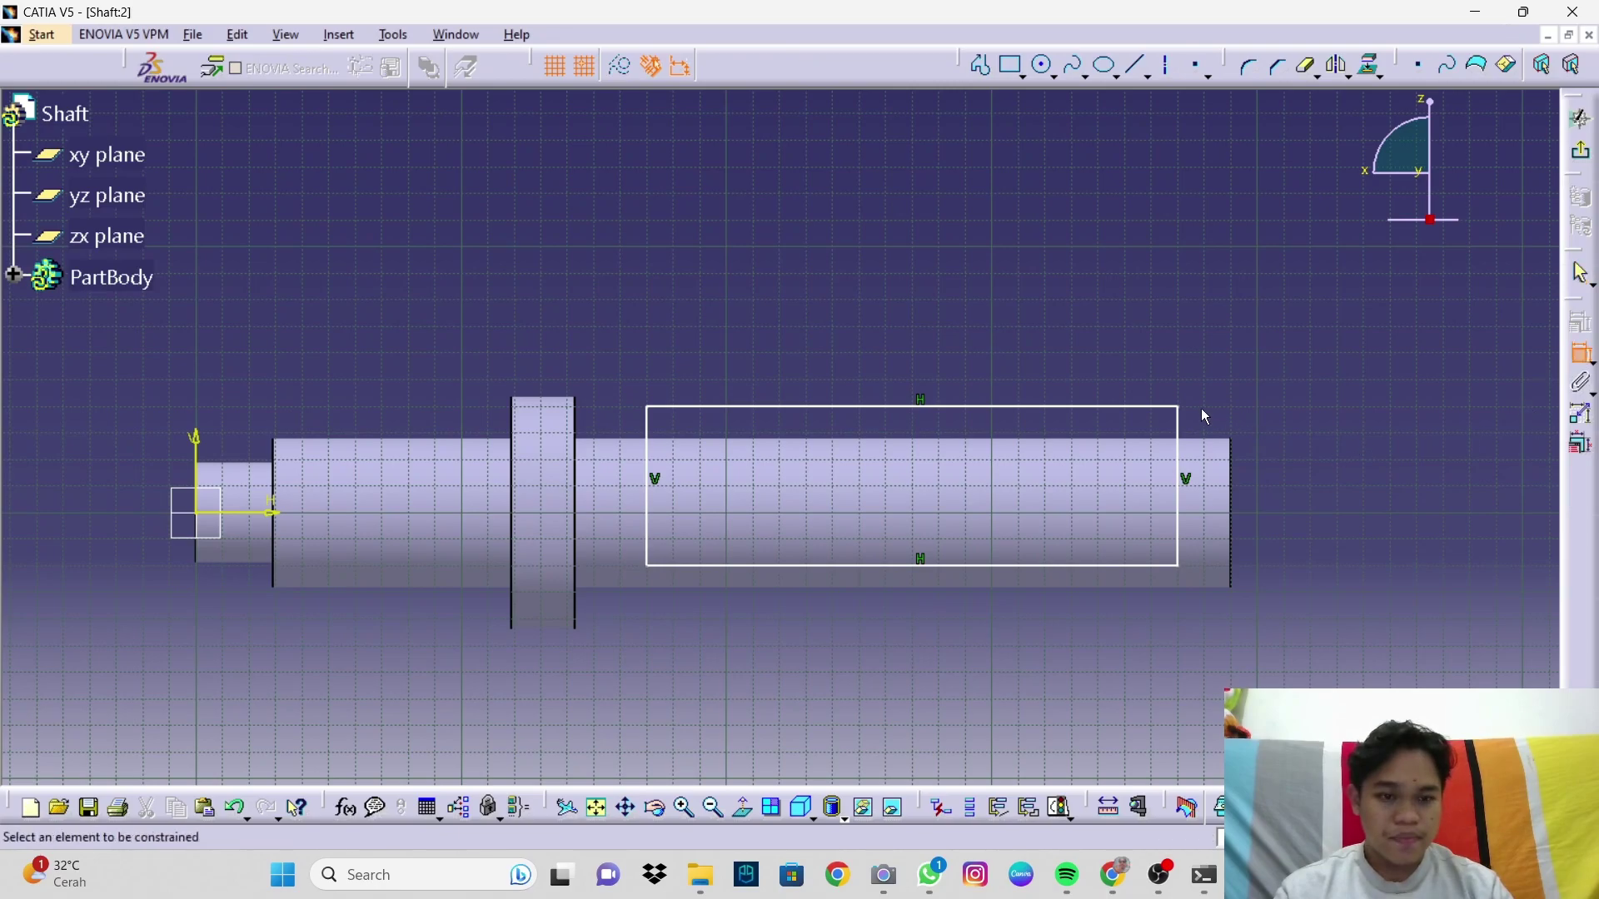
Step: Dimension the rectangle 15.1 from the shaft end and its top 28 from the axis
left_click(1192, 425)
left_click(1233, 456)
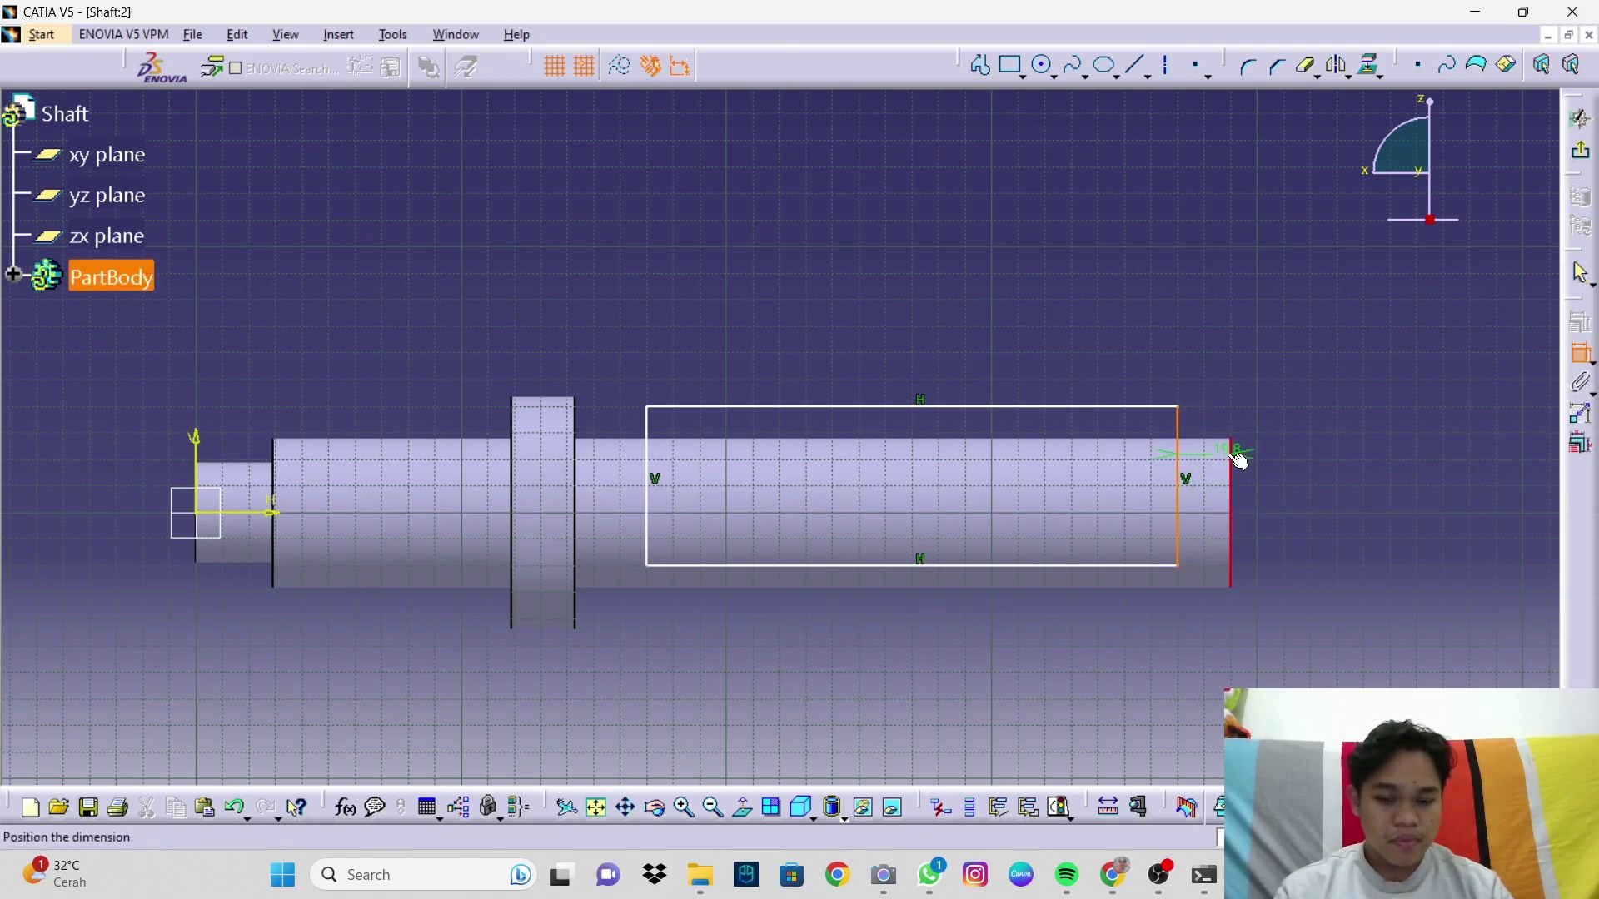
left_click(1213, 383)
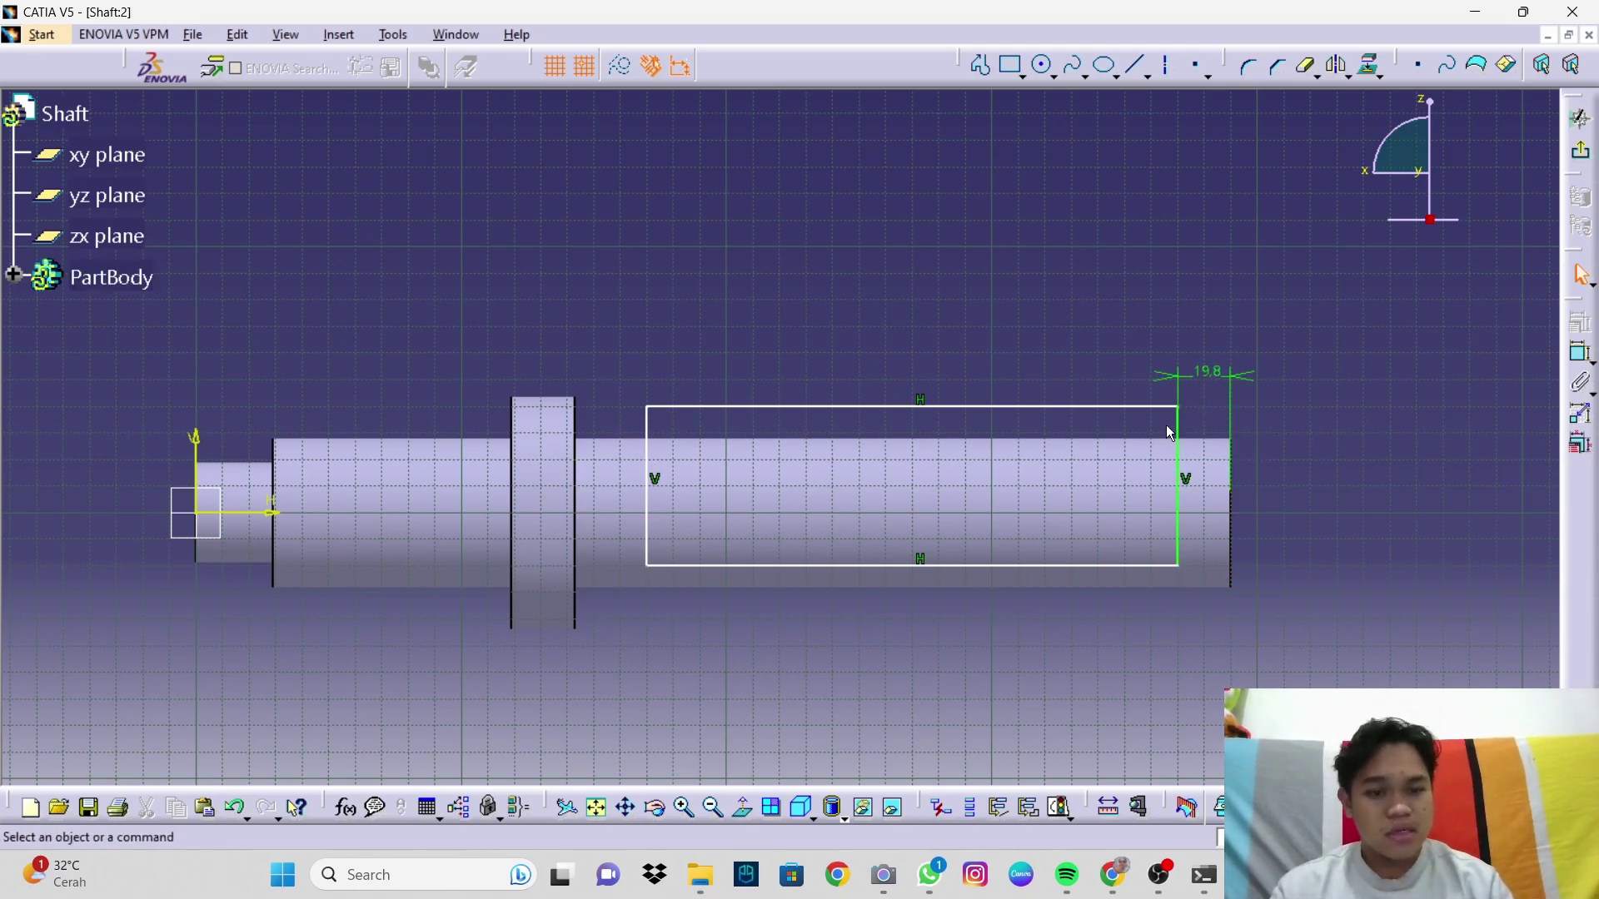
double_click(1207, 371)
type("15,1")
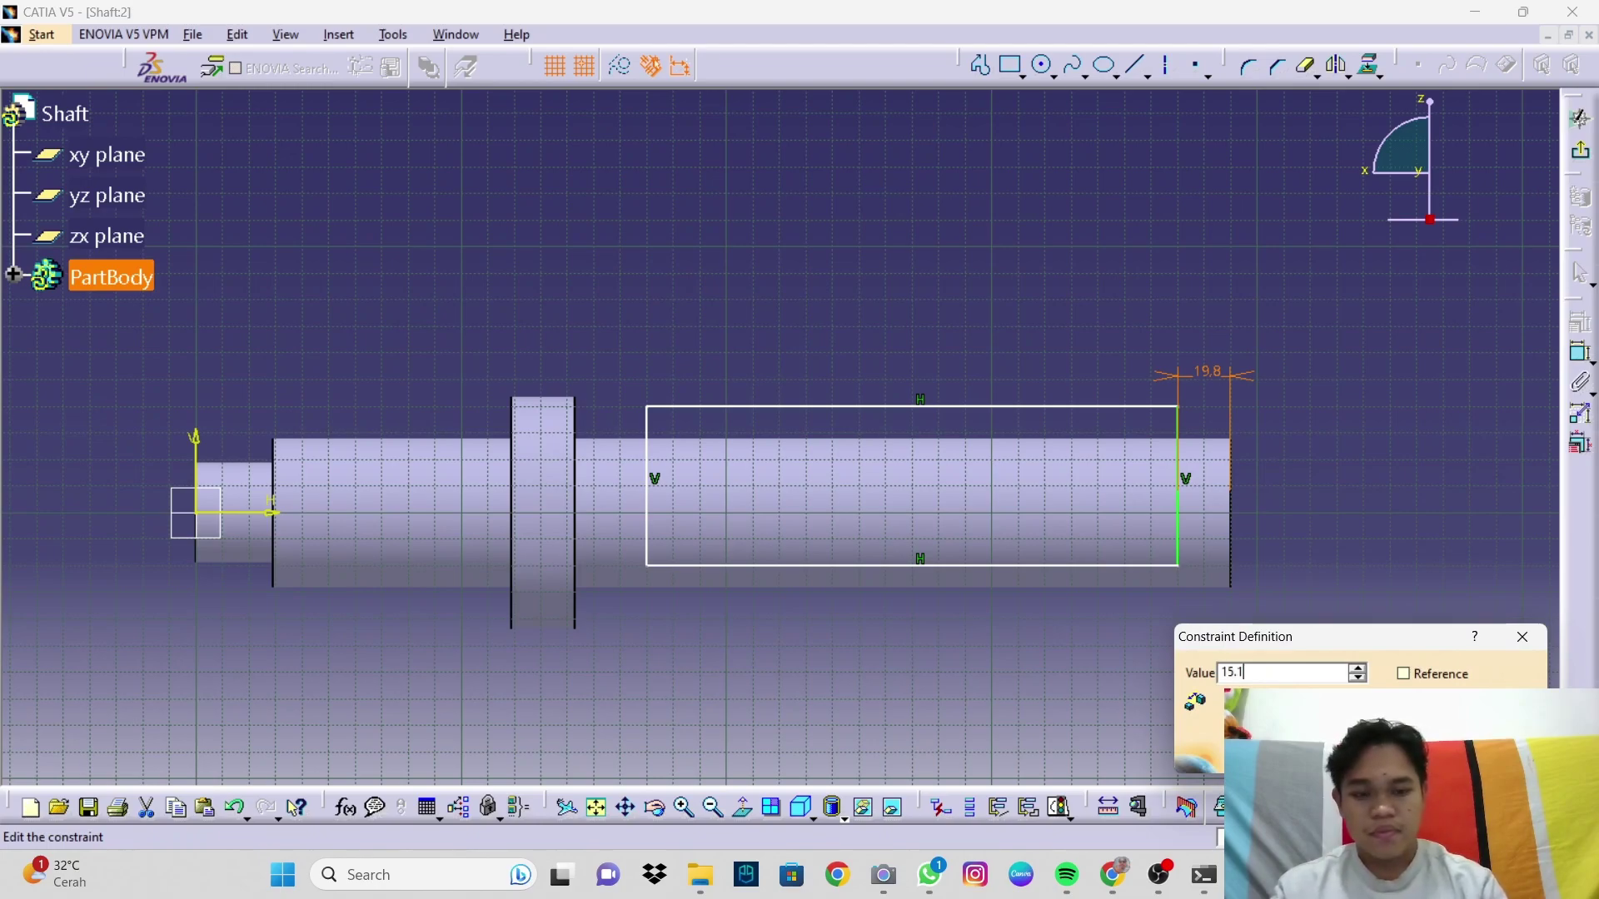
type("5.1")
key("Return")
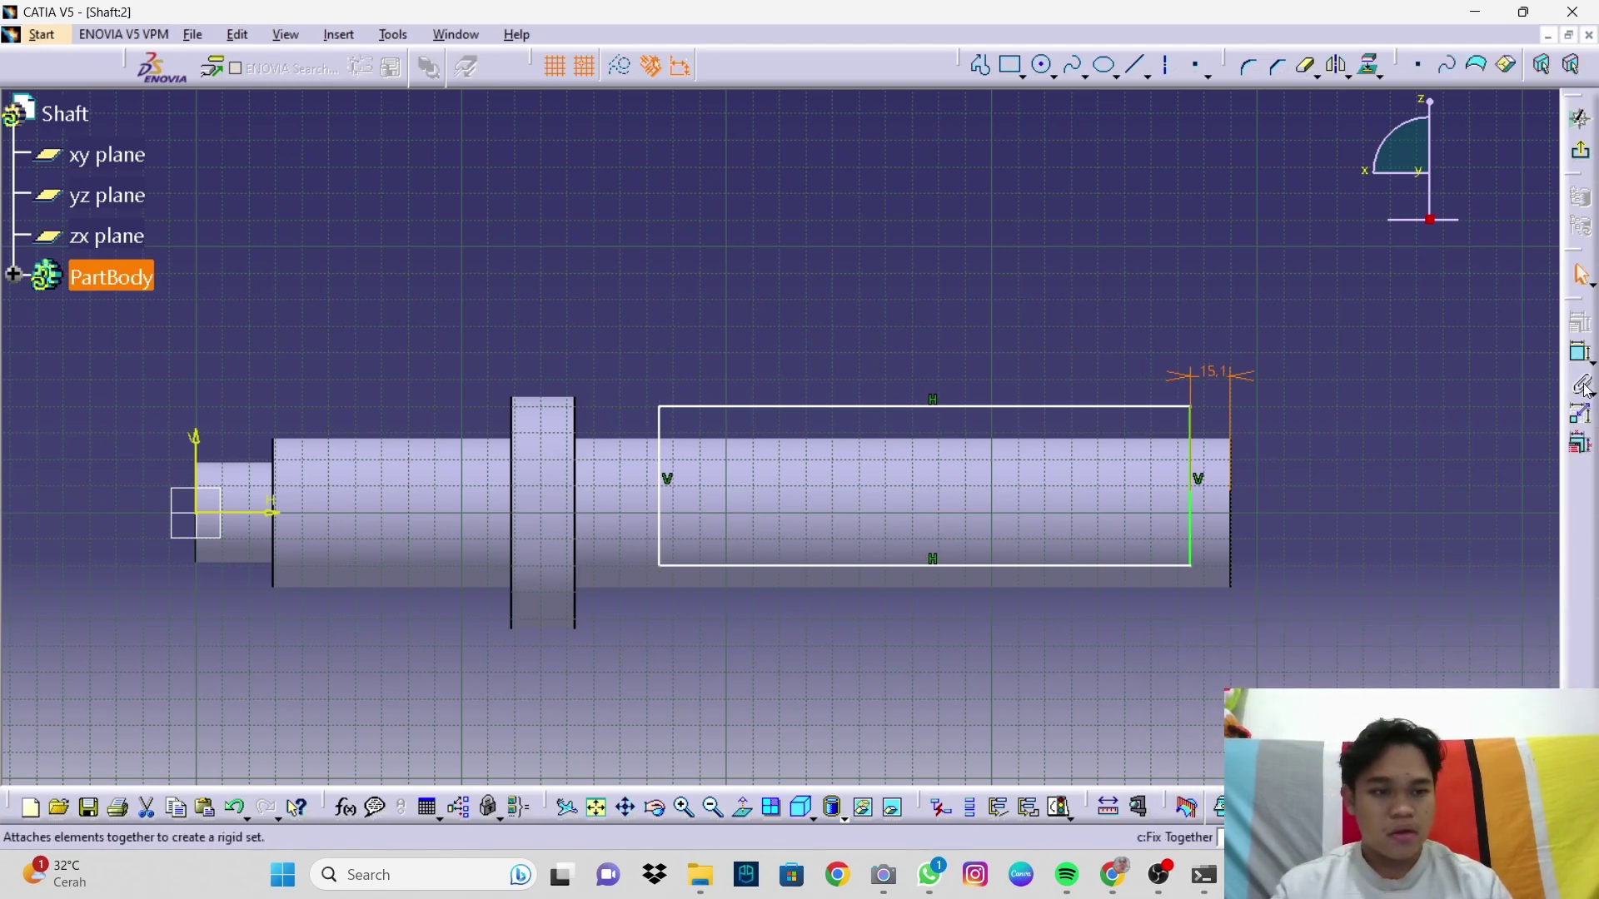
left_click(783, 408)
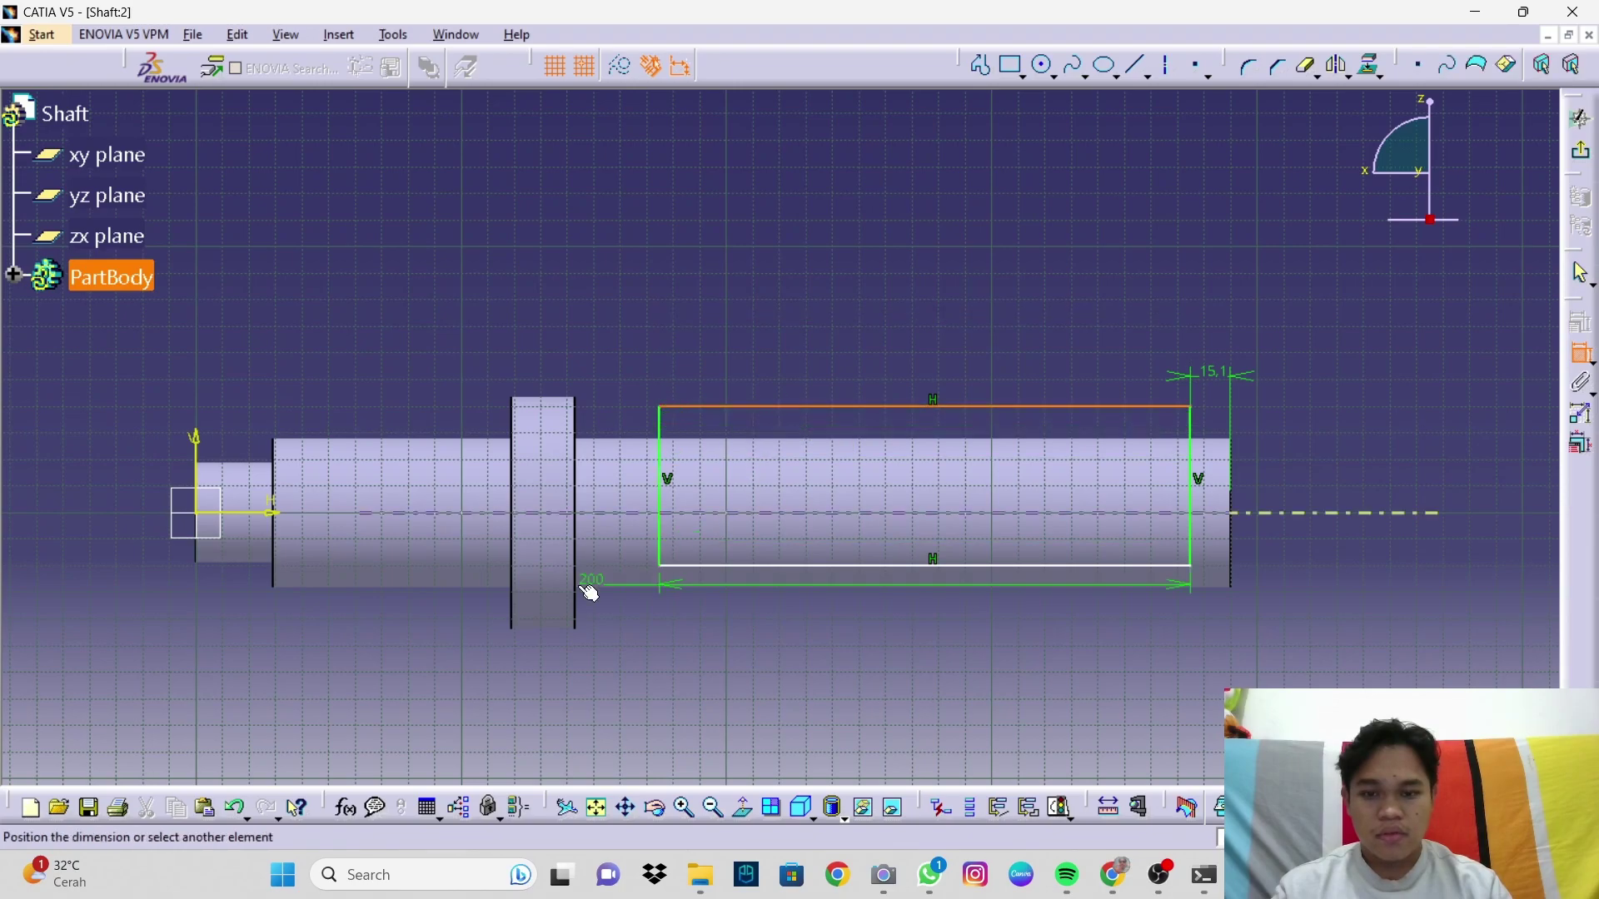
left_click(274, 512)
left_click(388, 371)
left_click(389, 373)
double_click(391, 375)
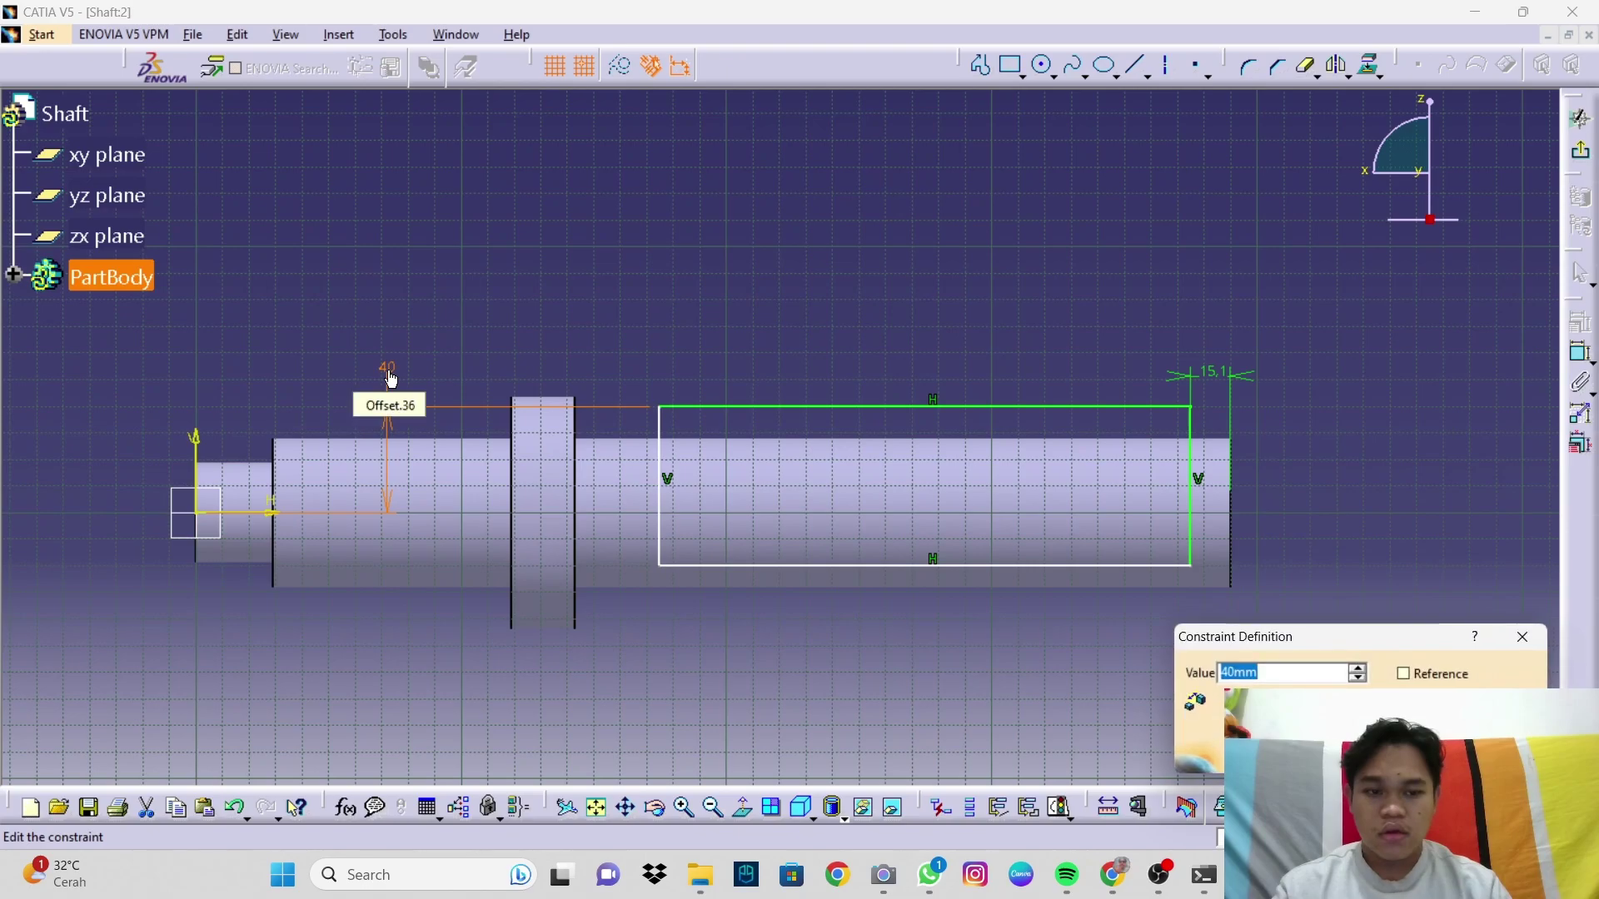
type("28")
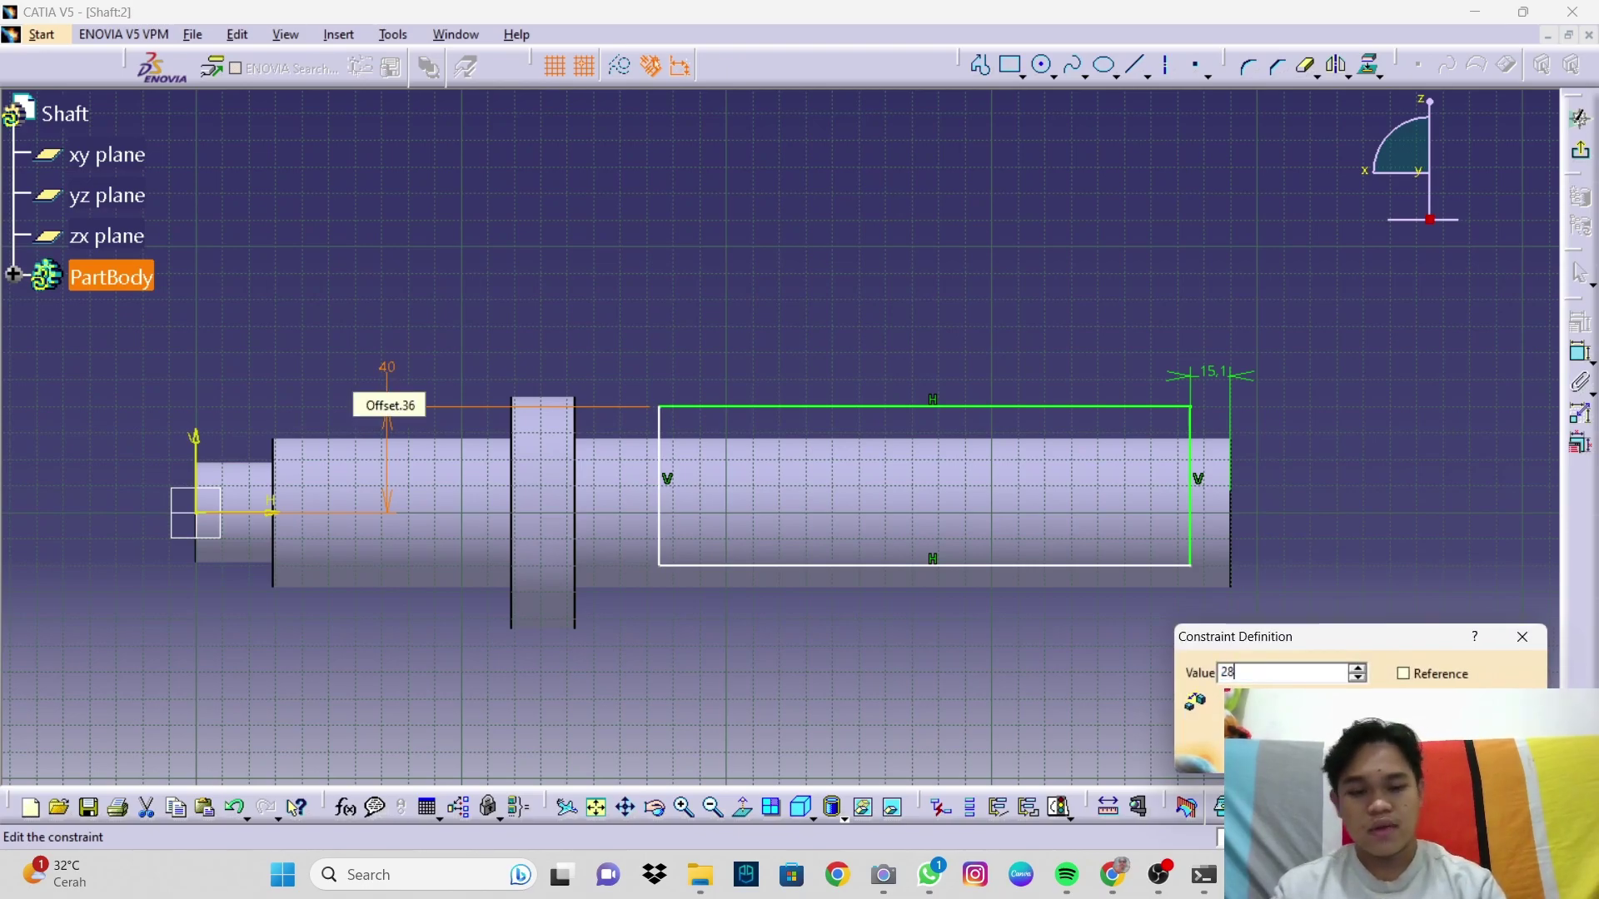
key("Return")
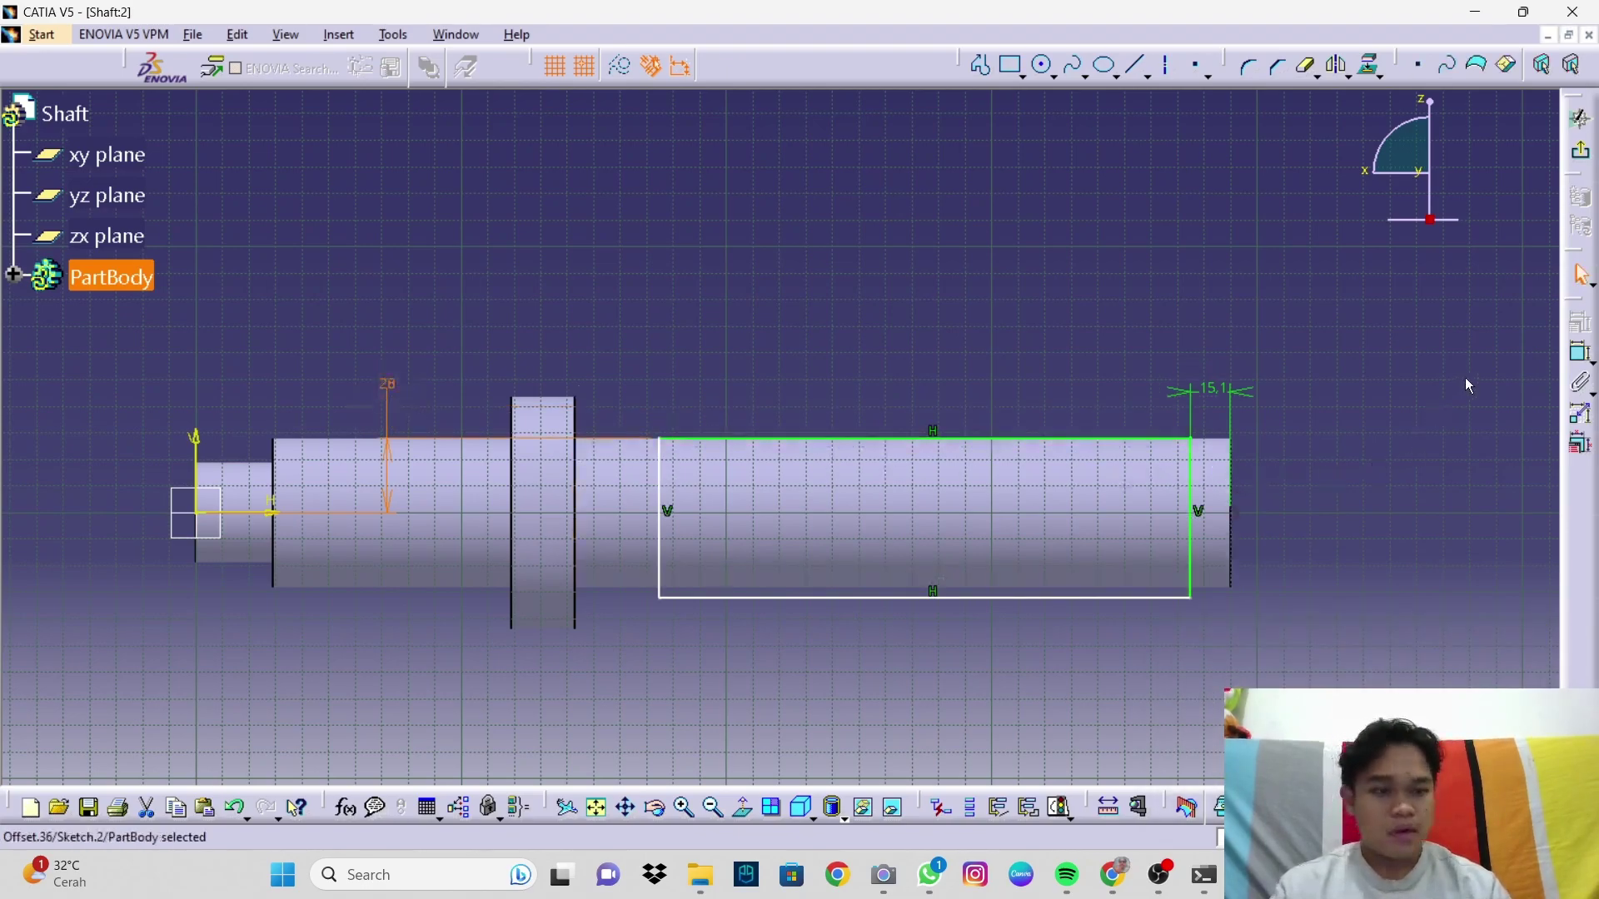
Step: Set the rectangle's height to 31.1 and its left edge 38.2 from the collar
left_click(1582, 355)
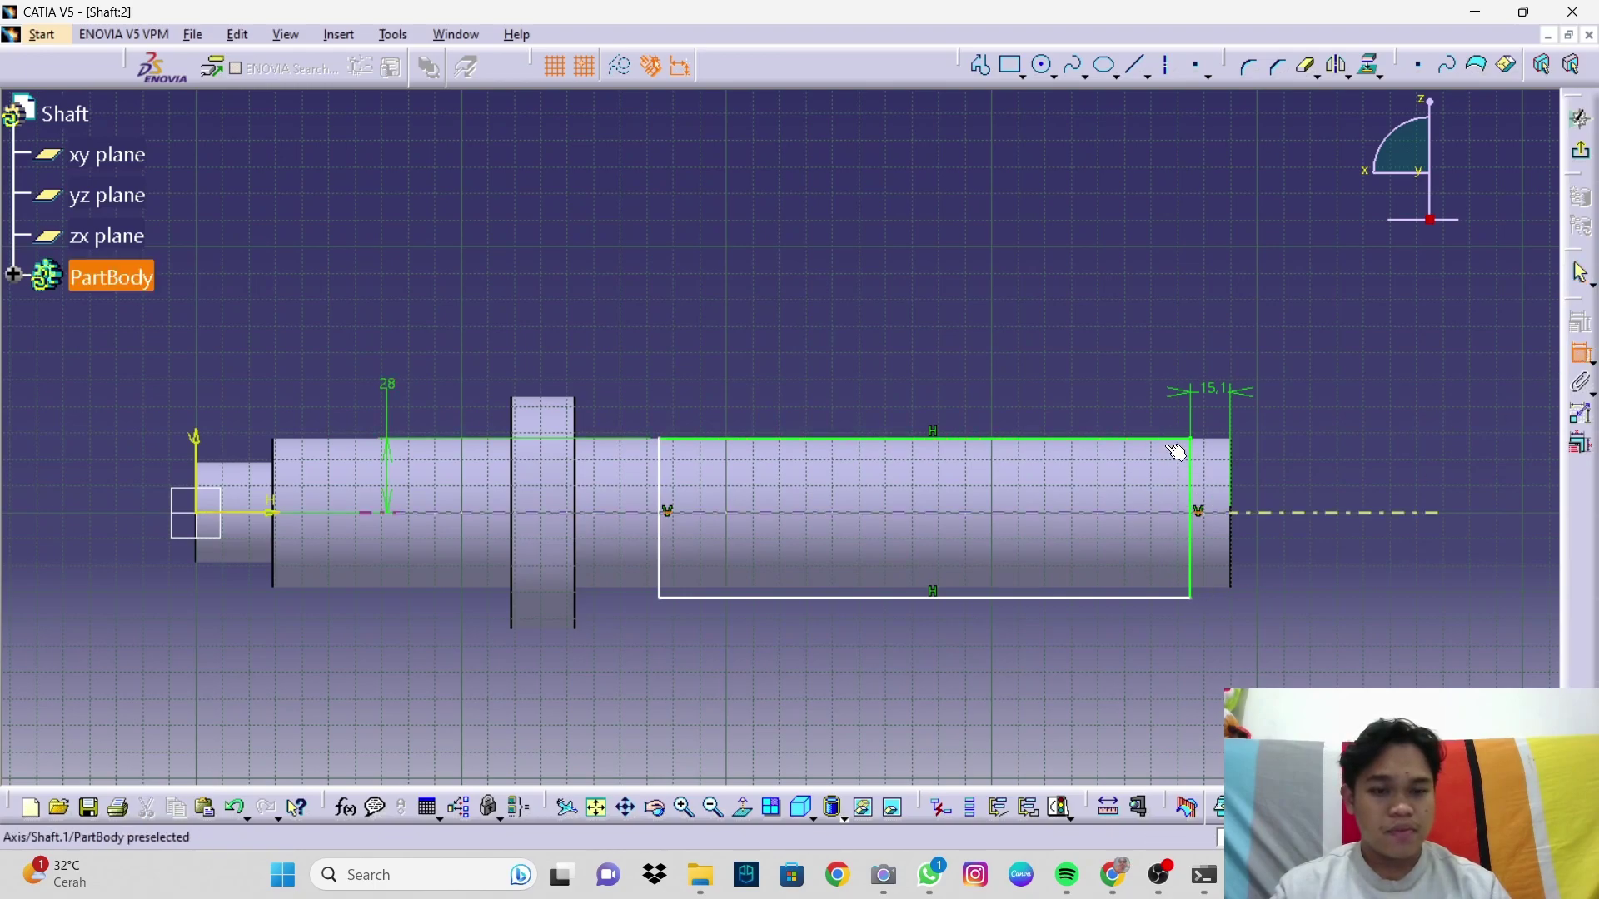
left_click(1194, 518)
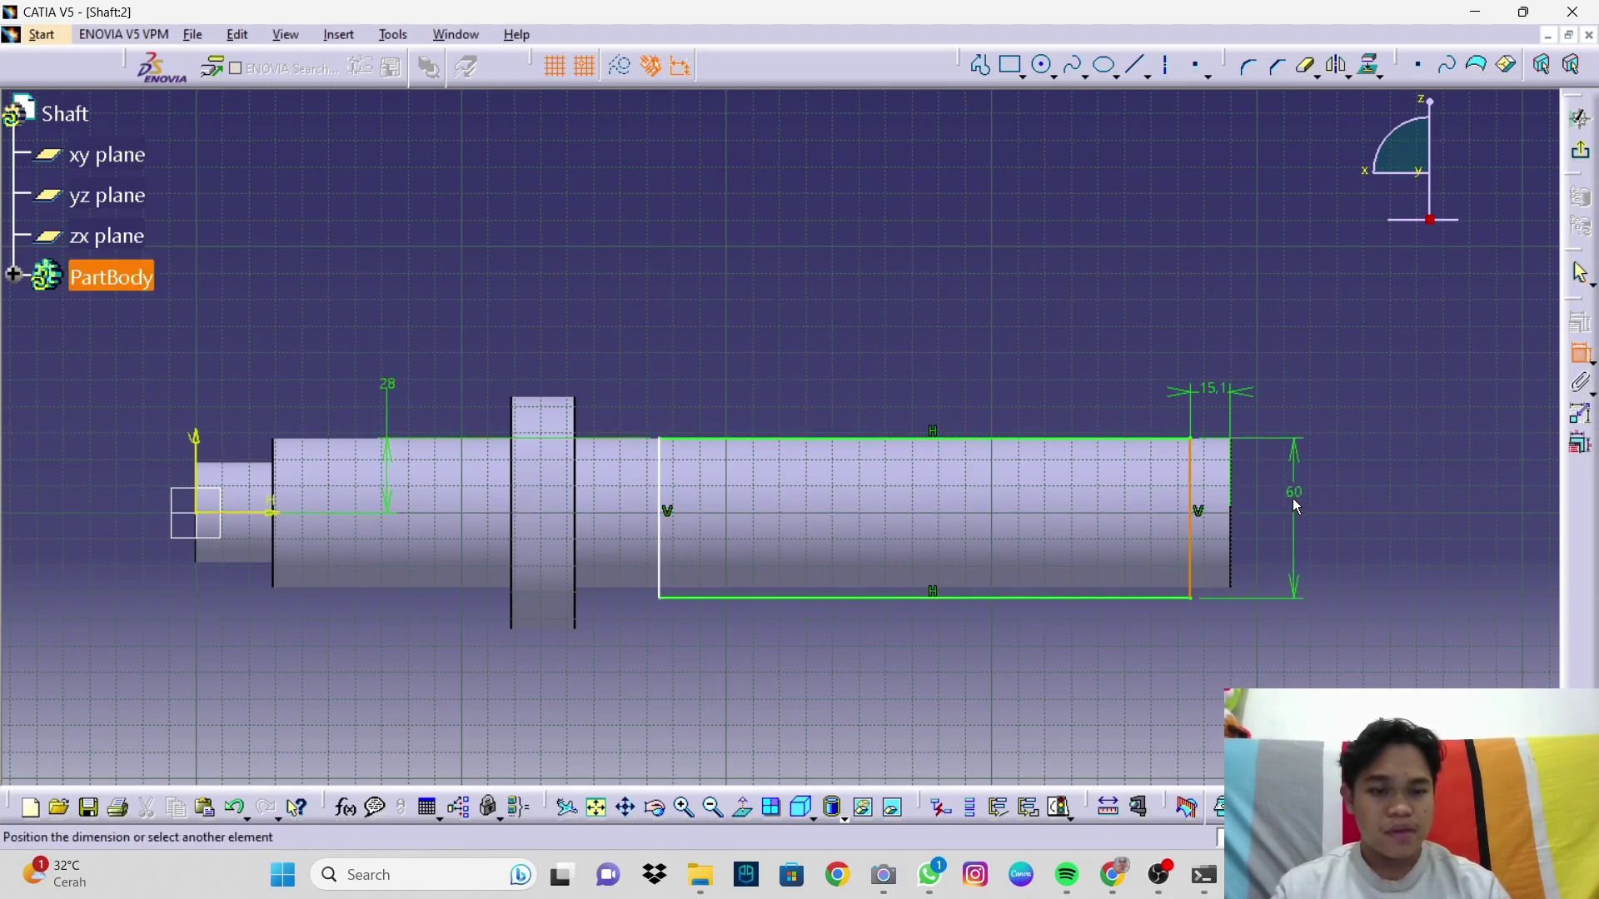
left_click(1293, 513)
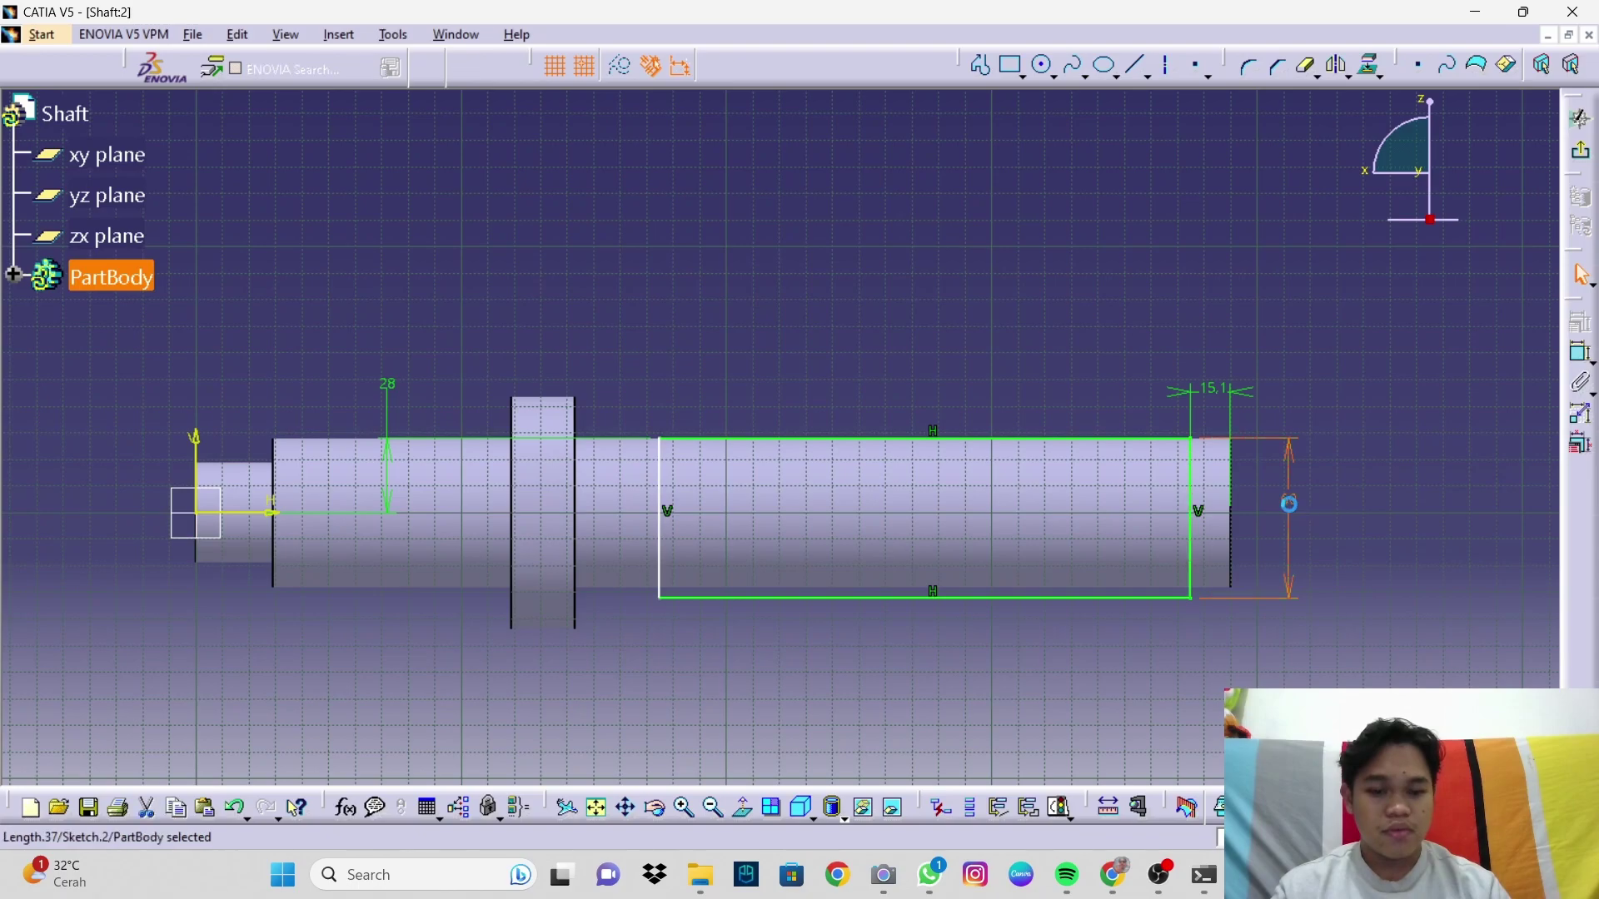
double_click(1289, 504)
type("31")
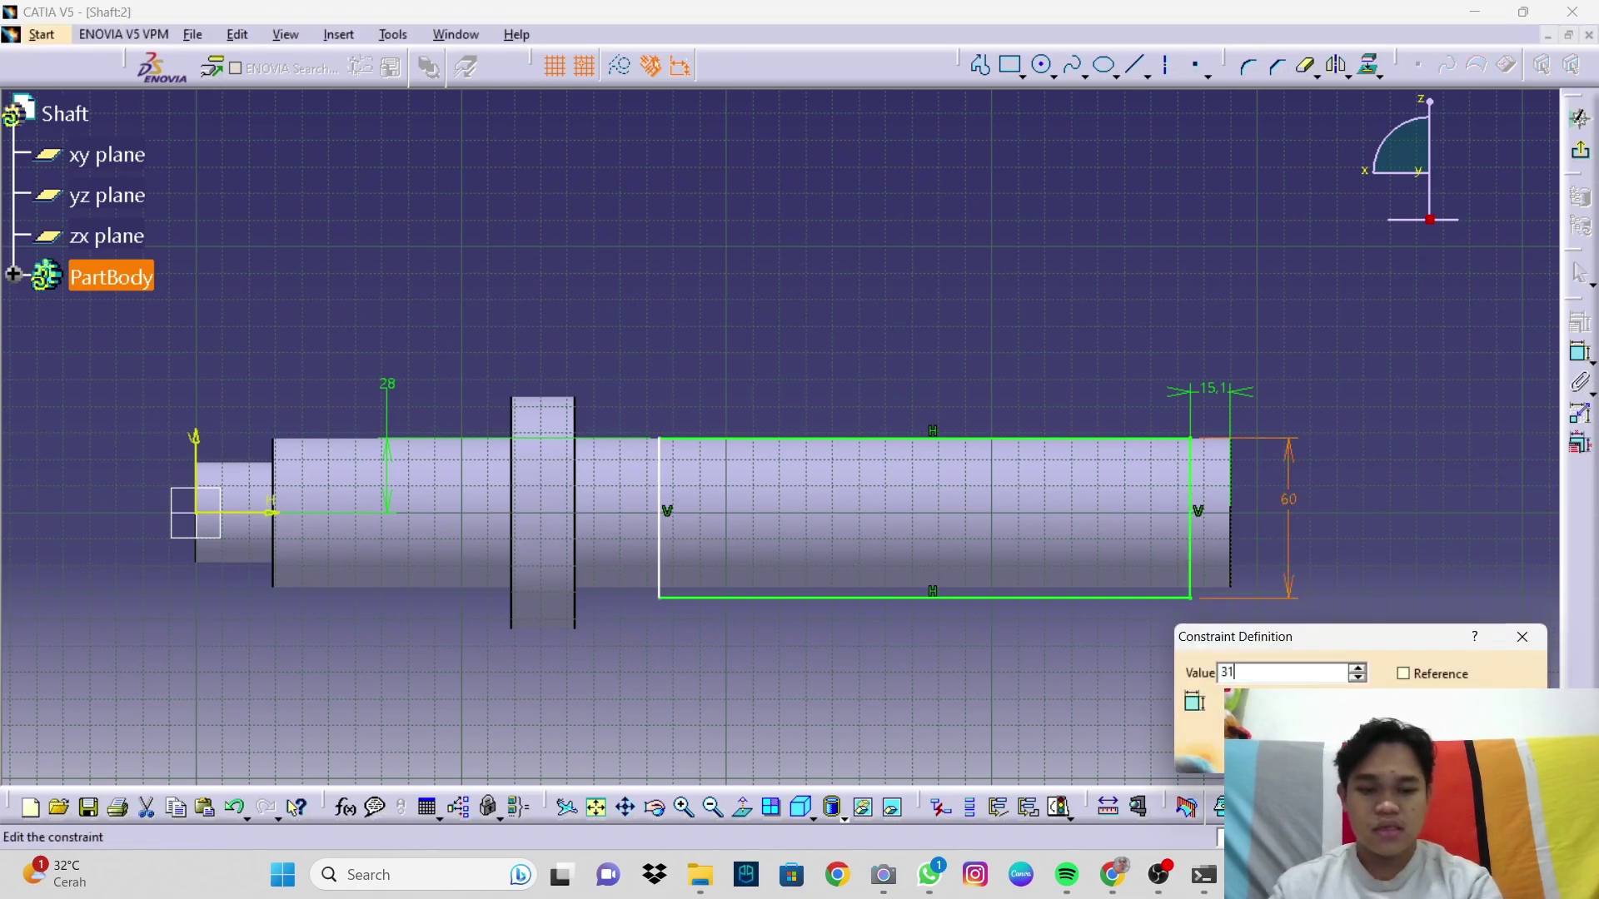
type(".1")
key("Return")
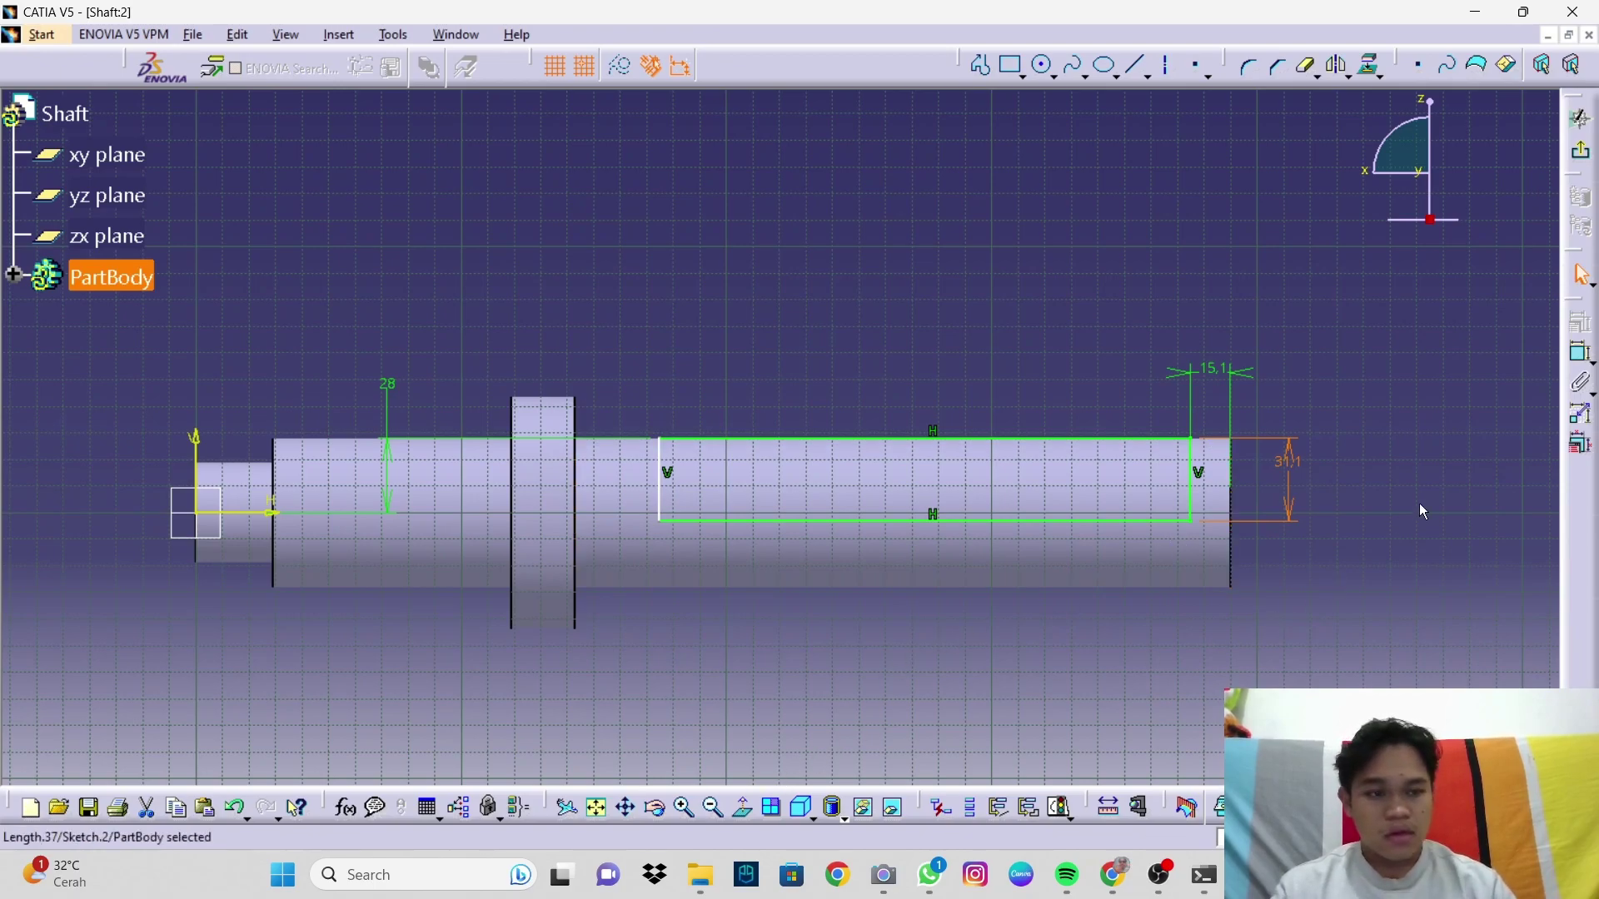
left_click(1582, 356)
left_click(579, 491)
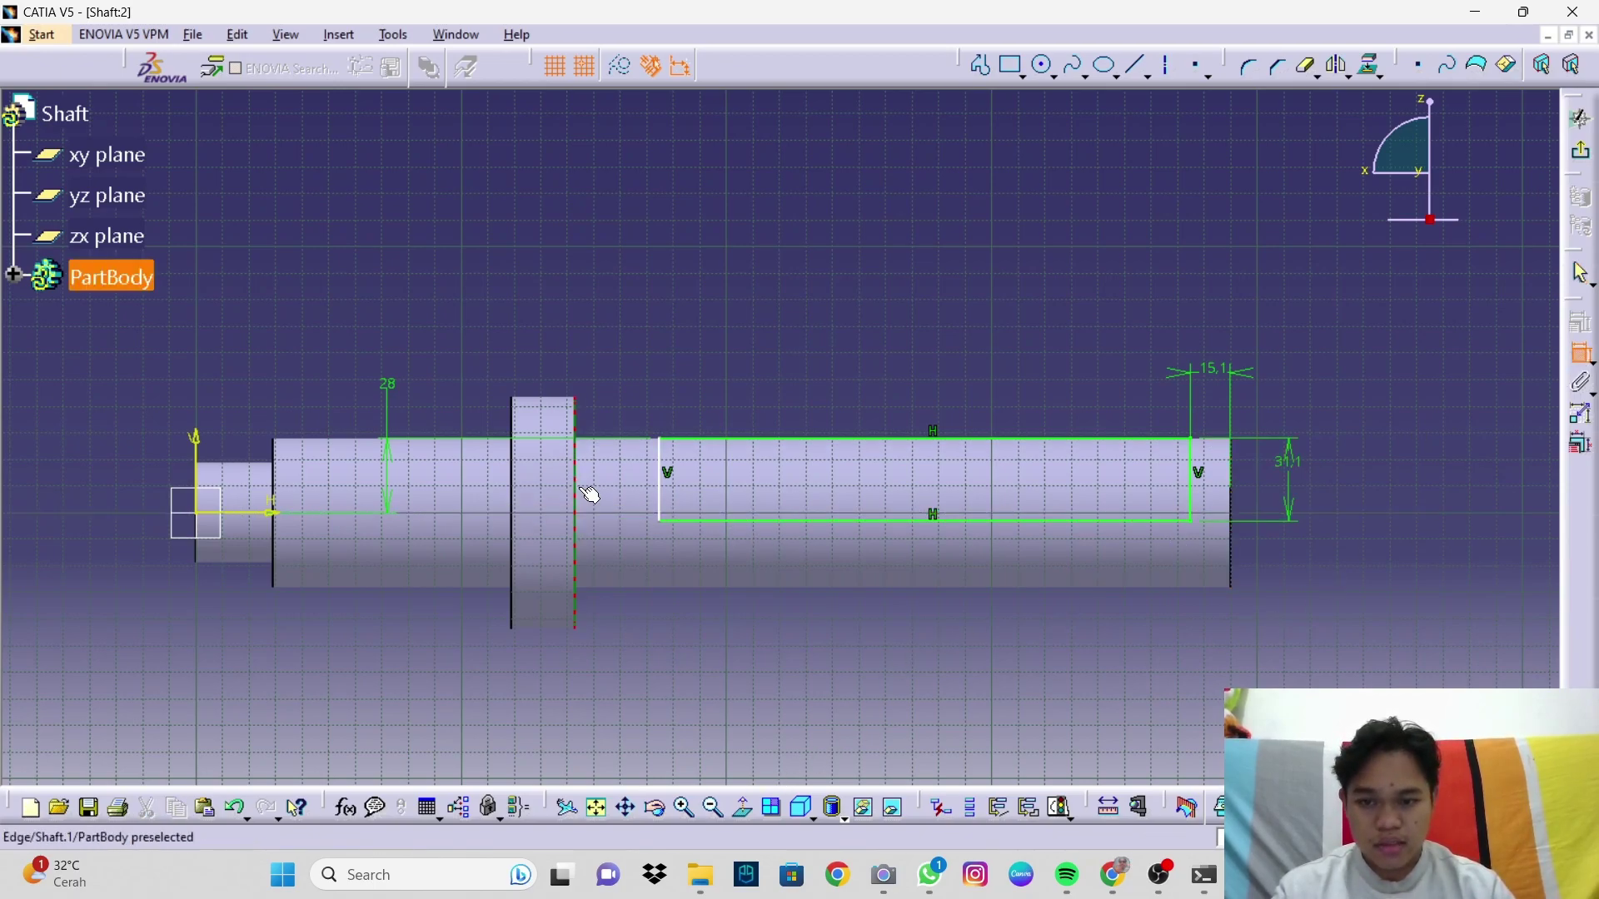
left_click(661, 498)
left_click(616, 693)
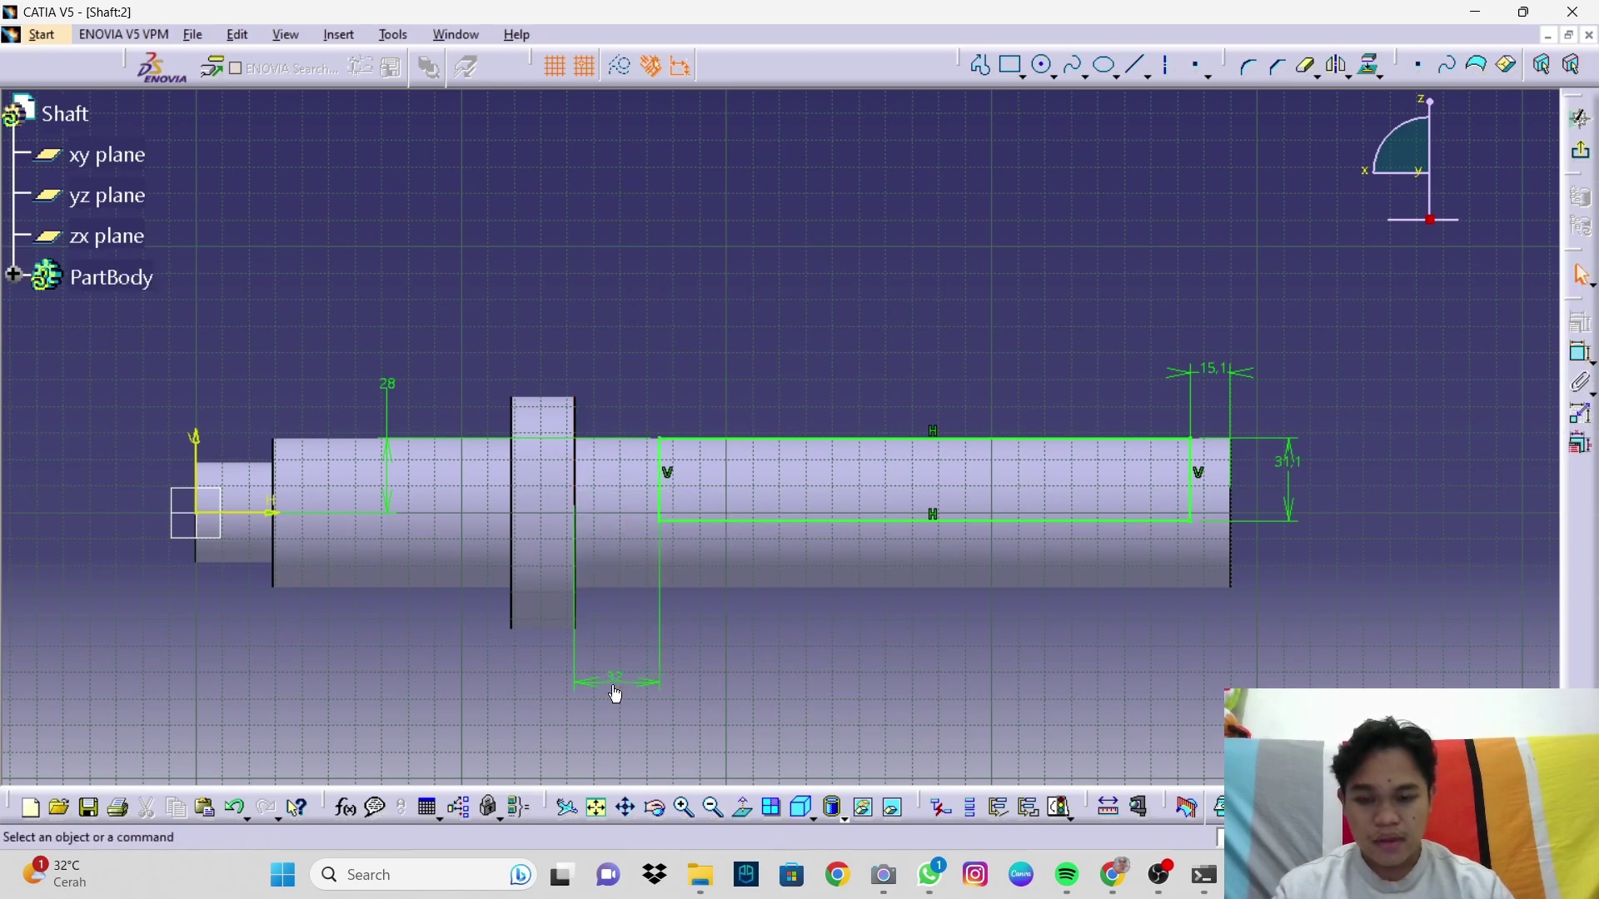
double_click(618, 683)
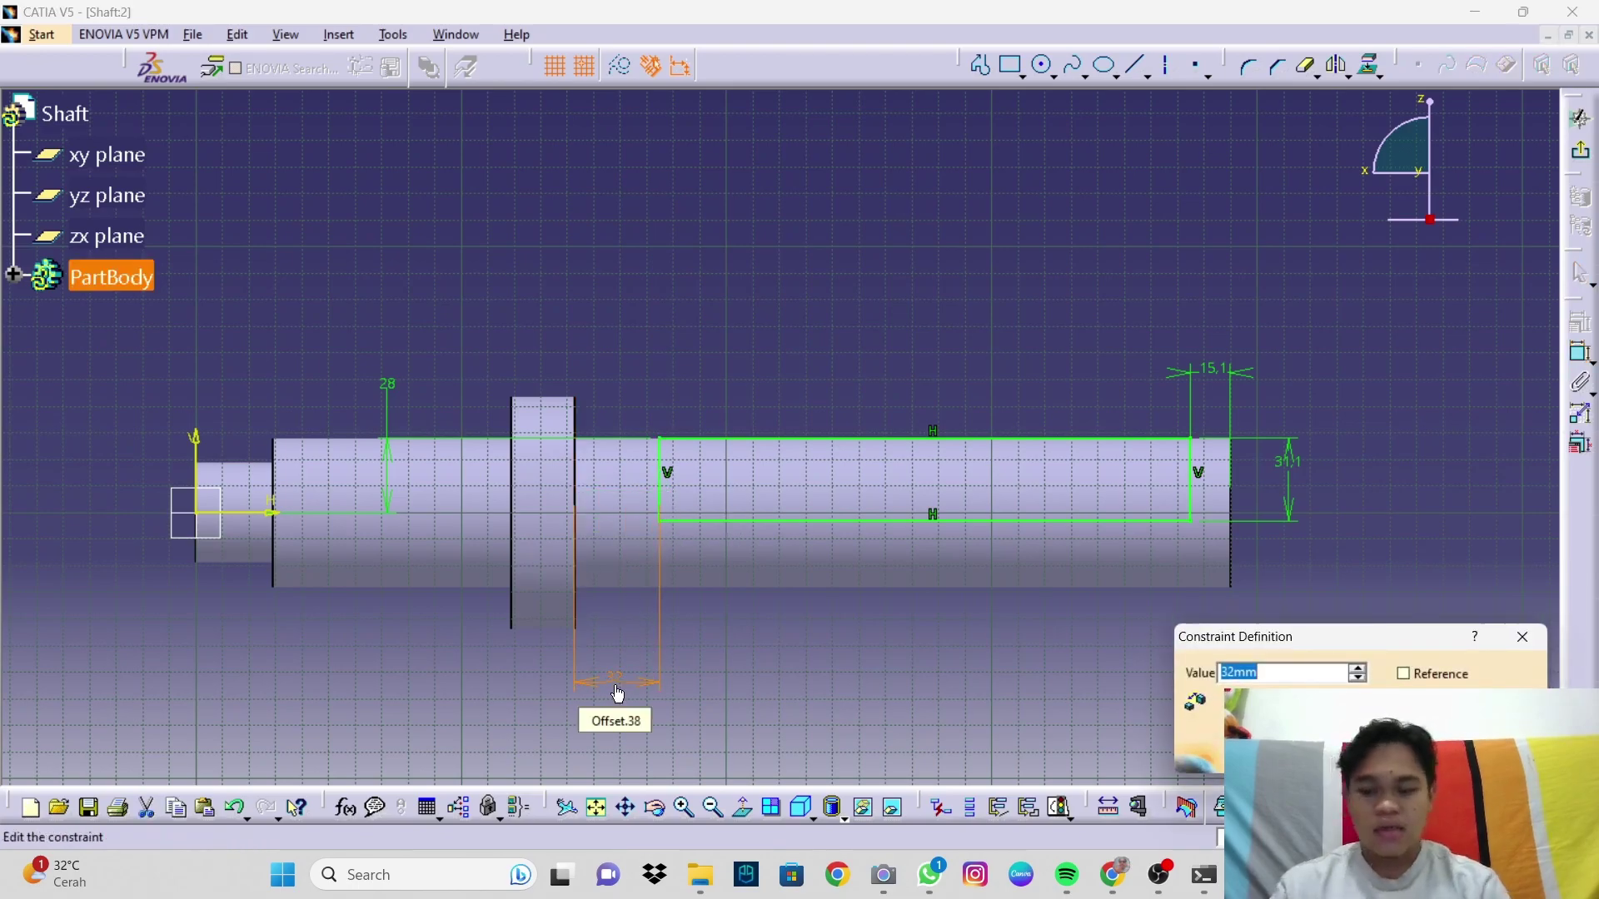
type("38")
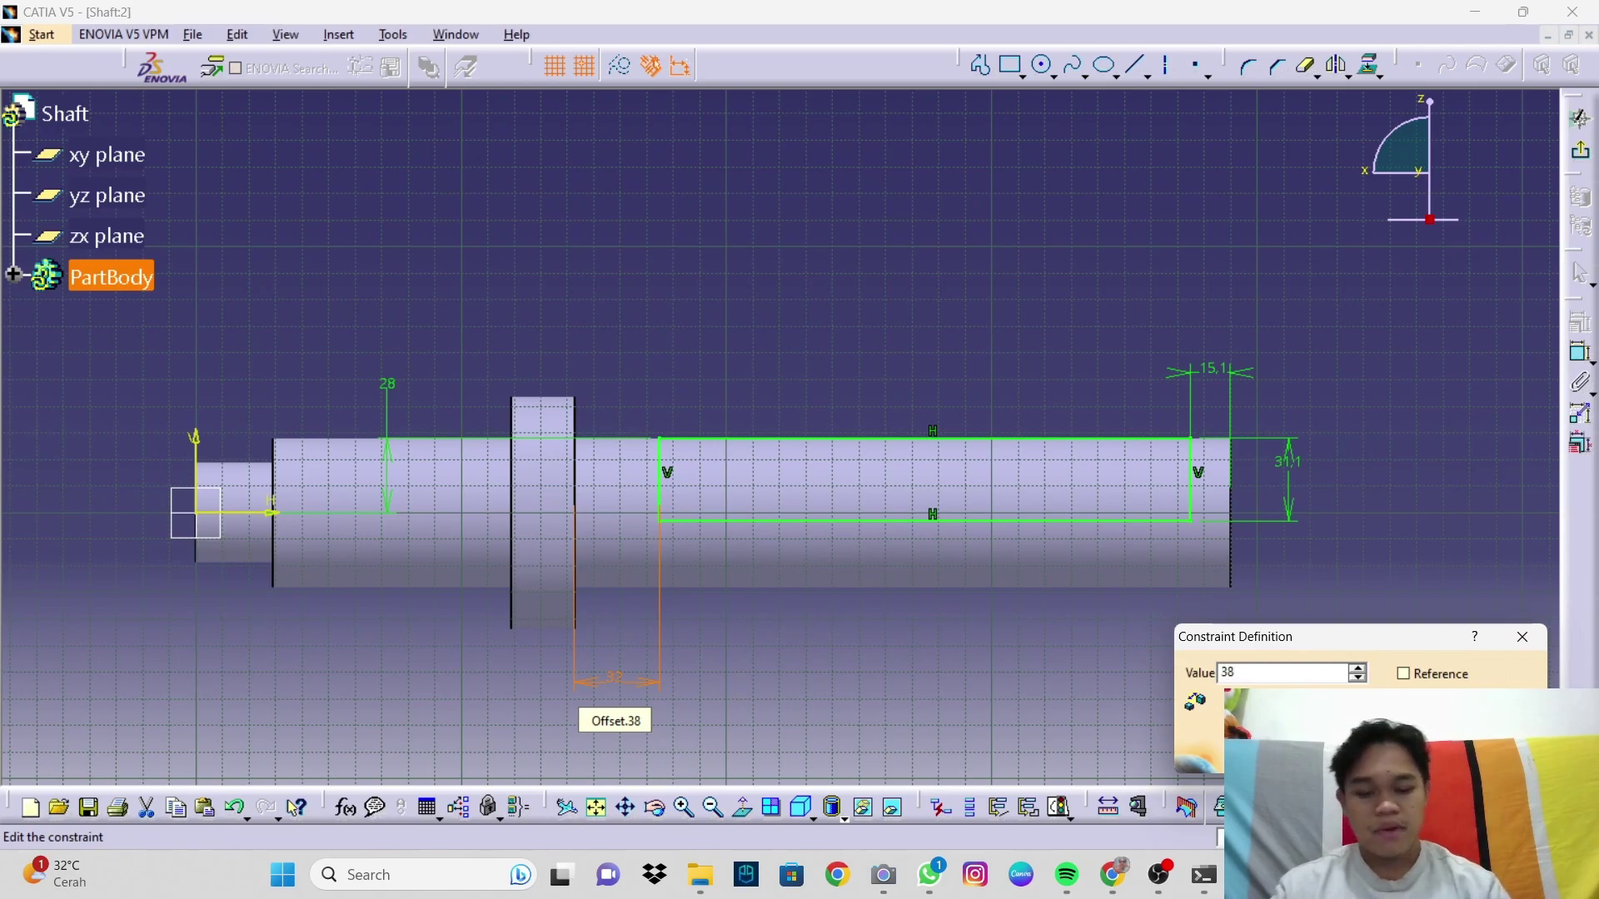
type(".2")
key("Return")
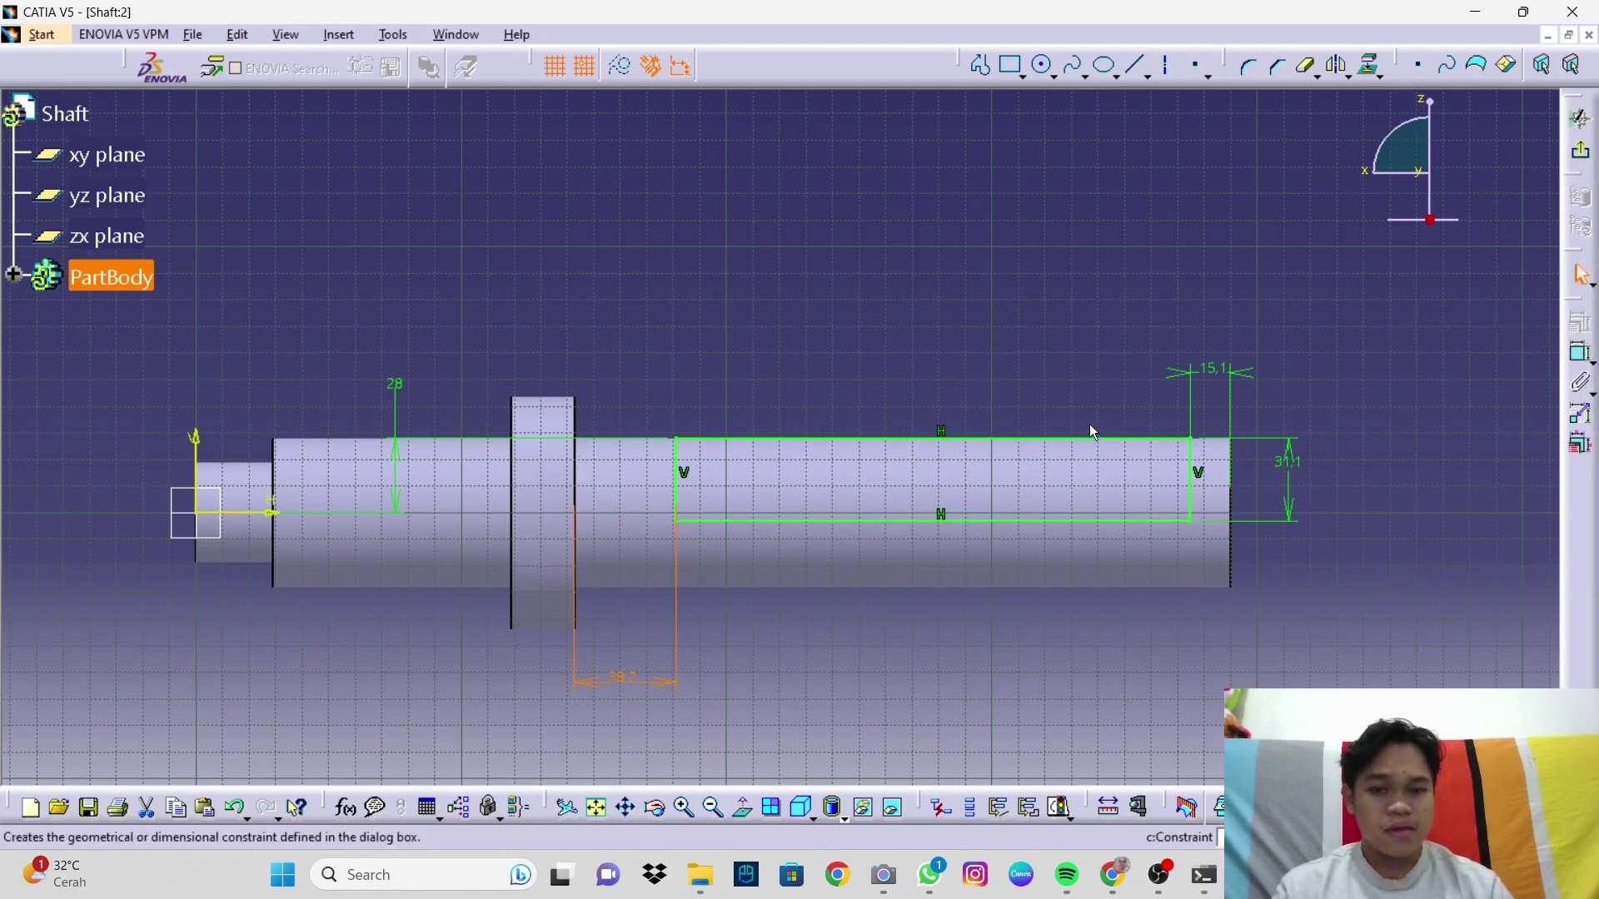
Step: Leave the sketch and start a pocket from the rectangle with first limit Up to next
left_click(1583, 158)
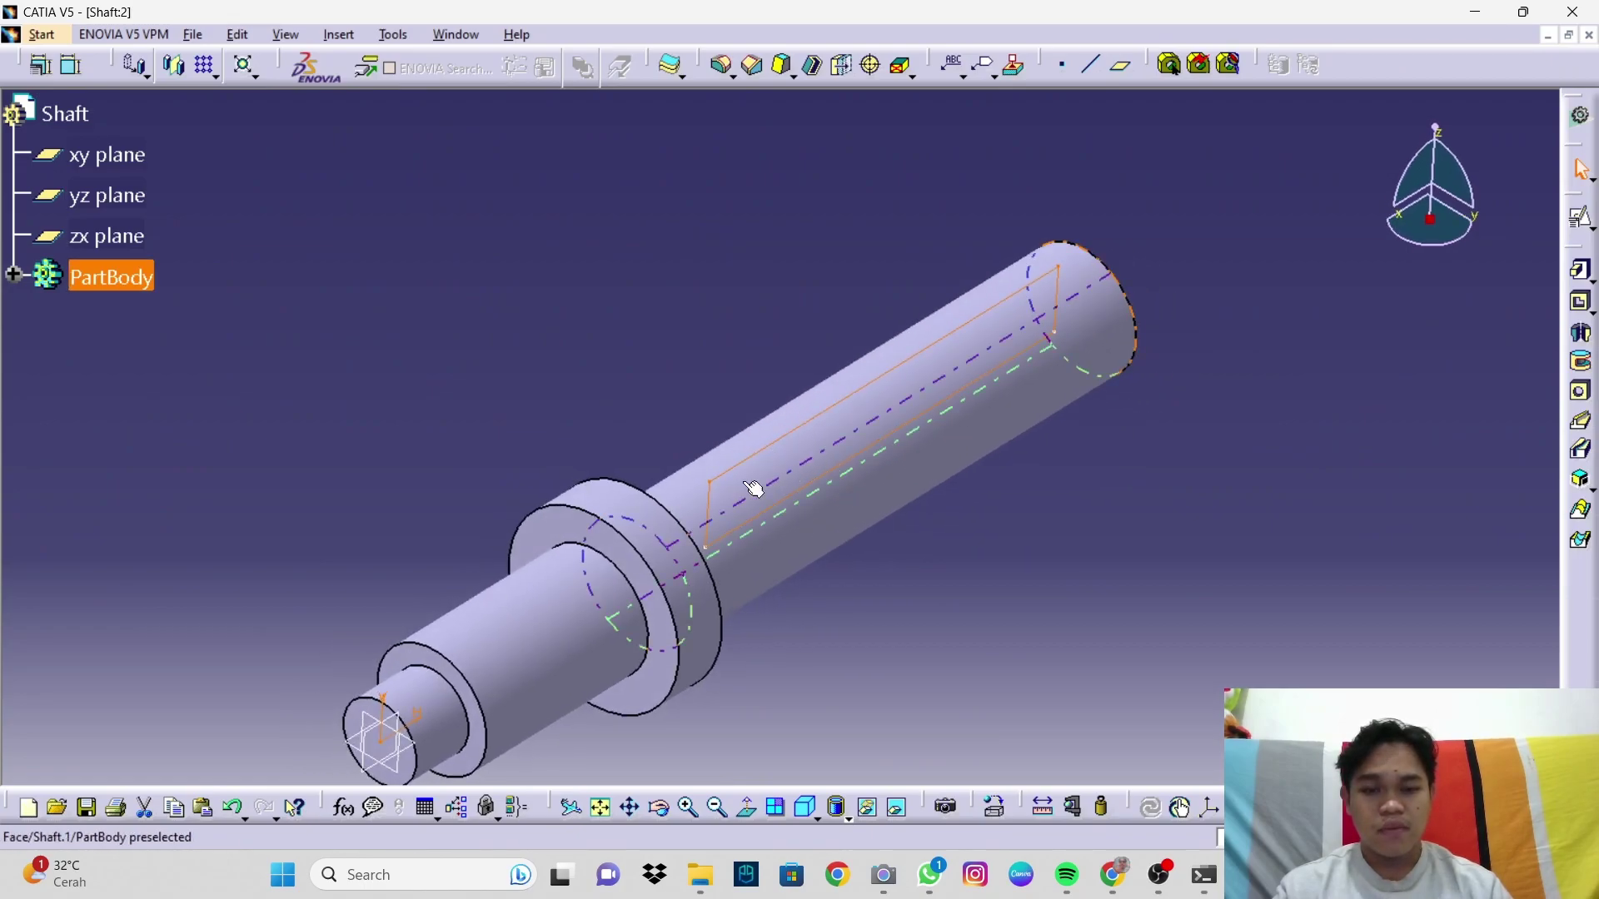
middle_click_drag(774, 500, 824, 671)
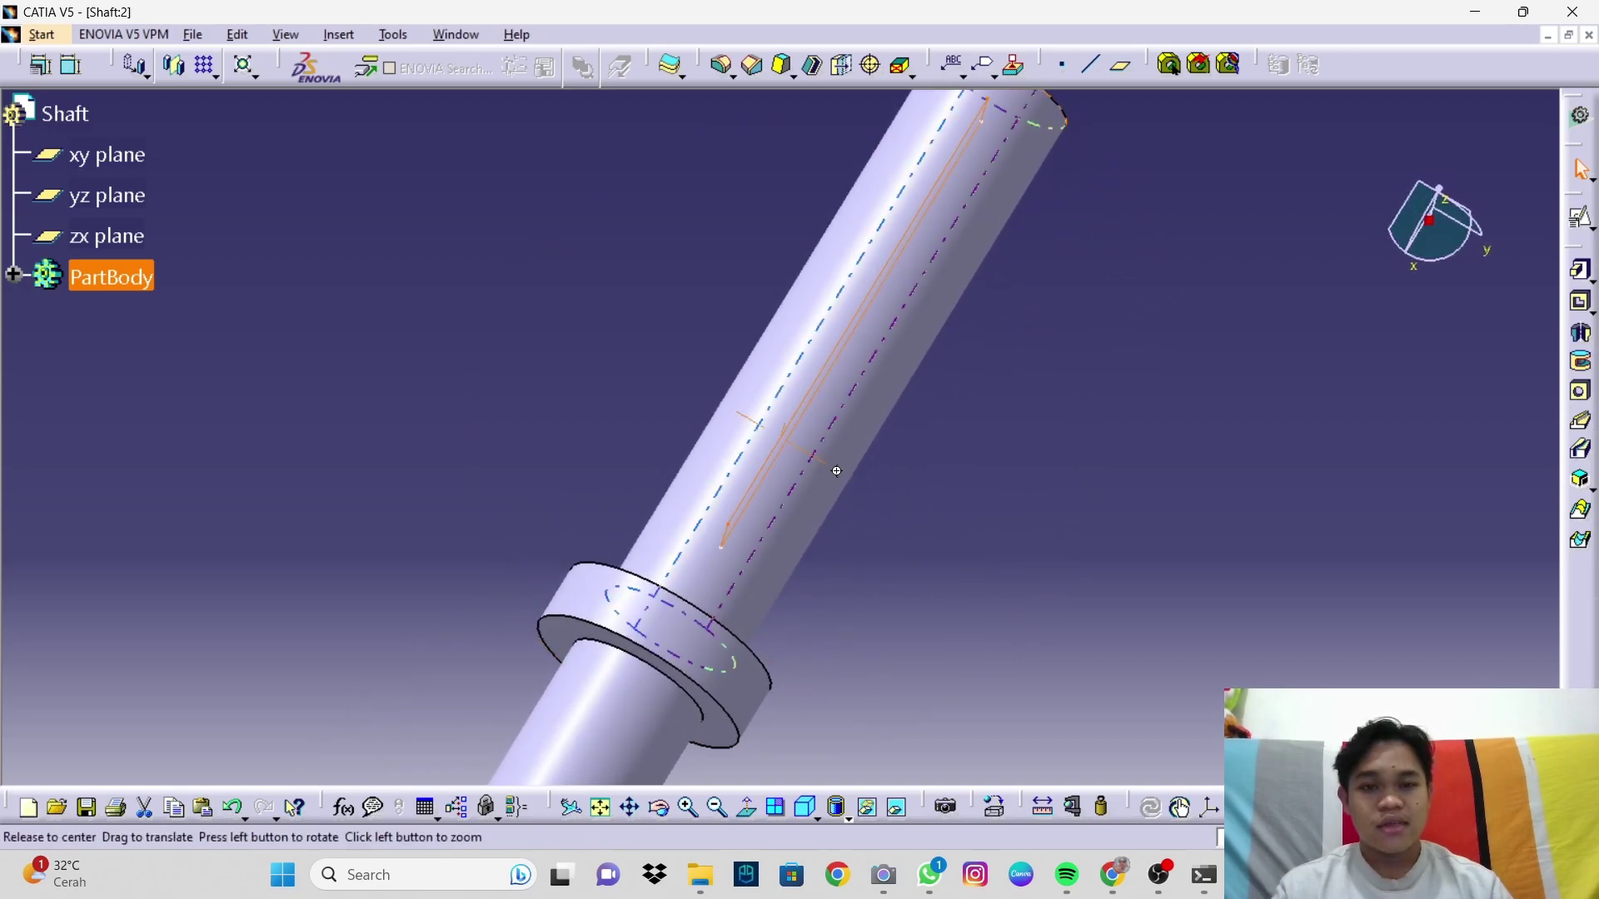
middle_click_drag(832, 468, 874, 591)
middle_click_drag(878, 535, 796, 483)
left_click(805, 807)
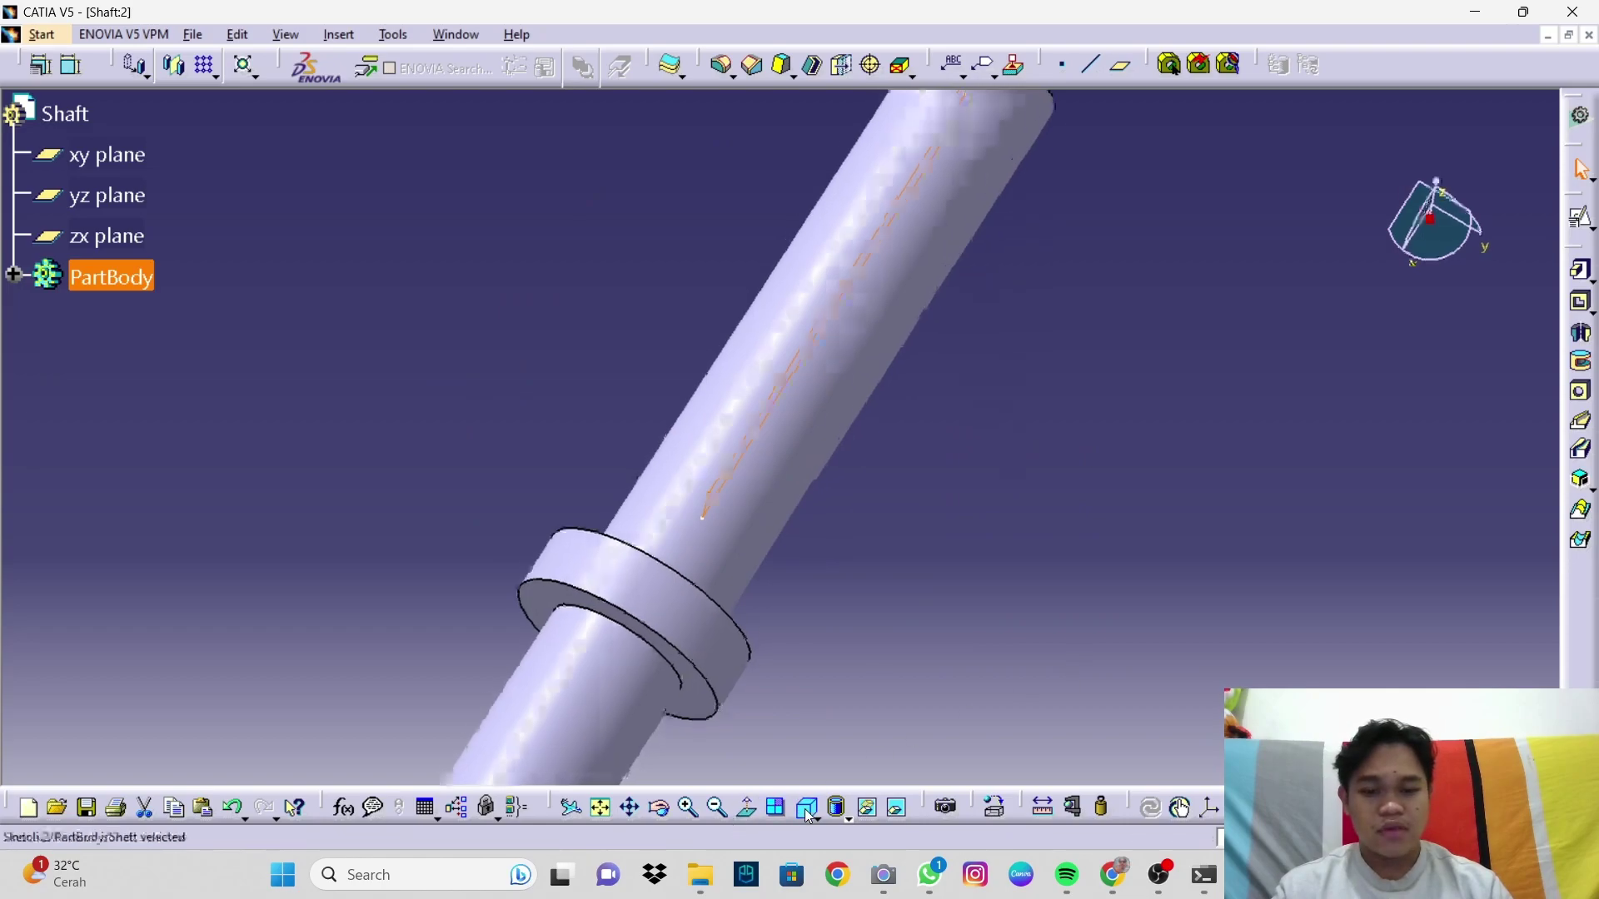
left_click(1581, 308)
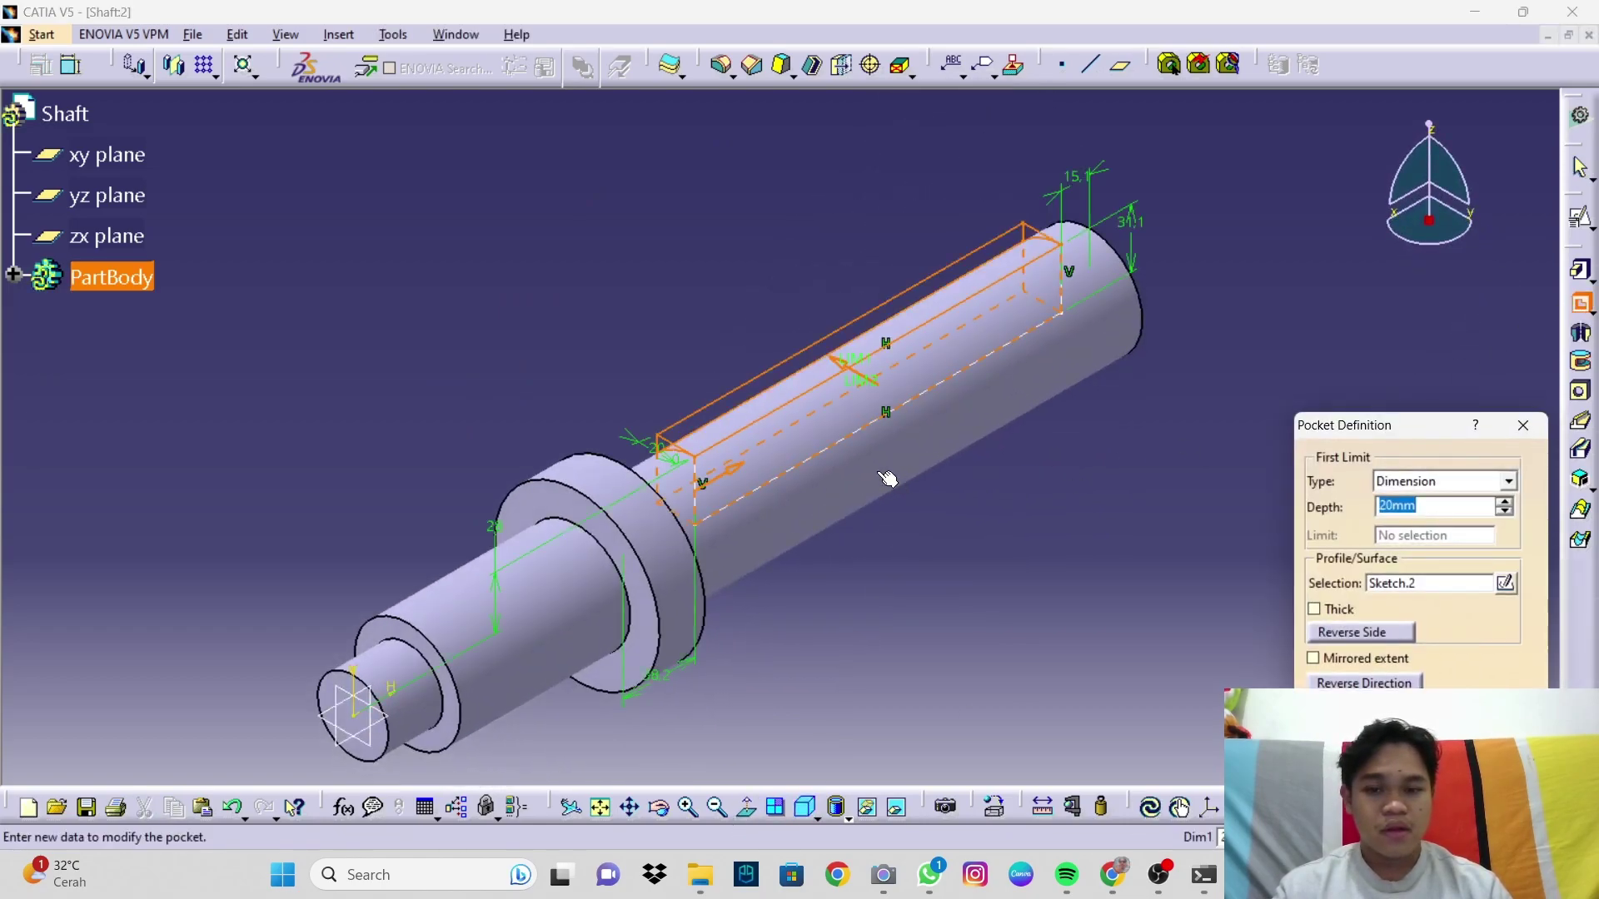
left_click(1429, 485)
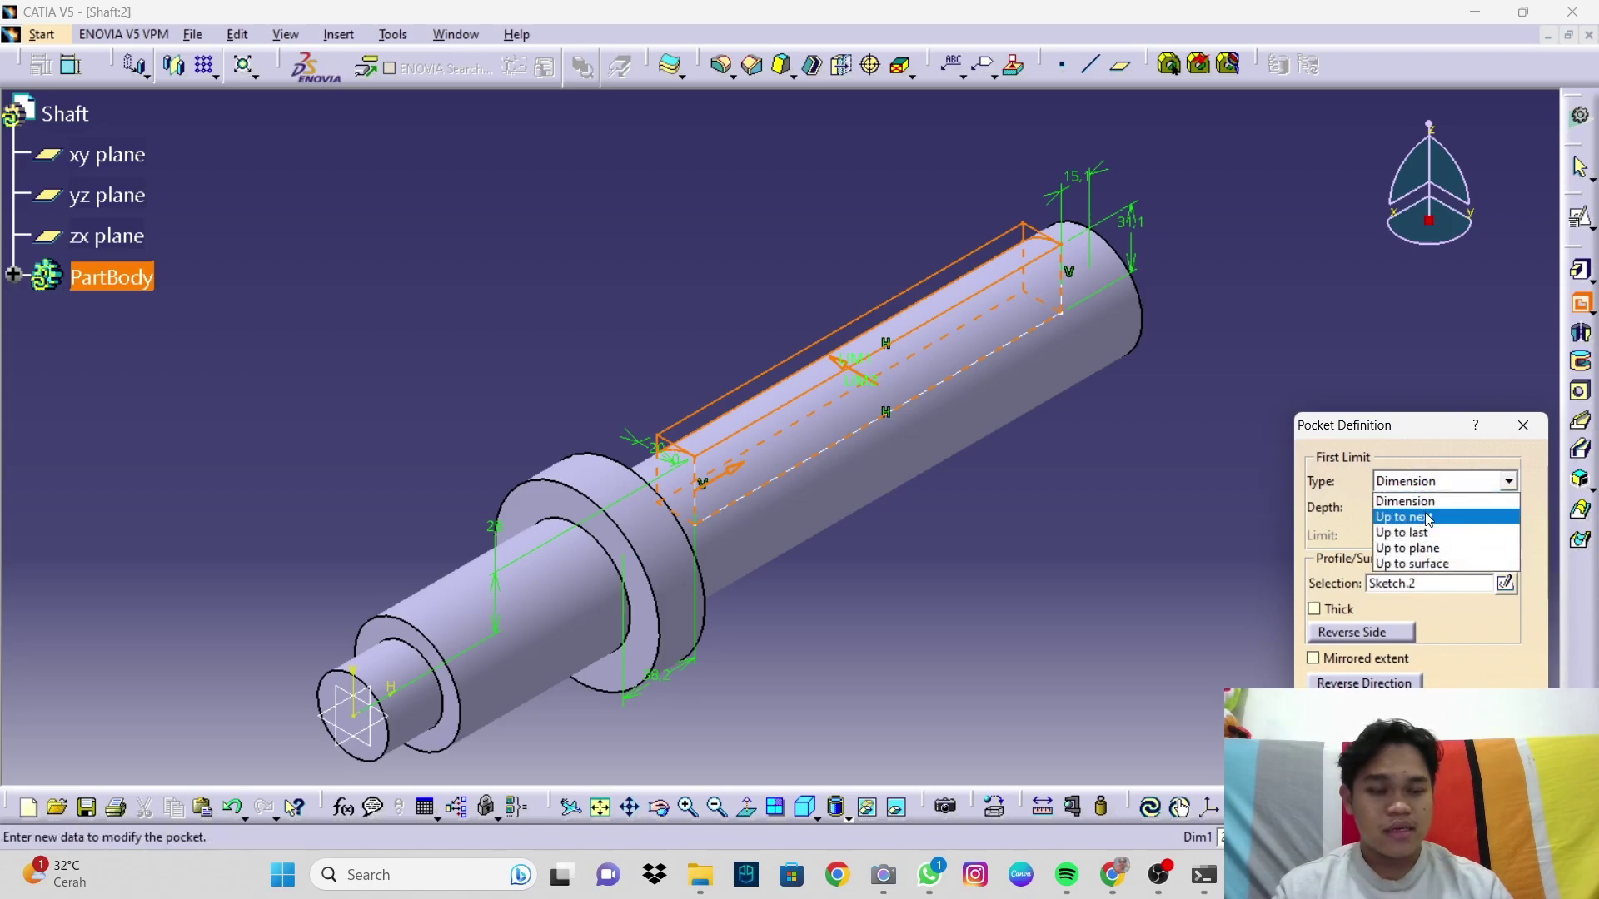
left_click(1429, 518)
Step: Set the pocket's second limit to Up to next as well
middle_click_drag(1027, 598, 1109, 505)
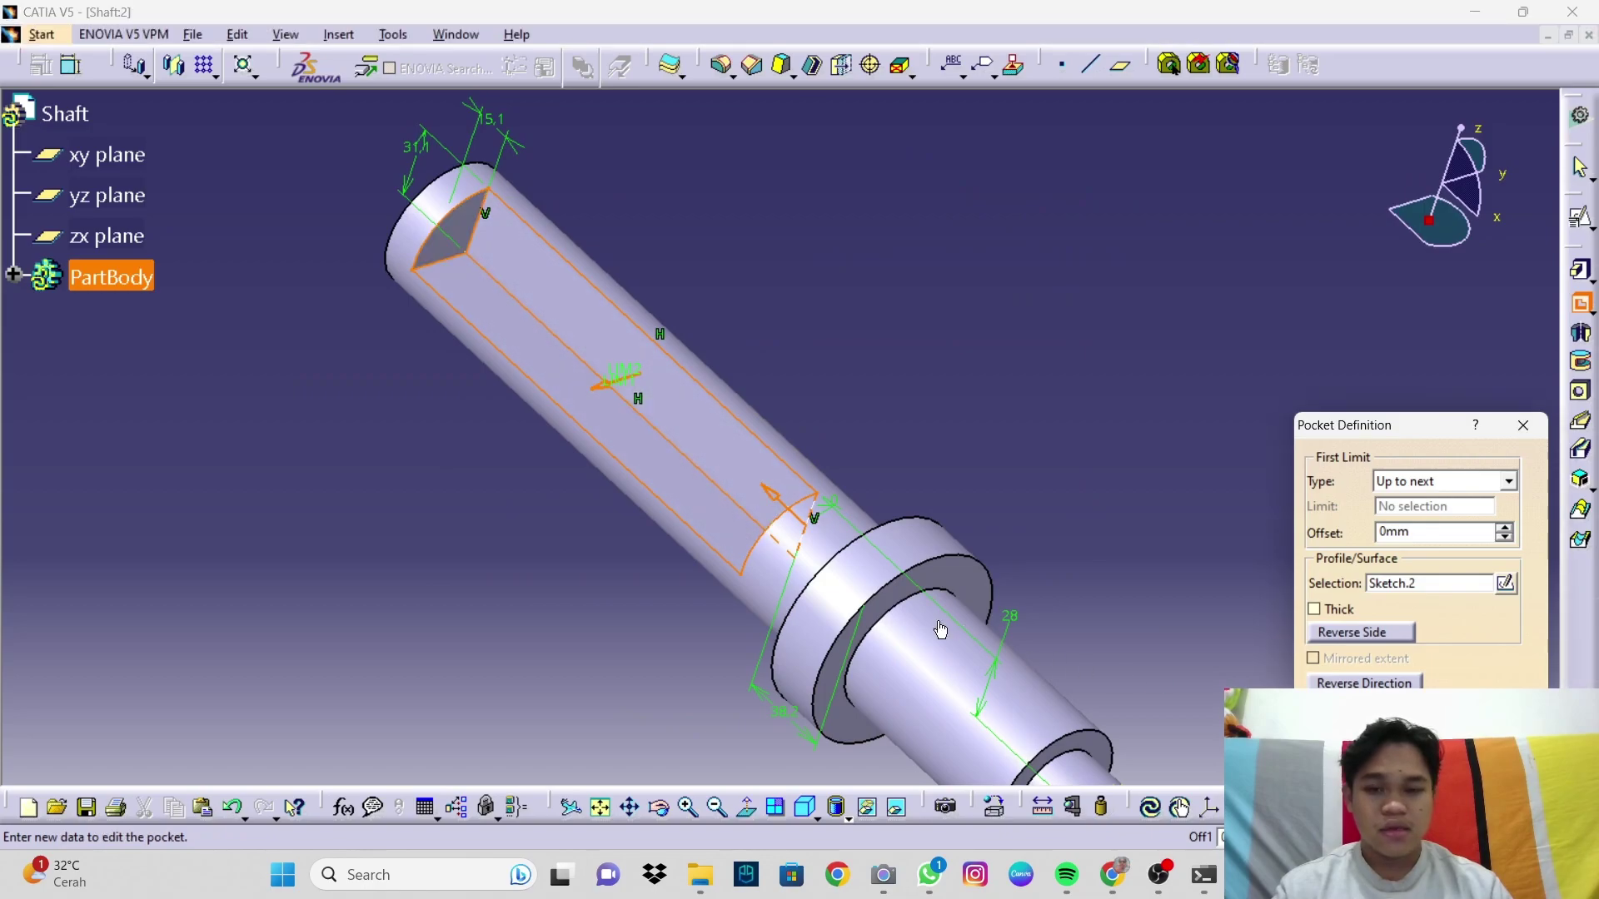
middle_click_drag(577, 364, 687, 434)
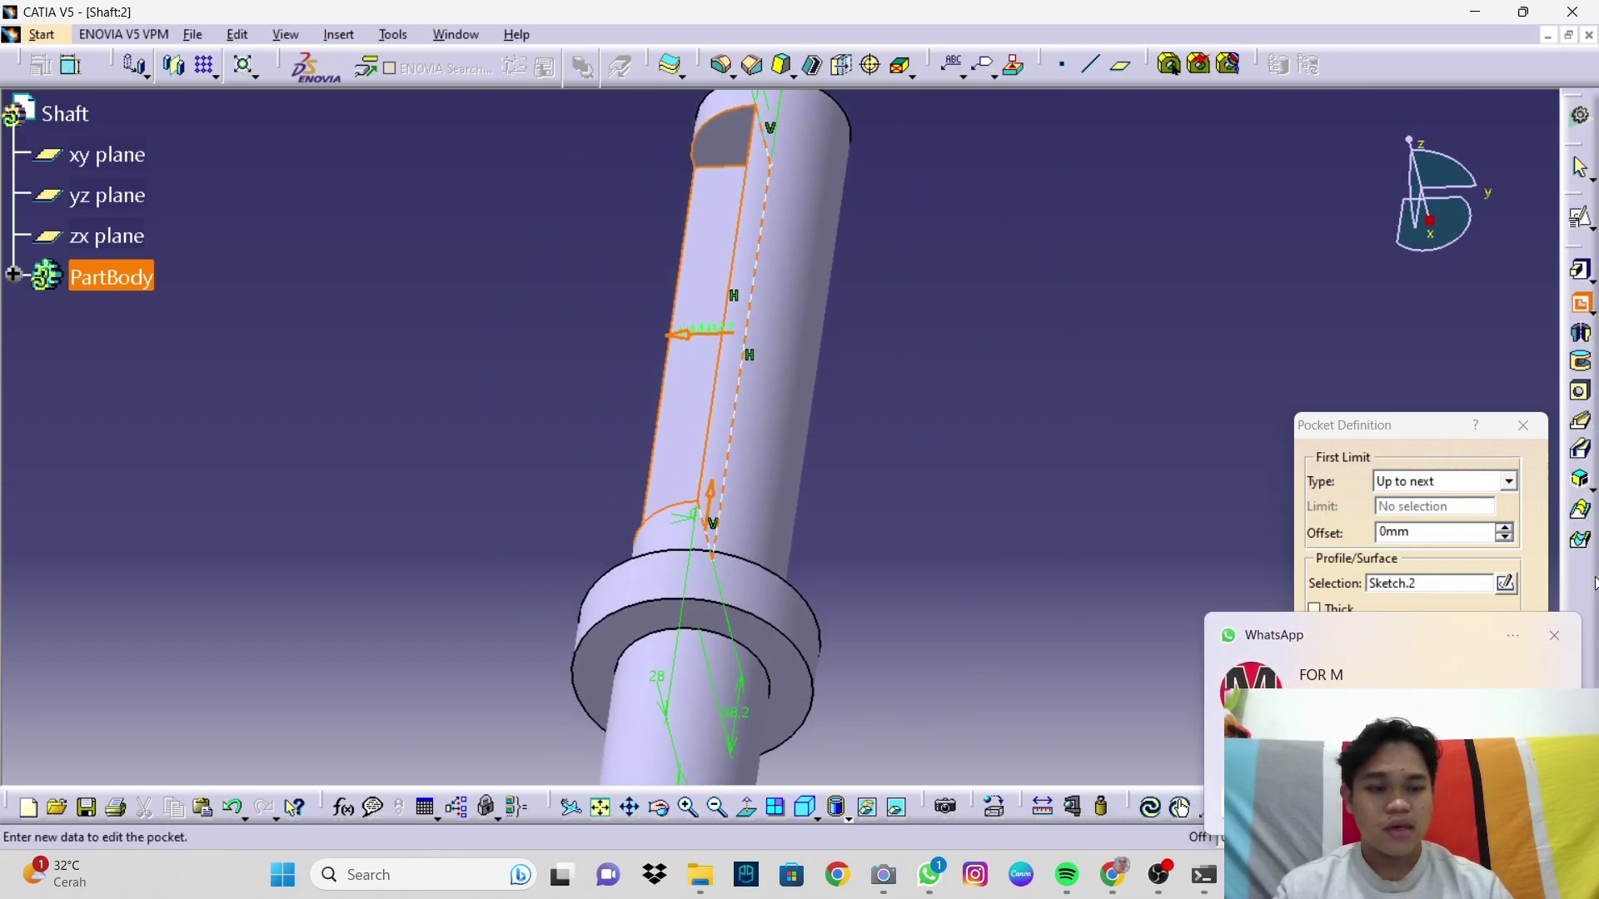
left_click(1554, 640)
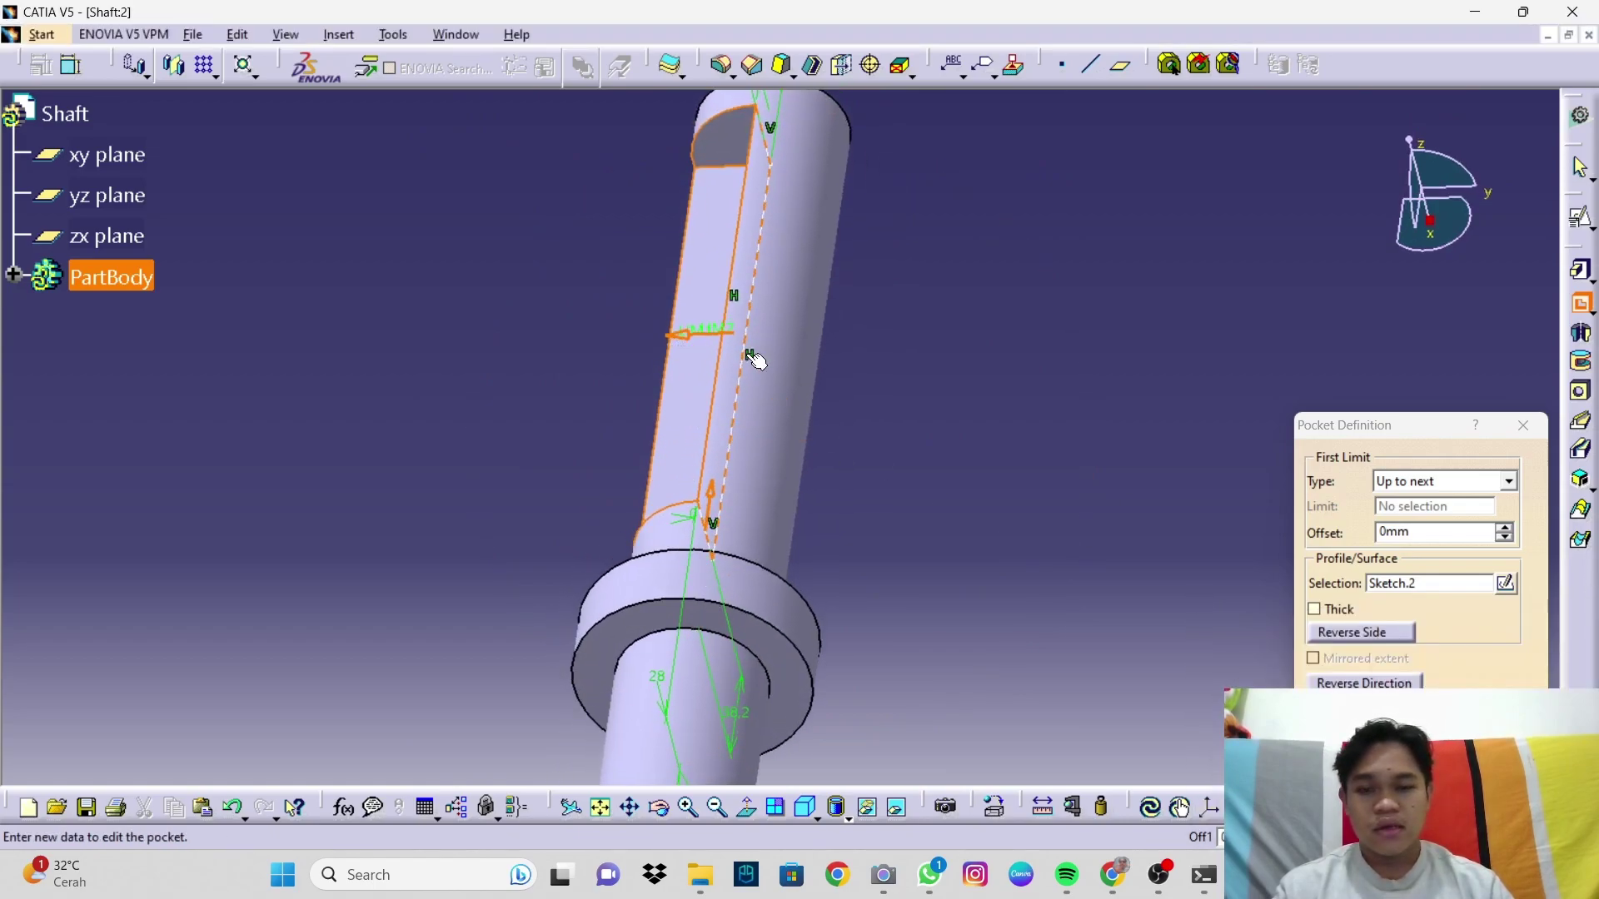
middle_click_drag(961, 557, 1222, 497)
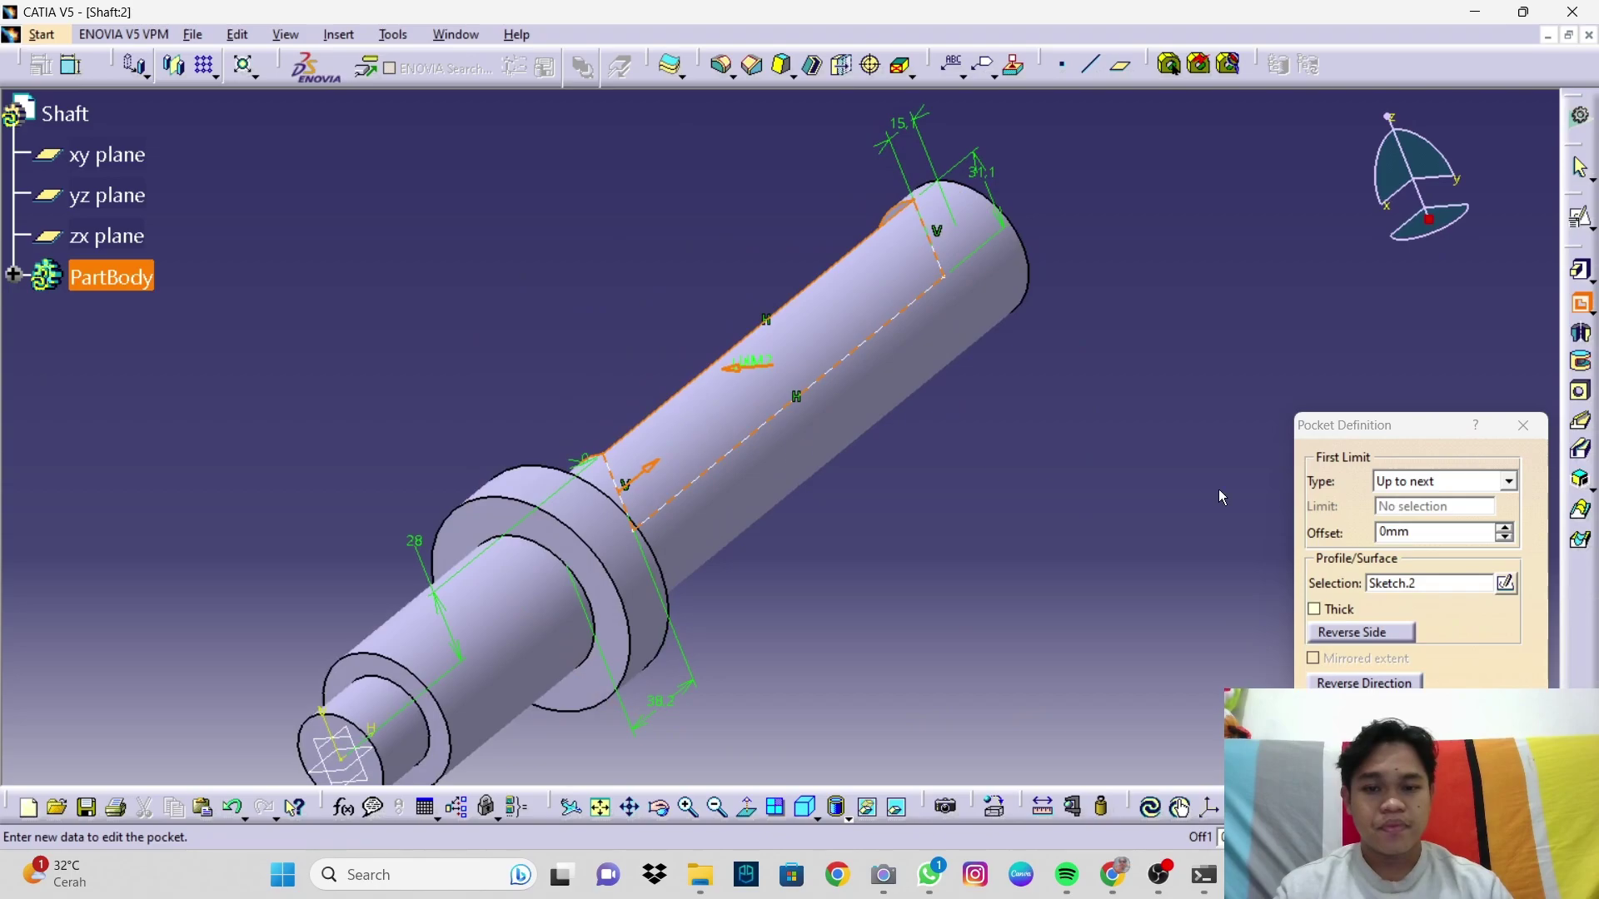
left_click_drag(1417, 448, 1407, 284)
left_click(1487, 556)
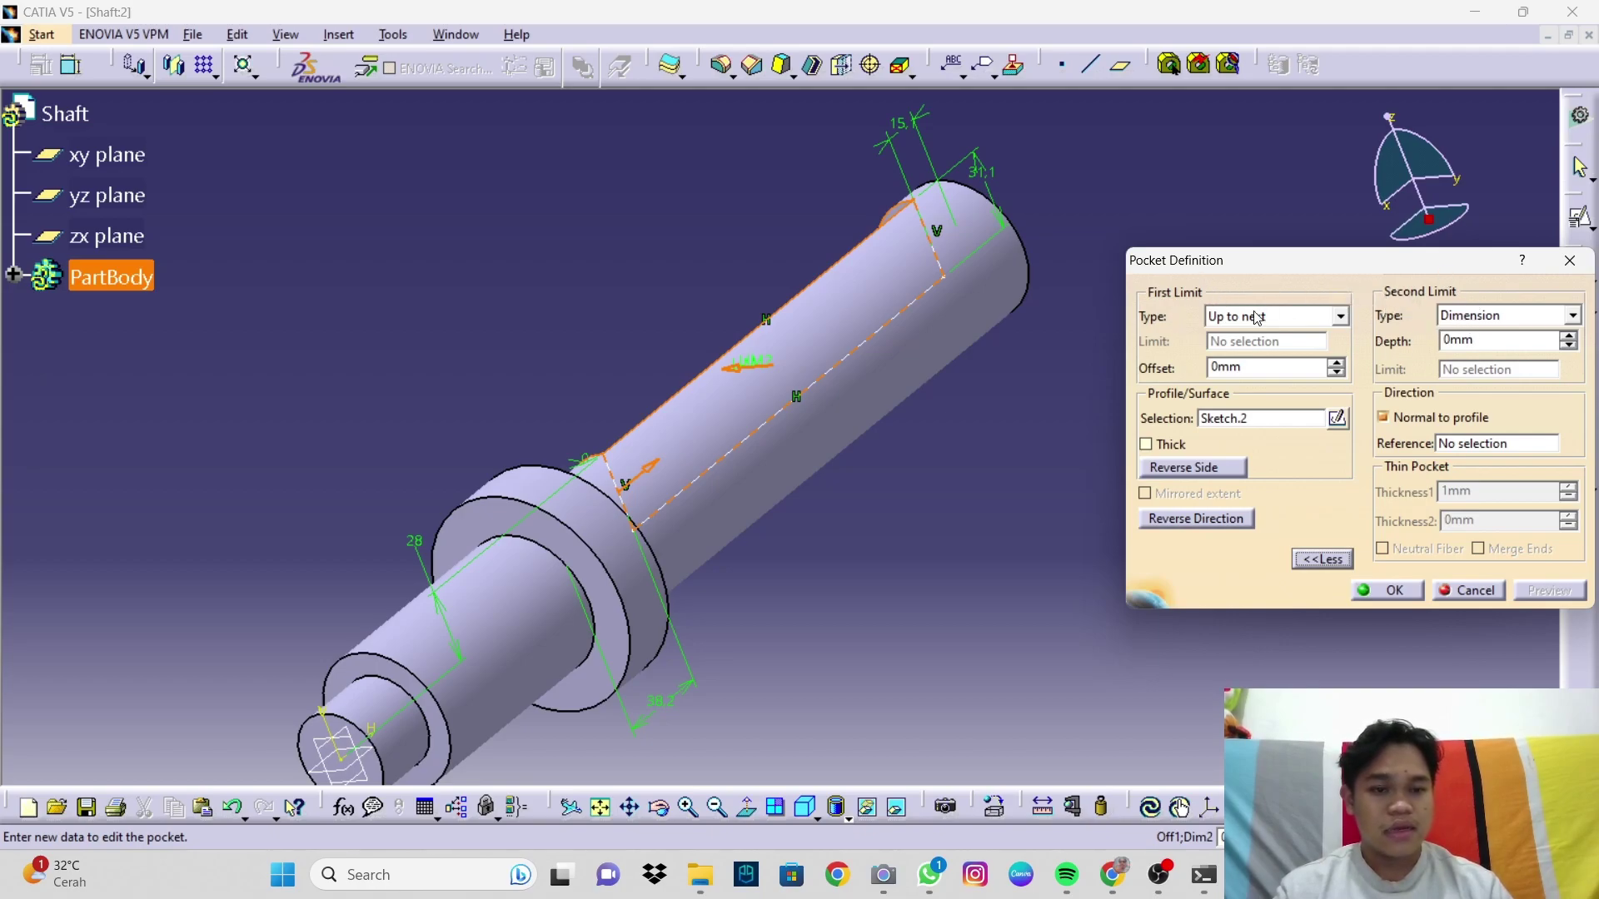
left_click(1494, 324)
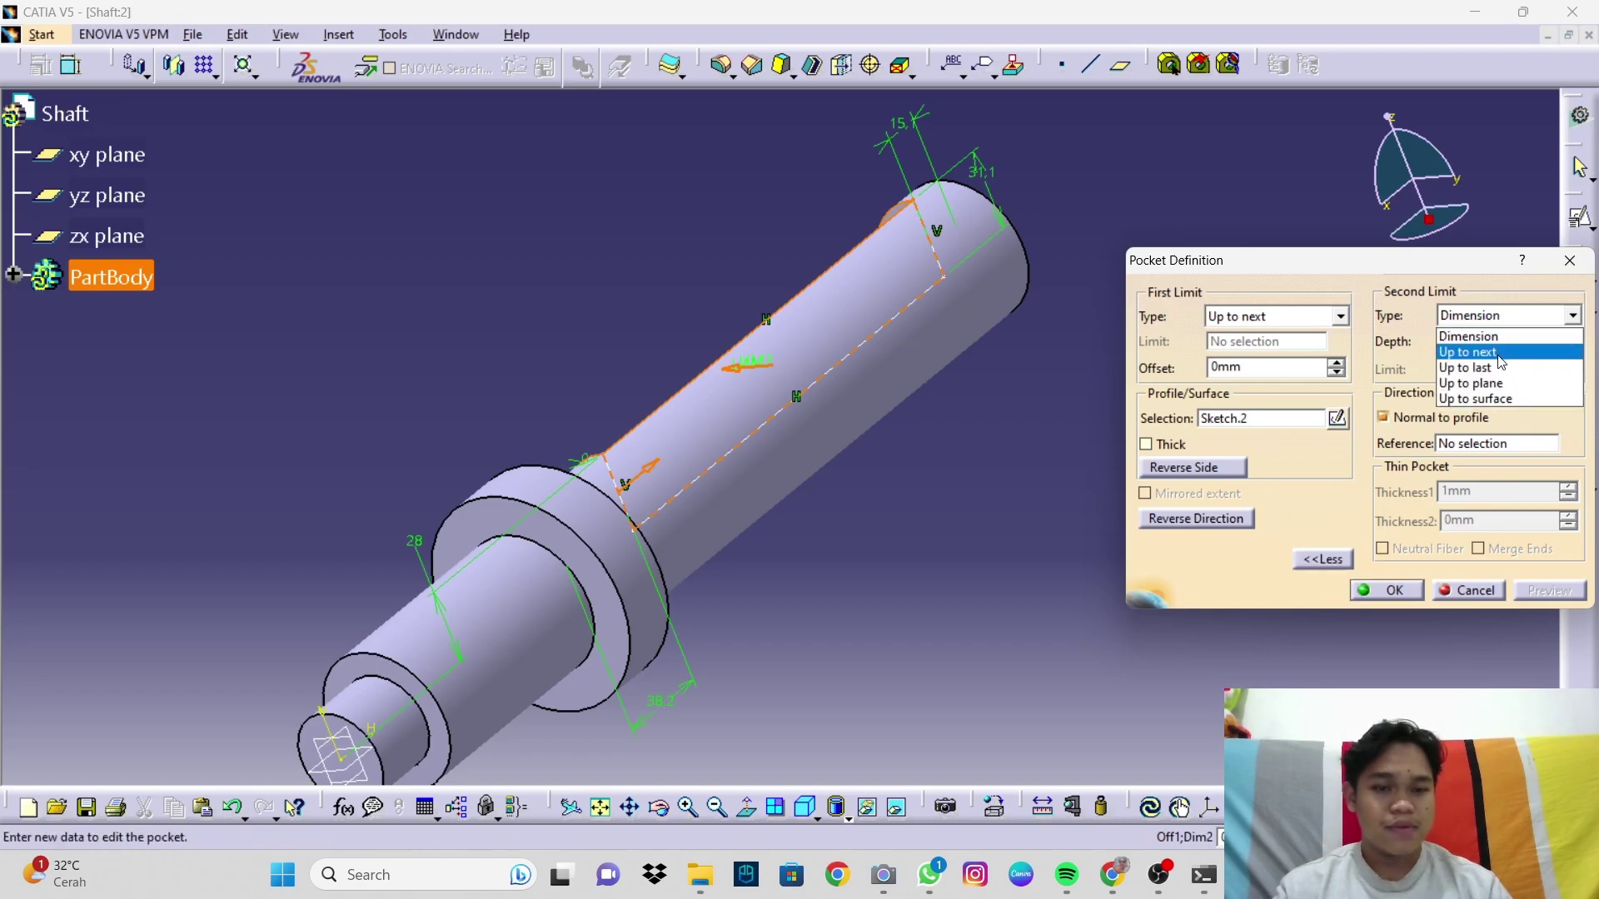
left_click(1478, 347)
Step: Preview and create the pocket, cutting a flat along the shaft's long section
middle_click_drag(963, 564, 781, 482)
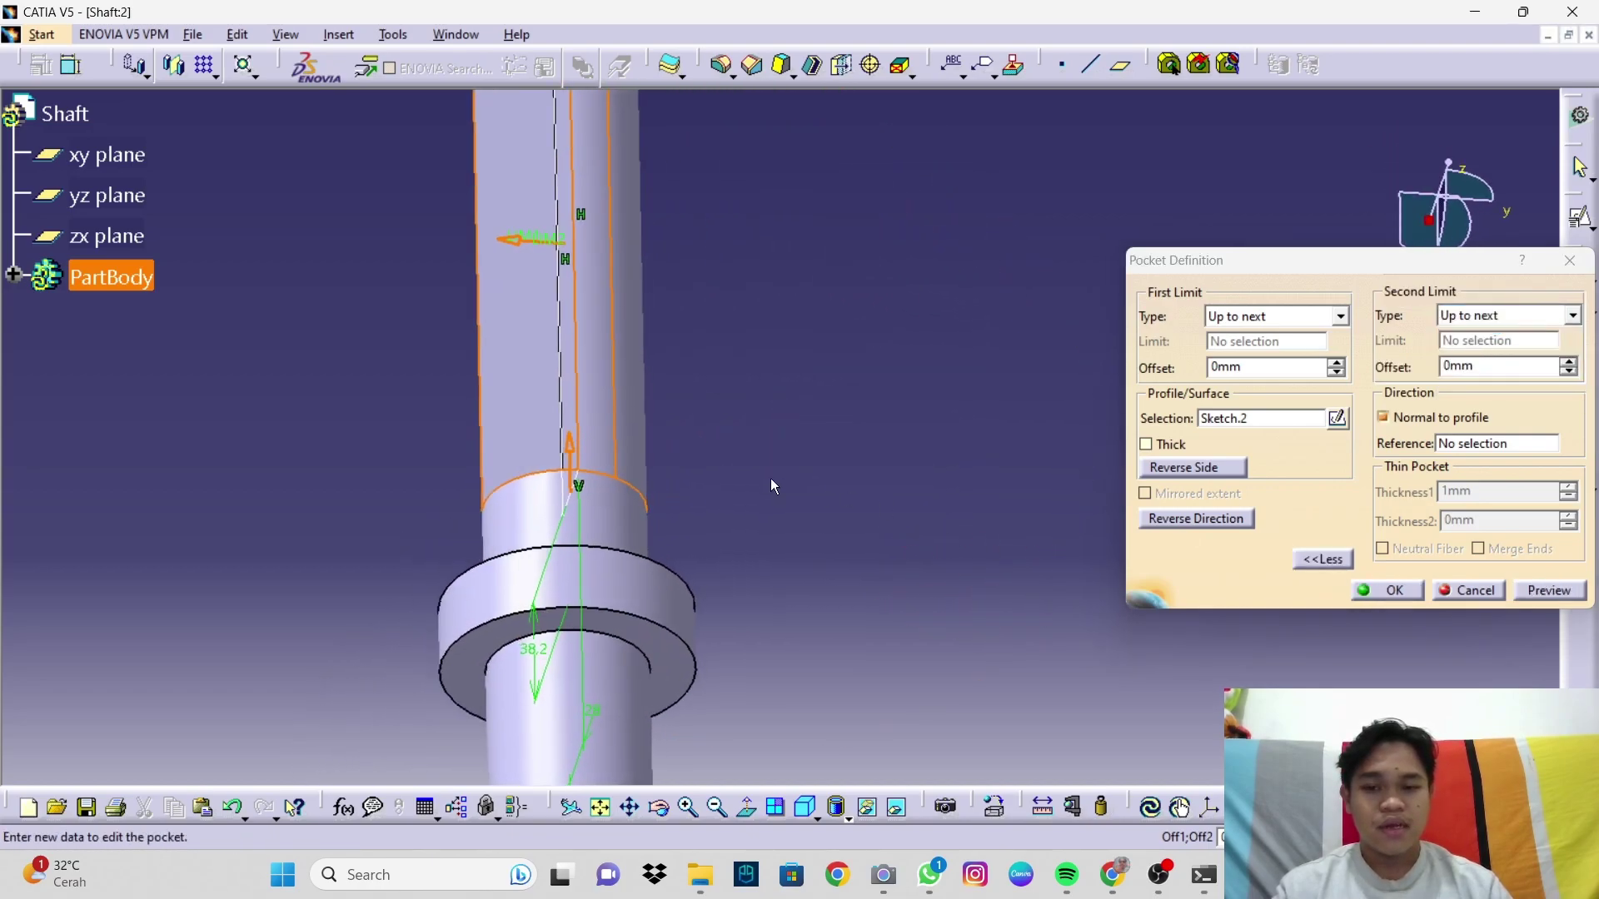
left_click(1551, 590)
middle_click_drag(778, 428, 636, 474)
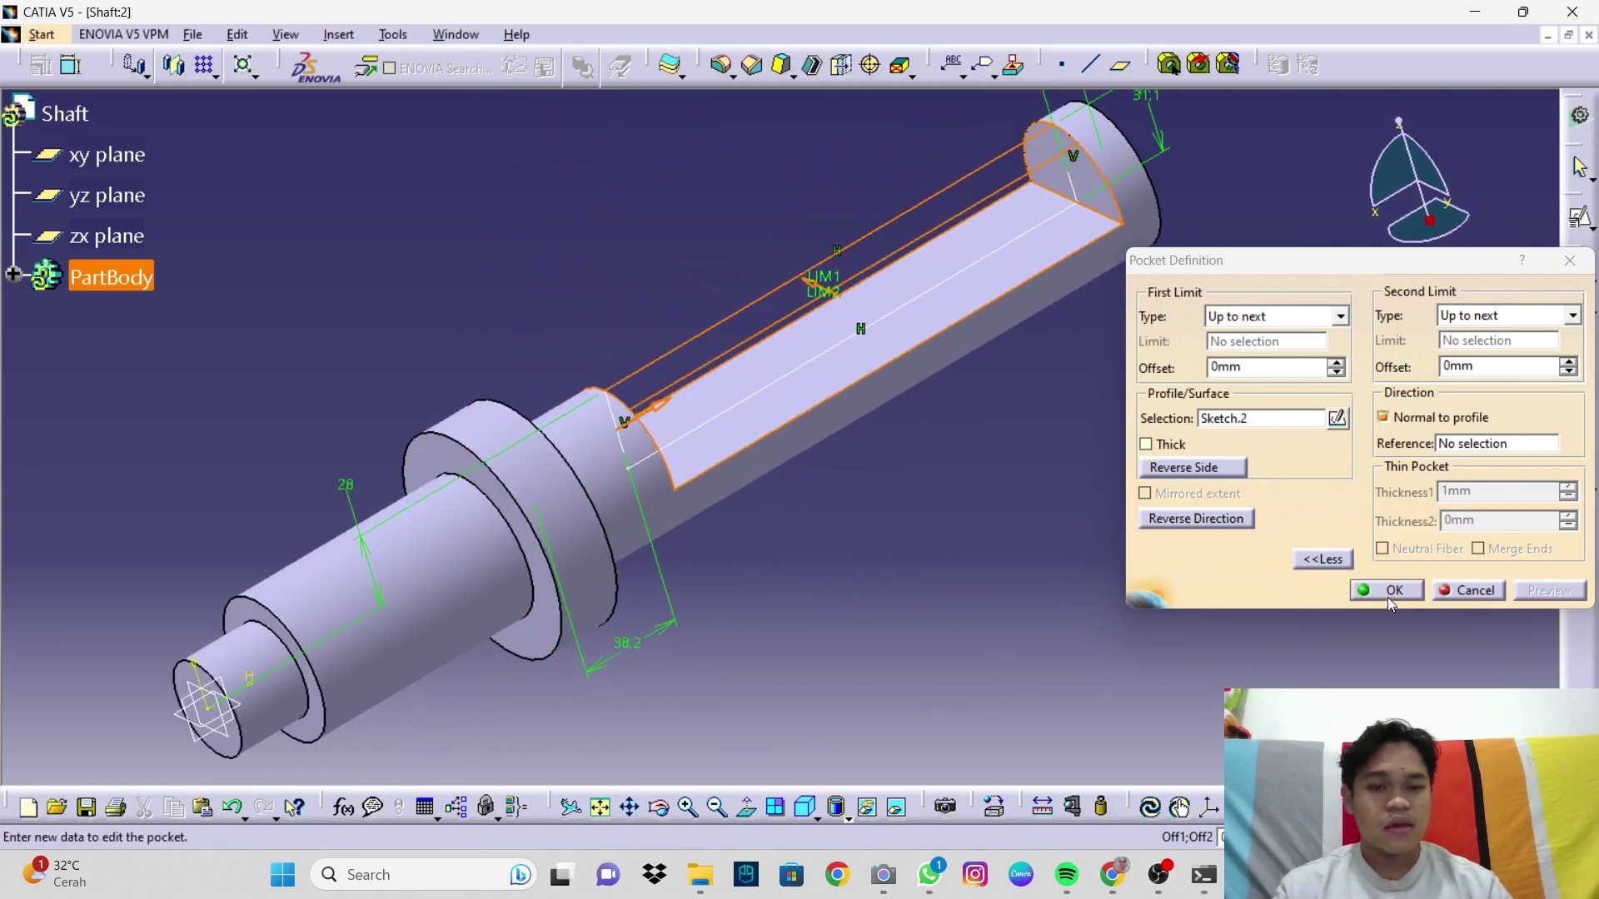
left_click(1388, 593)
middle_click_drag(1207, 616, 991, 426)
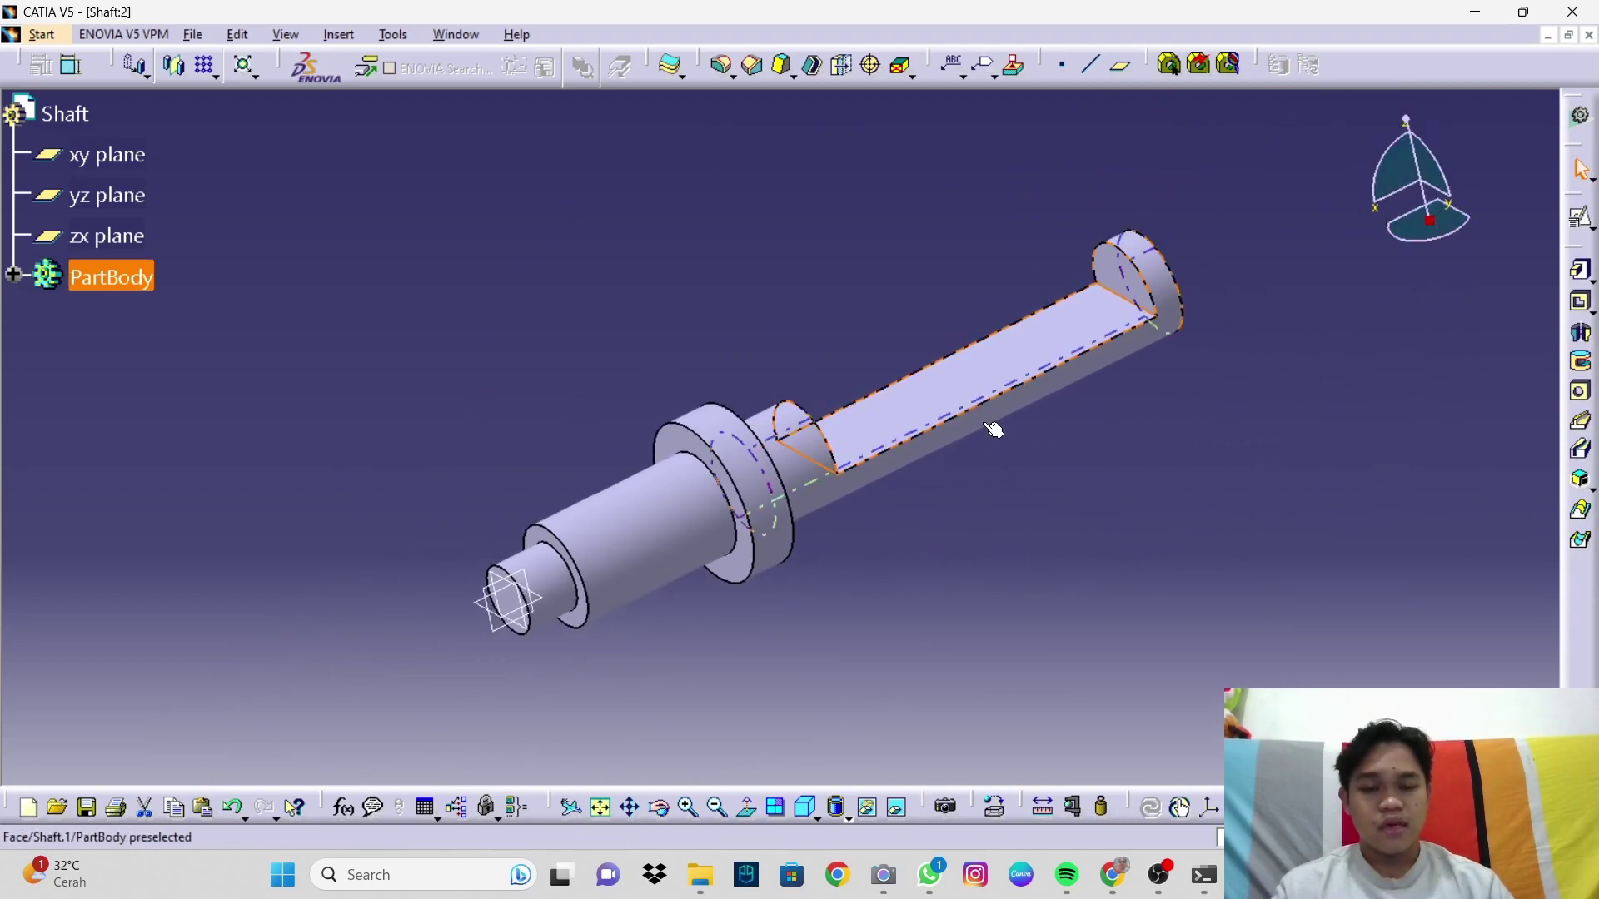
left_click(1082, 446)
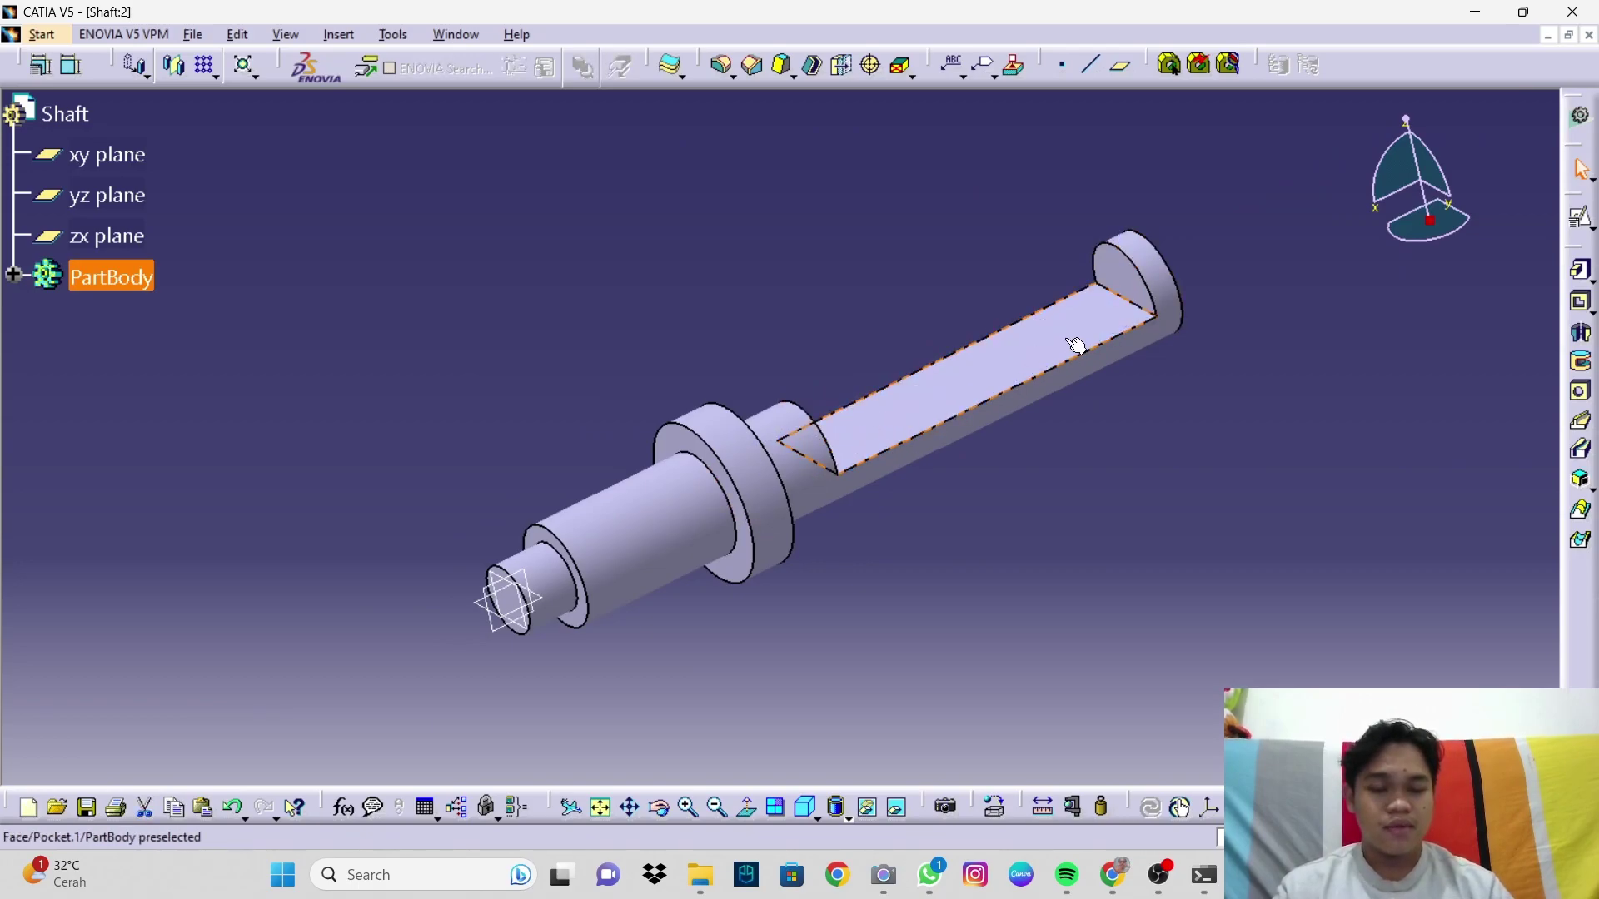
left_click(1057, 358)
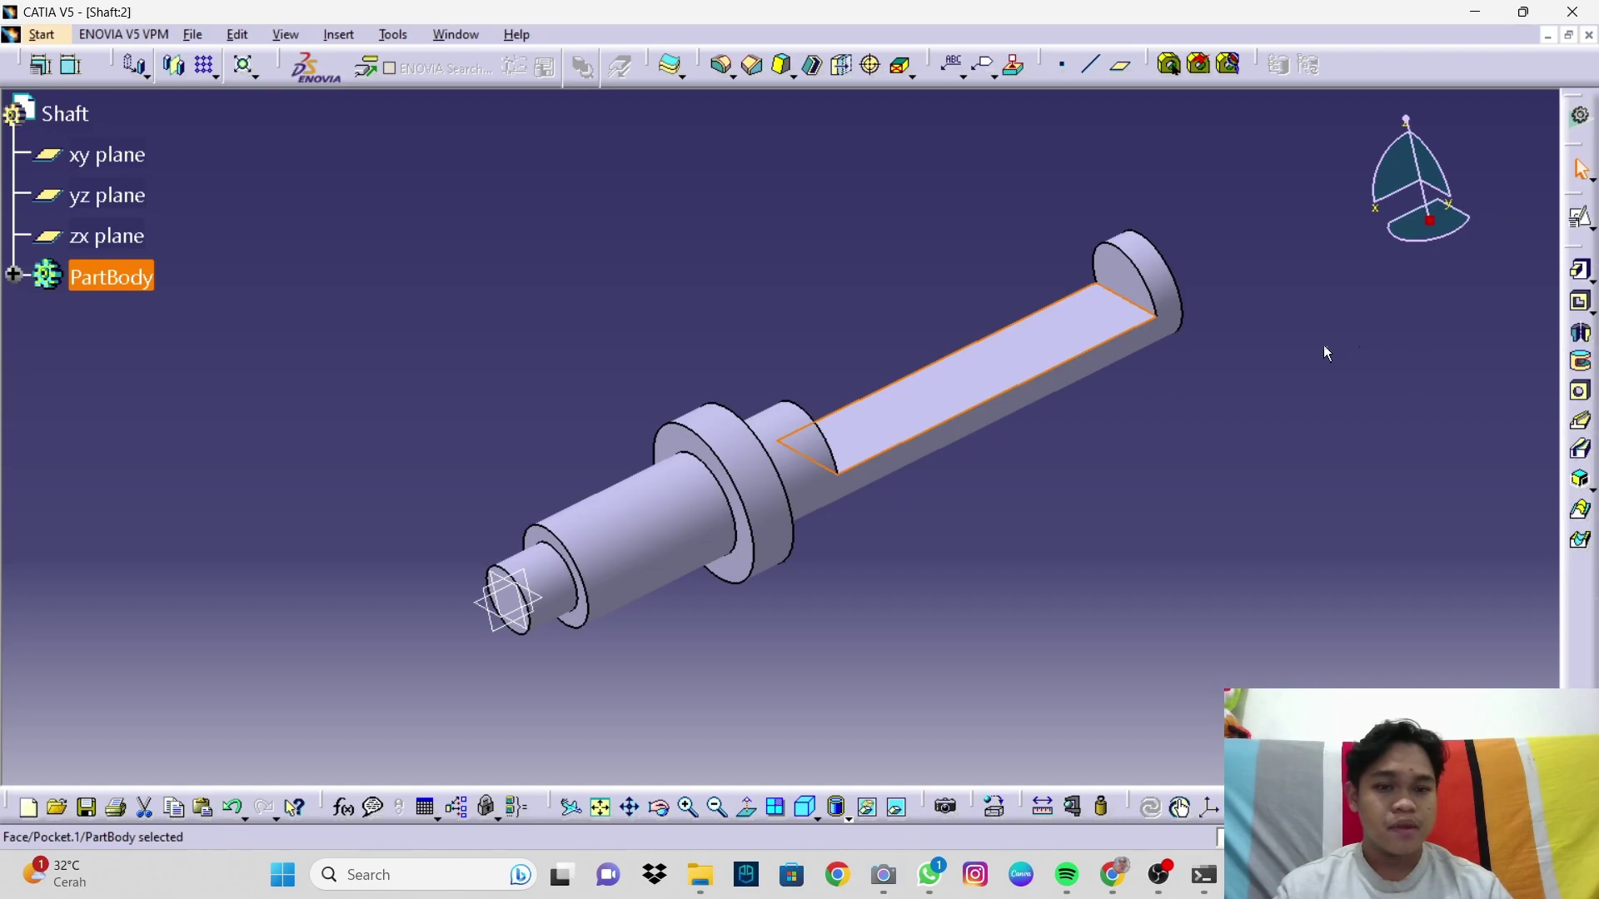
Step: Start a positioned sketch on the pocket's flat face
left_click(1069, 433)
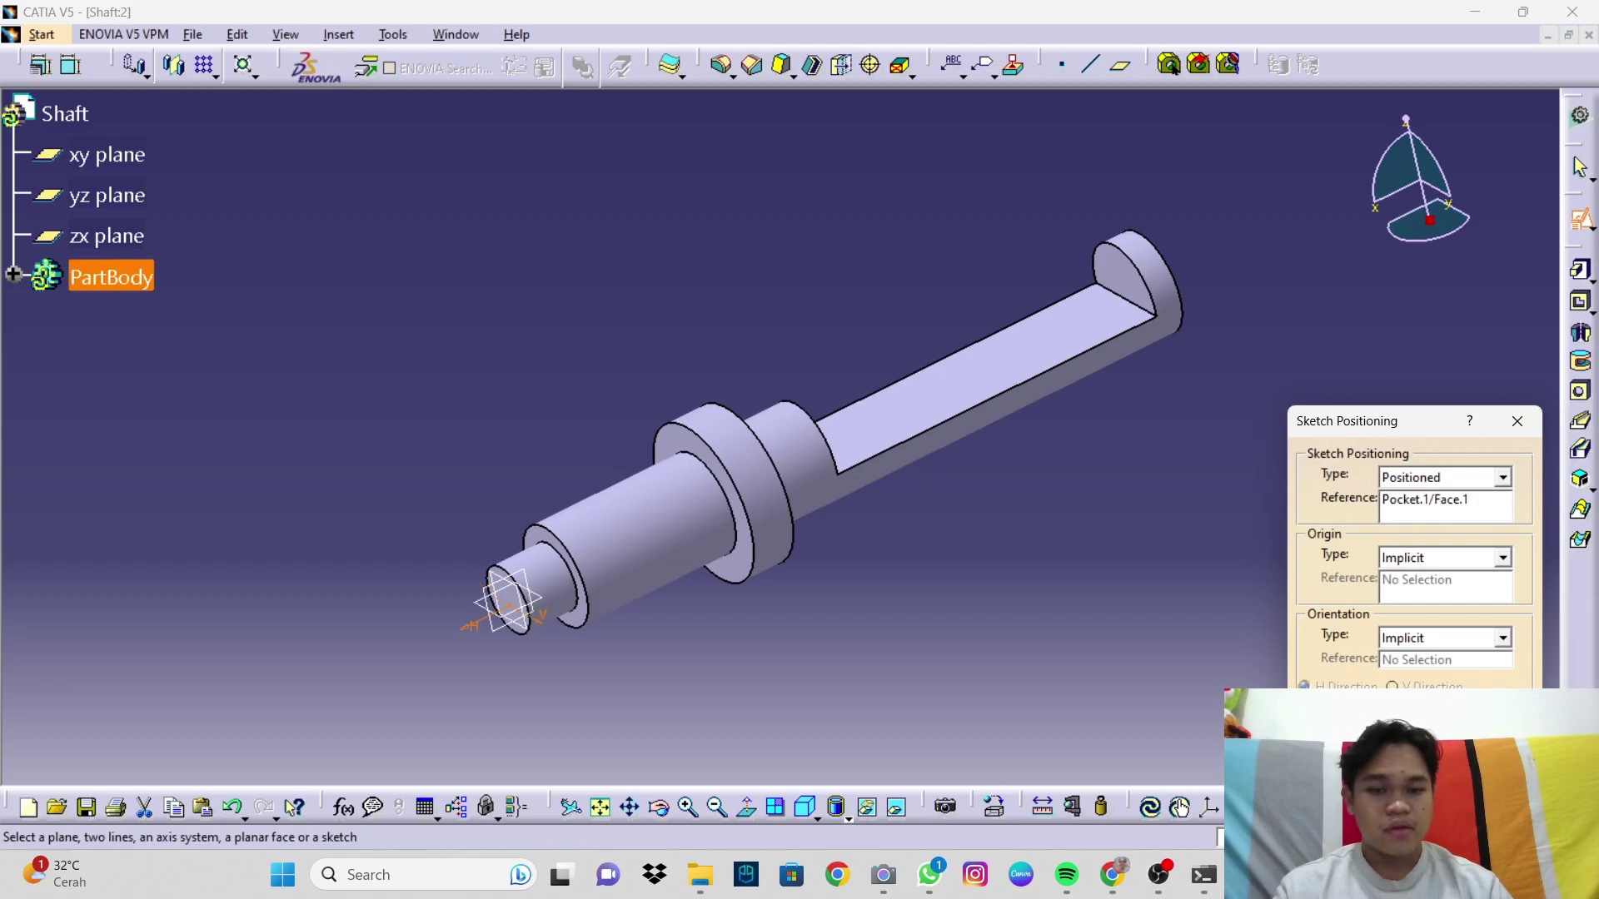
left_click(1426, 776)
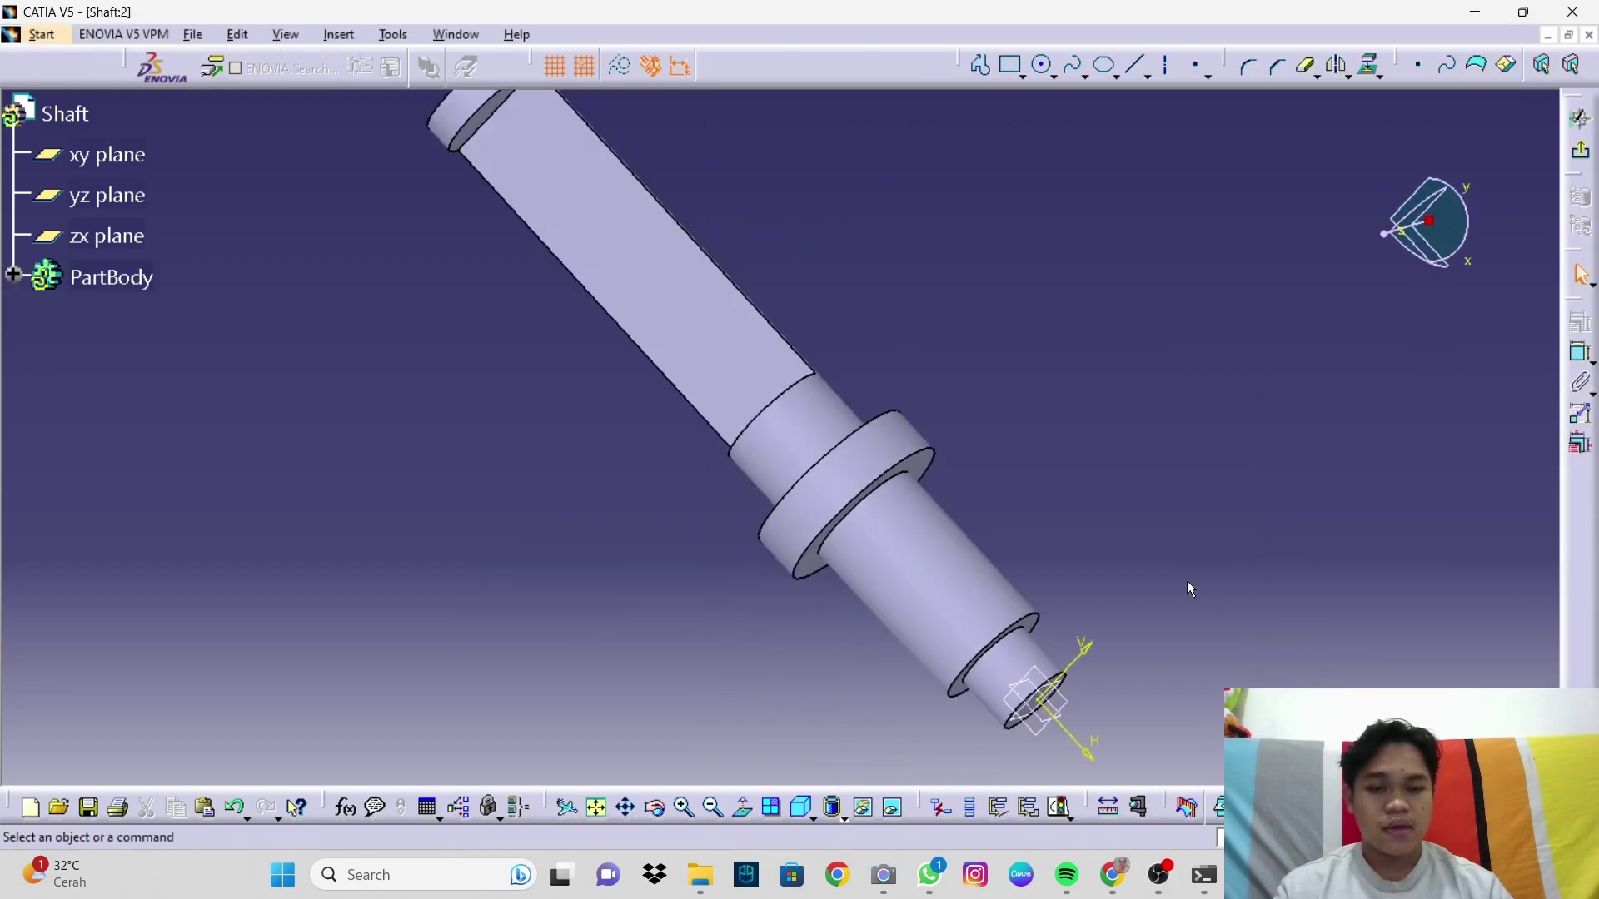
middle_click_drag(921, 475, 1119, 591)
mouse_move(962, 565)
middle_mouse_down("ctrl")
mouse_move(928, 547)
mouse_move(907, 357)
middle_mouse_up("ctrl")
Step: Draw two circles along the flat face, the second left of the first
left_click(1043, 65)
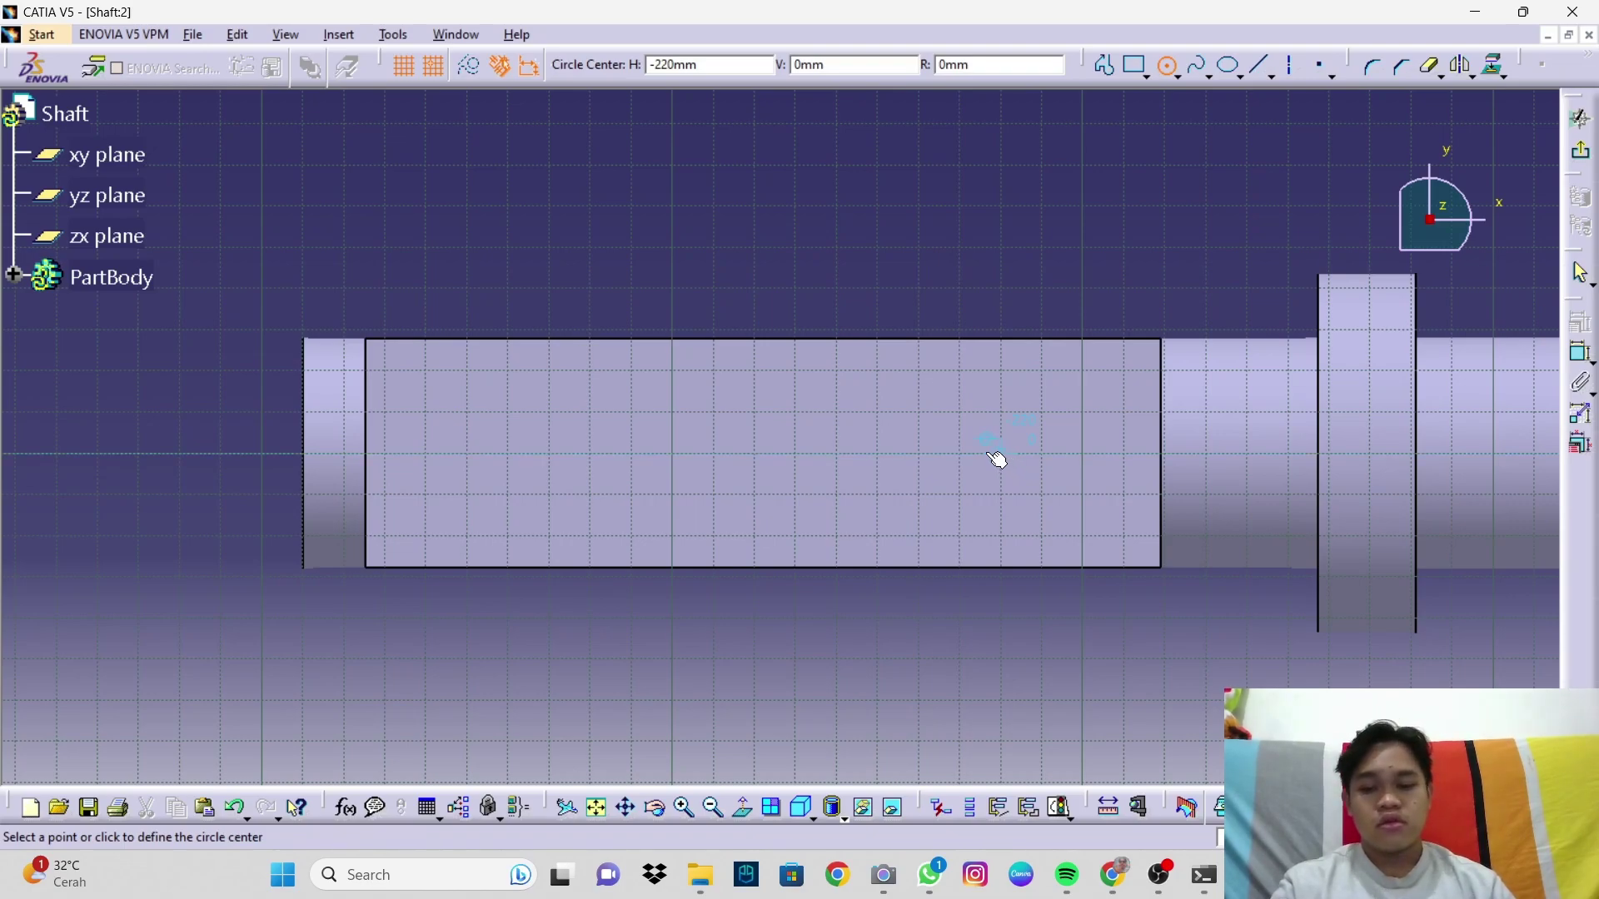
left_click(1000, 454)
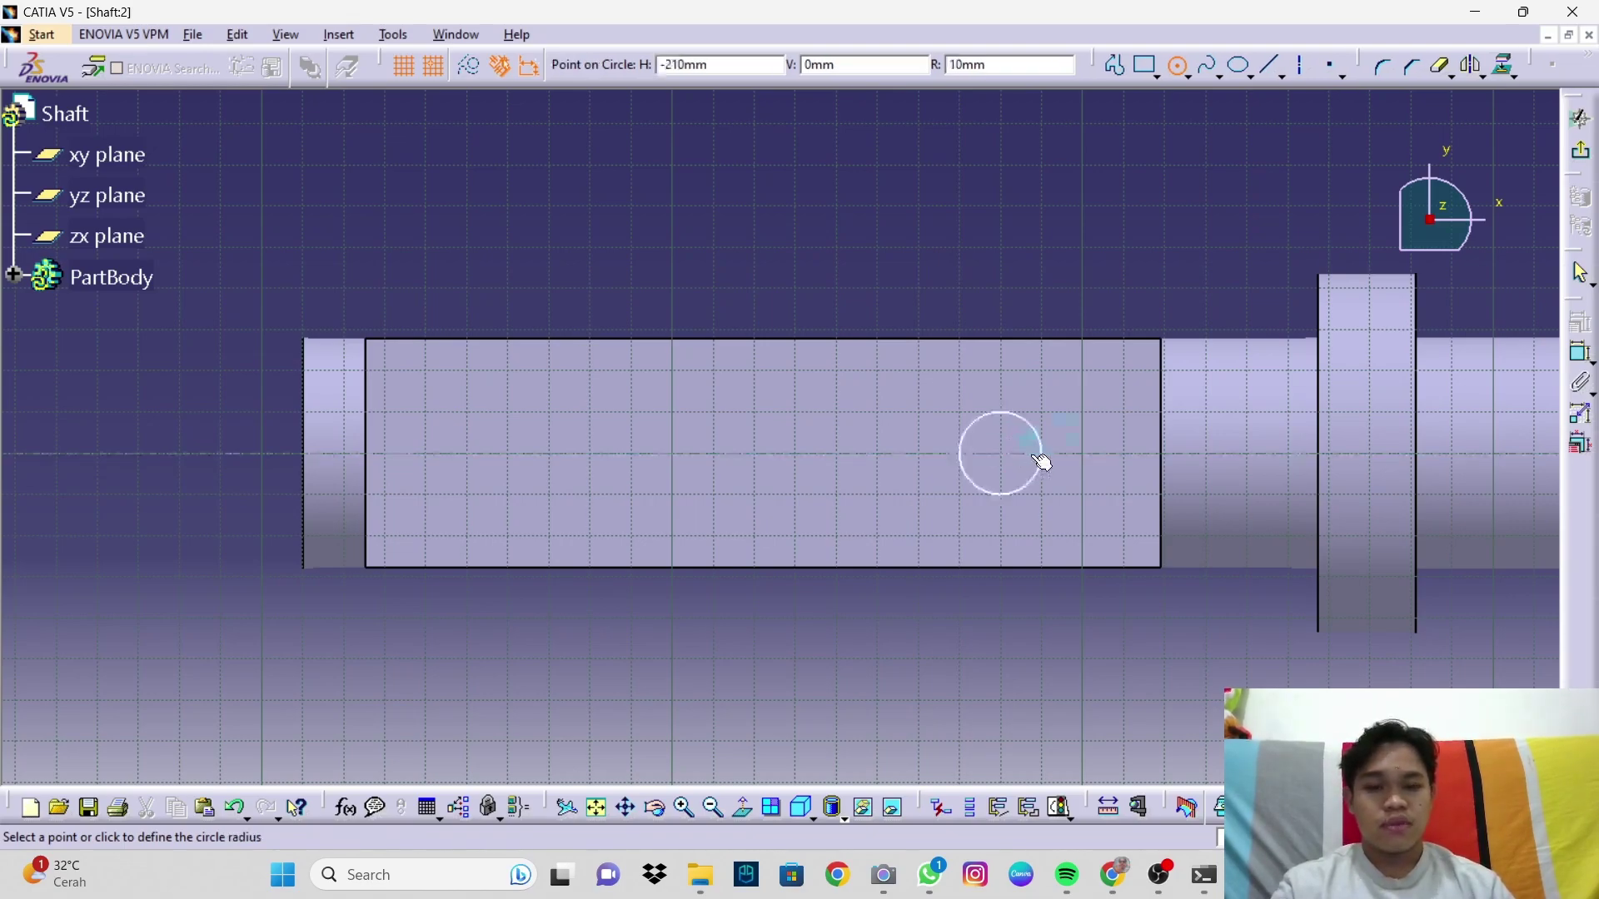
left_click(1059, 463)
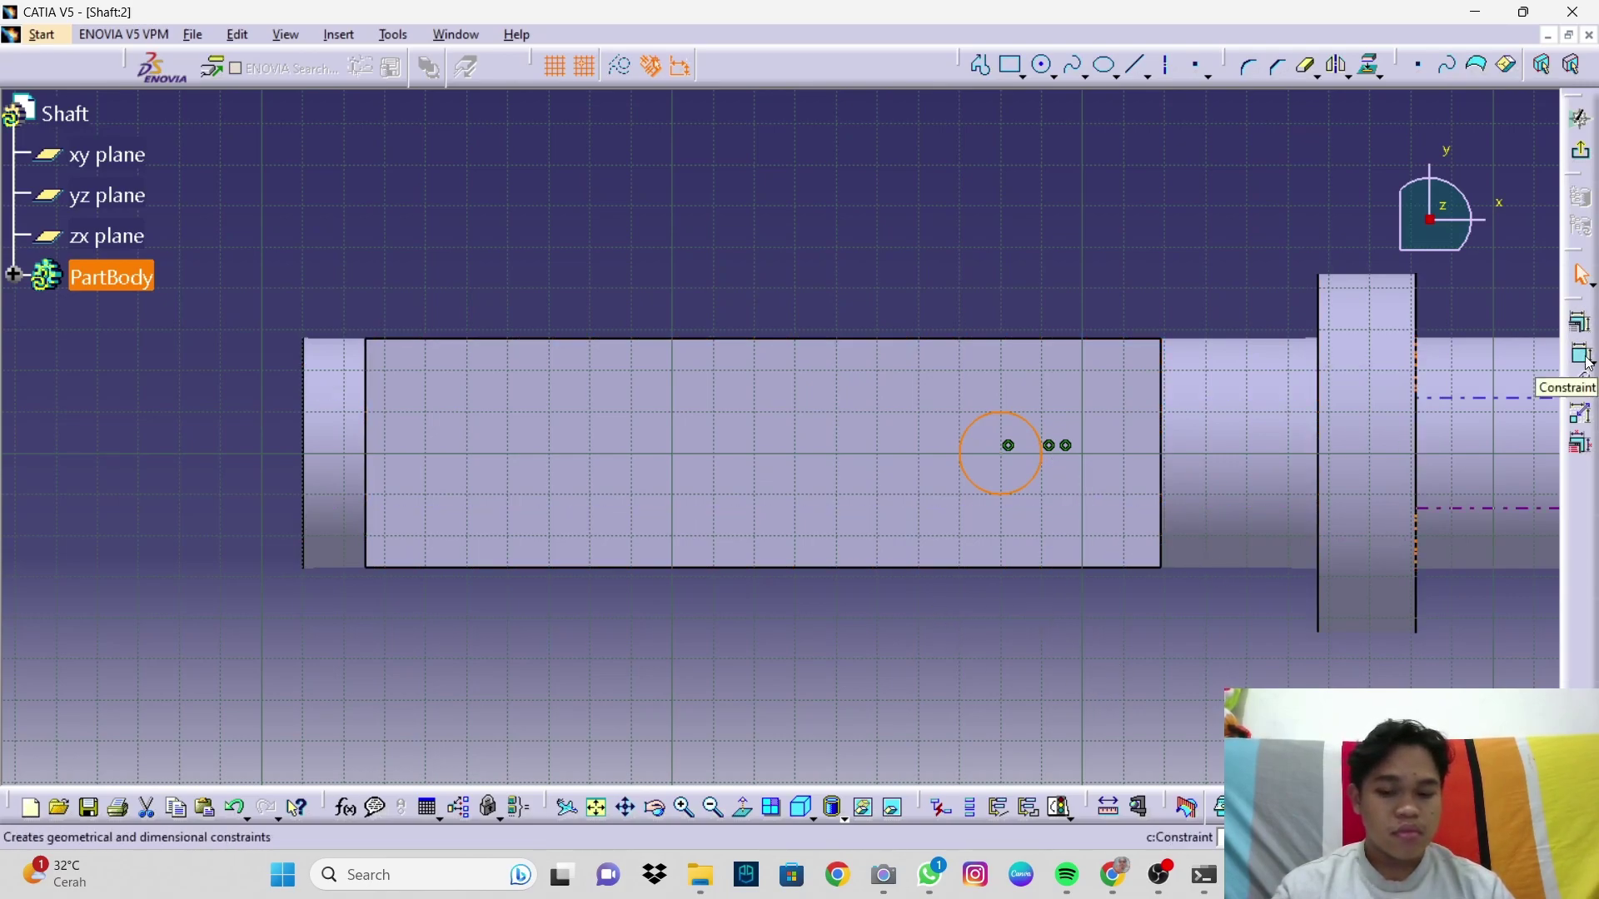
left_click(1044, 65)
left_click(549, 455)
left_click(591, 457)
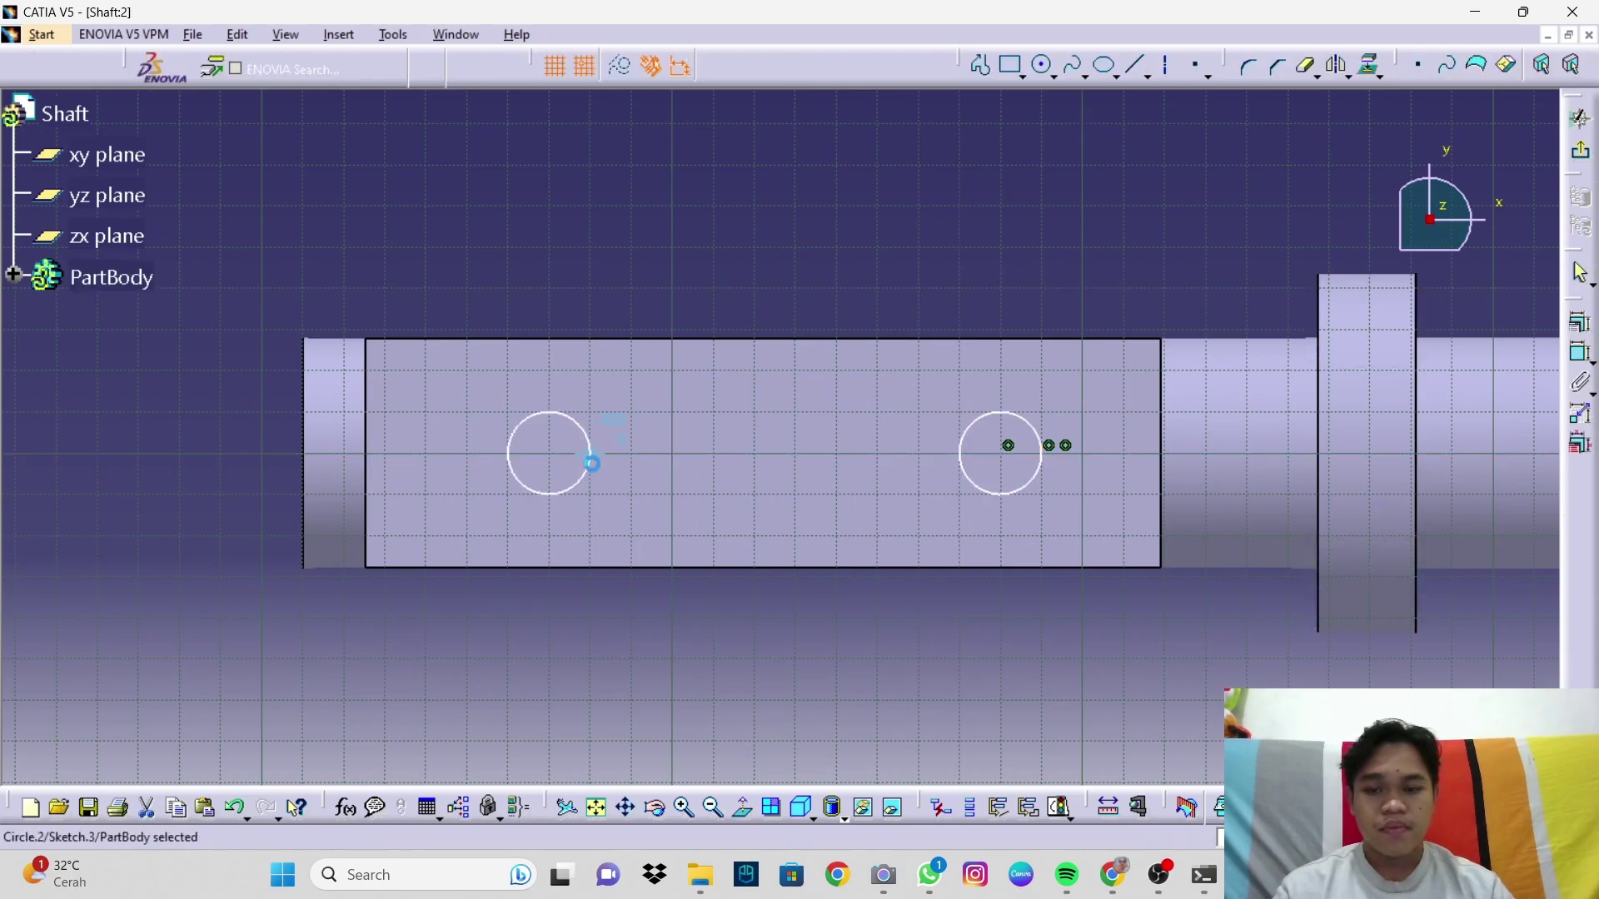
Step: Give both circles a 12.5 diameter
left_click(1581, 352)
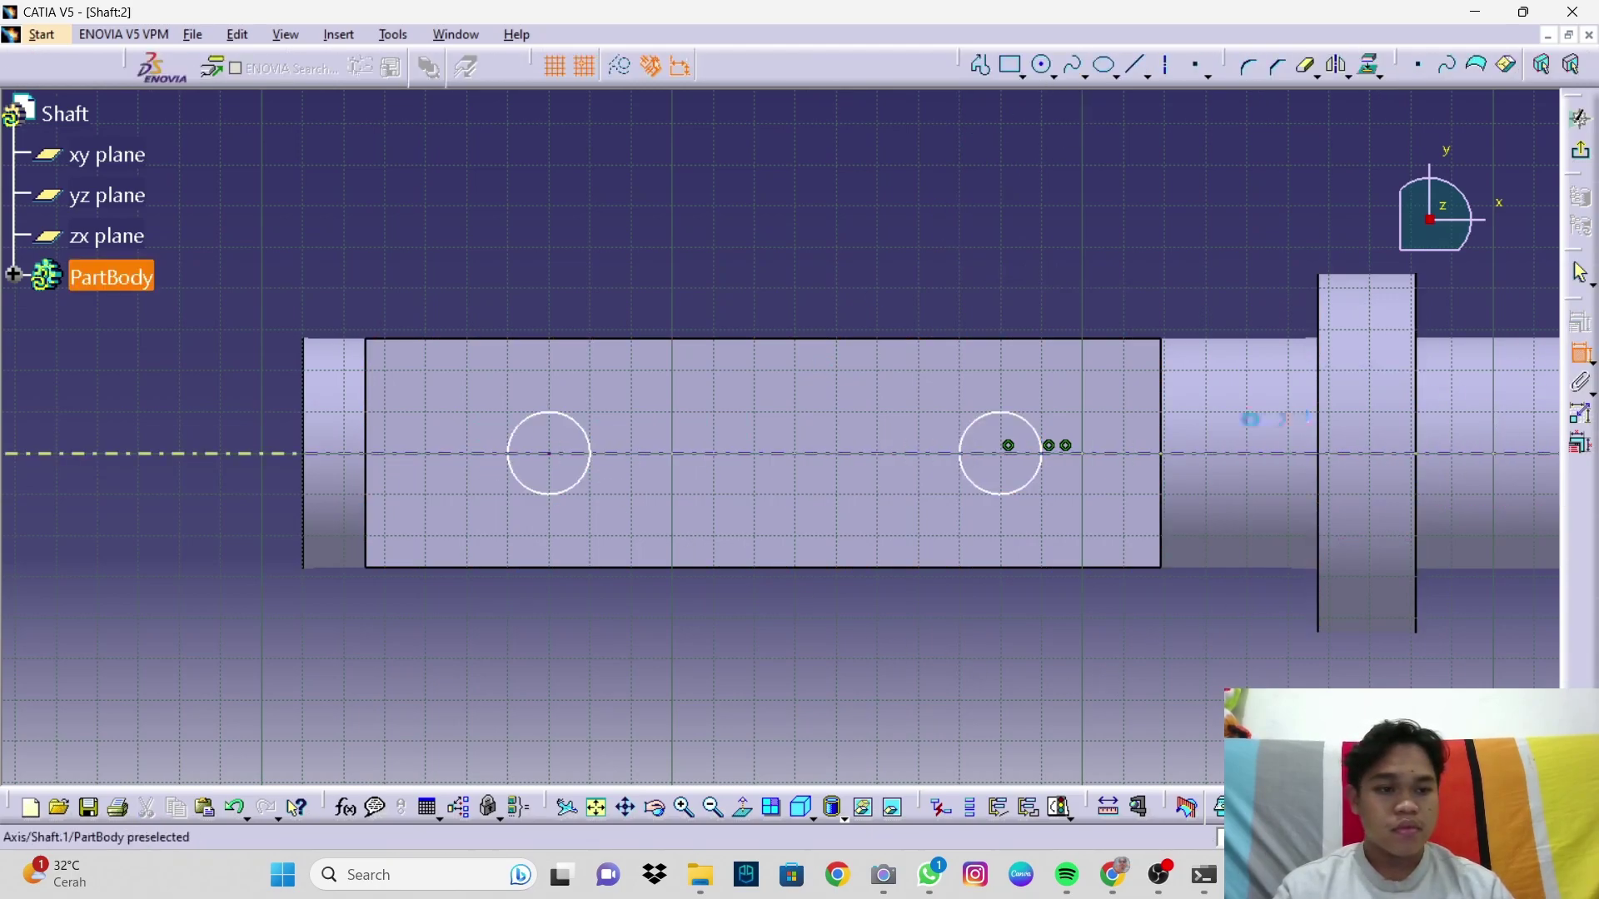
left_click(1031, 425)
left_click(1066, 376)
double_click(1066, 373)
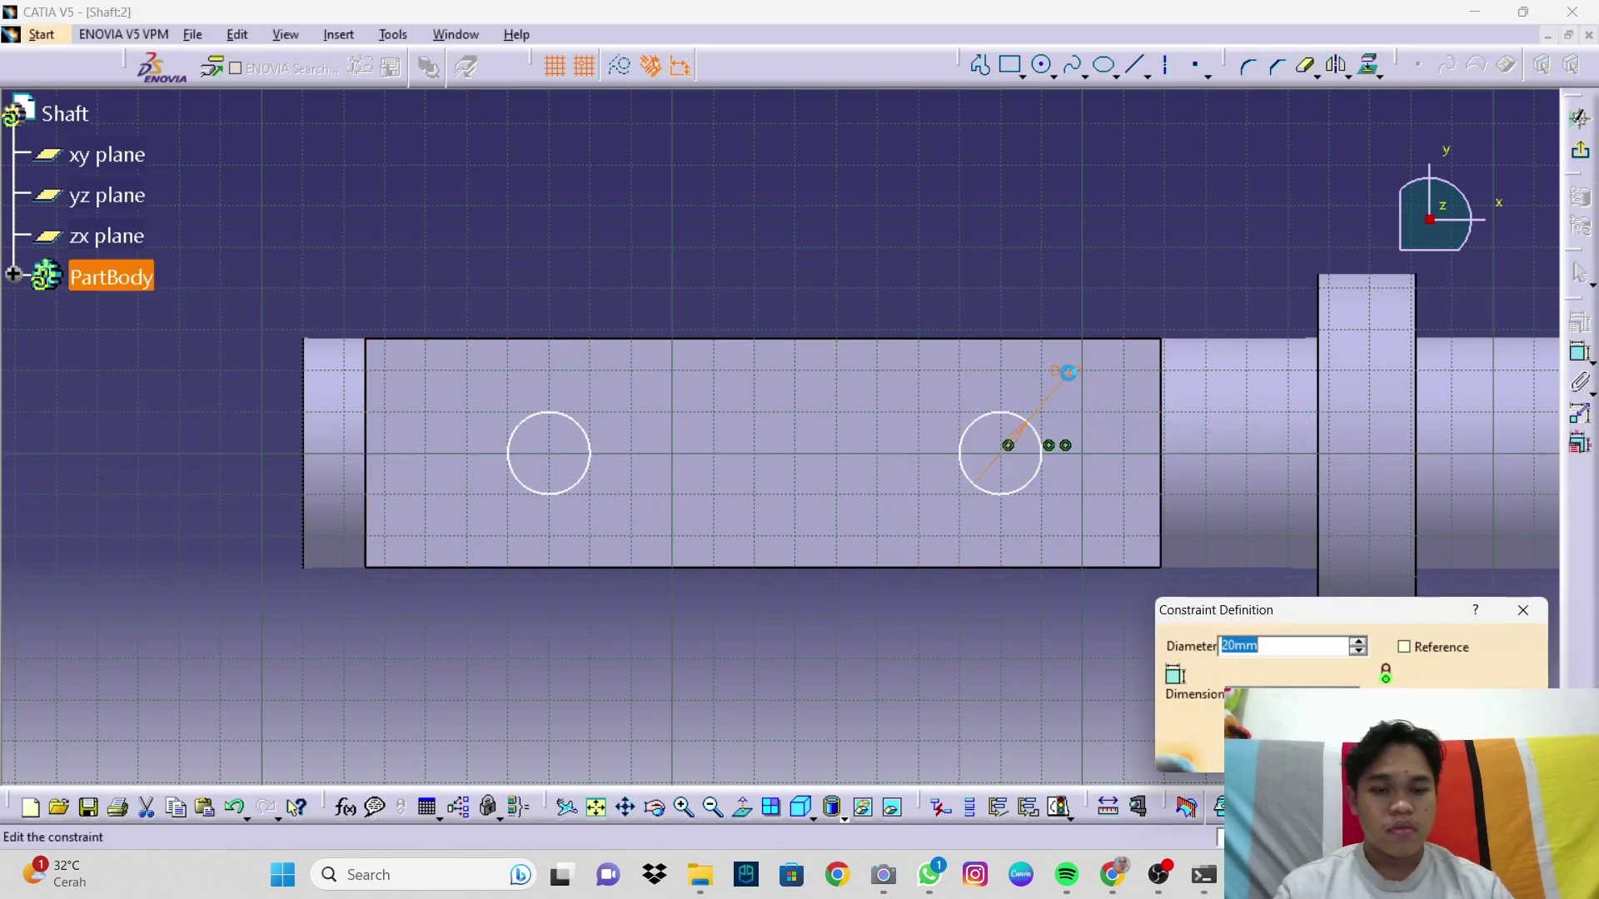
type("12.5")
key("Return")
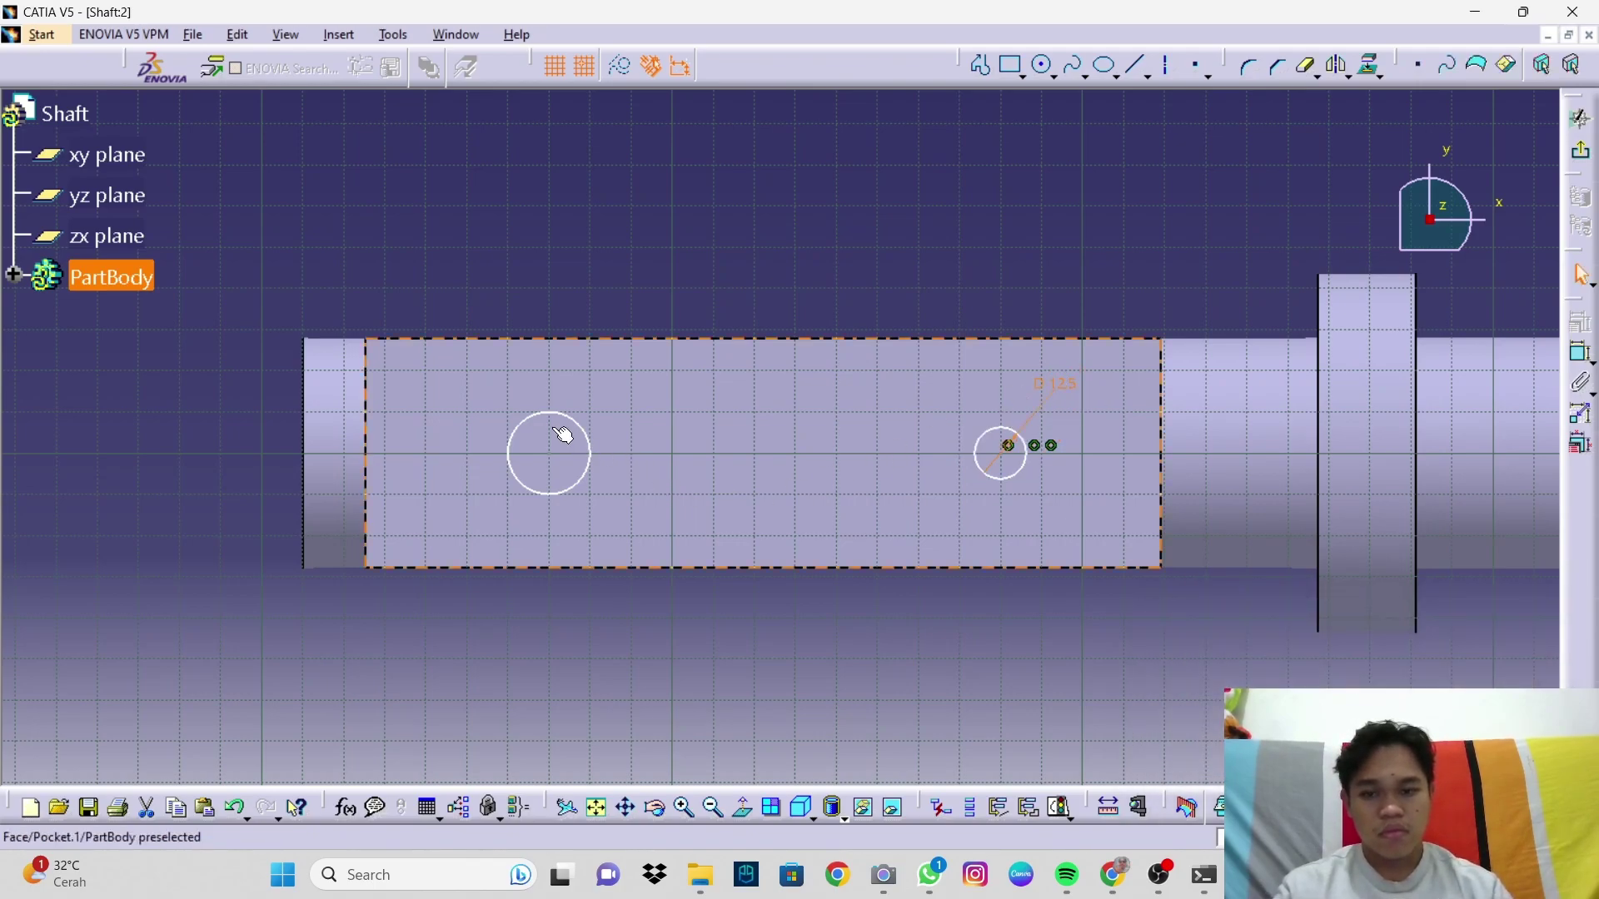
left_click(1581, 352)
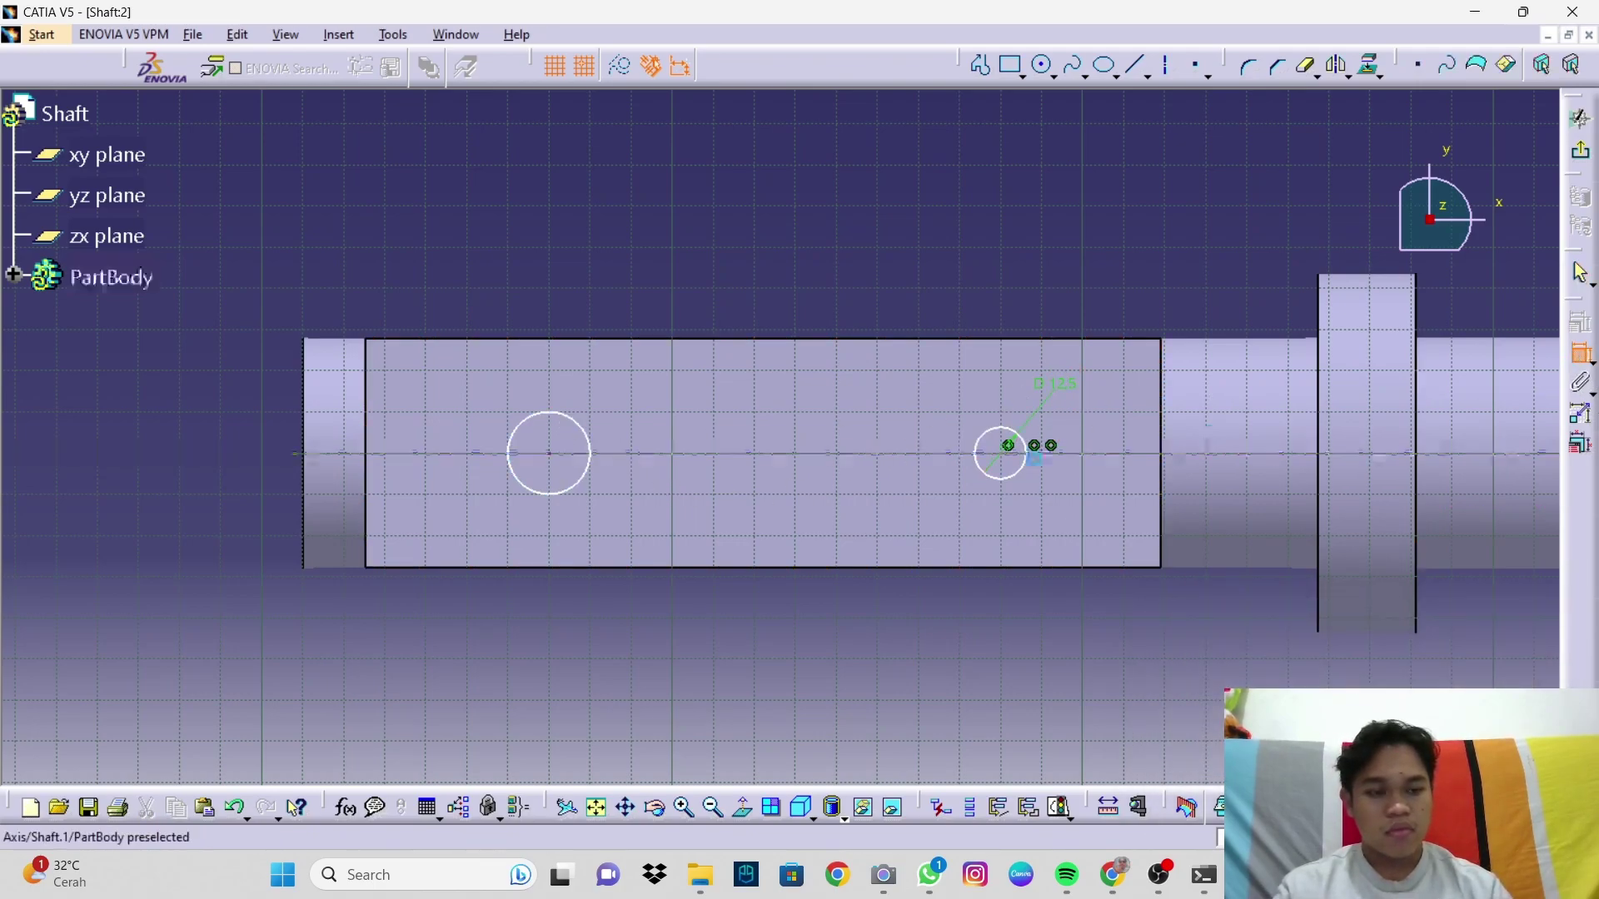
left_click(588, 440)
left_click(615, 407)
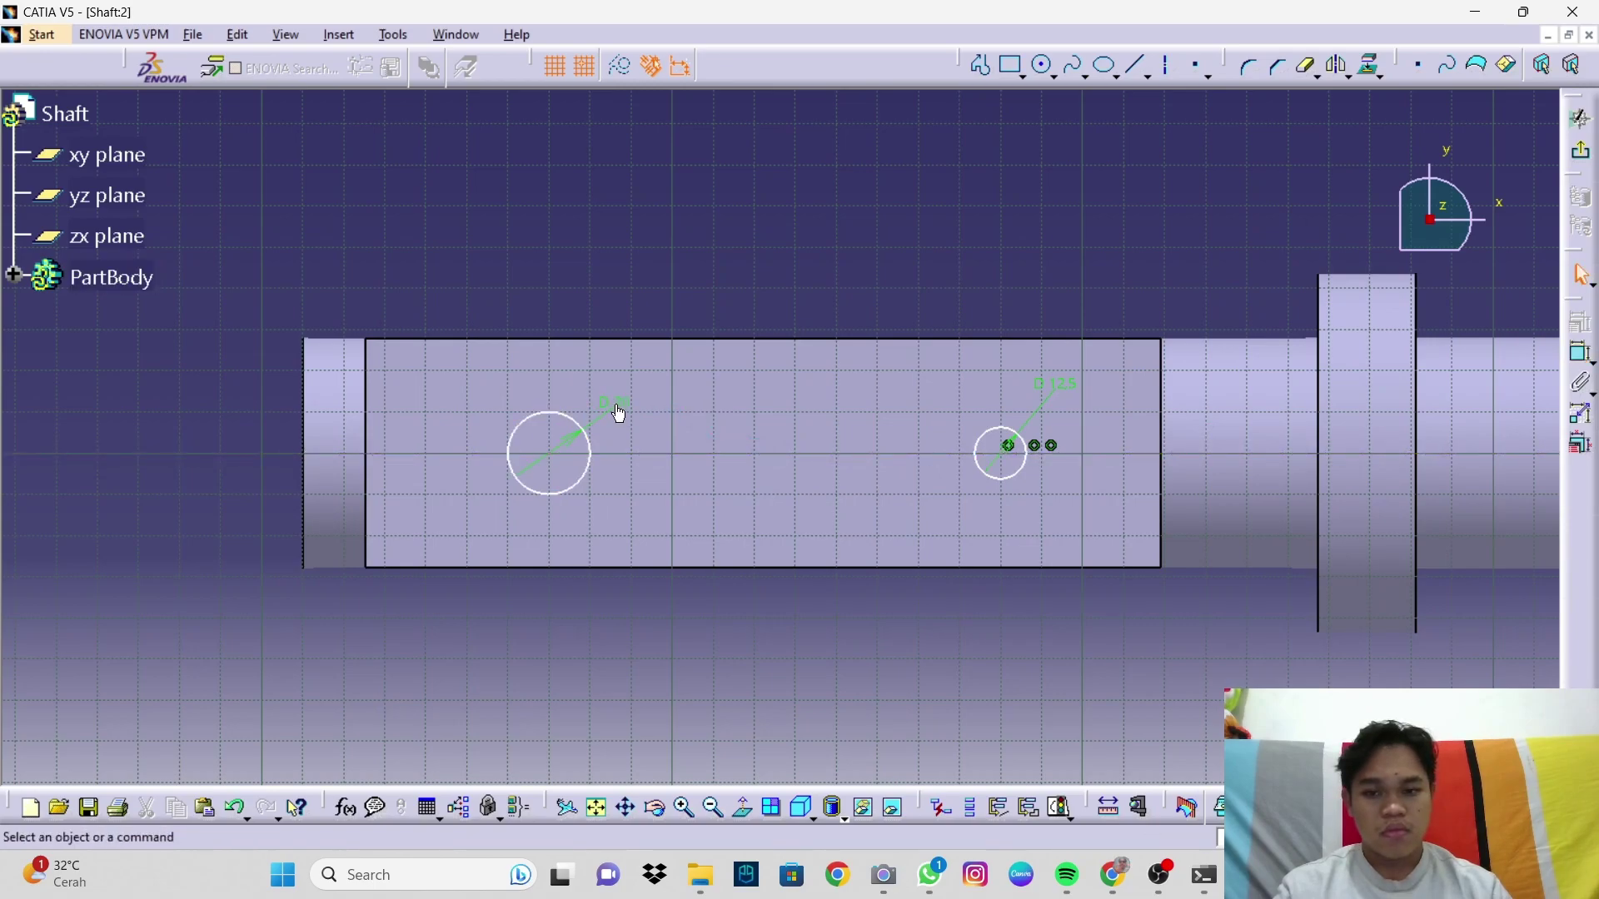
double_click(615, 403)
type("12")
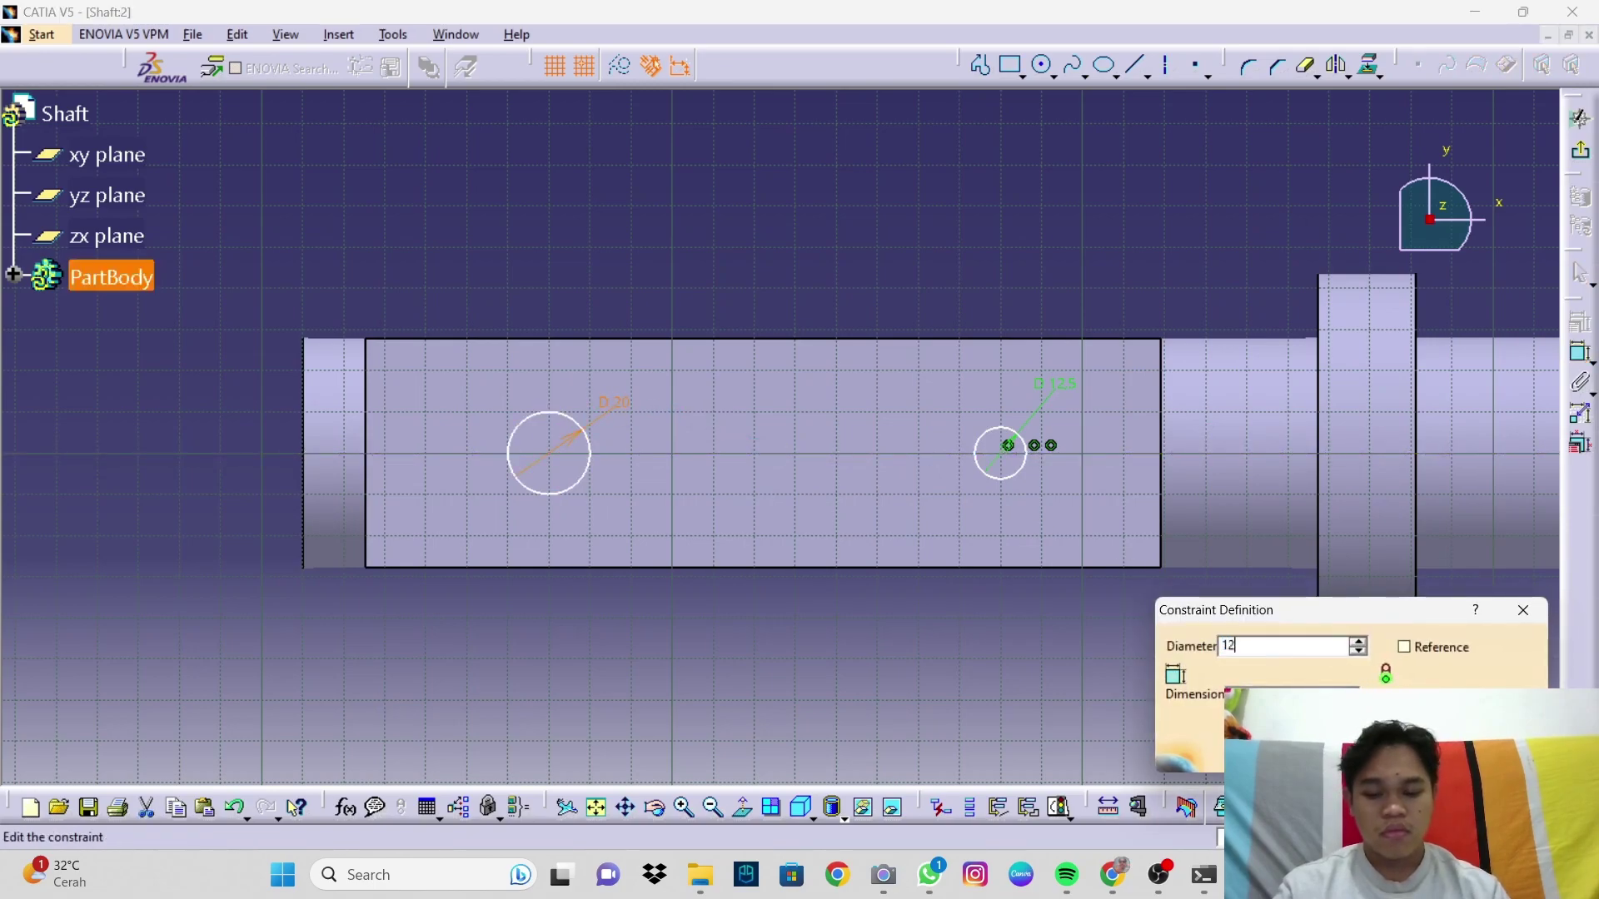
type(",5mm")
key("Return")
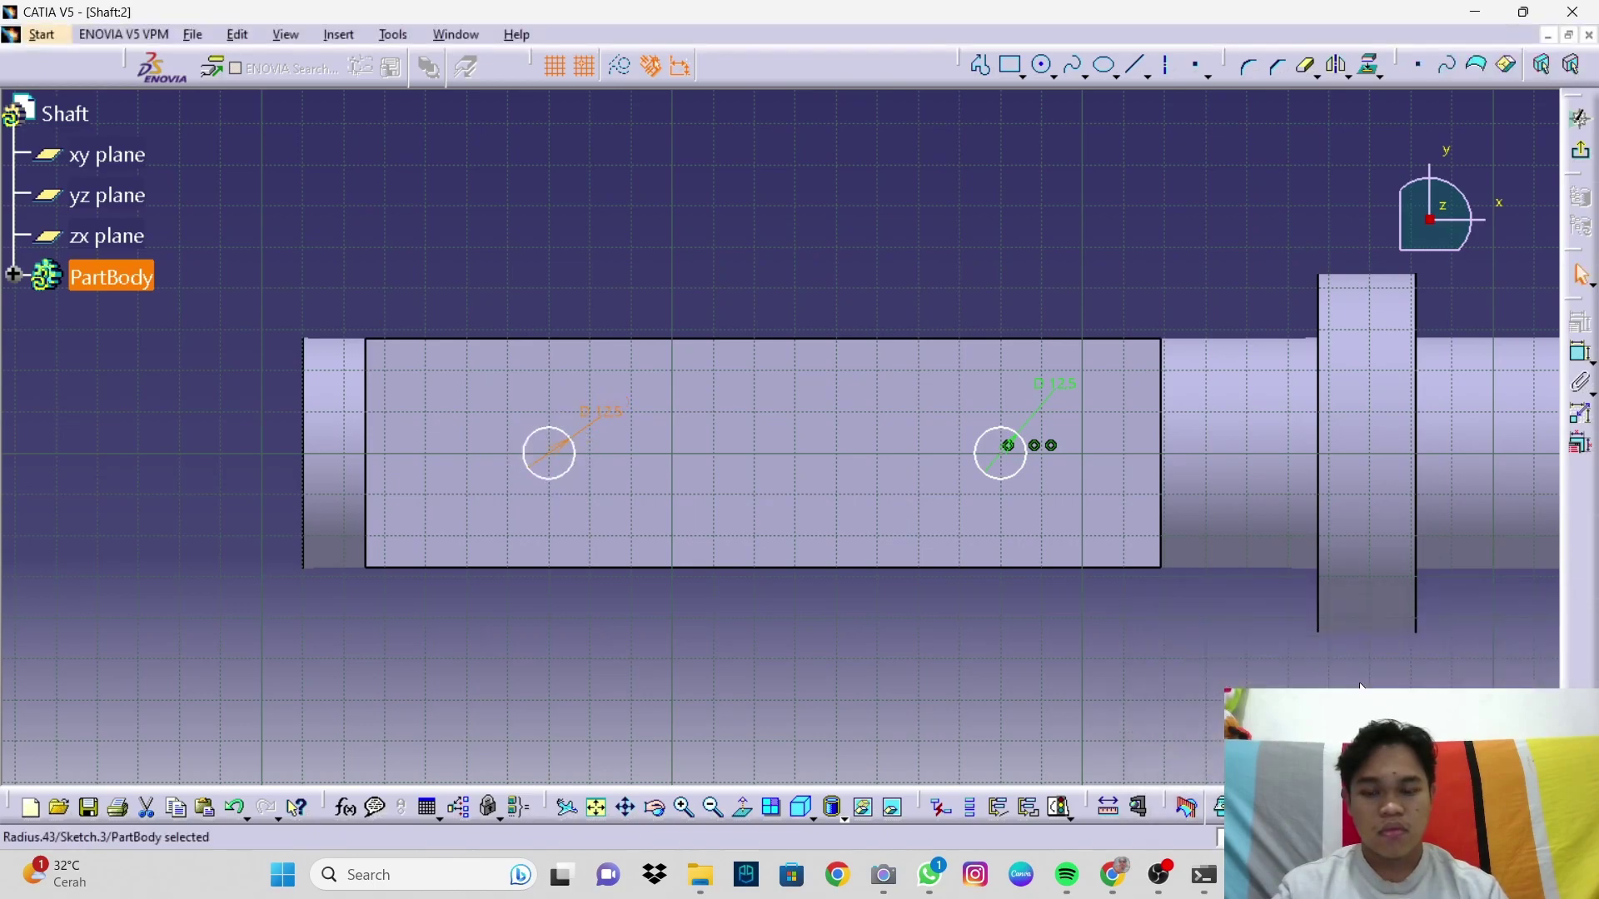
Step: Dimension the right circle's centre 46.9 from the flat's right end
mouse_move(1175, 880)
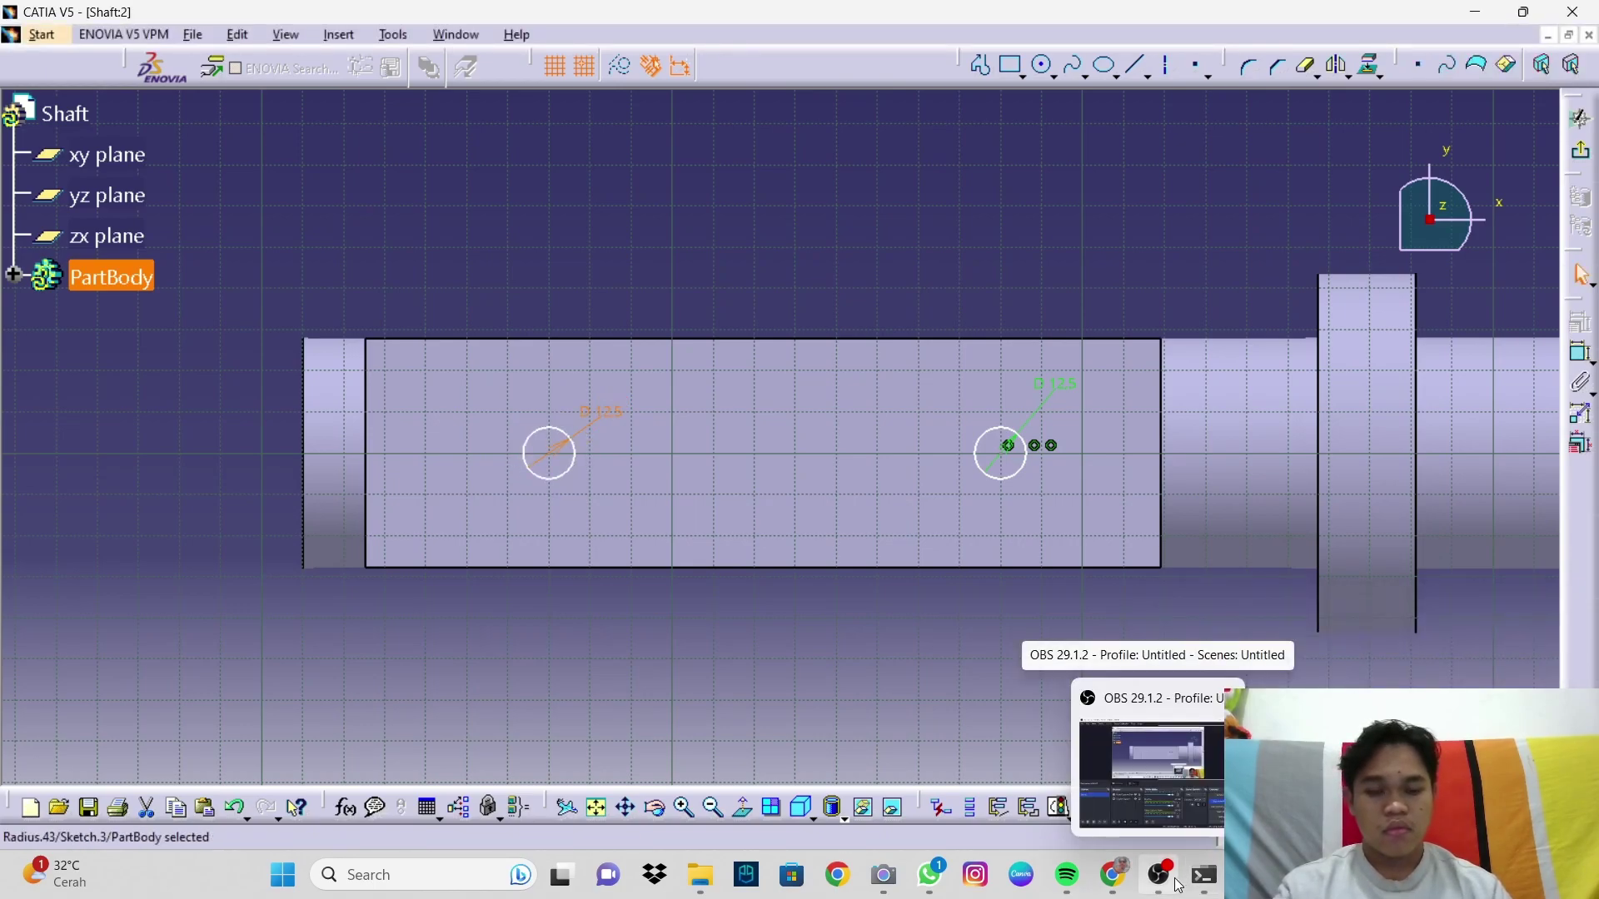
left_click(1179, 885)
left_click(1092, 613)
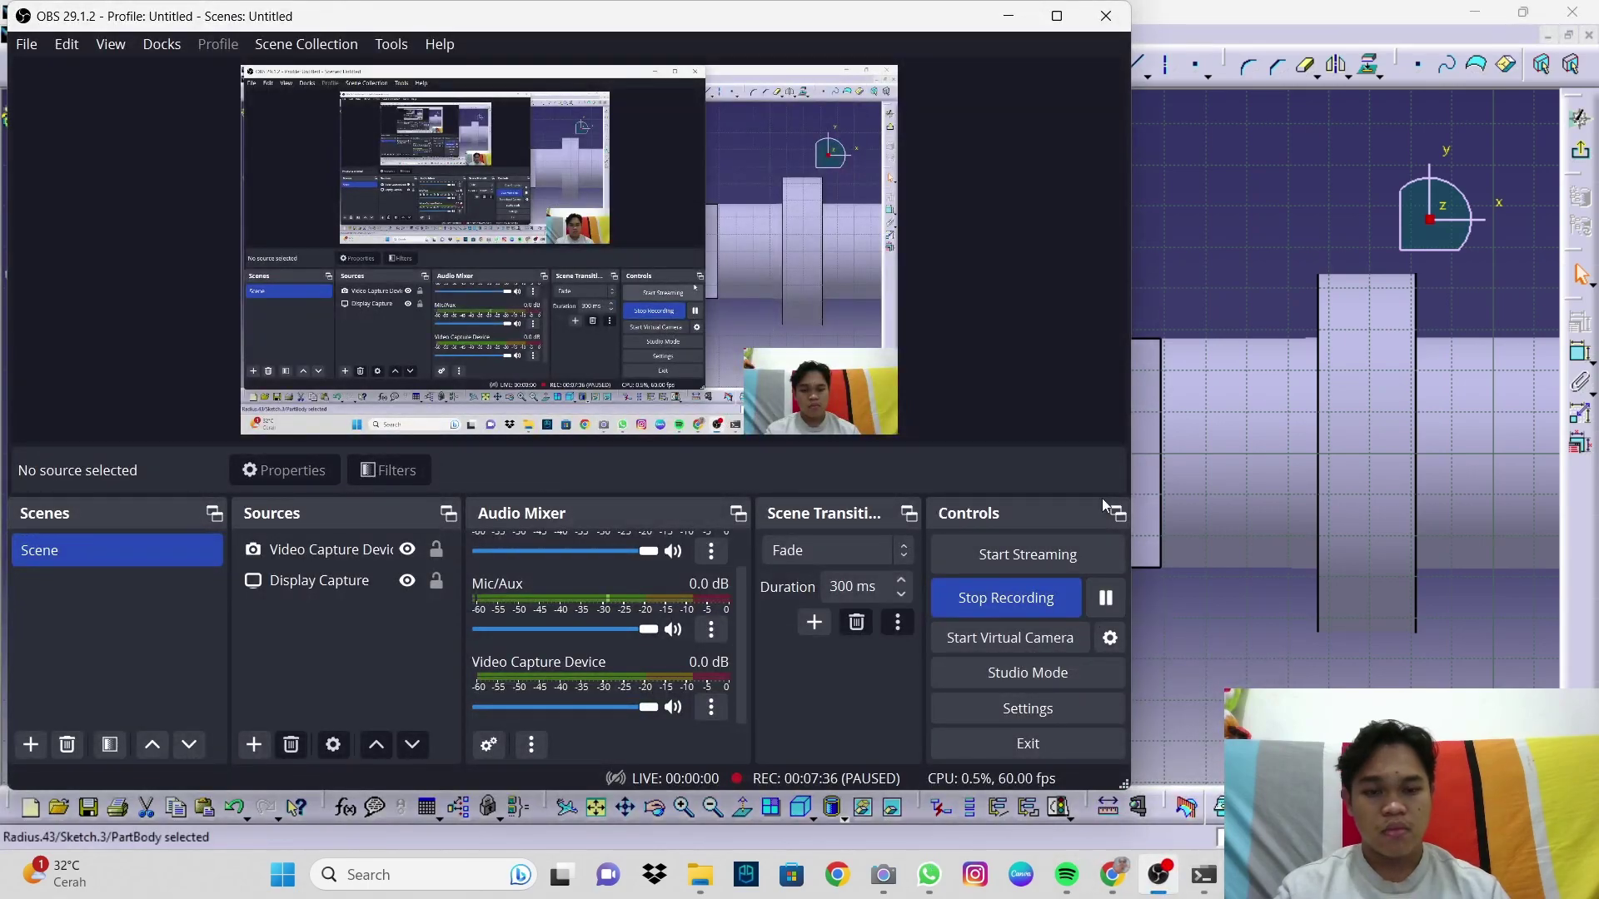
left_click(1013, 30)
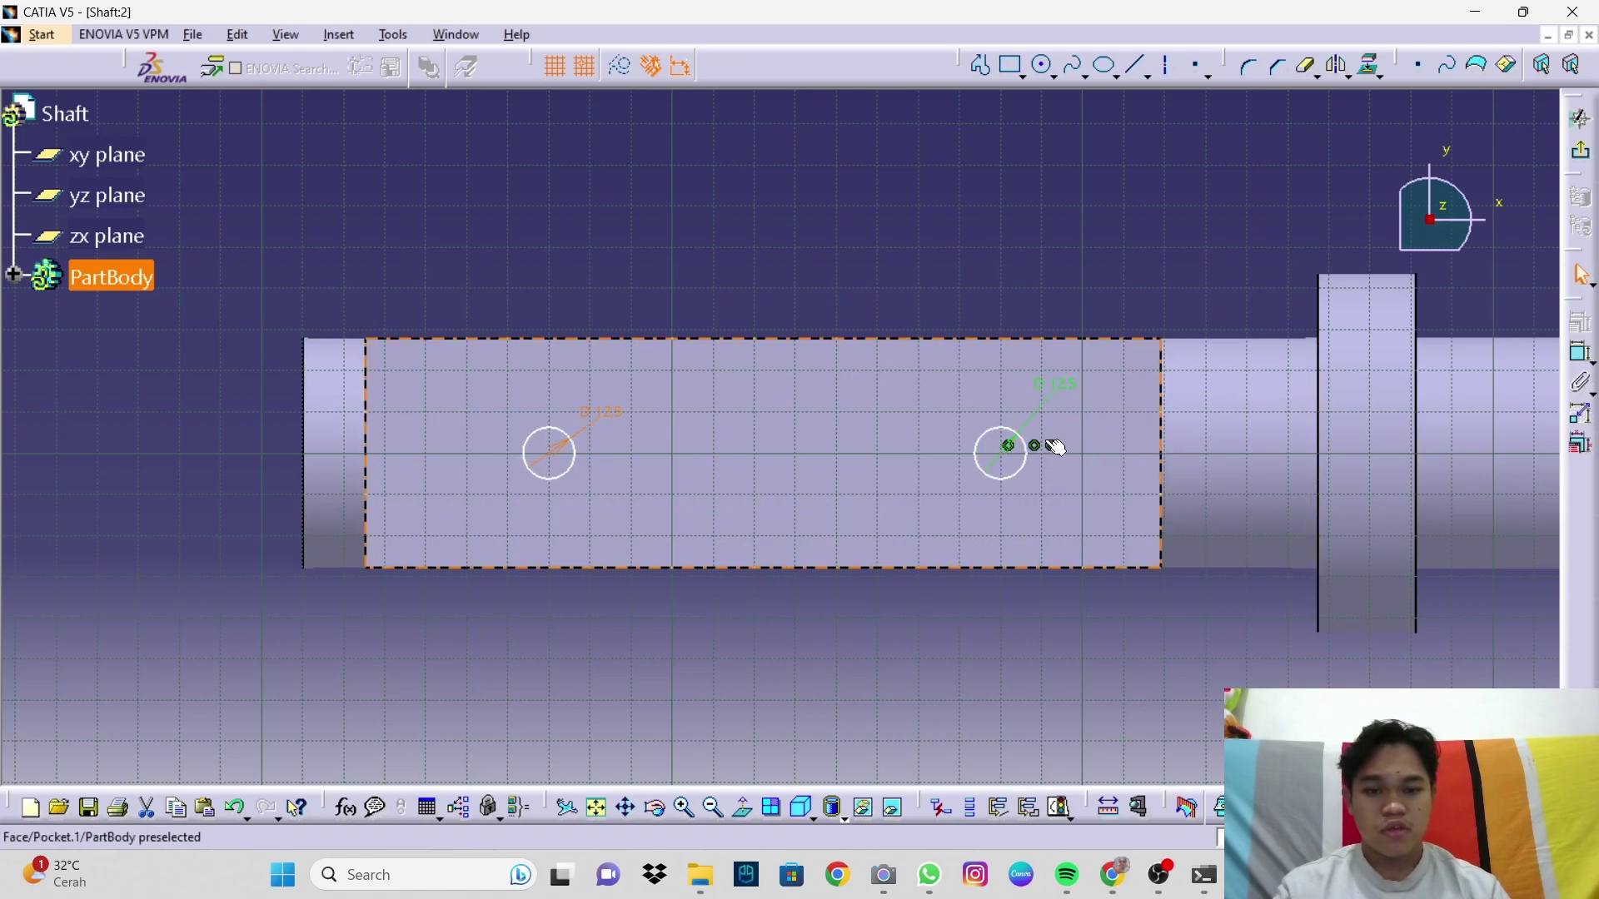
left_click(1065, 519)
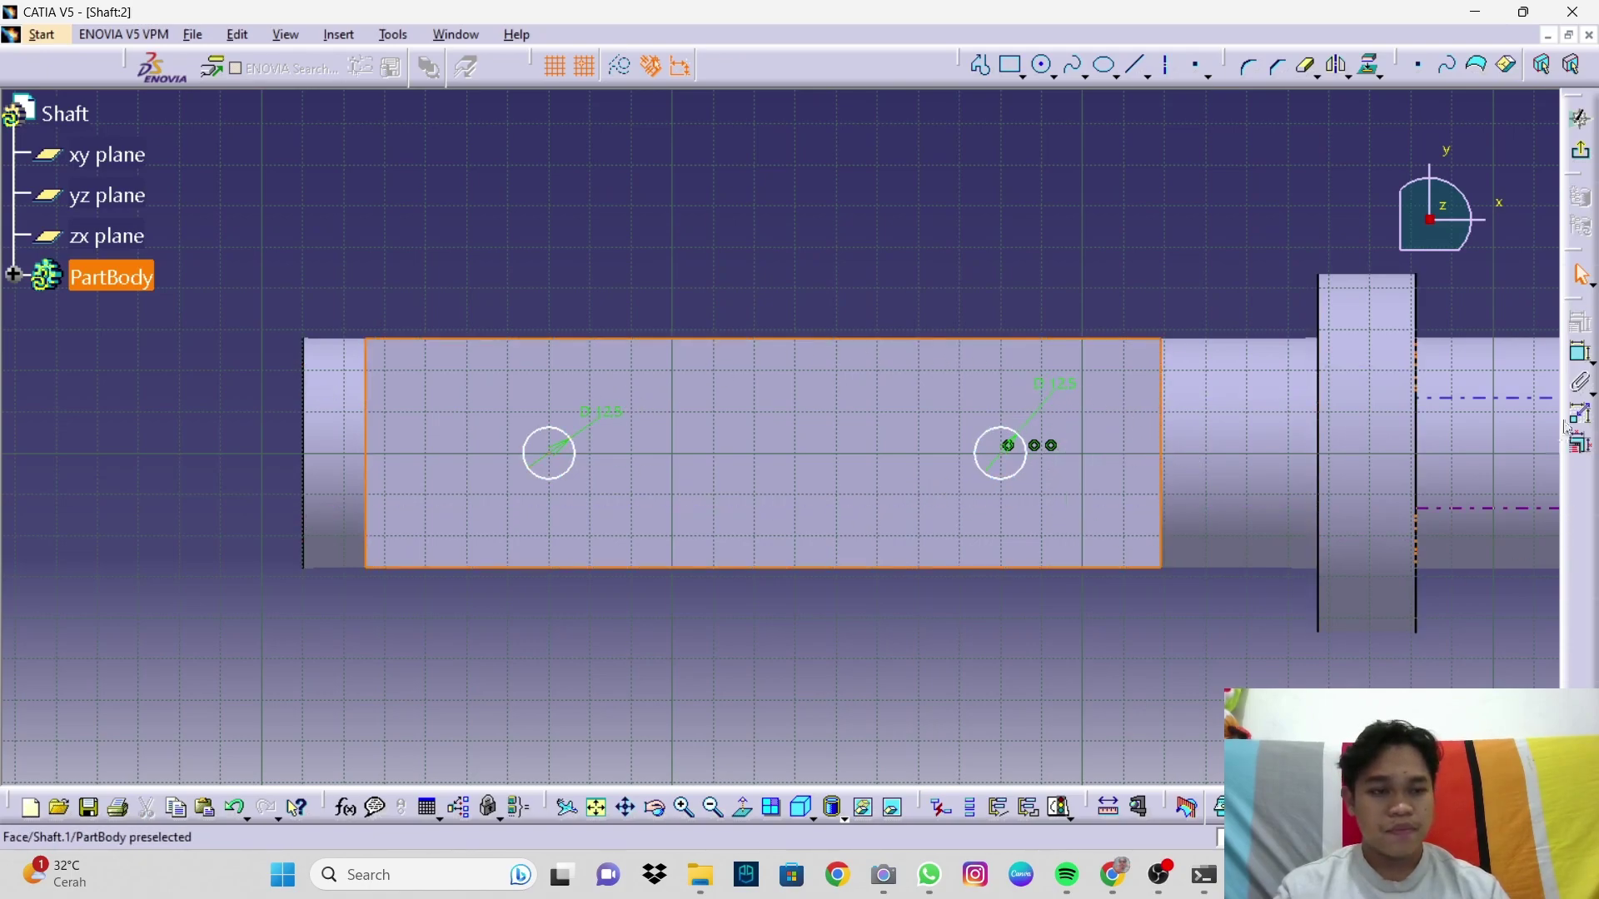
left_click(1586, 358)
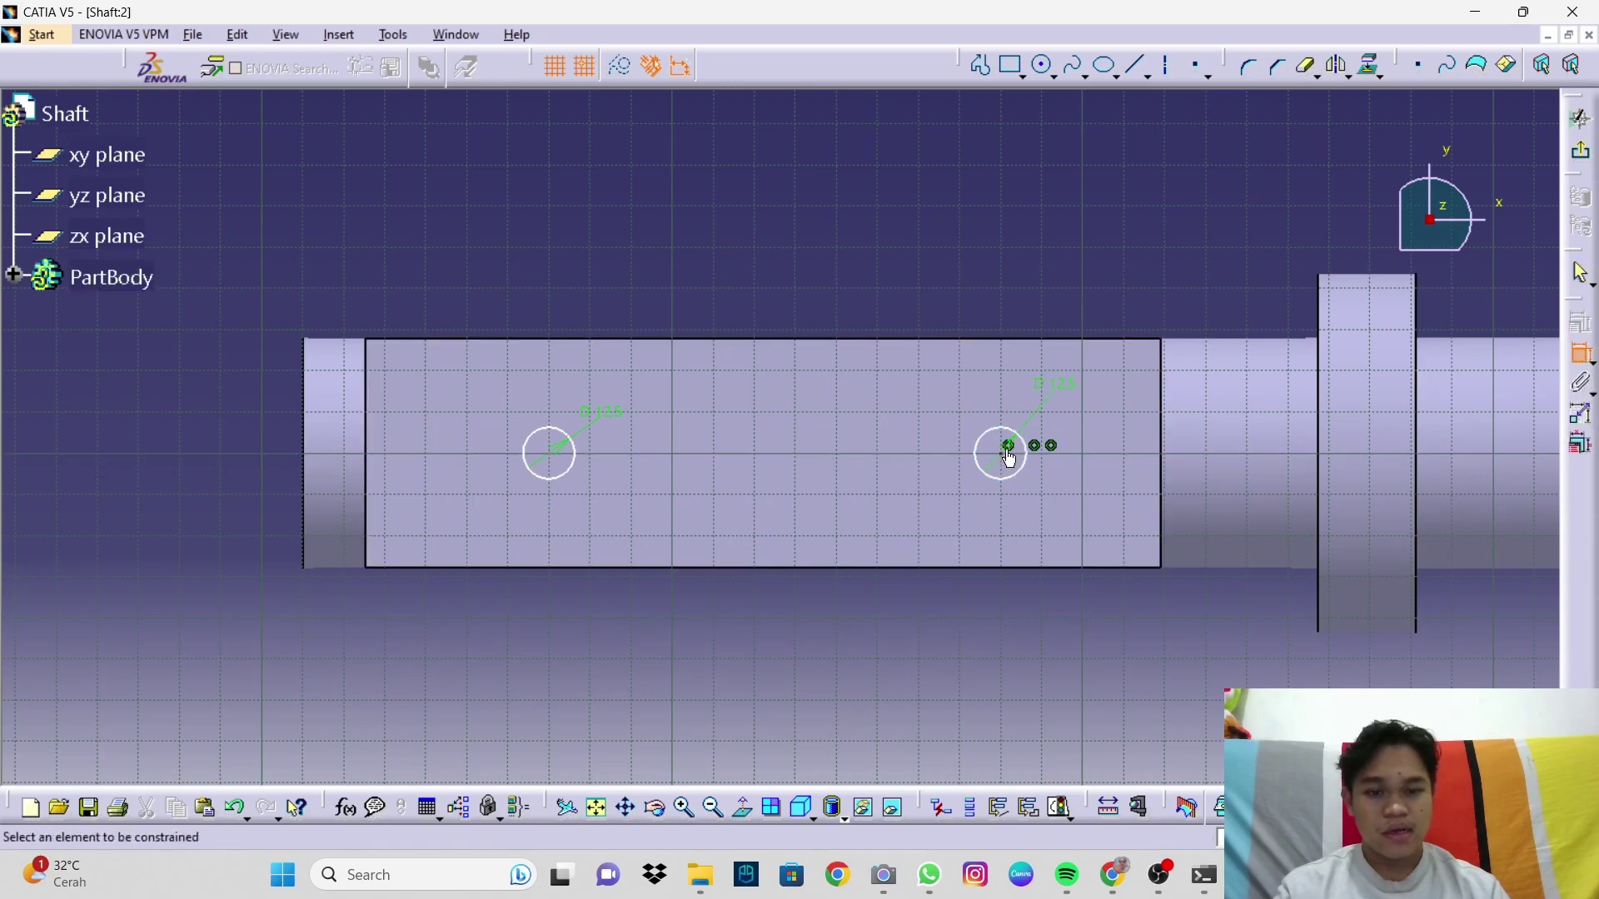
left_click(1002, 455)
left_click(1169, 443)
left_click(1085, 283)
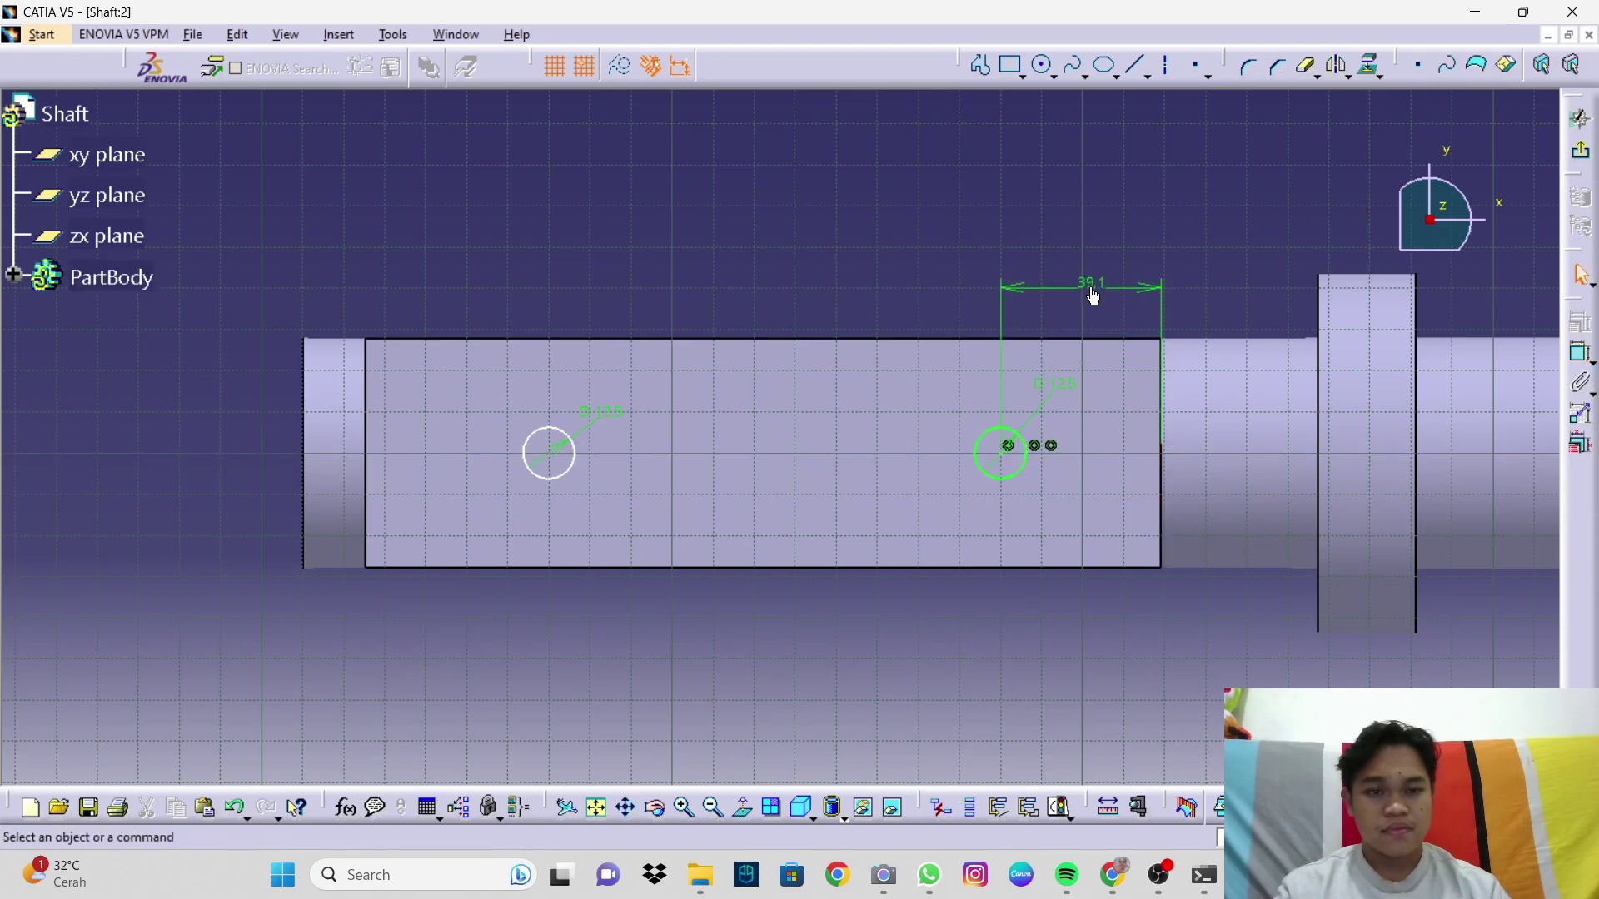
double_click(1091, 290)
type("4")
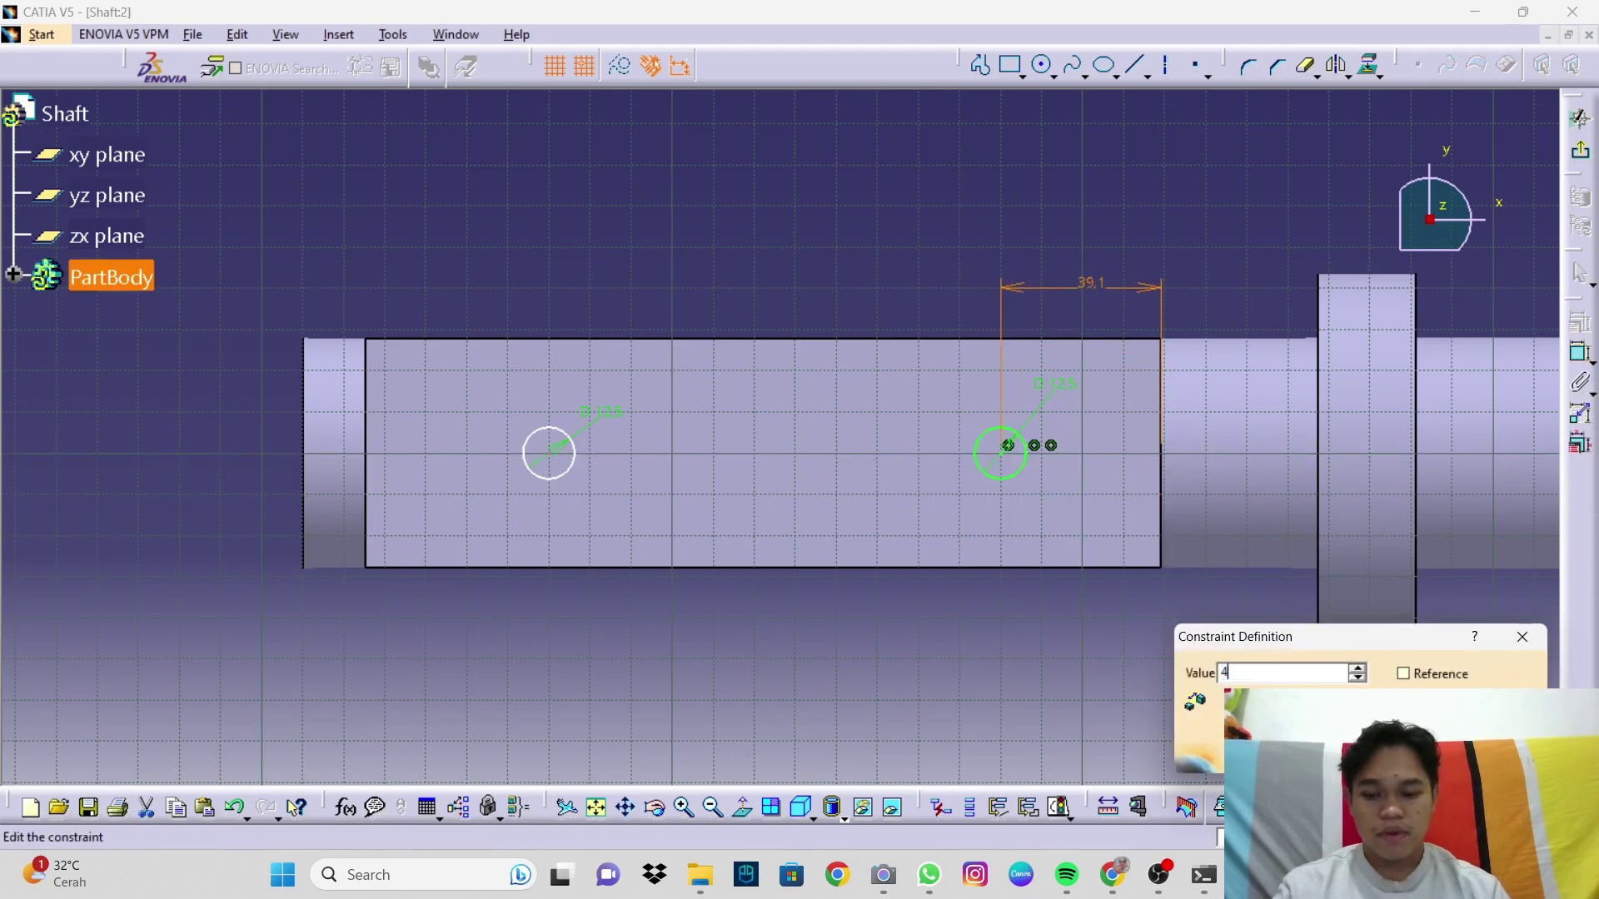
type("6.9")
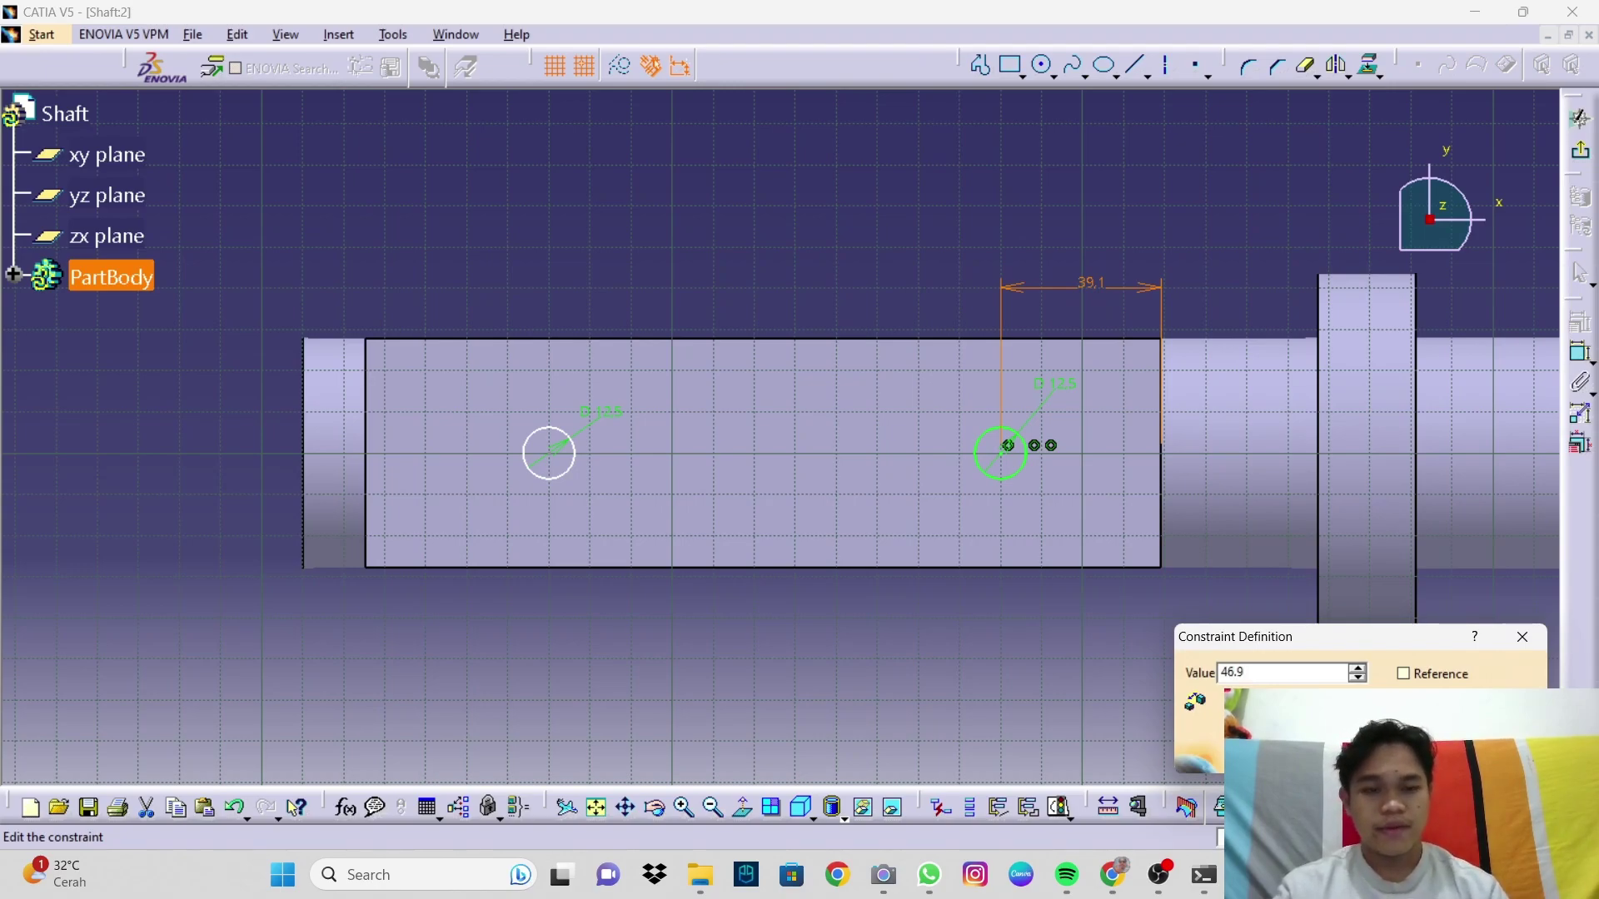
key("Return")
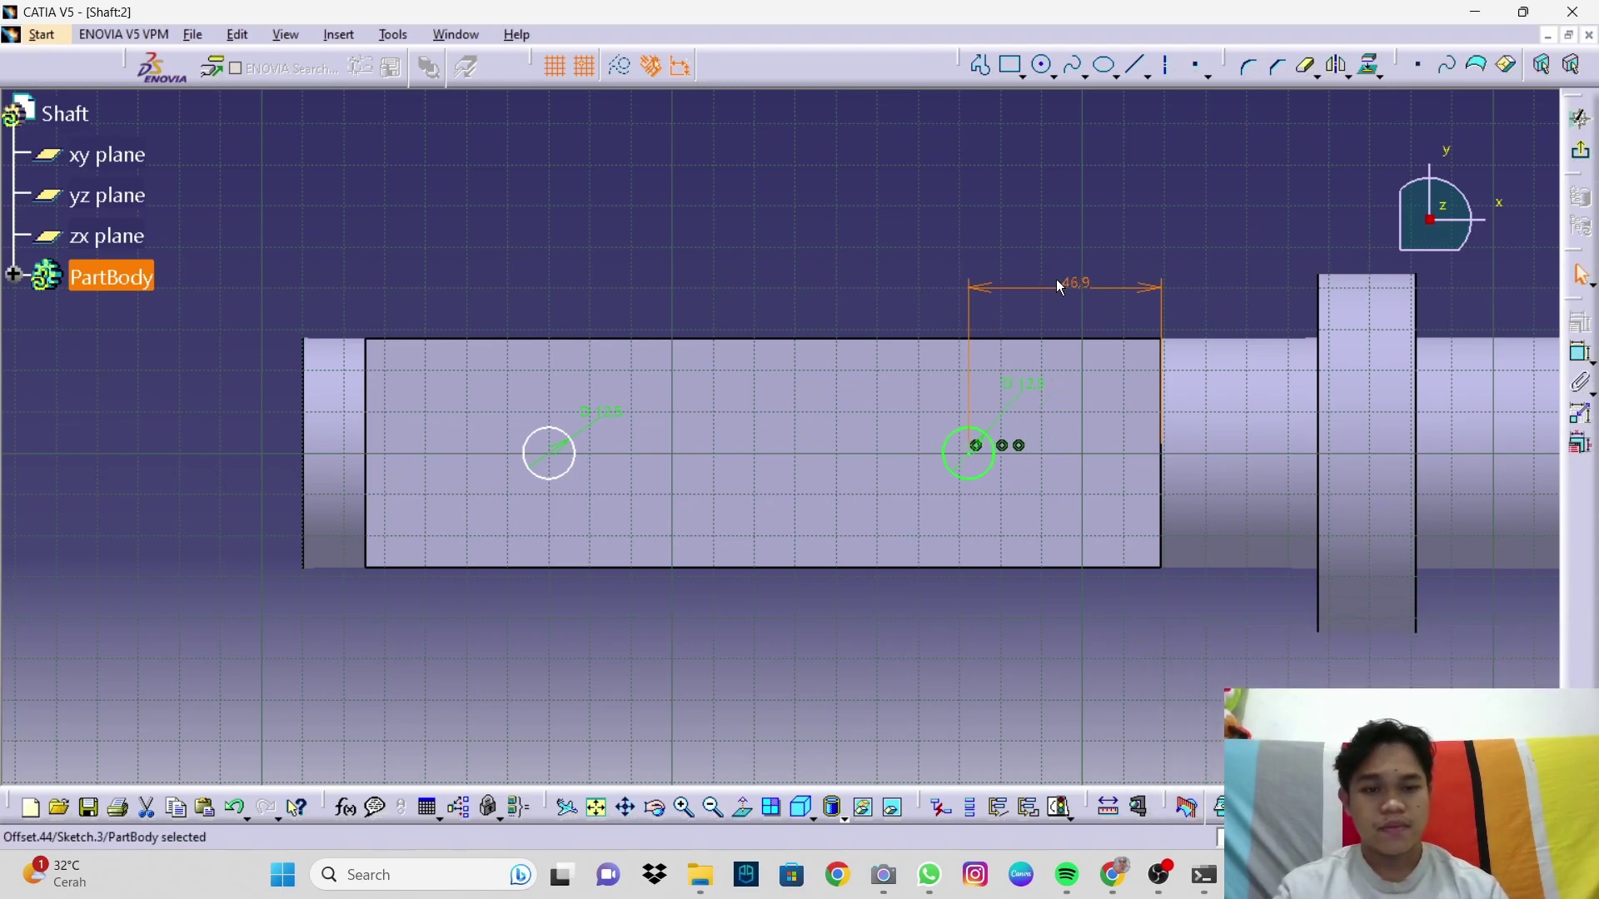
Step: Set the spacing between the two circles to 100
left_click(1578, 354)
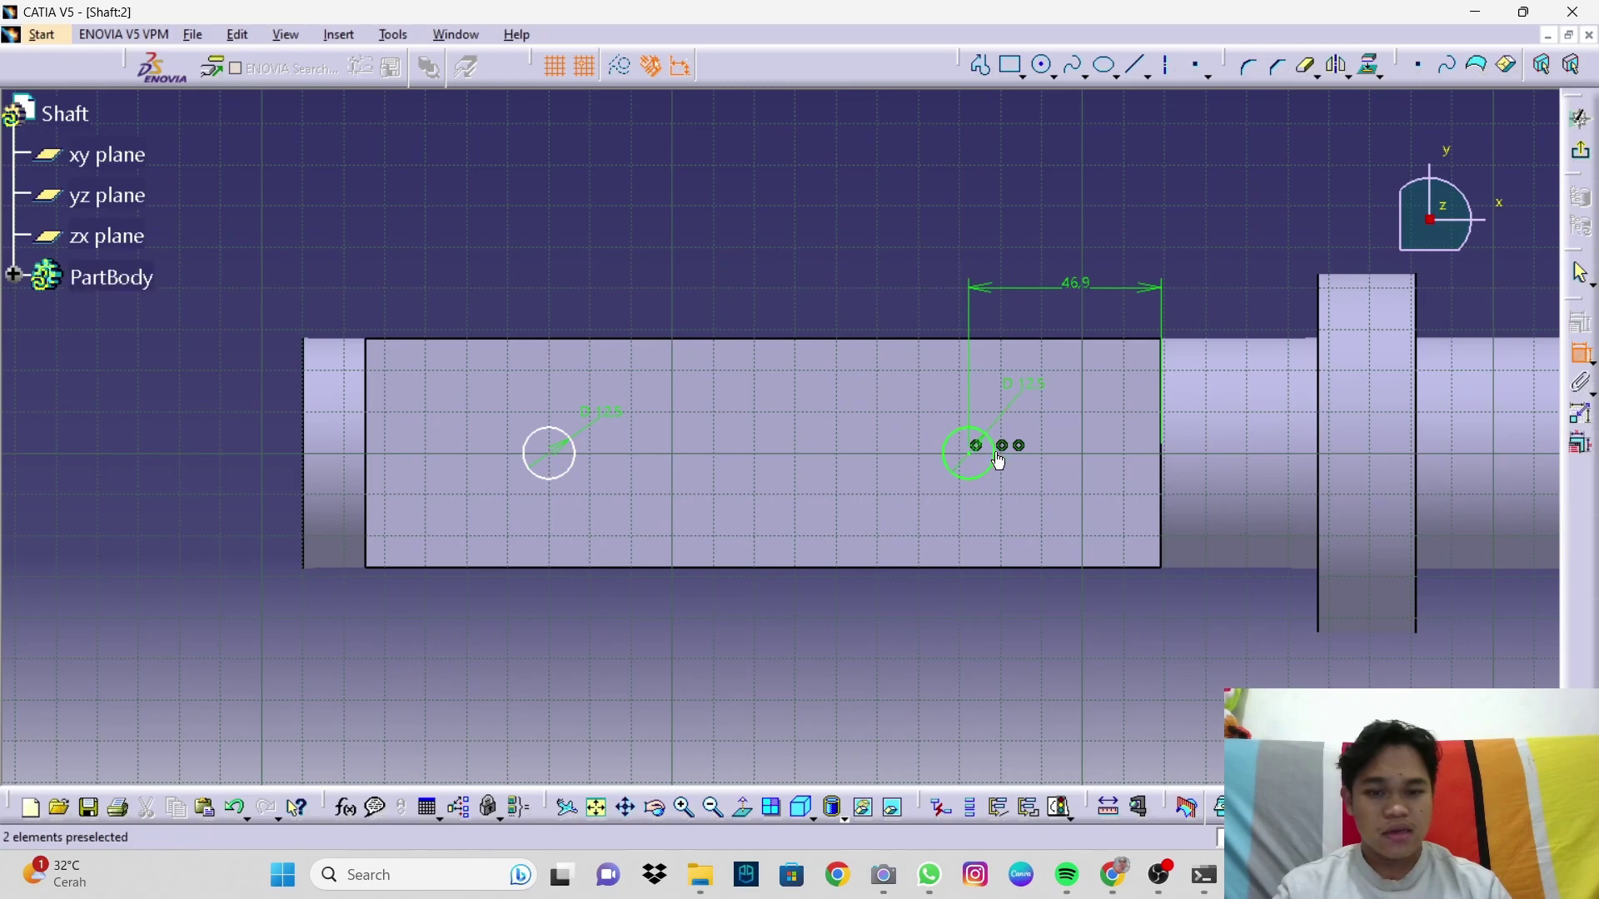
left_click(972, 459)
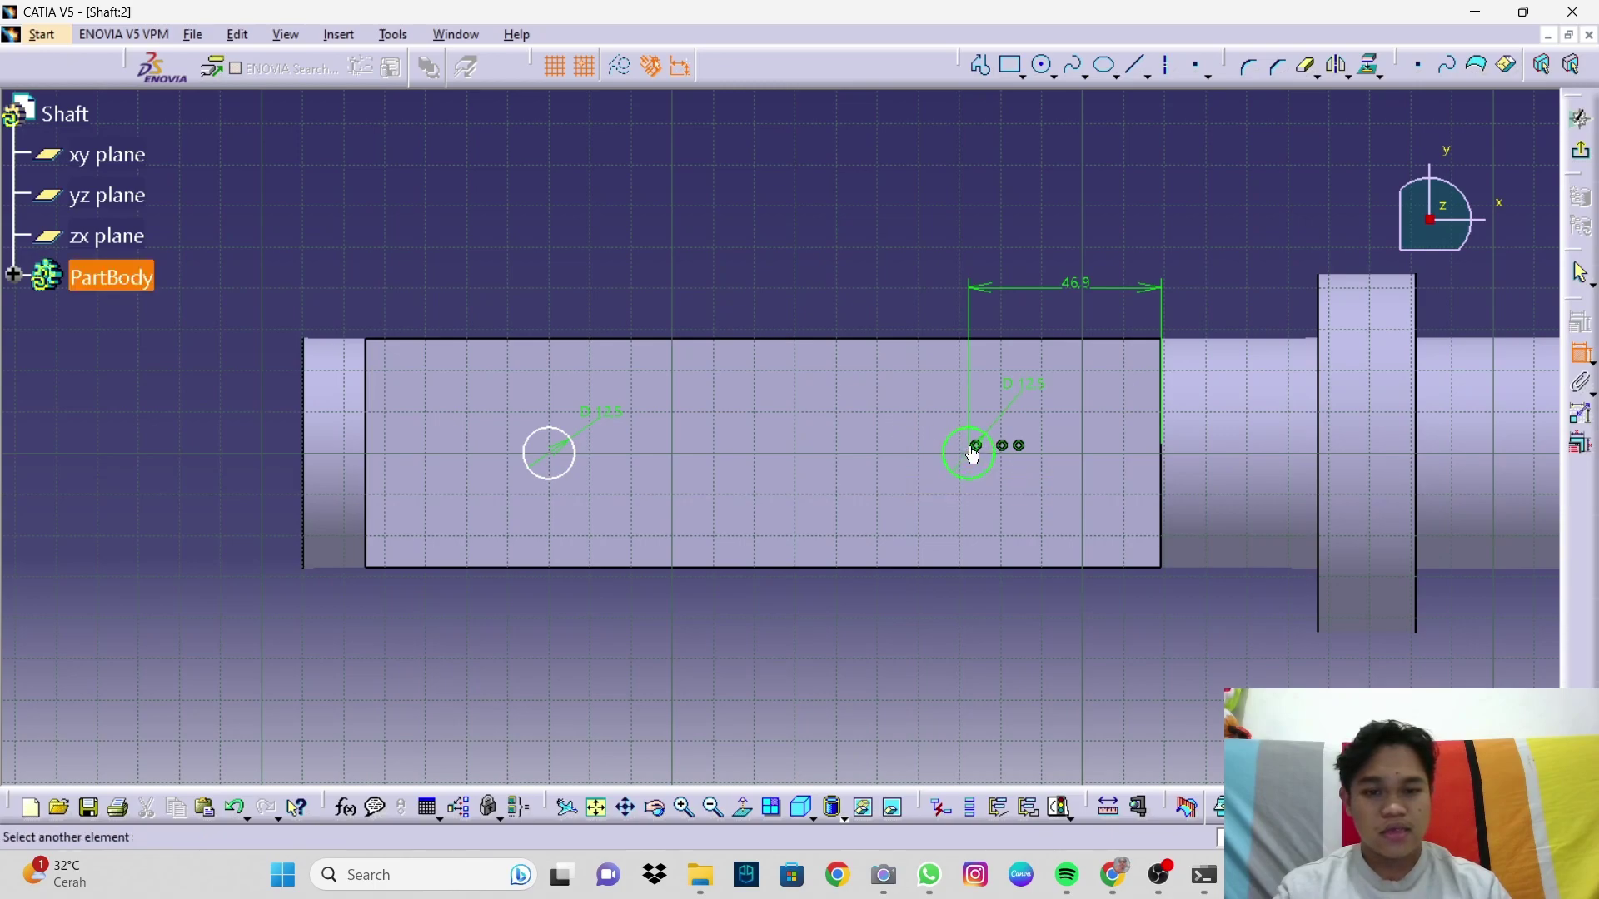
left_click(550, 464)
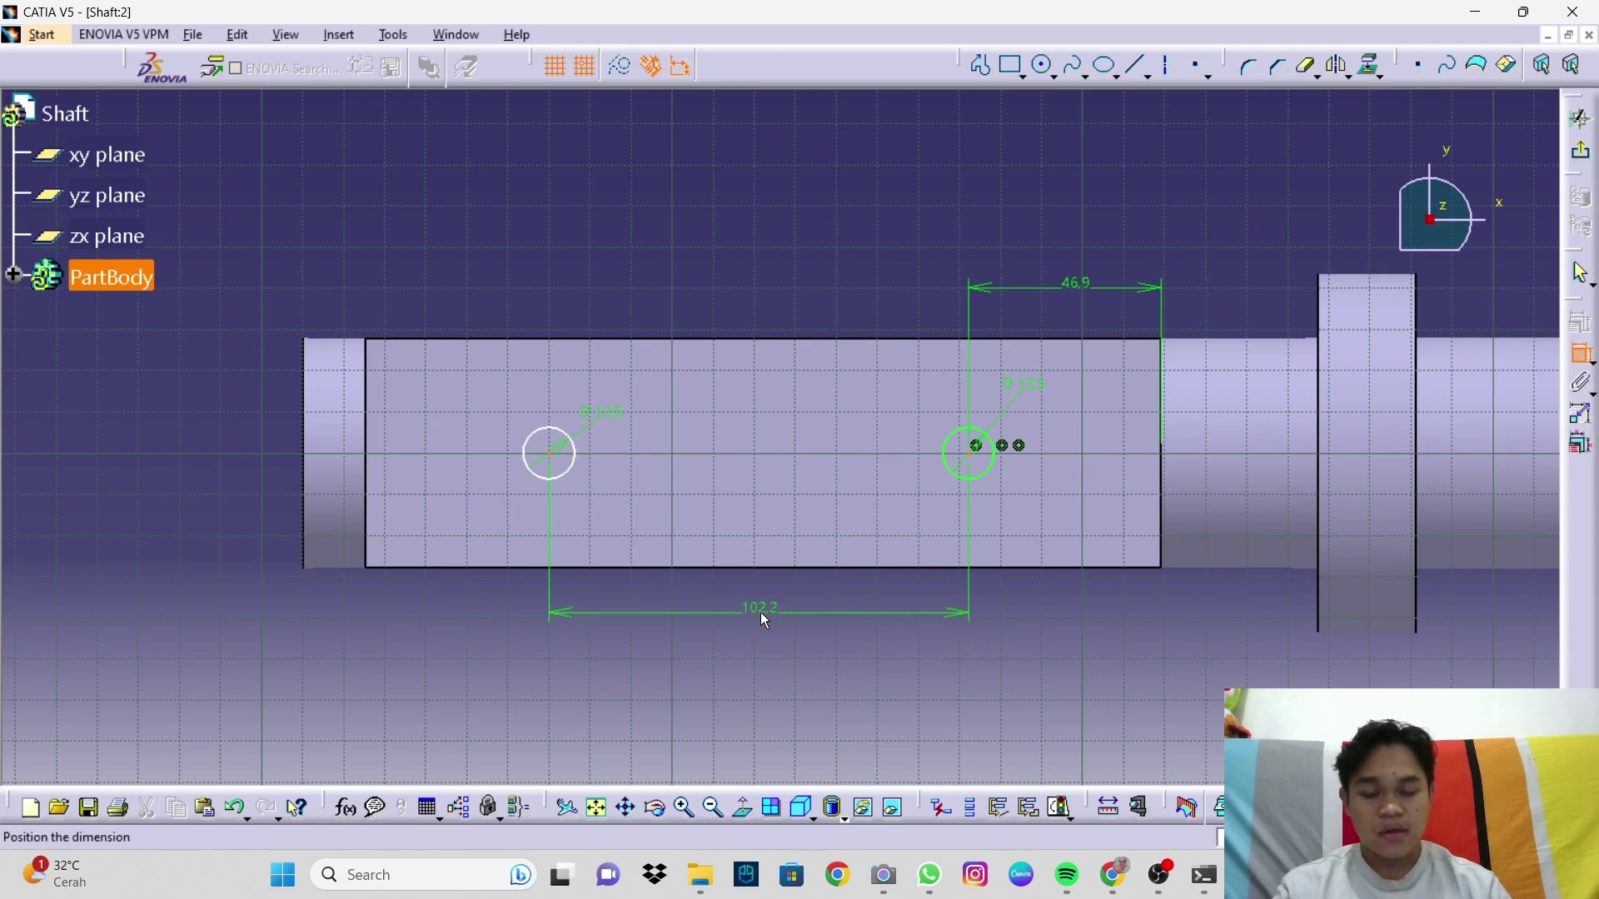
left_click(761, 612)
double_click(762, 610)
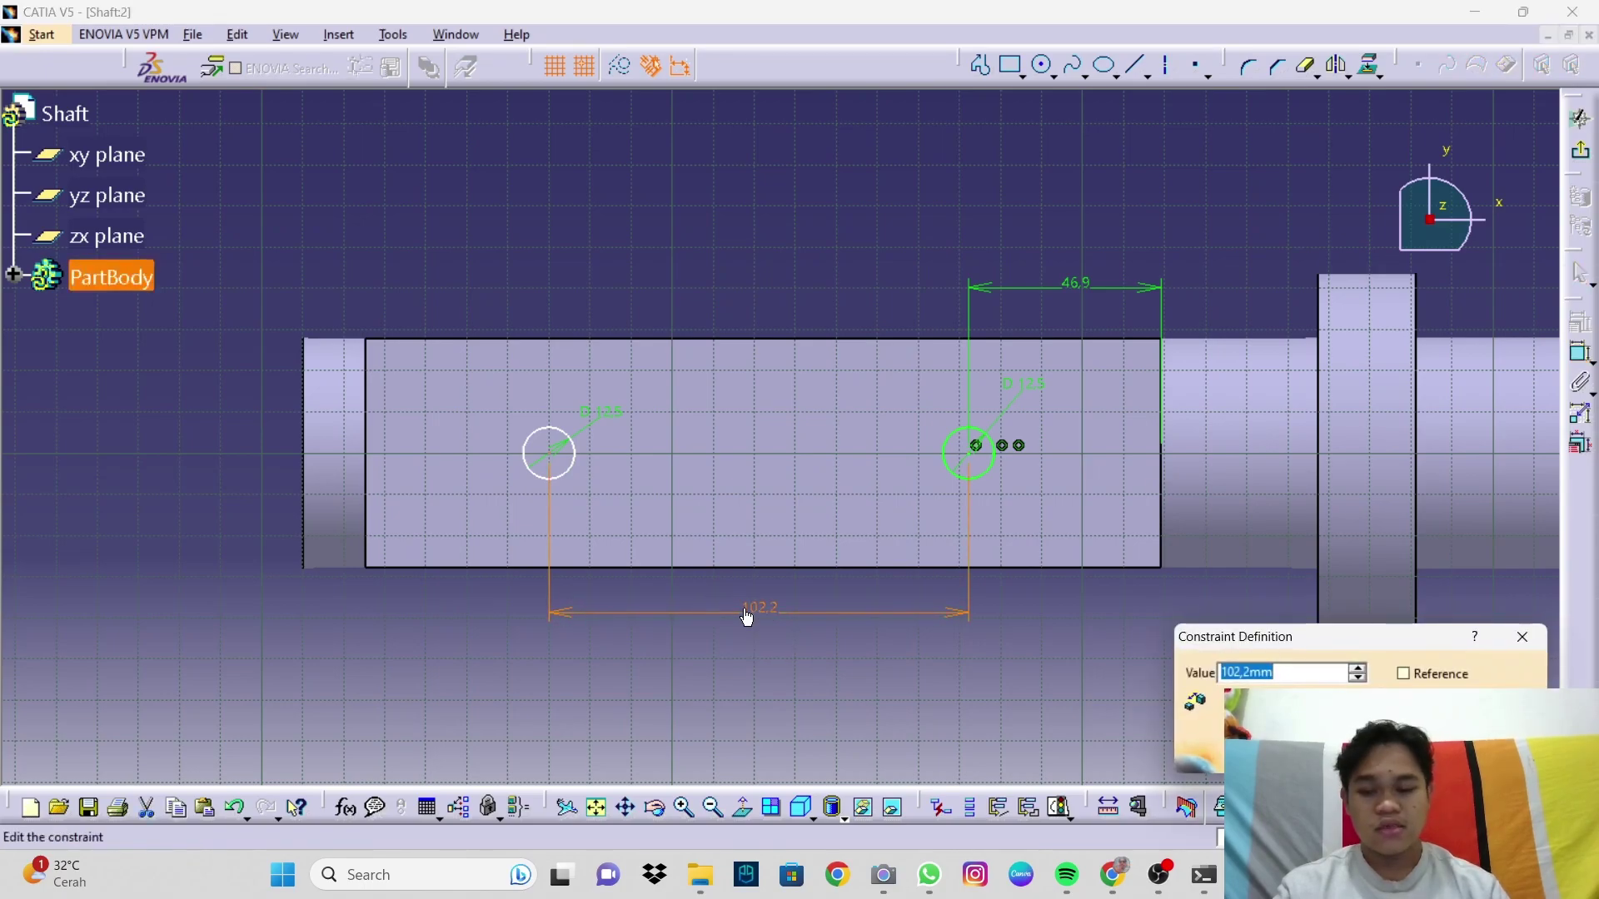
type("10")
key("Return")
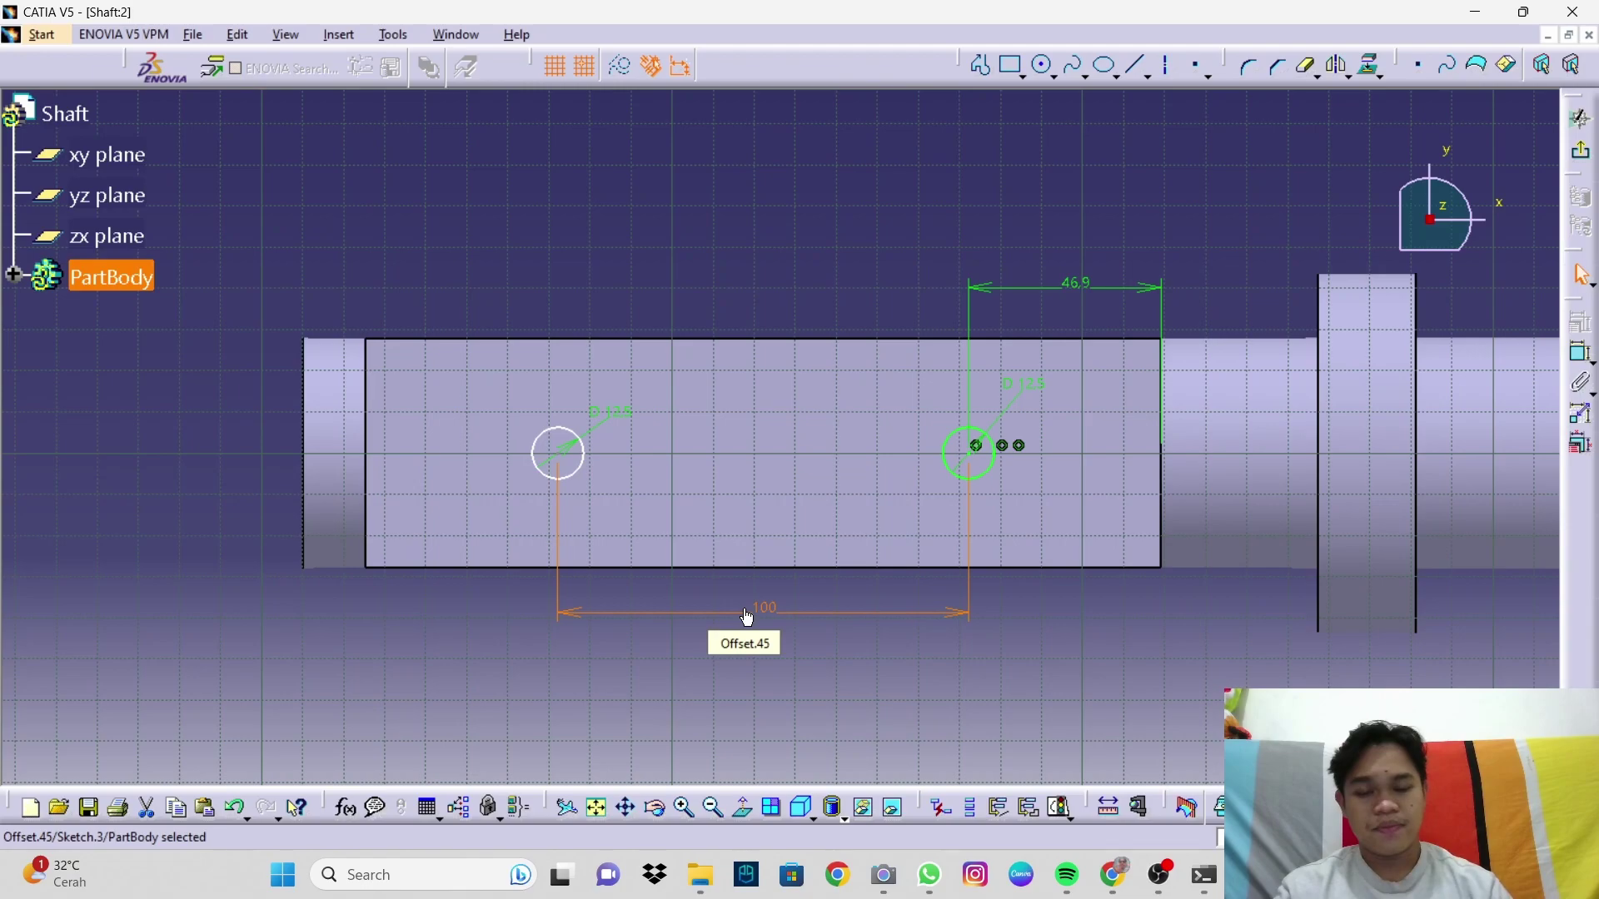
left_click(1035, 692)
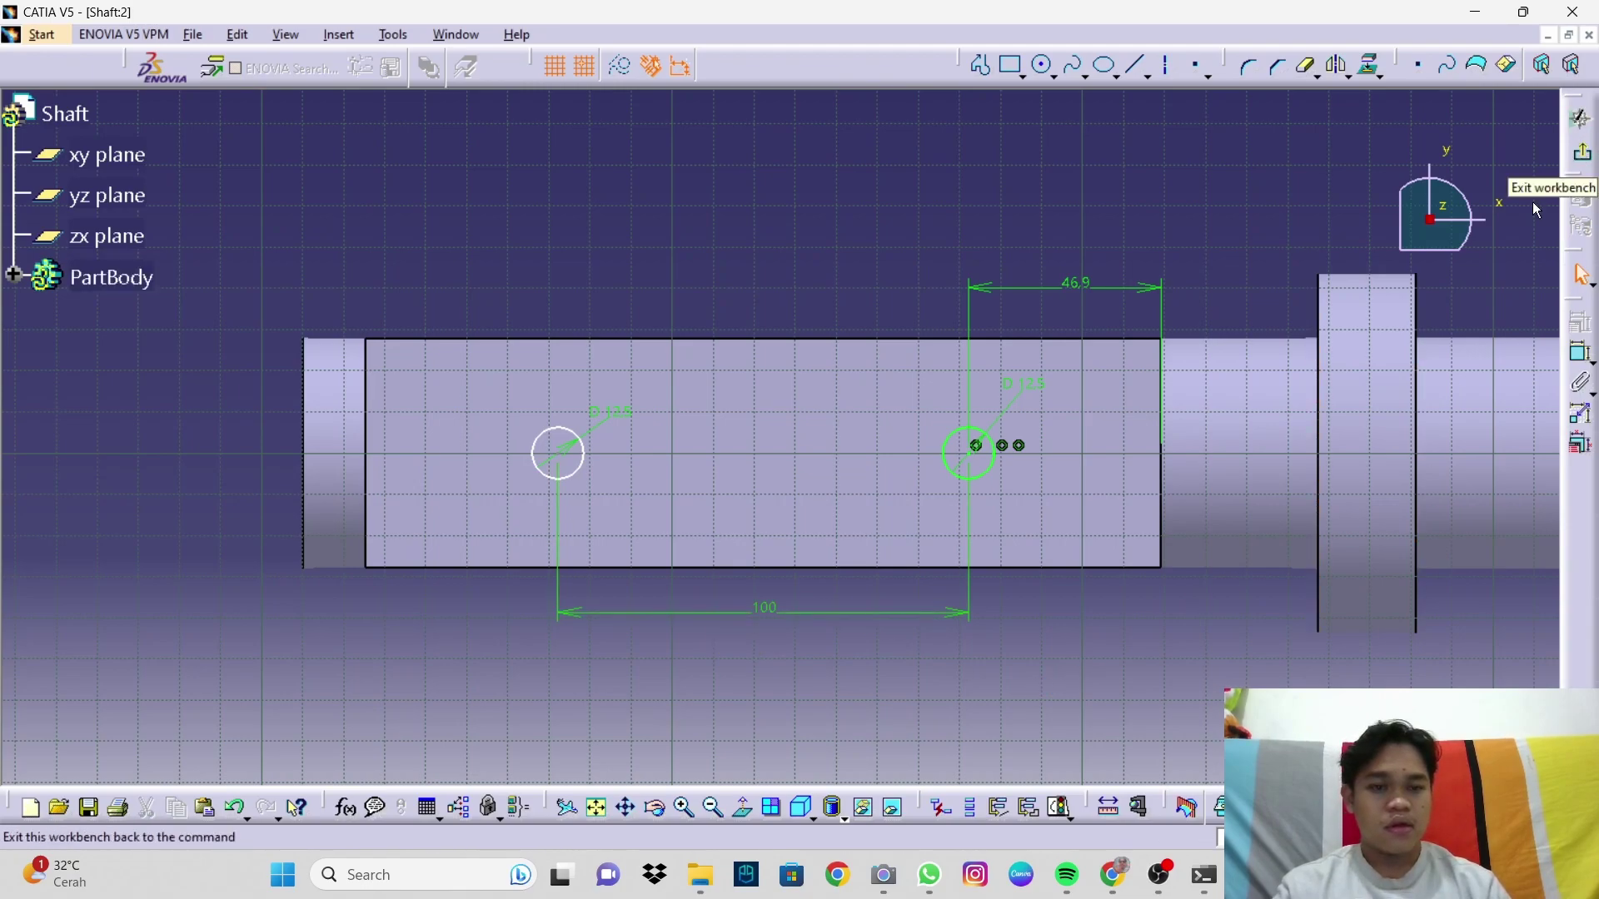
Step: Leave the sketch and orbit the shaft to face its flat section
middle_click_drag(1101, 436, 1107, 452)
left_click(1583, 158)
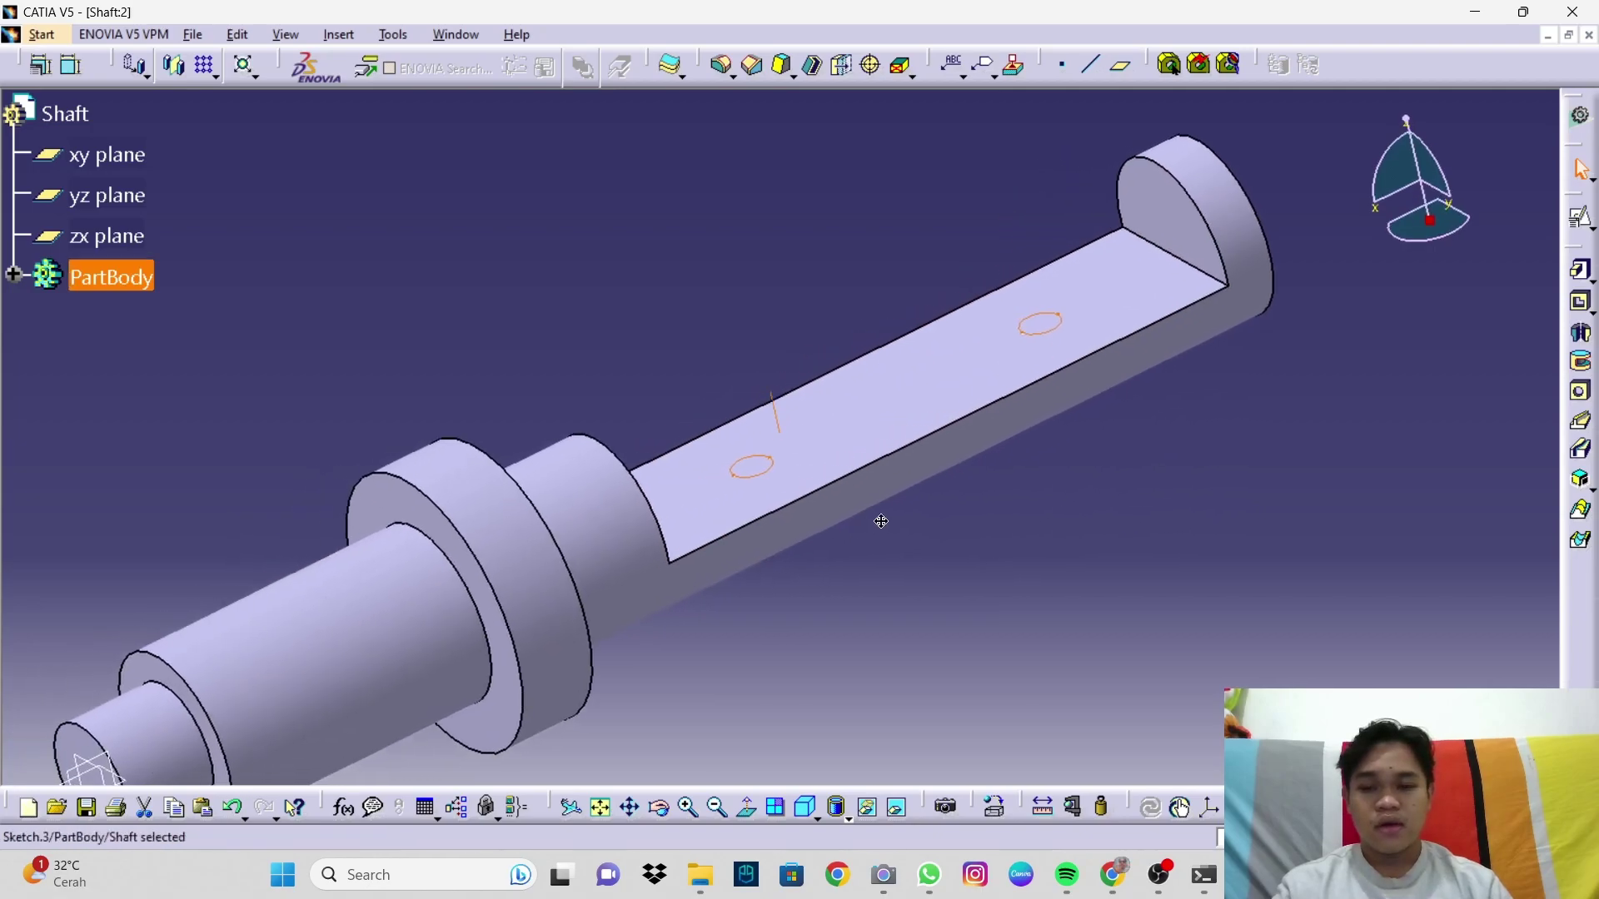
middle_click_drag(880, 521, 950, 500)
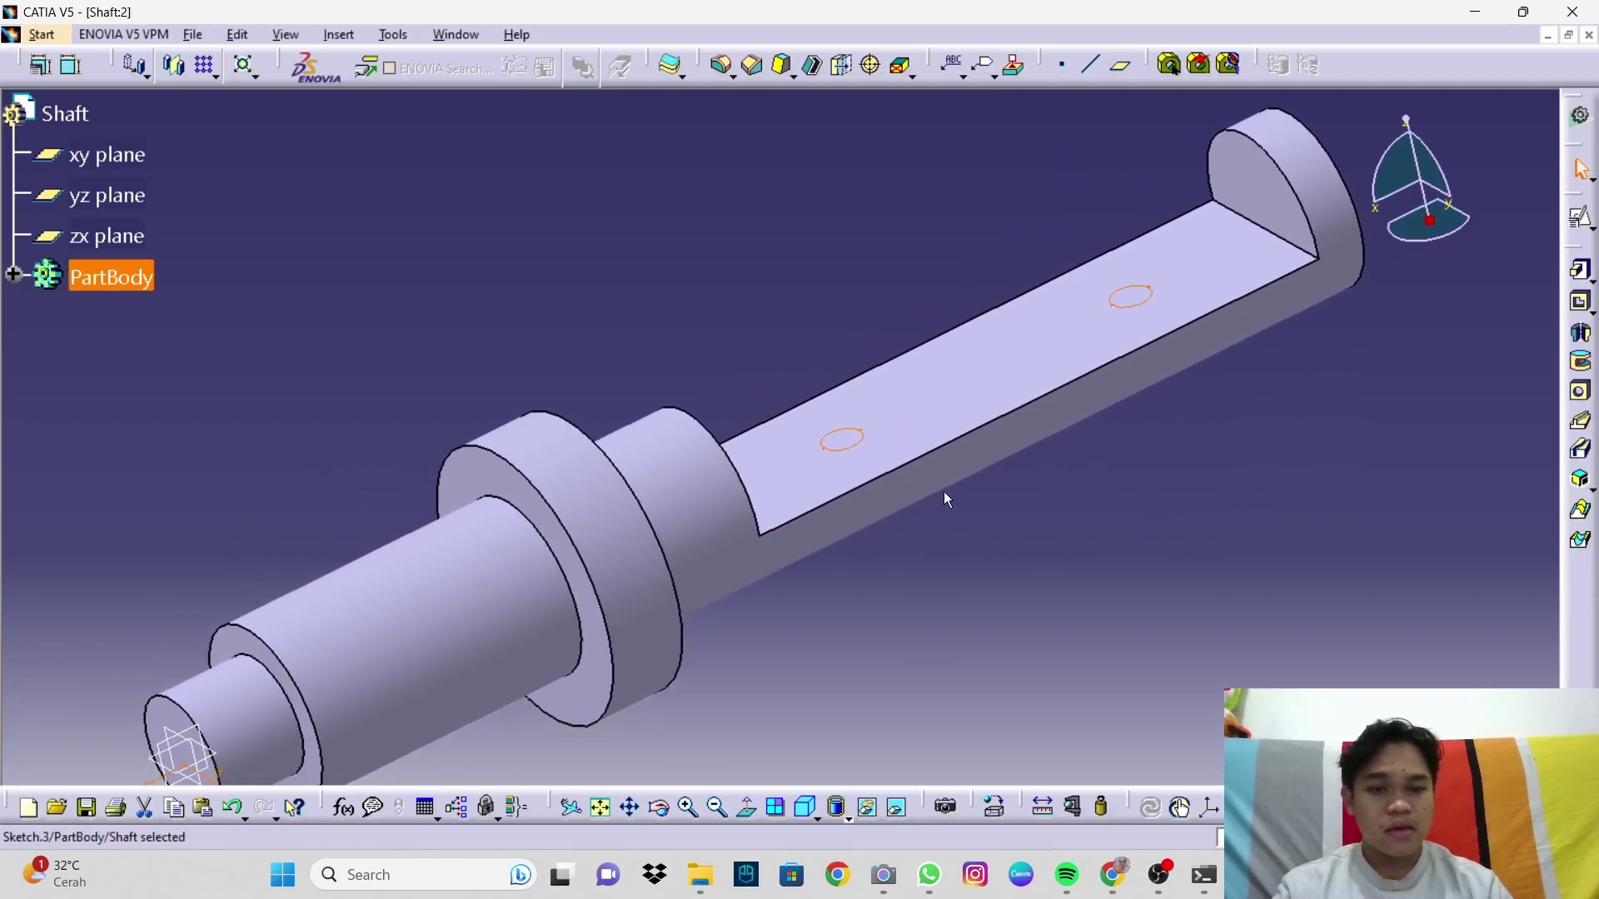
middle_click_drag(1067, 386, 750, 267)
mouse_move(835, 346)
middle_mouse_down()
mouse_move(903, 411)
mouse_move(1122, 506)
mouse_move(1089, 482)
mouse_move(753, 482)
mouse_move(607, 450)
mouse_move(757, 385)
mouse_move(766, 454)
middle_mouse_up()
Step: Pocket Sketch.3's two circles Up to next, preview, and create the holes
left_click(1580, 303)
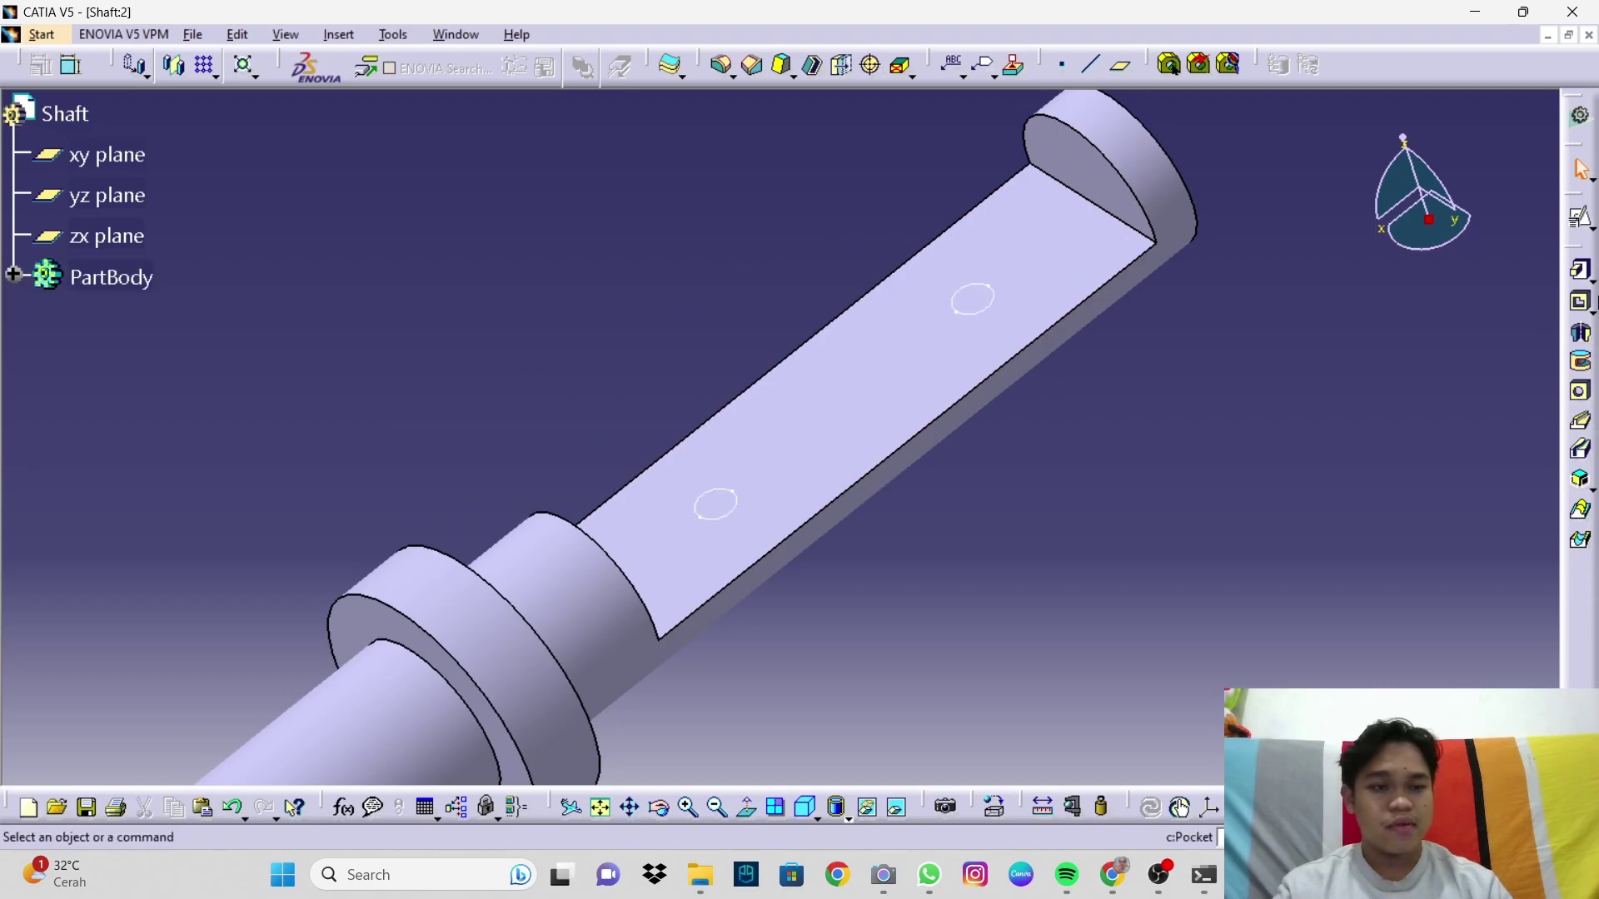
left_click(1002, 302)
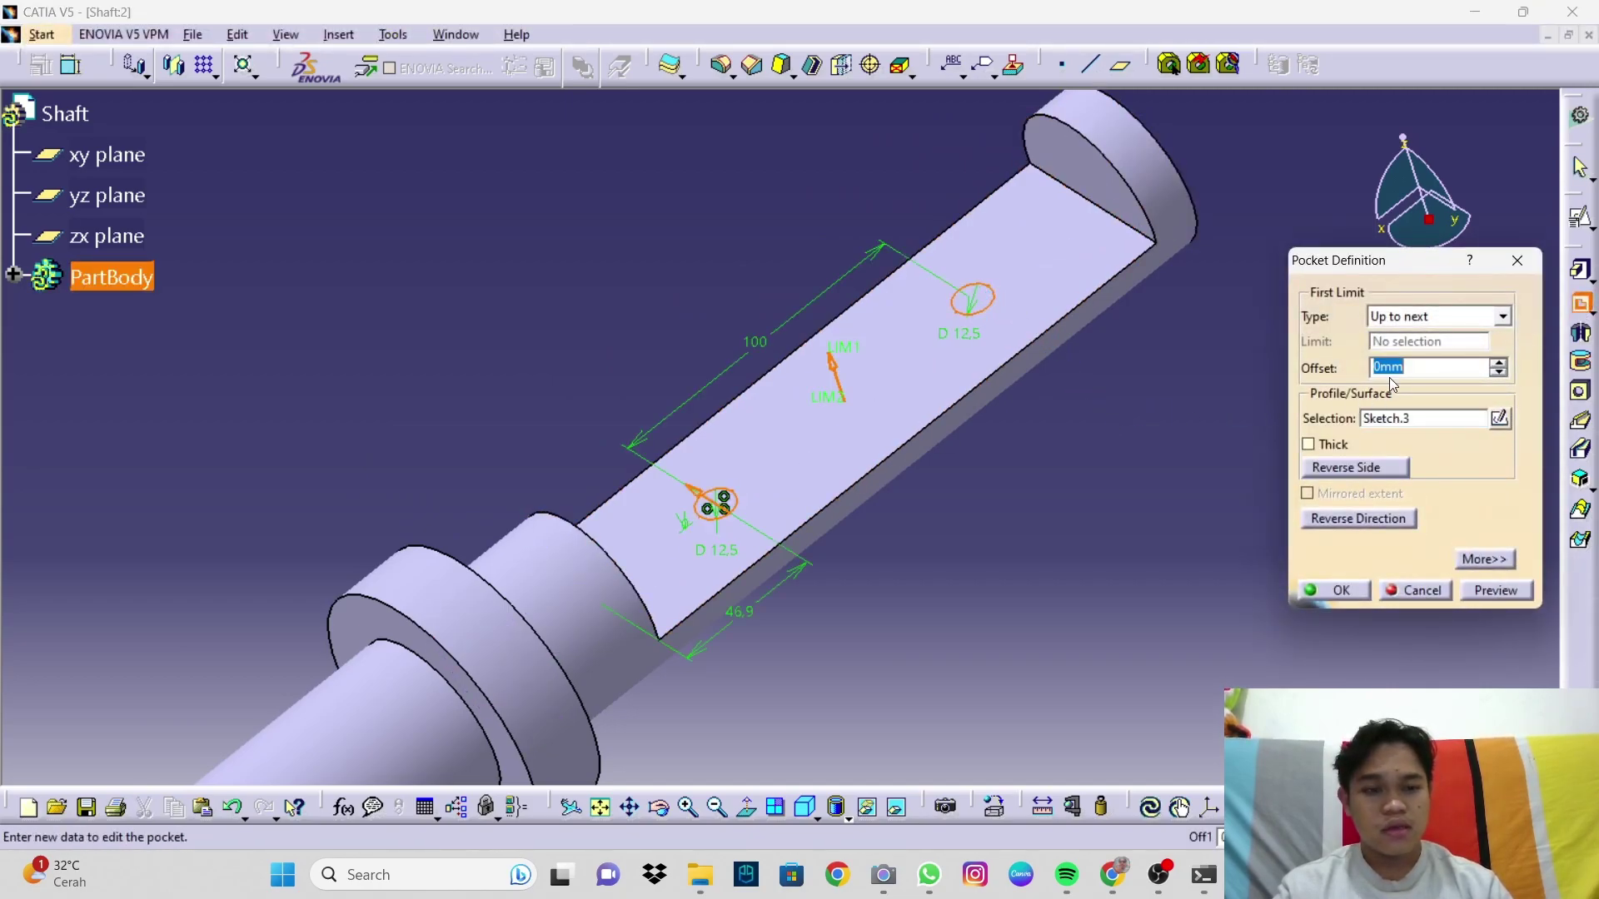
middle_click_drag(1140, 482, 867, 378)
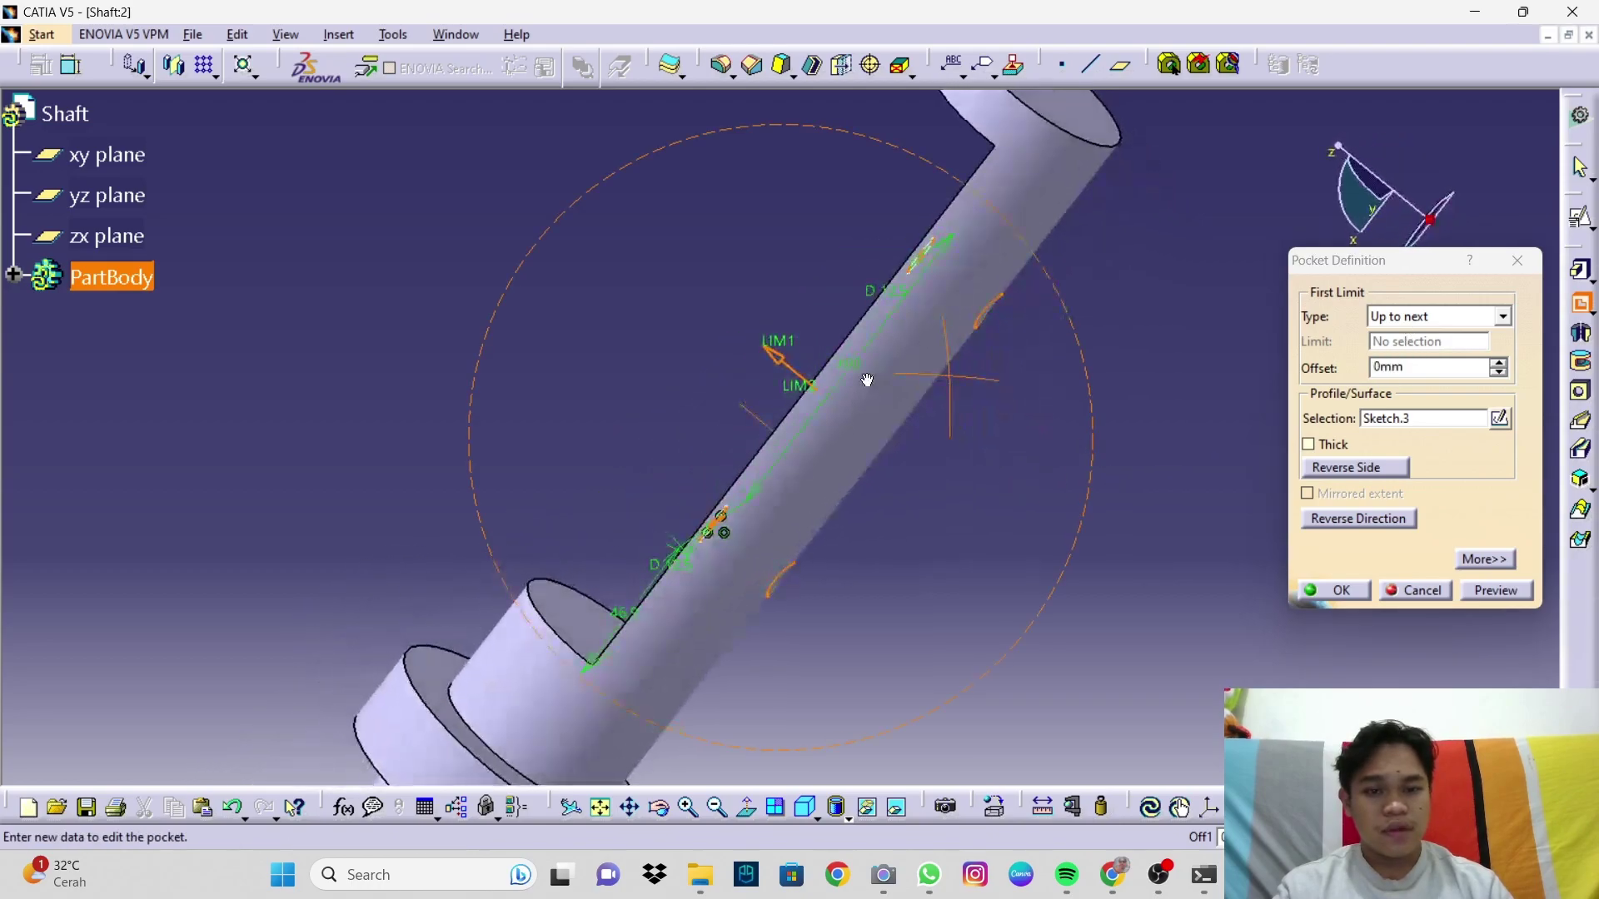
middle_click_drag(1211, 420, 986, 378)
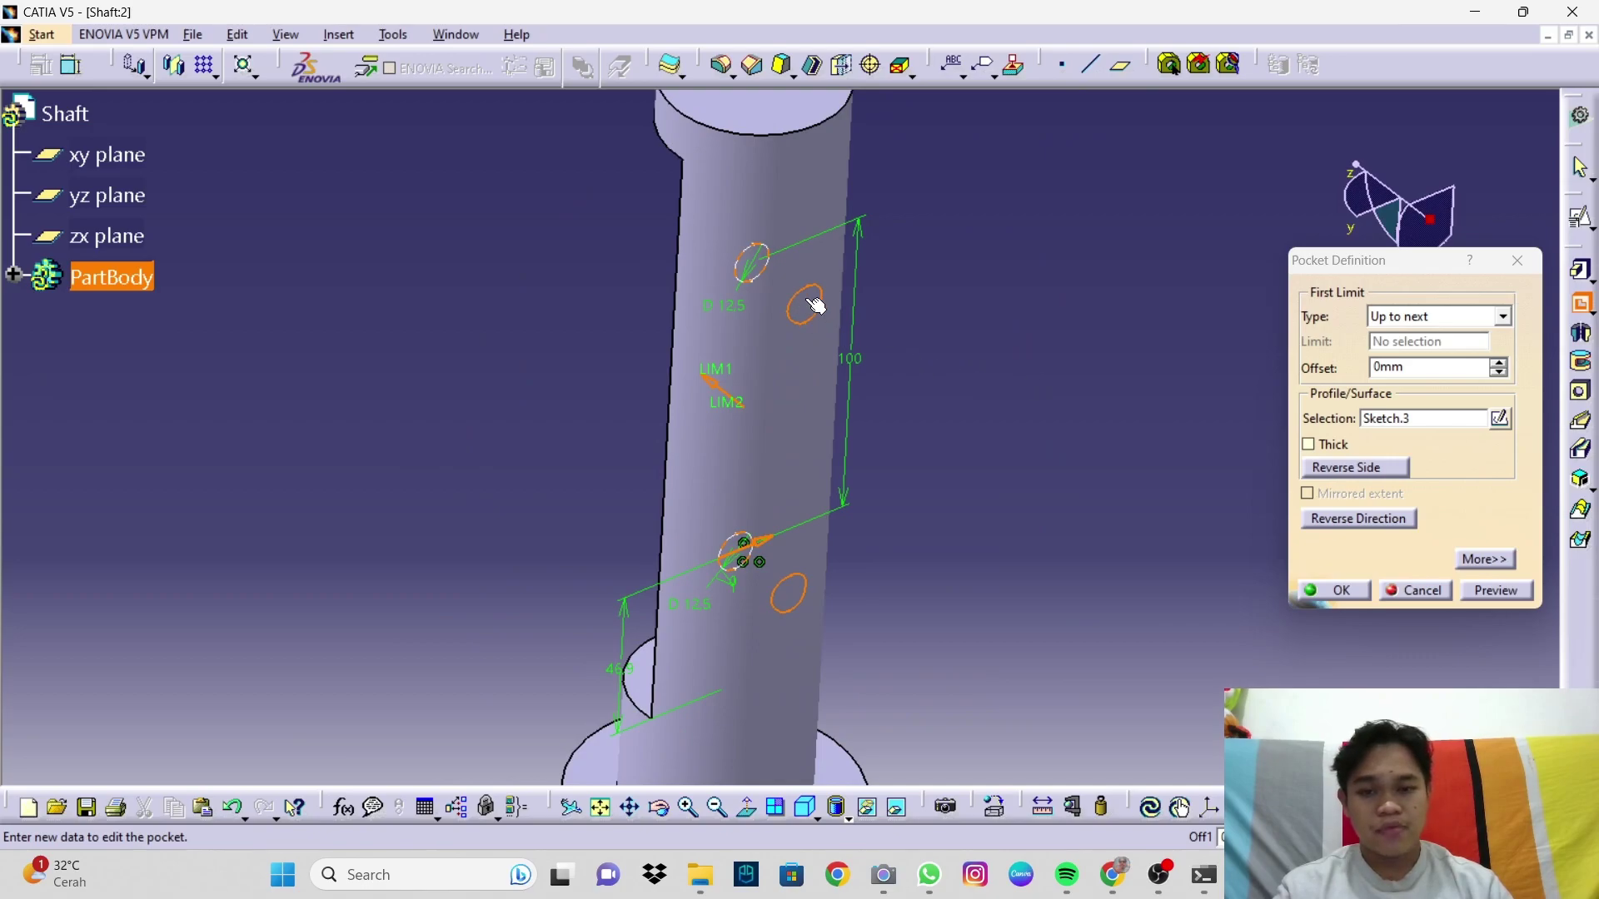
left_click(1496, 591)
middle_click_drag(1096, 507, 831, 384)
middle_click_drag(1077, 496, 1076, 574)
middle_click_drag(882, 517, 1399, 561)
middle_click_drag(729, 573, 1057, 339)
left_click(1334, 590)
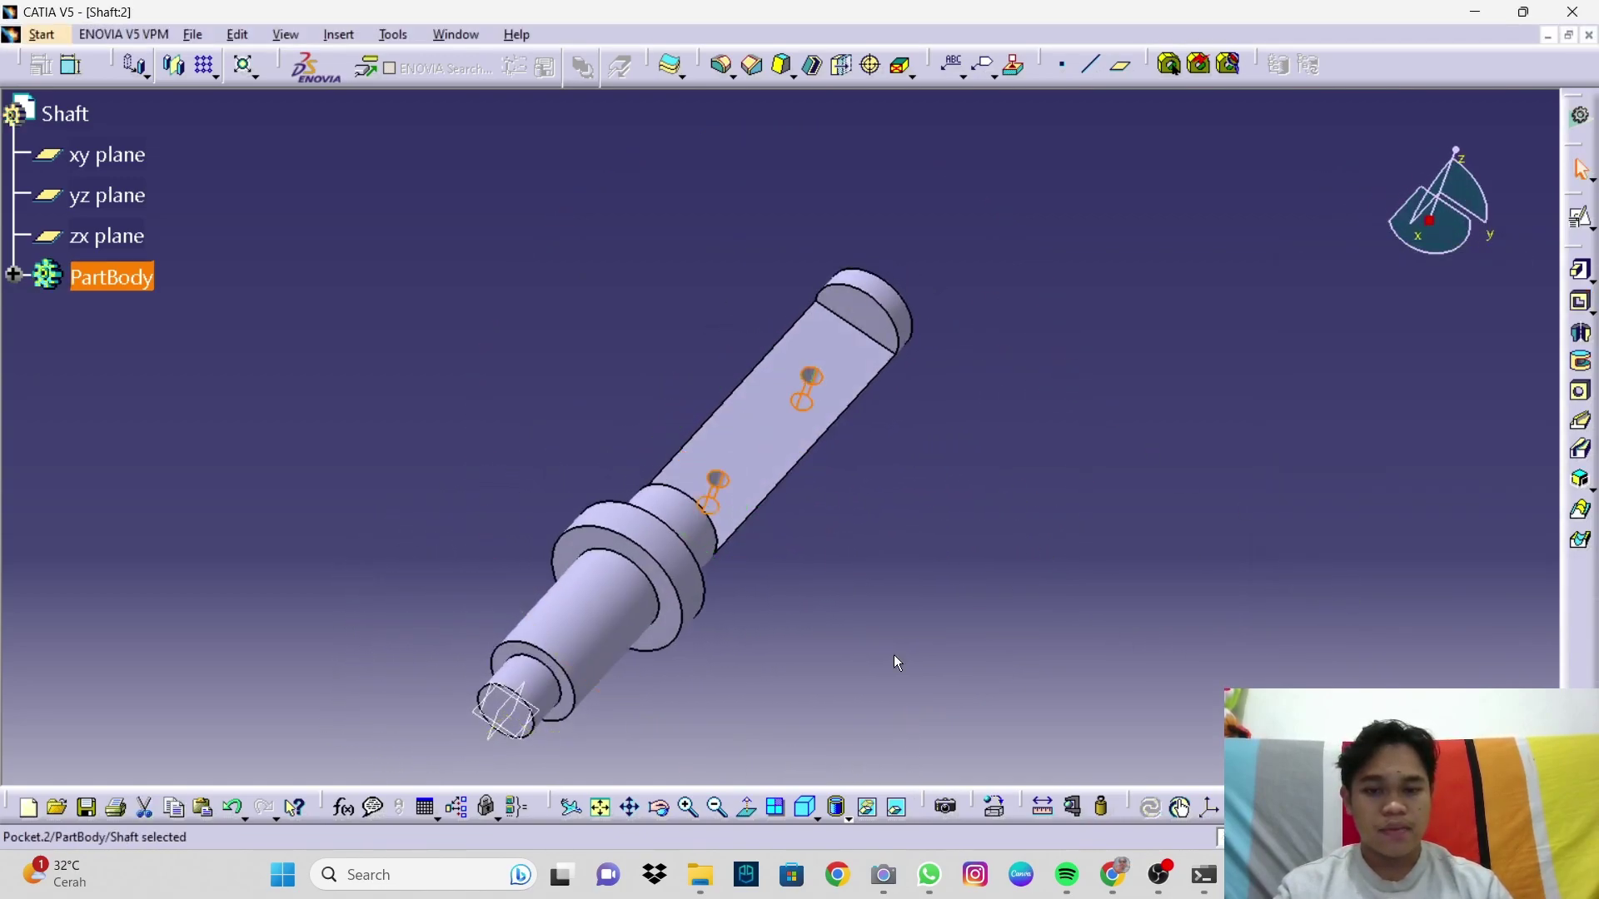
Step: Zoom to the shaft's stepped end and start a chamfer at default 1 mm, 45°
middle_click_drag(846, 611, 892, 538)
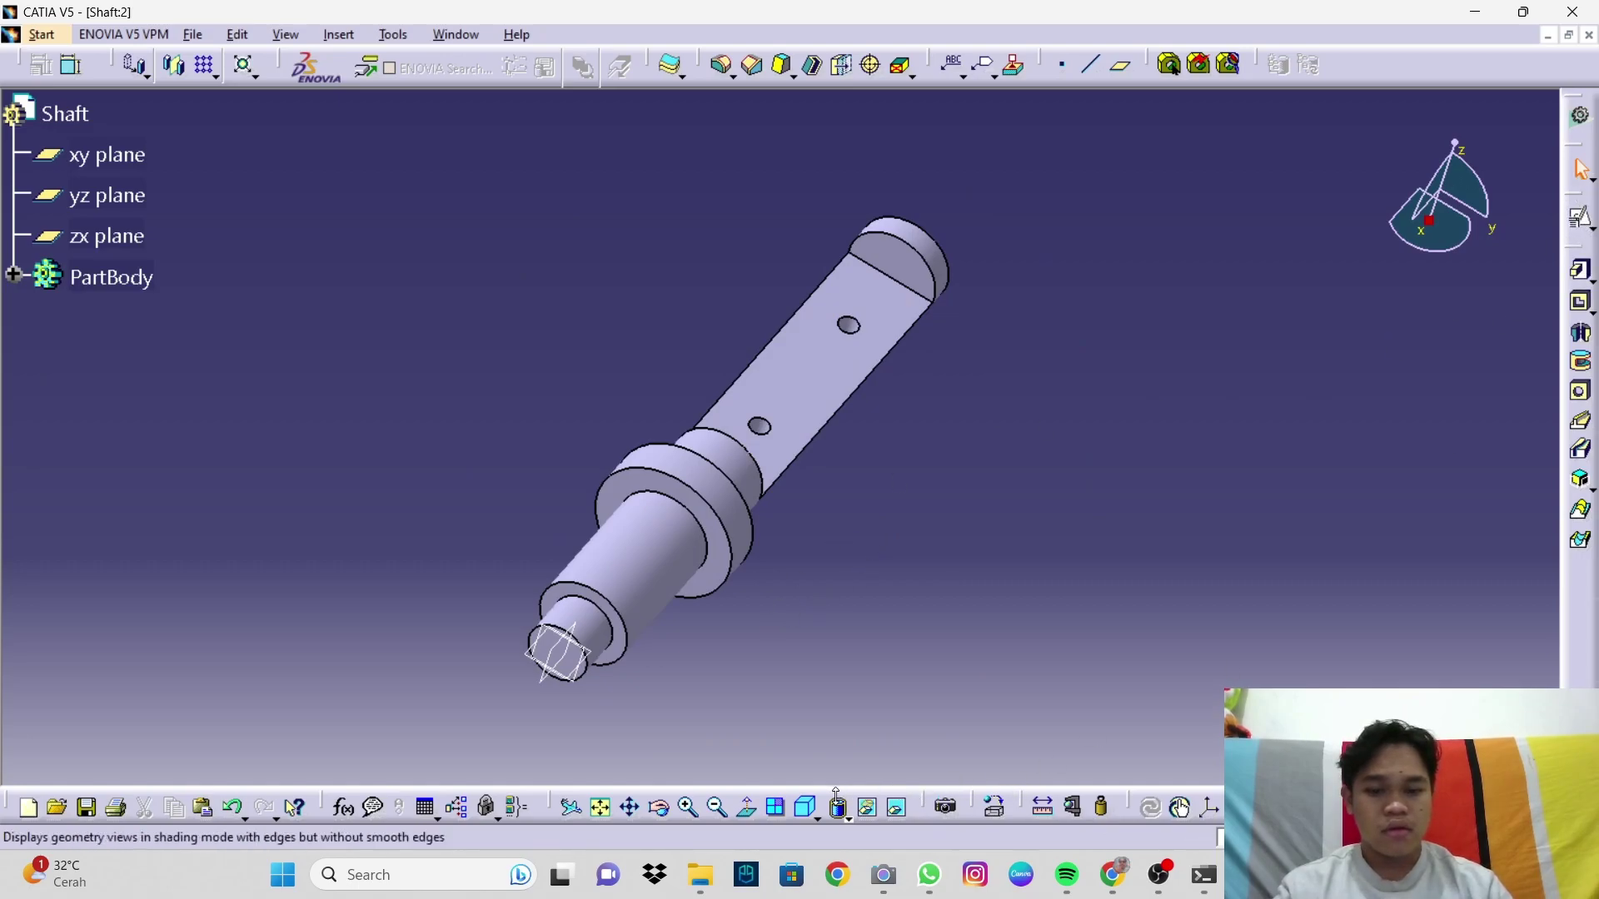
middle_click_drag(791, 750, 1101, 574)
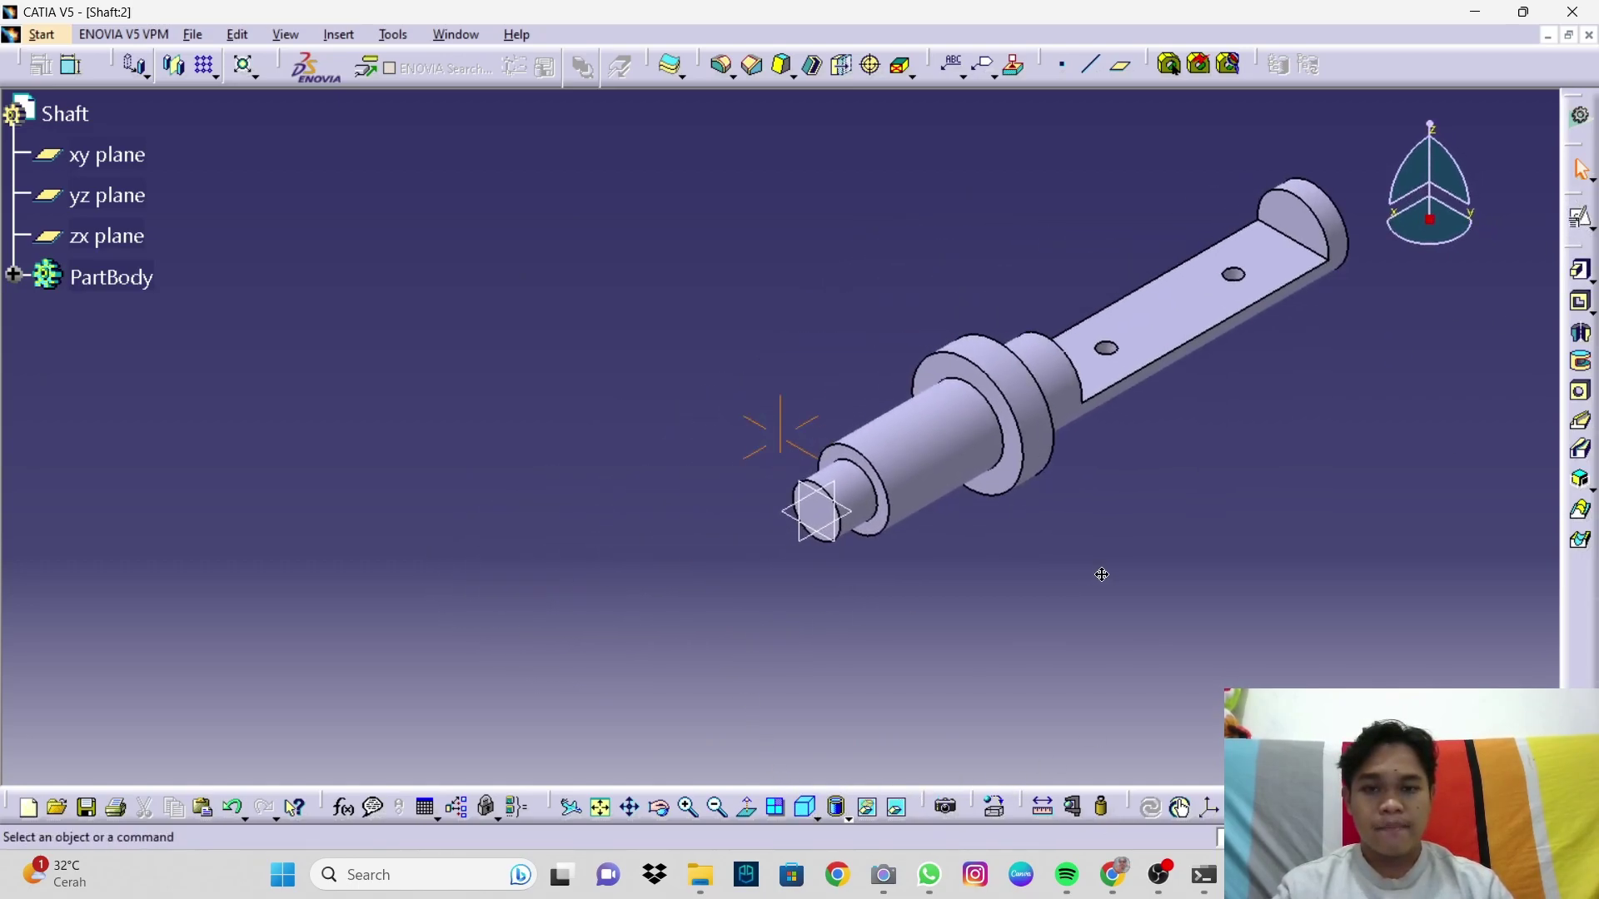
middle_click_drag(953, 549, 706, 336, "ctrl")
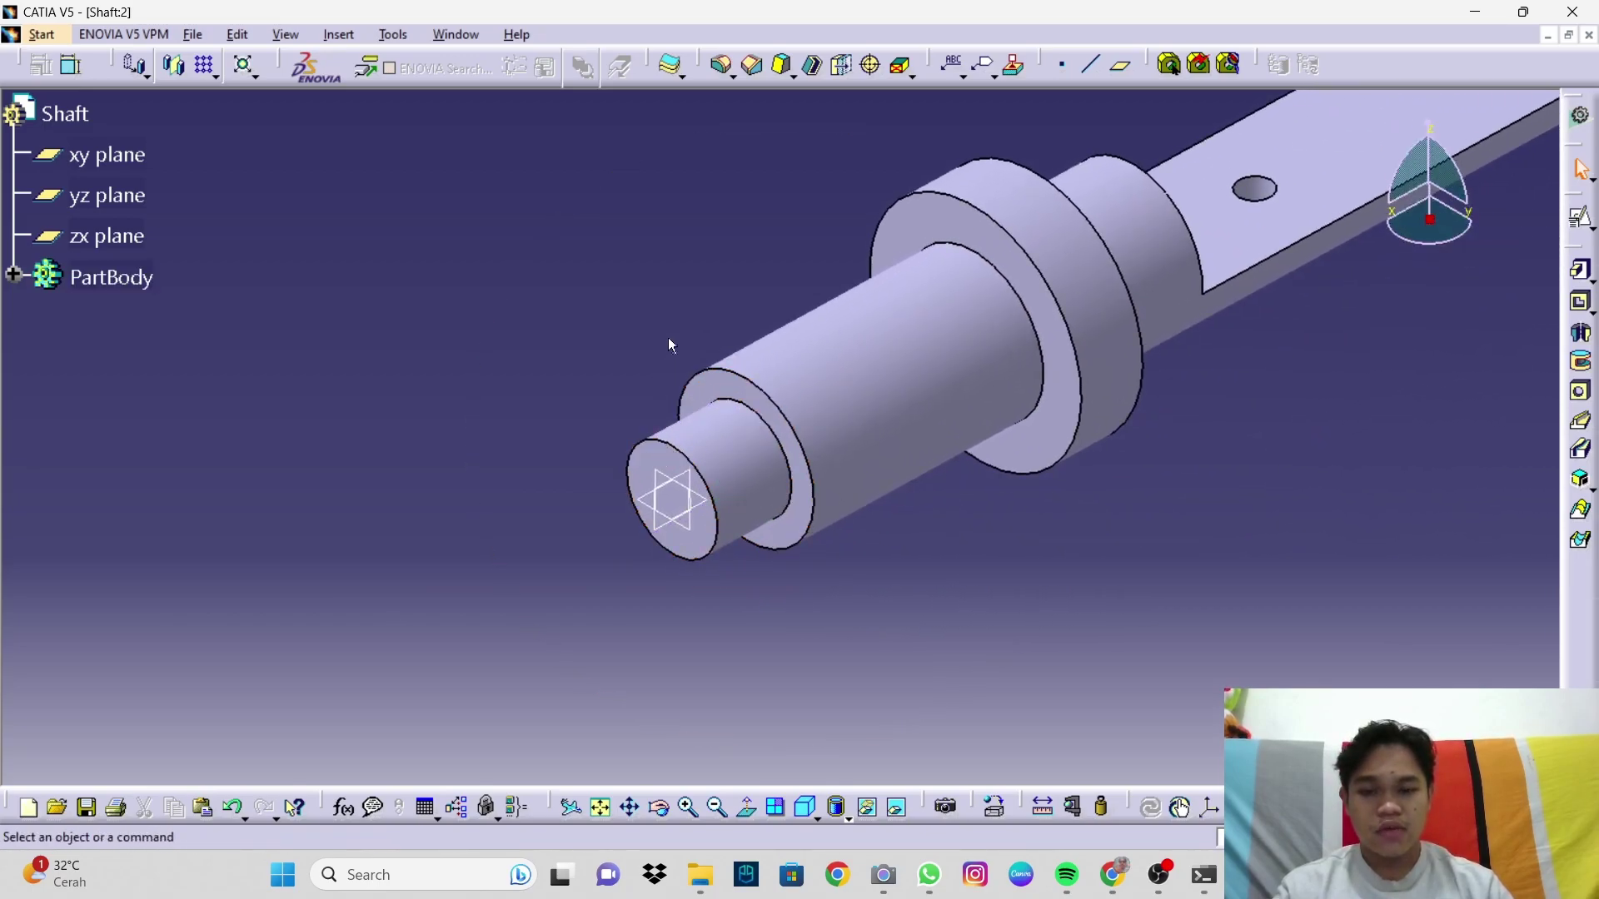
left_click(755, 69)
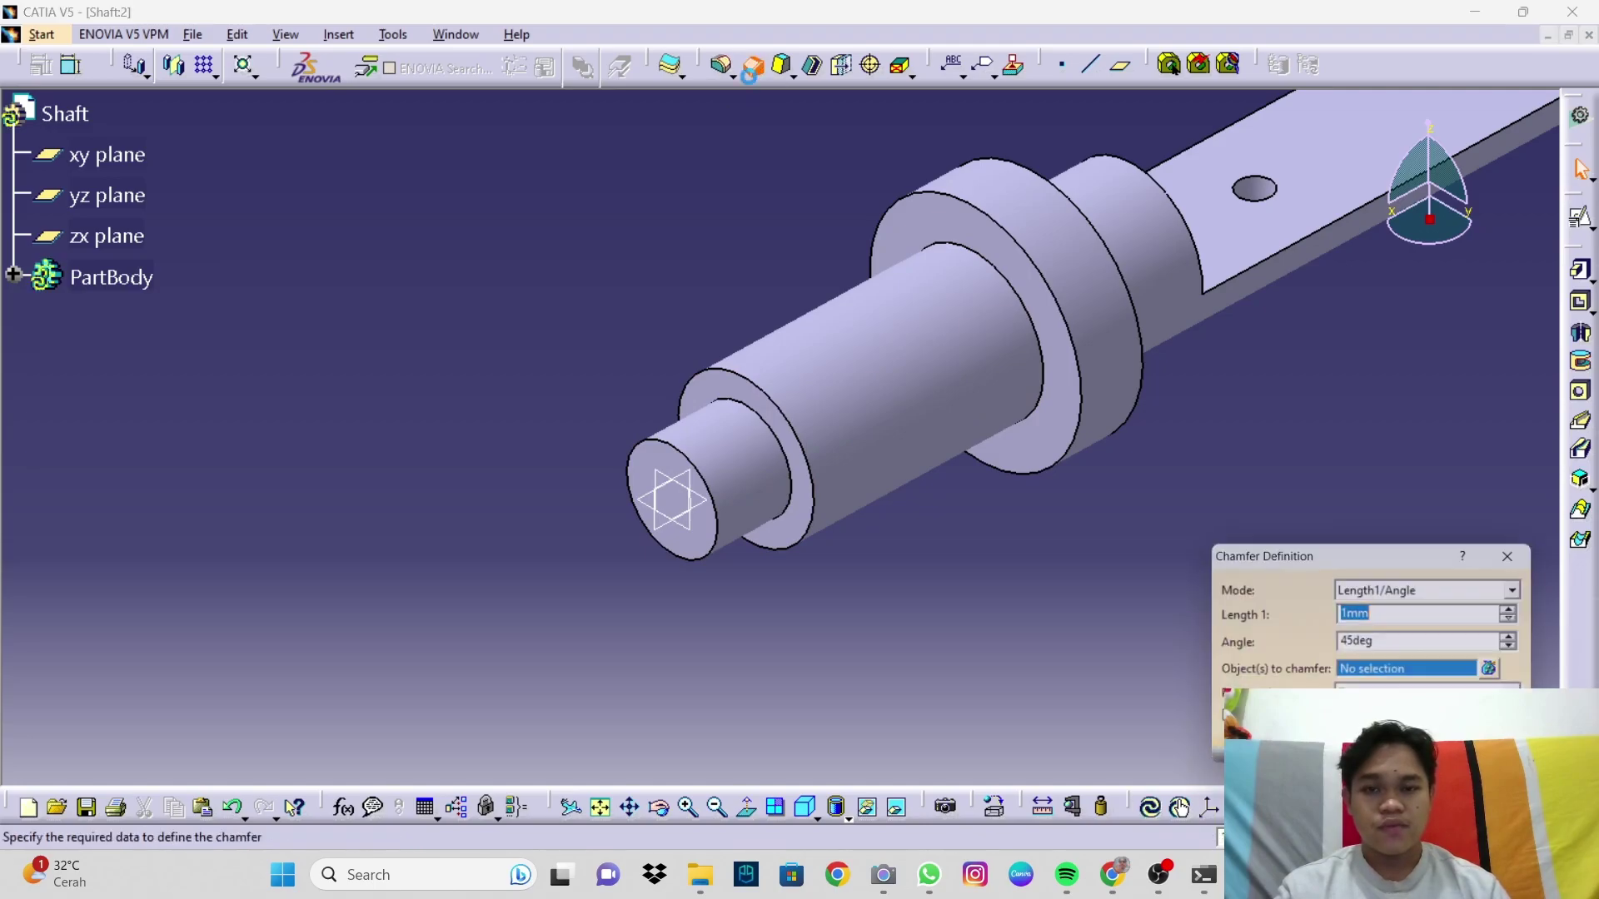
Step: Chamfer the shaft end's outer edge with 3 mm length at 45° and preview it
left_click(668, 448)
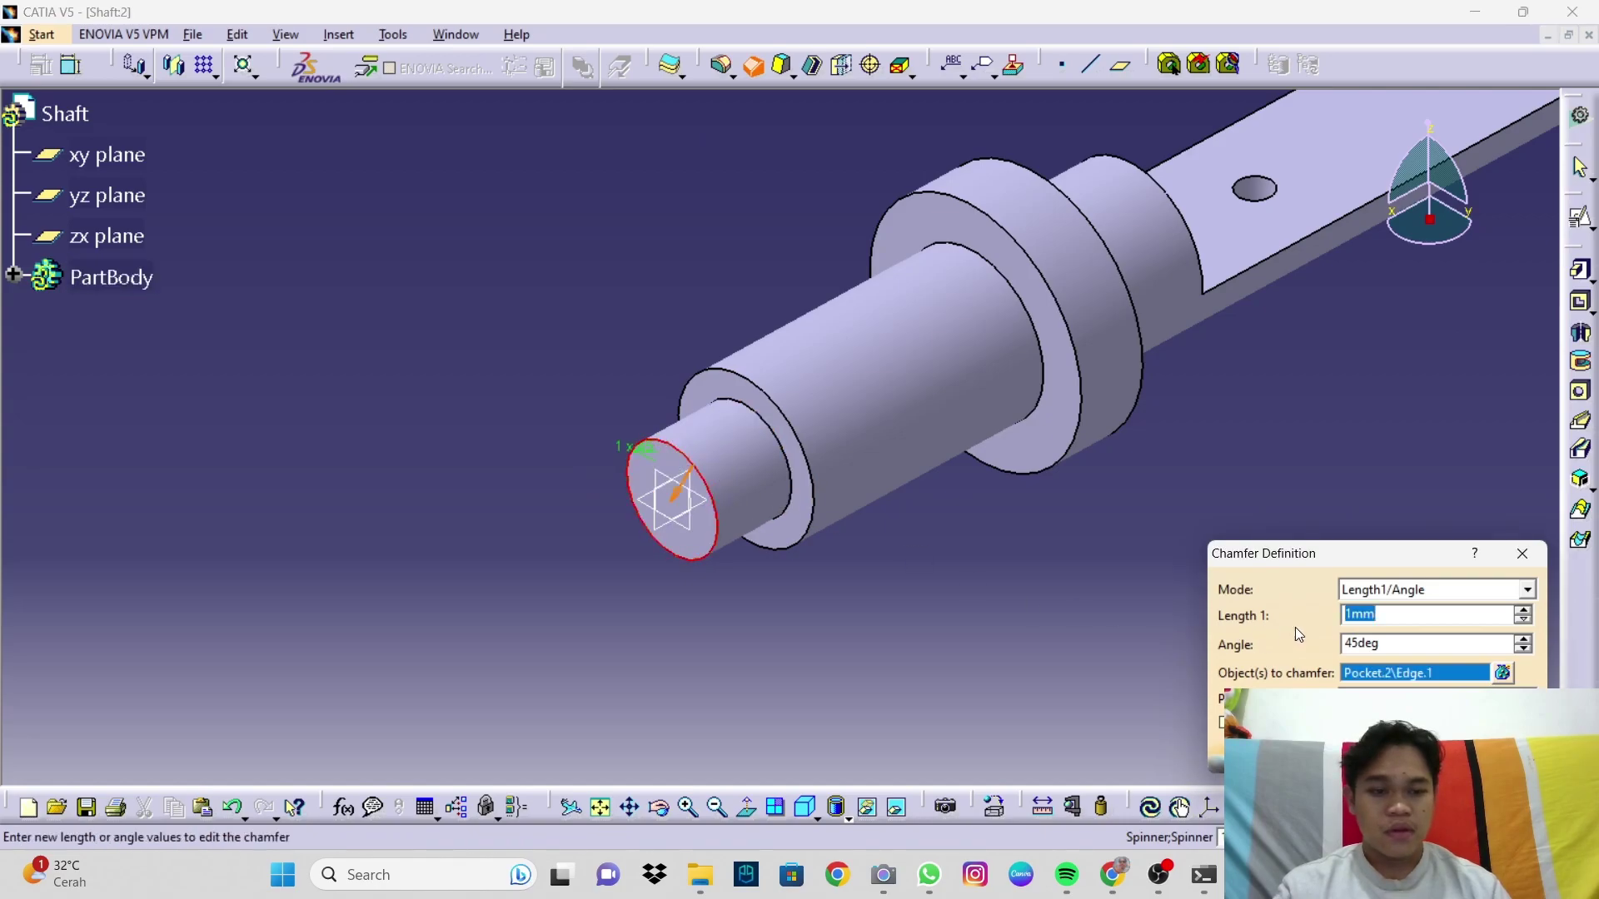
left_click_drag(1336, 557, 1337, 370)
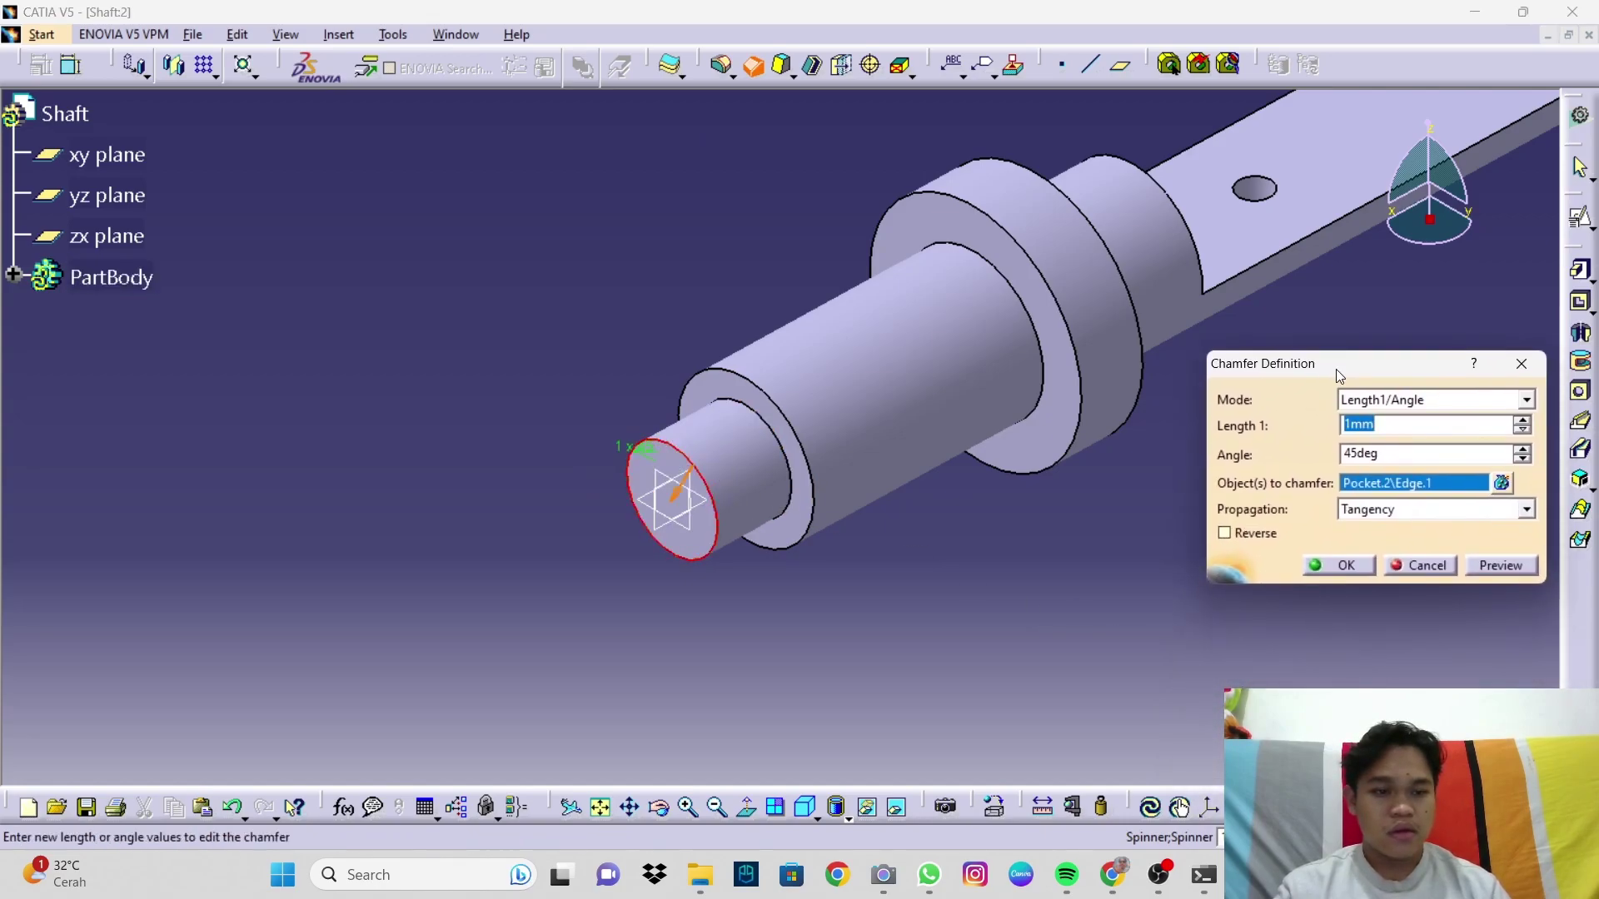
double_click(1366, 426)
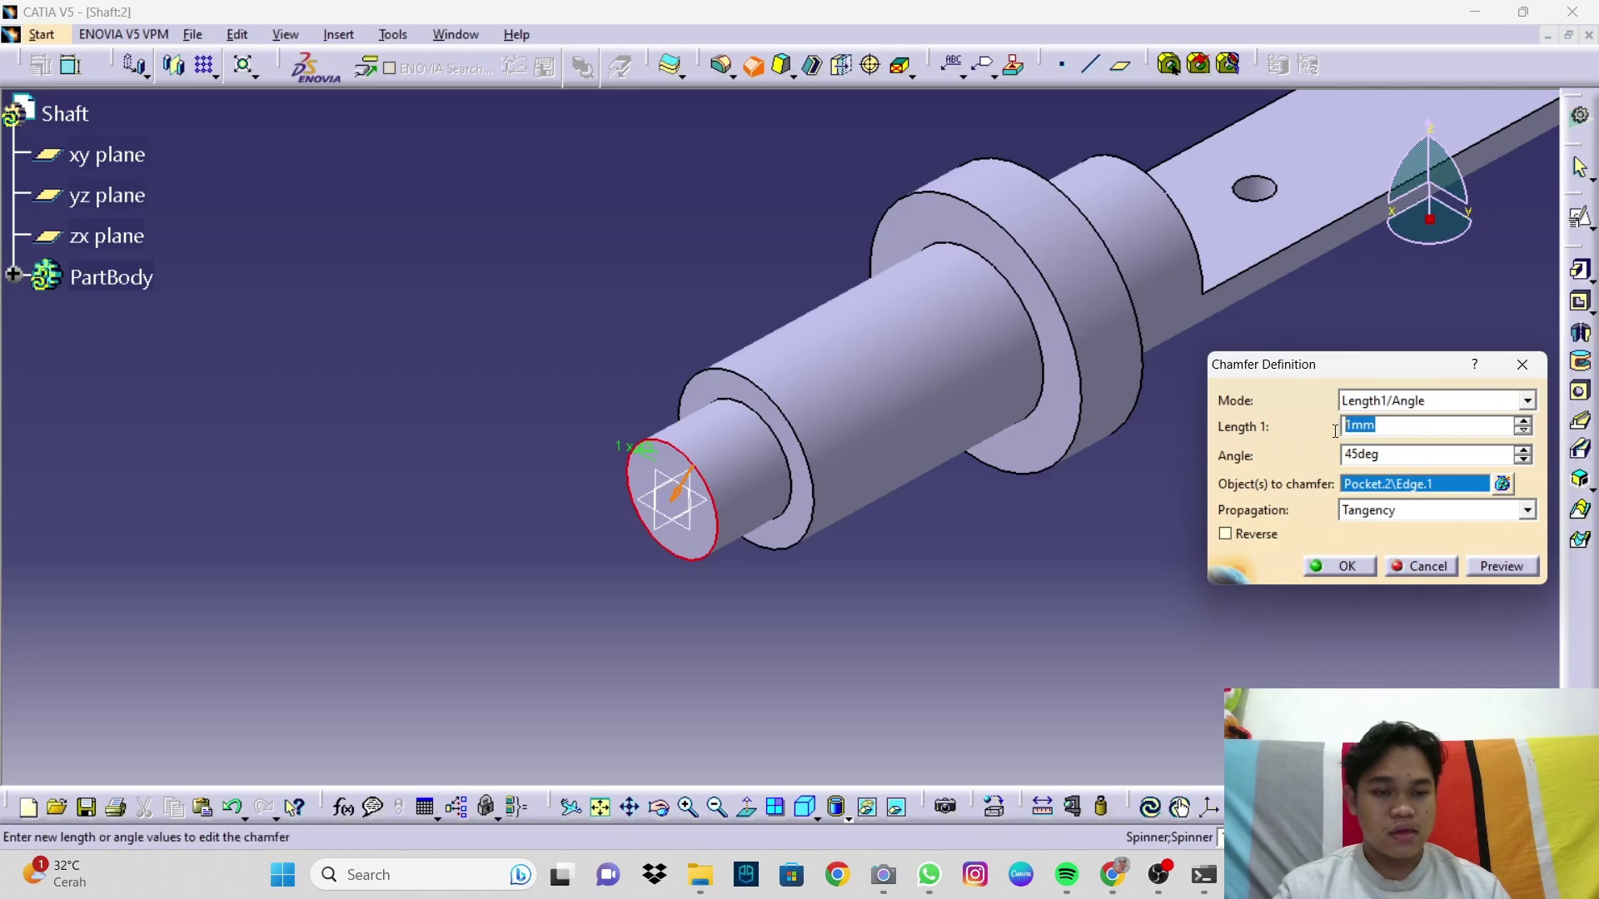
type("3")
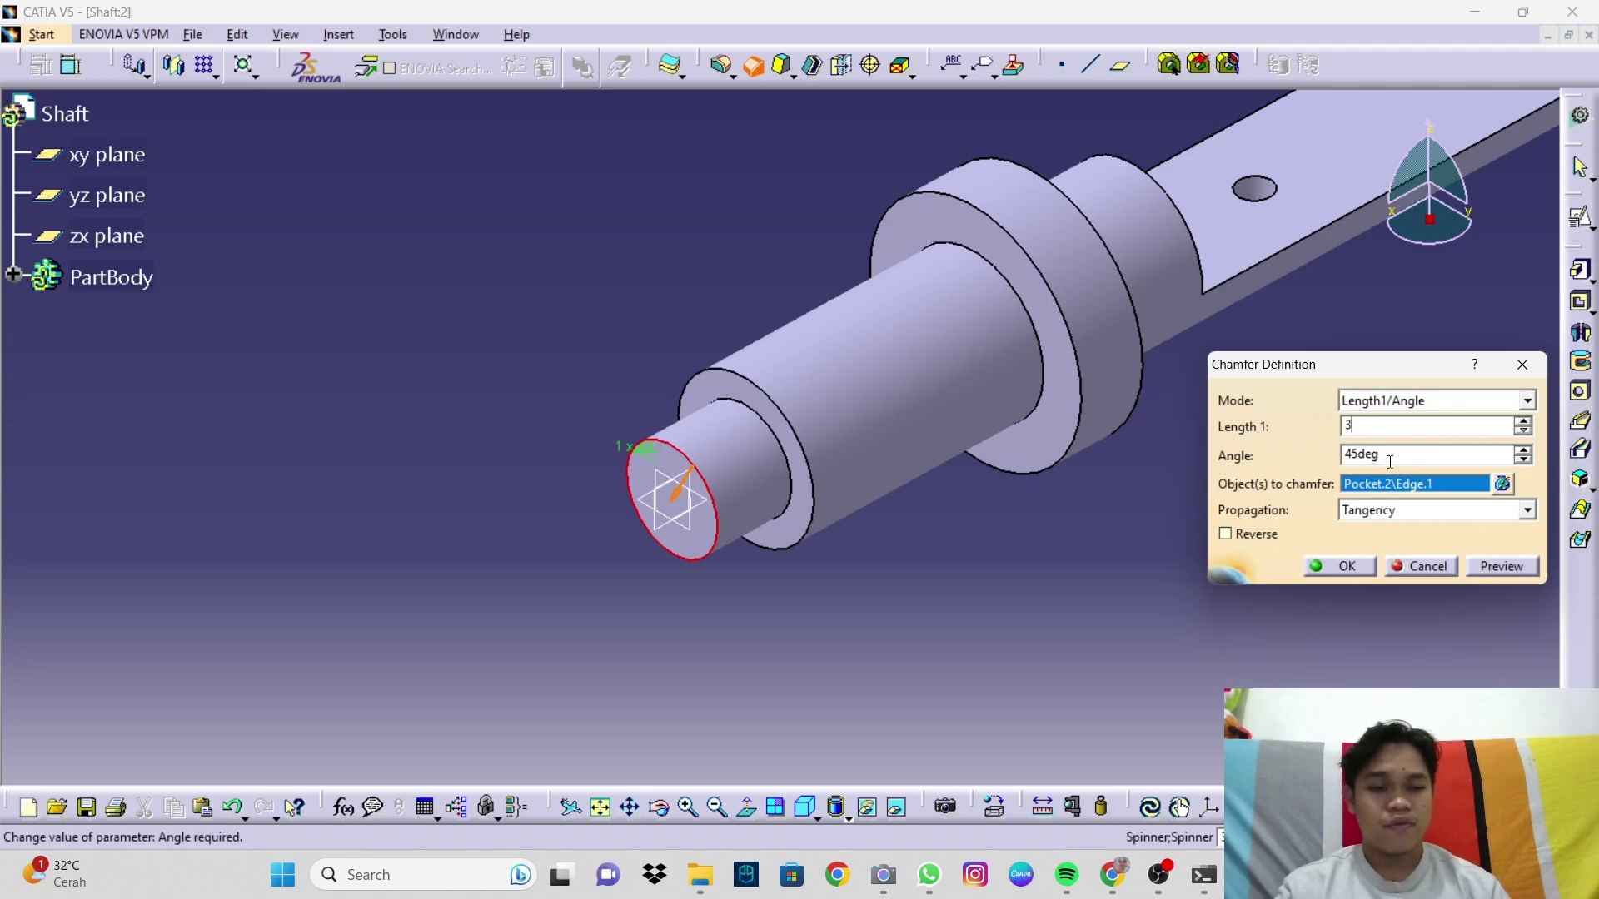
left_click(1497, 577)
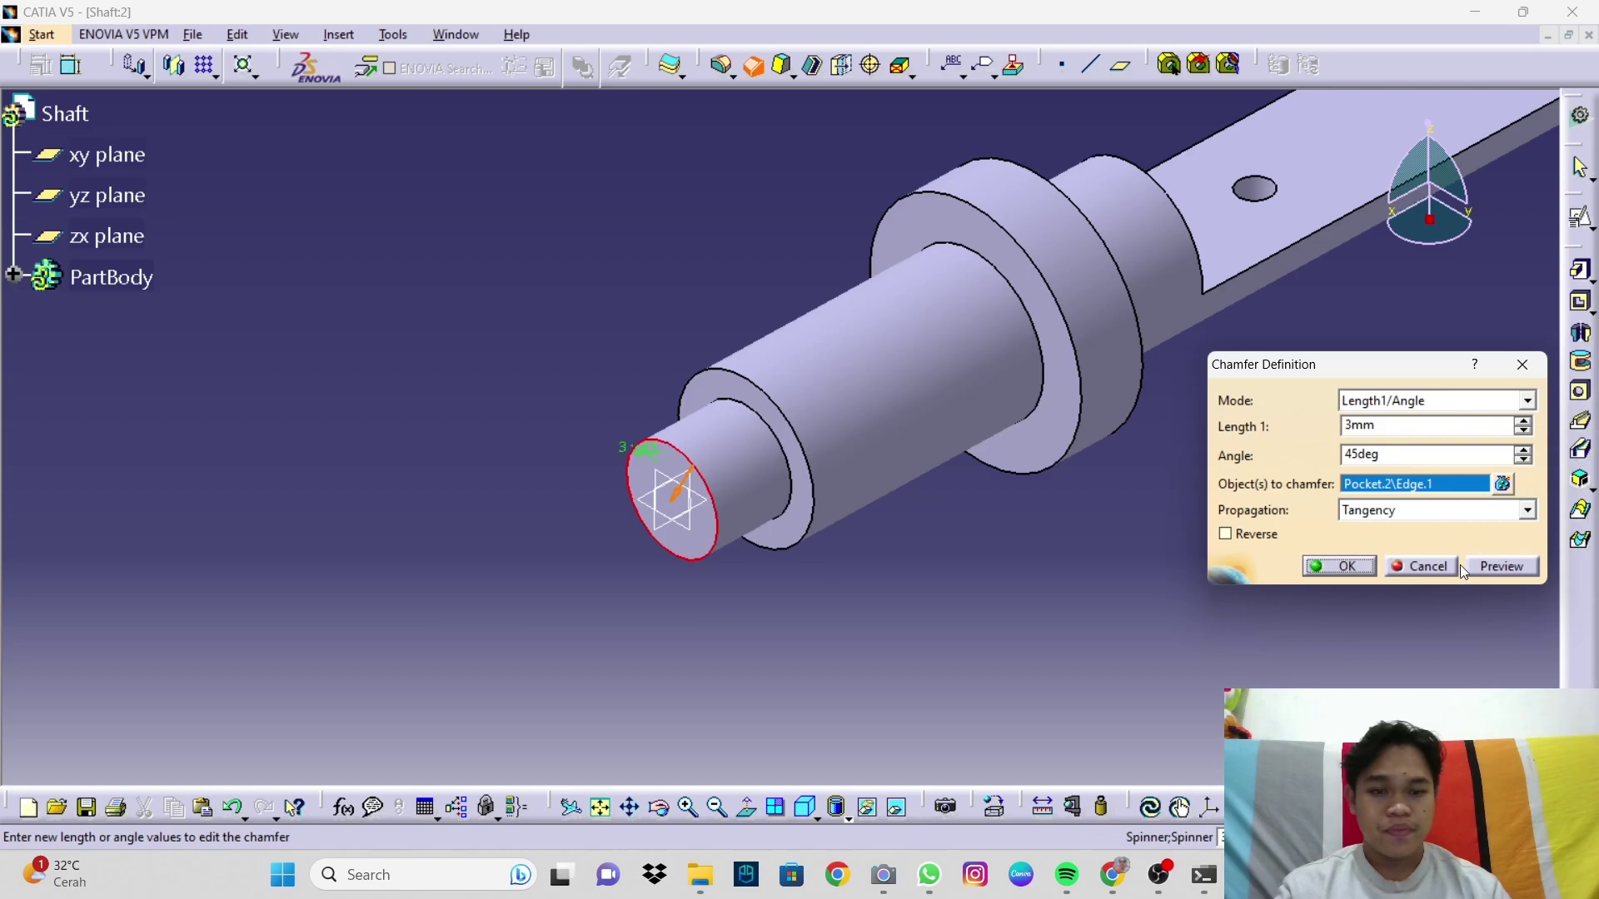
left_click(1501, 571)
middle_click_drag(714, 528, 593, 447)
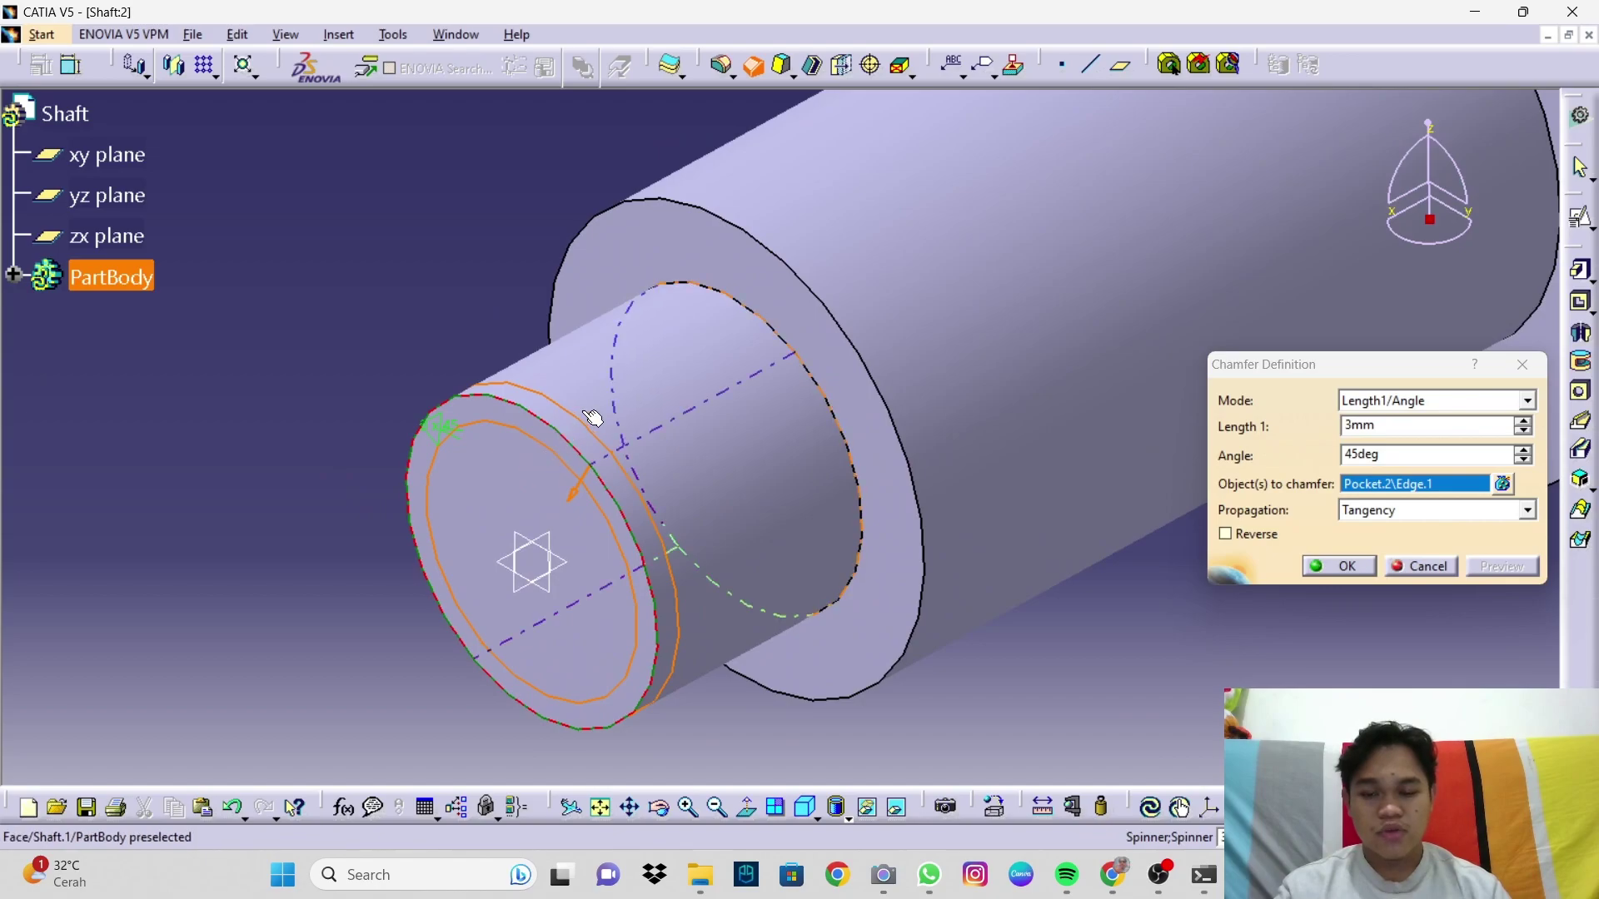
Step: Apply the 3 mm chamfer and fit the whole shaft in isometric view
left_click(1328, 573)
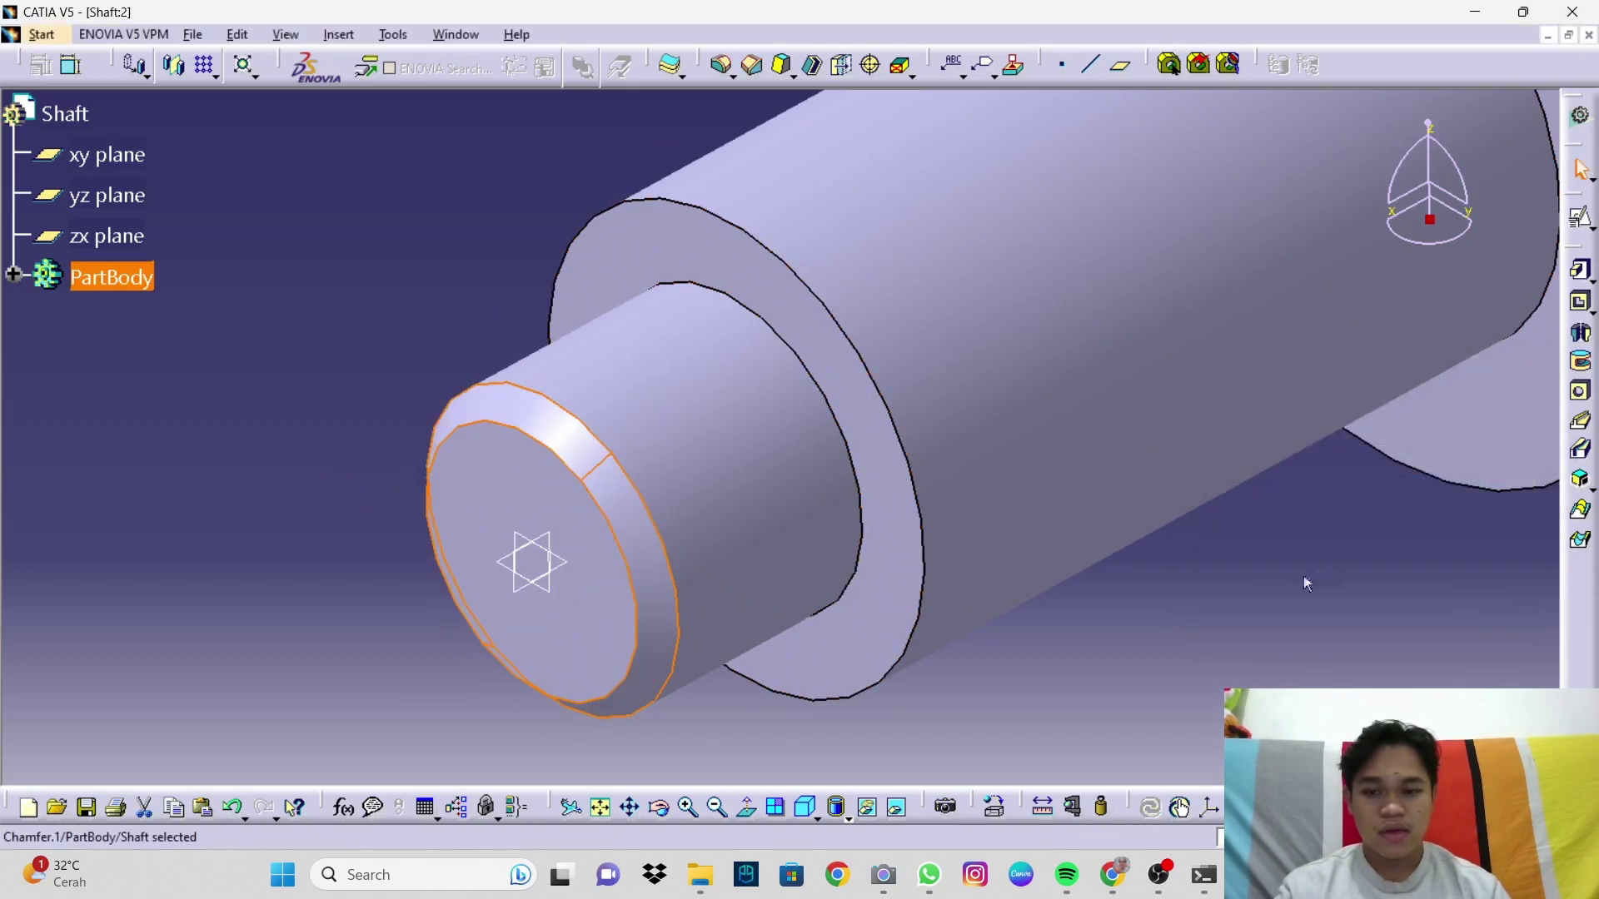
middle_click_drag(560, 416, 721, 186)
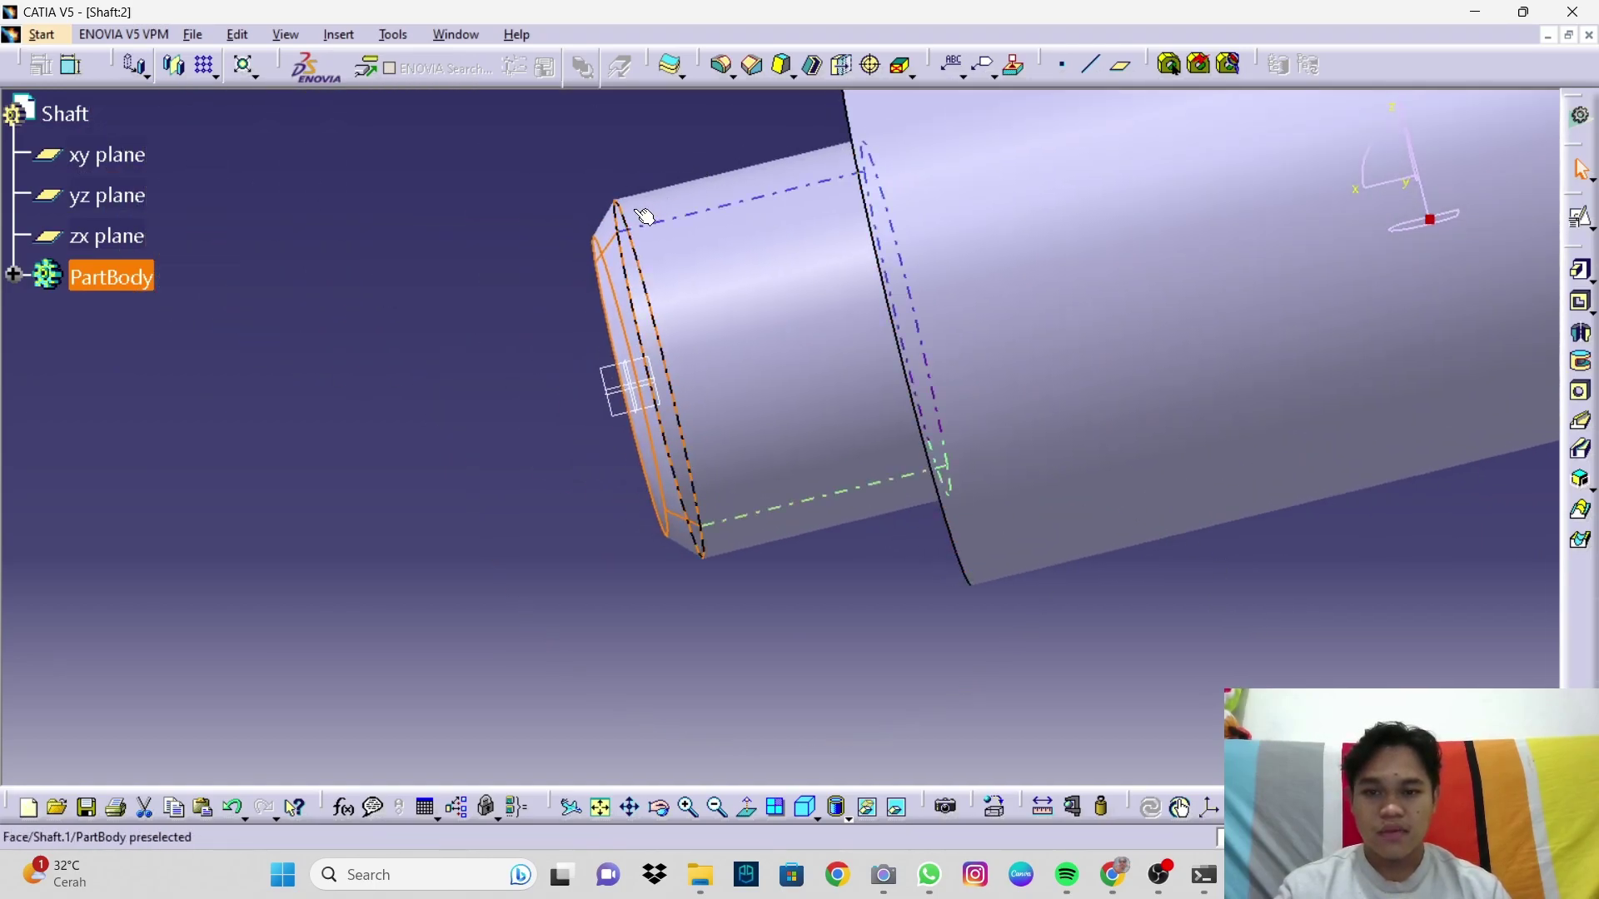
left_click(807, 809)
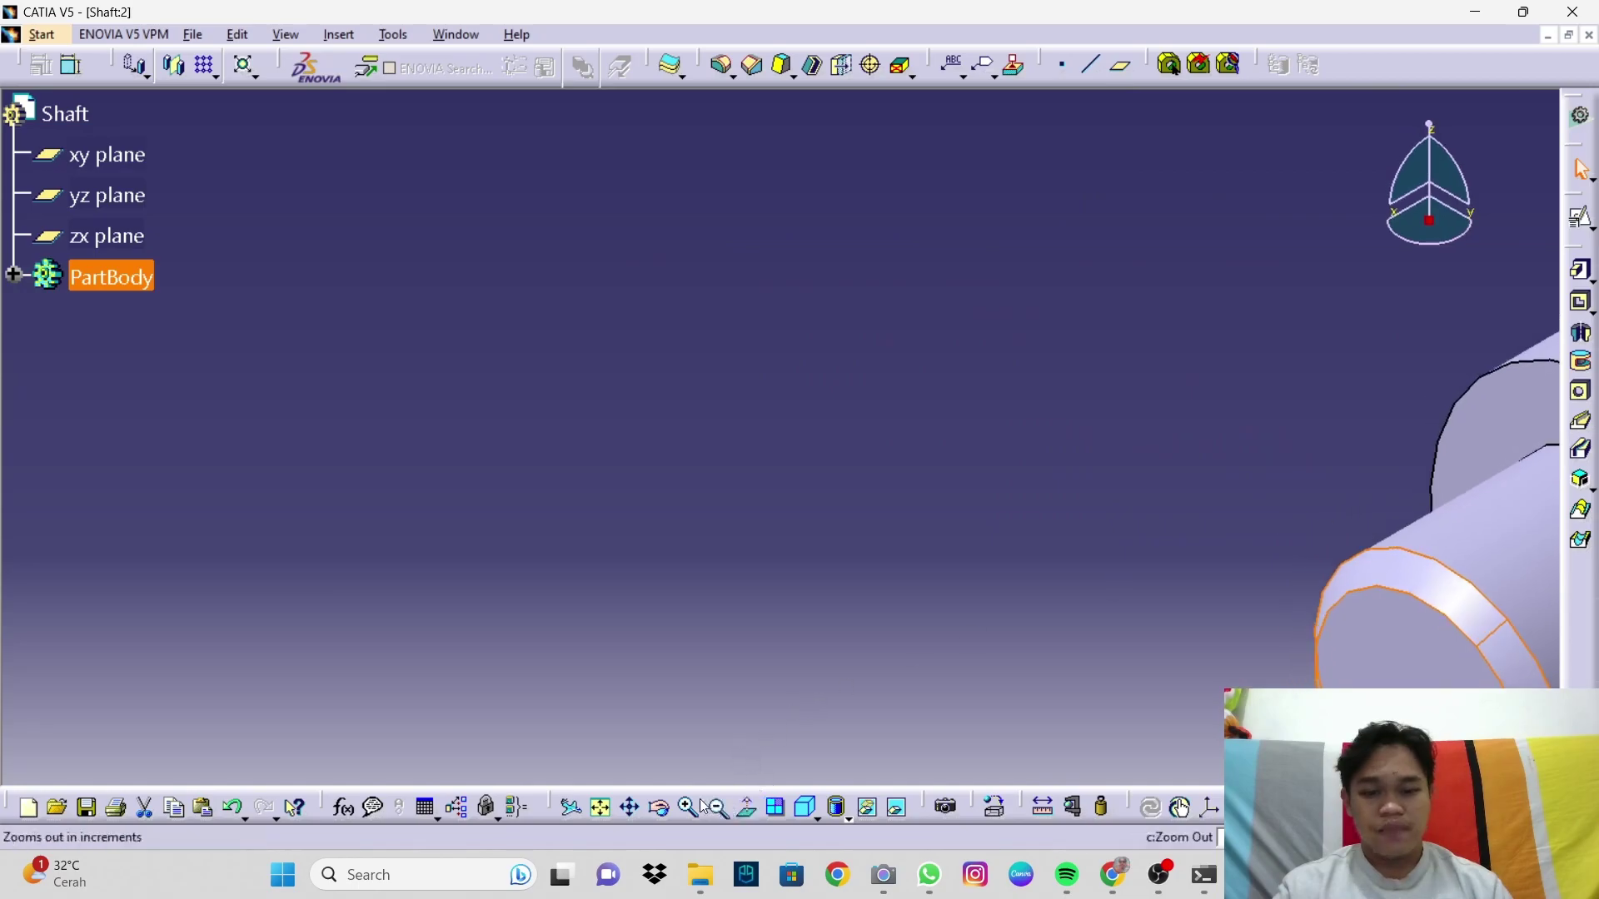
left_click(601, 808)
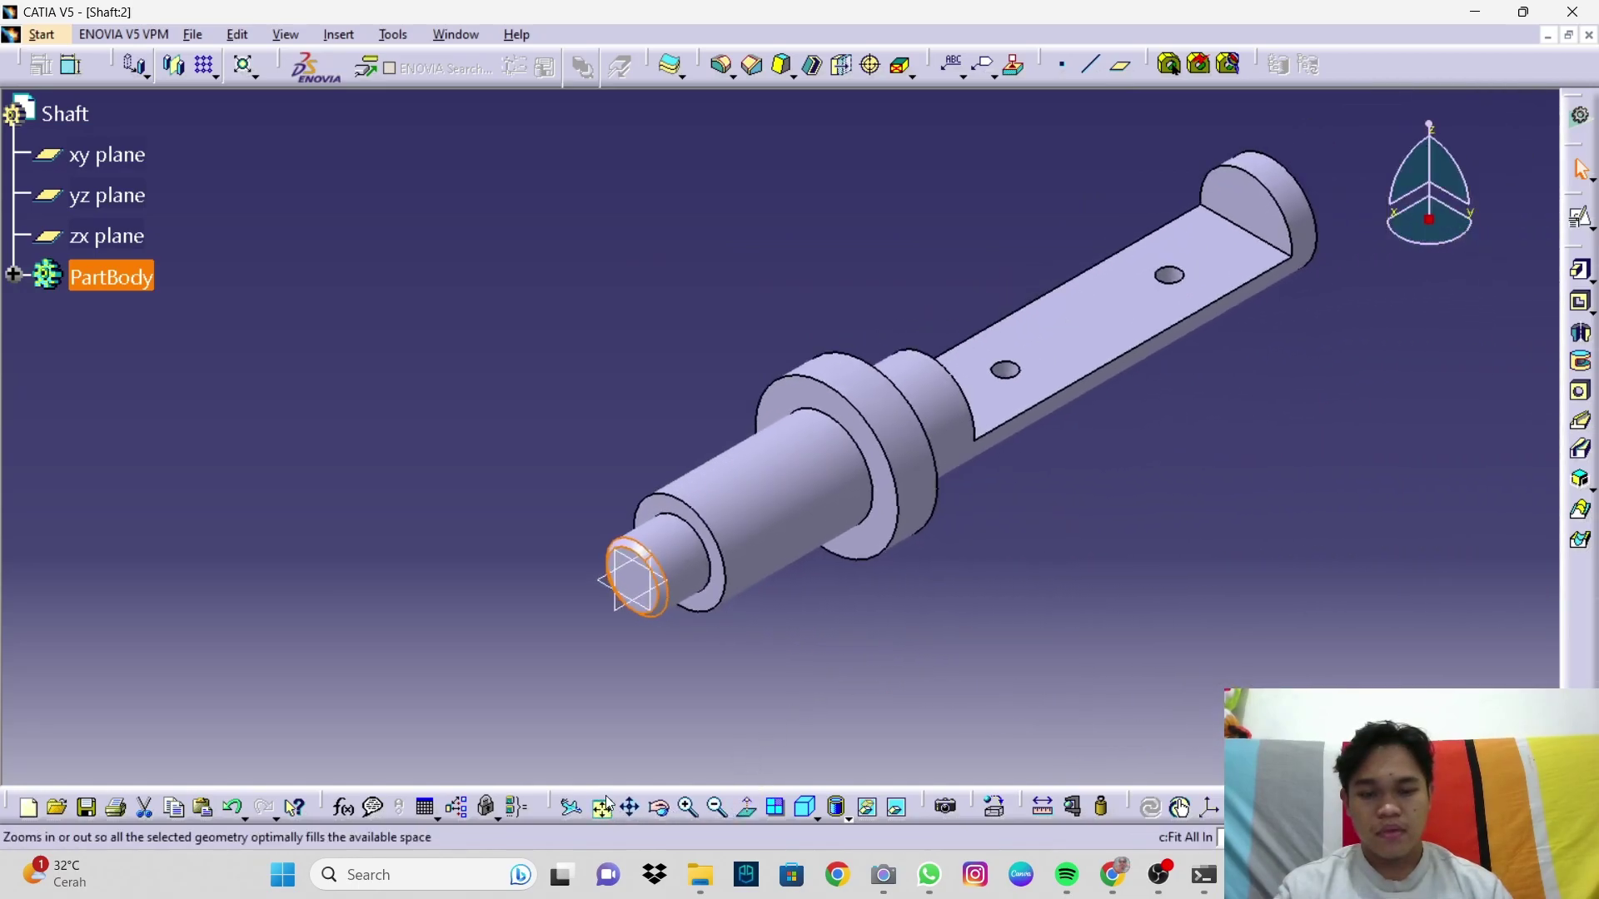
left_click(1126, 562)
middle_click_drag(1067, 542, 1077, 468)
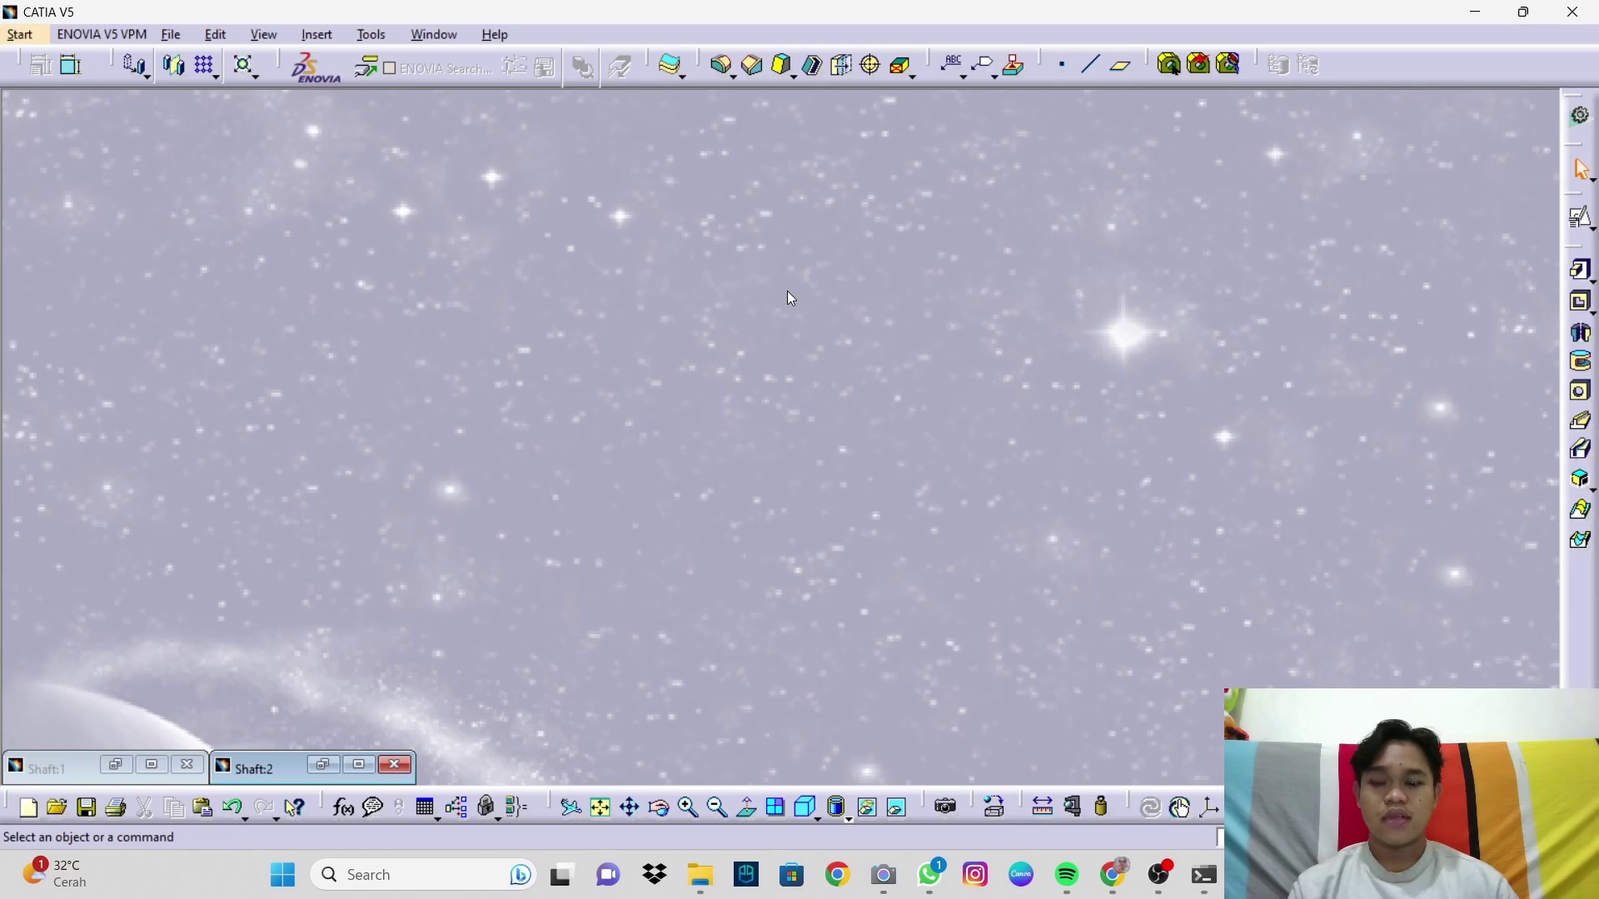
Step: Create a new Part Design part named Retainer
left_click(20, 37)
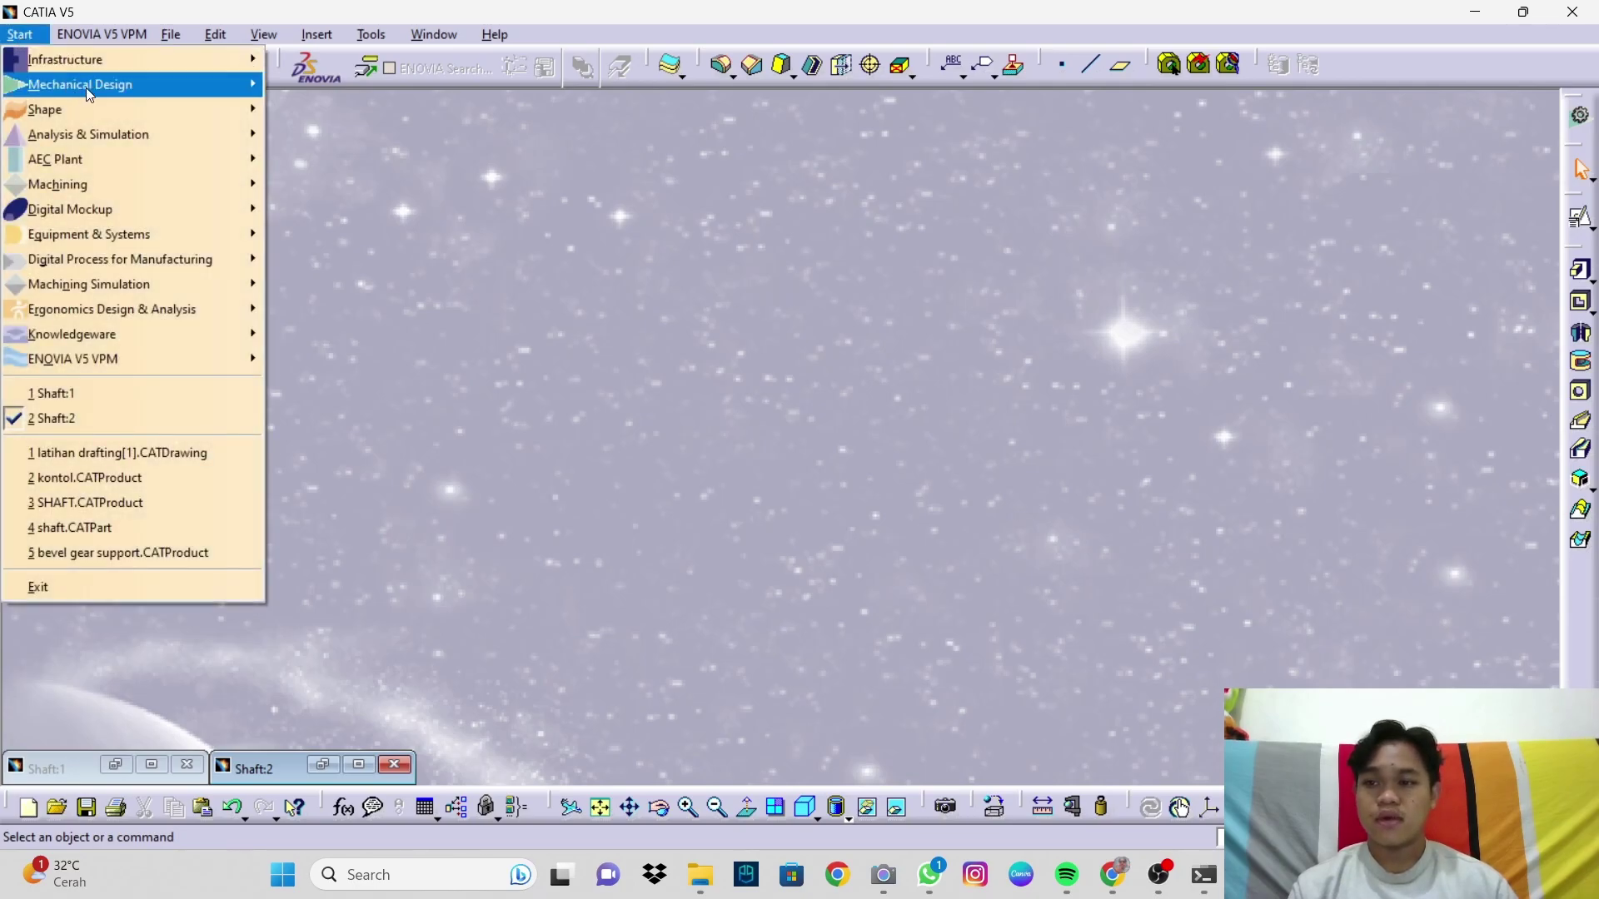
mouse_move(169, 79)
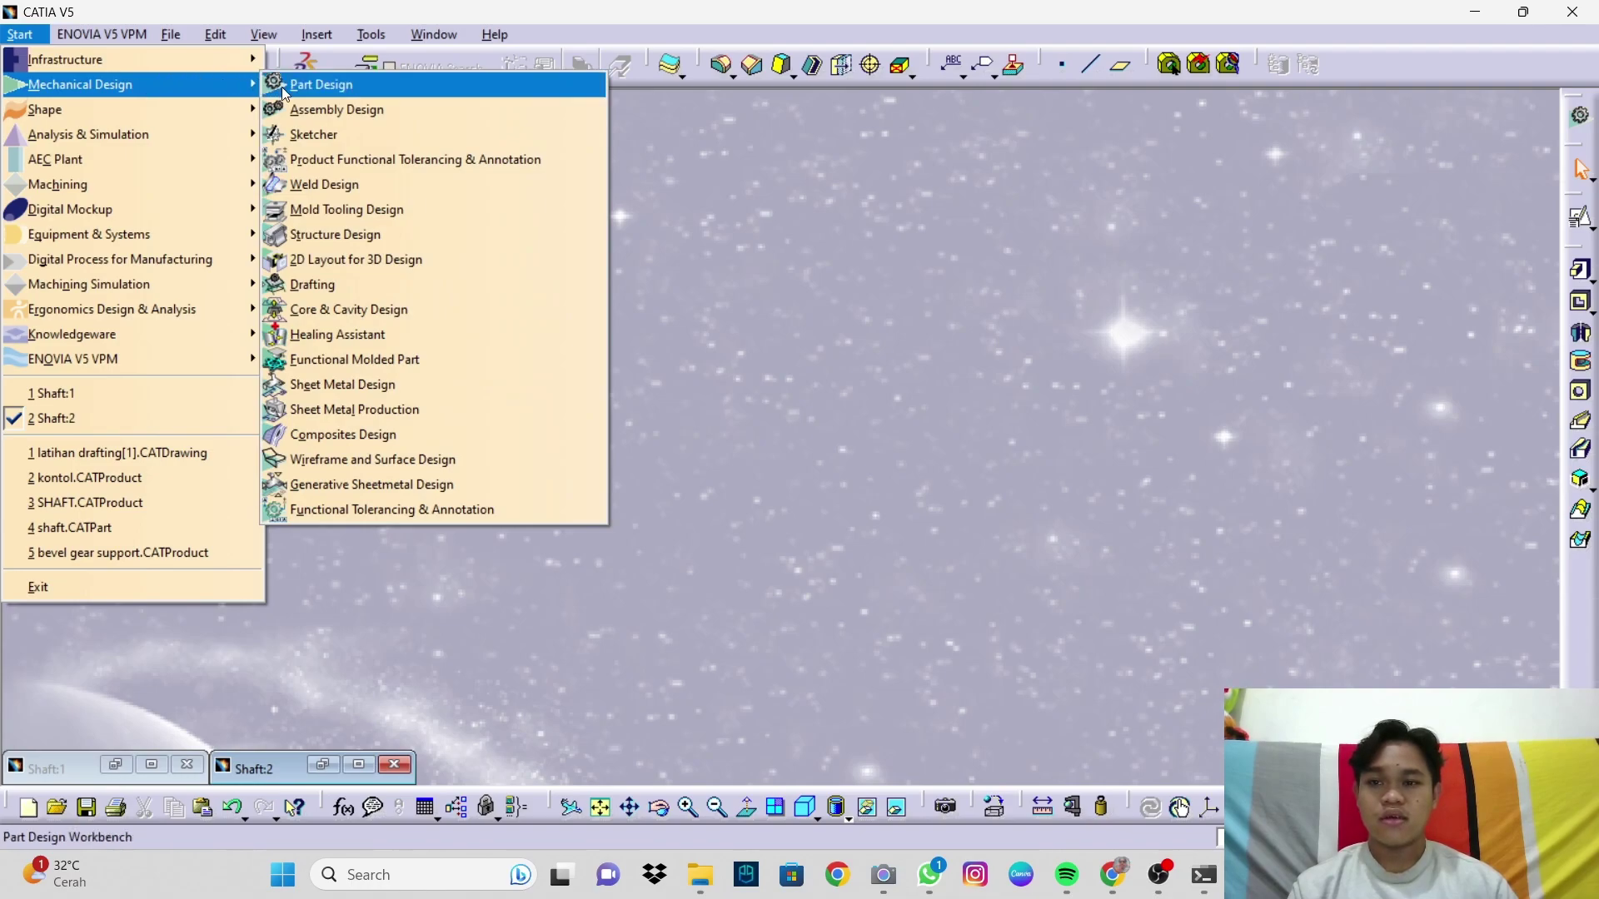
left_click(281, 87)
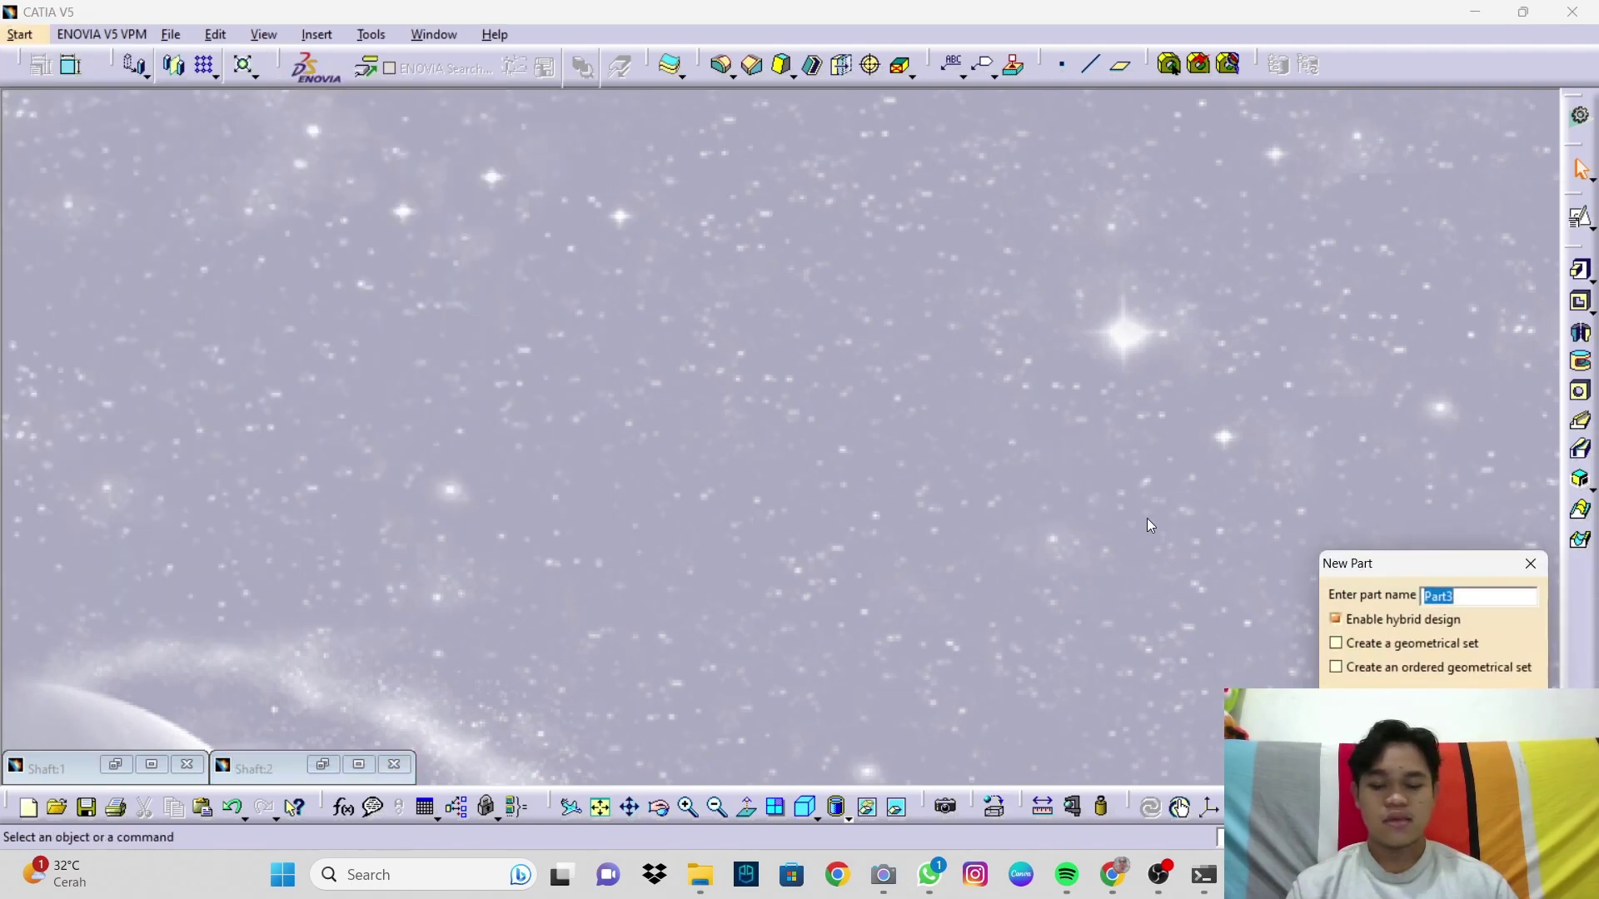
left_click_drag(1459, 564, 1462, 373)
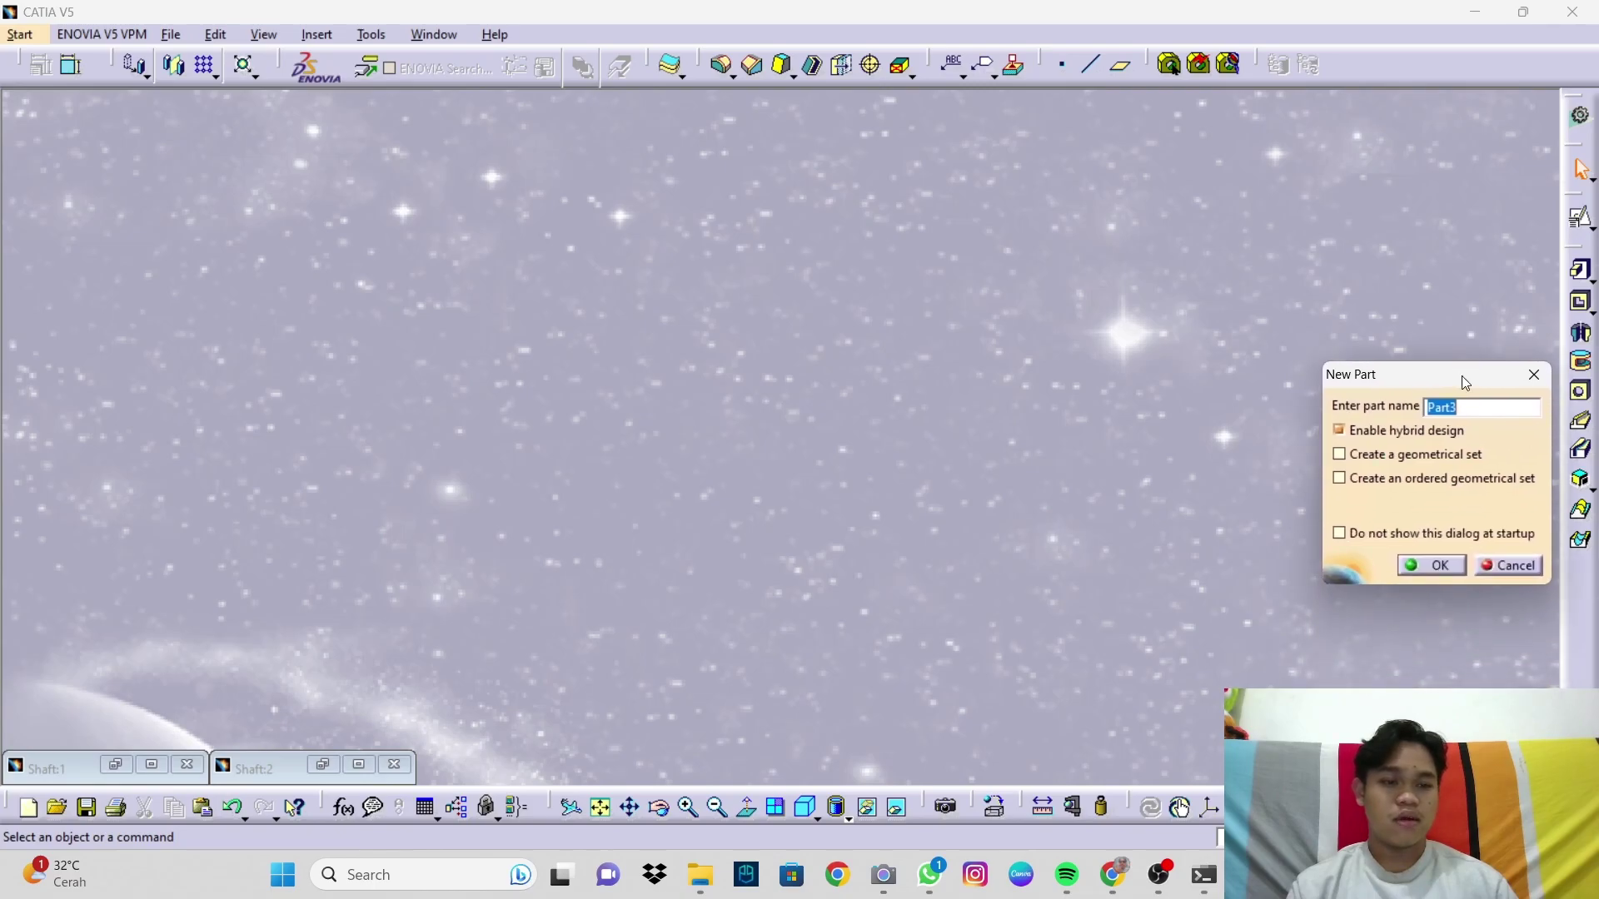
type("Re")
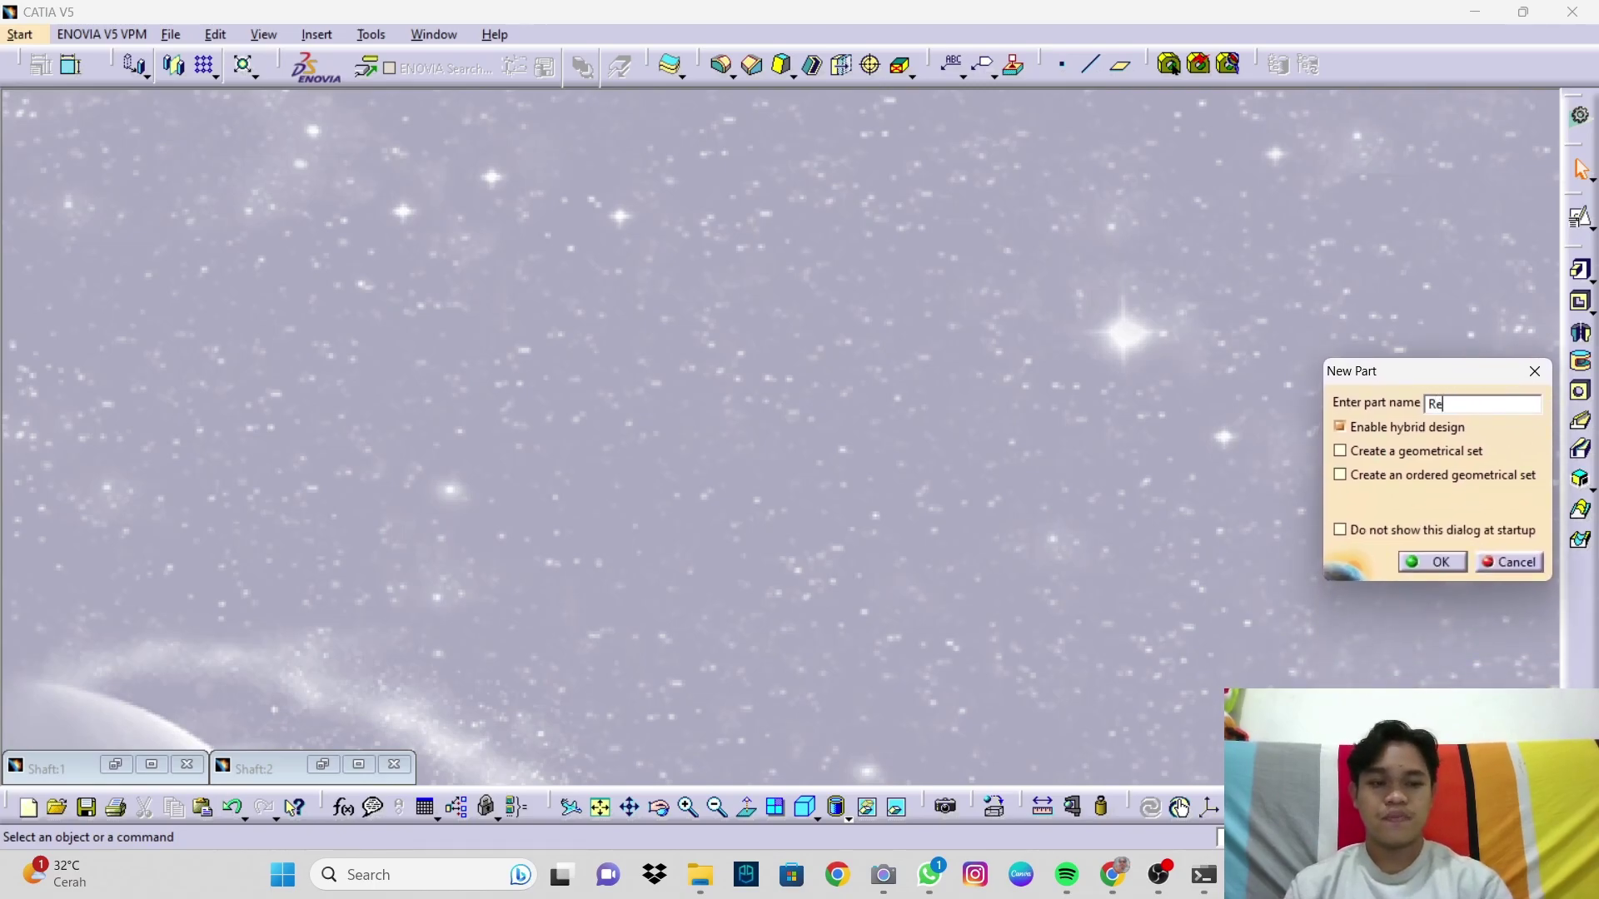
type("tainer")
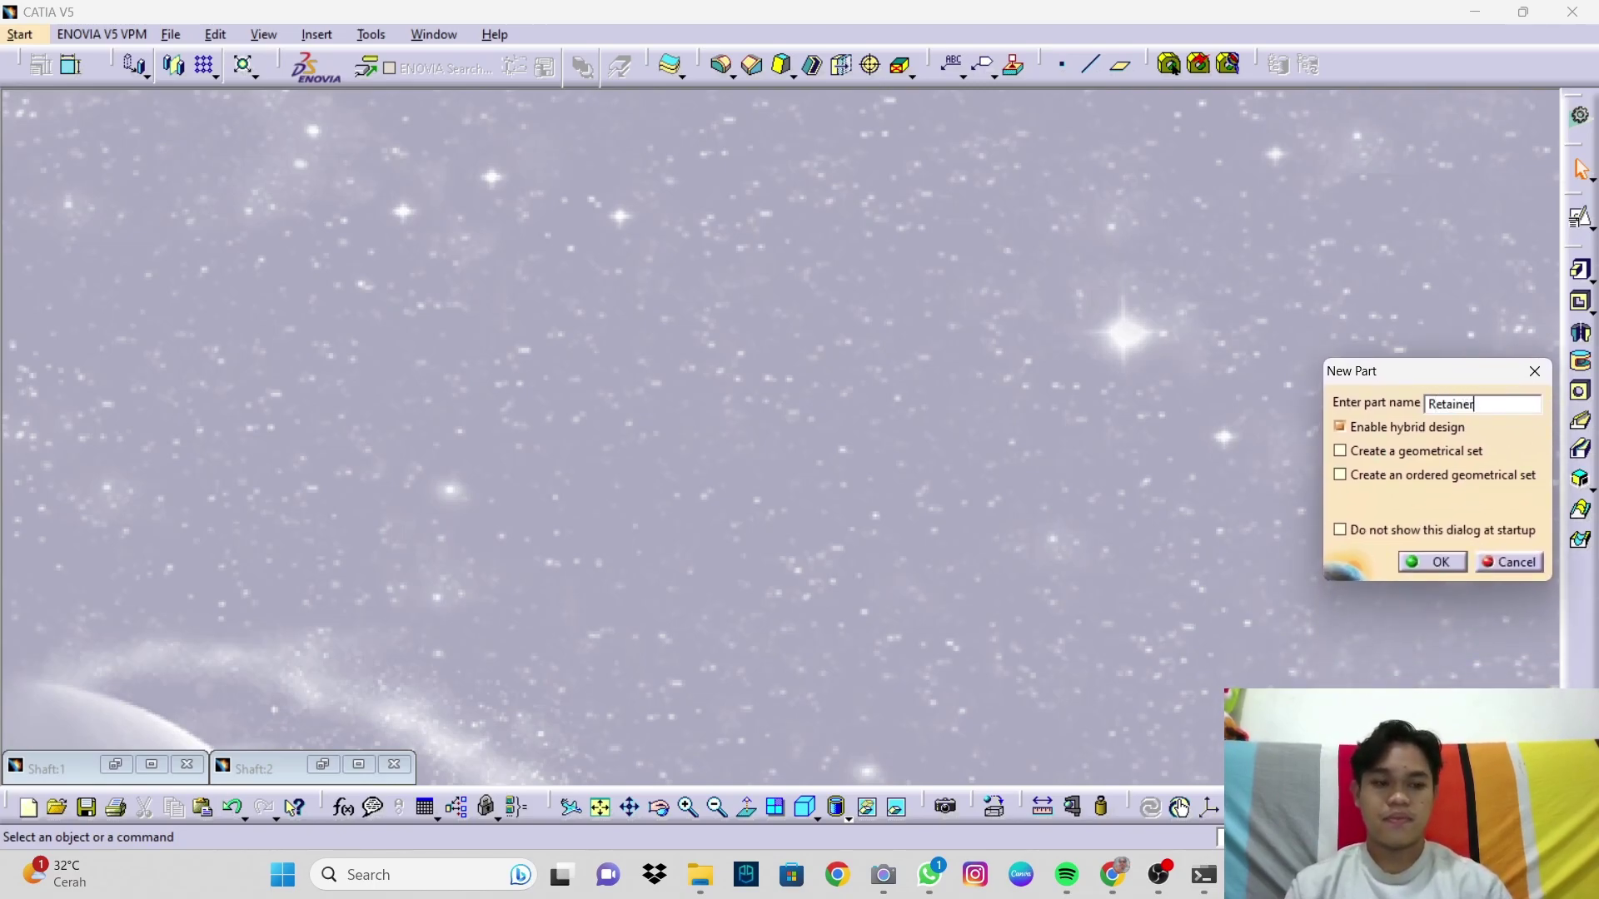
key("Return")
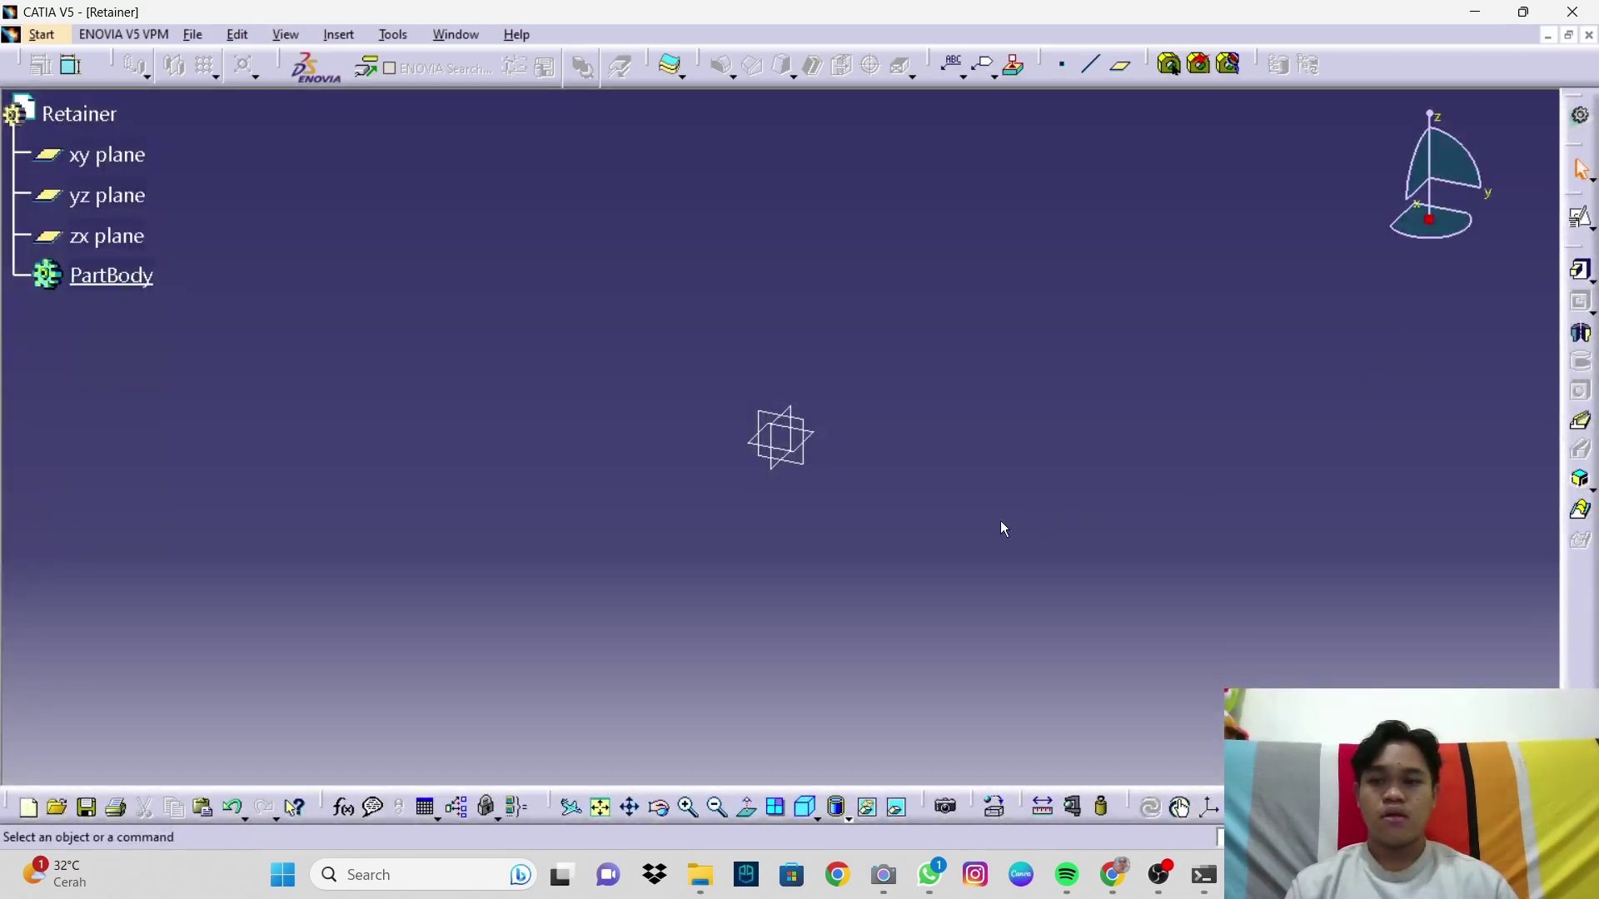
Step: Start a positioned sketch on the xy plane and draw a circle centred on the origin
left_click(819, 442)
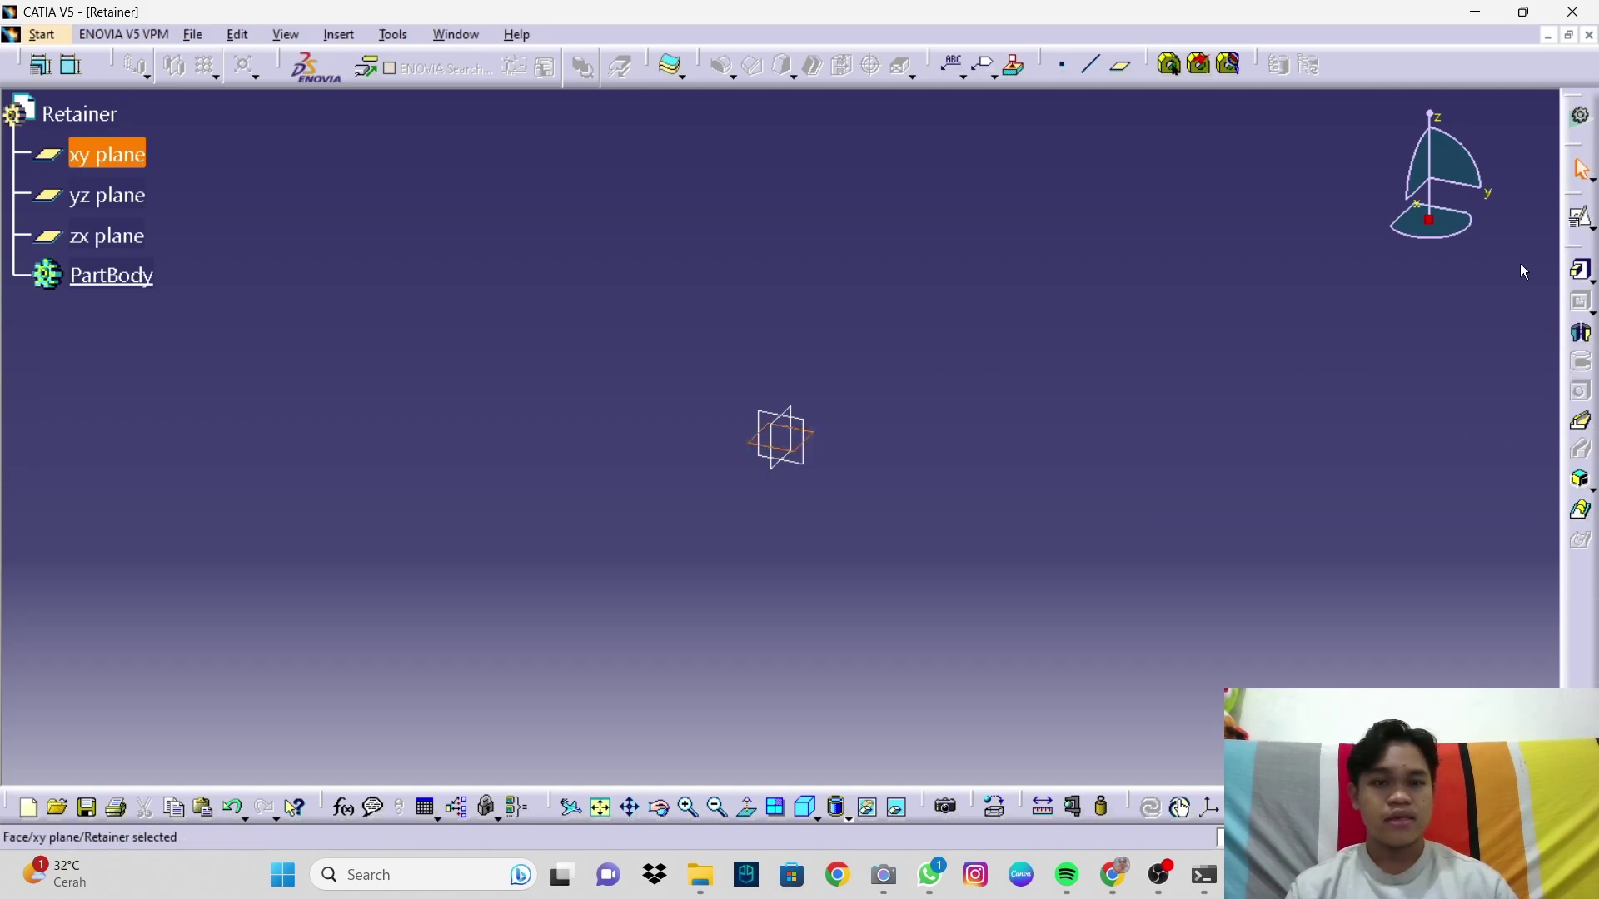
left_click(1582, 218)
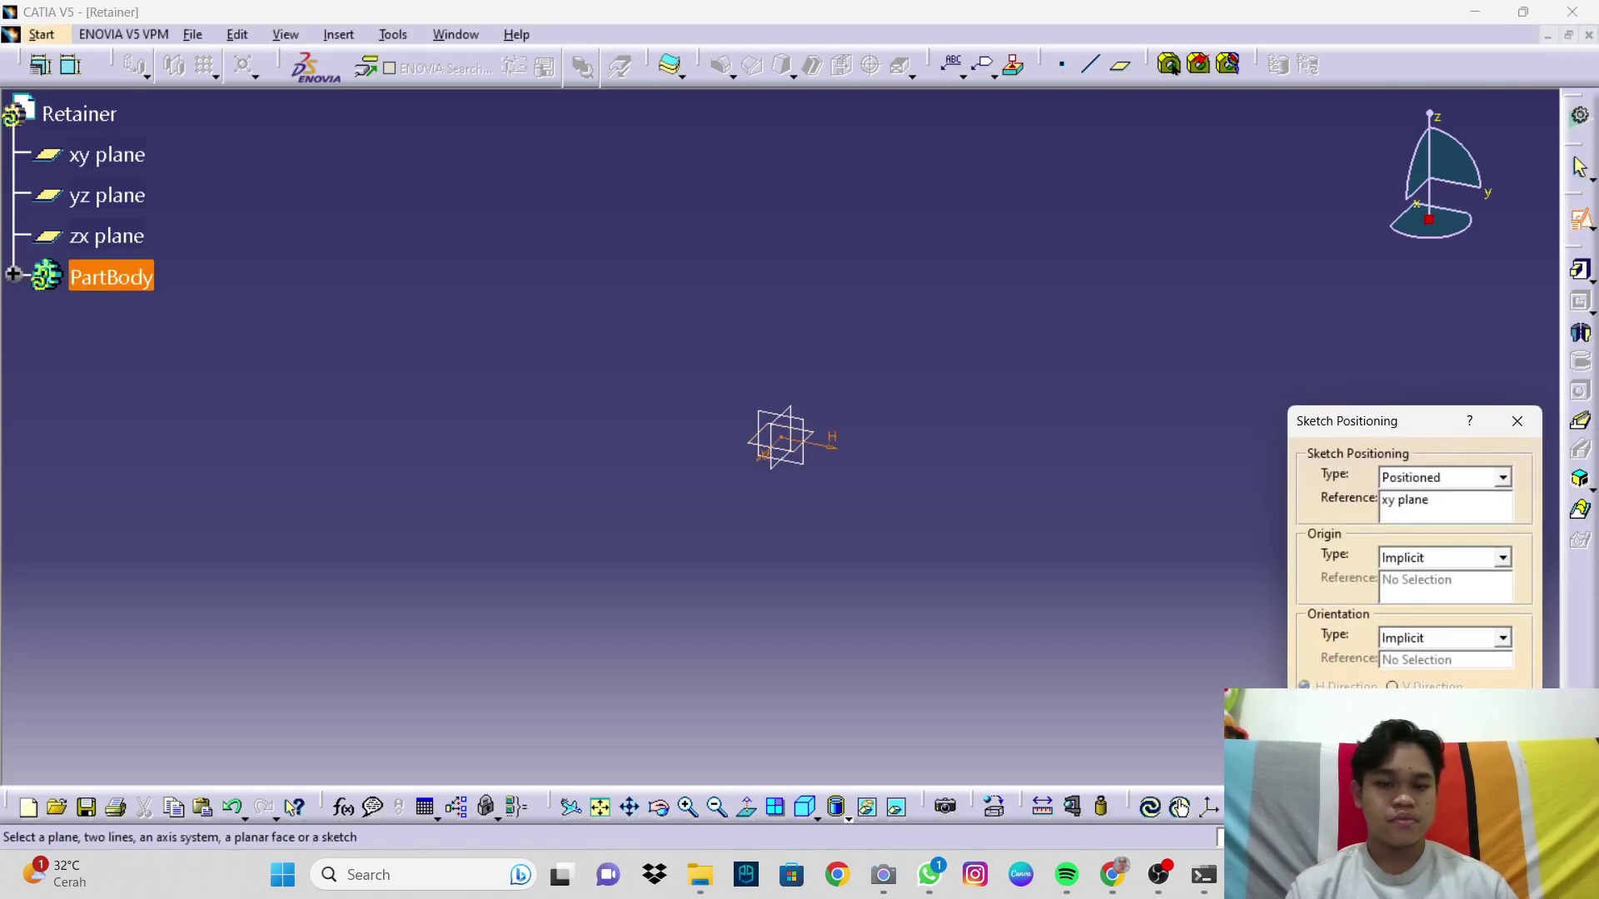
key("Return")
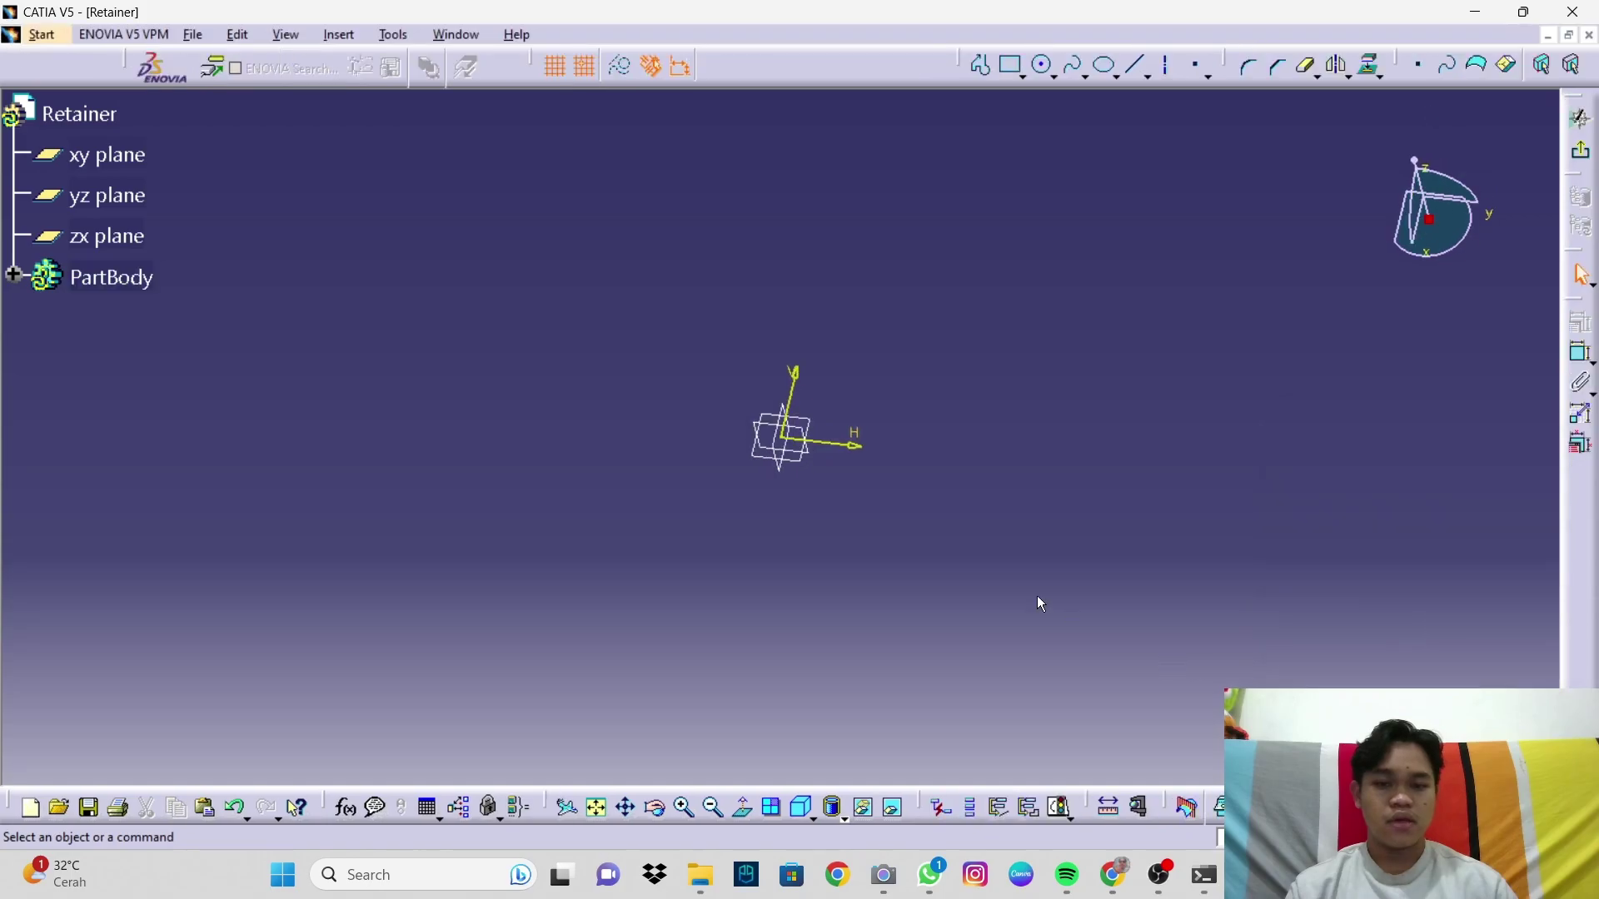
left_click(1044, 67)
left_click(782, 436)
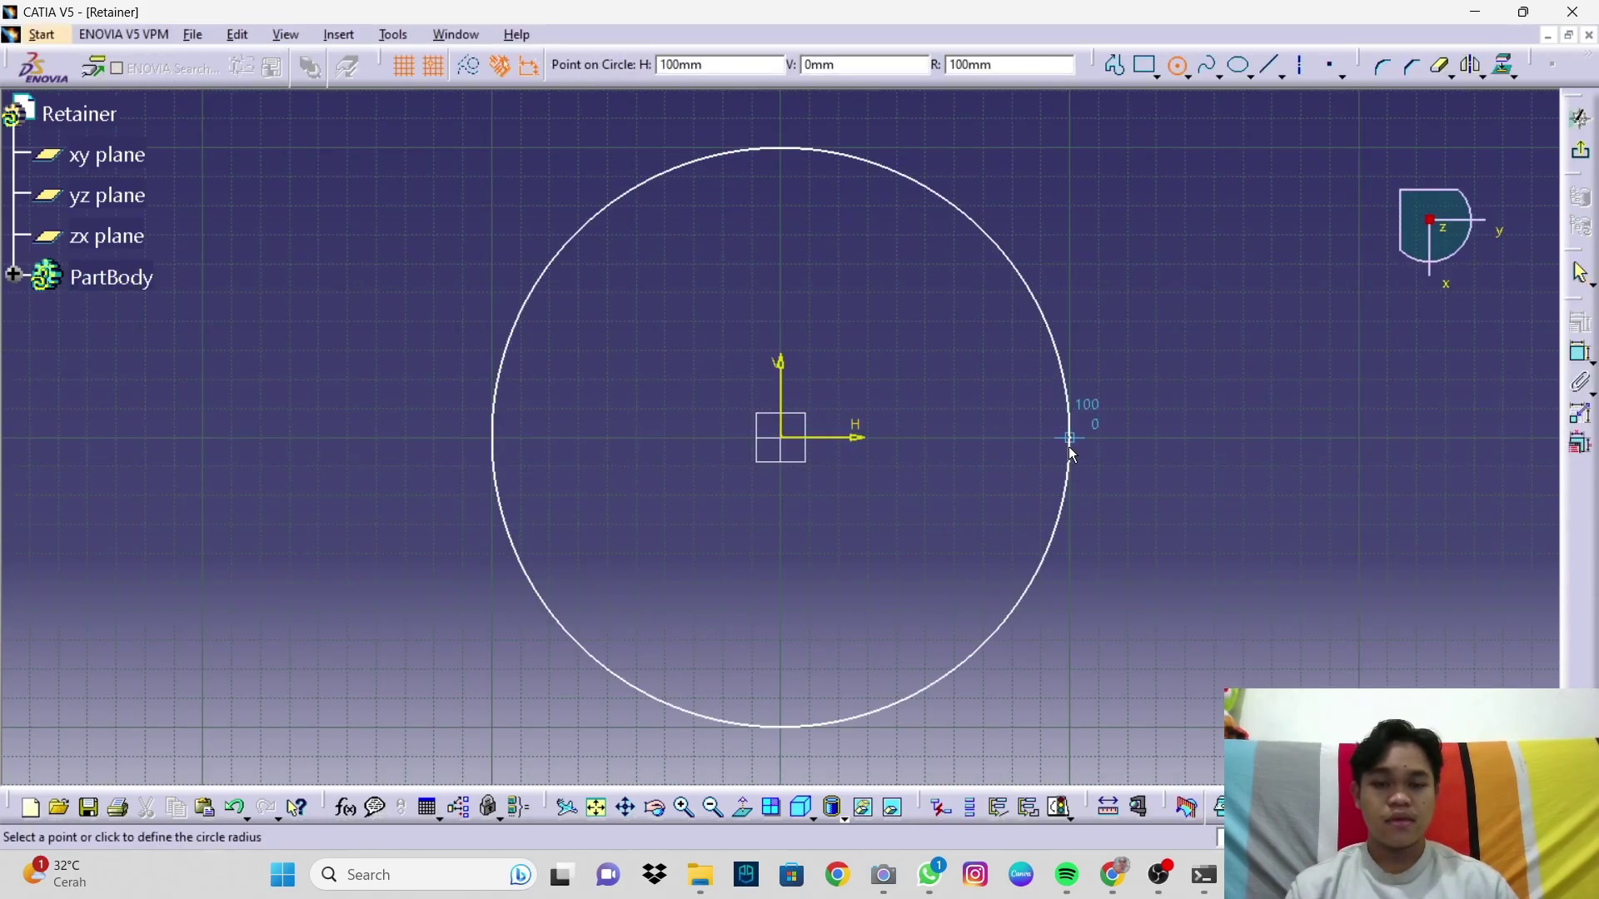
left_click(1092, 446)
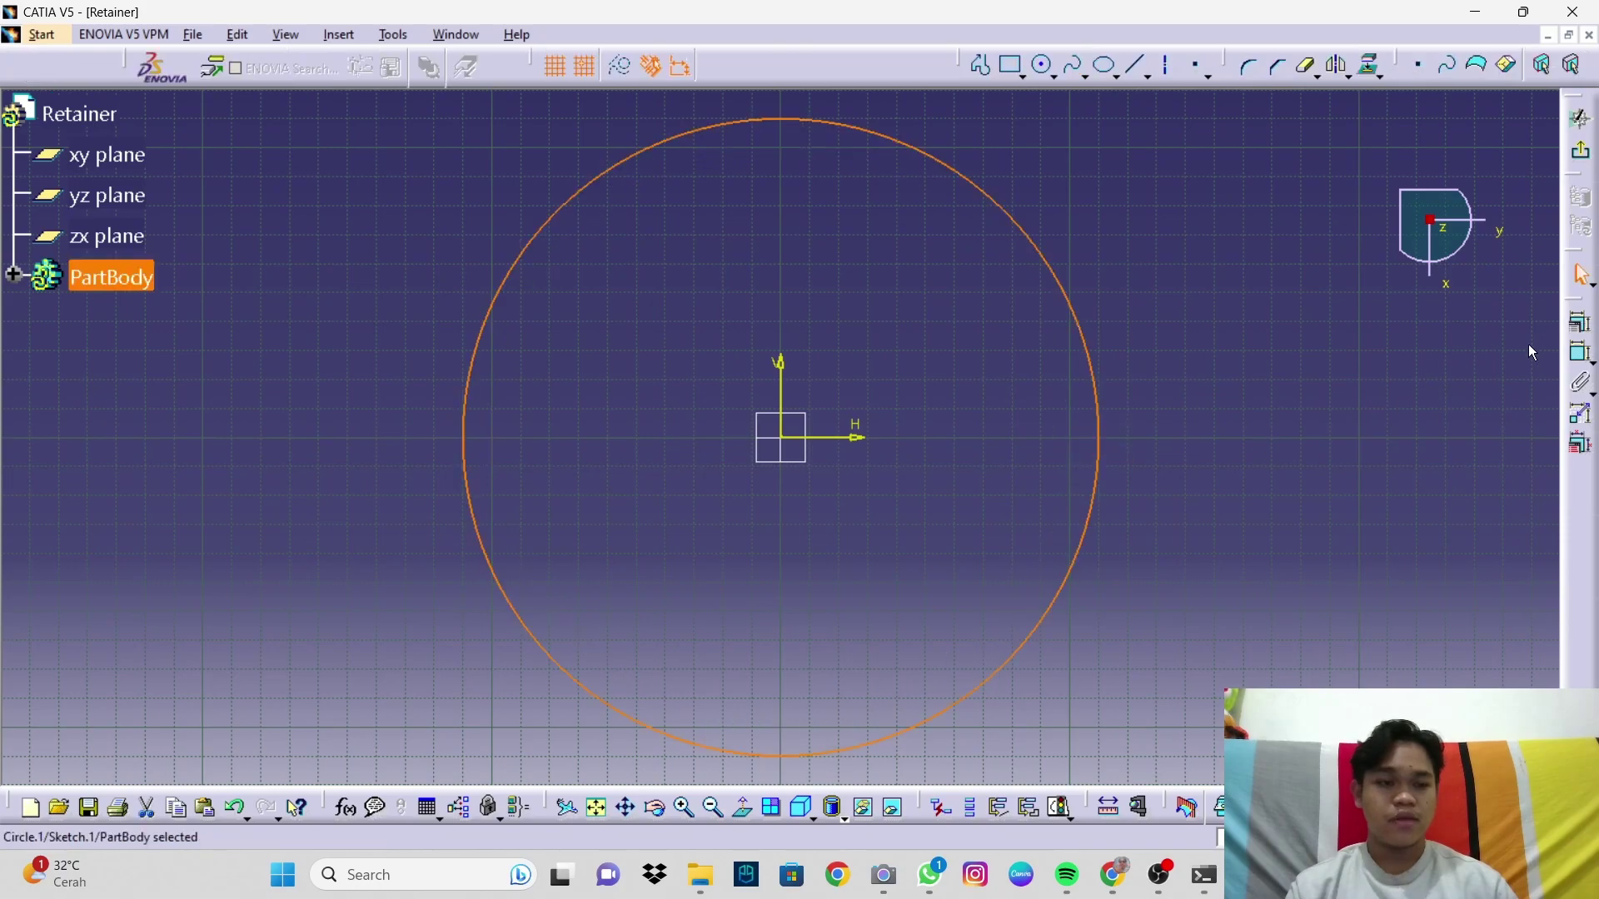
middle_click_drag(1096, 474, 1191, 577)
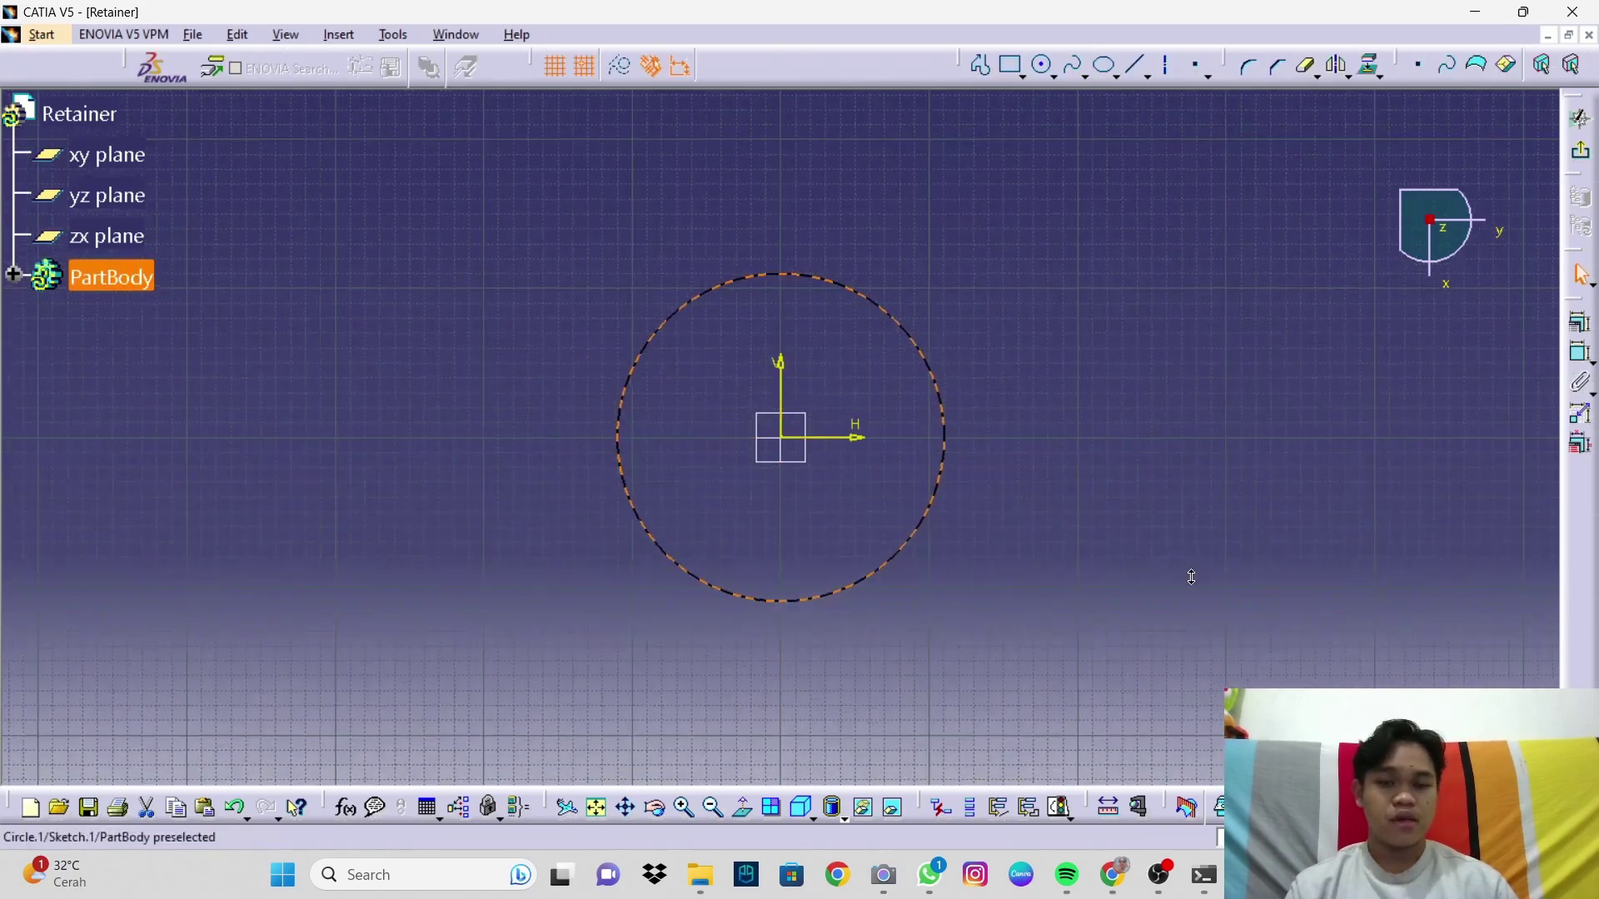
Step: Constrain the circle's diameter to 200 and exit the sketch
left_click(1580, 353)
left_click(926, 358)
left_click(1022, 356)
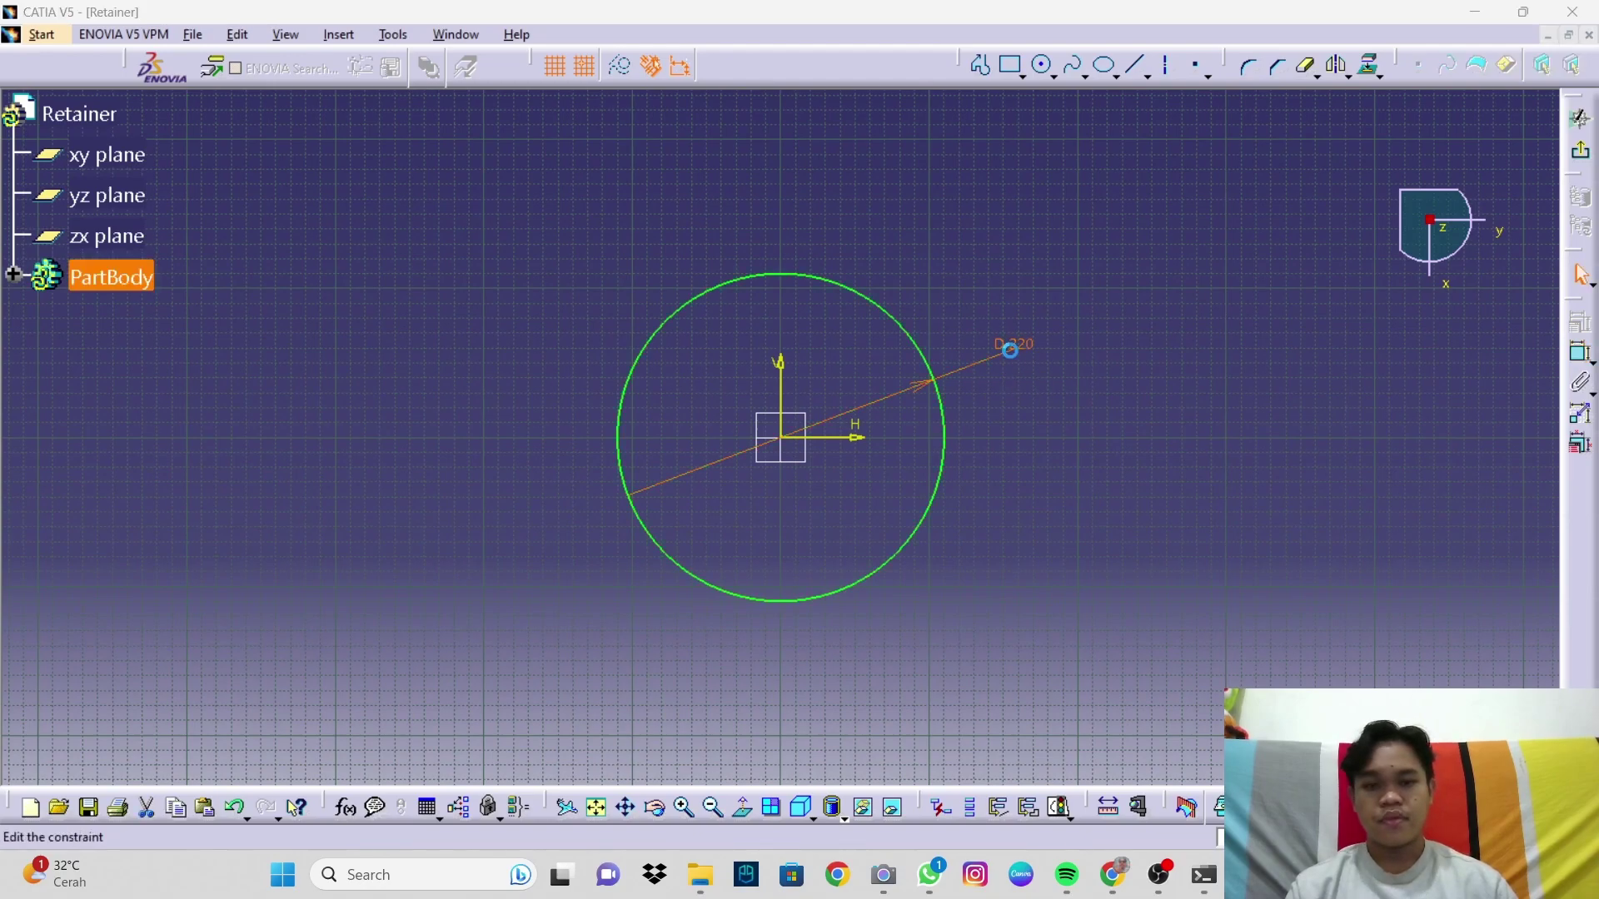
double_click(1010, 350)
type("2")
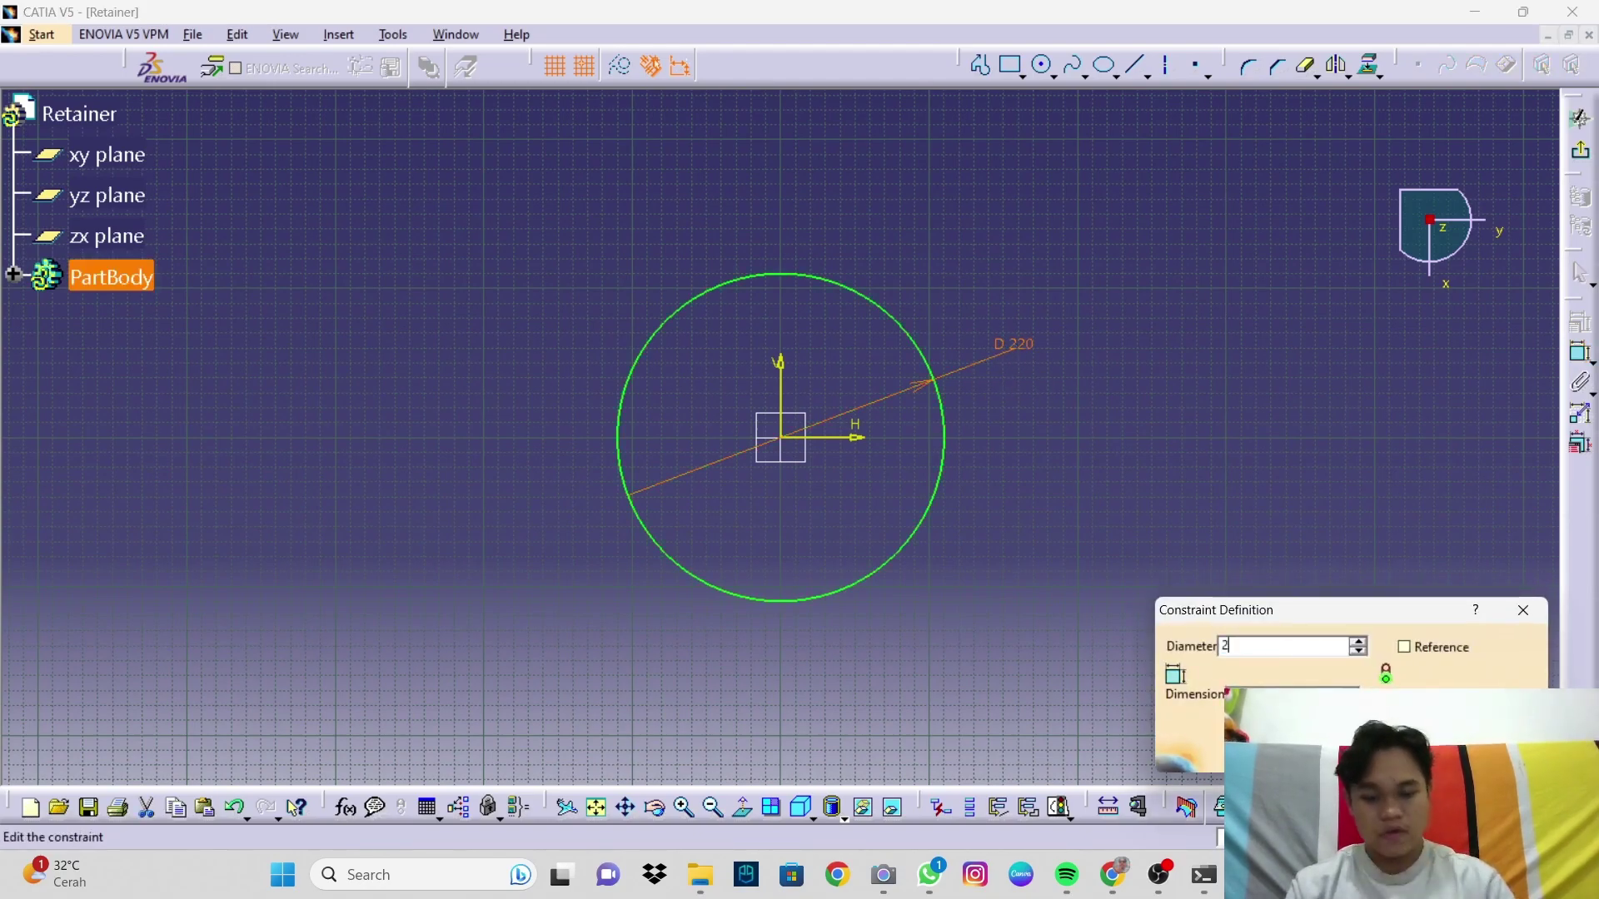
key("Return")
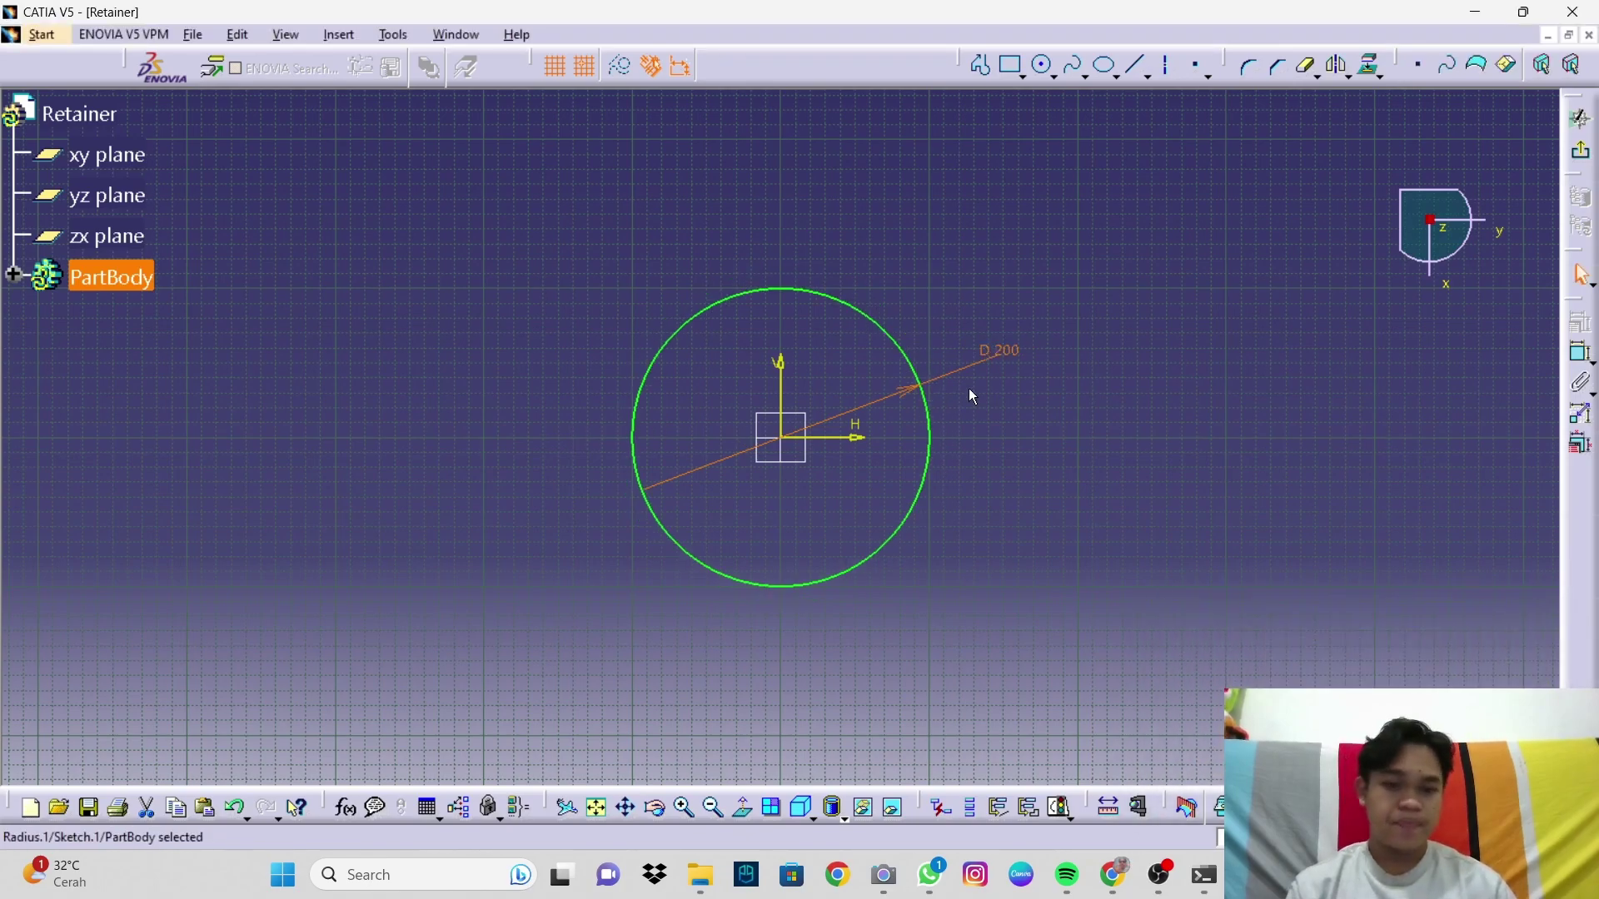
left_click(997, 395)
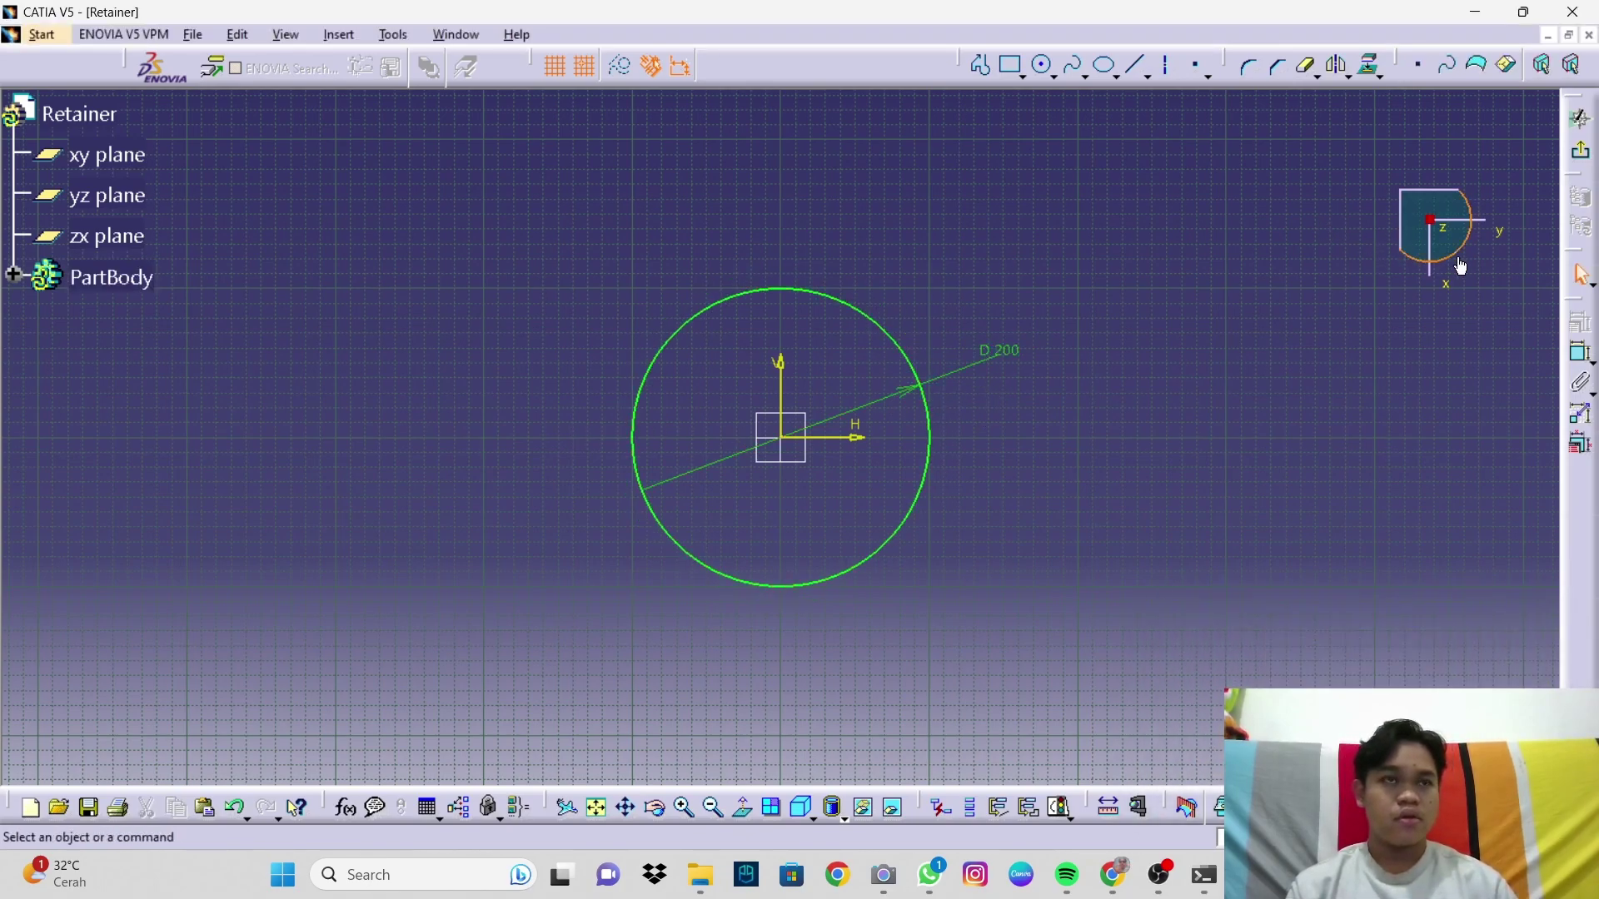
left_click(1582, 158)
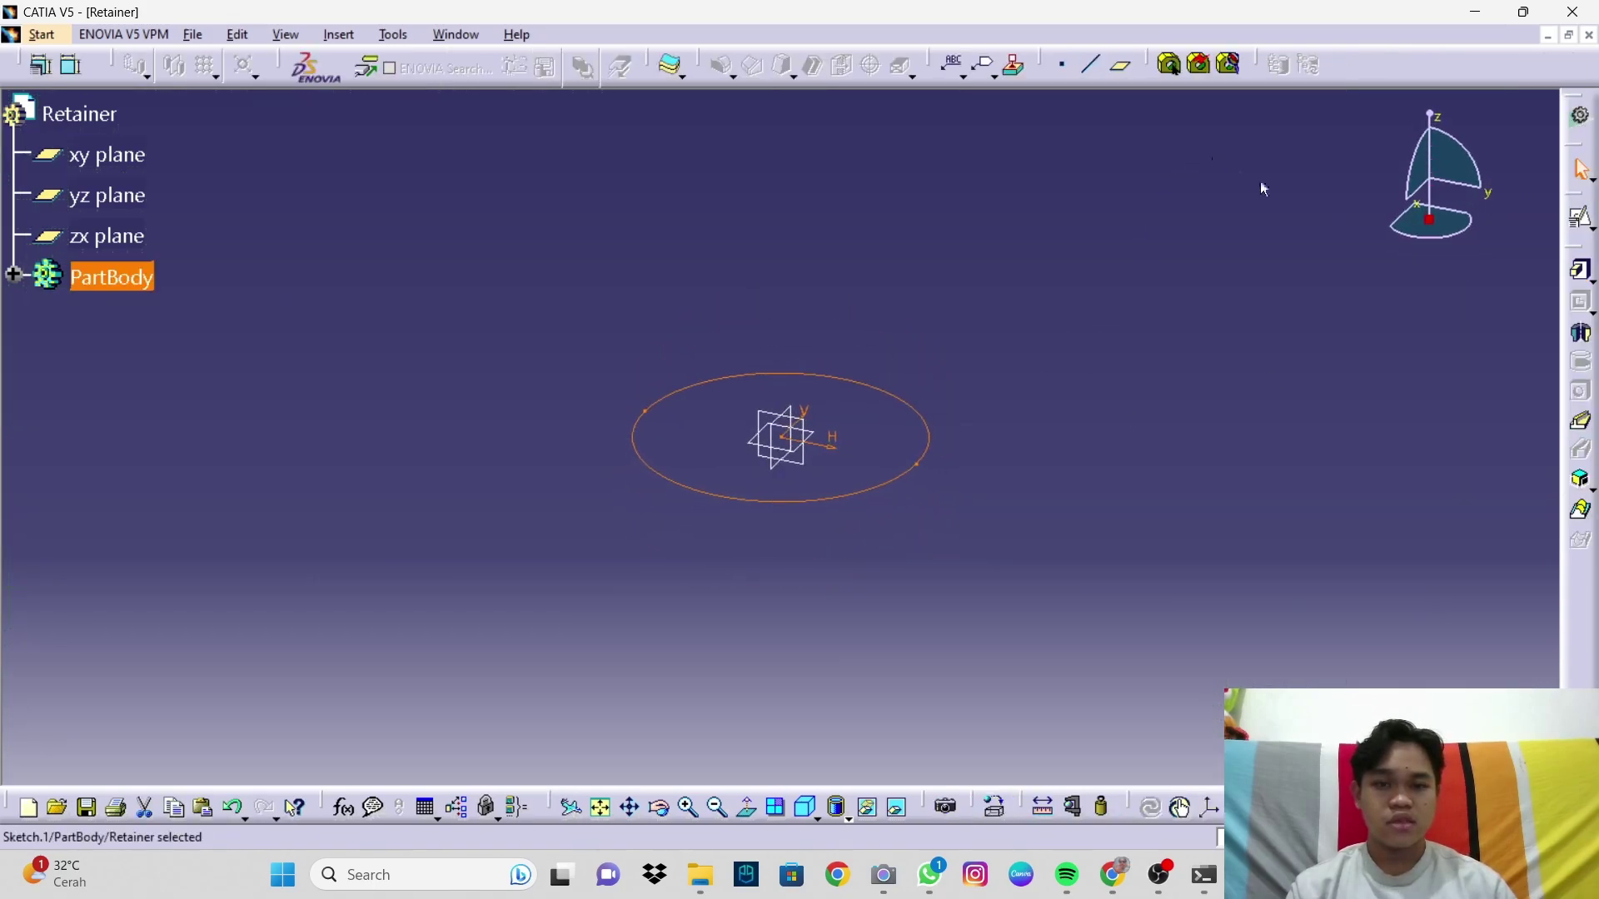
Step: Extrude Sketch.1 into a 32mm pad, reversed to extrude downward
left_click(1585, 277)
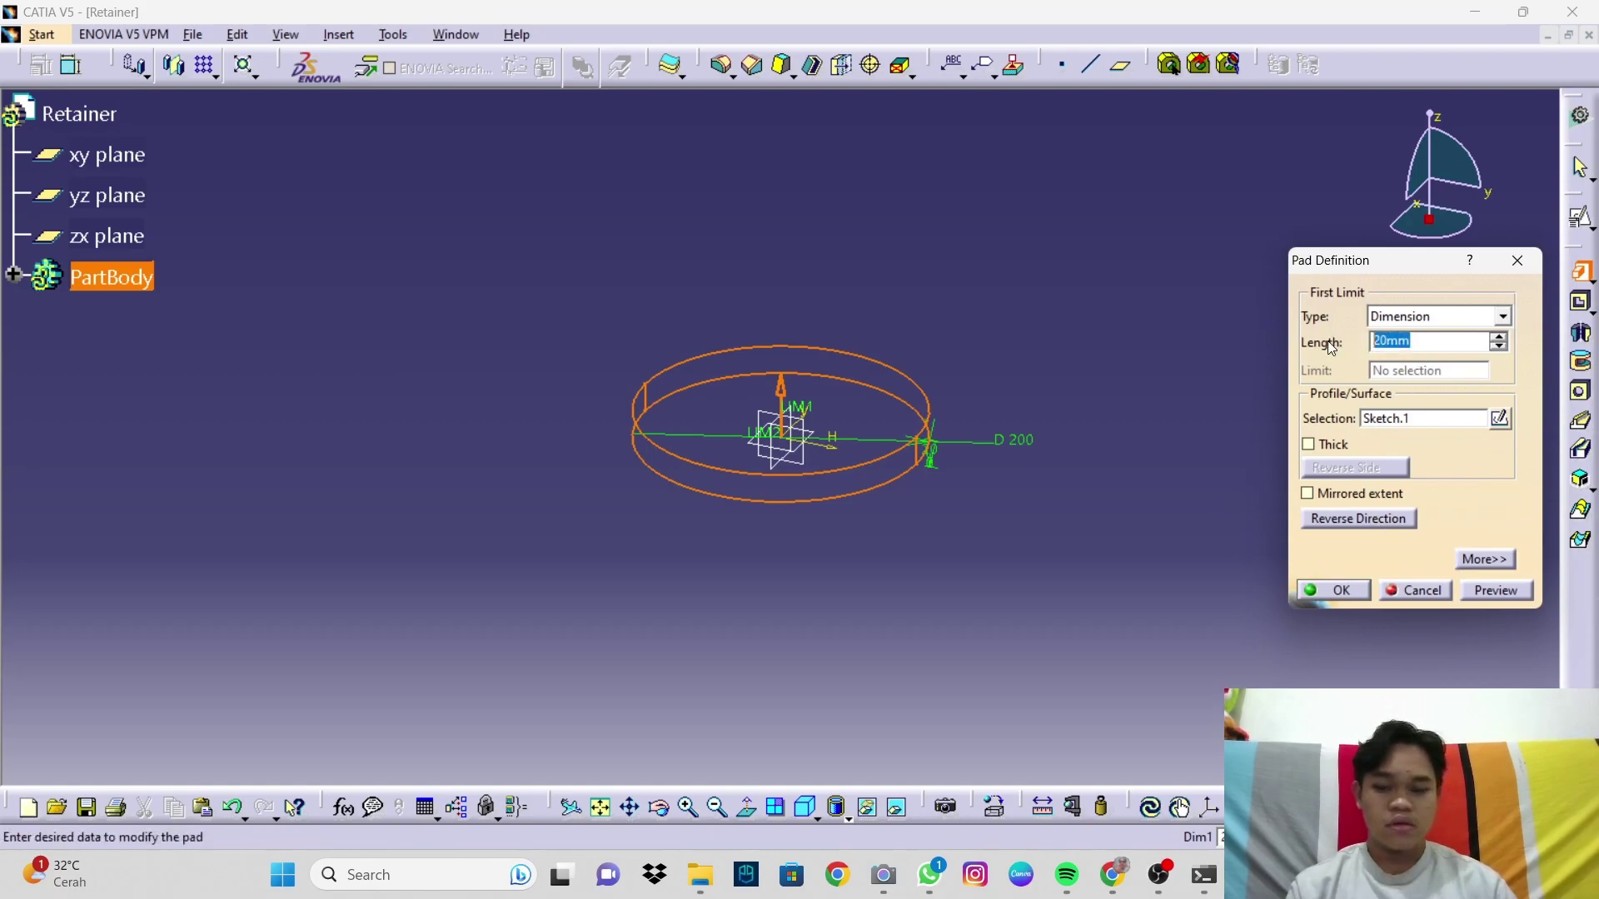
type("32")
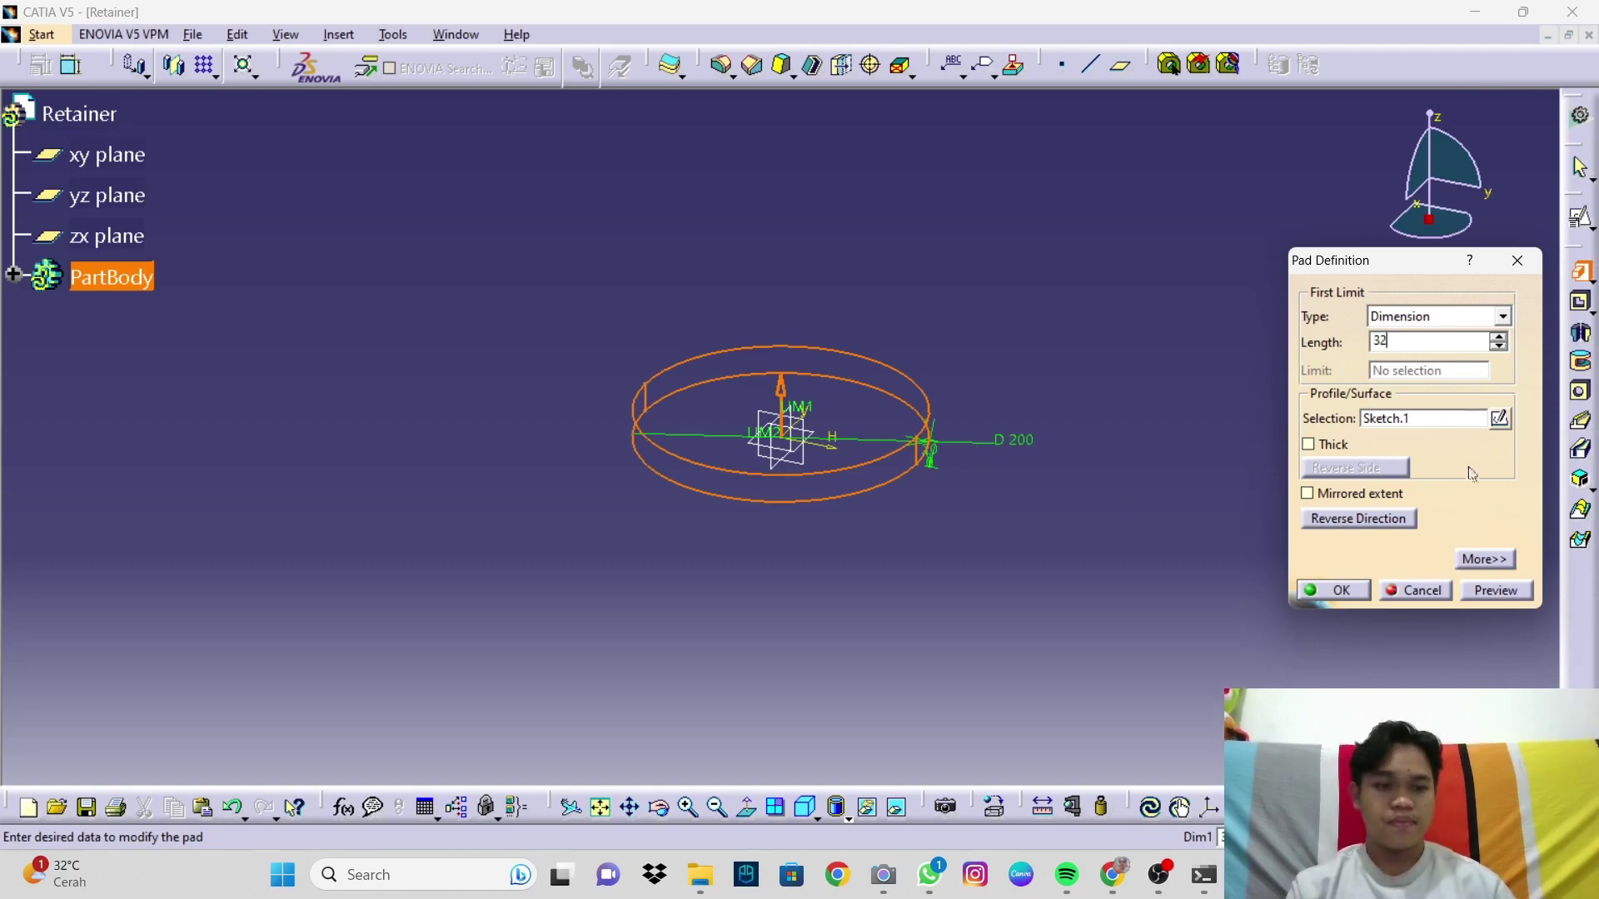
left_click(1497, 595)
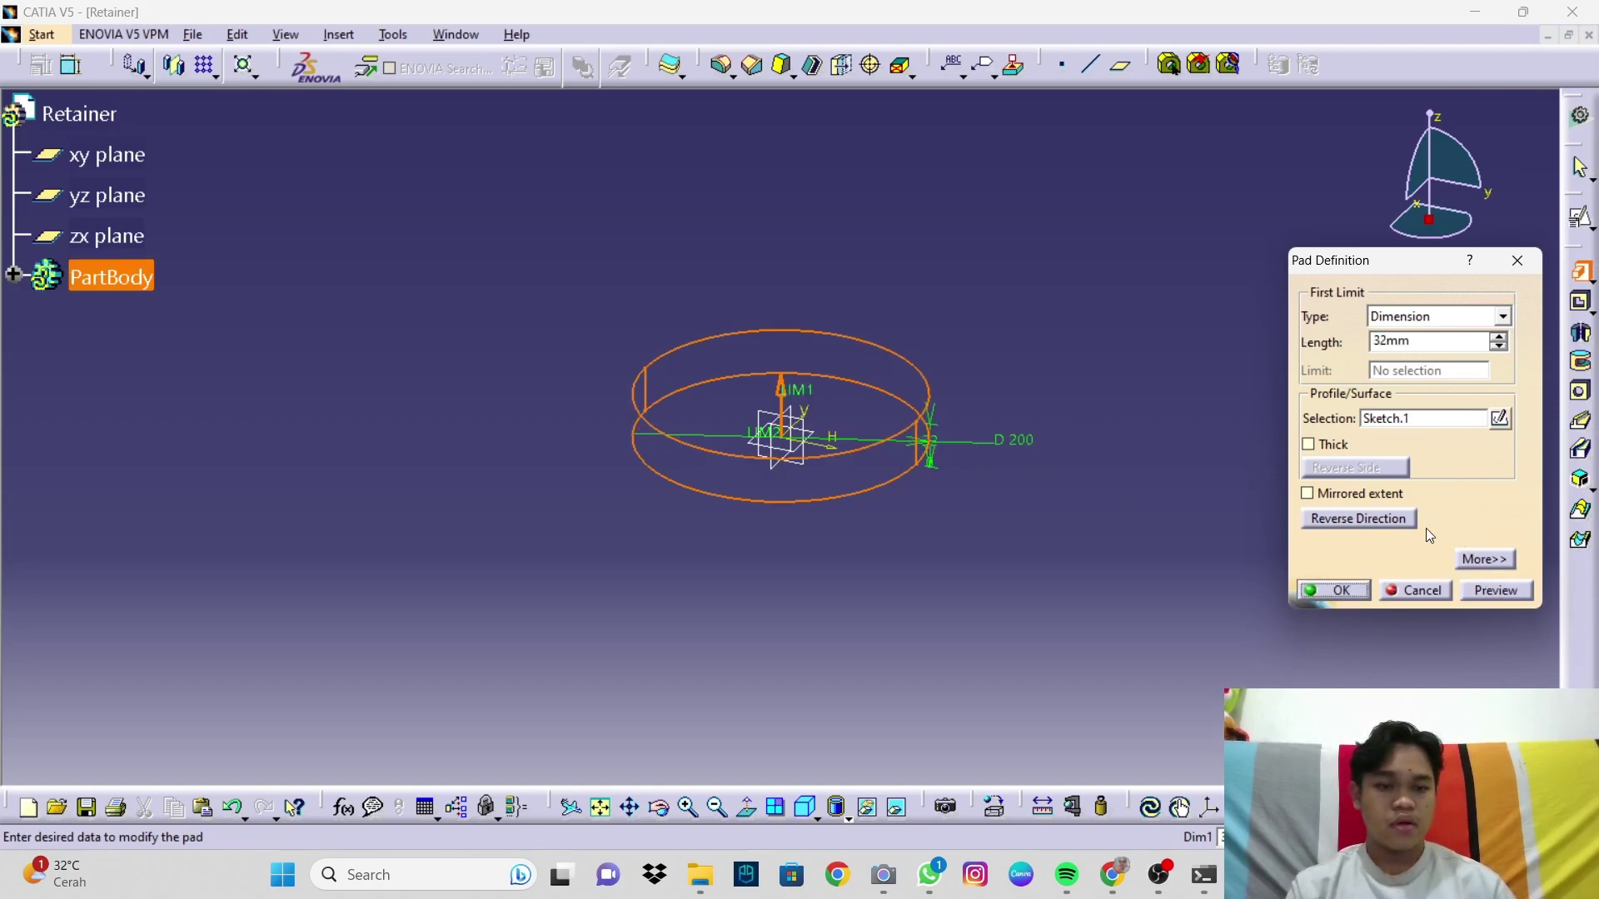
left_click(783, 402)
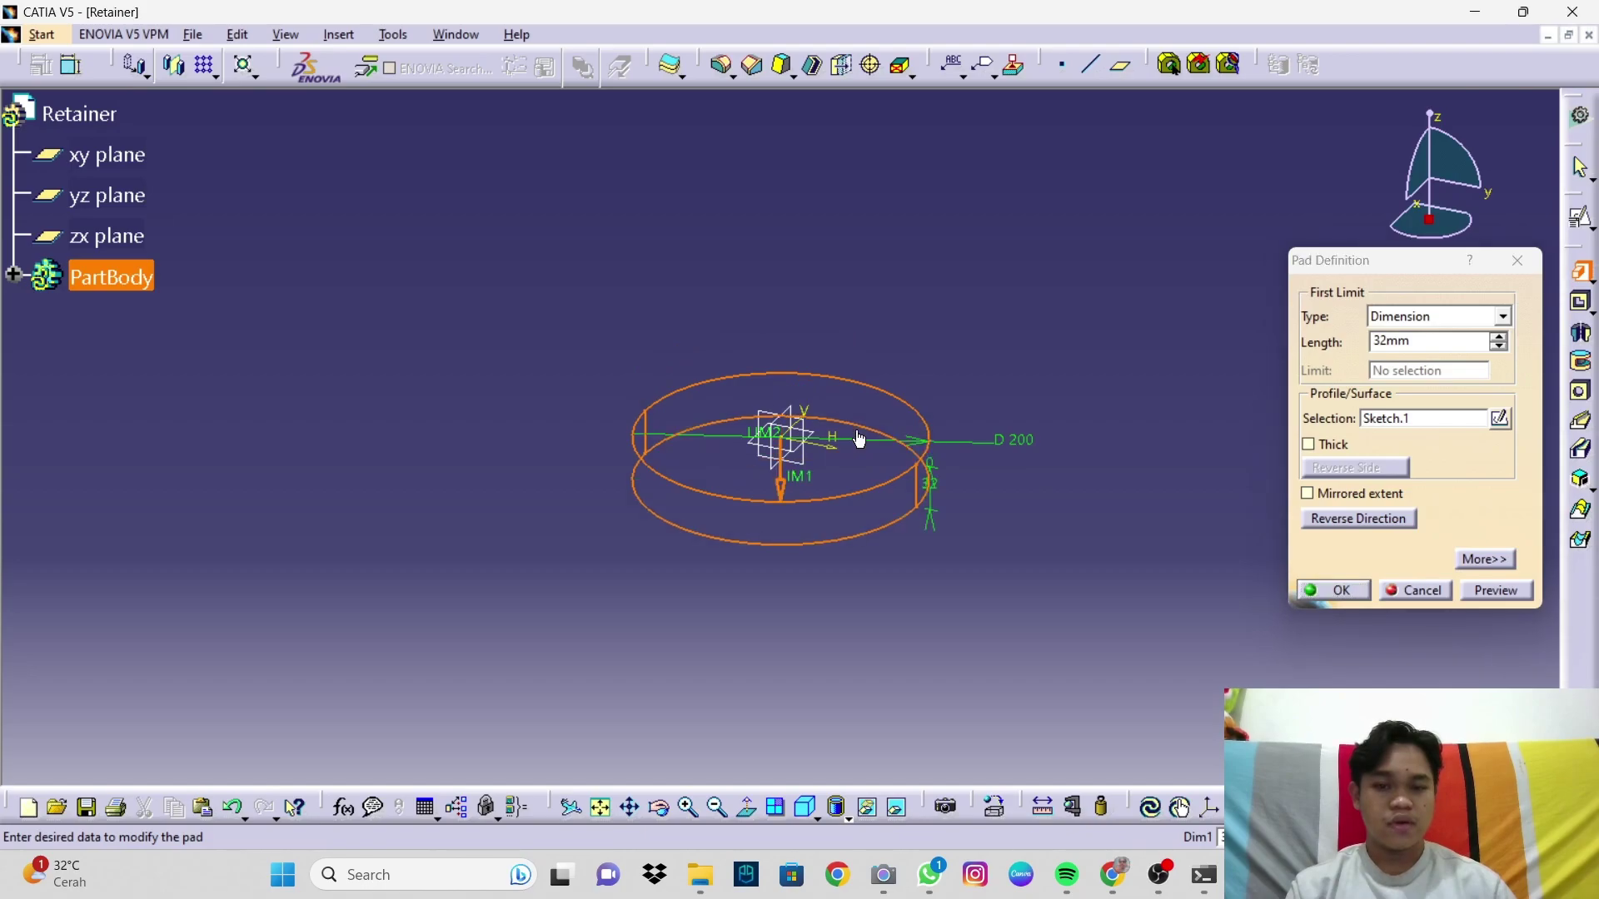
left_click(1334, 590)
mouse_move(887, 546)
middle_mouse_down()
mouse_move(674, 464)
mouse_move(953, 614)
mouse_move(721, 500)
mouse_move(759, 284)
mouse_move(1263, 478)
middle_mouse_up()
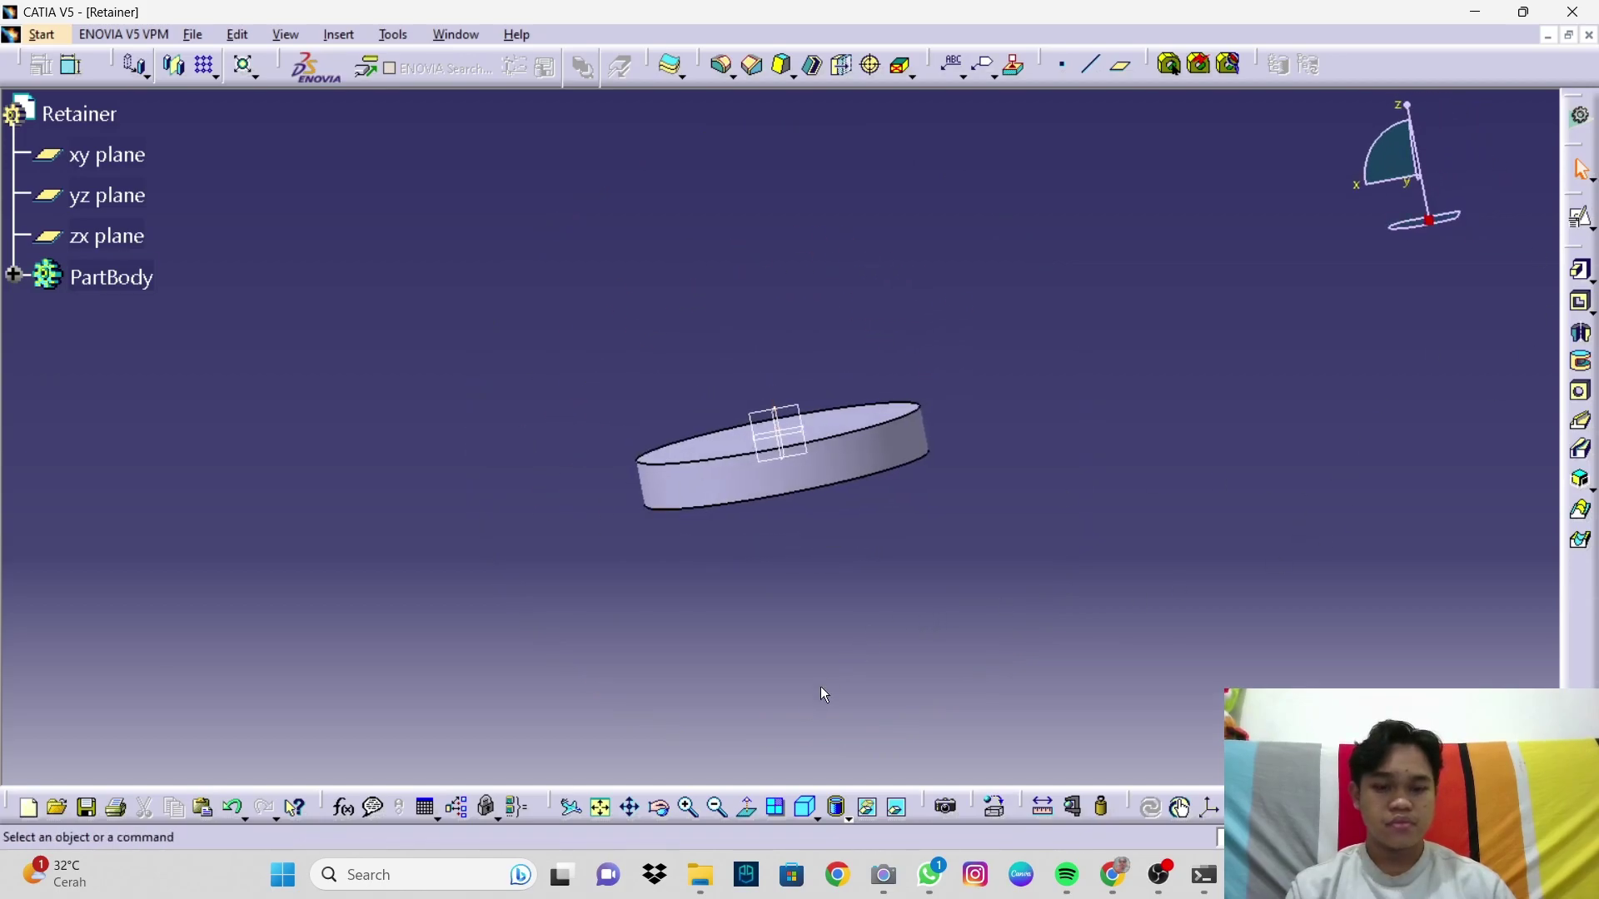
Step: Change Pad.1's length from 32mm to 25mm
left_click(804, 806)
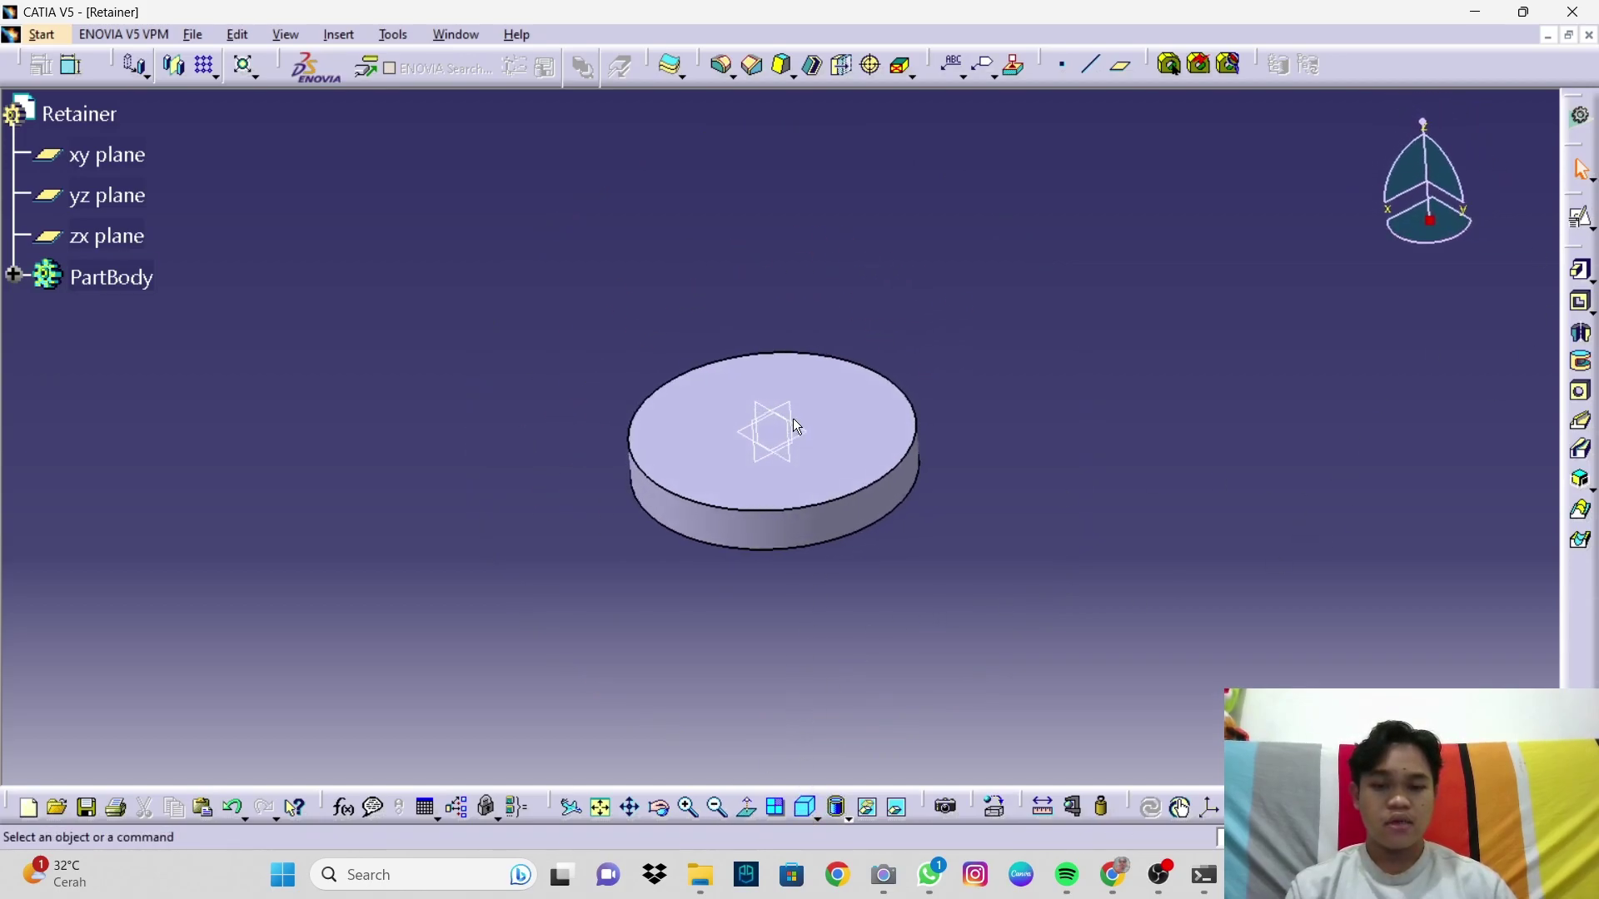
middle_click_drag(835, 450, 804, 377)
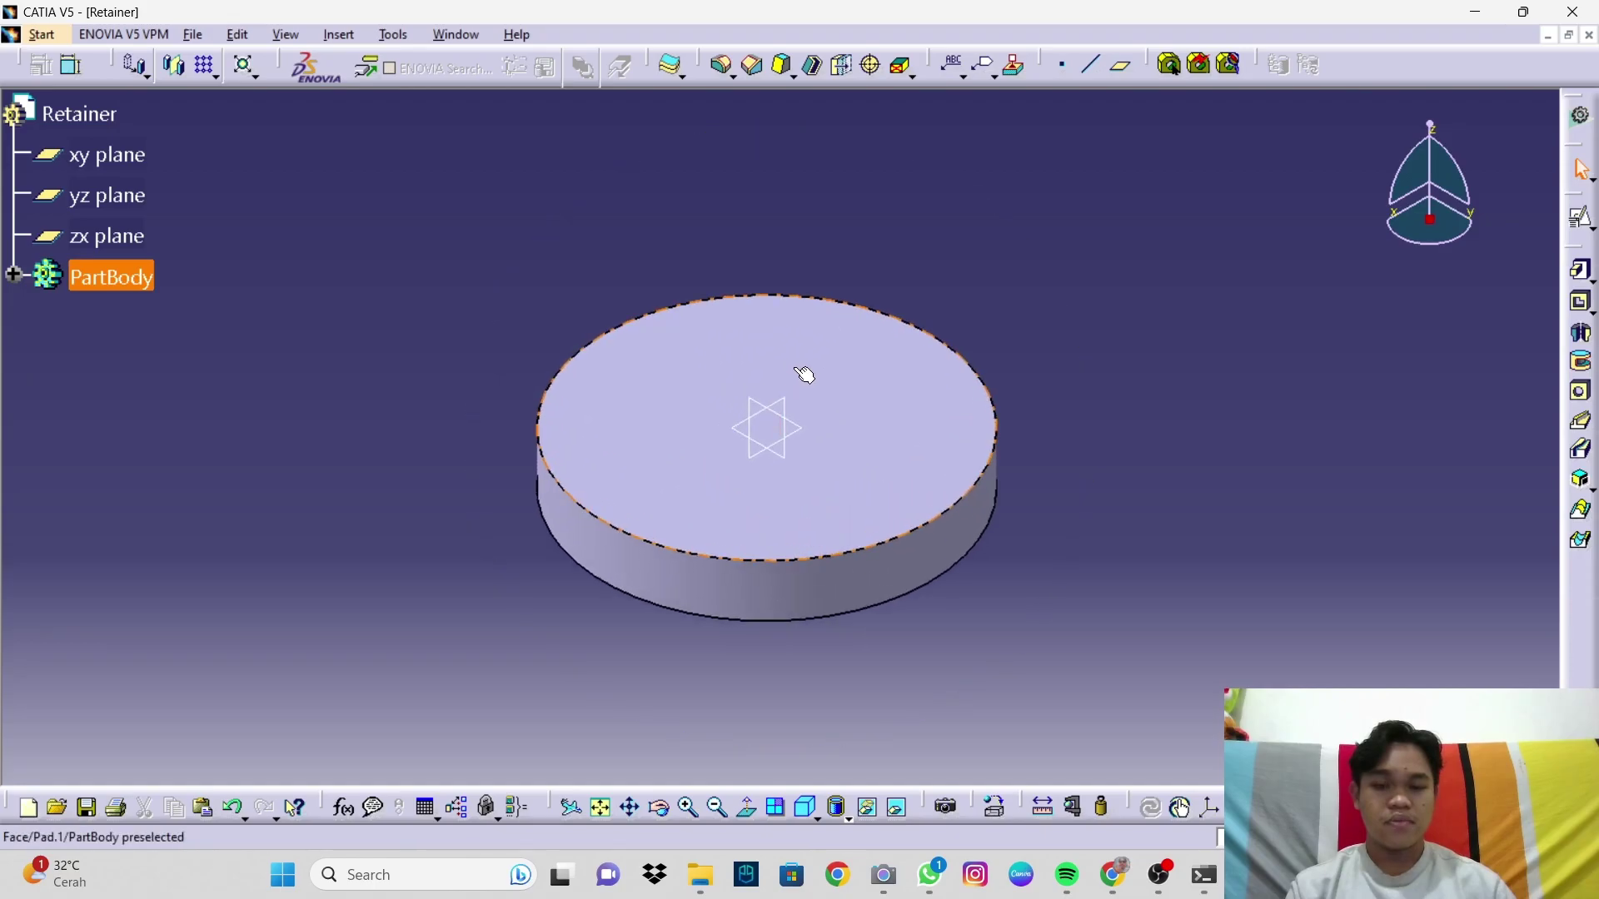
left_click(857, 400)
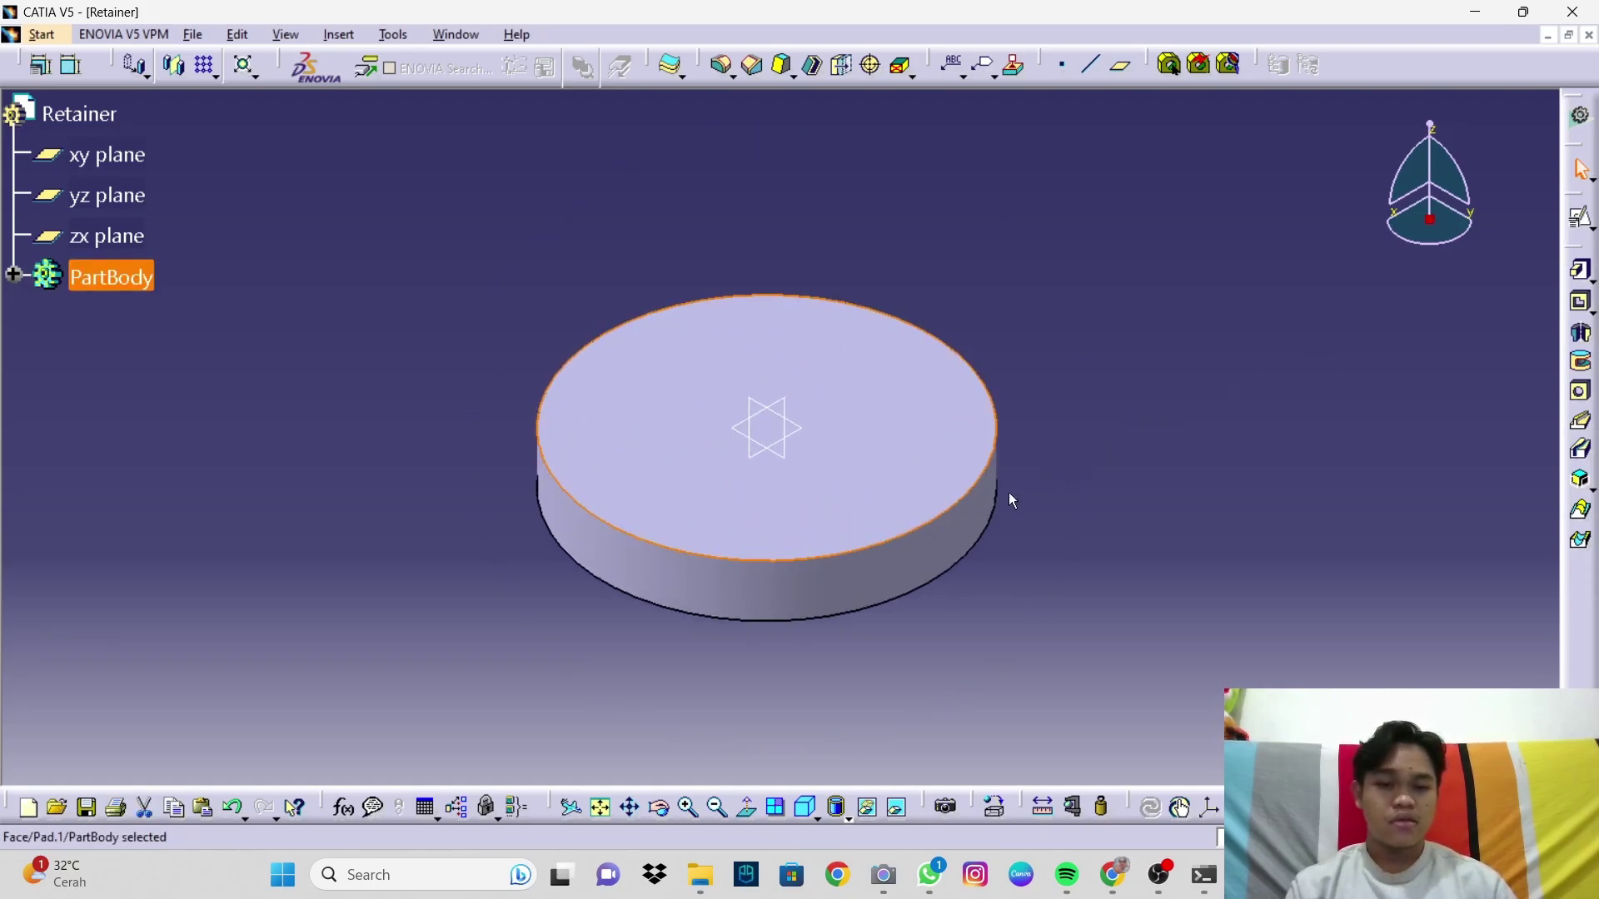
left_click(15, 275)
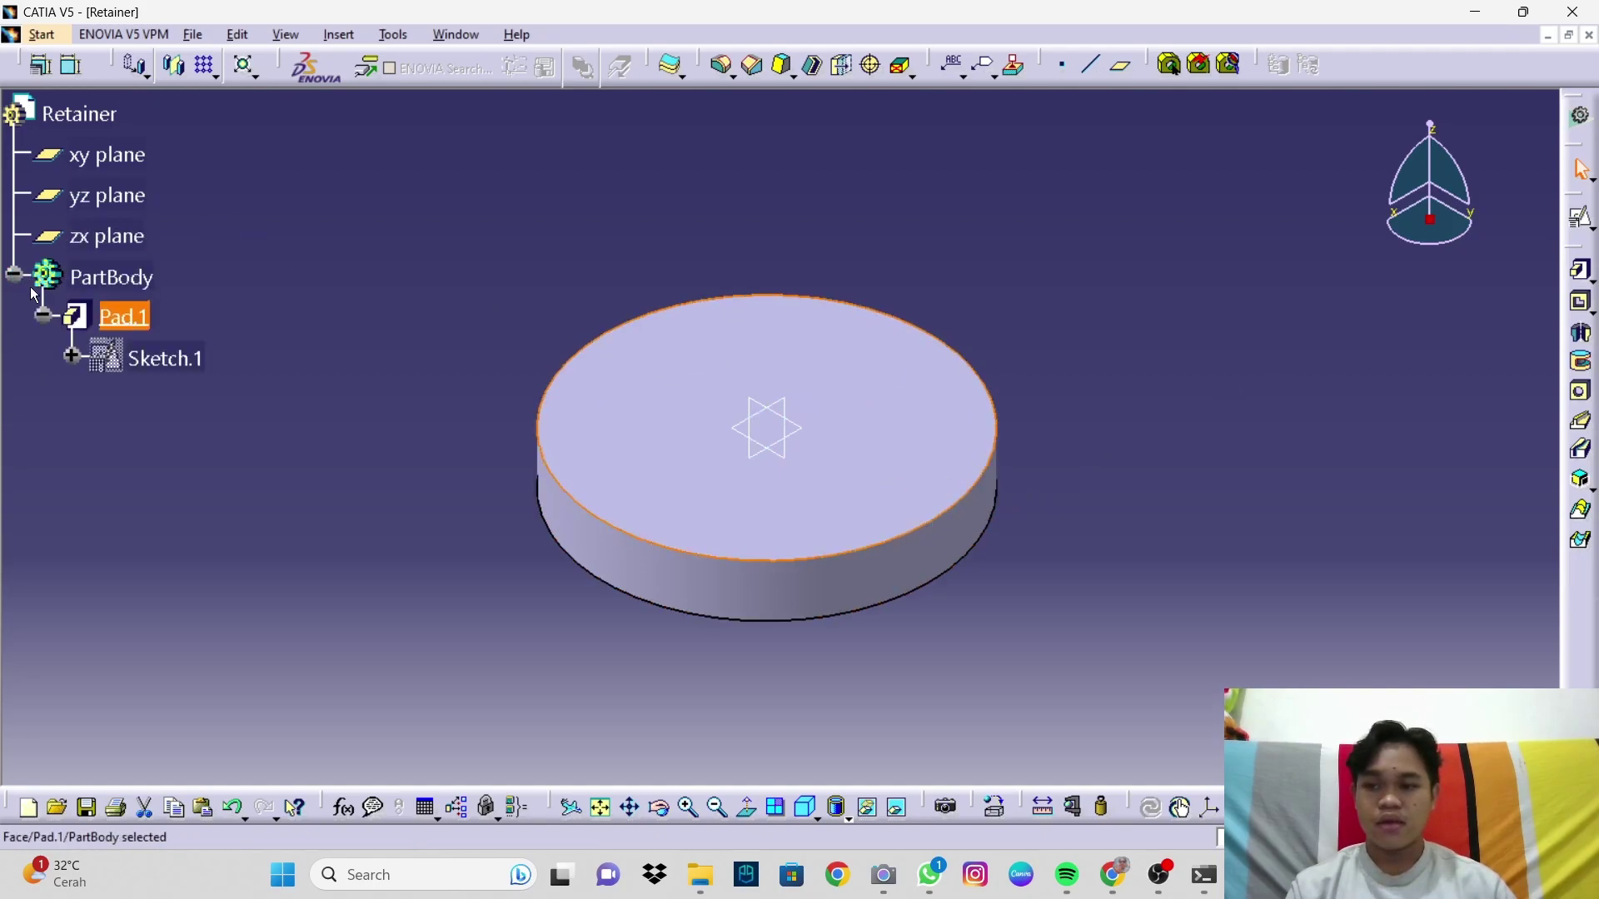
double_click(123, 318)
left_click(1422, 342)
left_click_drag(1421, 342, 1358, 356)
type("25")
key("Return")
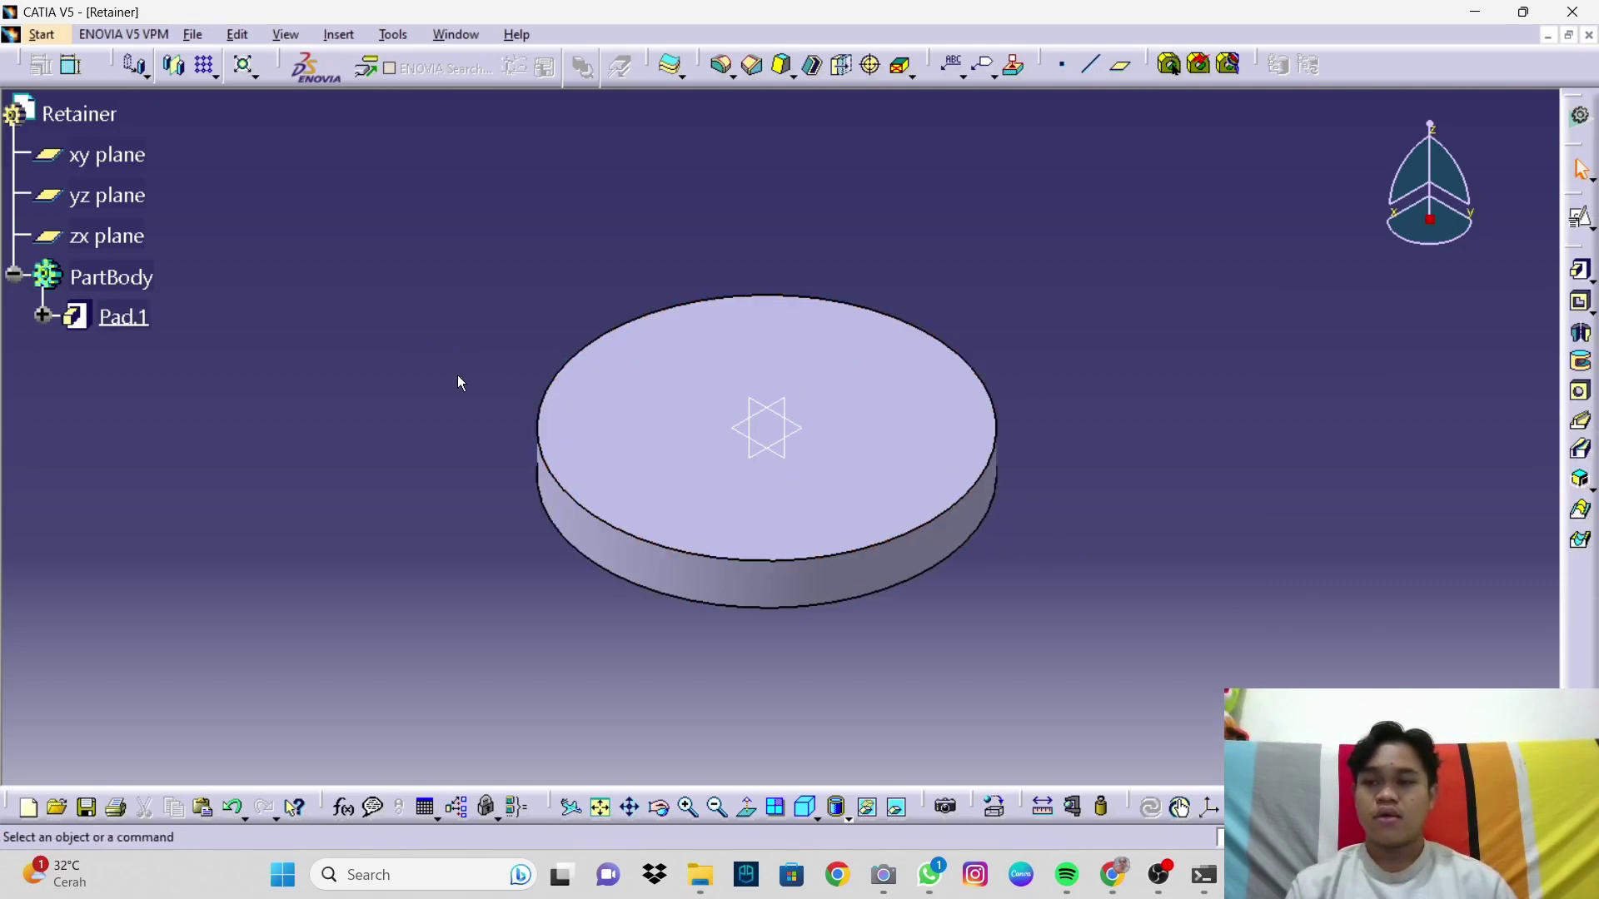
Step: Select the disc's top face as the support for a new positioned sketch
left_click(14, 274)
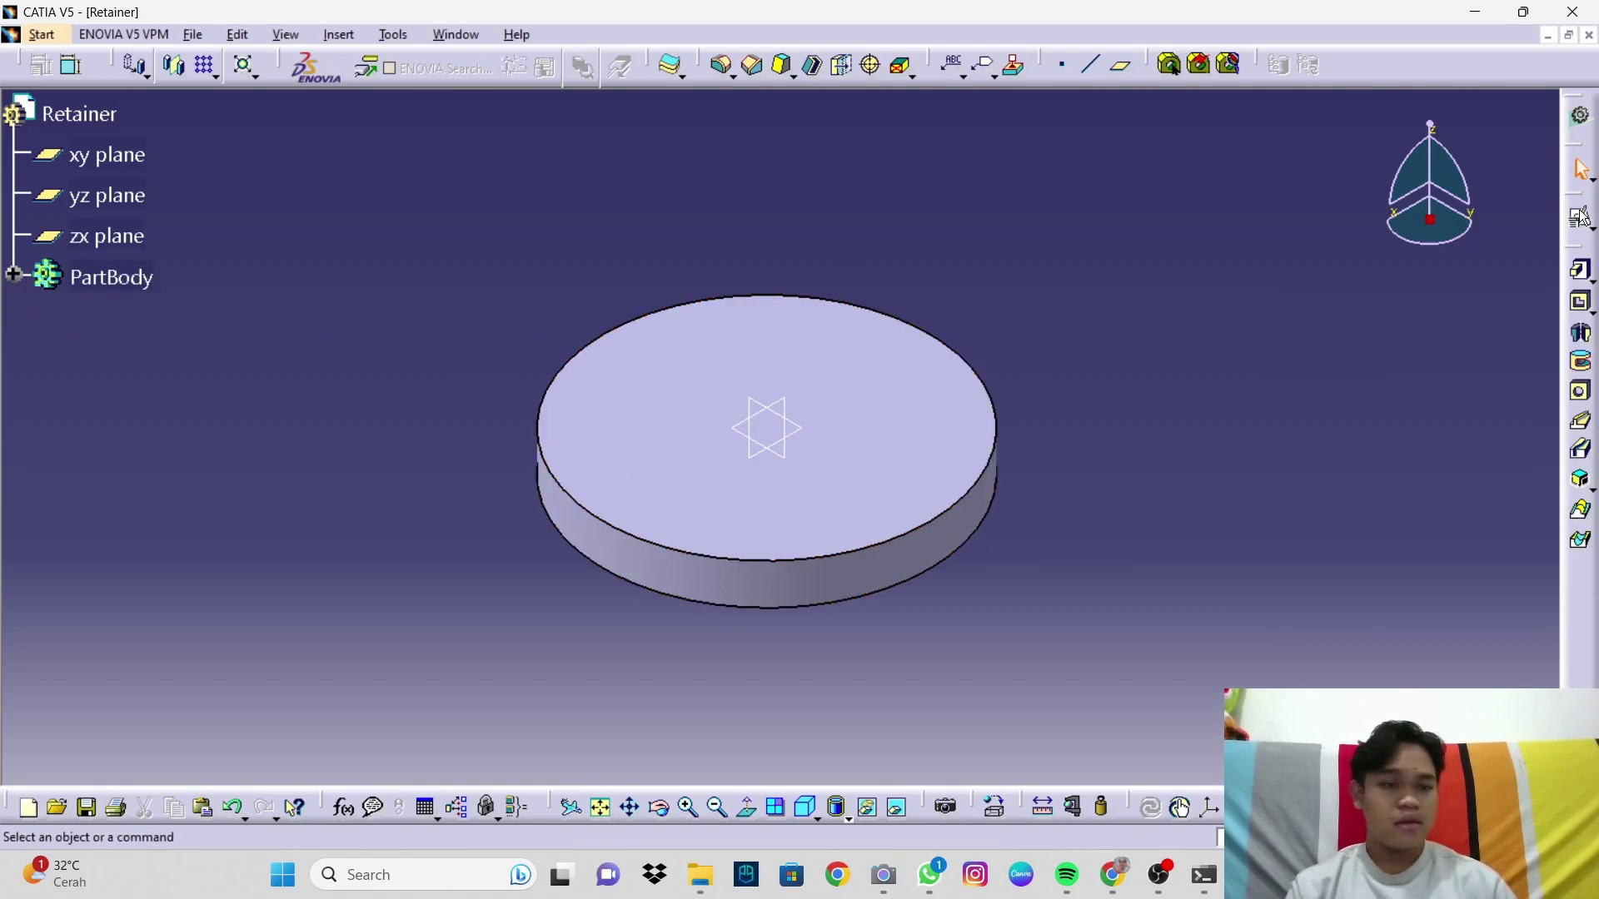
left_click(917, 458)
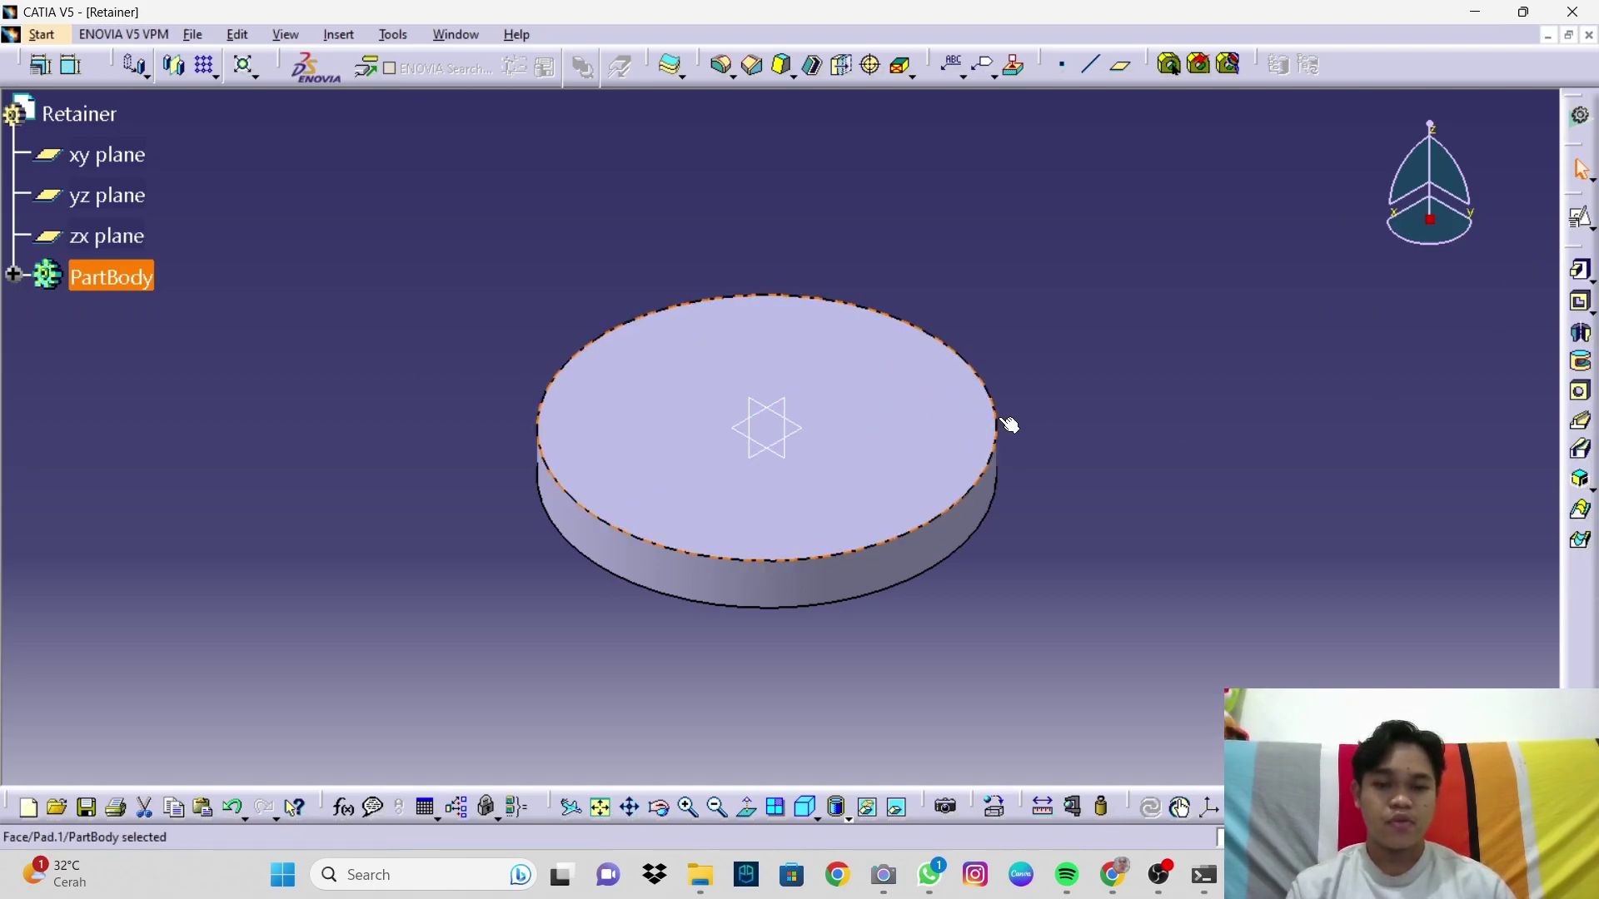
left_click(1581, 221)
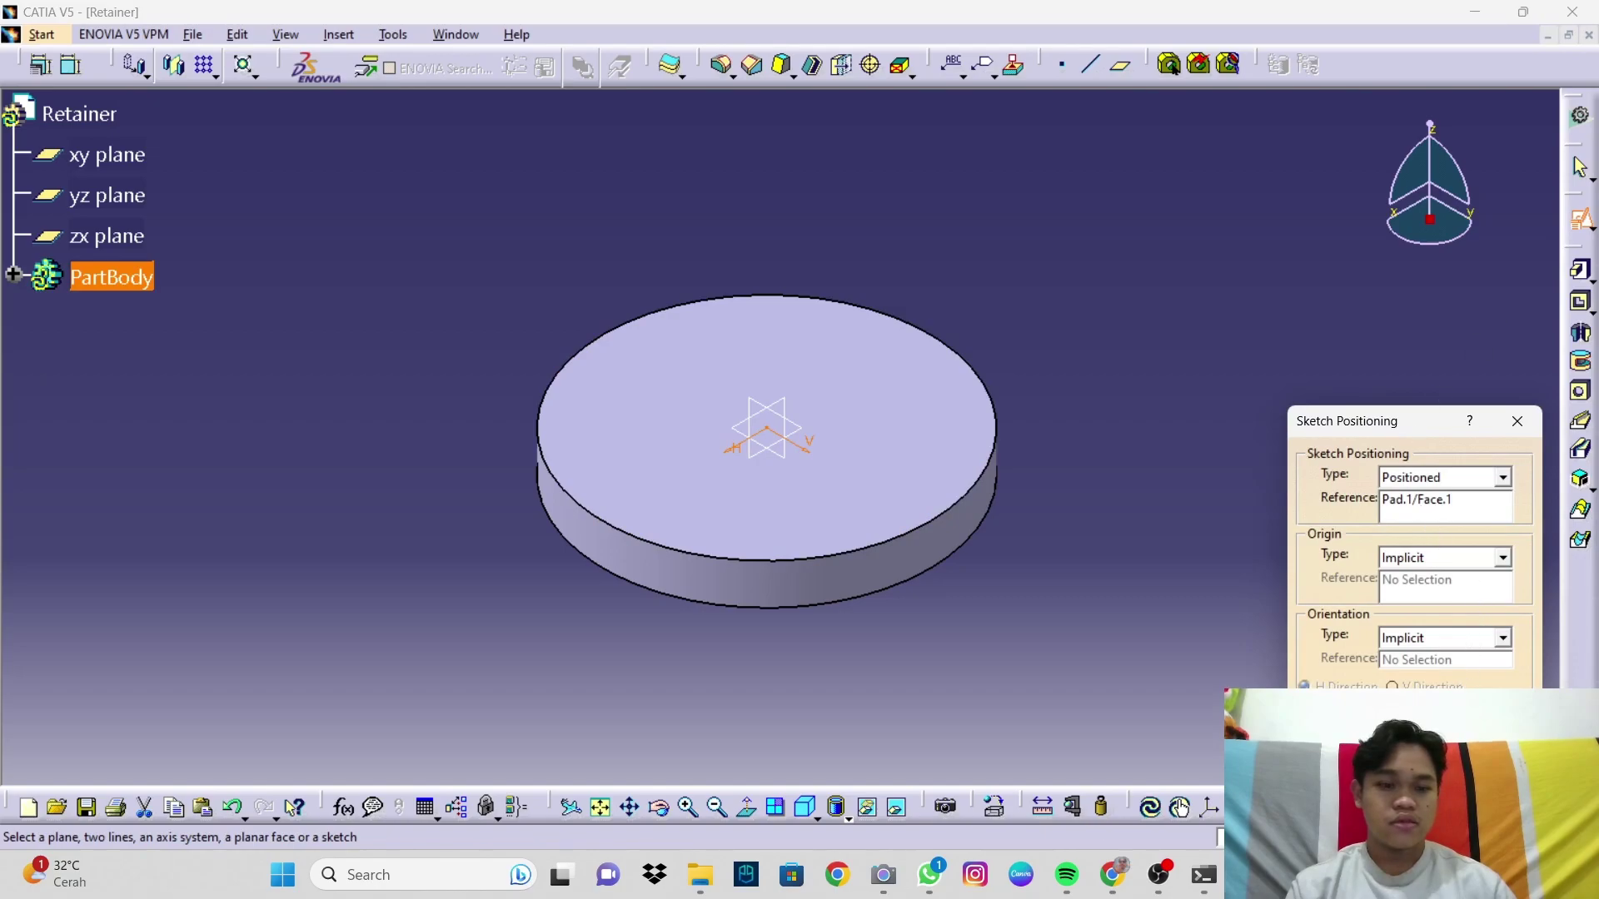
Step: Draw a small circle near the top of the face and constrain its diameter to 20mm
left_click(1419, 767)
middle_click_drag(1003, 426, 1093, 454)
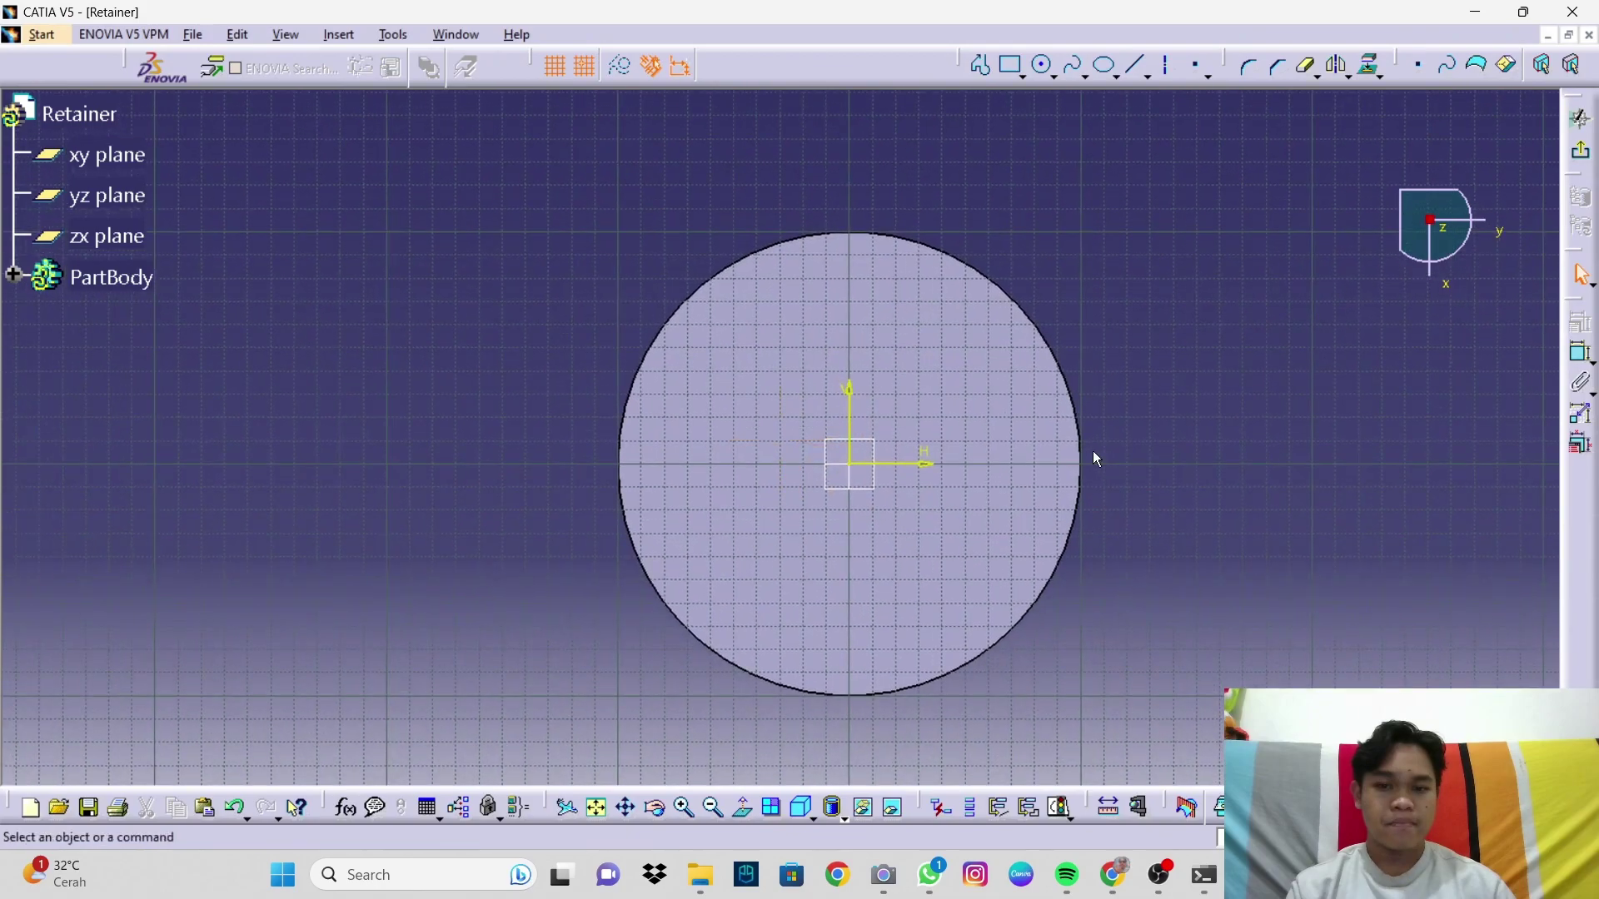
left_click(1043, 65)
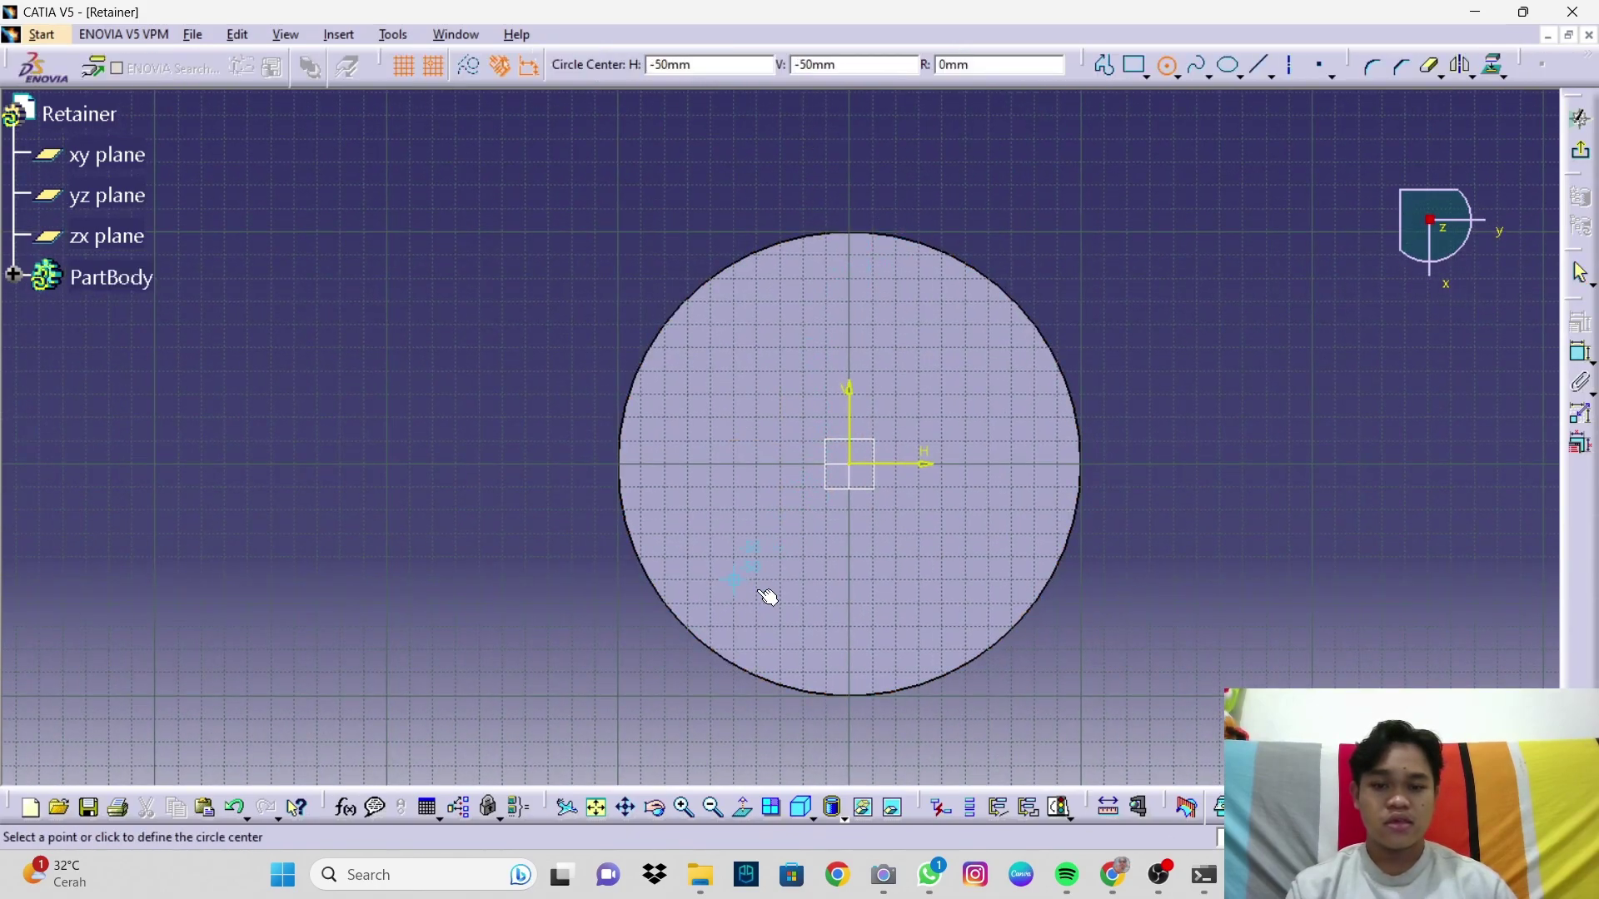
left_click(858, 270)
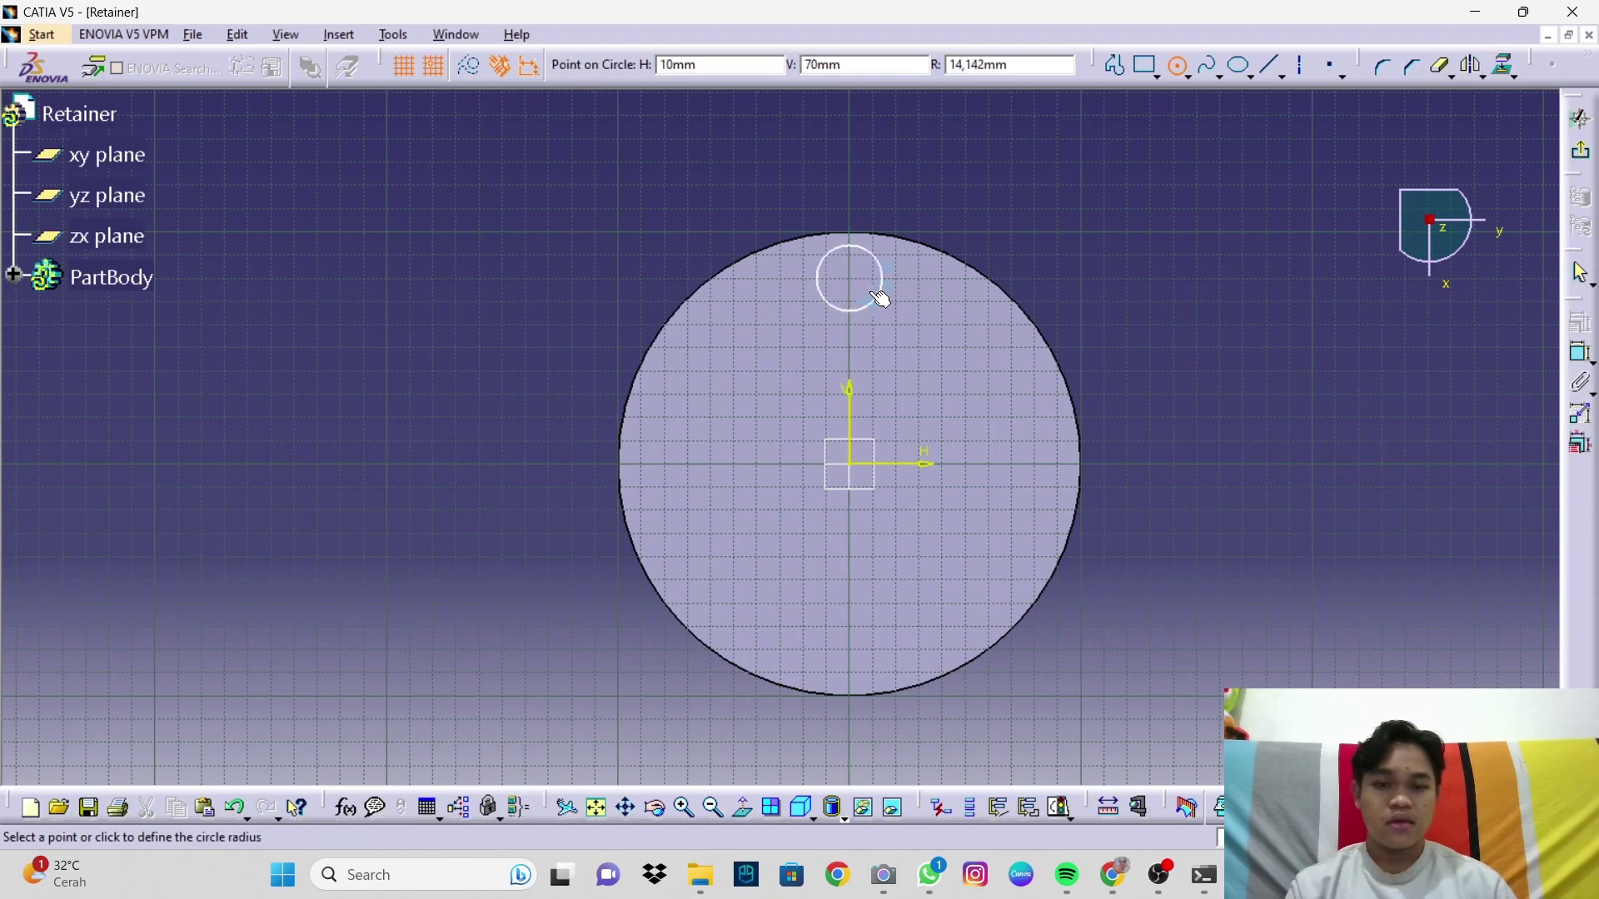
left_click(881, 294)
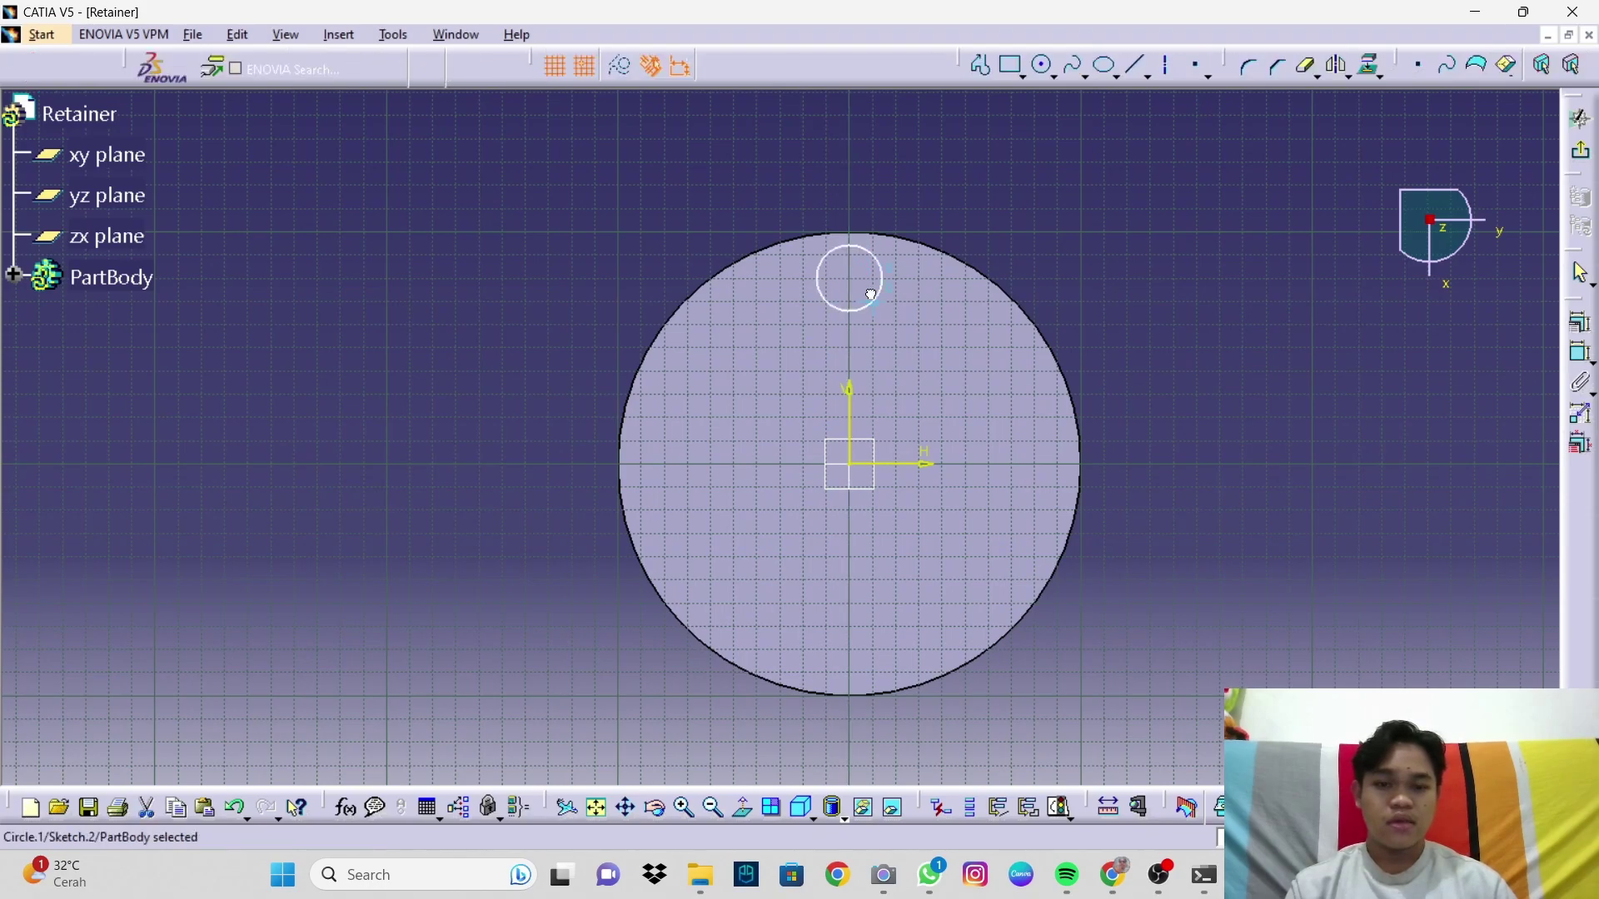
left_click(1583, 356)
left_click(962, 323)
double_click(964, 325)
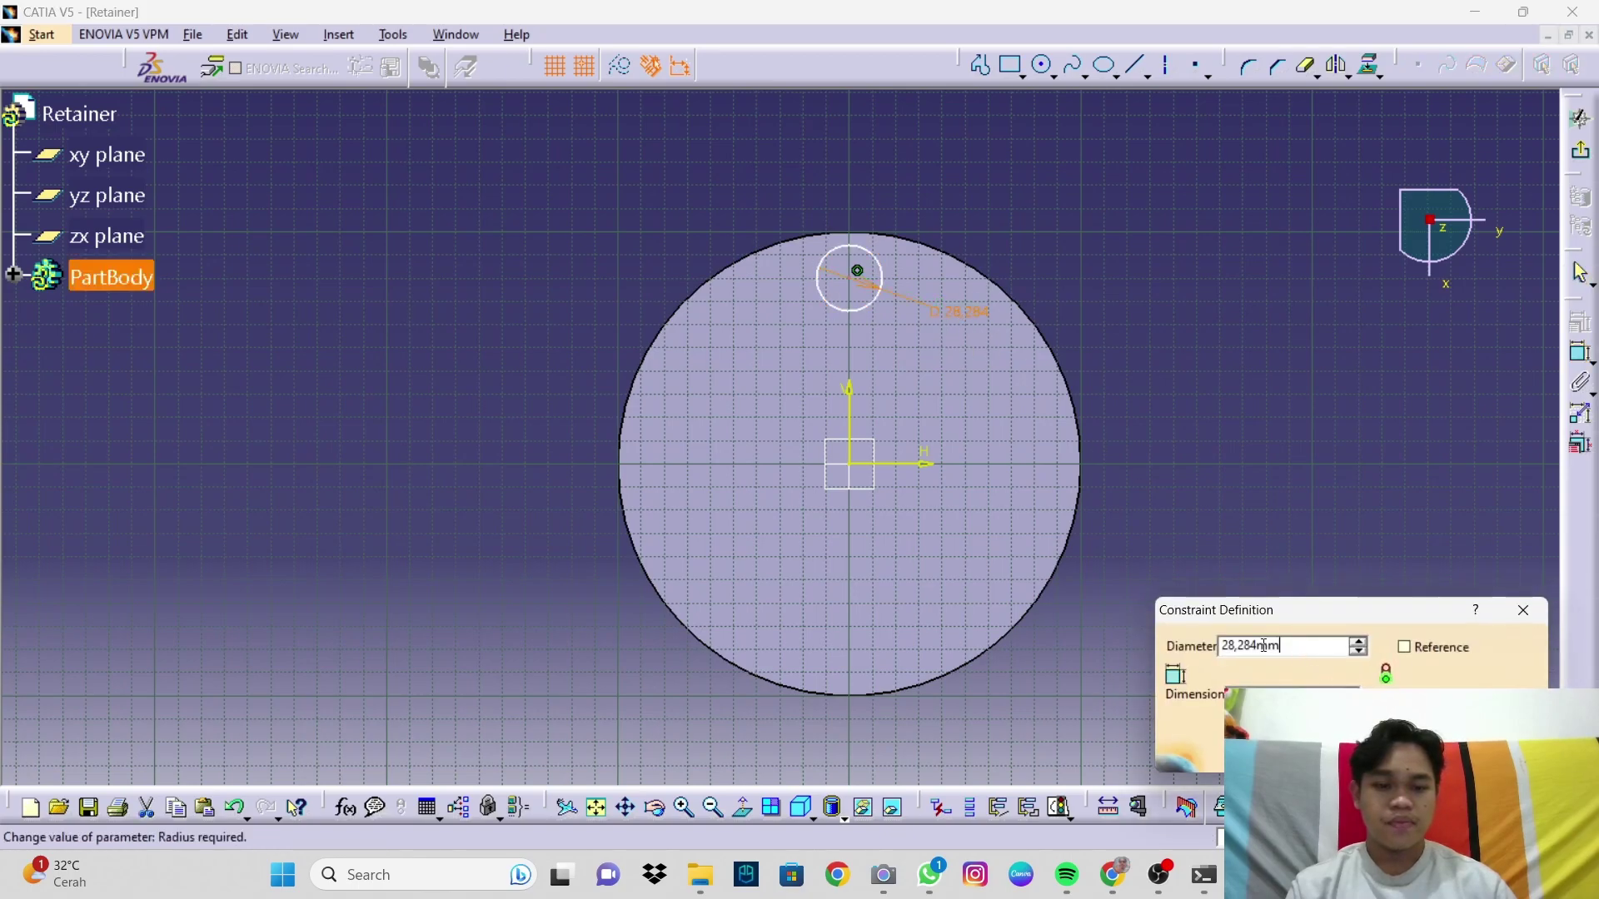
type("20.3")
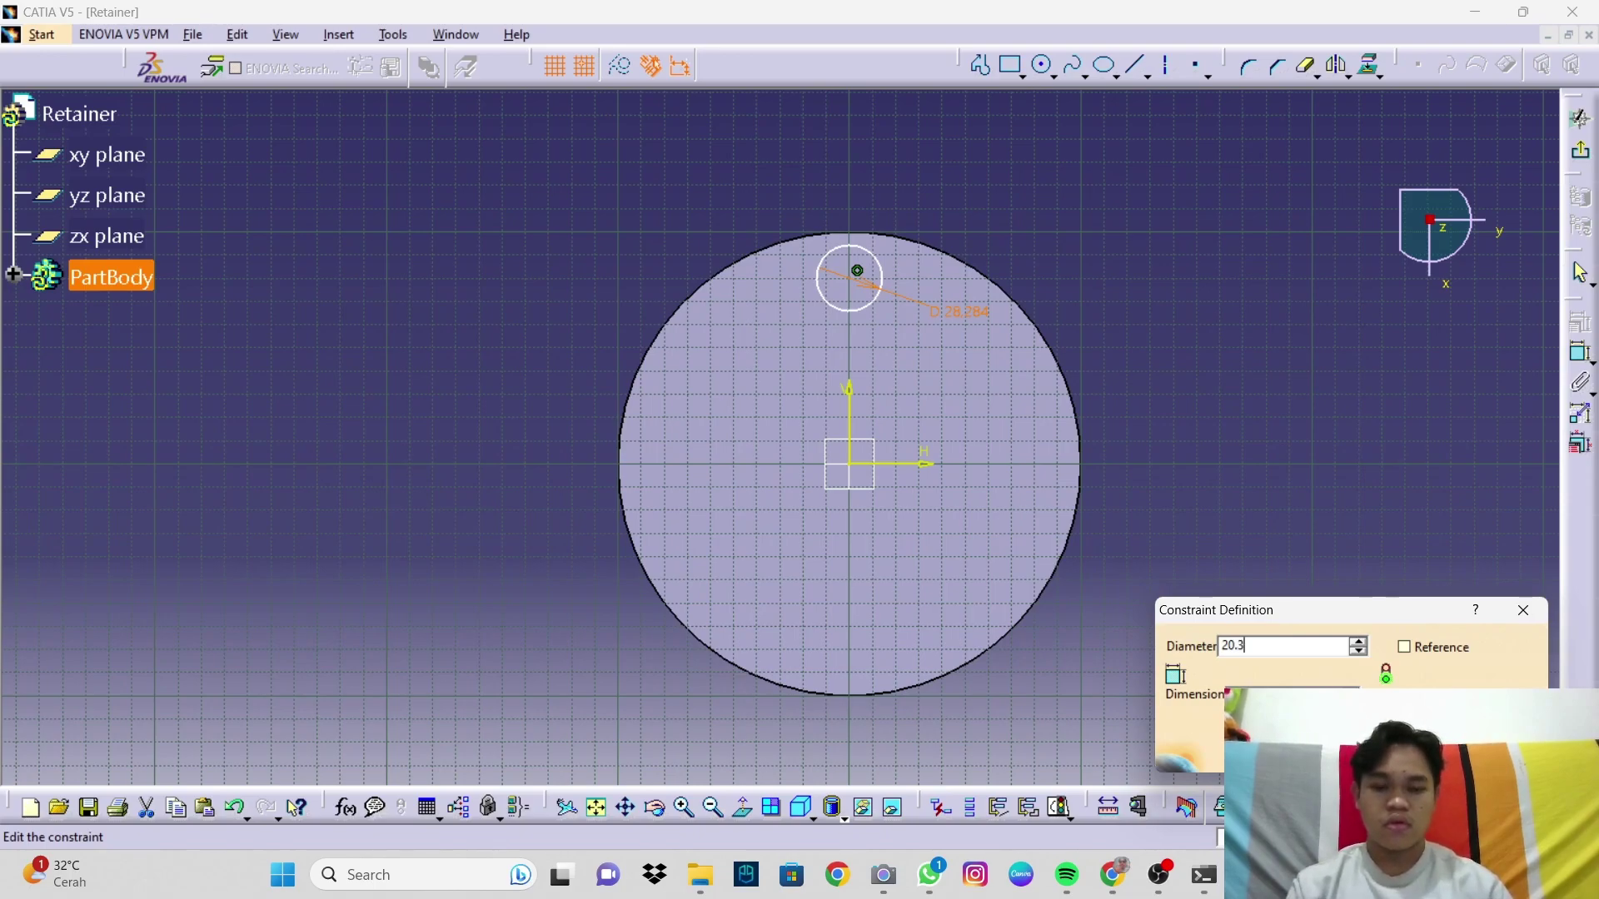
key("Return")
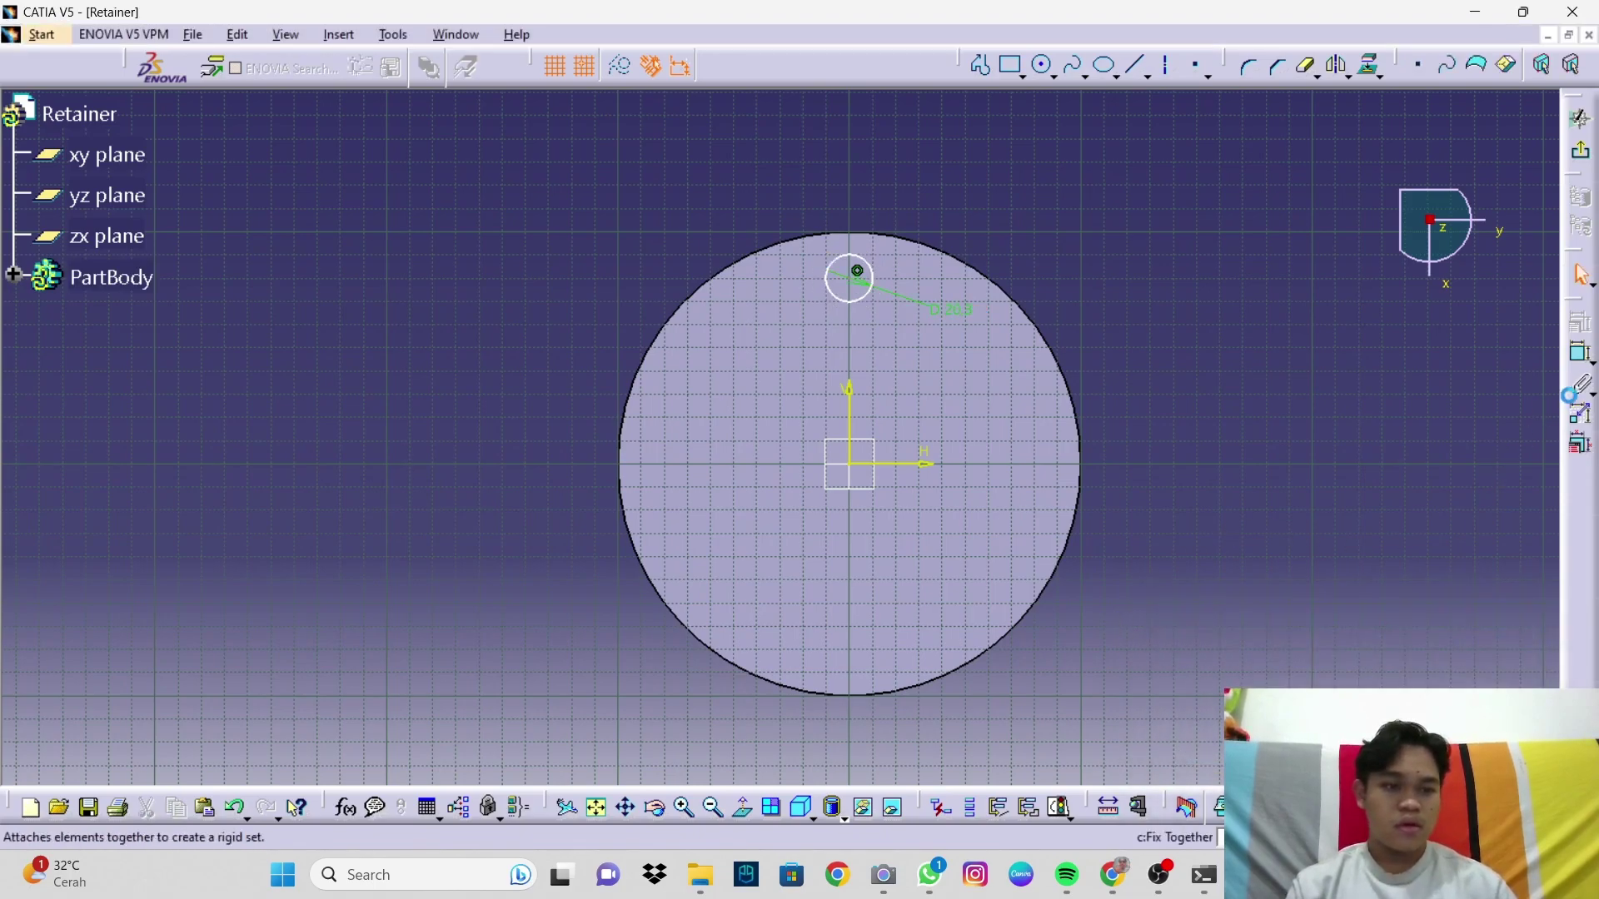
Step: Dimension the circle's centre 75mm from the horizontal axis
left_click(1577, 358)
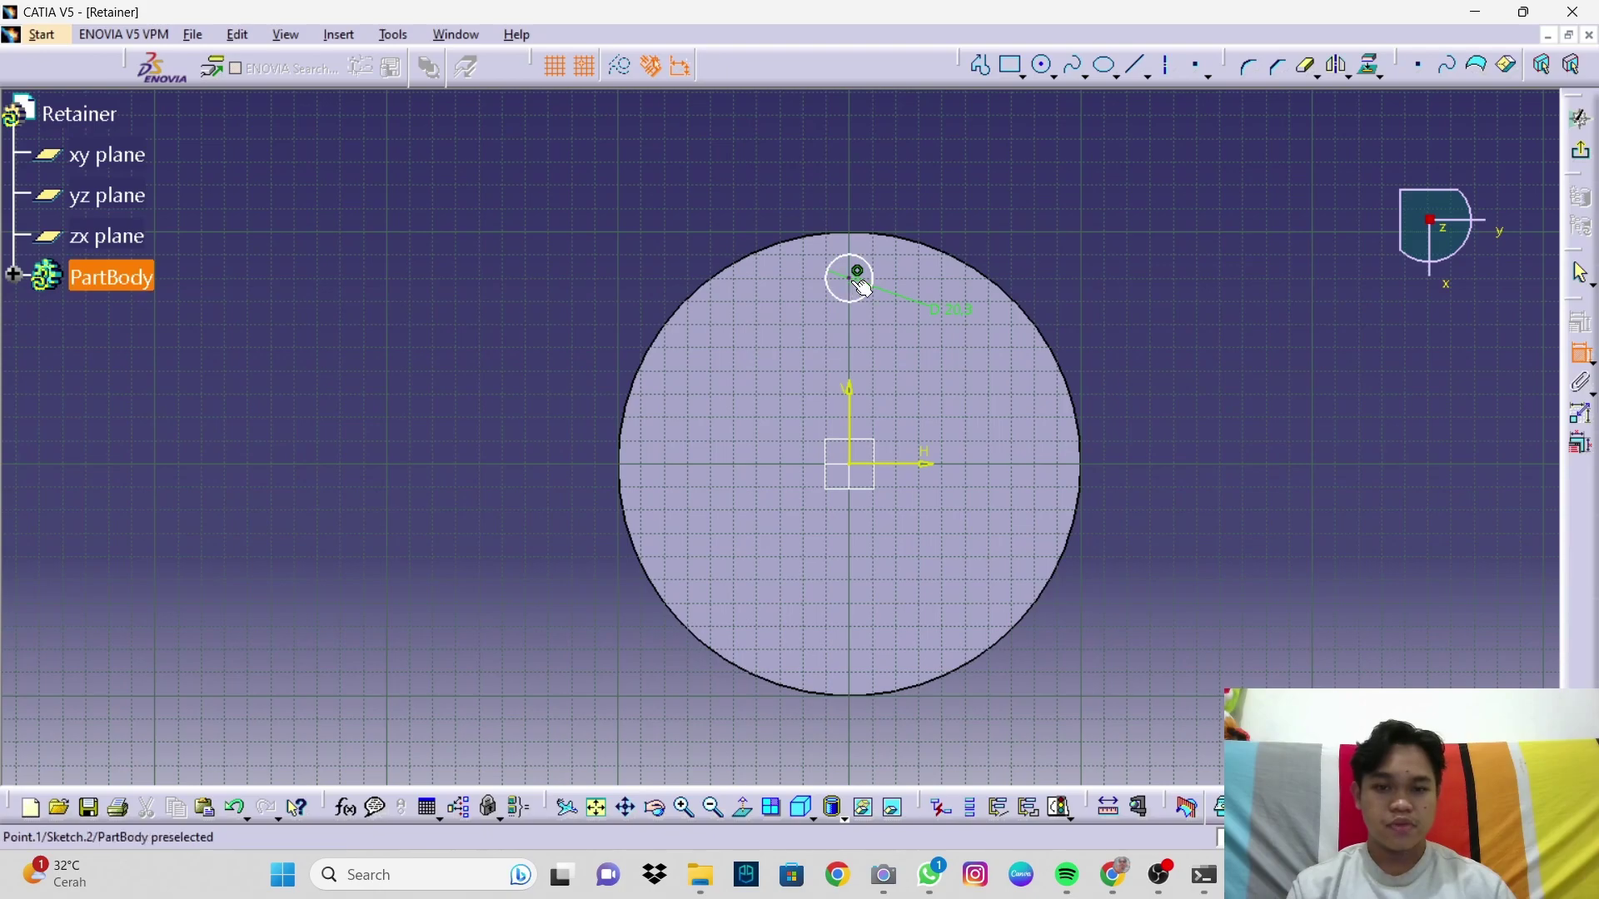
left_click(871, 329)
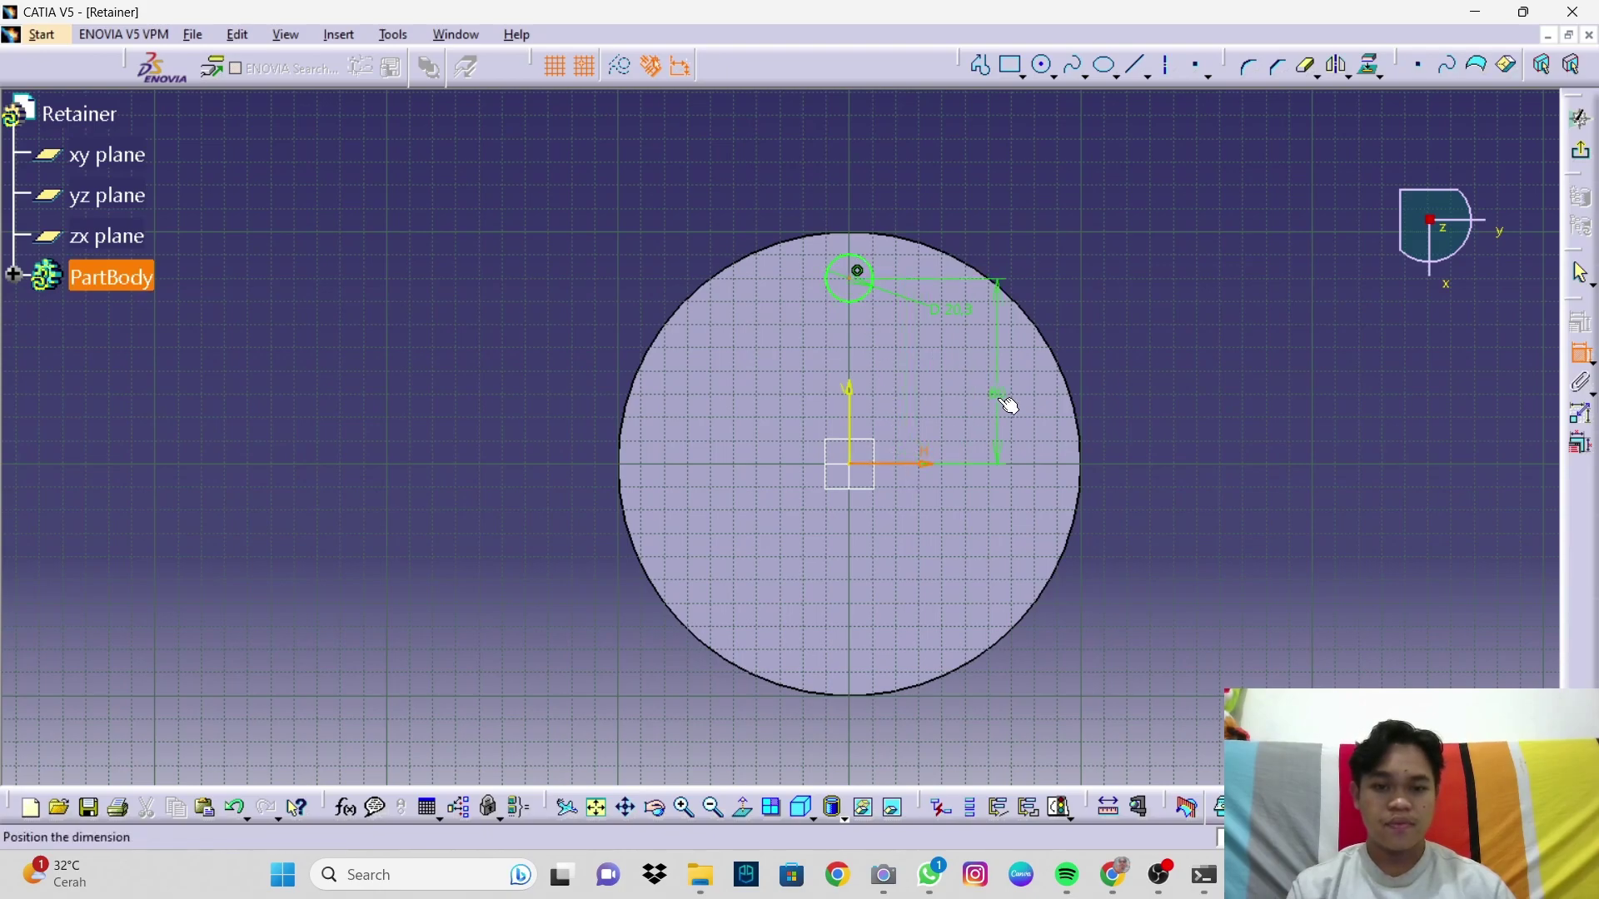
left_click(1007, 402)
double_click(1010, 402)
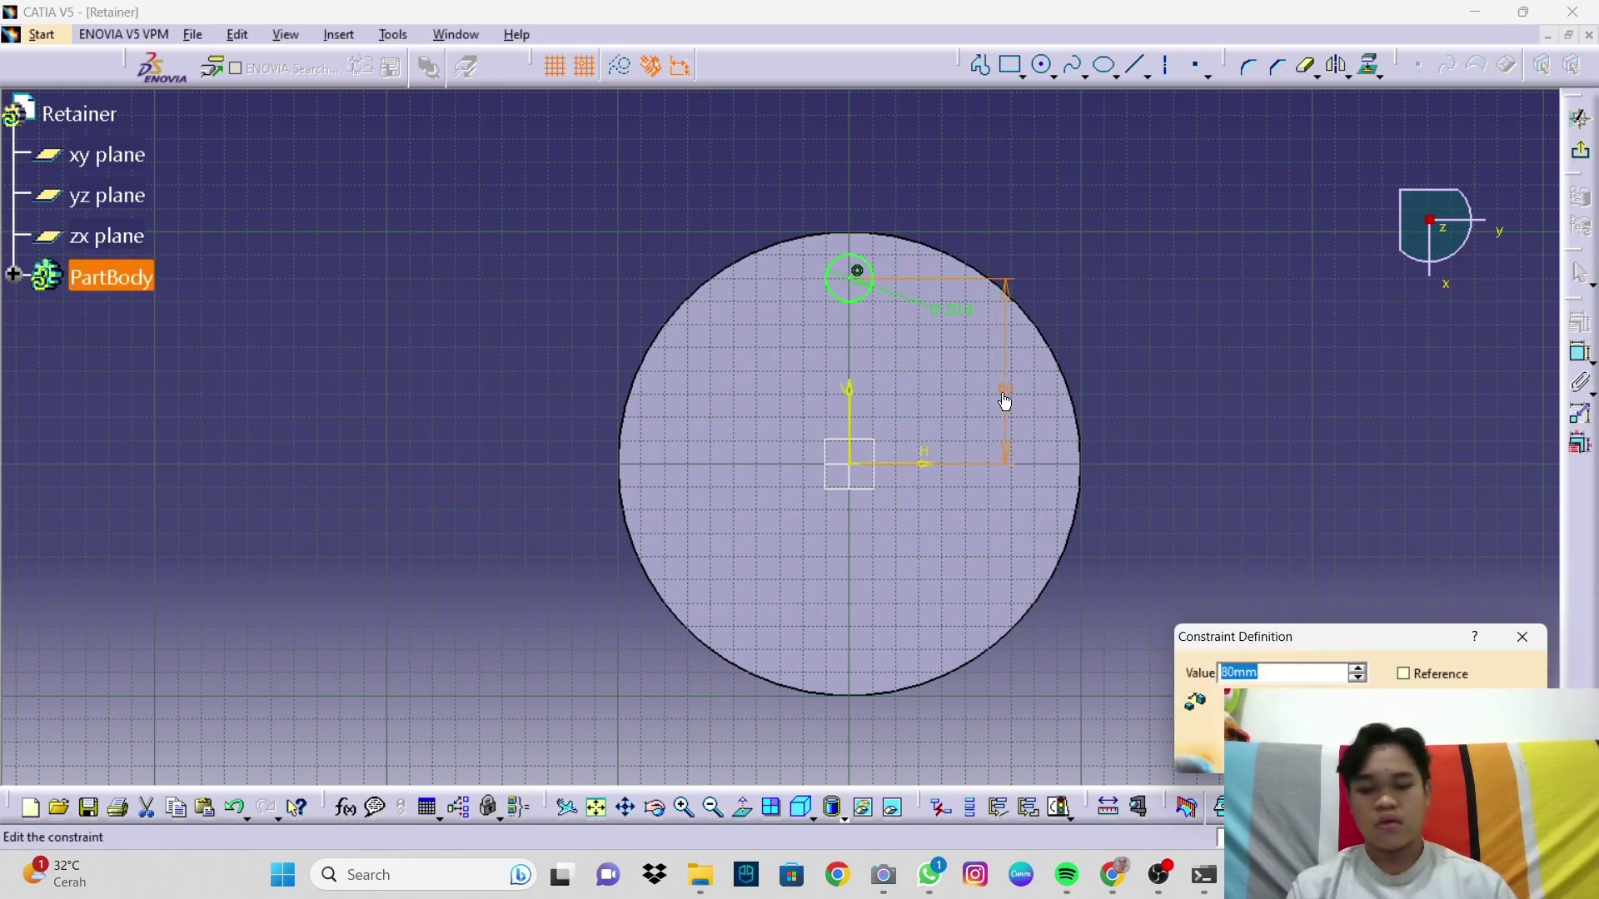
type("75mm")
key("Return")
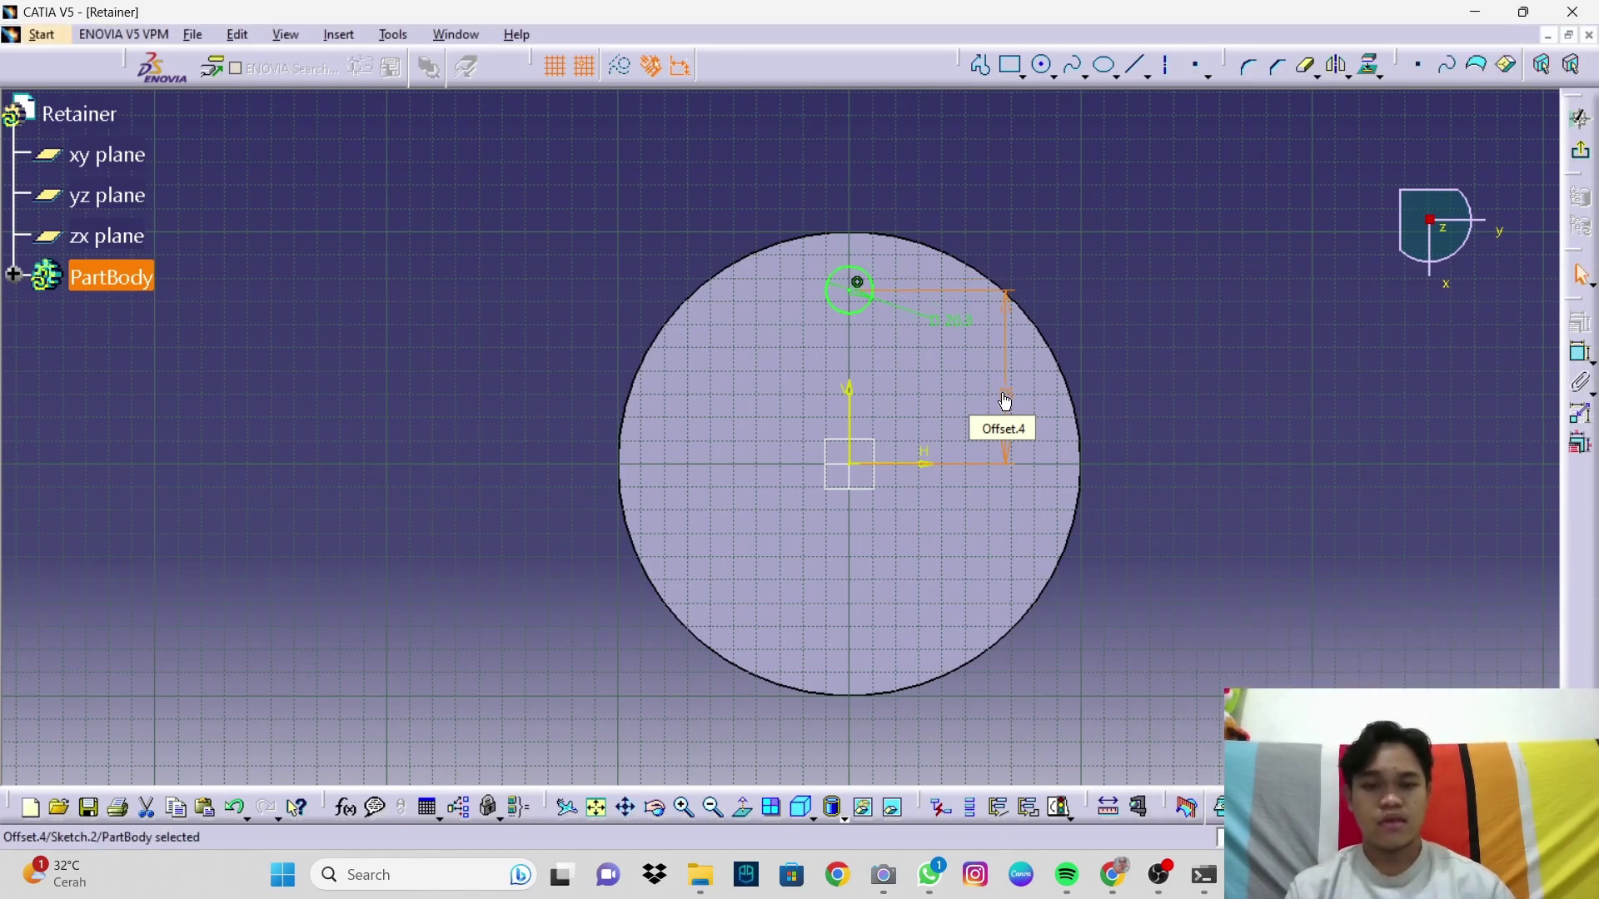
Step: Pocket the 20mm circle Up to next to cut a hole through the disc
left_click(1585, 156)
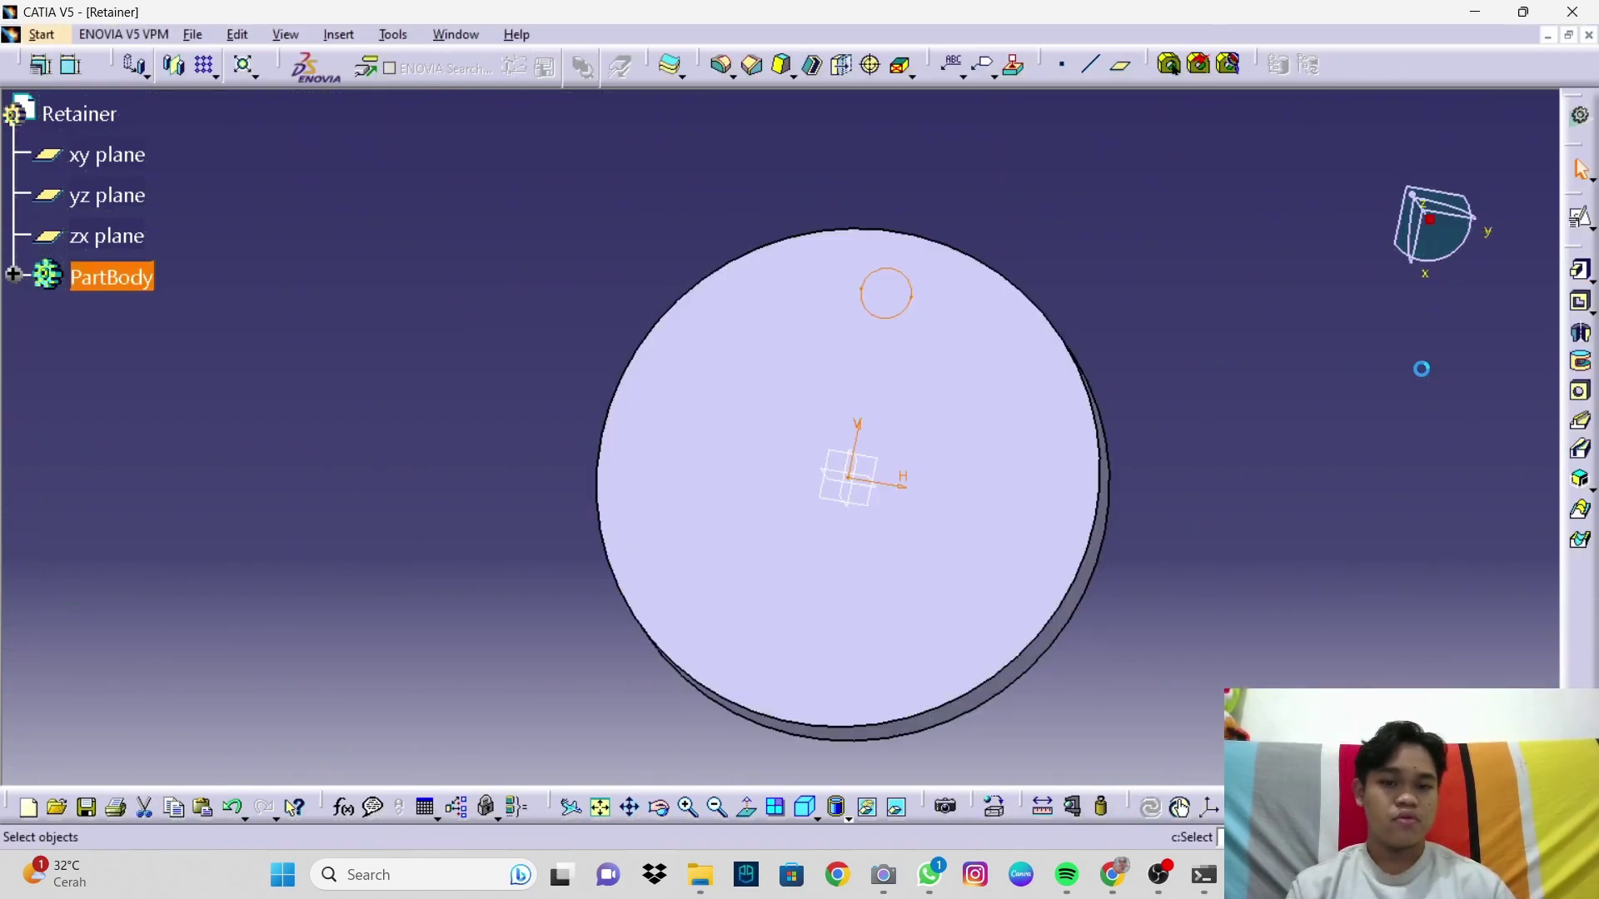
left_click(1582, 304)
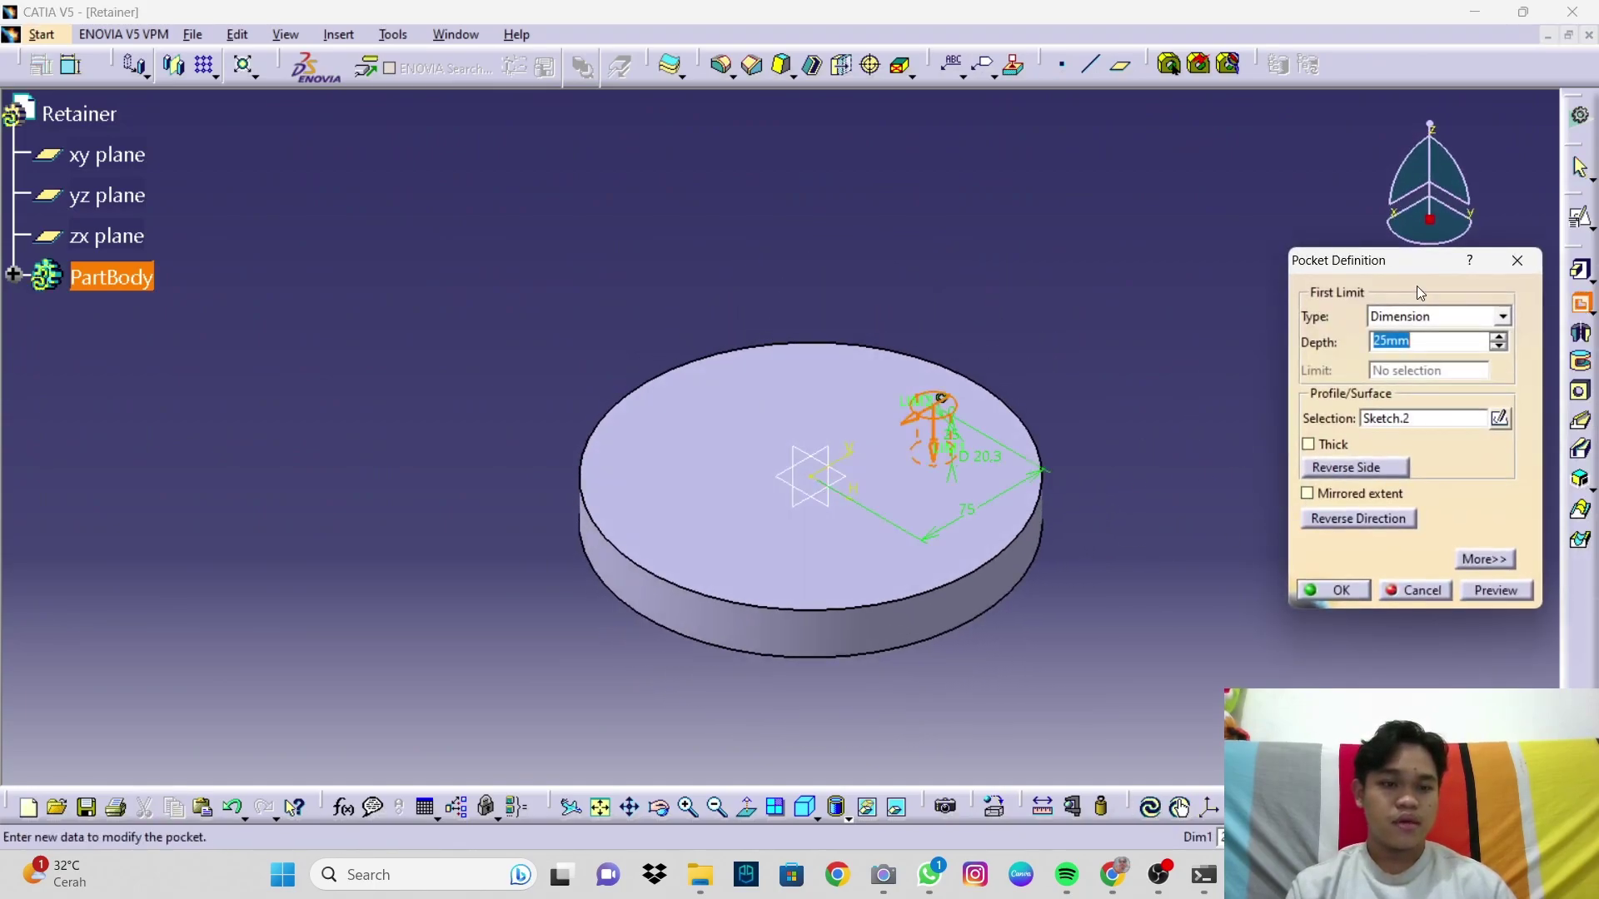
left_click(1430, 321)
left_click(1432, 353)
mouse_move(1162, 479)
middle_mouse_down()
mouse_move(672, 336)
mouse_move(624, 308)
mouse_move(639, 322)
mouse_move(596, 259)
mouse_move(1107, 366)
middle_mouse_up()
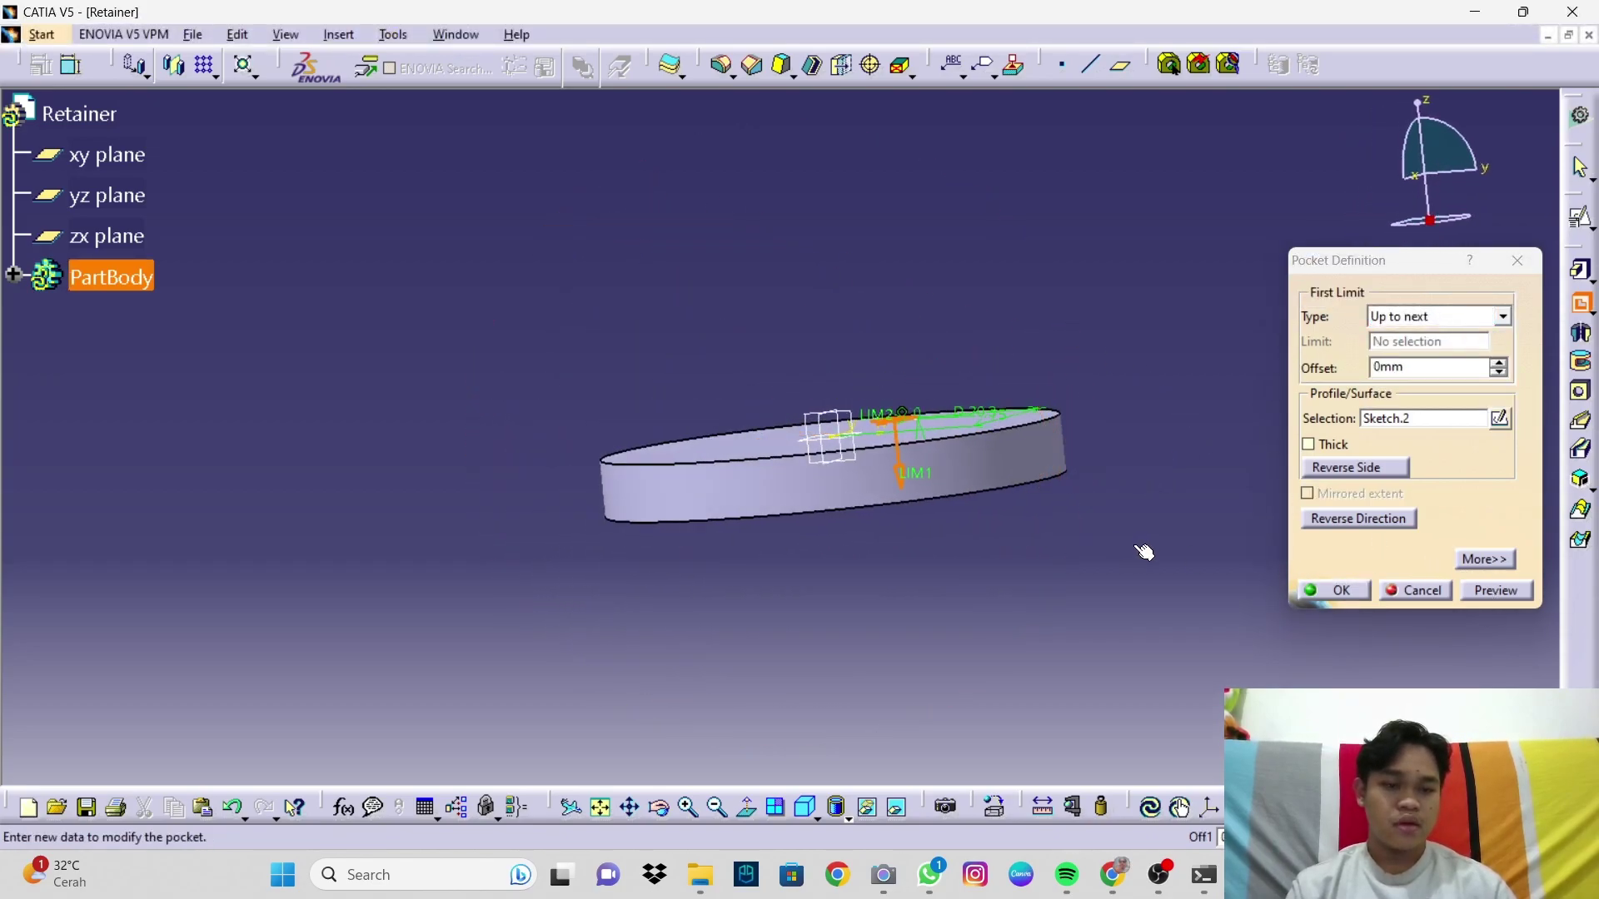
left_click(1339, 592)
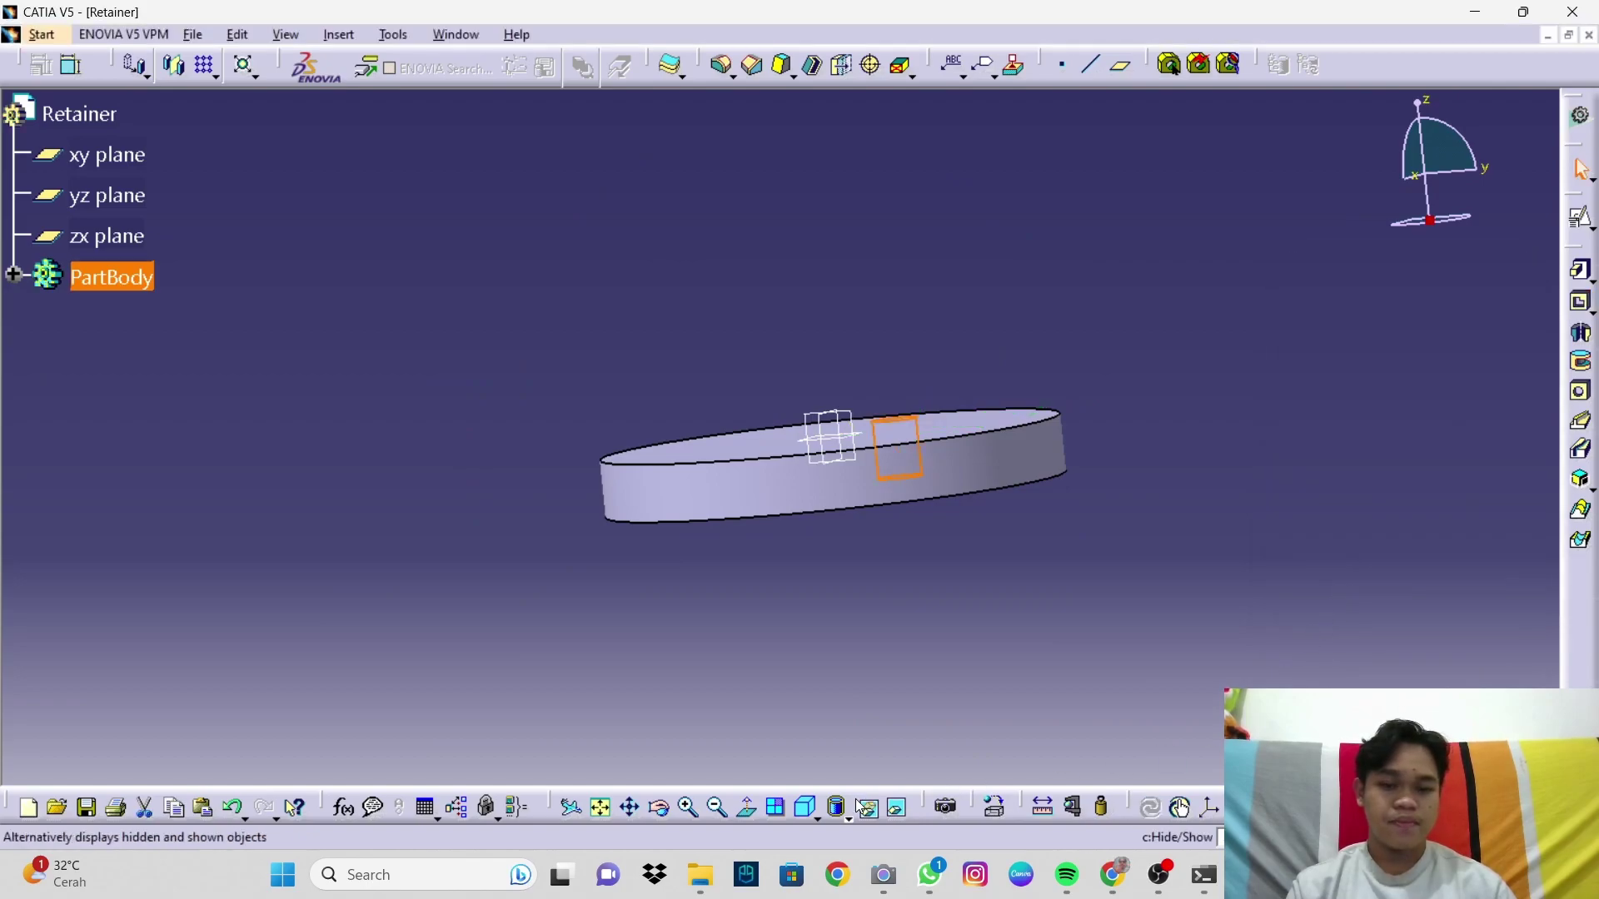
left_click(808, 814)
left_click(1066, 432)
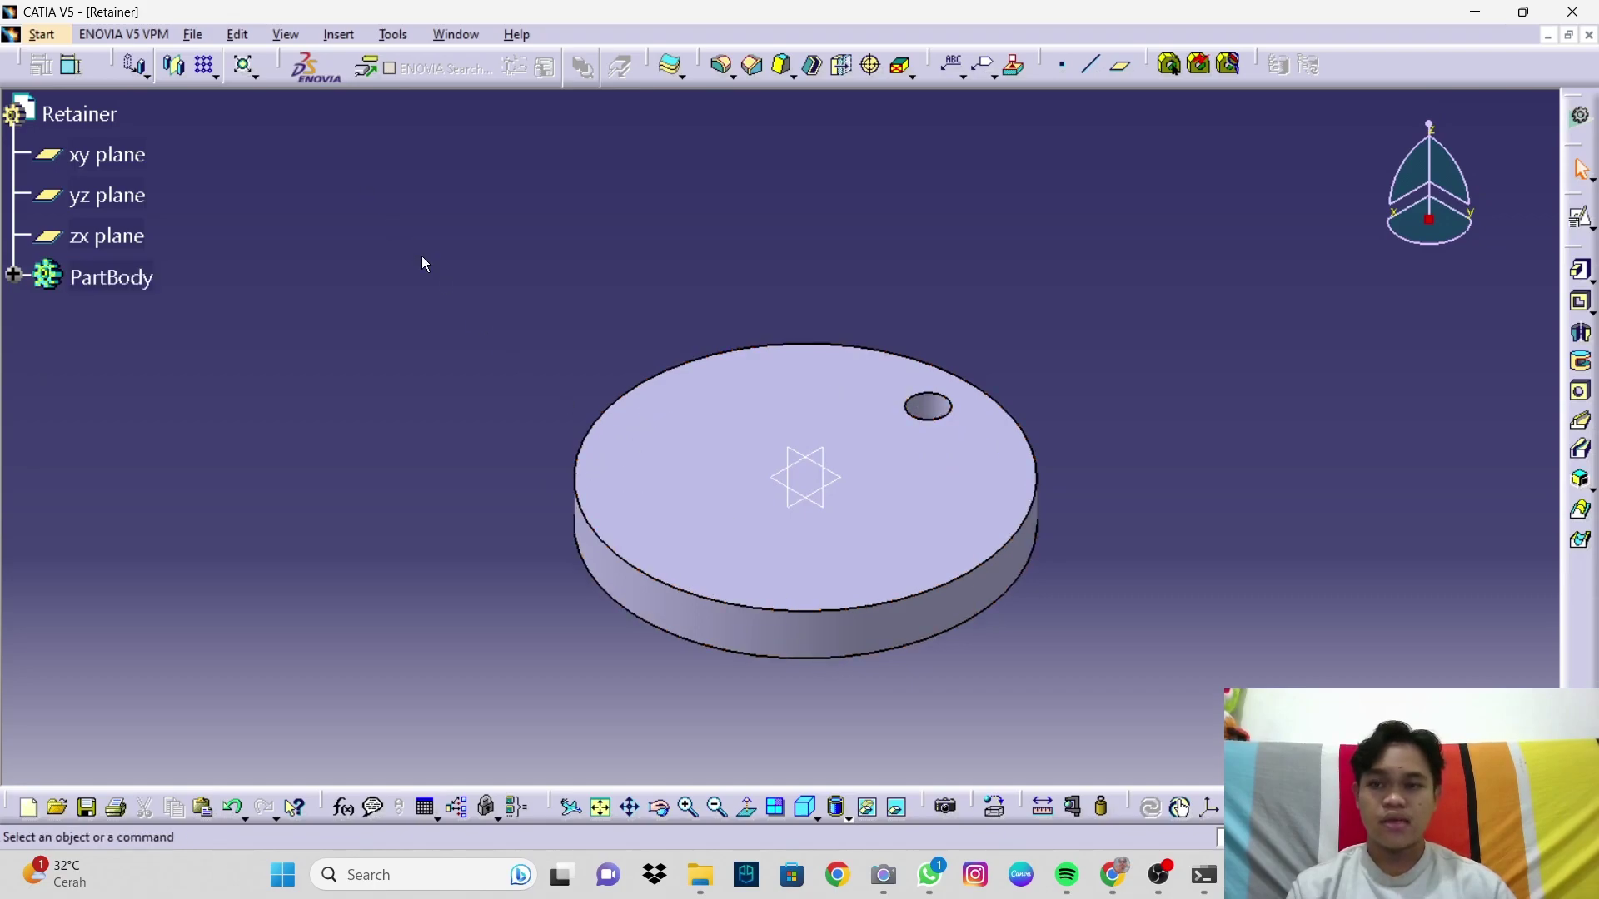
Step: Circular-pattern Pocket.1 about the top face with 3 instances at 120° spacing
left_click(212, 76)
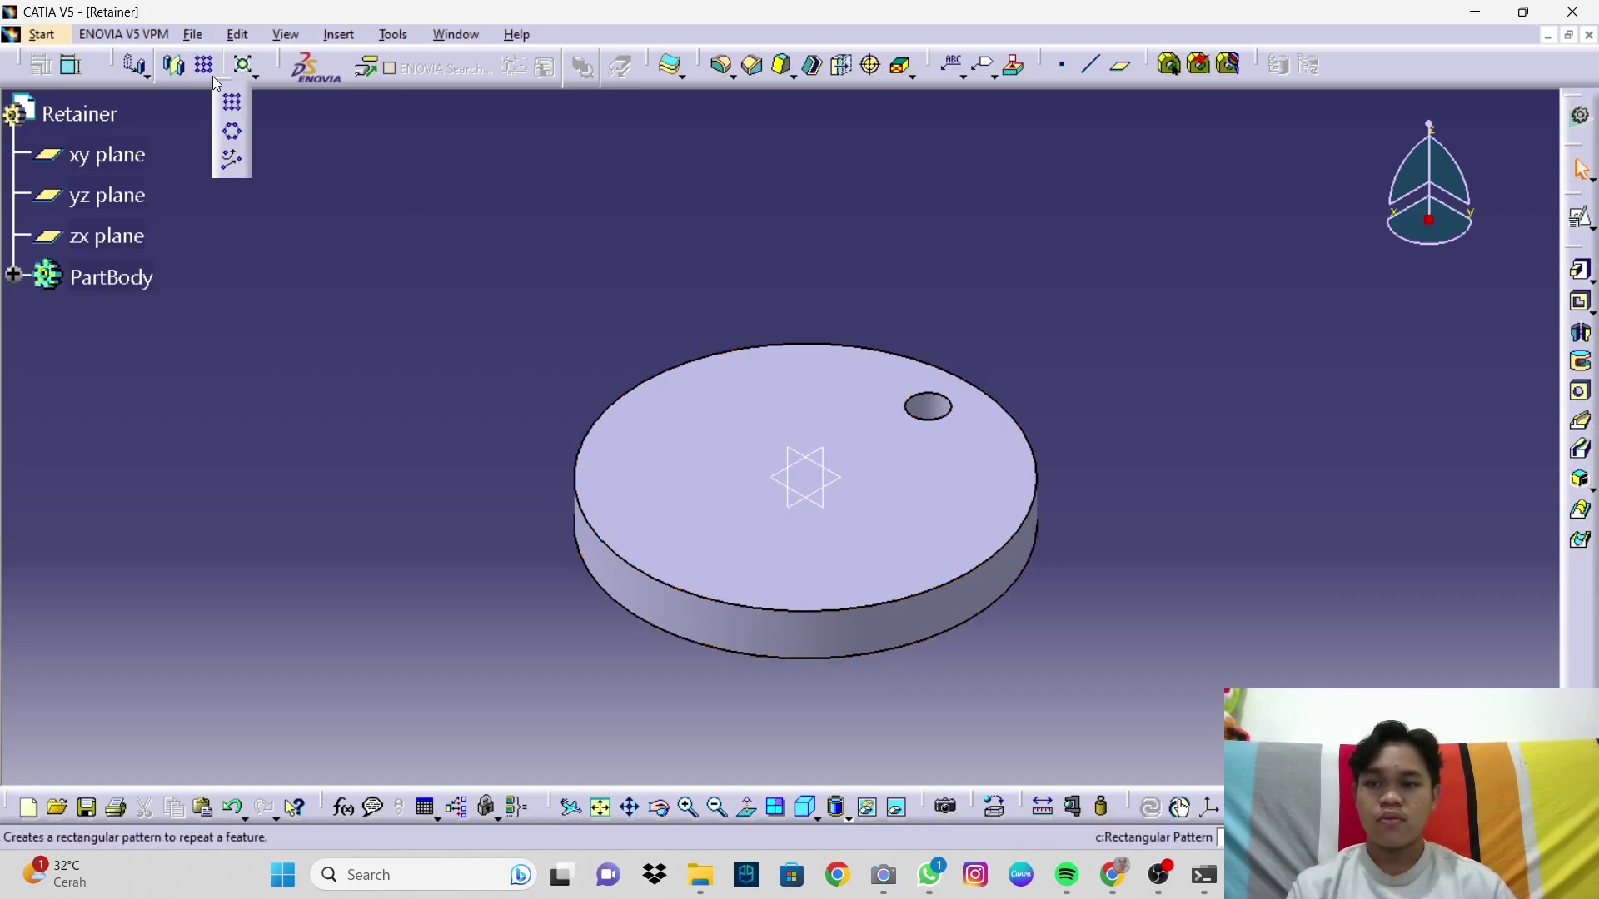
left_click(234, 135)
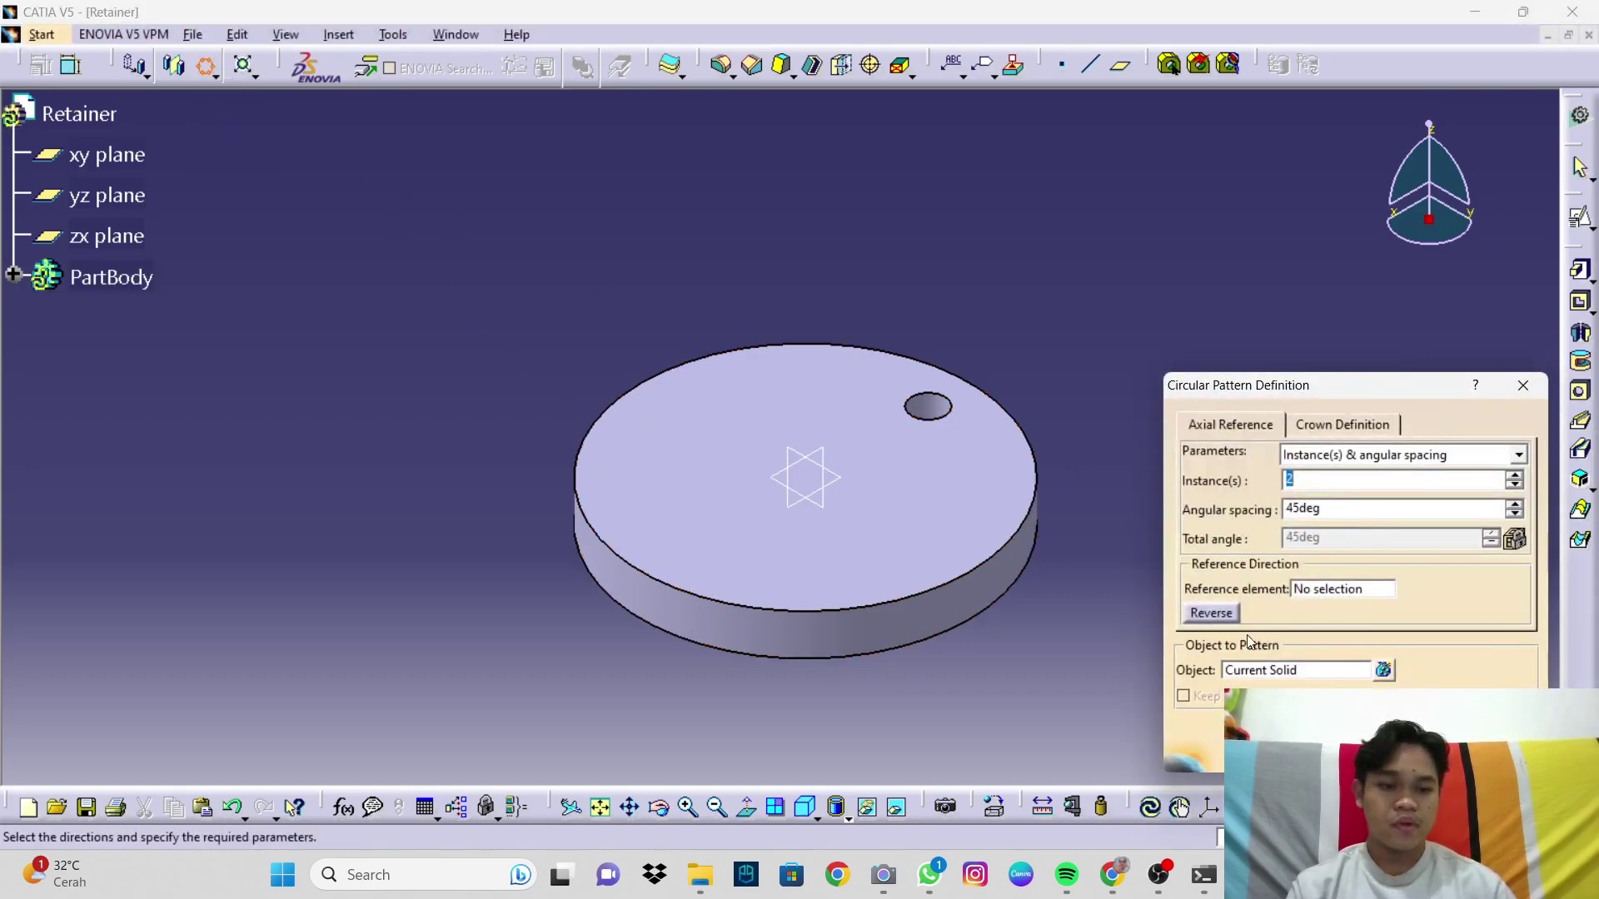
left_click(1276, 675)
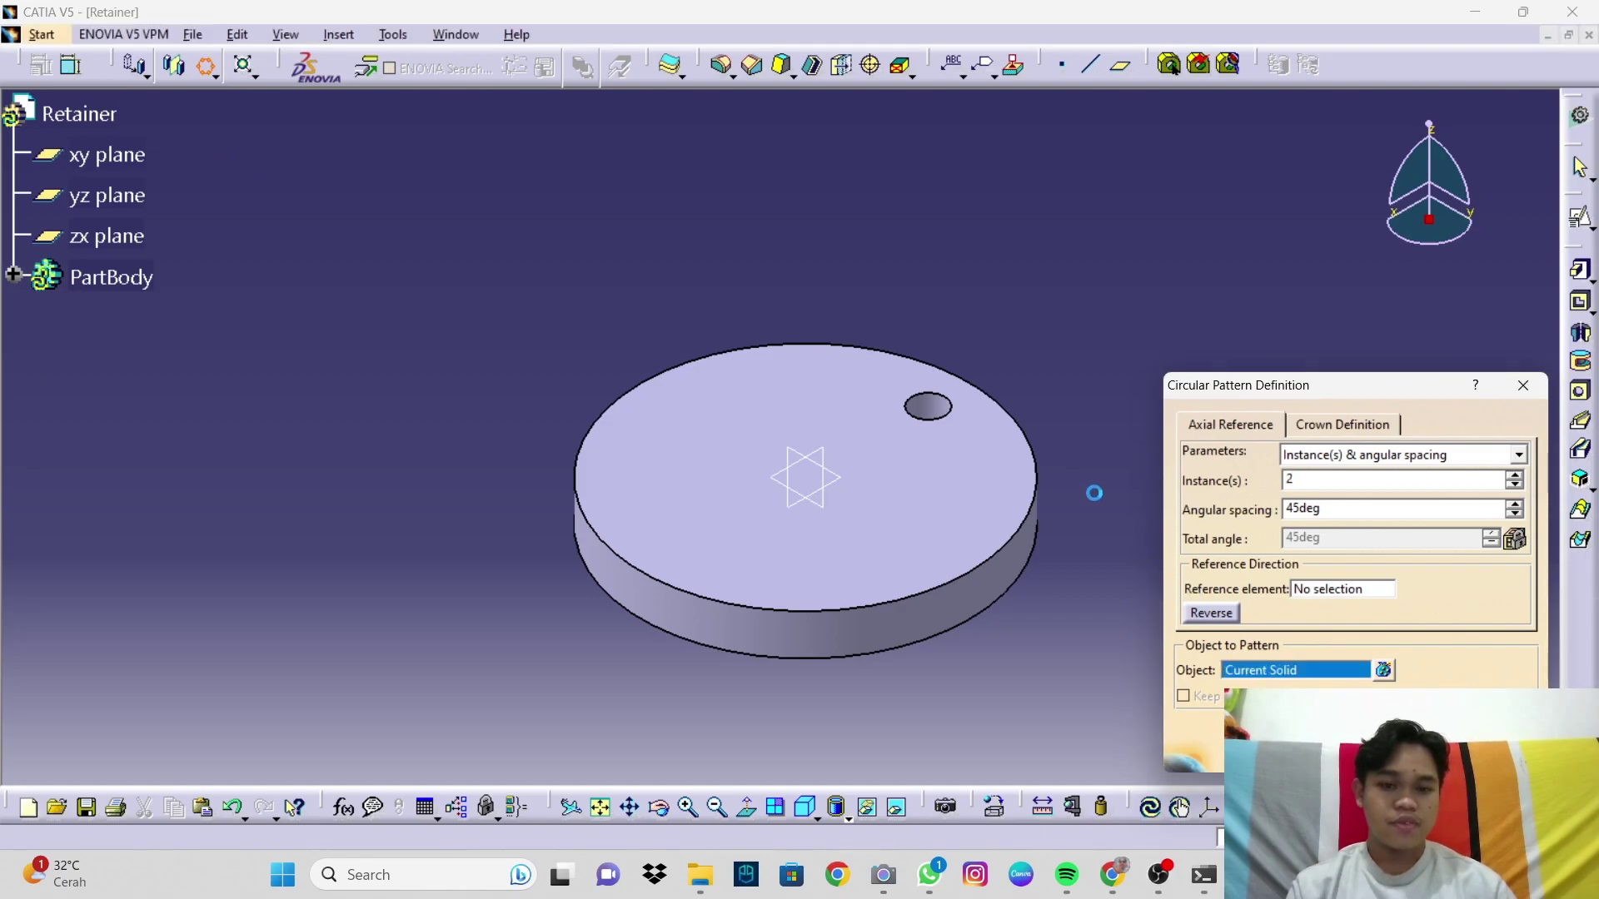
left_click(937, 413)
left_click(1326, 588)
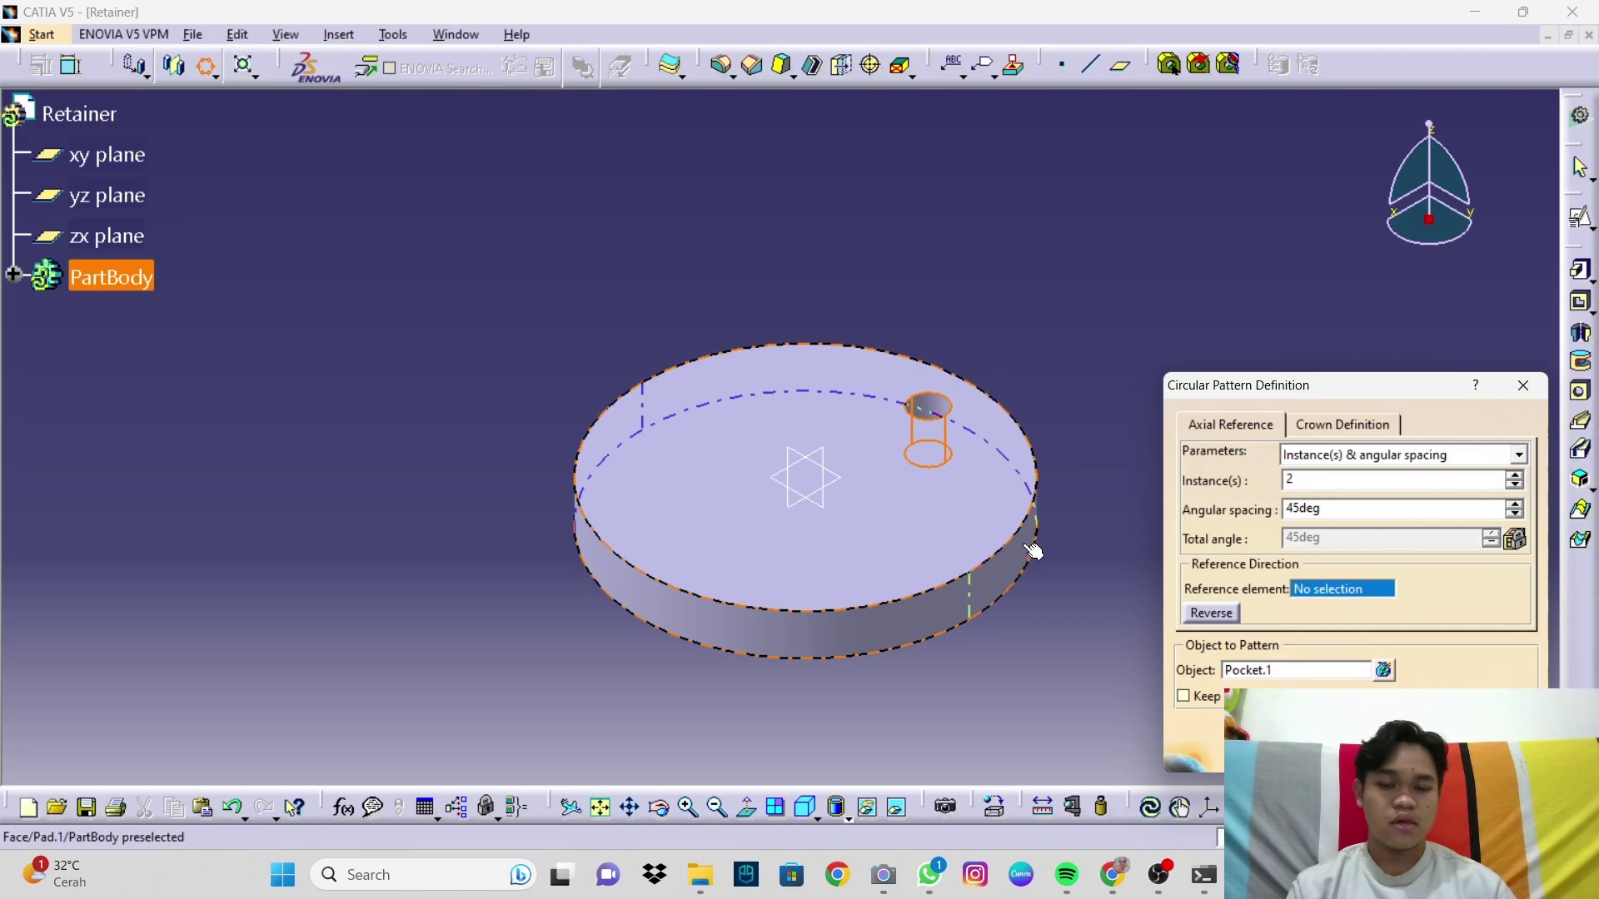
left_click(874, 651)
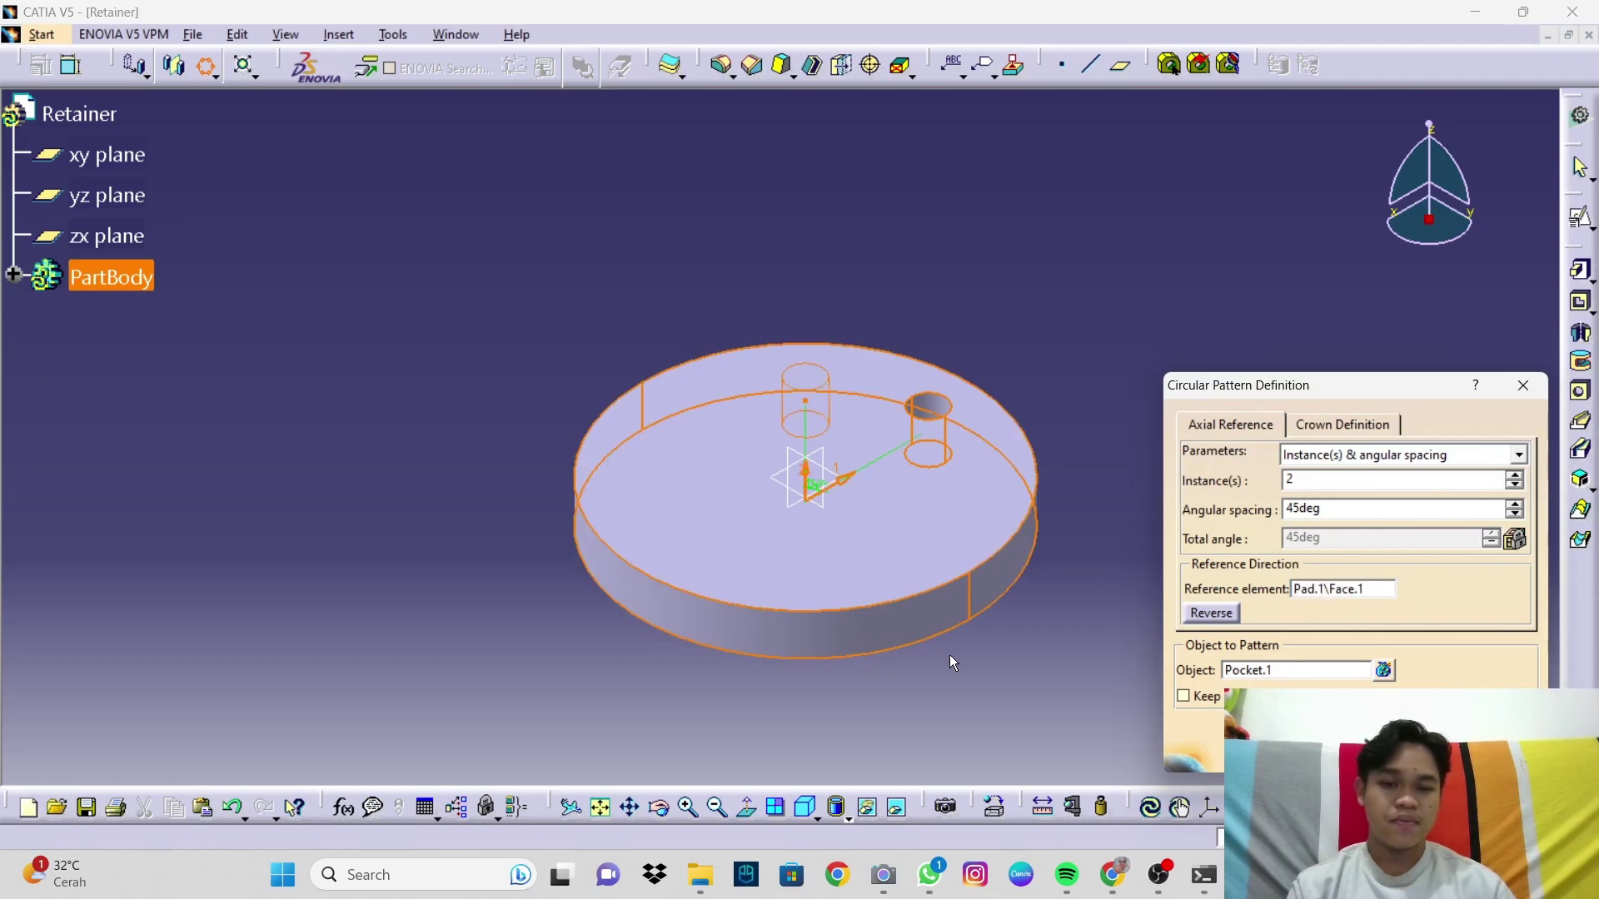
double_click(1289, 481)
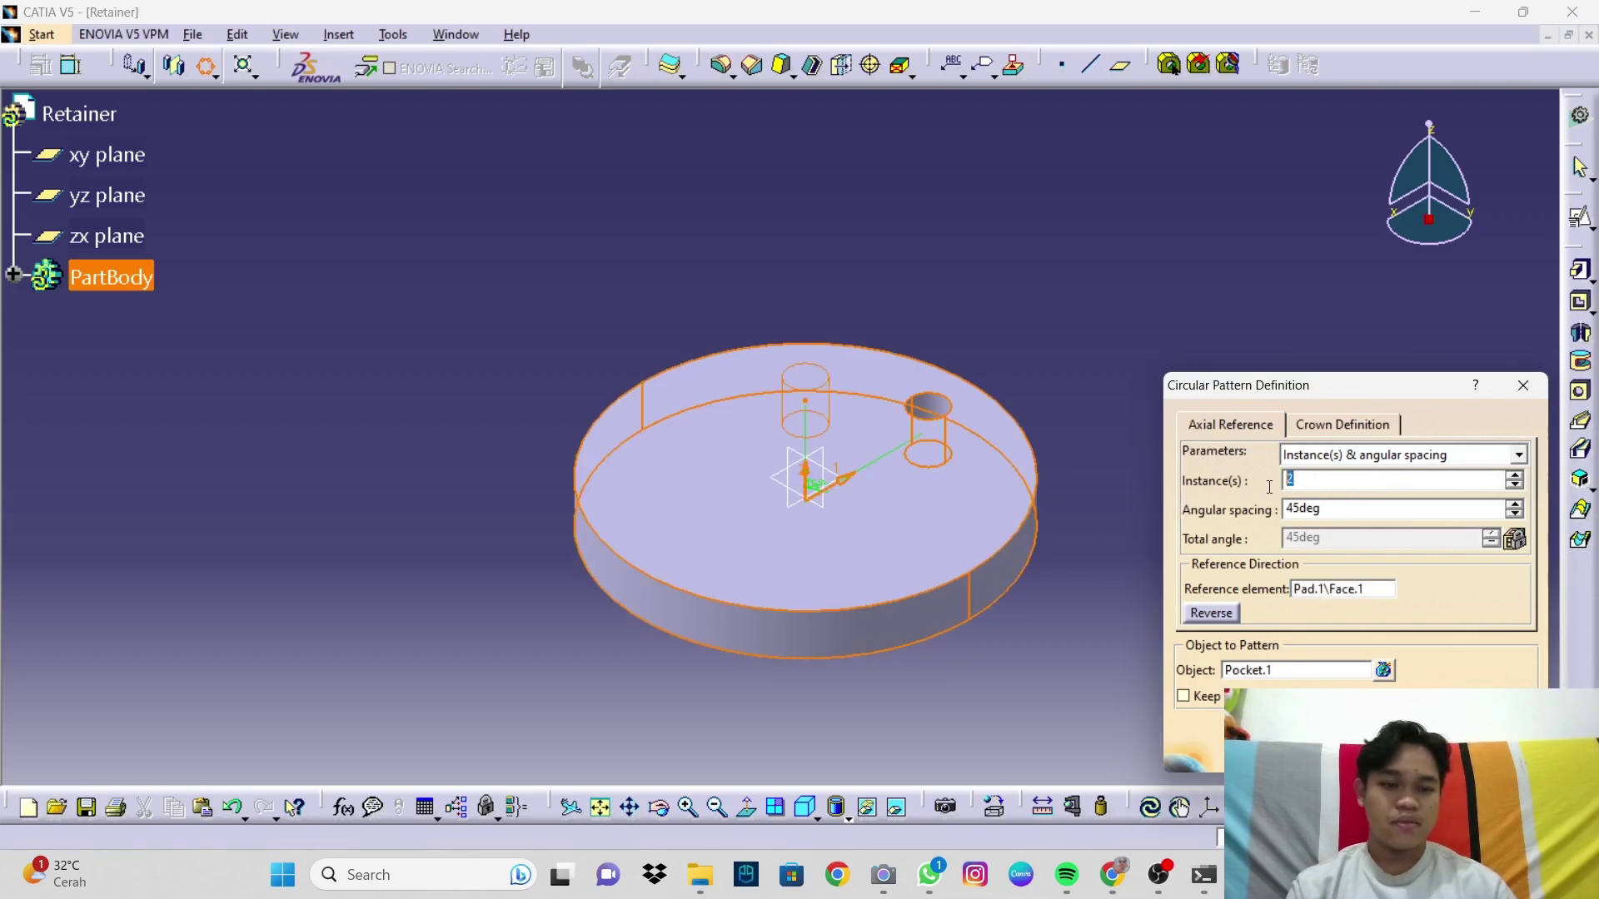
type("3")
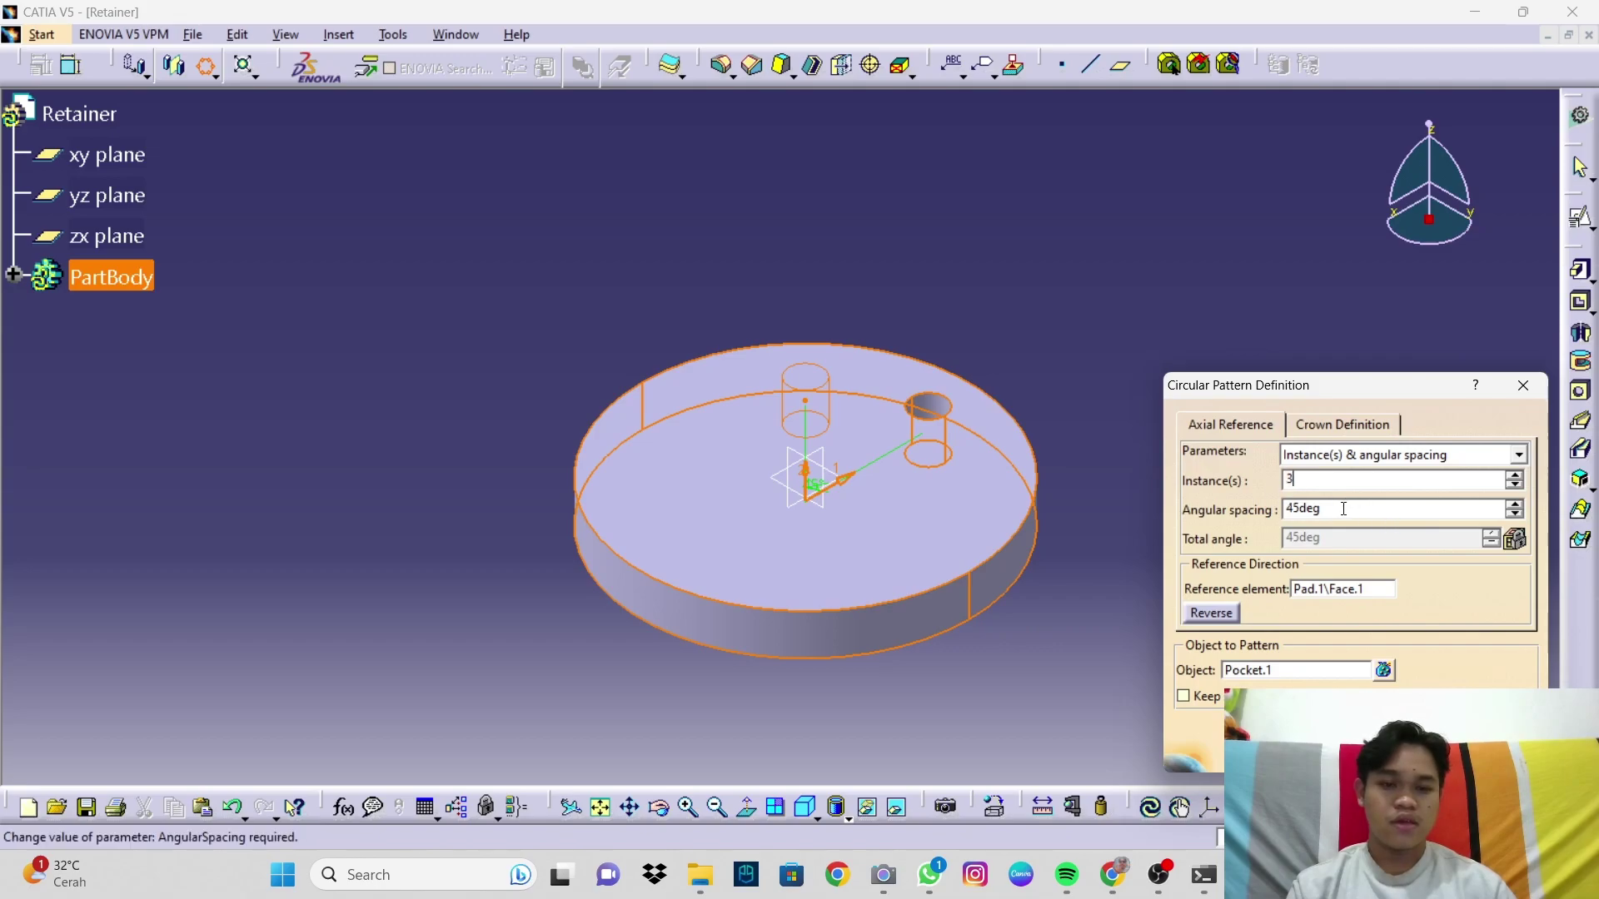
double_click(1280, 509)
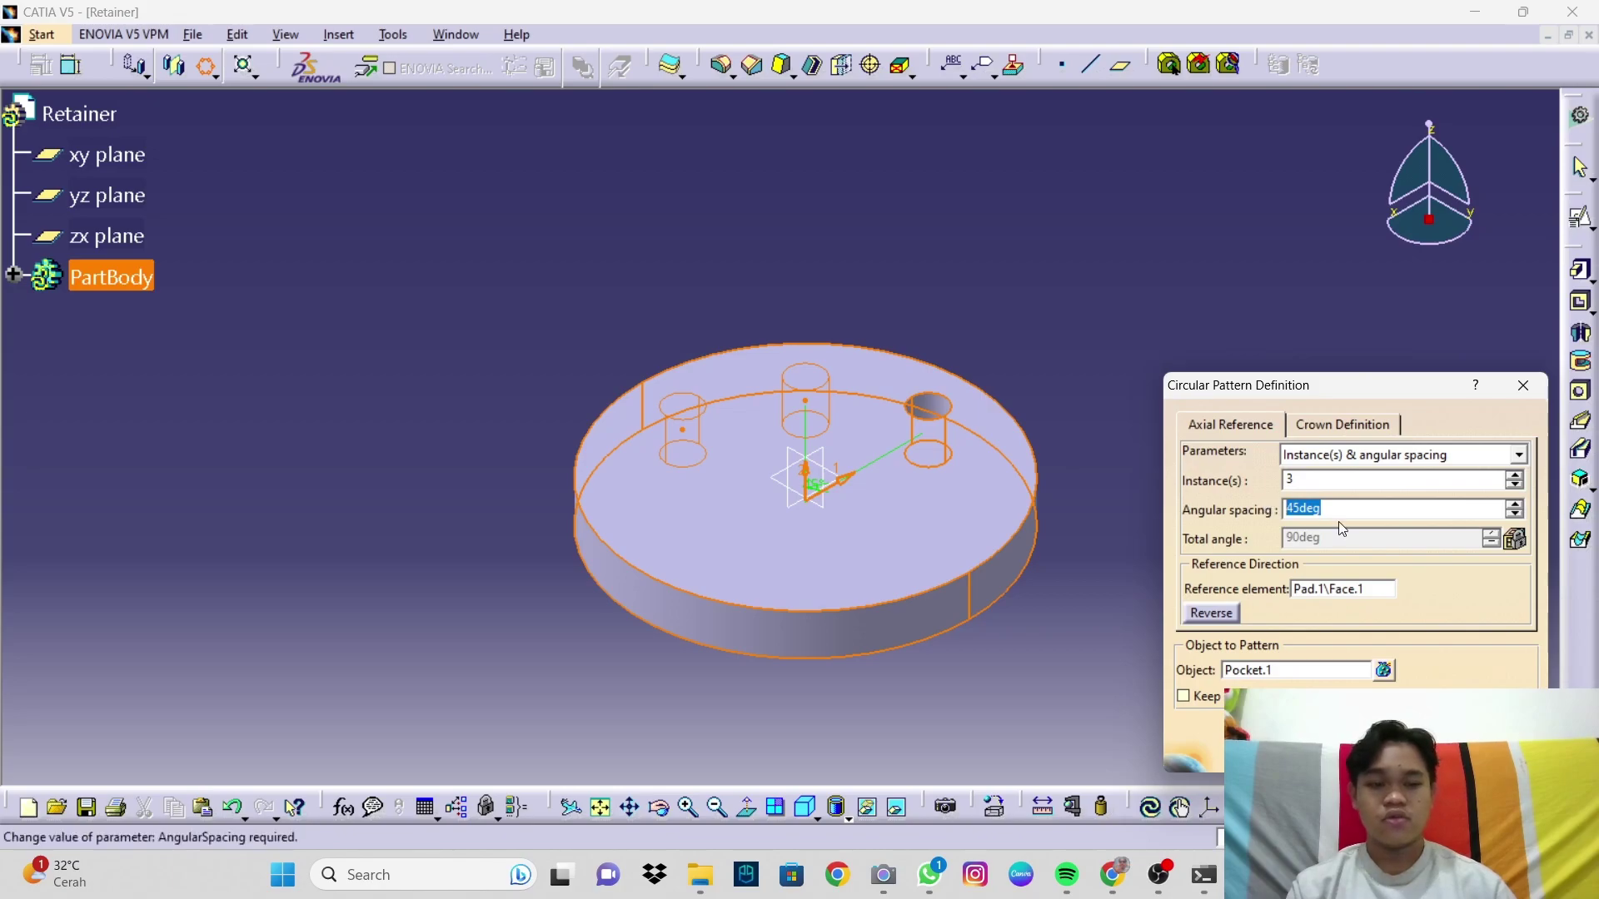
type("120")
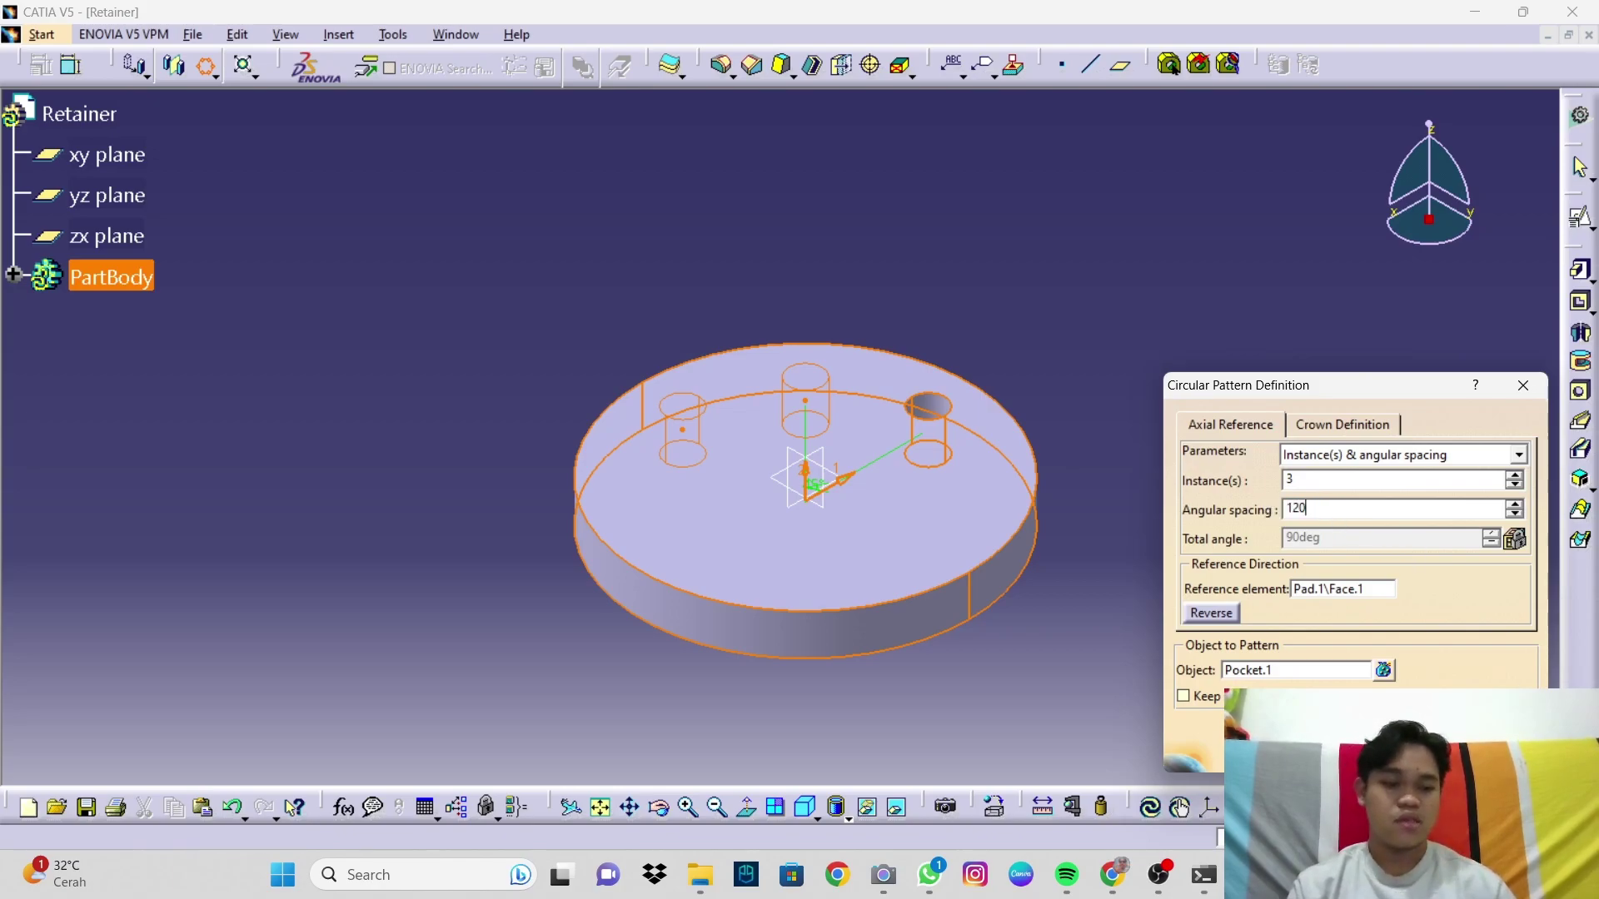
key("Return")
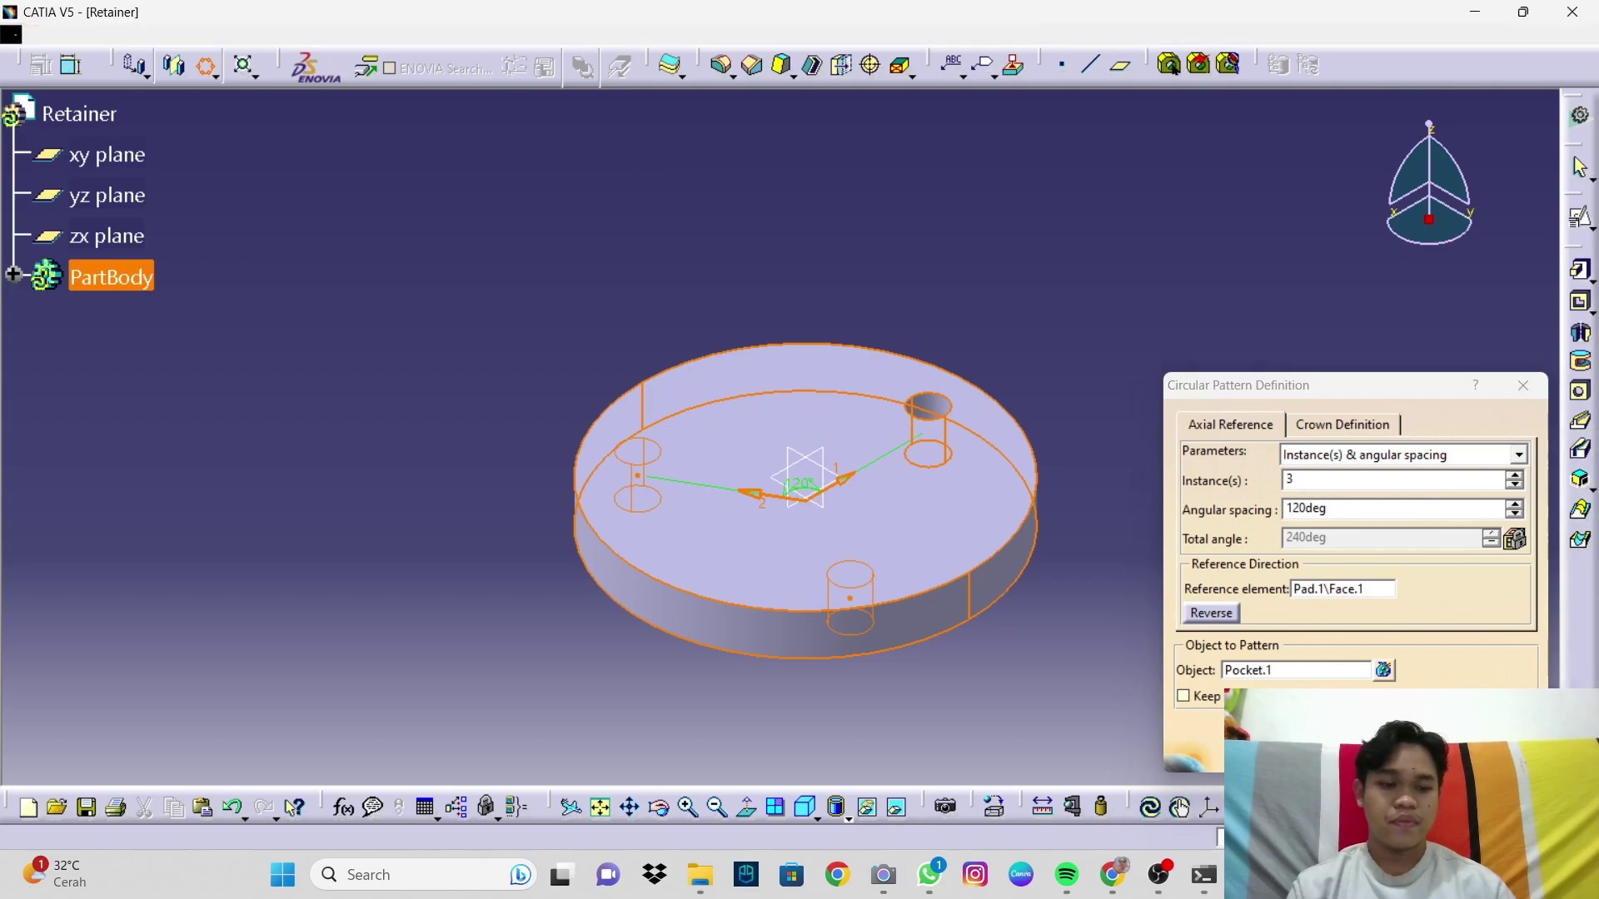
left_click(1336, 750)
left_click(1304, 670)
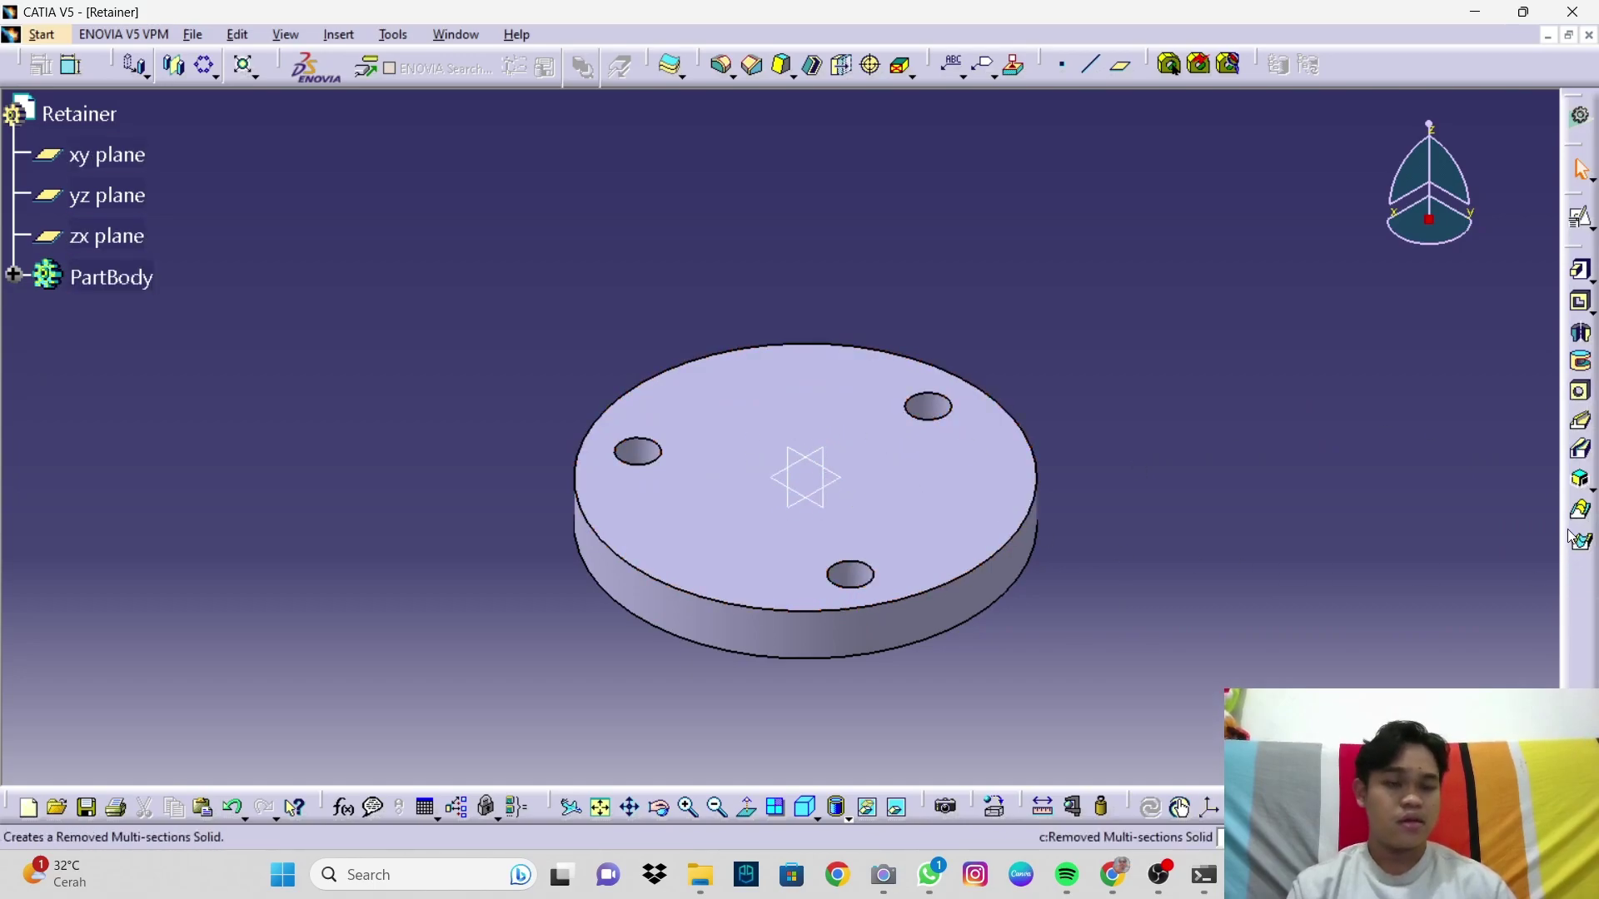
Step: Place a hole on the top face, centred on the outer edge, with 56mm diameter
left_click(1581, 391)
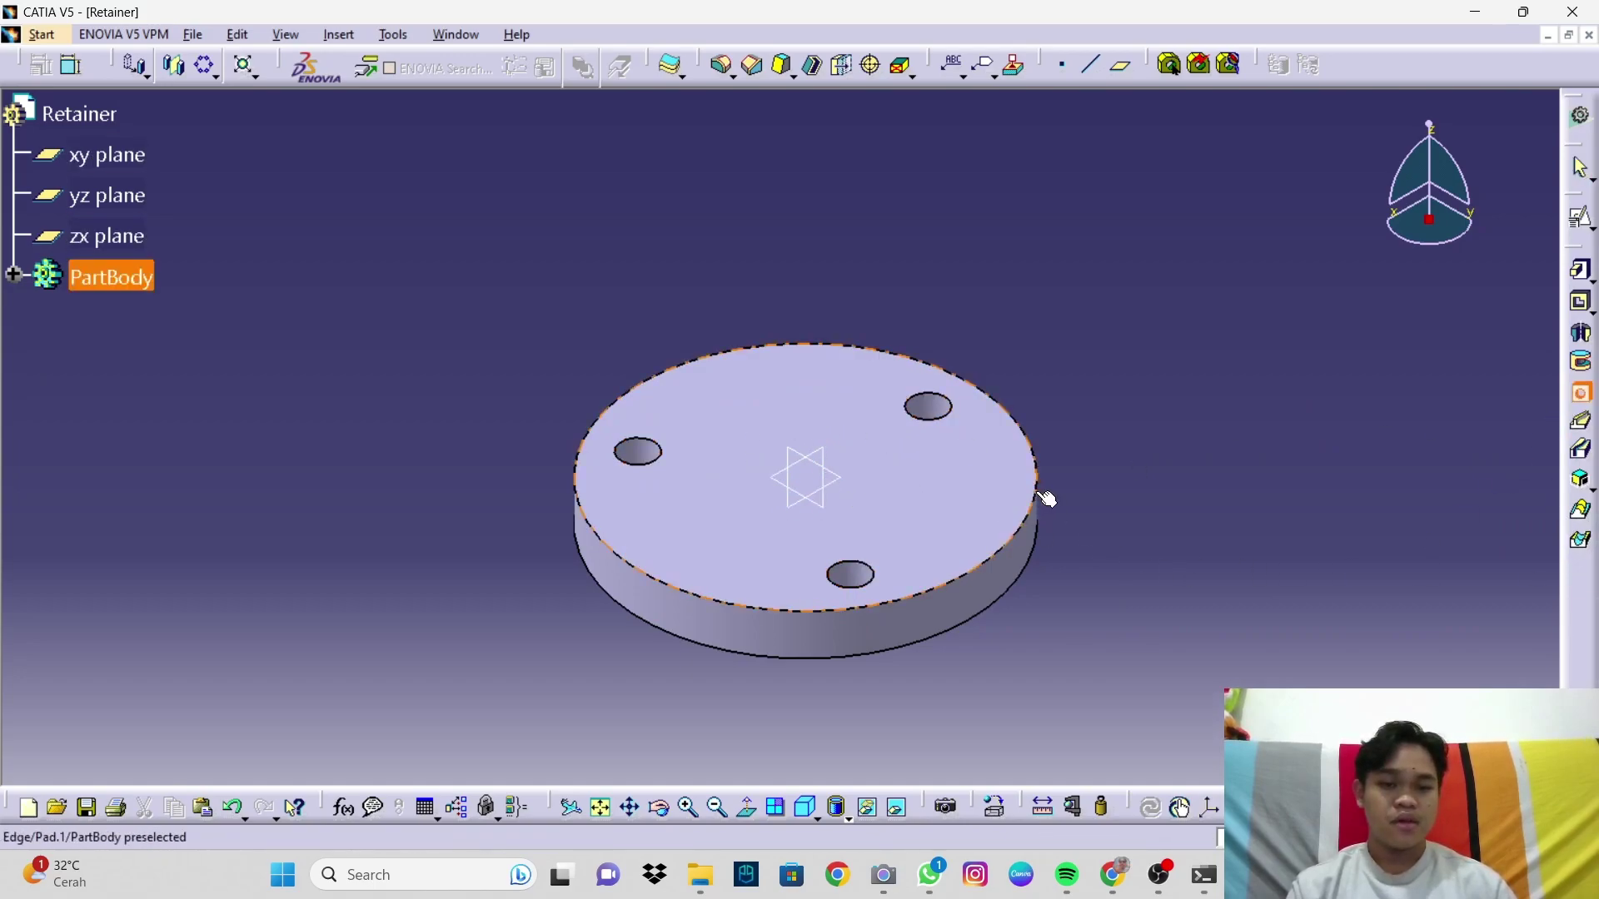
left_click(1042, 497)
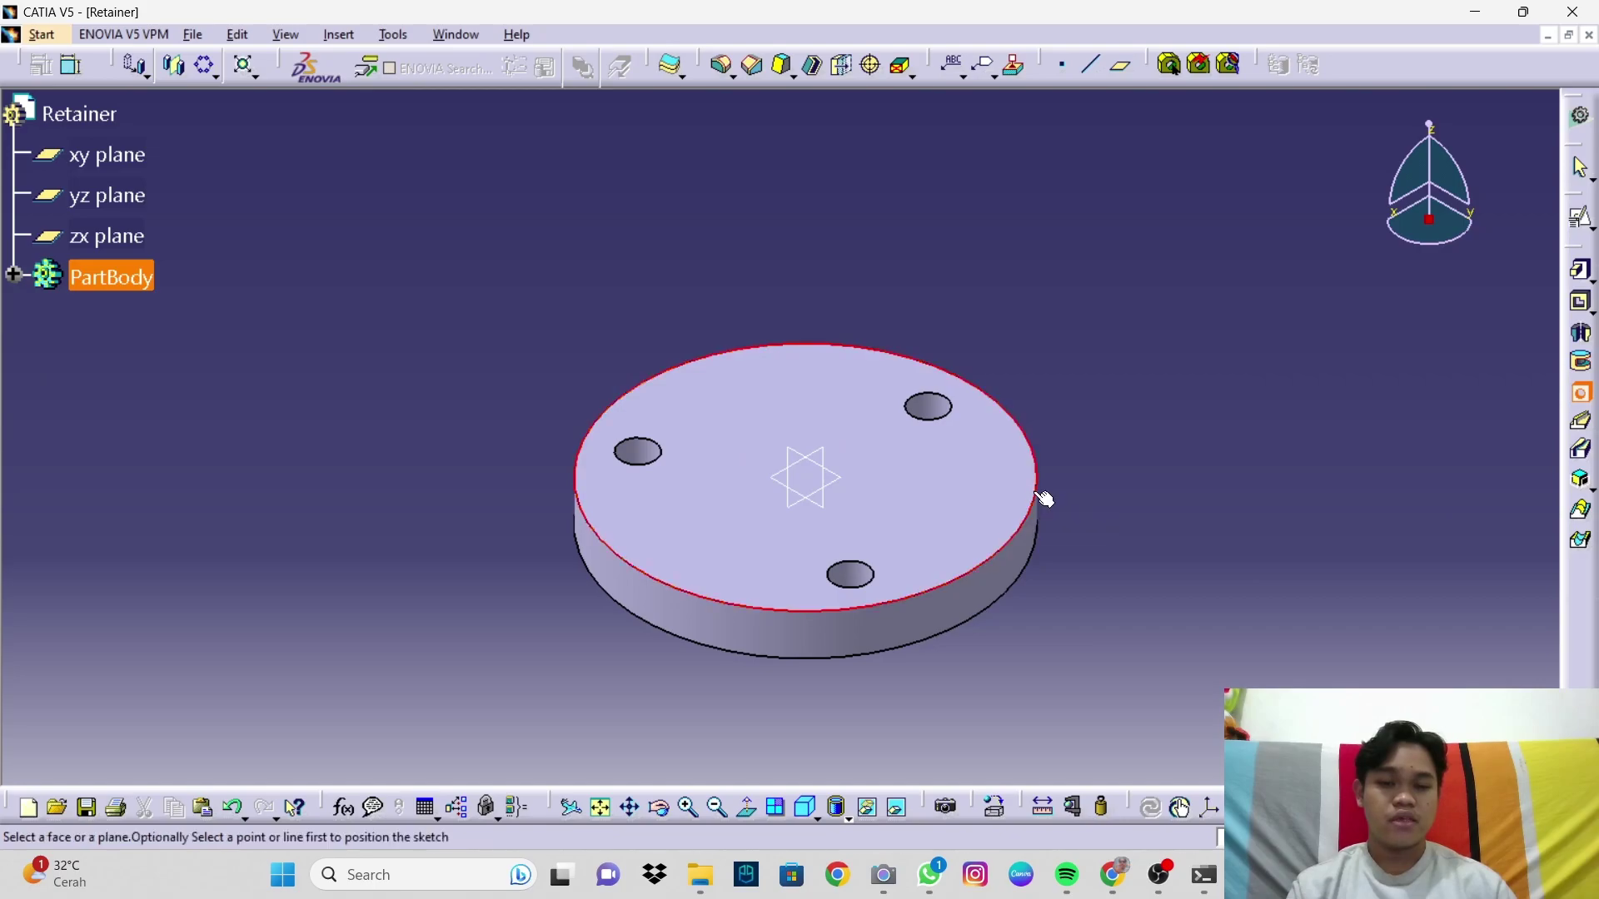
left_click(931, 479)
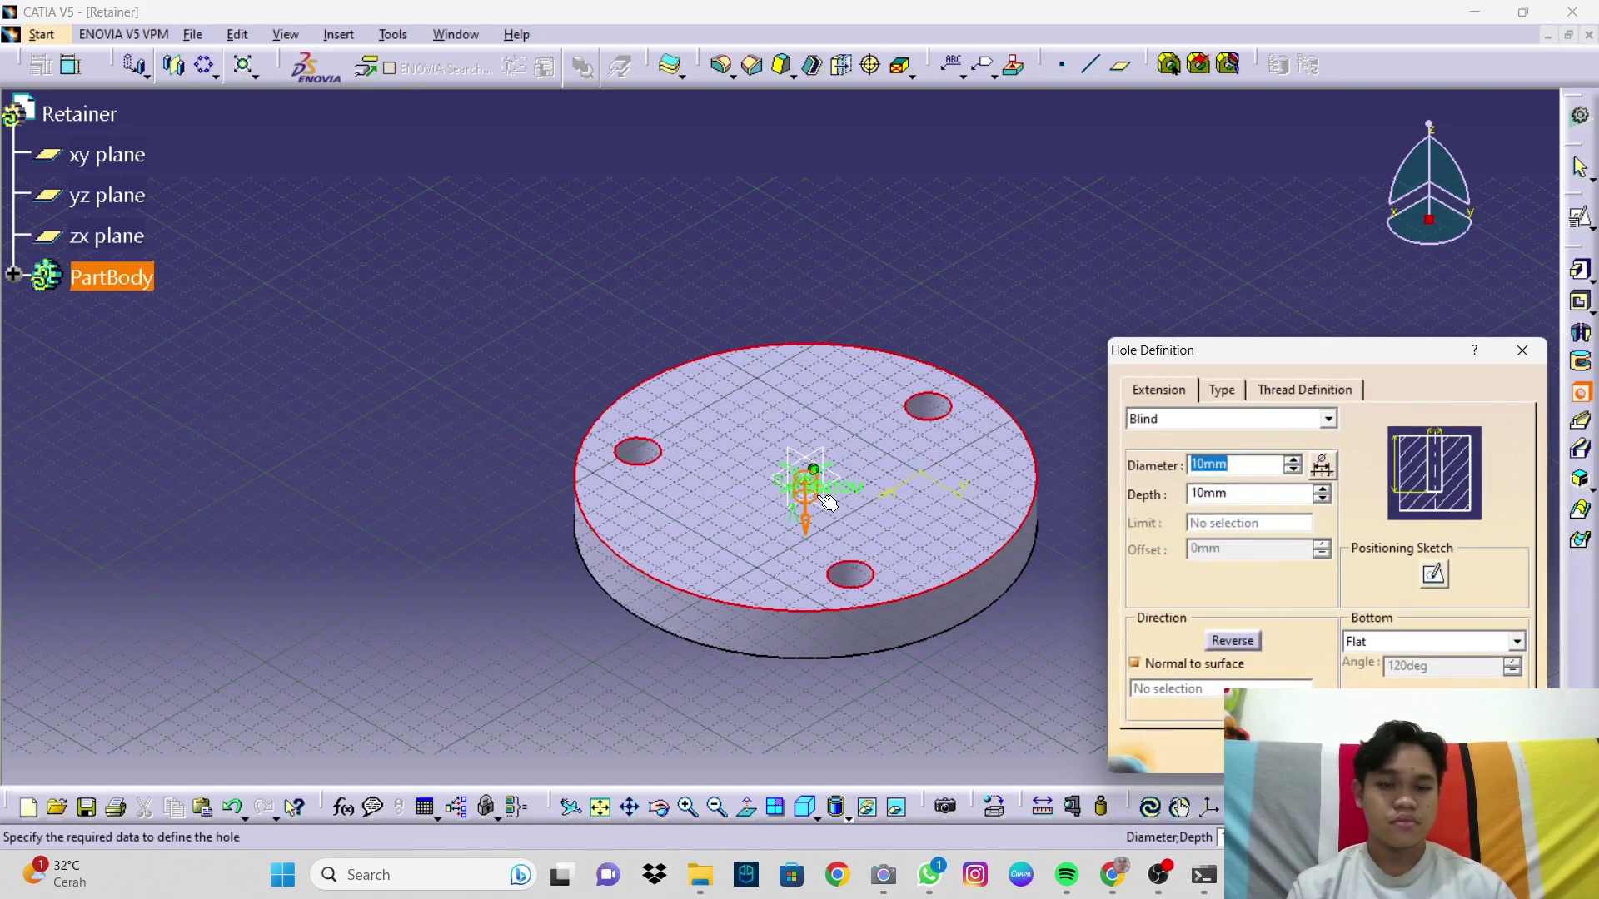
middle_click_drag(764, 520, 739, 441, "ctrl")
middle_click_drag(740, 441, 645, 419)
double_click(1244, 467)
type("56")
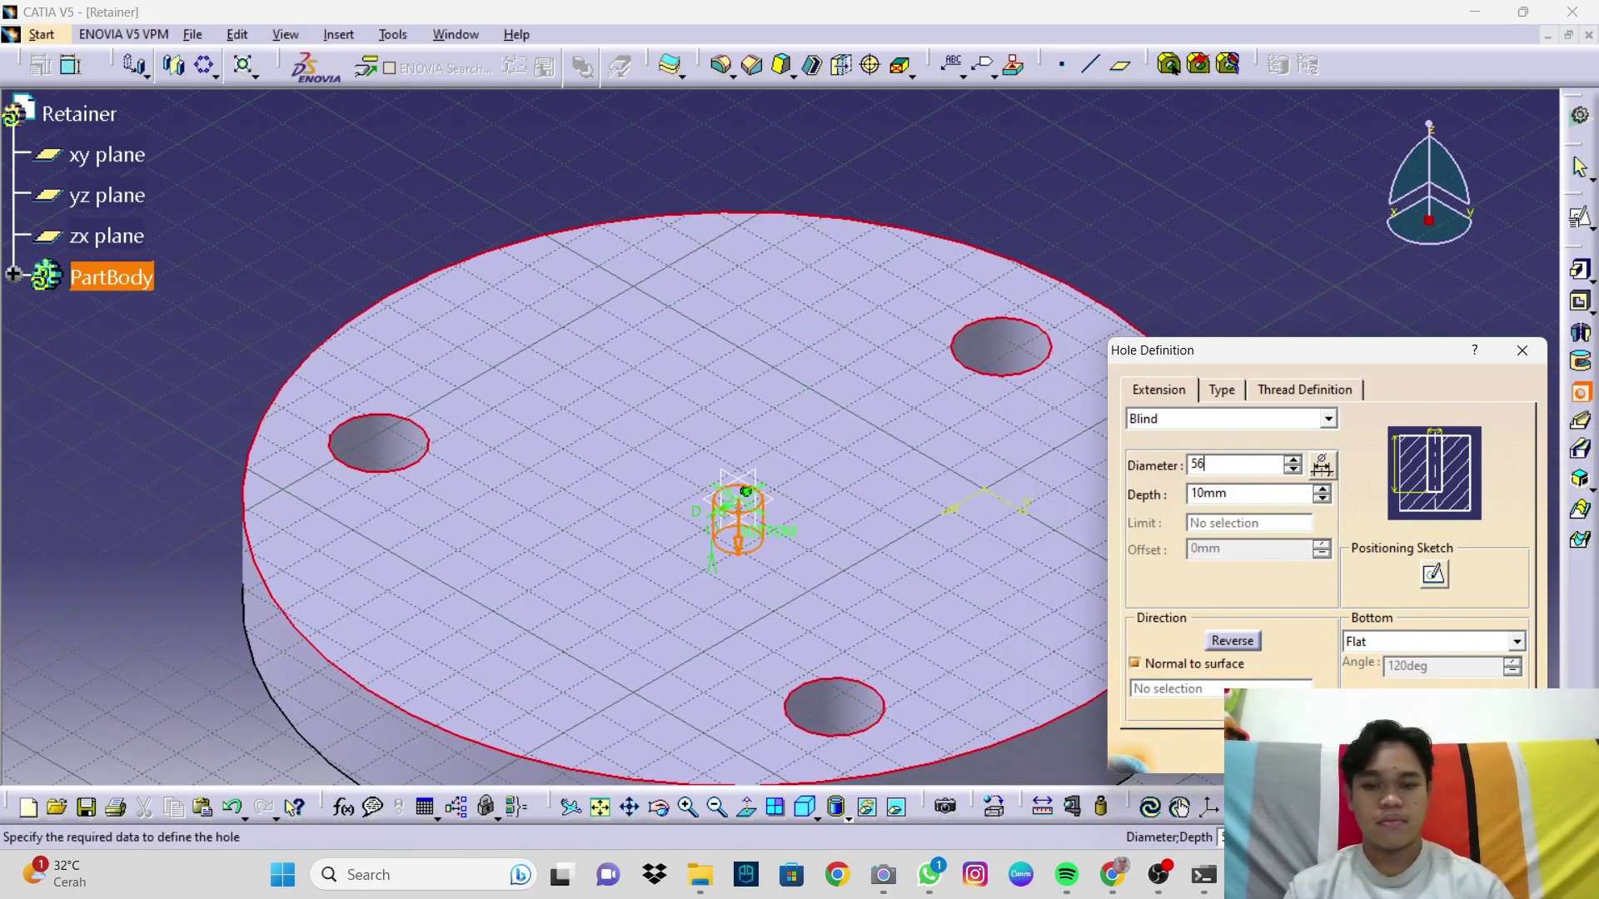
left_click(1193, 498)
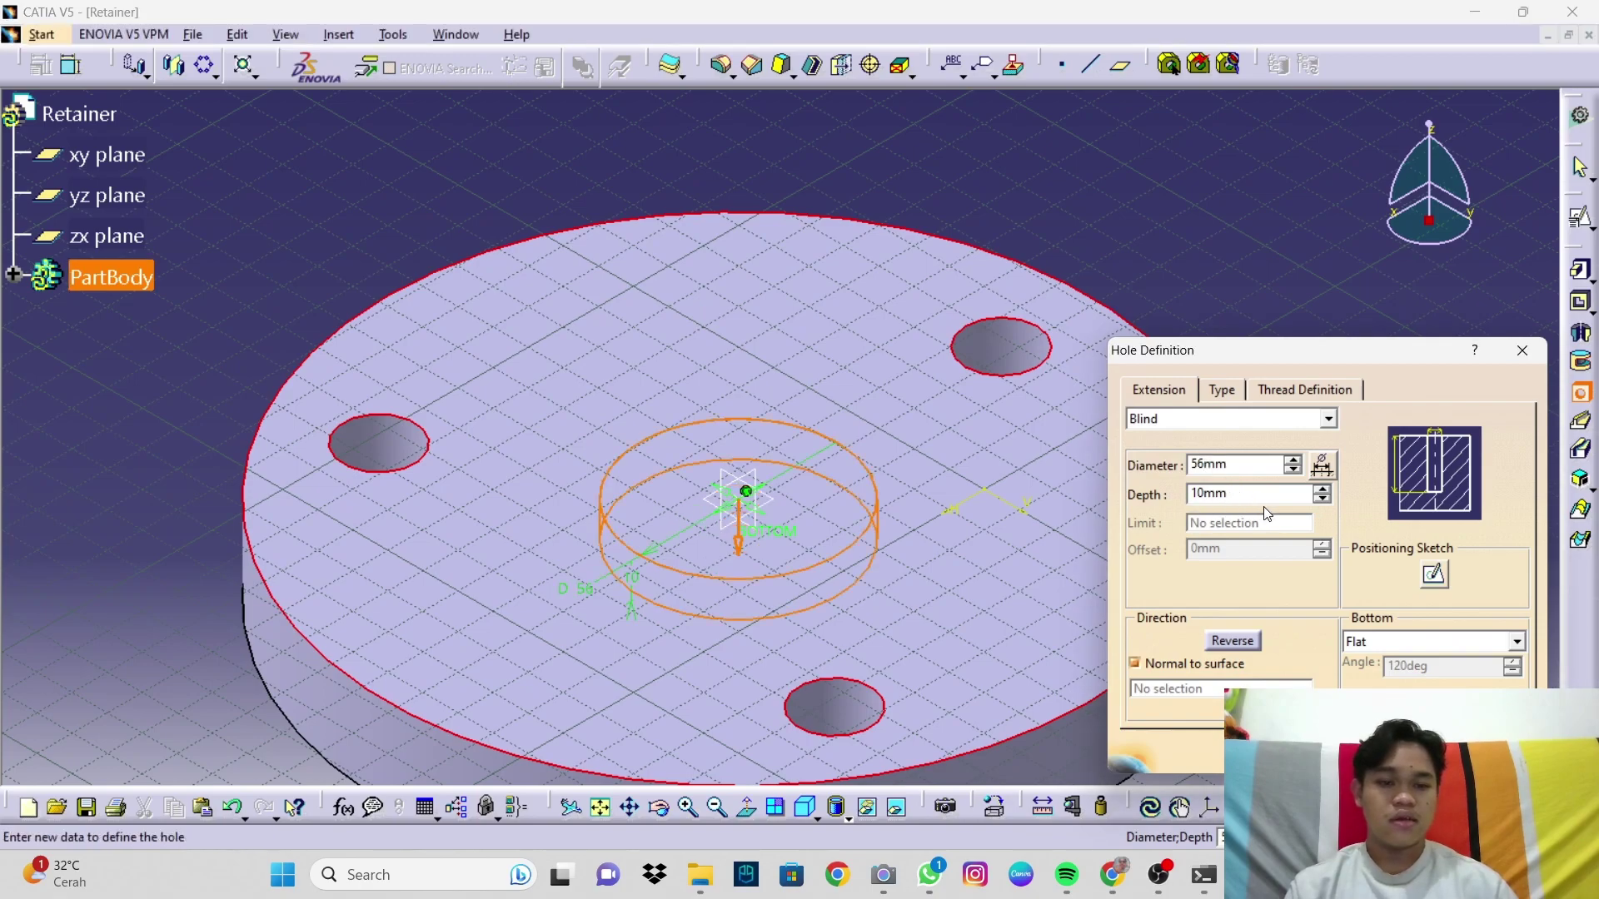
Step: Set the hole to Up To Next, create it, and fit the part in isometric view
double_click(1216, 494)
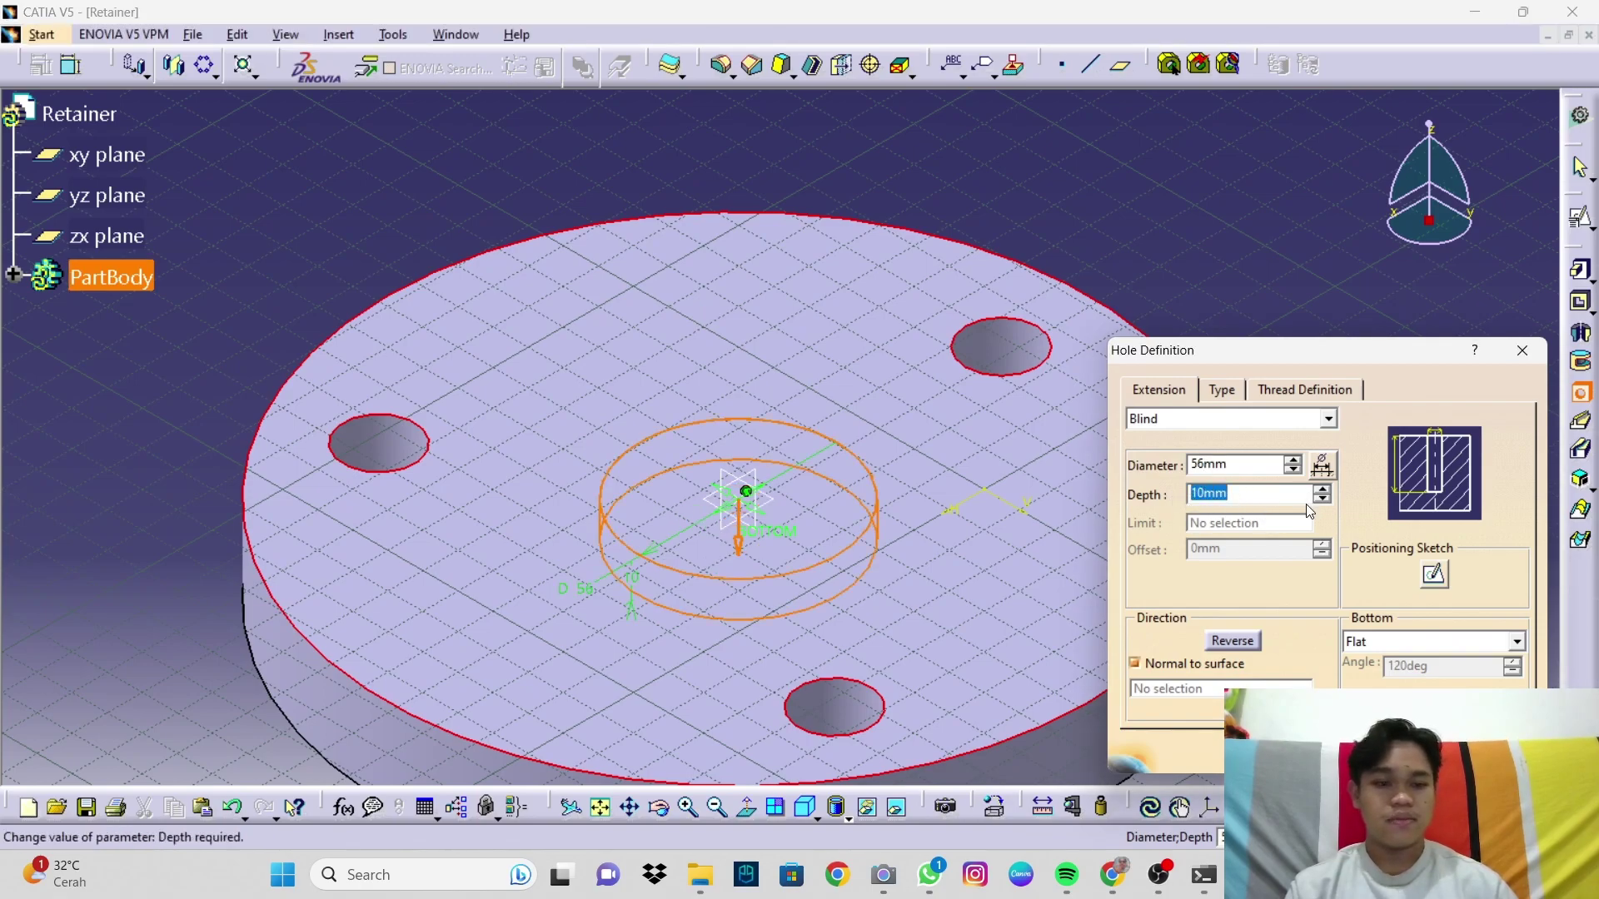
left_click(1323, 418)
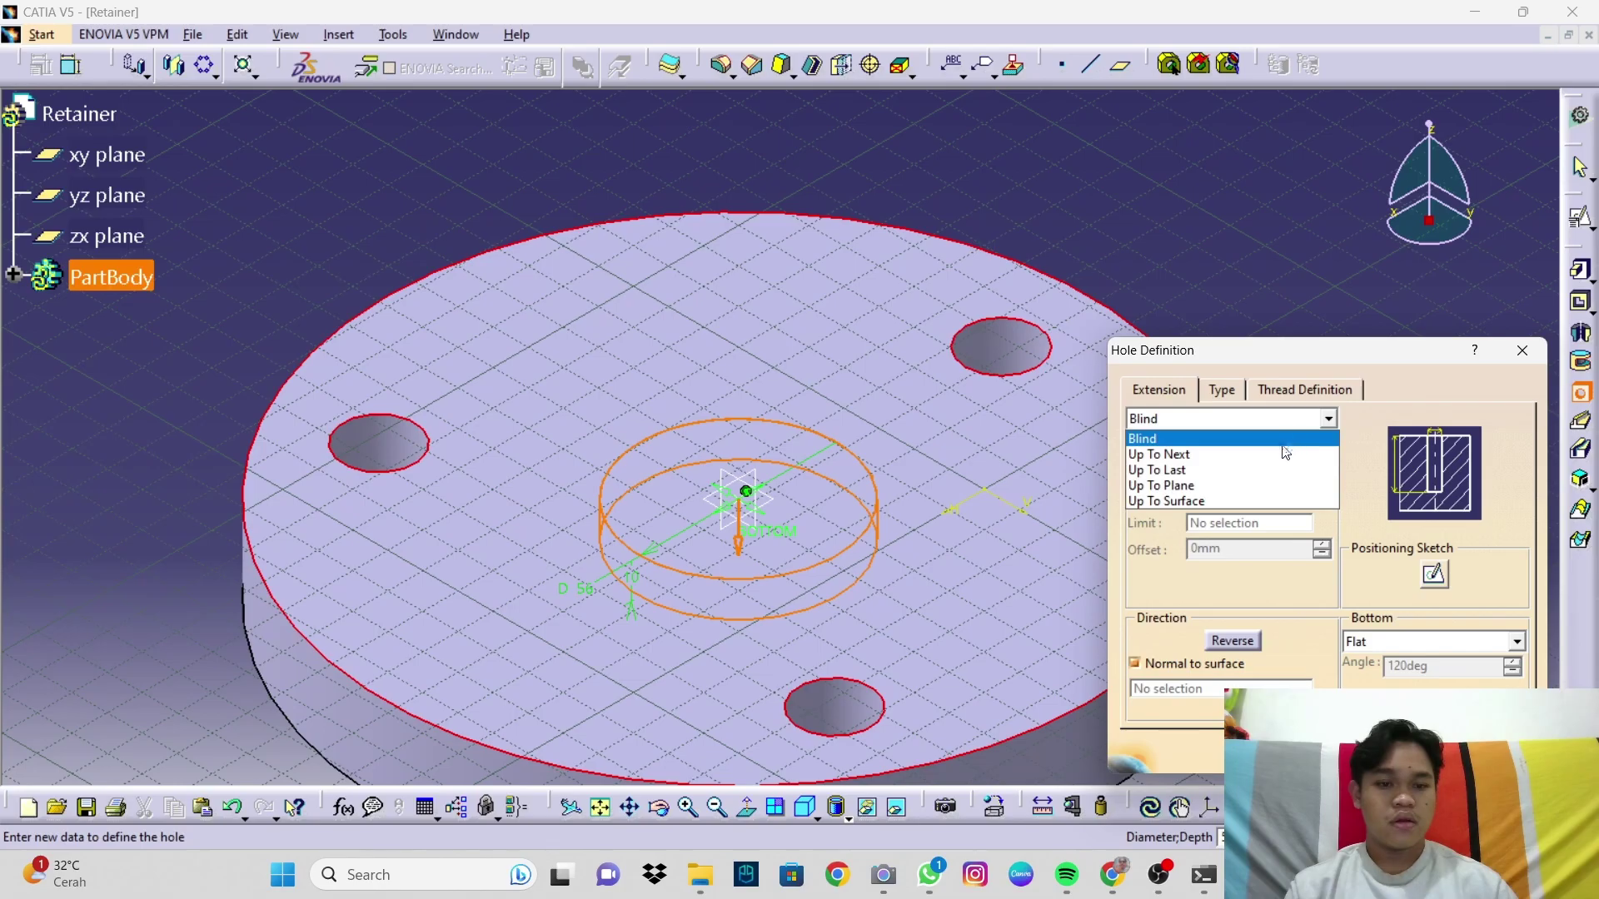
left_click(1269, 463)
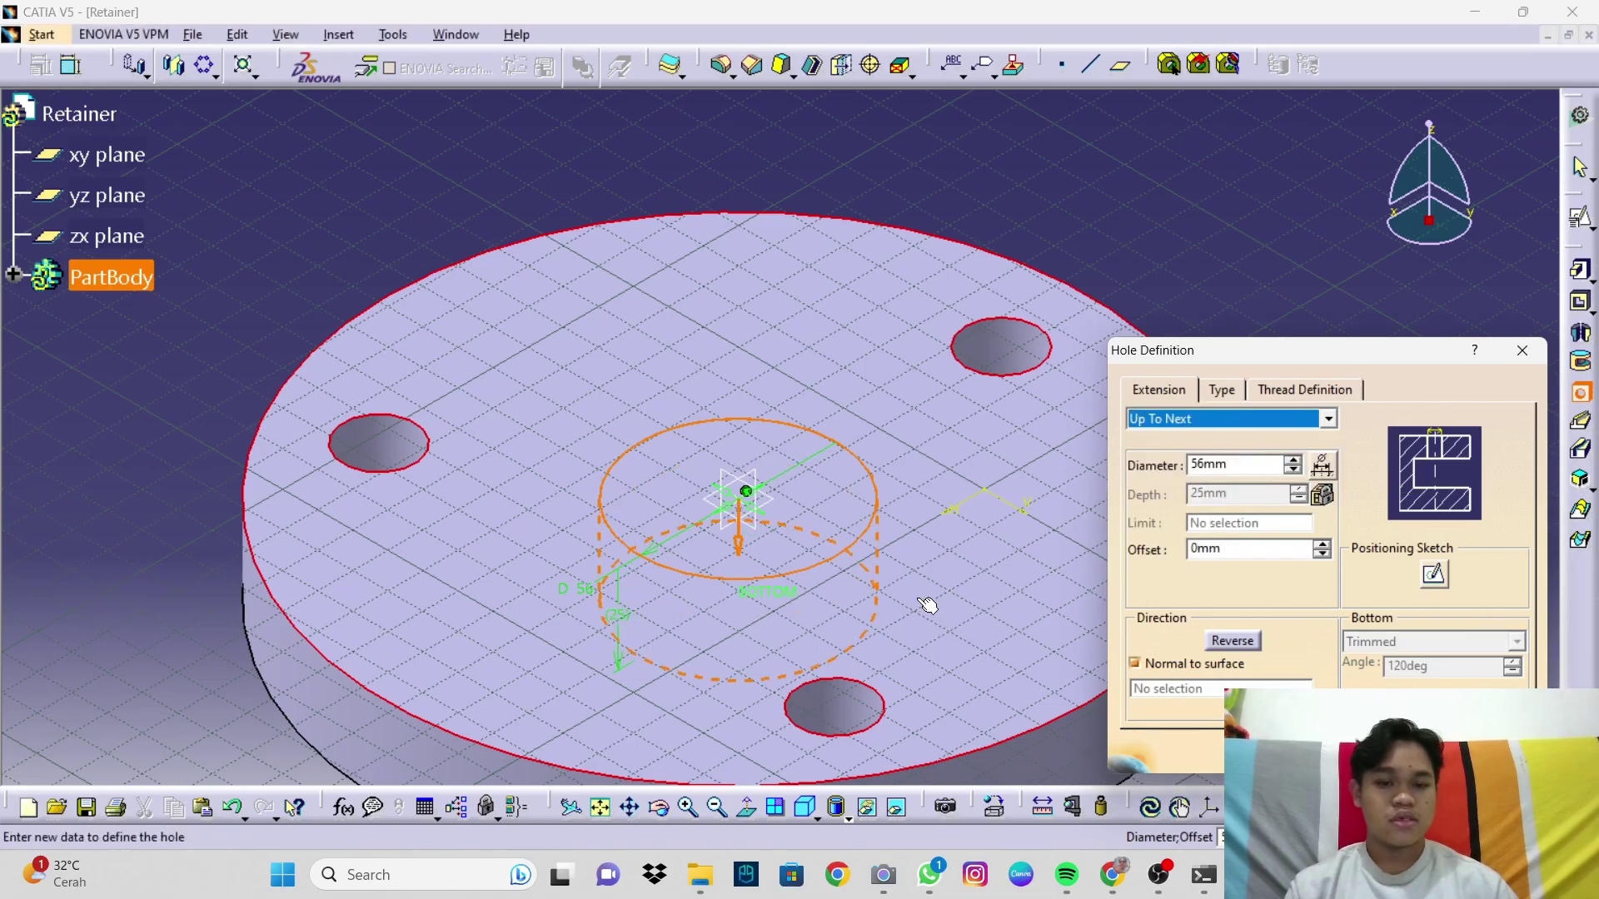
middle_click_drag(1036, 565, 609, 264)
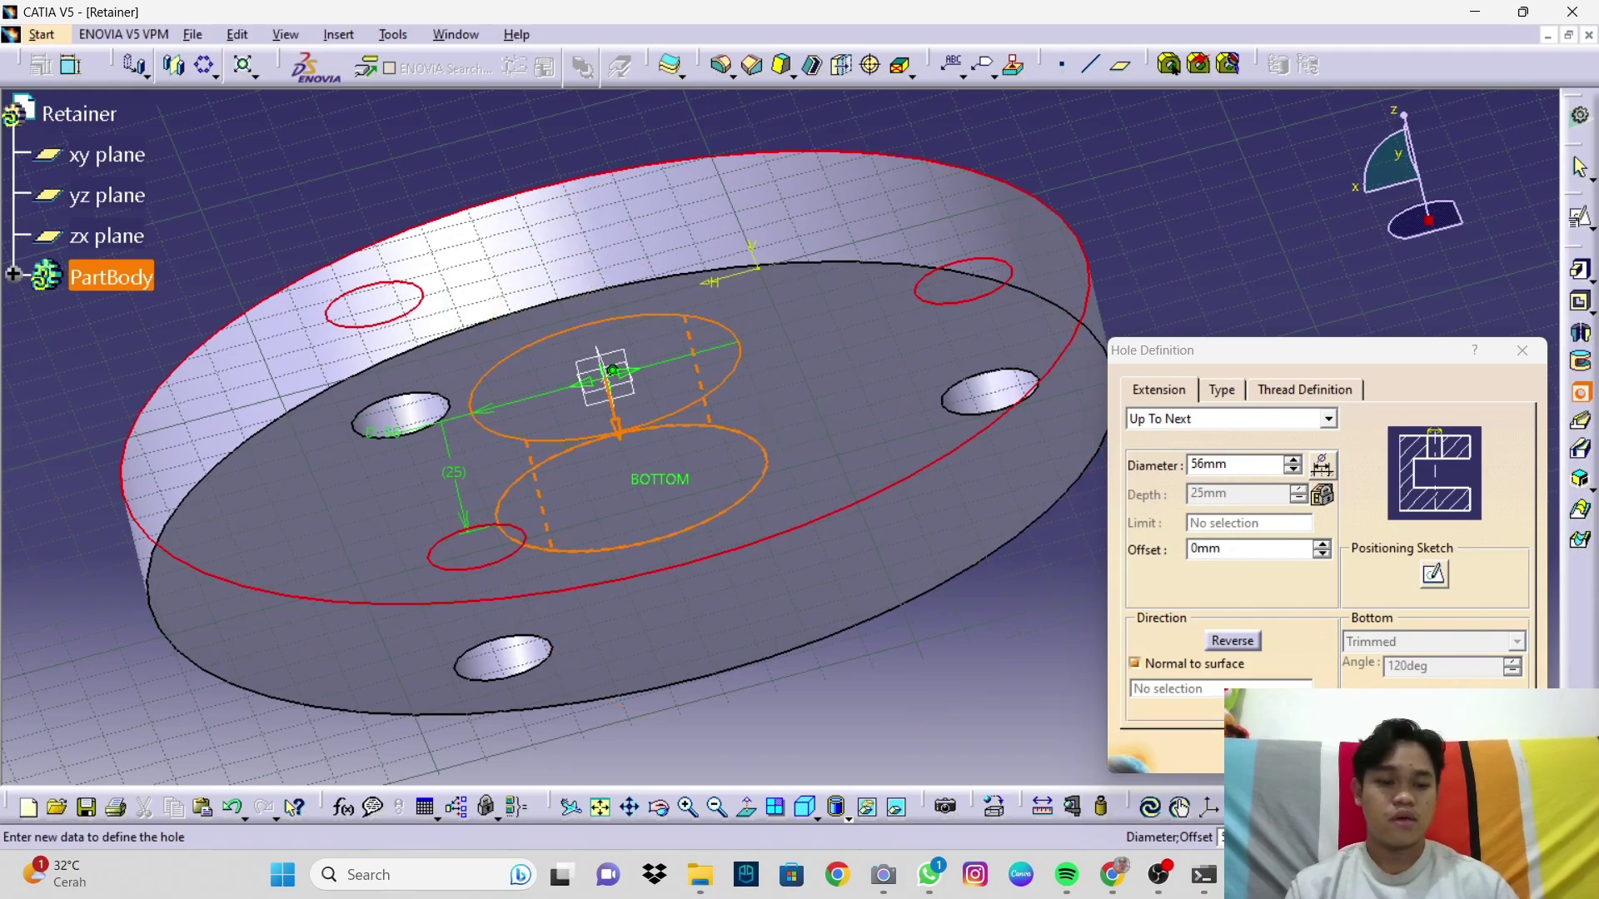
left_click(1494, 751)
middle_click_drag(796, 508, 1016, 516)
left_click(1335, 751)
left_click(1396, 501)
middle_click_drag(1180, 489, 1402, 541)
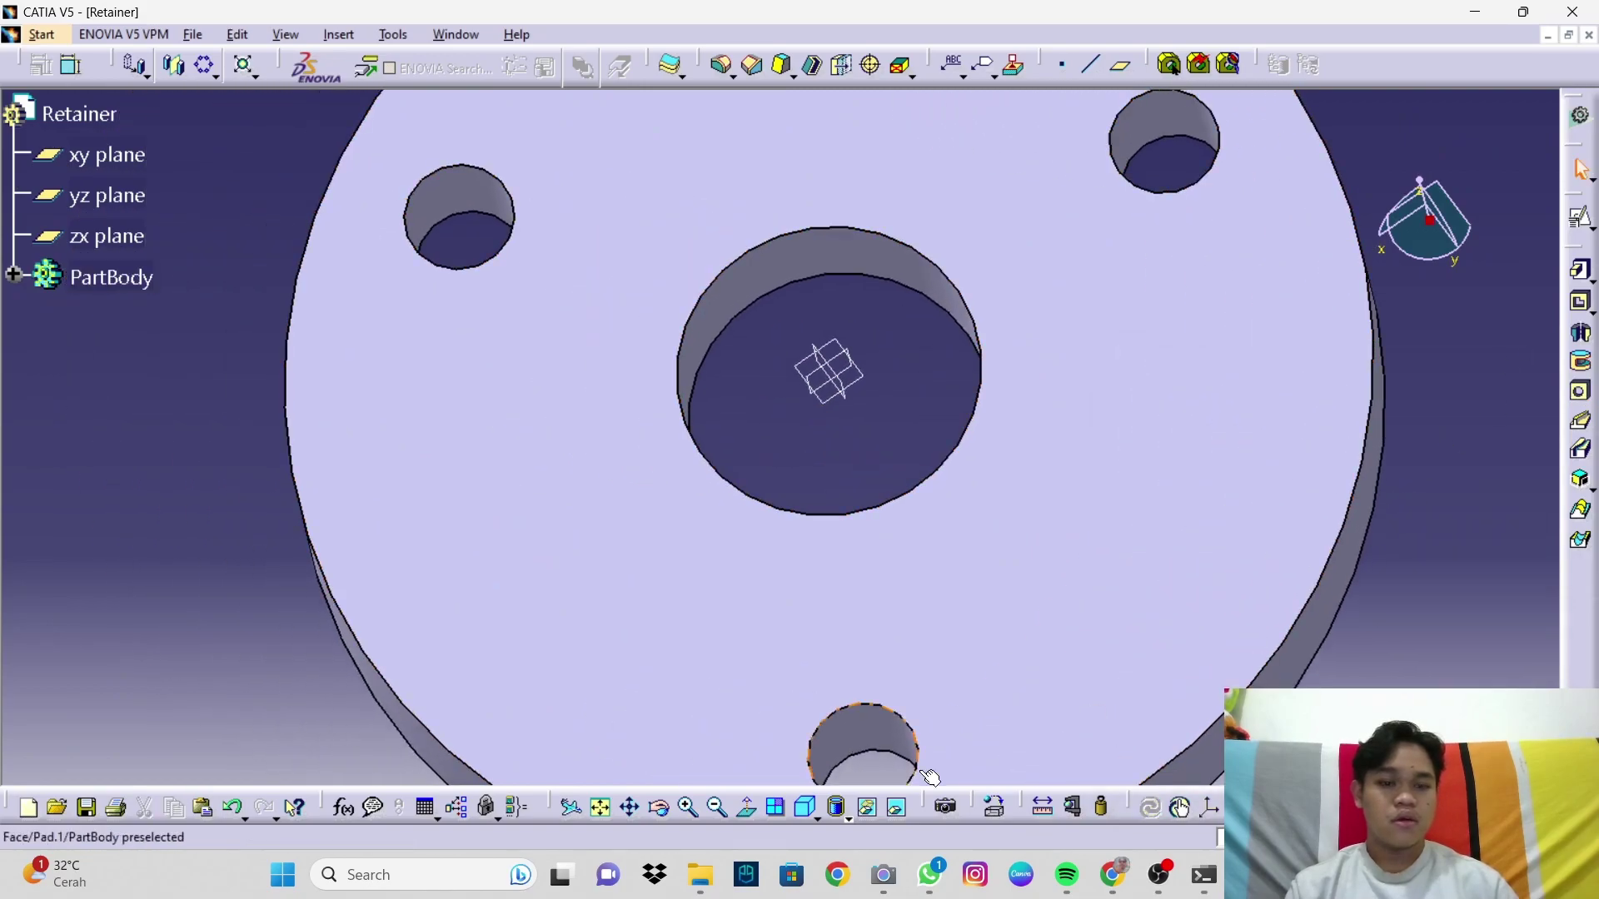
left_click(807, 812)
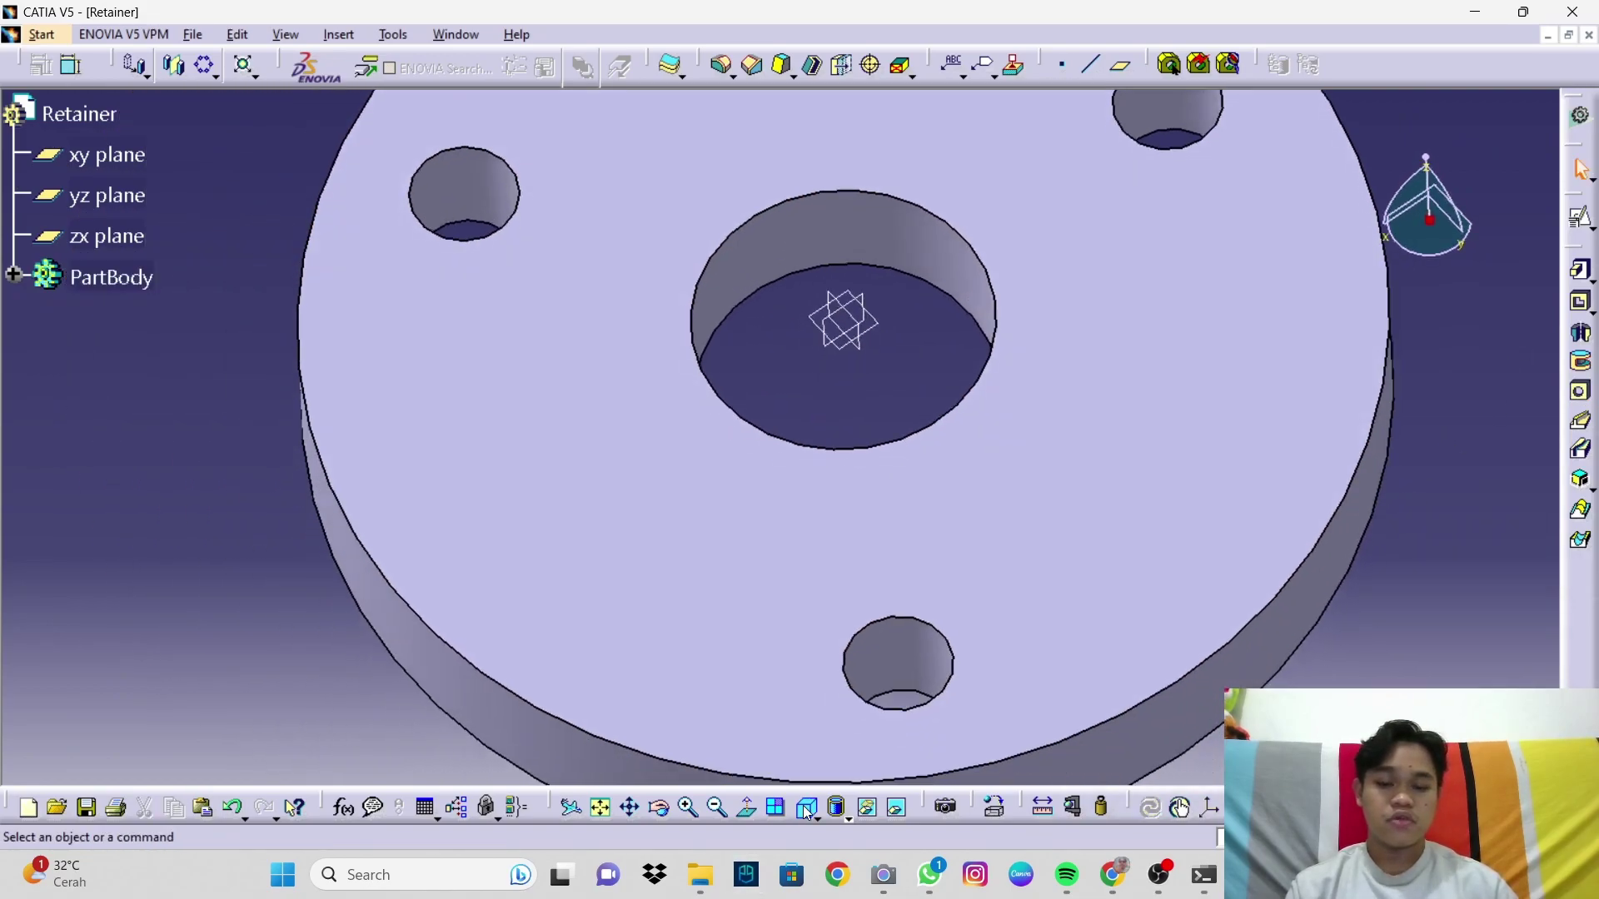
left_click(600, 807)
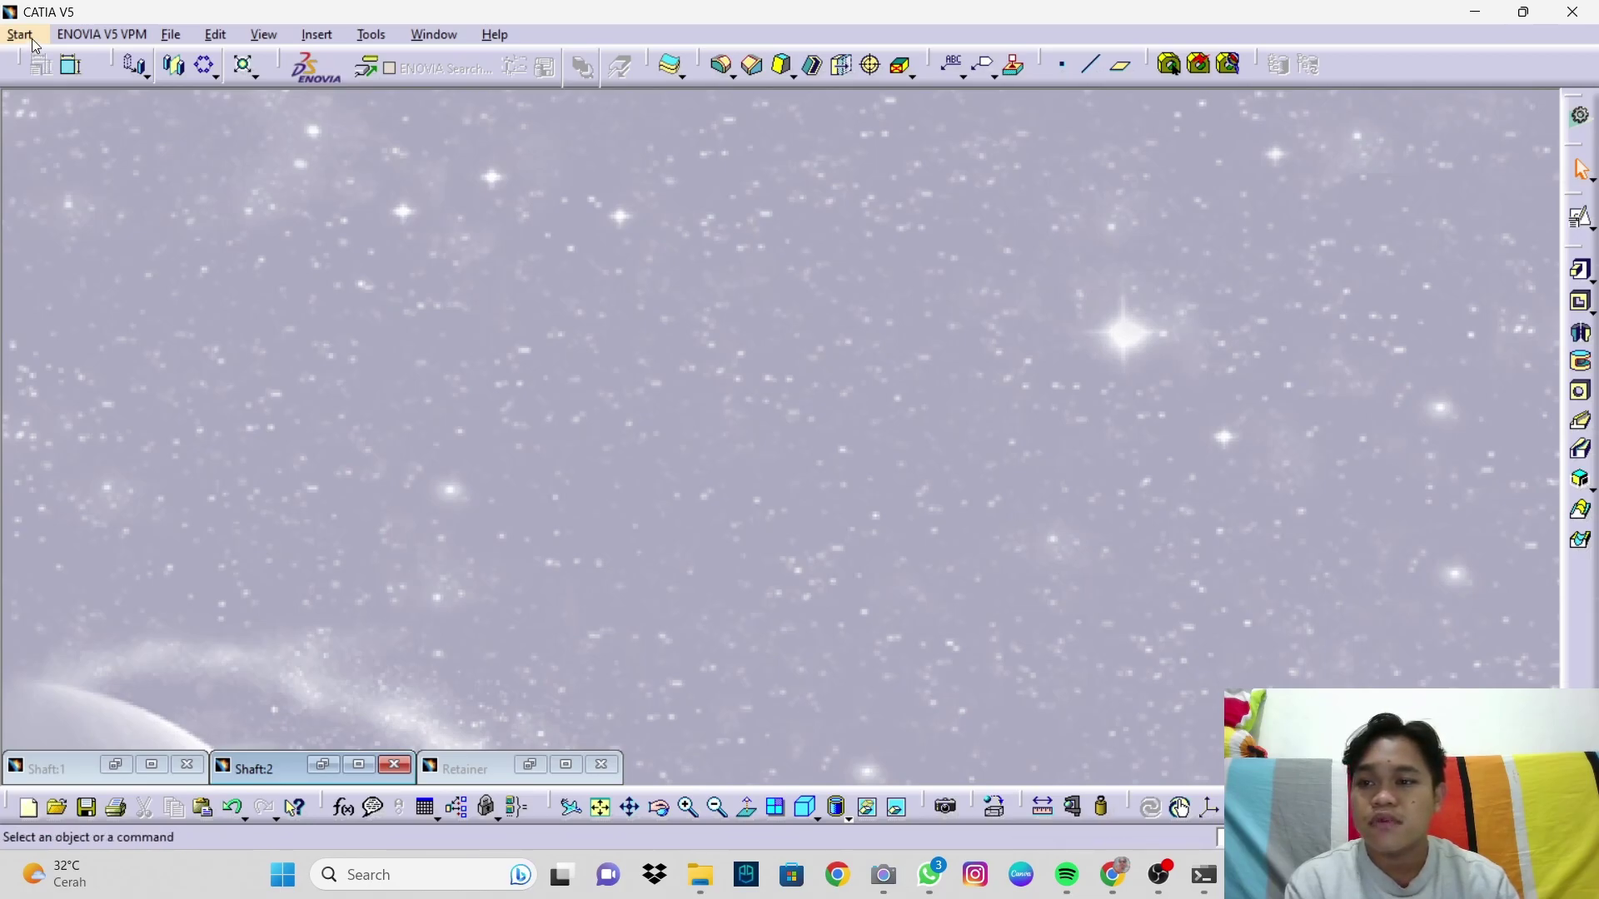
Step: Create a new Part Design part named Arm and maximize its window
left_click(32, 38)
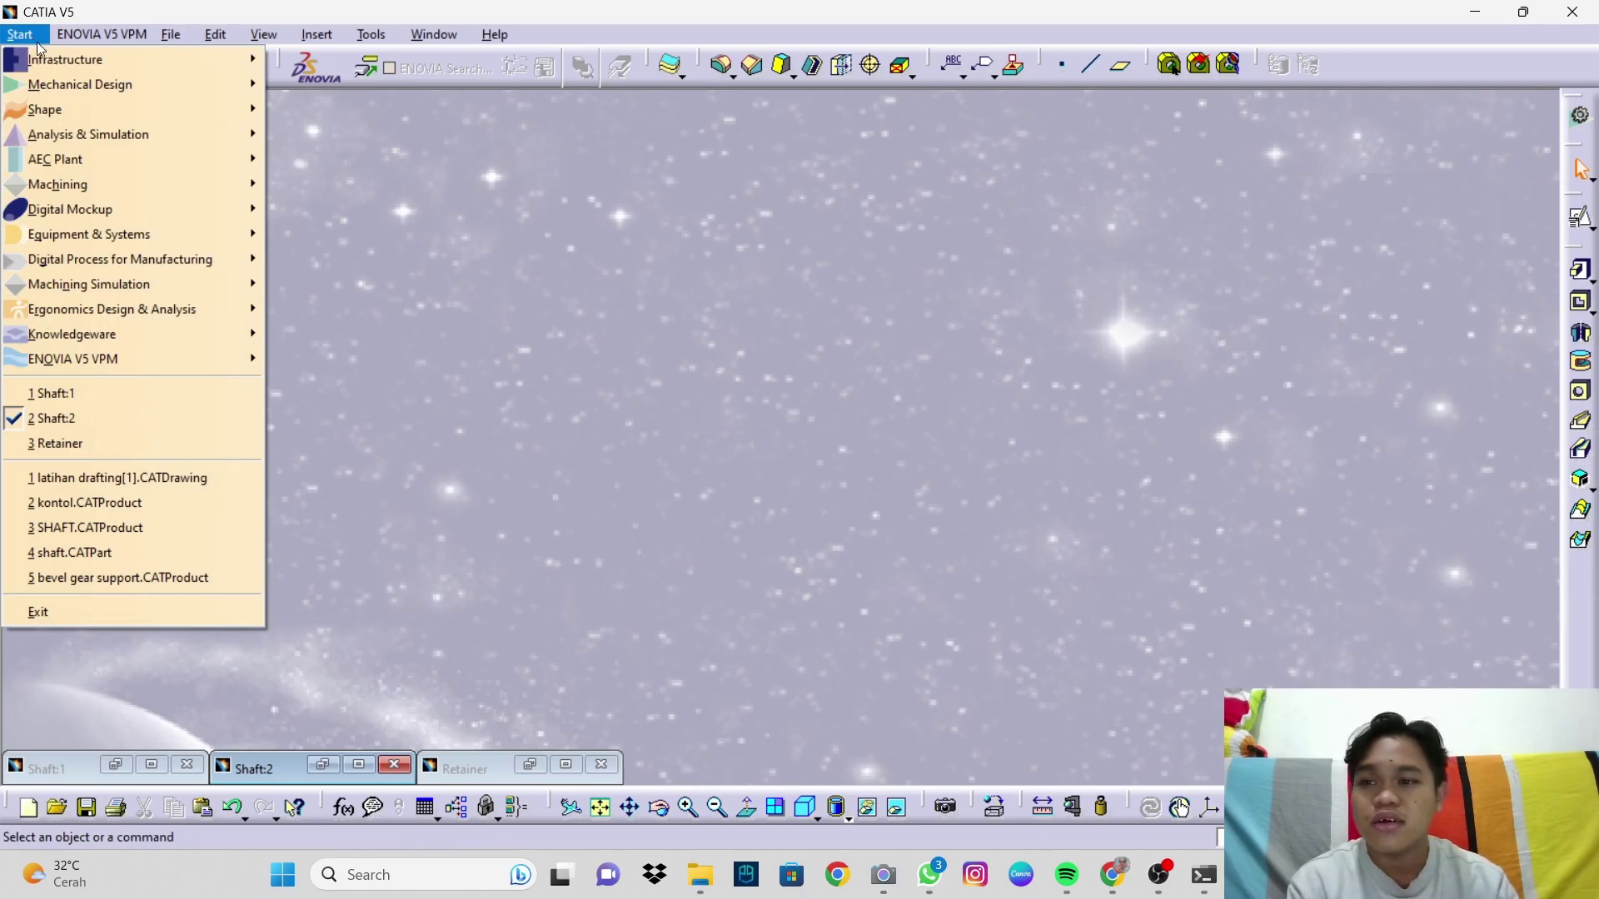
mouse_move(180, 88)
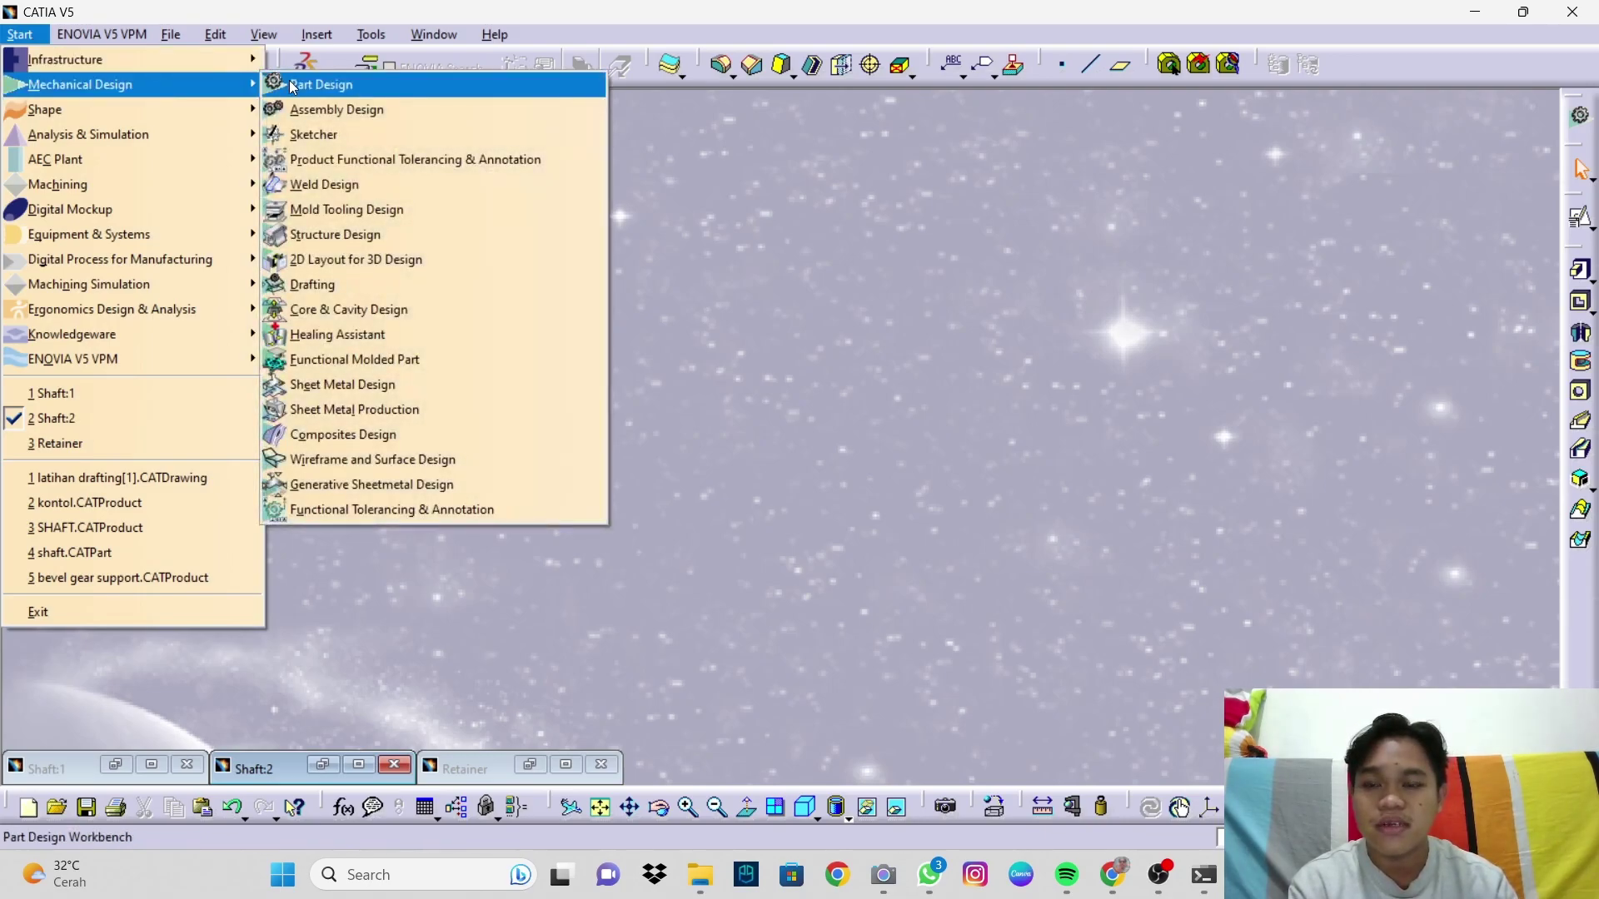
left_click(290, 84)
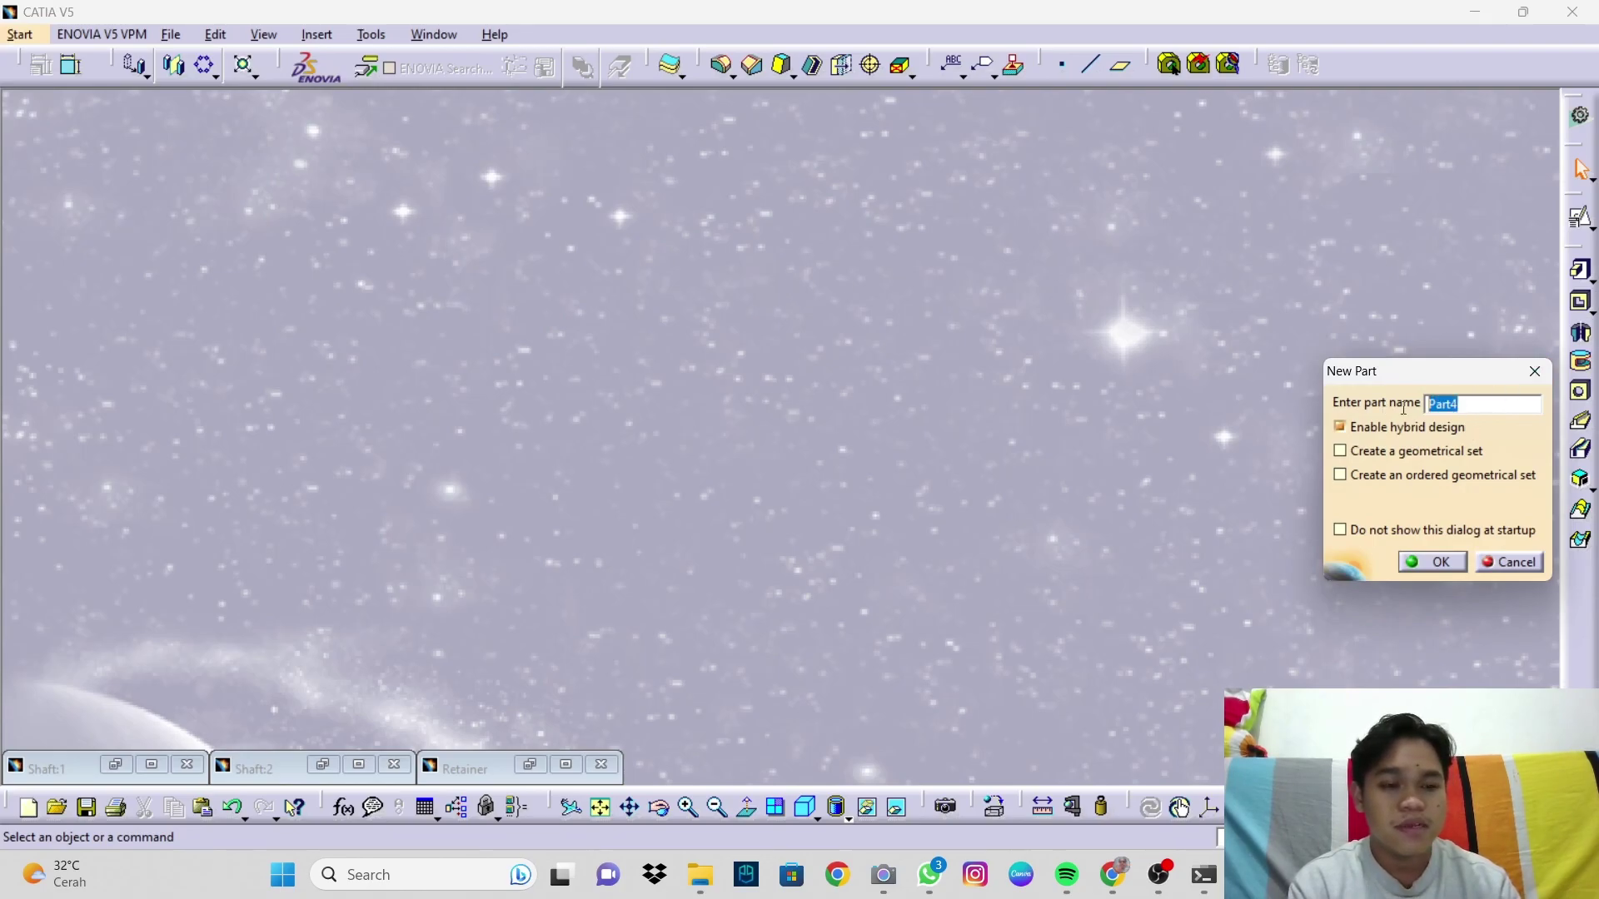
type("Arm")
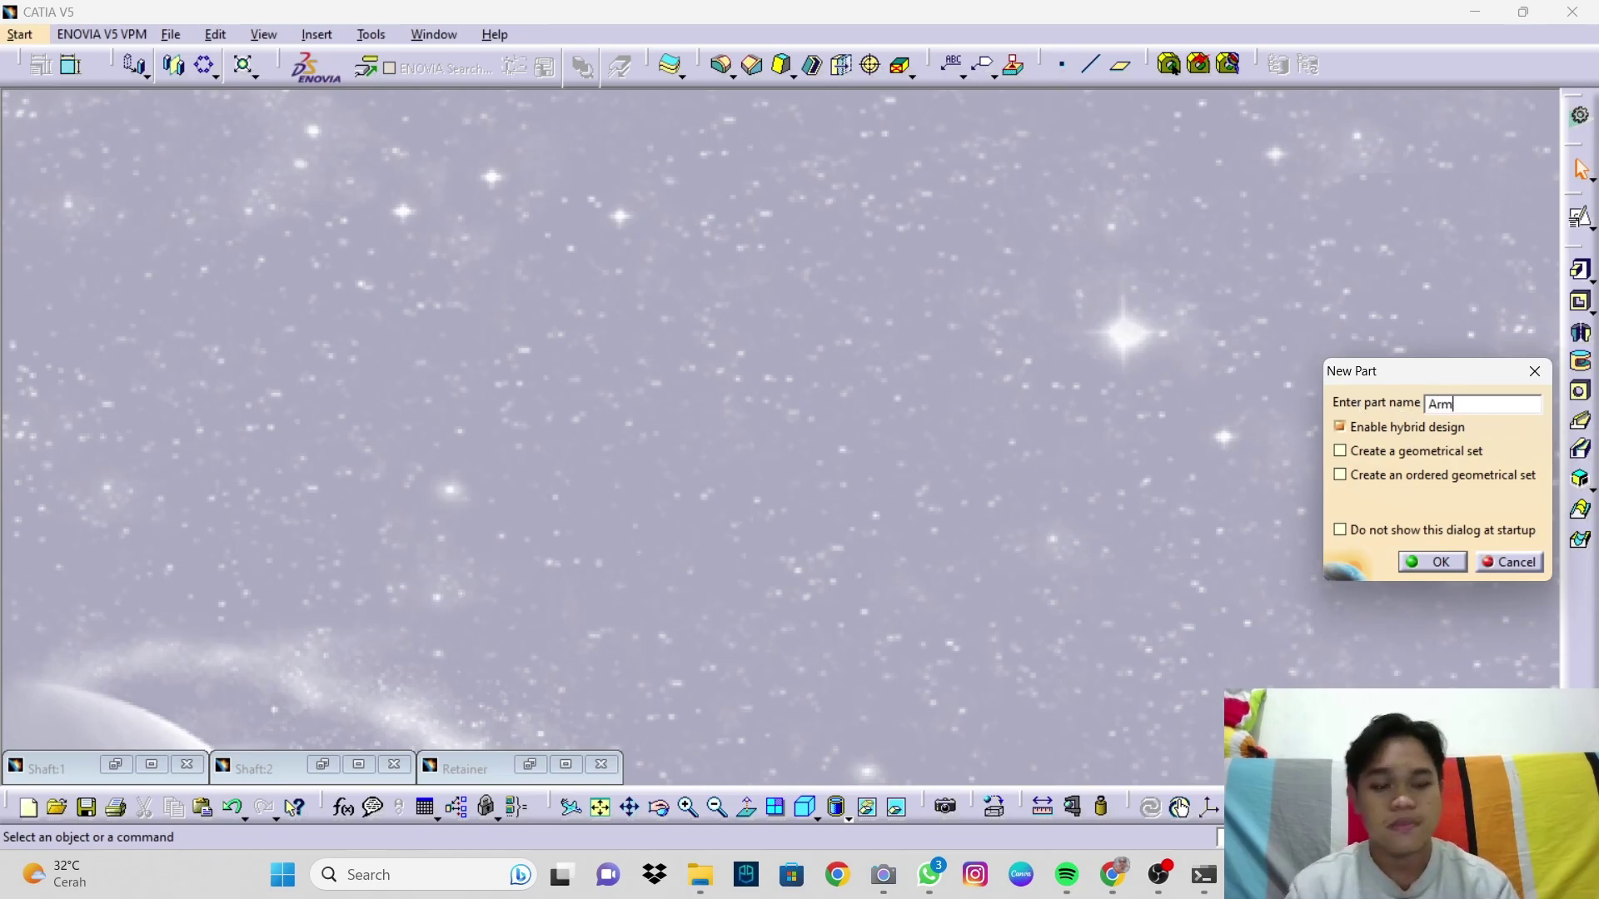
key("Return")
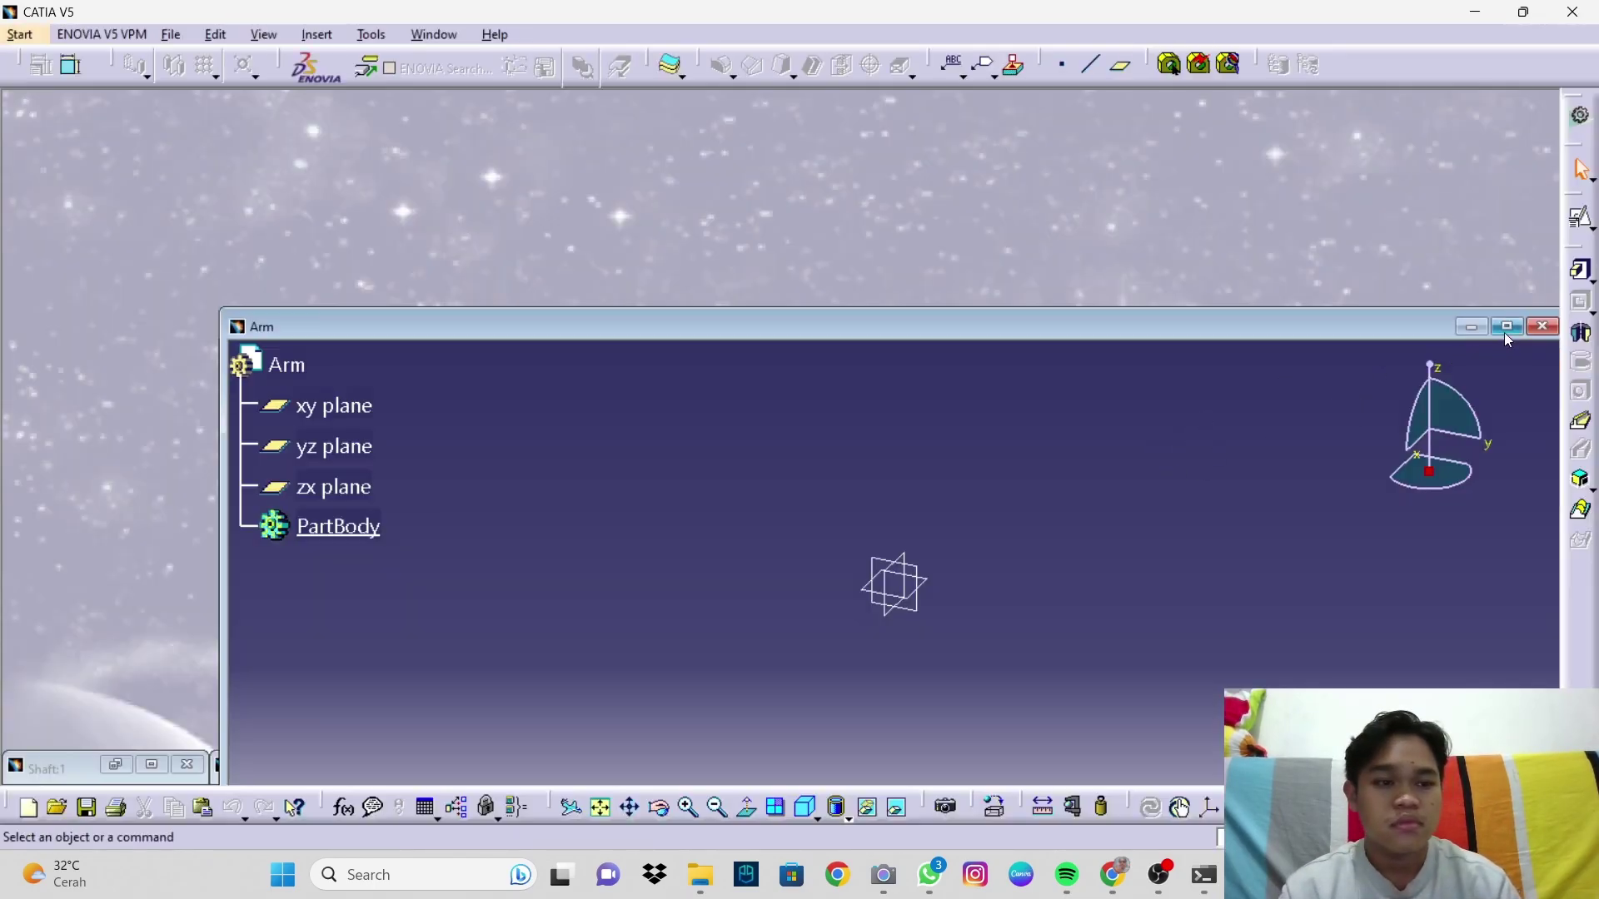
left_click(1506, 327)
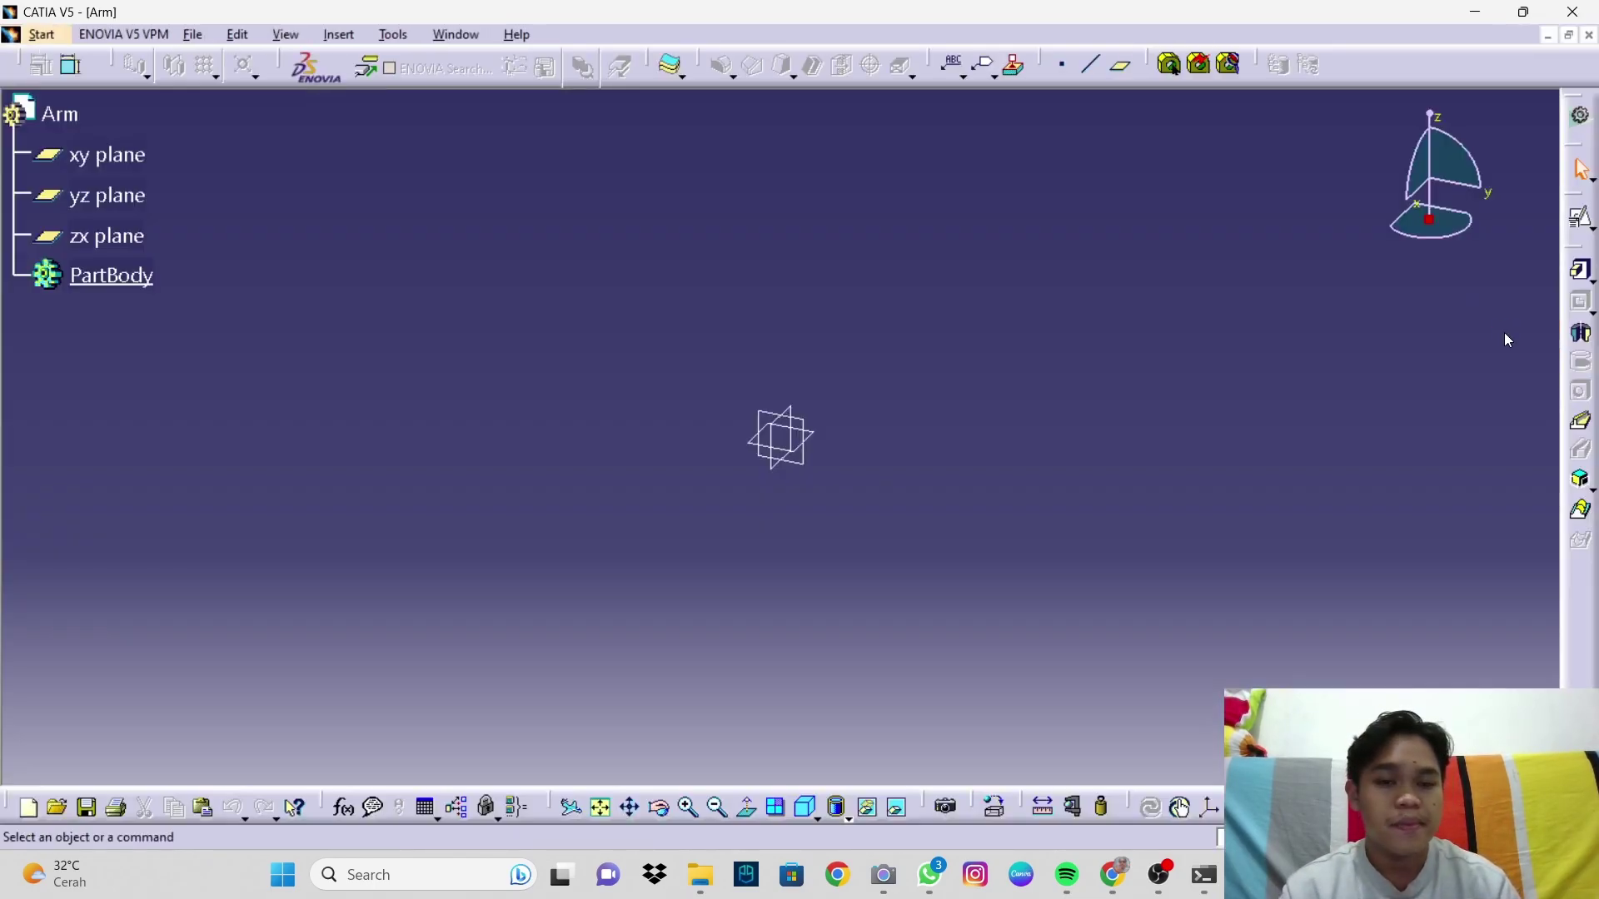
Step: Open a positioned sketch on the Arm part's xy plane
left_click(822, 438)
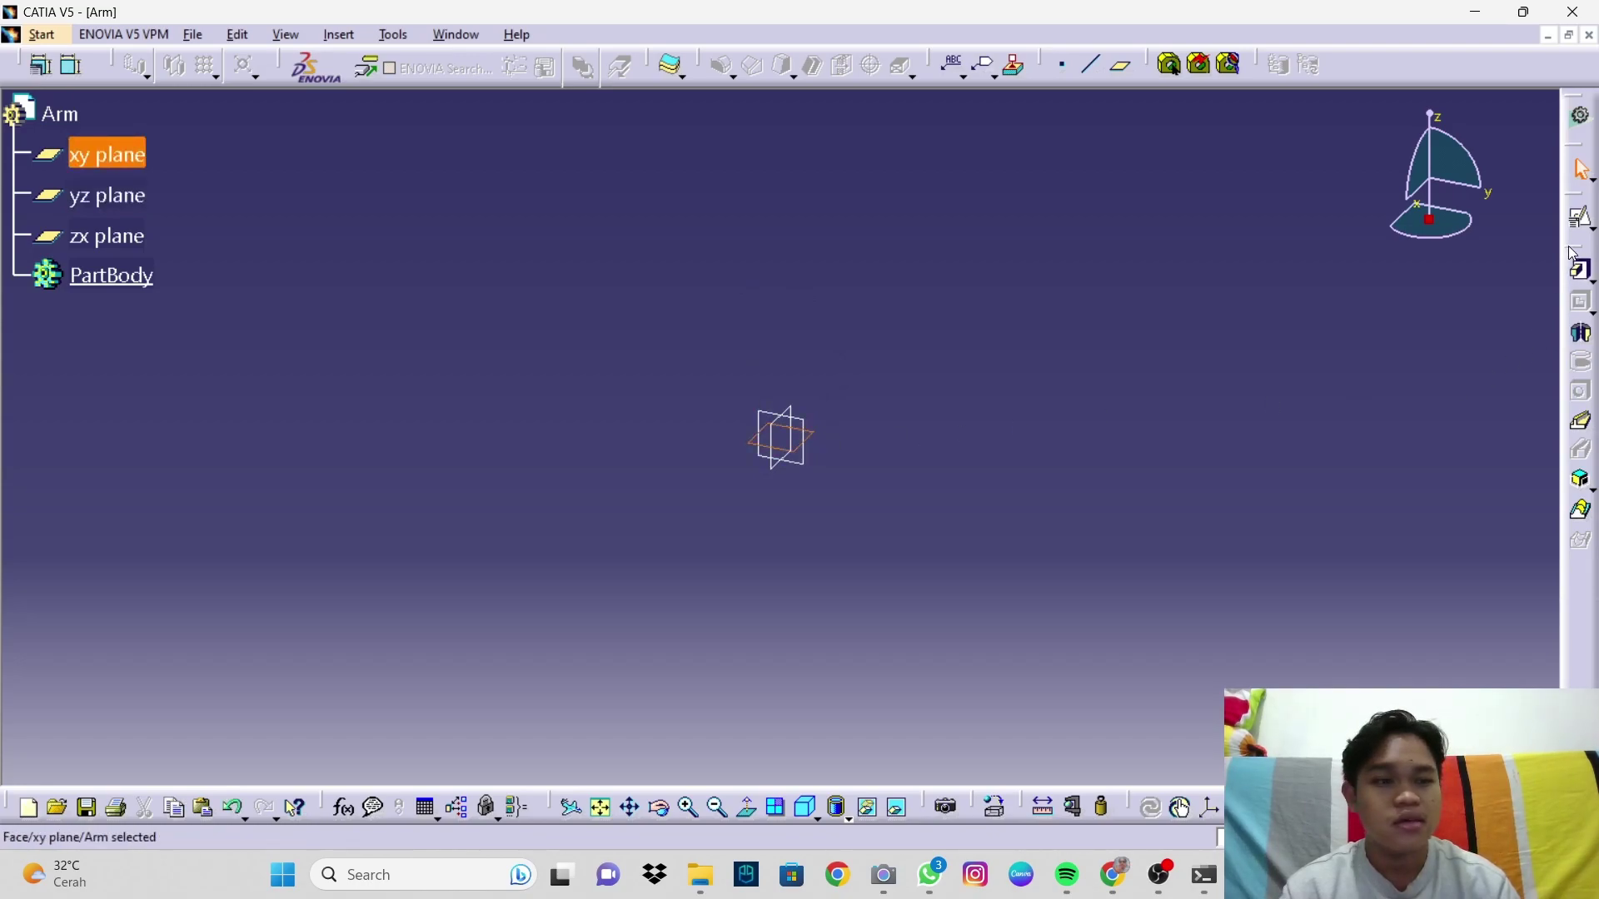
left_click(1583, 222)
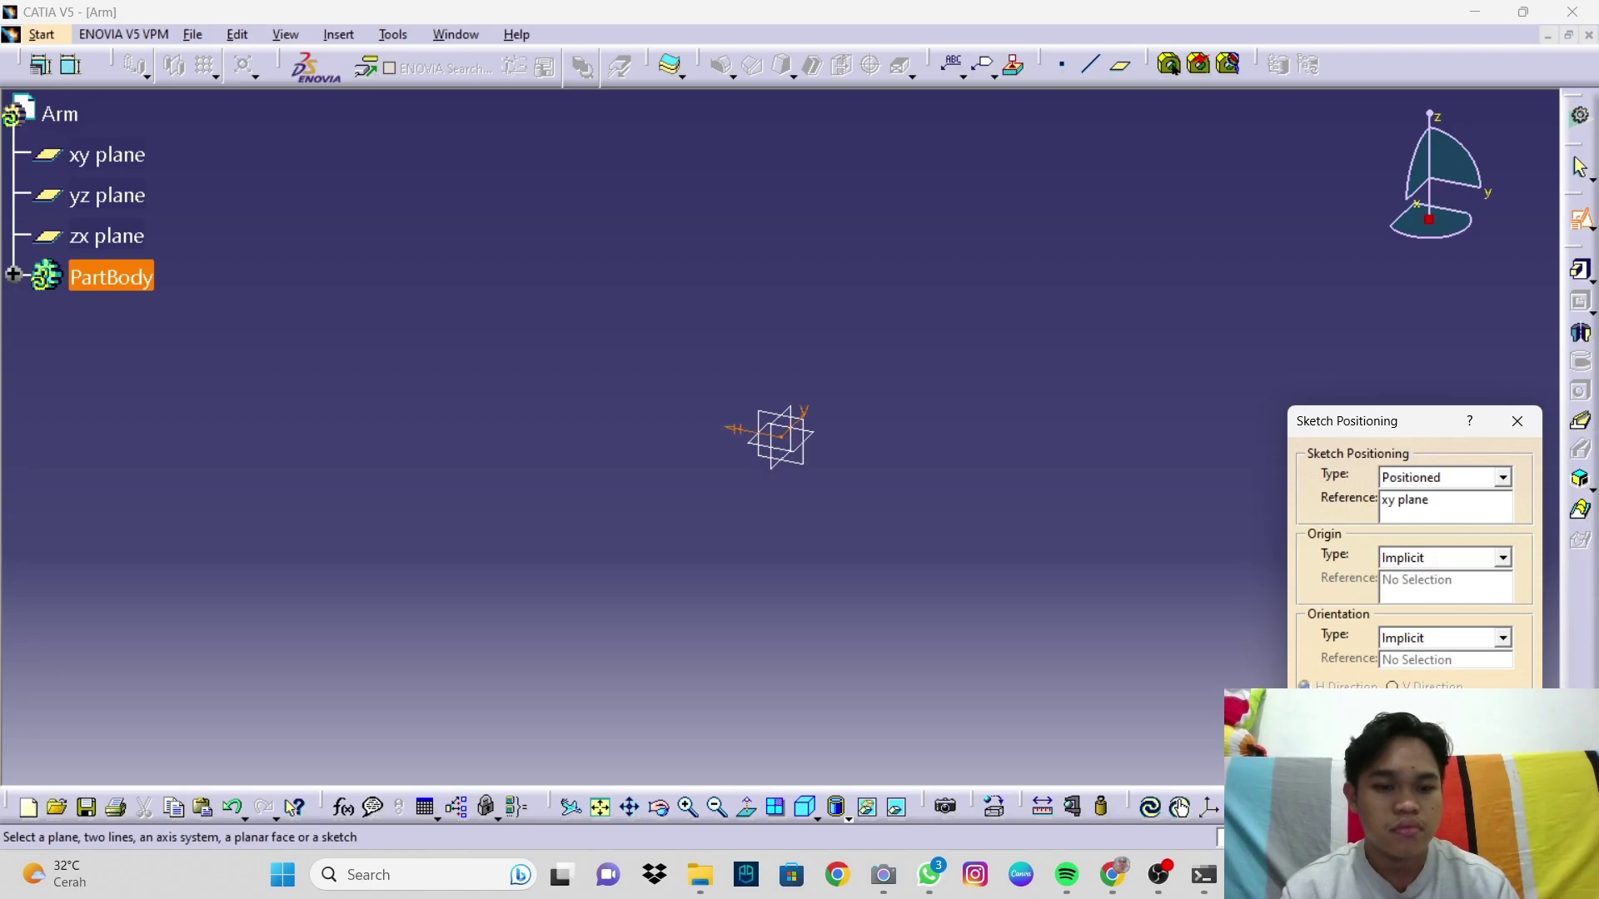
key("Return")
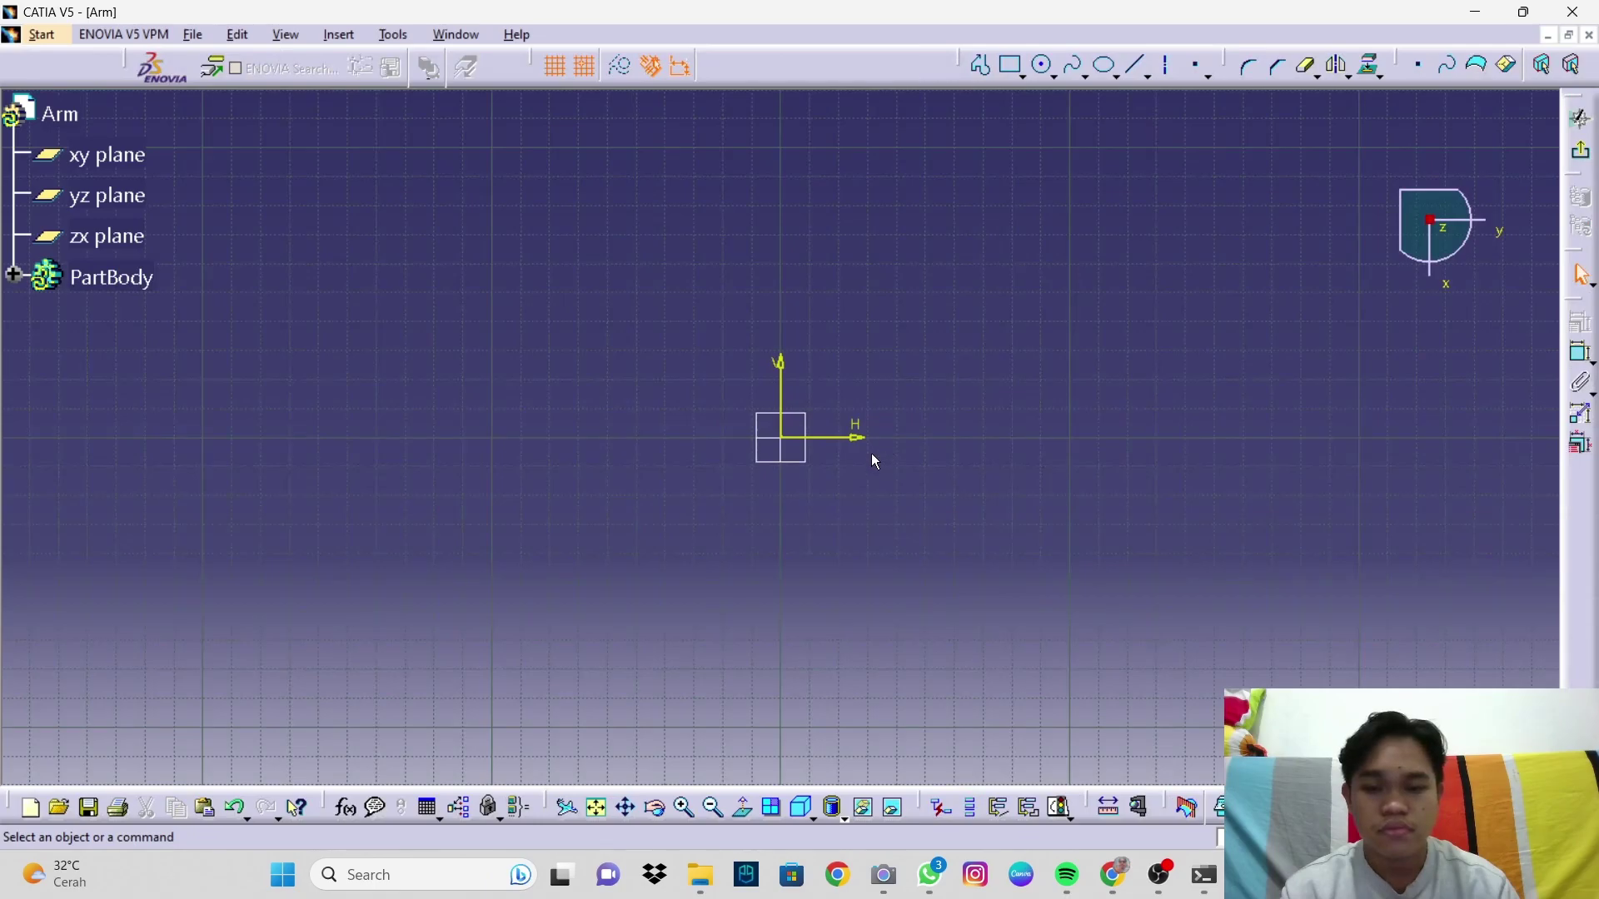
Step: Draw an outer and an inner circle, both centred on the origin
middle_click_drag(998, 454, 900, 438)
scroll(1009, 451, "up", 2)
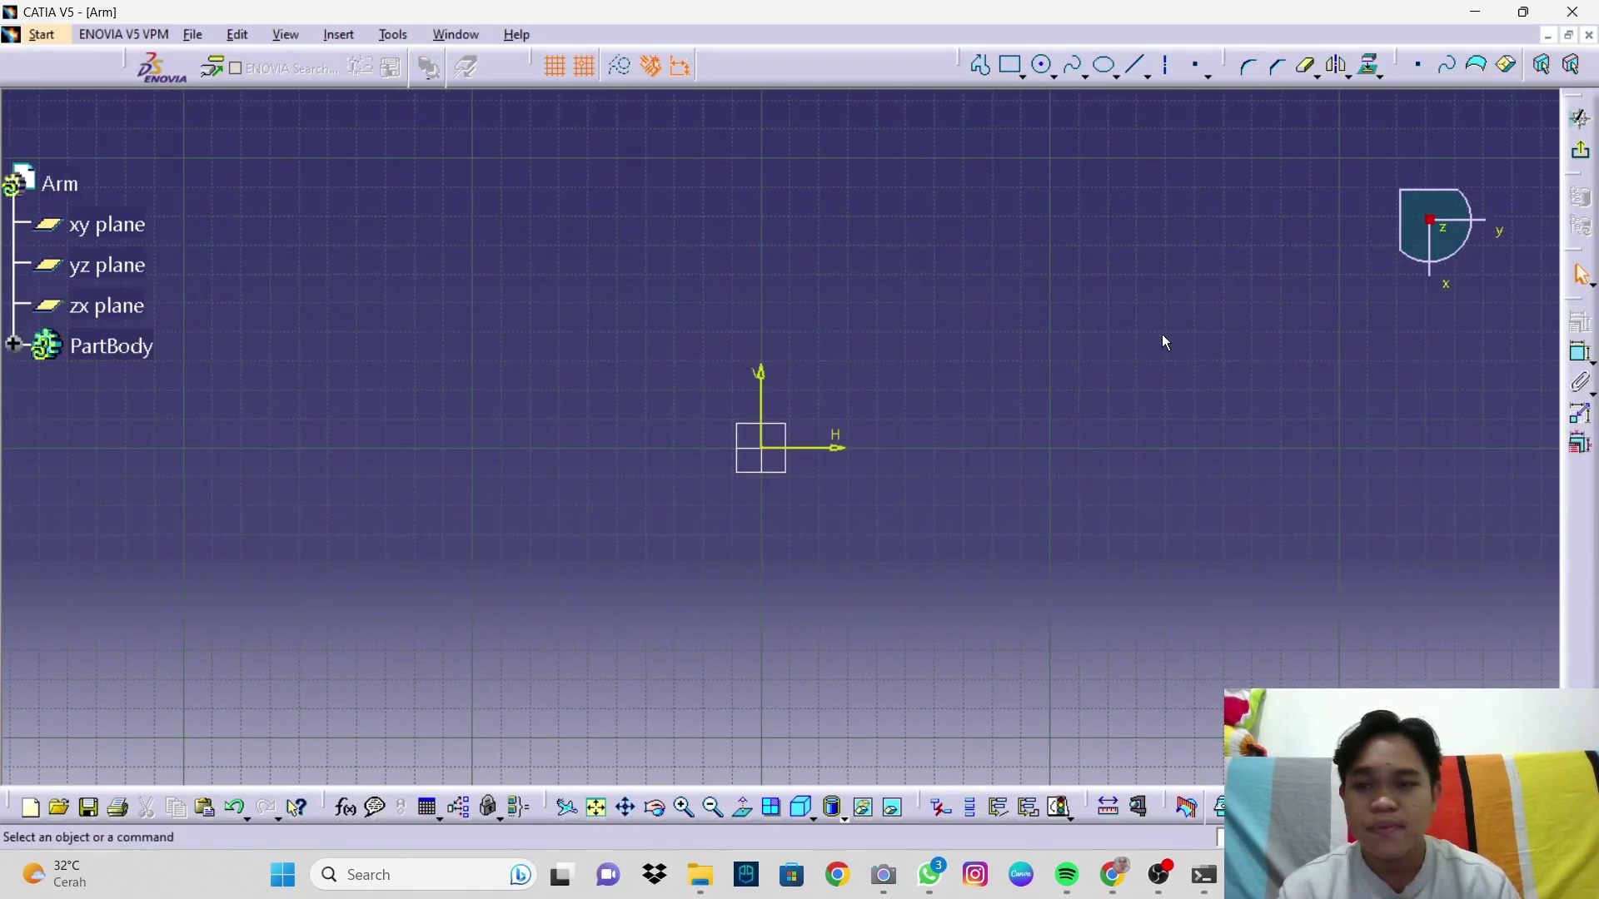
left_click(1042, 65)
left_click(764, 452)
left_click(932, 417)
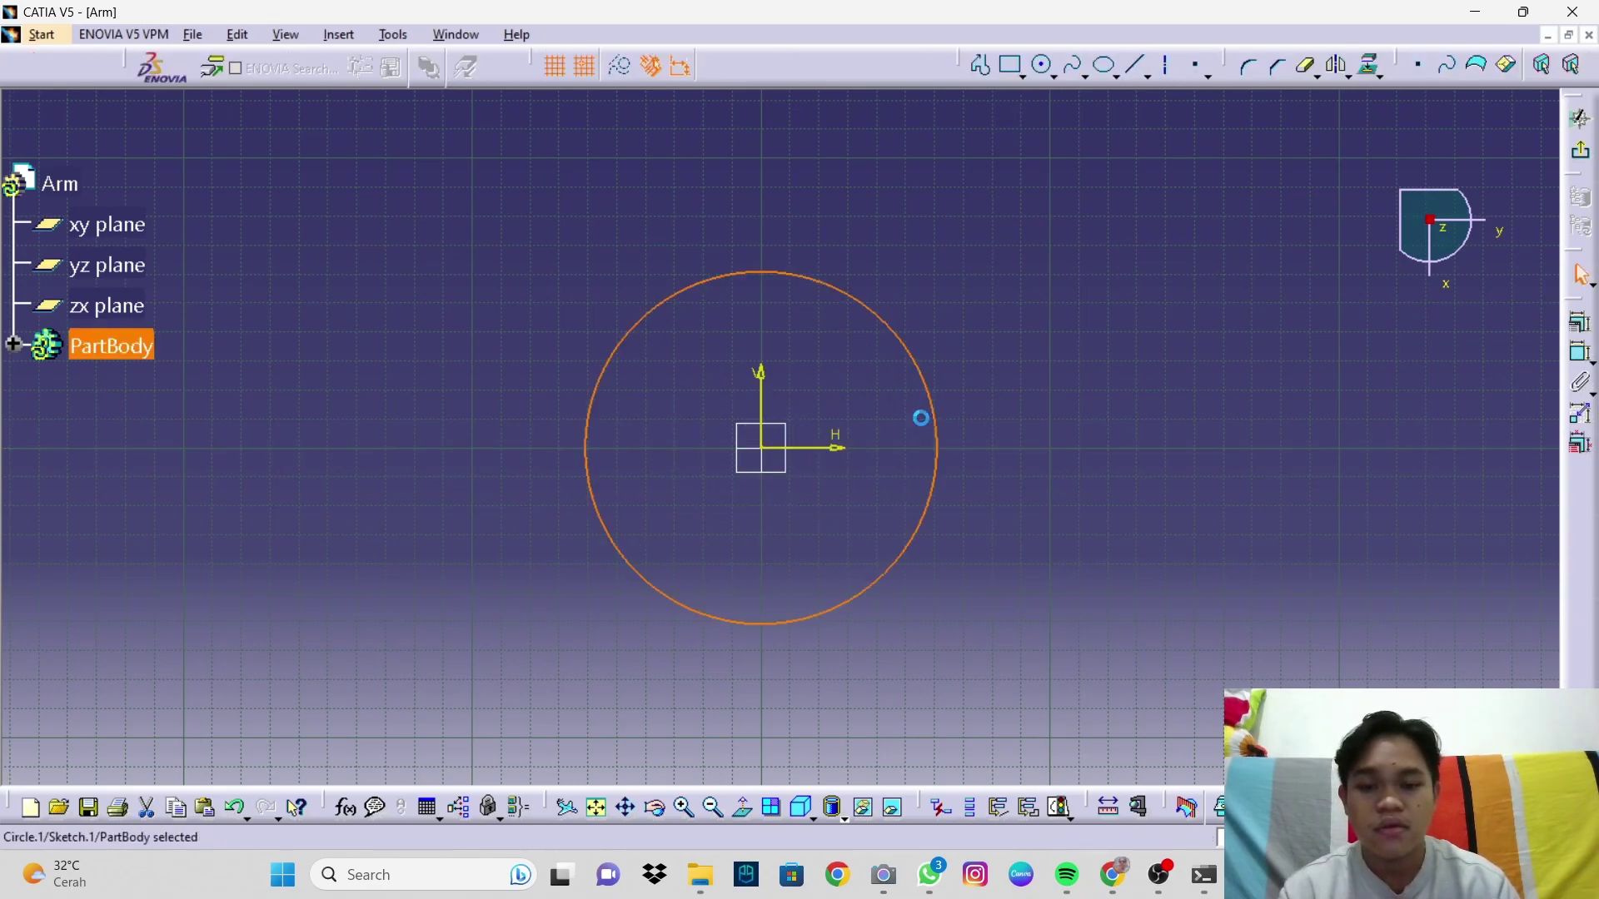
left_click(1042, 65)
left_click(761, 448)
left_click(841, 434)
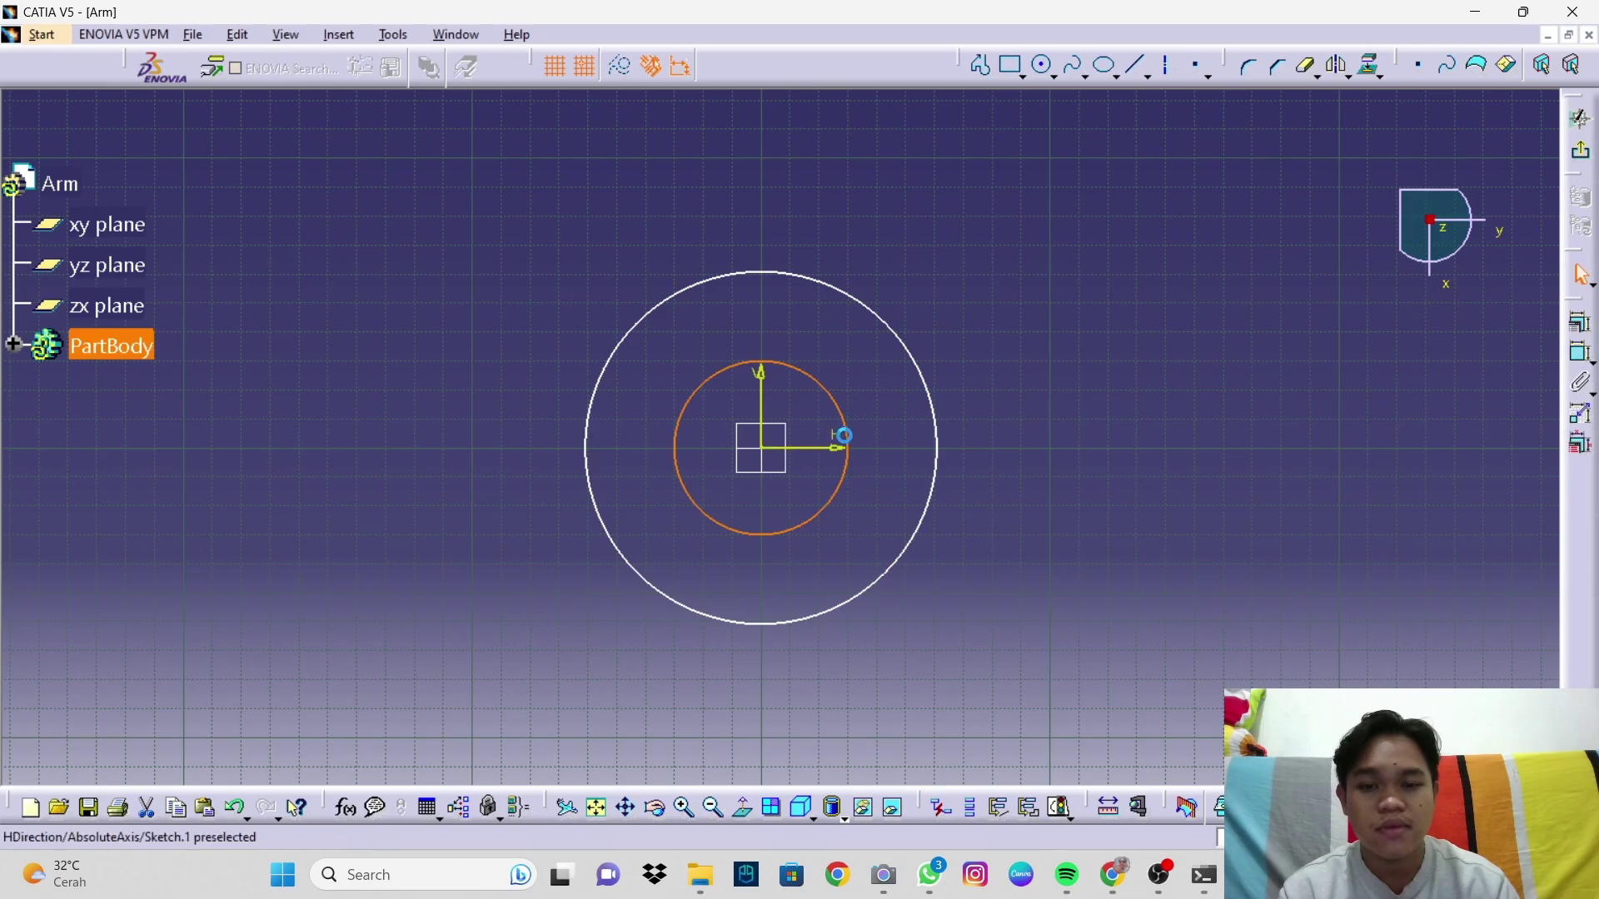
Step: Draw a second pair of concentric circles centred to the right of the origin
middle_click_drag(1207, 383, 956, 391)
left_click(1042, 65)
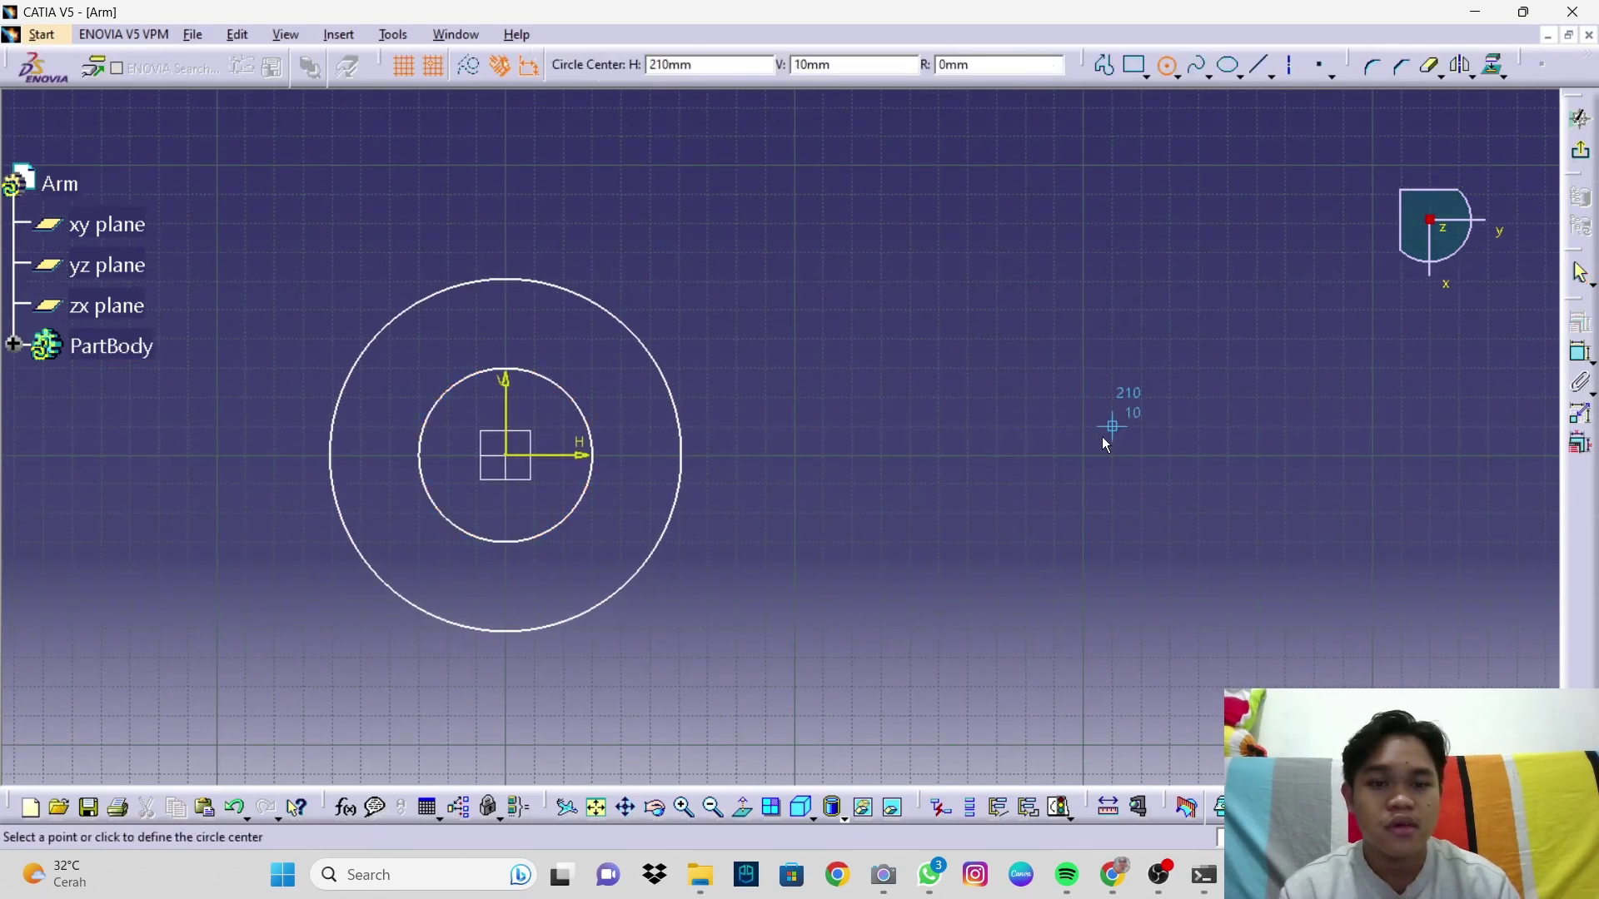
left_click(1257, 455)
left_click(1403, 438)
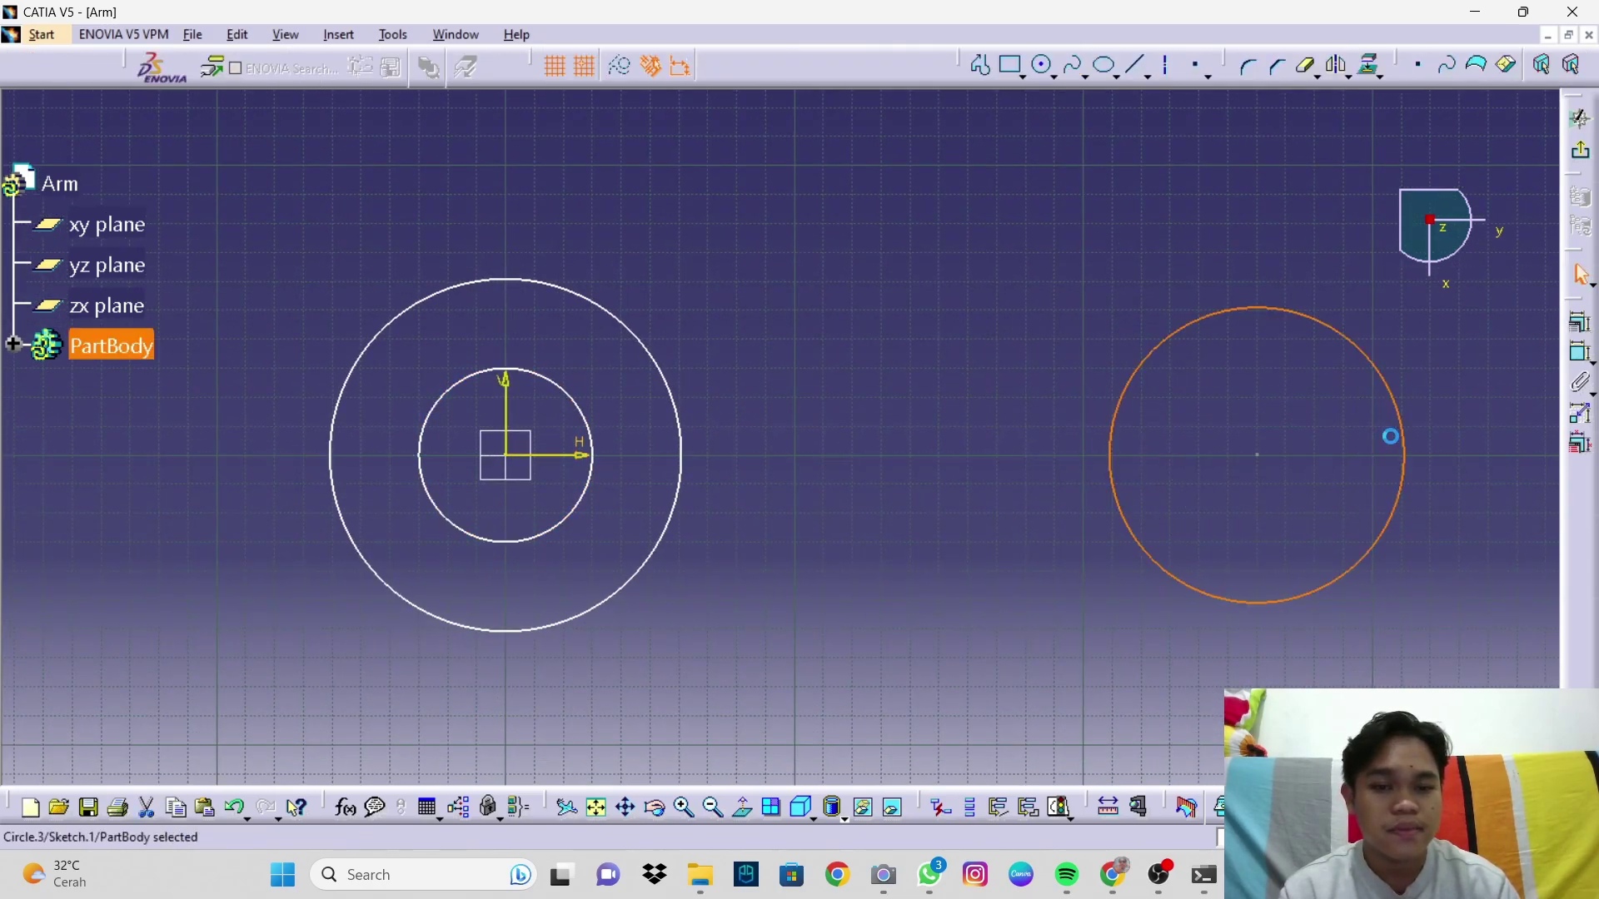
left_click(1042, 65)
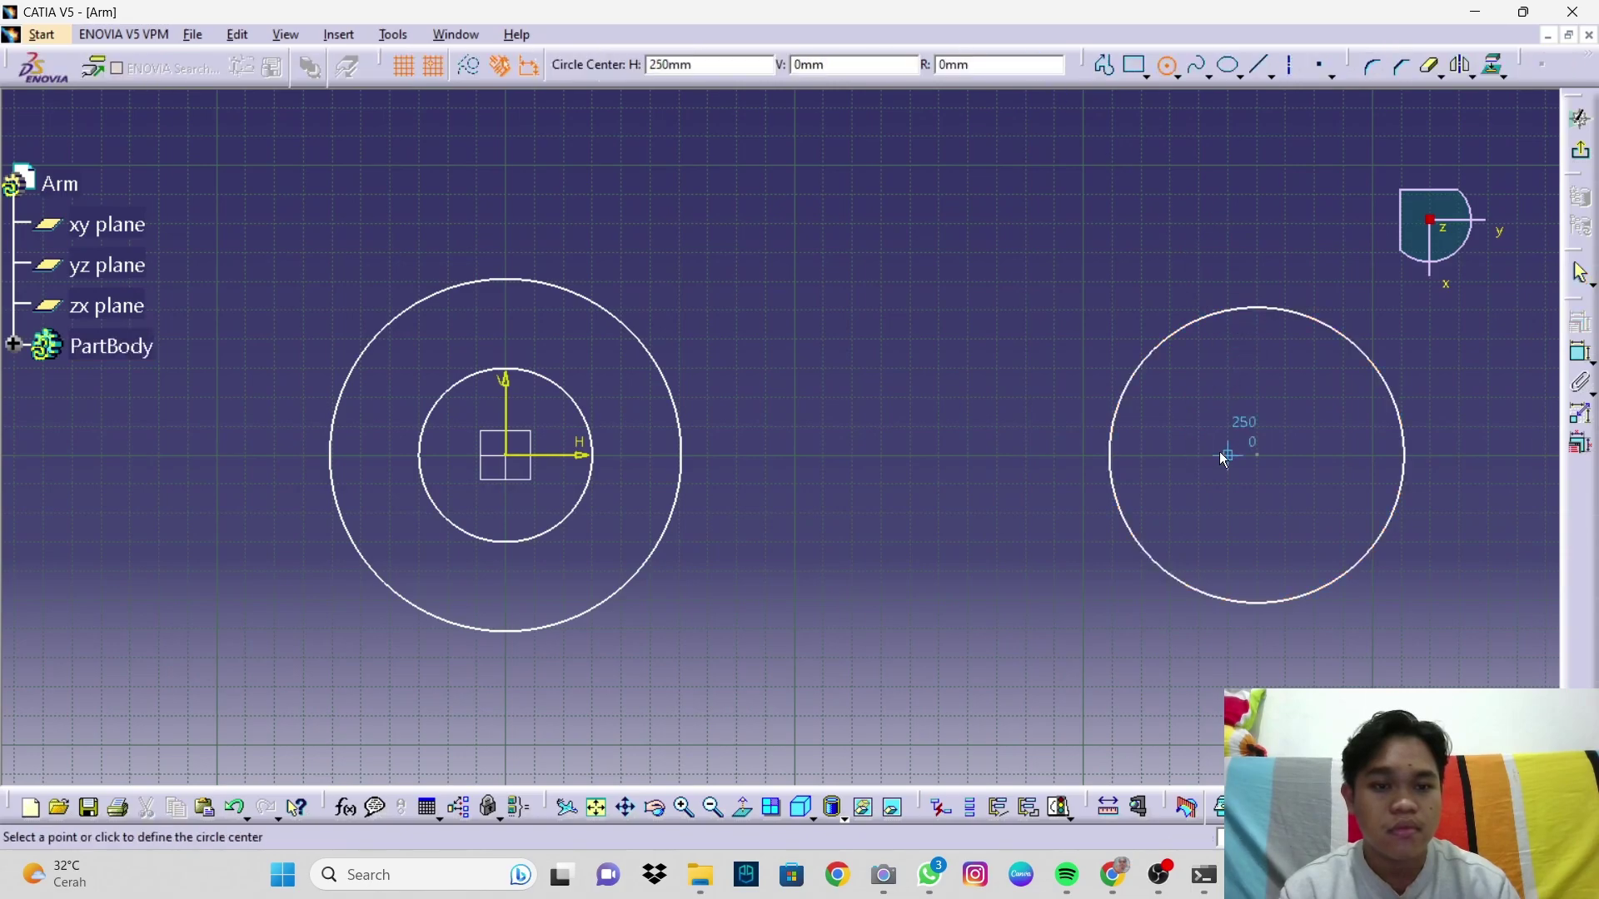
left_click(1257, 455)
left_click(1343, 442)
left_click(1580, 354)
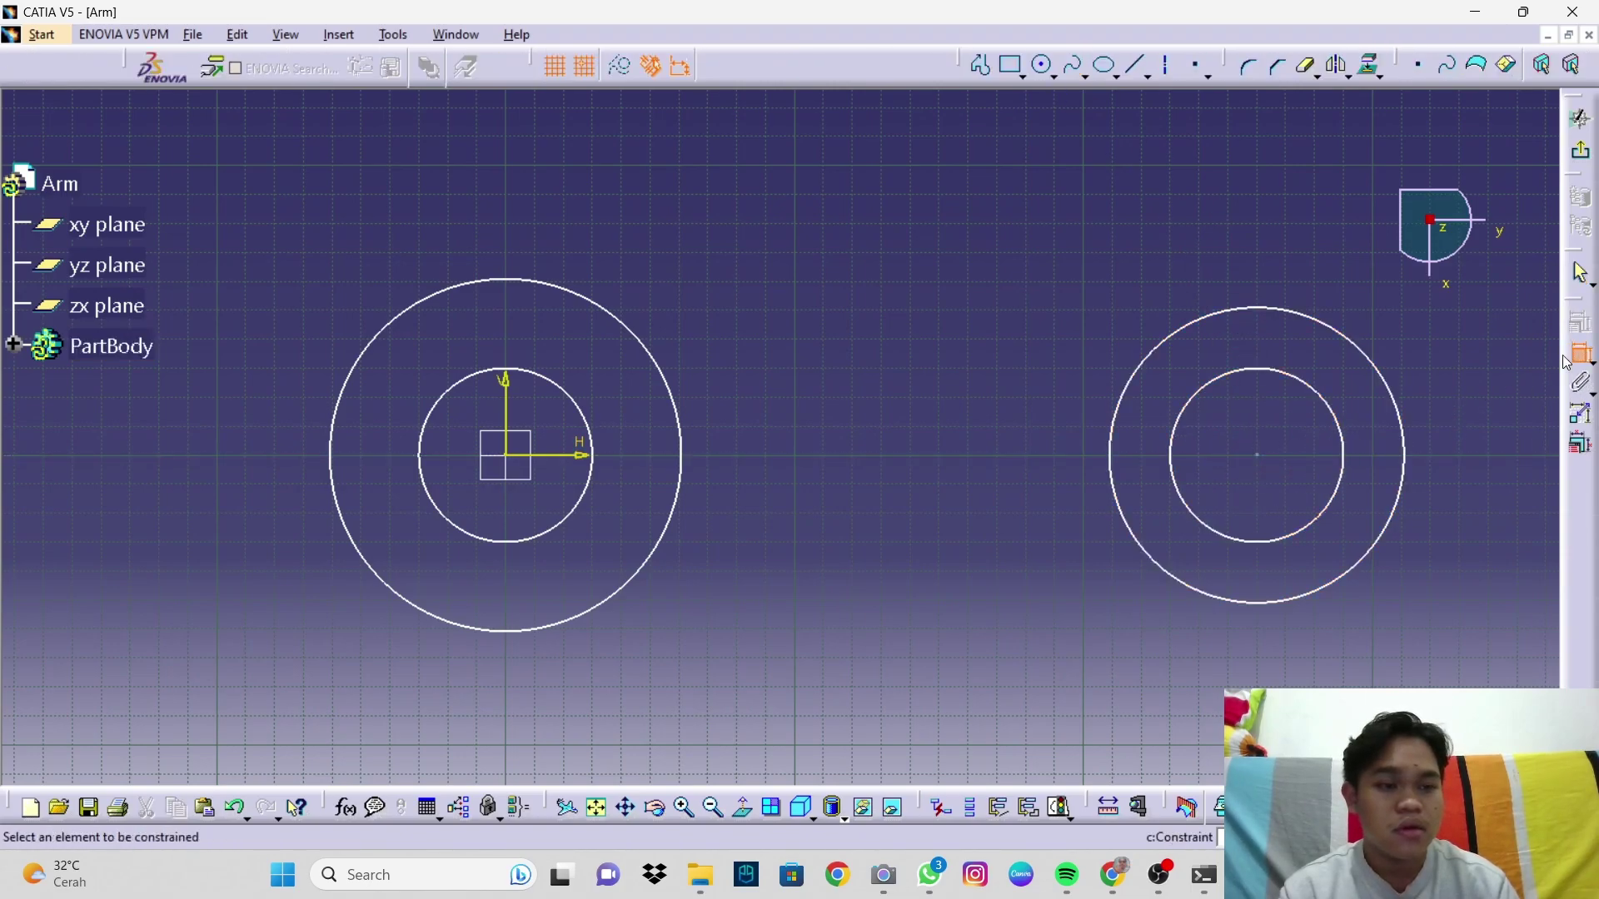
left_click(618, 317)
Step: Dimension the left circles to diameters 112.5 and 56.3
left_click(742, 258)
double_click(727, 247)
type("11")
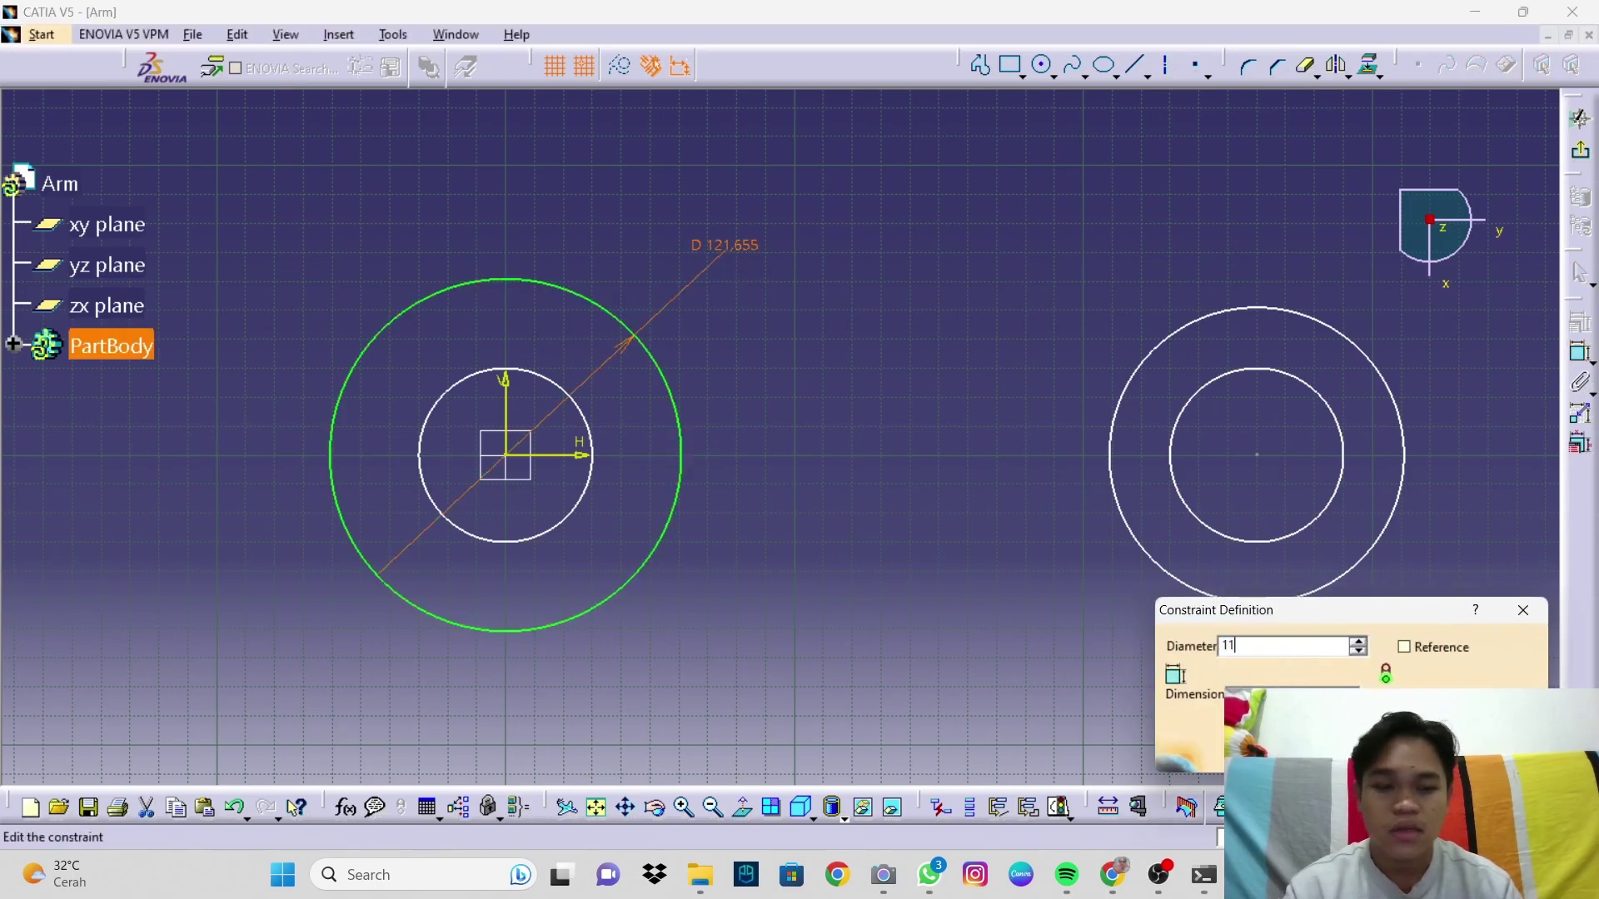
type("2.5")
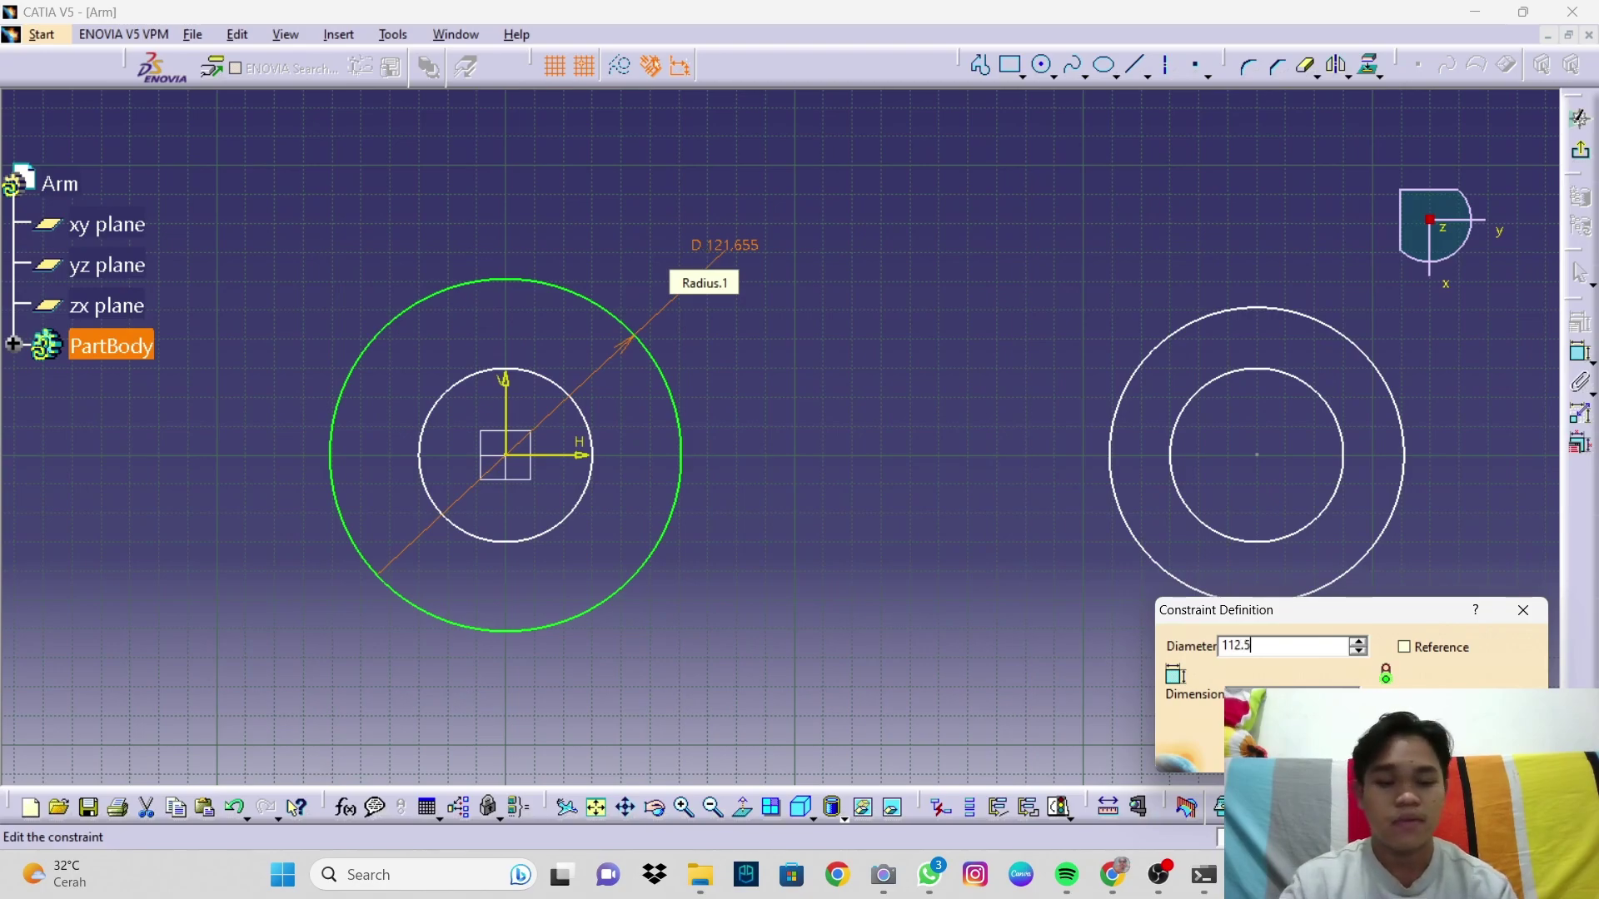
key("Return")
left_click(595, 430)
left_click(1581, 352)
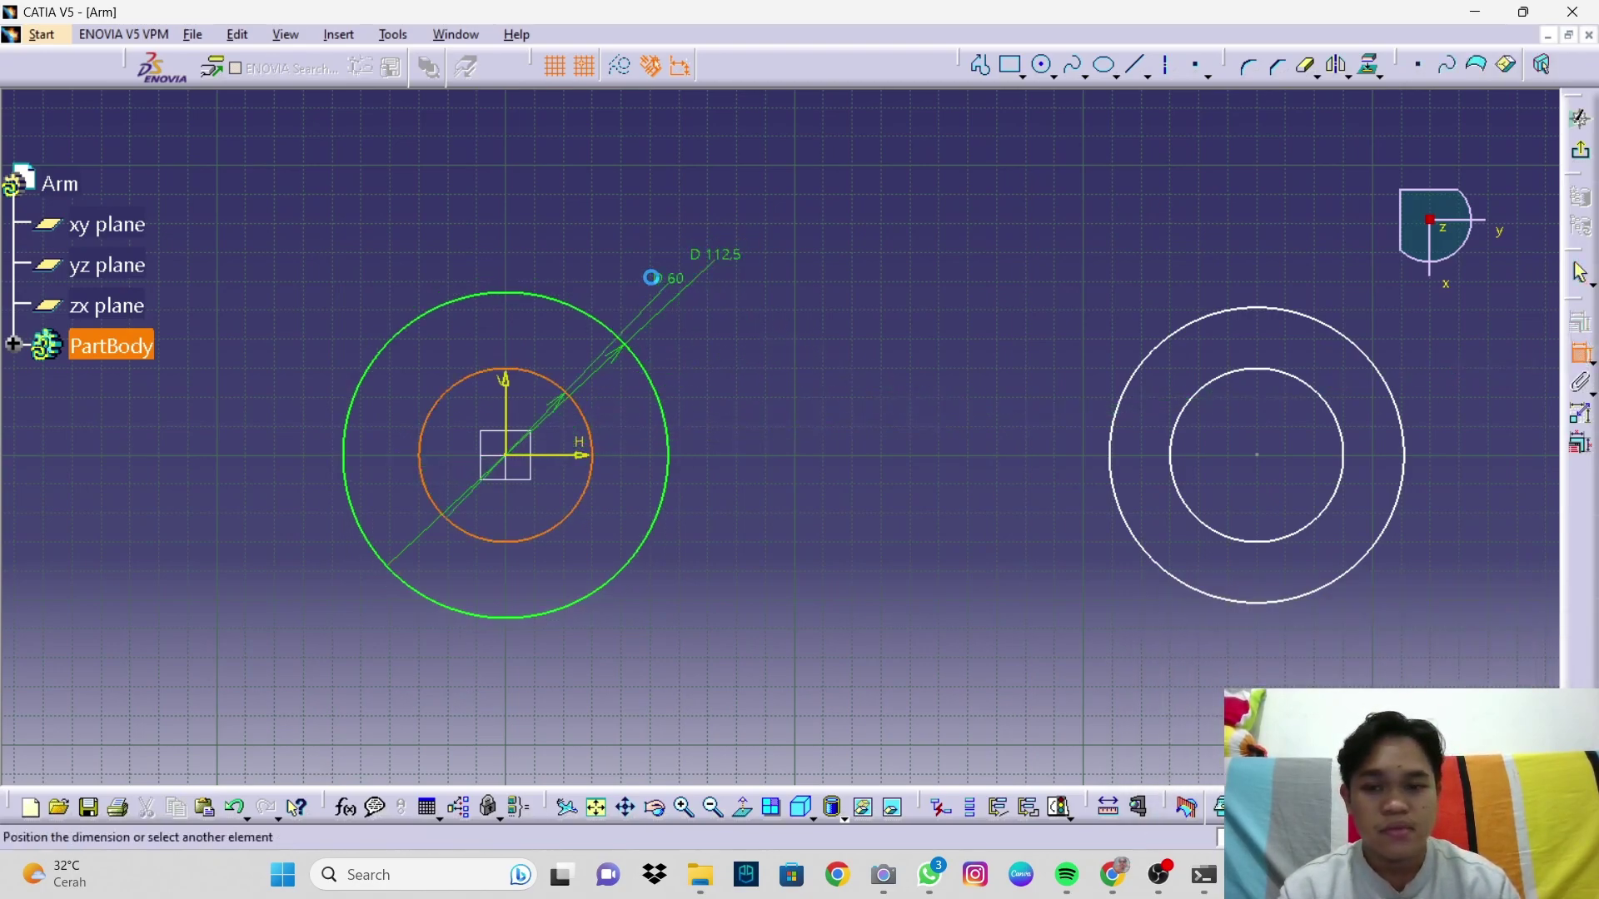
left_click(607, 252)
double_click(608, 263)
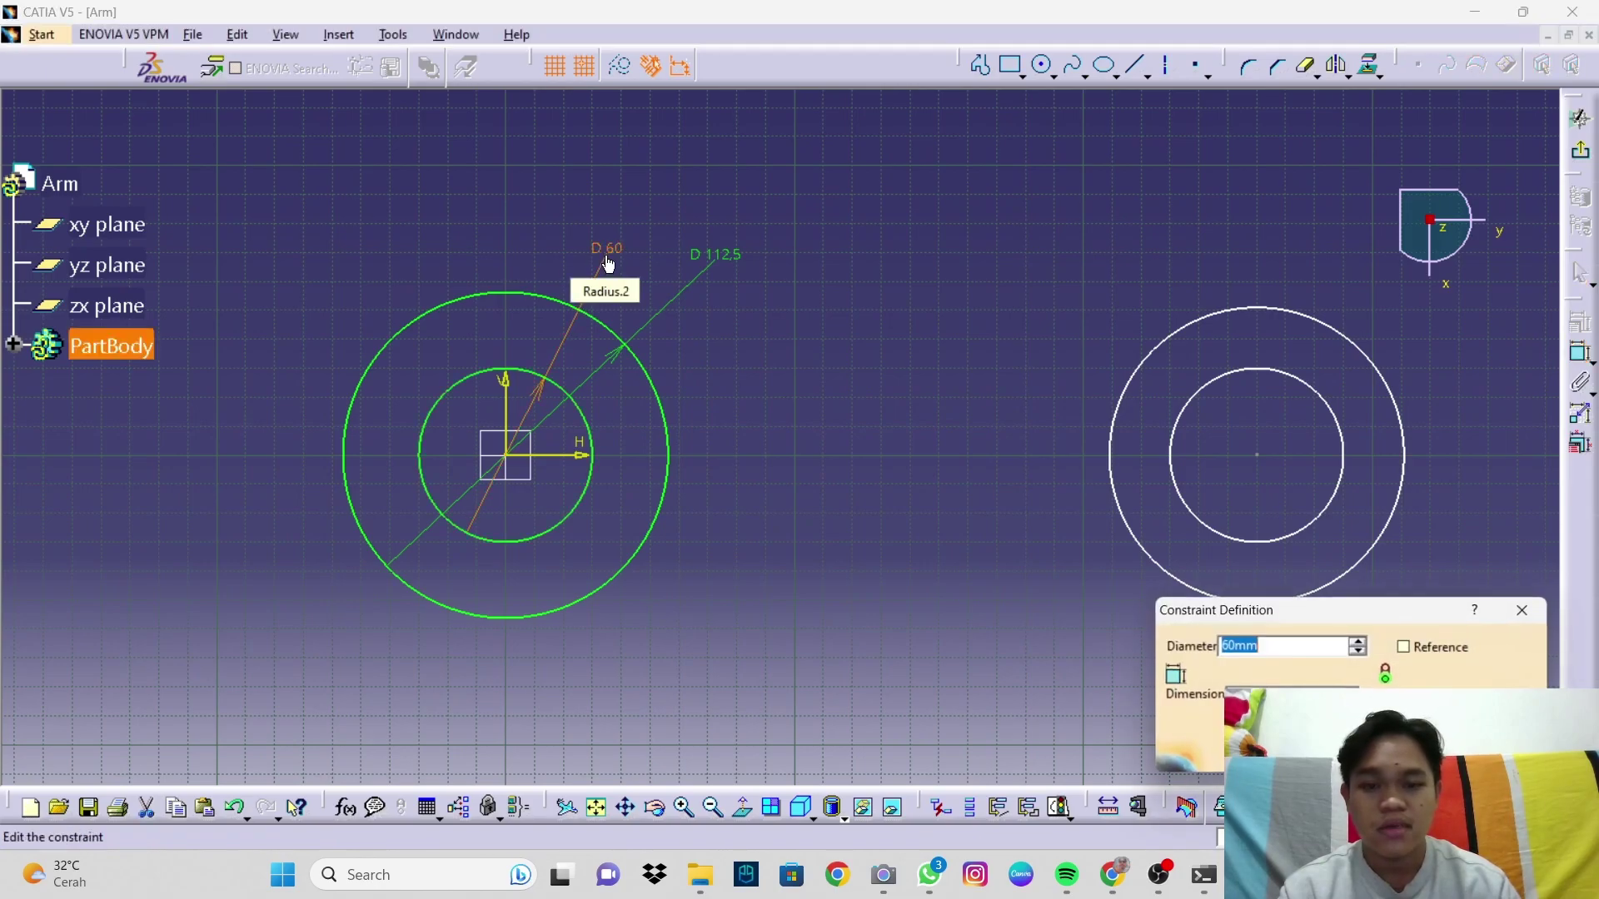
type("56.3")
key("Return")
Step: Dimension the right circles to diameters 87.5 and 43.8
left_click(1582, 354)
left_click(1276, 313)
left_click(1063, 265)
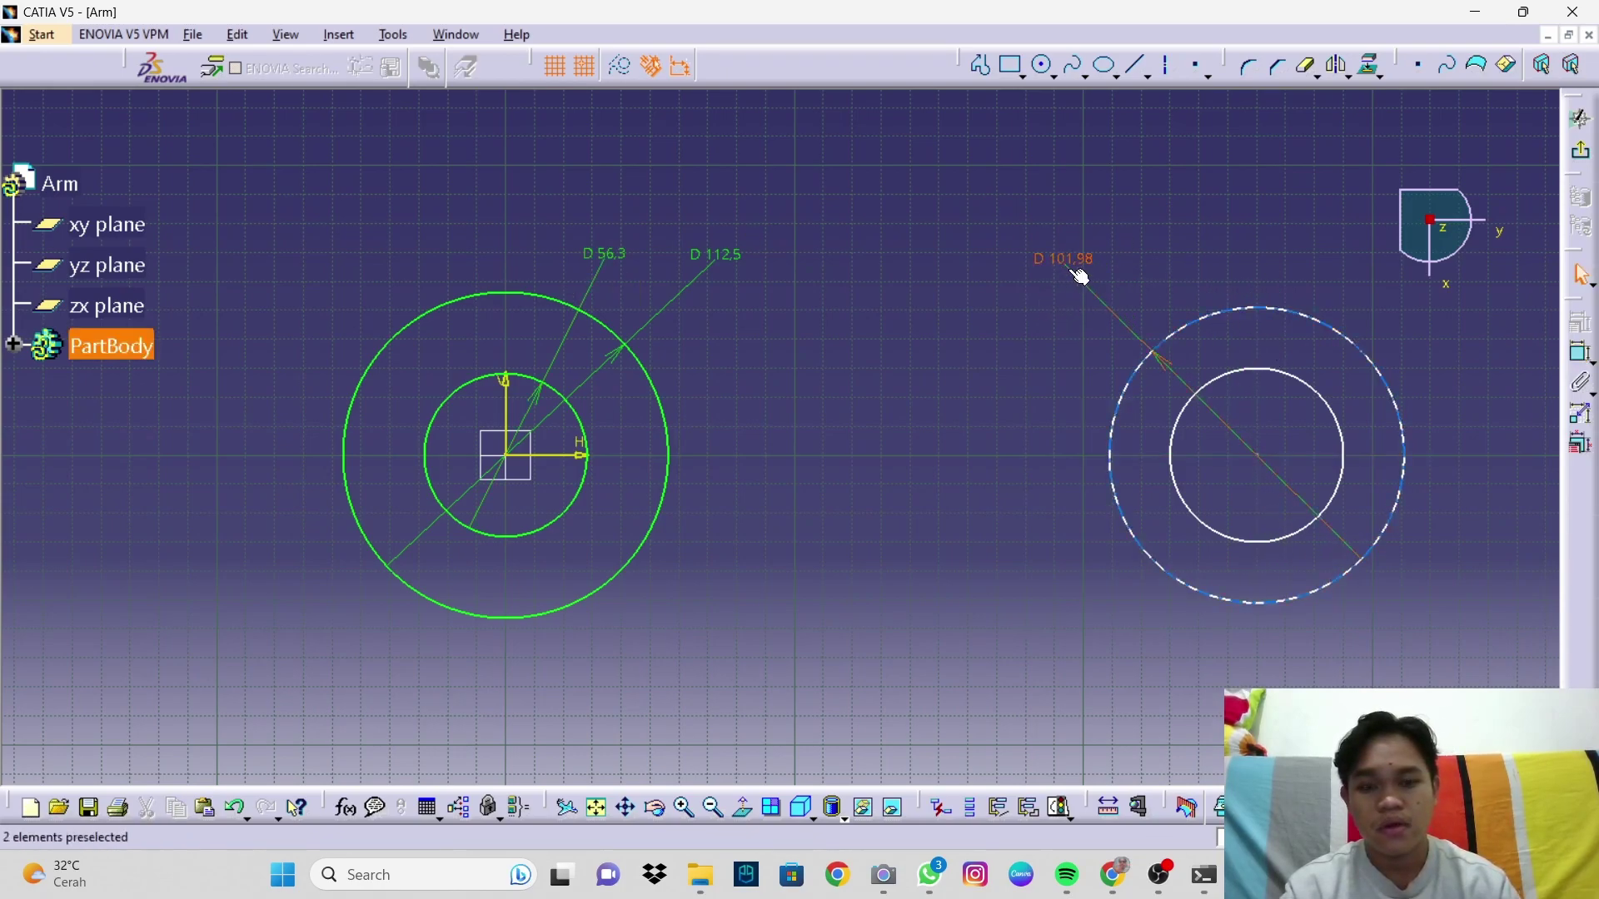
double_click(1061, 260)
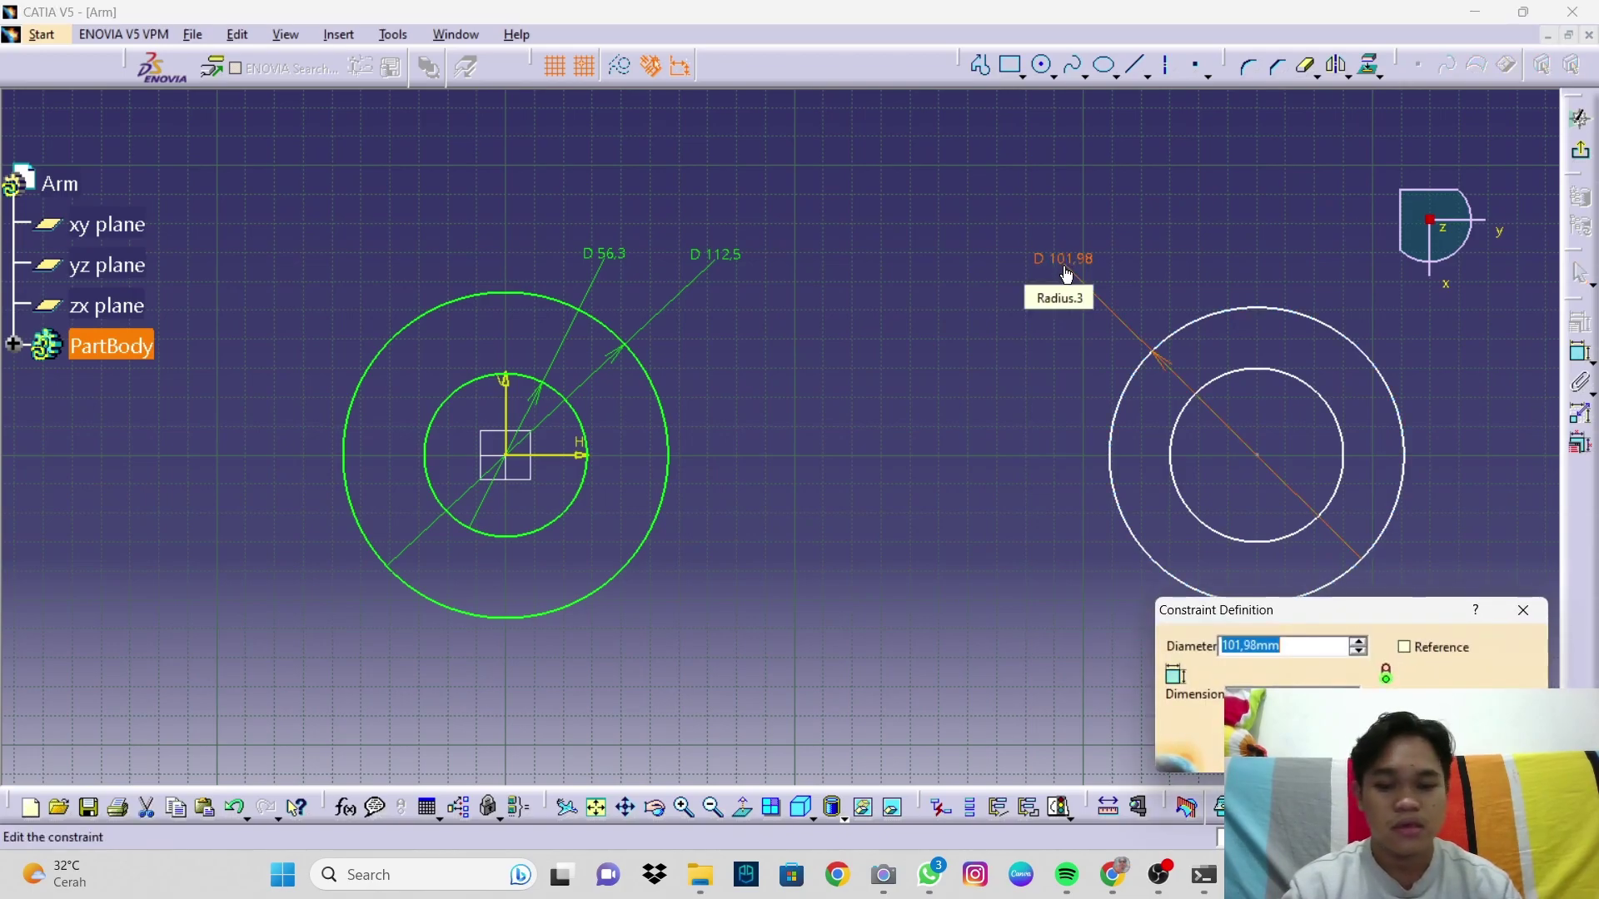
type("87.5")
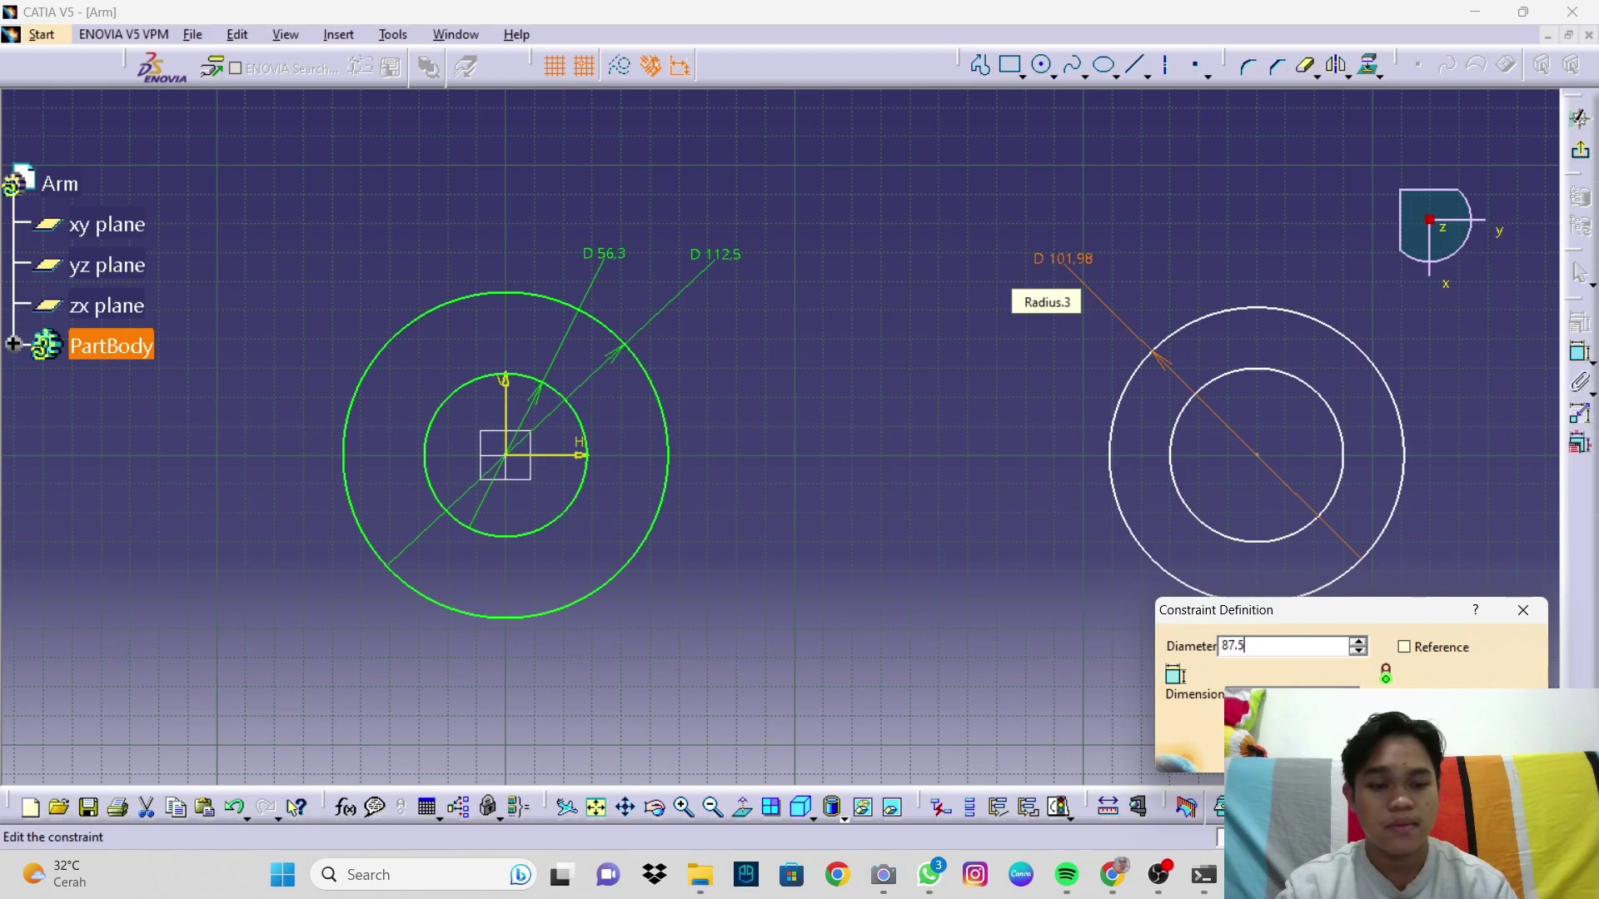
key("Return")
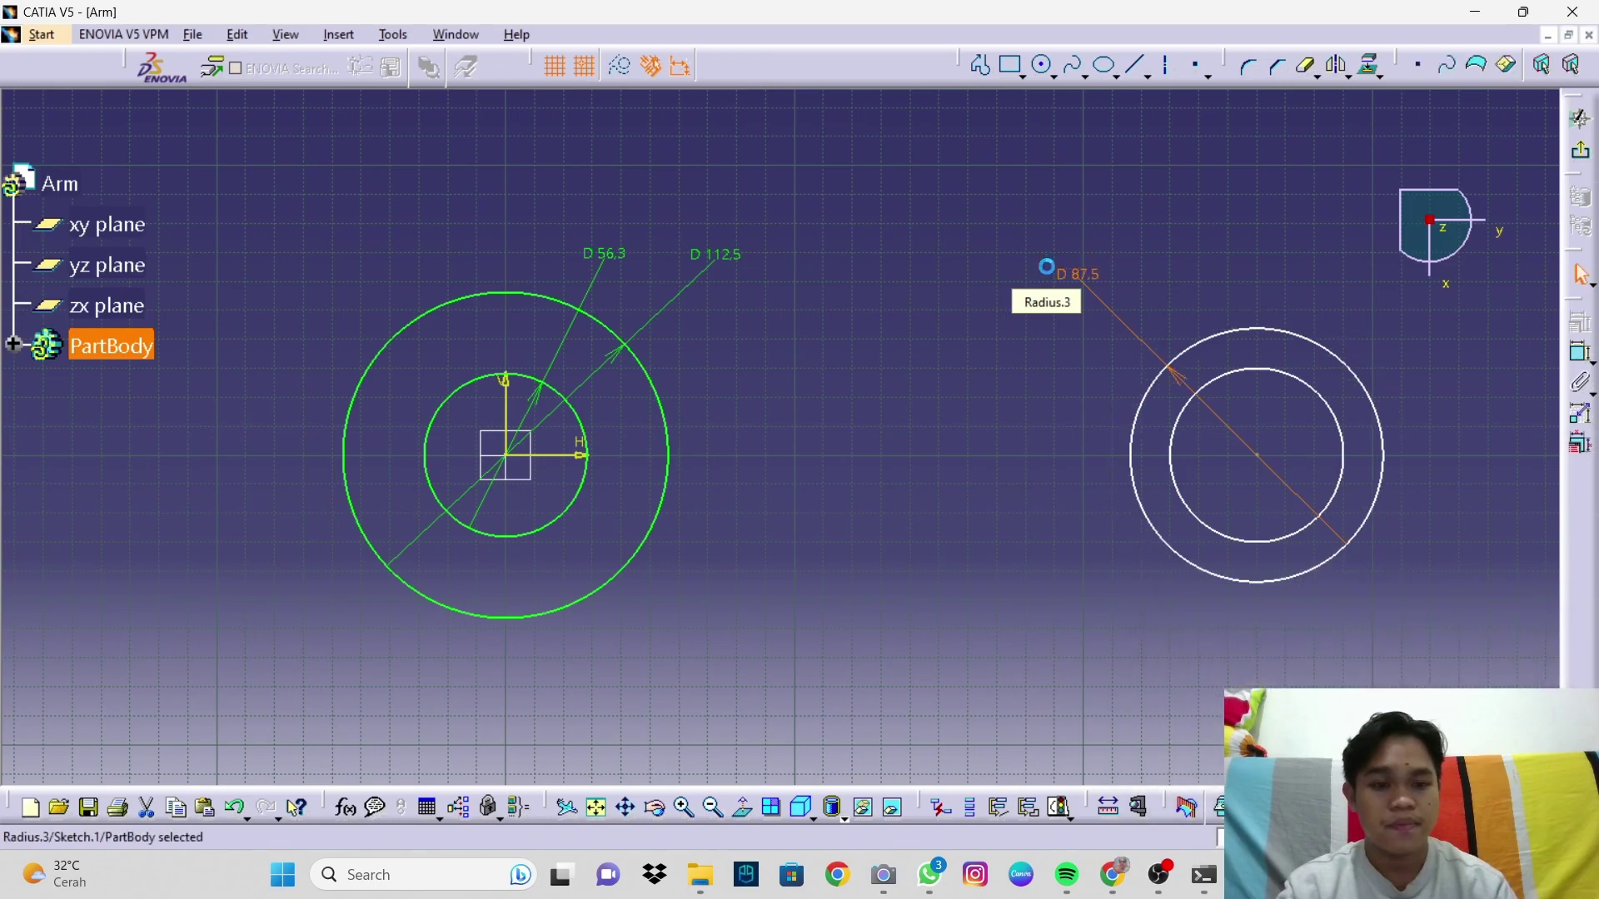
left_click(1320, 404)
left_click(1323, 292)
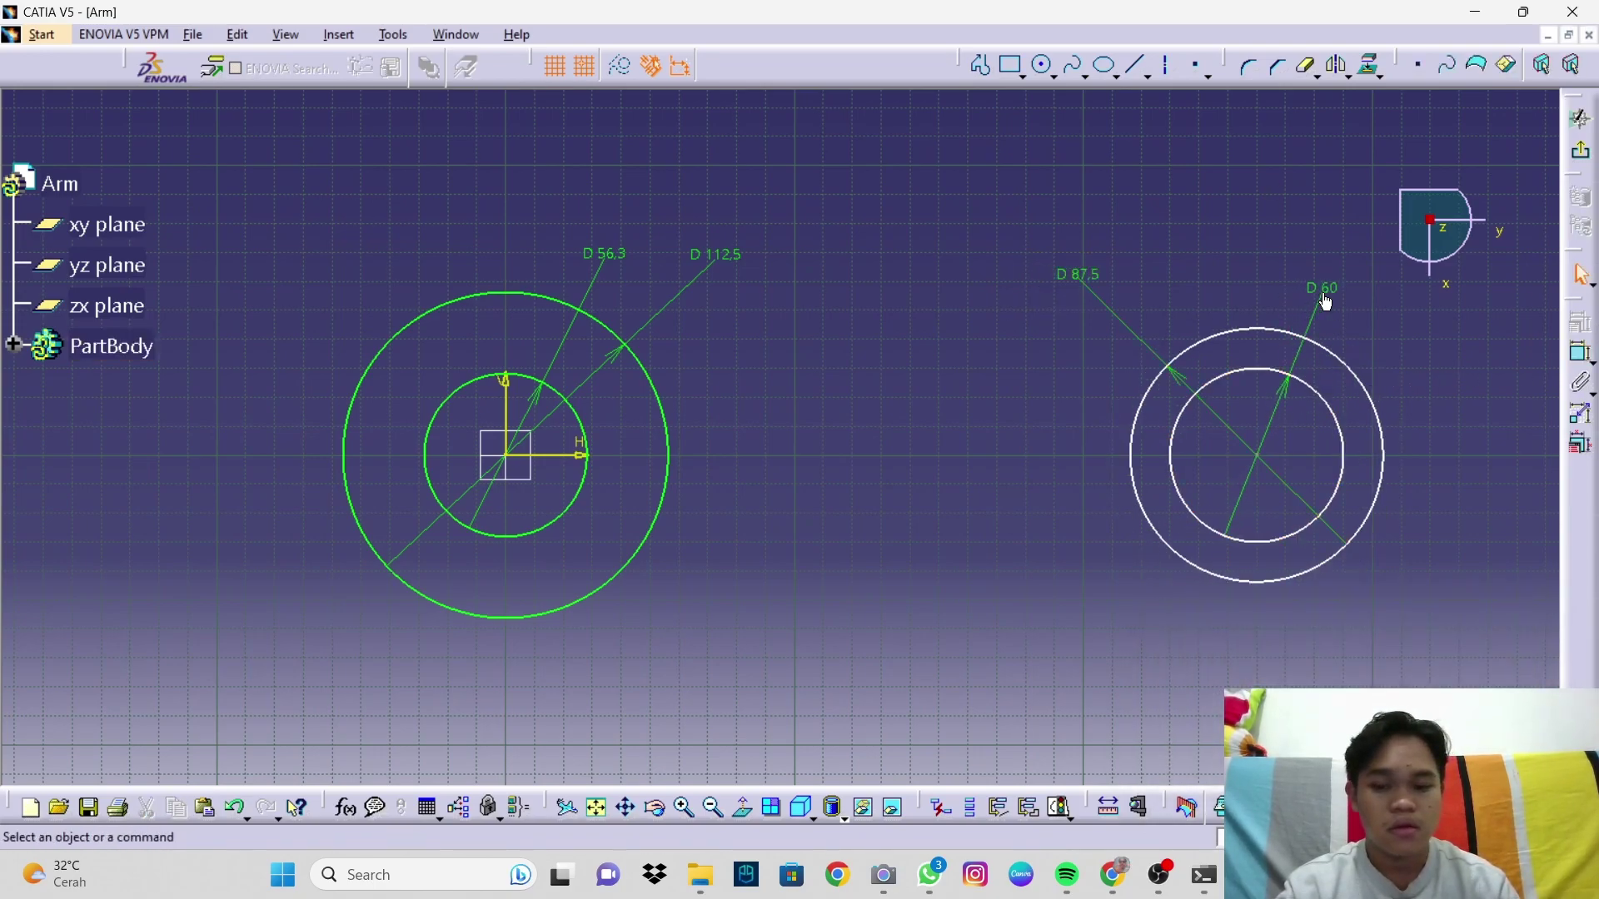
double_click(1323, 298)
type("43")
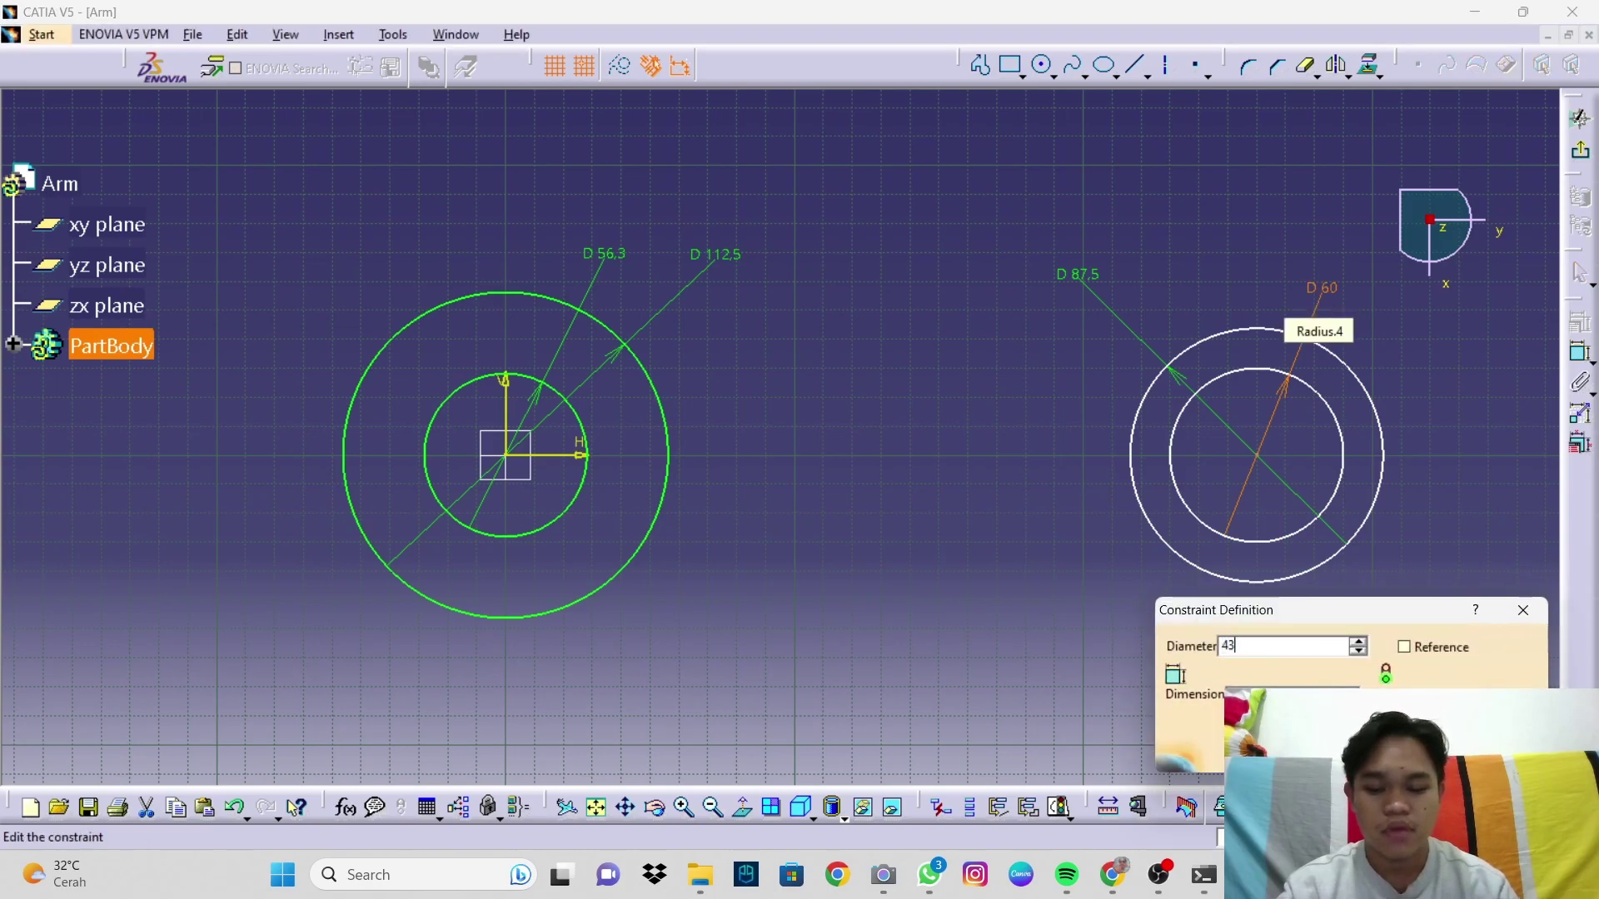
type(".8")
key("Return")
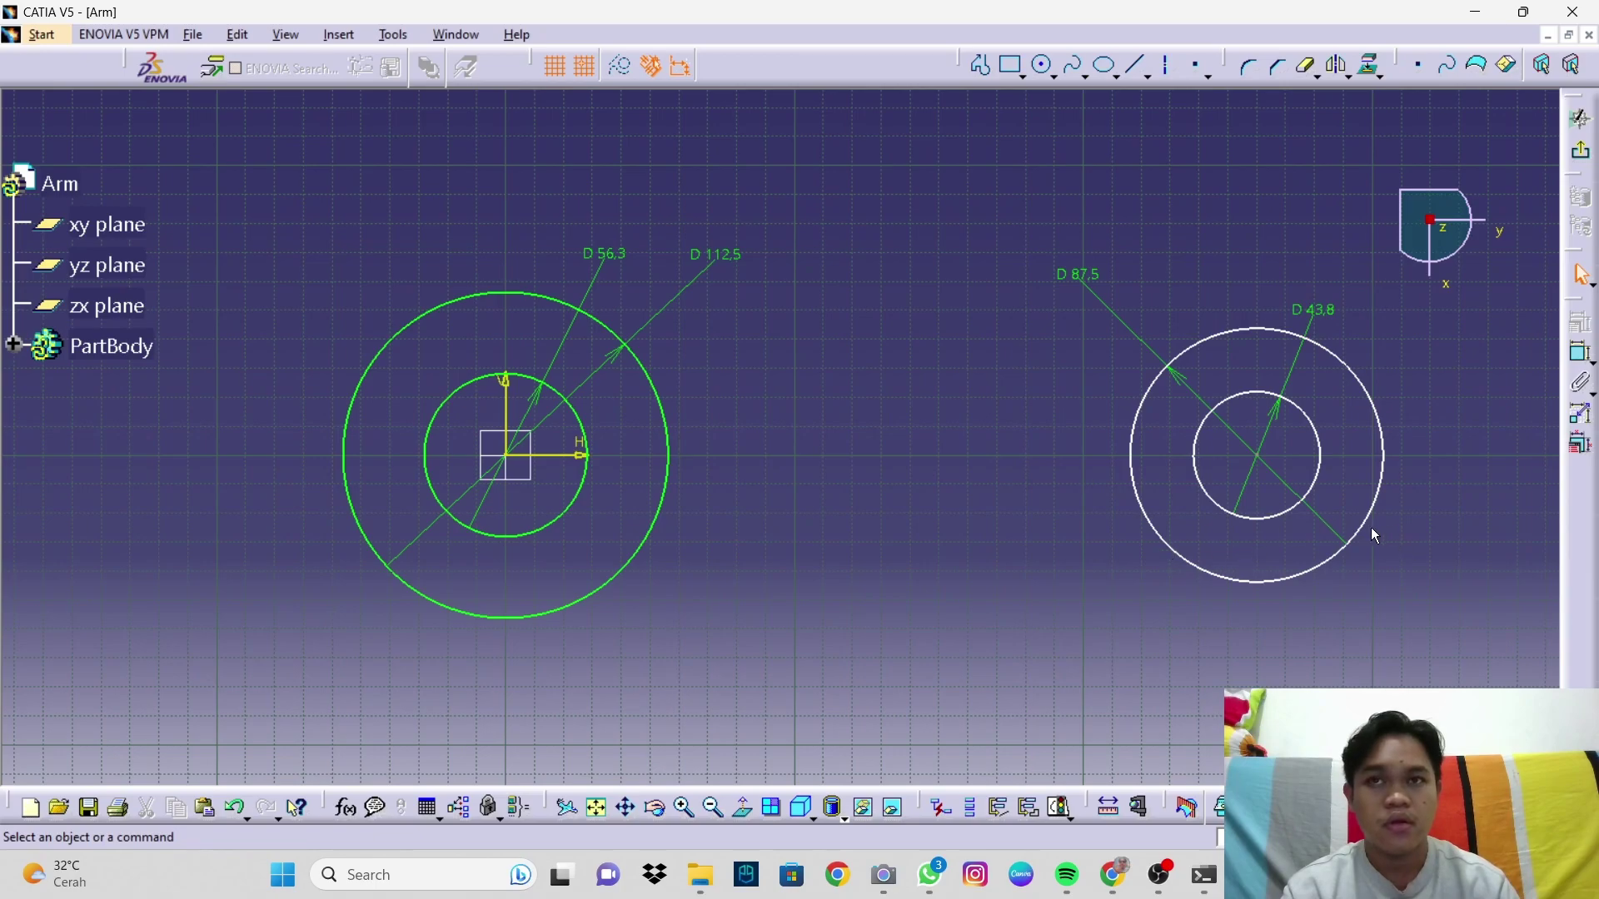
Step: Pad the circle sketch with mirrored extent, length 62,5/2 (31.25 mm per side)
left_click(1583, 156)
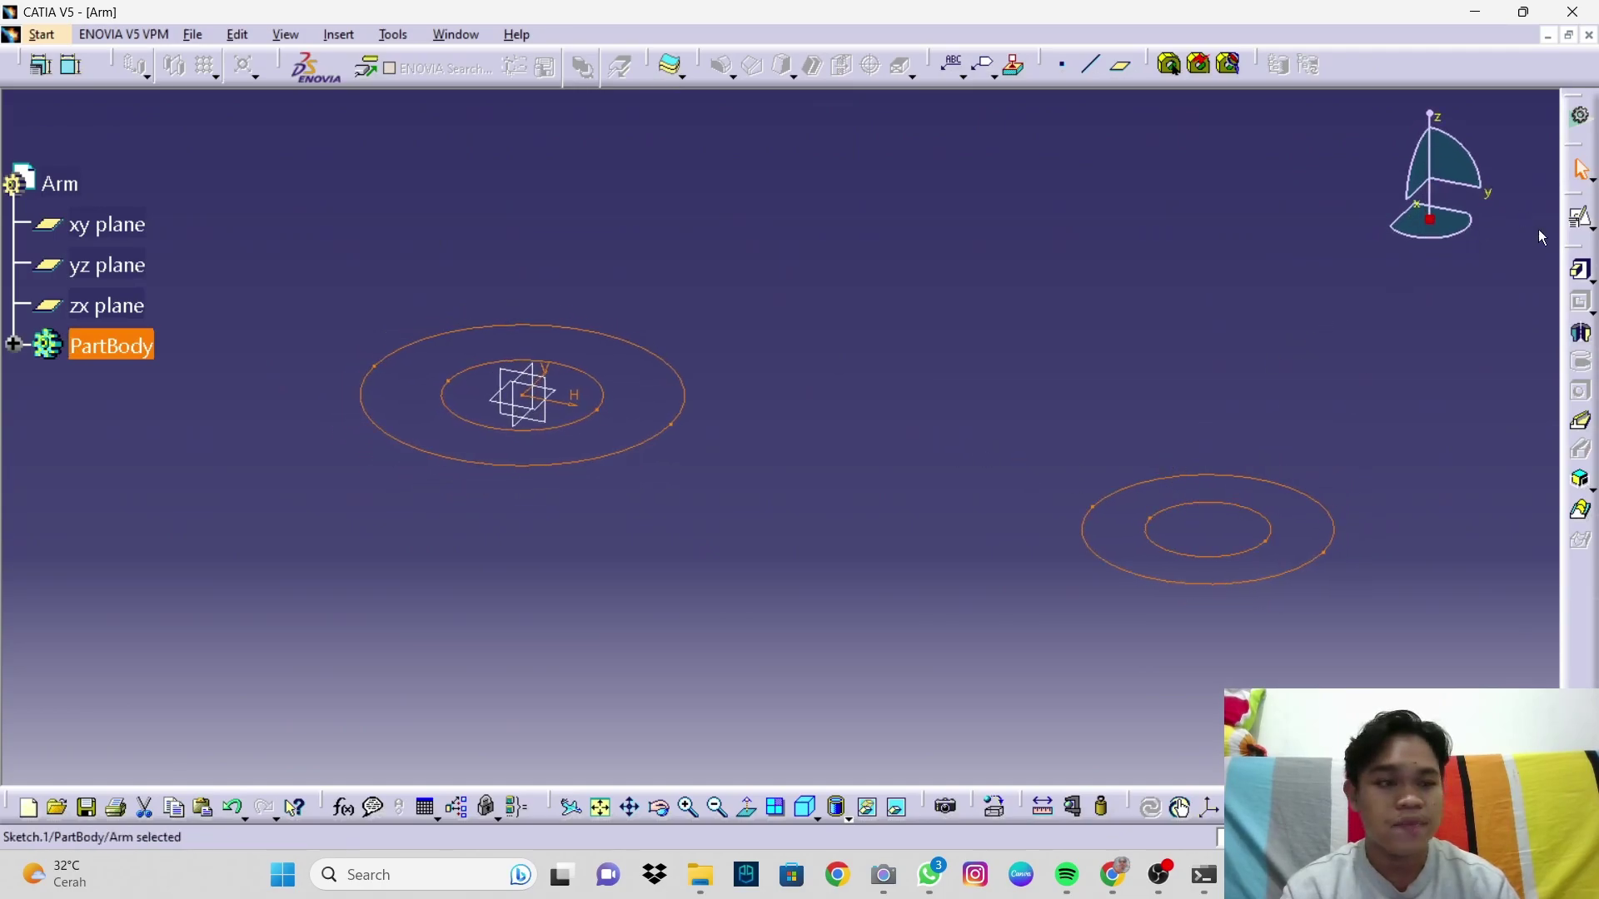
left_click(1581, 269)
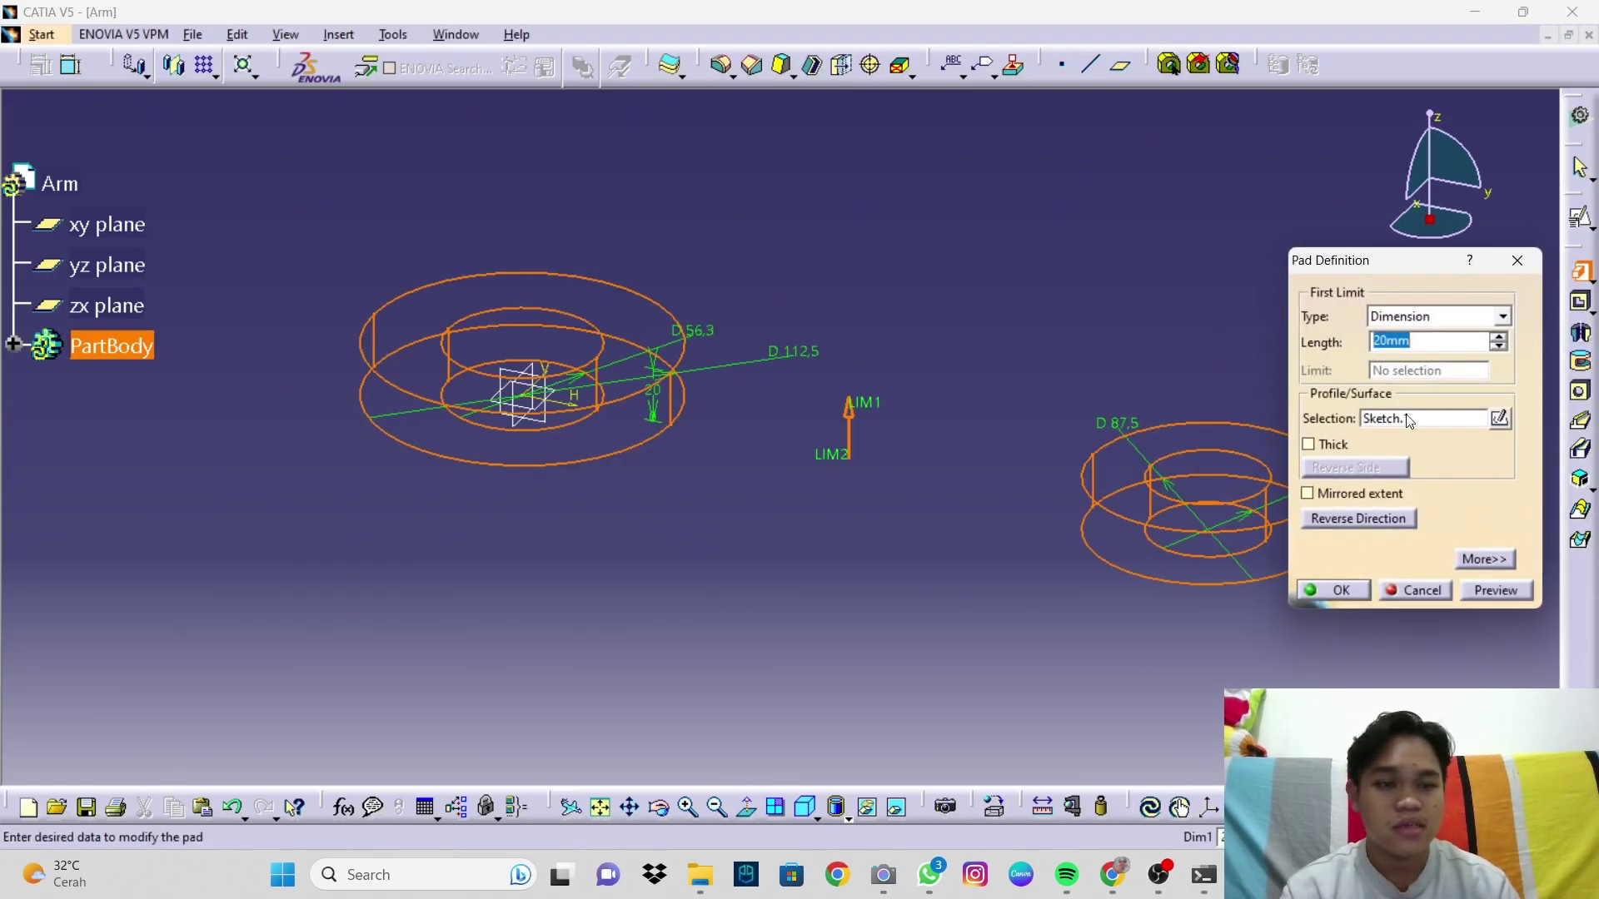
left_click(1316, 497)
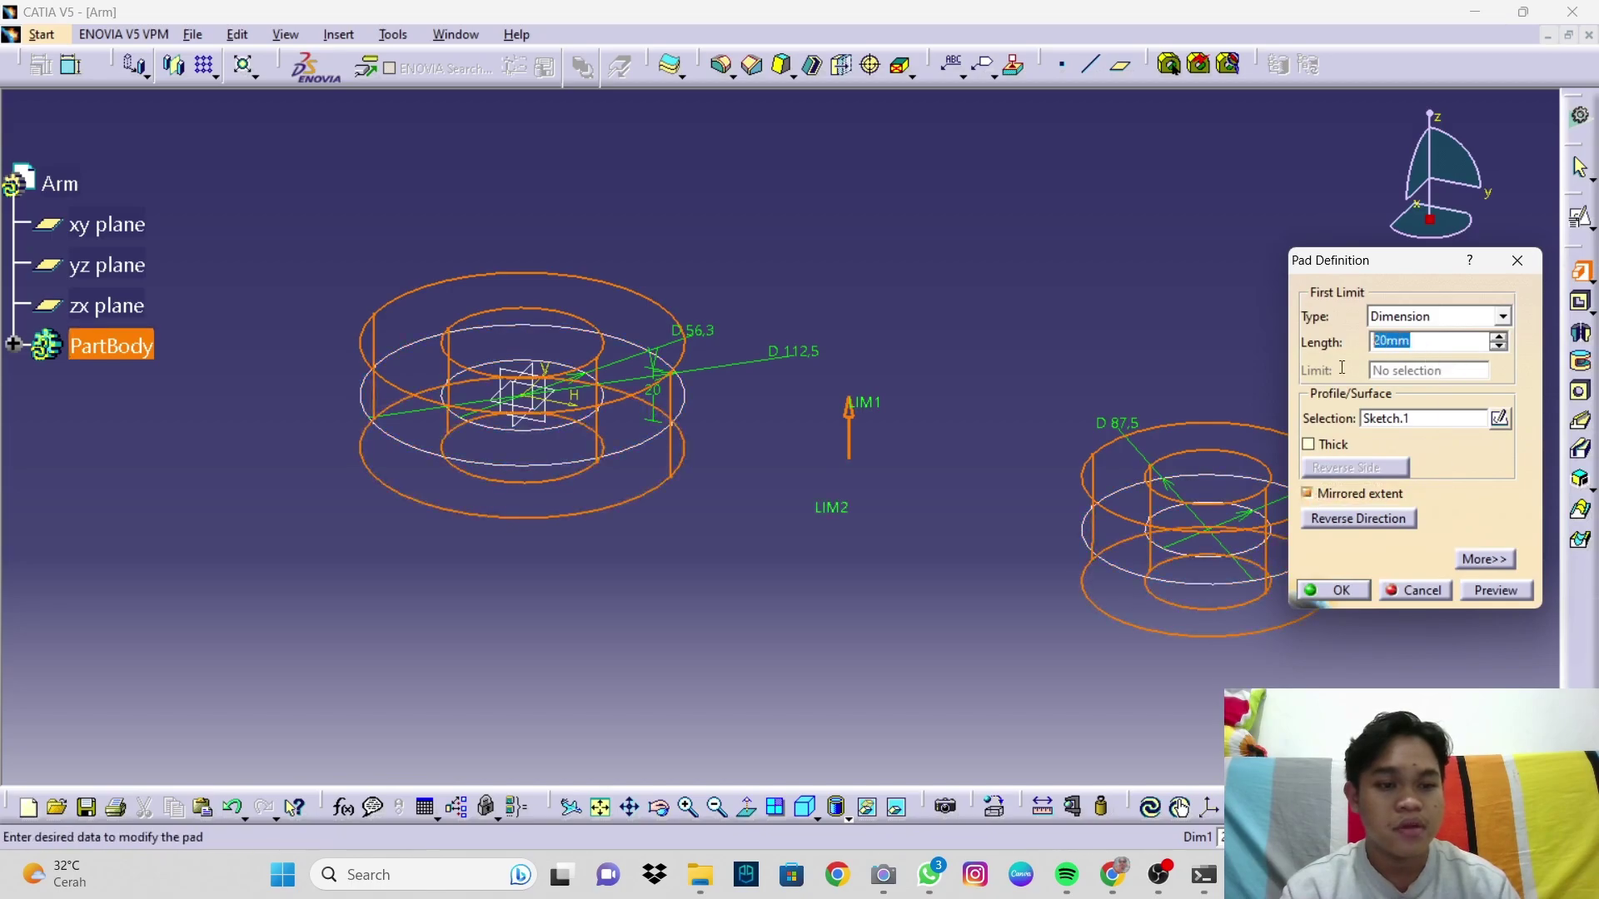
type("62")
type(",5")
type("/")
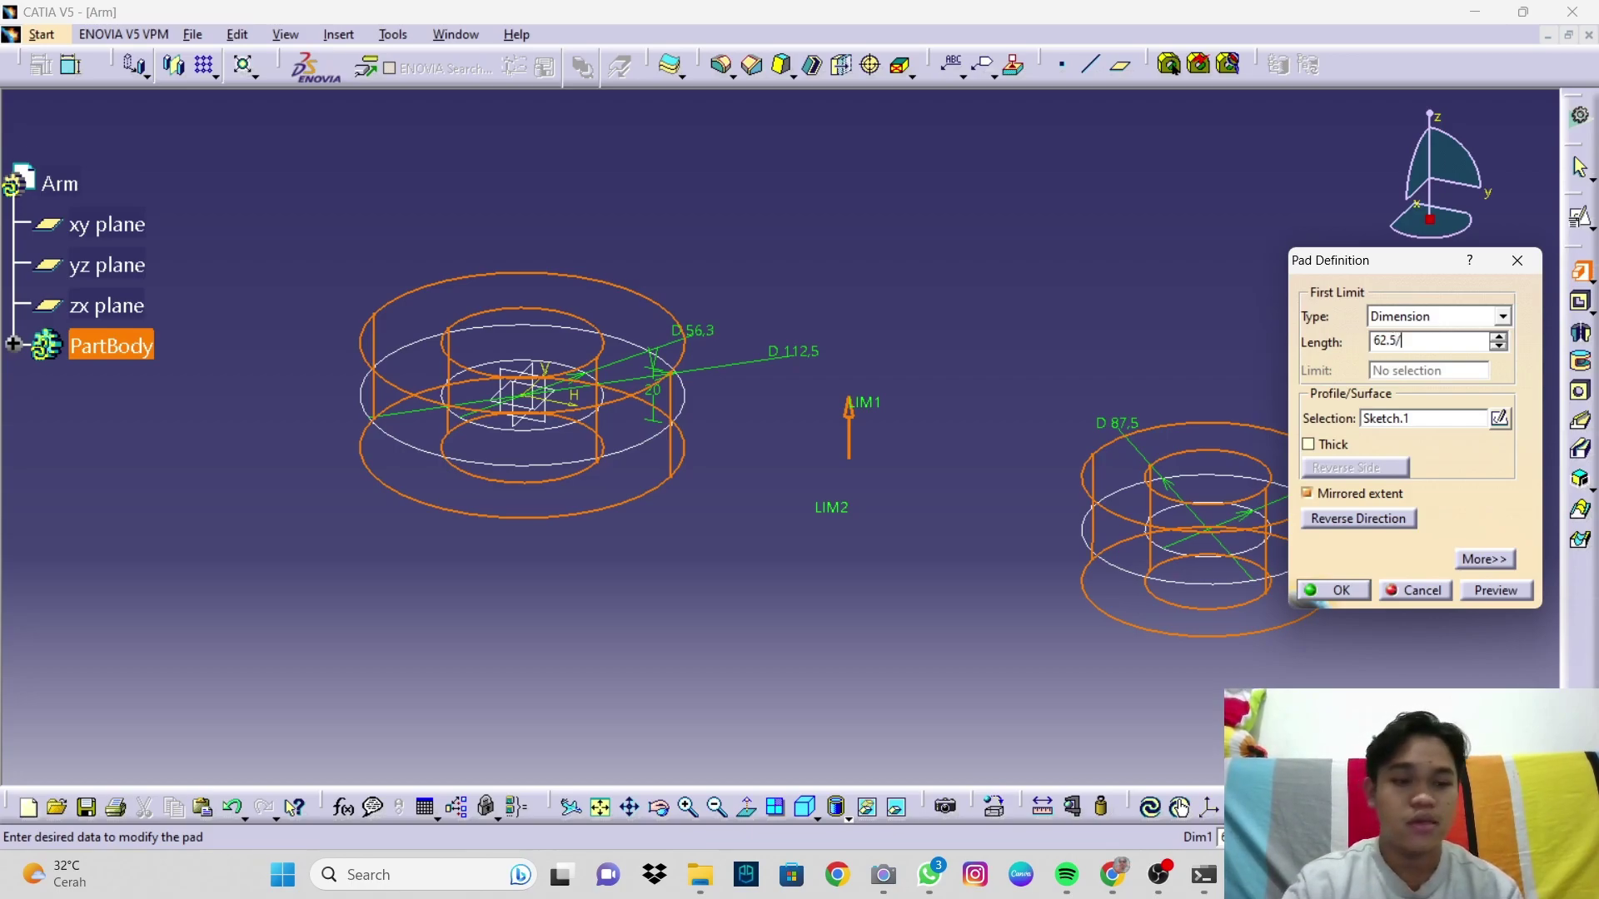
type("2")
left_click(1519, 591)
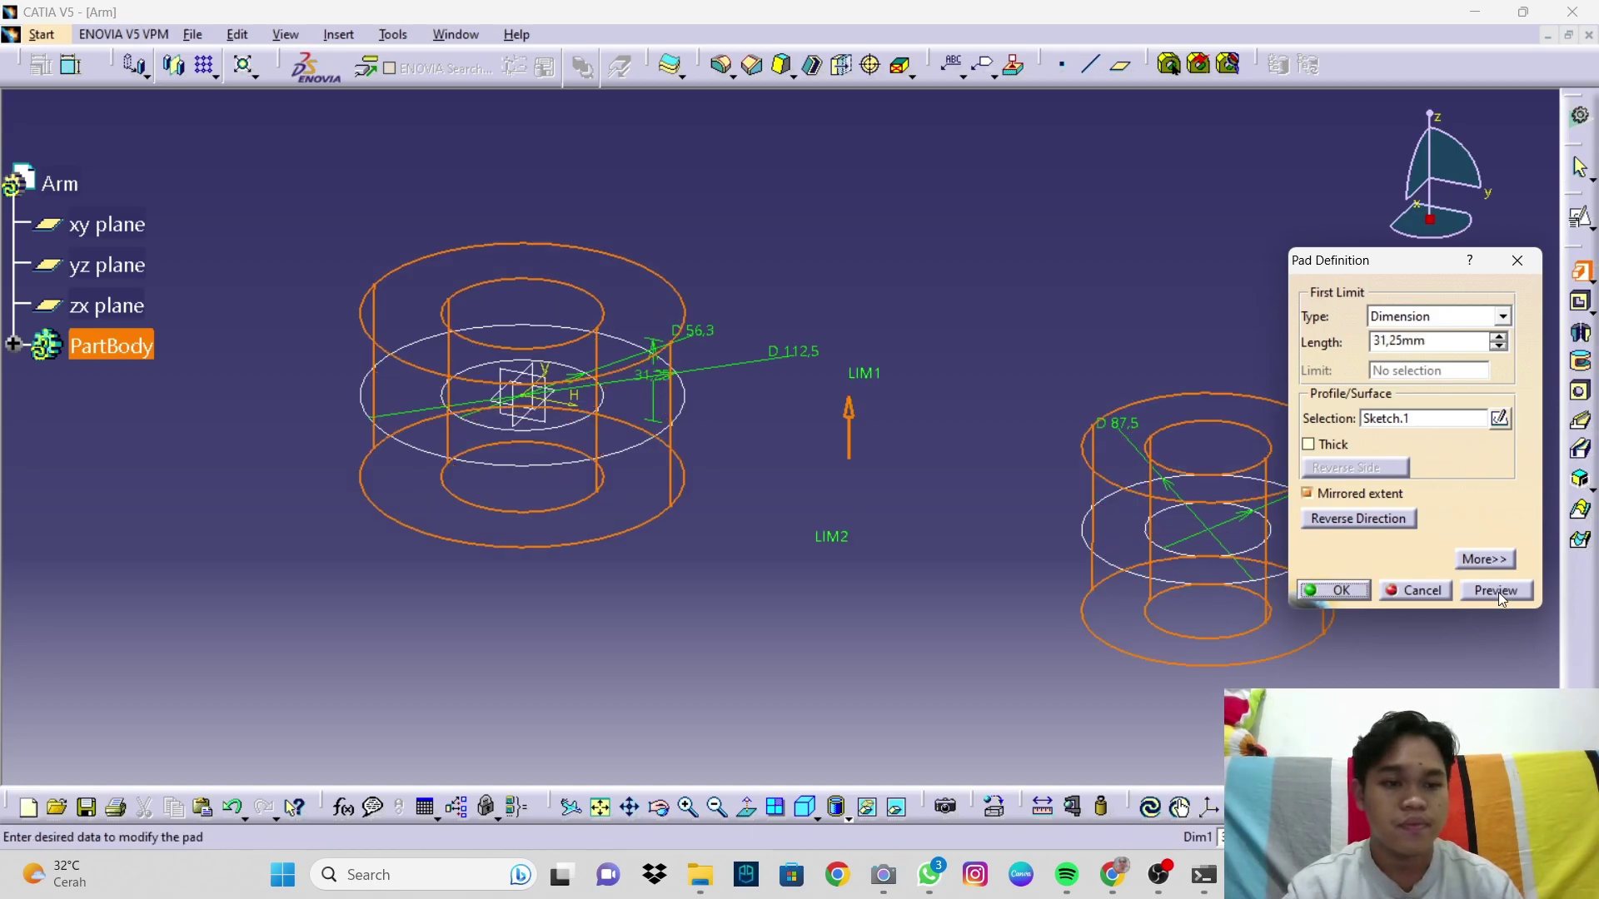
middle_click_drag(1100, 583, 996, 562)
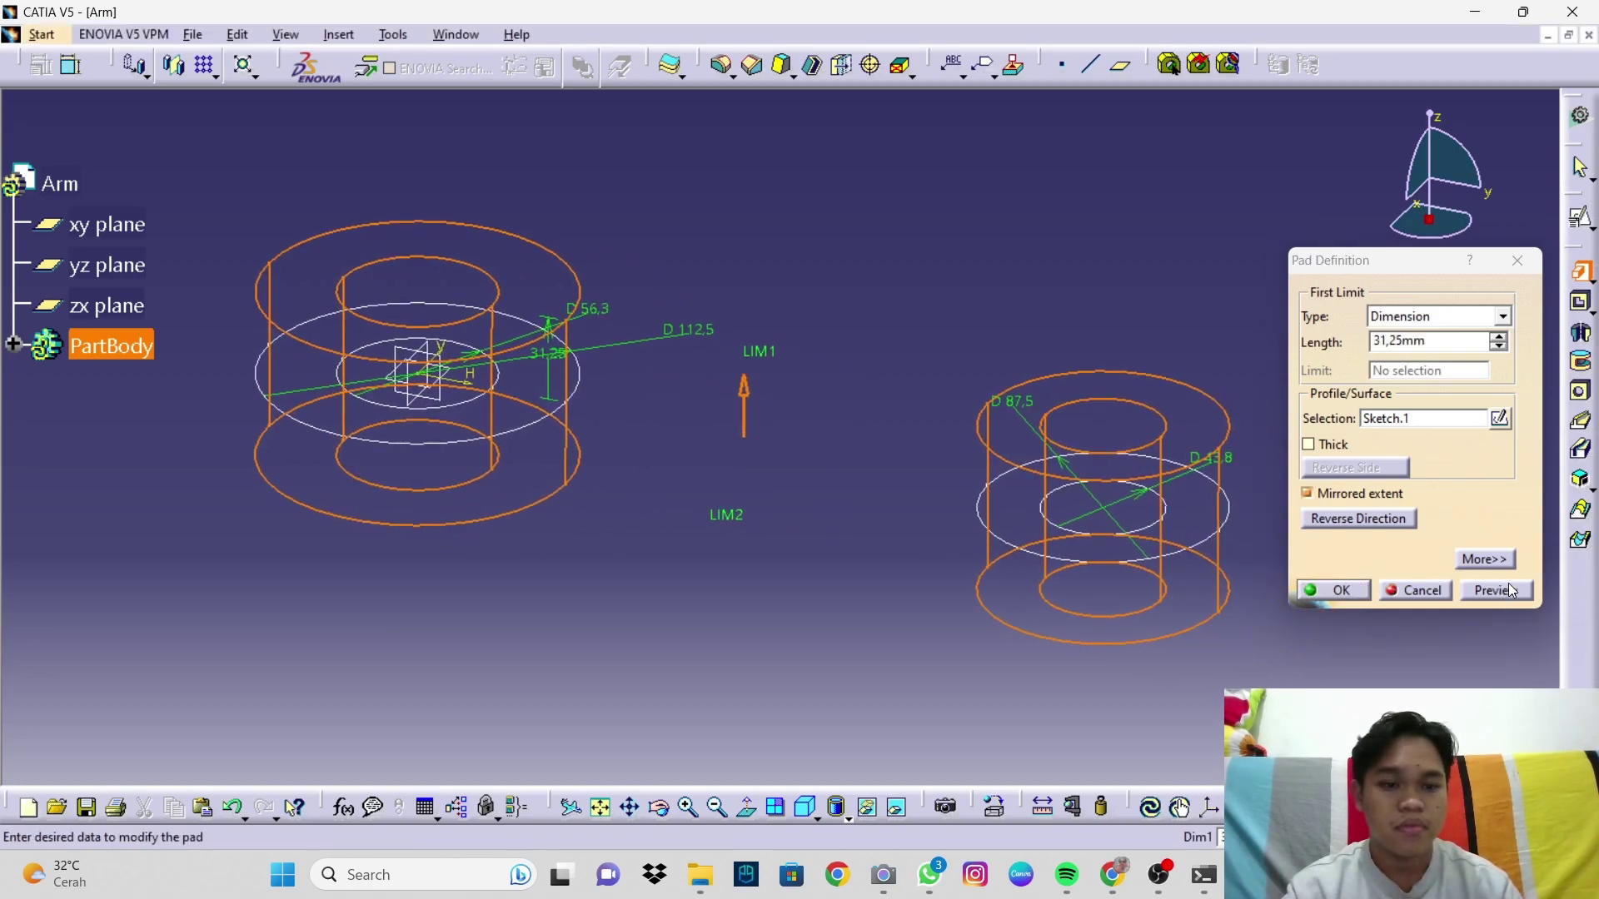
left_click(1333, 591)
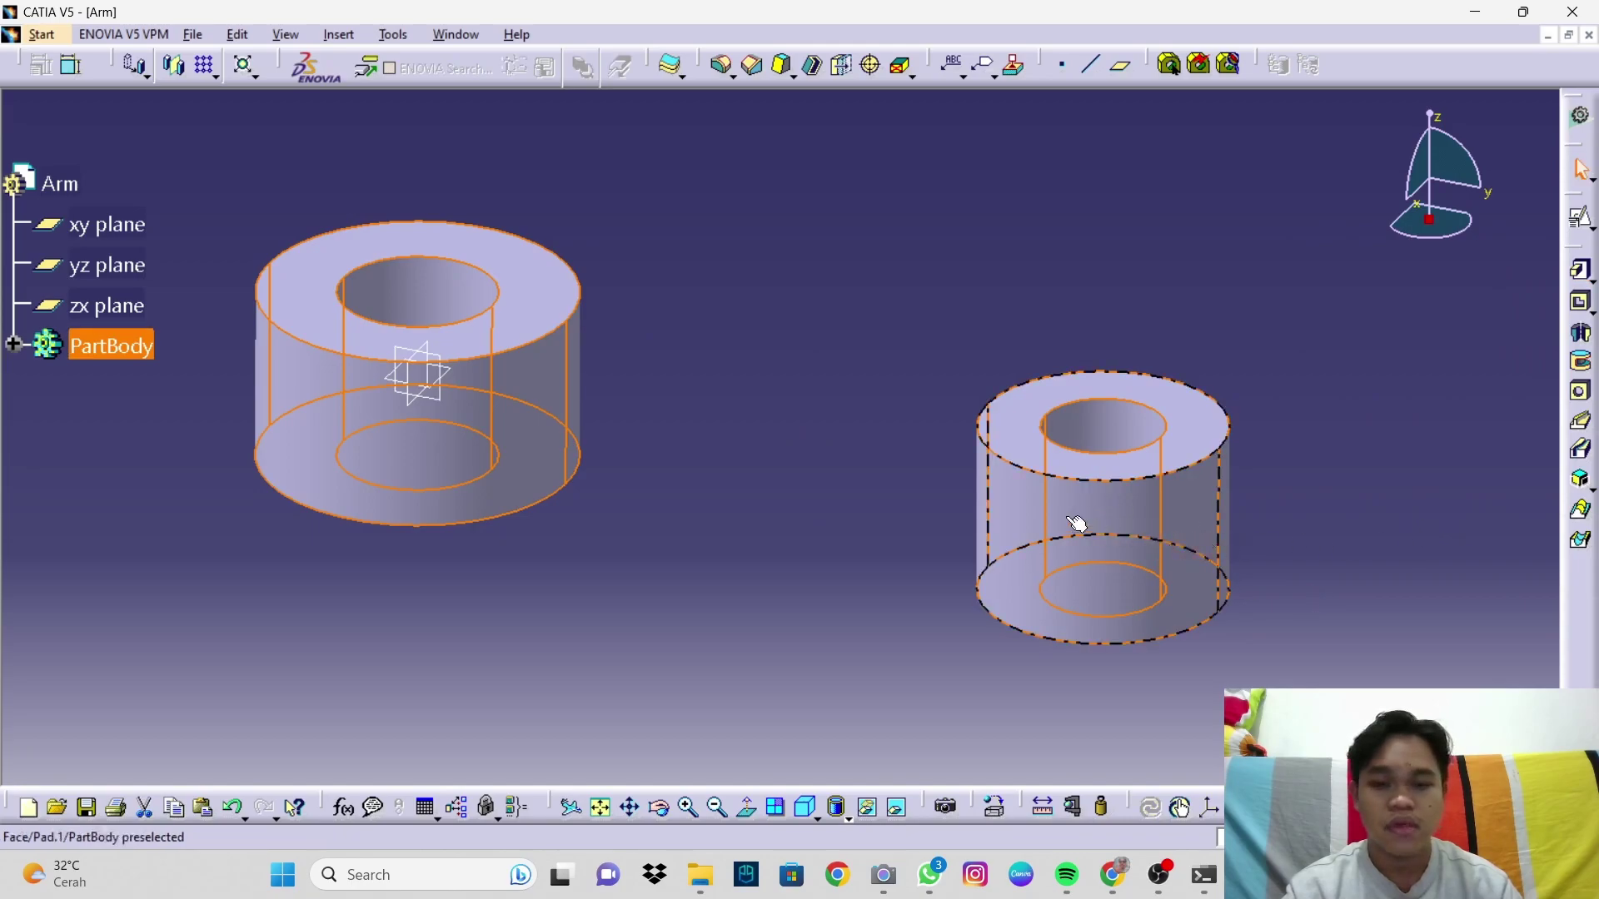
left_click(981, 414)
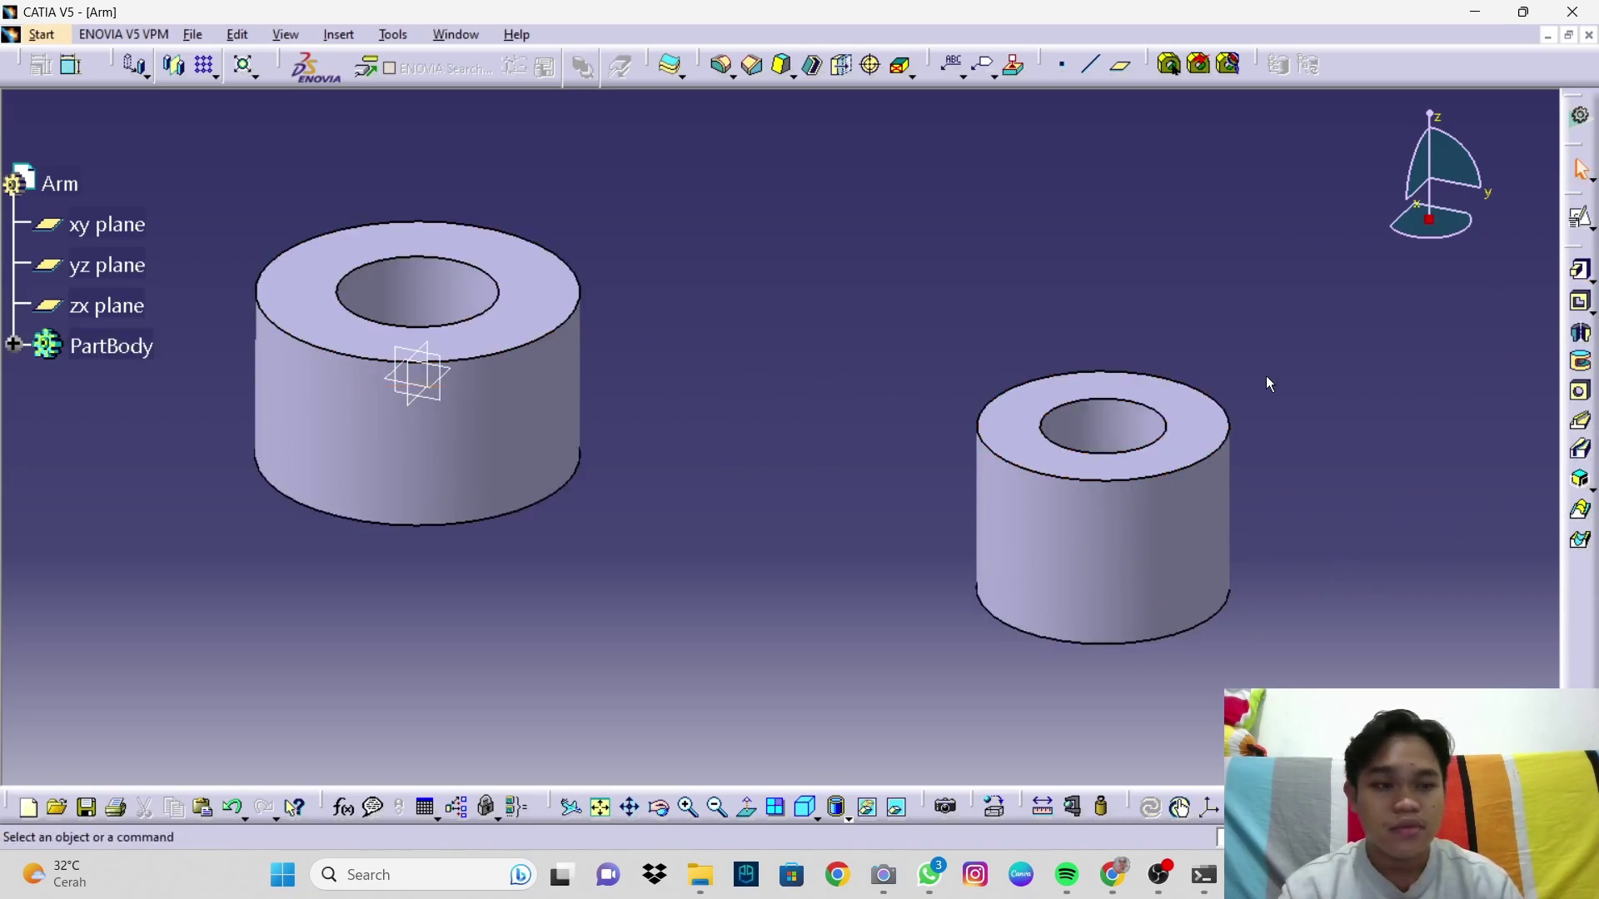
Step: Open a new sketch on the xy plane from an isometric view
left_click(805, 807)
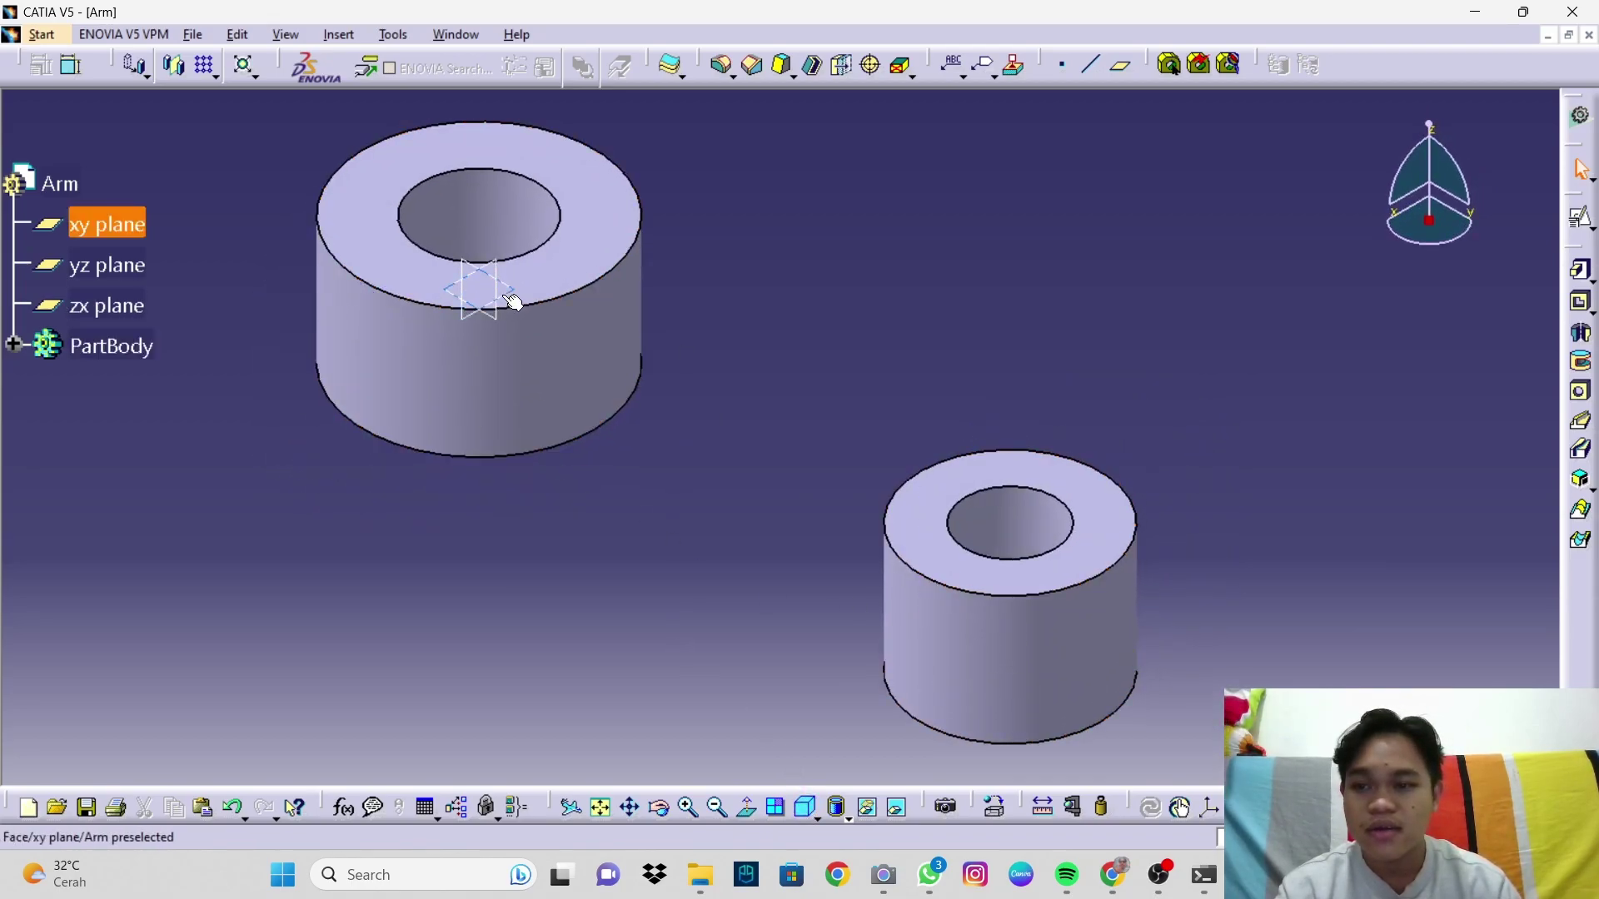
left_click(514, 302)
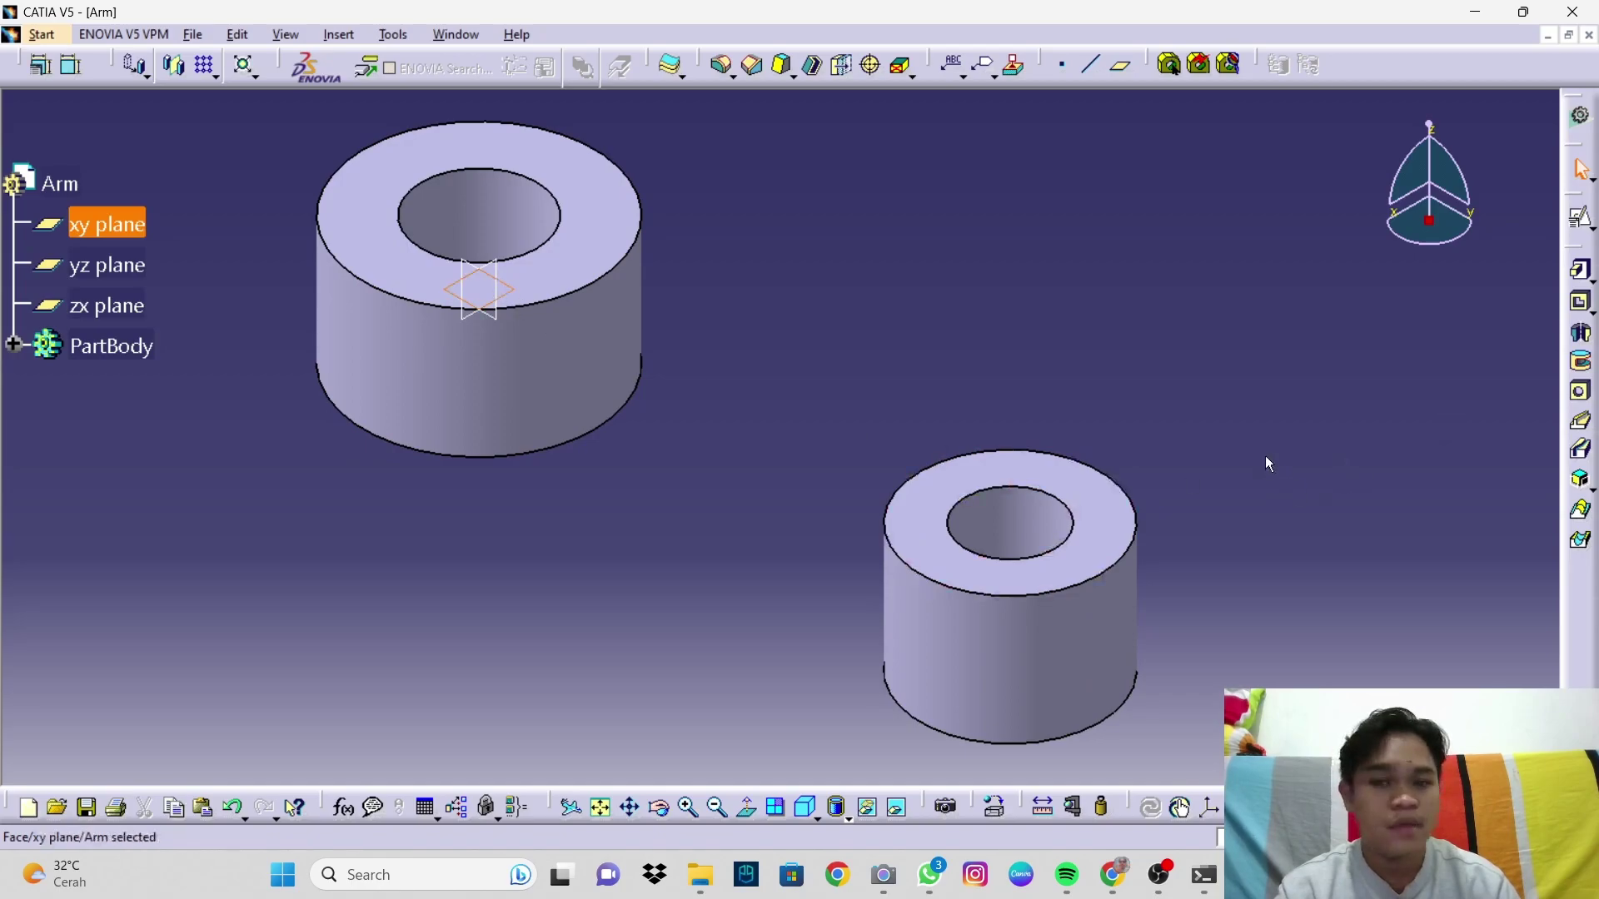
left_click(1579, 218)
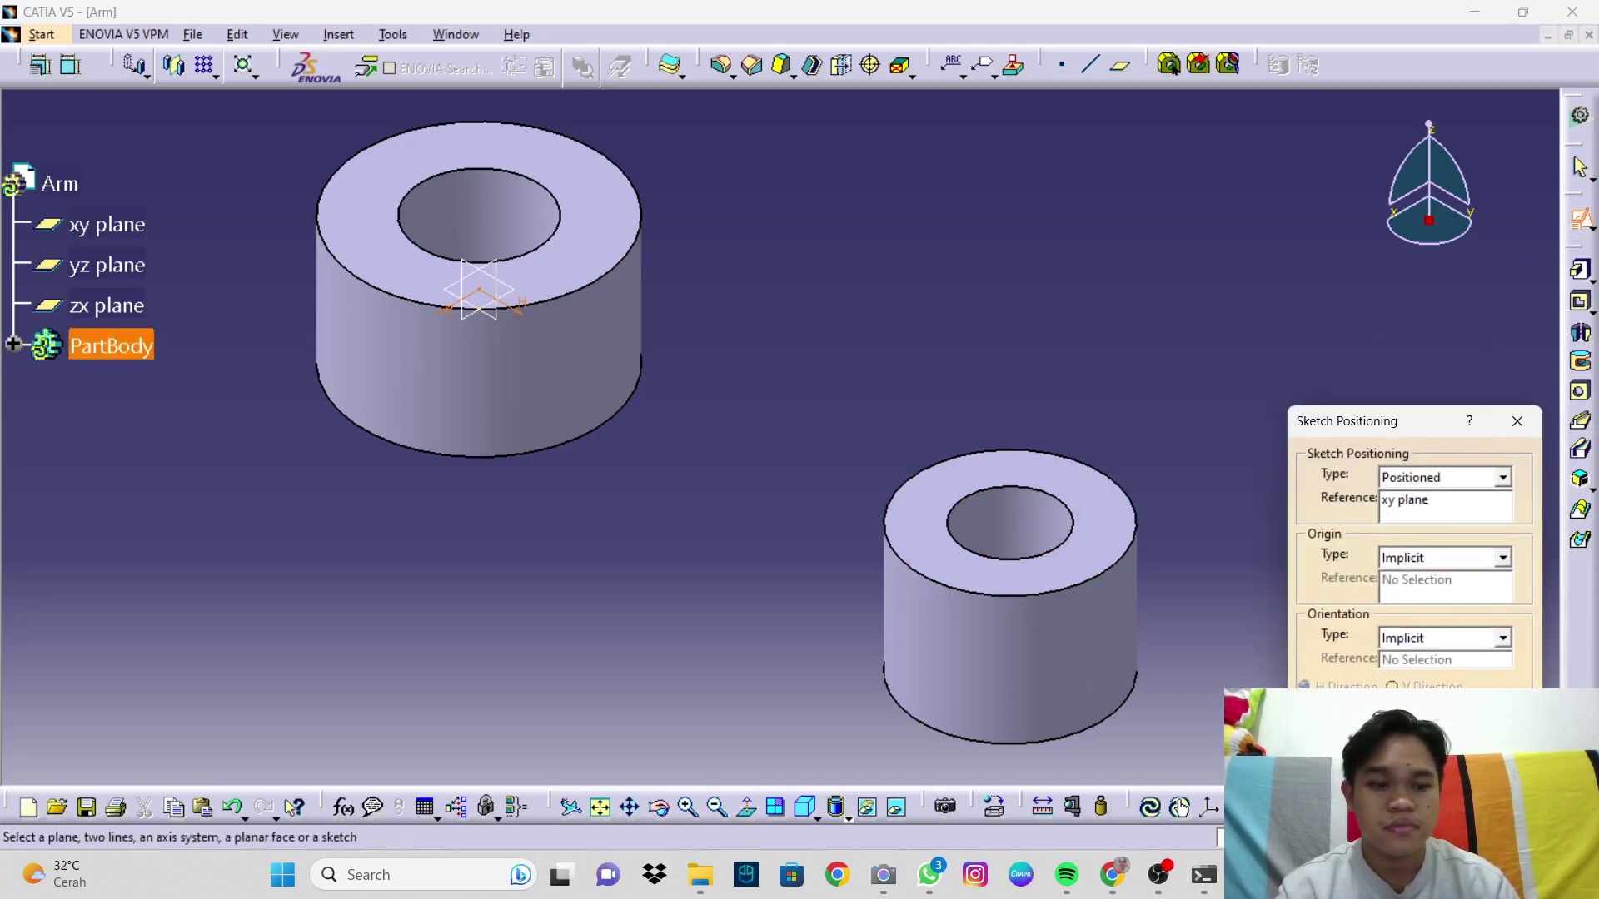
key("Return")
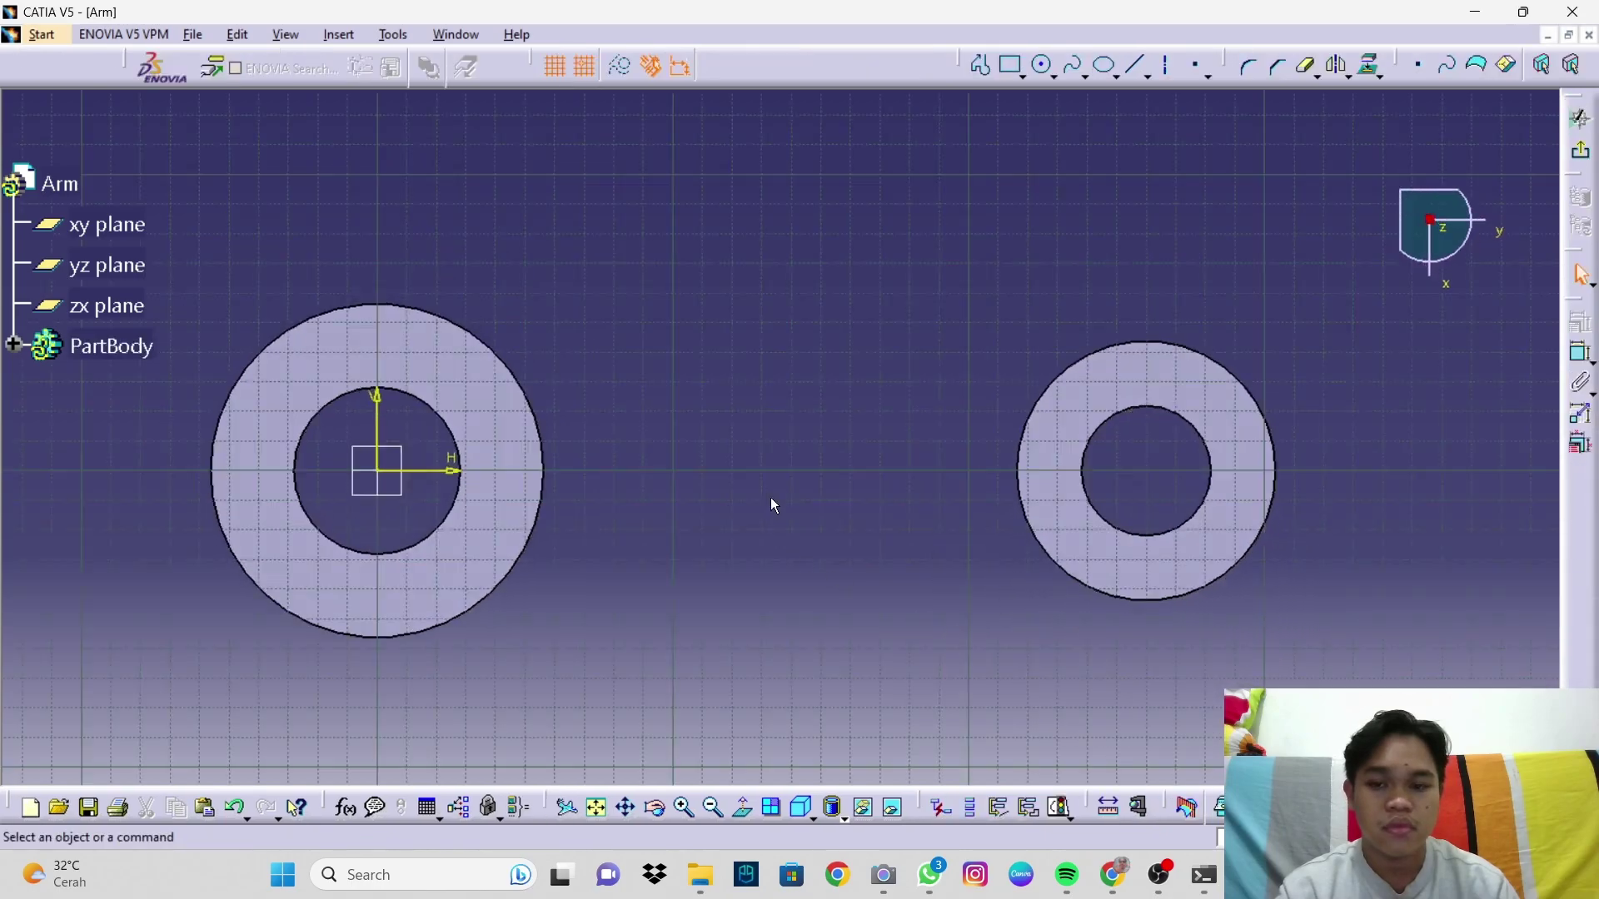
Step: Project the outer edges of both rings into the sketch
middle_click(895, 478)
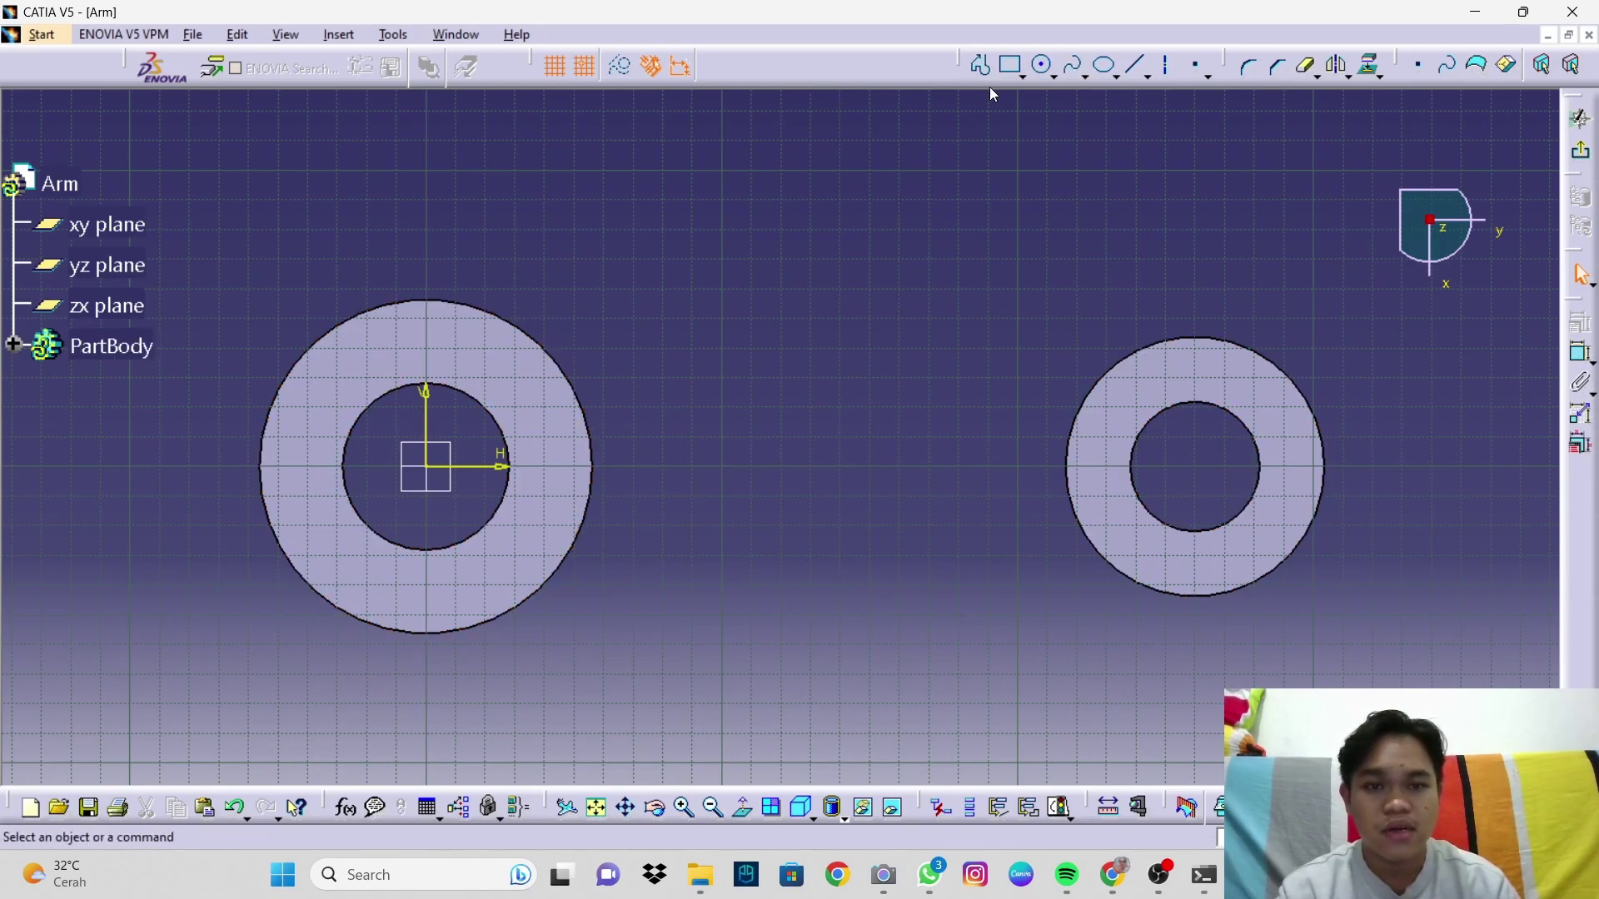
left_click(980, 65)
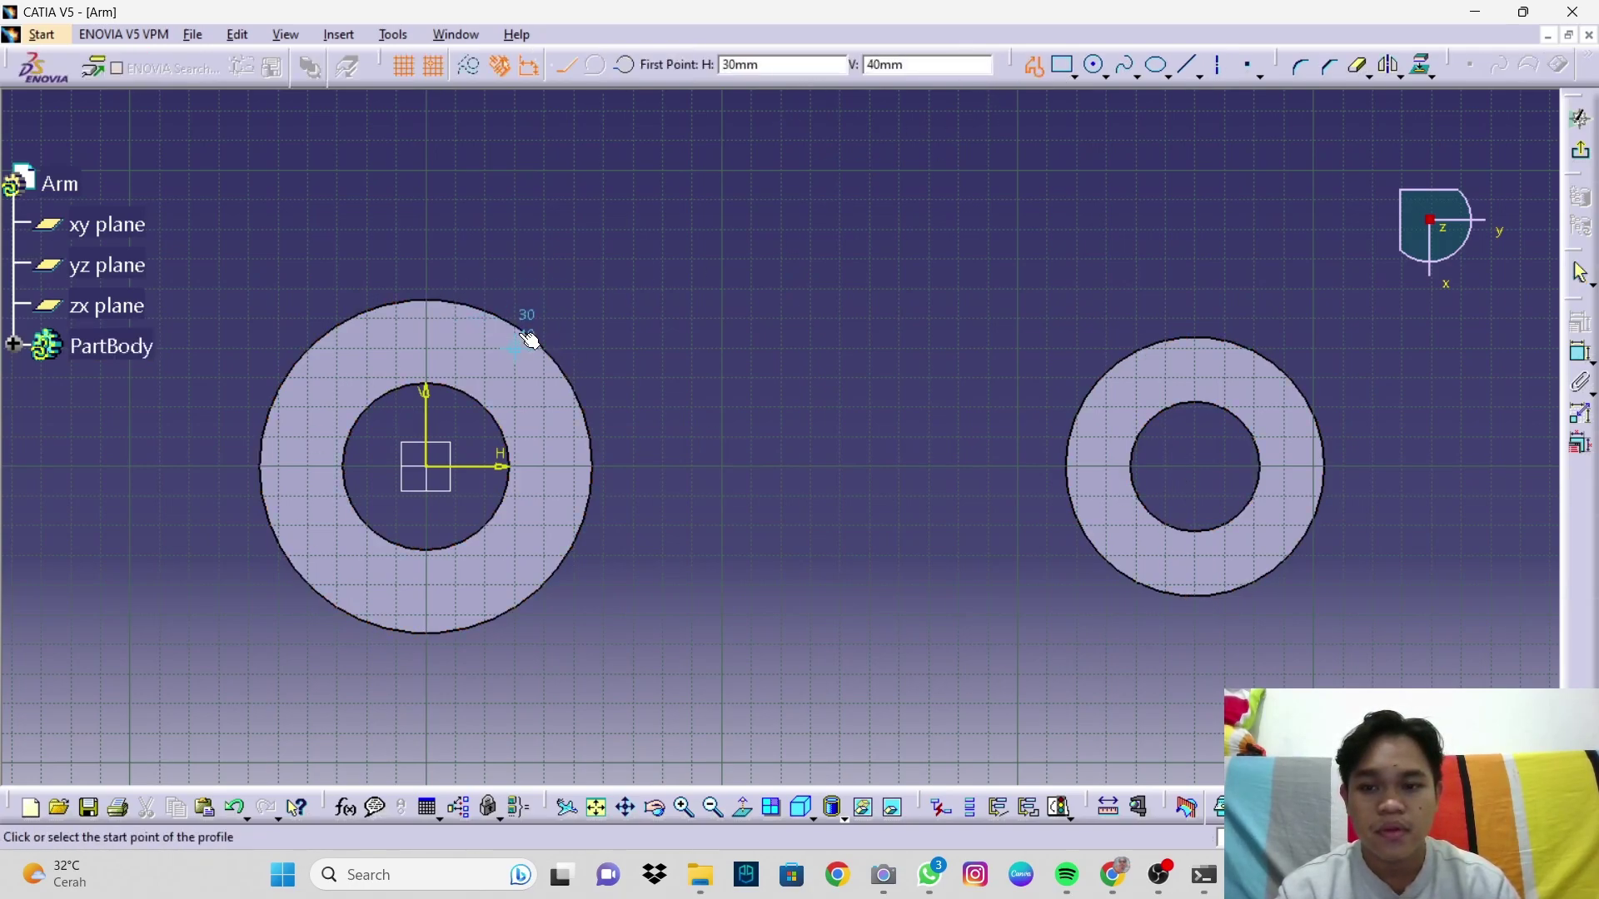
left_click(514, 349)
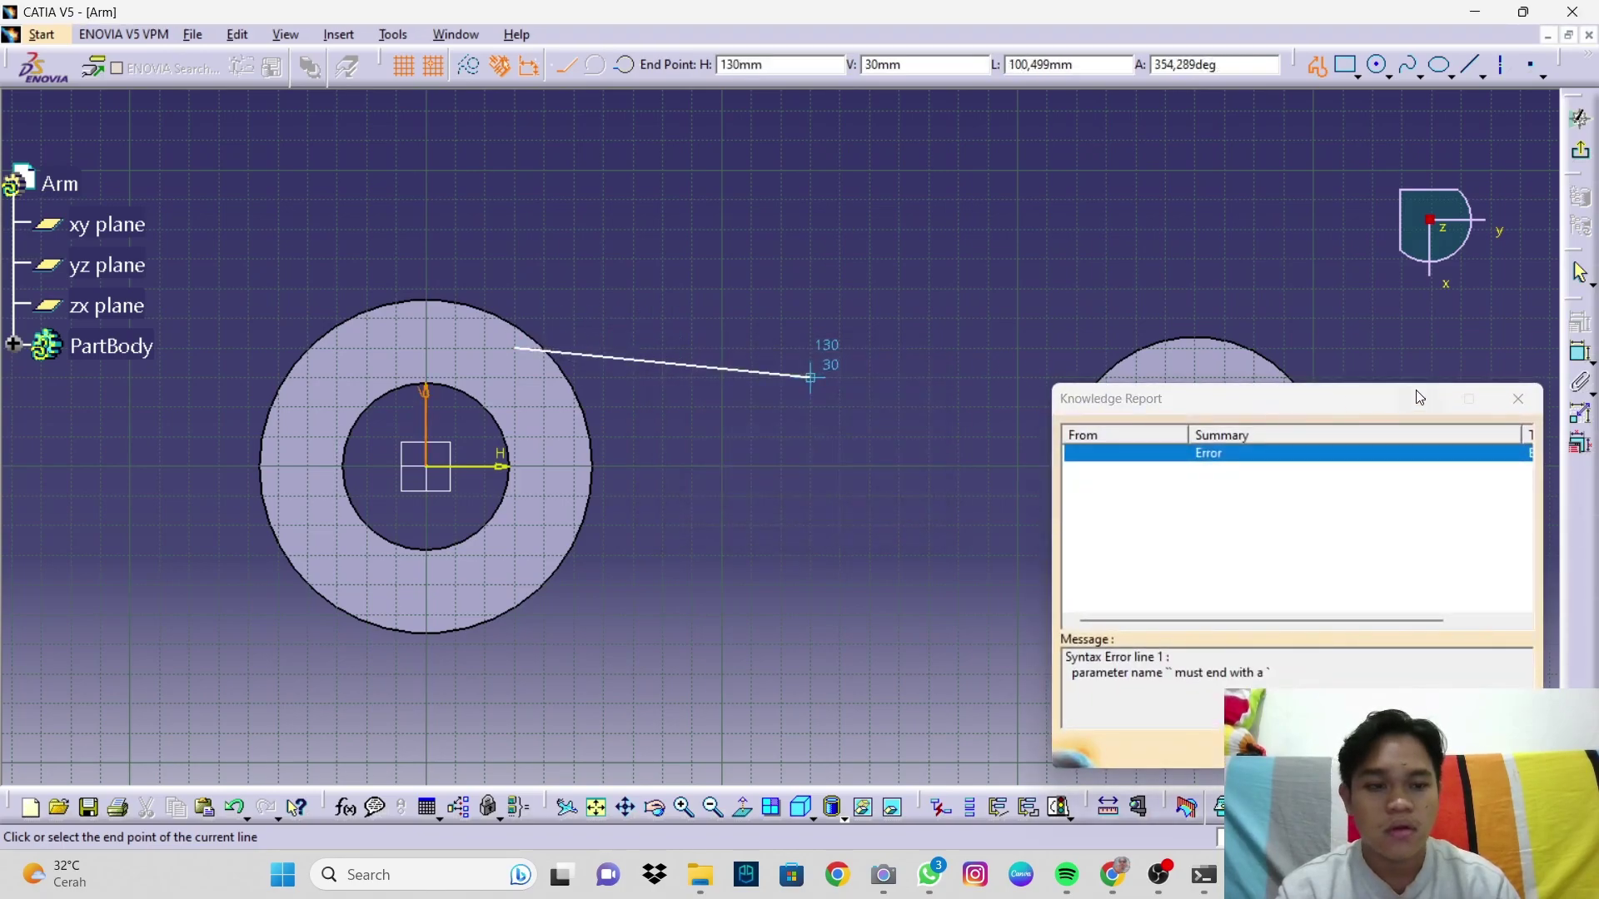
left_click(1518, 398)
key("Escape")
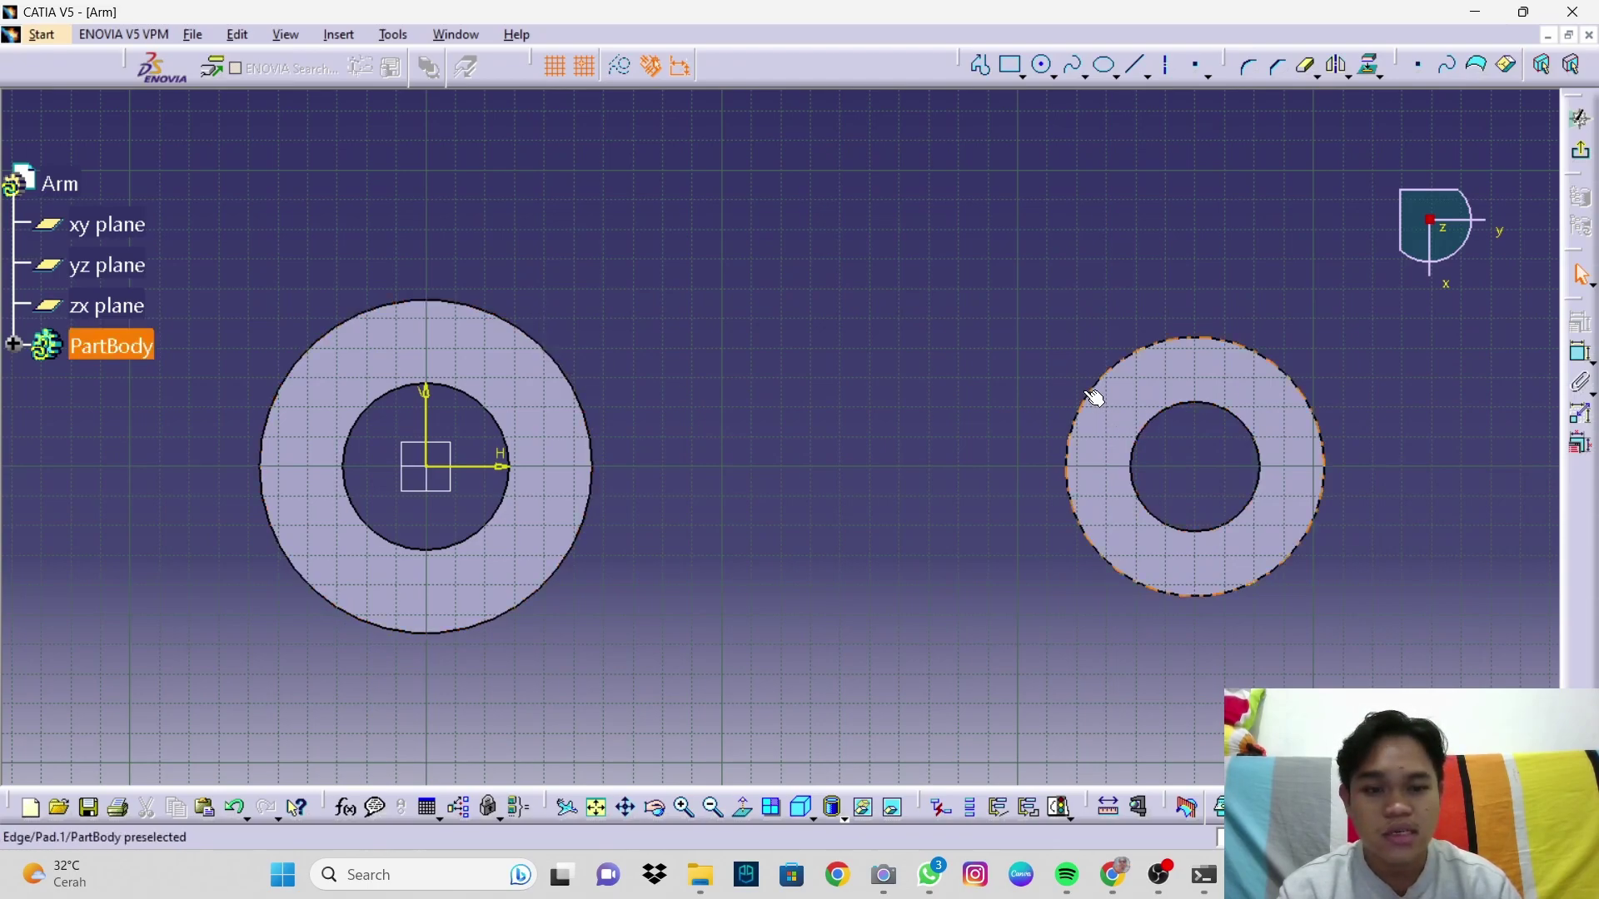
left_click(1370, 67)
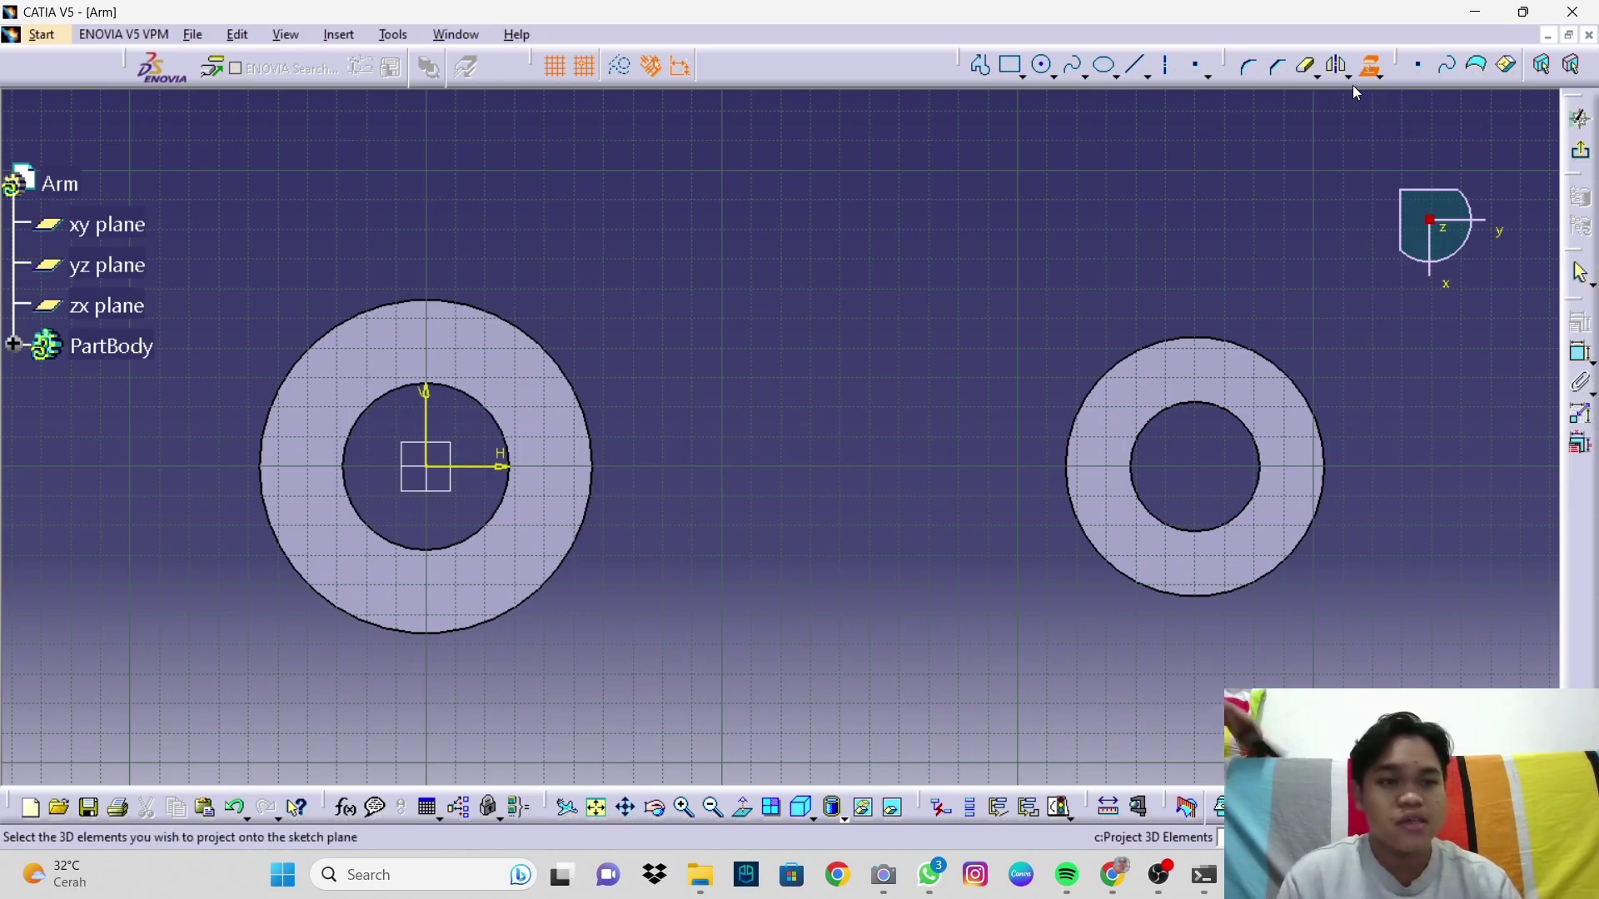
left_click(1111, 360)
left_click(1187, 264)
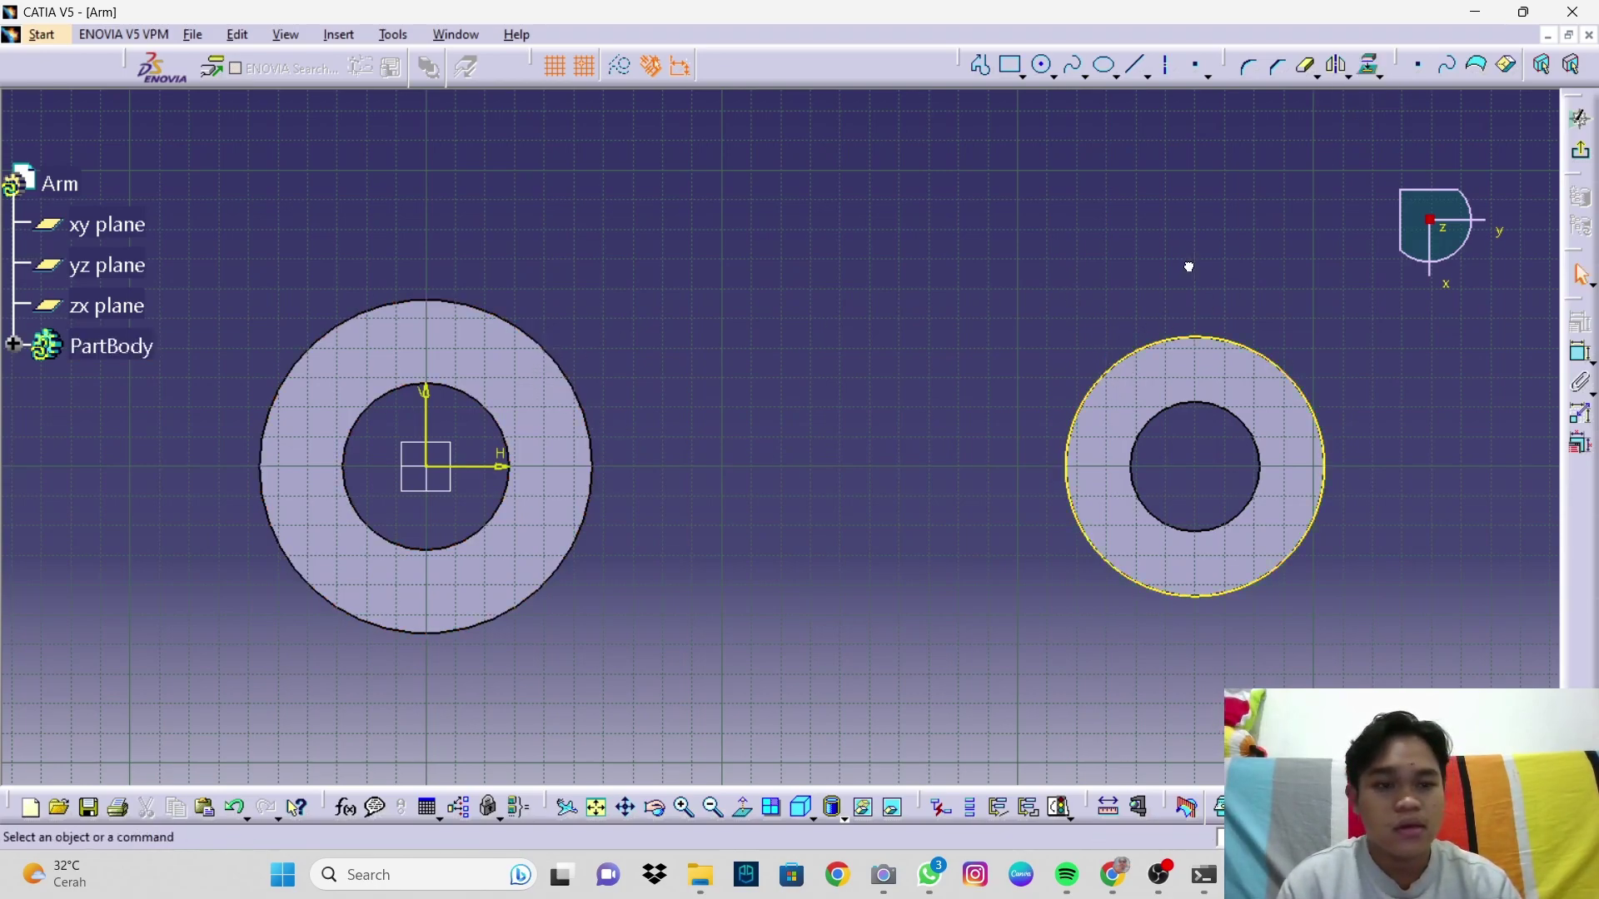
left_click(1370, 67)
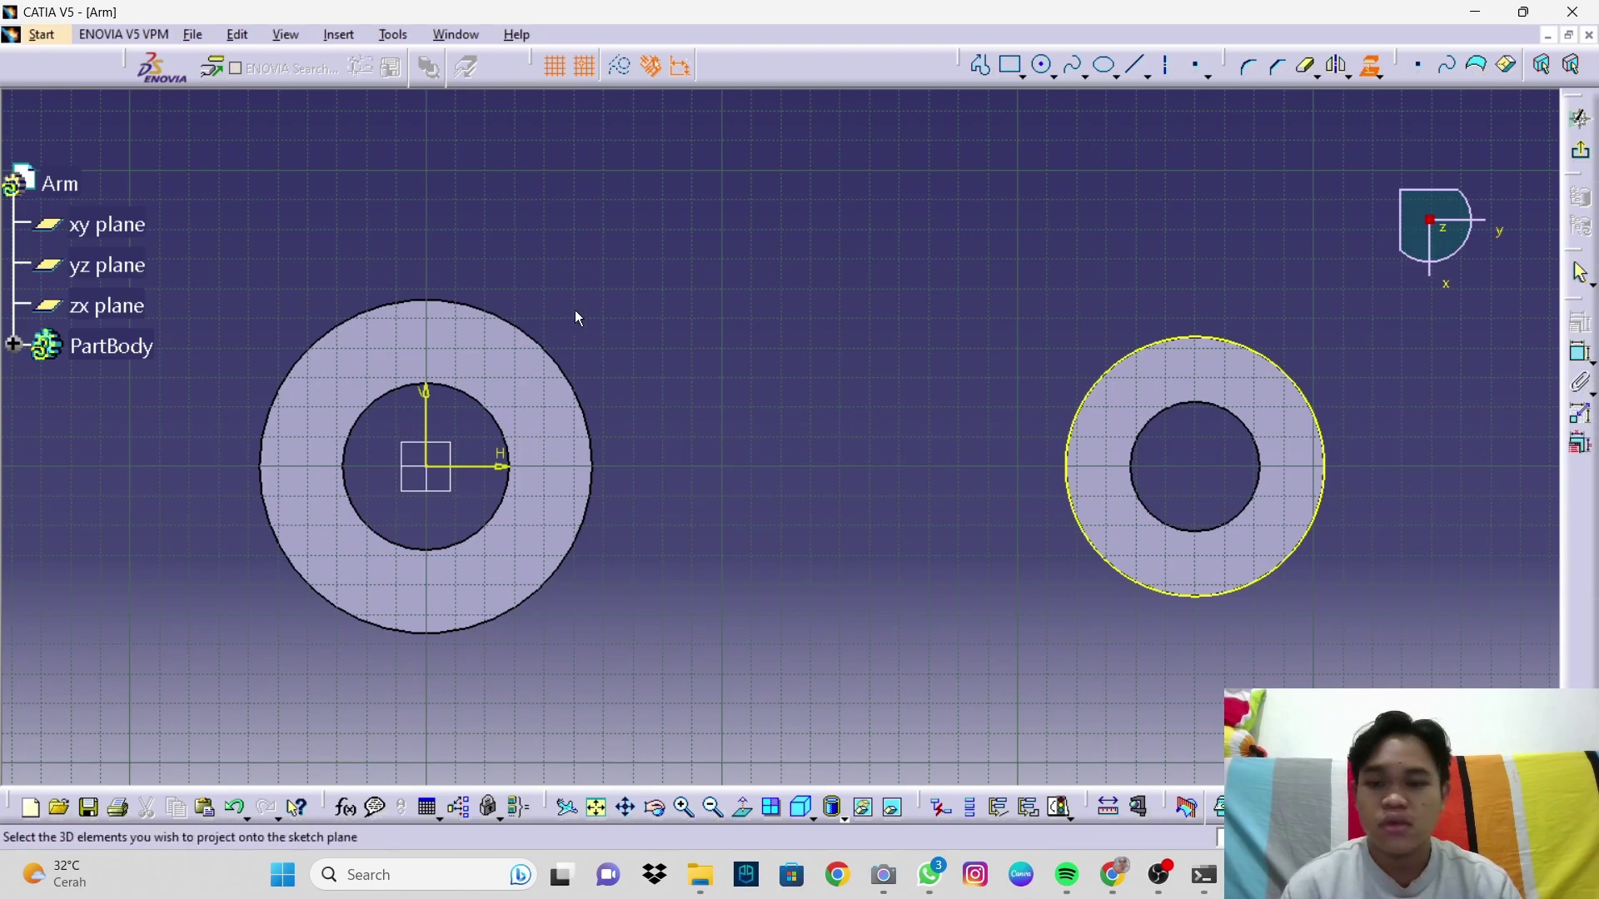
left_click(540, 346)
left_click(666, 349)
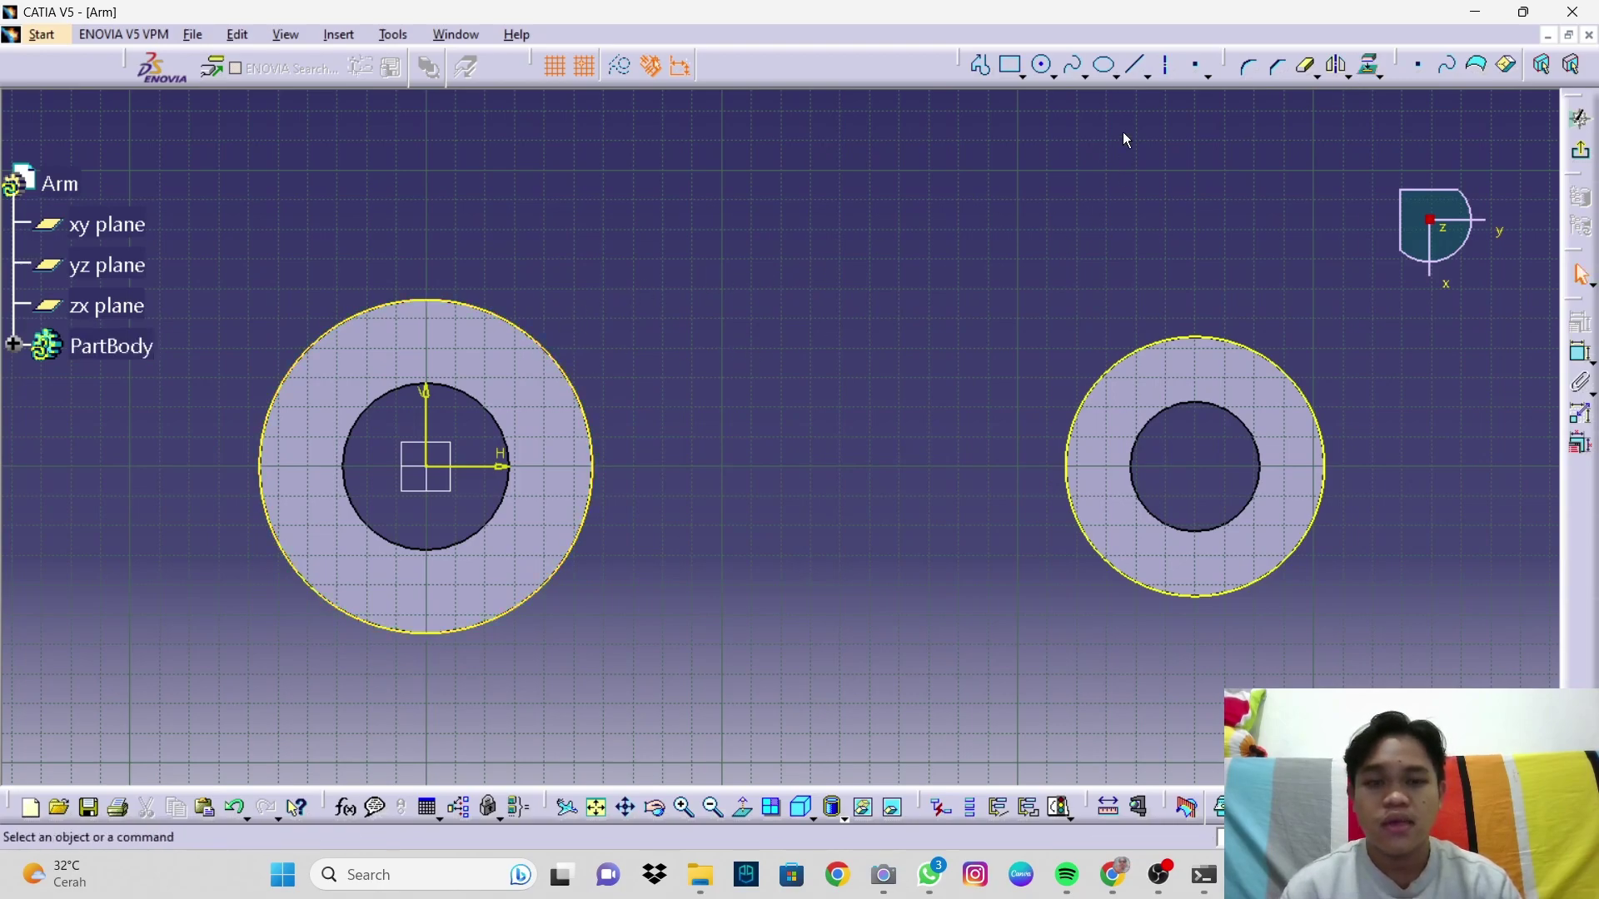
Step: Draw upper and lower lines linking the two projected circles
left_click(984, 63)
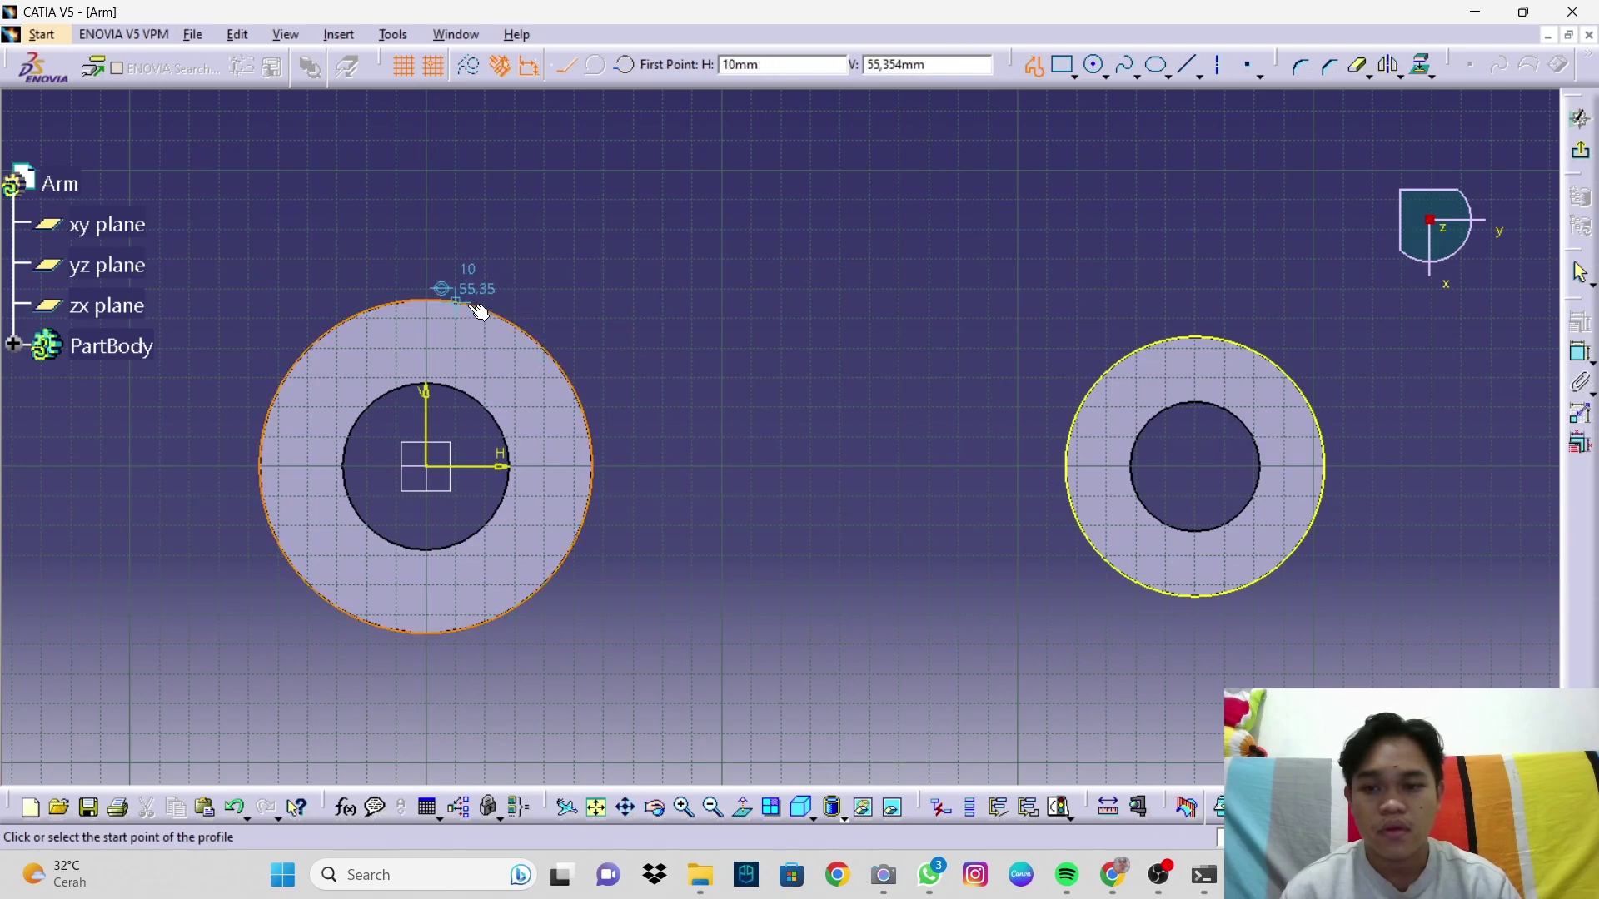
left_click(549, 342)
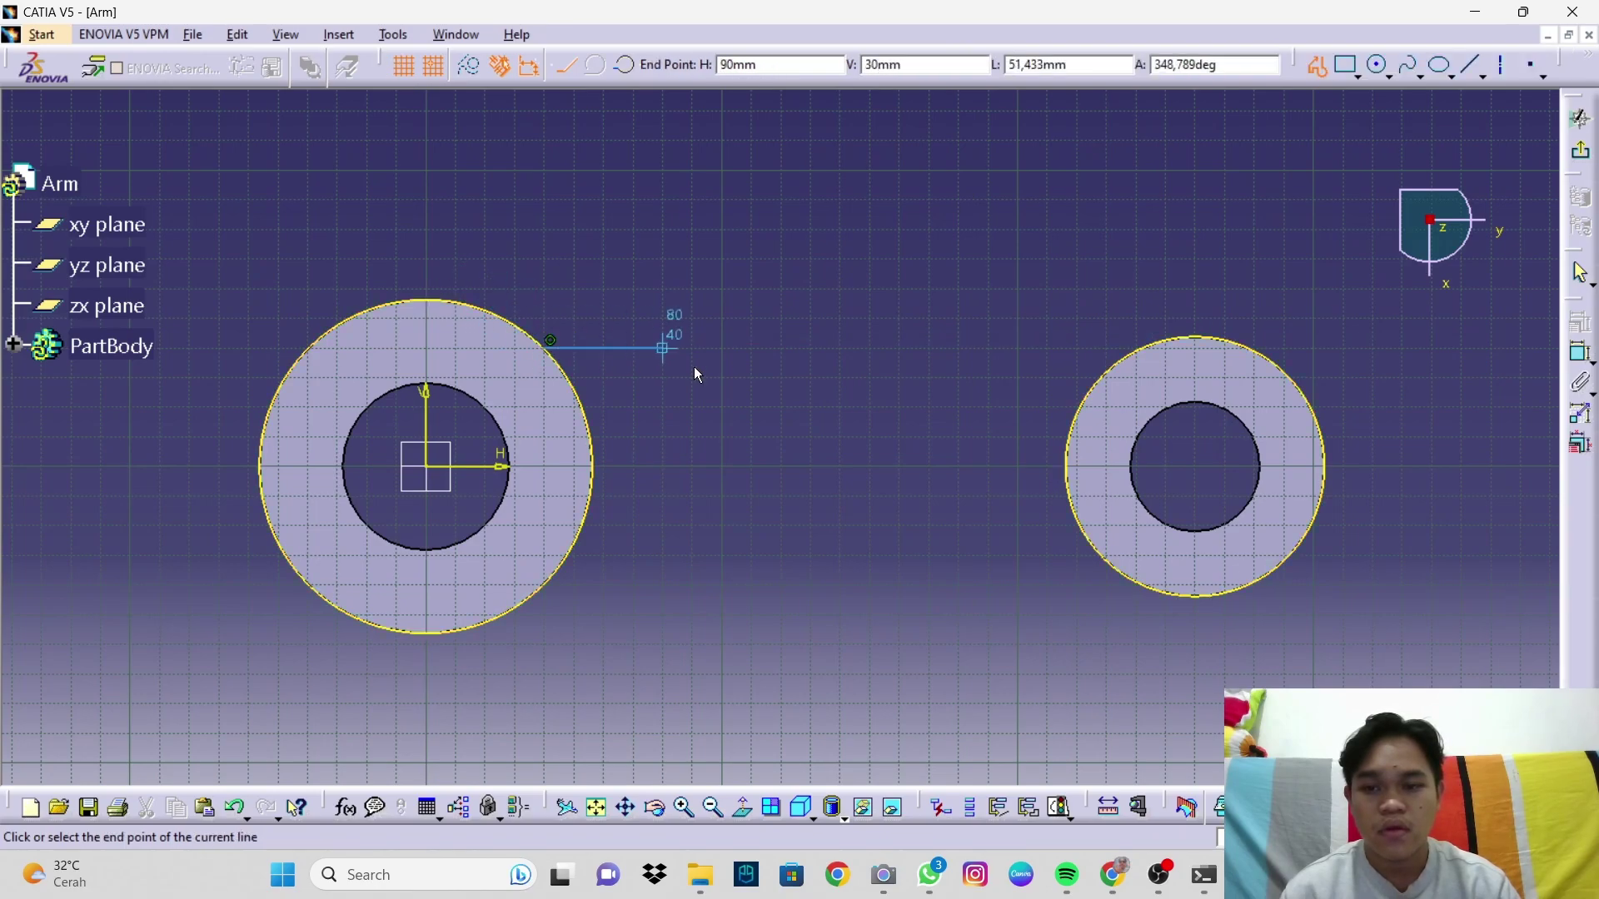
left_click(1114, 367)
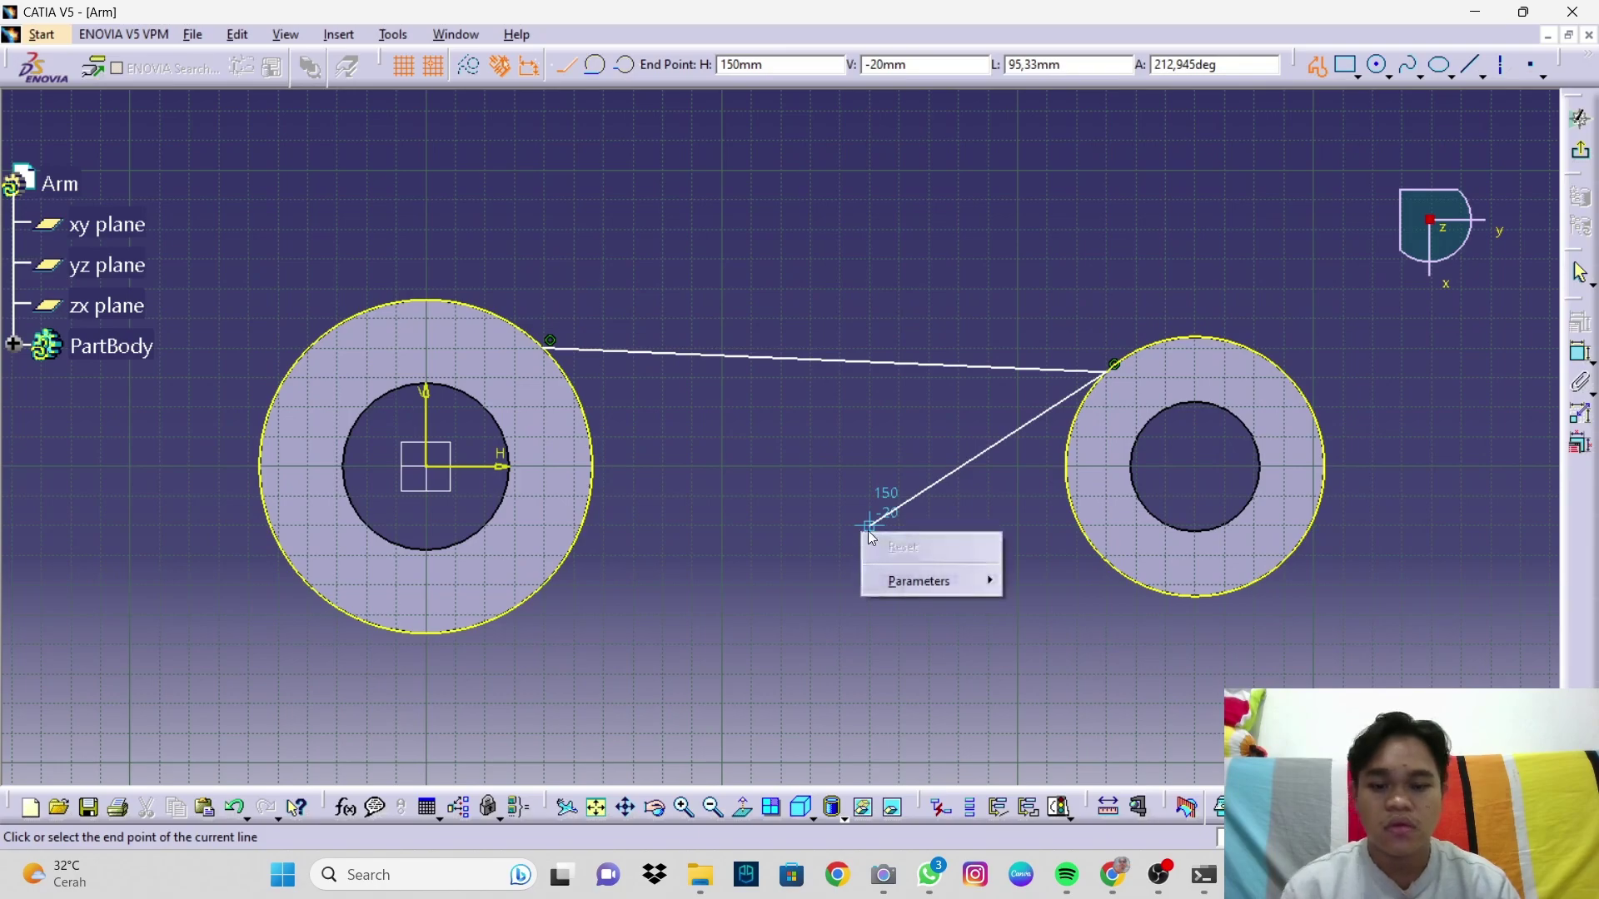
key("Escape")
left_click(846, 364)
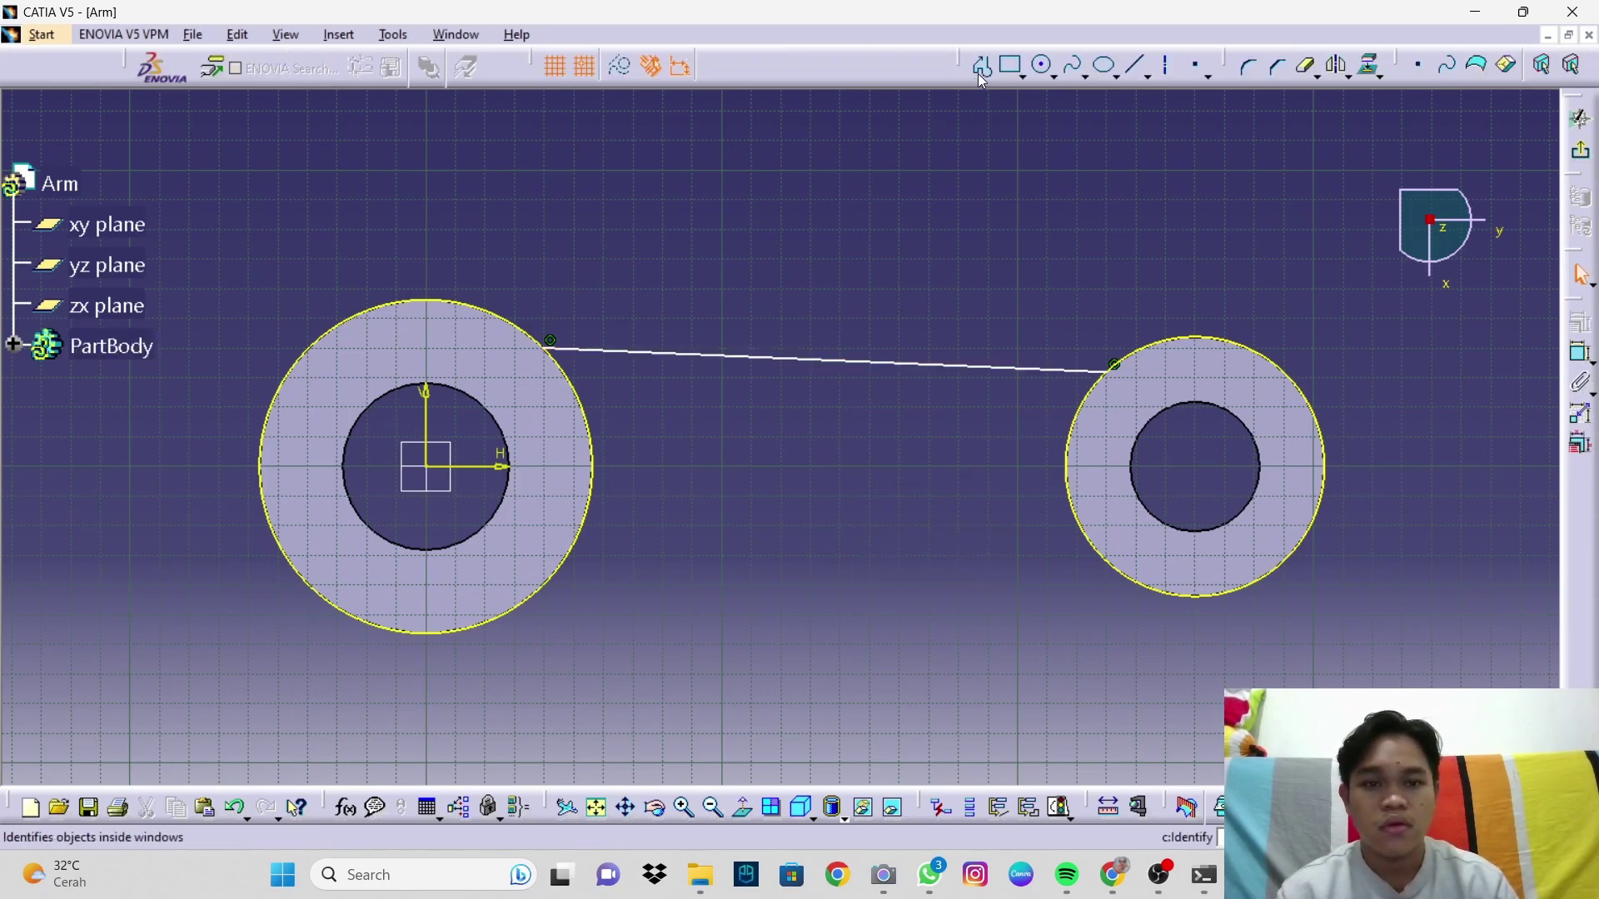
left_click(979, 65)
left_click(523, 605)
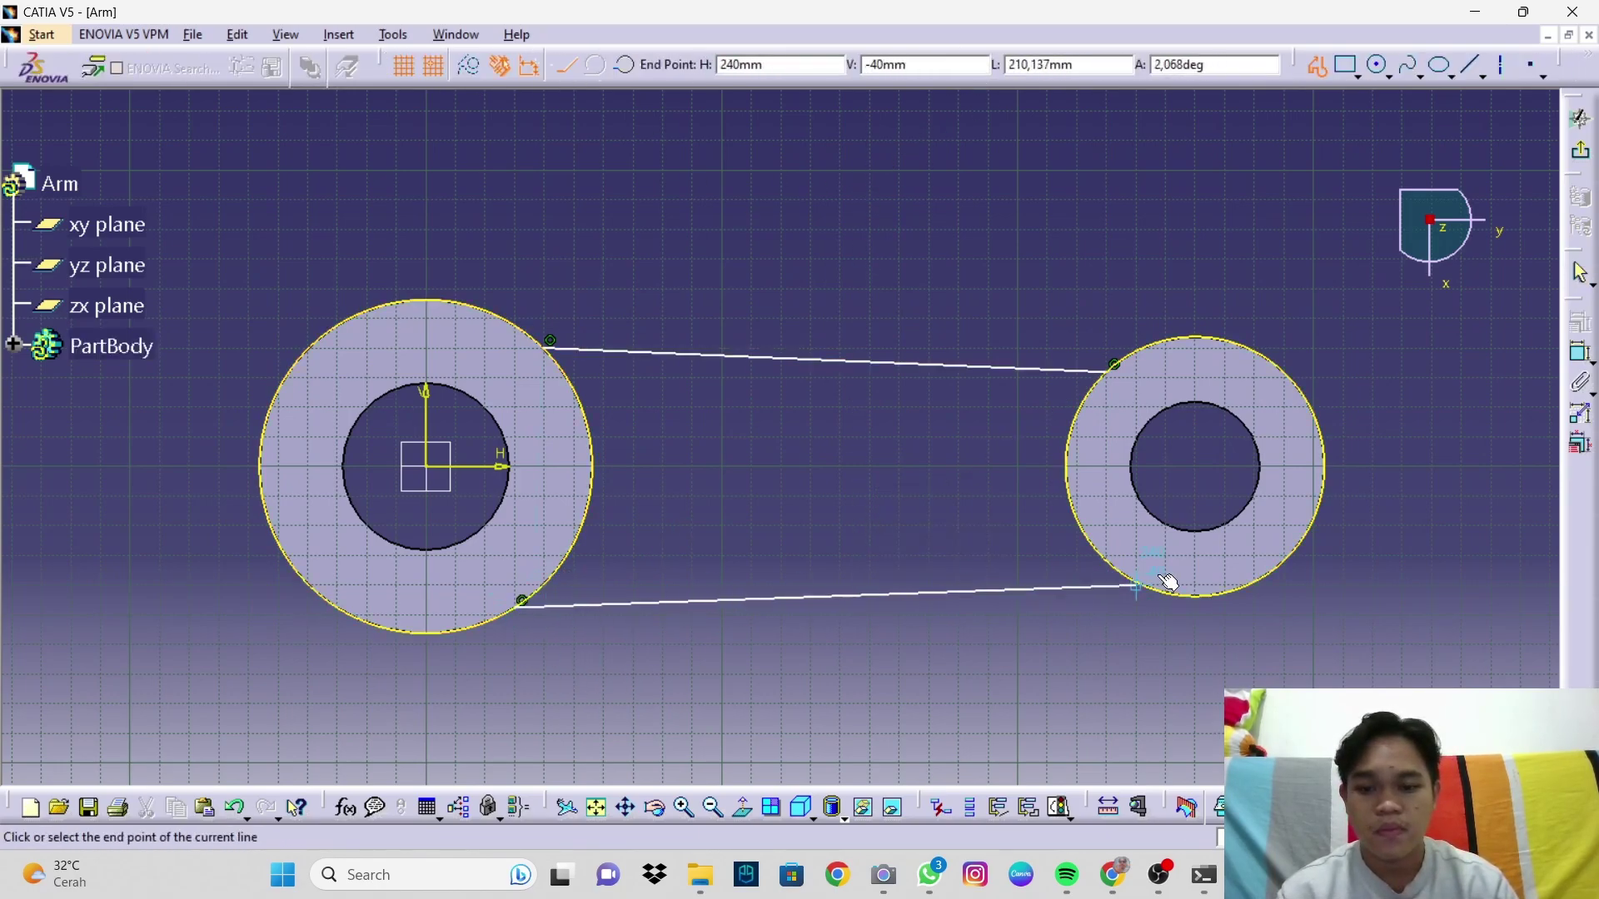
double_click(1113, 598)
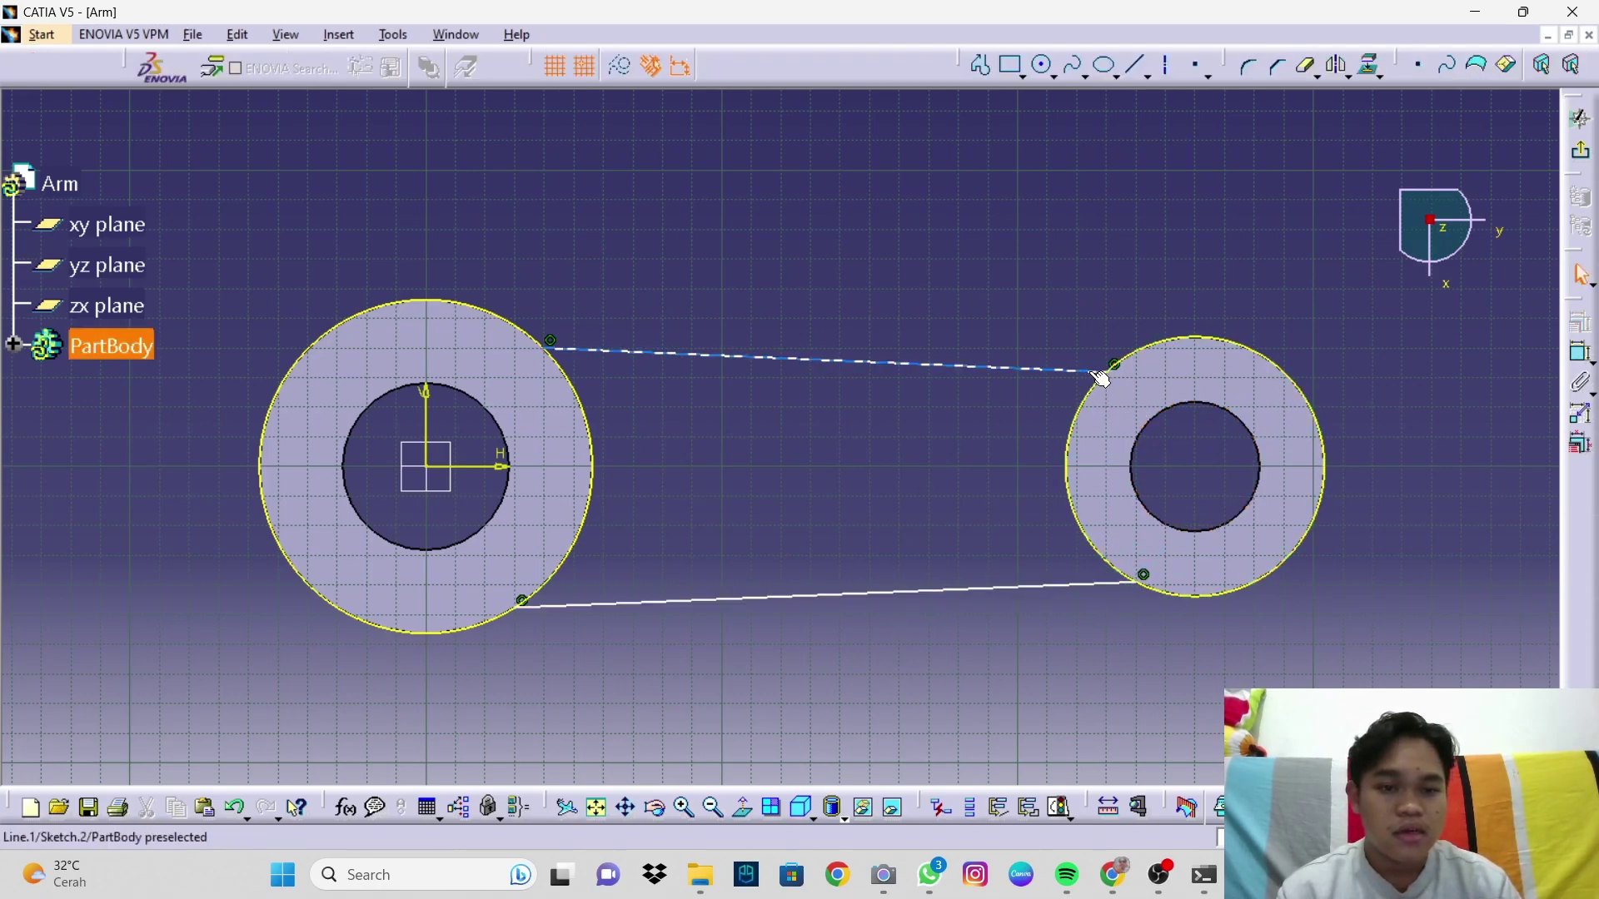
Step: Make the upper and lower lines tangent to the right circle
left_click(1580, 364)
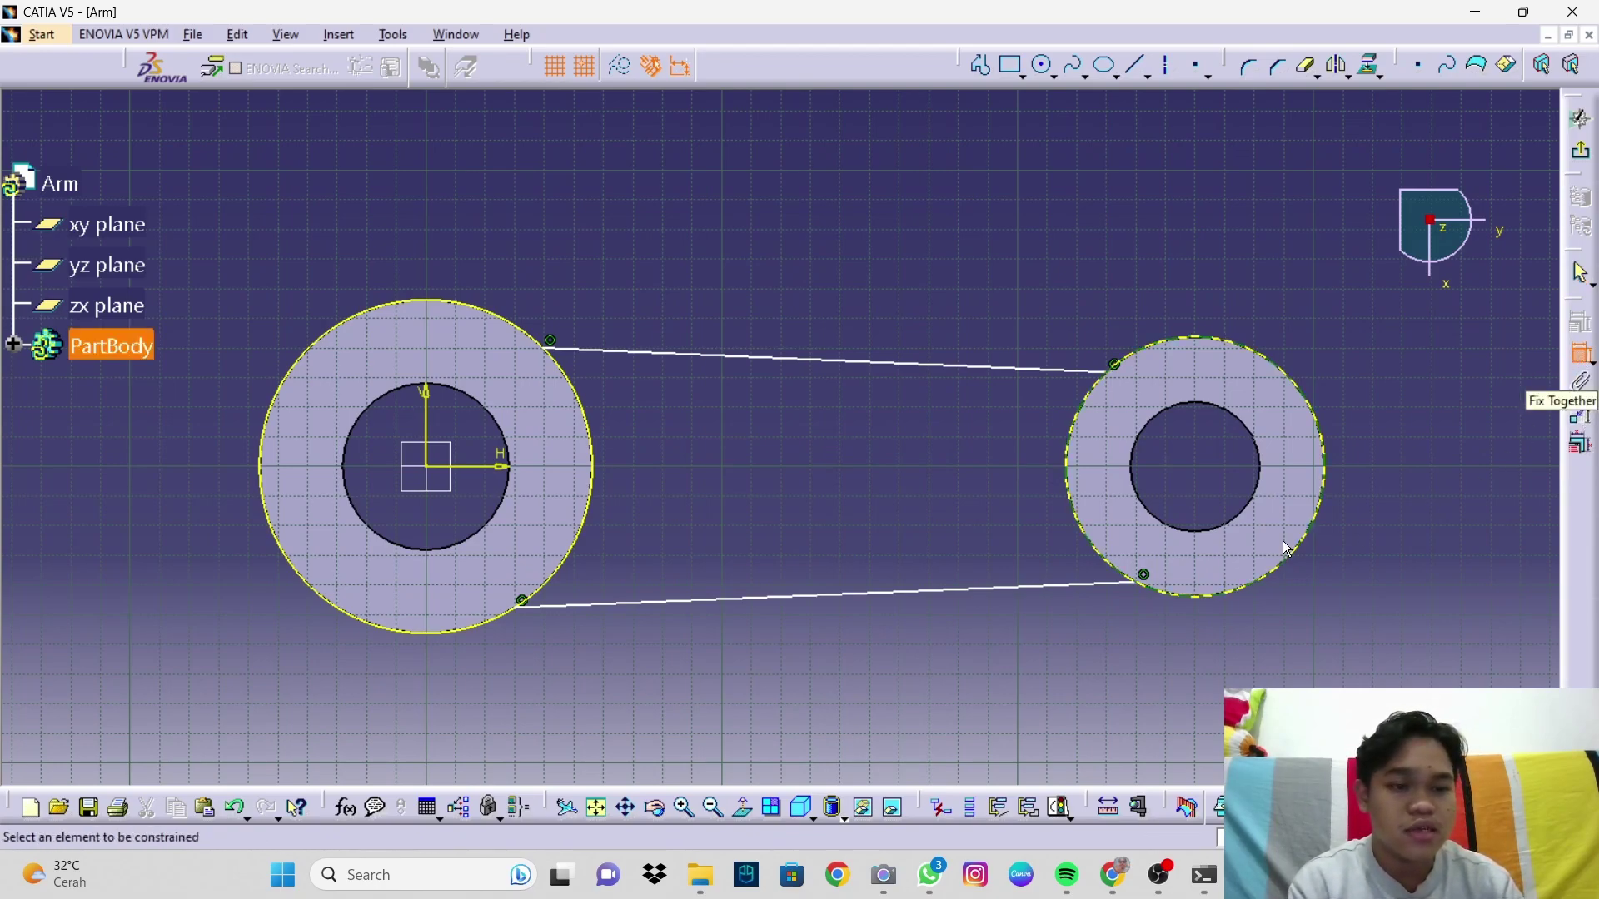
left_click(1060, 369)
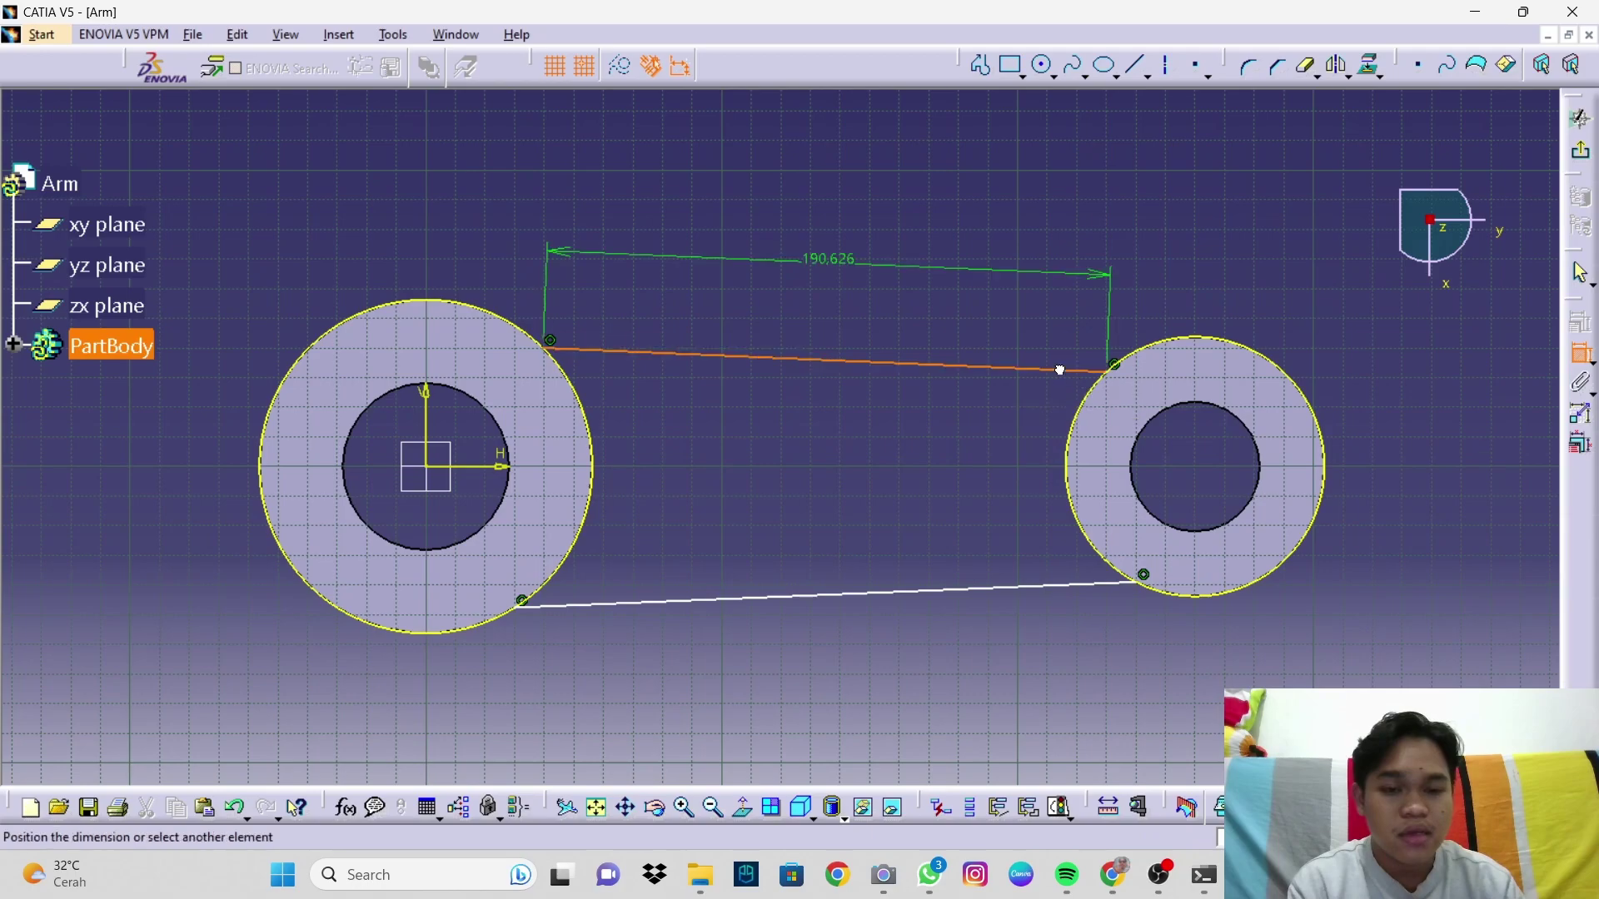
left_click(1078, 426)
right_click(994, 436)
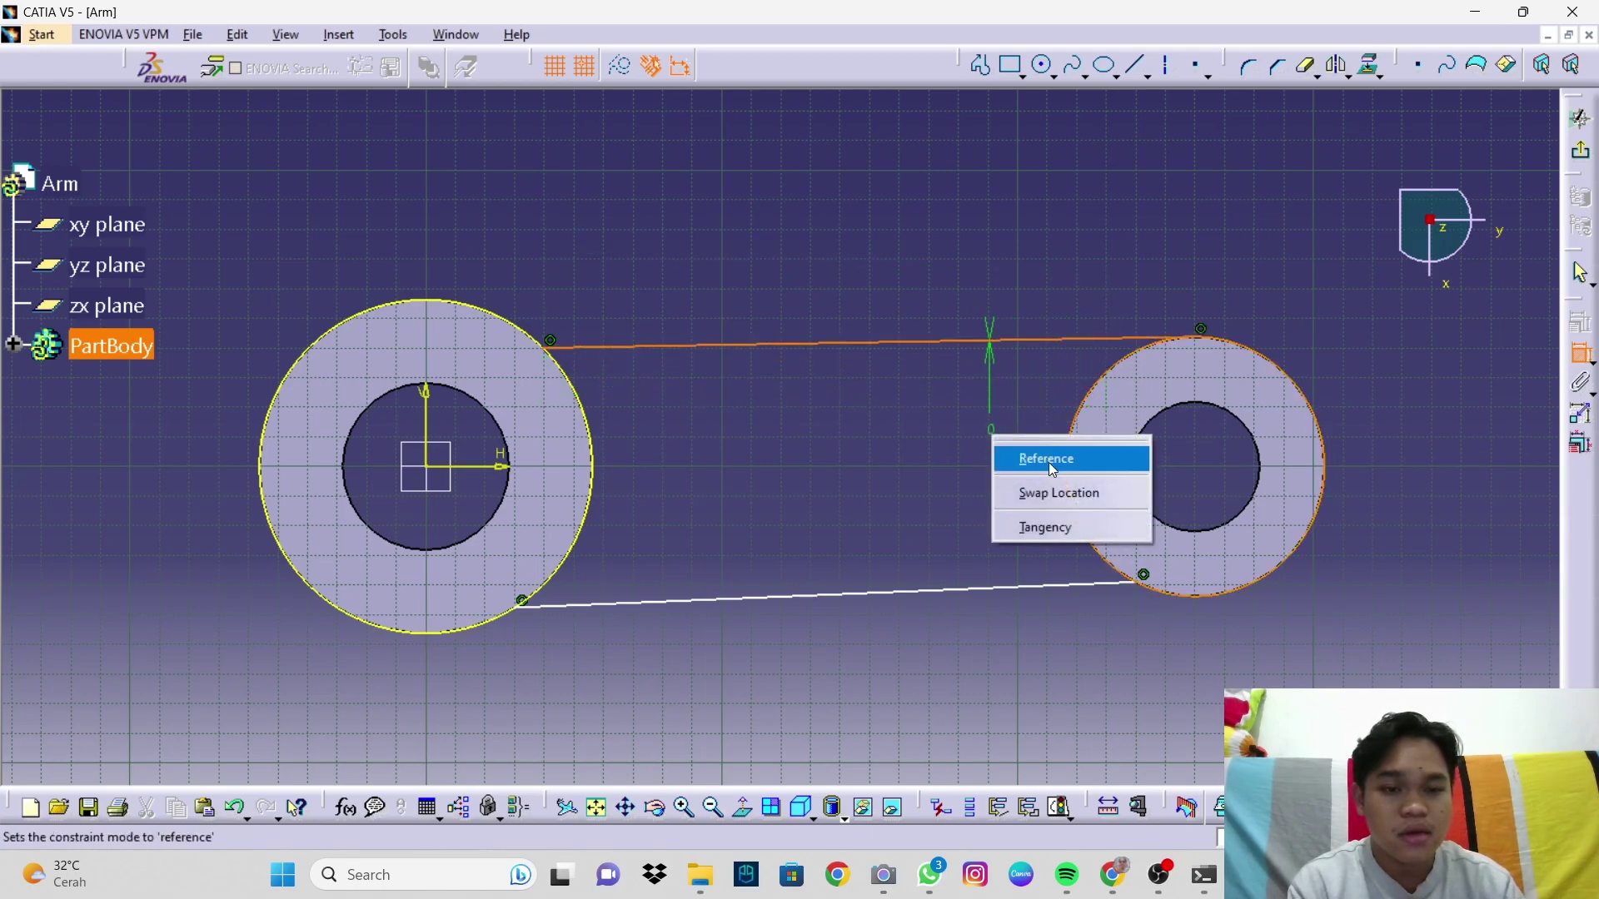
left_click(1073, 521)
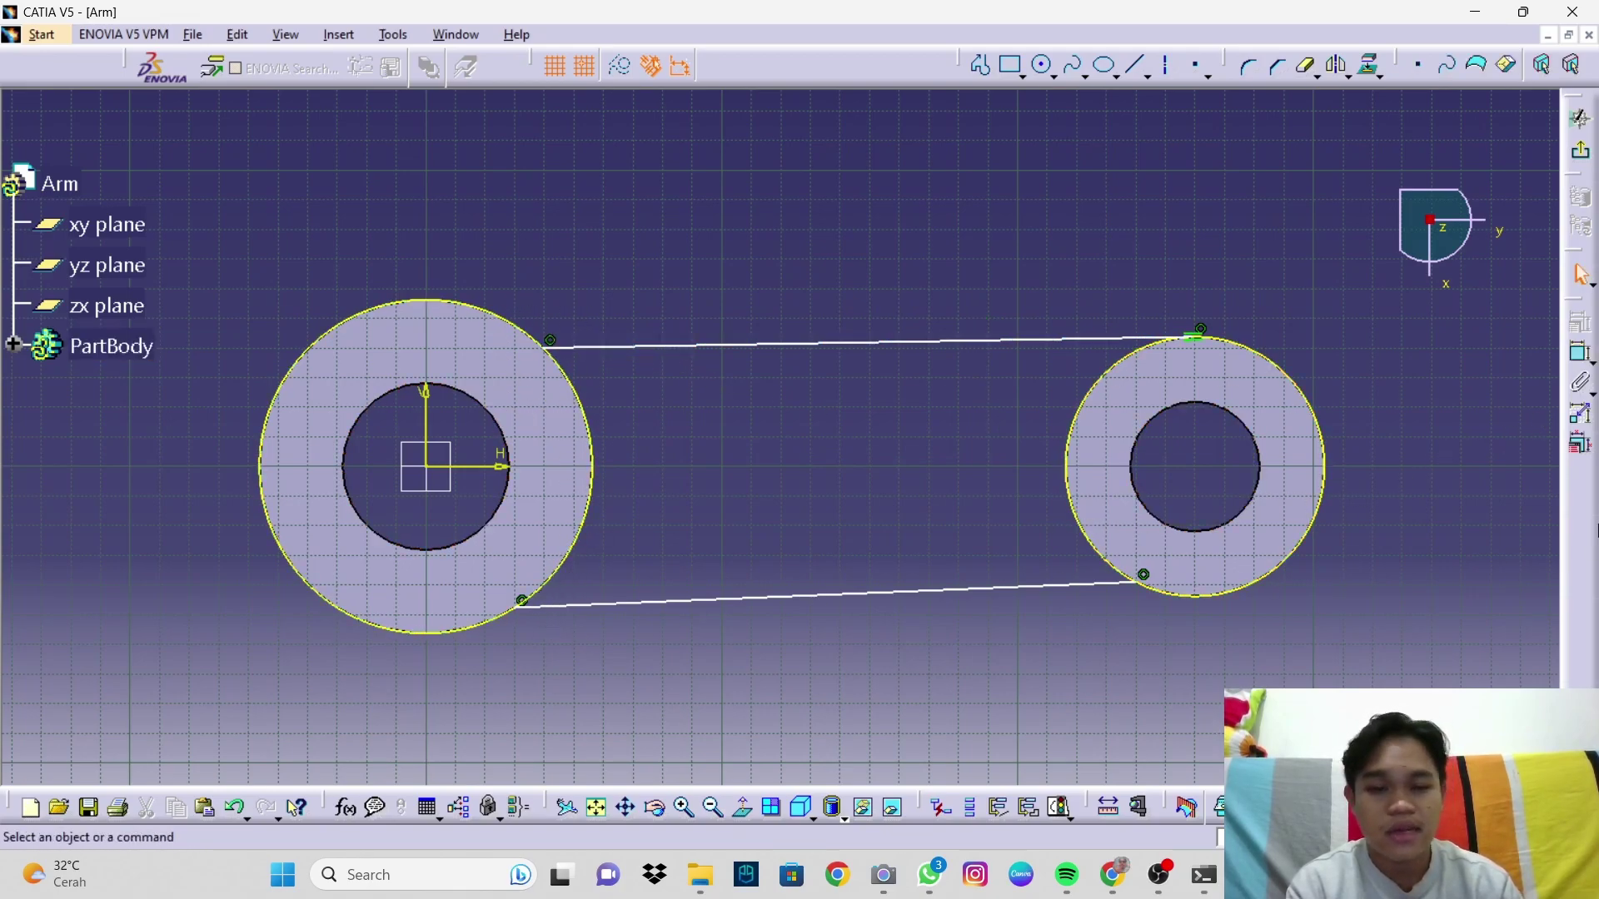
left_click(1583, 355)
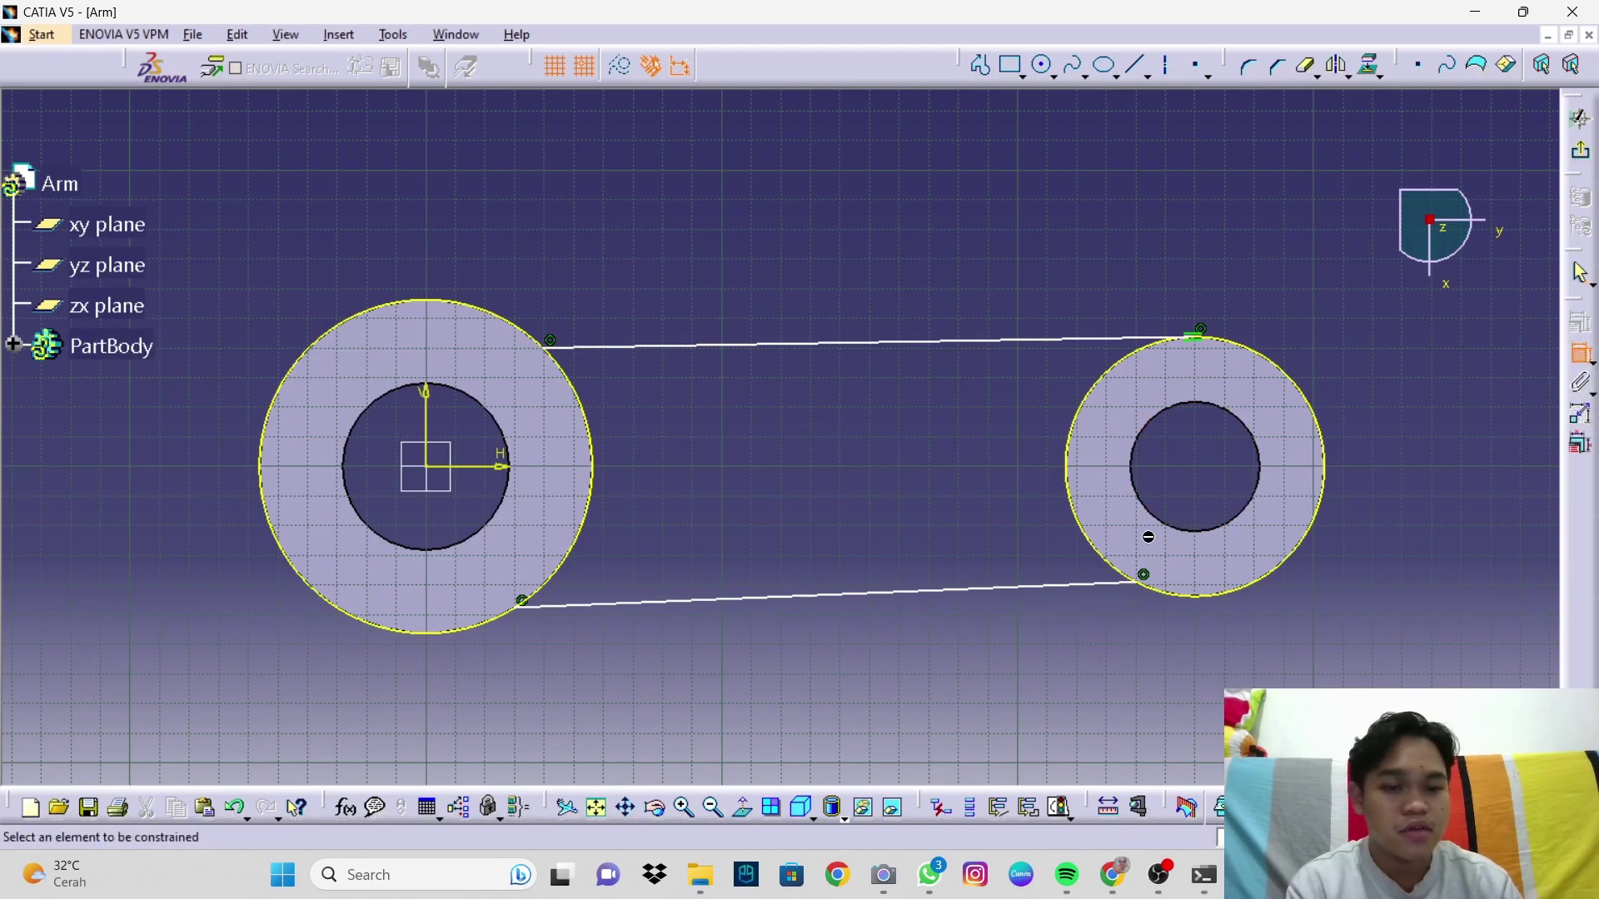
left_click(1101, 590)
left_click(1096, 558)
right_click(1037, 556)
left_click(1096, 652)
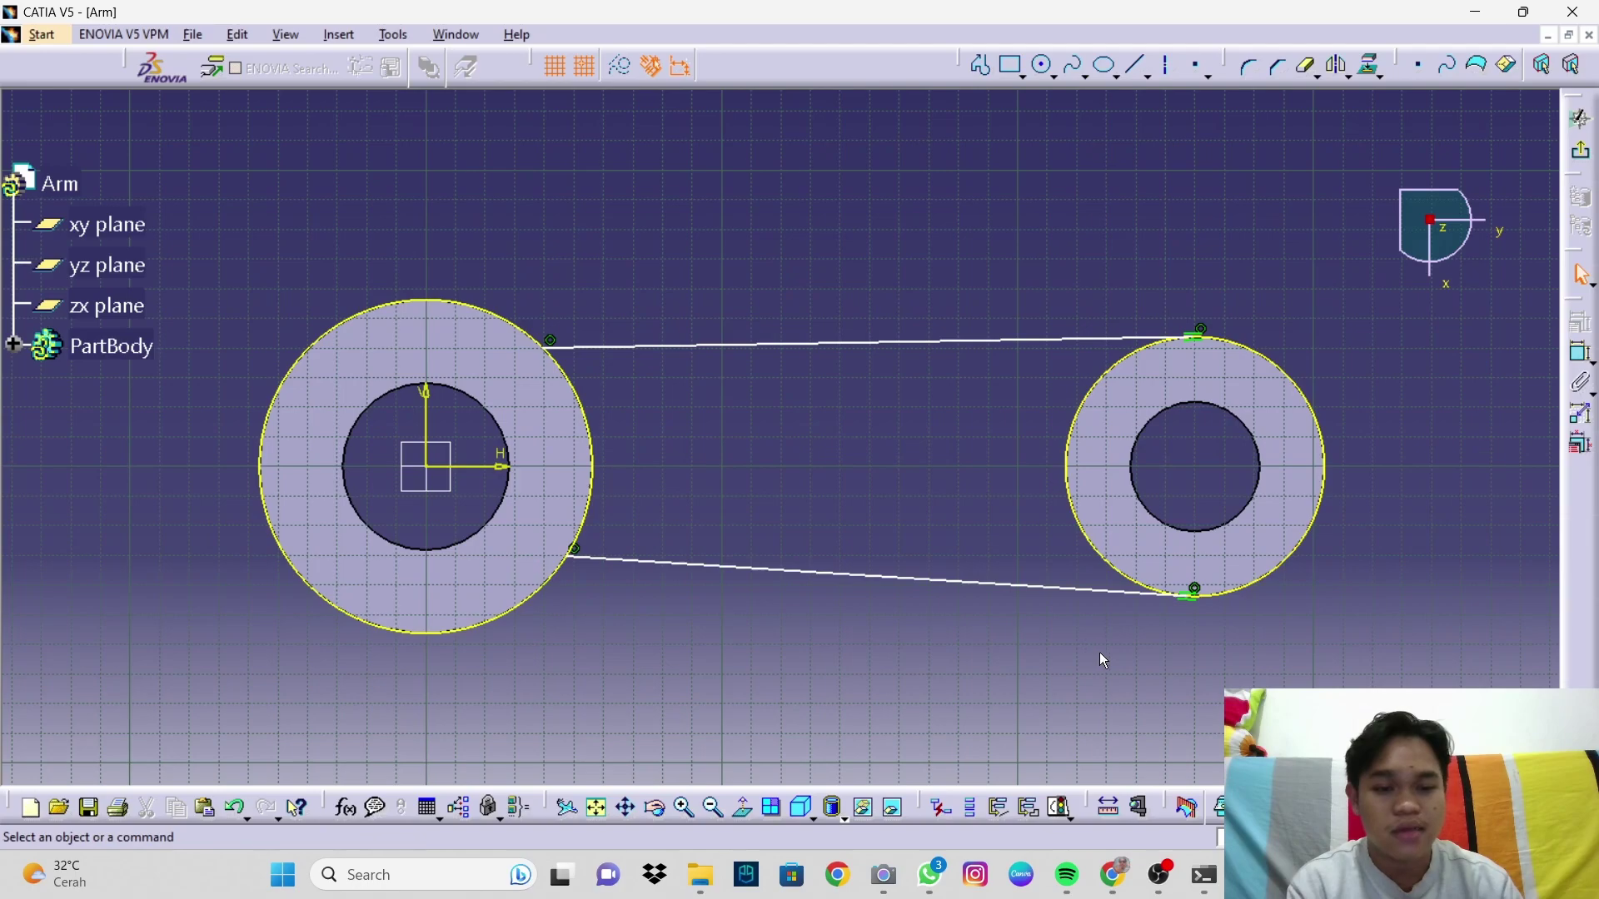
Step: Make the upper and lower lines tangent to the left circle
left_click(1582, 354)
left_click(571, 347)
left_click(576, 383)
right_click(638, 285)
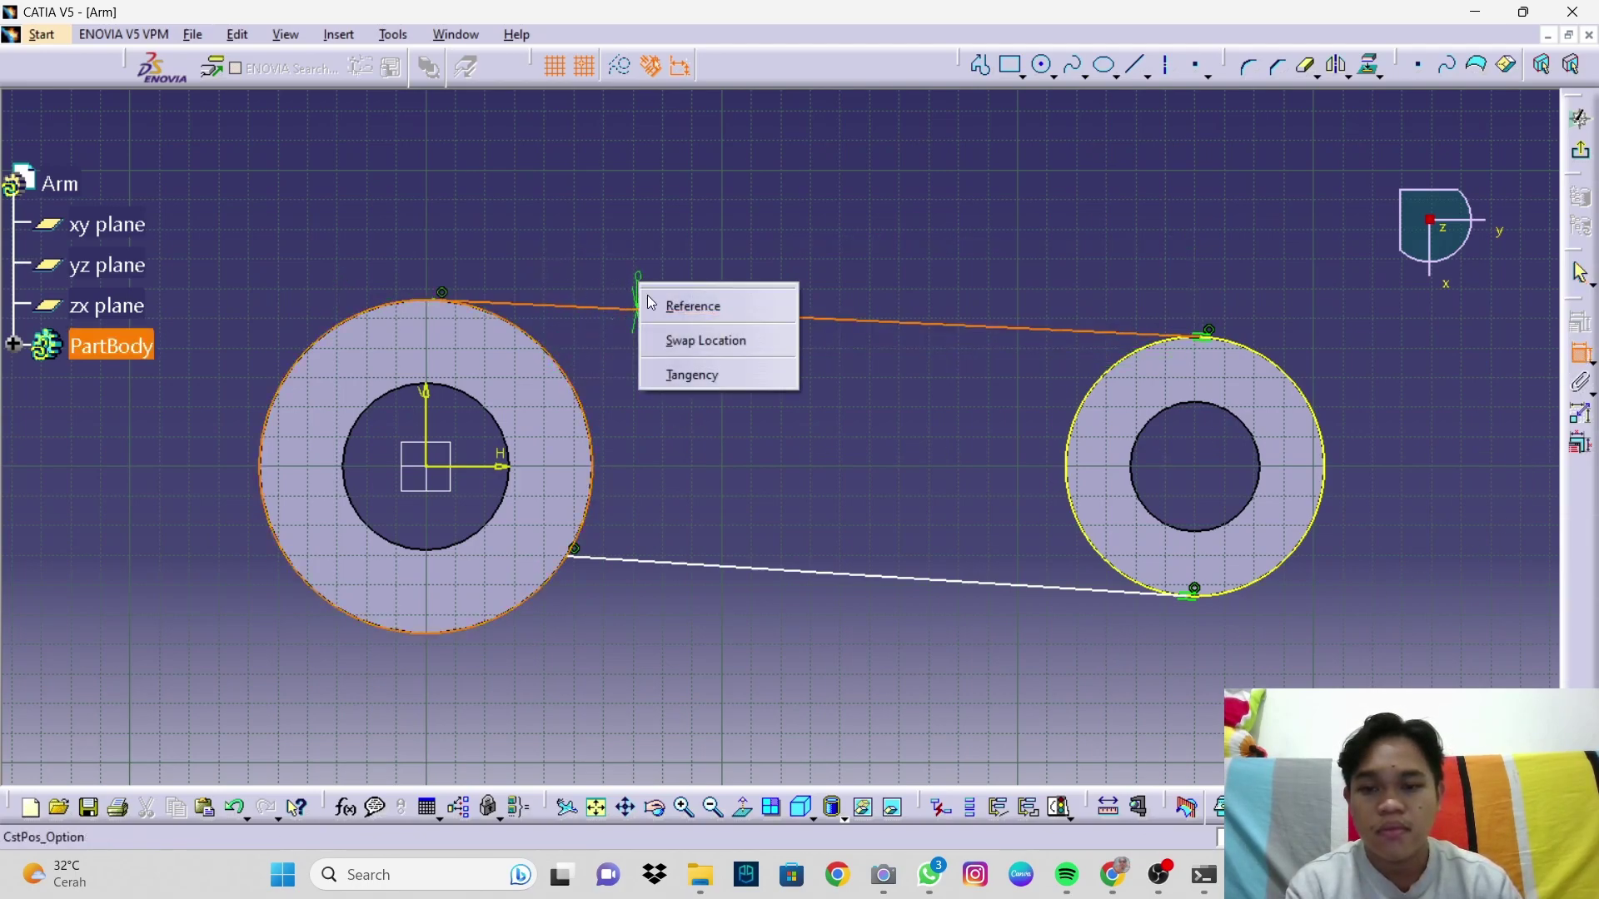
left_click(696, 375)
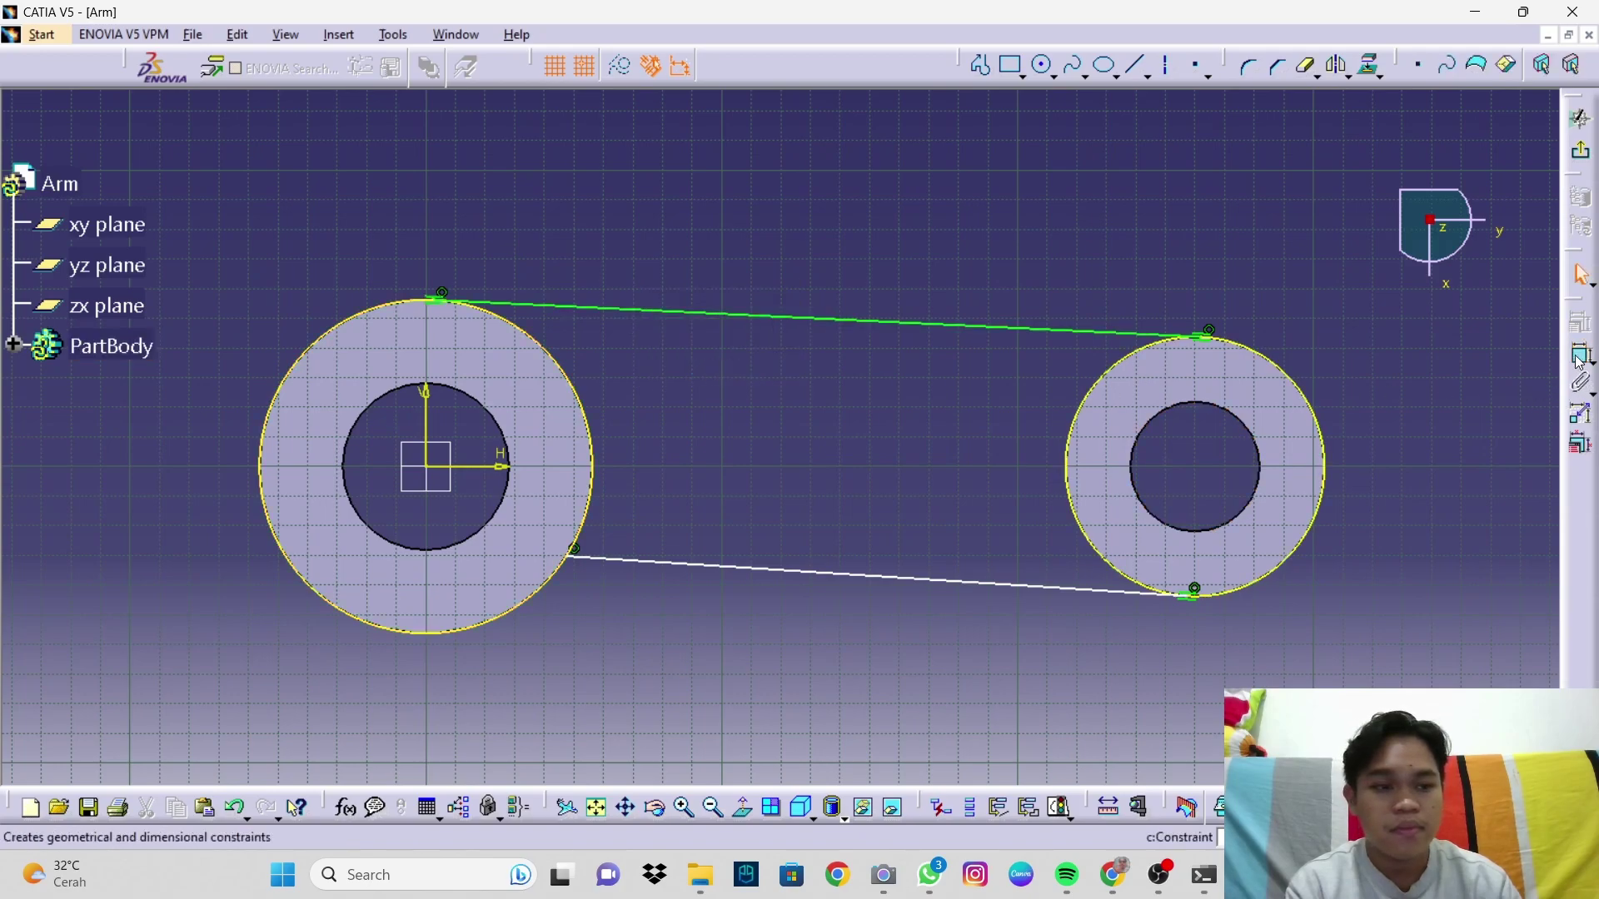
left_click(600, 557)
left_click(586, 524)
right_click(629, 511)
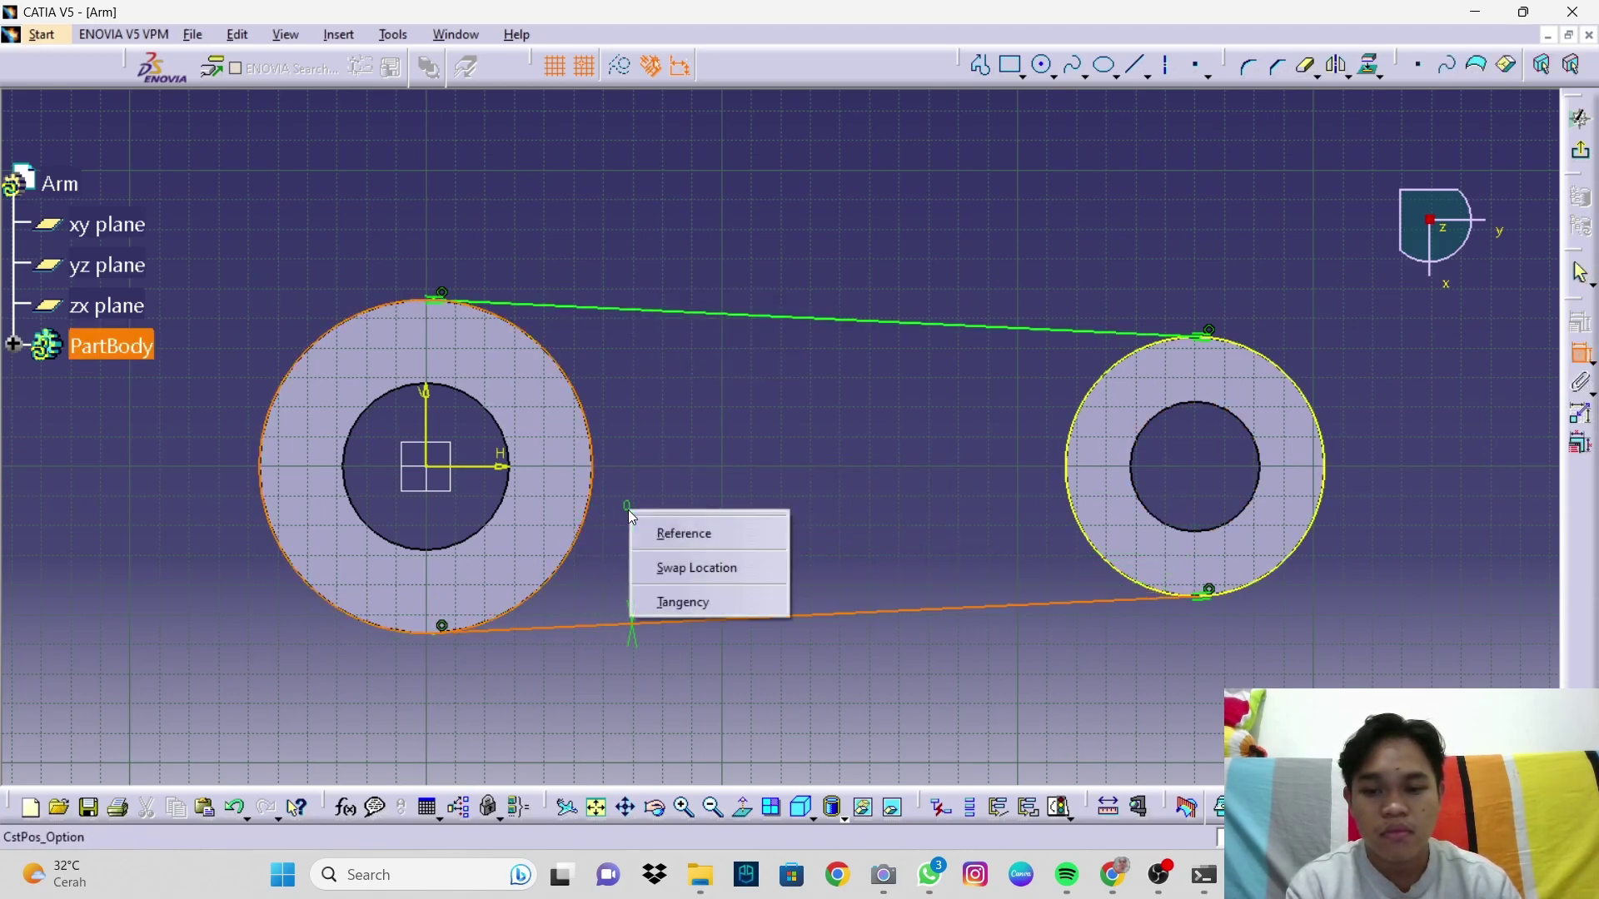
left_click(703, 603)
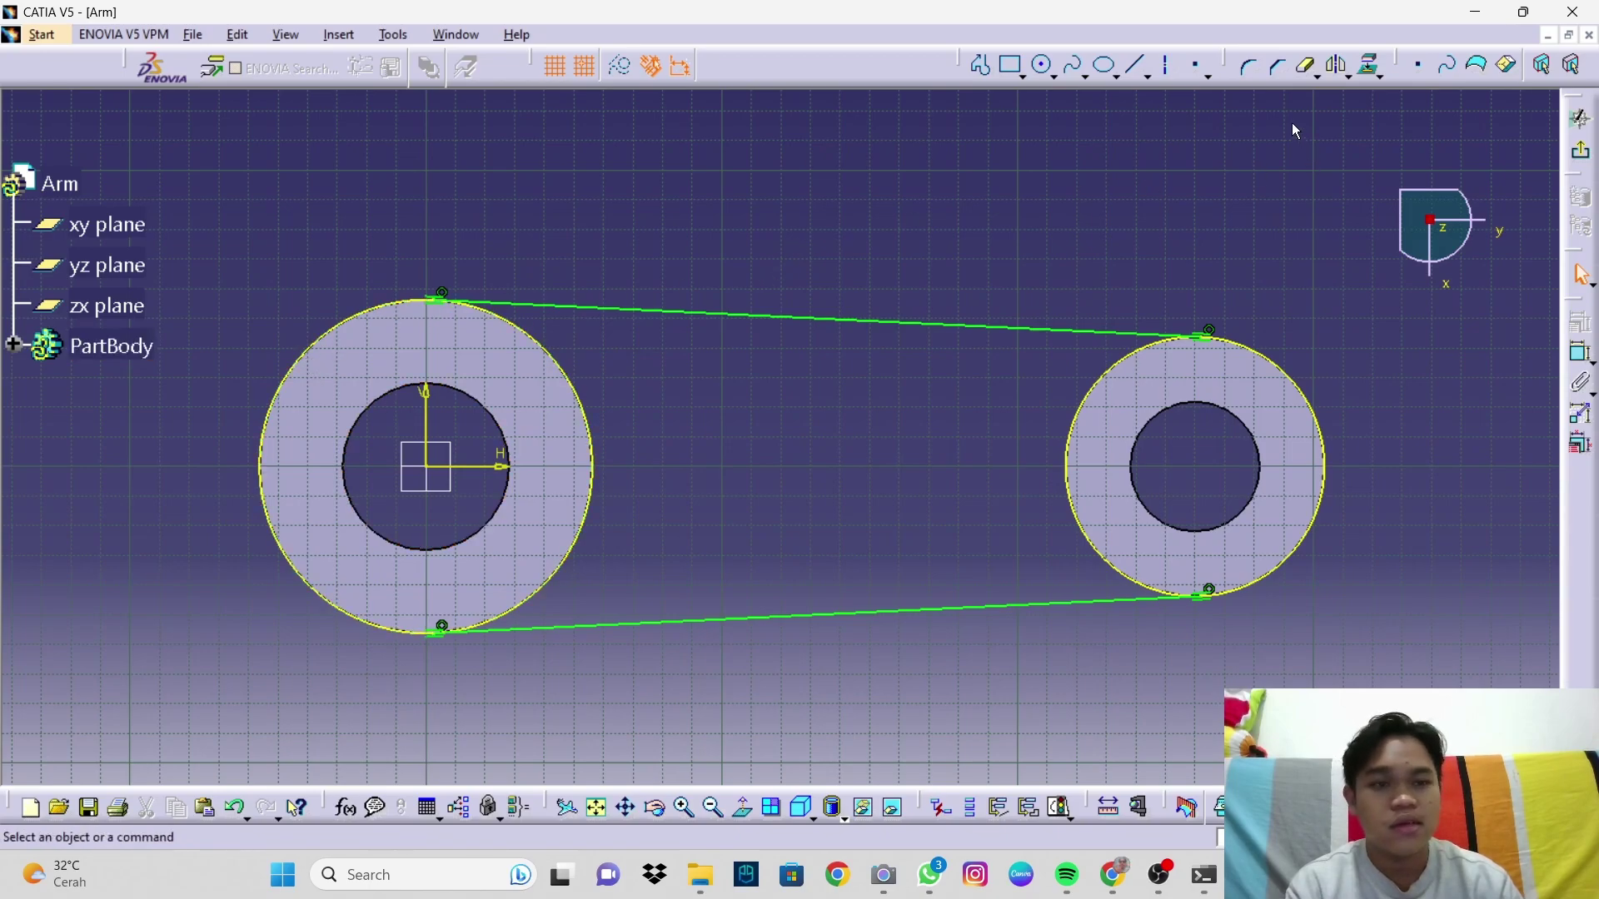
Step: Quick Trim away the unneeded arc of the projected circle
left_click(1310, 72)
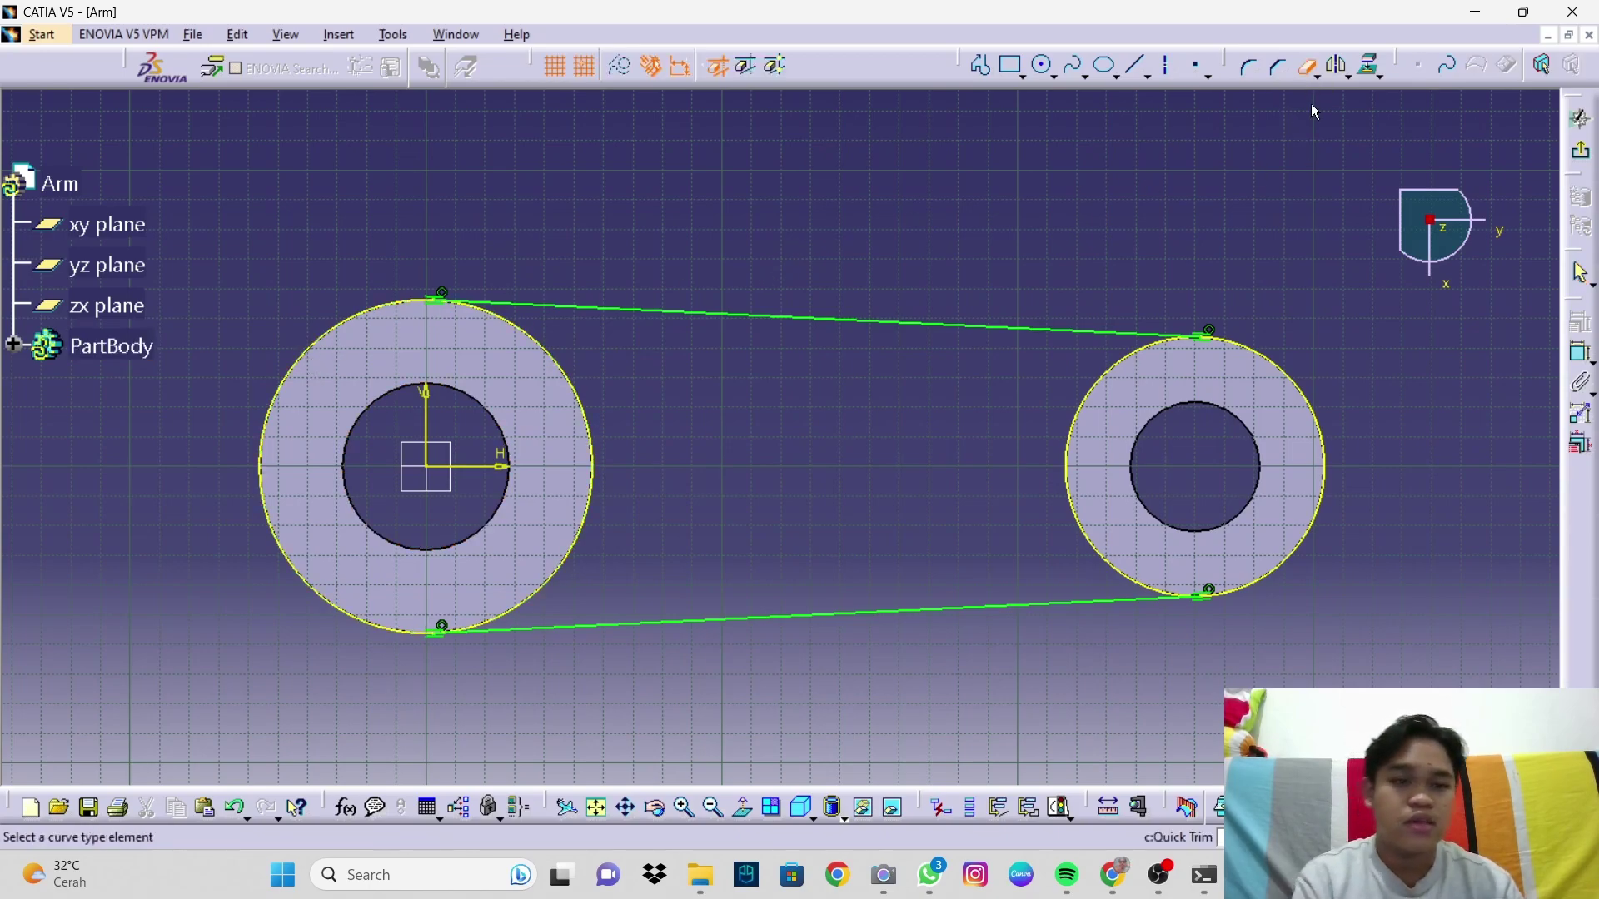
left_click(1292, 379)
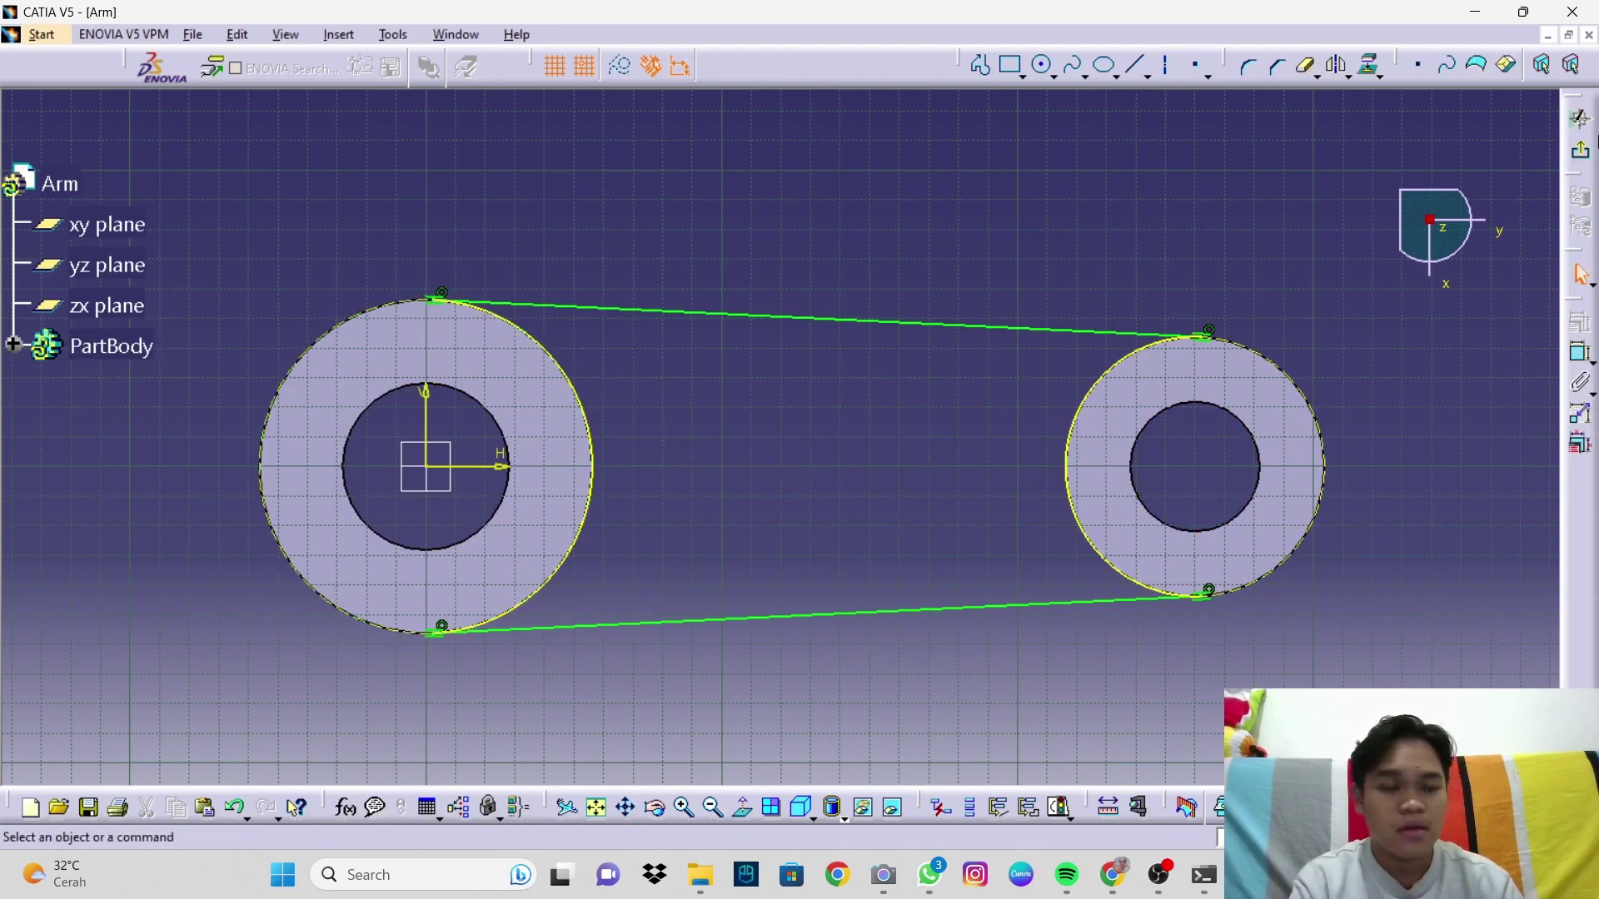
Step: Exit the sketch back to the 3D Arm part
left_click(1580, 118)
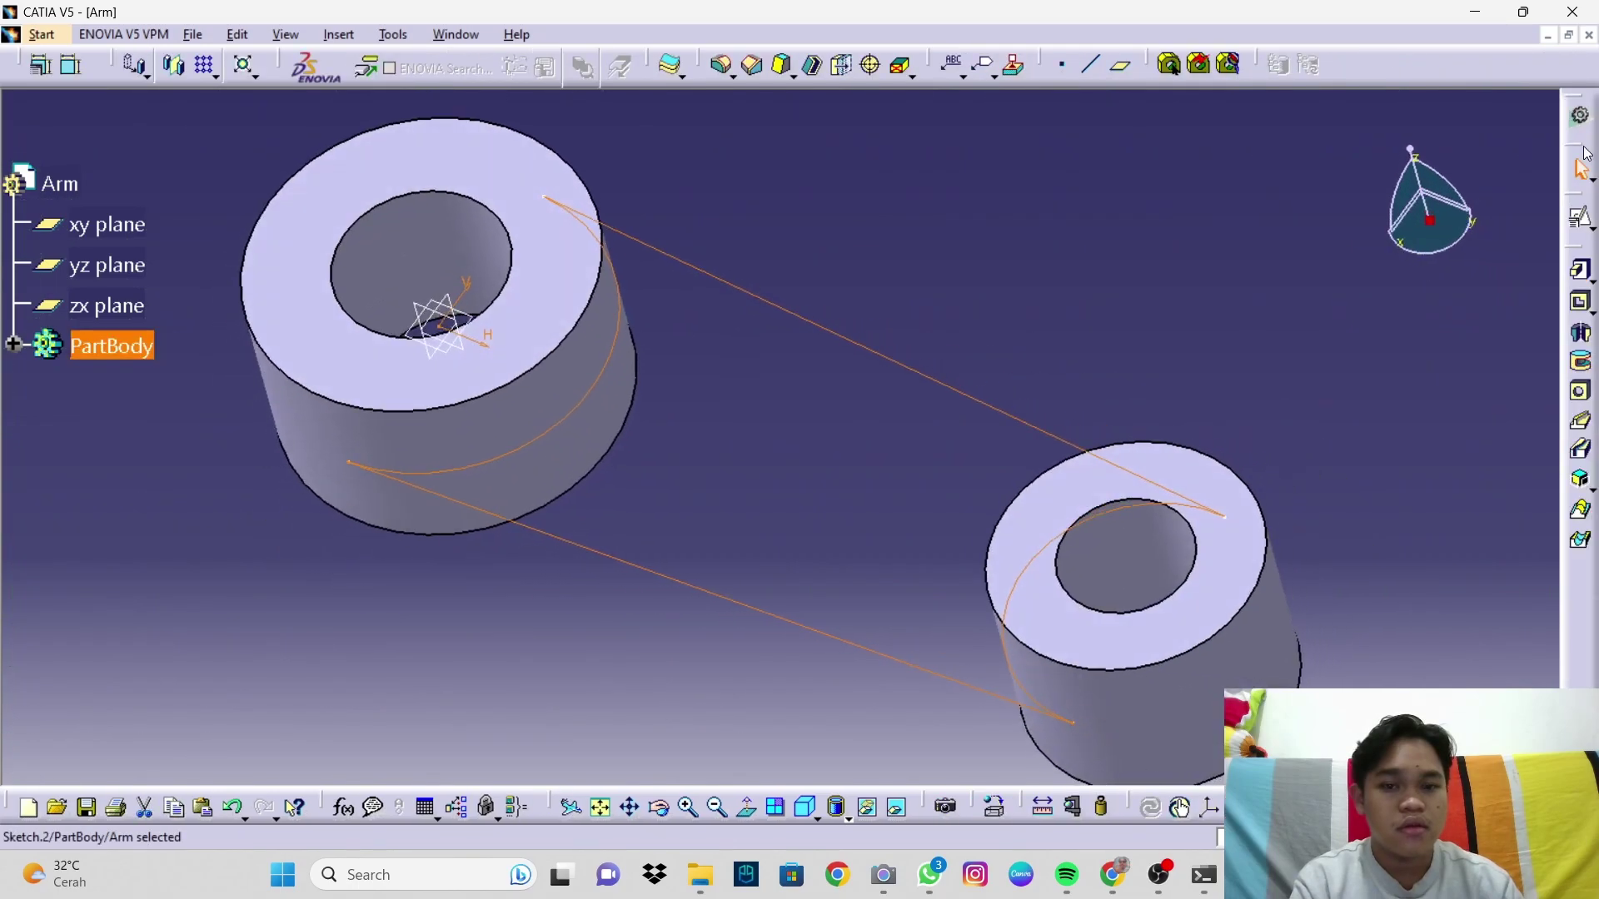
left_click(1108, 416)
mouse_move(1171, 502)
middle_mouse_down()
mouse_move(1113, 442)
mouse_move(1105, 484)
middle_mouse_up()
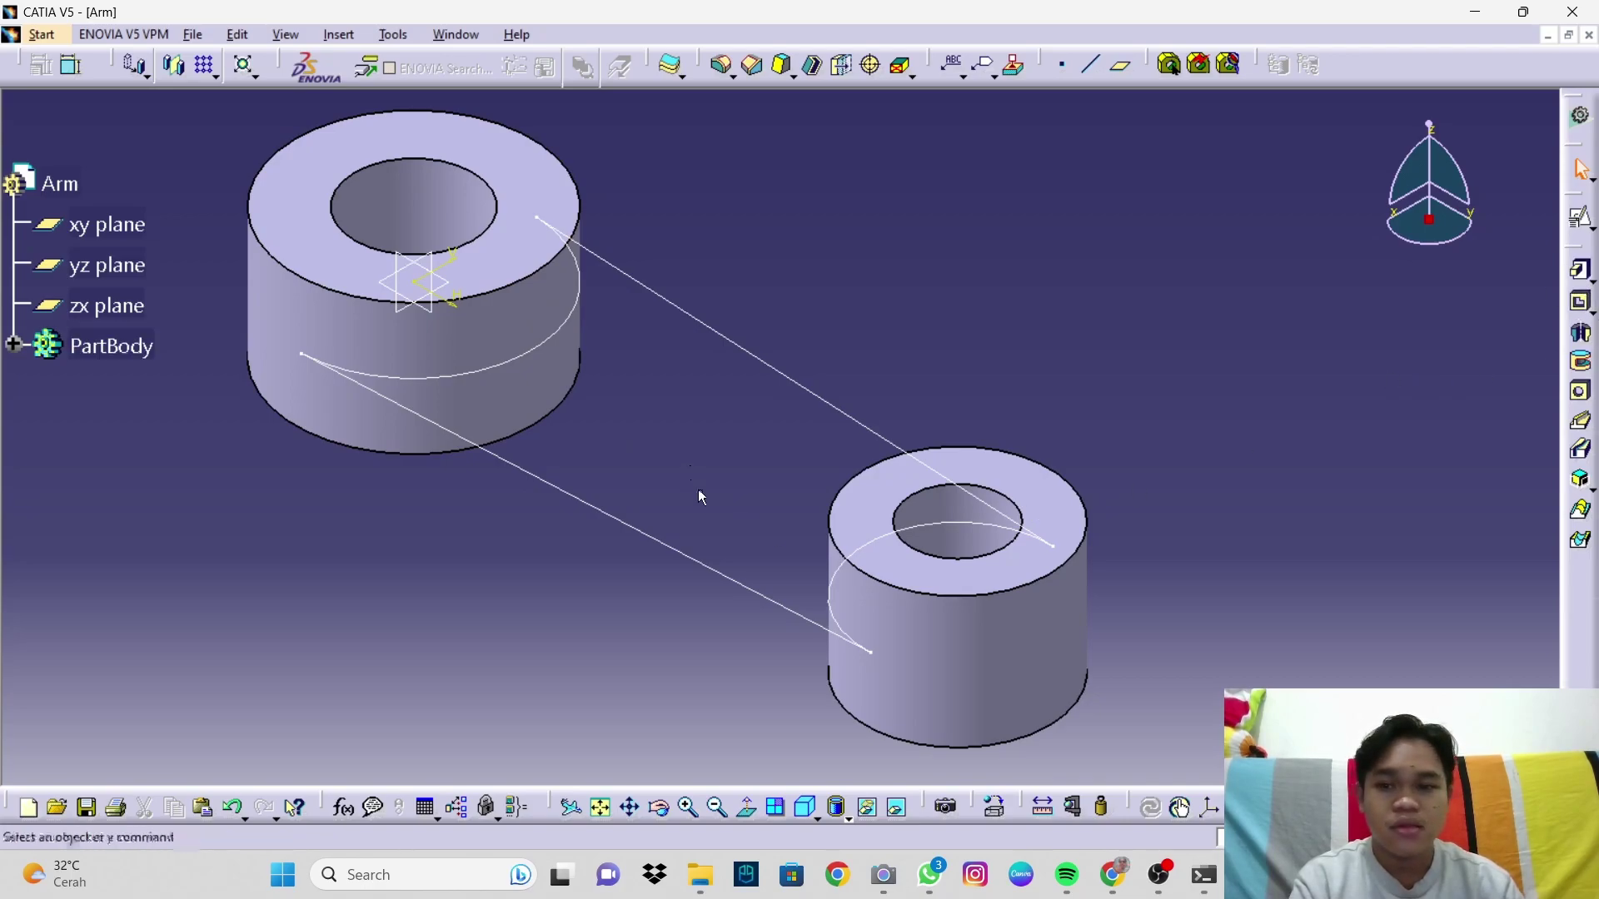
Step: Pad Sketch.2 with mirrored extent, 12.5 mm per side, to form the connecting web
left_click(1582, 274)
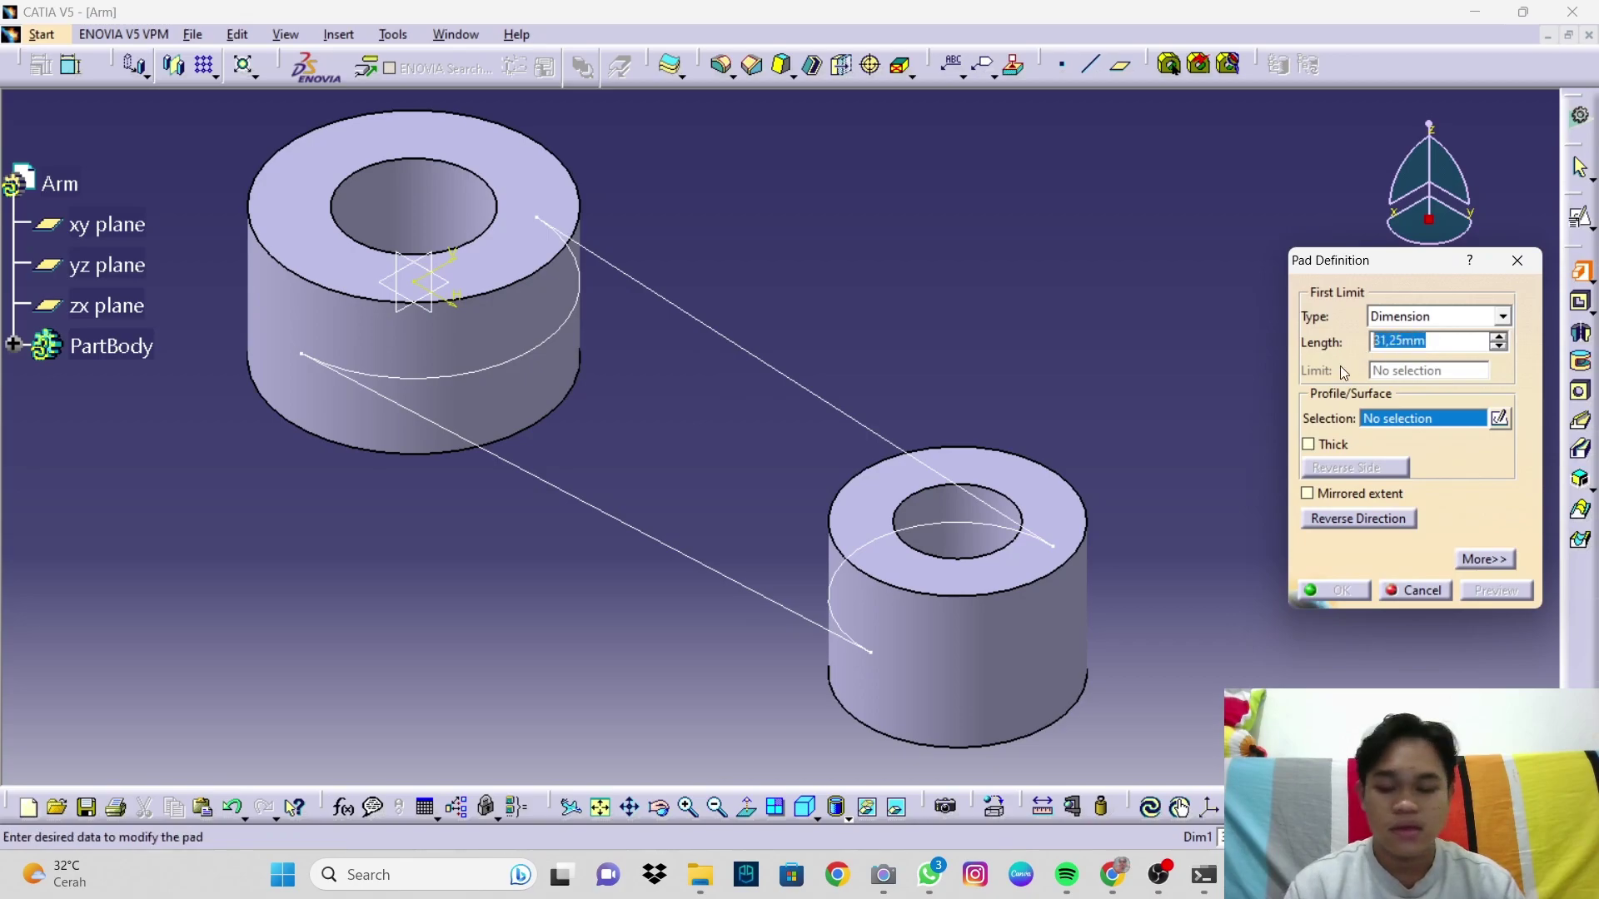
type("25/2")
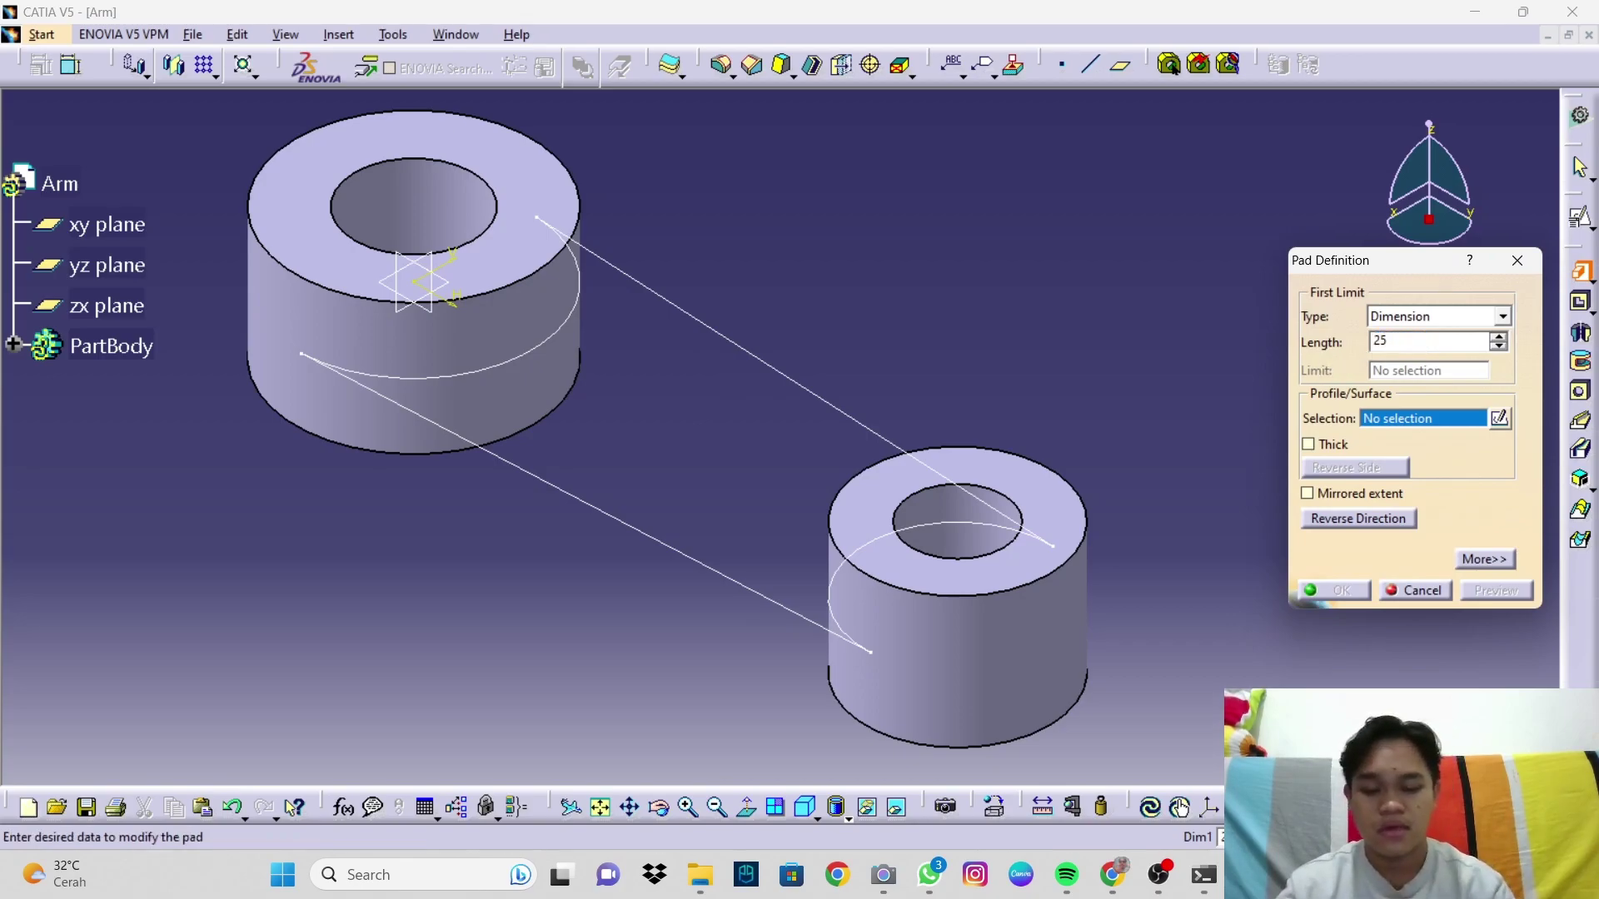
left_click(1347, 500)
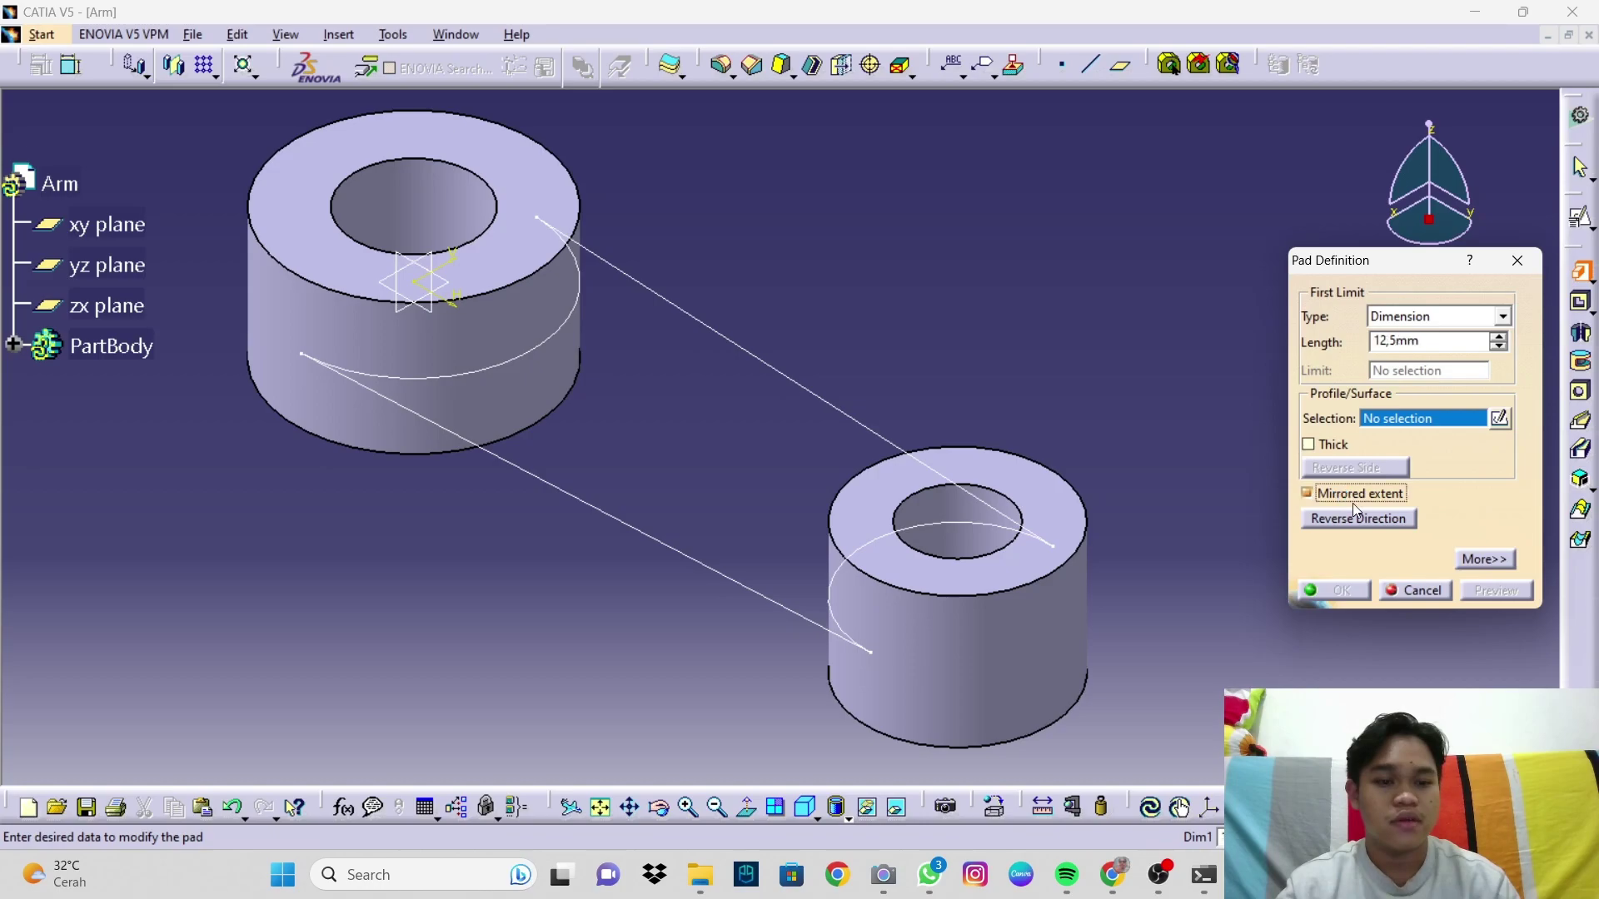
left_click(886, 447)
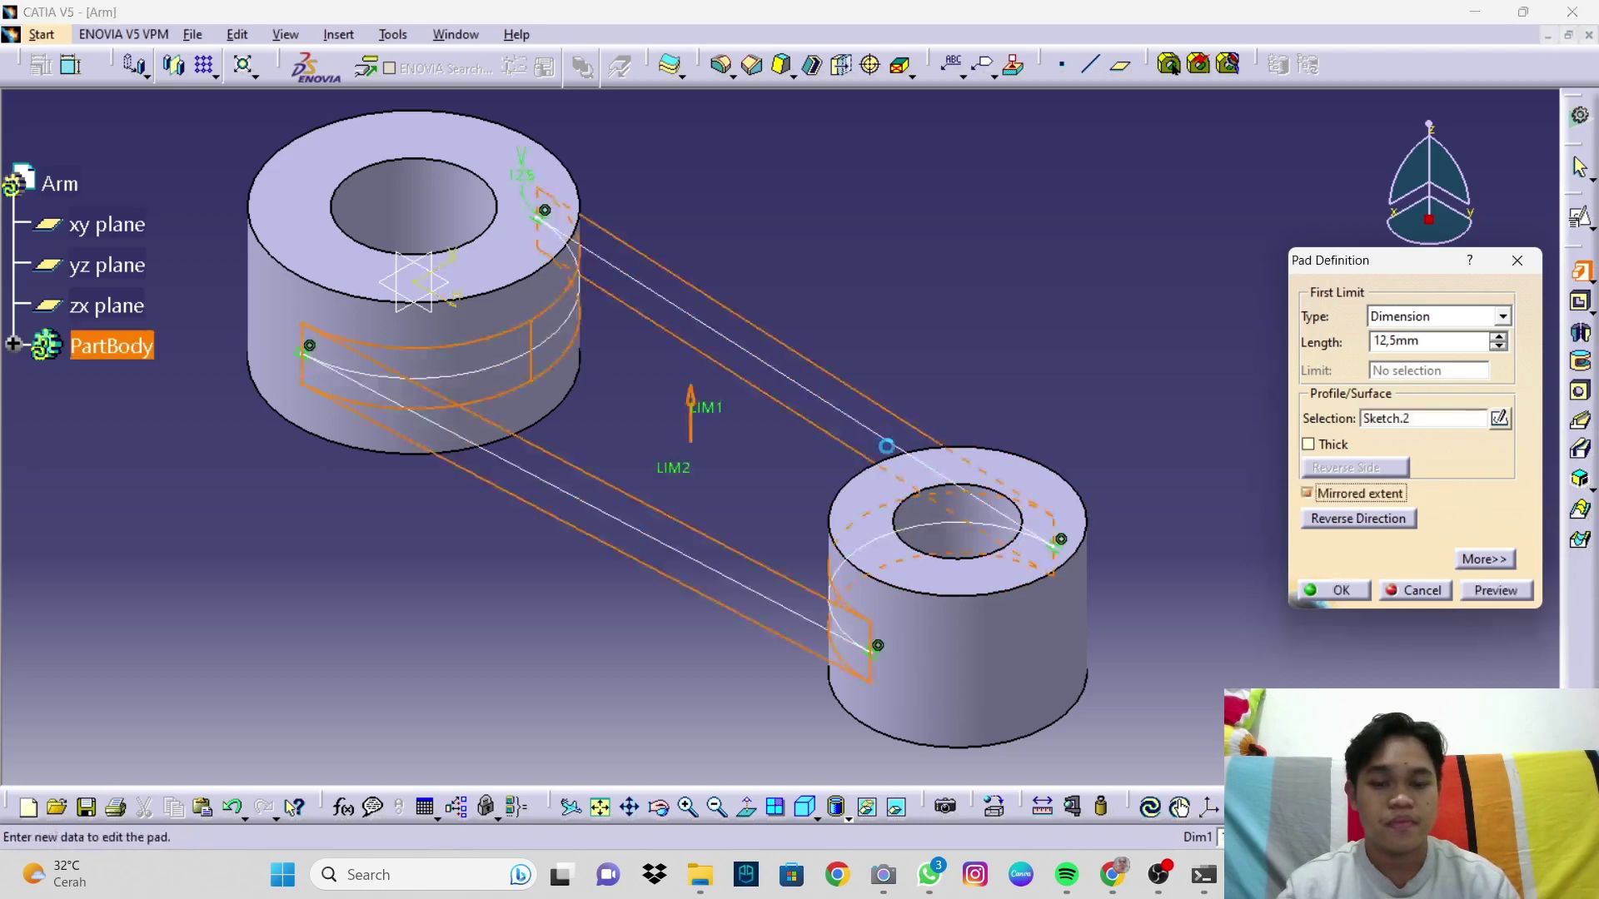
left_click(1511, 597)
middle_click_drag(853, 558, 956, 472)
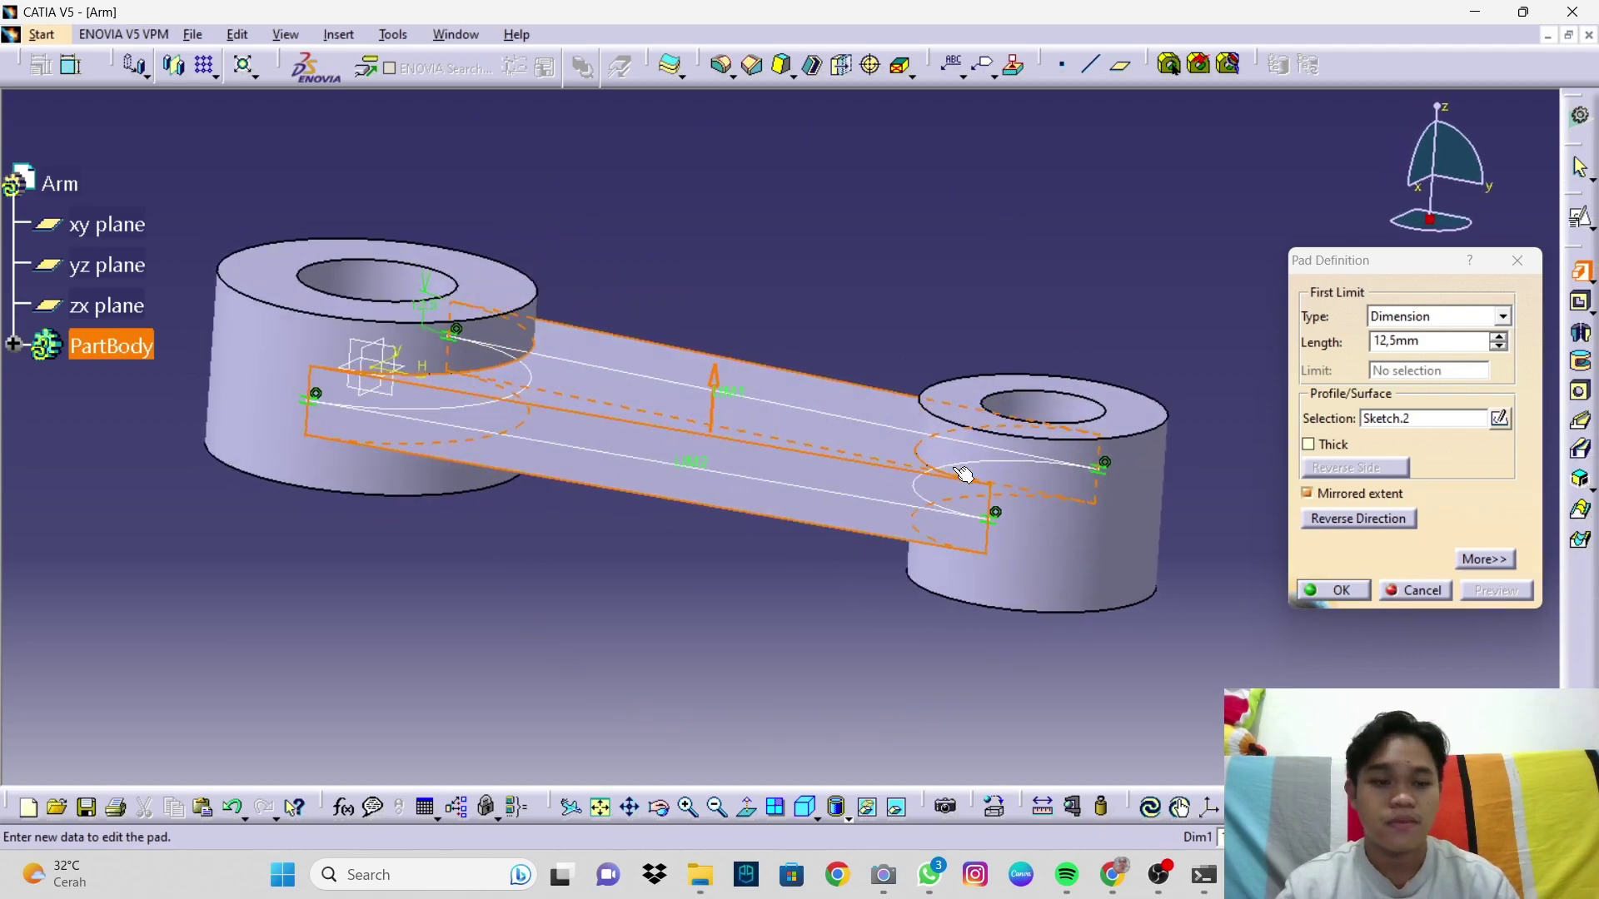
left_click(1342, 597)
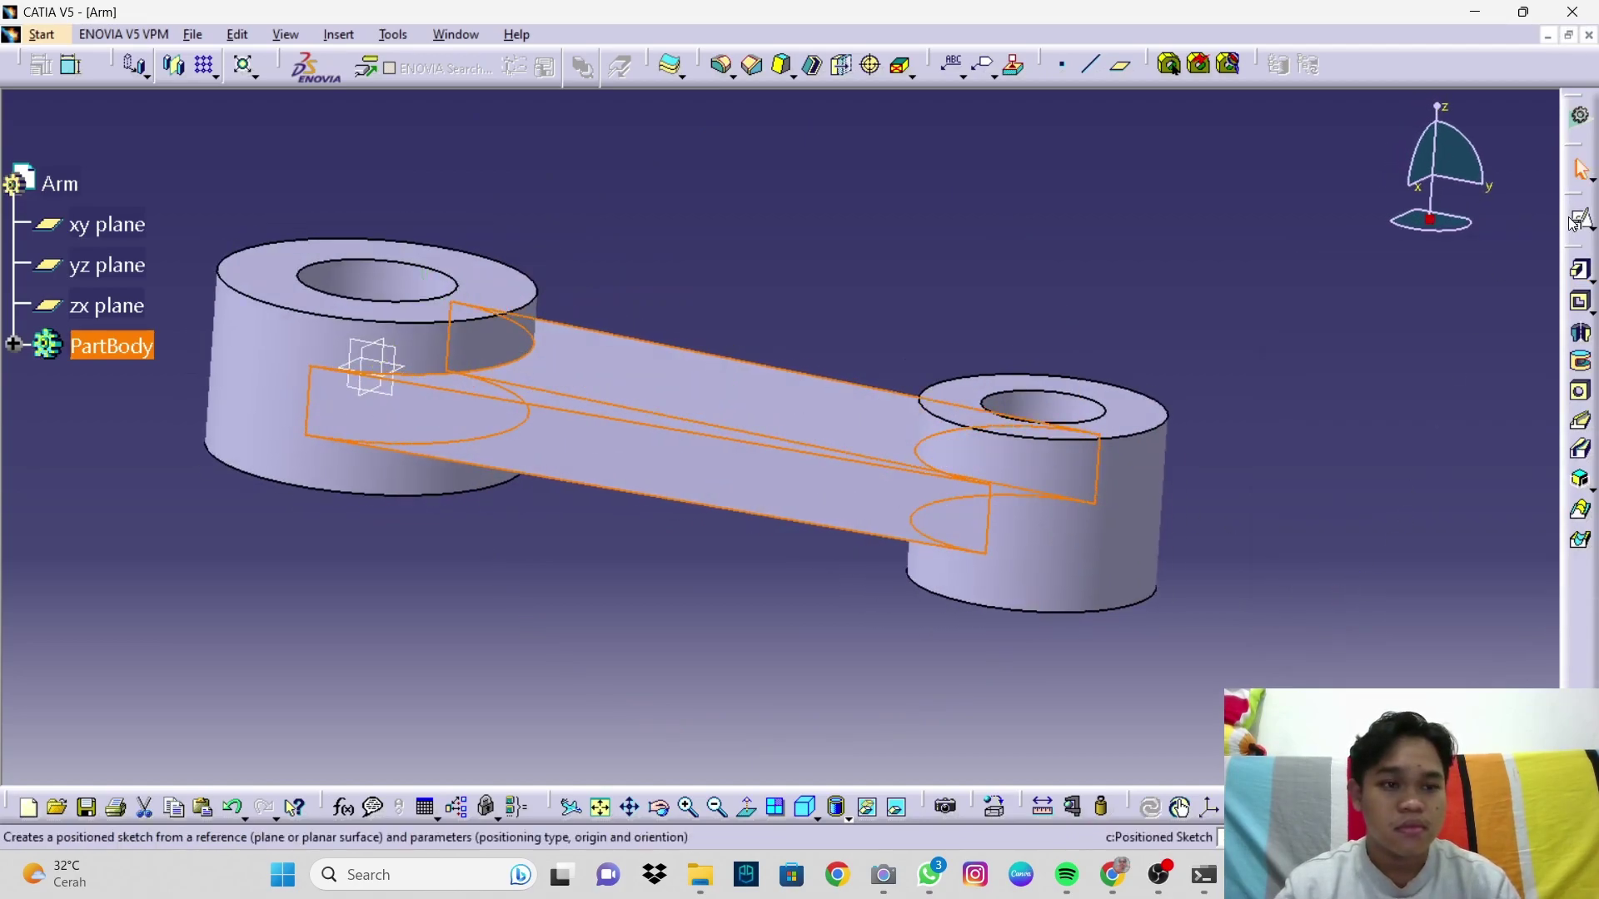
left_click(889, 671)
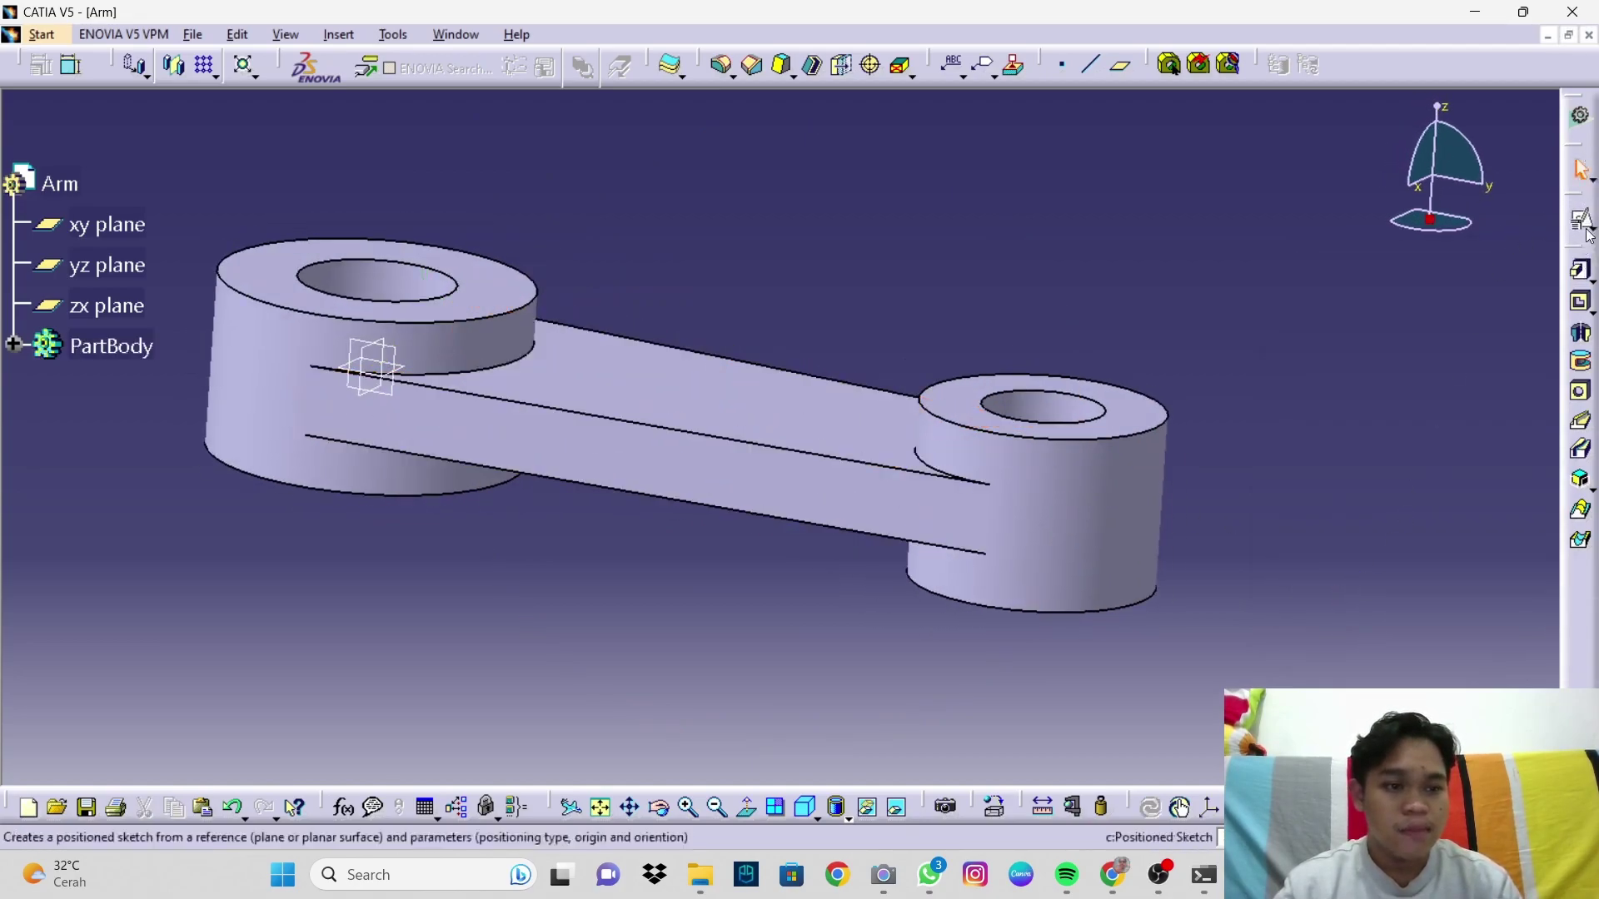
left_click(805, 806)
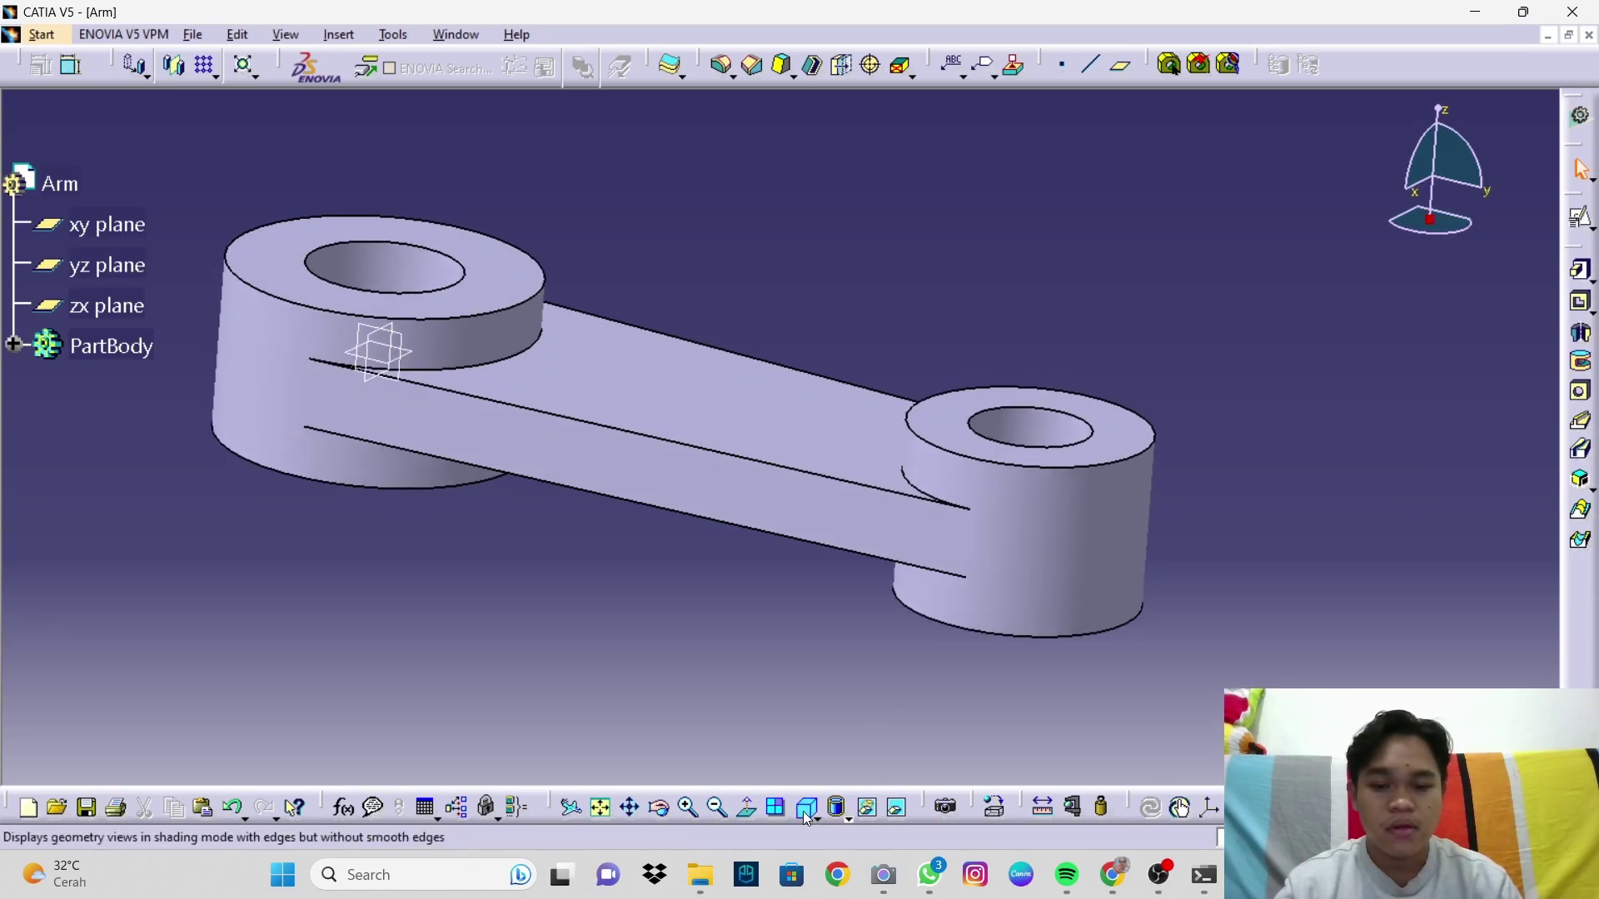
middle_click_drag(782, 604, 873, 633)
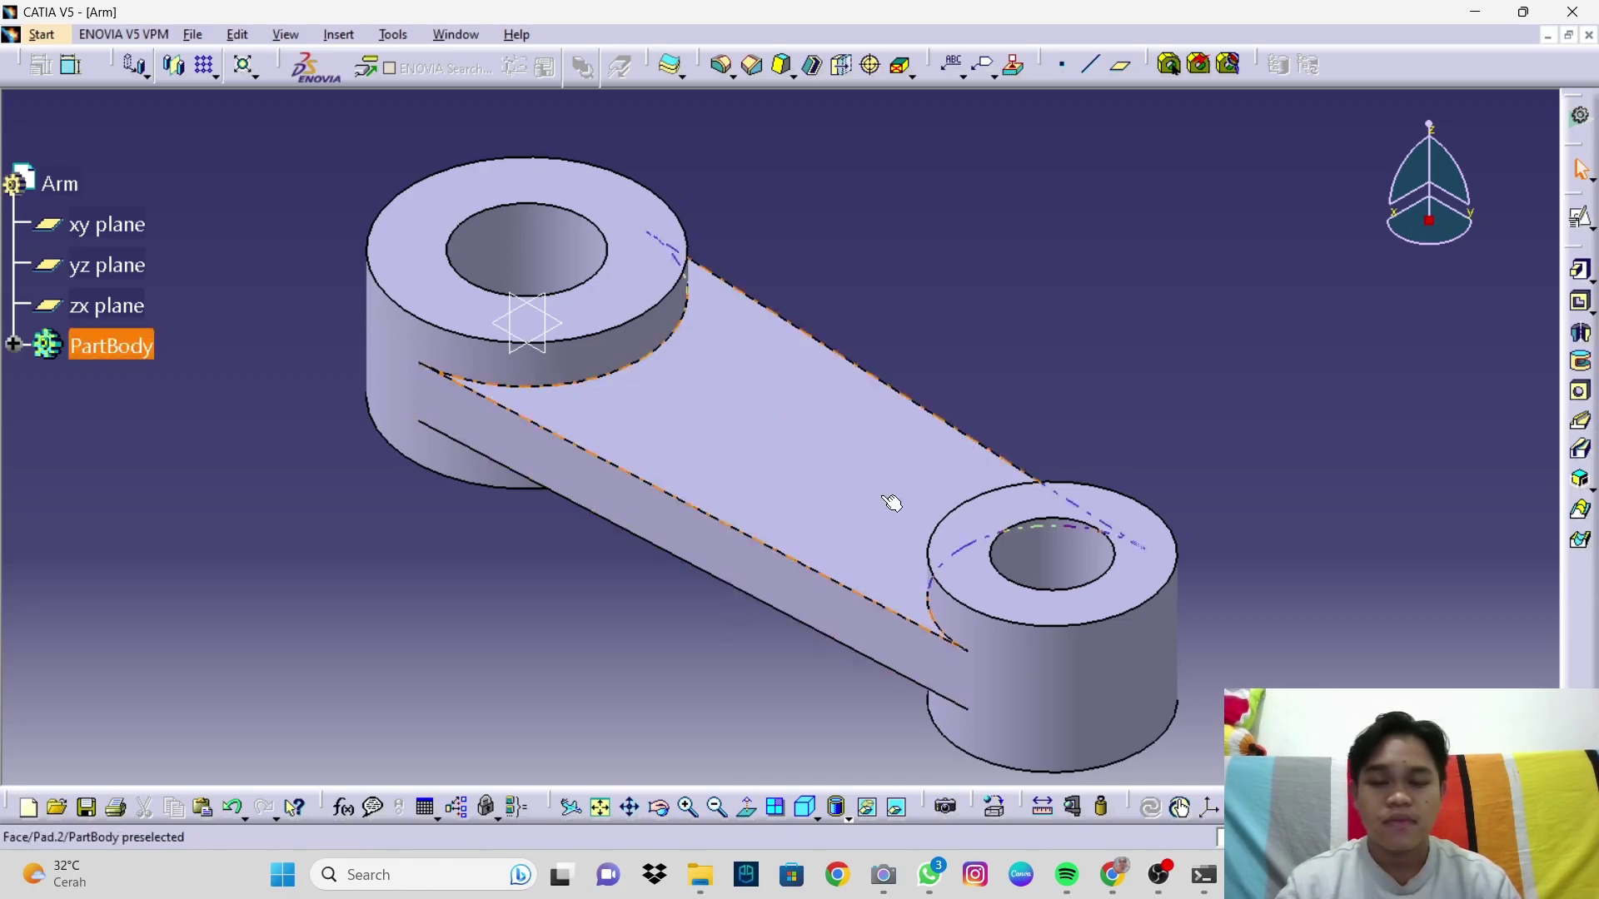
middle_click_drag(879, 495, 889, 474)
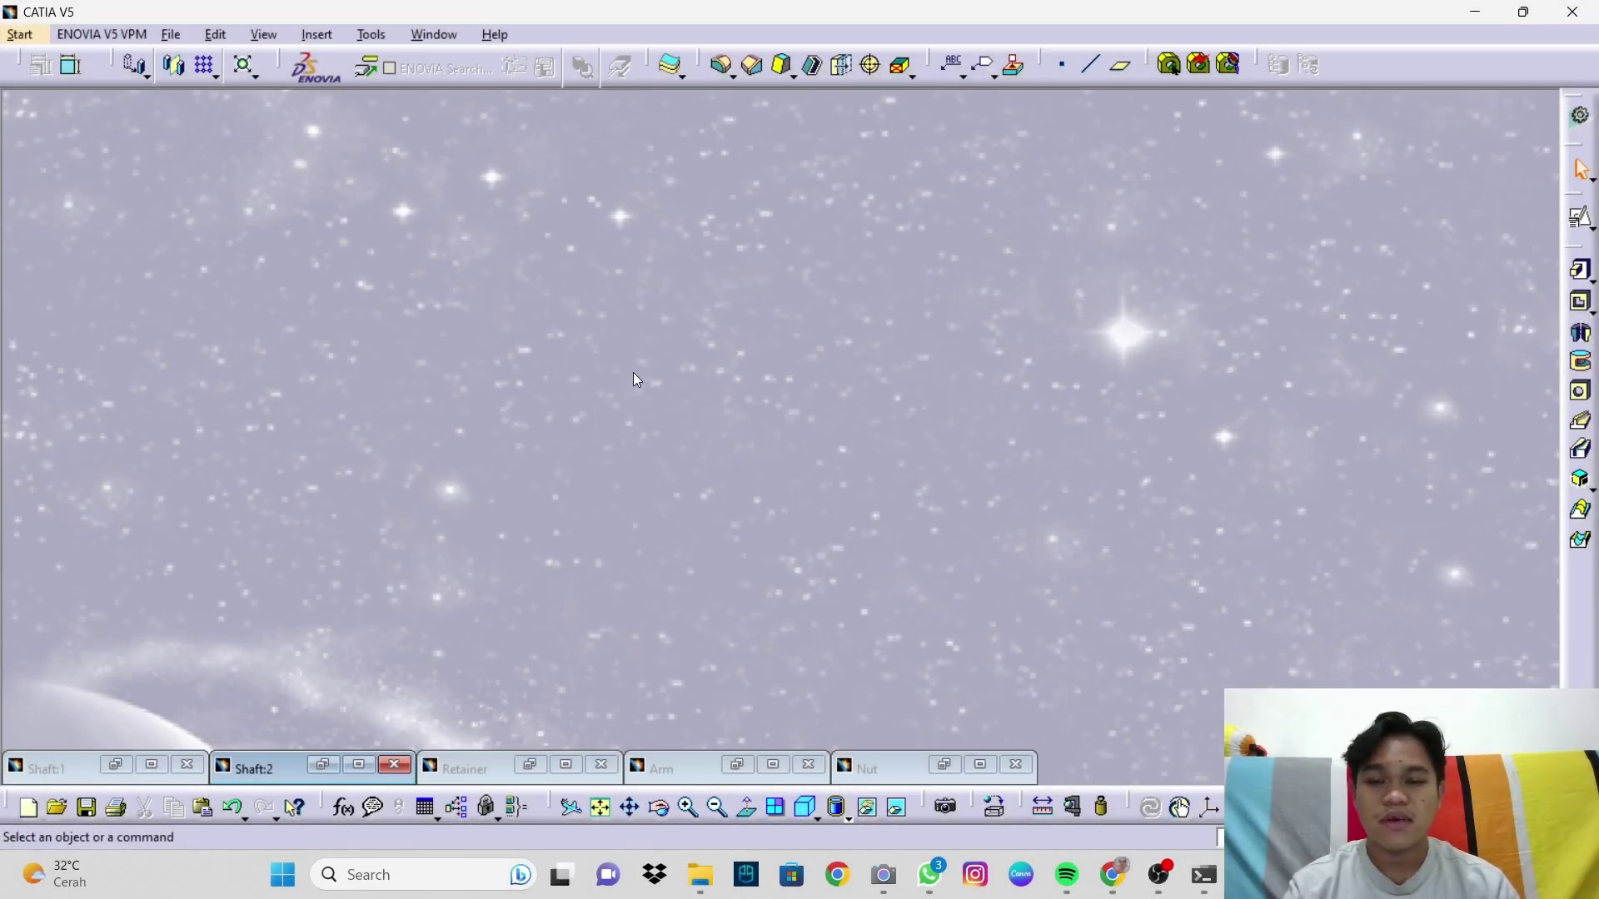
Step: Create a new Part Design part named Nut and maximize its window
left_click(39, 38)
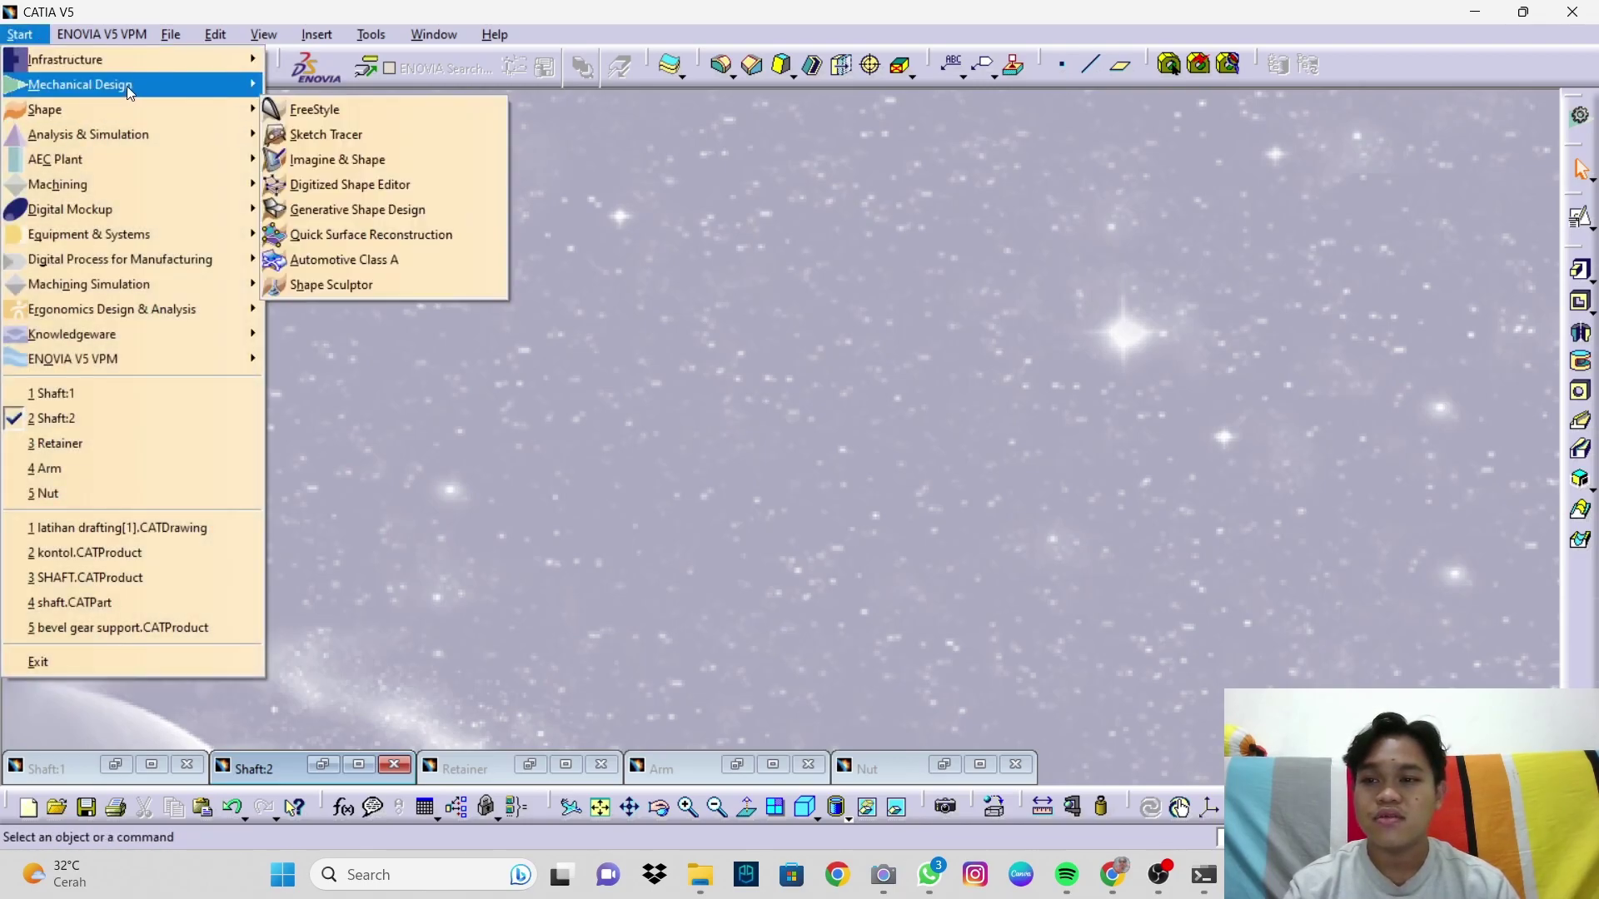
mouse_move(200, 83)
left_click(272, 86)
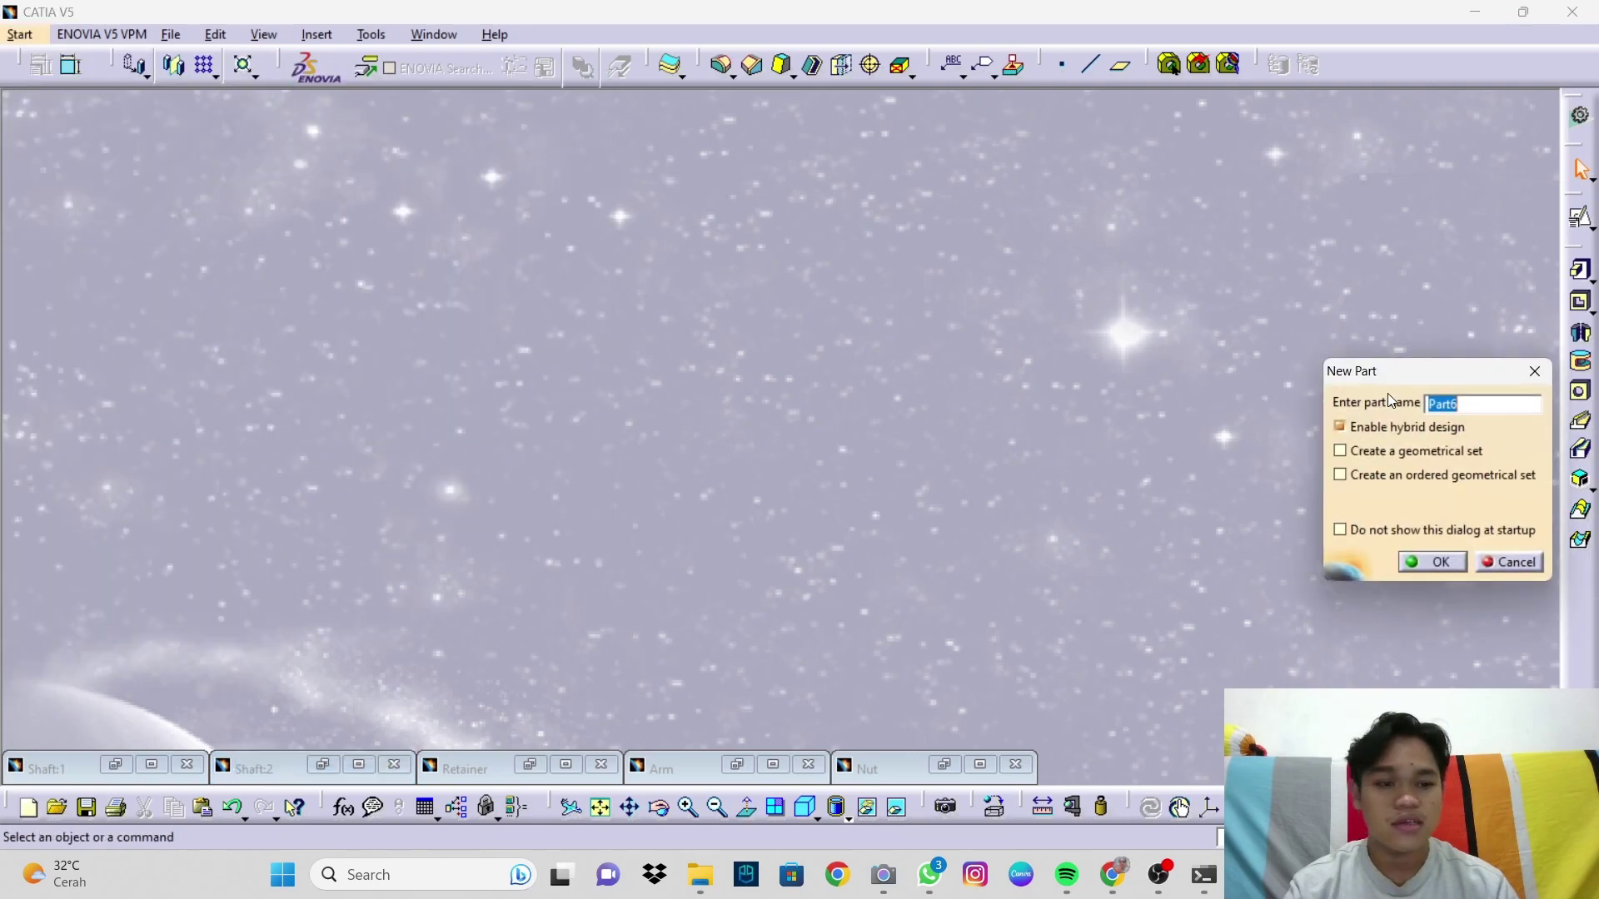
left_click(1473, 406)
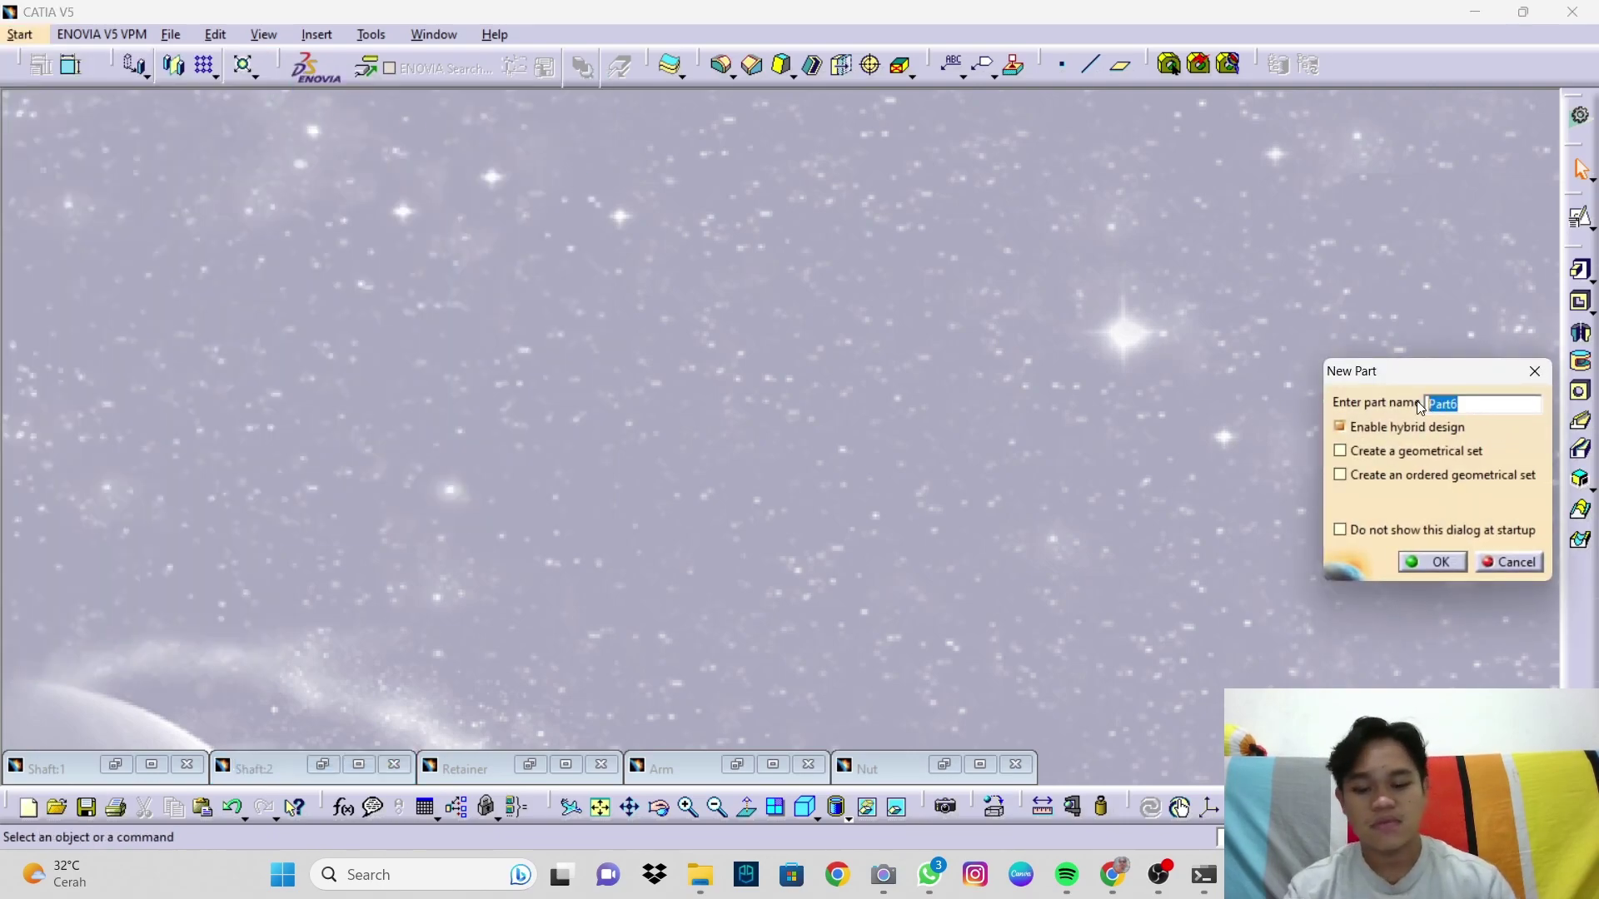
type("Nut")
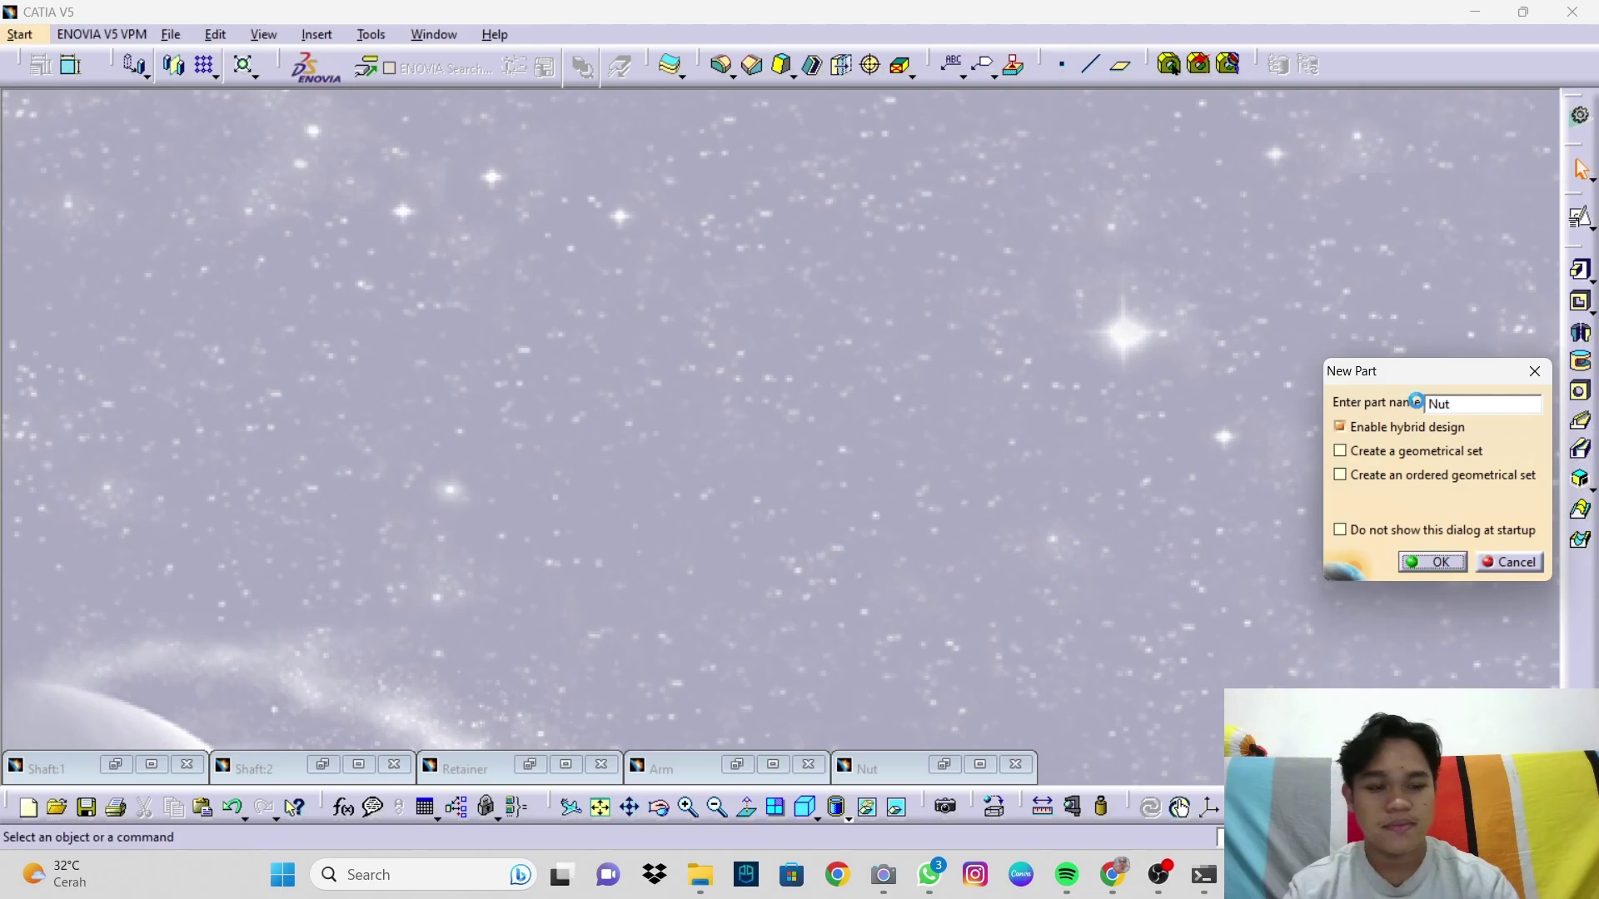
key("Return")
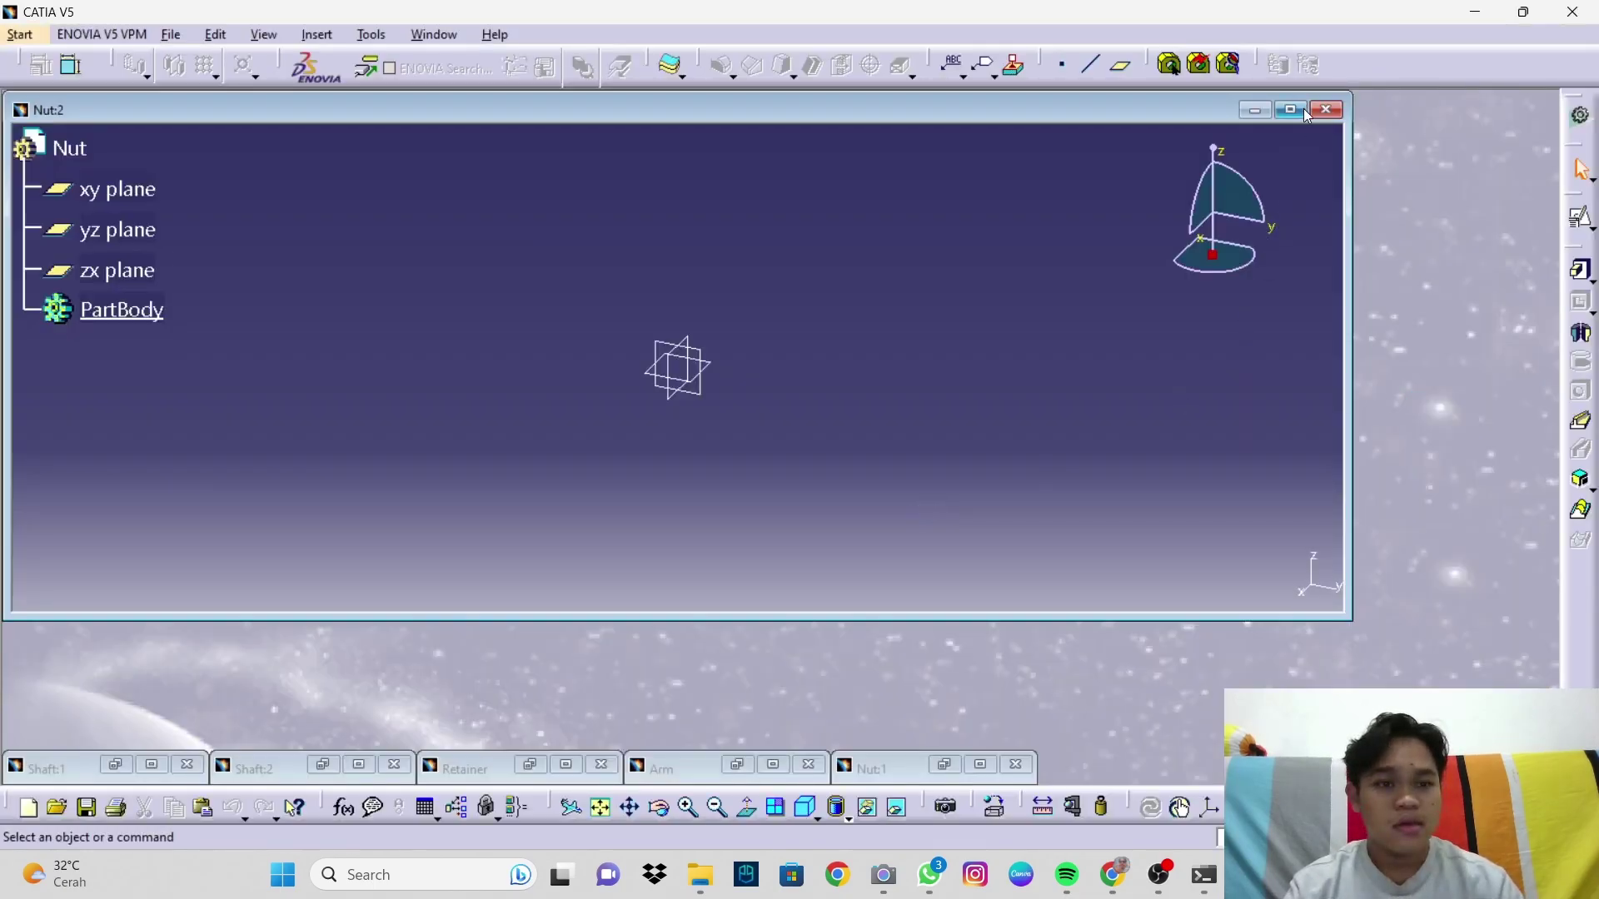
left_click(1291, 110)
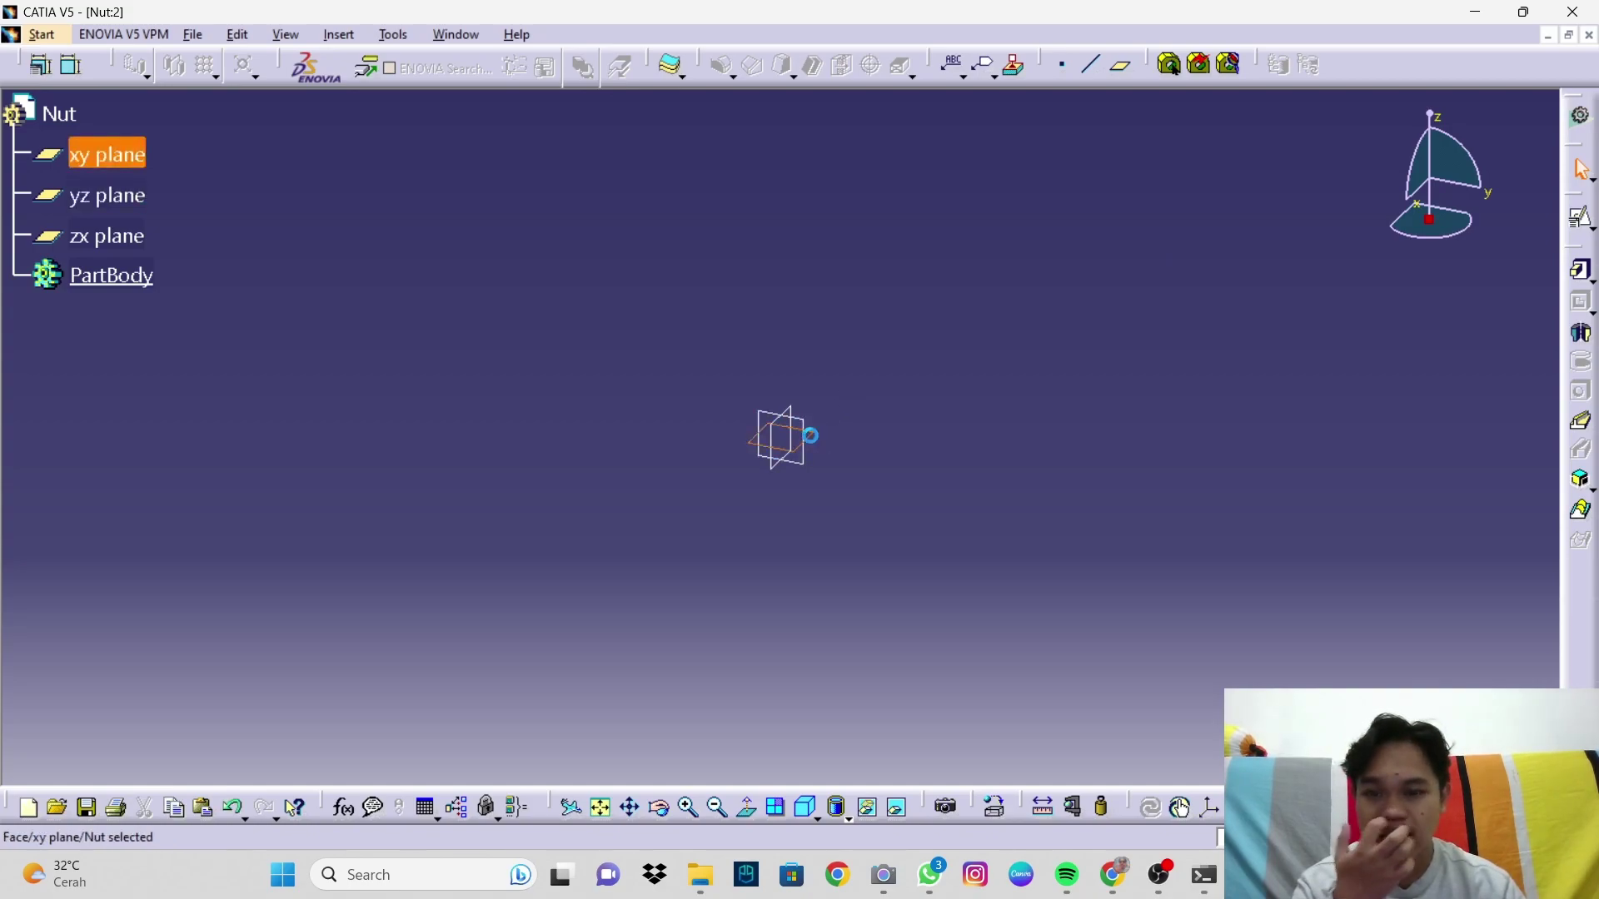
Step: Start a positioned sketch on the xy plane and draw a hexagon centred at the origin
left_click(1582, 217)
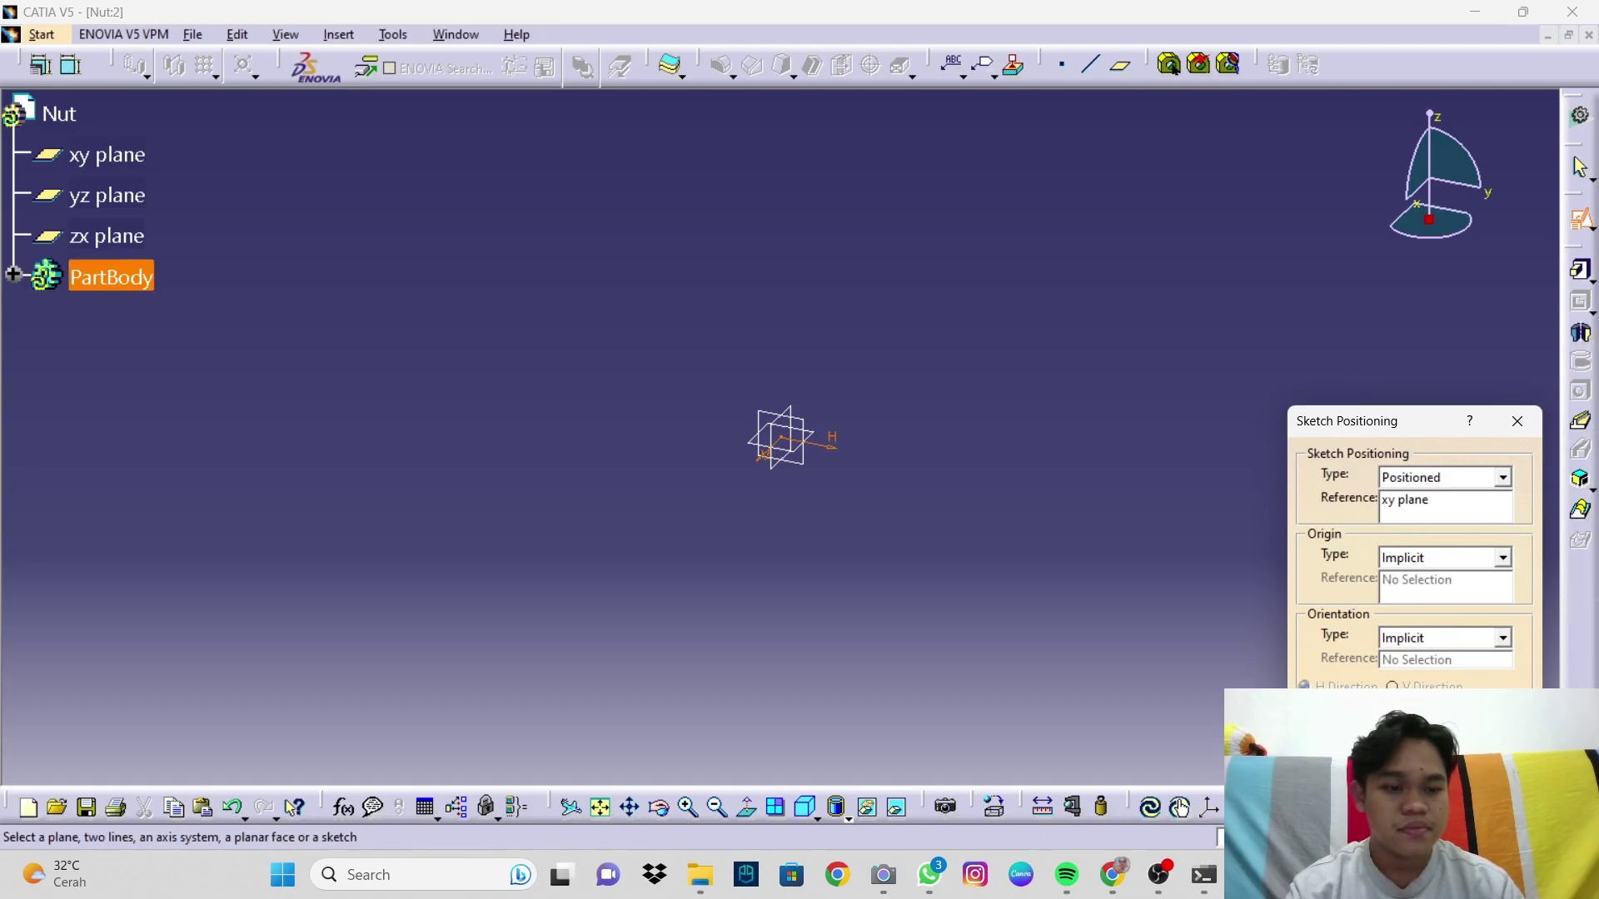
left_click(1429, 785)
mouse_move(943, 458)
middle_mouse_down()
mouse_move(943, 492)
mouse_move(870, 452)
middle_mouse_up()
left_click(1014, 66)
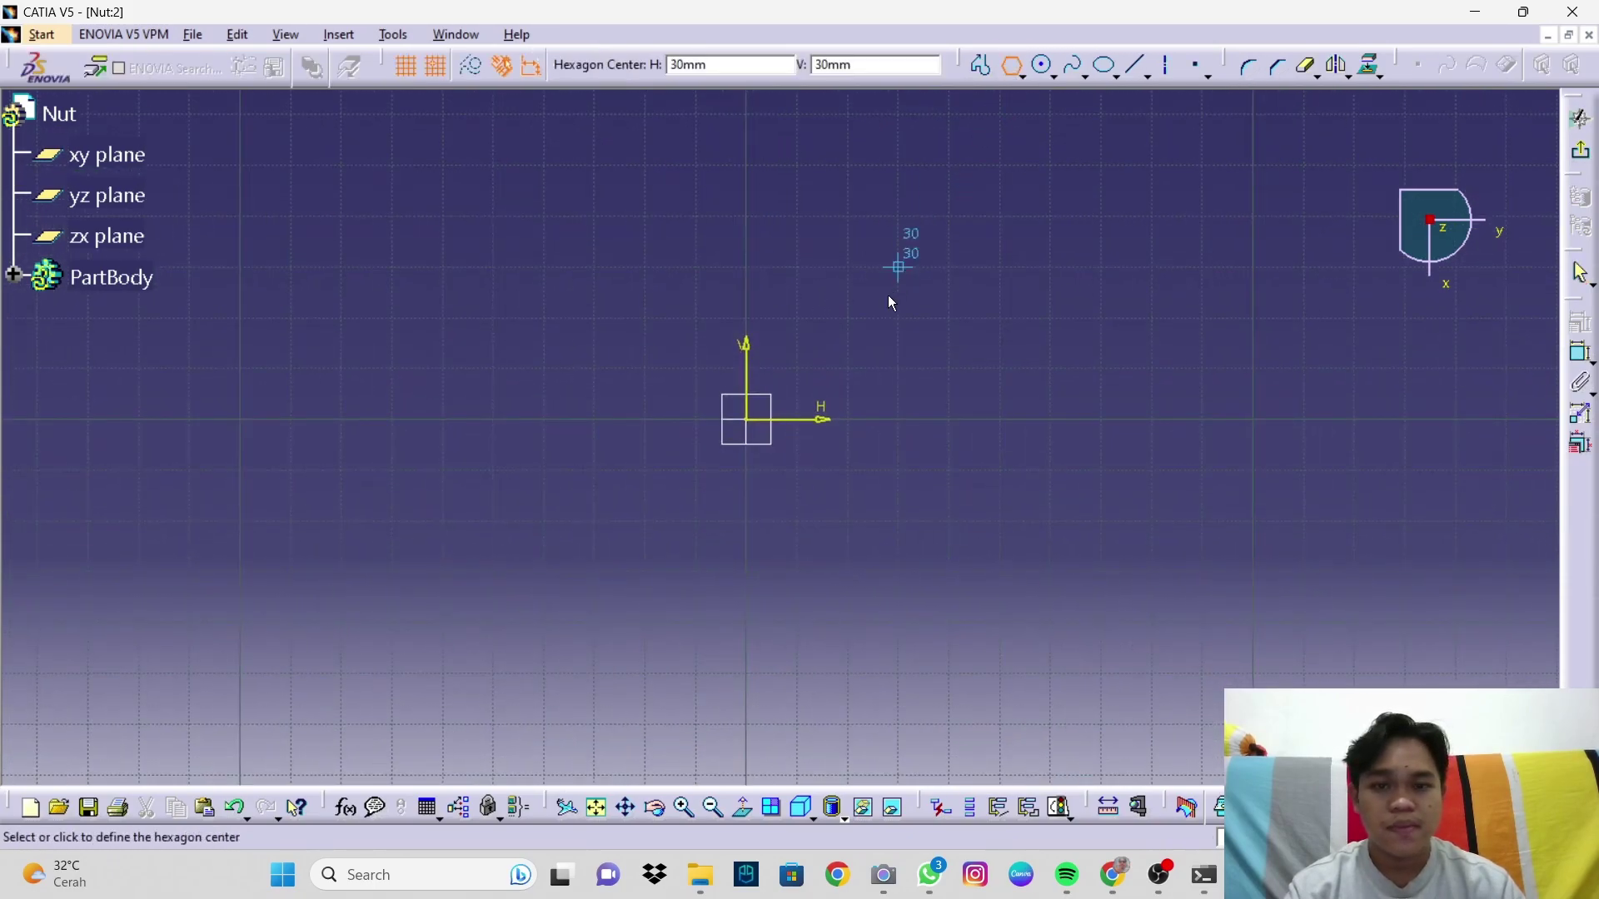
left_click(747, 419)
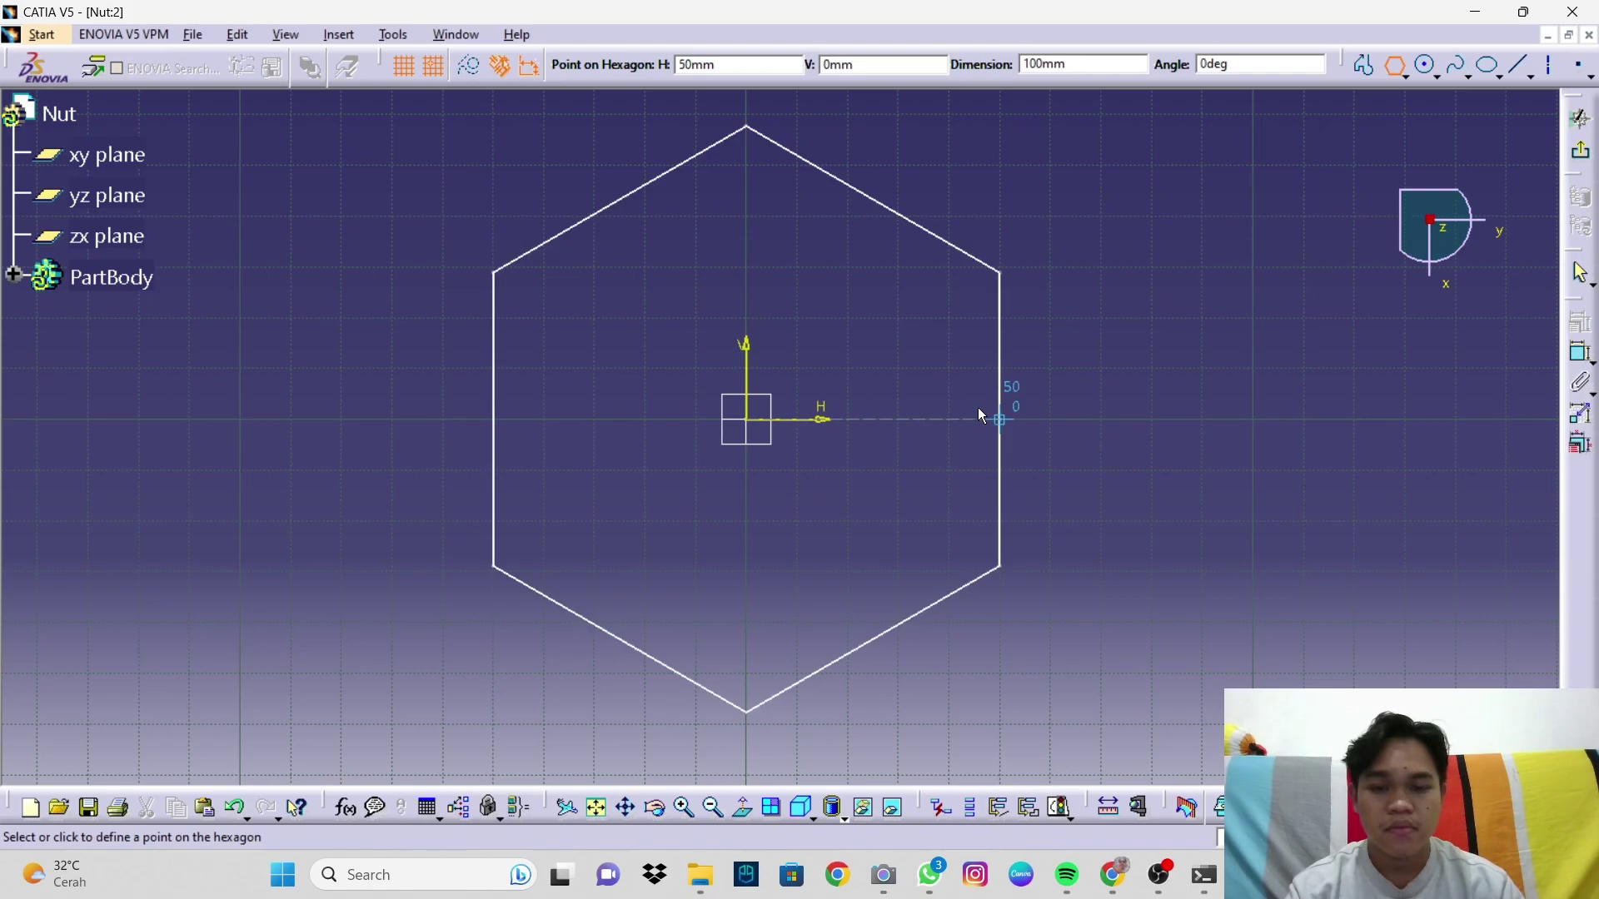
left_click(958, 414)
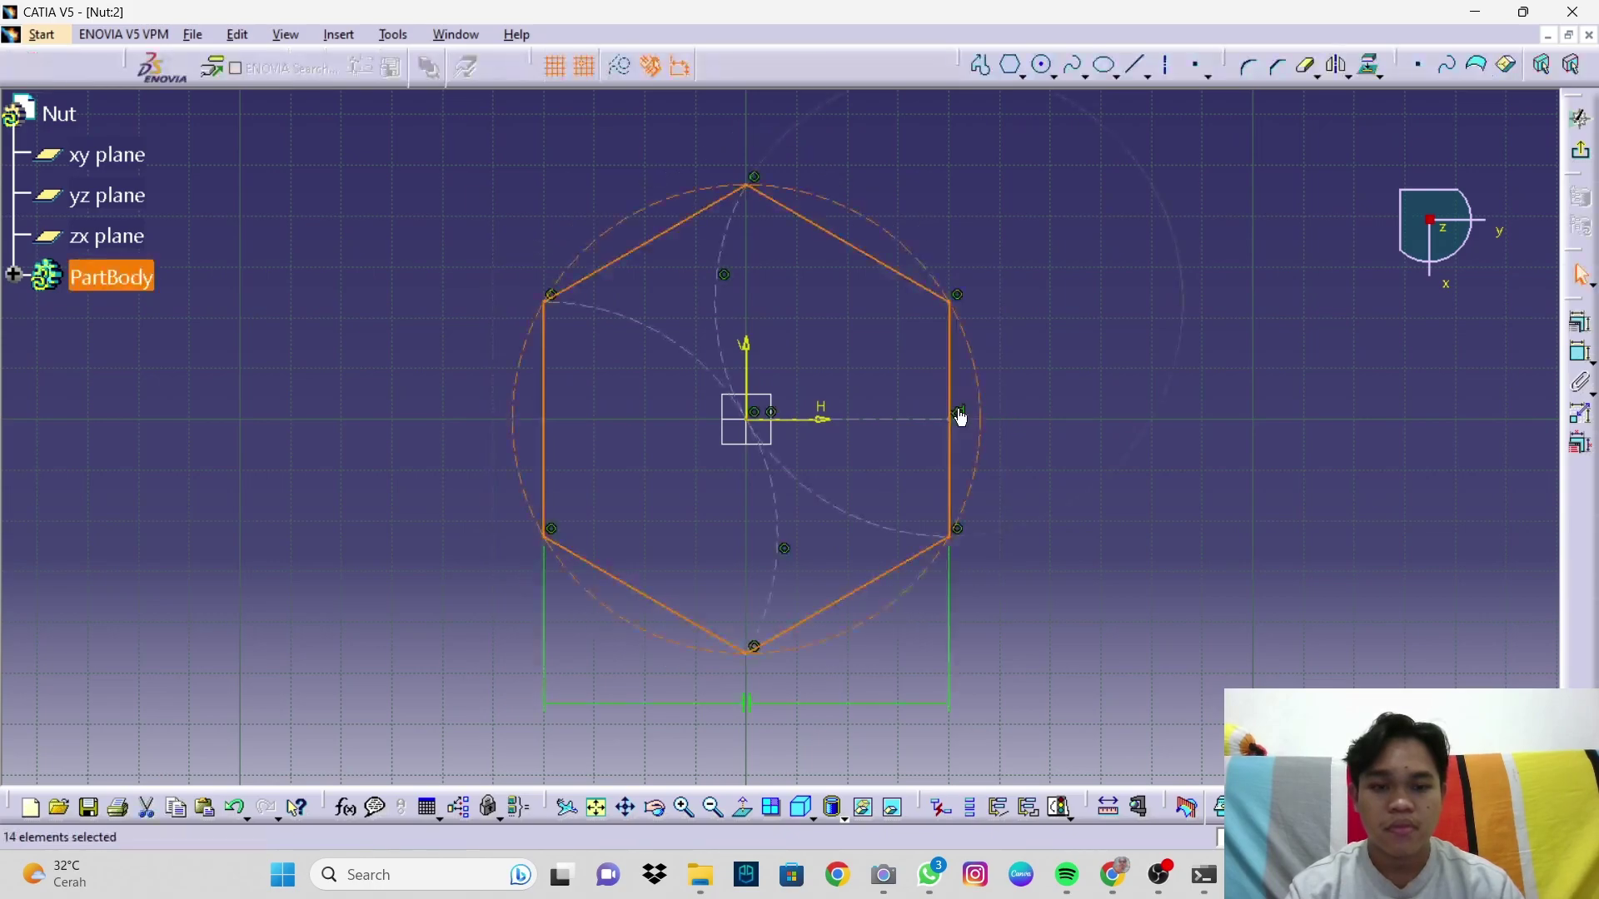
left_click(1097, 496)
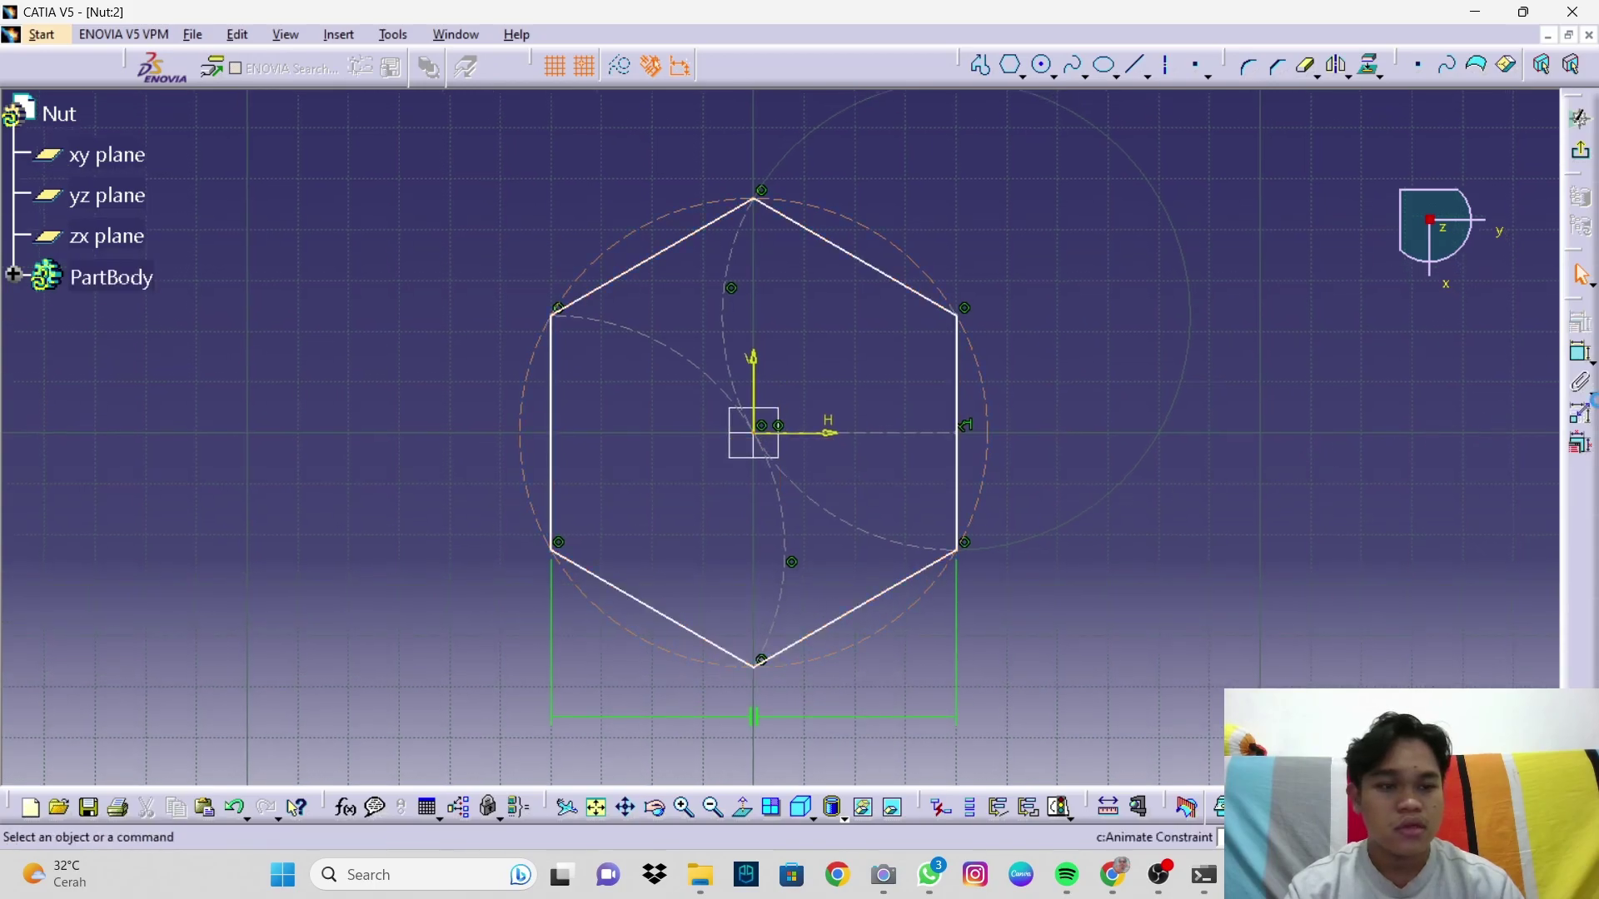
Step: Dimension the hexagon between opposite flats and set the width to 69 mm
left_click(1580, 354)
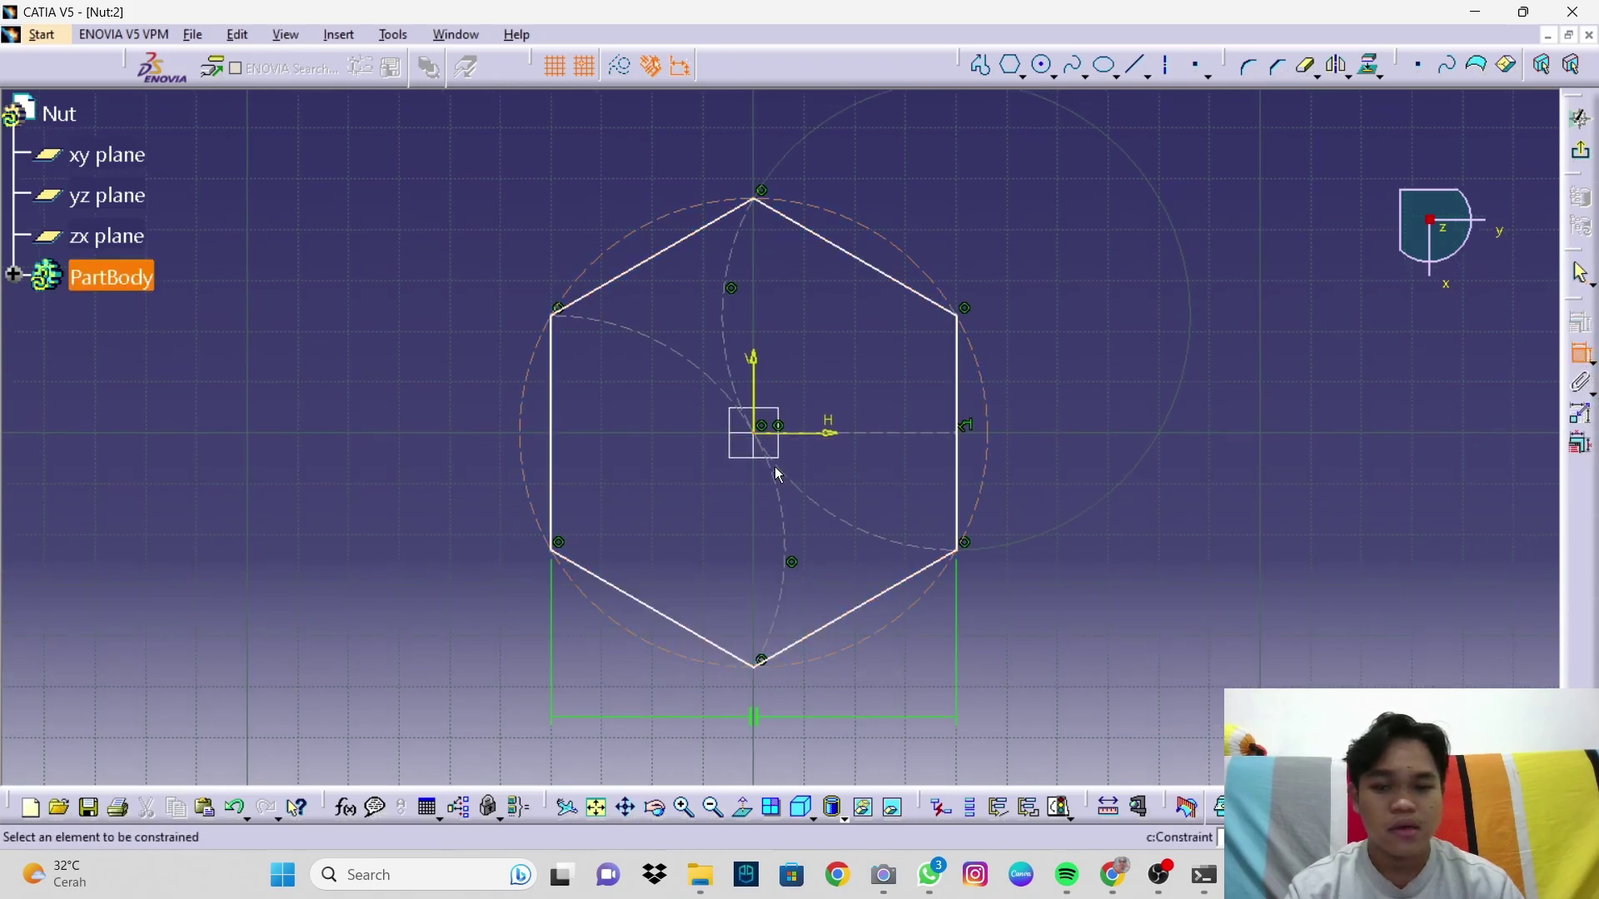
left_click(553, 378)
left_click(957, 401)
middle_click_drag(758, 125, 771, 221)
left_click(768, 197)
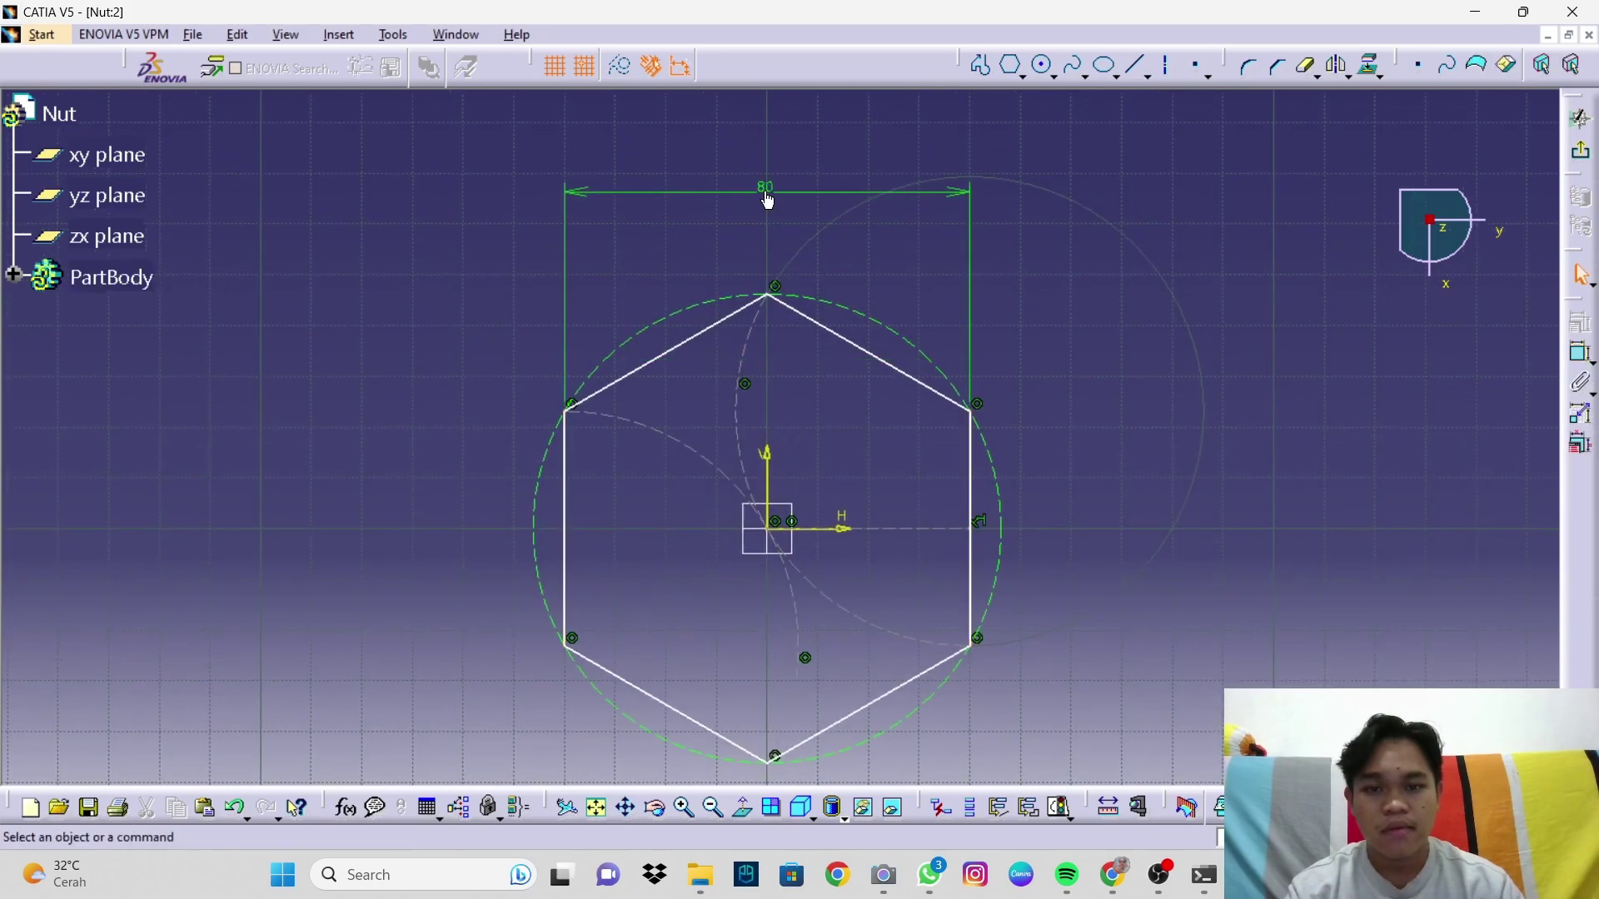
double_click(768, 198)
type("69")
key("Return")
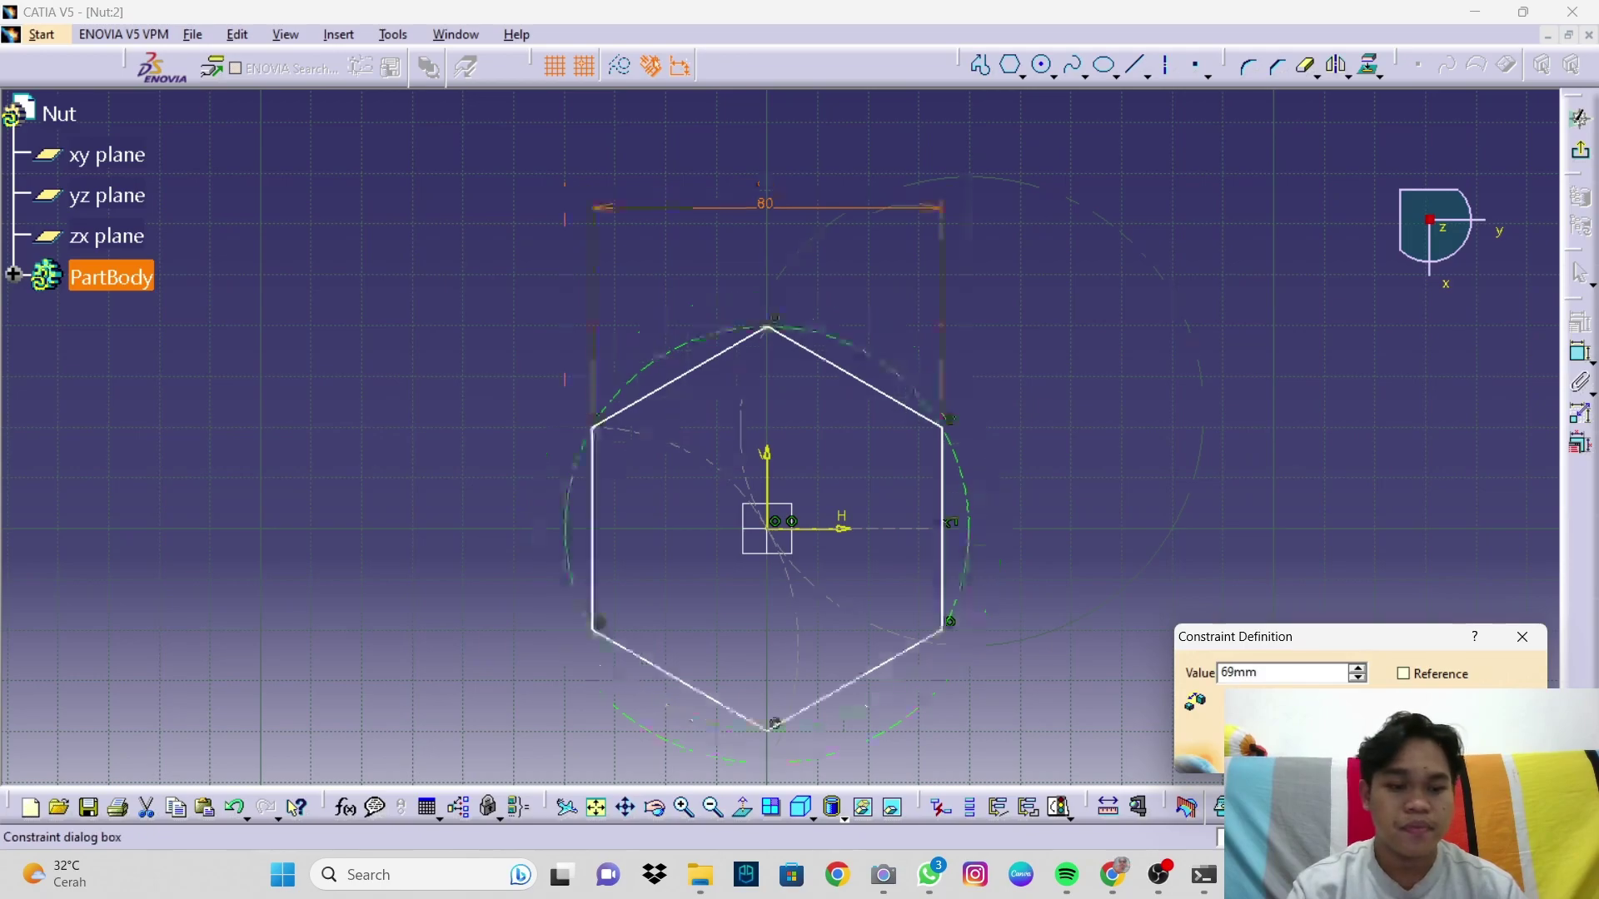
middle_click_drag(1356, 607, 1085, 165)
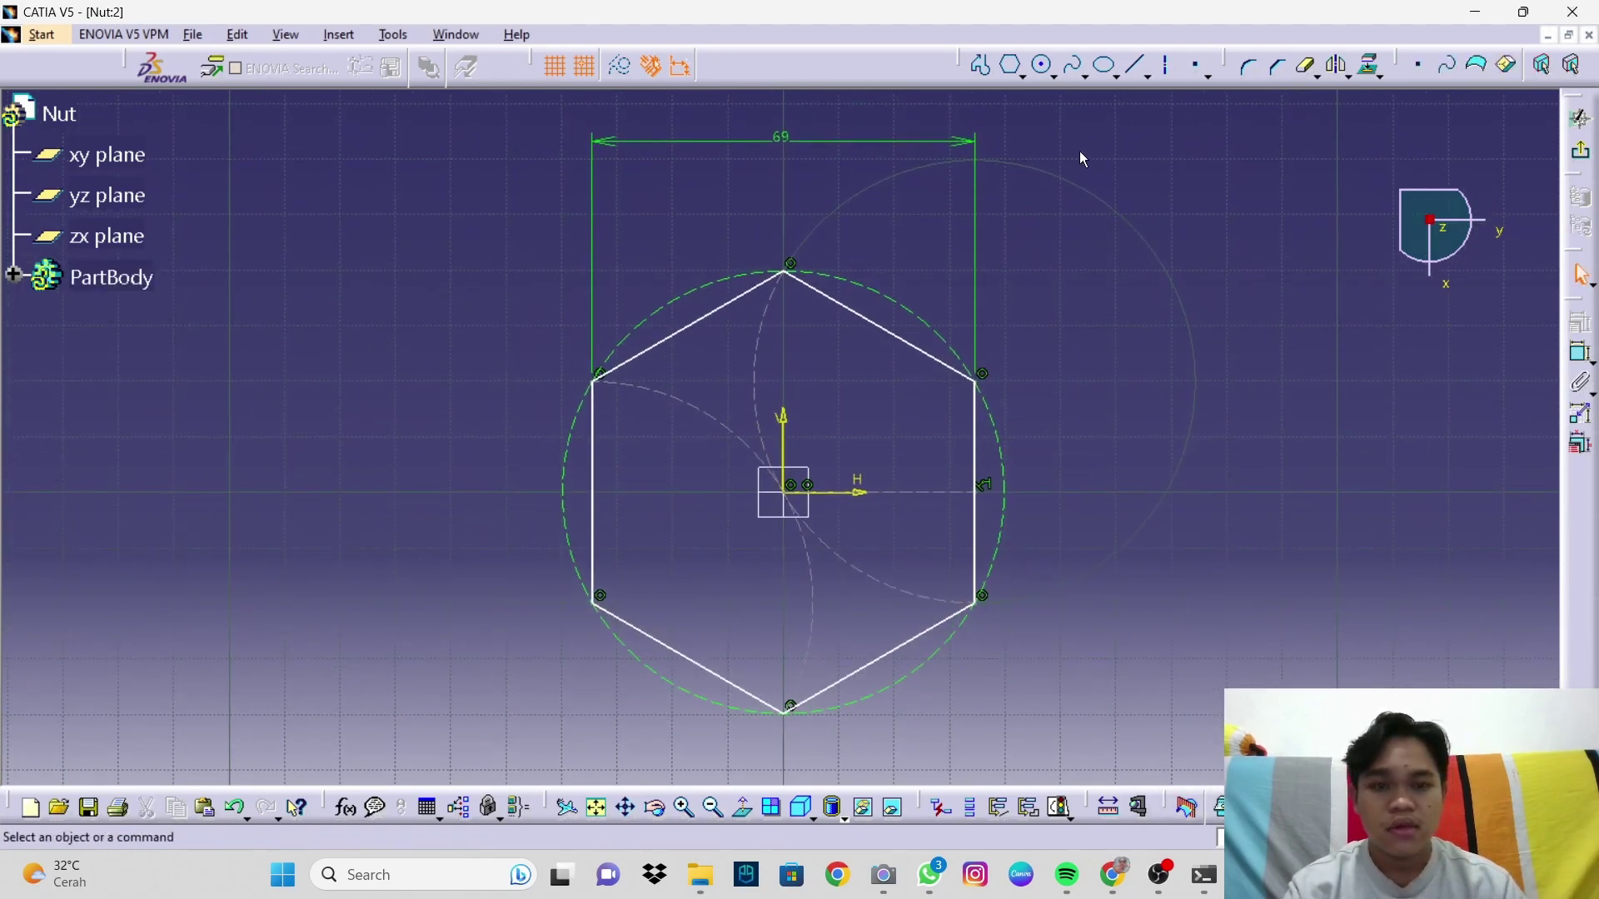
Step: Draw a circle centred at the origin inside the hexagon
left_click(1049, 73)
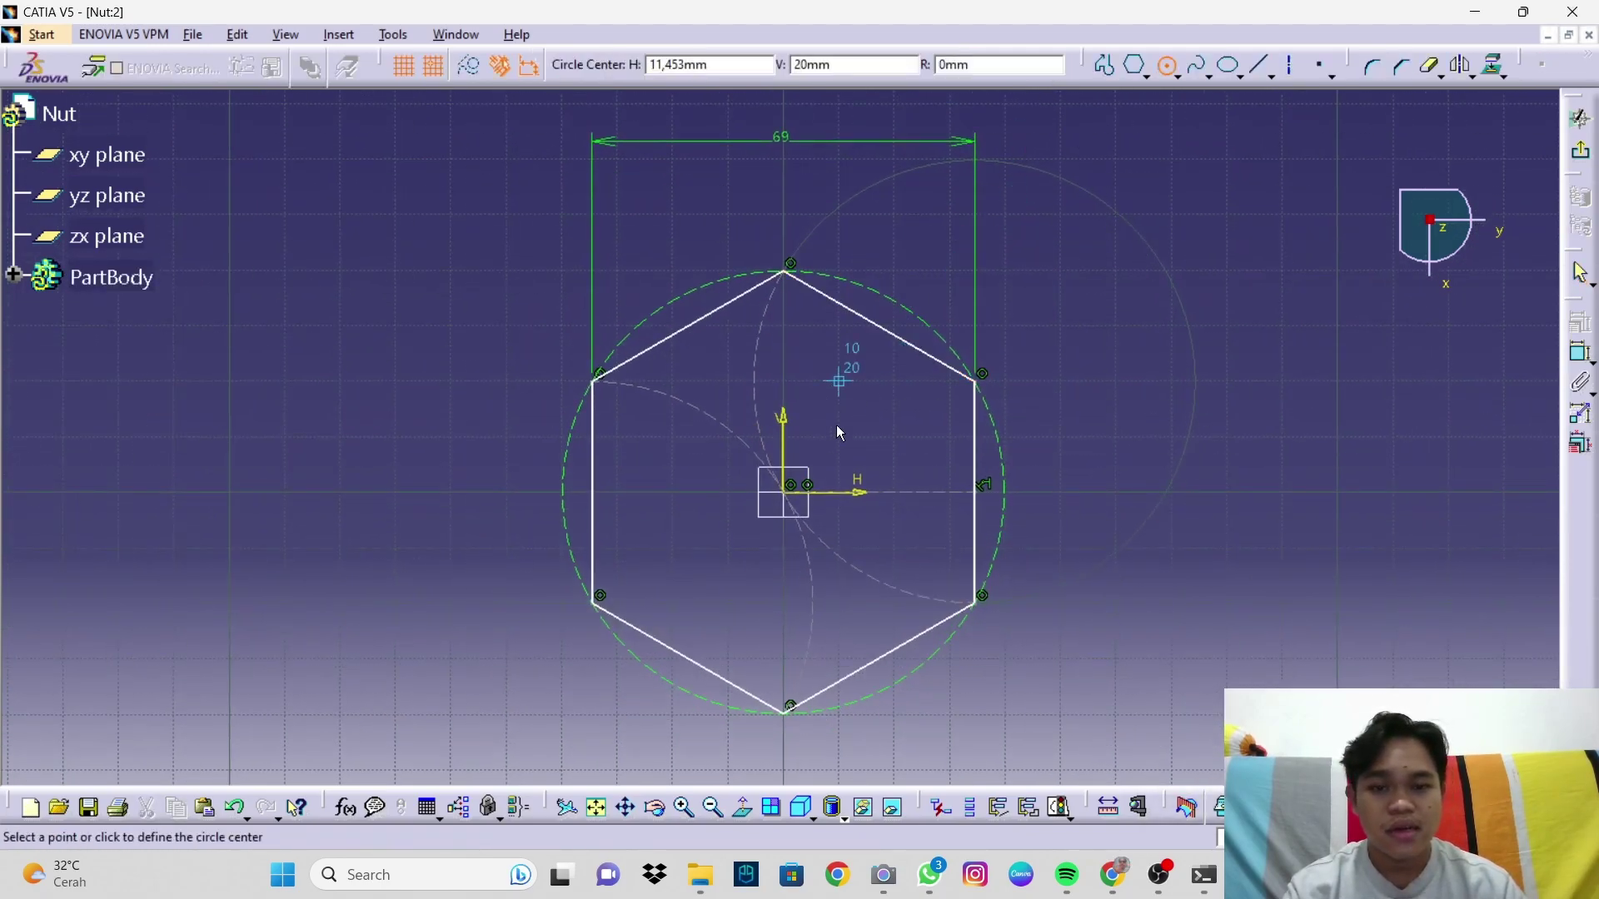
left_click(786, 490)
left_click(880, 468)
Step: Constrain the circle's diameter to 37 mm and exit the sketch to 3D
left_click(1581, 354)
left_click(895, 440)
left_click(1074, 343)
left_click(1092, 342)
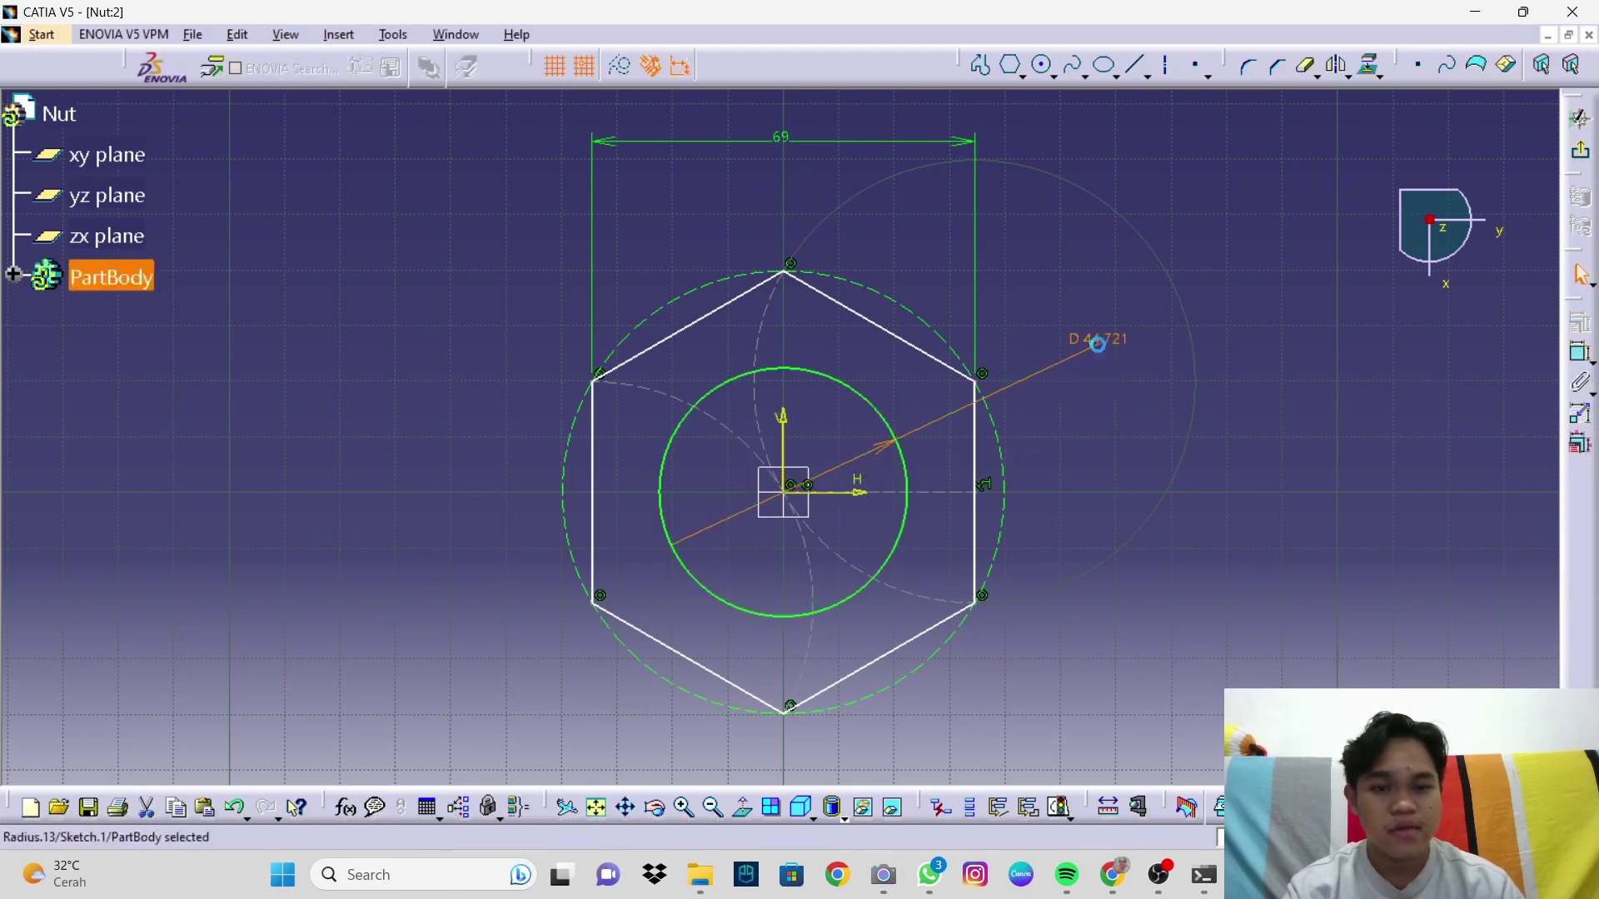
double_click(1098, 345)
type("37")
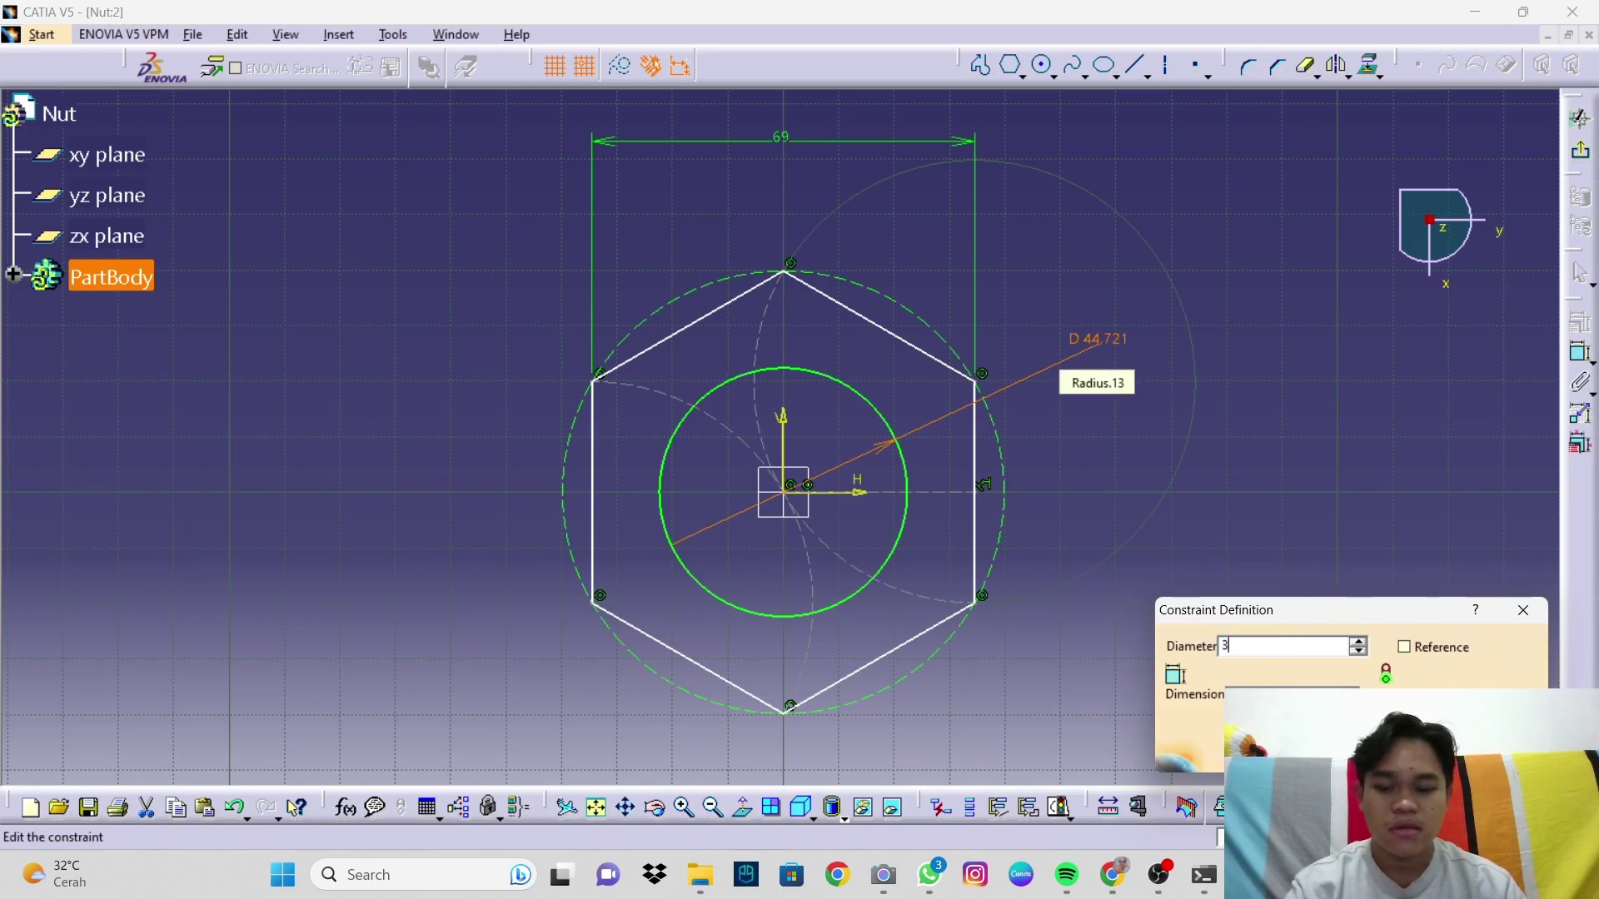
key("Return")
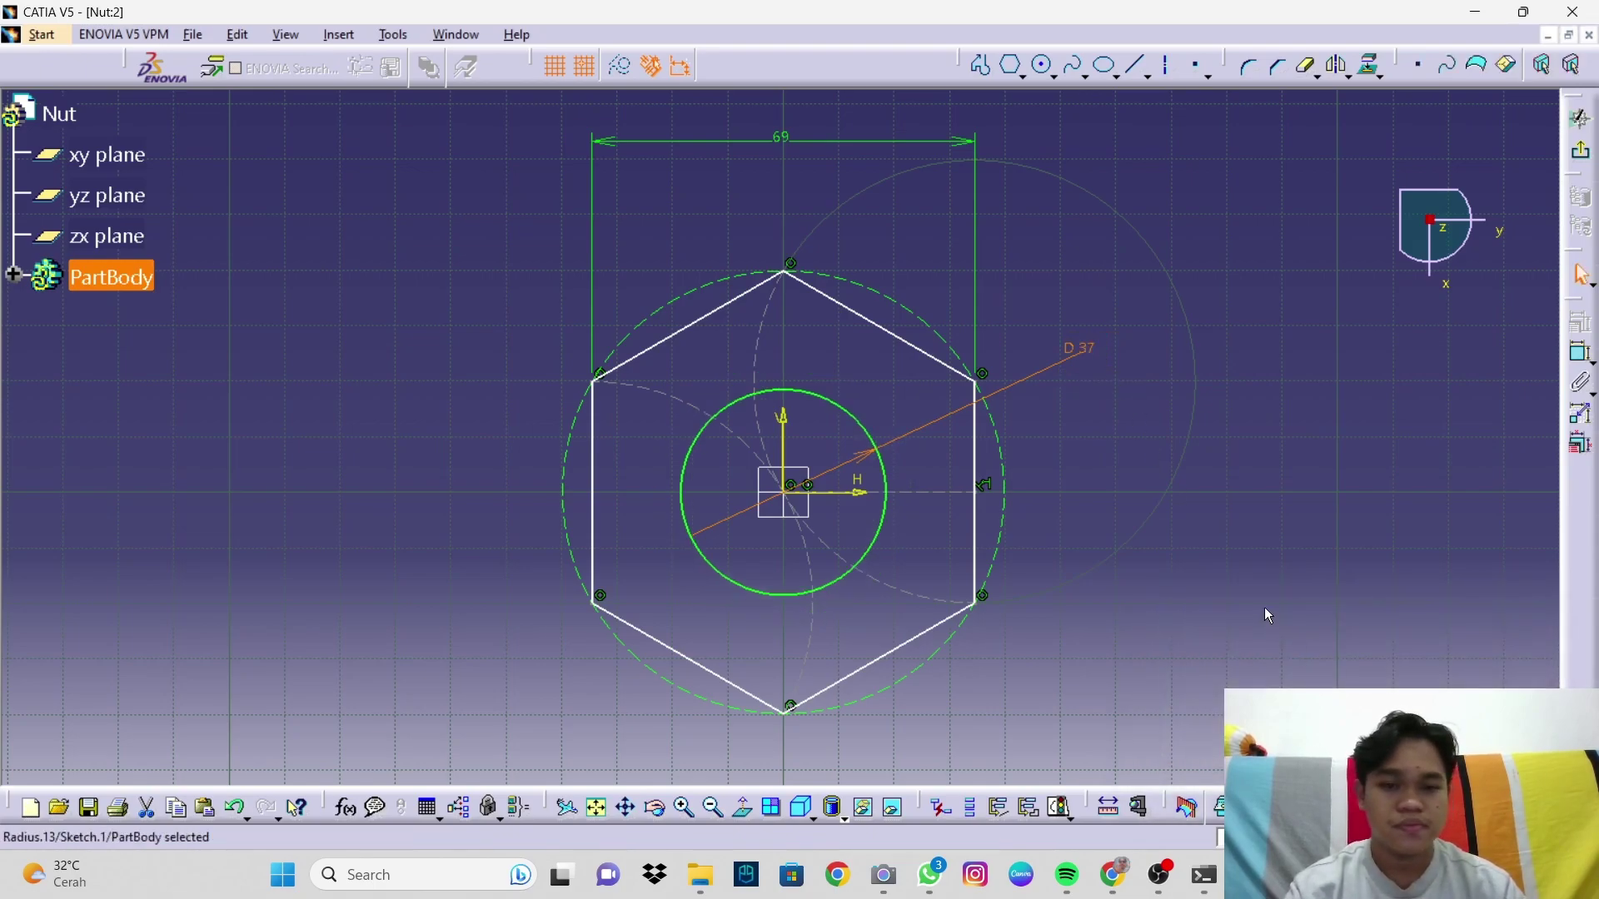
left_click(1264, 607)
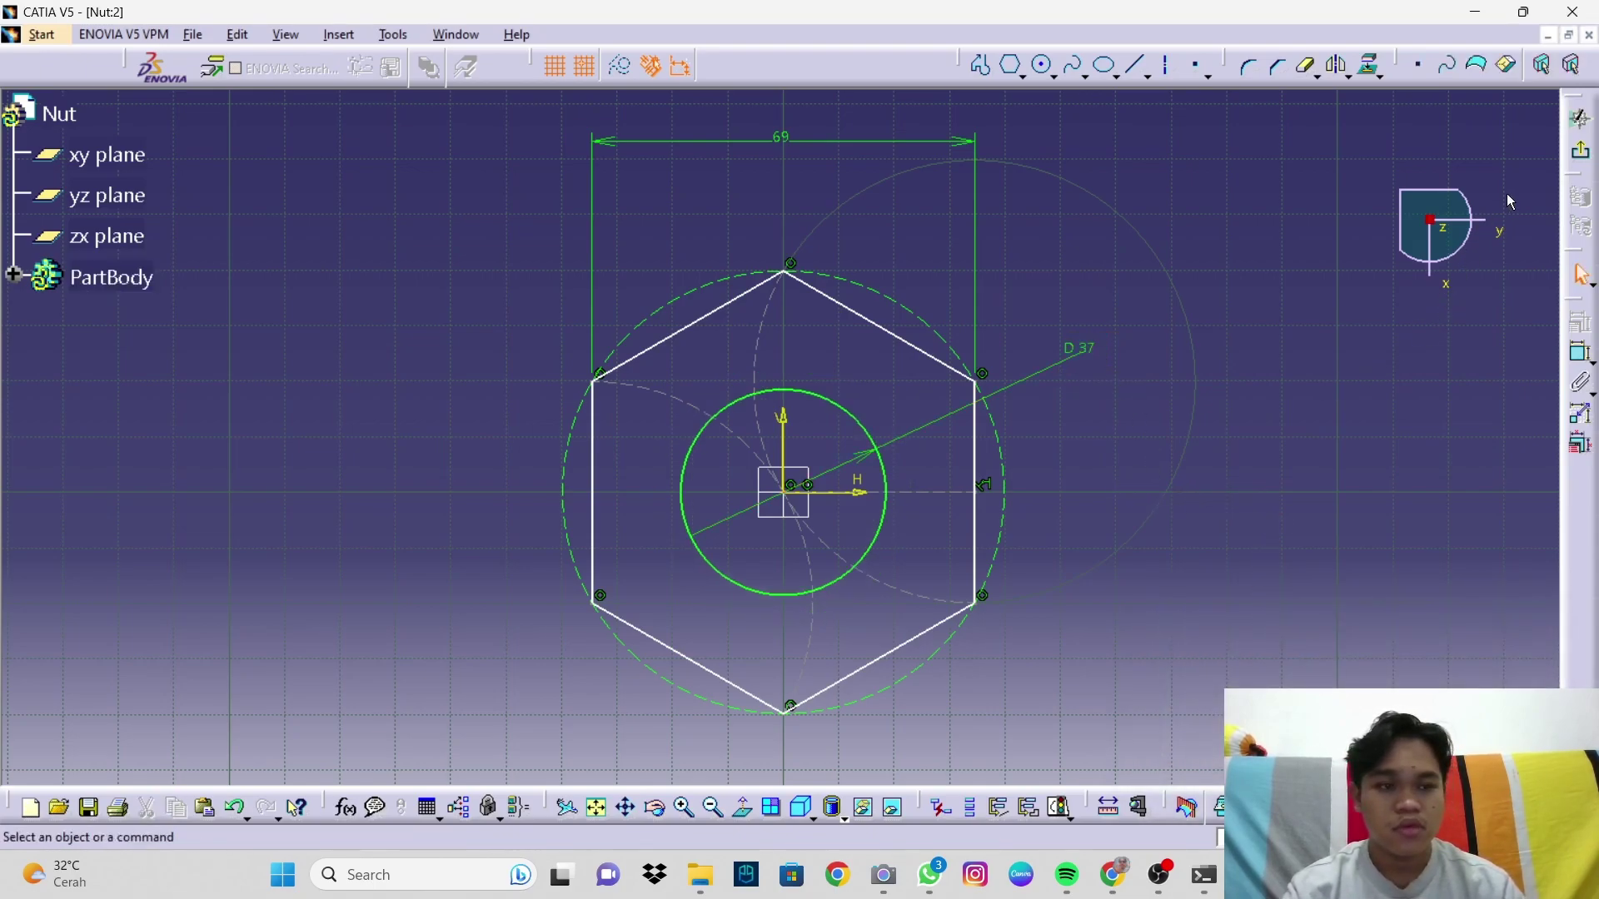
left_click(1580, 118)
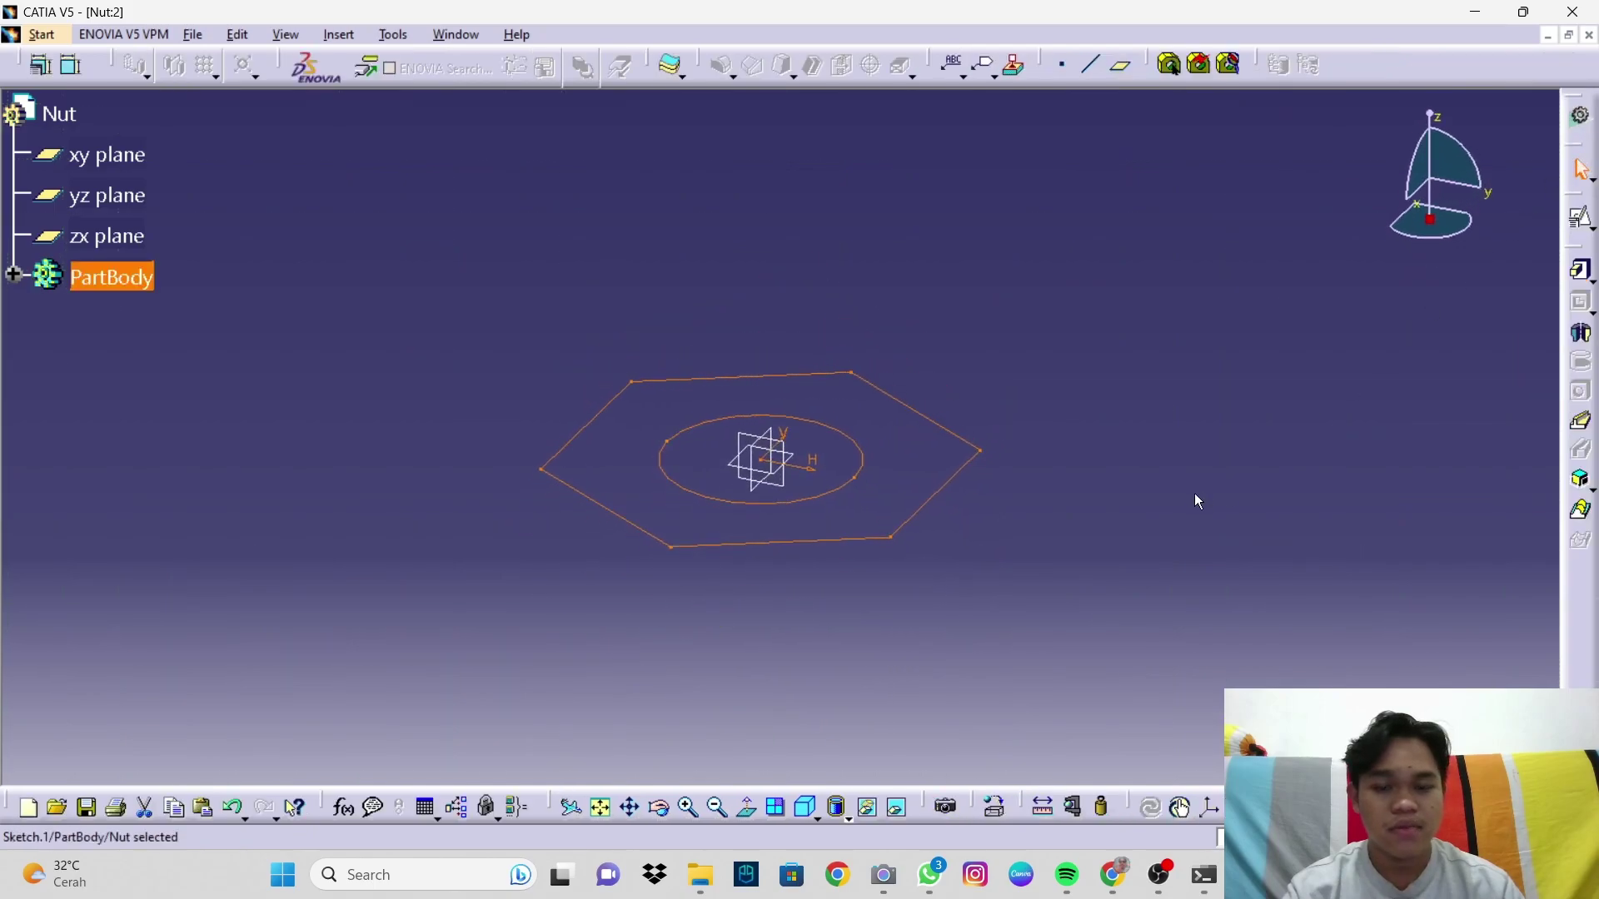
Step: Pad the hexagon sketch 25 mm in the reversed, downward direction
left_click(1580, 271)
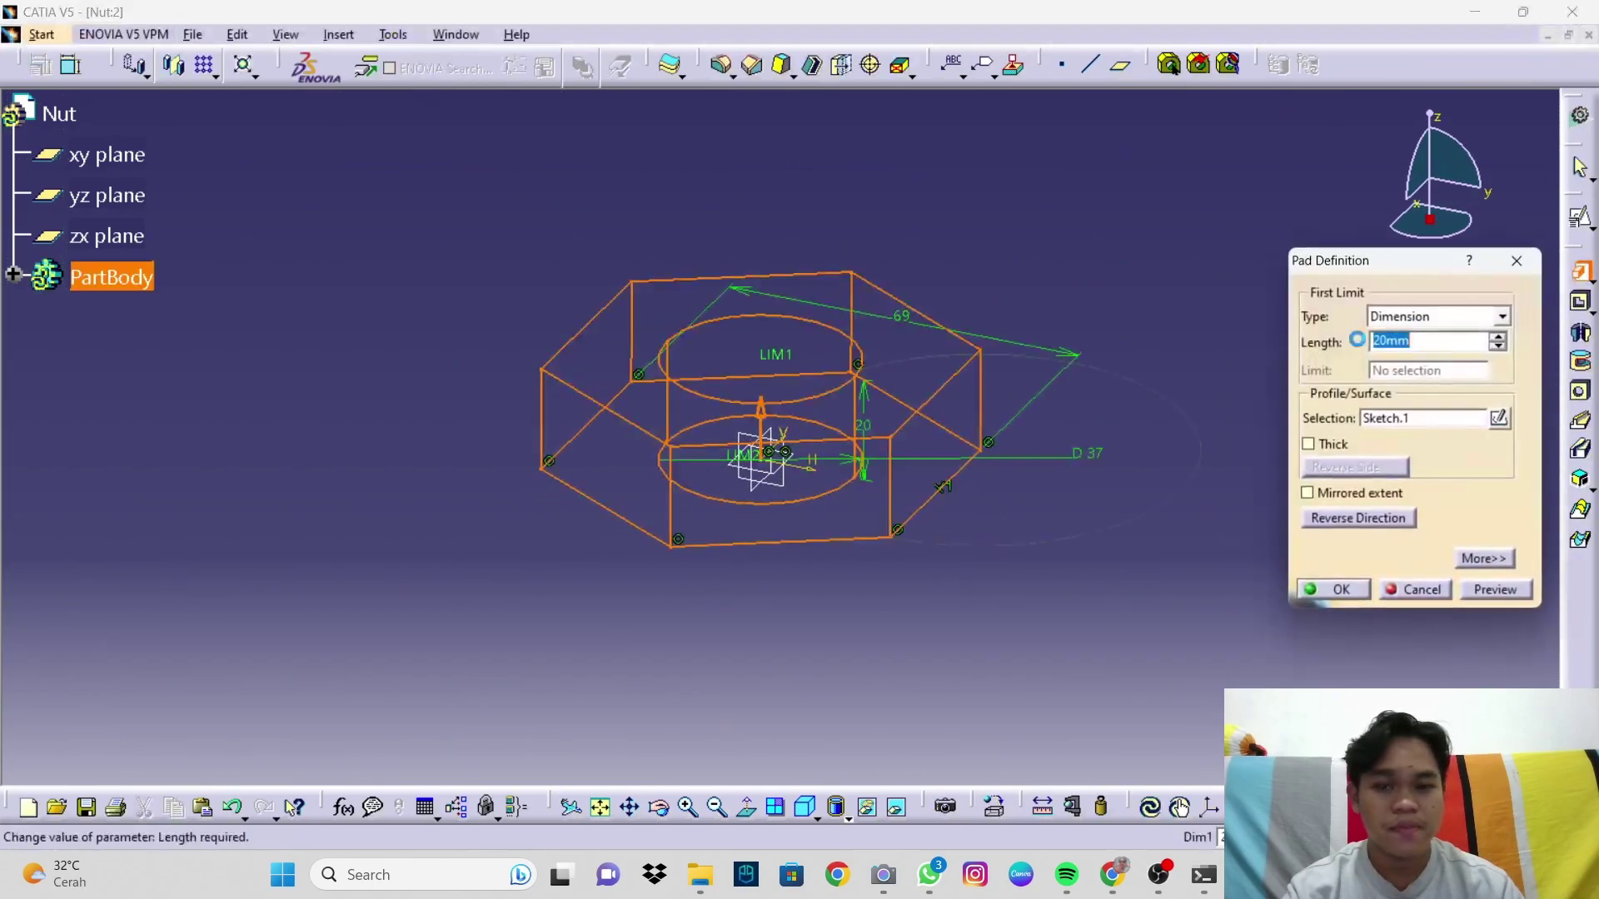
left_click(761, 412)
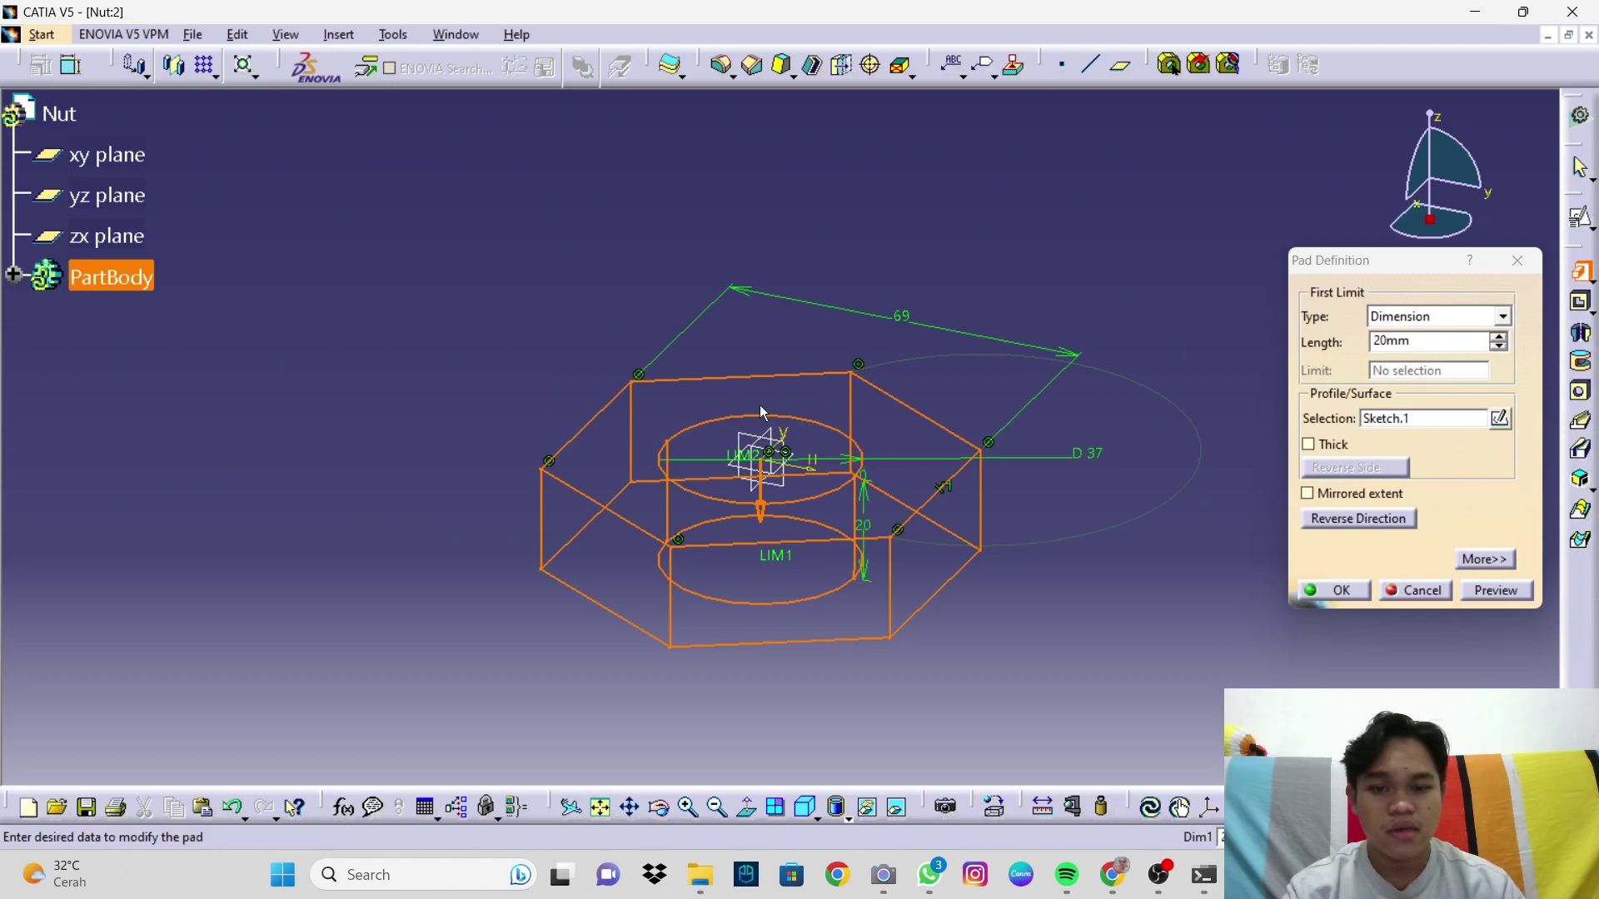
double_click(1385, 340)
type("25")
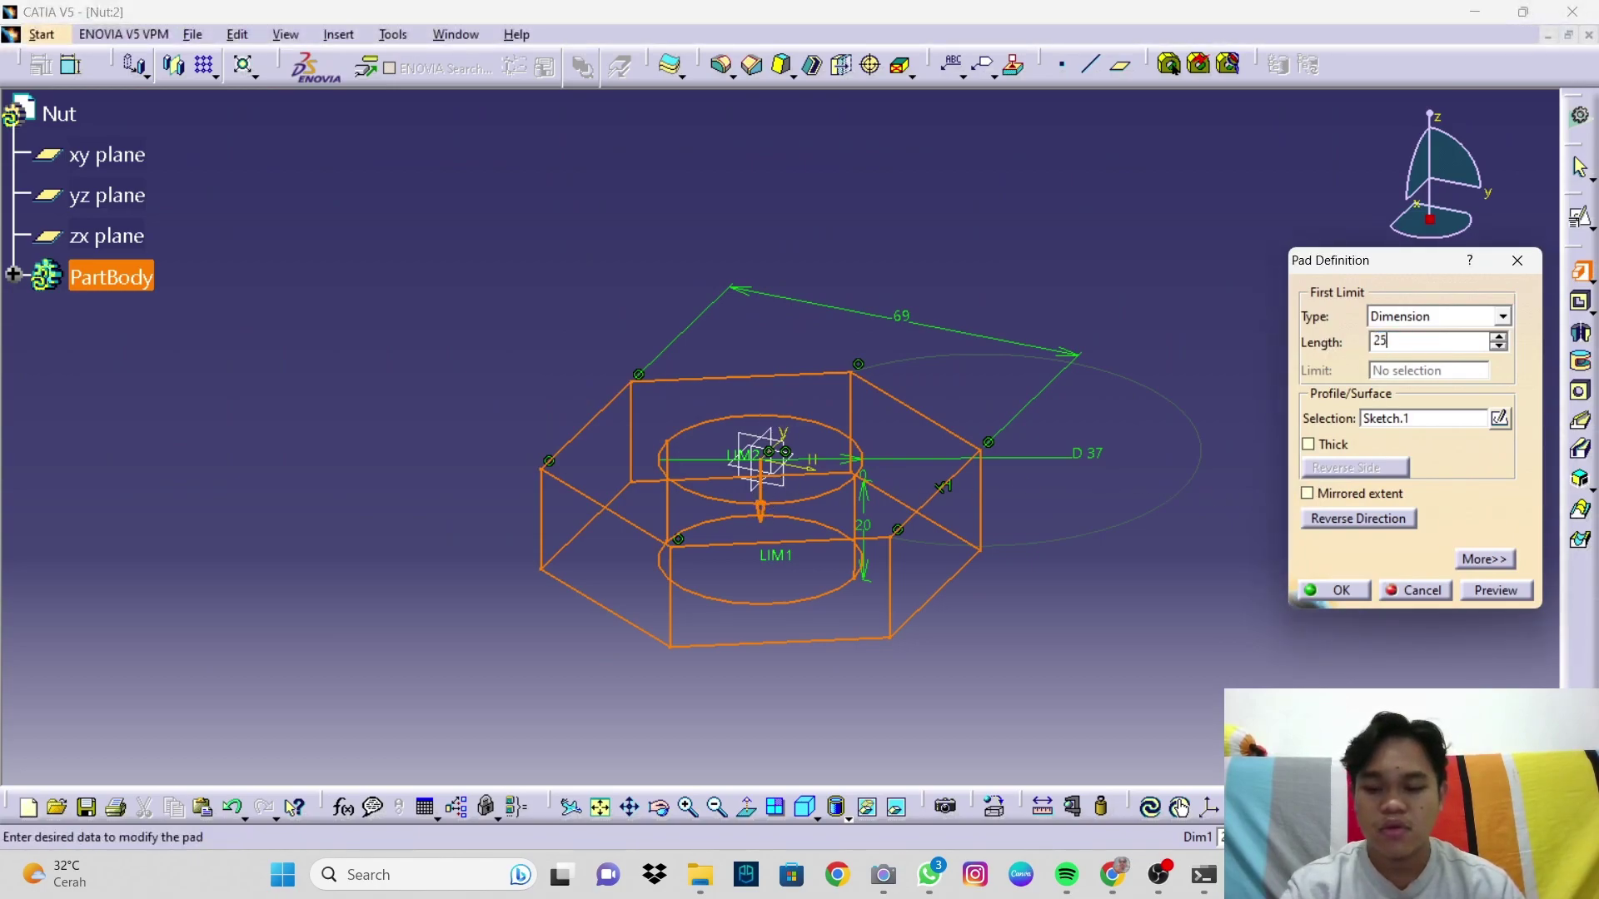
left_click(1335, 591)
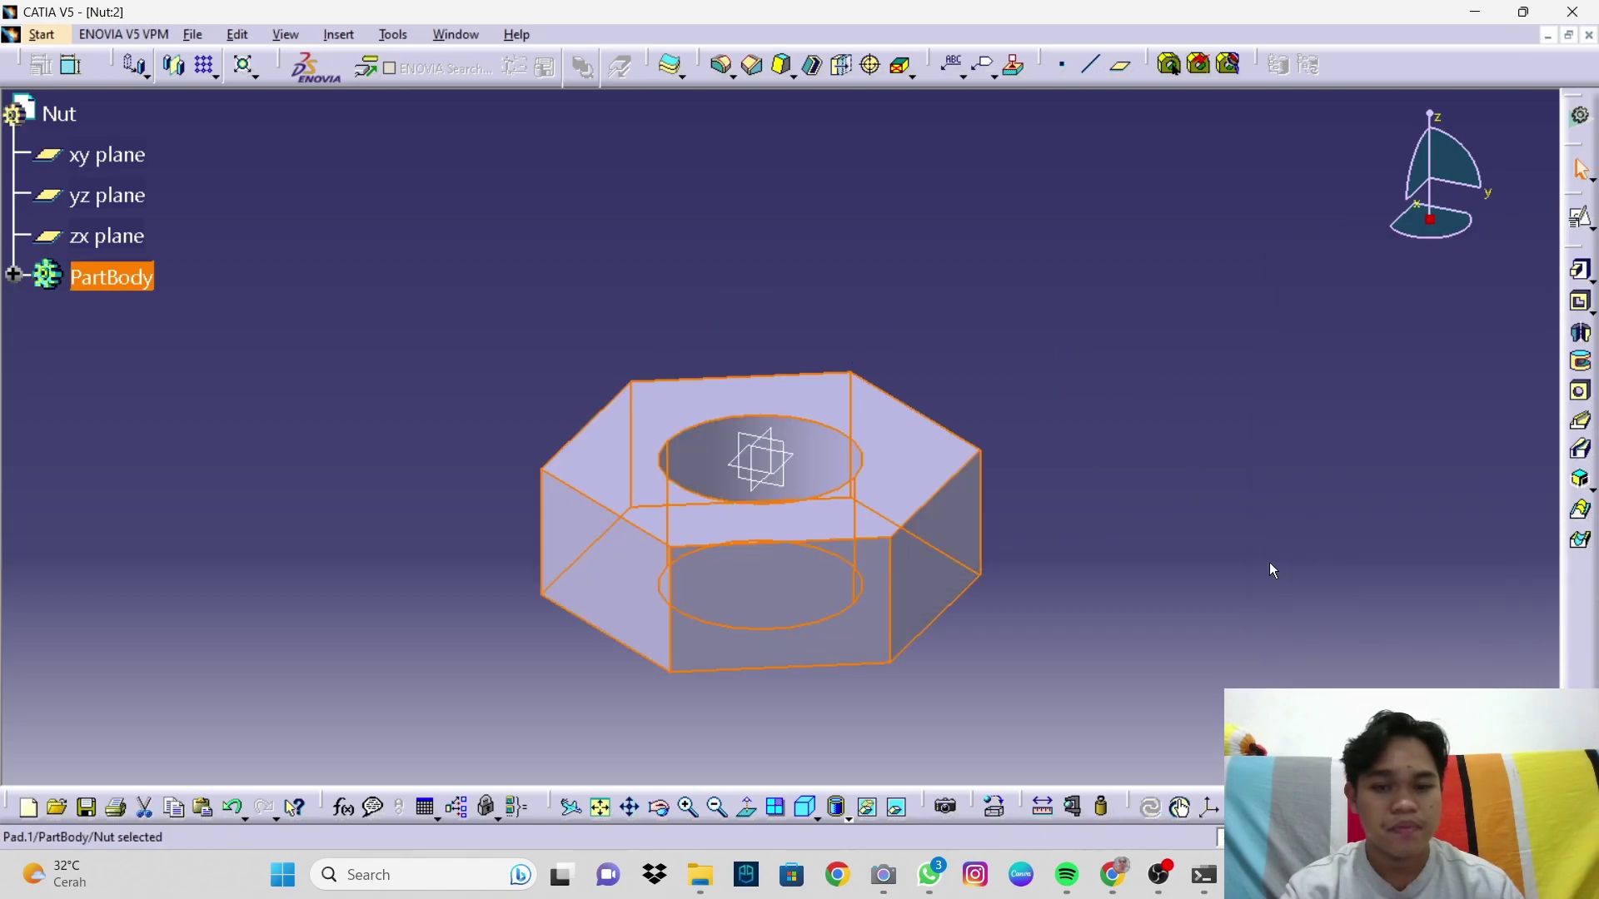
middle_click_drag(974, 527, 871, 368)
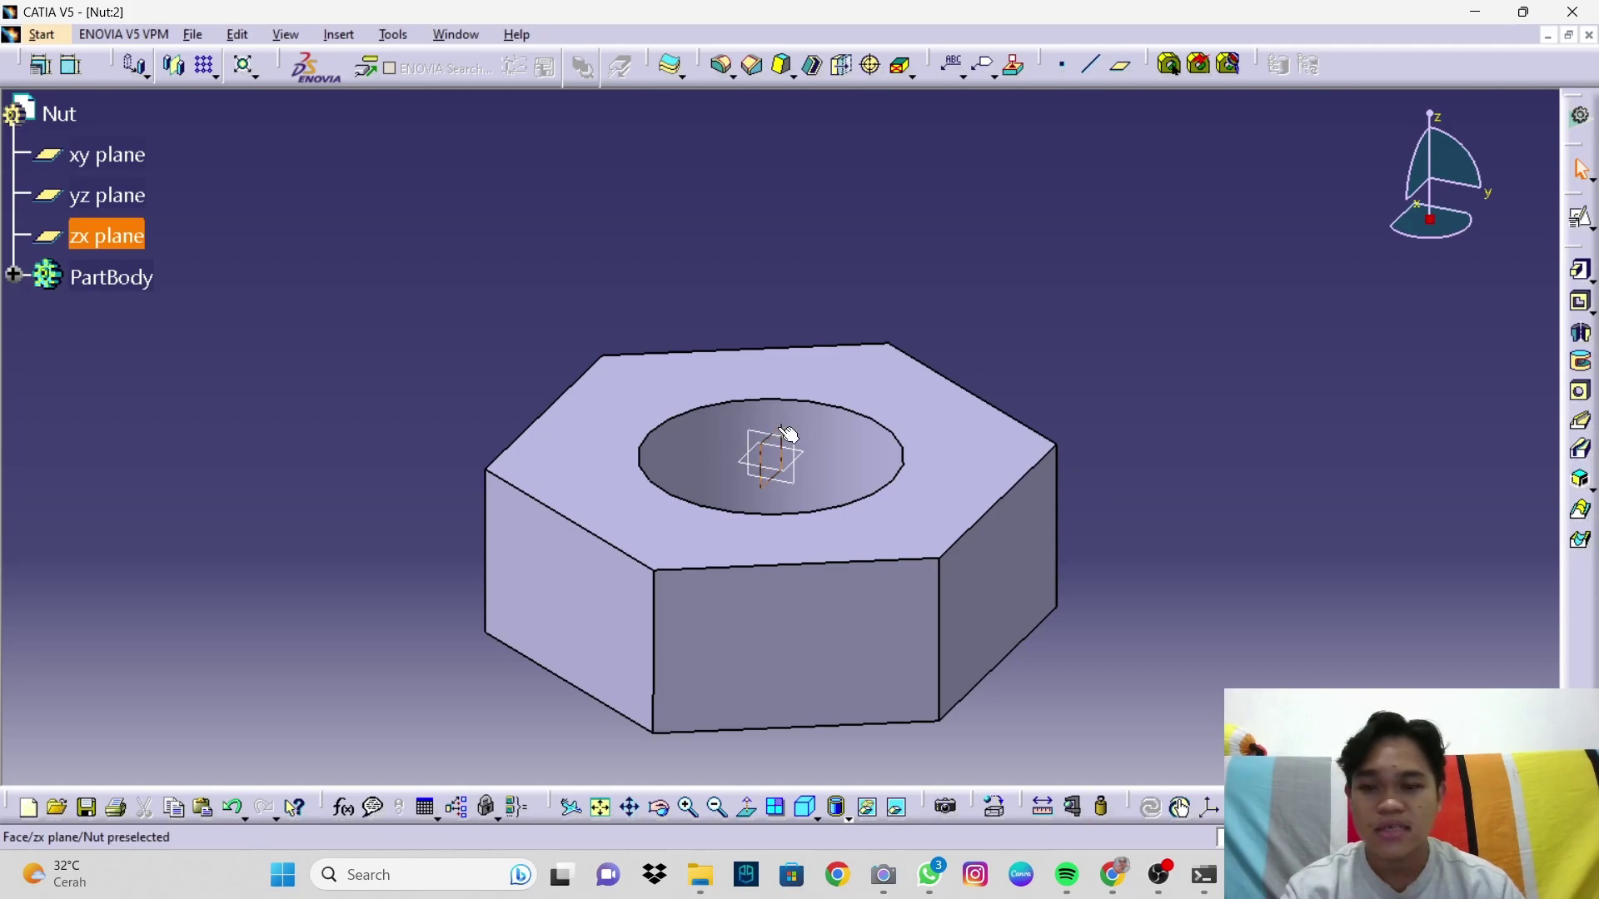
Step: Create a positioned sketch on the zx plane and project the nut's right side face into it
left_click(1579, 219)
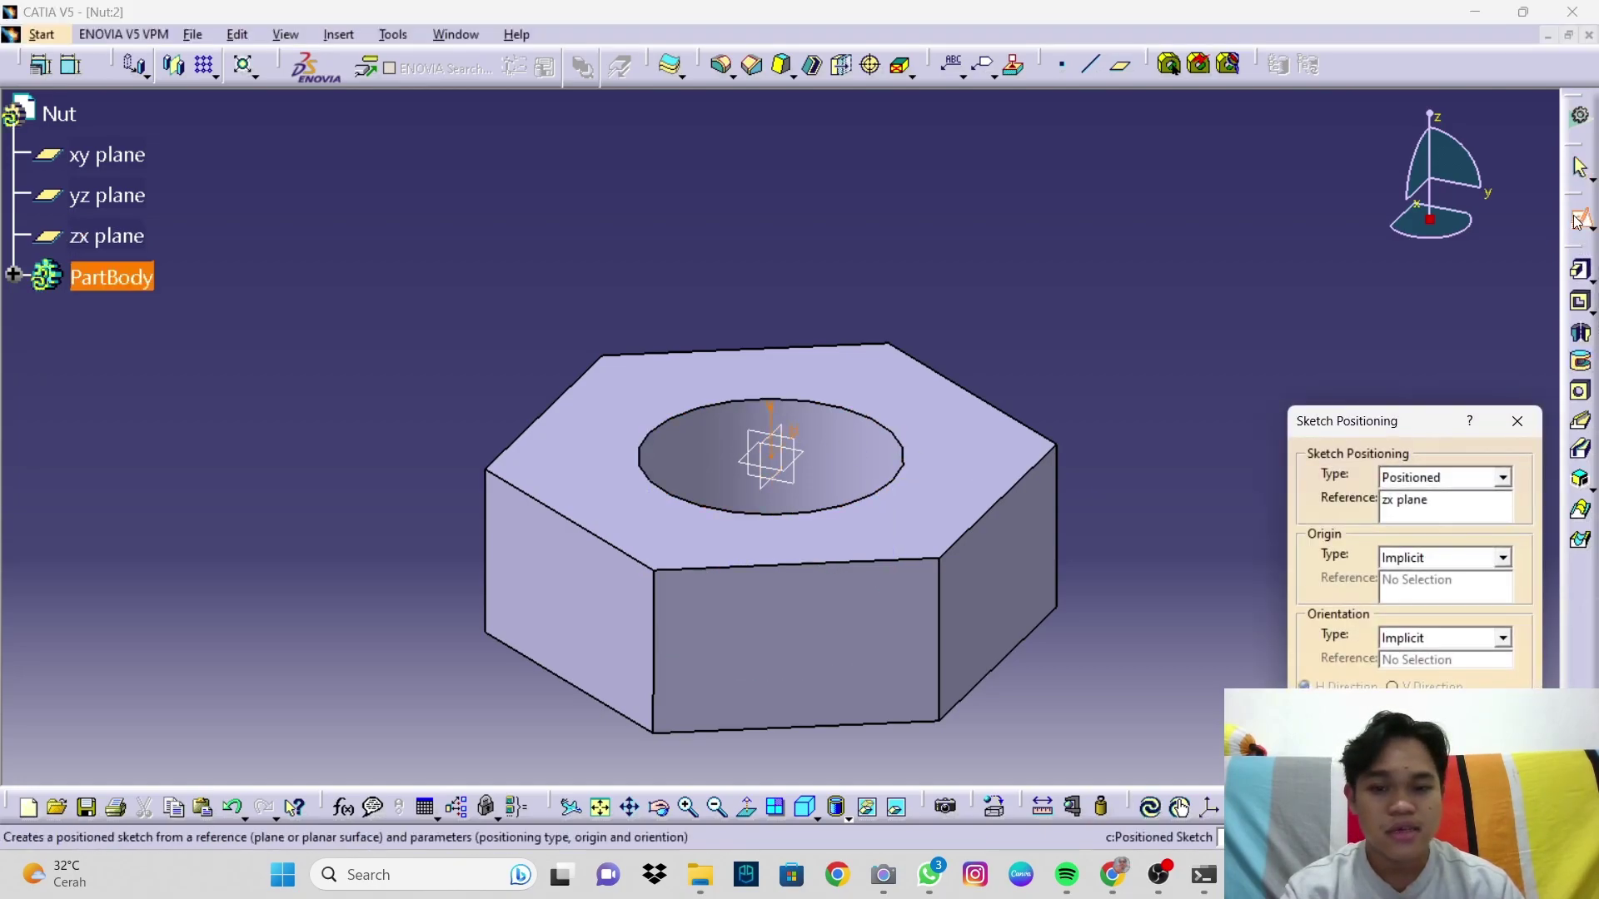
left_click(1416, 753)
mouse_move(1136, 586)
middle_mouse_down()
mouse_move(1071, 503)
mouse_move(1091, 467)
middle_mouse_up()
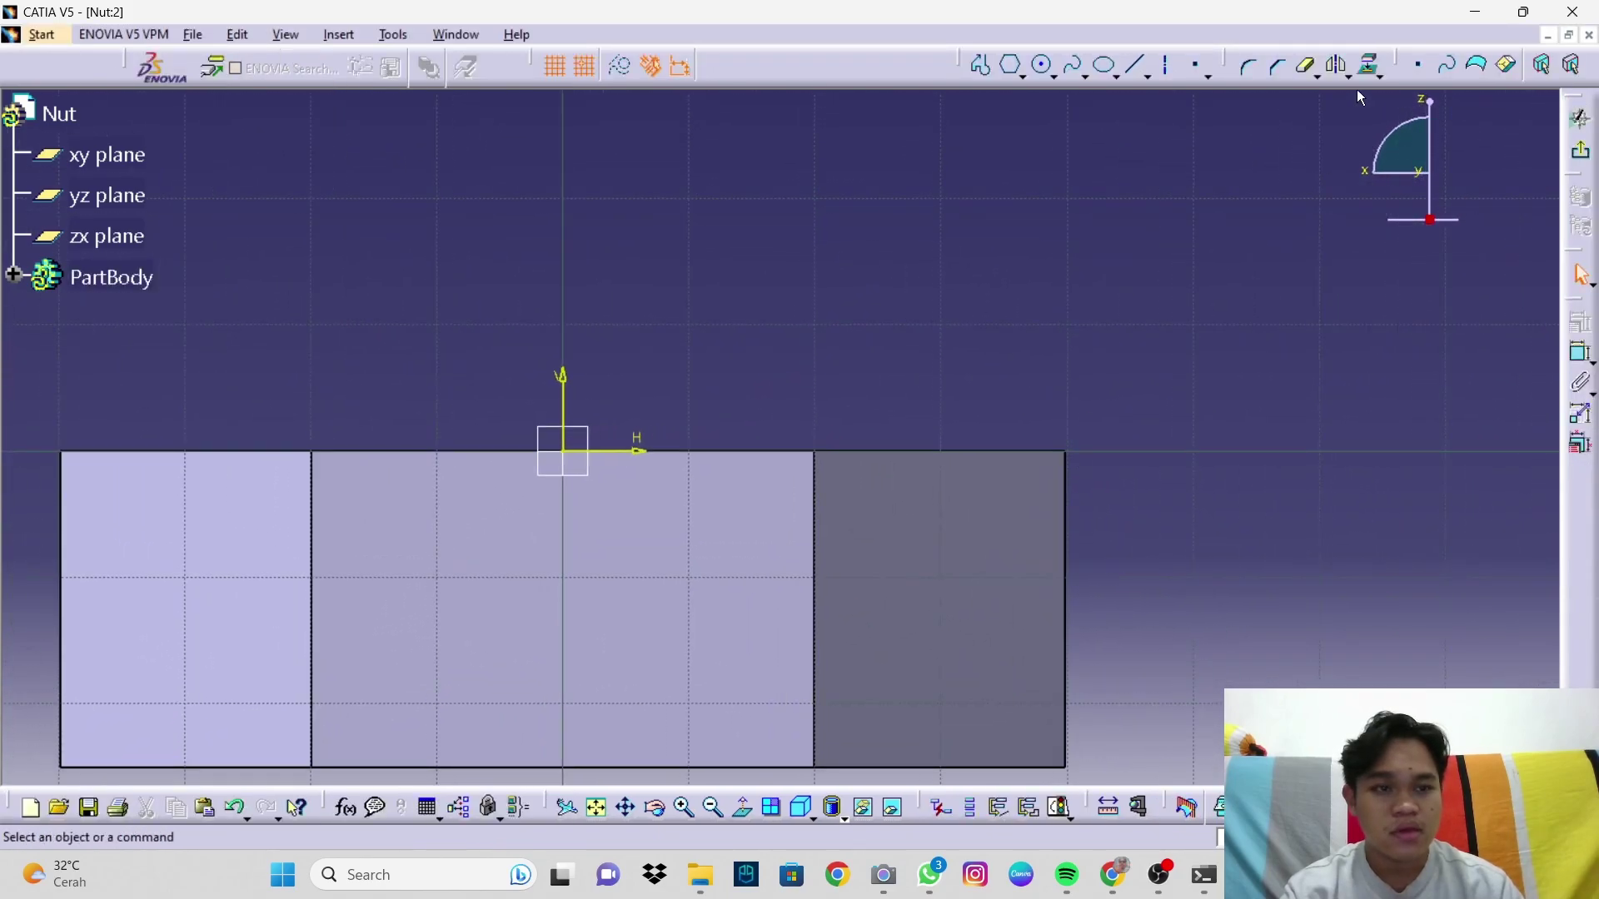
left_click(1368, 65)
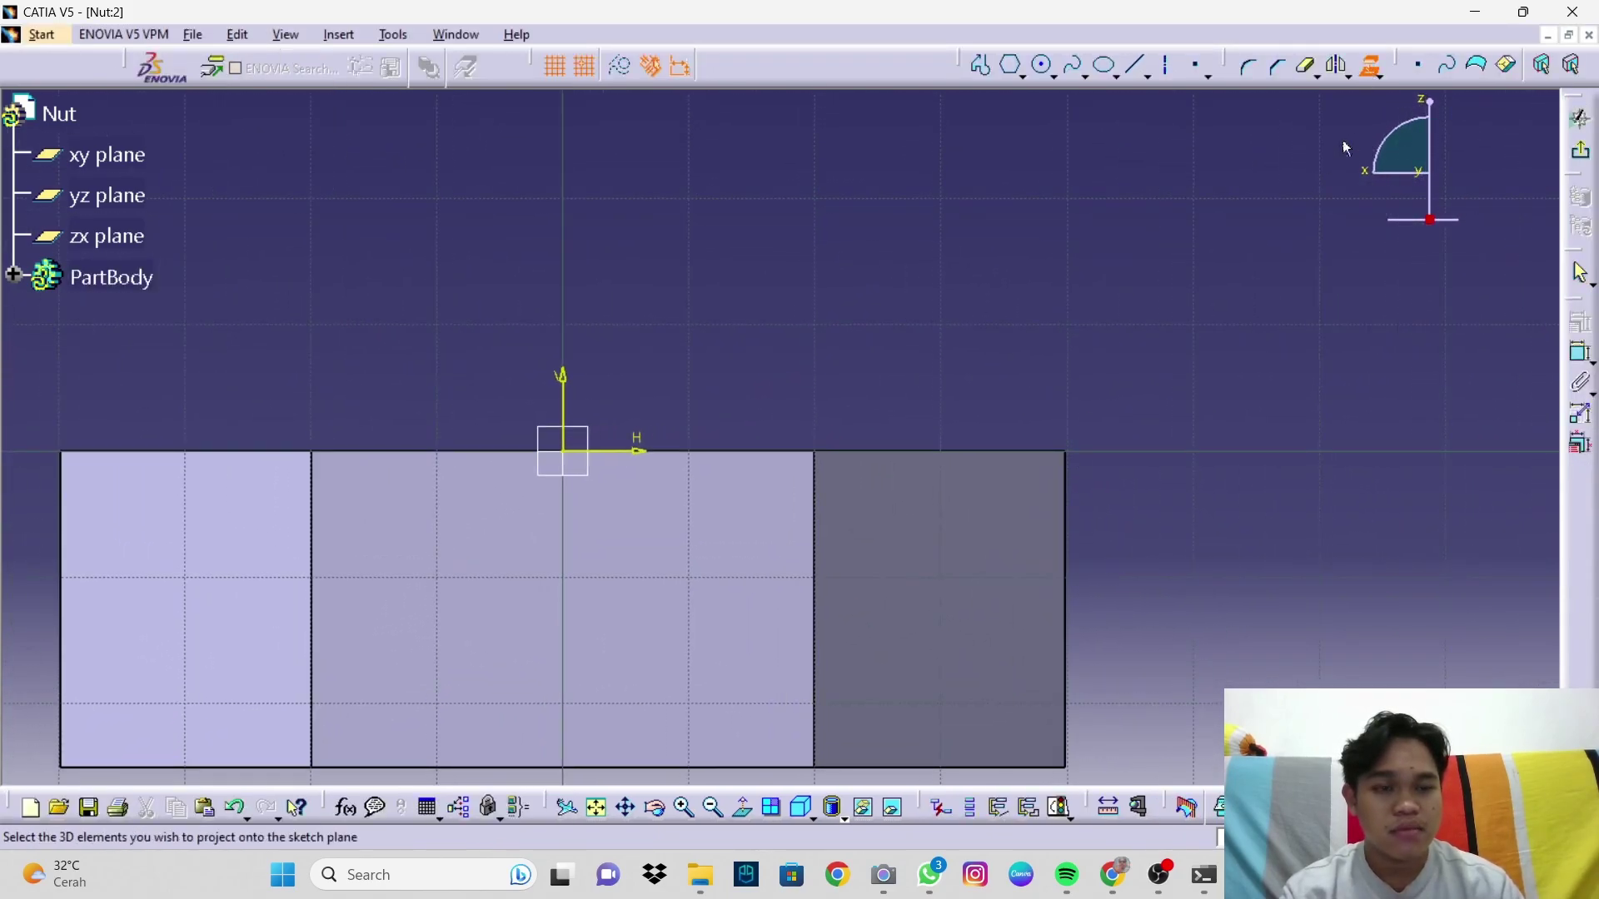
left_click(1364, 83)
left_click(1369, 80)
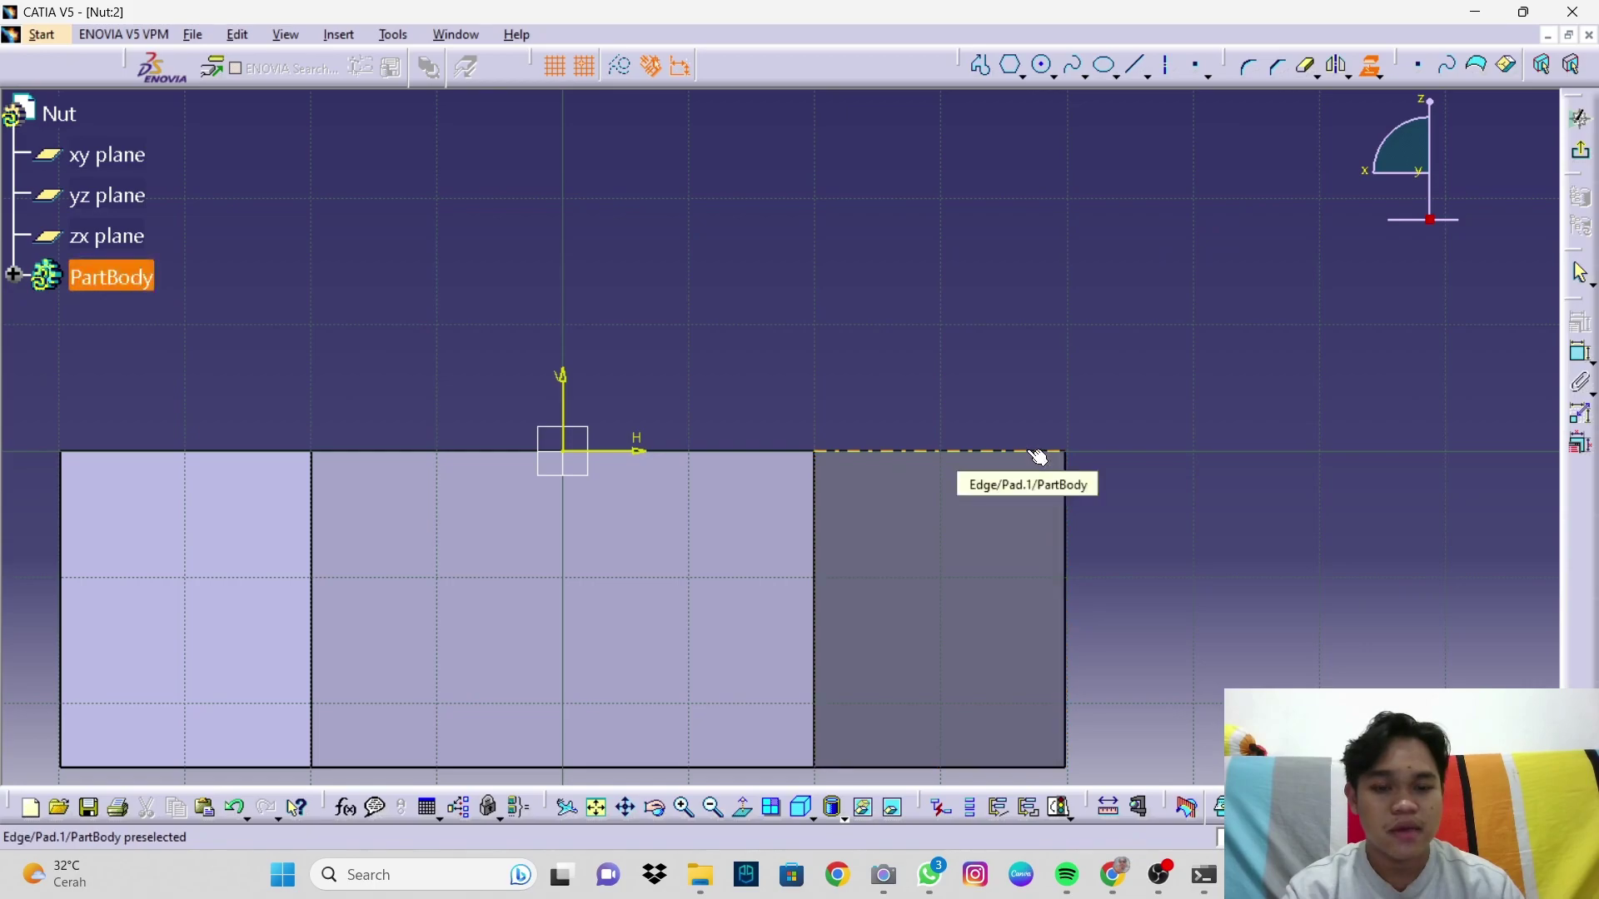
left_click(1076, 473)
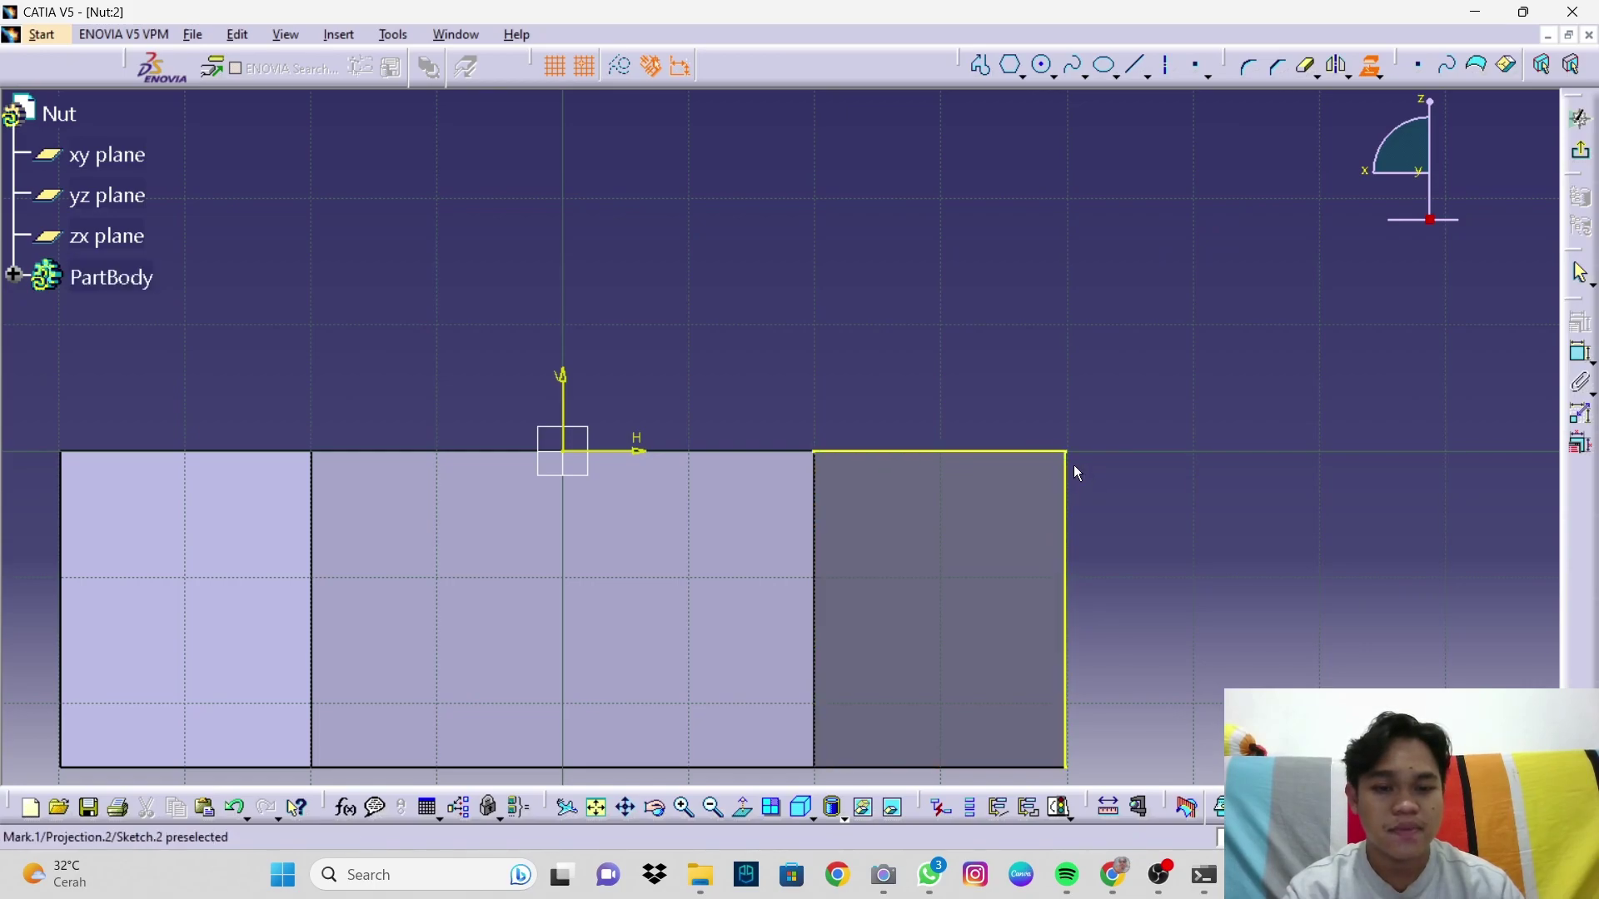
Step: Round the projected top-right corner with a 10 mm radius arc, then exit the sketch
left_click(1251, 69)
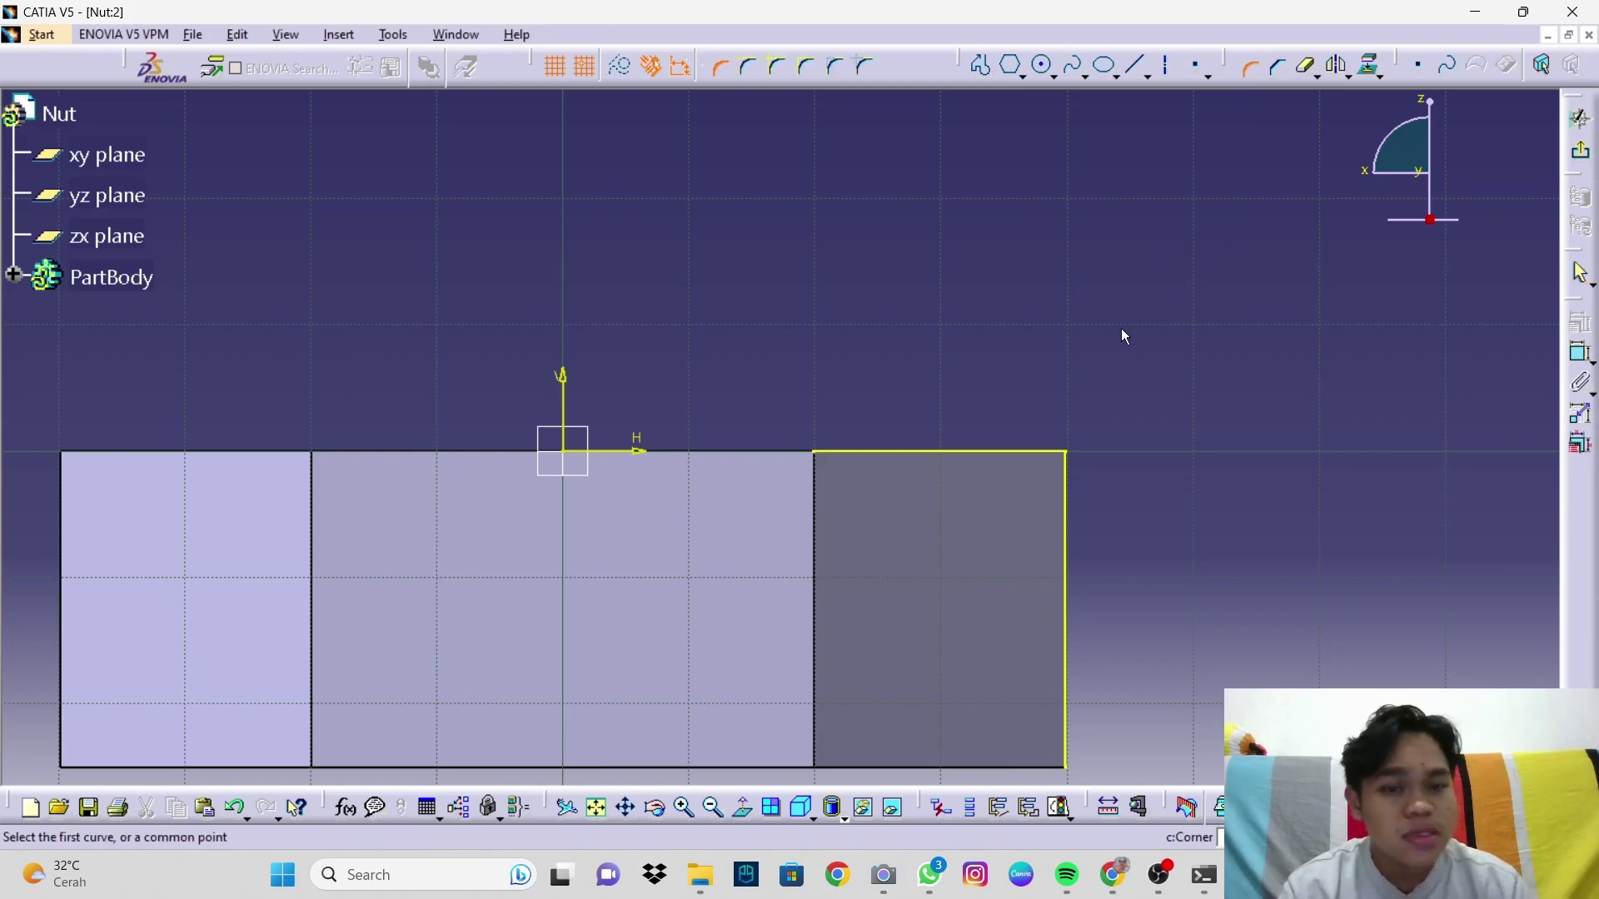
left_click(1039, 455)
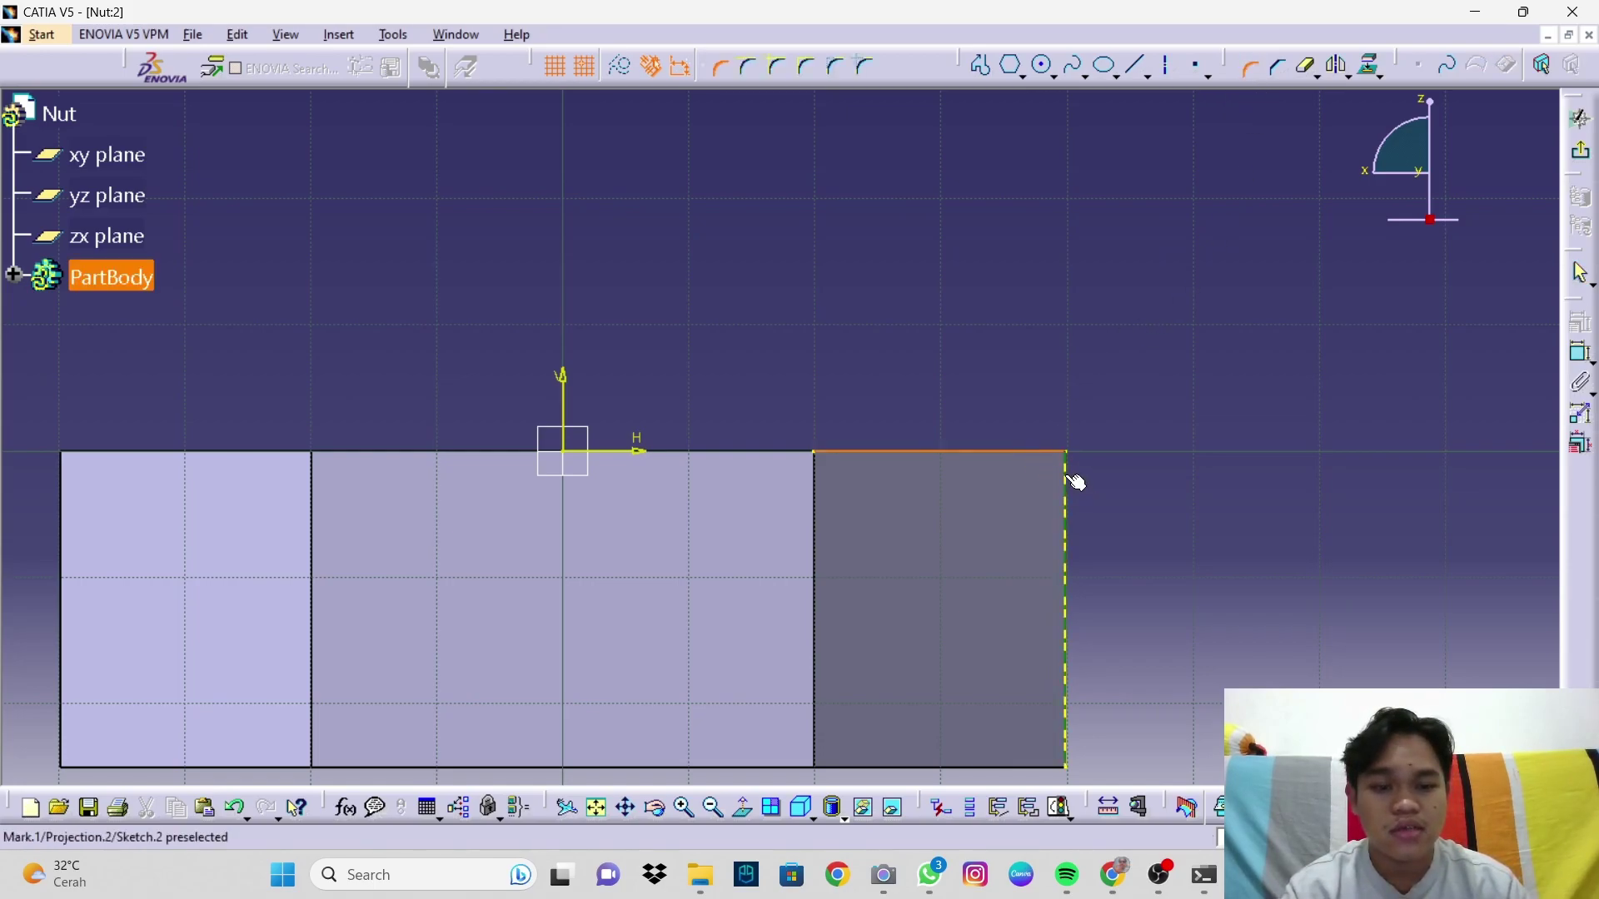
left_click(1073, 481)
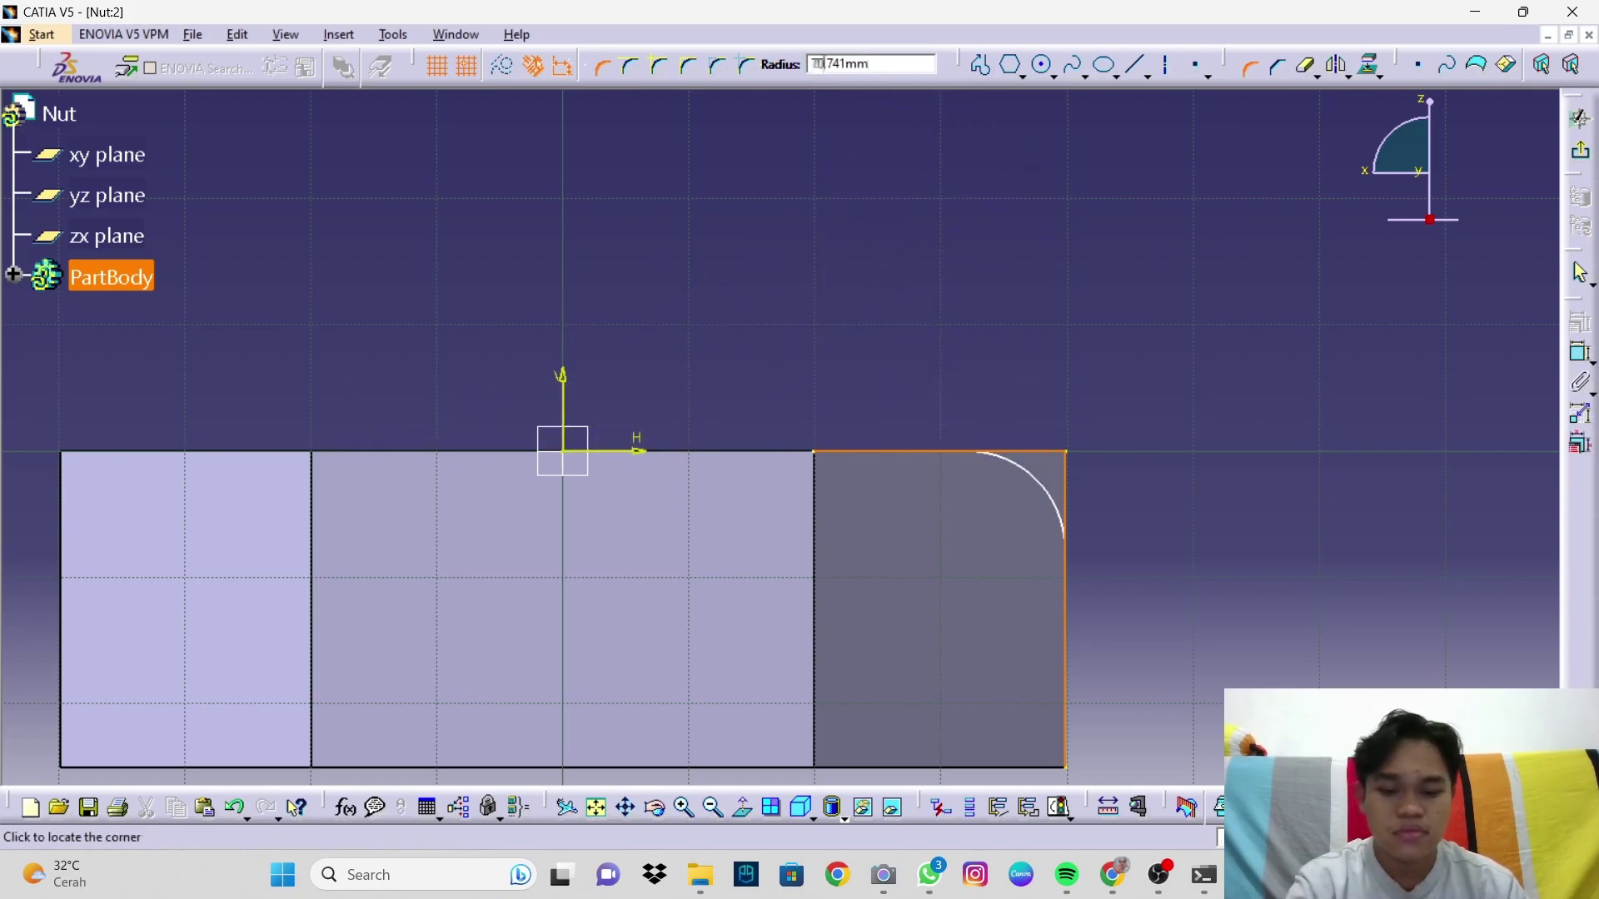
left_click(1036, 477)
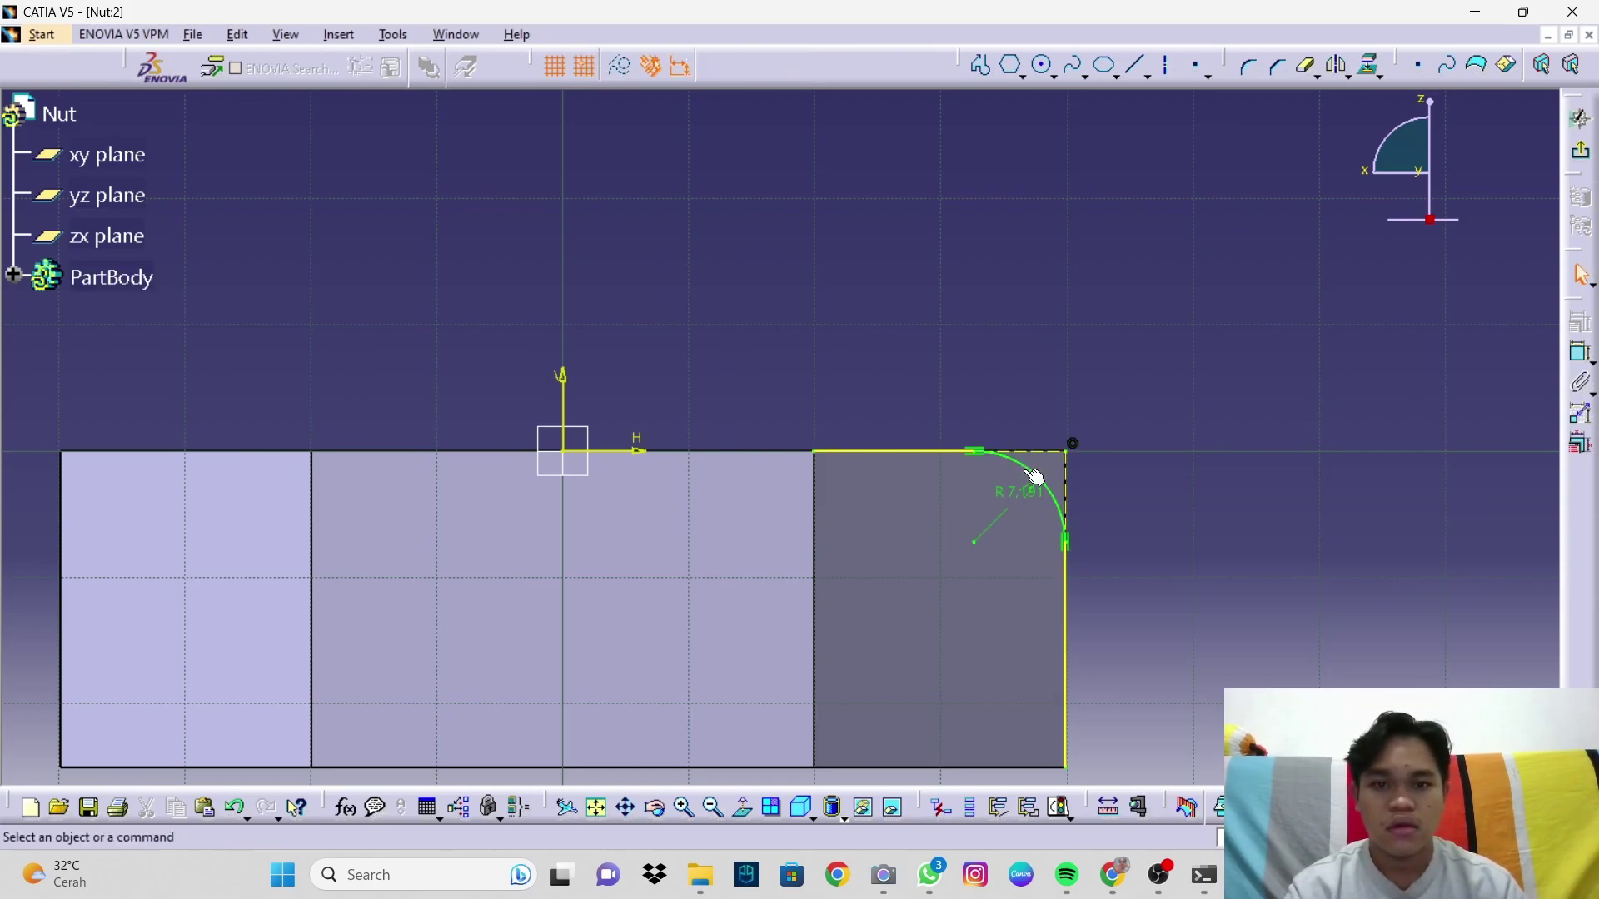
double_click(1031, 500)
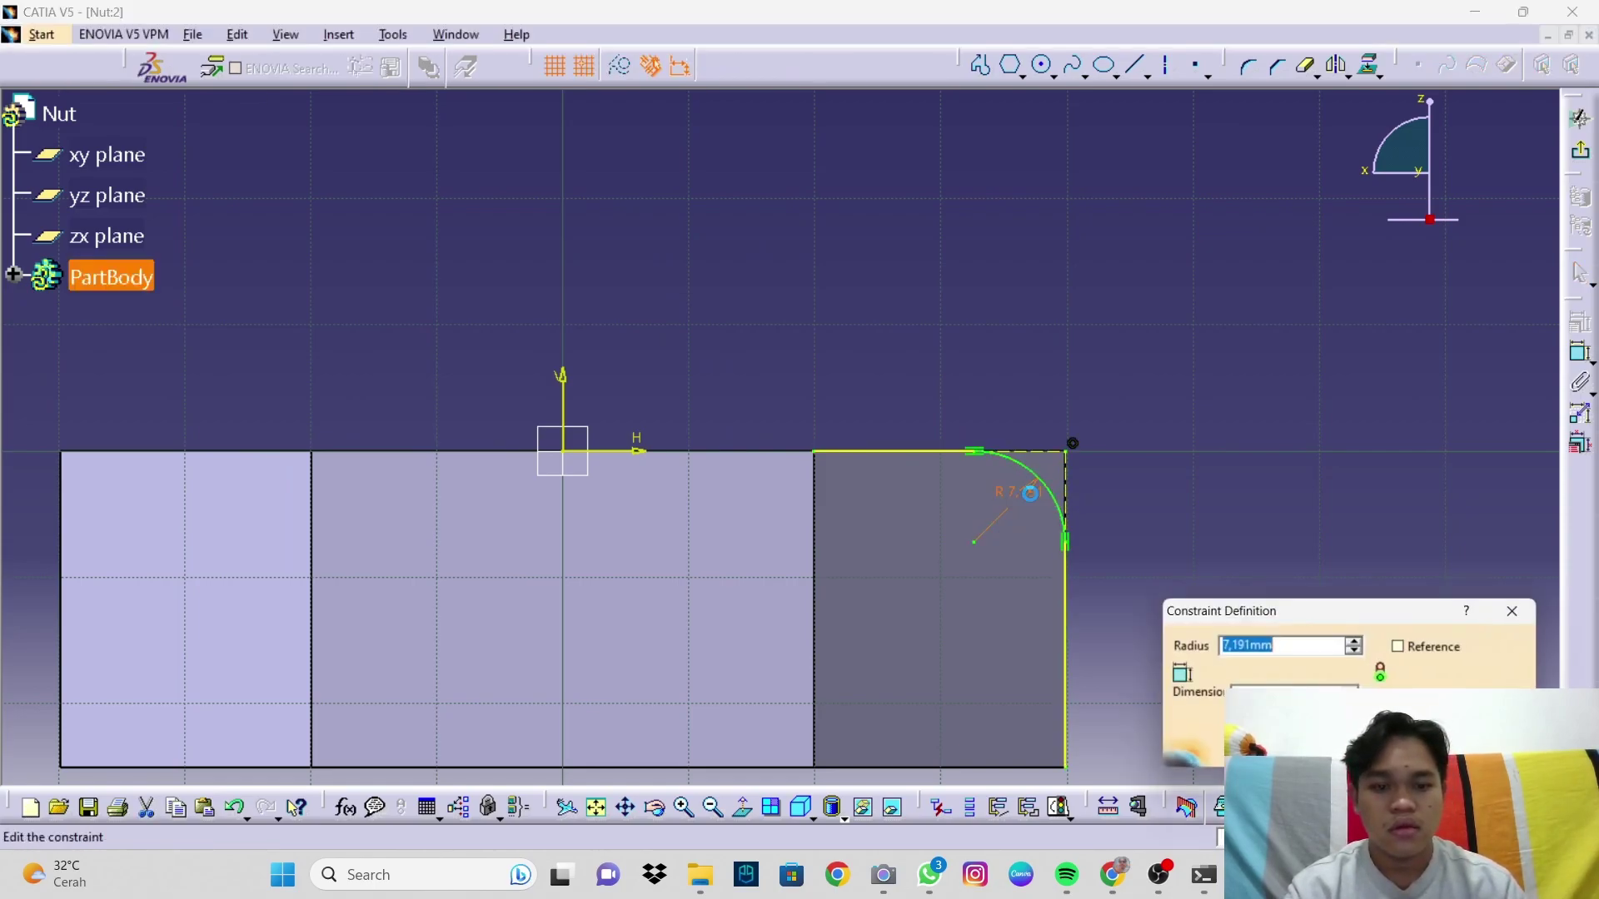
type("10mm")
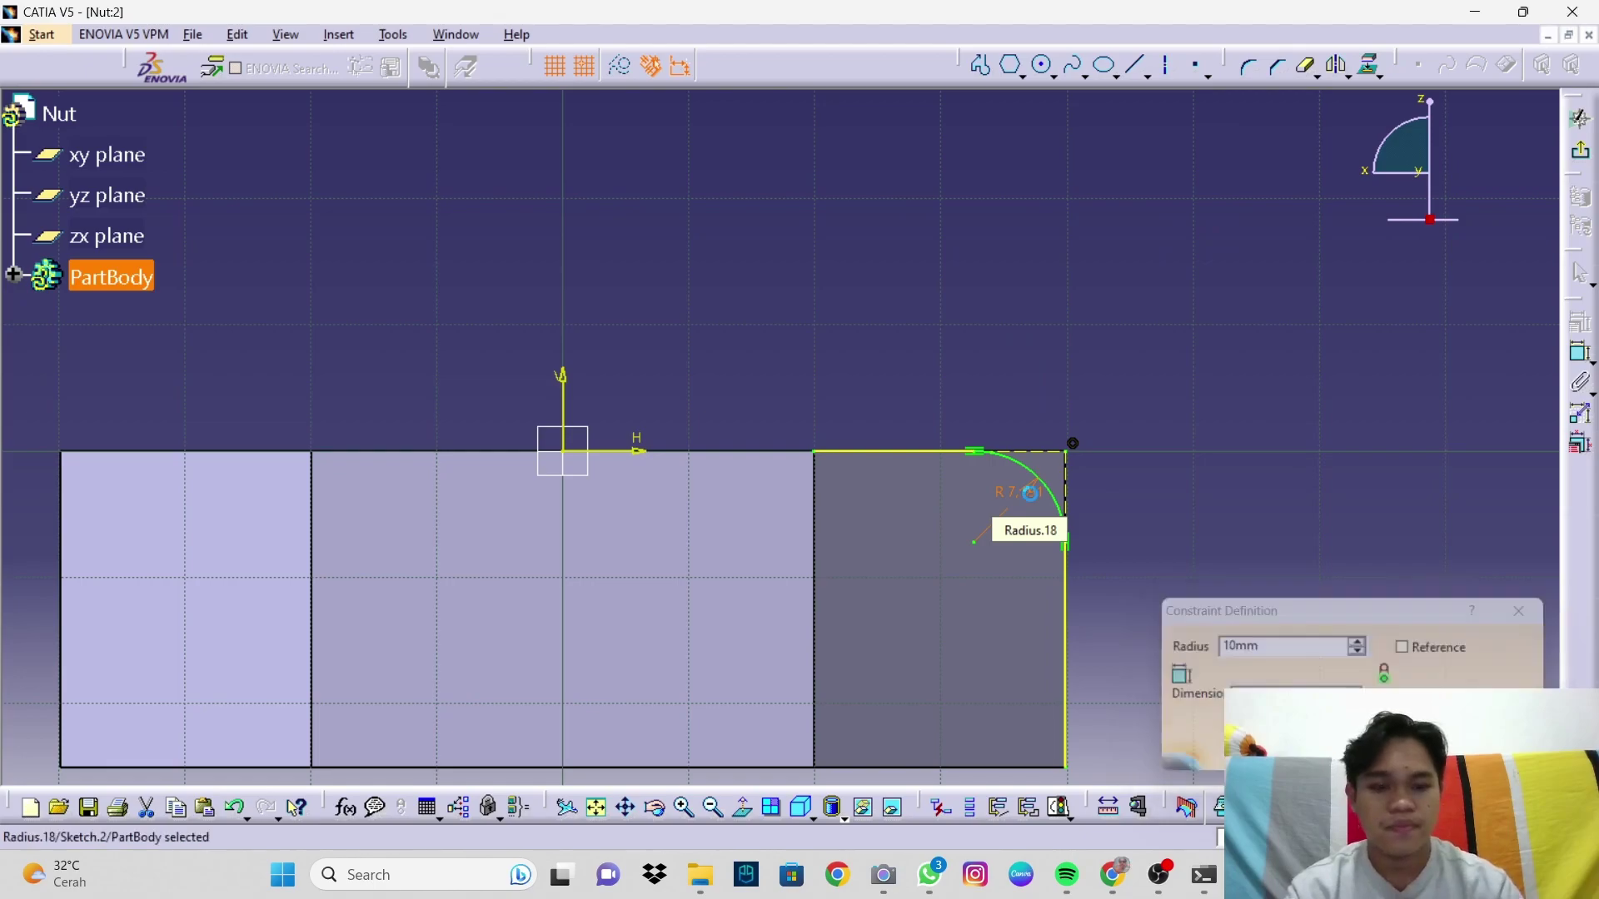
key("Return")
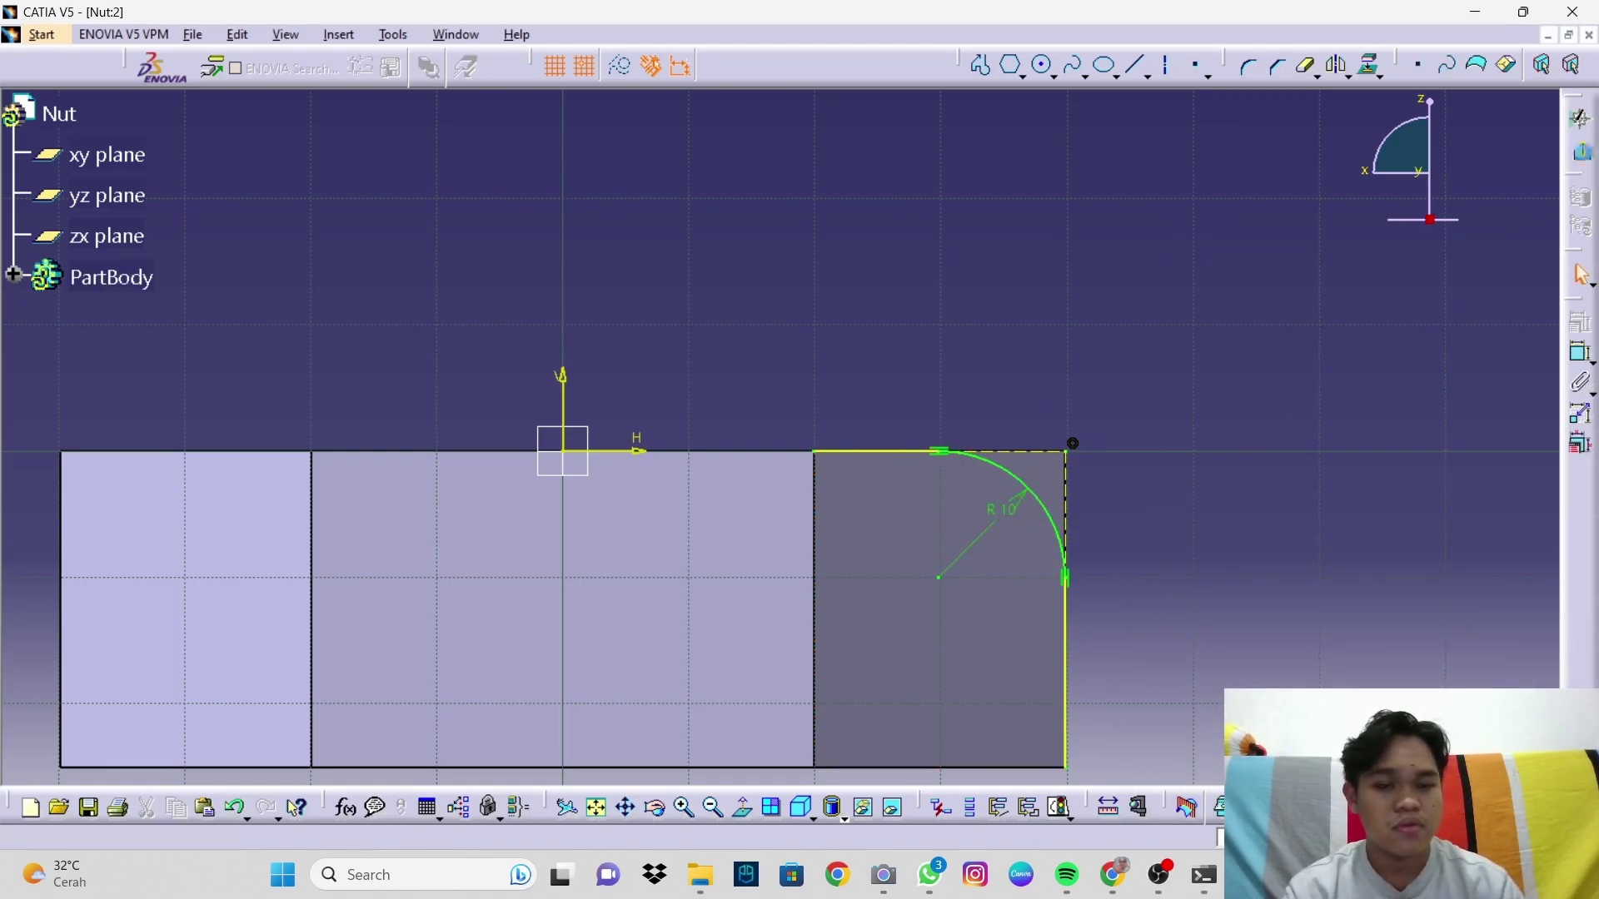
left_click(1585, 156)
middle_click_drag(1248, 454, 1067, 417)
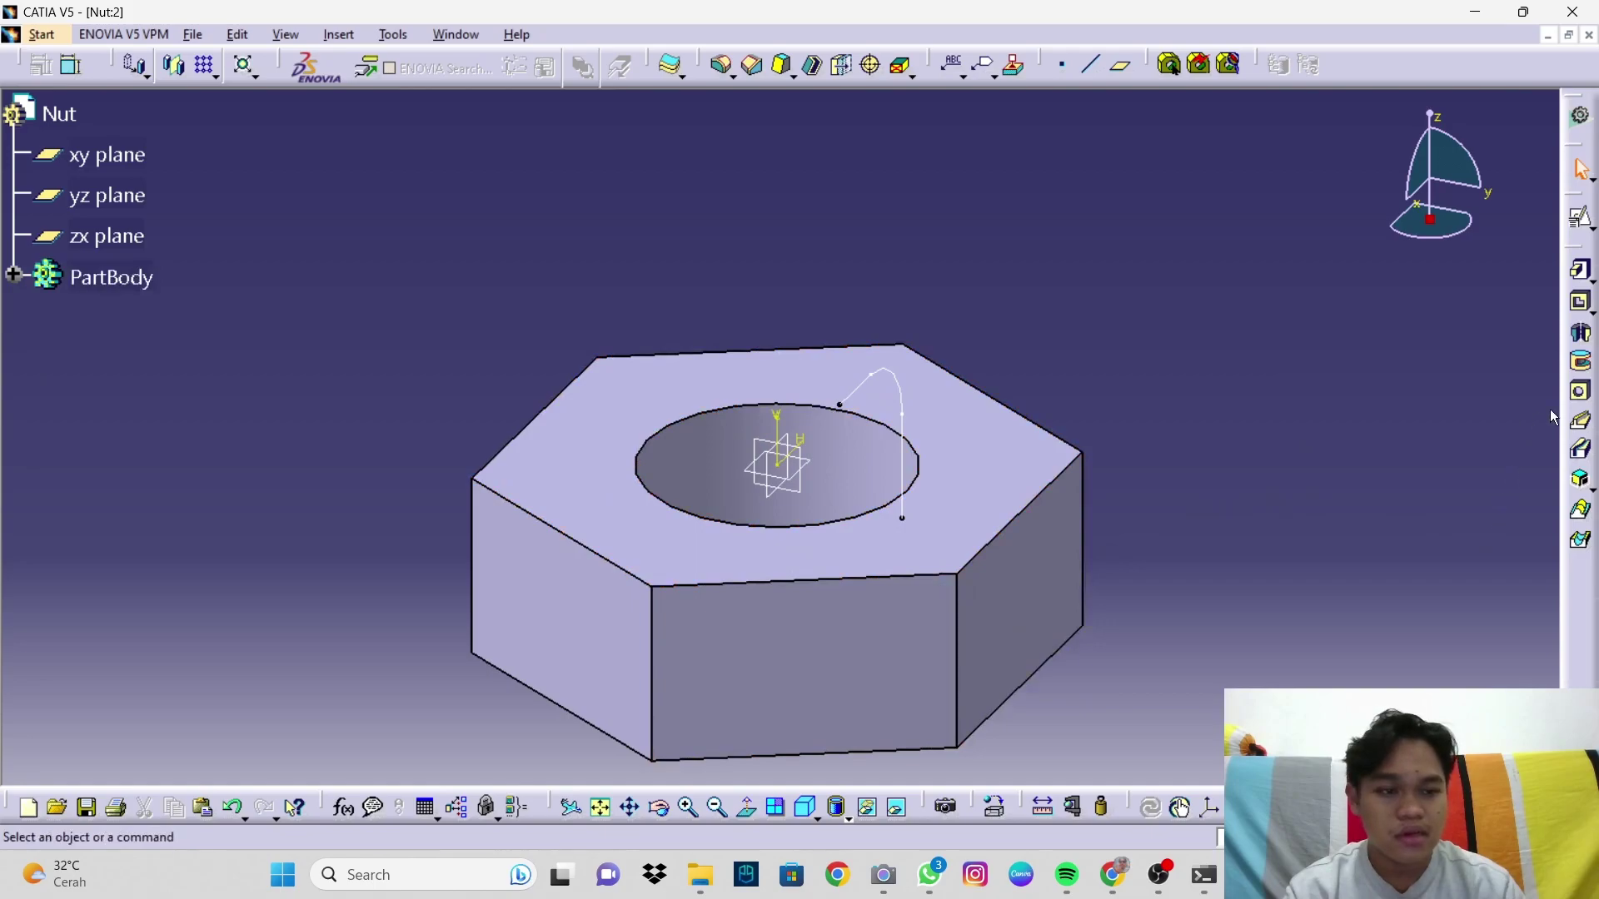
Step: Revolve a 360° groove from Sketch.2 around the pad axis on the reversed side, then show the nut isometrically
left_click(1581, 364)
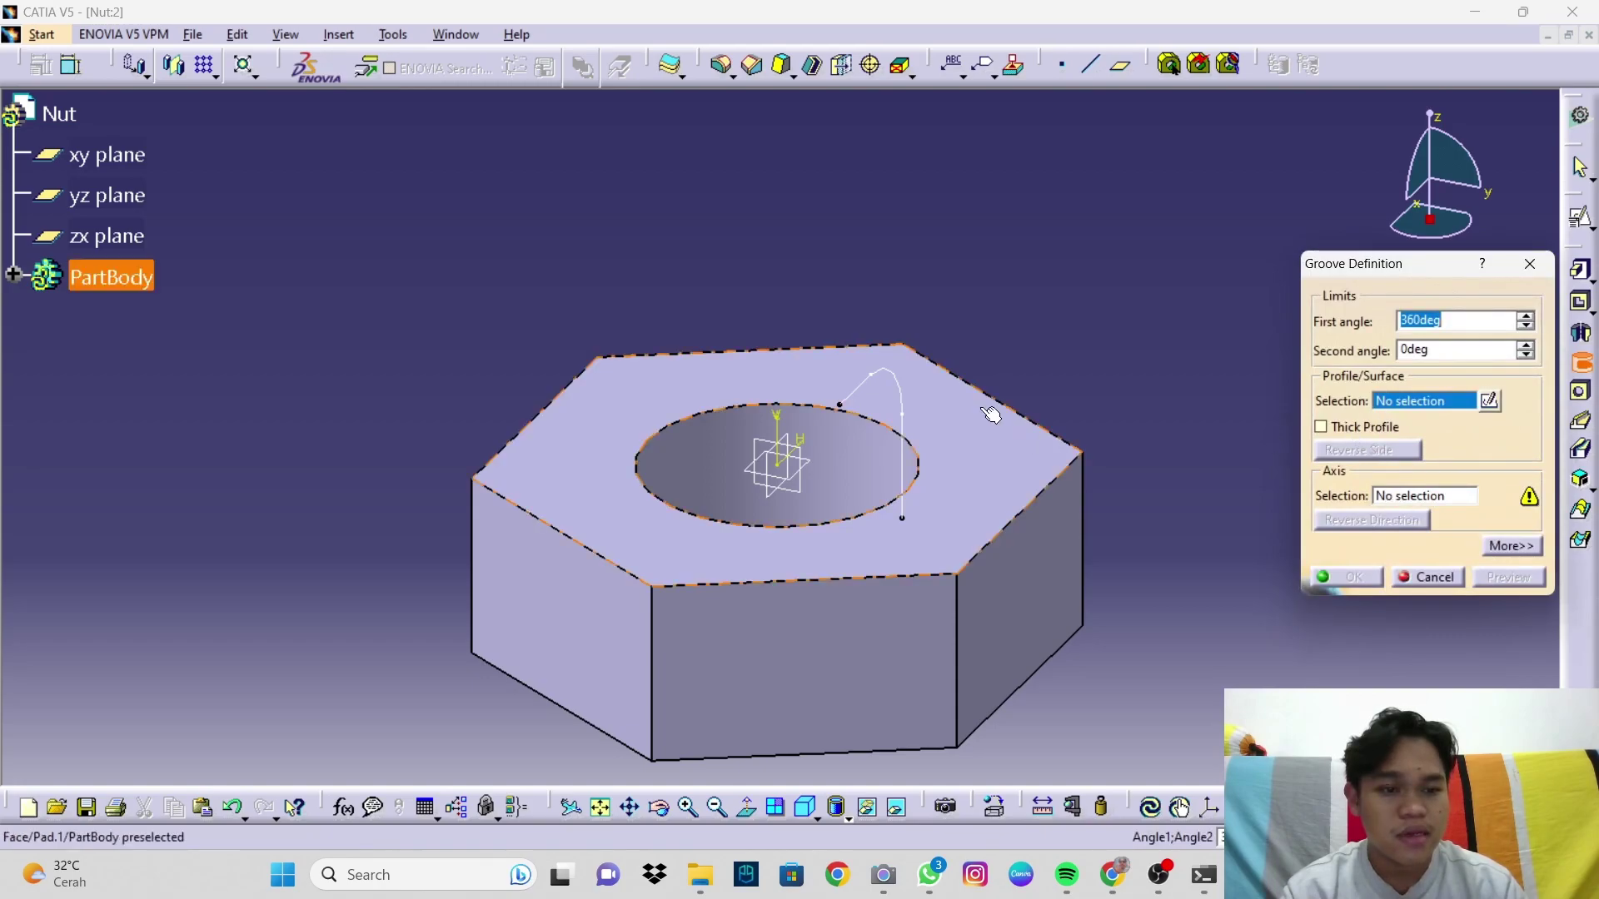
left_click(869, 376)
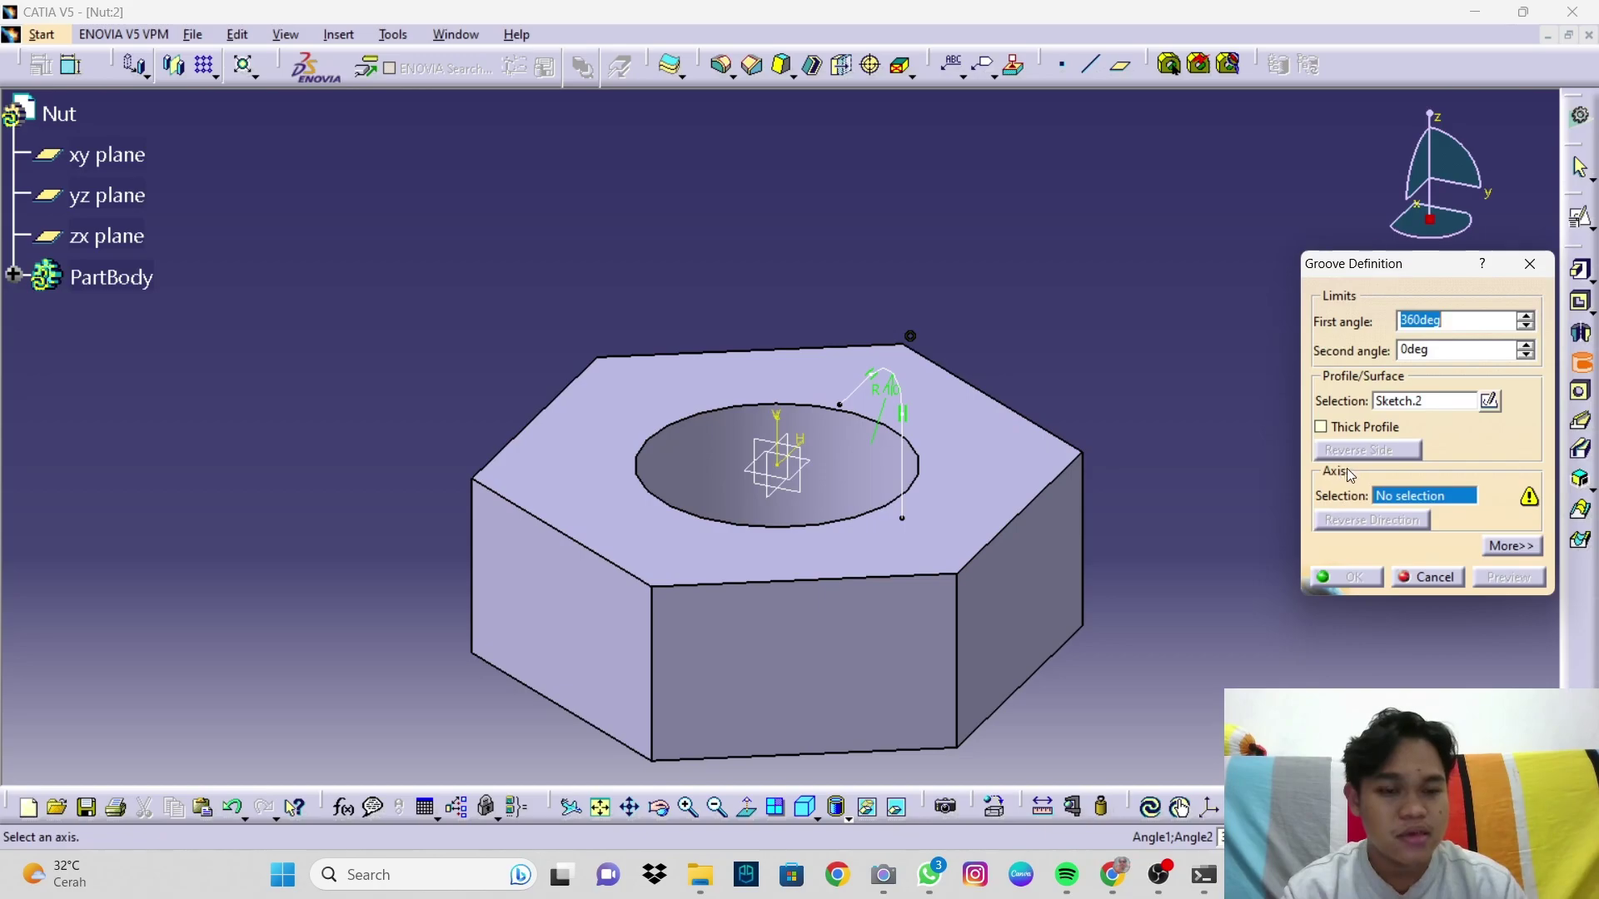
left_click(793, 414)
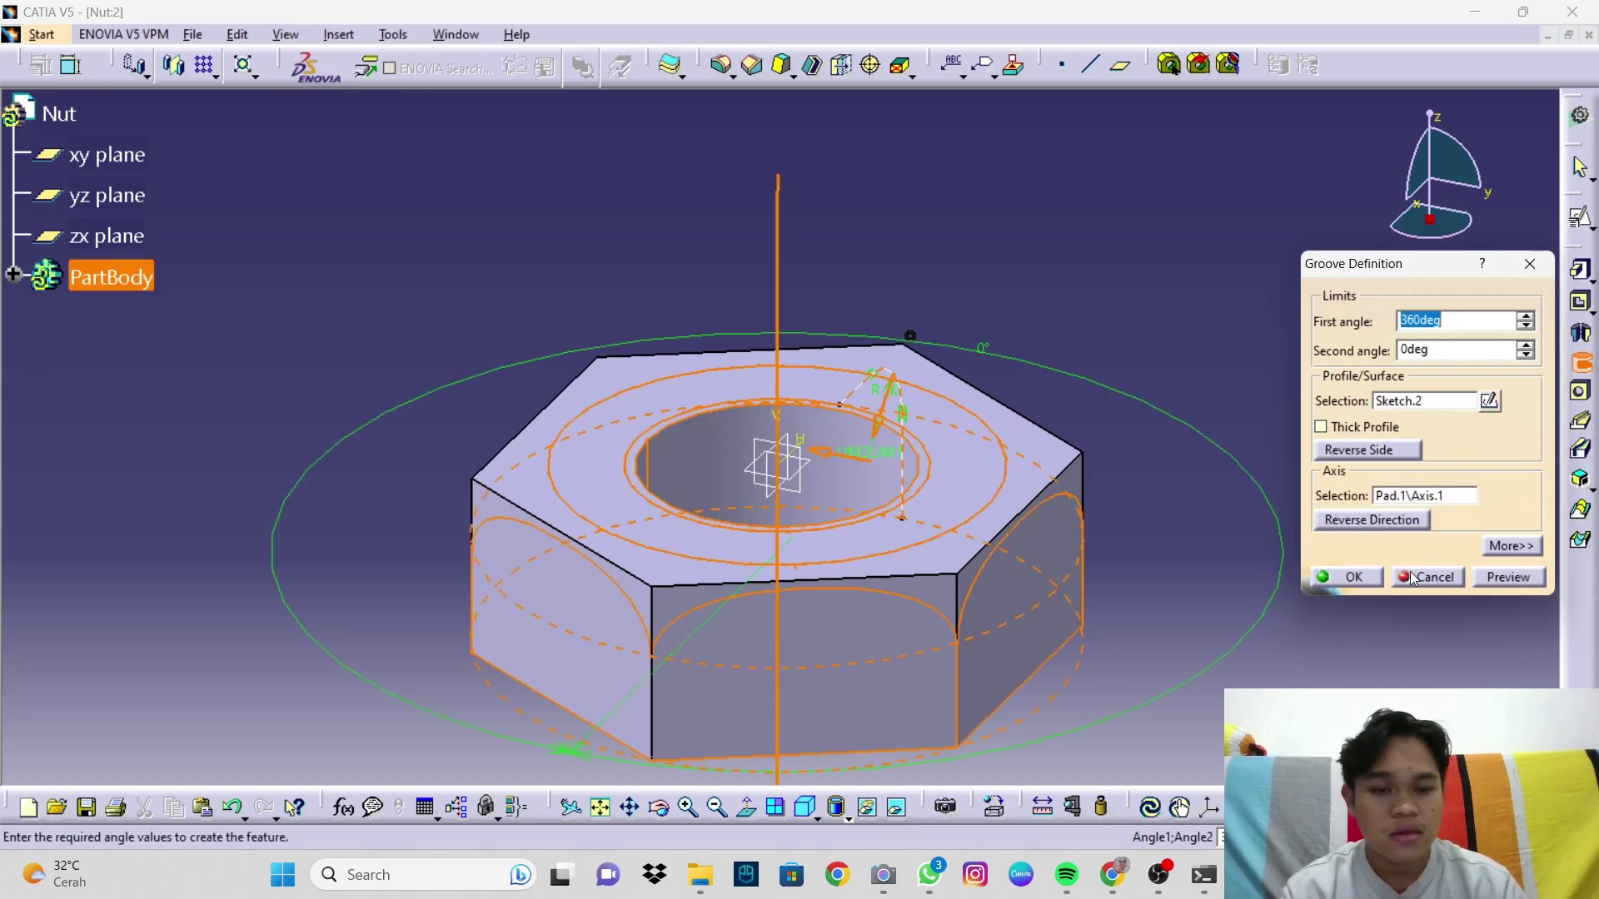
left_click(1531, 583)
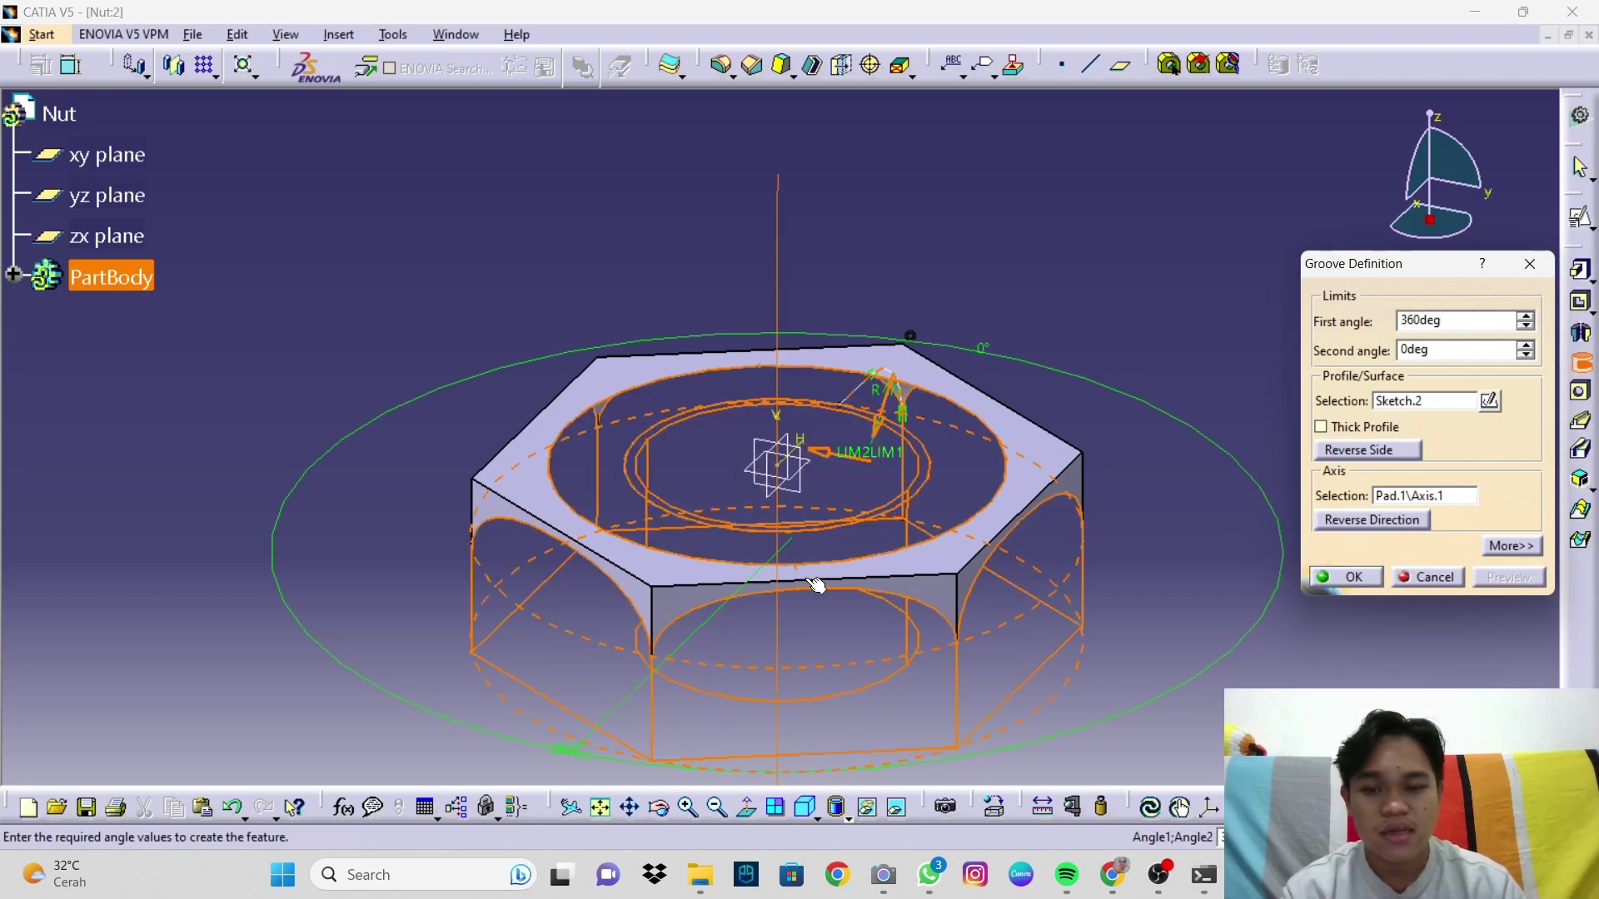
left_click(1381, 452)
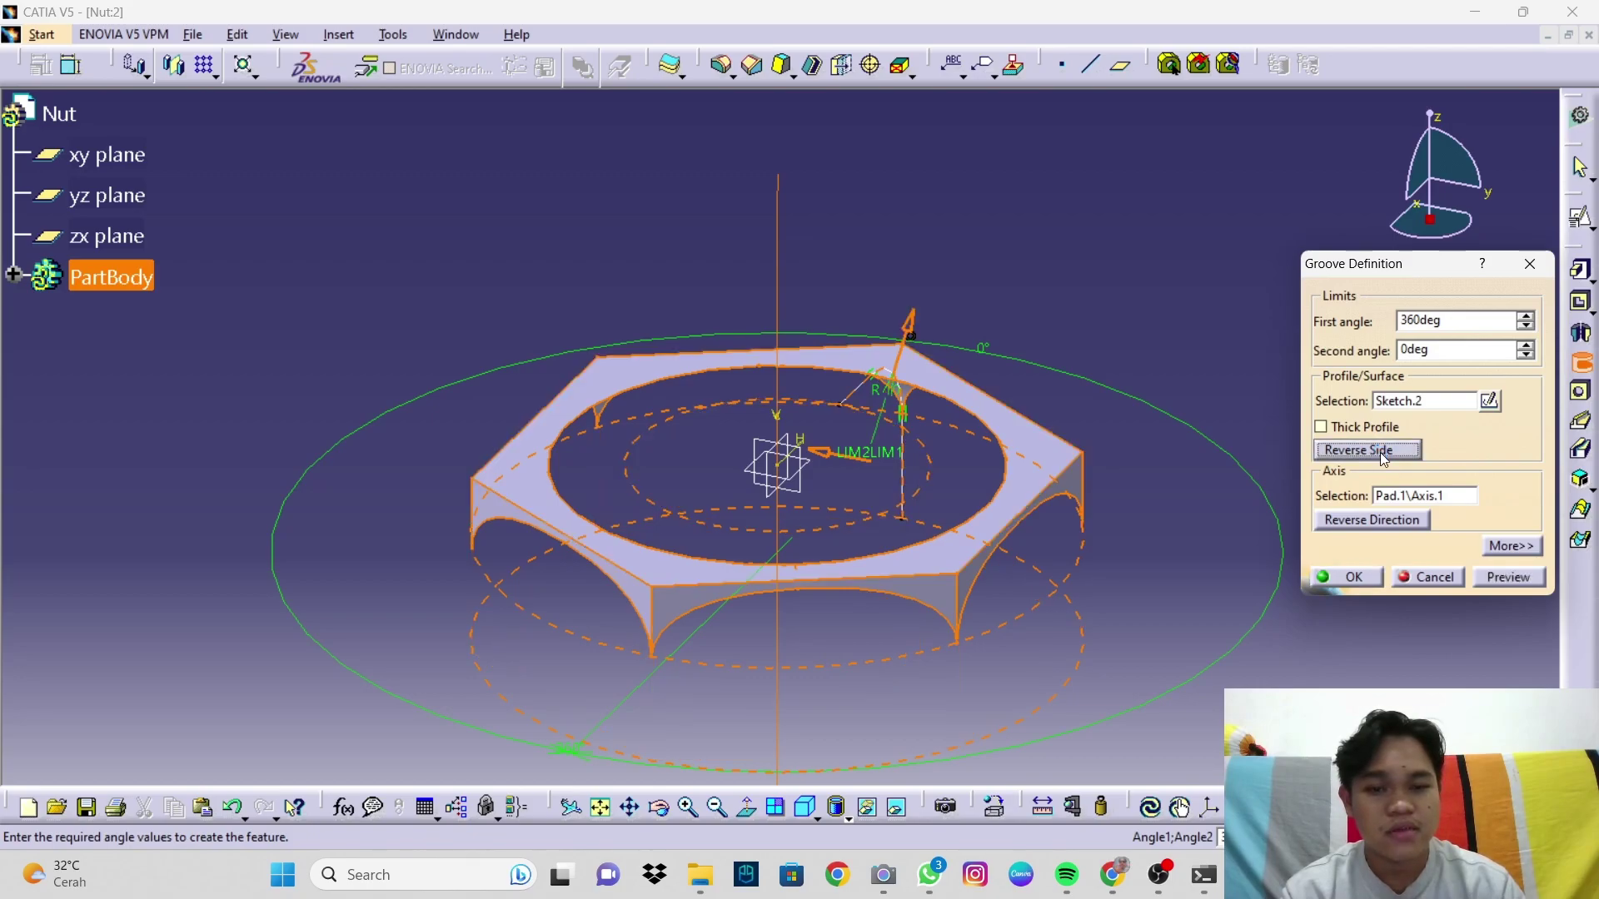
left_click(1502, 577)
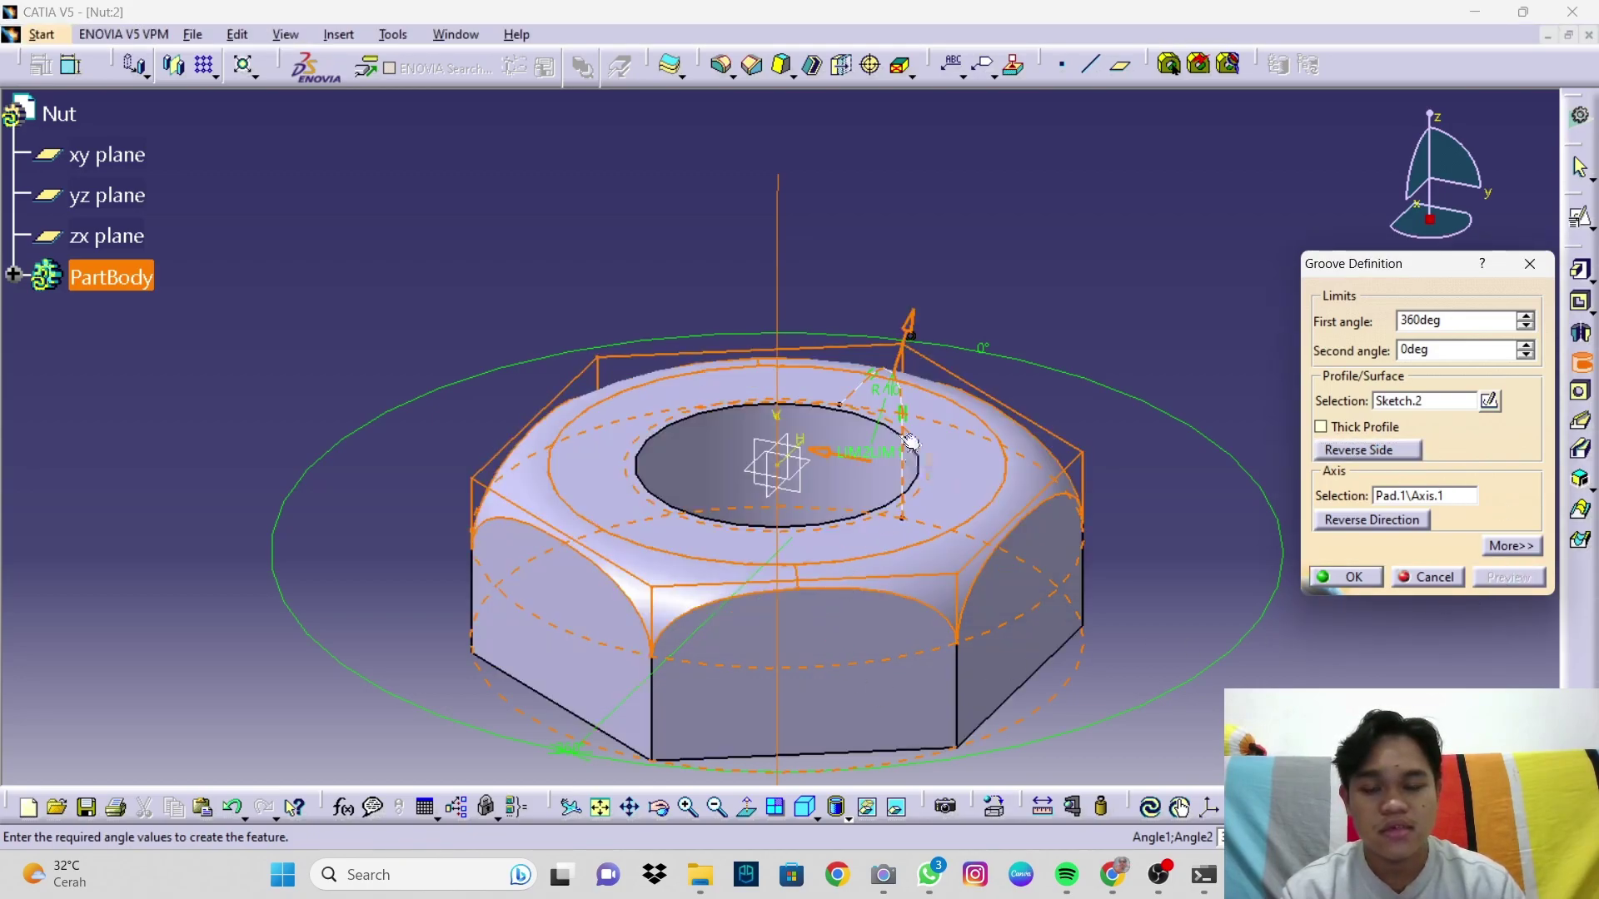
left_click(1366, 577)
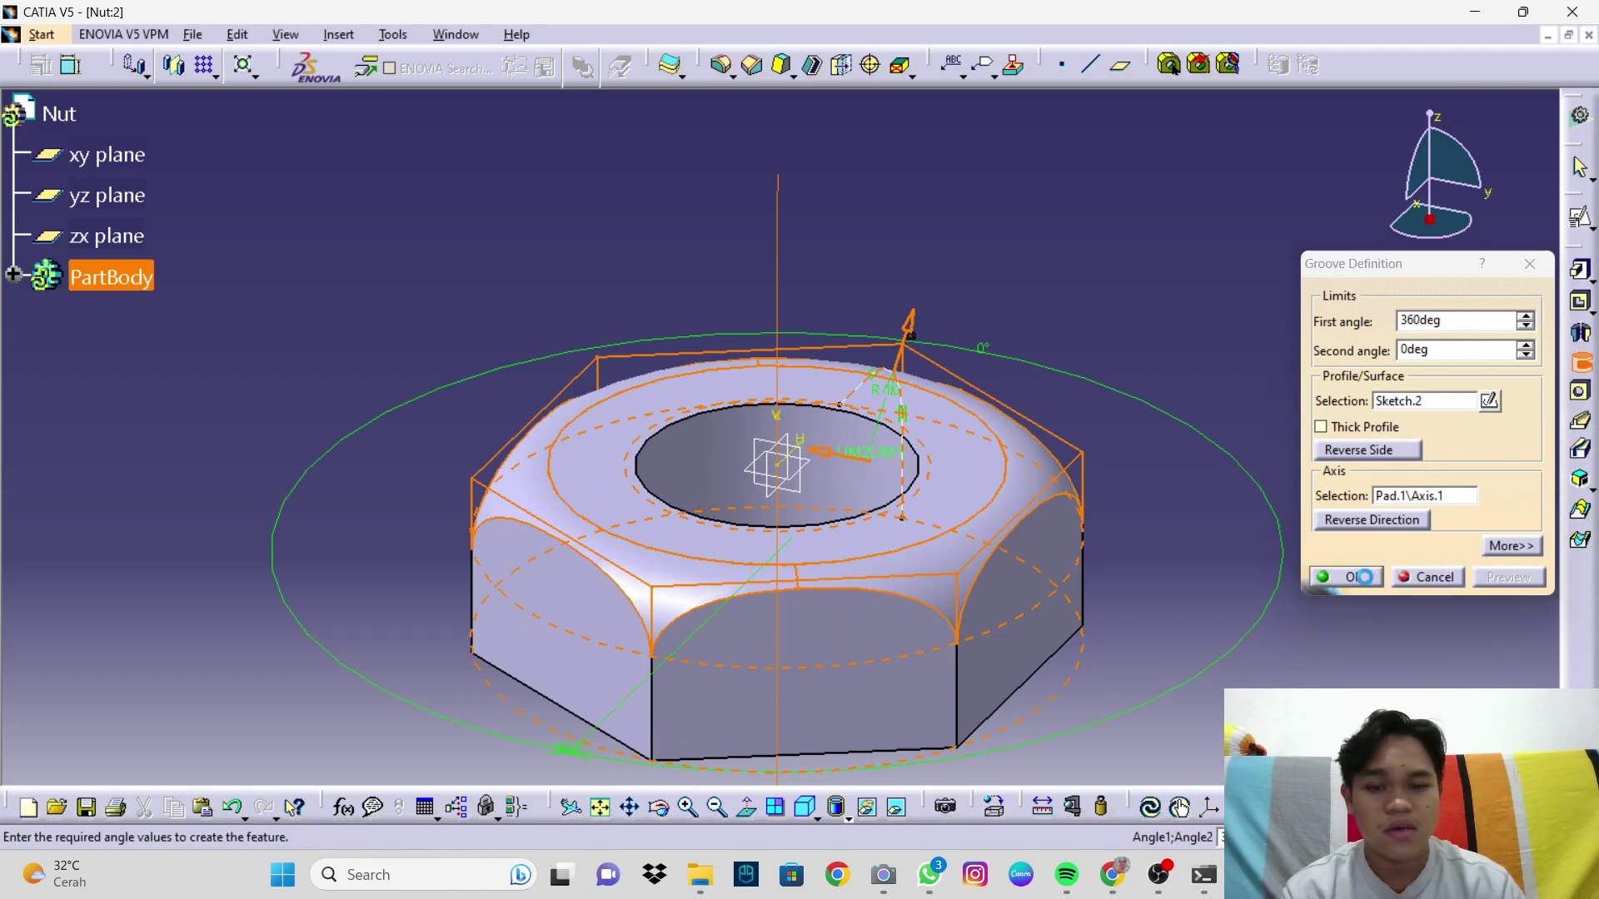
middle_click_drag(995, 660, 1033, 660)
left_click(804, 807)
middle_click_drag(829, 678, 856, 654)
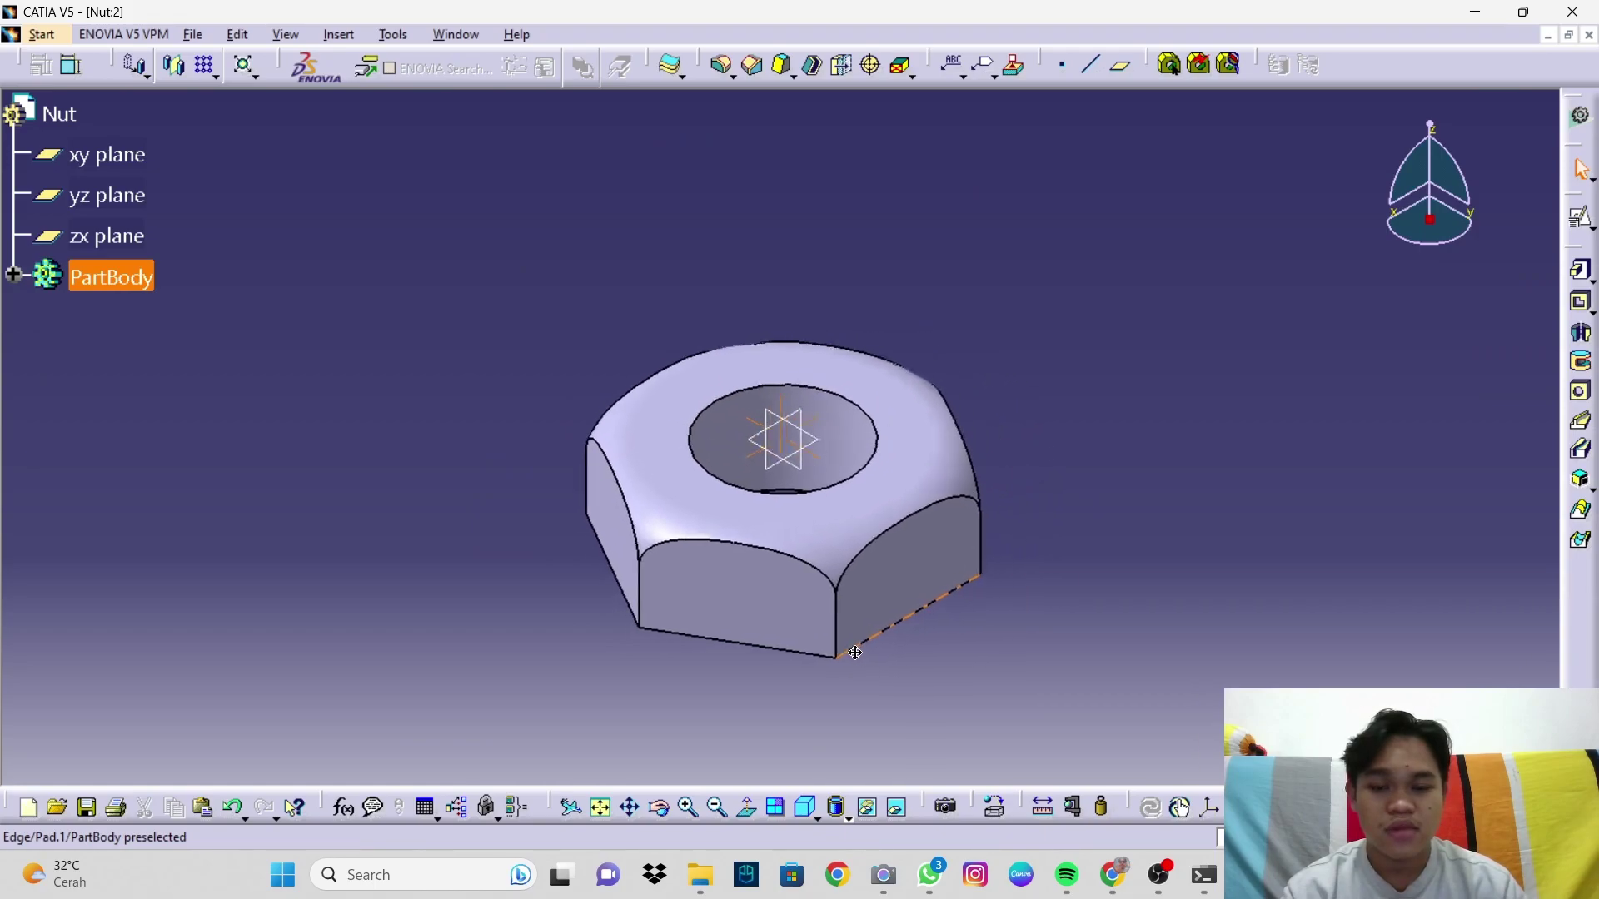
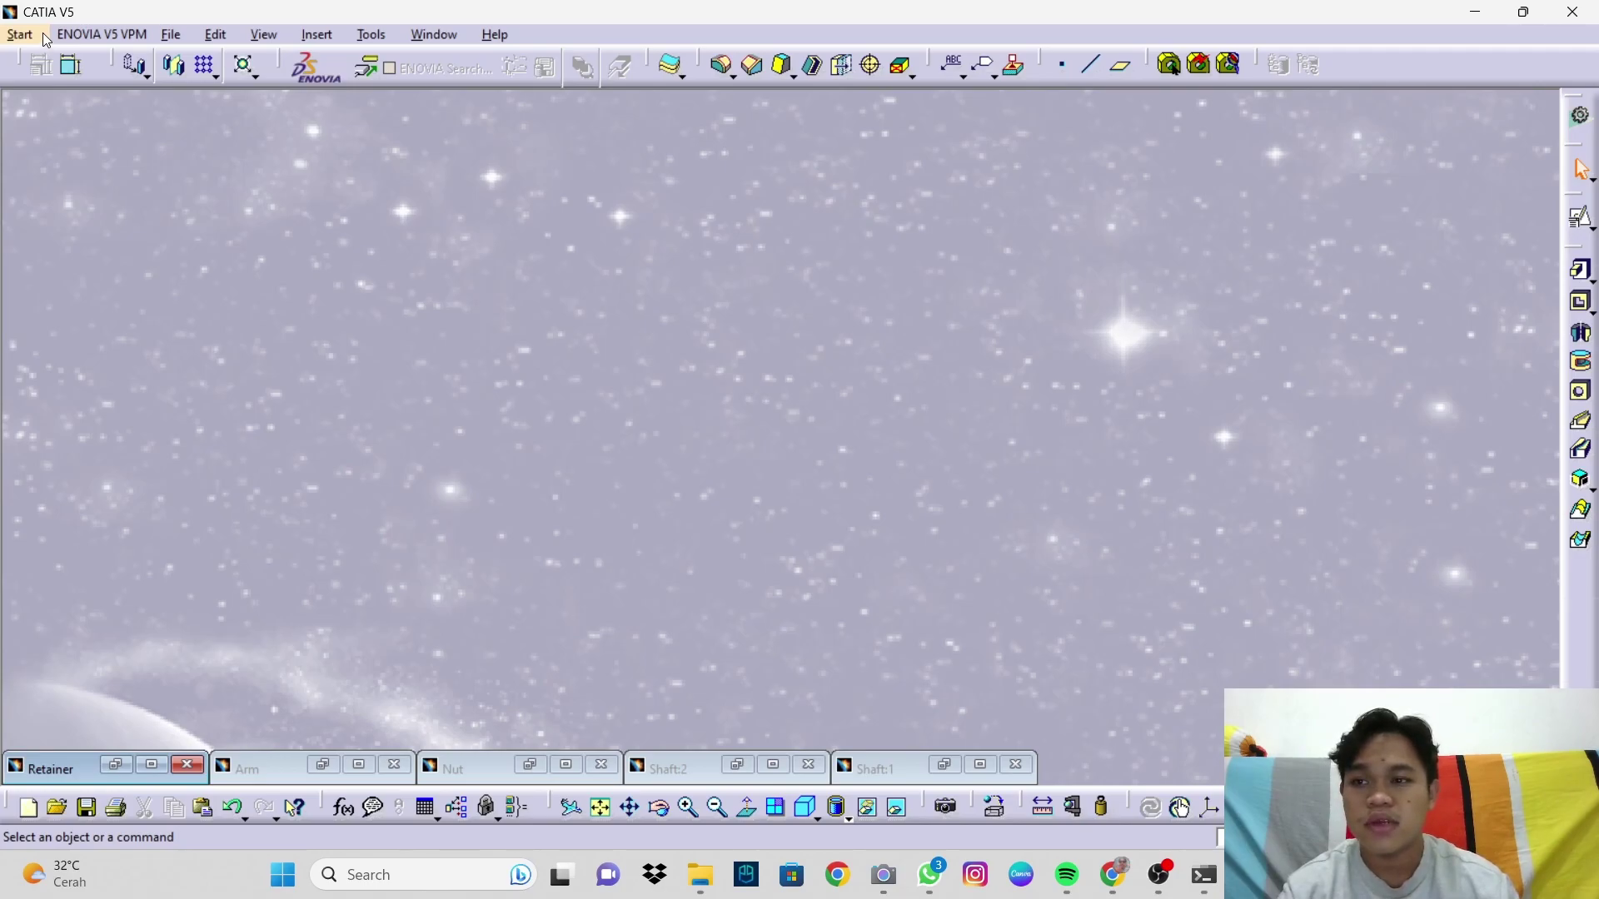
Step: Create a new Part Design part named Plate, maximize its window and select the xy plane
left_click(42, 32)
mouse_move(59, 77)
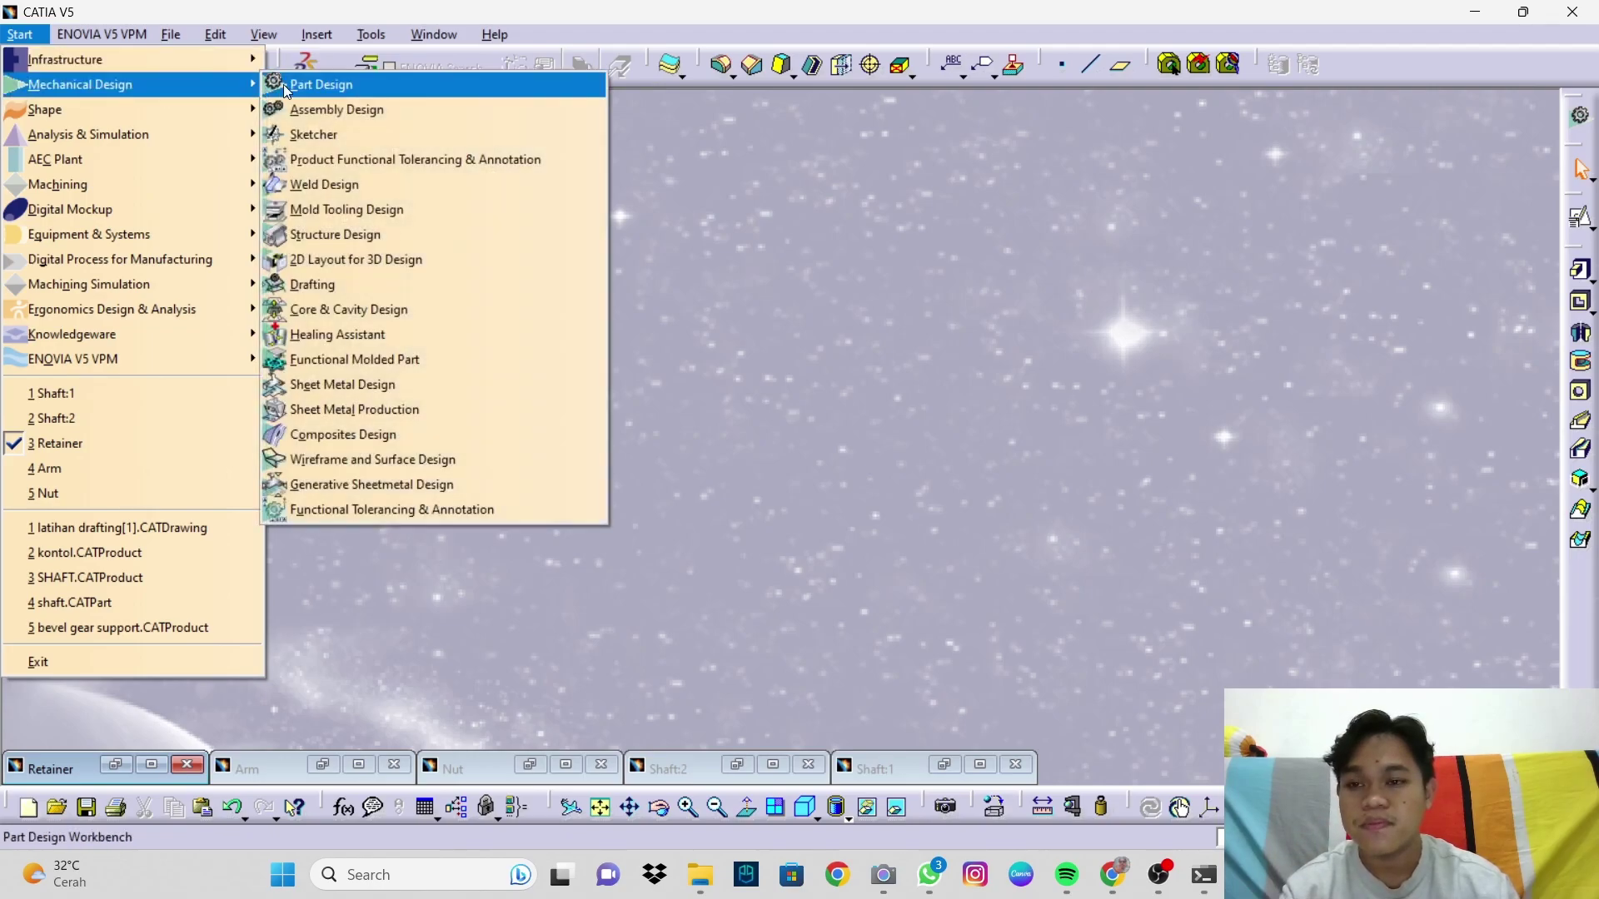
left_click(283, 83)
type("PLa")
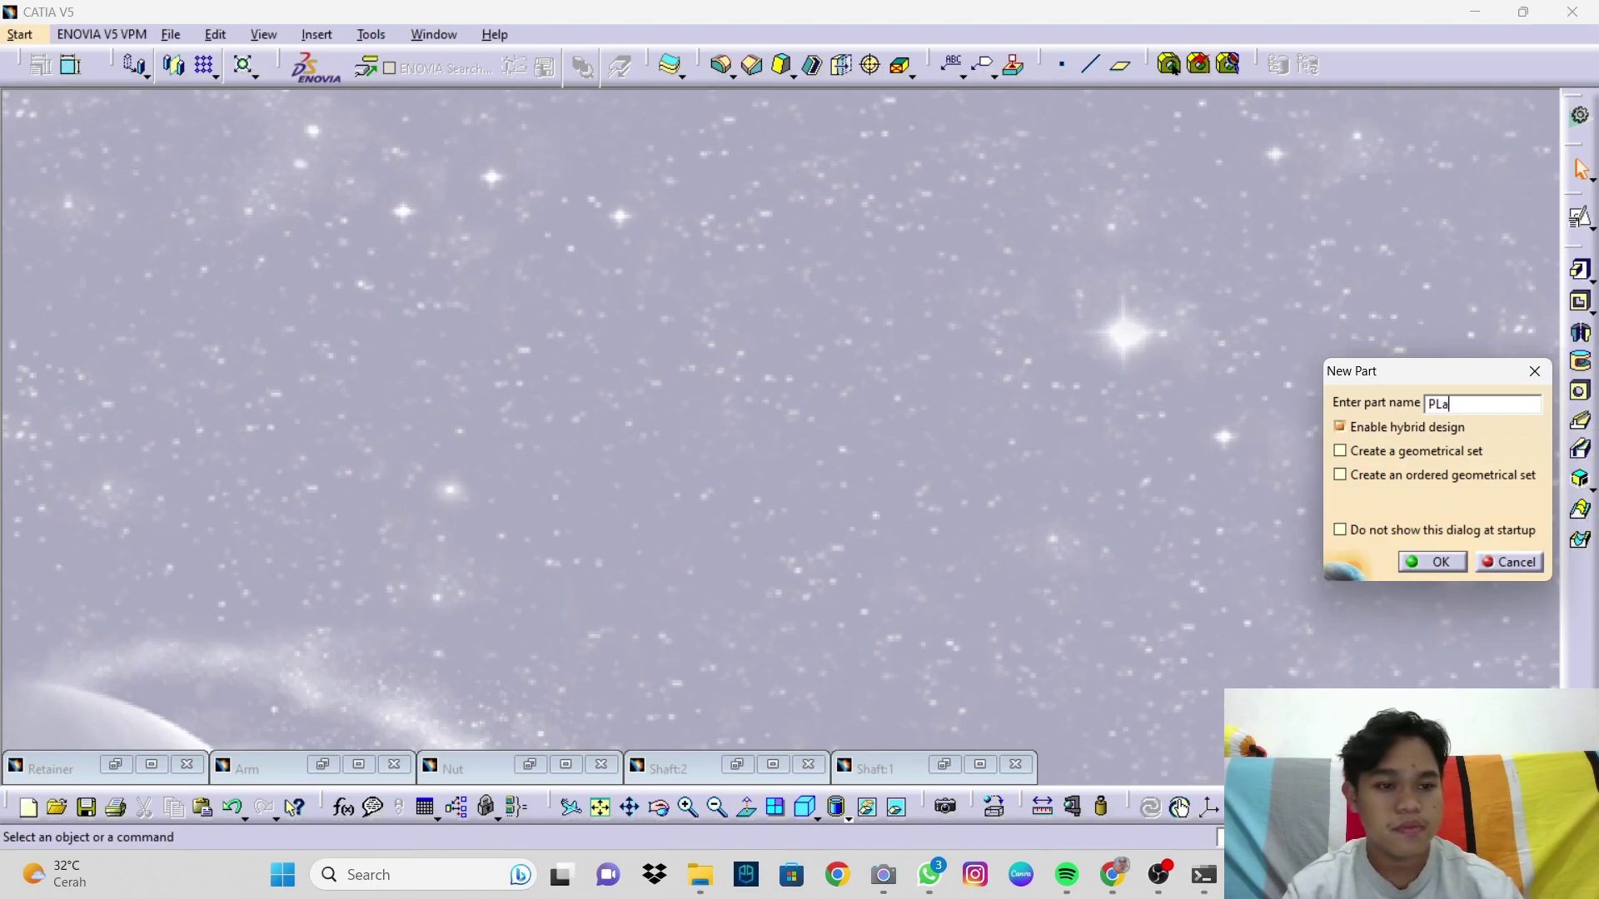
type("teate")
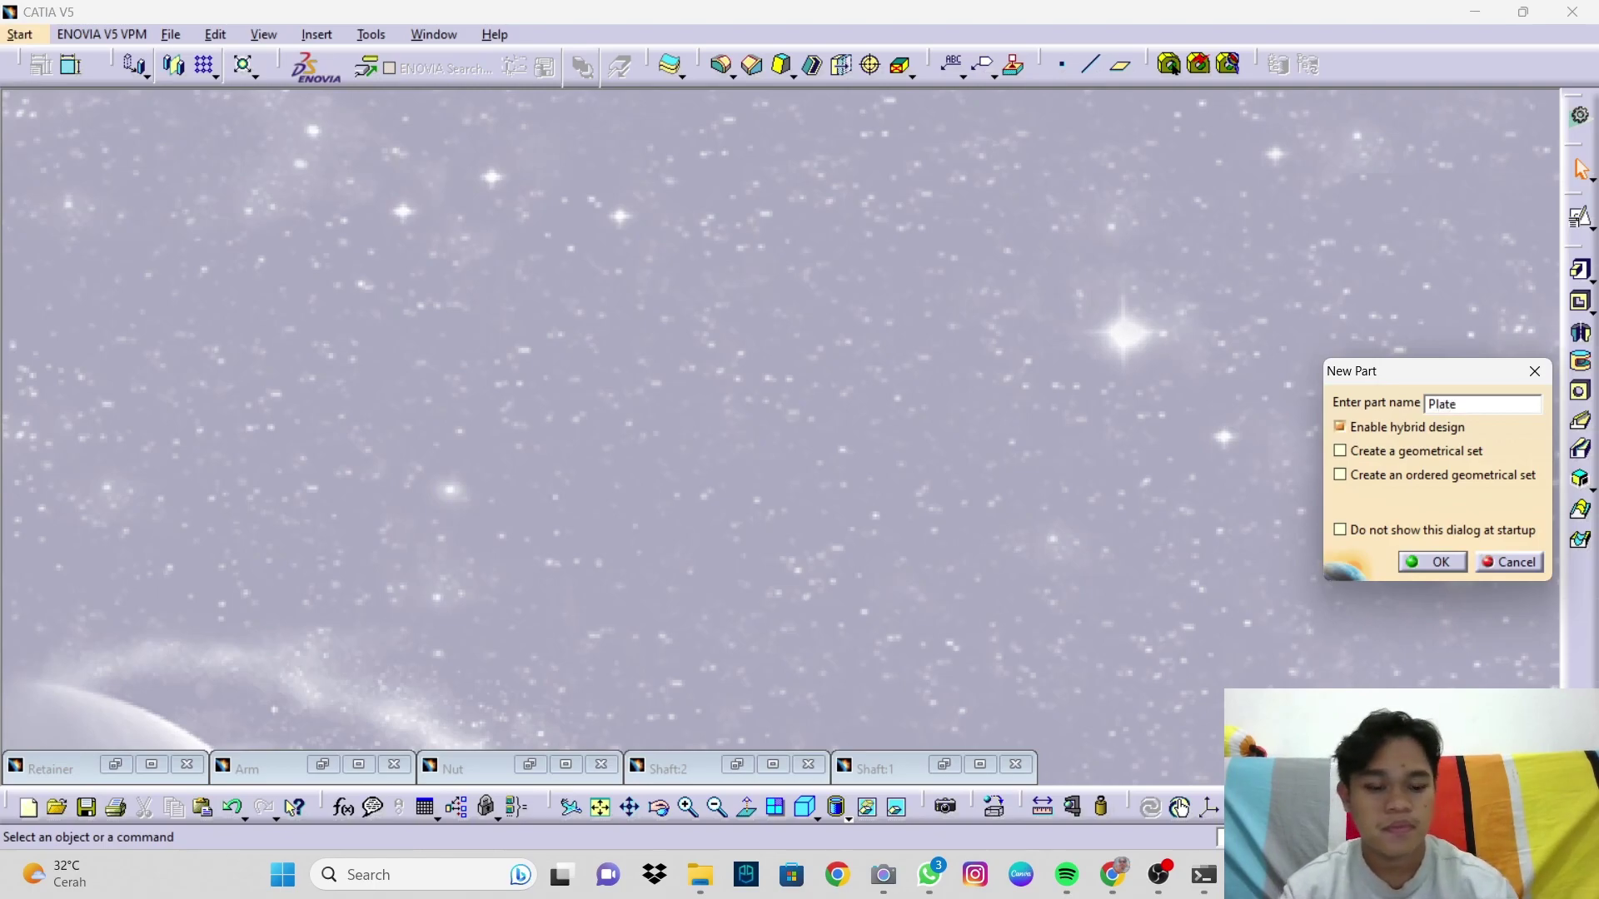
key("Return")
left_click(1345, 164)
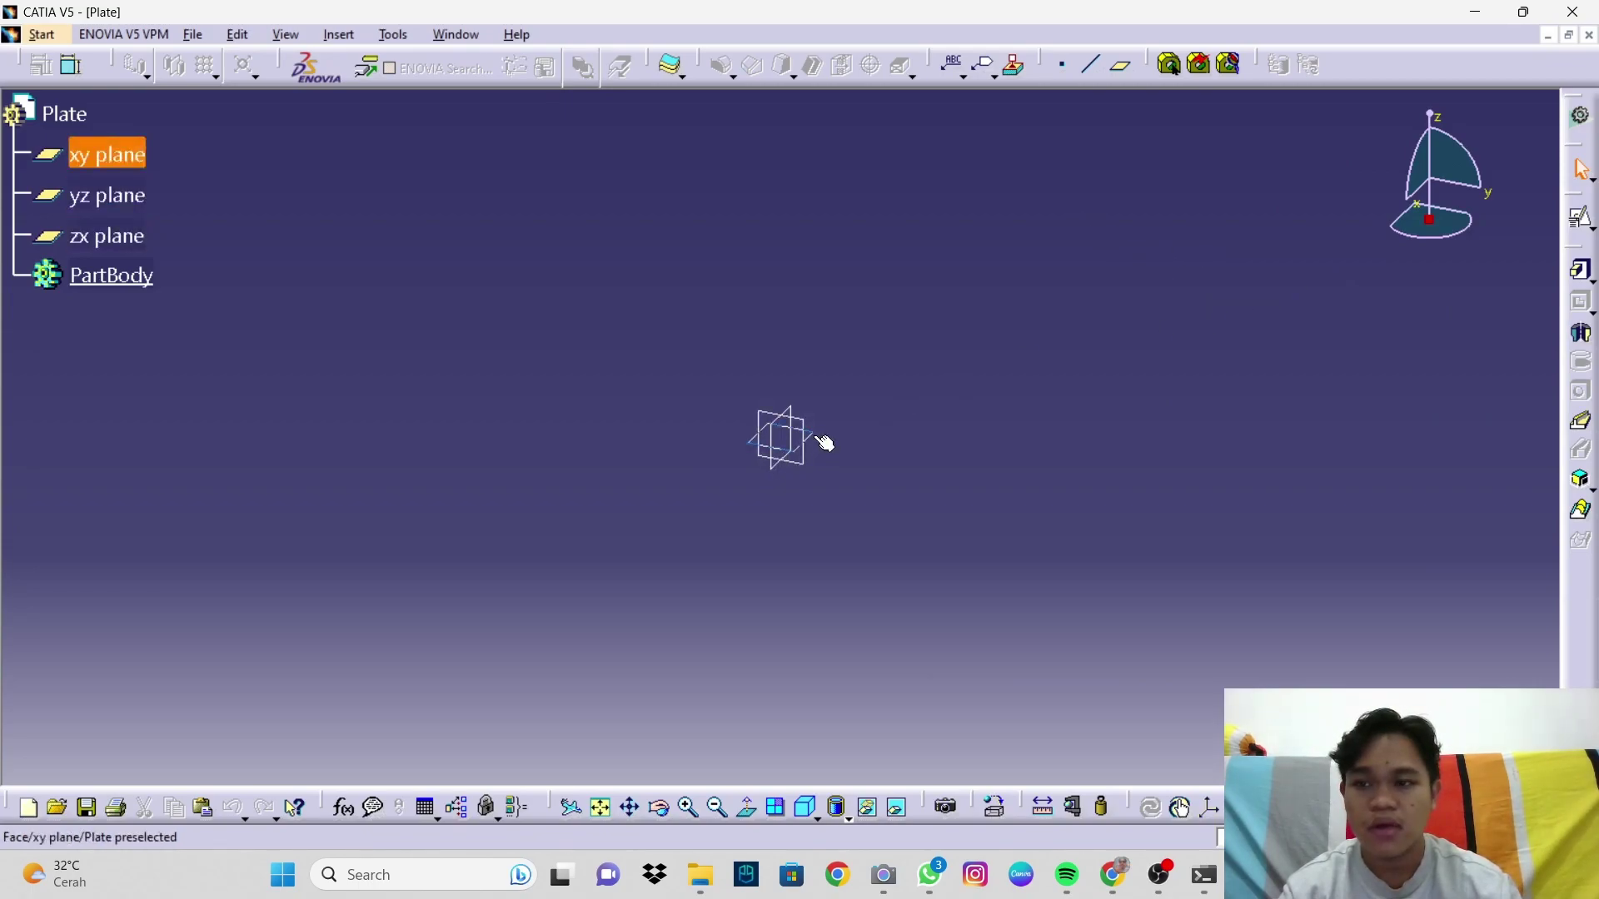
left_click(816, 437)
Step: On a positioned xy-plane sketch, draw an origin-centred ellipse: major radius 96.9, minor 102.5, angle 0
left_click(1582, 218)
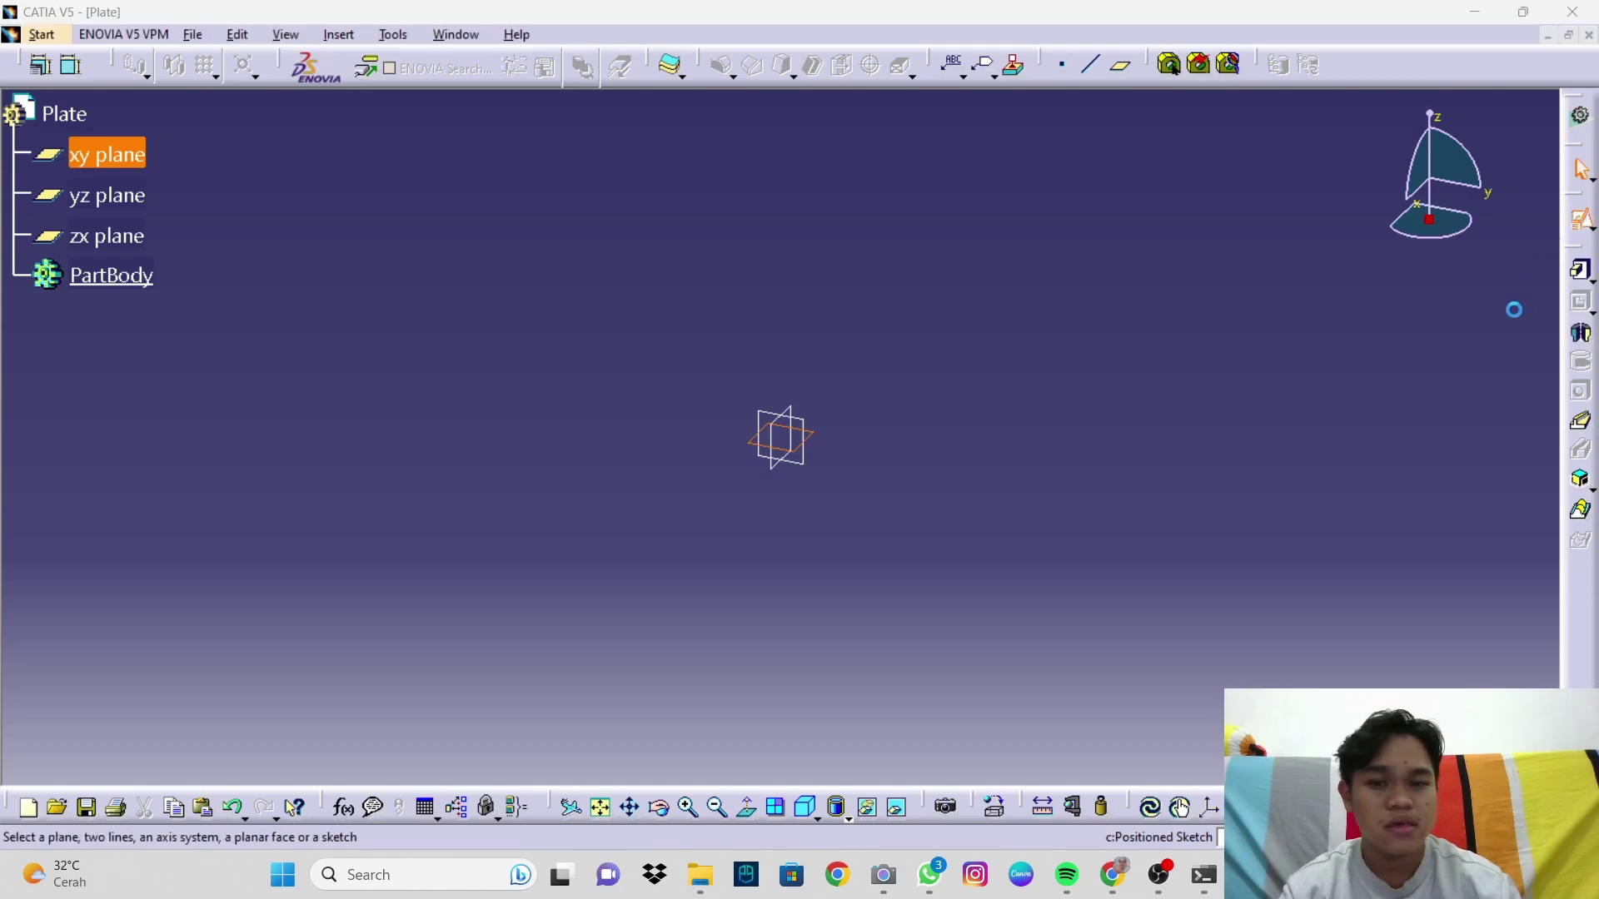
left_click(1393, 708)
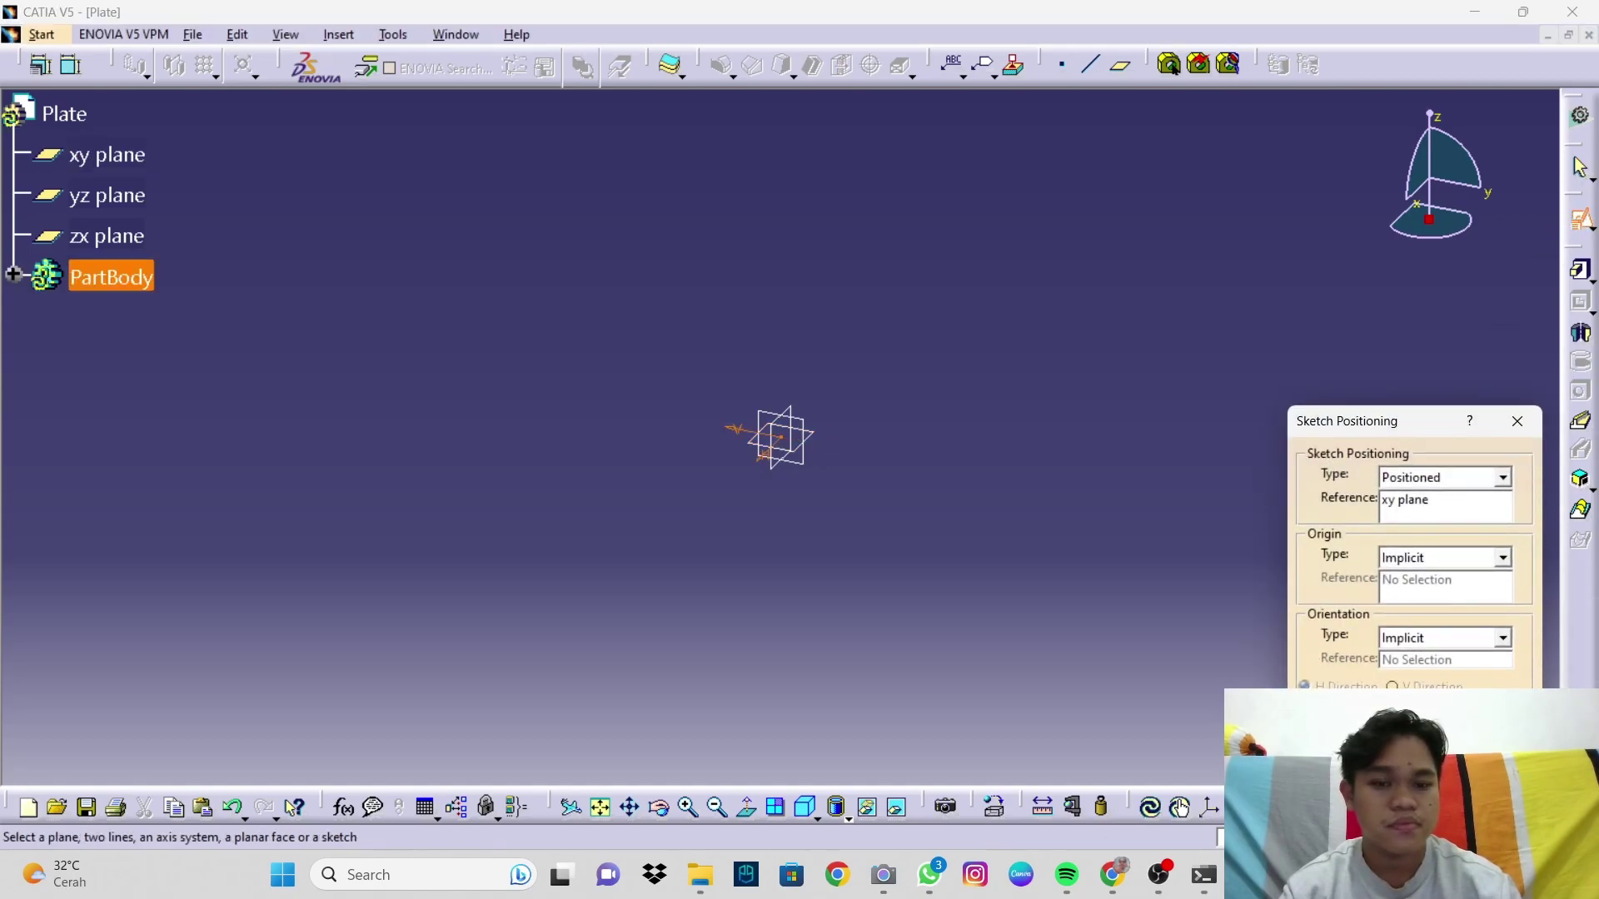
left_click(1426, 766)
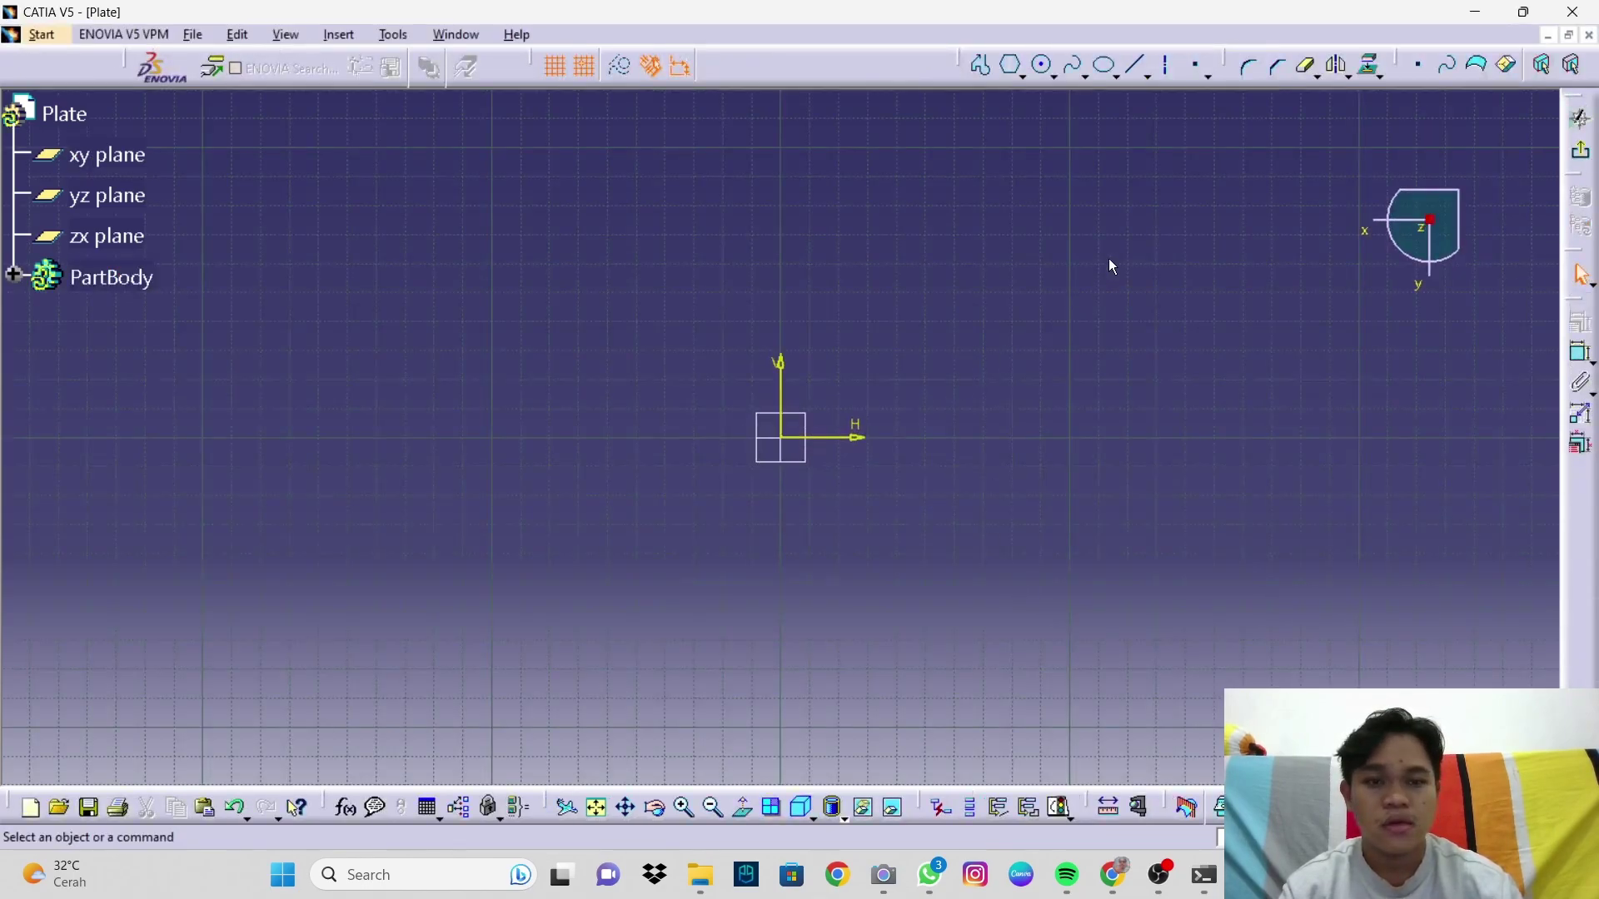
left_click(1104, 66)
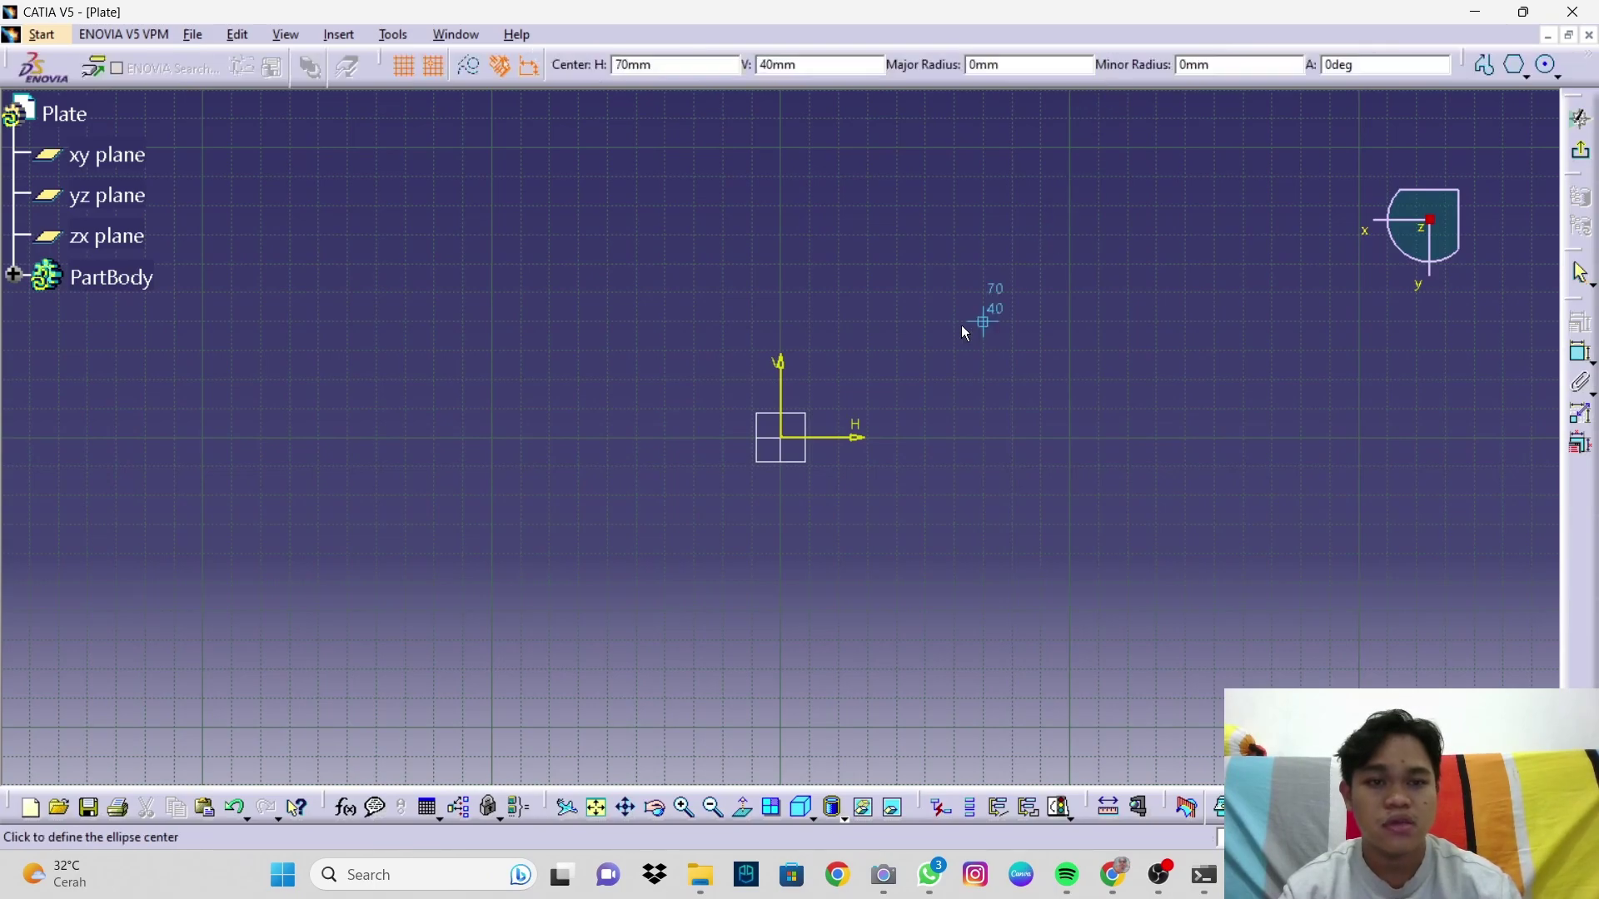
left_click(788, 439)
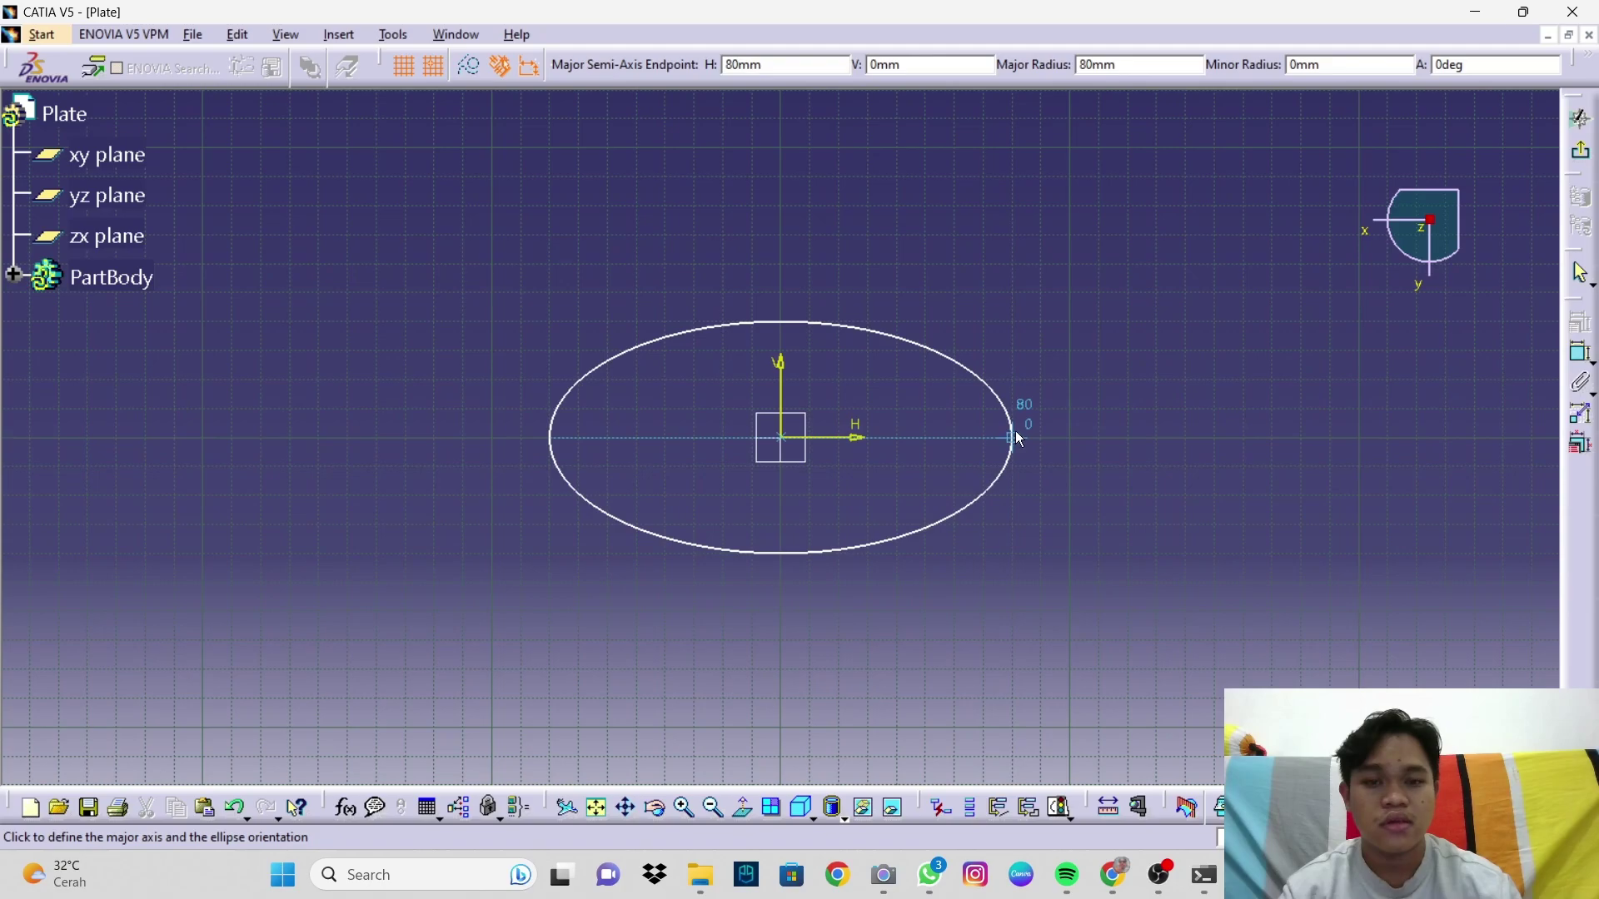
key("Tab")
key("Tab")
key("Tab")
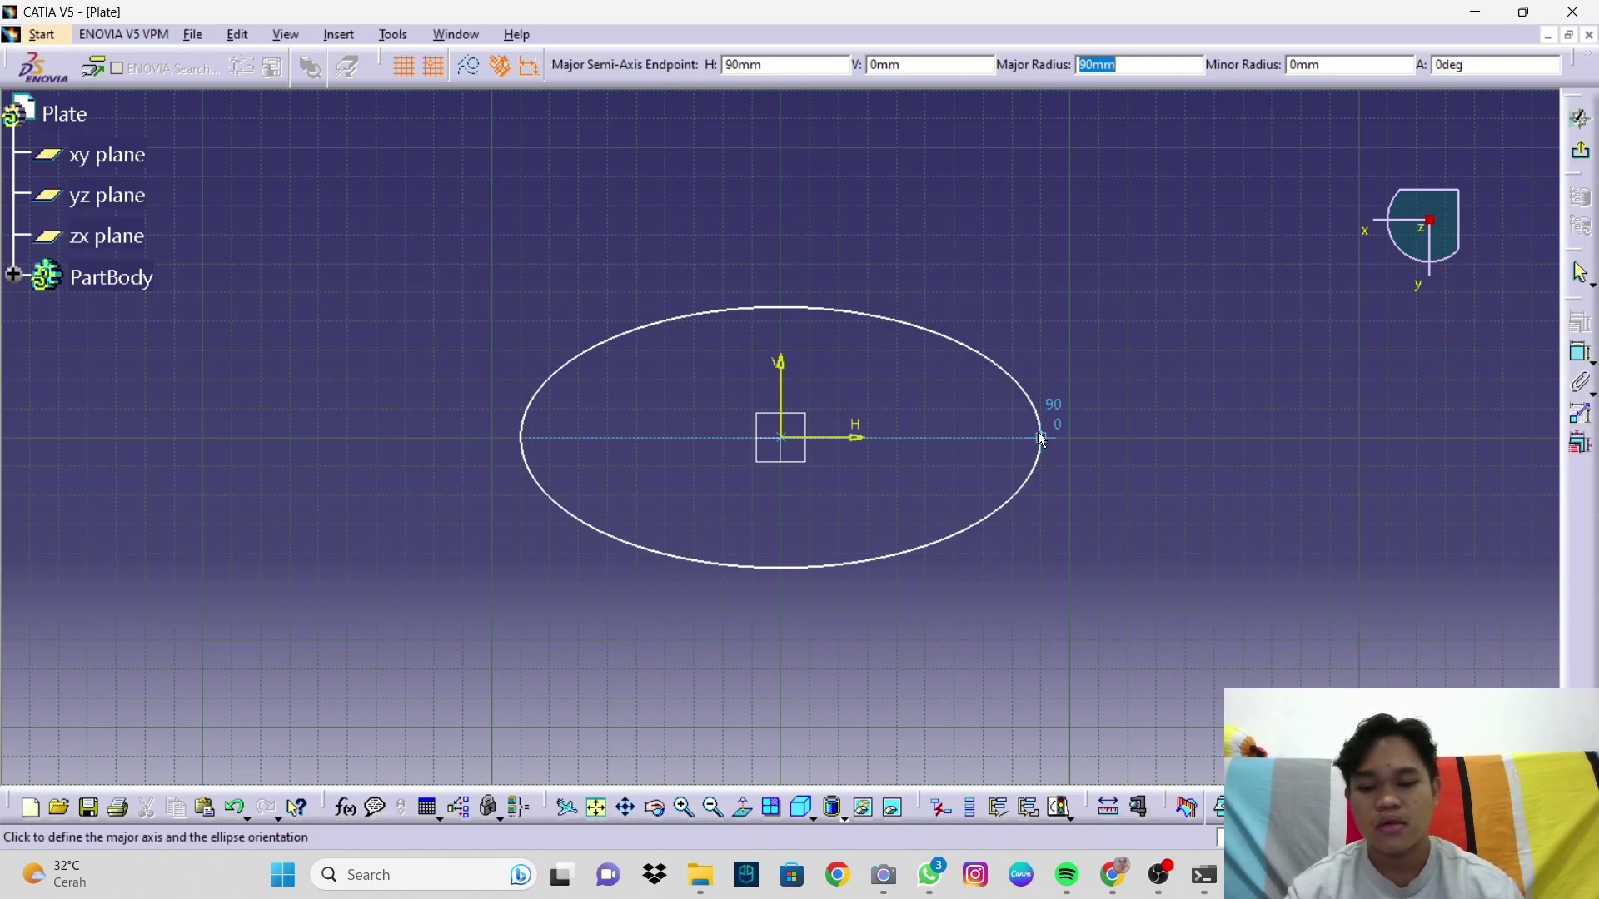
type("96.9")
key("Tab")
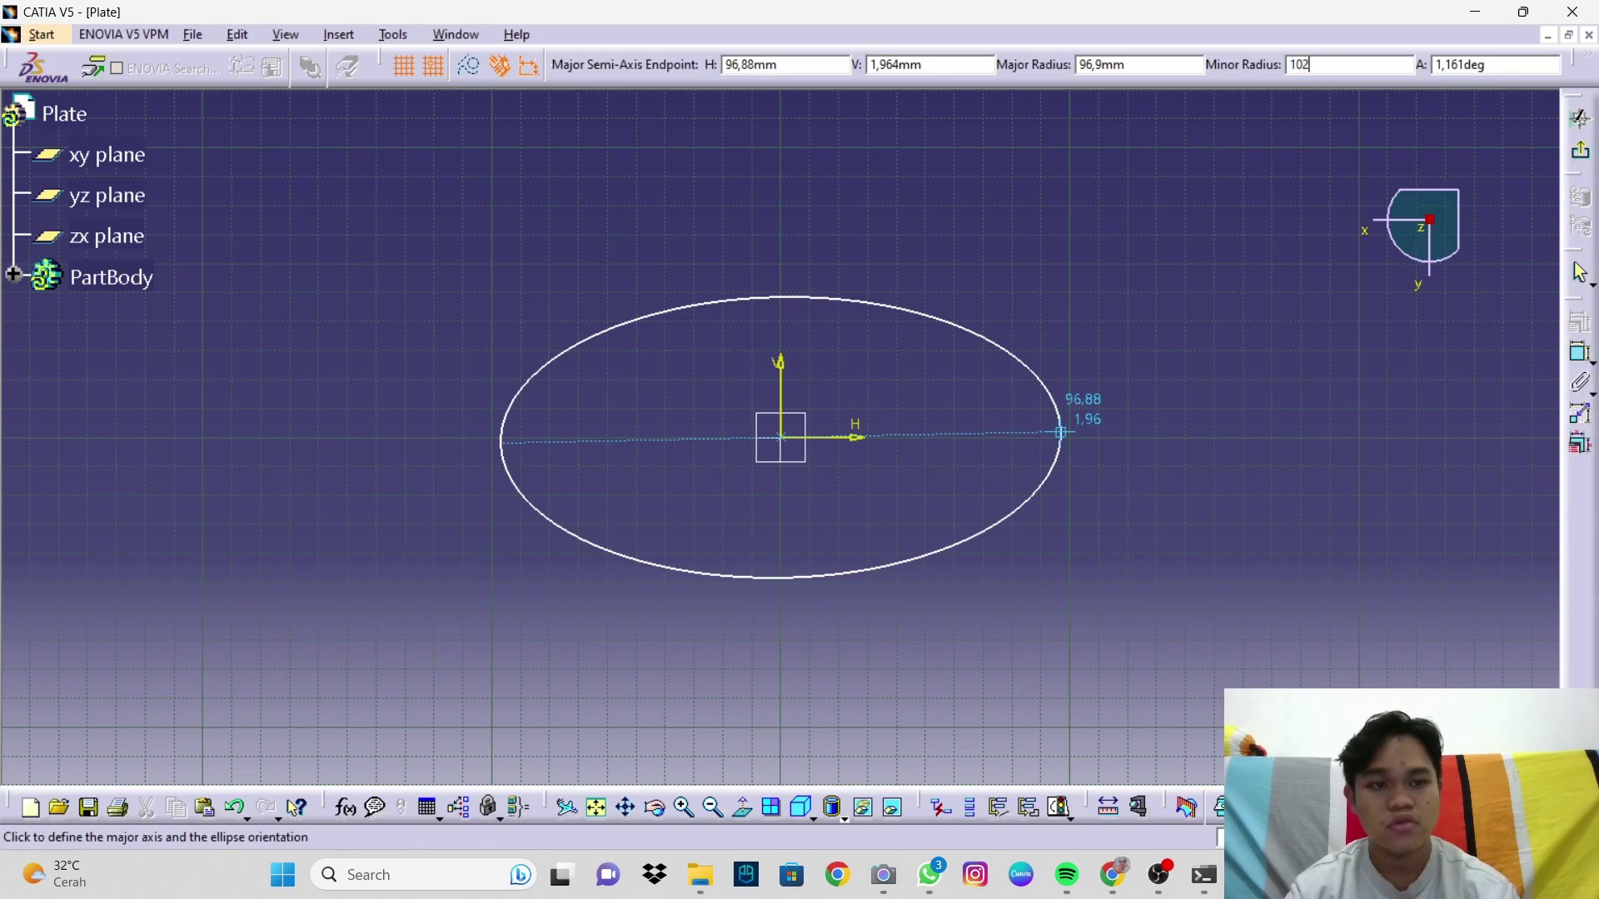
key("Tab")
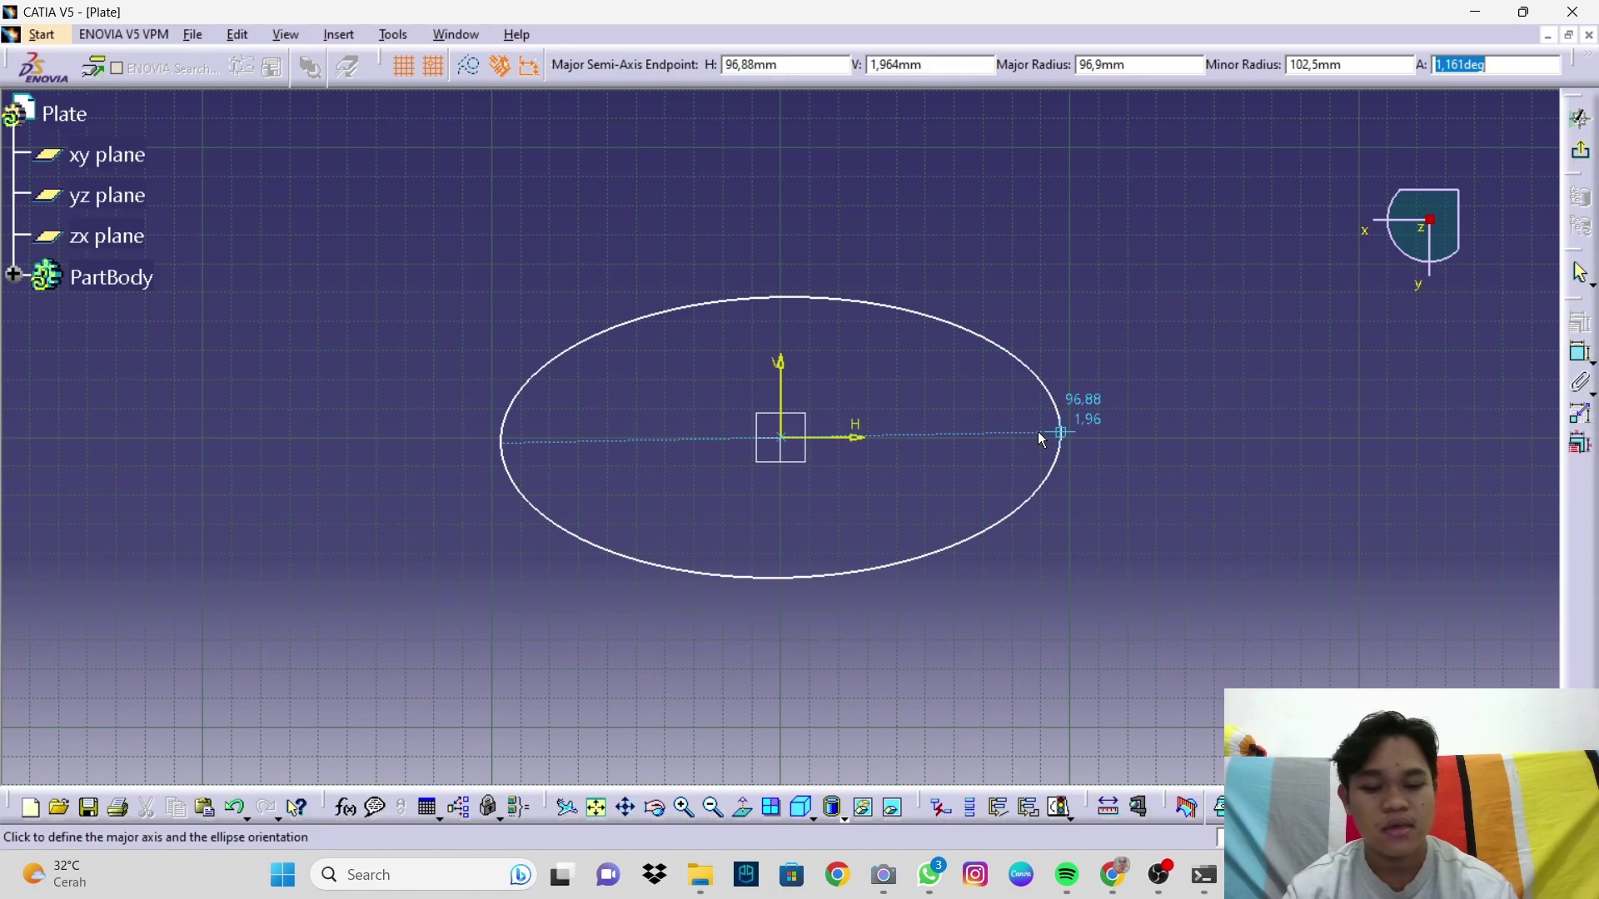
type("0")
key("Return")
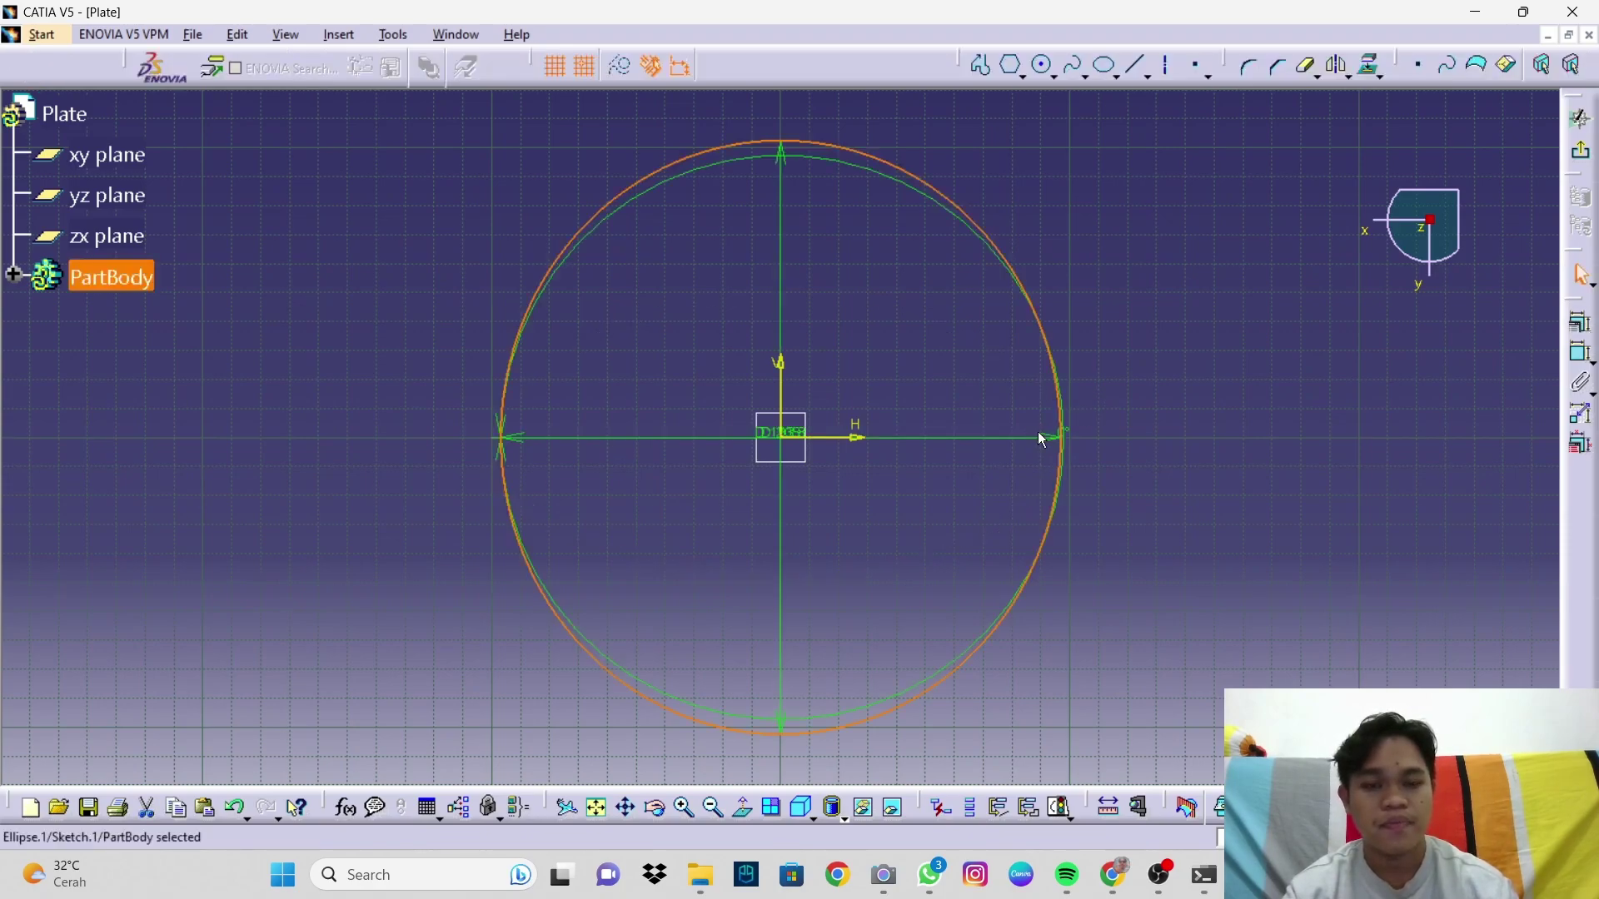
Step: Rearrange the D 193.8 and D 205 dimension labels, then exit the sketch
left_click(799, 439)
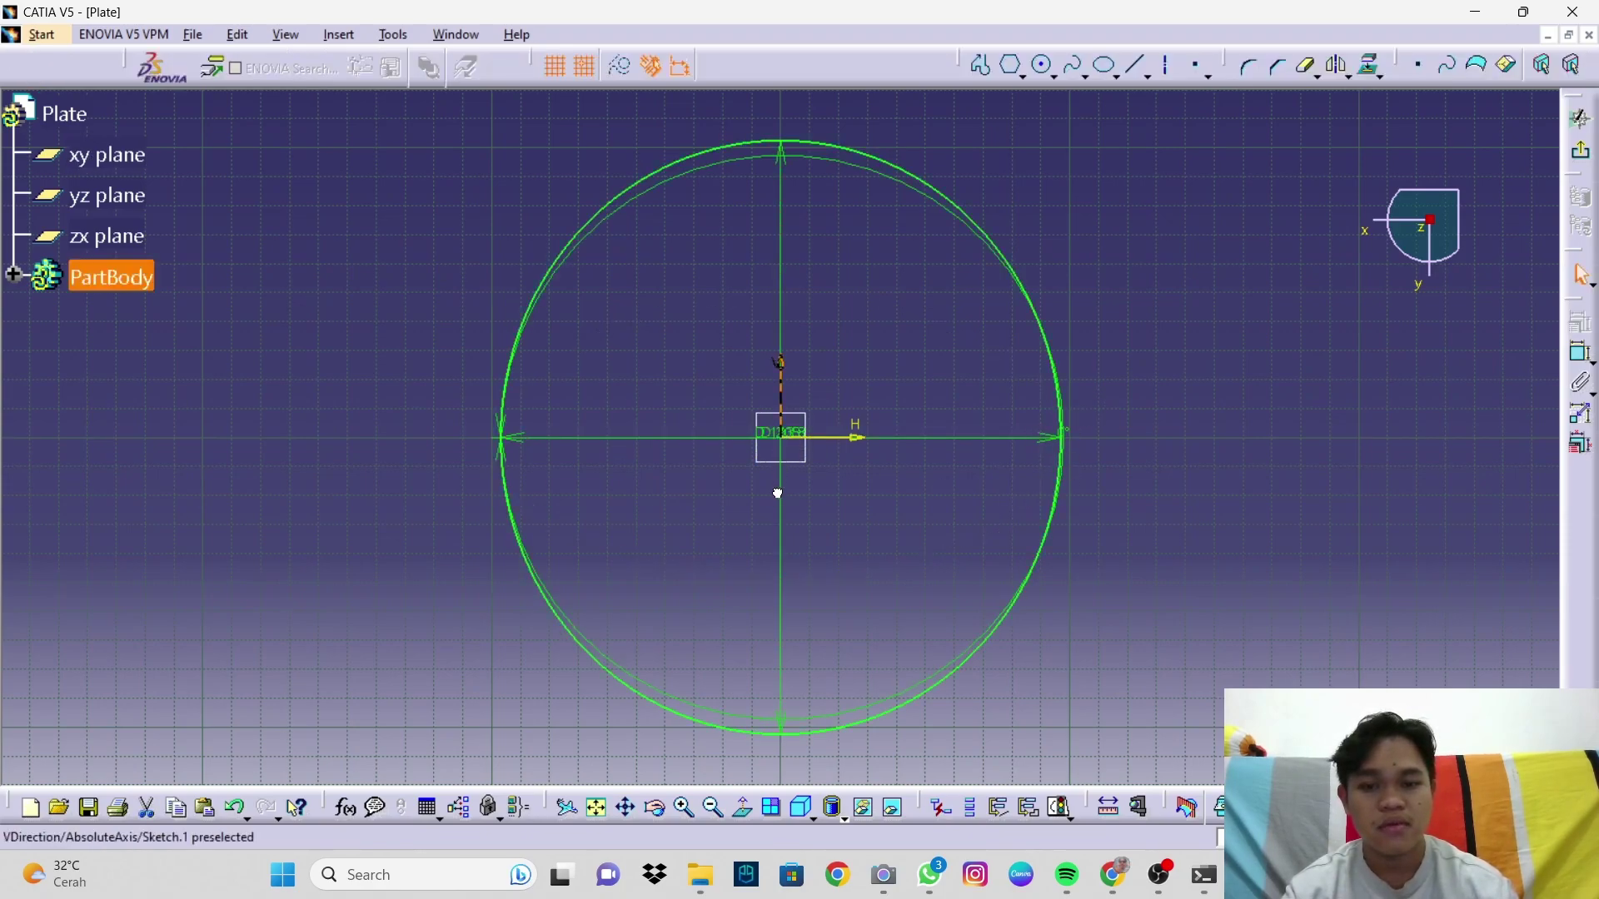
left_click_drag(776, 440, 753, 508)
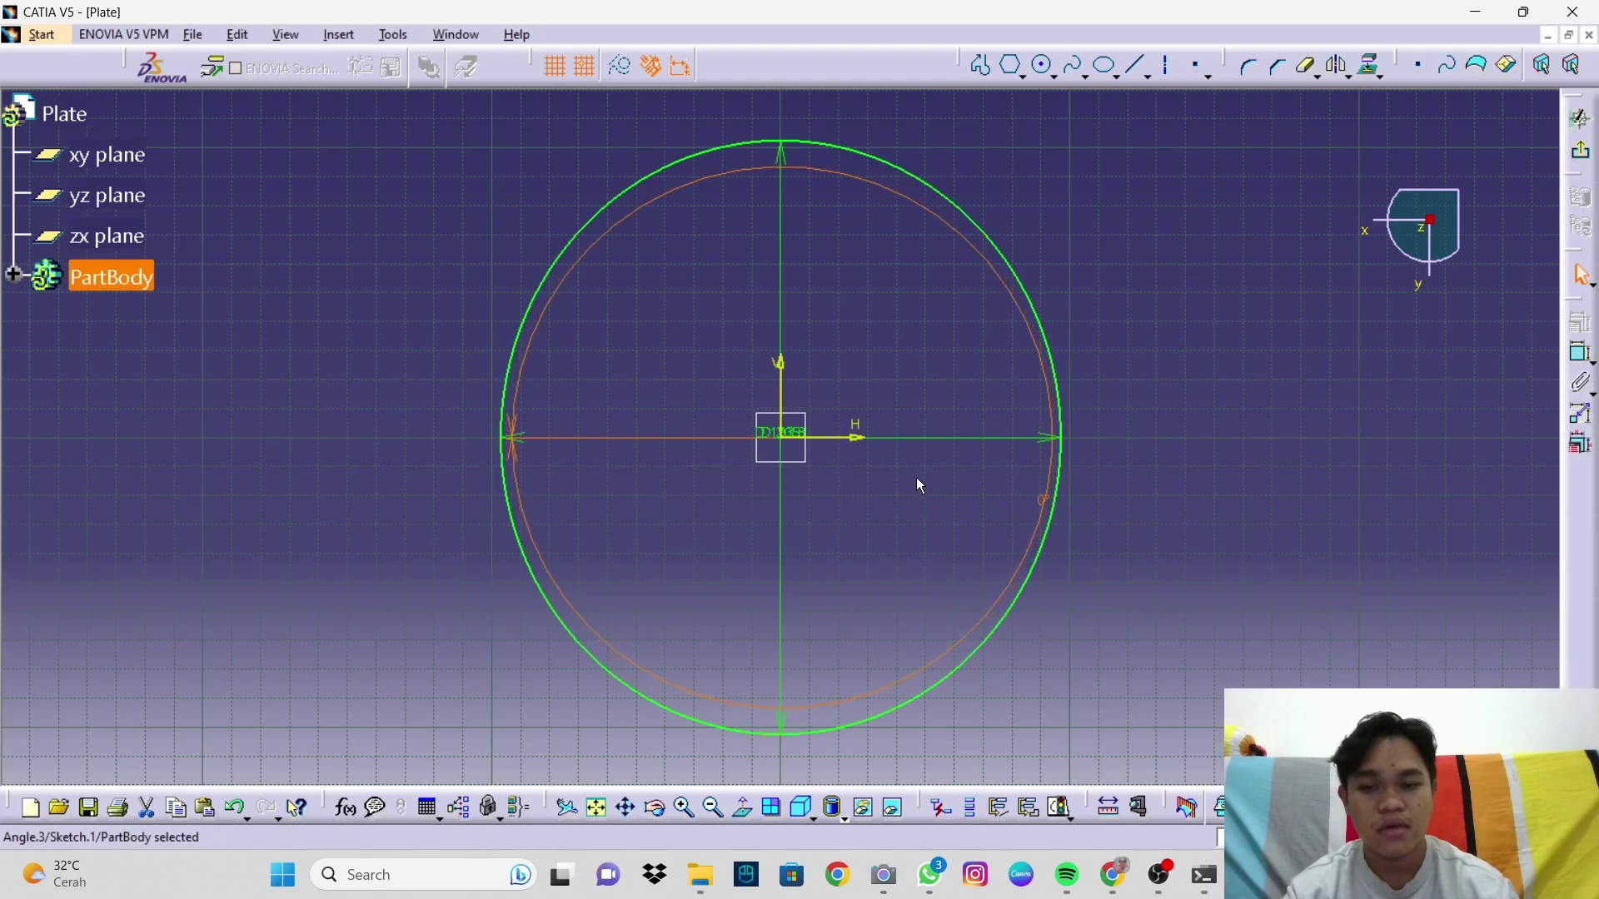
left_click(781, 346)
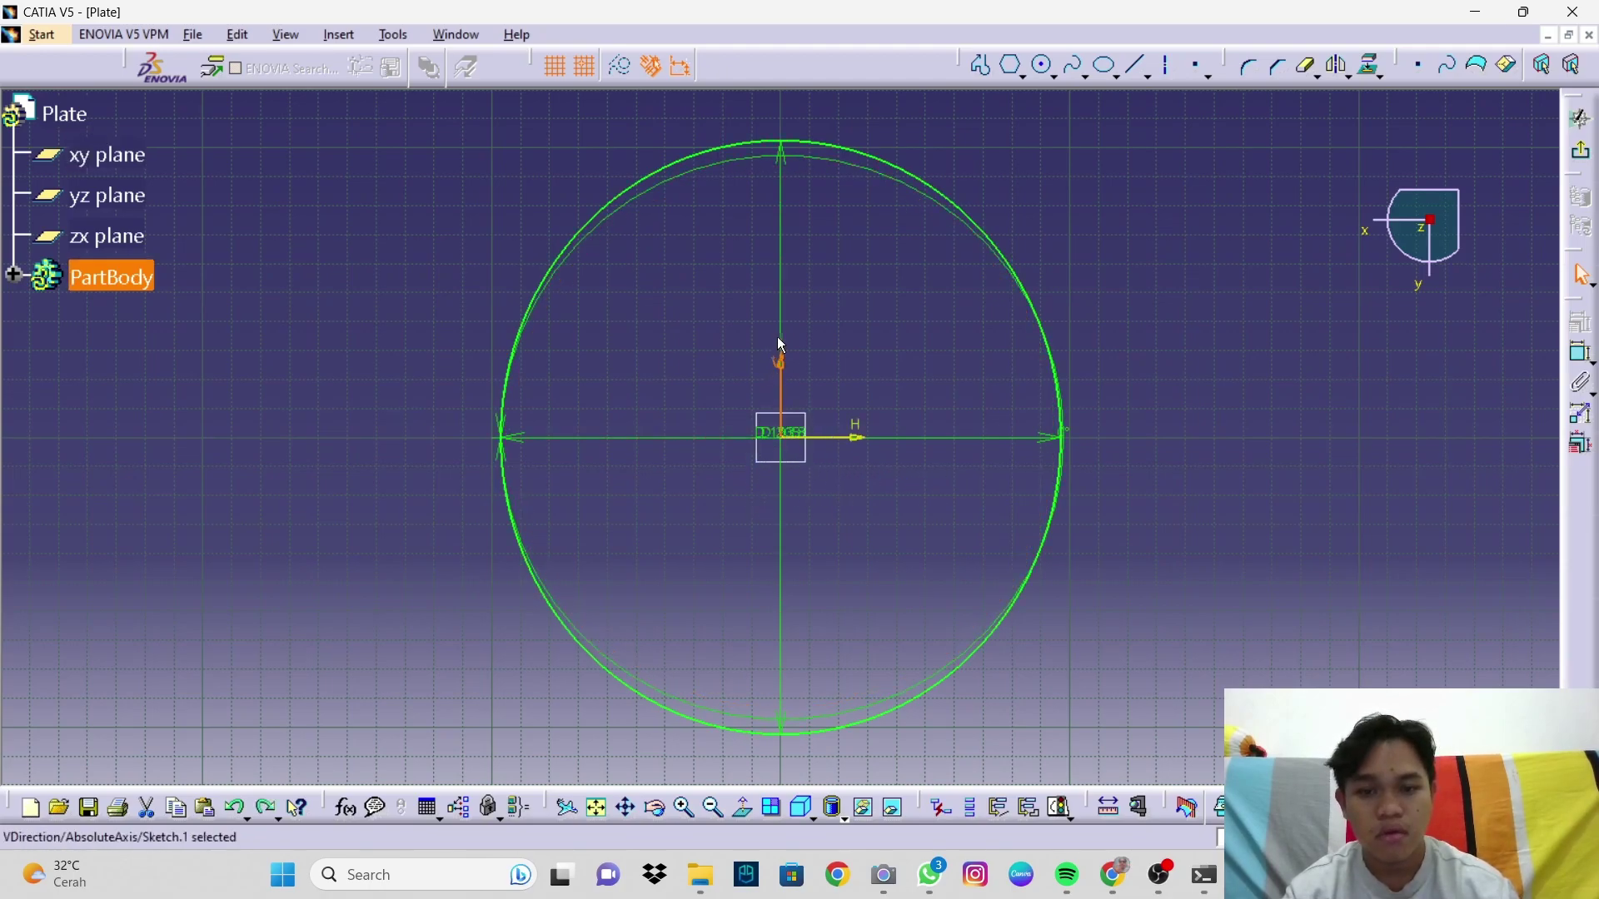
mouse_move(789, 347)
left_mouse_down()
mouse_move(902, 322)
mouse_move(923, 425)
mouse_move(930, 410)
mouse_move(846, 350)
mouse_move(836, 318)
left_mouse_up()
left_click(788, 293)
left_click(787, 296)
left_click(914, 377)
left_click(1081, 344)
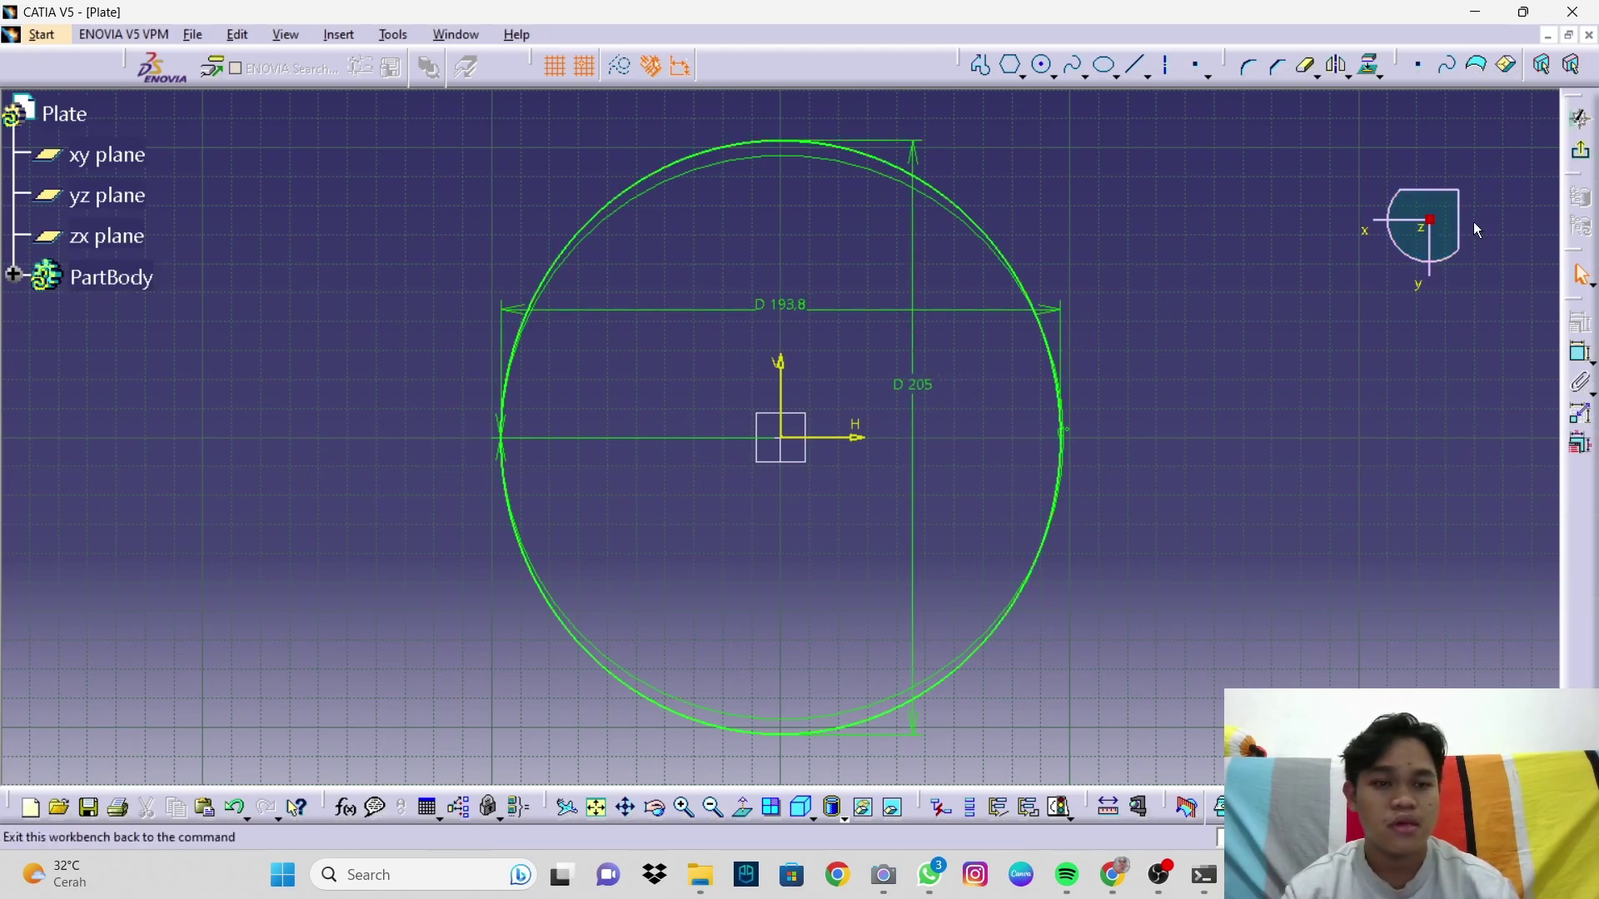
left_click(1583, 155)
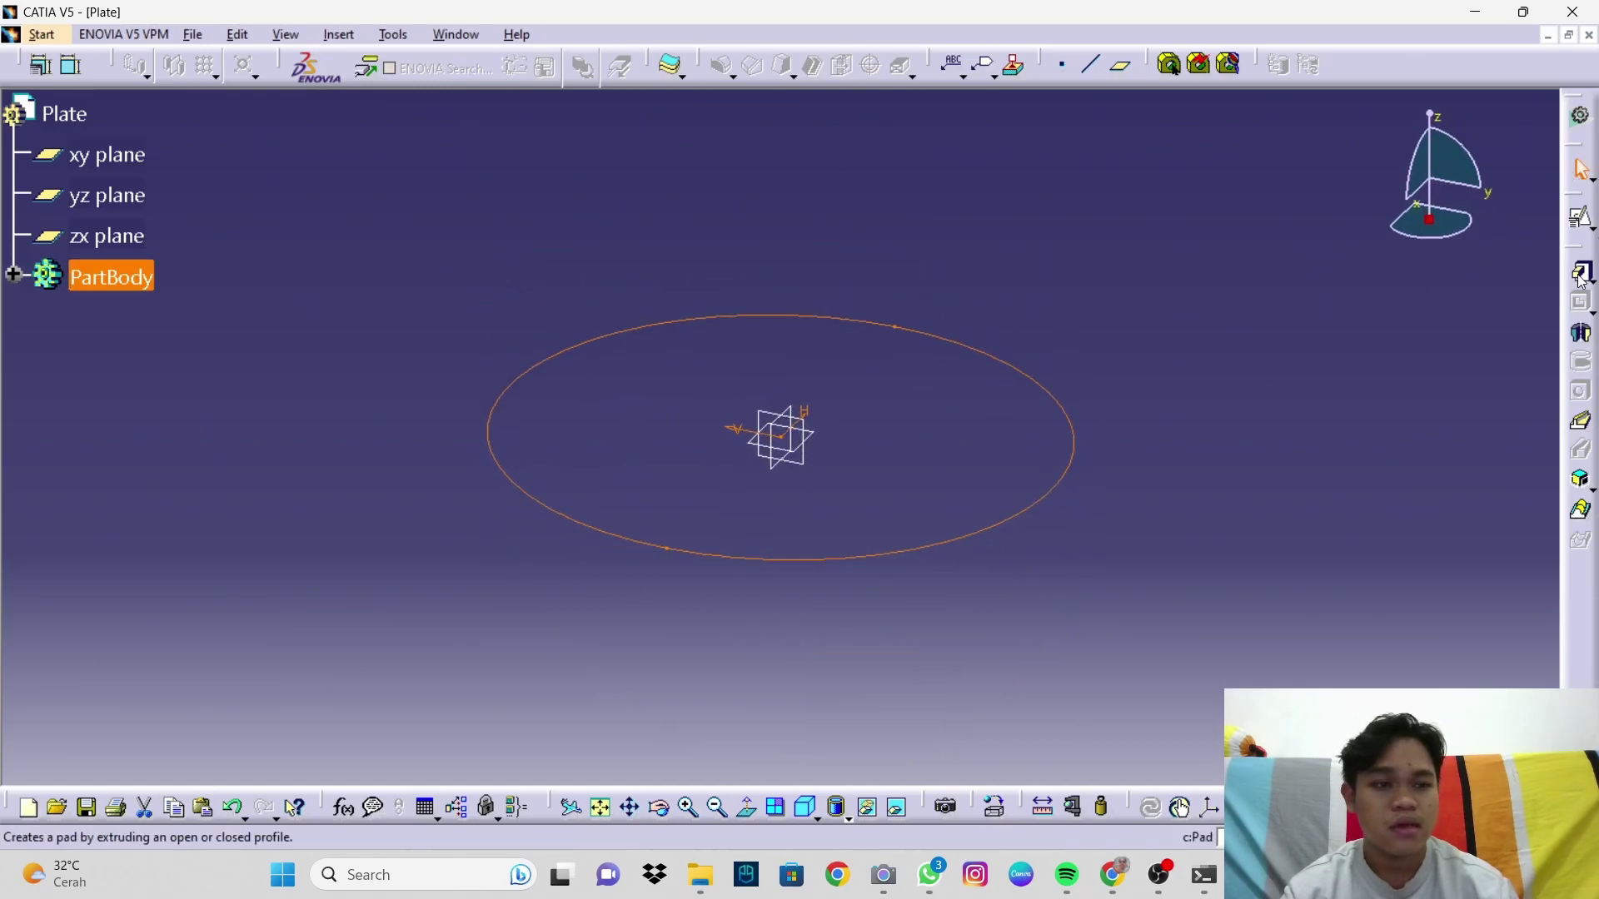
Step: Pad the ellipse sketch 6 mm thick and start a positioned sketch on the disc's top face
left_click(1581, 276)
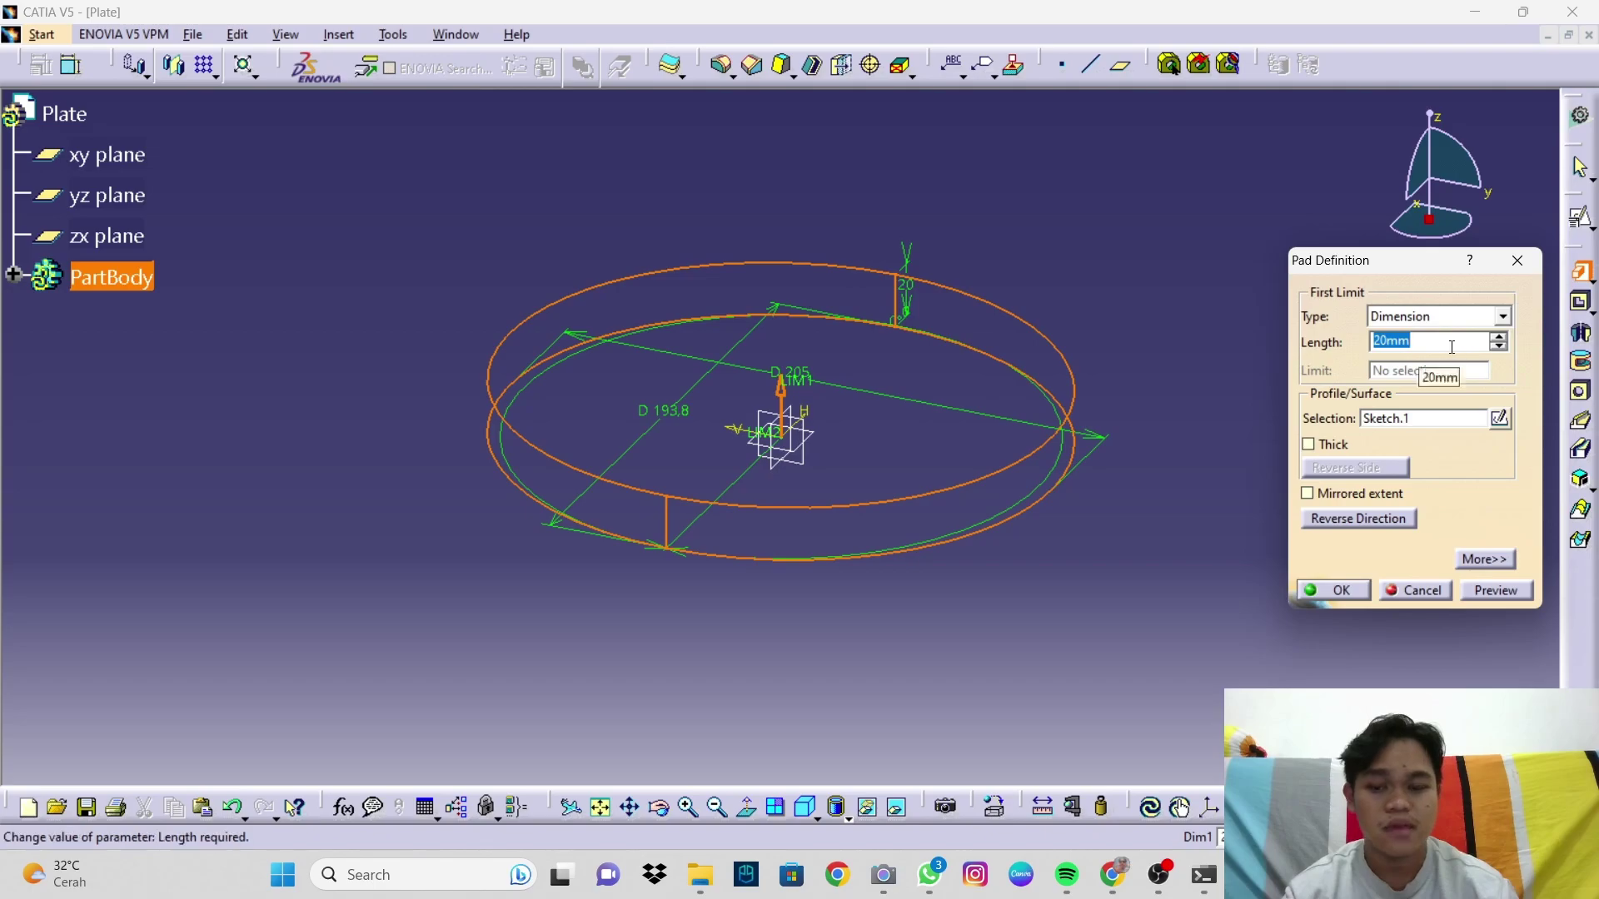
type("6")
left_click(1504, 591)
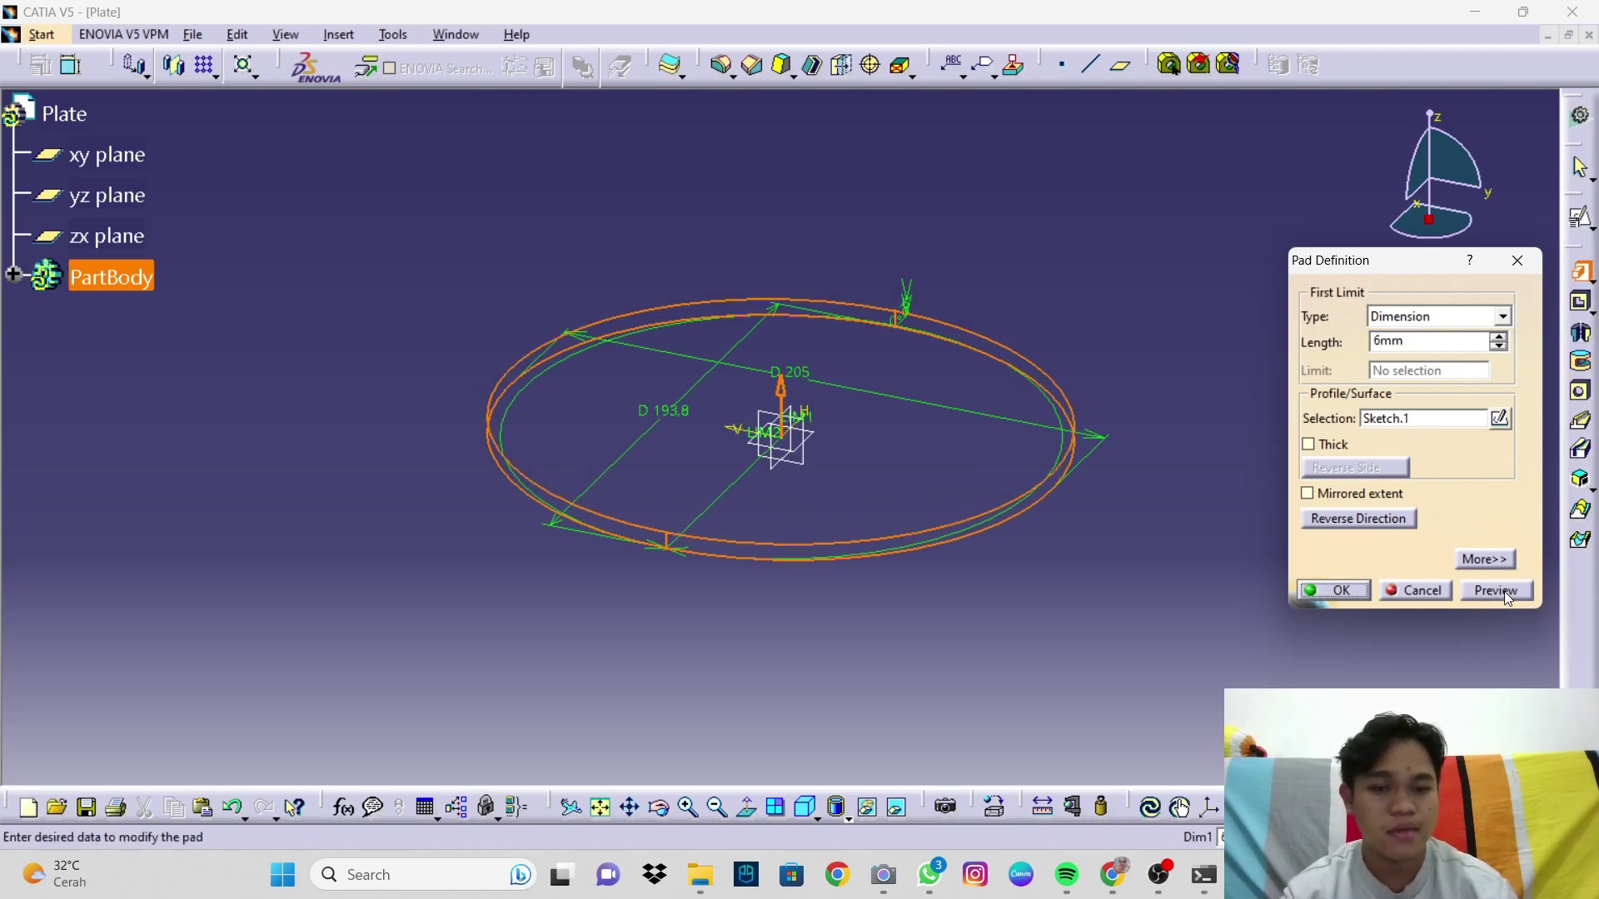
left_click(1335, 591)
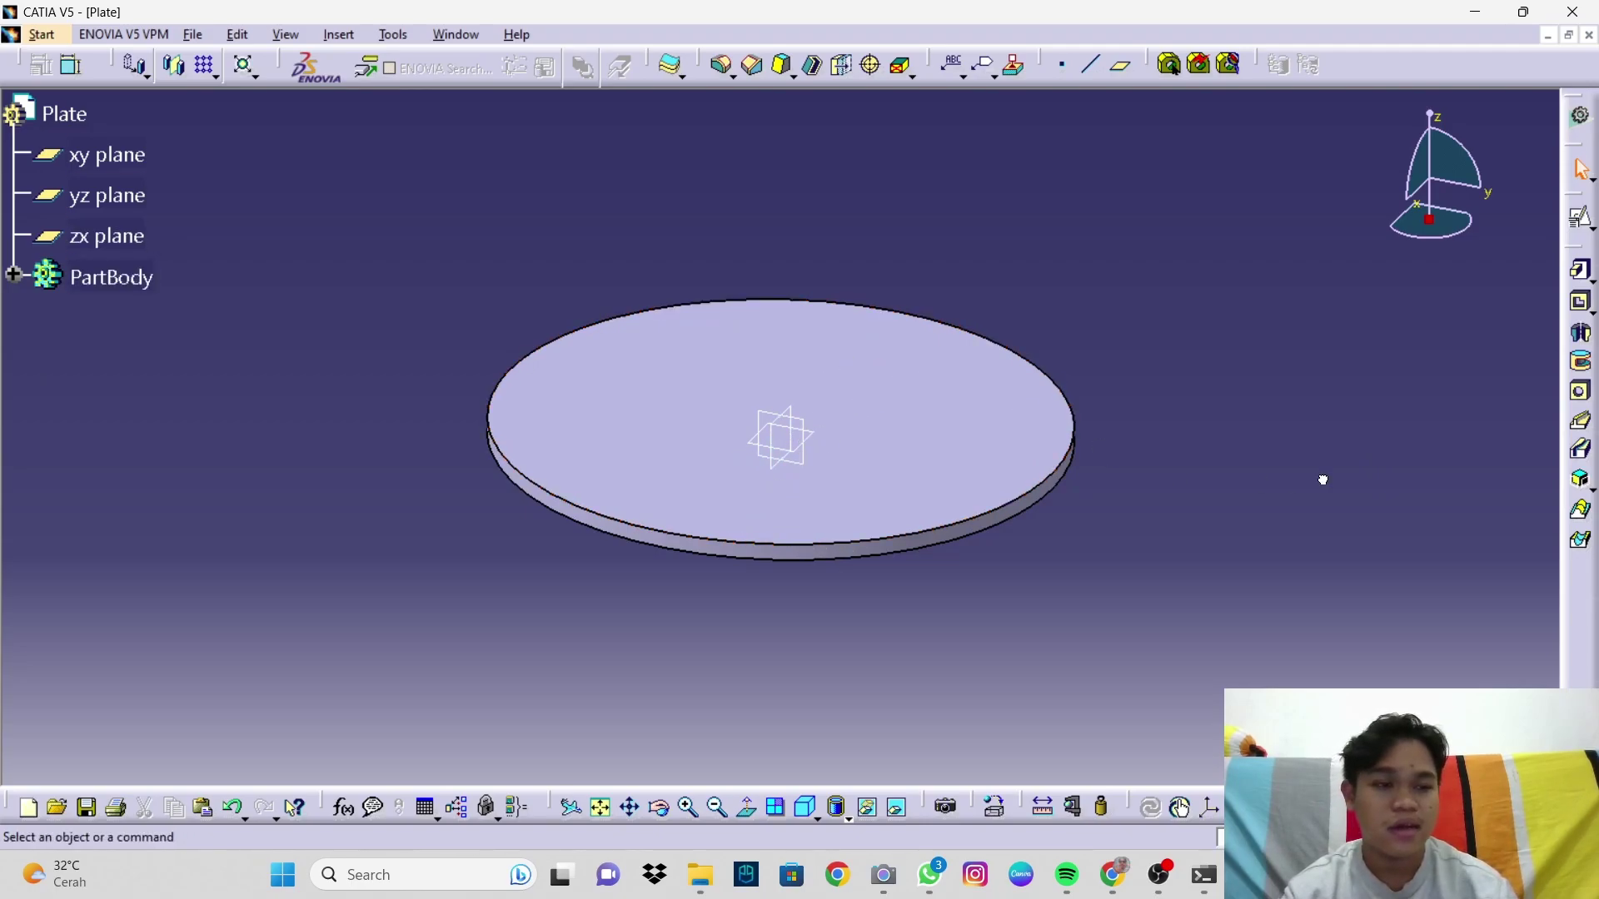
left_click(896, 460)
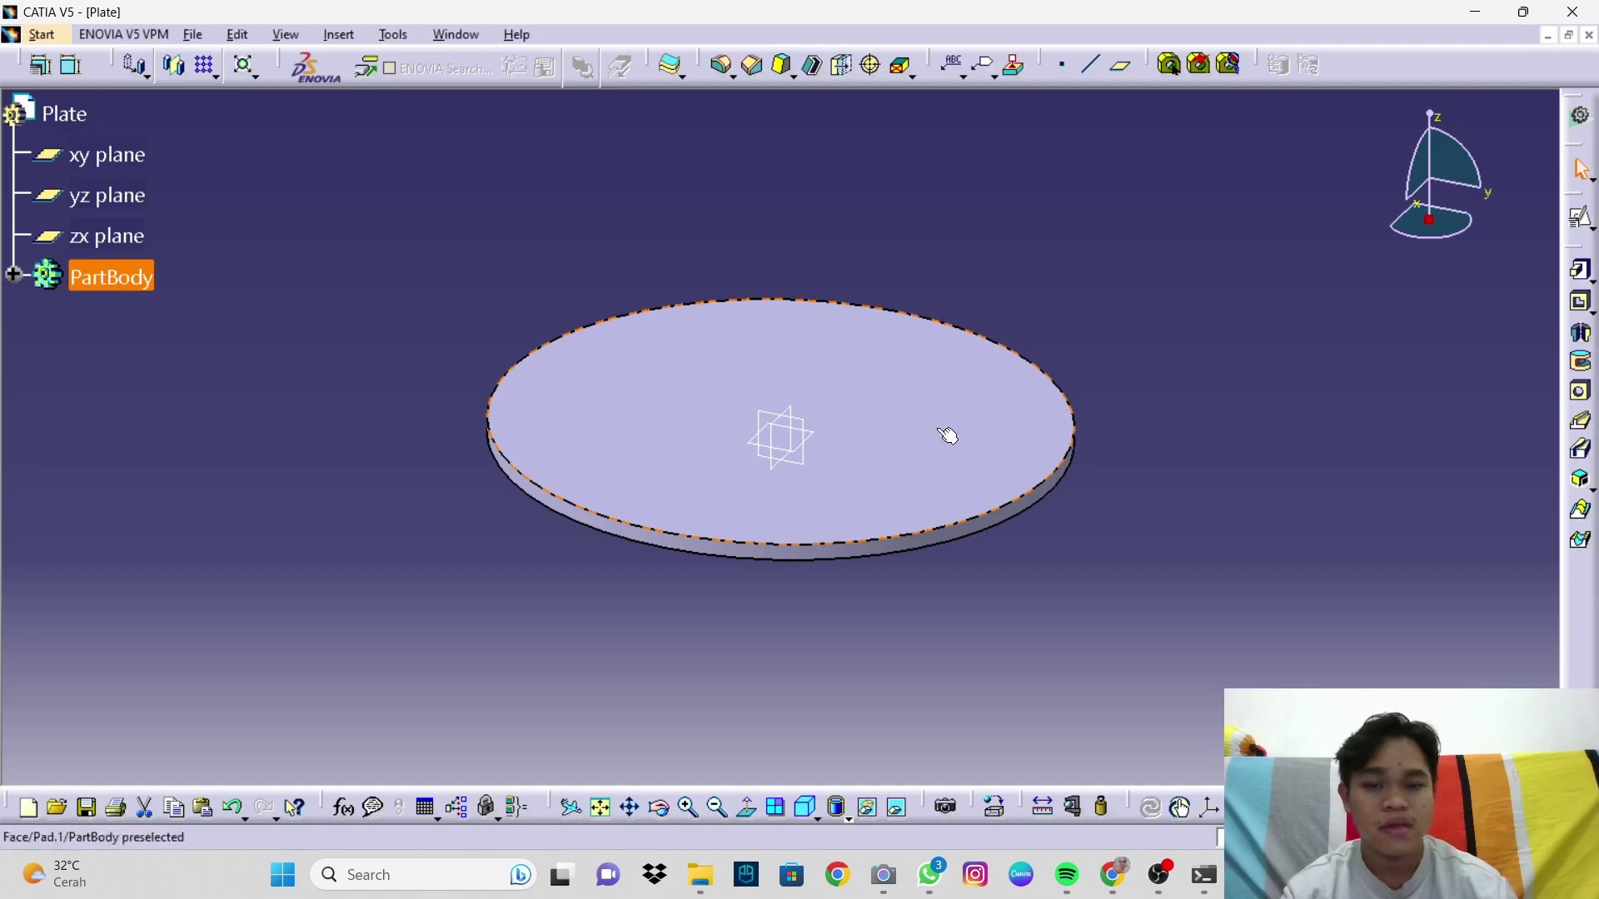
left_click(1582, 223)
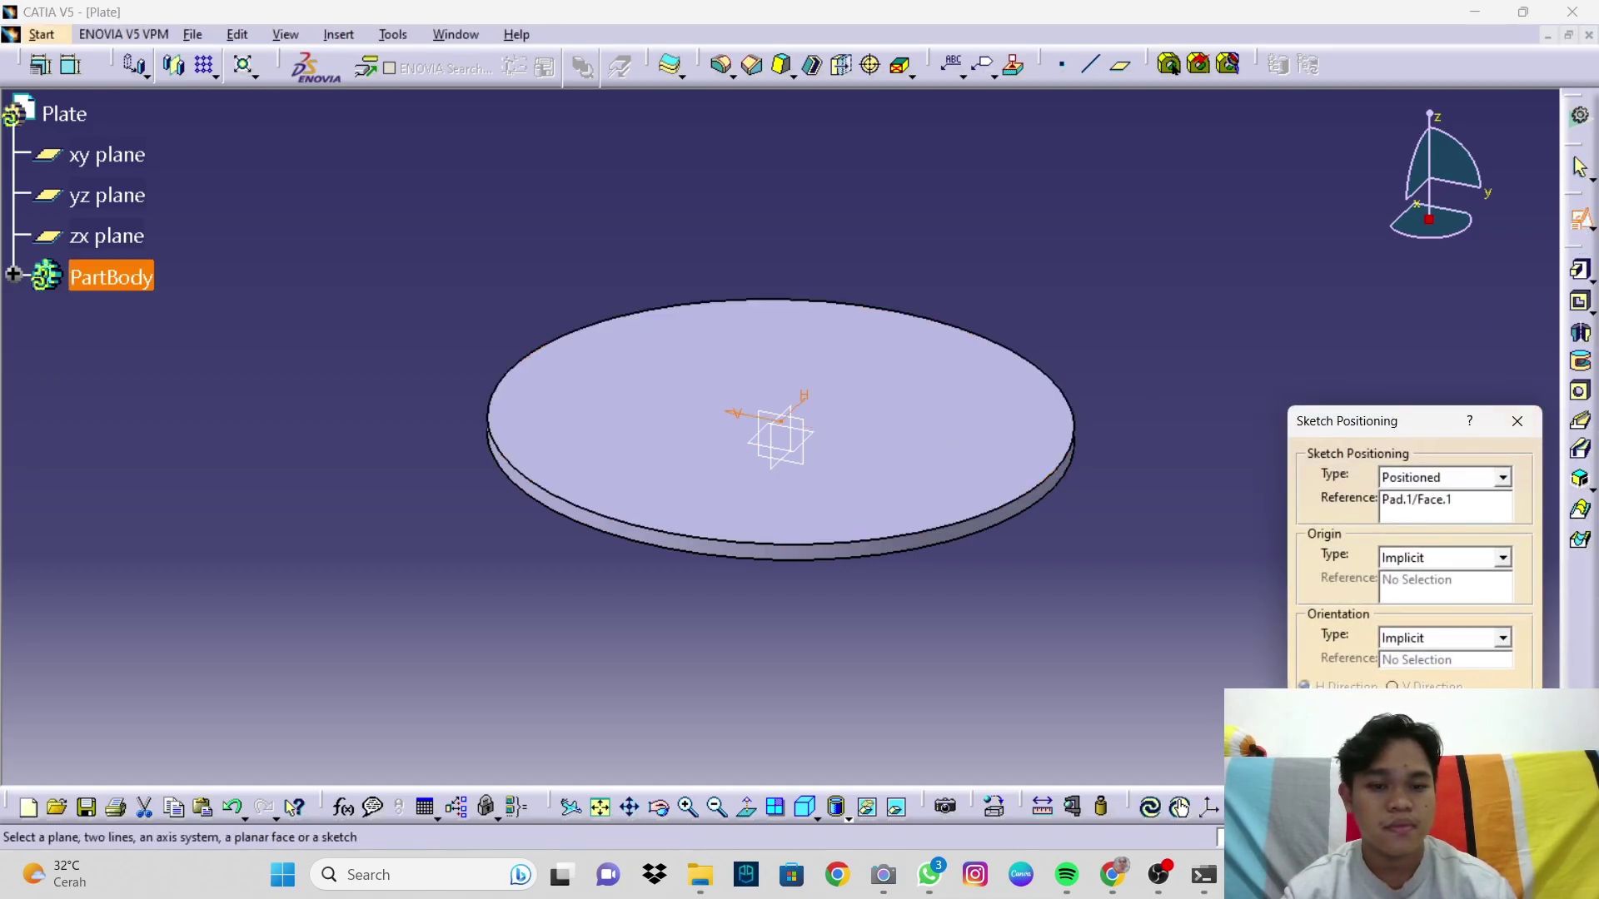
Step: Draw a small circle left of the origin and give it a 12.5 diameter
key("Return")
mouse_move(670, 493)
middle_mouse_down()
mouse_move(585, 333)
mouse_move(510, 438)
mouse_move(550, 487)
mouse_move(485, 482)
middle_mouse_up()
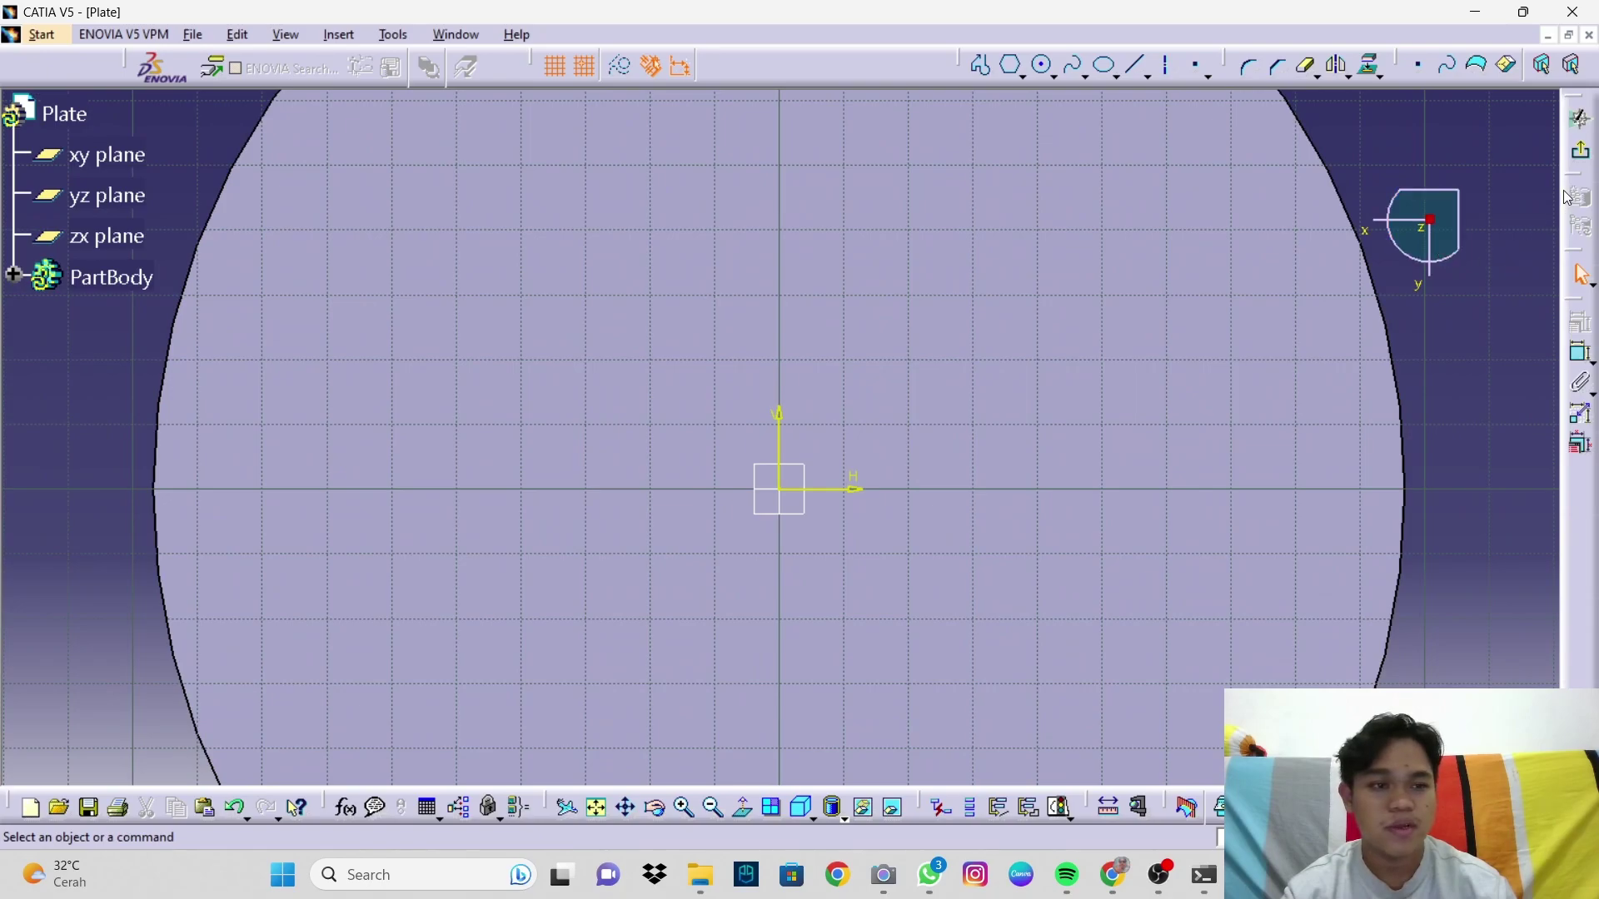
left_click(1045, 67)
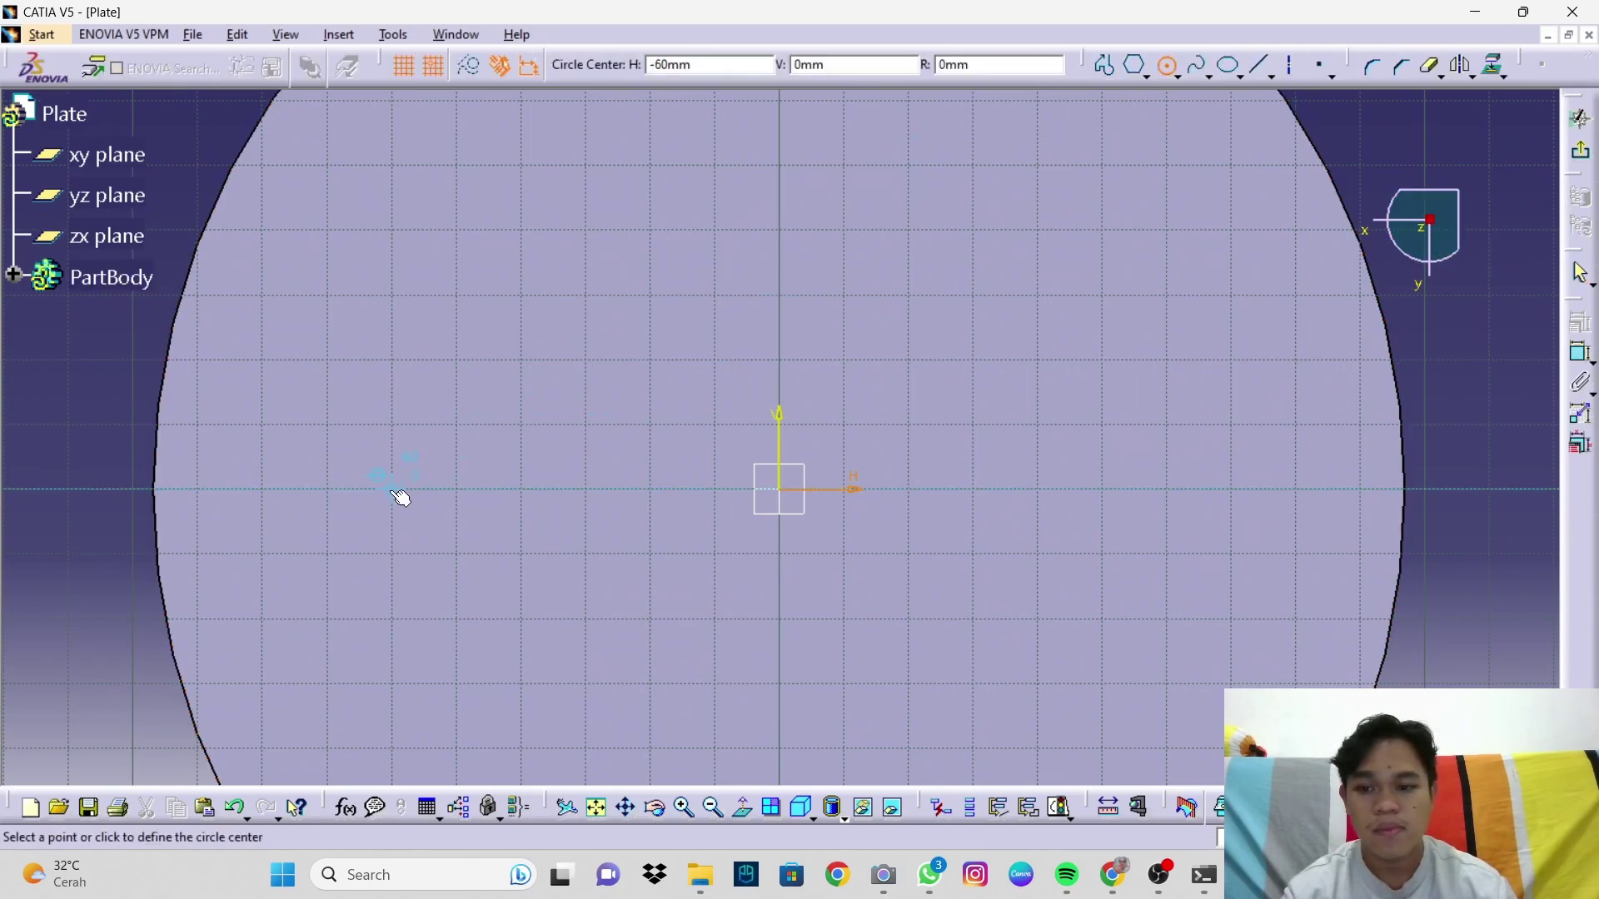
left_click(393, 492)
left_click(445, 499)
left_click(1581, 353)
left_click(502, 383)
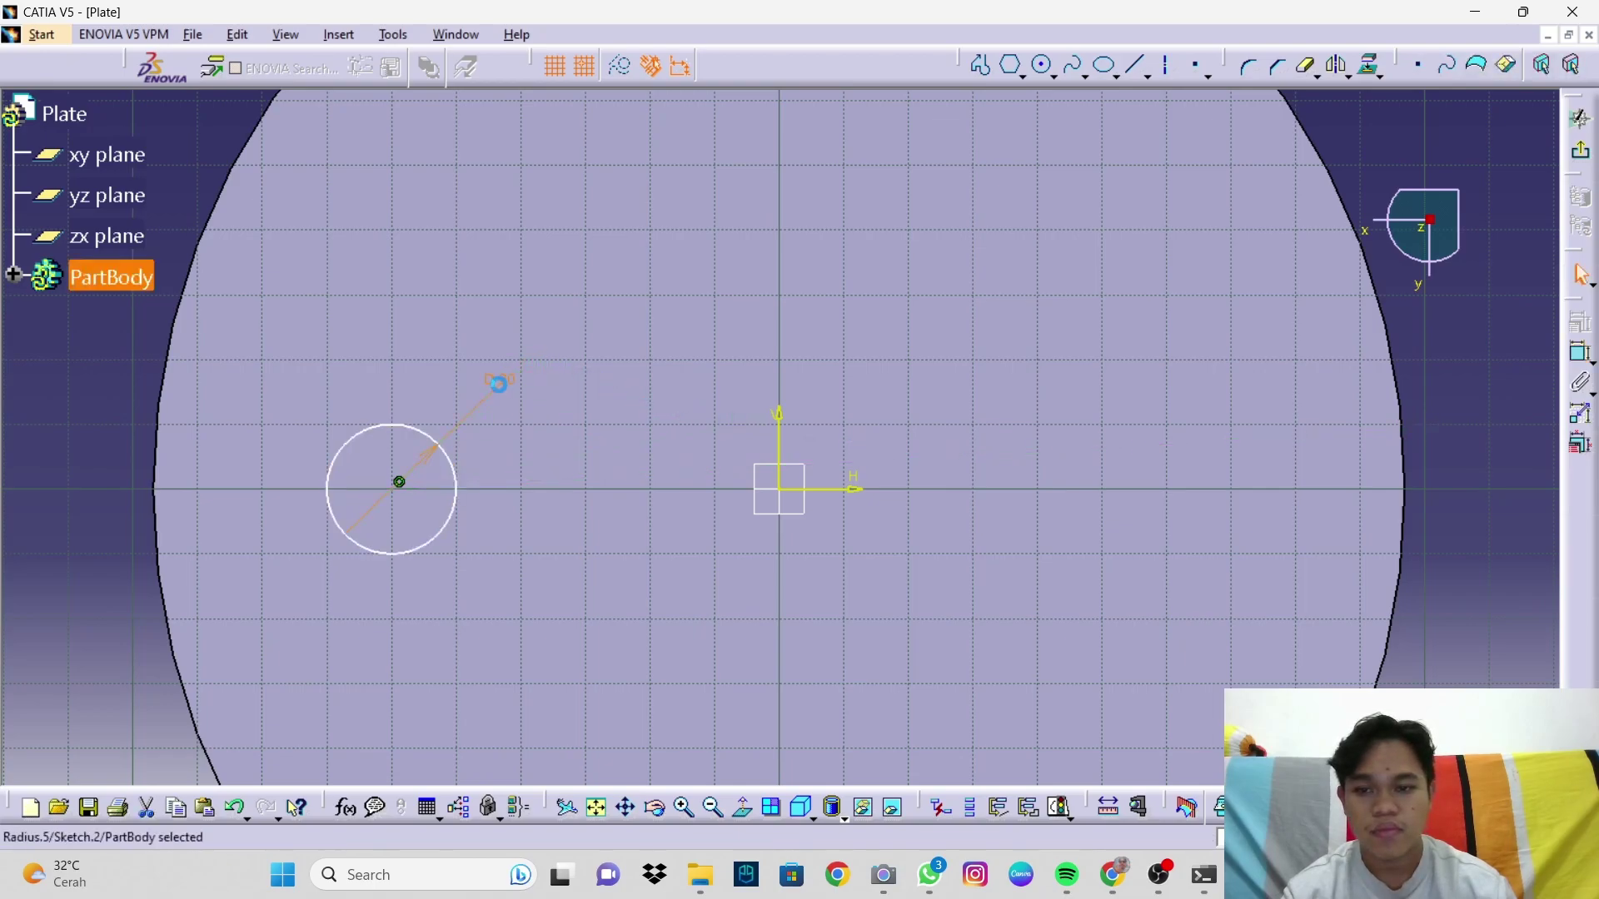
double_click(500, 380)
type("12.5")
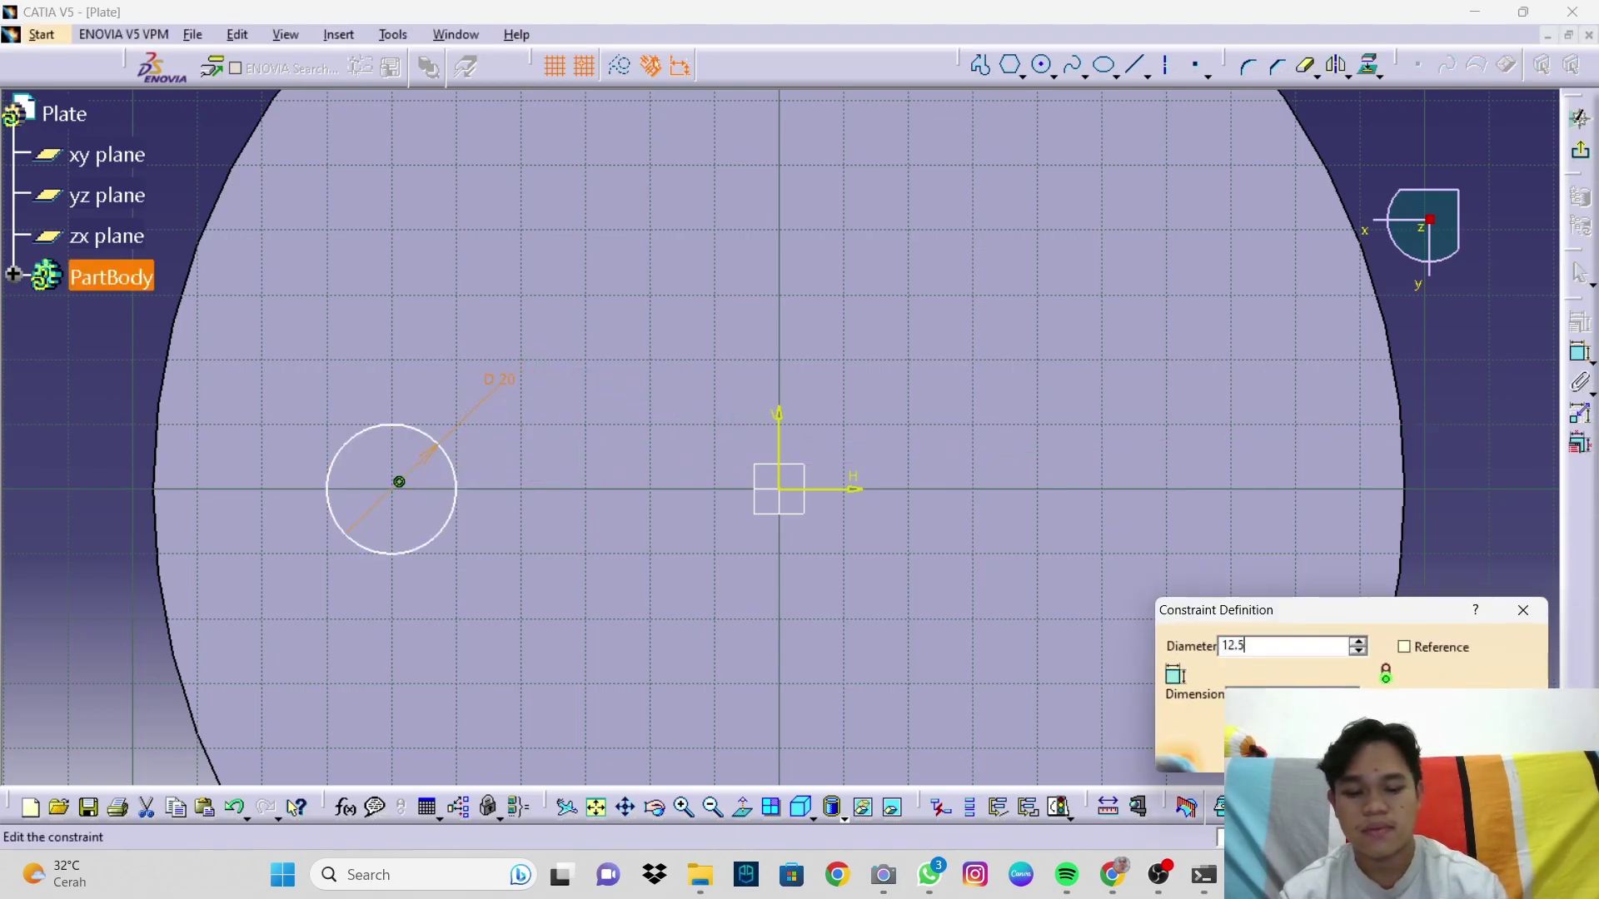
key("Return")
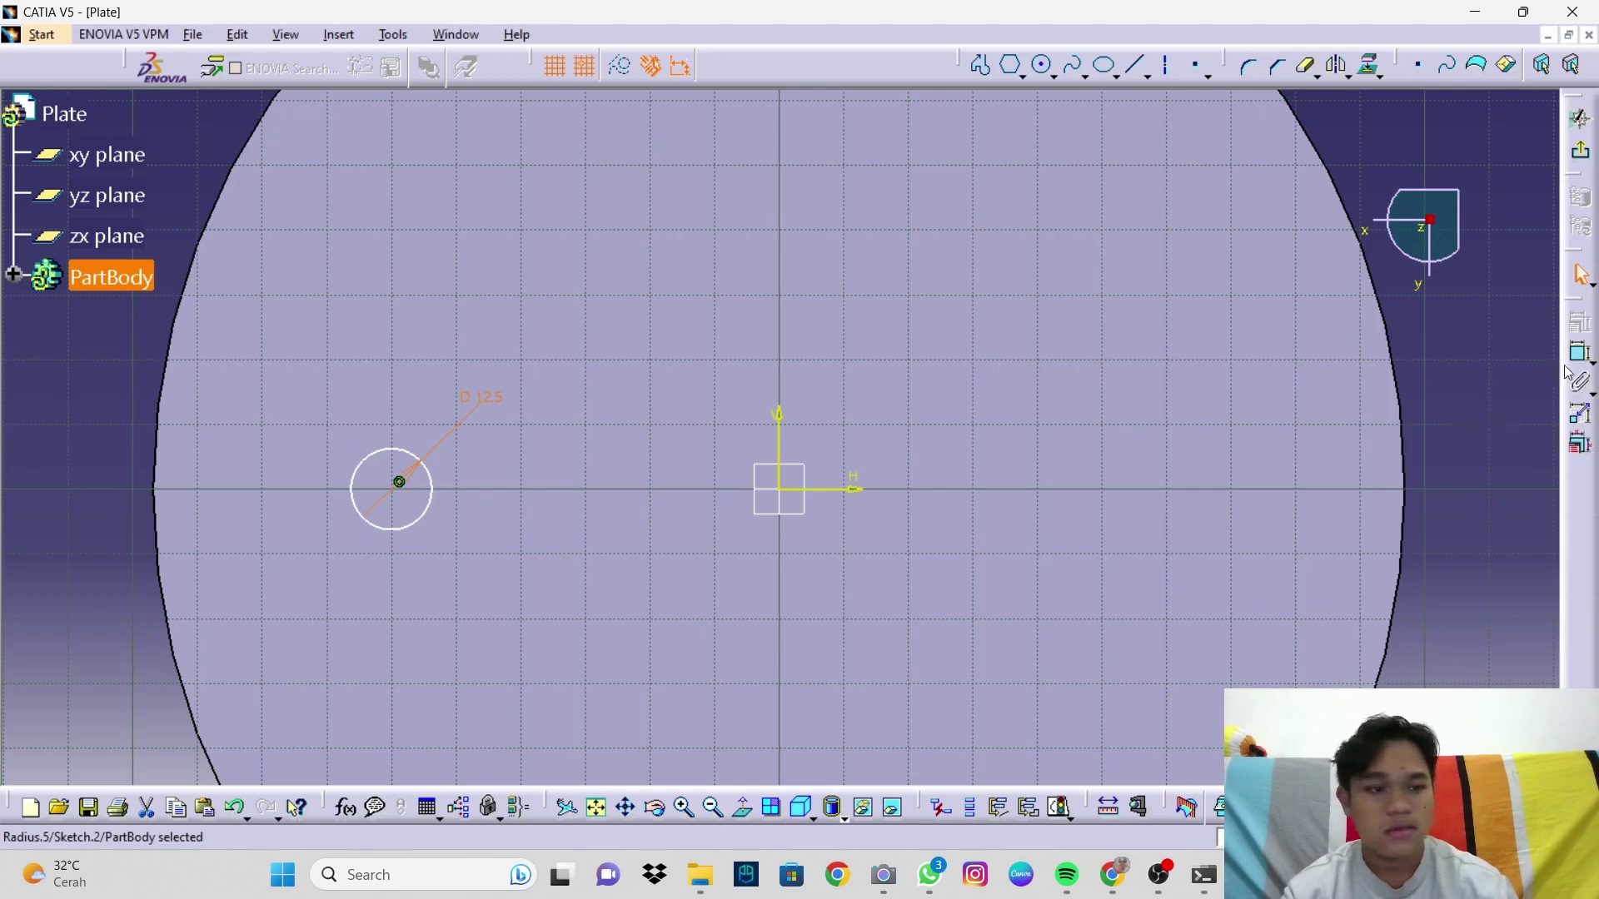
Step: Dimension the circle centre 50 mm from the vertical axis and exit the sketch
left_click(1580, 353)
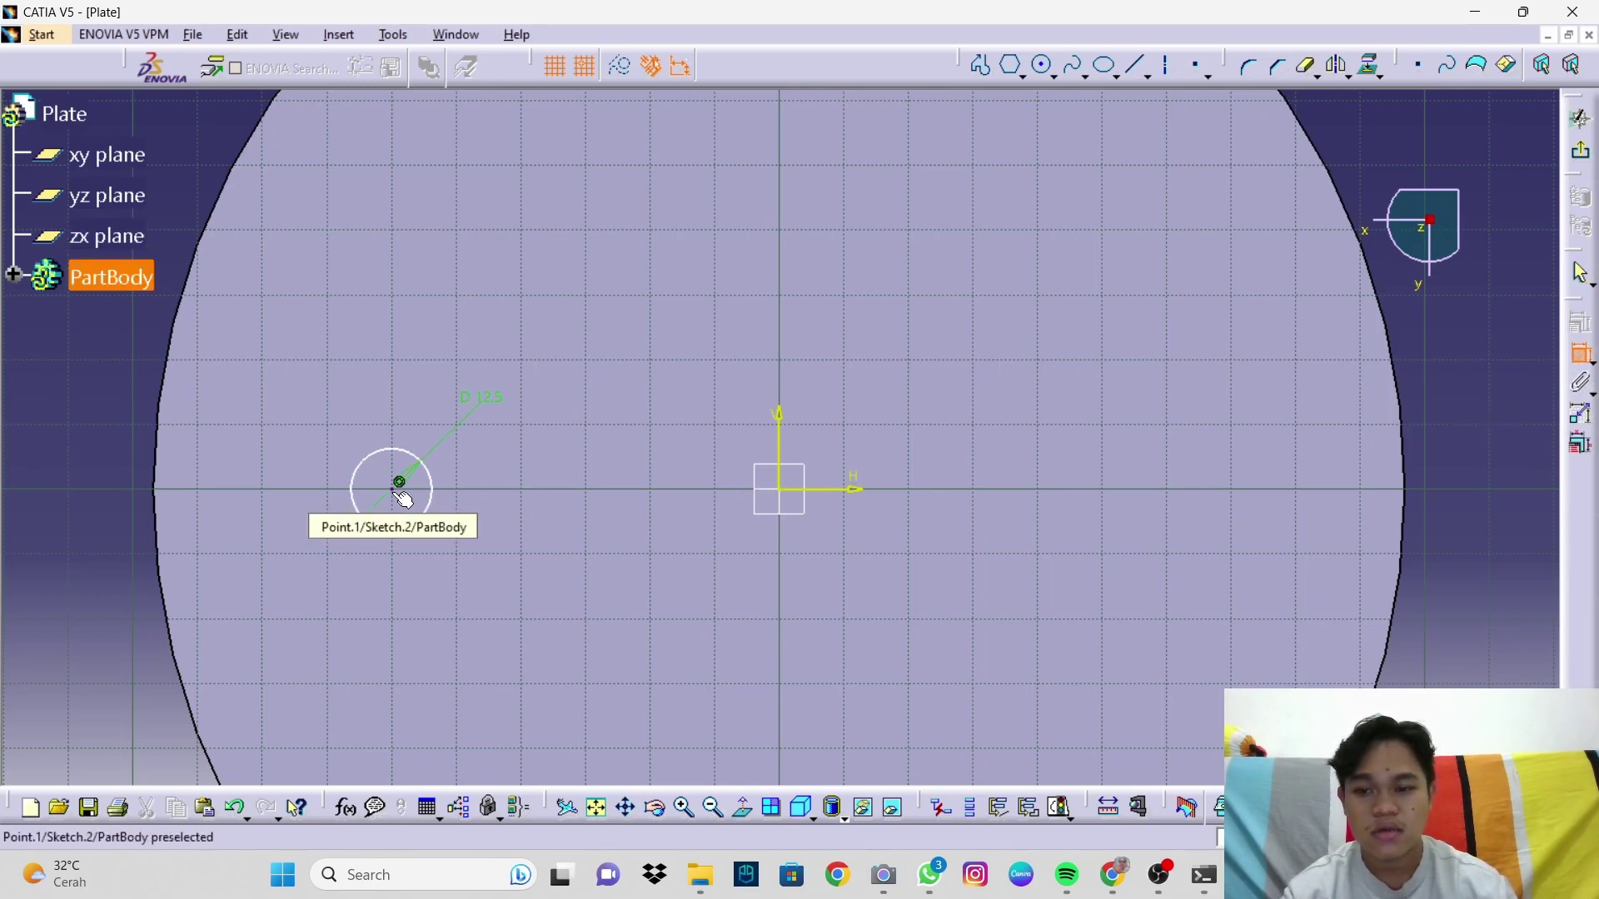
left_click(401, 493)
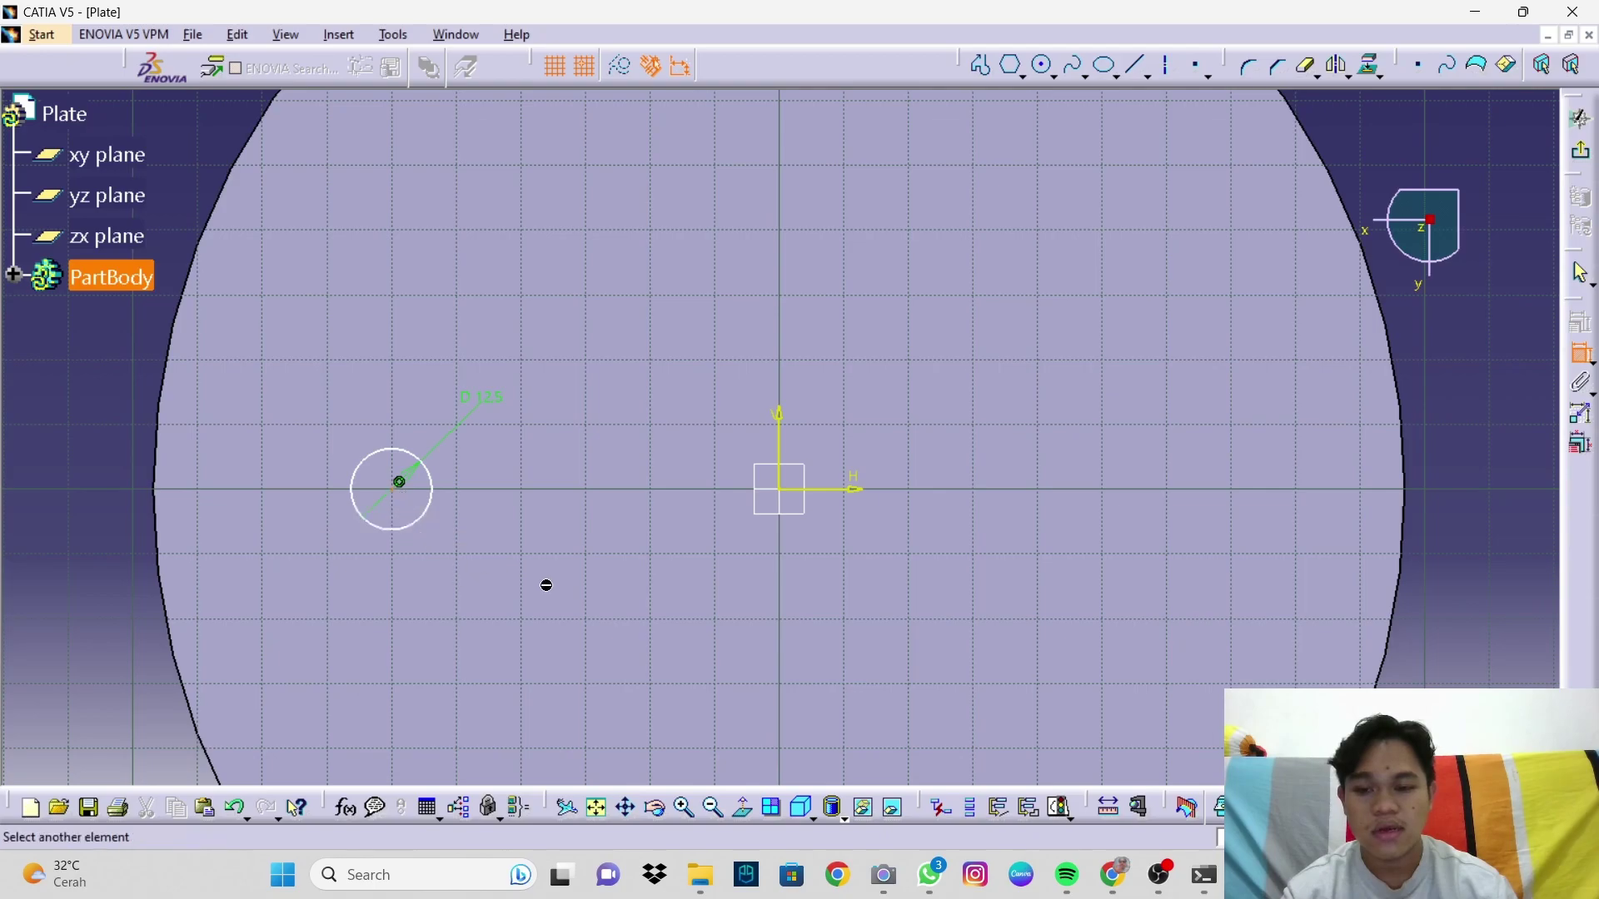
left_click(781, 454)
left_click(569, 648)
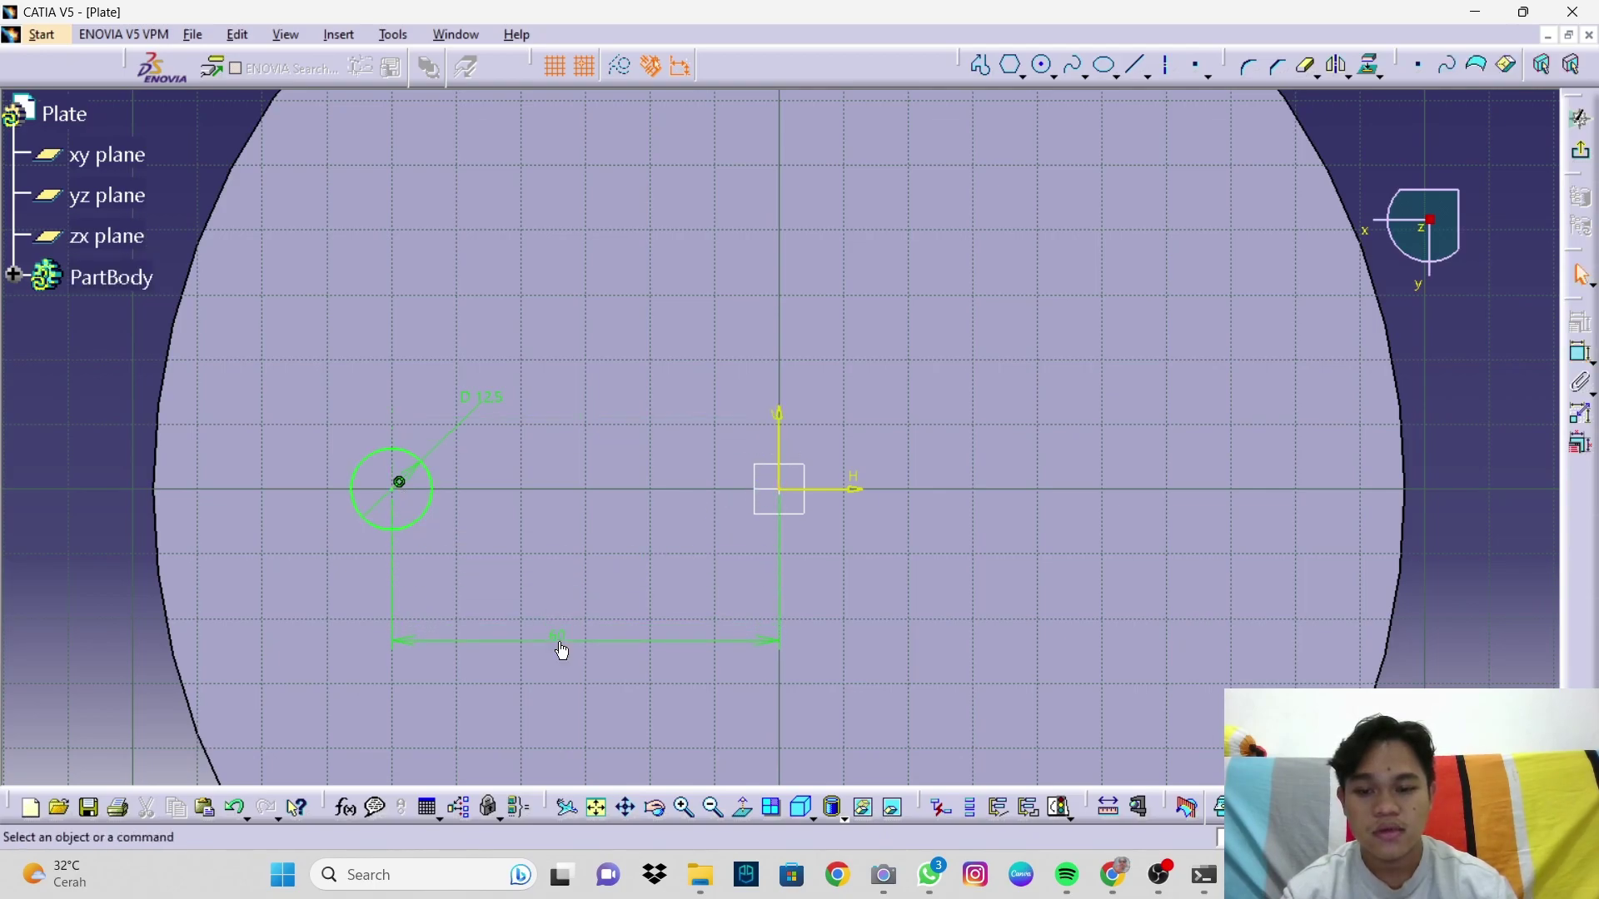
double_click(560, 646)
type("50")
key("Return")
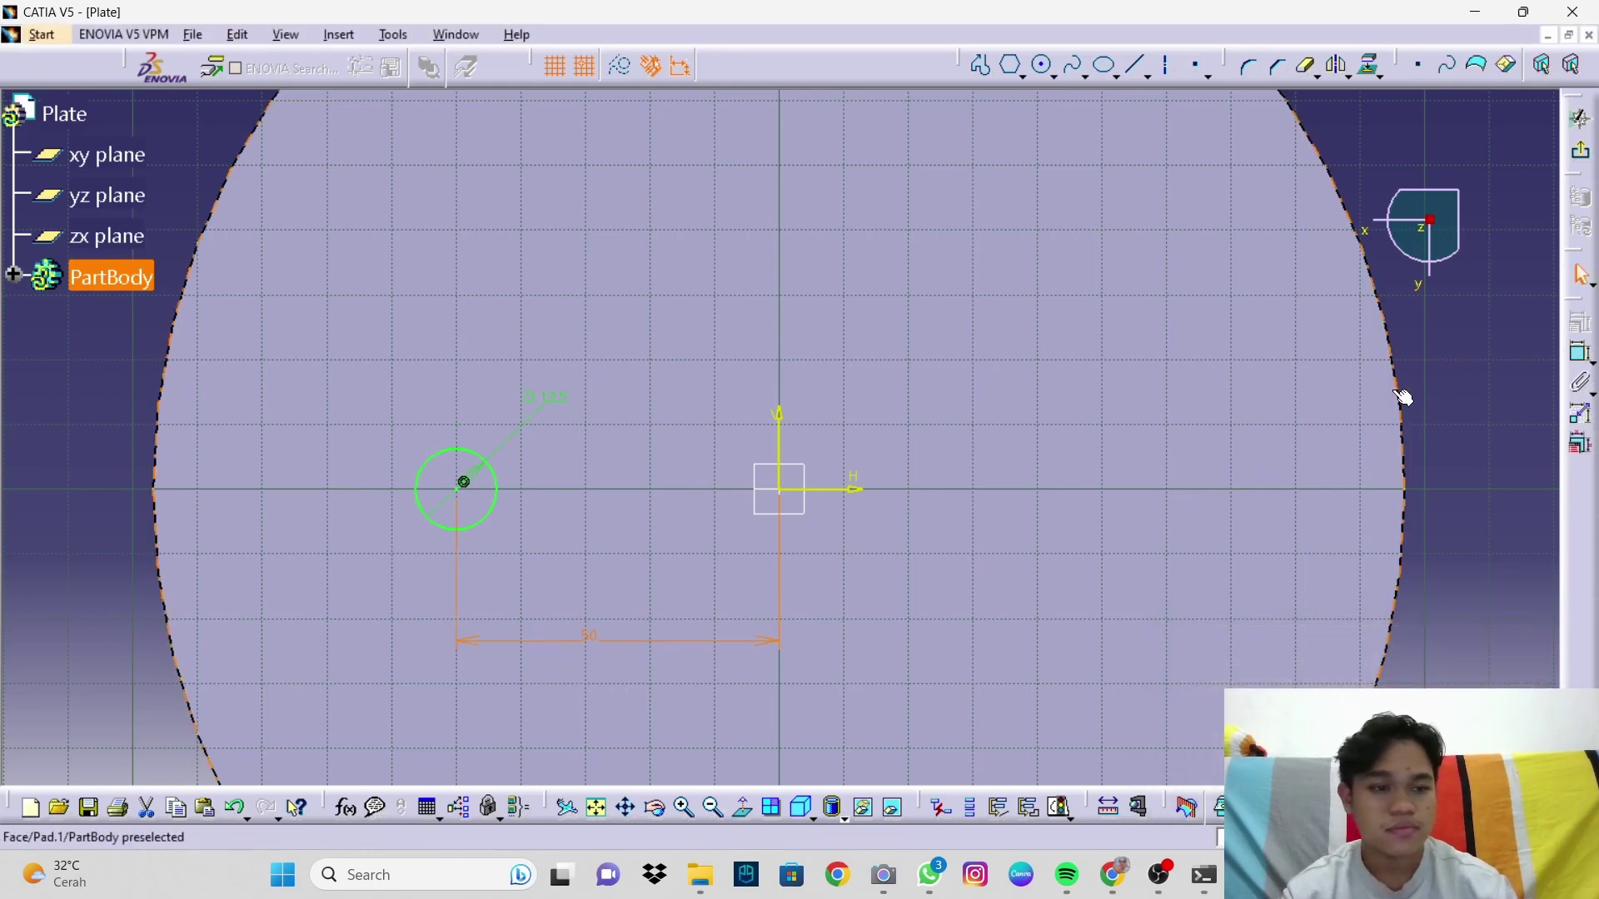
left_click(1581, 156)
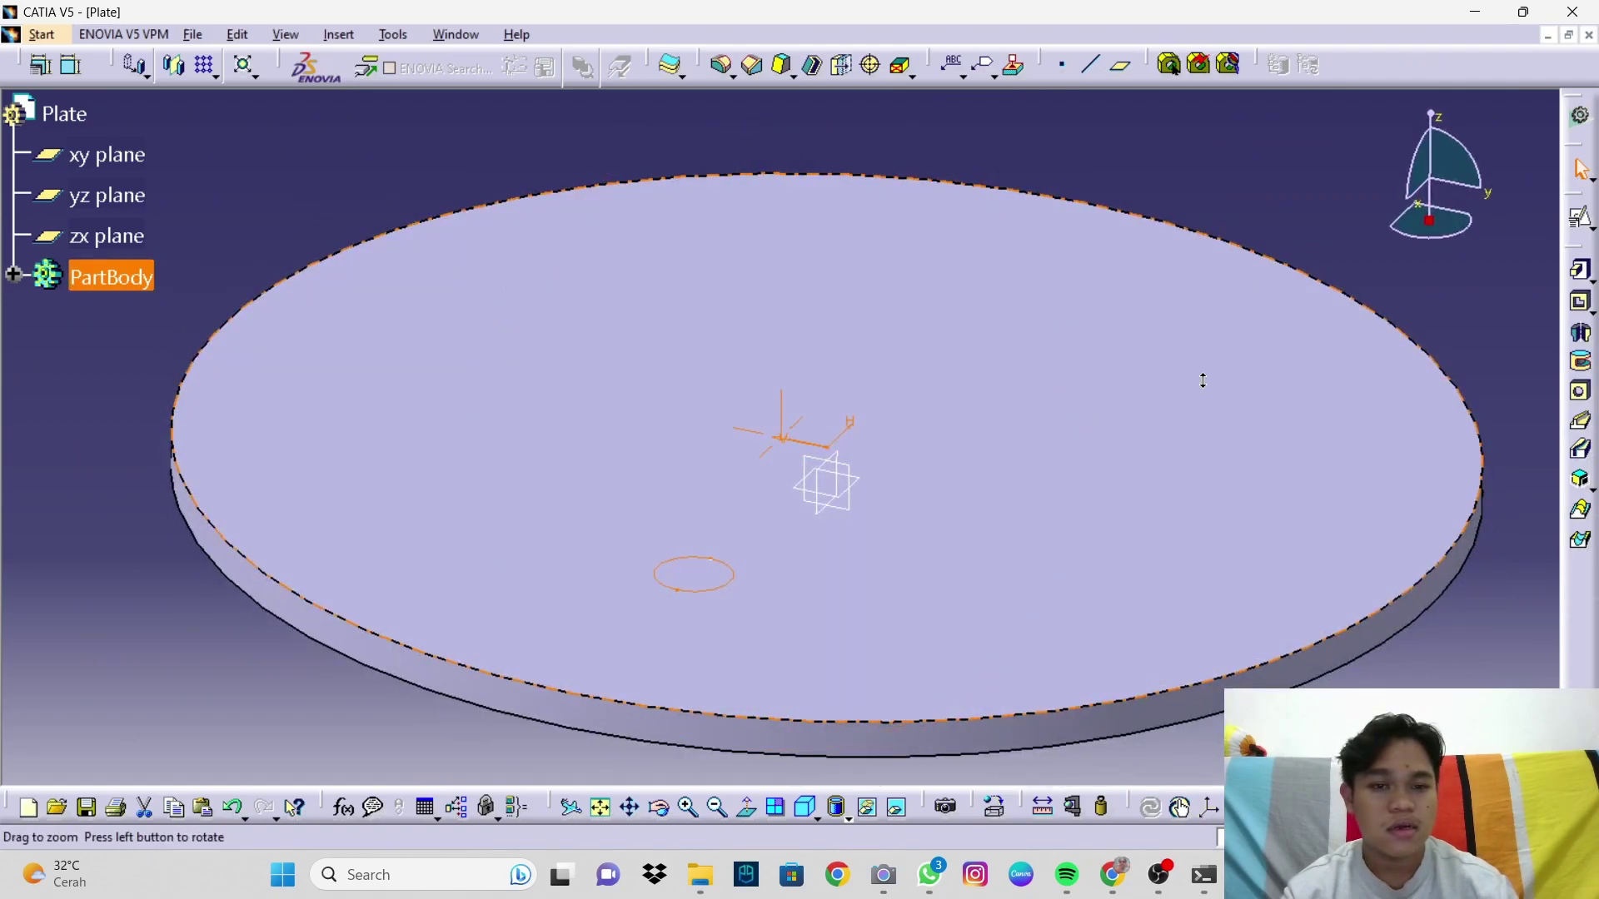
Step: Cut an Up to next pocket from the circle sketch to make a through-hole in the plate
left_click(1581, 303)
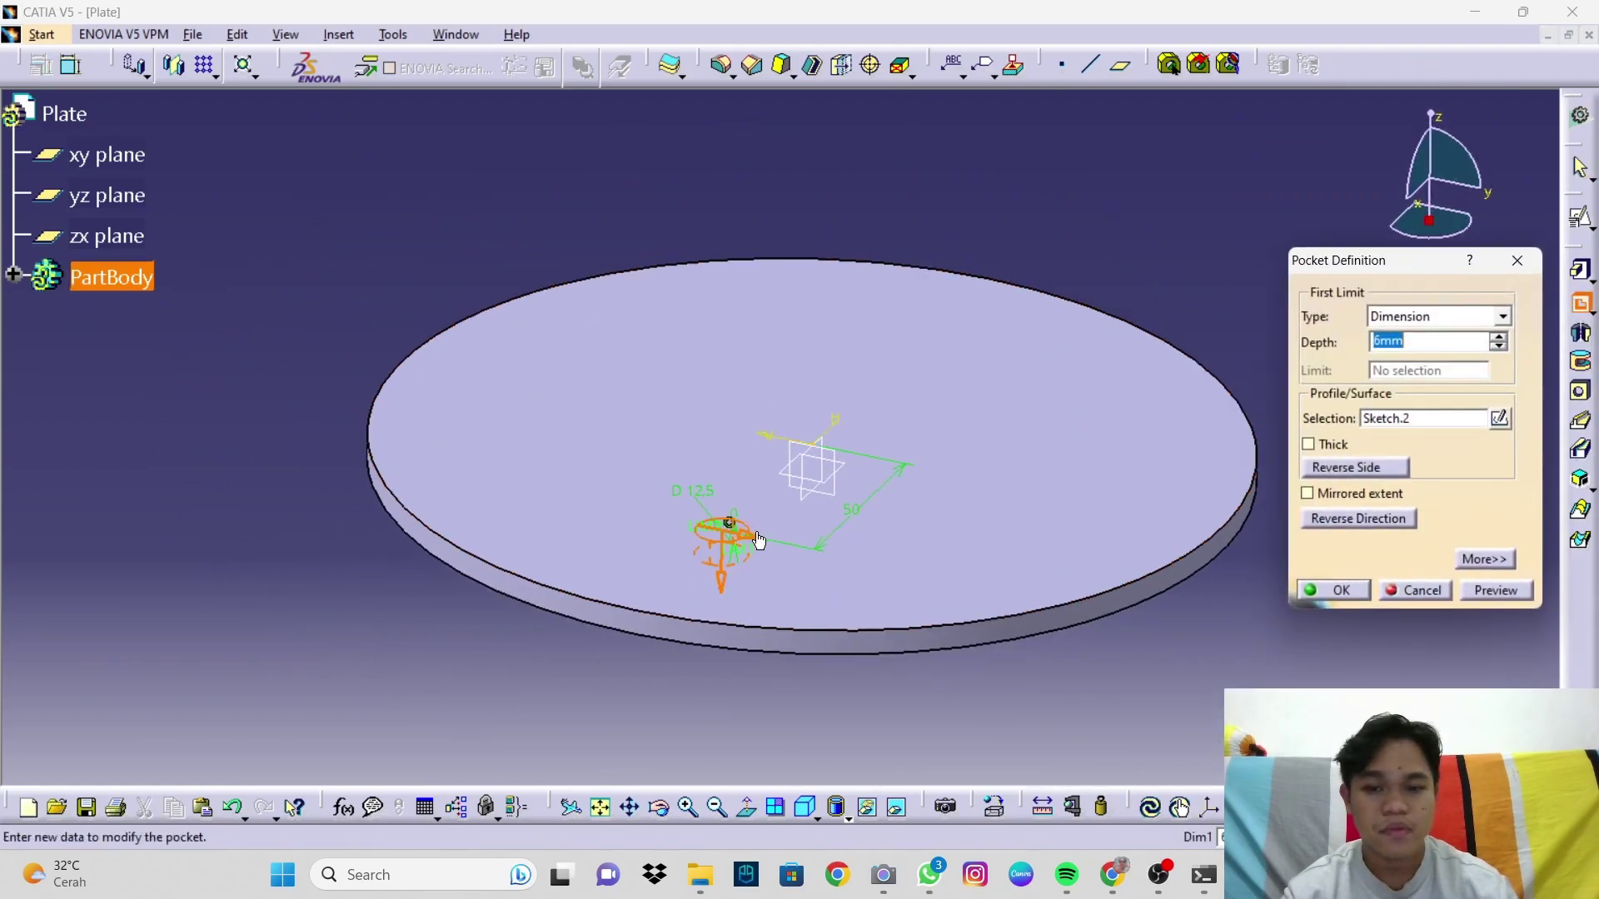
left_click(1398, 316)
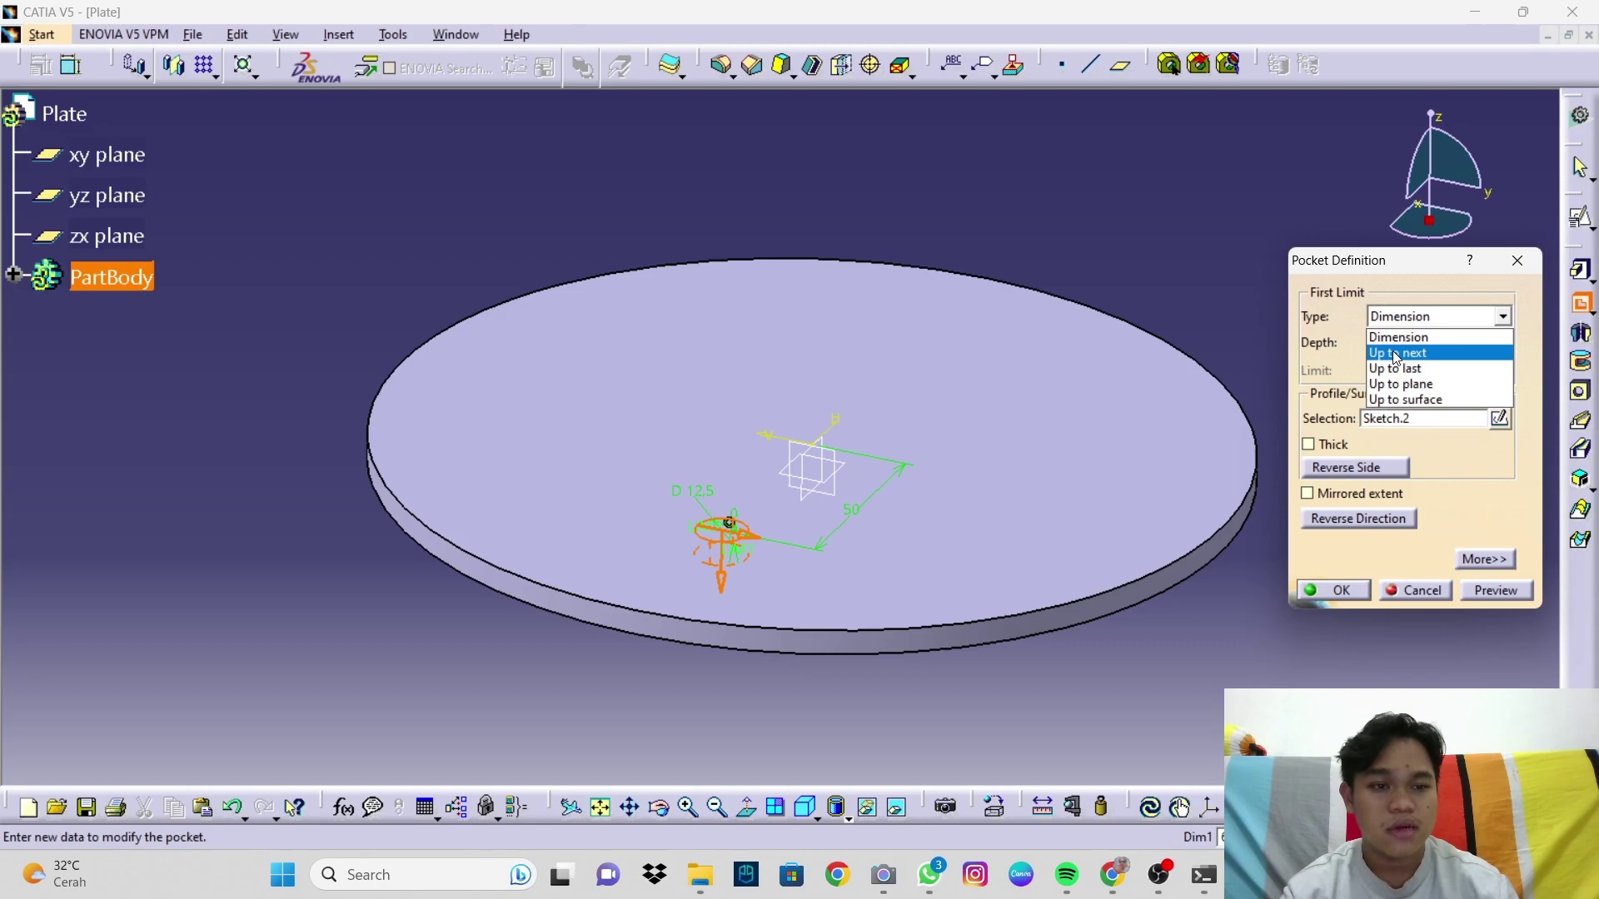
left_click(1407, 350)
middle_click_drag(925, 547, 824, 399)
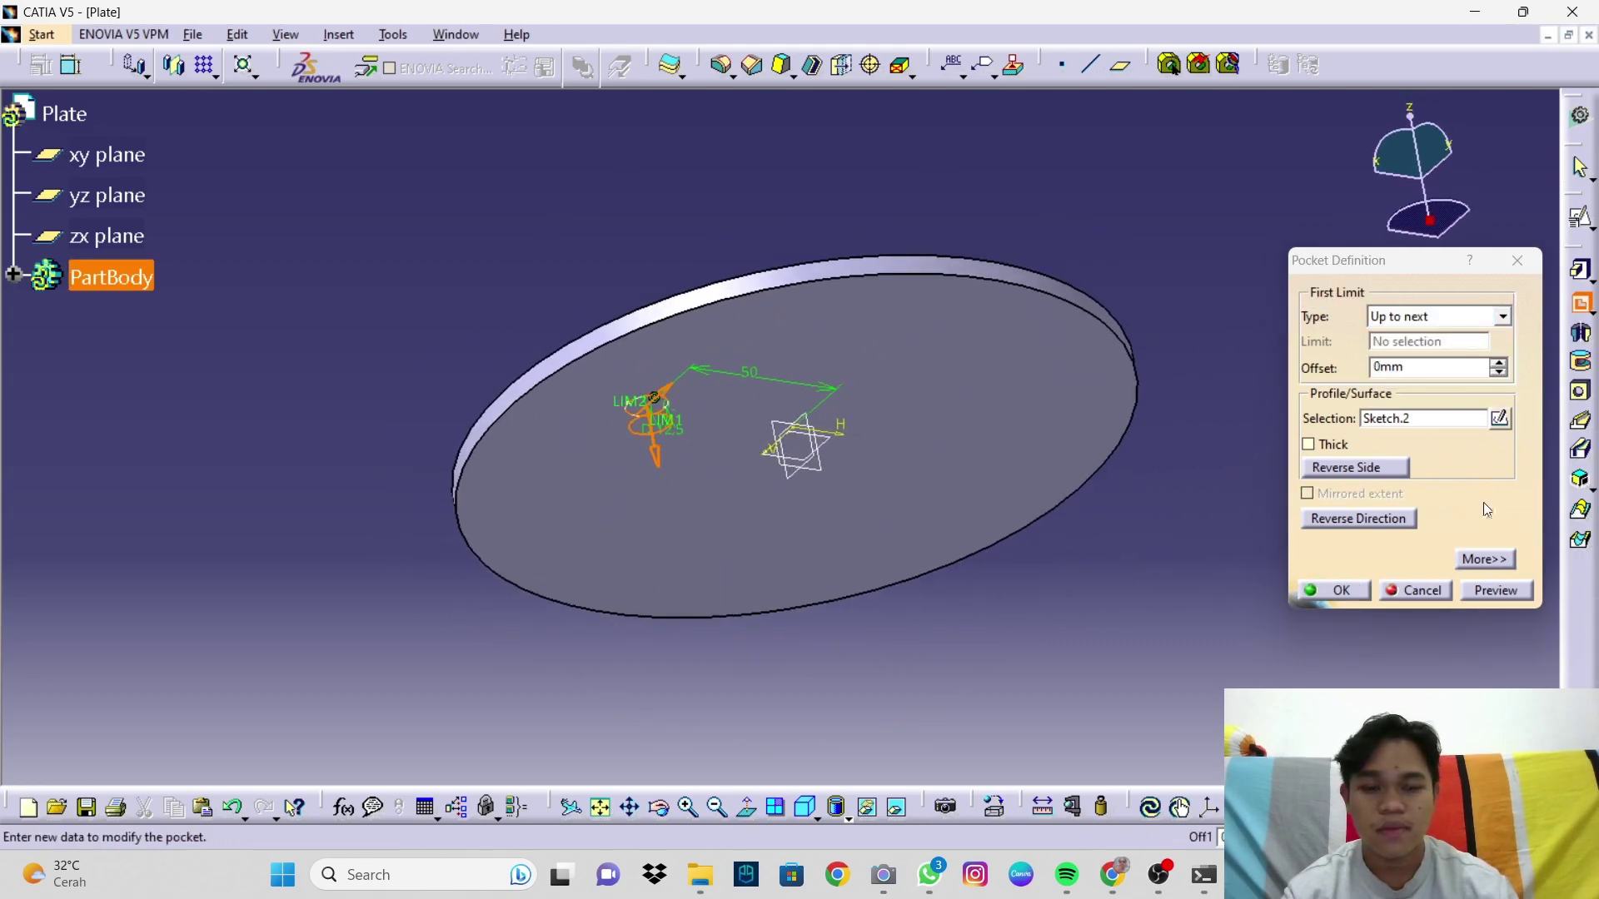
left_click(1333, 590)
middle_click_drag(714, 418, 887, 647)
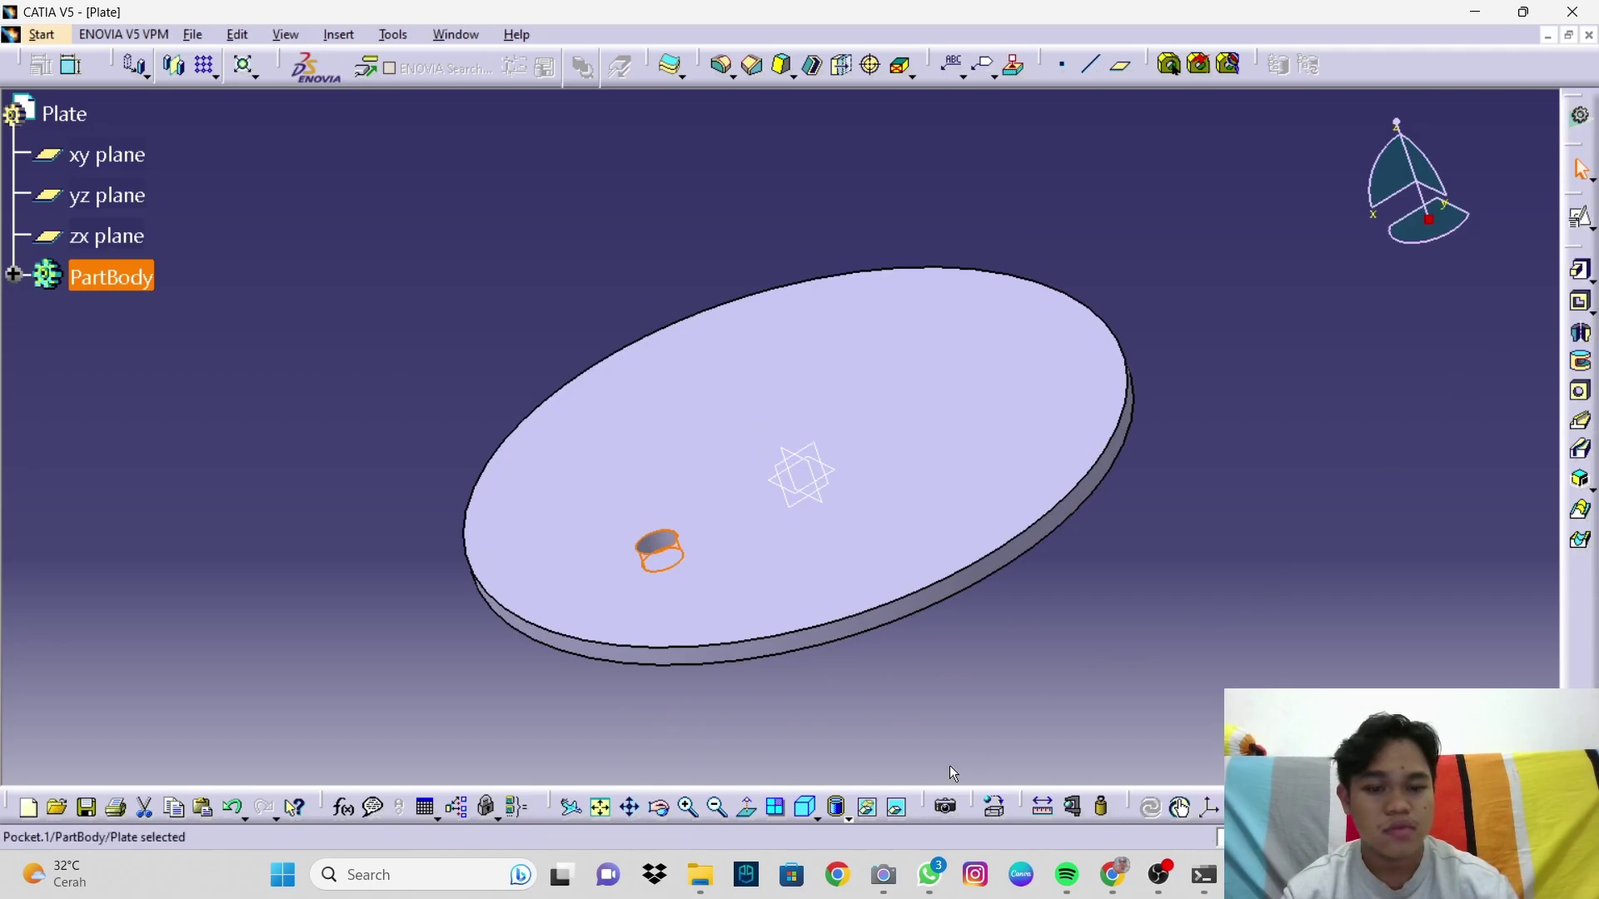
left_click(815, 809)
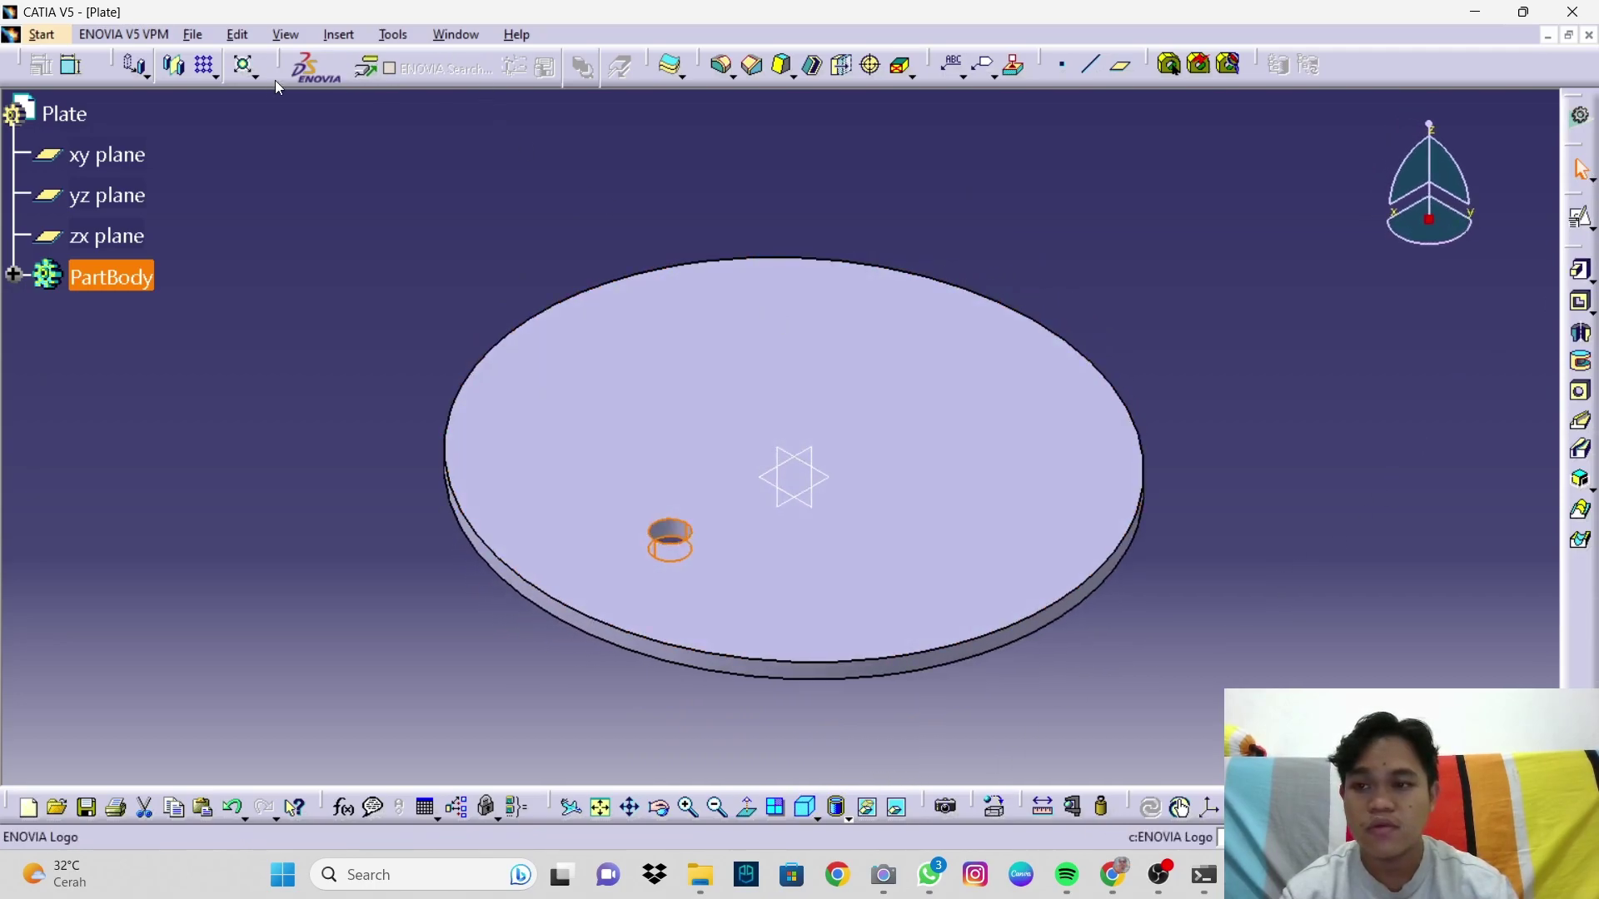
left_click(207, 67)
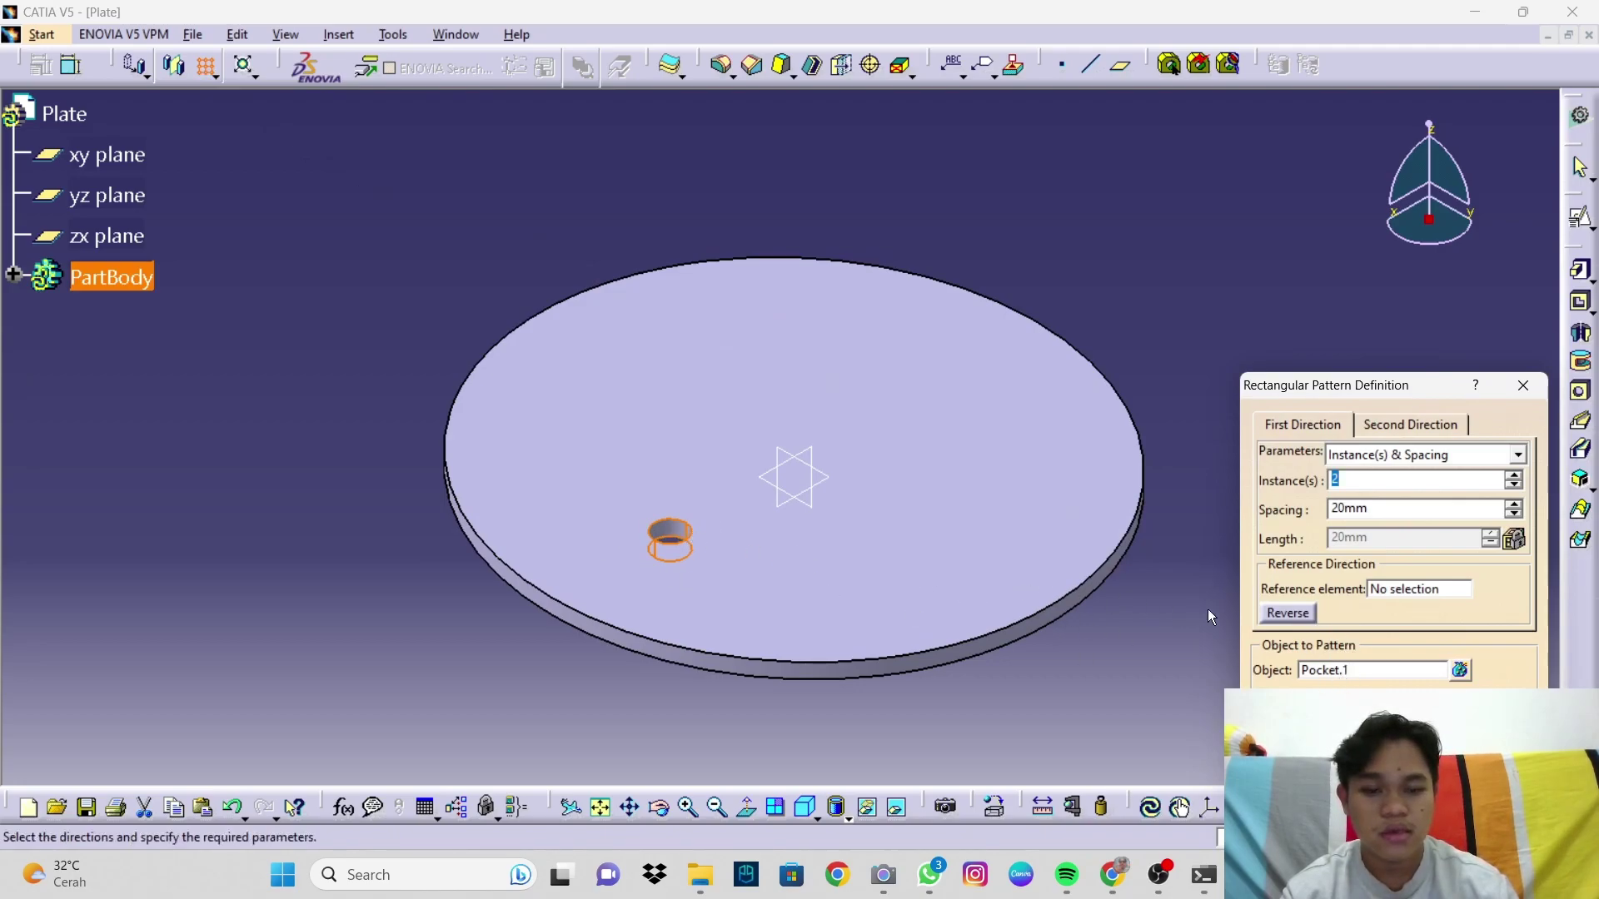
Step: Pattern the hole with xy plane reference, 100 mm spacing and reversed direction
left_click(1397, 589)
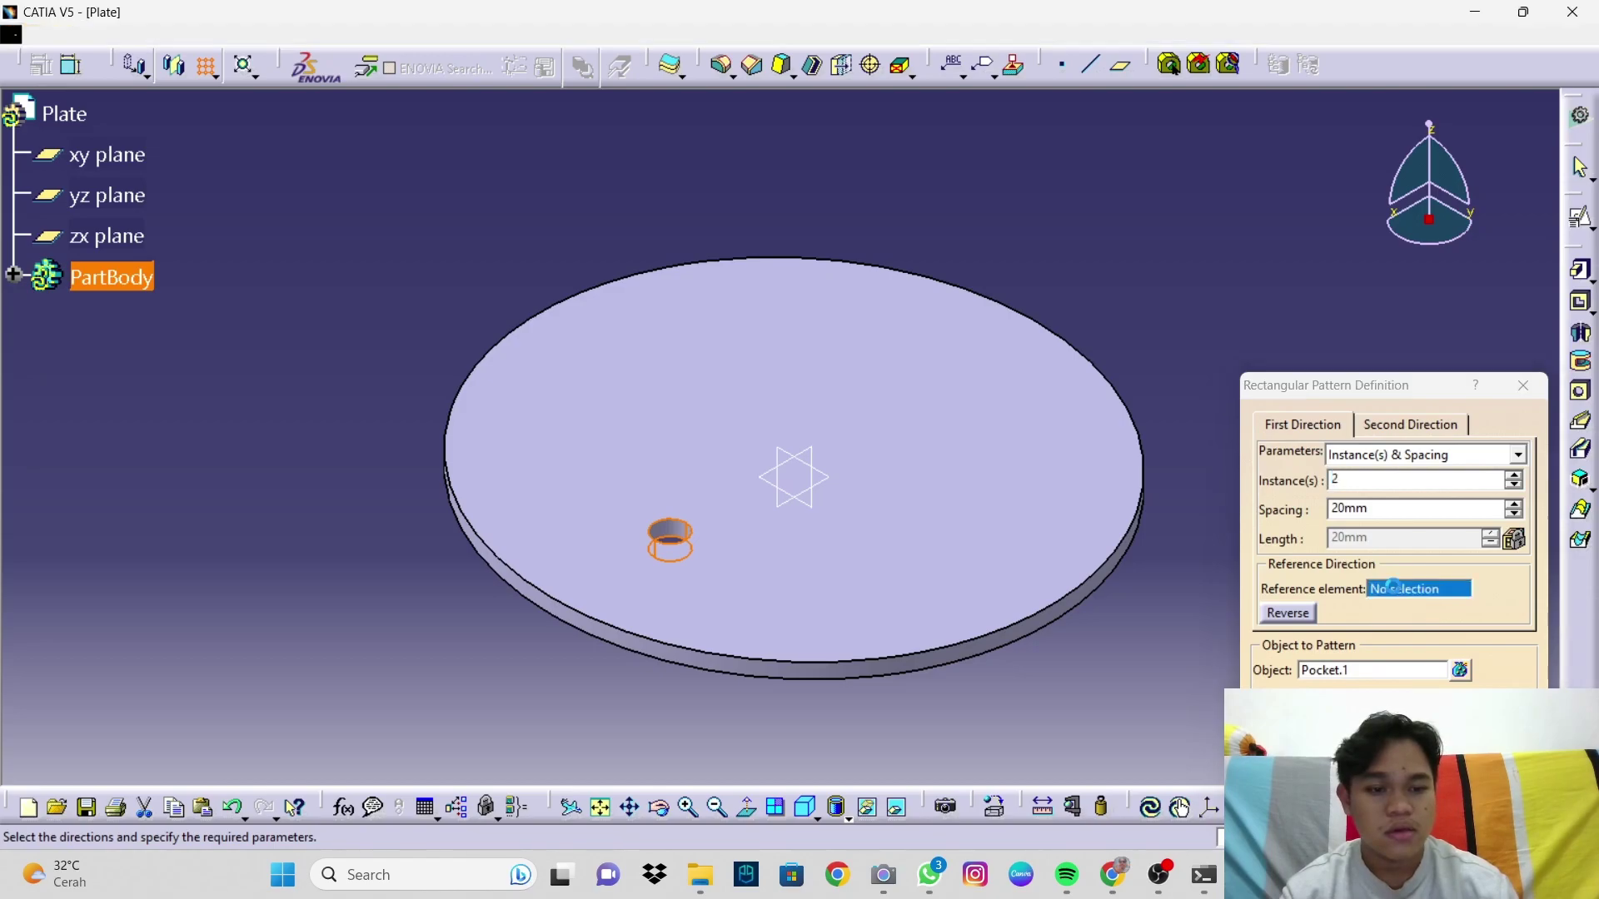
left_click(828, 483)
left_click_drag(1371, 512, 1296, 511)
type("100")
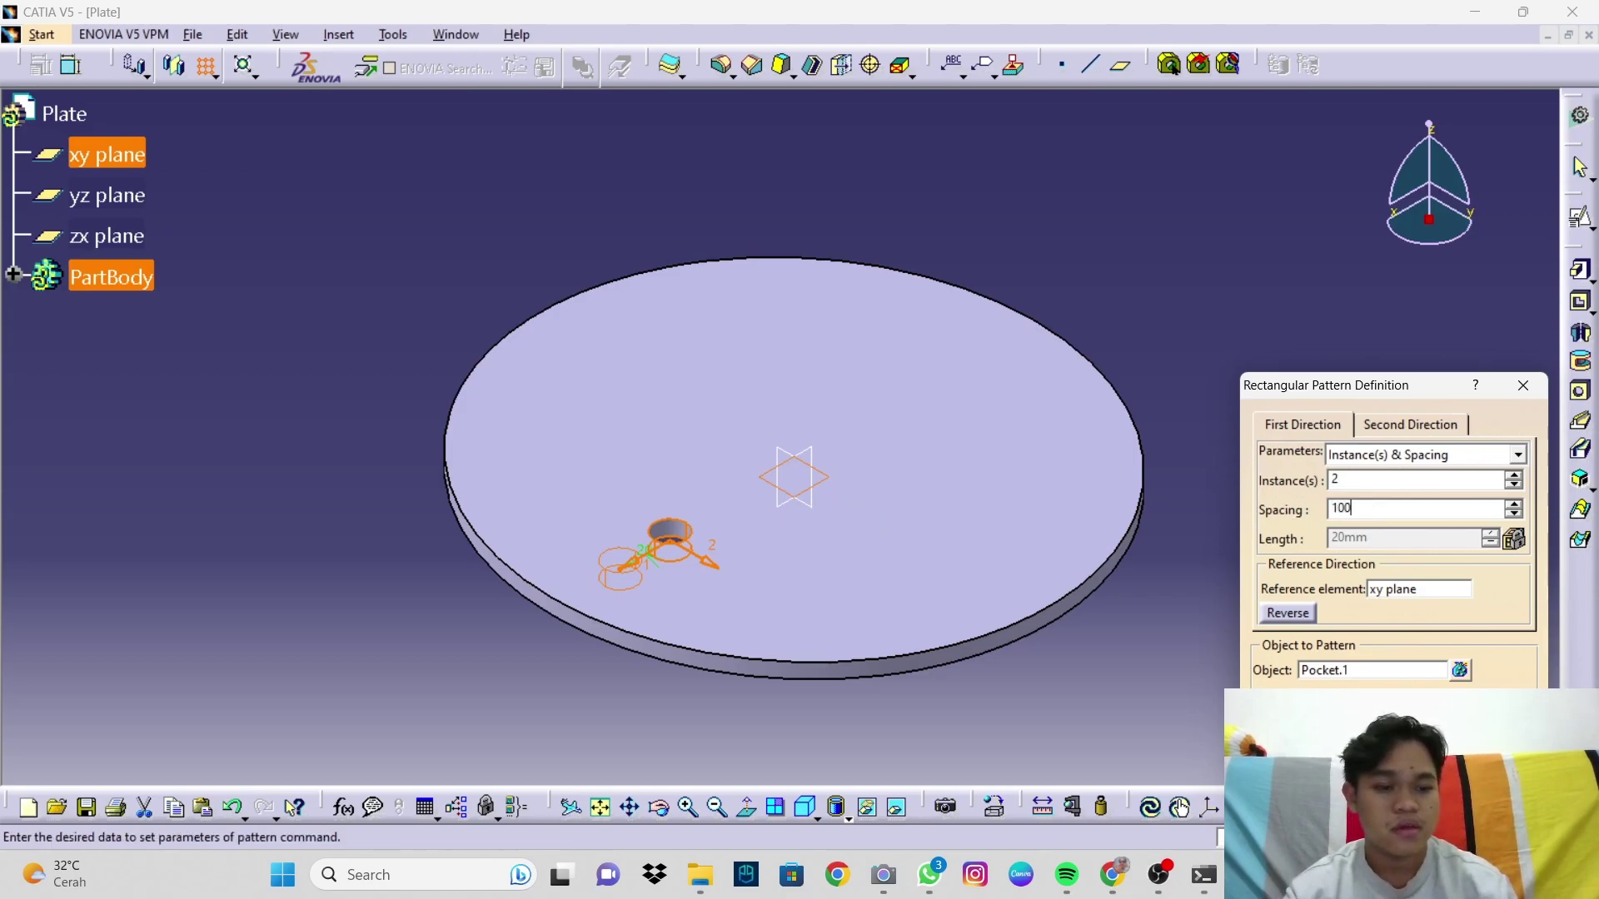
key("Return")
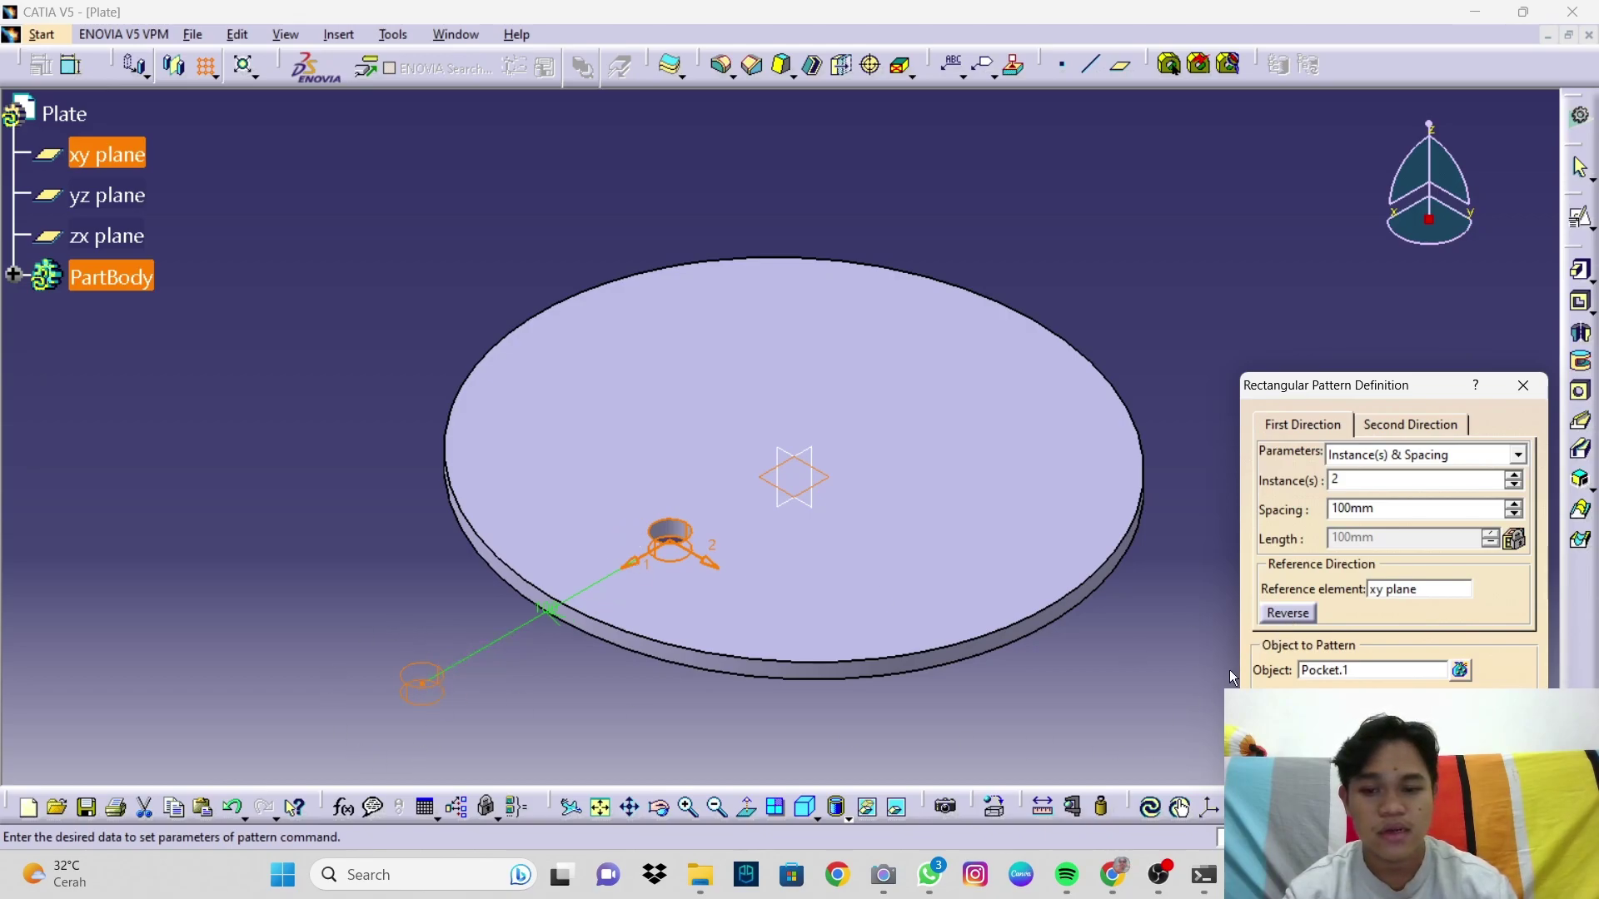
left_click(1290, 615)
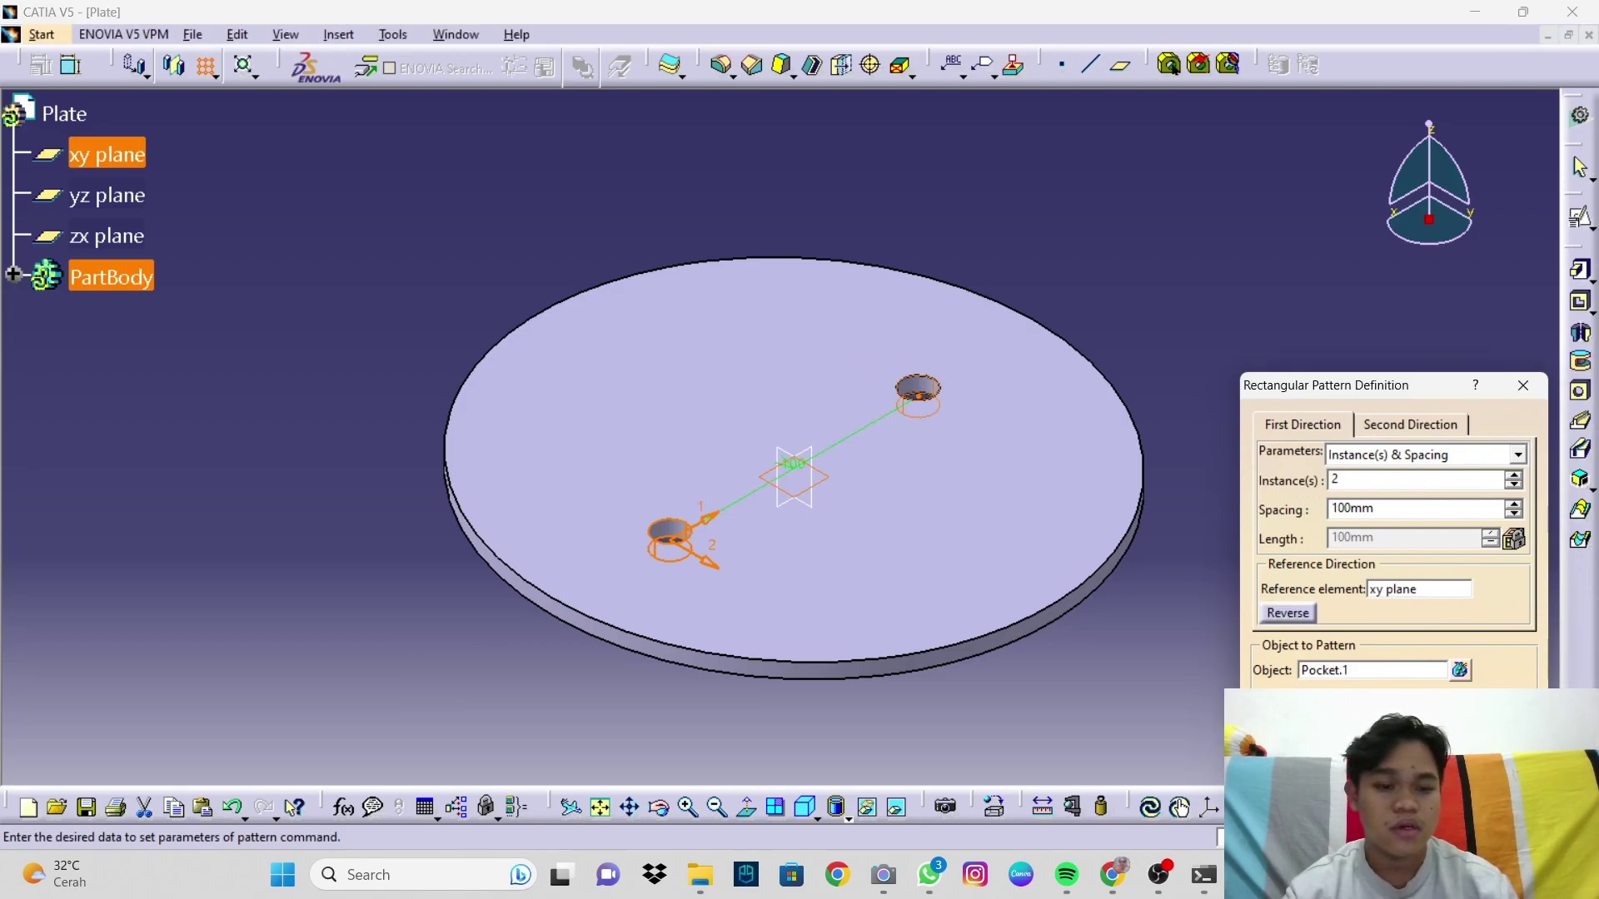
left_click(1355, 758)
left_click(1221, 582)
middle_click_drag(1056, 571, 1192, 414)
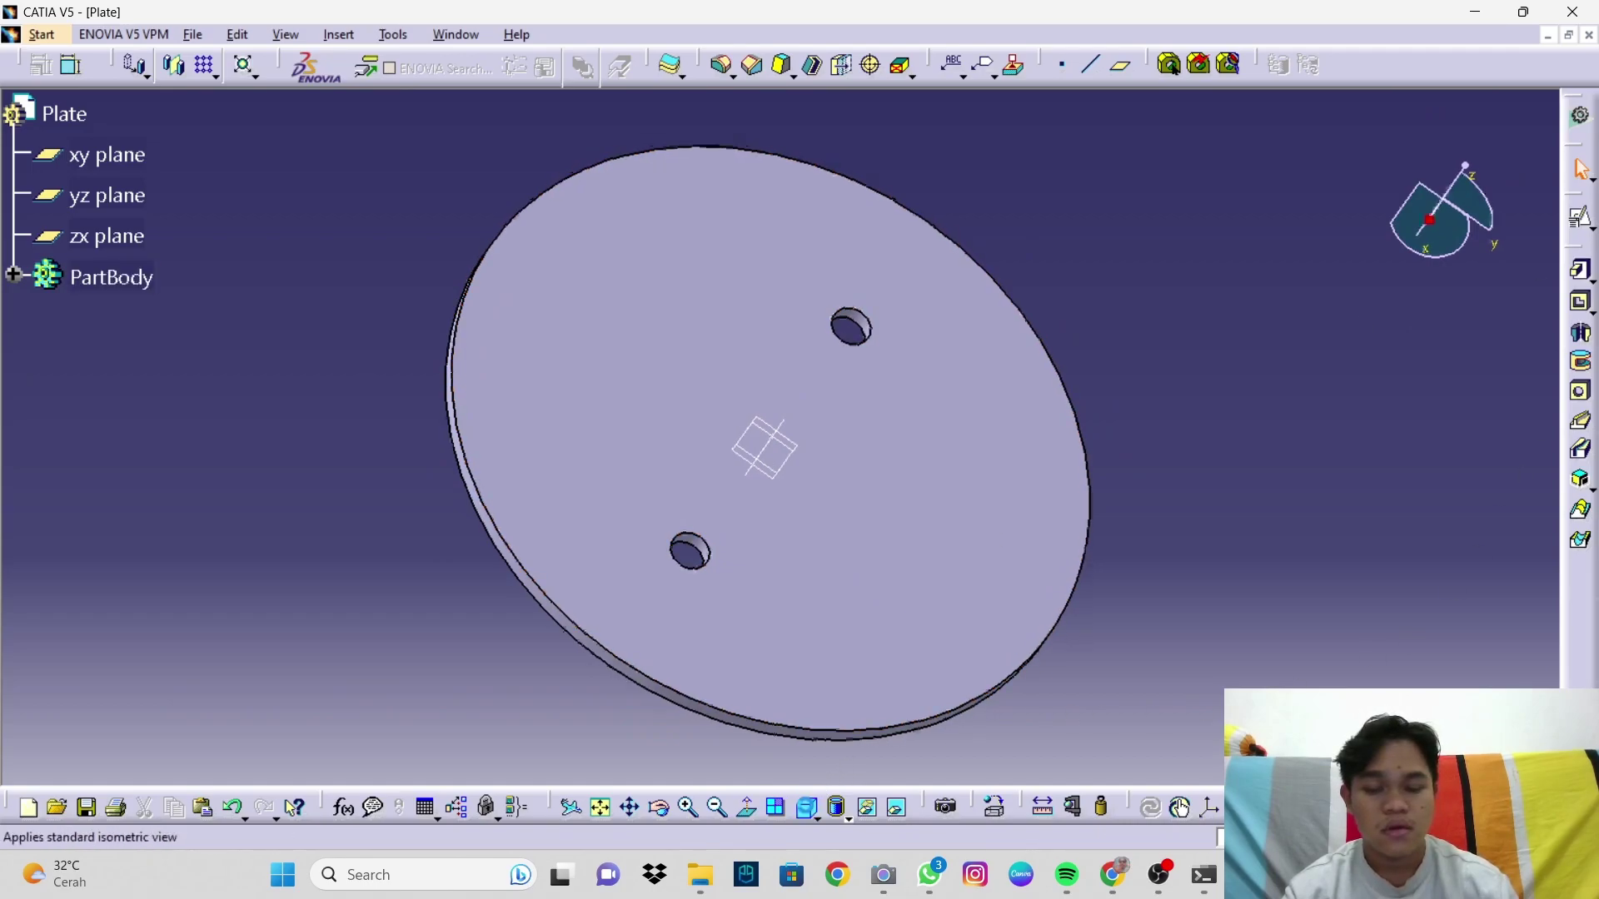
Step: Create a new Part Design part named screw
left_click(806, 807)
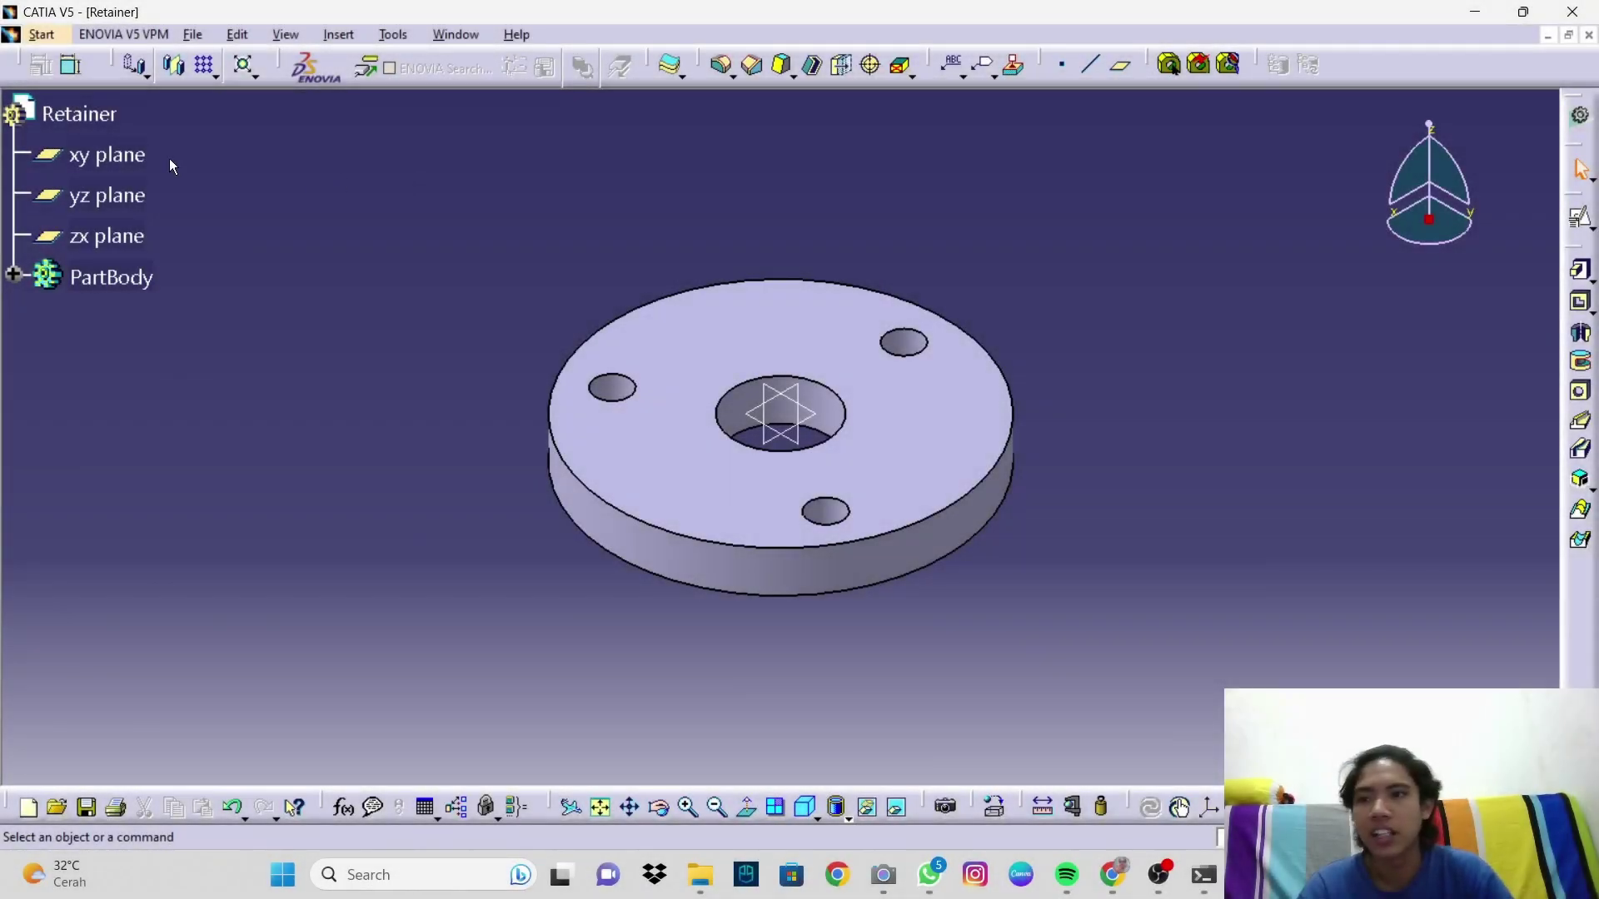
left_click(42, 34)
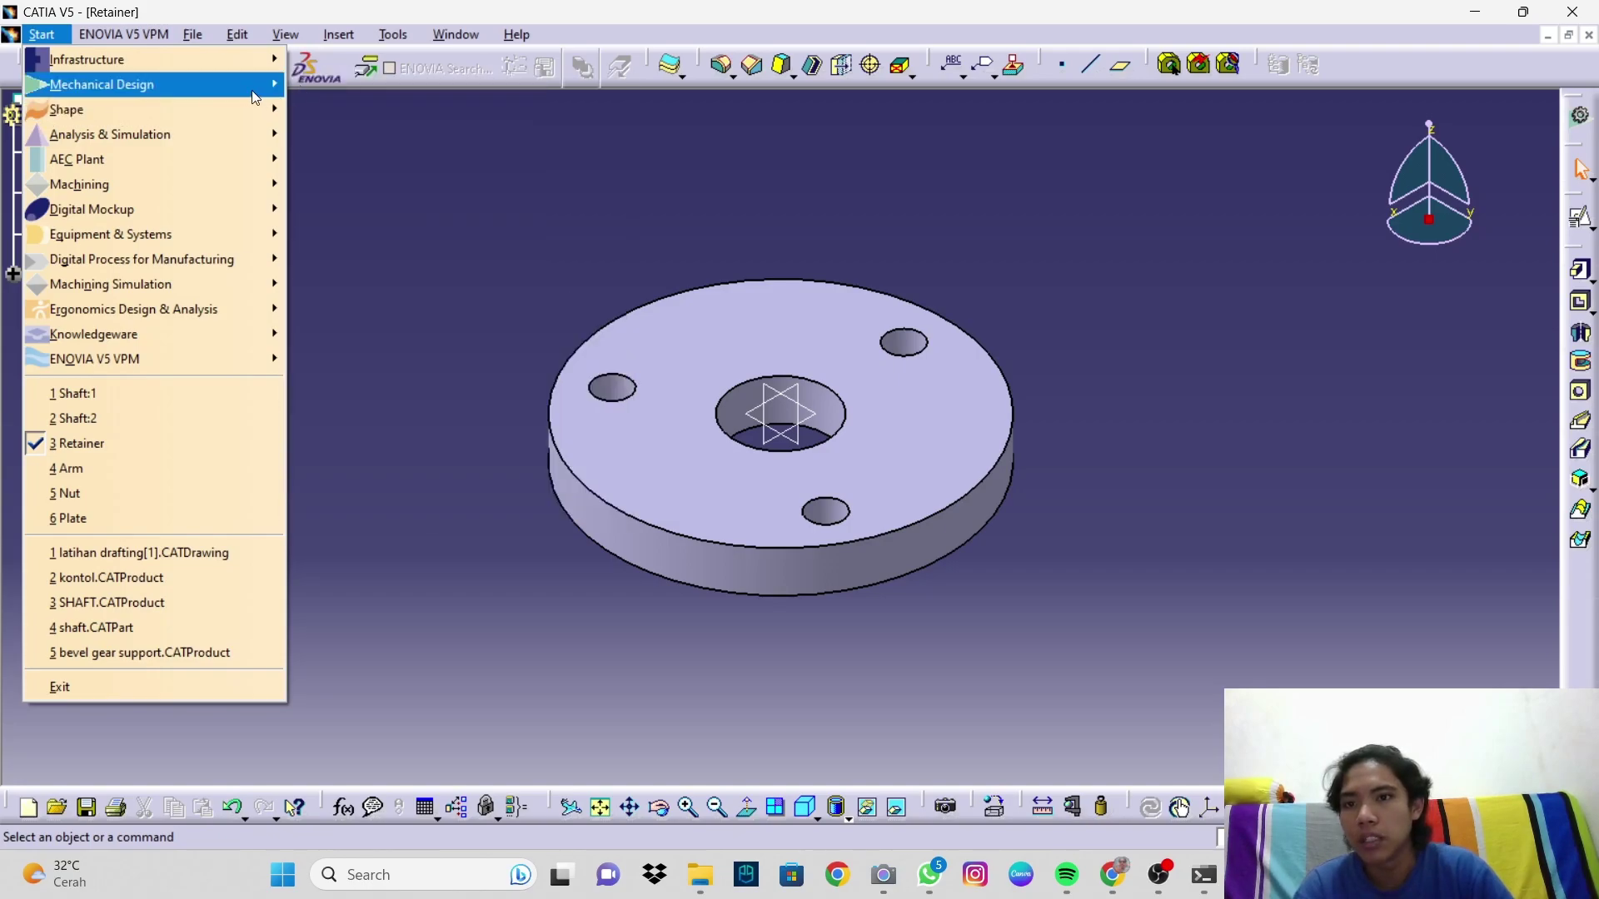
mouse_move(279, 94)
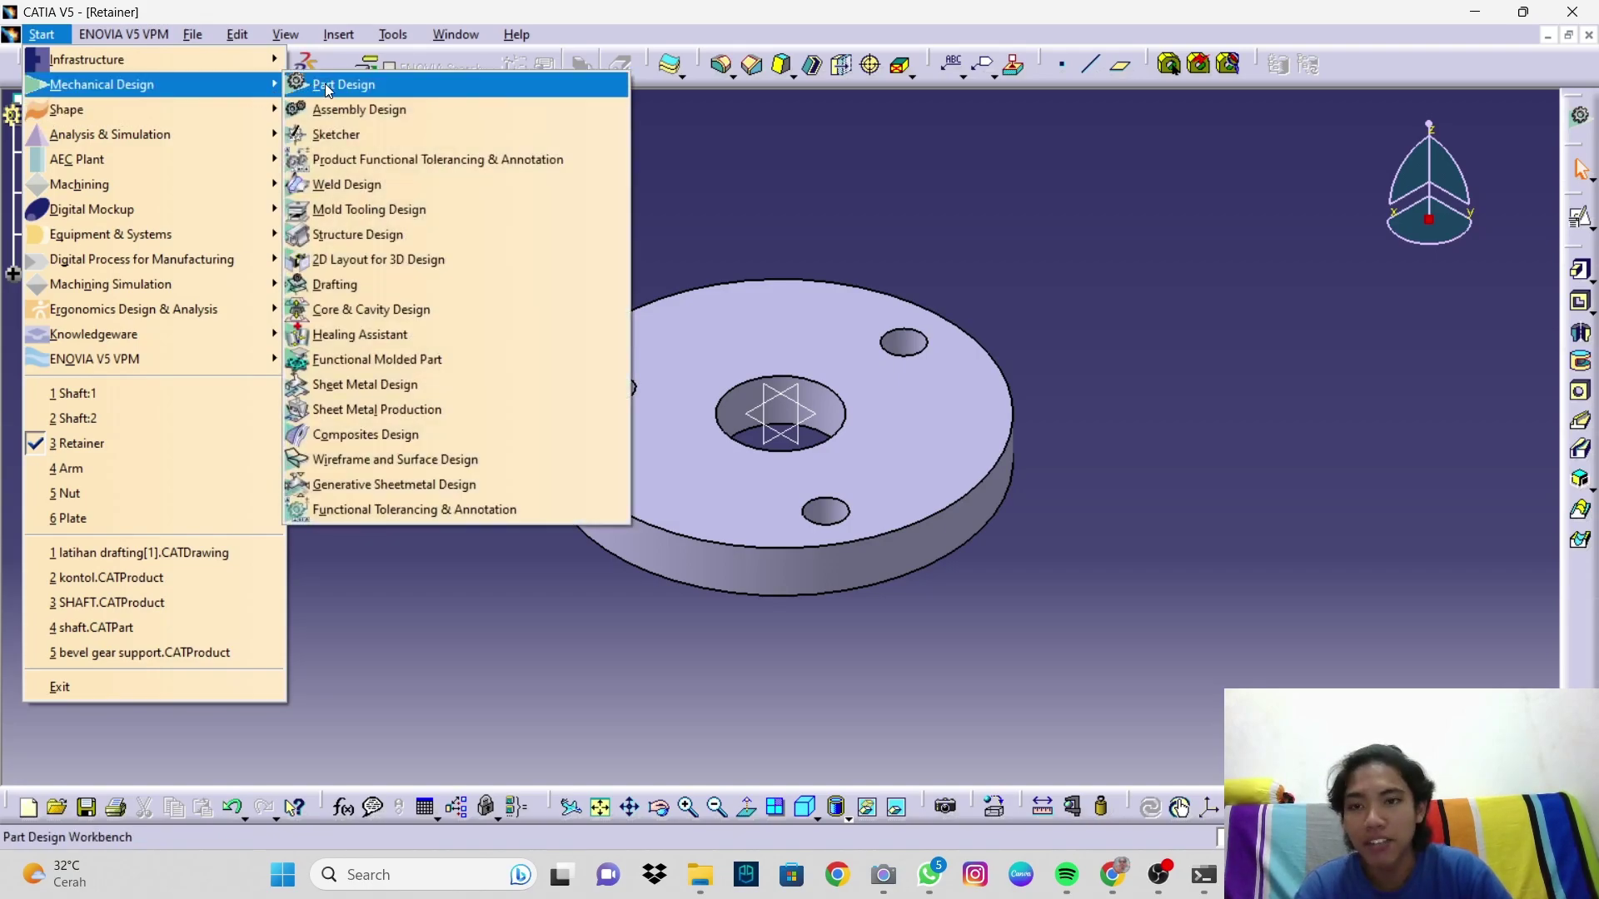
left_click(329, 86)
type("screw")
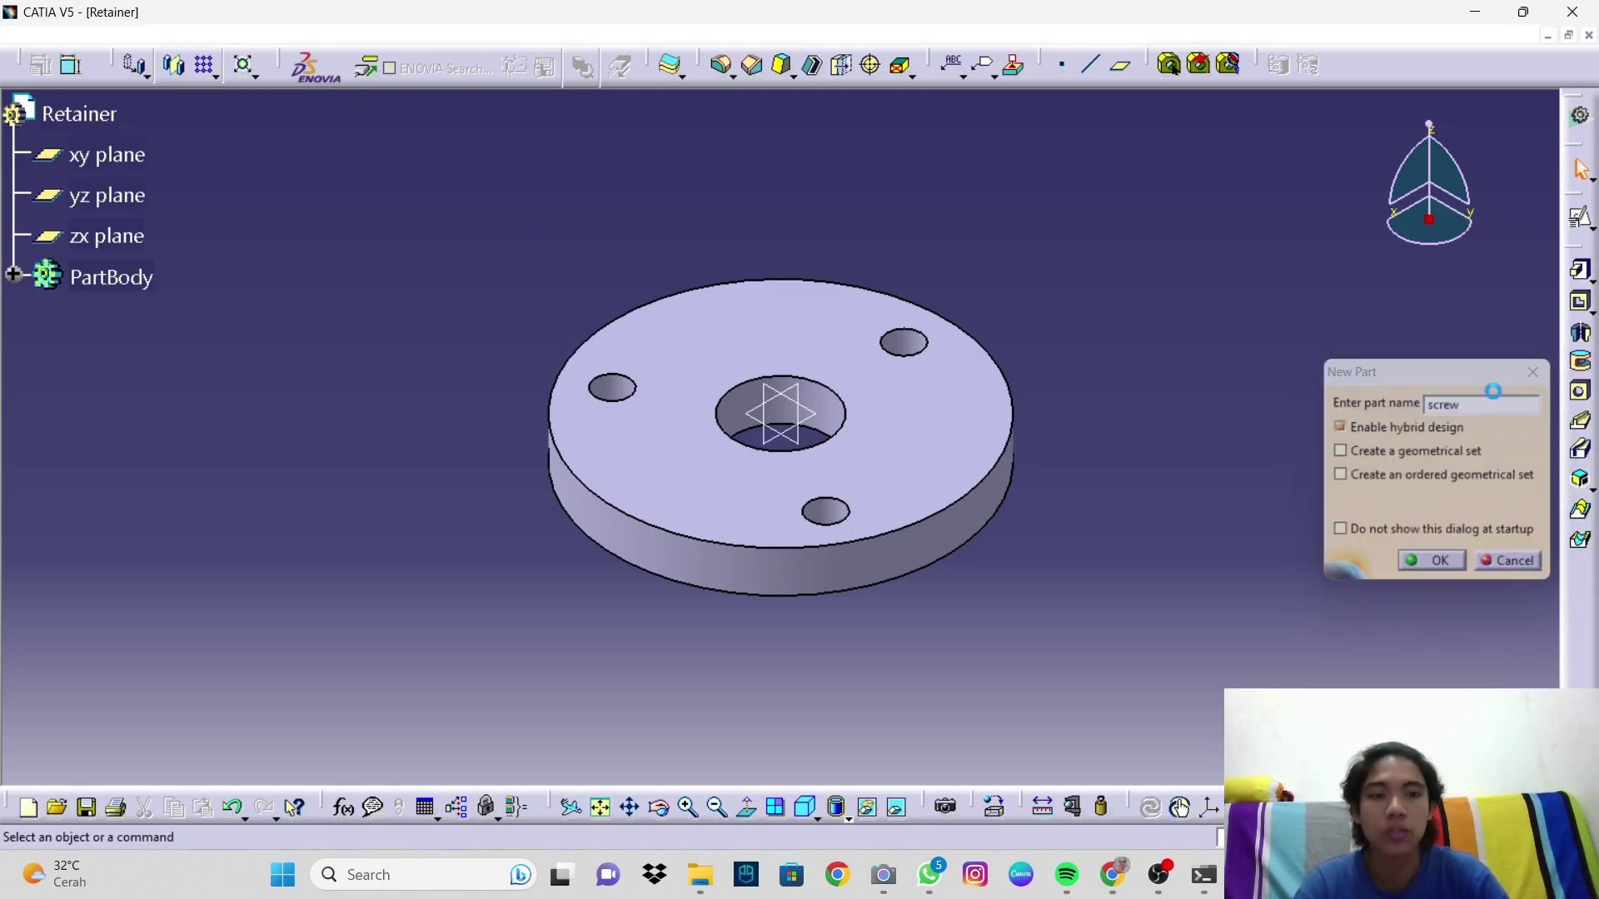
key("Return")
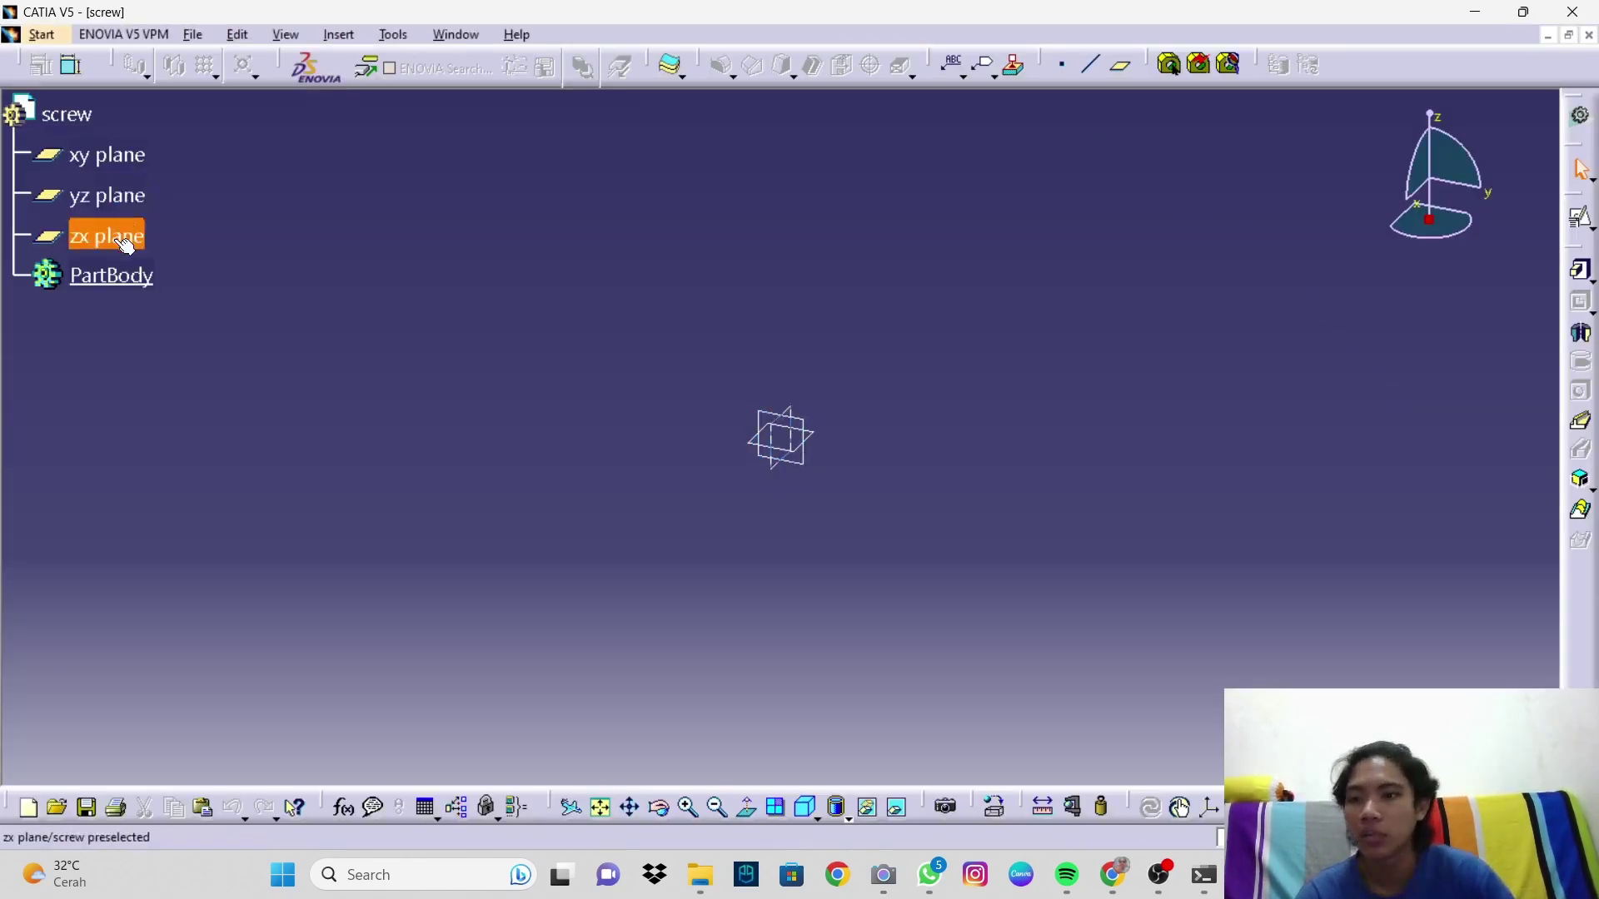
Step: Sketch on the zx plane a profile of horizontal and vertical lines ending in a three-point arc
left_click(124, 237)
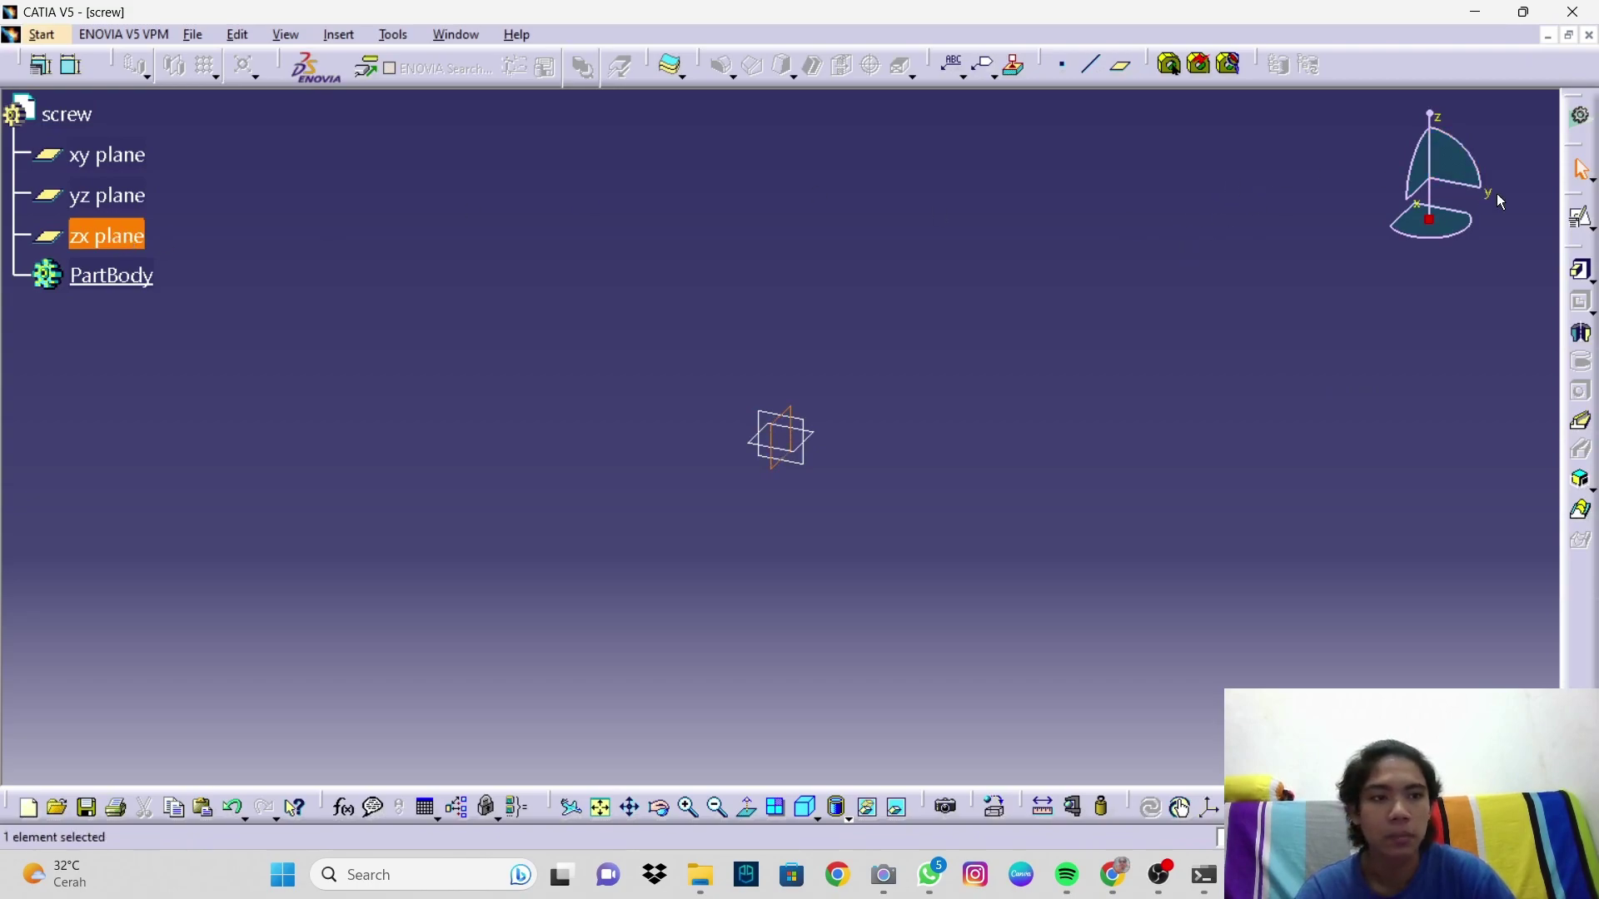
left_click(1582, 219)
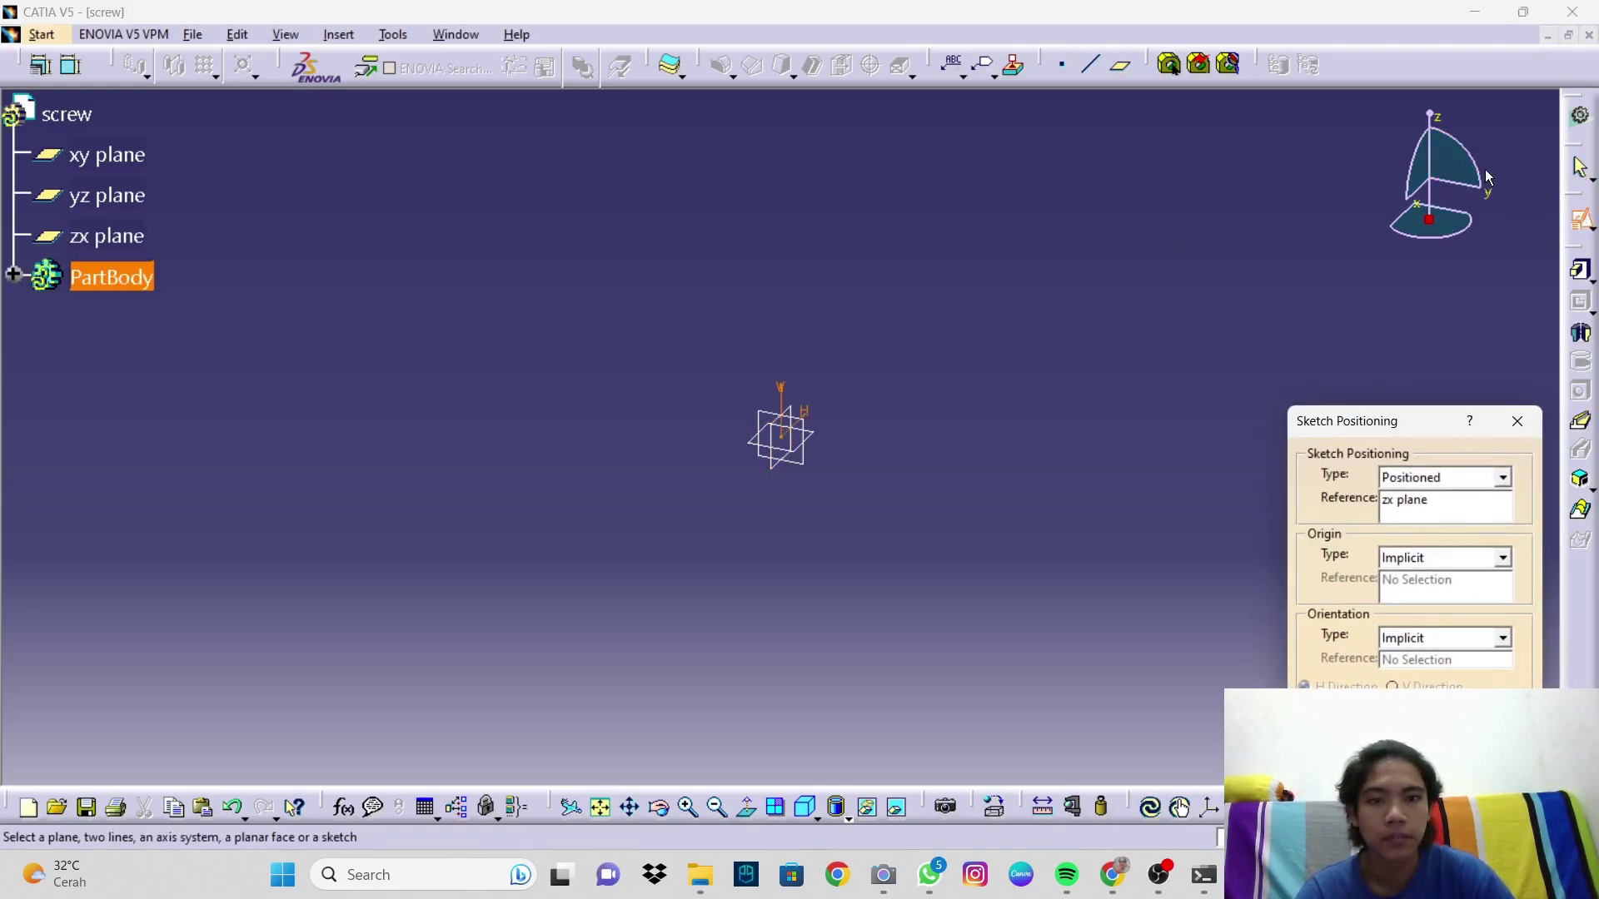
left_click(1417, 768)
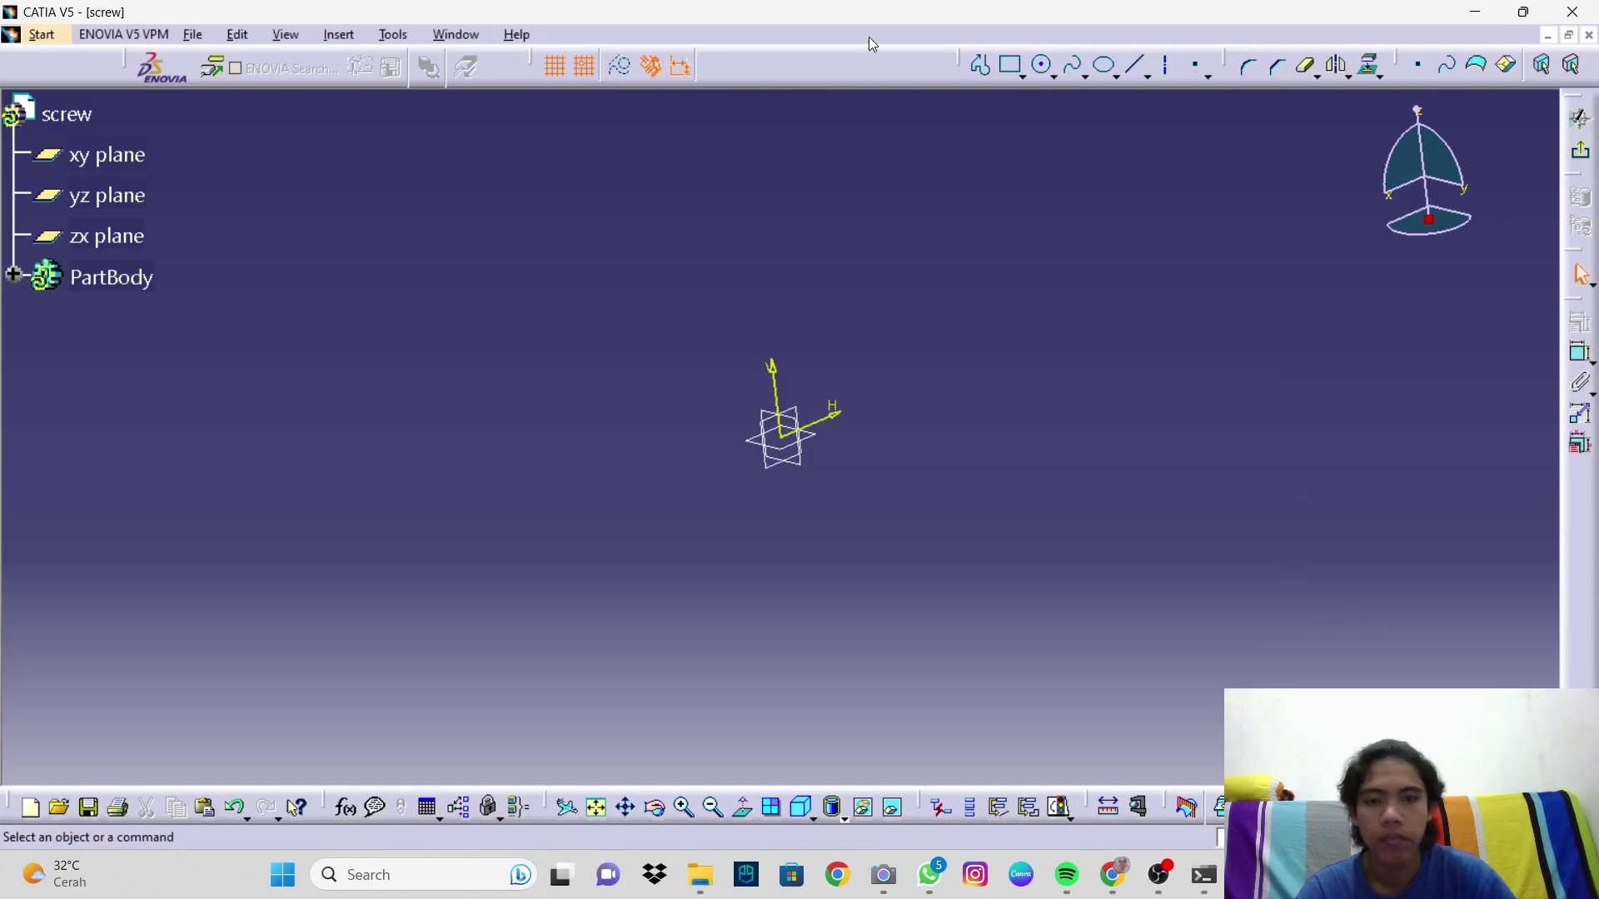
left_click(980, 65)
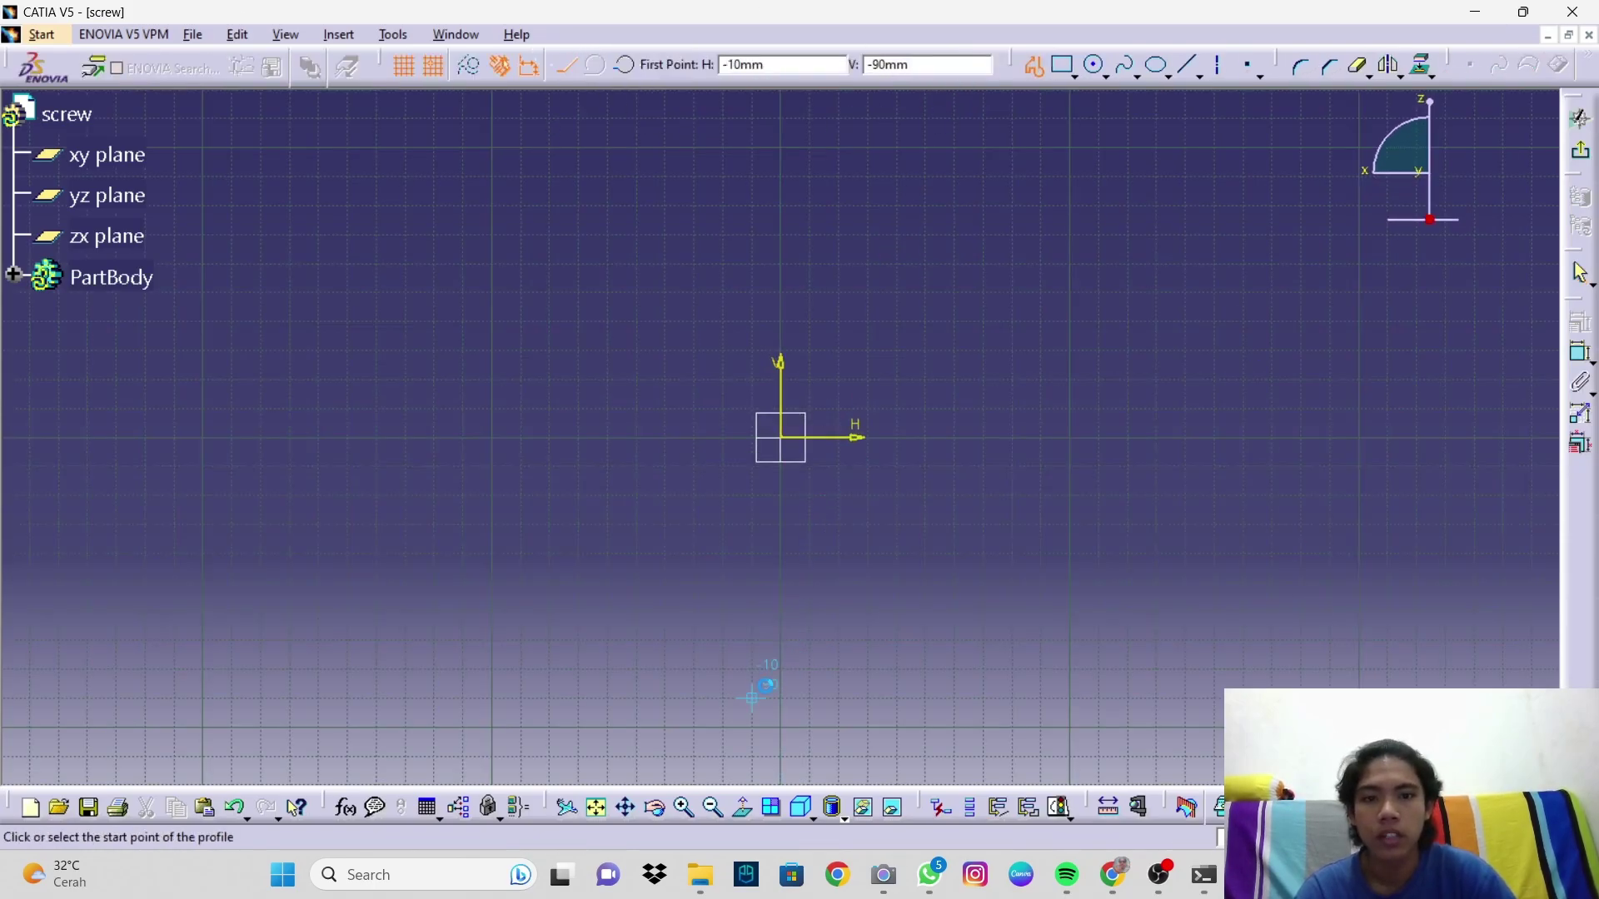
left_click(781, 638)
left_click(838, 639)
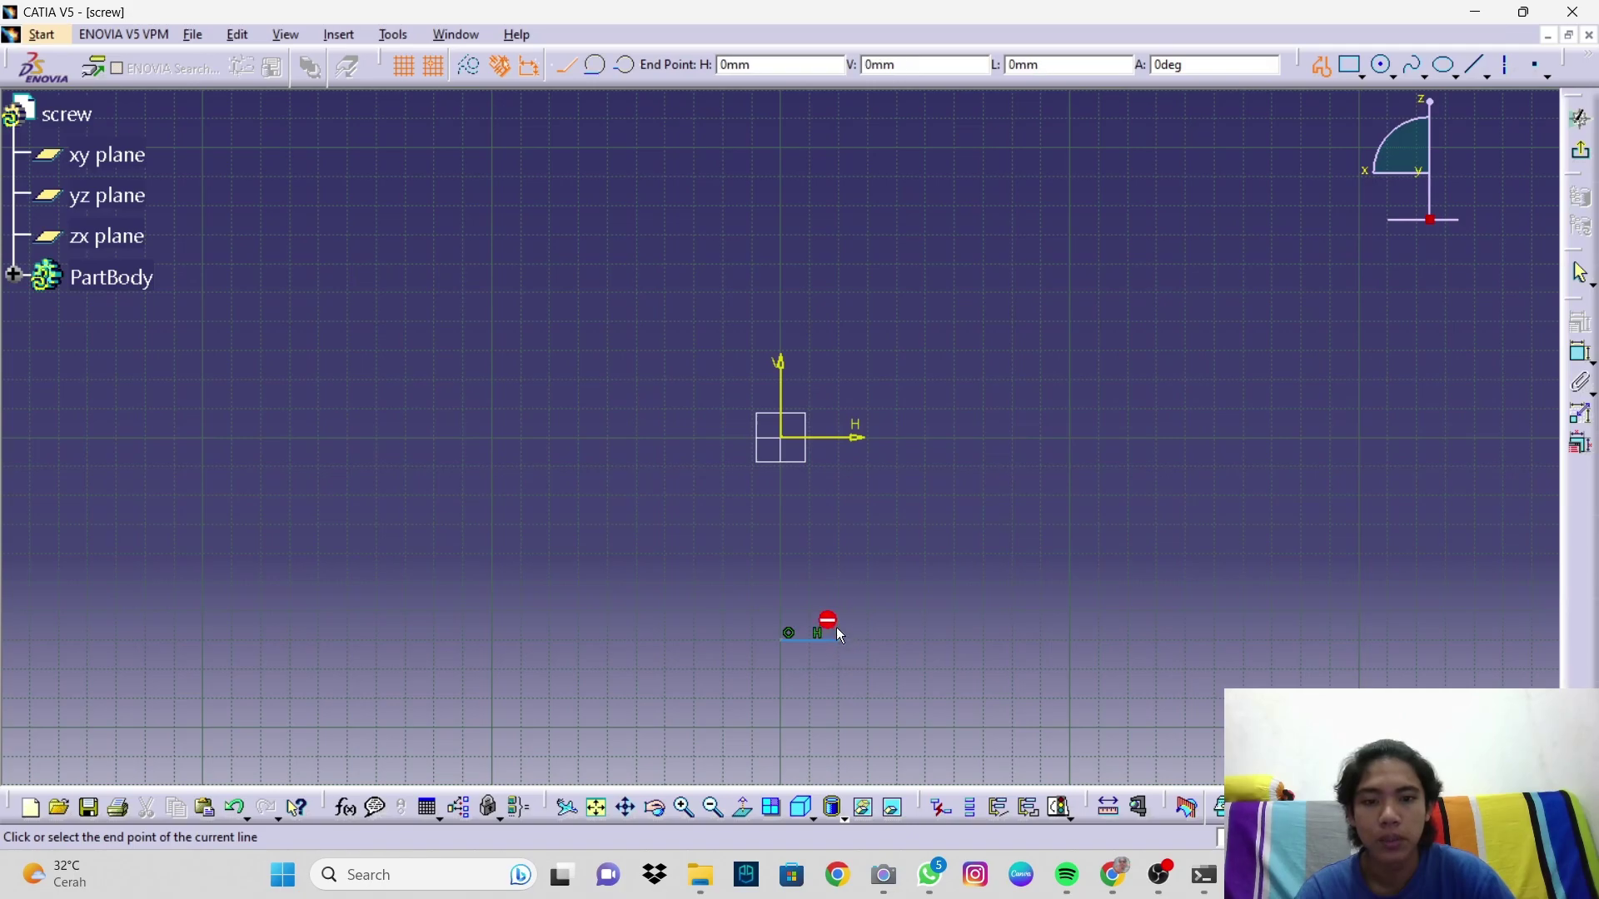
left_click(840, 439)
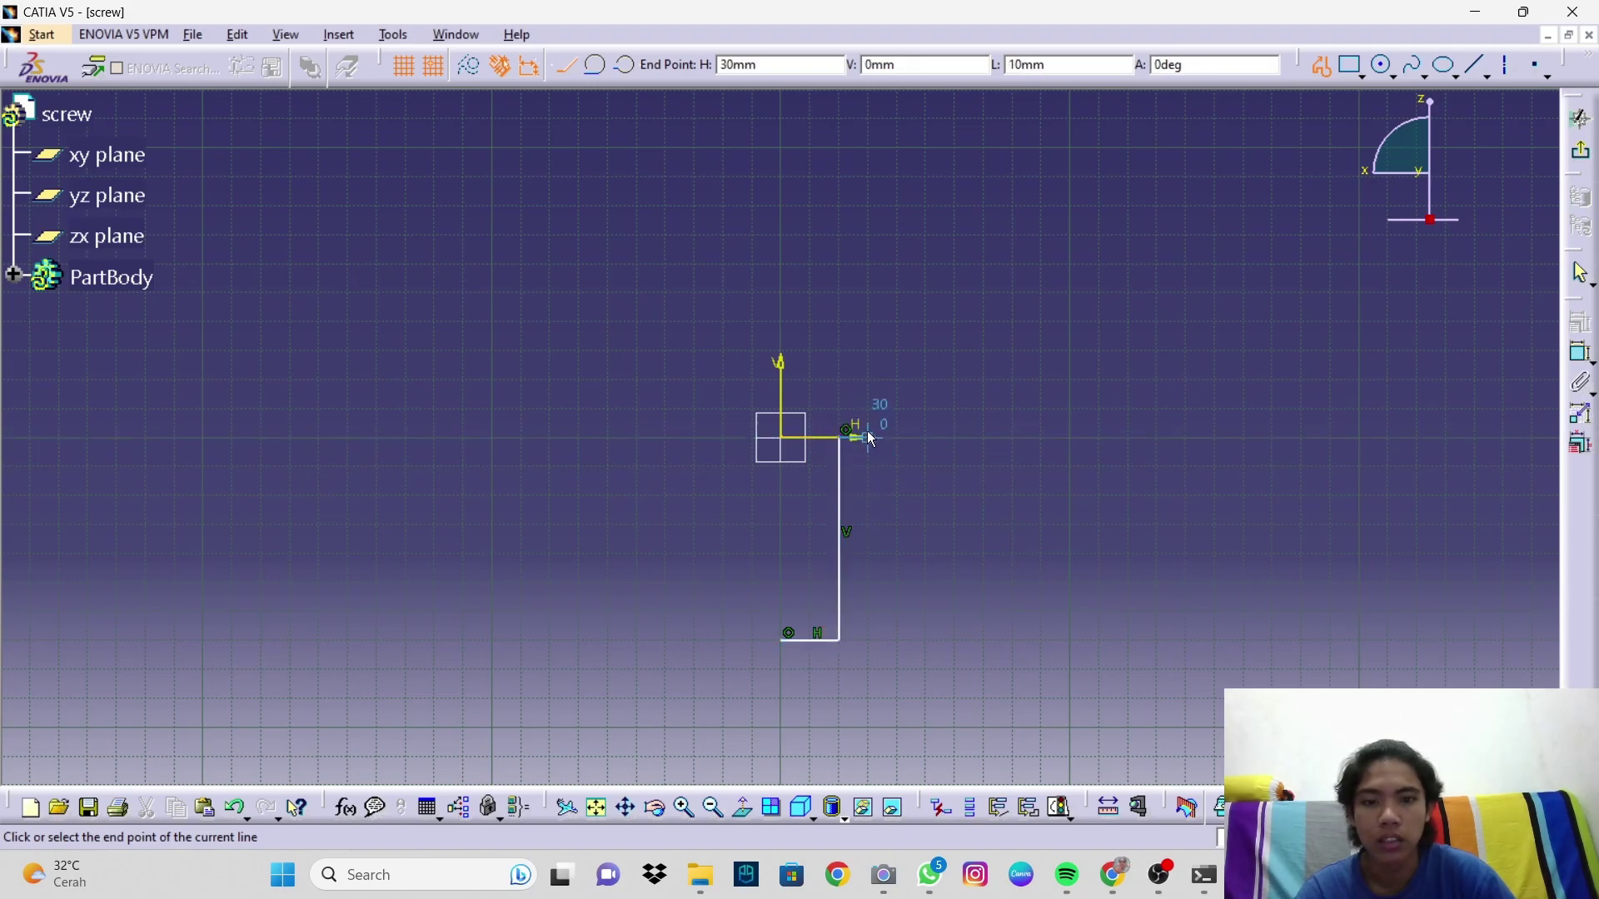
left_click(899, 439)
left_click_drag(896, 429, 885, 397)
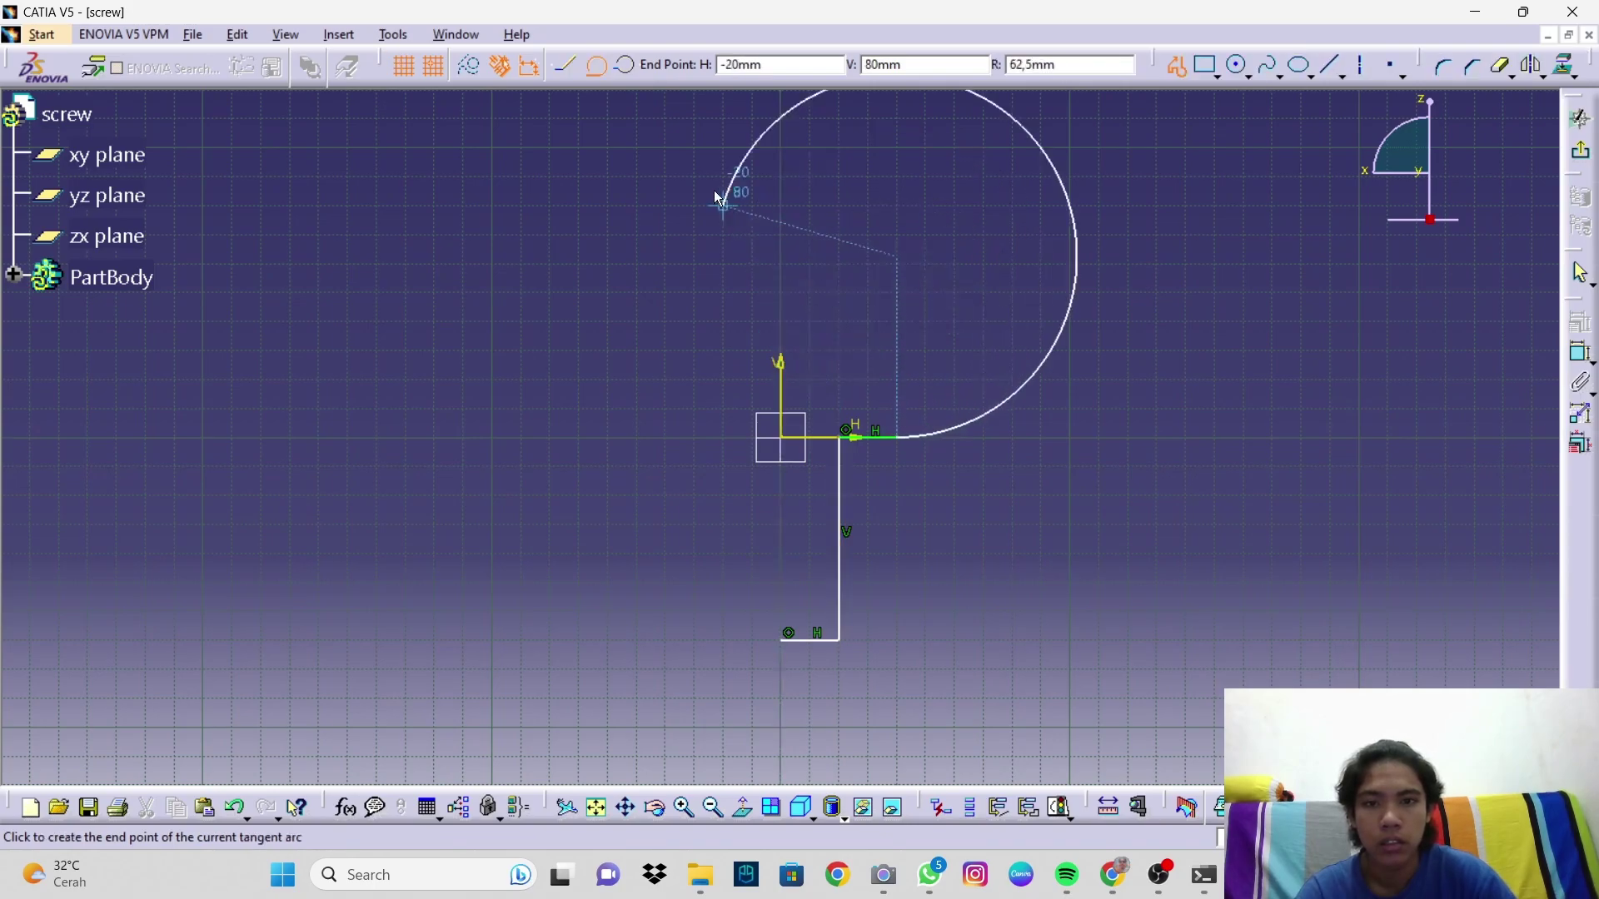
left_click(627, 70)
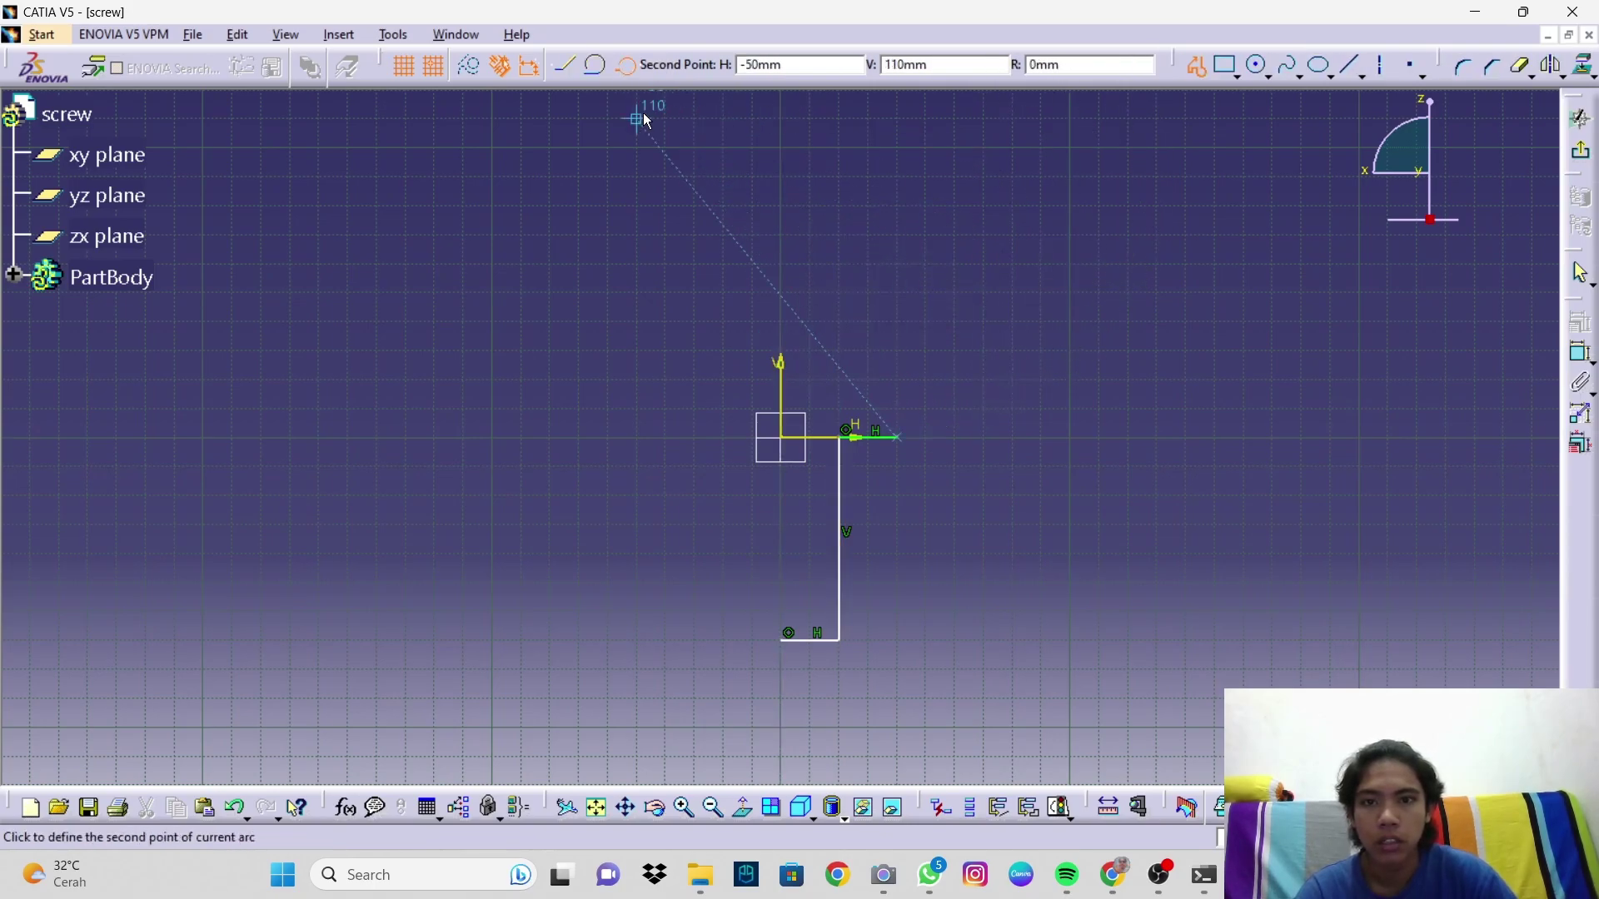
left_click(840, 380)
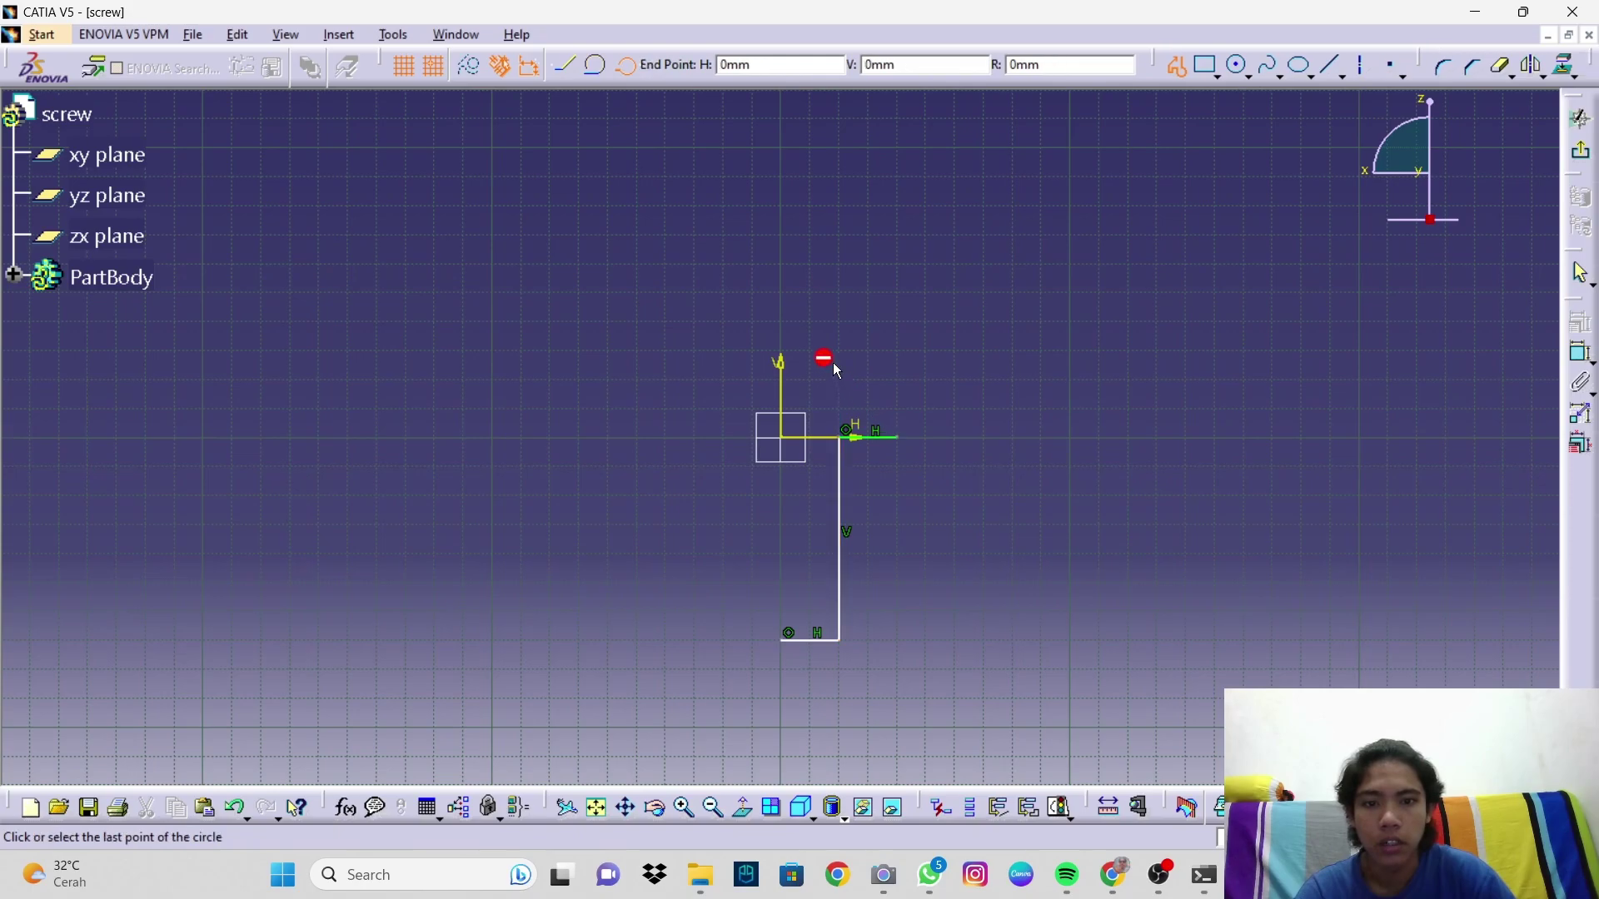
left_click(783, 356)
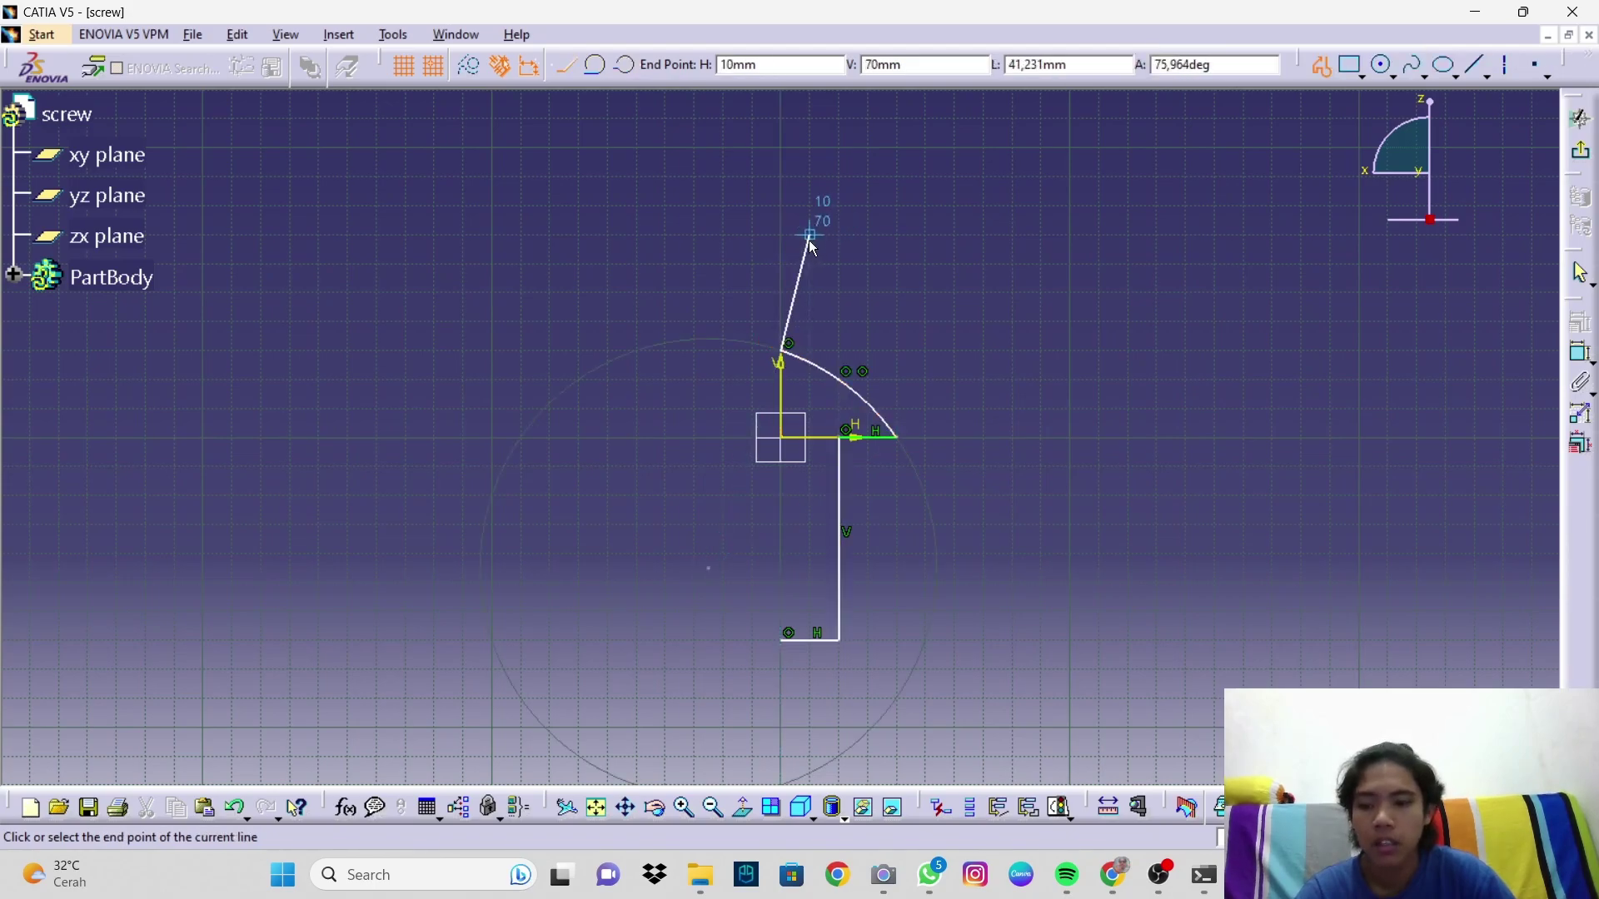
key("Escape")
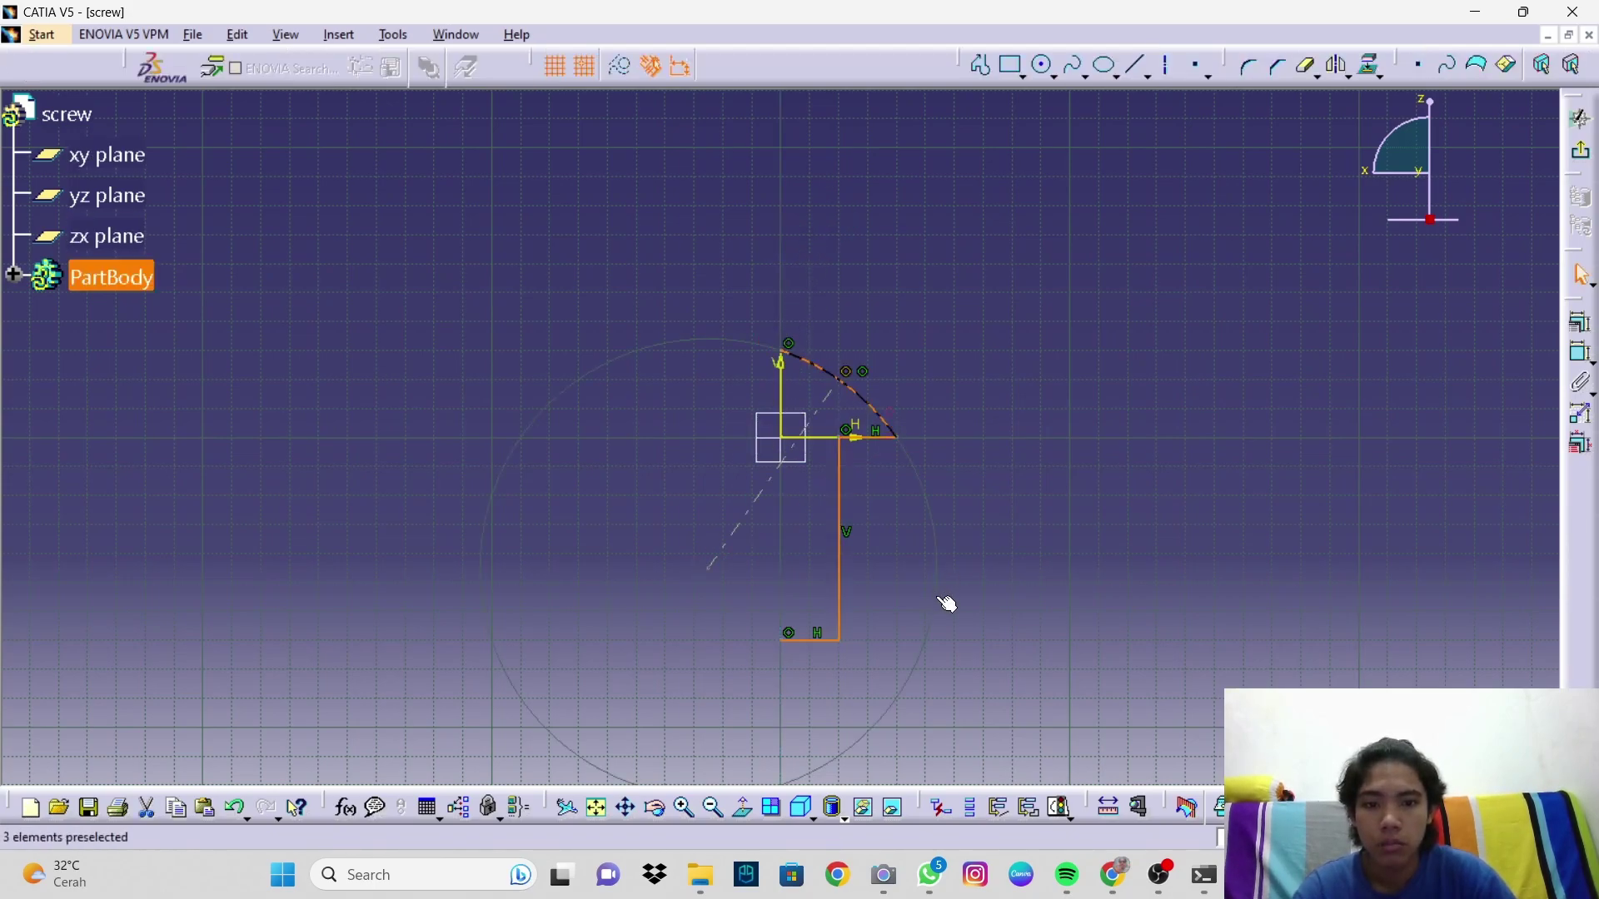
Step: Delete the construction line and outer circle, then draw a vertical line from bottom-left corner to arc top
right_click(935, 594)
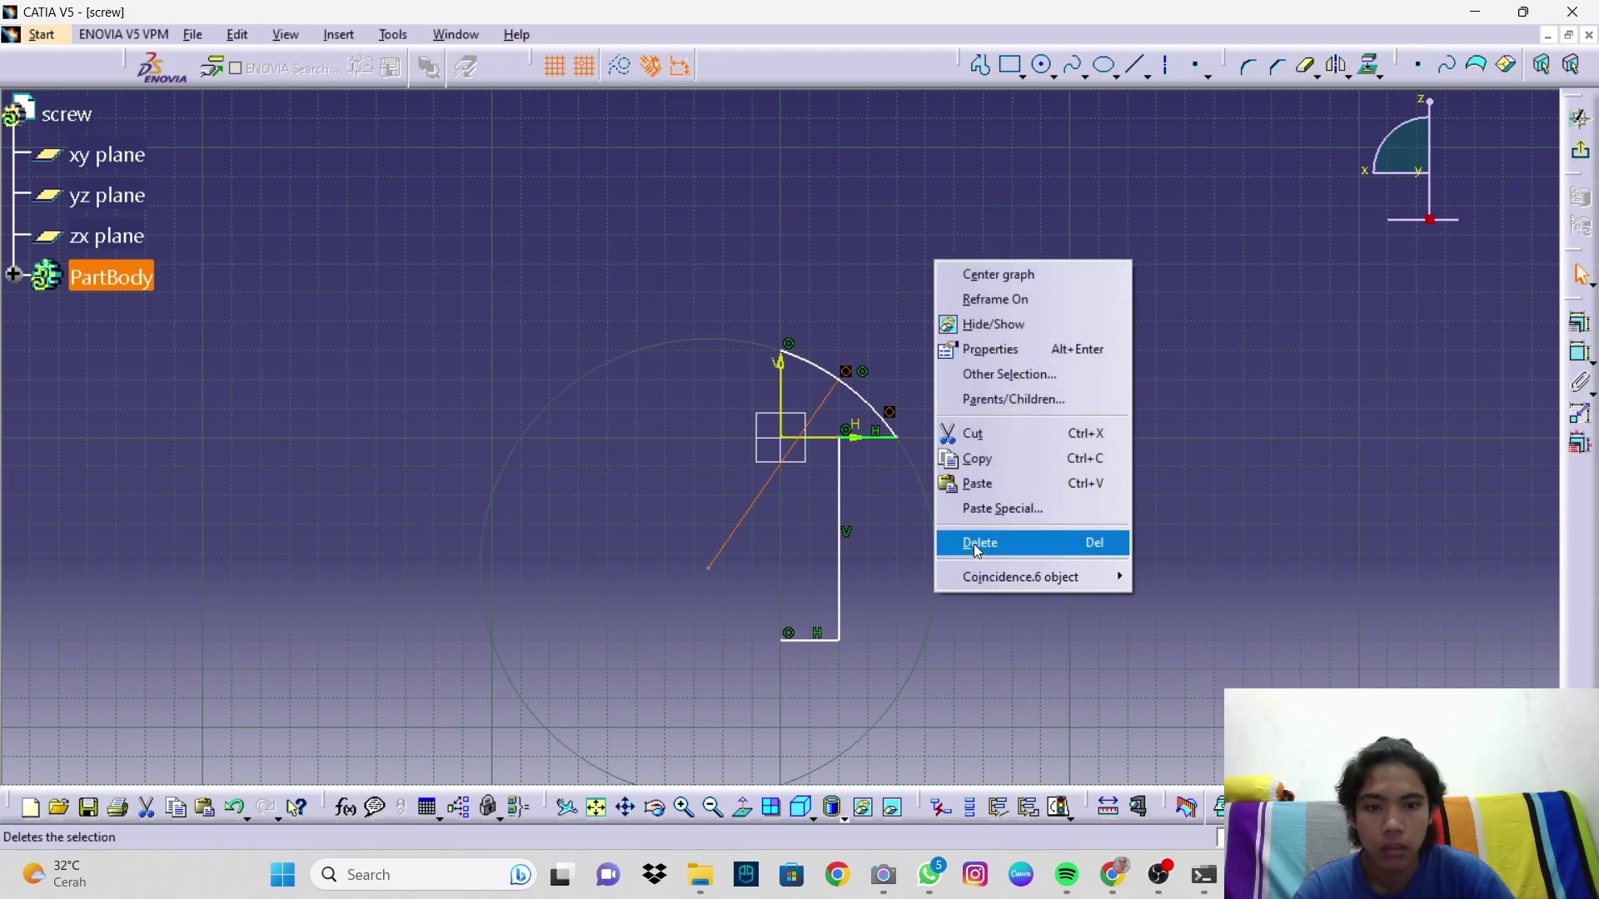
left_click(985, 551)
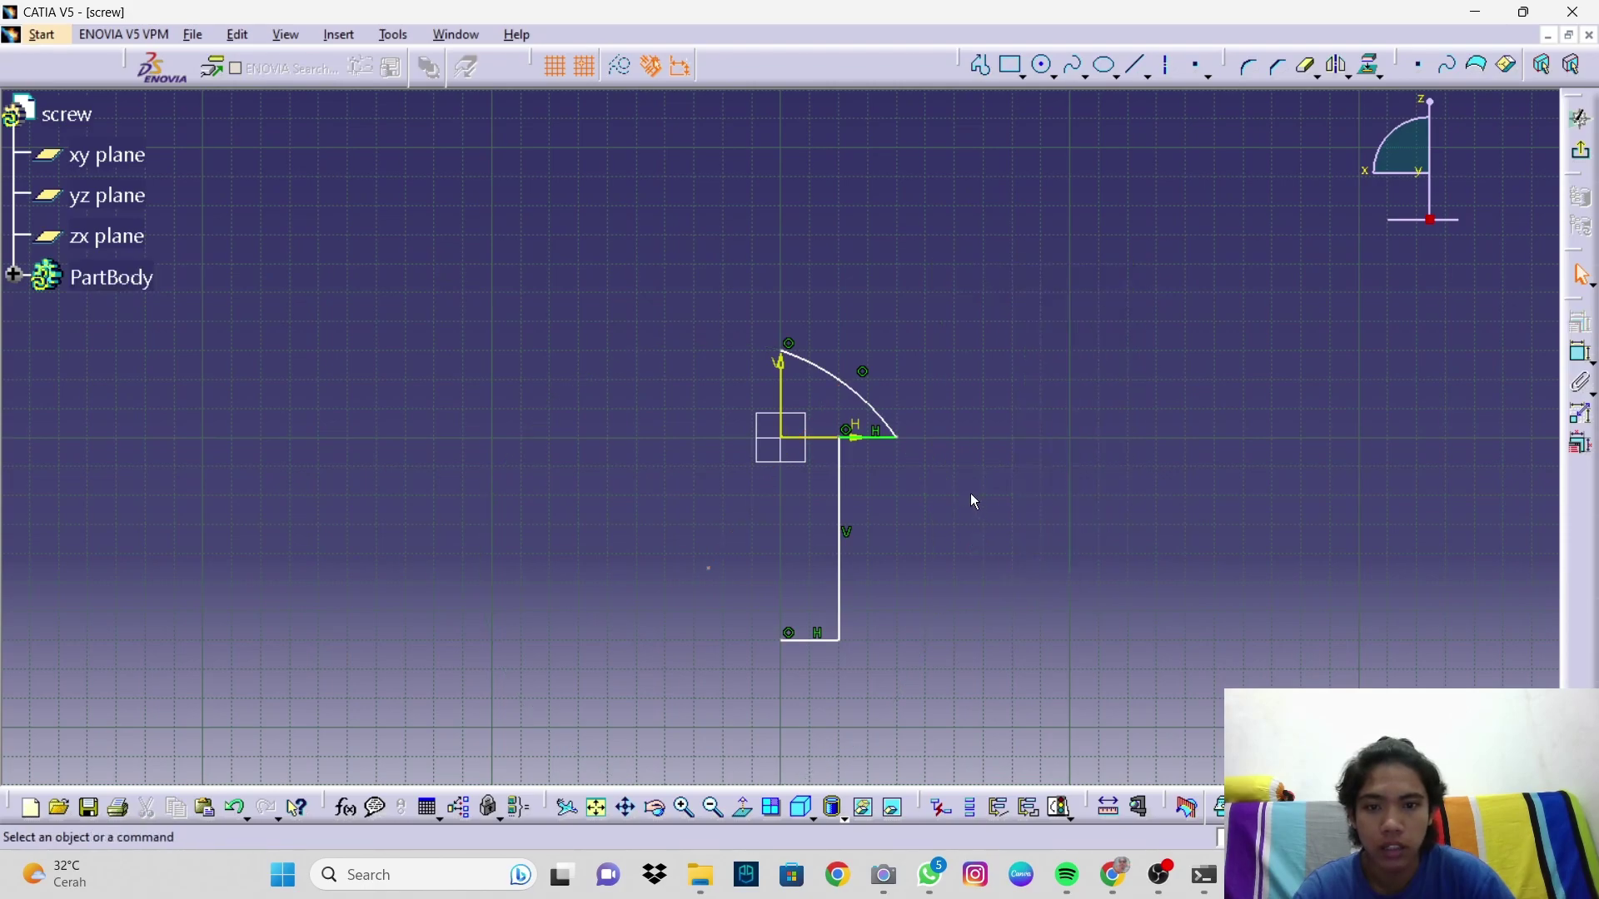
left_click(981, 65)
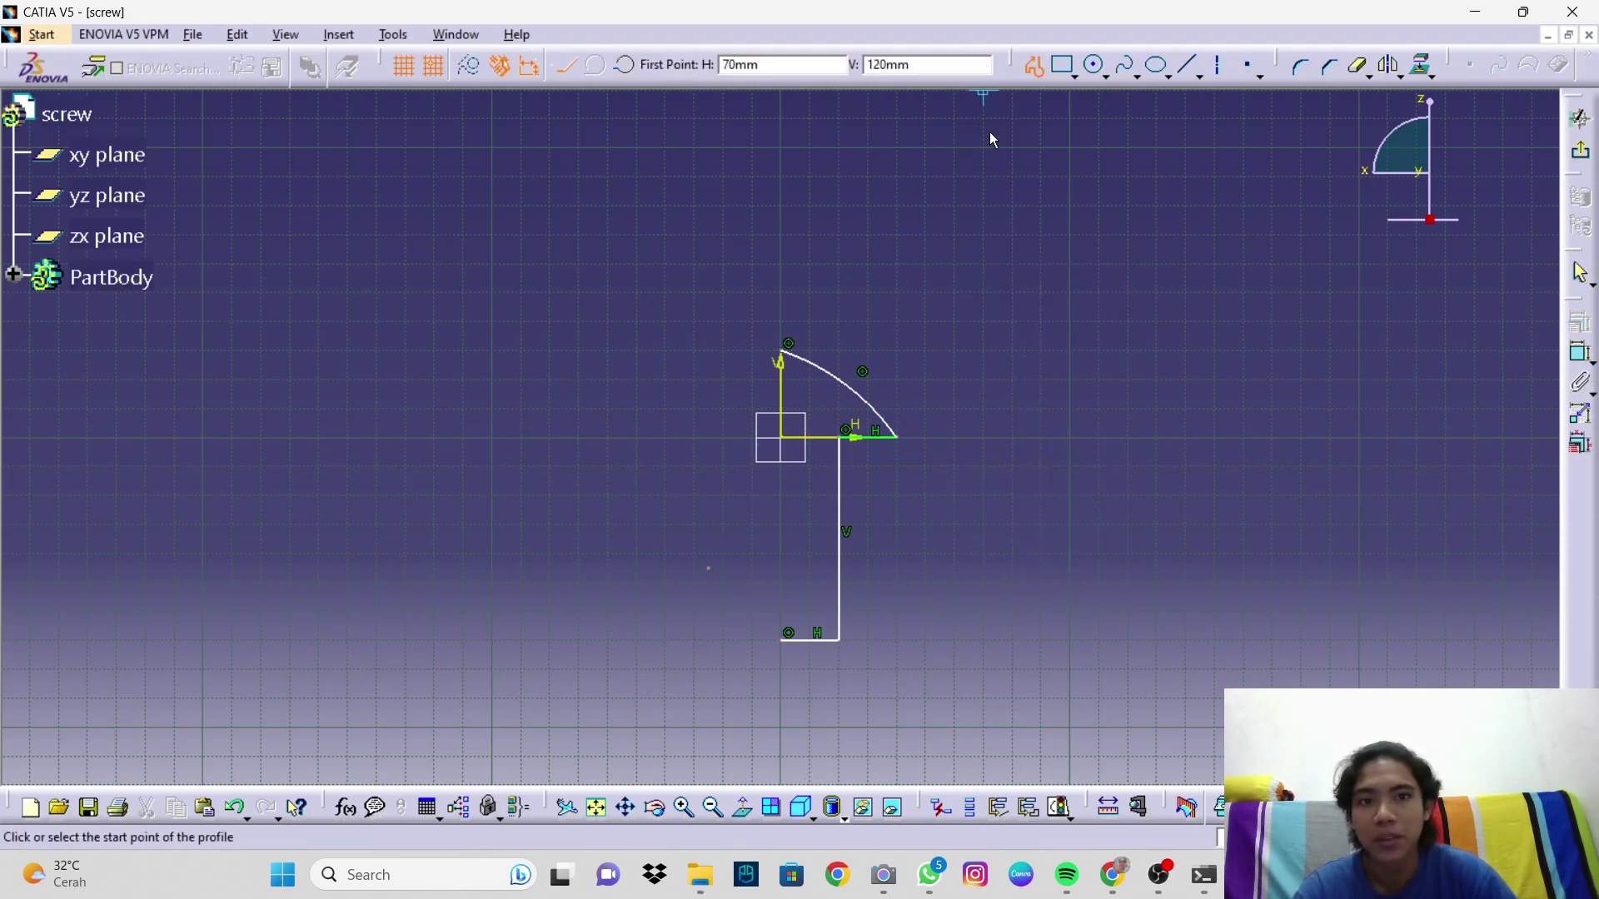
left_click(787, 641)
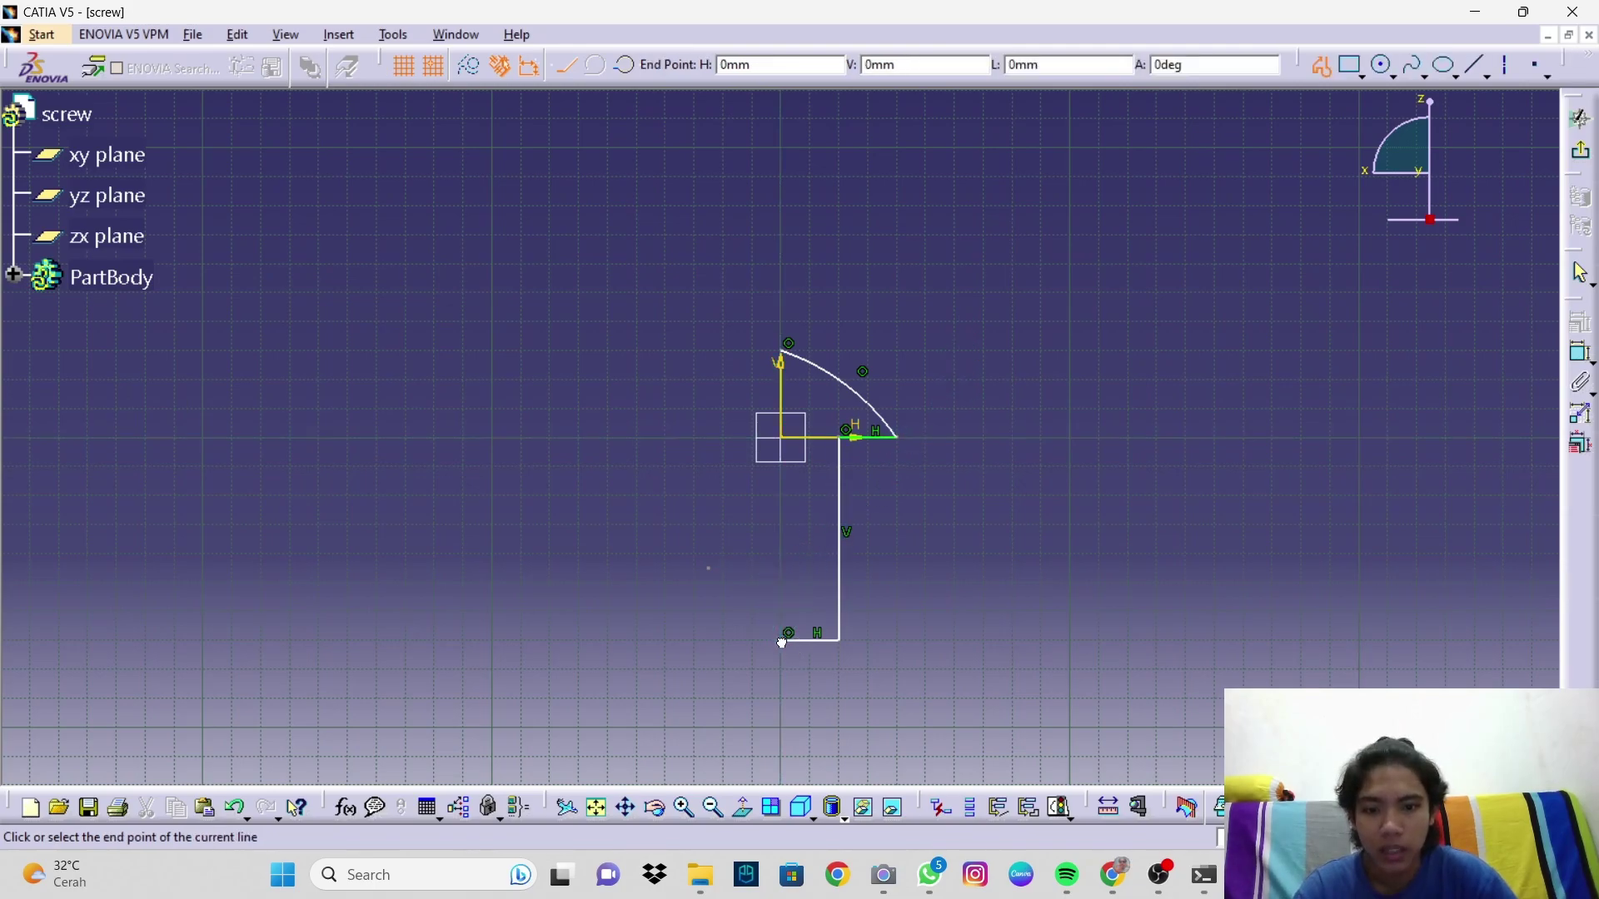
left_click(781, 351)
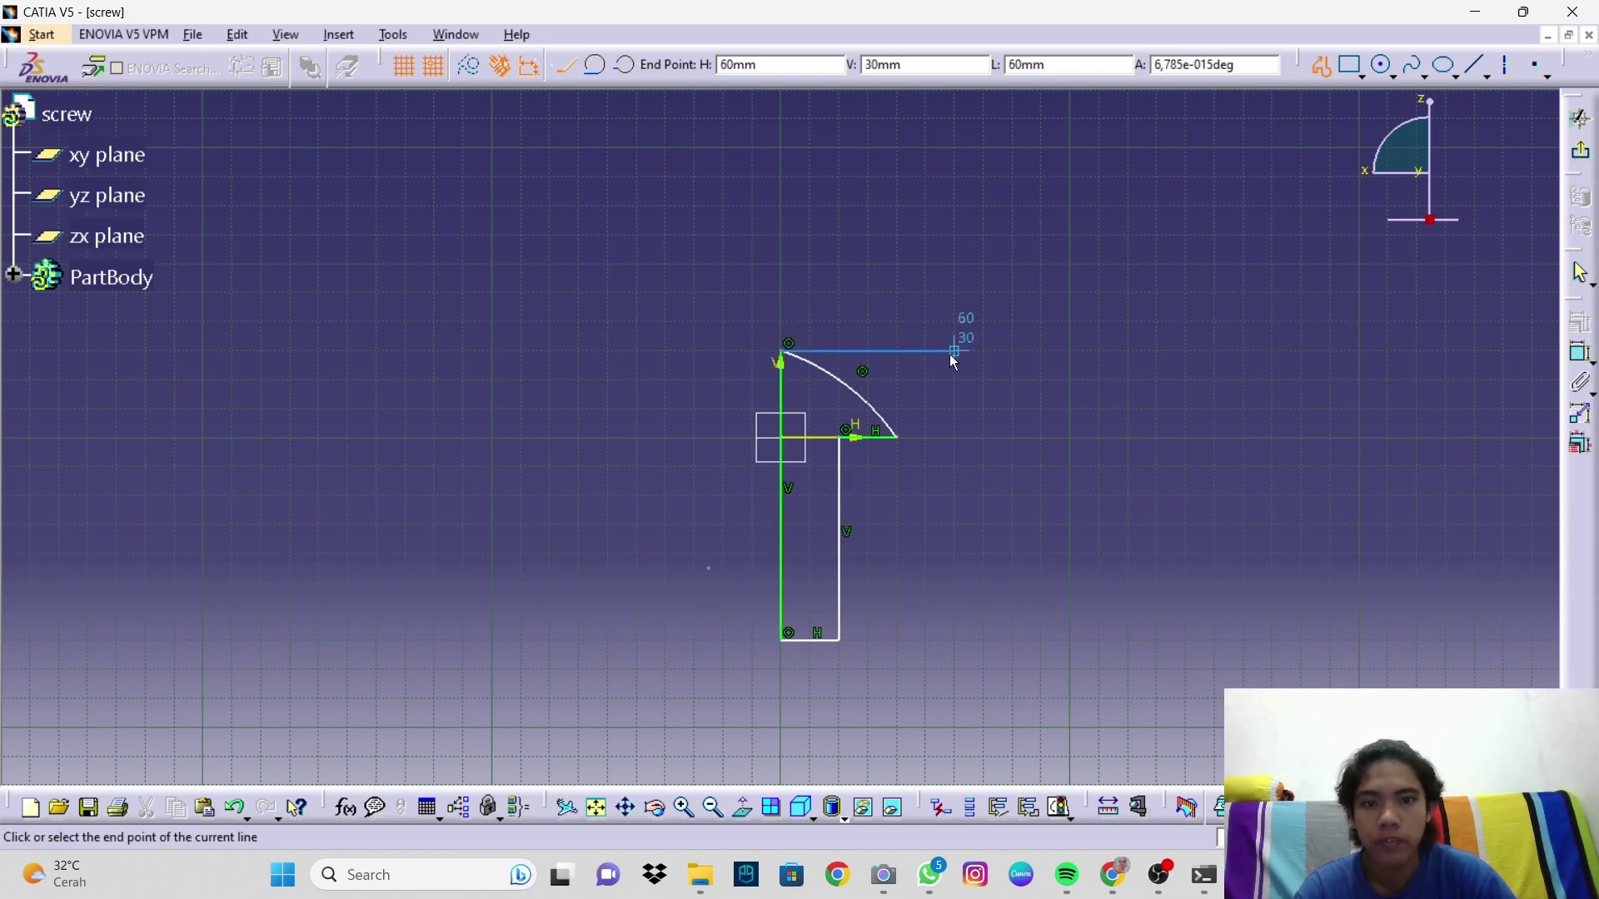
key("Escape")
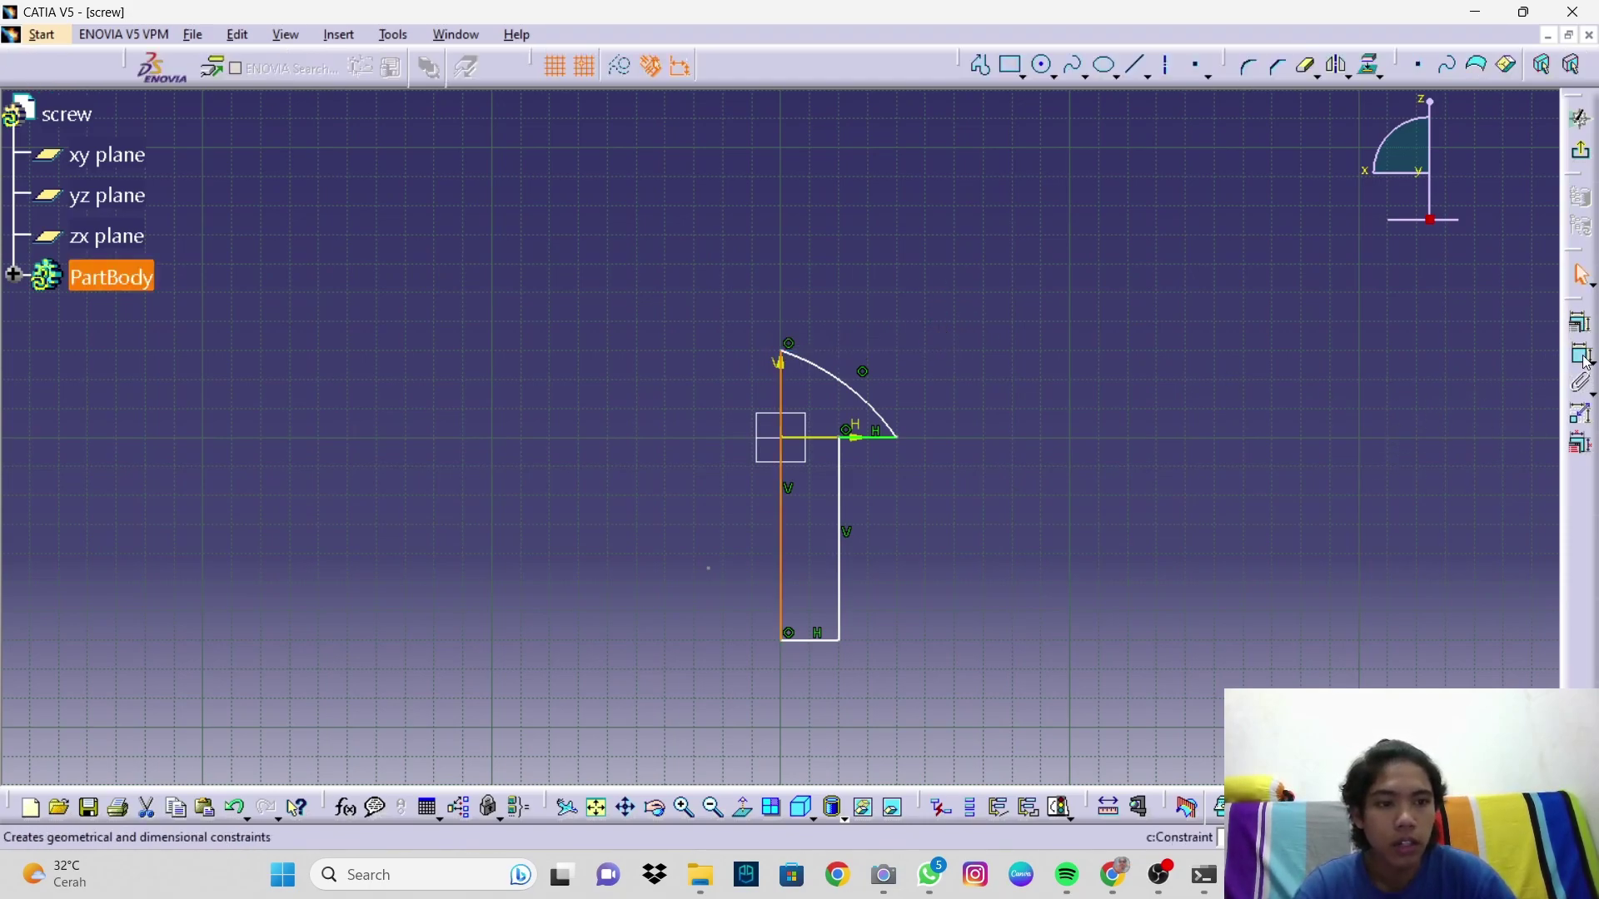
Step: Dimension the screw profile to width 10 and height 38
left_click(1580, 360)
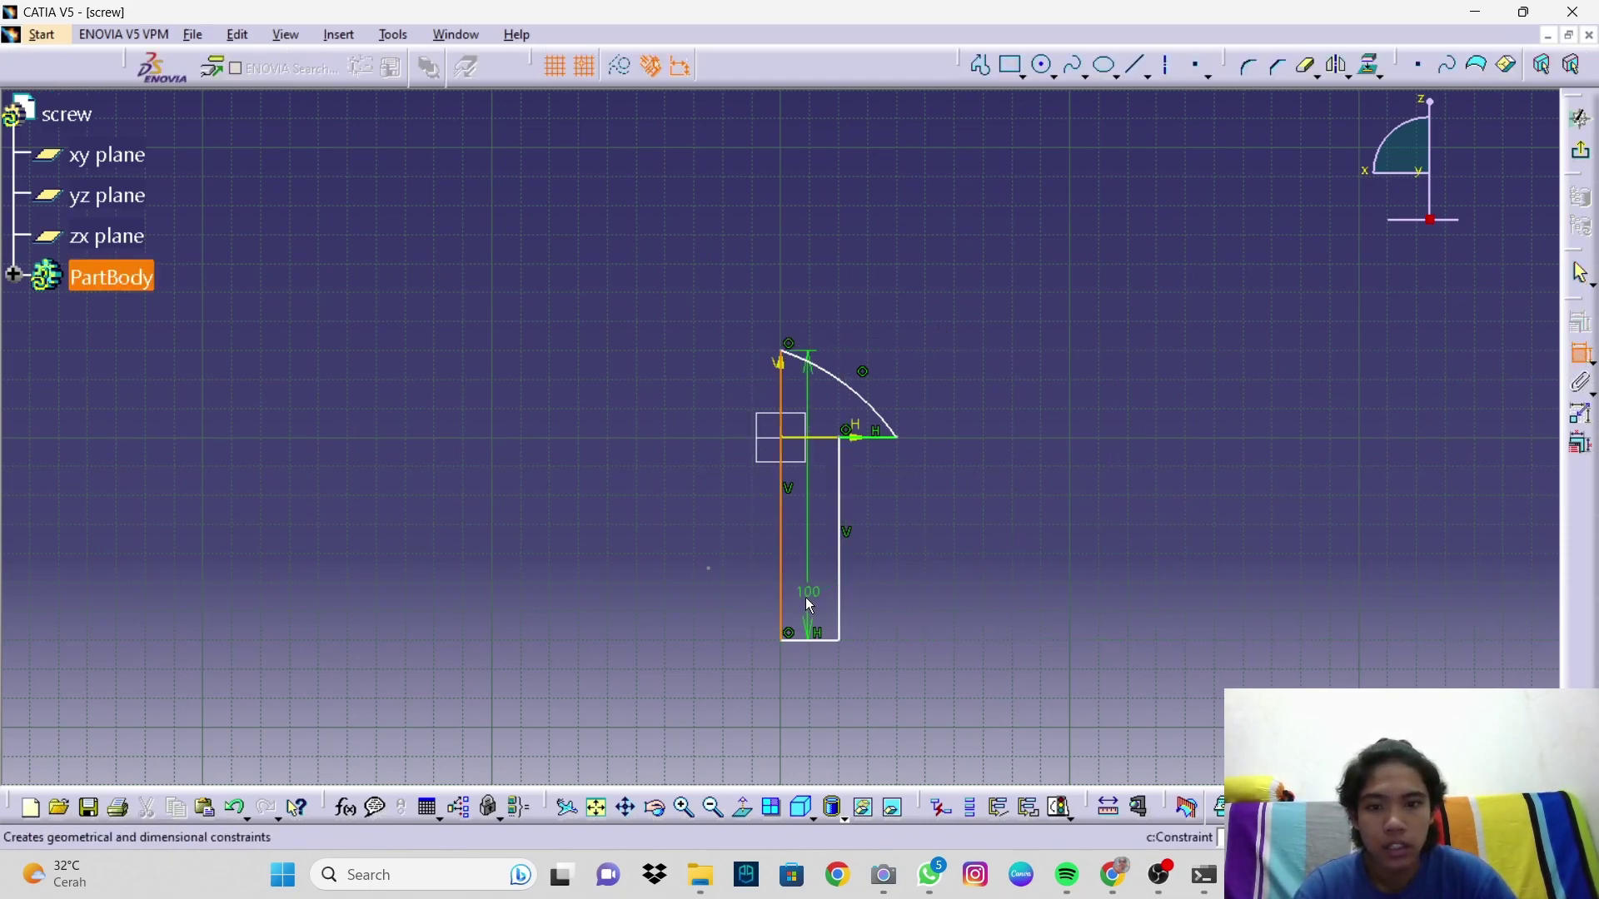
left_click(841, 609)
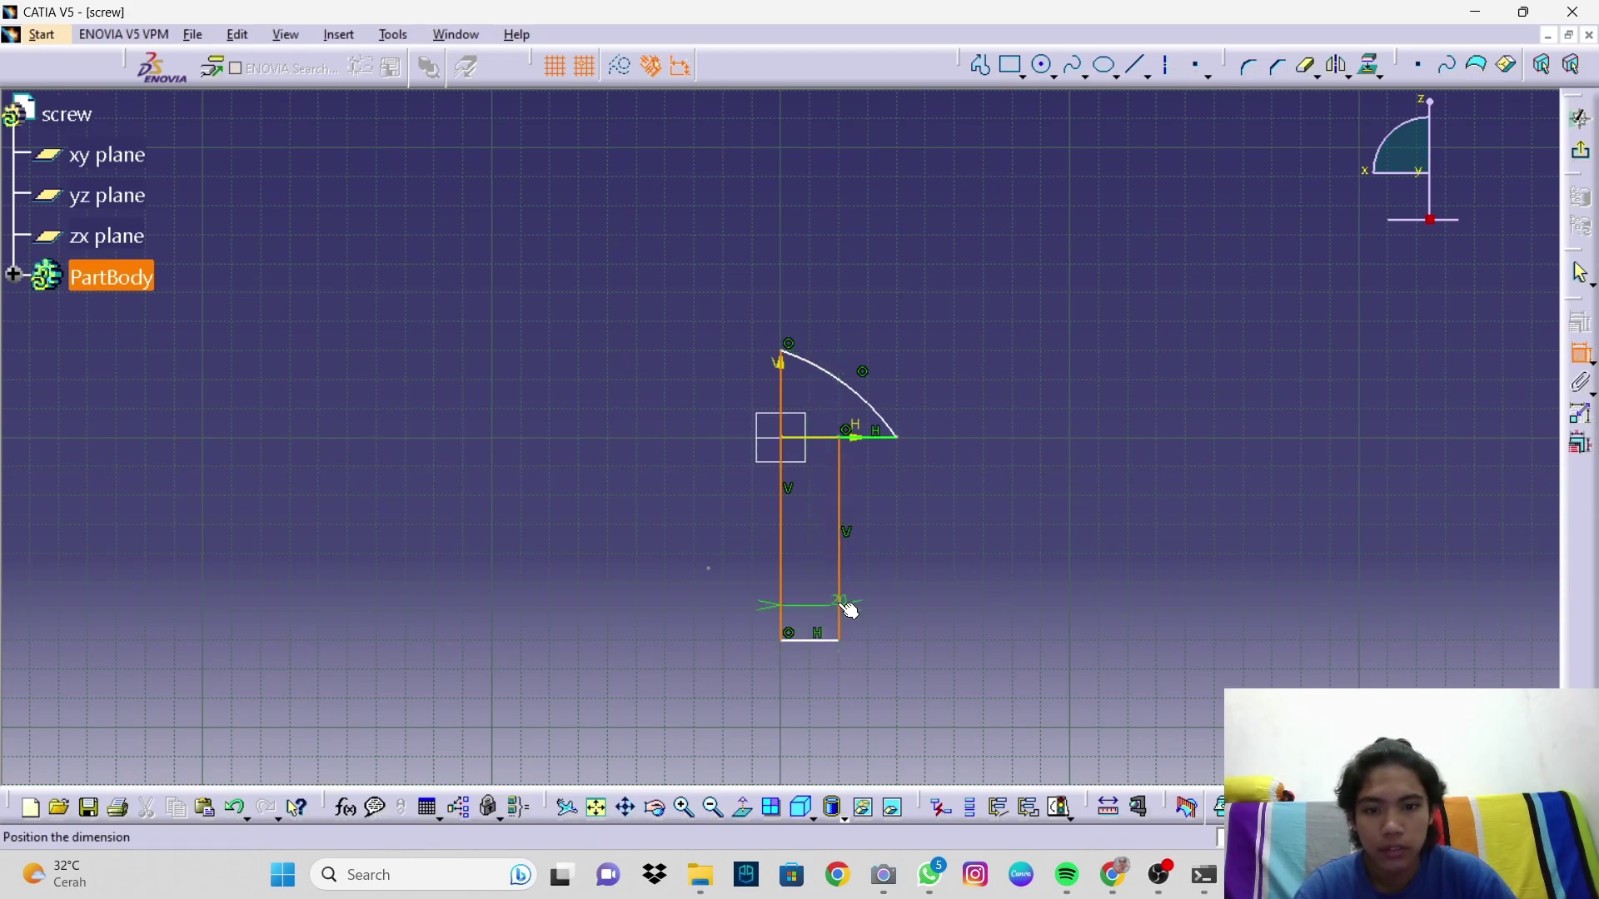
left_click(821, 720)
double_click(823, 721)
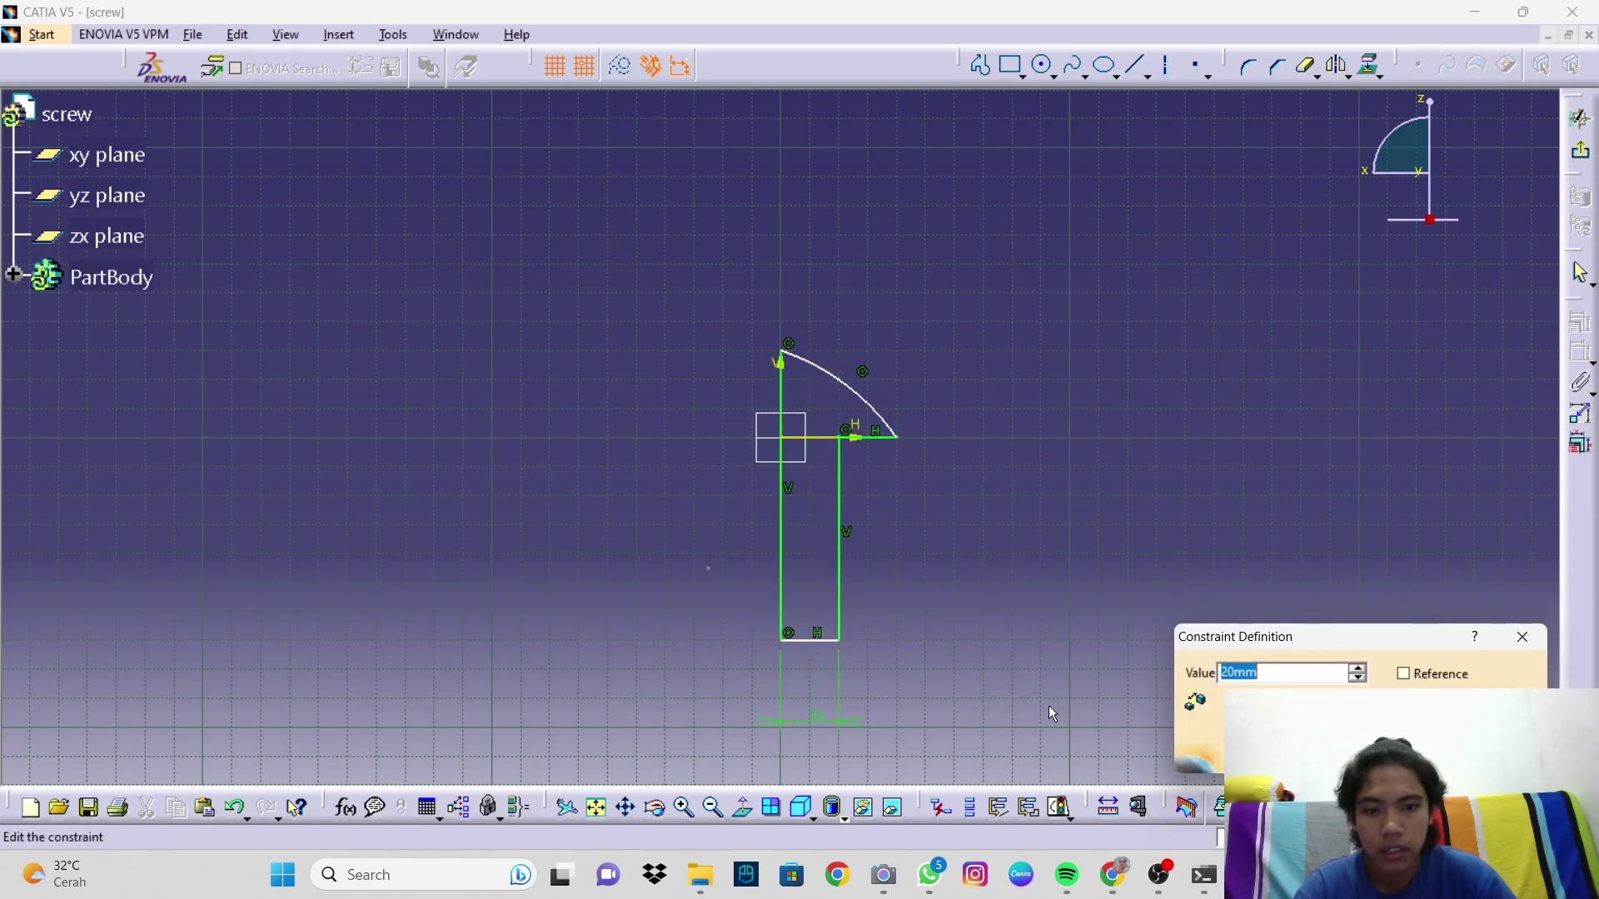
type("10")
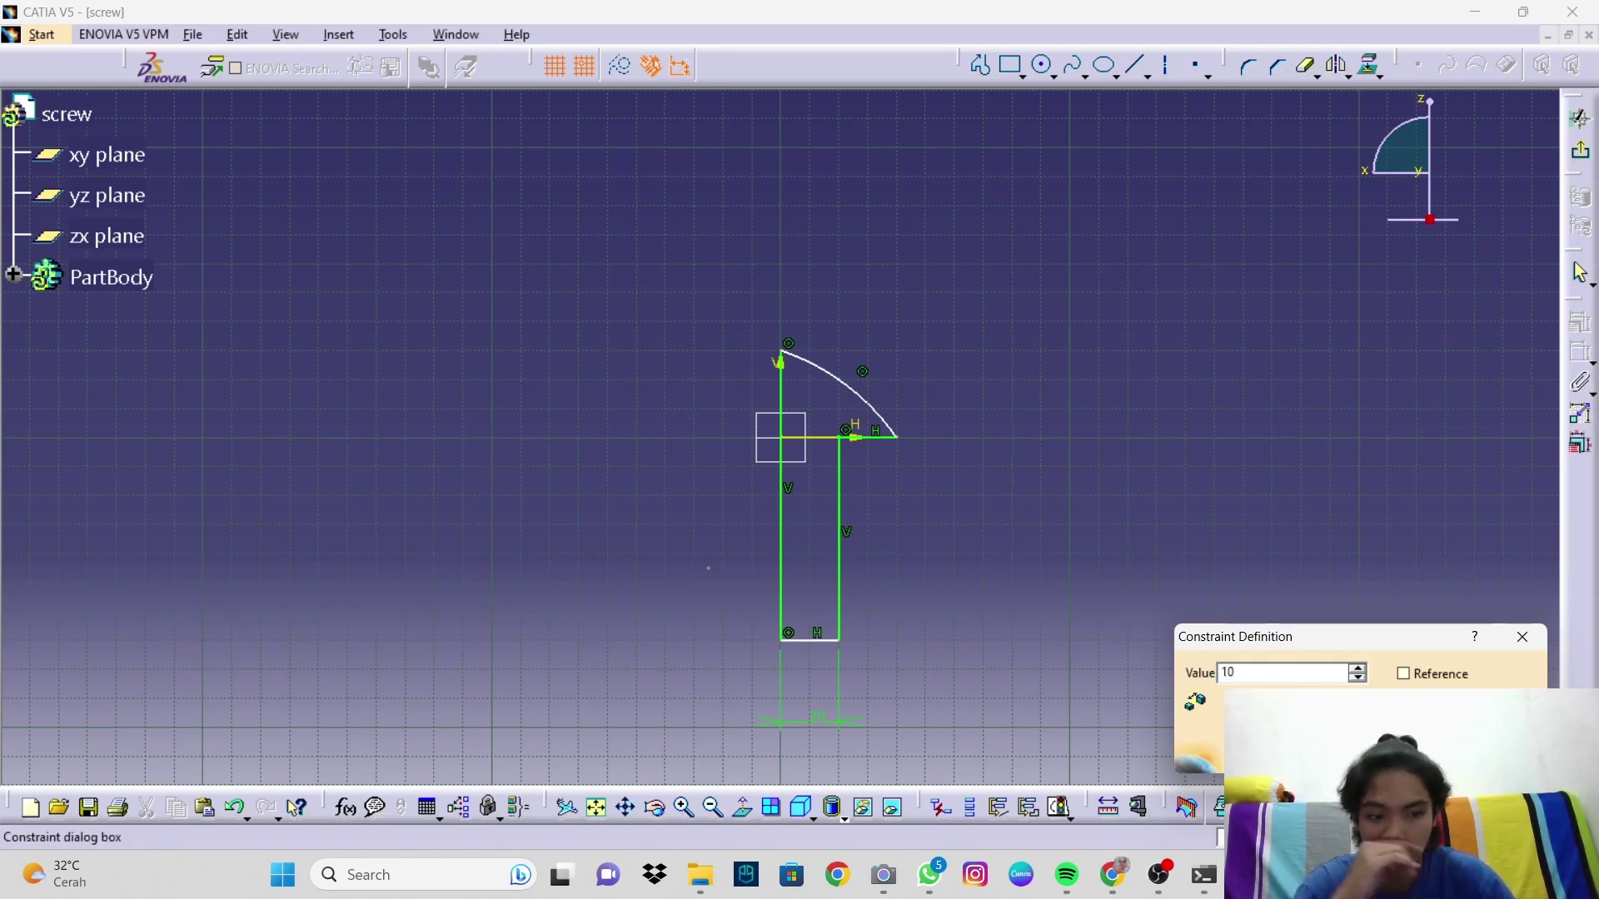
key("Return")
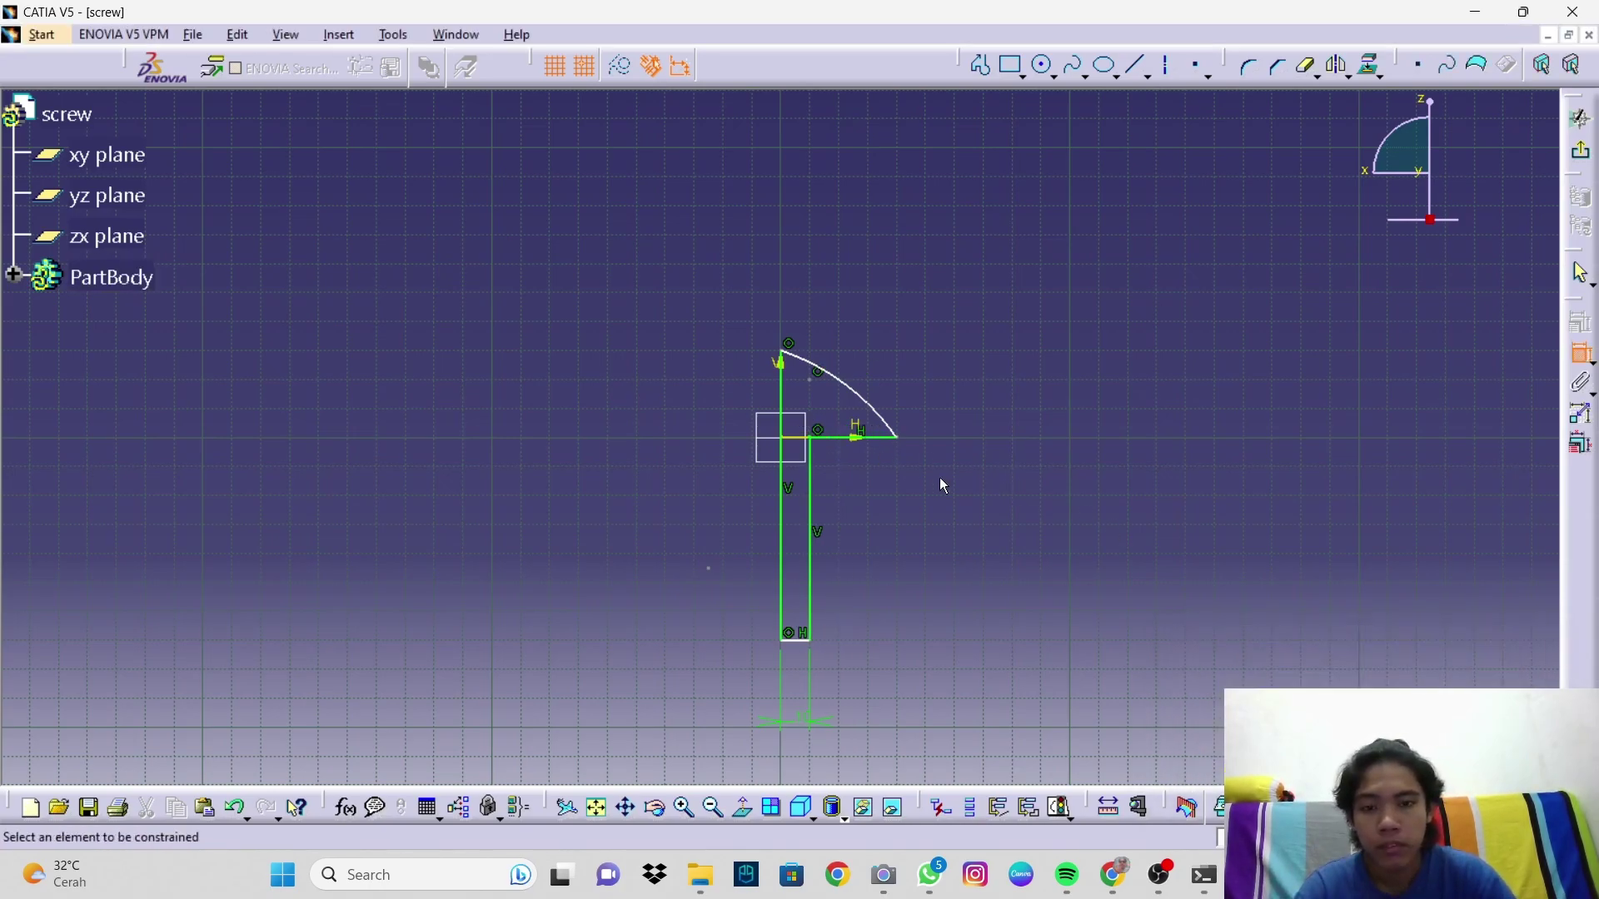
left_click(837, 437)
left_click(801, 639)
left_click(926, 607)
double_click(926, 599)
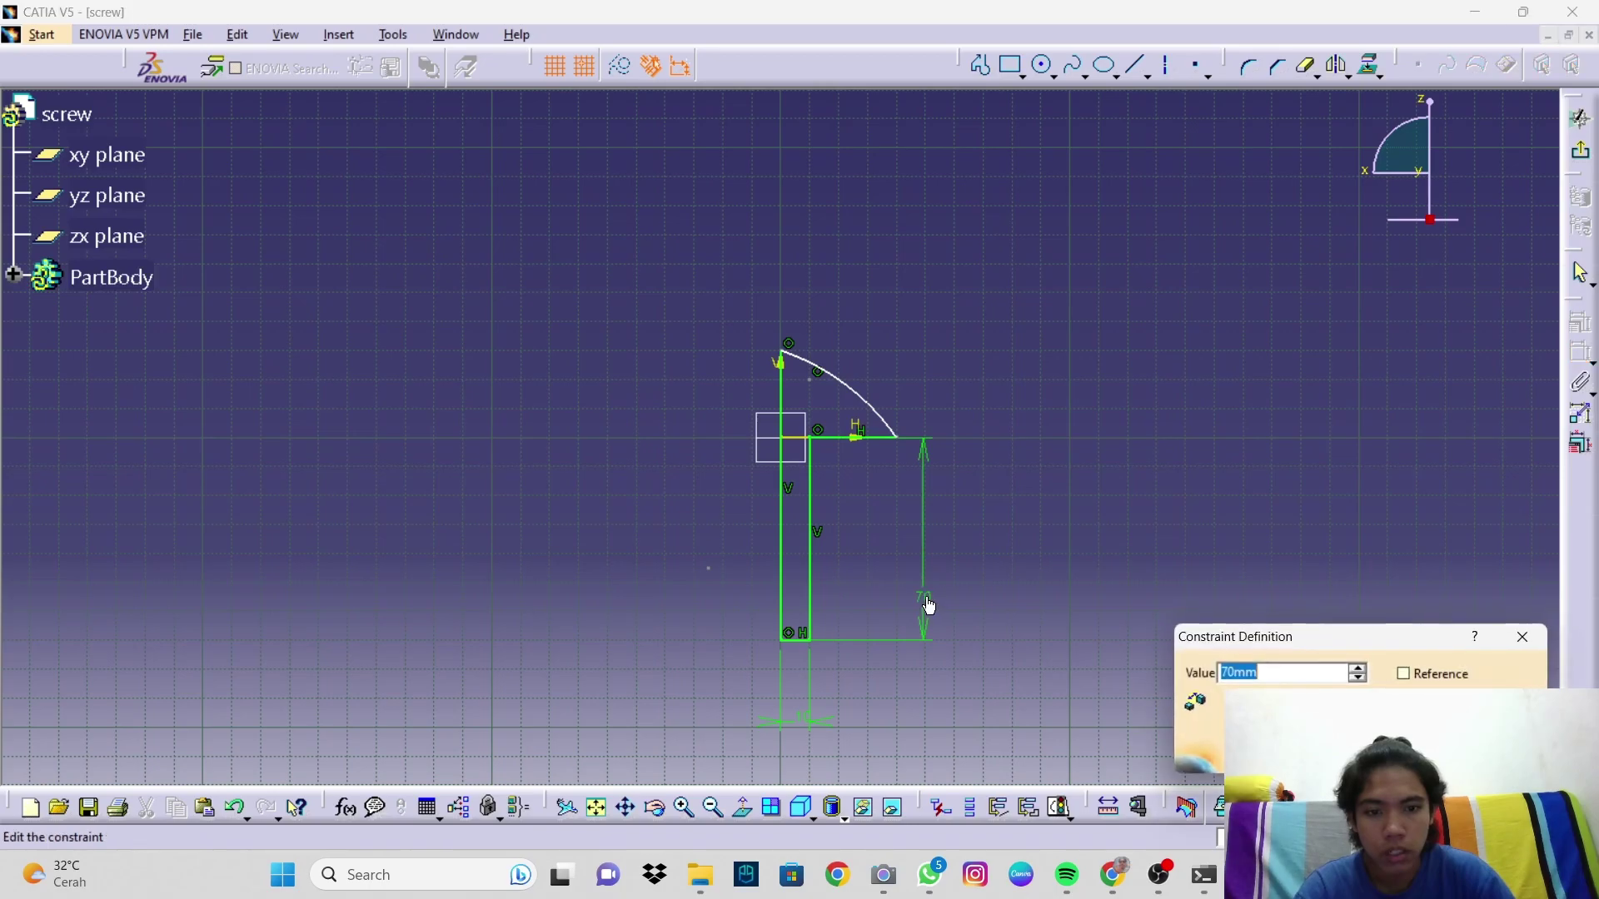
type("38")
key("Return")
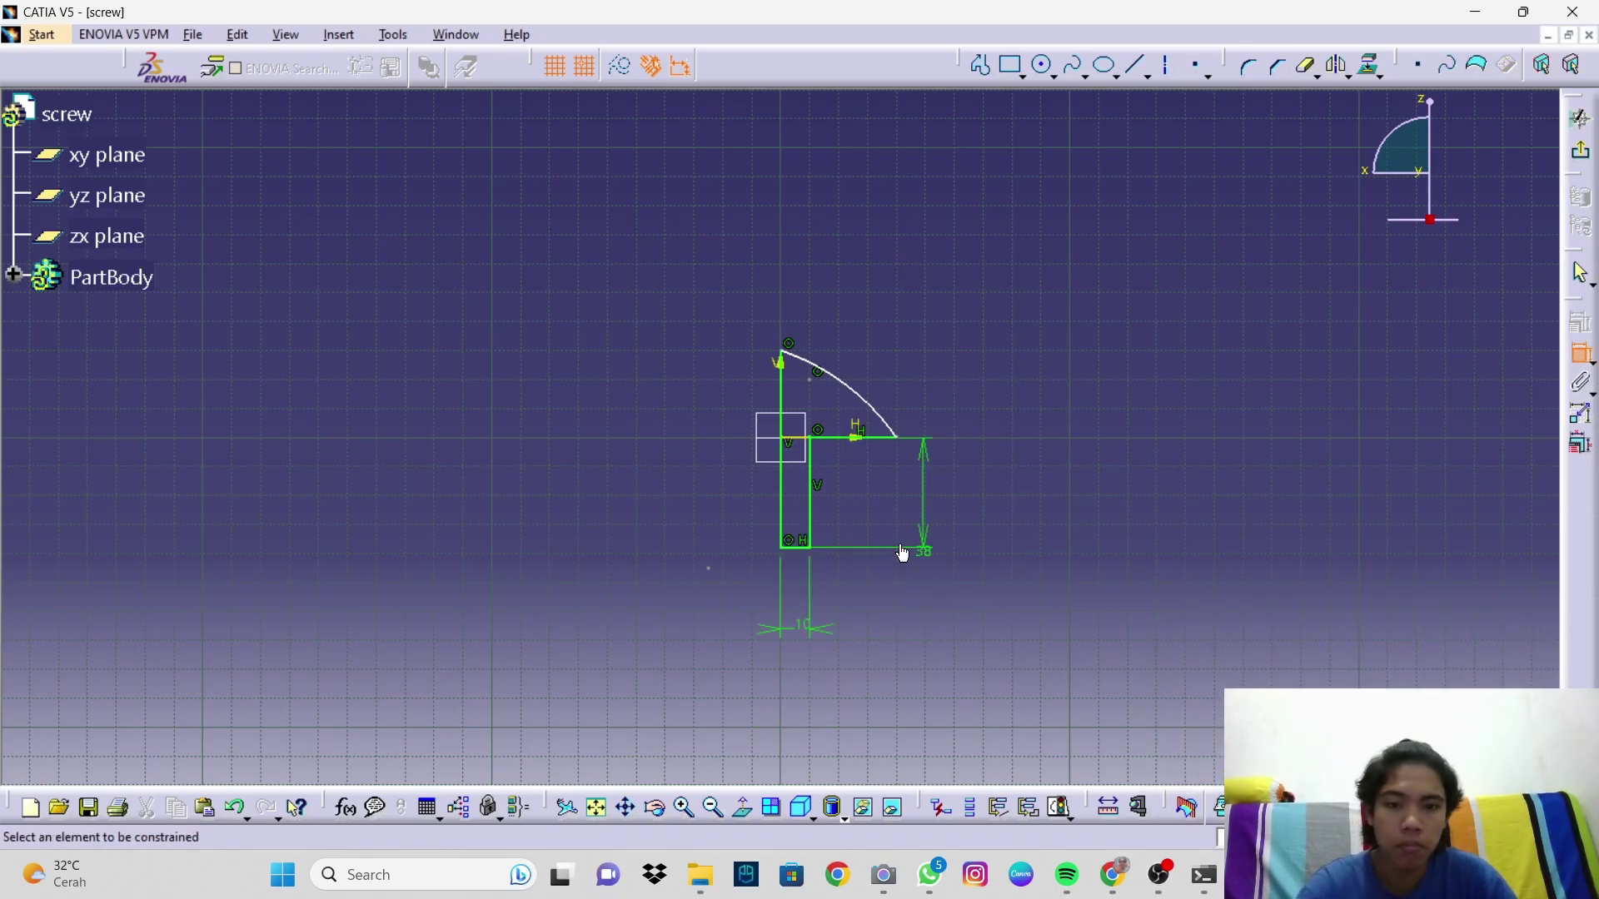
Step: Set the arc radius to 15 and make its centre coincident with the sketch origin
left_click(863, 389)
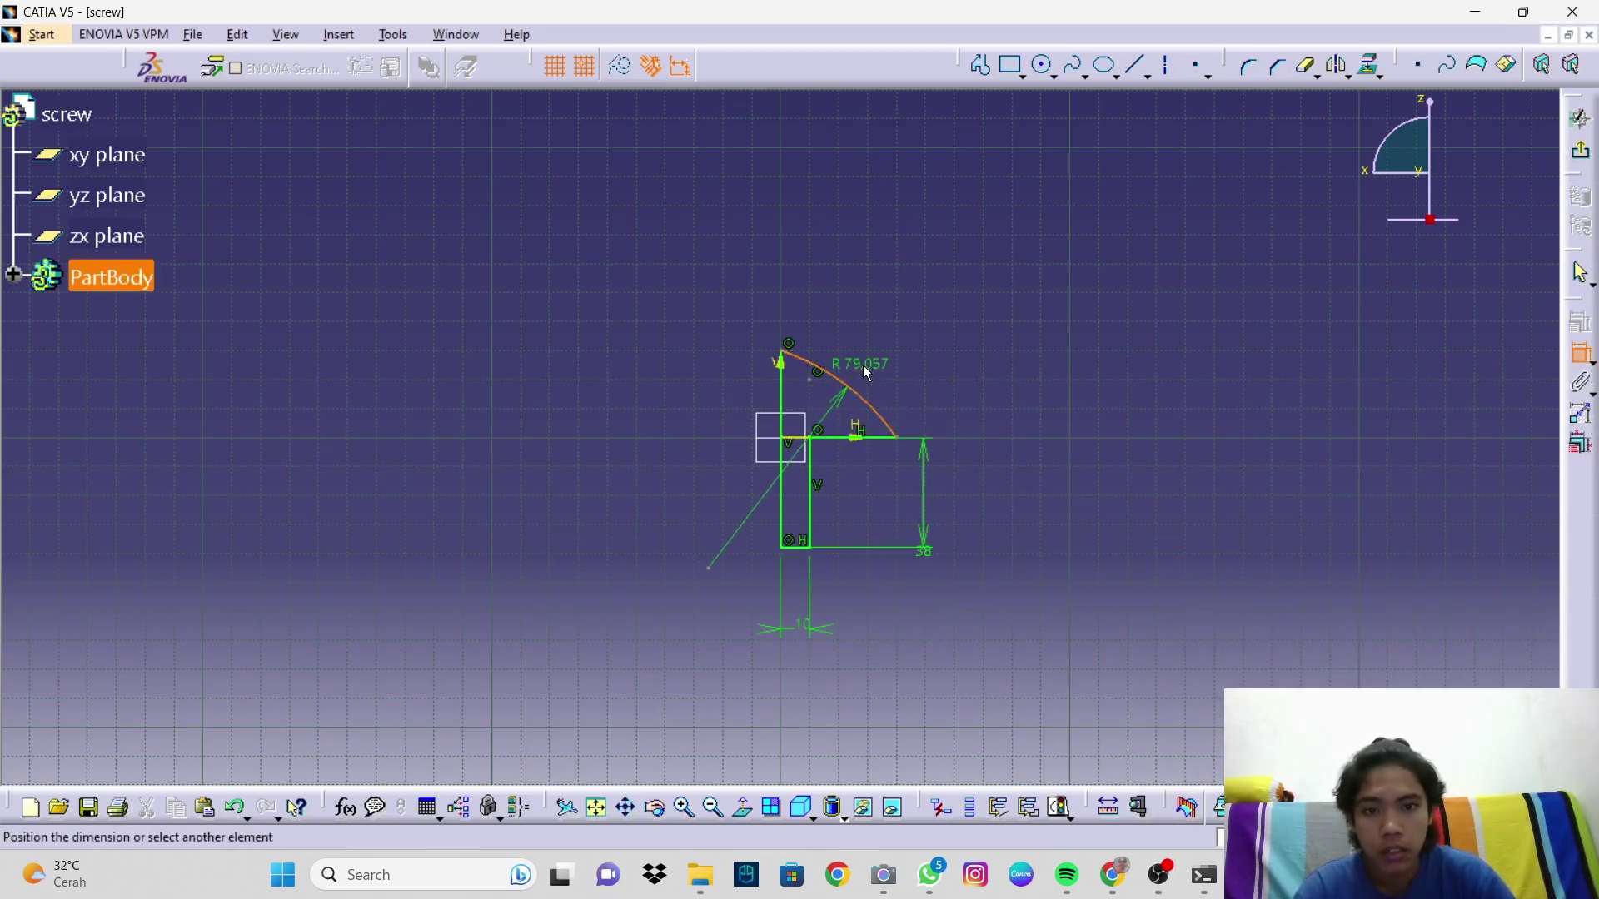
left_click(892, 330)
double_click(886, 321)
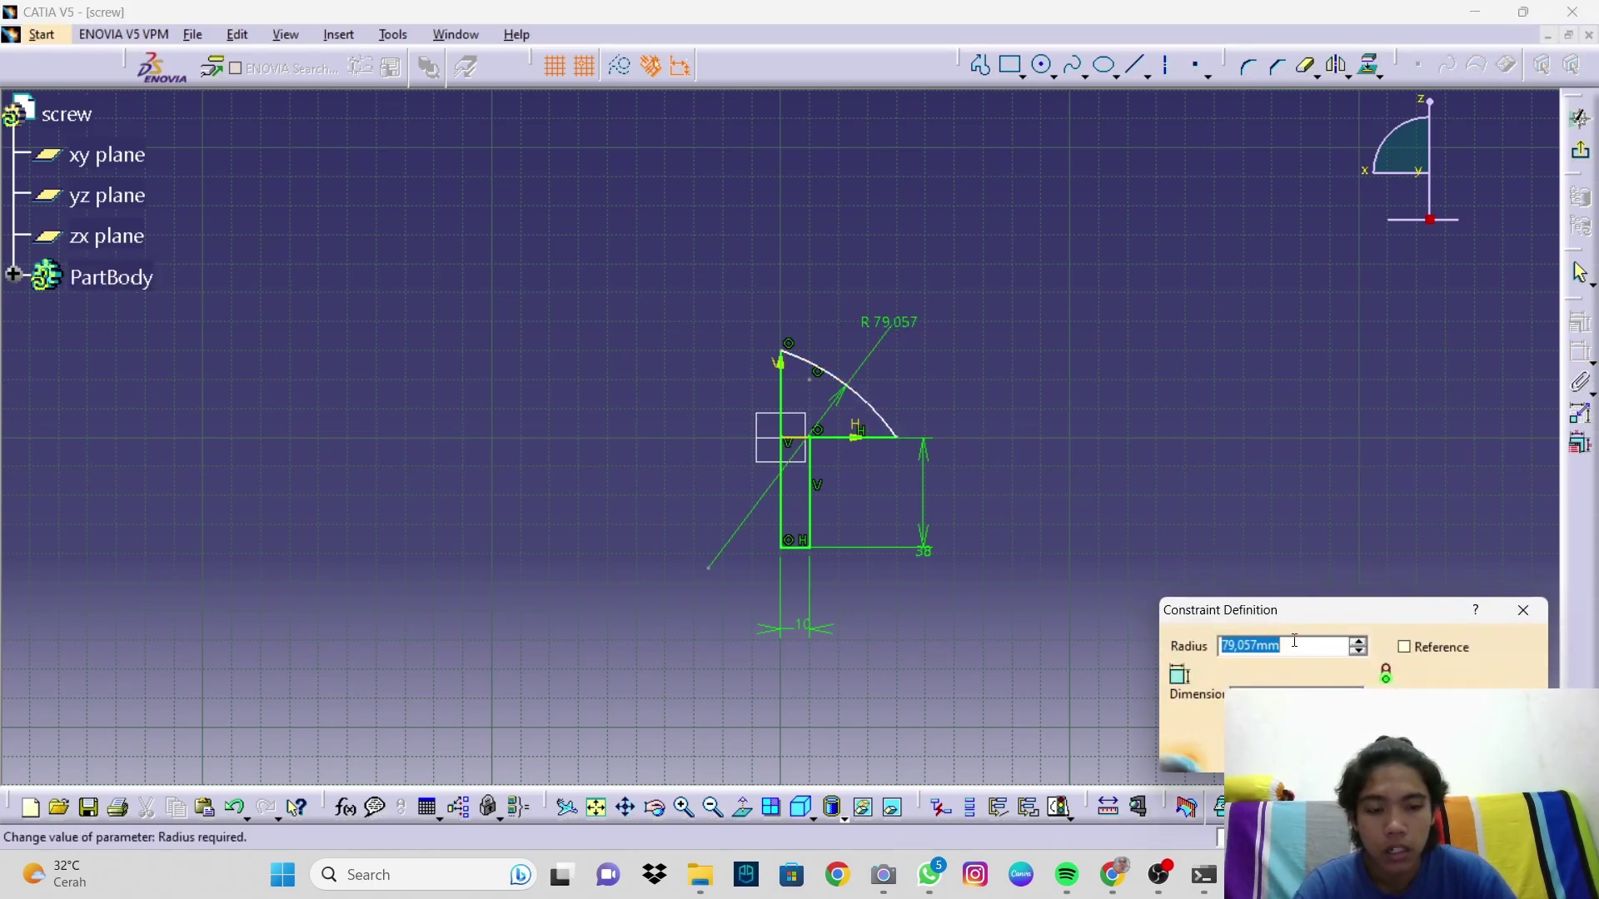
type("1")
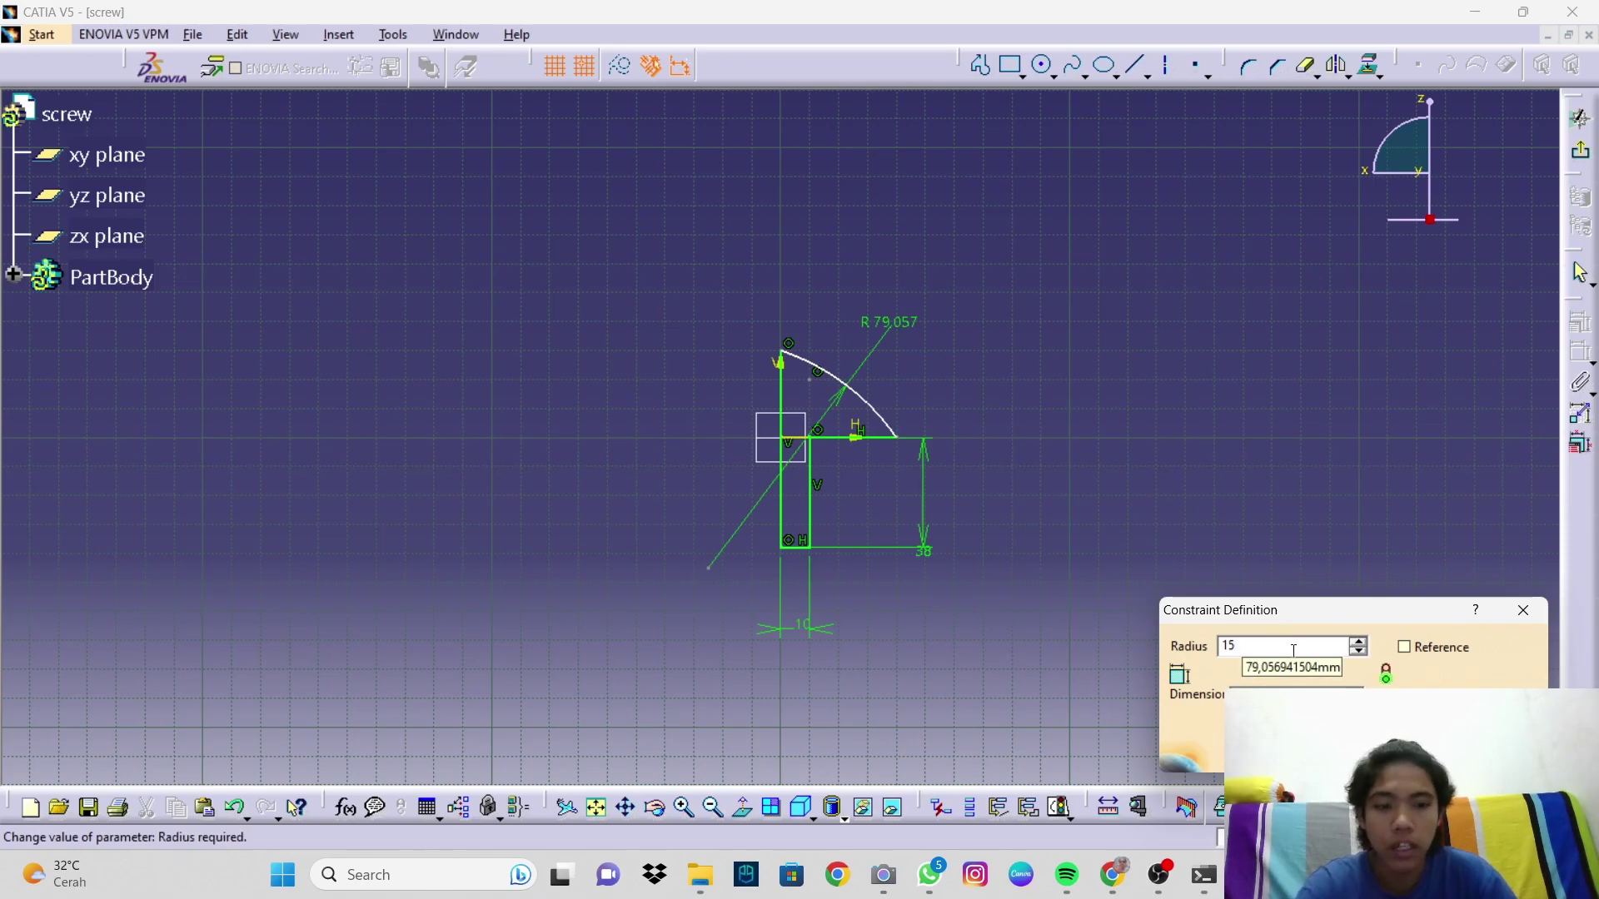
type("5")
key("Return")
middle_click_drag(856, 579, 816, 445)
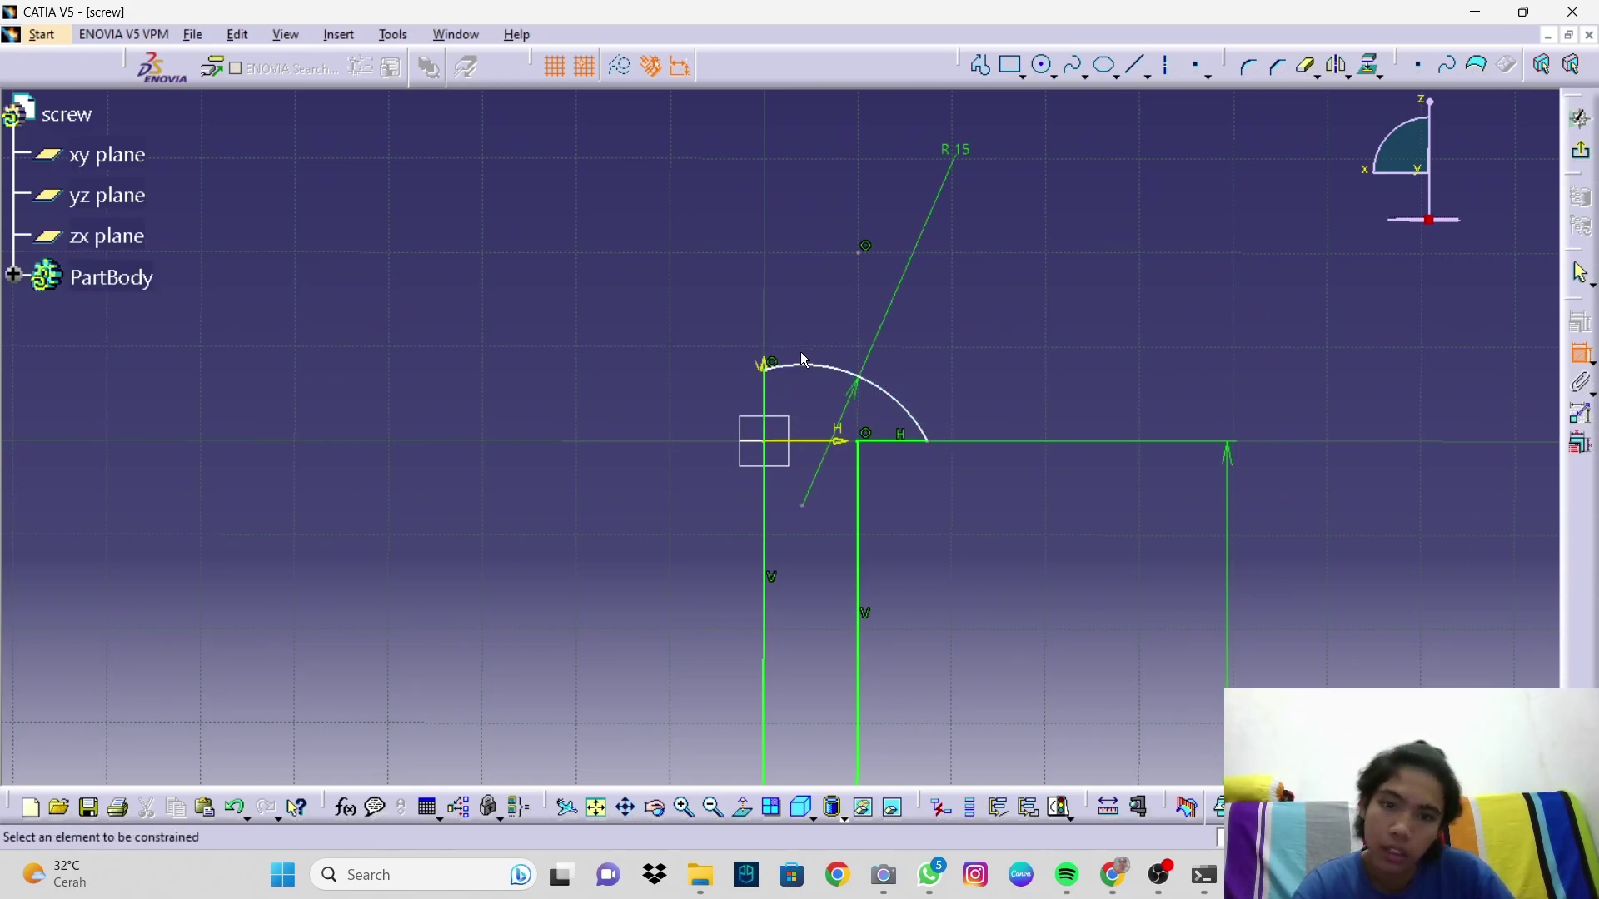
left_click(806, 508)
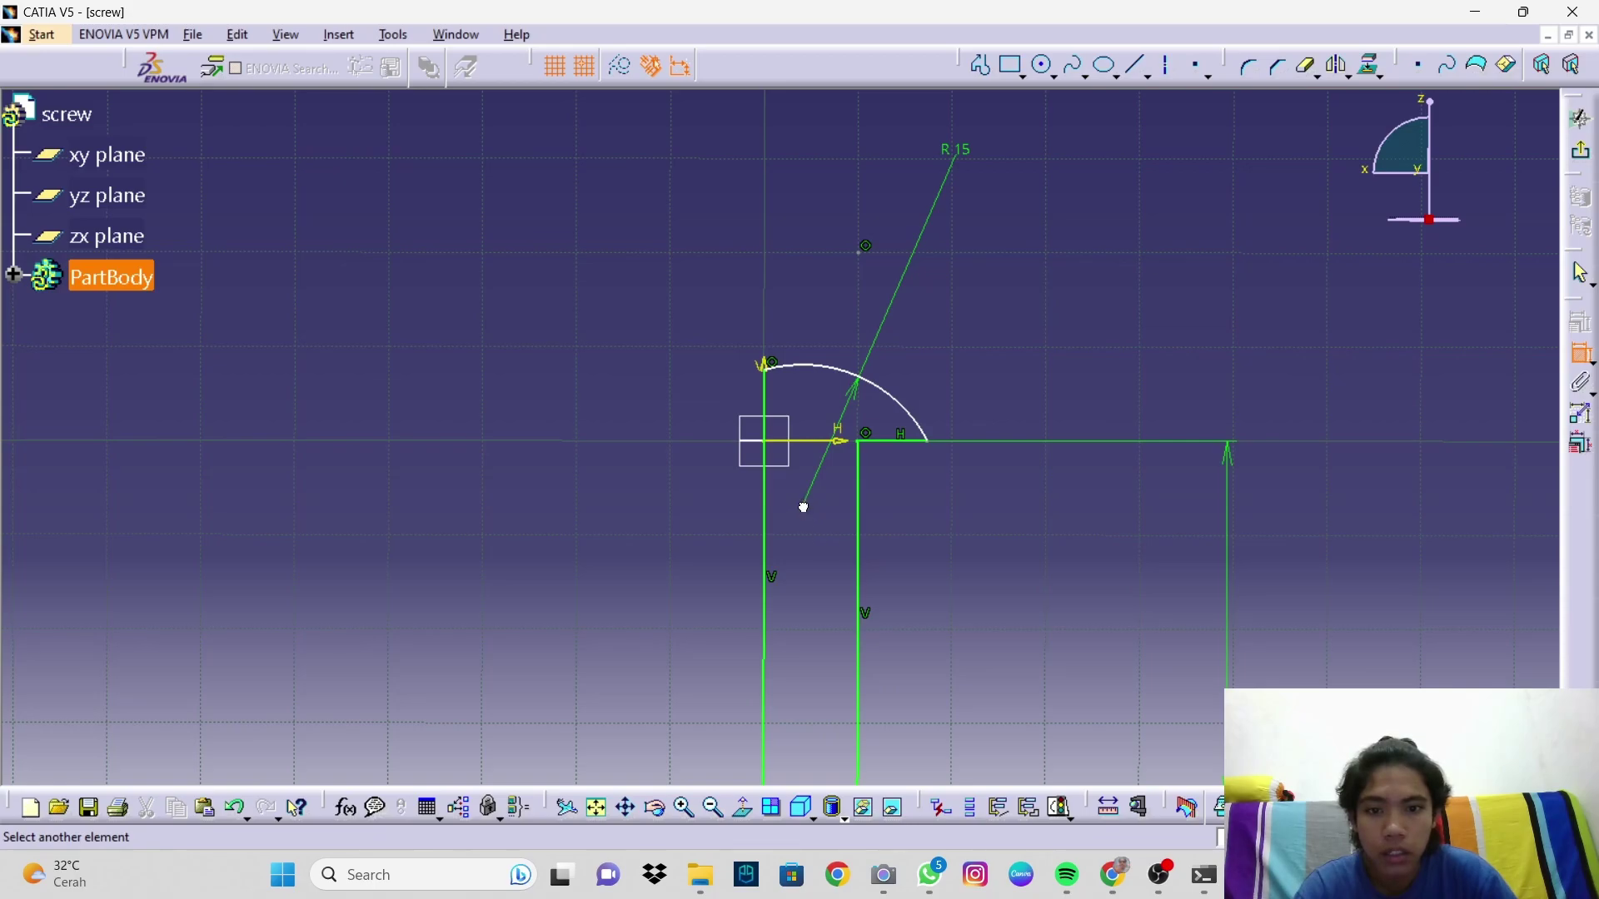
right_click(803, 506)
left_click(792, 509)
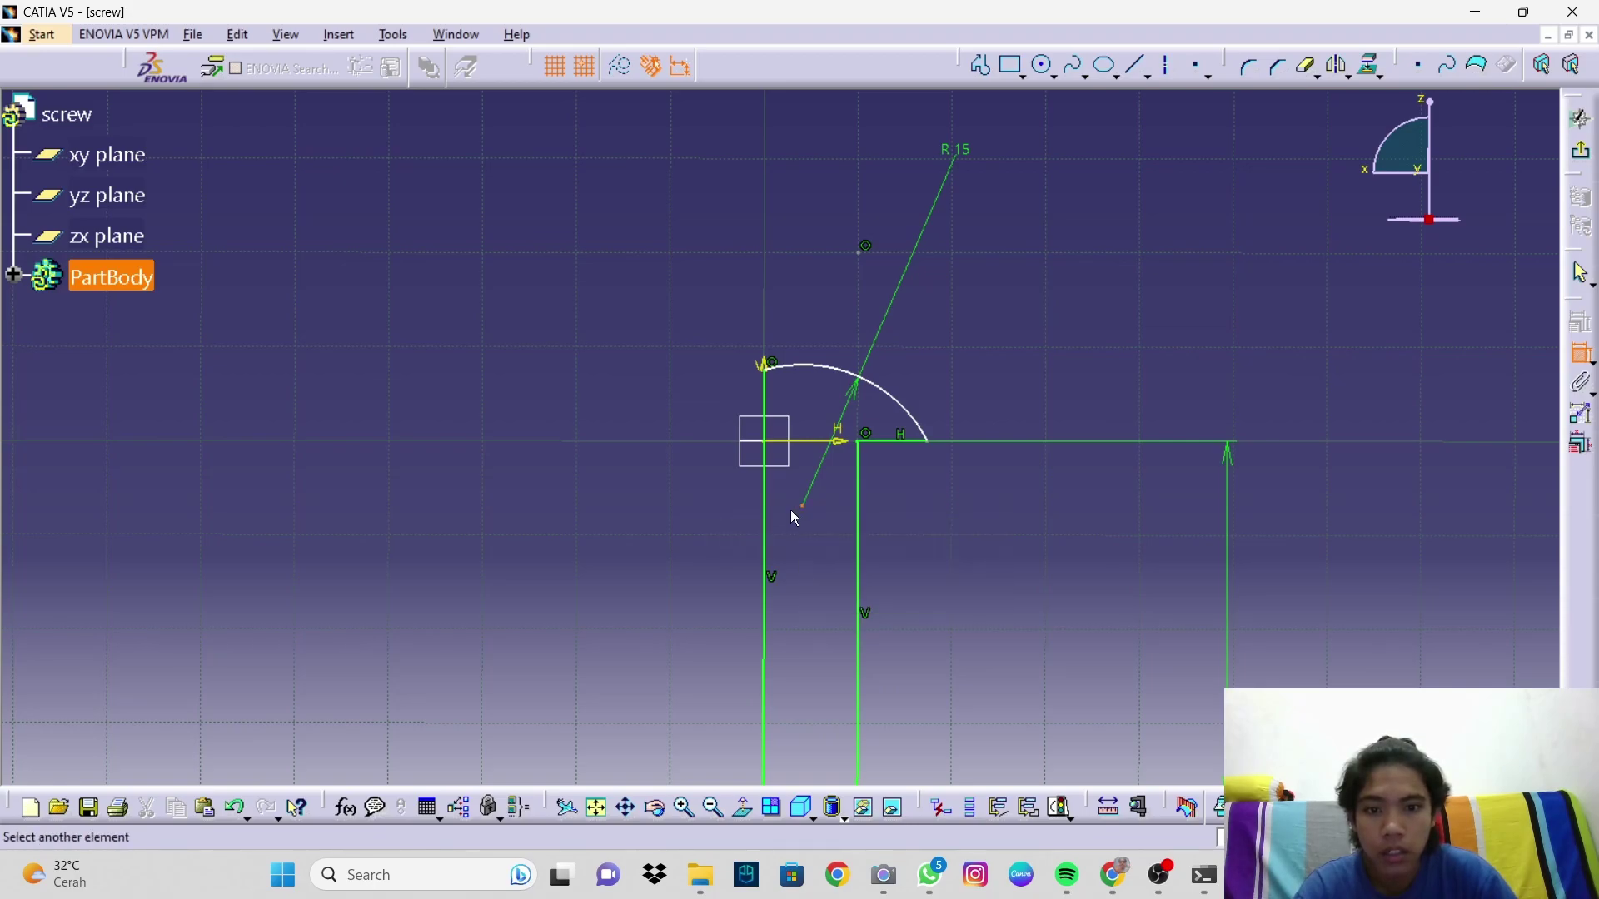
left_click(773, 450)
right_click(706, 498)
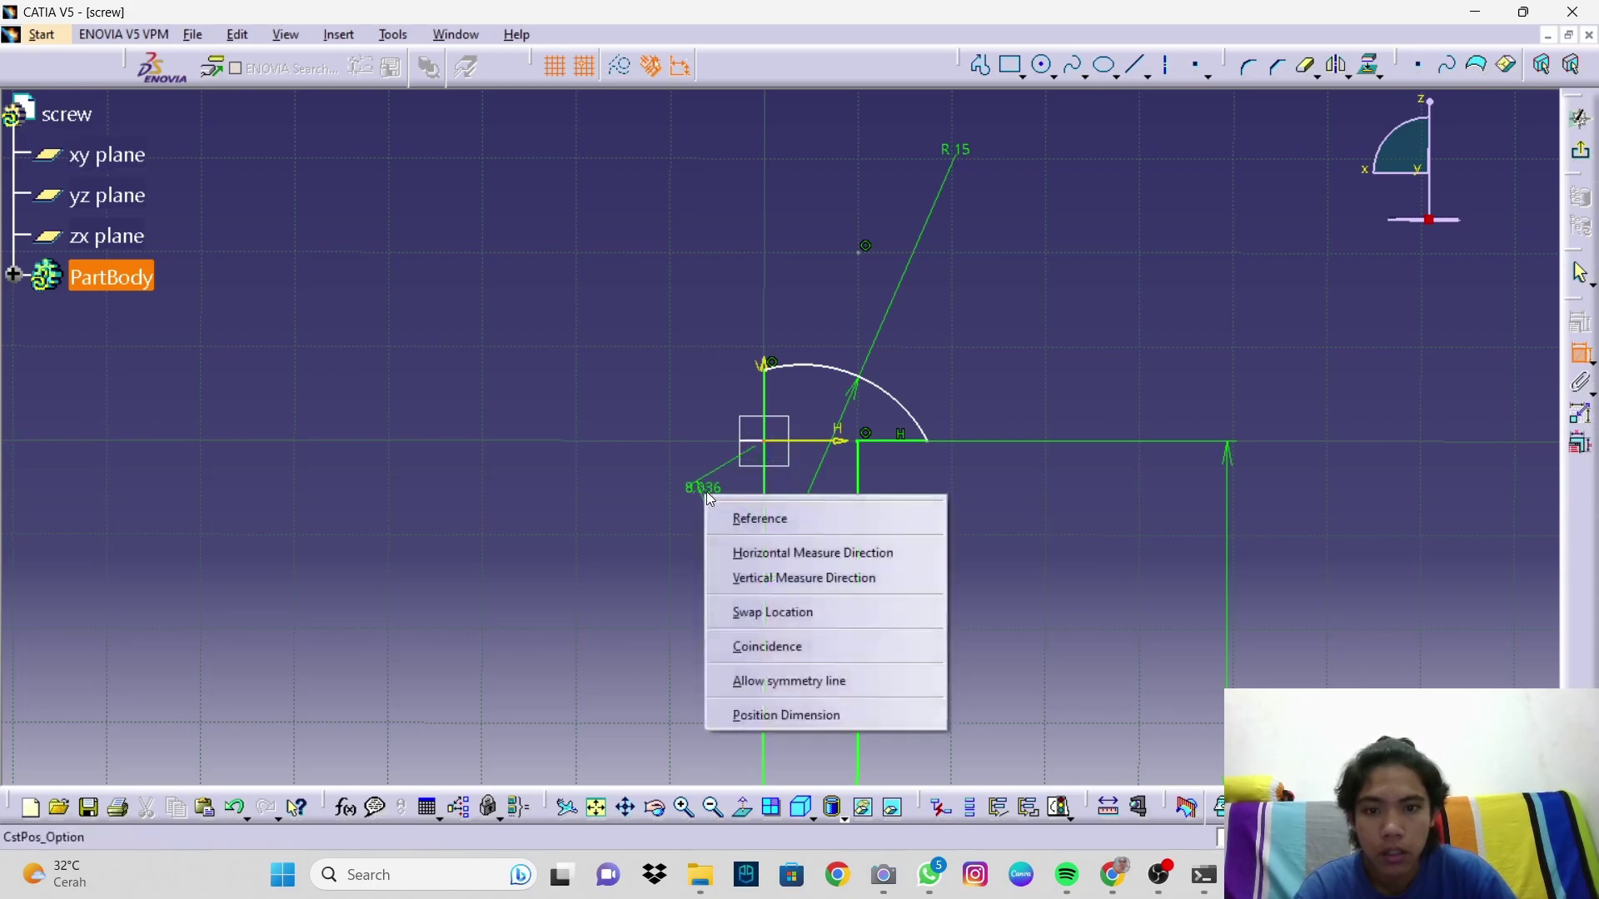
left_click(769, 653)
mouse_move(967, 379)
middle_mouse_down()
mouse_move(863, 484)
mouse_move(870, 471)
mouse_move(811, 434)
middle_mouse_up()
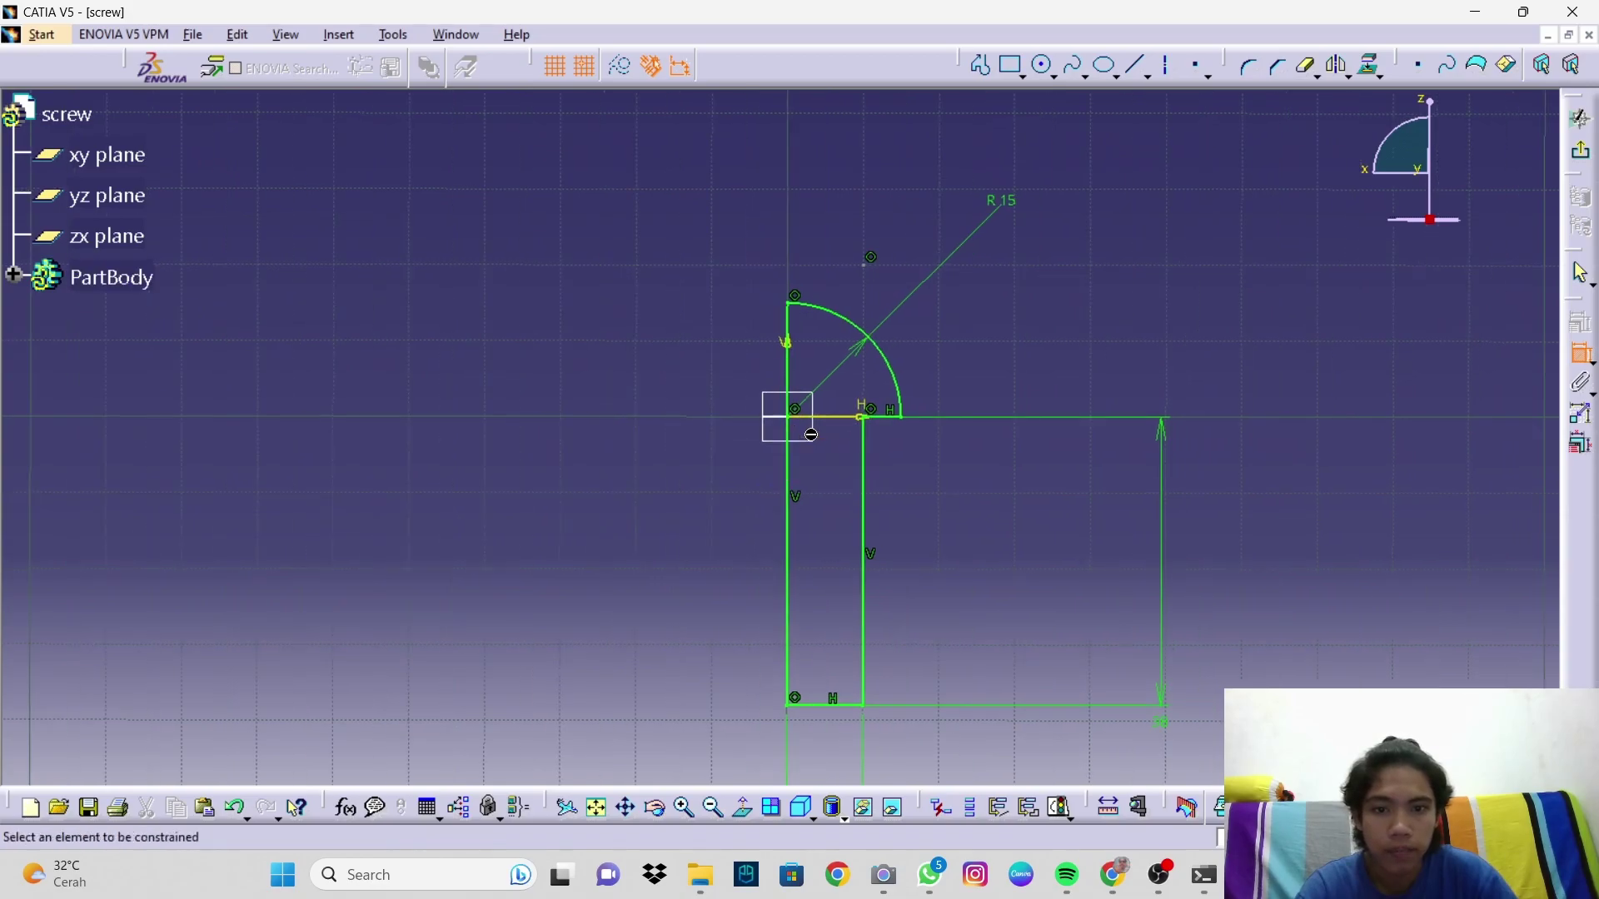
Step: Exit the sketch and revolve it 360° about its vertical edge into the screw body
left_click(1580, 117)
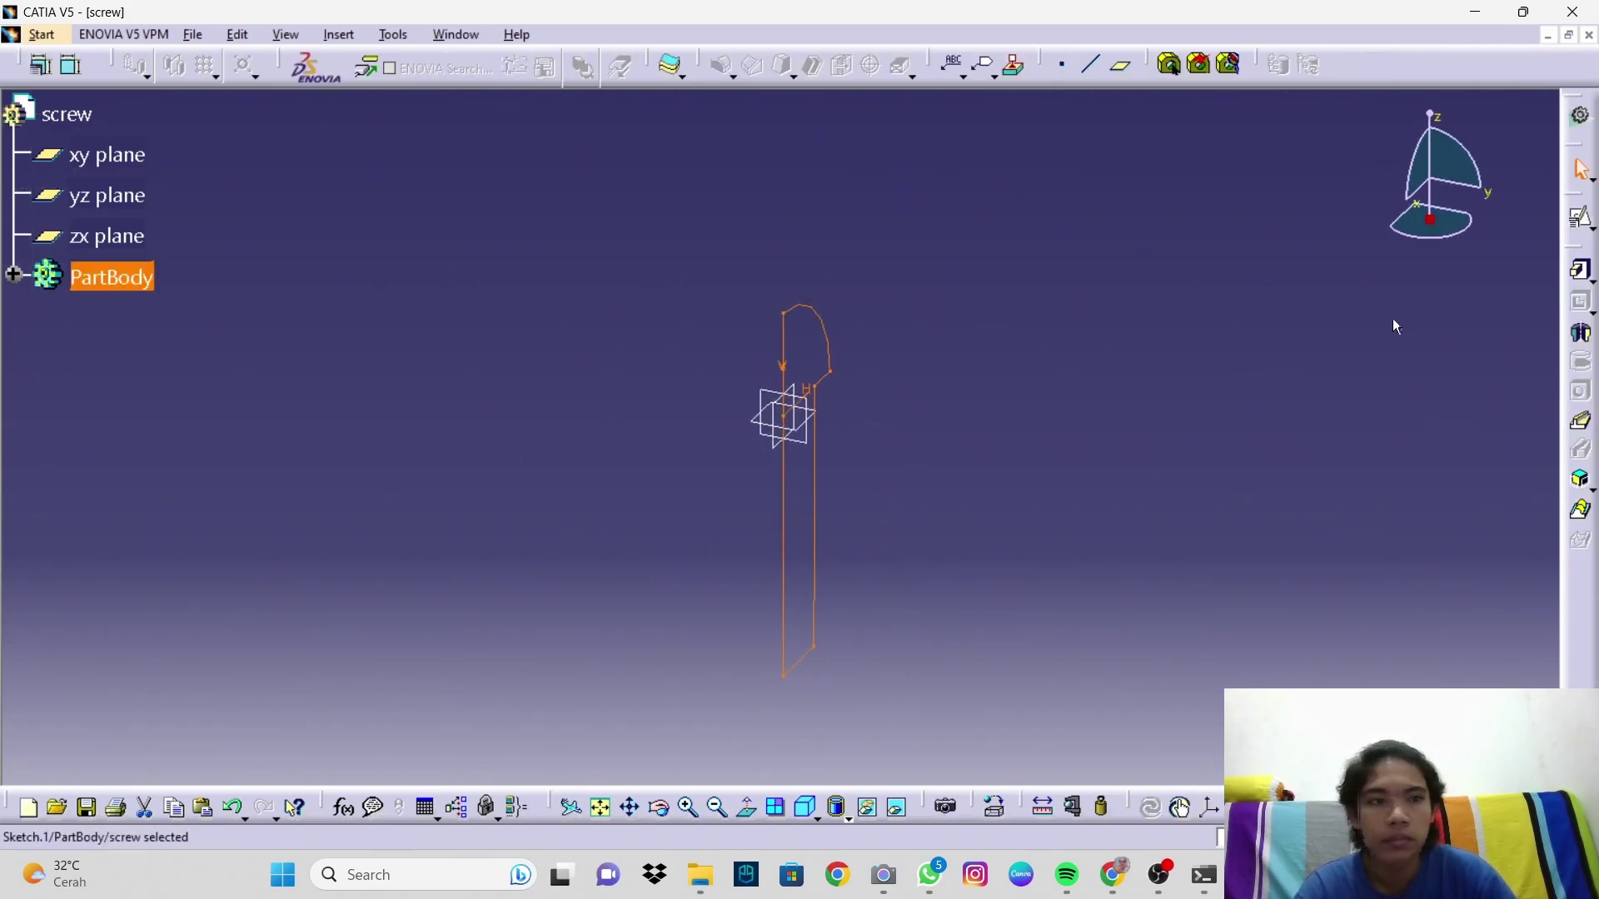
left_click(1583, 336)
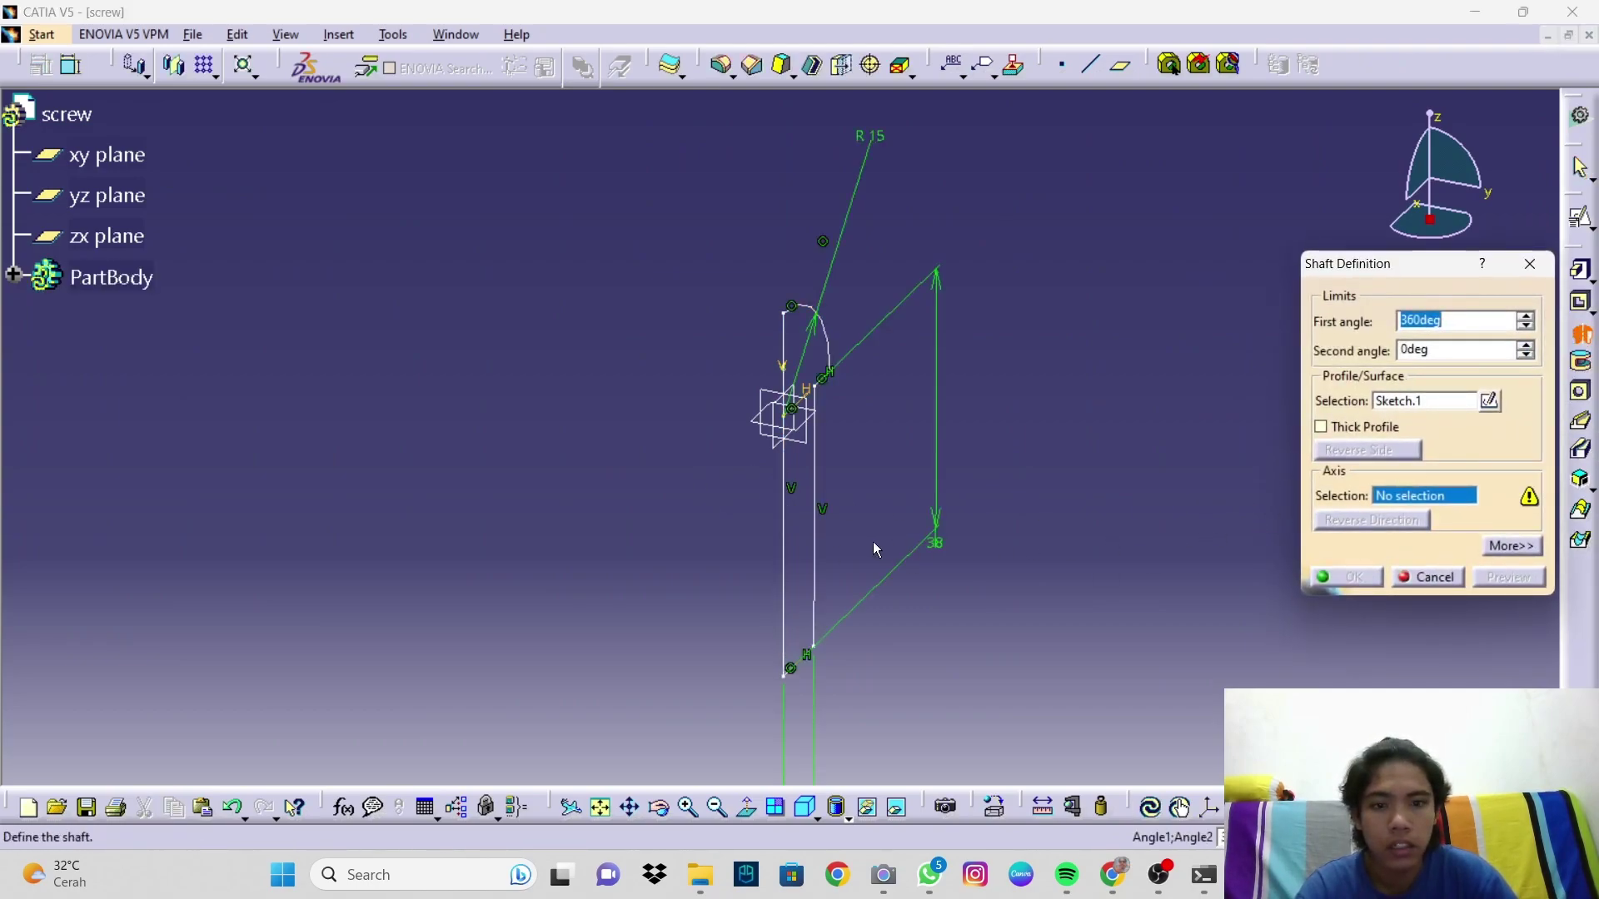
left_click(782, 531)
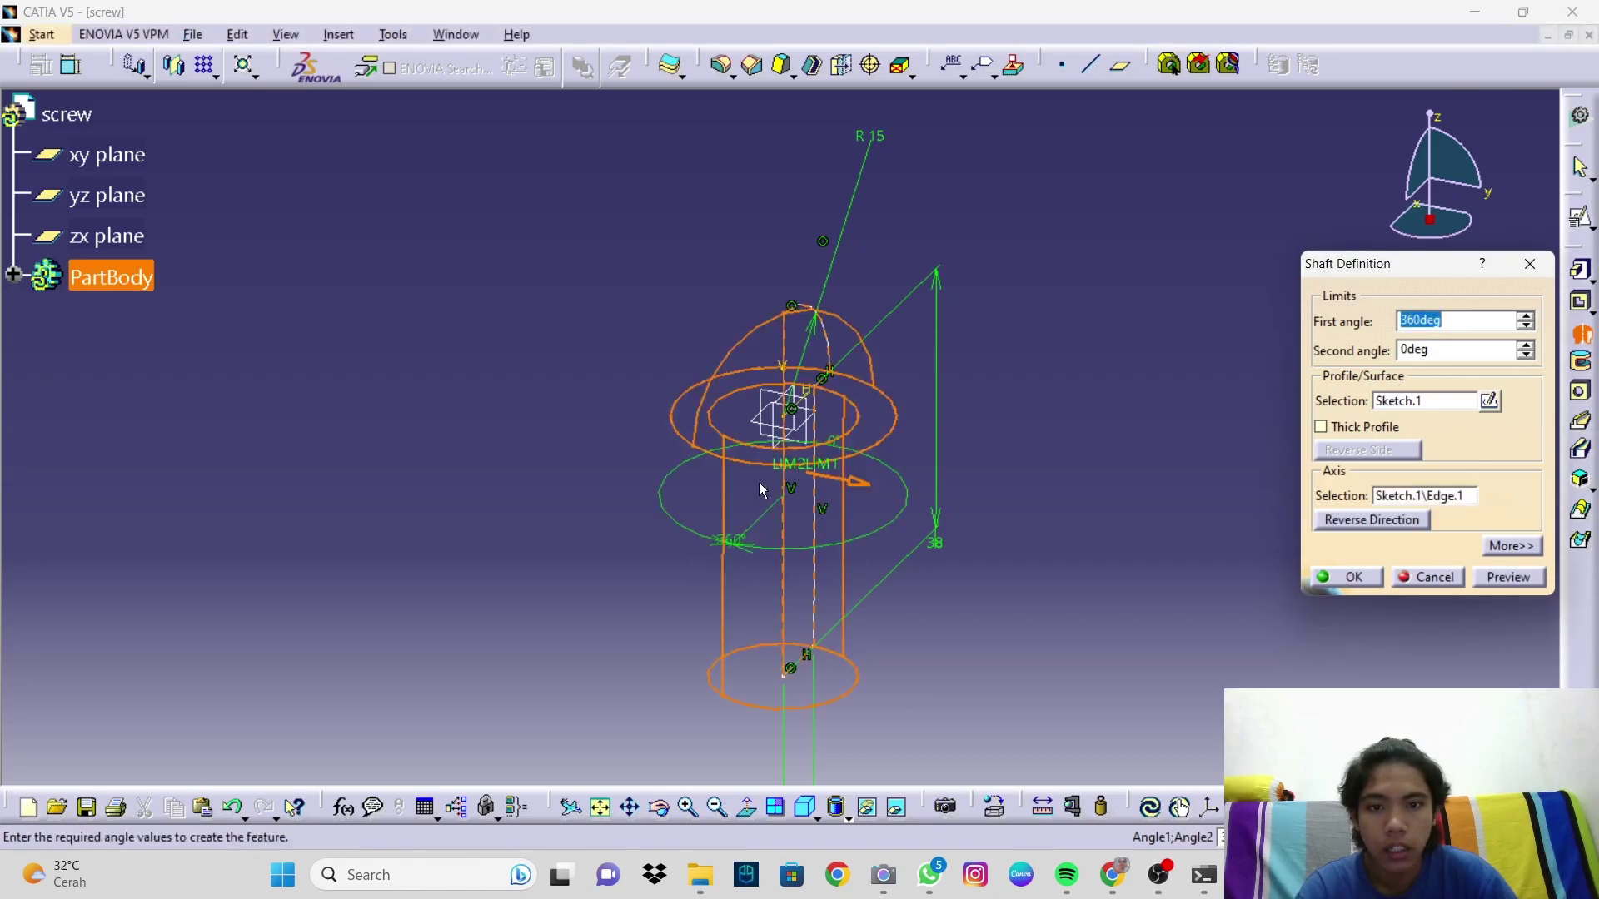
left_click(1488, 577)
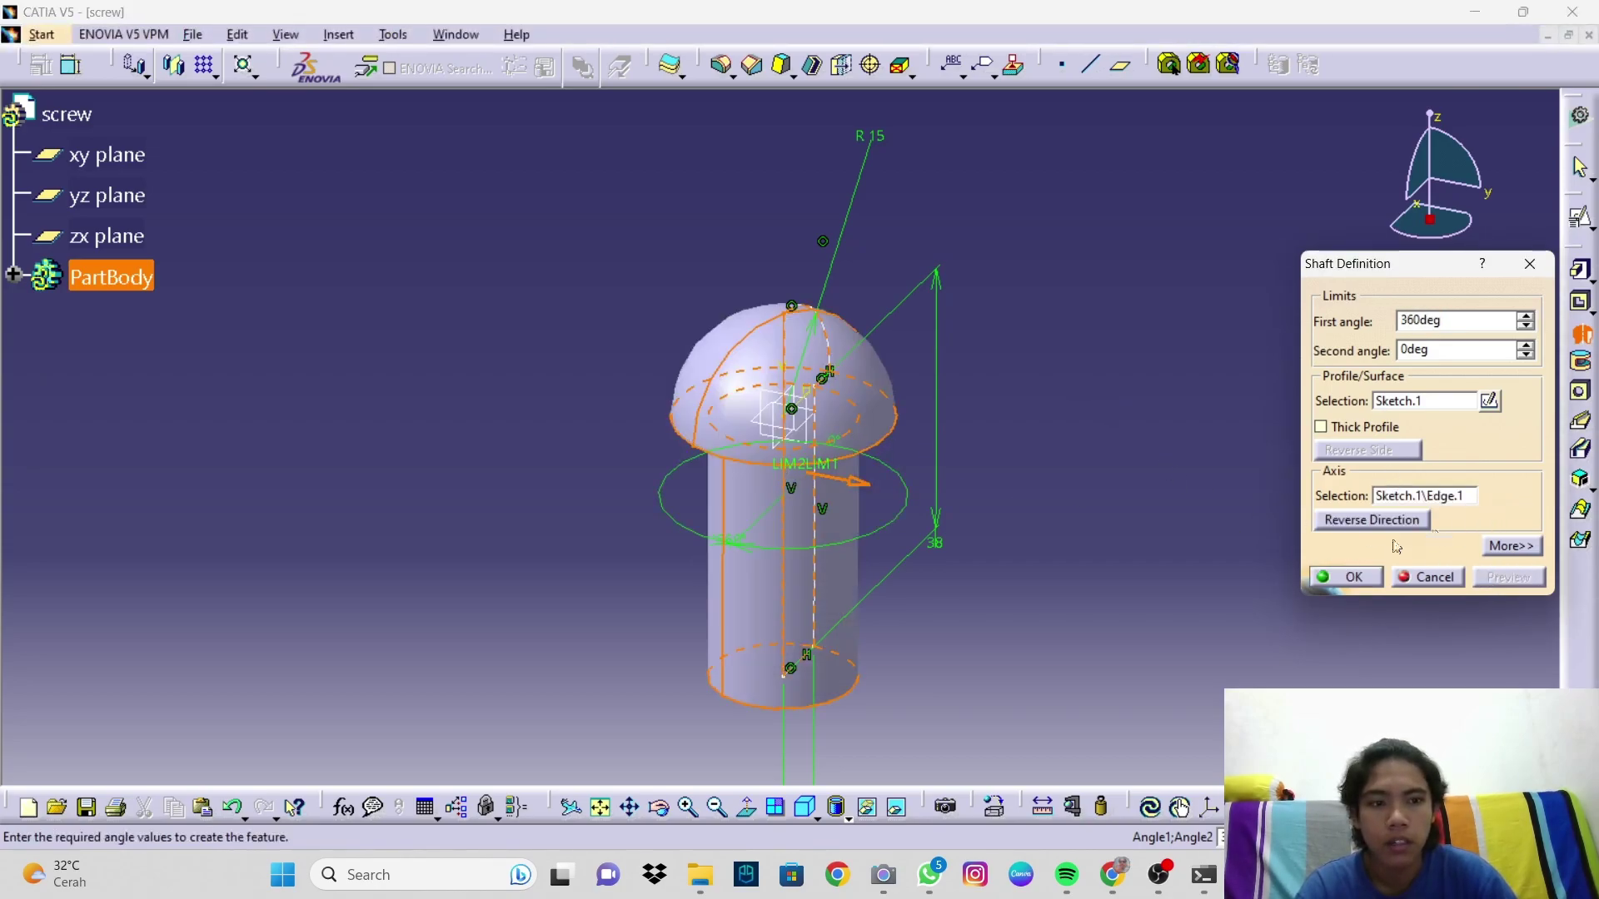
left_click(1347, 577)
middle_click_drag(1028, 496, 724, 471)
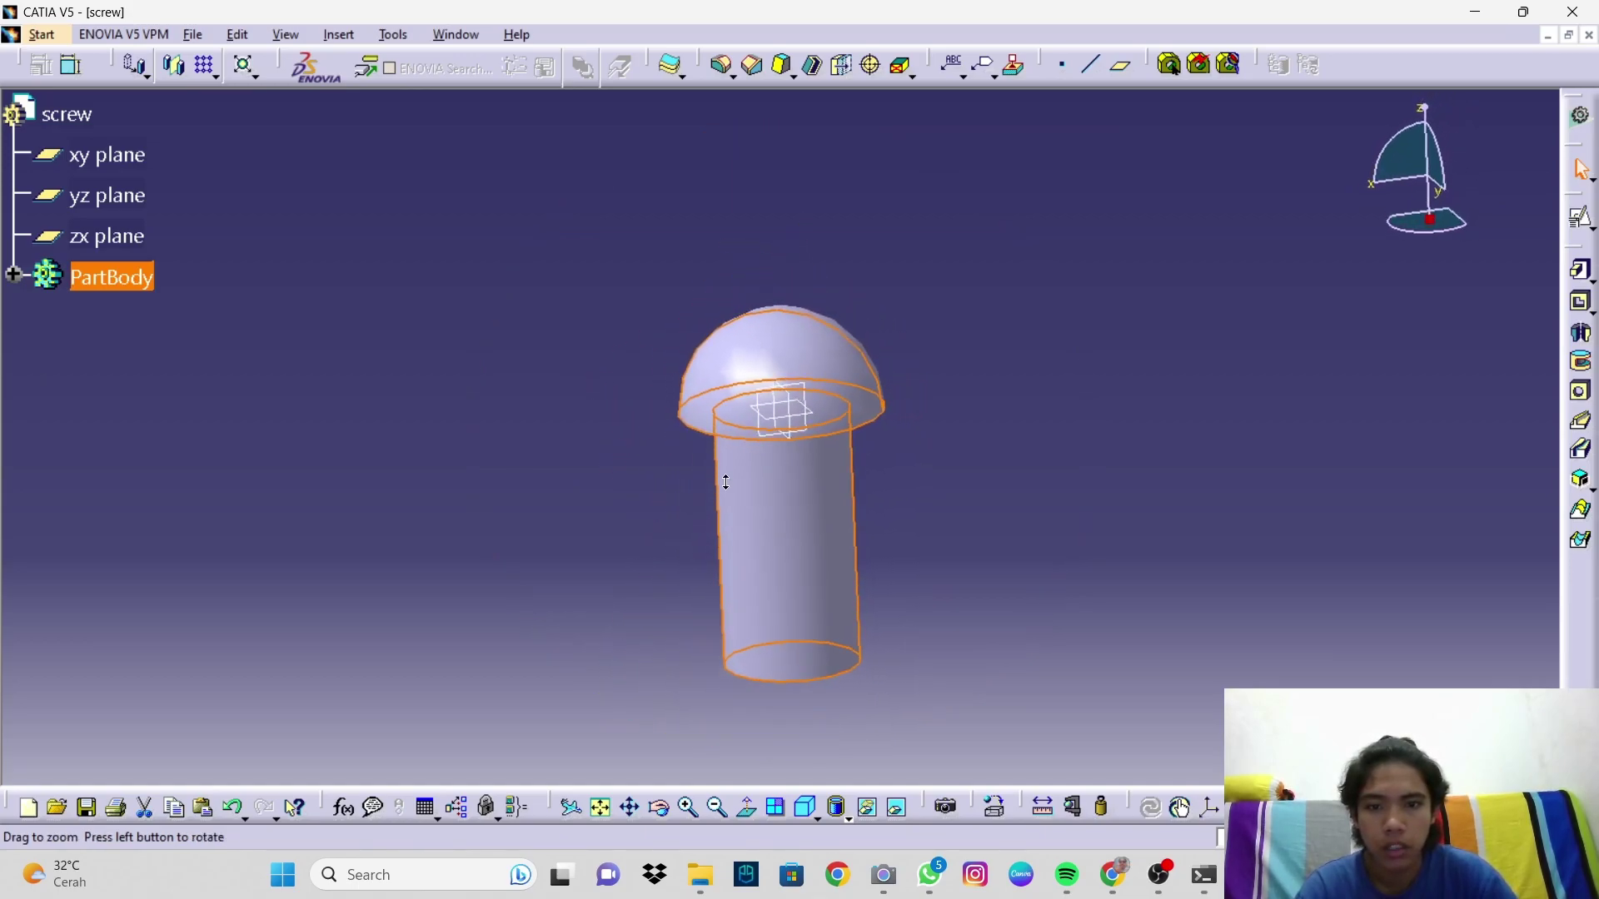
Step: Start a sketch on the zx plane and draw a tall rectangle over the screw's domed head
left_click(1579, 219)
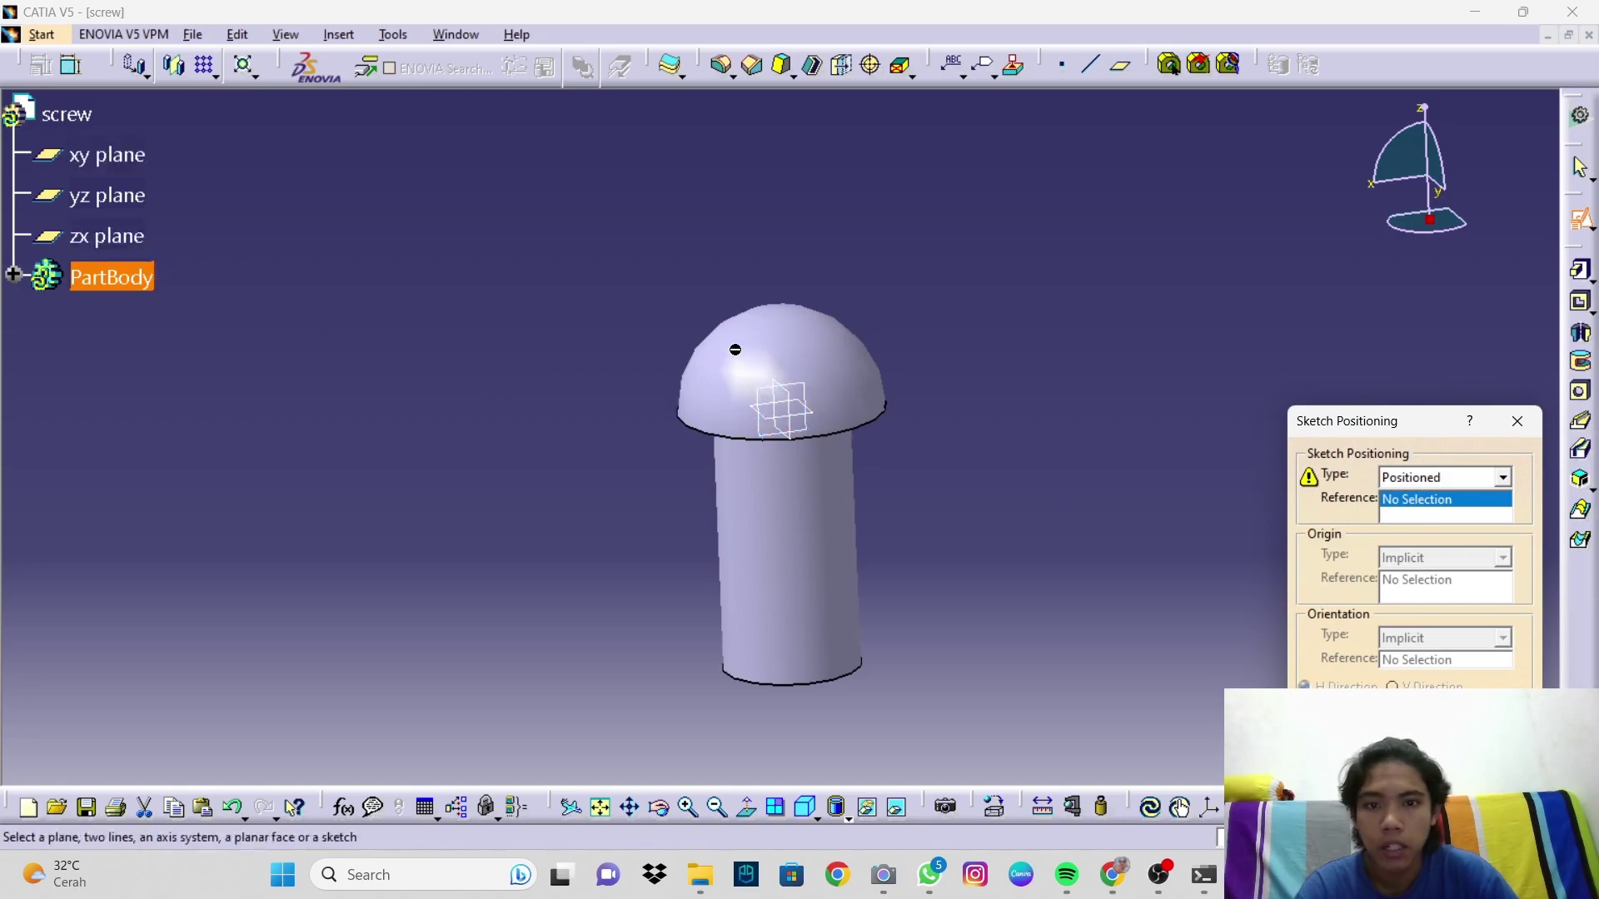
left_click(120, 249)
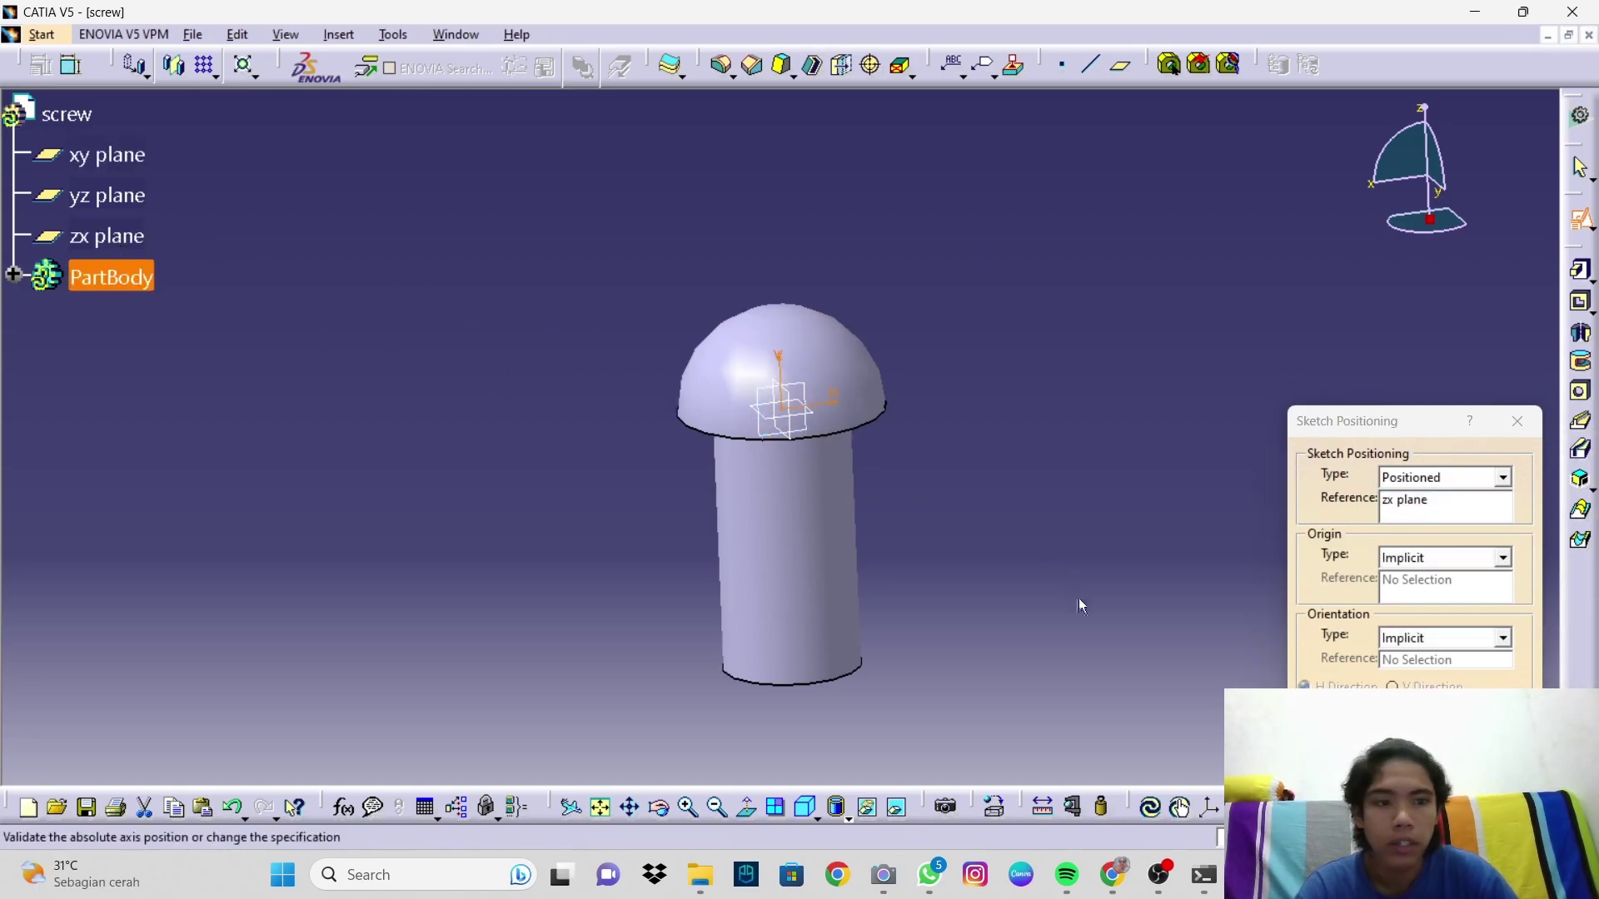
left_click(1421, 771)
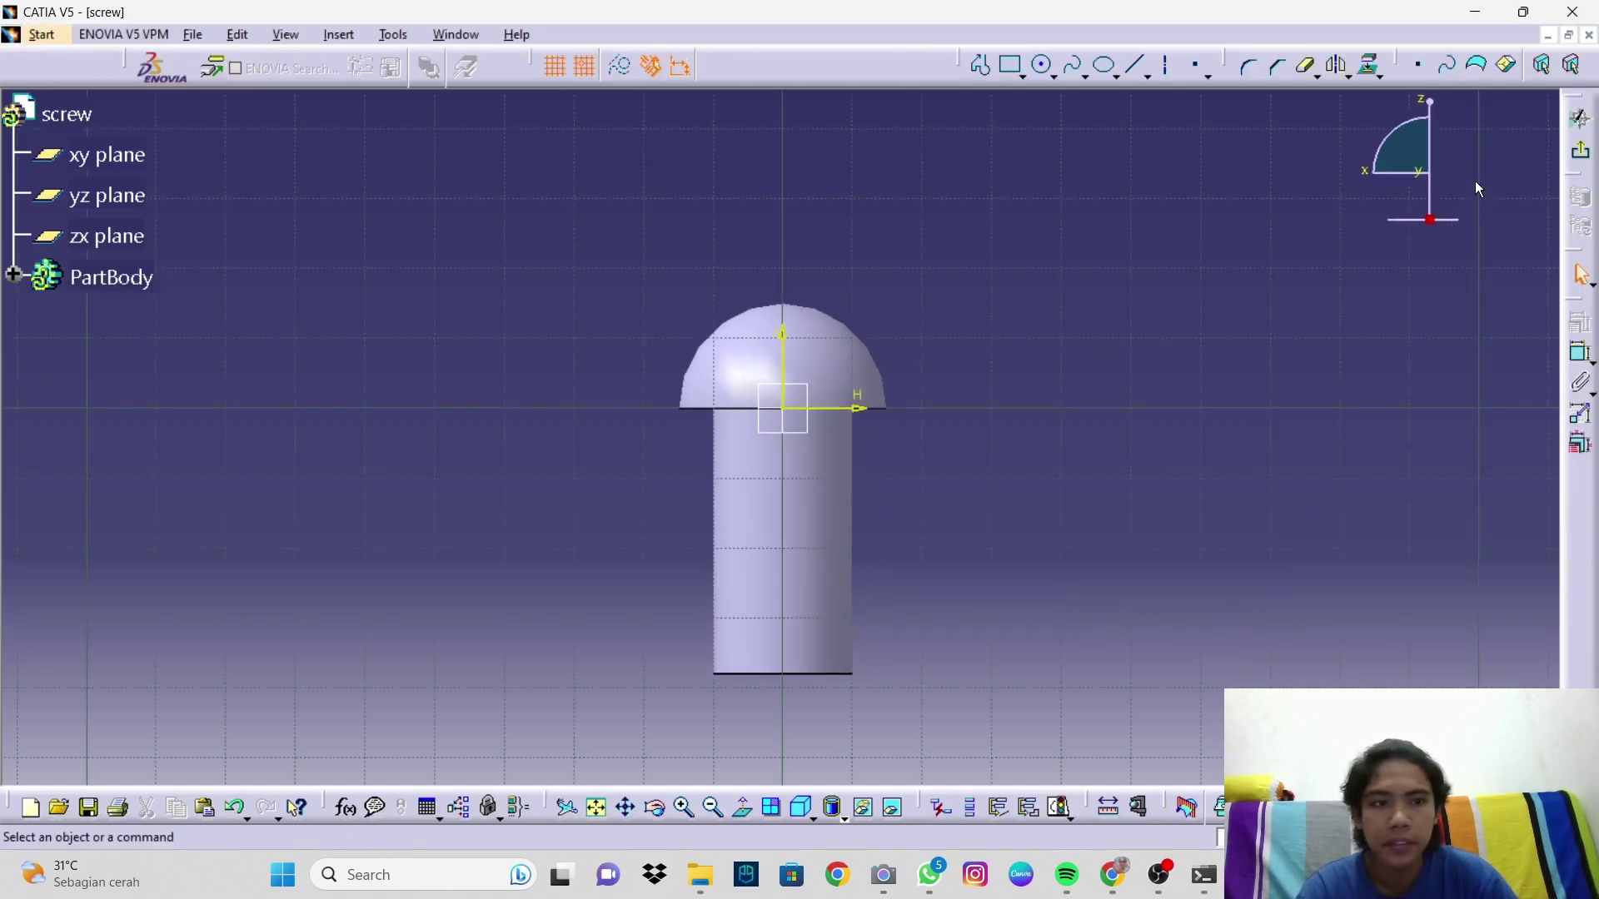
left_click(1011, 65)
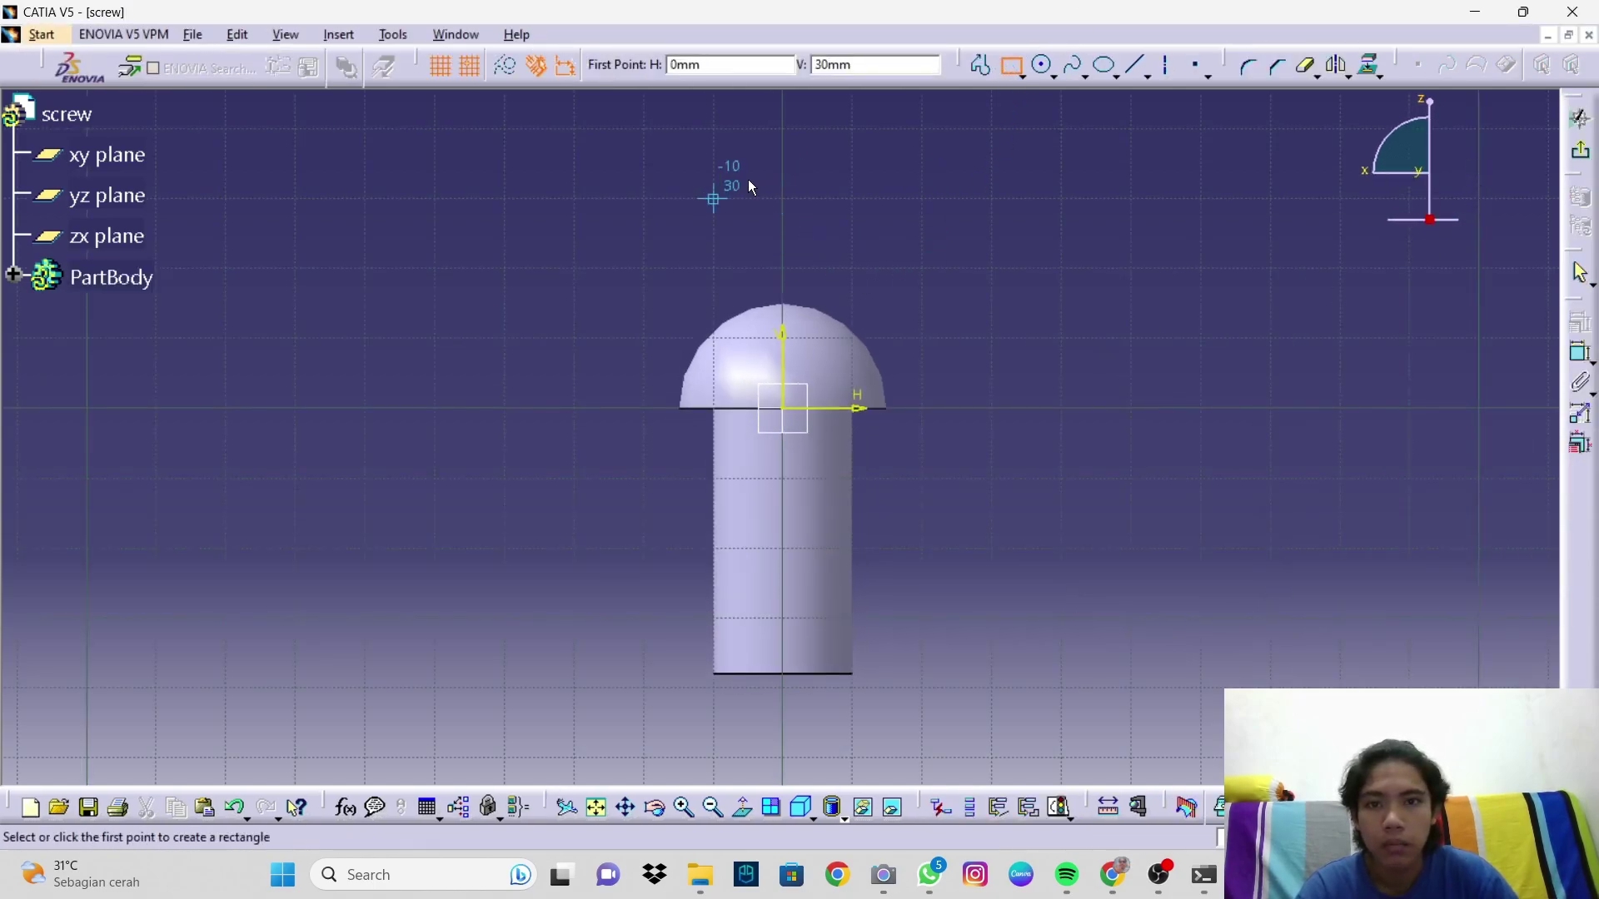
left_click(715, 199)
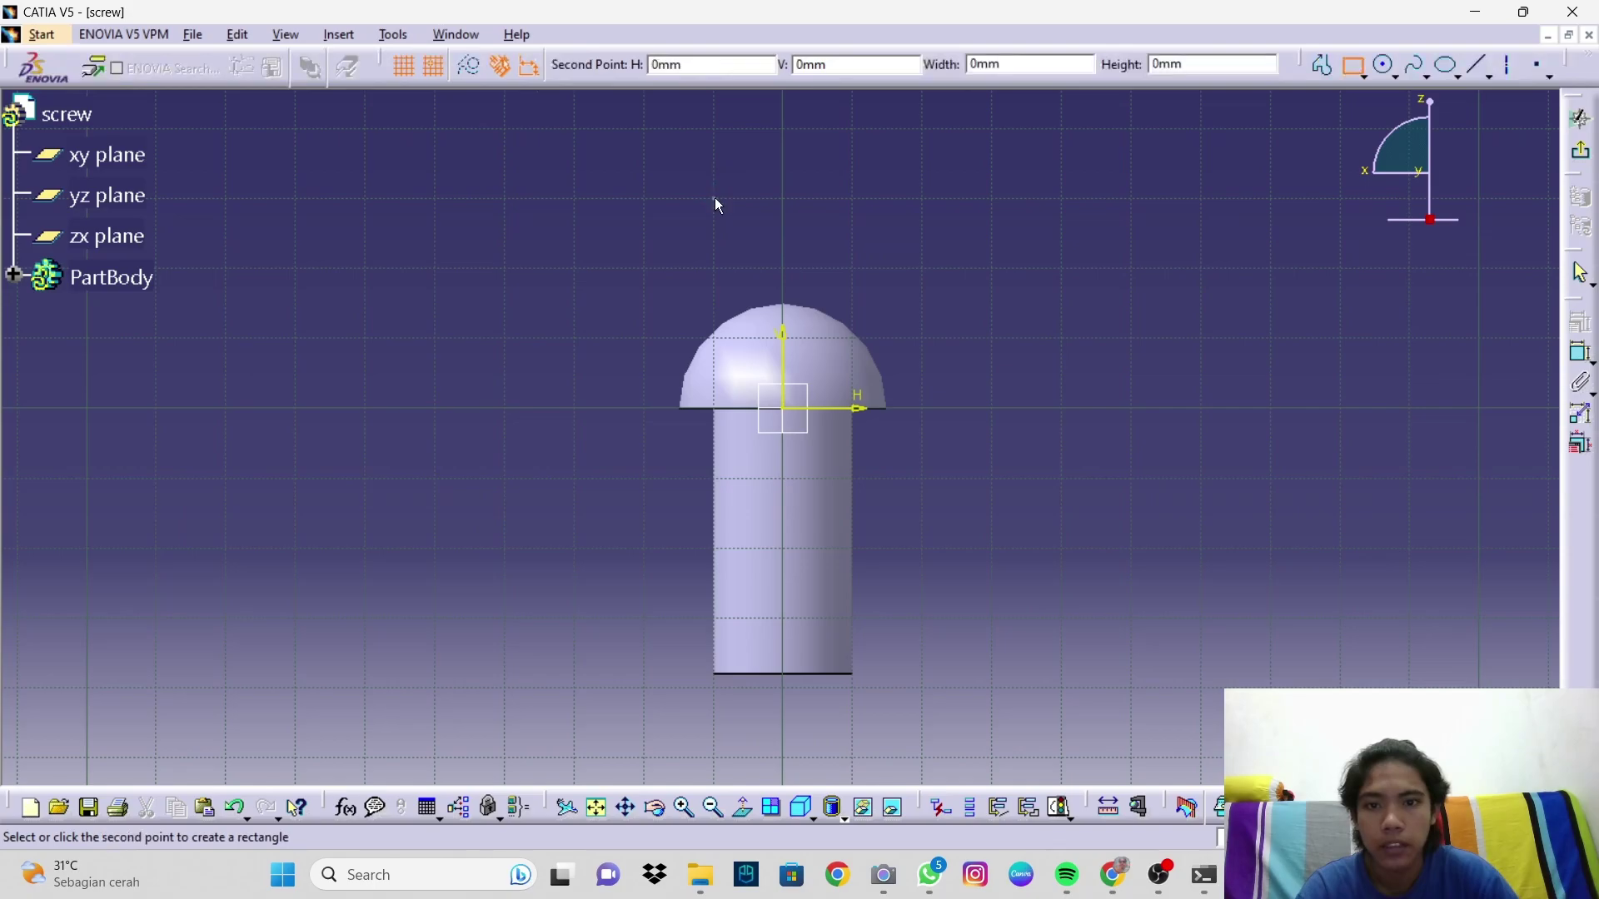
left_click(783, 339)
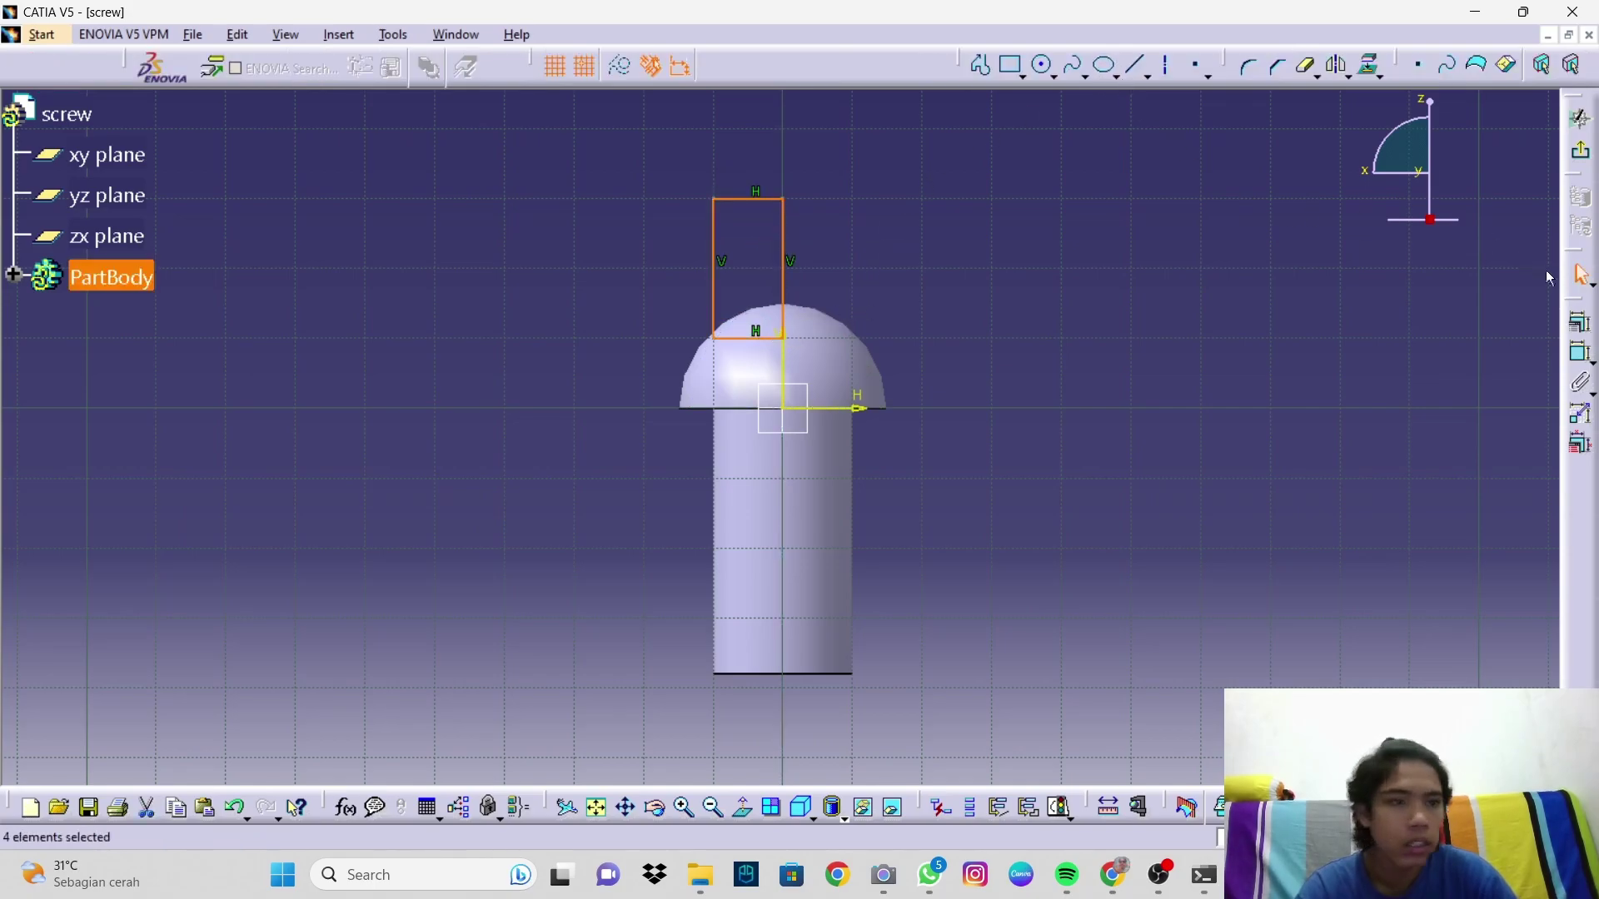
left_click(1582, 333)
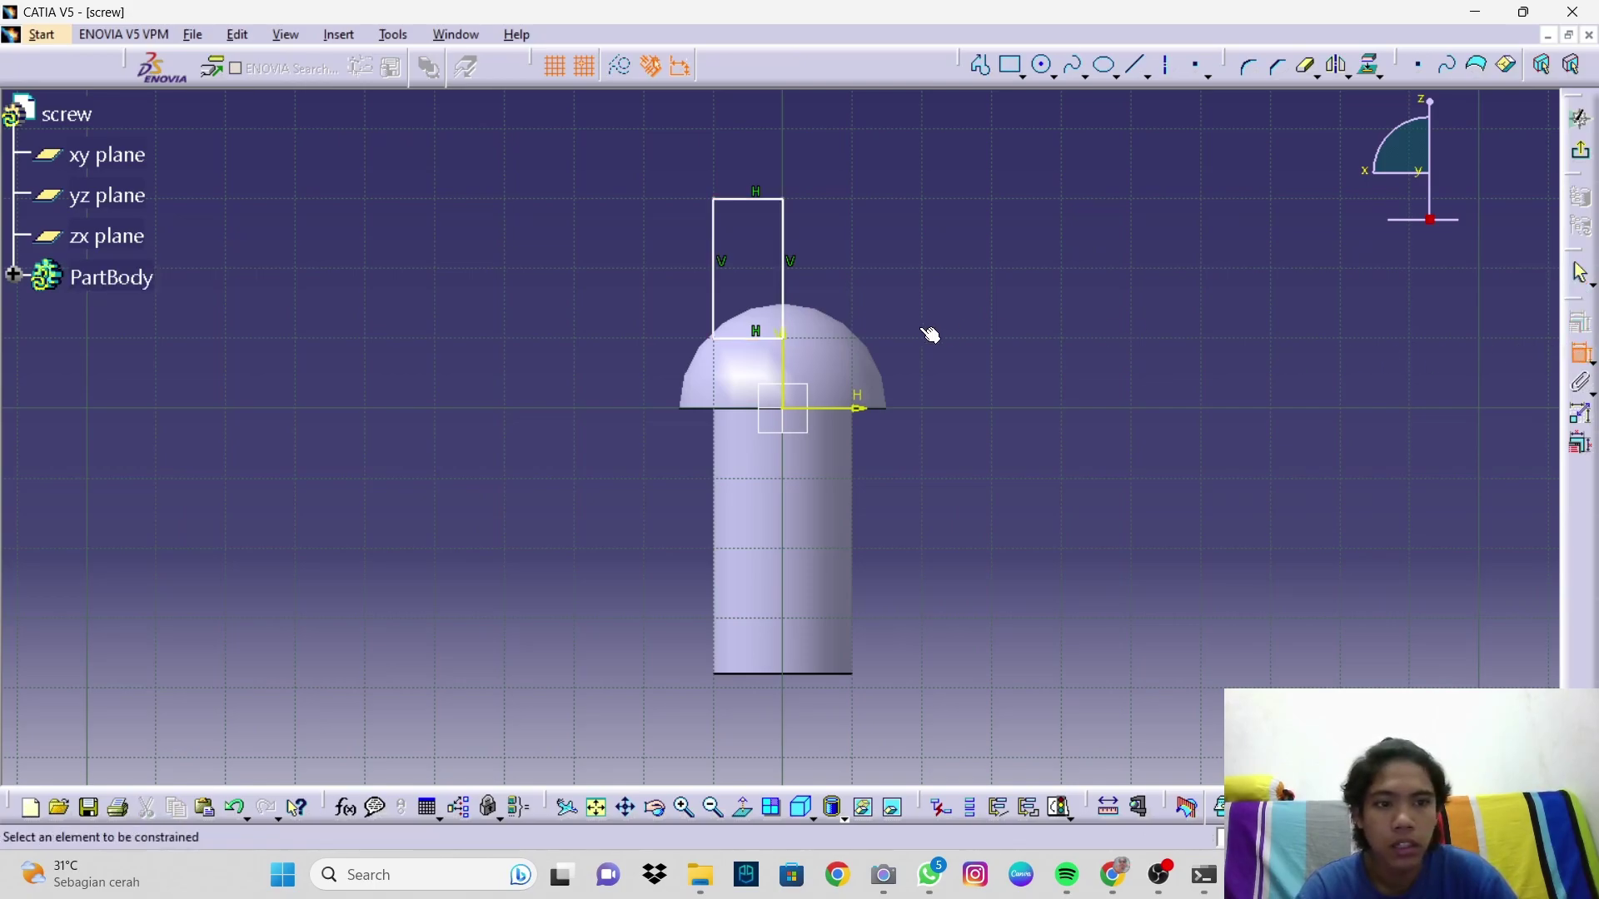
Step: Dimension the rectangle's bottom edge 3 mm from the horizontal axis
left_click(749, 348)
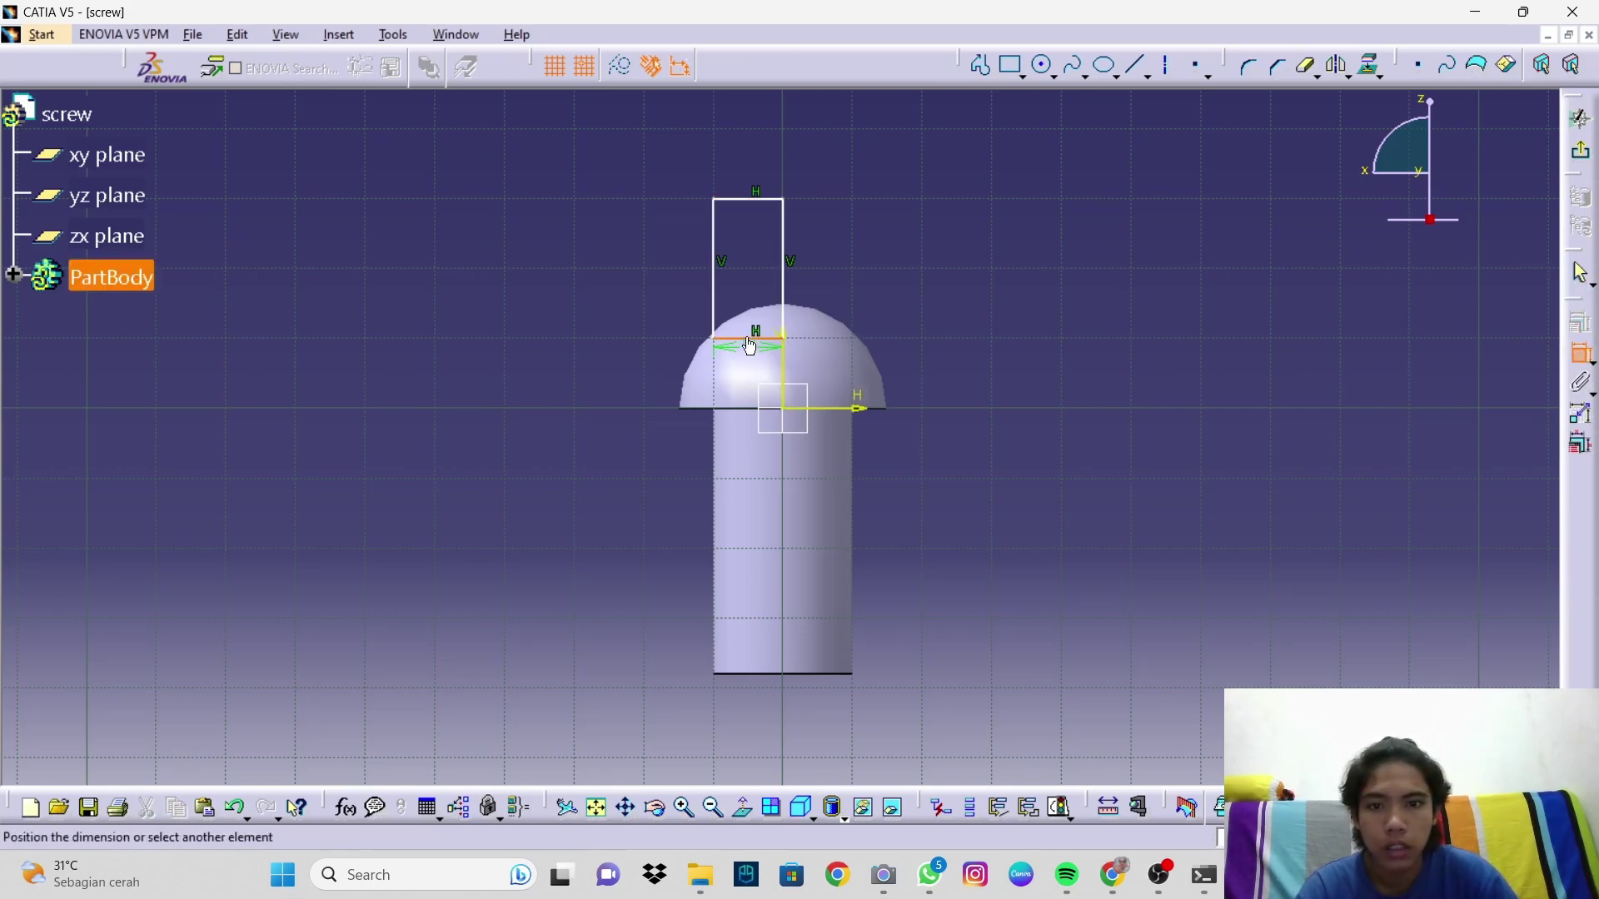
left_click(749, 409)
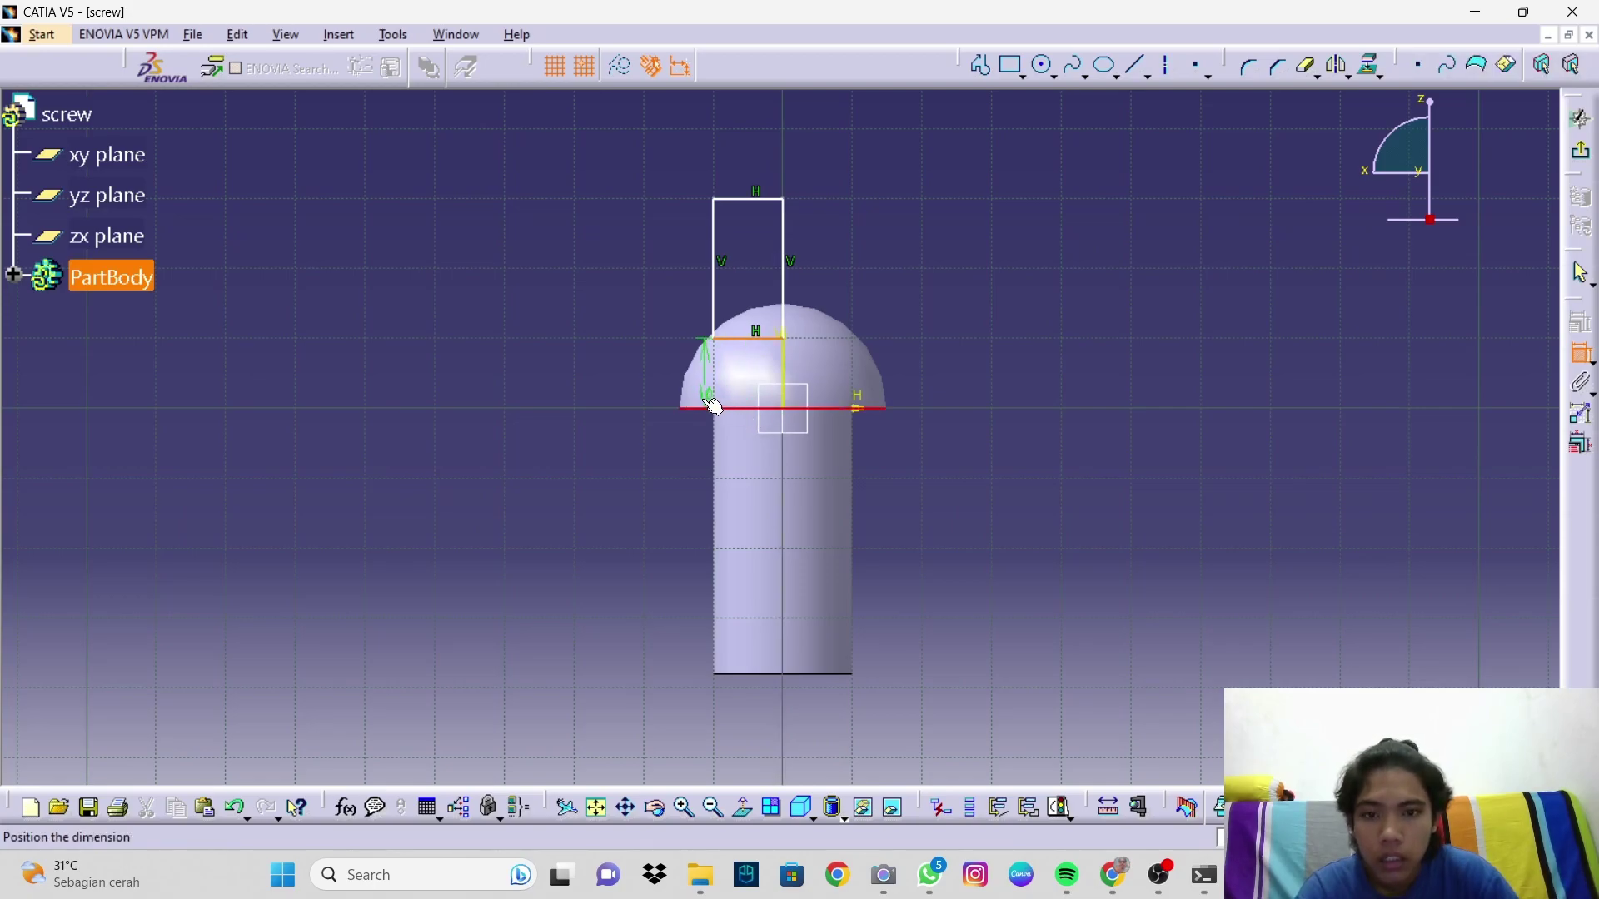
left_click(593, 398)
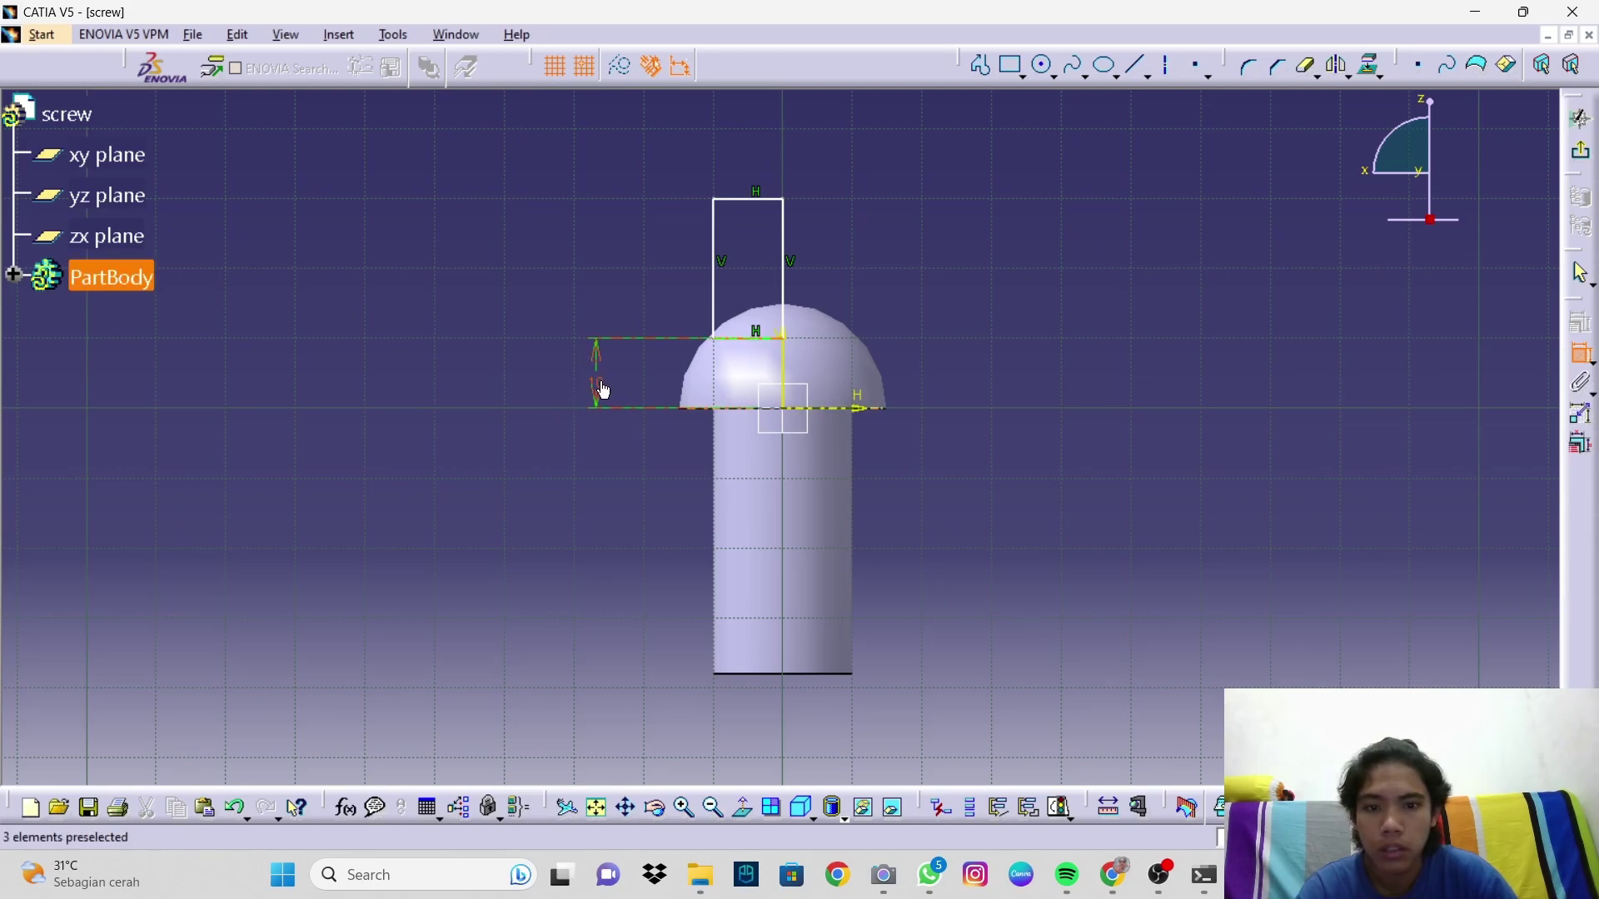
double_click(598, 388)
type("3")
key("Return")
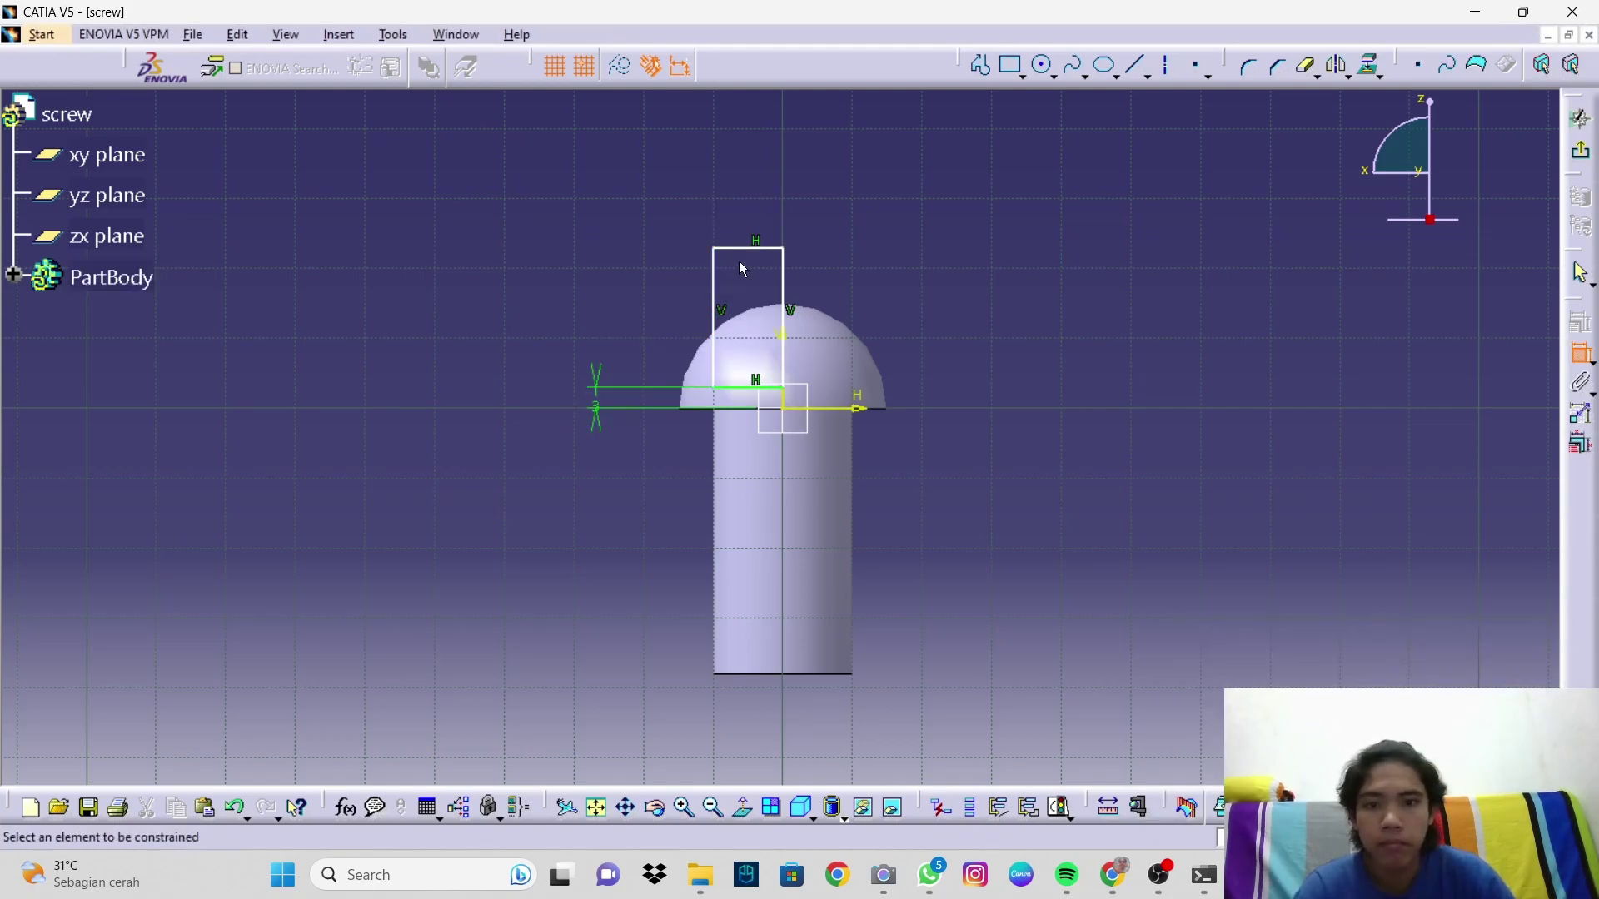
Step: Make the rectangle's side edges symmetric about the vertical axis
left_click(719, 292)
left_click(785, 291)
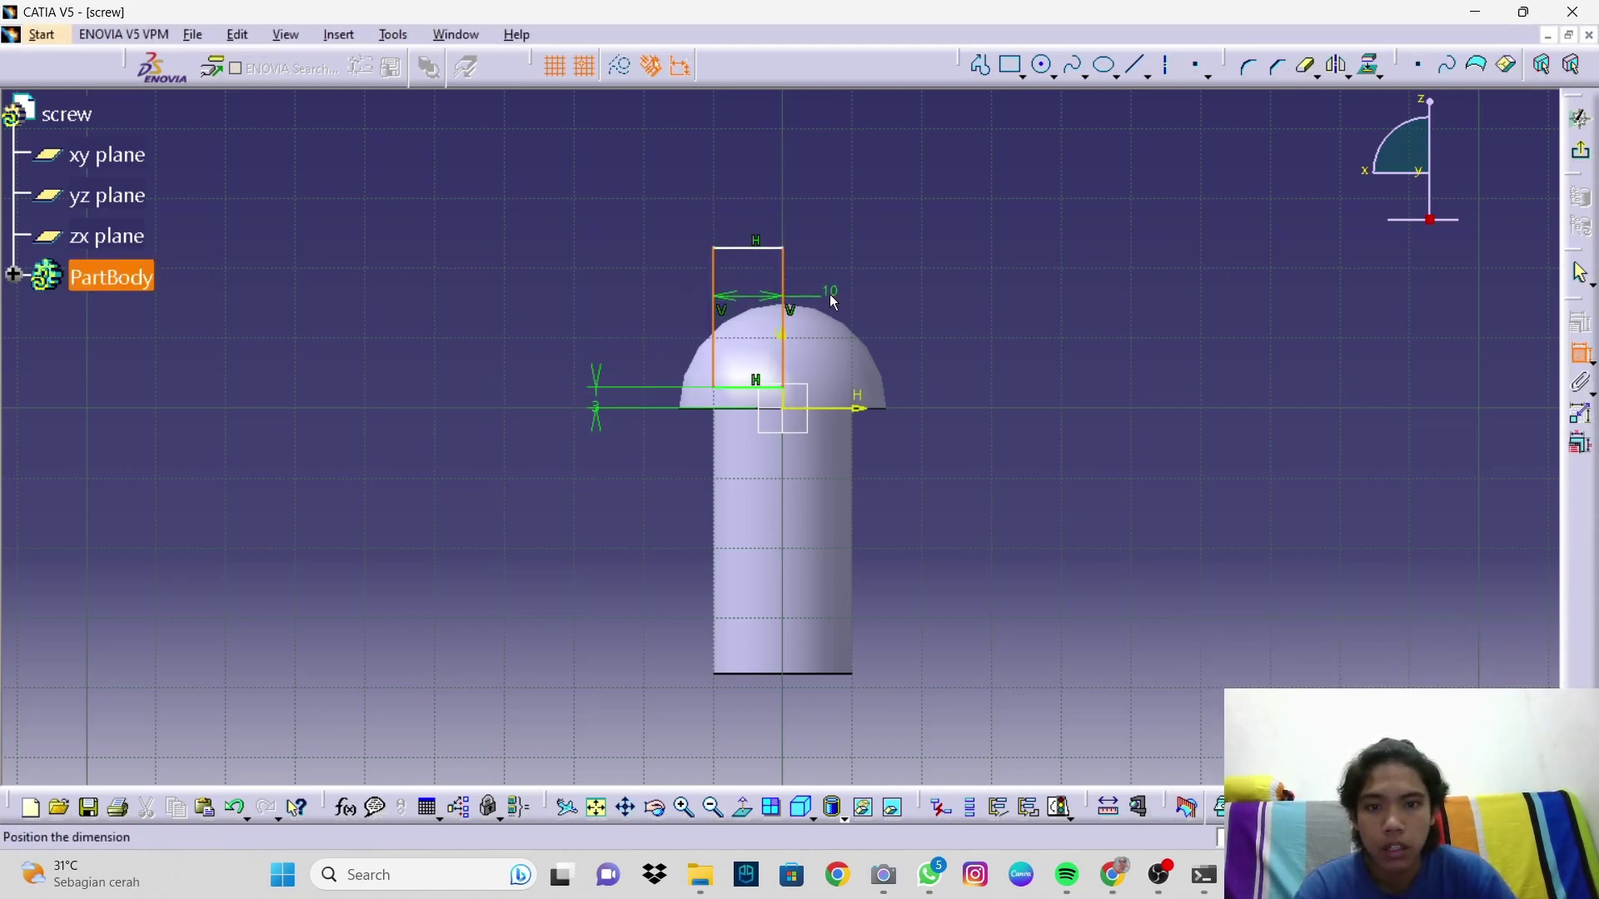
right_click(835, 303)
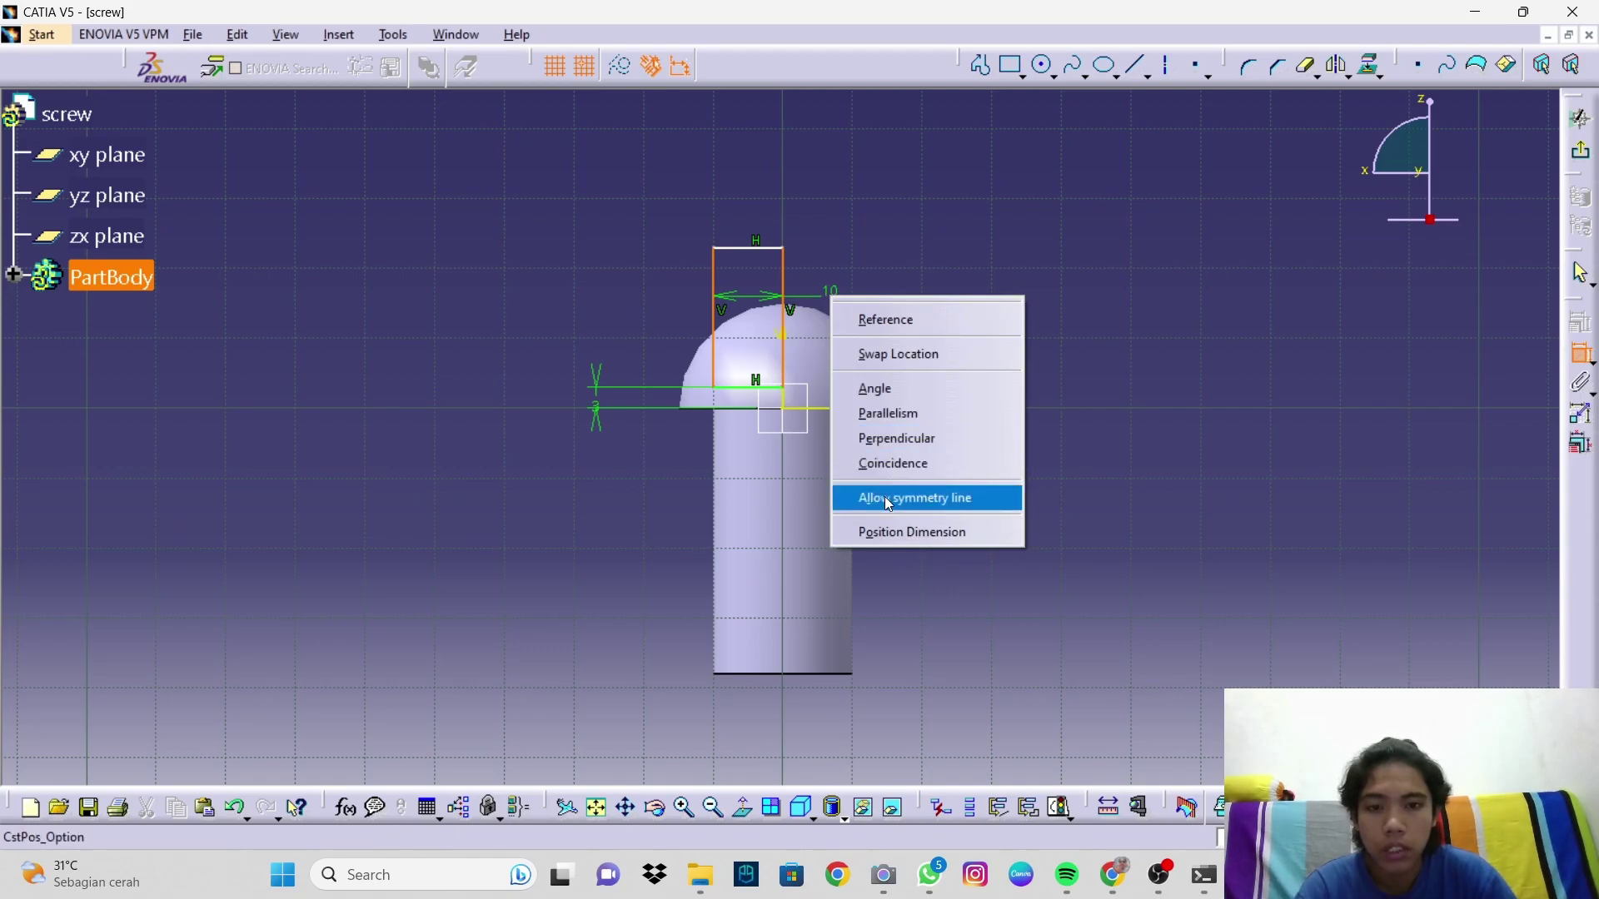
left_click(888, 499)
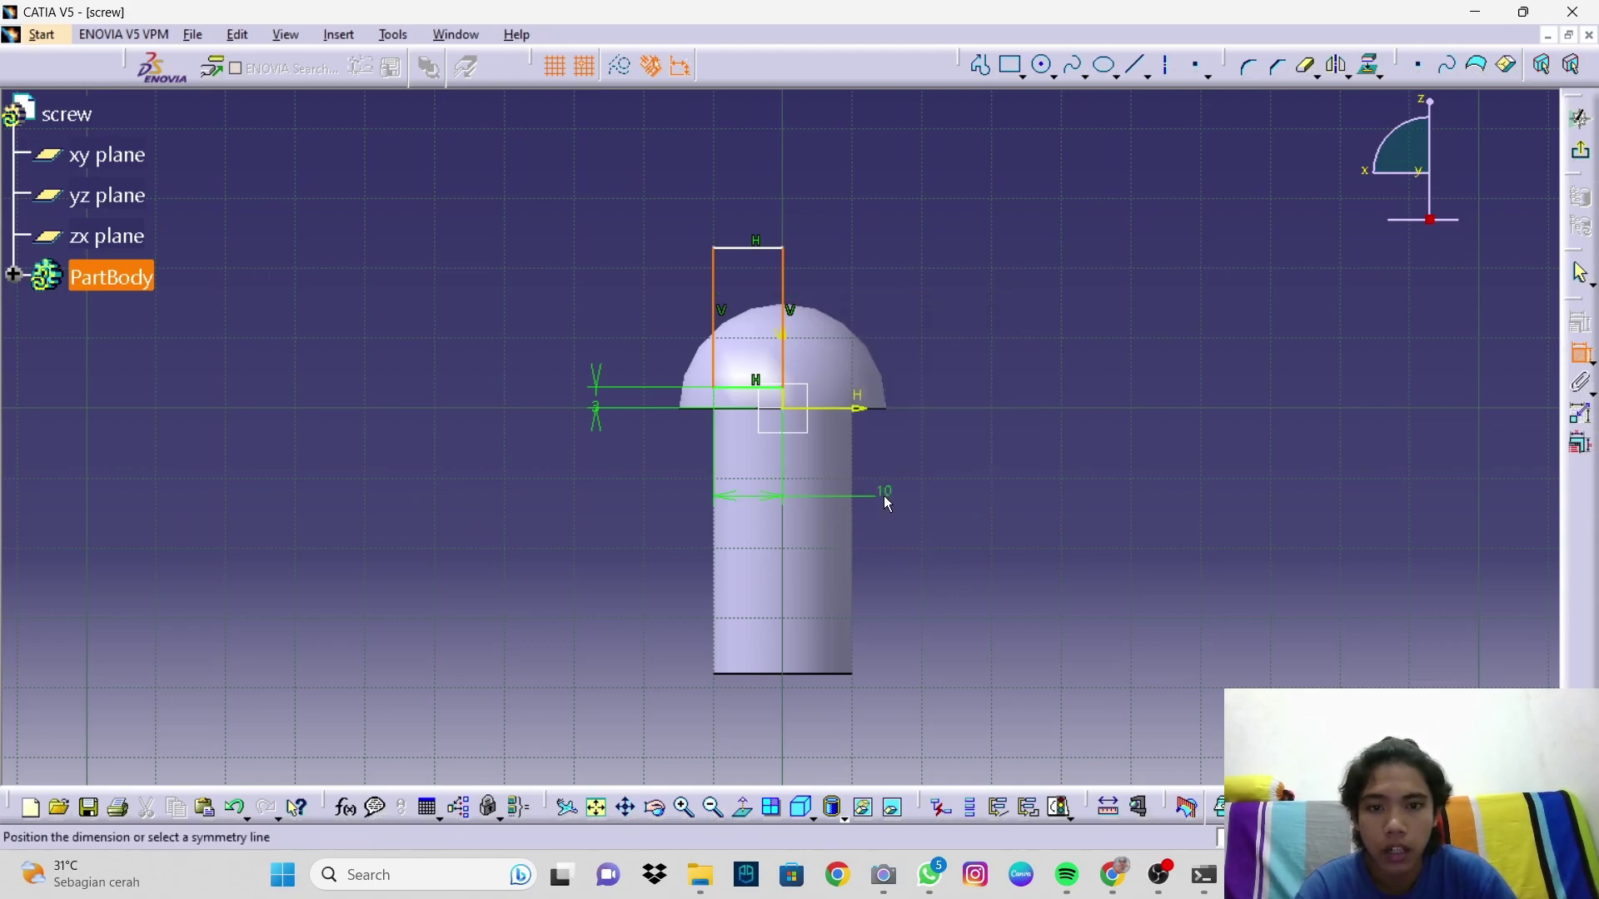
left_click(783, 405)
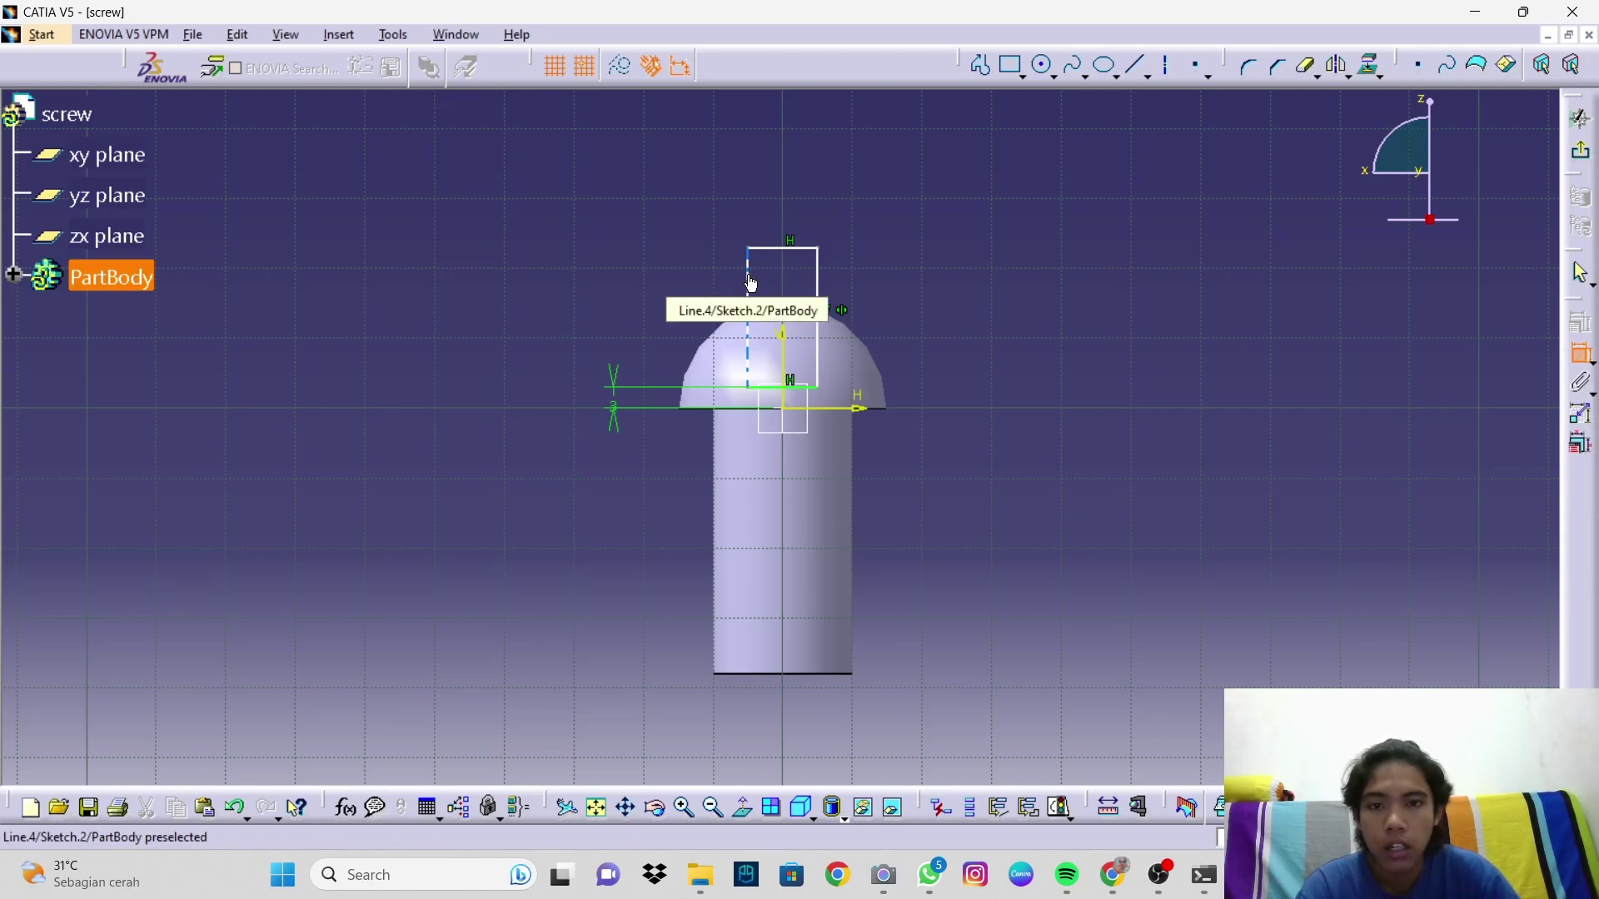
Step: Set the rectangle's width dimension to 4 mm
left_click(751, 284)
left_click(820, 278)
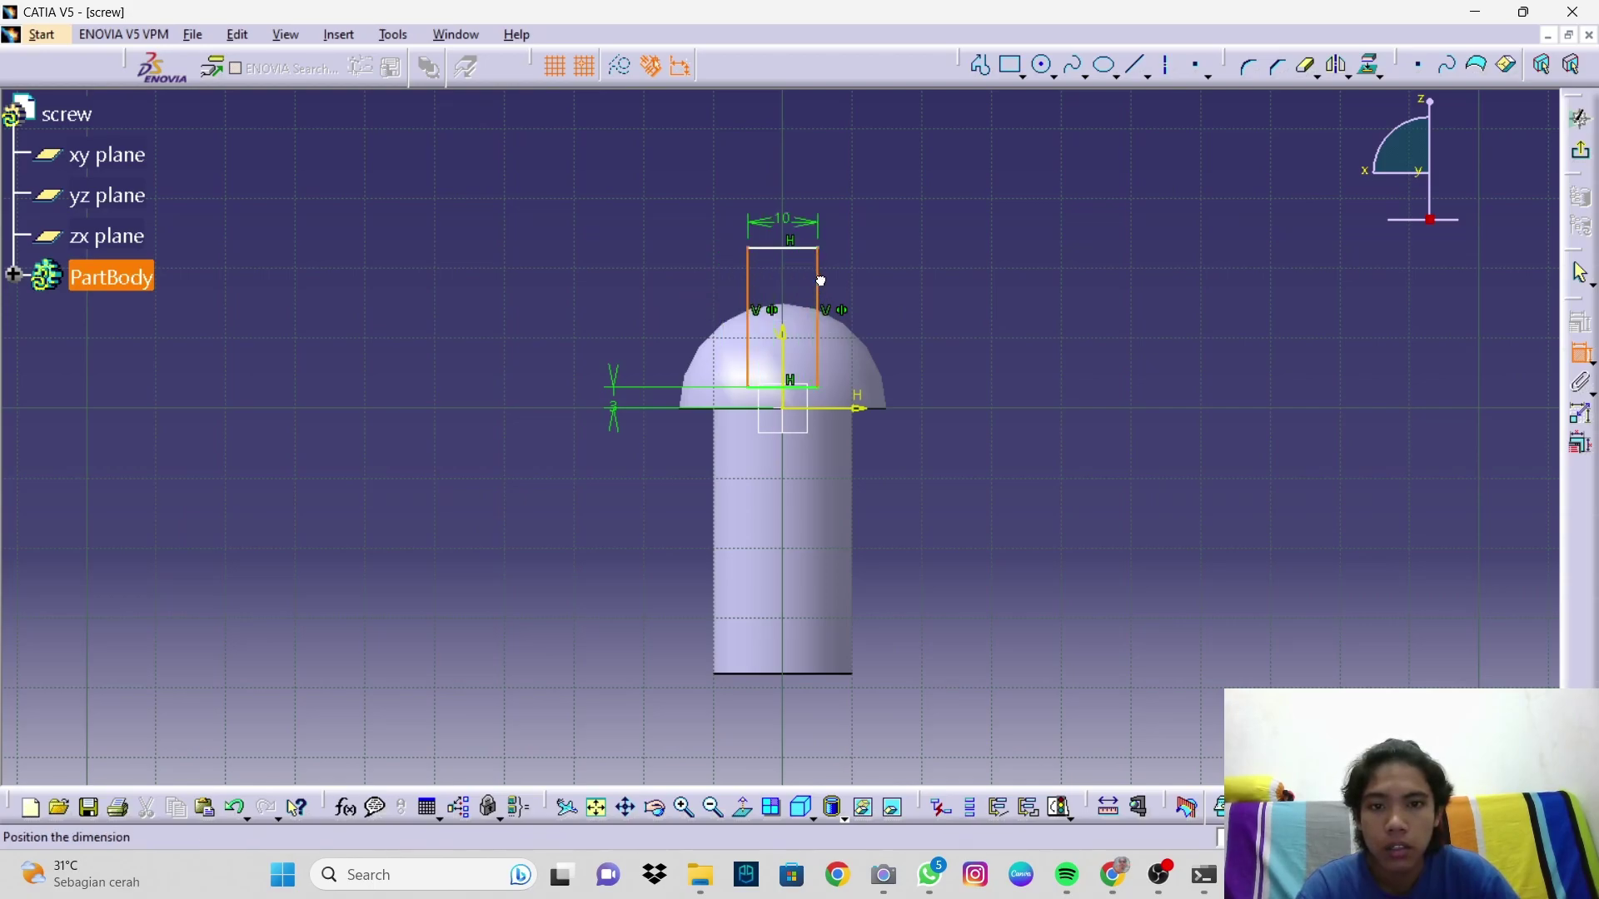
left_click(800, 185)
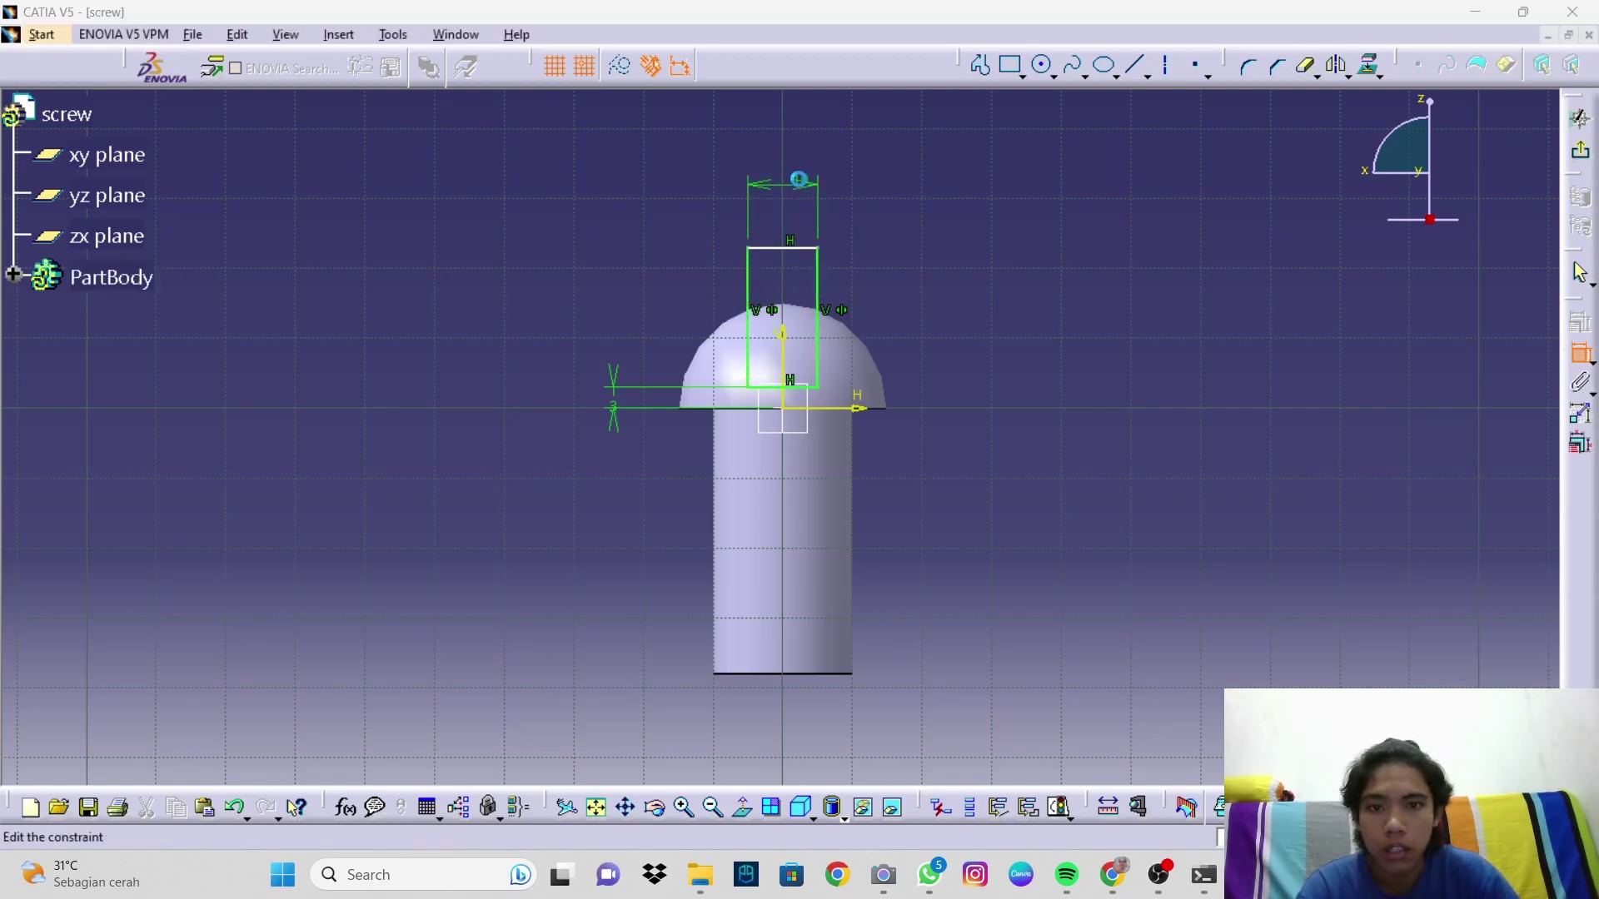
double_click(802, 180)
type("4")
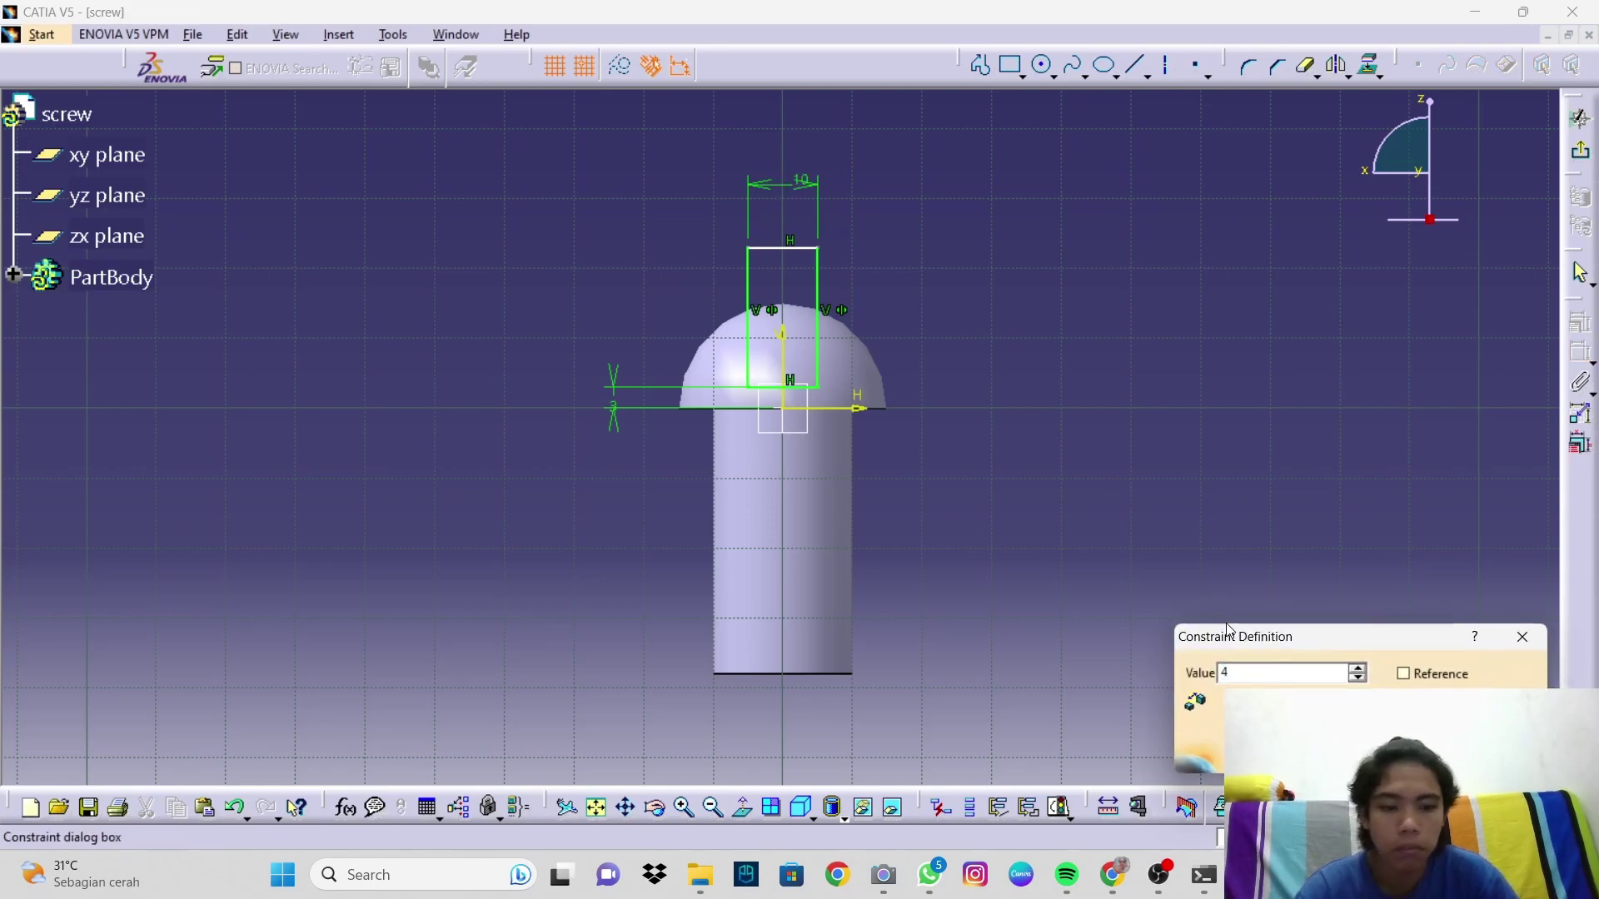
key("Return")
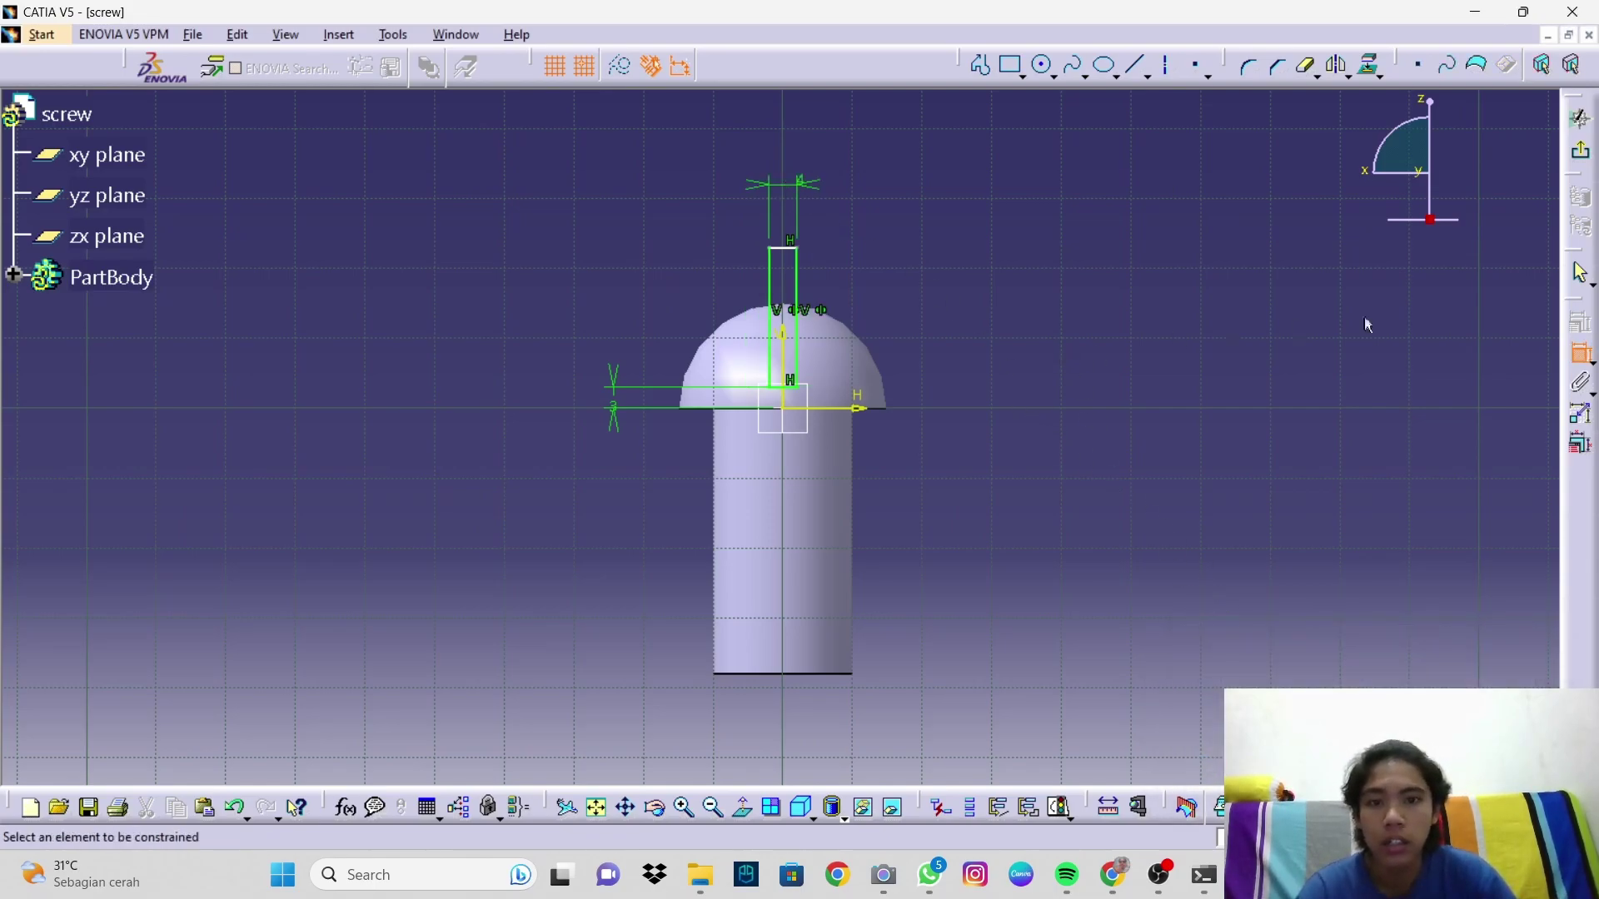
Step: Cut a 20 mm mirrored-extent pocket from the sketch to slot the screw head
left_click(1571, 65)
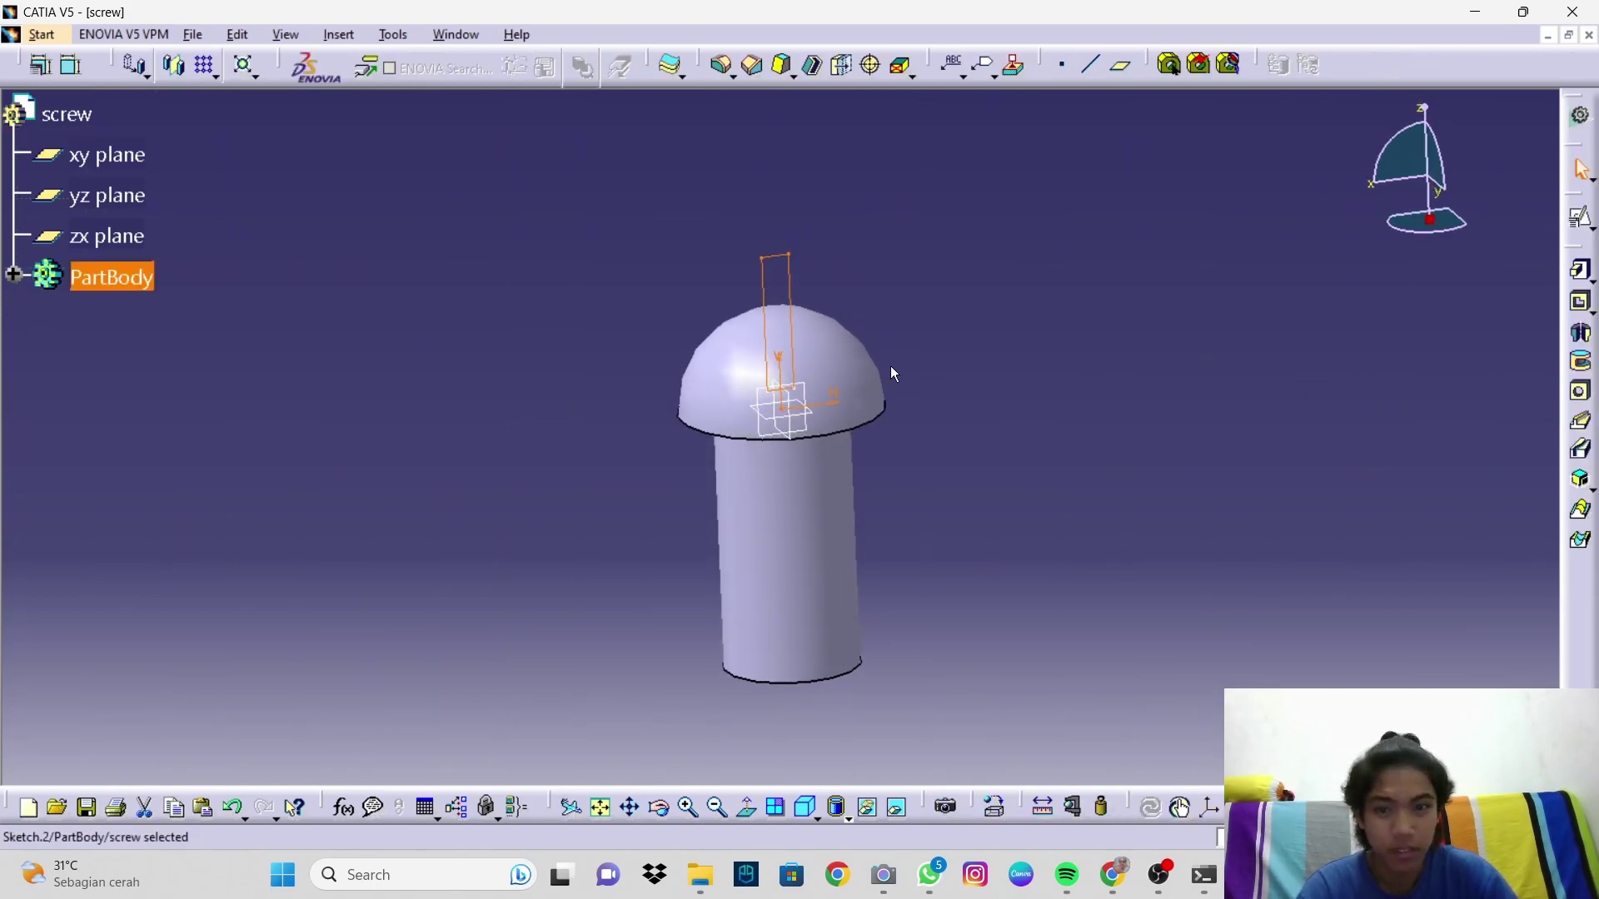
left_click(1580, 301)
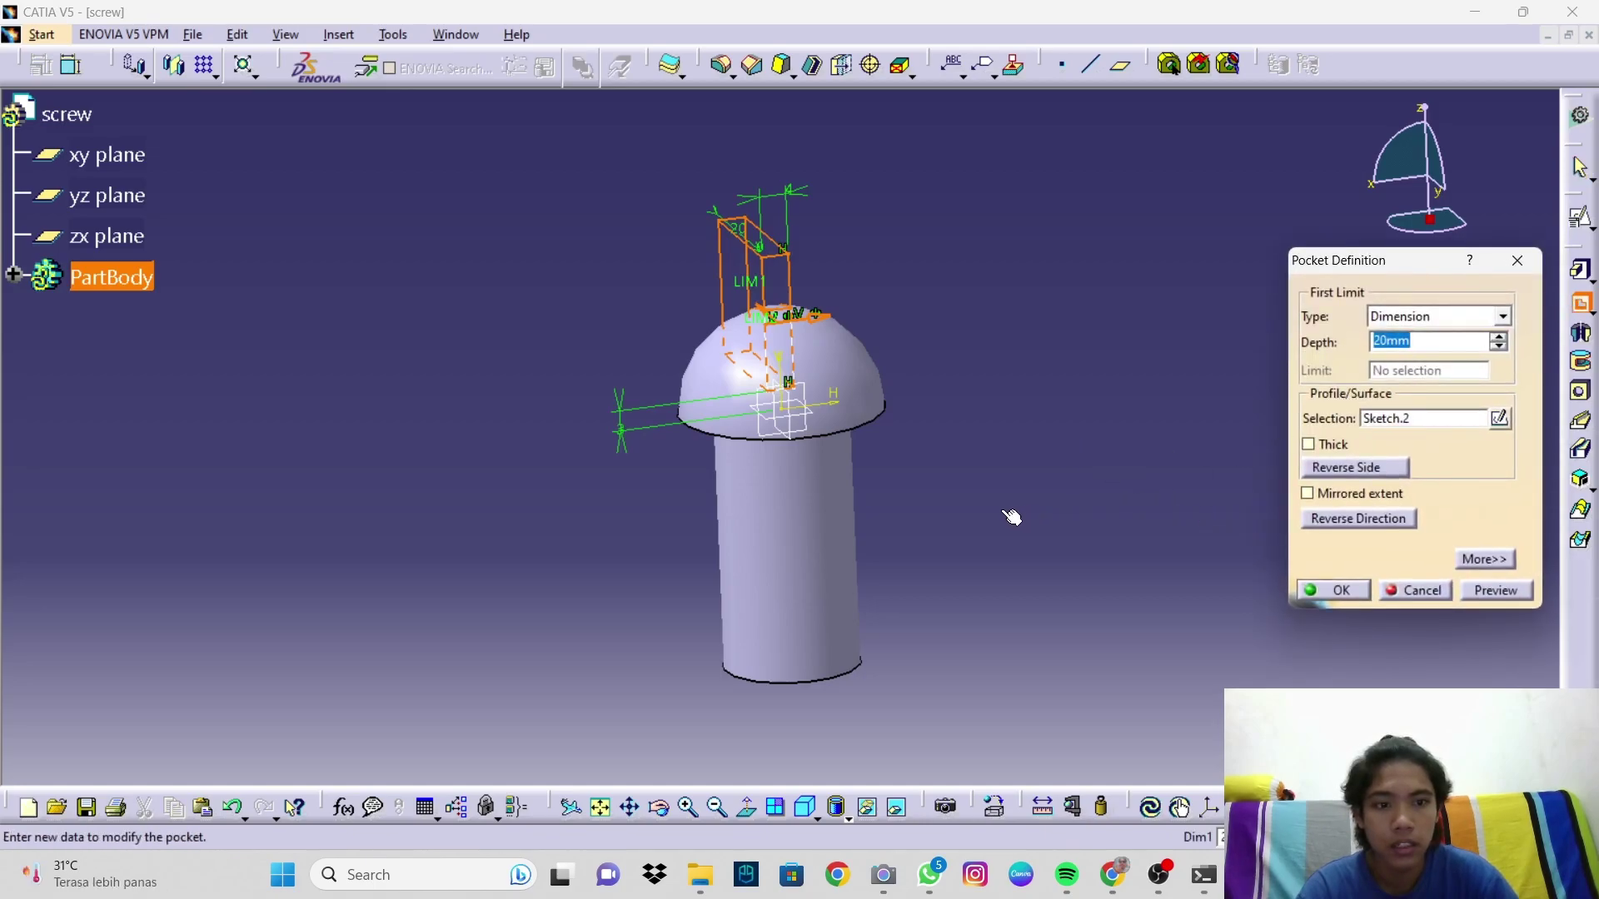
left_click(1309, 496)
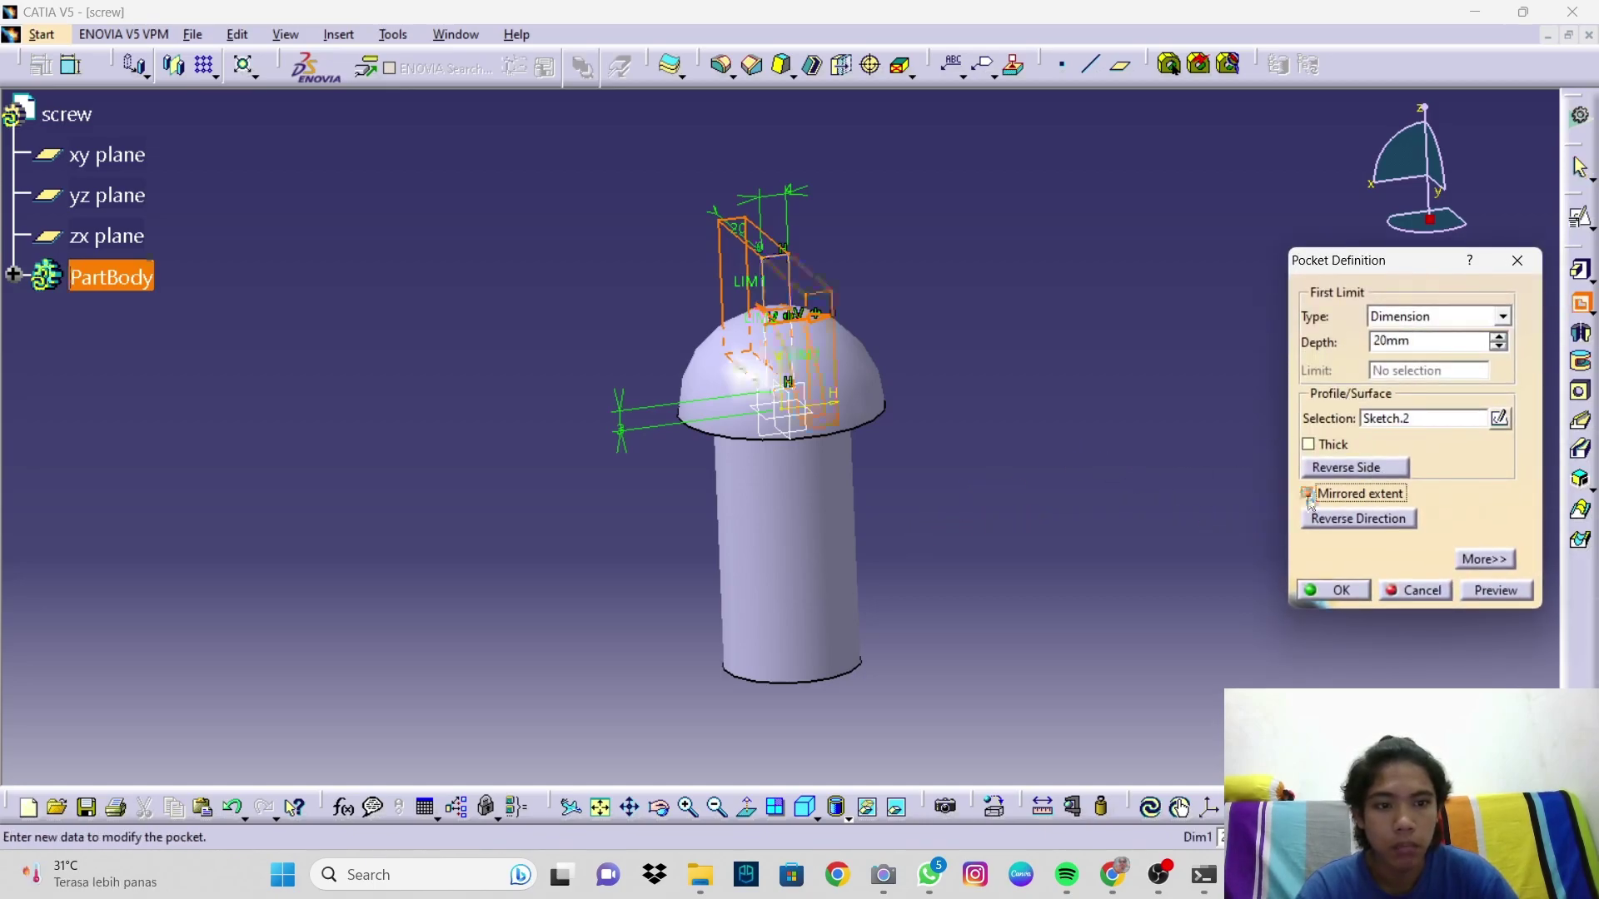
middle_click_drag(1056, 525, 1172, 495)
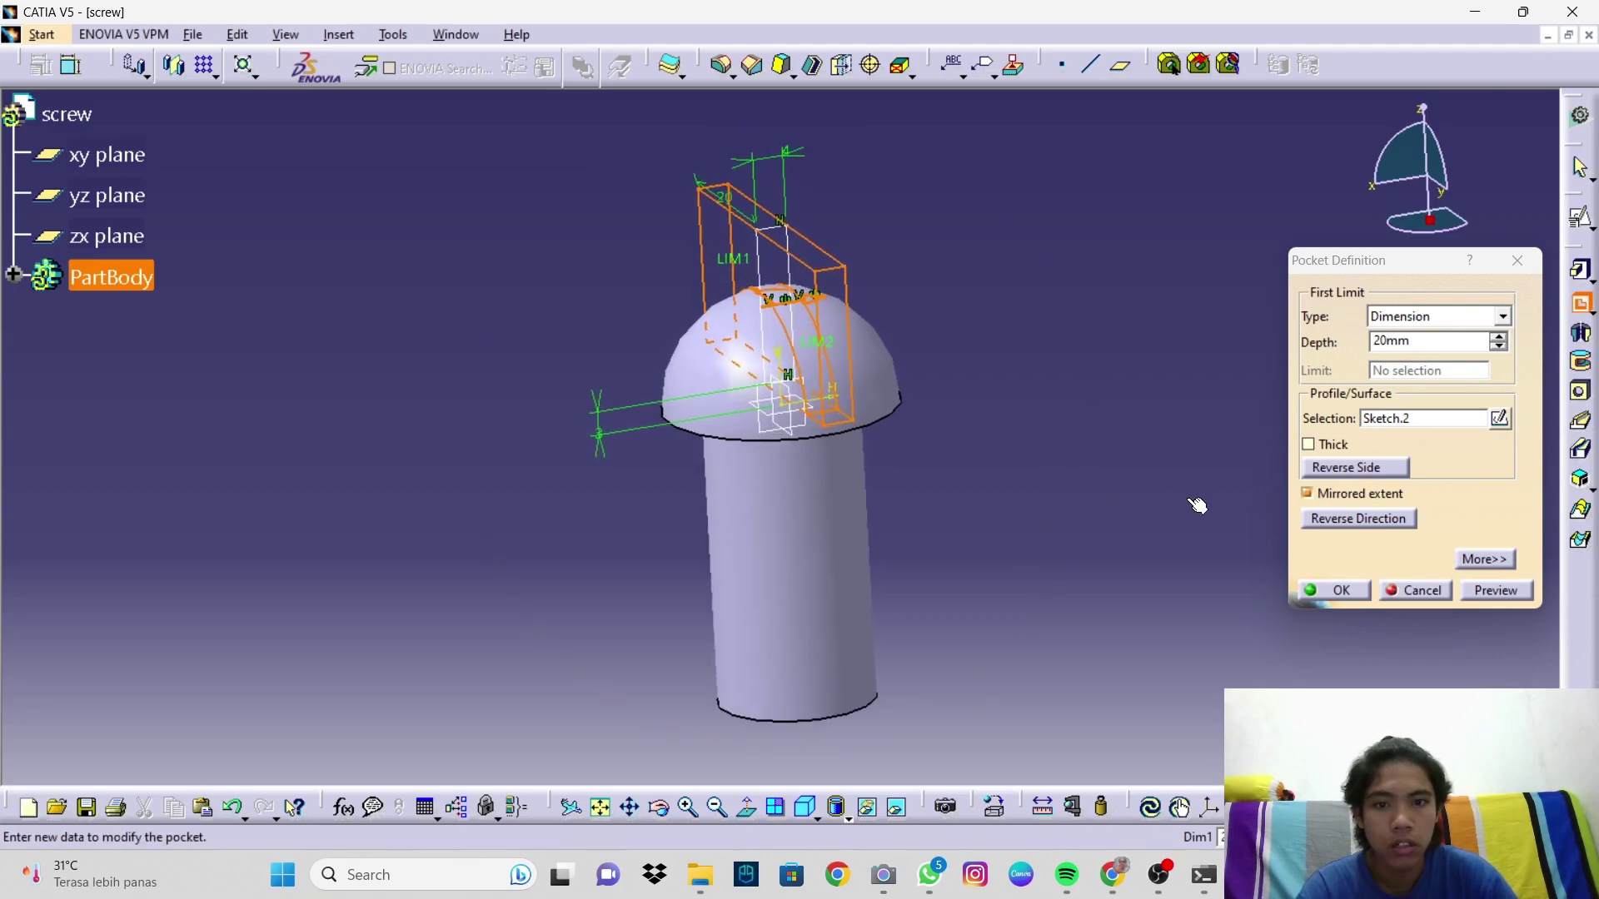
left_click(1488, 593)
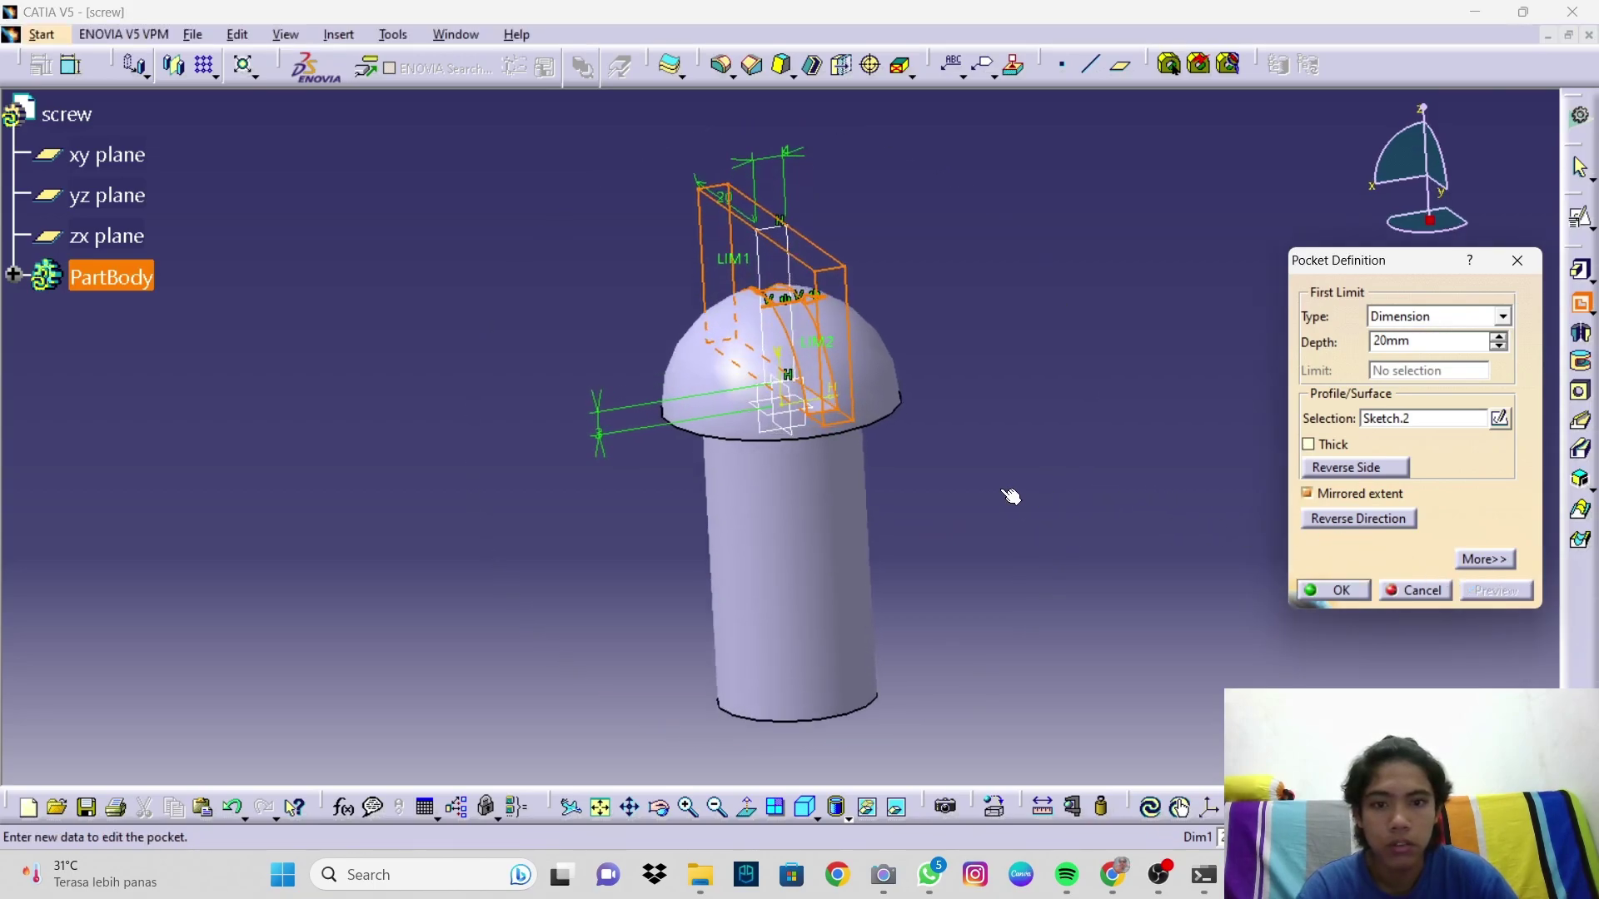
left_click(1300, 589)
middle_click_drag(1047, 496, 959, 413)
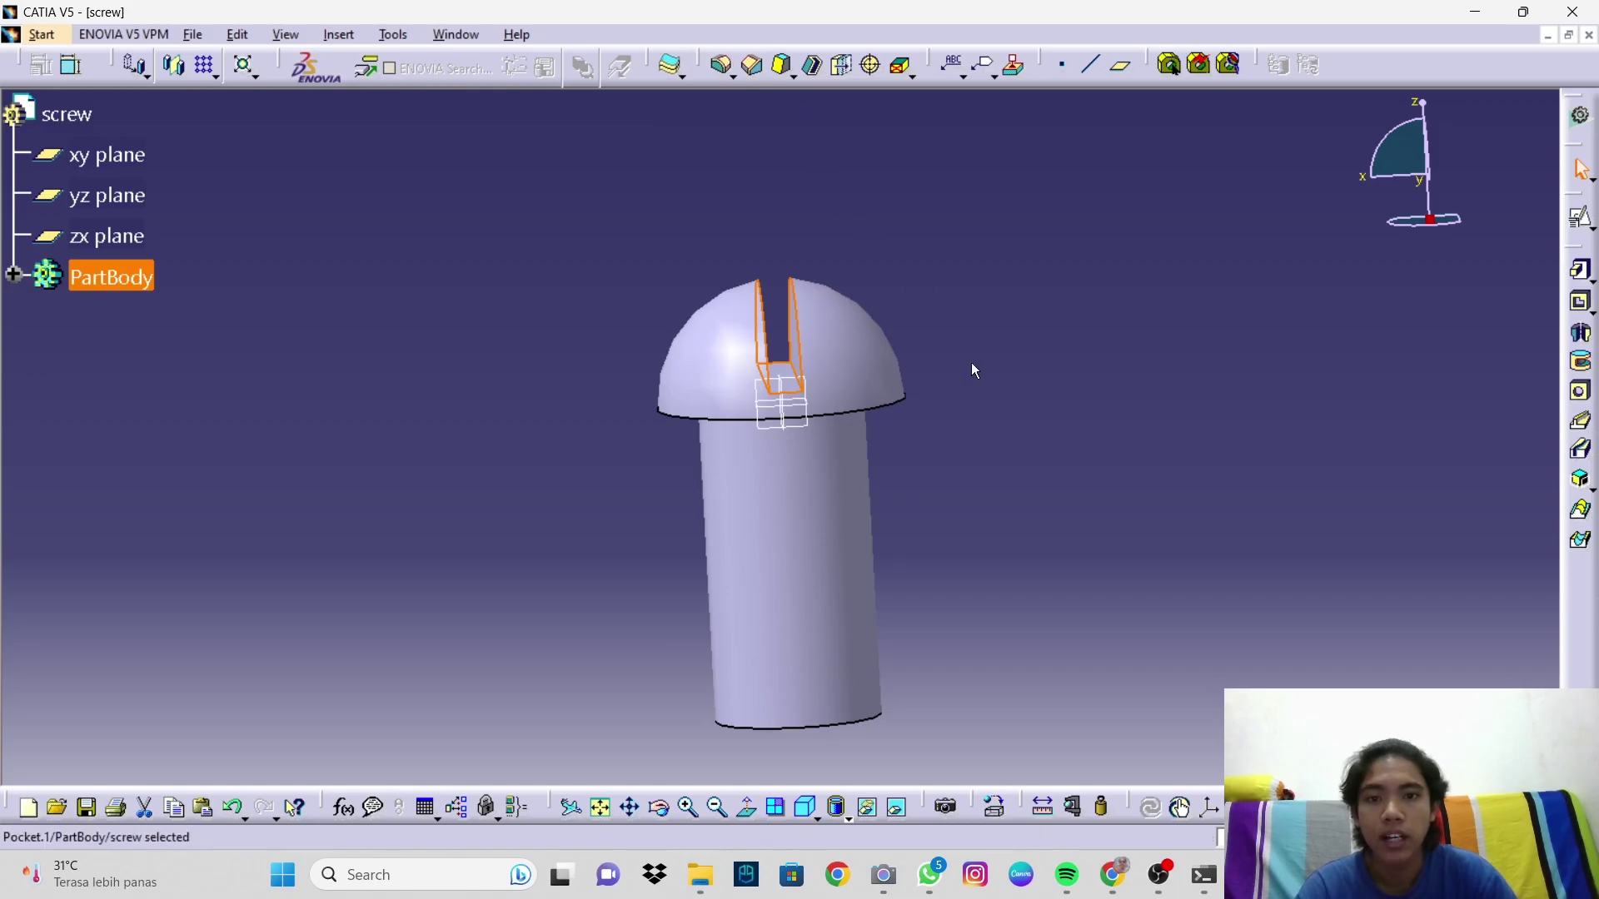
Step: Chamfer the shank's bottom edge 3 mm at 45°, then minimize the screw window
middle_click_drag(947, 417, 900, 321)
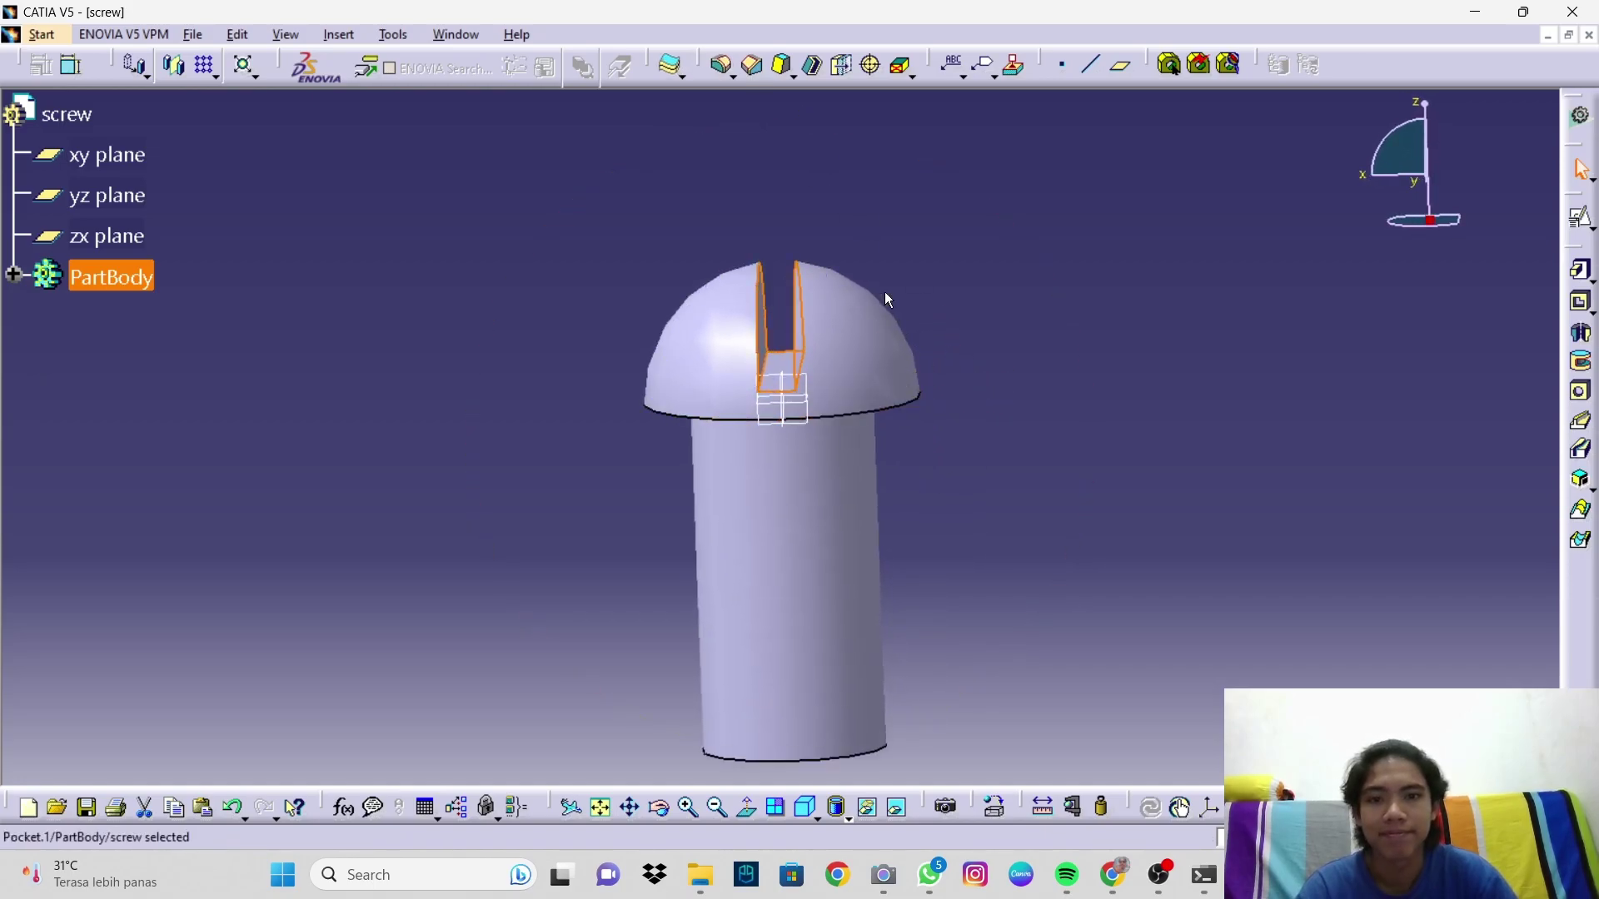
left_click(755, 71)
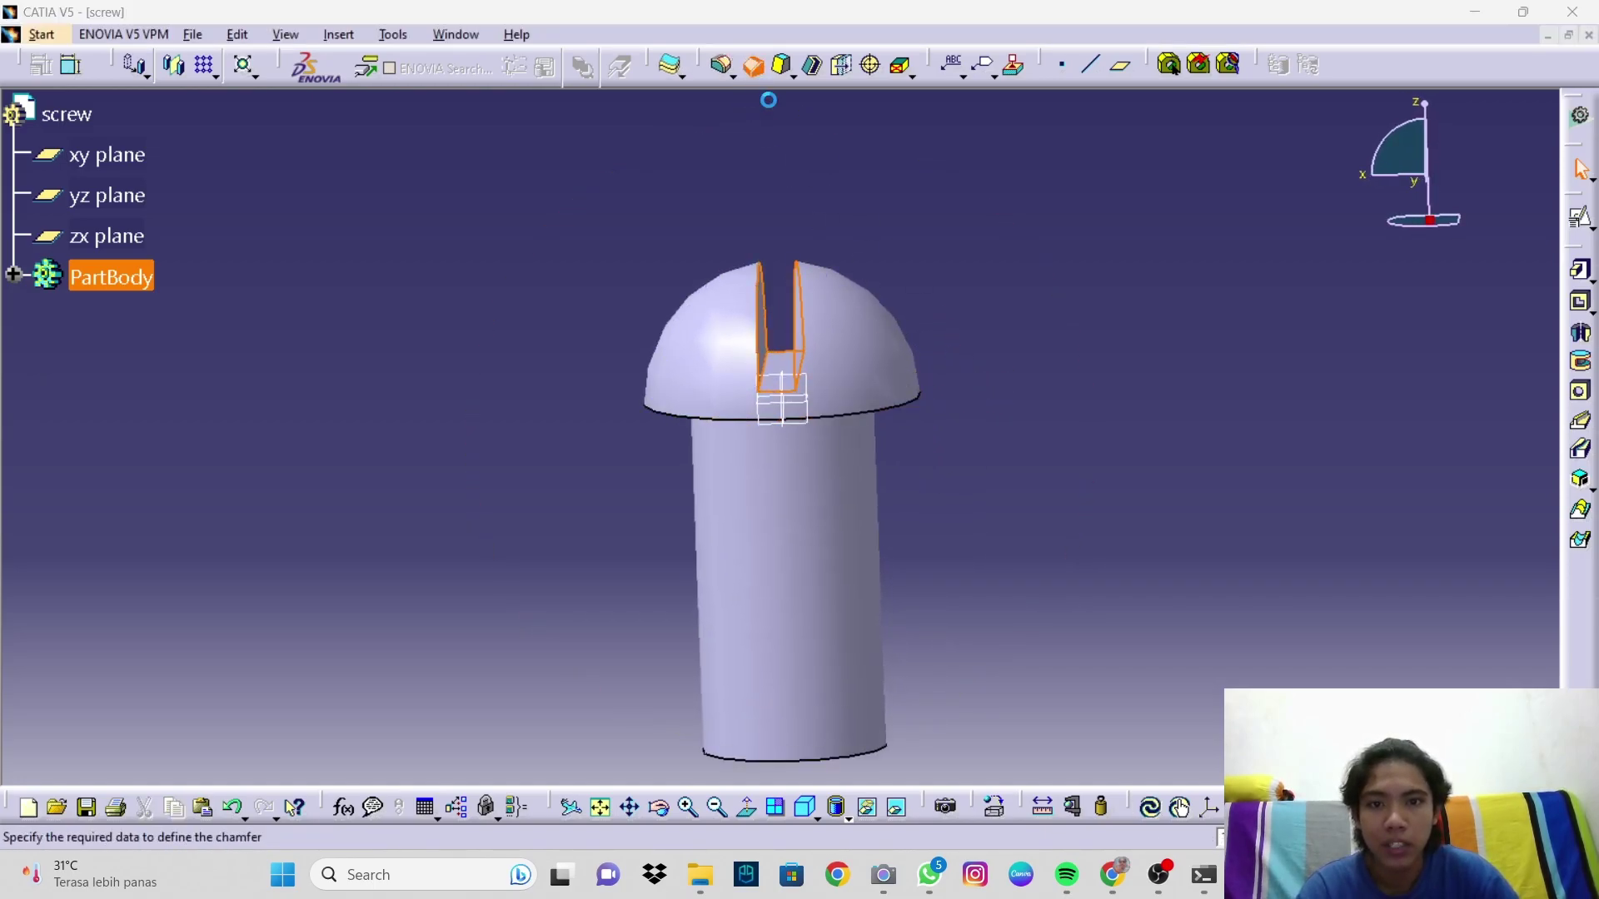
middle_click_drag(931, 680, 901, 697)
left_click(885, 701)
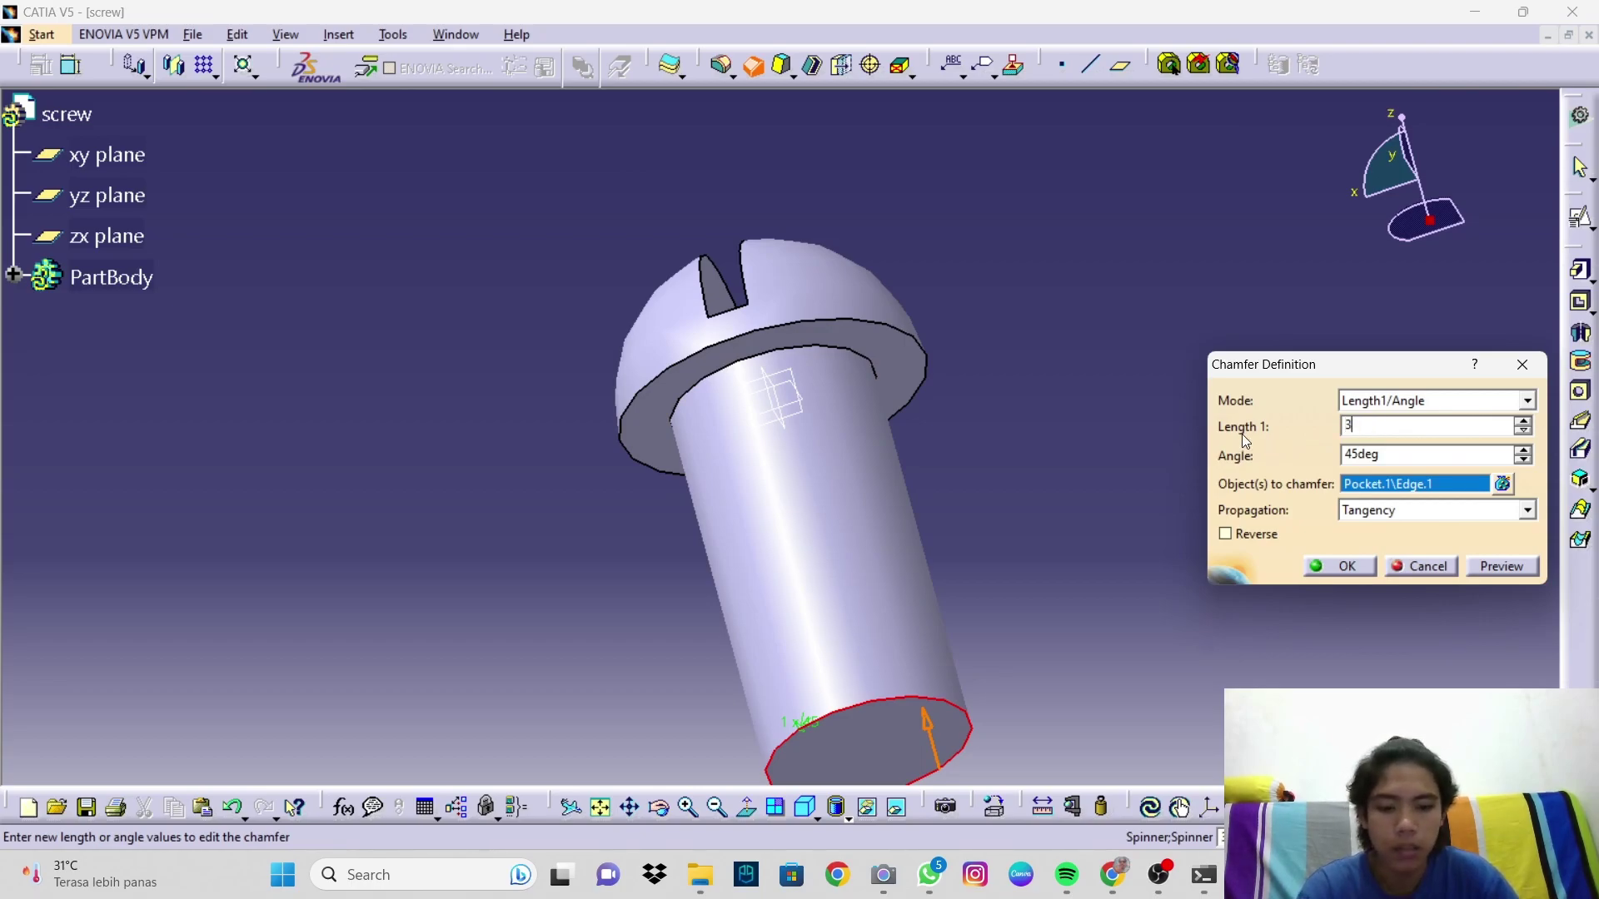
key("Return")
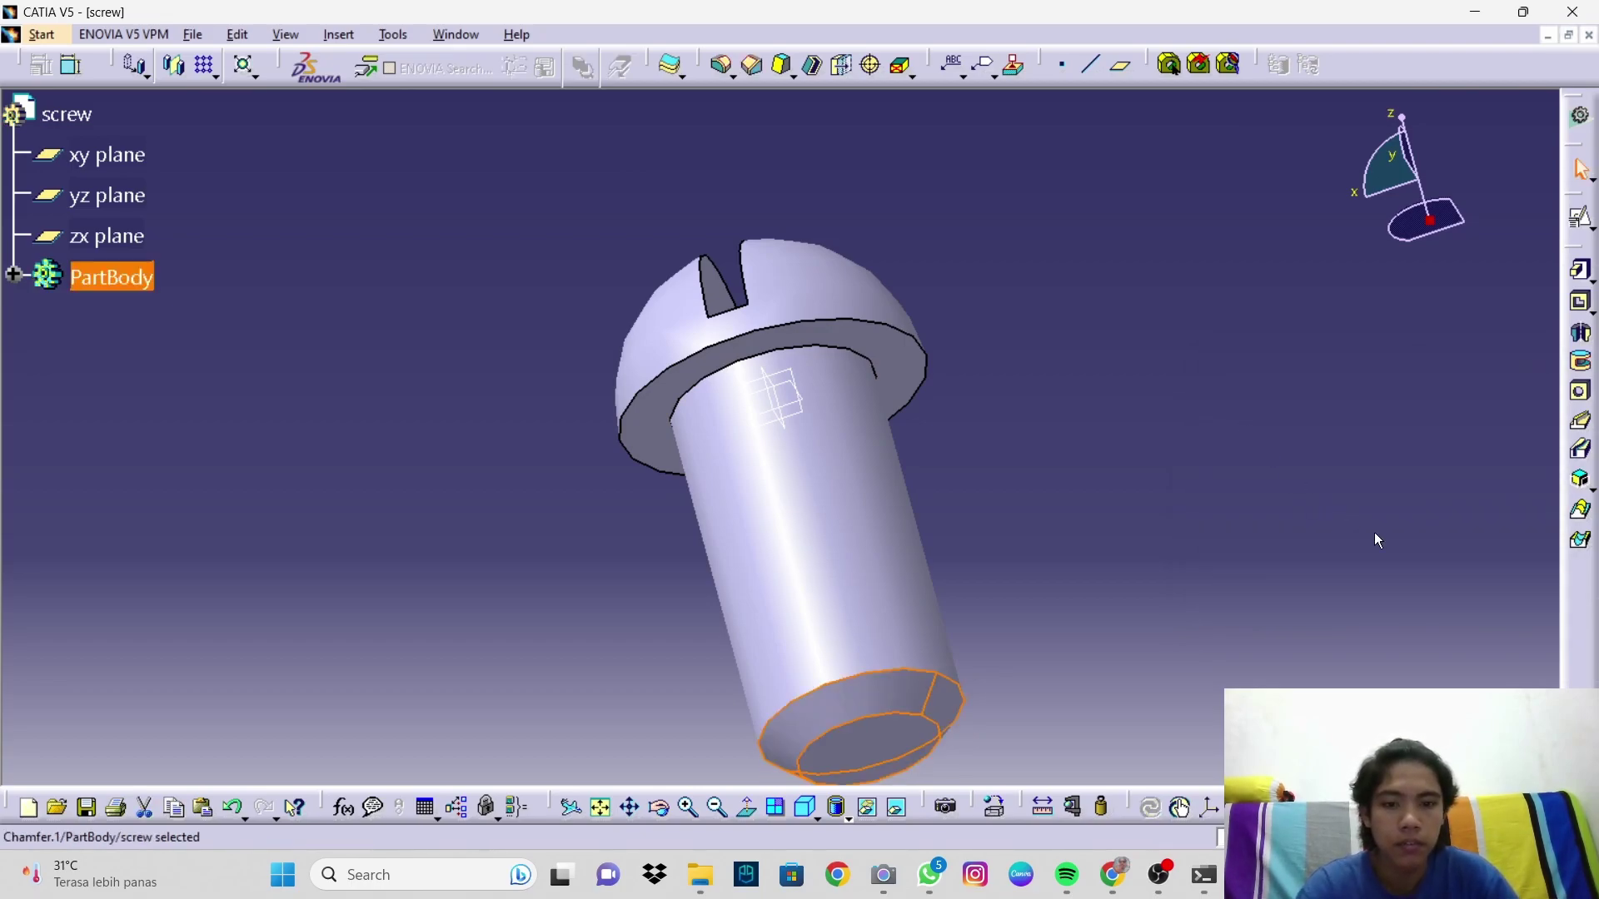
mouse_move(1019, 547)
middle_mouse_down()
mouse_move(1010, 497)
mouse_move(1110, 450)
mouse_move(1028, 578)
mouse_move(876, 498)
mouse_move(957, 642)
mouse_move(1100, 696)
mouse_move(957, 642)
mouse_move(780, 531)
mouse_move(985, 689)
mouse_move(1071, 632)
mouse_move(1024, 522)
mouse_move(921, 577)
mouse_move(1010, 646)
mouse_move(1046, 574)
mouse_move(1017, 546)
mouse_move(1010, 632)
mouse_move(1014, 560)
middle_mouse_up()
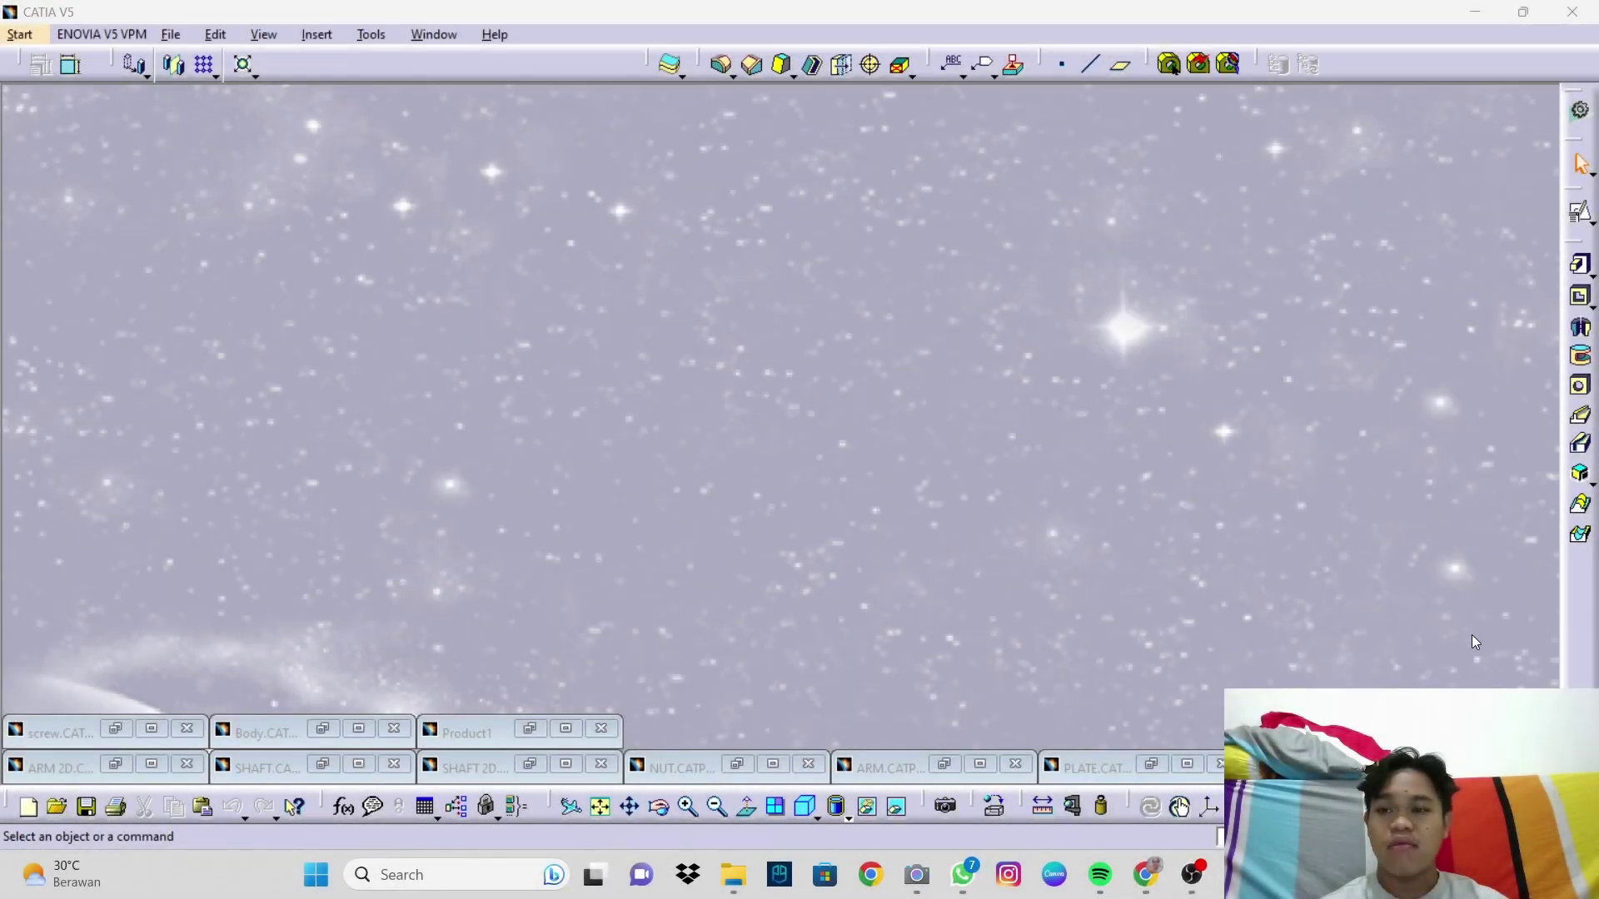
left_click(1475, 642)
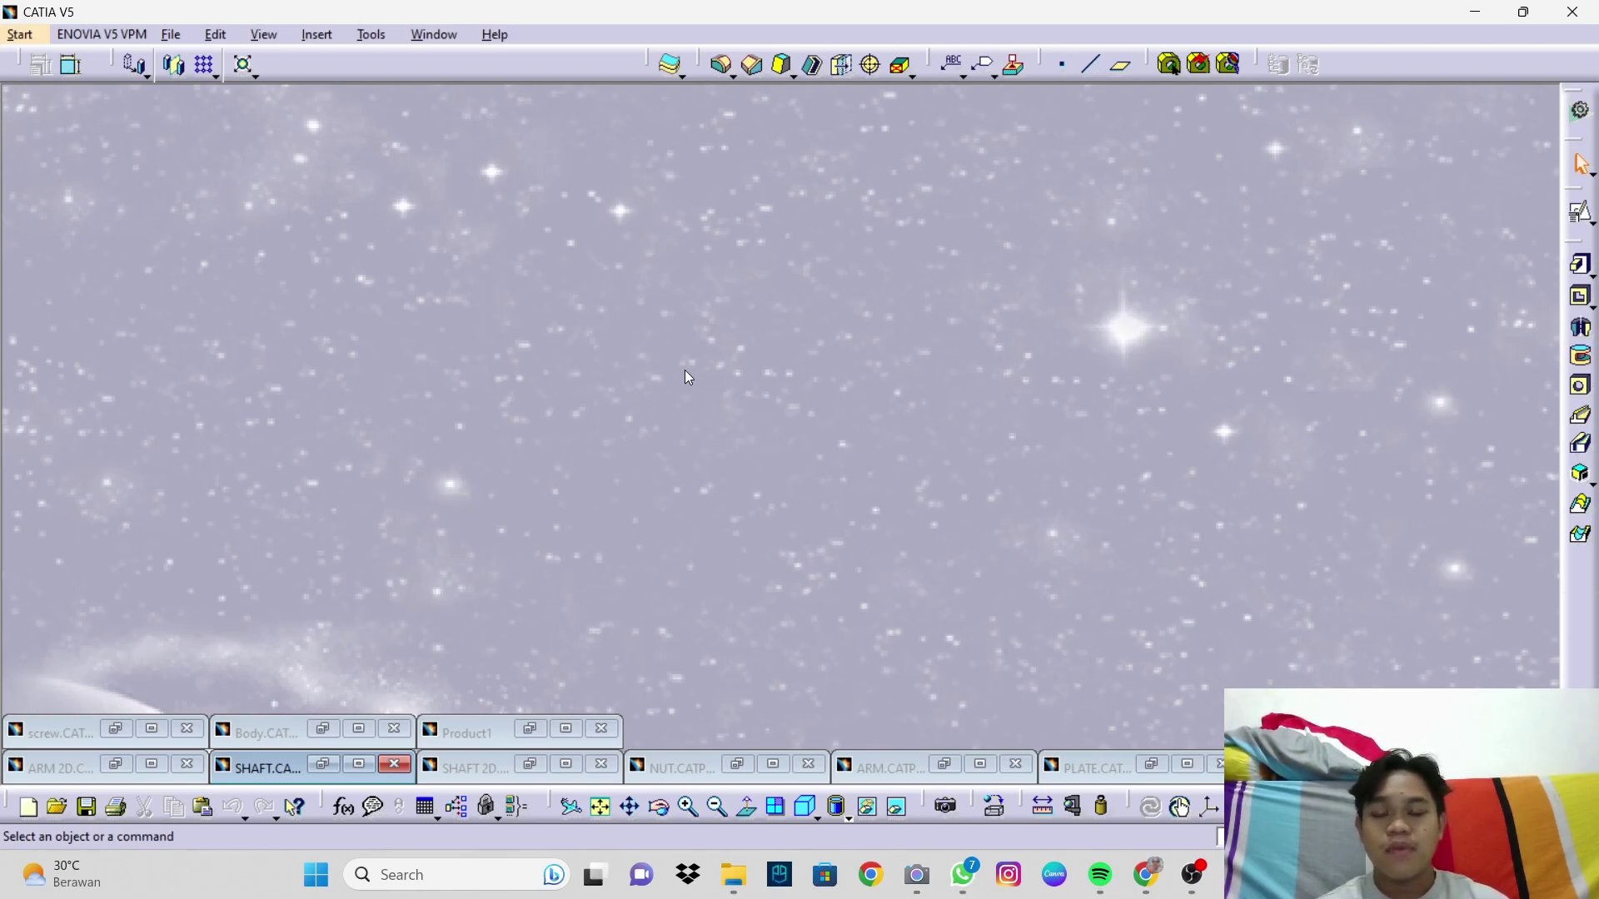
Step: Create a new Assembly Design document Product2, maximize it, and insert an existing component into it
left_click(27, 38)
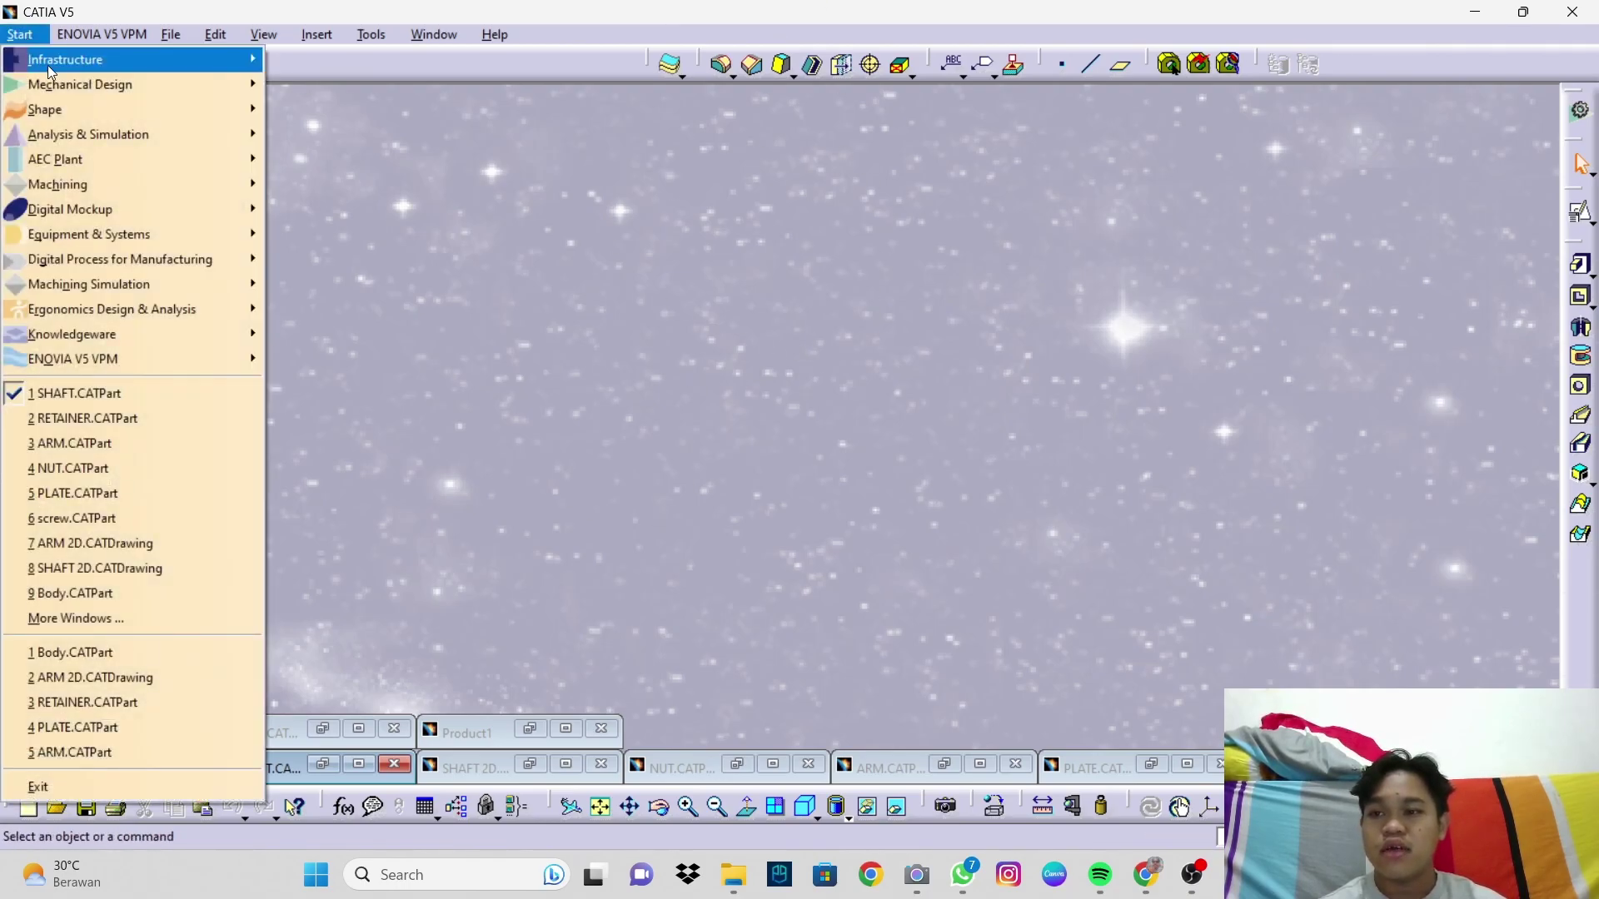
mouse_move(88, 90)
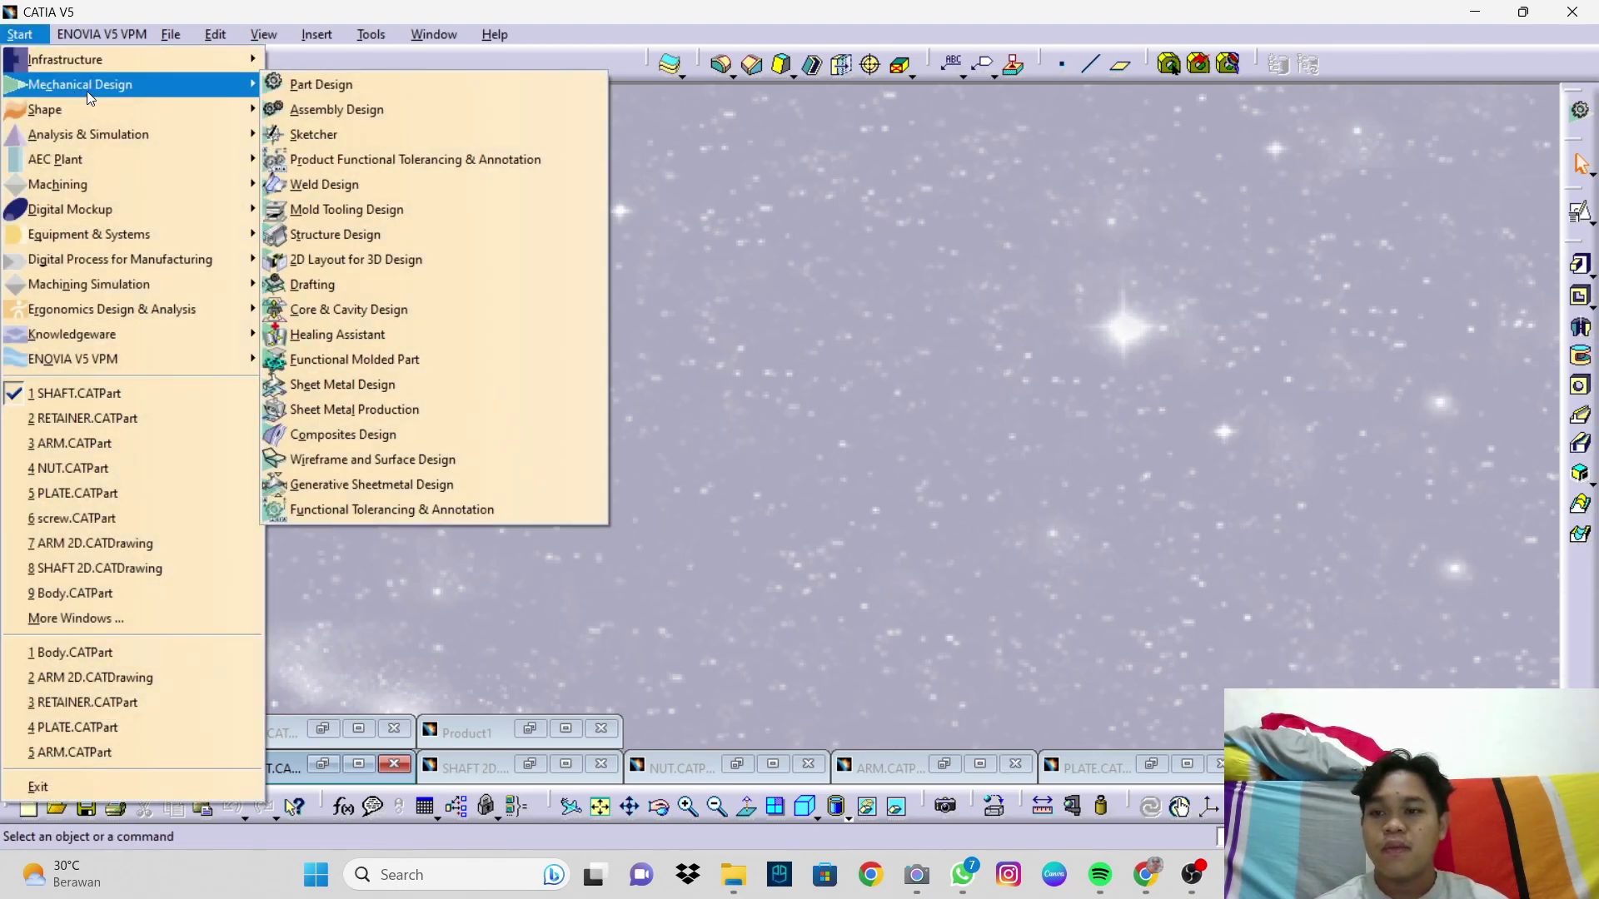
left_click(301, 111)
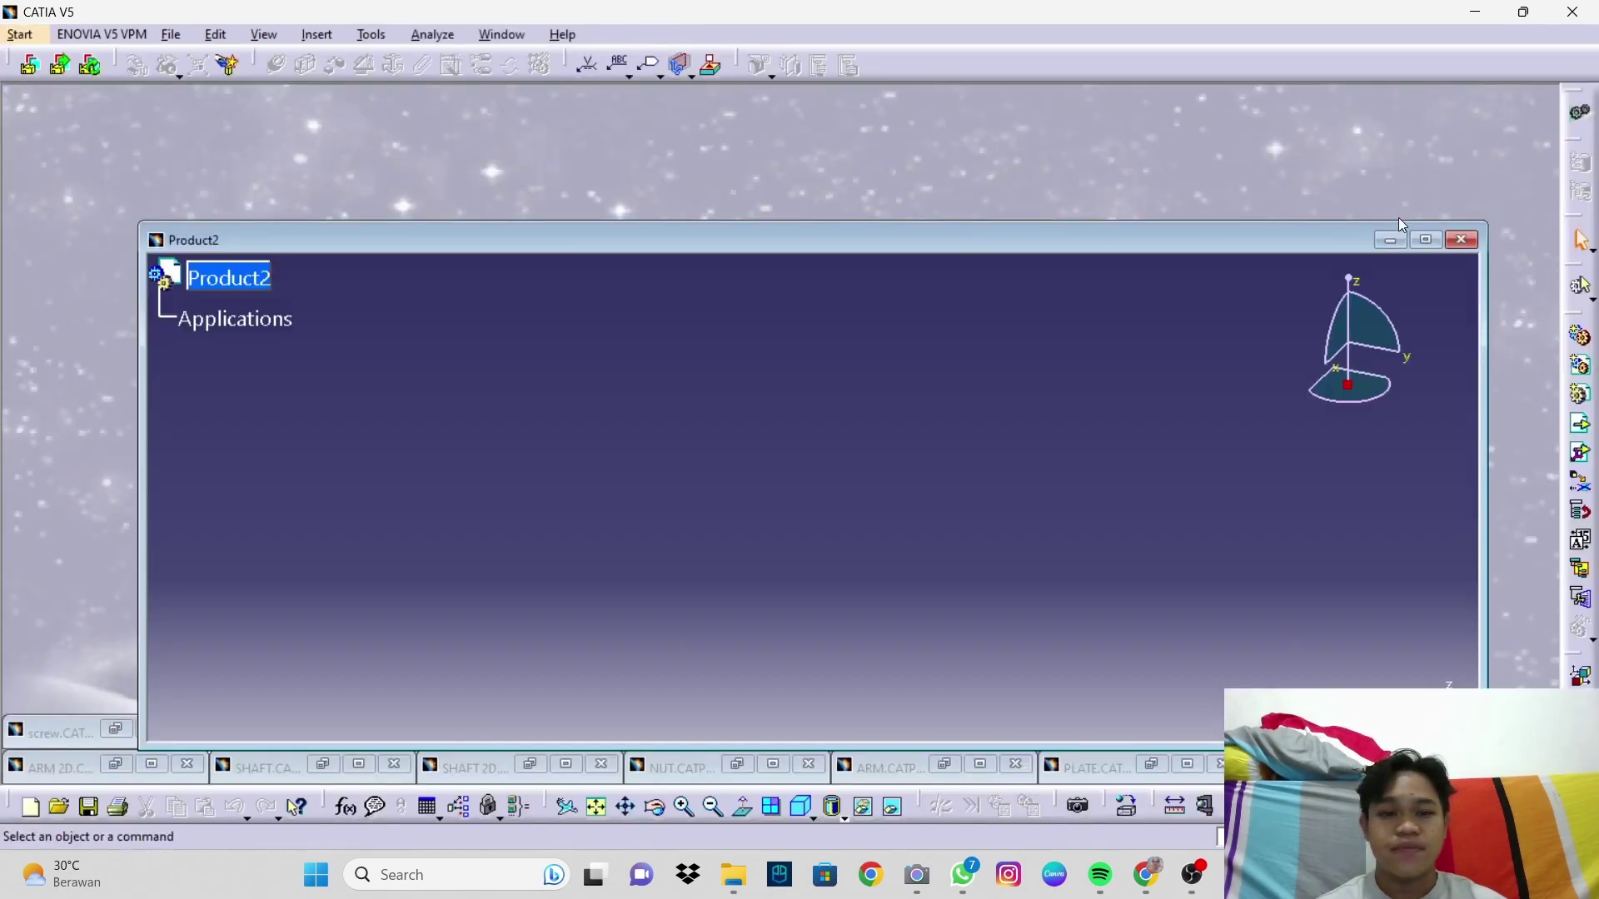
left_click(1425, 240)
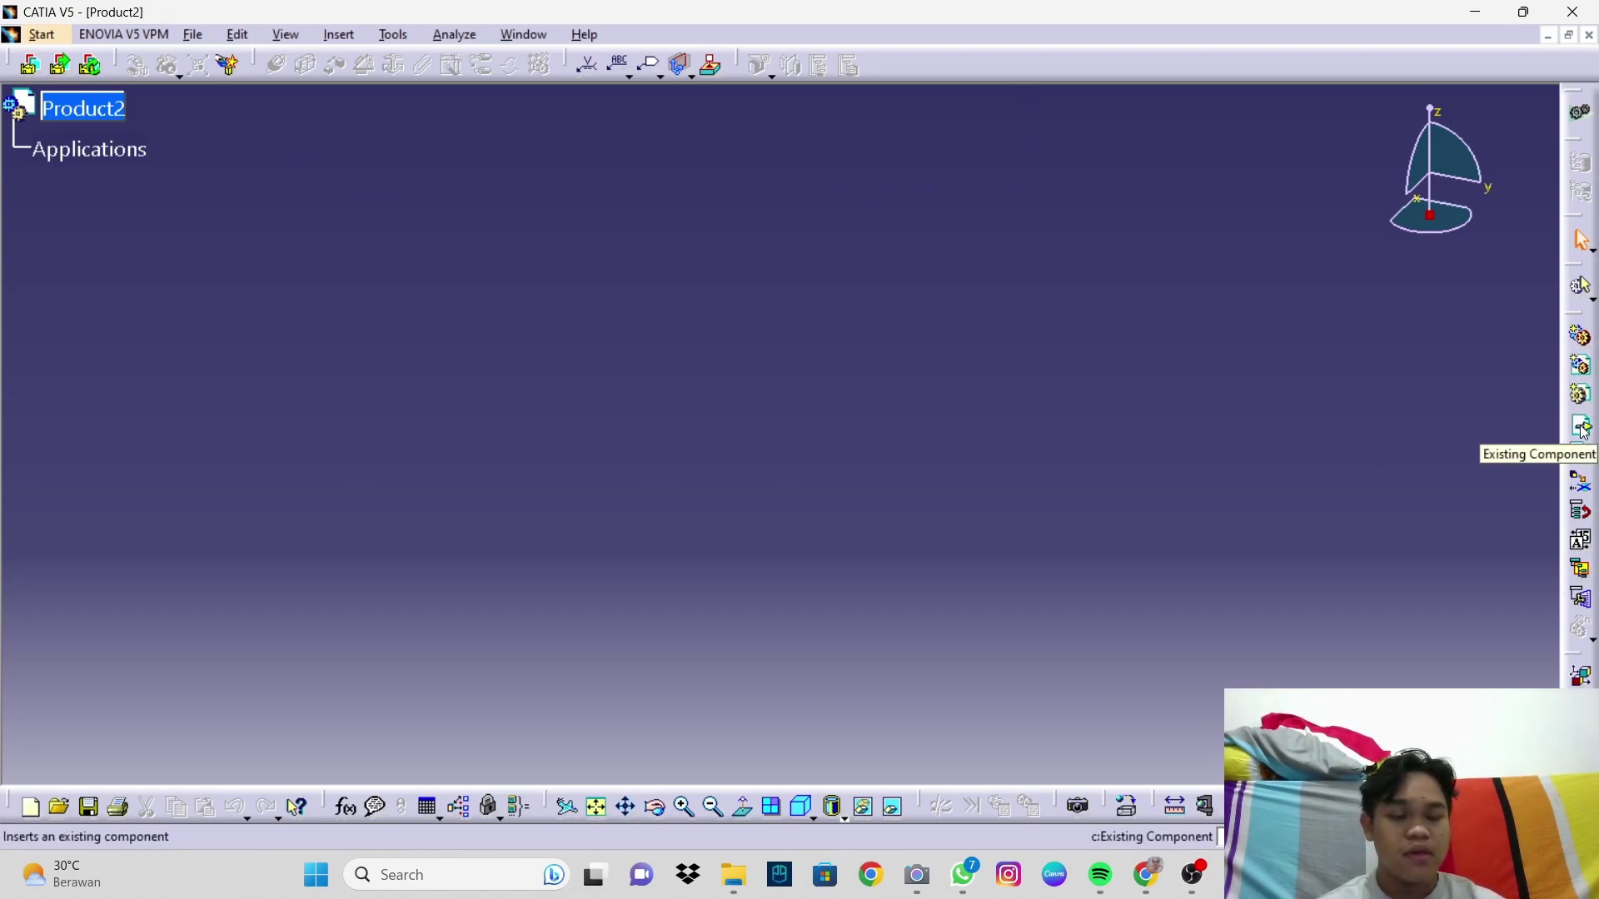
left_click(1583, 427)
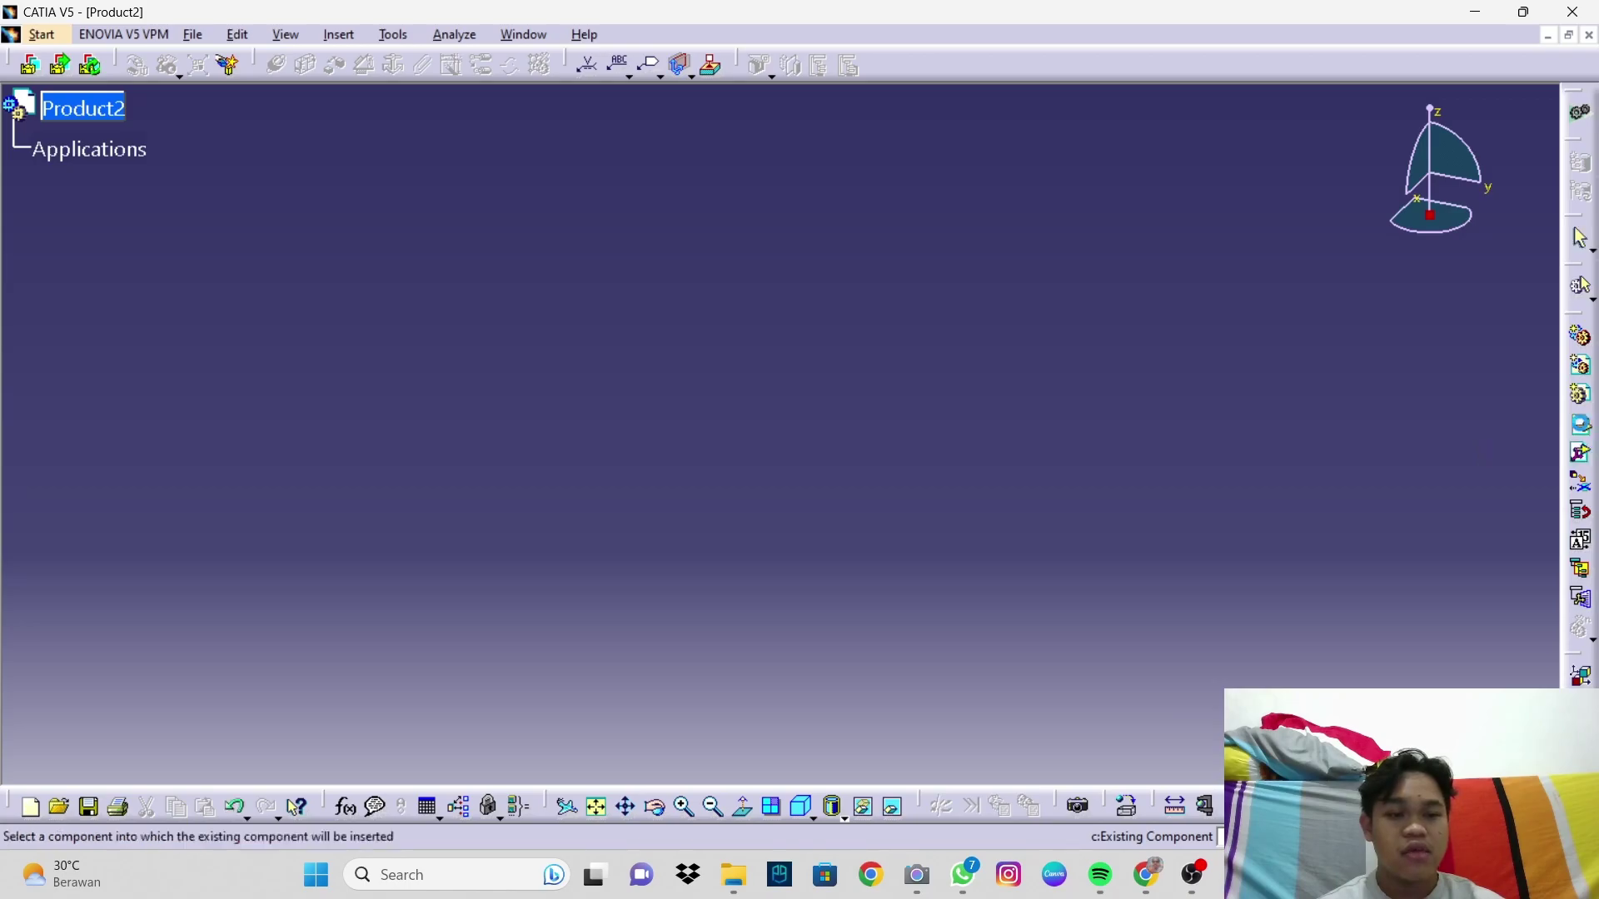
left_click(98, 117)
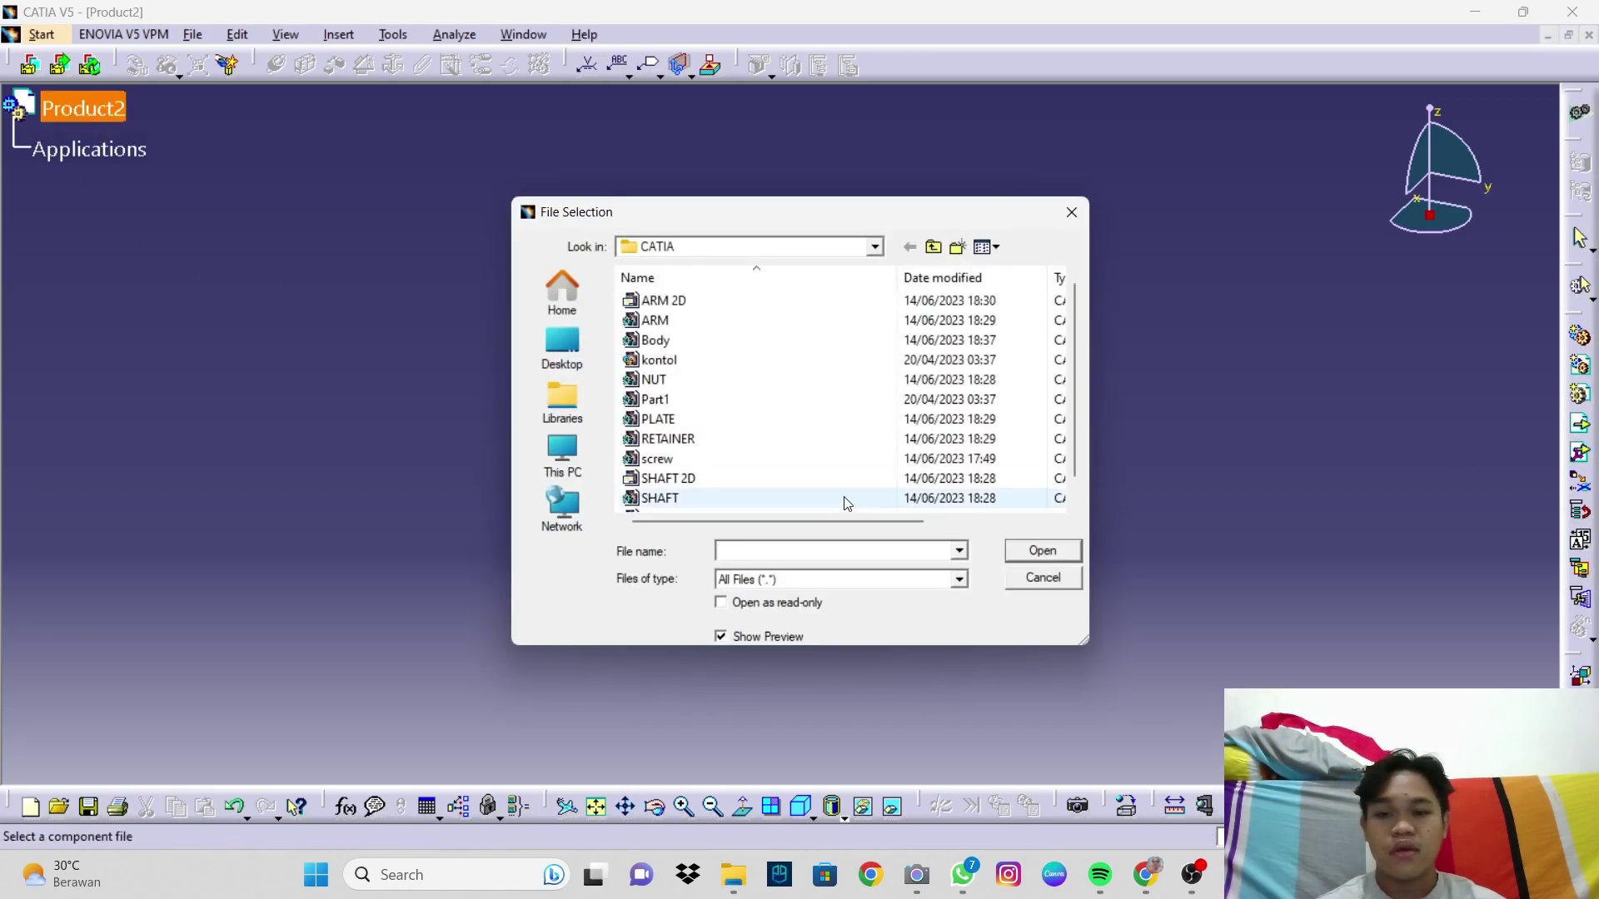
Step: Insert the Body part file into Product2 as Body.1
scroll(725, 405, "down", 1)
scroll(729, 425, "up", 1)
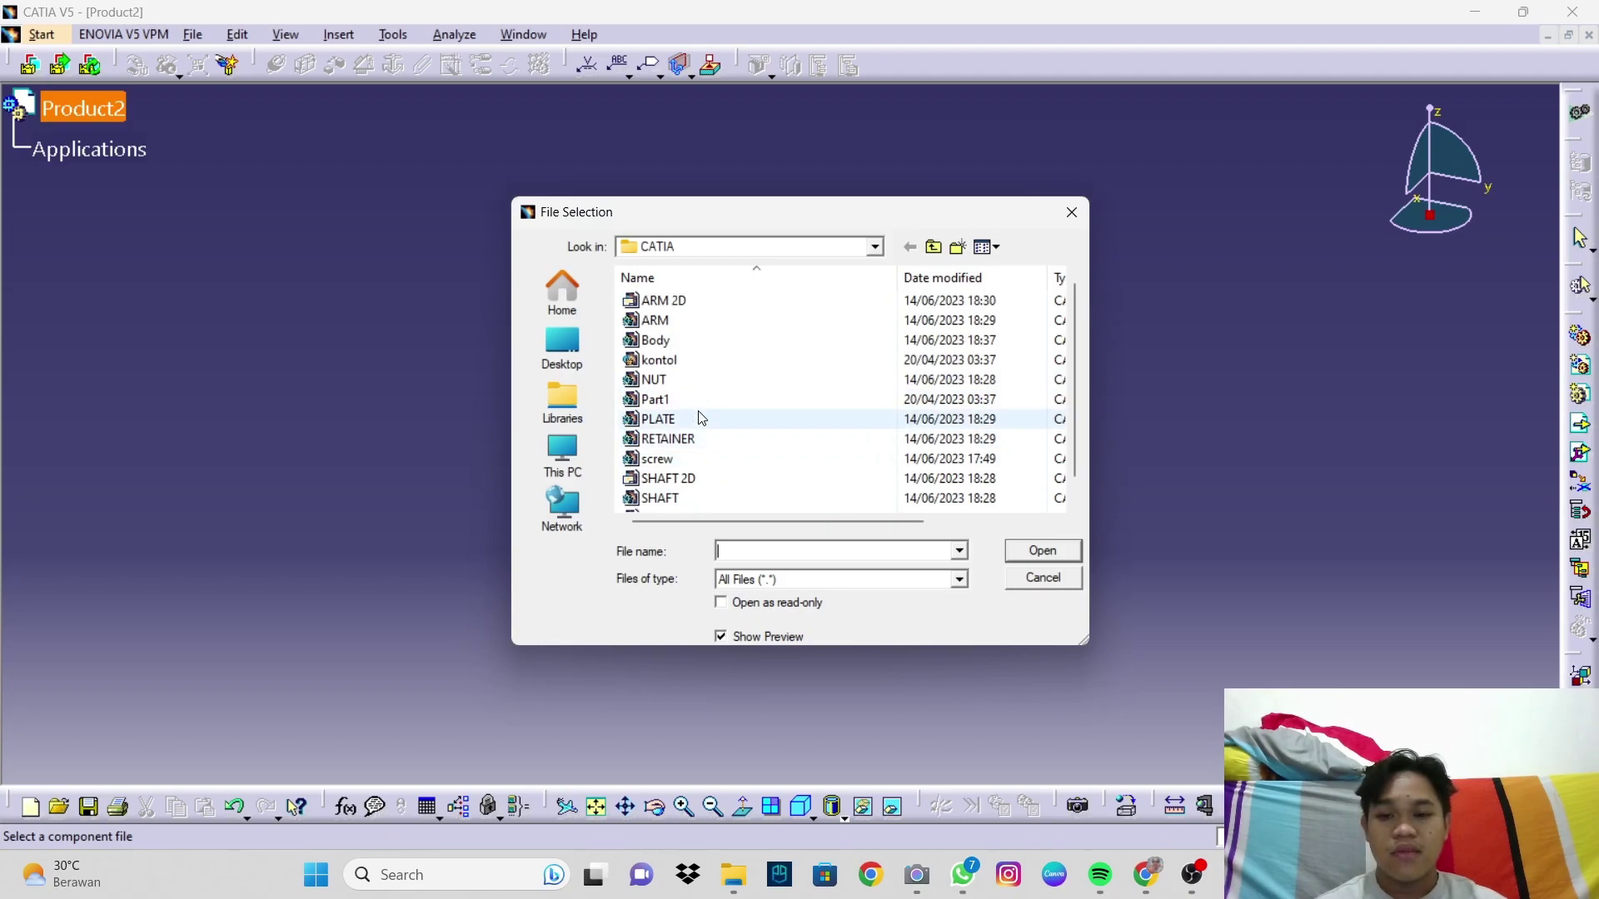
left_click(703, 343)
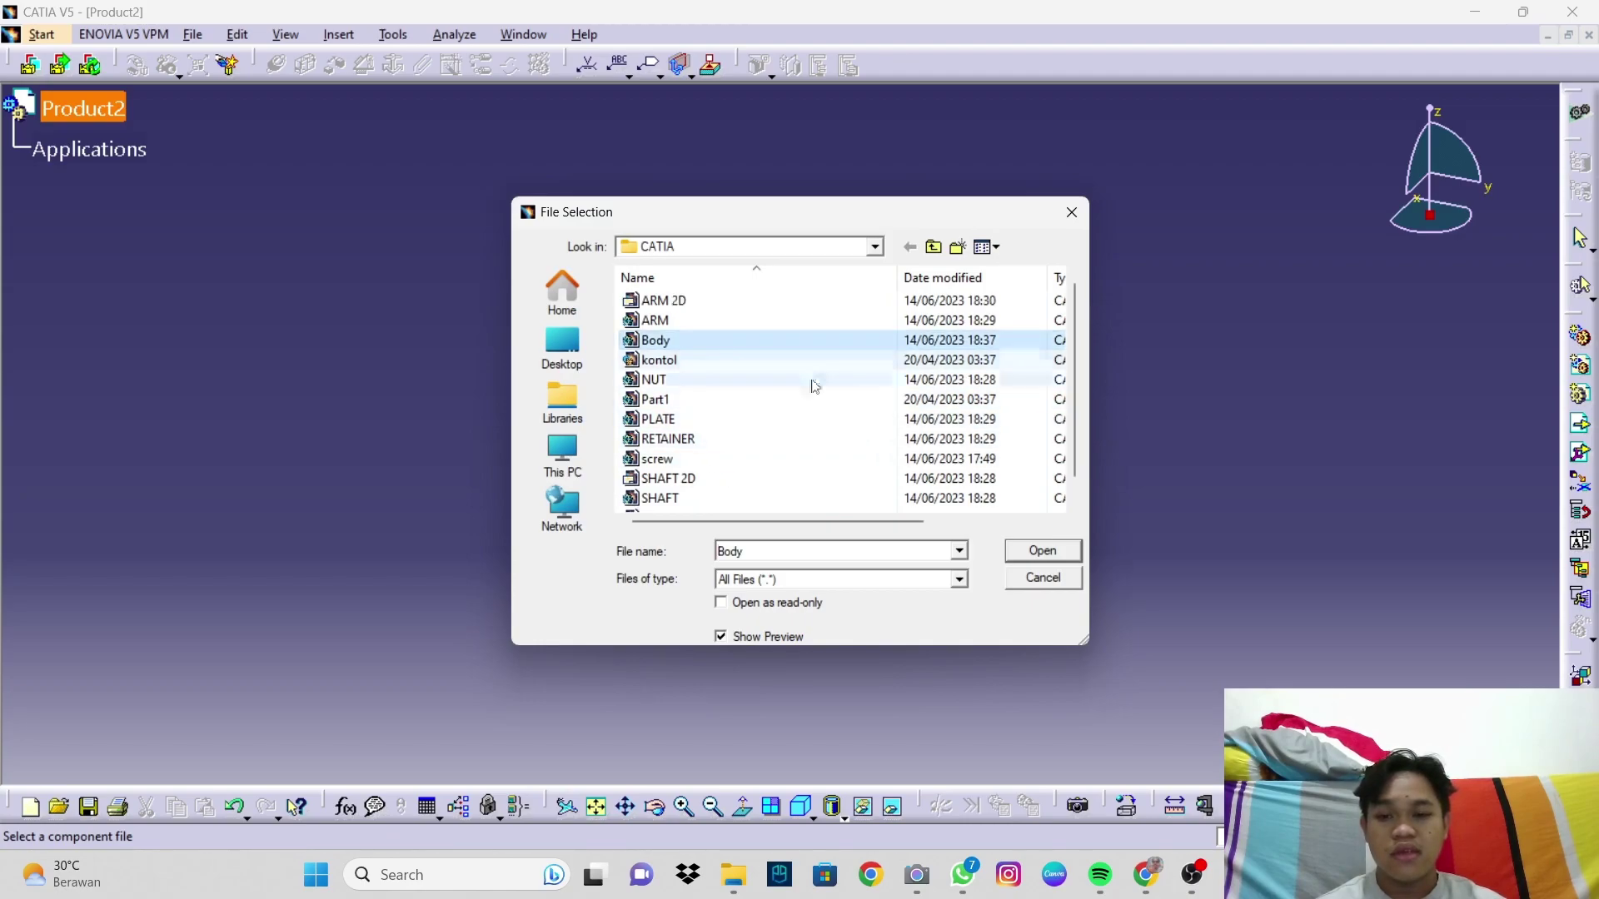
left_click(1043, 552)
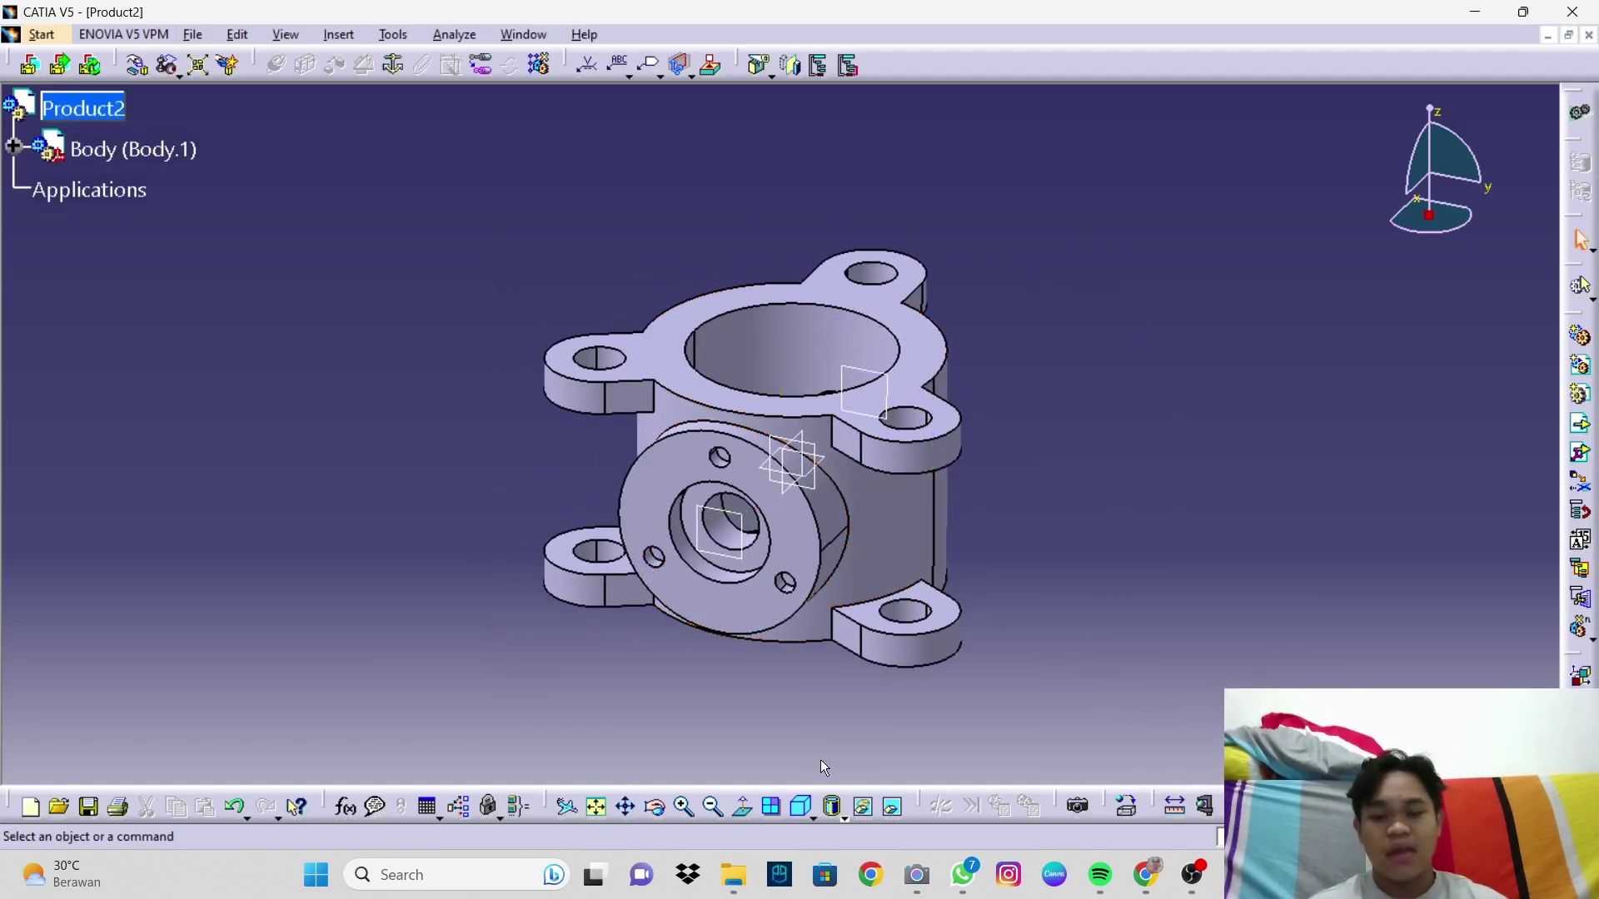
left_click(802, 818)
middle_click_drag(829, 533, 850, 494)
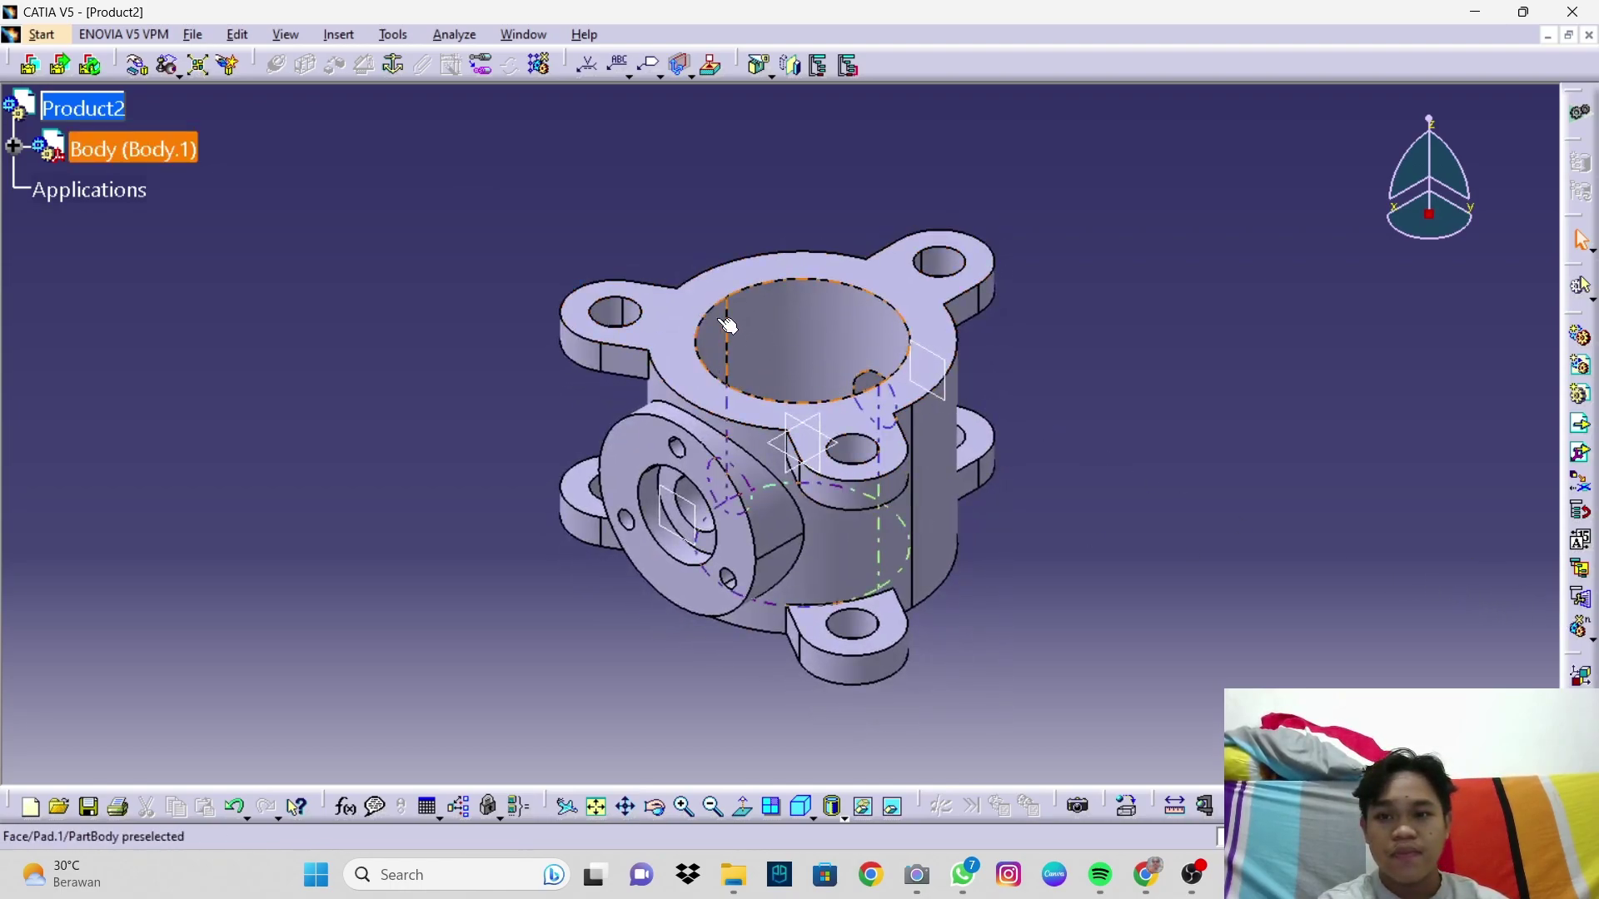
Step: Anchor the Body with a Fix constraint
left_click(398, 70)
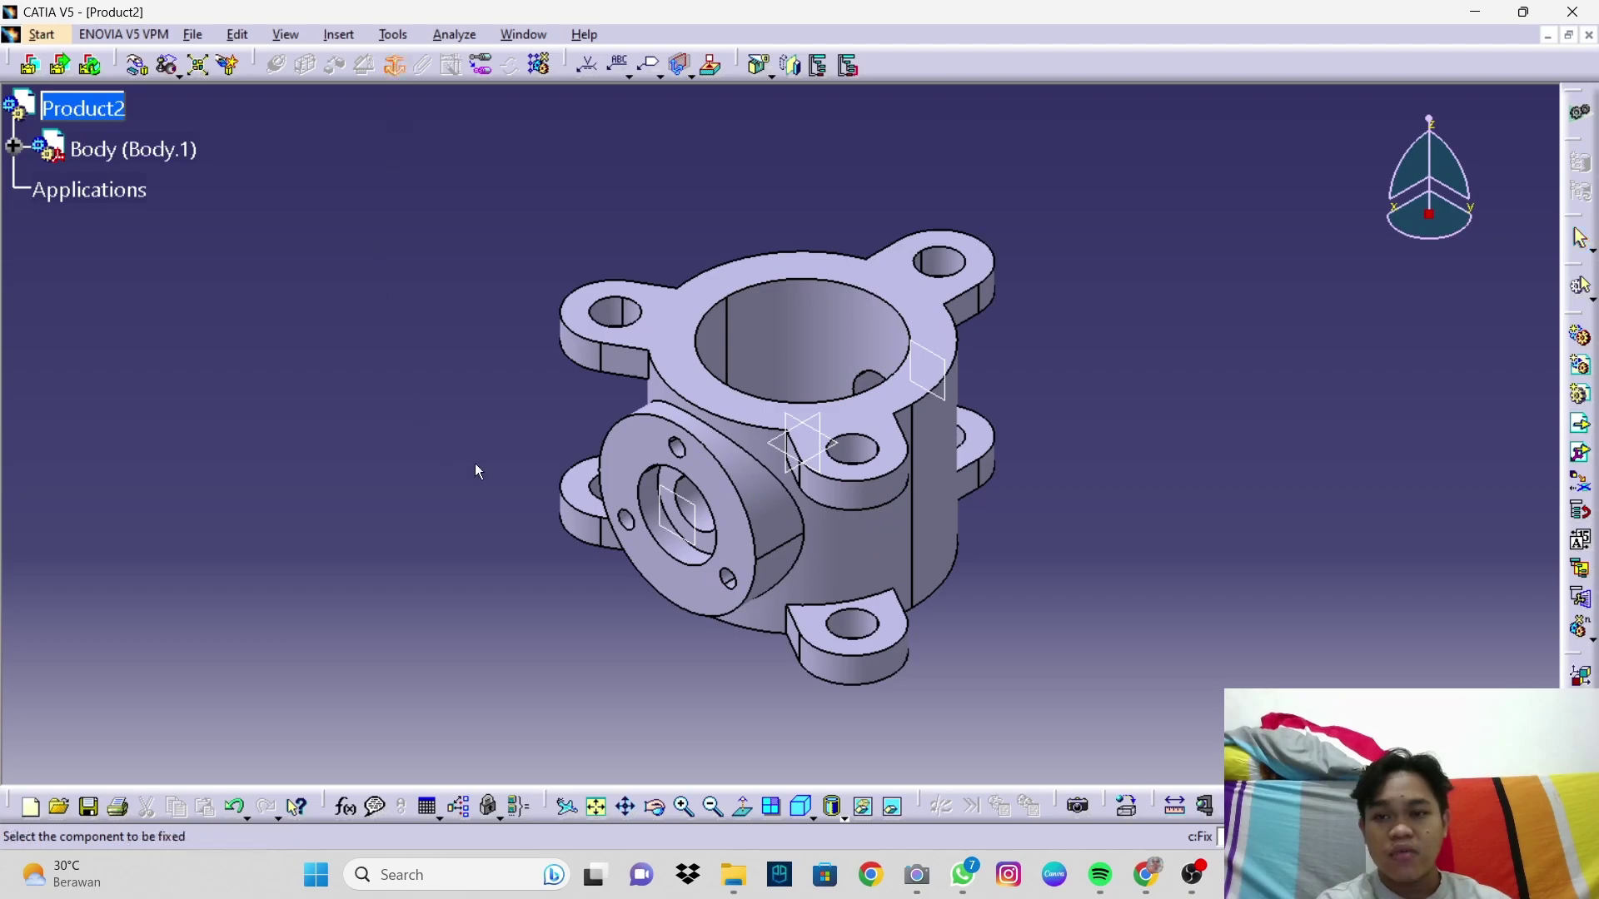
left_click(729, 481)
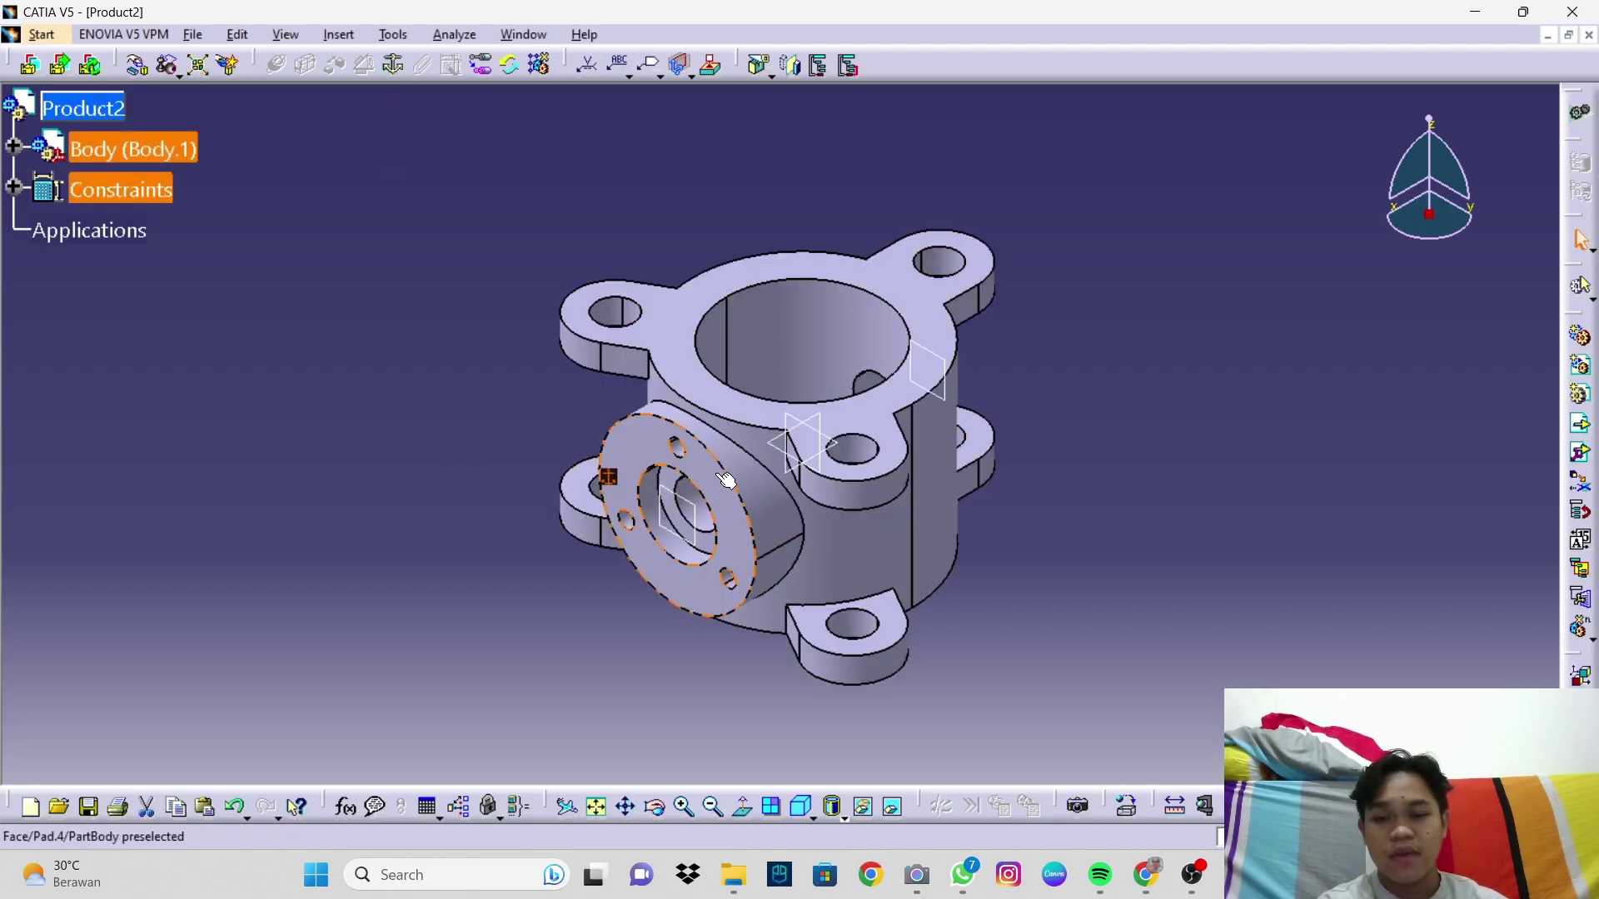
middle_click_drag(1201, 443, 1174, 550)
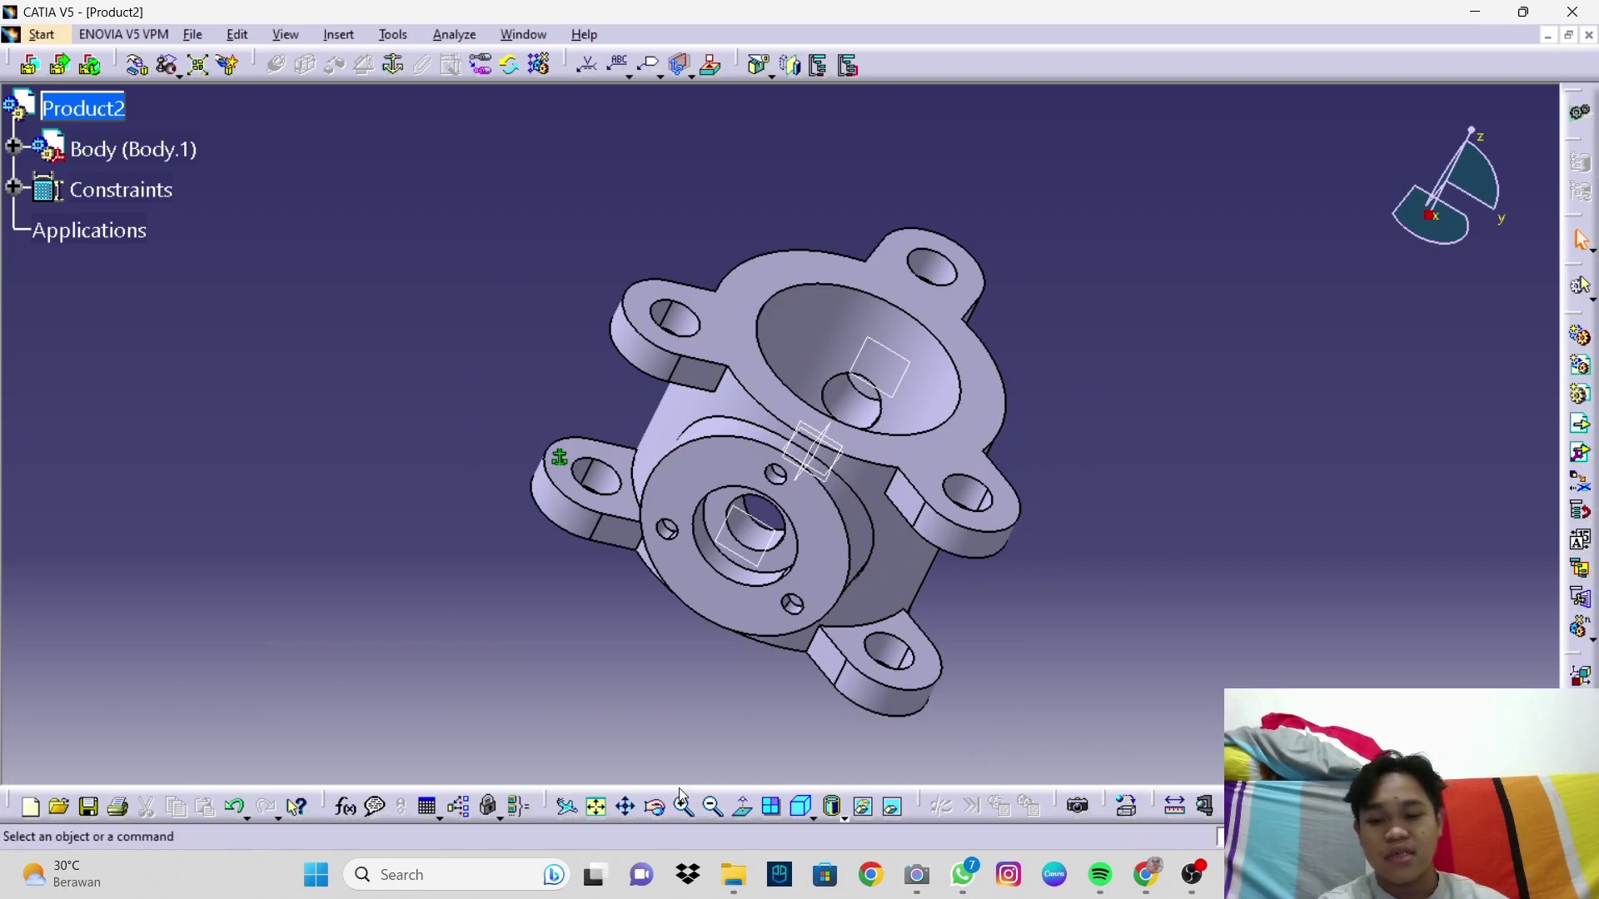
left_click(806, 798)
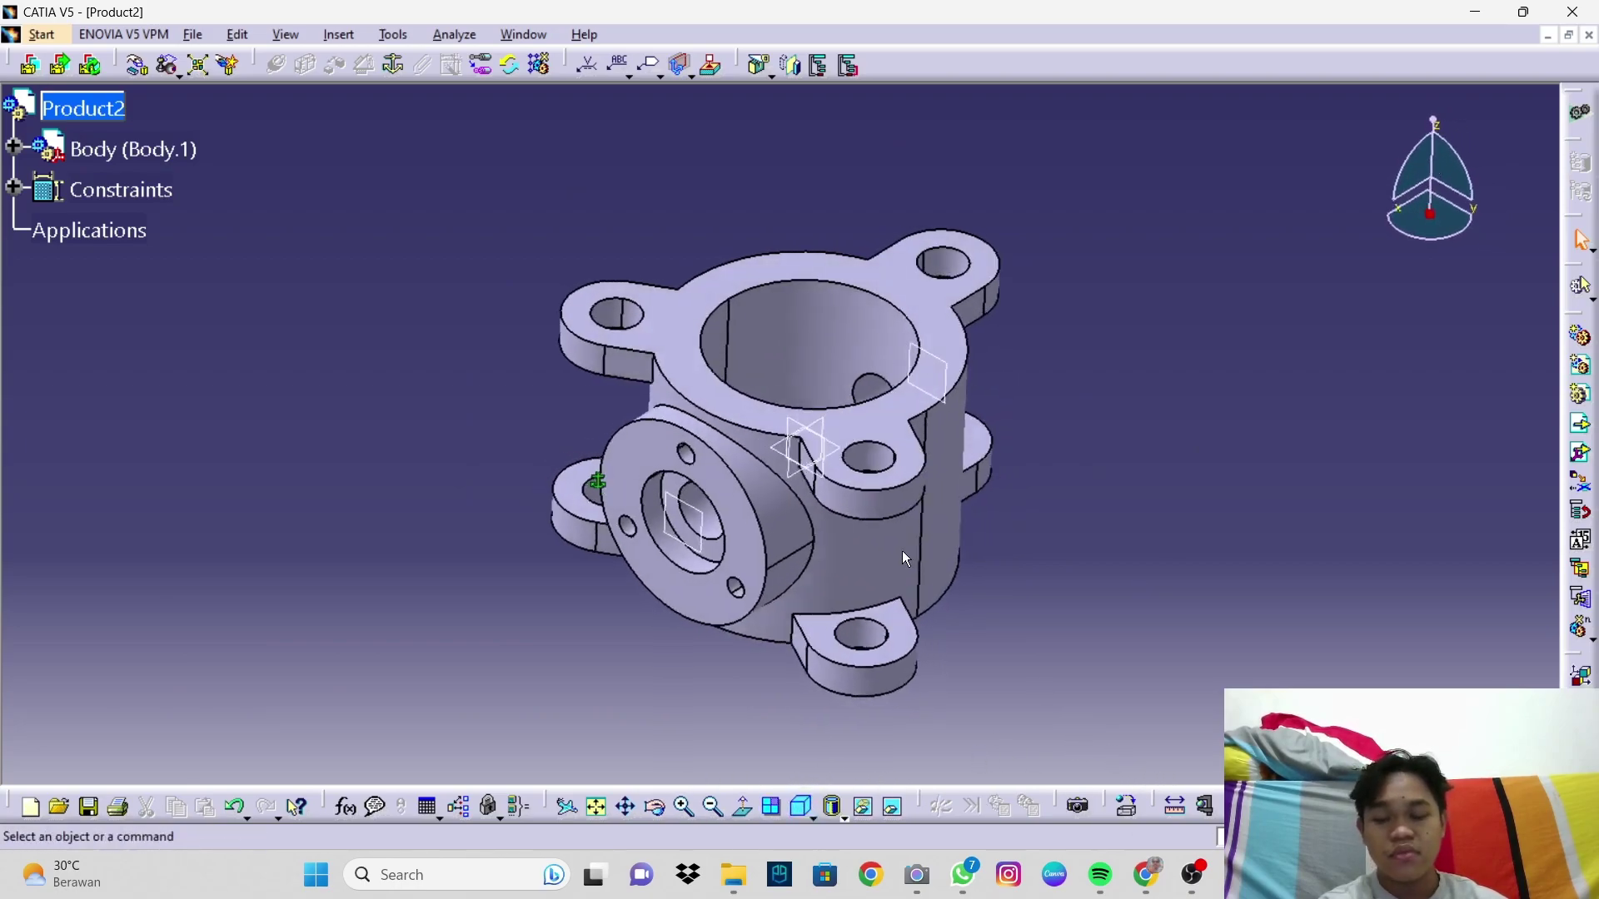
middle_click_drag(988, 543, 1174, 606)
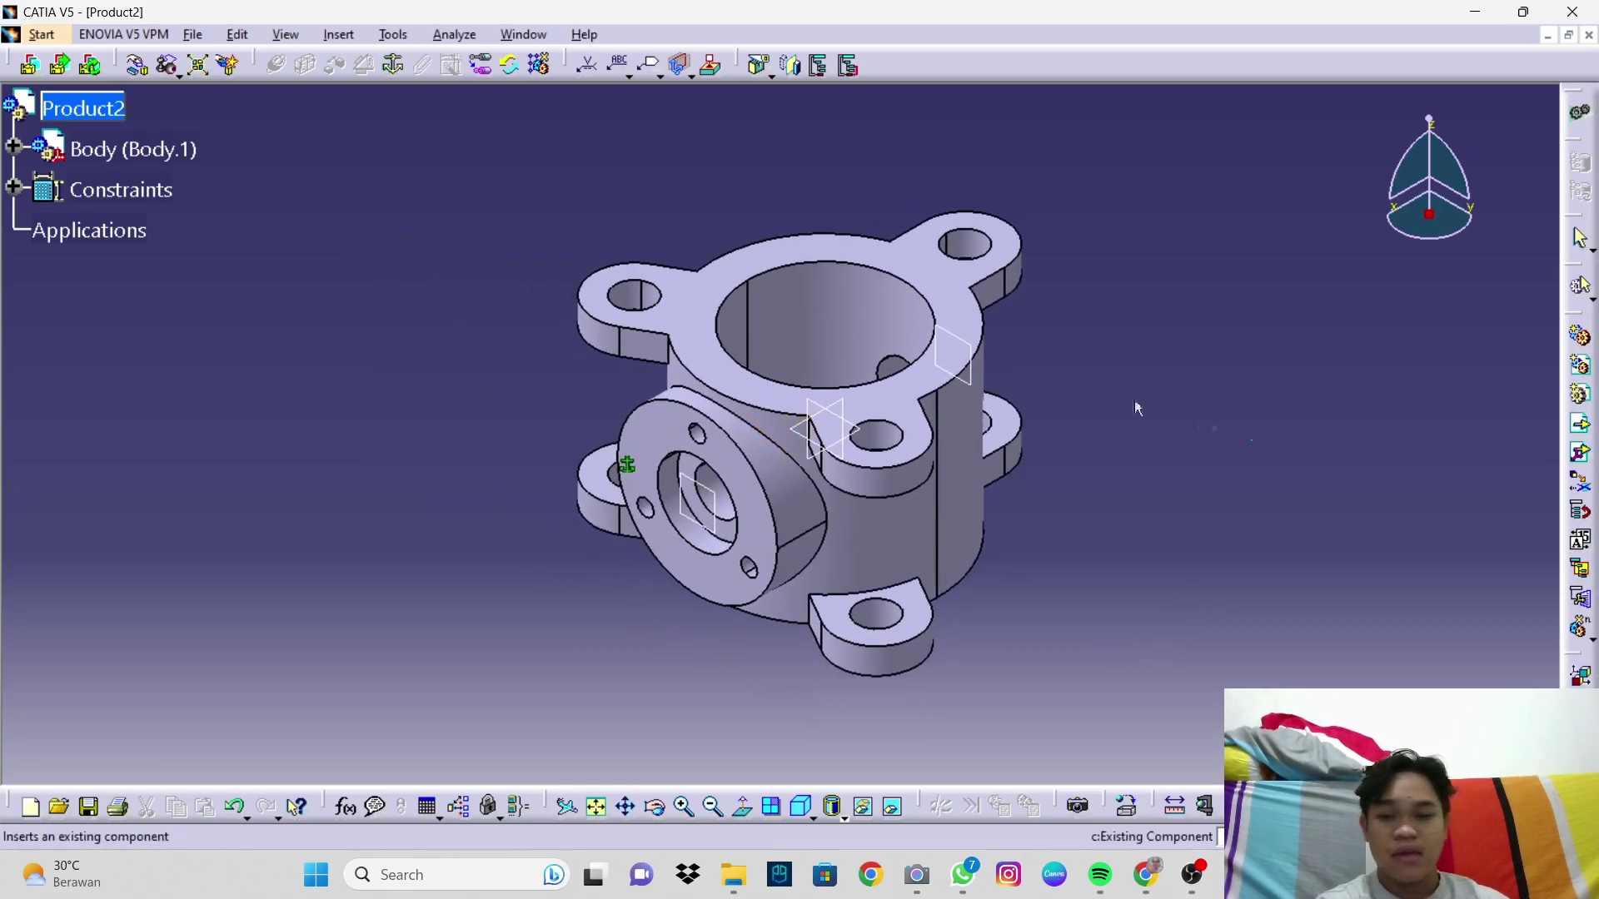
Step: Insert the SHAFT part file into Product2 as Shaft.1
left_click(113, 115)
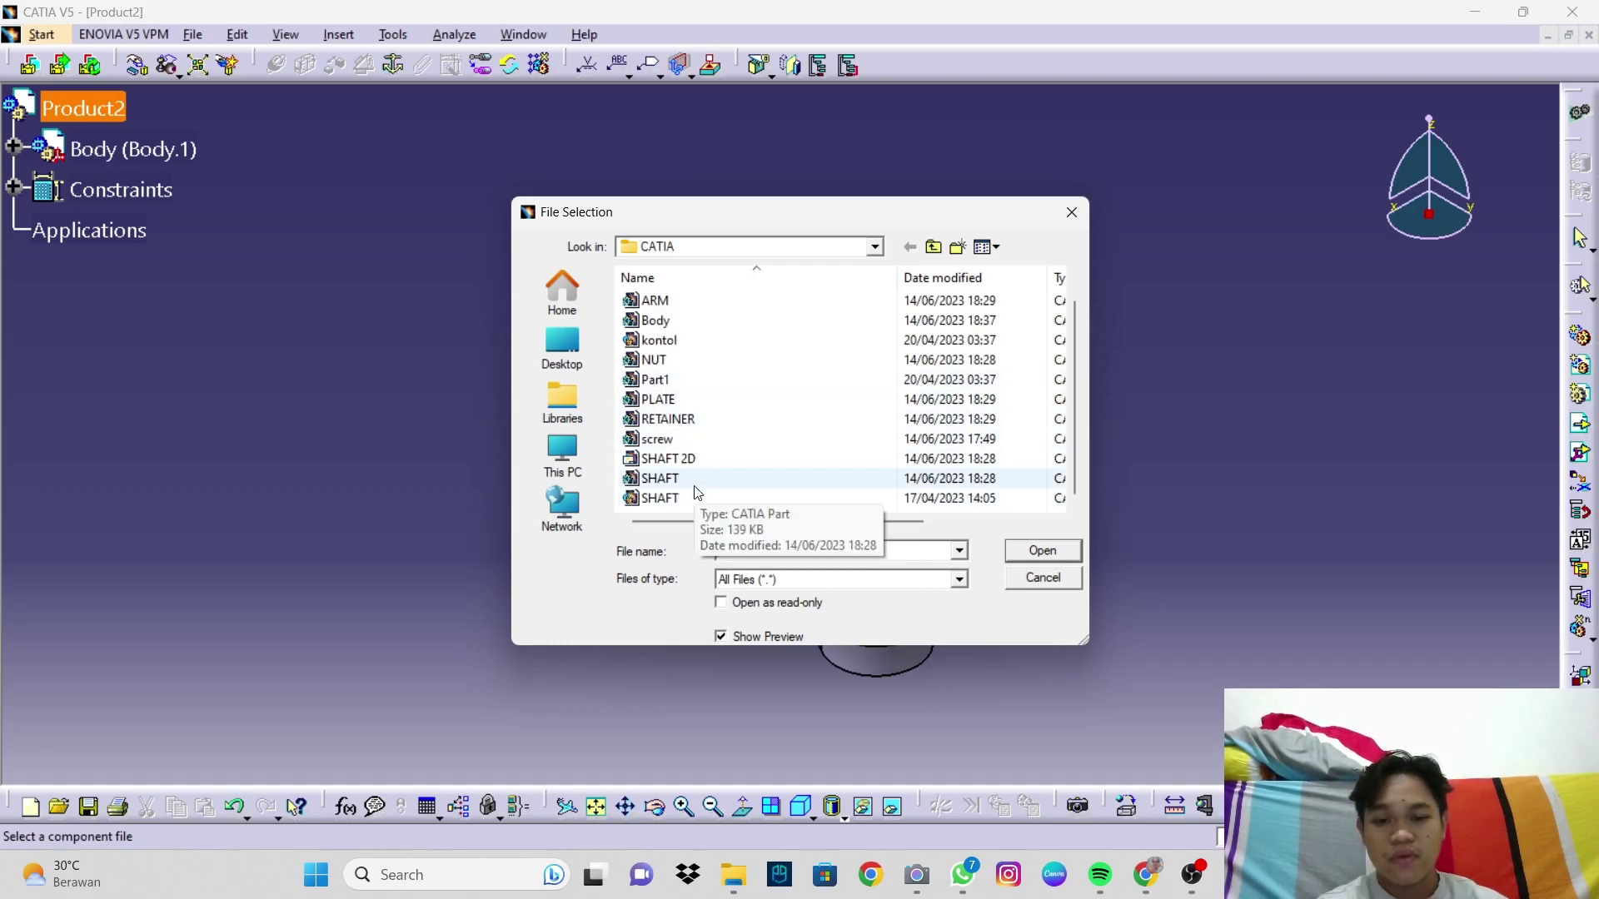
left_click(698, 483)
left_click(1010, 546)
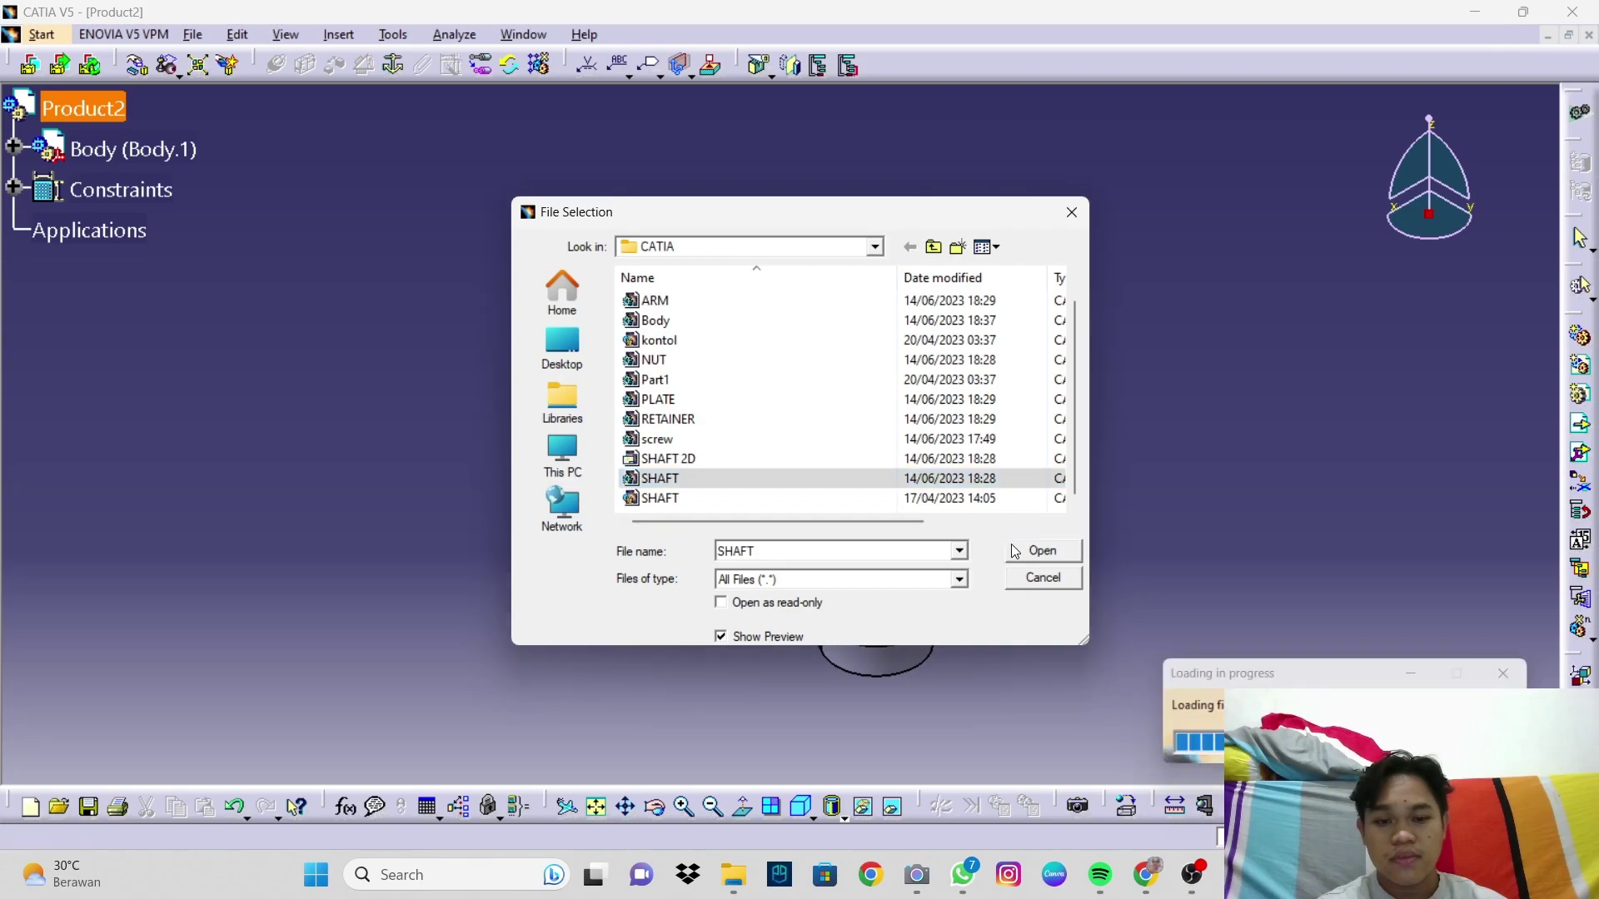
middle_click_drag(815, 456, 817, 479)
left_click(805, 808)
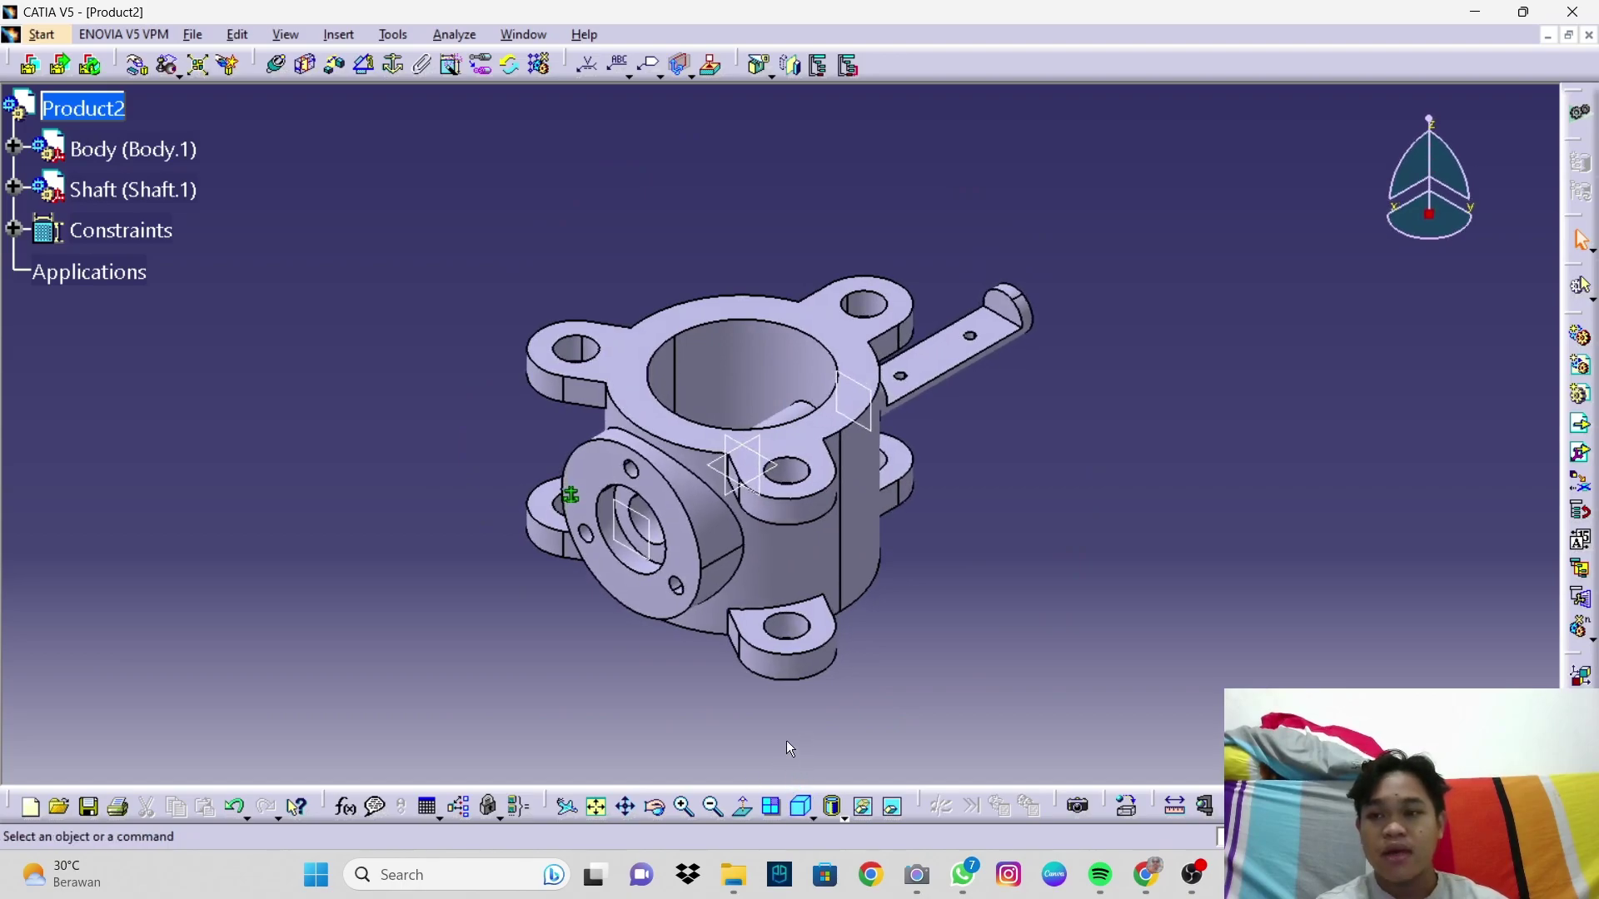
Step: Drag the shaft along X, Y and Z with Manipulation until it lies clear, below-left of the body
left_click(141, 73)
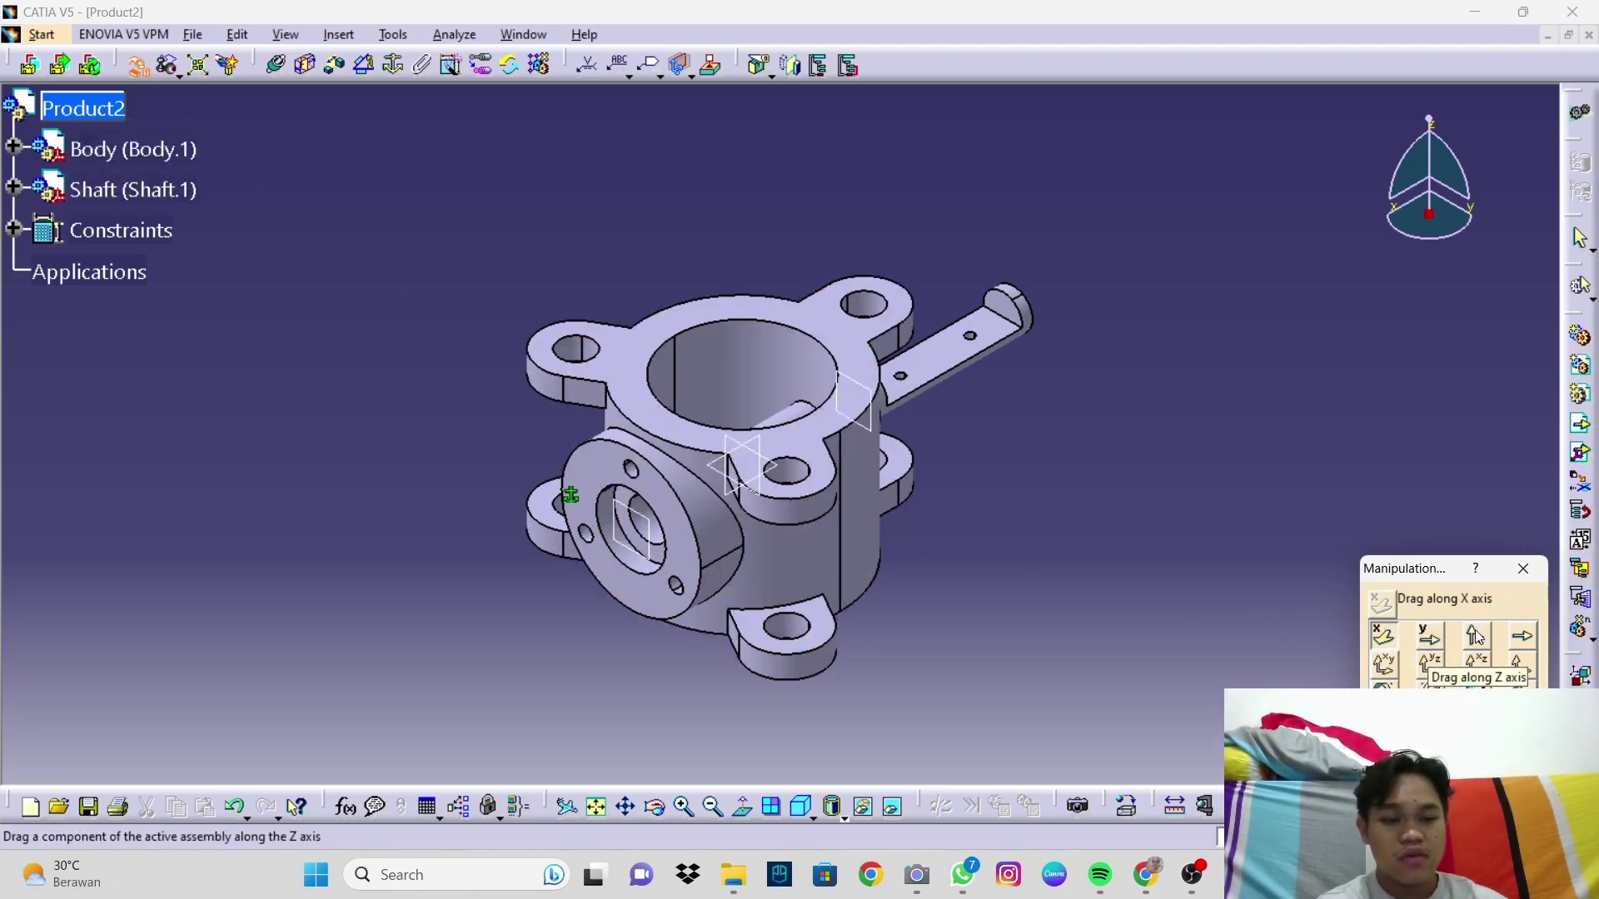
left_click_drag(958, 373, 1231, 261)
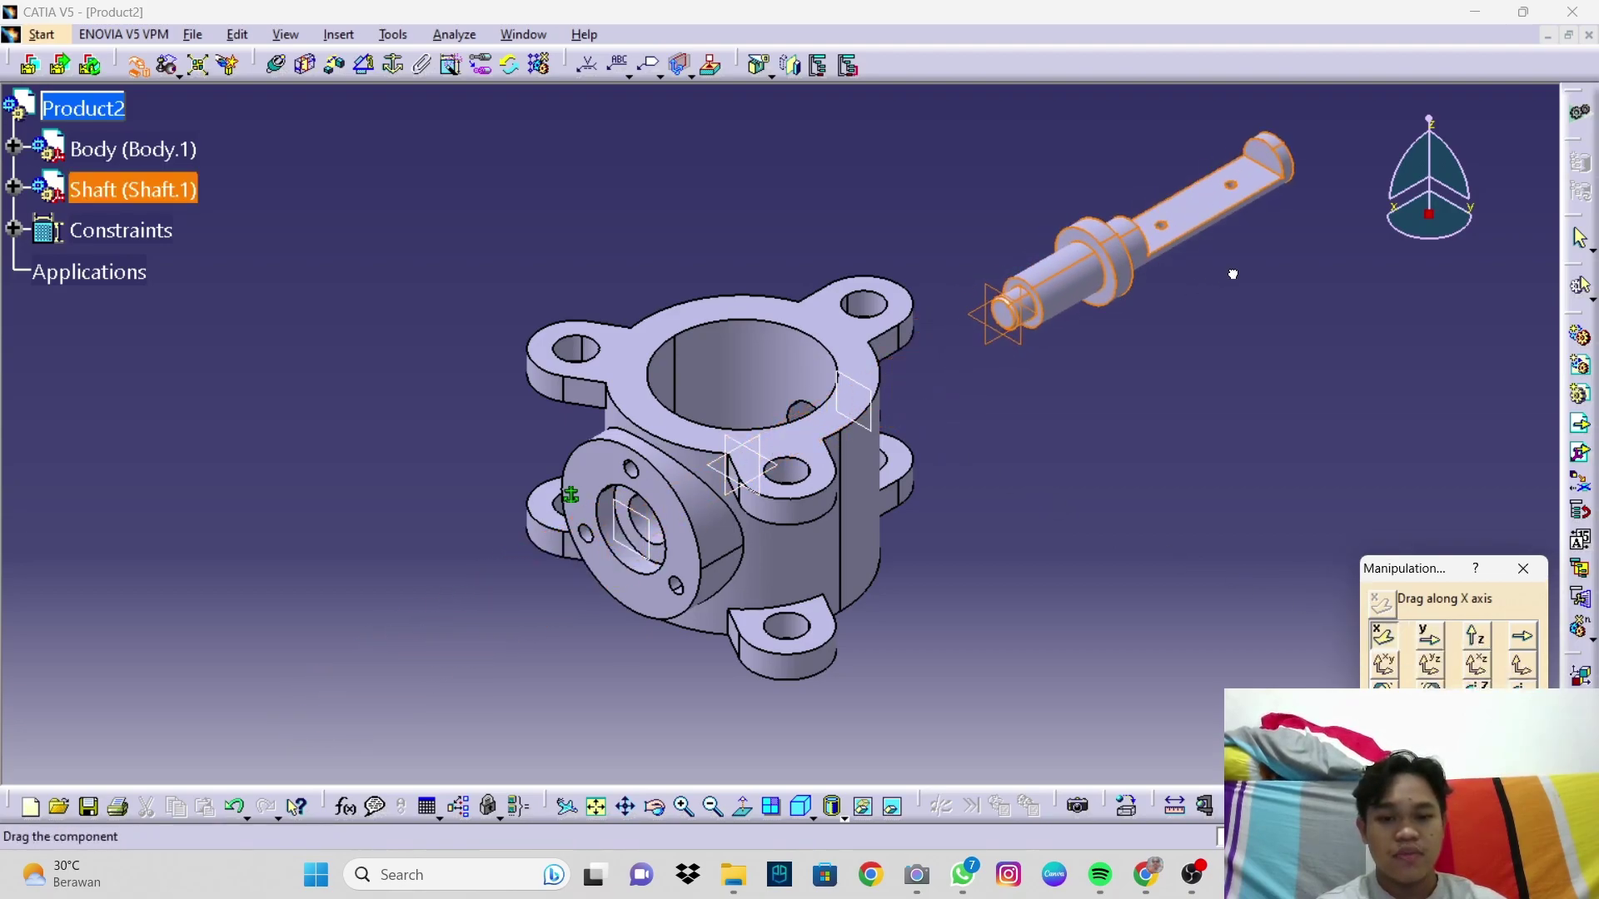
left_click(1429, 634)
left_click_drag(1108, 242, 1135, 321)
left_click(1475, 635)
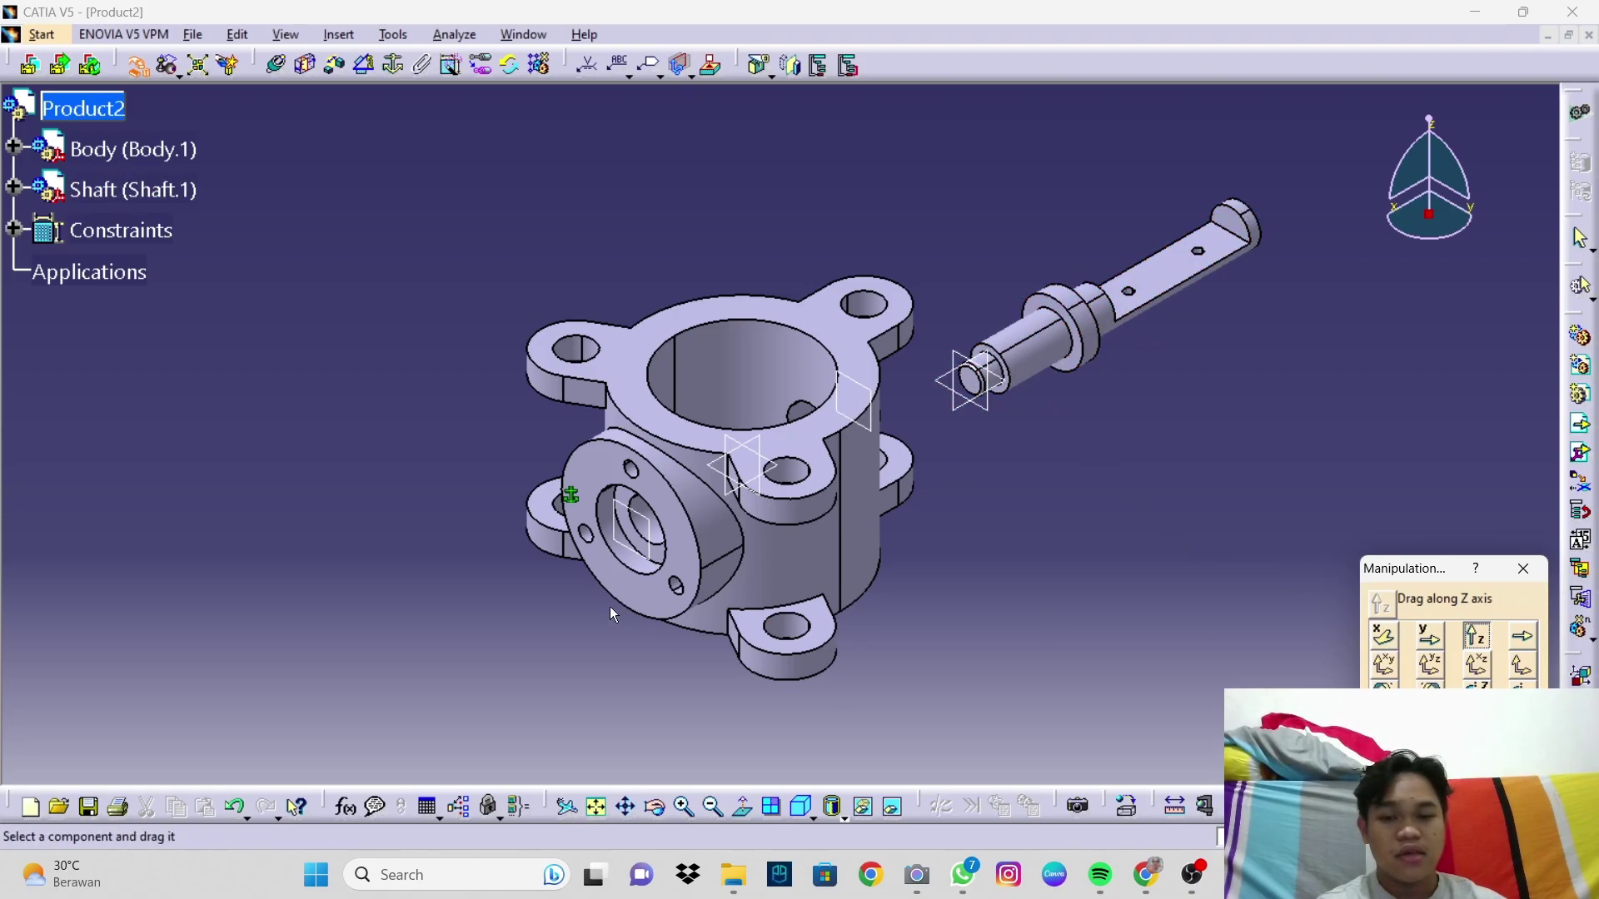
left_click(1383, 635)
left_click_drag(966, 385, 364, 593)
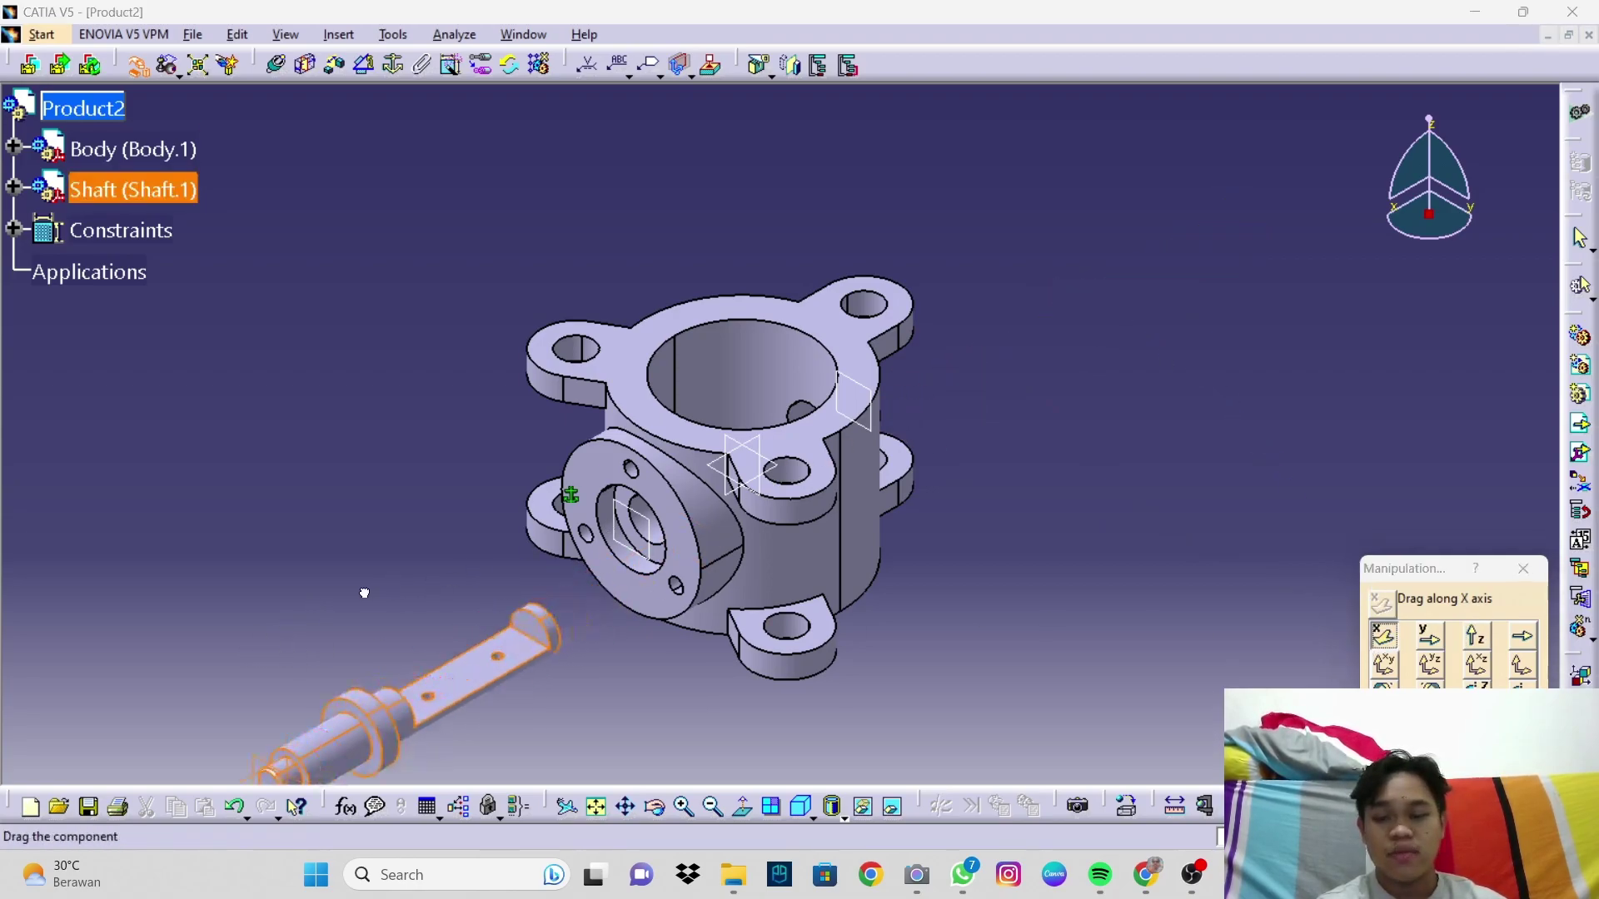
middle_click_drag(617, 523, 801, 437)
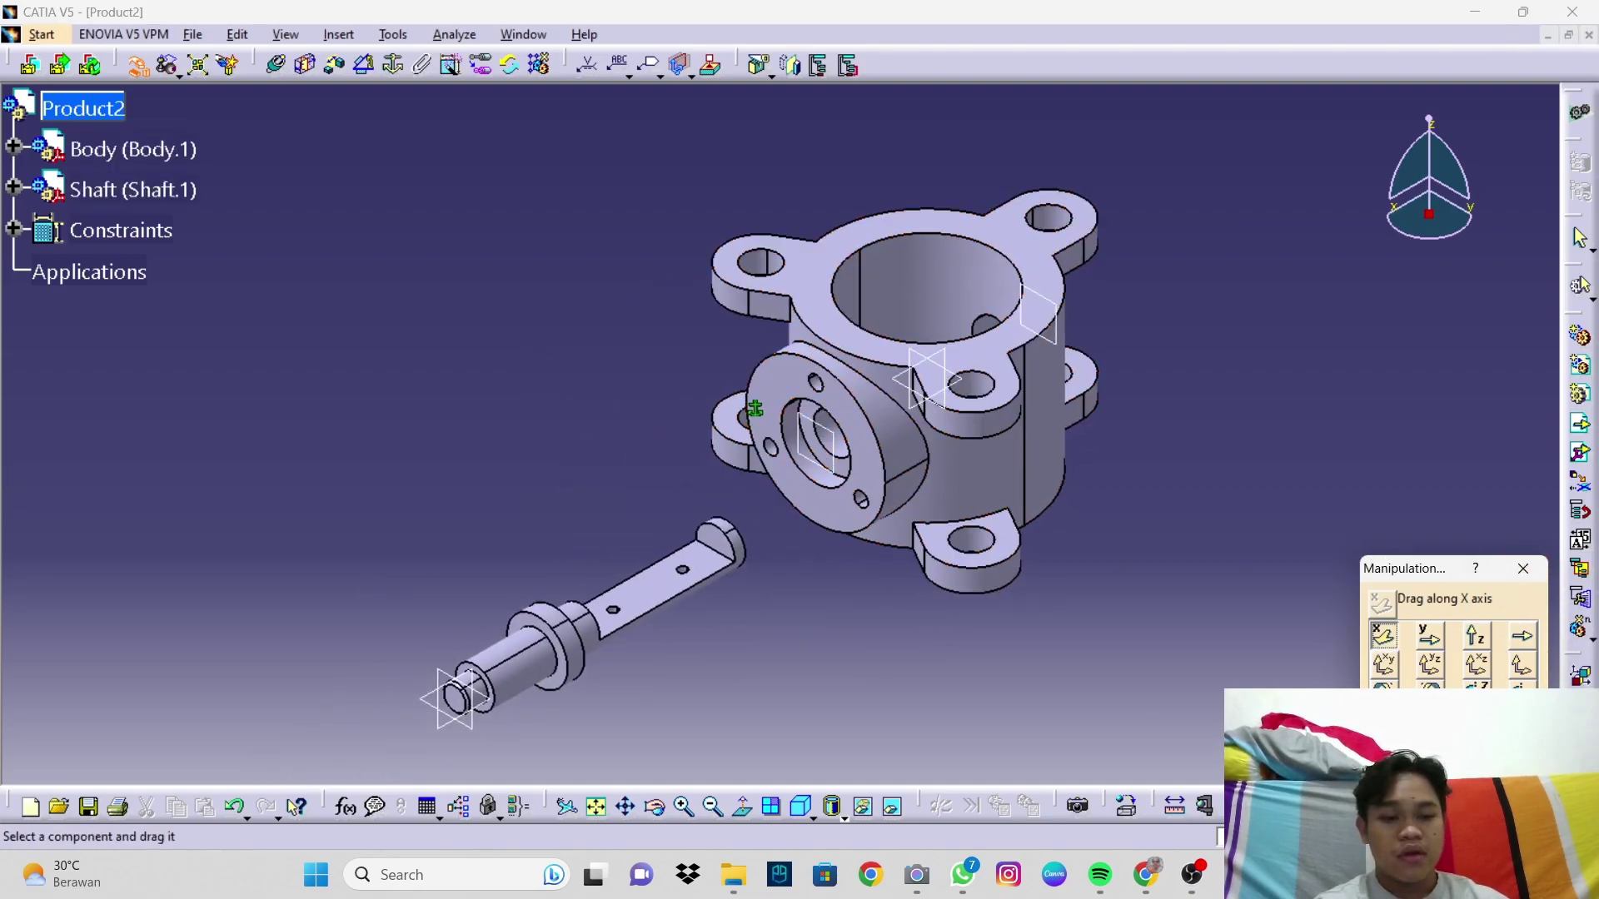
left_click(1523, 568)
middle_click_drag(1071, 550, 1081, 557)
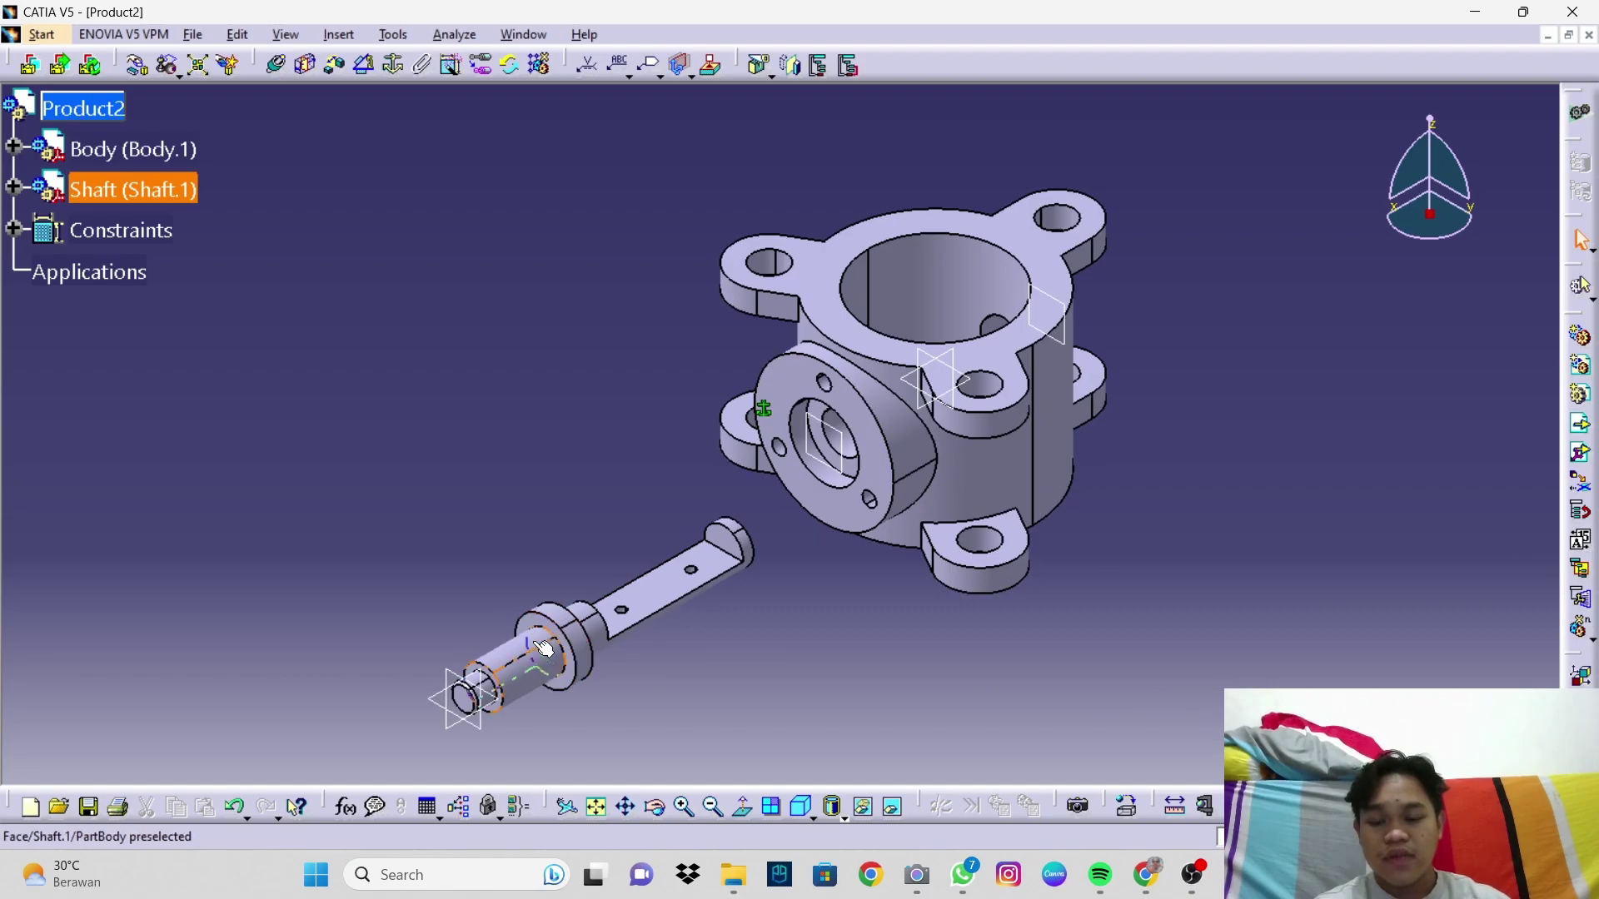
middle_click_drag(824, 441, 905, 372)
middle_click_drag(794, 490, 861, 660)
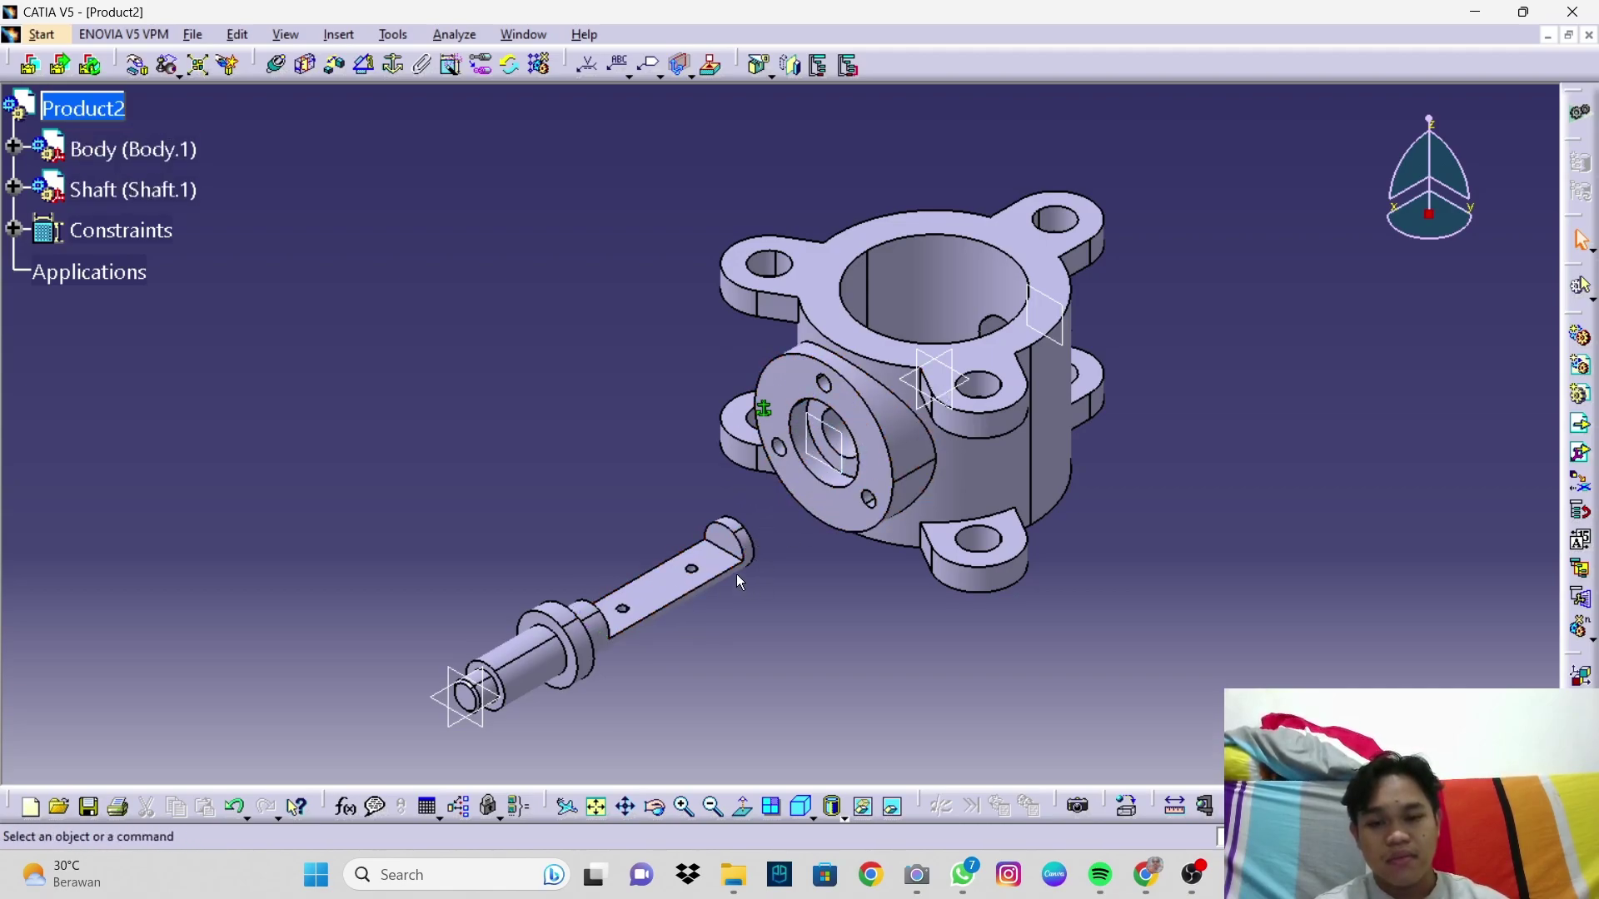
Step: Make the shaft's axis coincident with the axis of the body's side hole
left_click(816, 820)
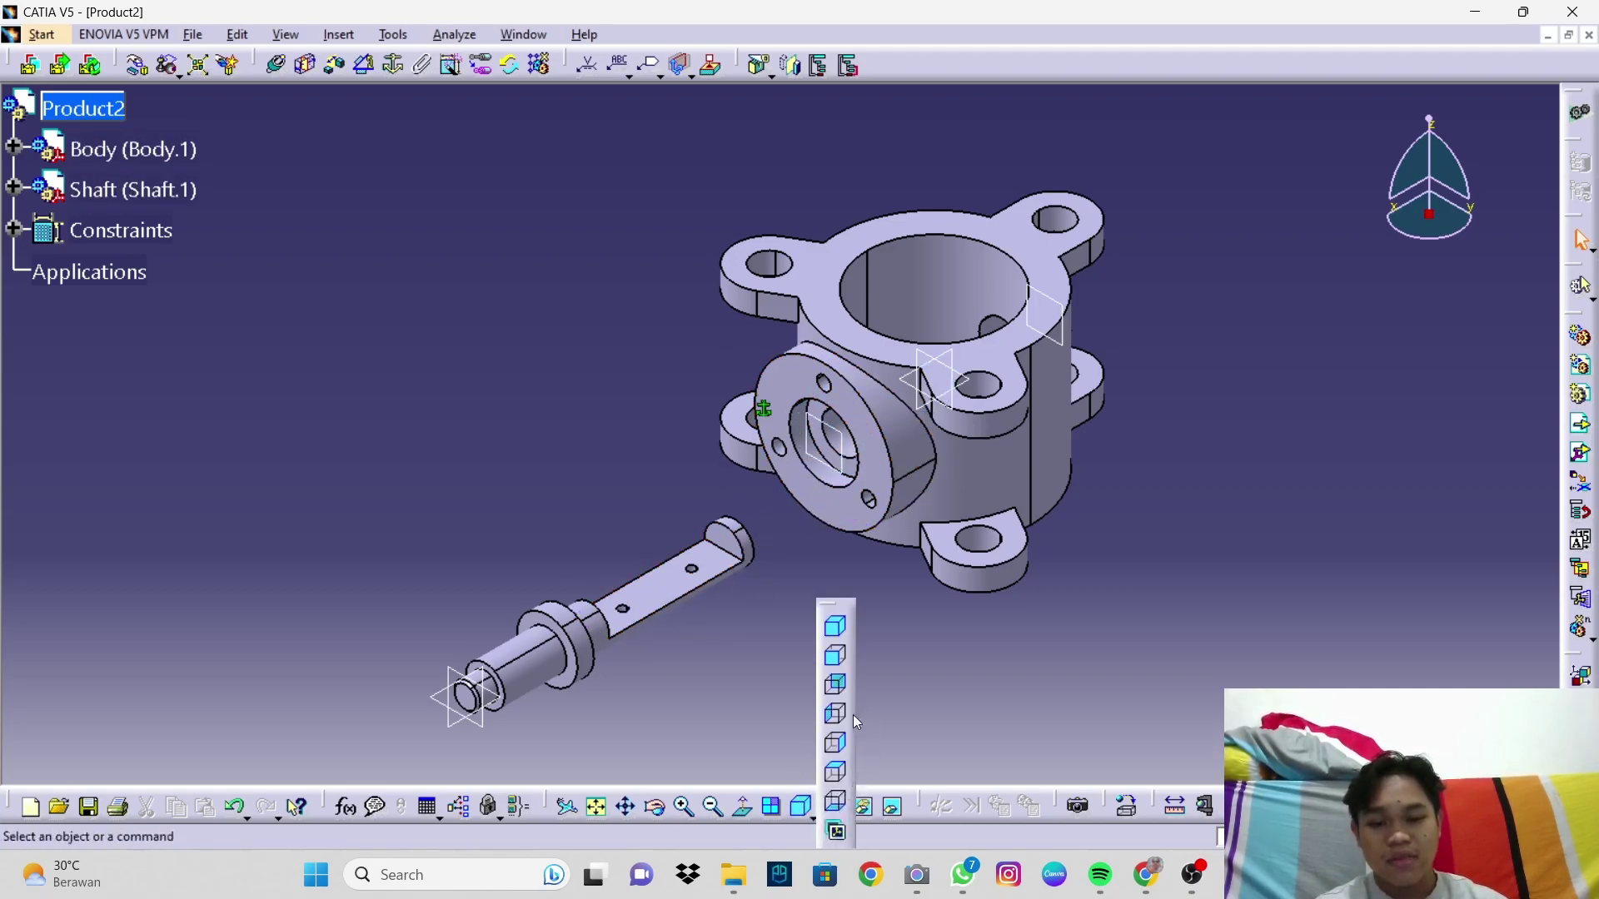
left_click(837, 659)
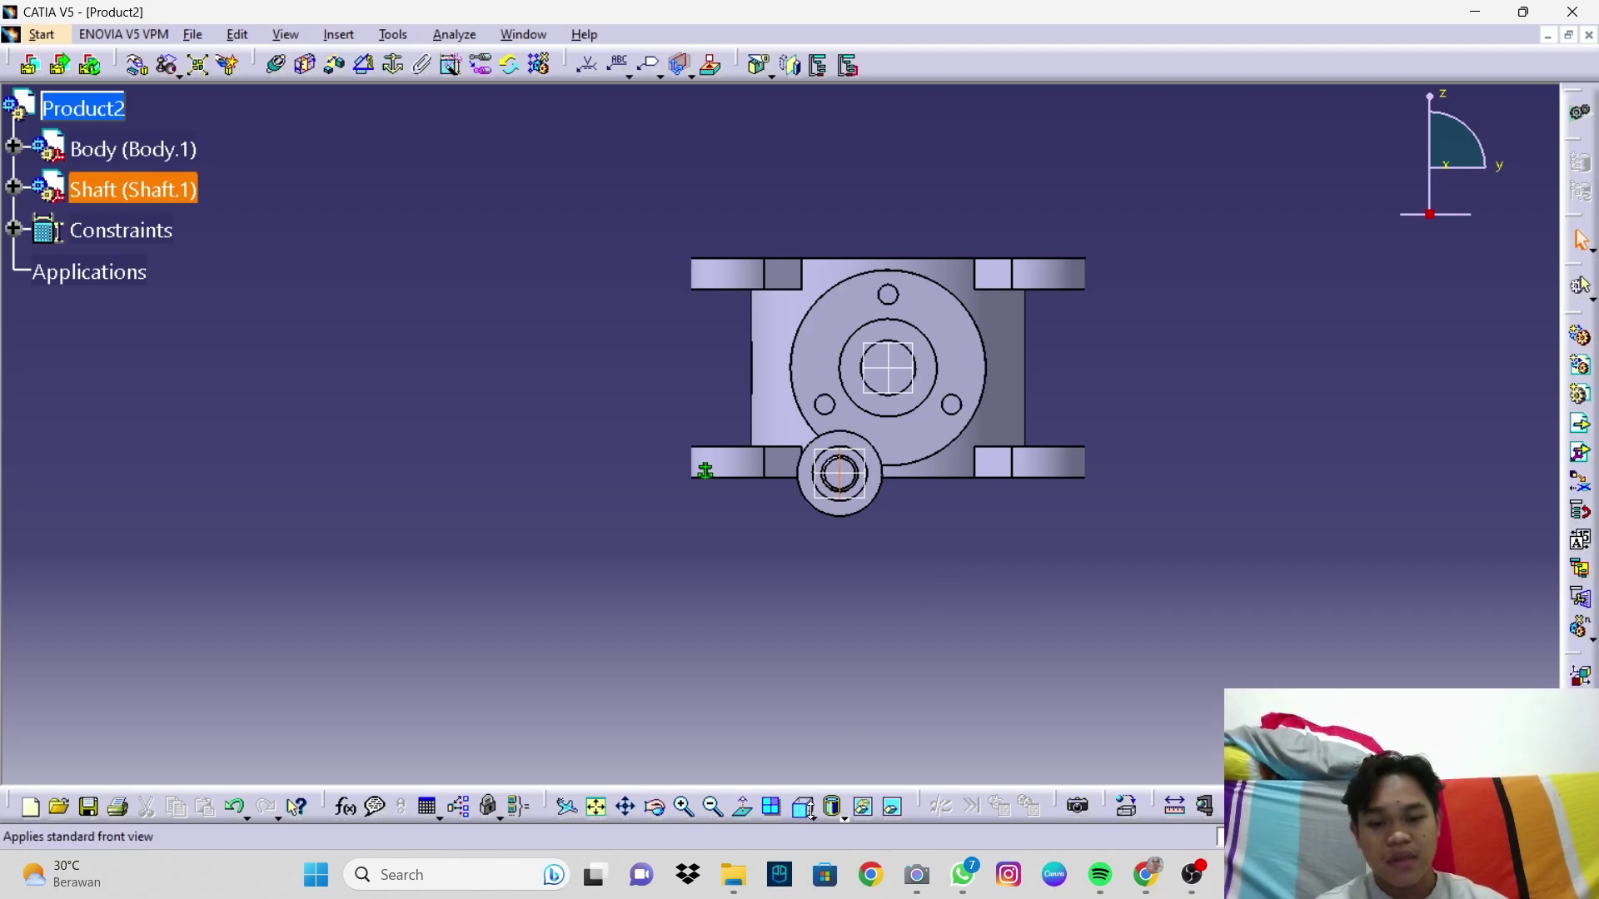
left_click(802, 806)
left_click(837, 631)
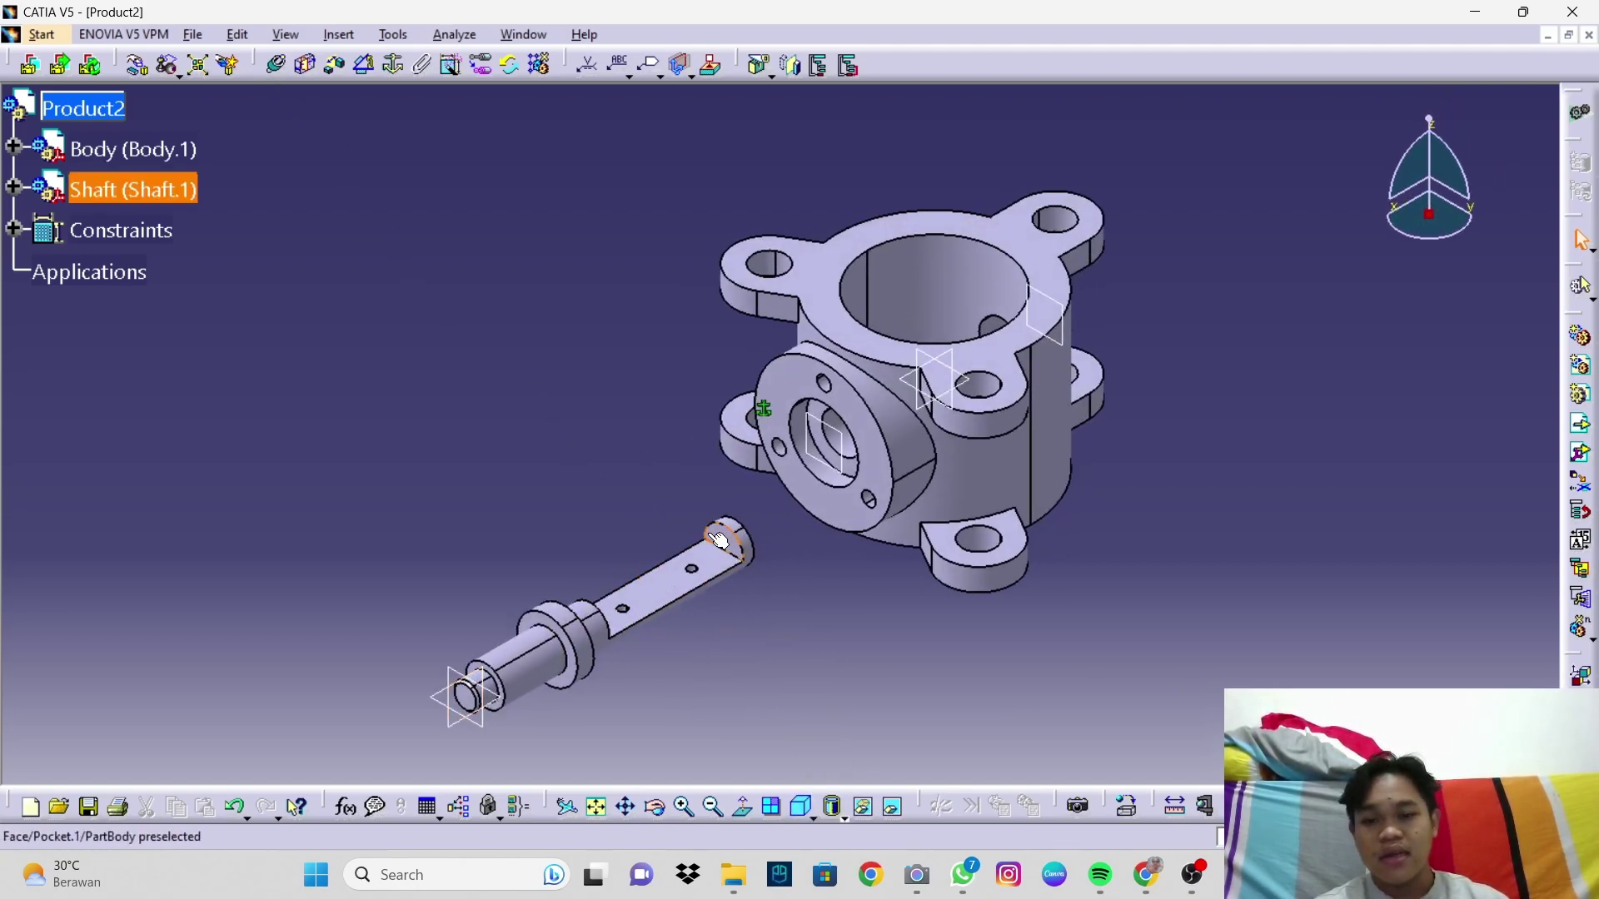
left_click(279, 73)
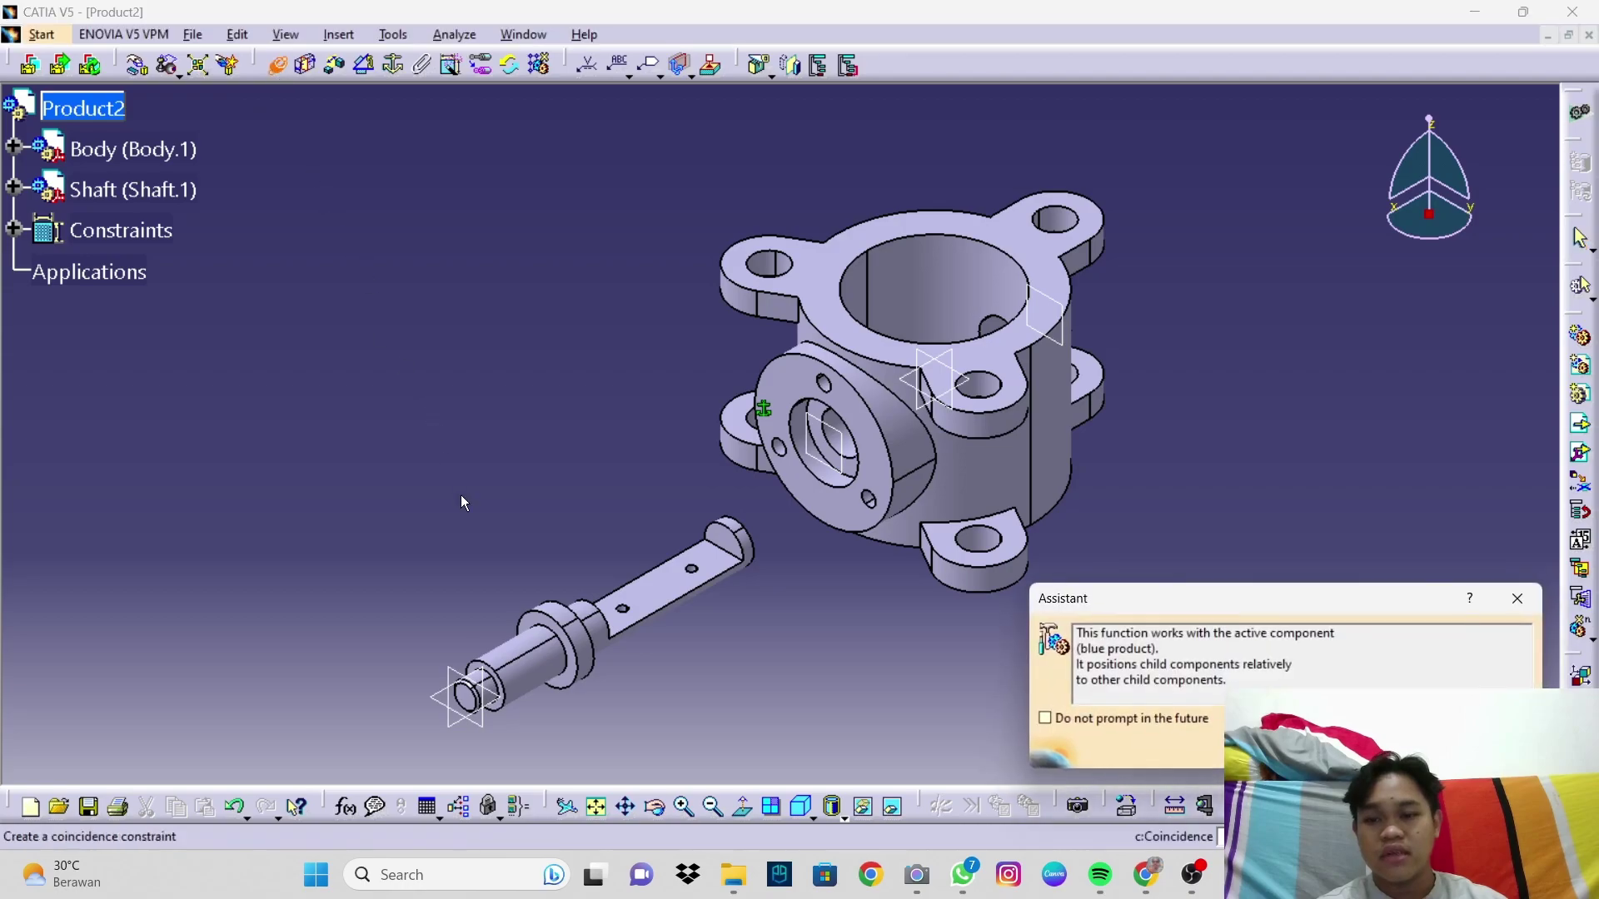
left_click(517, 672)
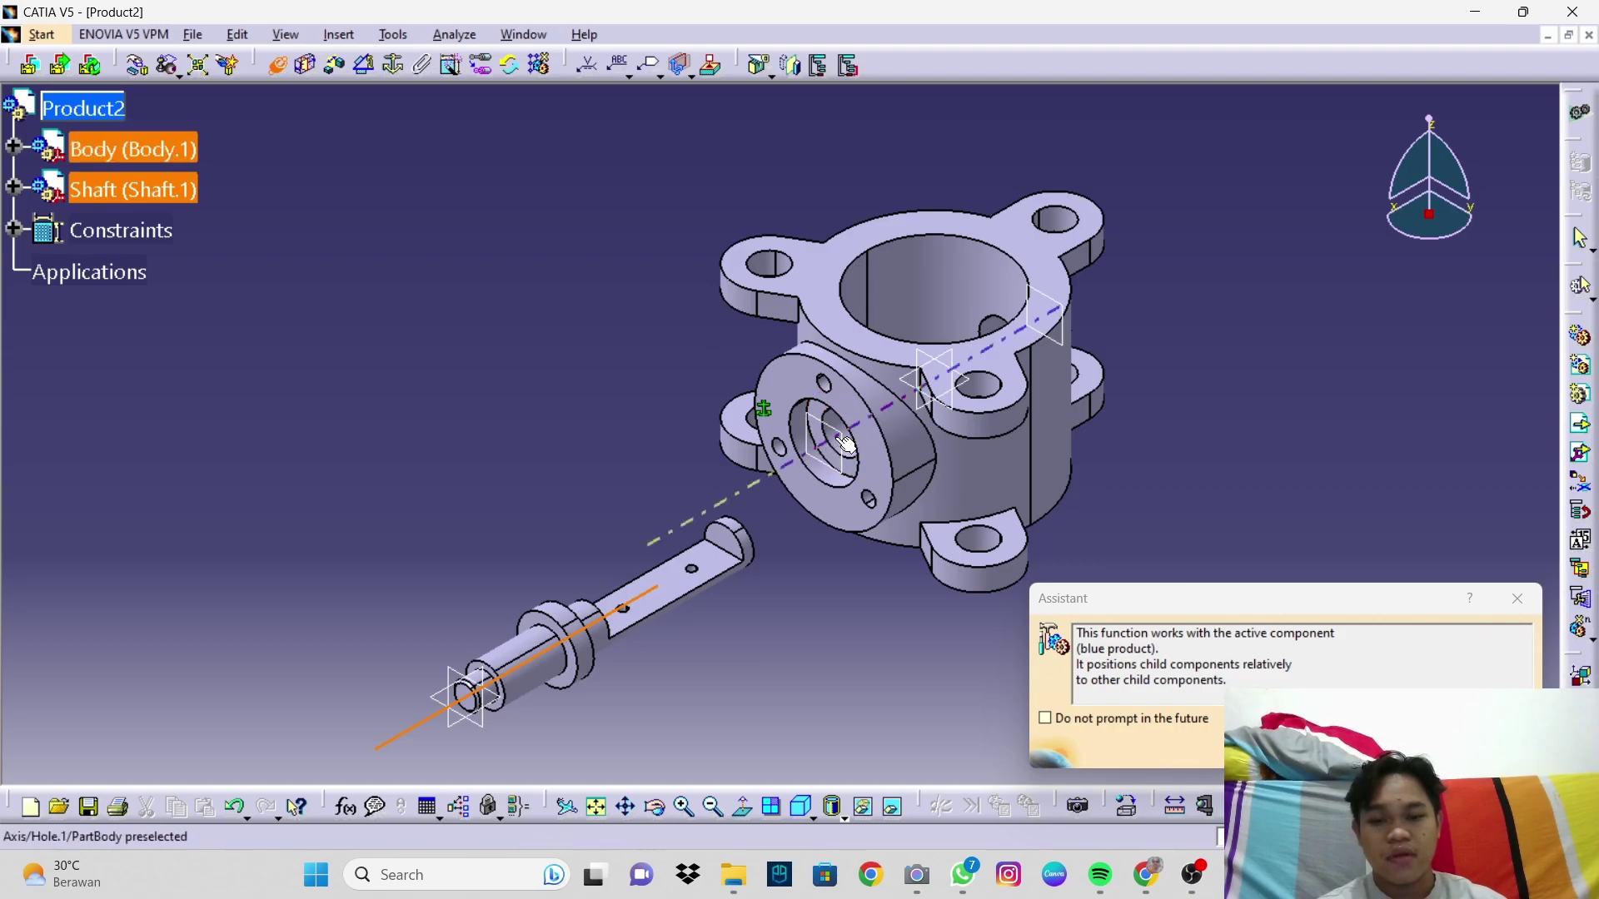
left_click(843, 446)
middle_click_drag(598, 650, 575, 614)
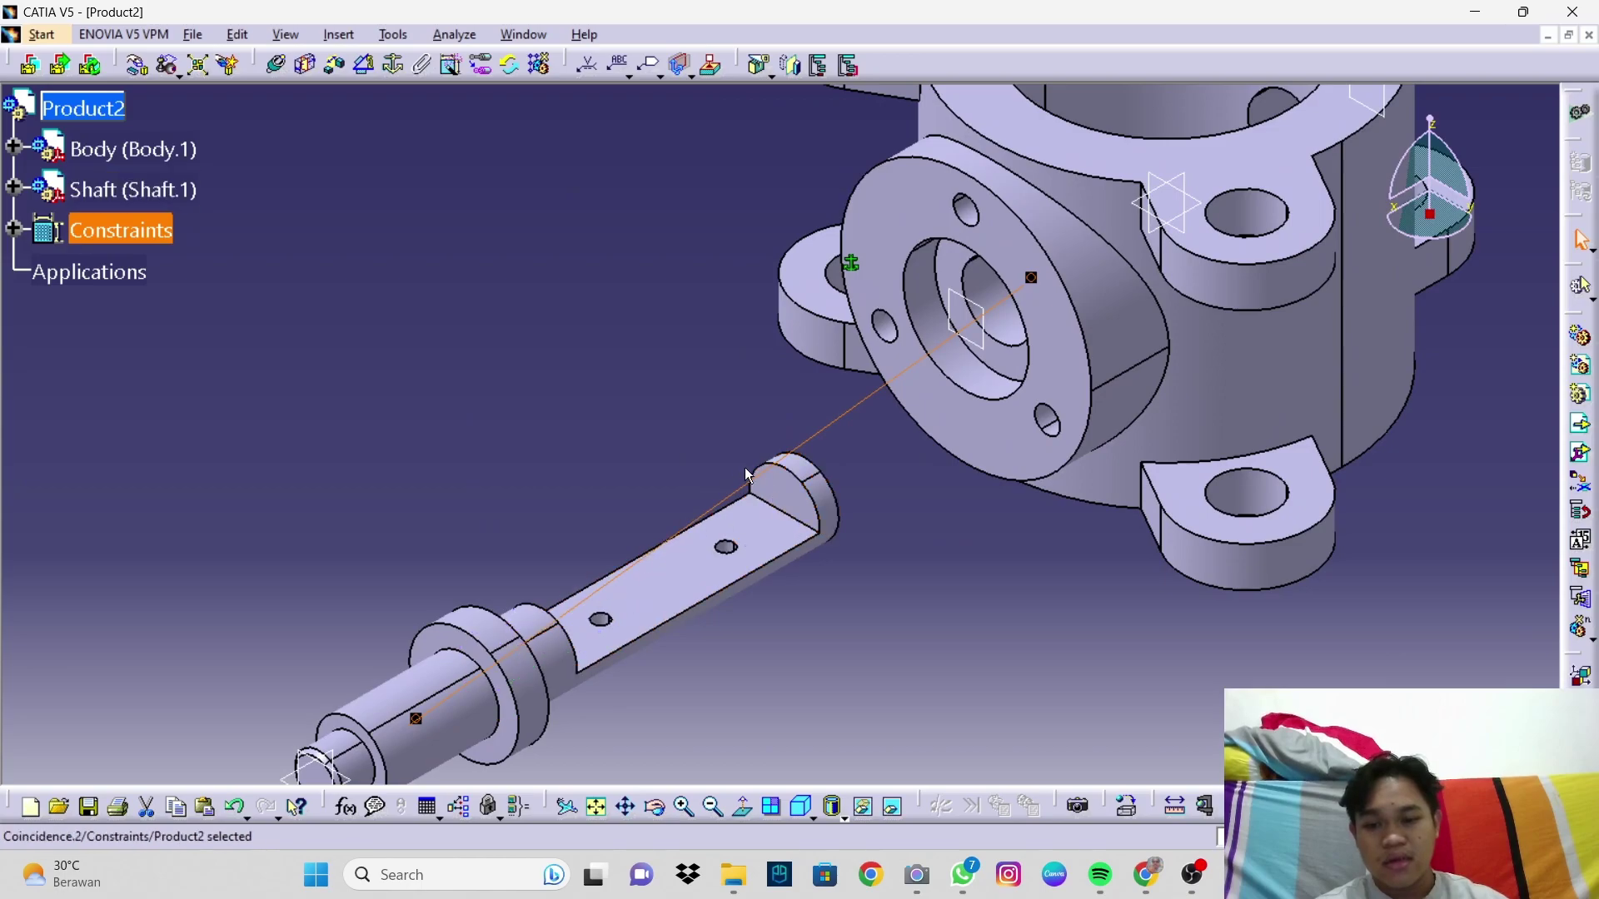
left_click(841, 457)
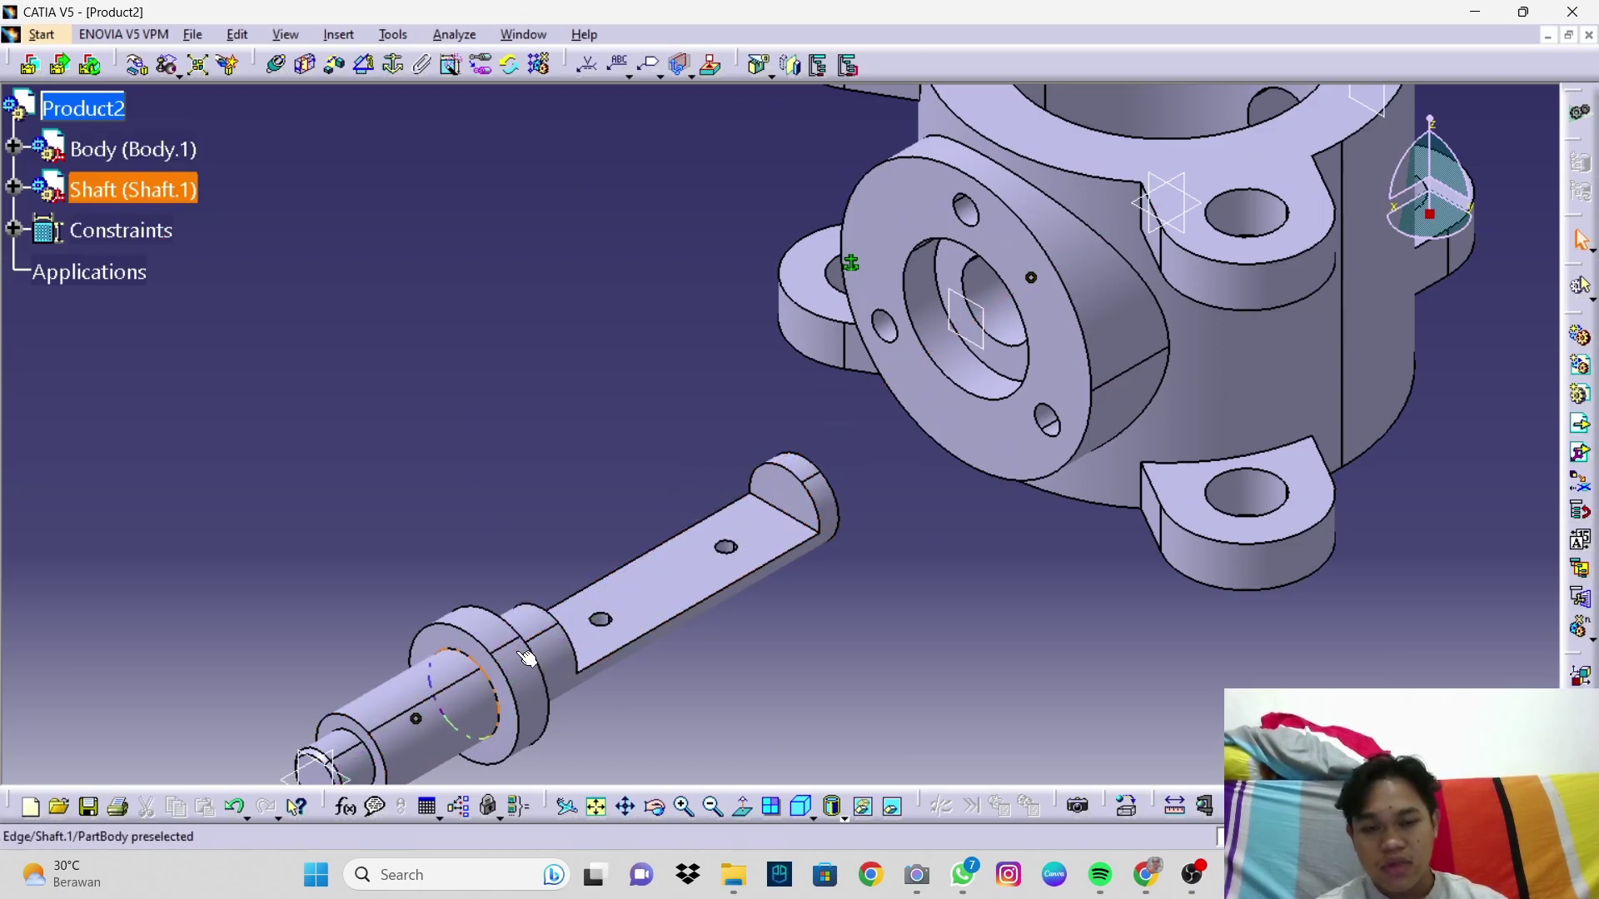
middle_click_drag(1154, 580, 1138, 557)
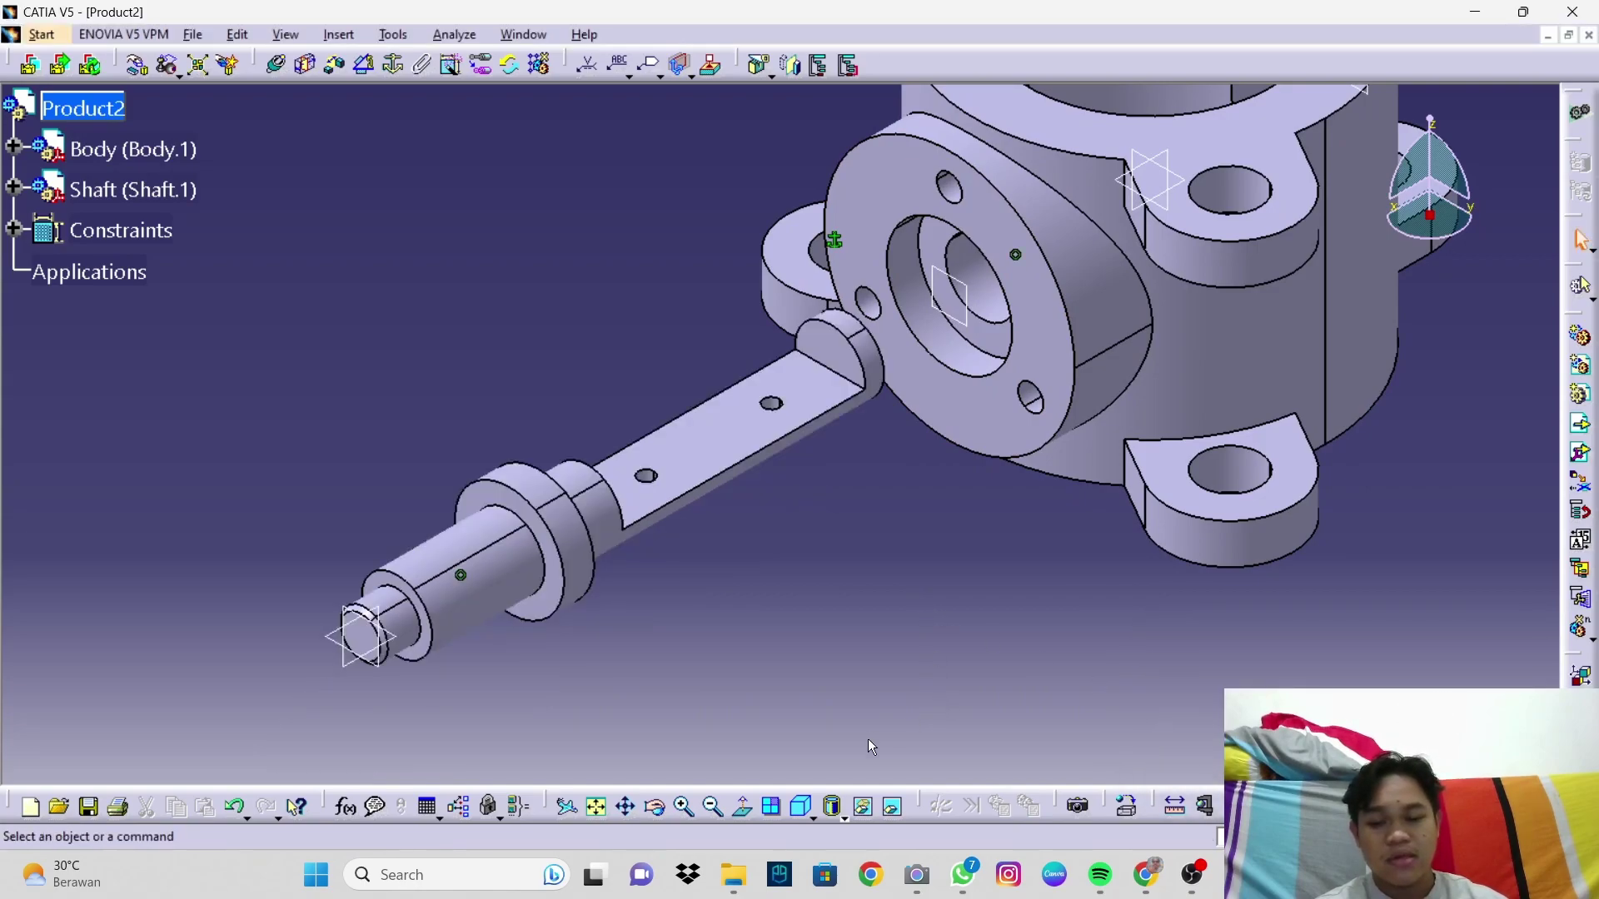
Step: Check the aligned shaft from the back and isometric views
left_click(813, 817)
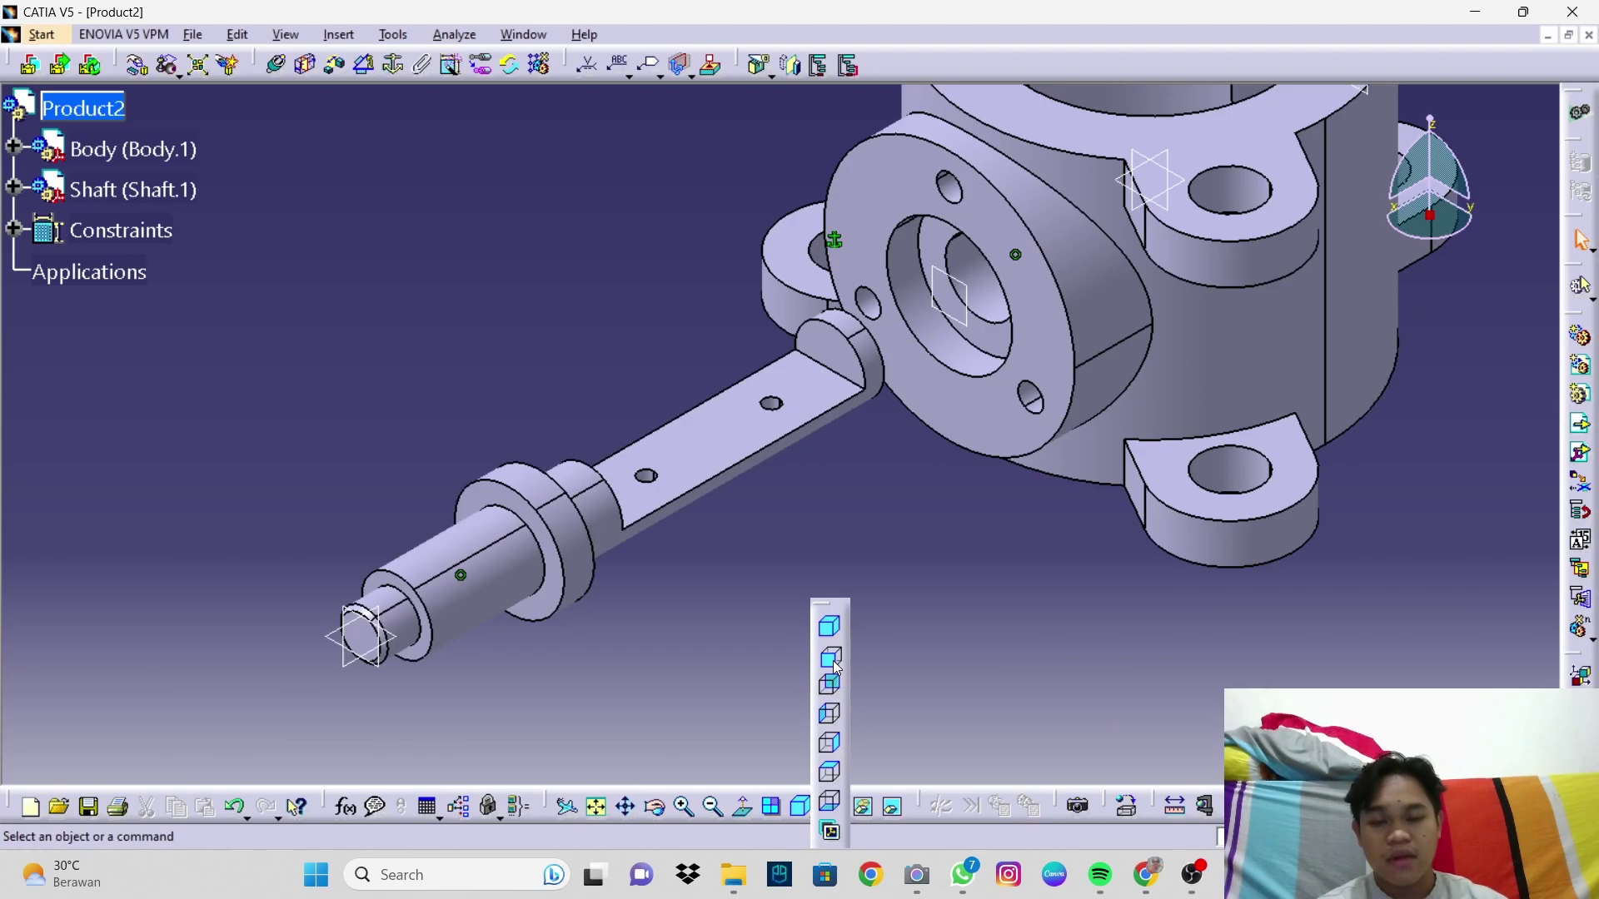
left_click(832, 659)
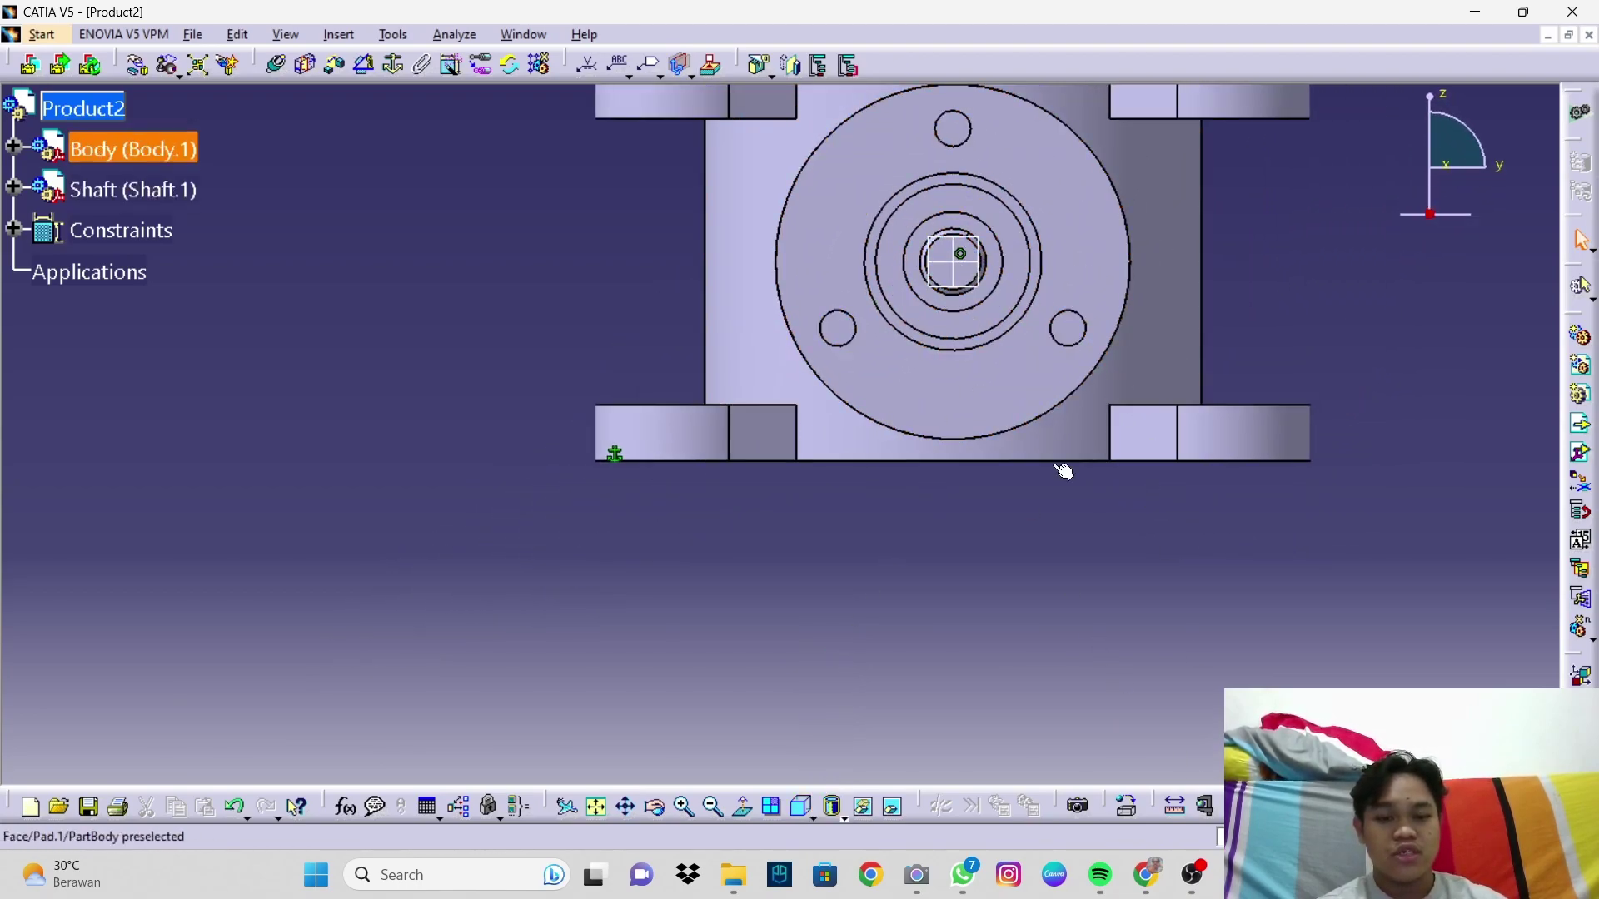
left_click(810, 814)
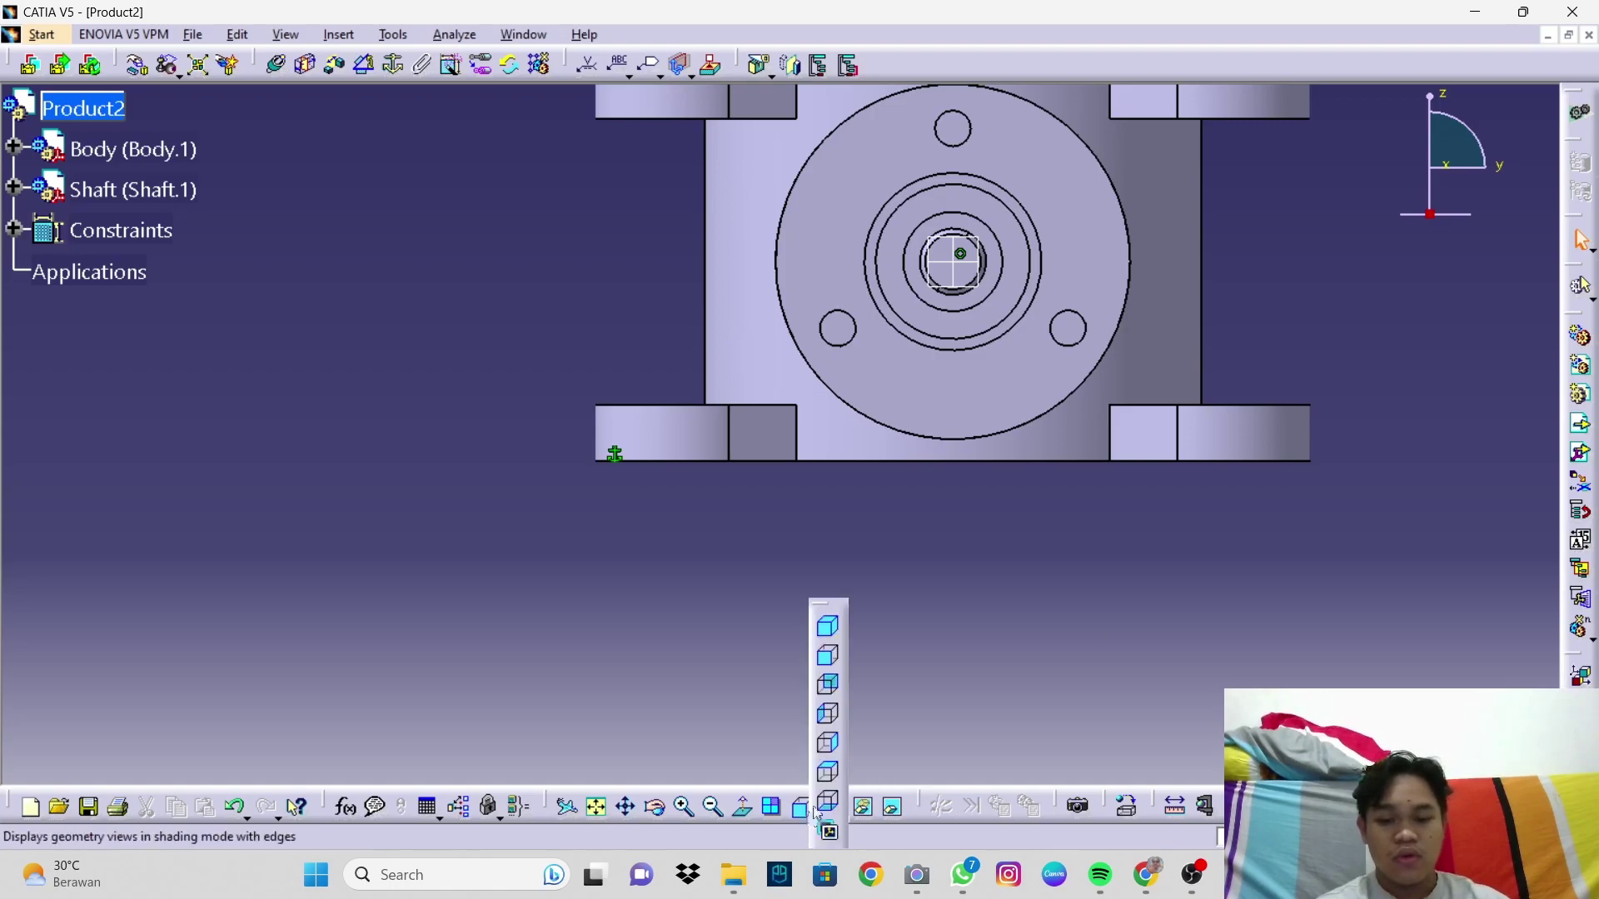
left_click(841, 635)
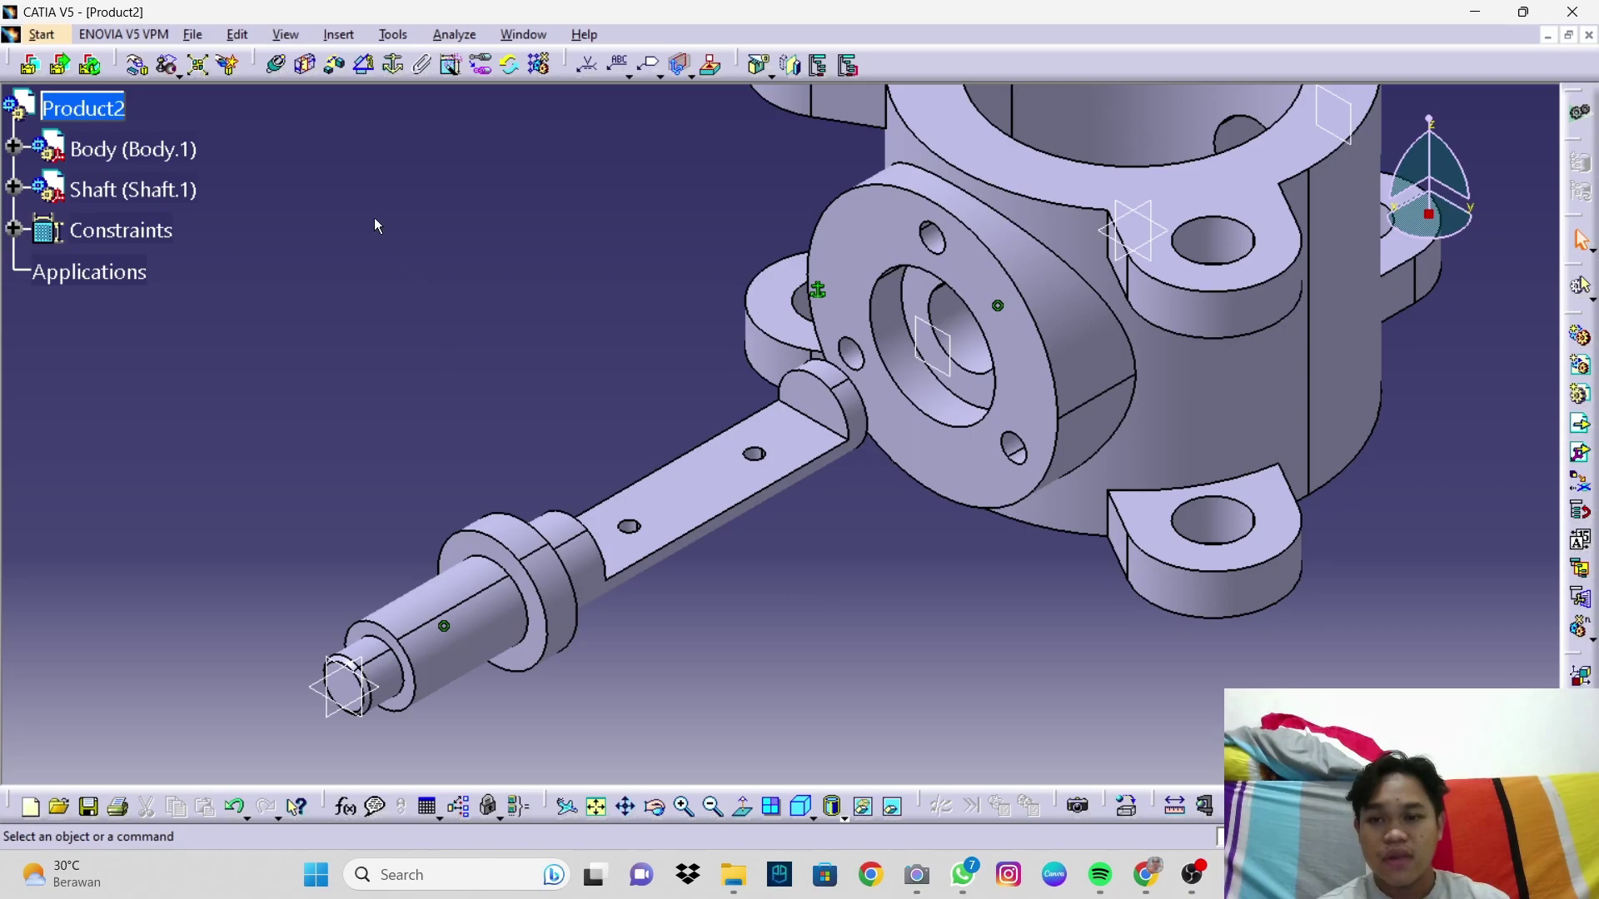
Step: Constrain the shaft coincident with the body bore axis and view the fitted shaft isometrically
middle_click_drag(427, 292, 423, 279)
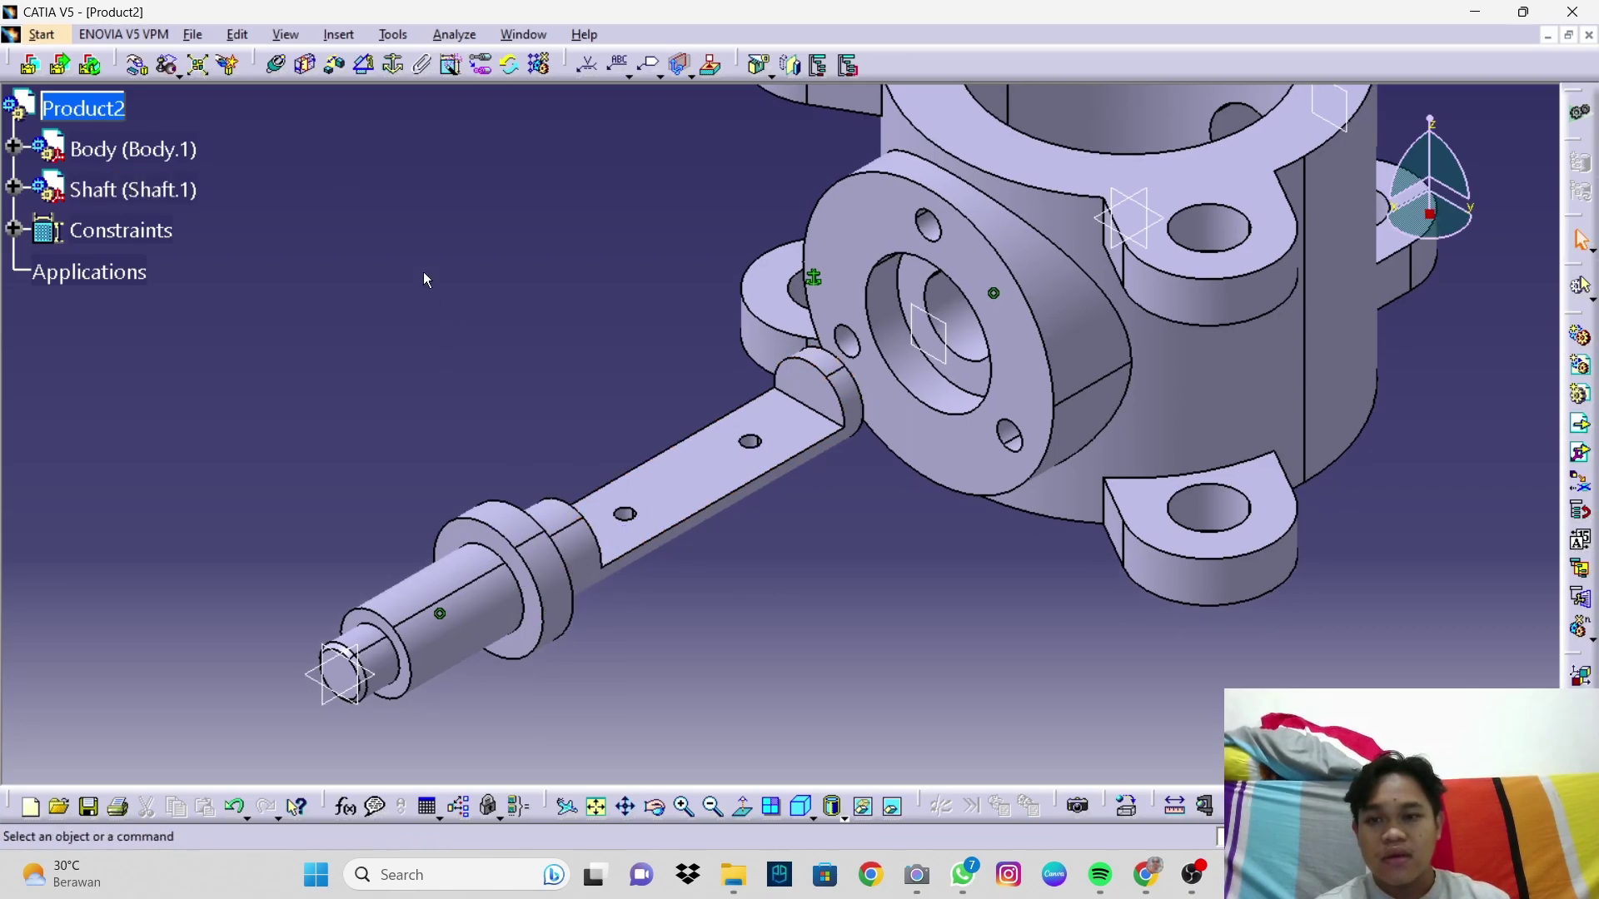
left_click(307, 73)
middle_click_drag(711, 567, 382, 470)
left_click(383, 471)
middle_click_drag(760, 637, 1037, 362)
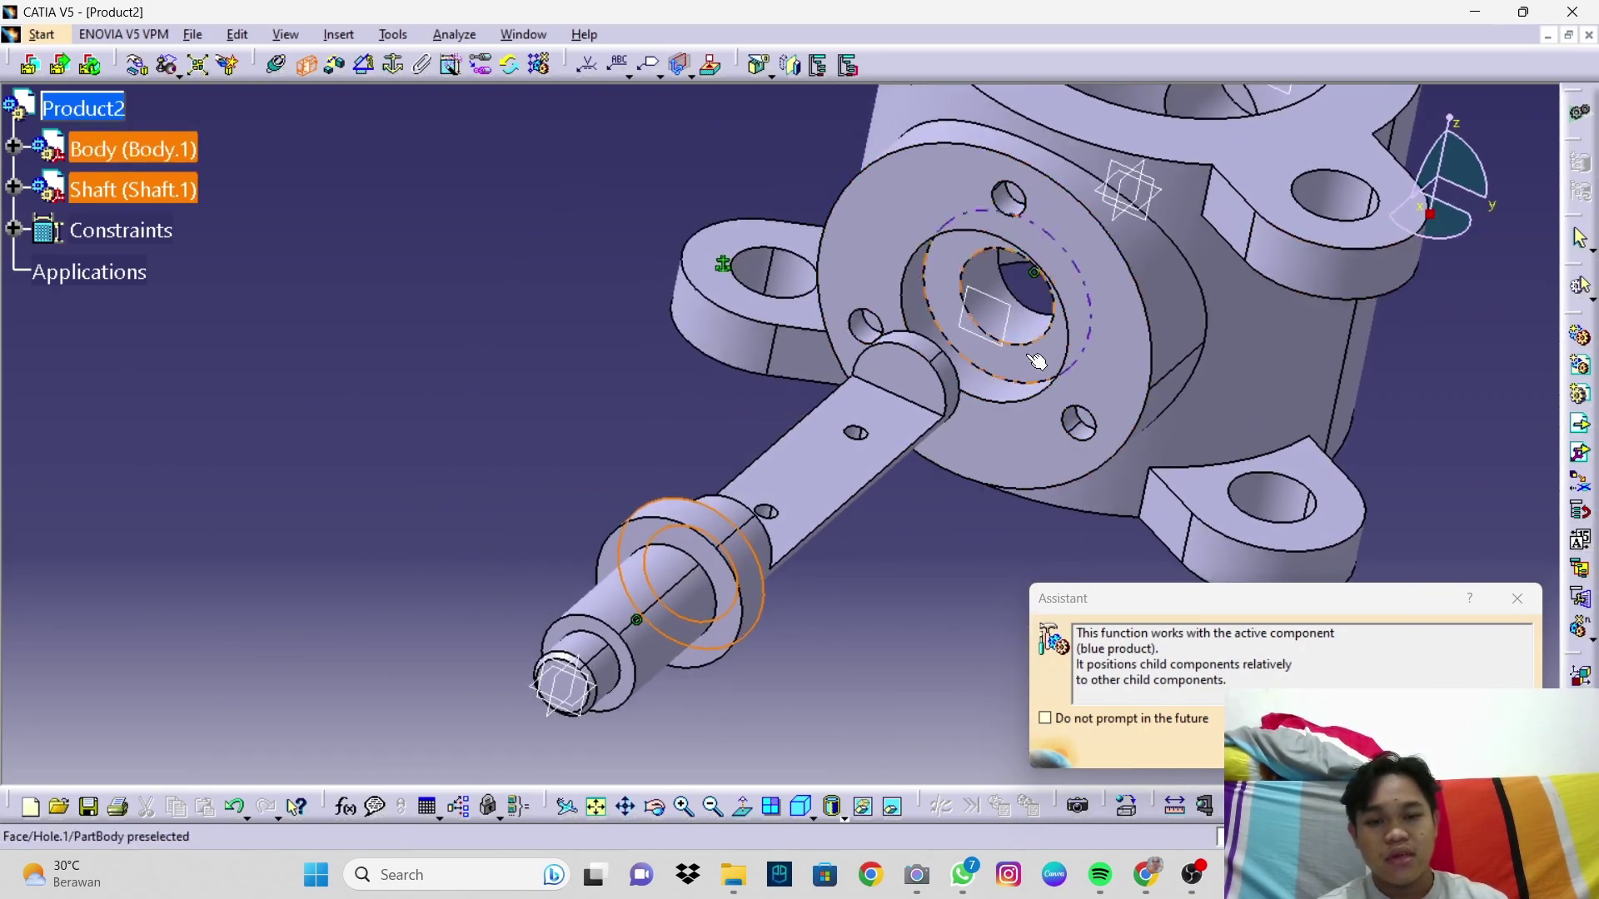
left_click(962, 285)
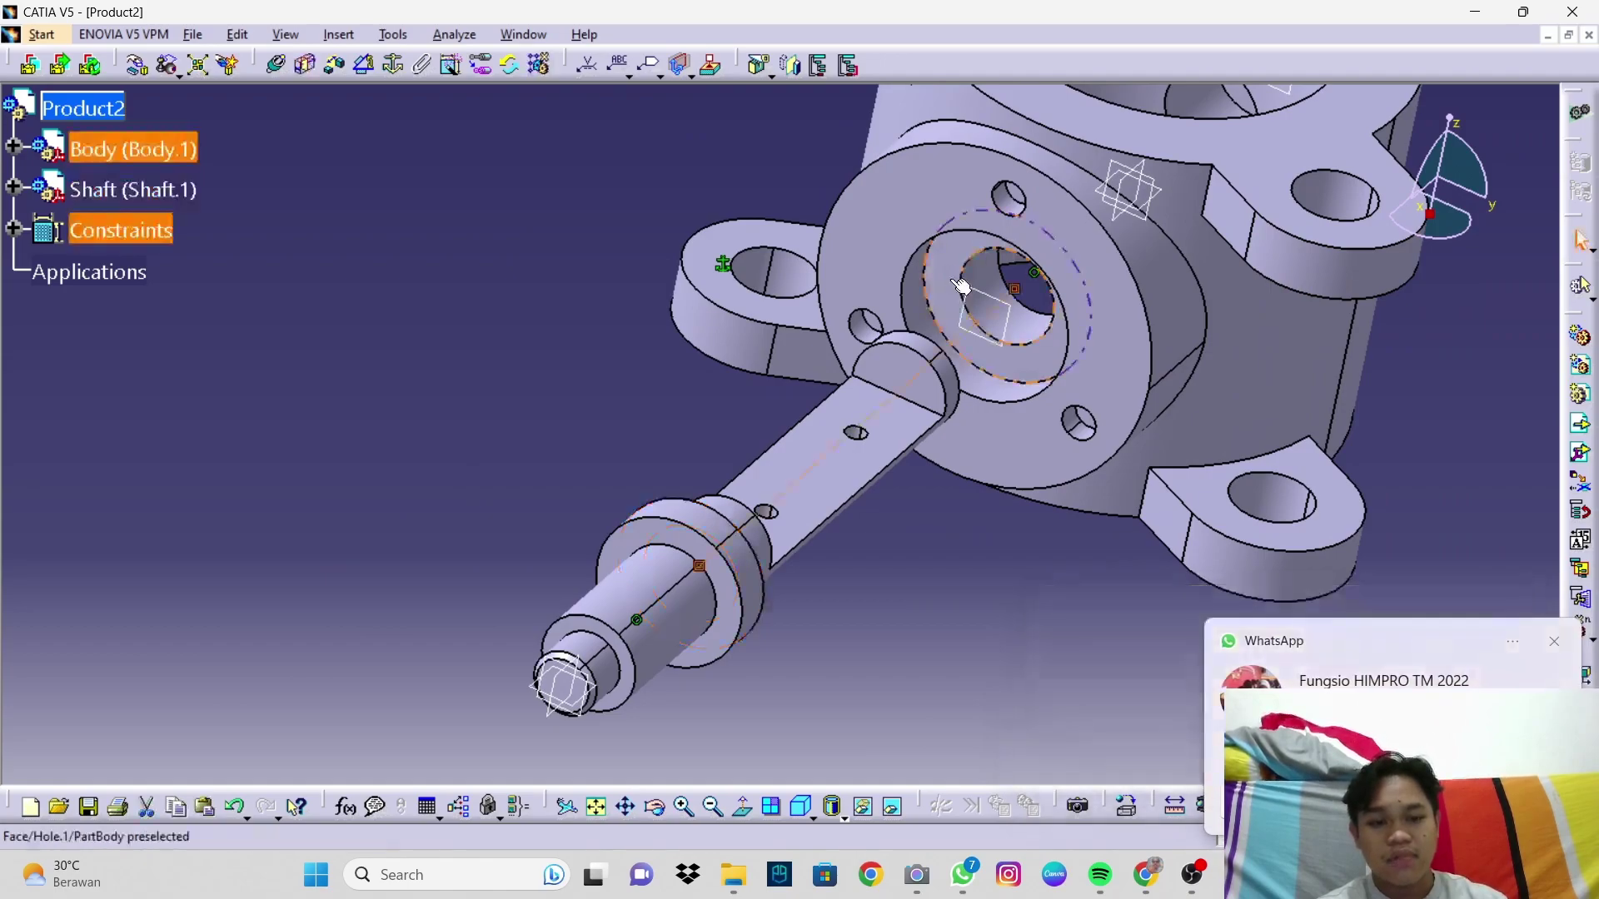
left_click(1553, 645)
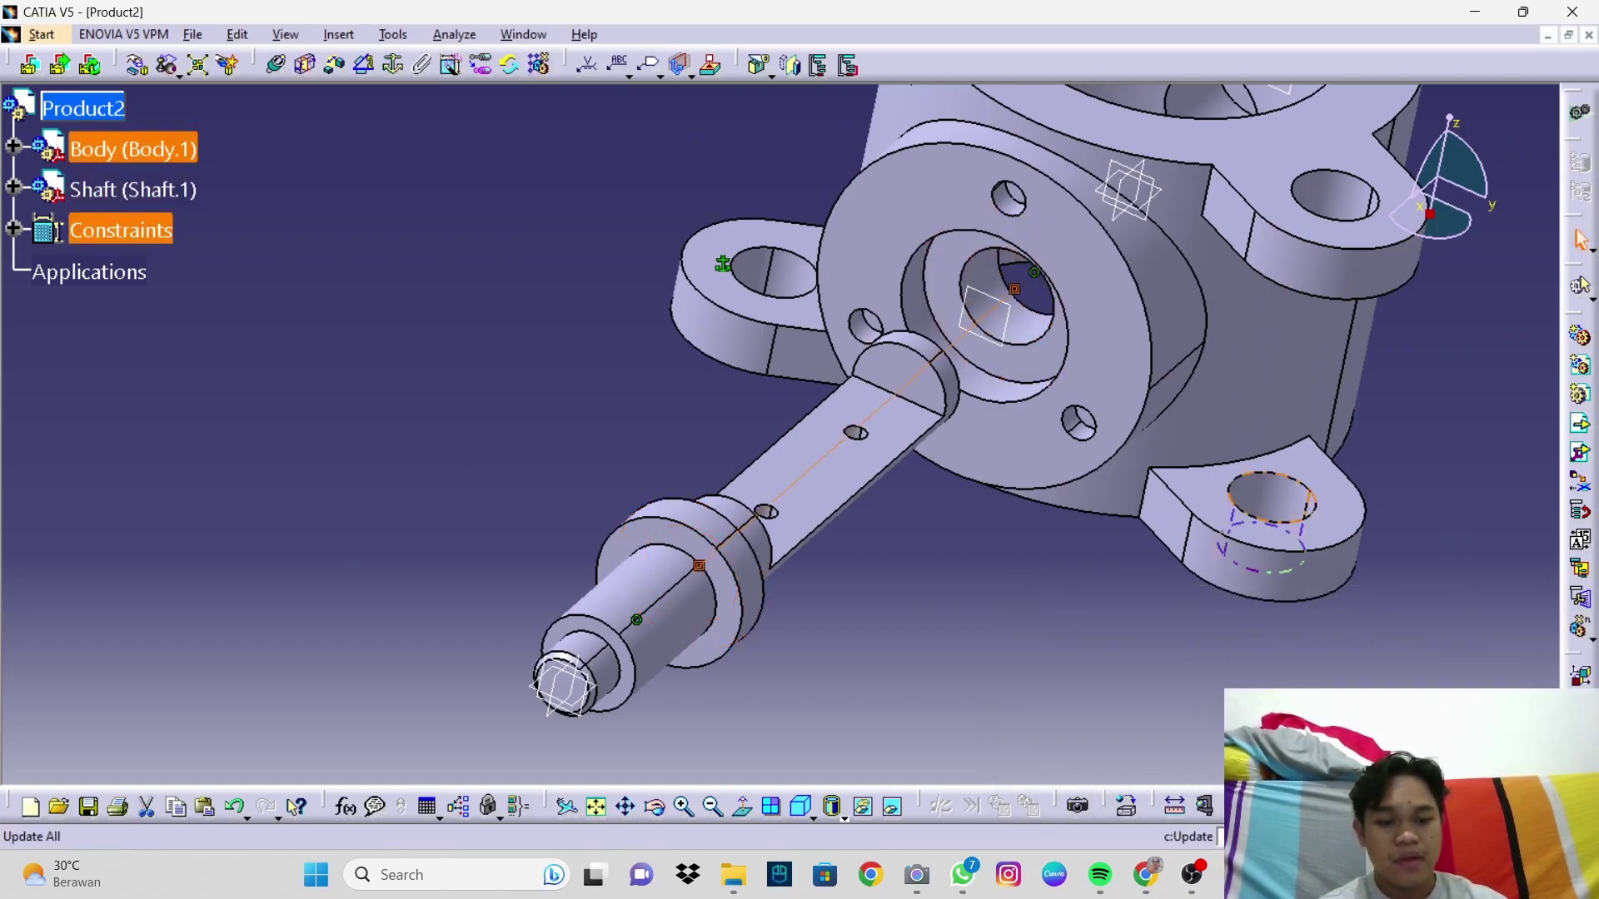
middle_click_drag(983, 291, 750, 346)
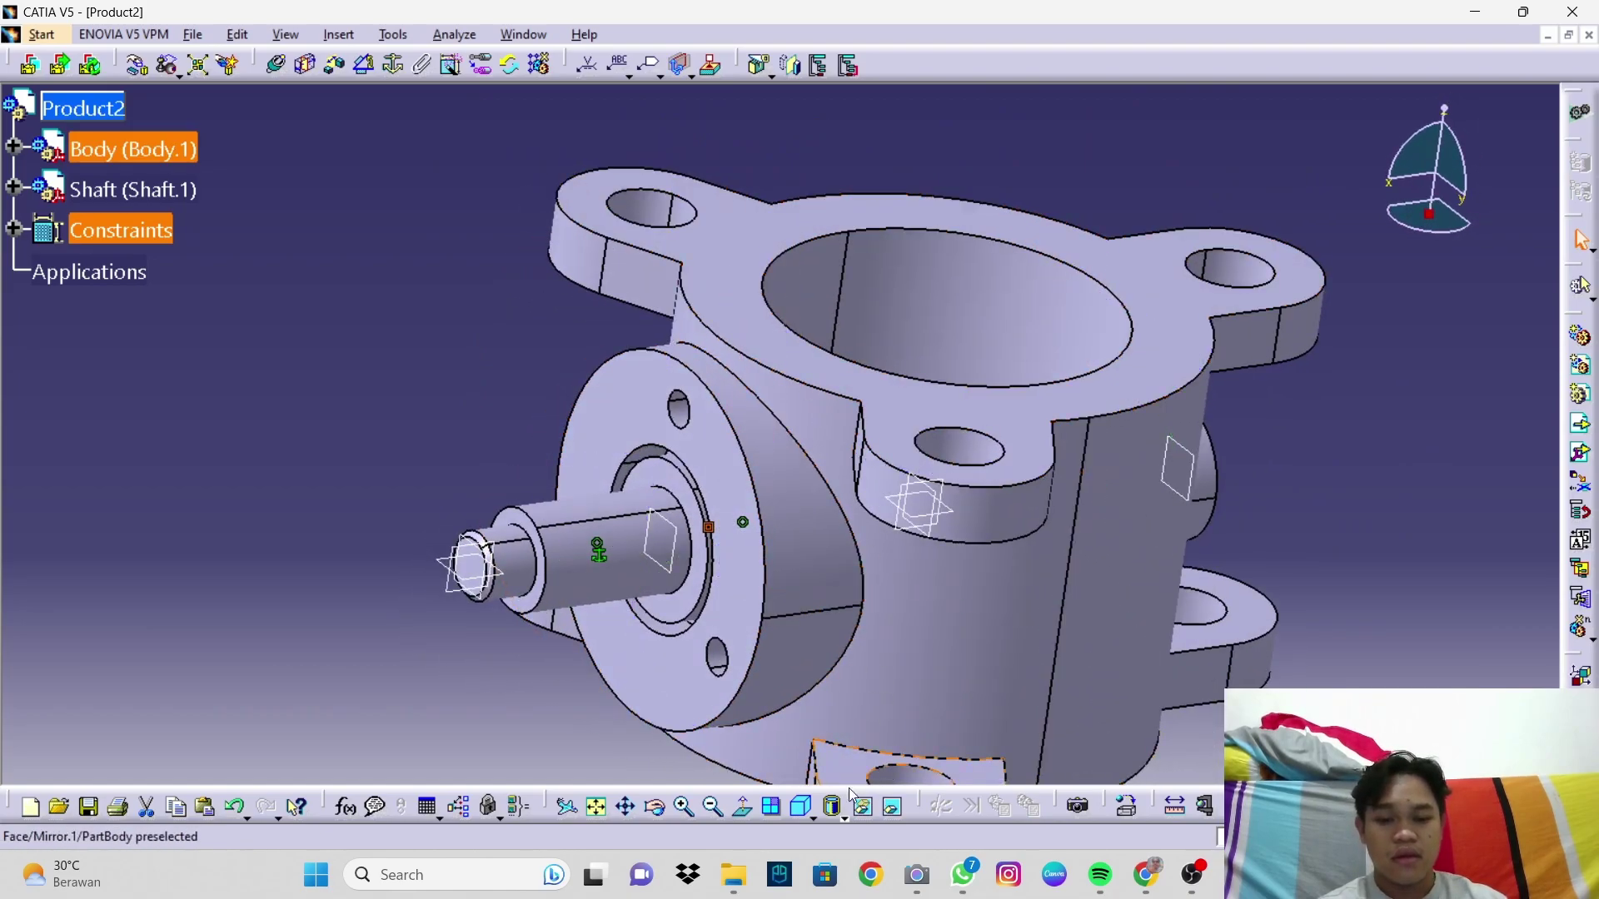
left_click(793, 815)
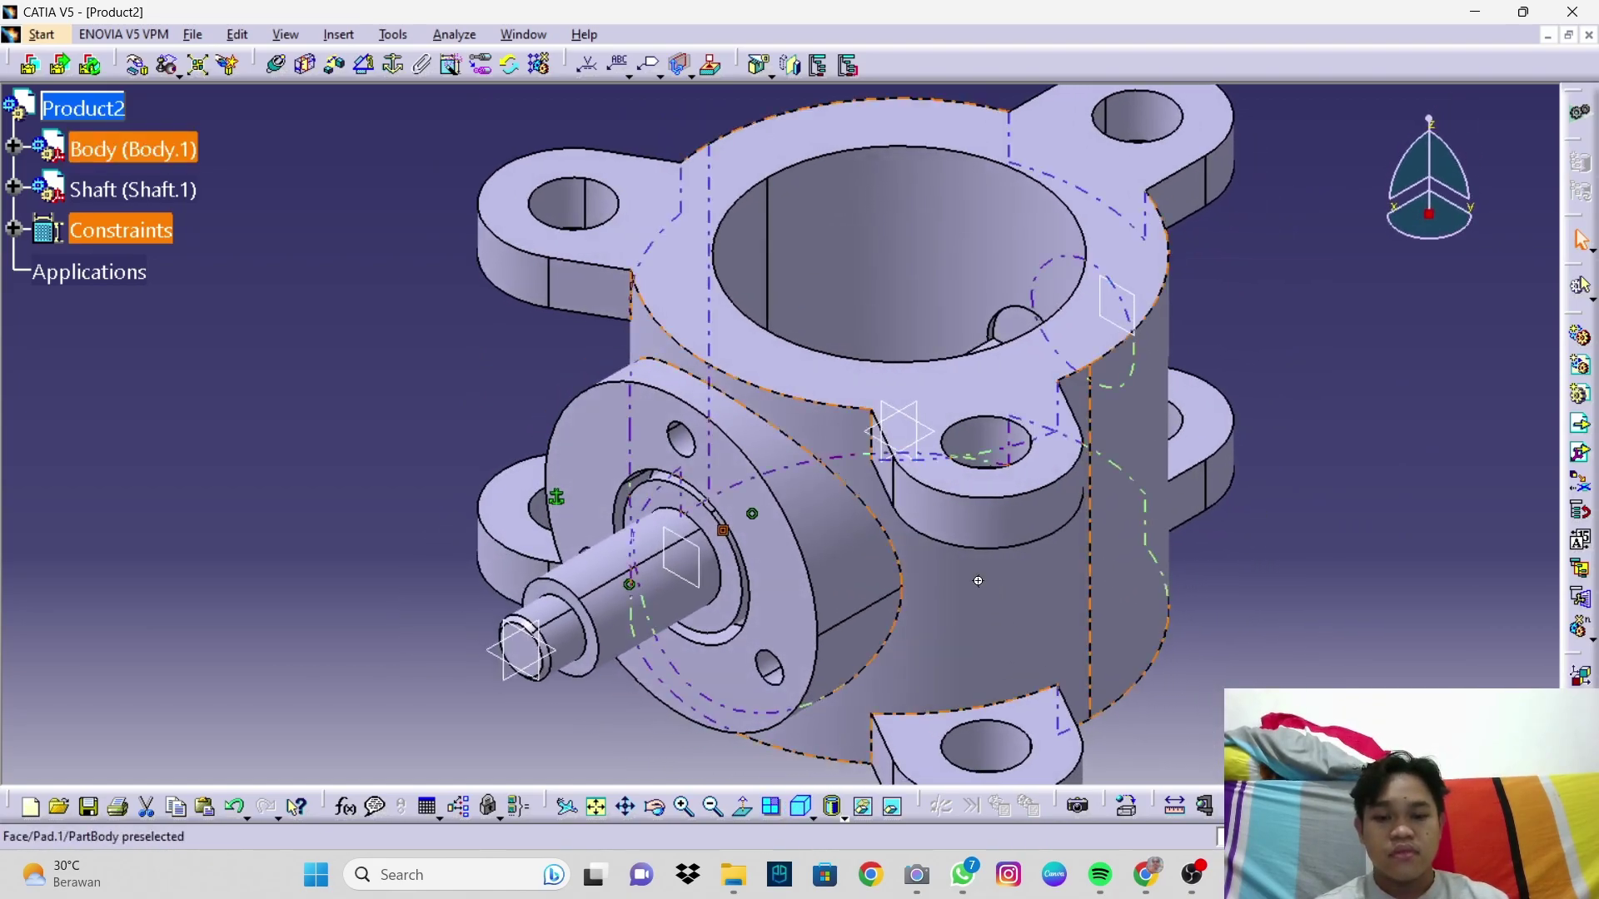
middle_click_drag(1001, 650, 413, 443, "ctrl")
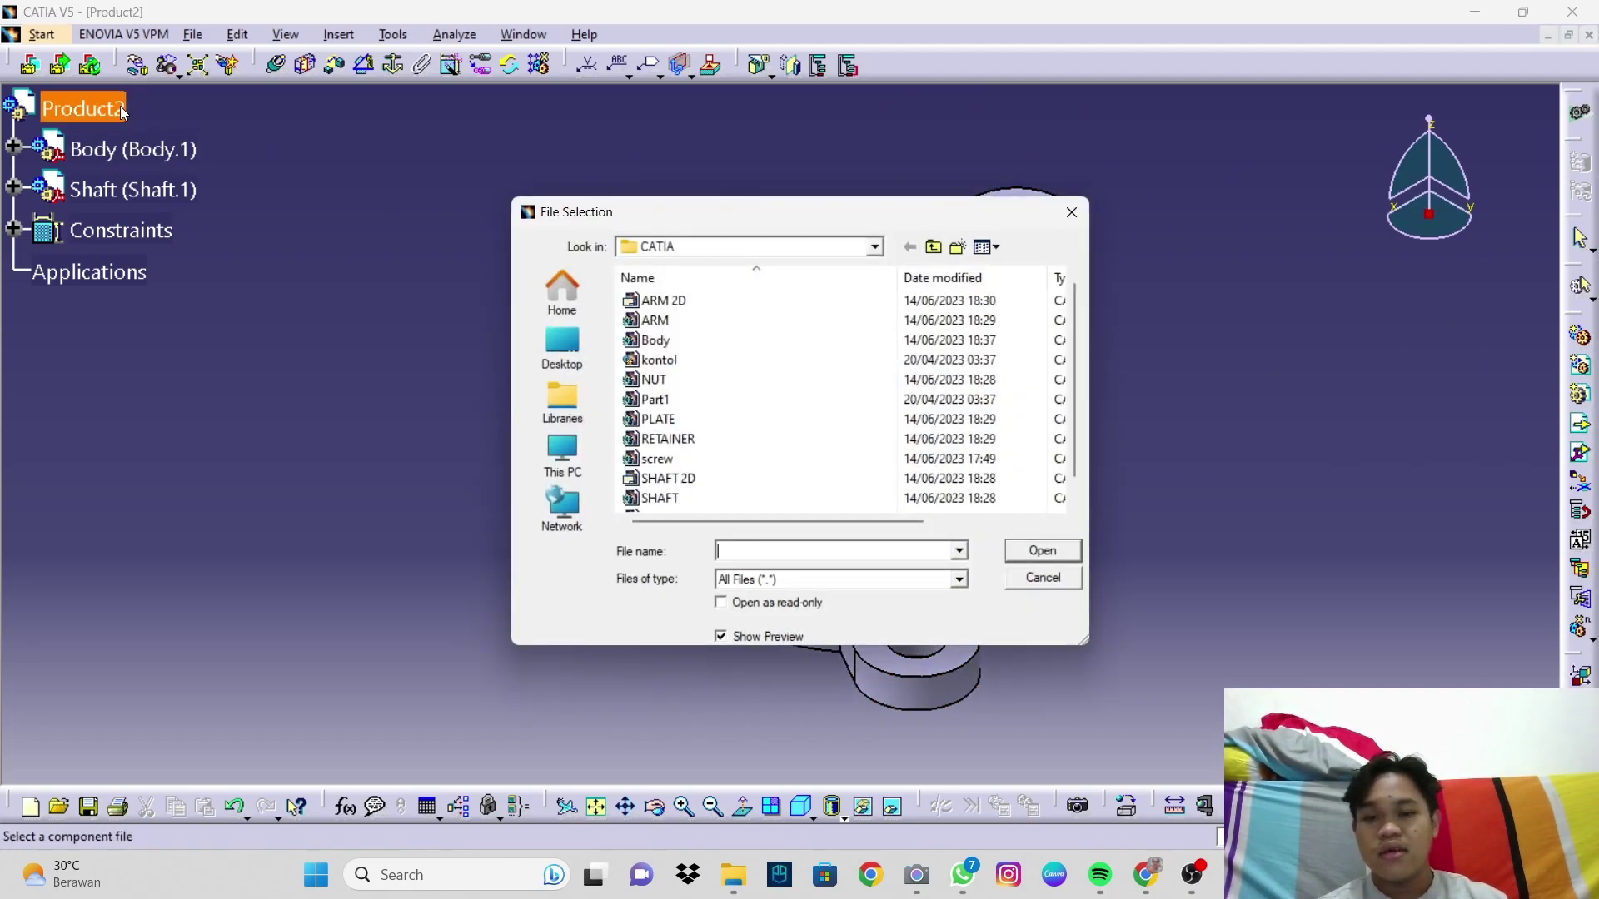
Step: Insert the RETAINER part file and drag it clear of the body toward the lower left
left_click(667, 438)
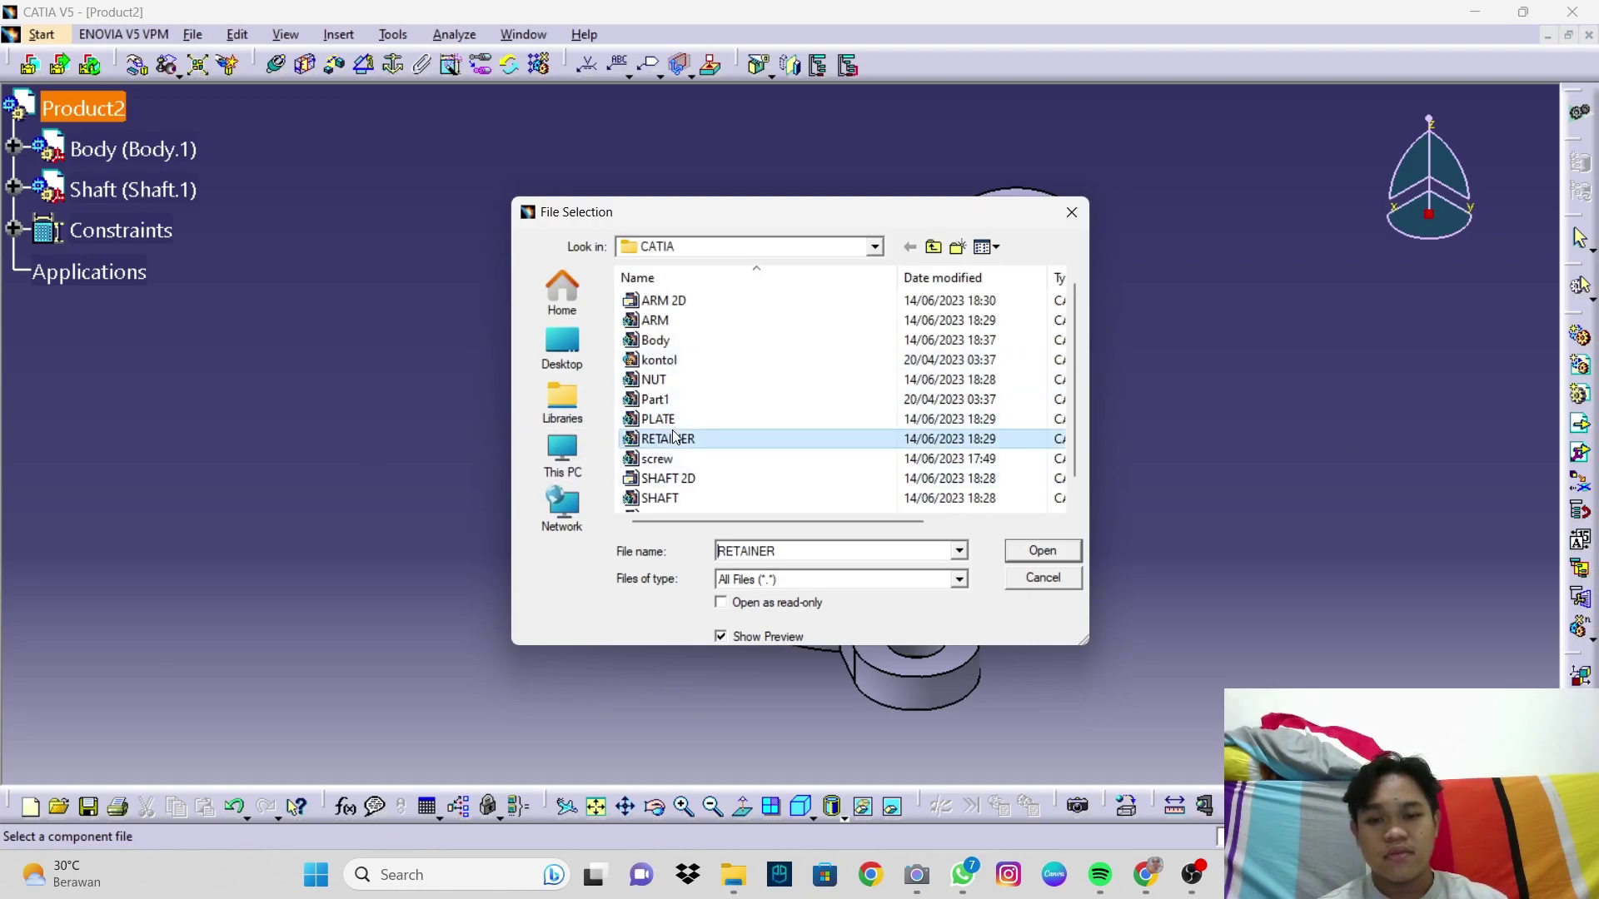
left_click(1041, 558)
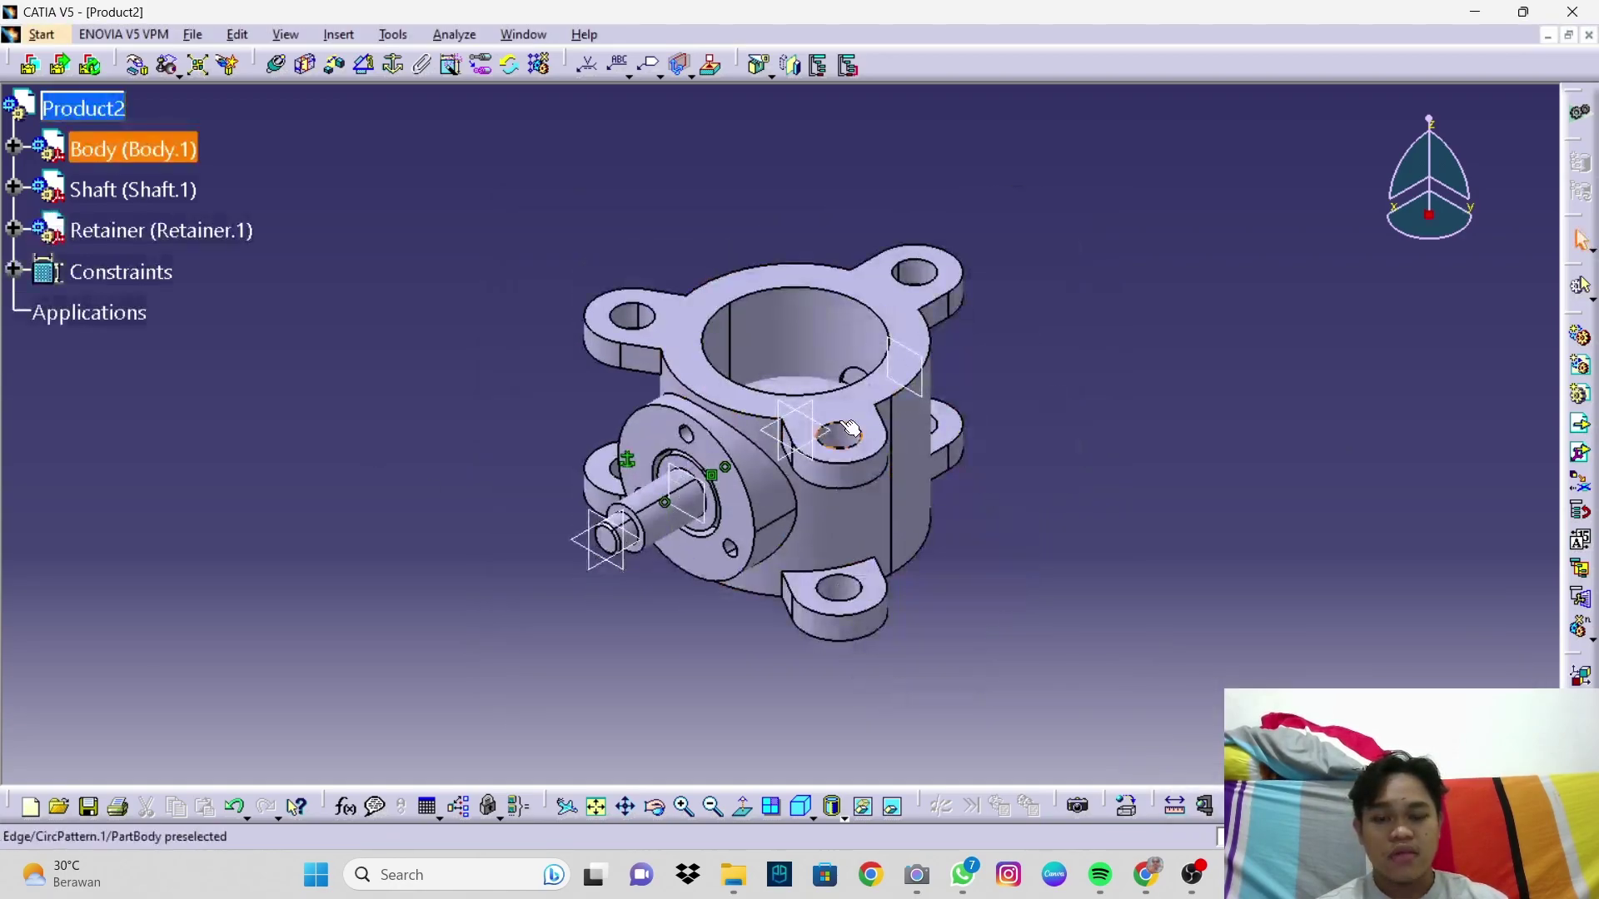
middle_click_drag(838, 433, 813, 505)
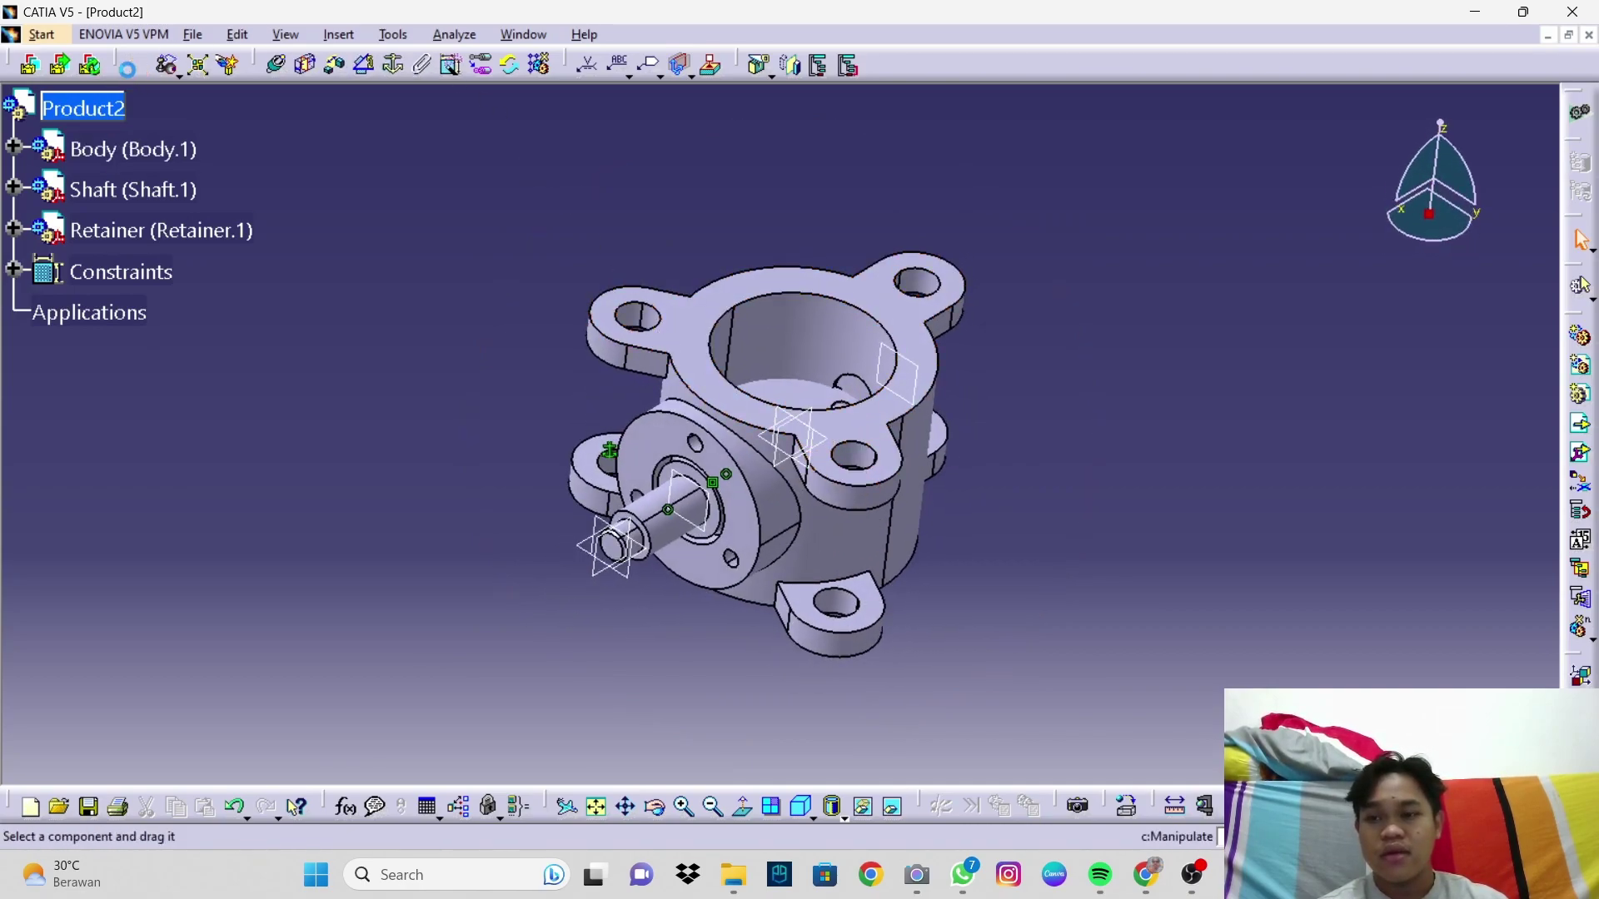
left_click_drag(658, 533, 366, 506)
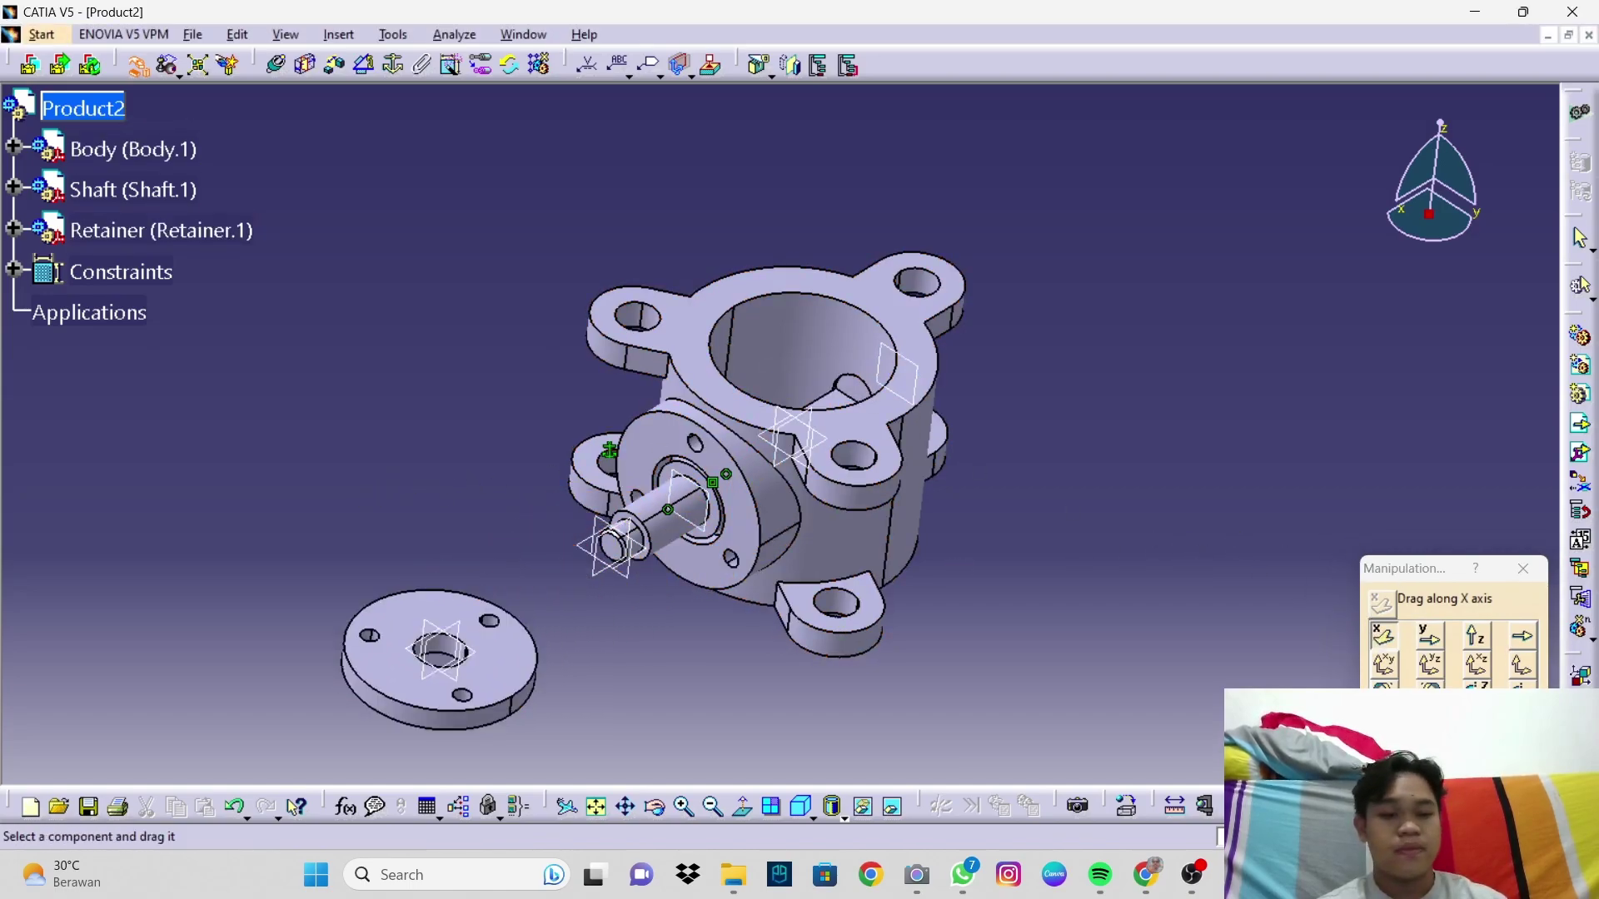
middle_click_drag(850, 583, 969, 503)
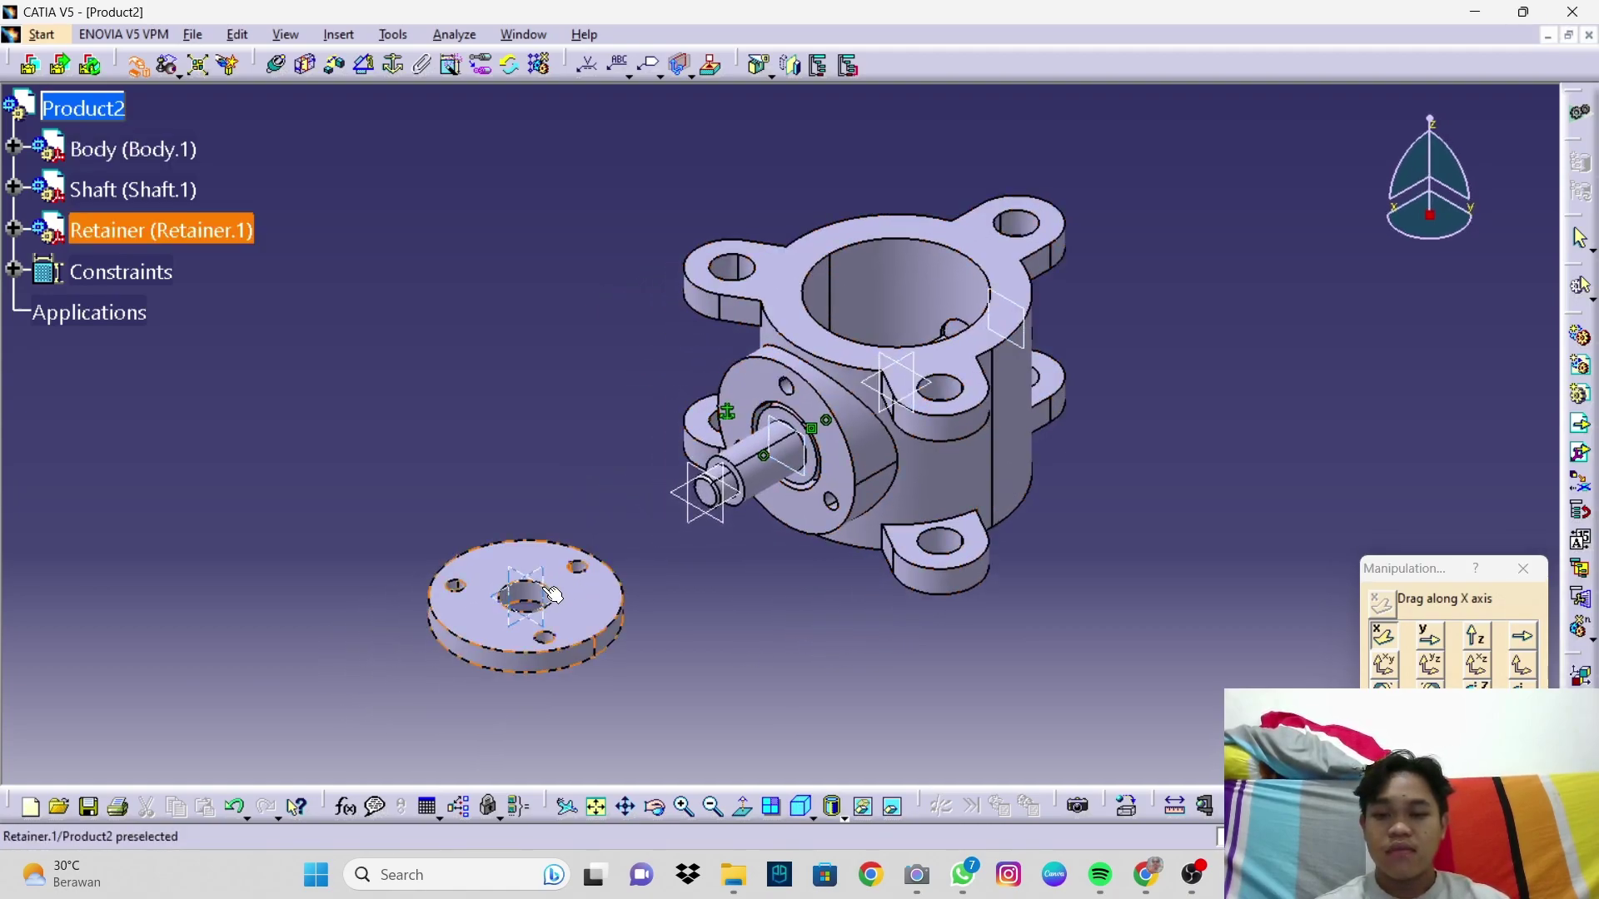
middle_click_drag(546, 598, 573, 456)
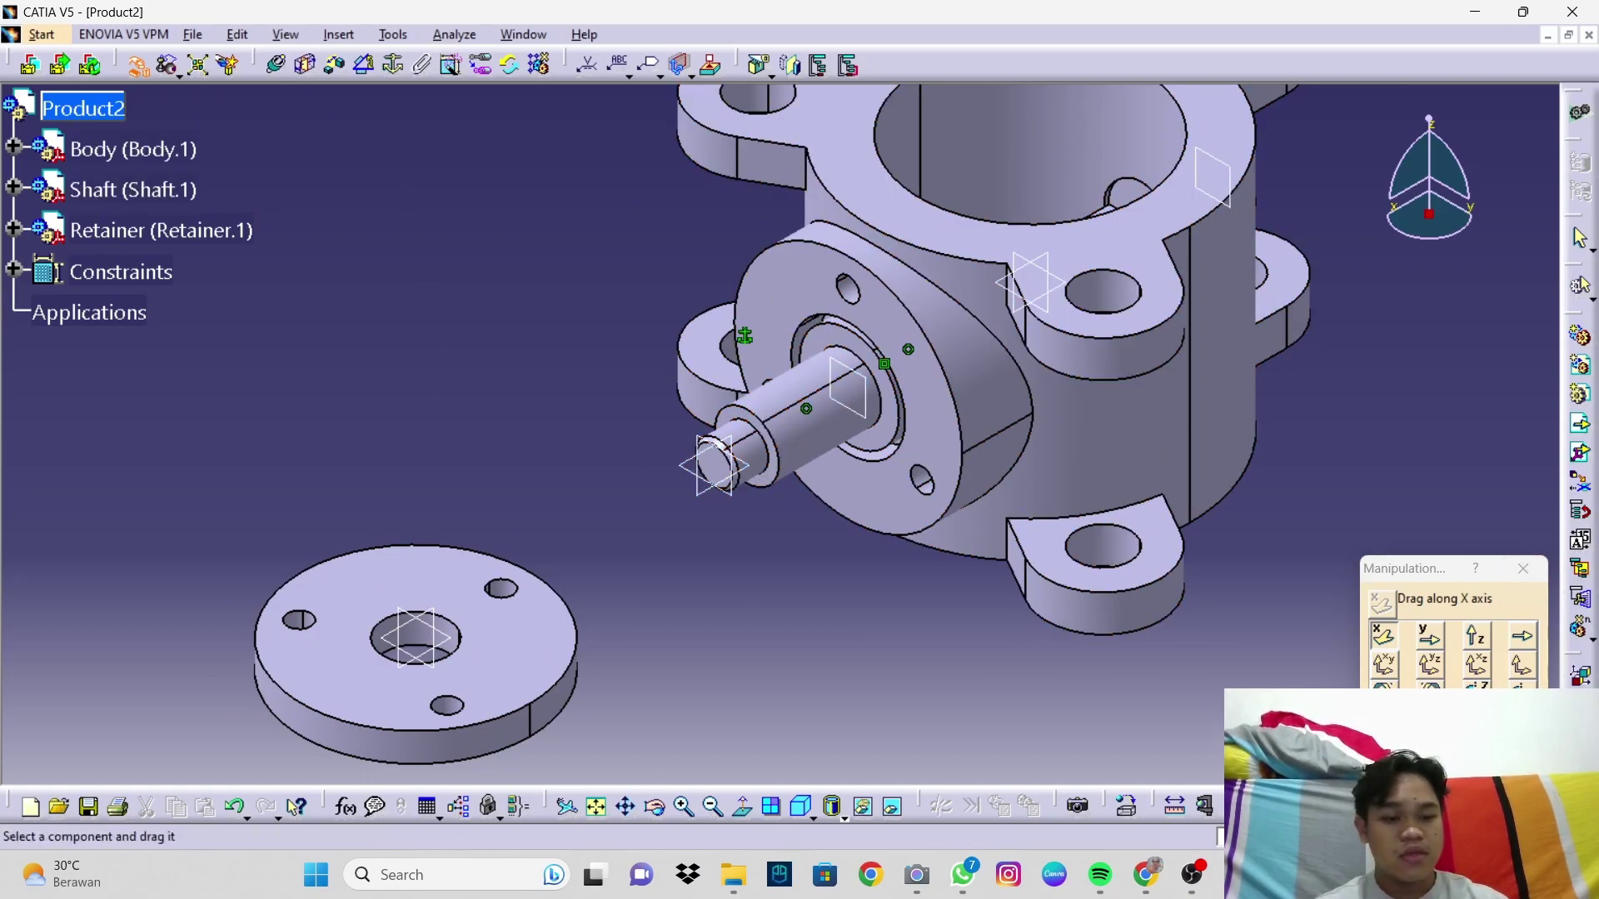
key("Escape")
Step: Make the retainer's centre hole axis coincident with the shaft axis
left_click(280, 70)
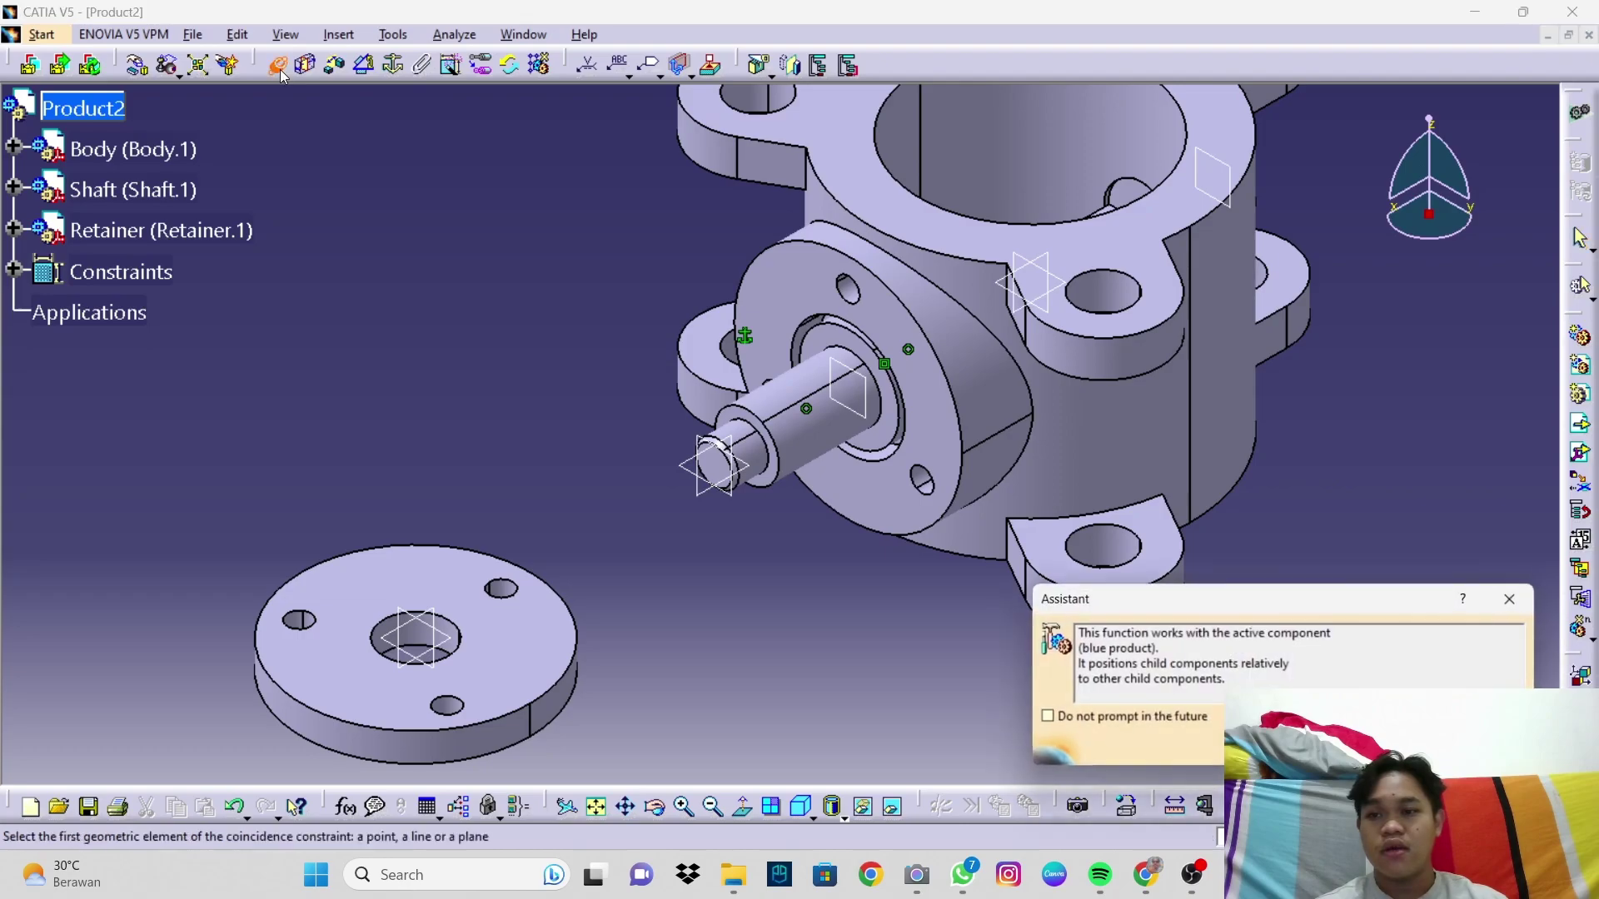
left_click(423, 642)
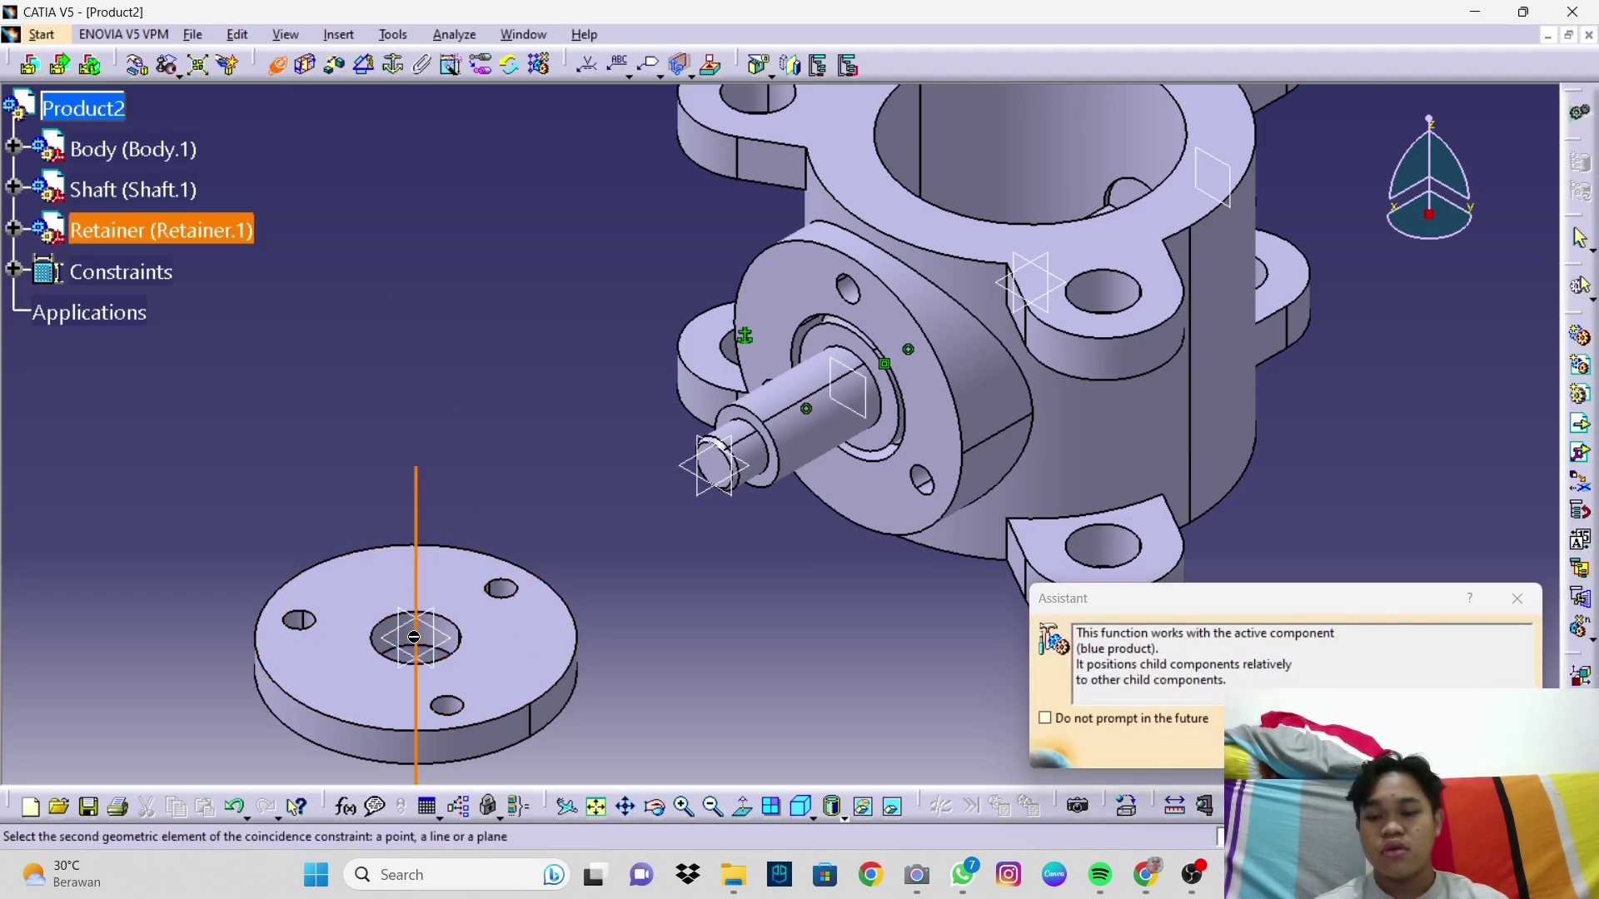
left_click(807, 421)
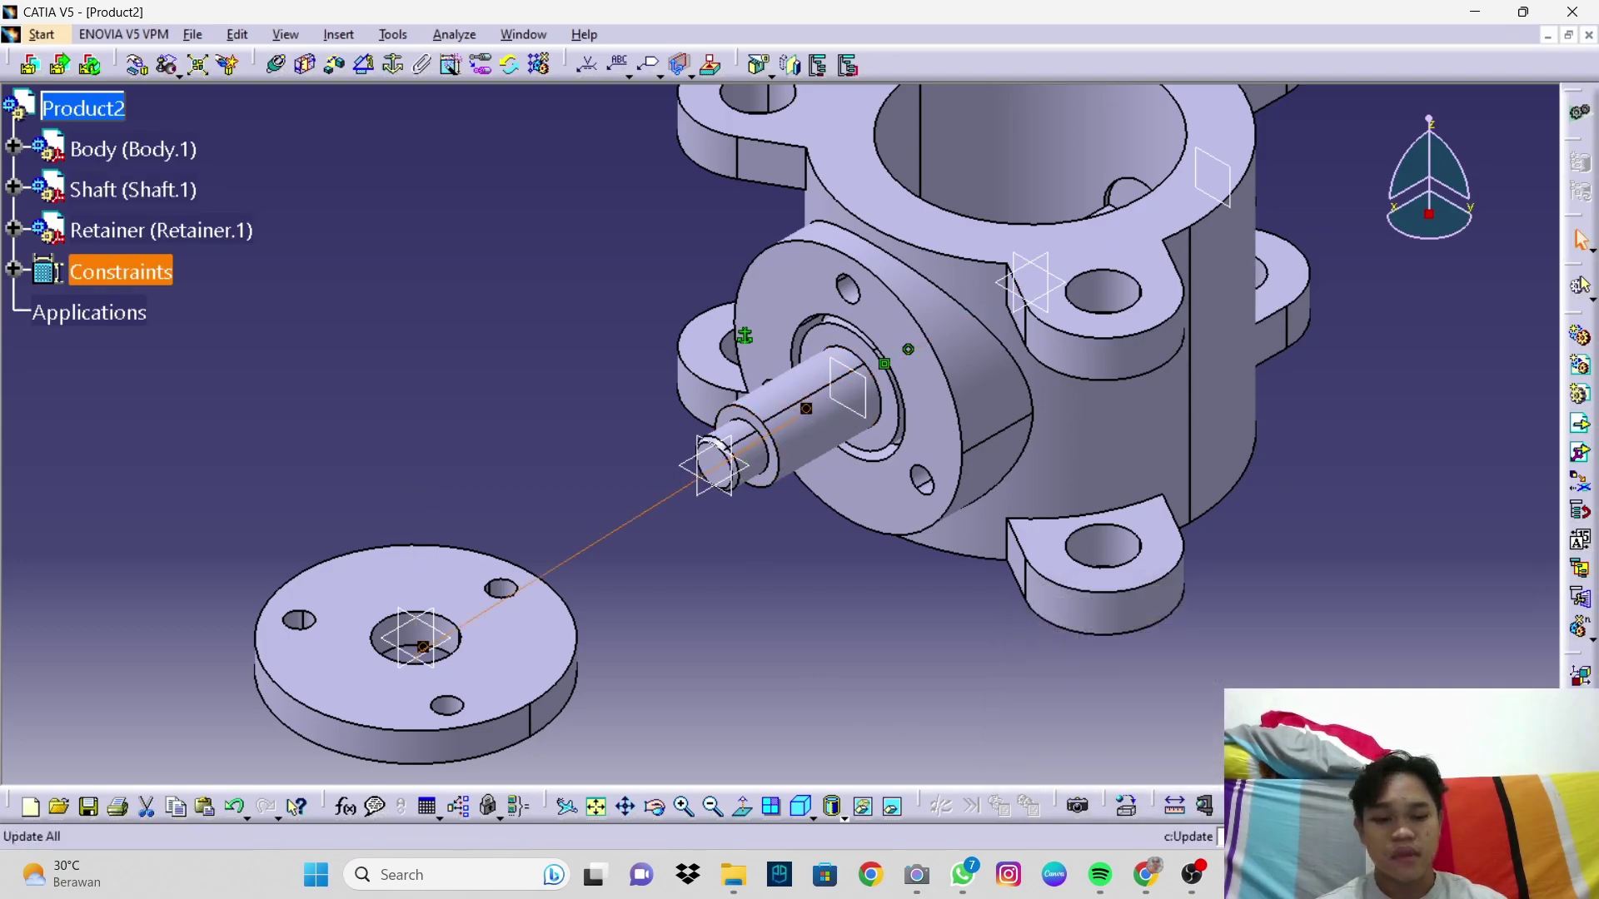
middle_click_drag(779, 613, 861, 534)
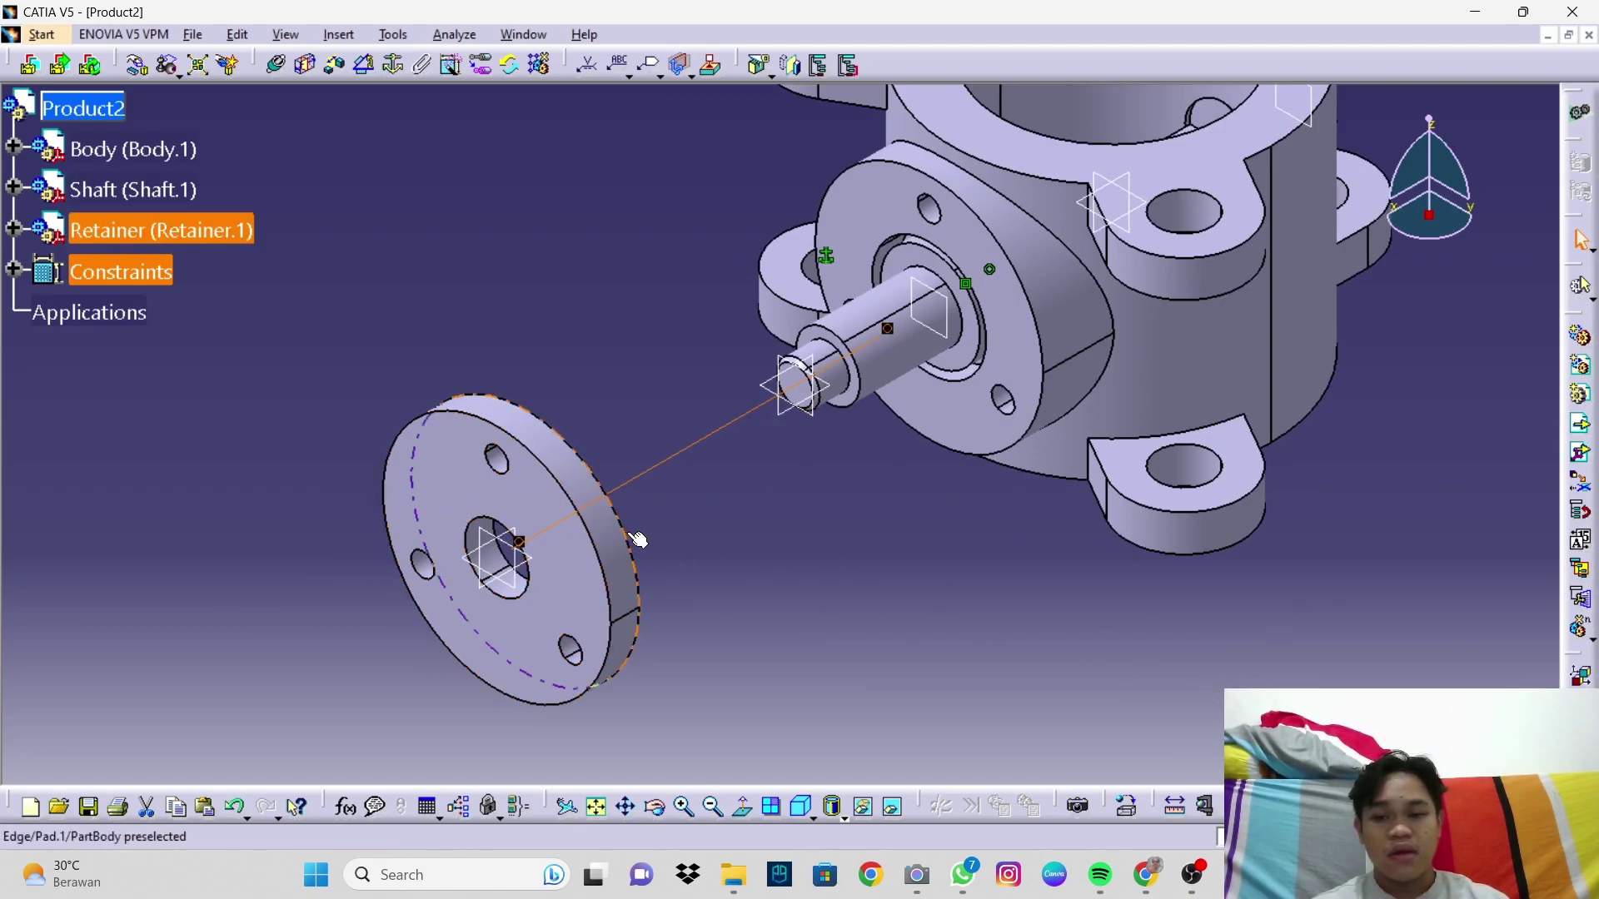
middle_click_drag(747, 523, 463, 523)
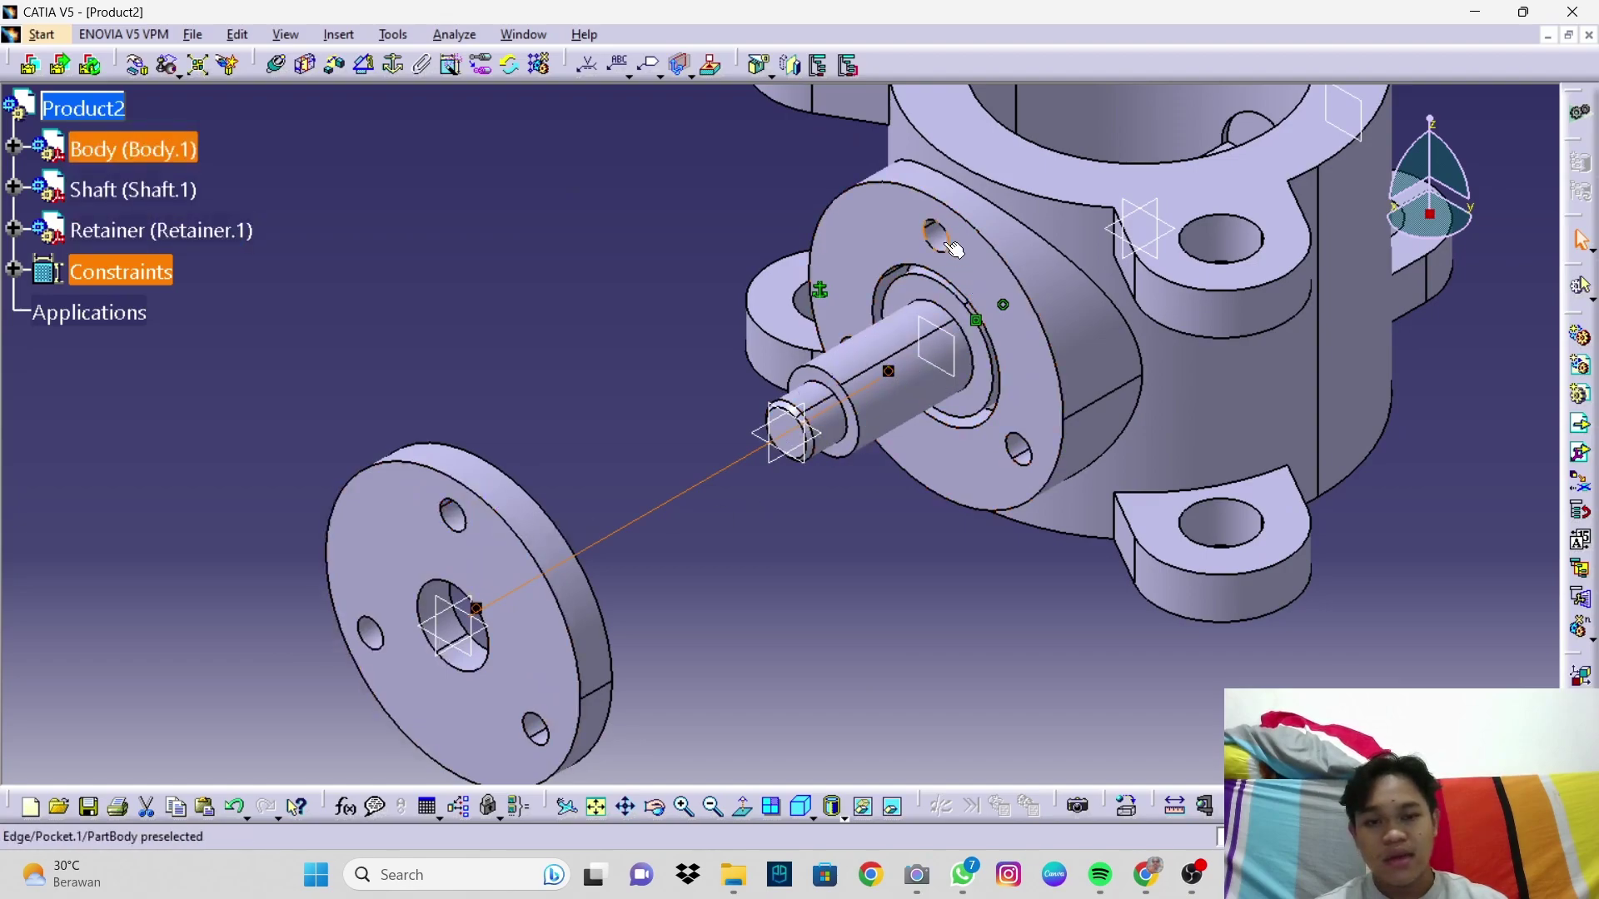
Step: Align a retainer bolt-hole axis with the matching body bolt-hole axis (Coincidence.5)
left_click(280, 72)
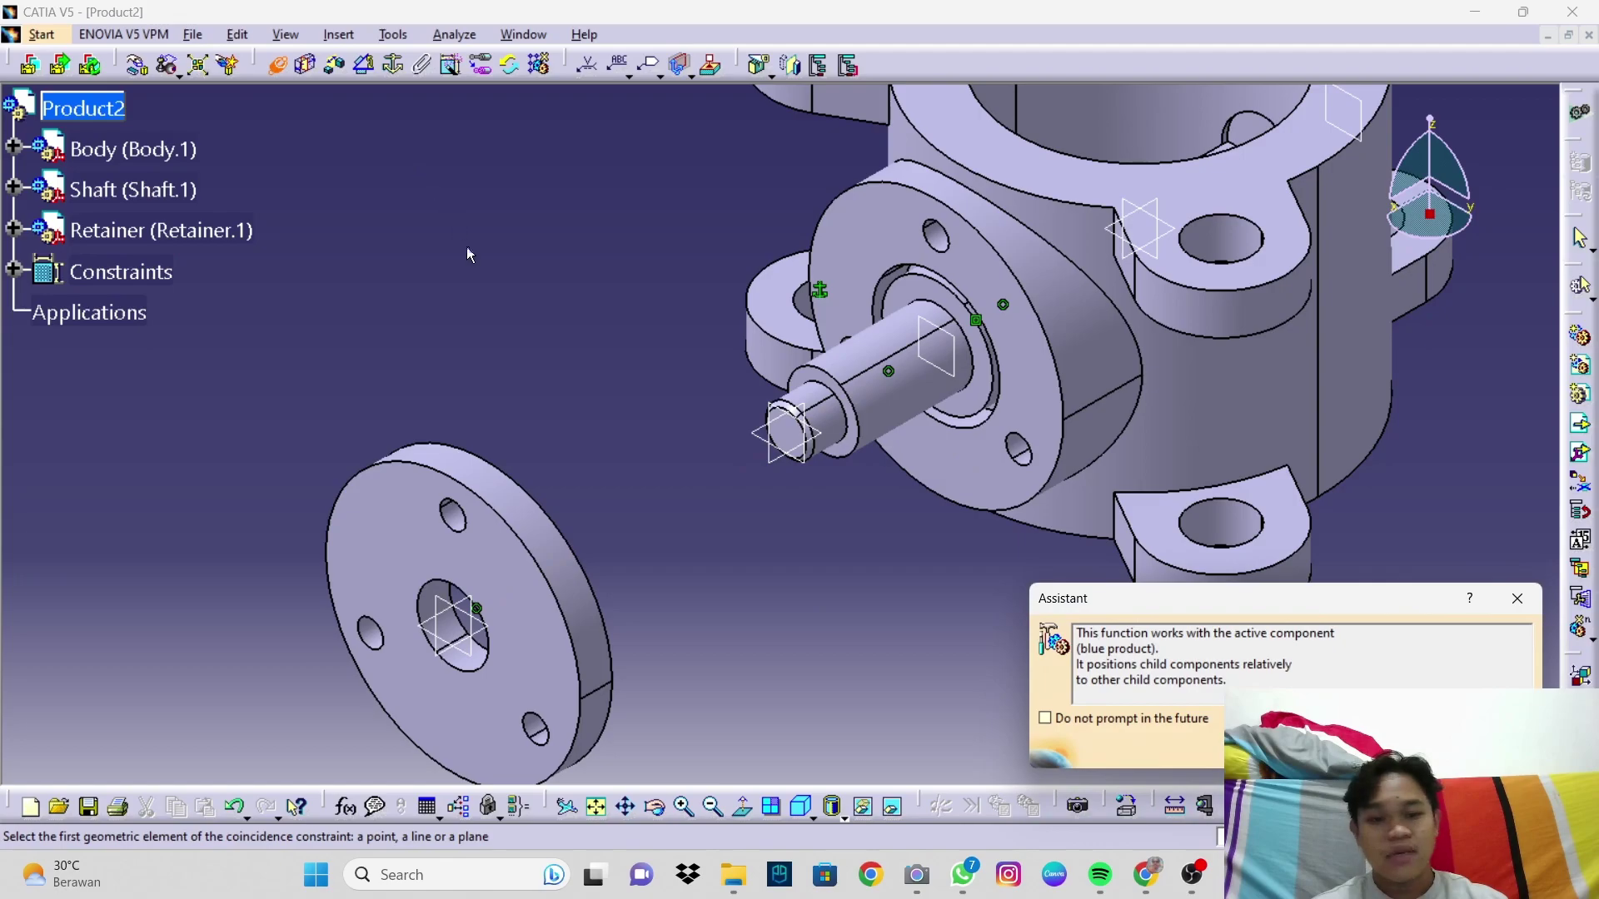
left_click(458, 522)
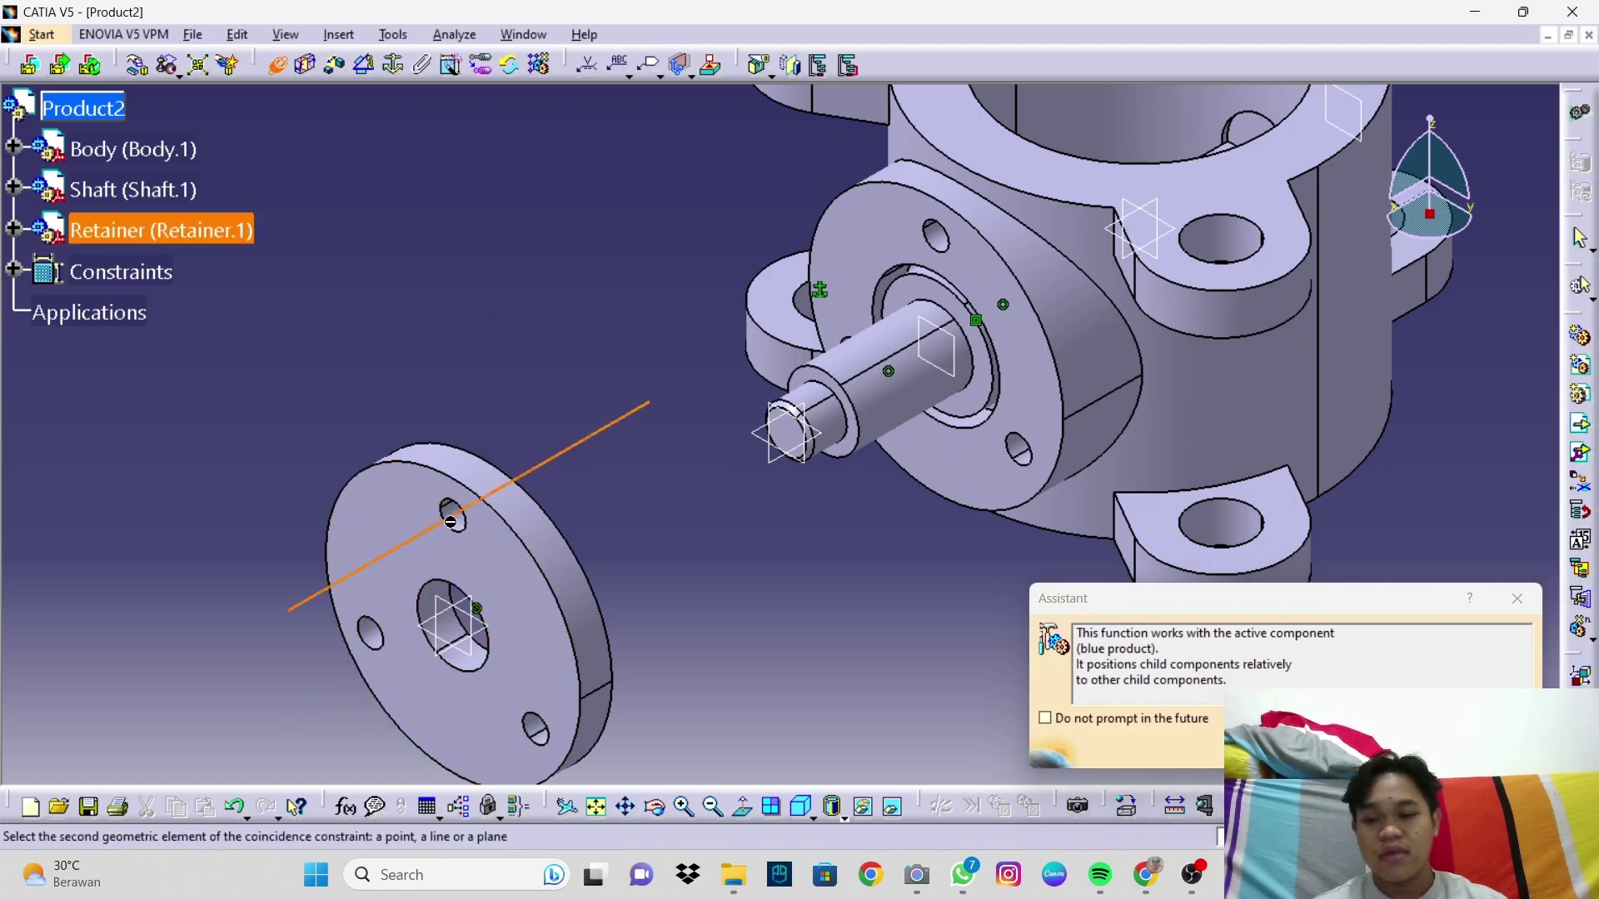
left_click(937, 236)
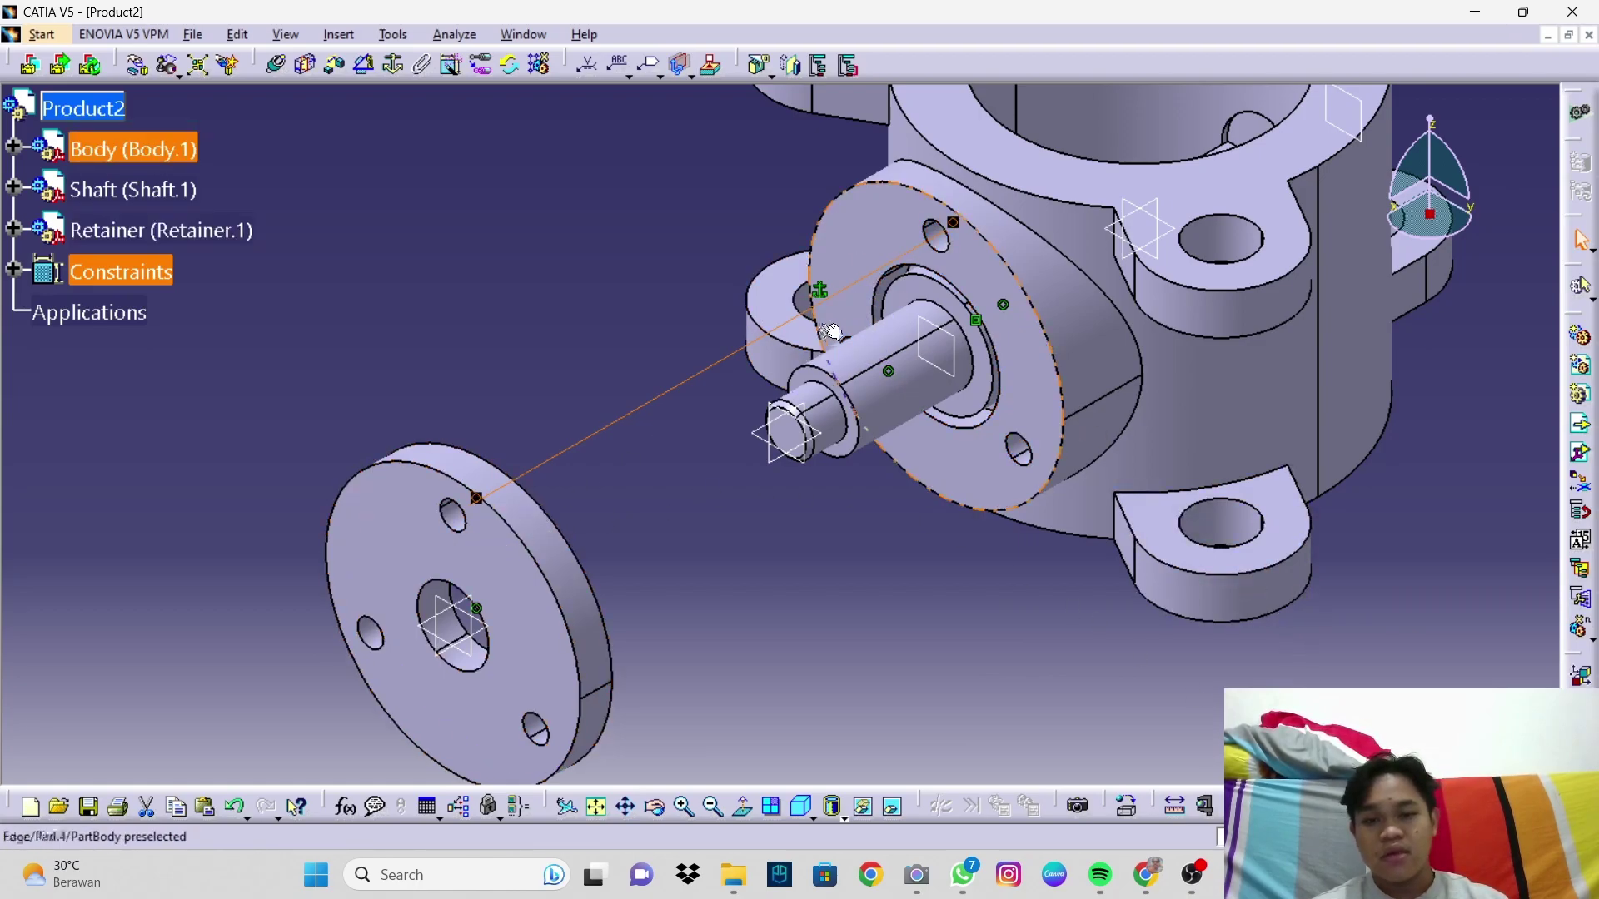
left_click(891, 566)
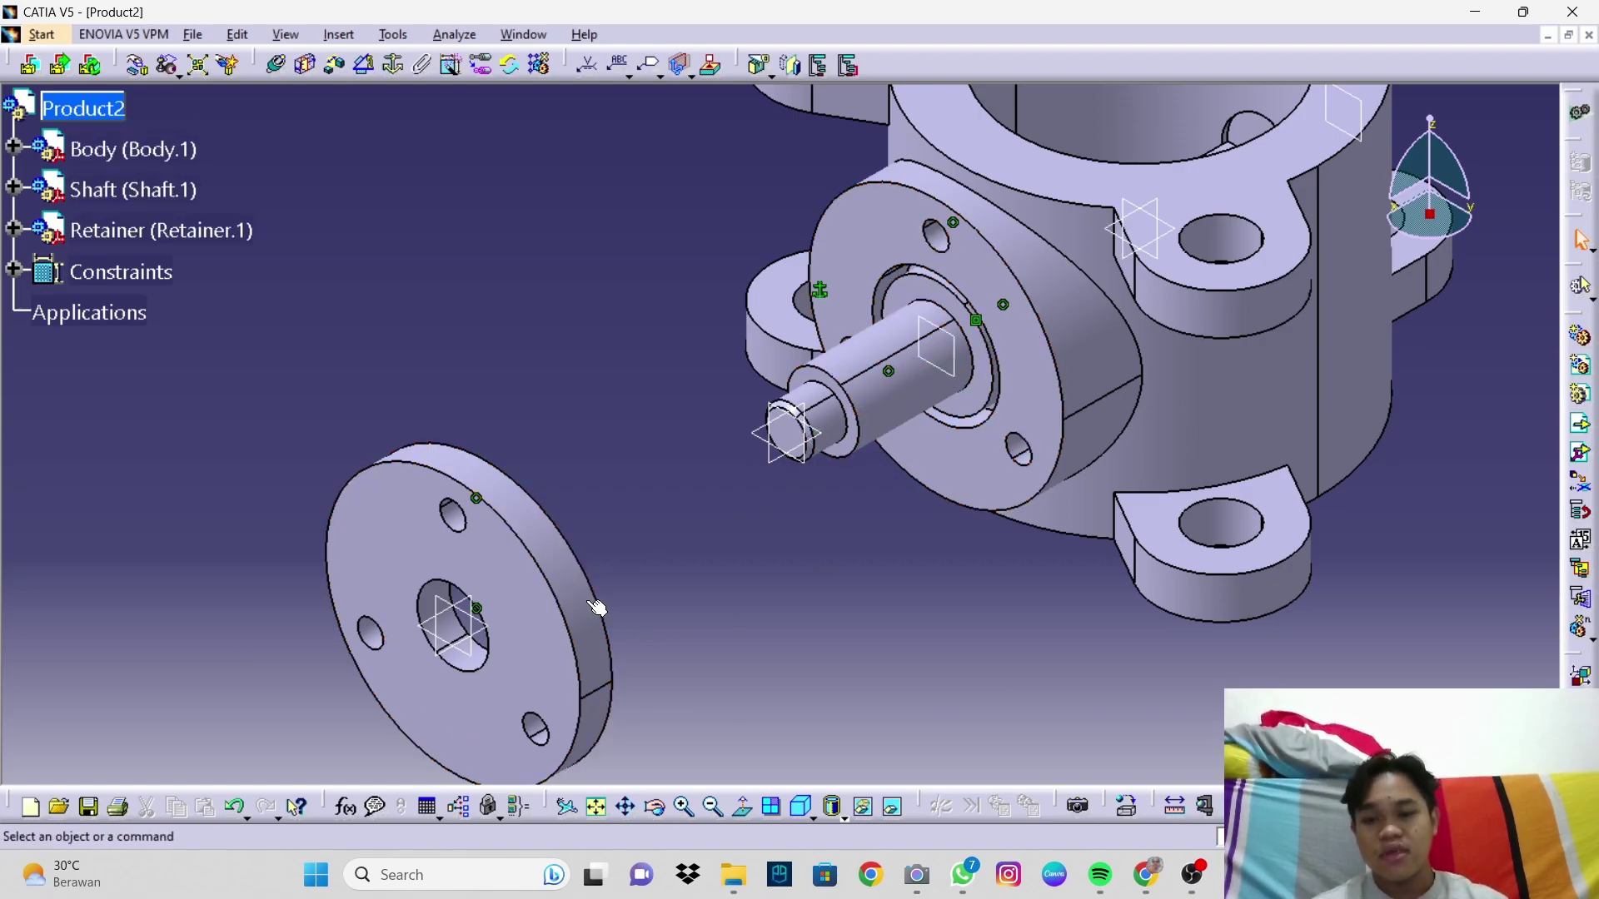
Step: Add a surface contact between the retainer face and the body flange face, then update
left_click(309, 75)
middle_click_drag(571, 446, 1113, 255)
left_click(145, 476)
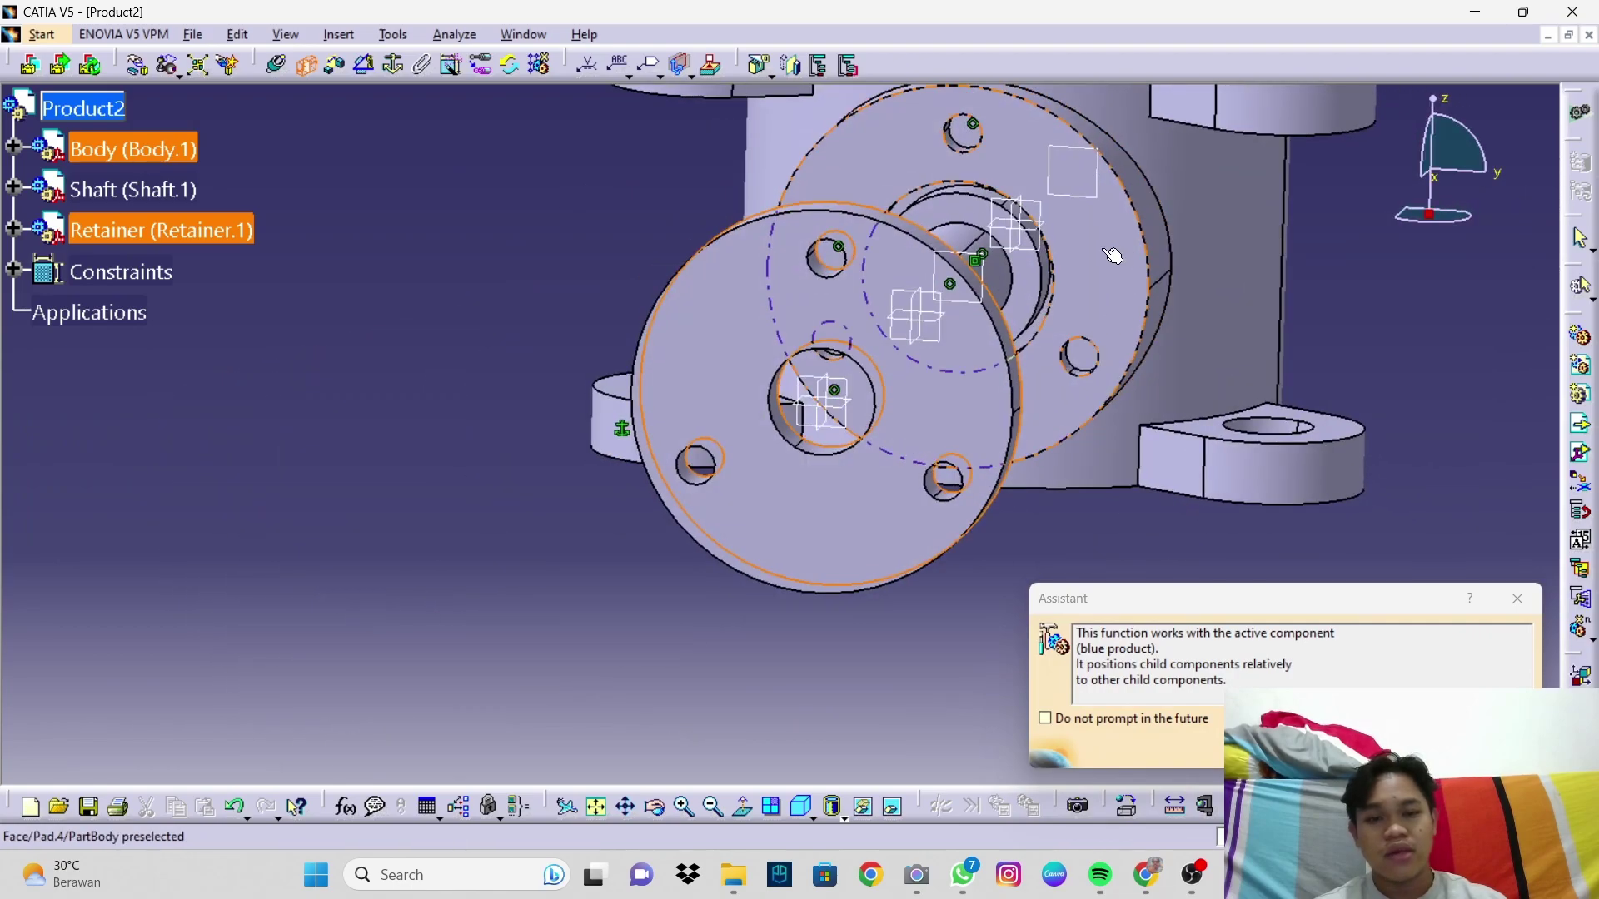
left_click(1112, 254)
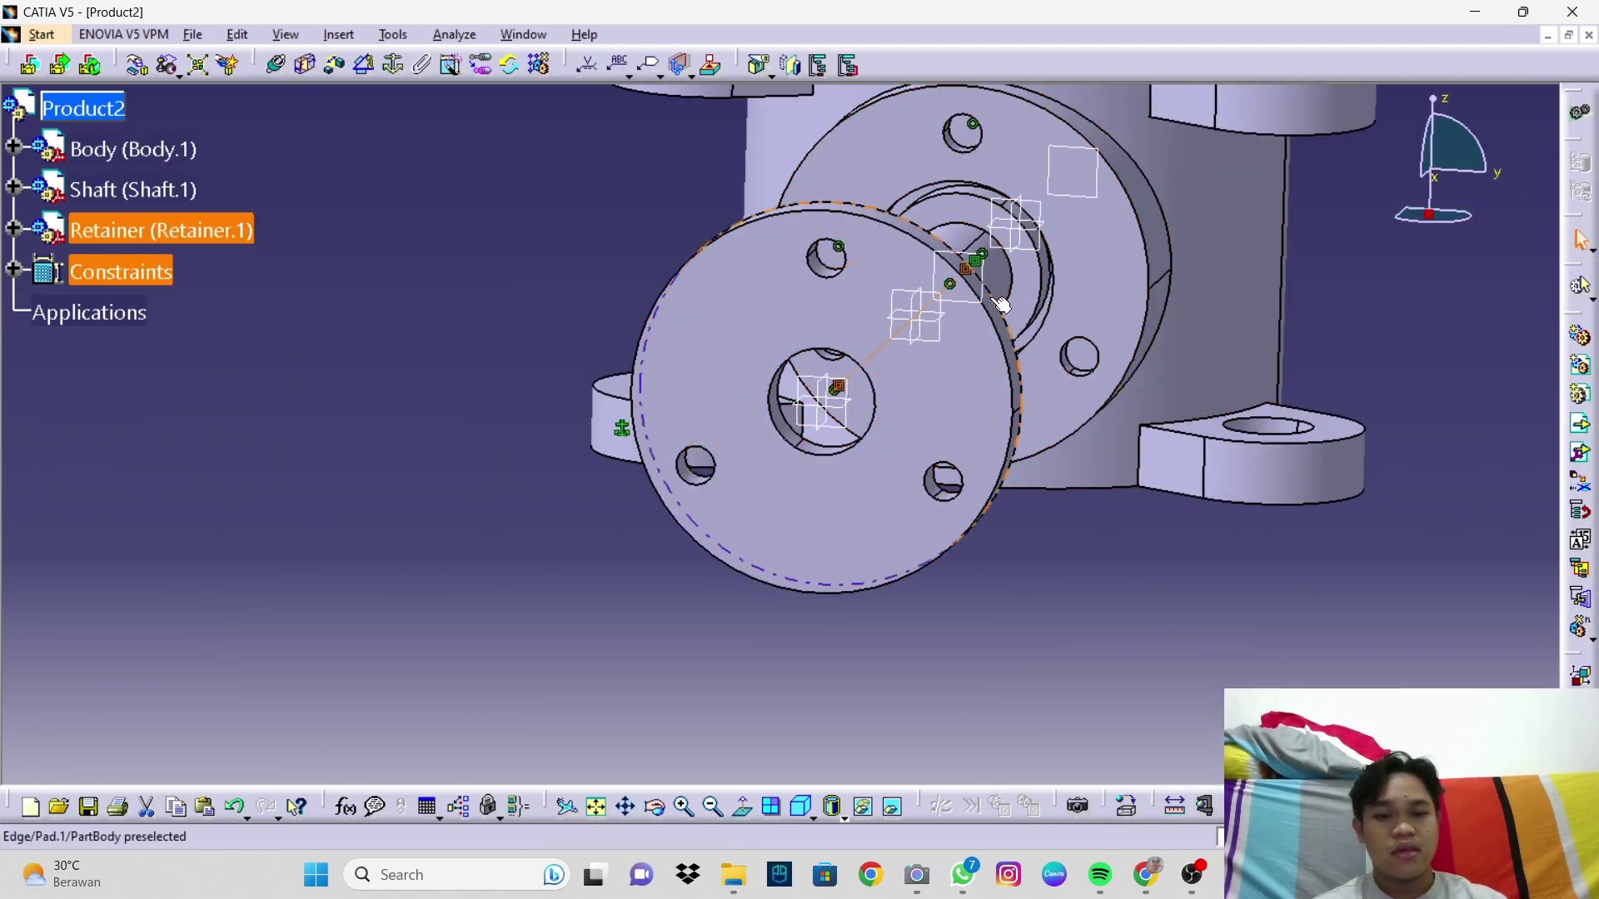
middle_click_drag(750, 350, 694, 334)
left_click(1282, 807)
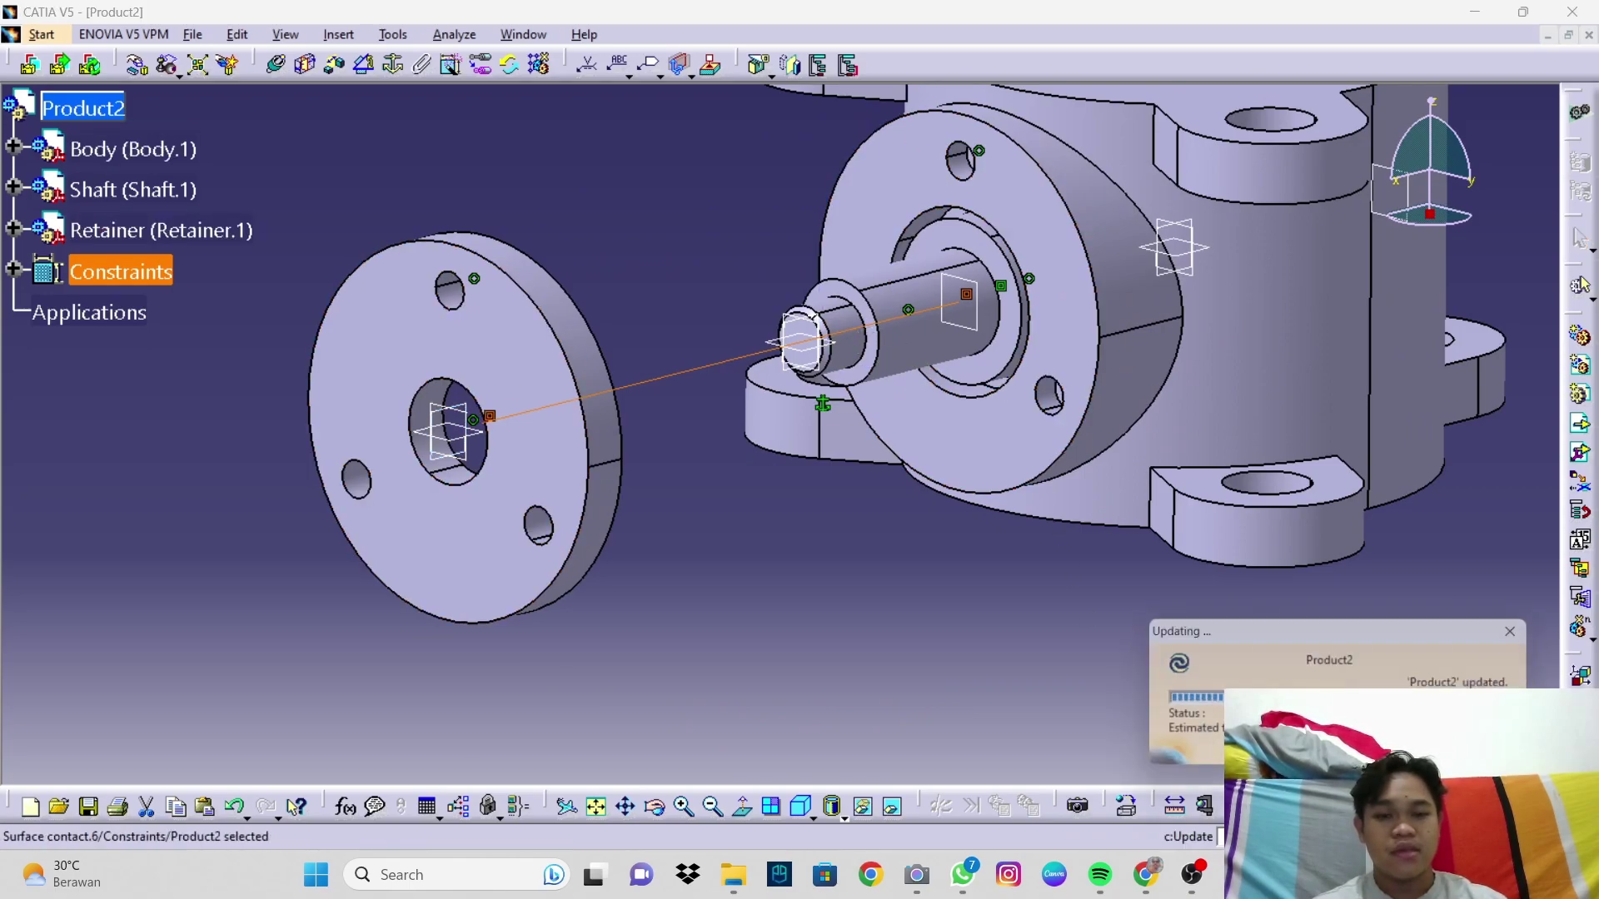
Step: Return to the isometric view and begin inserting another existing component
middle_click_drag(1056, 356, 1160, 339)
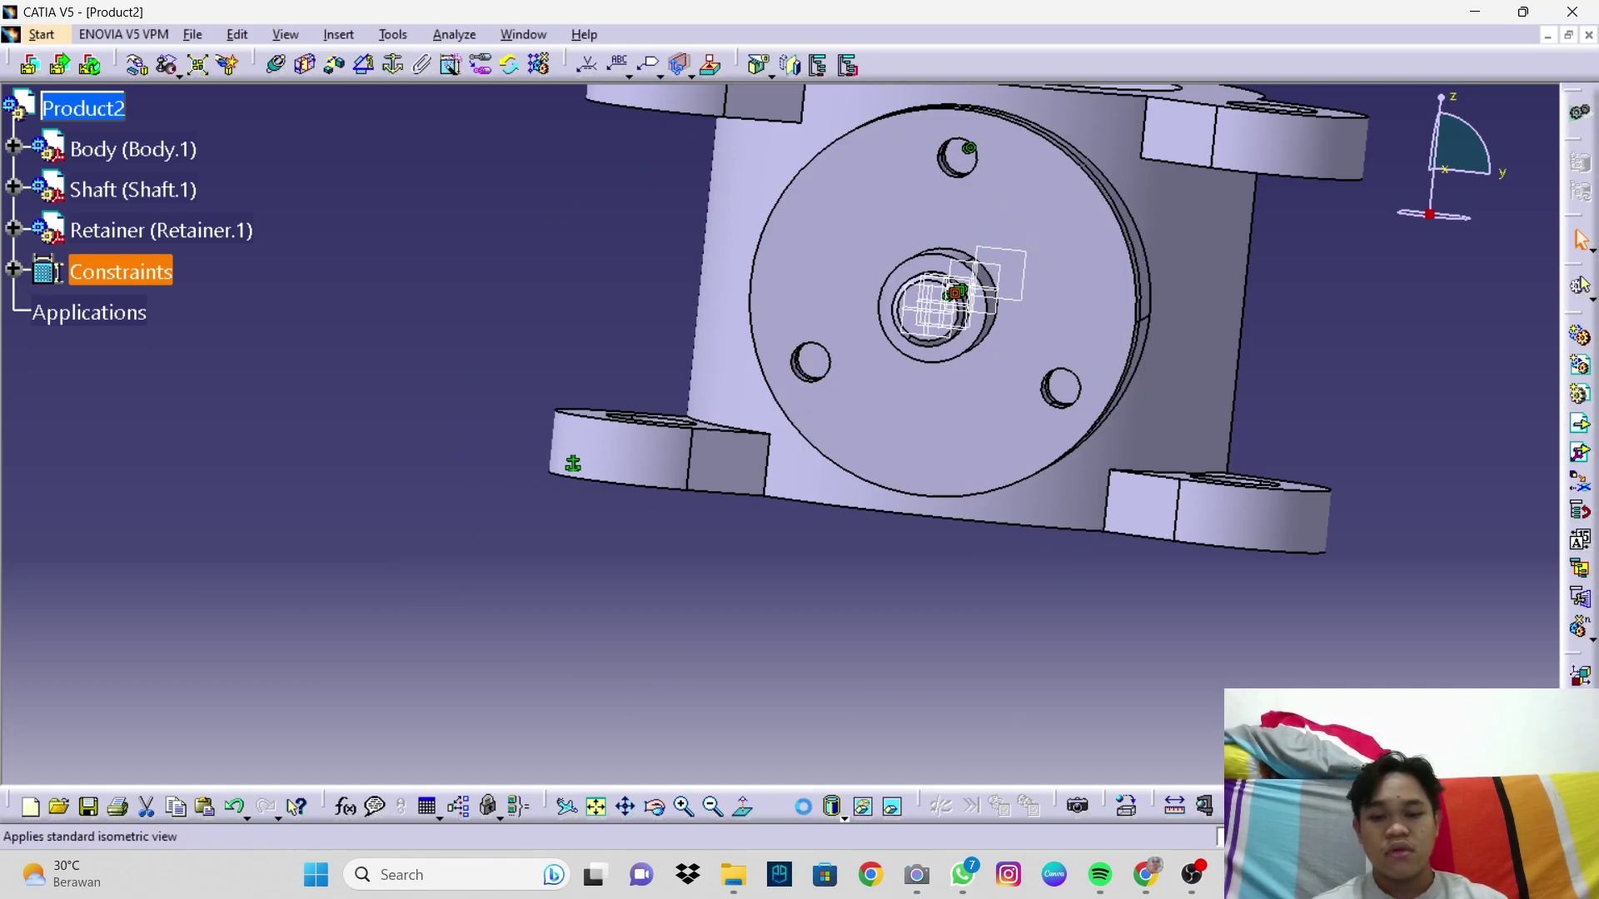
left_click(802, 807)
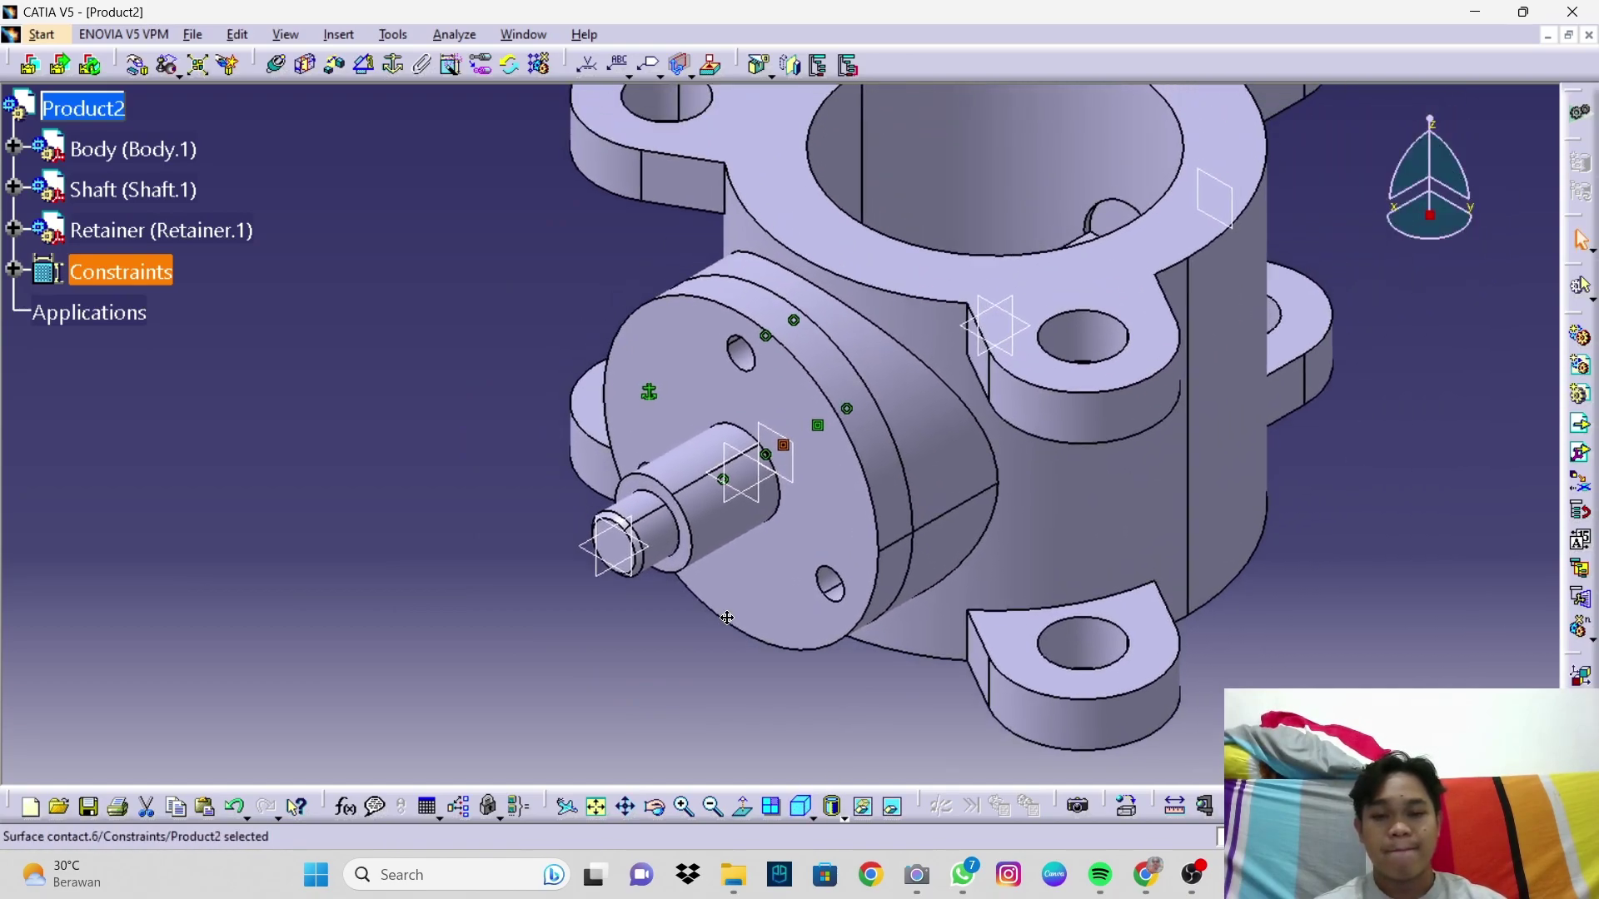
left_click(276, 64)
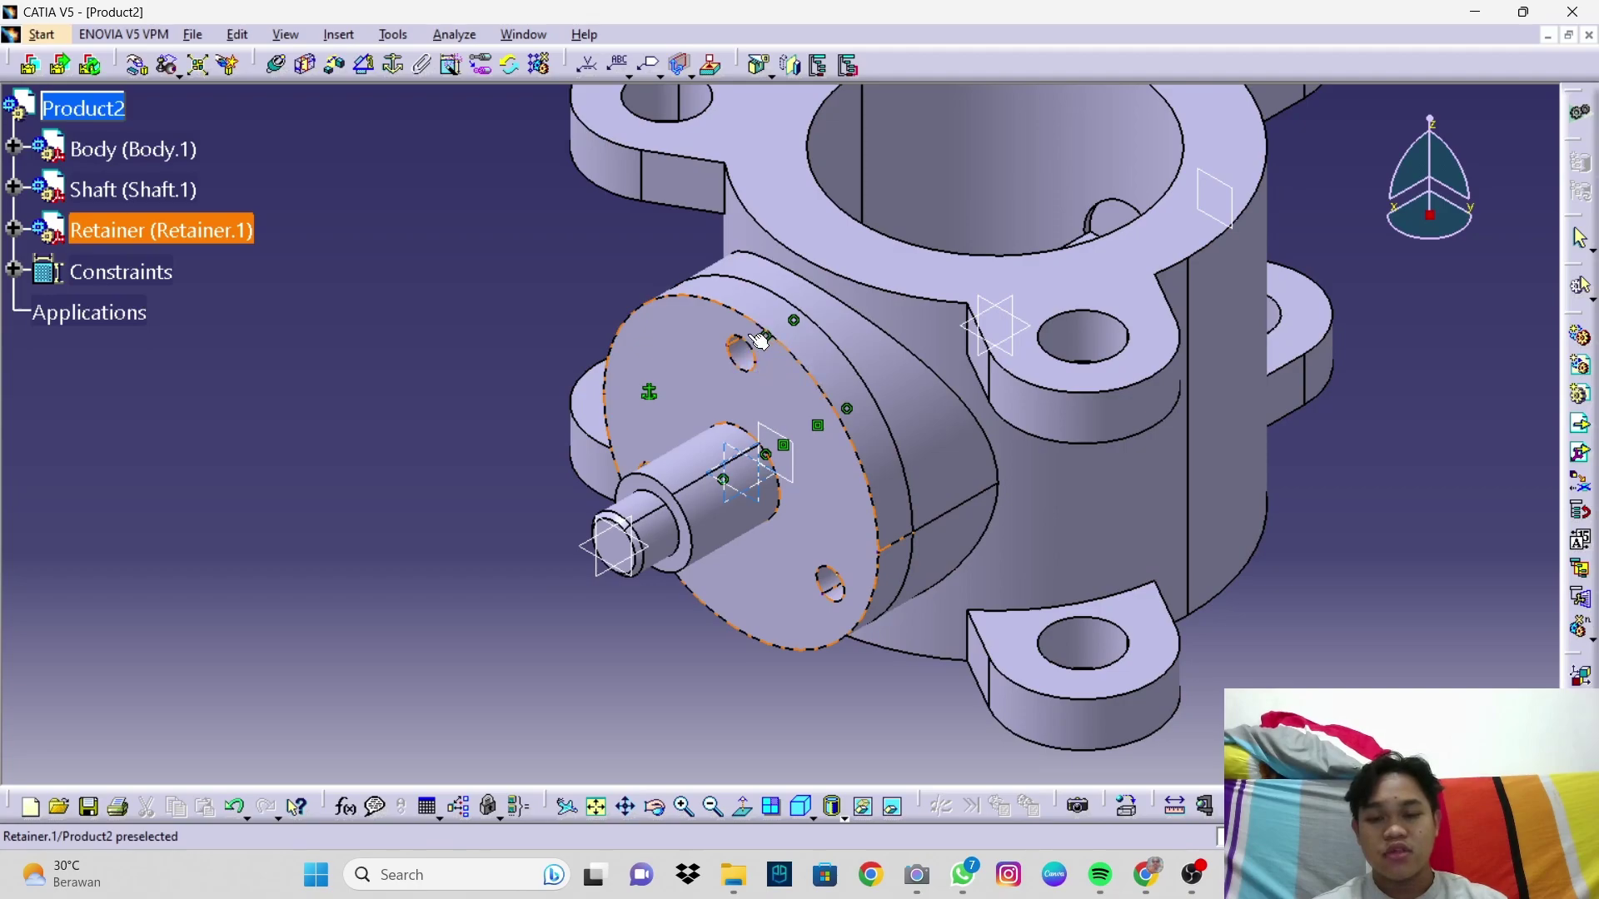
middle_click_drag(683, 515, 818, 515)
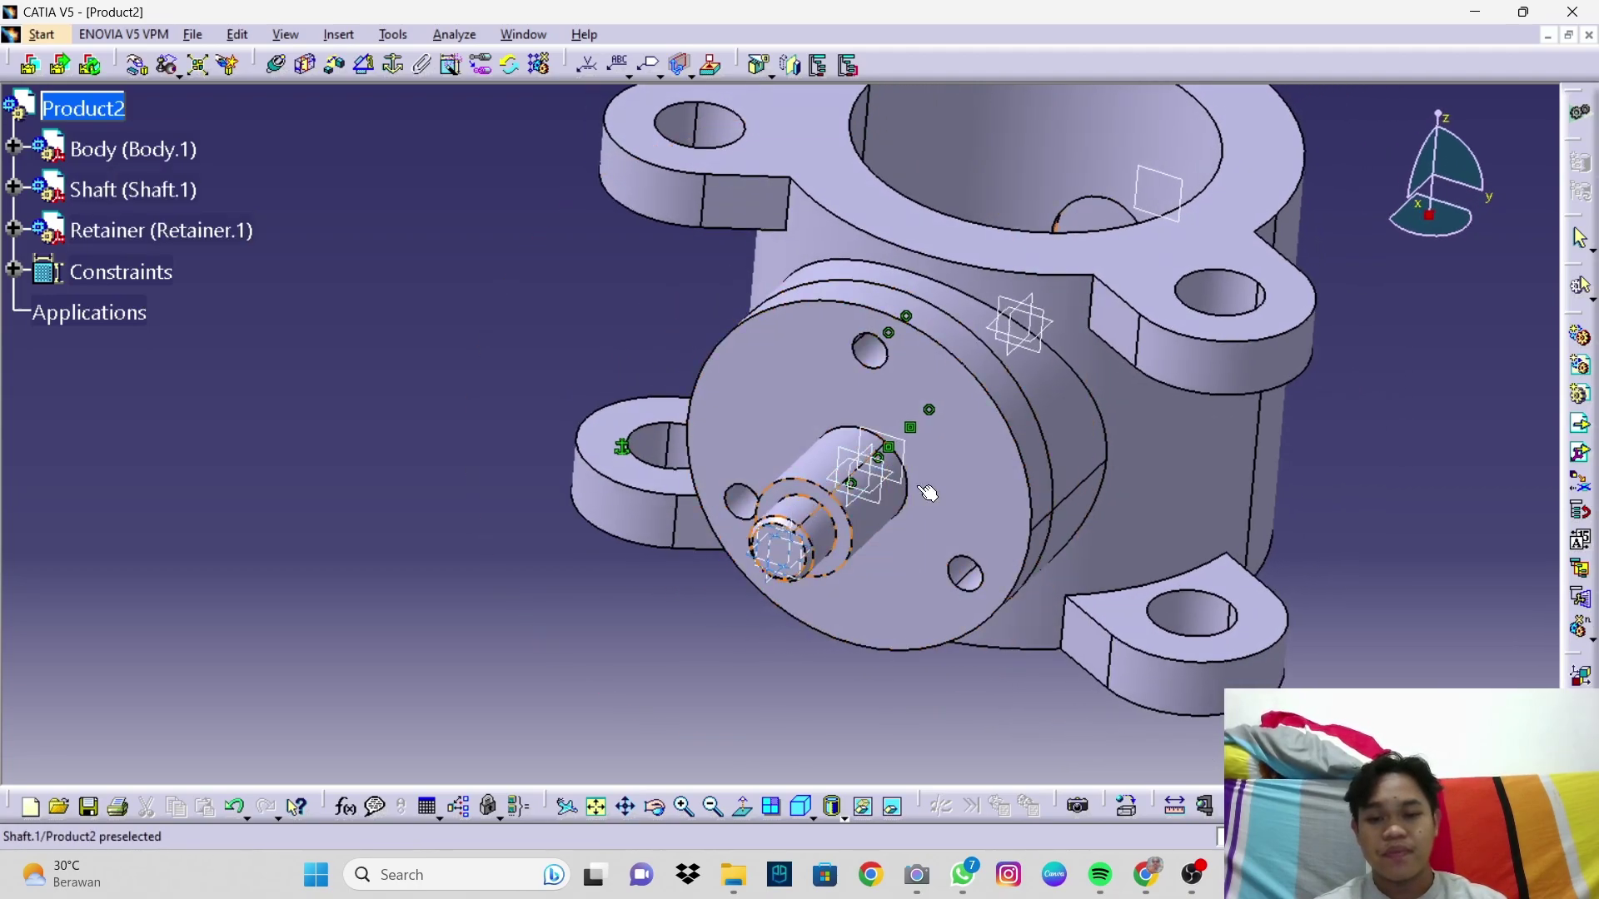
left_click(806, 810)
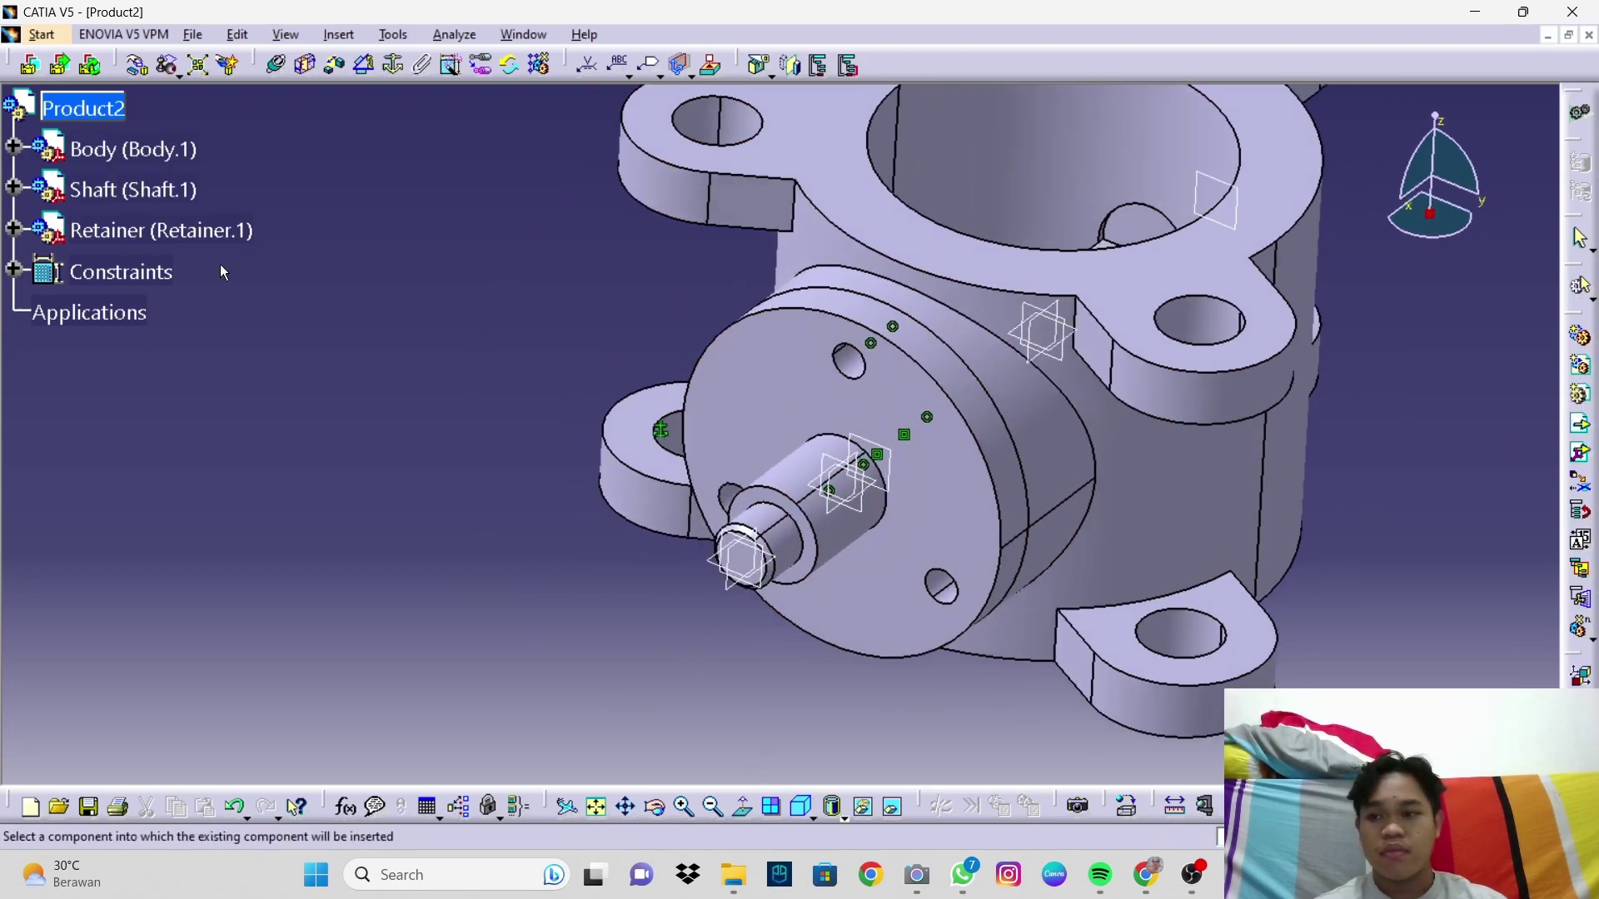
Step: Insert the screw part into Product2 and drag it away from the body
left_click(101, 108)
scroll(666, 399, "down", 1)
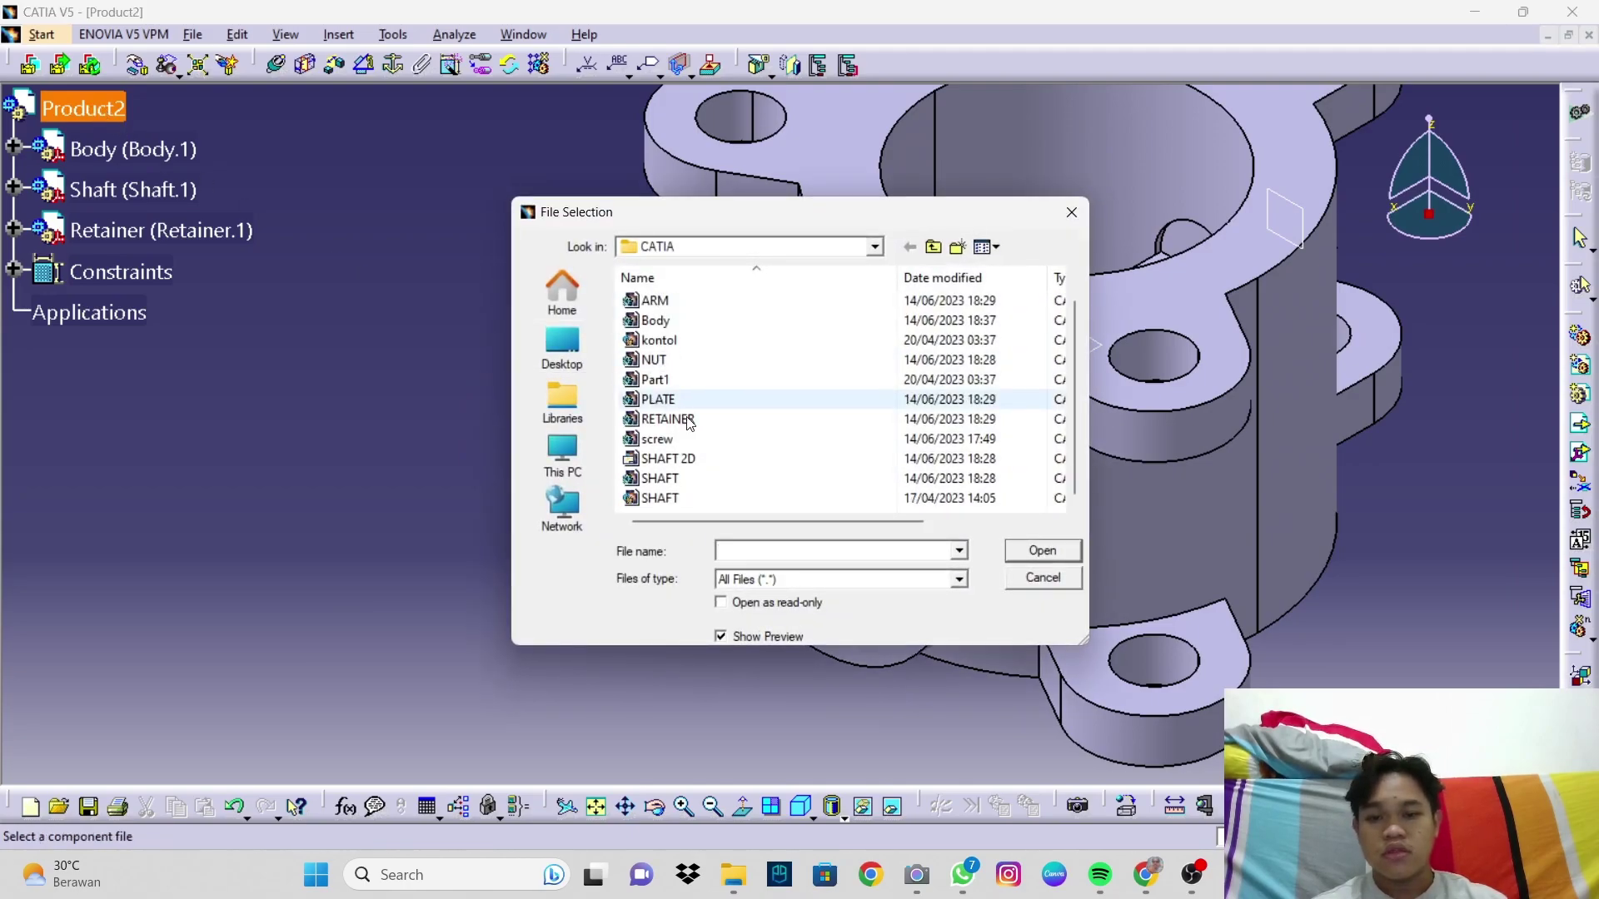
left_click(702, 444)
left_click(1010, 551)
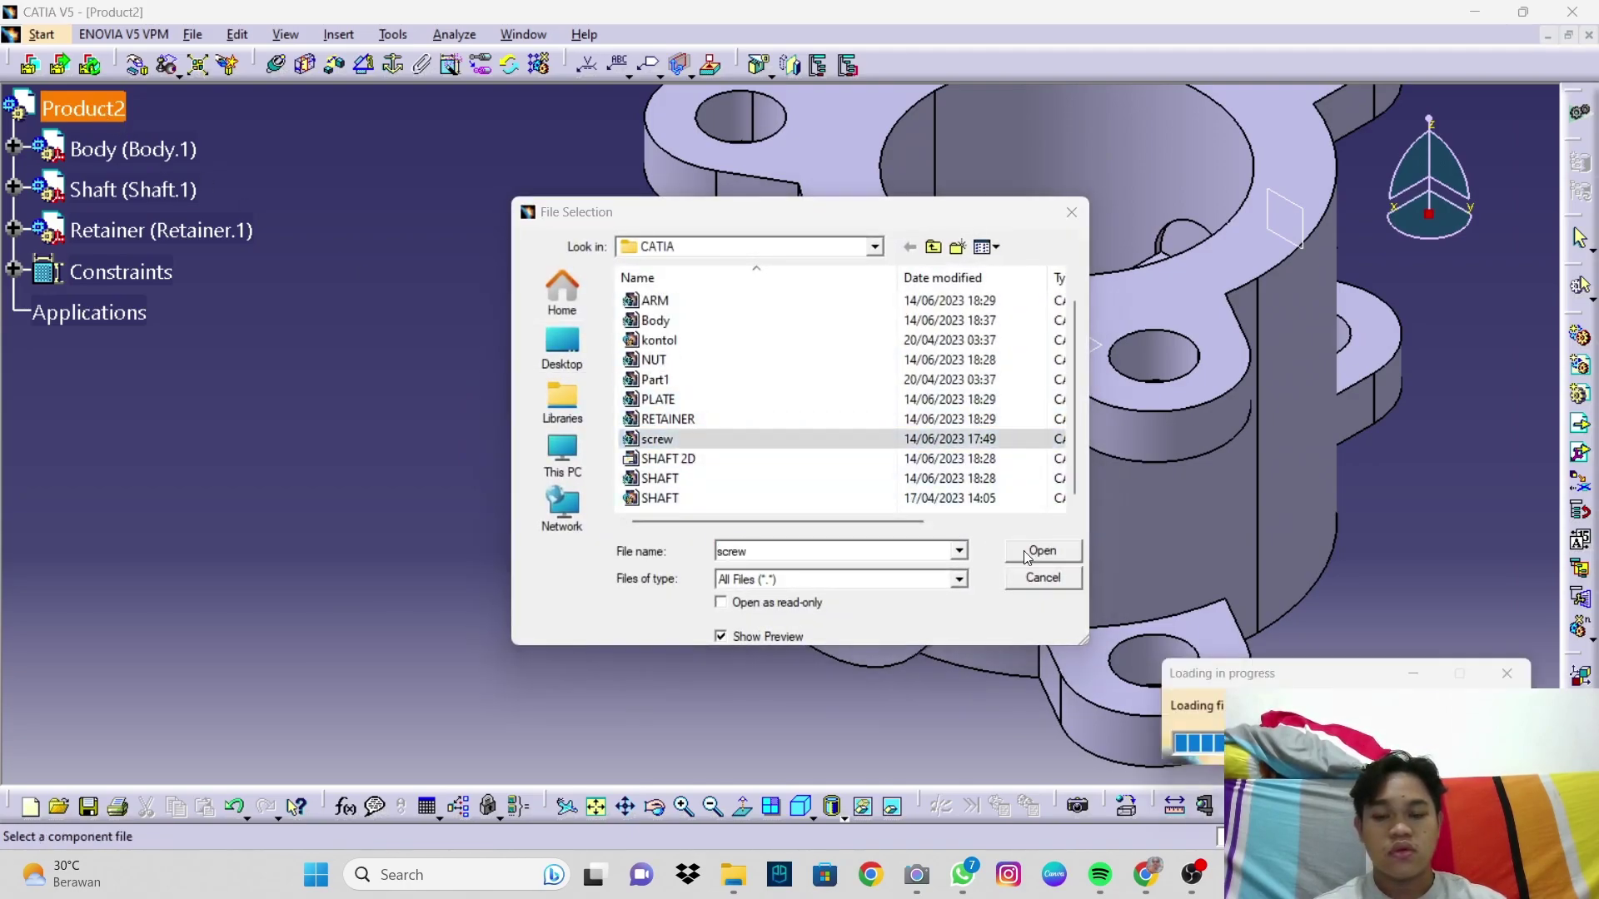
middle_click_drag(761, 563, 750, 549)
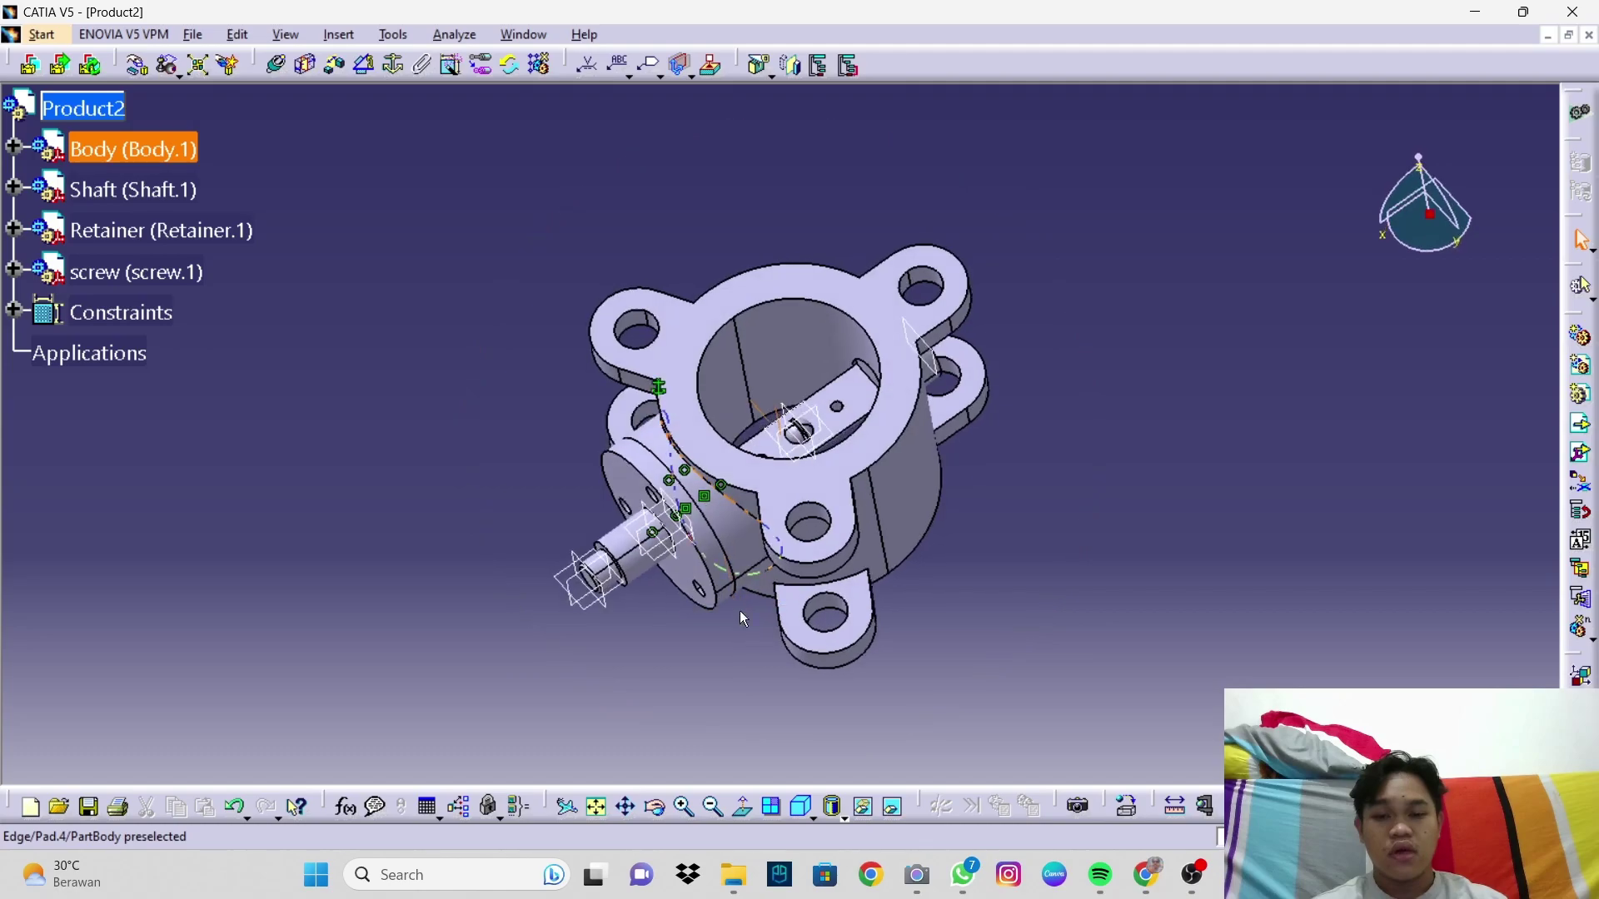
left_click(138, 65)
left_click_drag(812, 448, 500, 657)
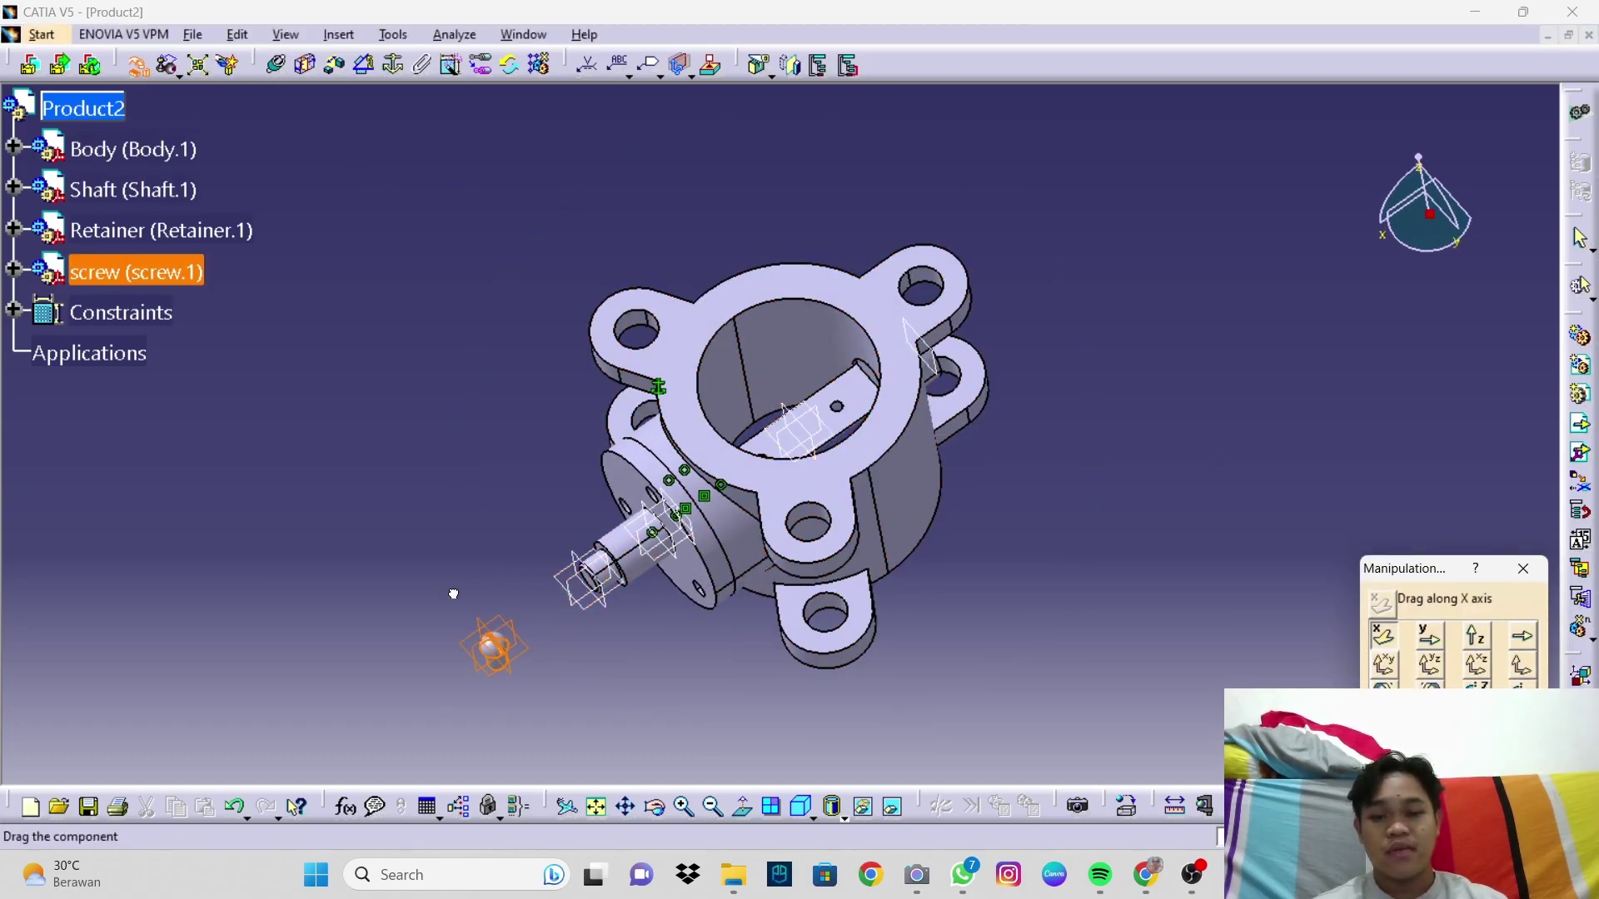
left_click(802, 806)
middle_click_drag(718, 575, 734, 402)
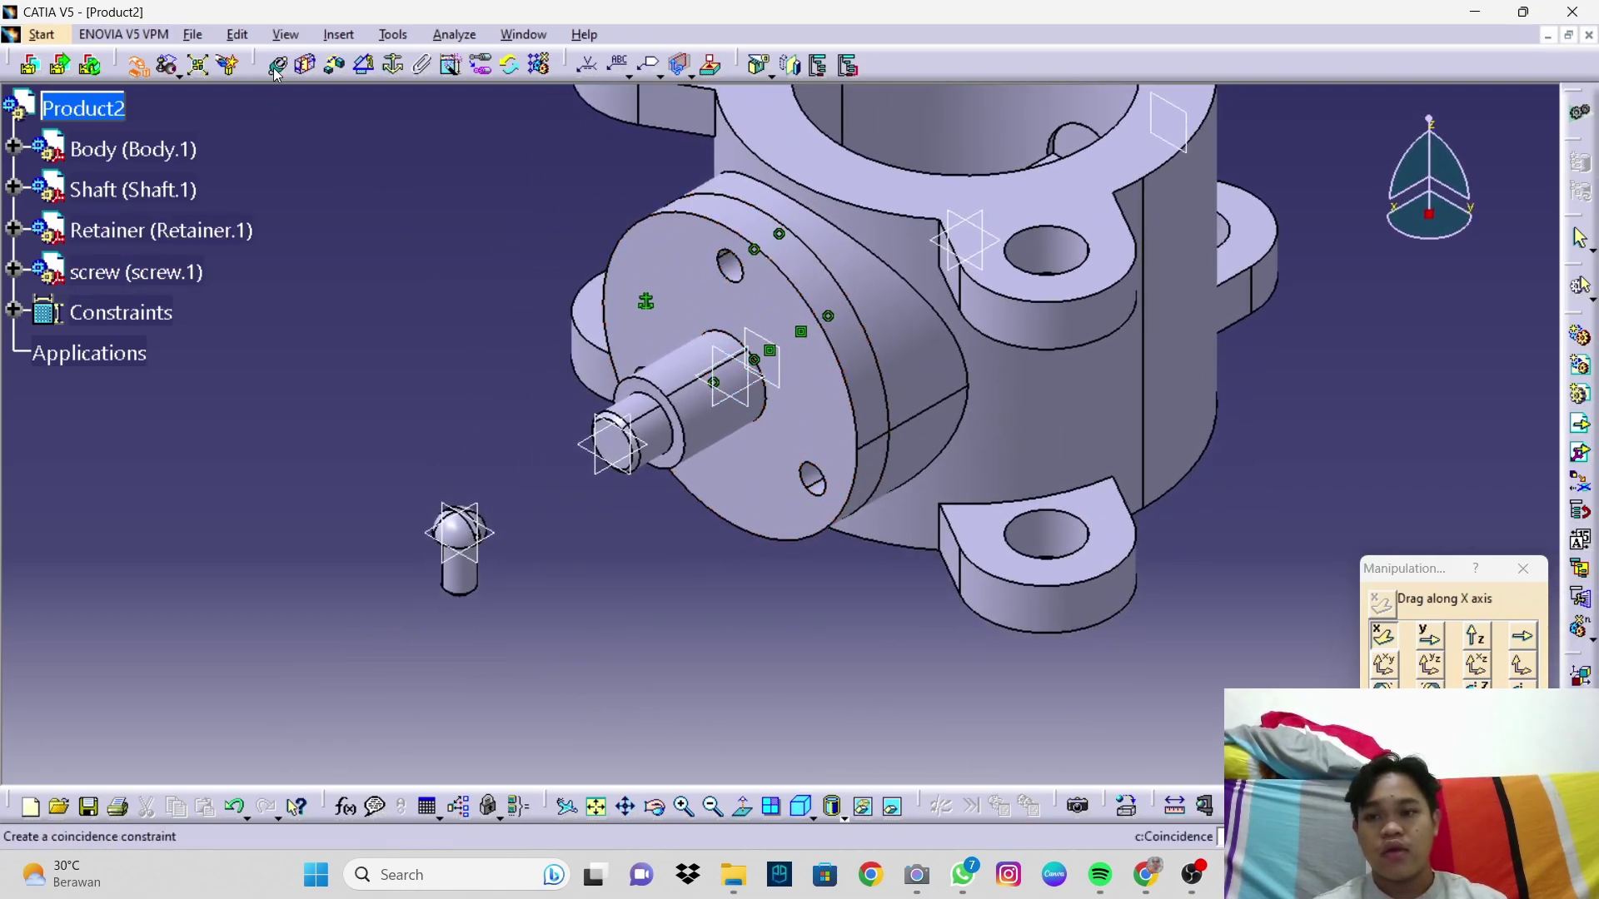
left_click(1523, 569)
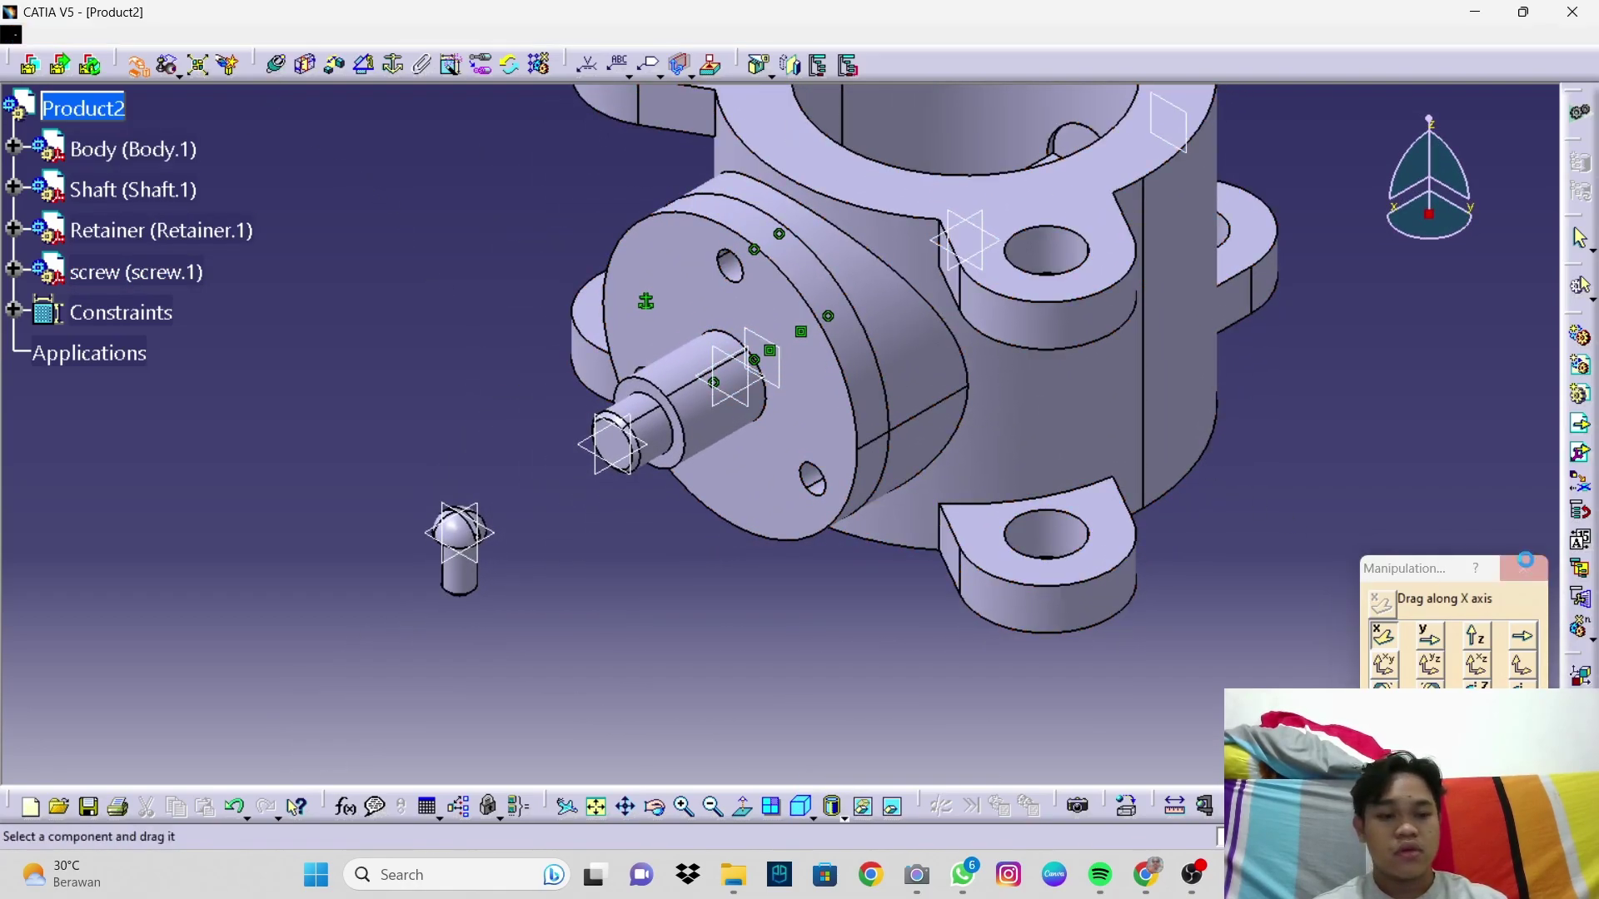
Step: Make the screw axis coincident with the retainer's small hole axis
left_click(278, 64)
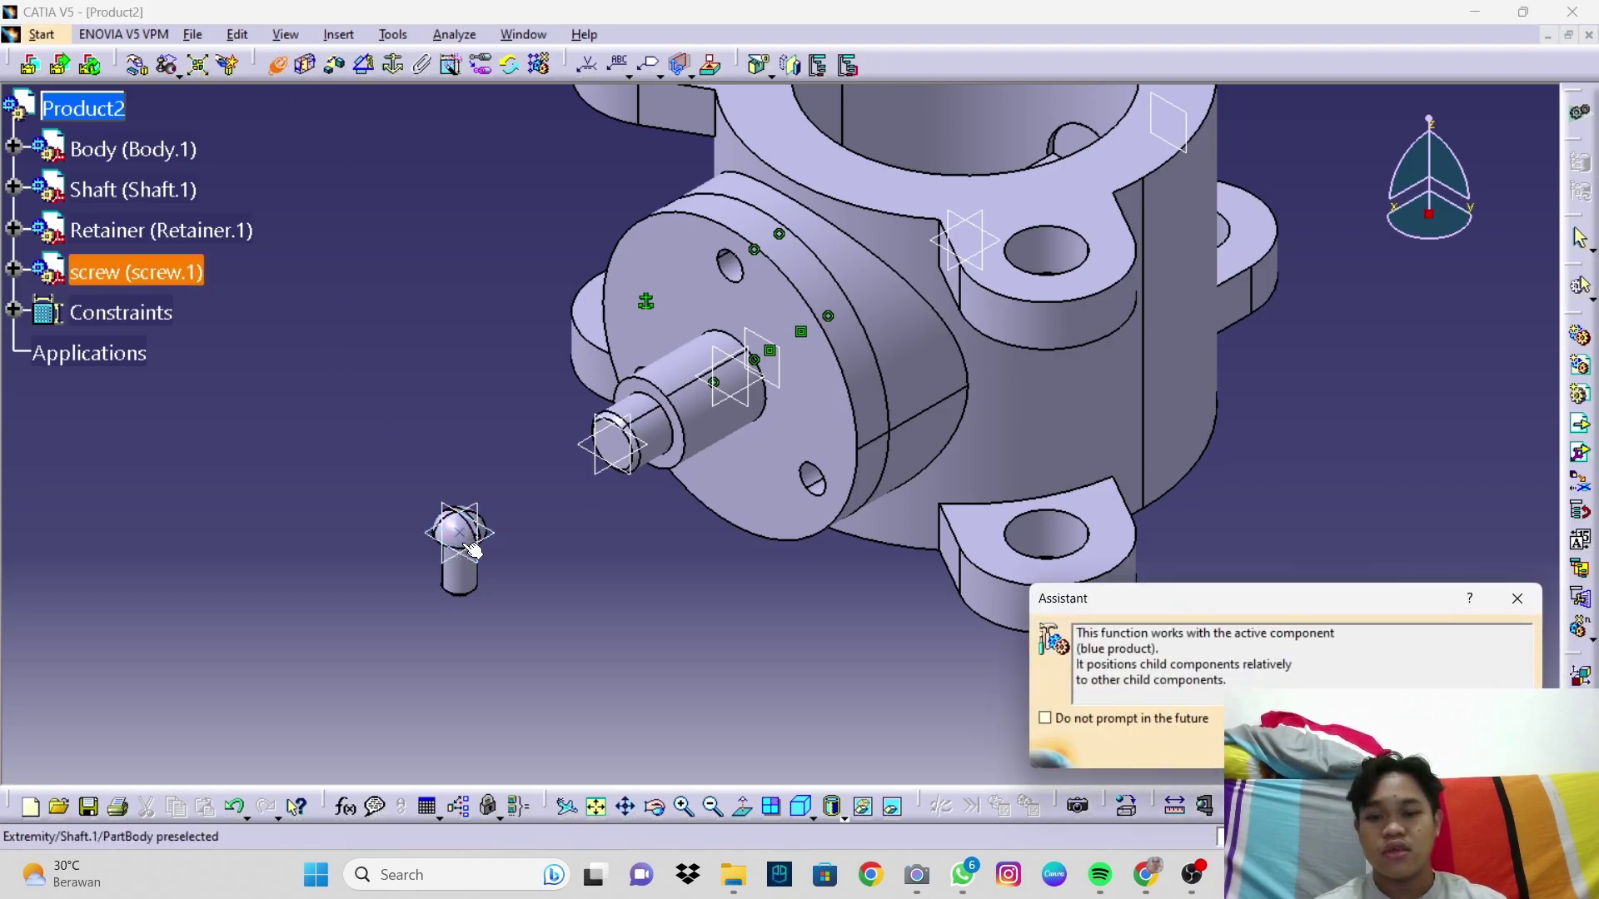
left_click(475, 577)
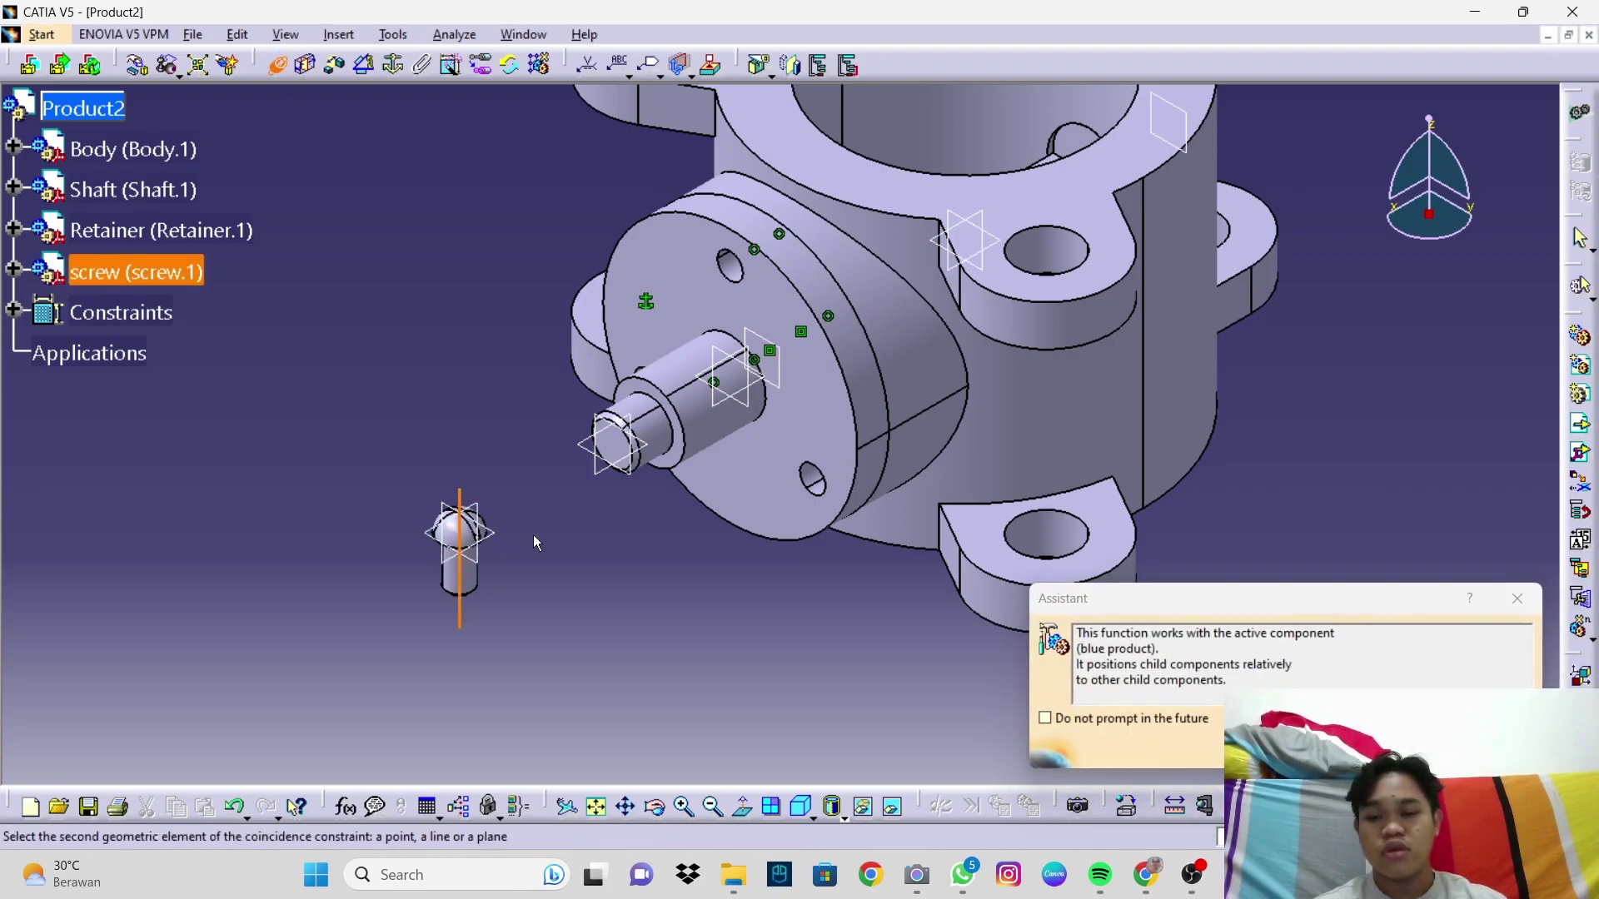
left_click(743, 269)
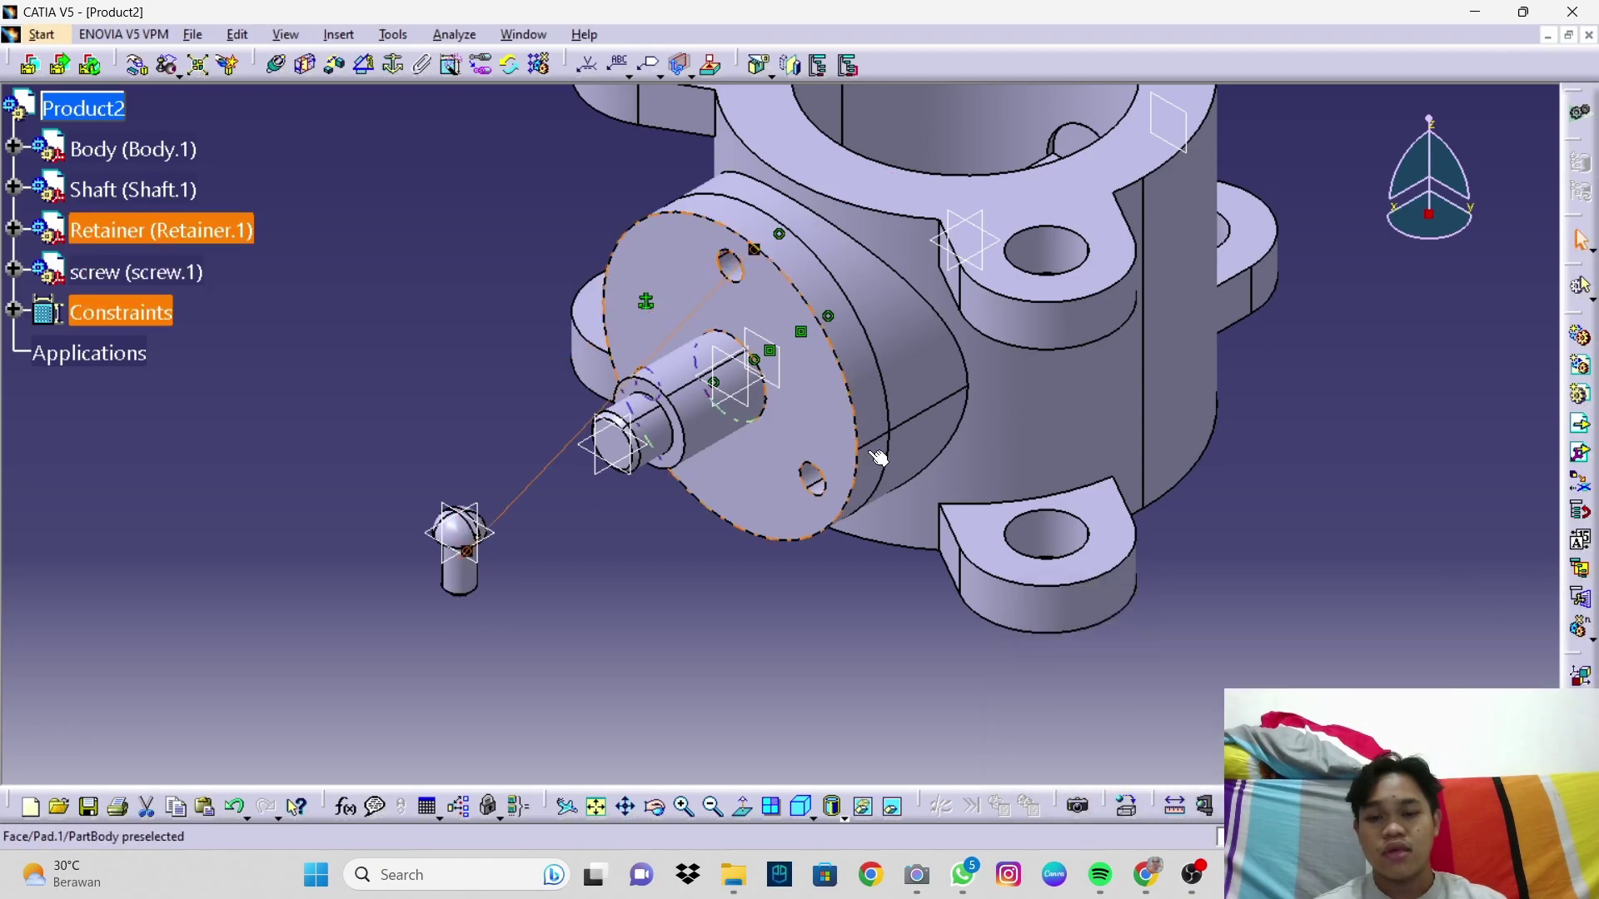
left_click(1126, 806)
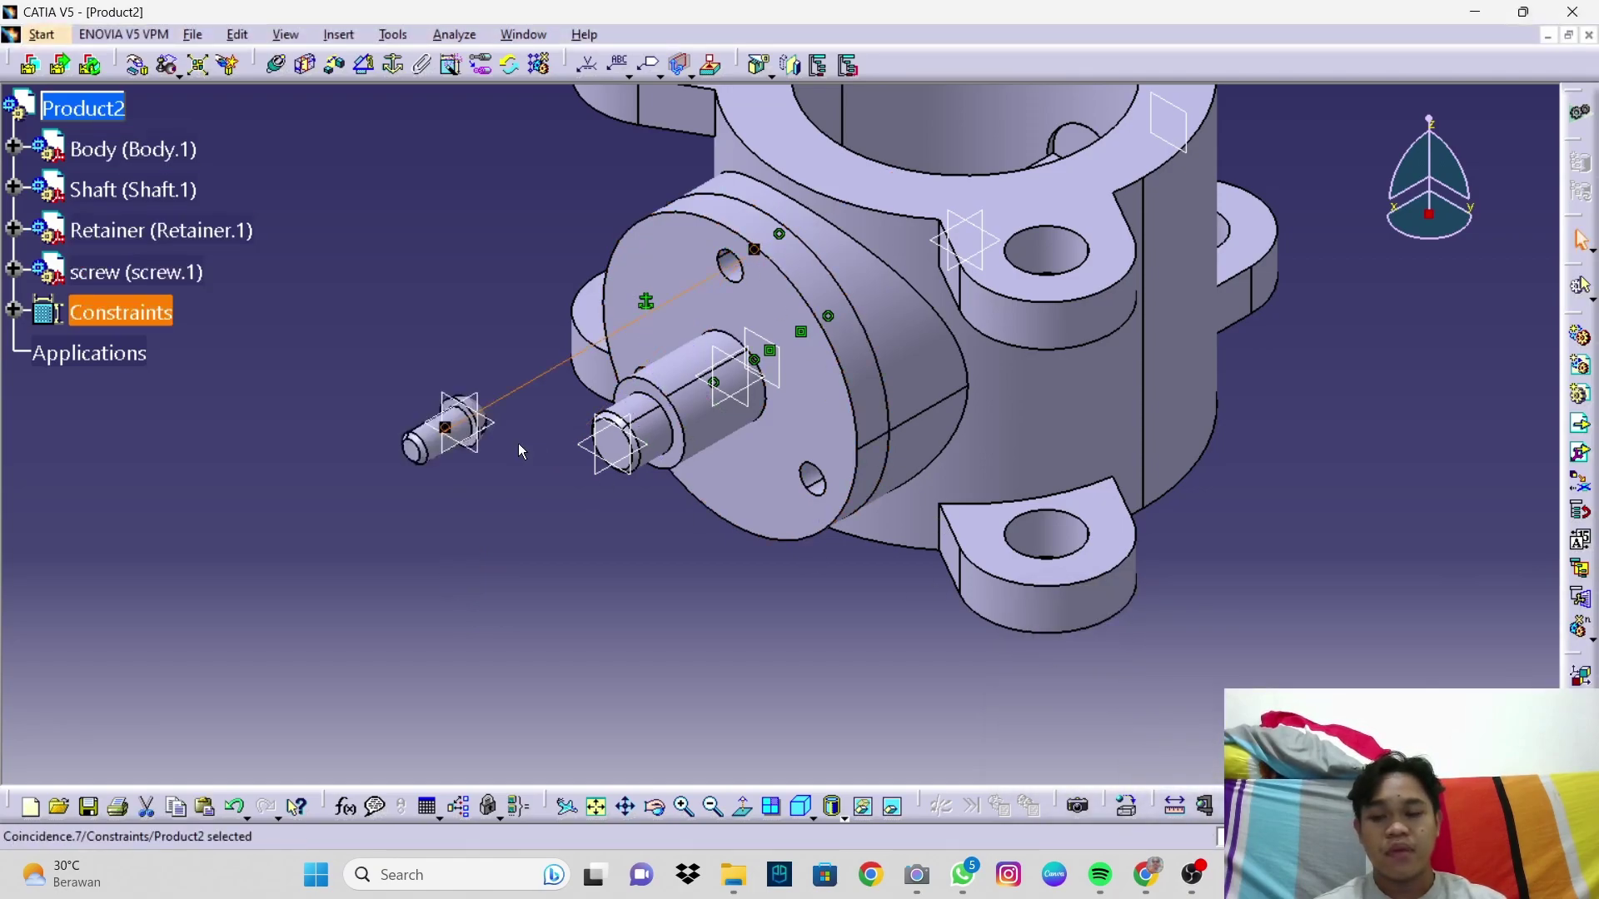
scroll(518, 443, "up", 3)
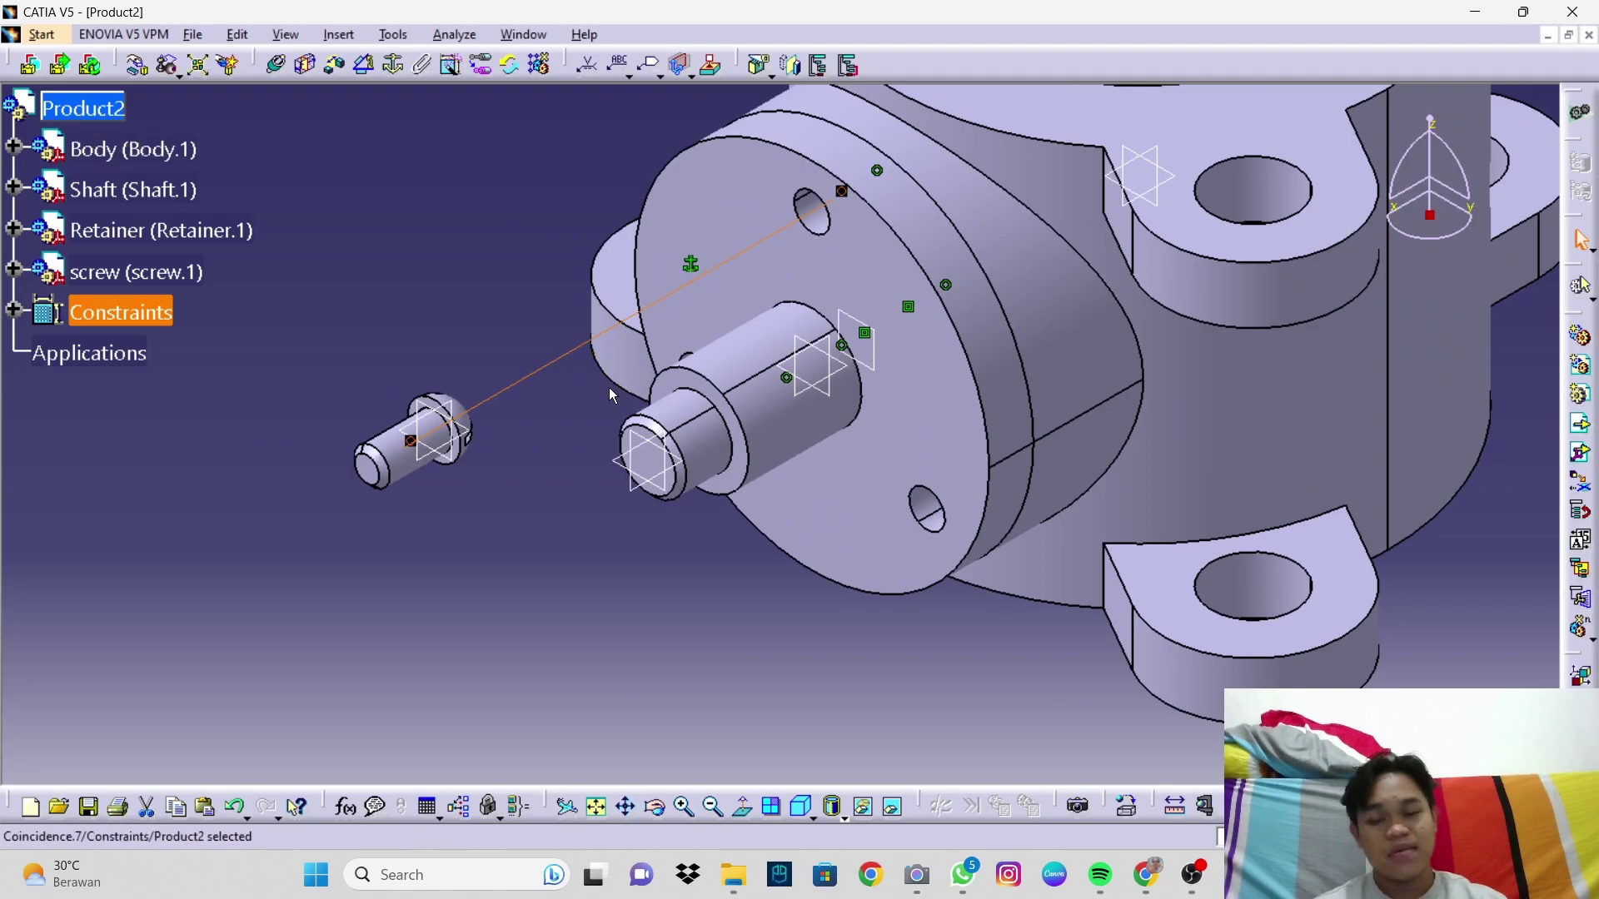
middle_click_drag(444, 447, 403, 364)
middle_click_drag(211, 446, 1060, 339)
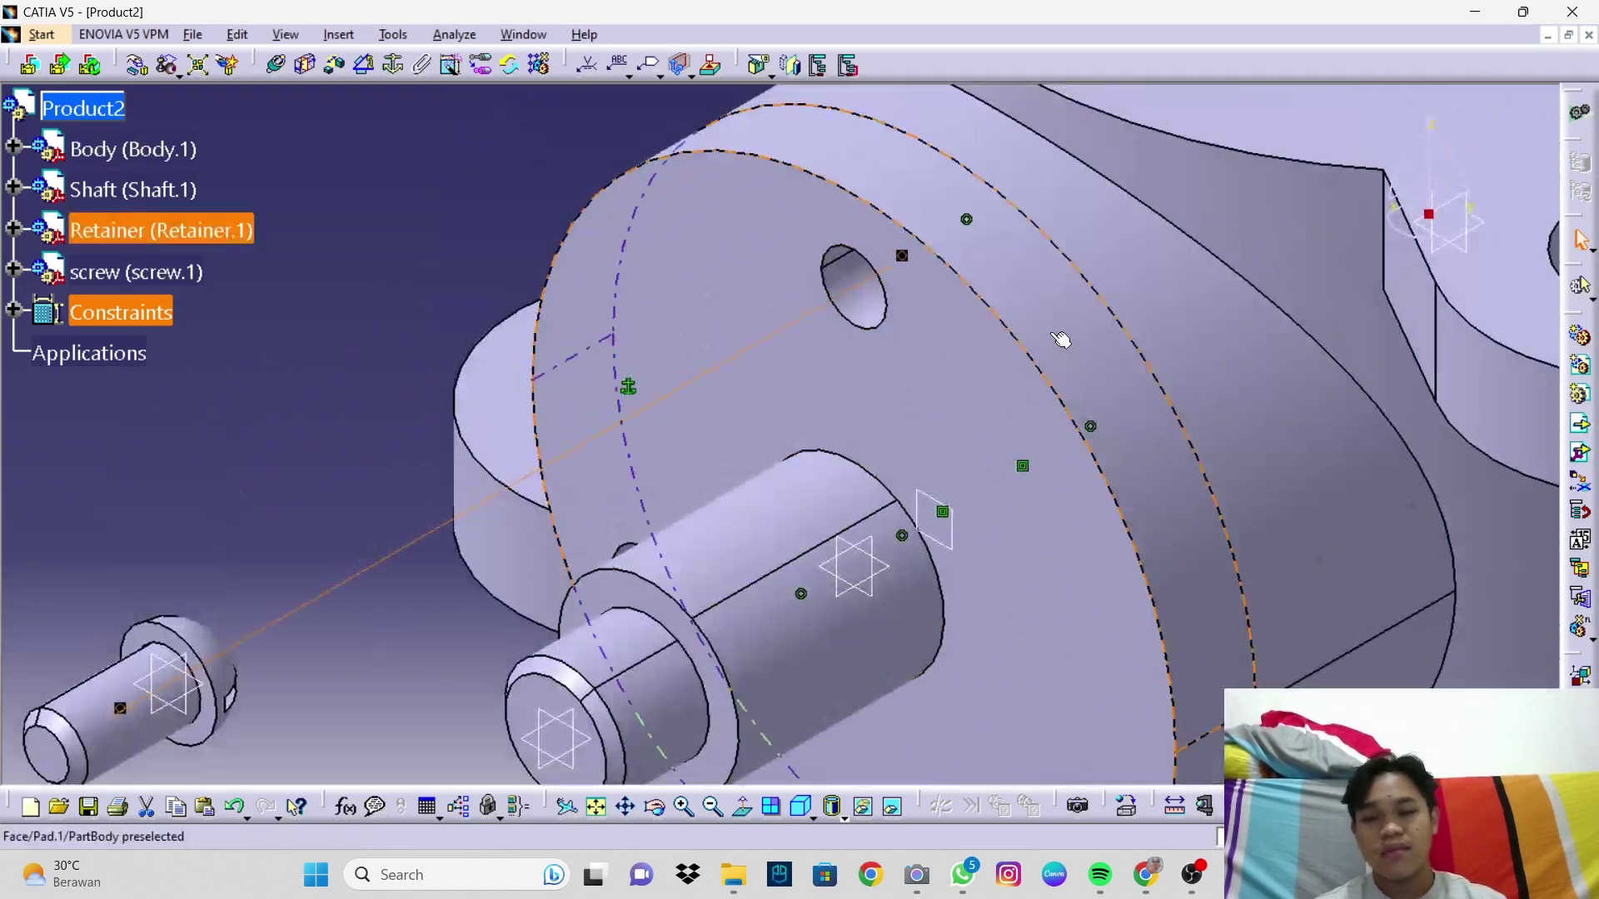
Step: Add a contact between the screw and the retainer face and update so the screw seats
left_click(305, 68)
middle_click_drag(239, 736, 345, 673)
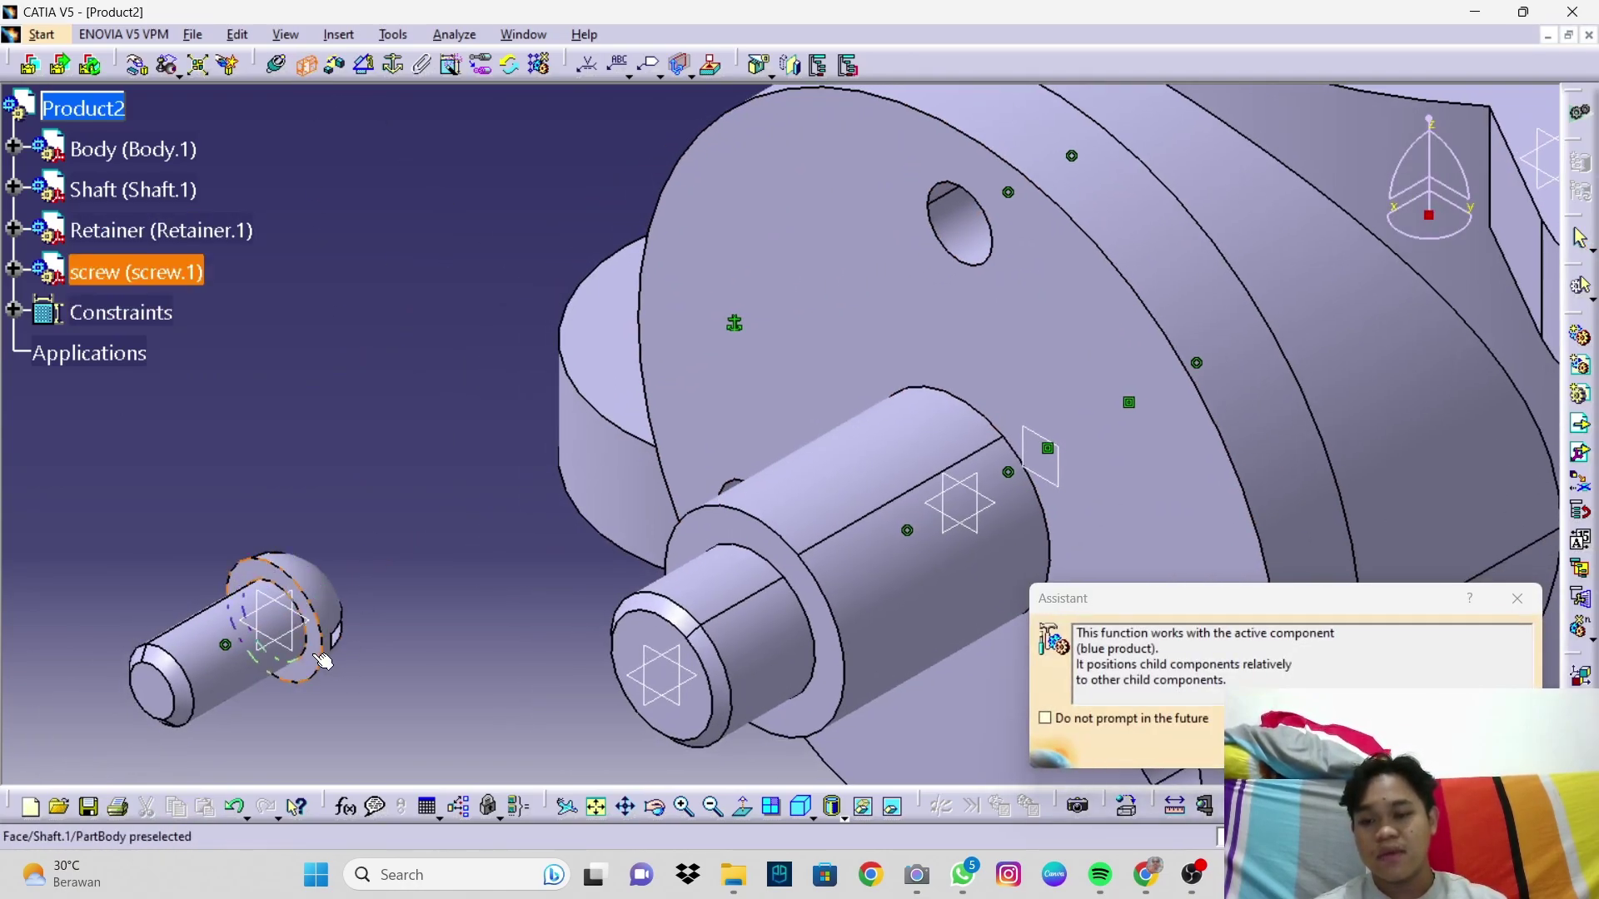
left_click(1060, 300)
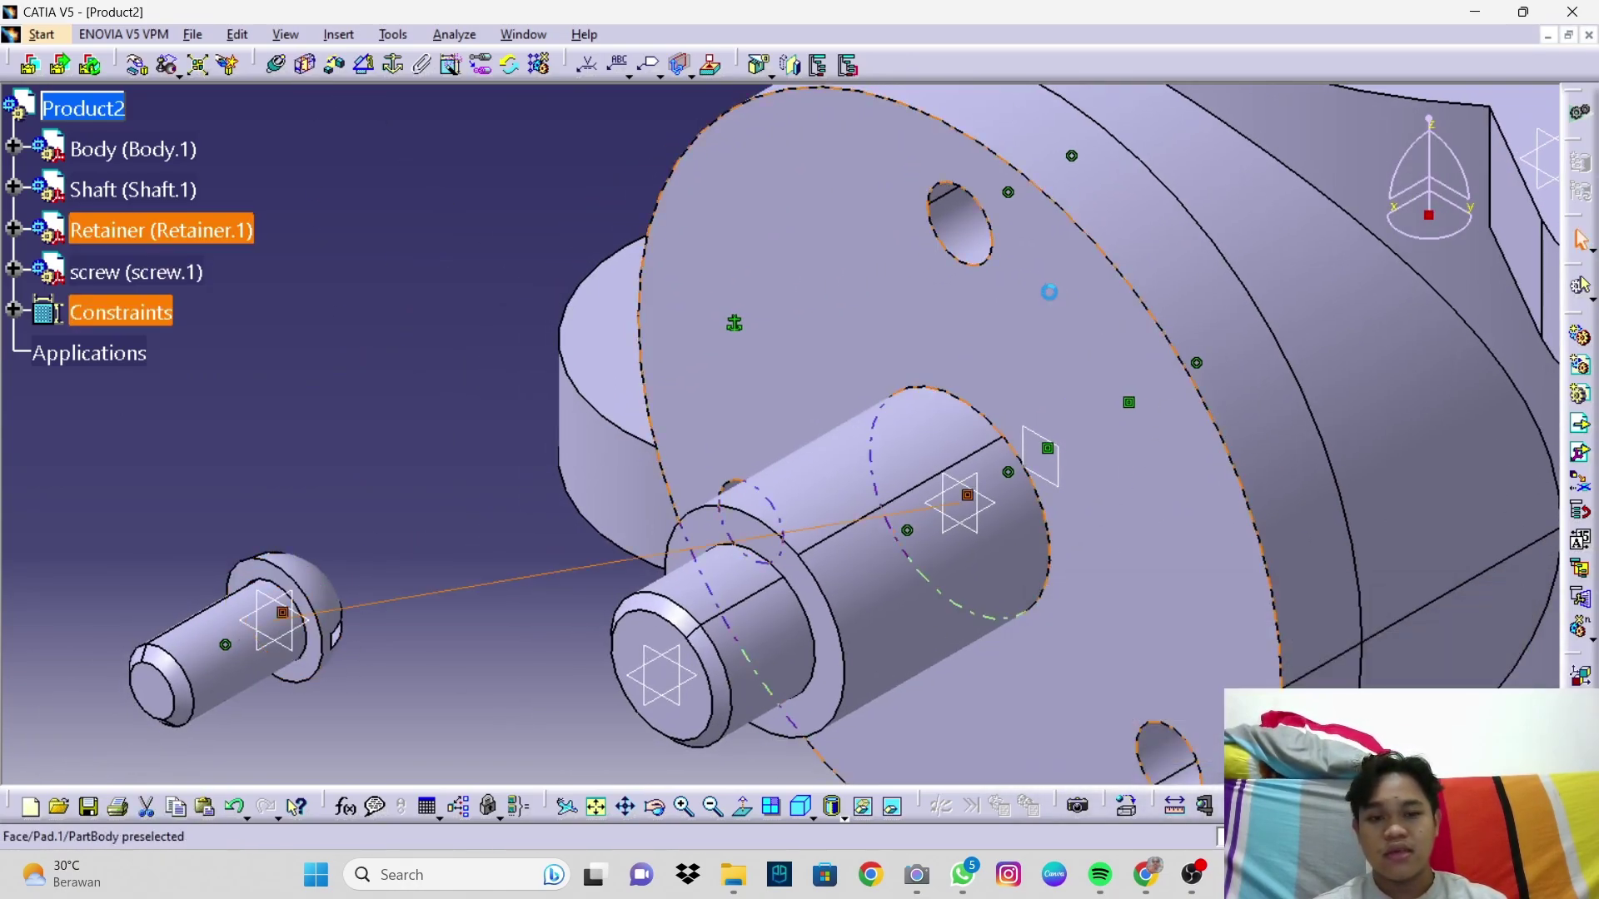
key("ctrl+u")
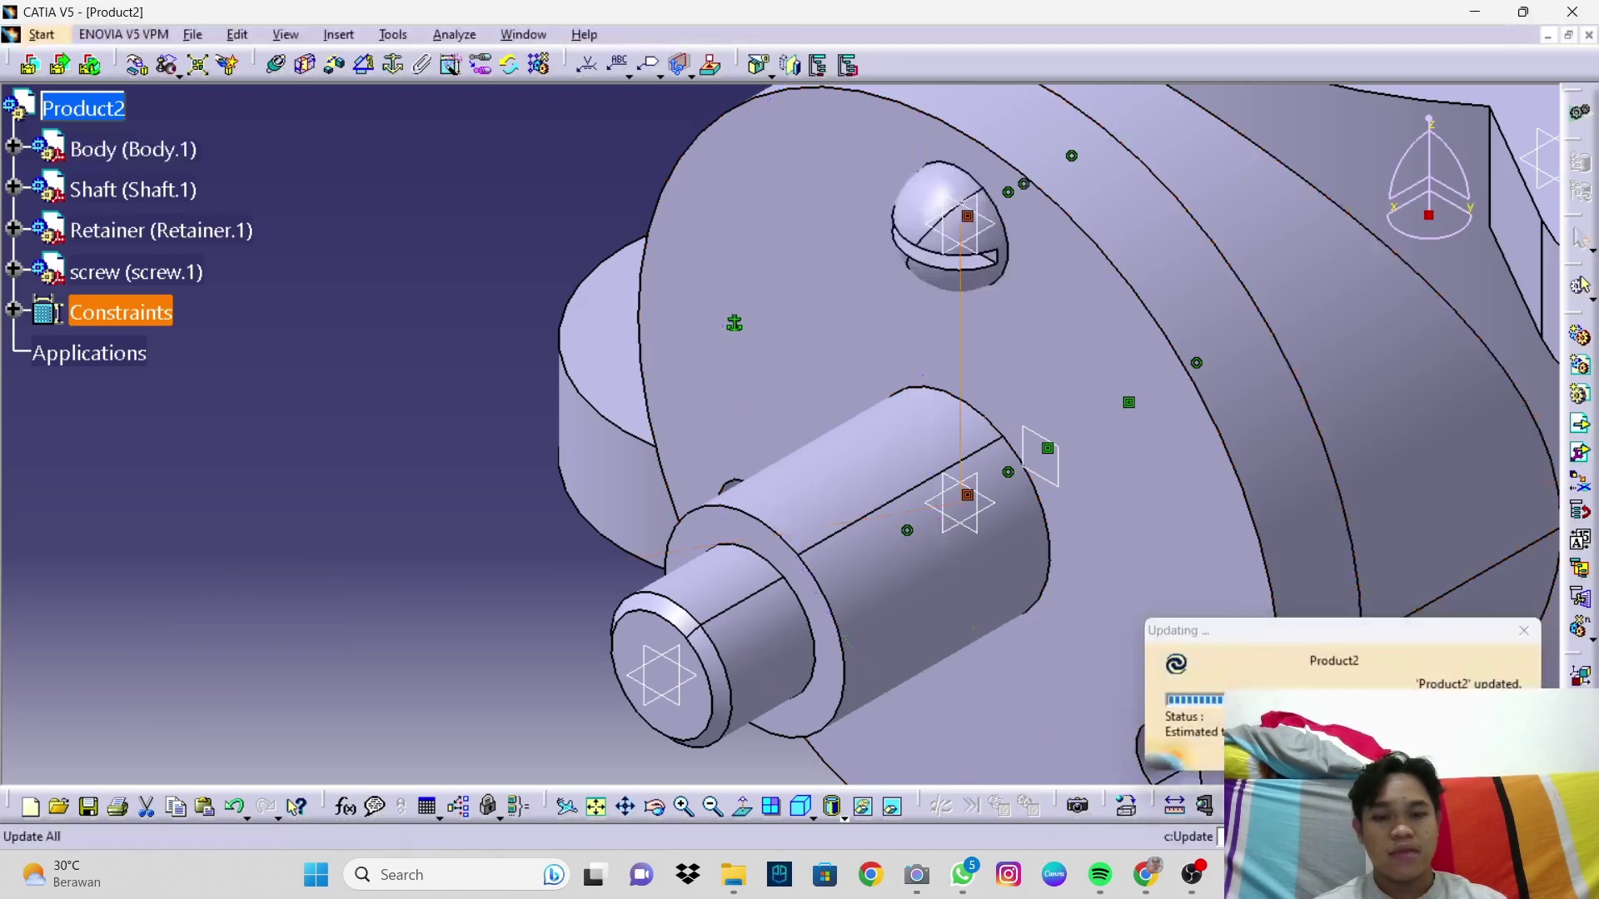
middle_click_drag(1030, 237, 794, 370)
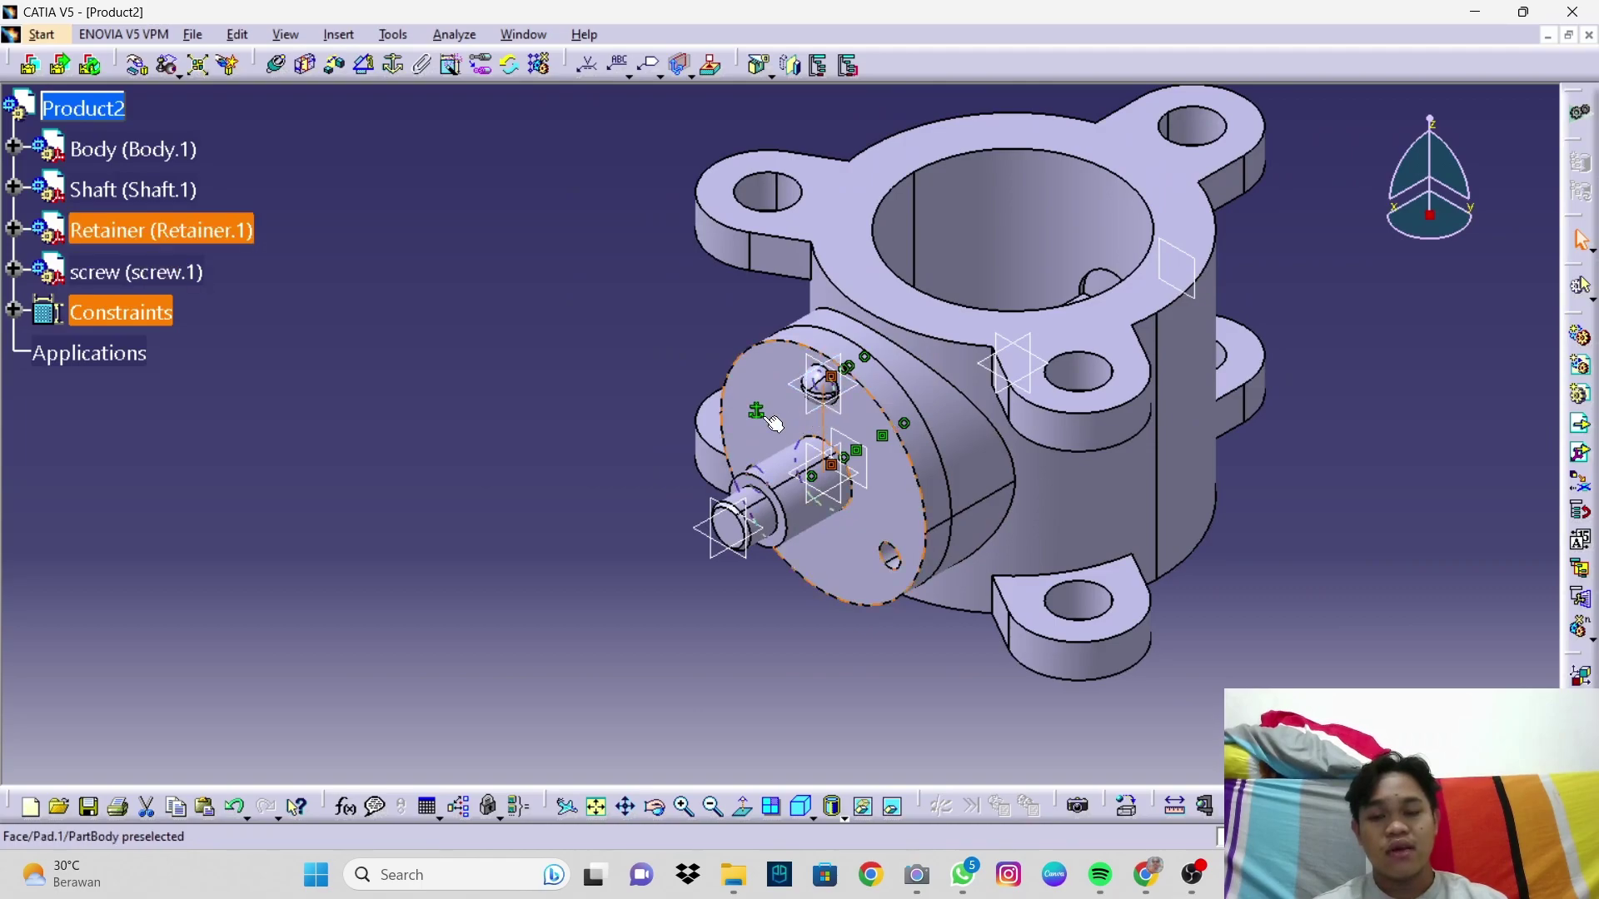
left_click(578, 404)
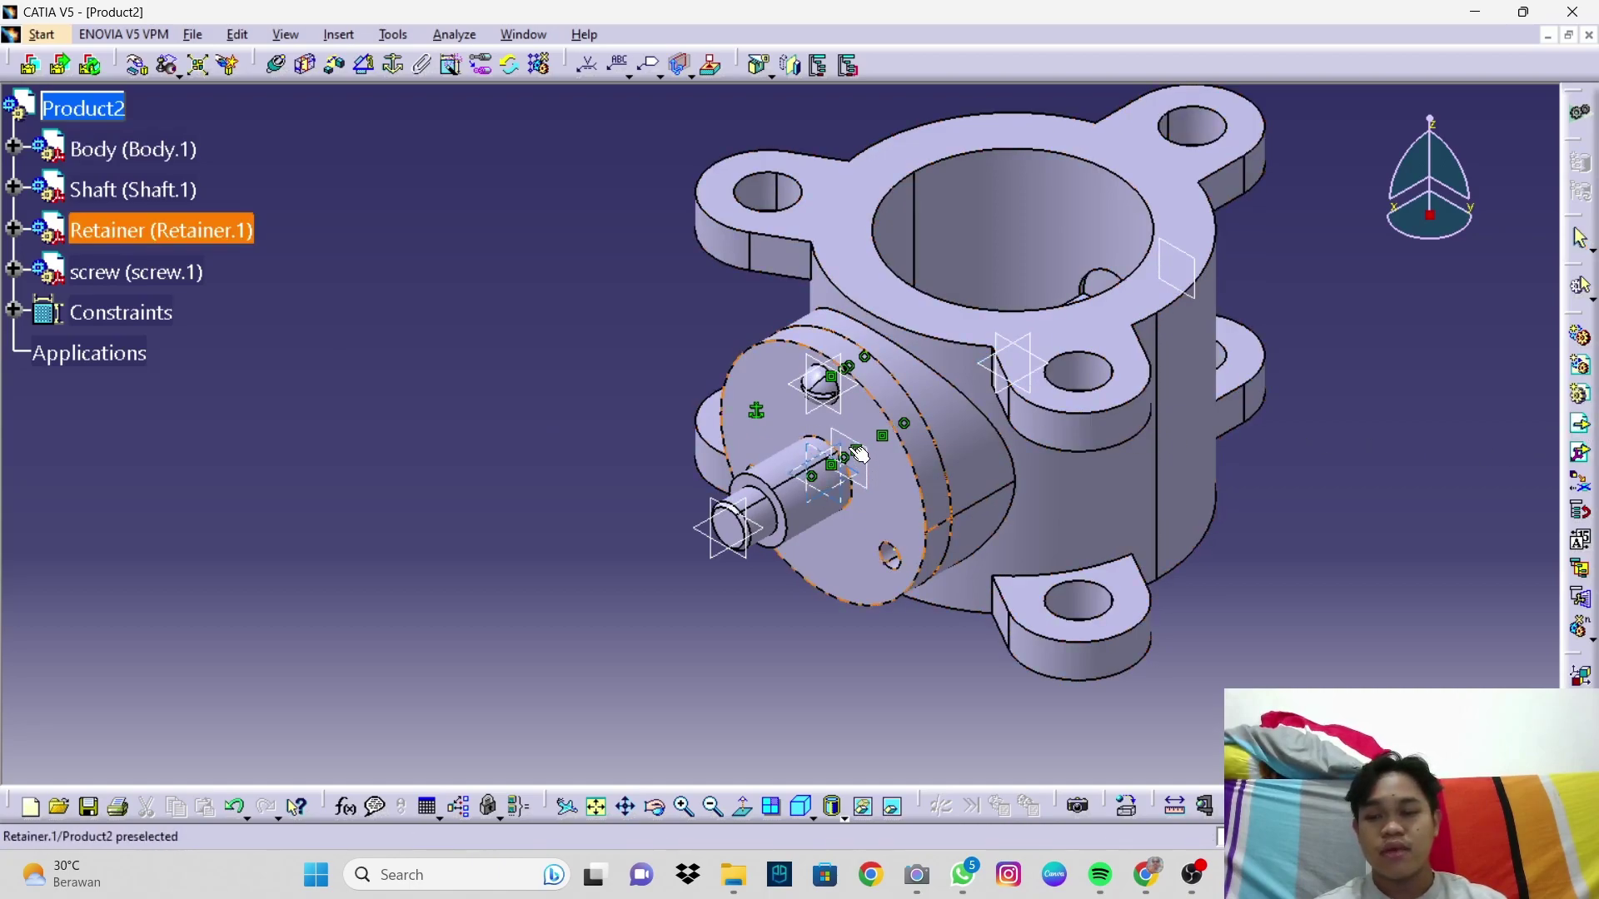
left_click(72, 122)
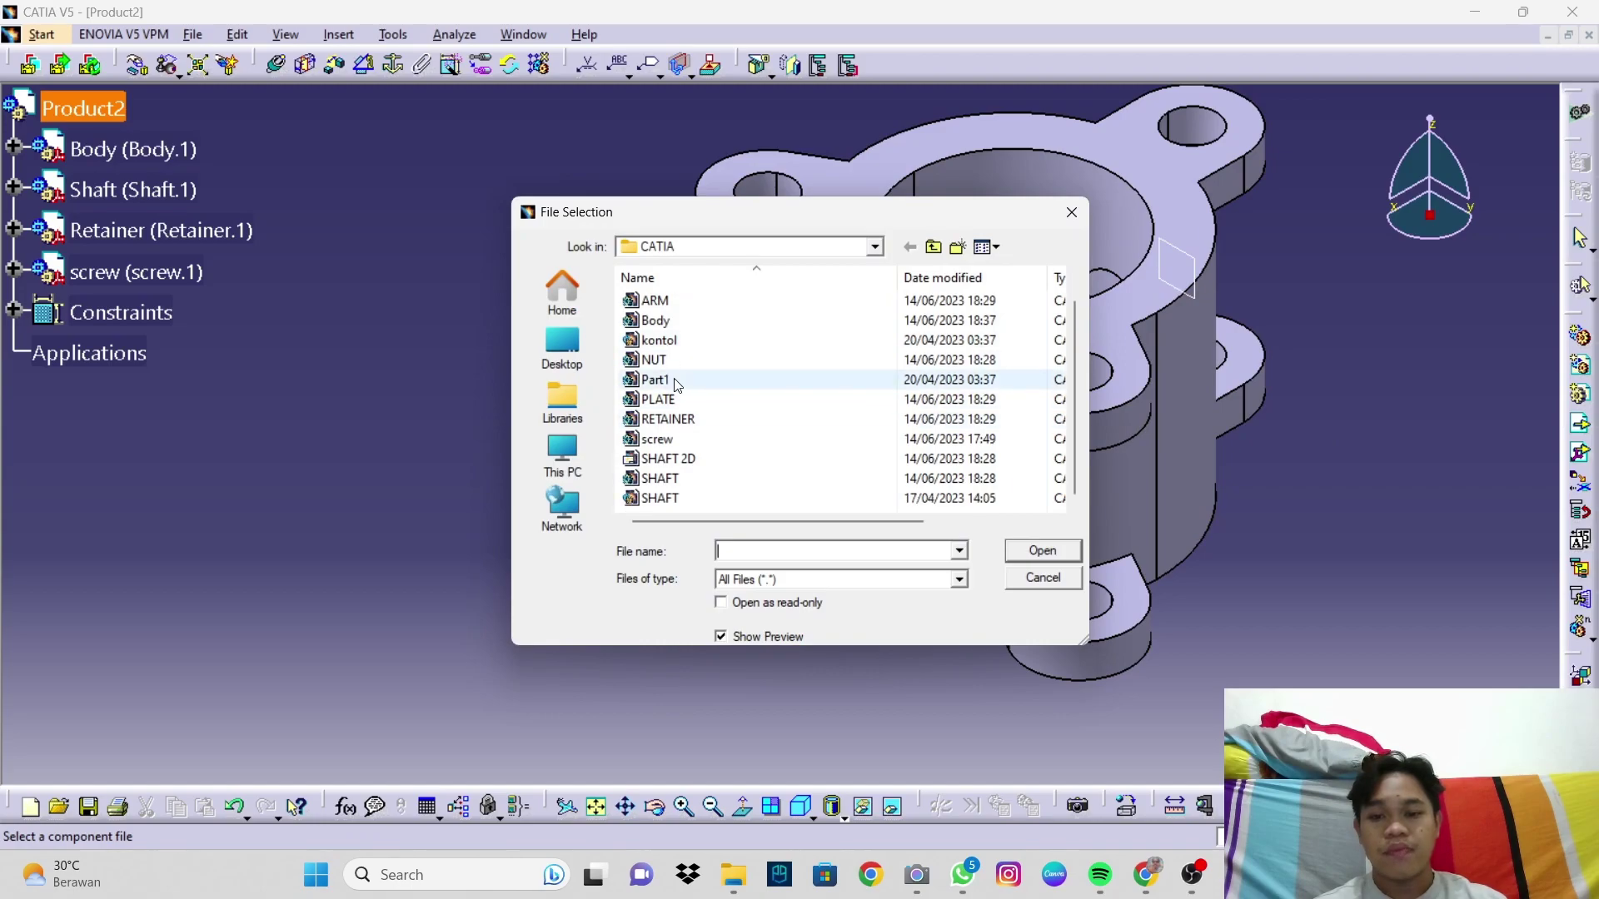
Step: Insert the ARM part file and drag it to the body's lower left
left_click(657, 320)
left_click(1015, 553)
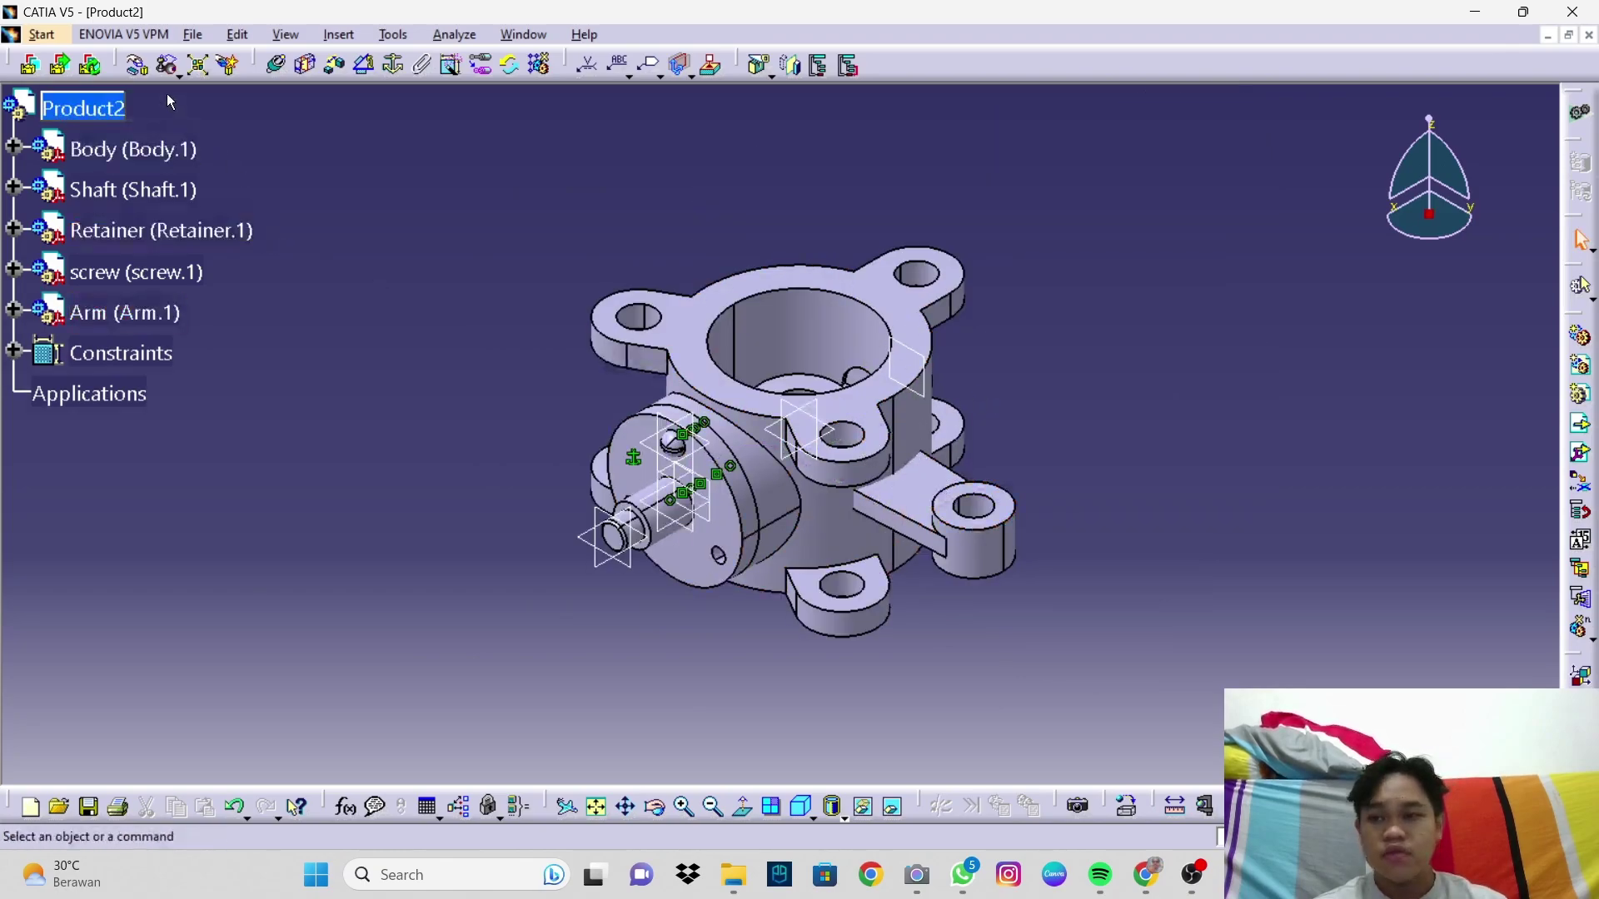
left_click(143, 67)
left_click_drag(926, 538, 513, 631)
middle_click_drag(488, 573, 487, 475)
middle_click_drag(454, 533, 702, 299)
middle_click_drag(561, 390, 618, 370)
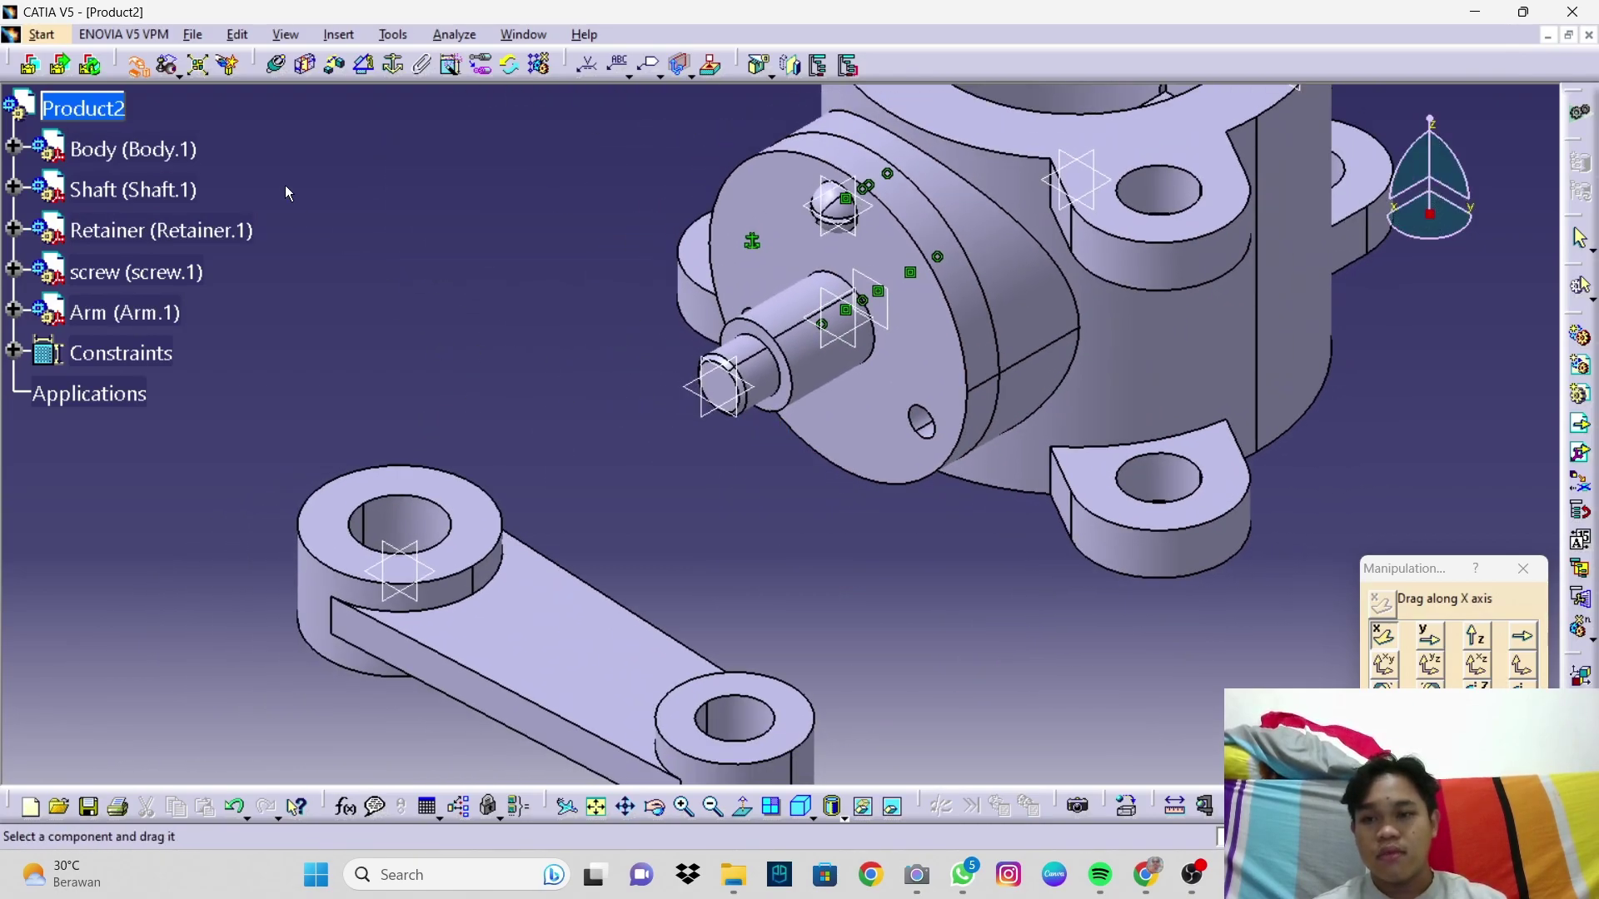
left_click(277, 67)
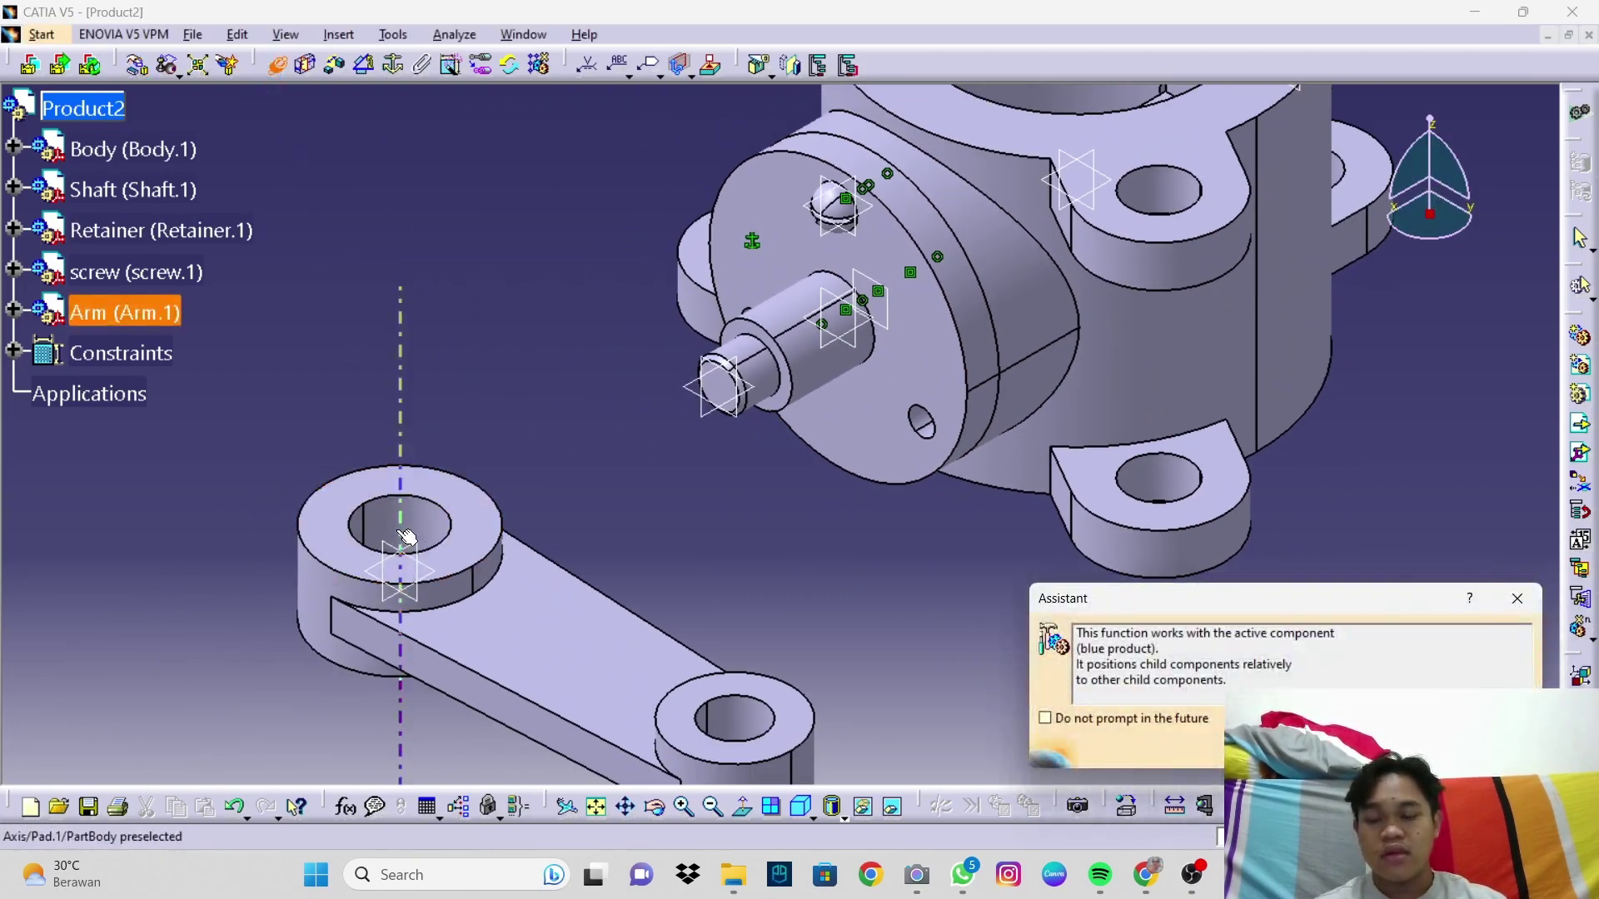
Step: Make the arm's hole axis coincident with the shaft axis, checking front and isometric views
left_click(401, 535)
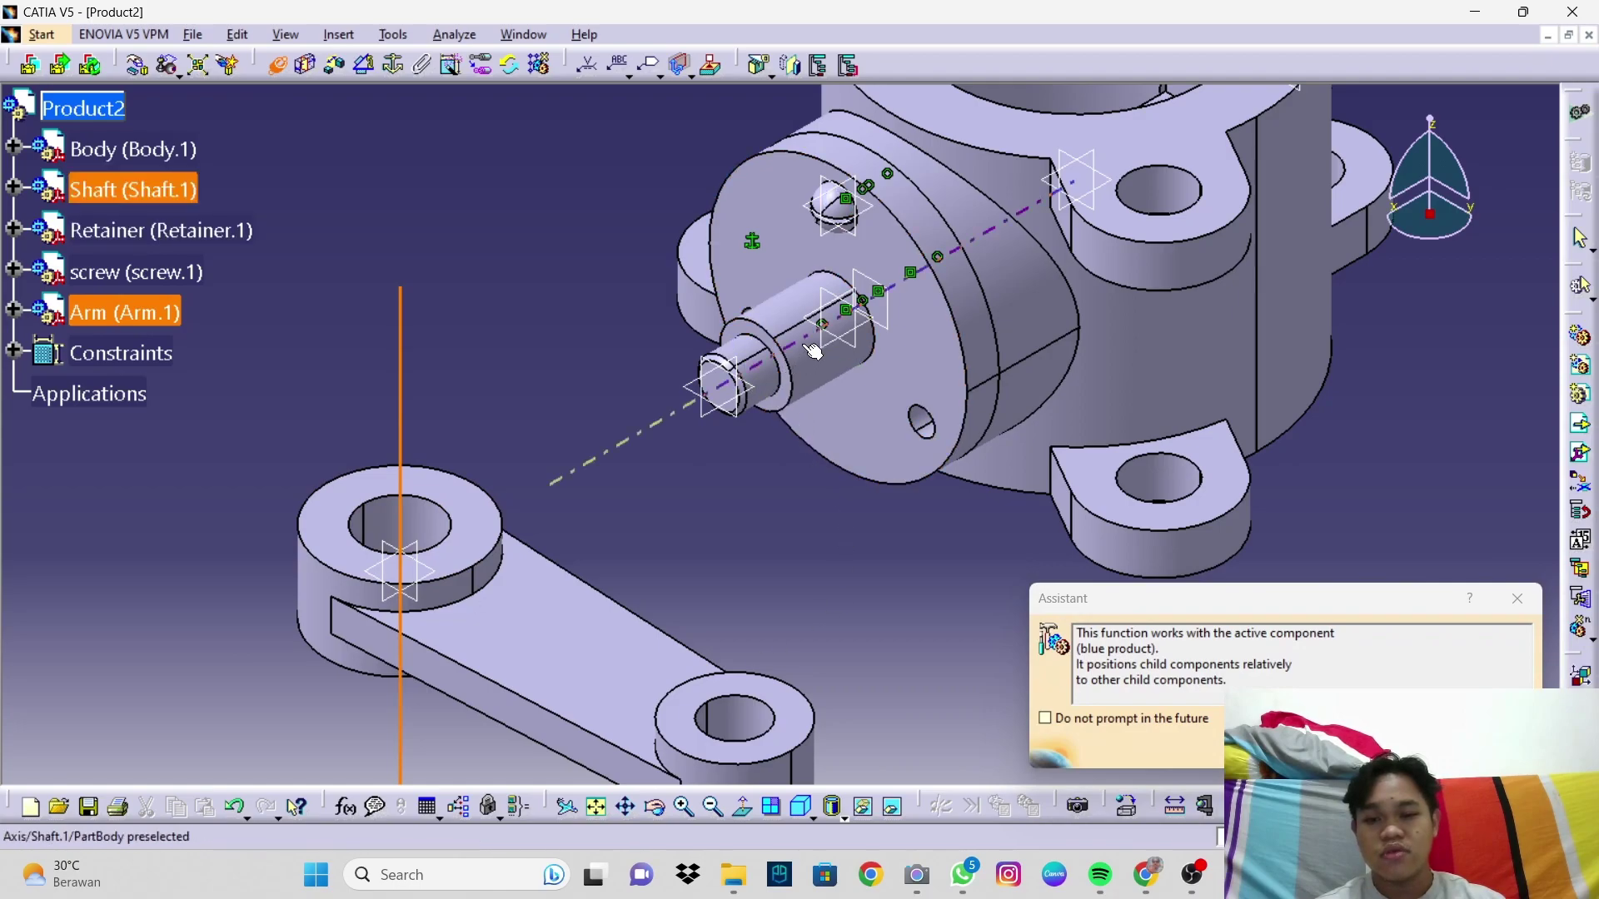
left_click(784, 377)
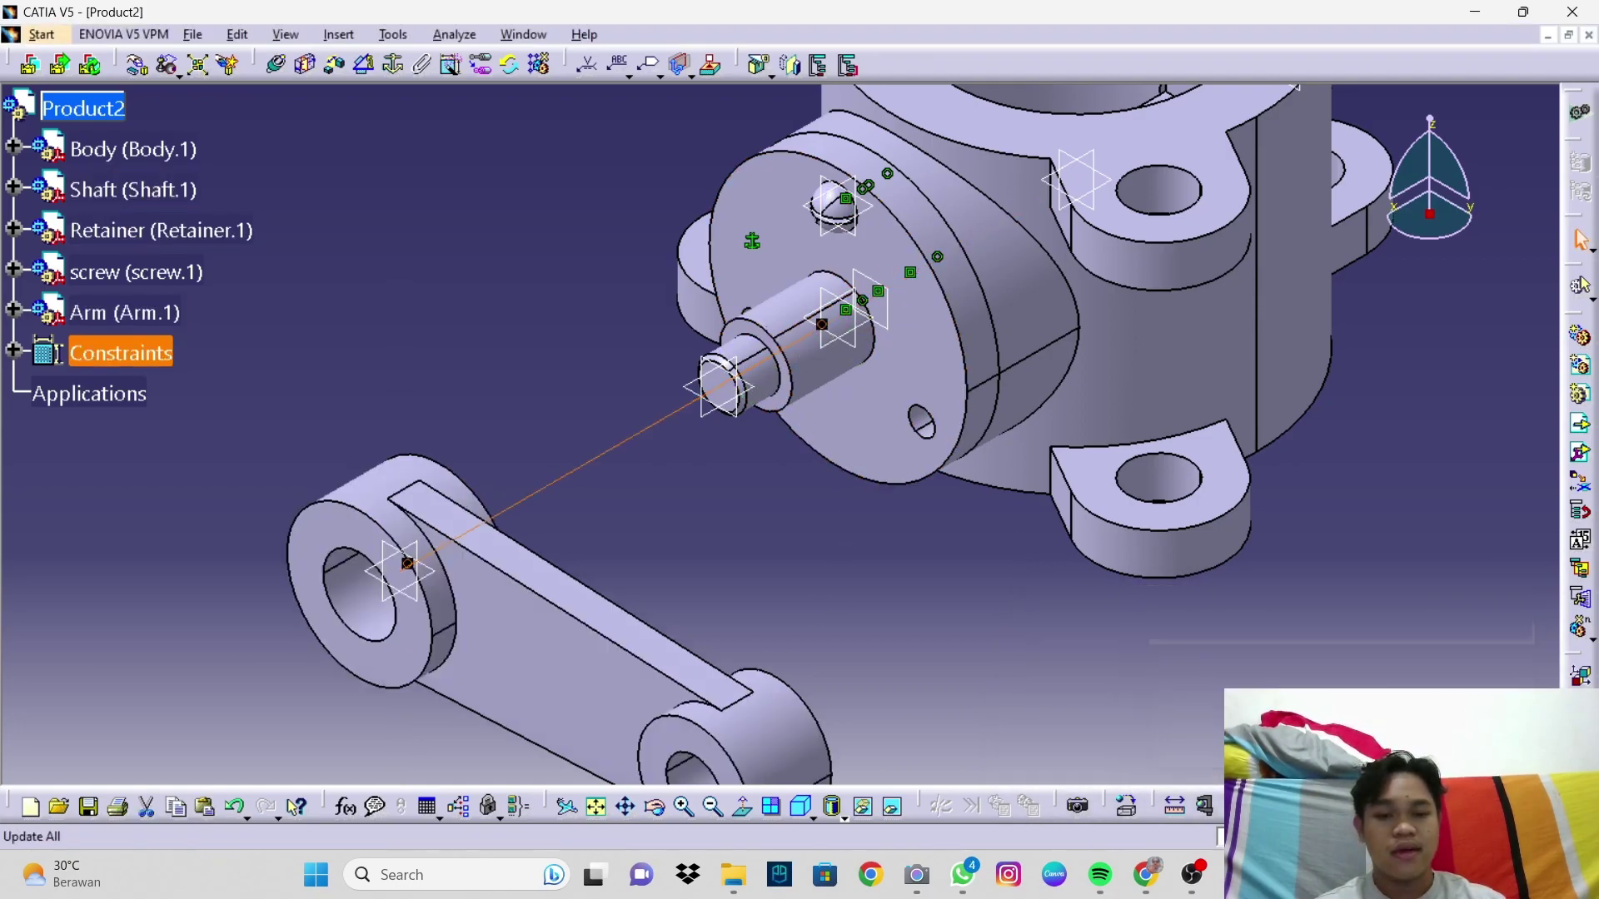
middle_click_drag(787, 633, 831, 609)
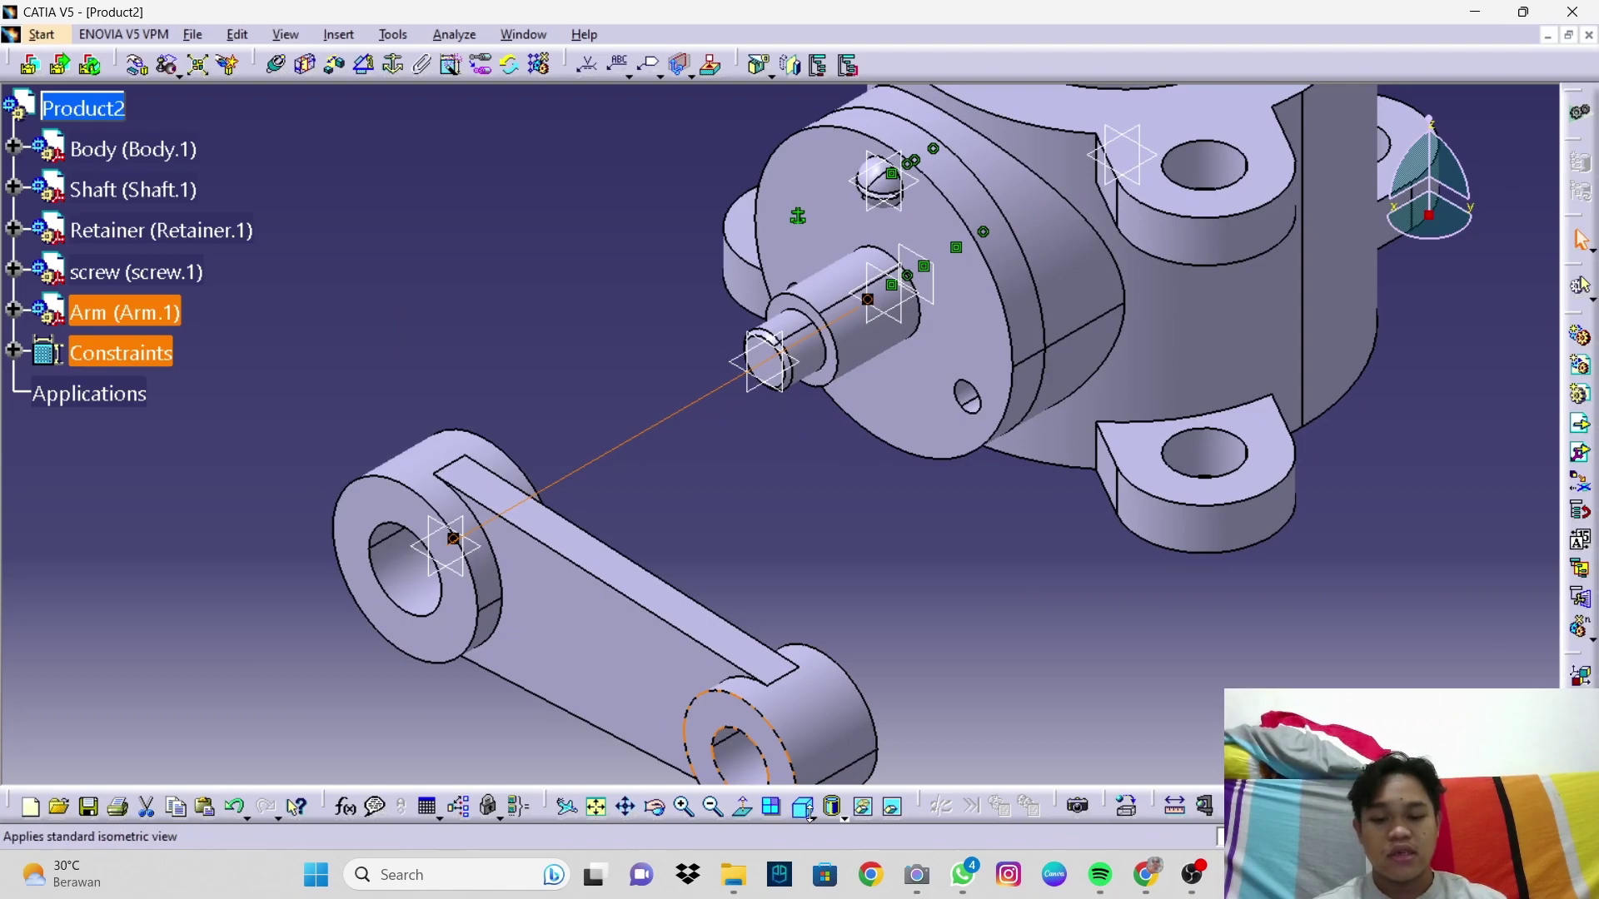
left_click(808, 815)
left_click(837, 664)
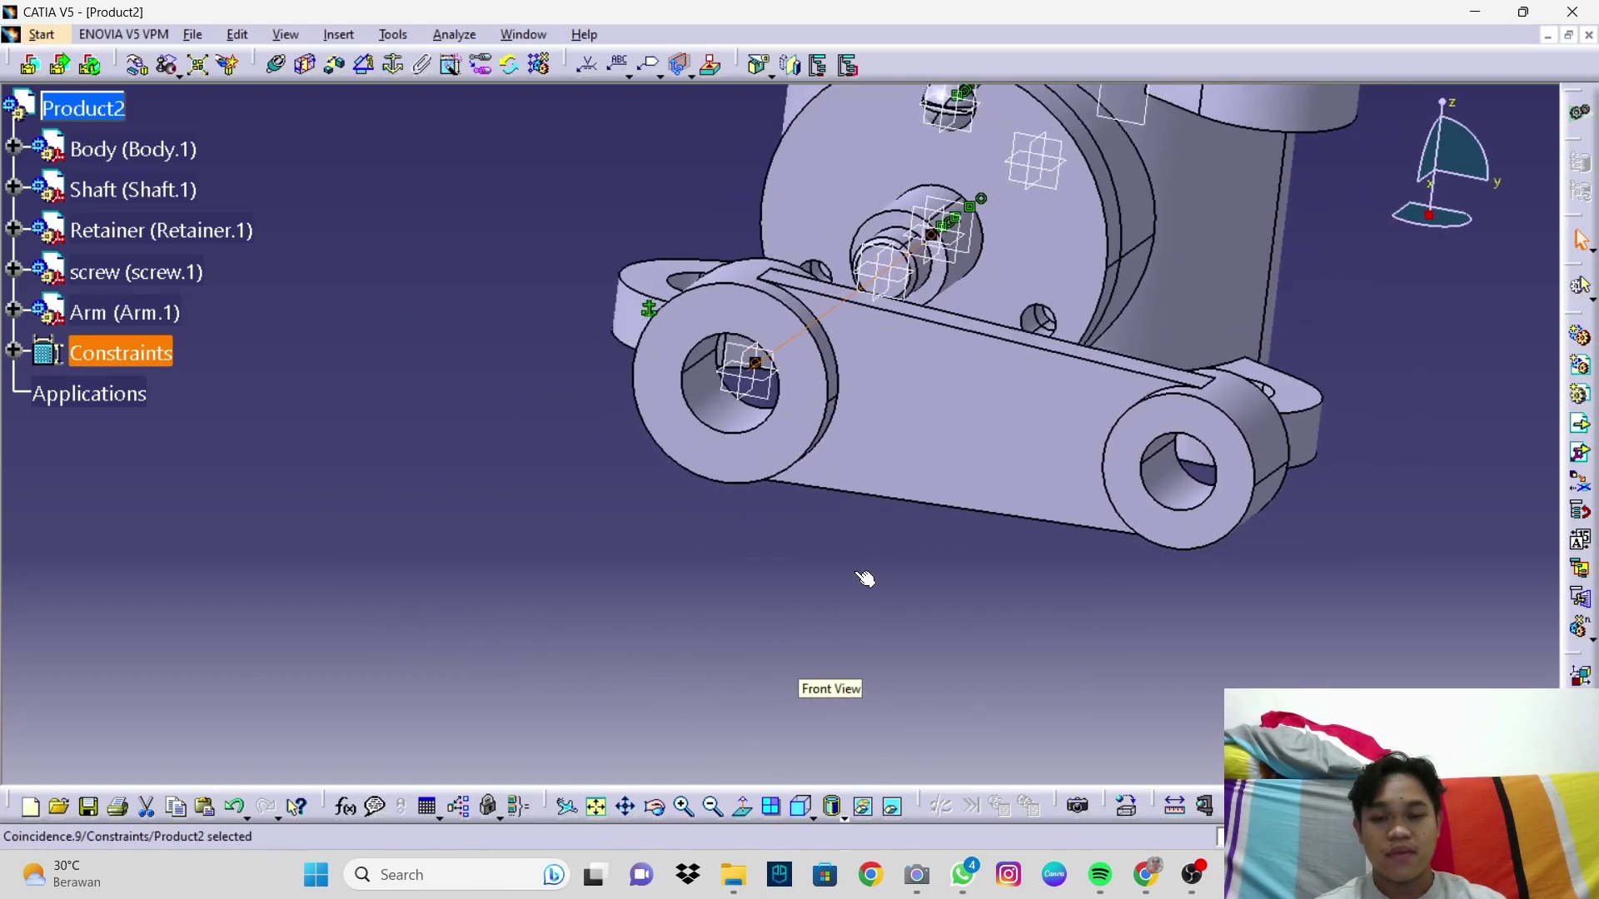
left_click(807, 811)
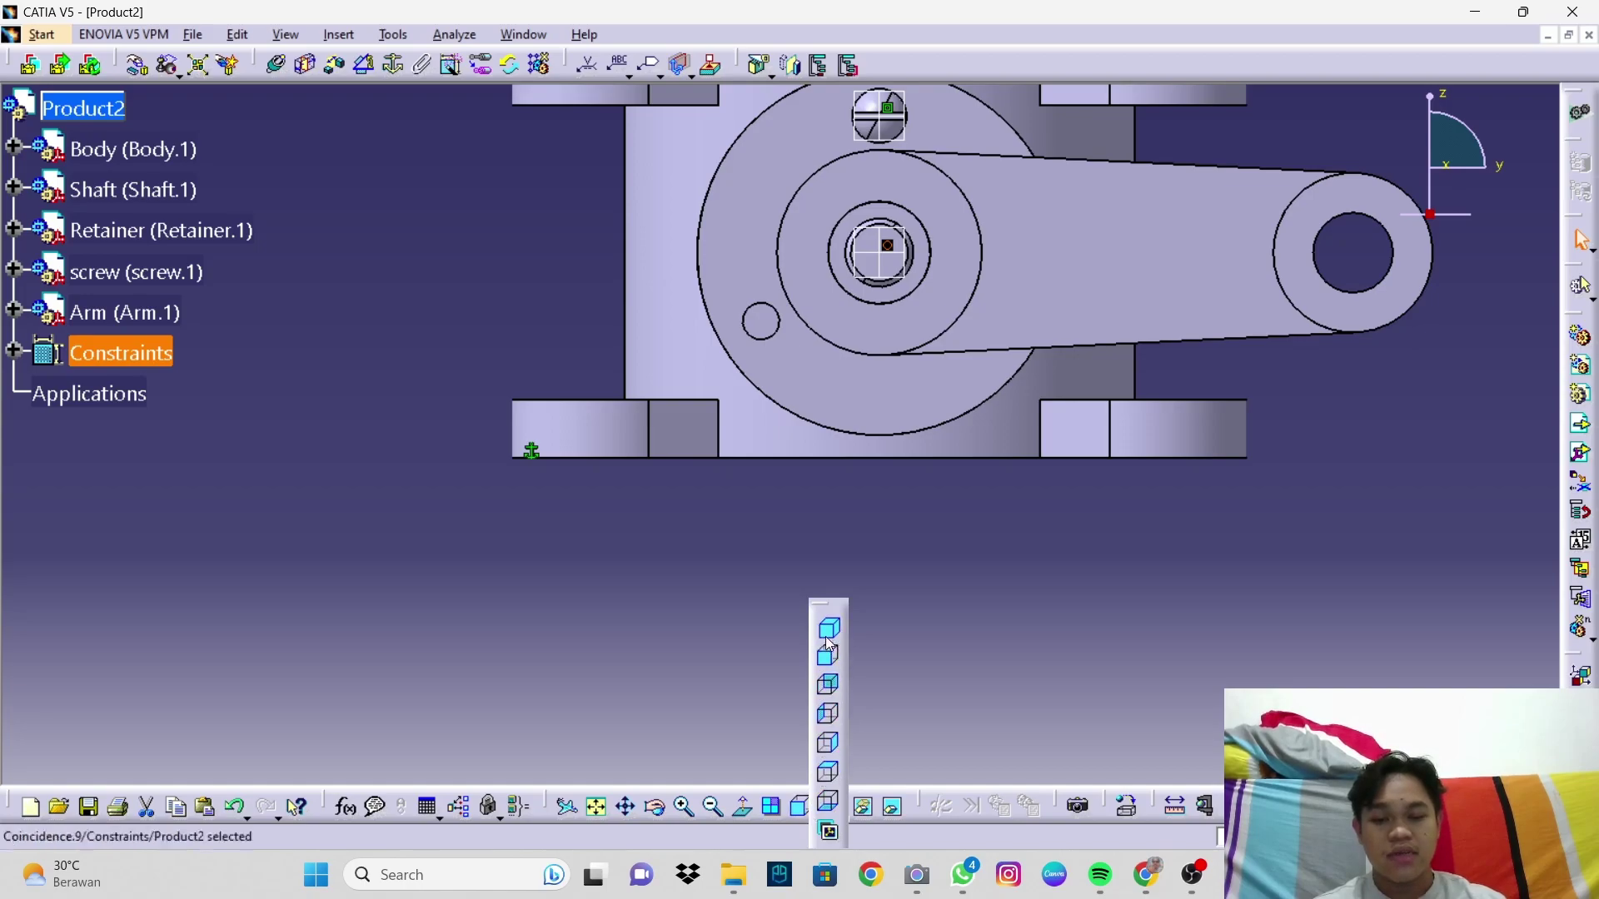
left_click(829, 631)
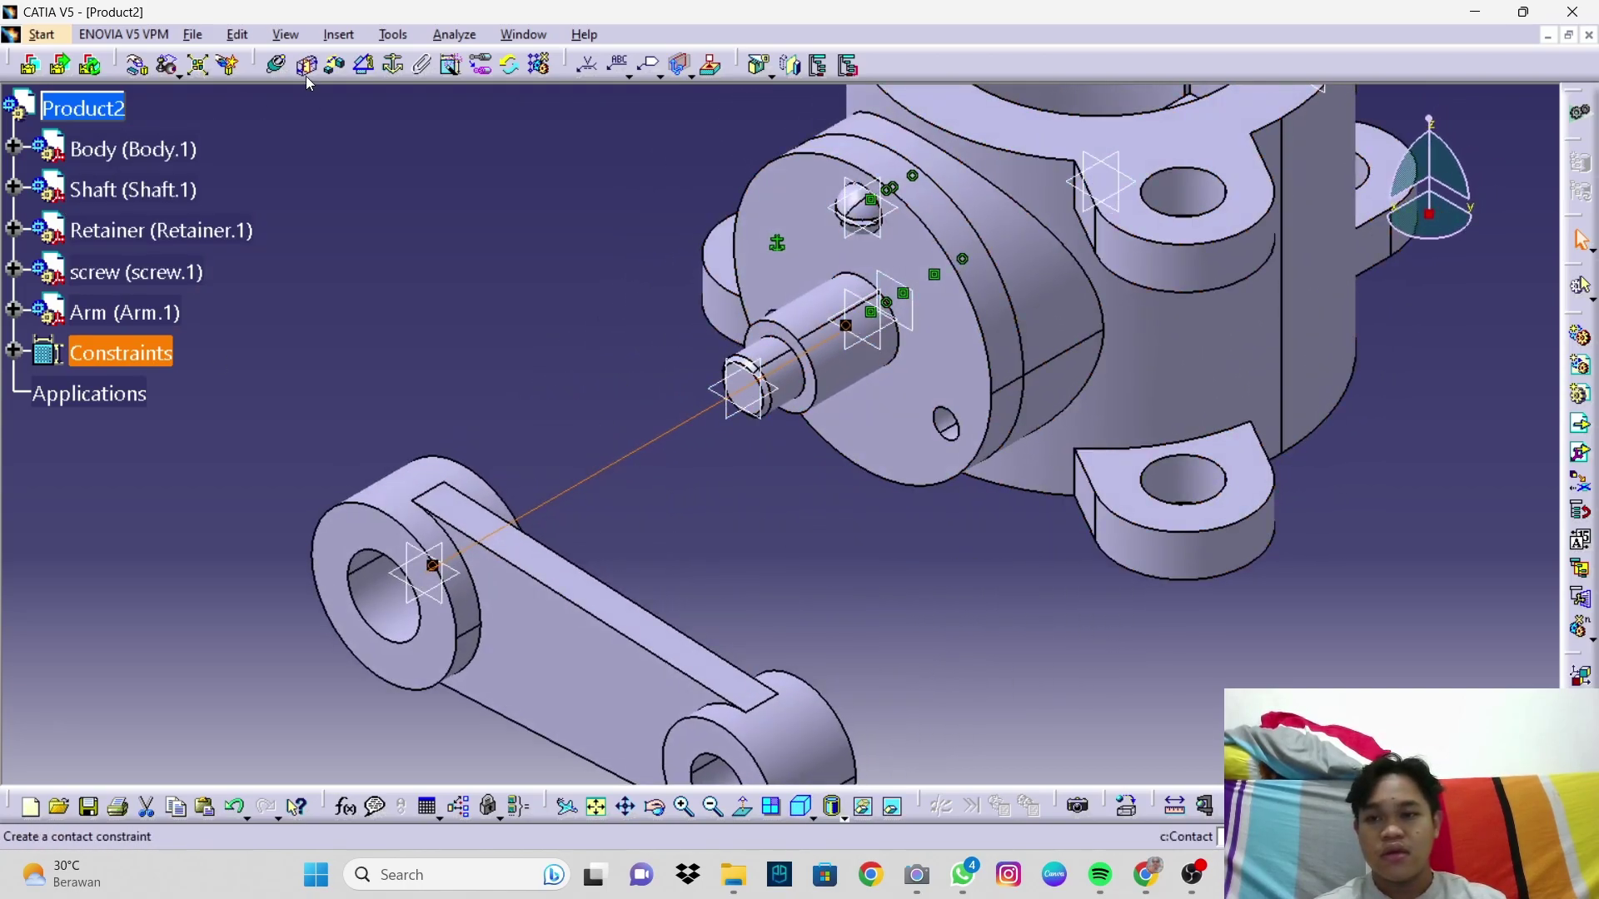
Step: Add a contact between the arm face and the retainer face (Surface contact.10) and update
left_click(308, 76)
middle_click_drag(720, 577, 479, 543)
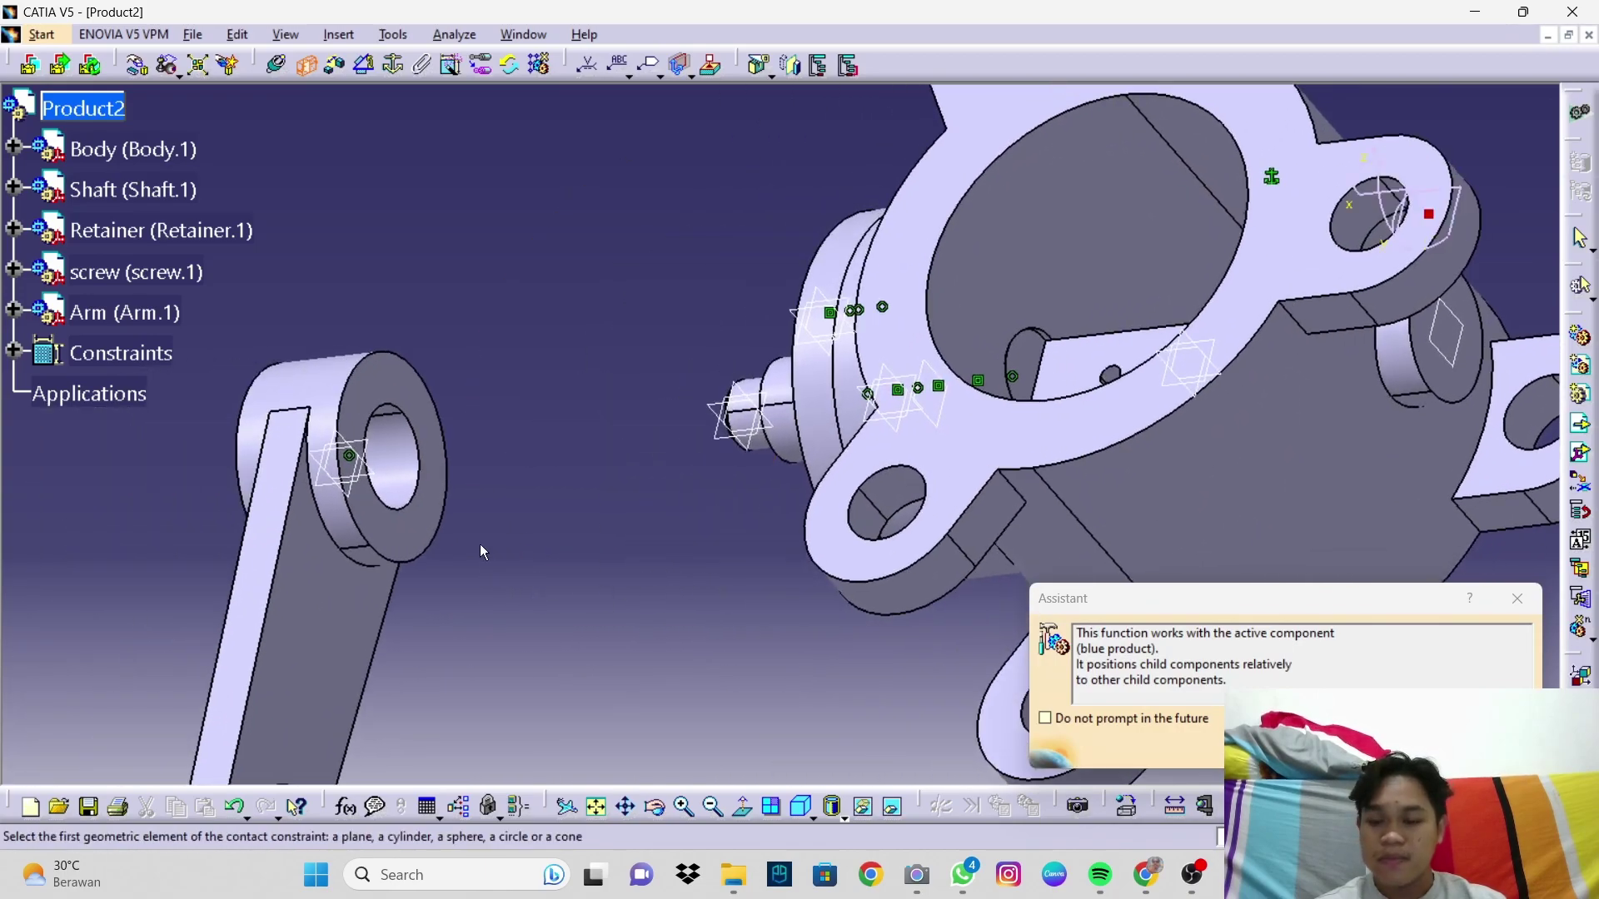
left_click(441, 466)
middle_click_drag(442, 466, 954, 383)
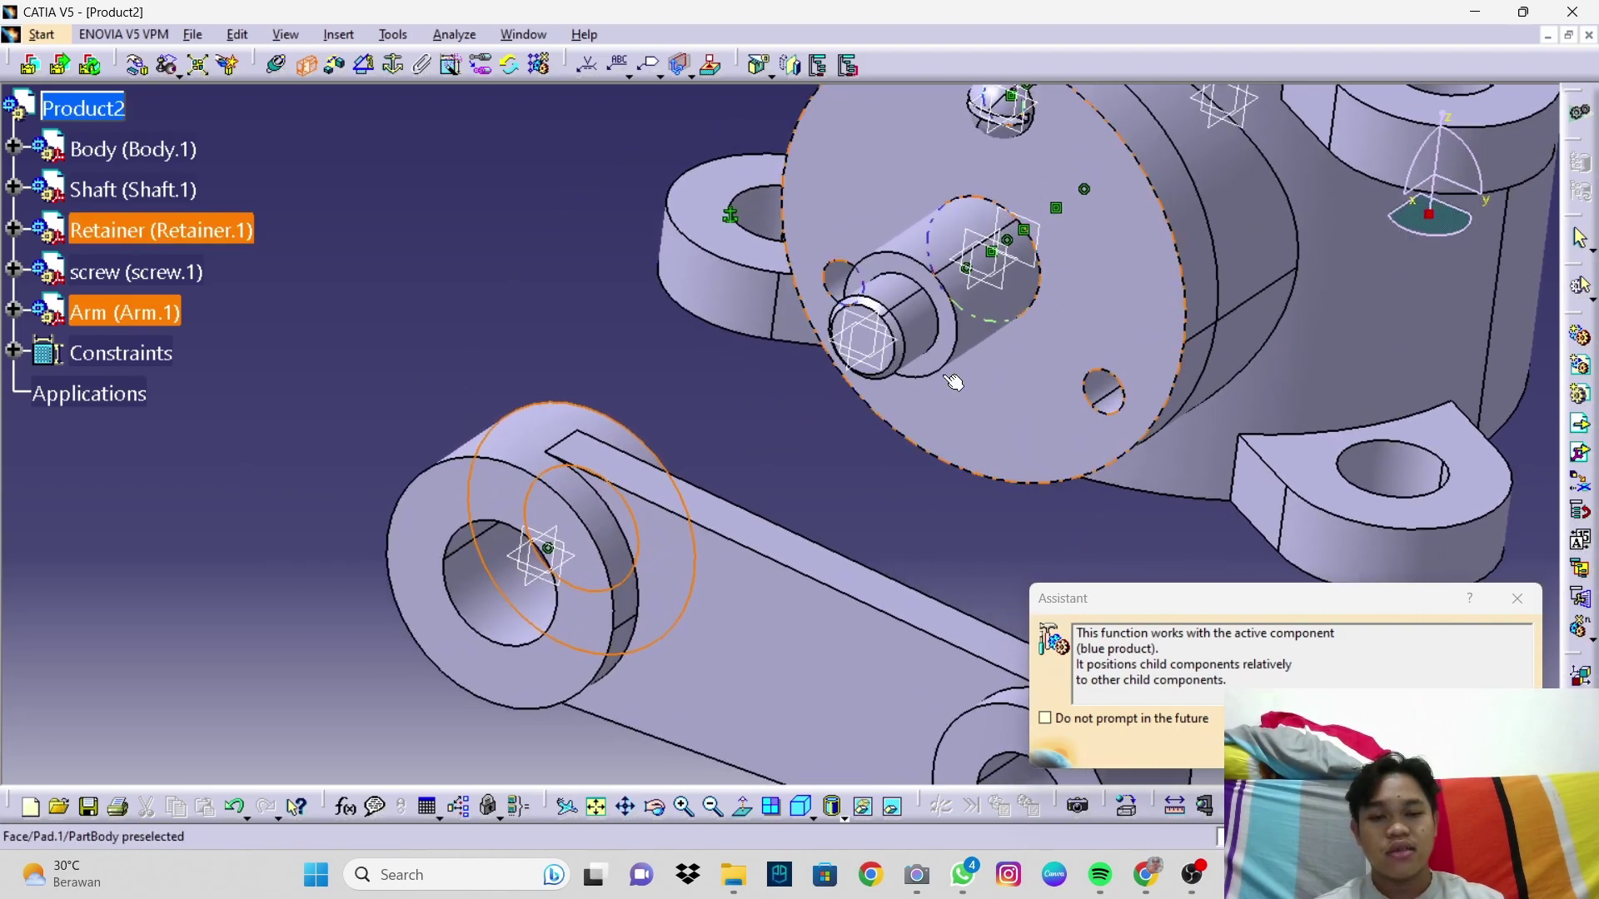
left_click(1087, 282)
middle_click(1092, 406)
middle_click_drag(1038, 672, 1084, 776)
left_click(1581, 240)
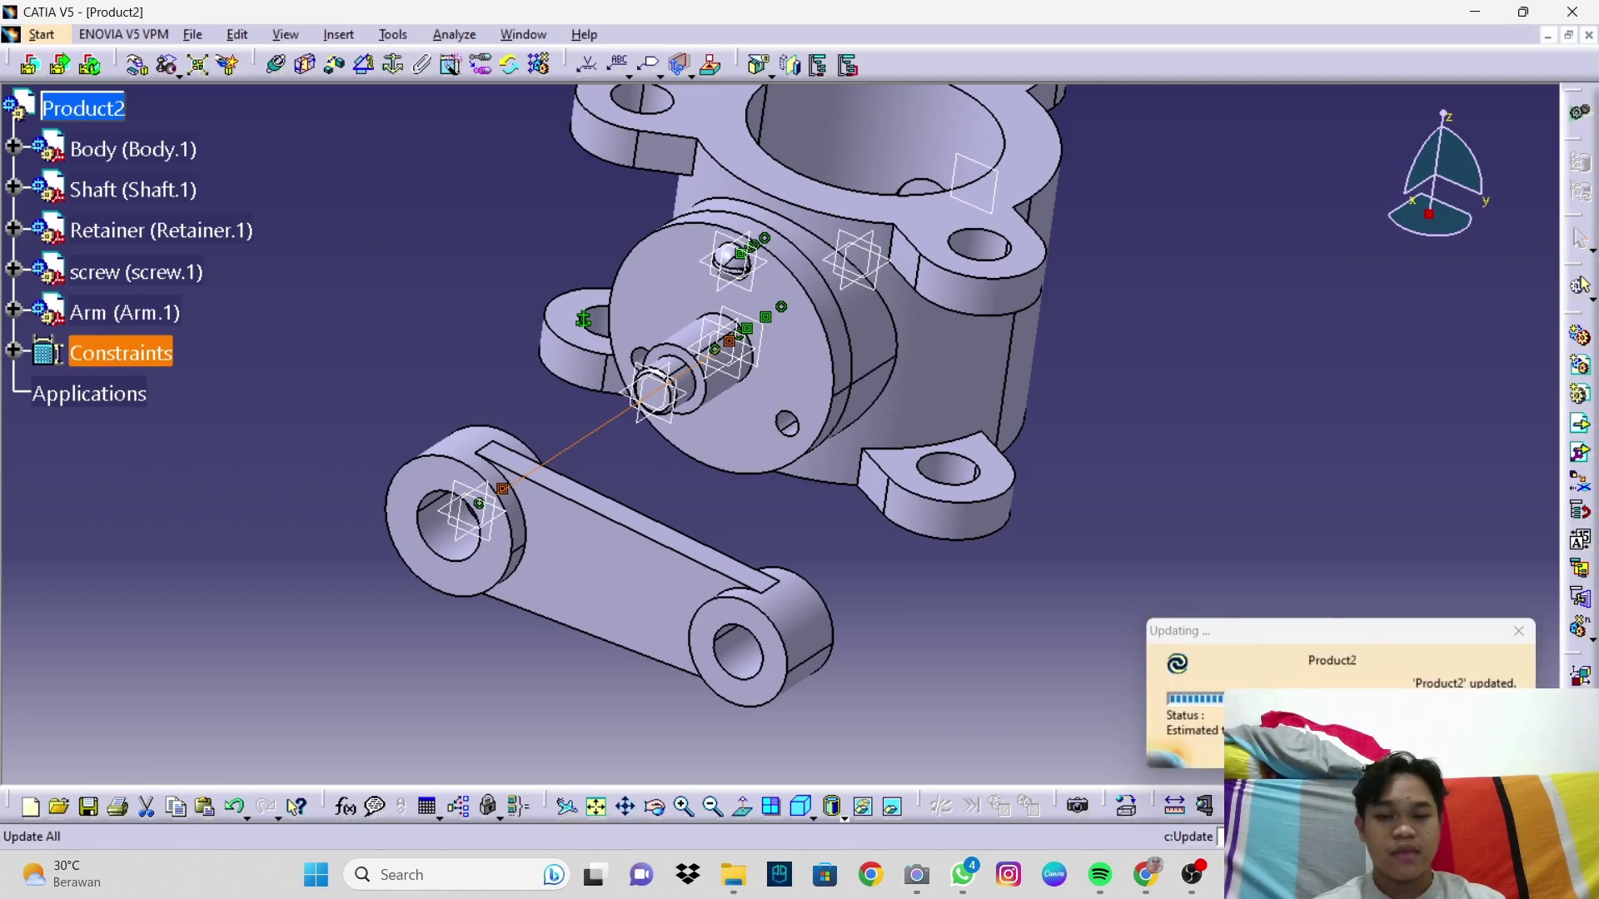
middle_click_drag(911, 587, 796, 381)
left_click(802, 807)
middle_click_drag(804, 471, 838, 467)
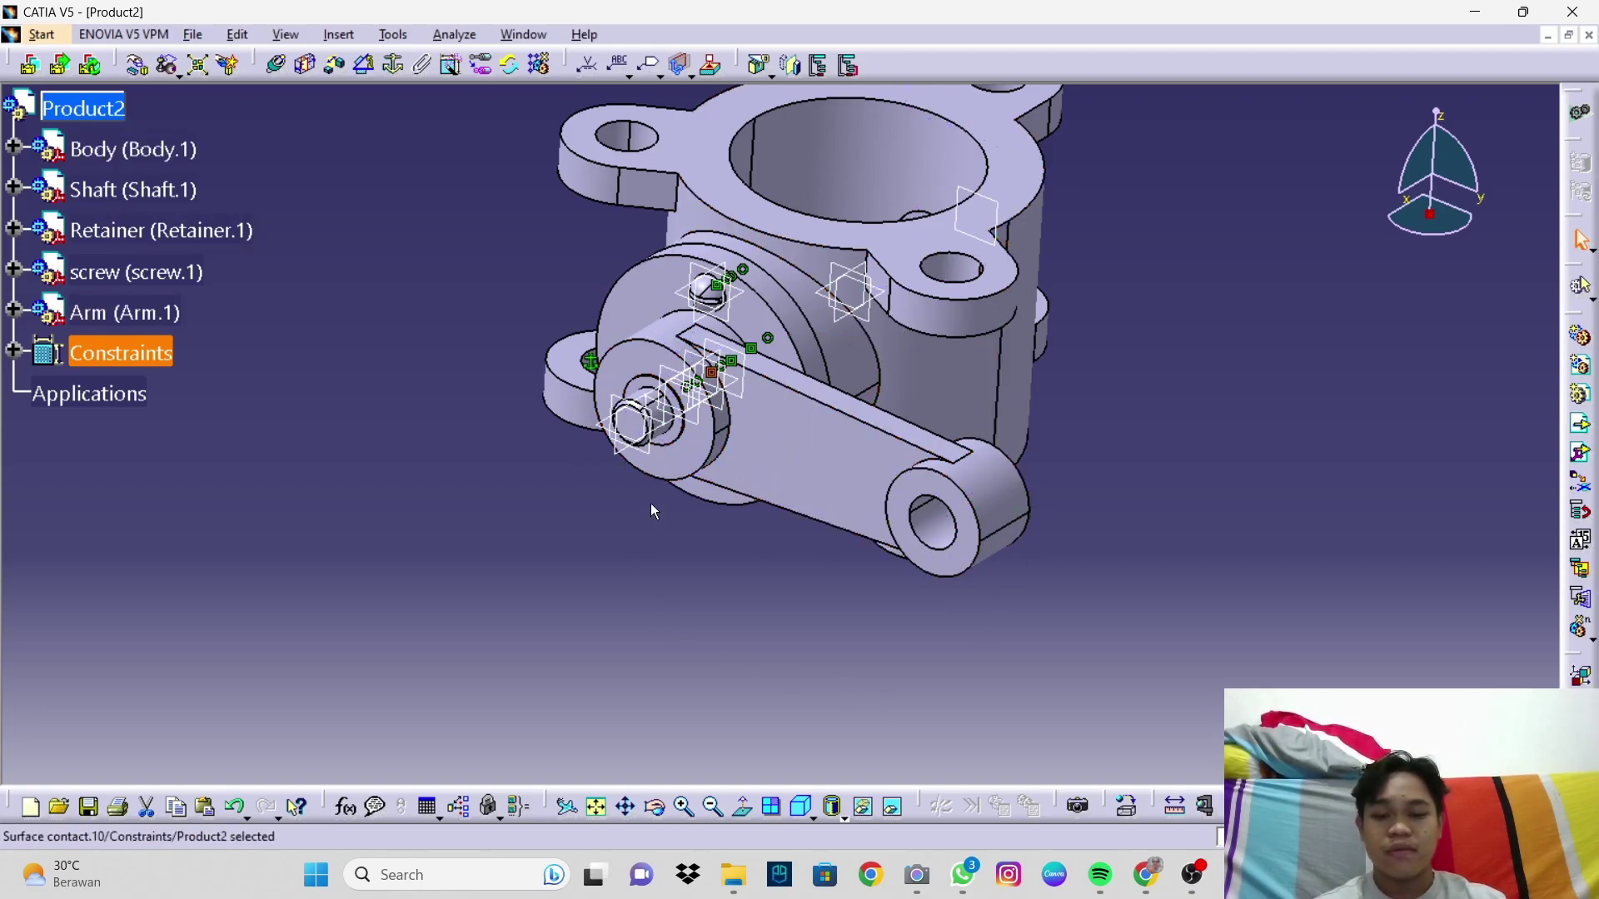
Step: Insert the NUT part file and move it clear to the assembly's lower left beside the shaft end
left_click(1579, 428)
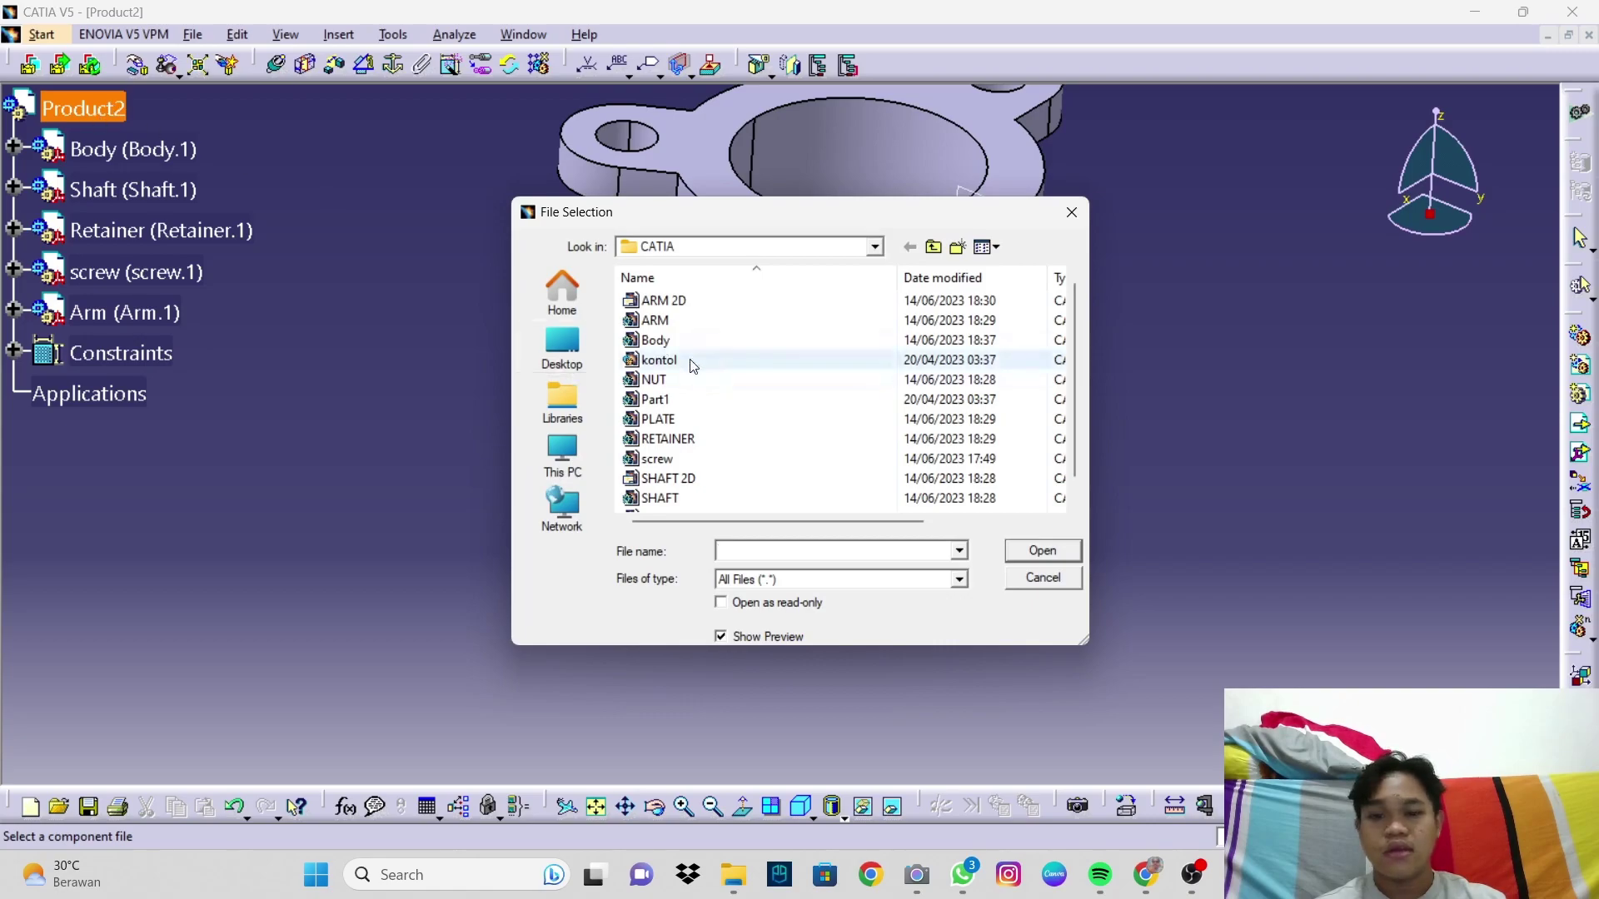
scroll(732, 368, "down", 1)
left_click(658, 359)
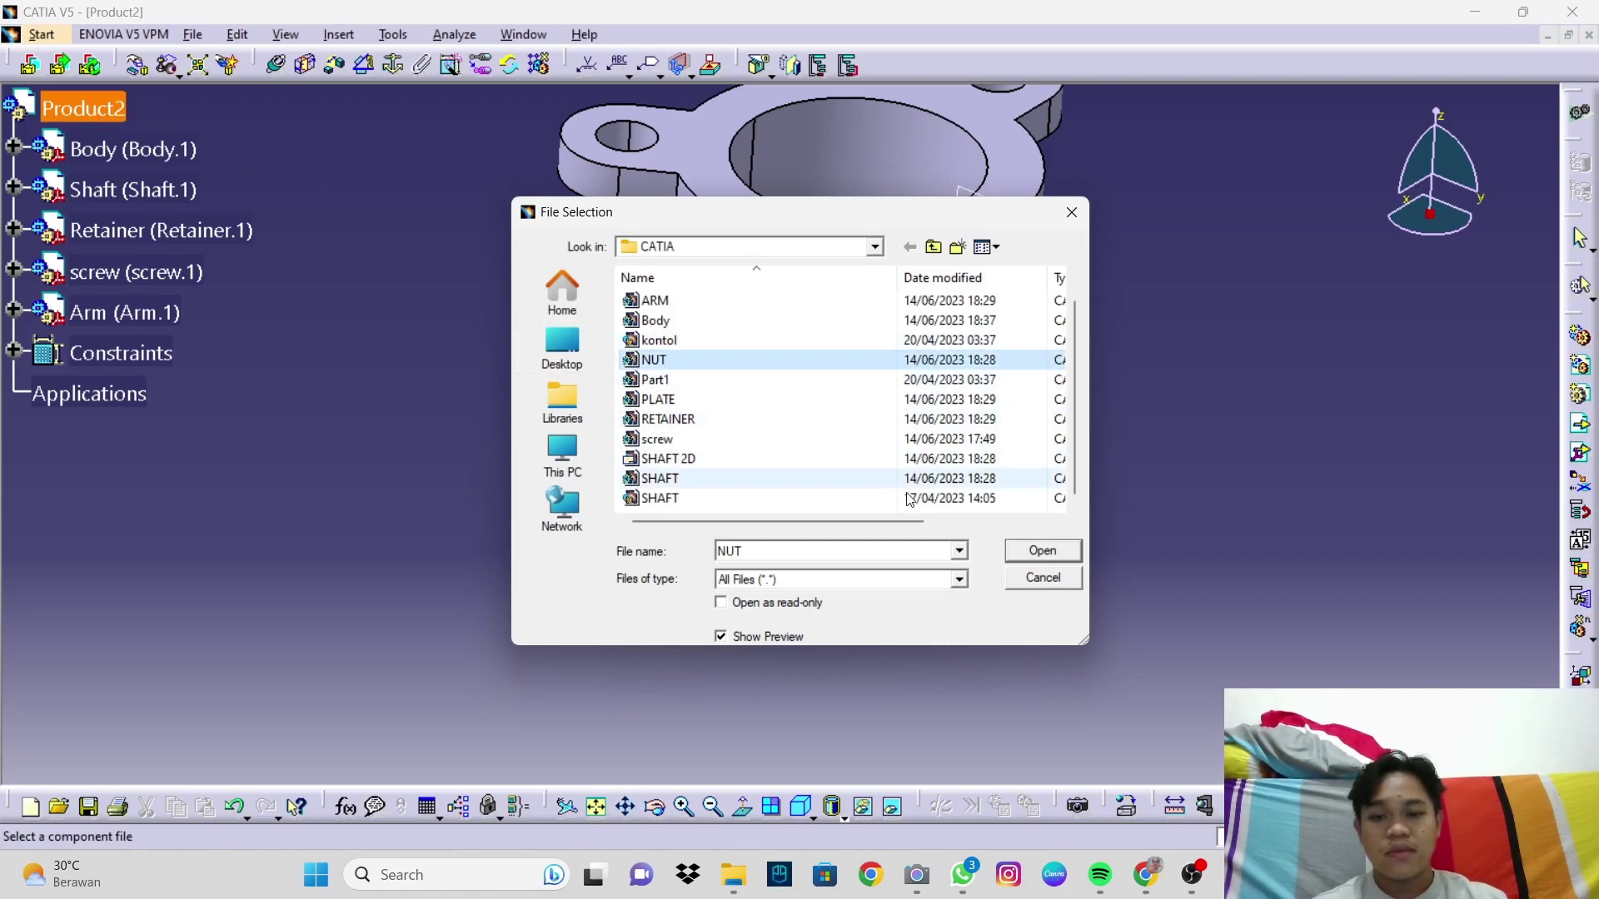
left_click(1024, 553)
middle_click_drag(857, 429, 861, 500)
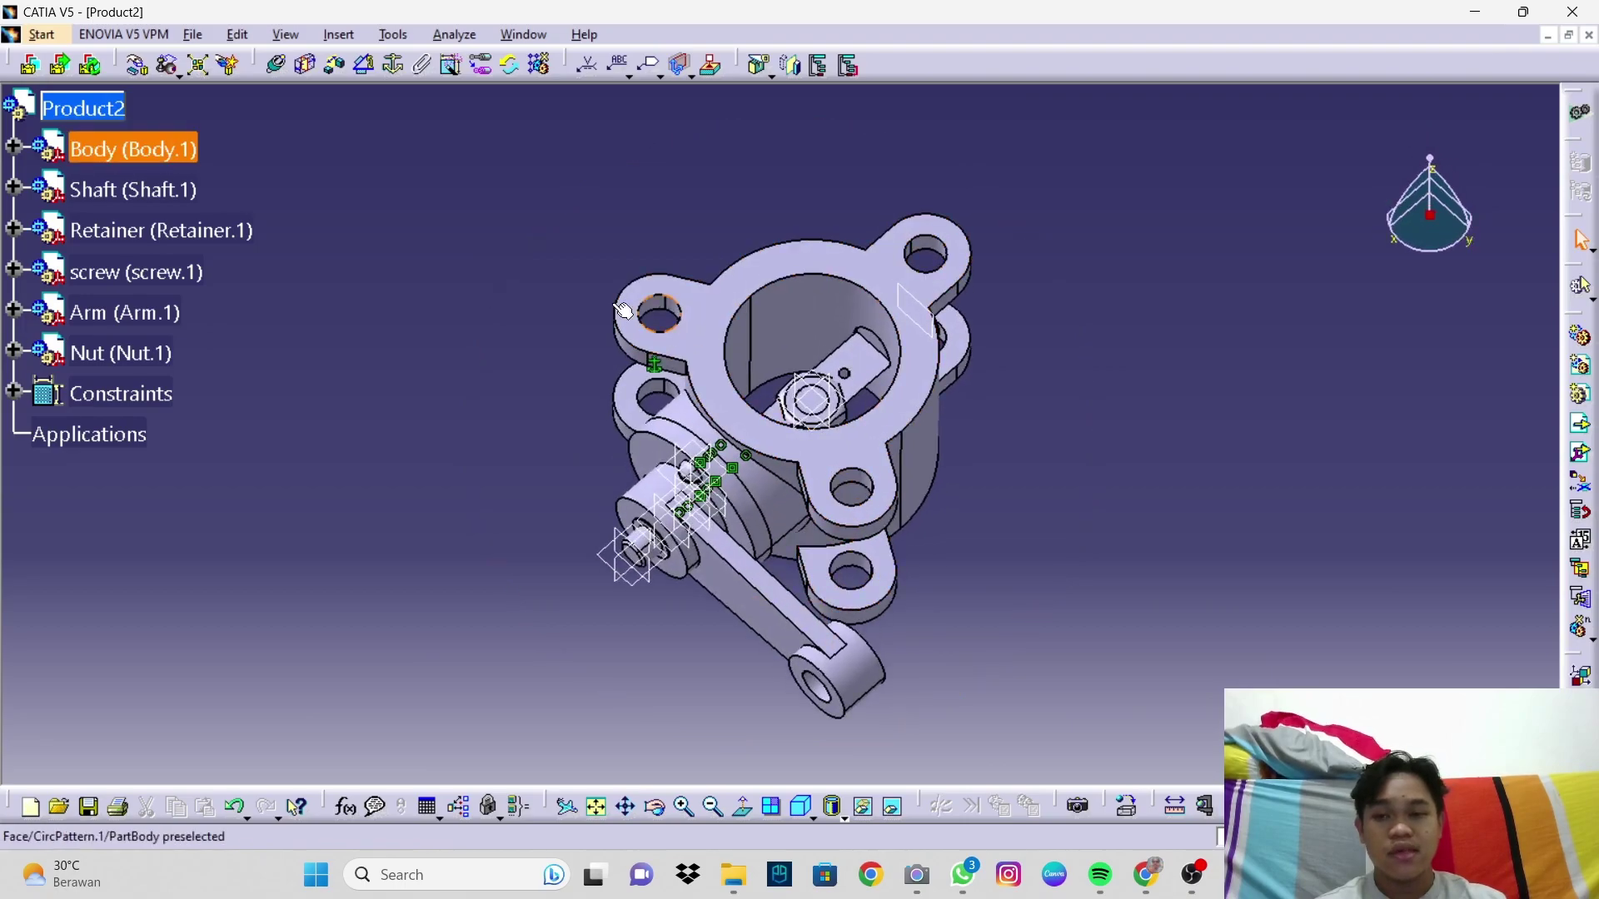
left_click(140, 70)
left_click_drag(814, 407, 587, 609)
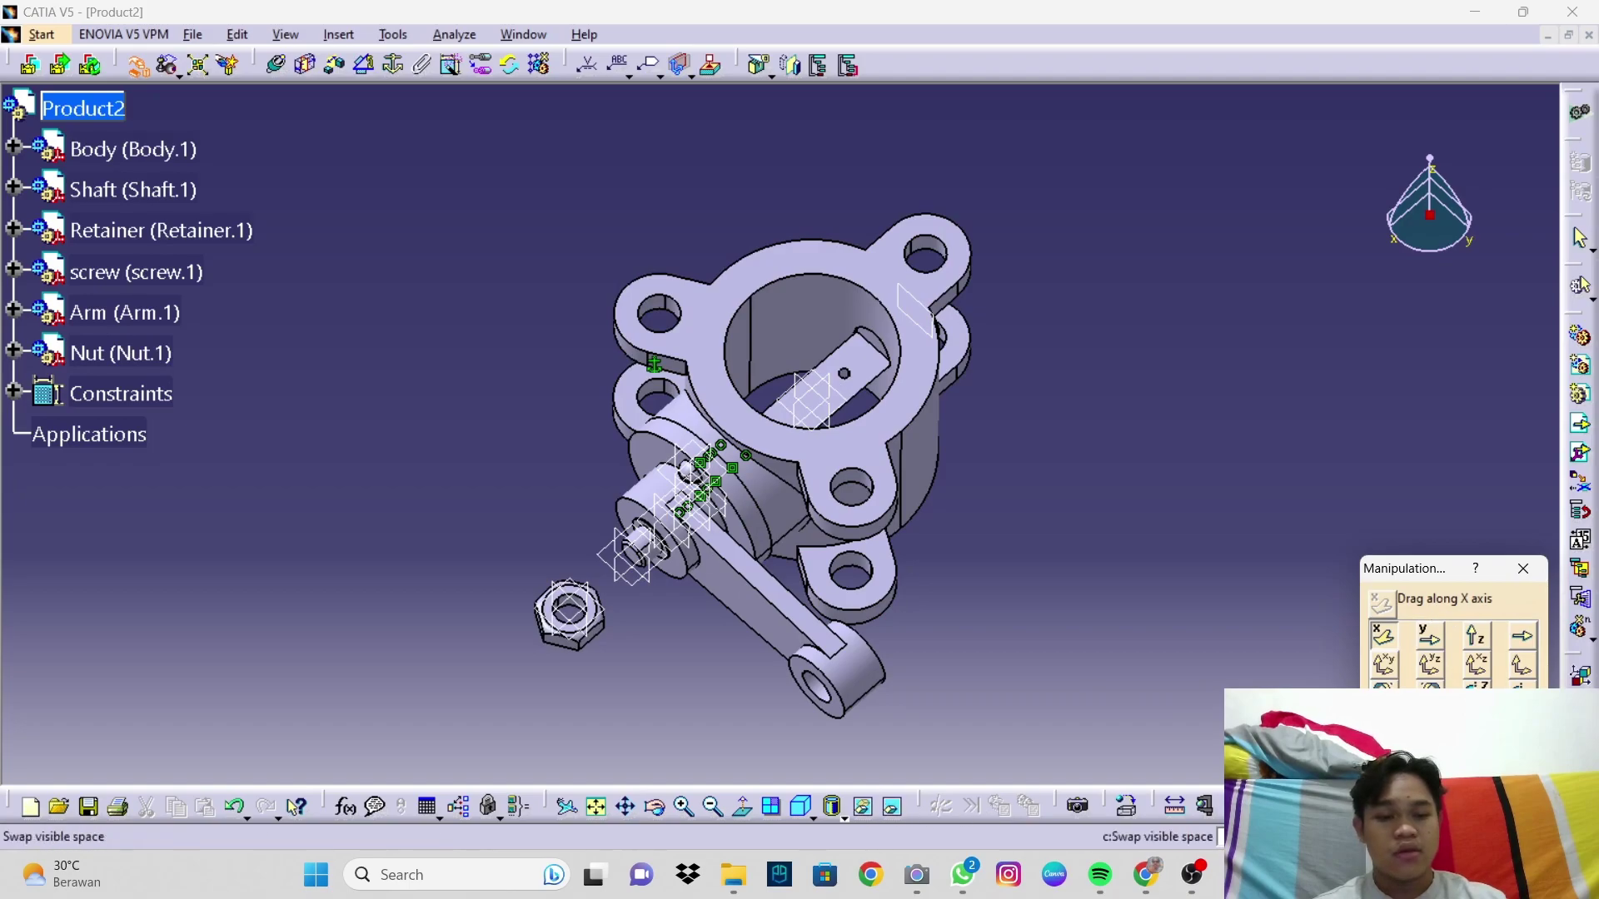
left_click(1445, 754)
left_click(806, 805)
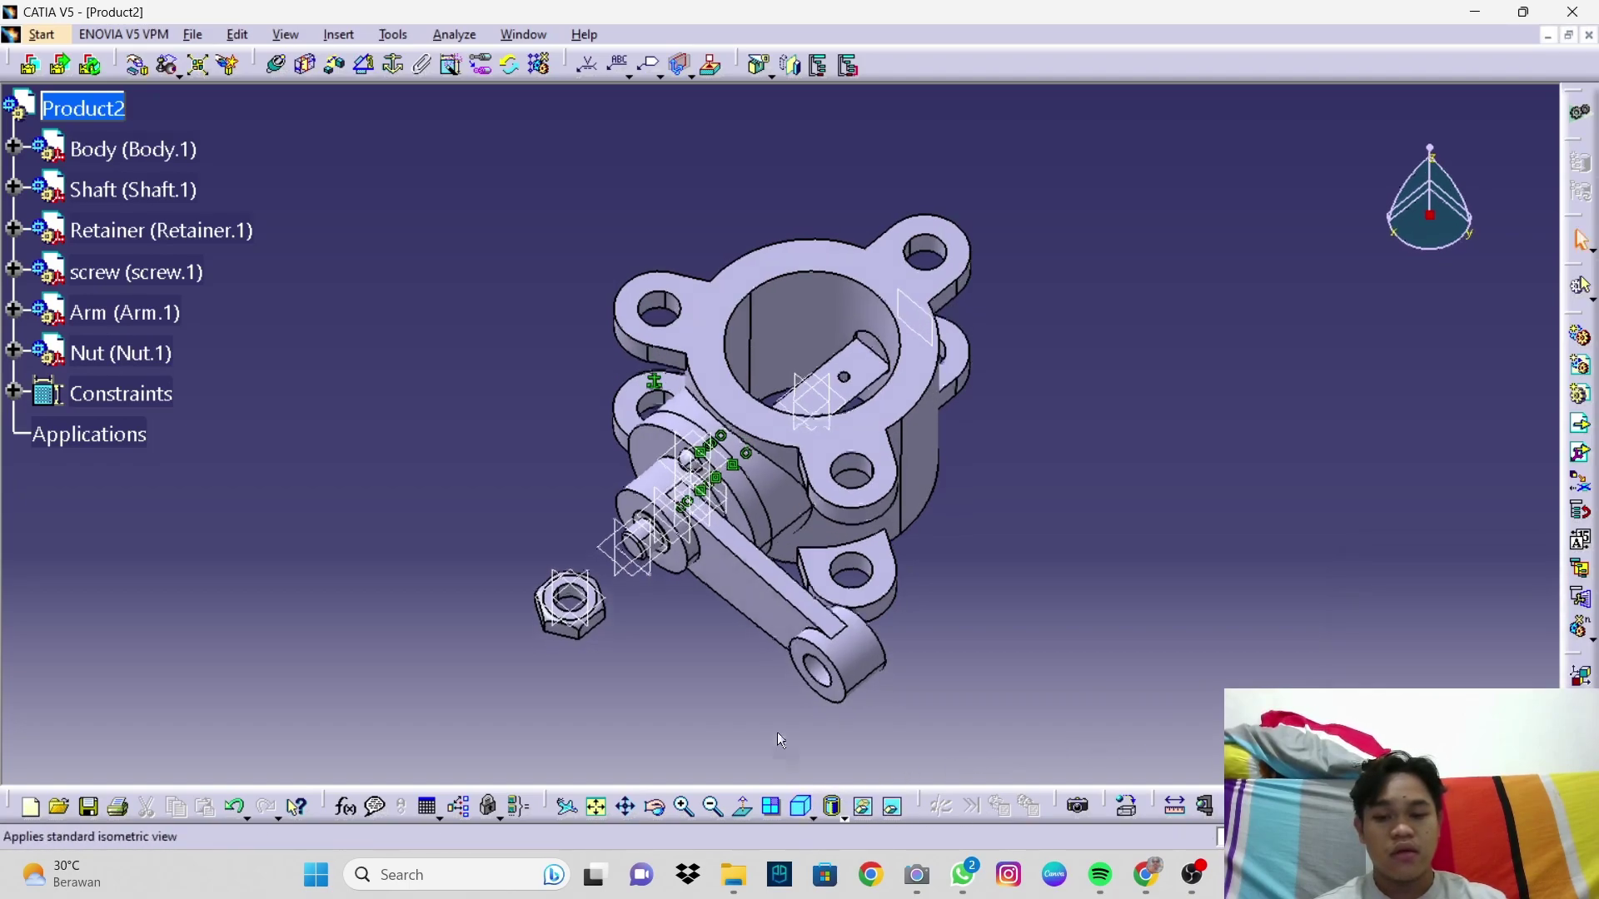
middle_click_drag(585, 632, 574, 583, "ctrl")
middle_click_drag(531, 633, 615, 450)
middle_click_drag(614, 450, 717, 408)
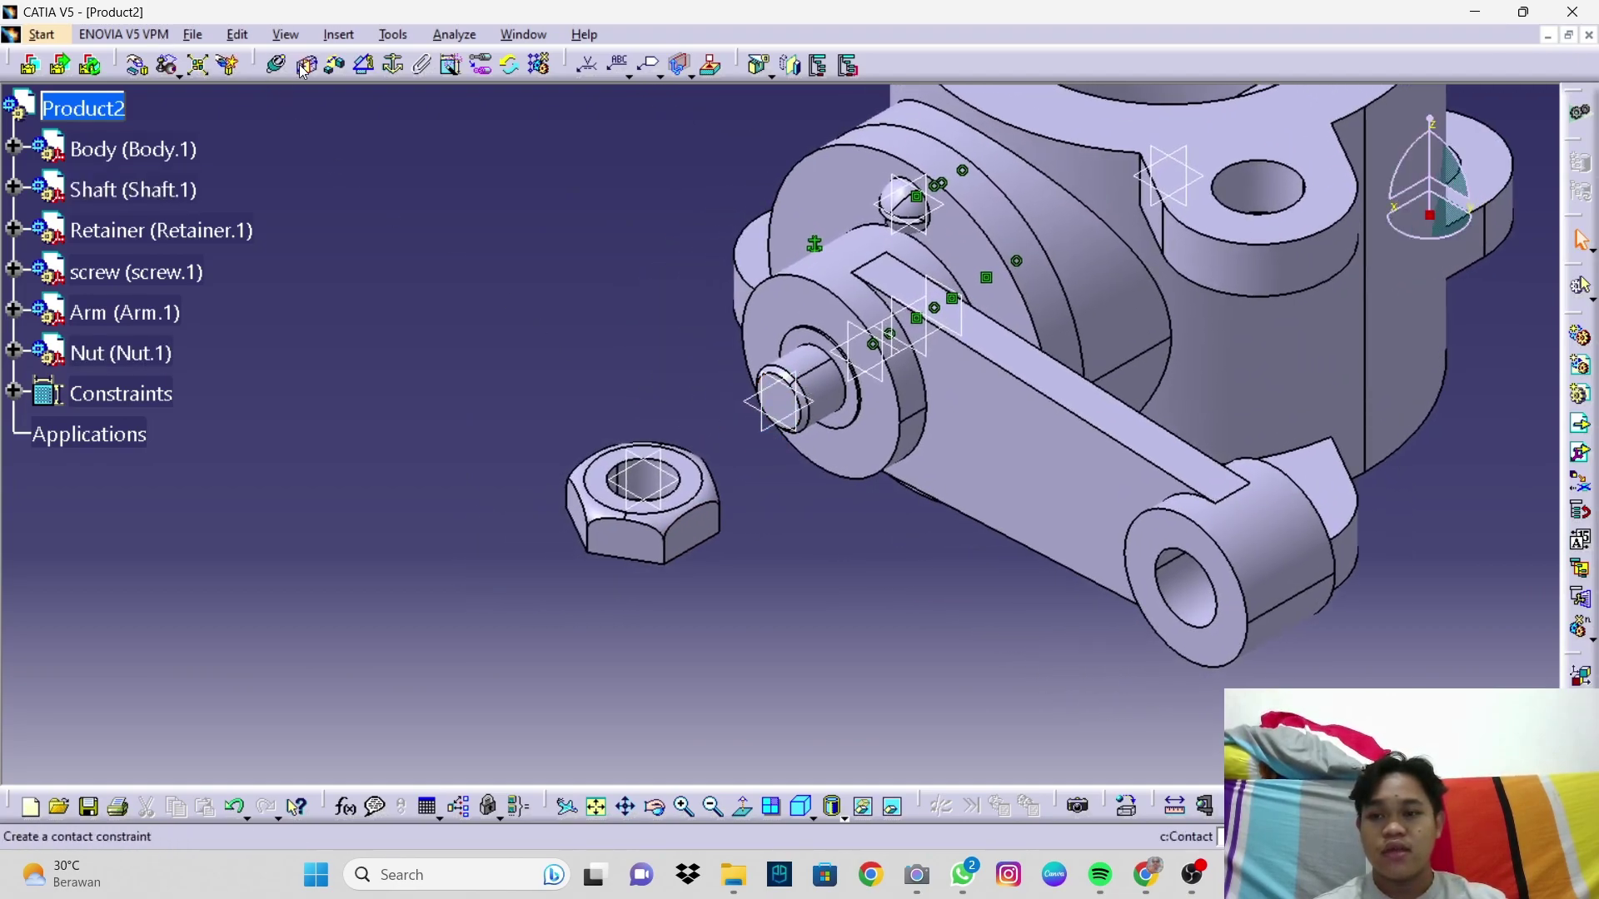
Step: Make the nut's axis coincident with the shaft axis
left_click(275, 73)
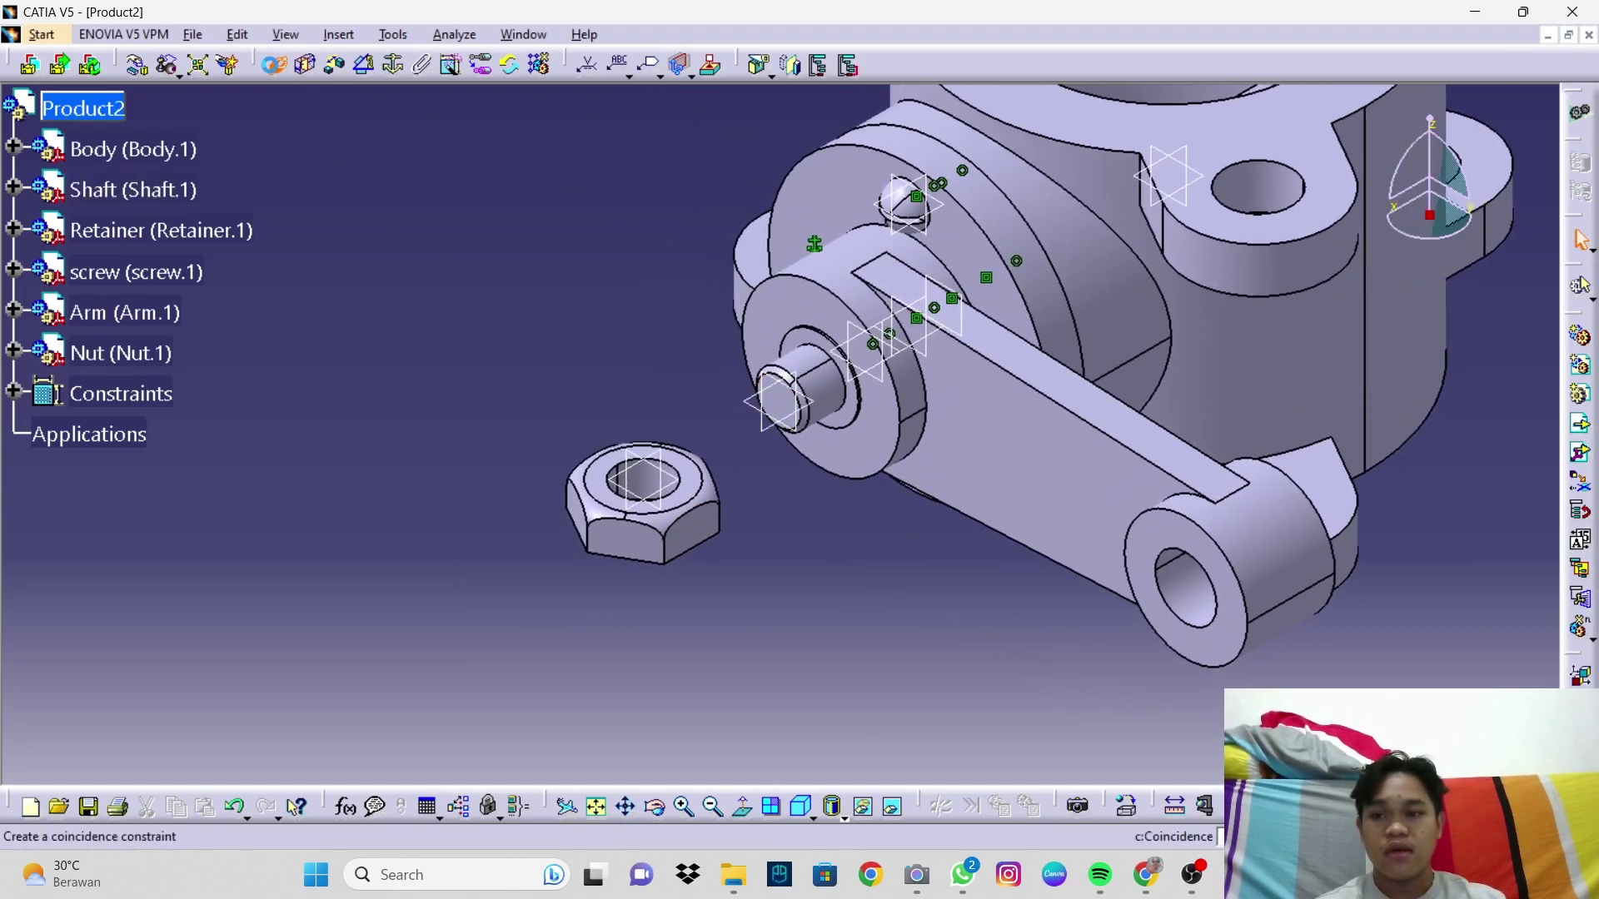
left_click(648, 488)
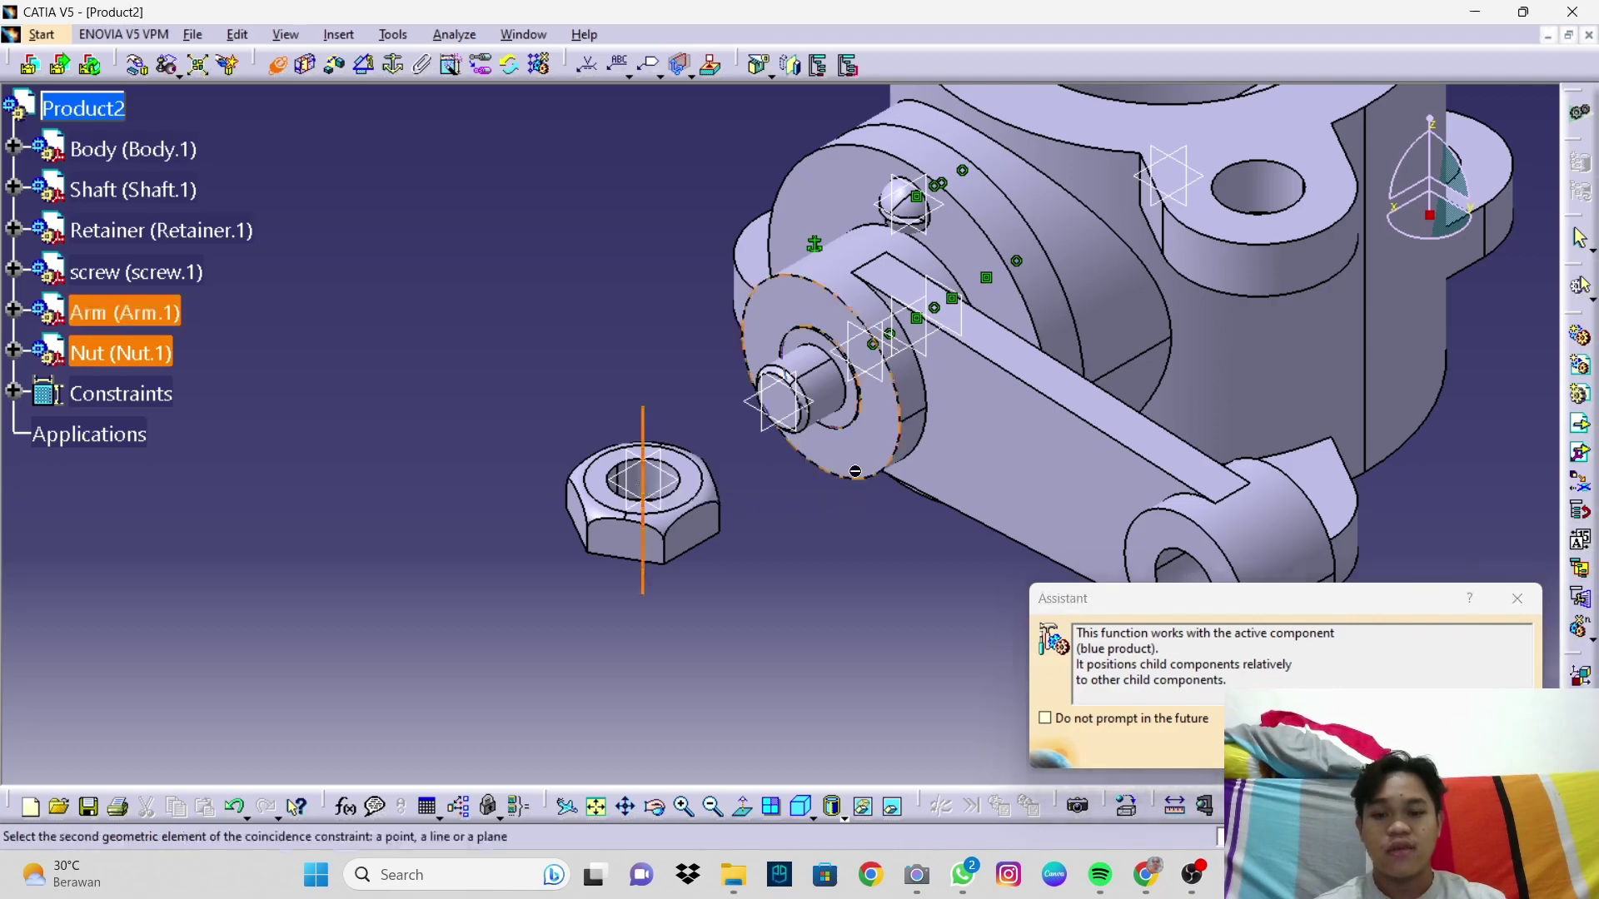
left_click(837, 394)
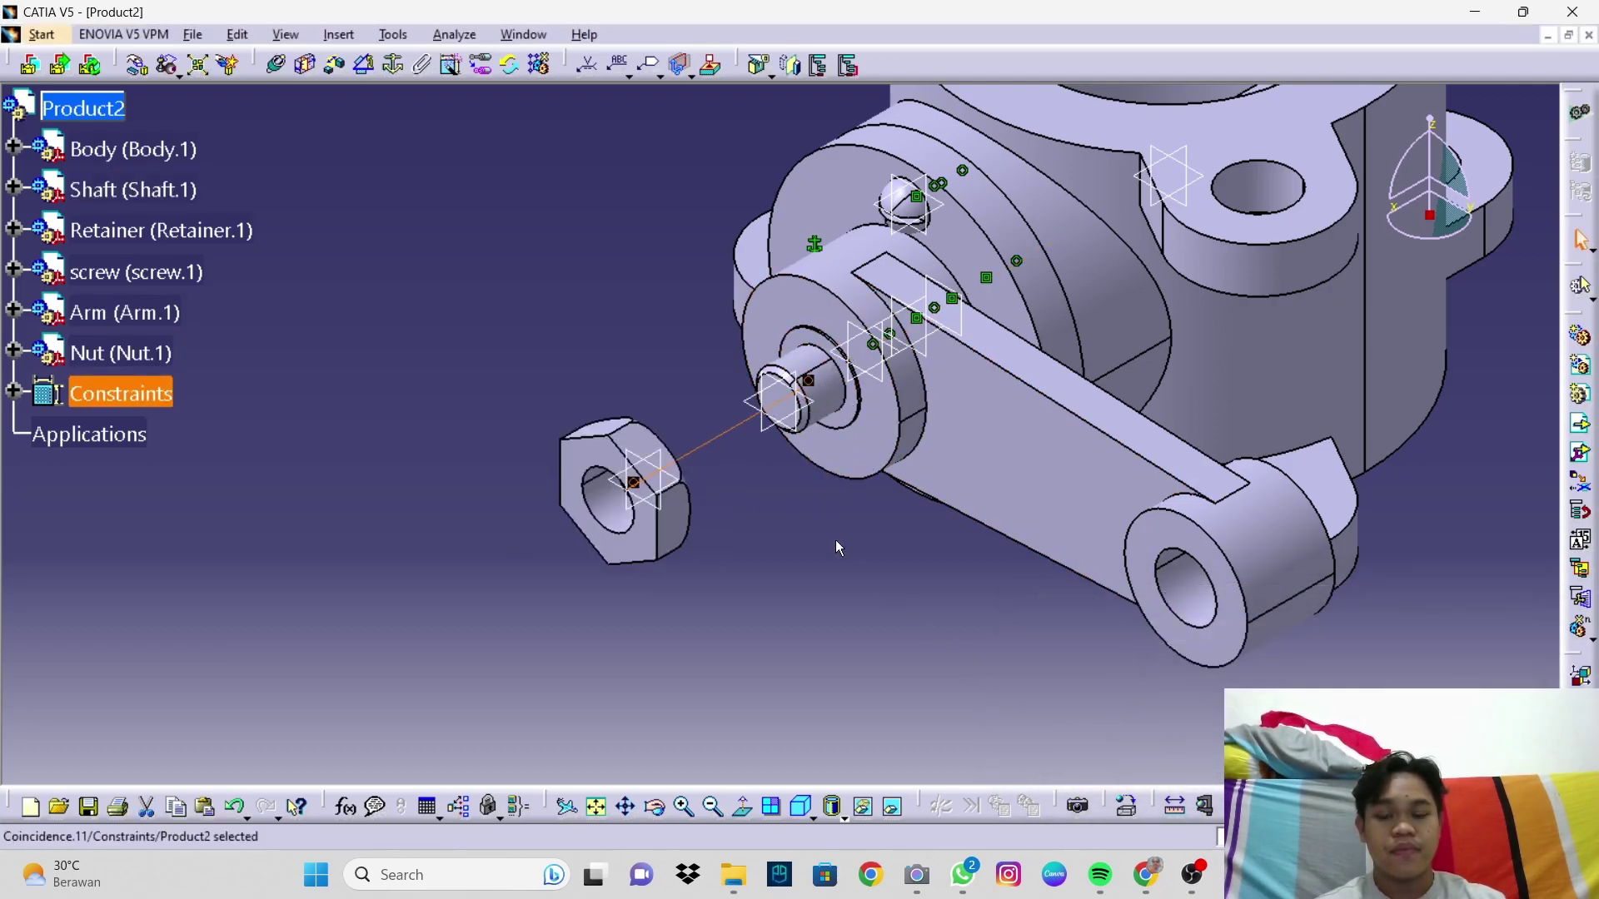
middle_click_drag(713, 497, 598, 398)
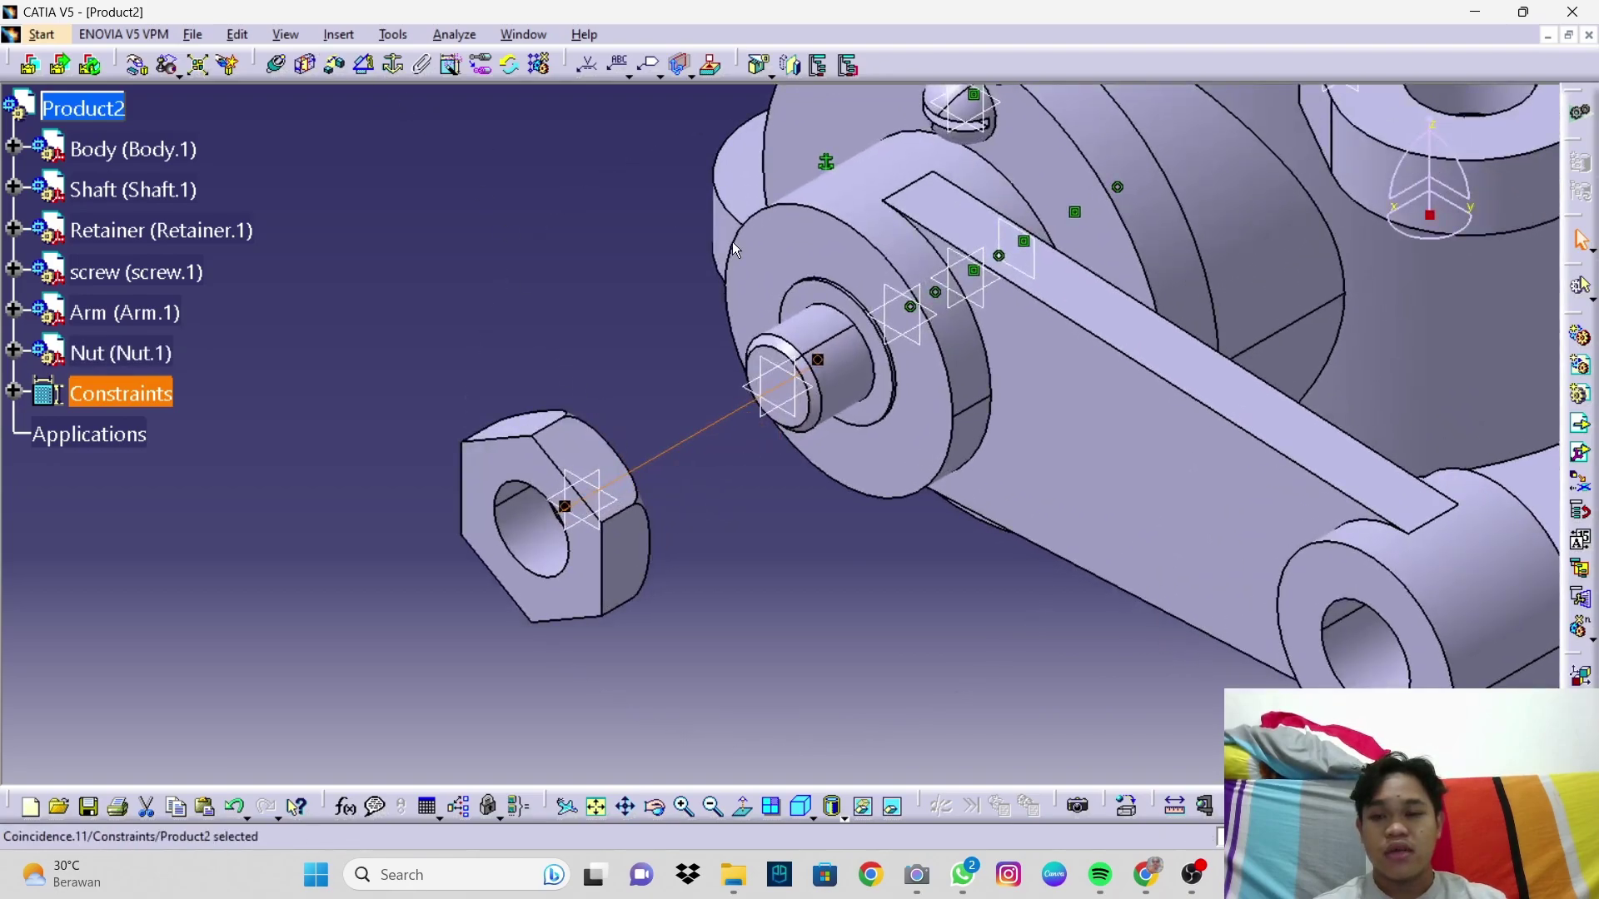
Step: Add a surface contact between the nut face and the shaft end face, then update
left_click(306, 64)
left_click(510, 470)
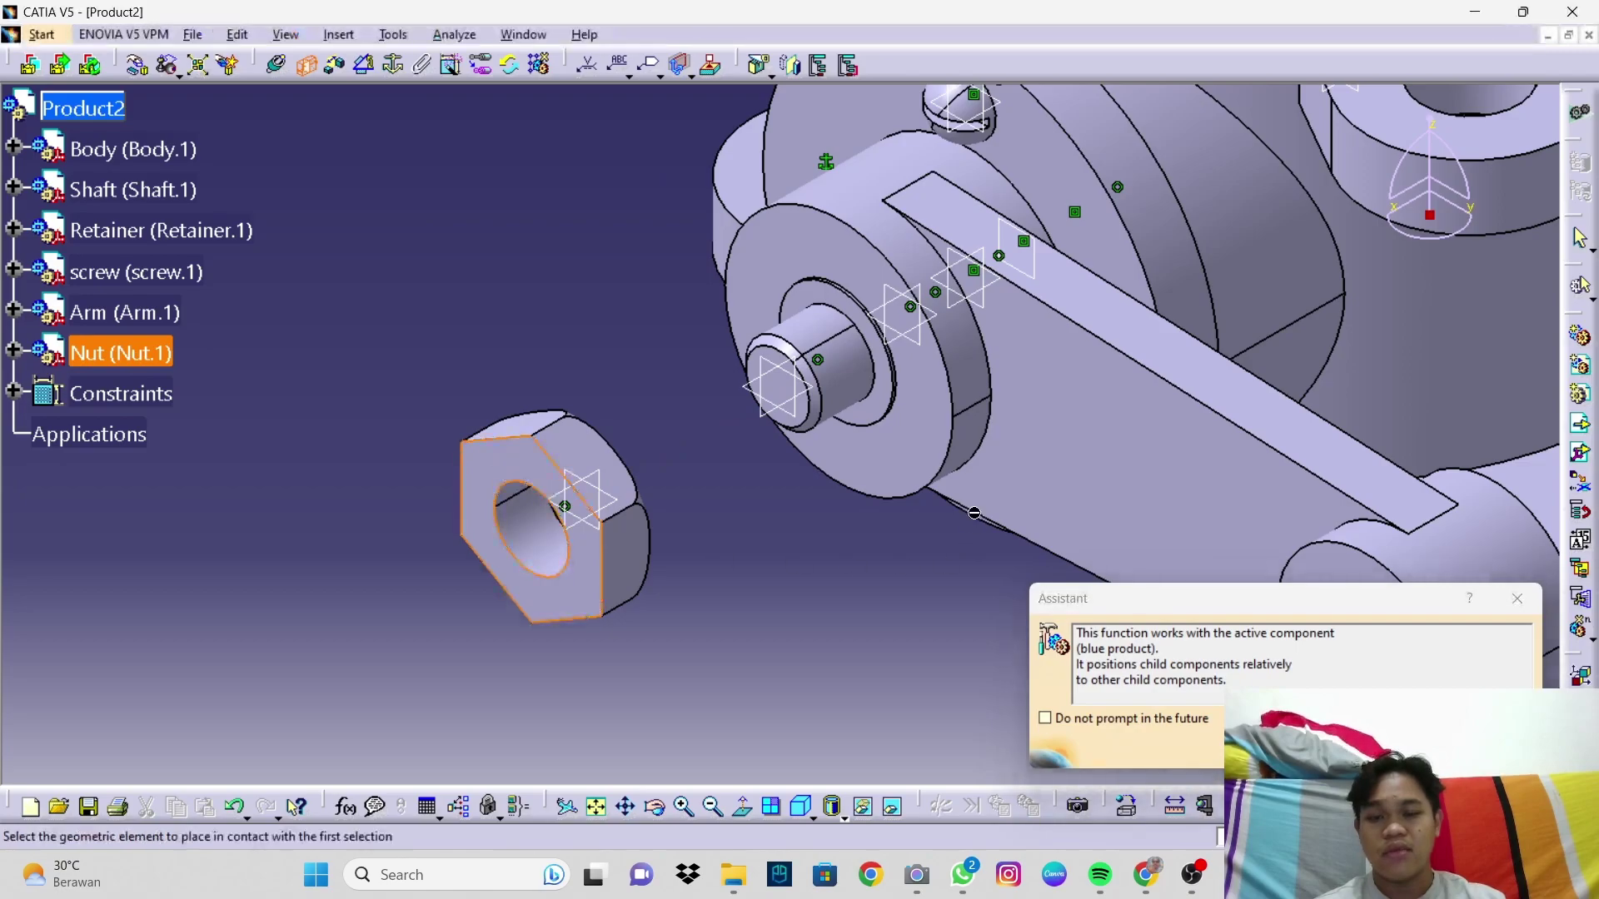
left_click(883, 395)
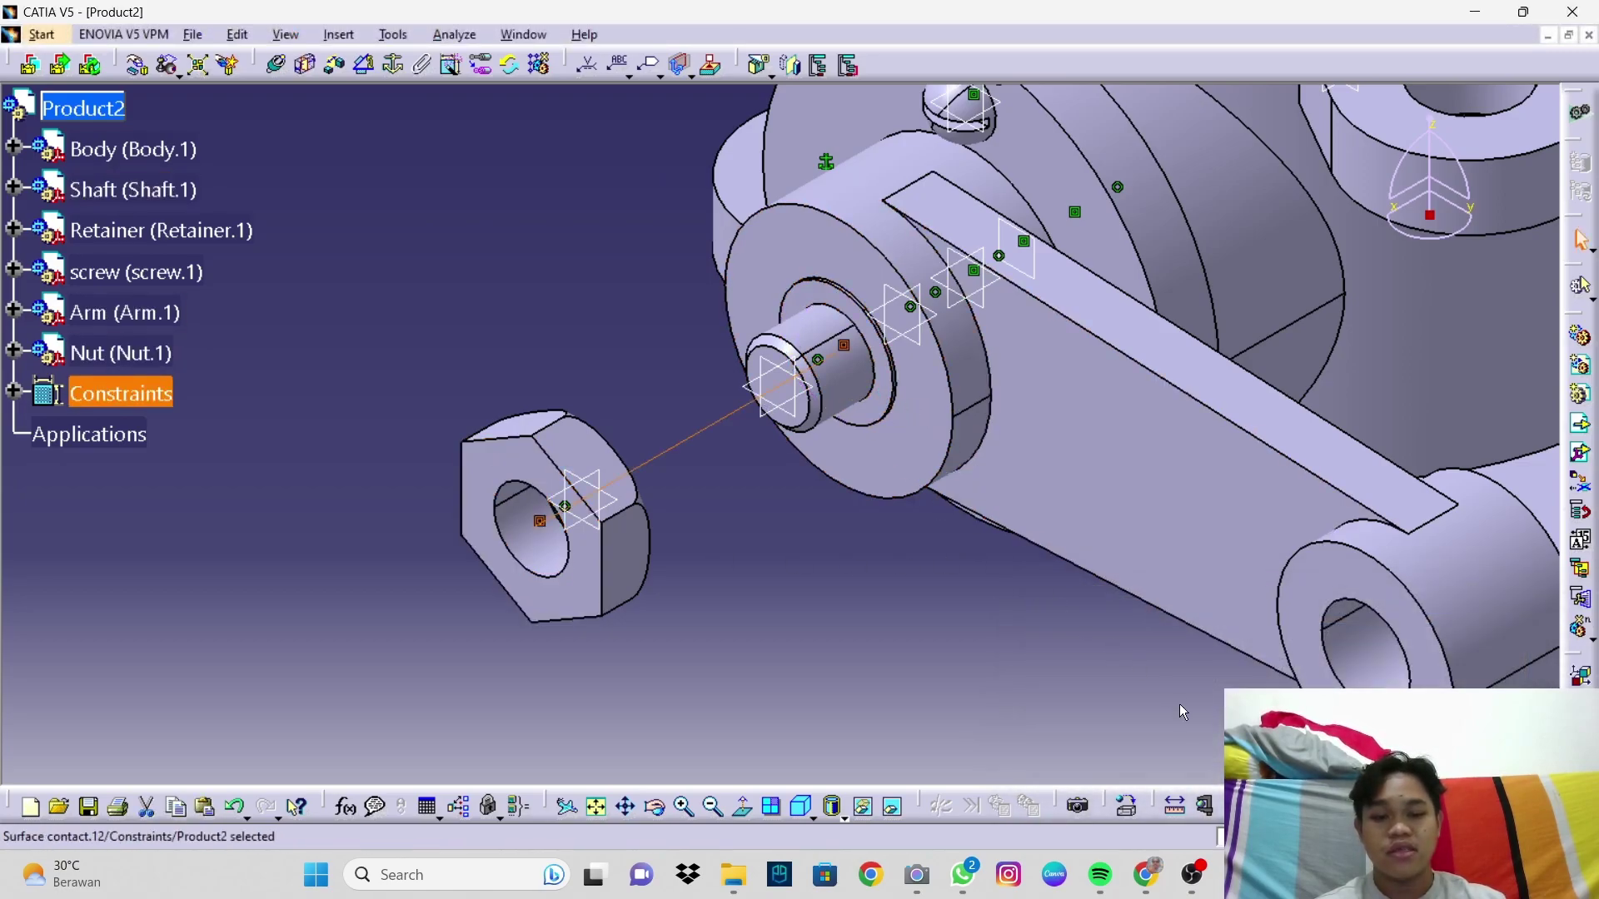
left_click(1282, 806)
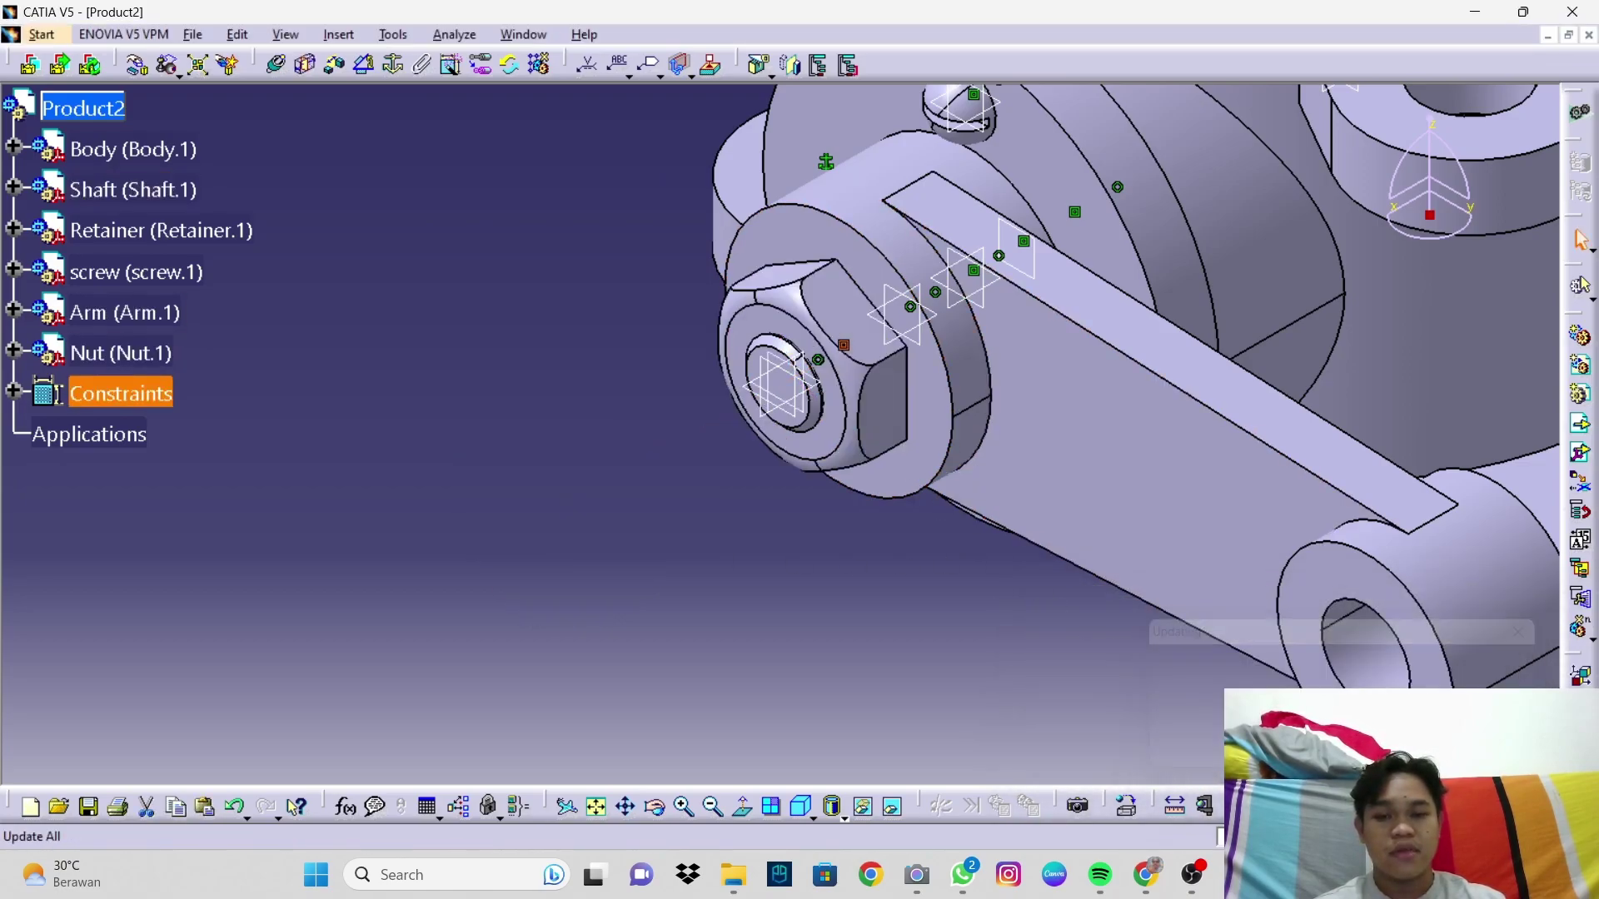
middle_click_drag(893, 305, 851, 382)
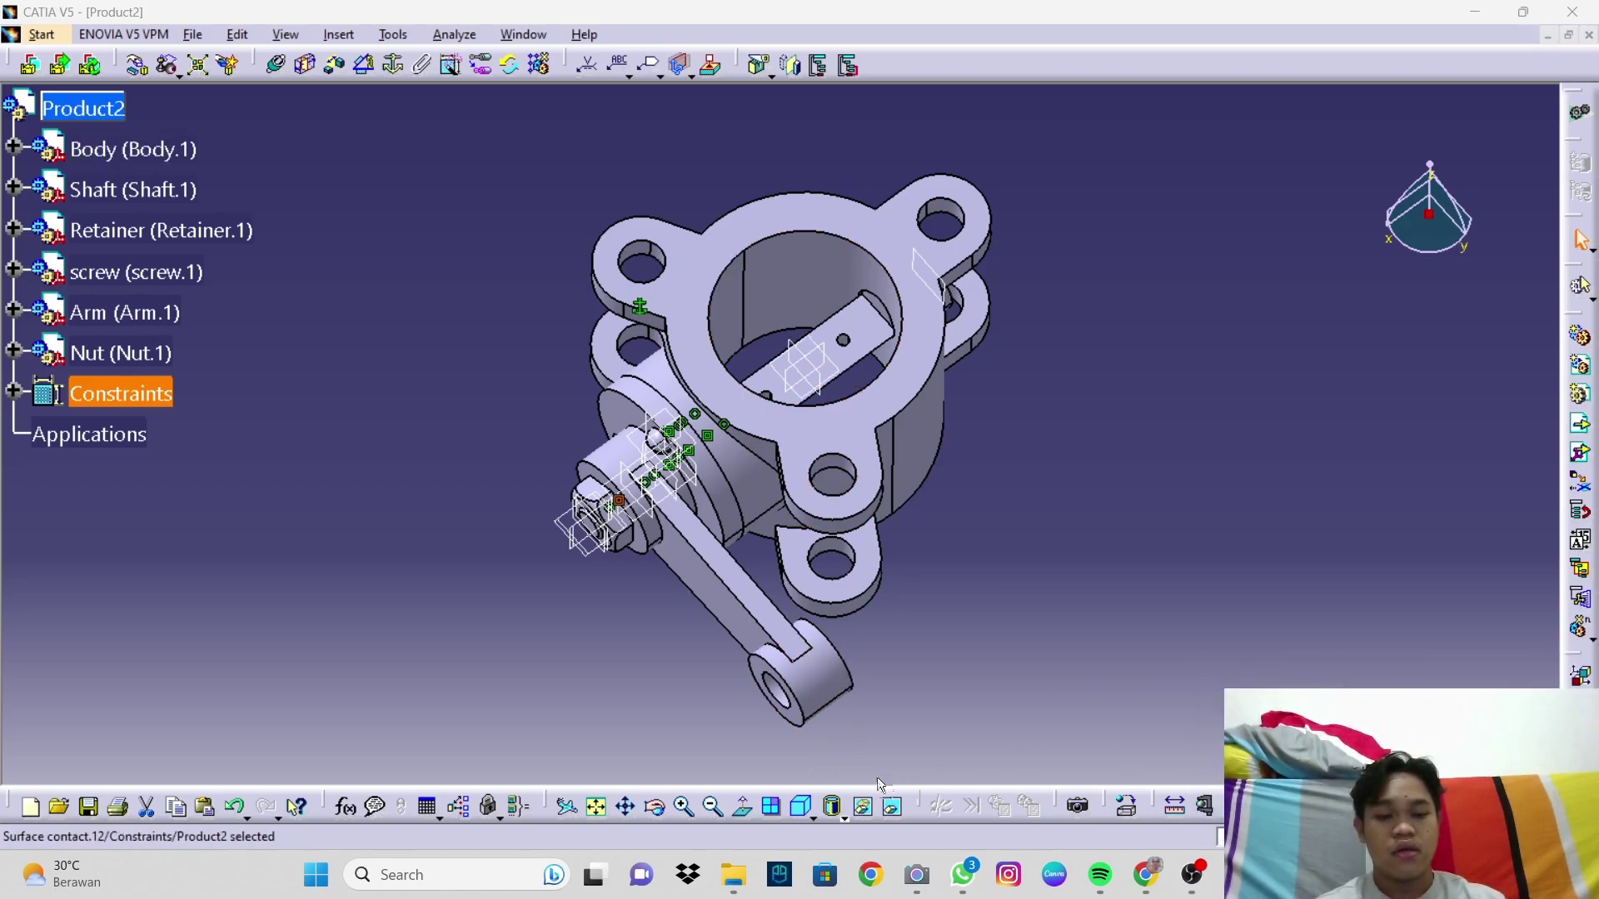
Step: Insert the PLATE part file into Product2 and inspect it from the isometric view
left_click(802, 806)
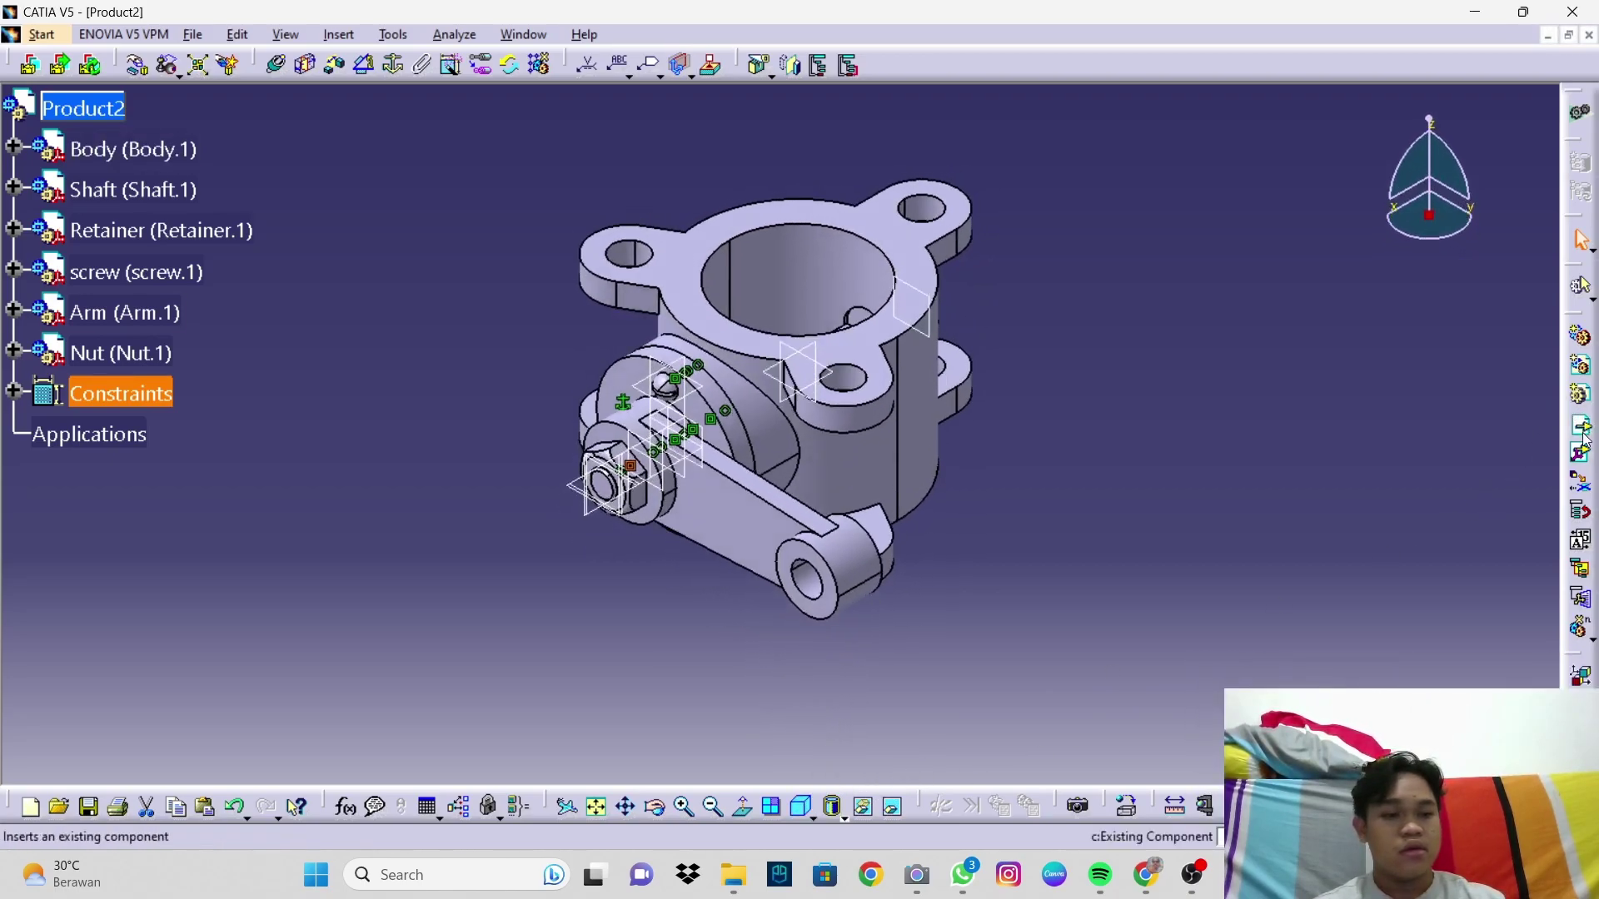
left_click(717, 417)
left_click(1034, 551)
middle_click_drag(823, 366, 1036, 464)
middle_click_drag(903, 415, 896, 332)
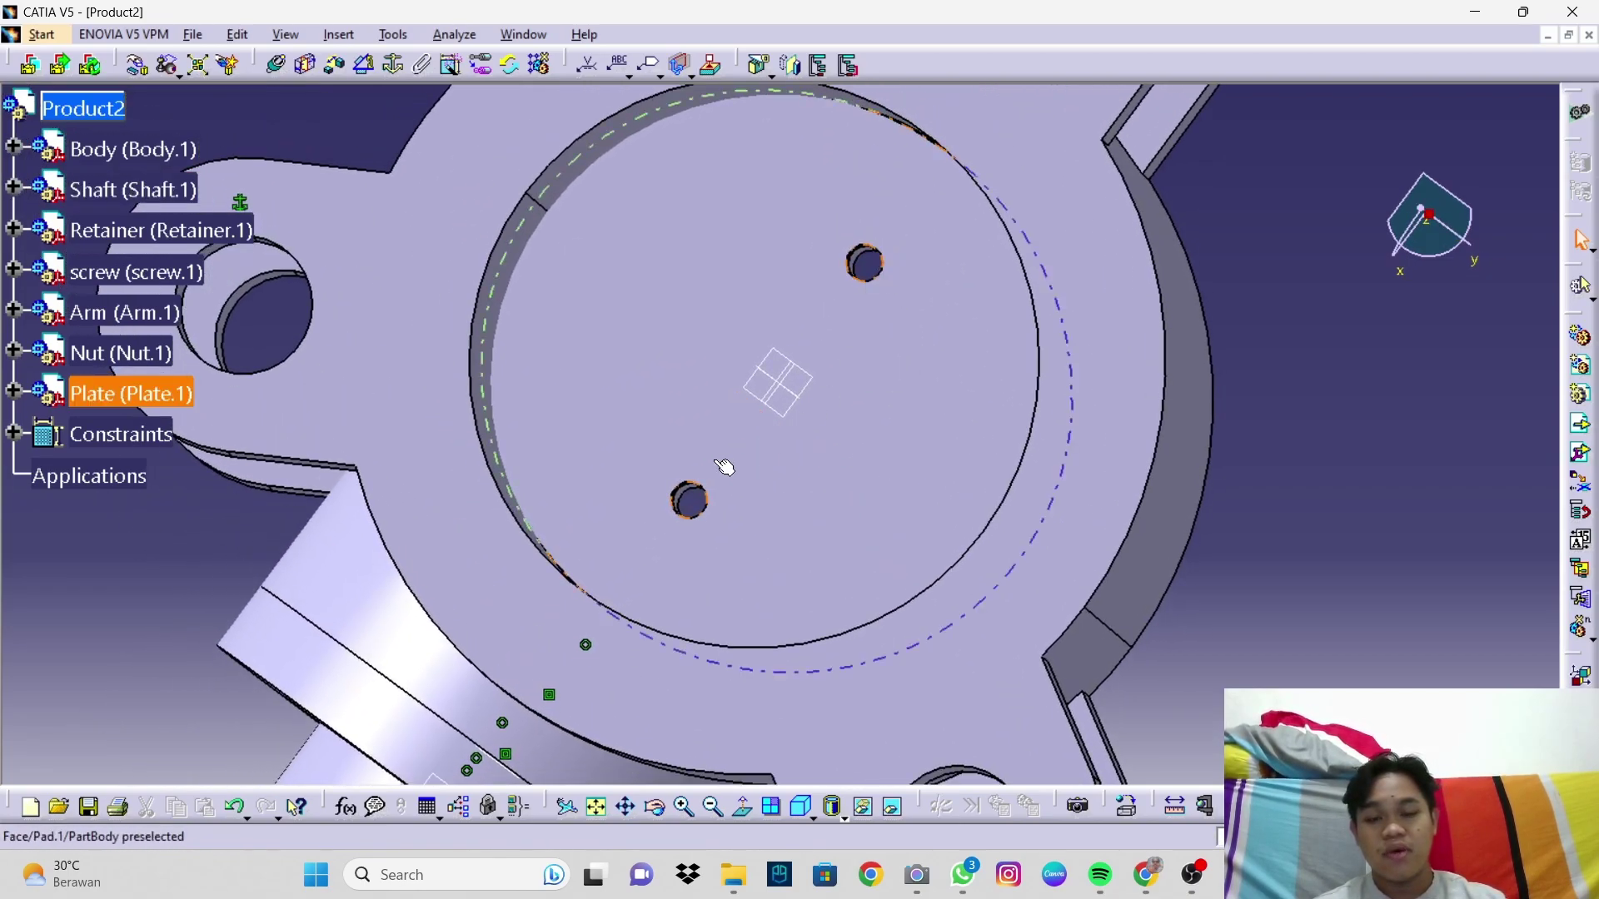
middle_click_drag(953, 393, 803, 286)
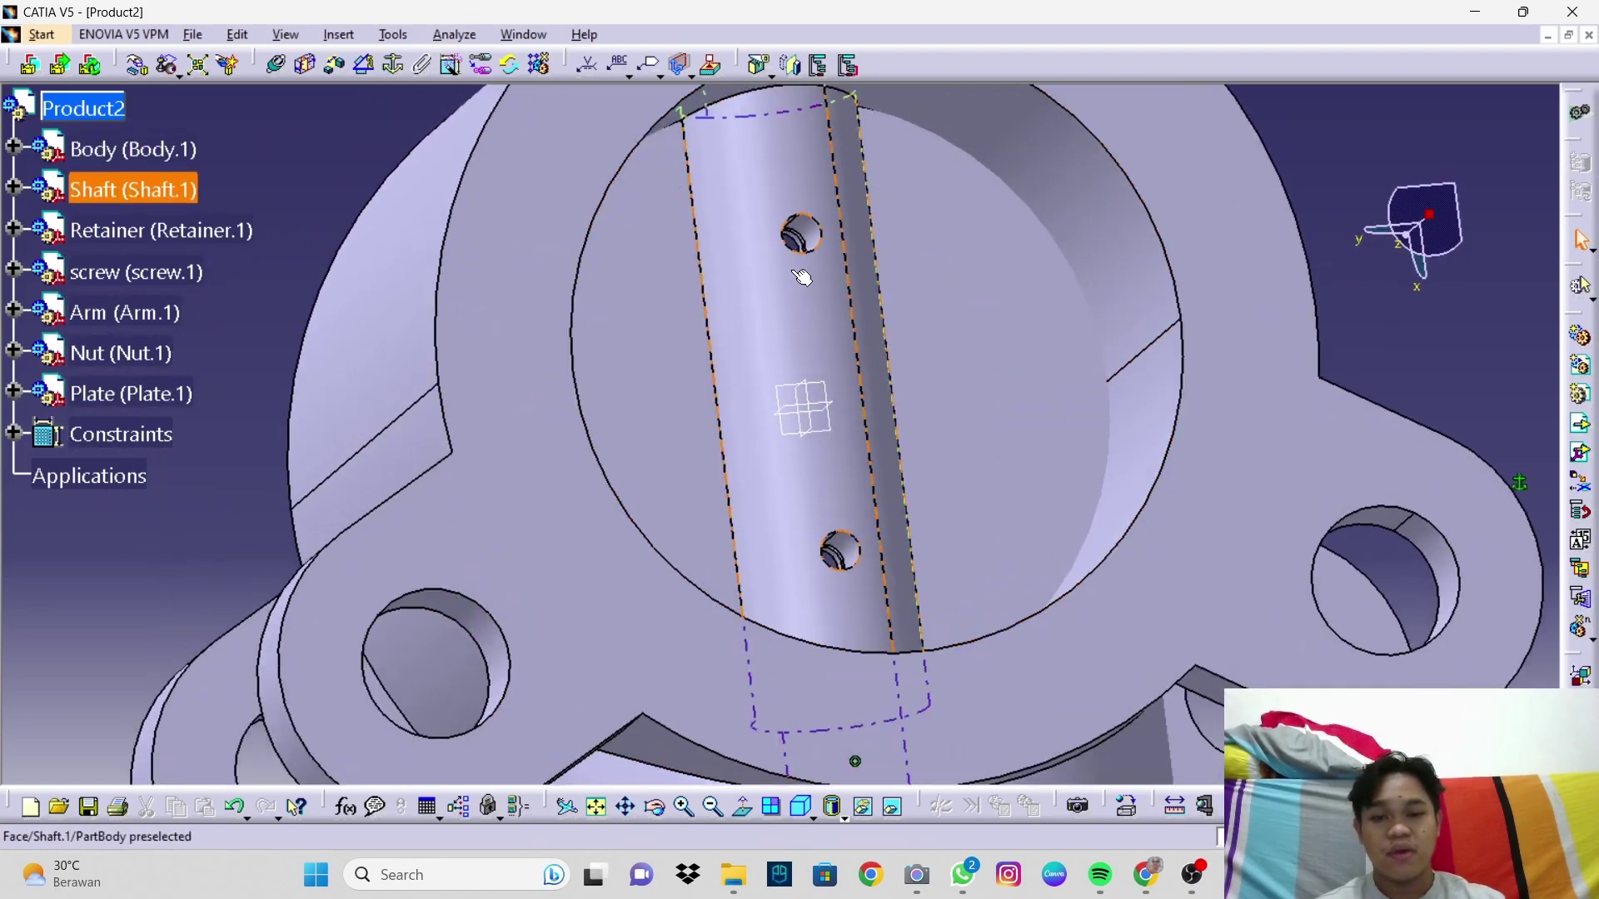
left_click(841, 550)
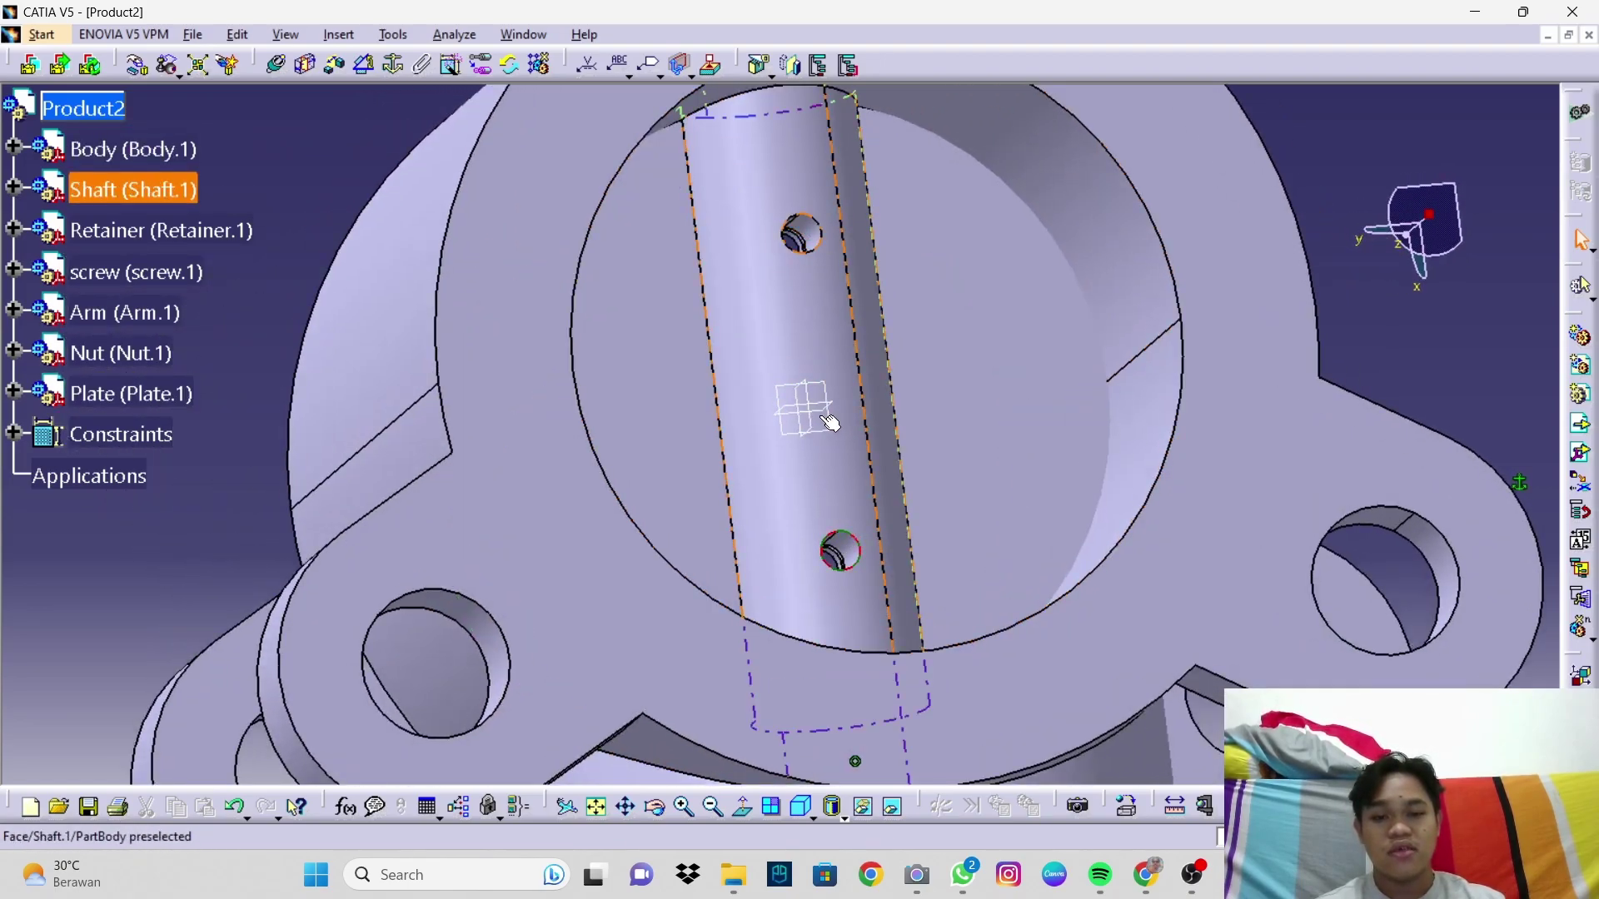
left_click(801, 806)
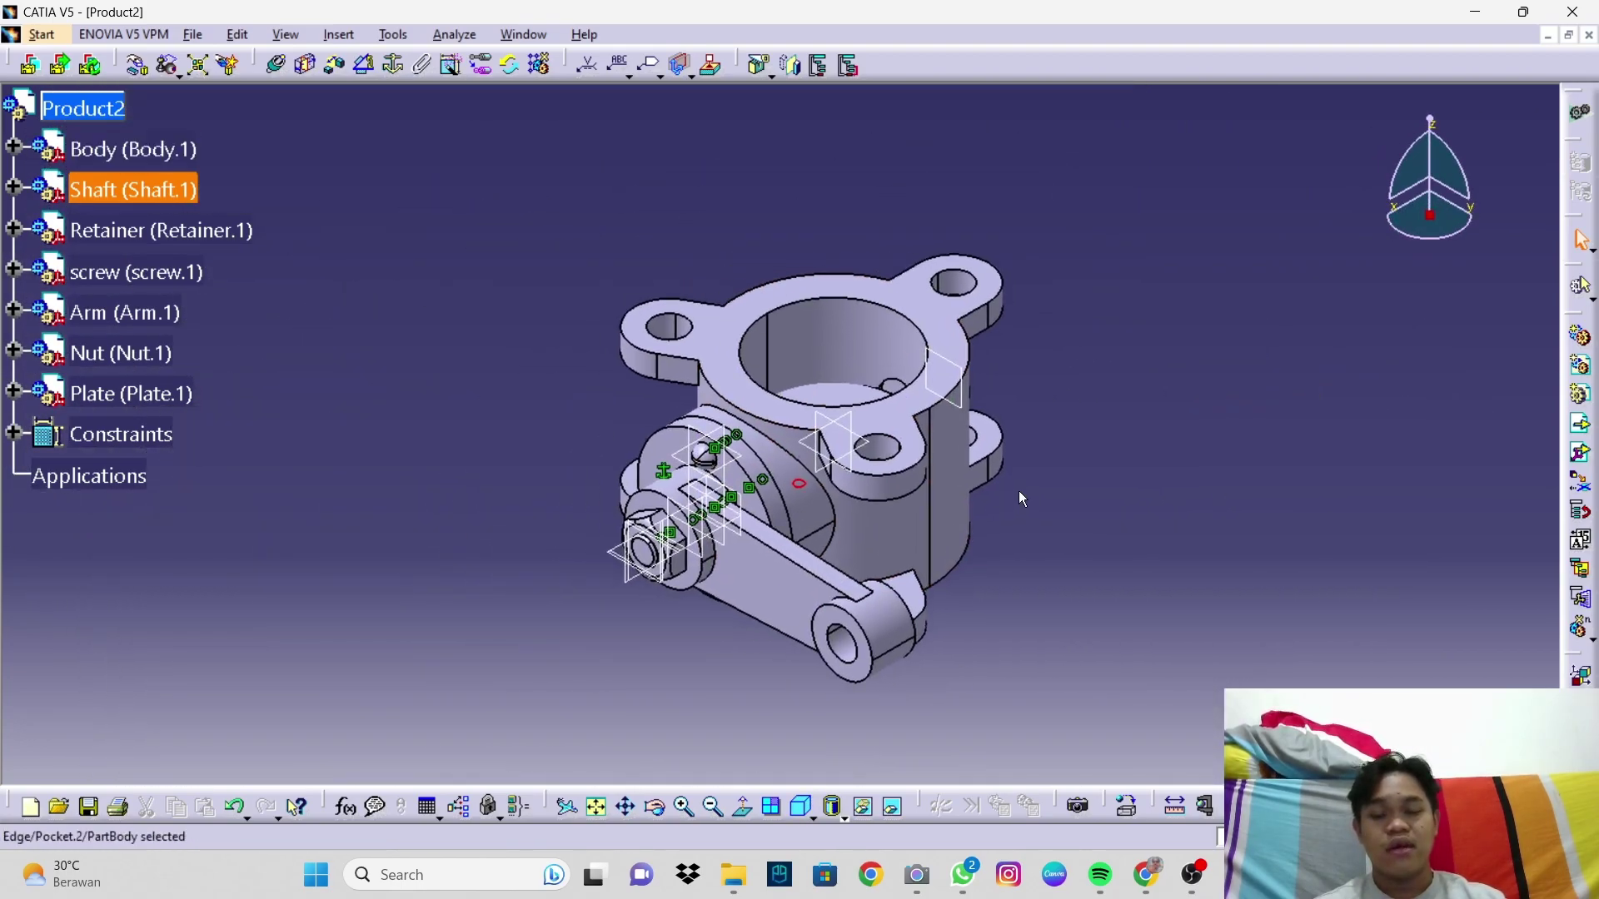
left_click(1070, 488)
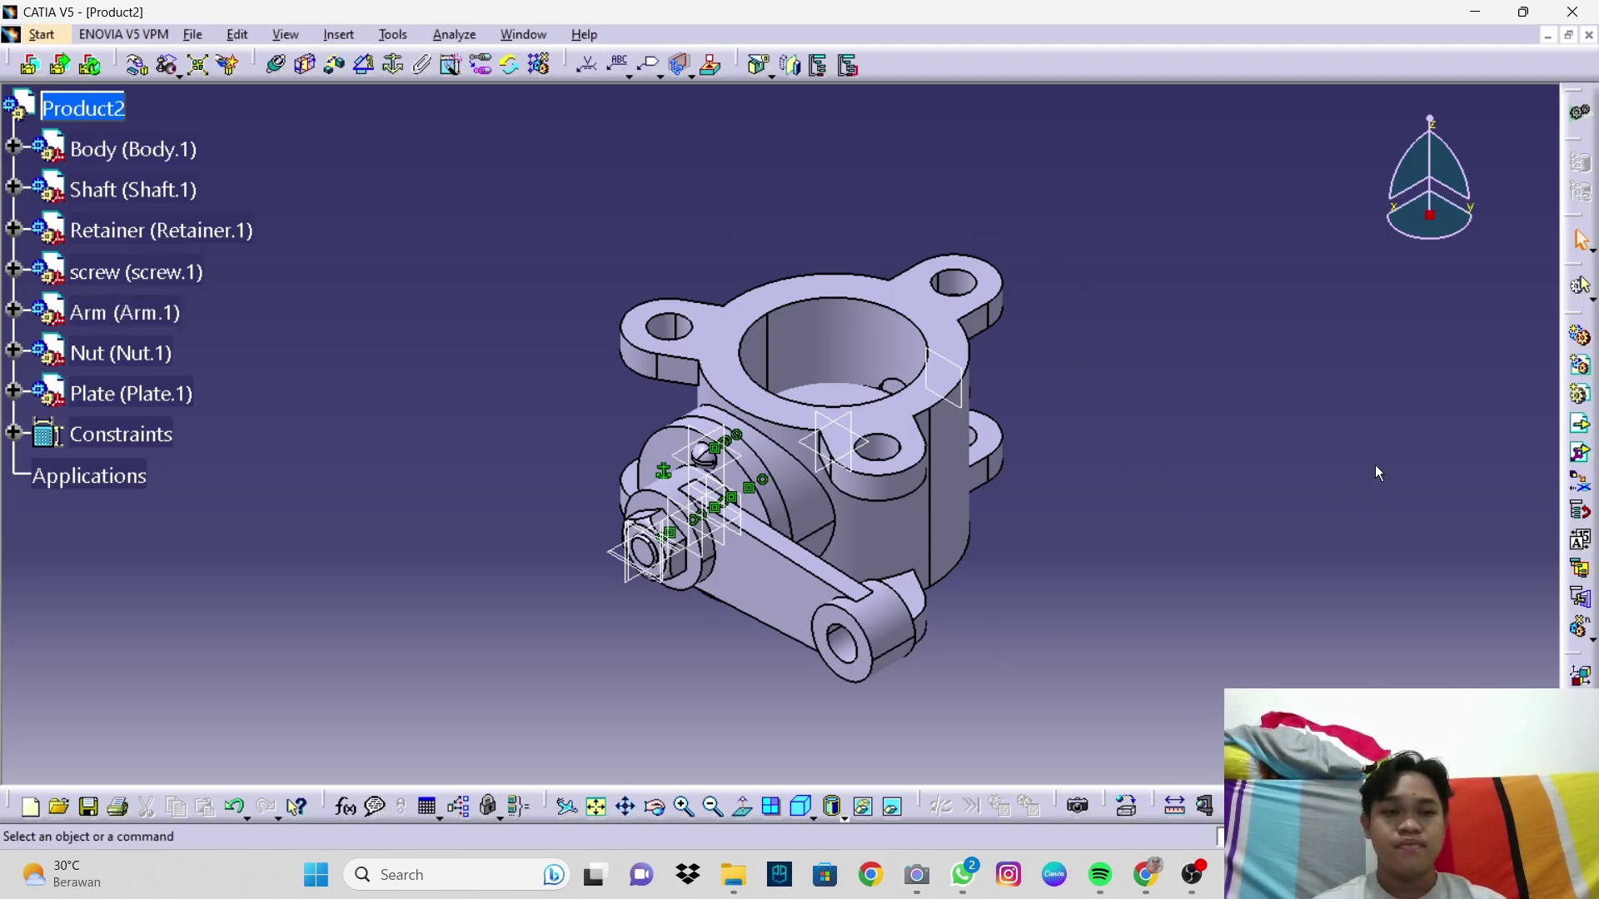
Step: Switch to the Arm part window and start a new Drafting drawing via Start > Mechanical Design
key("alt+Tab")
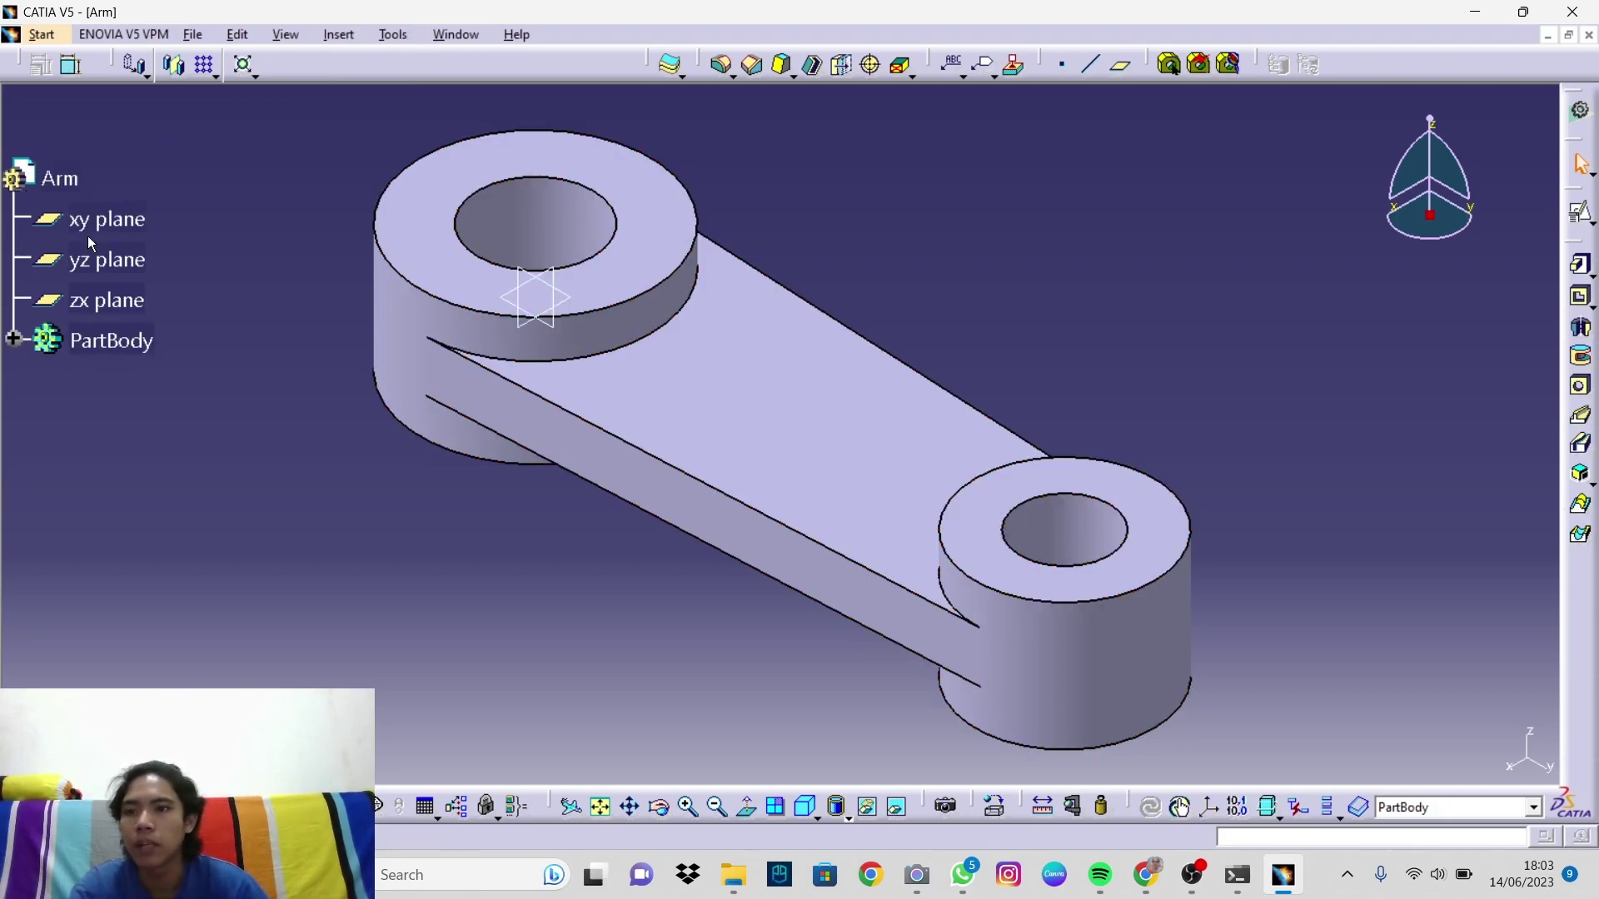
left_click(41, 34)
mouse_move(66, 107)
mouse_move(122, 87)
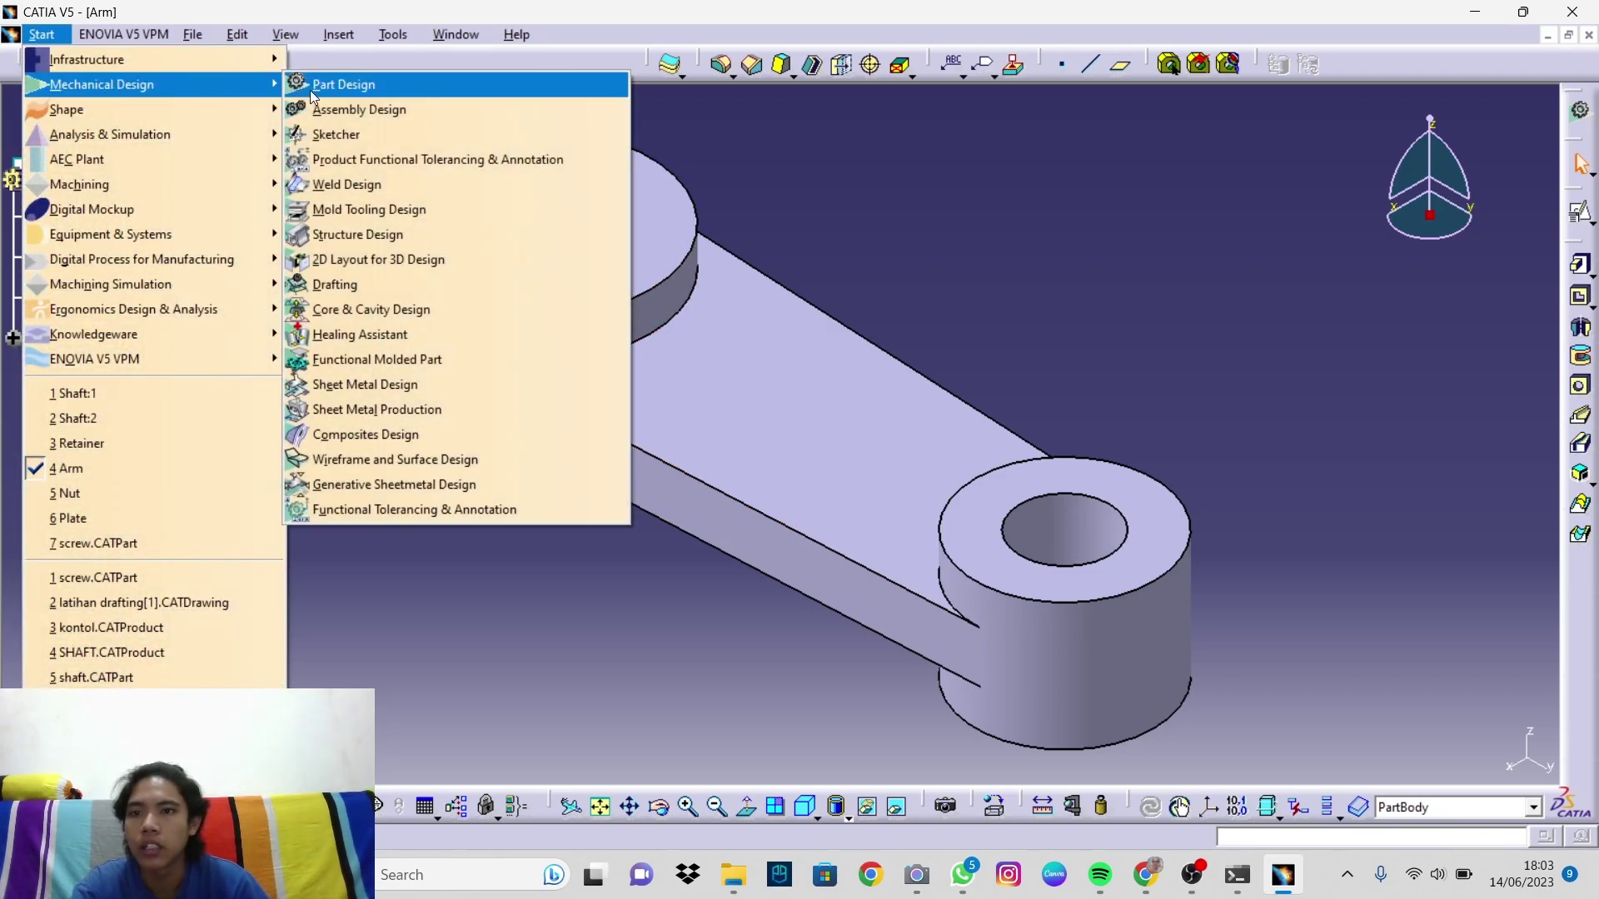
left_click(353, 288)
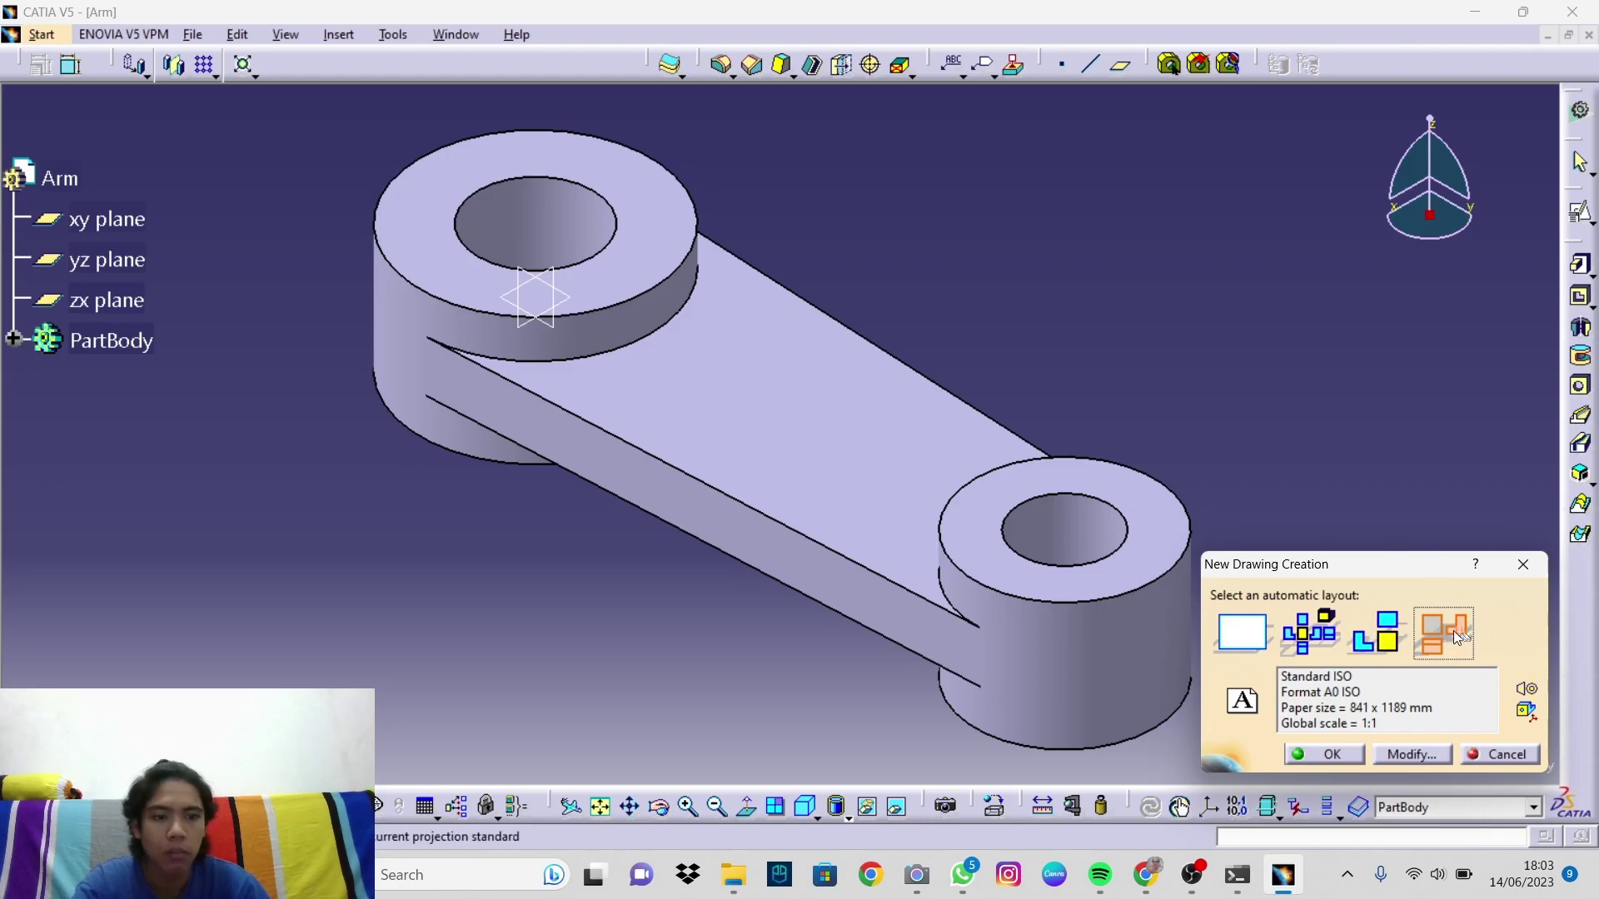
Step: Set the new drawing sheet to A4 ISO portrait at 1:1 and create it with front, top and left views
left_click(1406, 754)
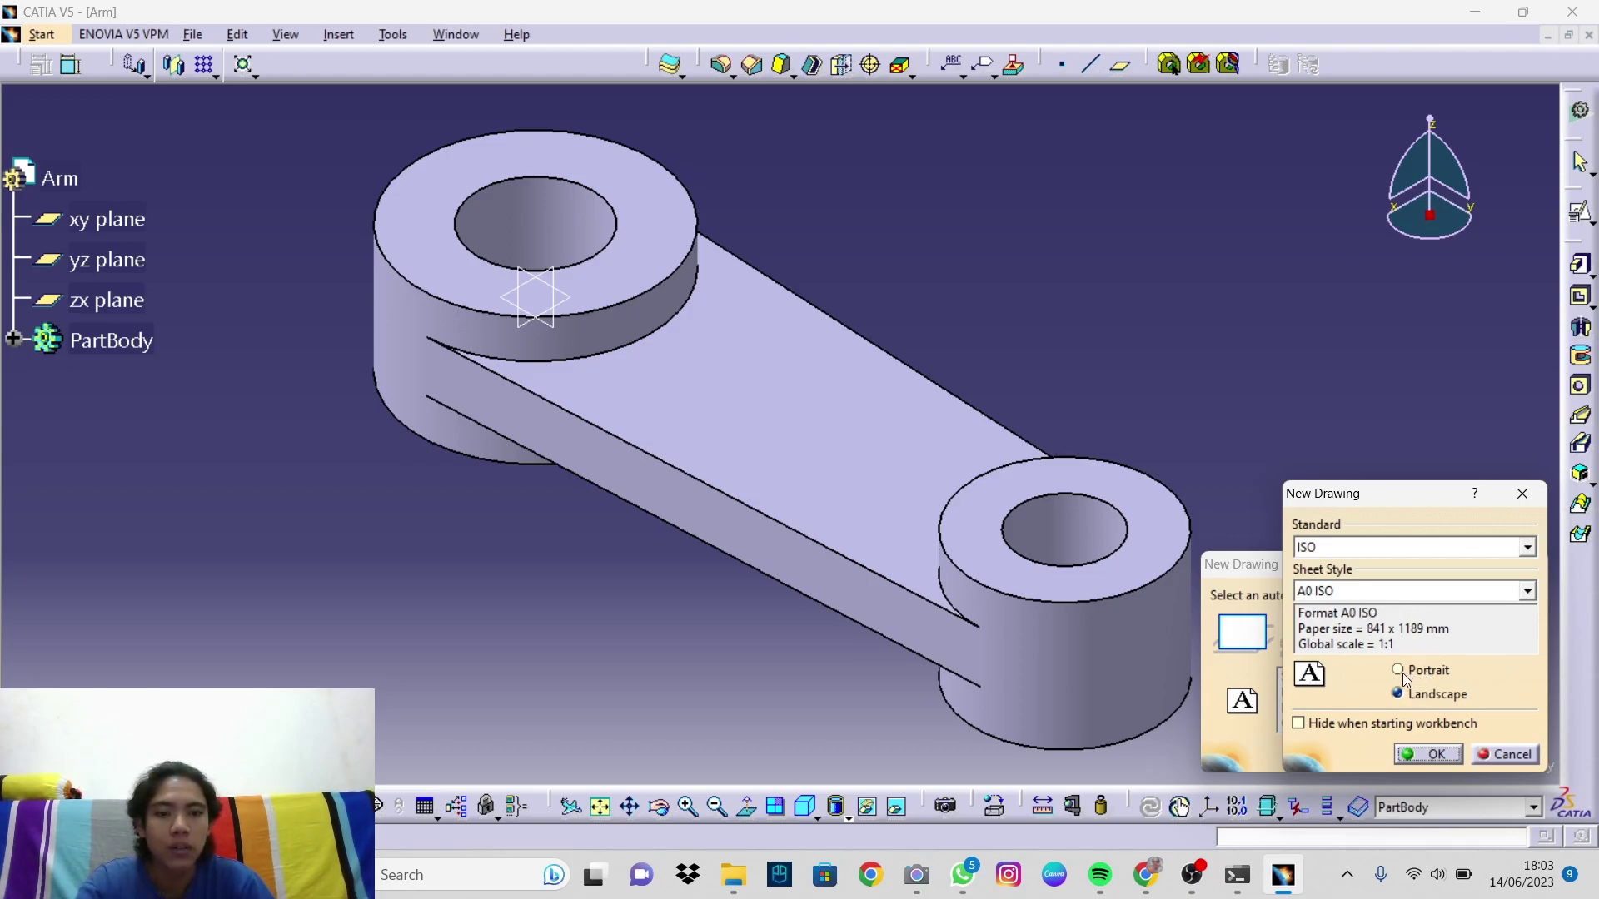
left_click(1528, 590)
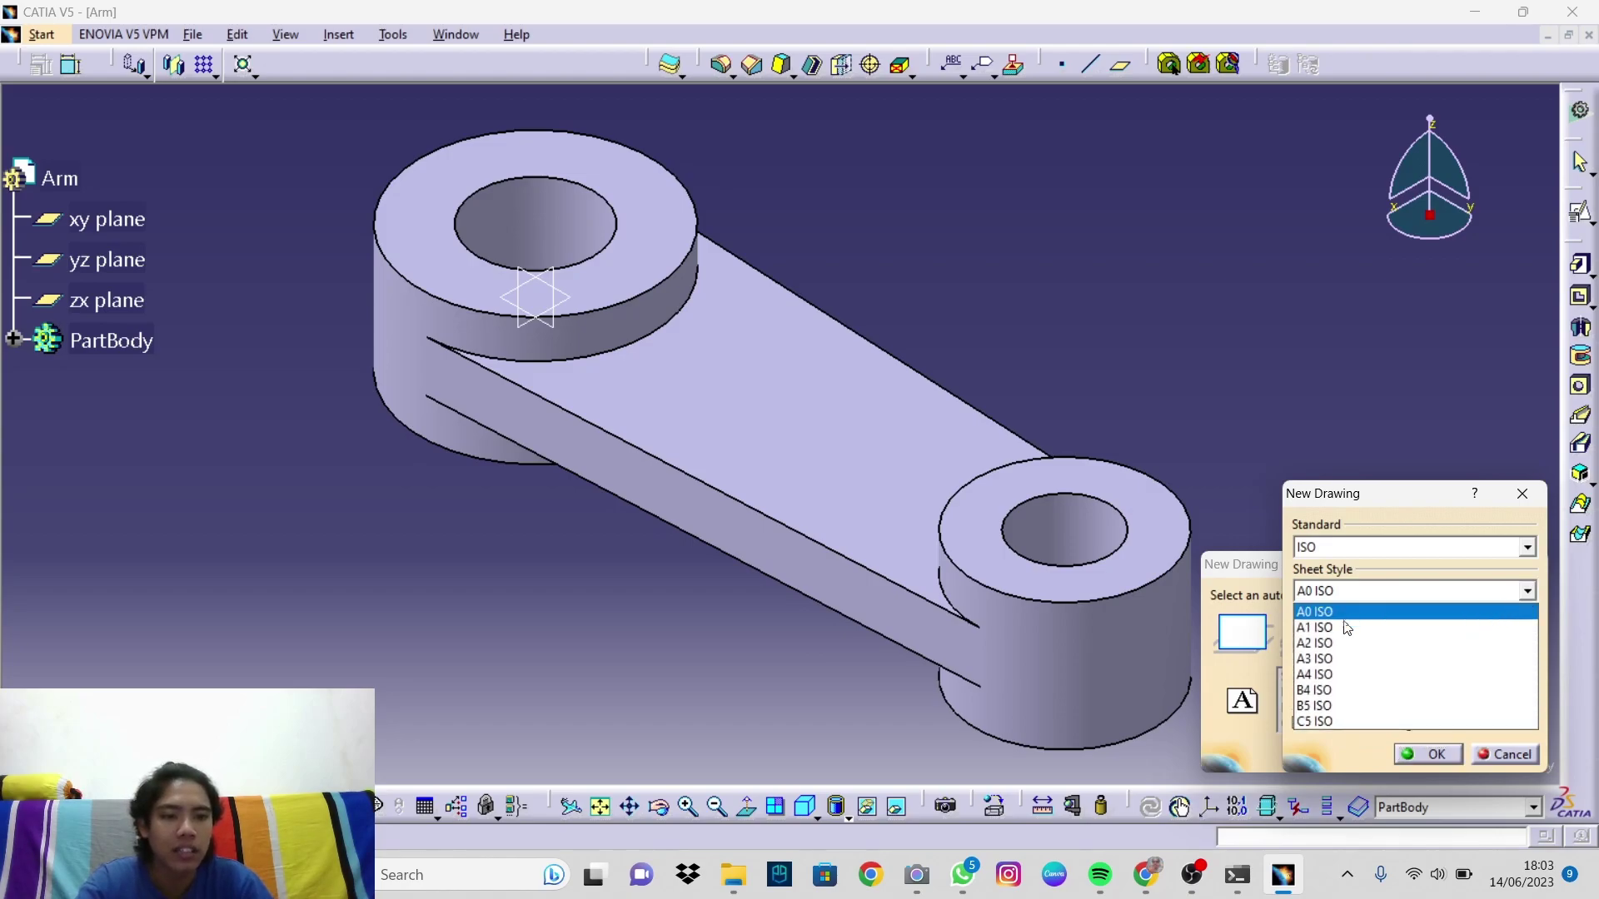
left_click(1325, 677)
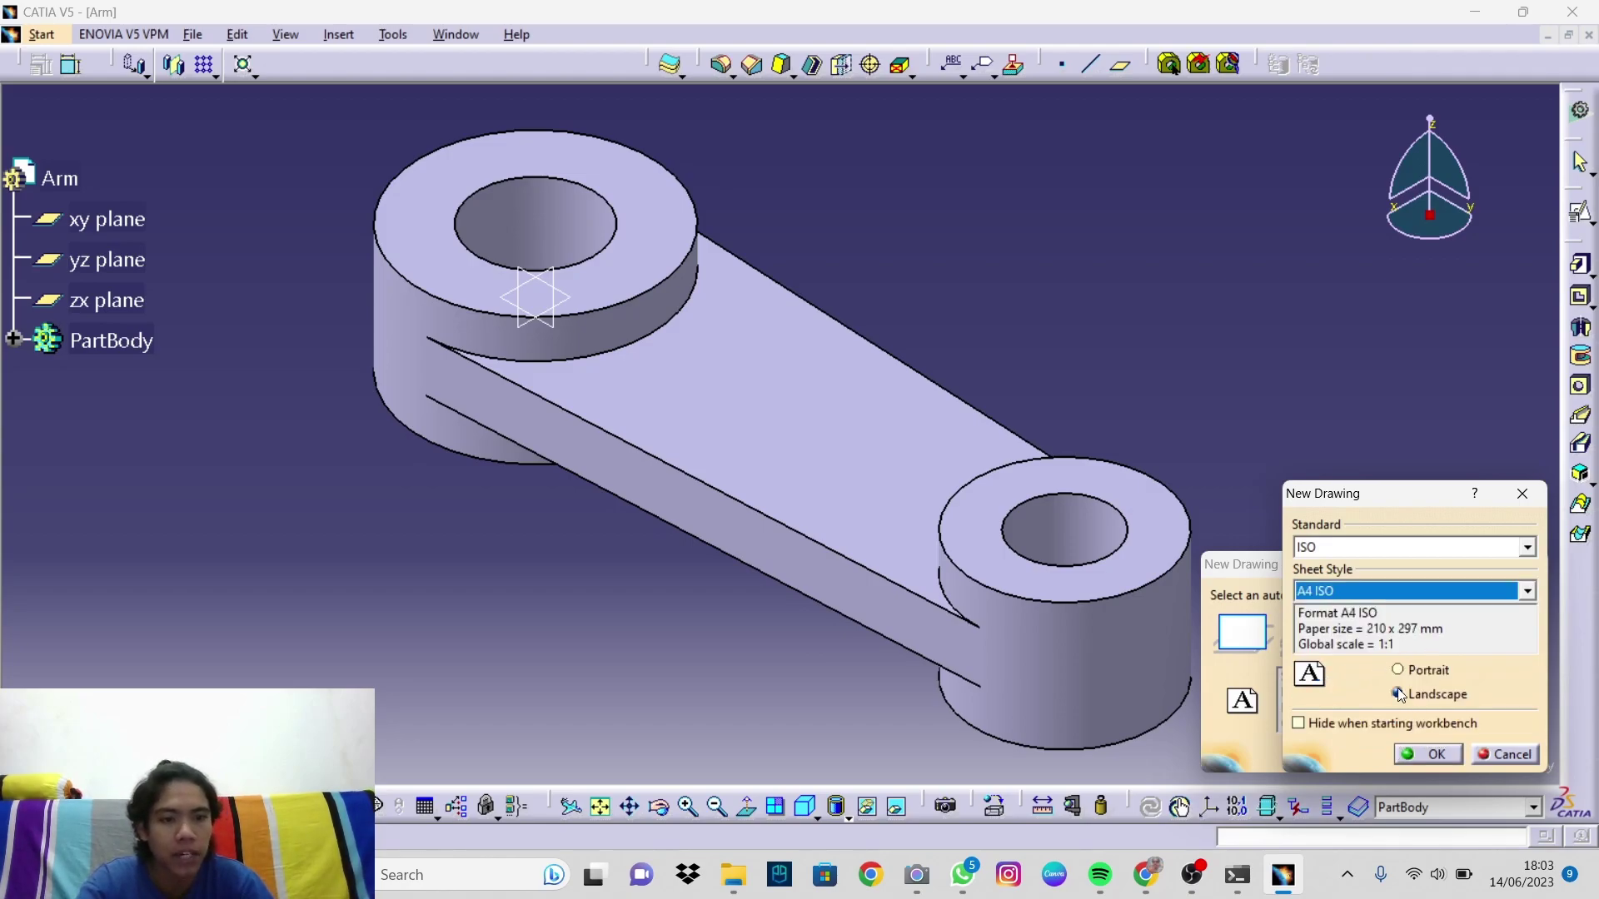
left_click(1399, 672)
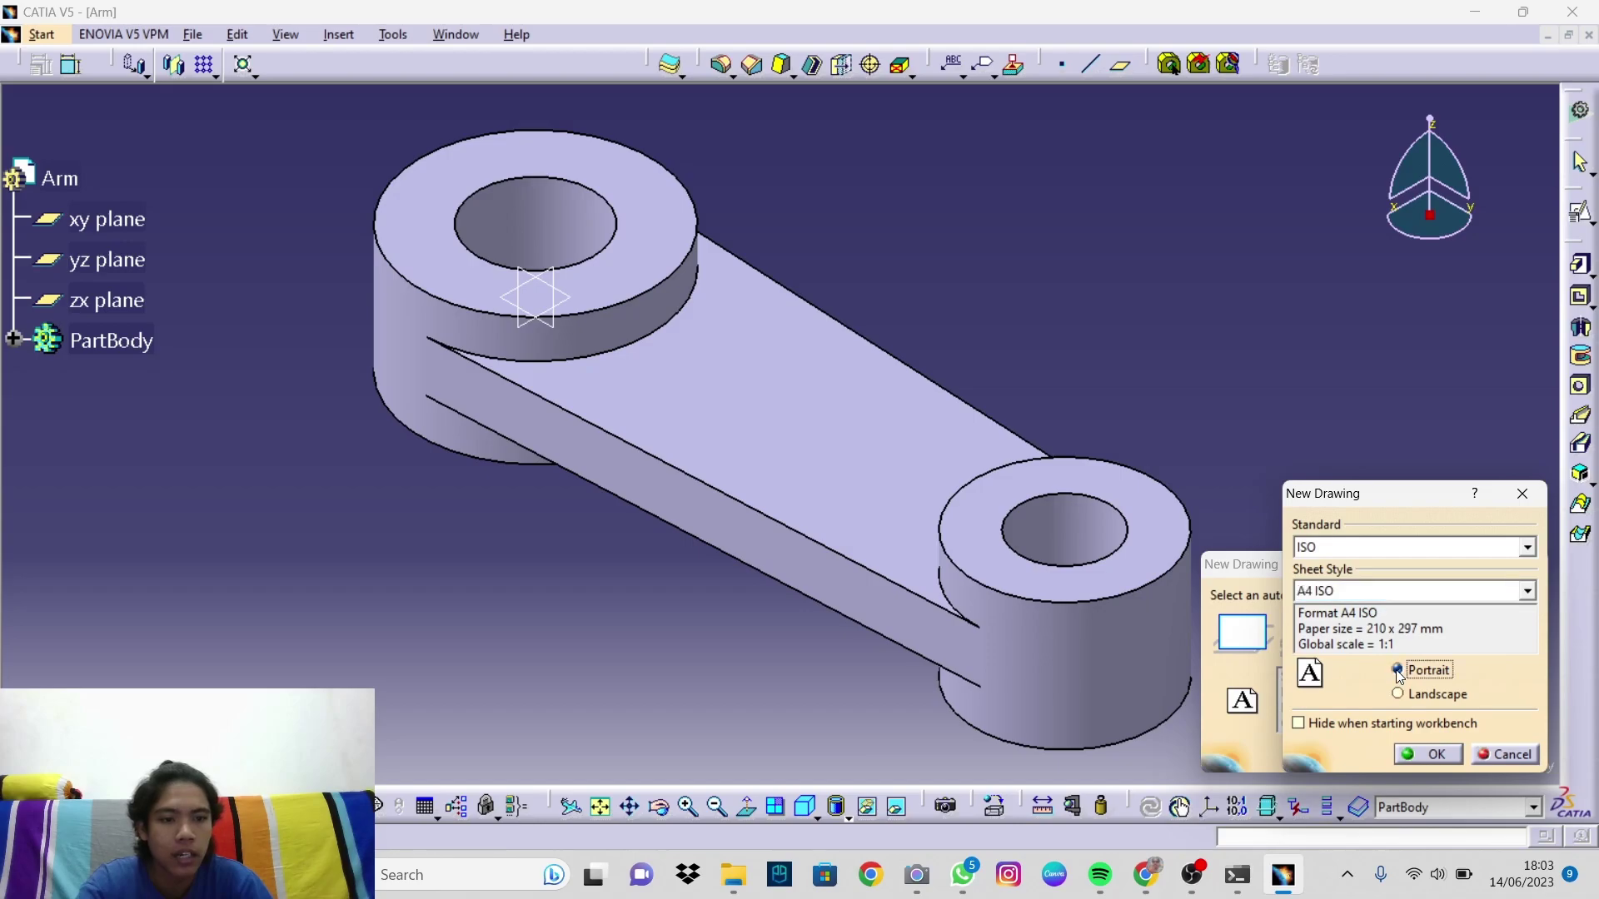
left_click(1413, 752)
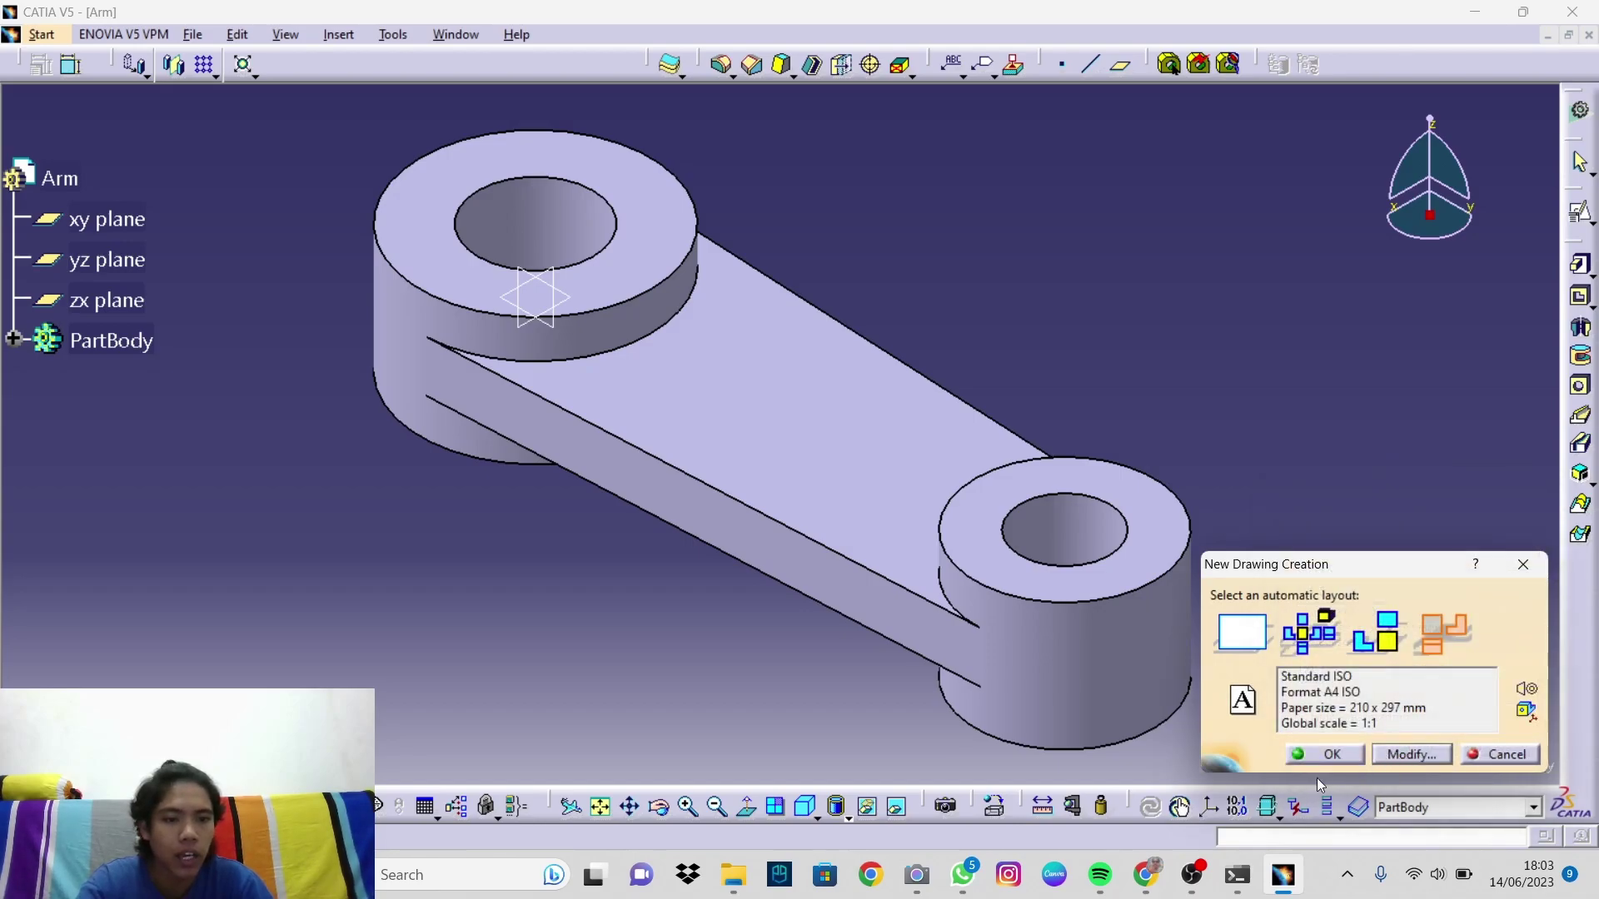
left_click(1326, 755)
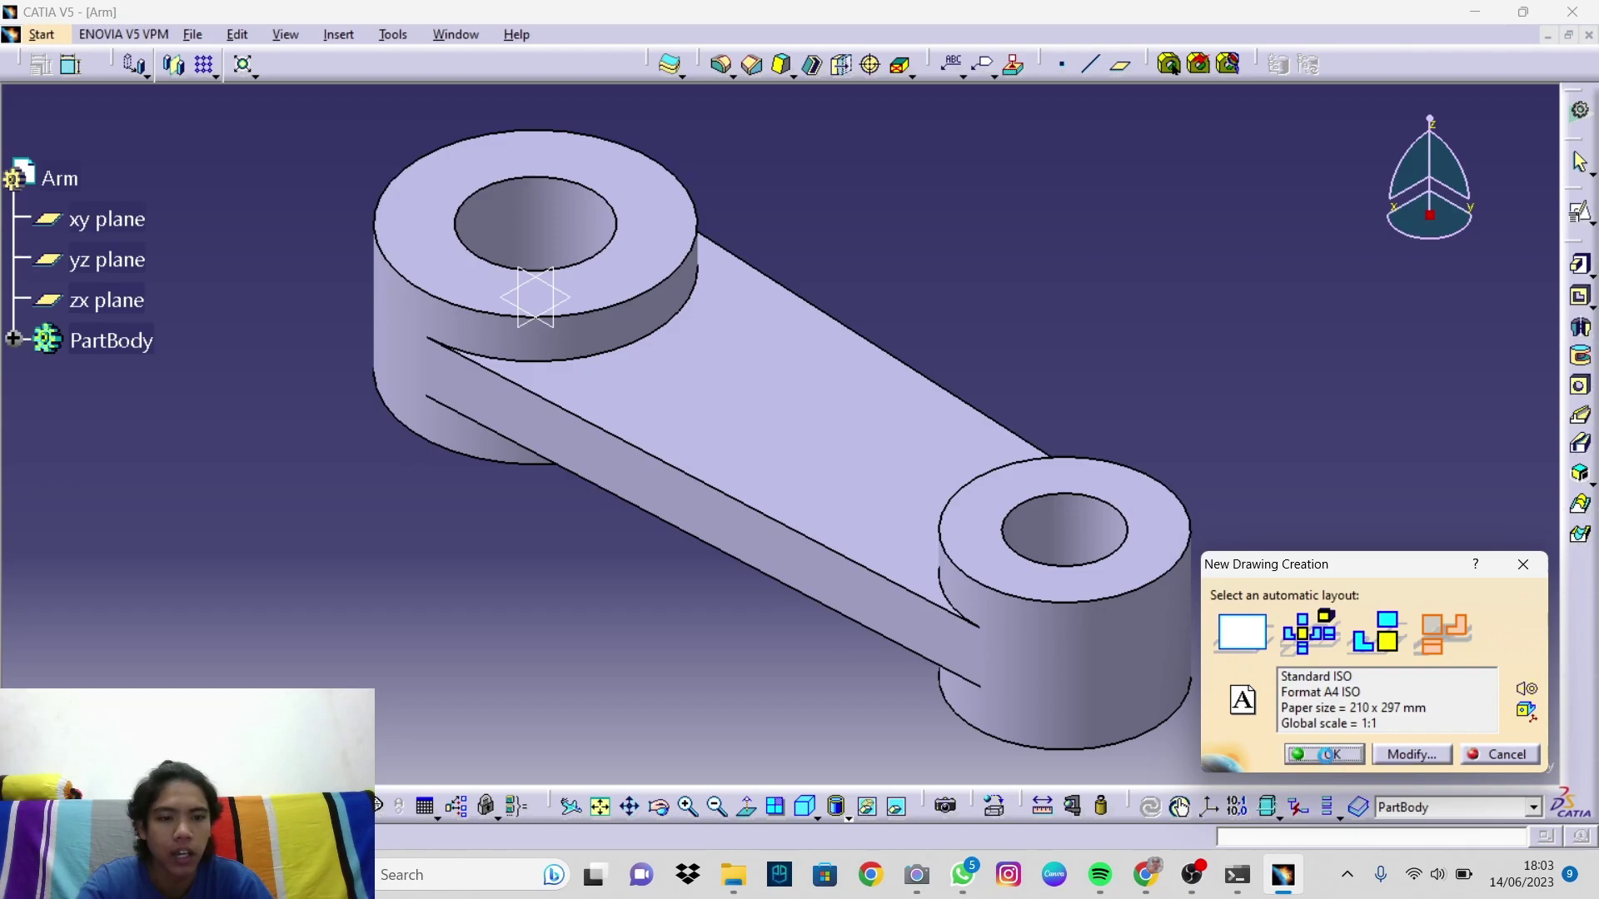
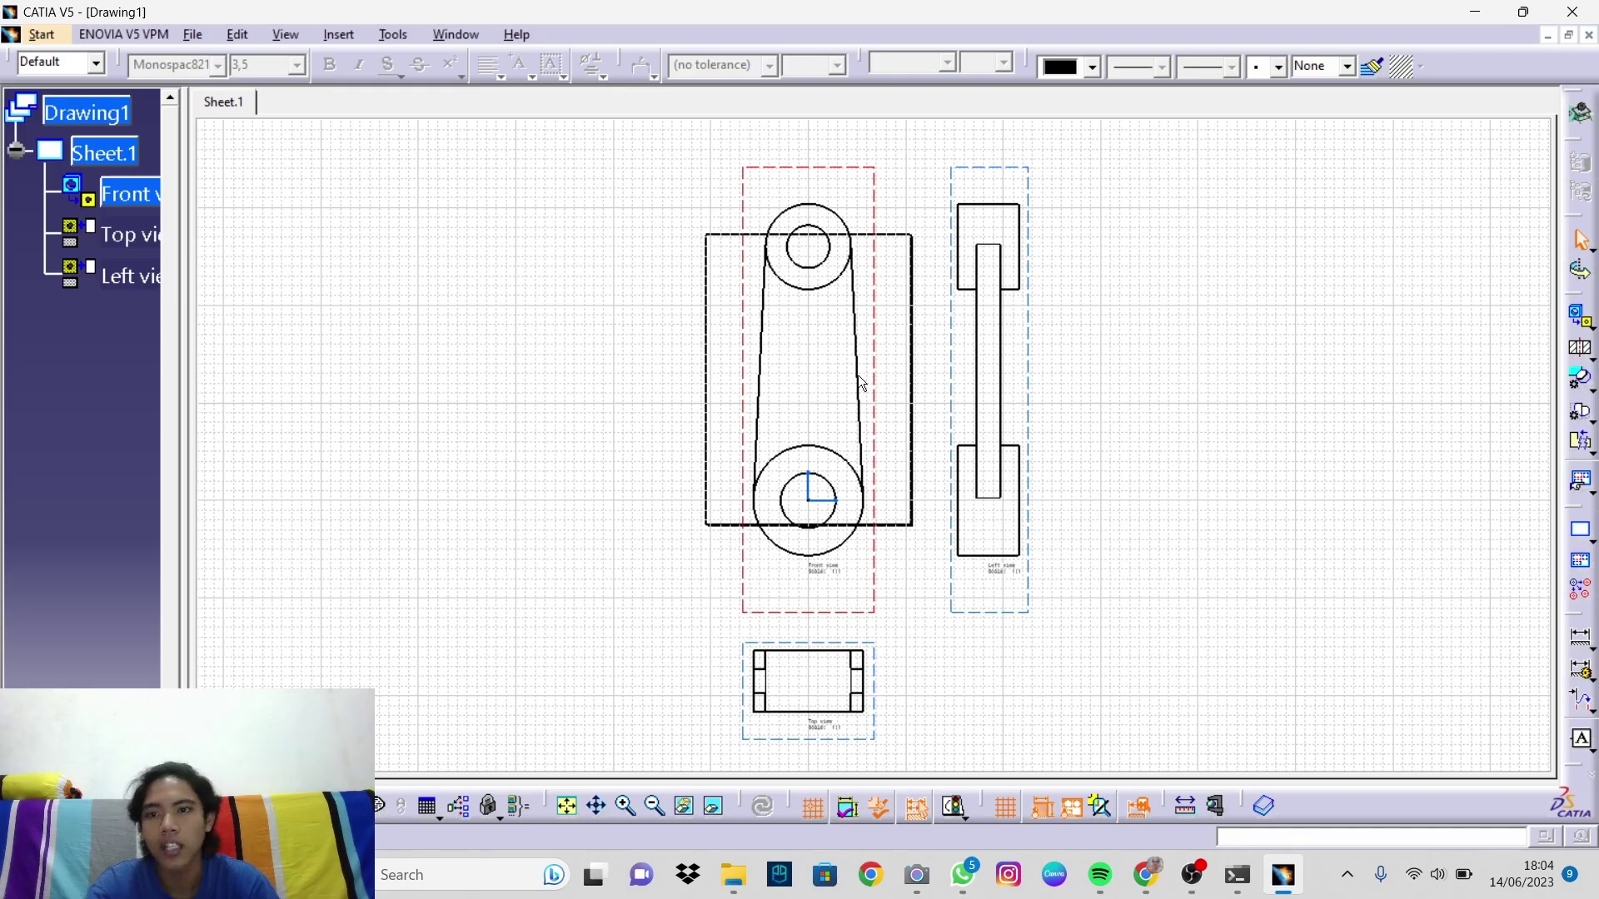
Step: Change the scale of the front, top and left views to 1:3 in their shared Properties
left_click(123, 207)
left_click(126, 235, "ctrl")
left_click(133, 276, "ctrl")
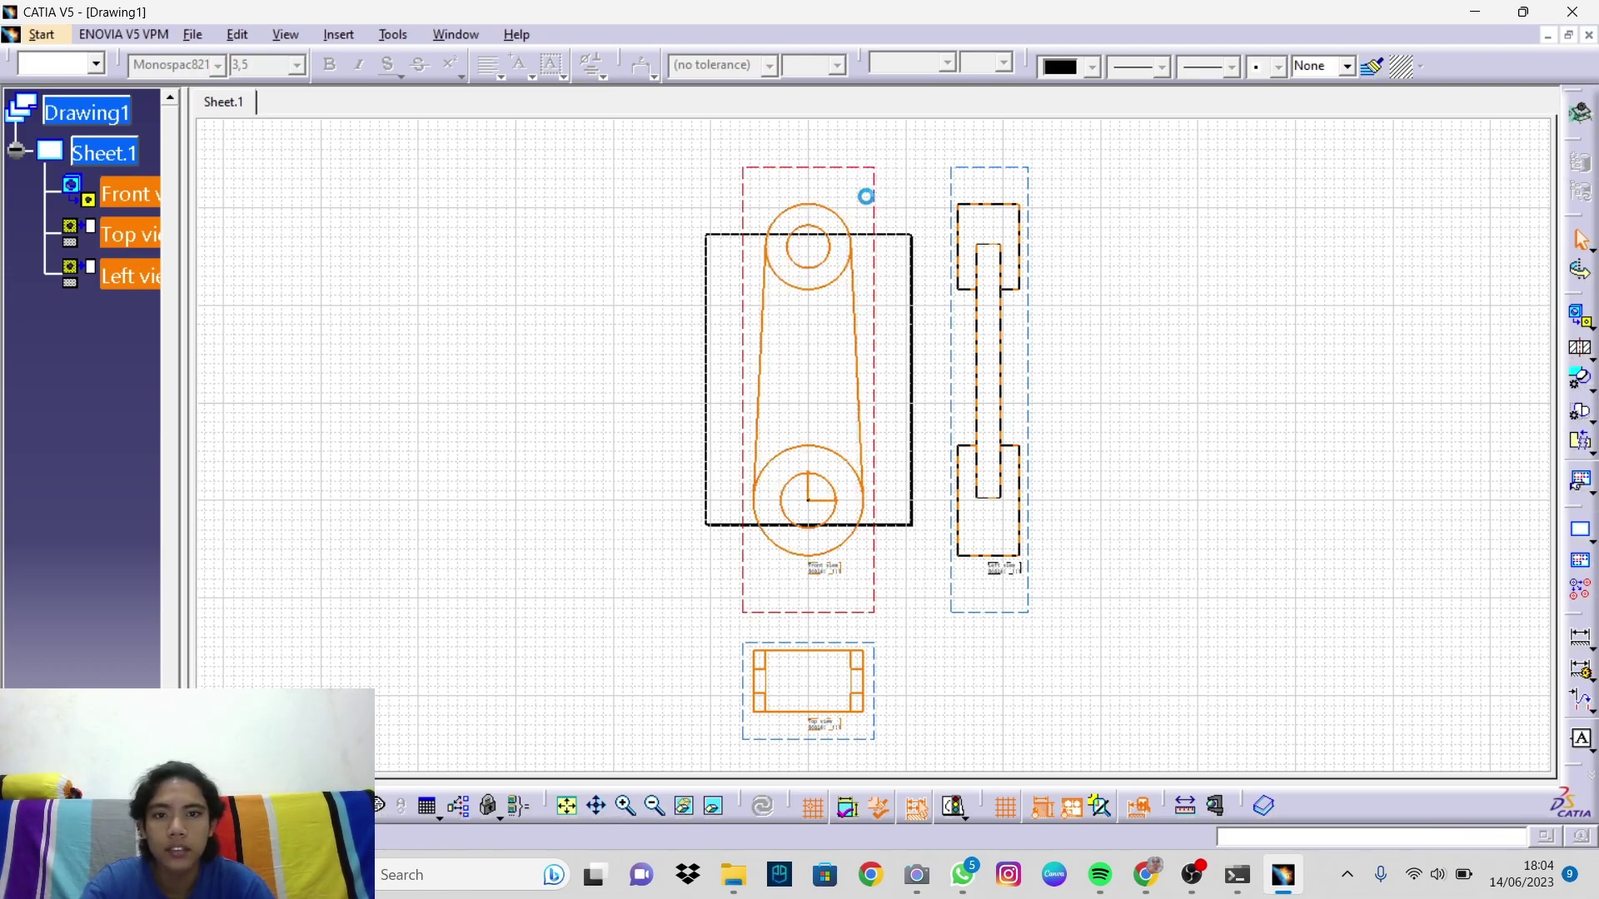
right_click(878, 212)
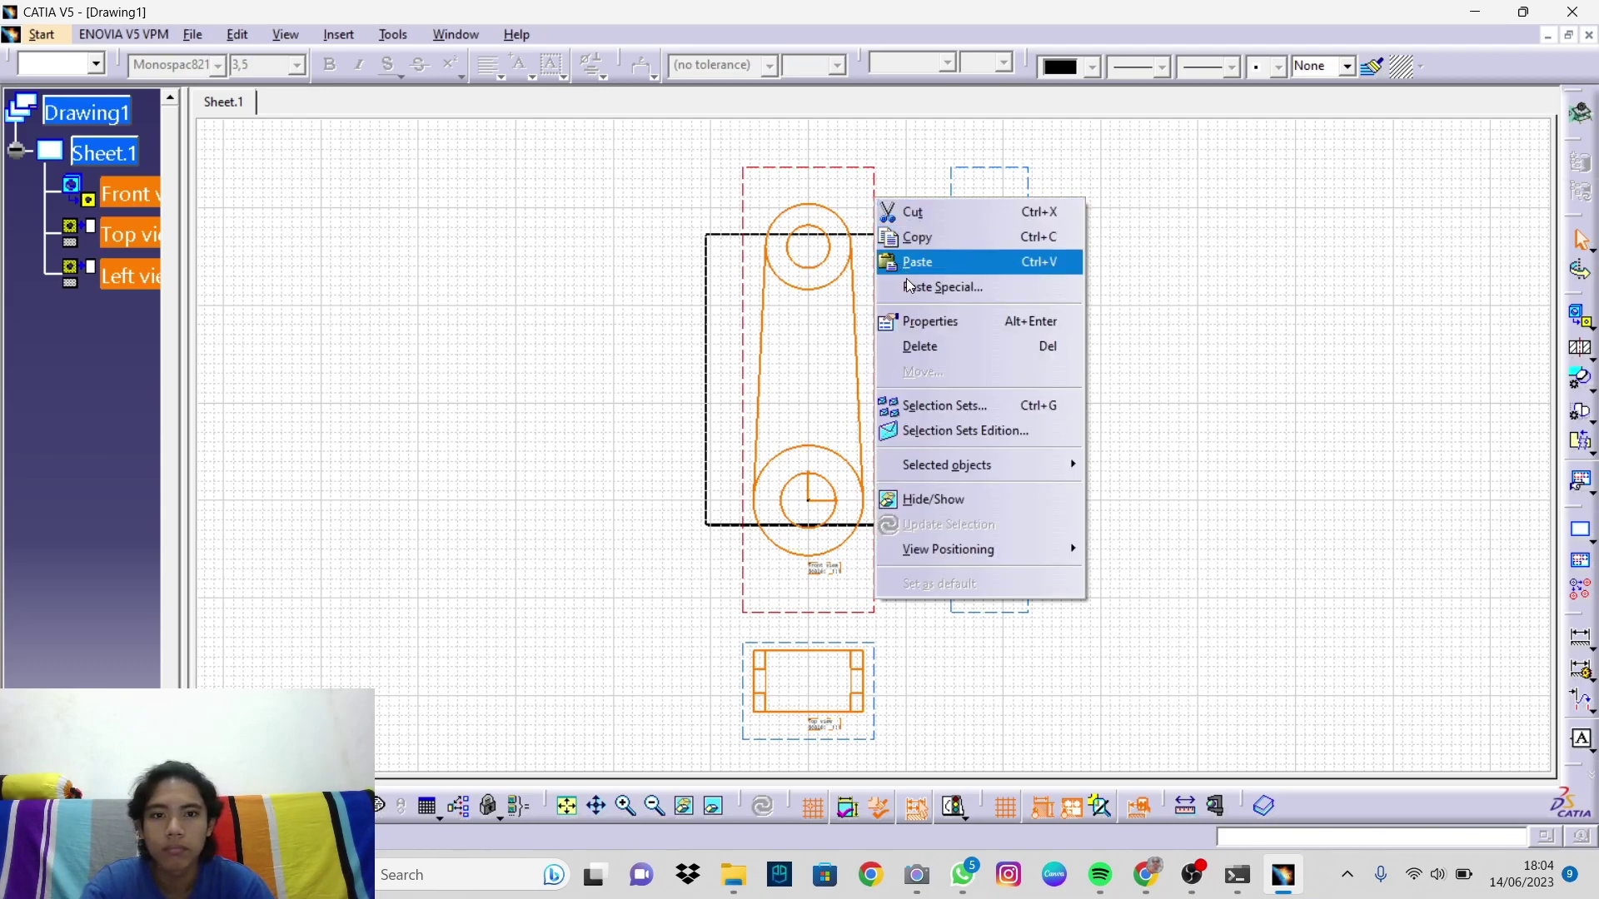
left_click(961, 322)
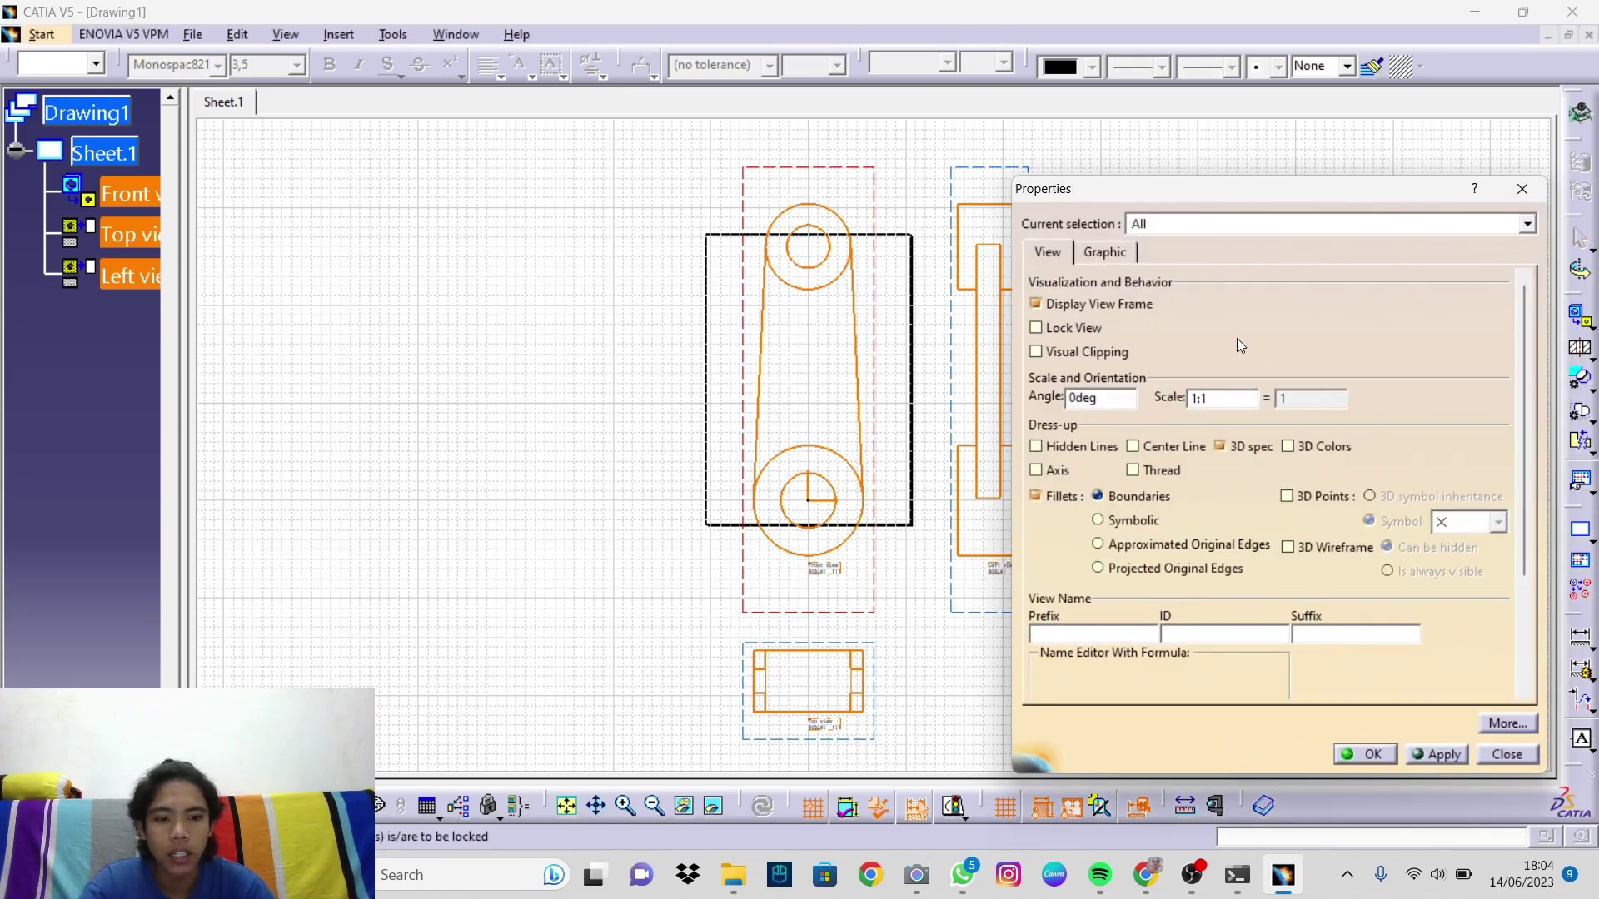
key("BackSpace")
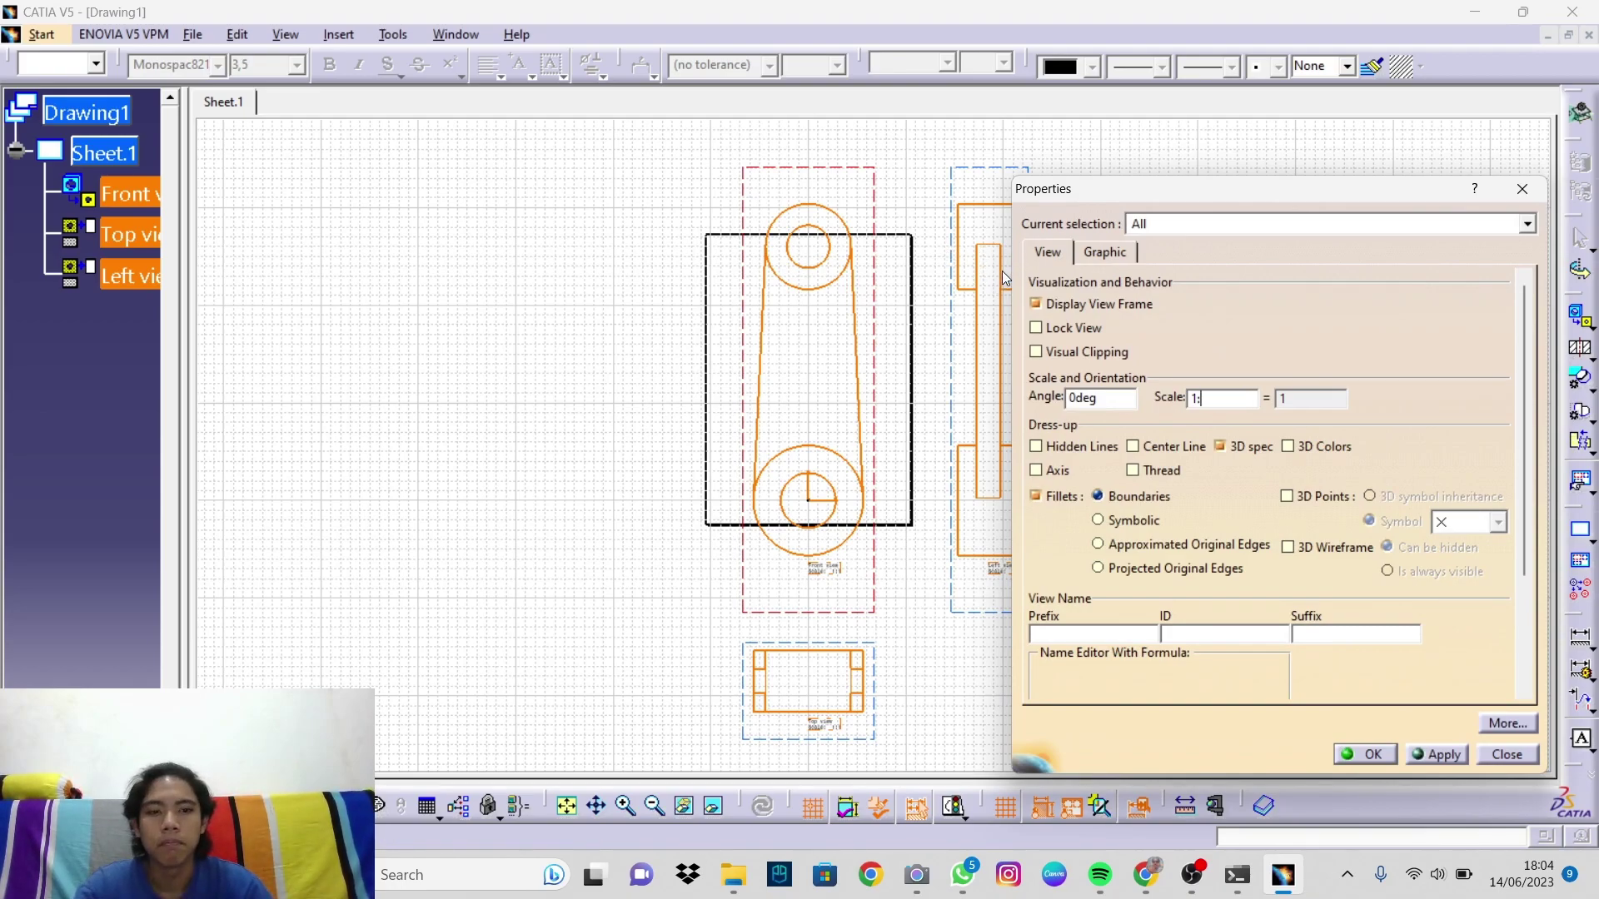
type("3")
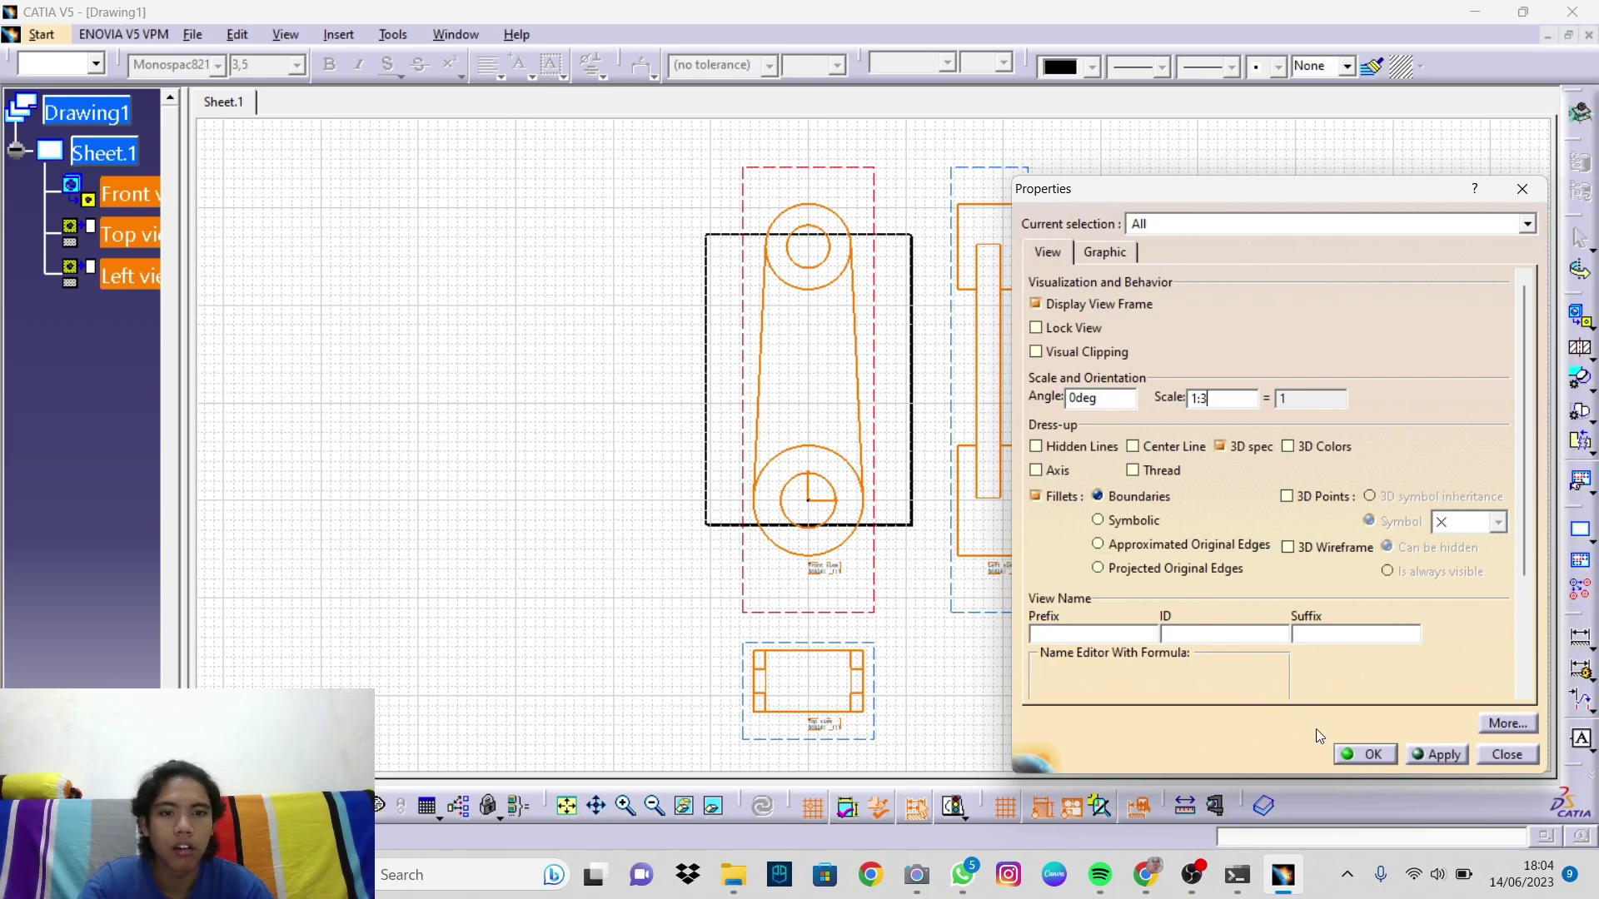
left_click(1364, 755)
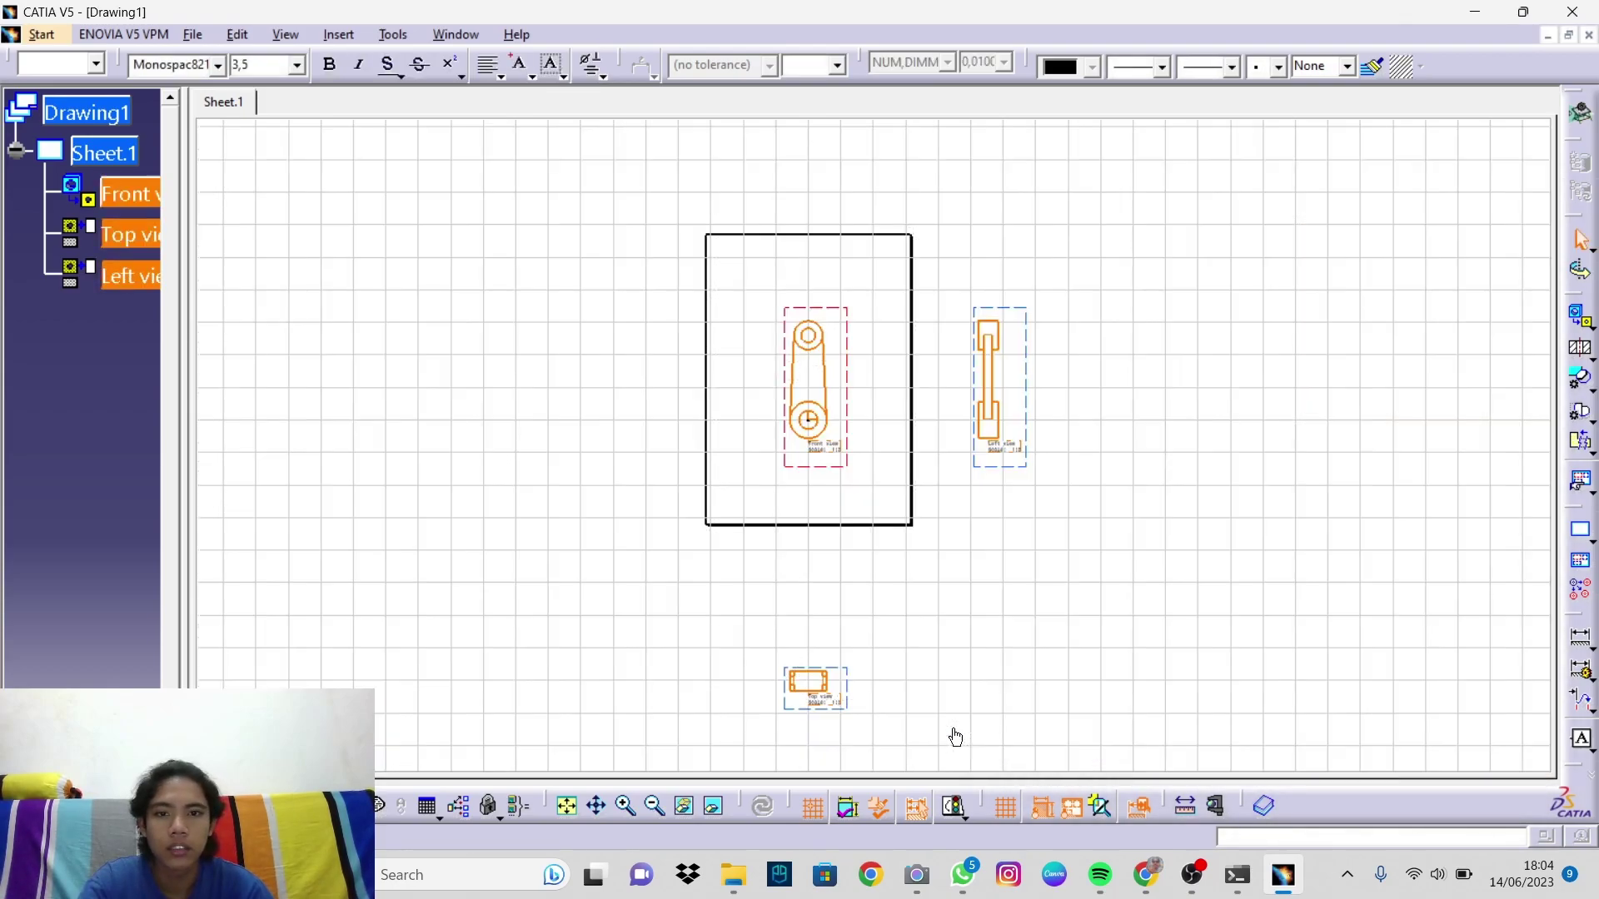
Step: Move the top and left views into the sheet frame, with the left view beside the front view
middle_click_drag(1060, 621, 1053, 620)
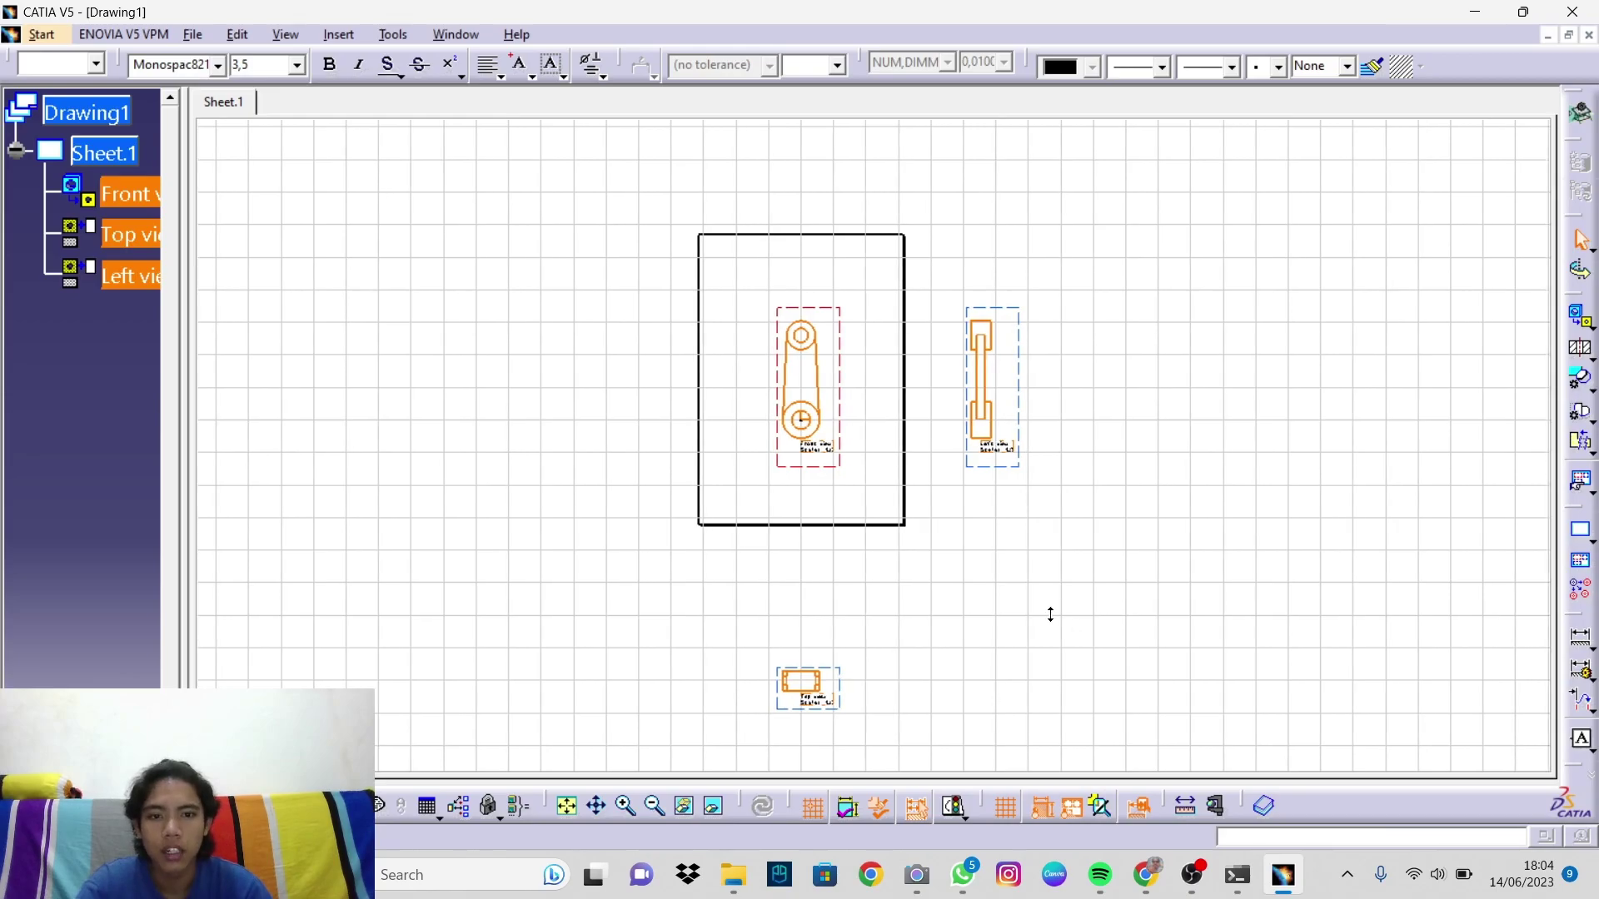
left_click_drag(843, 669, 815, 629)
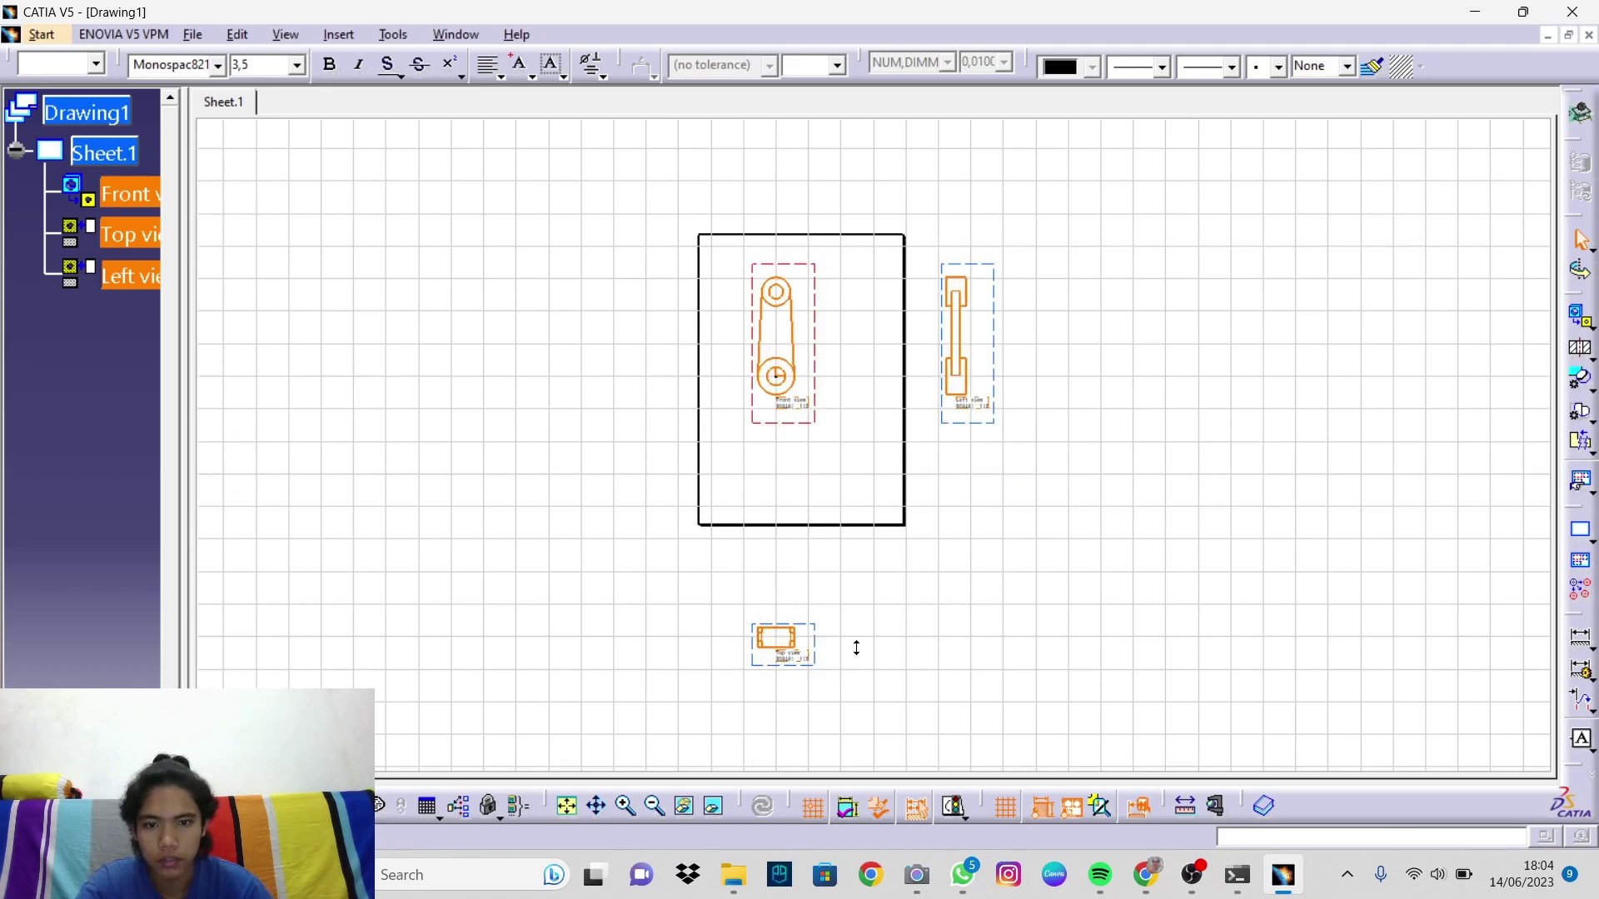
key("ctrl+Page_Up")
left_click_drag(792, 699, 792, 429)
left_click_drag(969, 408, 799, 422)
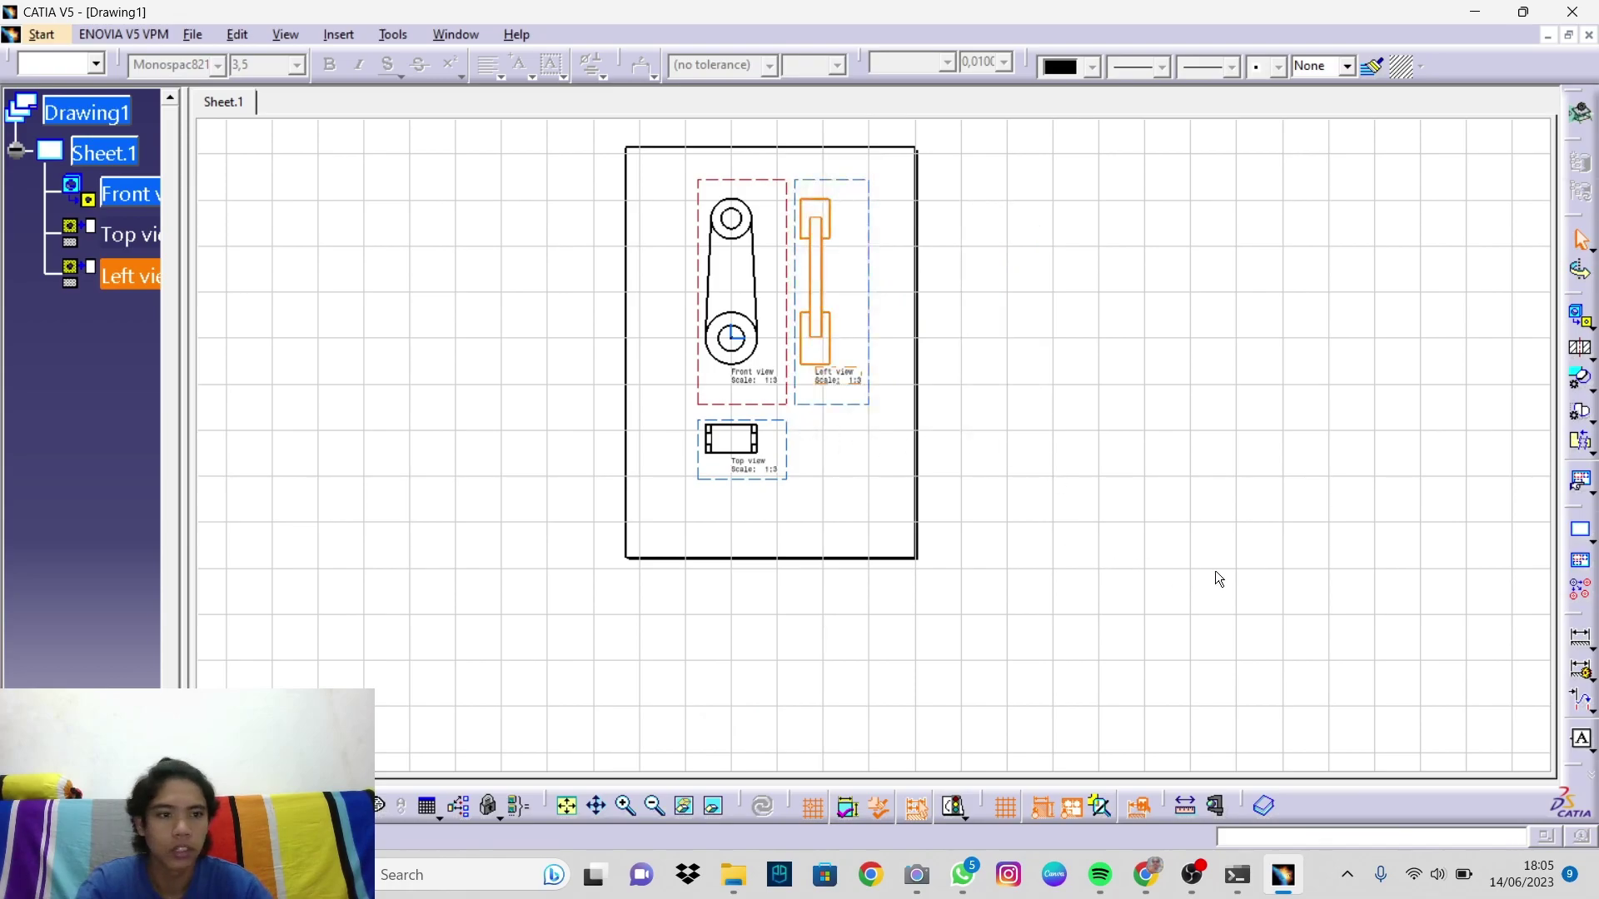
middle_click_drag(1116, 571, 1081, 478, "ctrl")
mouse_move(869, 503)
middle_mouse_down()
mouse_move(974, 725)
mouse_move(966, 686)
middle_mouse_up()
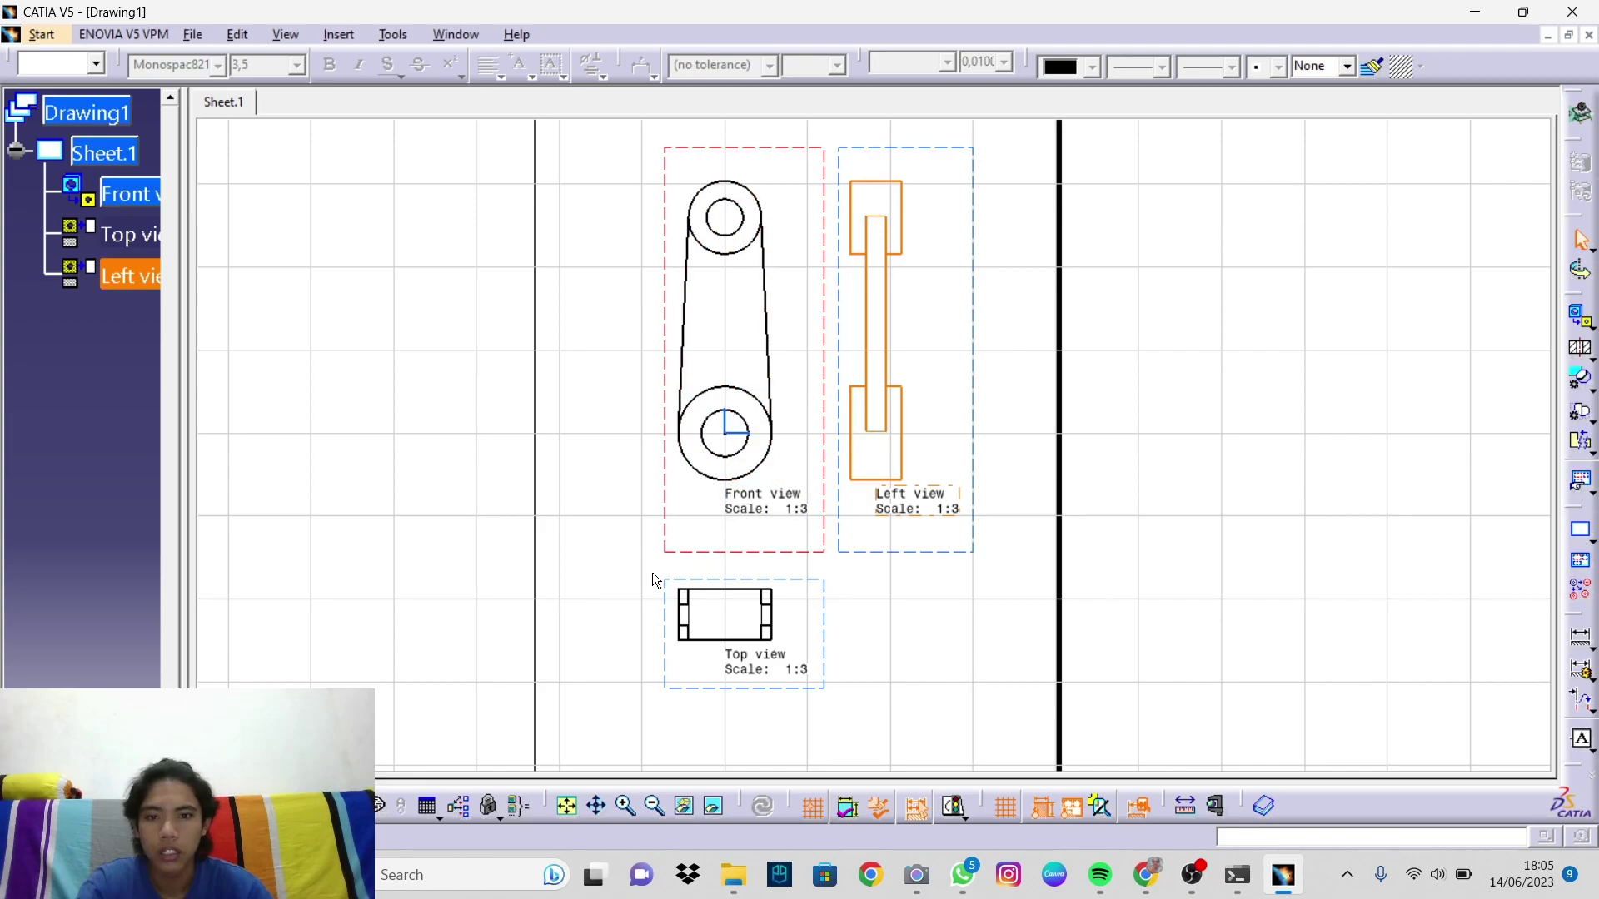
Step: Cut the Front, Left and Top view labels and move the top view closer beneath the front view
right_click(780, 503)
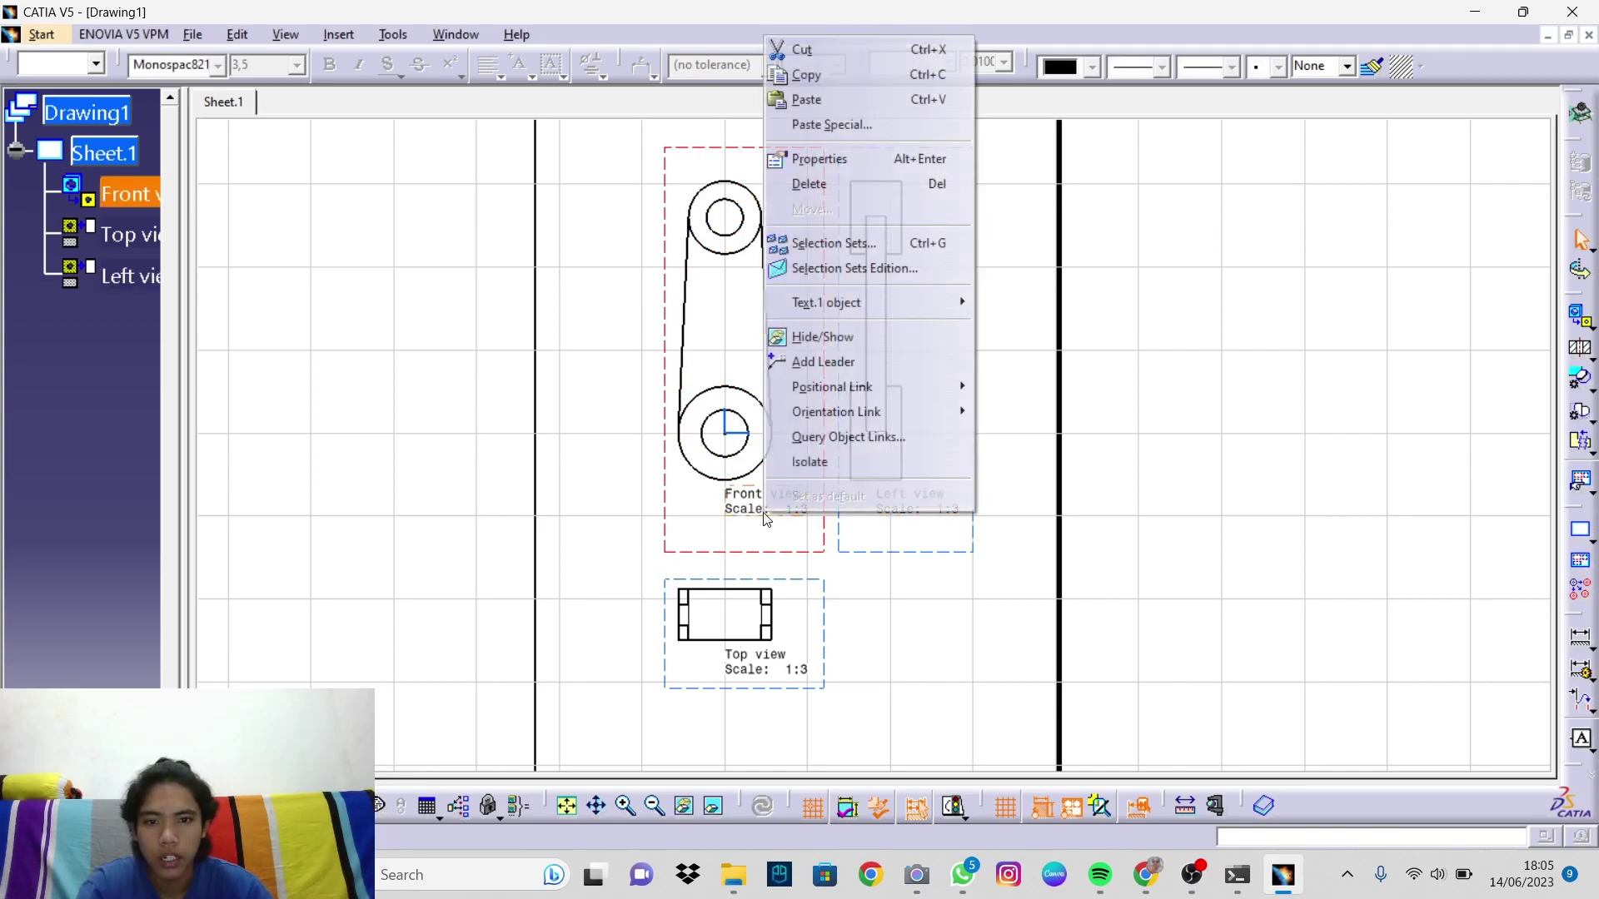
left_click(828, 52)
right_click(933, 503)
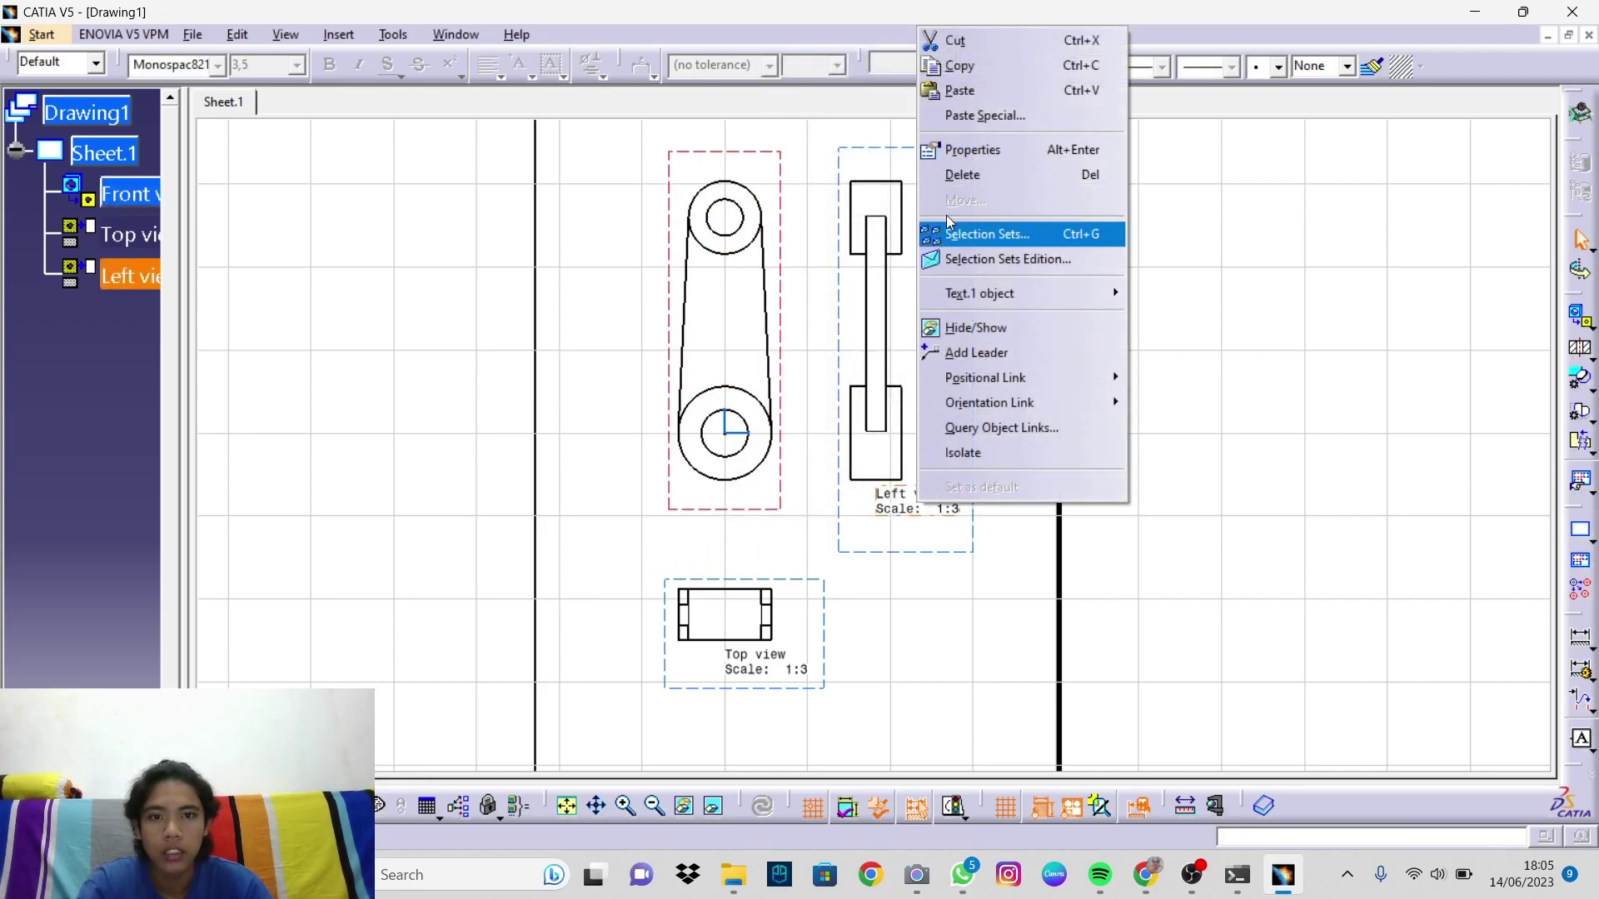
left_click(958, 42)
right_click(767, 673)
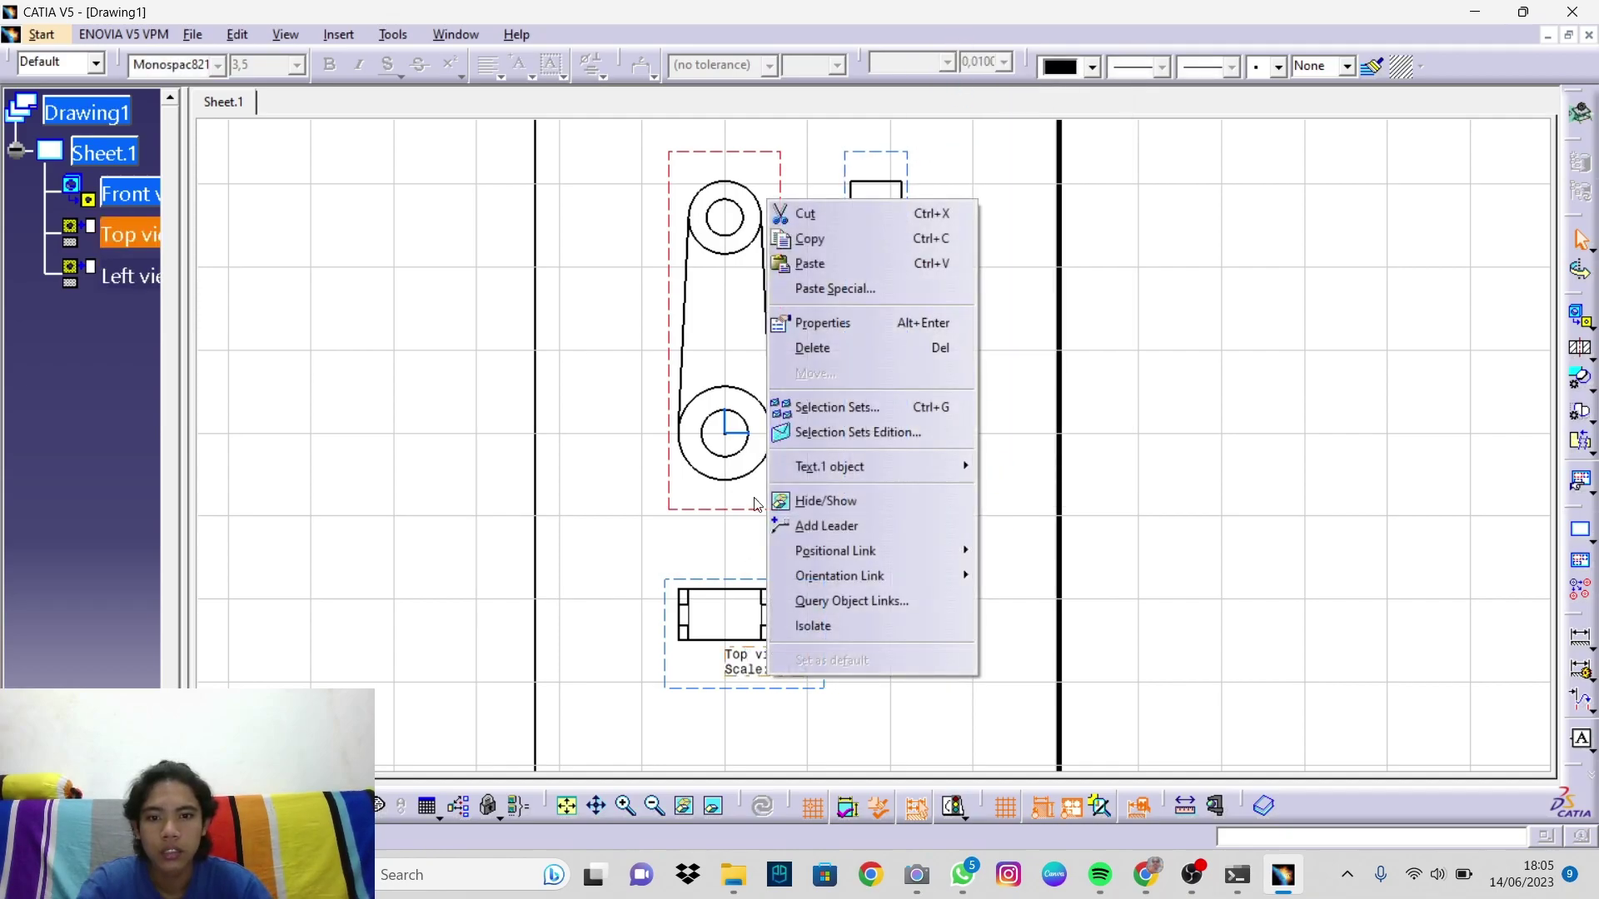
left_click(842, 214)
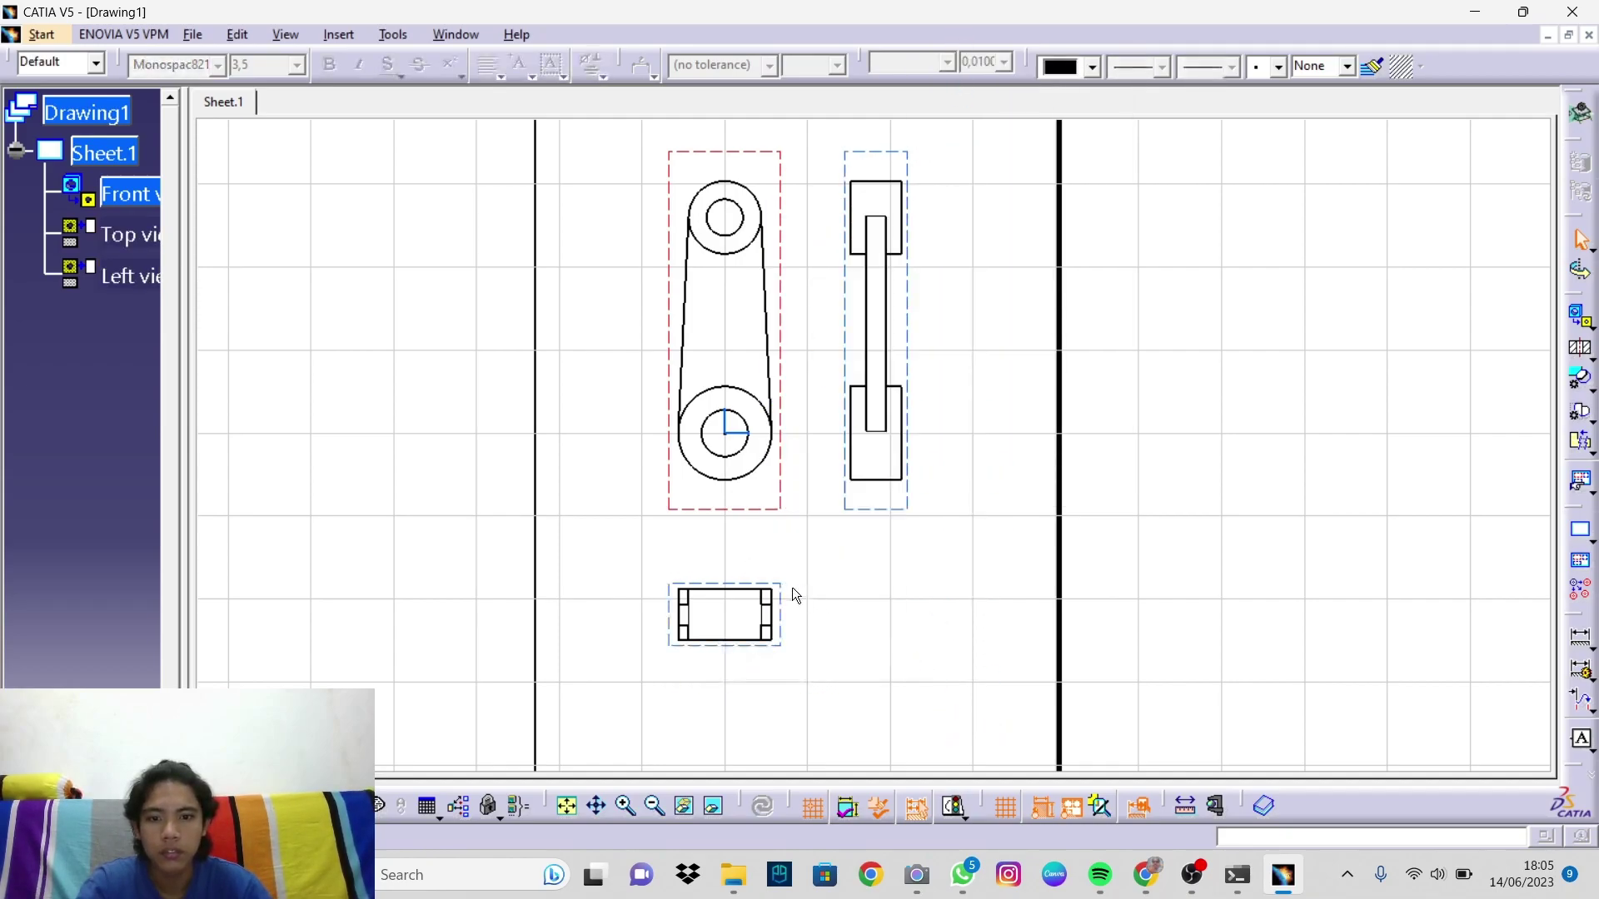
left_click(783, 631)
left_click_drag(774, 624, 782, 593)
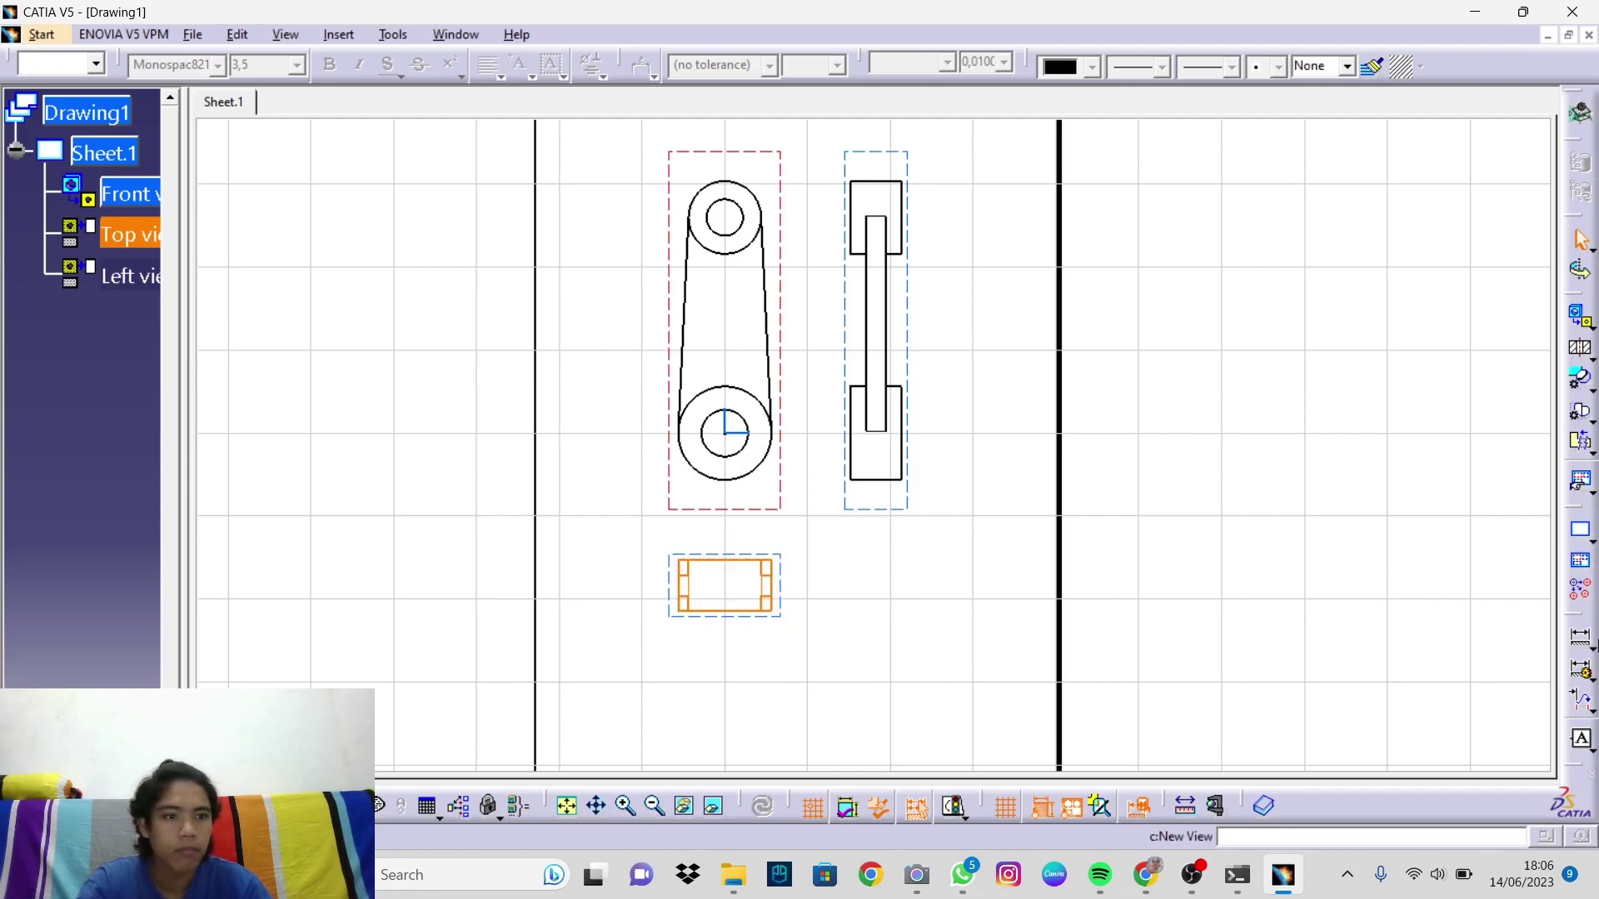
mouse_move(1242, 511)
middle_mouse_down()
mouse_move(1217, 489)
mouse_move(1205, 625)
mouse_move(1228, 490)
middle_mouse_up()
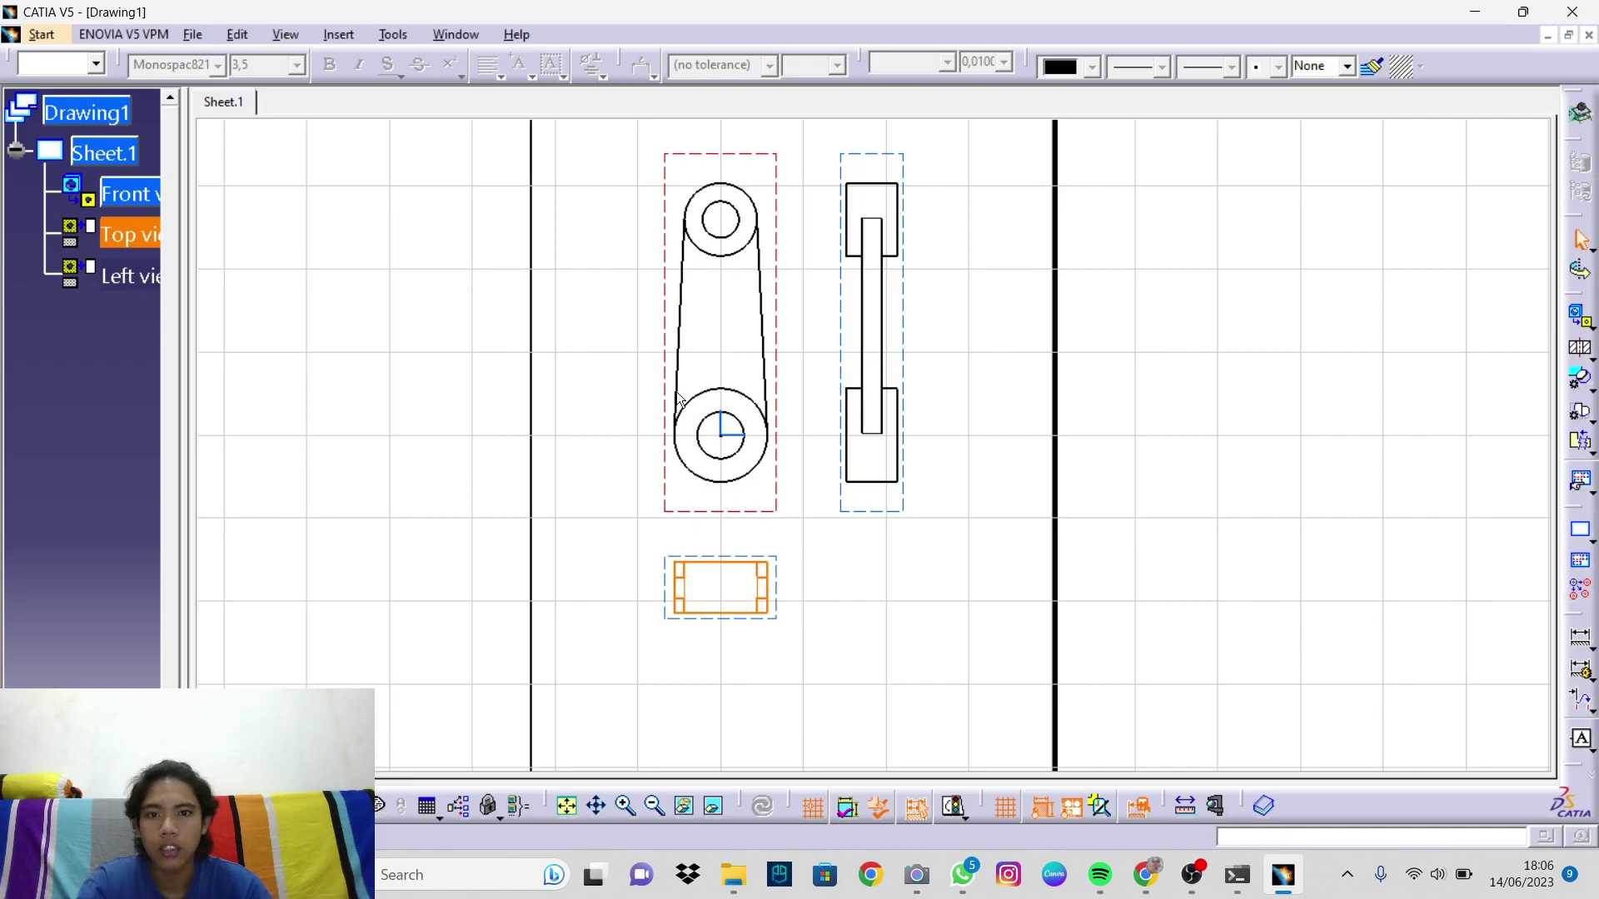
Step: Set hidden lines, axes, center lines and no view frames in Properties, then cancel without applying
left_click(127, 198, "ctrl")
left_click(129, 274, "ctrl")
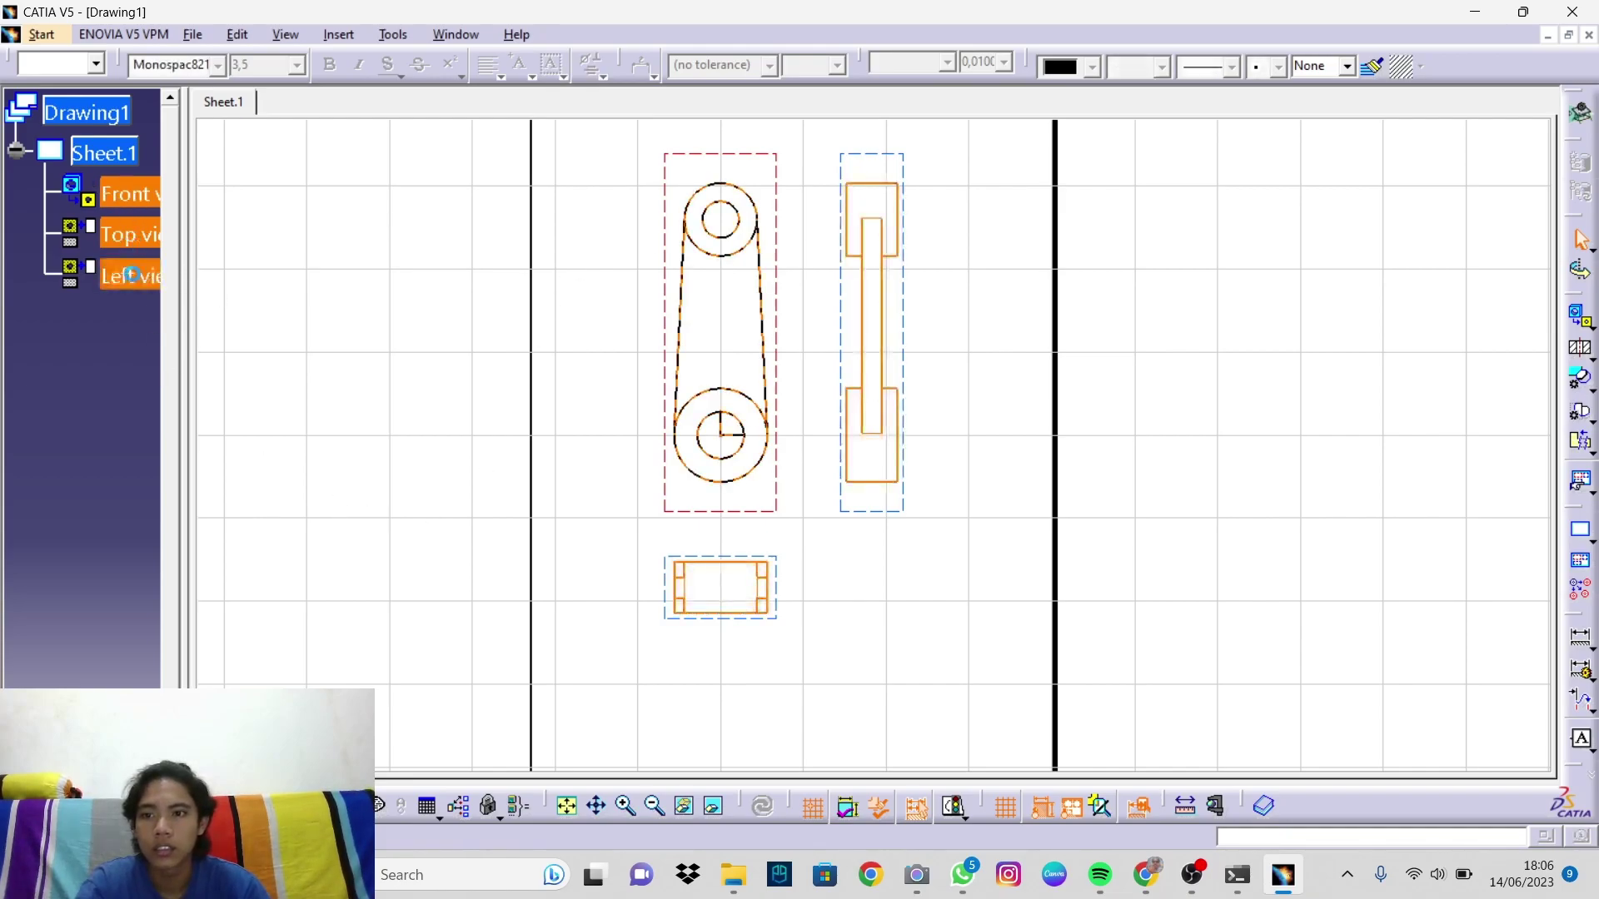
right_click(907, 339)
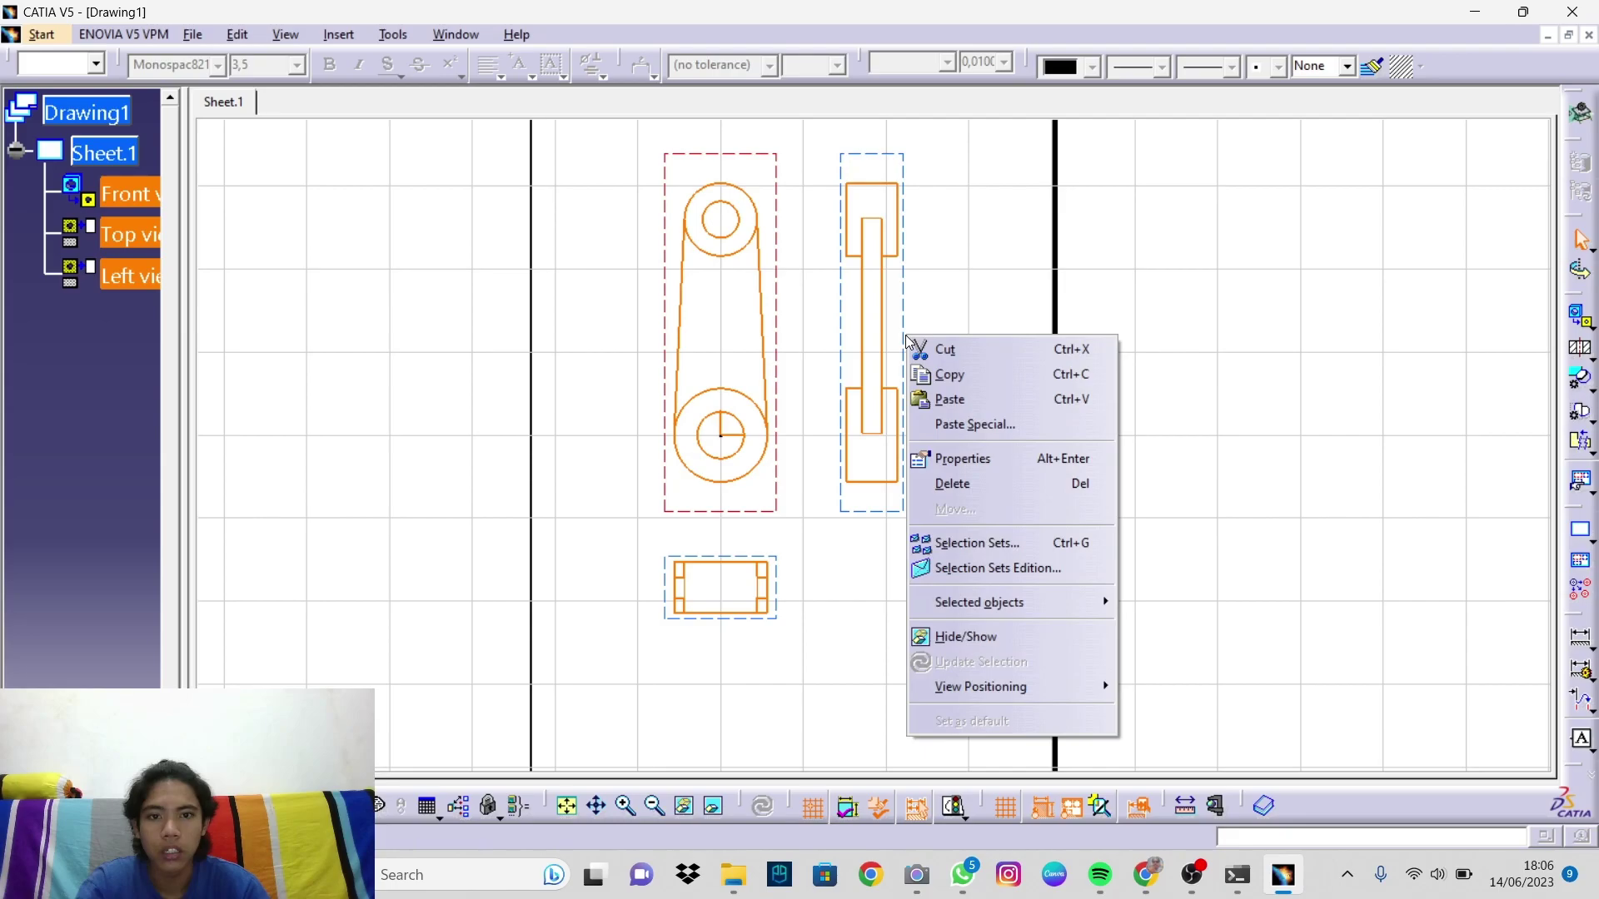
left_click(971, 462)
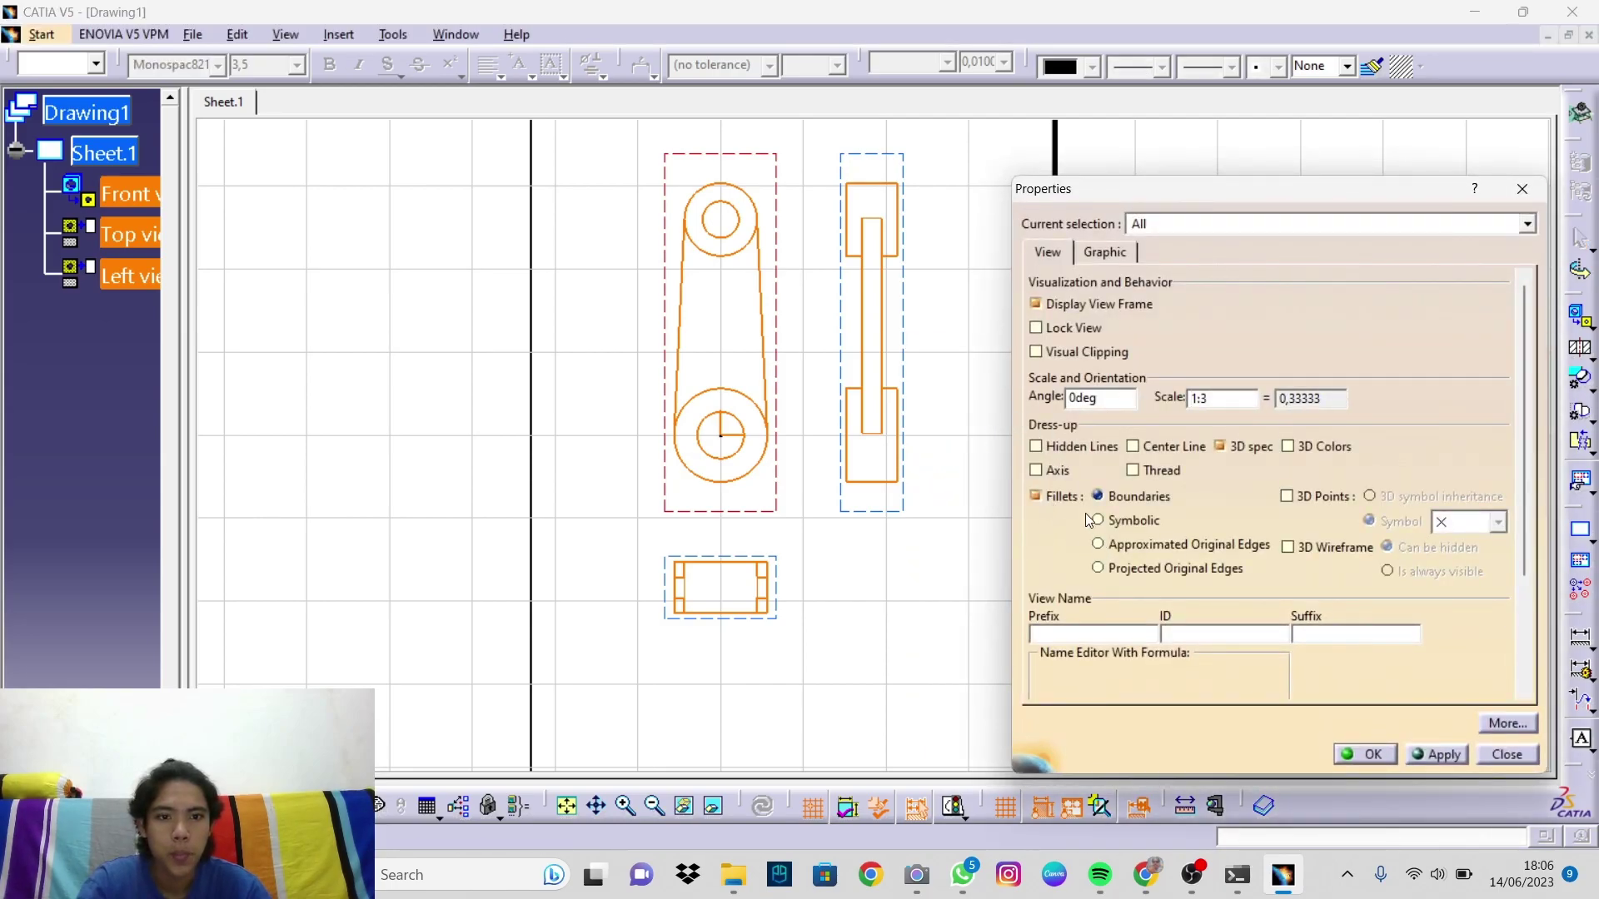
left_click(1036, 447)
left_click(1036, 471)
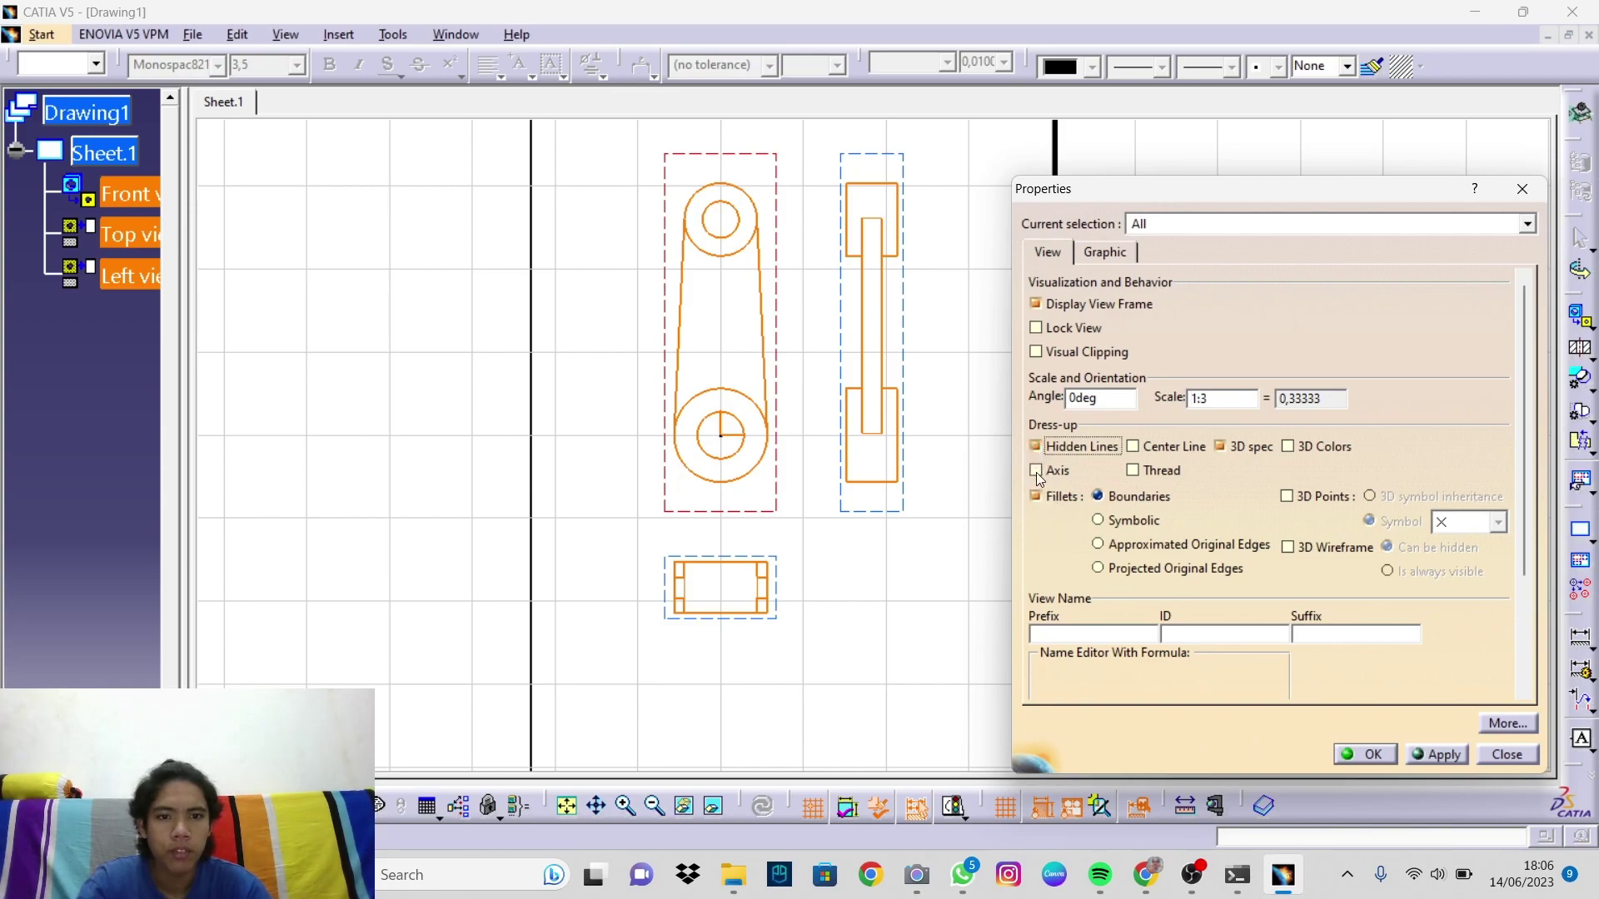
left_click(1133, 447)
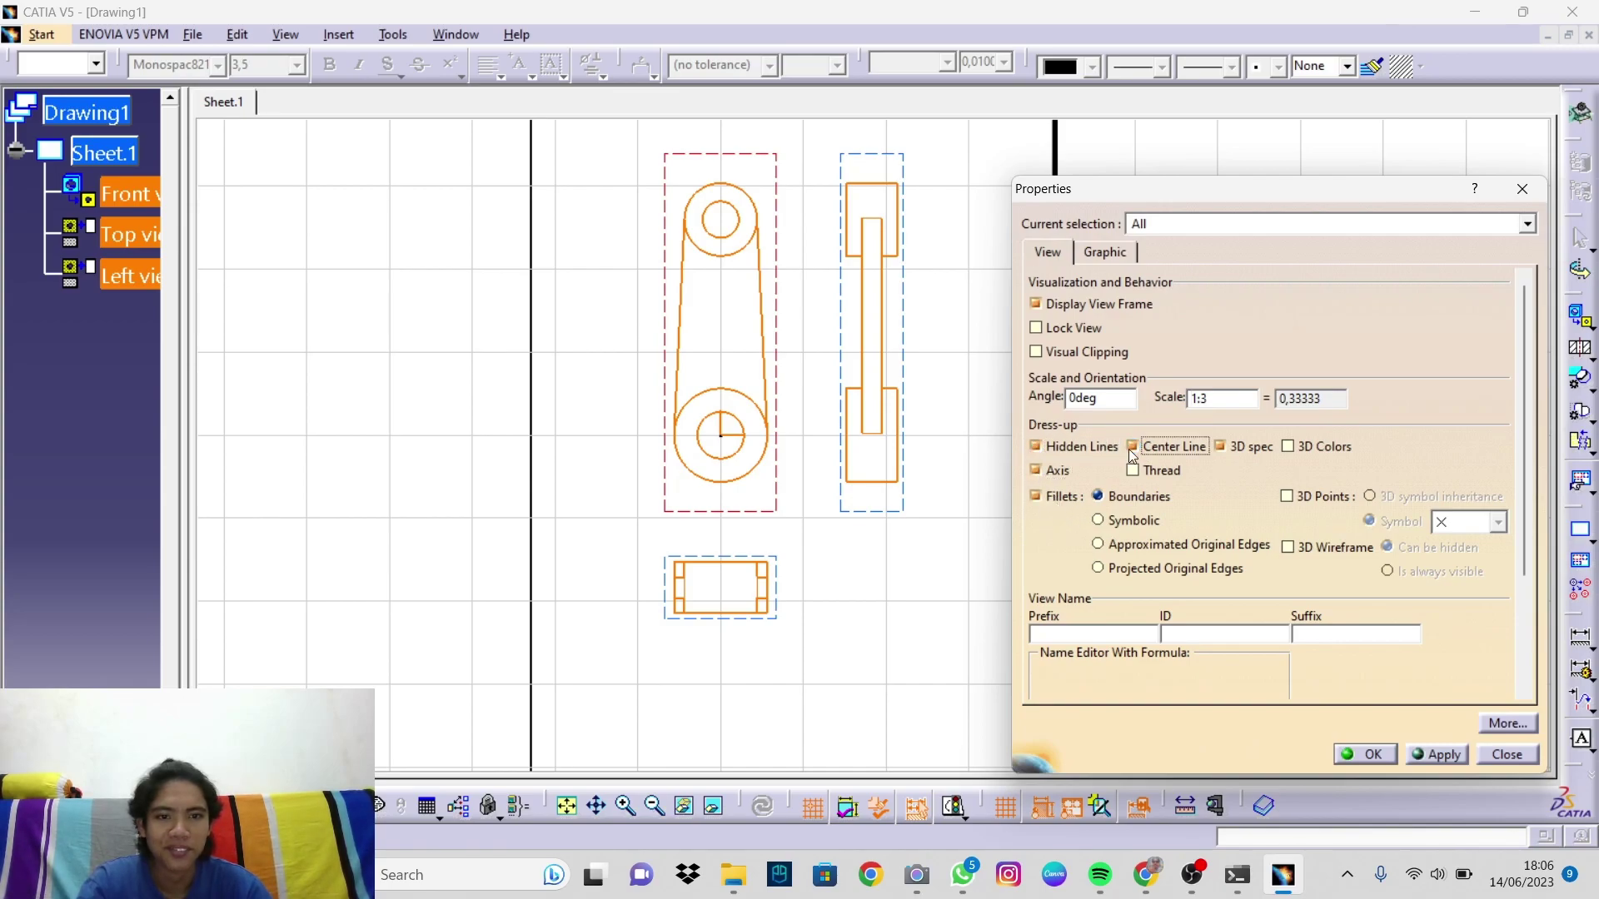
left_click(1036, 304)
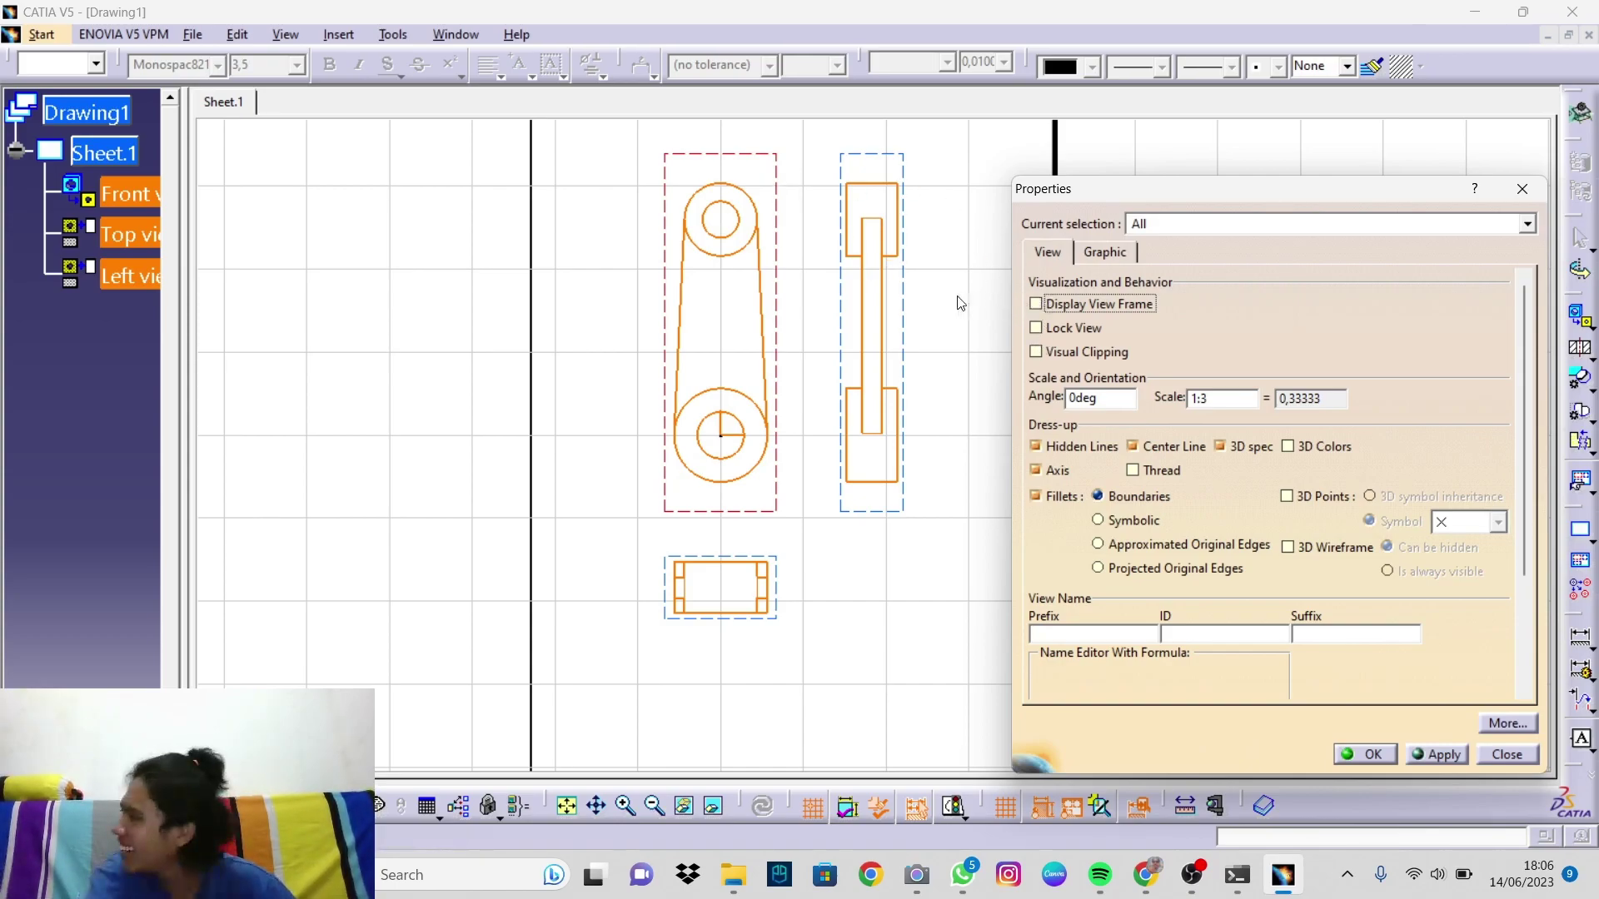
left_click(1504, 755)
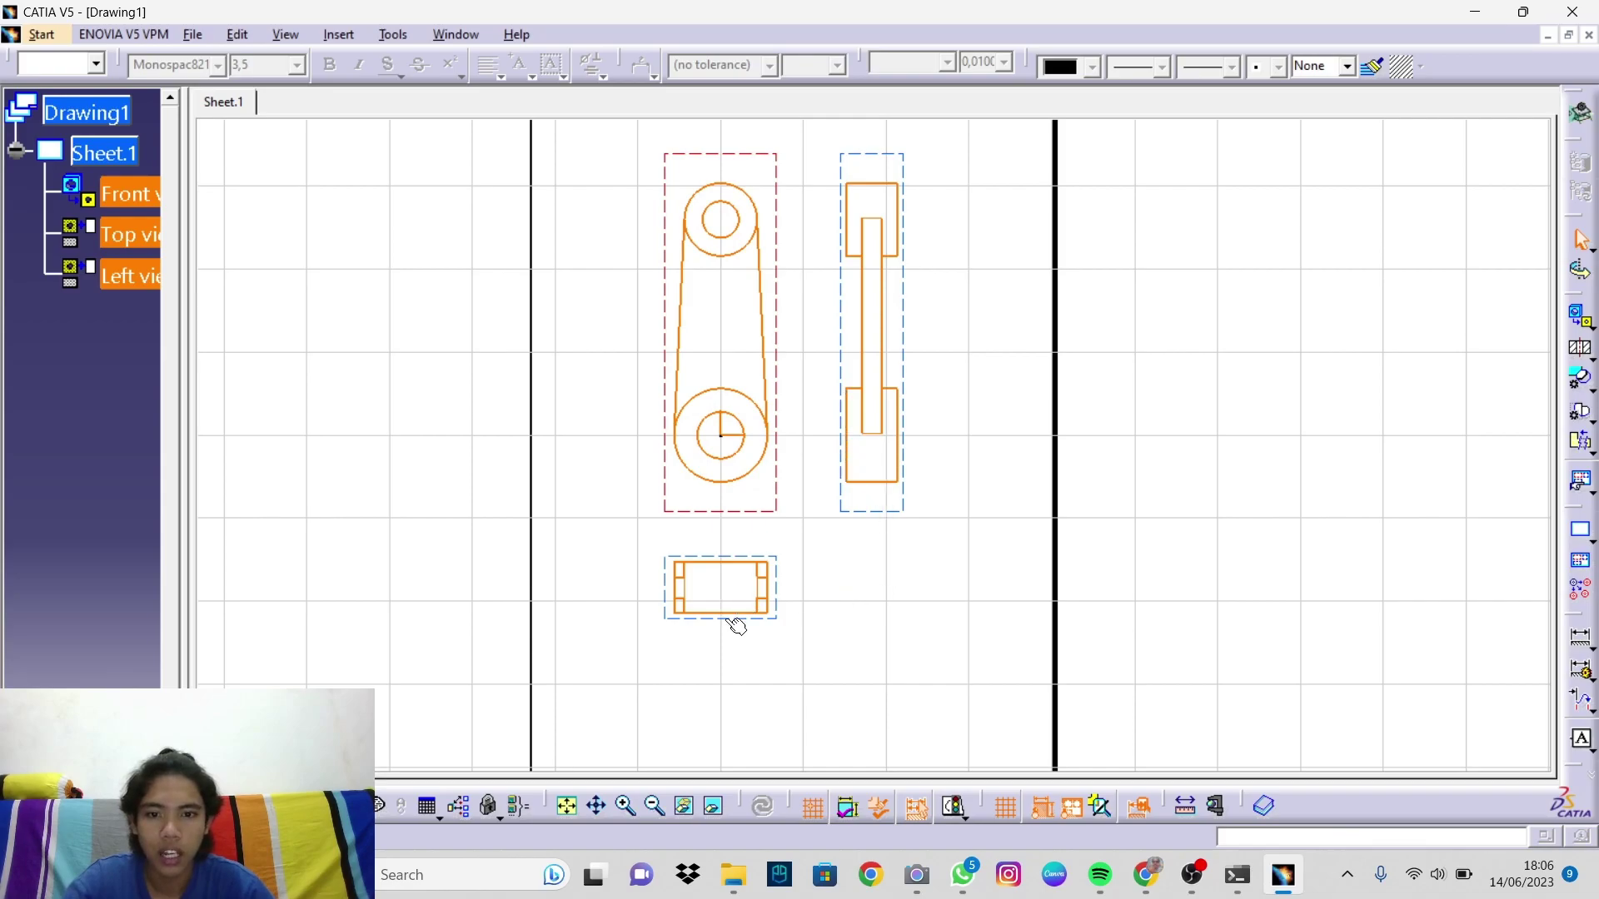
Step: Apply hidden lines, center lines, axes and hidden view frames to all three views
right_click(903, 514)
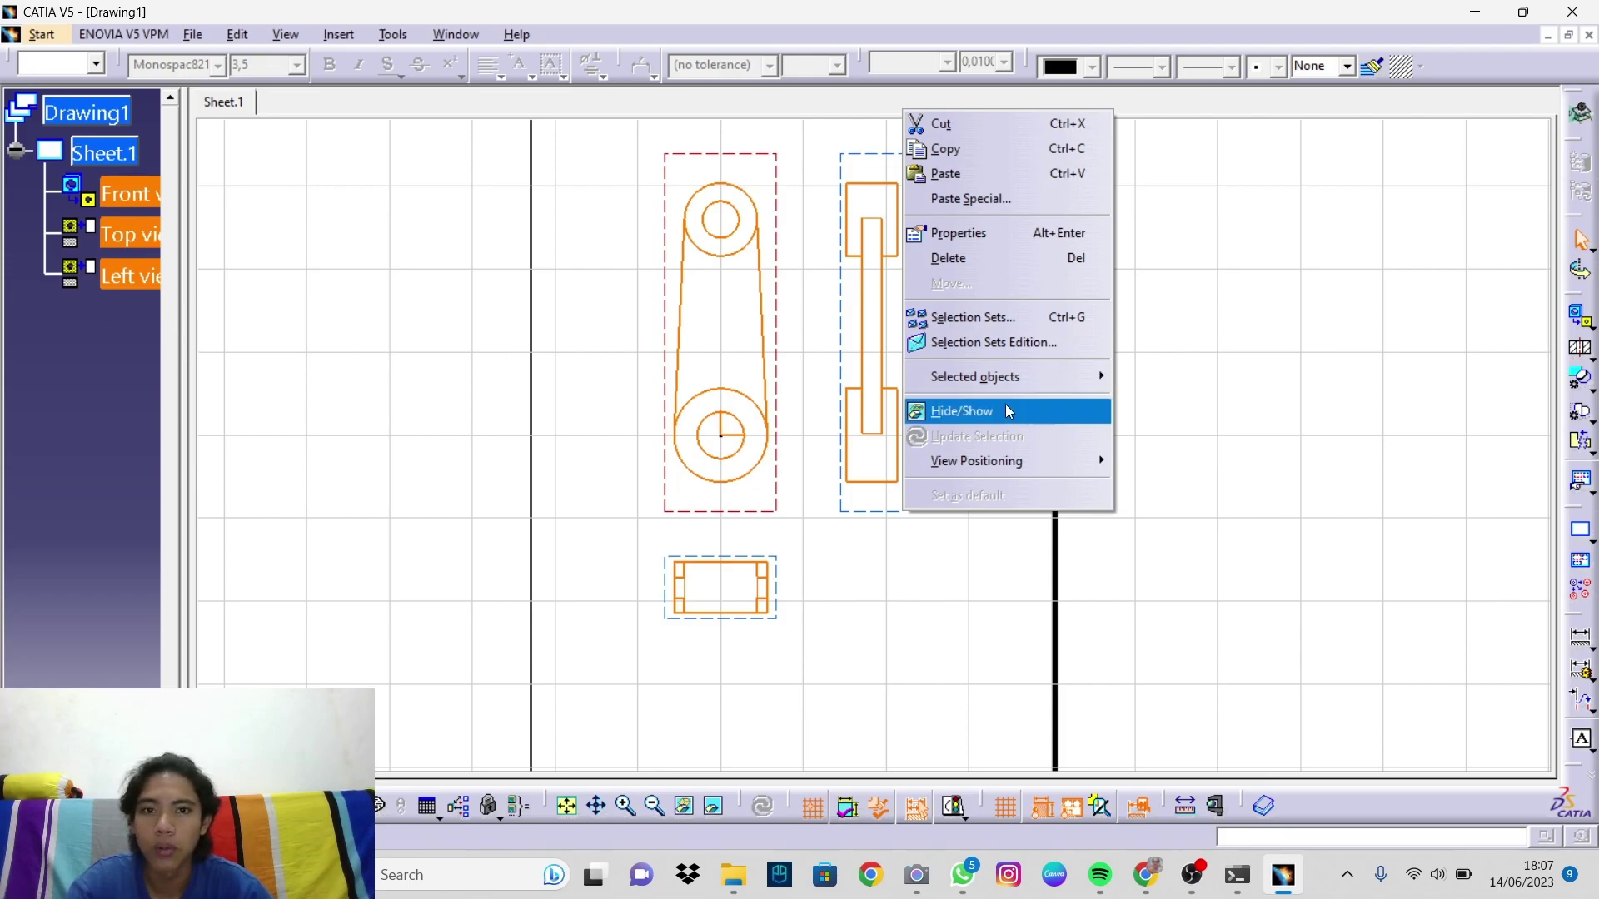
left_click(991, 233)
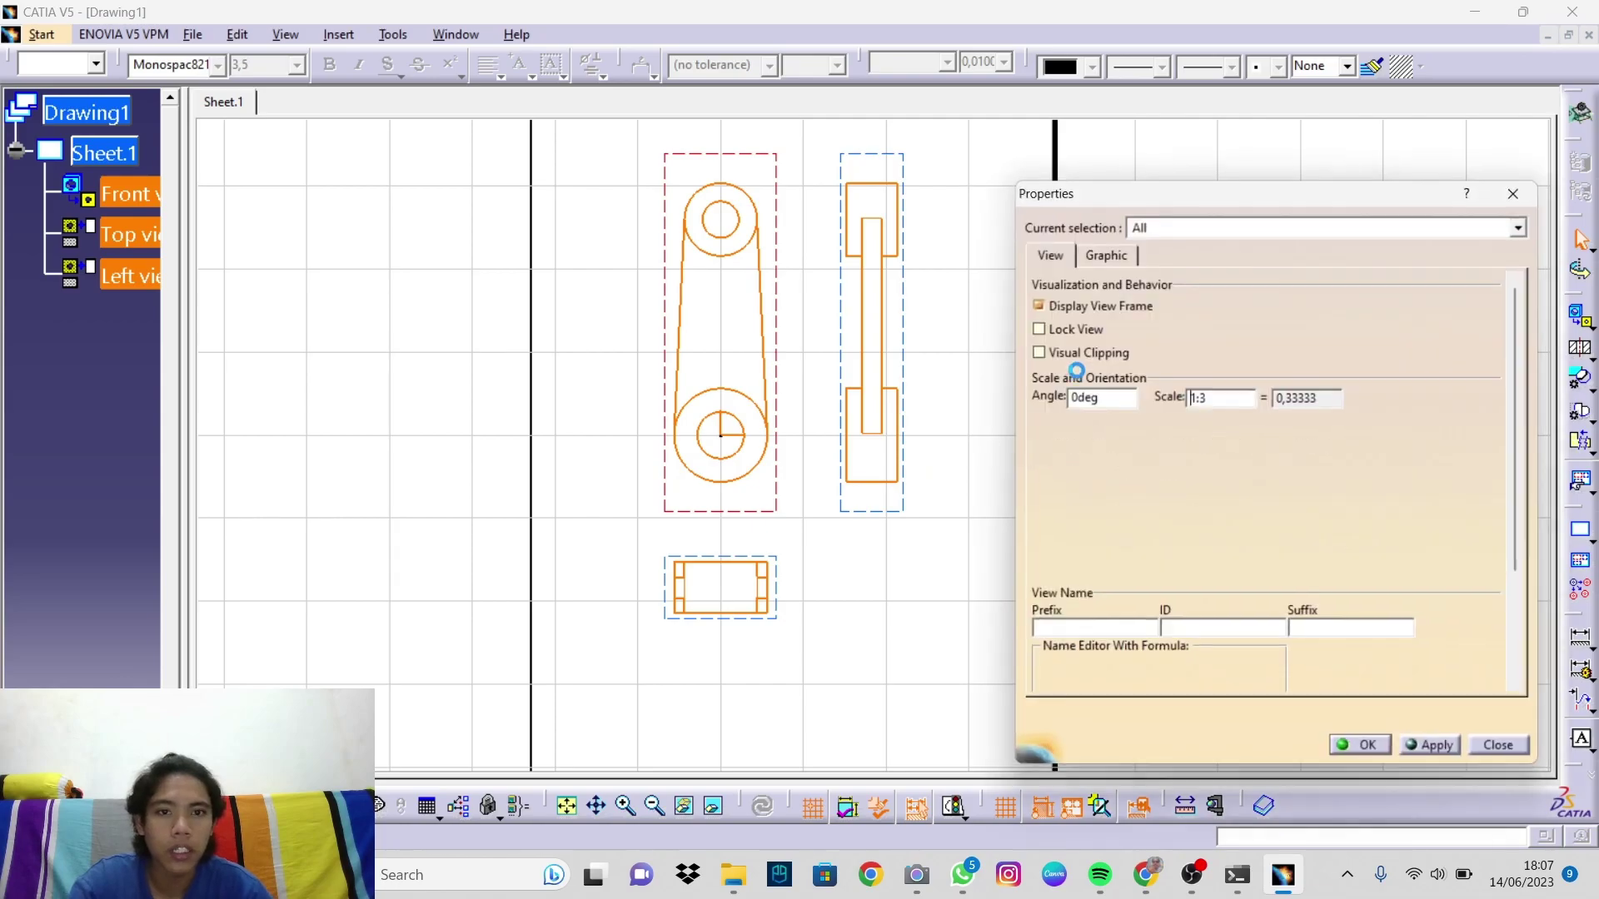
left_click(1037, 305)
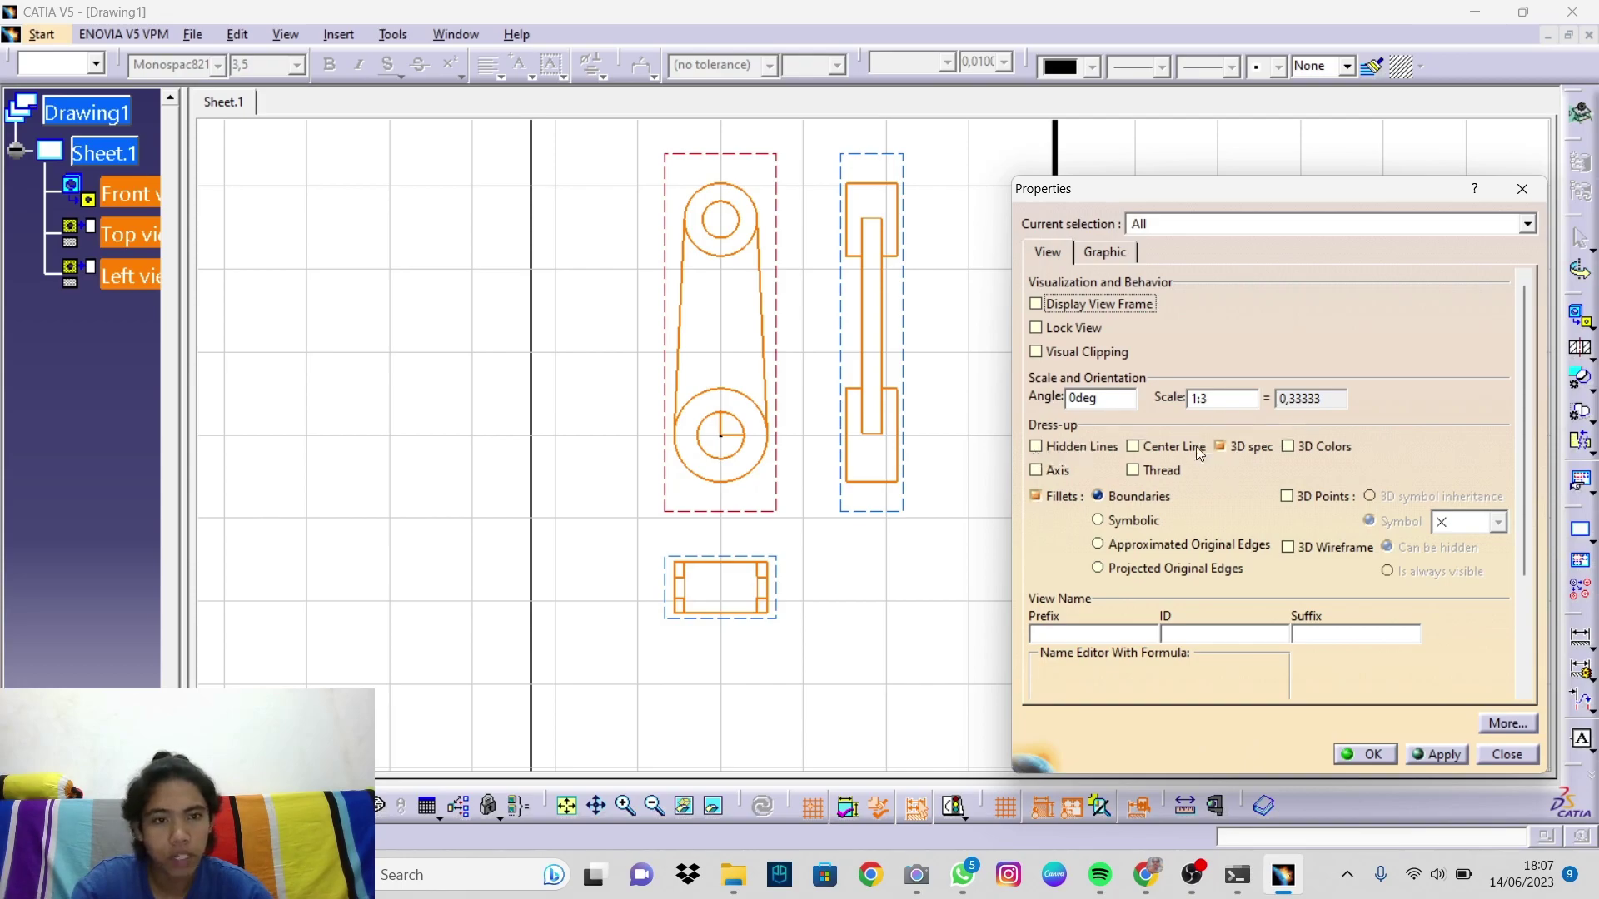
left_click(1134, 447)
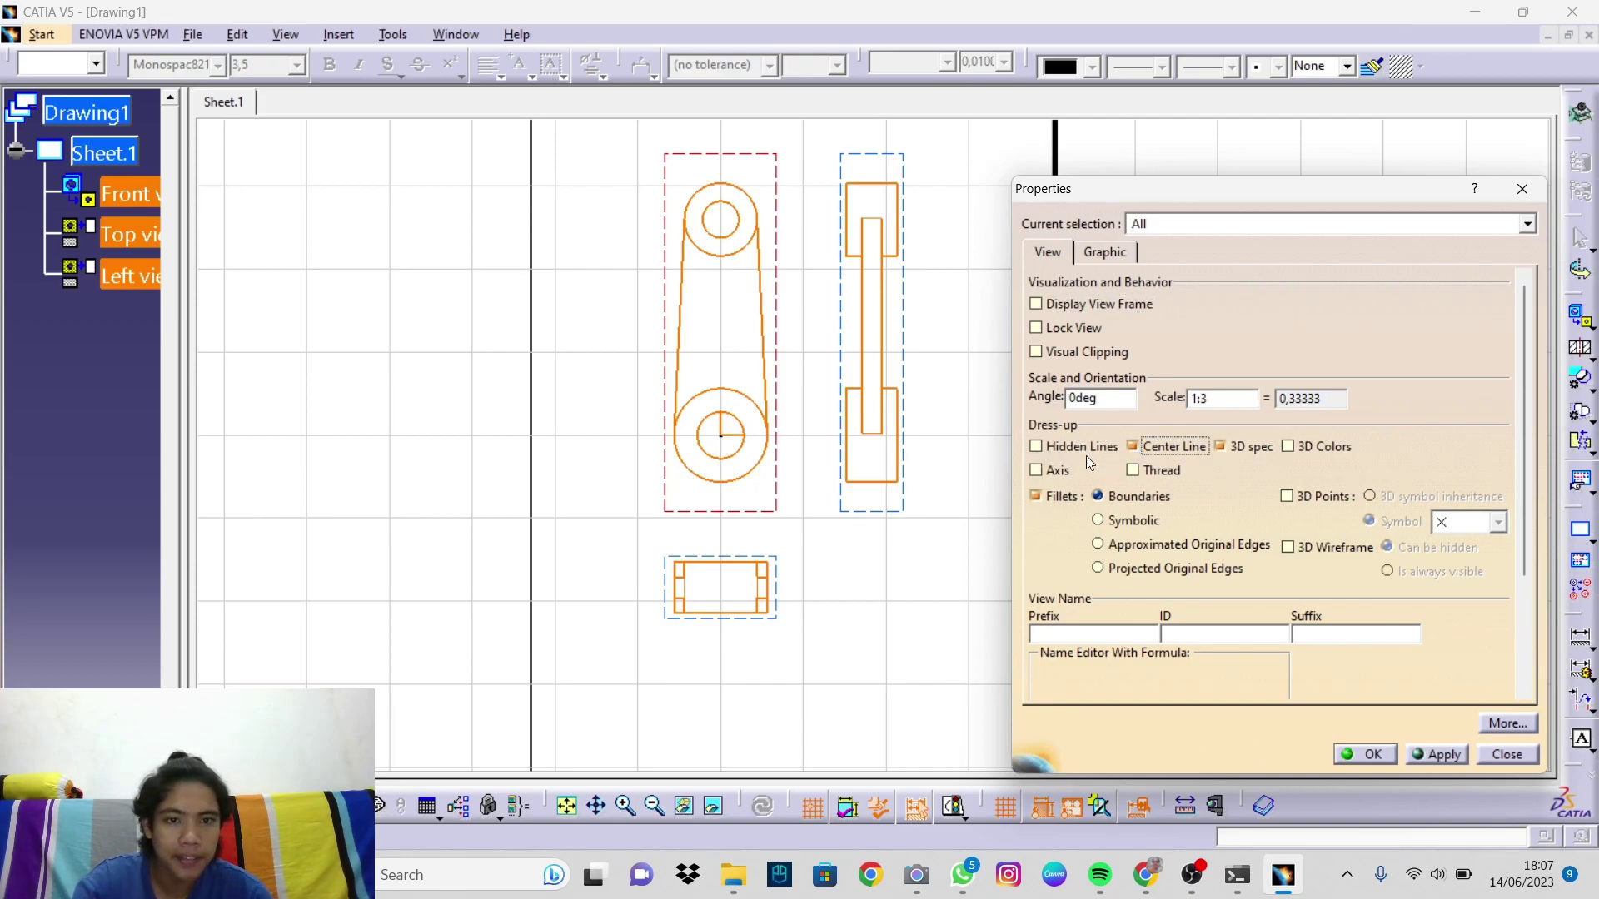
left_click(1033, 448)
left_click(1033, 471)
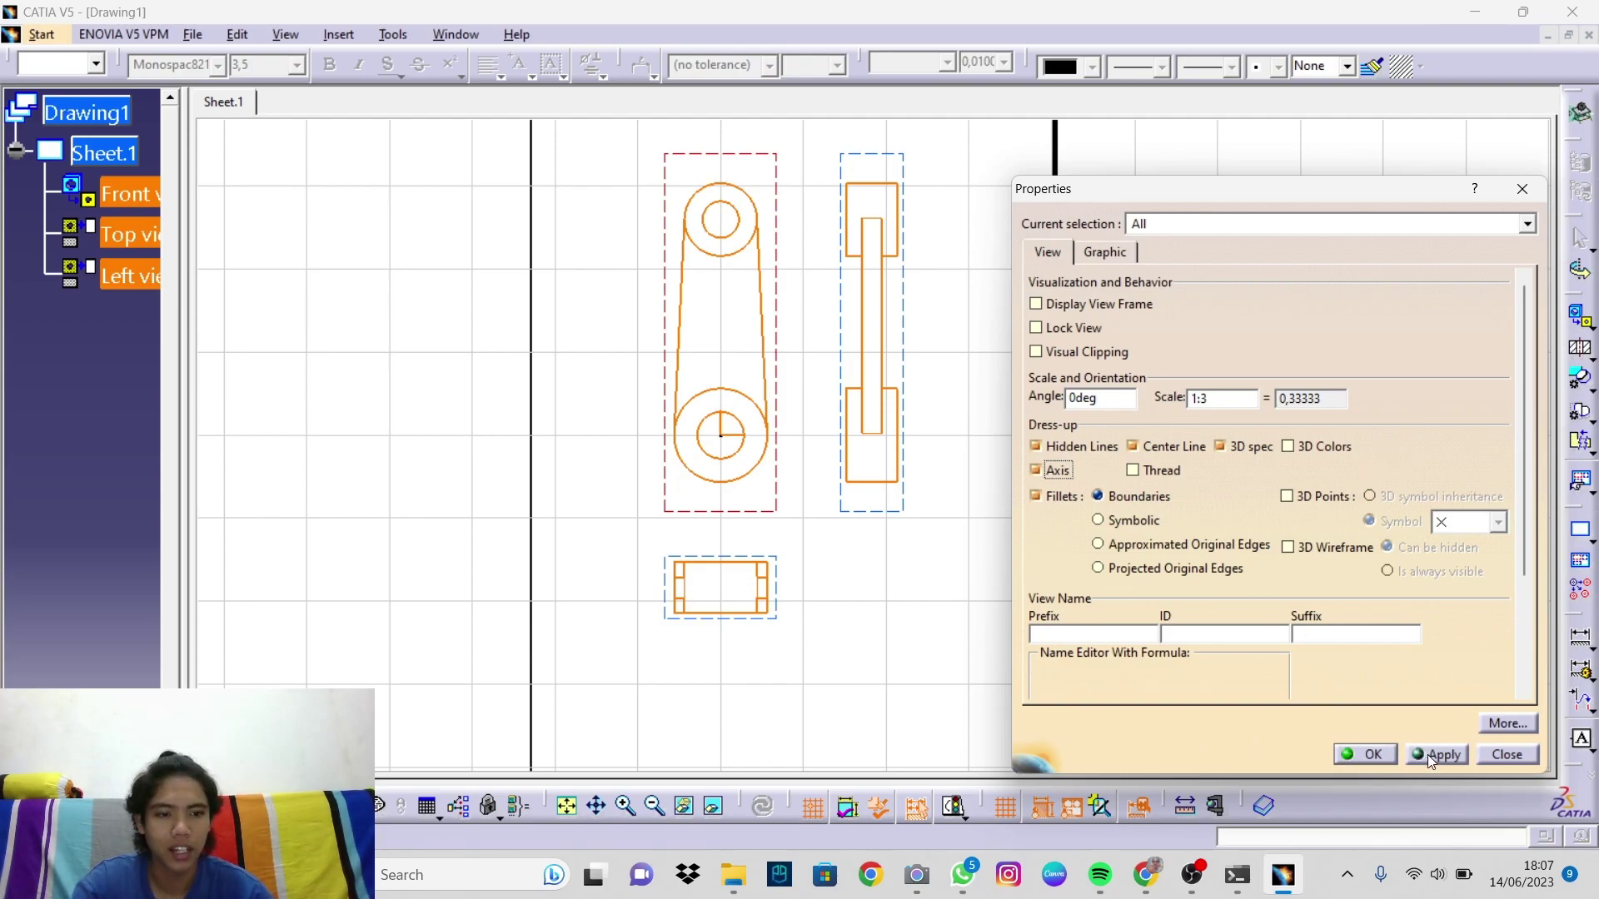
left_click(1371, 755)
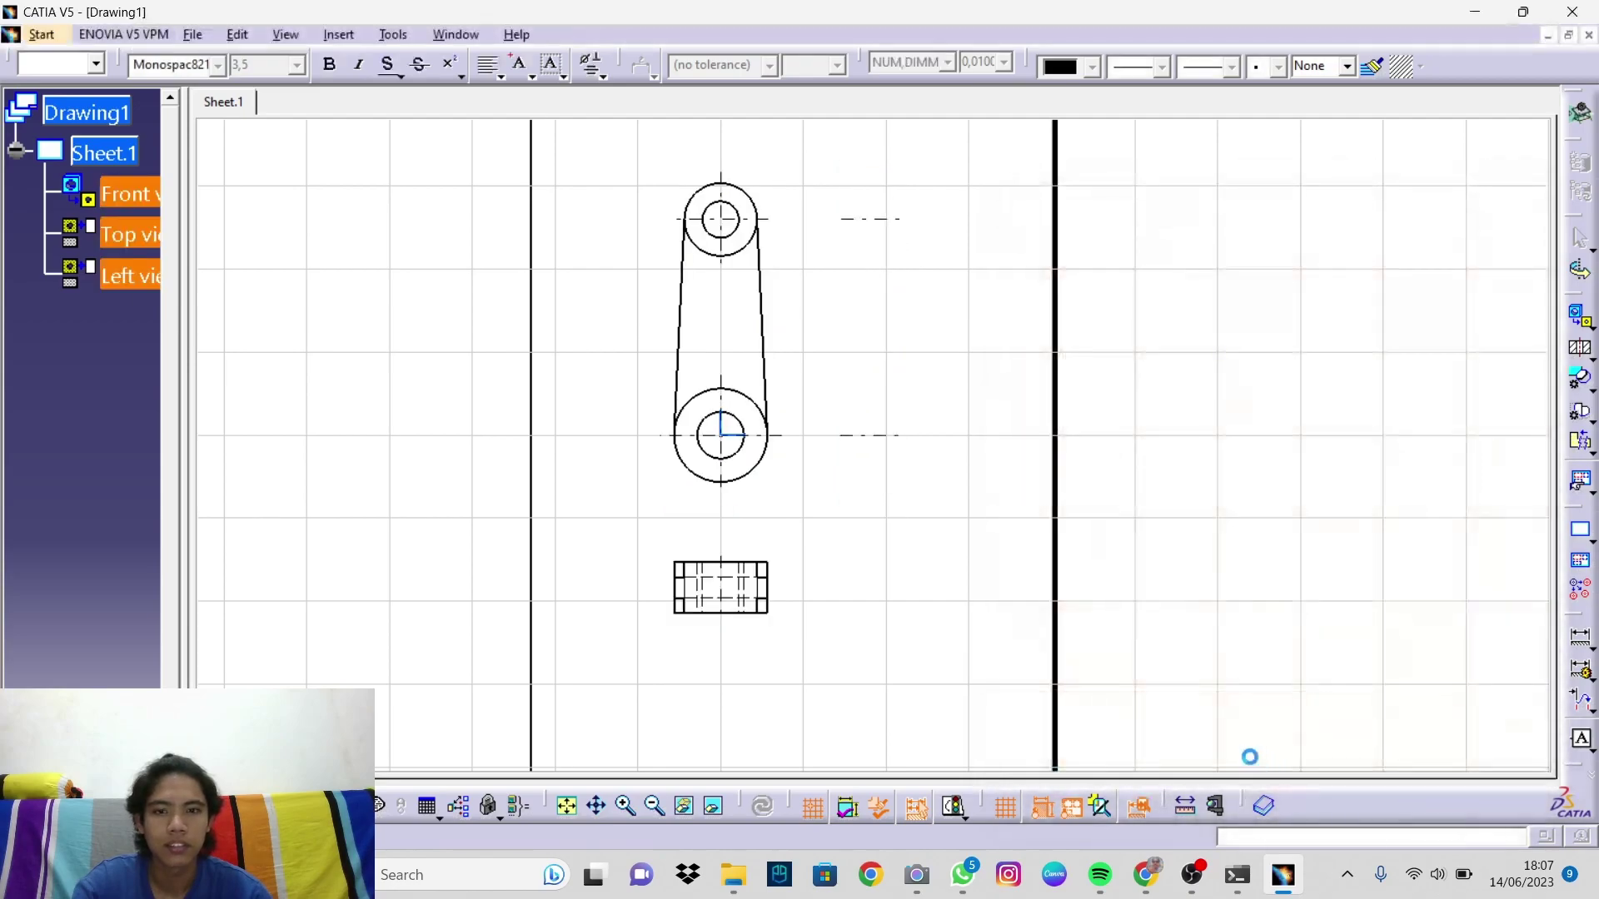
Step: Deselect the views, zoom out to the whole sheet and start Generate Dimensions
left_click(904, 570)
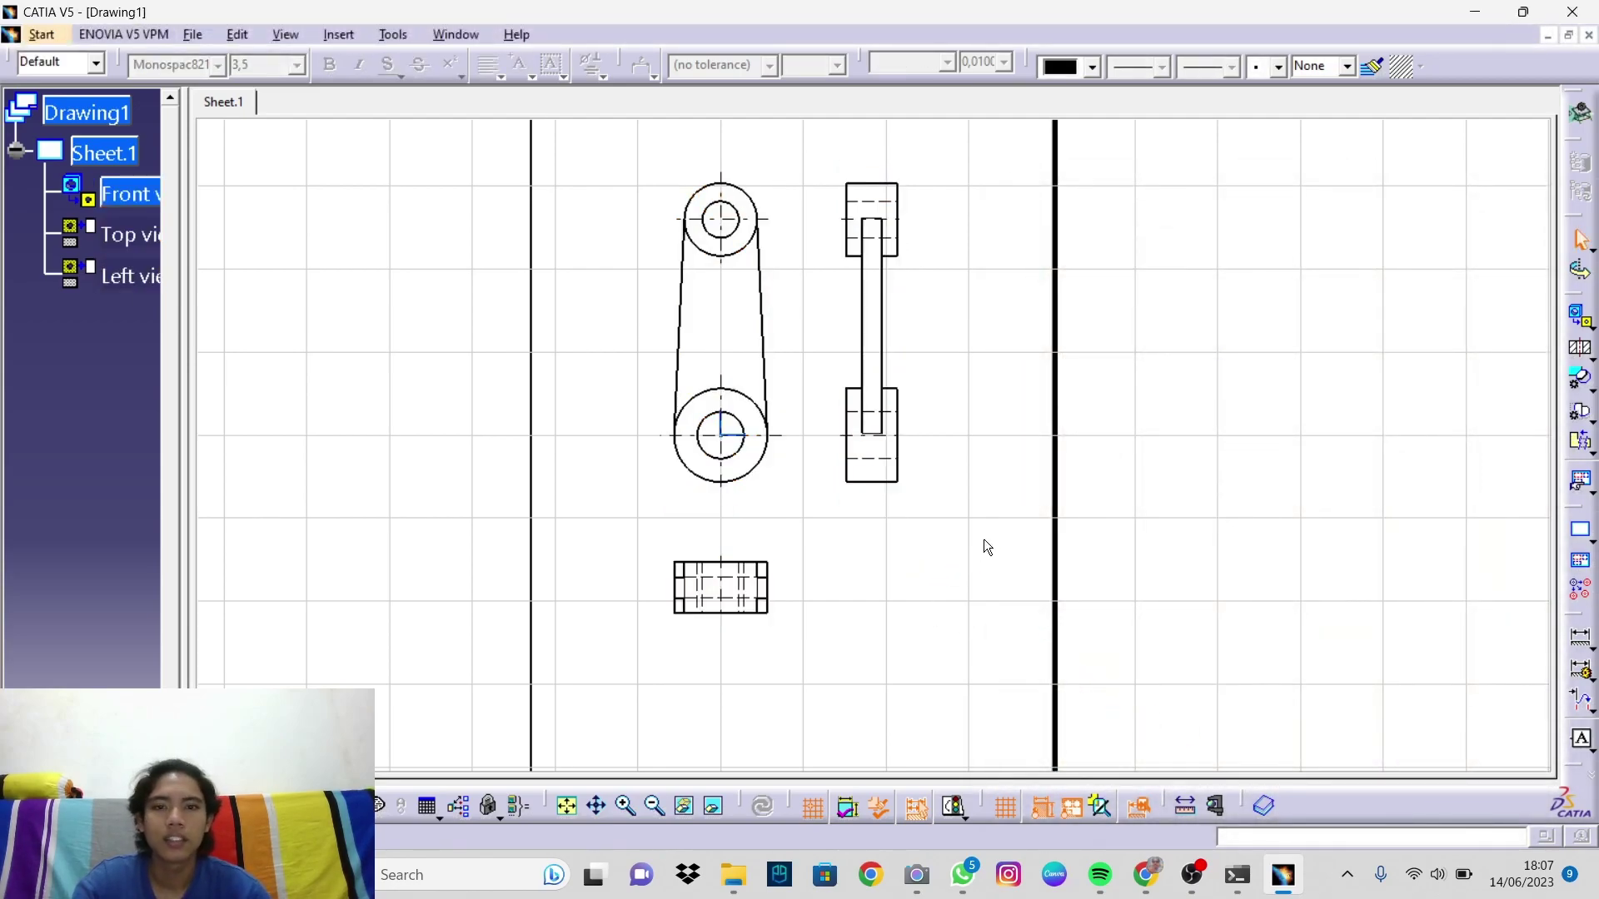
middle_click_drag(885, 582, 938, 617)
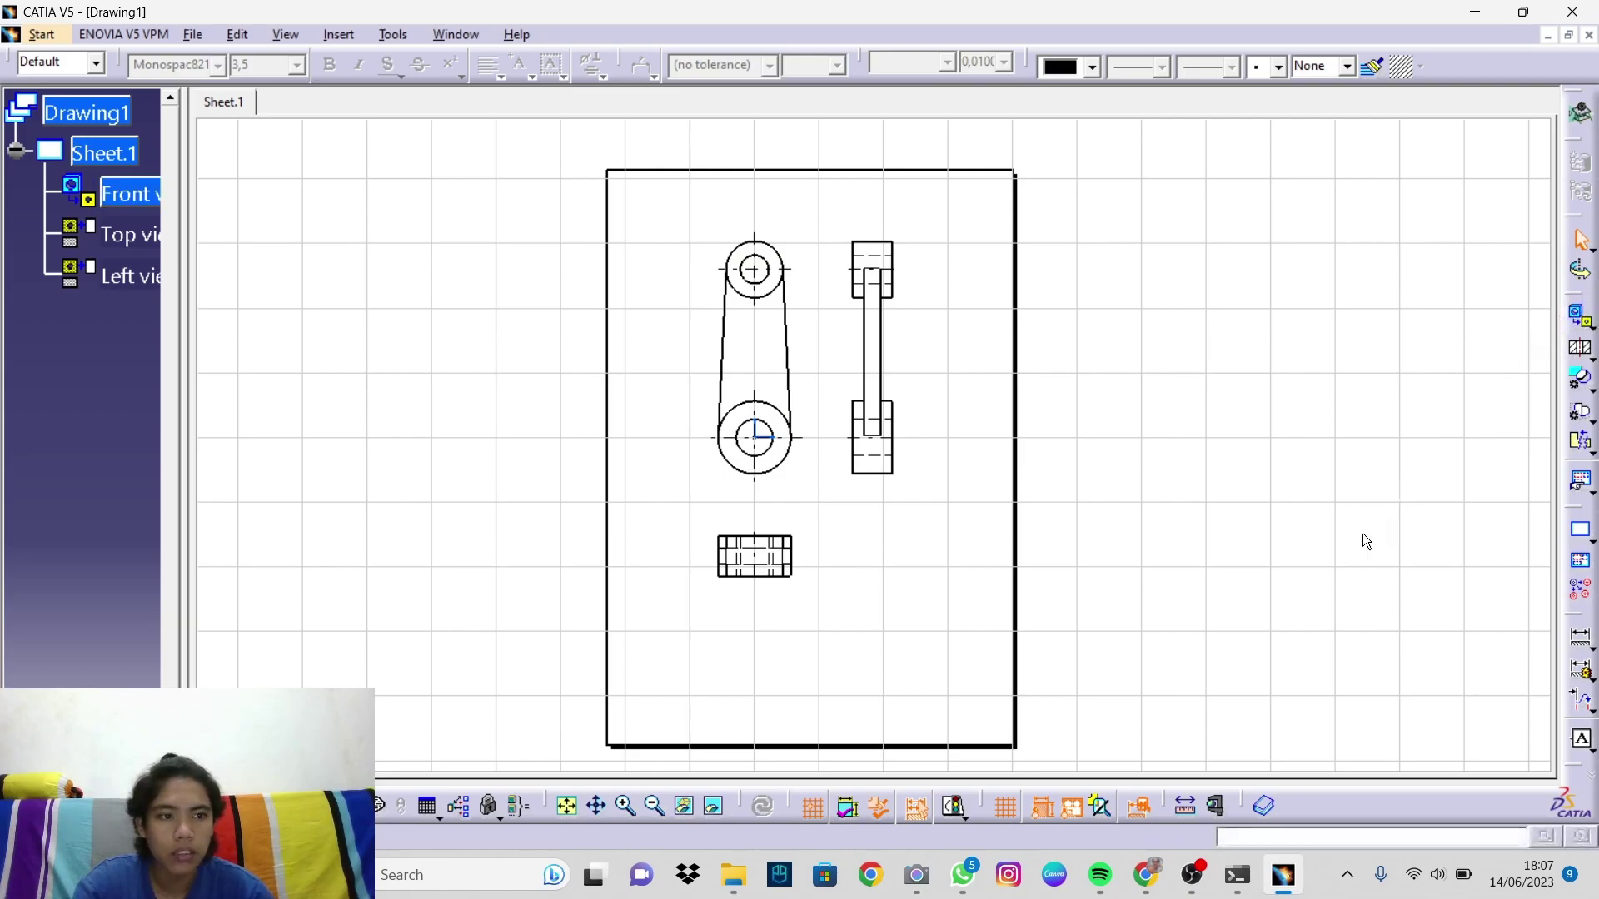
left_click(1579, 315)
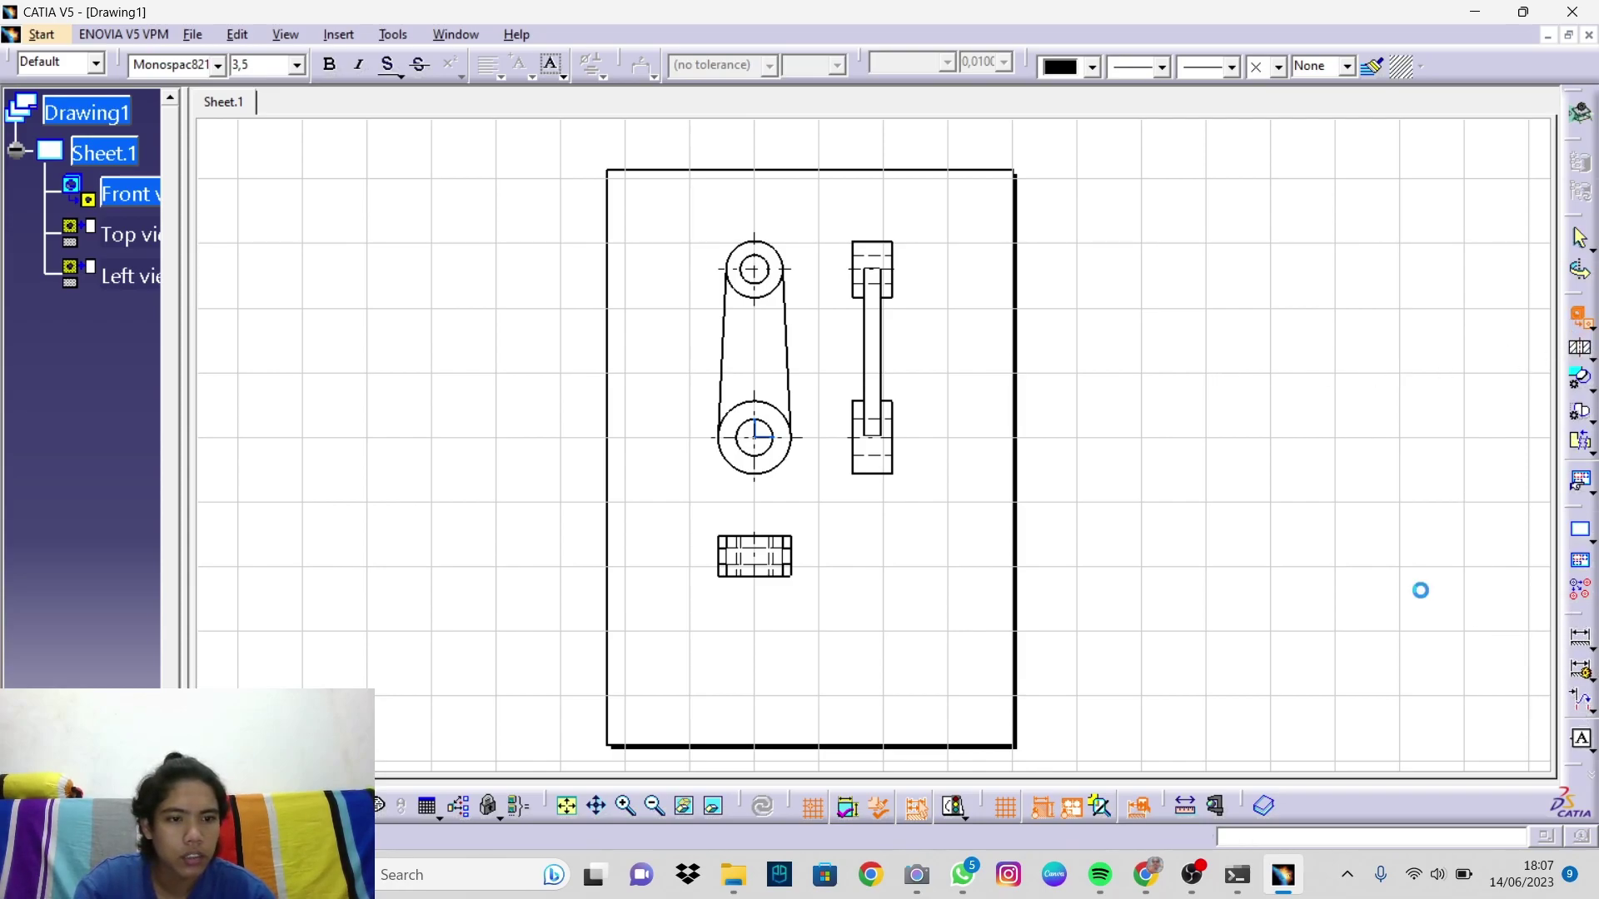
Step: Generate the dimensions automatically for the arm views and accept them
left_click(1576, 648)
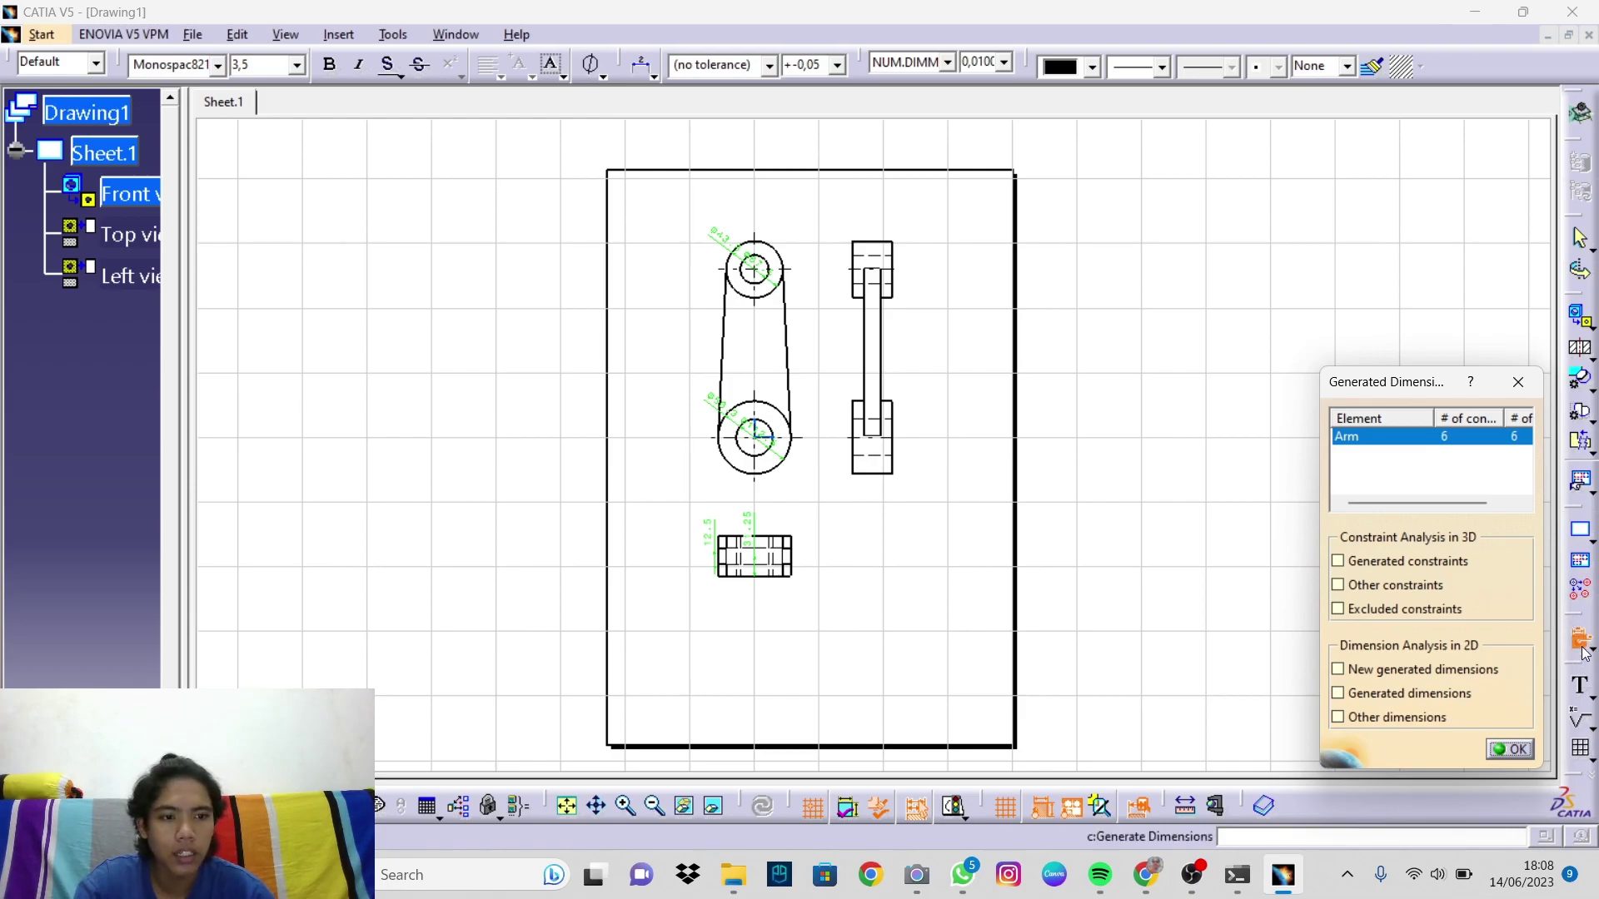
left_click(1509, 749)
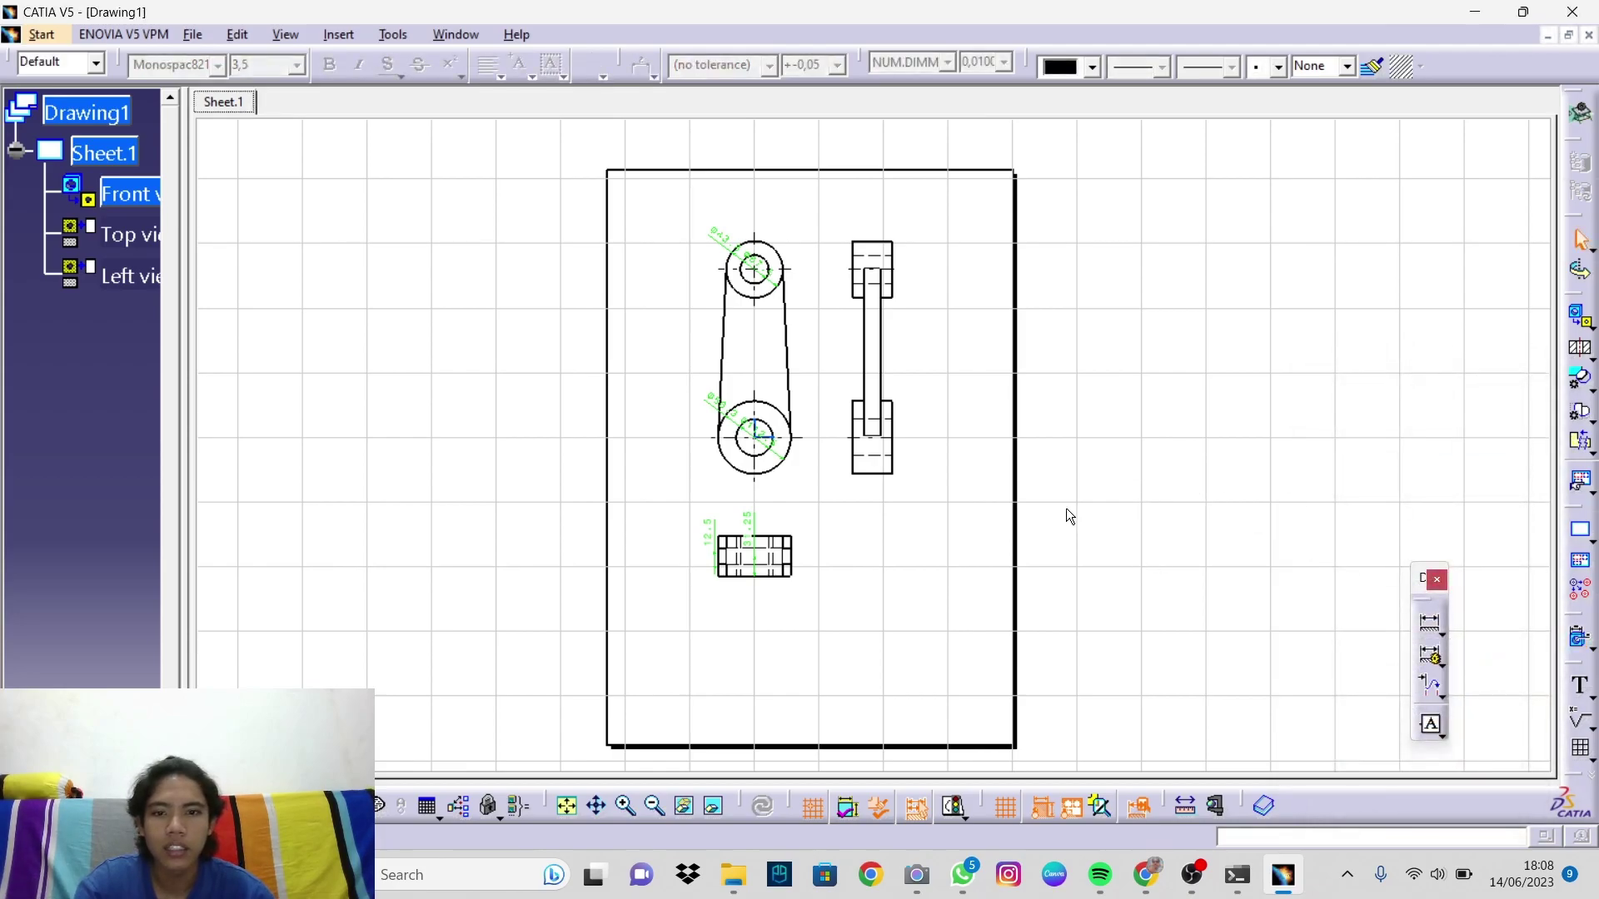
middle_click_drag(1014, 501, 991, 434, "ctrl")
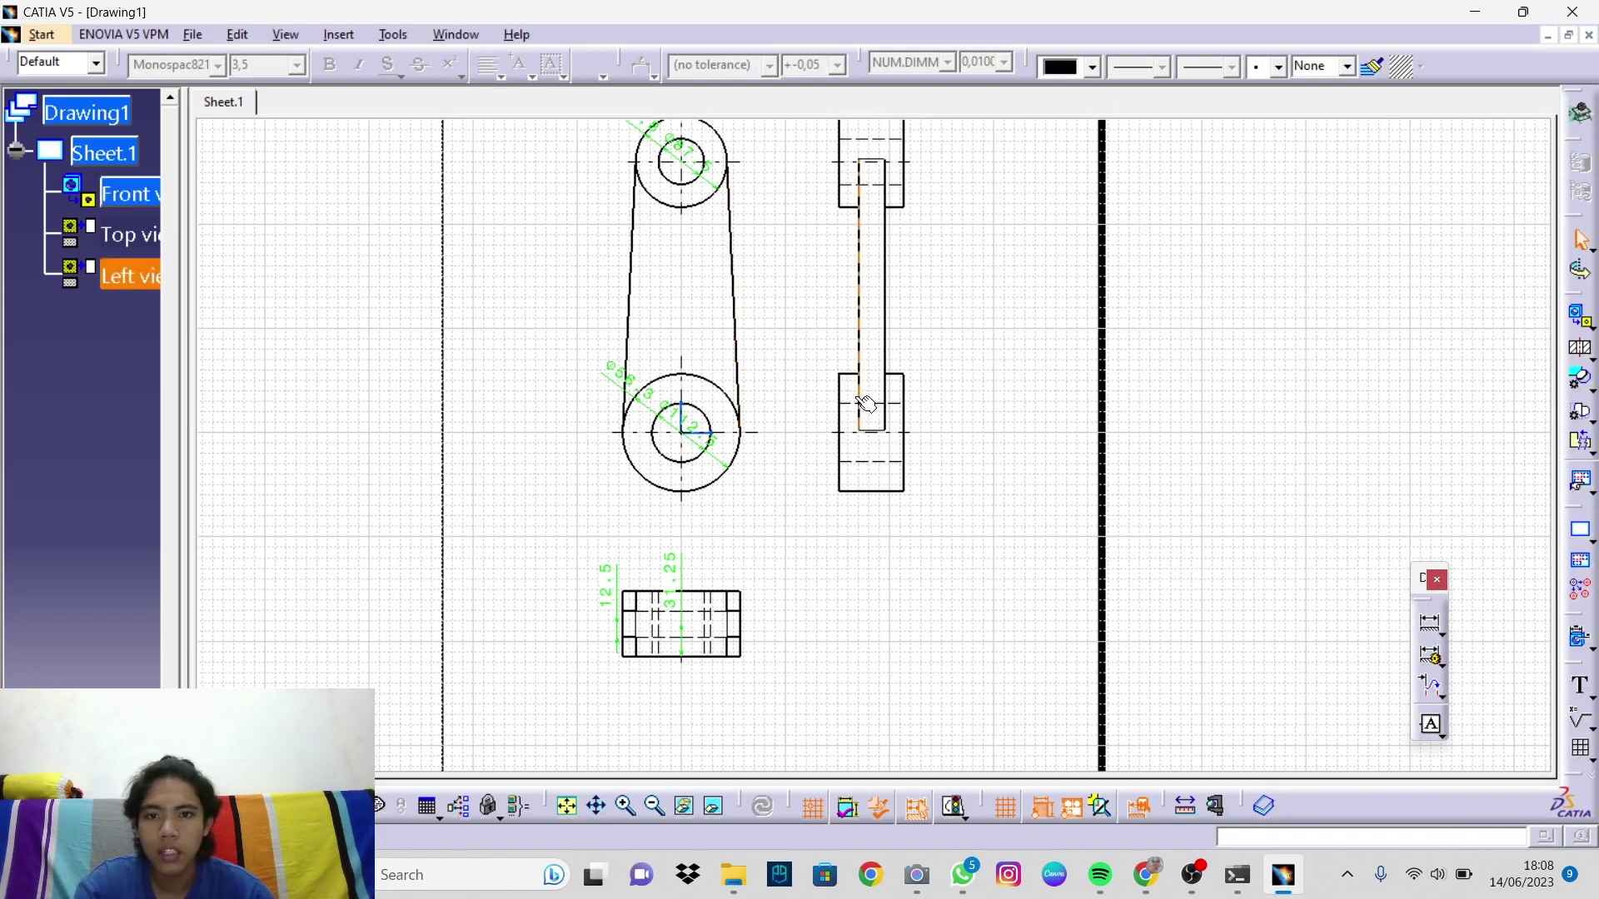
middle_click_drag(772, 354, 824, 411)
Step: Drag the Ø43.8, Ø87.5, Ø56.3, Ø112.5, 31.25 and 12.5 dimension texts clear of the views
left_click(670, 160)
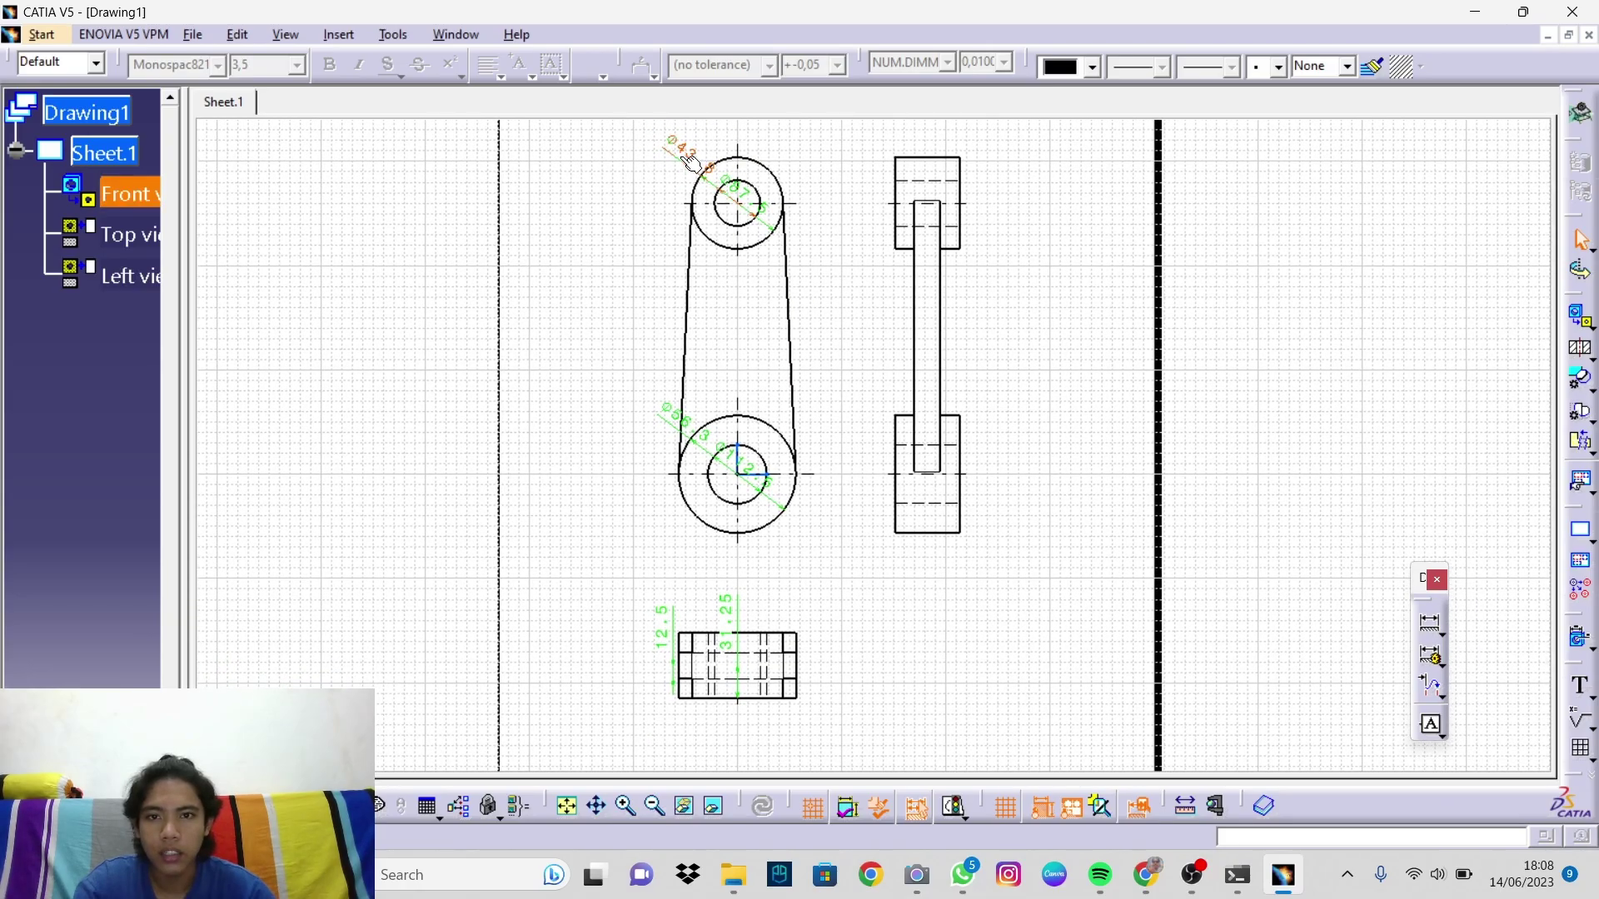
left_click_drag(664, 167, 615, 243)
left_click(741, 196)
left_click_drag(748, 205, 819, 158)
left_click_drag(676, 421, 653, 517)
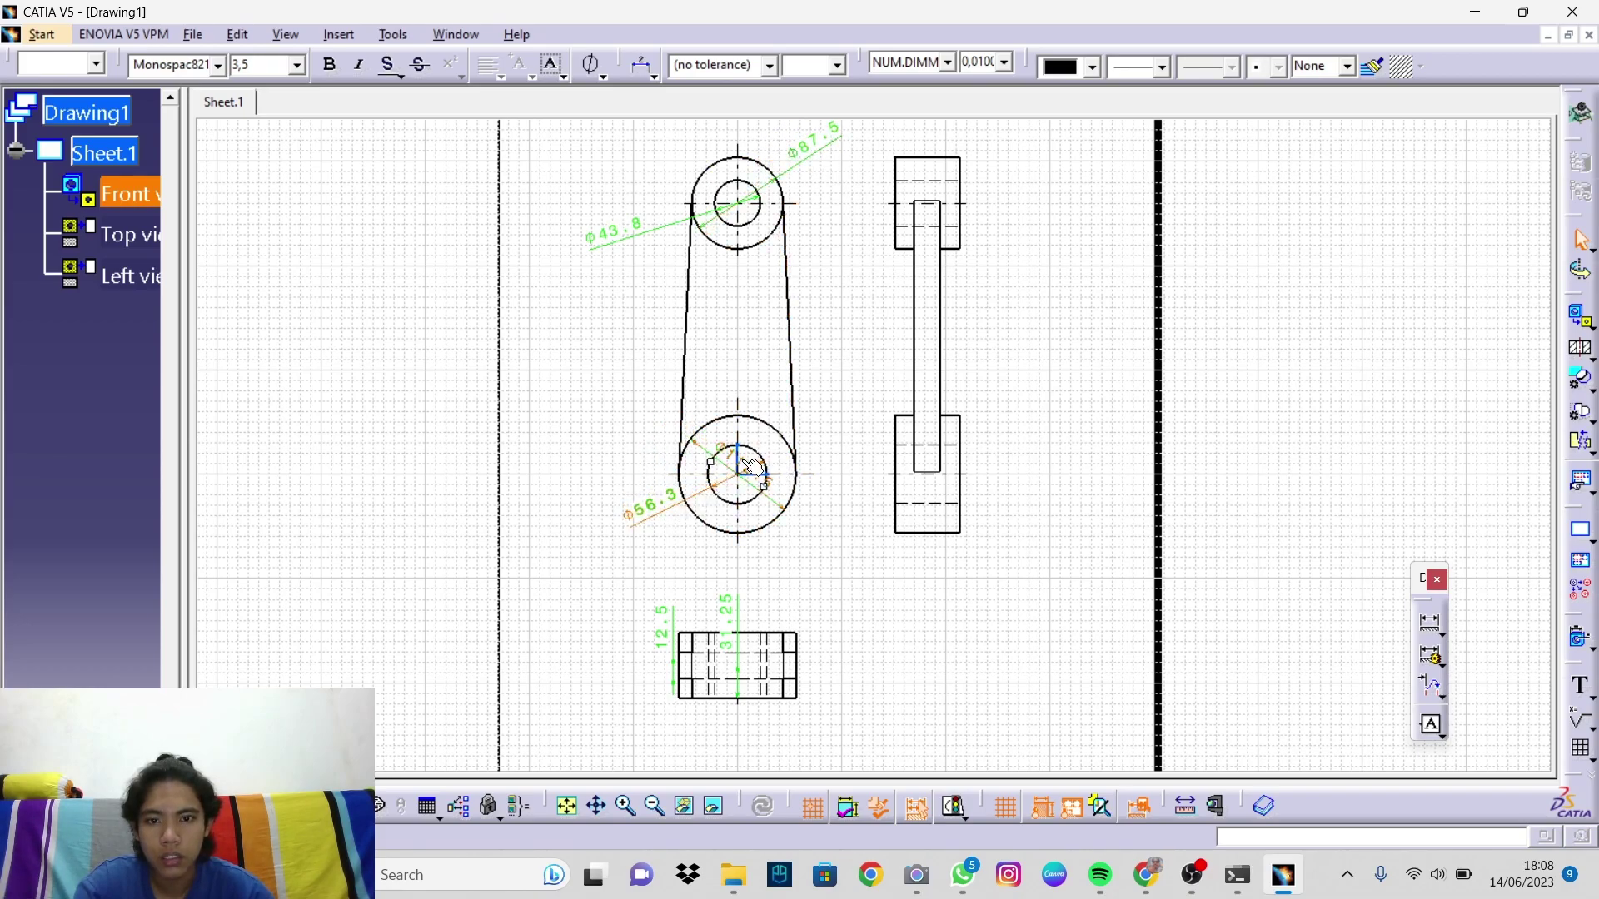
left_click_drag(788, 475, 826, 546)
left_click_drag(724, 616, 832, 622)
left_click(664, 630)
left_click_drag(664, 631, 614, 630)
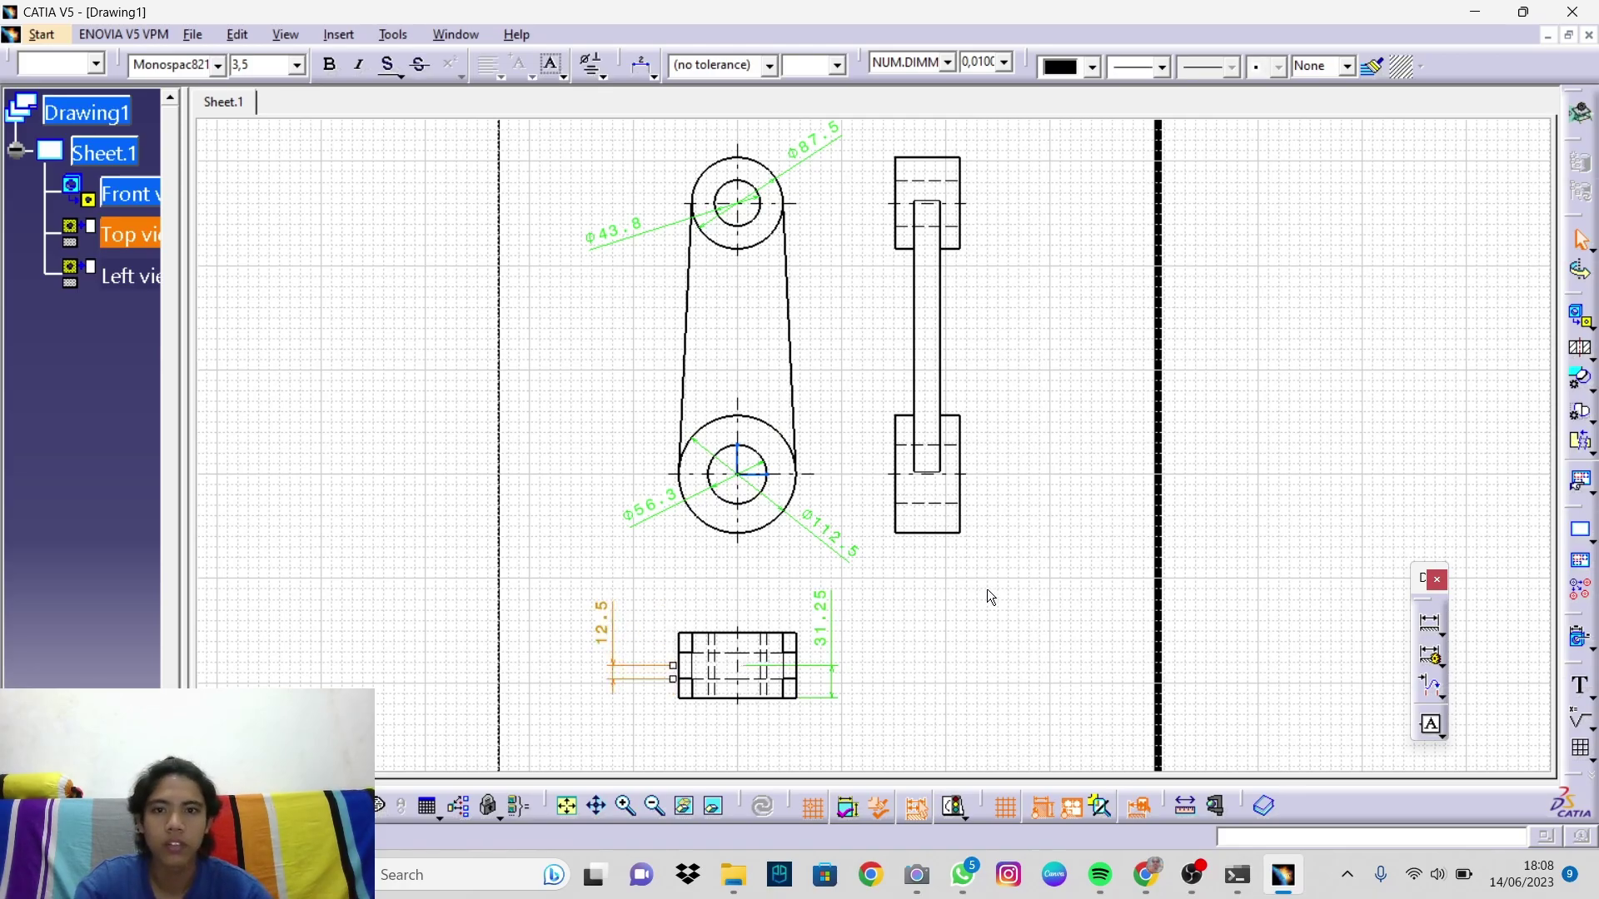
mouse_move(993, 594)
middle_mouse_down()
mouse_move(949, 592)
mouse_move(937, 657)
mouse_move(903, 622)
mouse_move(910, 585)
mouse_move(1074, 608)
middle_mouse_up()
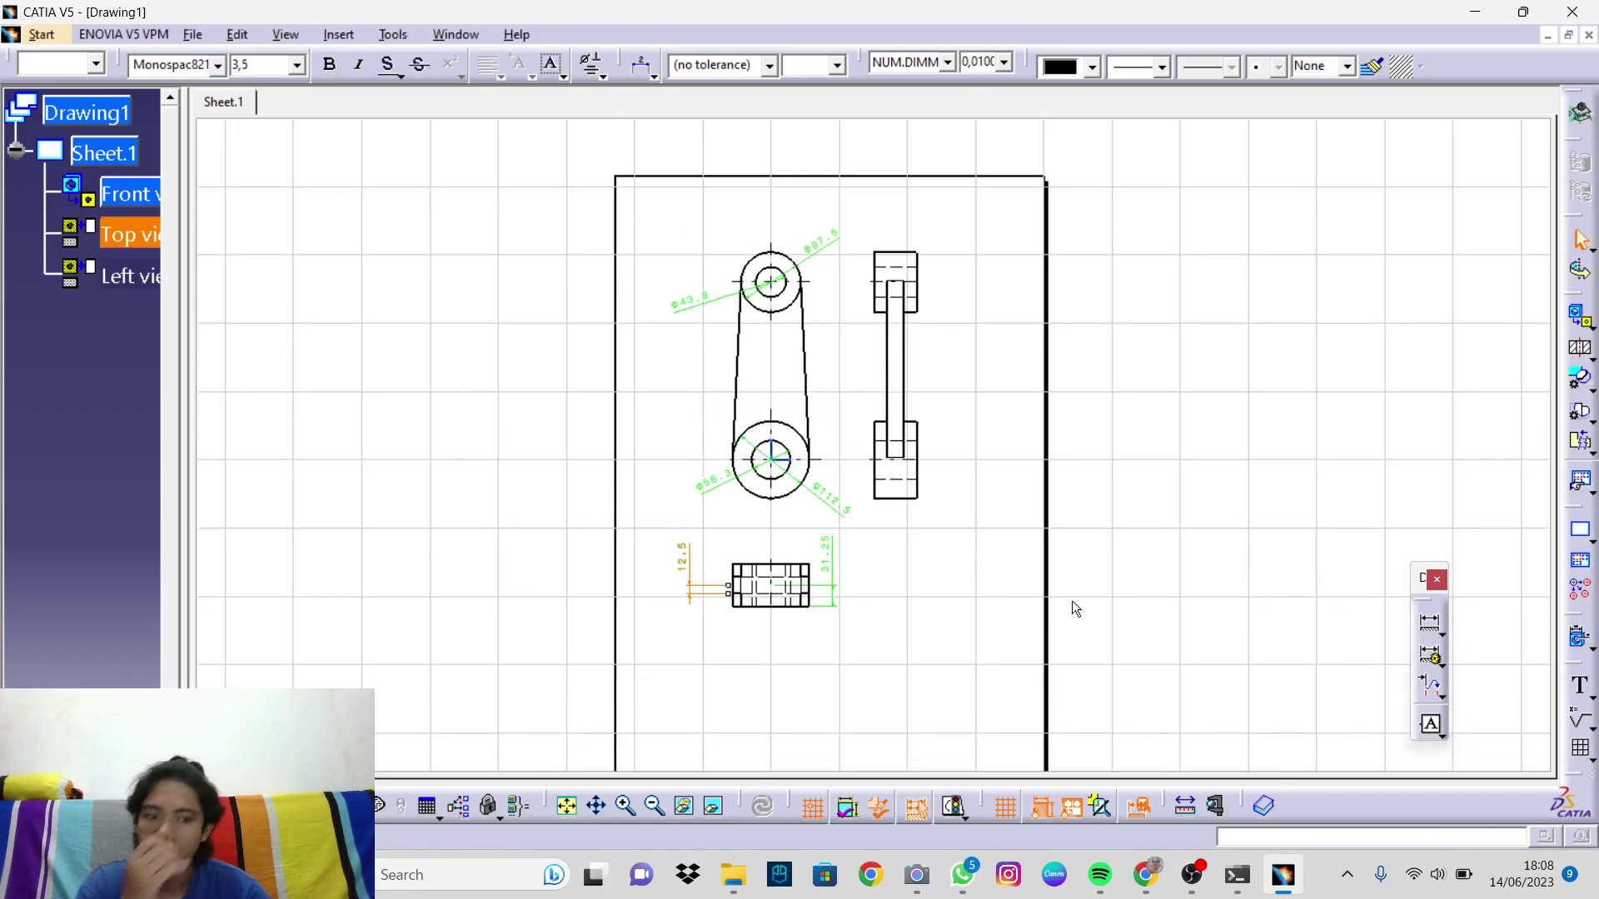
left_click(979, 594)
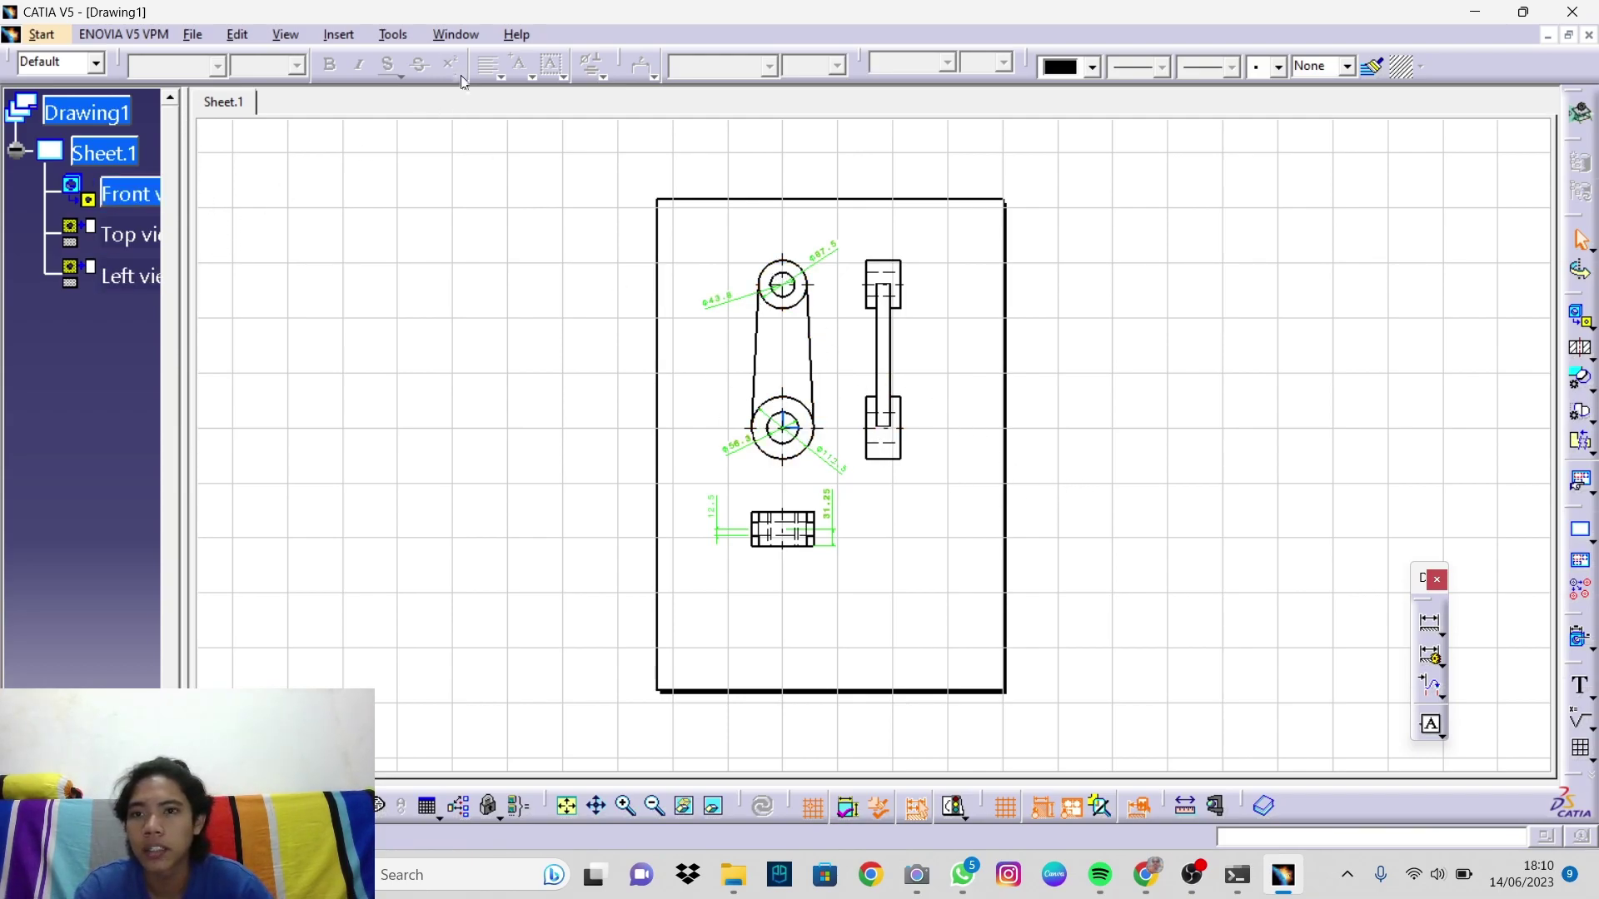
Step: In the sheet background, create a frame and Drawing Titleblock Sample 1 title block, then zoom onto it
left_click(238, 34)
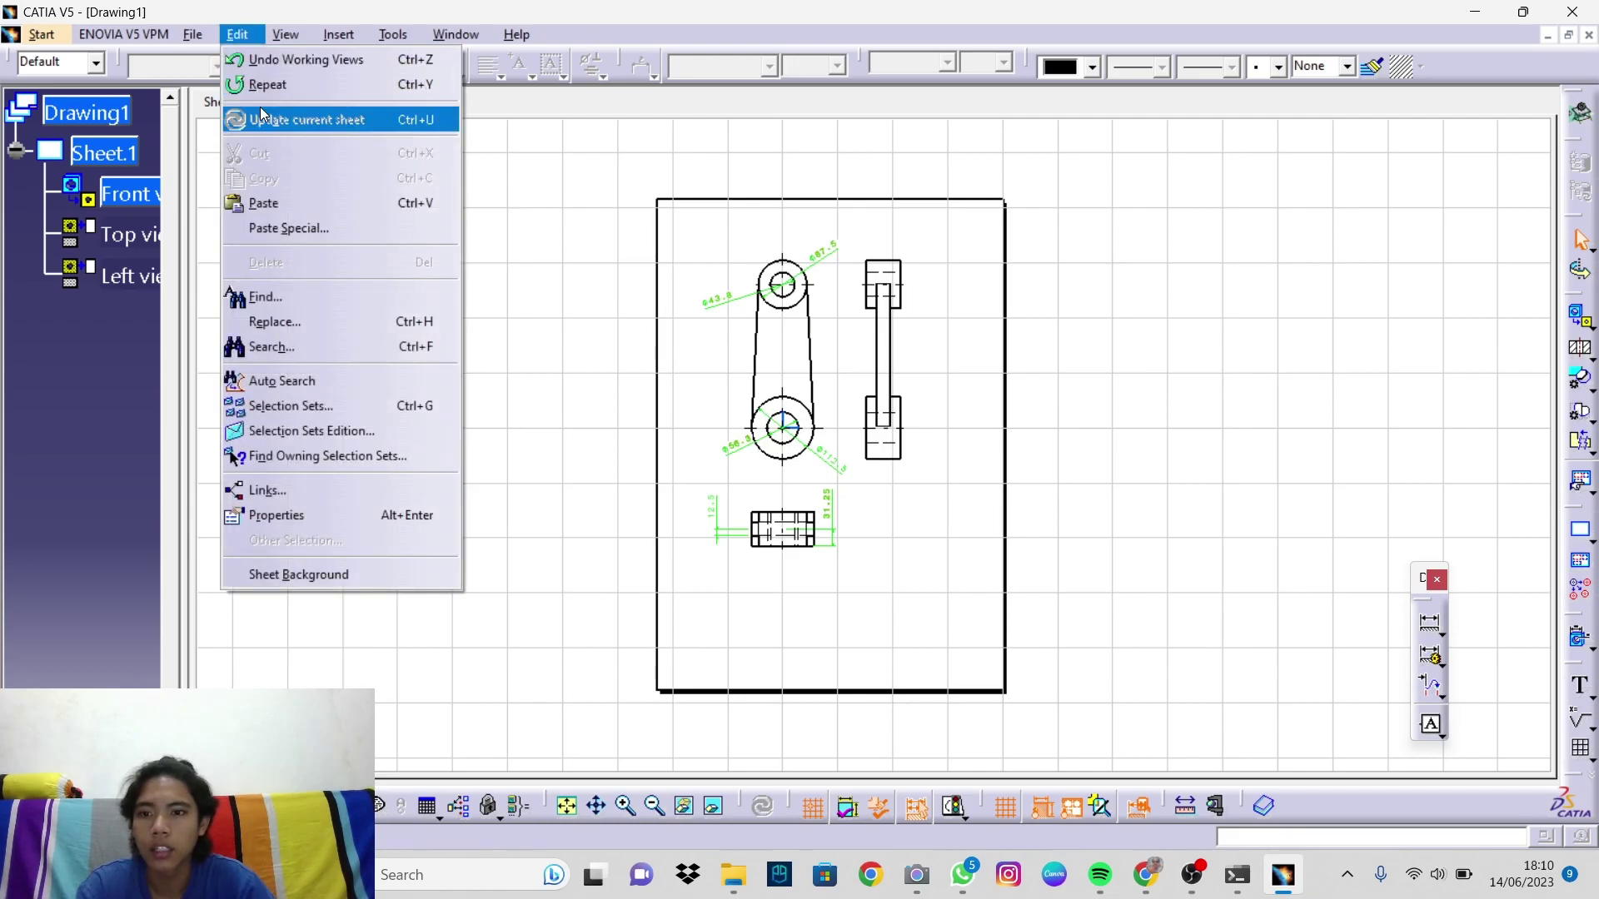
left_click(298, 574)
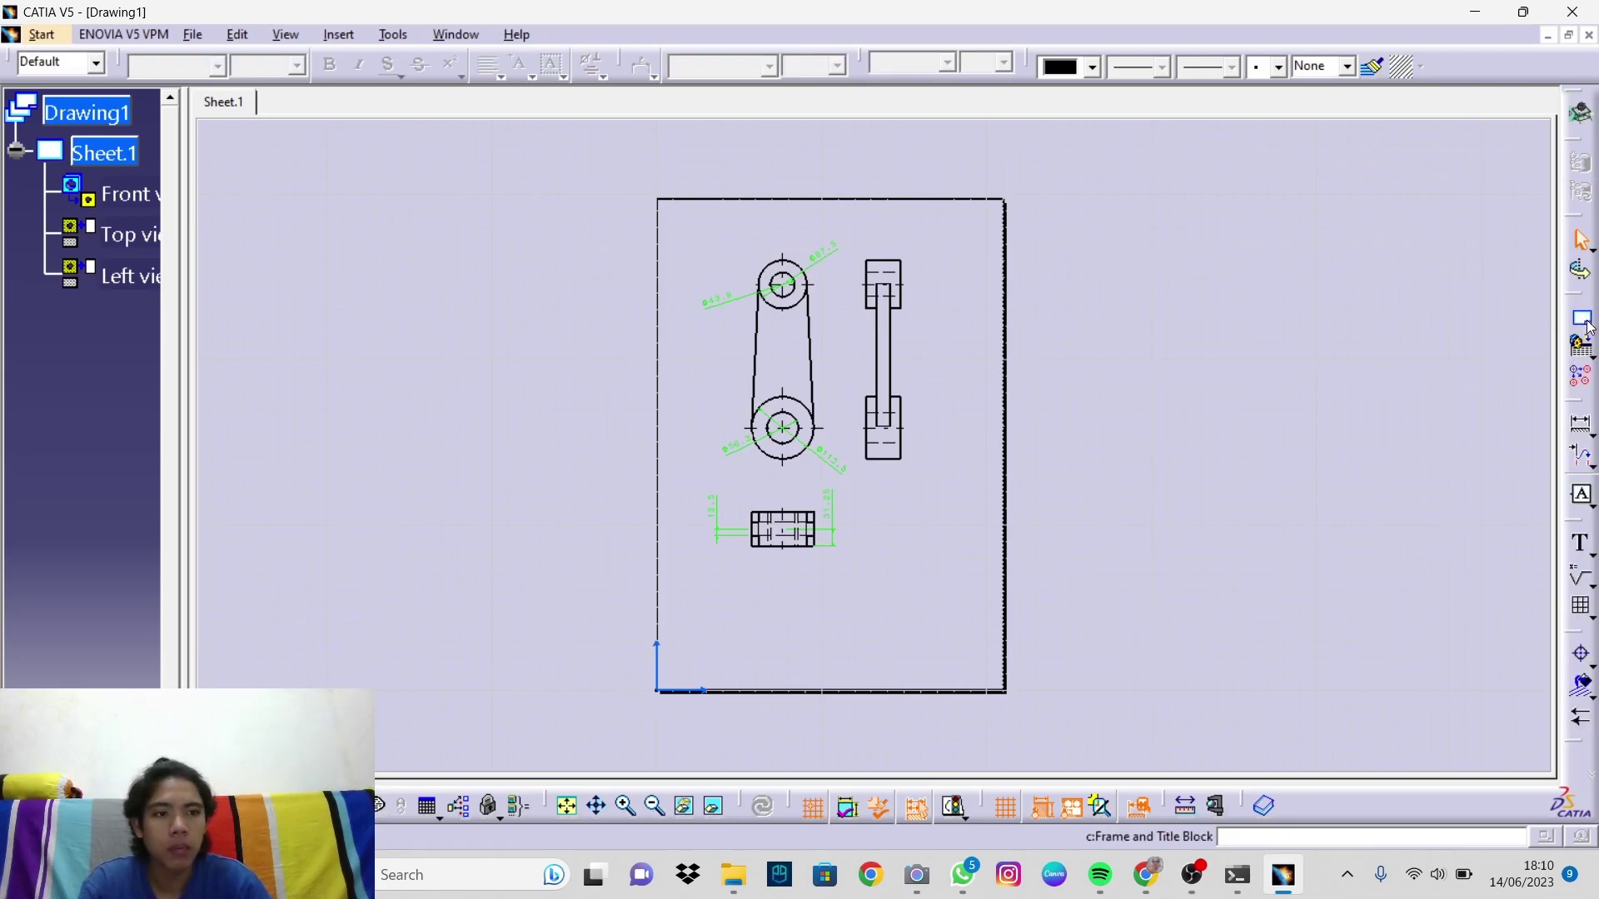
left_click(1582, 346)
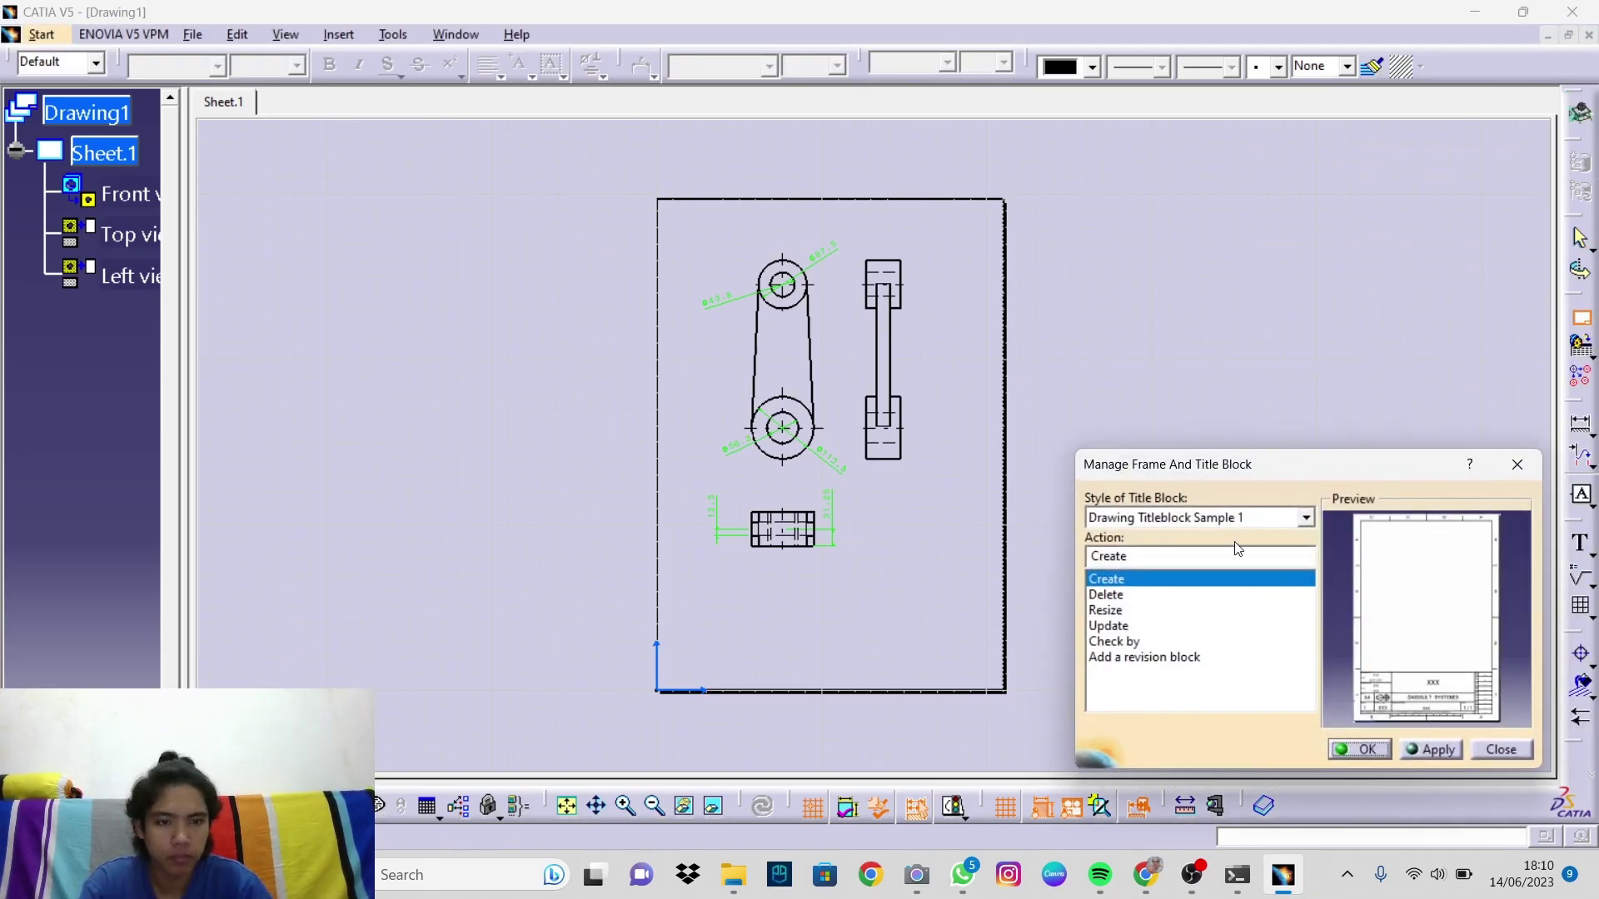
left_click(1304, 518)
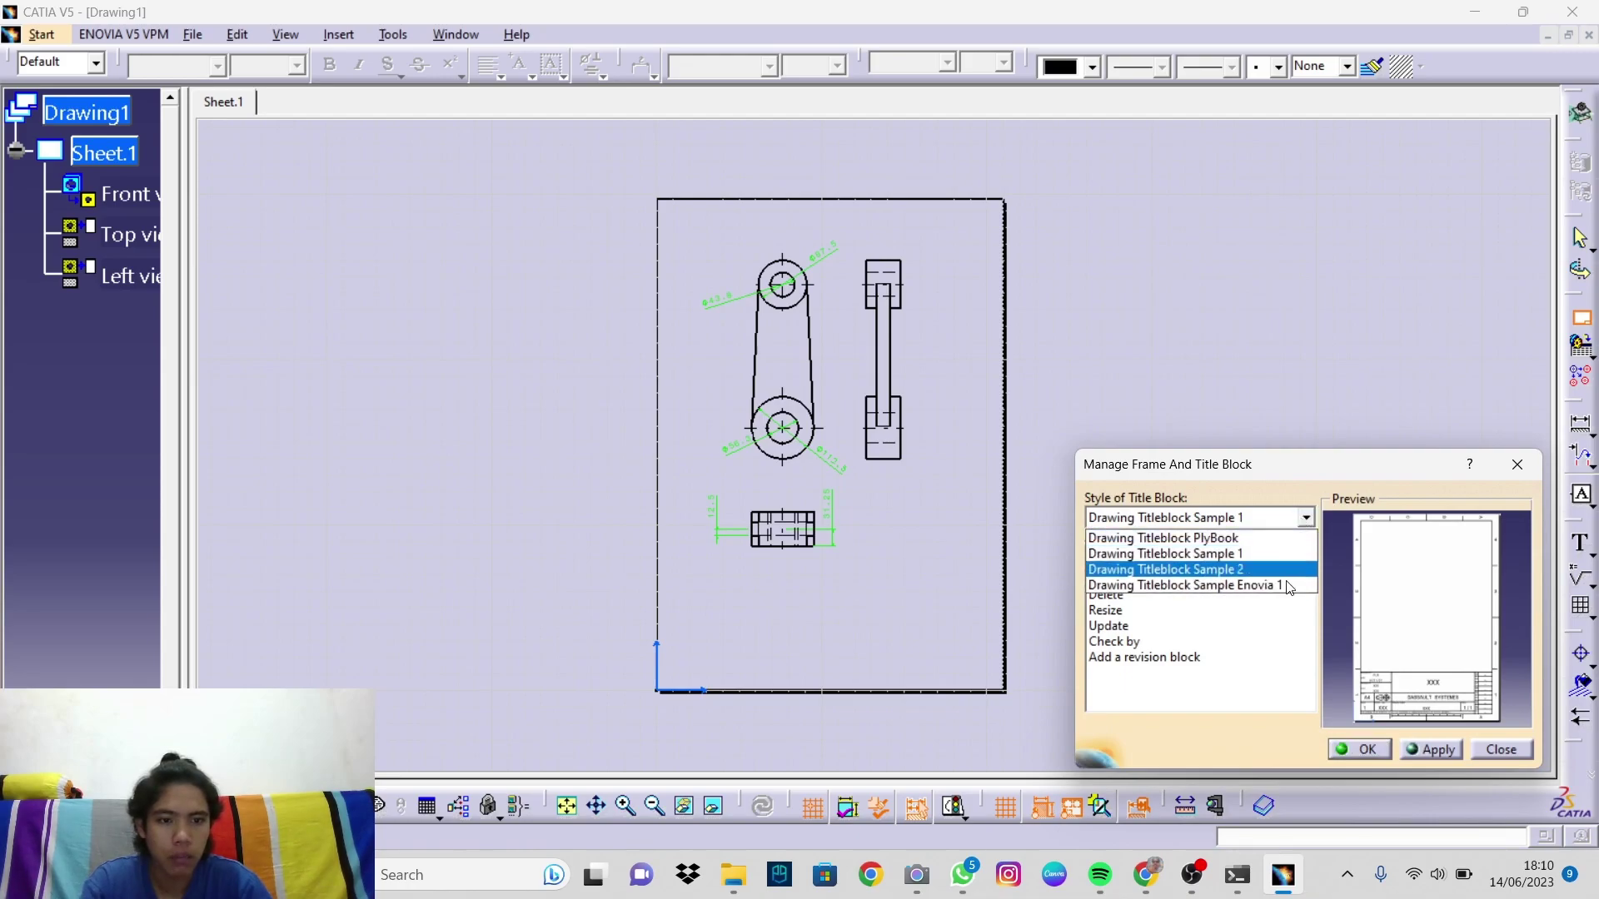
left_click(1216, 555)
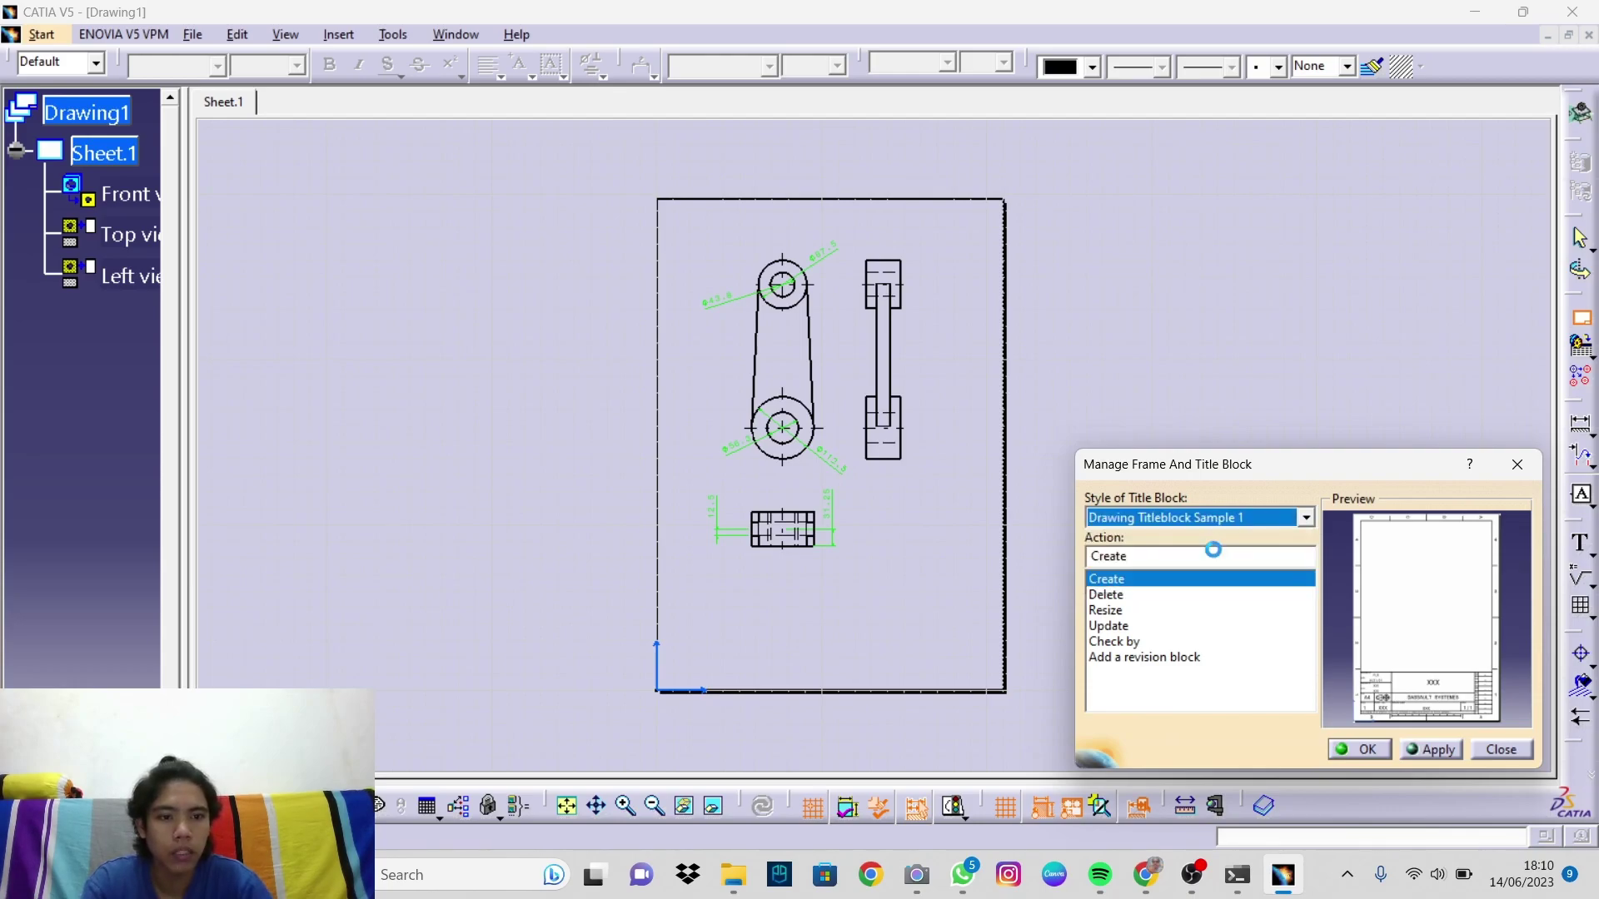
left_click(1364, 749)
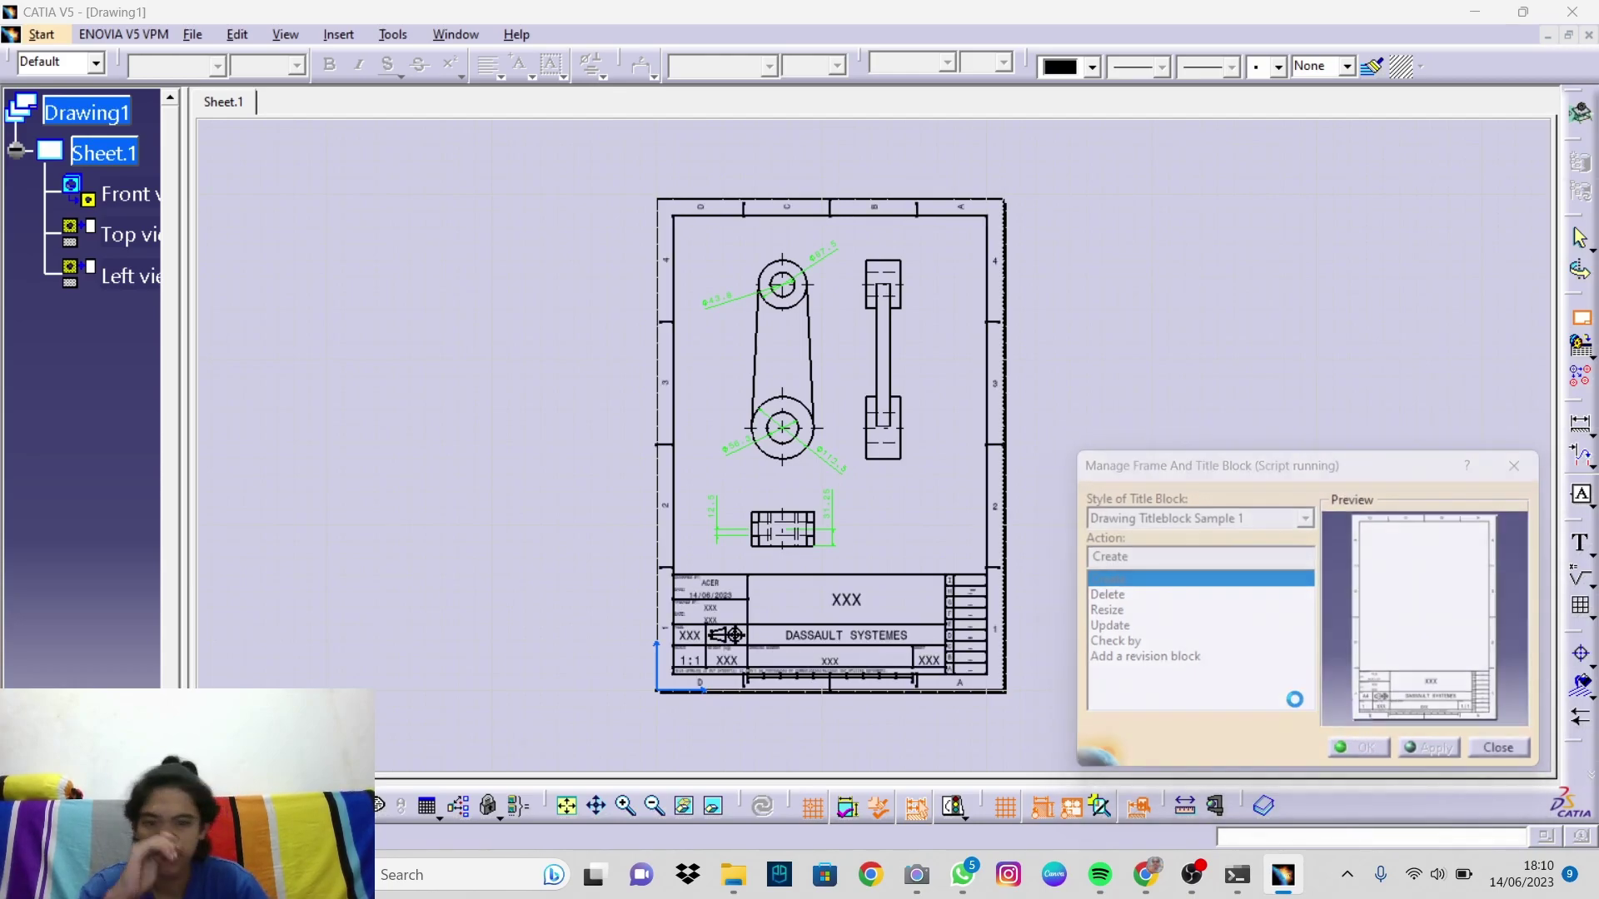
middle_click_drag(1121, 642, 1075, 533, "ctrl")
mouse_move(838, 671)
middle_mouse_down()
mouse_move(914, 486)
mouse_move(878, 460)
middle_mouse_up()
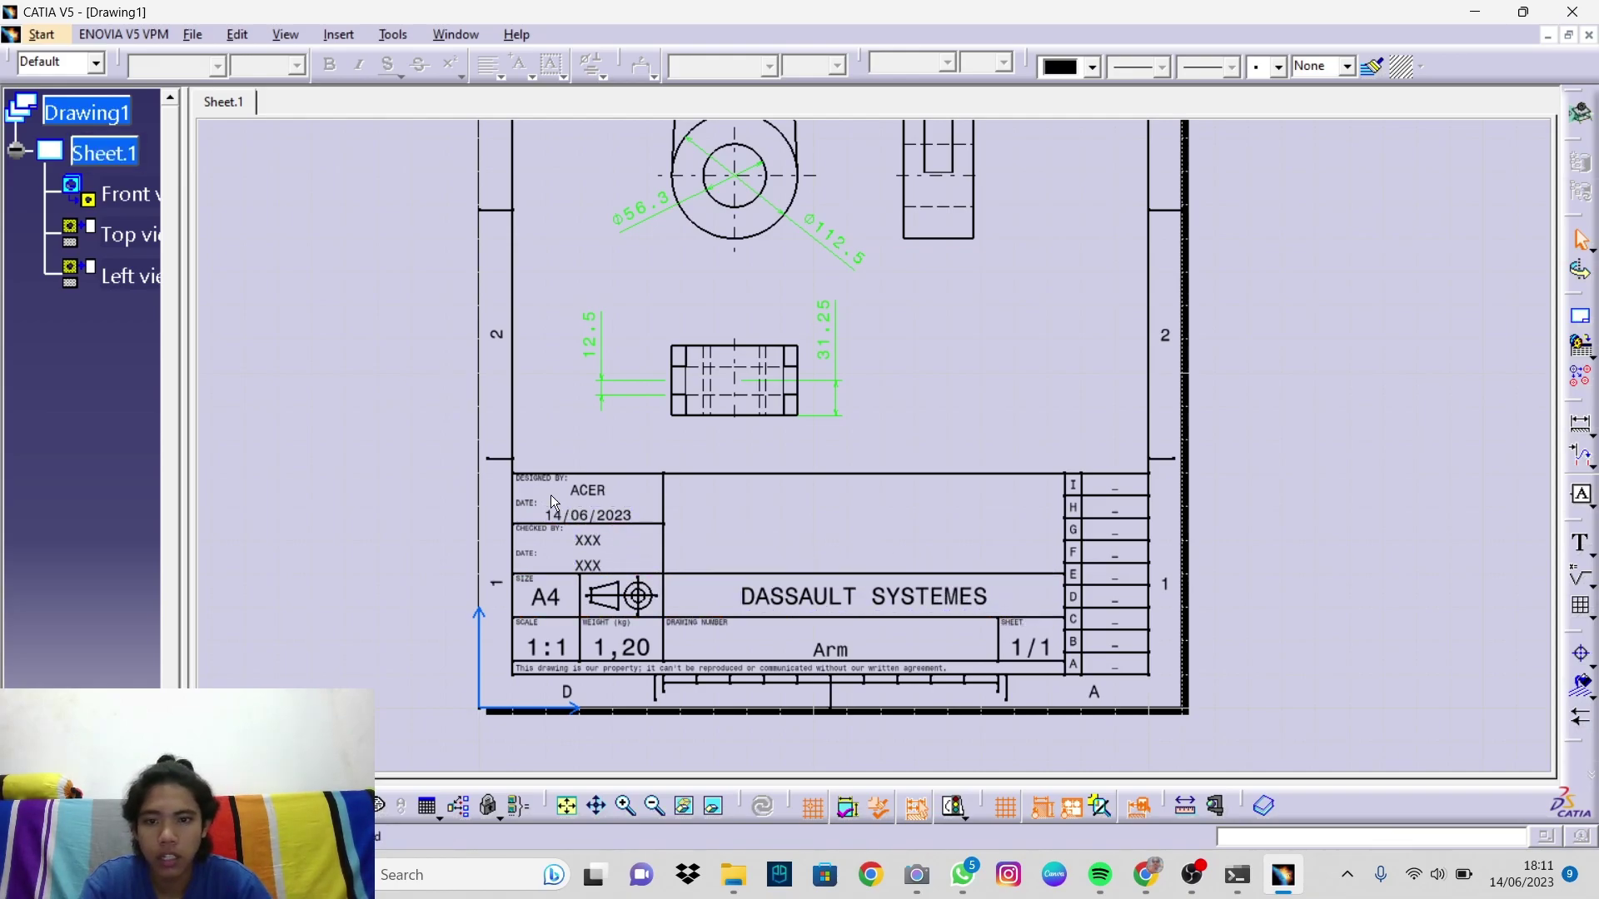
Step: Enter the designer's ID in the Designed By field
mouse_move(812, 521)
middle_mouse_down()
mouse_move(795, 490)
mouse_move(732, 521)
mouse_move(842, 478)
mouse_move(620, 468)
middle_mouse_up()
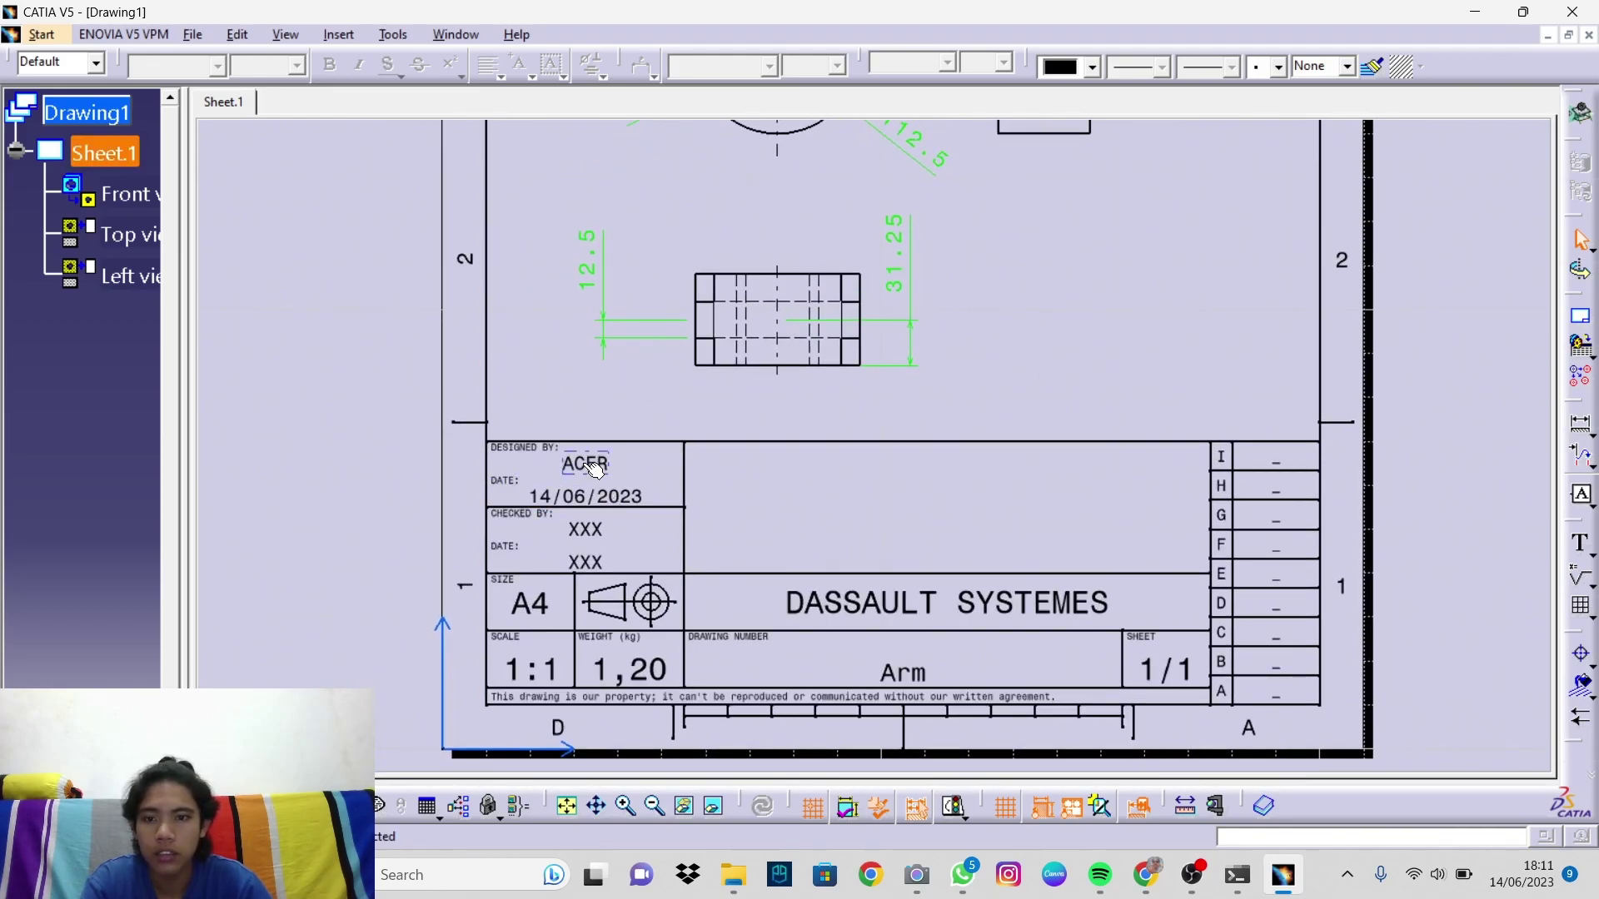
double_click(595, 467)
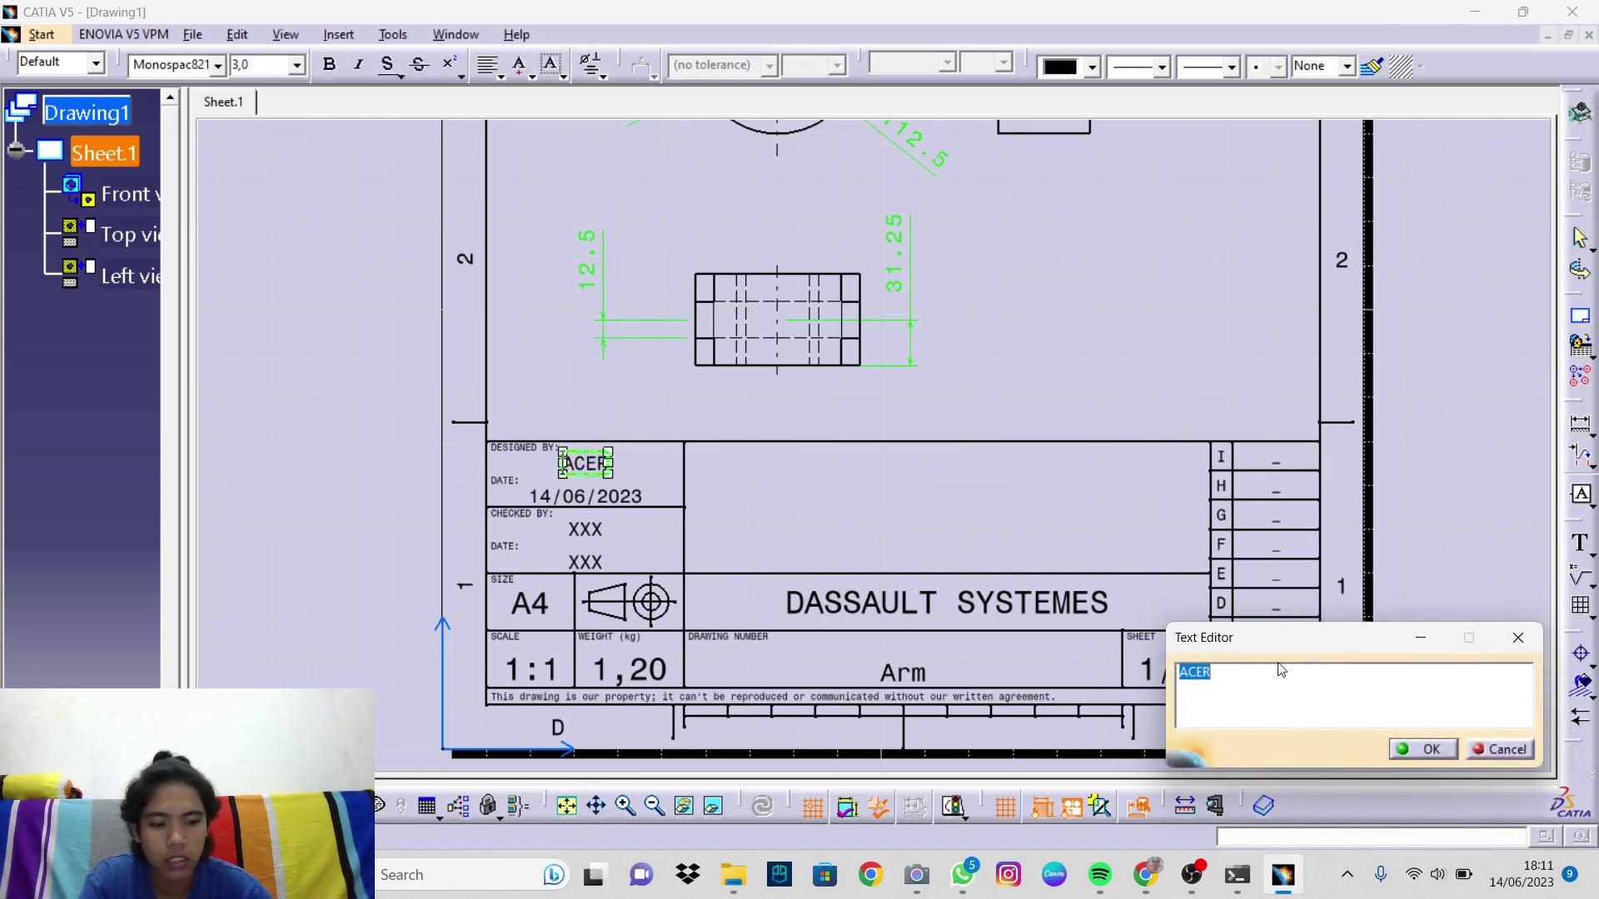
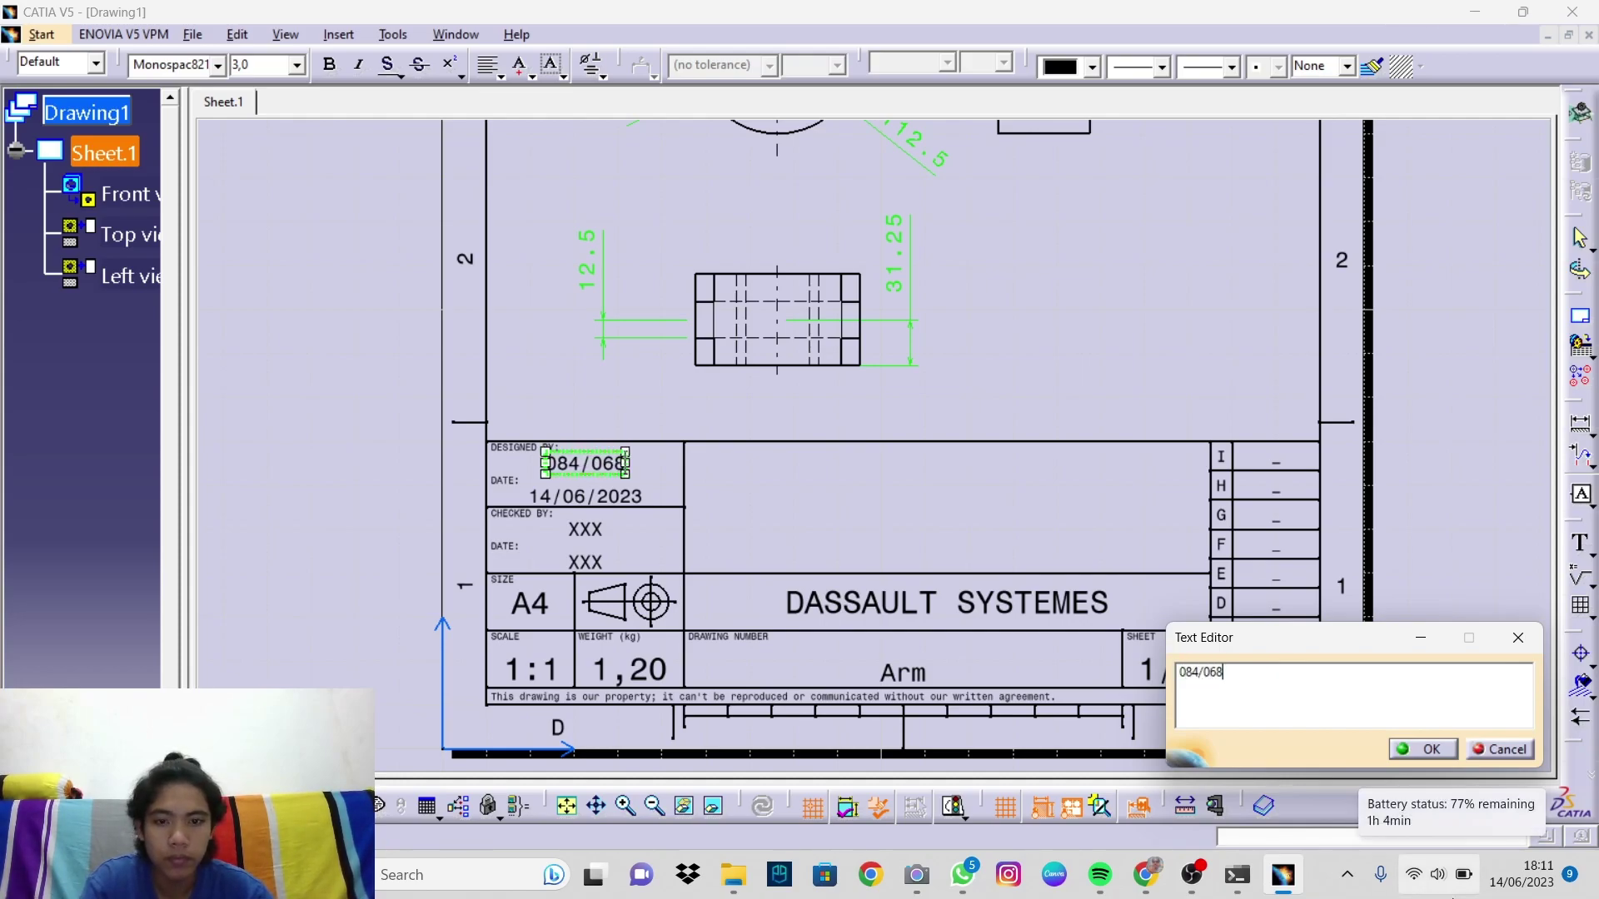
left_click(602, 534)
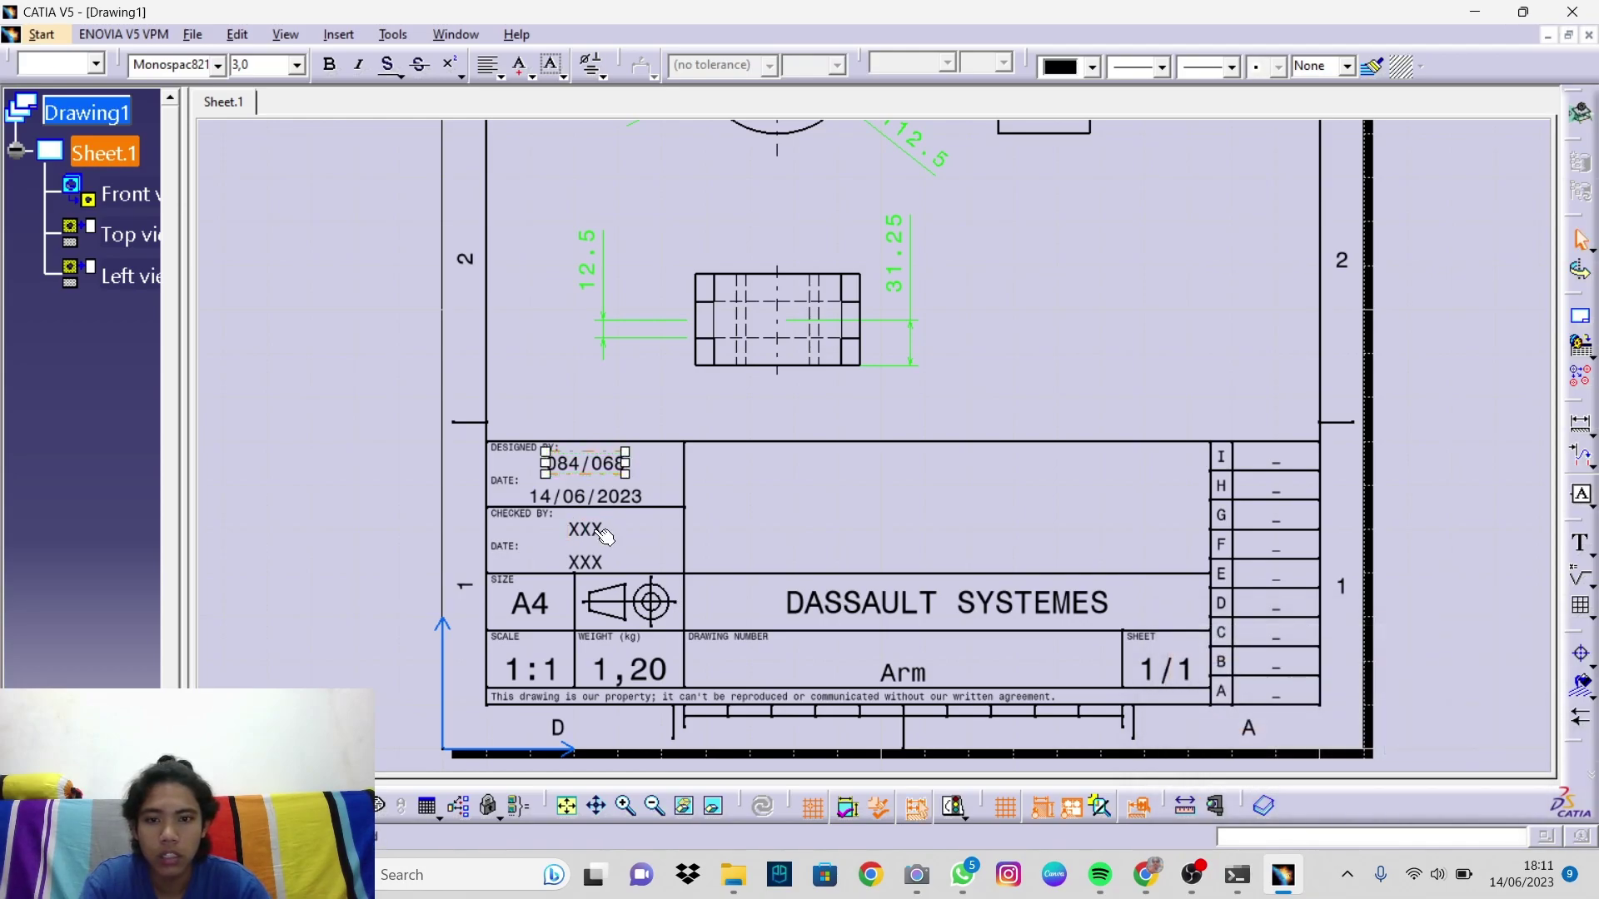
Step: Enter the checker's full name with academic titles in Checked By at font size 2.5
double_click(587, 530)
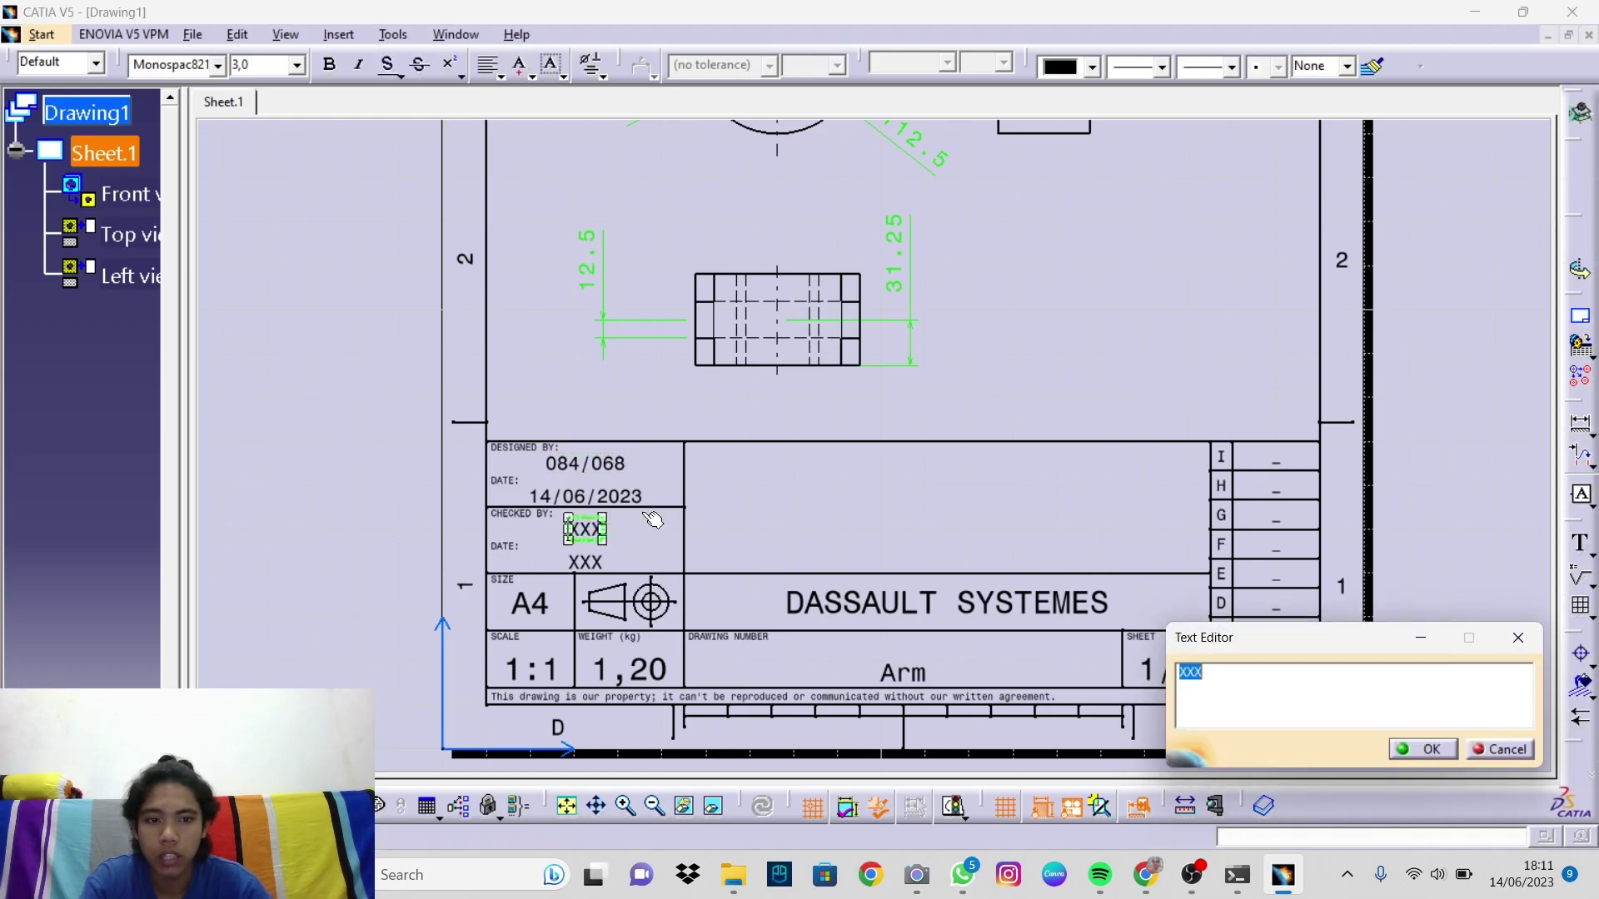
key("Caps_Lock")
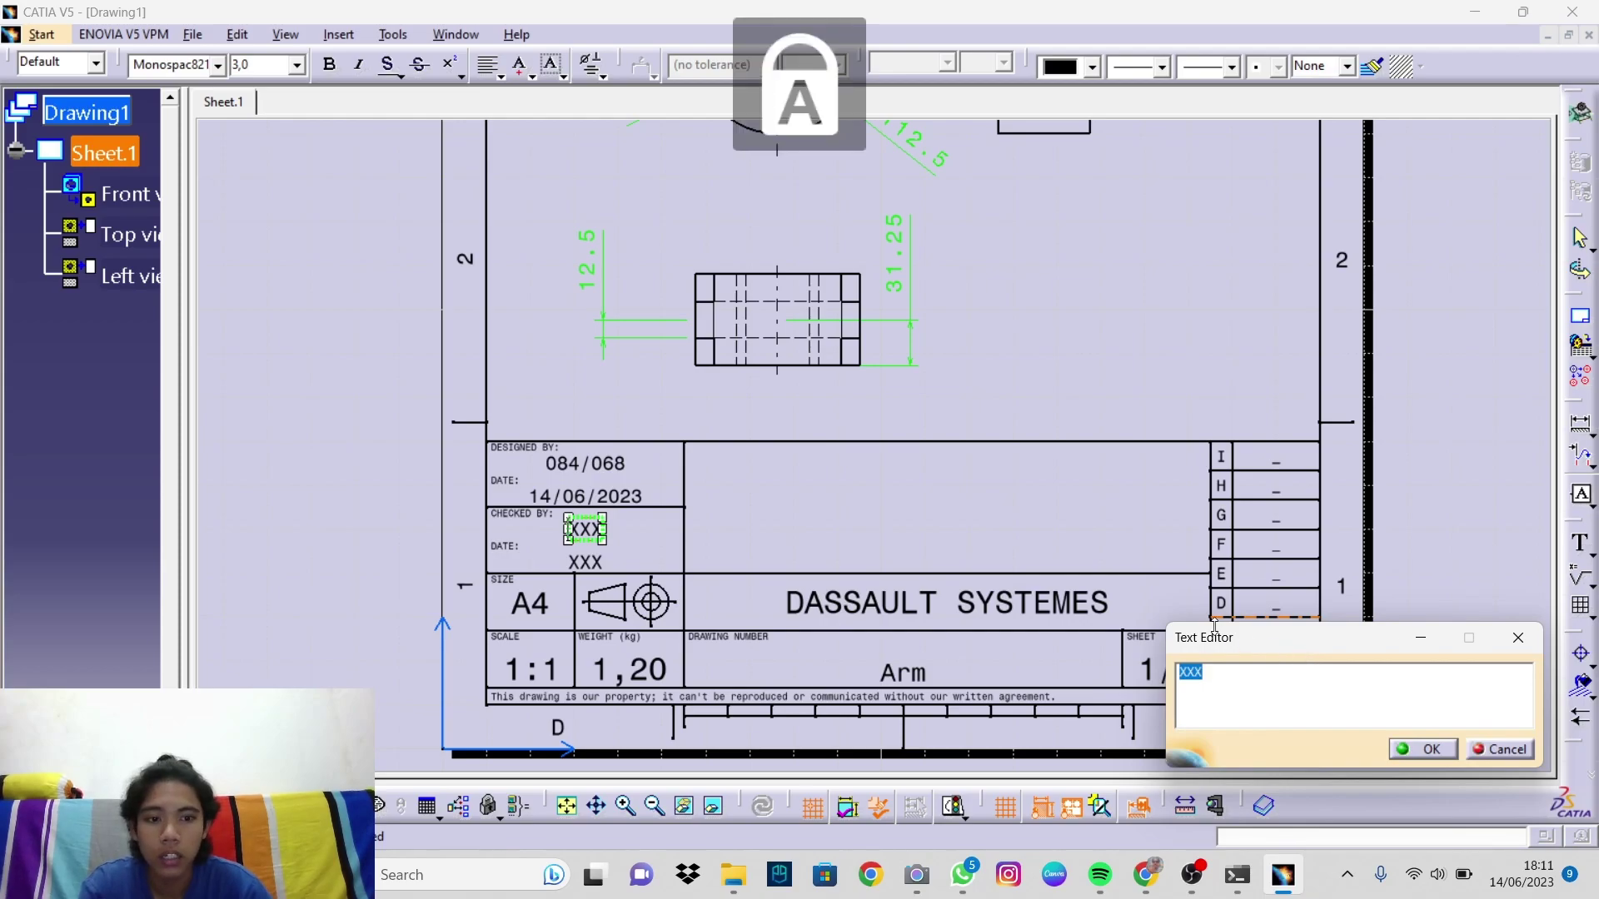
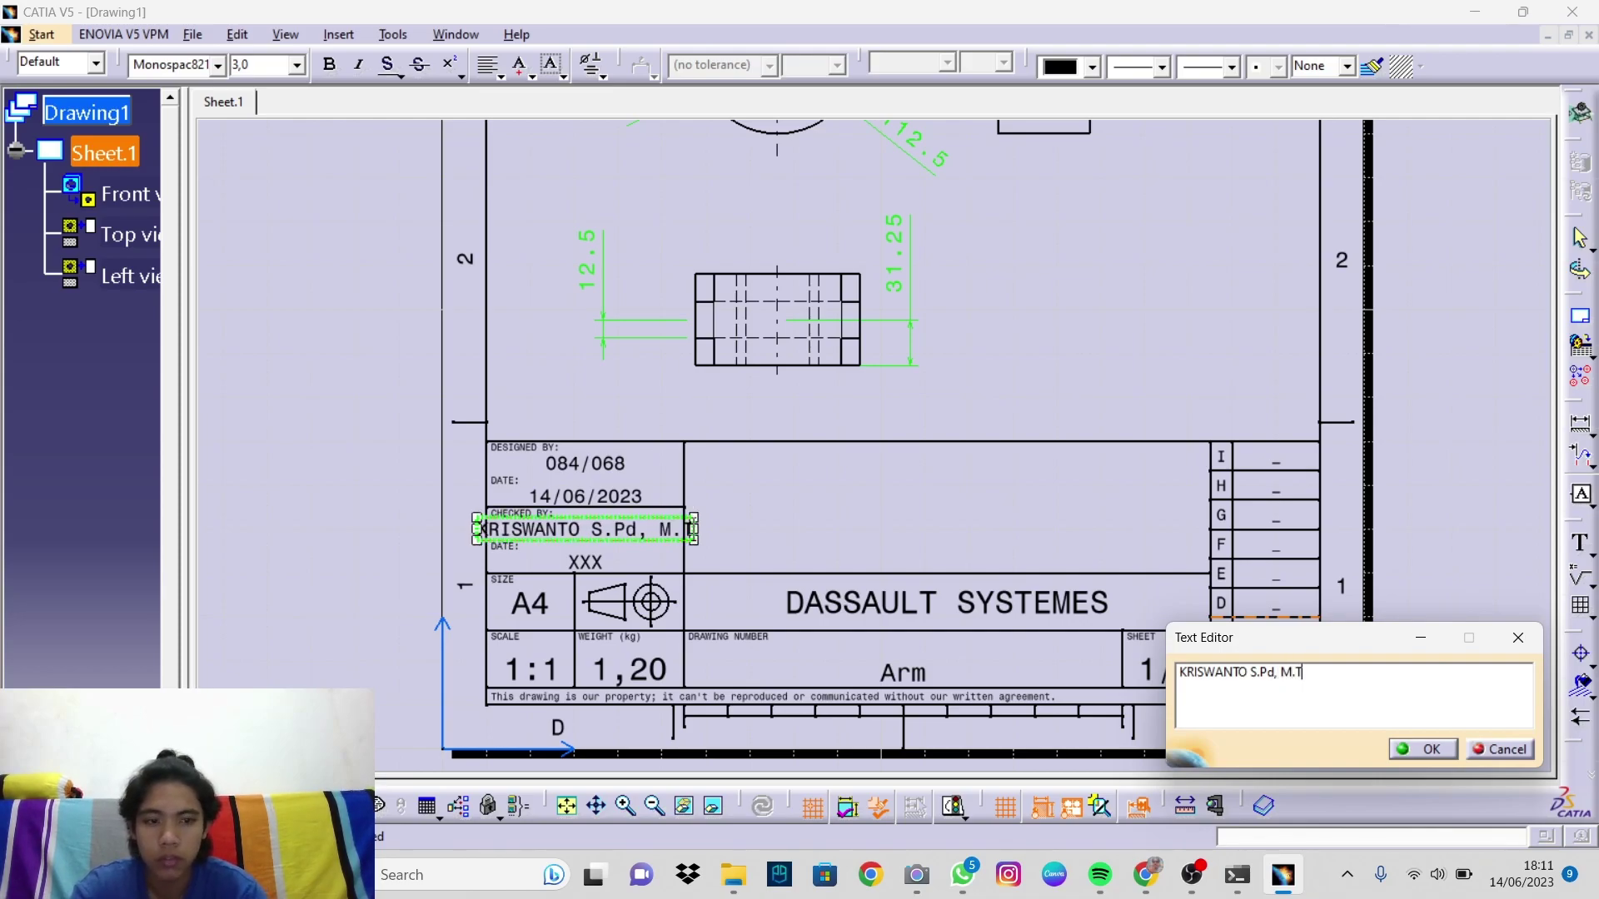
left_click(1422, 747)
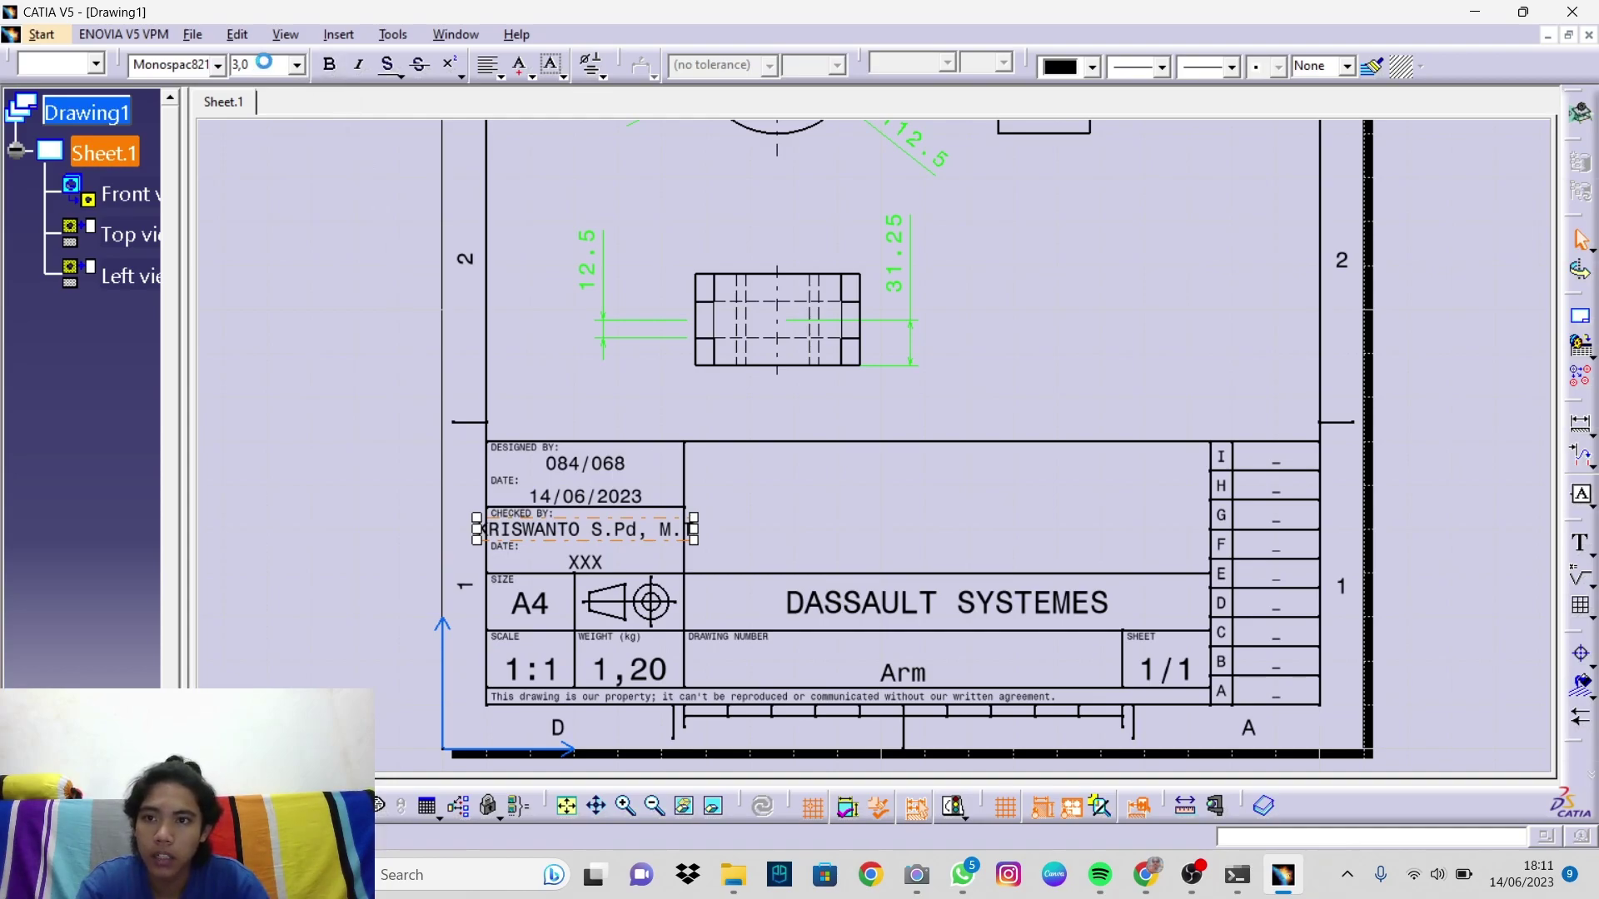
type("2")
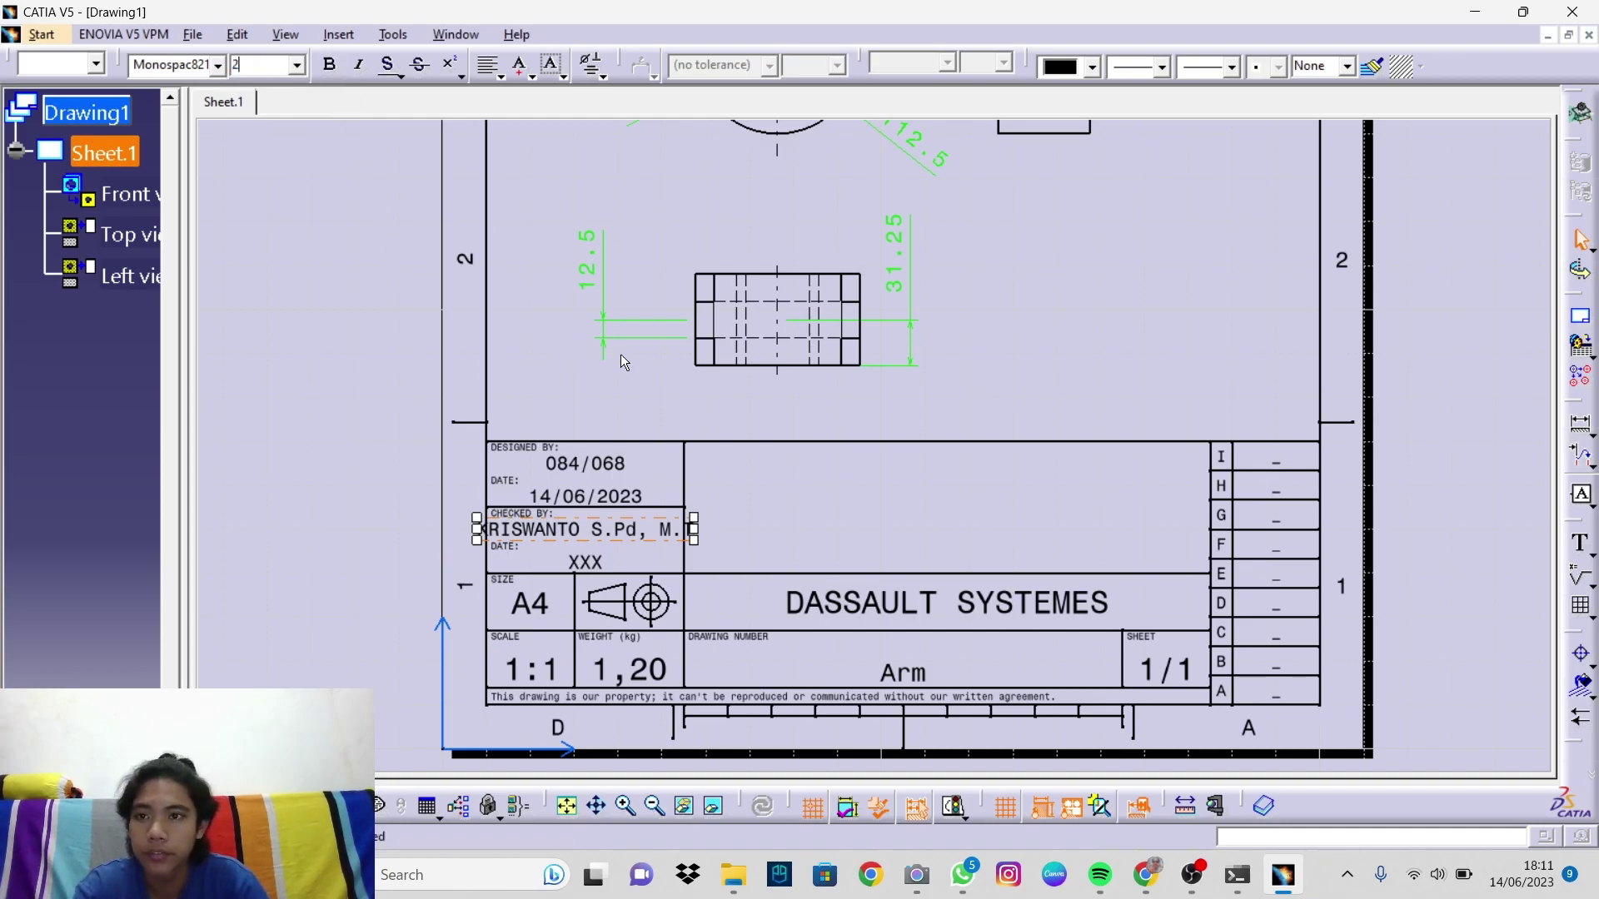
key("Return")
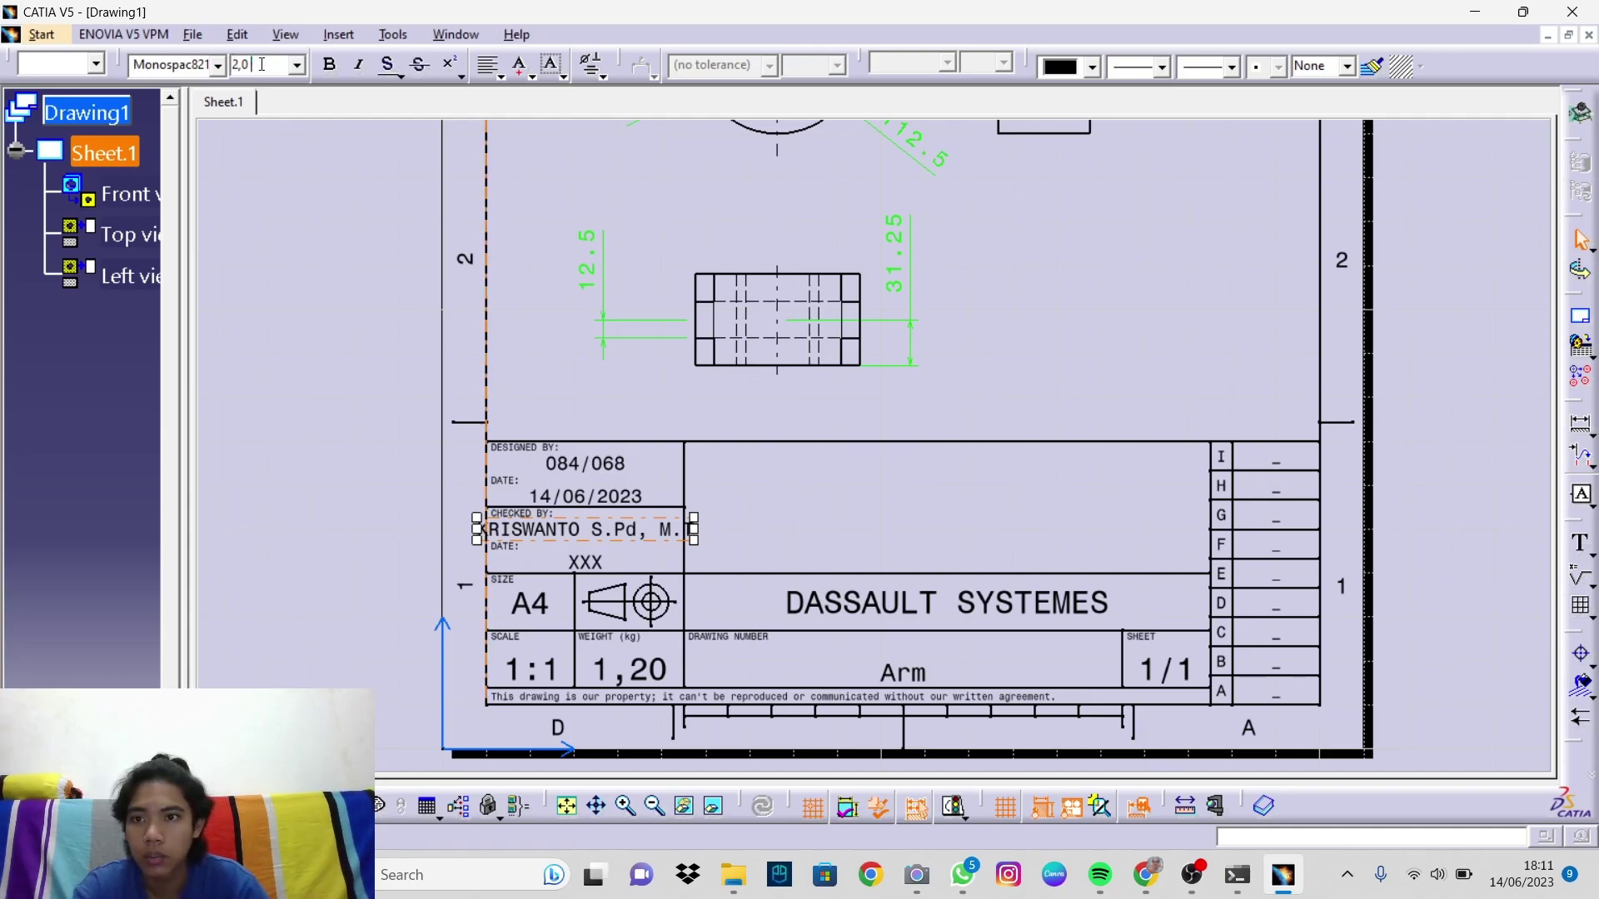
key("BackSpace")
type("5")
key("Return")
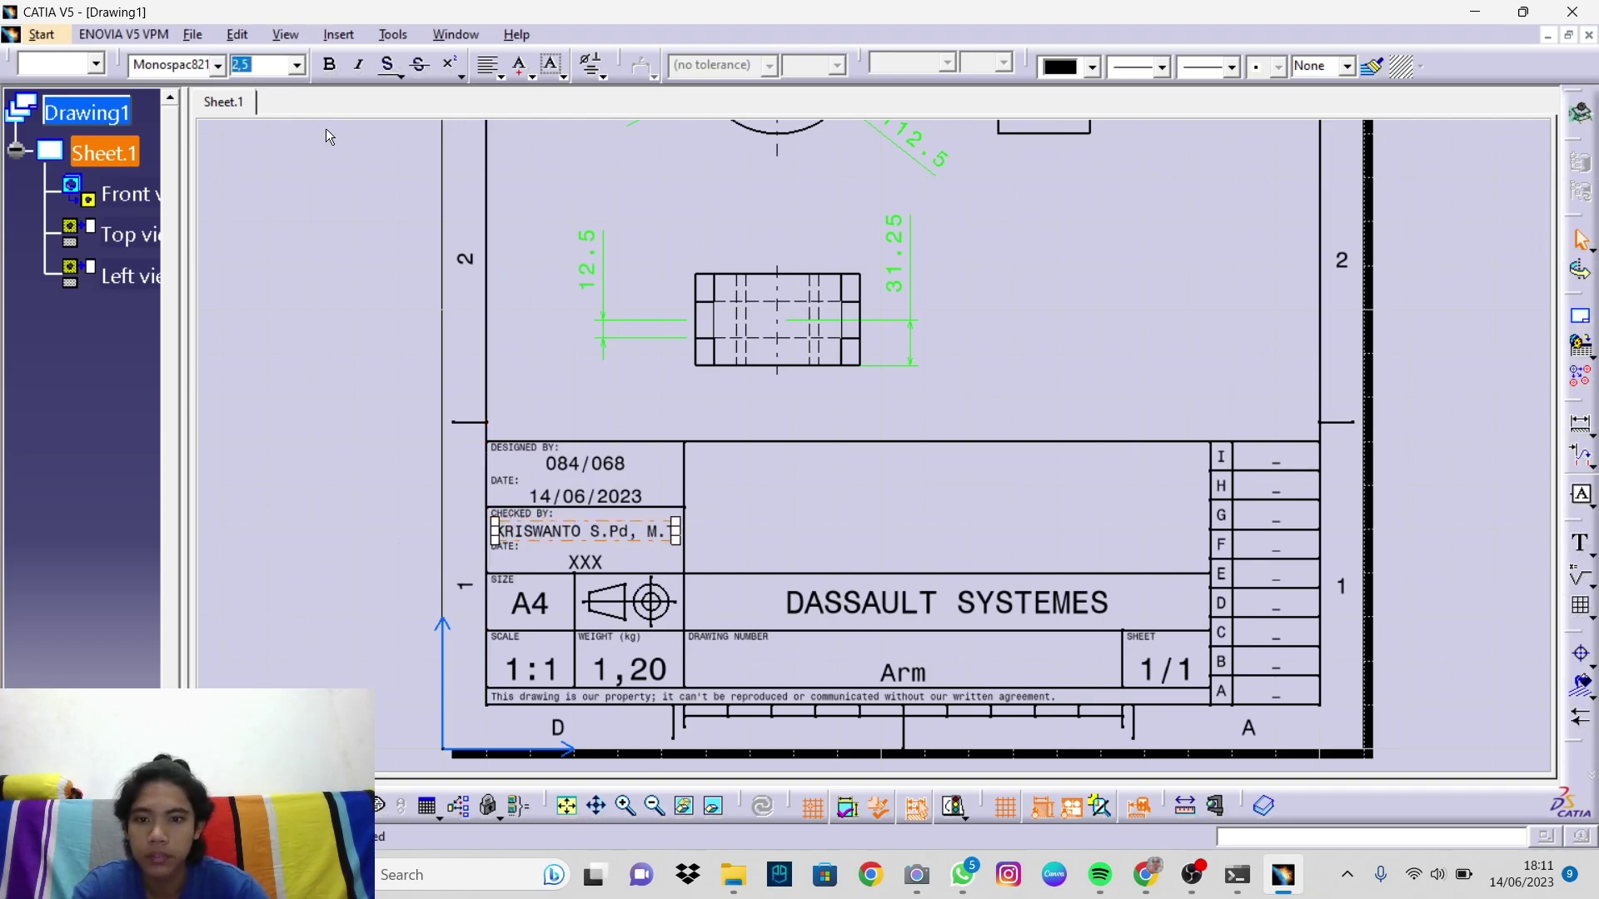
Step: Replace the XXX date with 14/06/2023
double_click(587, 563)
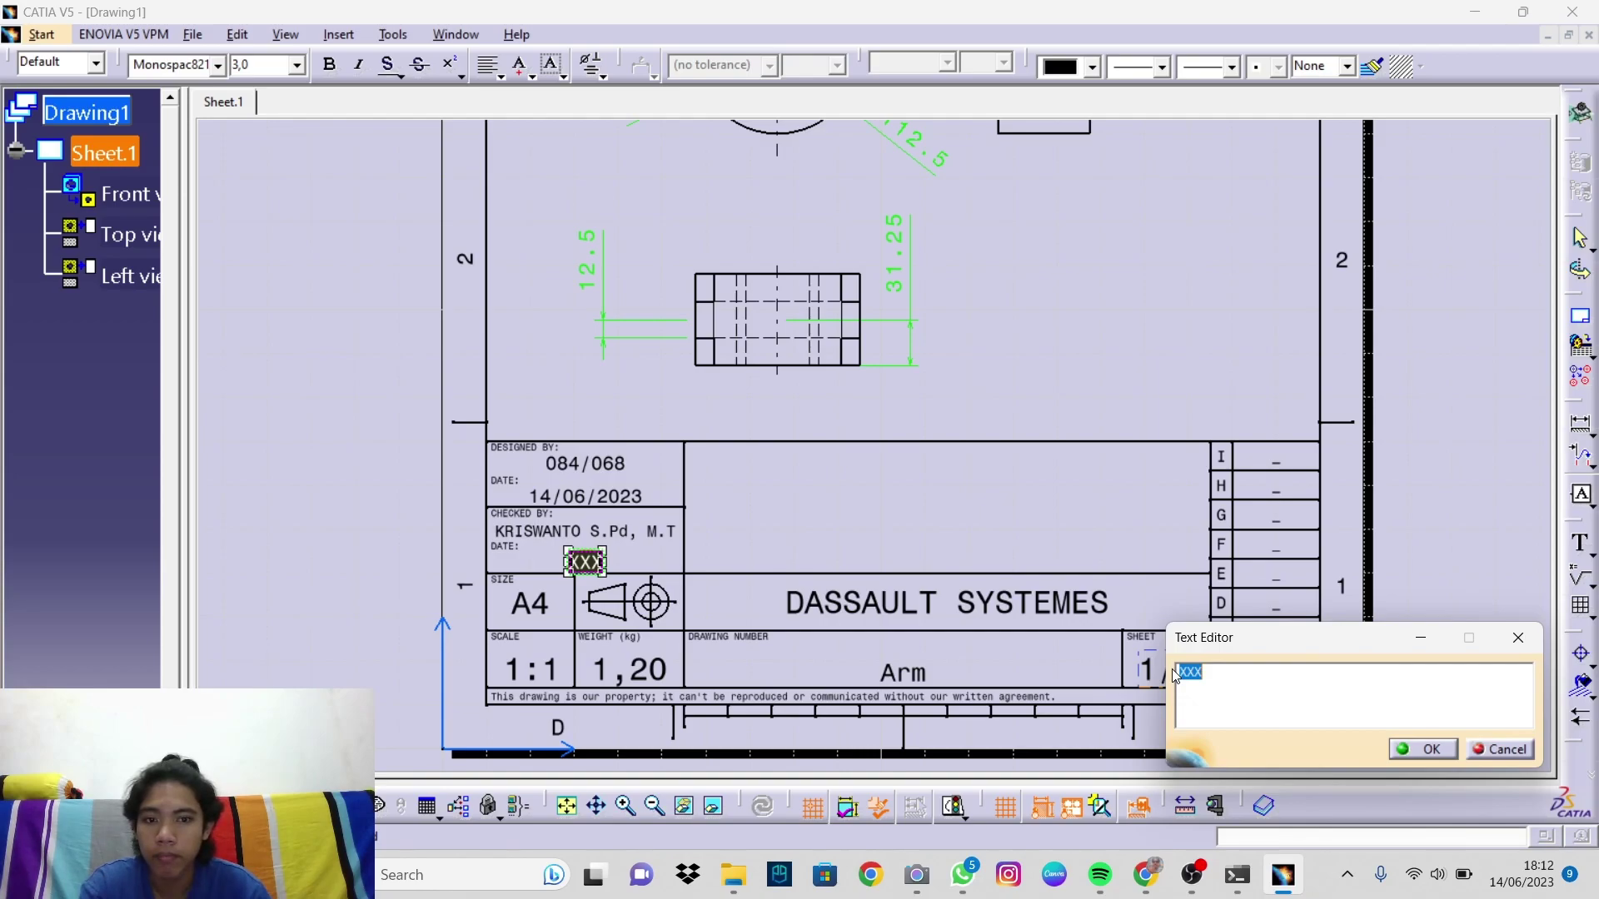
type("14")
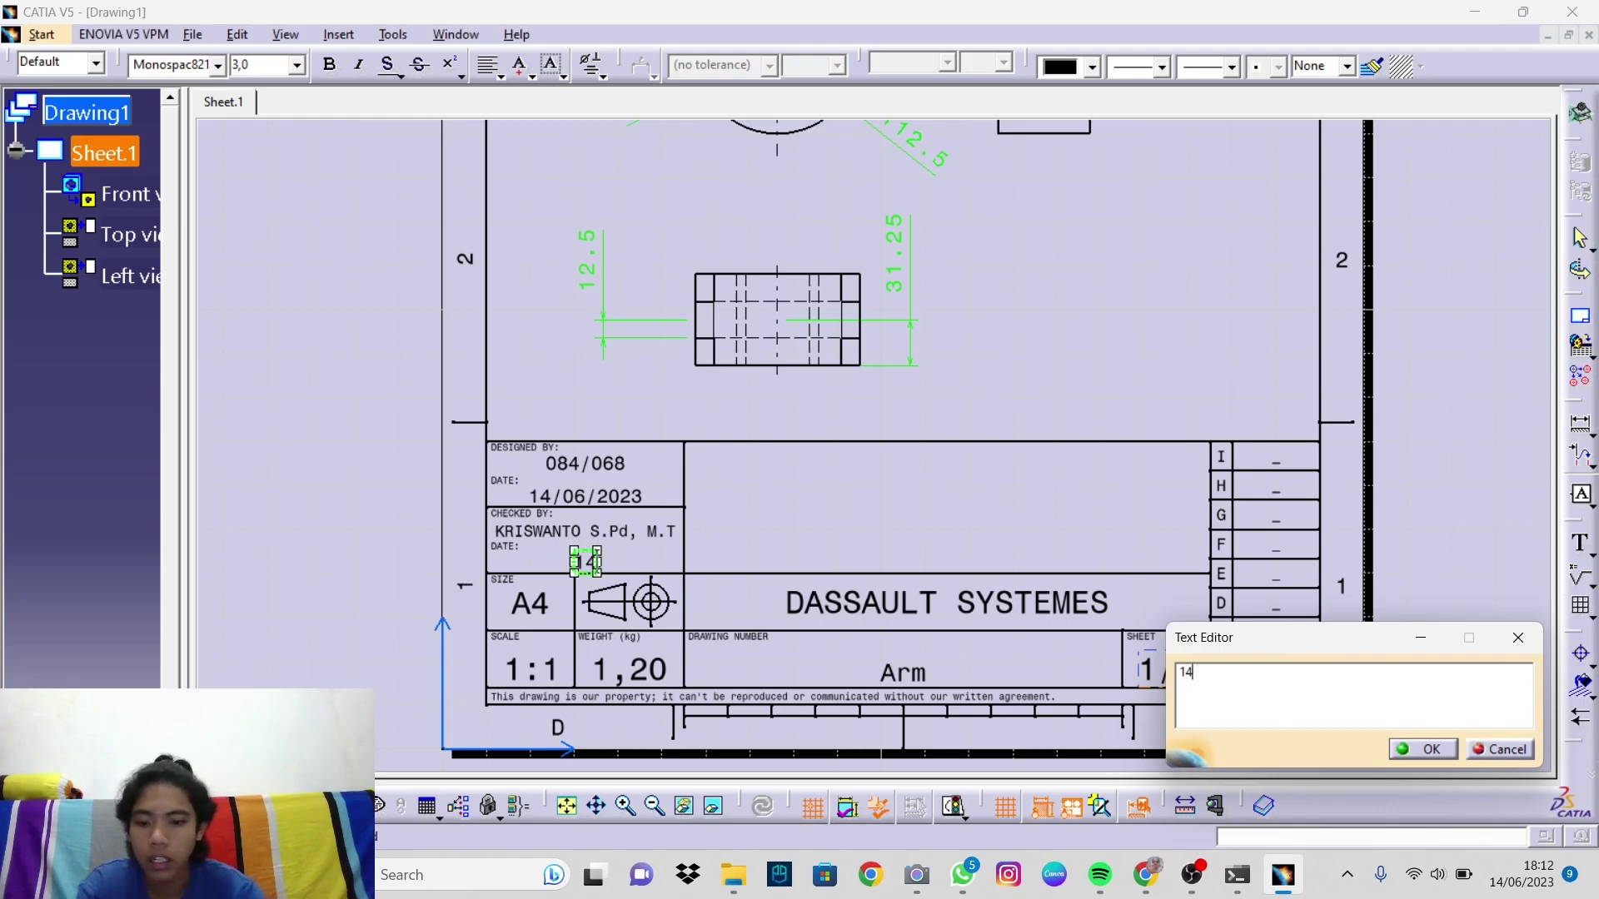
type("/")
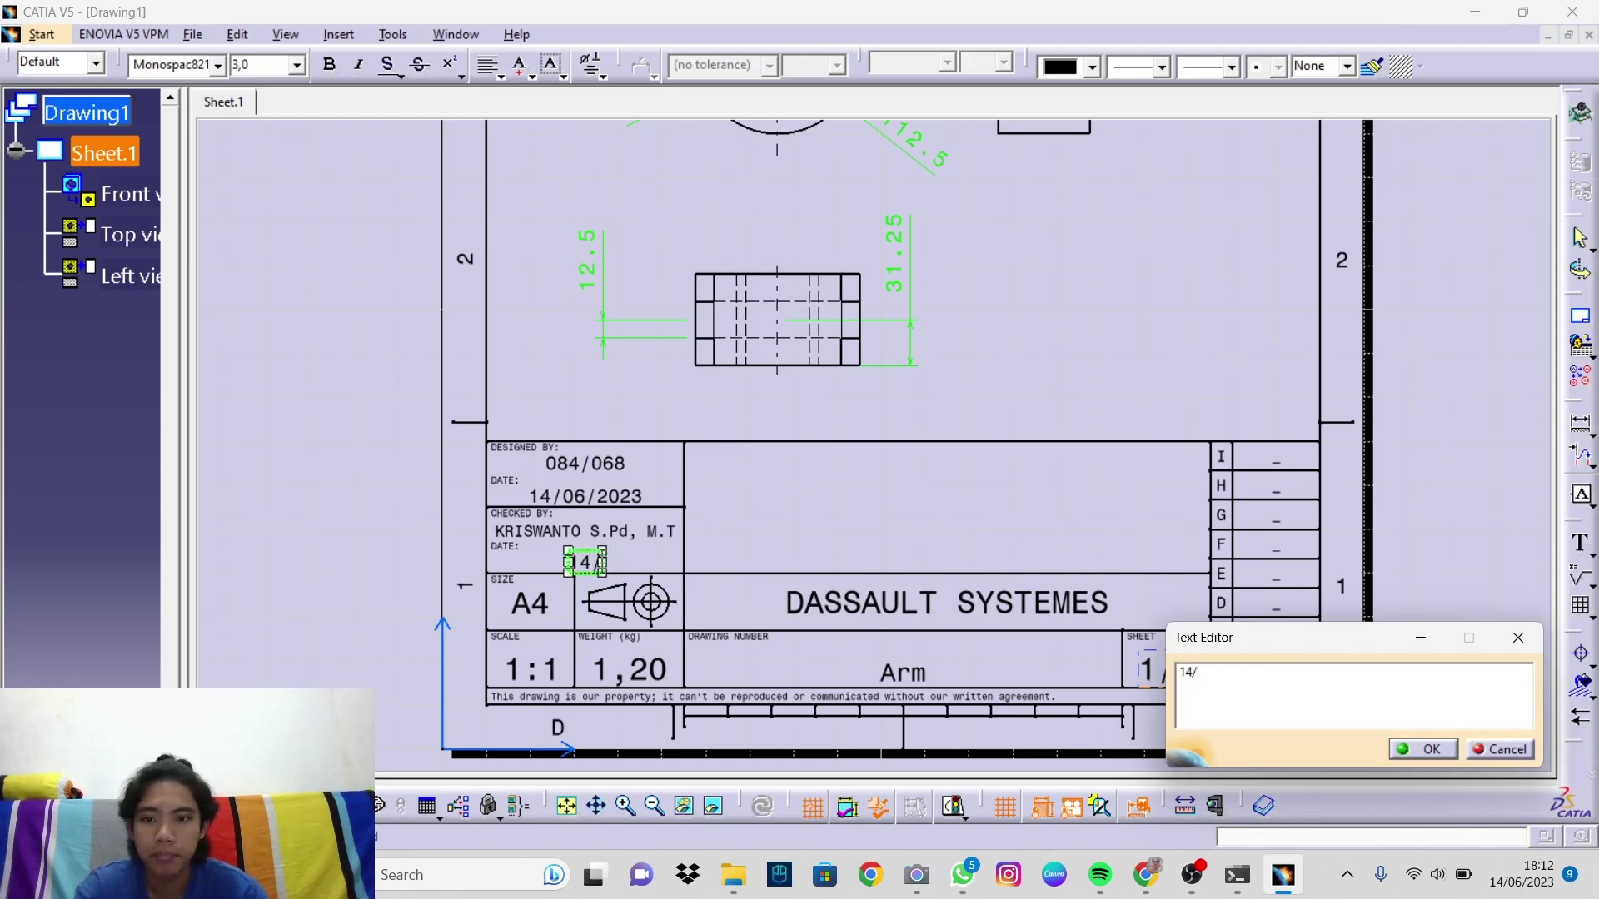
type("0")
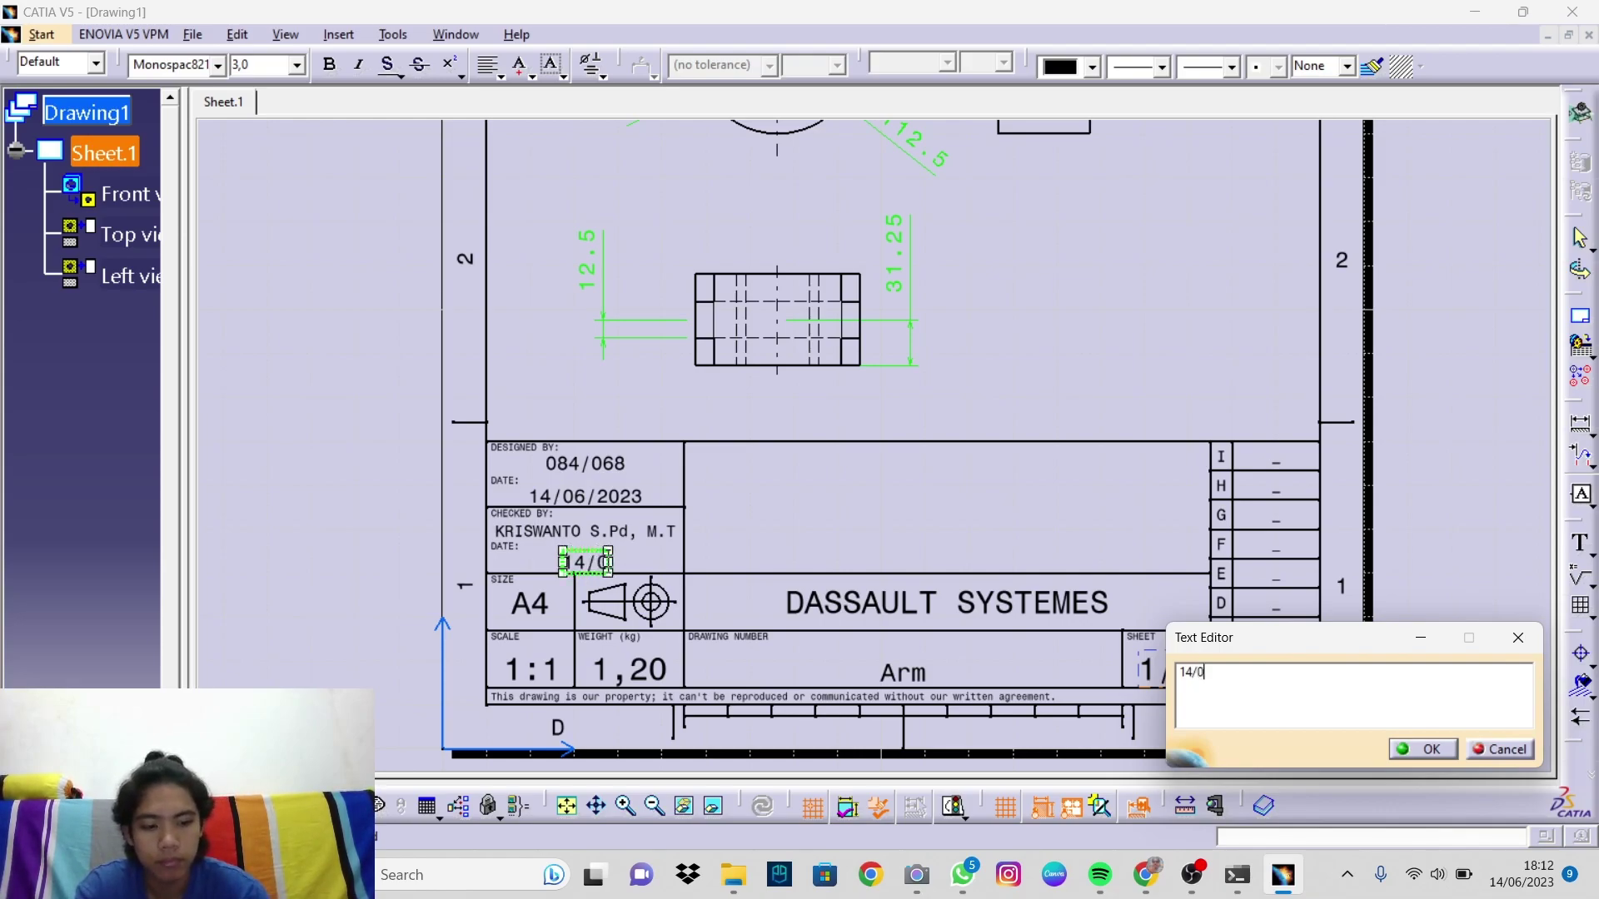
type("6/")
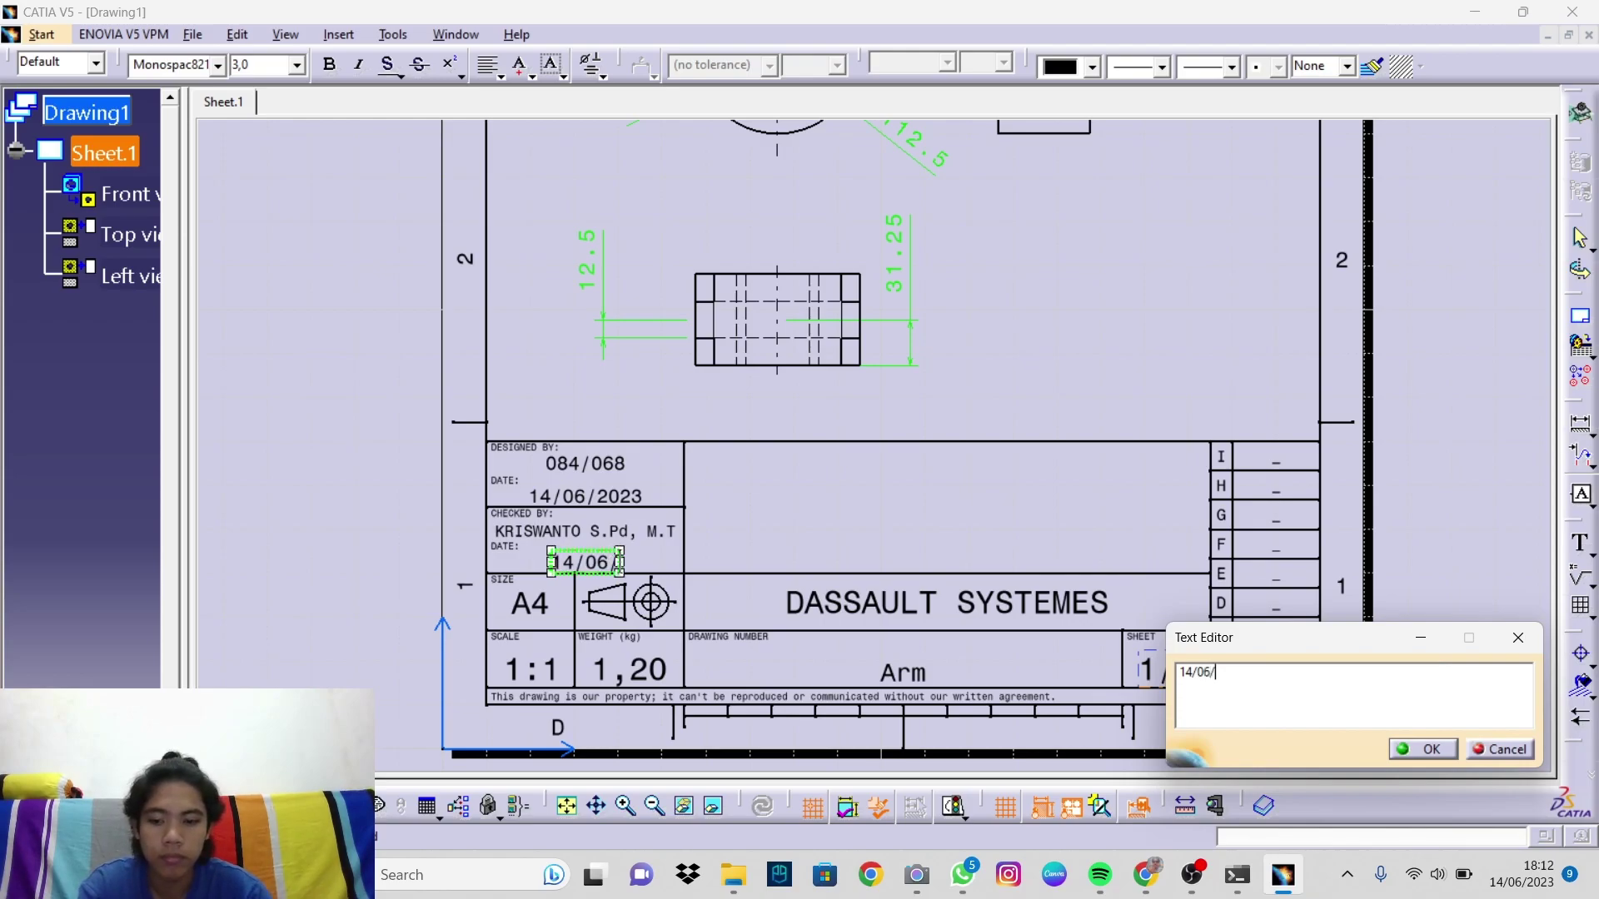
type("2023")
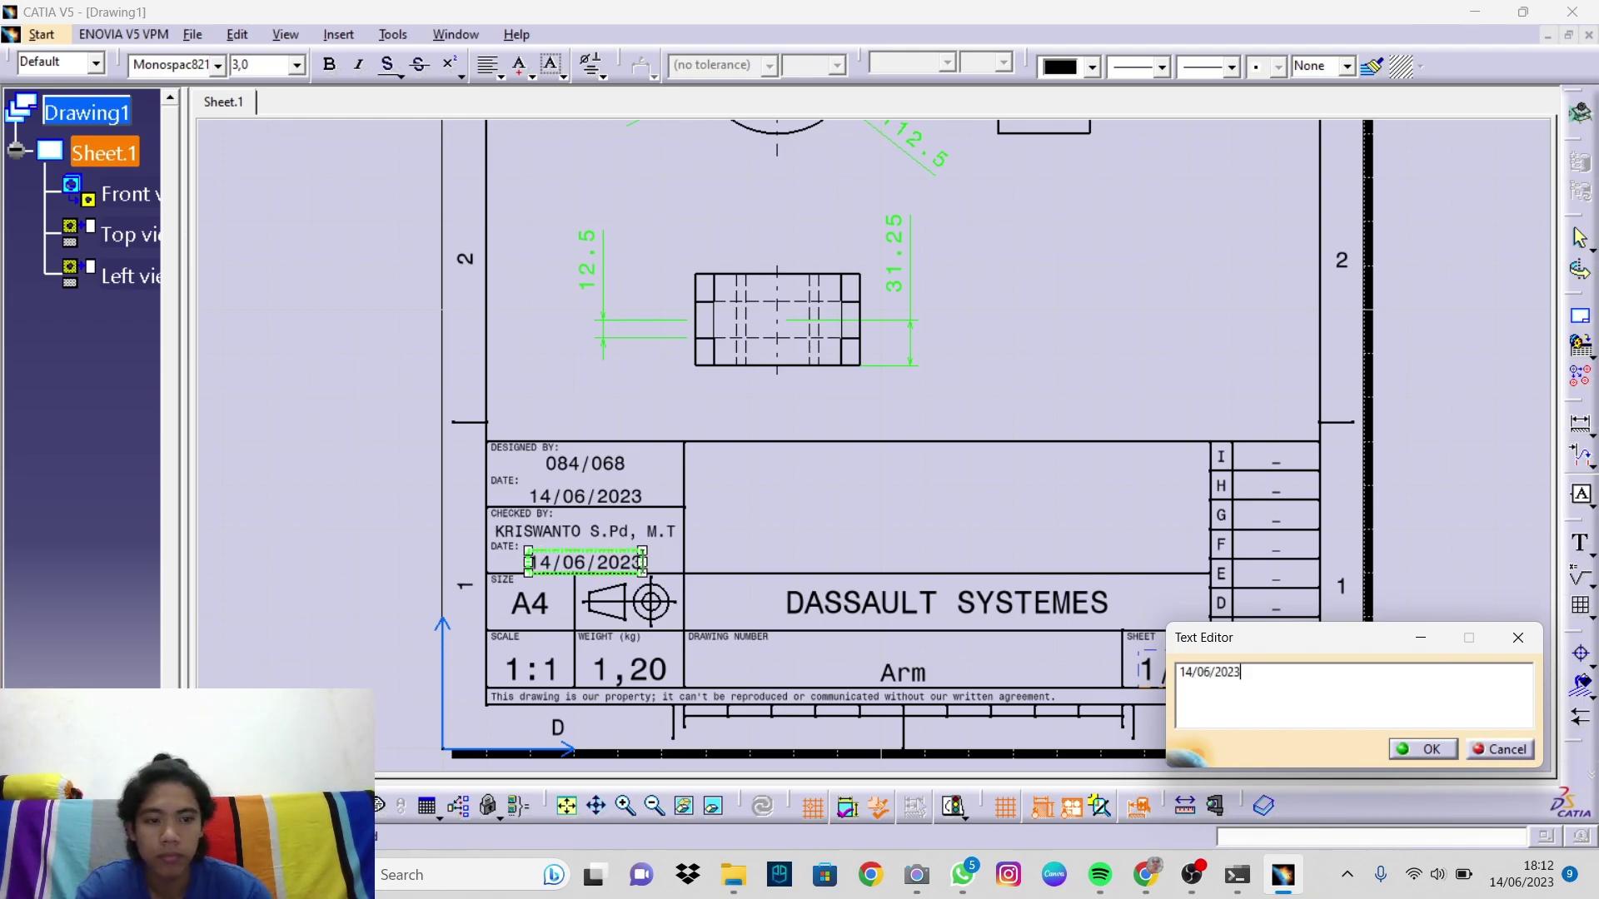
left_click(1415, 745)
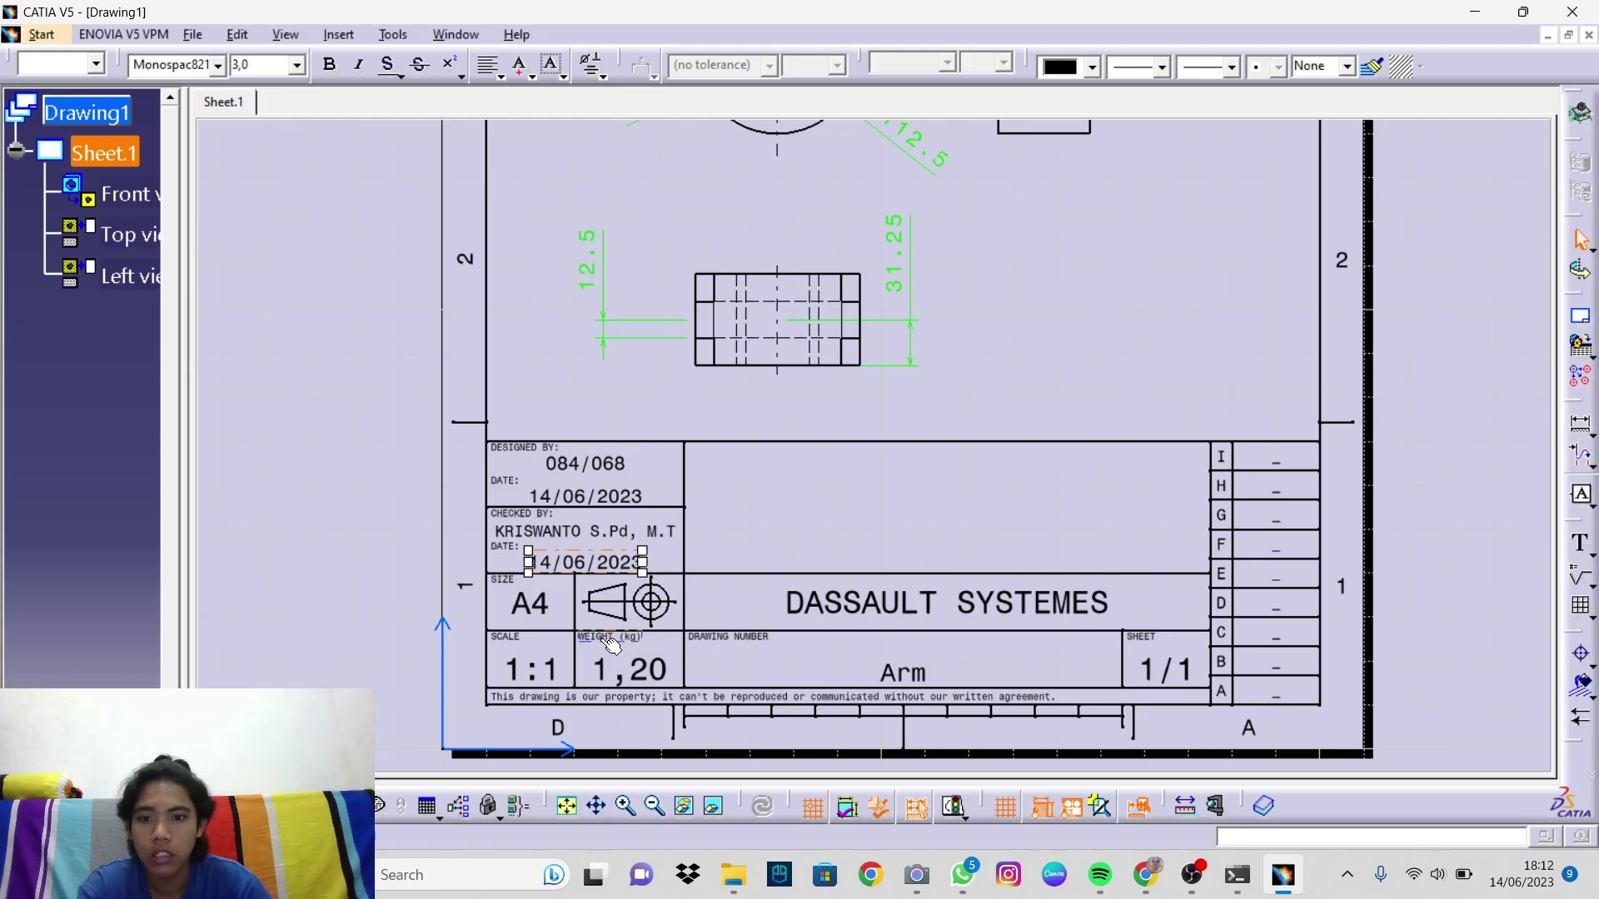
Step: Change the scale cell from 1:1 to 1:3 and centre it in its cell
double_click(557, 672)
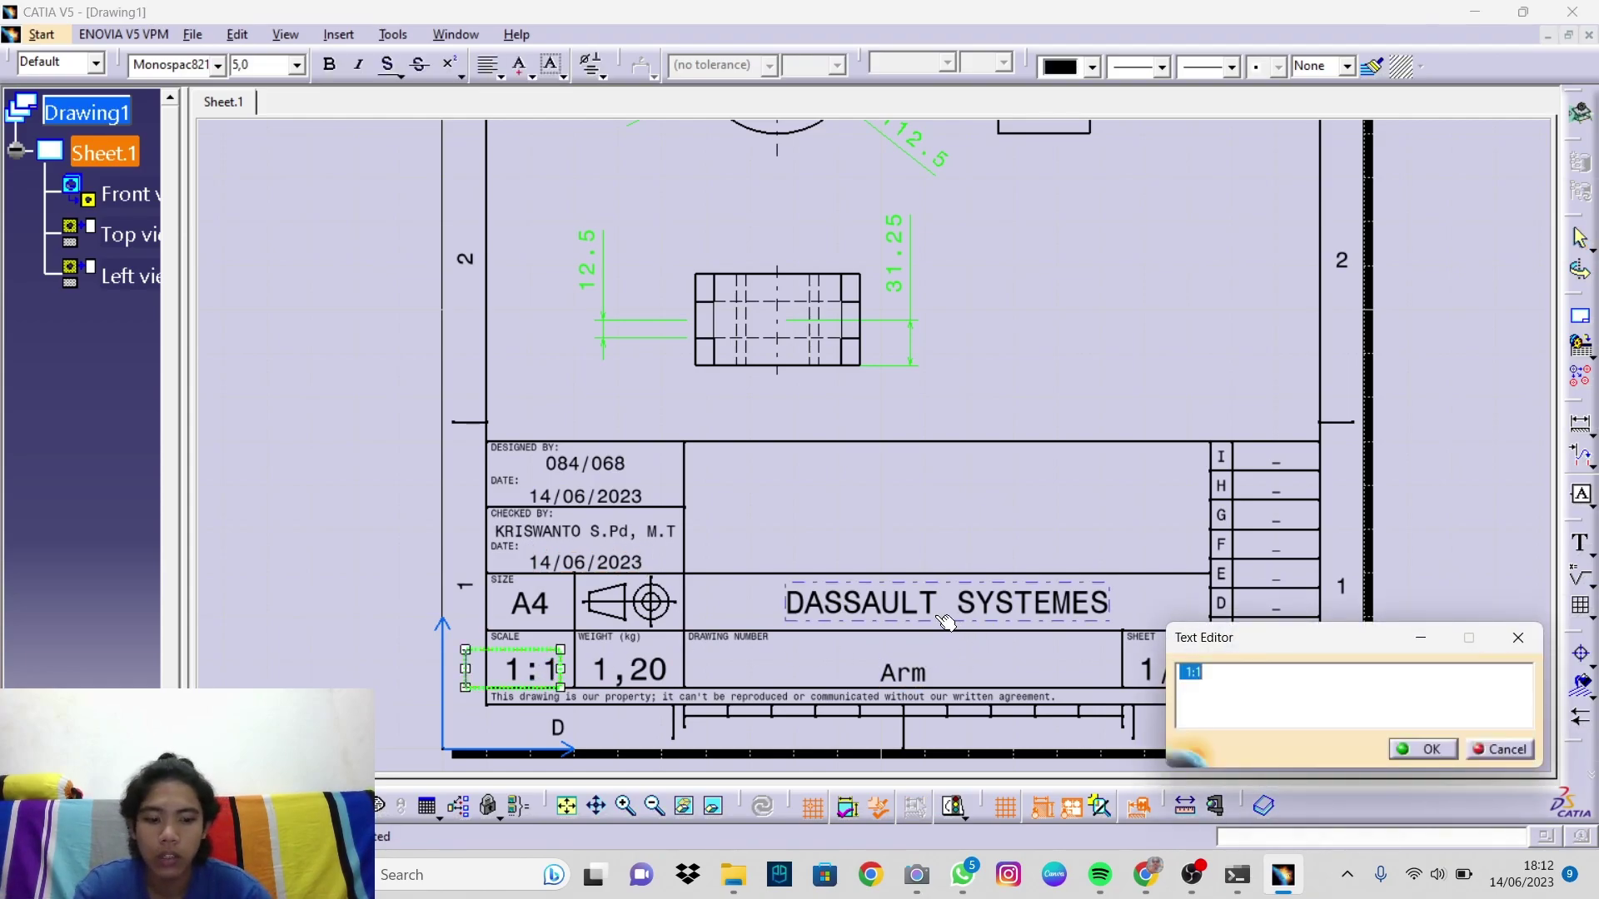
type("1:")
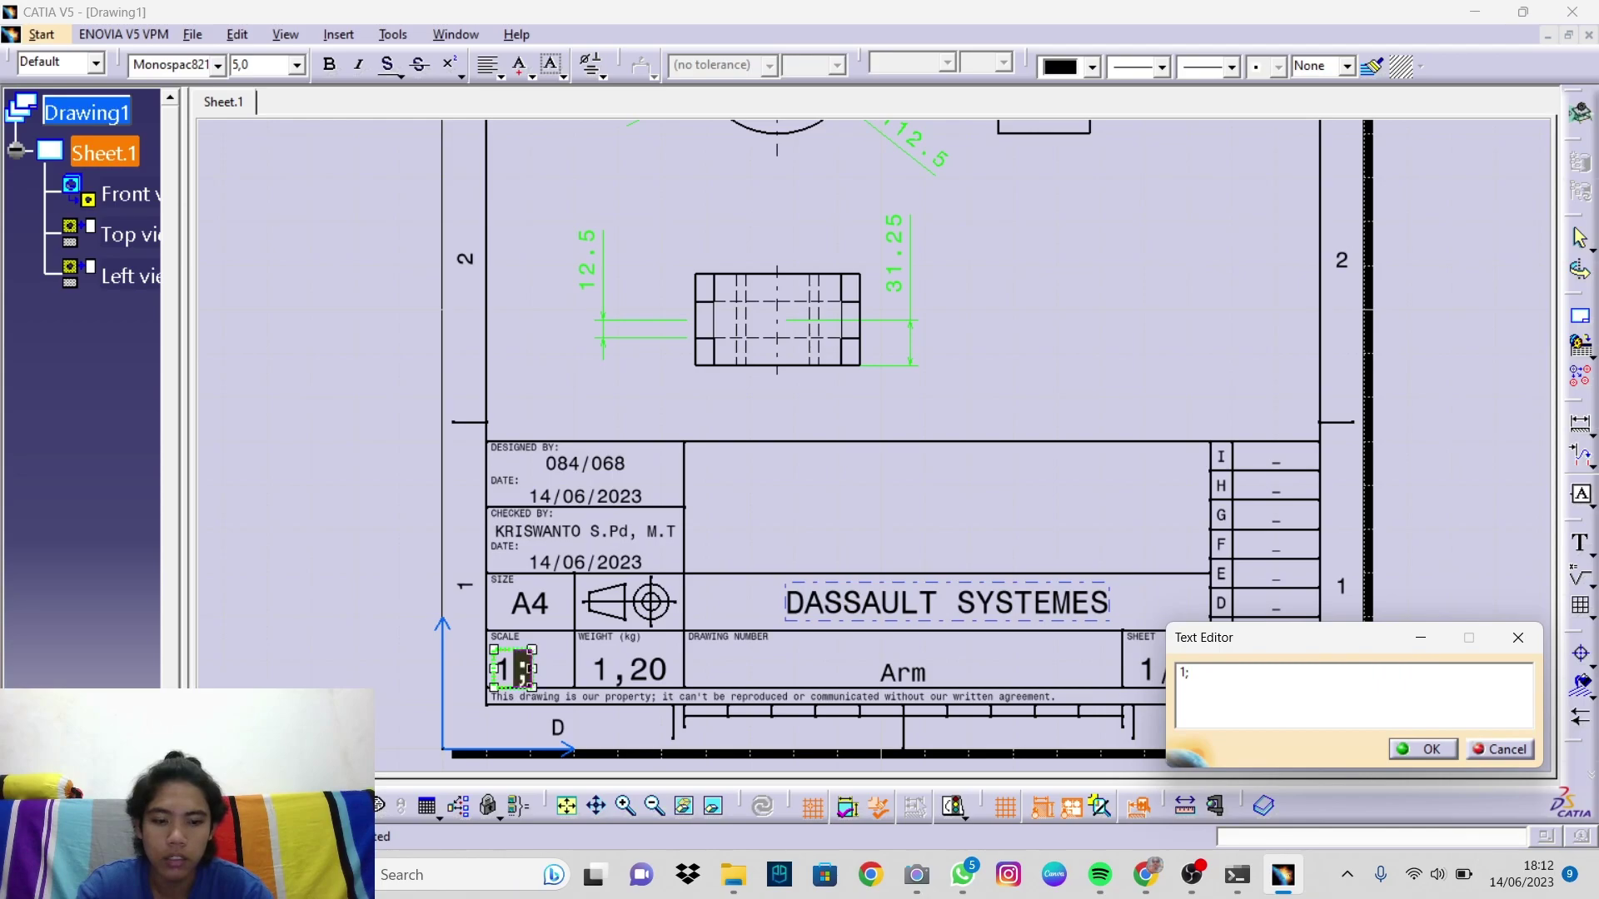
type("3")
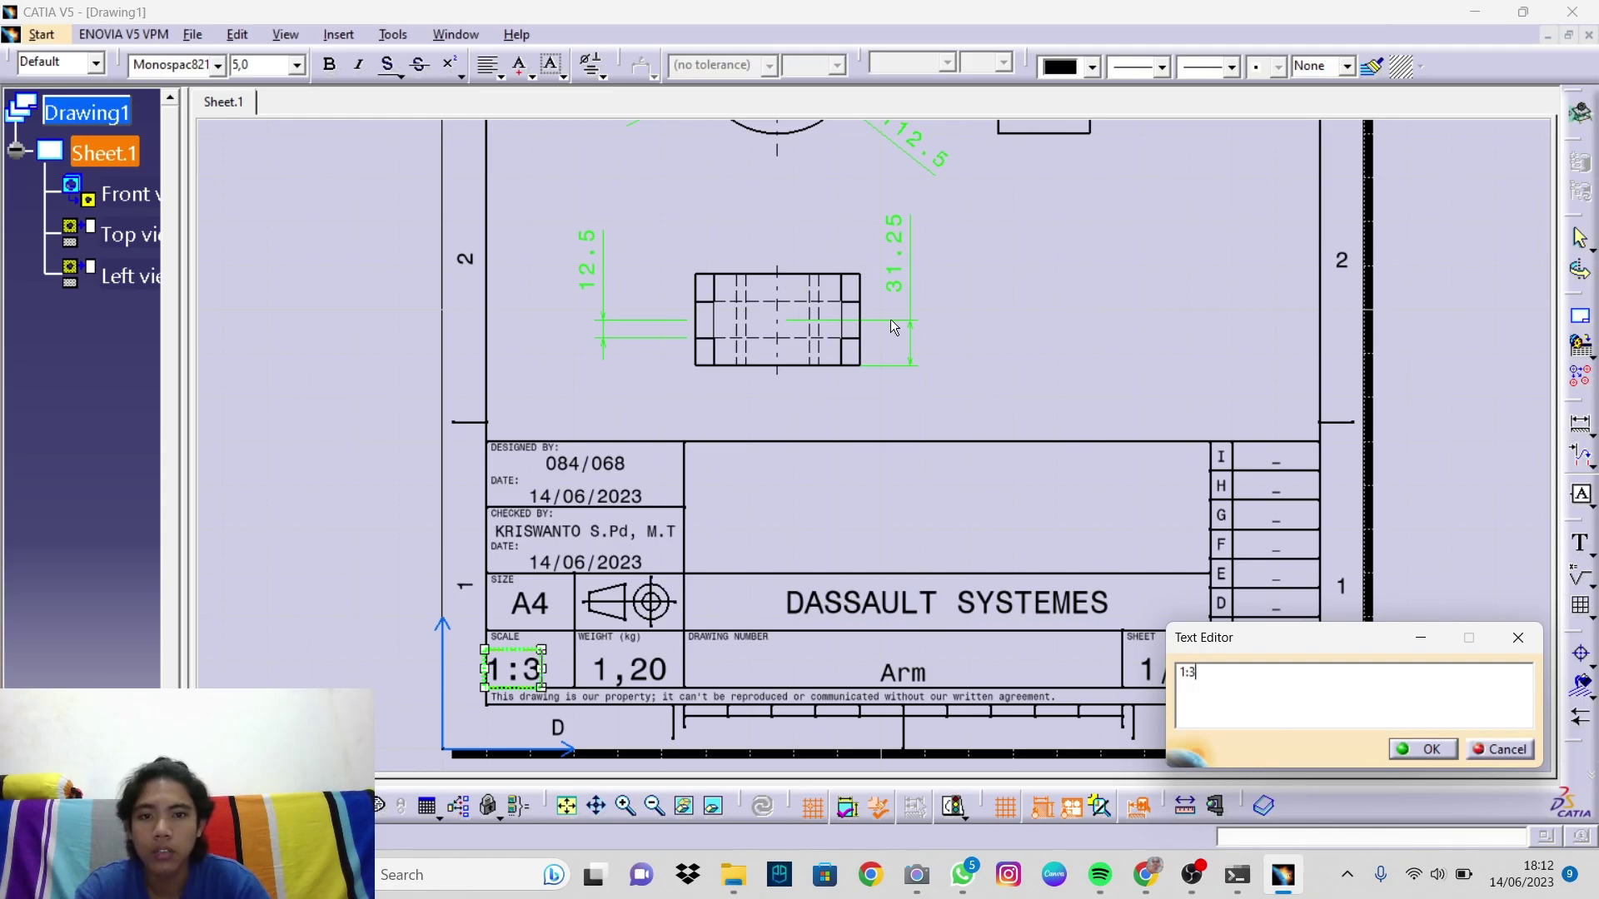
left_click(1420, 748)
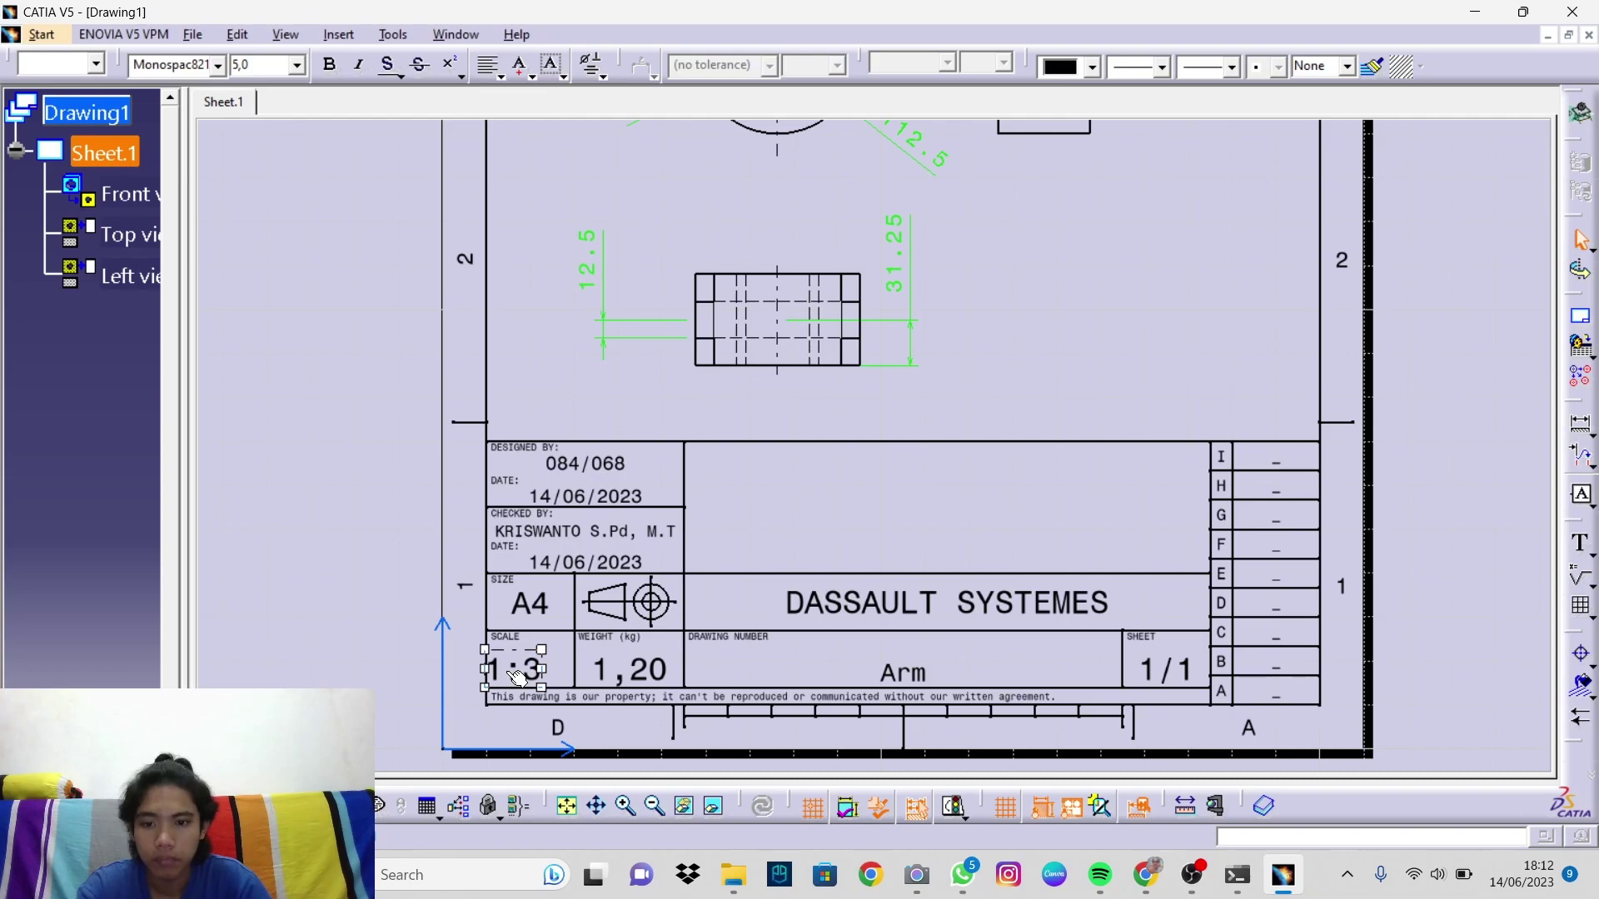
left_click_drag(518, 670, 534, 669)
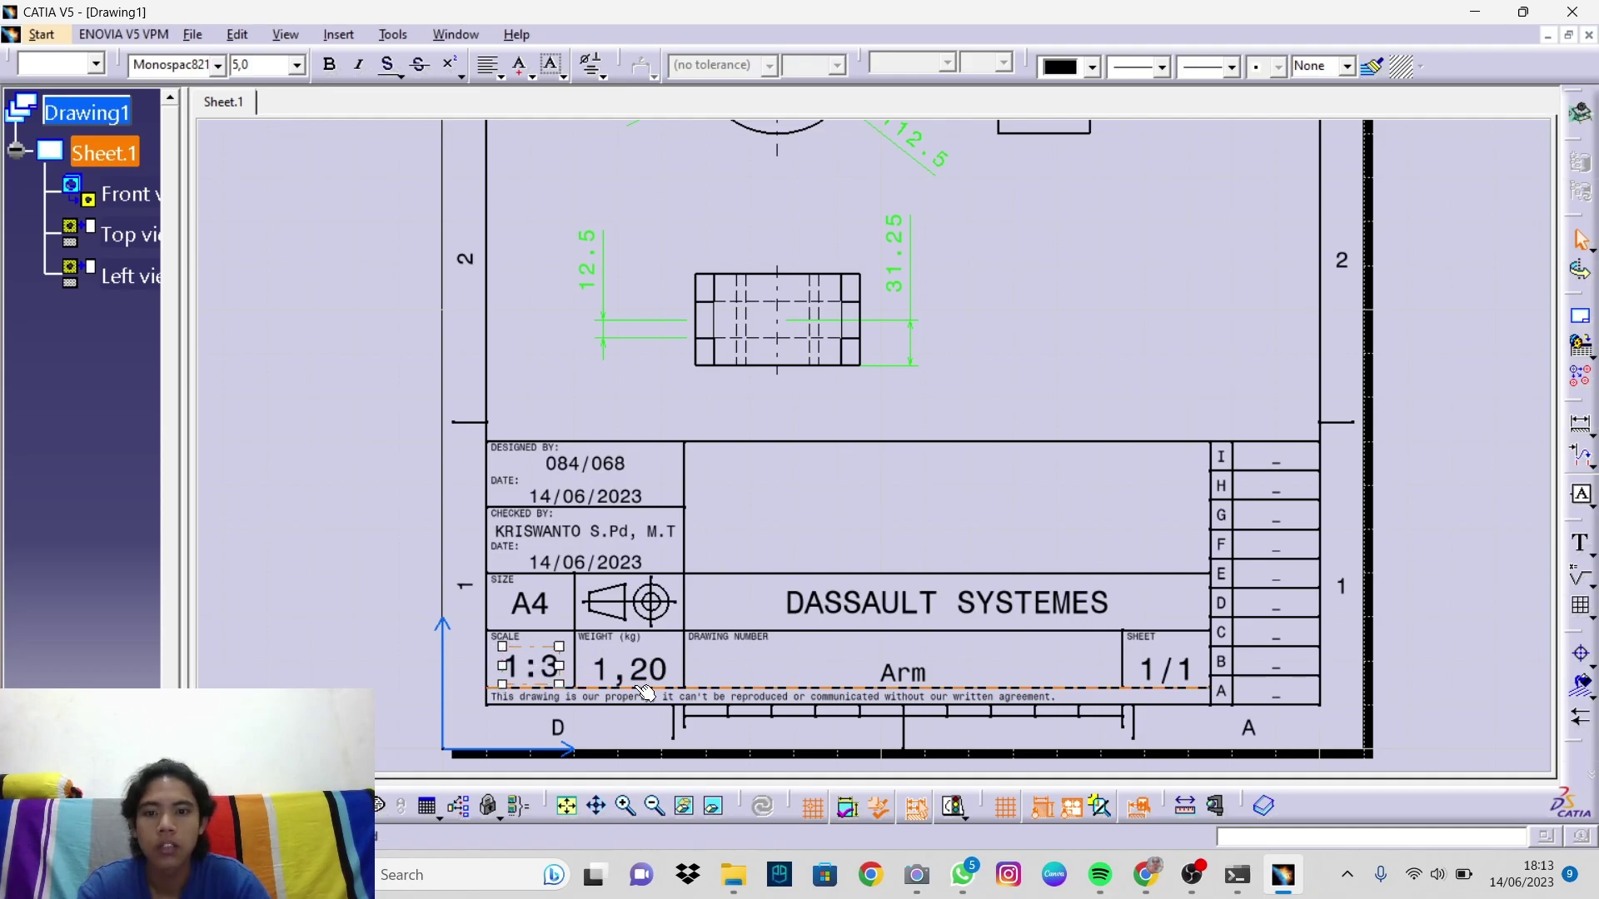
Step: Relabel WEIGHT (kg) as UNIT with value mm, then open the drawing number Arm for editing
double_click(612, 645)
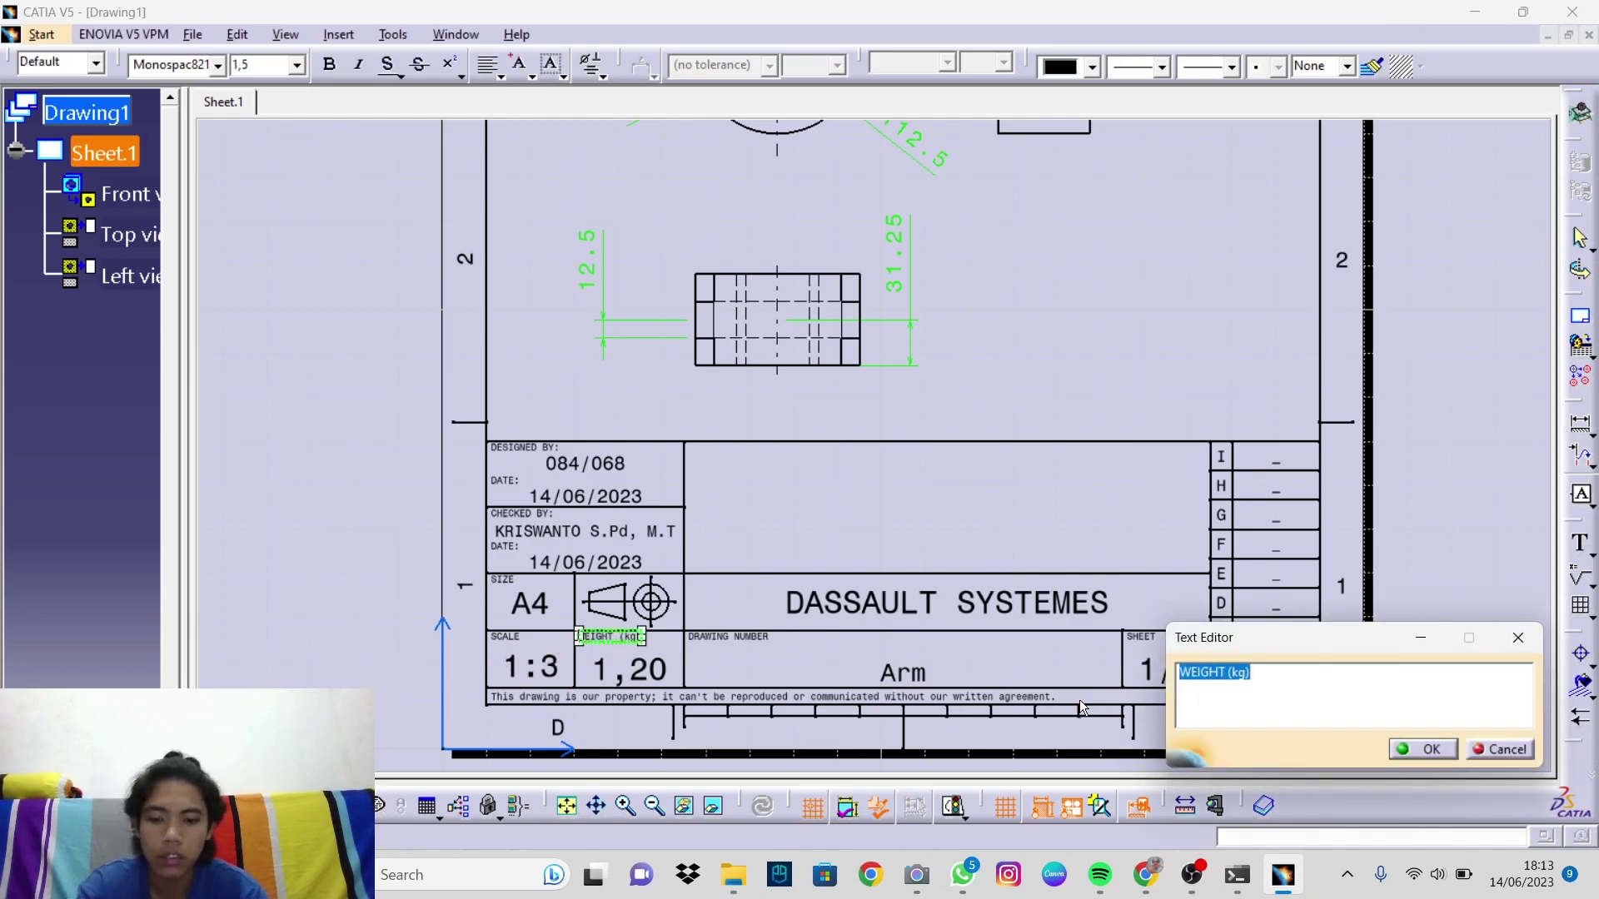
type("UNIT")
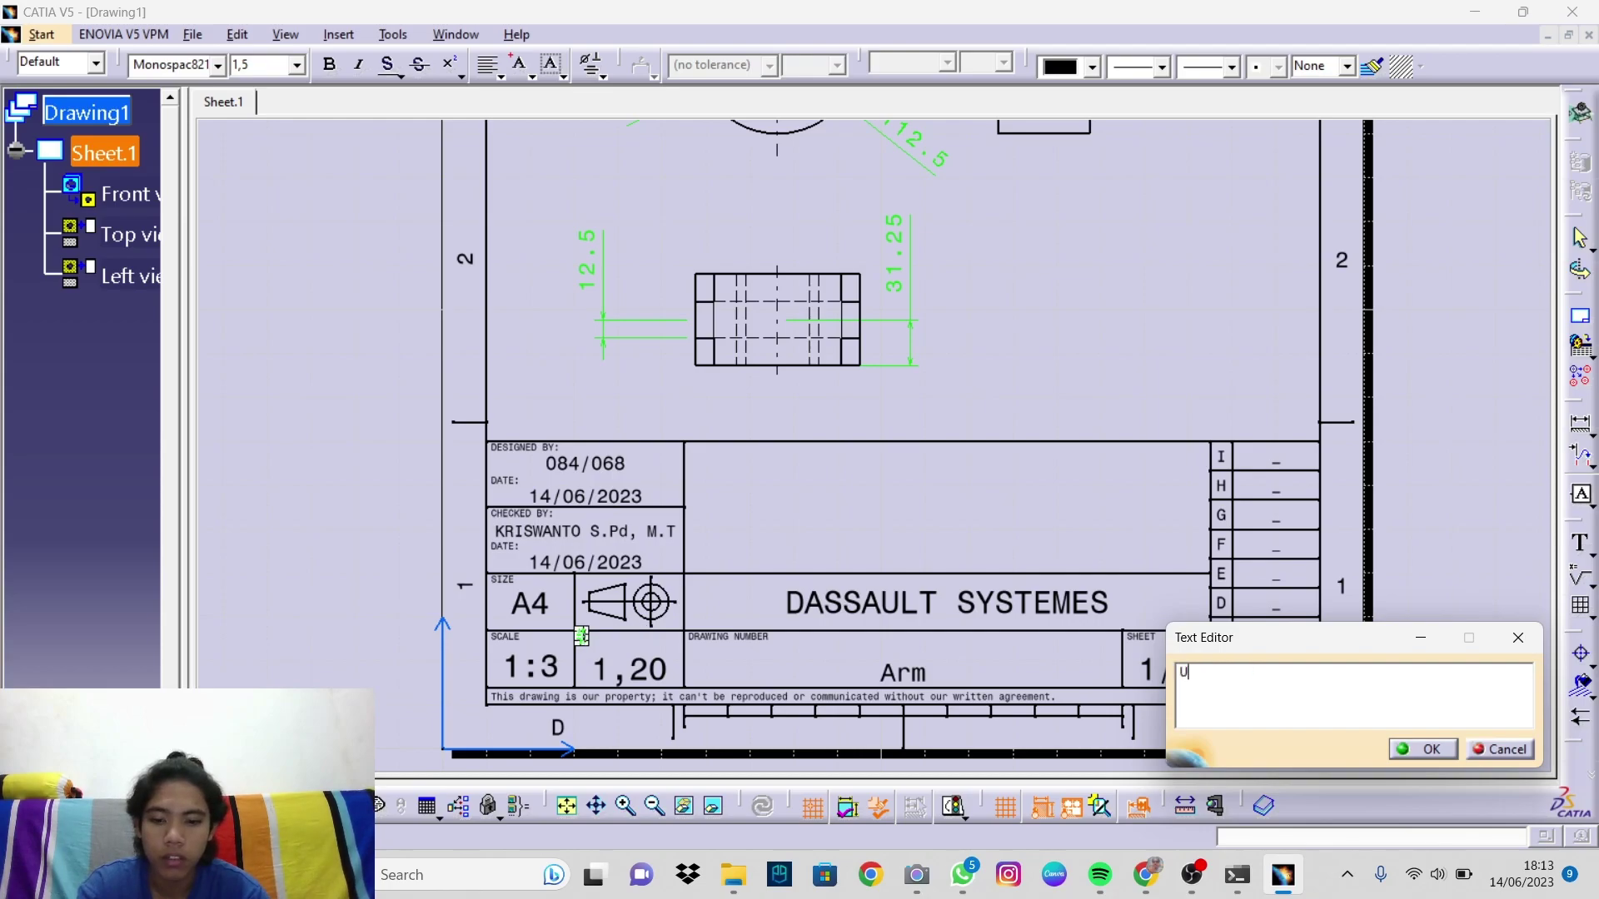
left_click(1408, 751)
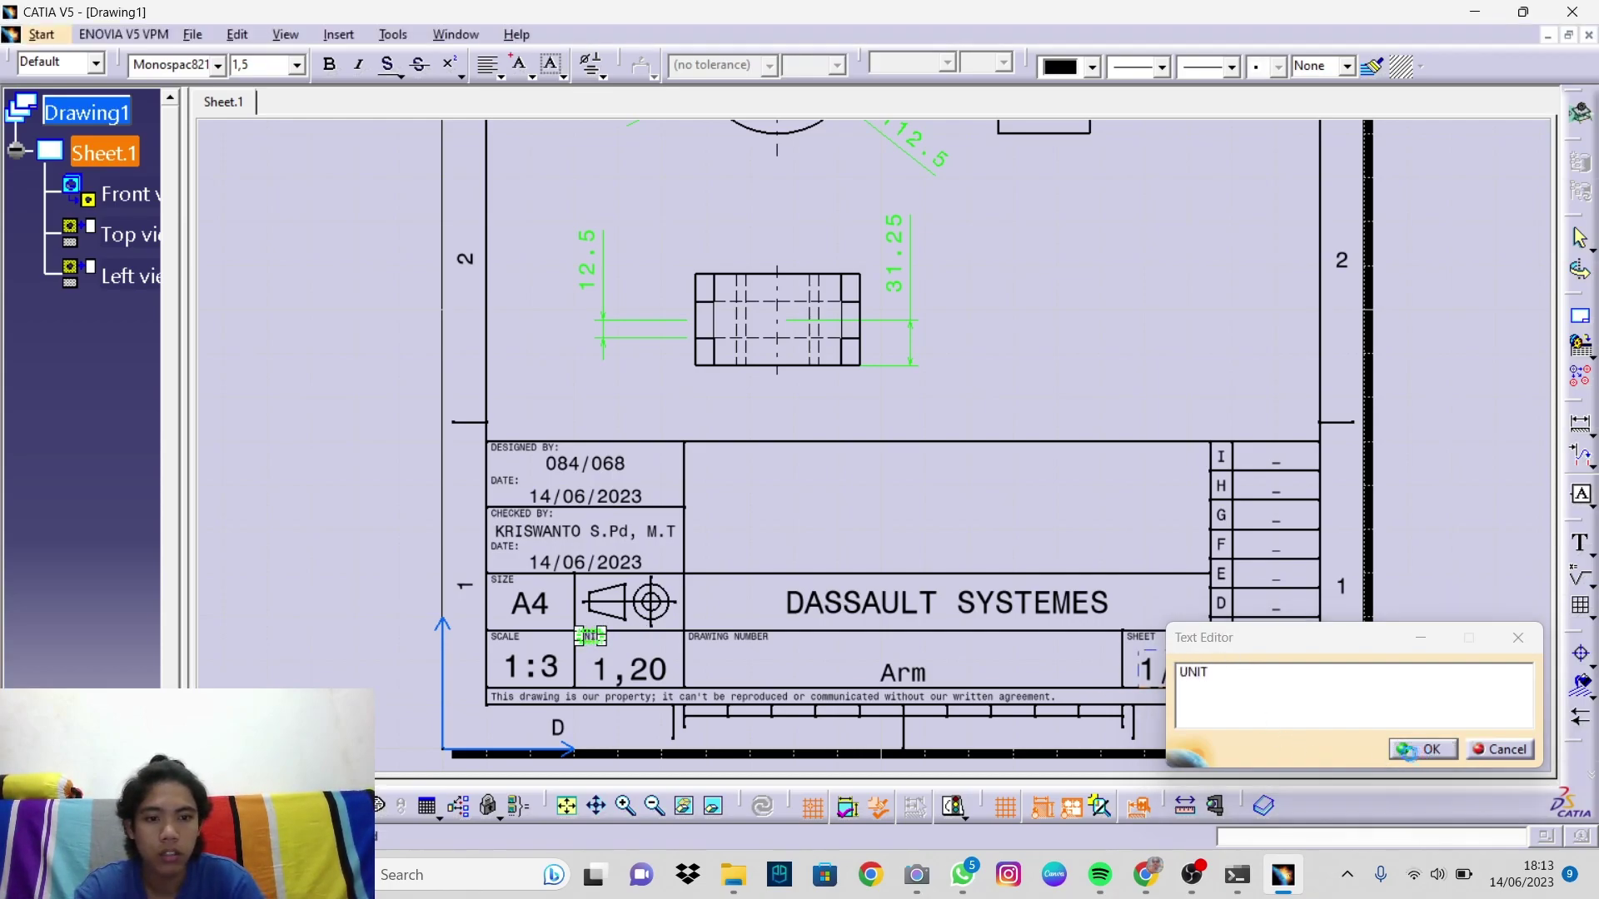
left_click(625, 669)
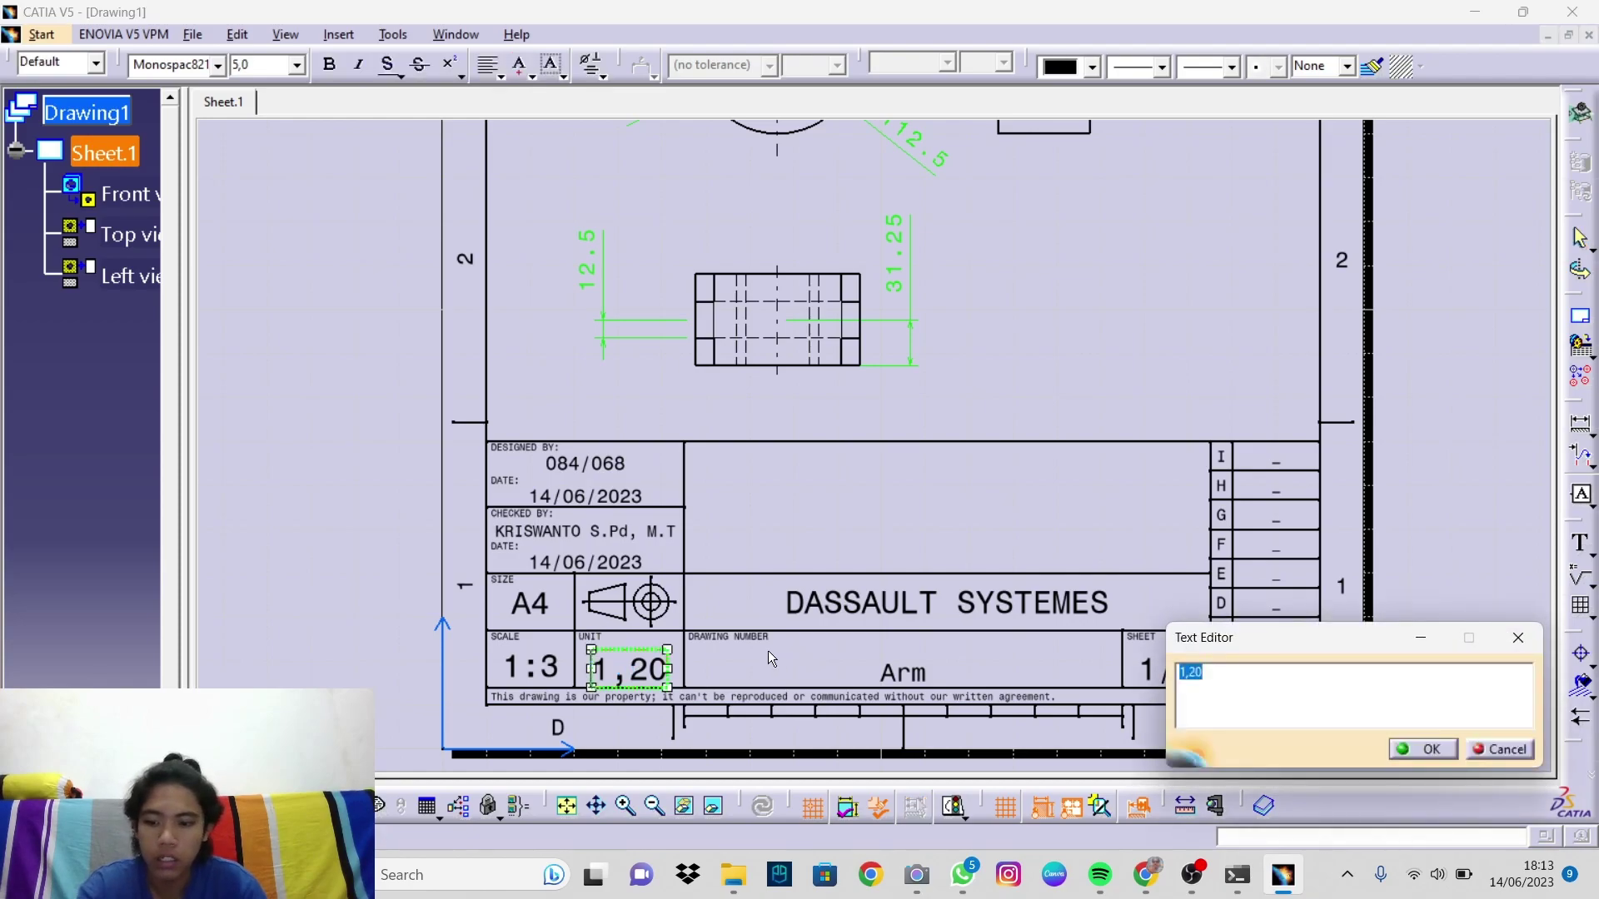
type("mm")
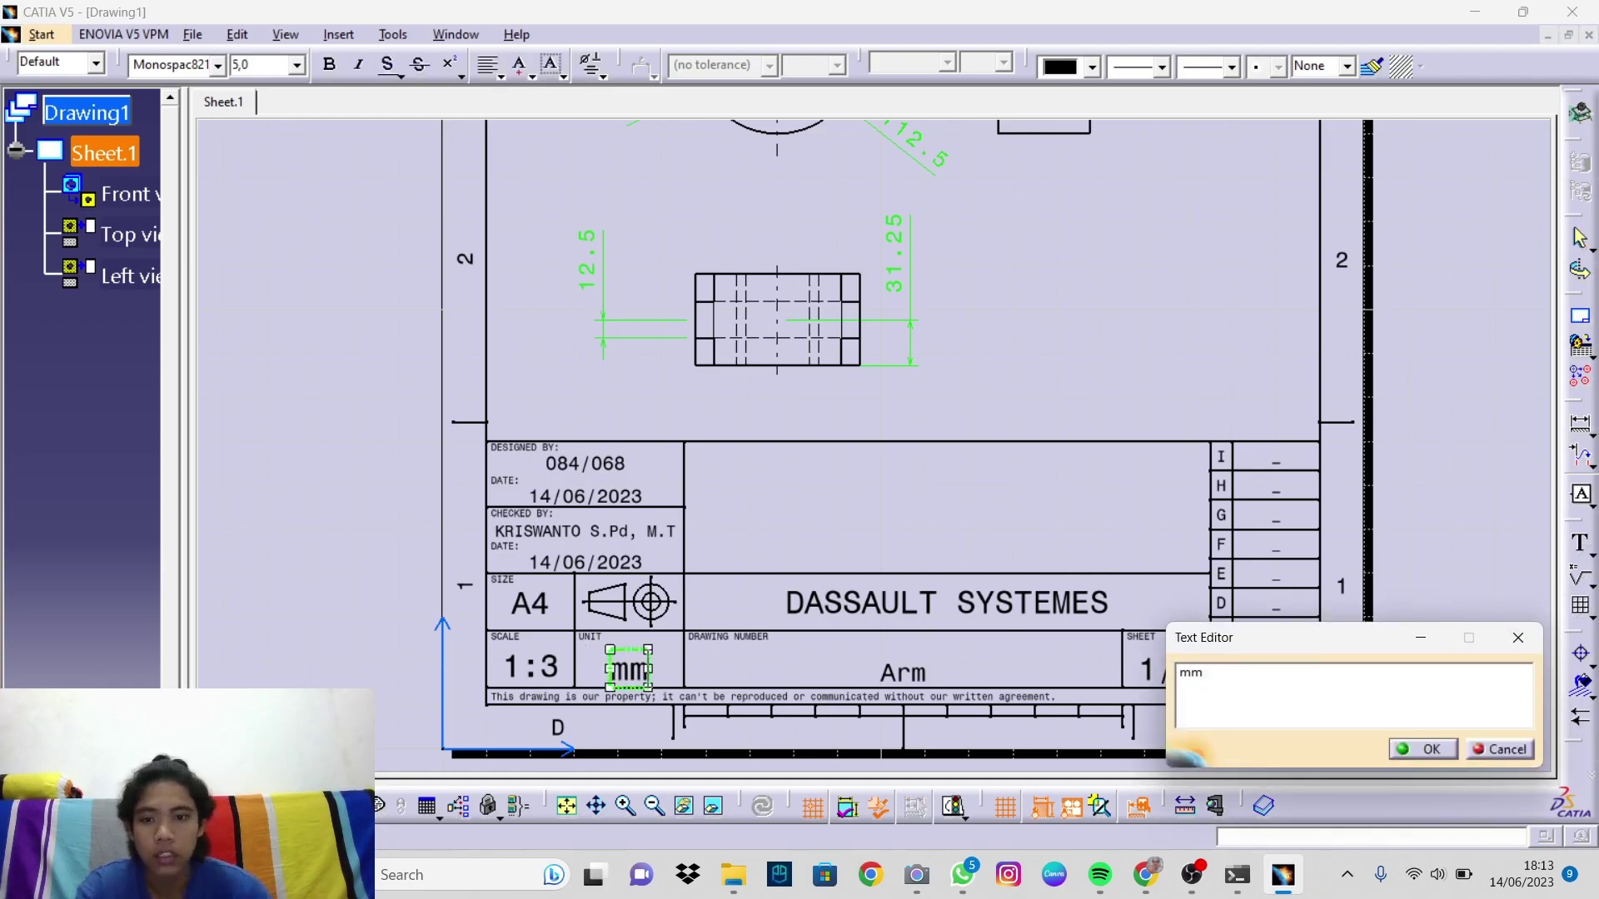
left_click(1407, 747)
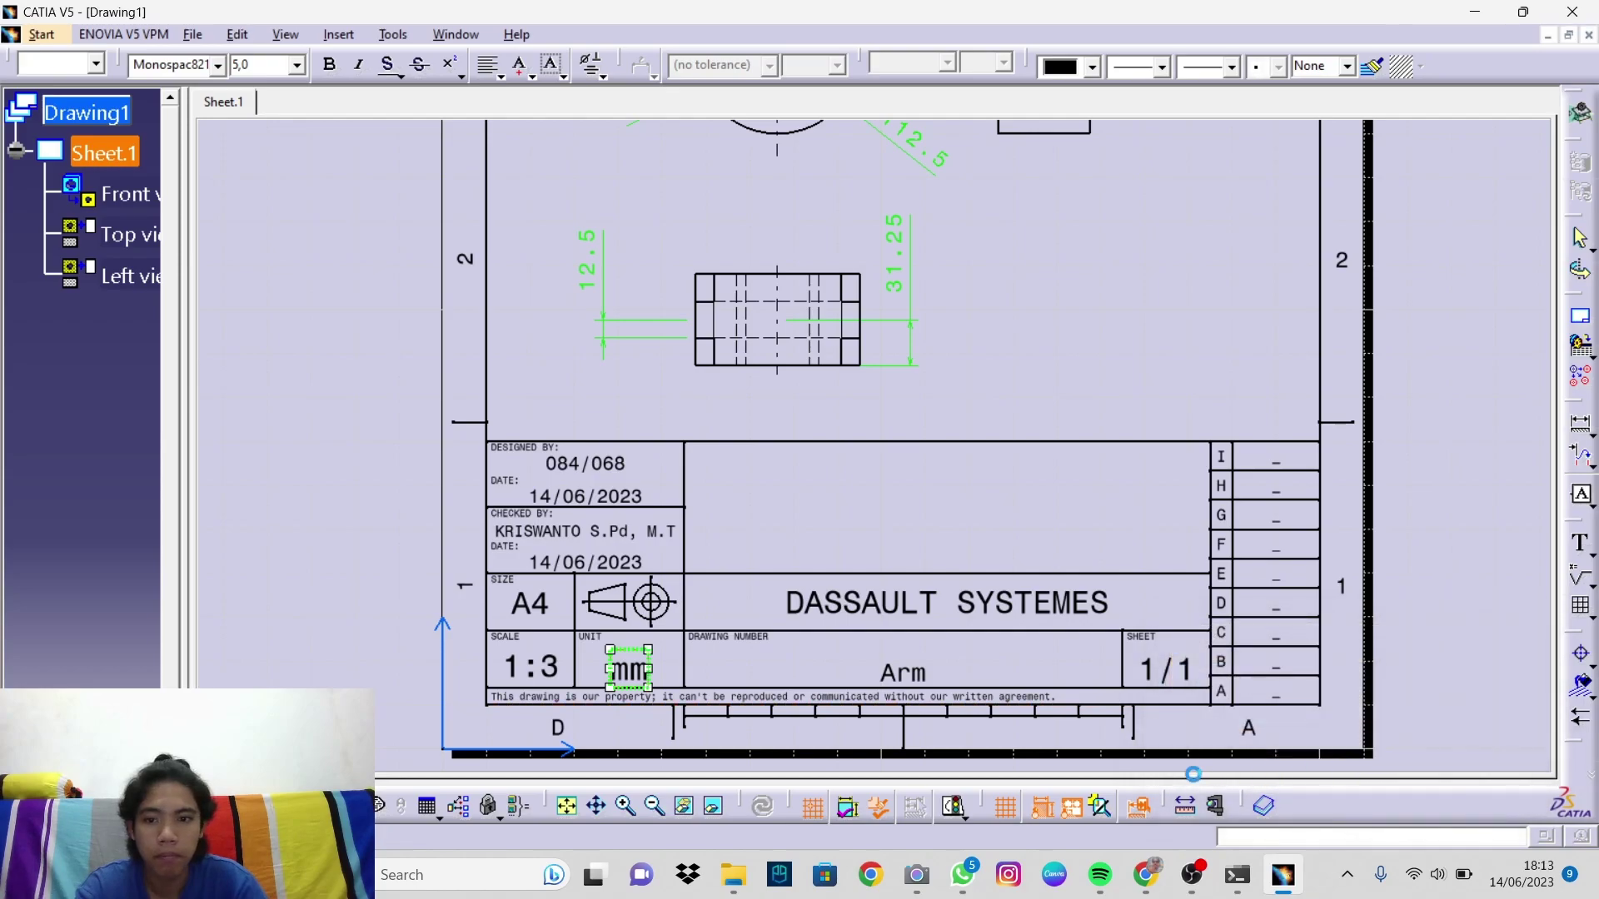
left_click_drag(626, 675, 624, 673)
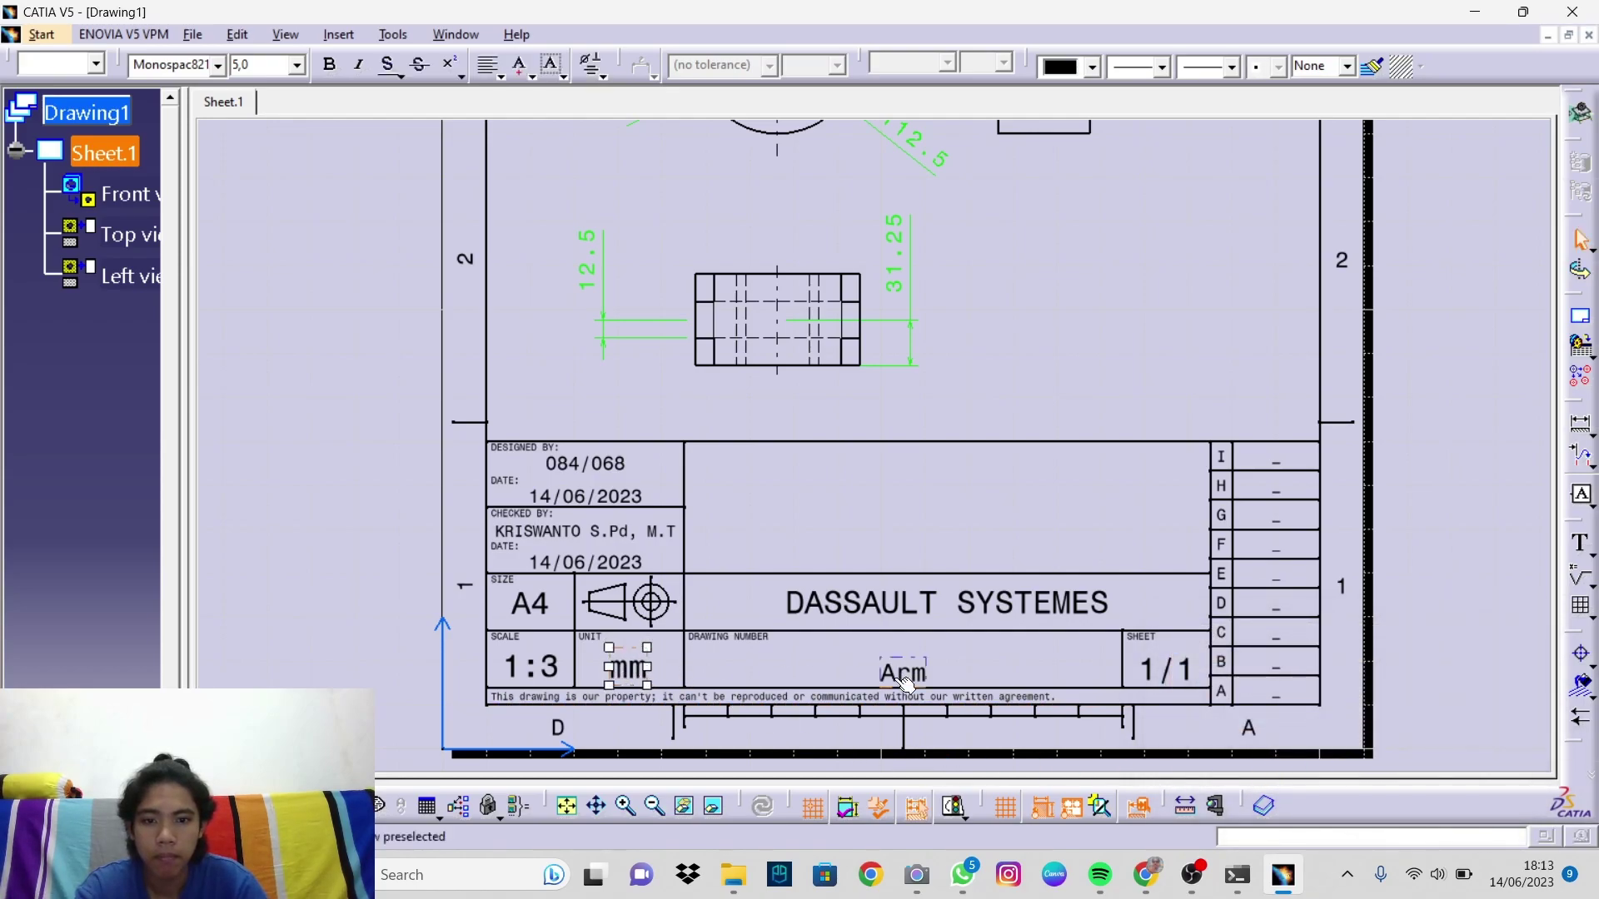
double_click(828, 604)
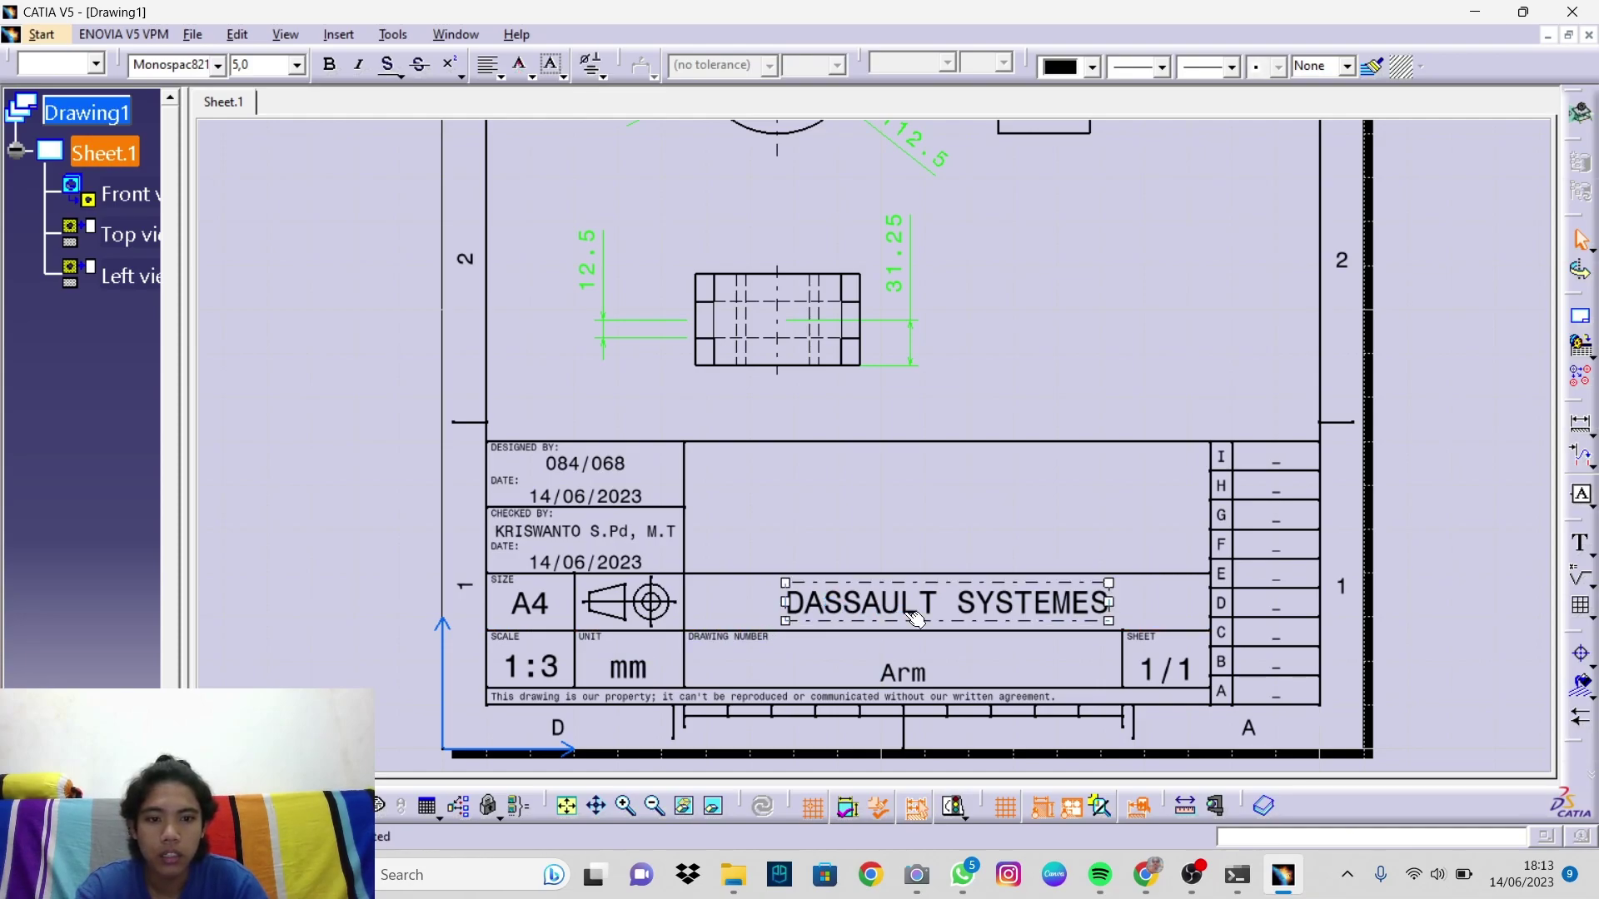
double_click(908, 676)
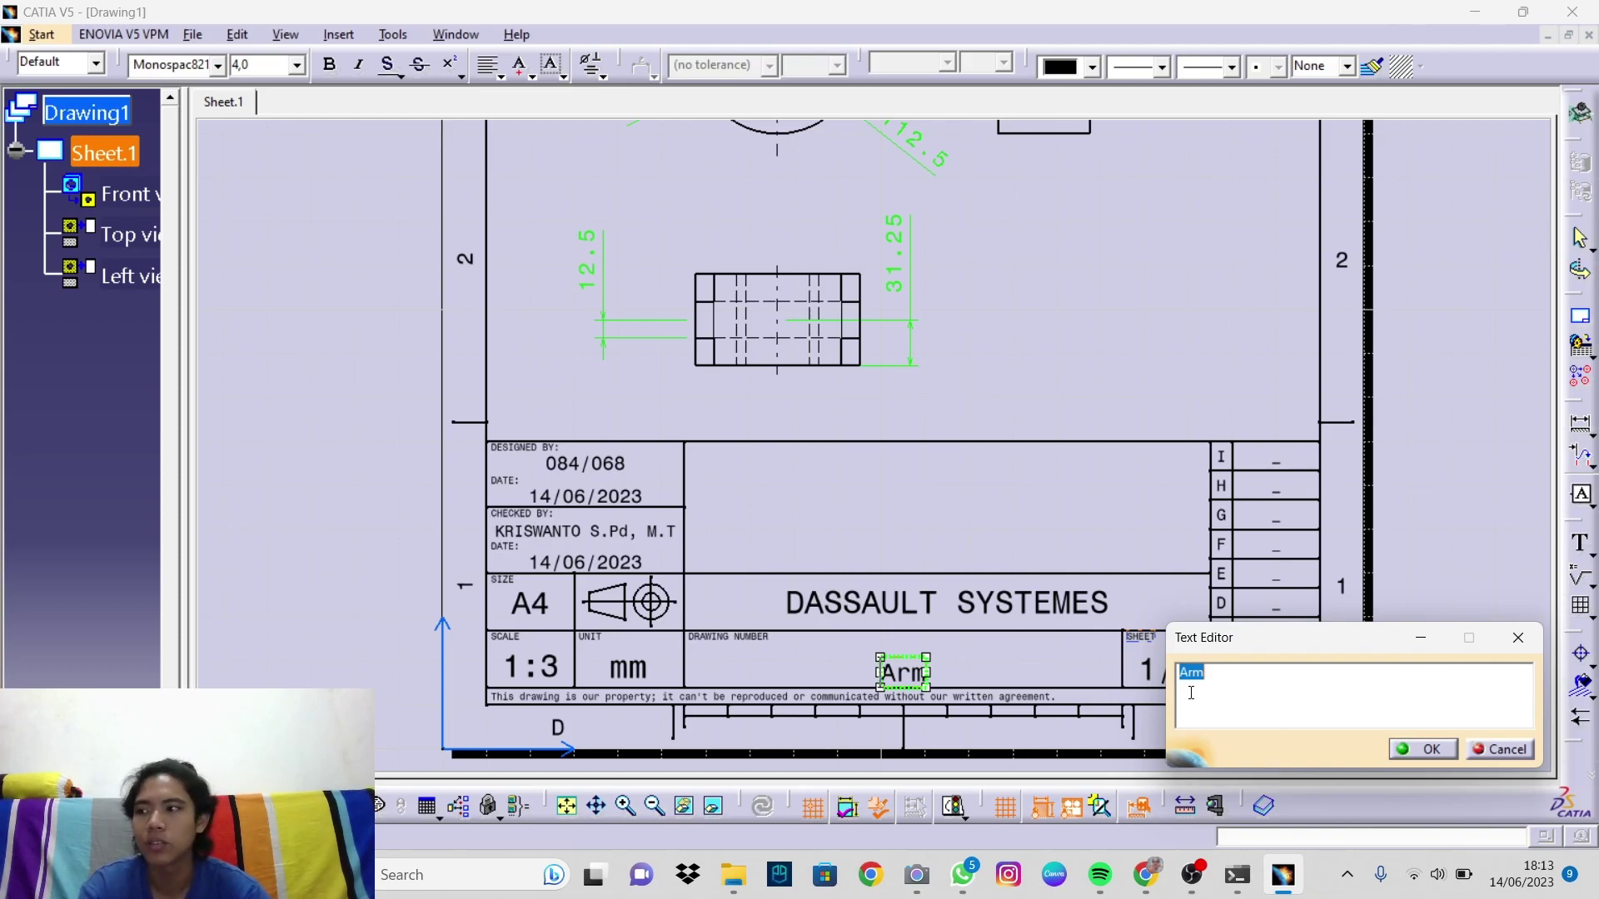
Step: Change the drawing number to PART 02 and reposition it in its cell
type("PART")
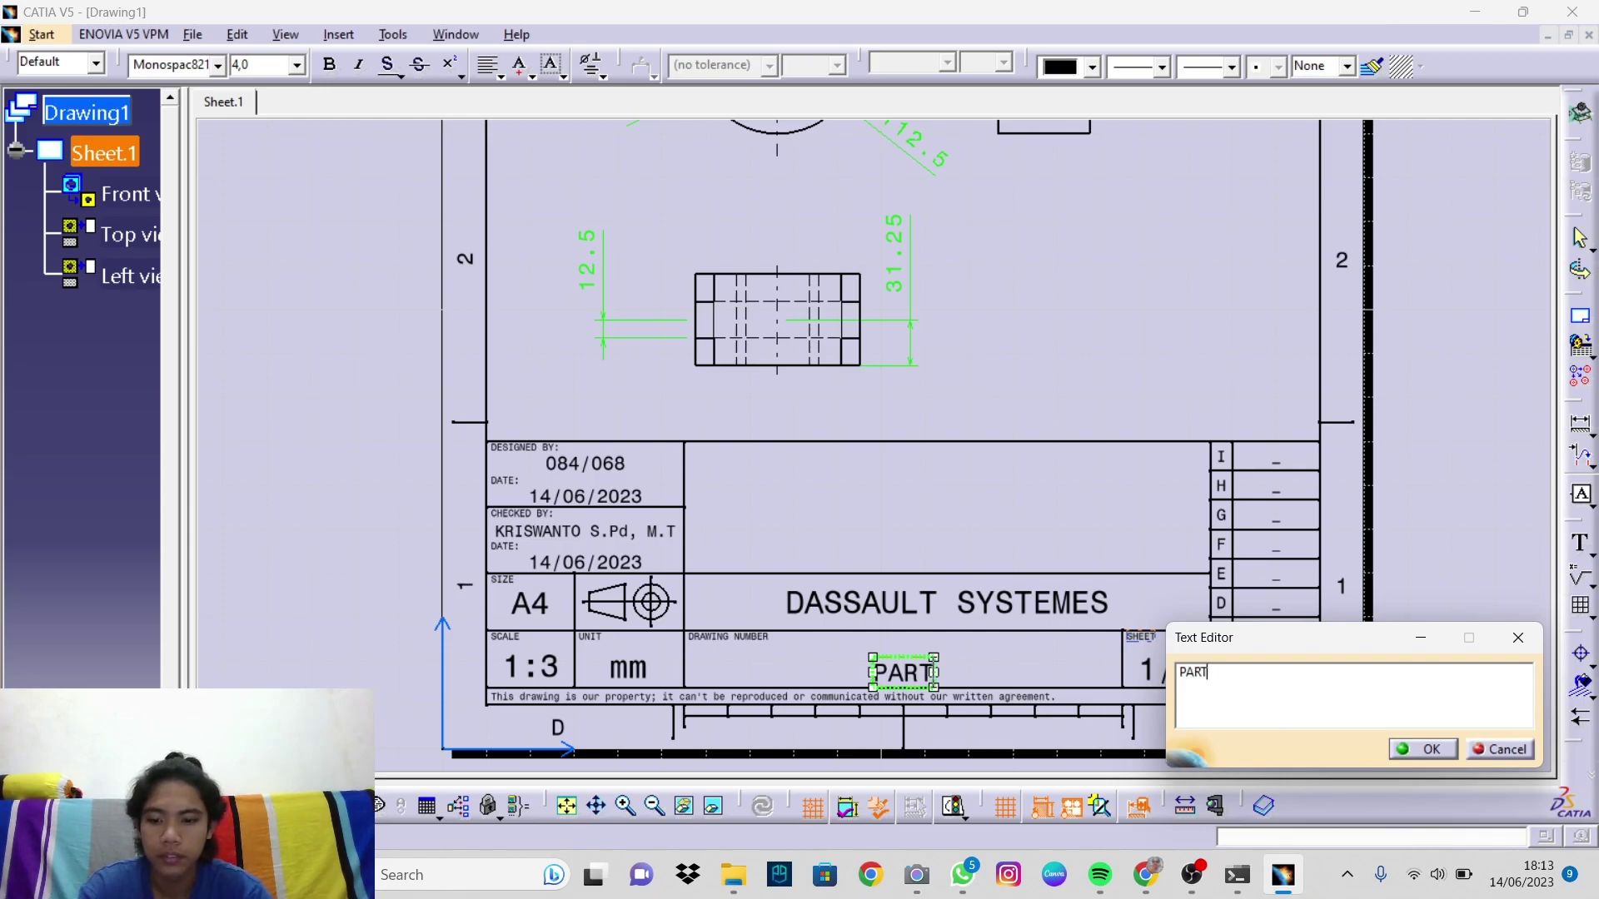
type(" 02")
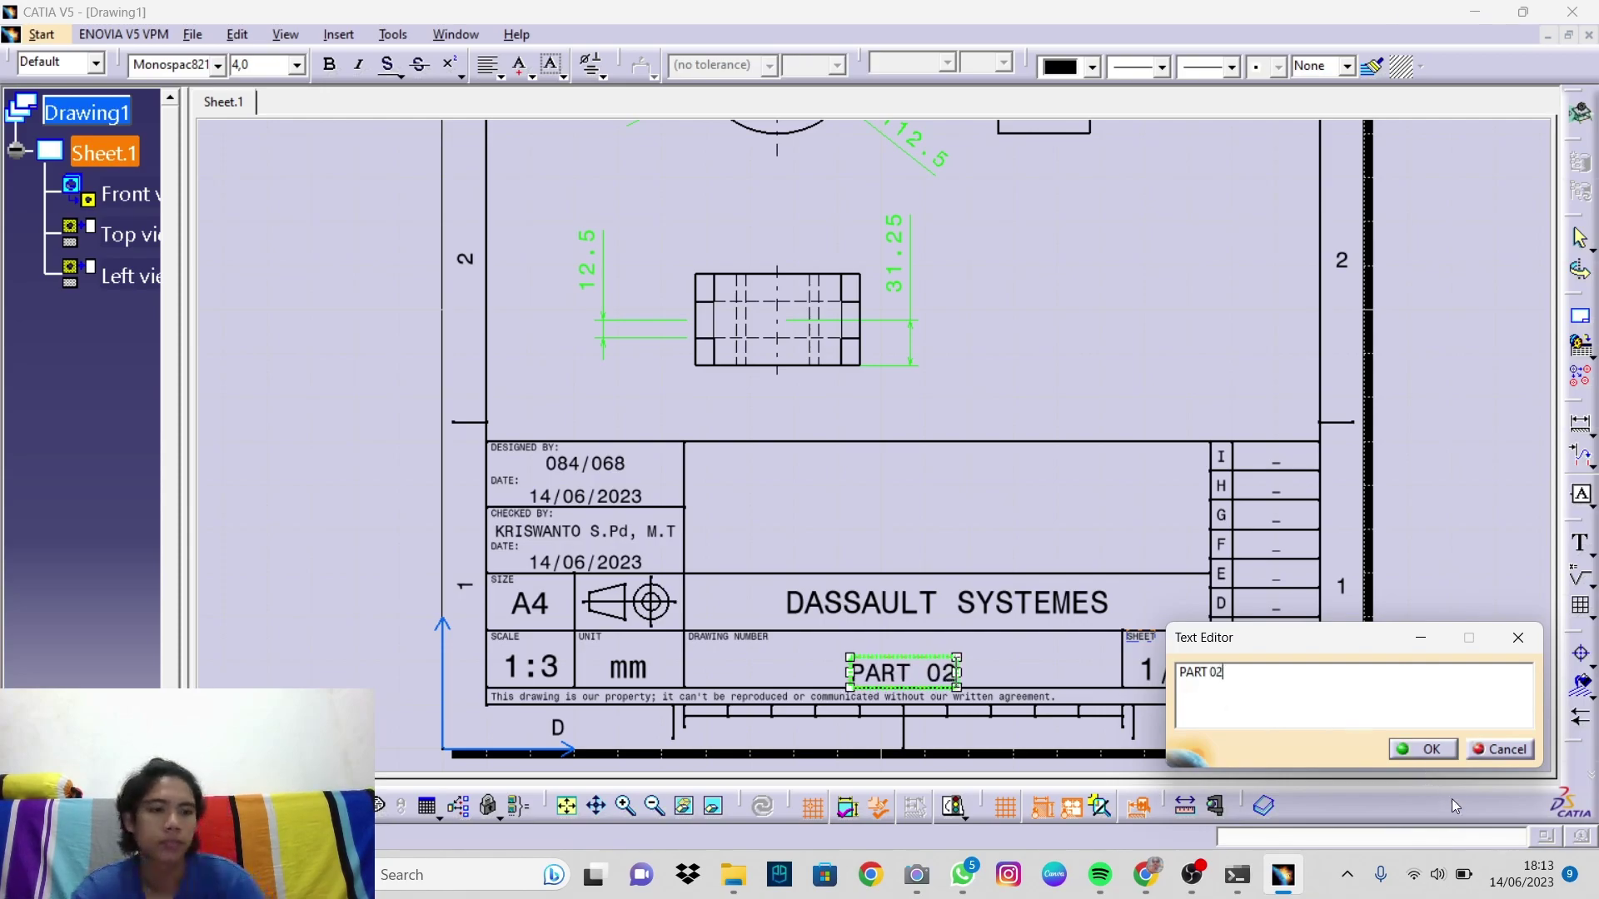
left_click(1427, 749)
mouse_move(929, 689)
left_mouse_down()
mouse_move(908, 666)
mouse_move(916, 696)
mouse_move(923, 674)
mouse_move(903, 666)
left_mouse_up()
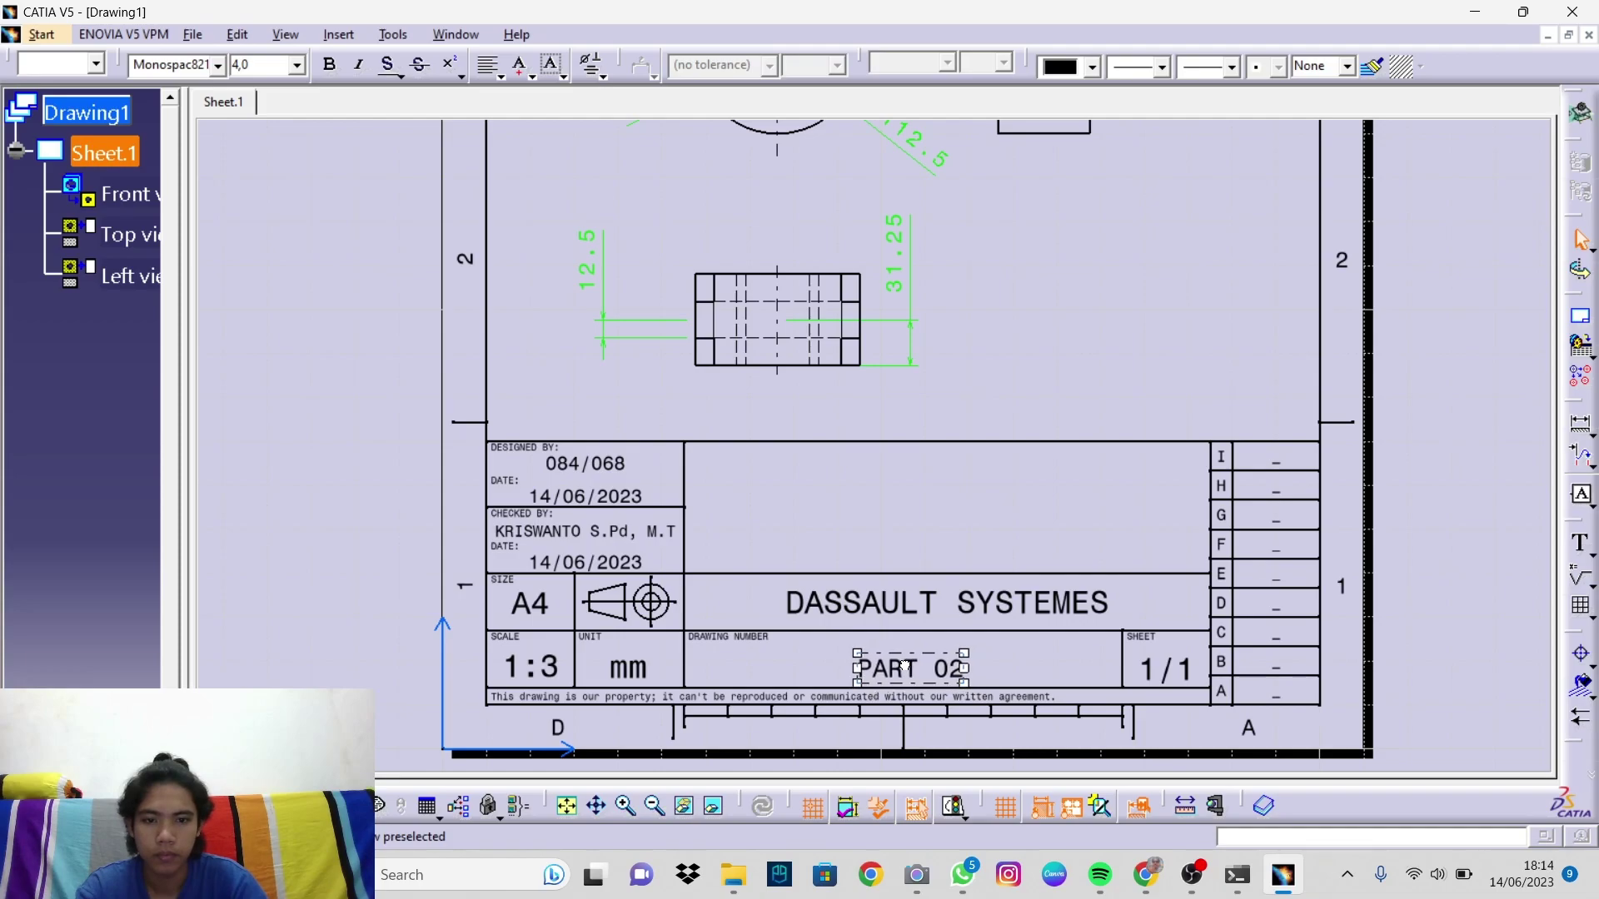
Step: Replace DASSAULT SYSTEMES with TEKNIK MESIN UNNES
double_click(966, 616)
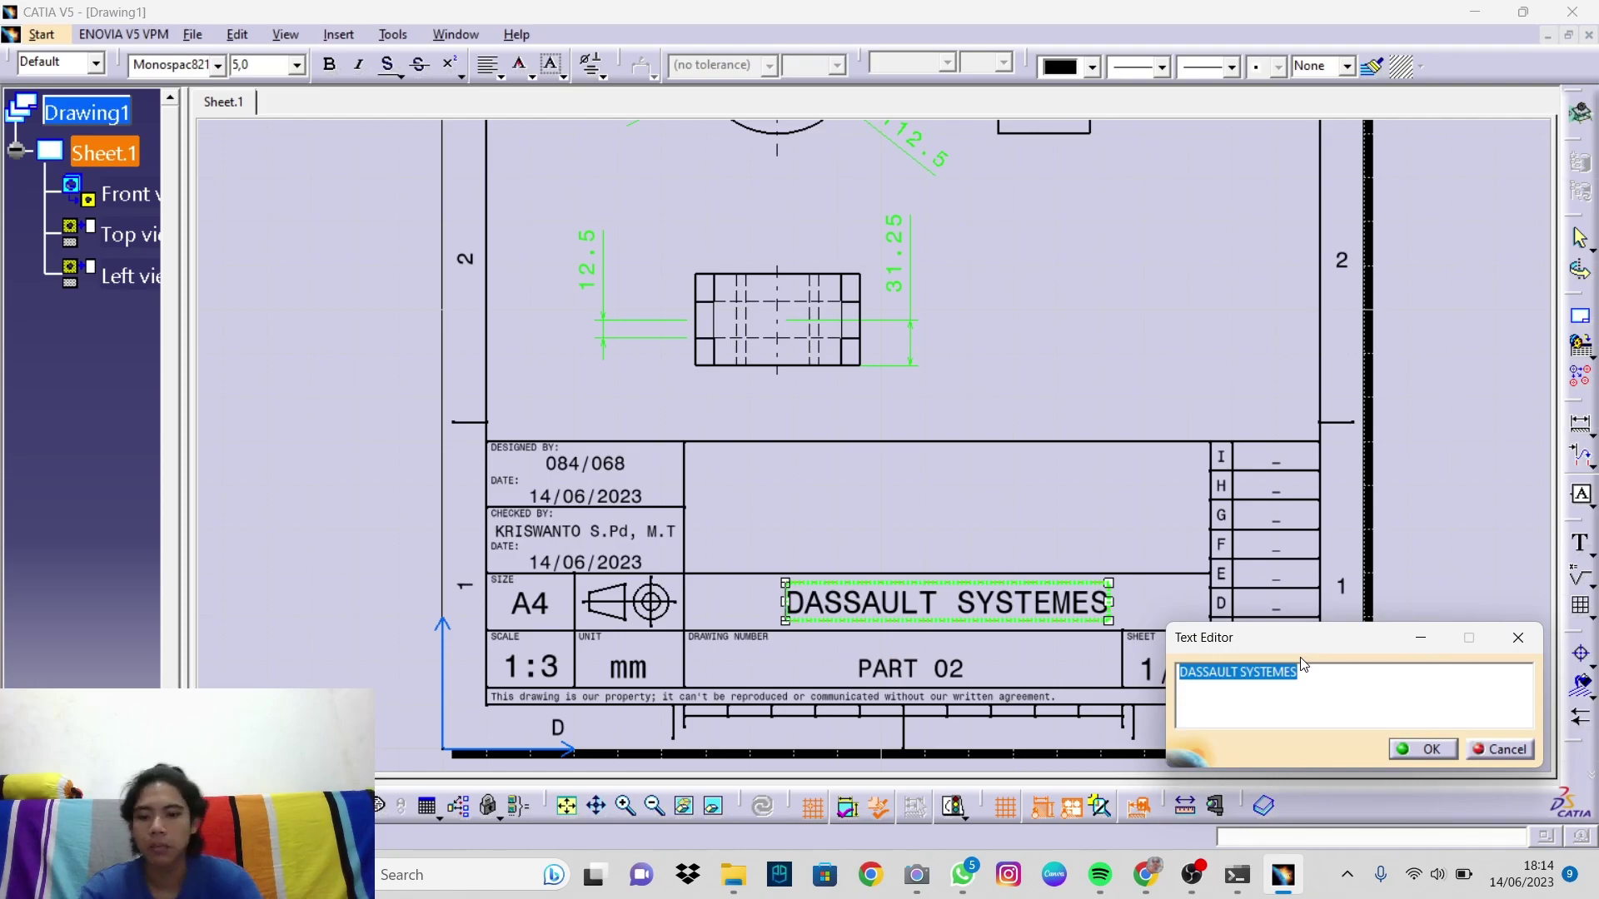
type("TEKNIK MESIN U")
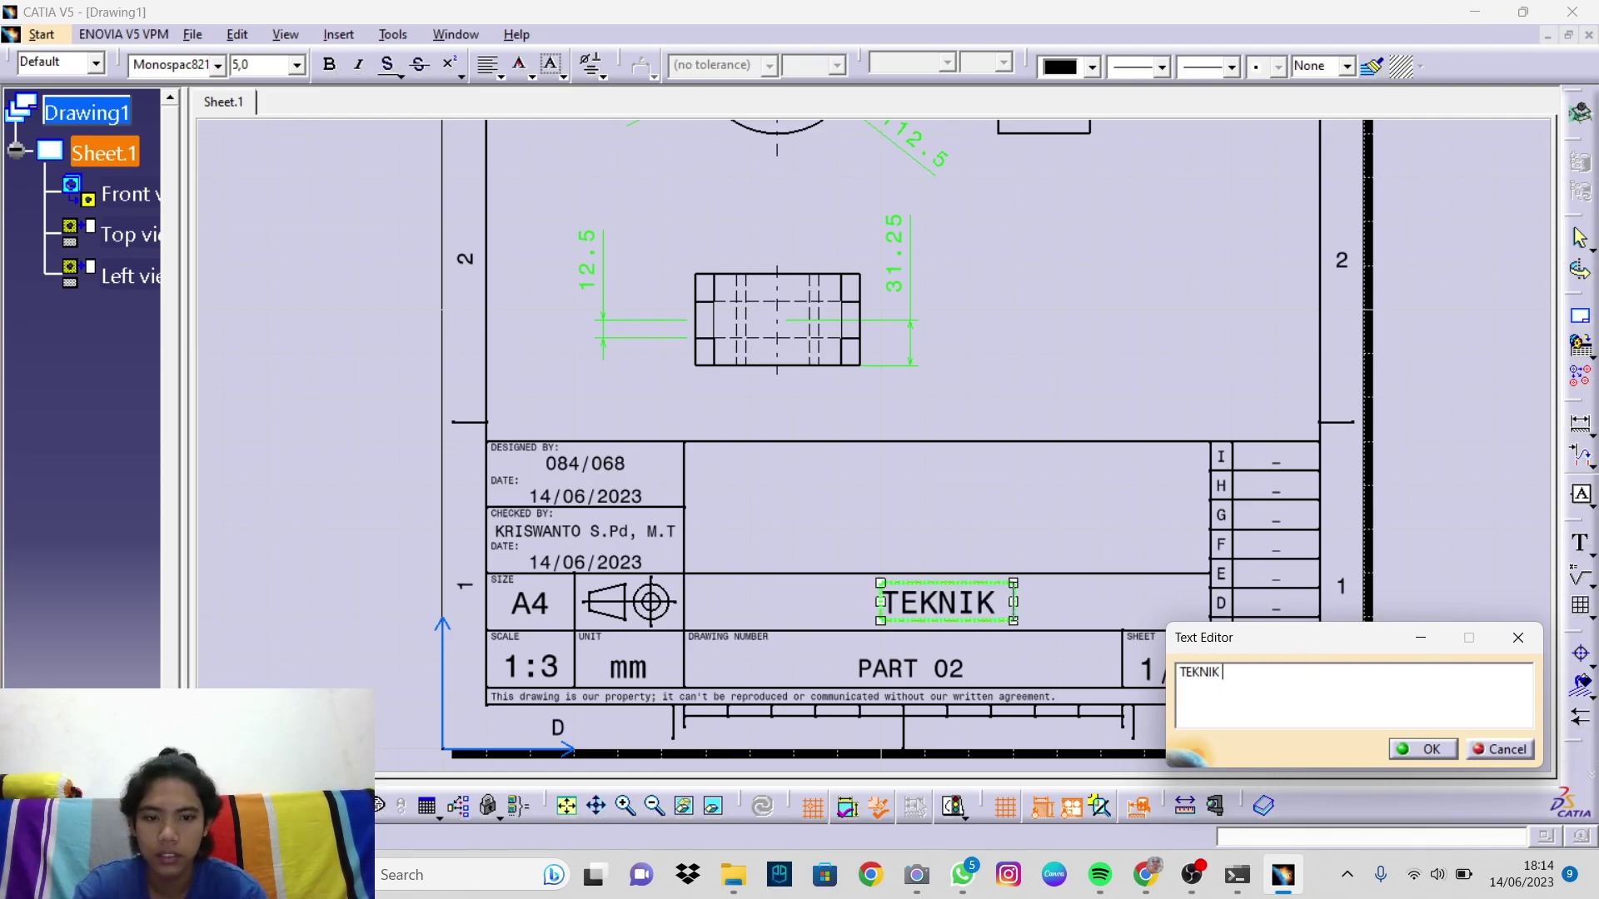
type("NNES")
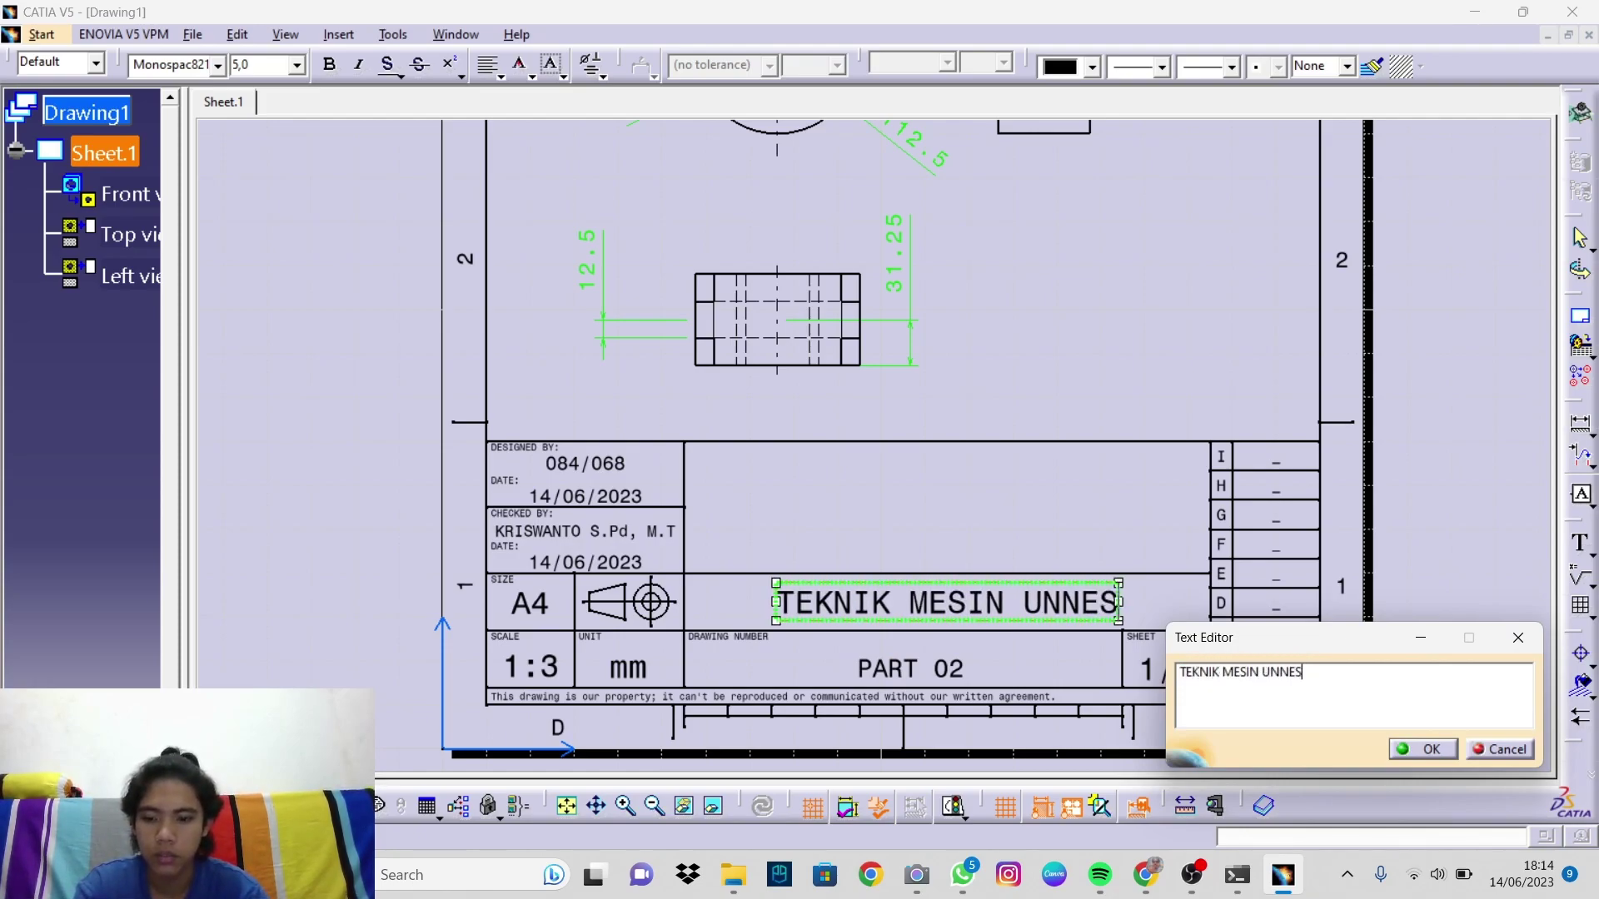
left_click(1423, 758)
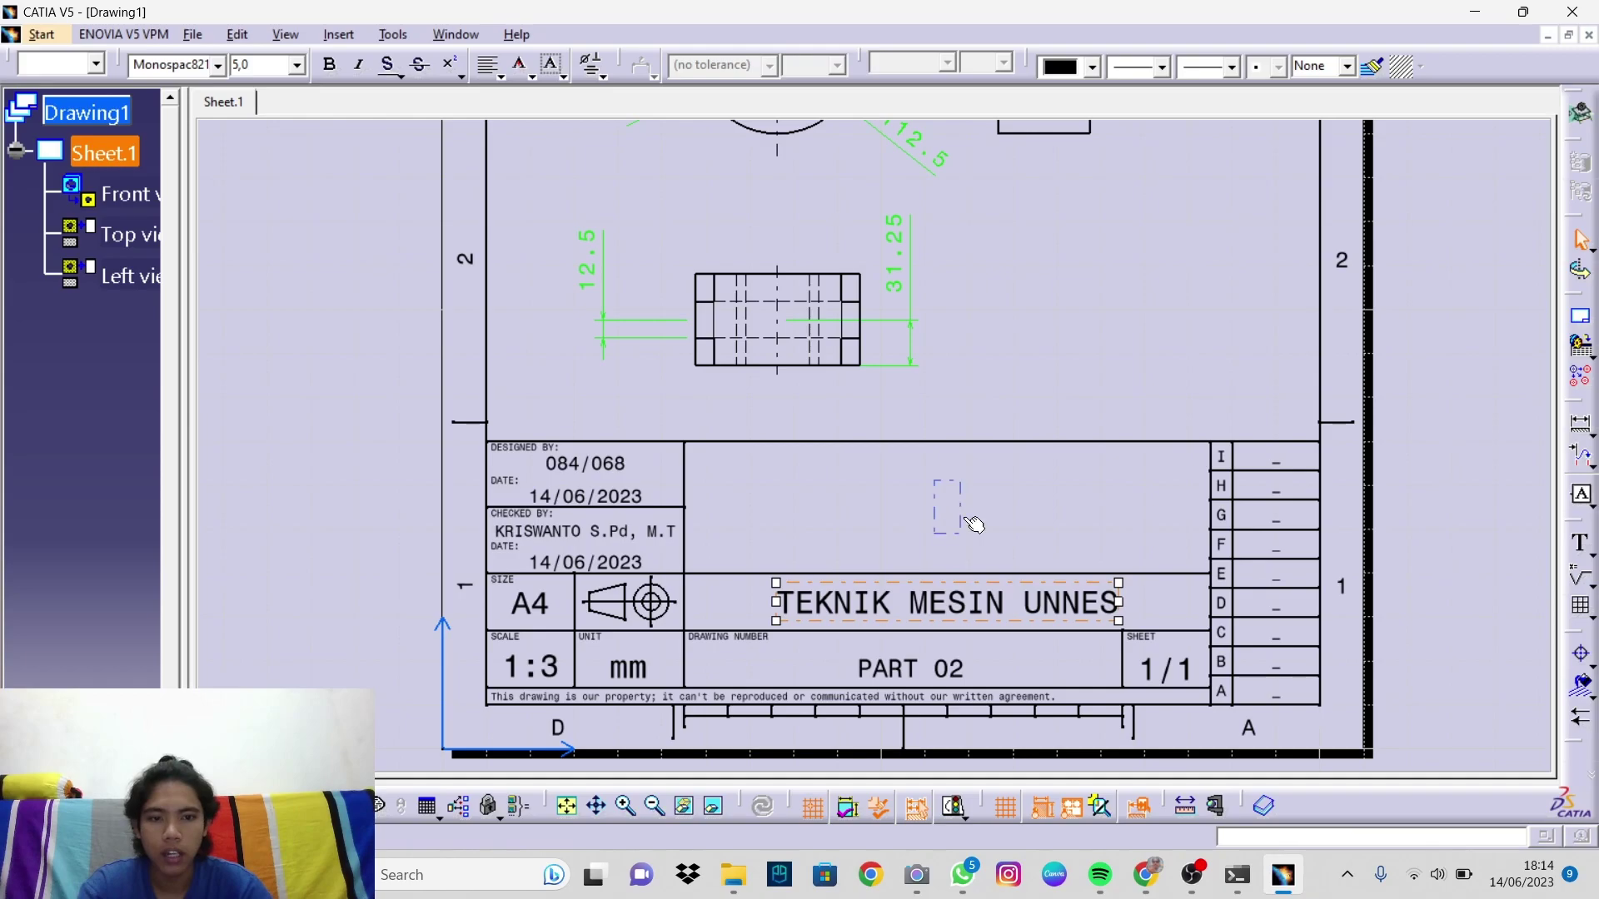
Step: Copy the title text into the cell above, change it to ARM at 10 mm and centre it
left_click(958, 591)
left_click_drag(958, 589, 964, 510, "ctrl")
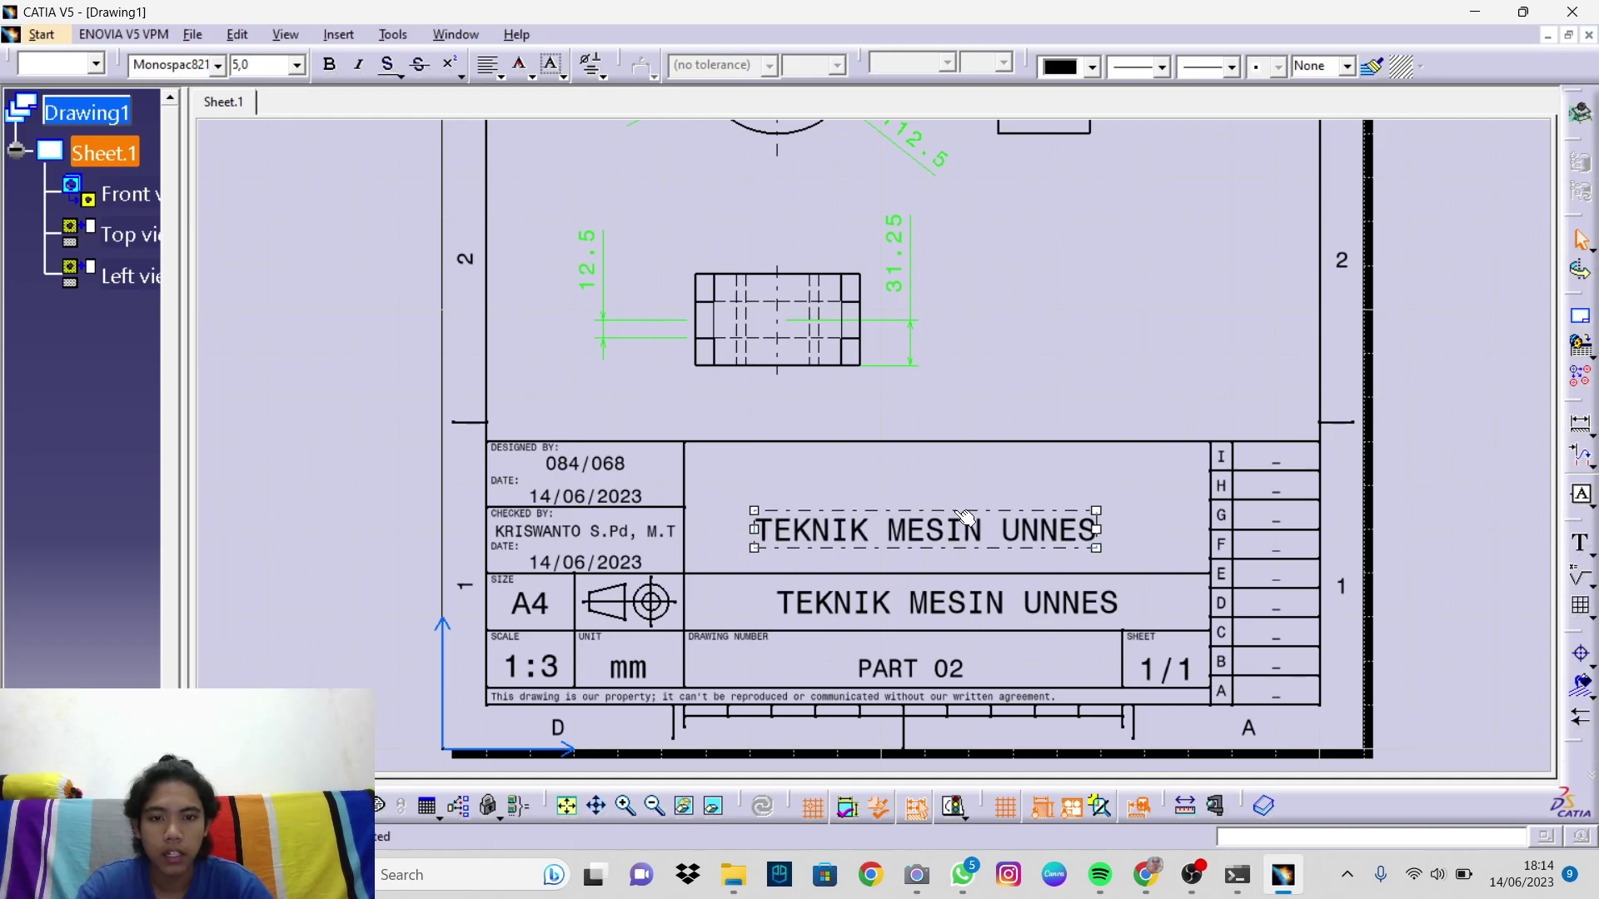
double_click(957, 527)
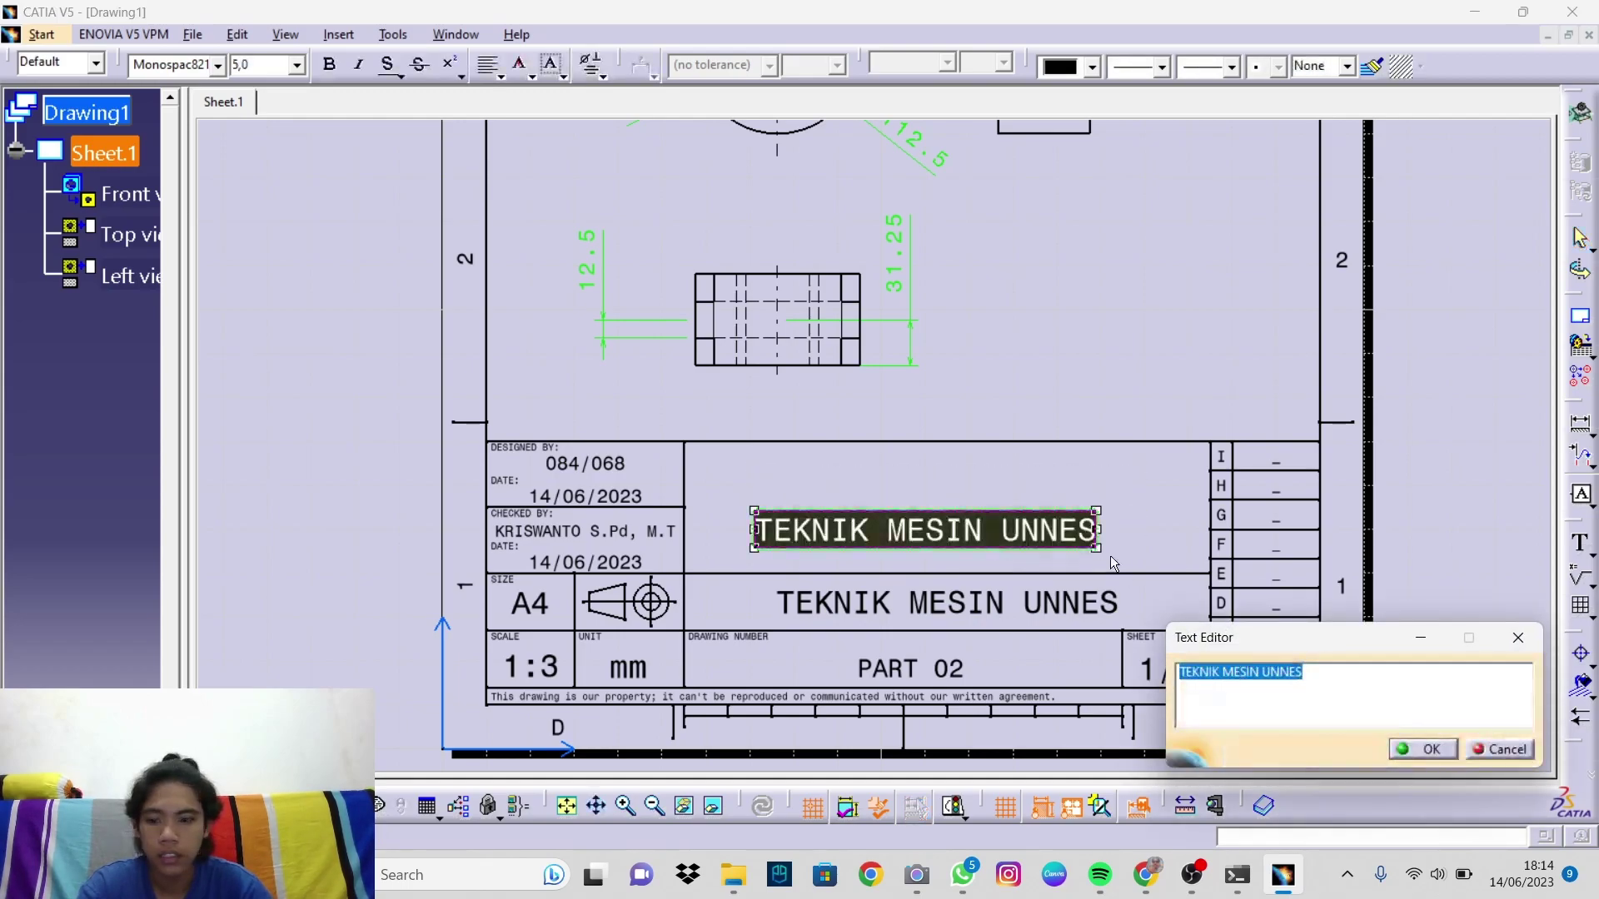
type("ARM")
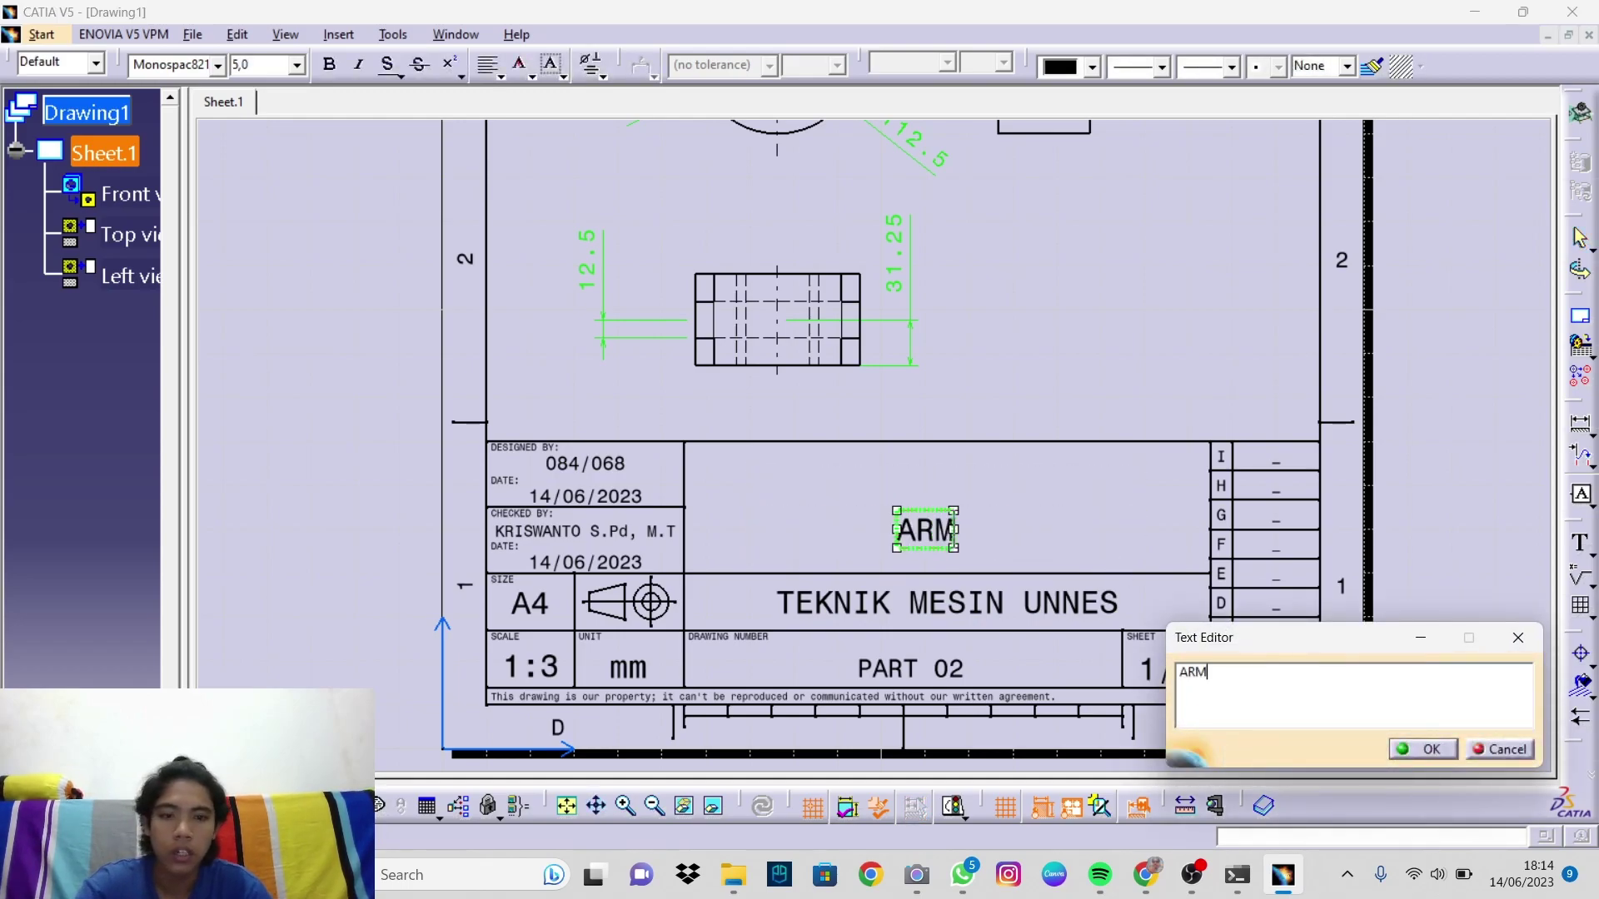
left_click(1406, 751)
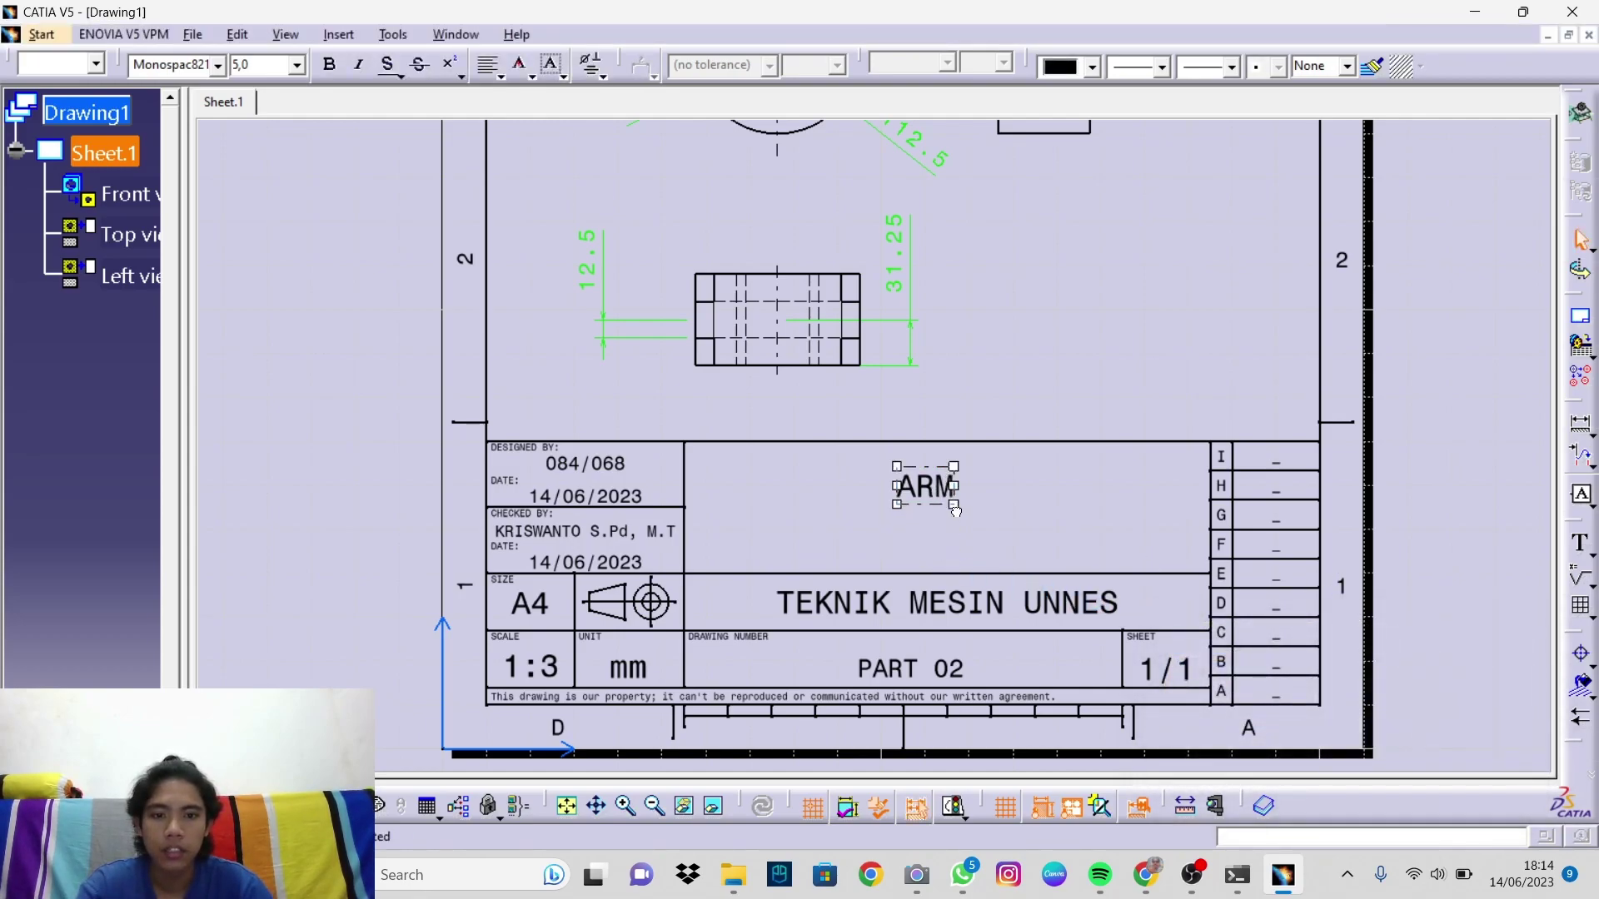
left_click_drag(949, 519, 981, 498)
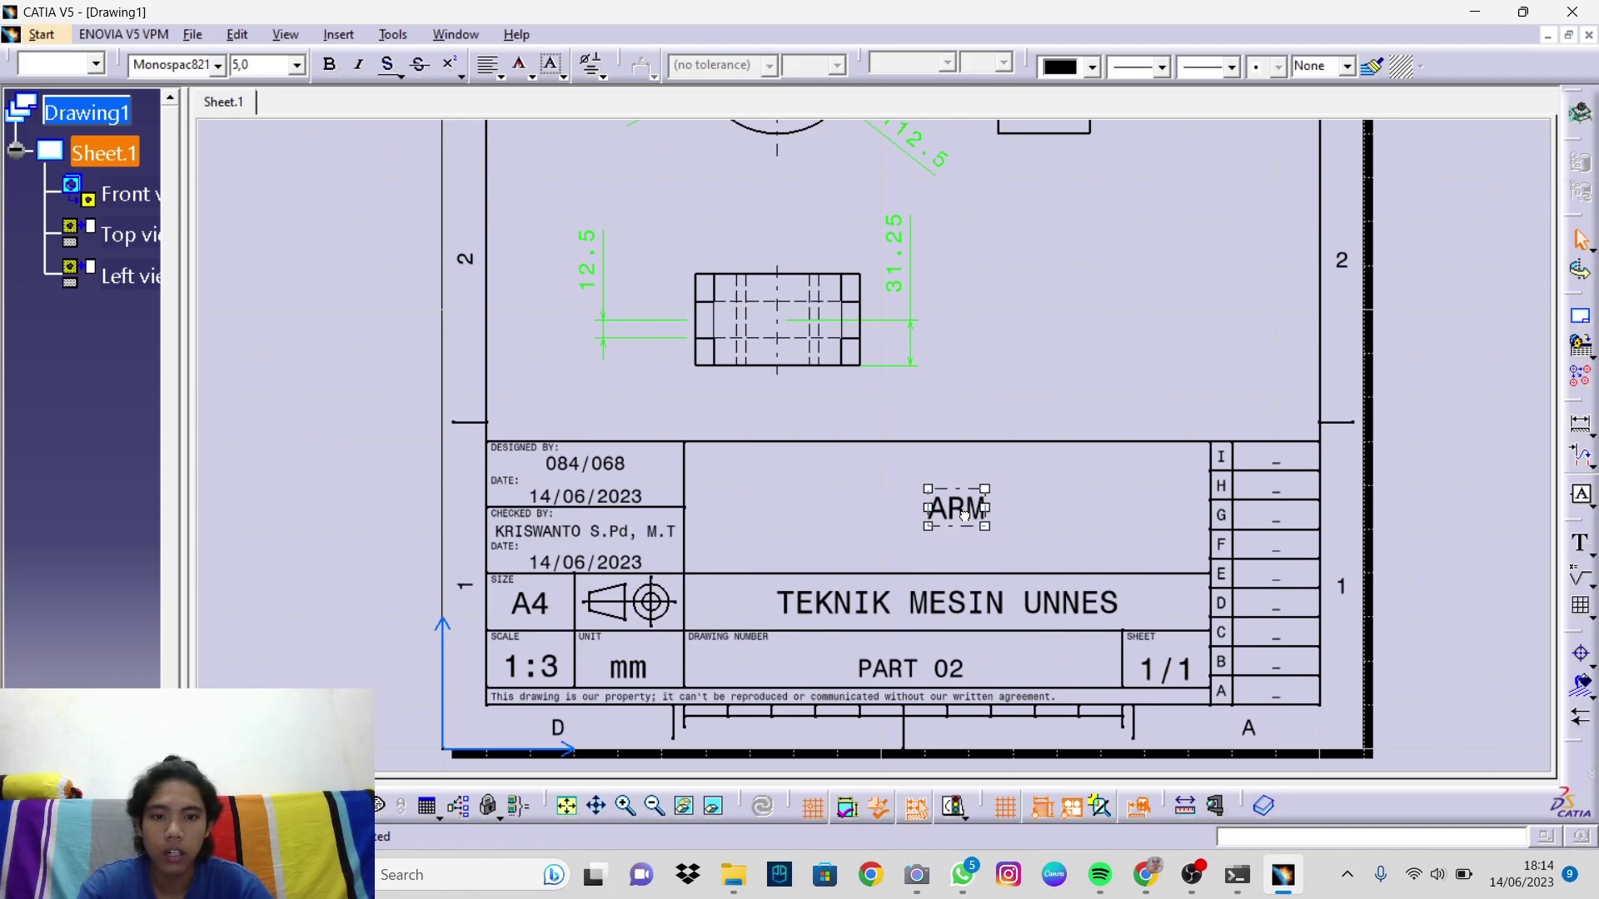
left_click(298, 66)
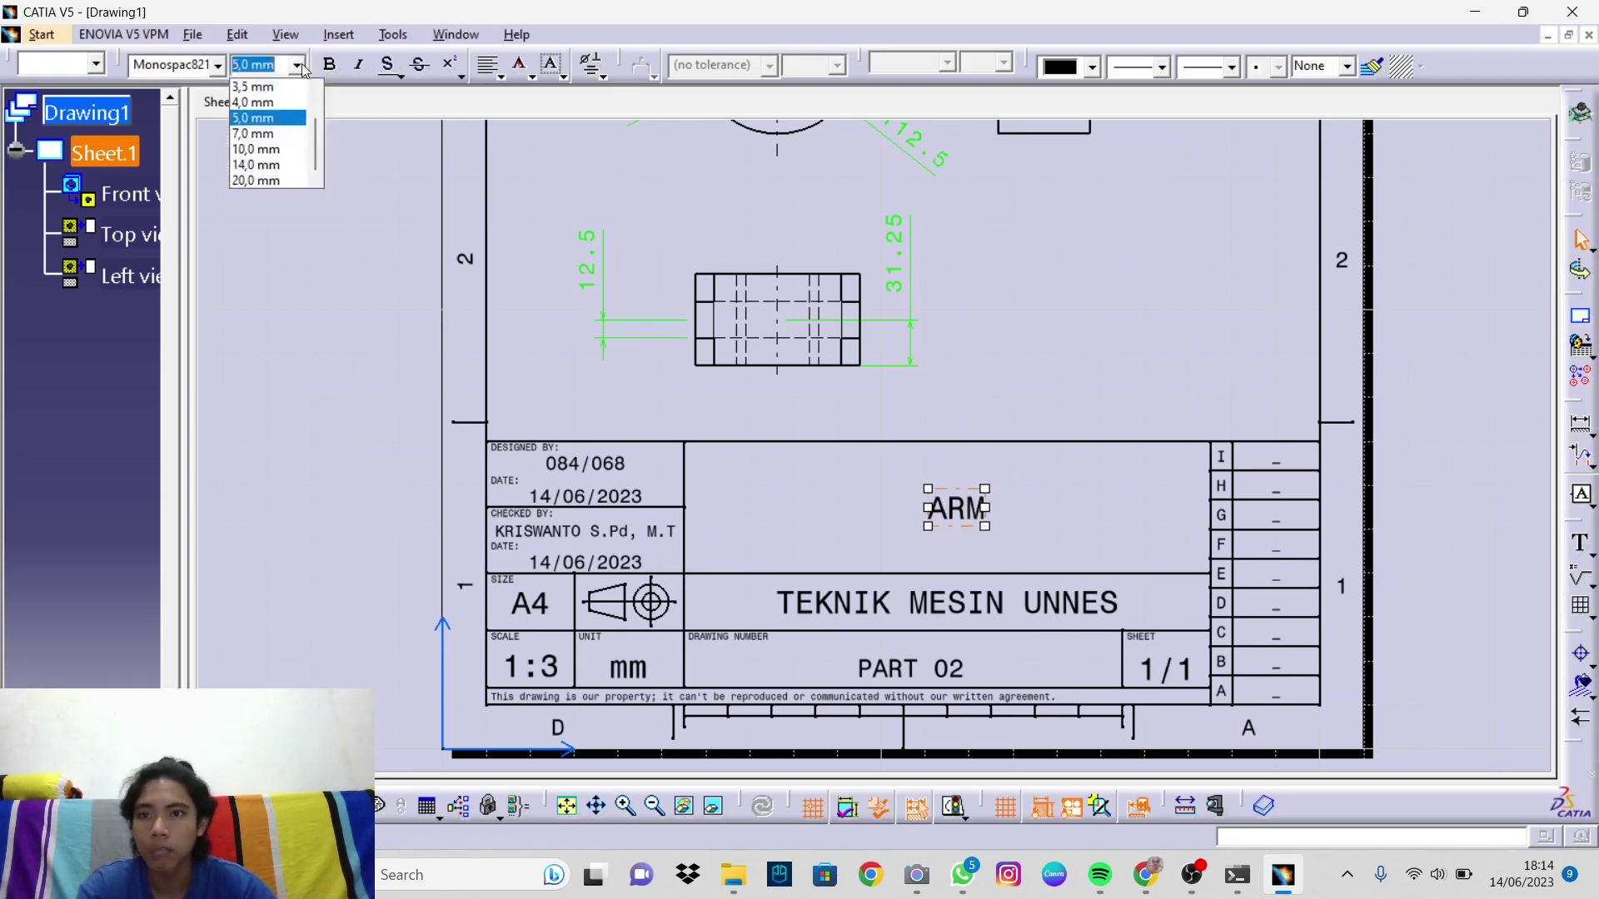
left_click(265, 153)
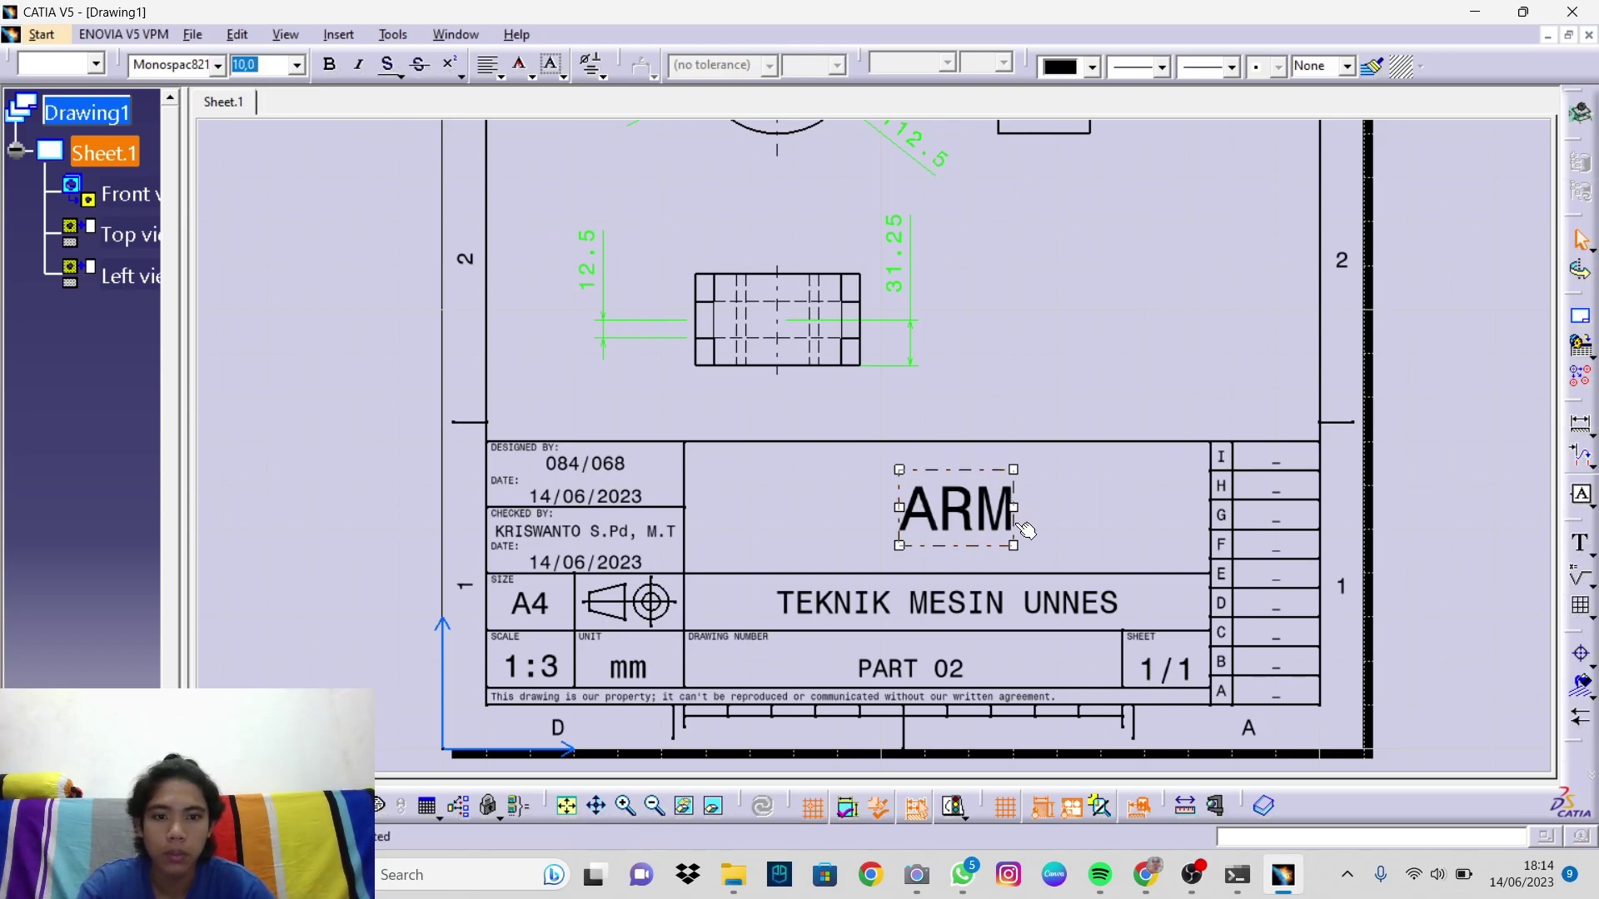
mouse_move(950, 512)
left_mouse_down()
mouse_move(962, 534)
mouse_move(966, 499)
mouse_move(963, 514)
left_mouse_up()
left_click_drag(962, 514, 974, 518)
left_click(1128, 497)
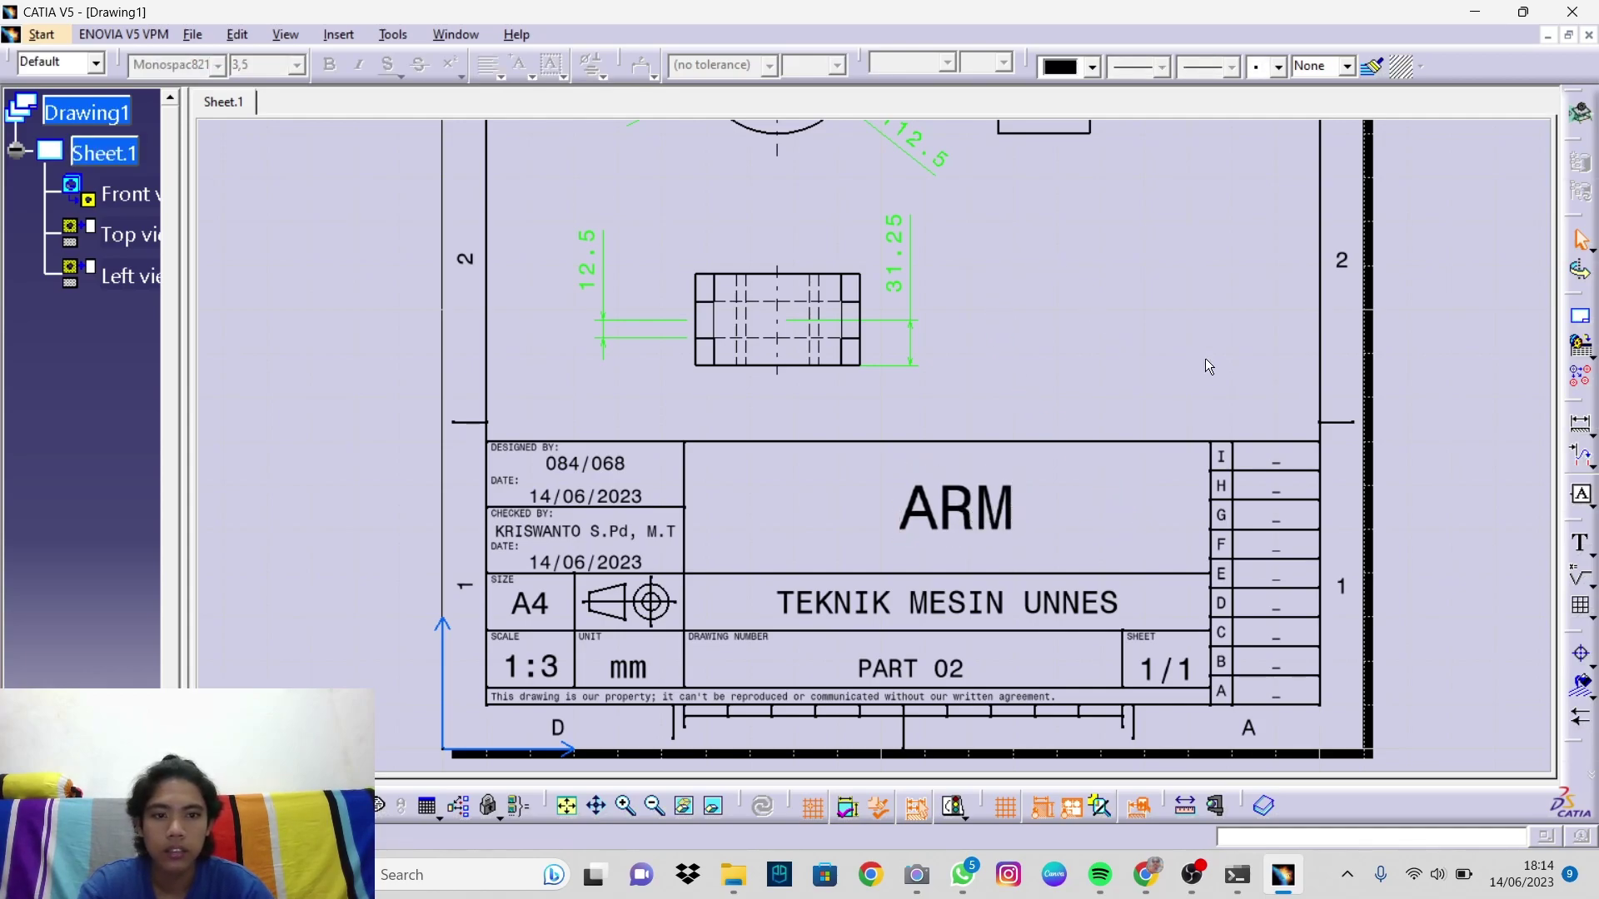
Step: Zoom out on the finished ARM drawing sheet
mouse_move(1131, 317)
middle_mouse_down("ctrl")
mouse_move(1116, 361)
mouse_move(1056, 385)
mouse_move(1017, 607)
mouse_move(992, 555)
mouse_move(986, 583)
mouse_move(932, 468)
mouse_move(929, 497)
mouse_move(945, 483)
middle_mouse_up("ctrl")
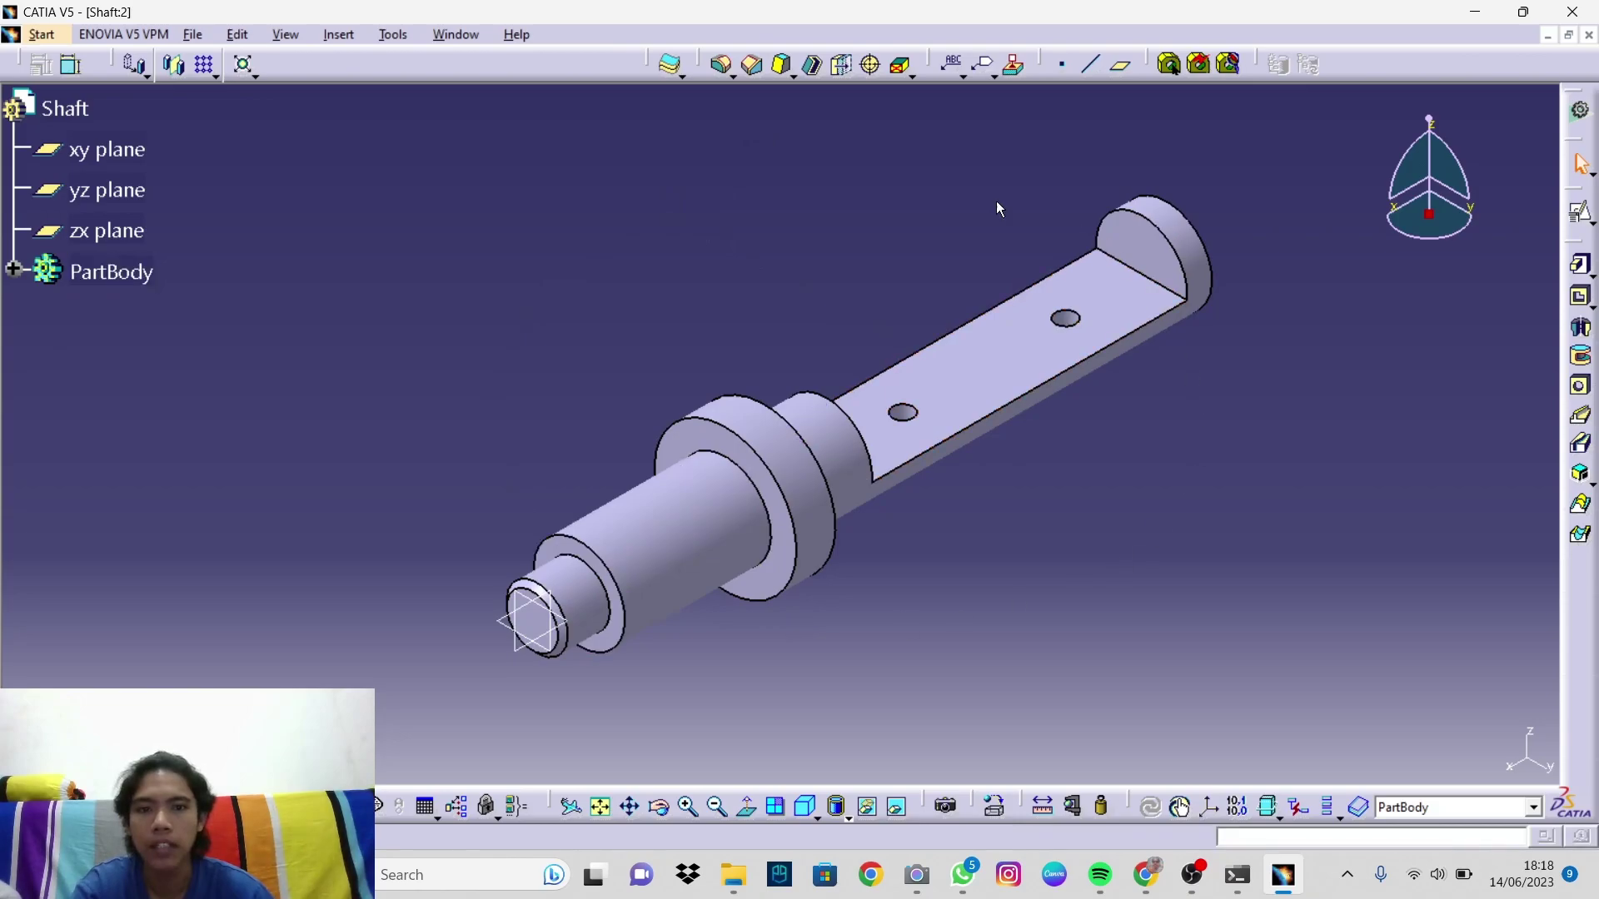
Step: Create a Drafting drawing of the shaft with front, top and left views on a portrait A4 ISO sheet
left_click(43, 34)
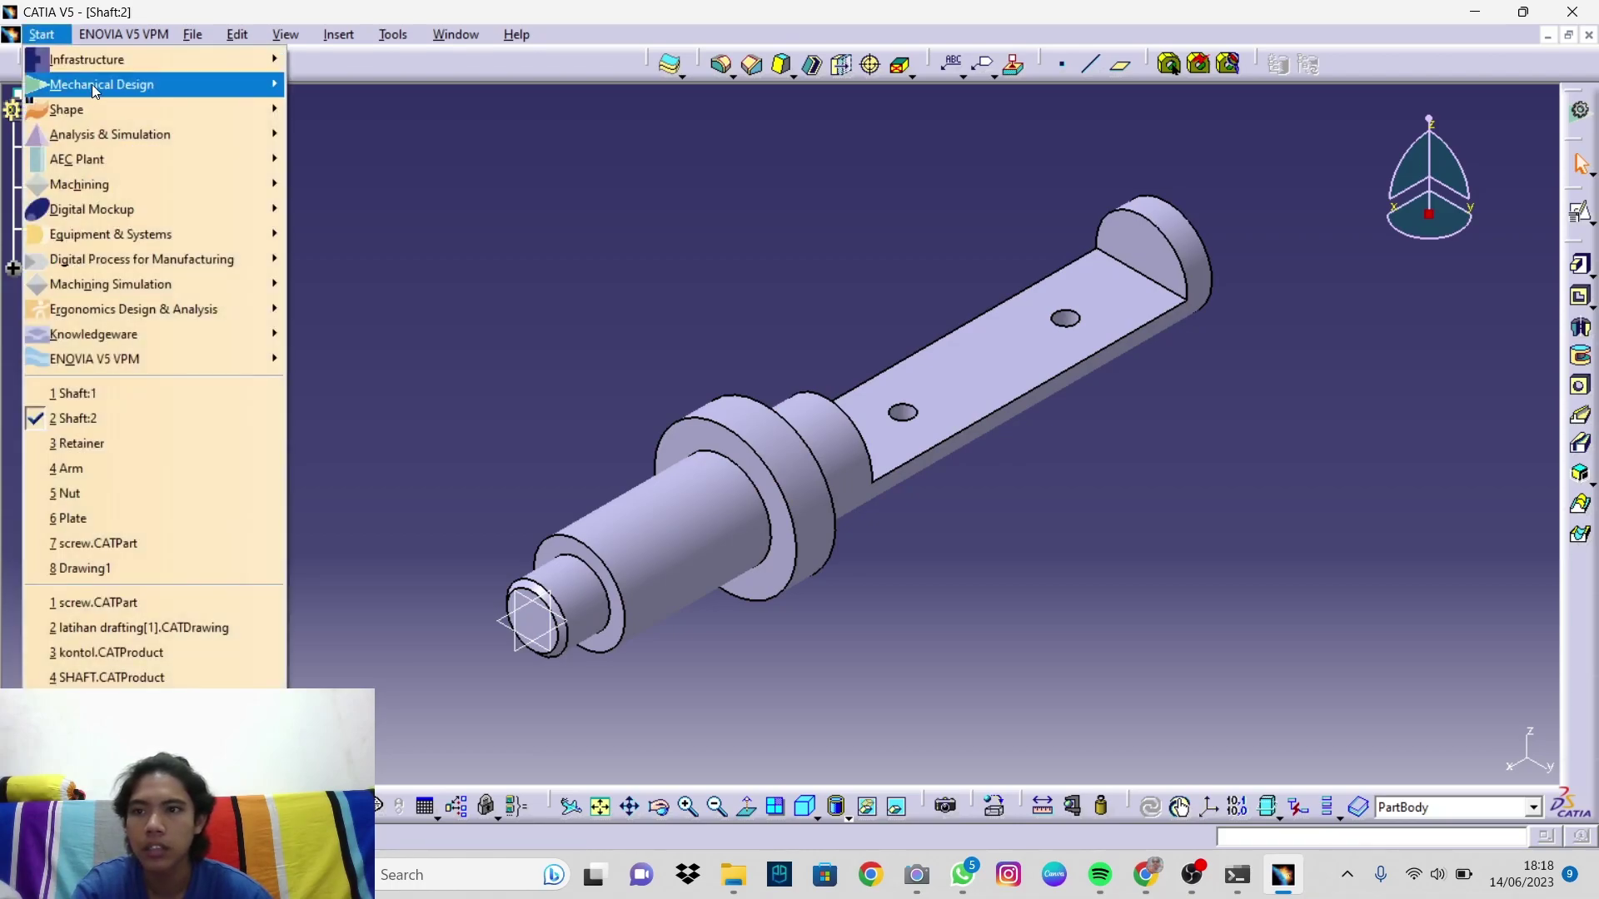
mouse_move(91, 84)
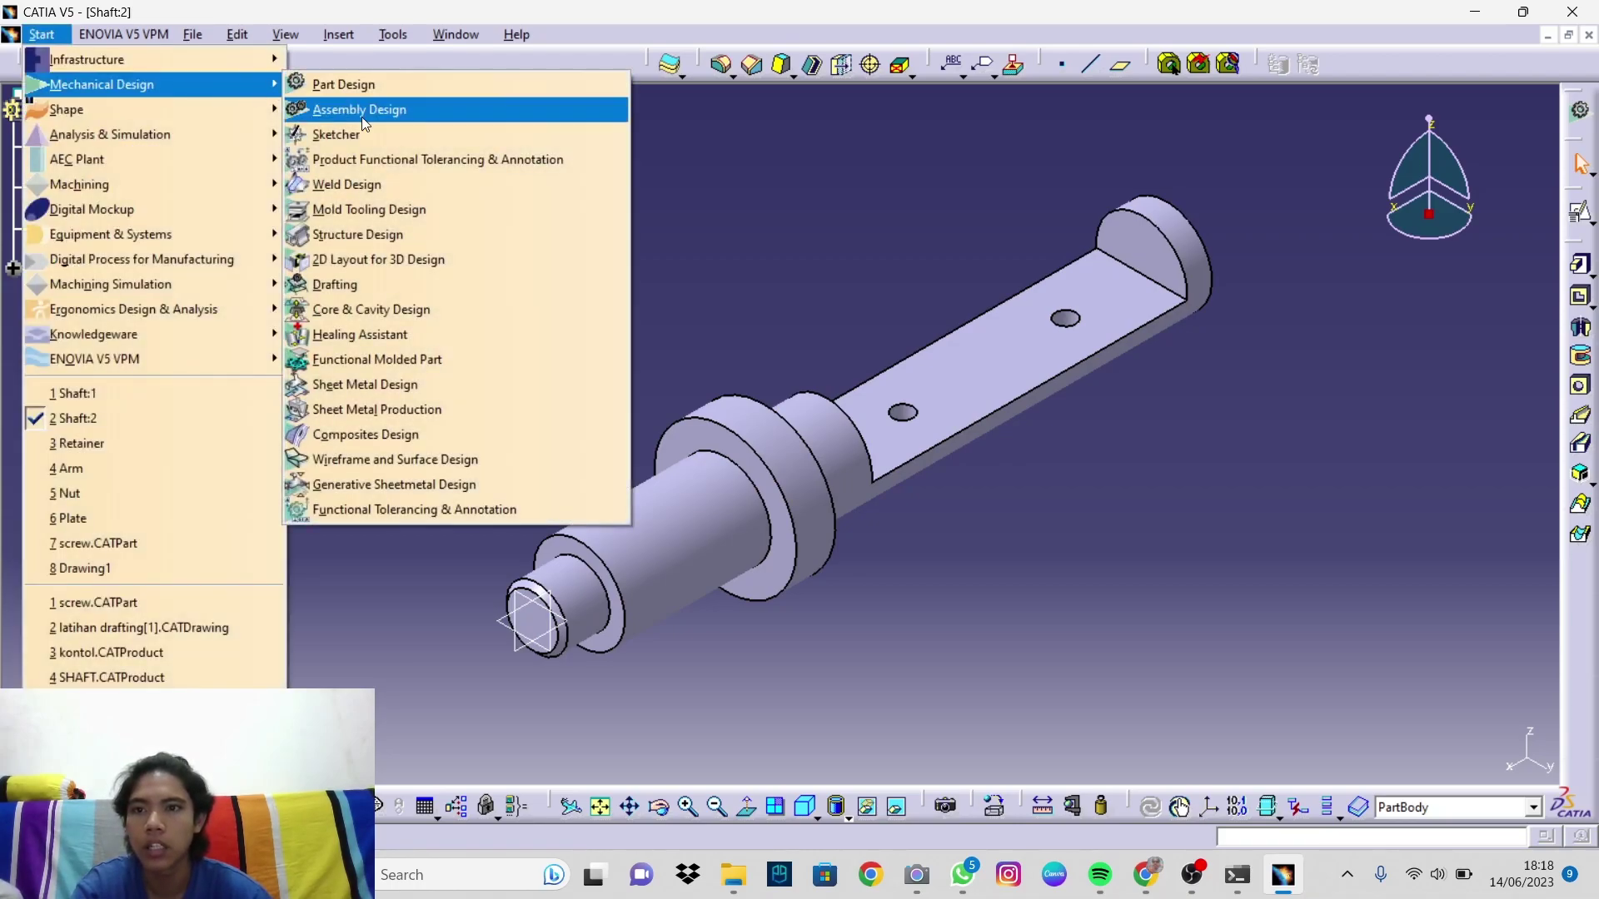
left_click(352, 292)
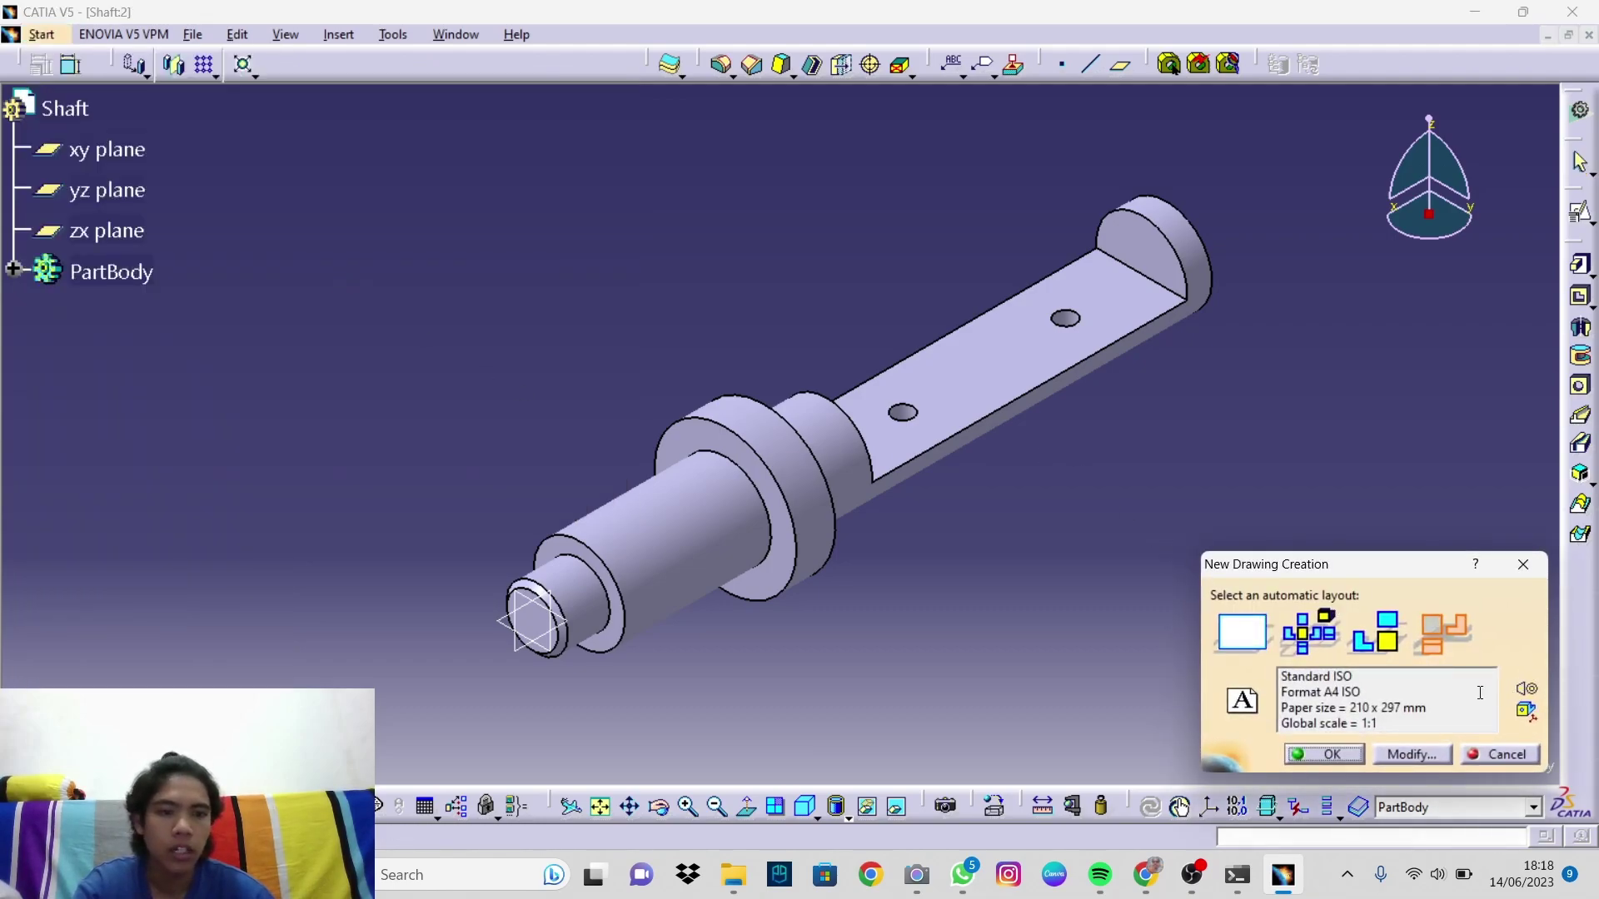
left_click(1442, 638)
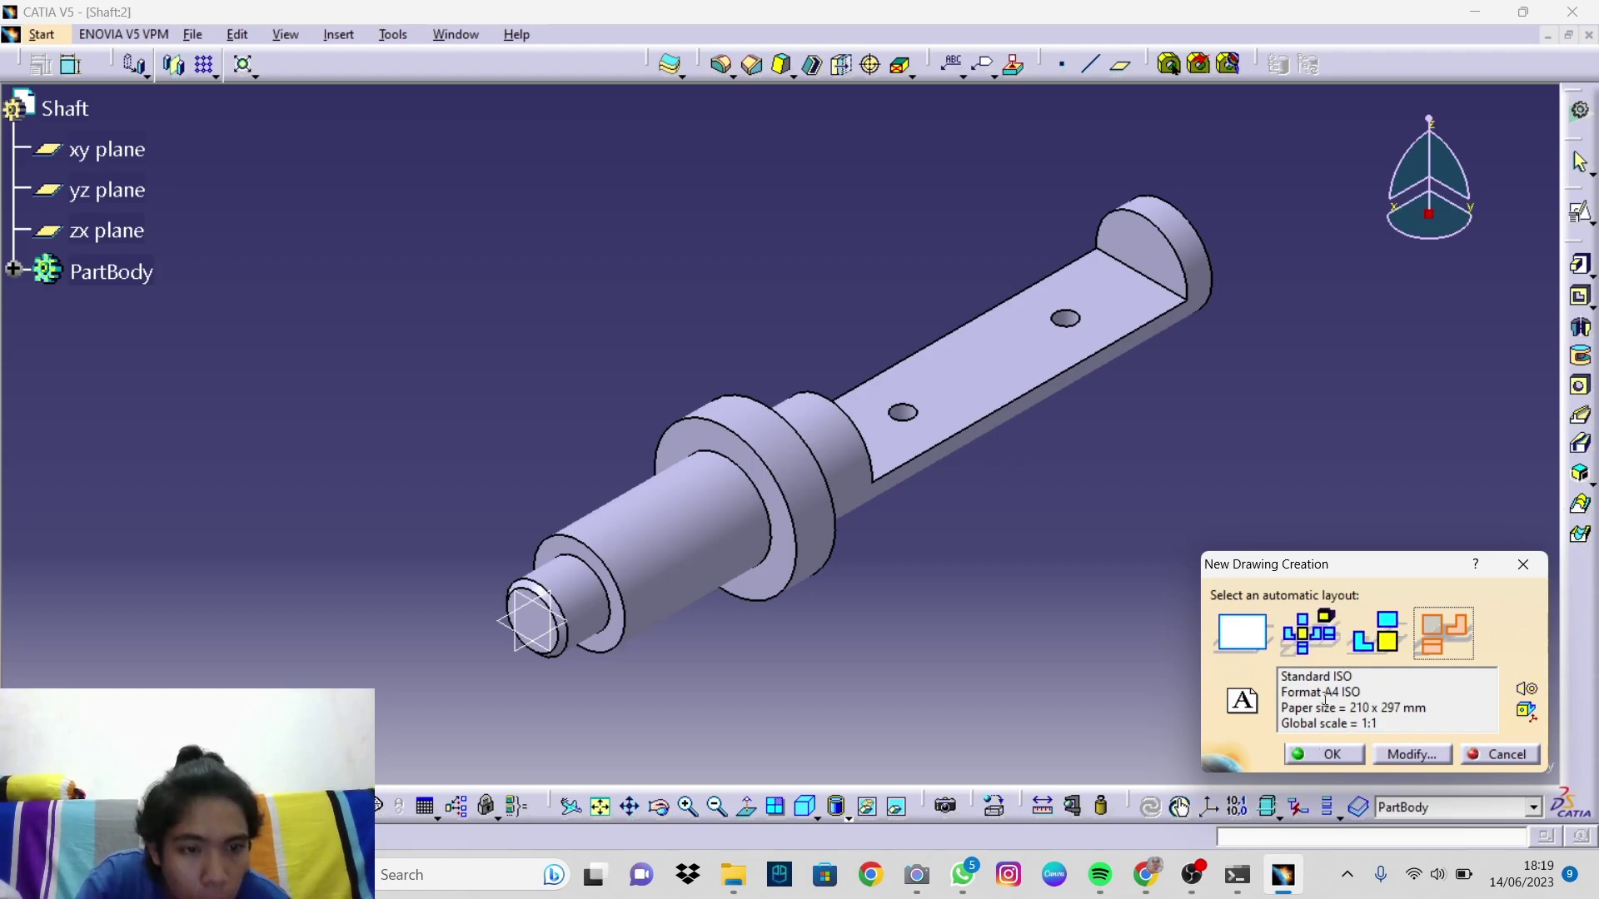
left_click(1401, 757)
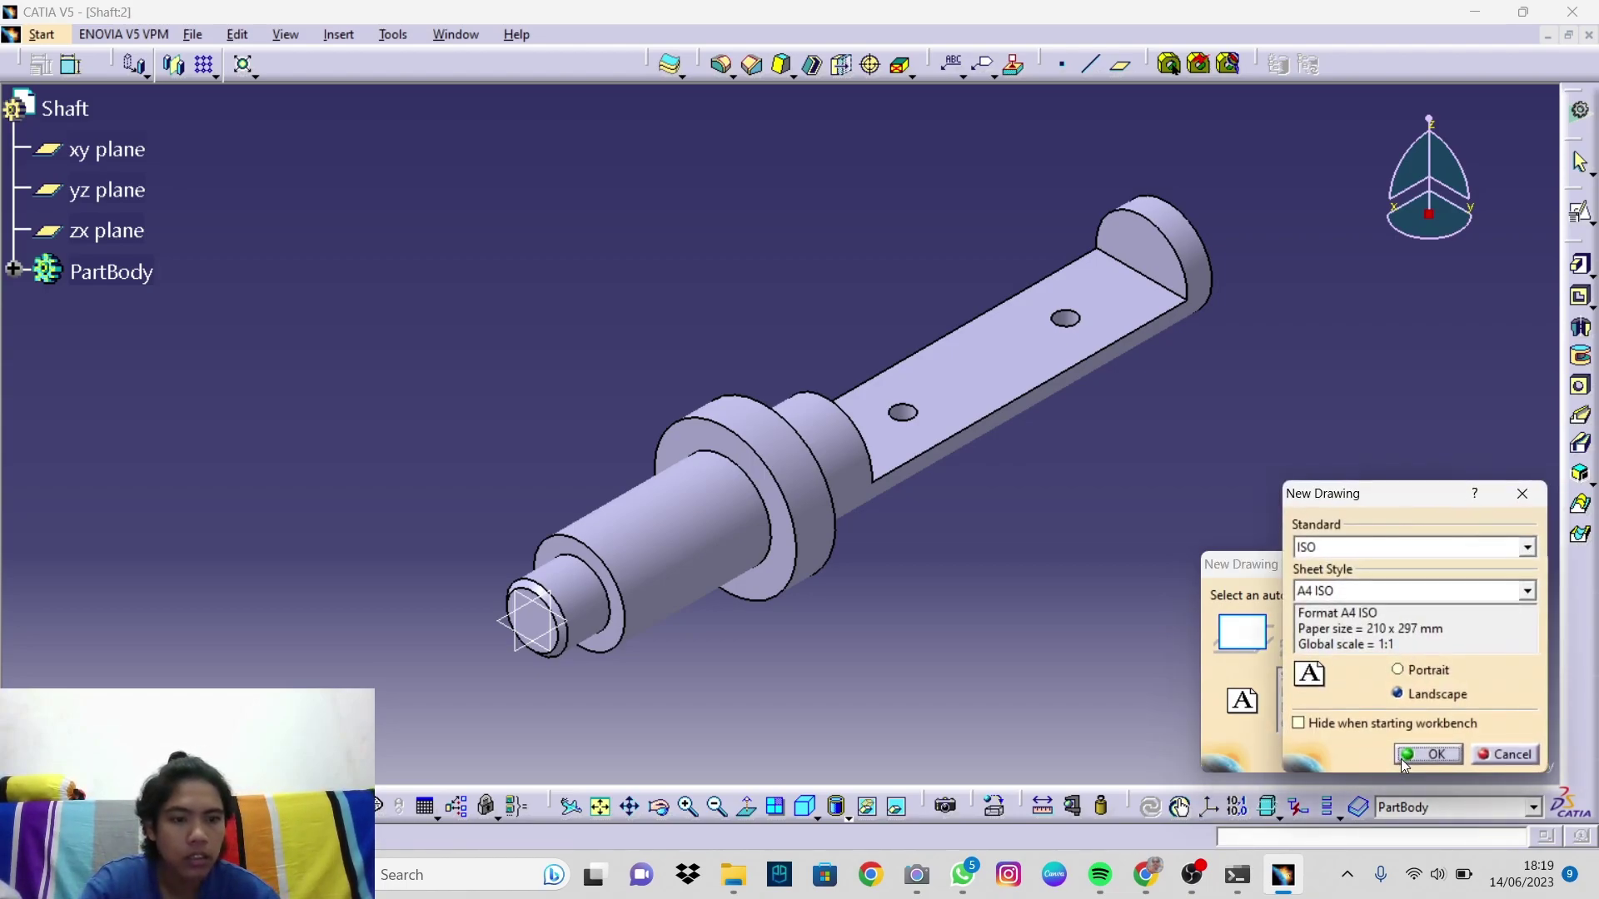
left_click(1396, 672)
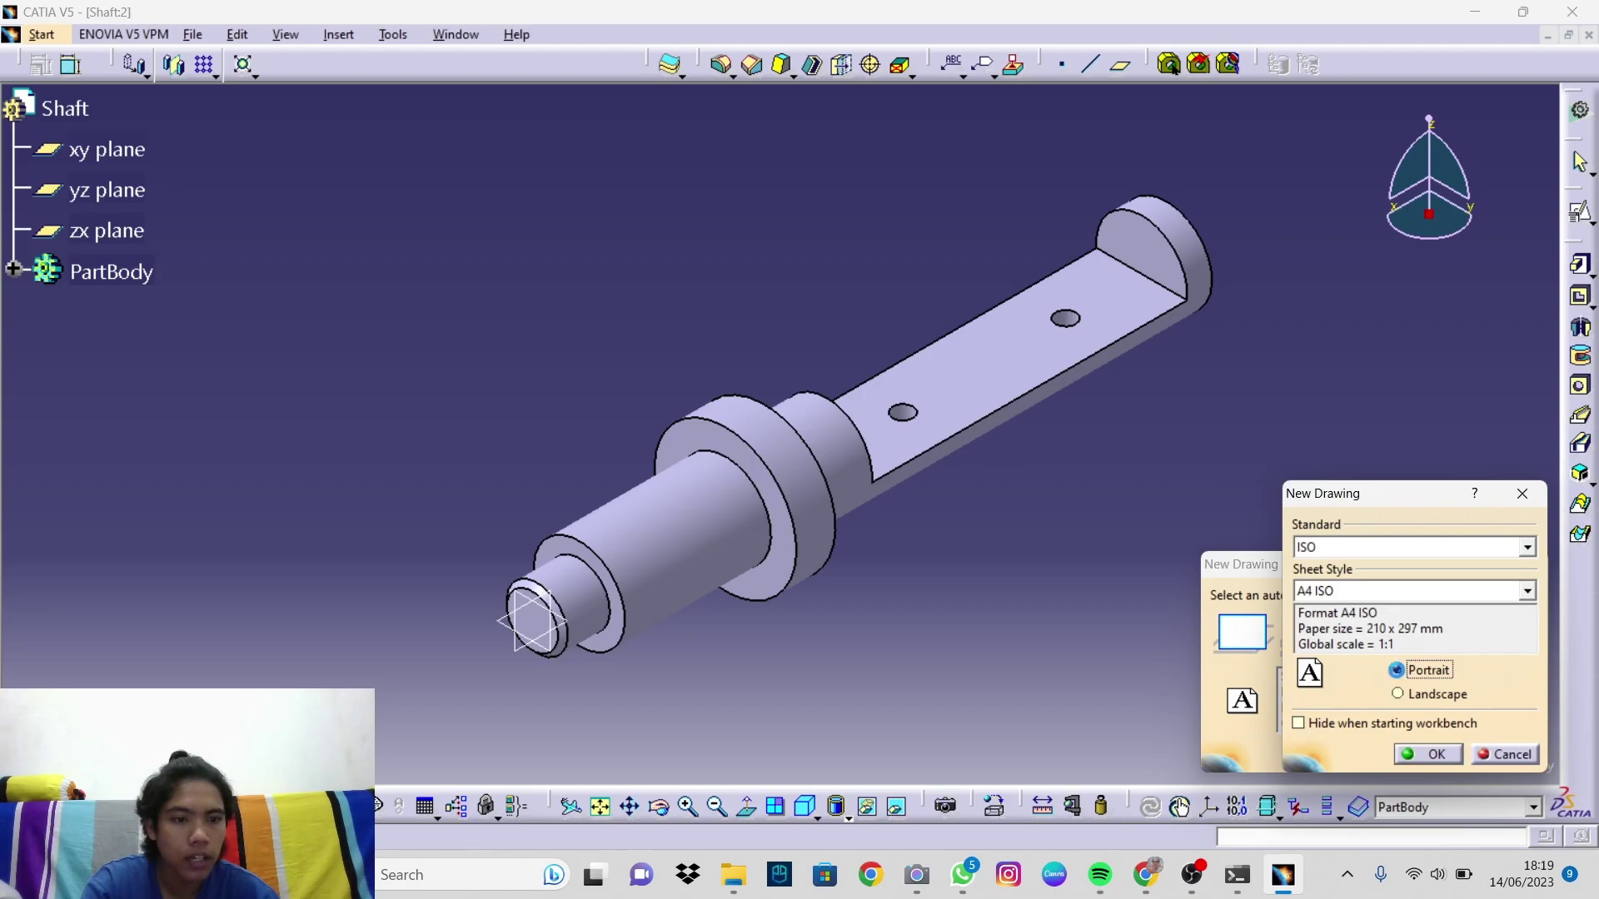
left_click(1414, 754)
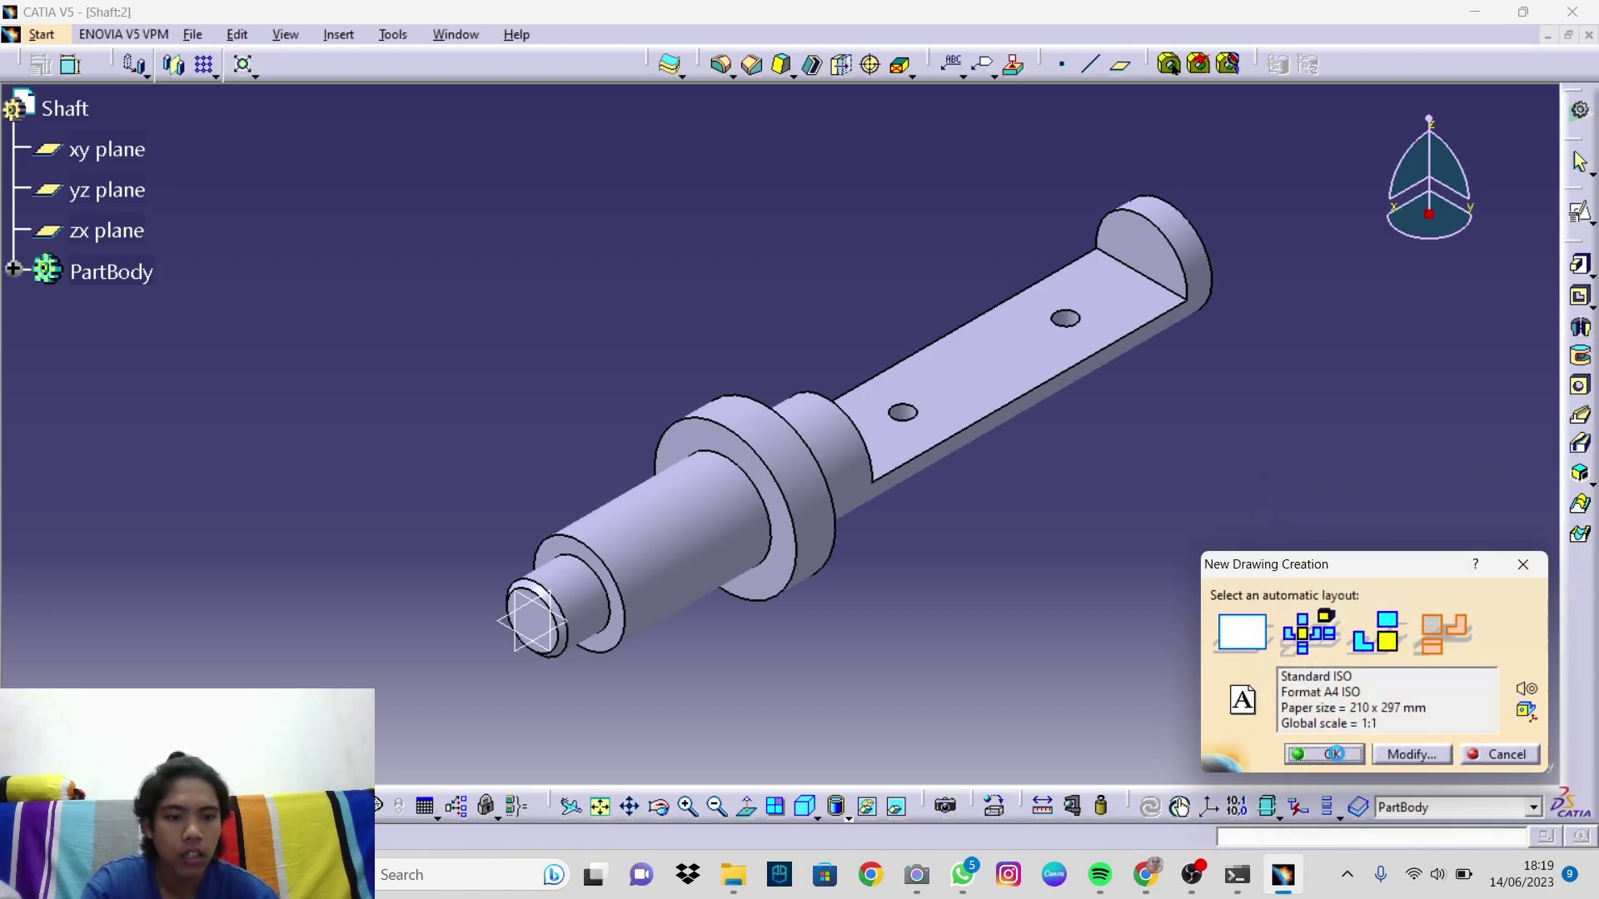
left_click(1334, 754)
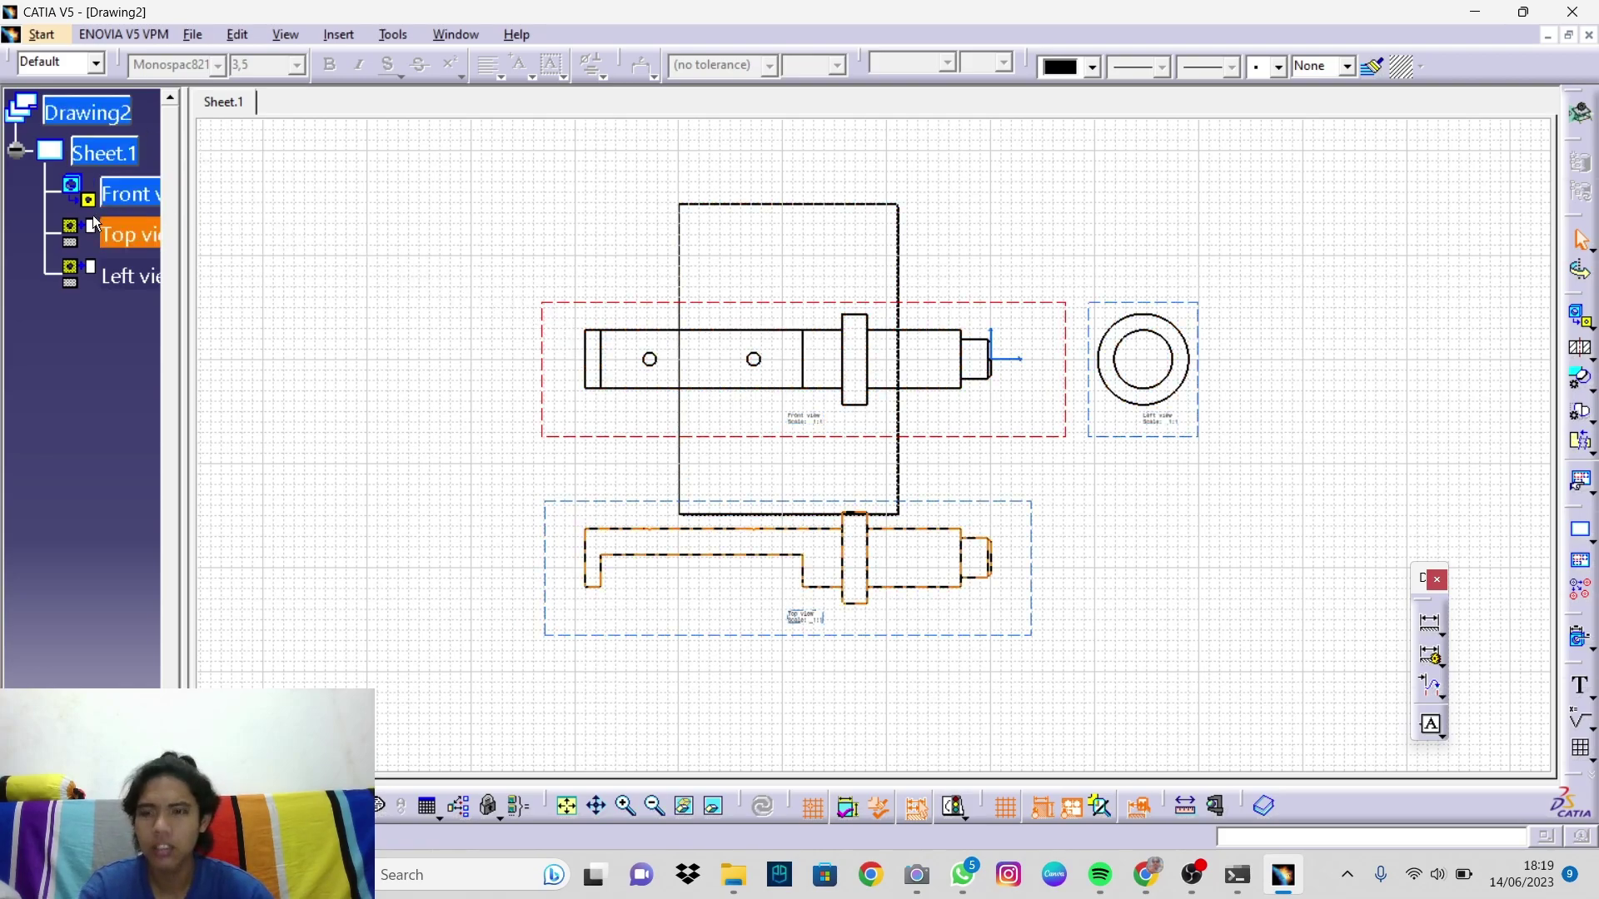
Step: Set the Front, Top and Left views to scale 1:4
left_click(125, 194)
left_click(136, 240, "ctrl")
left_click(129, 276, "ctrl")
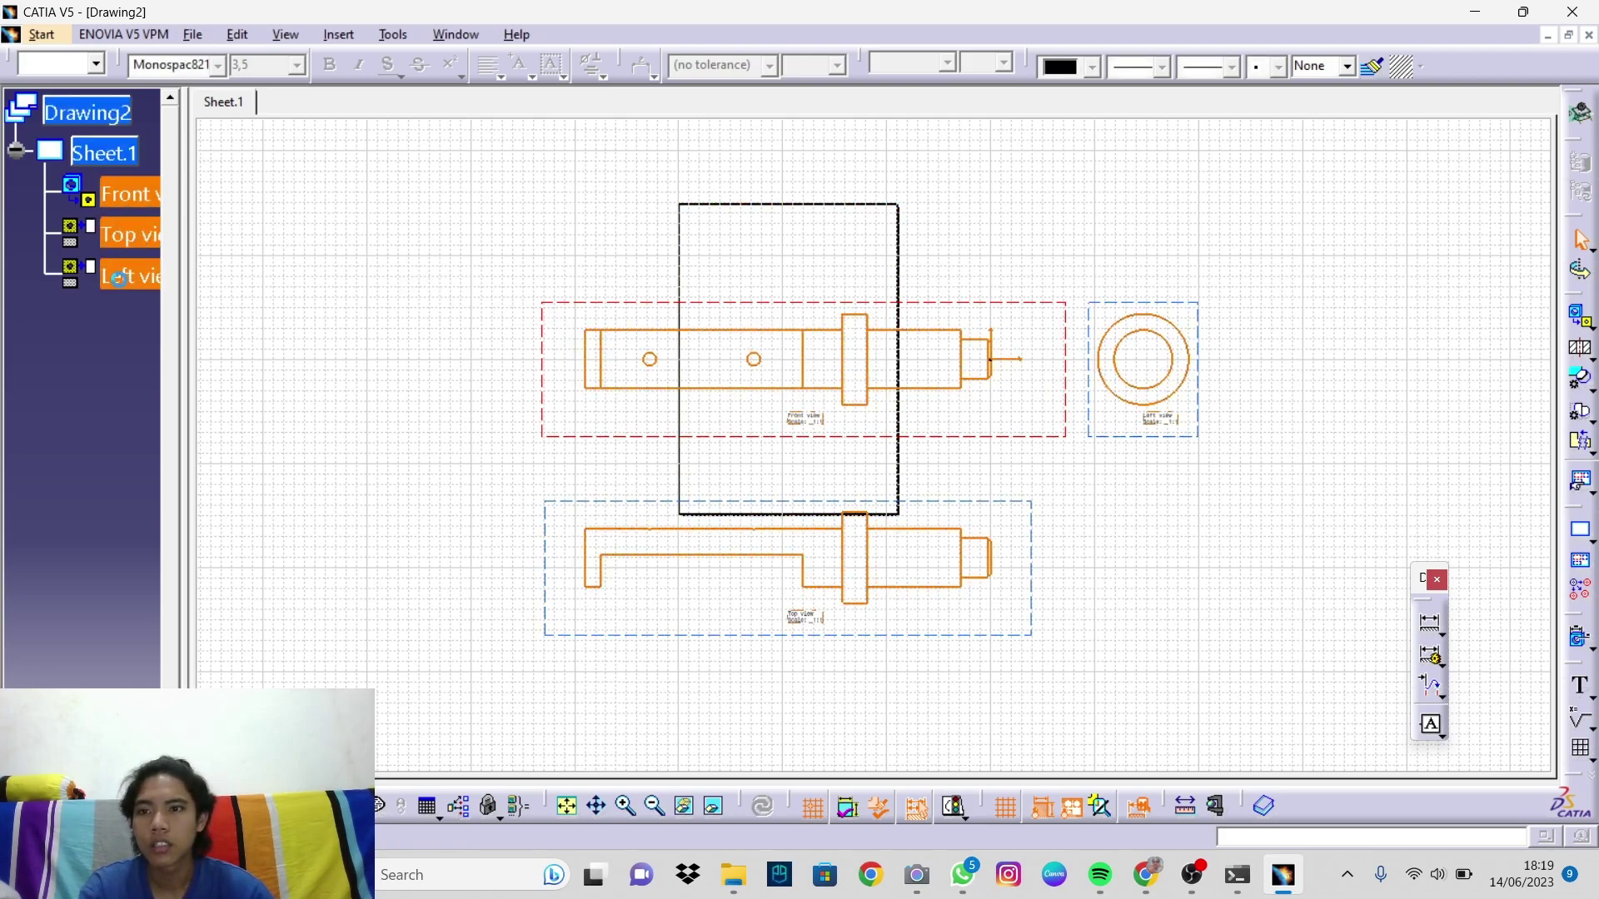
right_click(548, 334)
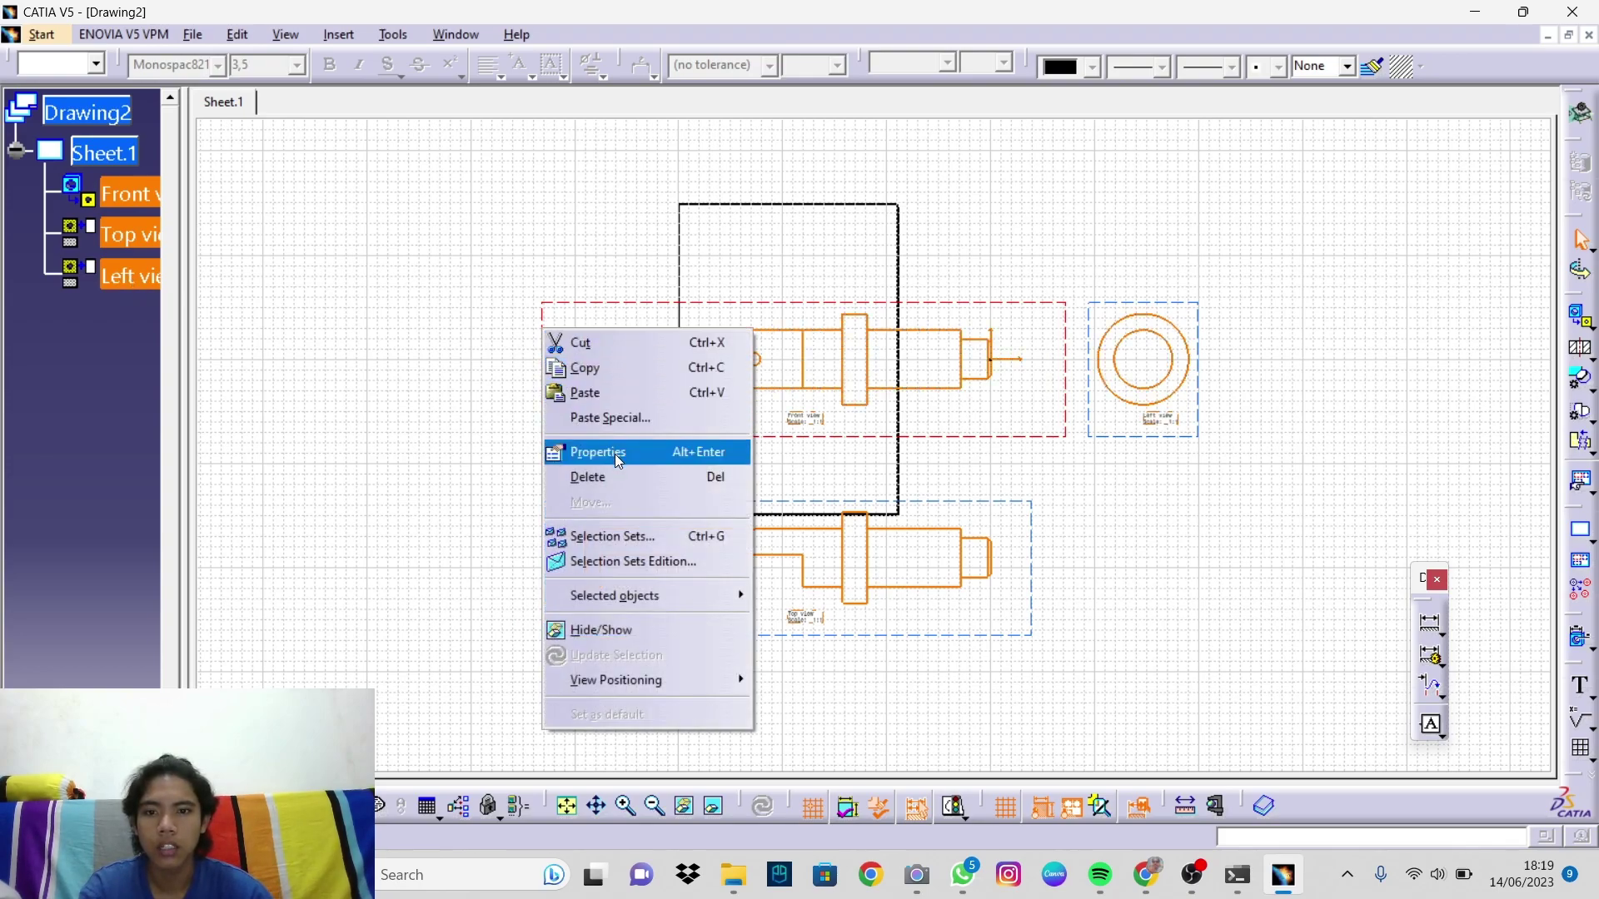
left_click(619, 460)
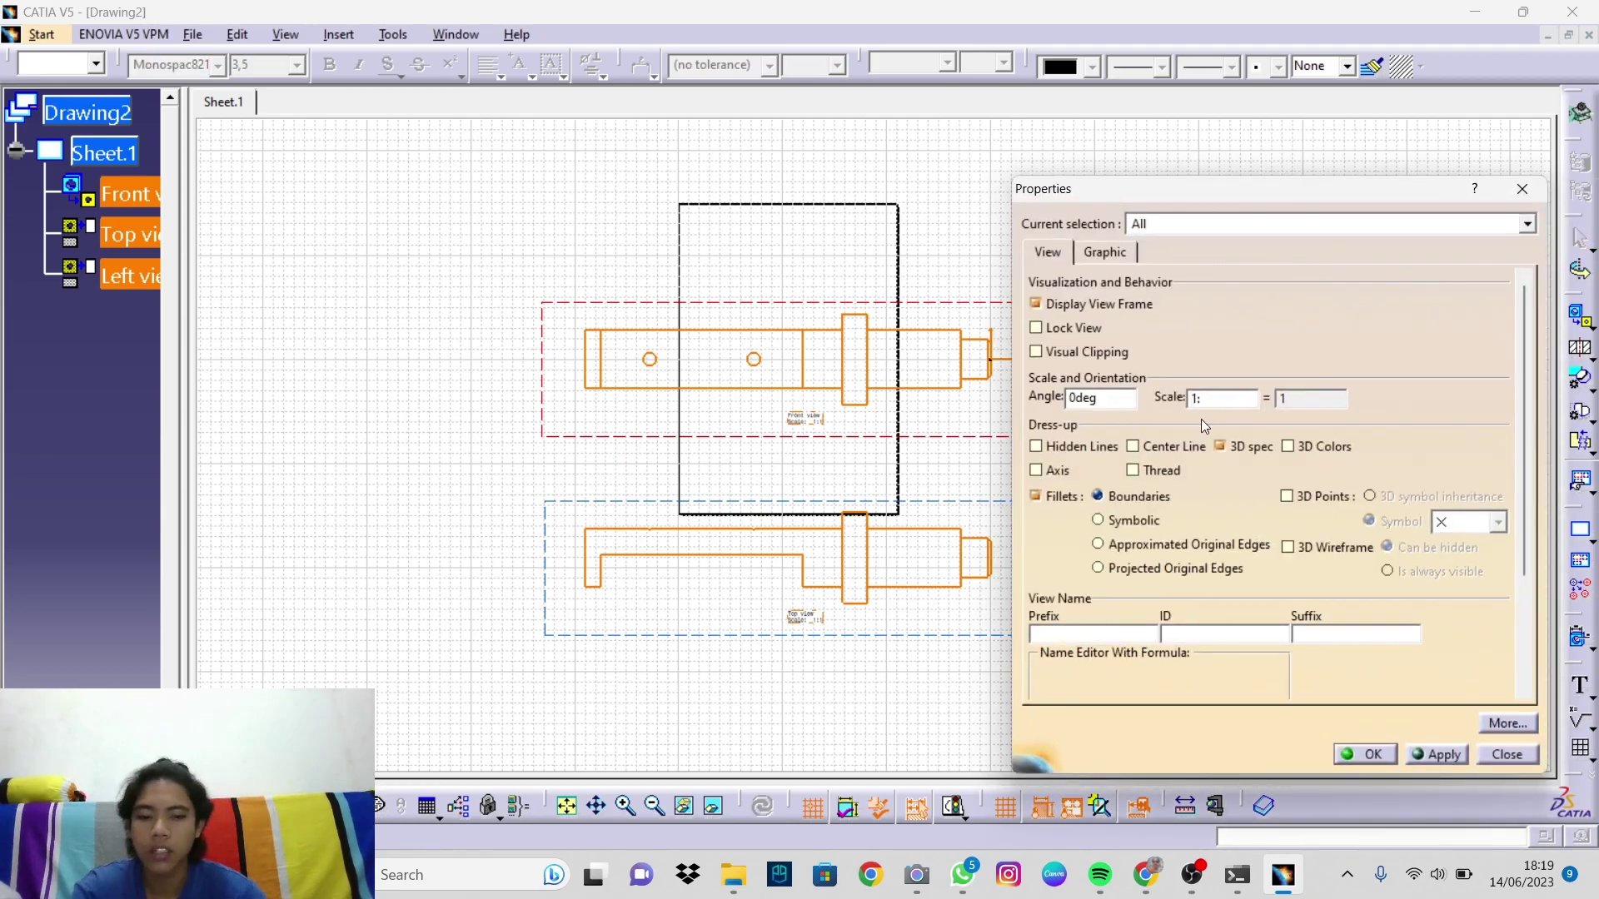
type("4")
key("Return")
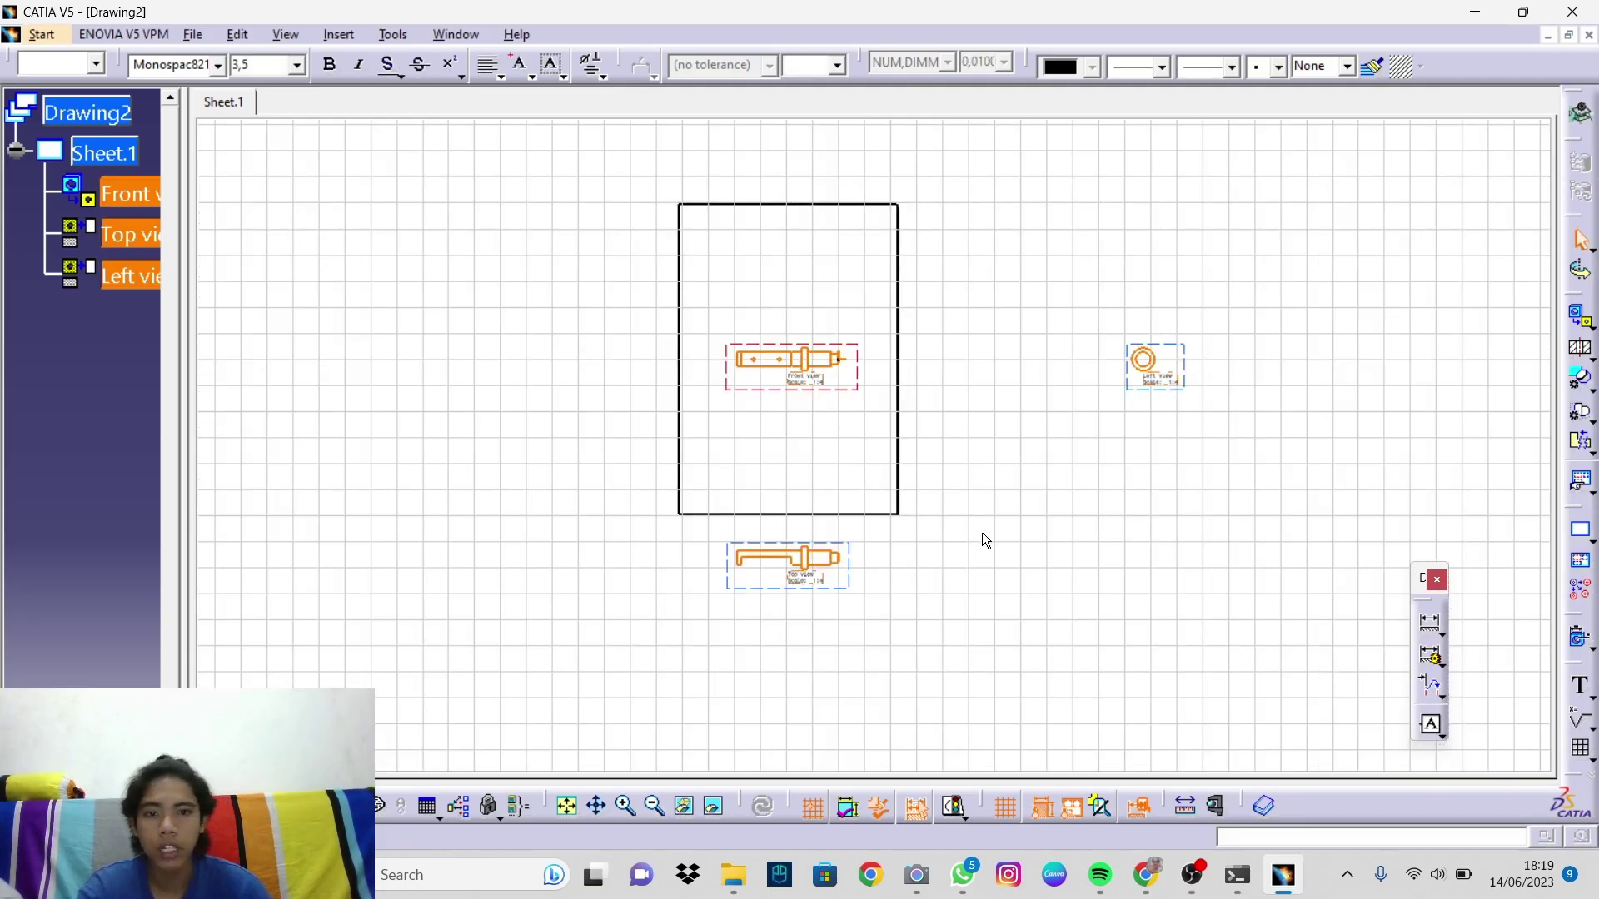
Step: Arrange the views: front near the sheet top, top view below it, left view beside it
mouse_move(989, 483)
middle_mouse_down()
mouse_move(967, 397)
mouse_move(924, 413)
mouse_move(975, 491)
mouse_move(958, 458)
middle_mouse_up()
left_click(1092, 540)
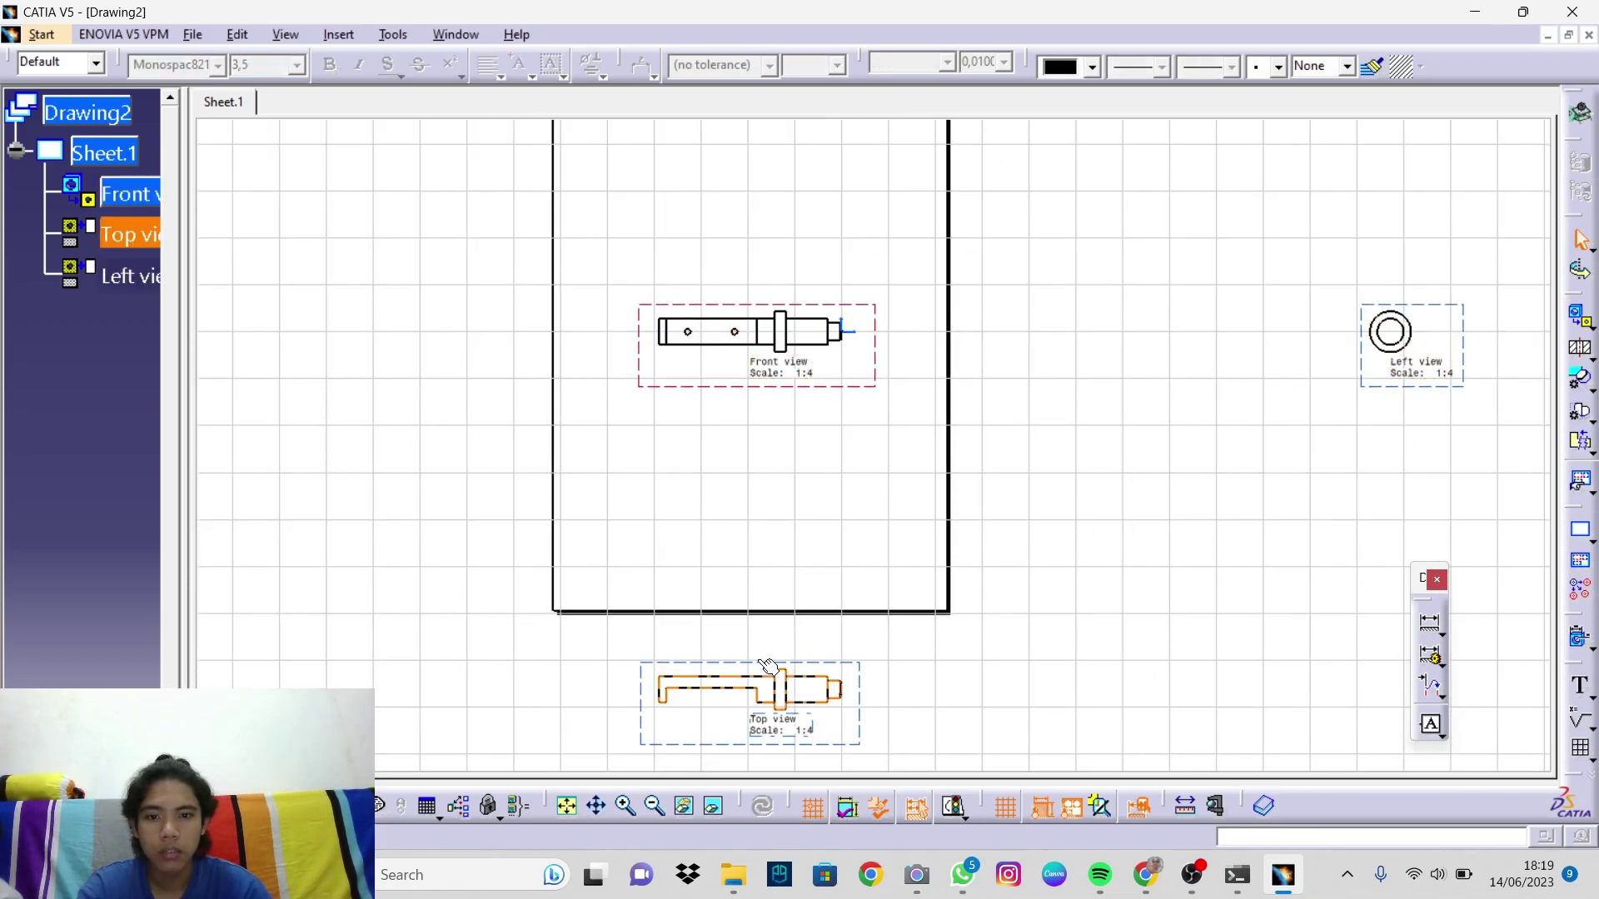
left_click_drag(753, 660, 771, 409)
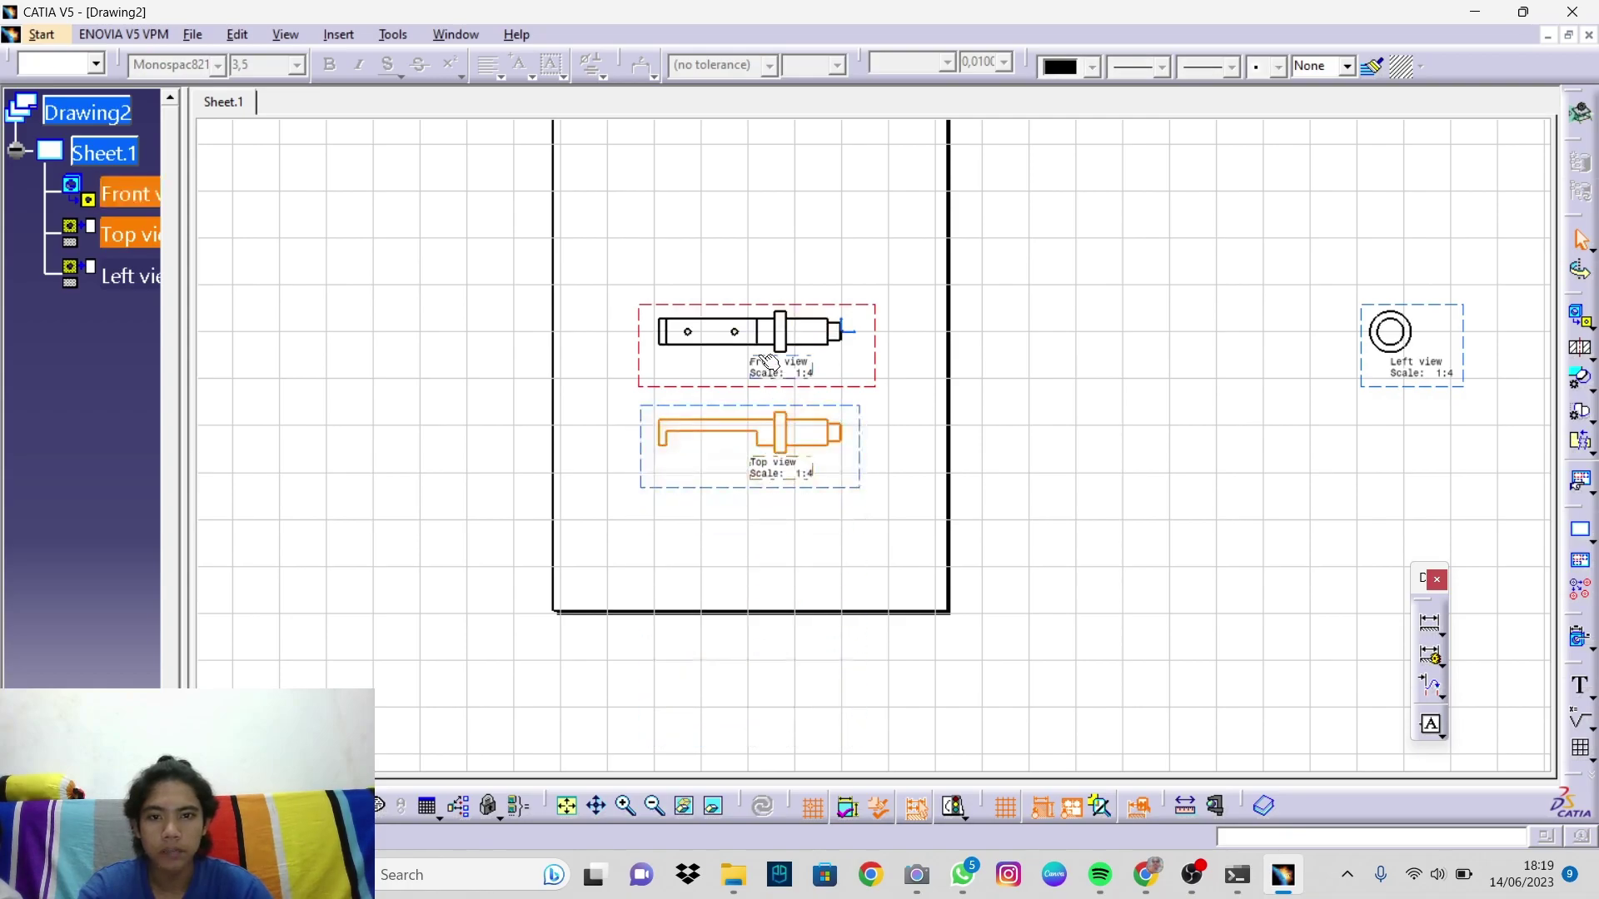
left_click_drag(732, 300, 679, 160)
middle_click_drag(788, 252, 802, 408)
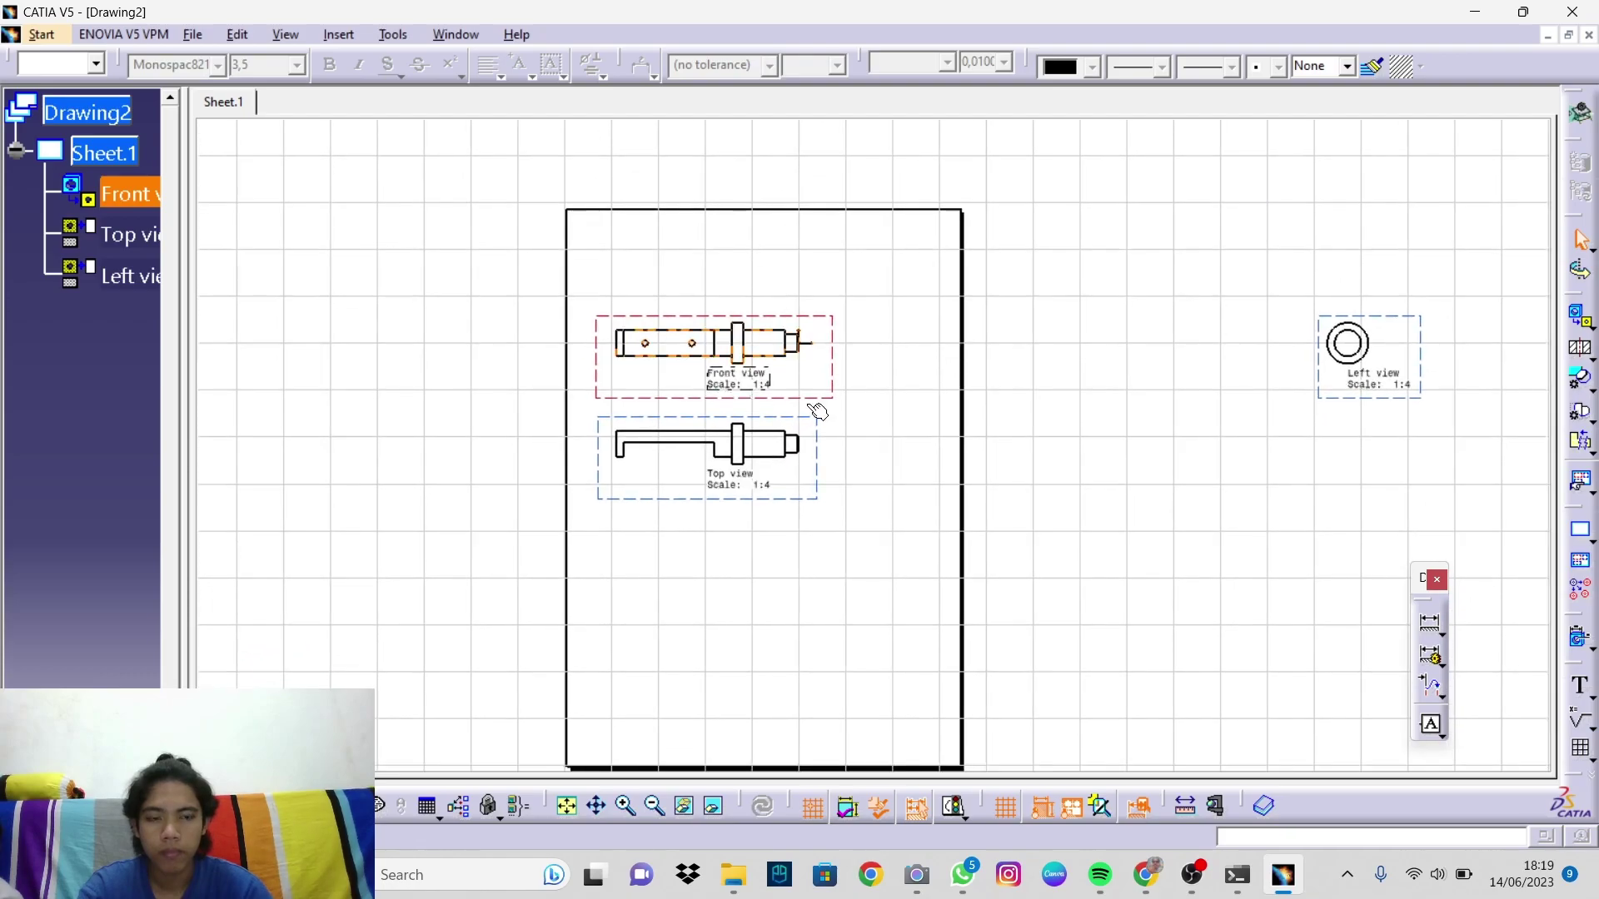
left_click_drag(1329, 388, 831, 519)
Step: Cut the Left, Front and Top view title labels
right_click(910, 385)
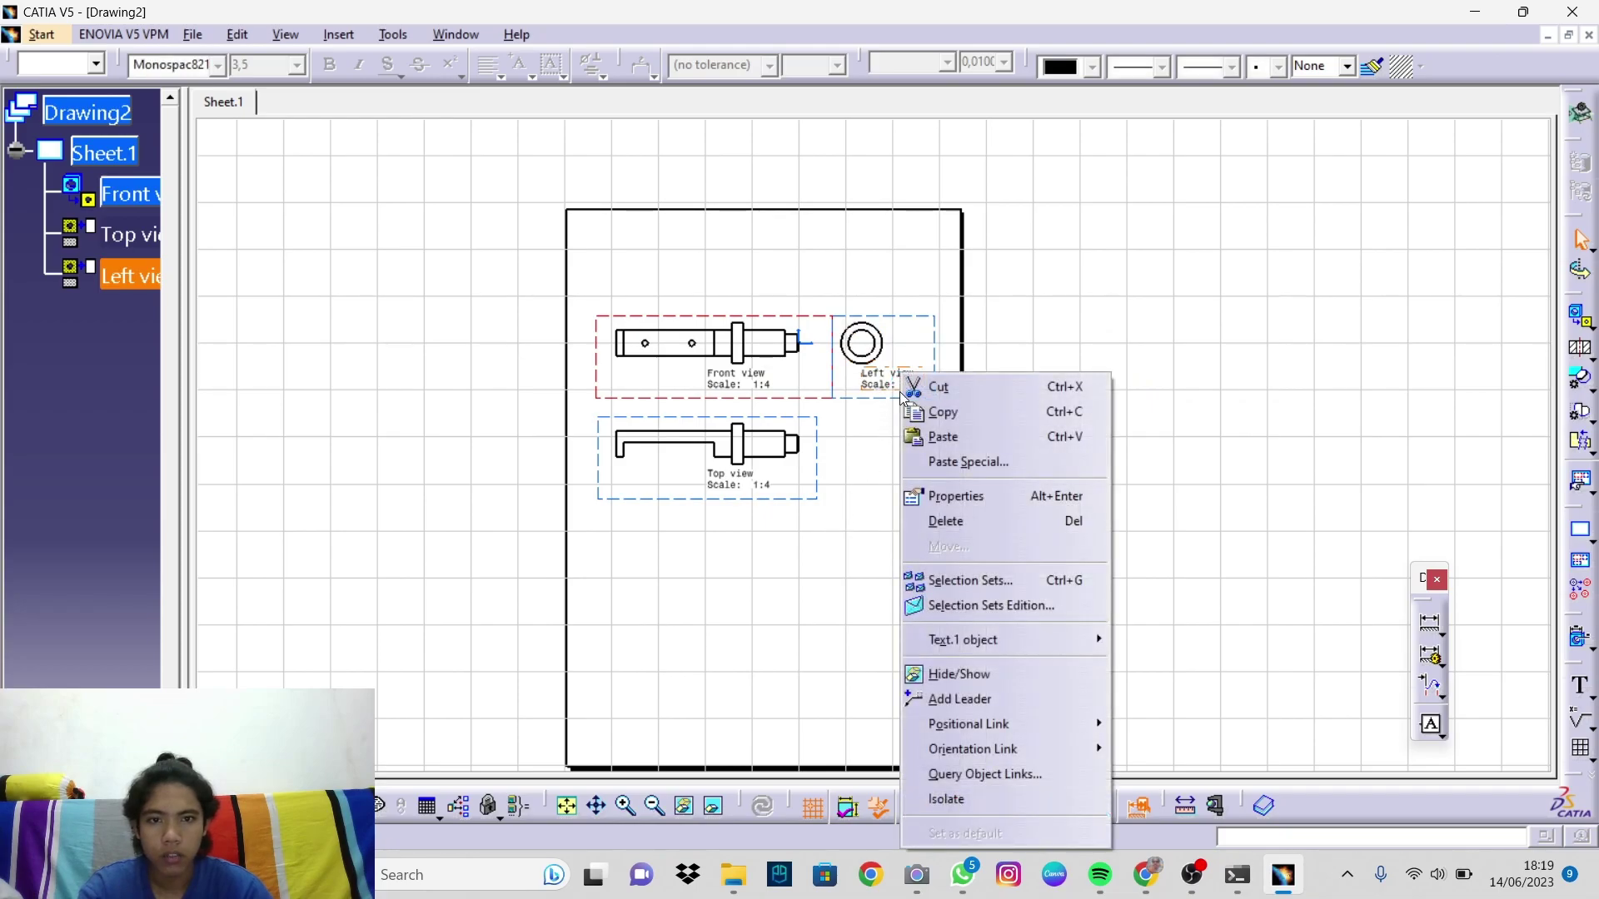
left_click(926, 390)
right_click(767, 384)
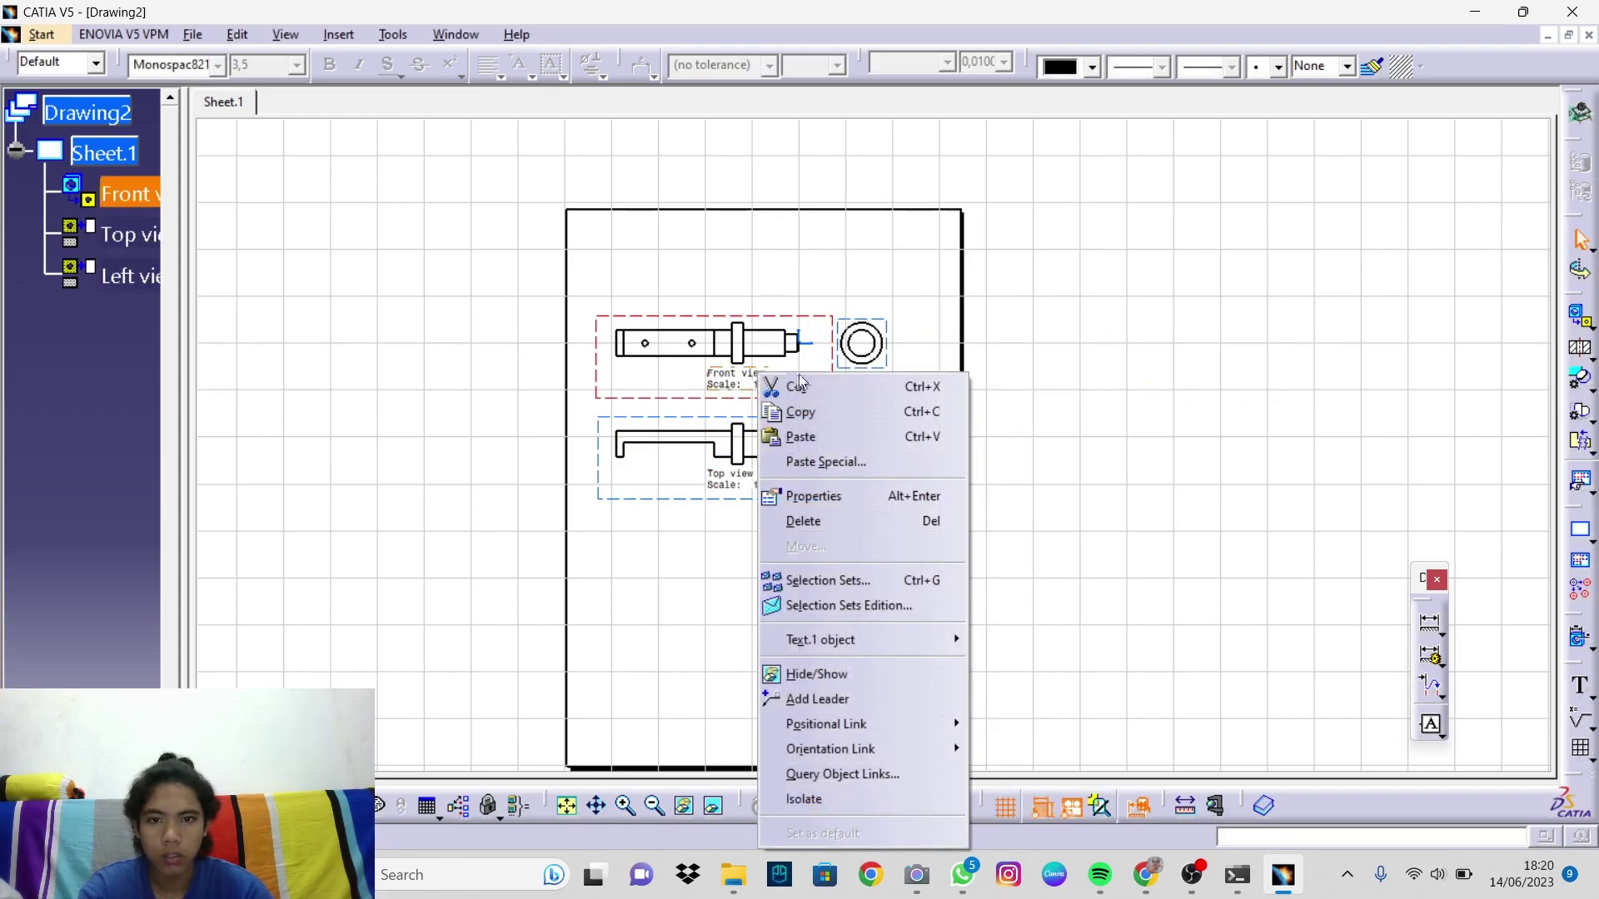
left_click(790, 386)
left_click(749, 479)
right_click(751, 478)
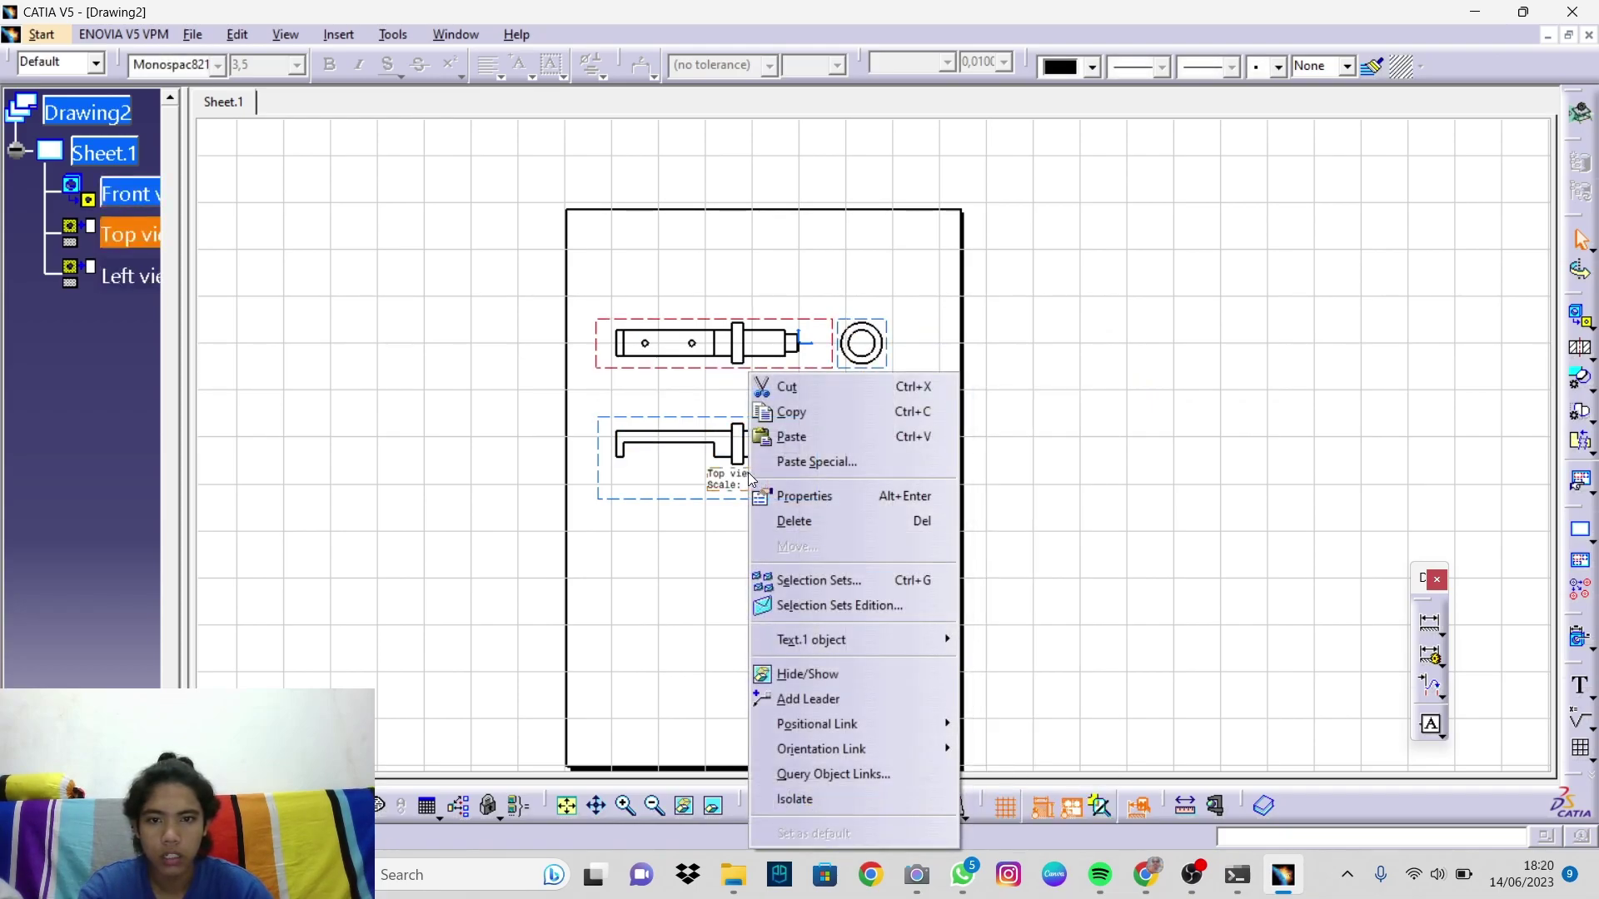
left_click(791, 389)
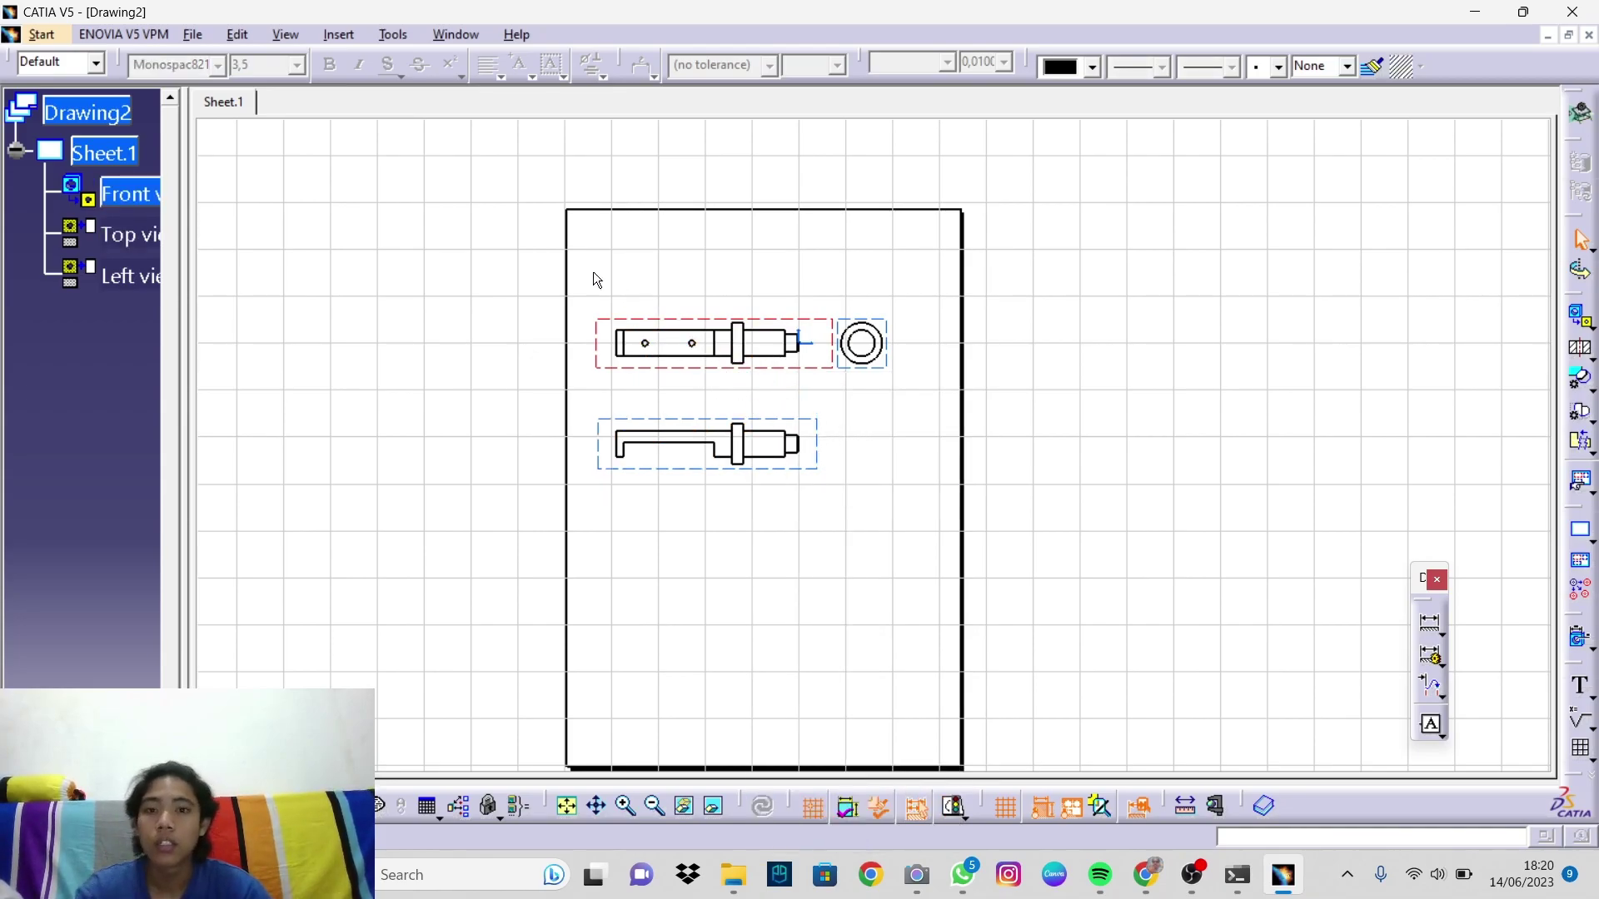
Step: Select all three shaft views on the sheet
left_click_drag(595, 287, 910, 487)
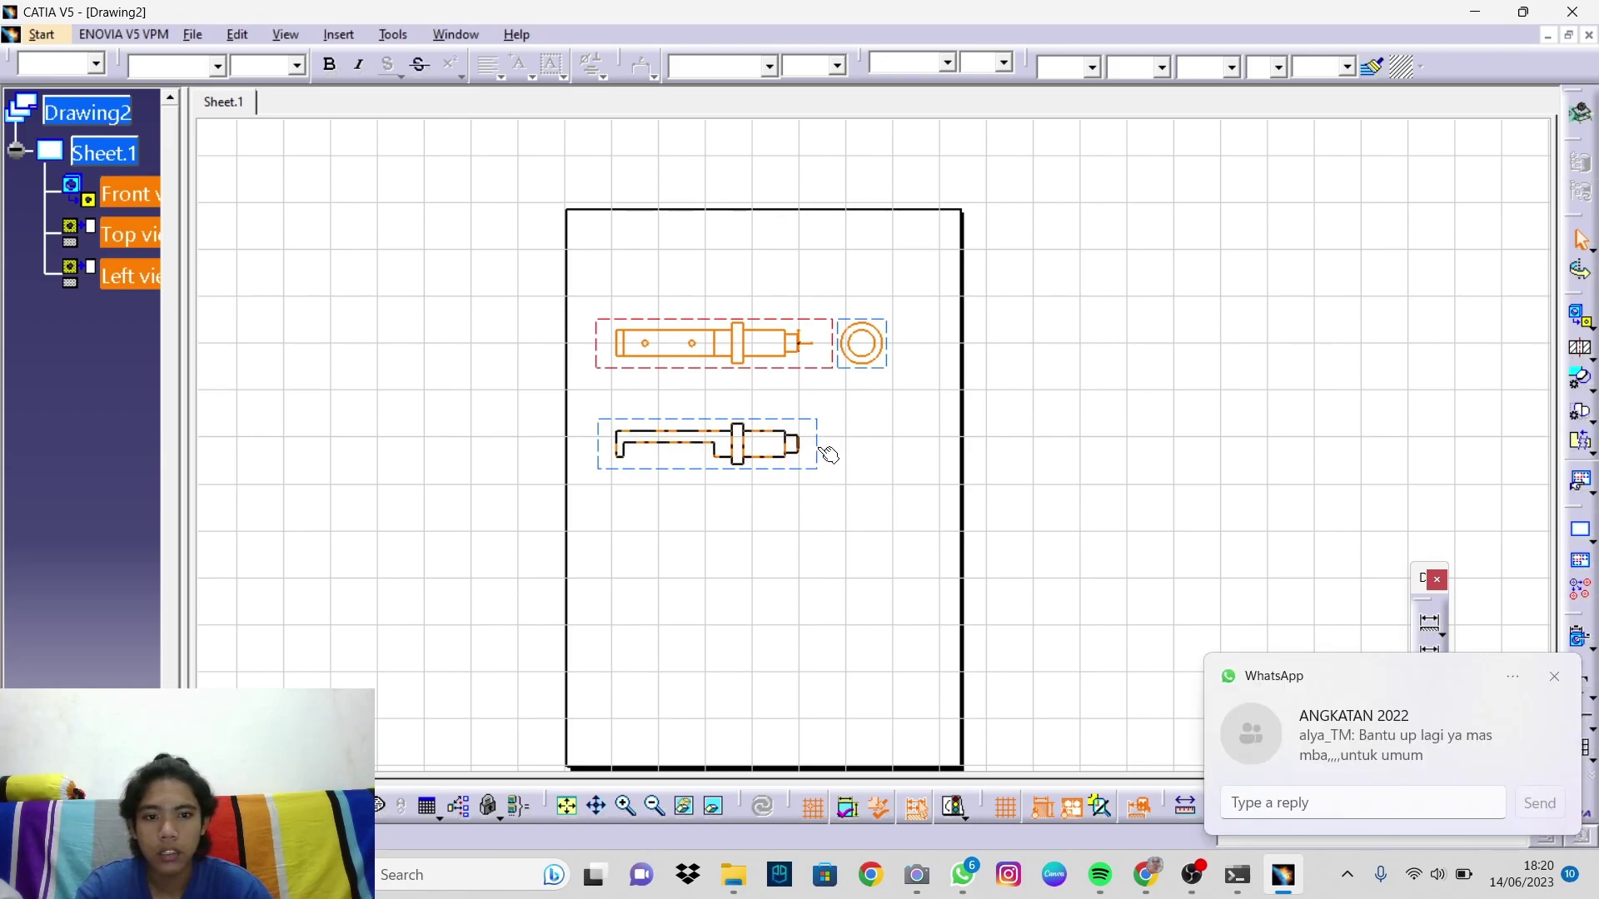
left_click(1556, 677)
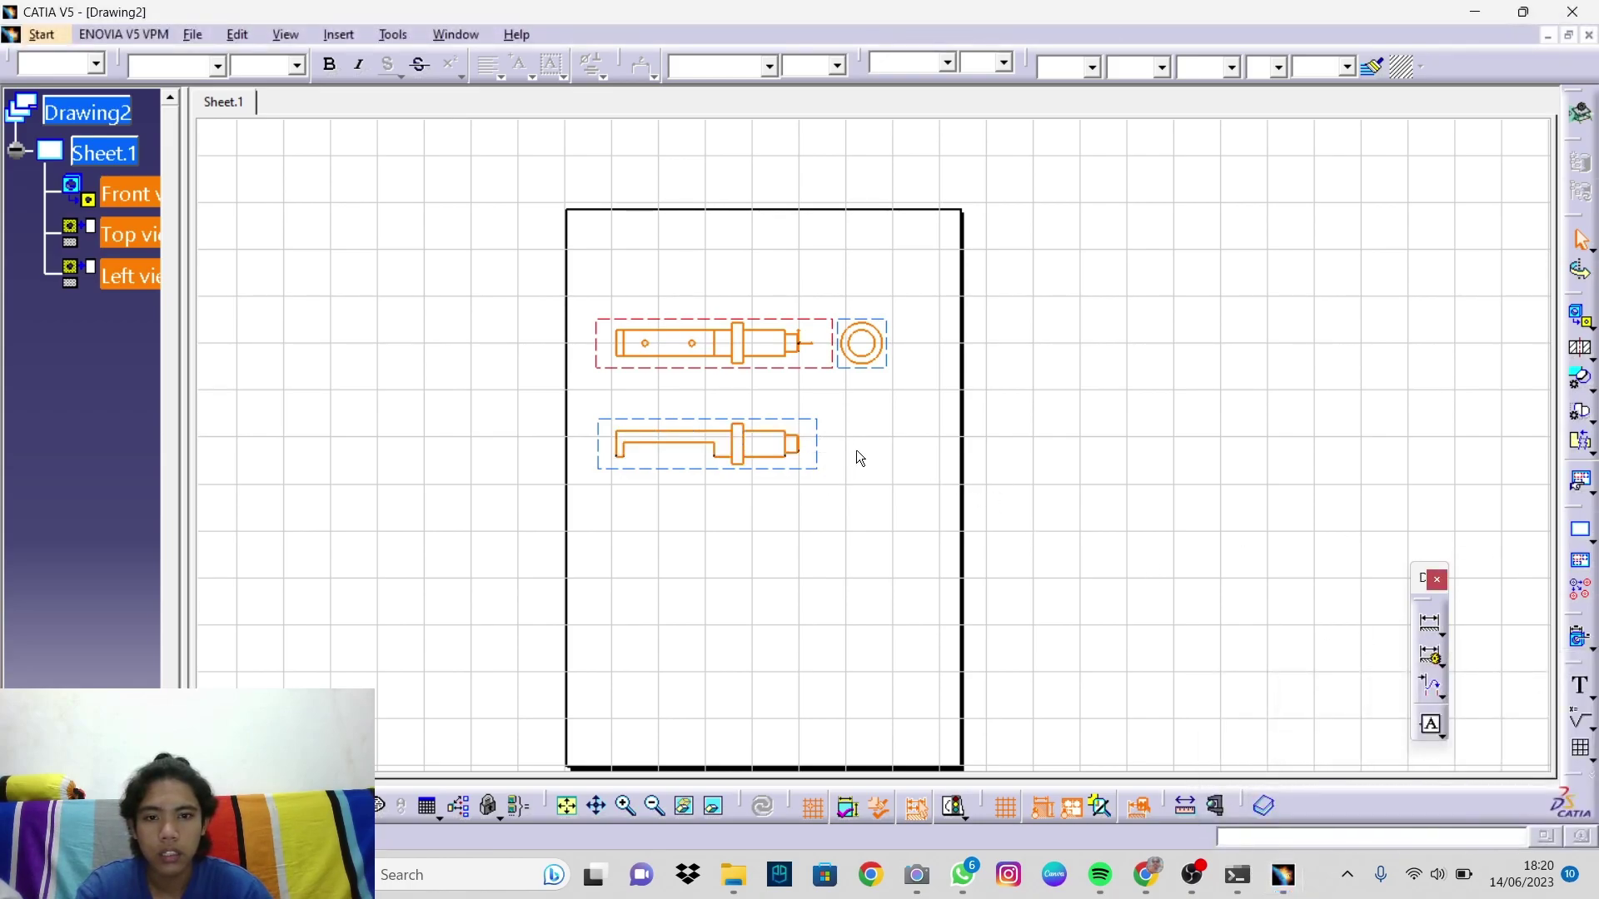
right_click(820, 462)
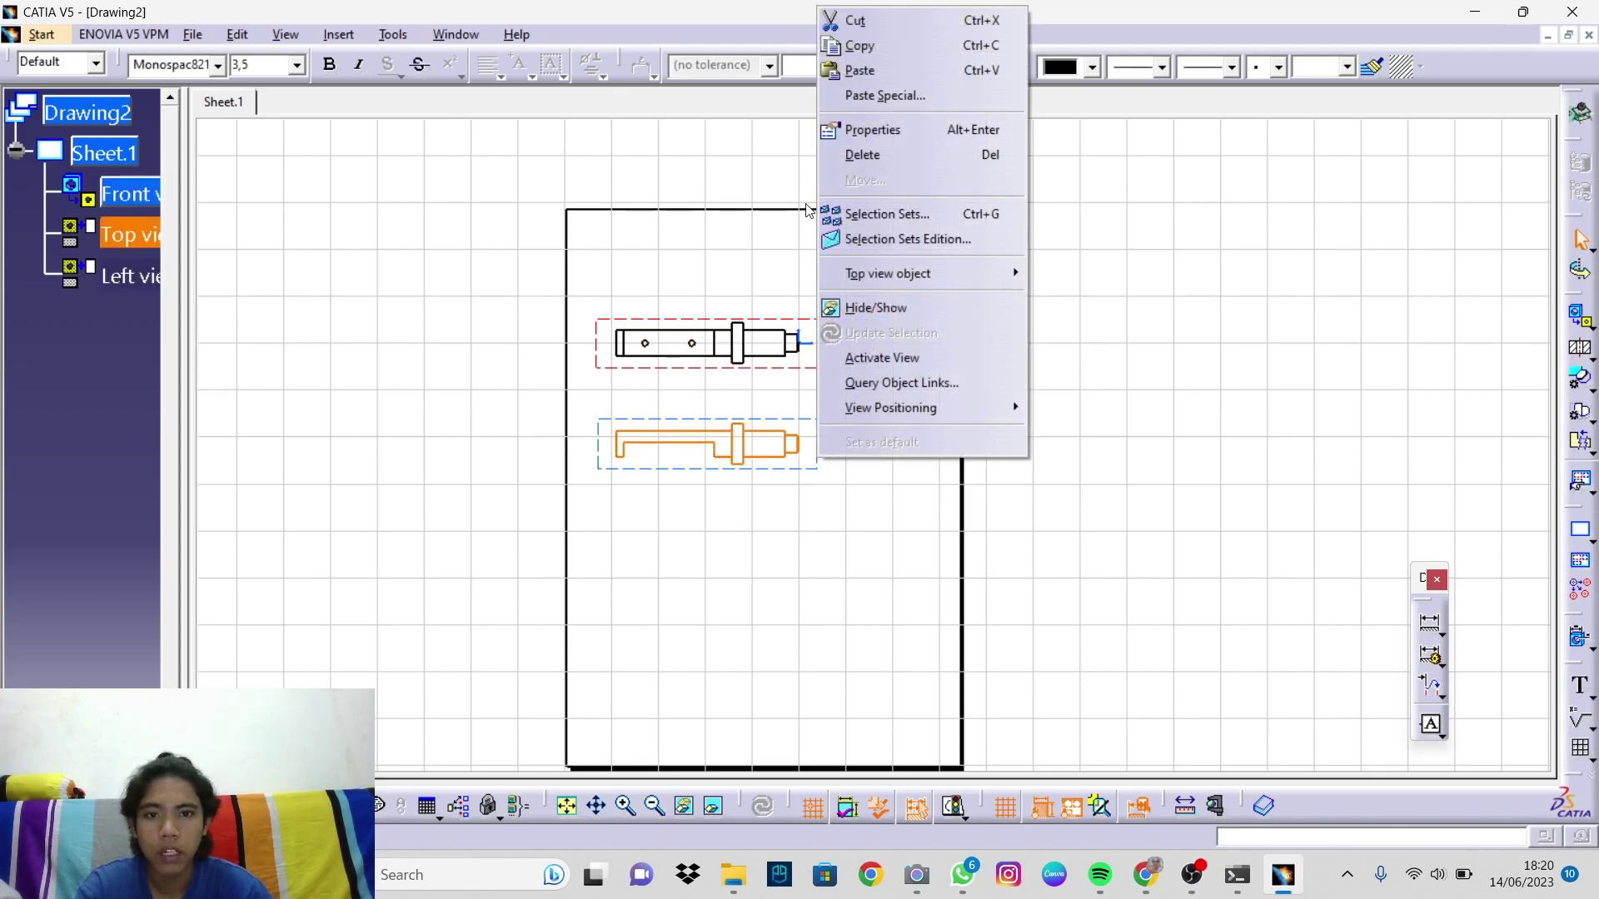
left_click(854, 556)
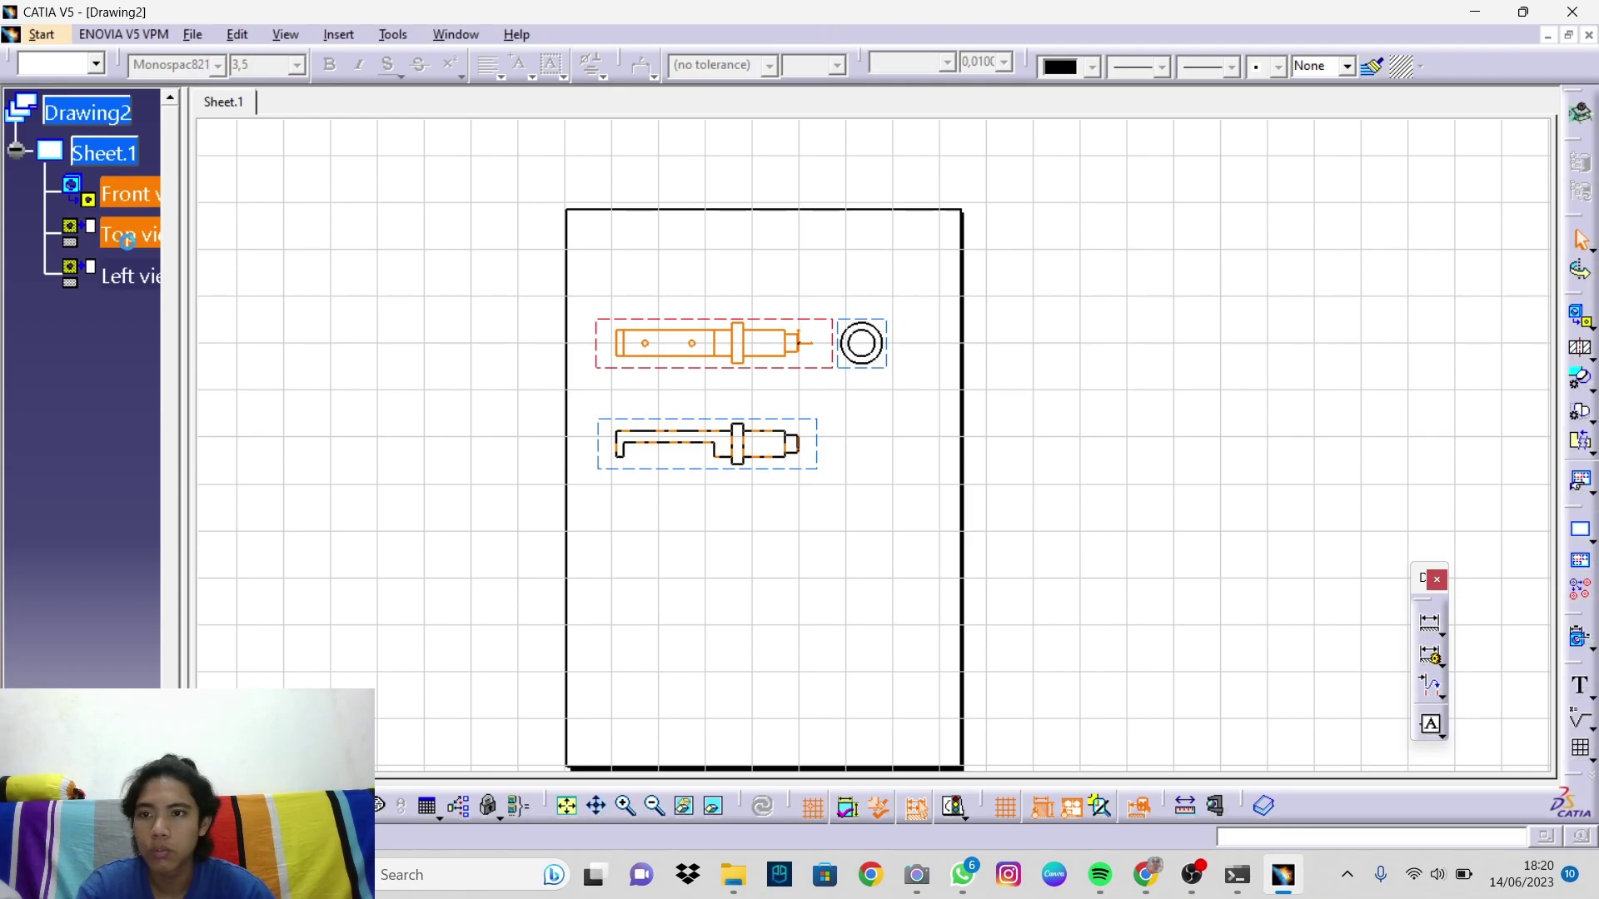
left_click(151, 263, "shift")
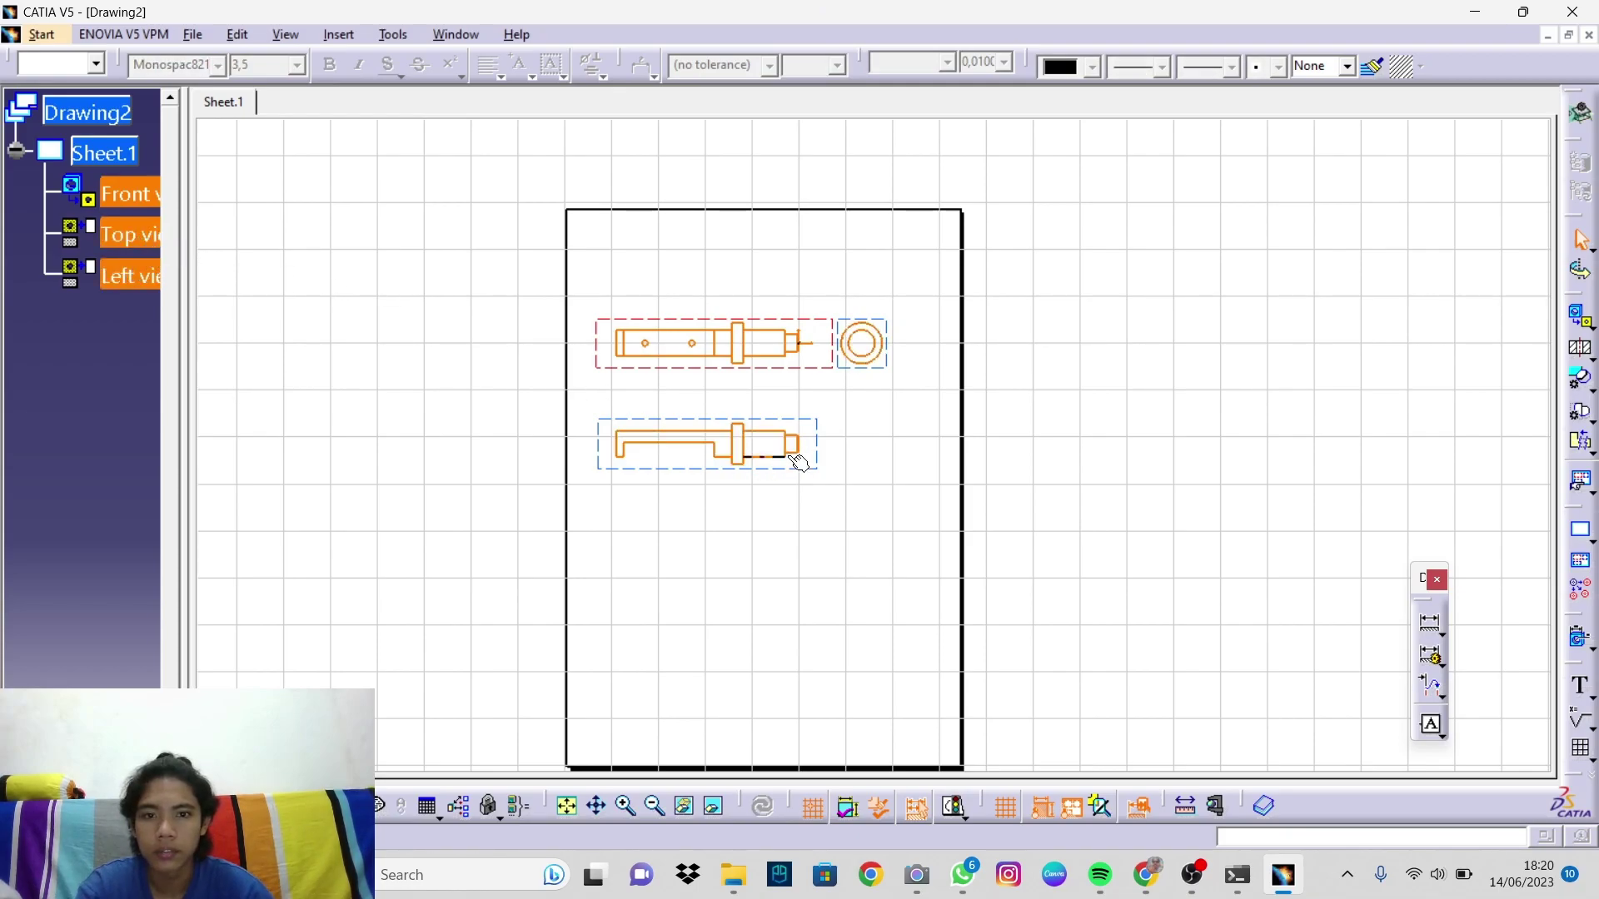
Step: Hide the view frames and turn on hidden lines, center lines and axes for the views
right_click(816, 437)
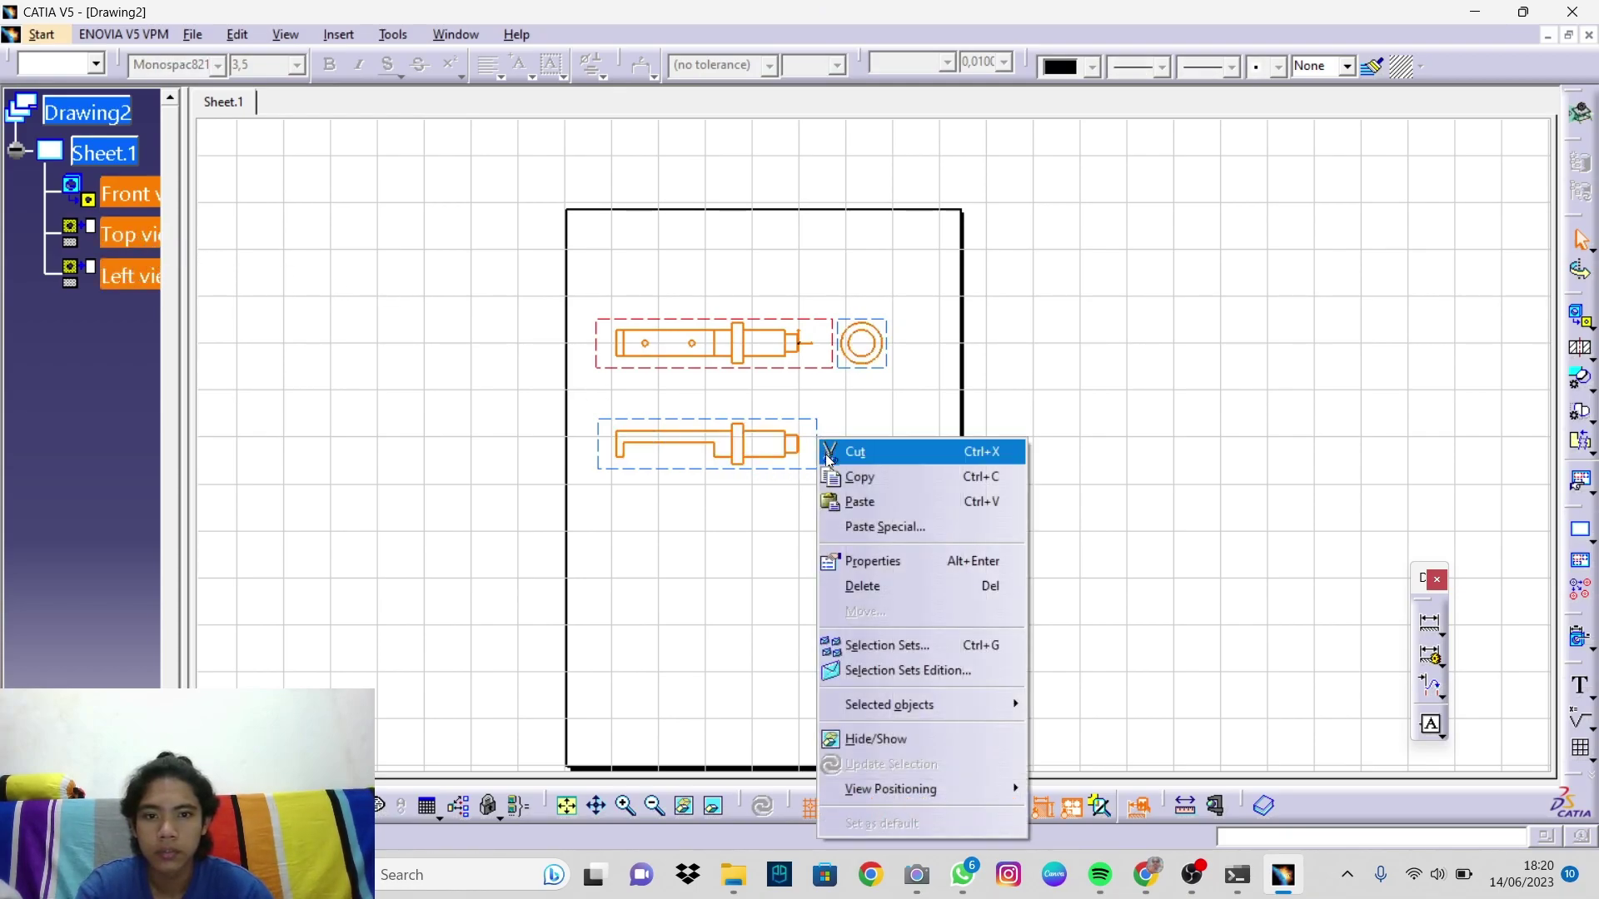
left_click(892, 568)
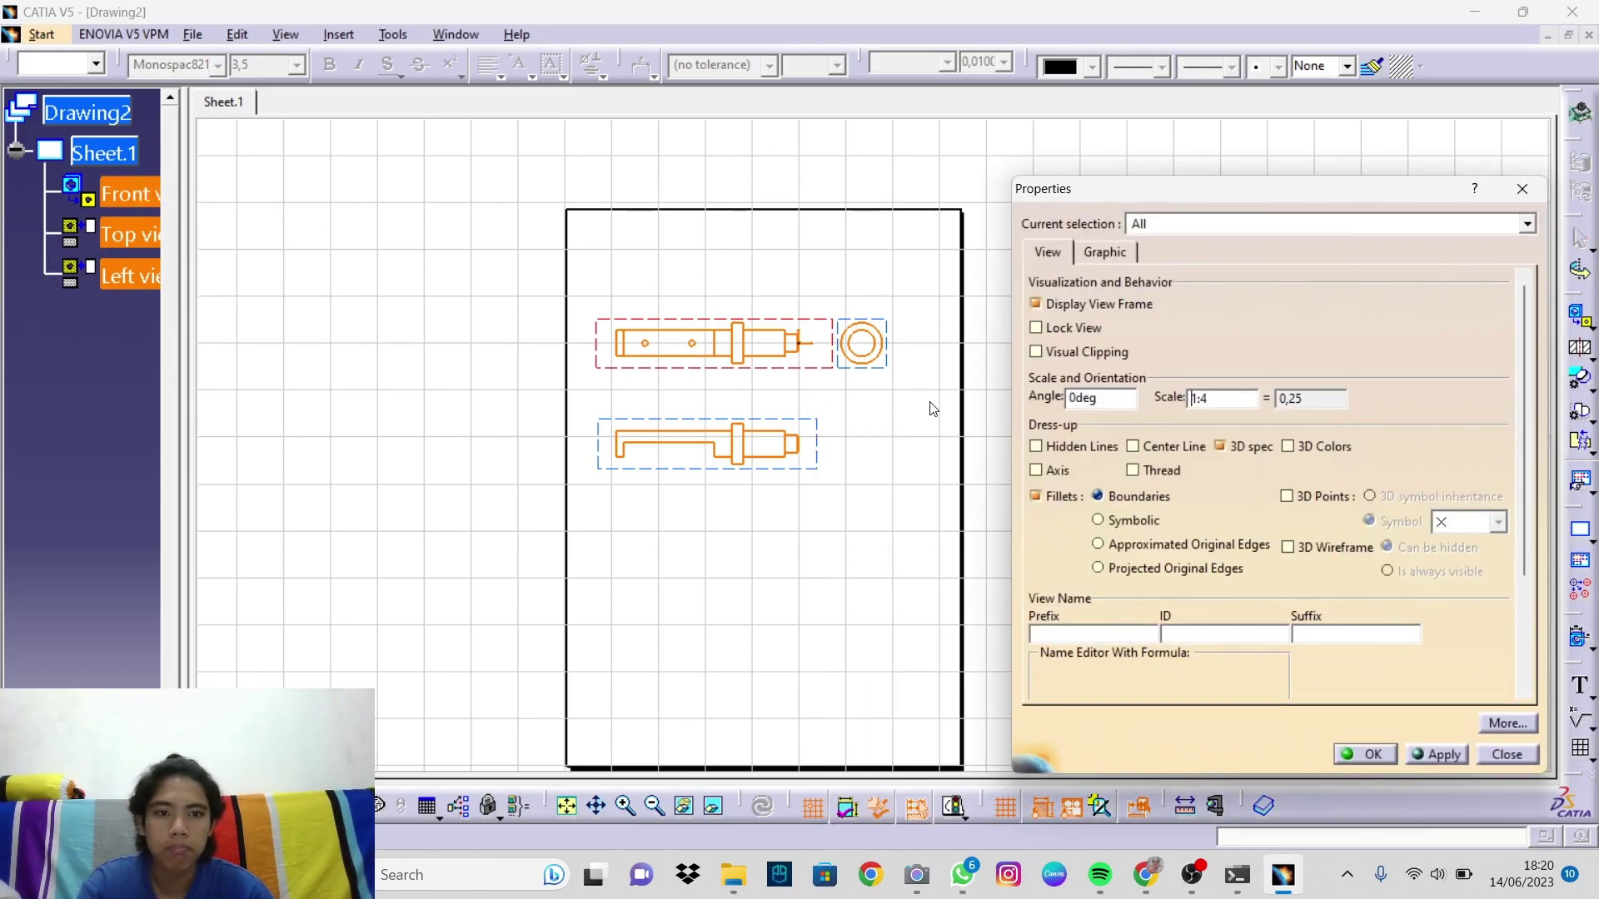
left_click(1033, 305)
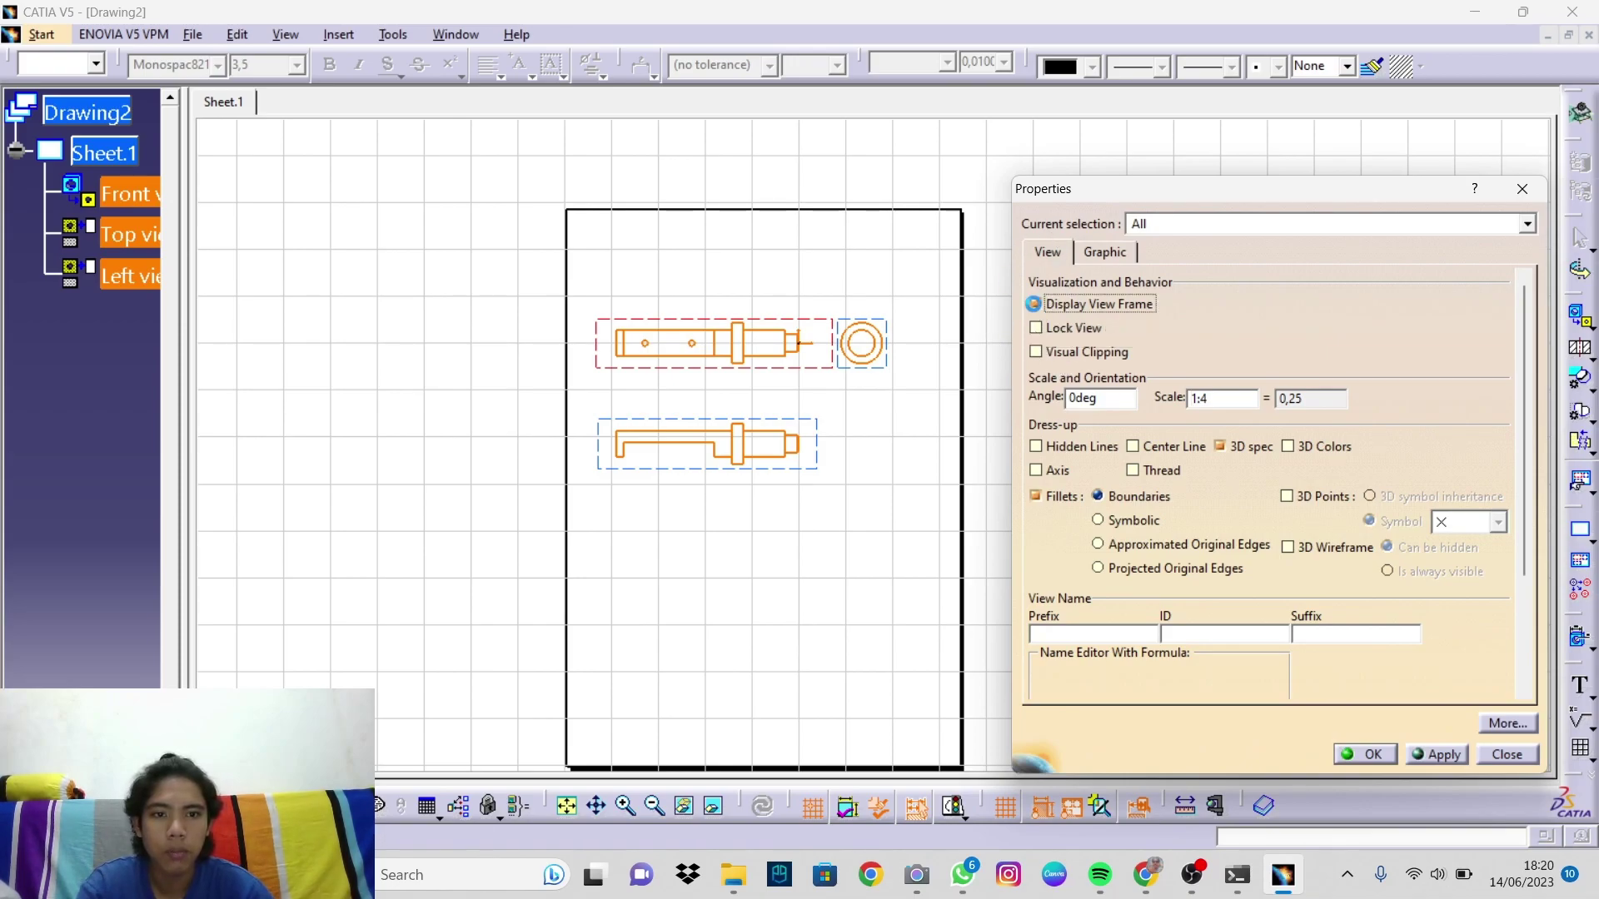
left_click(1036, 446)
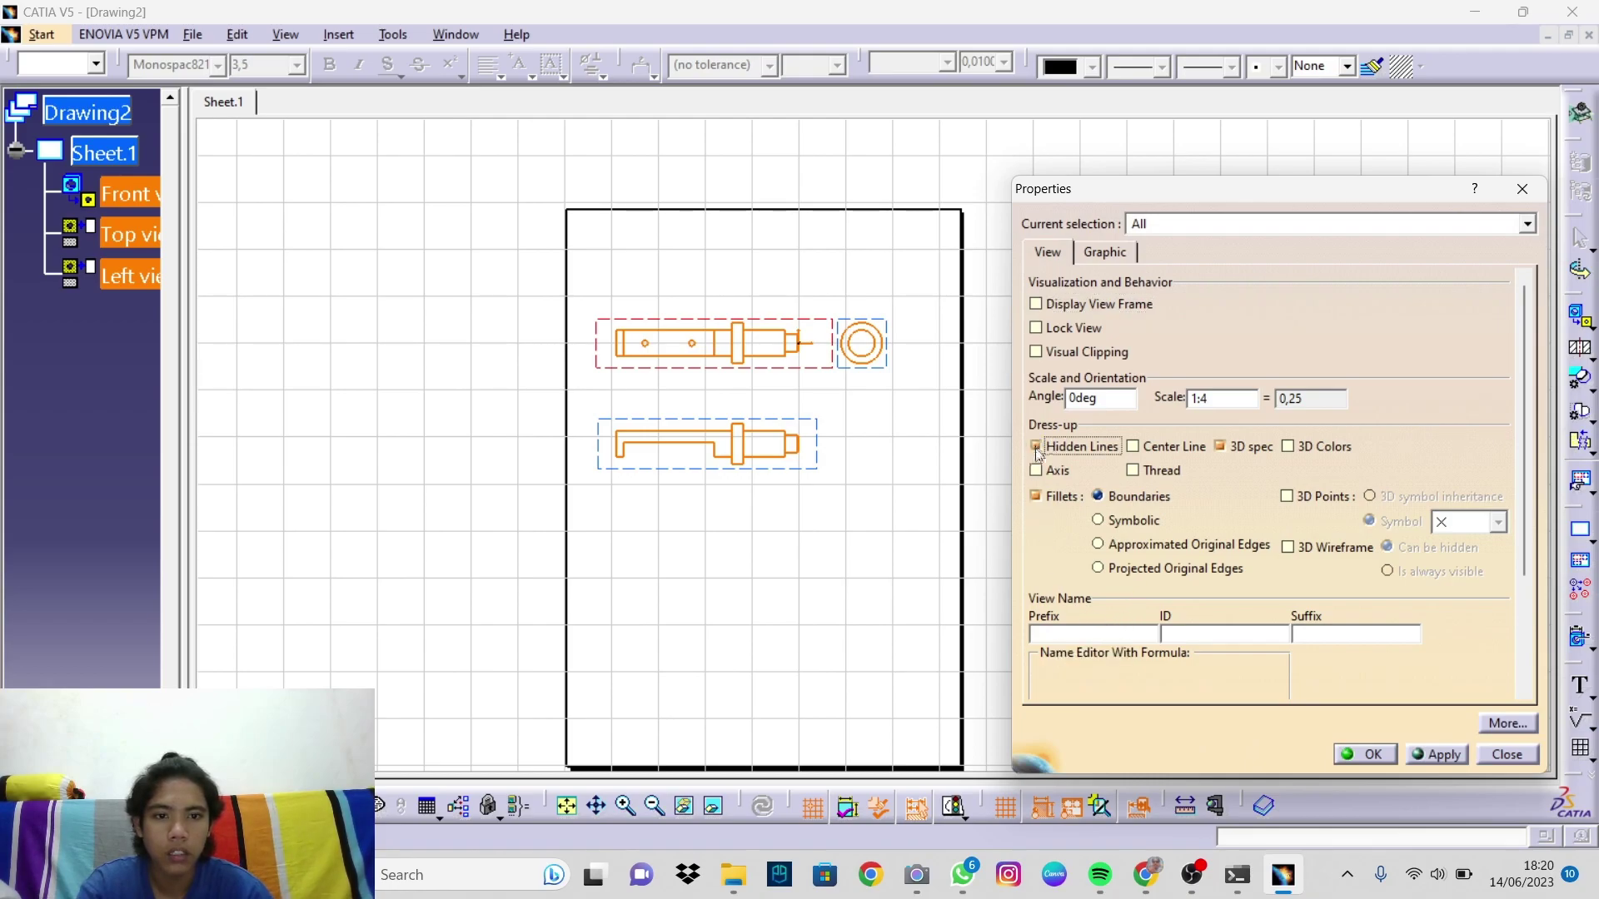
left_click(1133, 448)
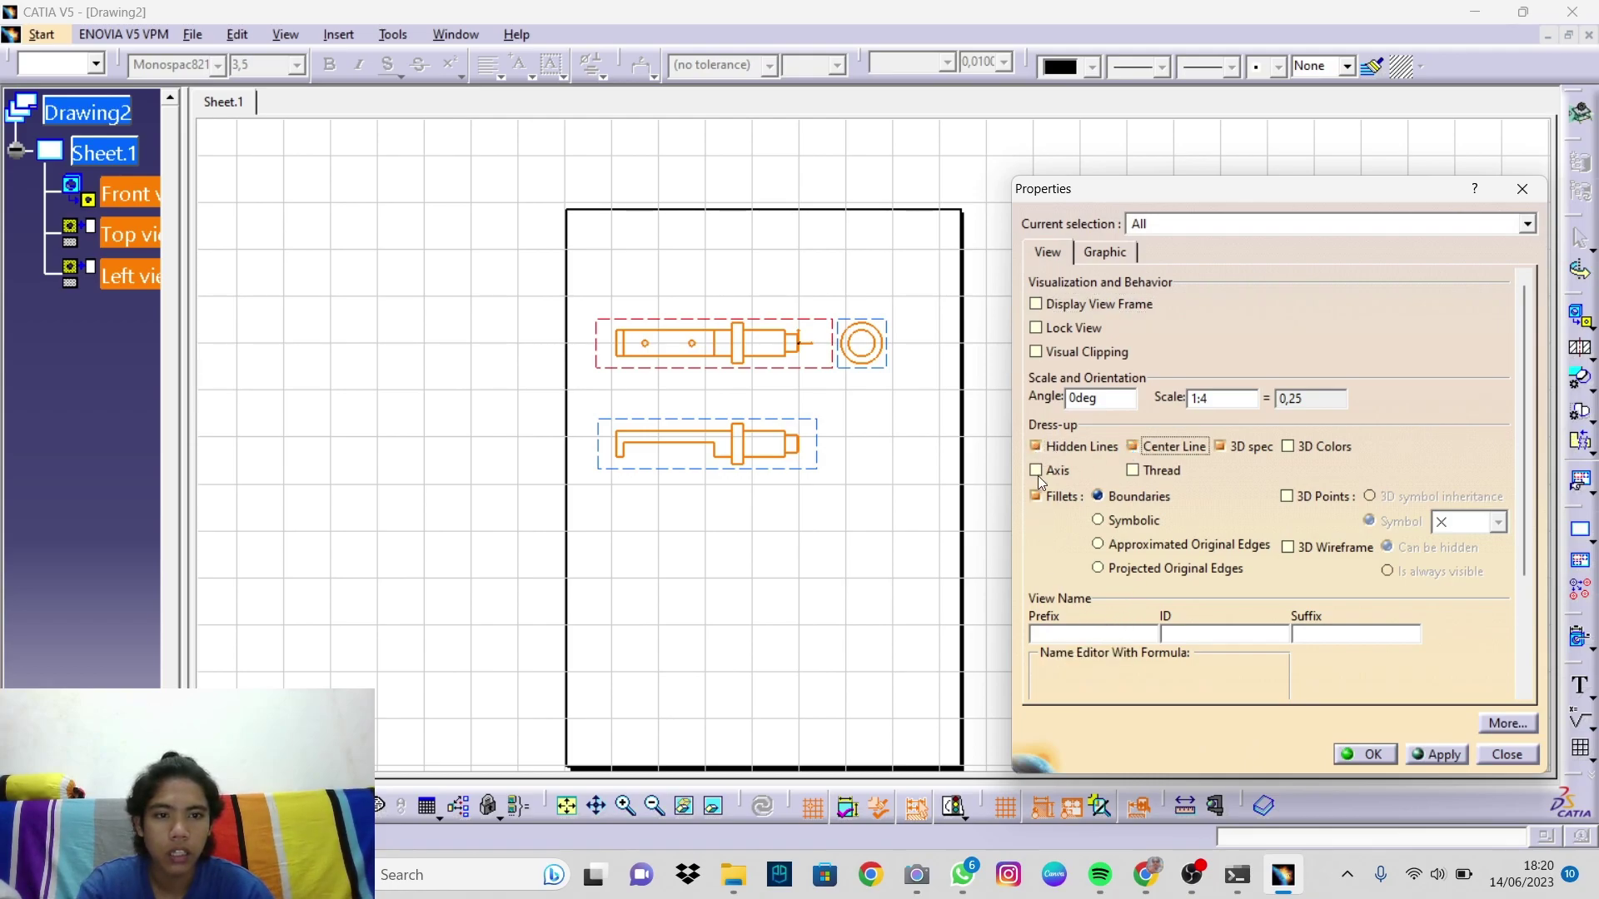
left_click(1039, 471)
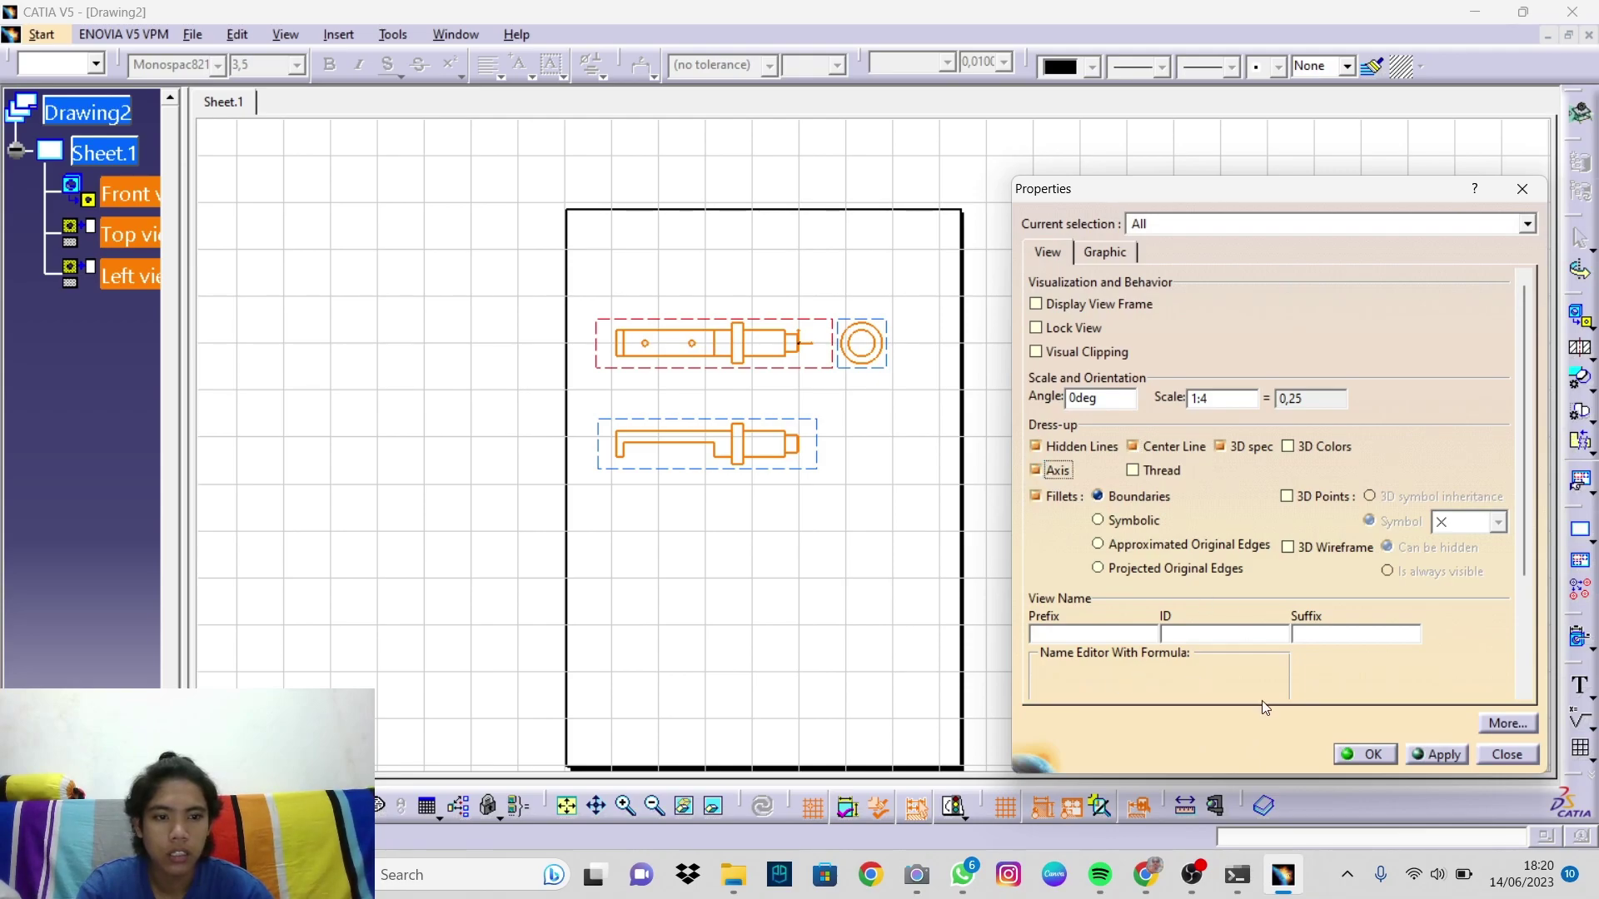
left_click(1372, 755)
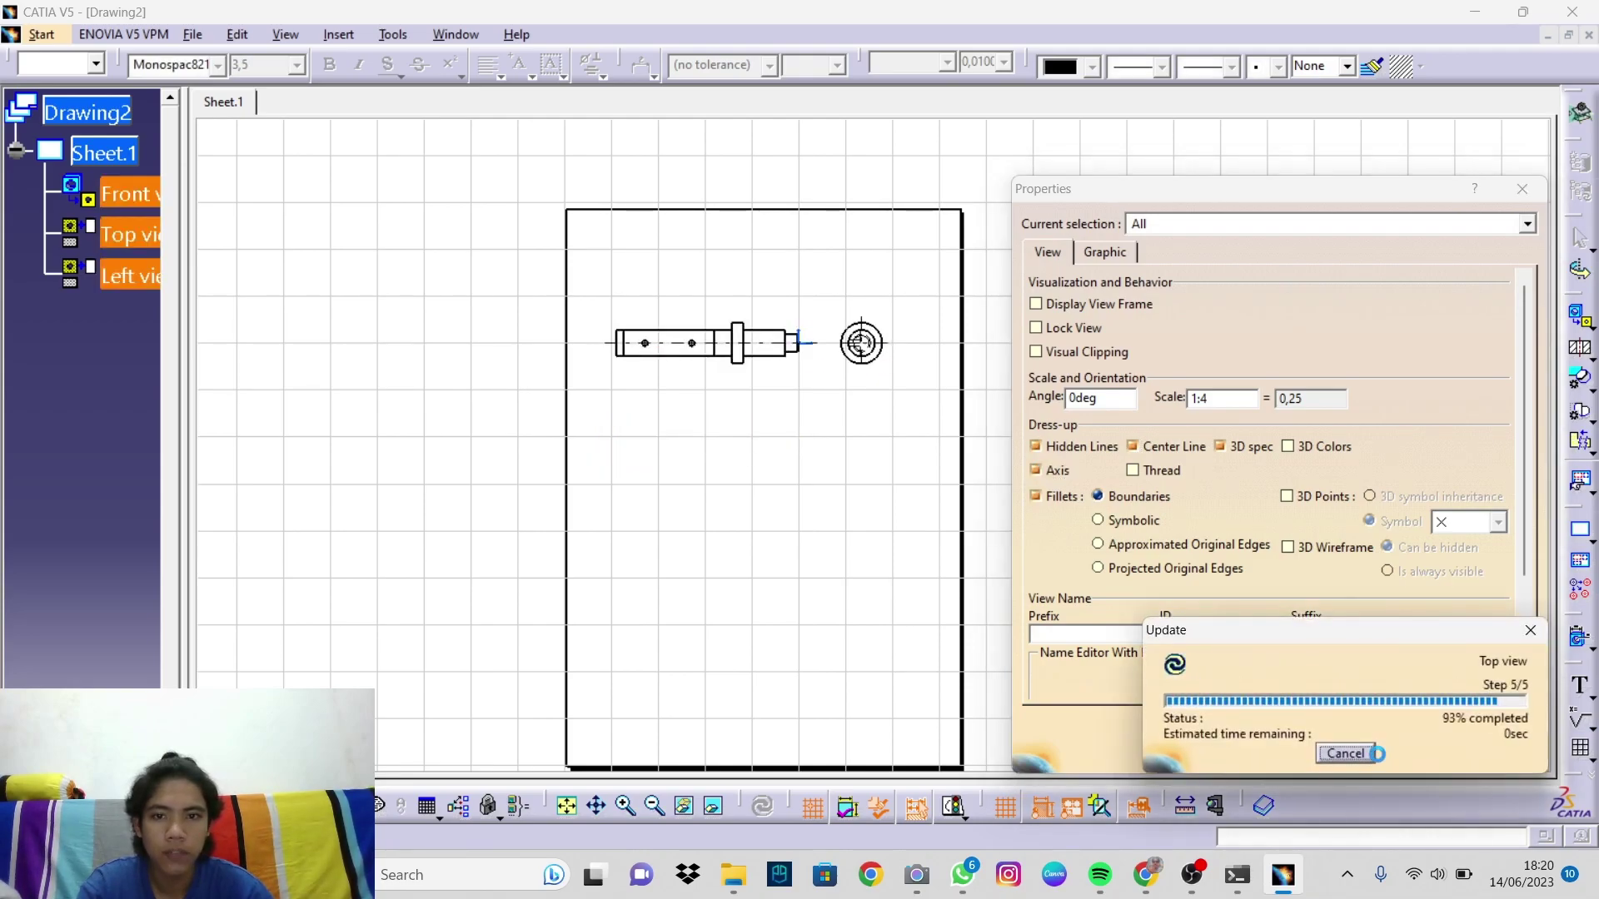
left_click(869, 529)
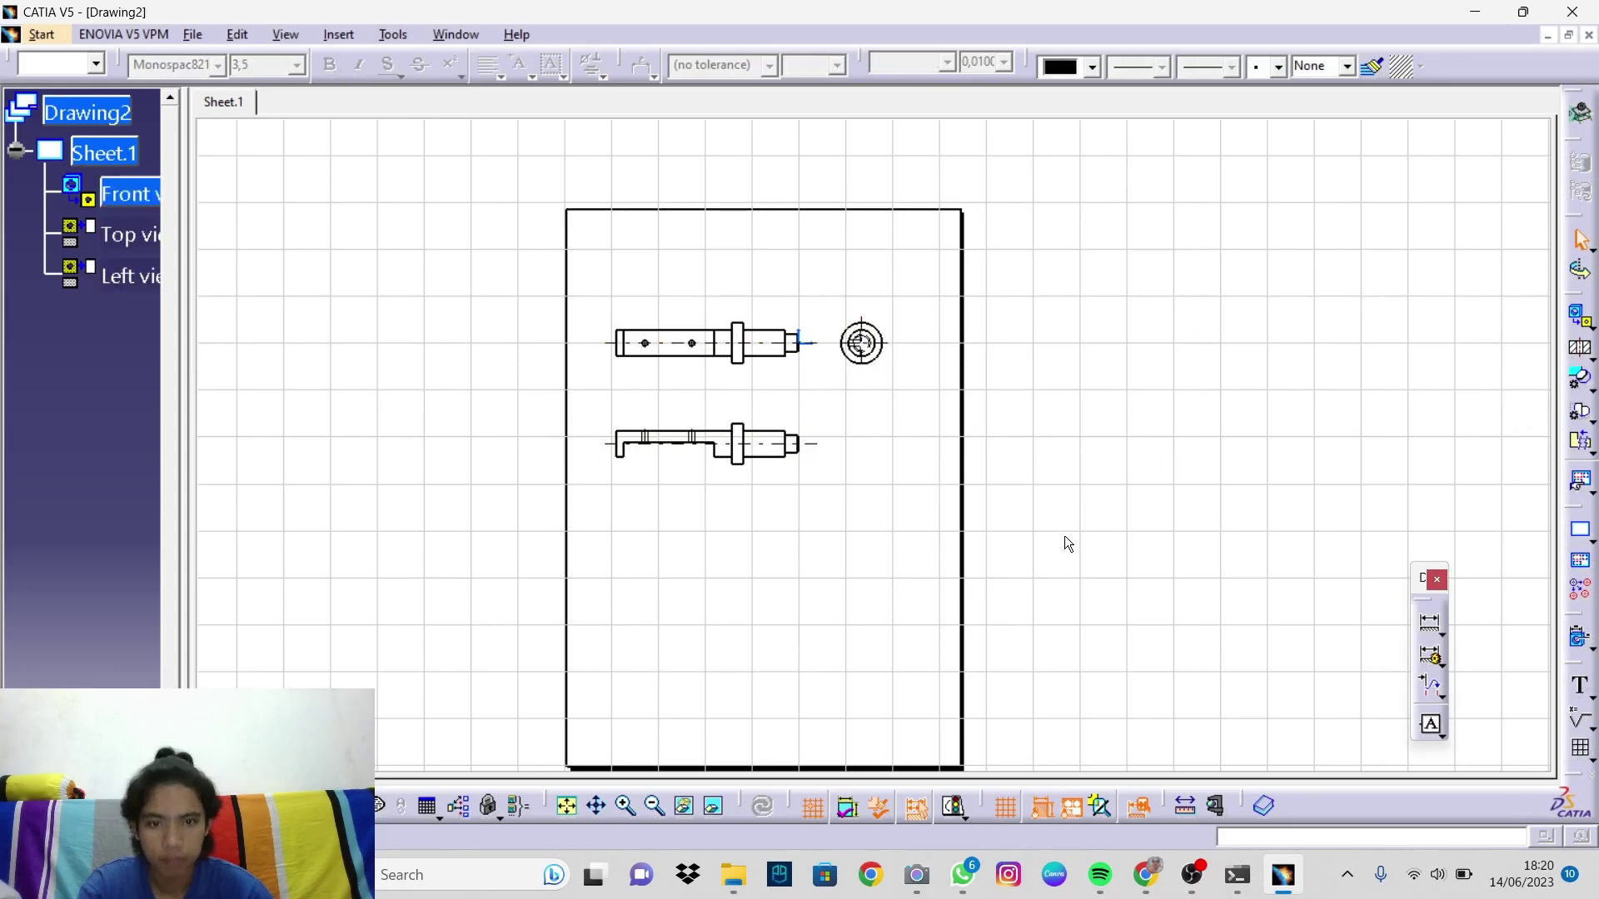
Step: Automatically generate dimensions for the shaft views
mouse_move(888, 541)
middle_mouse_down("ctrl")
mouse_move(867, 496)
mouse_move(962, 424)
middle_mouse_up("ctrl")
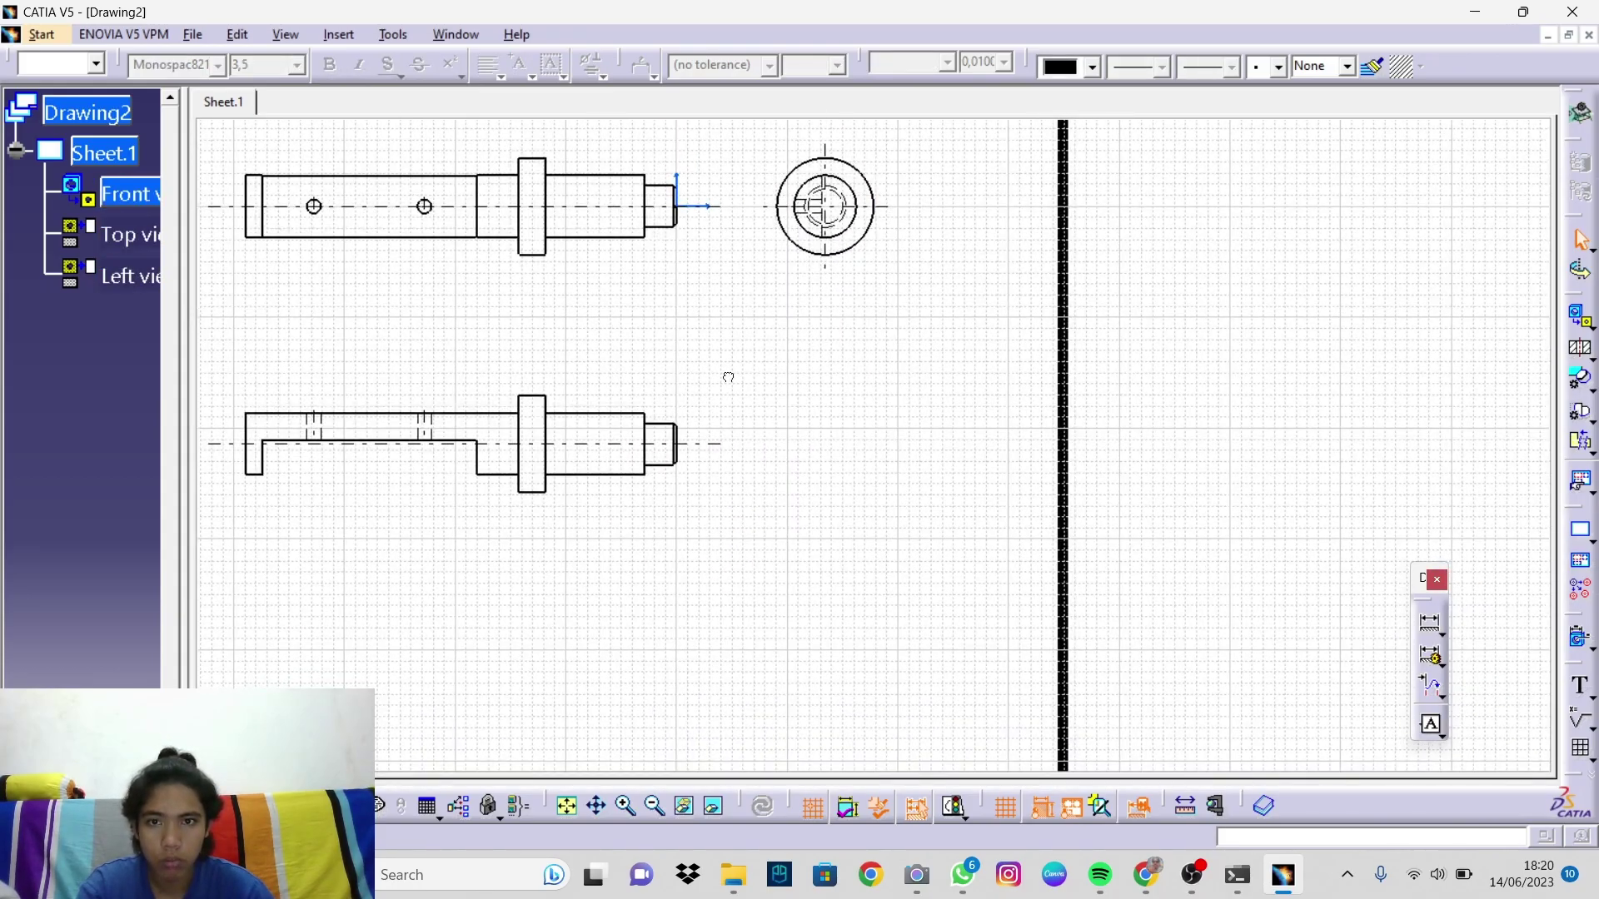
mouse_move(699, 364)
middle_mouse_down()
mouse_move(839, 417)
mouse_move(807, 491)
mouse_move(757, 453)
mouse_move(824, 340)
middle_mouse_up()
mouse_move(941, 381)
middle_mouse_down("ctrl")
mouse_move(949, 467)
mouse_move(911, 486)
mouse_move(922, 498)
middle_mouse_up("ctrl")
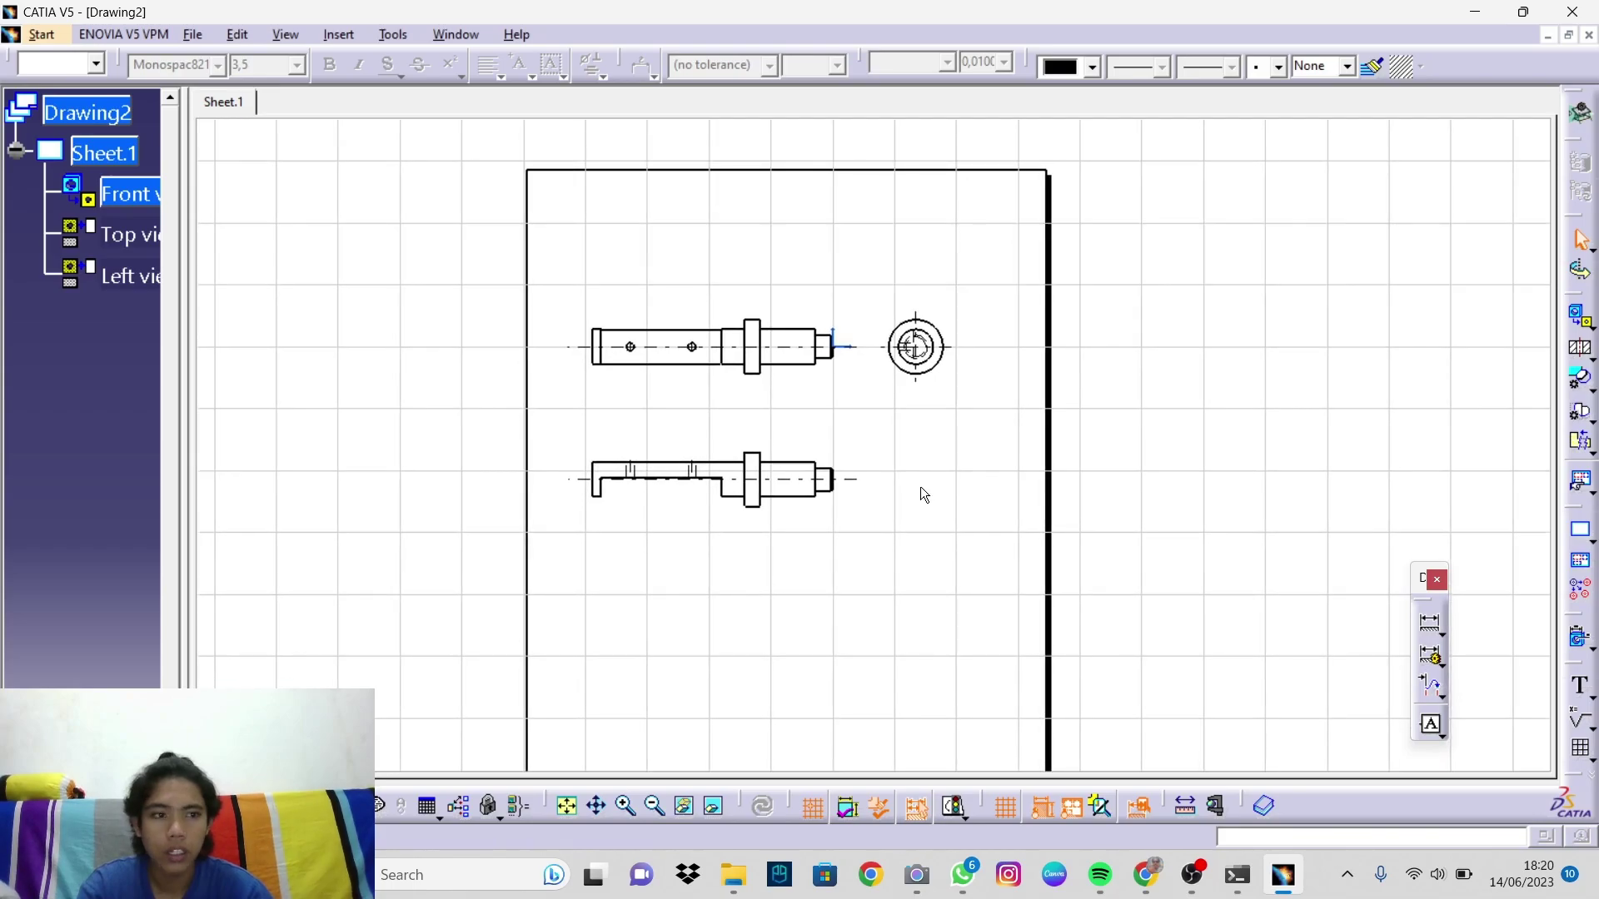
left_click(1581, 643)
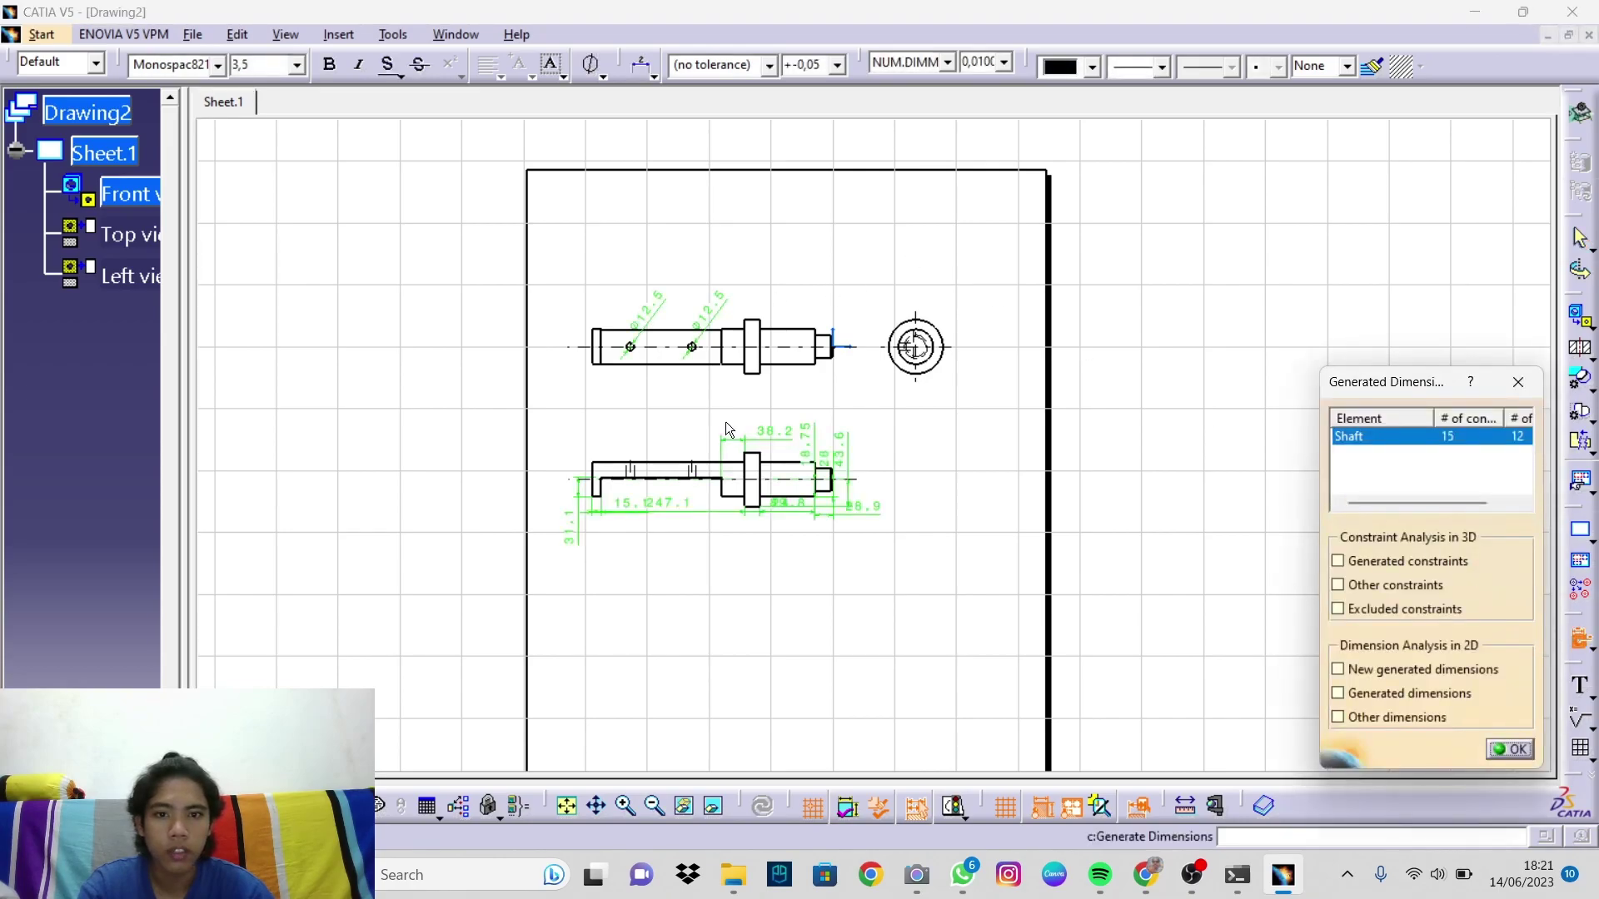
left_click(1512, 750)
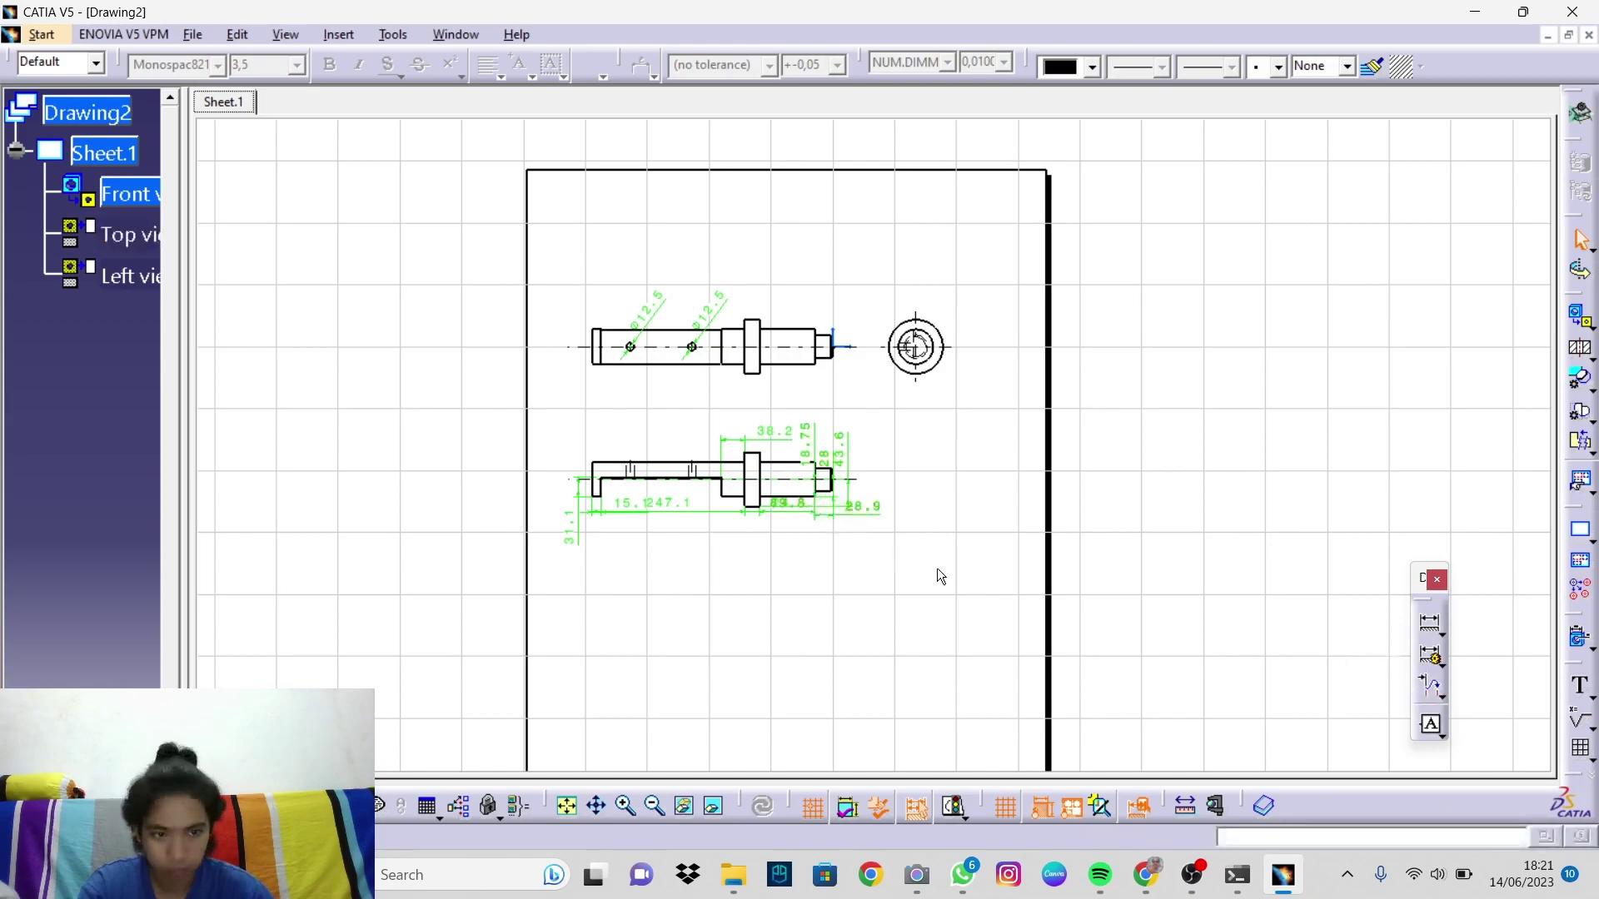
Step: Reposition the Ø12.5, 43.6 and 28 dimensions clear of the shaft geometry
mouse_move(874, 583)
middle_mouse_down("ctrl")
mouse_move(857, 582)
mouse_move(649, 257)
middle_mouse_up("ctrl")
left_click_drag(616, 243, 639, 234)
left_click_drag(527, 242, 534, 221)
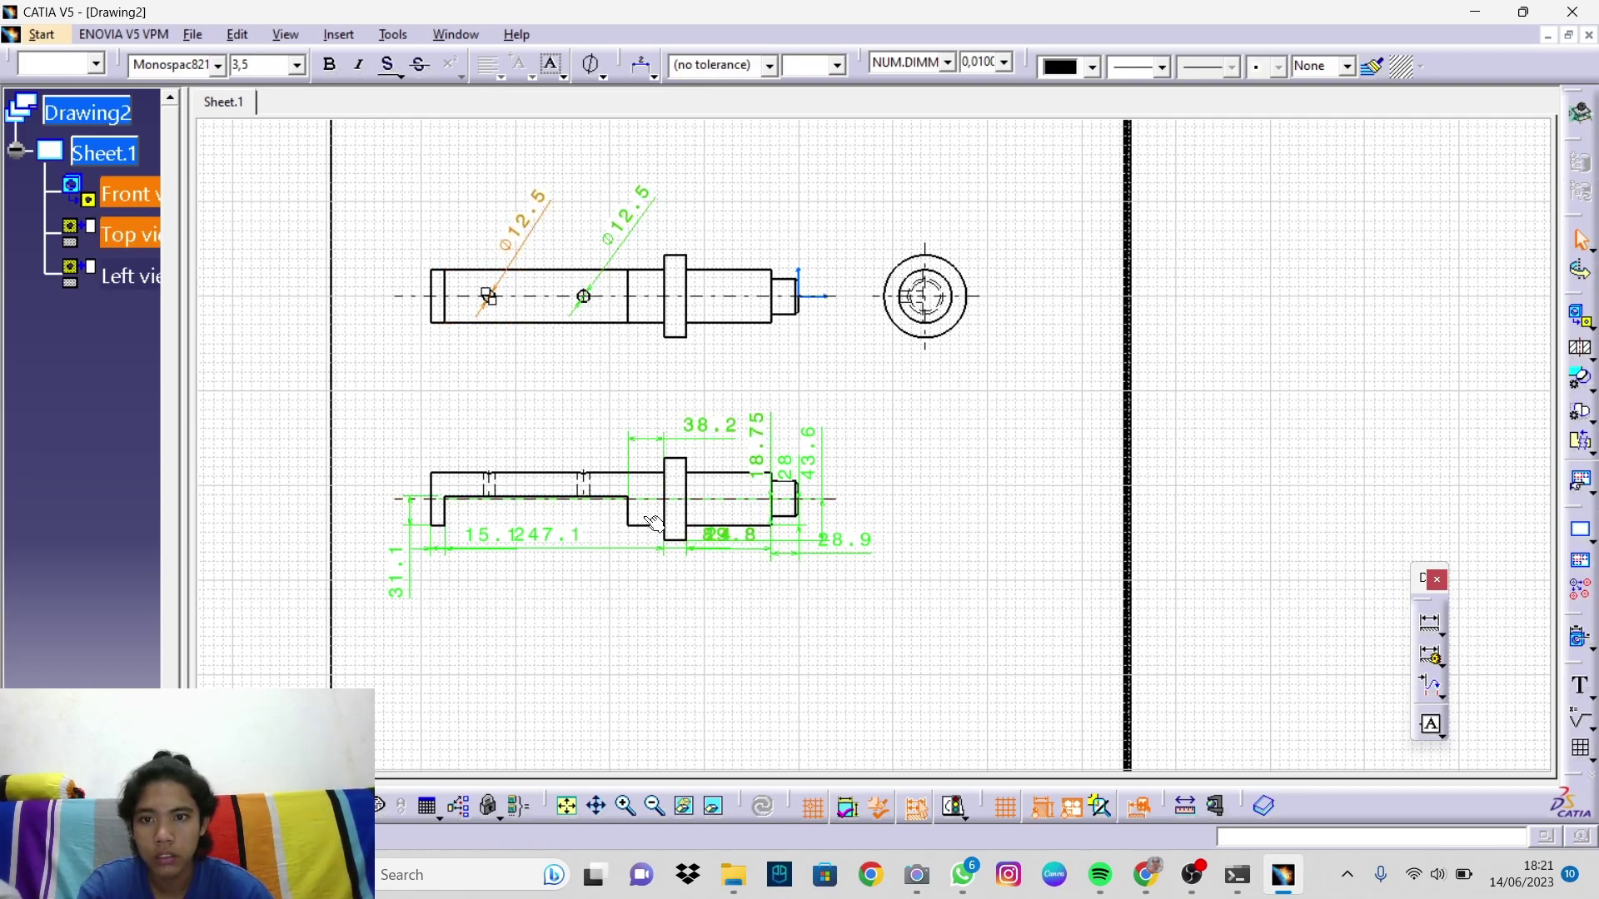
left_click_drag(524, 233, 444, 379)
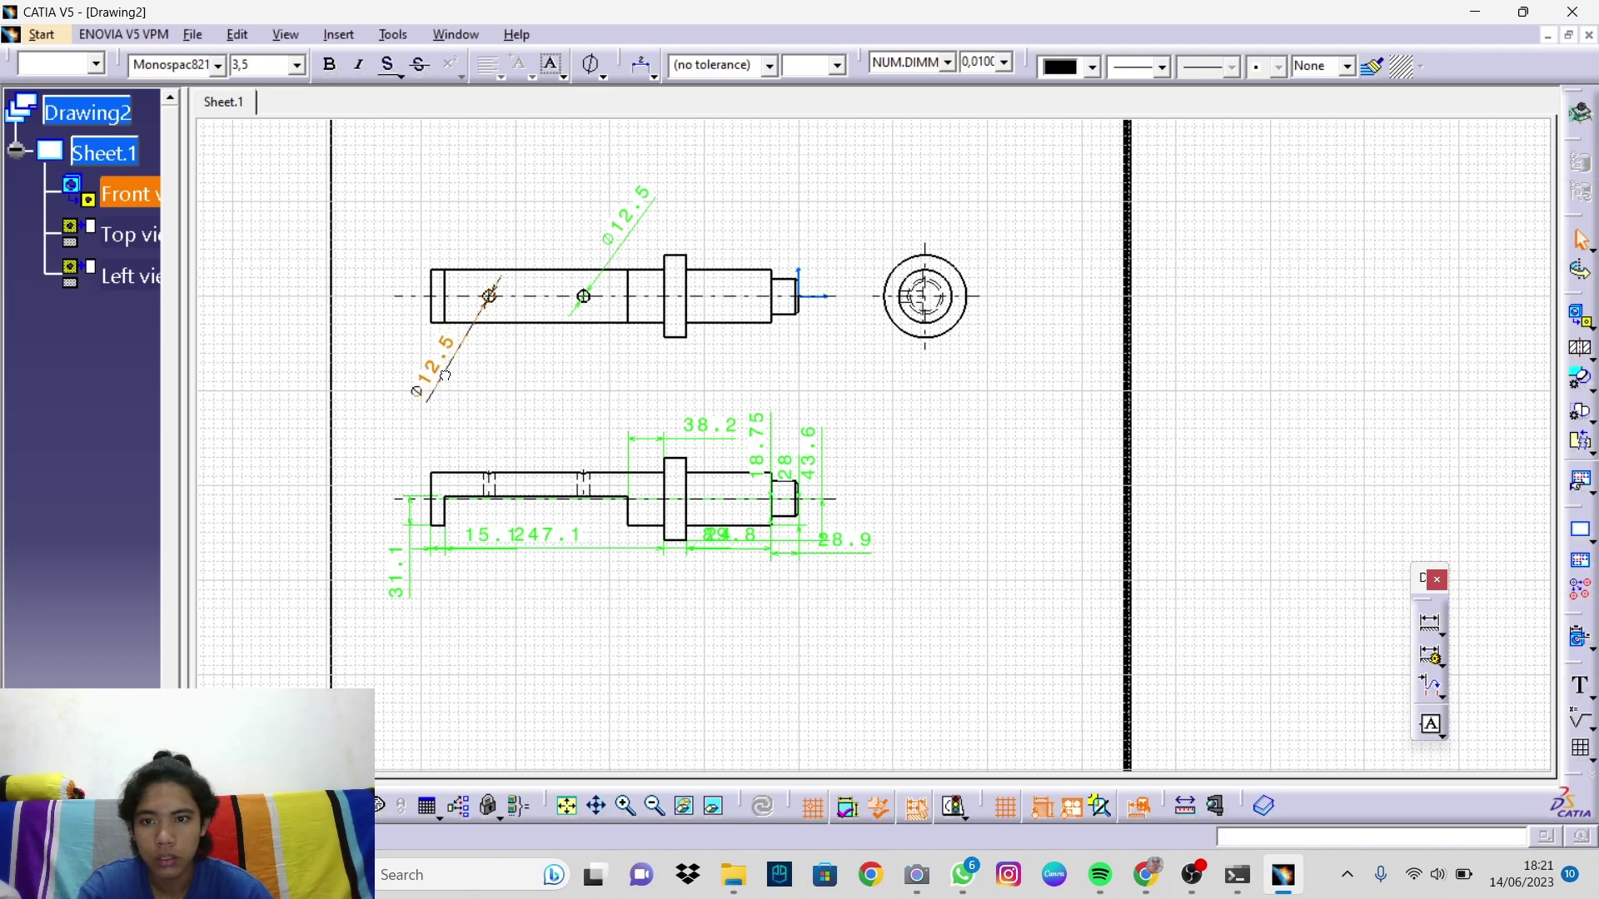
left_click_drag(827, 462, 813, 568)
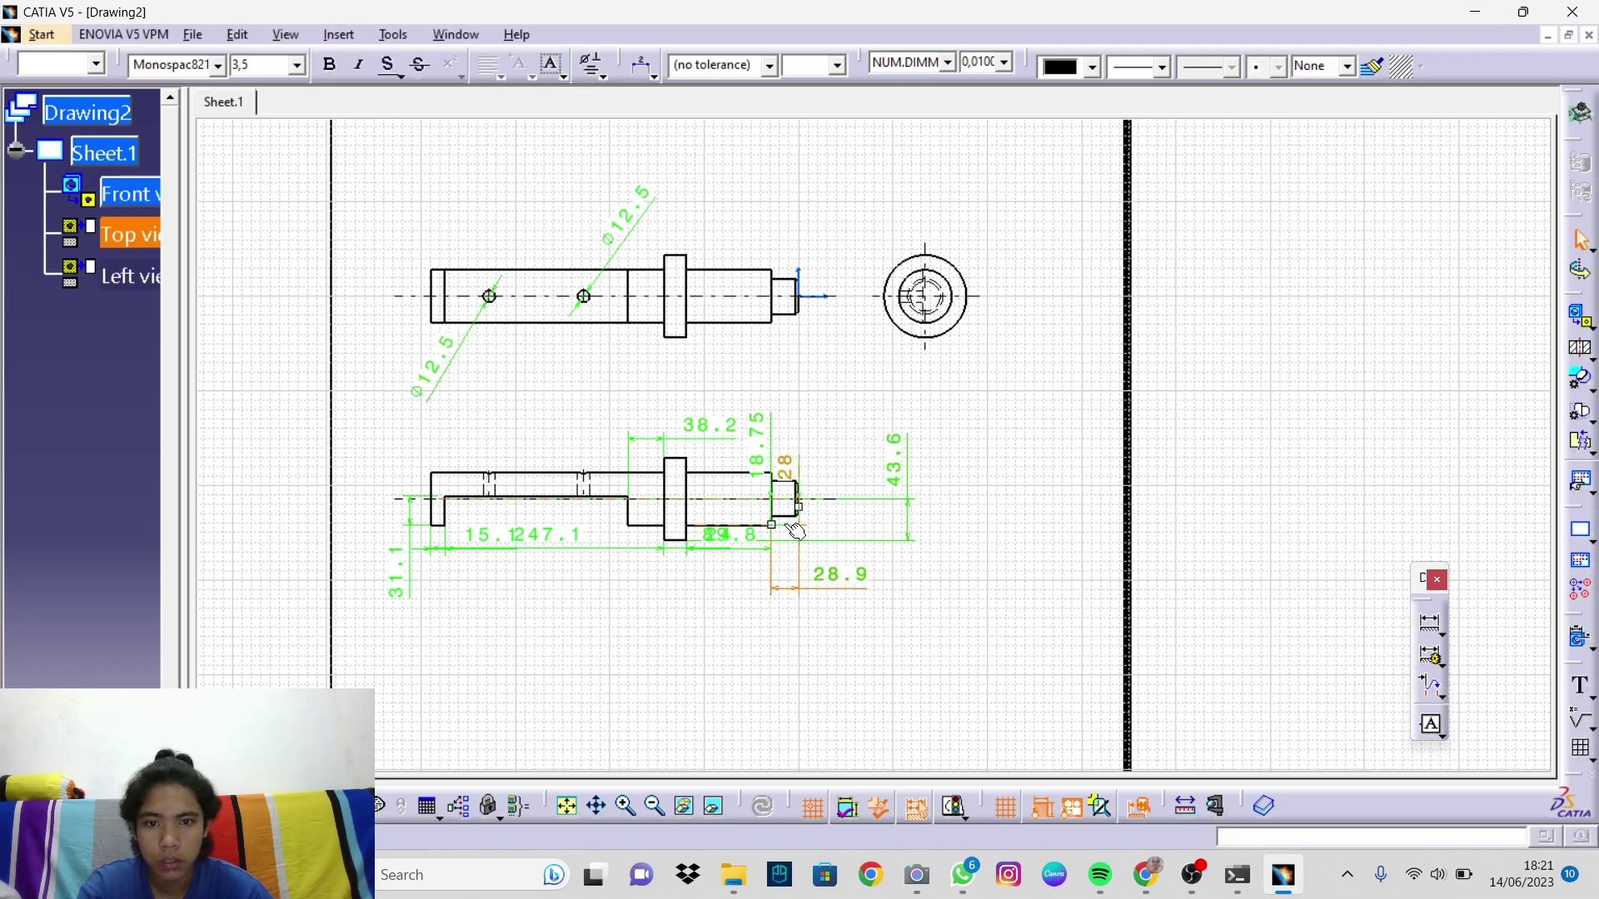
left_click_drag(787, 468, 953, 468)
mouse_move(857, 460)
left_mouse_down()
mouse_move(878, 472)
mouse_move(819, 440)
mouse_move(885, 456)
left_mouse_up()
left_click(891, 463)
Step: Spread out the 38.2, 247.1, 24, 89.8 and 15.1 dimensions around the views
left_click_drag(708, 427, 706, 392)
left_click_drag(526, 535, 384, 560)
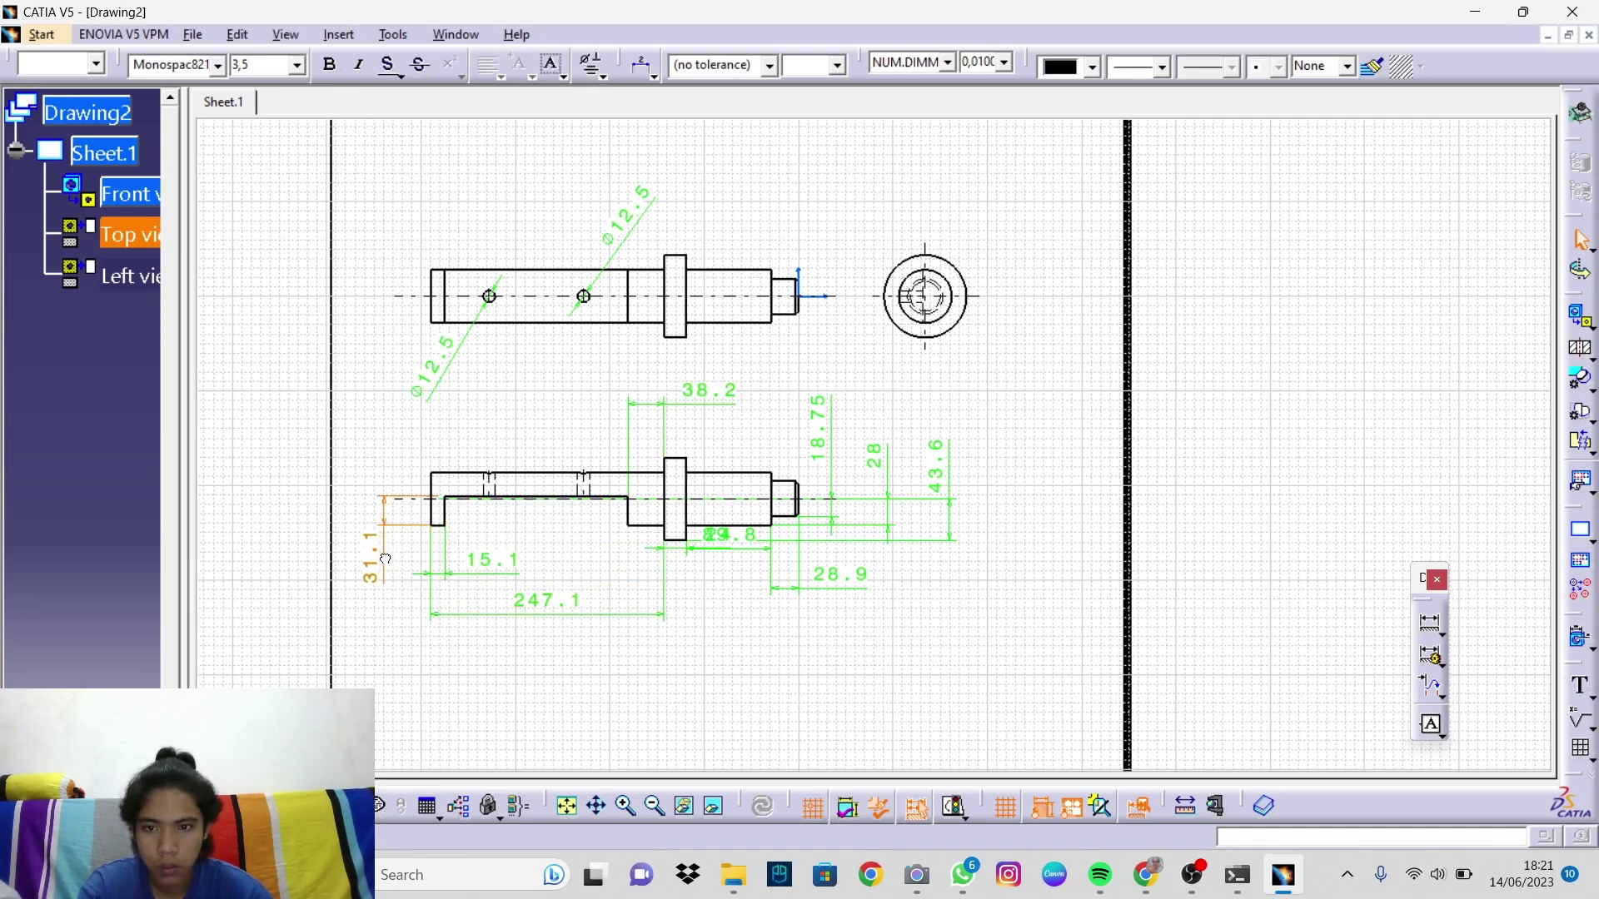
left_click_drag(702, 540, 714, 616)
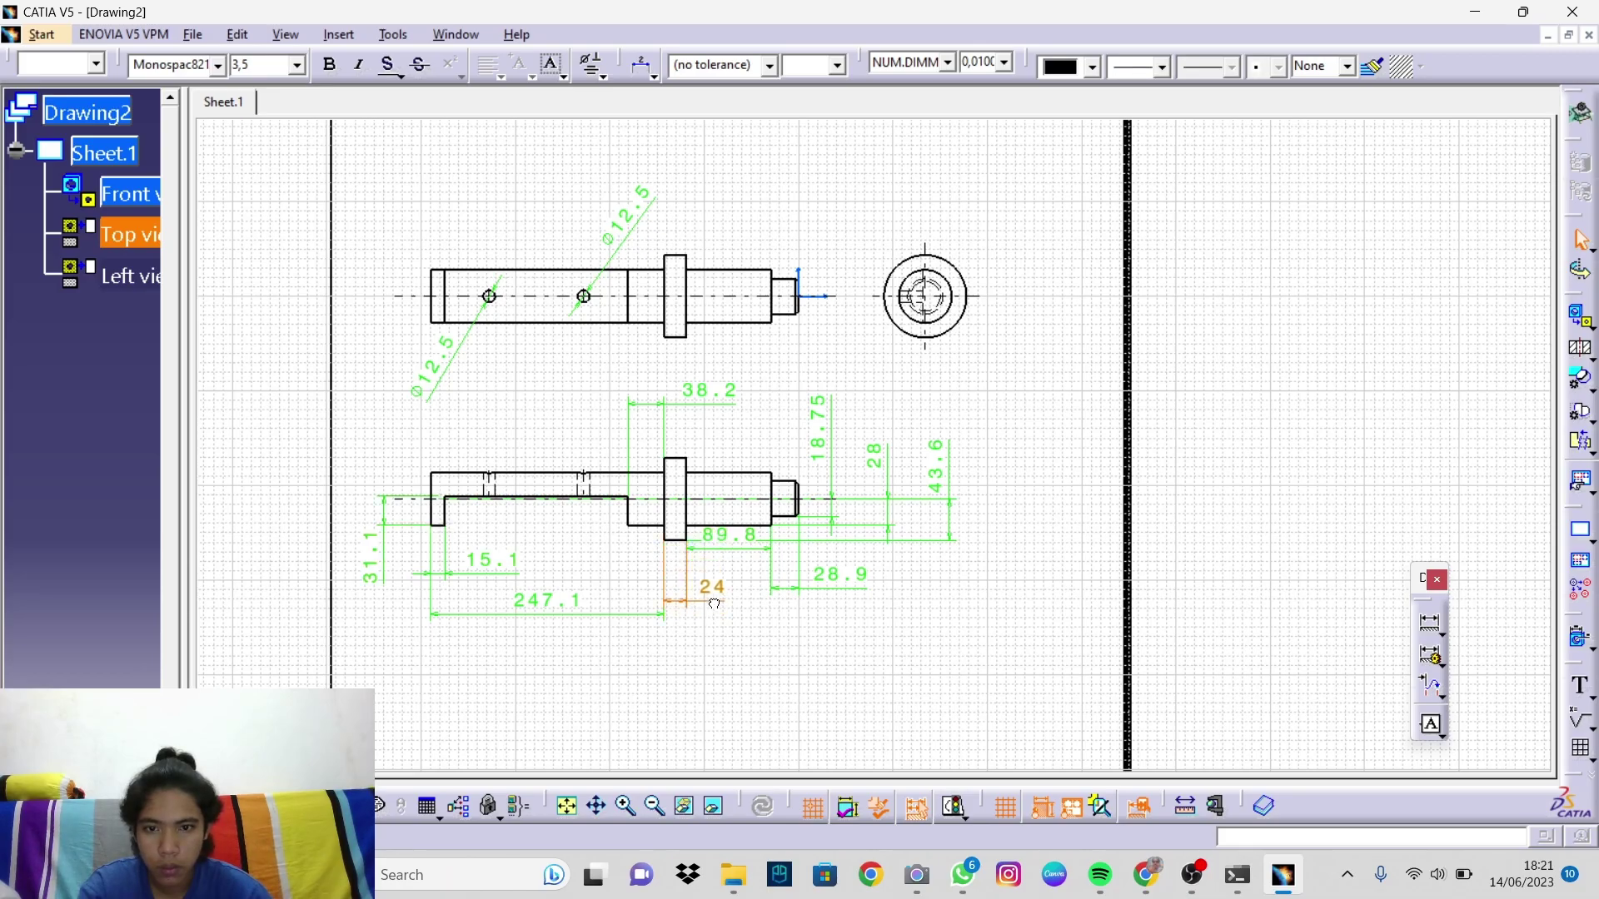
left_click_drag(740, 542, 747, 592)
left_click(817, 653)
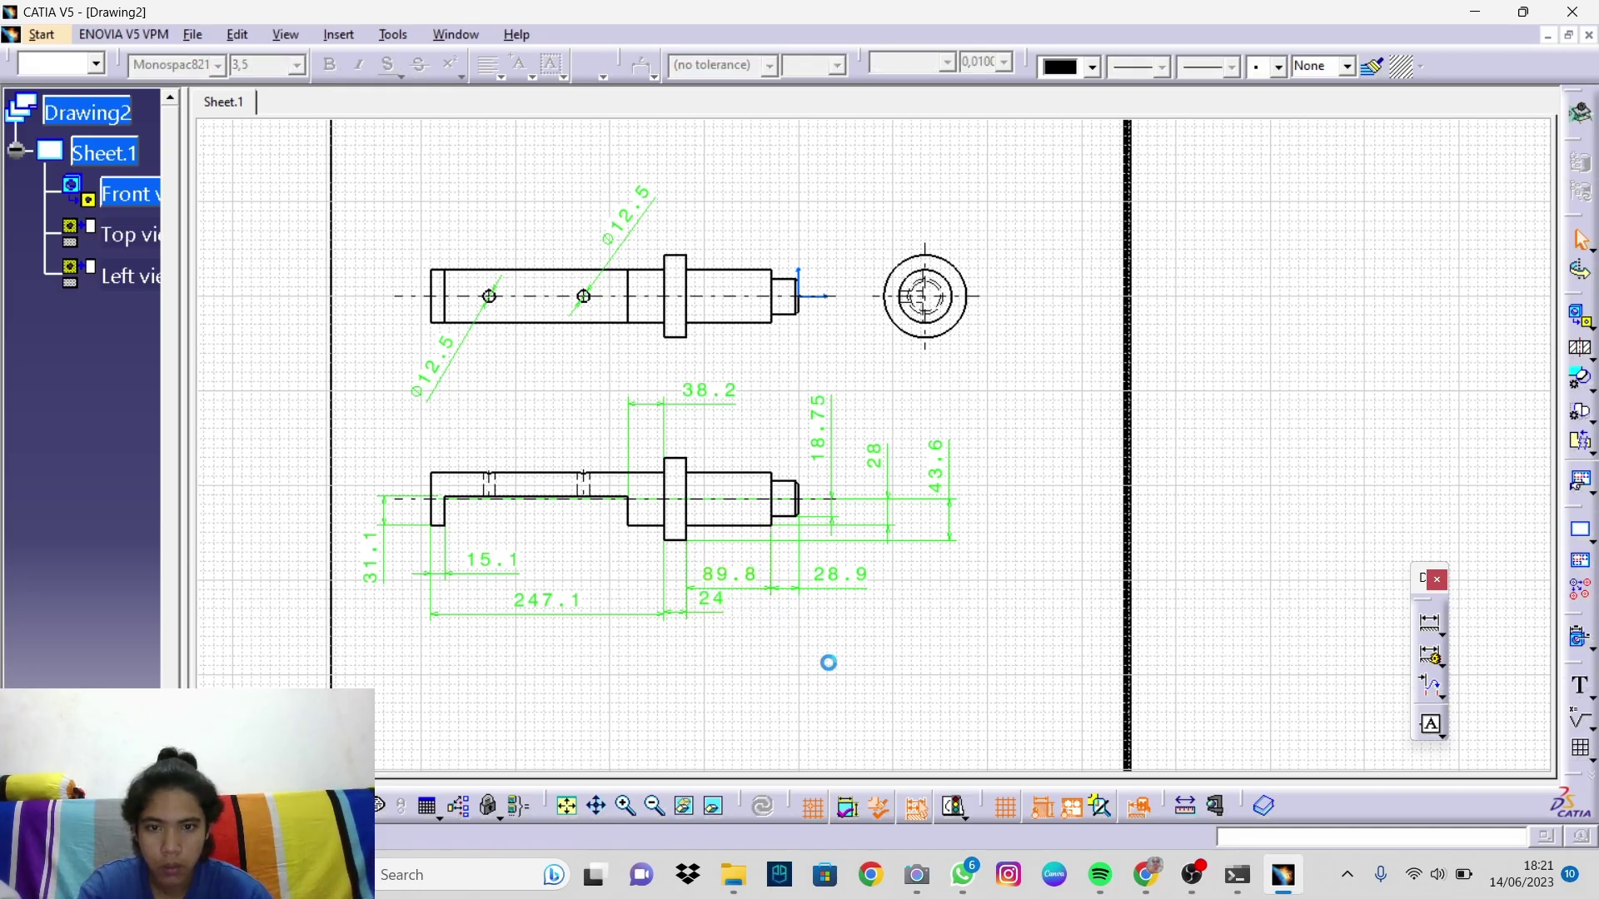
left_click_drag(721, 612, 721, 636)
left_click_drag(571, 598, 578, 636)
mouse_move(474, 586)
left_mouse_down()
mouse_move(488, 634)
mouse_move(489, 601)
left_mouse_up()
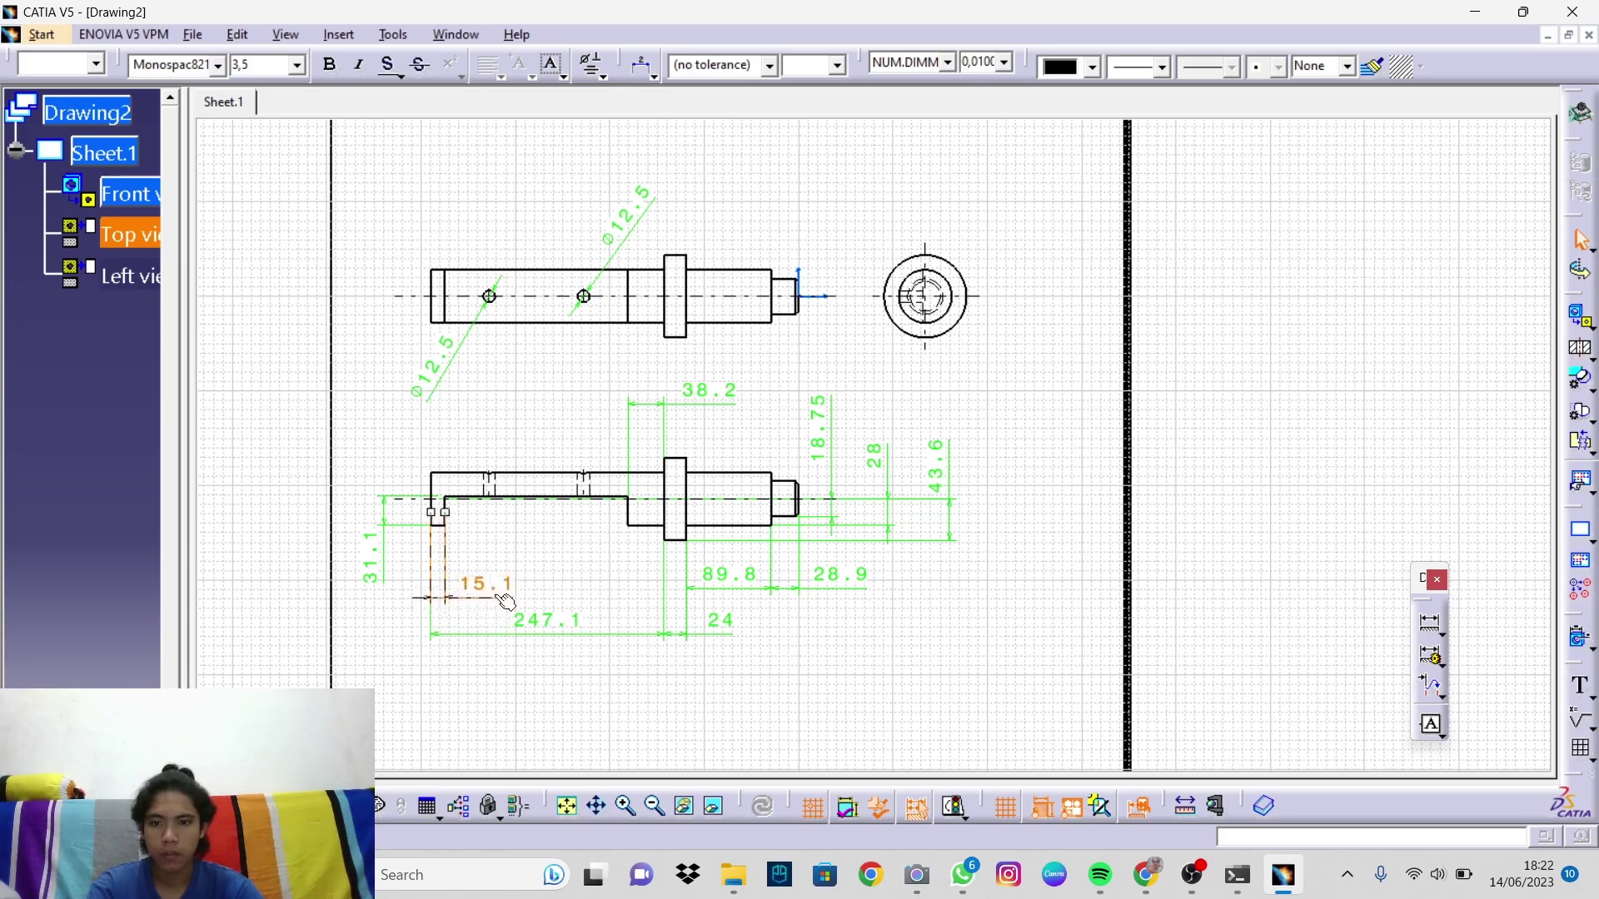
left_click(884, 663)
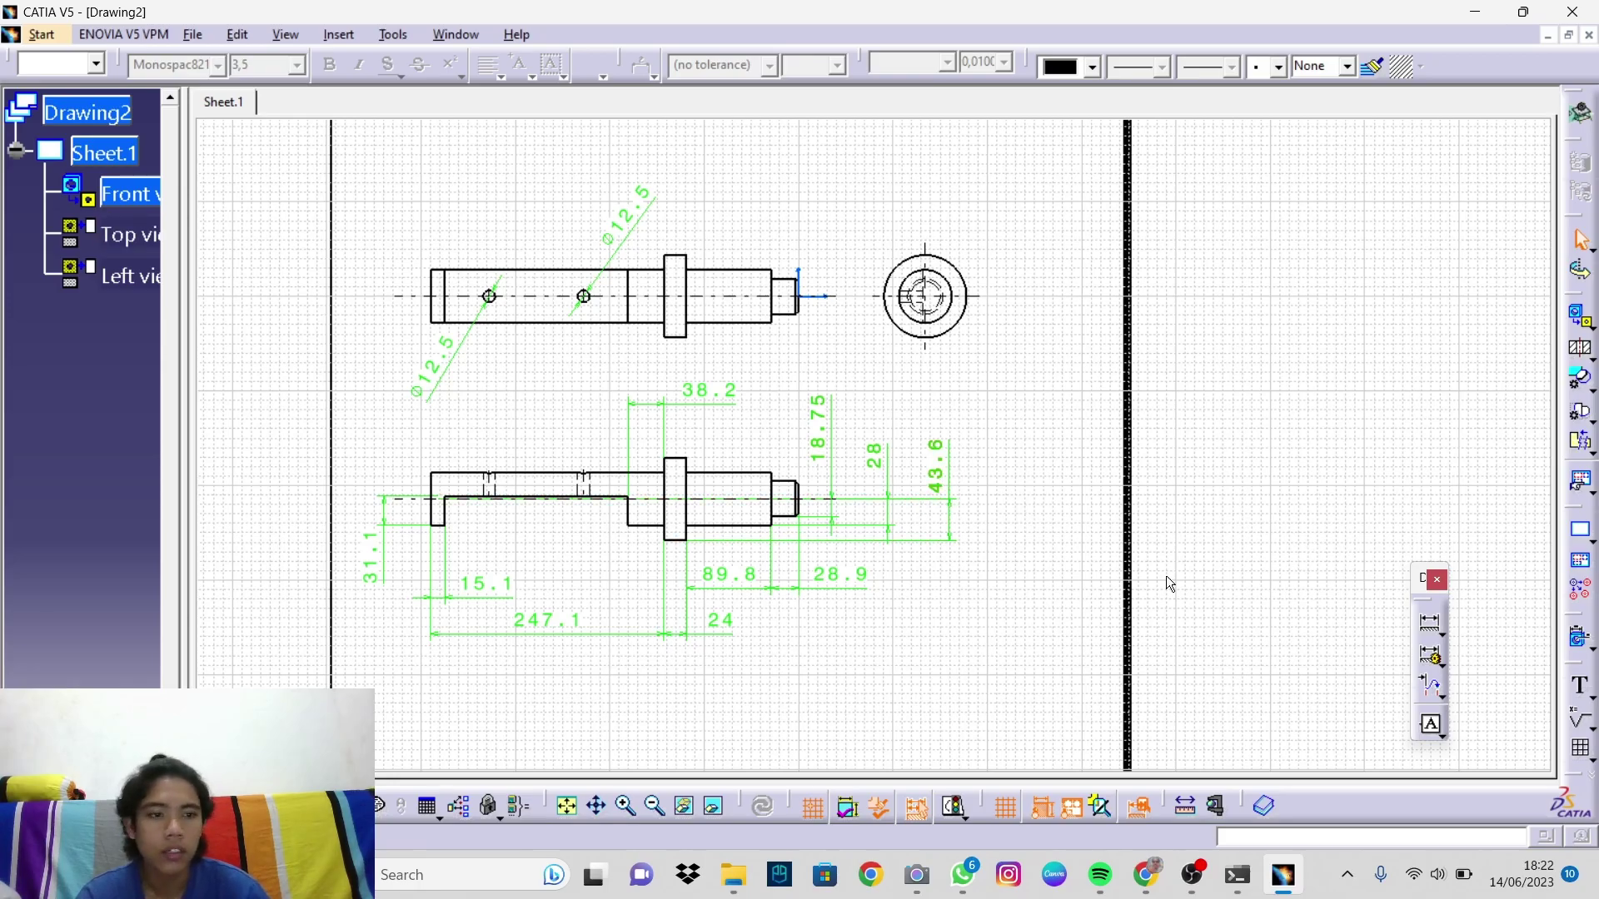
Step: In the sheet background, create the Drawing Titleblock Sample 1 frame and title block
mouse_move(1101, 560)
middle_mouse_down()
mouse_move(1103, 624)
mouse_move(1003, 631)
mouse_move(1034, 473)
mouse_move(1032, 503)
mouse_move(896, 497)
mouse_move(871, 553)
middle_mouse_up()
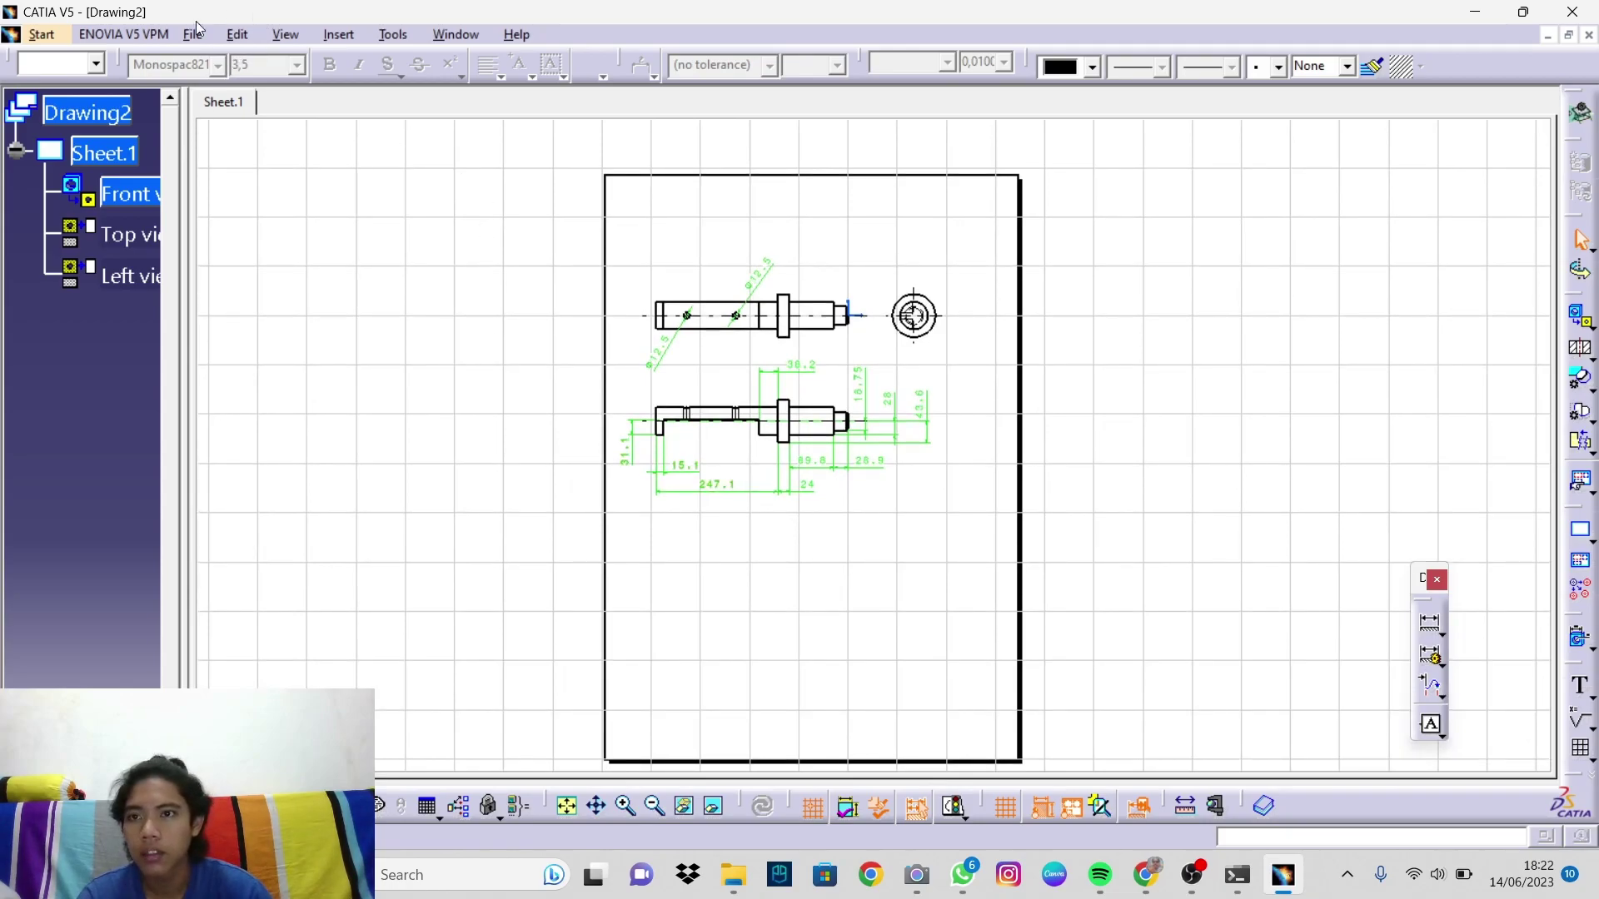
left_click(237, 34)
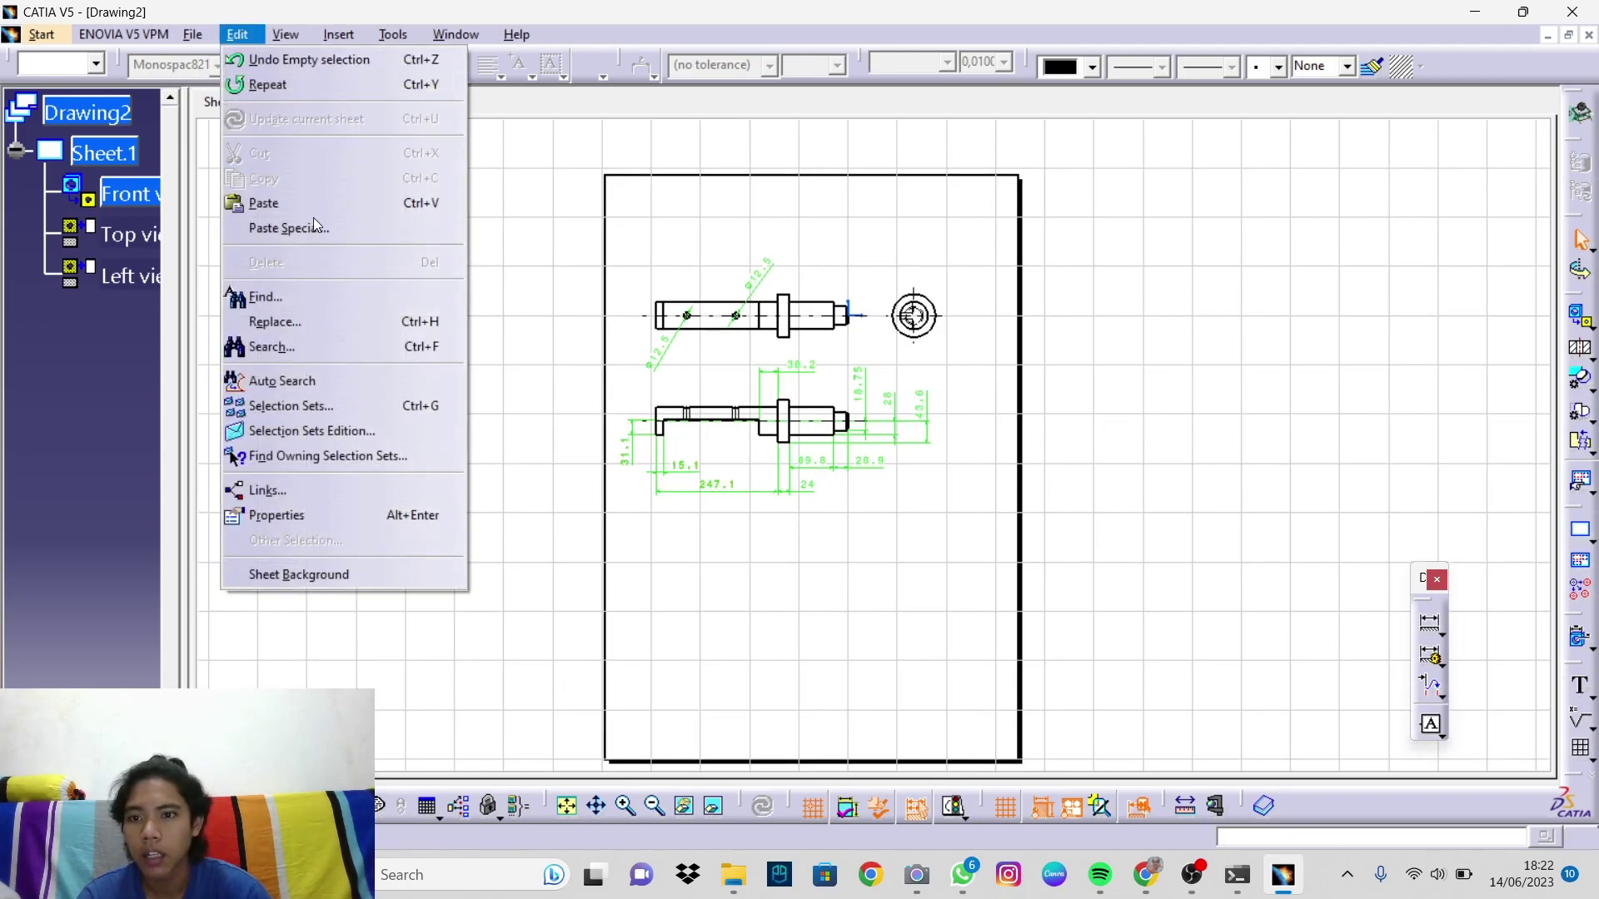
left_click(332, 575)
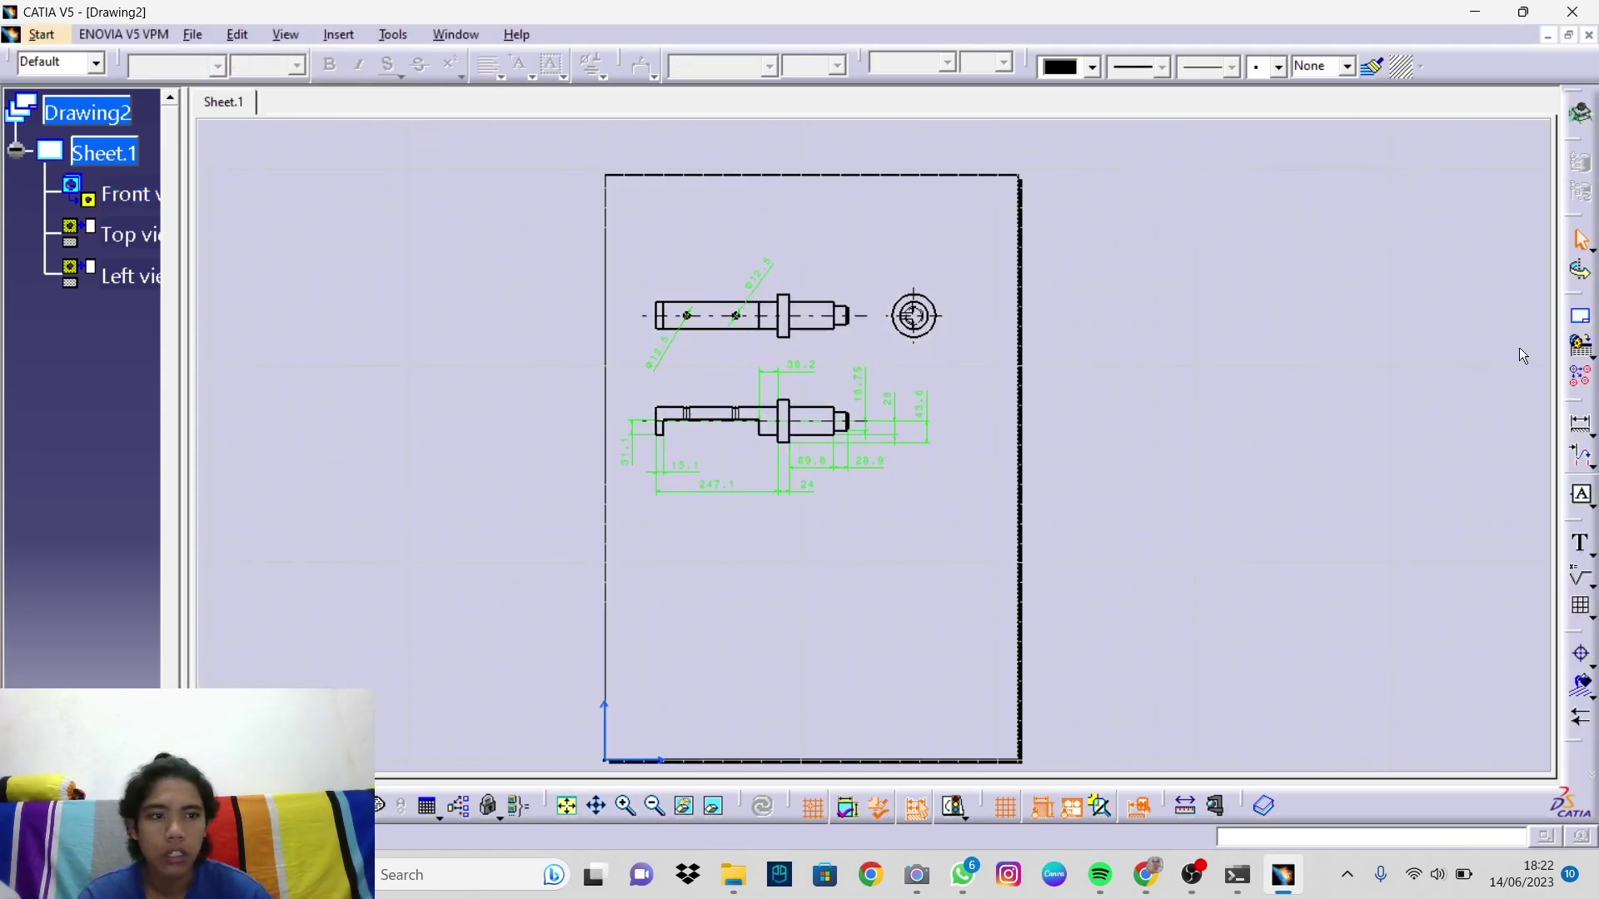
left_click(1580, 325)
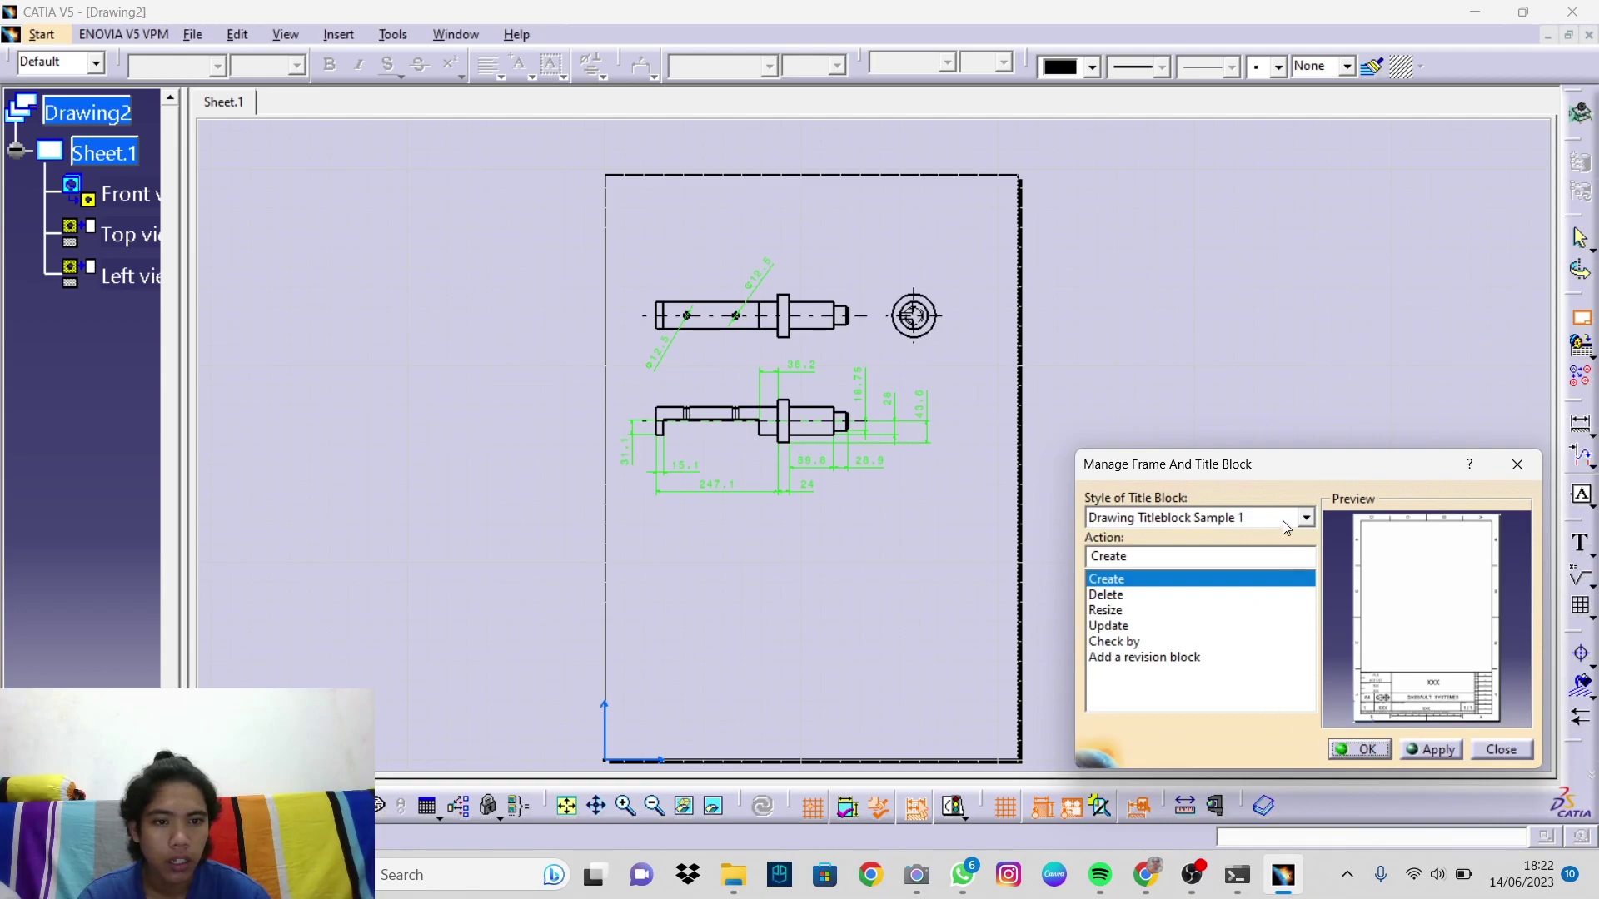
left_click(1363, 752)
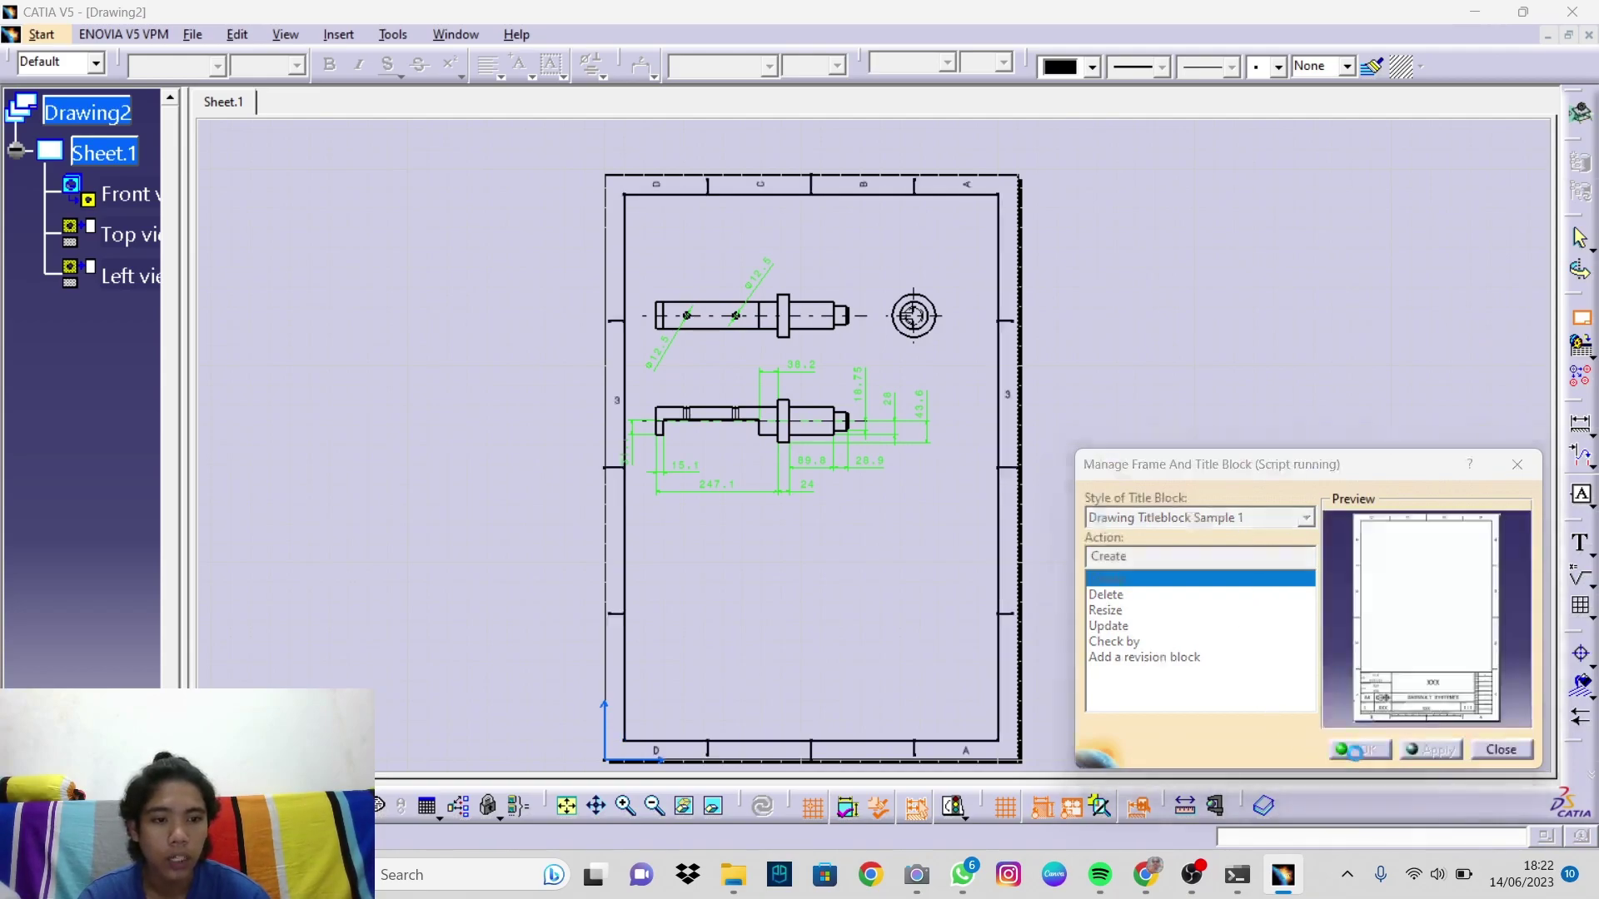
mouse_move(901, 543)
middle_mouse_down()
mouse_move(881, 543)
mouse_move(889, 499)
mouse_move(706, 587)
mouse_move(862, 280)
mouse_move(785, 460)
mouse_move(738, 342)
mouse_move(593, 376)
mouse_move(600, 661)
mouse_move(628, 636)
mouse_move(698, 649)
middle_mouse_up()
middle_click_drag(758, 562, 528, 417)
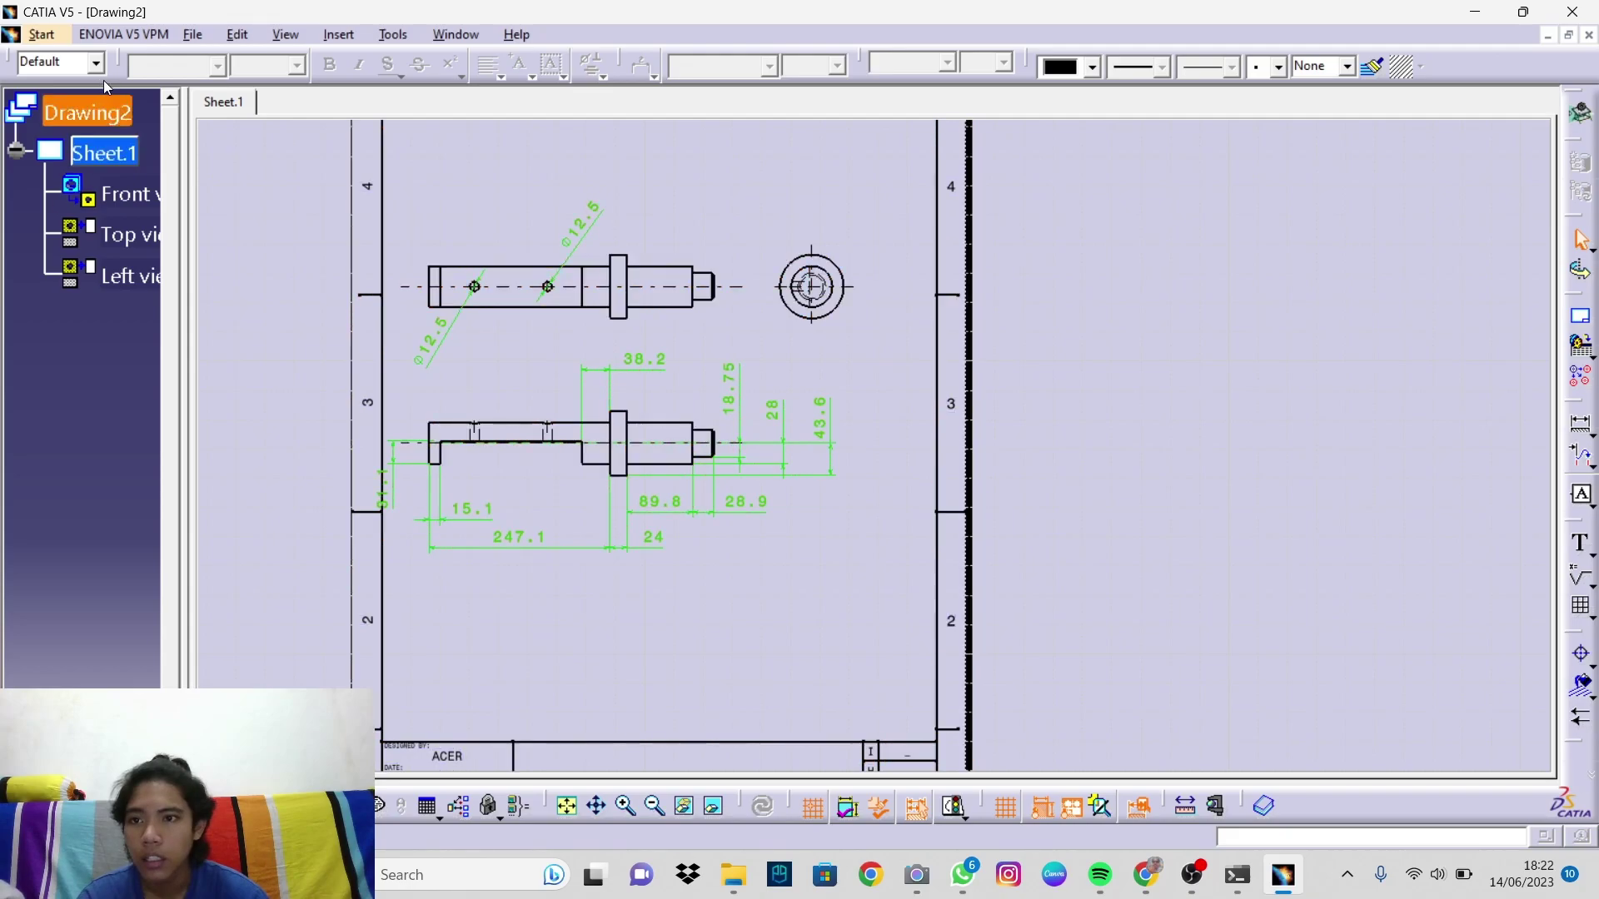
Step: Return to Working Views and select the shaft views and their dimensions
left_click(239, 35)
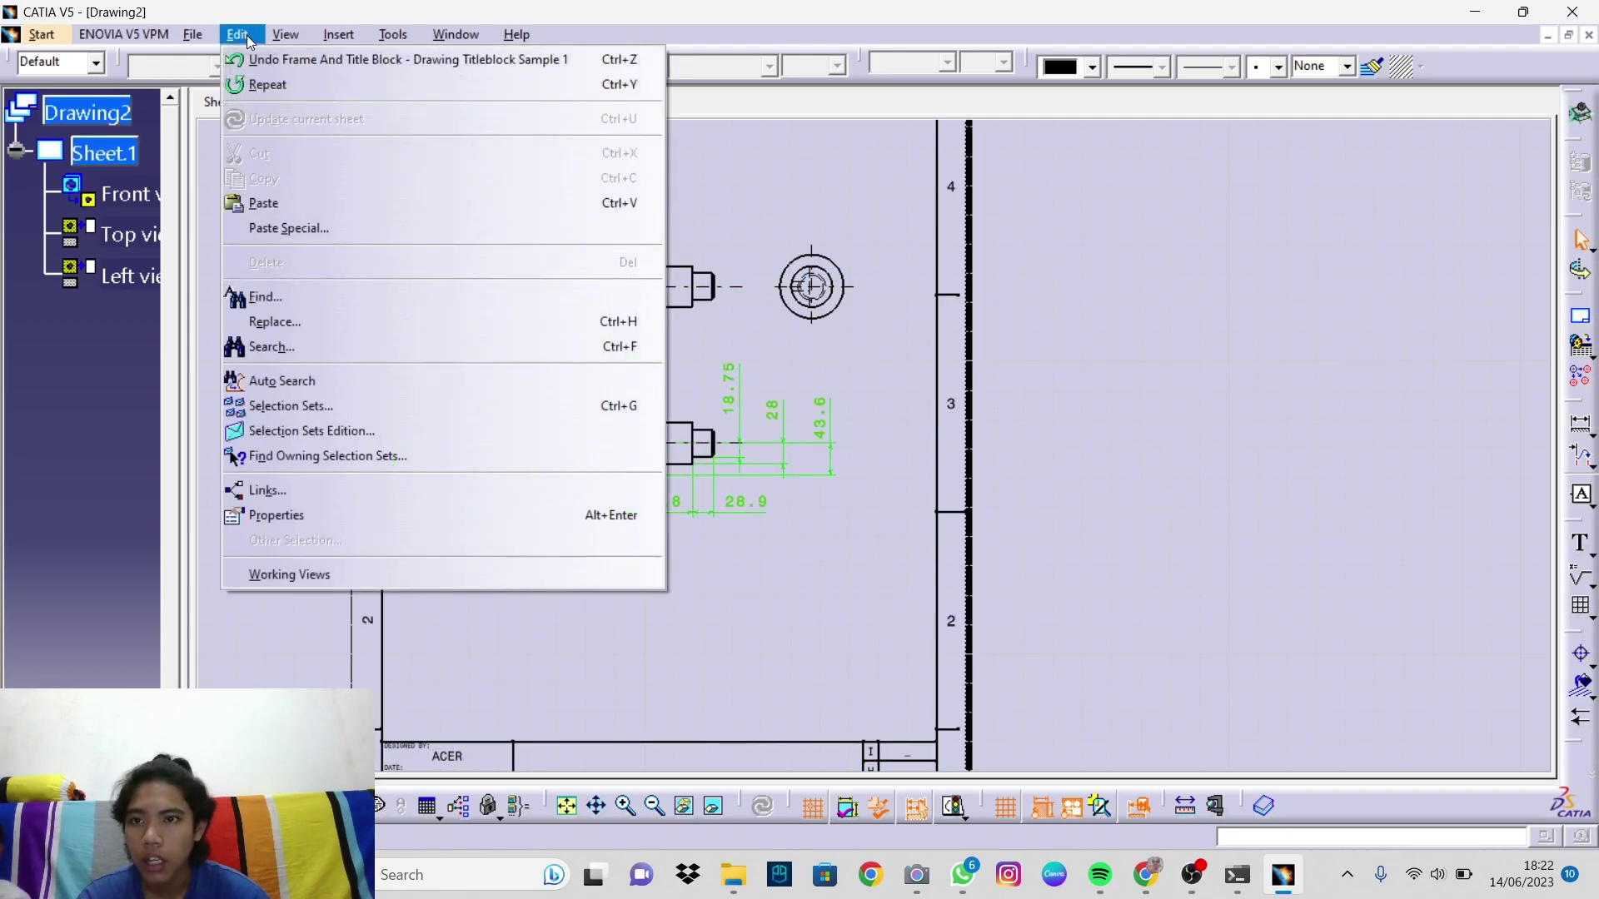
left_click(1189, 579)
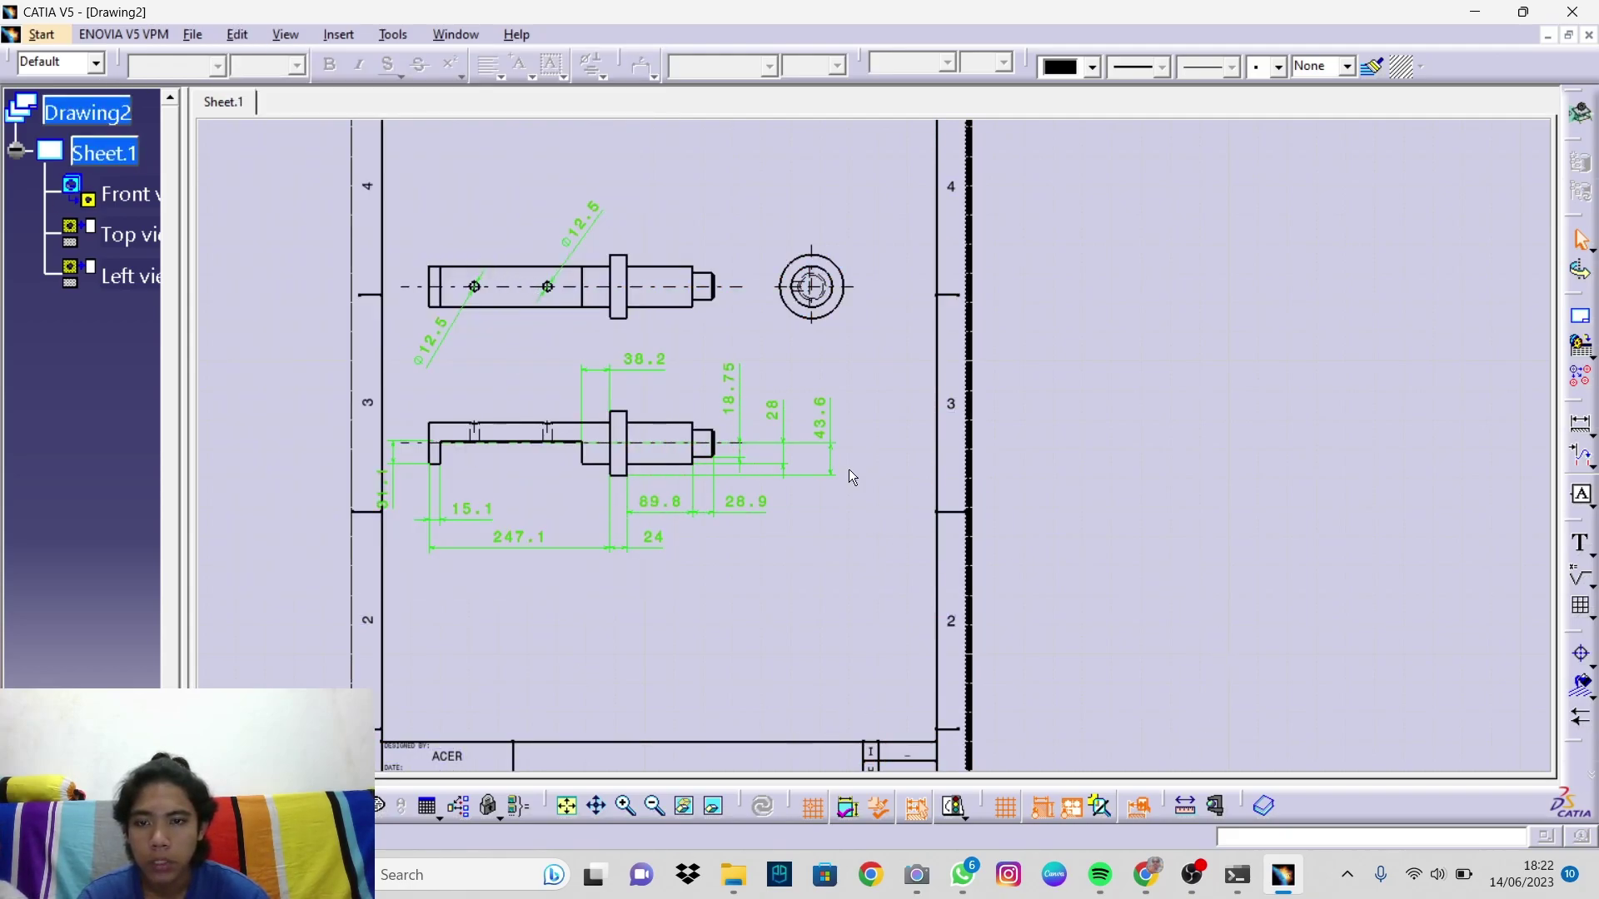
left_click(241, 36)
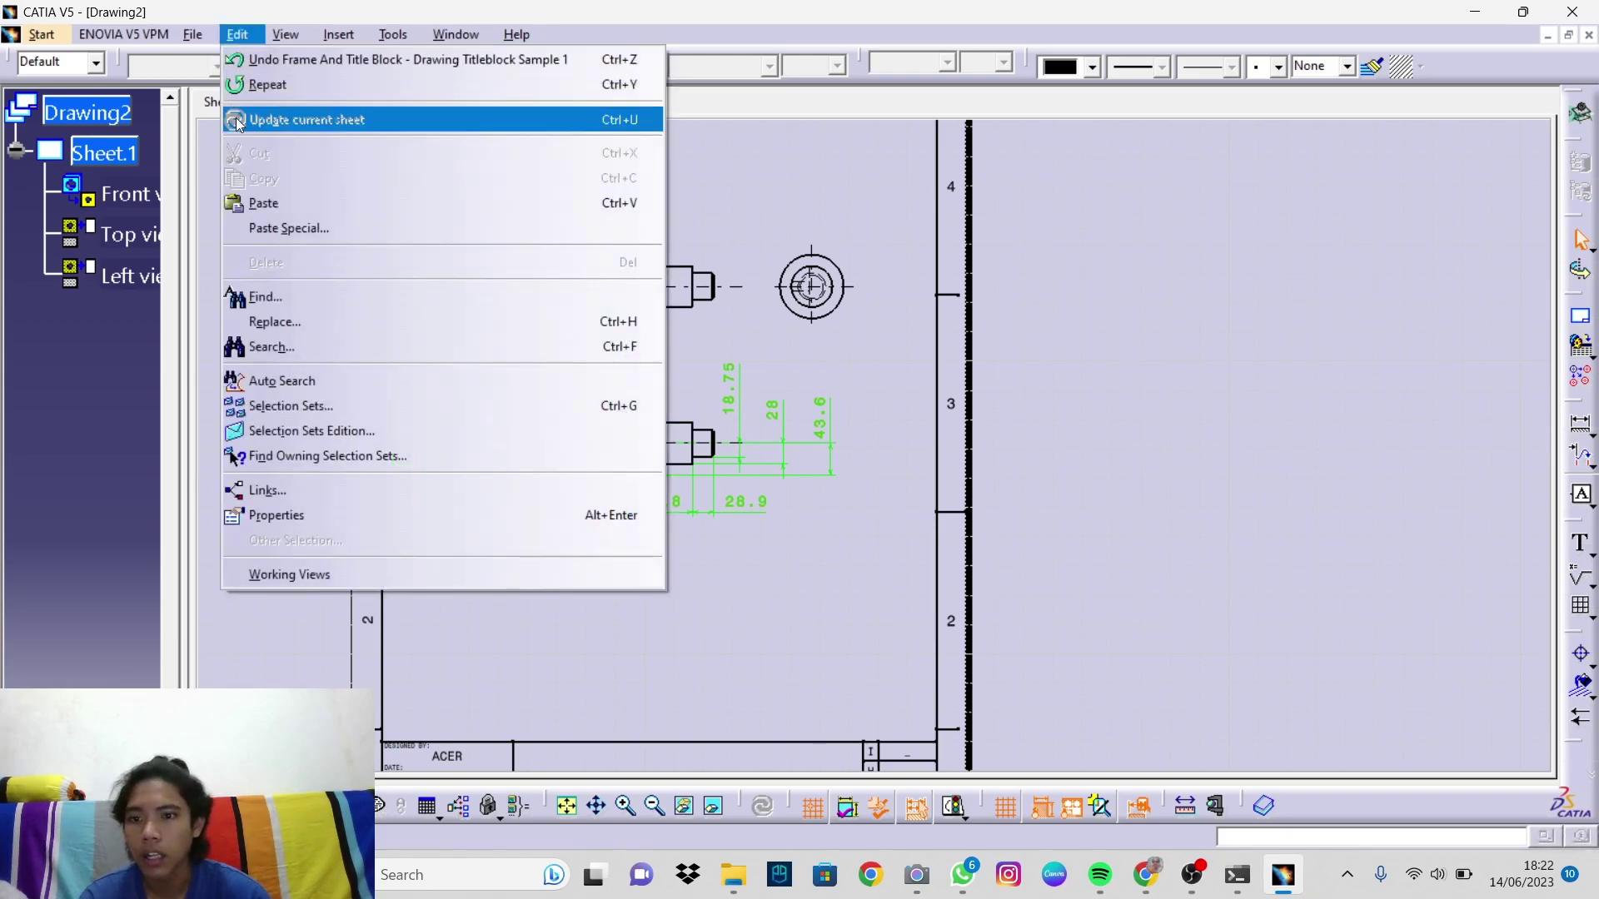
left_click(271, 578)
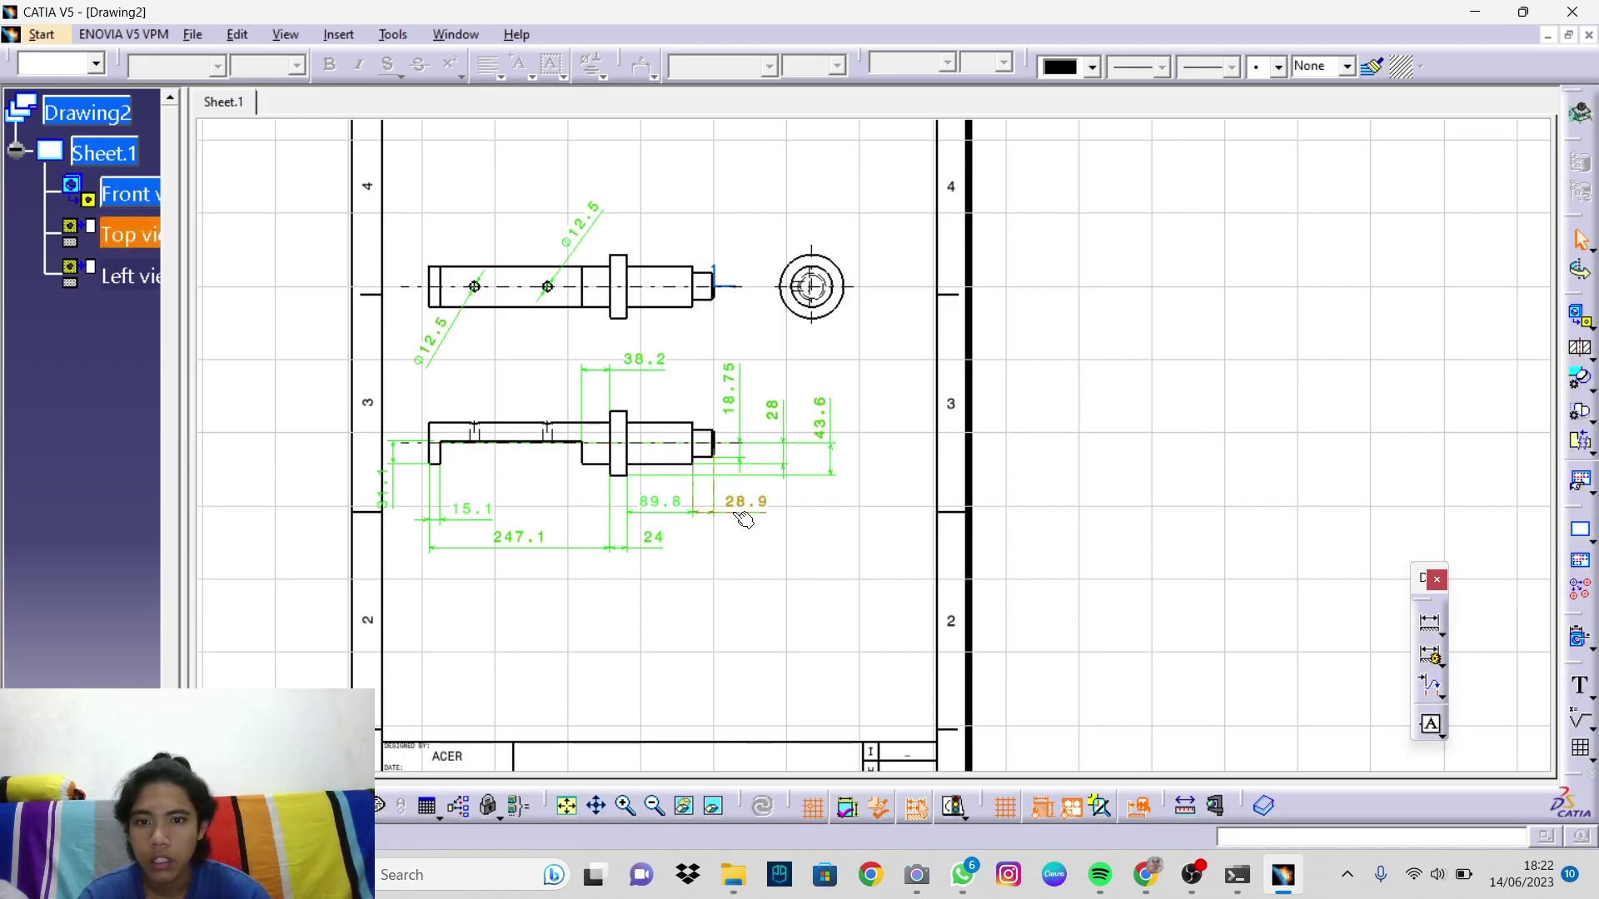
mouse_move(408, 222)
left_mouse_down()
mouse_move(607, 367)
mouse_move(827, 564)
mouse_move(868, 570)
left_mouse_up()
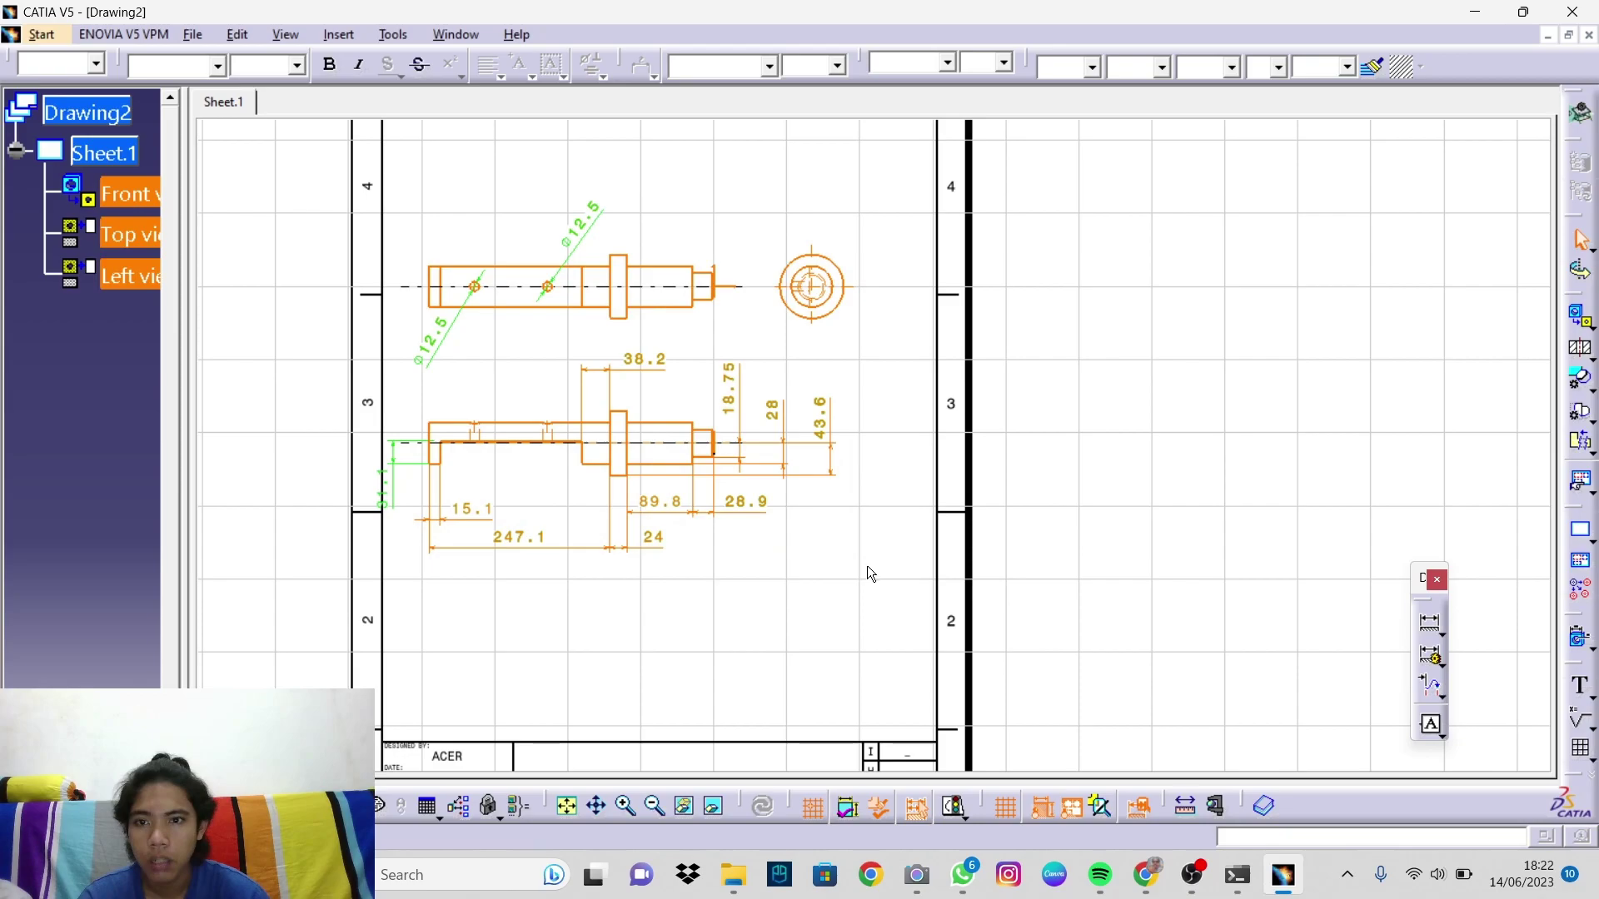
left_click(721, 450)
left_click(784, 455)
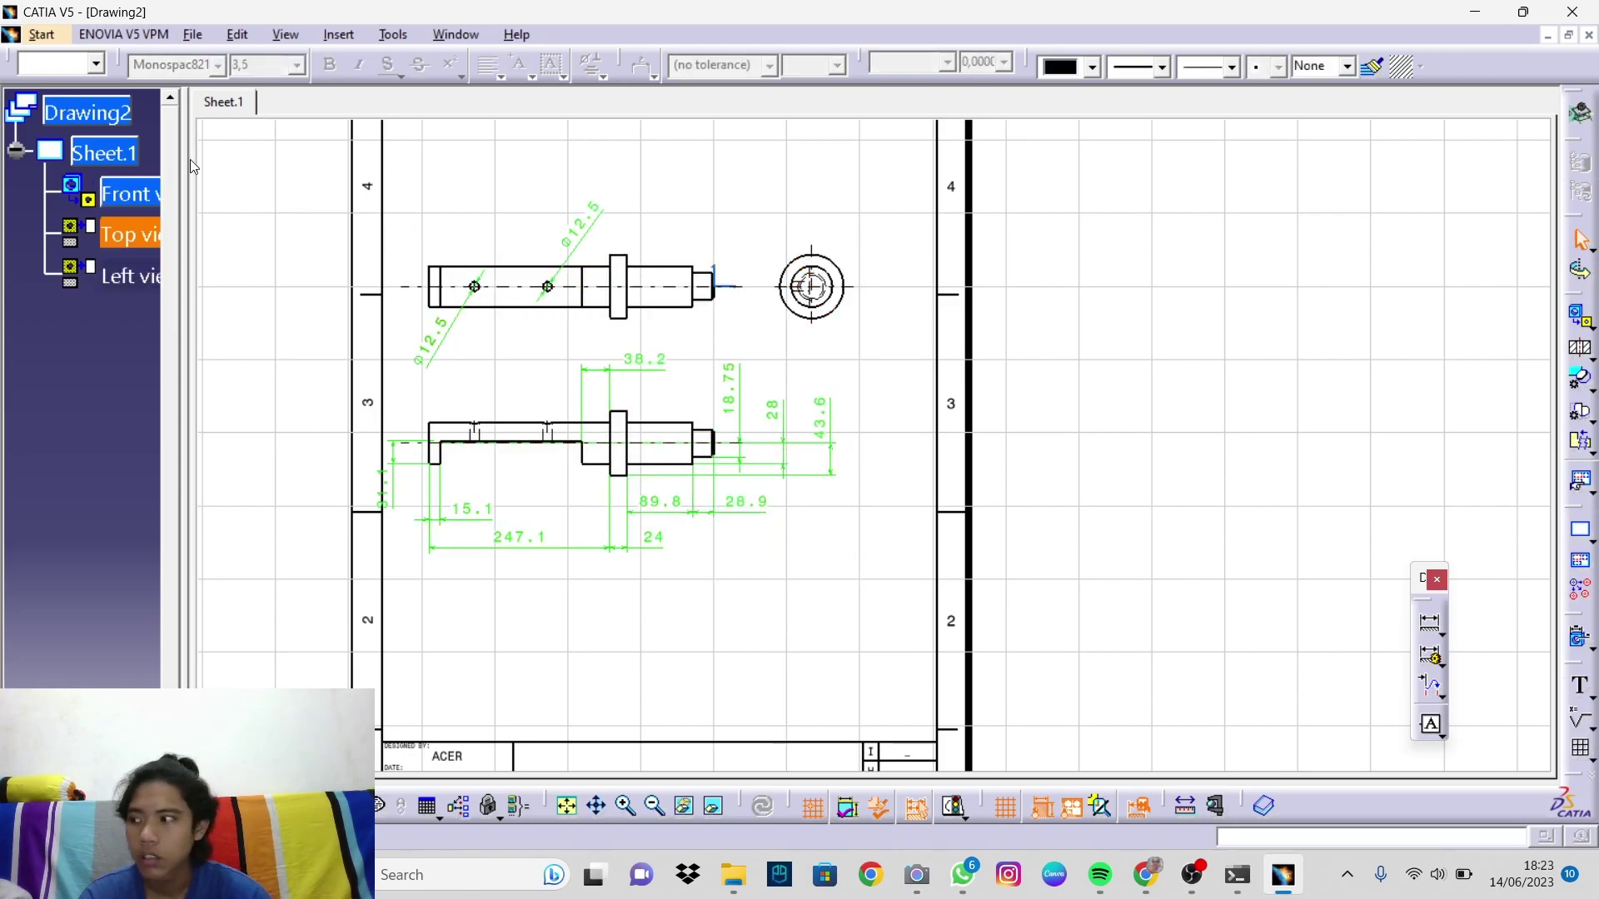
left_click_drag(428, 193, 840, 598)
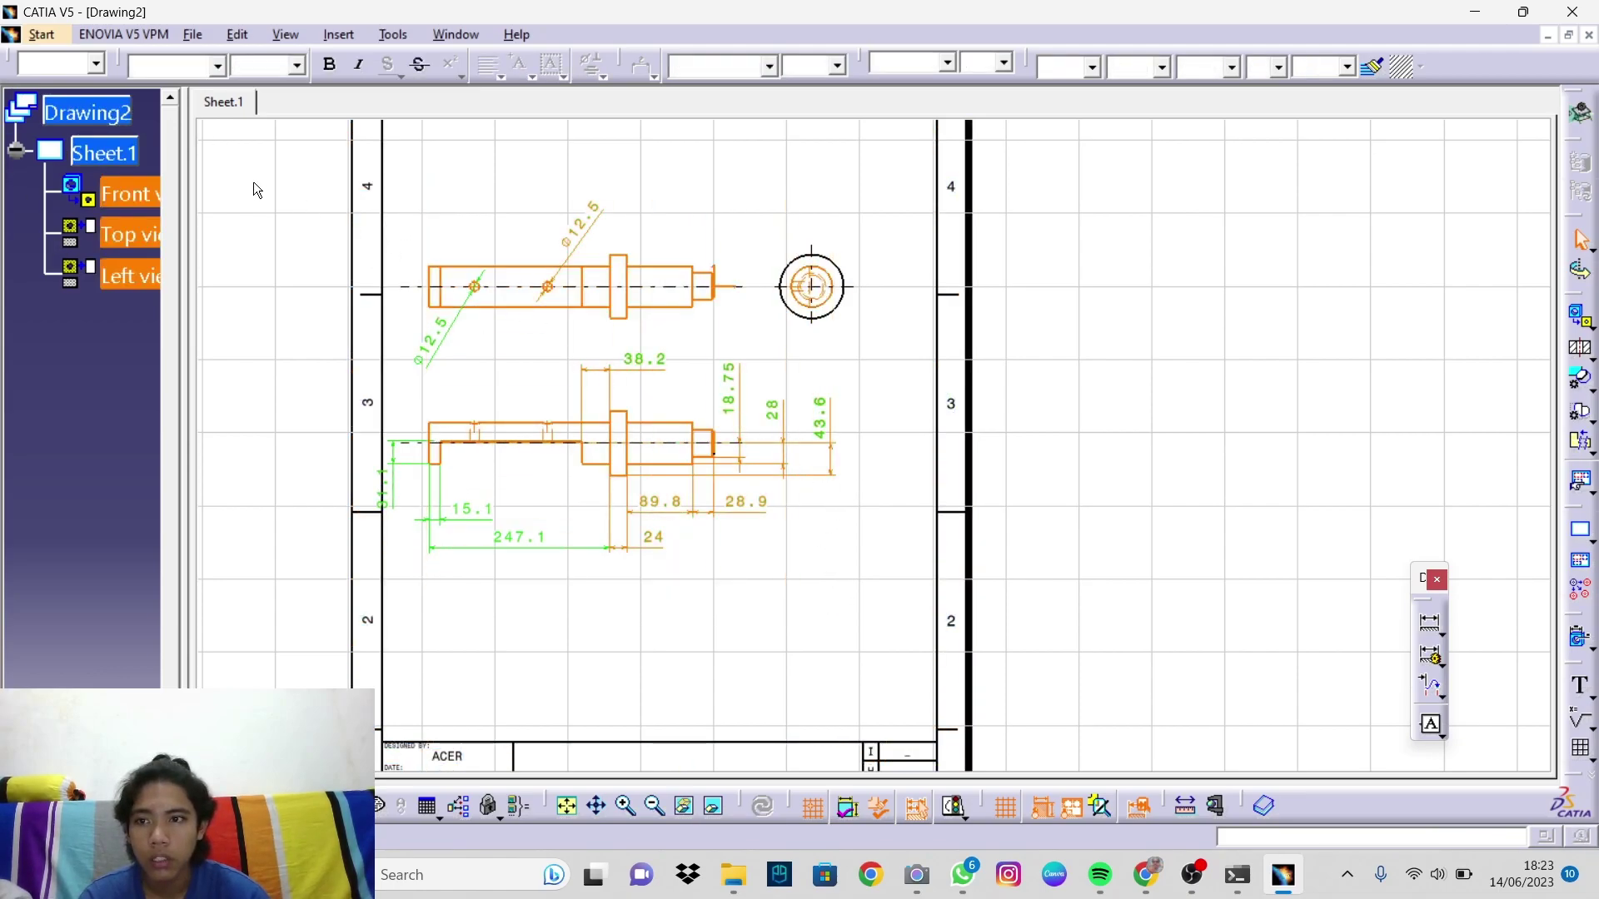
left_click(696, 243)
left_click(865, 545)
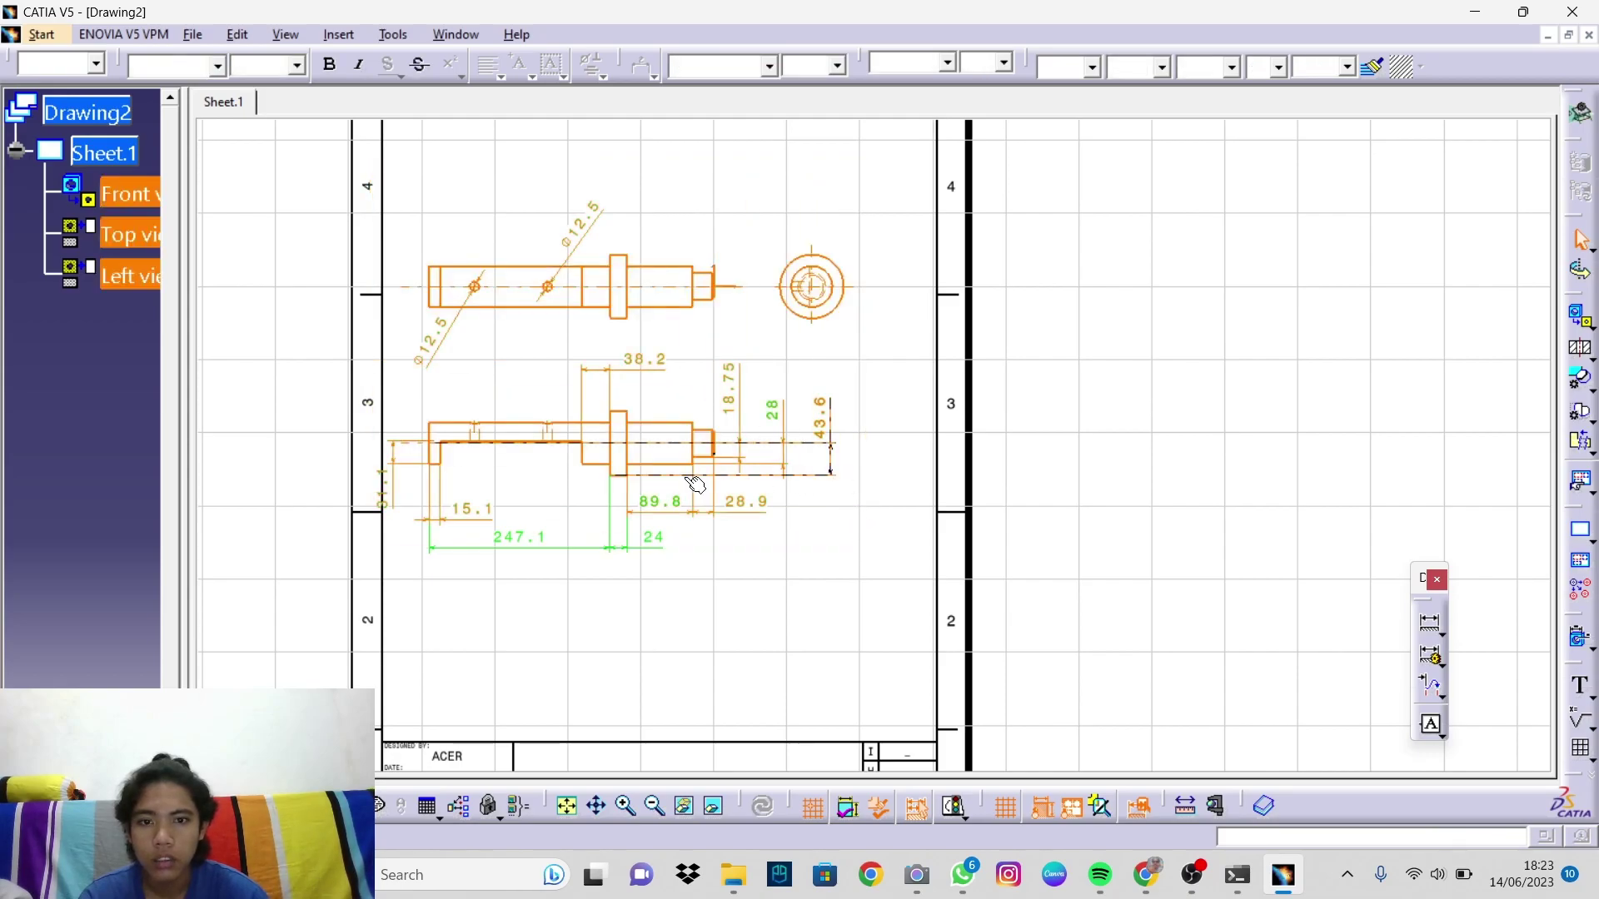
Step: Browse the selection's Properties pages, then close the dialog without changes
right_click(719, 452)
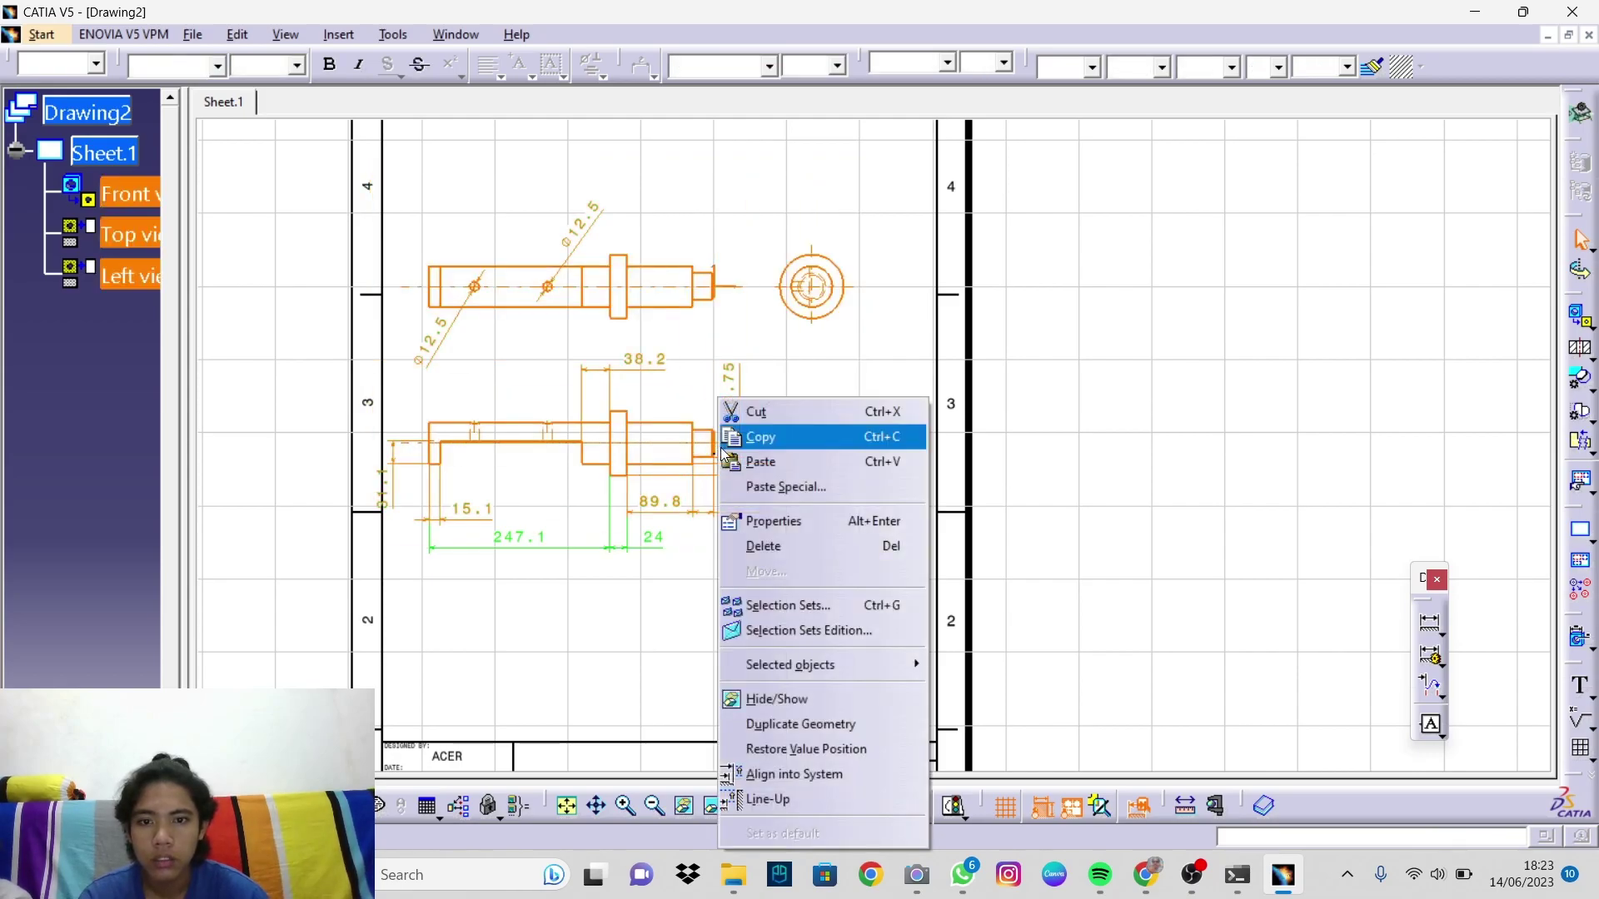
left_click(762, 520)
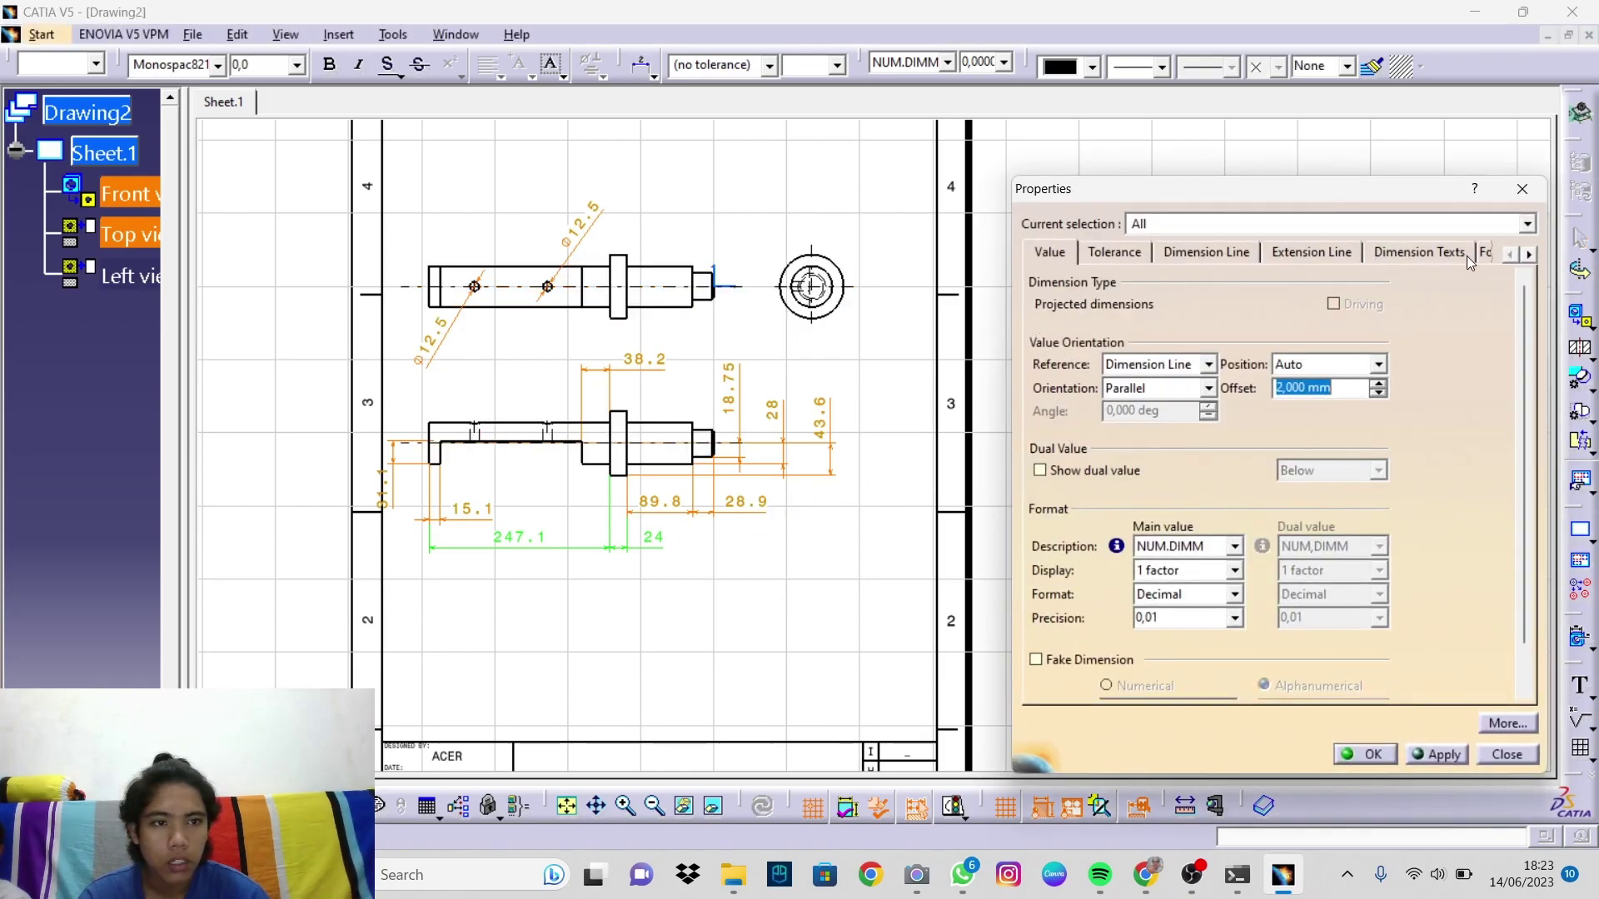
left_click(1533, 255)
left_click(1531, 255)
left_click(1530, 255)
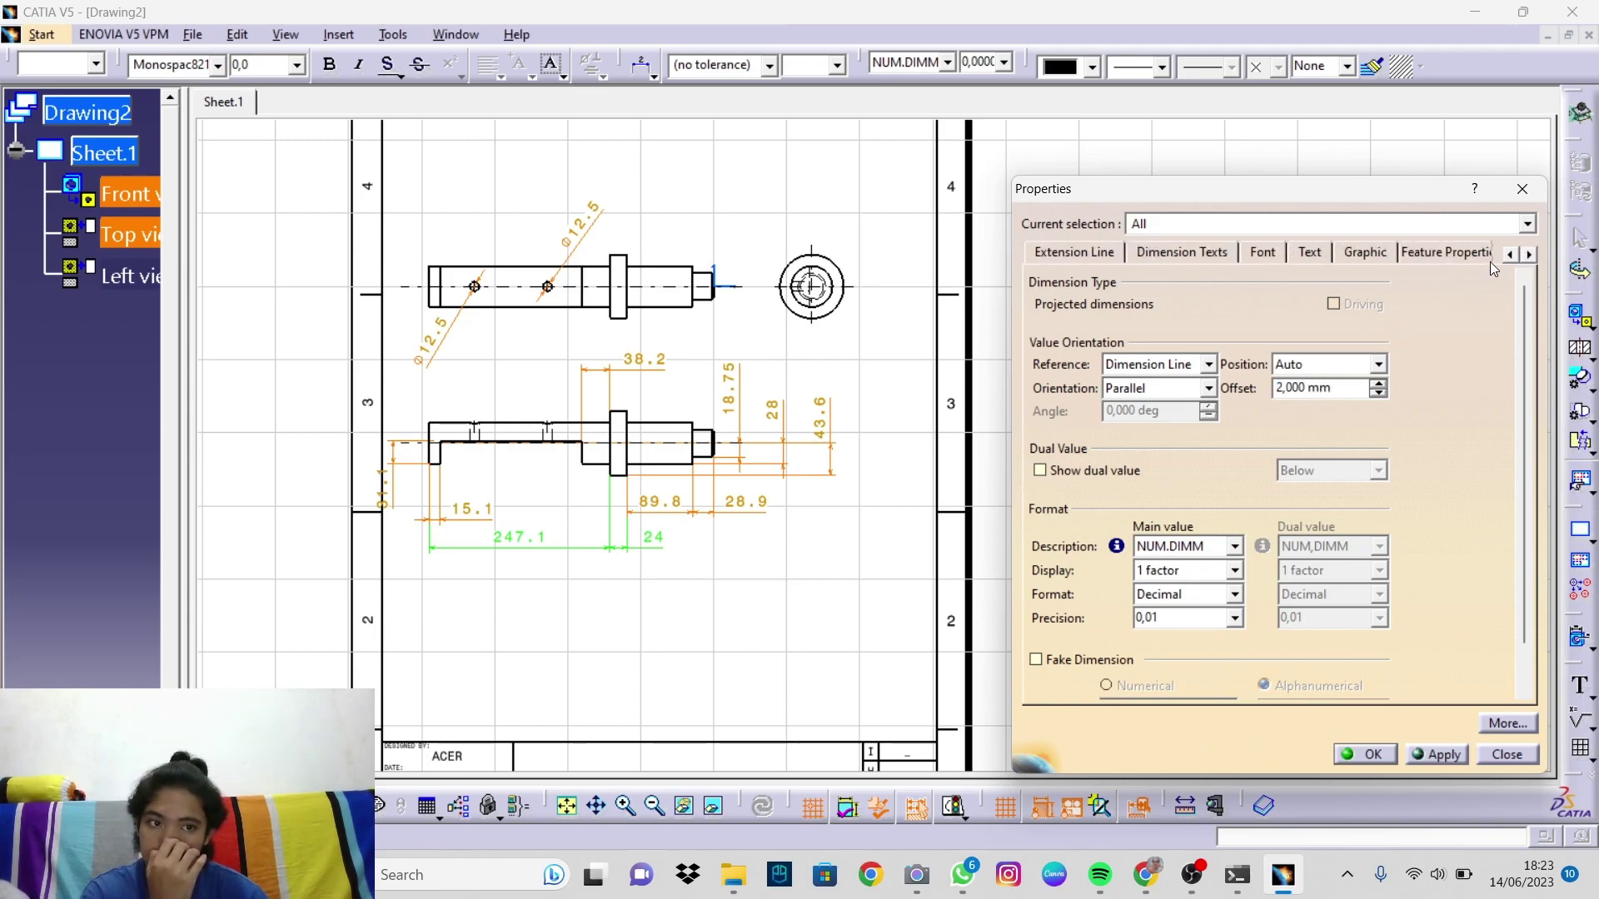
left_click(1508, 255)
left_click(1508, 255)
left_click(1508, 255)
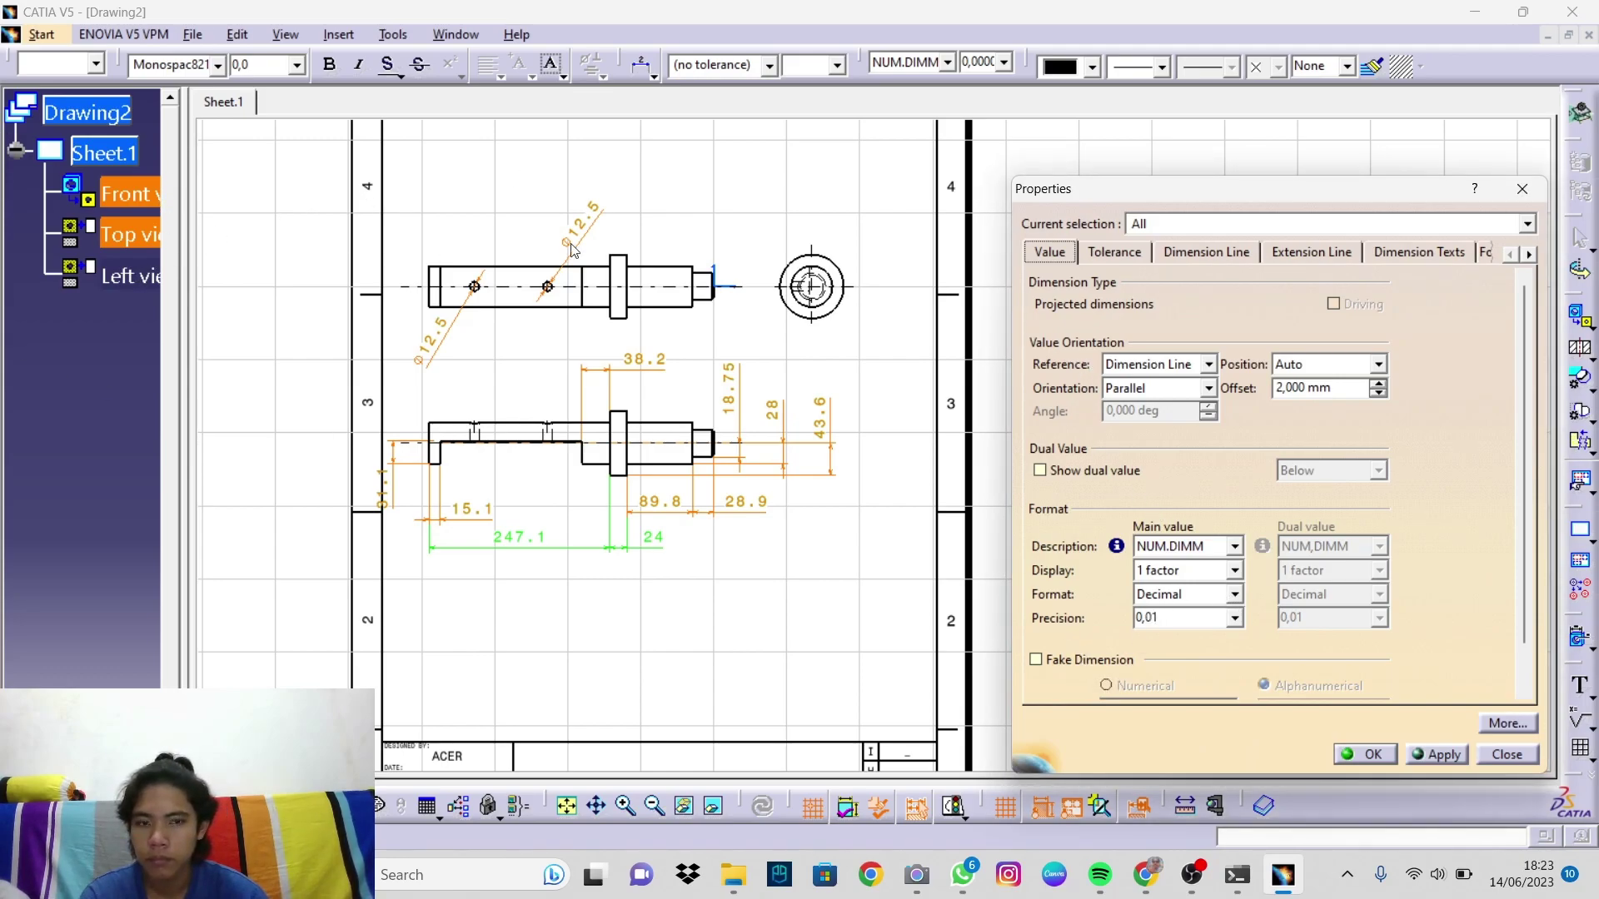
left_click(1523, 188)
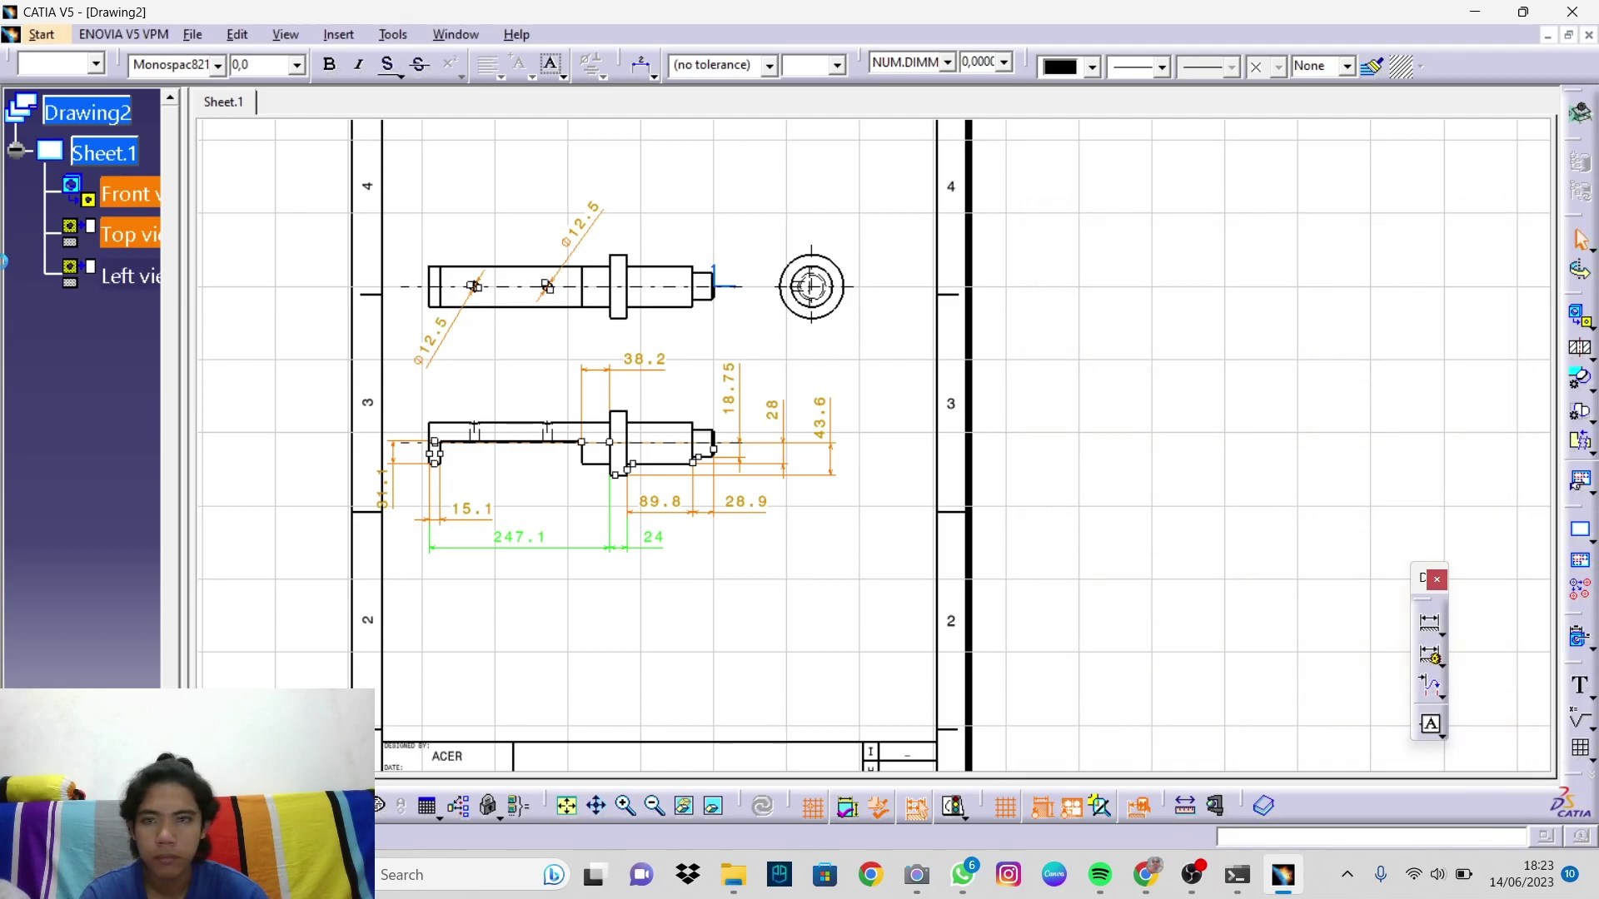
Step: Turn view frame display on for the three views and shift them right on the sheet
right_click(130, 193)
left_click(430, 180)
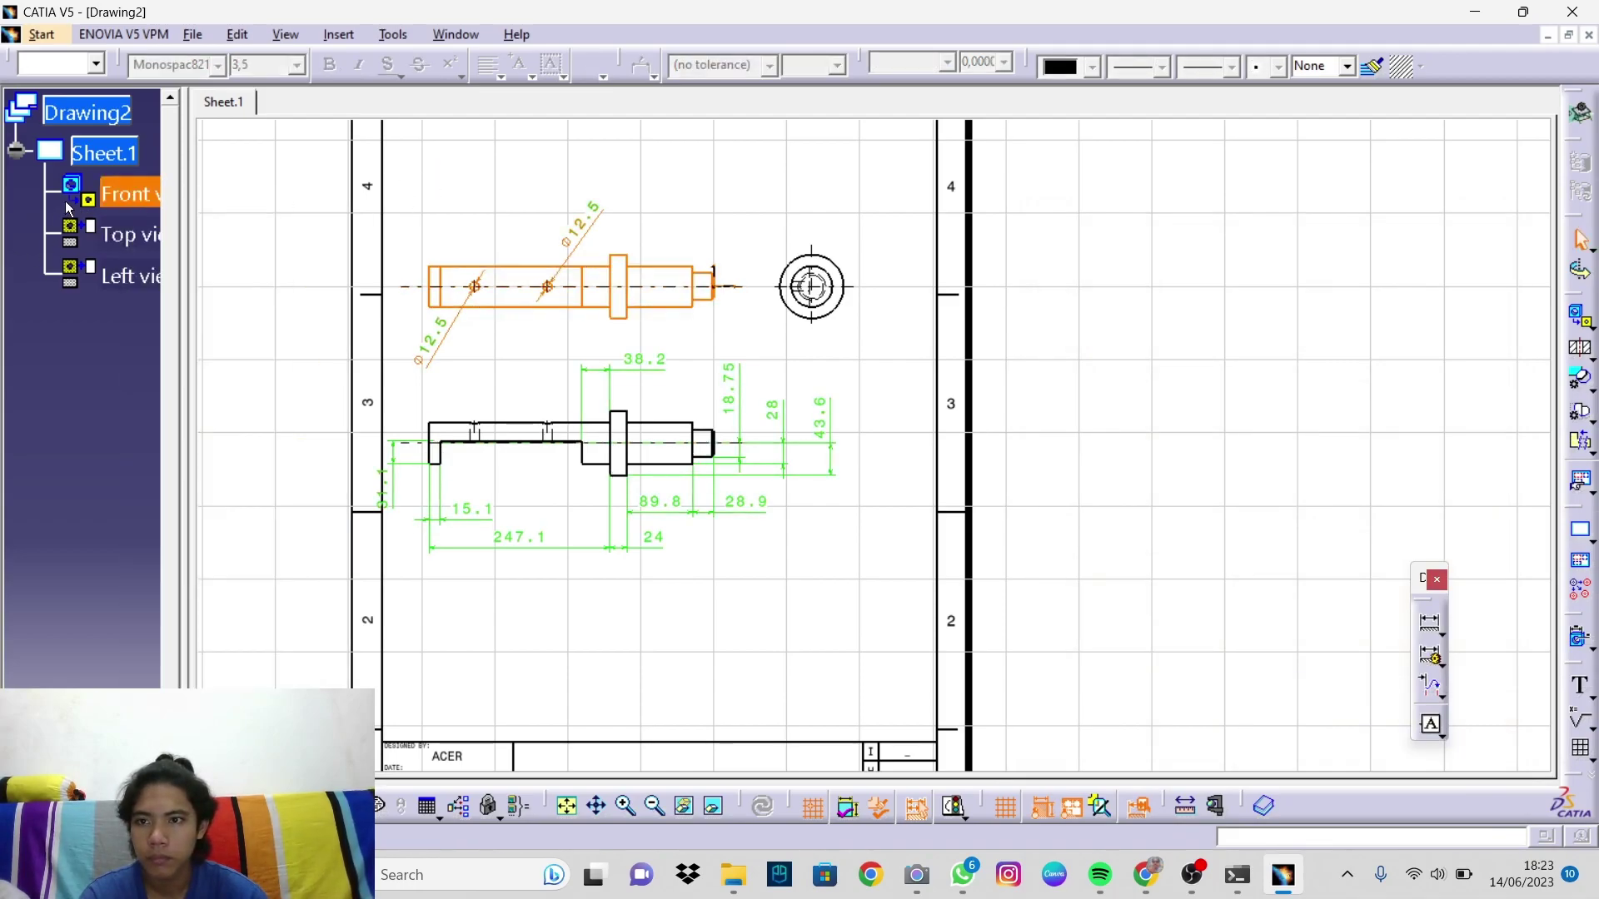
left_click(125, 235)
left_click(121, 274, "ctrl")
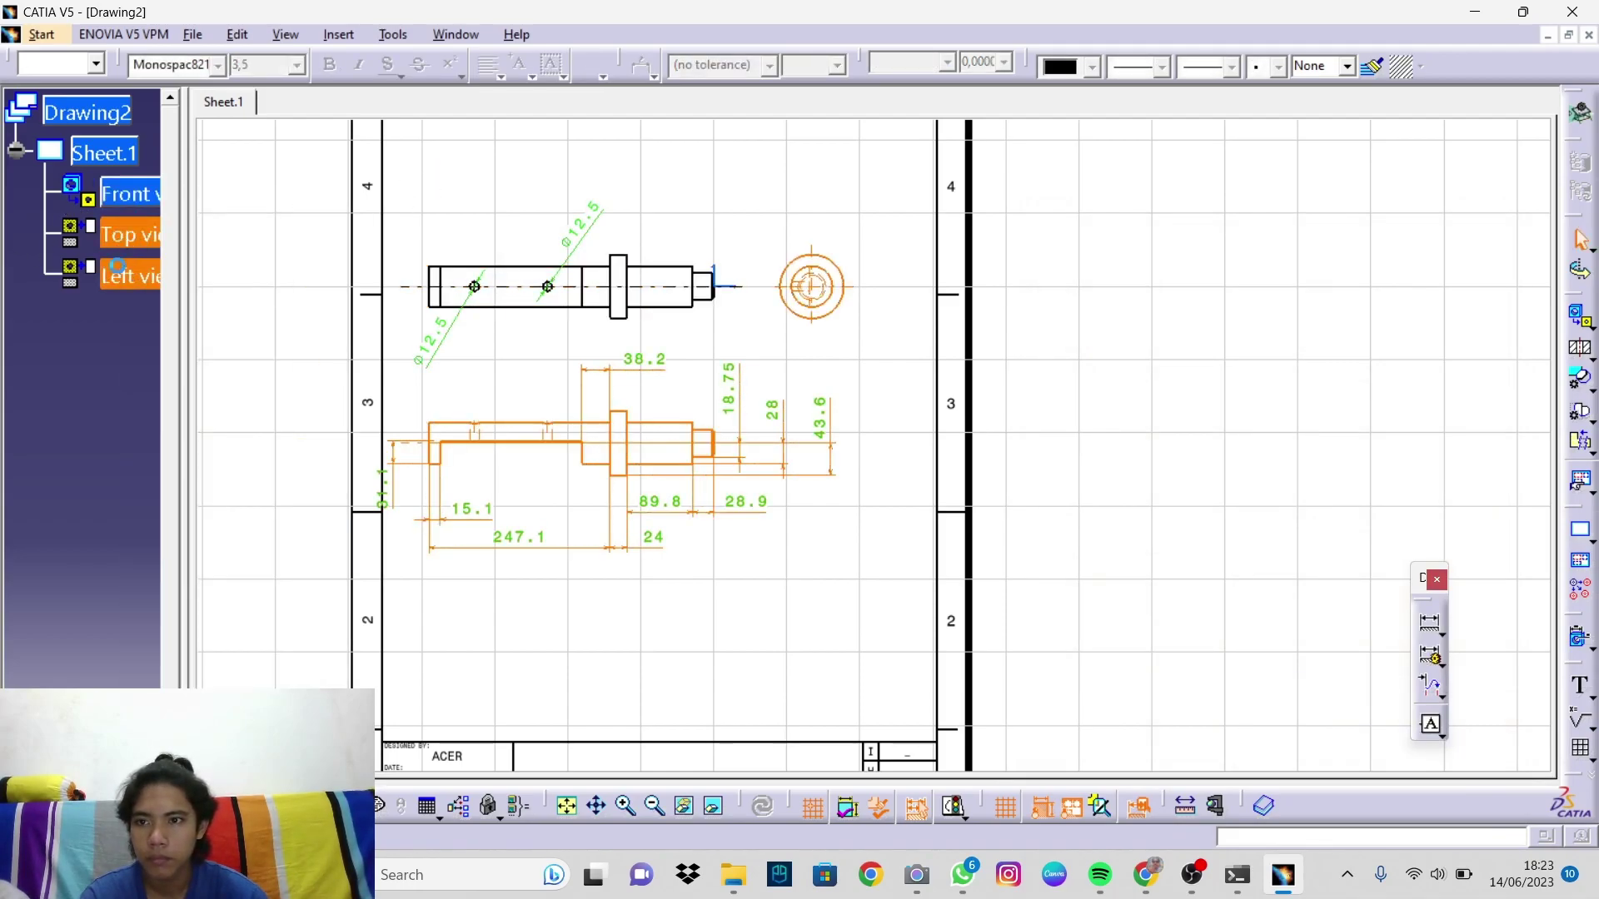
left_click(129, 198, "ctrl")
right_click(128, 198)
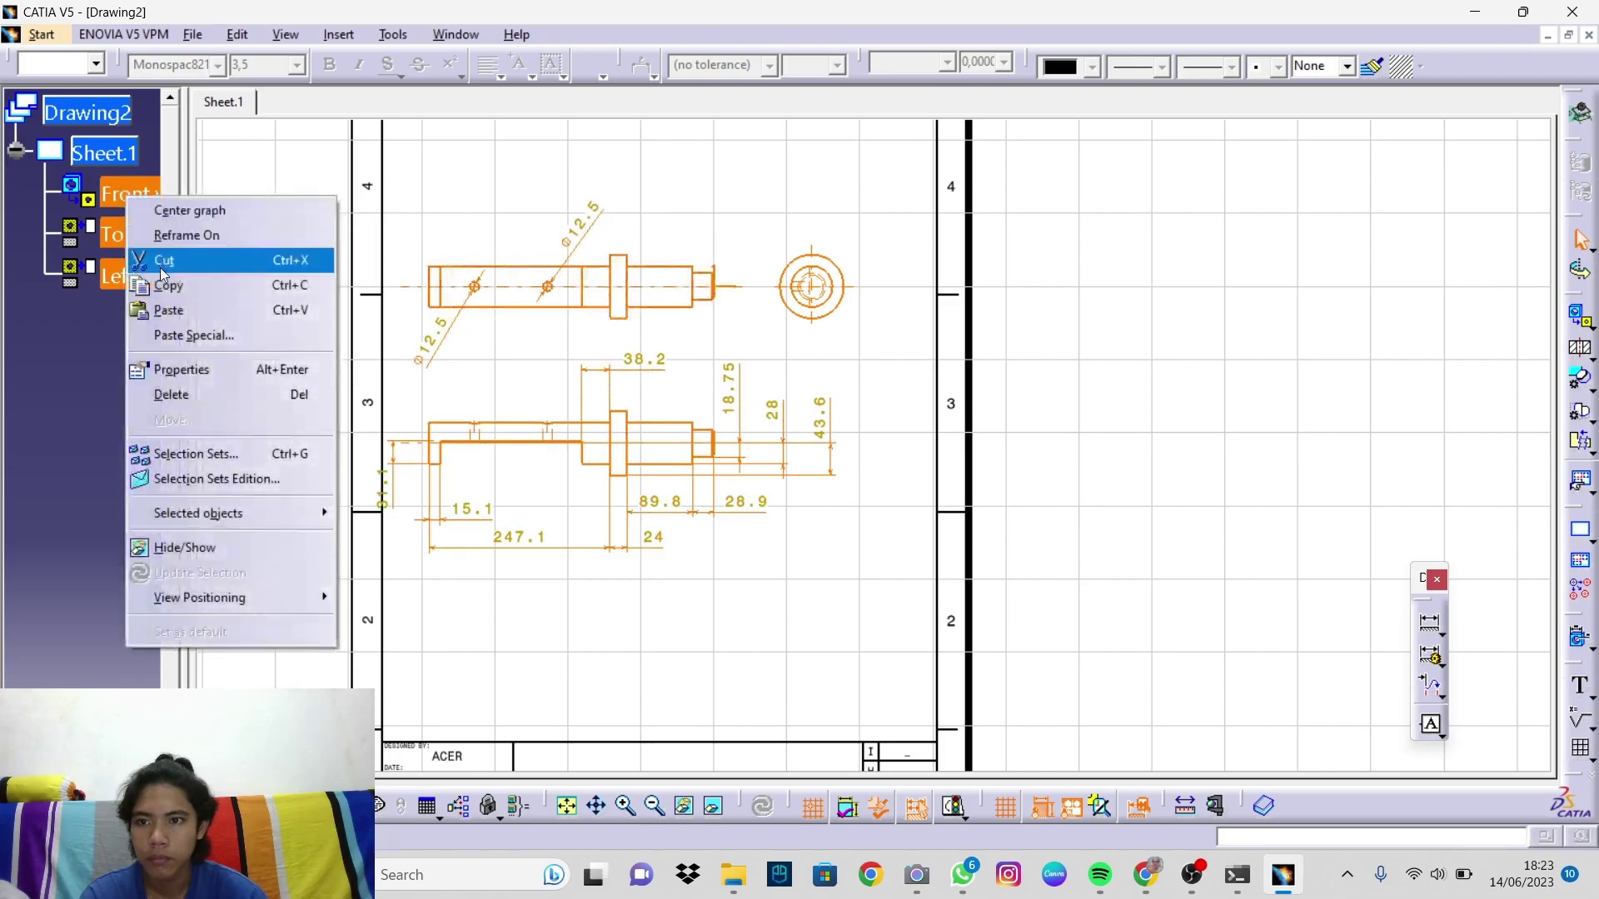
left_click(182, 369)
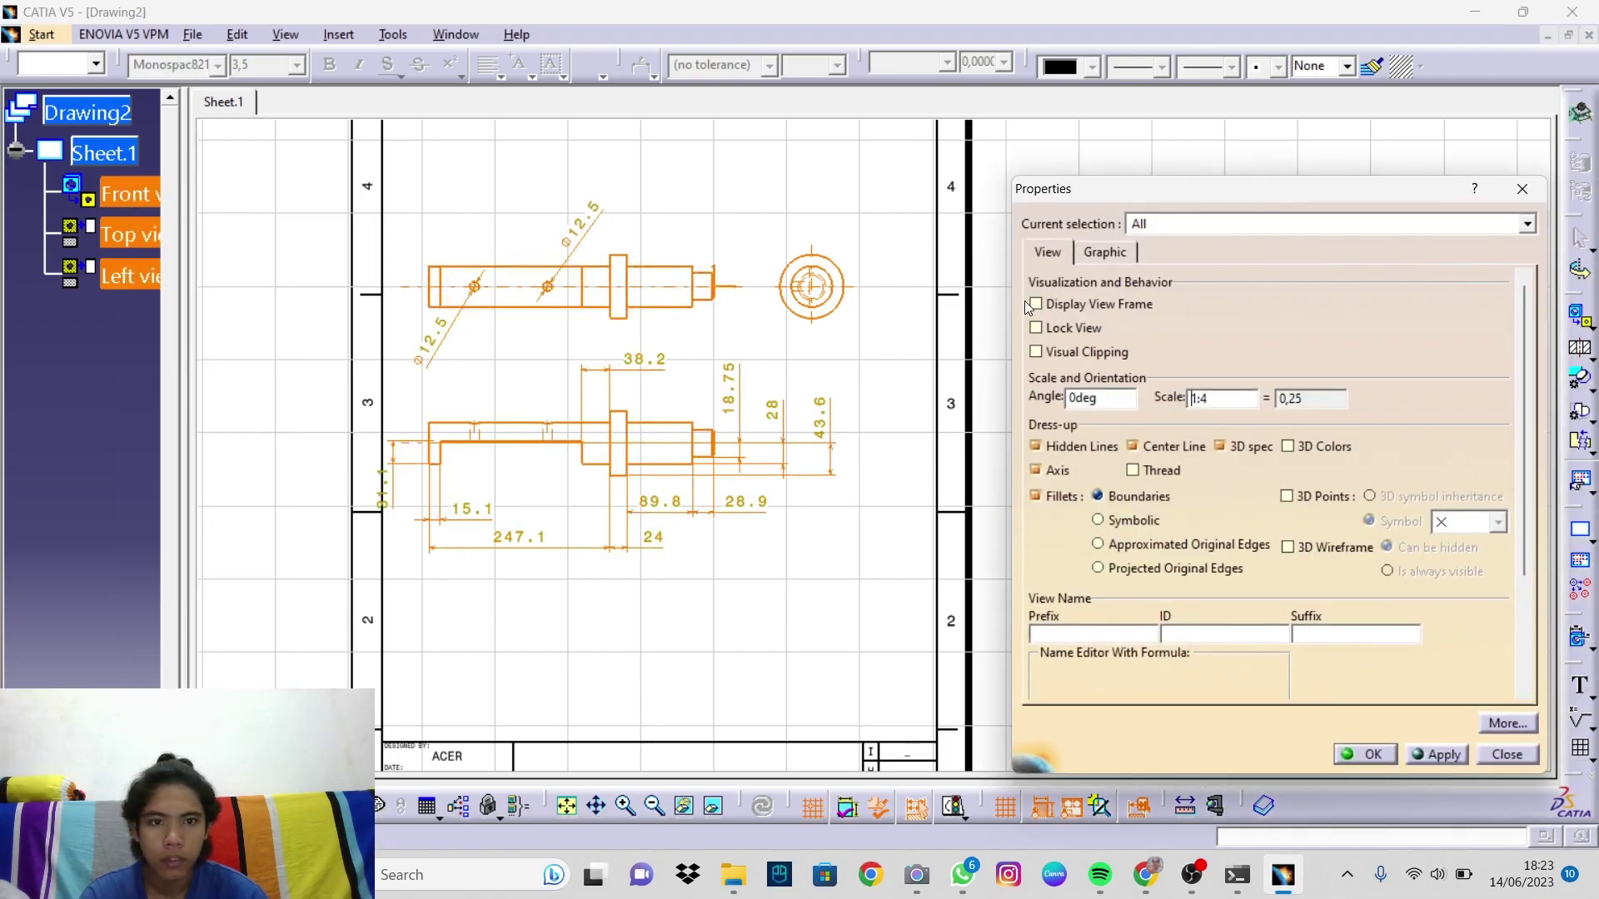
left_click(1036, 304)
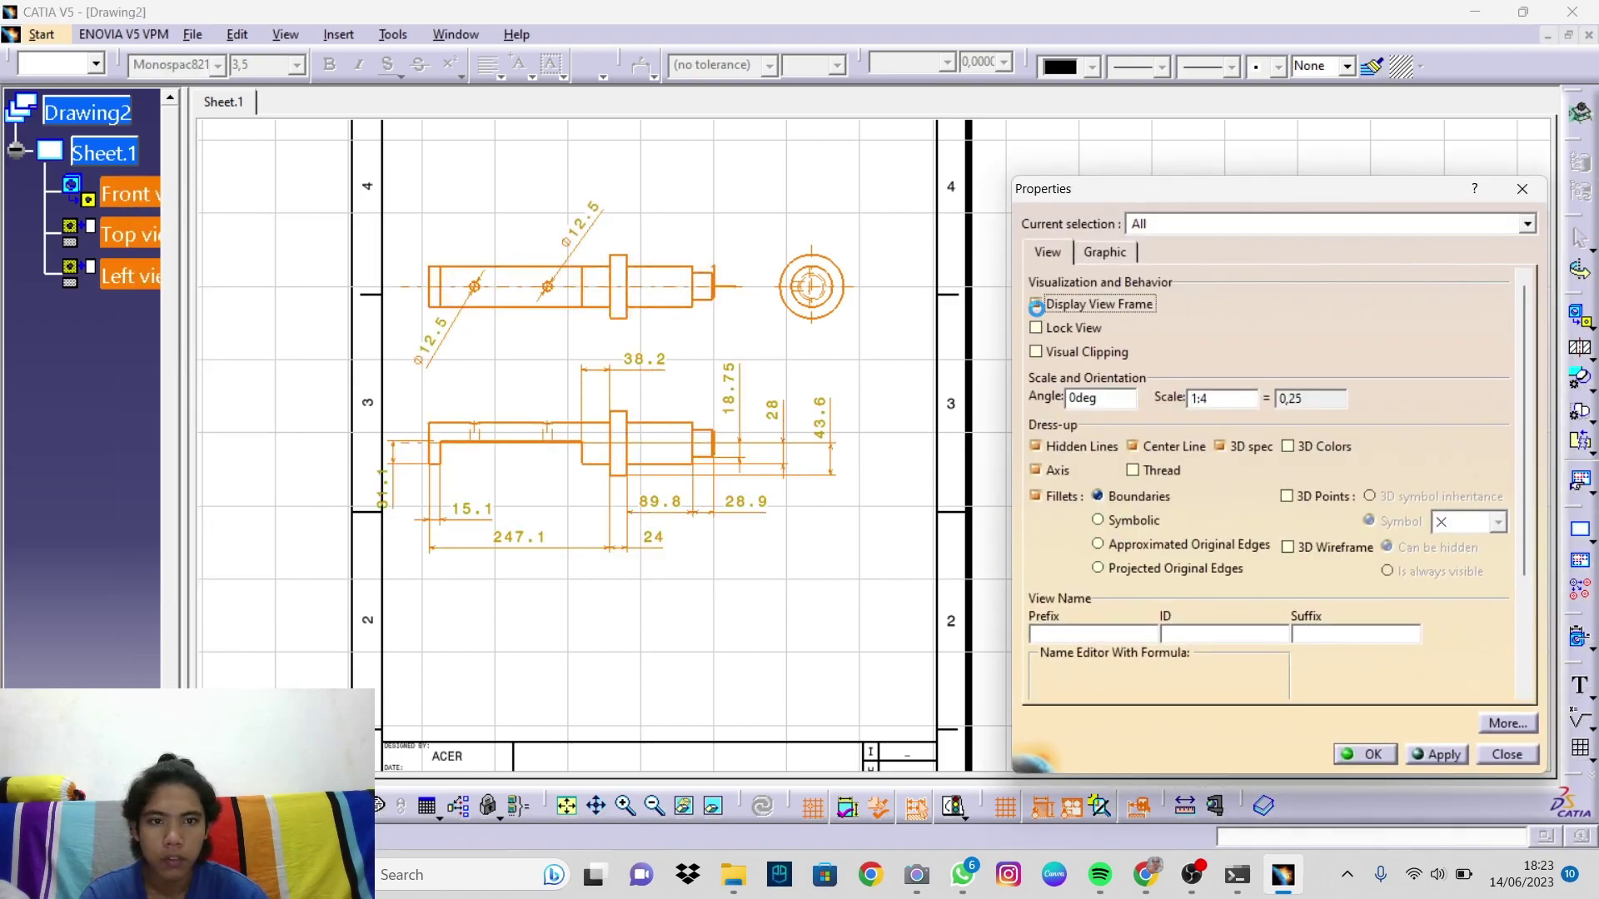
left_click(1370, 754)
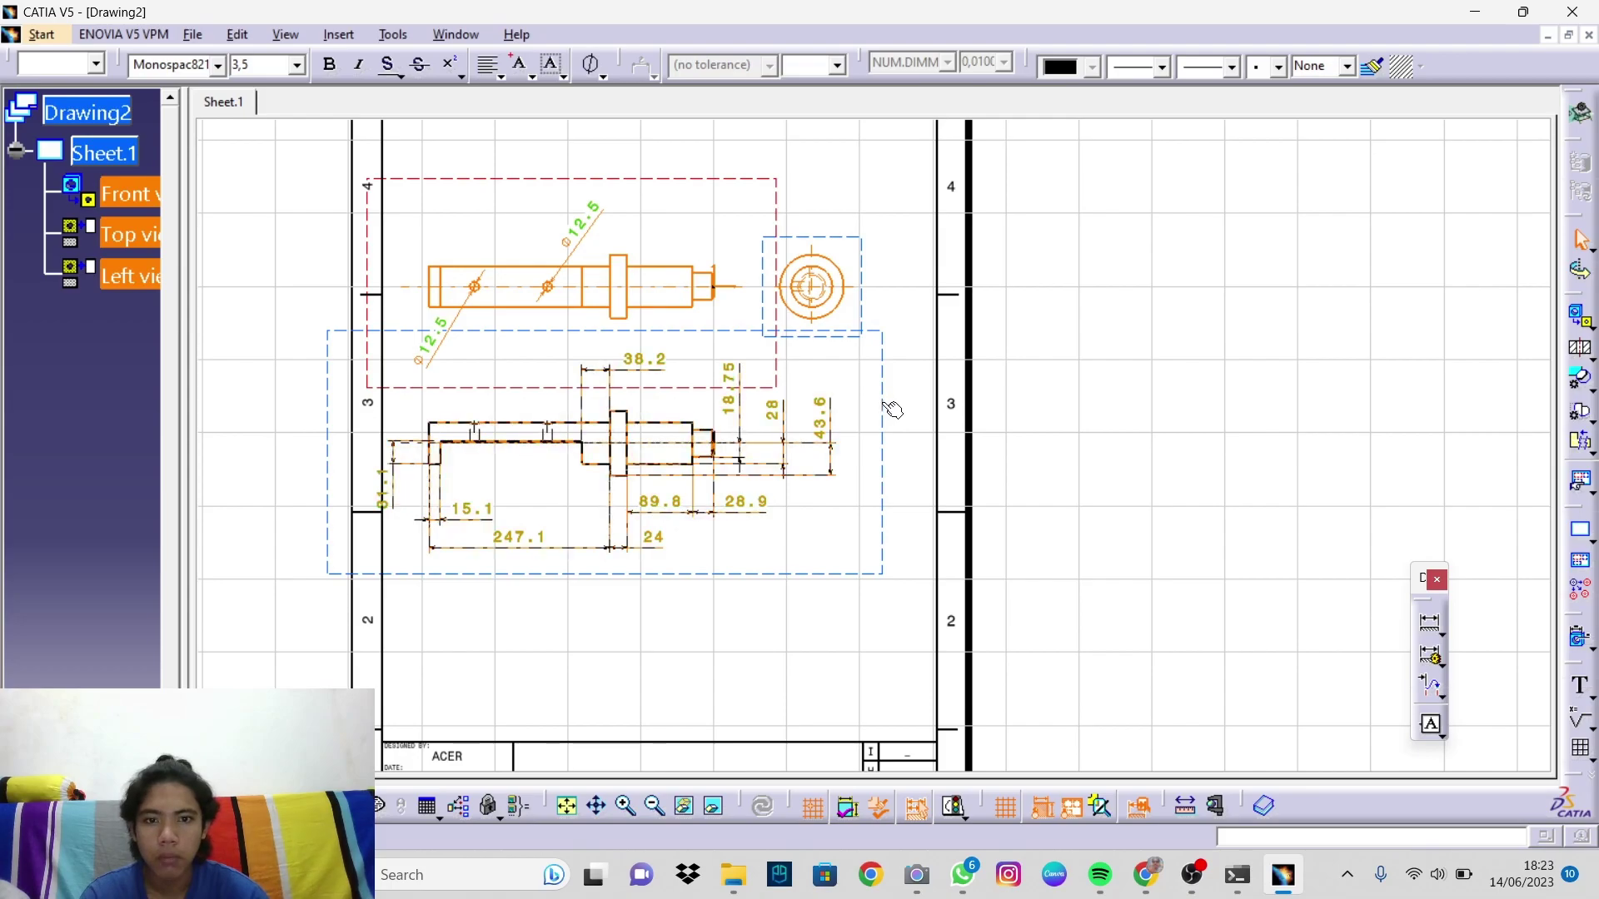
left_click_drag(886, 399, 933, 410)
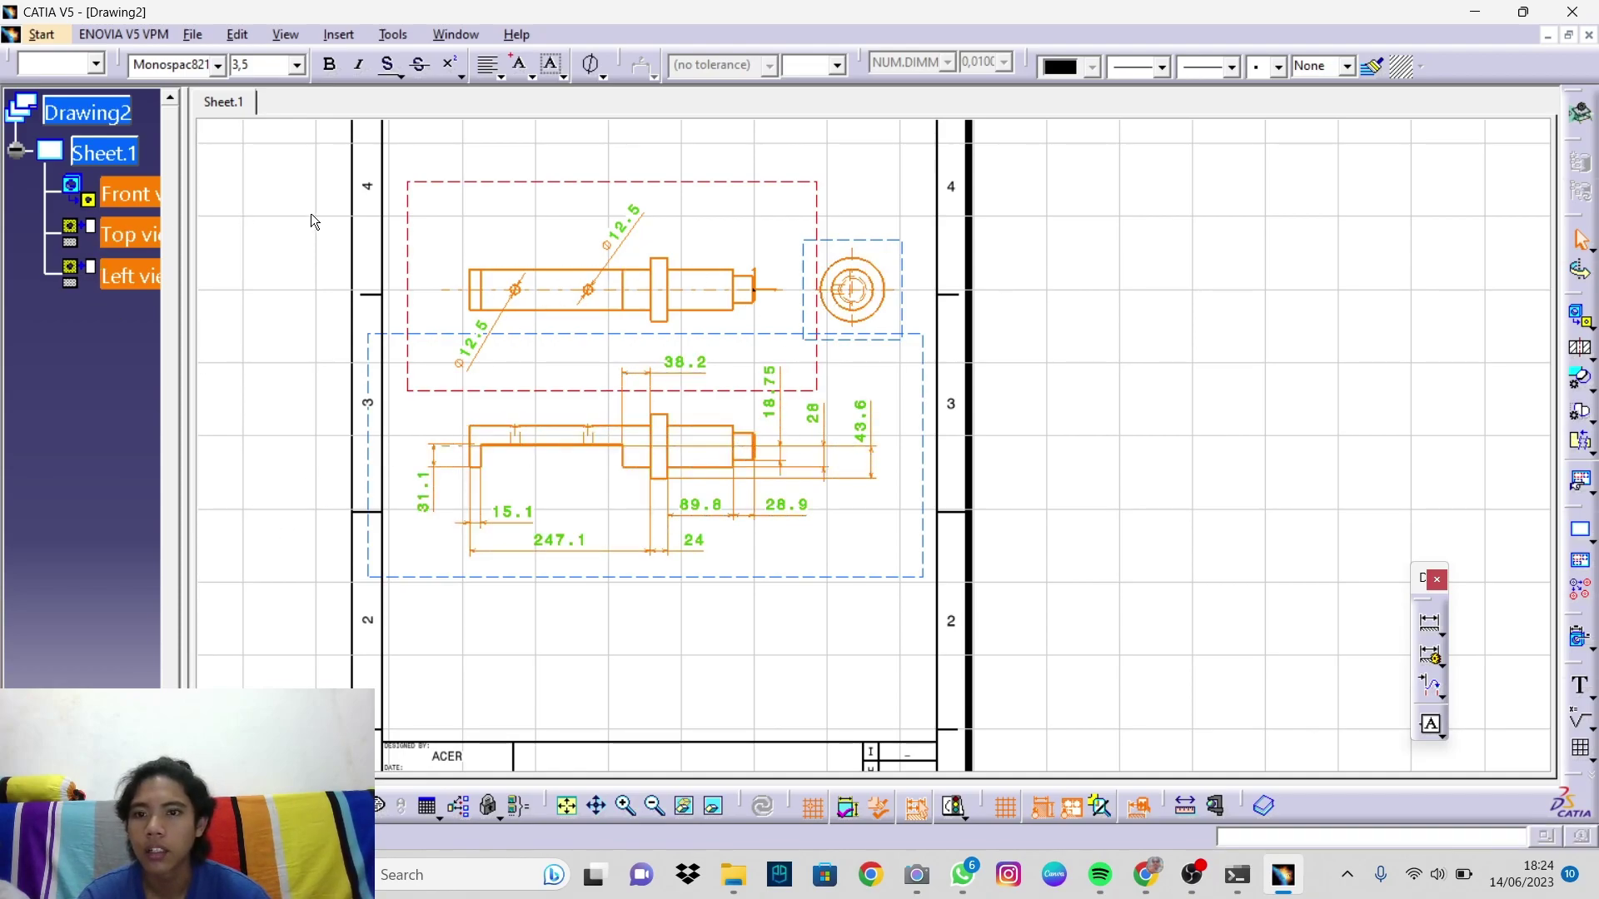
Step: Turn off Display View Frame in the views' properties and view the whole A4 sheet
right_click(822, 217)
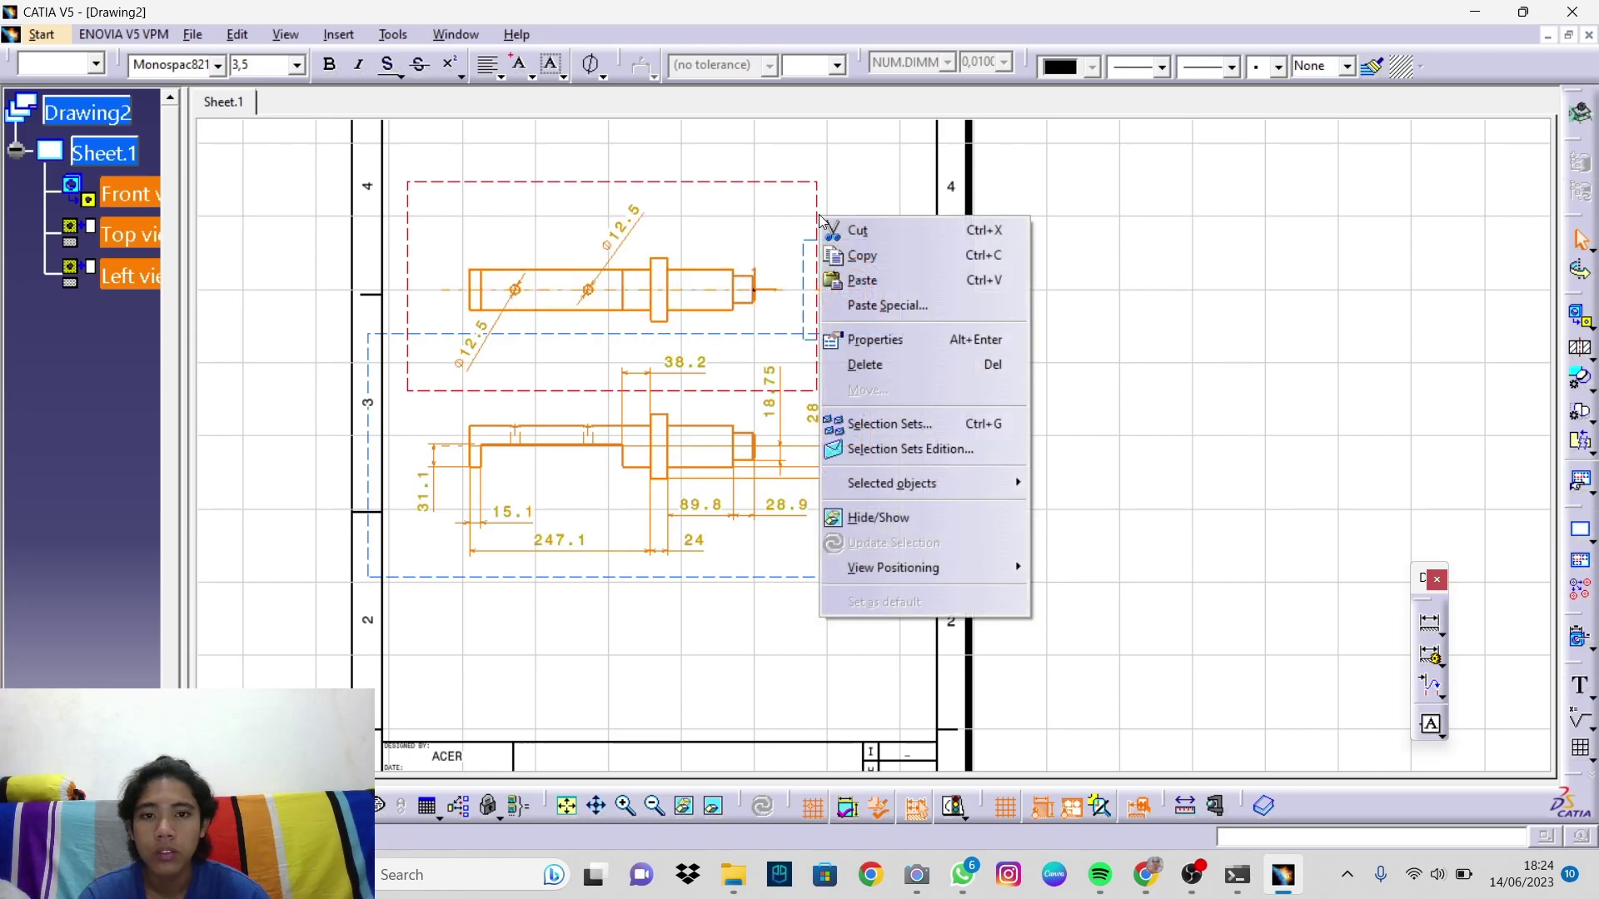
left_click(876, 345)
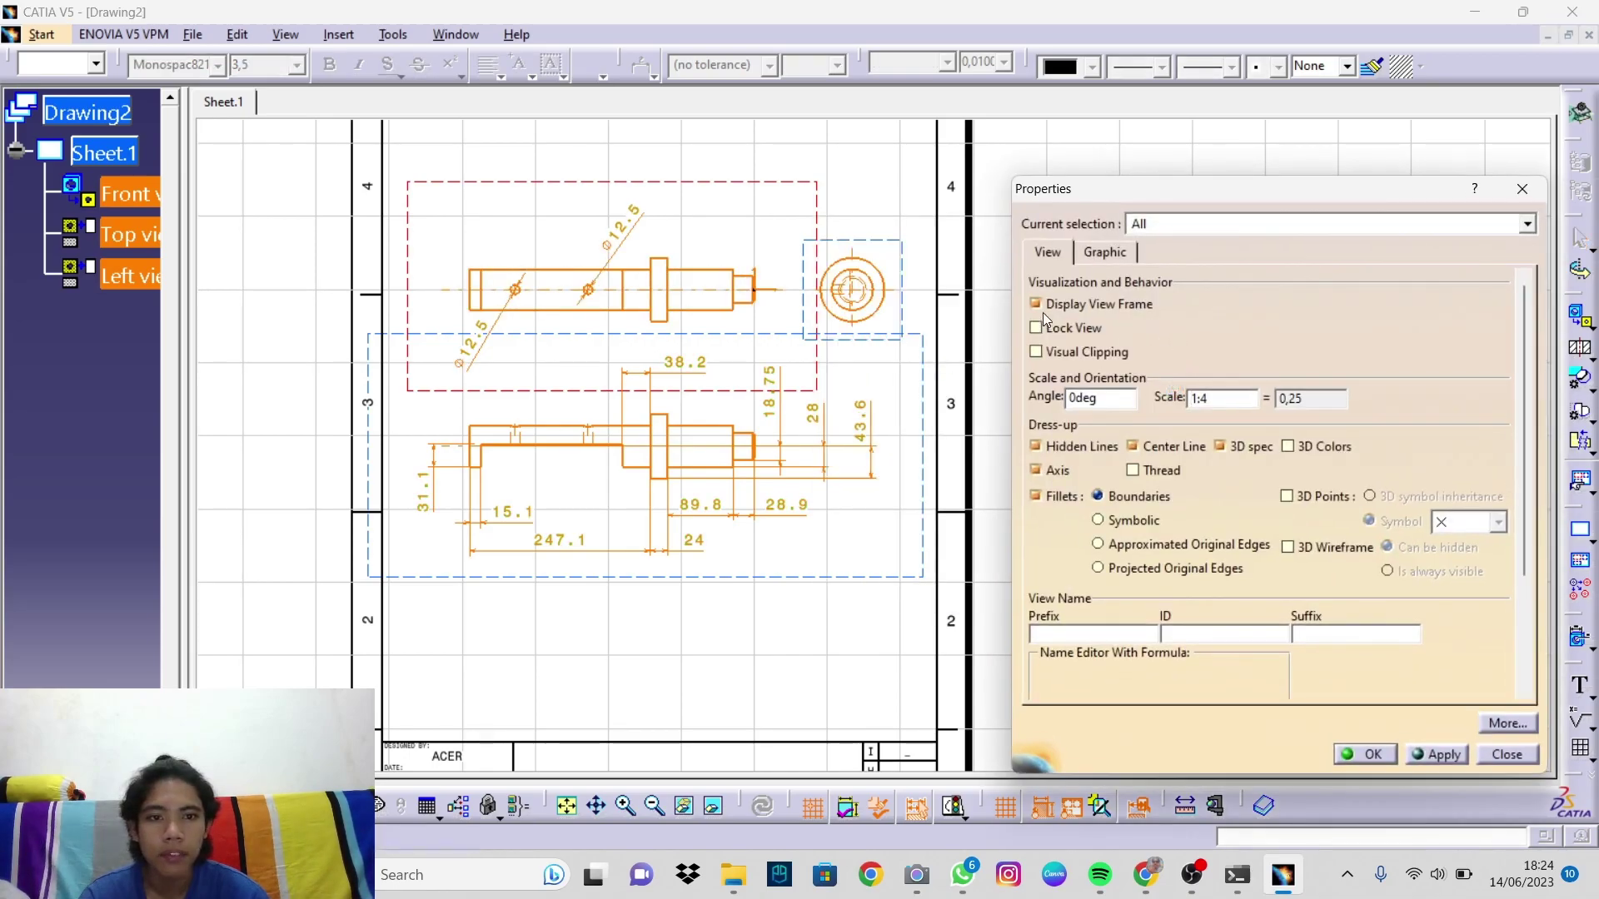
left_click(1038, 304)
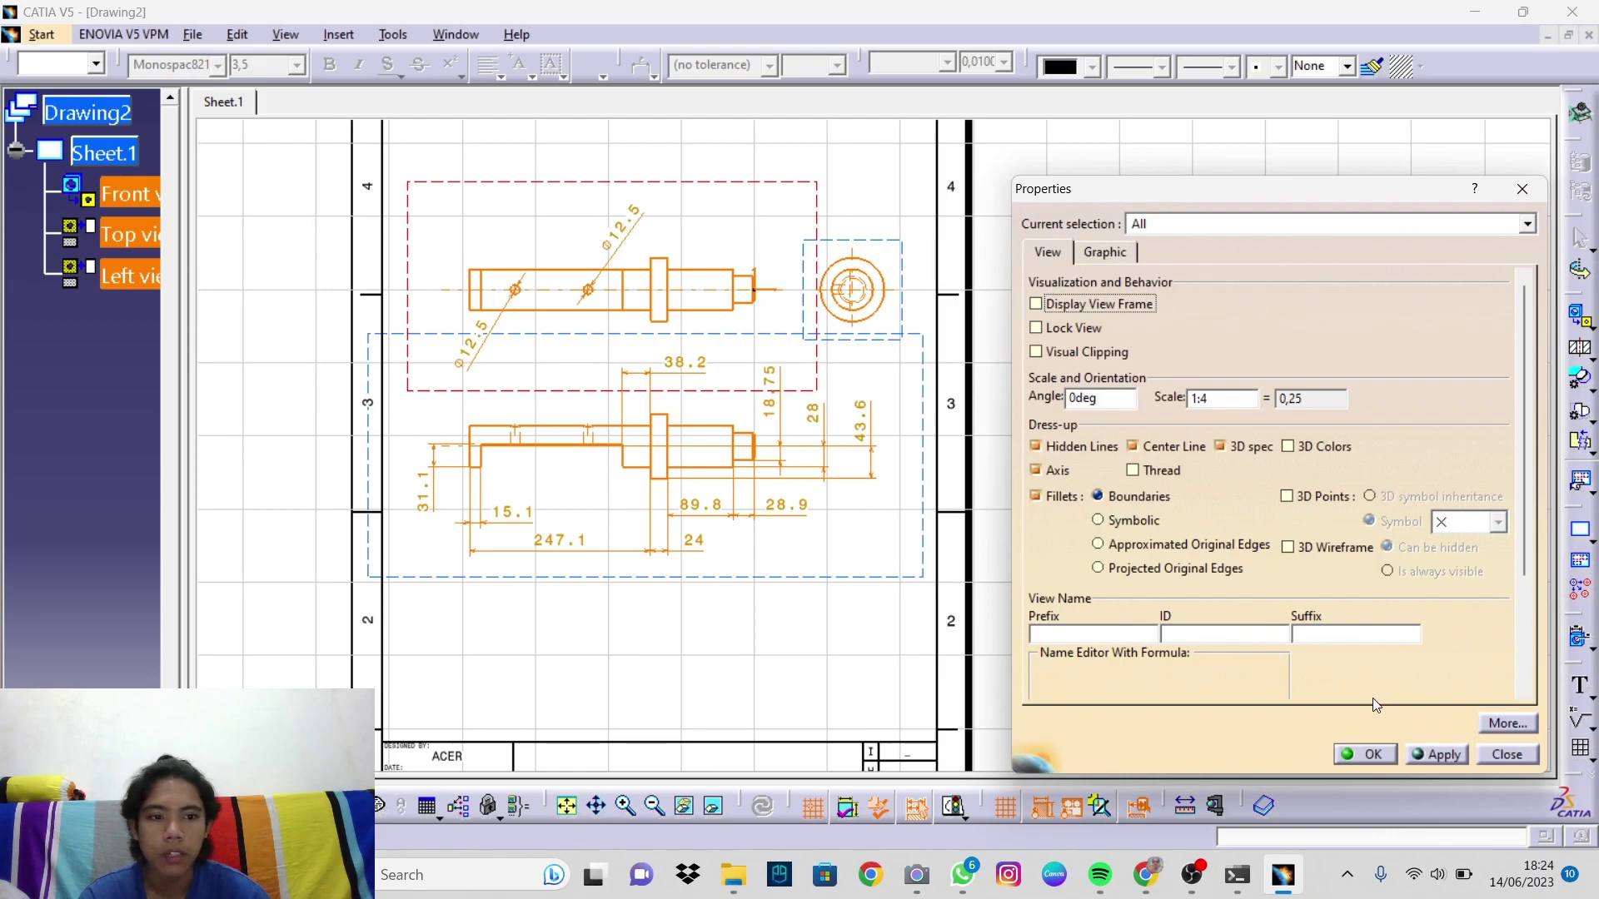
left_click(1366, 756)
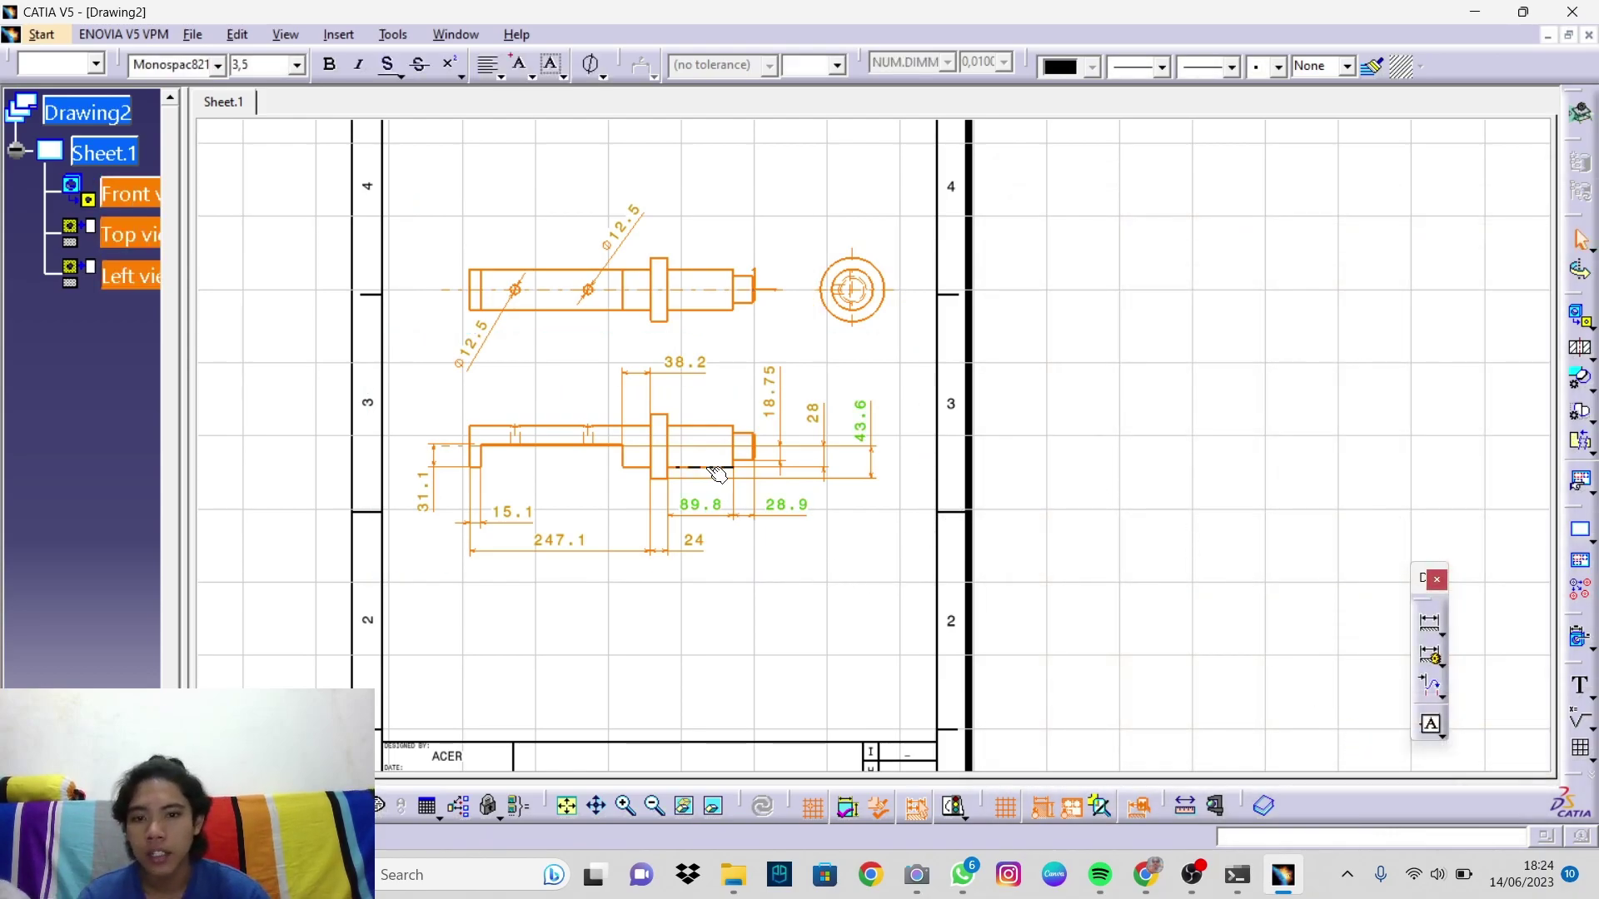
middle_click_drag(821, 508, 846, 582, "ctrl")
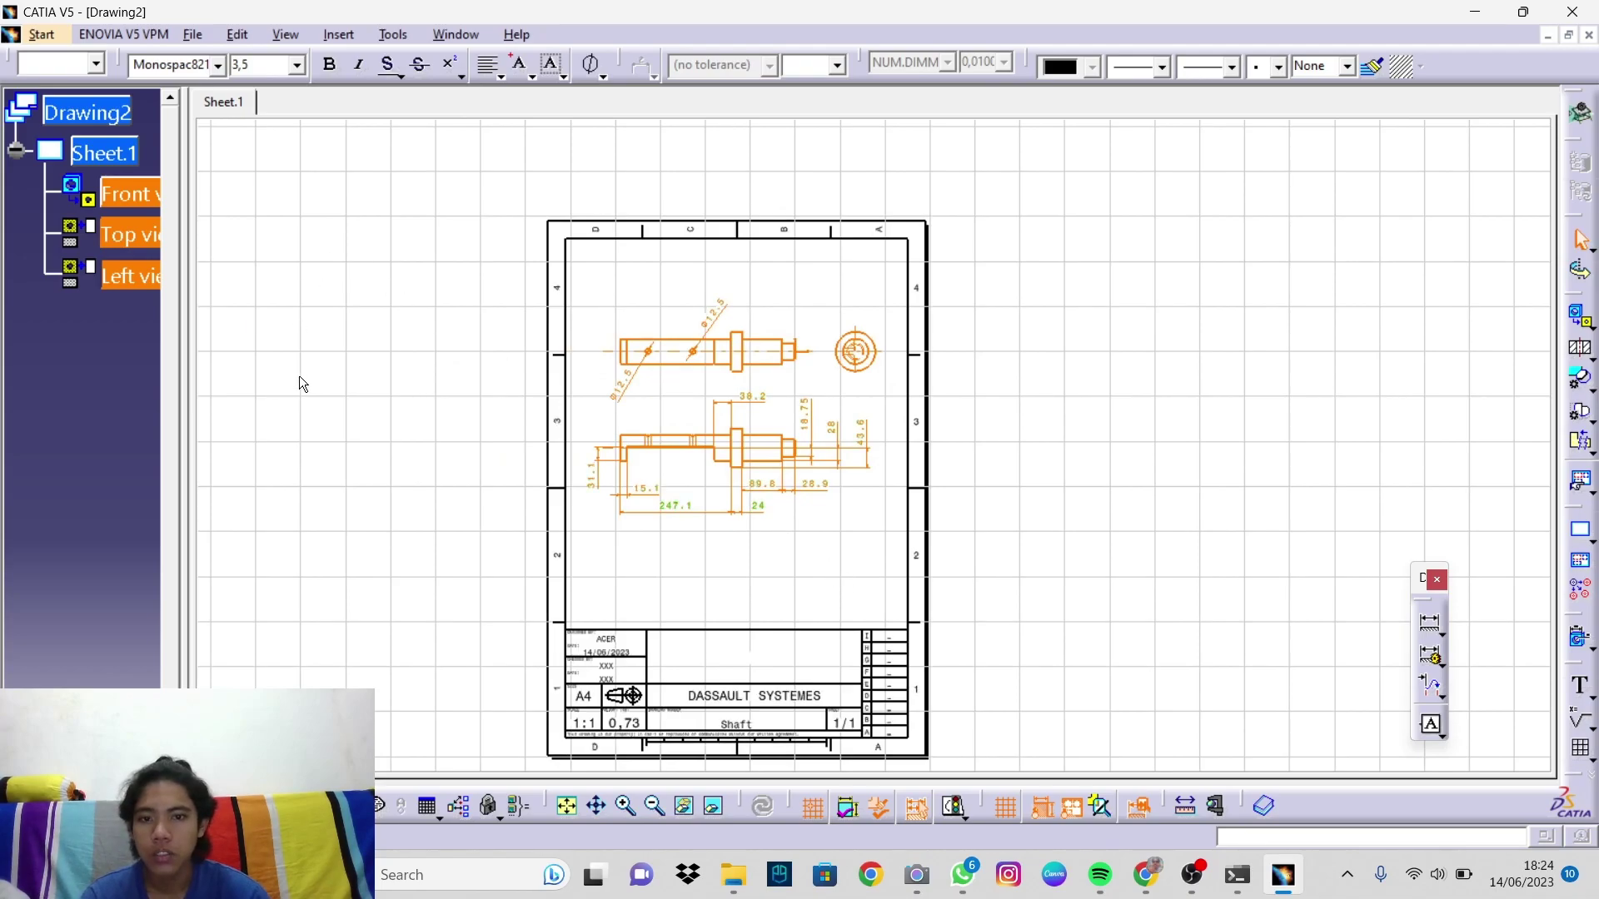
Step: In the sheet background, replace ACER under DESIGNED BY with the designer's ID number
left_click(364, 405)
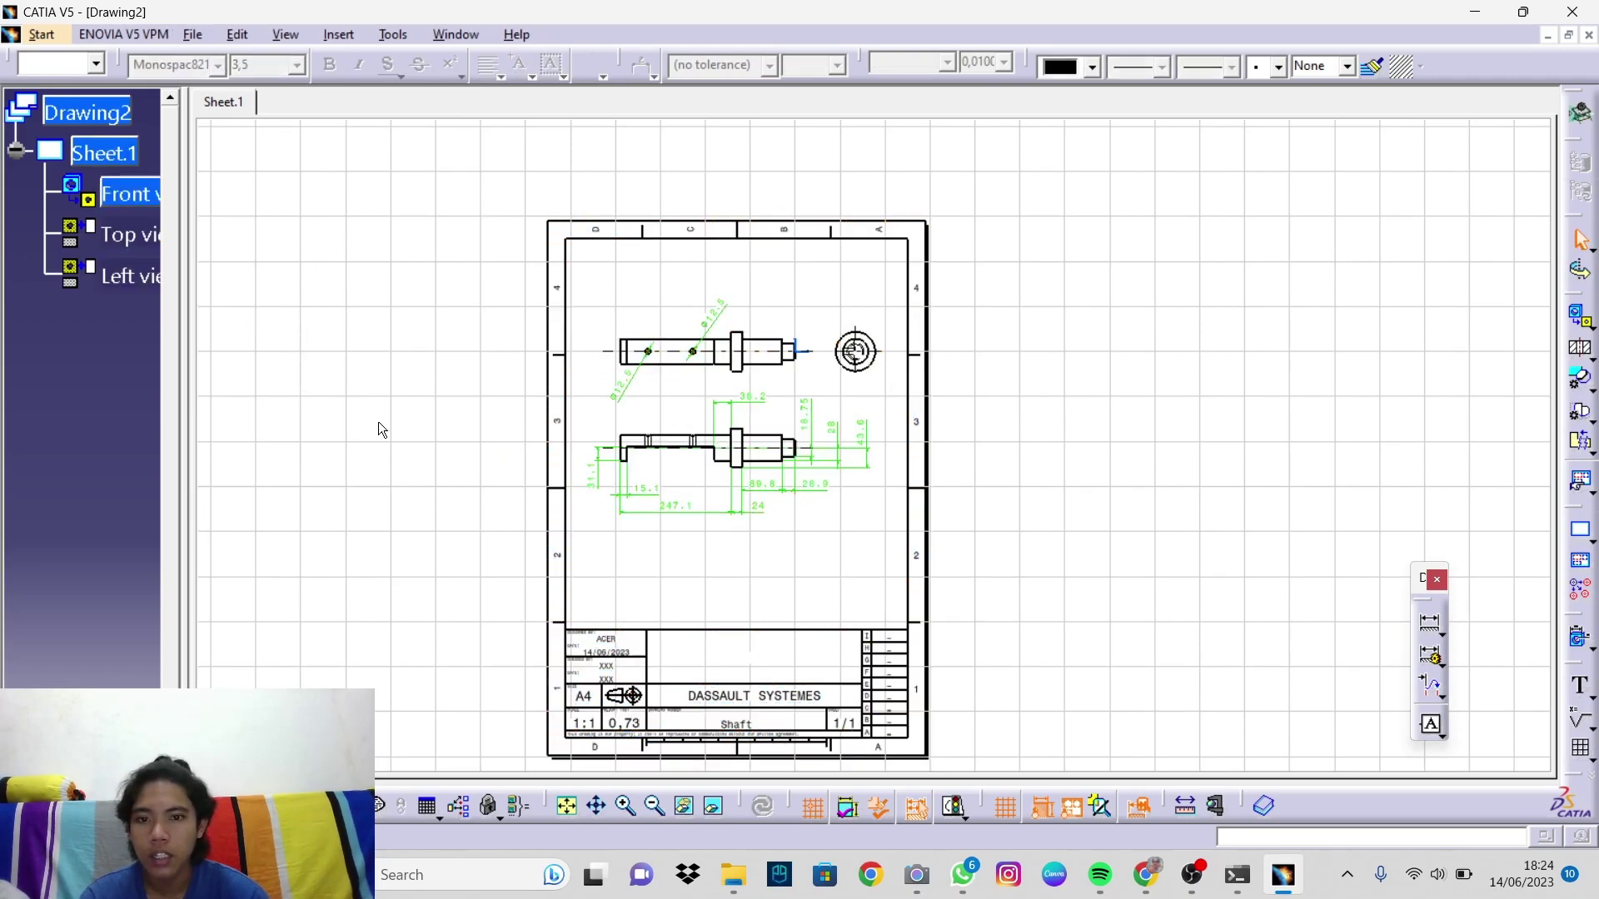
left_click(239, 35)
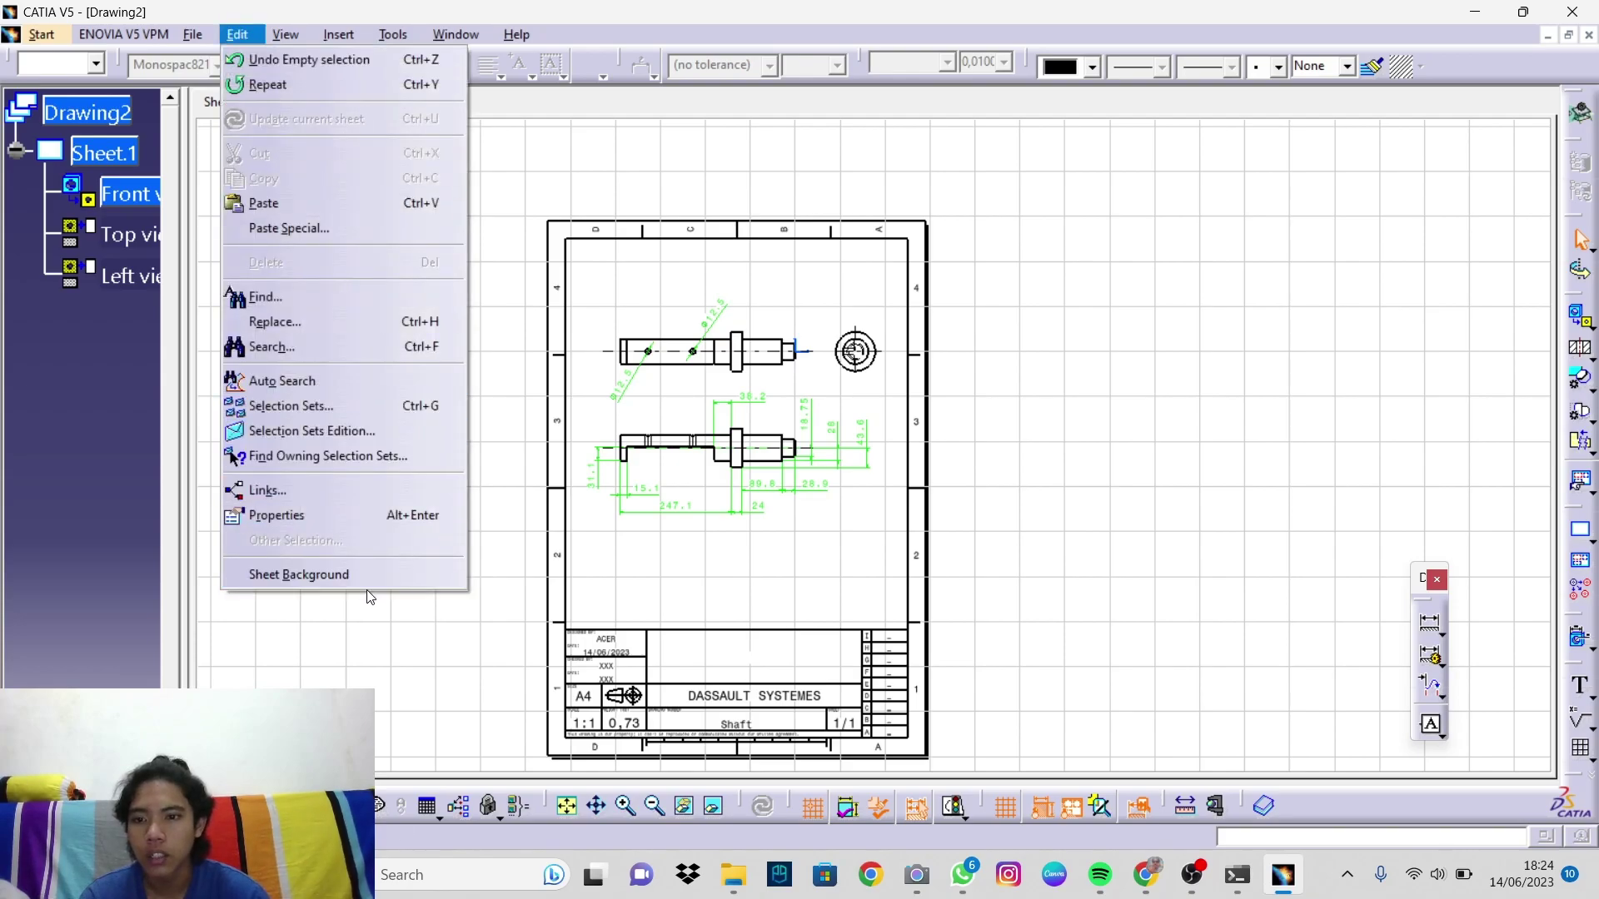
left_click(347, 575)
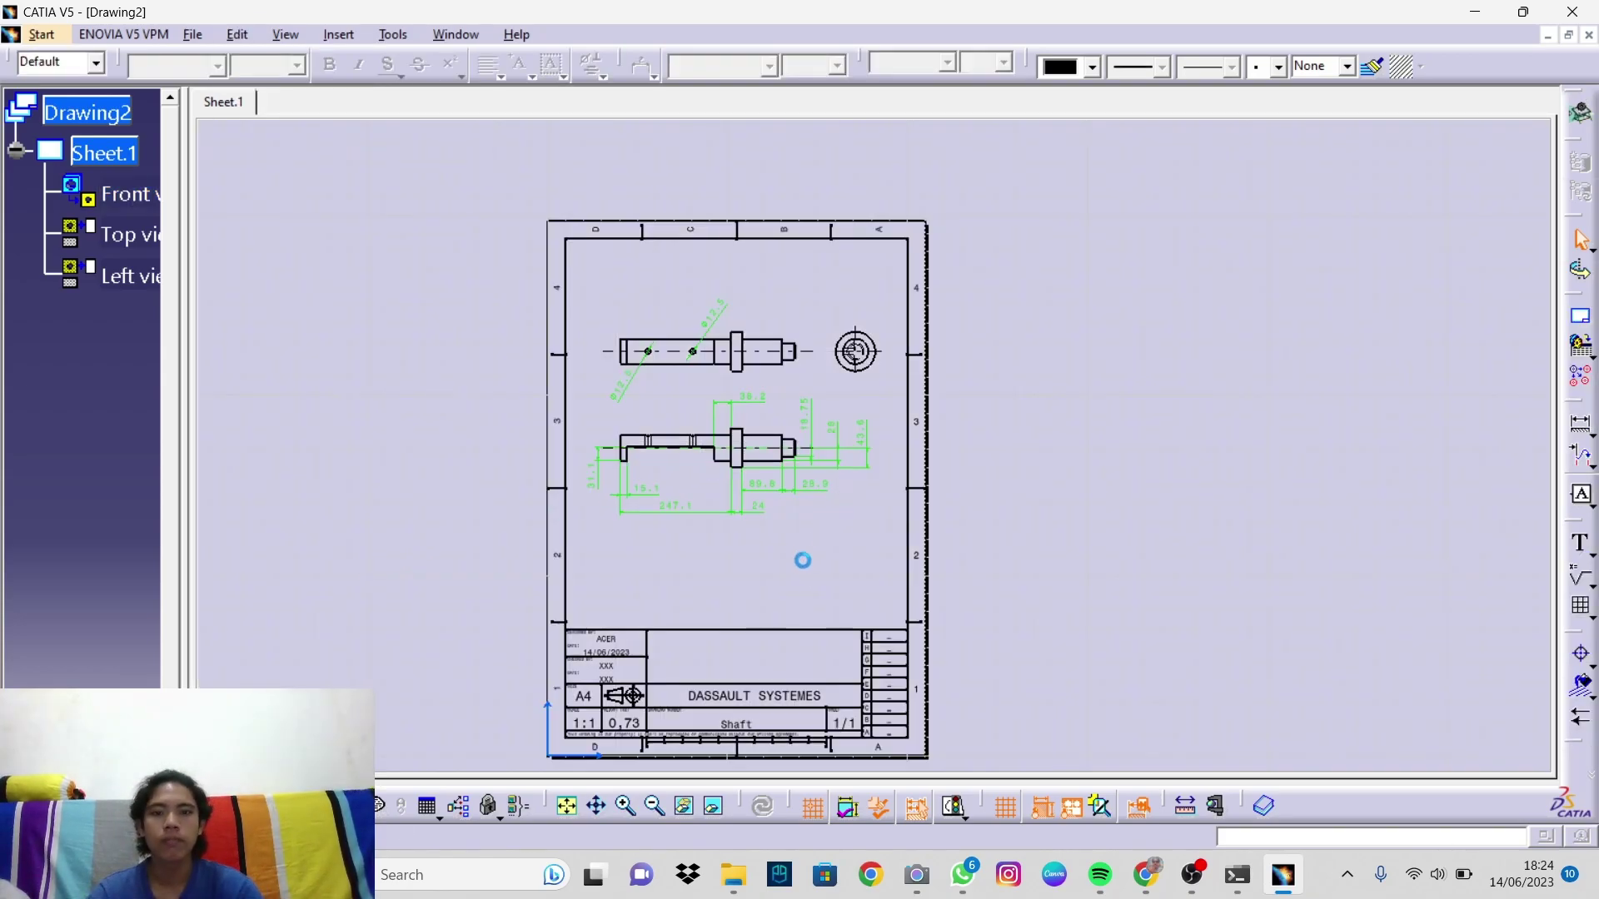
mouse_move(753, 658)
middle_mouse_down()
mouse_move(775, 500)
mouse_move(631, 764)
mouse_move(1078, 125)
mouse_move(1227, 178)
mouse_move(1153, 322)
mouse_move(1109, 229)
middle_mouse_up()
mouse_move(1003, 486)
middle_mouse_down()
mouse_move(874, 486)
mouse_move(874, 437)
middle_mouse_up()
double_click(503, 424)
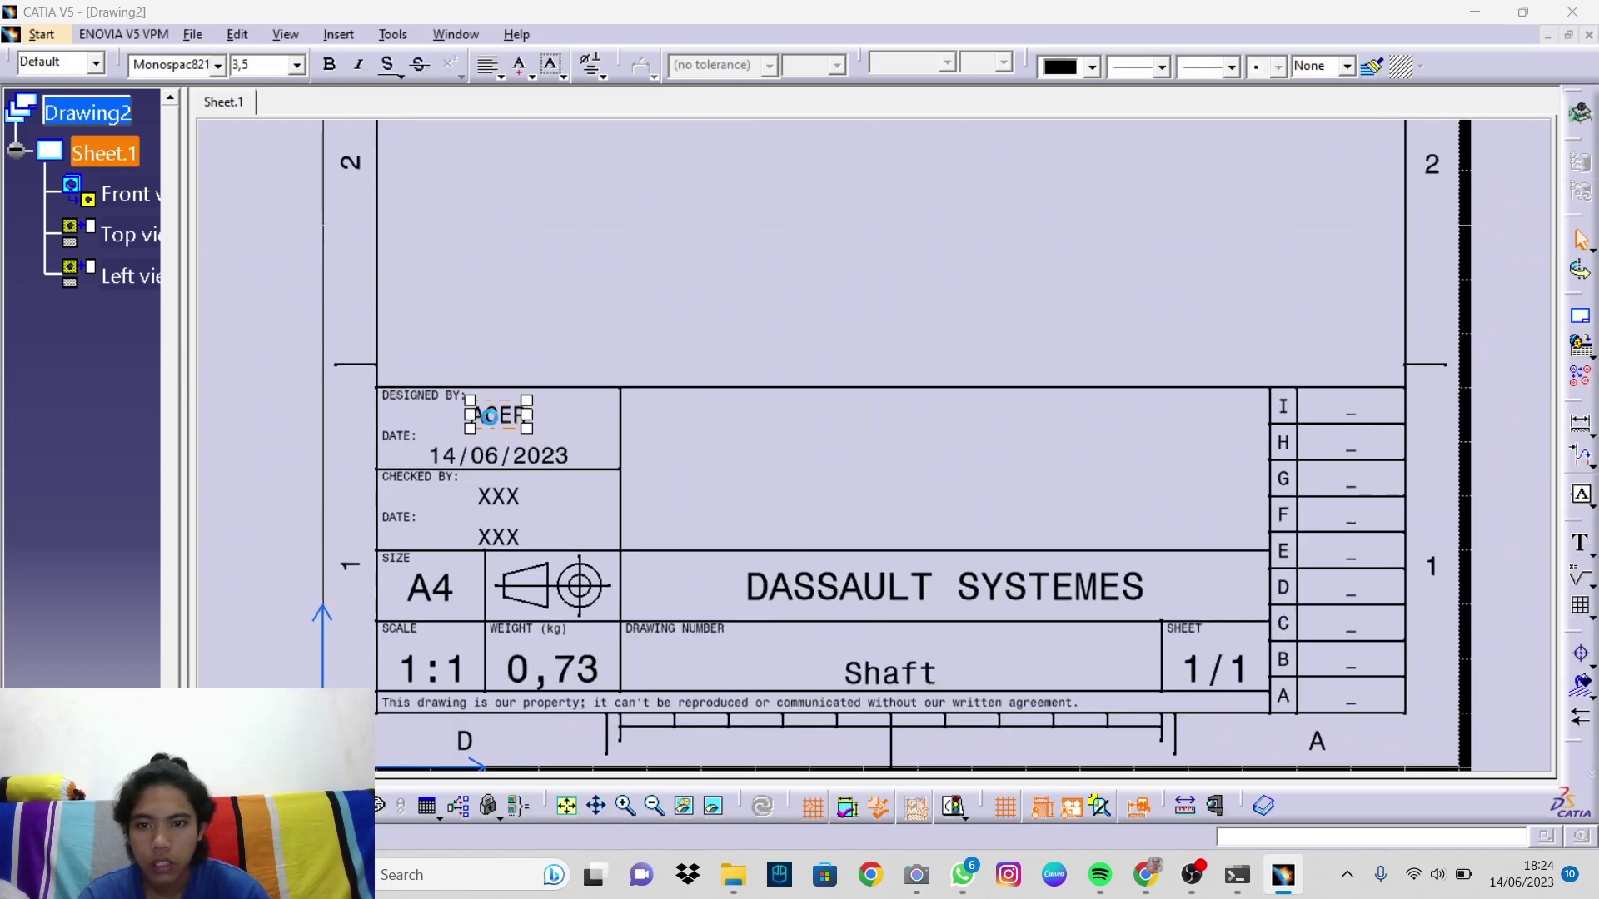
left_click(982, 452)
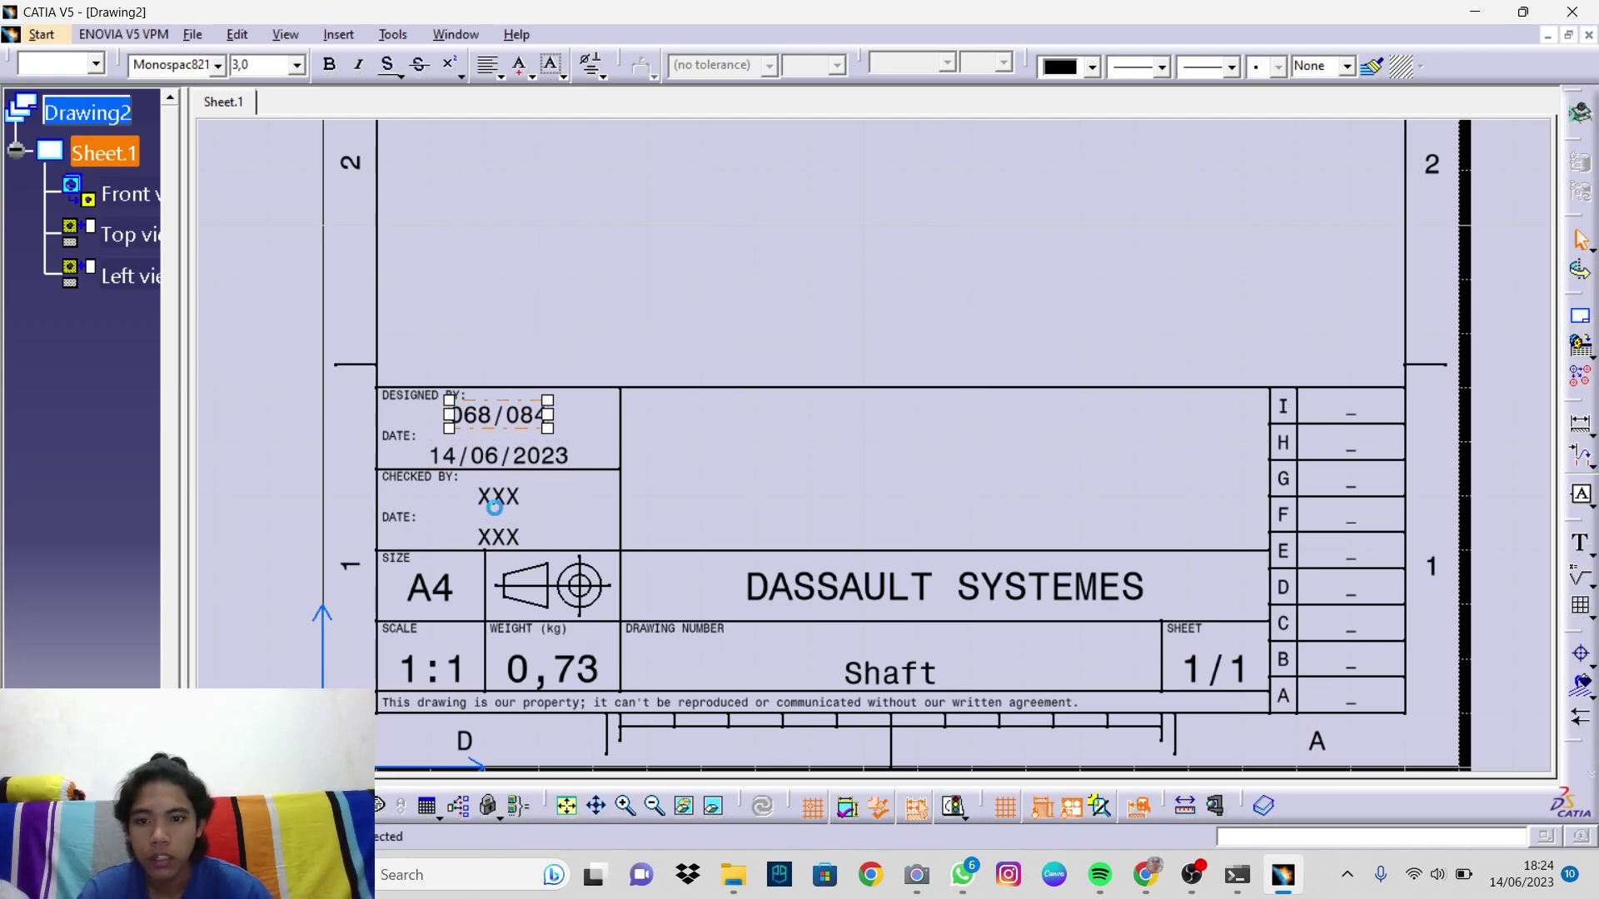
Step: Replace XXX under CHECKED BY with the checker's name and academic titles, font size 2,5
double_click(498, 497)
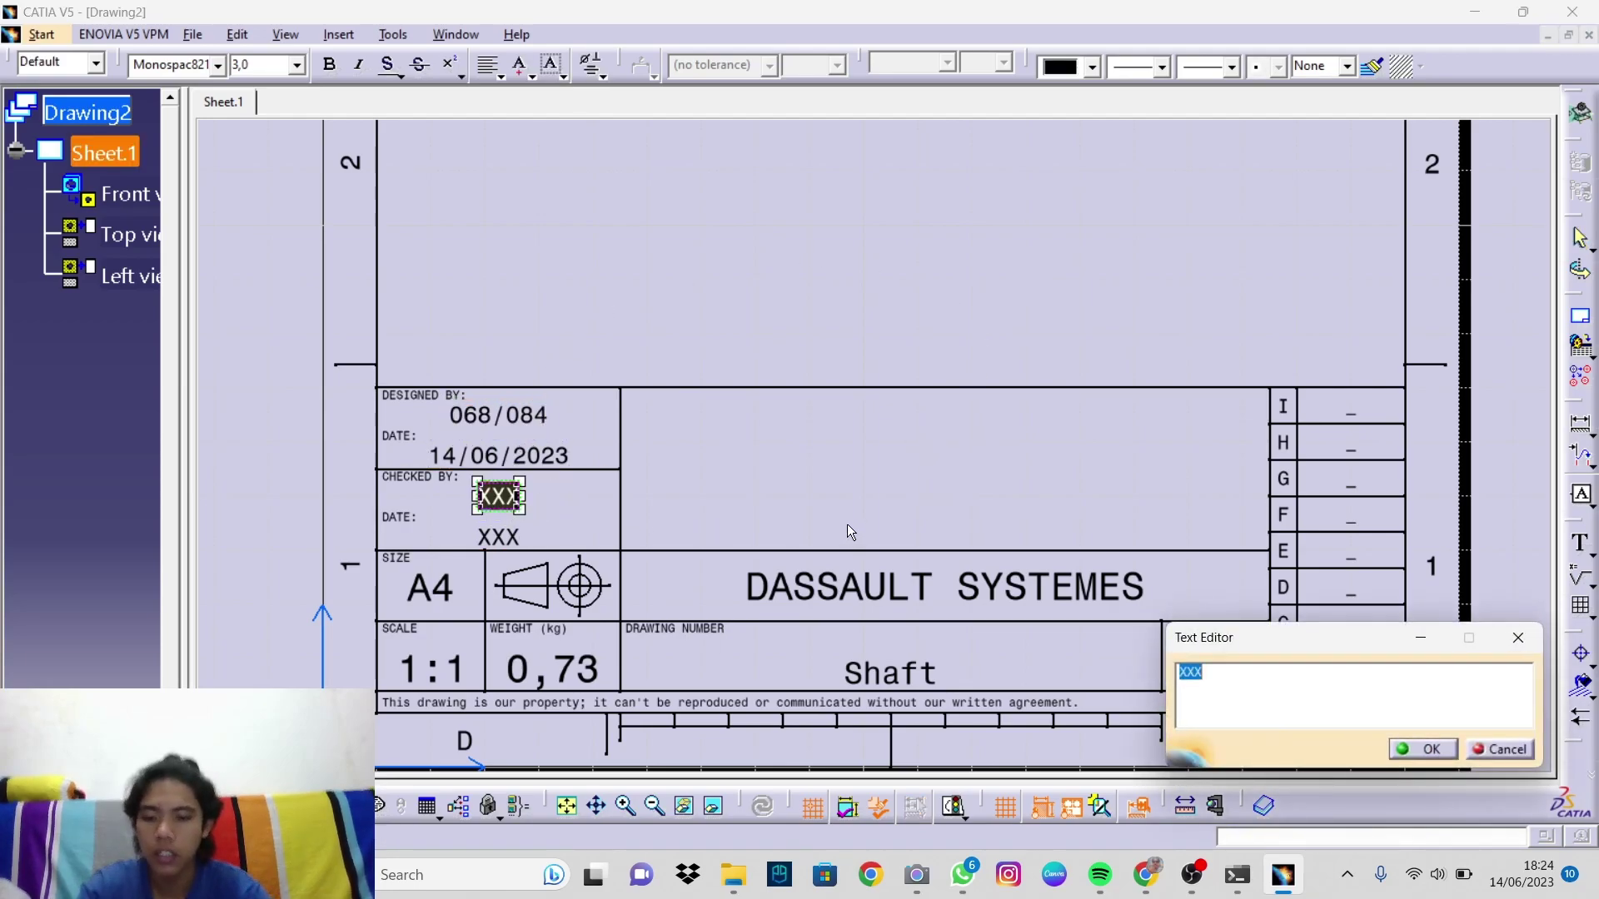
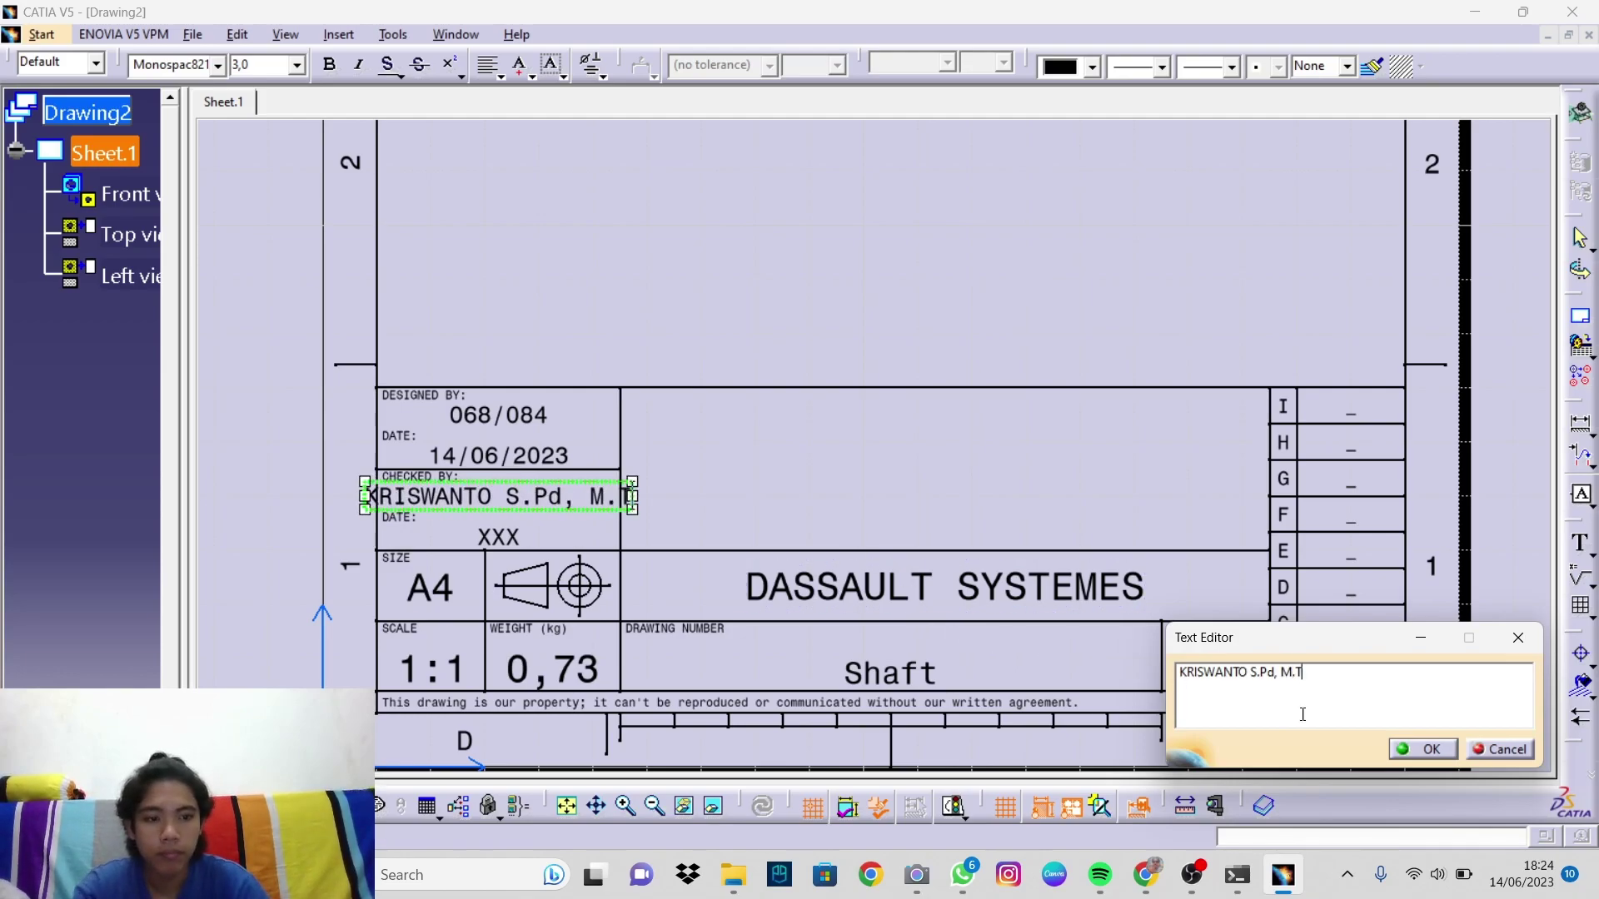
left_click(1416, 748)
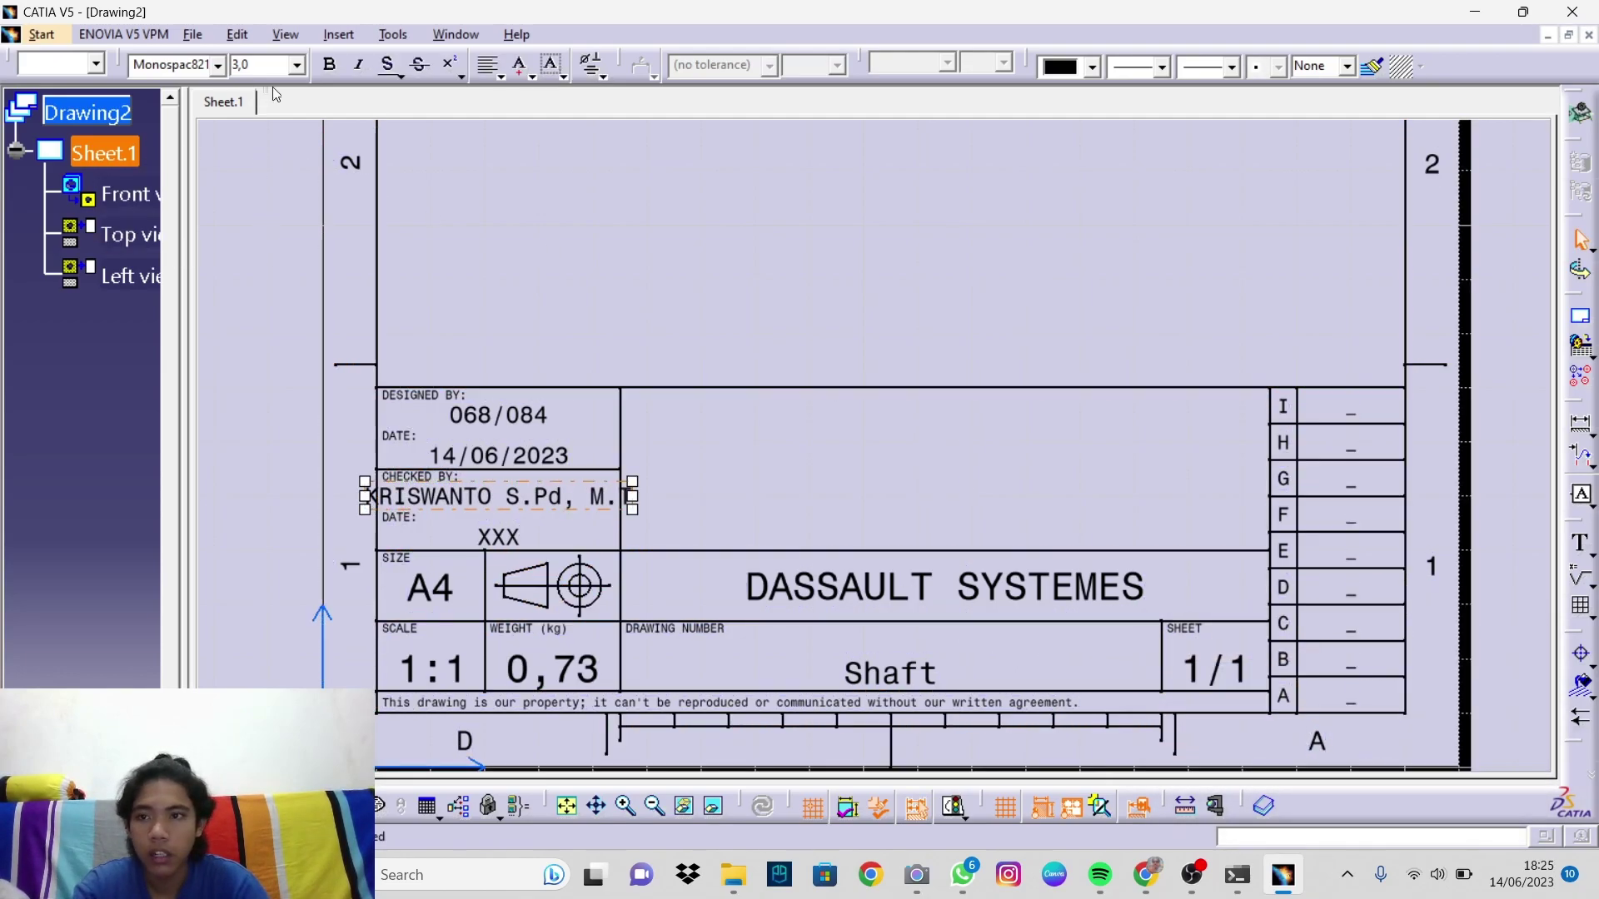
left_click(297, 65)
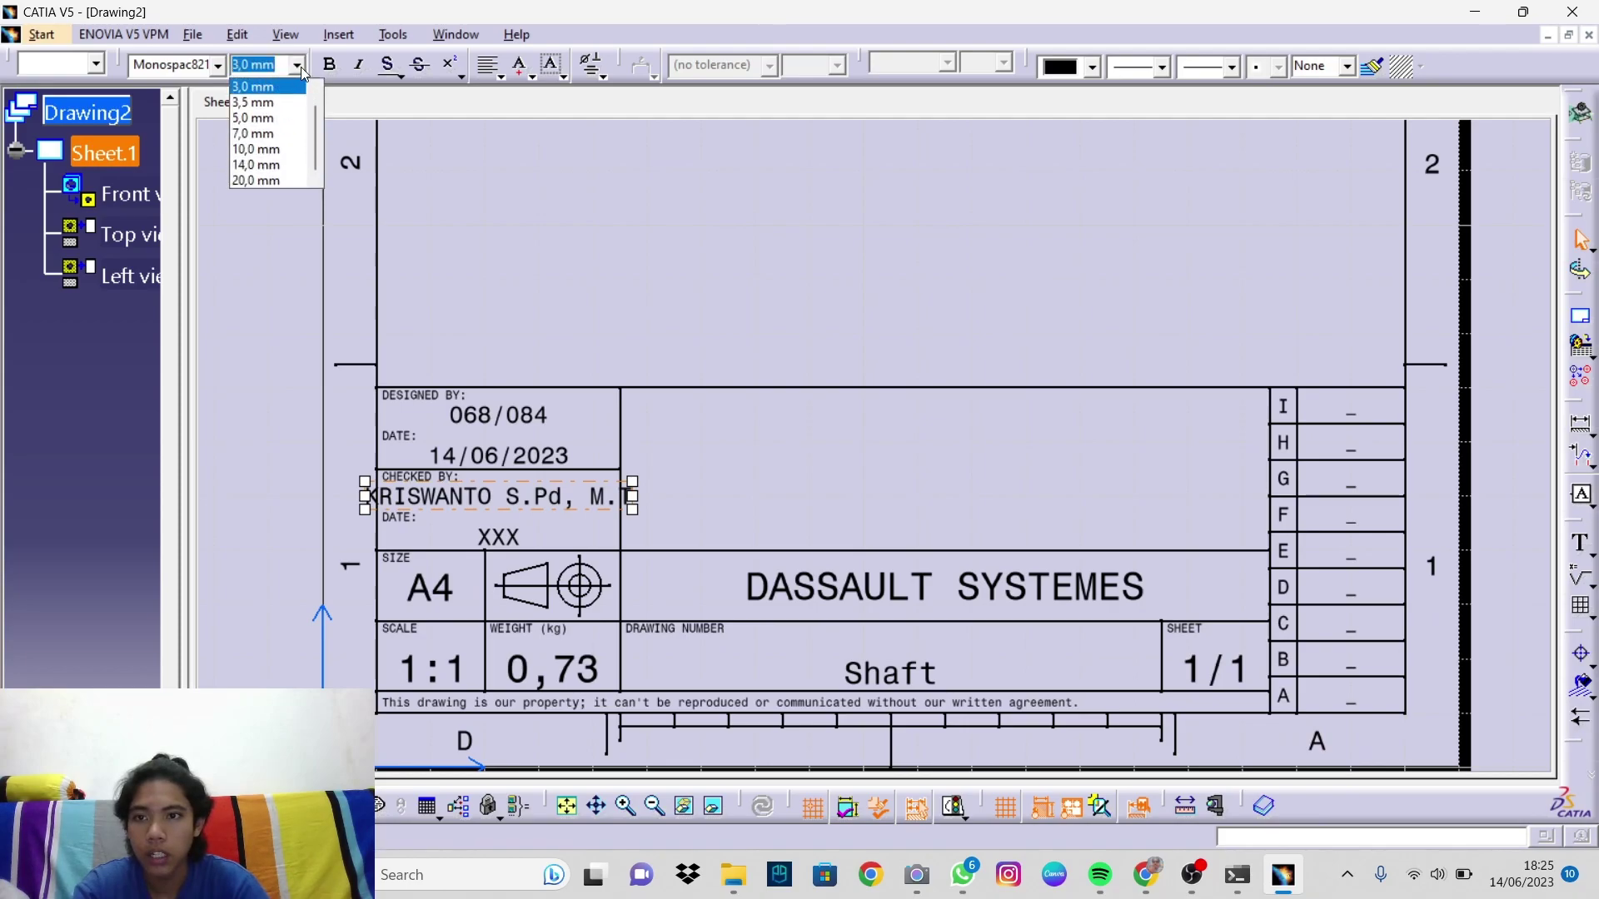
left_click(298, 66)
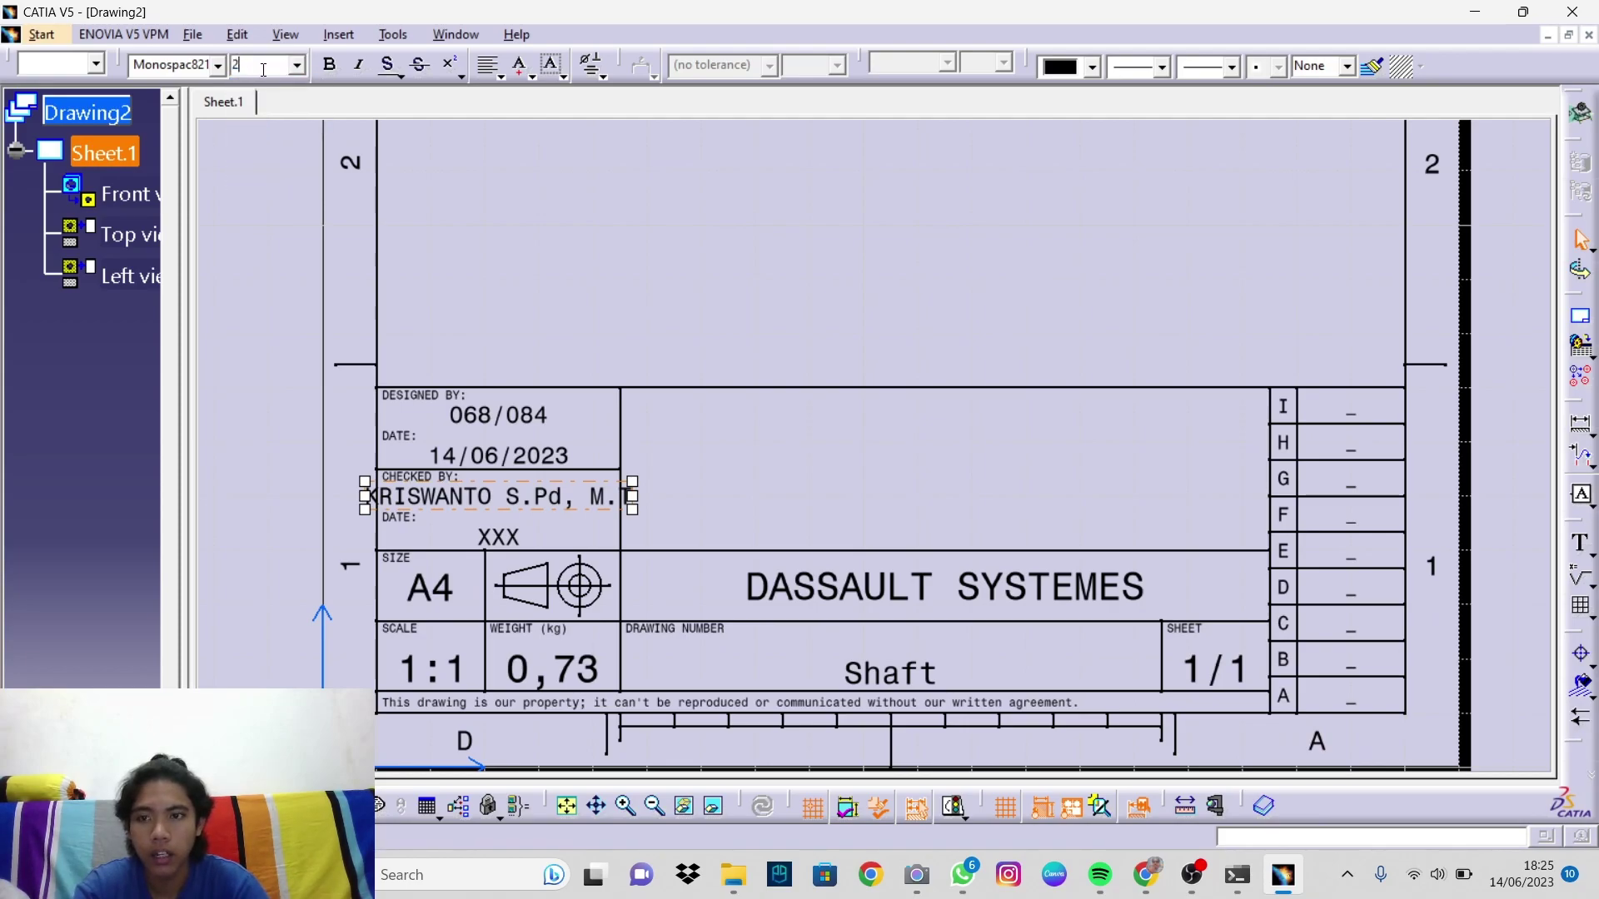
type("2")
key("Return")
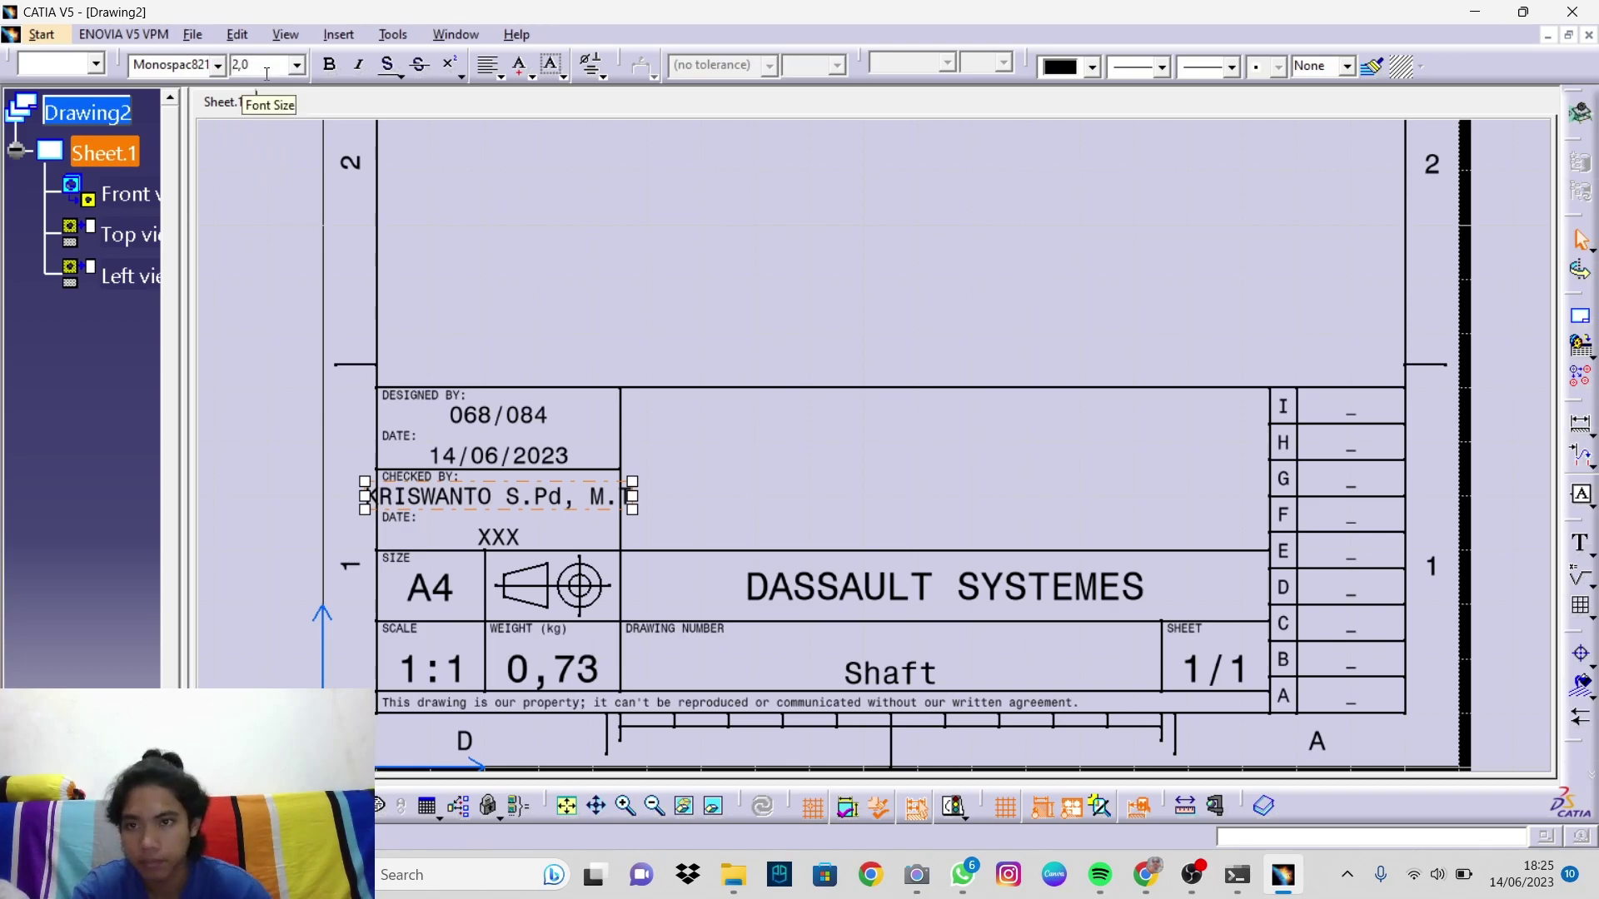
type("5")
key("Return")
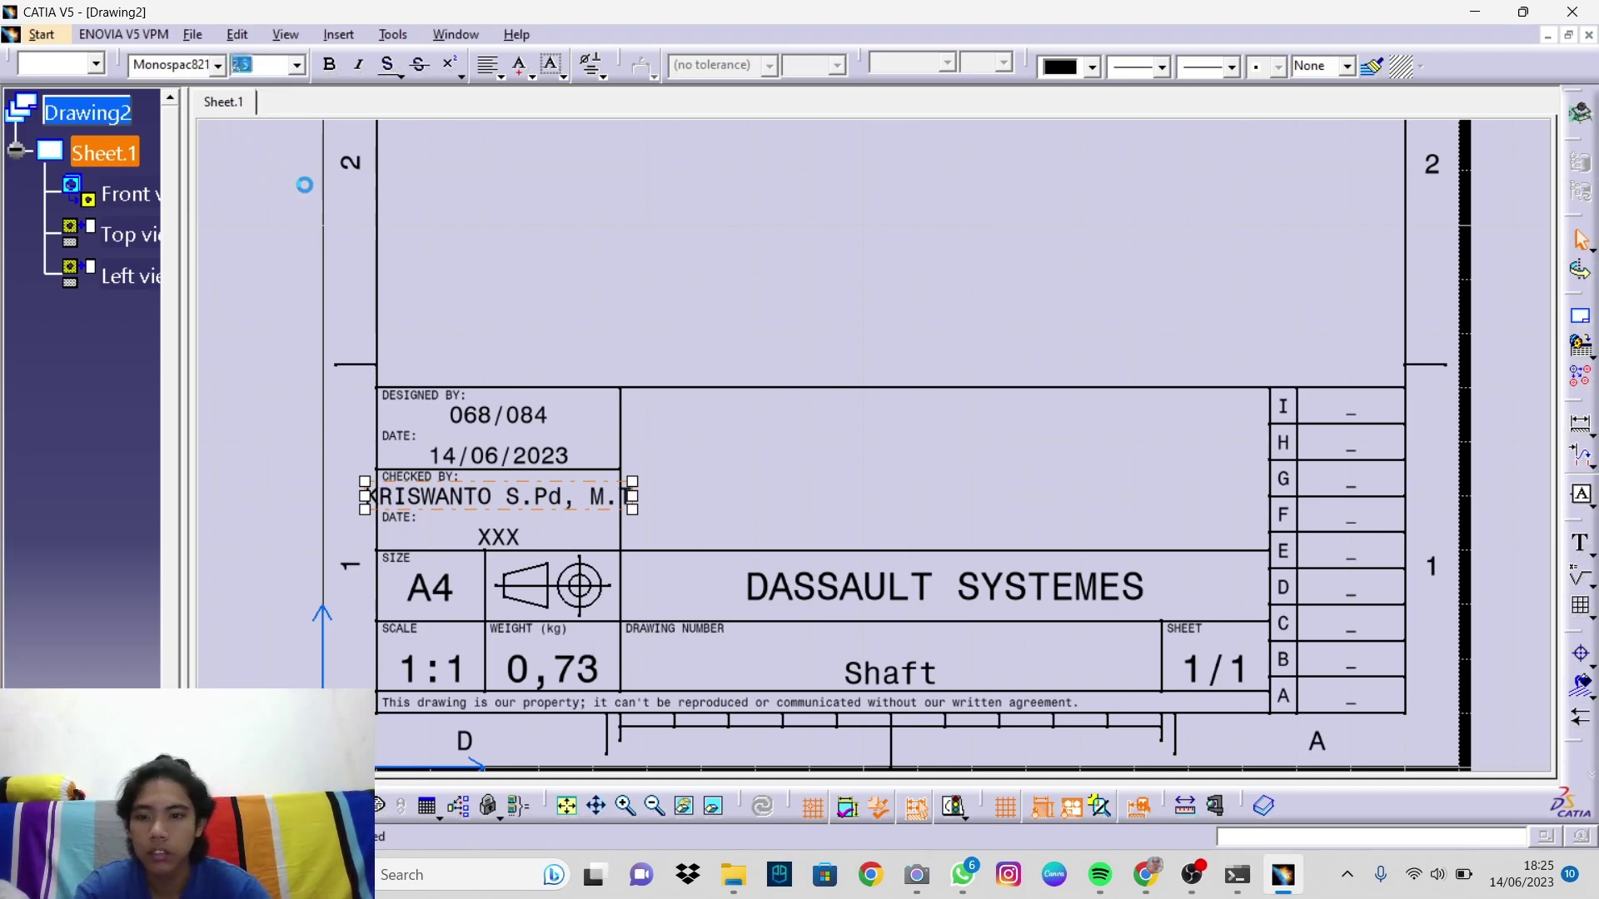
Step: Set the CHECKED BY date to 14/06/2023 and the scale to 1:4
double_click(508, 537)
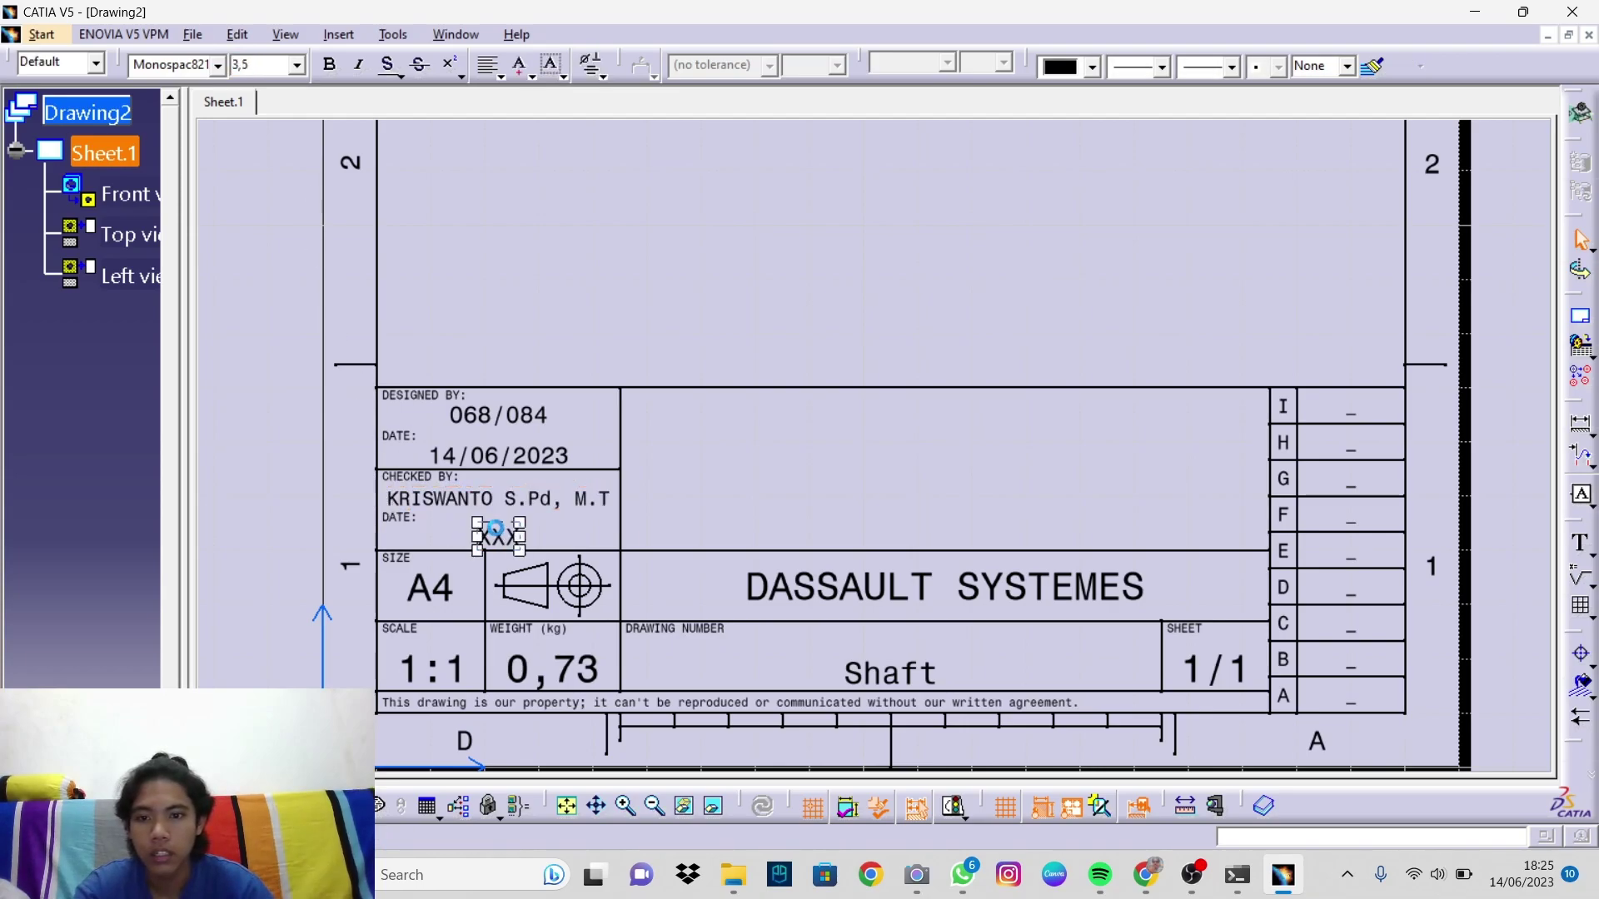
type("14")
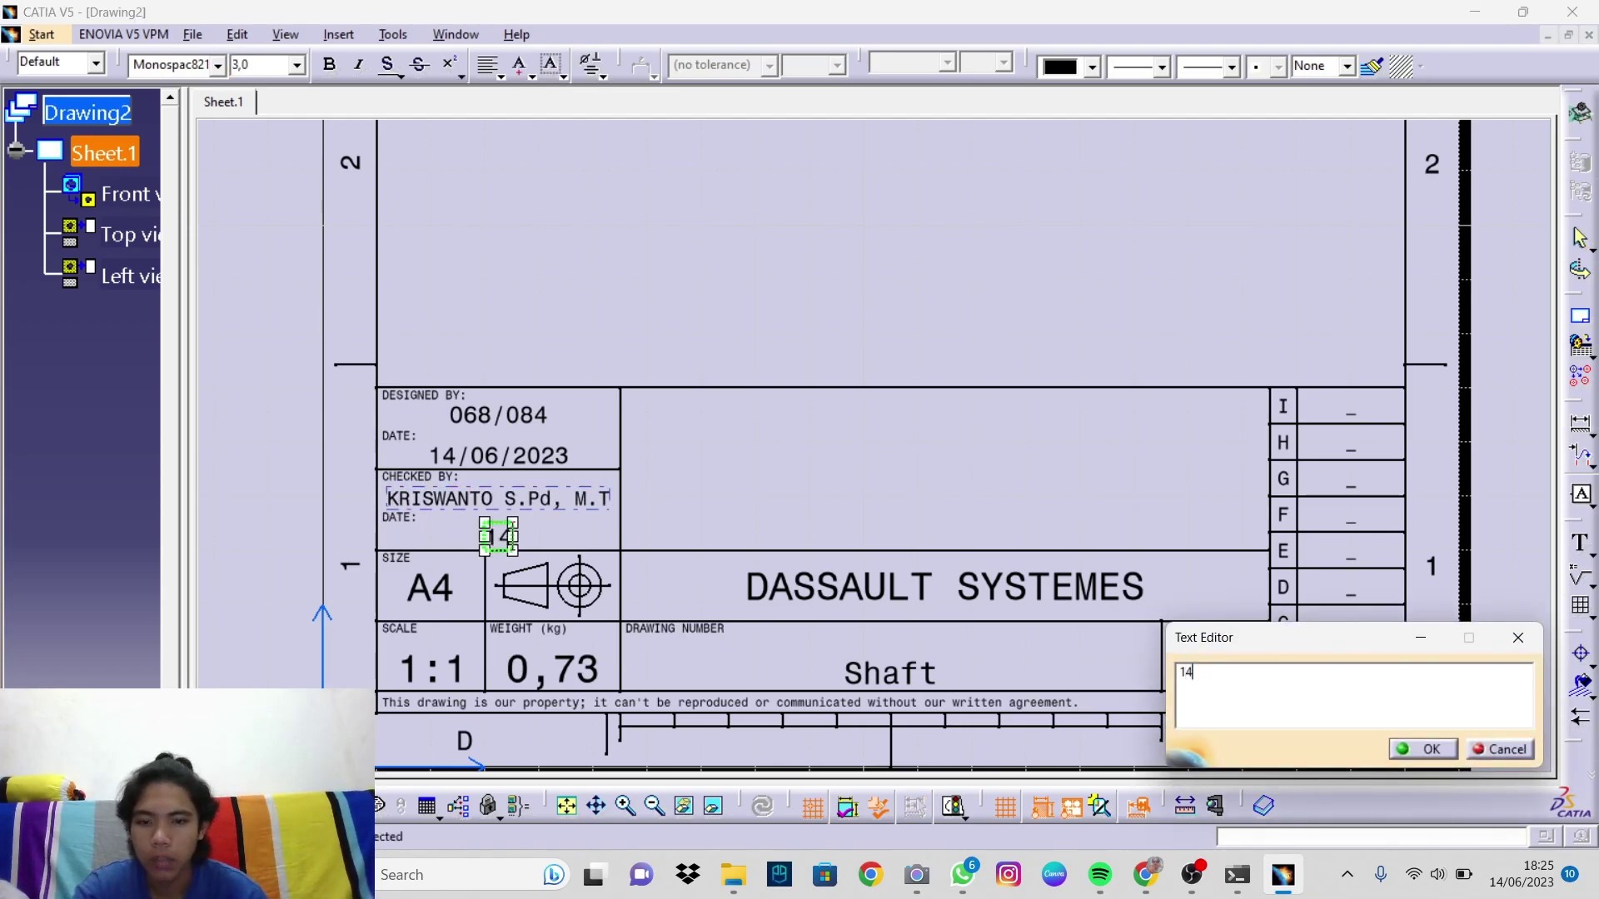
type("/")
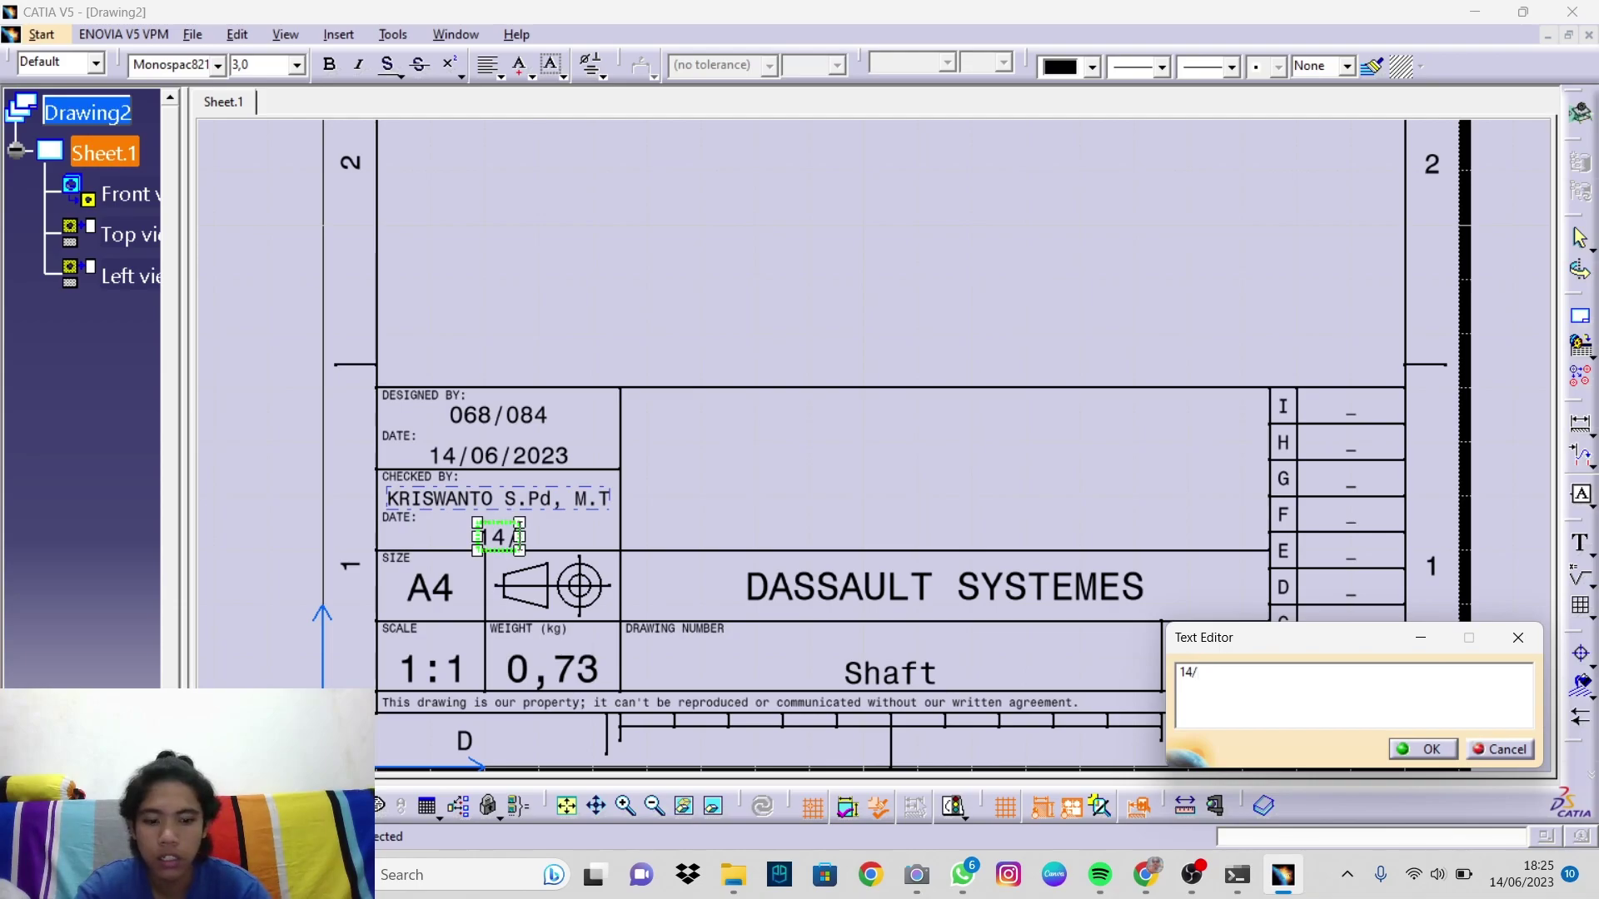
type("06/2023")
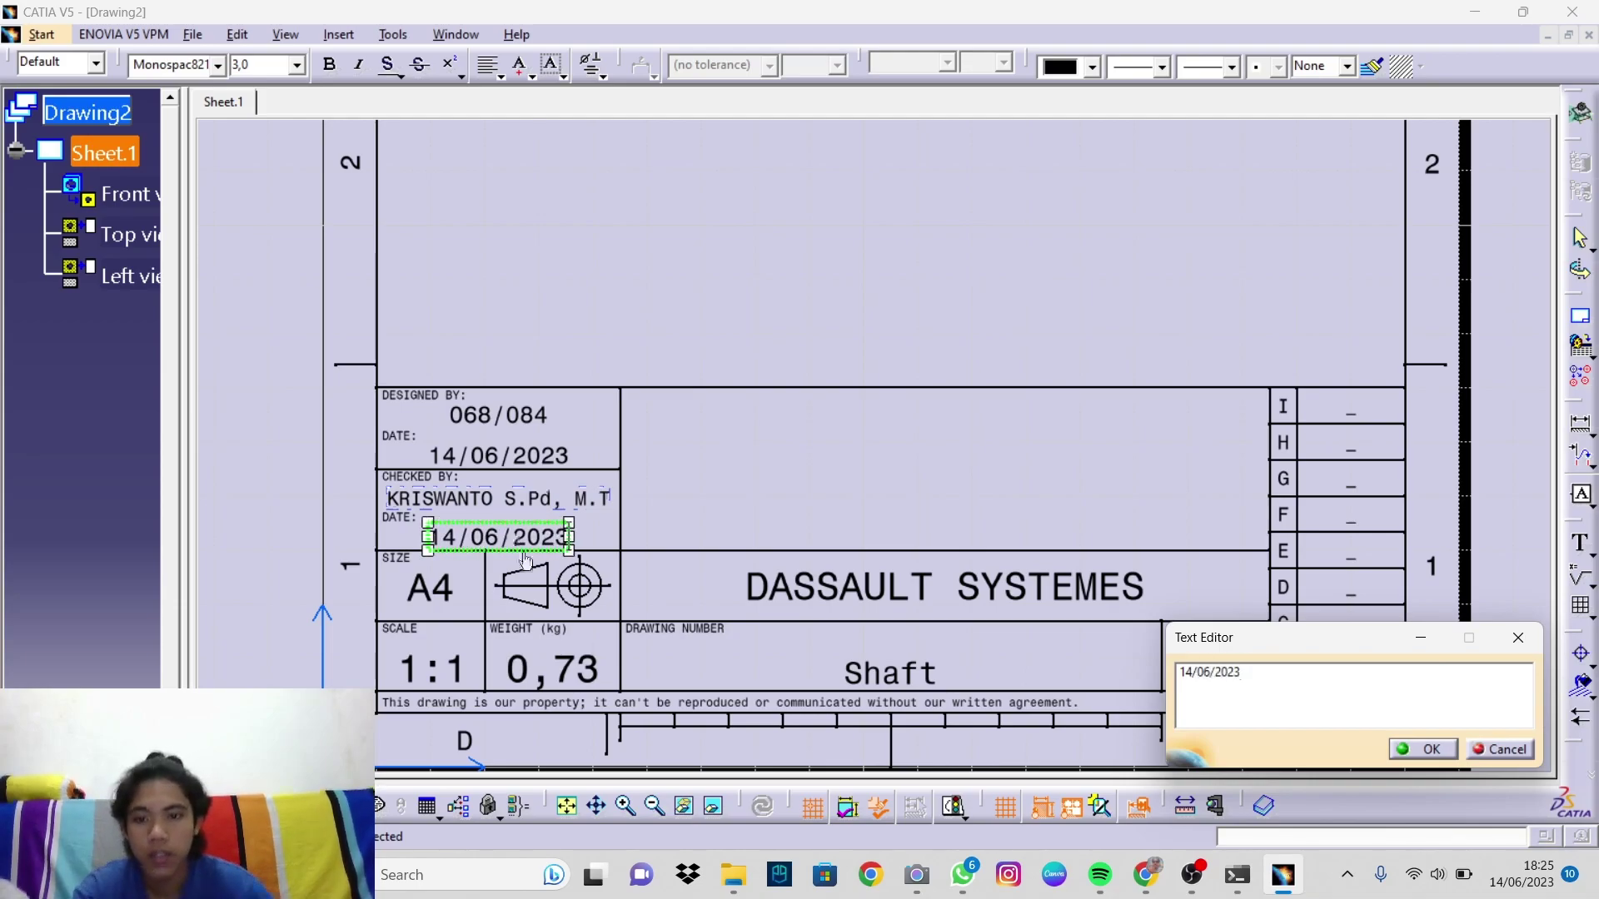
left_click(1430, 751)
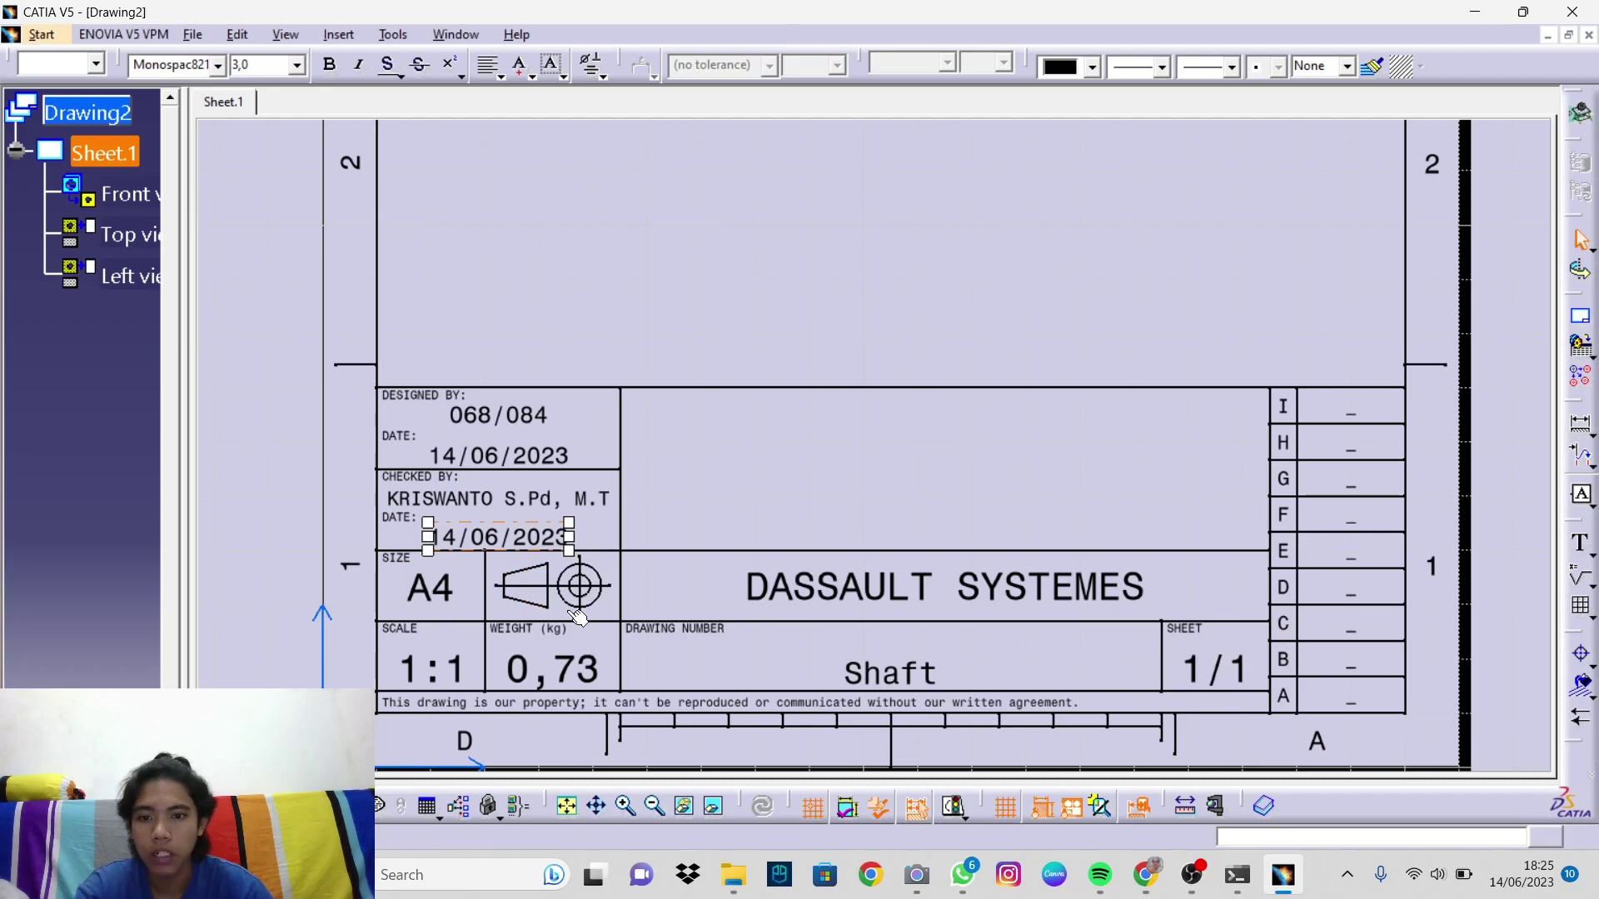
double_click(456, 679)
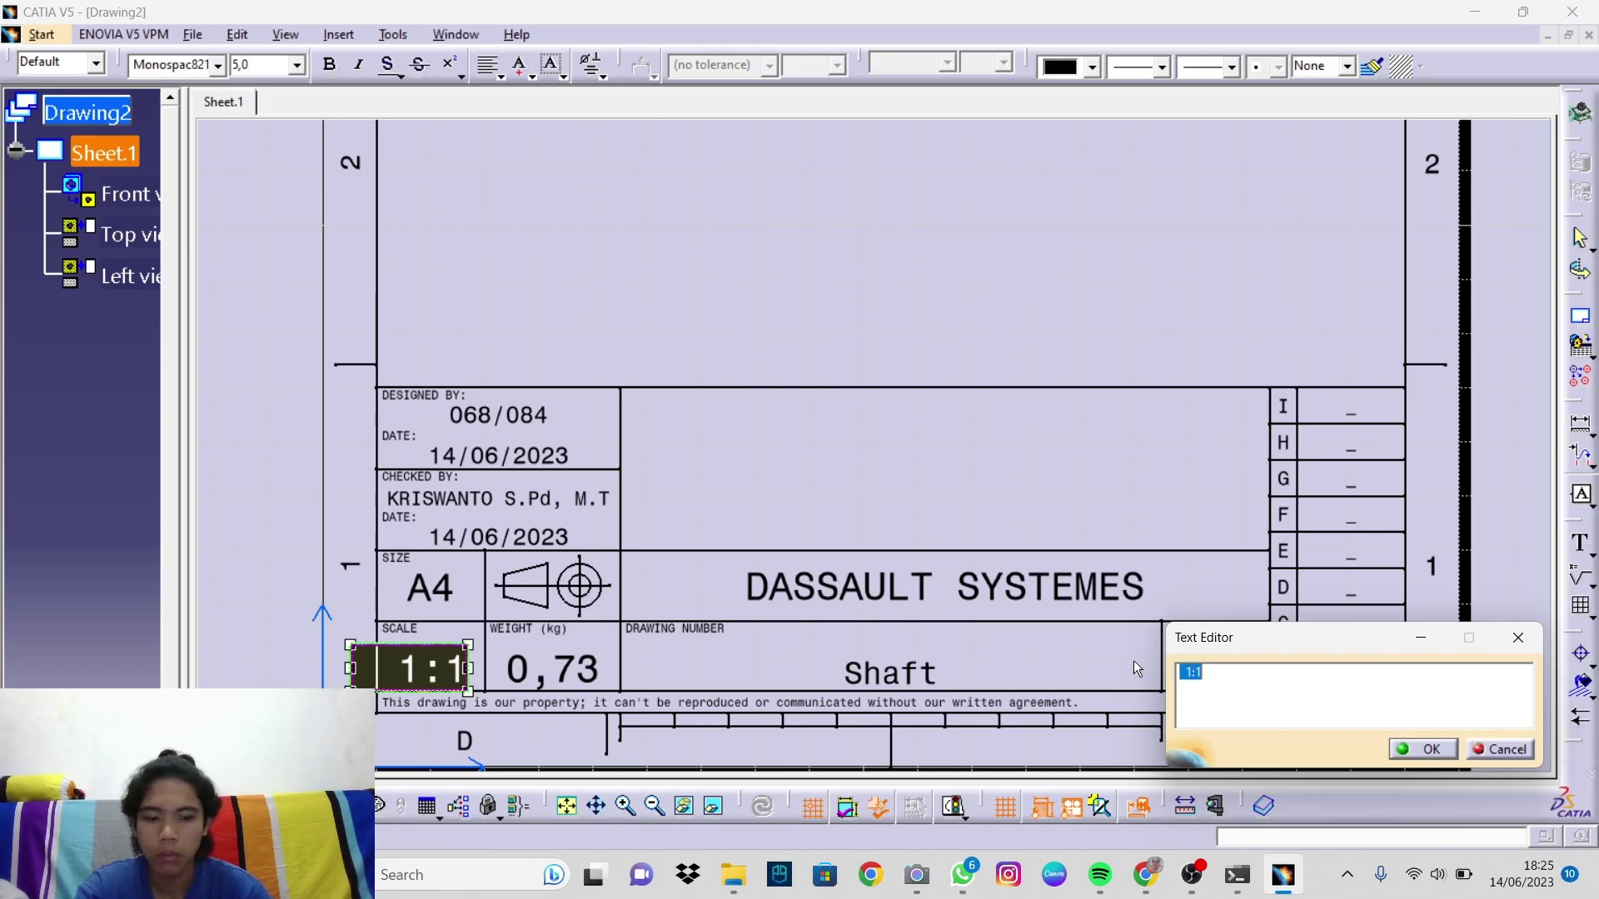
type("1")
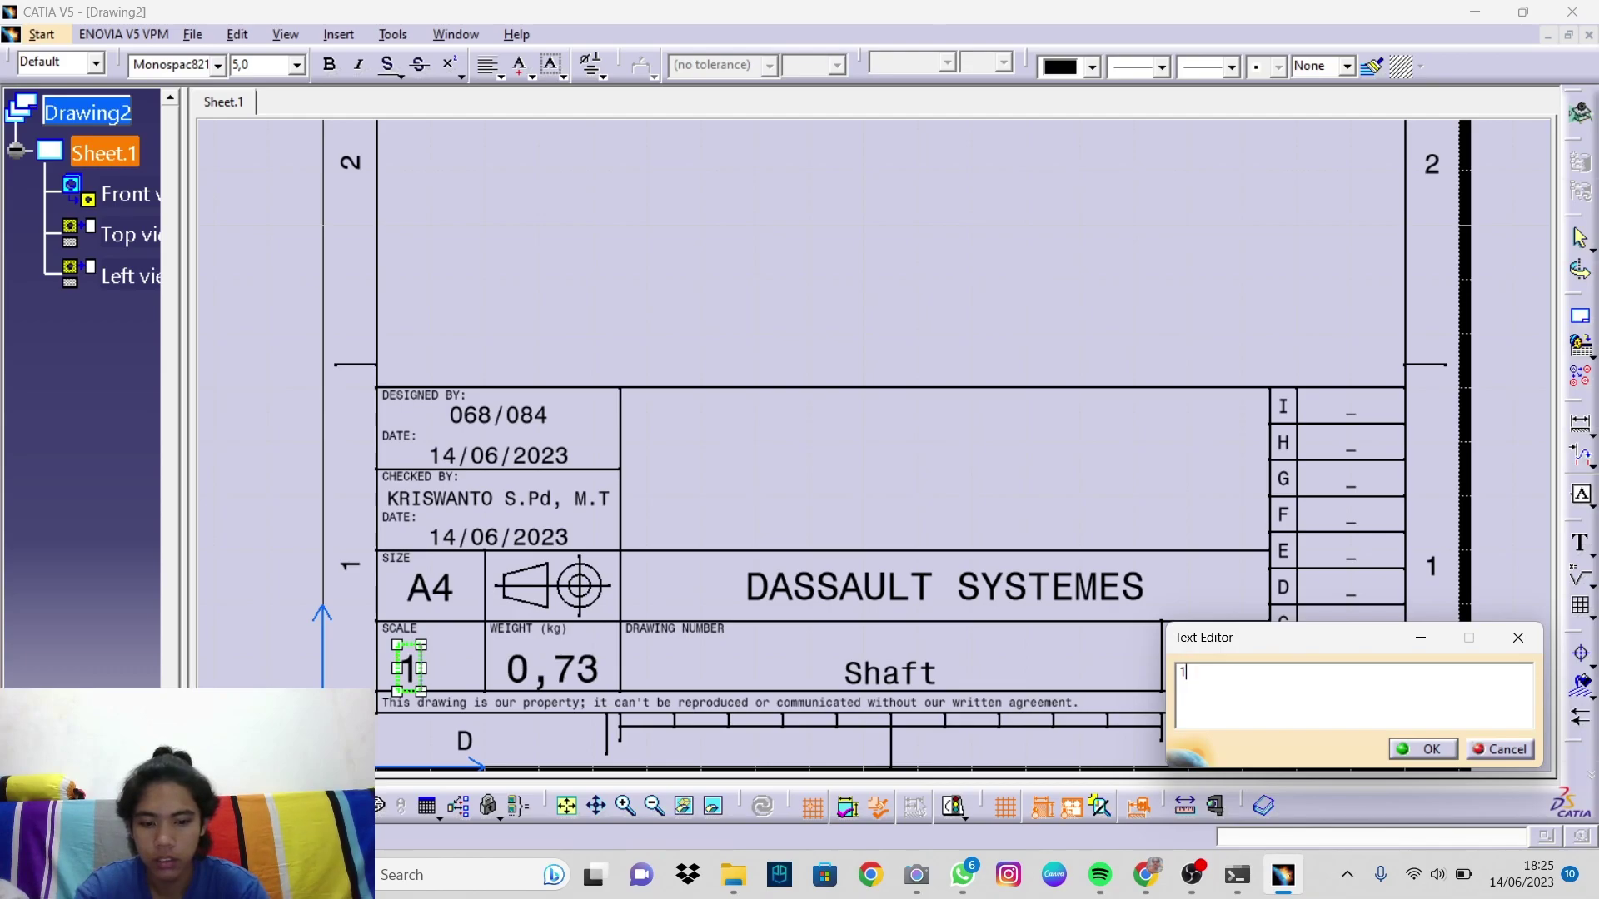
type(":4")
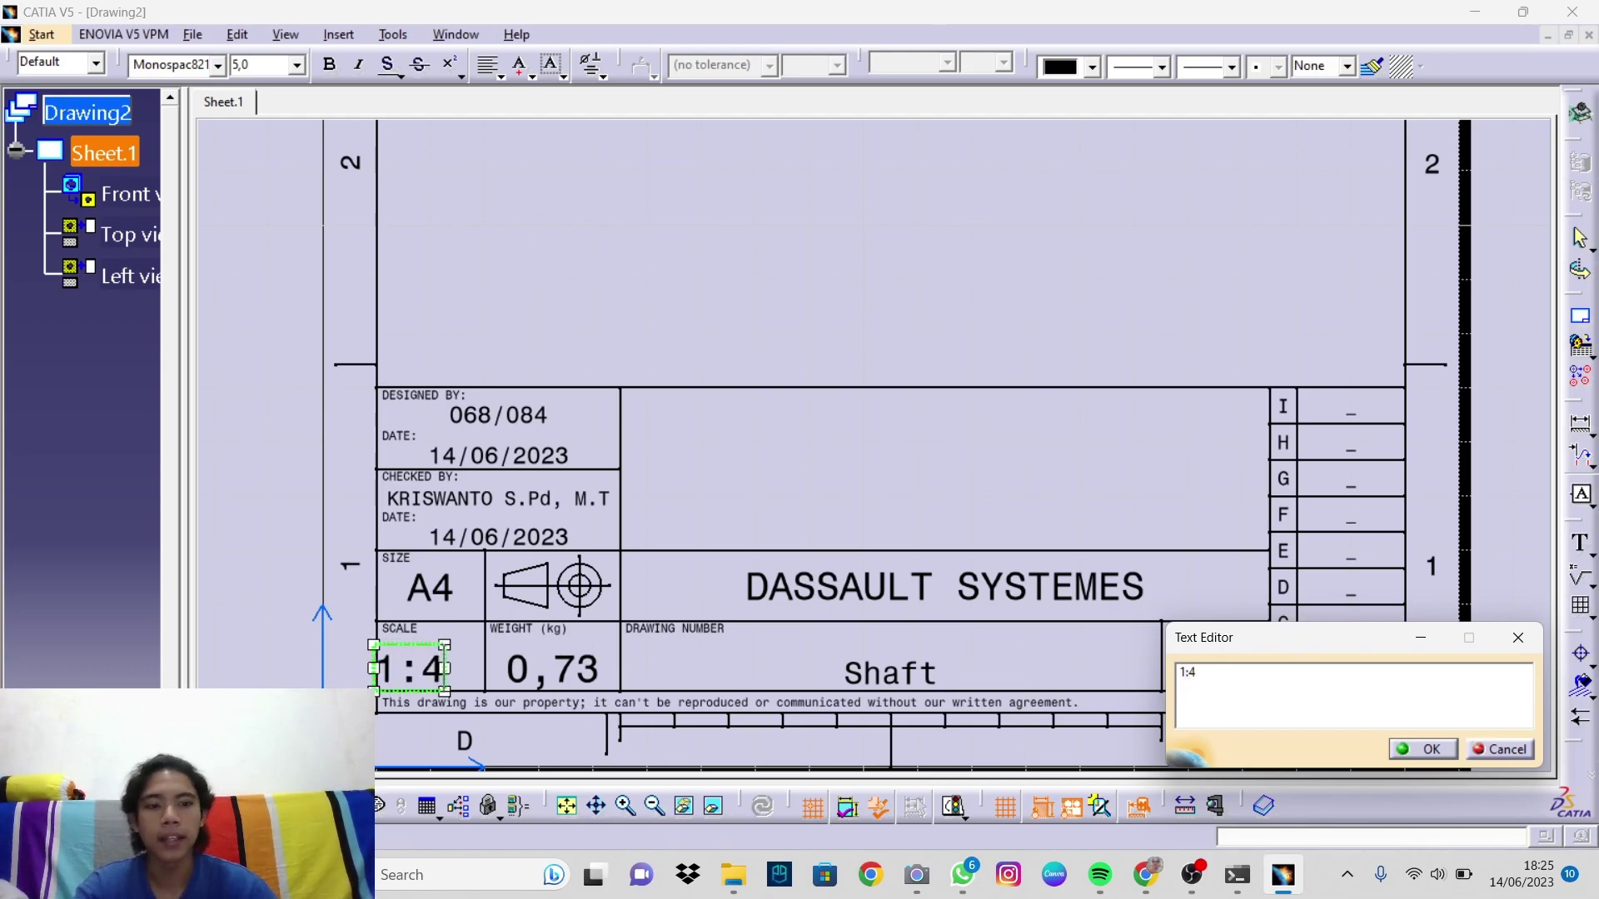
left_click(1418, 748)
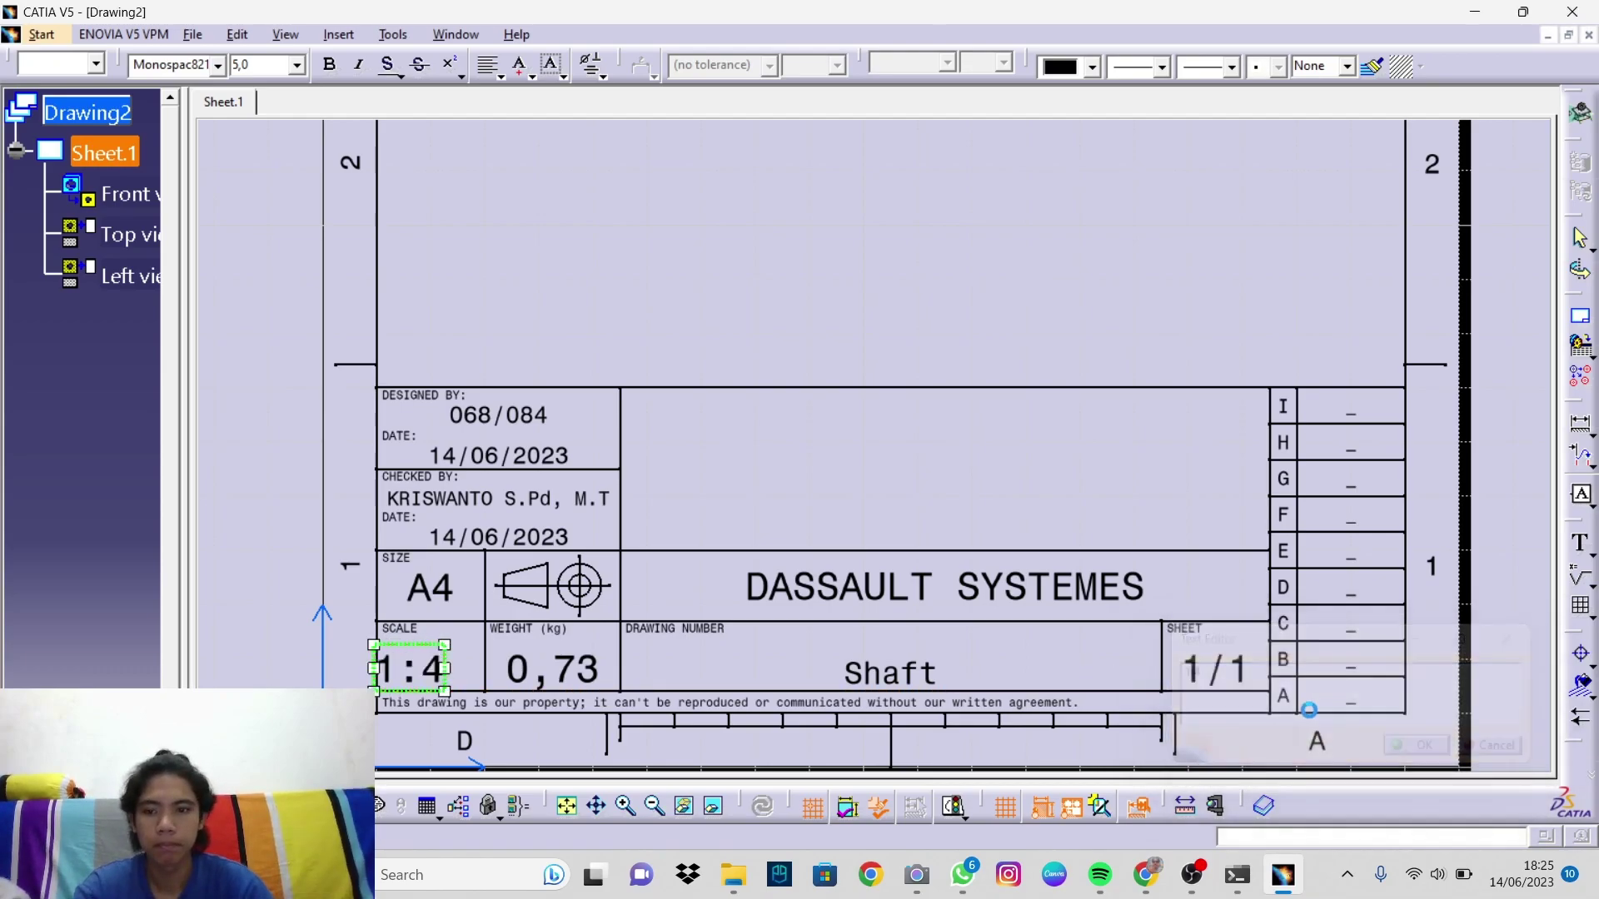
left_click_drag(418, 681, 427, 676)
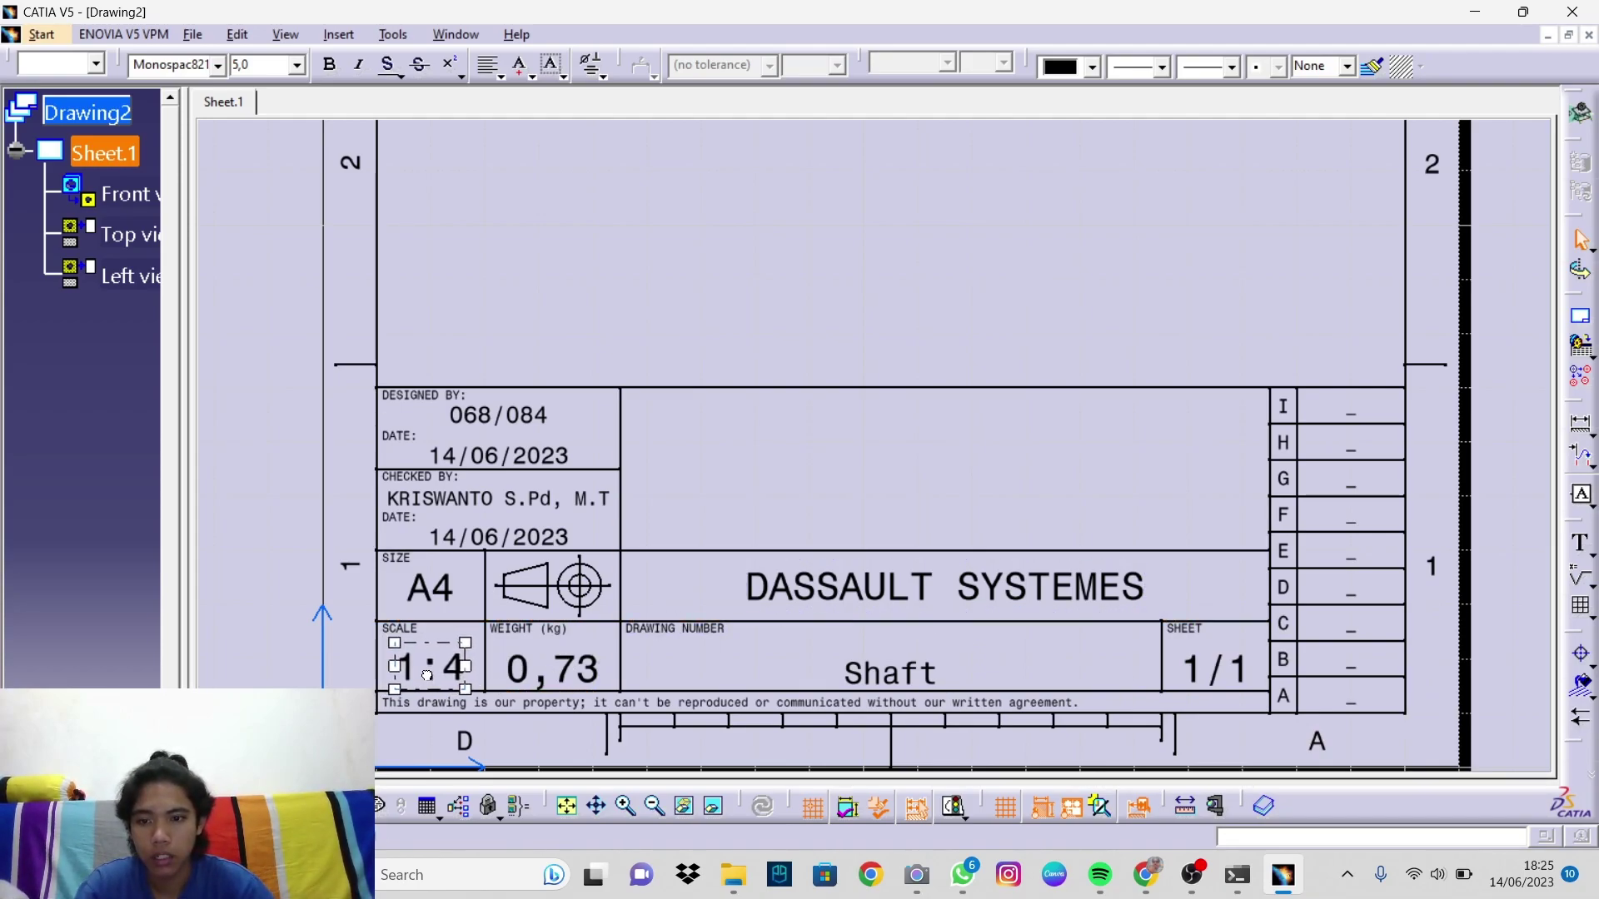
Step: Rename the WEIGHT (kg) label to UNIT and change 0,73 to a centred mm
double_click(521, 629)
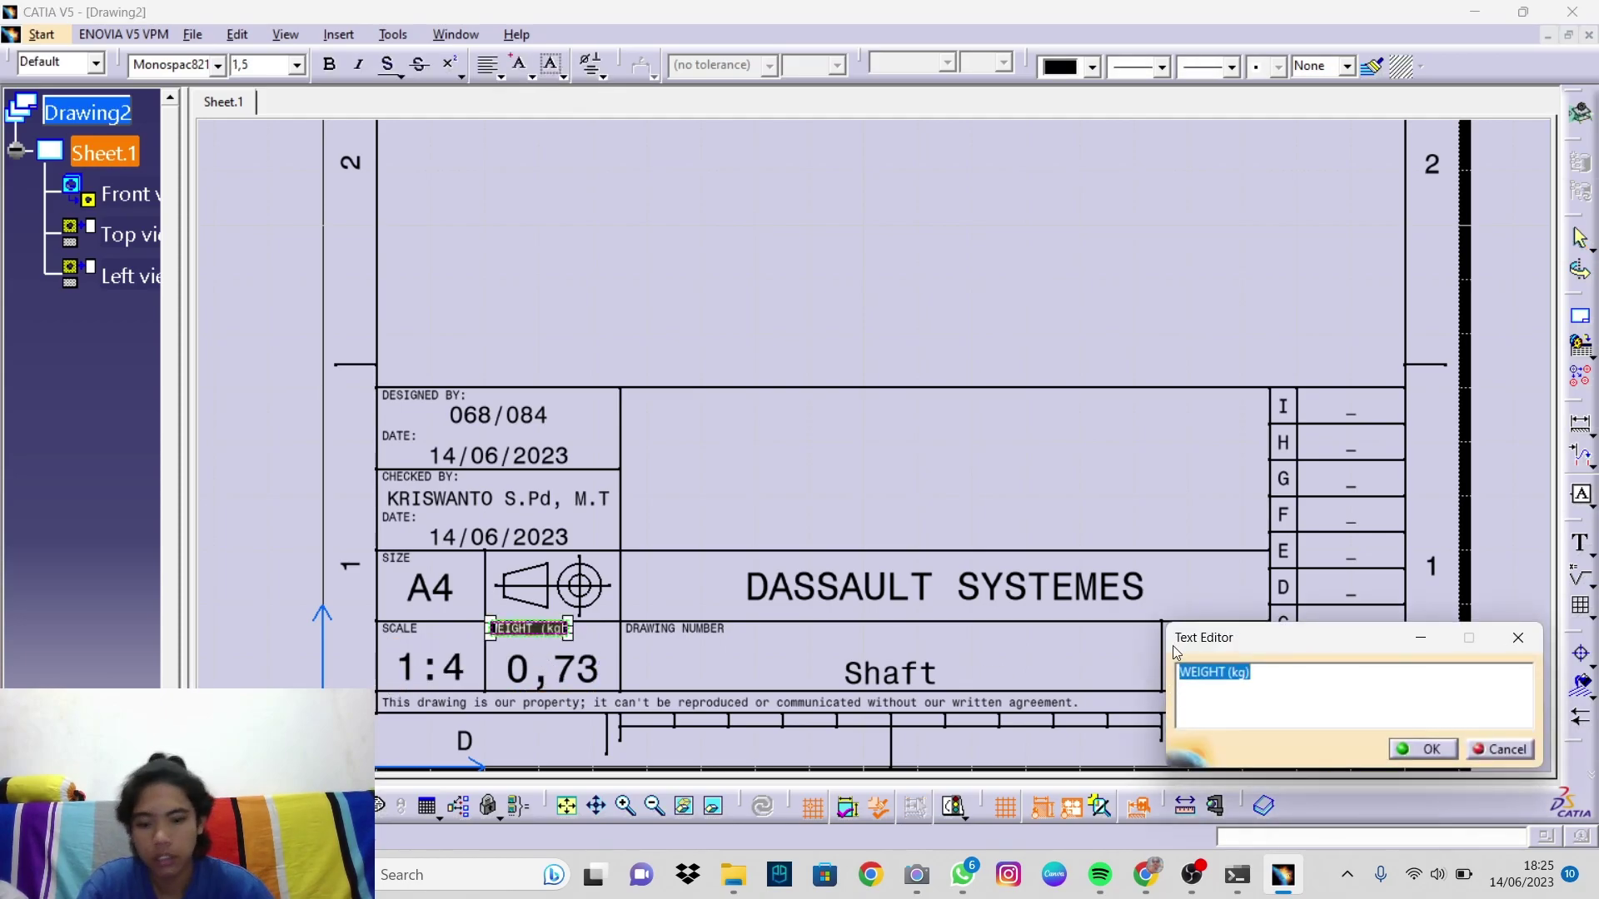
type("UNIT")
key("Return")
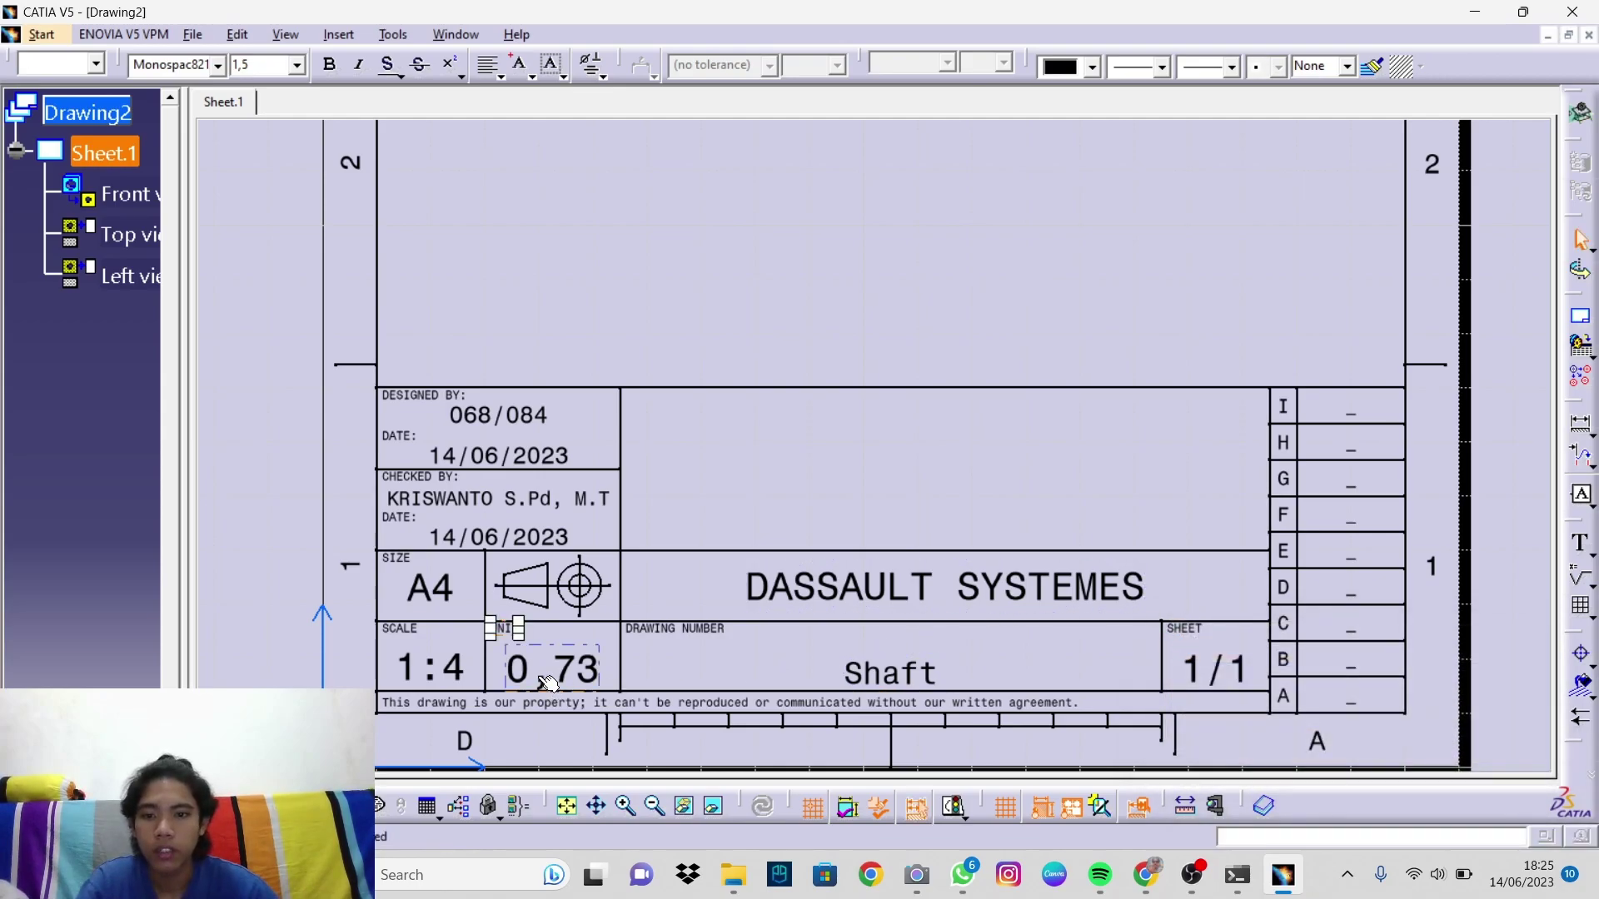
left_click(552, 683)
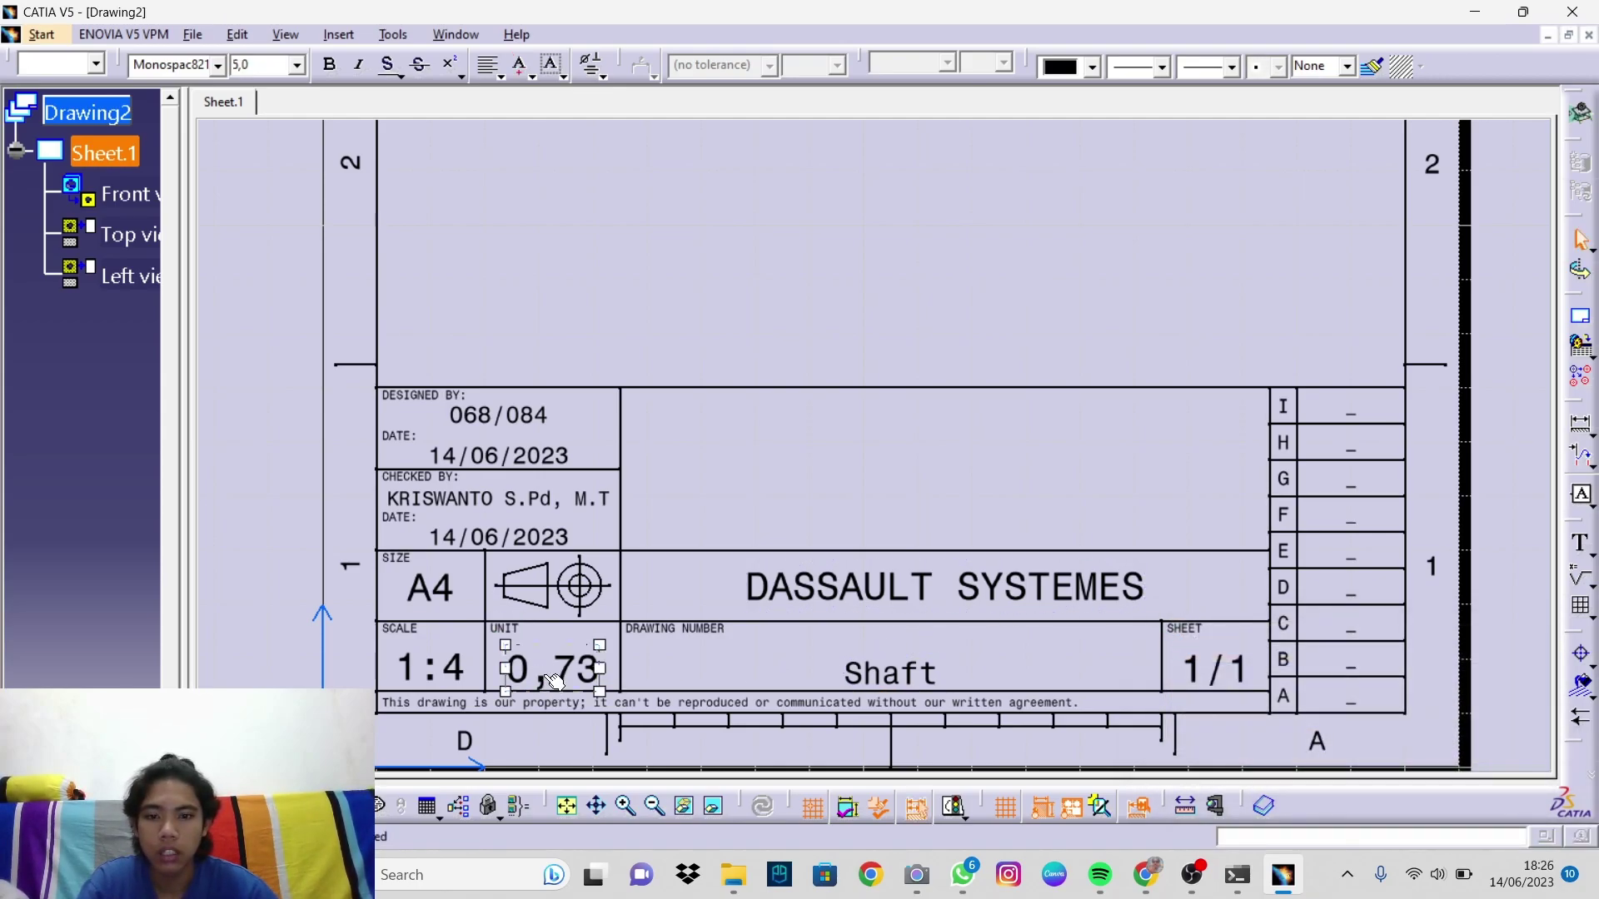
double_click(554, 681)
type("mm")
key("Return")
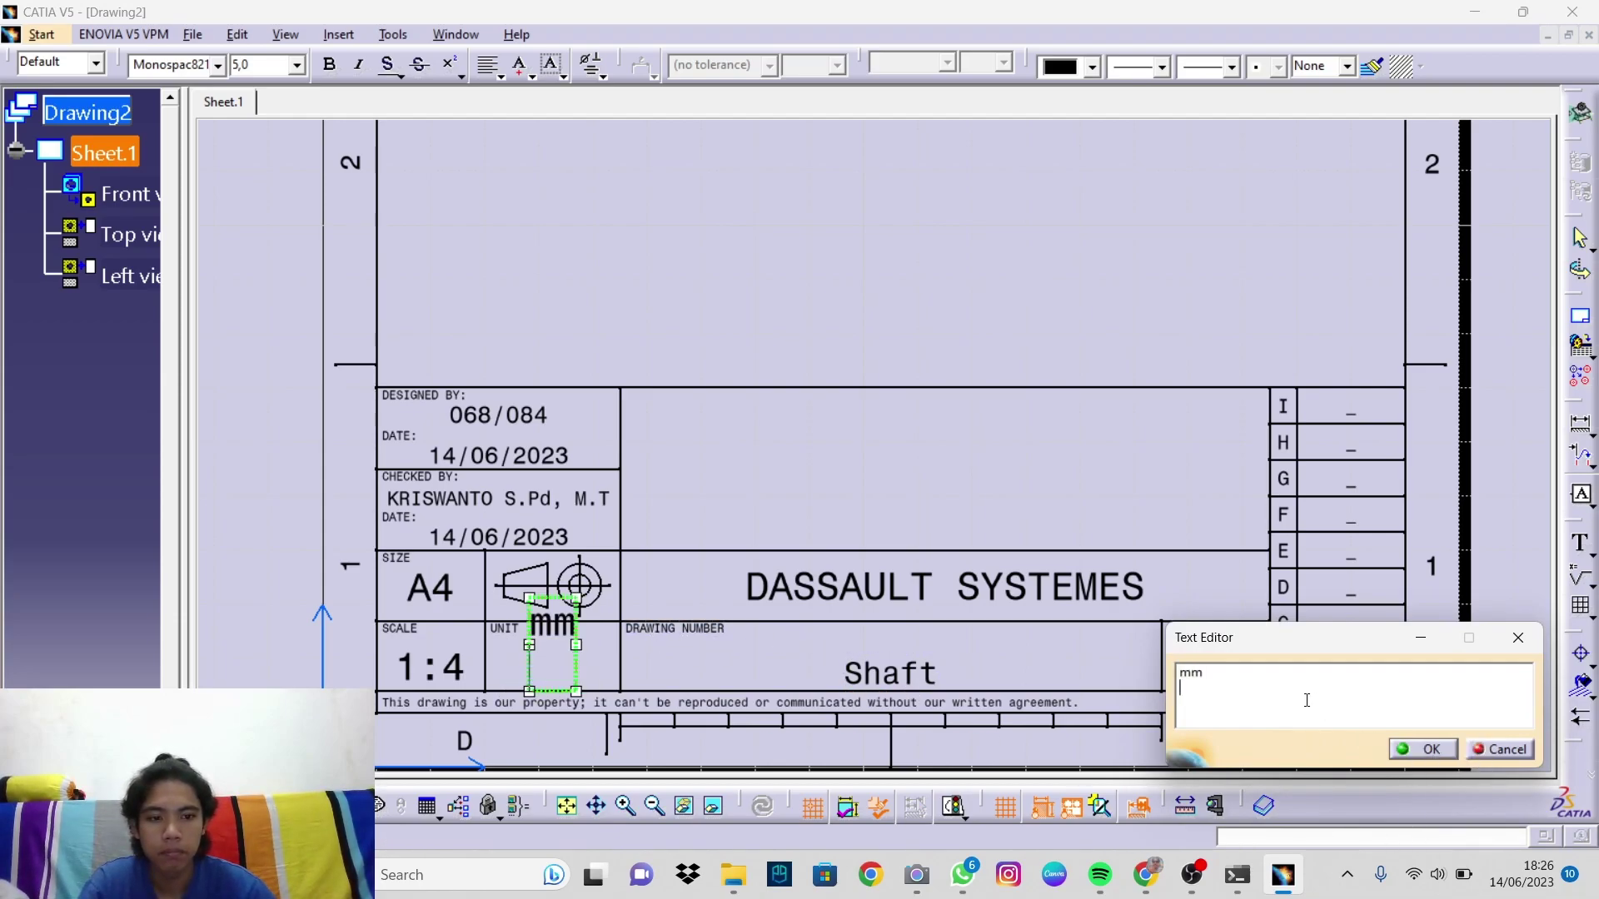
key("BackSpace")
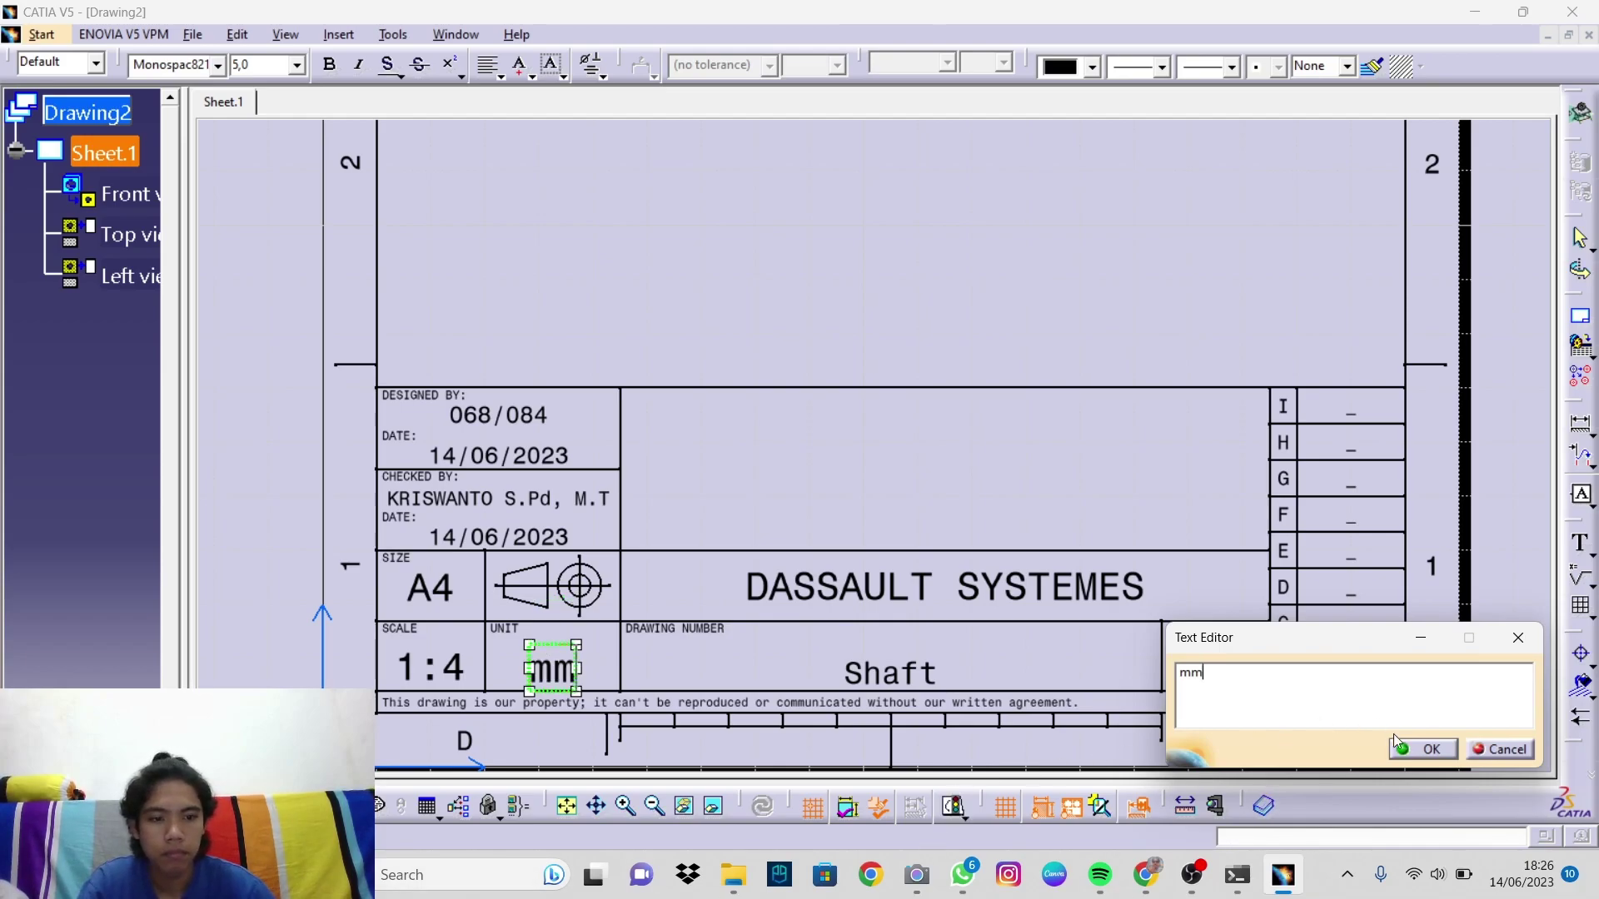
left_click(1424, 748)
left_click_drag(542, 654, 544, 659)
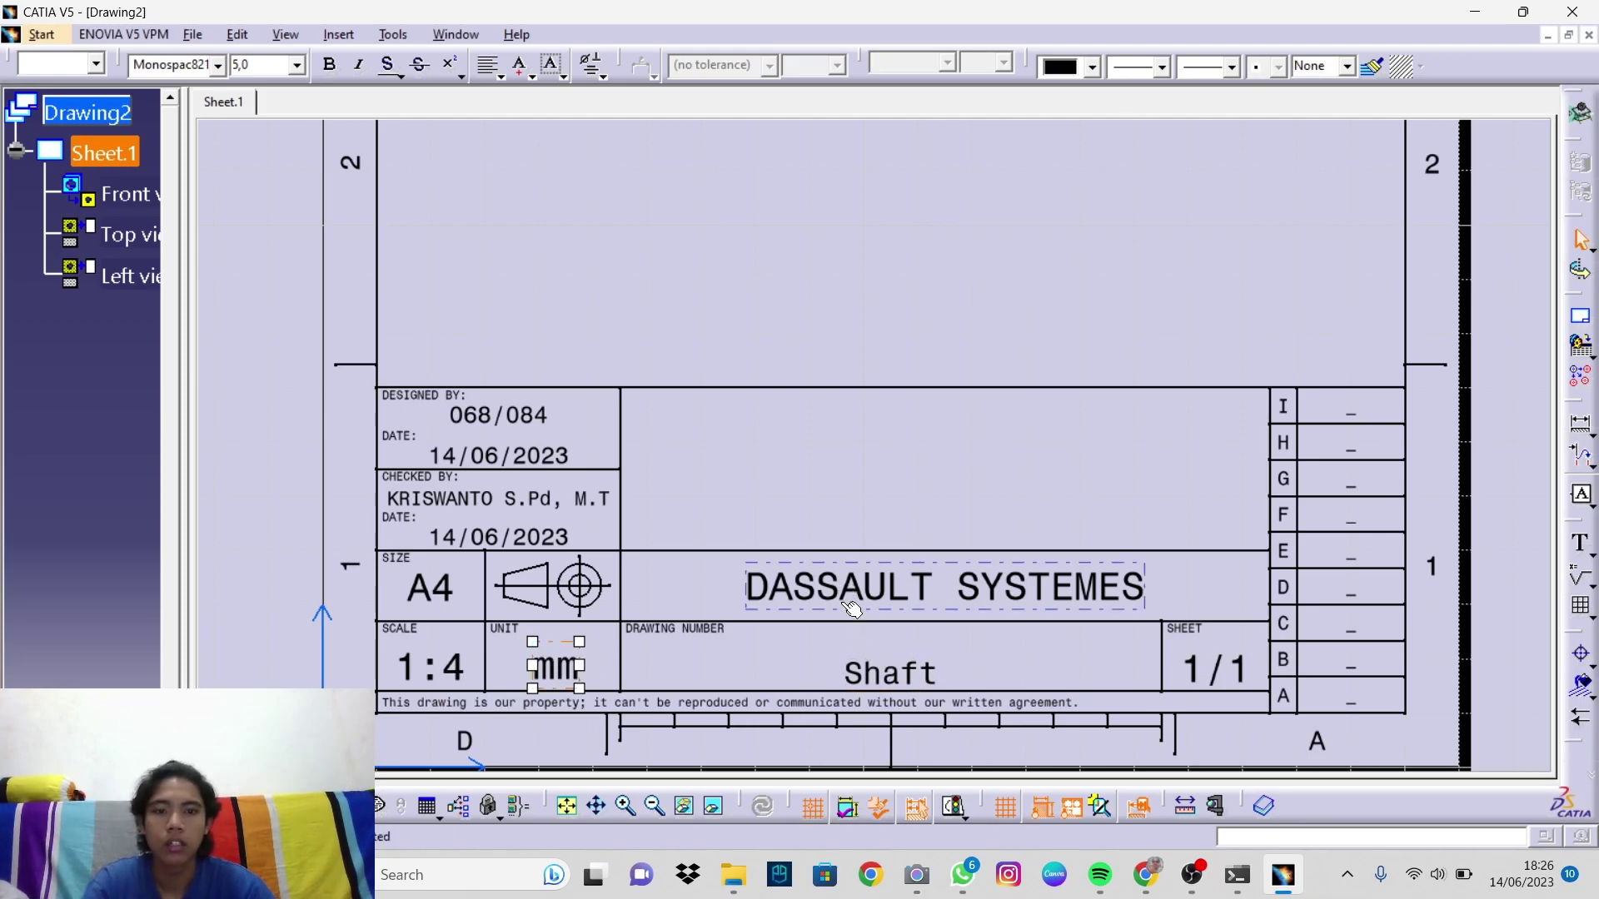
Step: Change the title block drawing number to PART 04 and DASSAULT SYSTEMES to TEKNIK MESIN UNNES
double_click(889, 672)
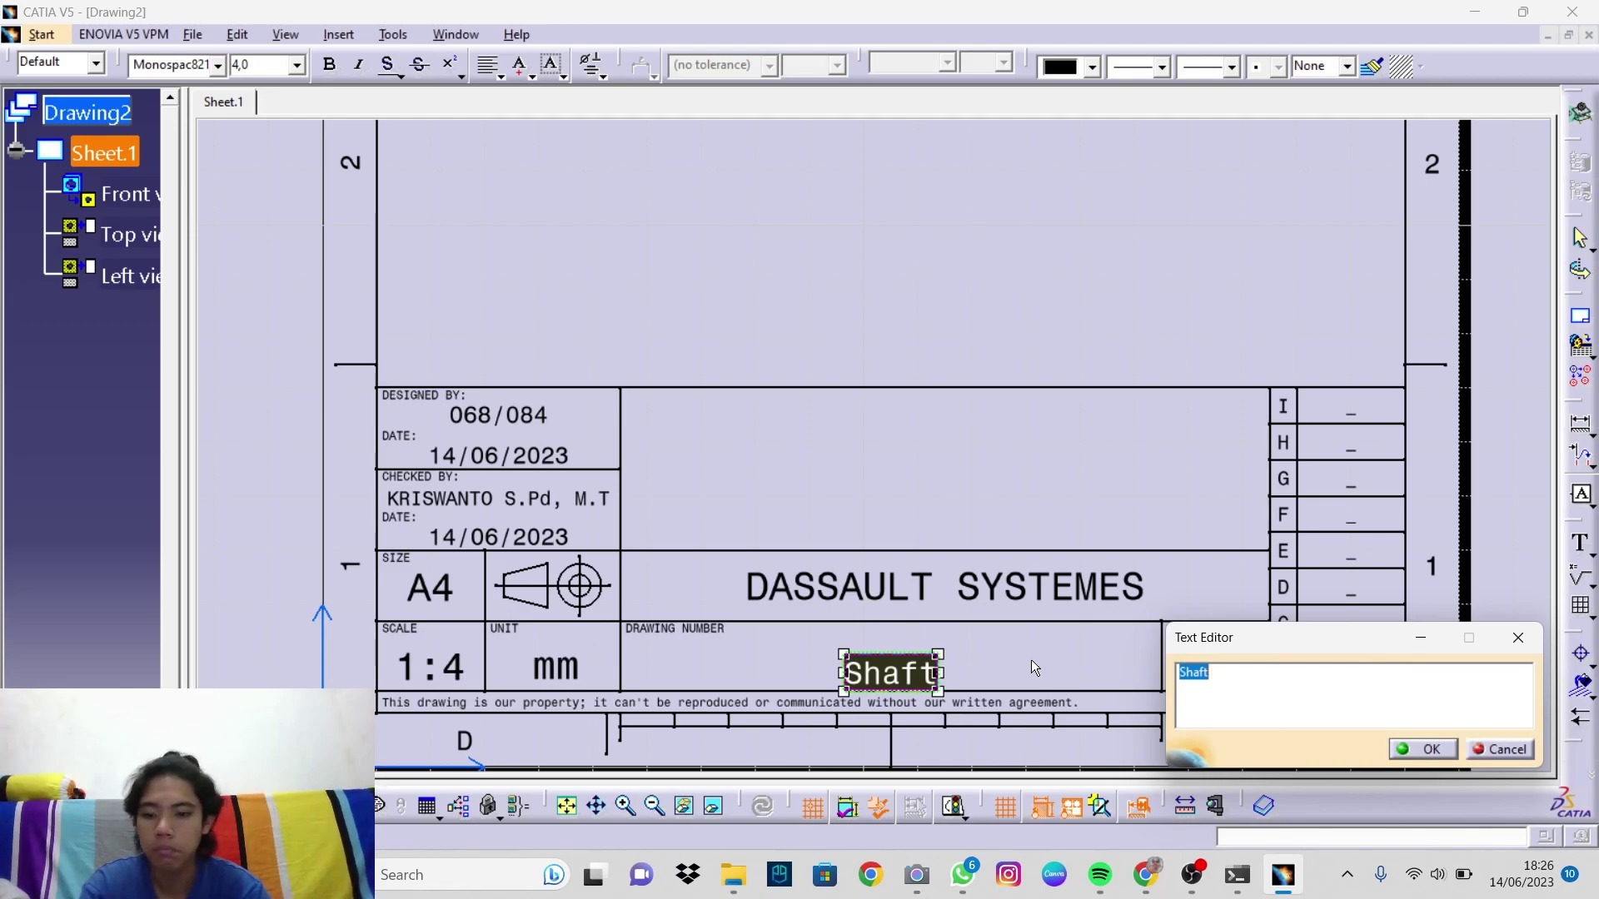
type("PART")
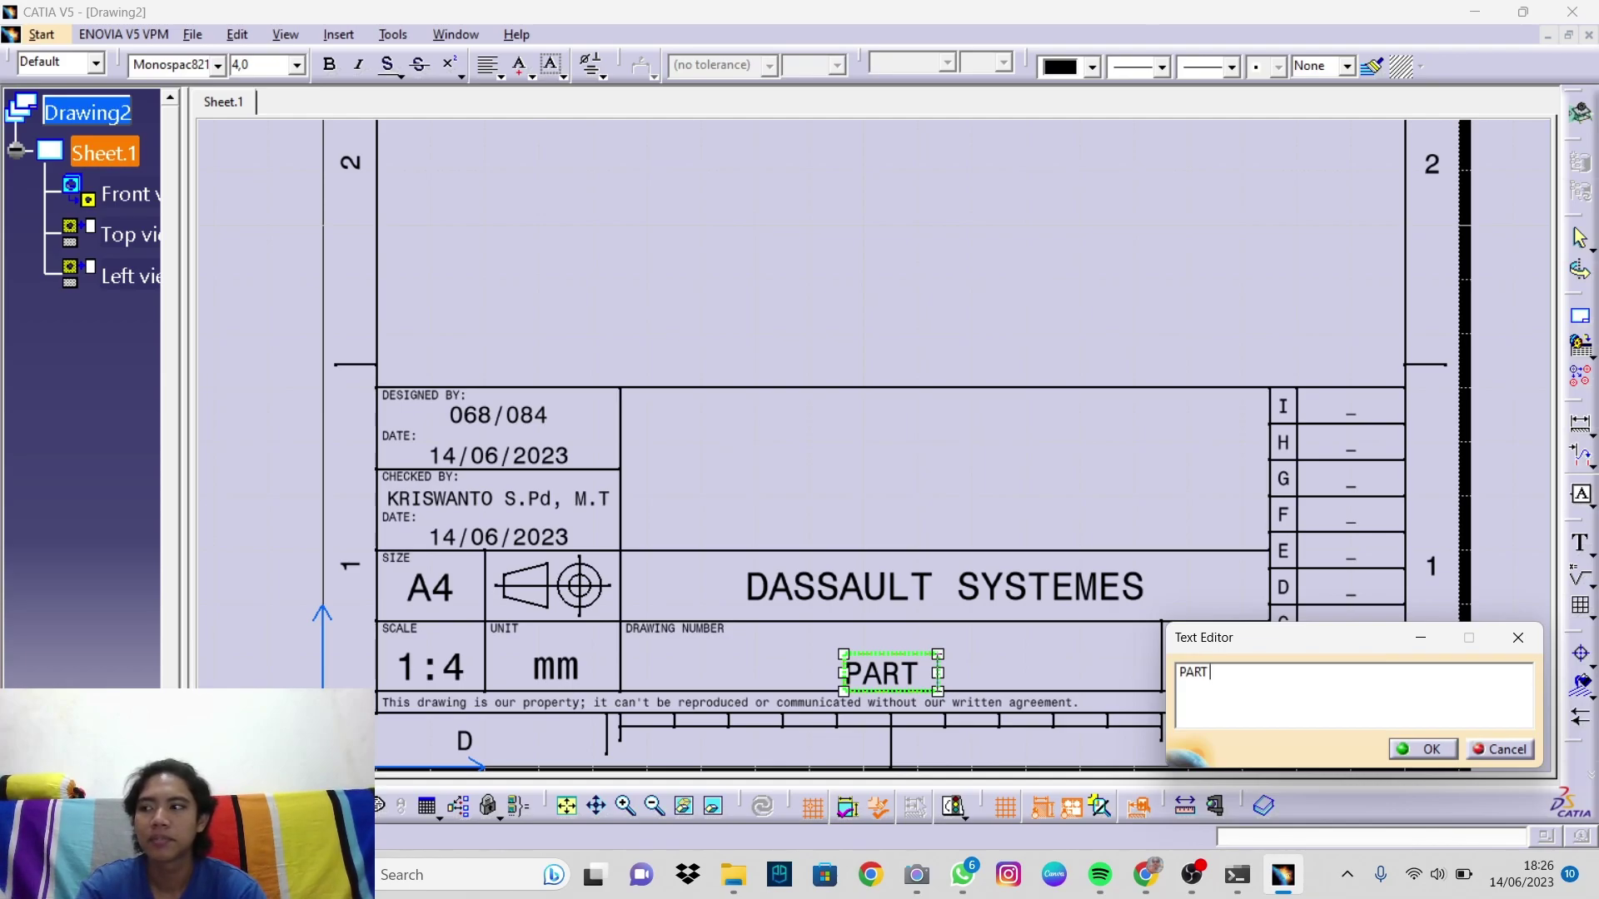
type("04")
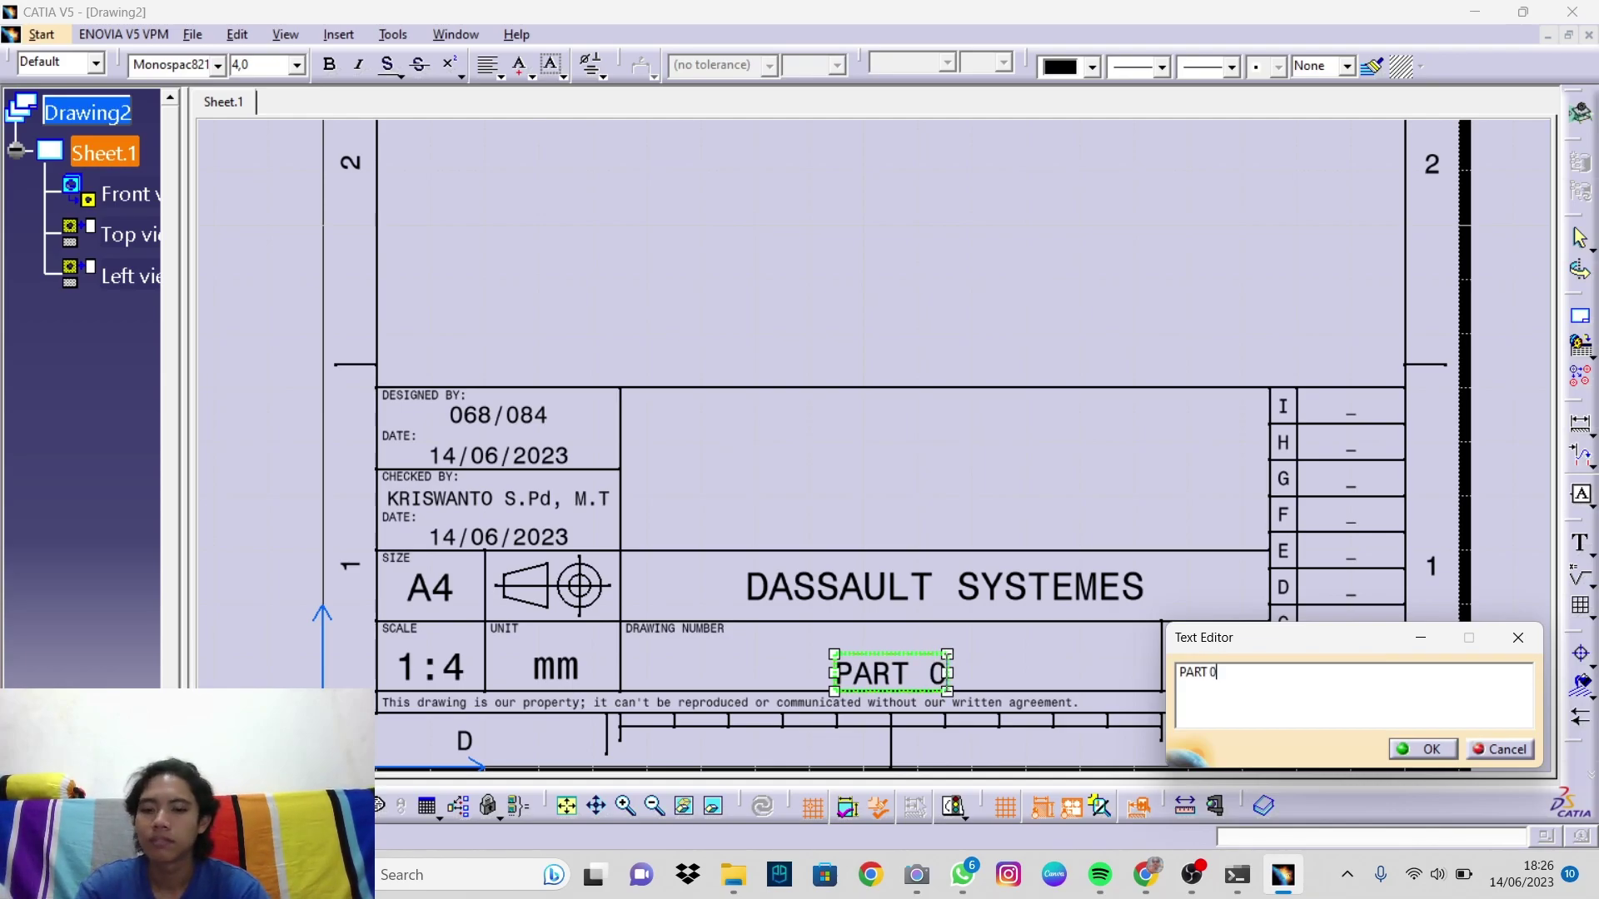
left_click(1407, 747)
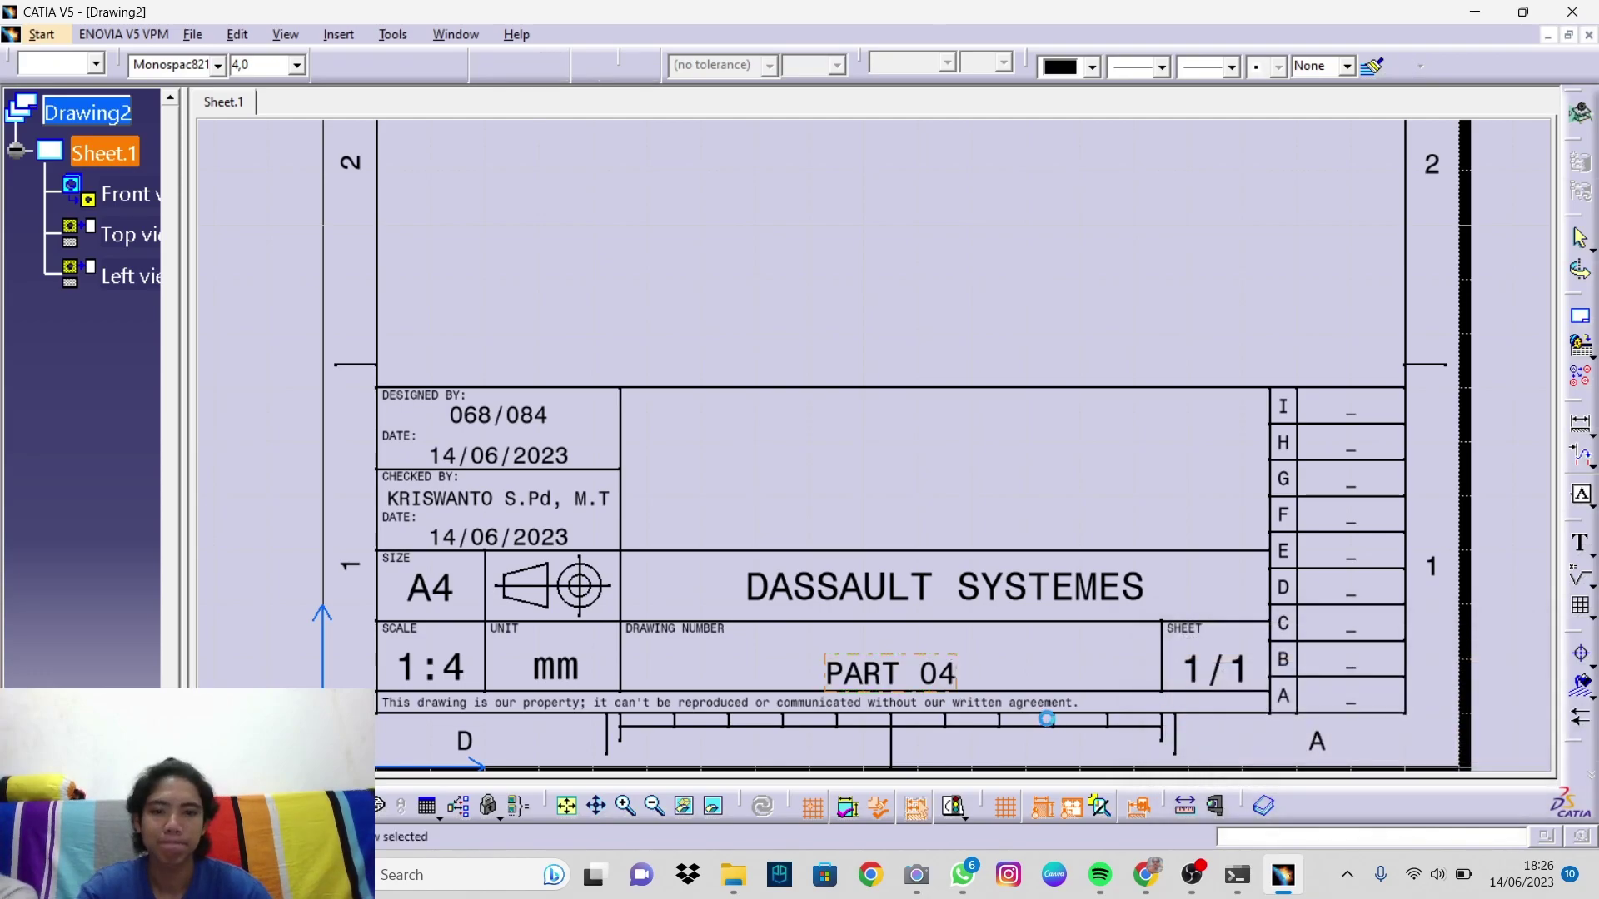
left_click(872, 664)
left_click(873, 664)
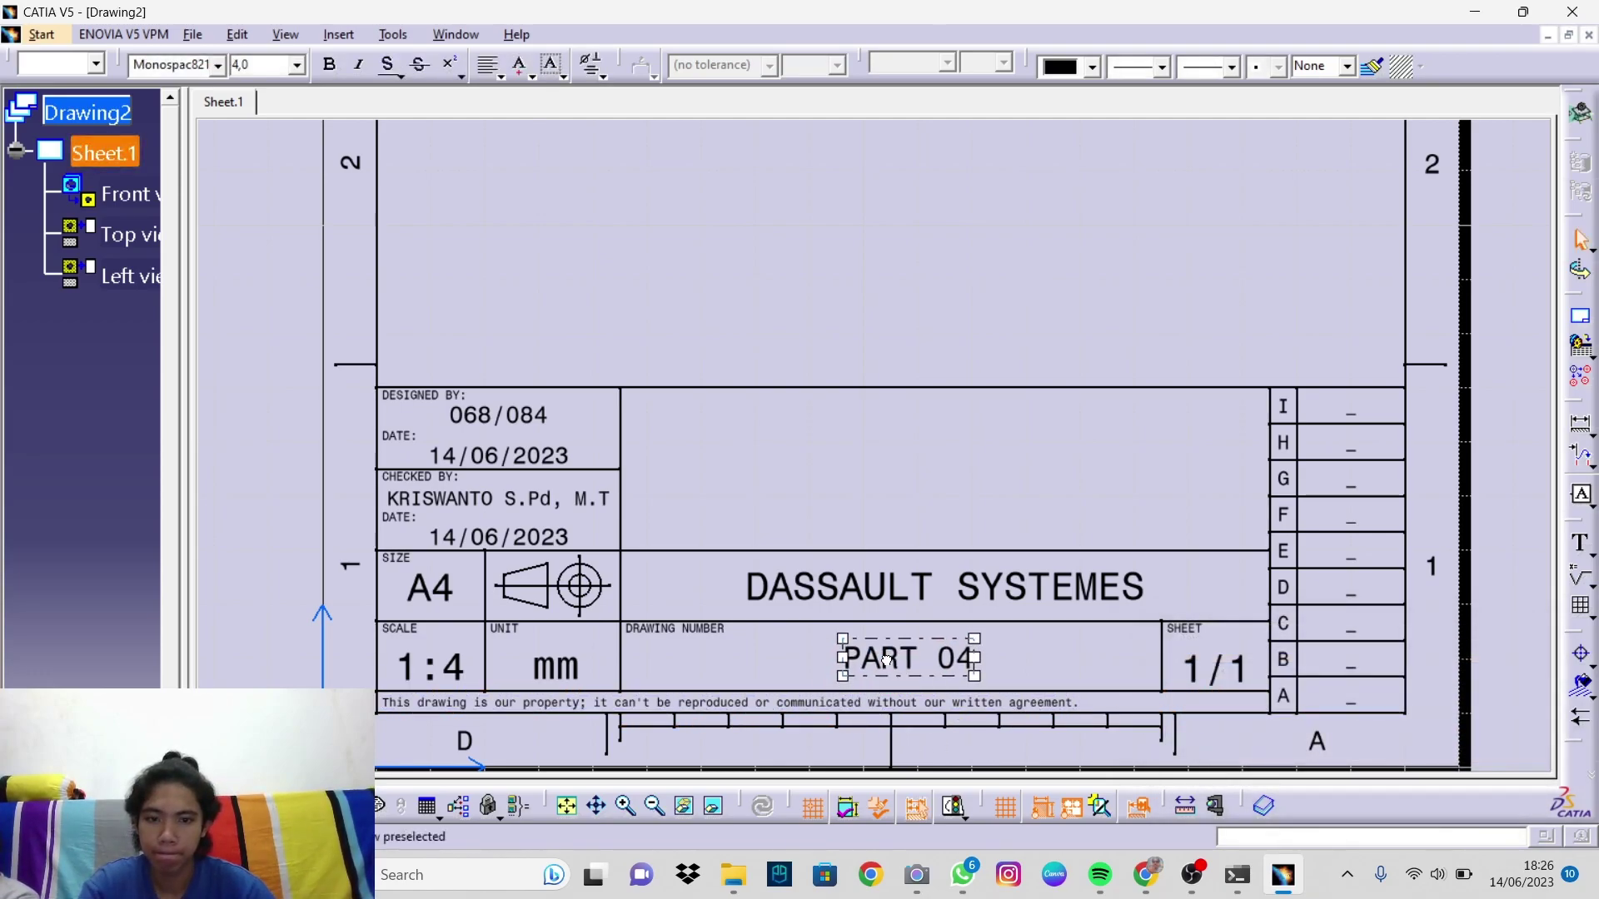
left_click_drag(883, 671, 885, 674)
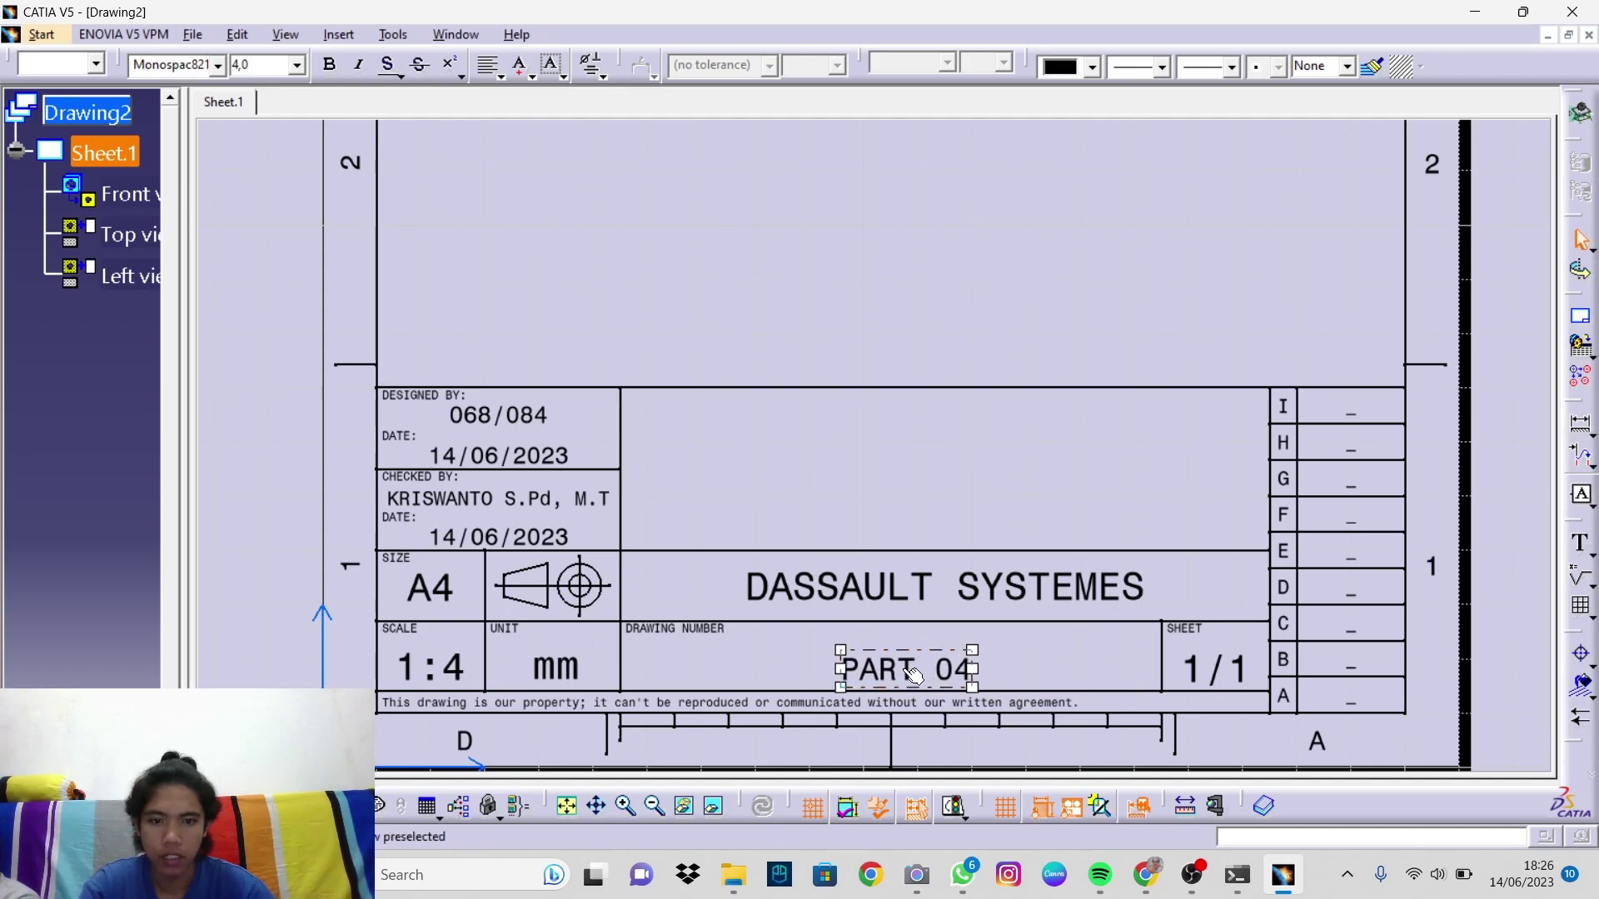
double_click(885, 597)
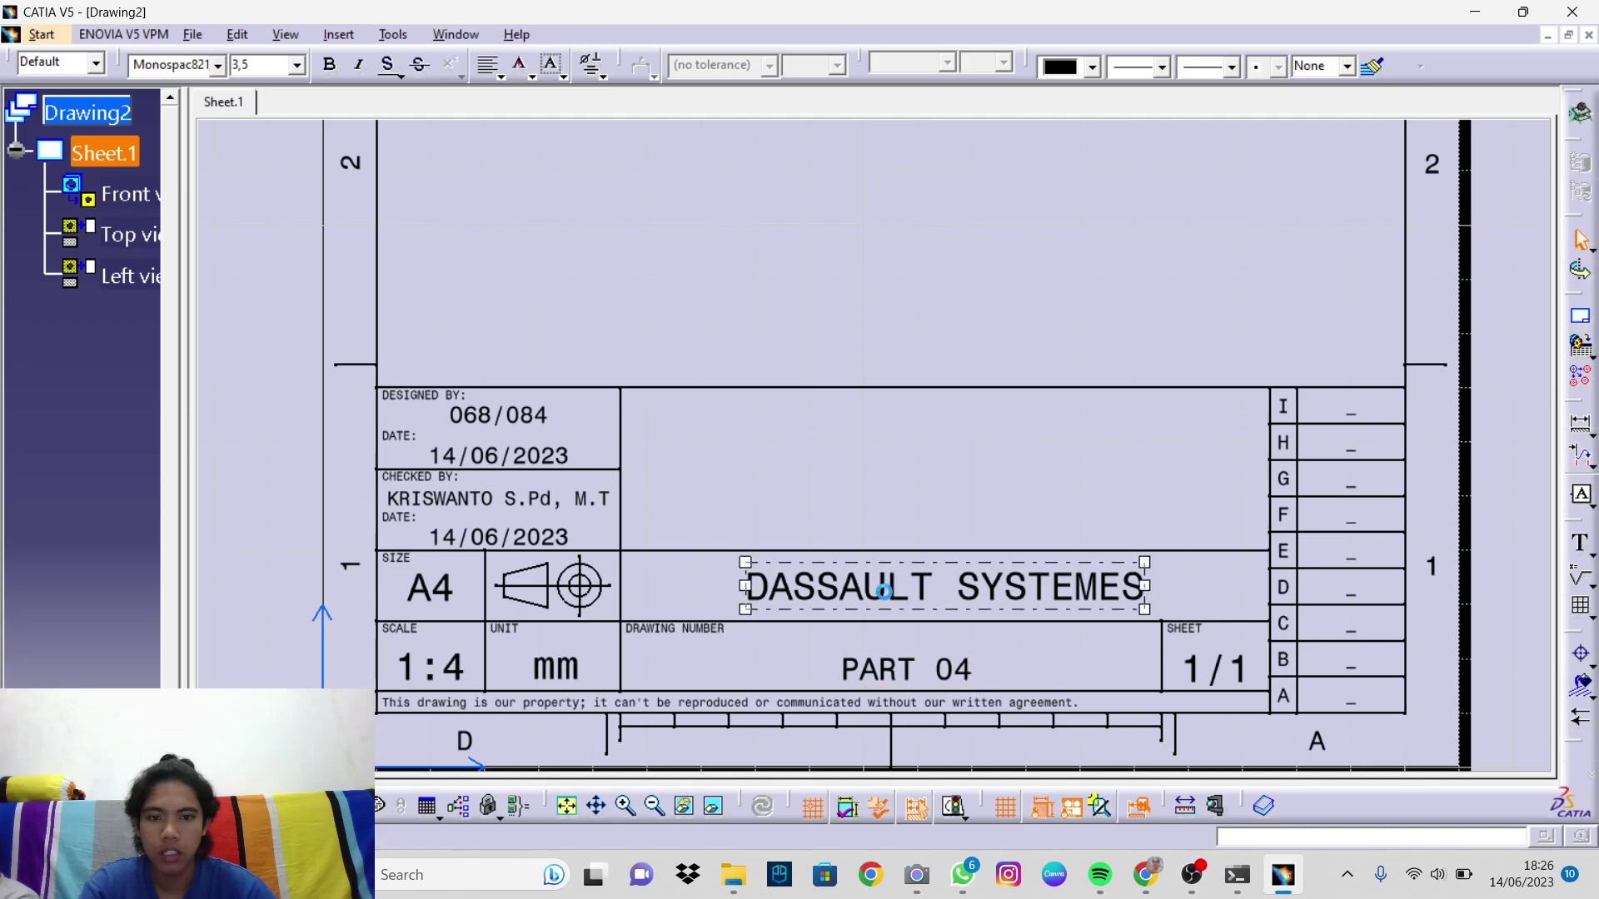
type("TE")
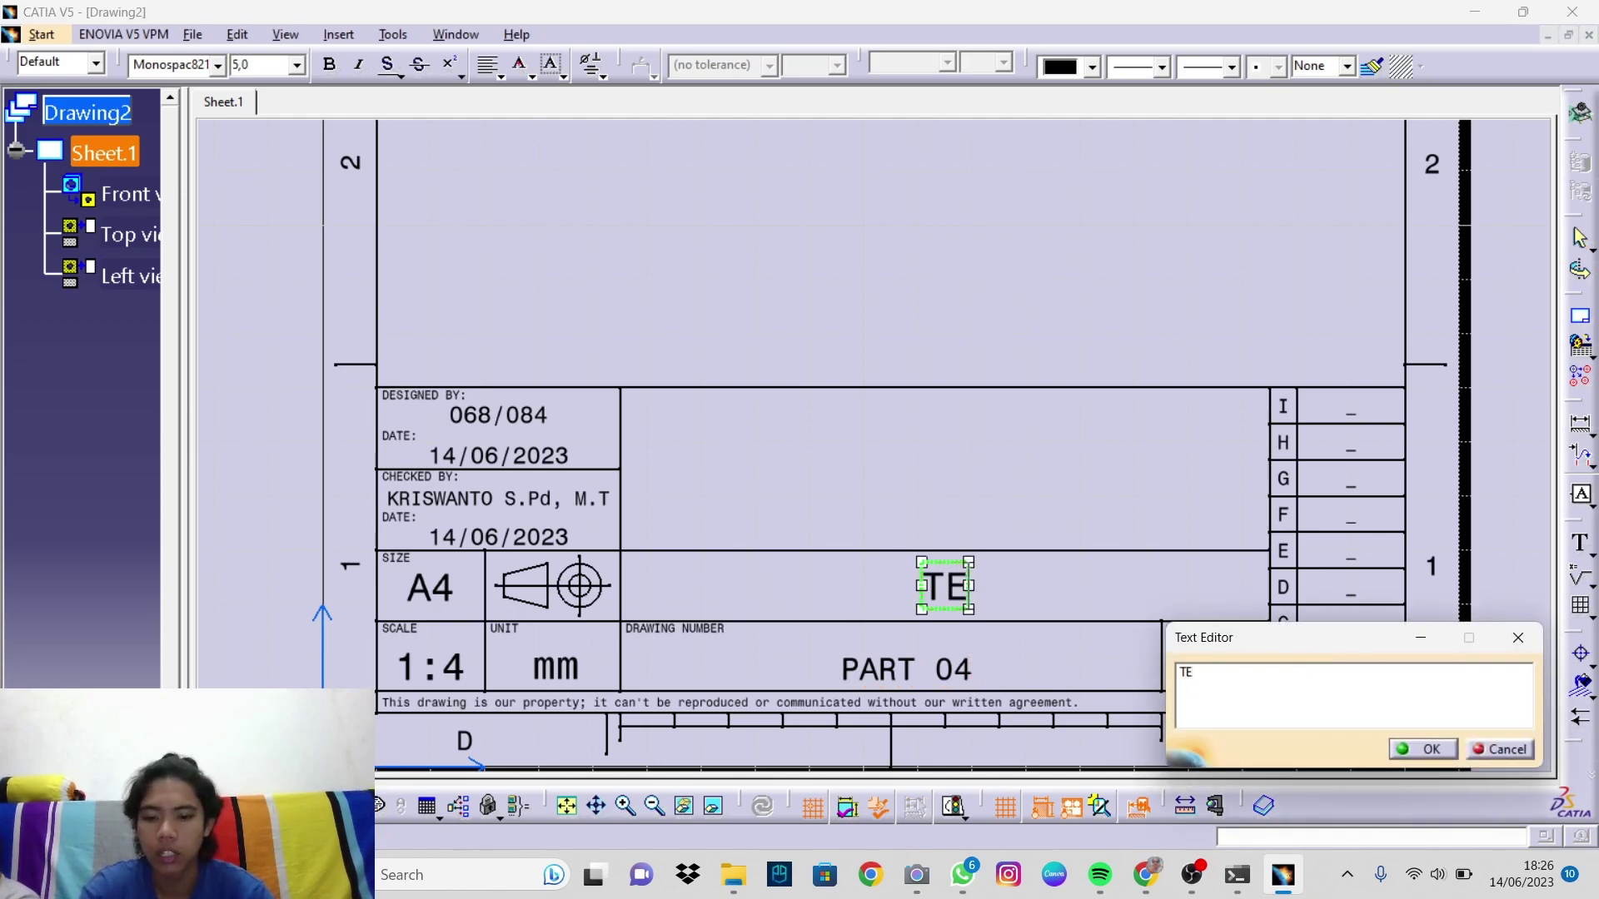
type("KNIK MESIN UNNES")
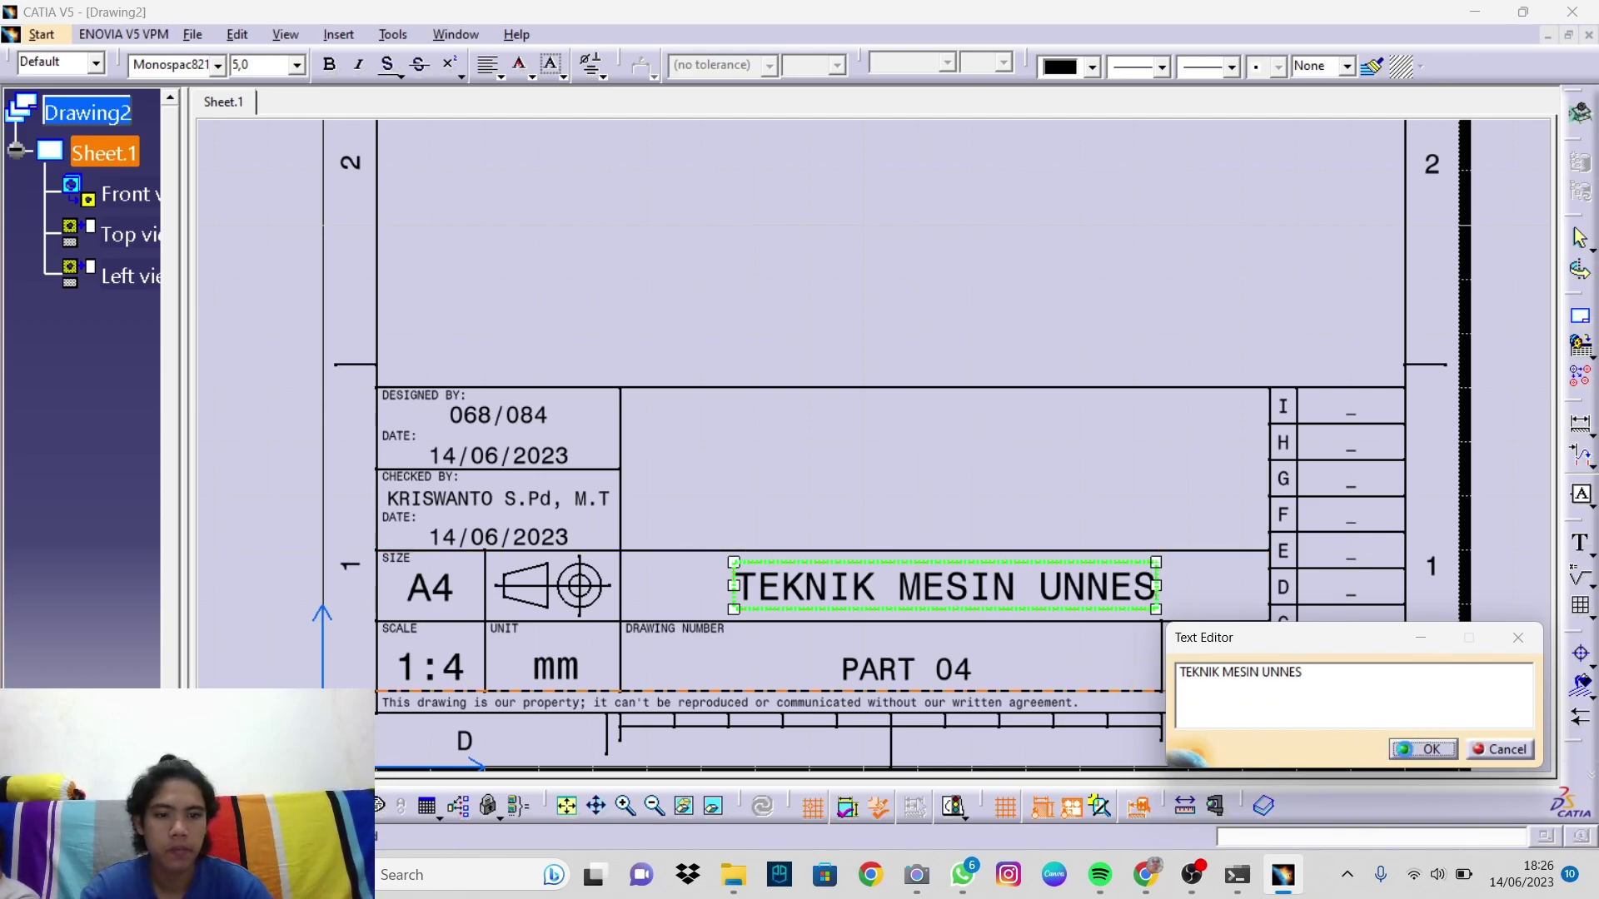
left_click(1405, 750)
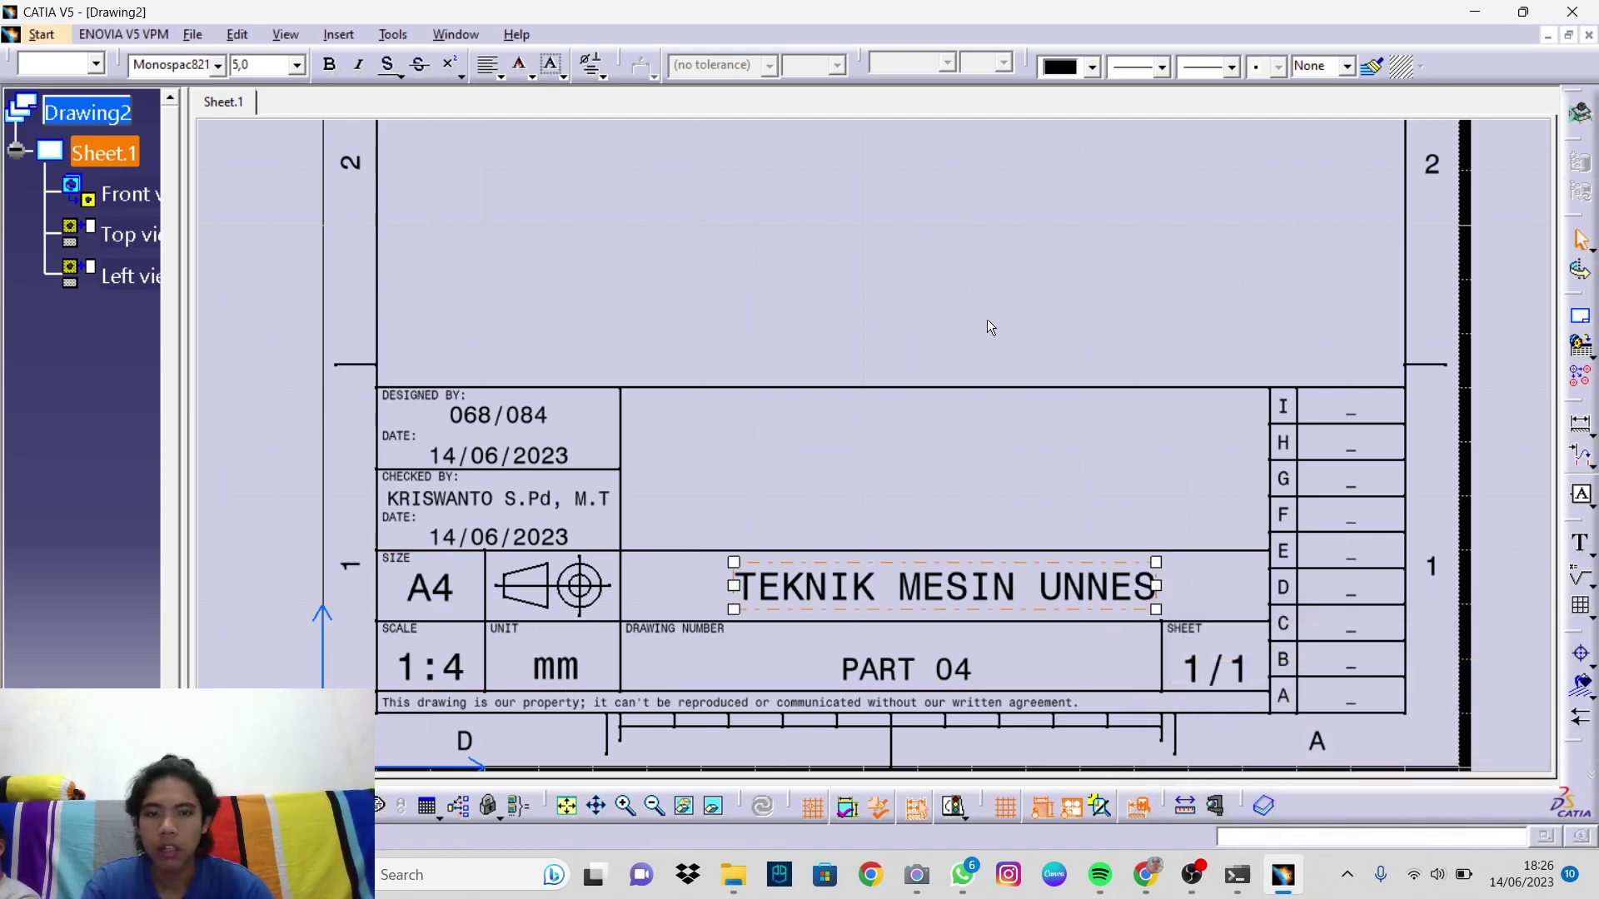
Step: Copy the TEKNIK MESIN UNNES text into the empty cell above and retype it as SHAFT
double_click(933, 593)
left_click_drag(932, 593, 925, 494)
double_click(930, 497)
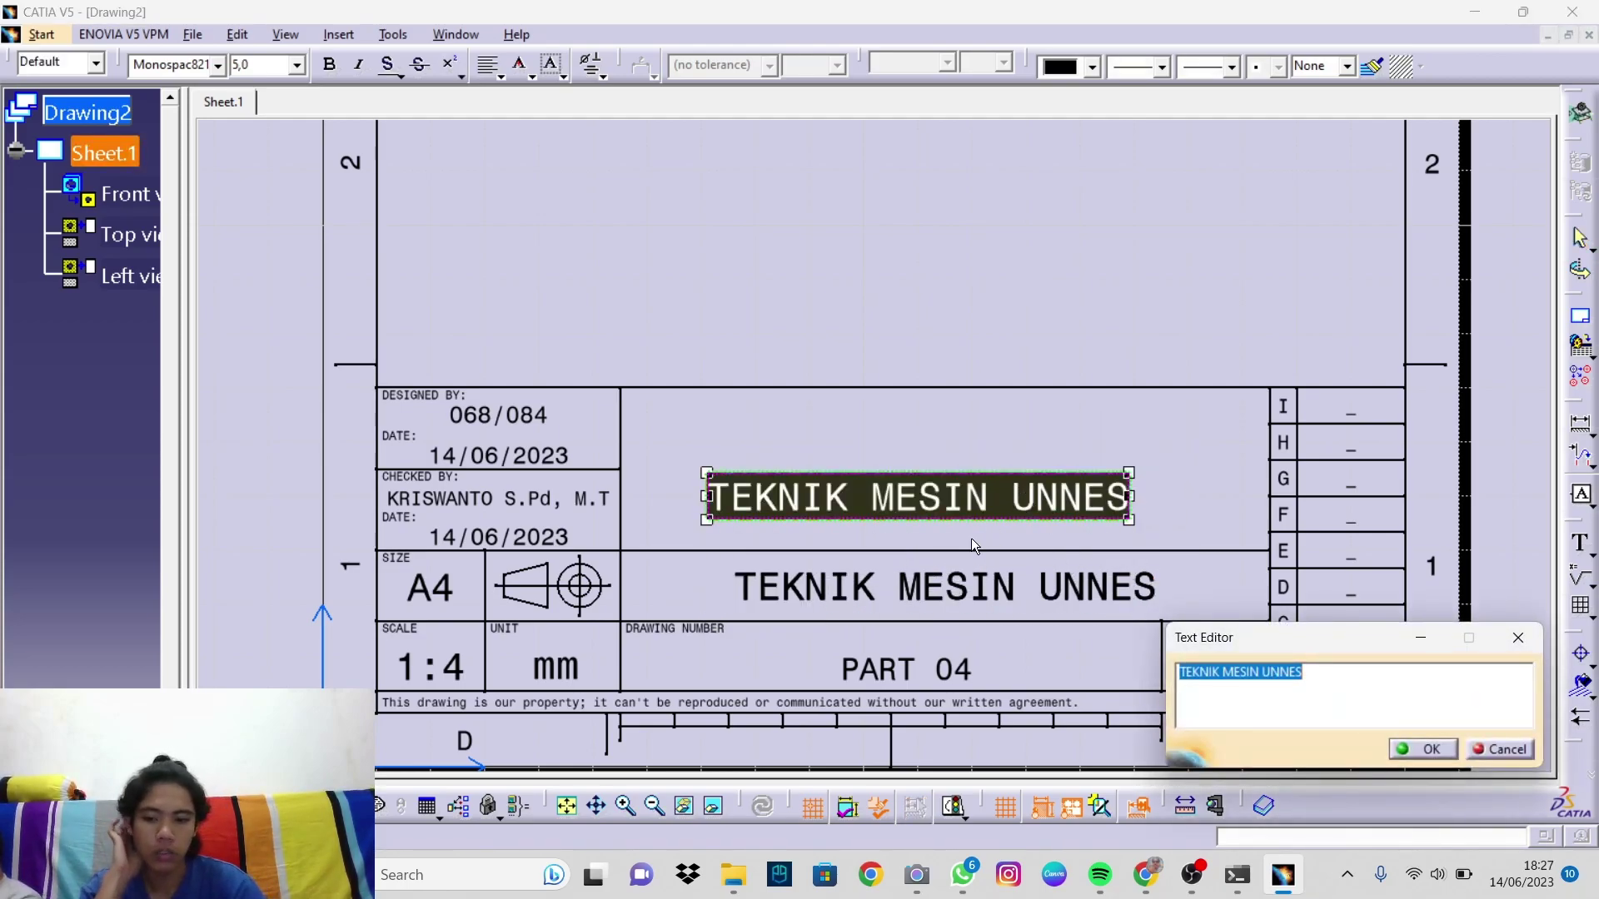
type("SAHFT")
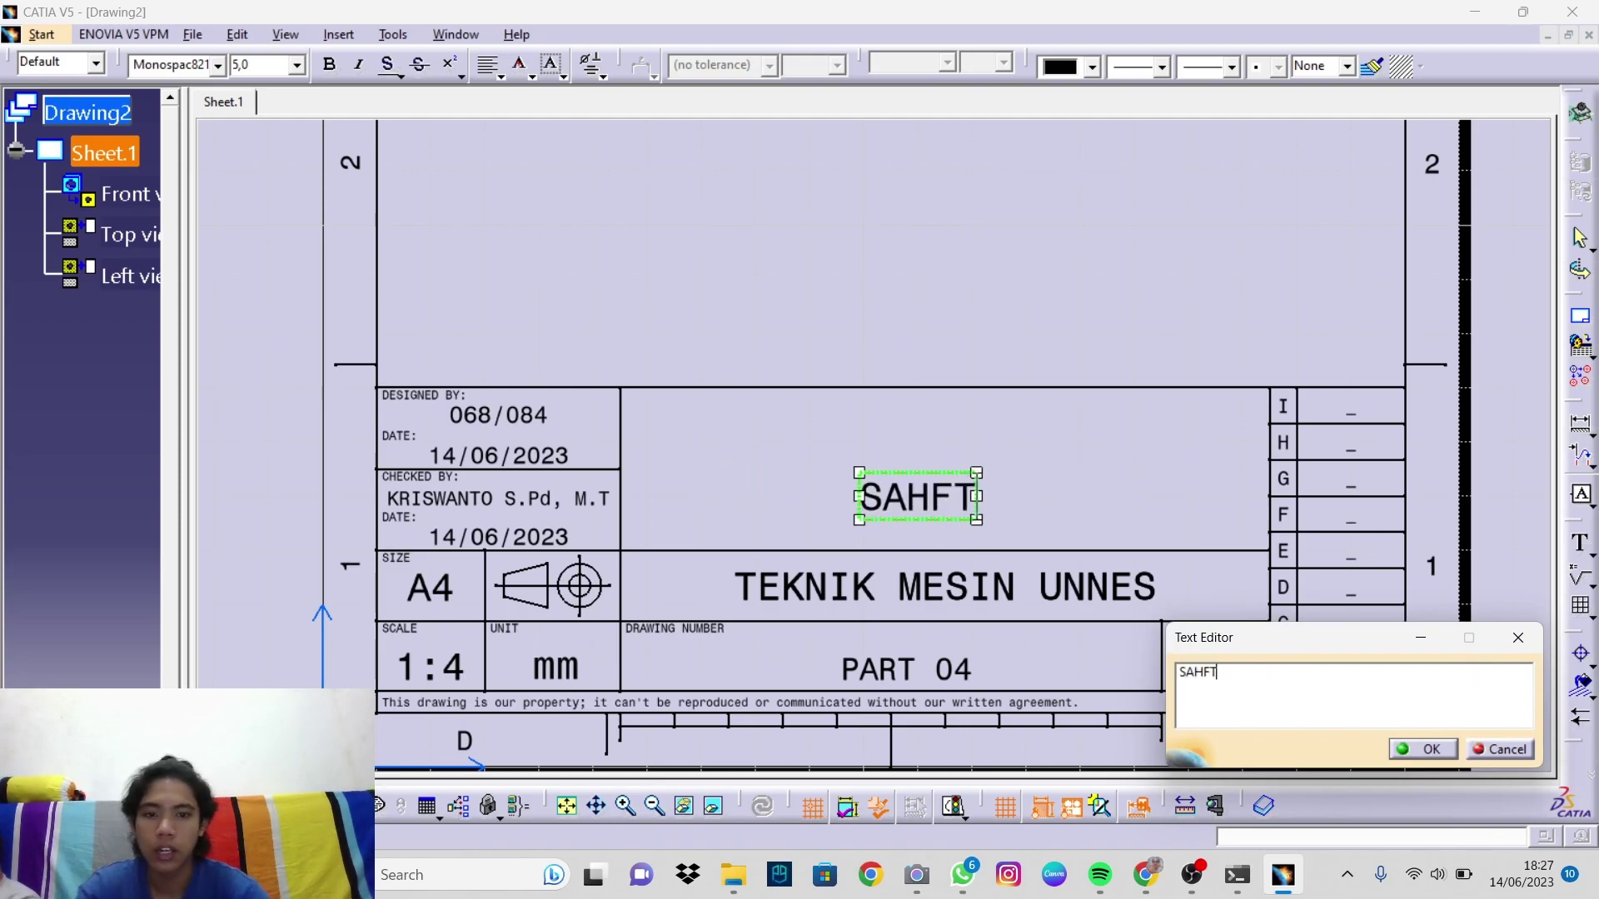
key("BackSpace")
key("BackSpace")
key("BackSpace")
key("BackSpace")
type("HAFT")
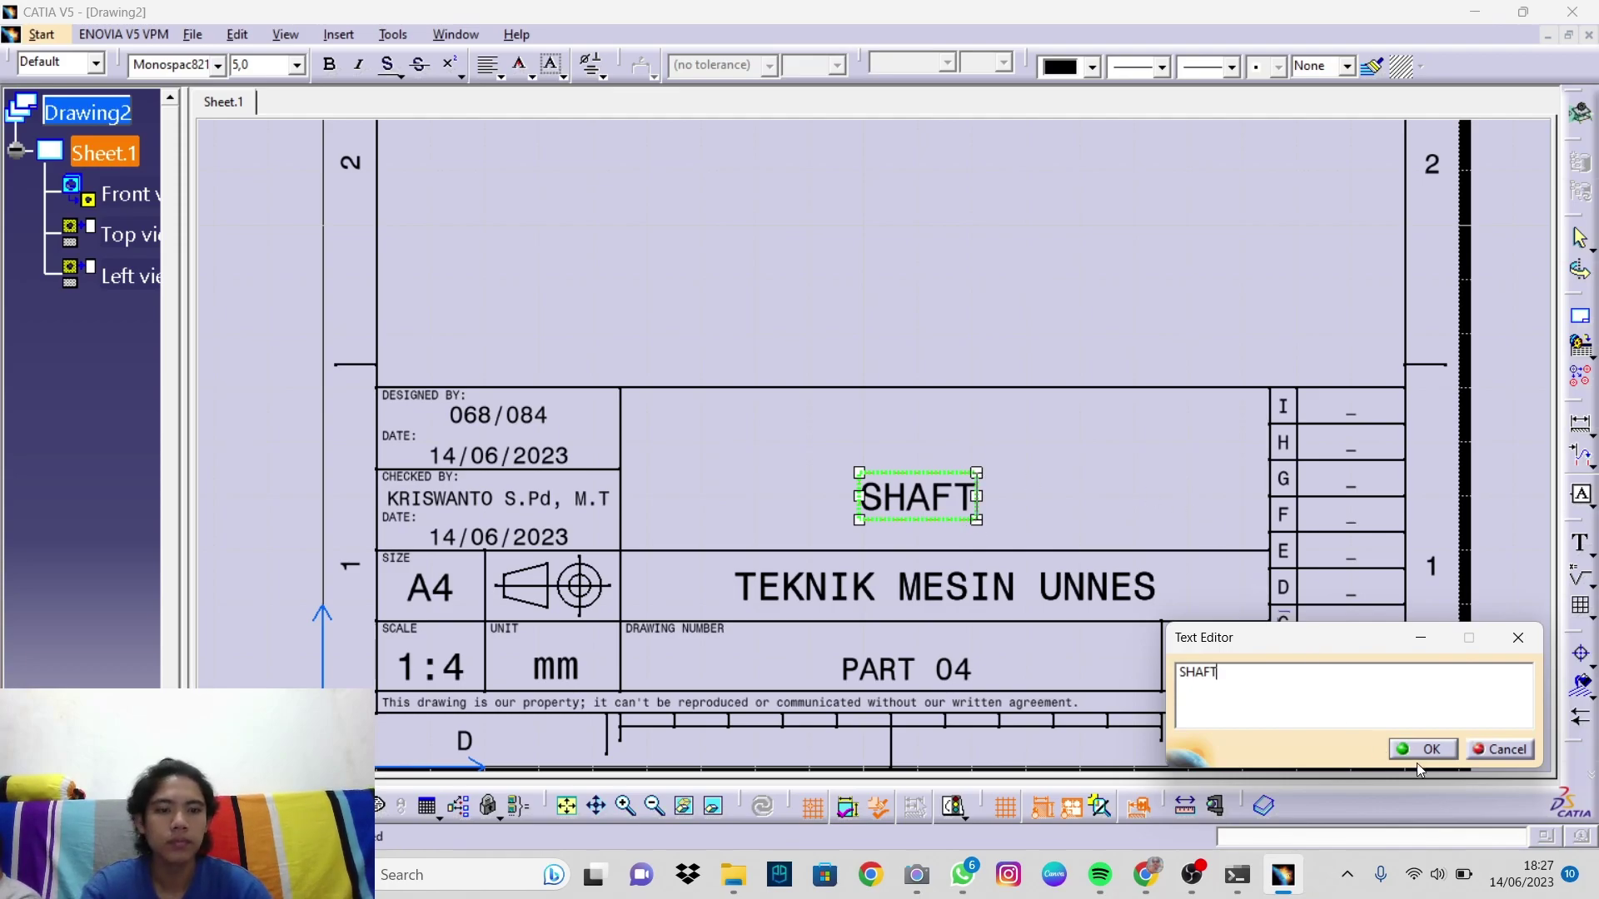
left_click(1422, 749)
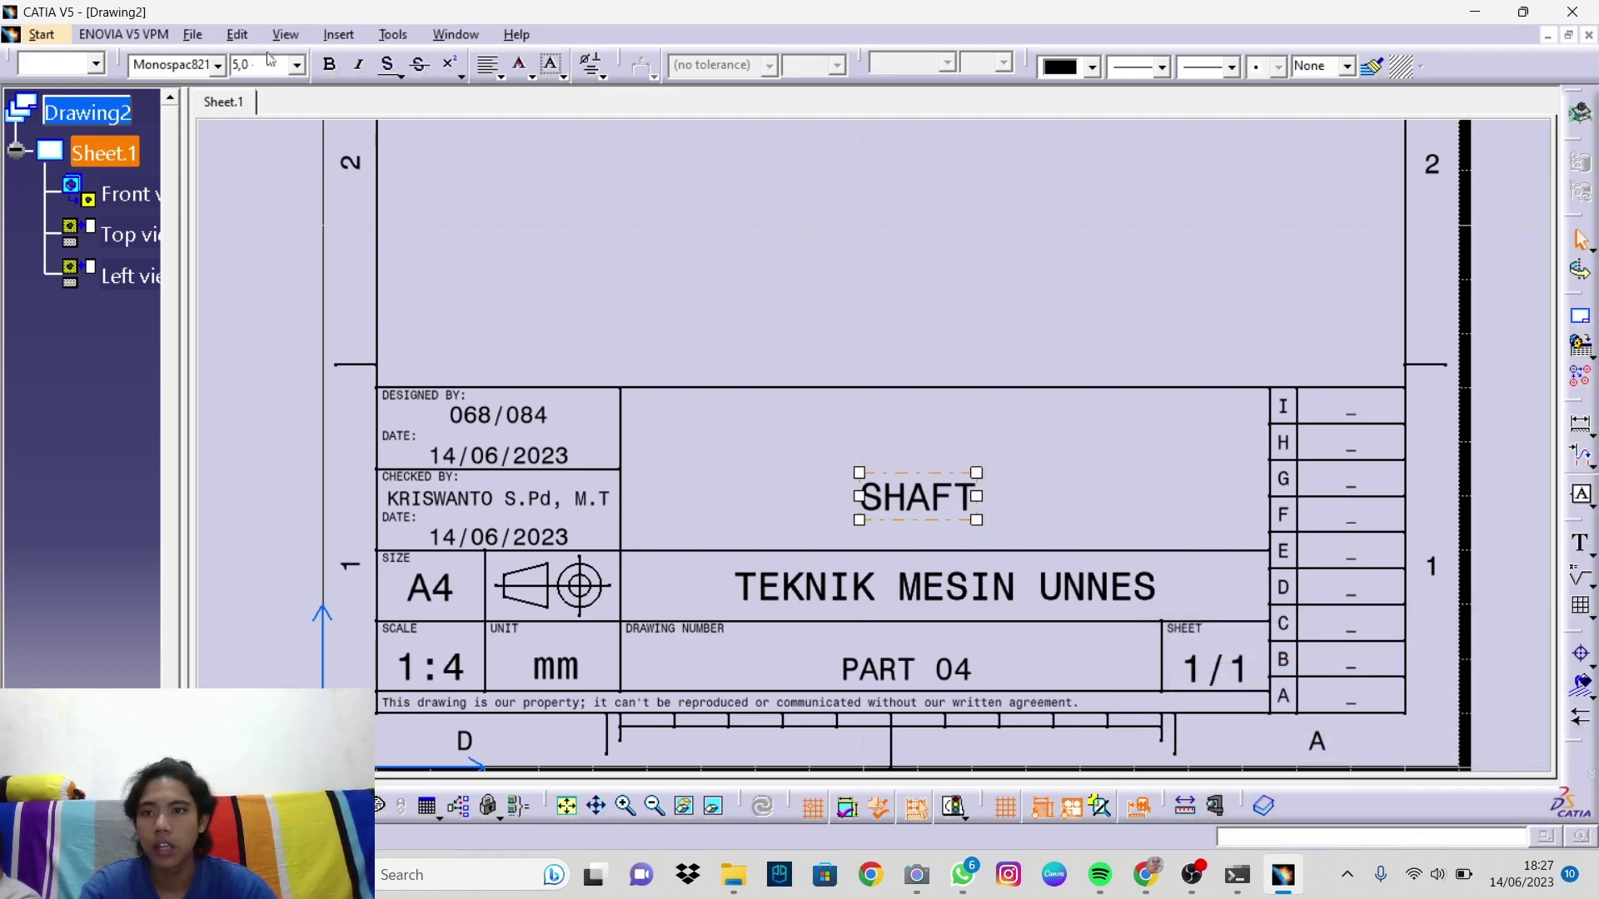
Step: Enlarge the SHAFT title to 10 mm and shift it up and right within its cell
left_click(297, 65)
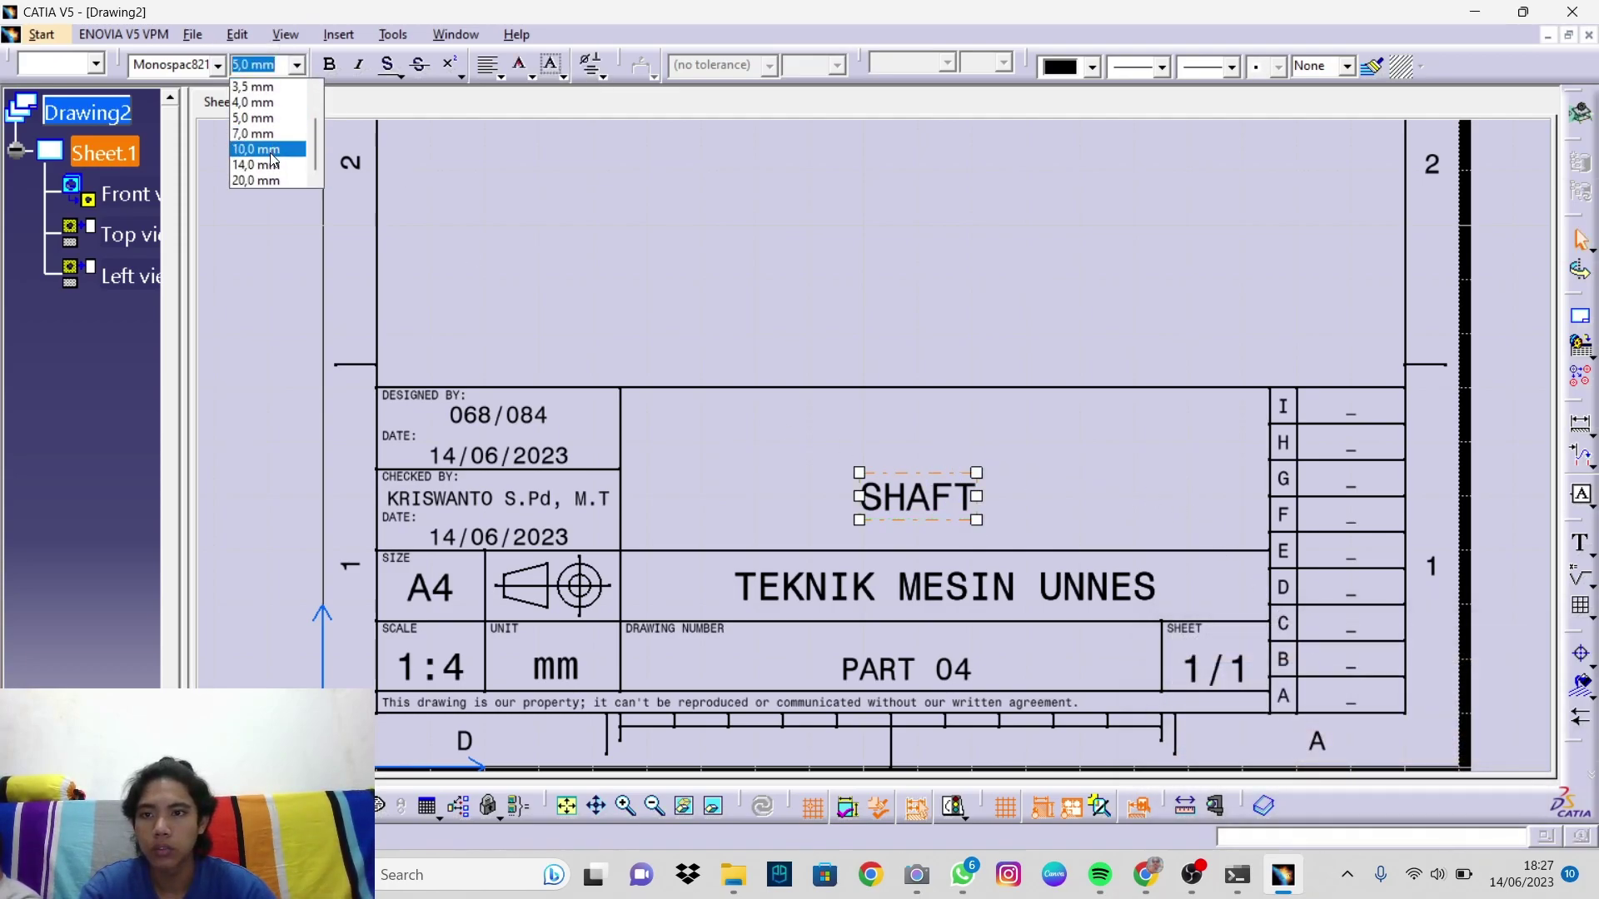
left_click(272, 150)
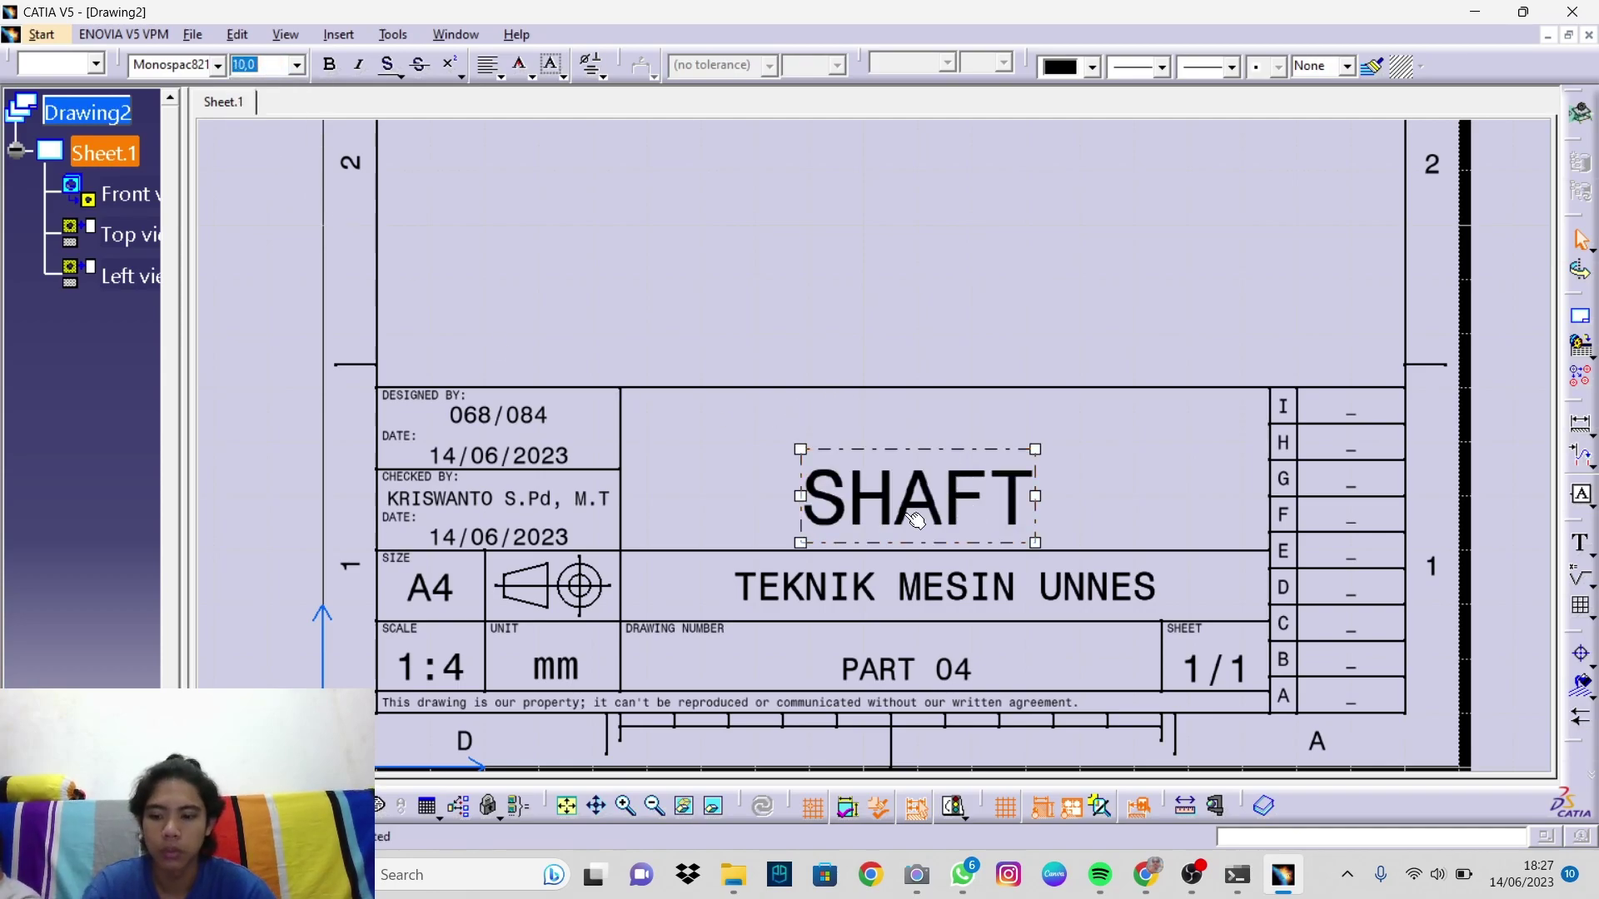
left_click(904, 485)
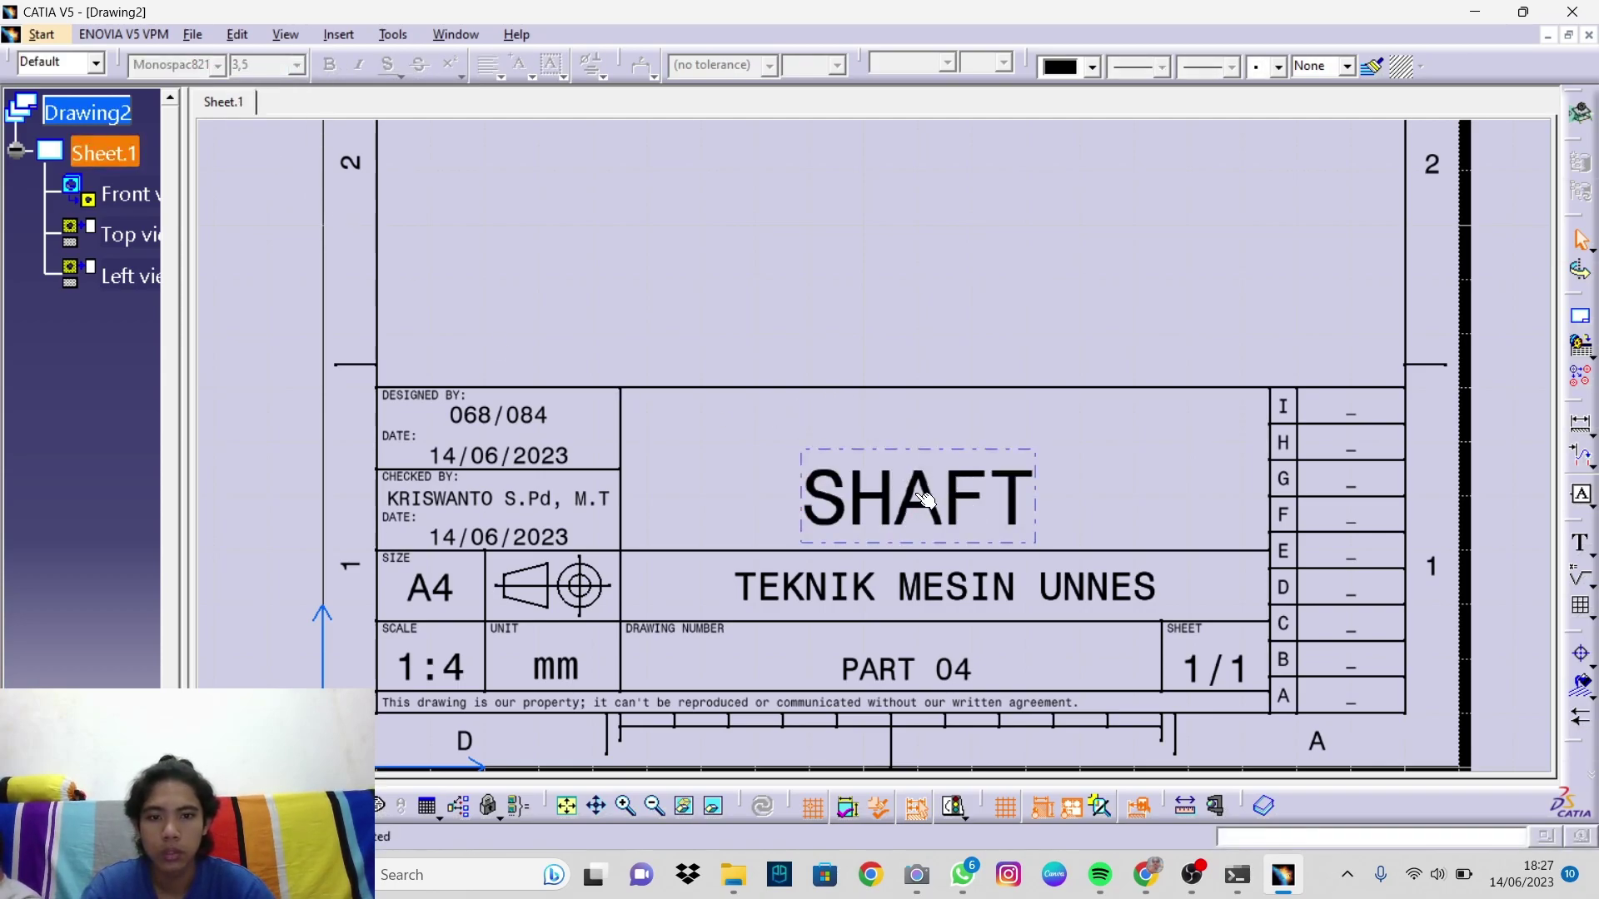
left_click(912, 494)
left_click_drag(913, 494, 941, 473)
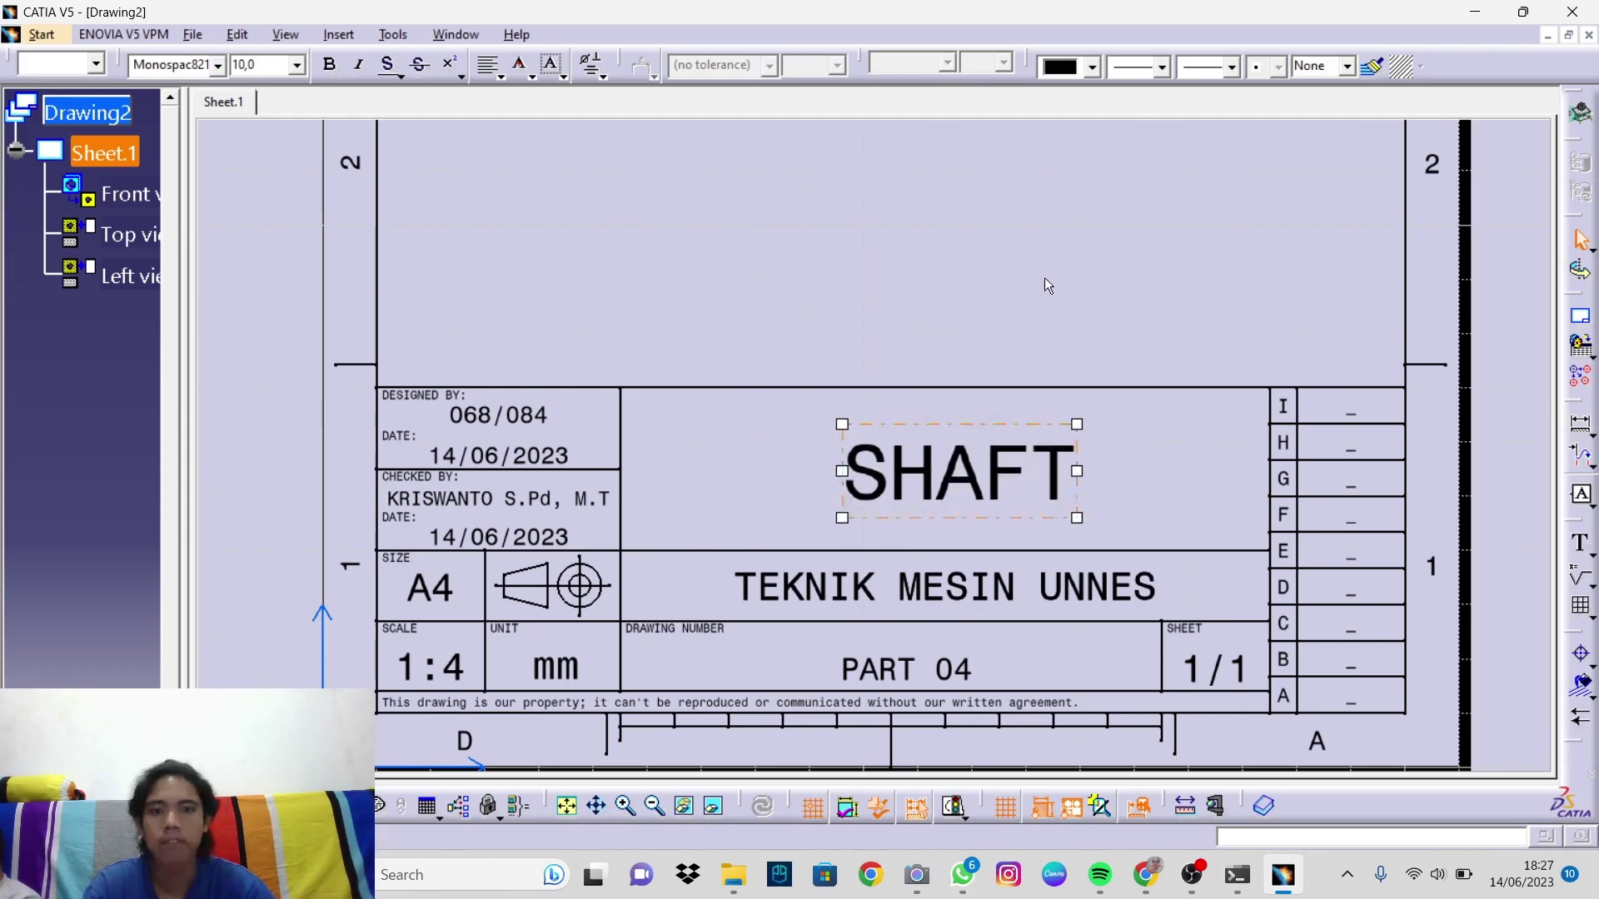
Step: Deselect the SHAFT text and zoom out to show the whole A4 sheet
left_click(977, 298)
mouse_move(978, 299)
middle_mouse_down("ctrl")
mouse_move(996, 389)
mouse_move(956, 358)
mouse_move(939, 471)
mouse_move(913, 517)
mouse_move(886, 467)
mouse_move(884, 504)
mouse_move(849, 489)
mouse_move(848, 518)
middle_mouse_up("ctrl")
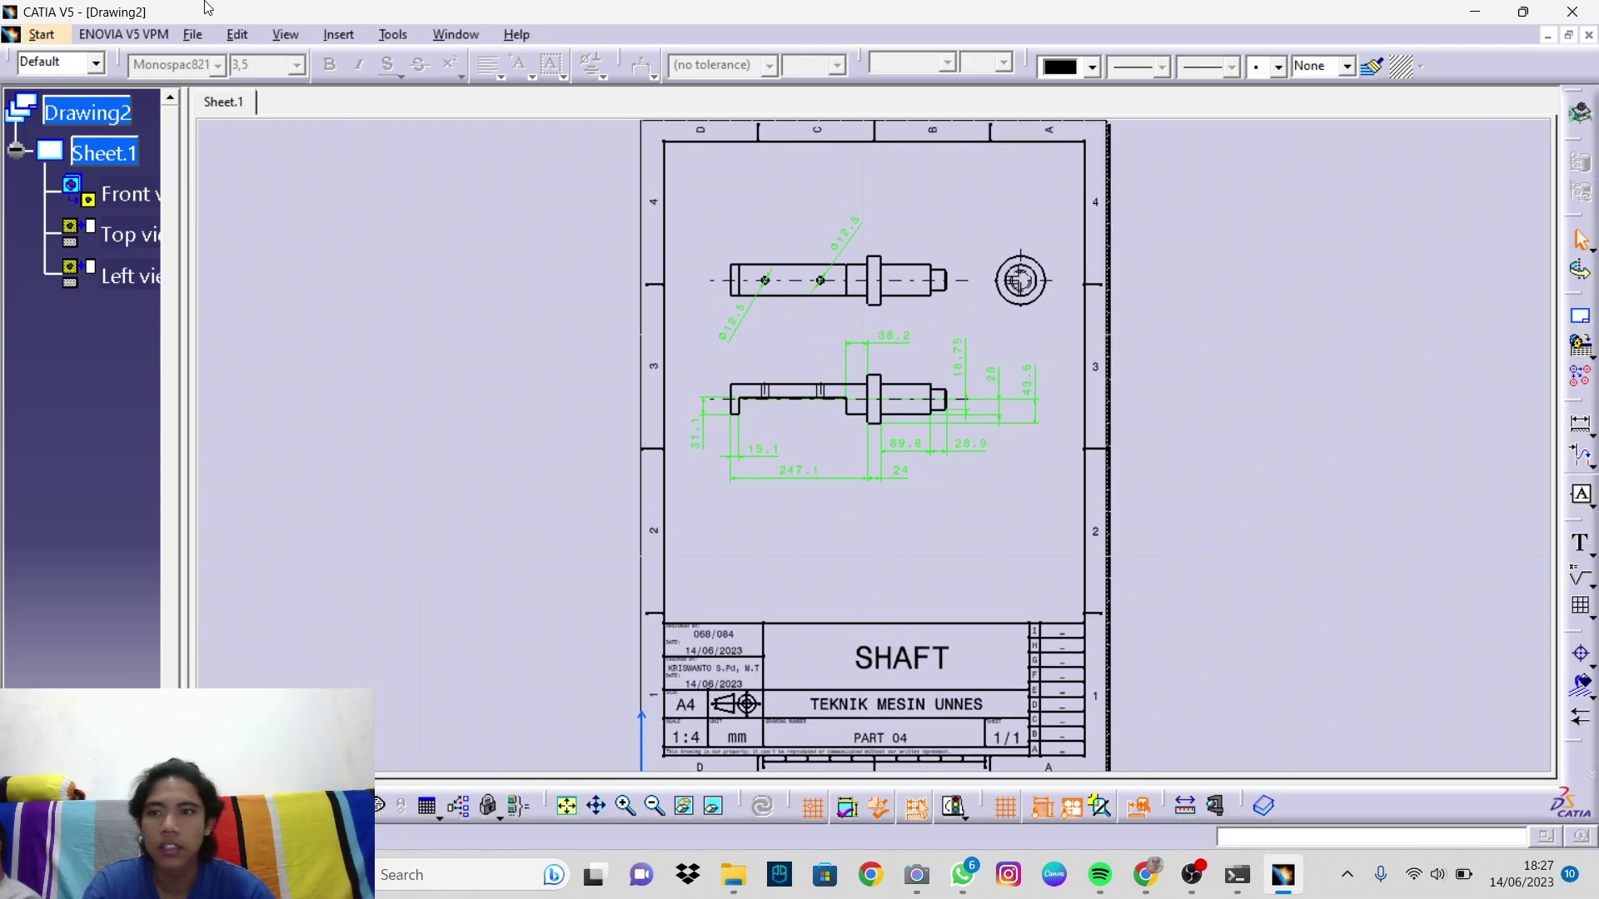